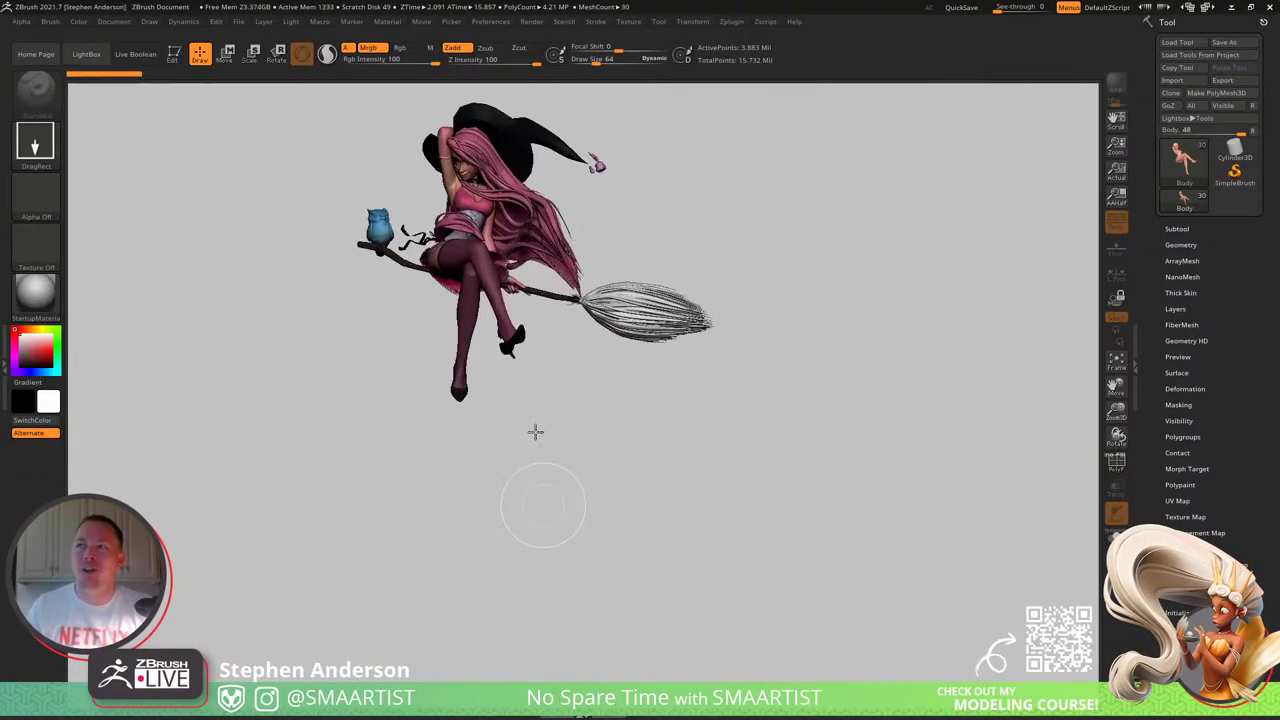
Step: Switch back to ZBrush from the reference image and examine the witch's pose on the broom from several angles
right_click_drag(503, 314, 502, 353)
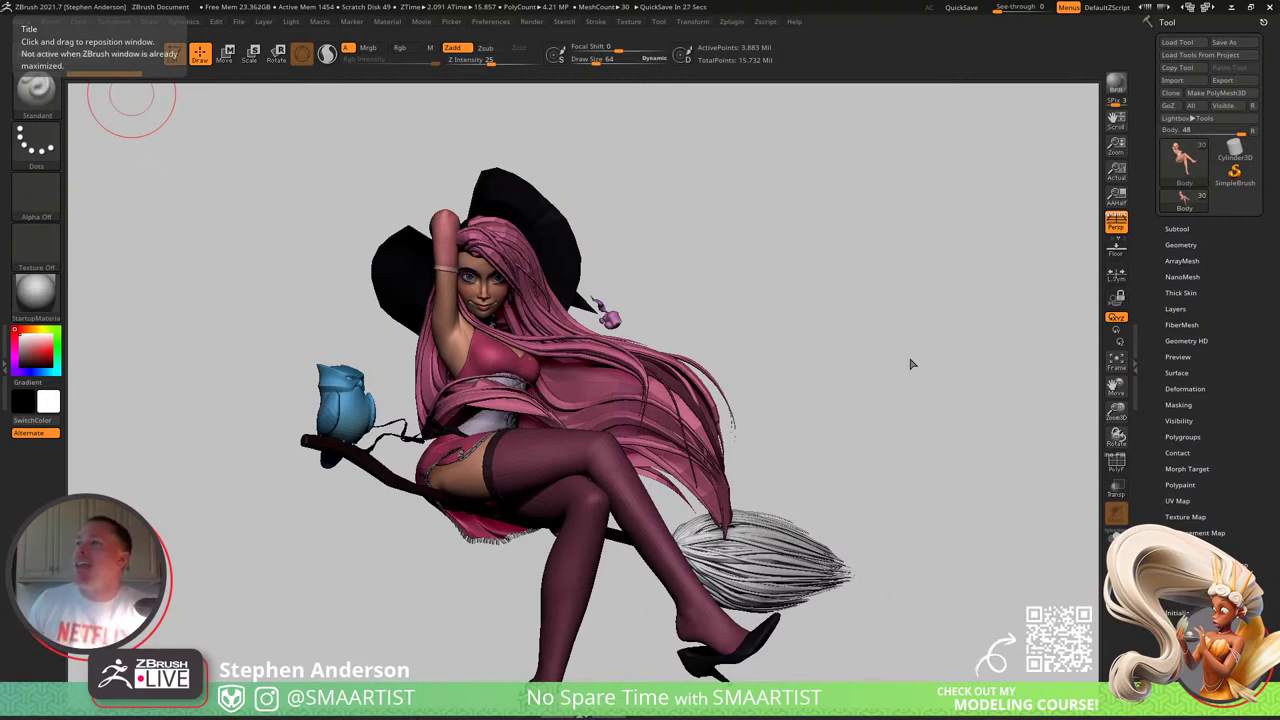
mouse_move(866, 314)
left_mouse_down()
mouse_move(829, 314)
mouse_move(894, 294)
left_mouse_up()
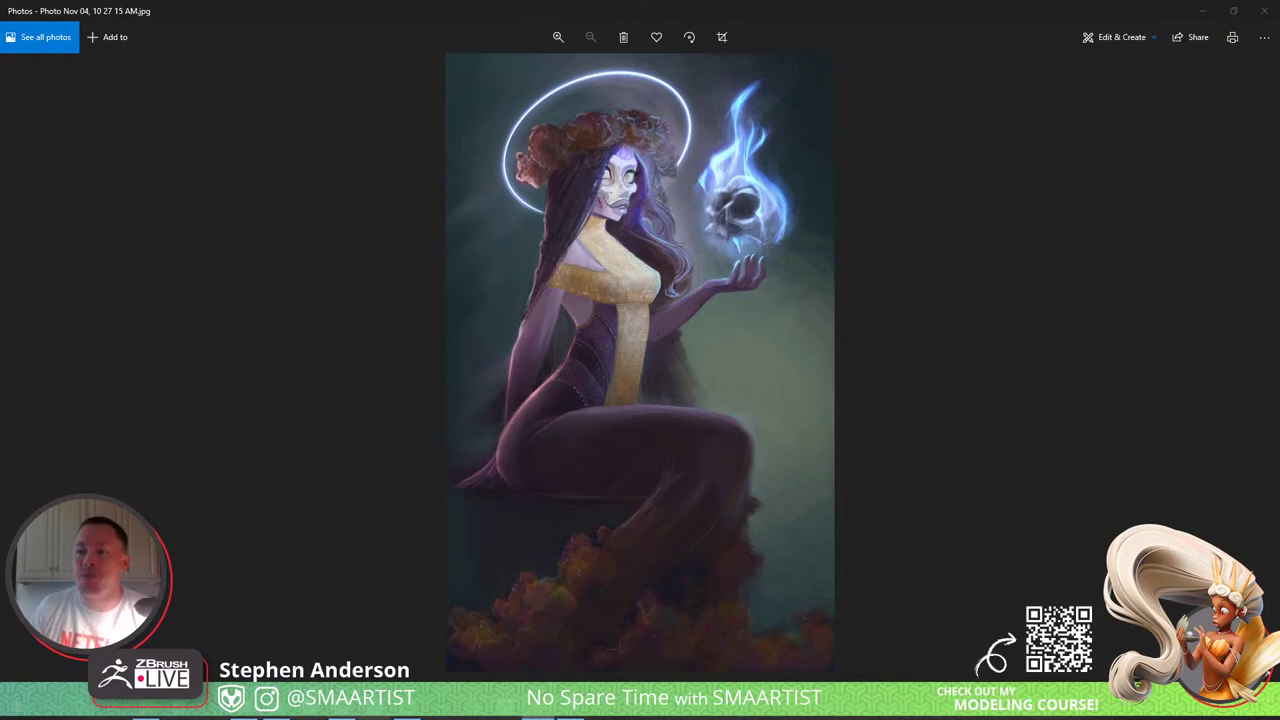
left_click(342, 716)
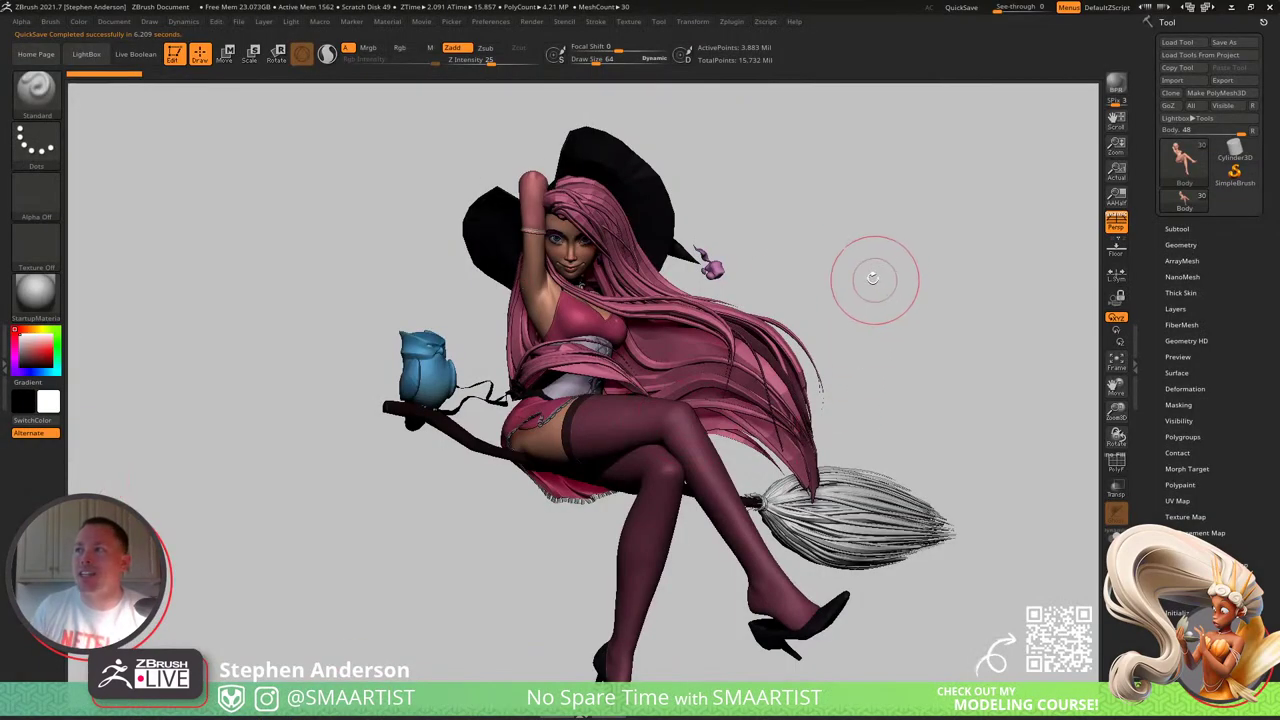
mouse_move(871, 271)
left_mouse_down()
mouse_move(903, 283)
mouse_move(851, 271)
left_mouse_up()
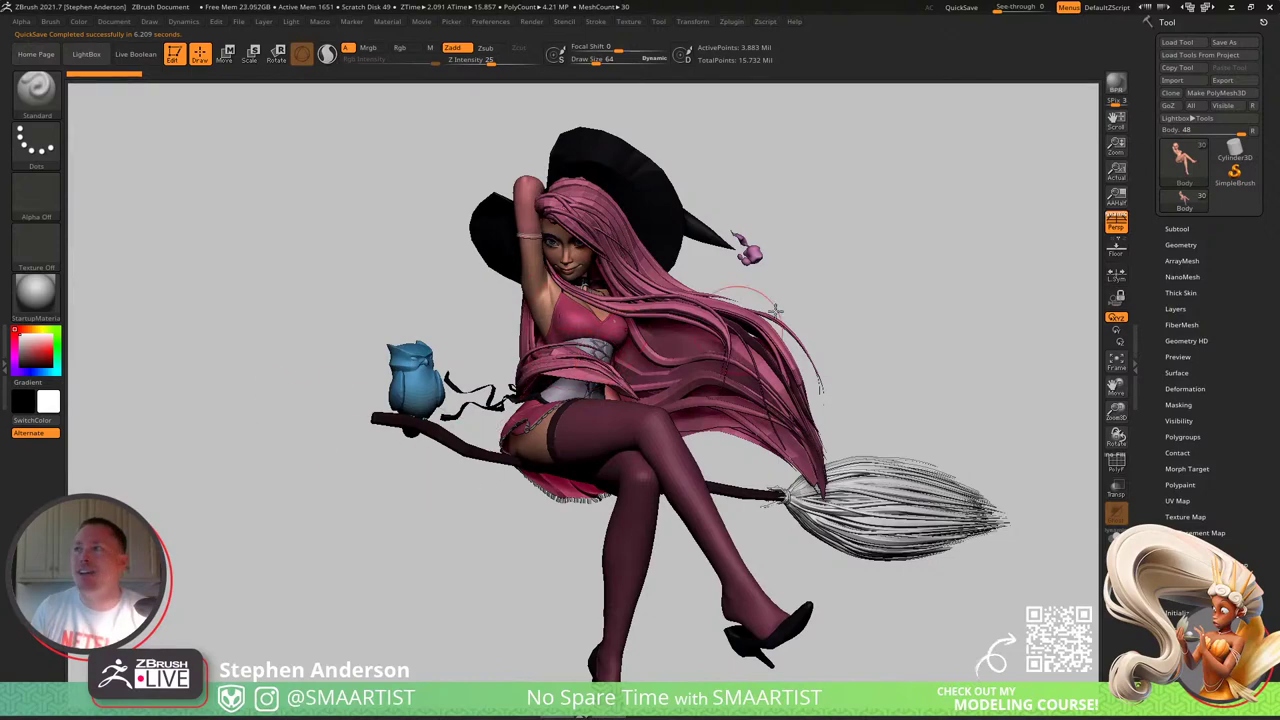
left_click_drag(860, 290, 809, 283)
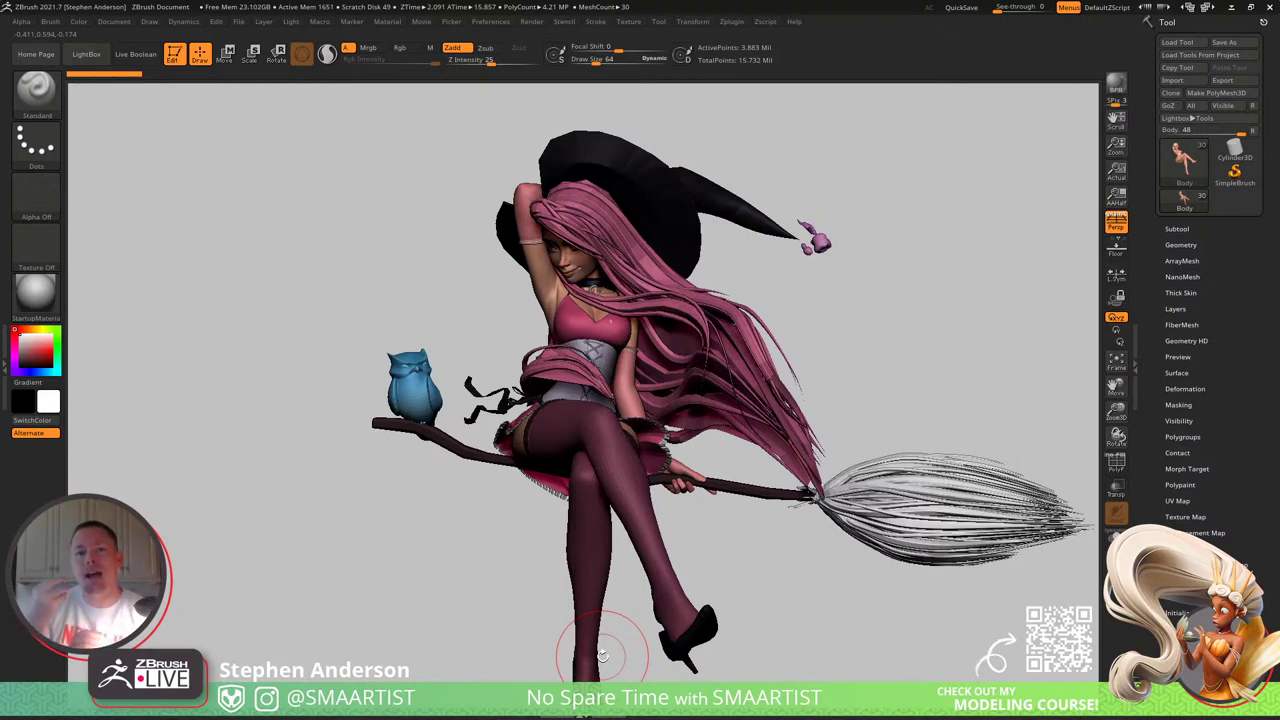
left_click_drag(880, 357, 903, 350)
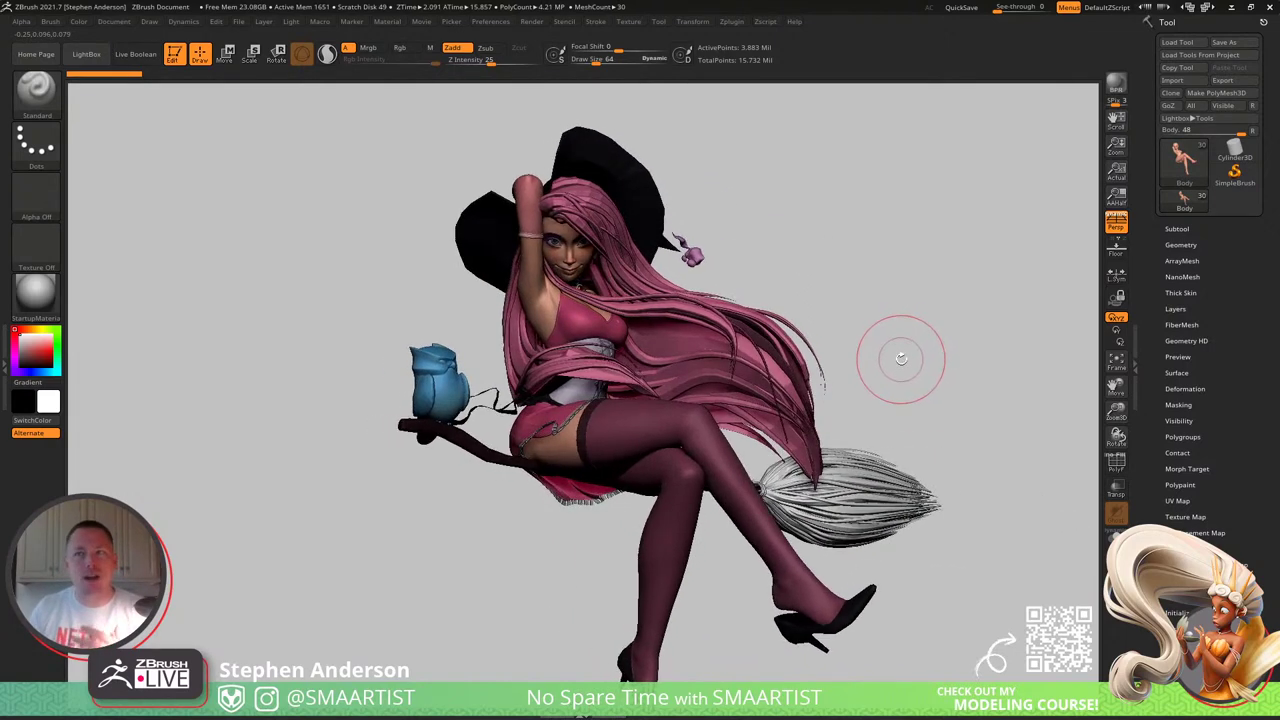
Step: Import the image "Photo Nov 04, 10 27 15 AM" from the _SMAARTIST21 folder as a texture
left_click(628, 21)
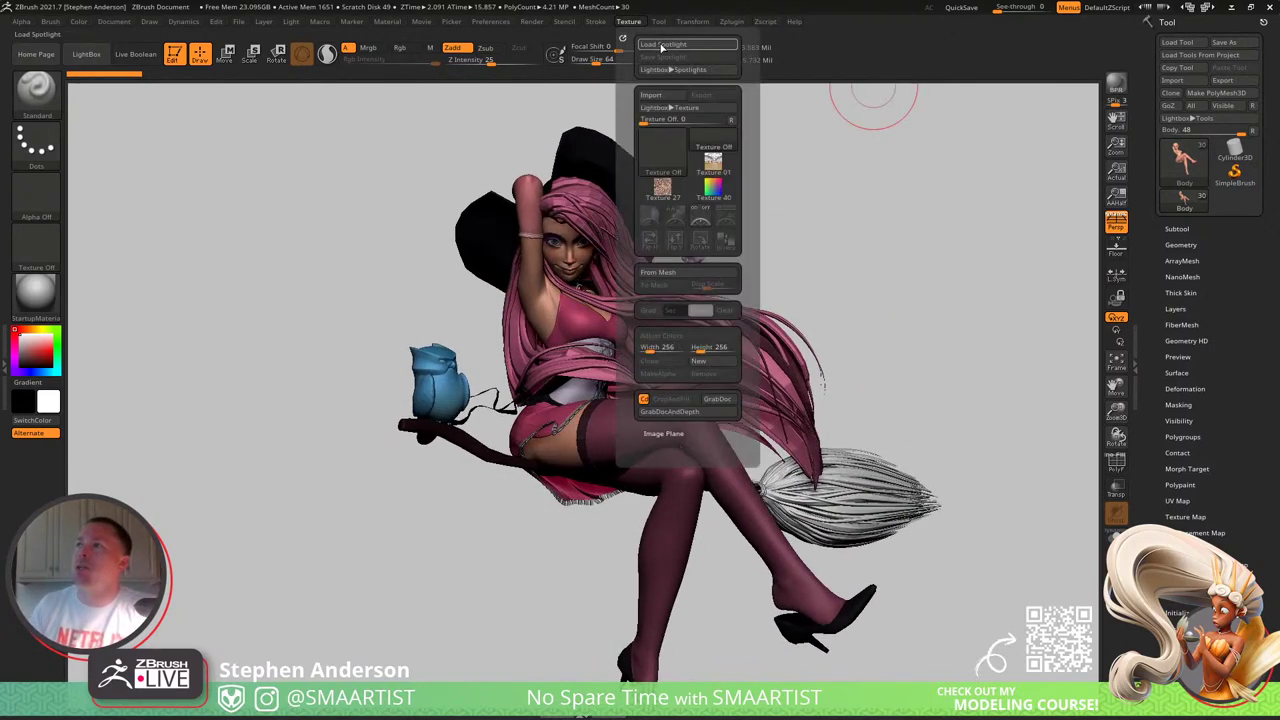
left_click(658, 95)
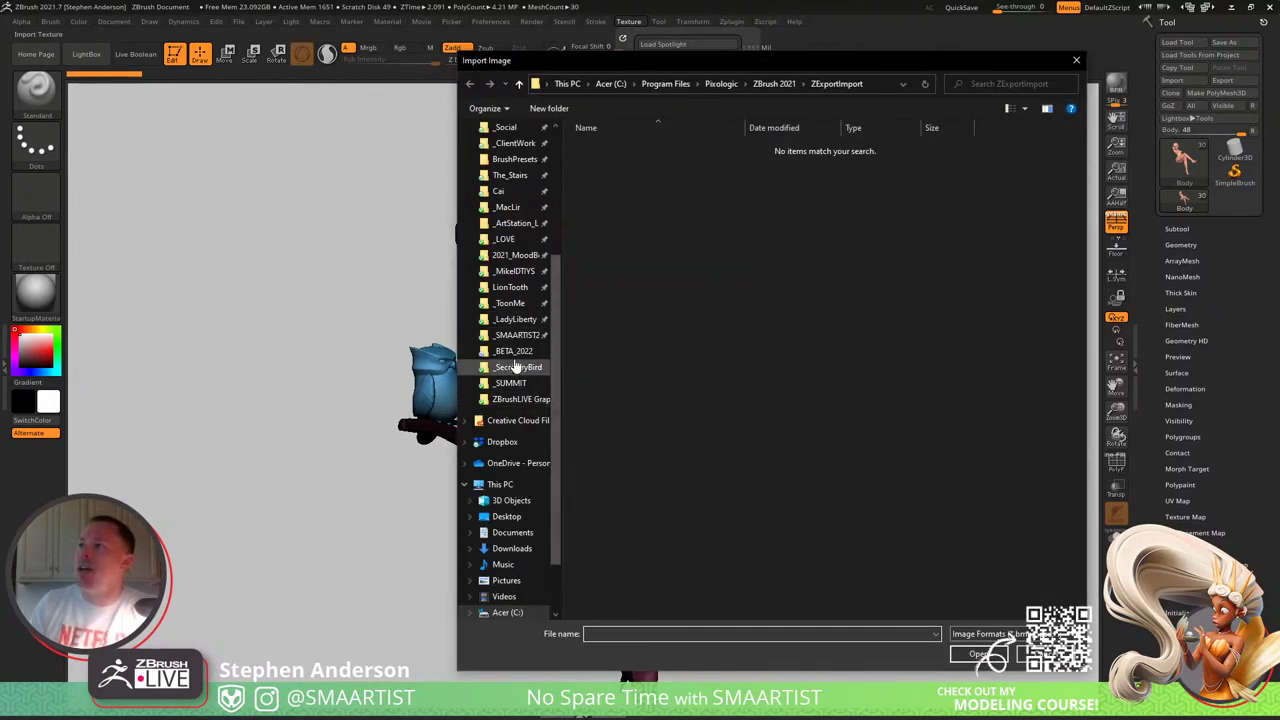
left_click(517, 335)
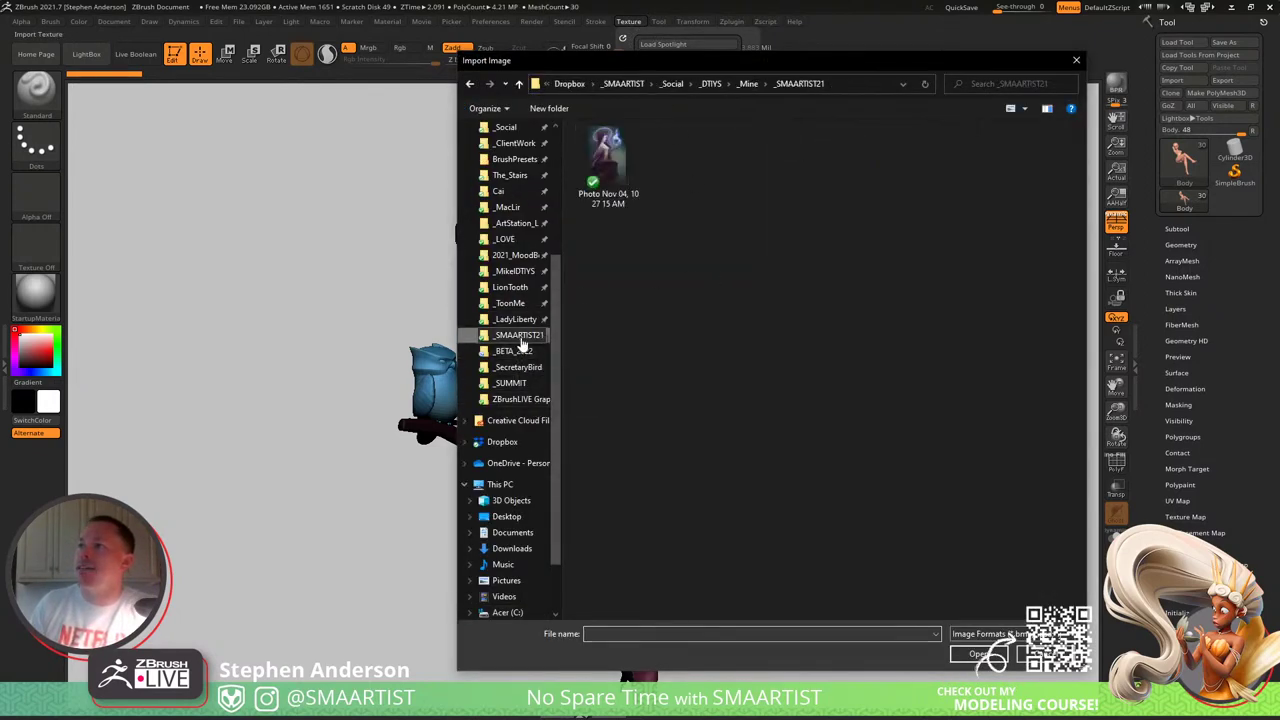
left_click(608, 153)
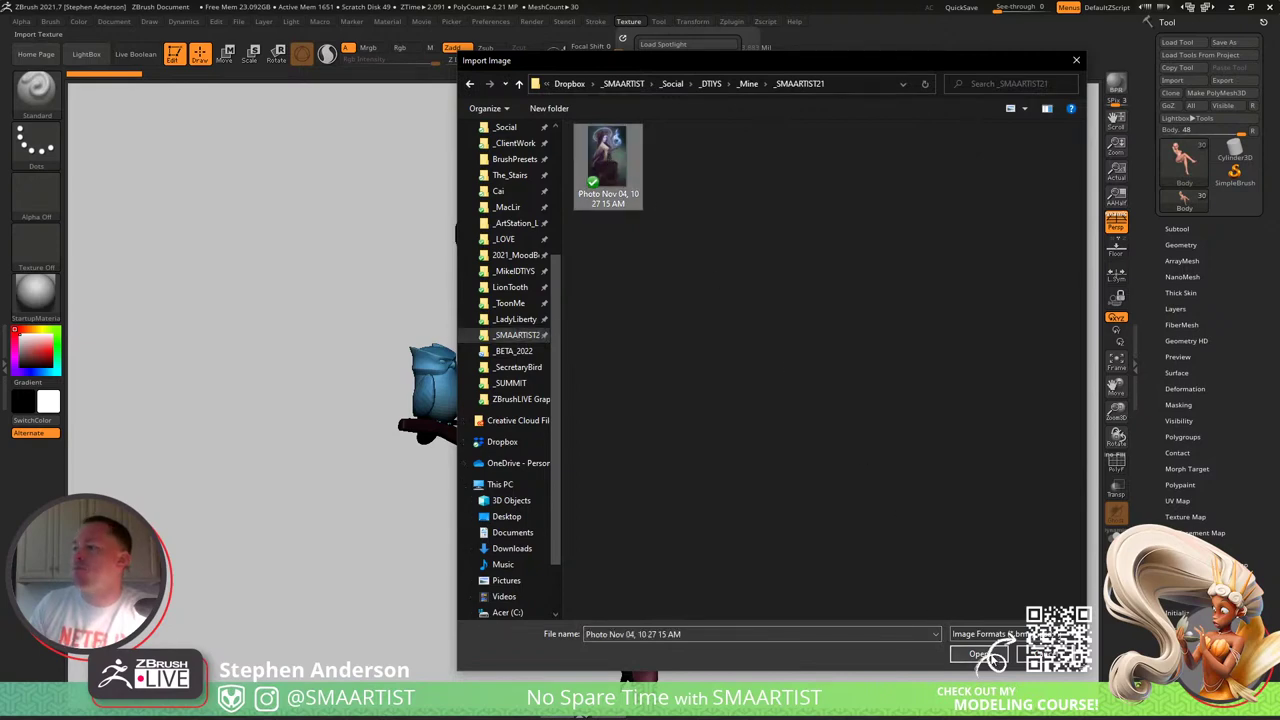
left_click(978, 654)
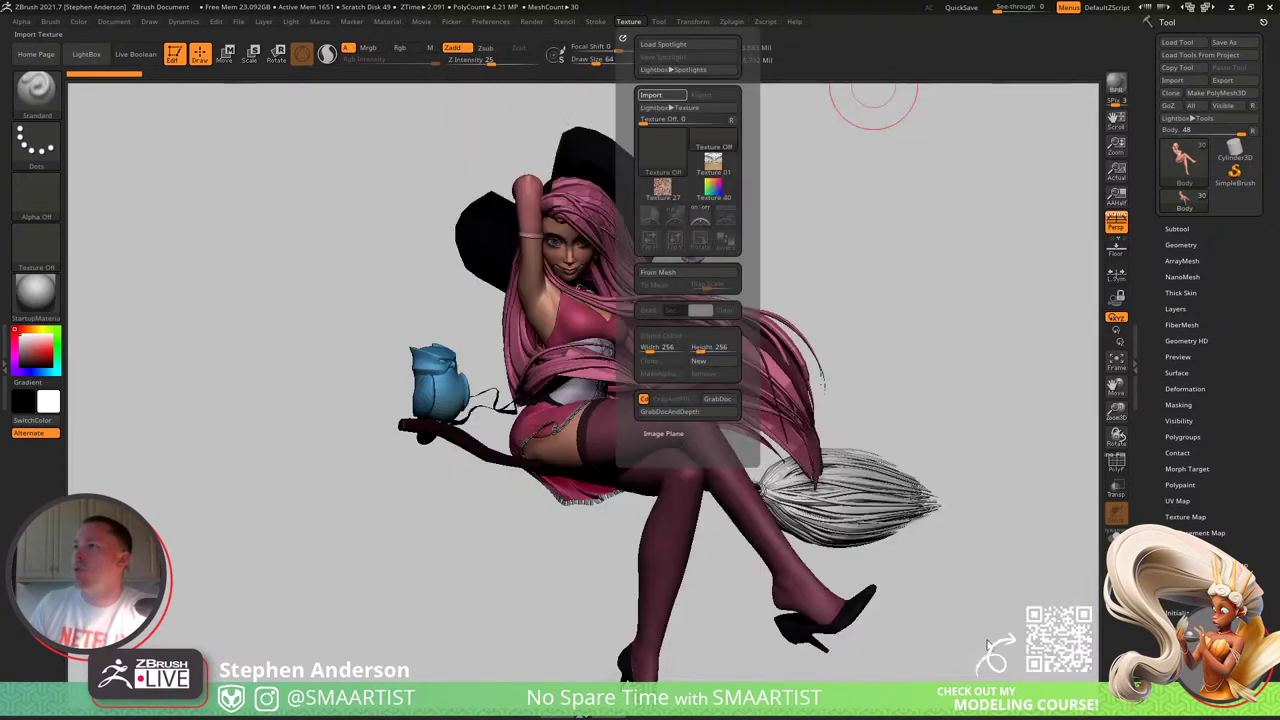
Step: Add the imported painting to Spotlight, scale it down beside the witch model and leave Spotlight editing with the reference pinned
left_click(632, 22)
left_click(658, 221)
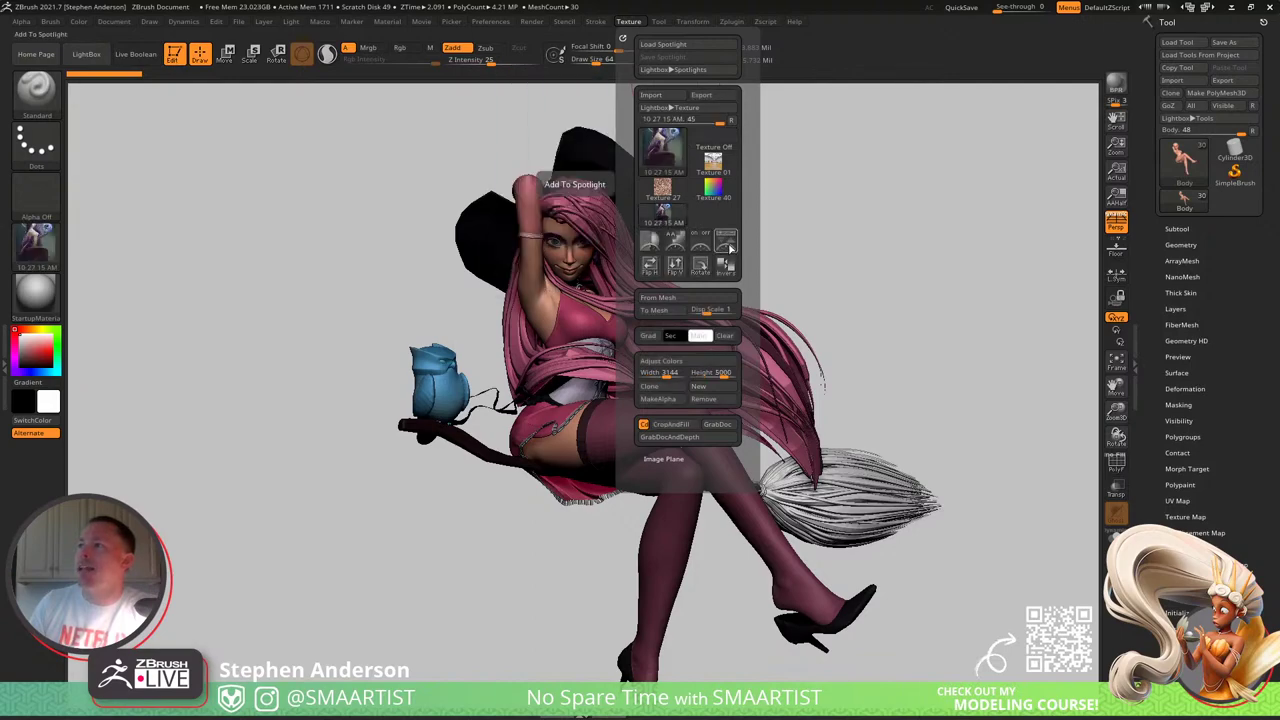
left_click(729, 248)
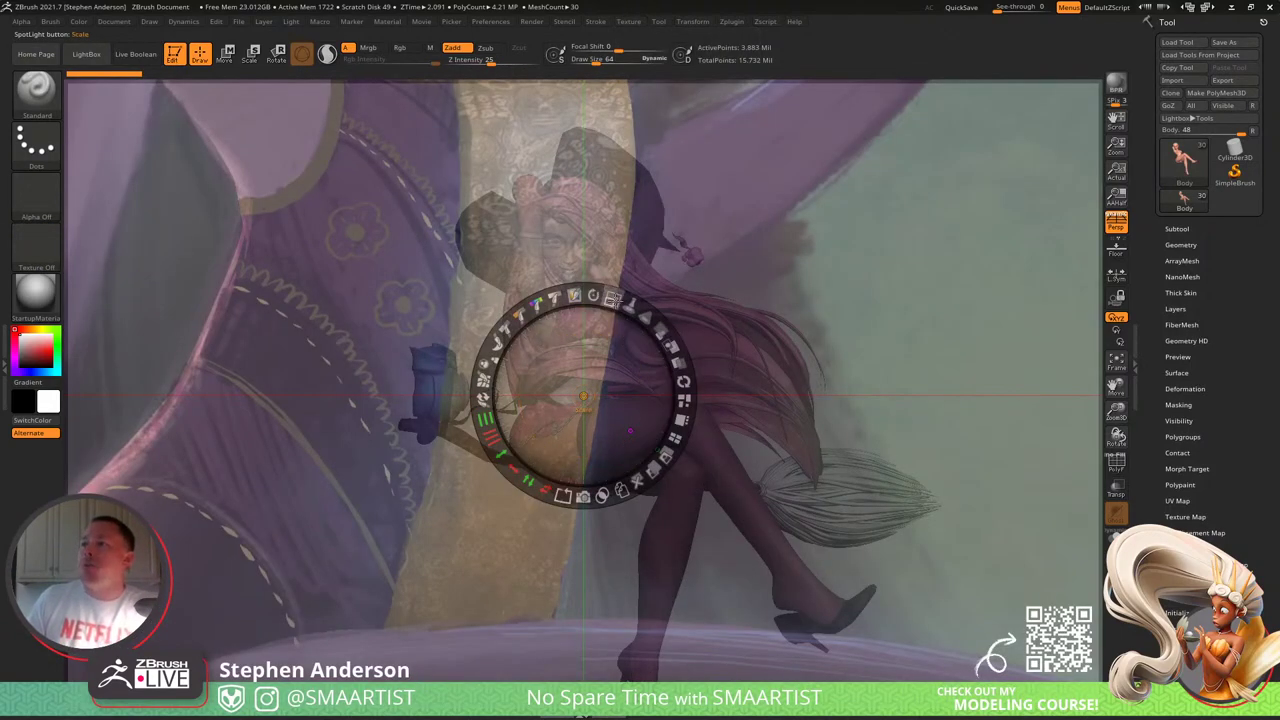
left_click_drag(612, 298, 404, 272)
left_click_drag(616, 362, 306, 366)
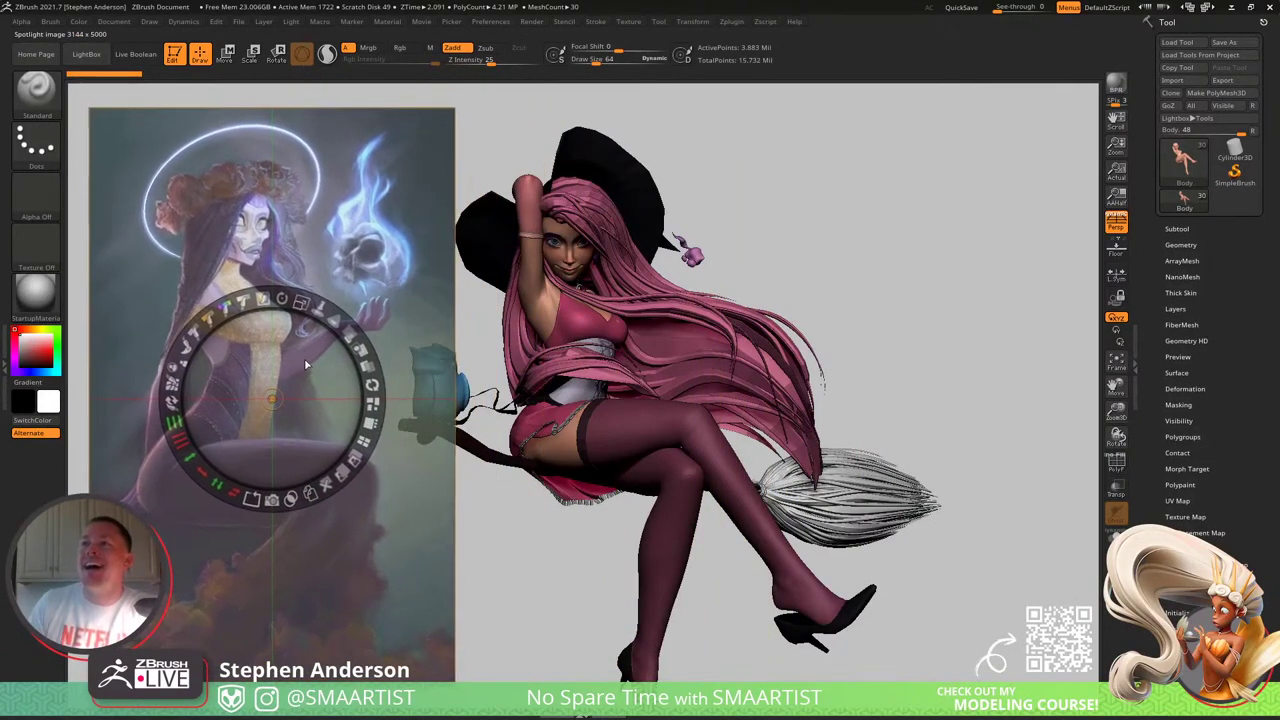
key("z")
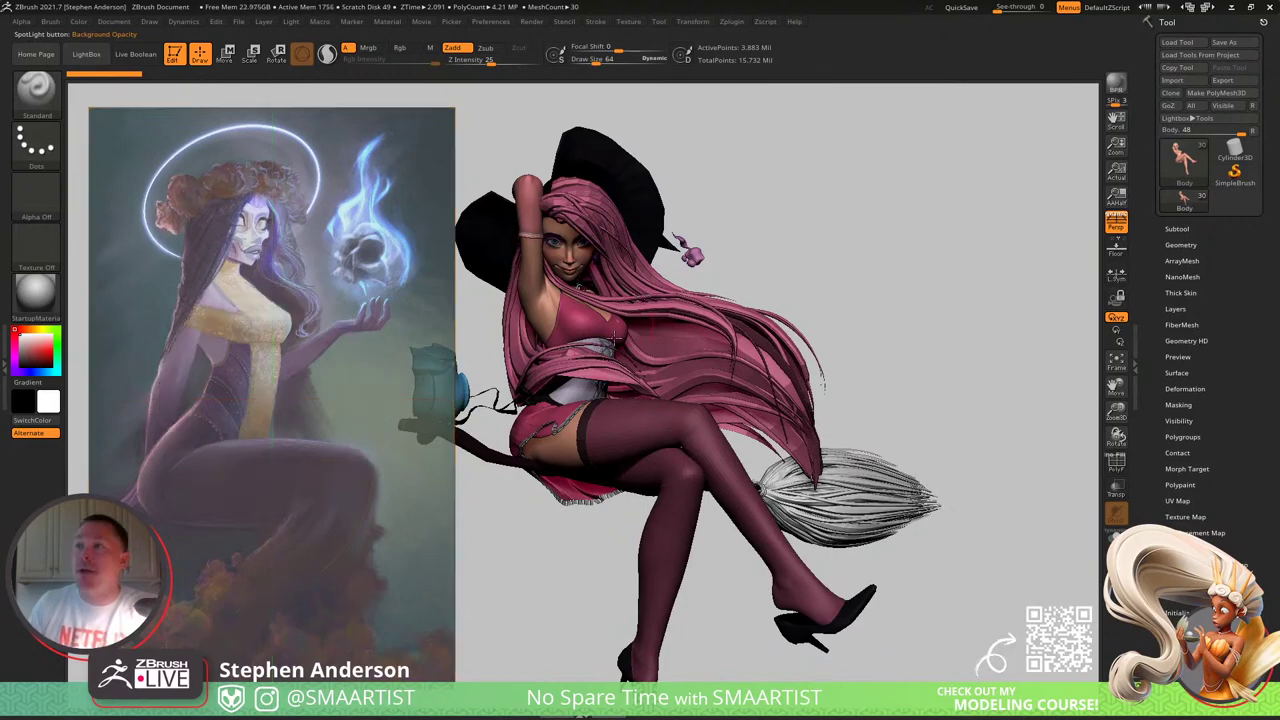
Step: Save the tool in the _SMAARTIST21 folder under the name DTIYS_SMAARTIST21_01
mouse_move(799, 269)
left_mouse_down()
mouse_move(814, 263)
mouse_move(829, 297)
left_mouse_up()
key("ctrl+s")
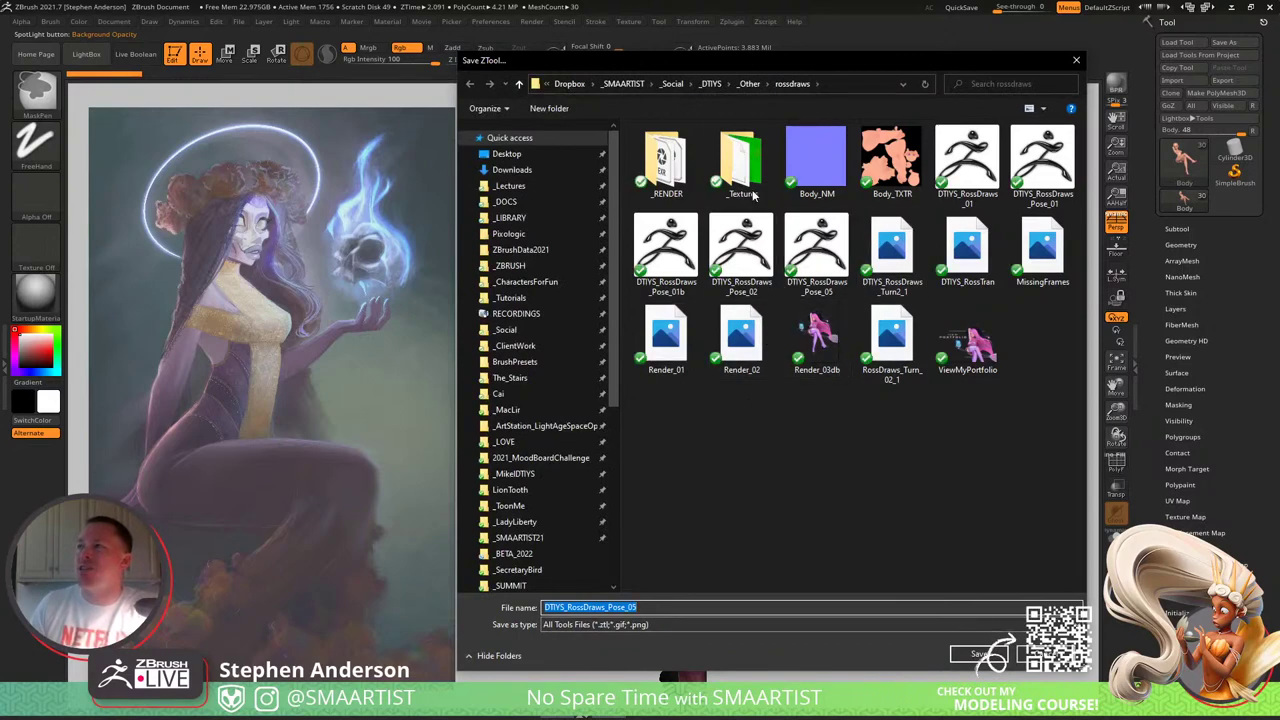
left_click(552, 539)
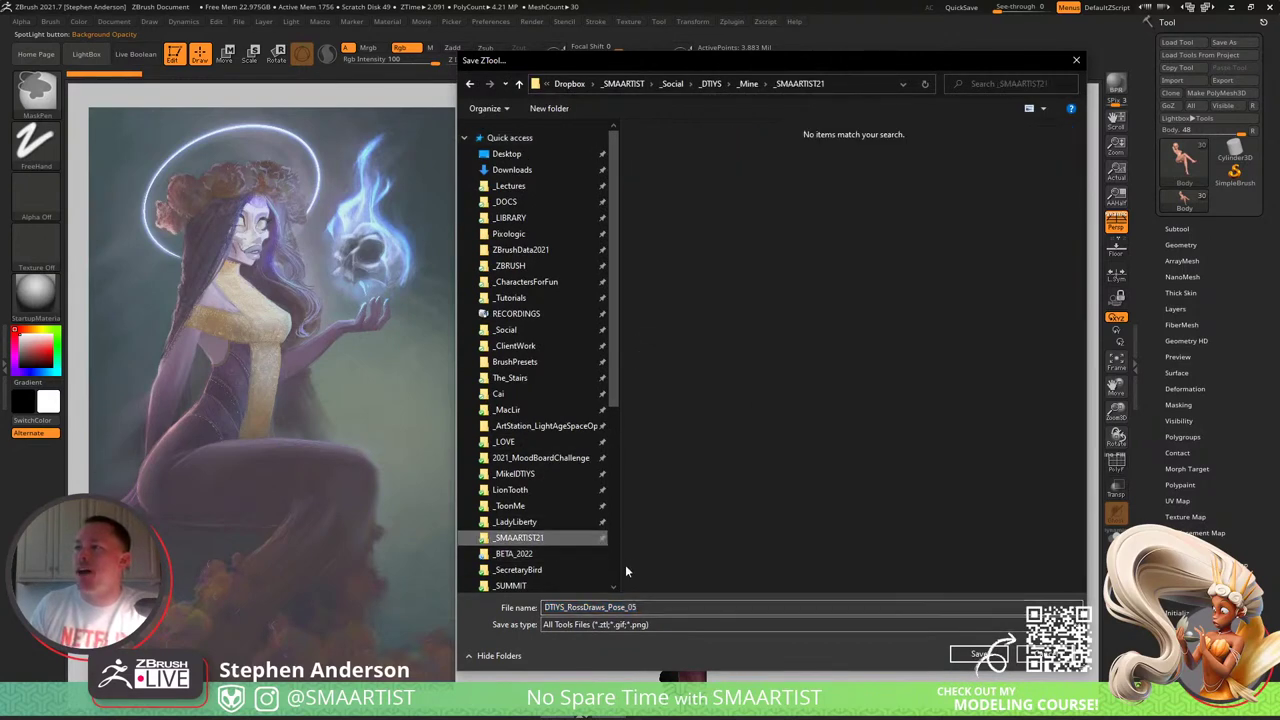
double_click(643, 607)
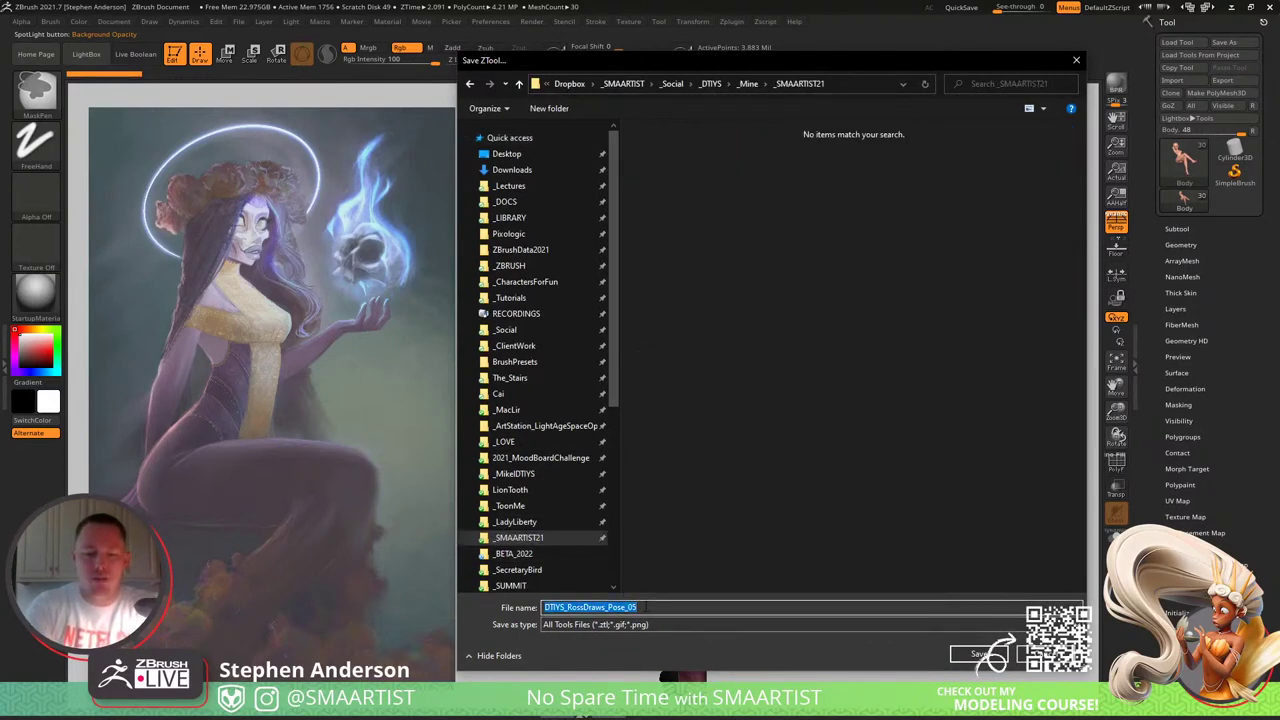
type("DTIYS")
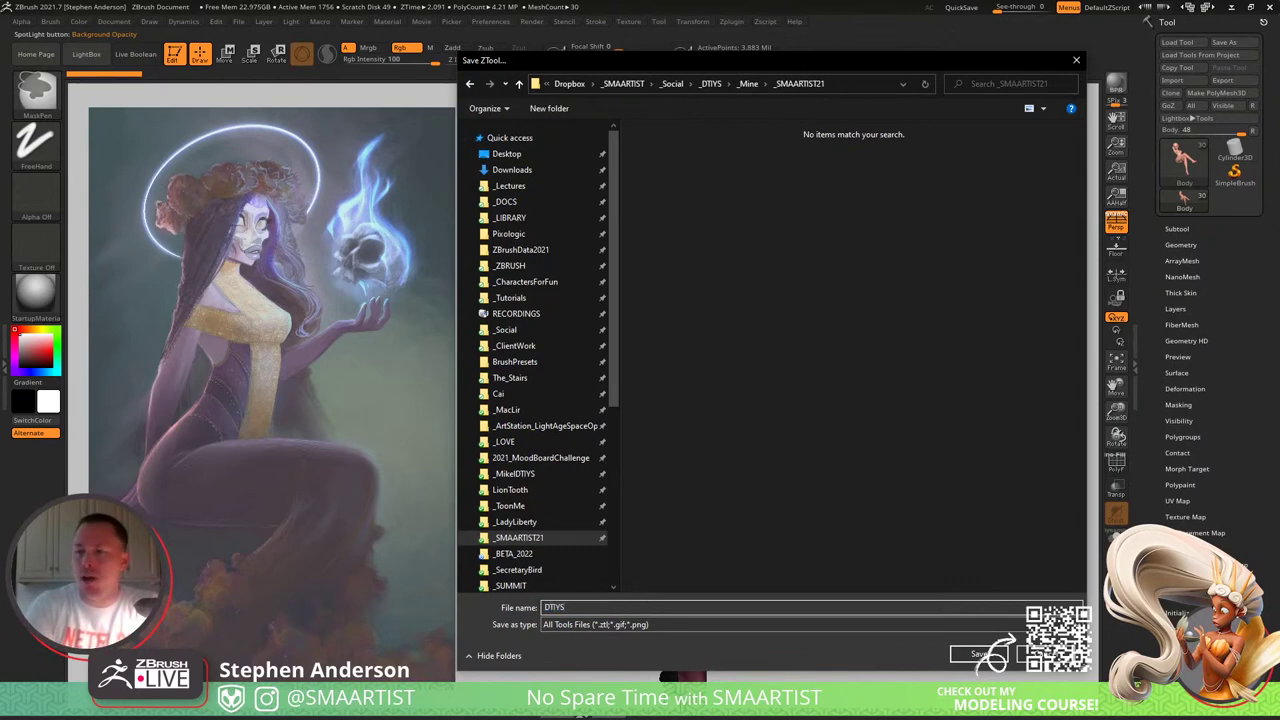
type("_SMAARTIS")
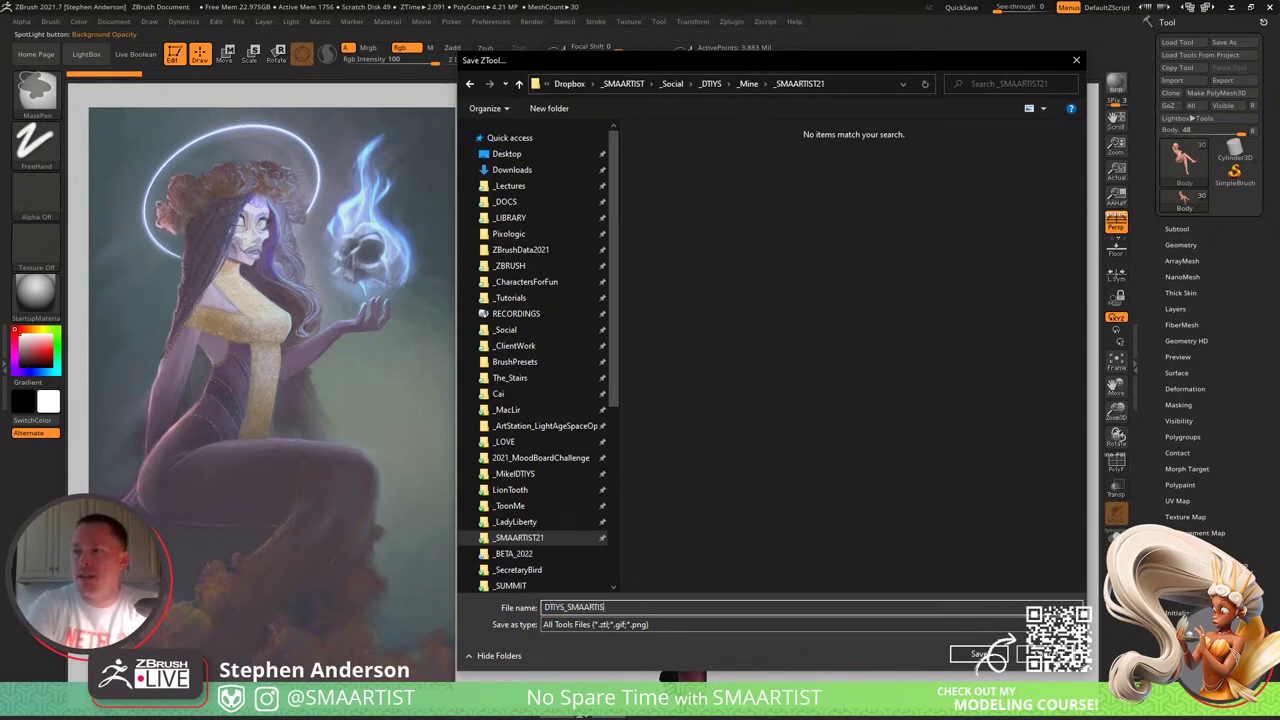
type("T21")
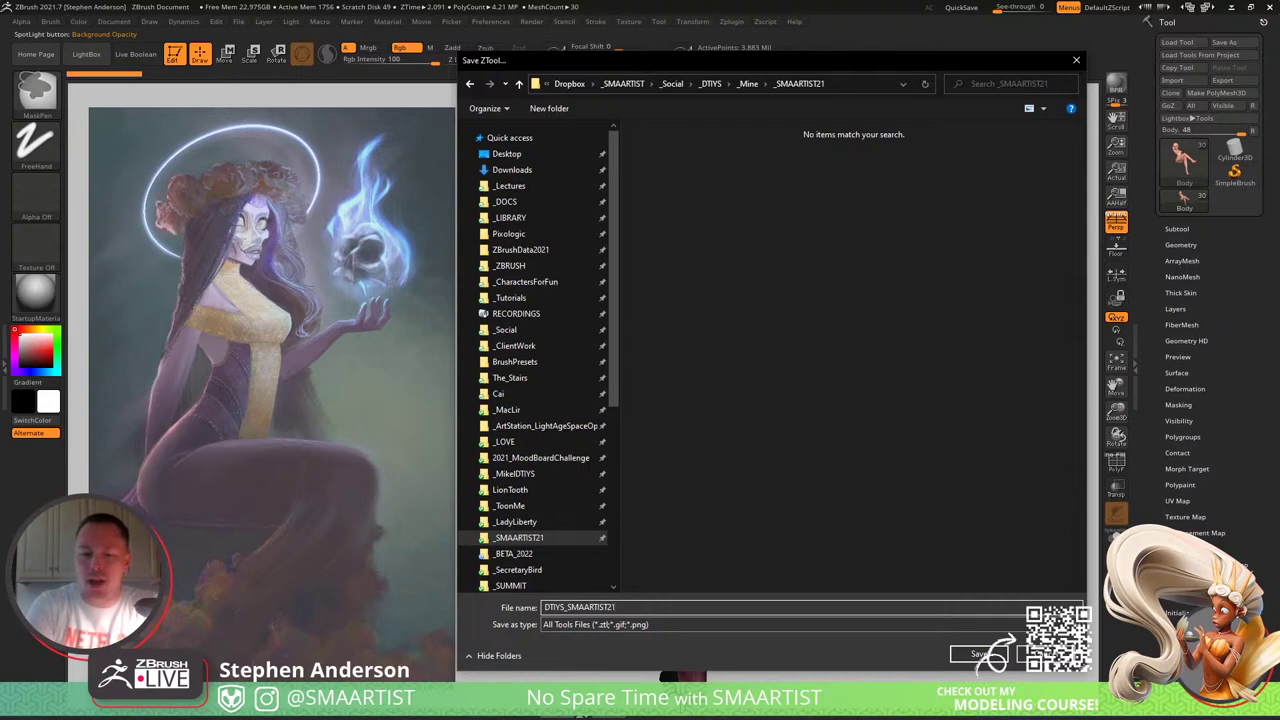
type("_01")
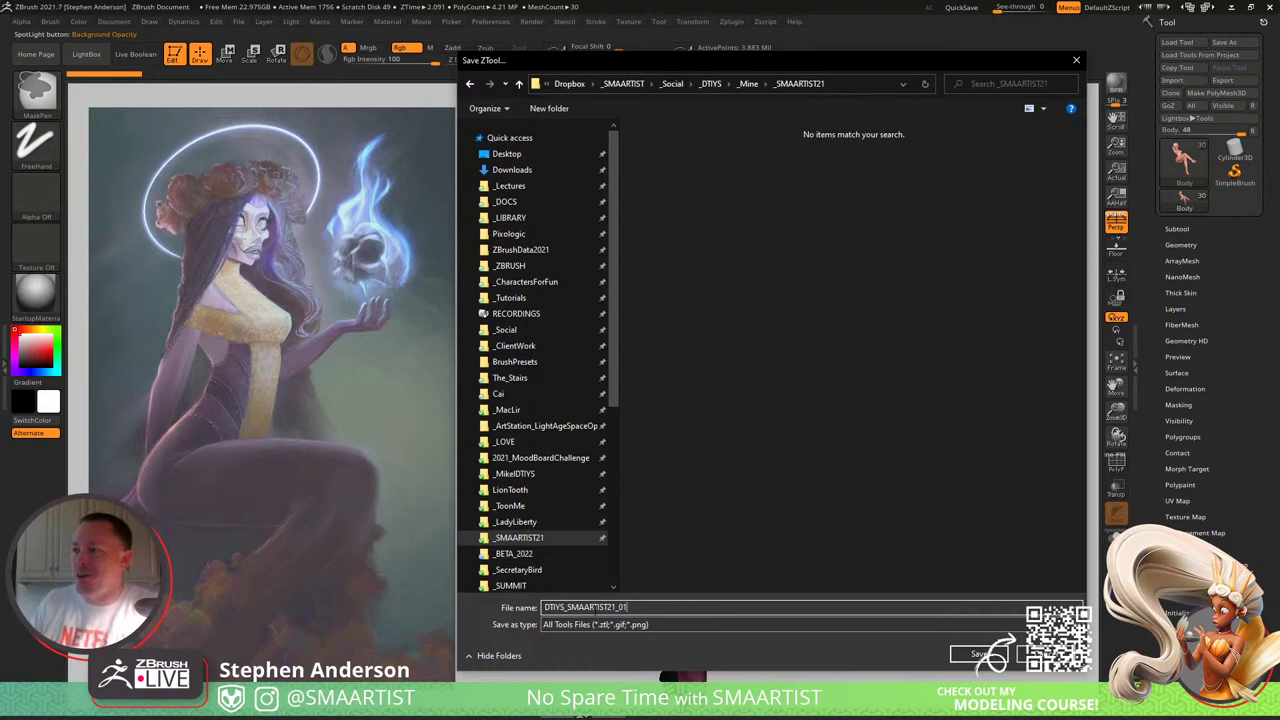
left_click(978, 655)
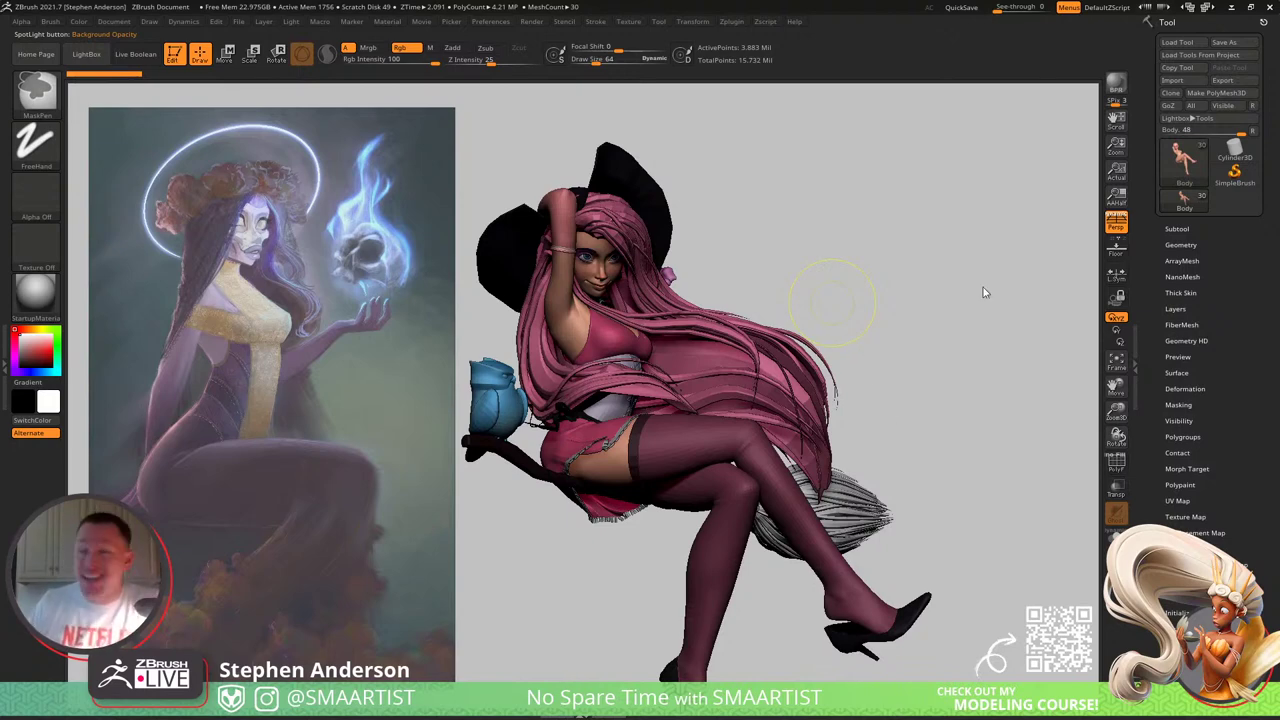
key("ctrl+s")
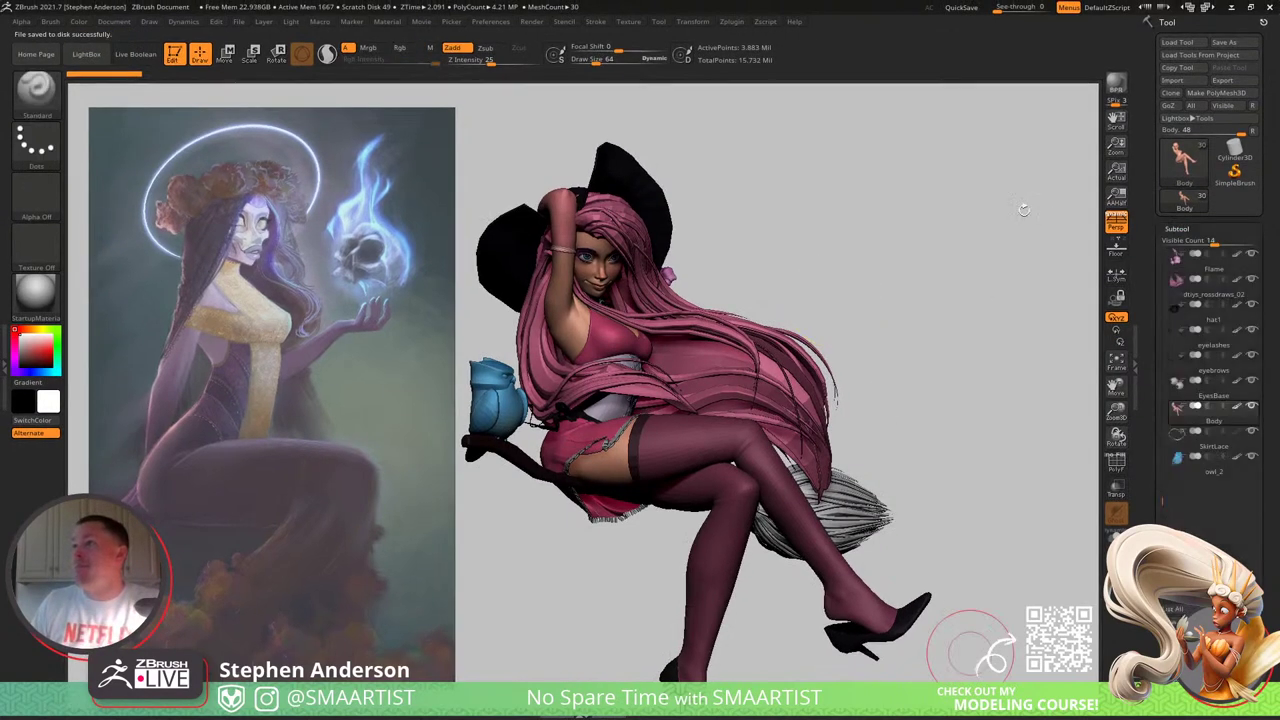
Step: Delete the BroomHandle and BroomHead subtools from the witch model
left_click(1178, 229)
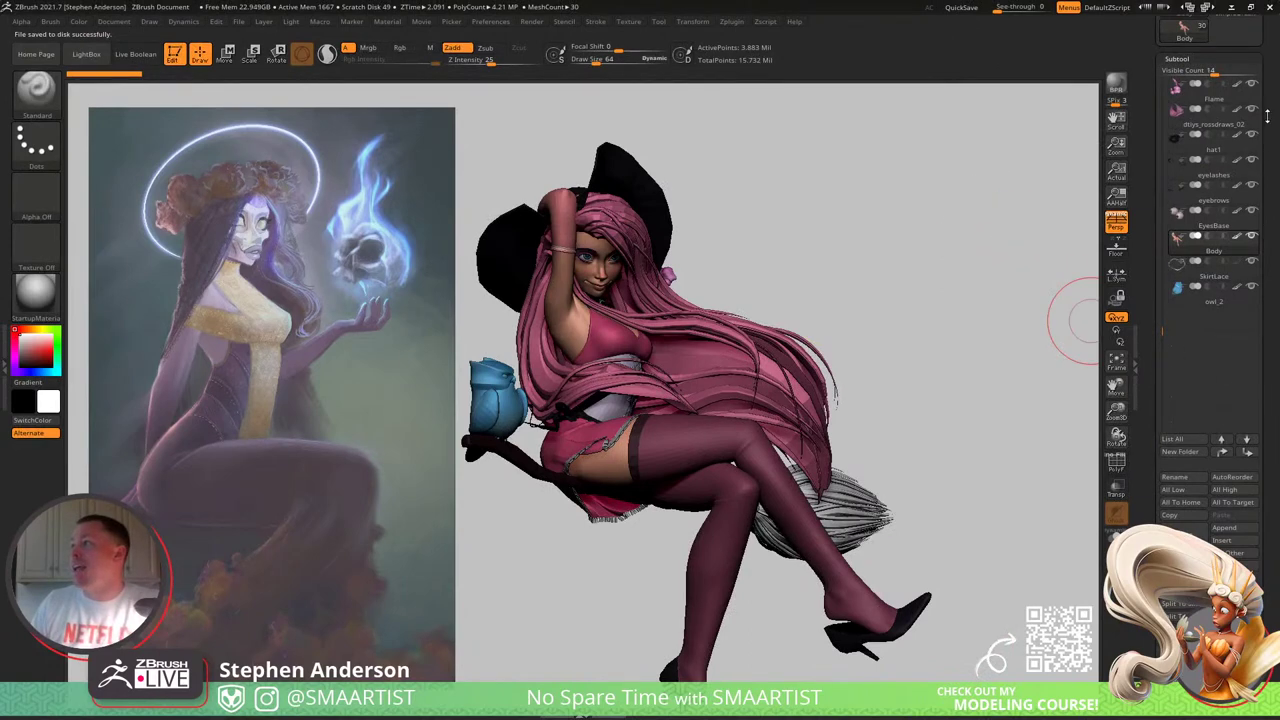
left_click_drag(1267, 116, 1269, 152)
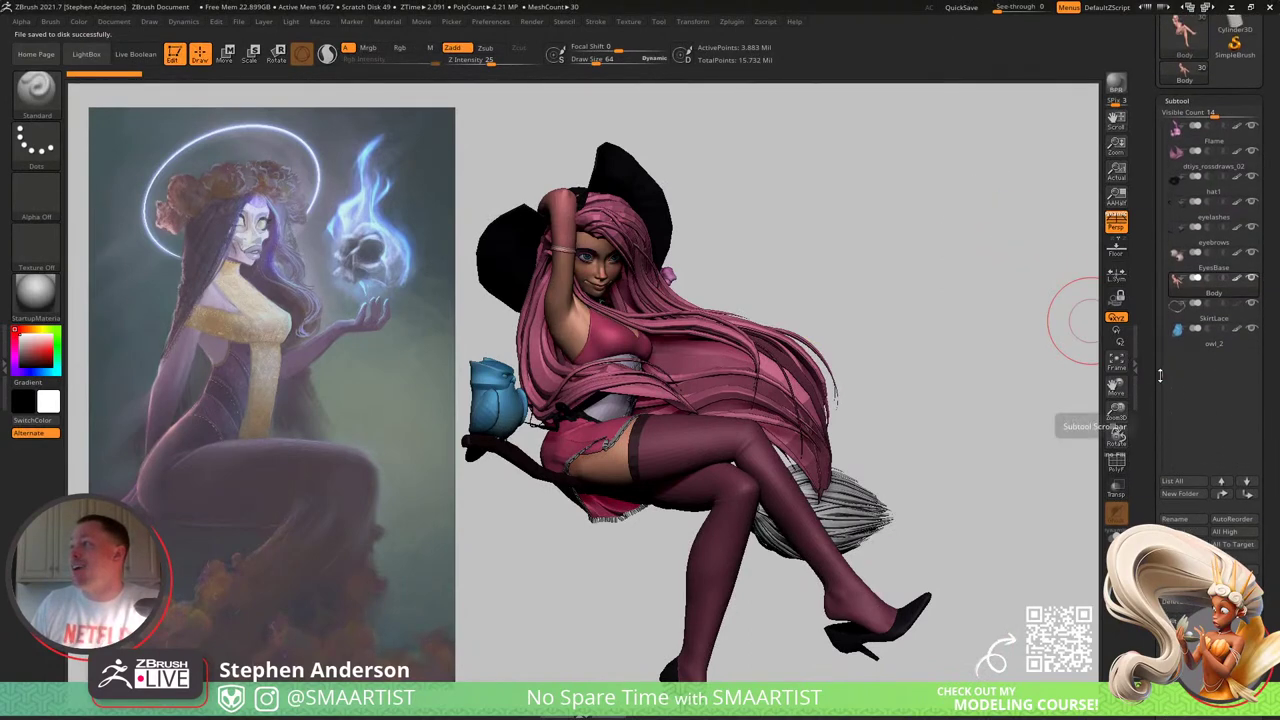
left_click_drag(1161, 374, 1160, 118)
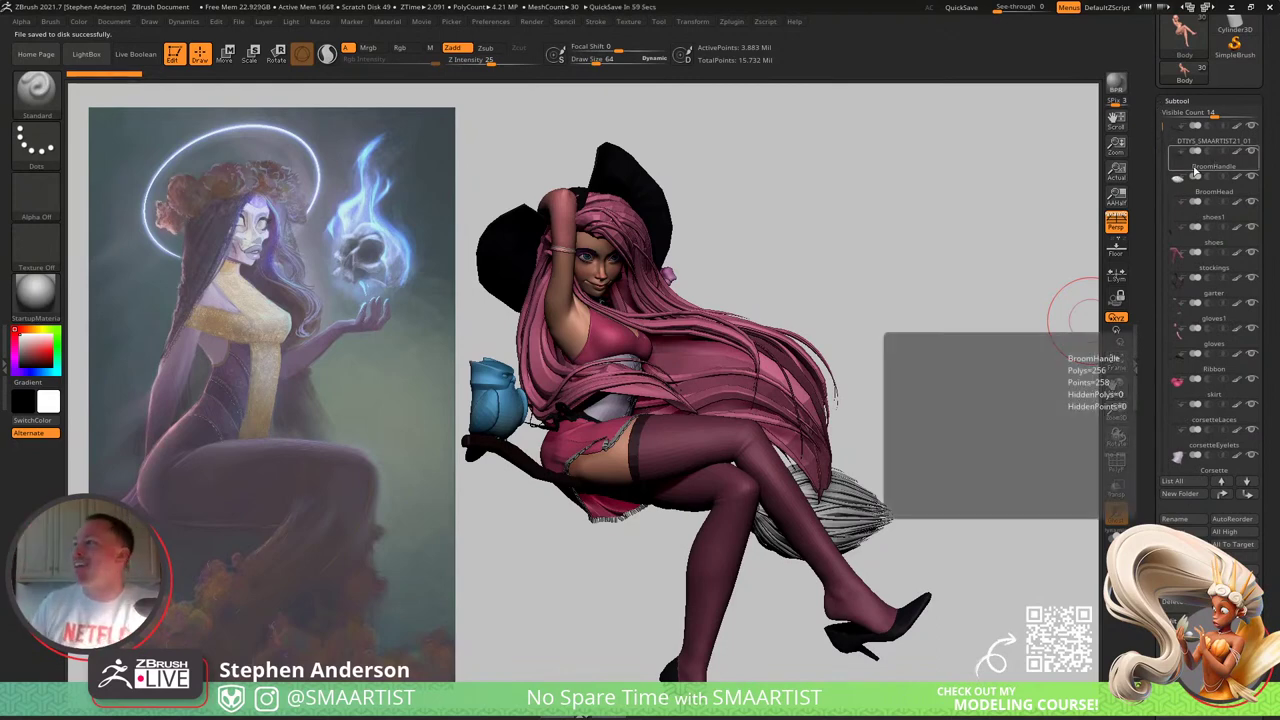
mouse_move(1181, 135)
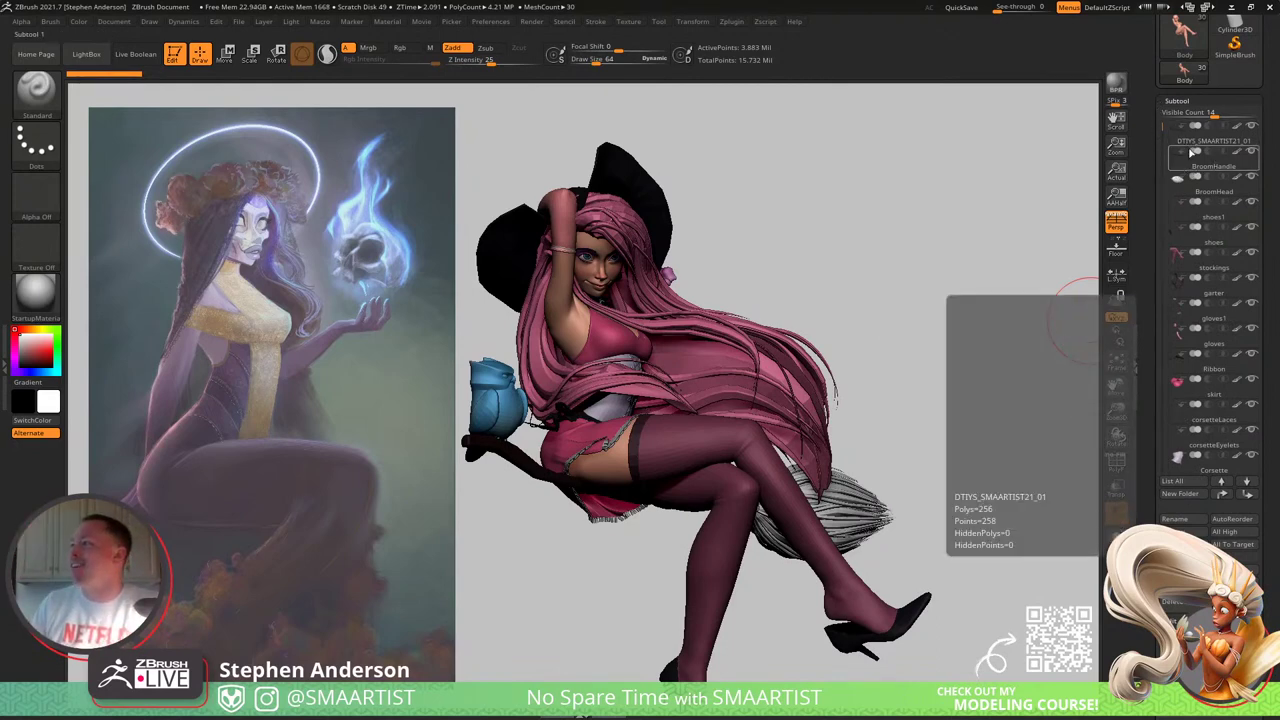
left_click(1195, 170)
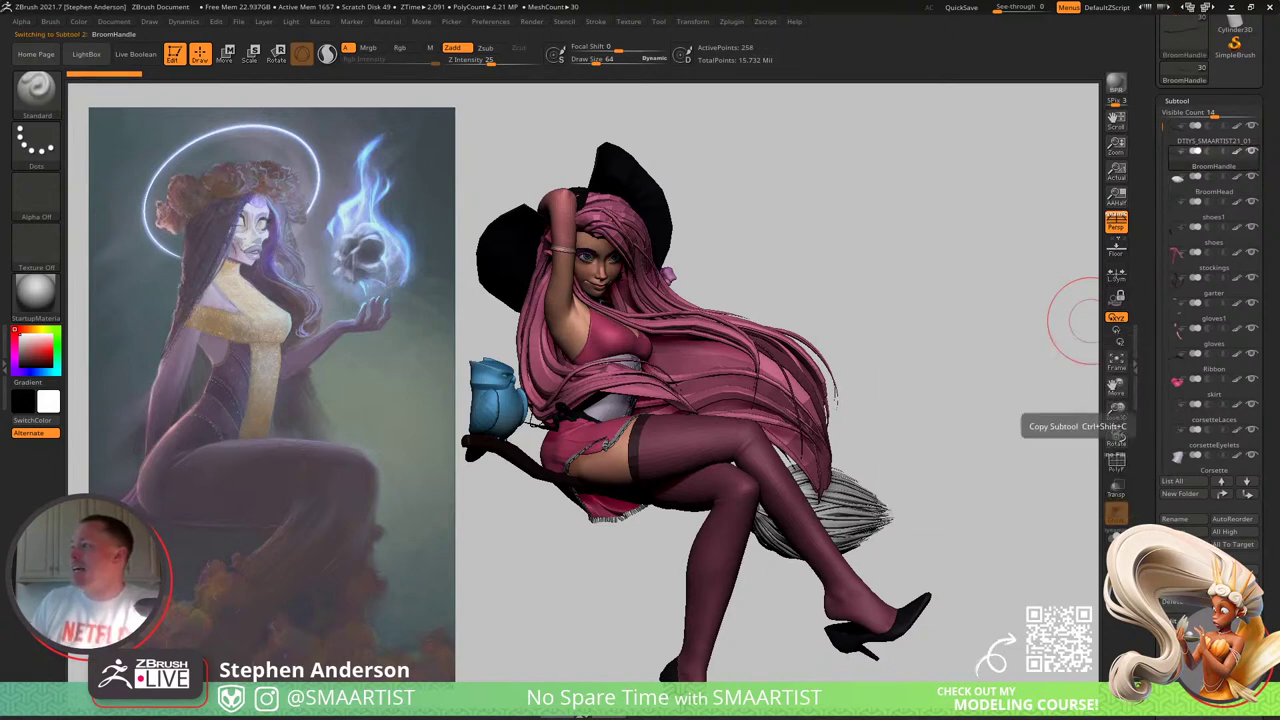
left_click(1182, 607)
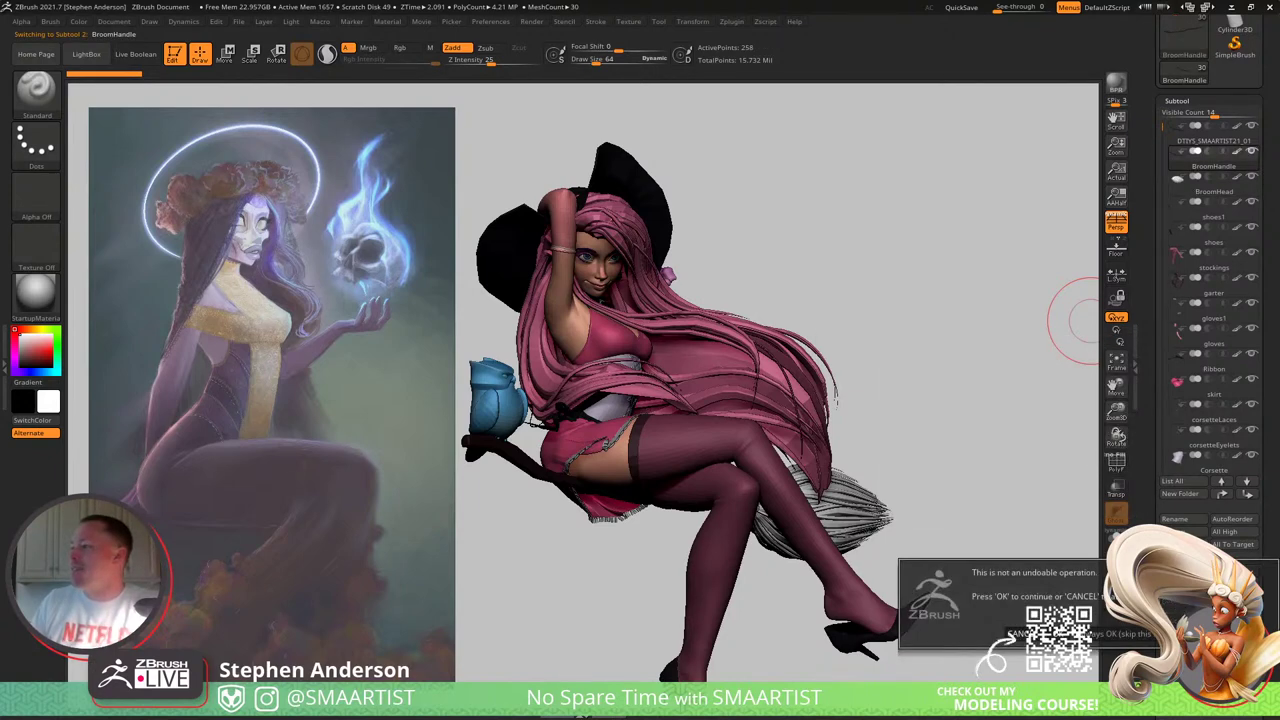
key("Return")
left_click(1178, 605)
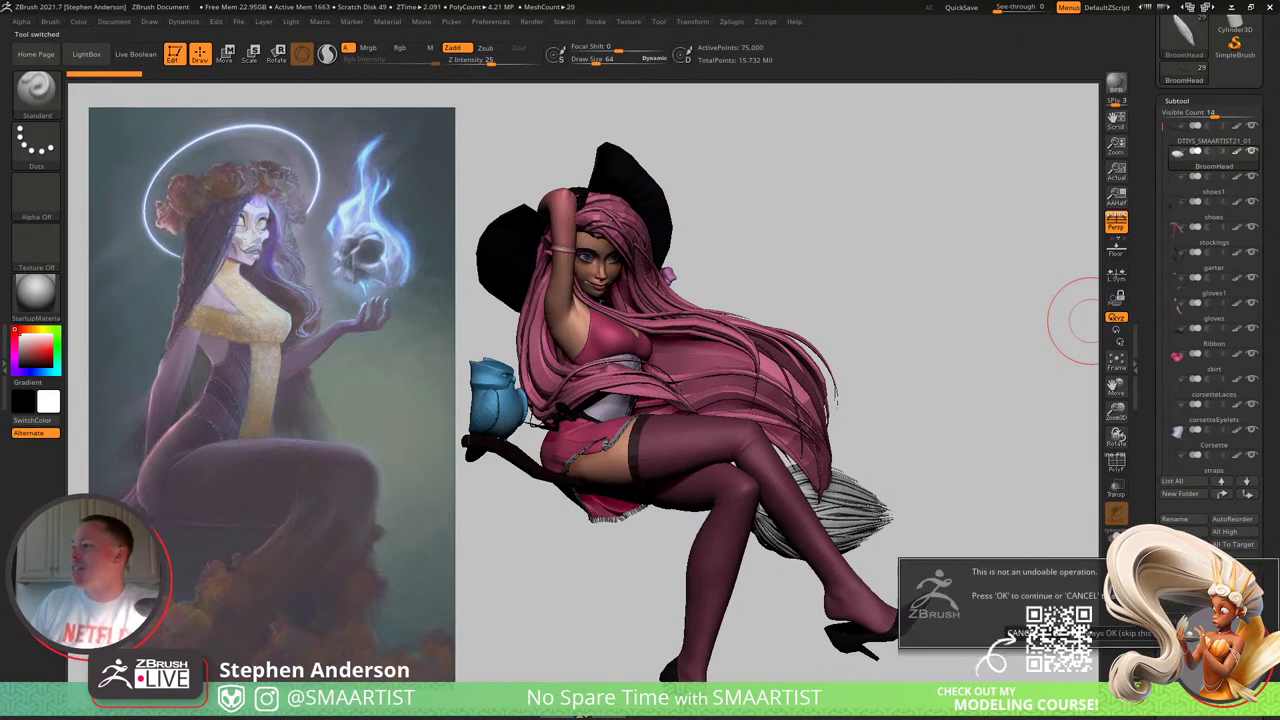
key("Return")
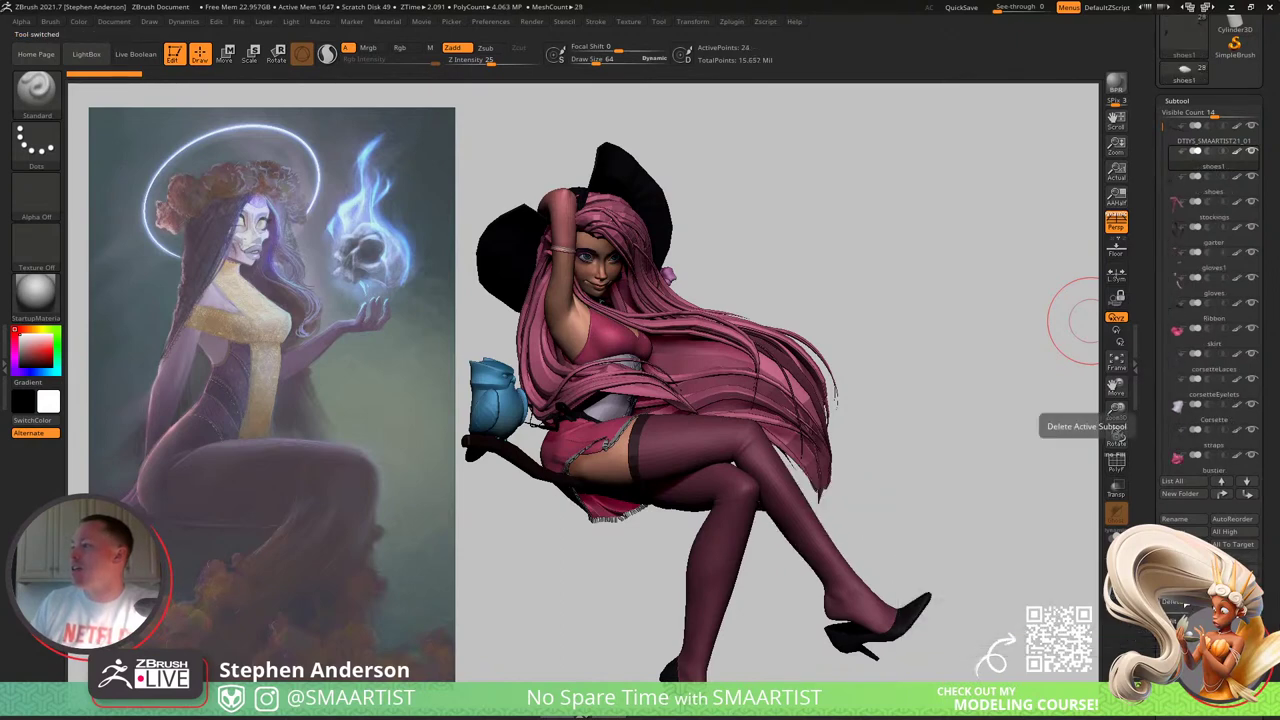
Step: Start a multi-subtool transpose selection that includes the witch's hat and hair, the owl and the branch
left_click_drag(906, 428, 857, 371)
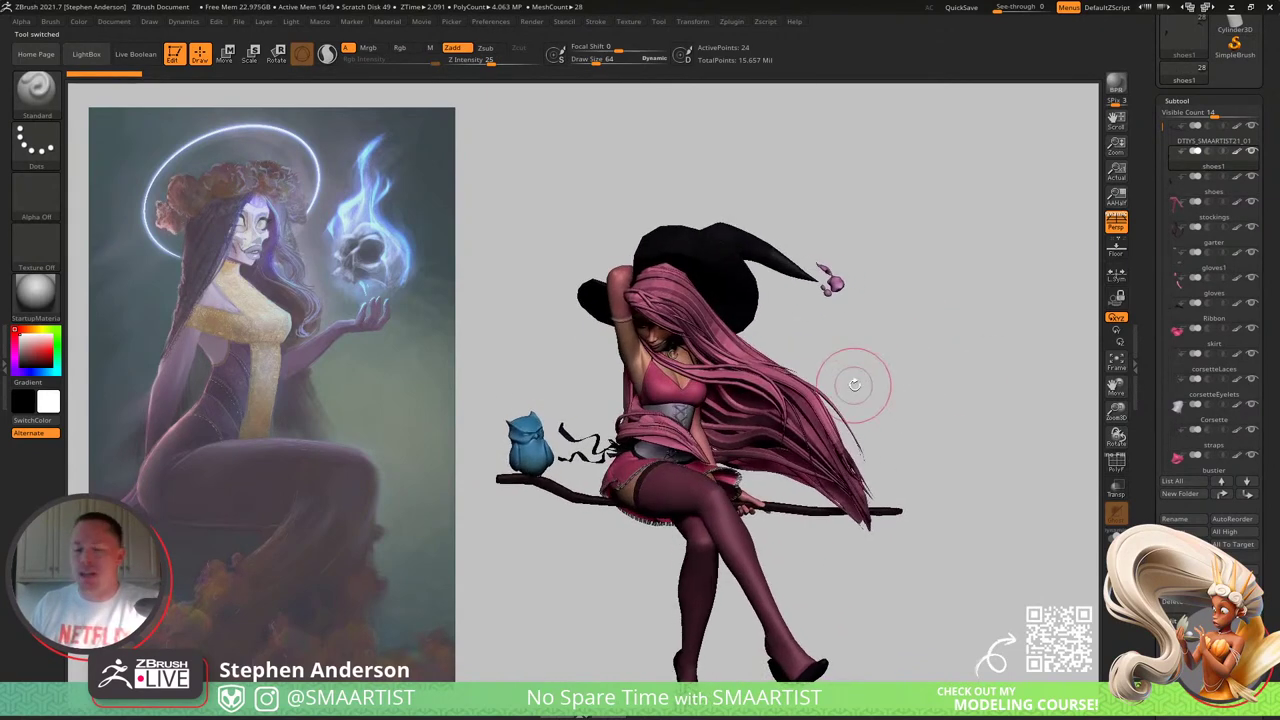
key("w")
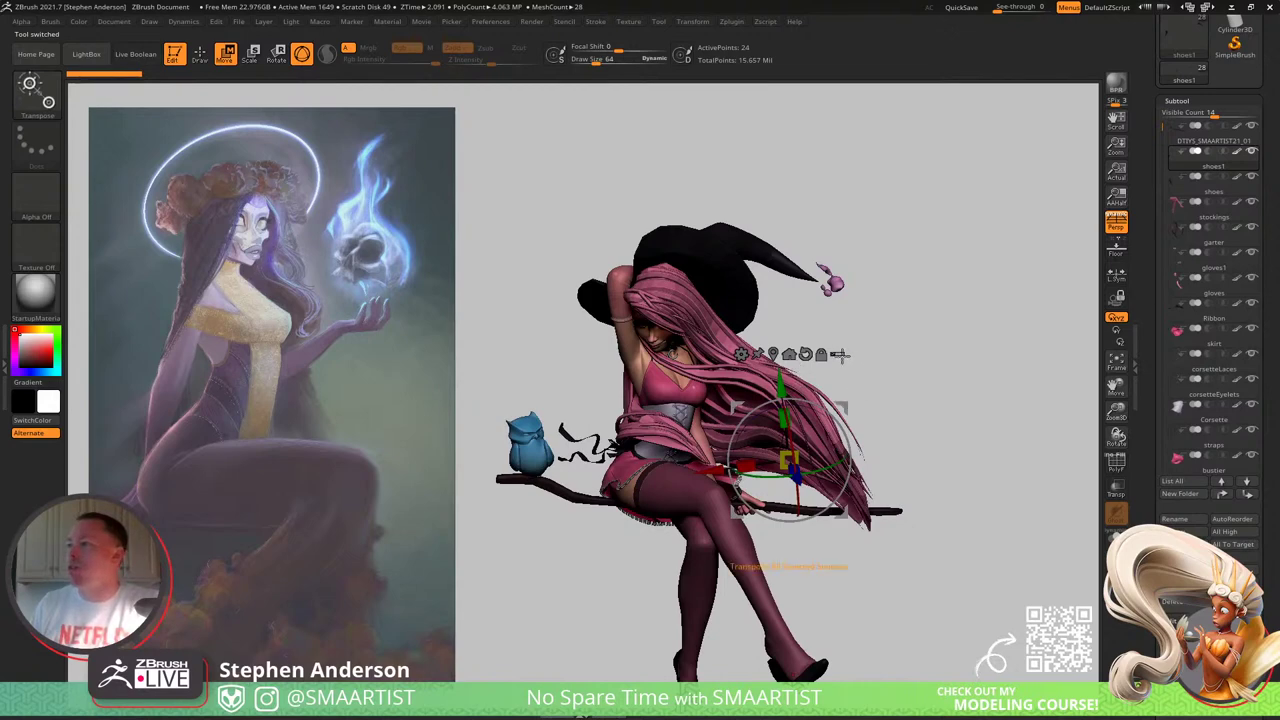
left_click_drag(858, 223, 793, 305, "ctrl+shift")
left_click_drag(883, 391, 843, 412, "ctrl+shift")
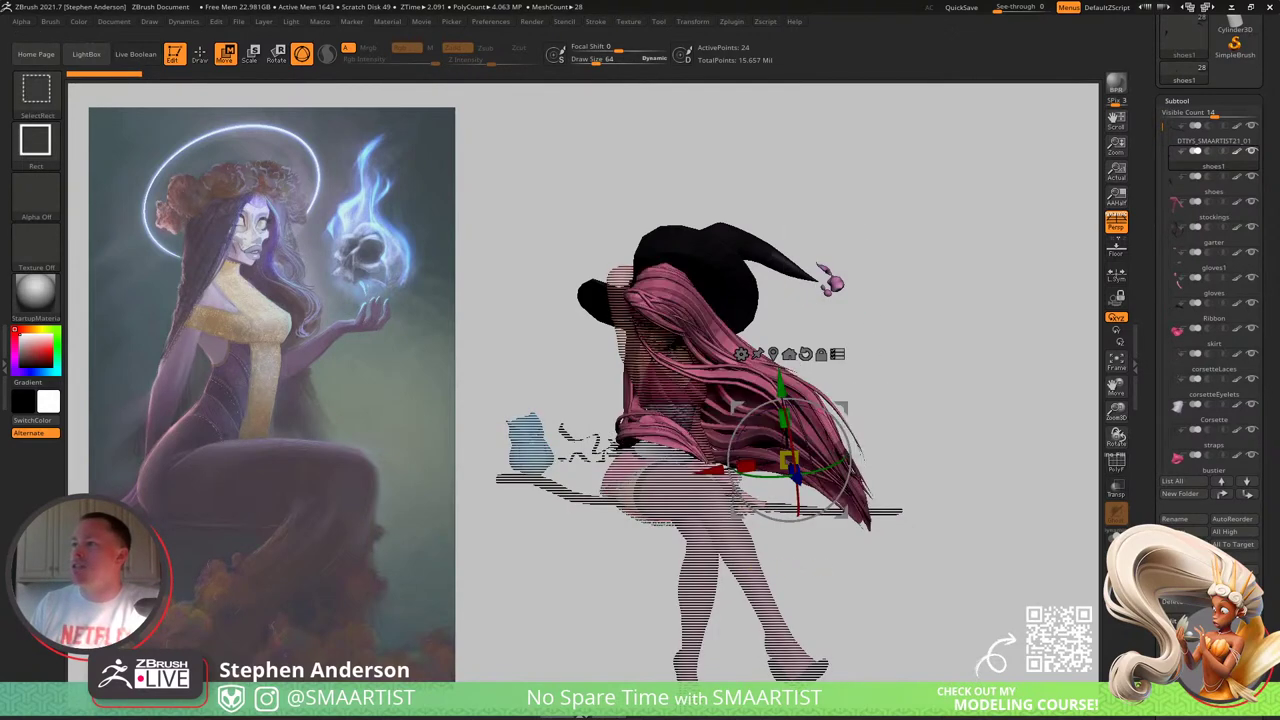
left_click_drag(496, 414, 528, 524, "ctrl+shift")
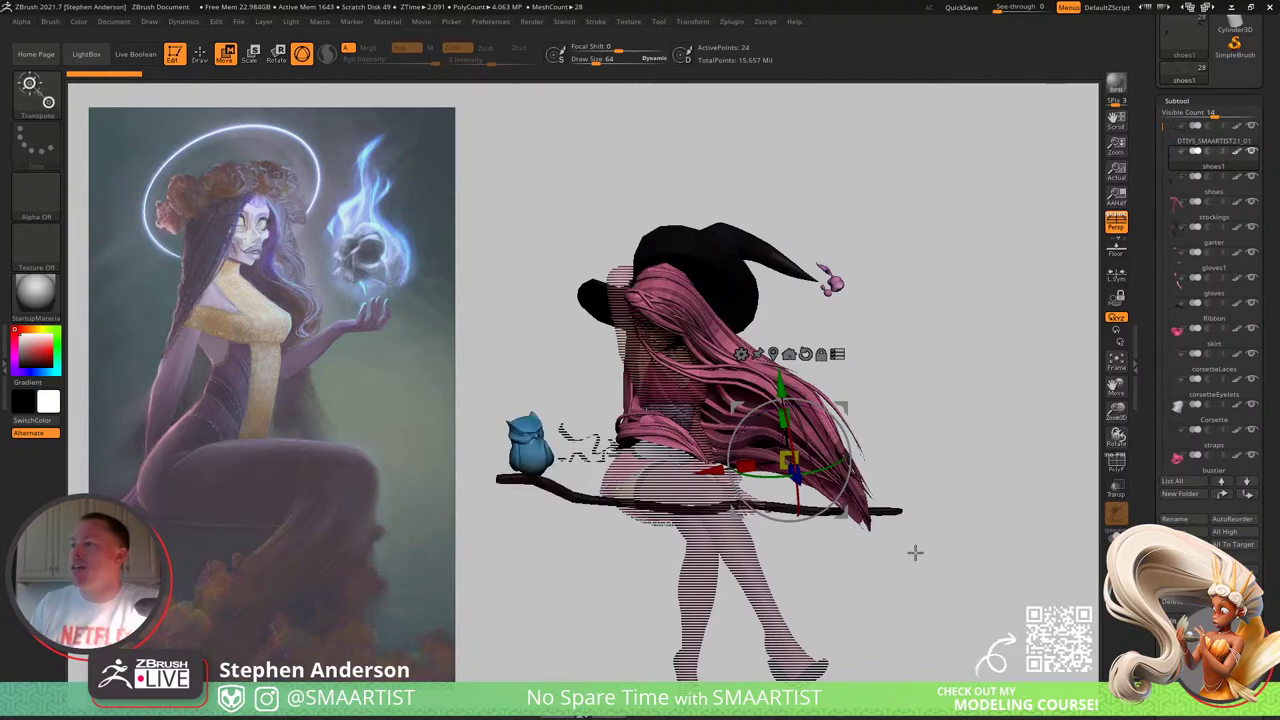
Step: Add the skirt and the black ribbon at the waist to the multi-subtool selection
mouse_move(914, 551)
left_mouse_down()
mouse_move(940, 526)
mouse_move(868, 412)
mouse_move(903, 522)
left_mouse_up()
right_click_drag(705, 455, 757, 408, "ctrl")
mouse_move(756, 405)
left_mouse_down()
mouse_move(680, 453)
mouse_move(720, 432)
mouse_move(693, 453)
mouse_move(668, 396)
mouse_move(650, 394)
left_mouse_up()
key("ctrl+shift")
left_click_drag(600, 500, 625, 533)
left_click_drag(666, 492, 700, 522)
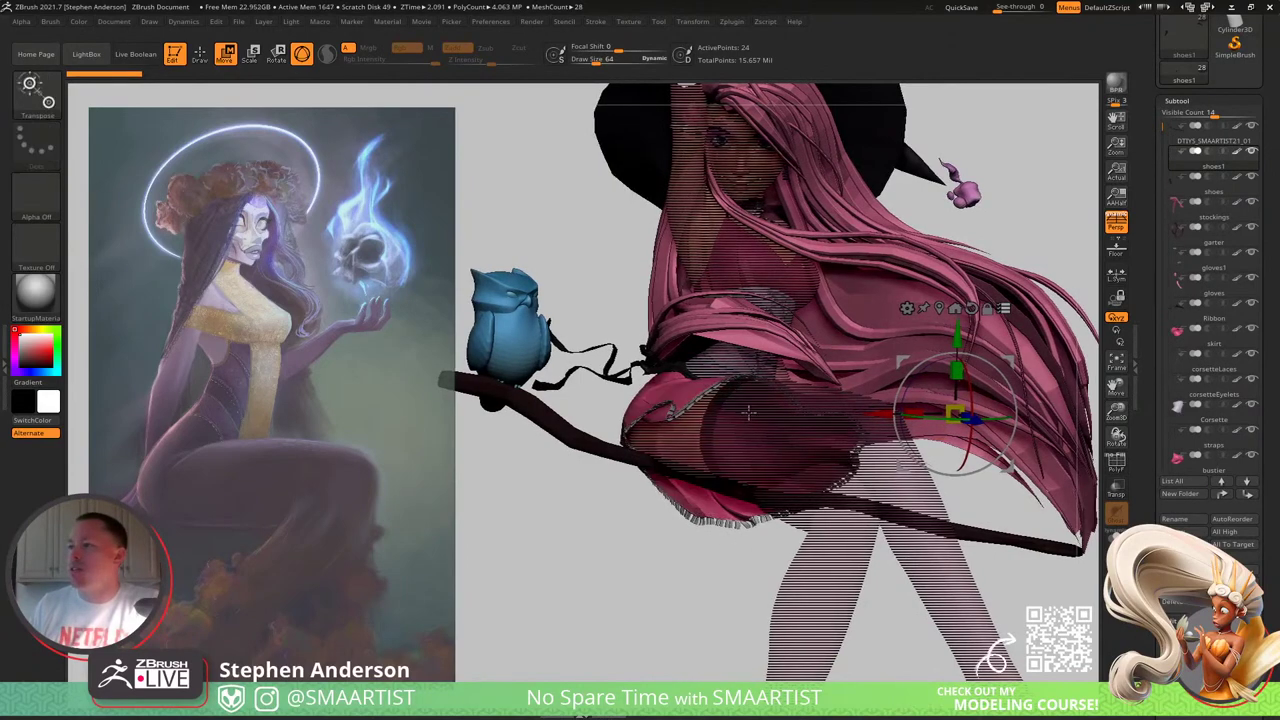
Step: Add the corset with its laces, the bustier, the choker with moon pendant and the gloves to the multi-subtool selection
mouse_move(762, 318)
right_mouse_down()
mouse_move(745, 388)
mouse_move(755, 206)
right_mouse_up()
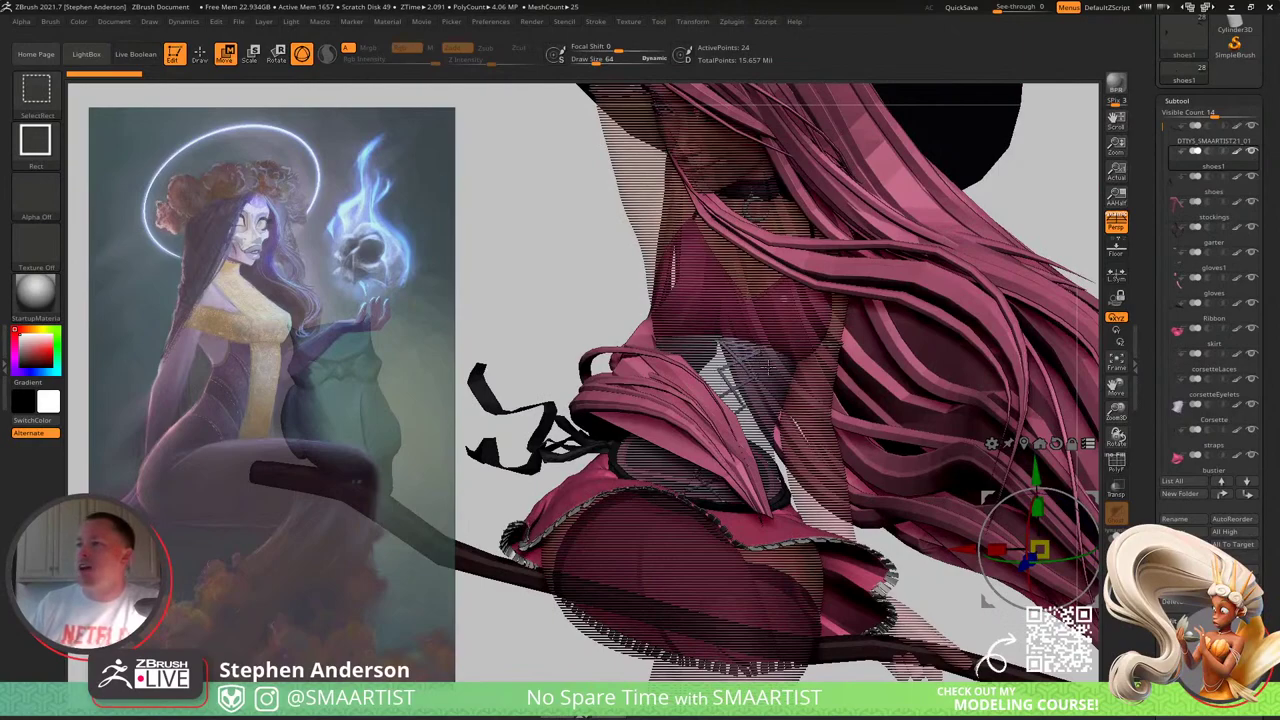
mouse_move(789, 336)
right_mouse_down()
mouse_move(770, 325)
mouse_move(756, 459)
mouse_move(700, 470)
mouse_move(761, 420)
mouse_move(715, 610)
right_mouse_up()
mouse_move(715, 380)
right_mouse_down("alt")
mouse_move(700, 520)
mouse_move(661, 513)
right_mouse_up("alt")
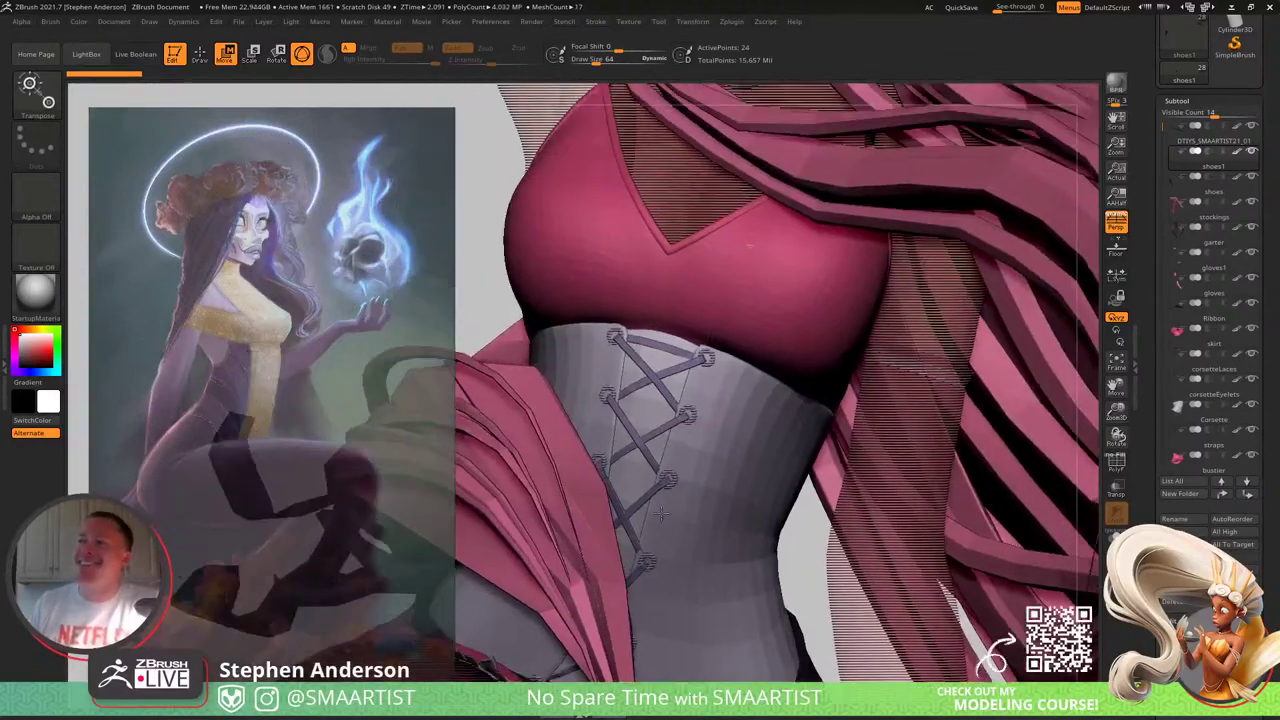
right_click_drag(735, 150, 676, 412, "alt")
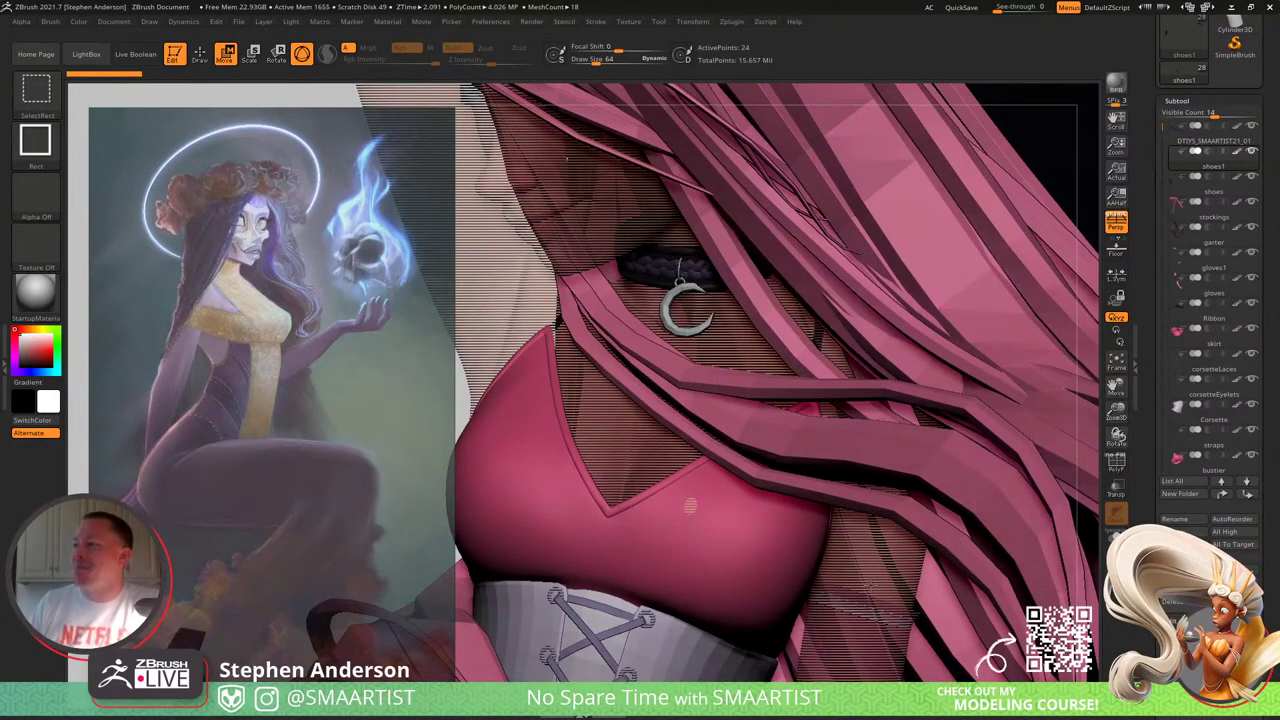
left_click(874, 612, "ctrl+shift")
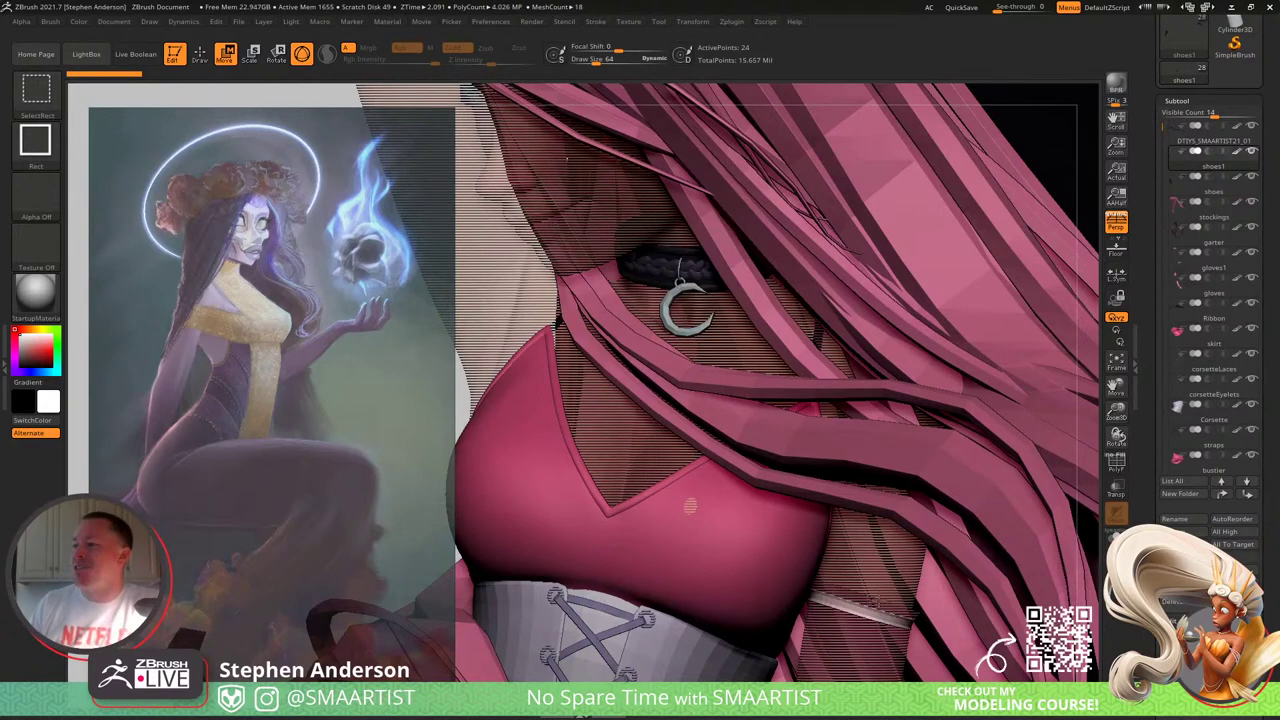
left_click(859, 633, "ctrl+shift")
mouse_move(672, 150)
right_mouse_down("alt")
mouse_move(634, 437)
mouse_move(702, 320)
mouse_move(630, 270)
mouse_move(651, 529)
mouse_move(757, 63)
right_mouse_up("alt")
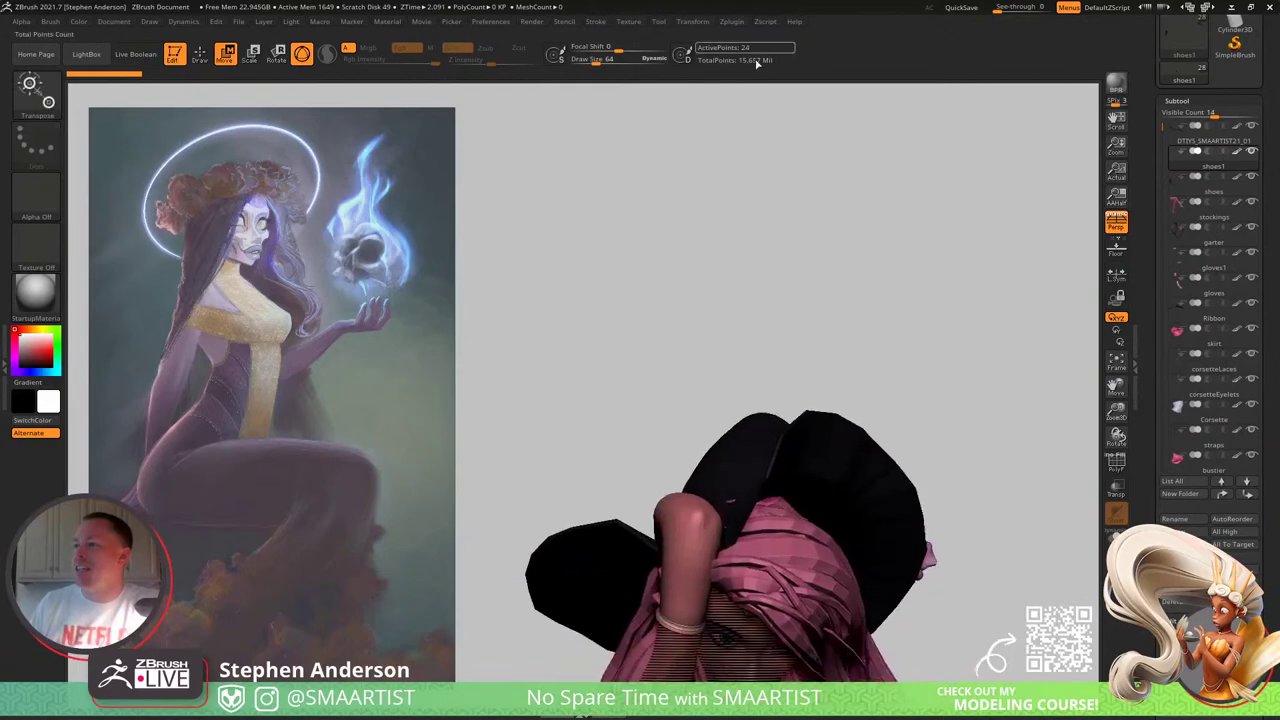
Step: Check the selected pieces on the whole figure and group them into a new subtool folder named Delete
key("f")
key("f")
right_click_drag(704, 386, 774, 430)
right_click_drag(600, 340, 679, 338)
left_click_drag(820, 515, 797, 610)
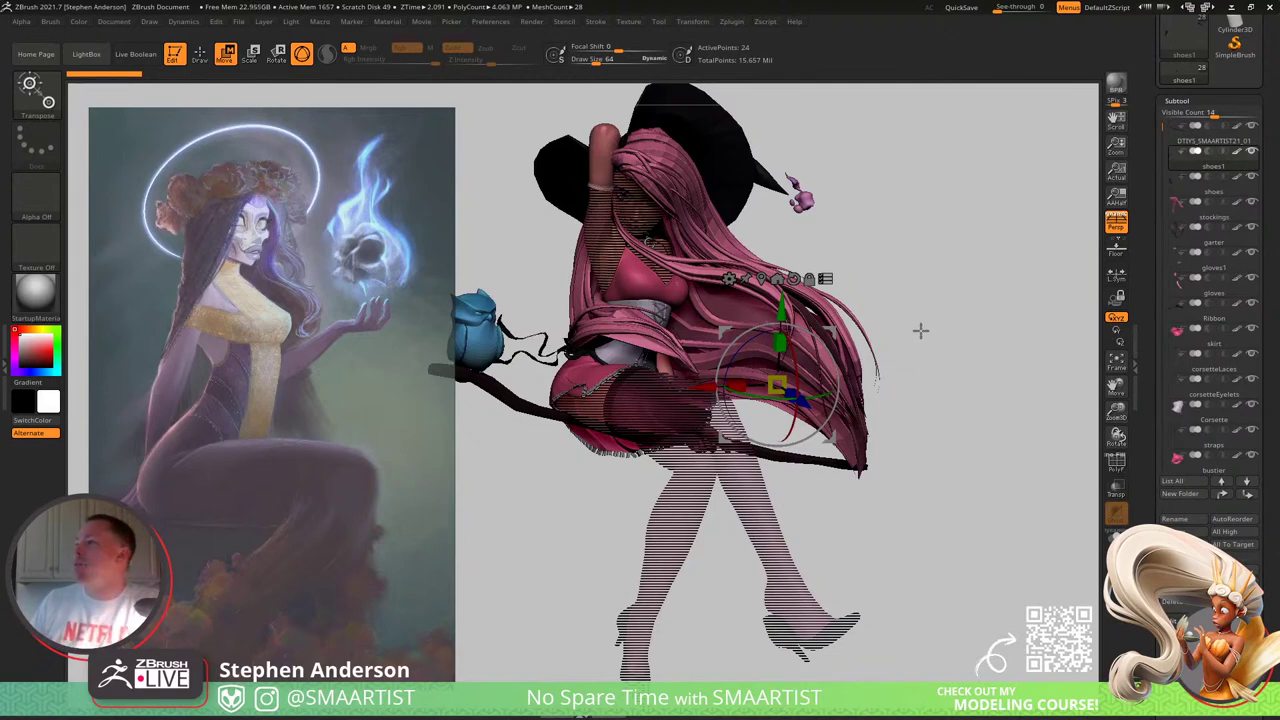
key("ctrl+f")
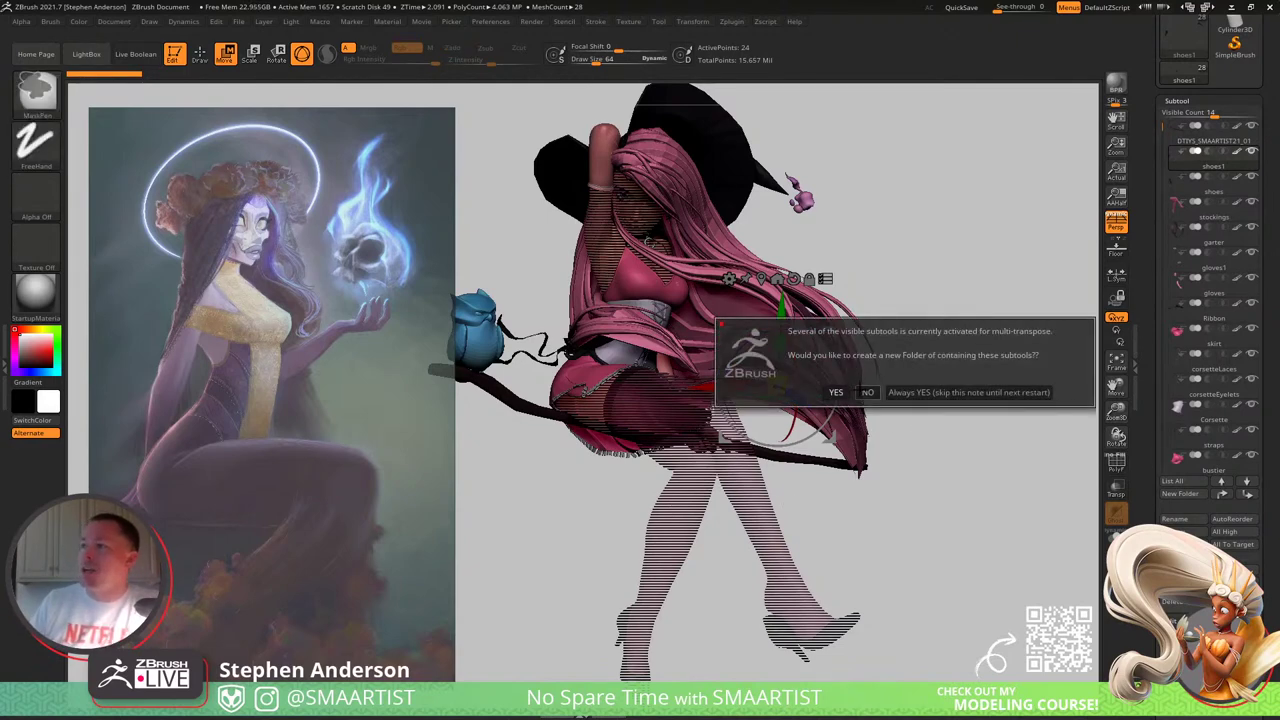
left_click(835, 392)
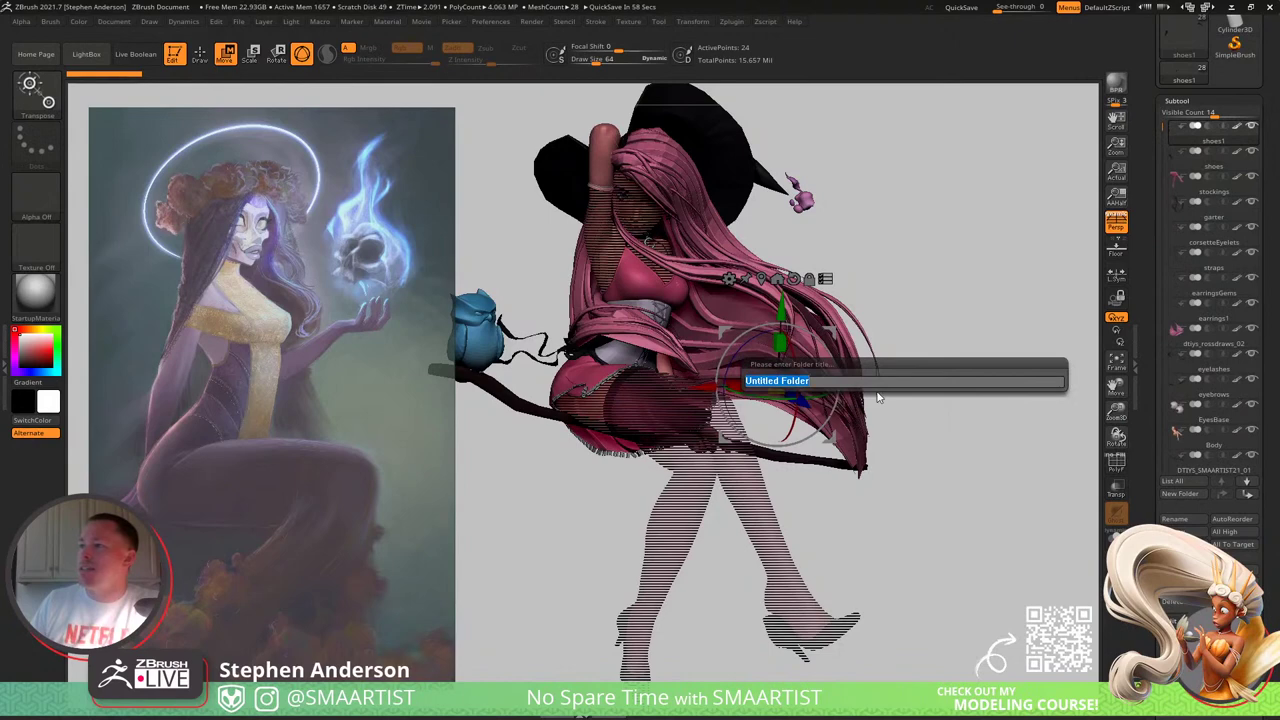
type("Delete")
key("Return")
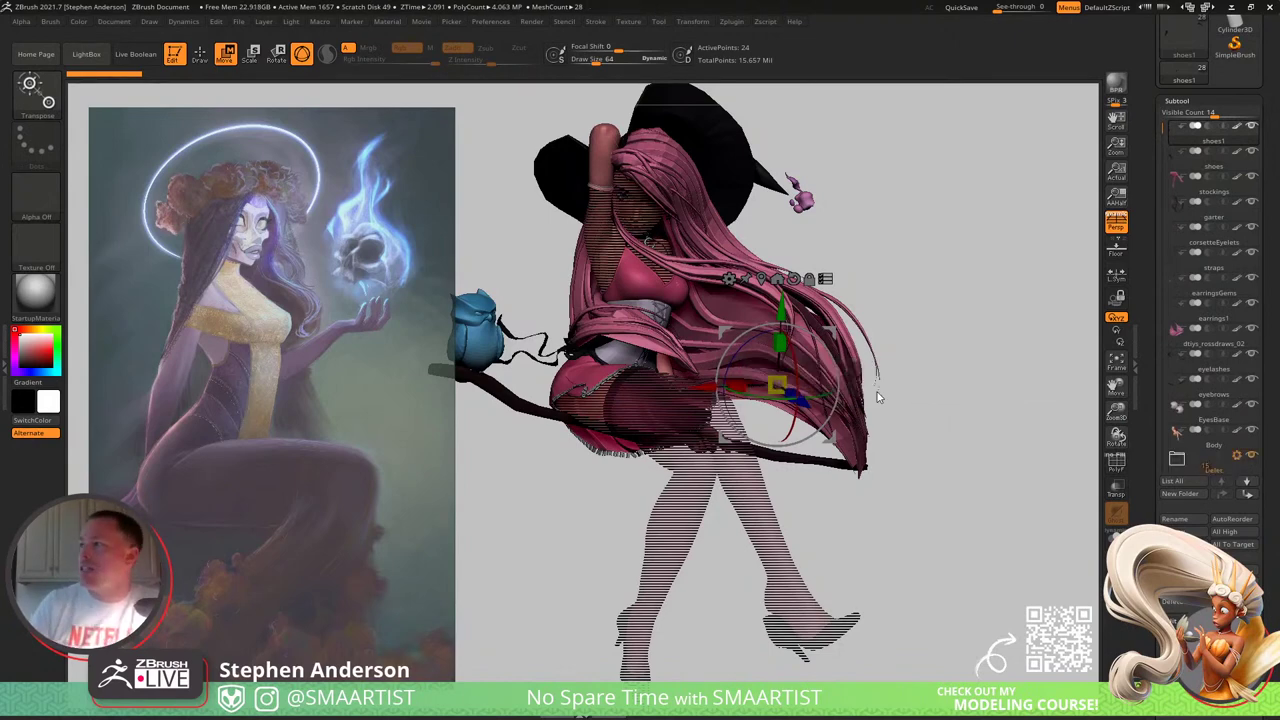
Step: Delete the Delete folder together with all the subtools it contains
left_click(1237, 457)
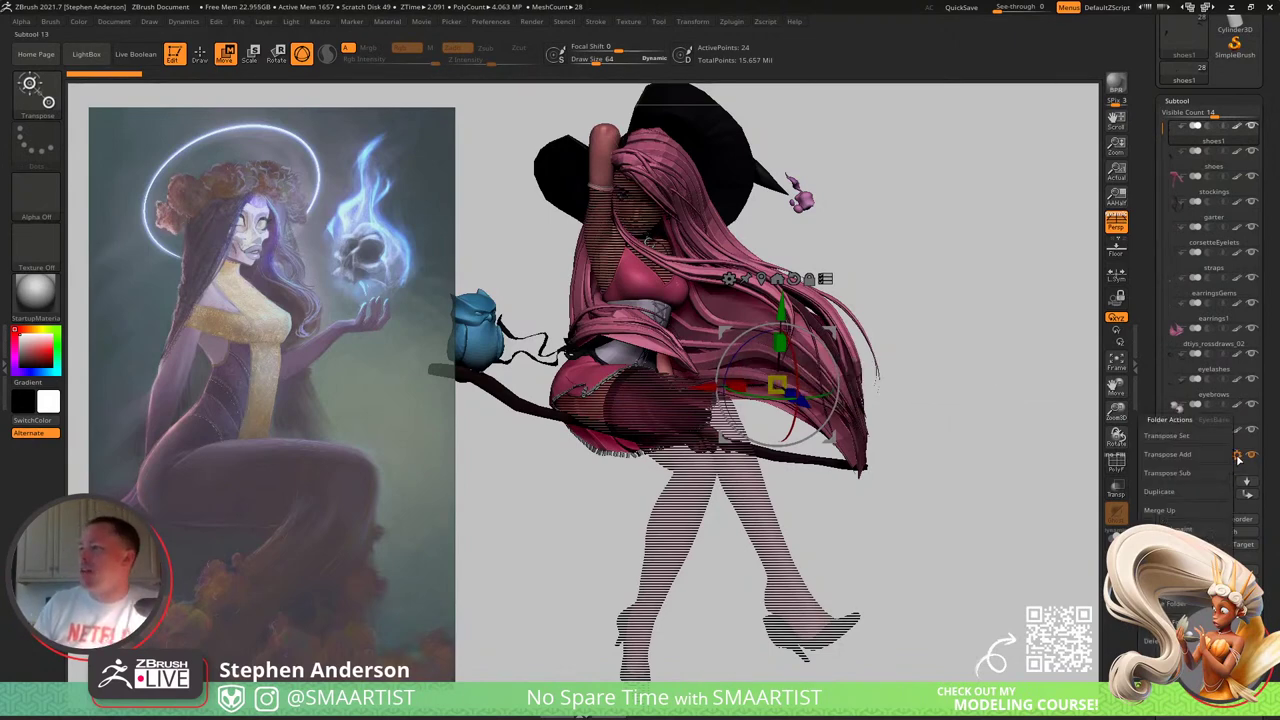
left_click(1184, 643)
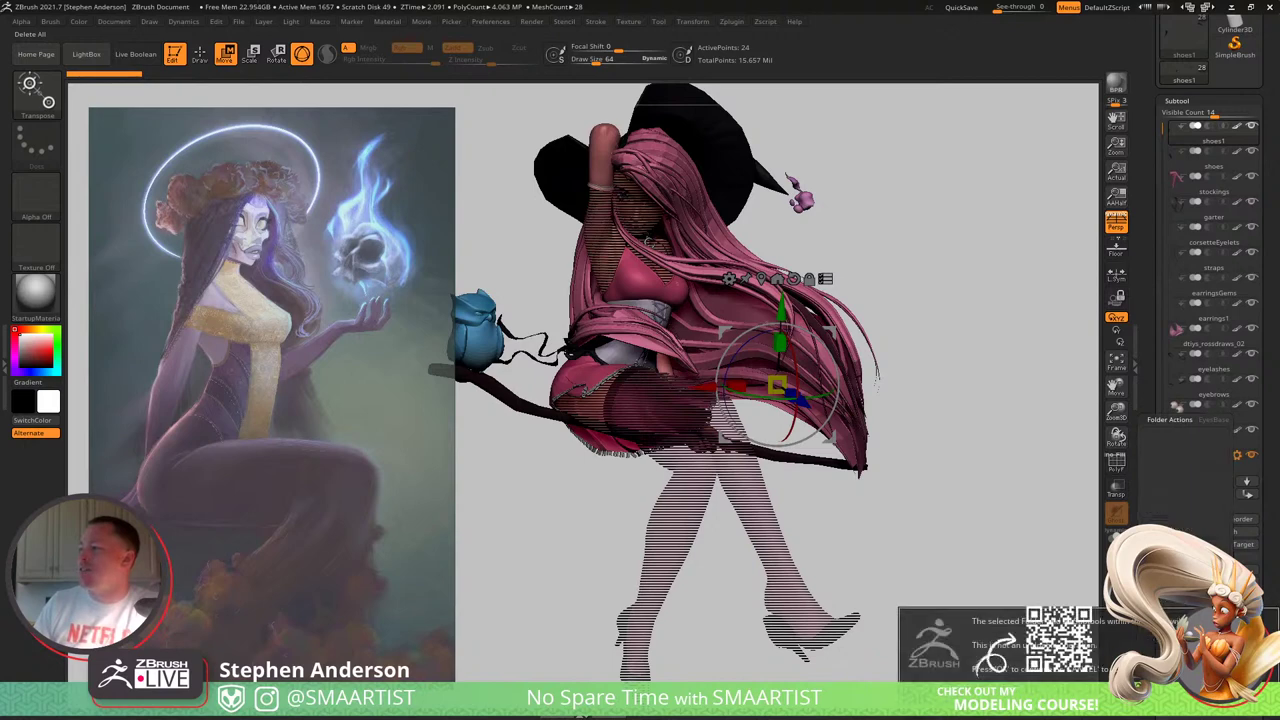
key("y")
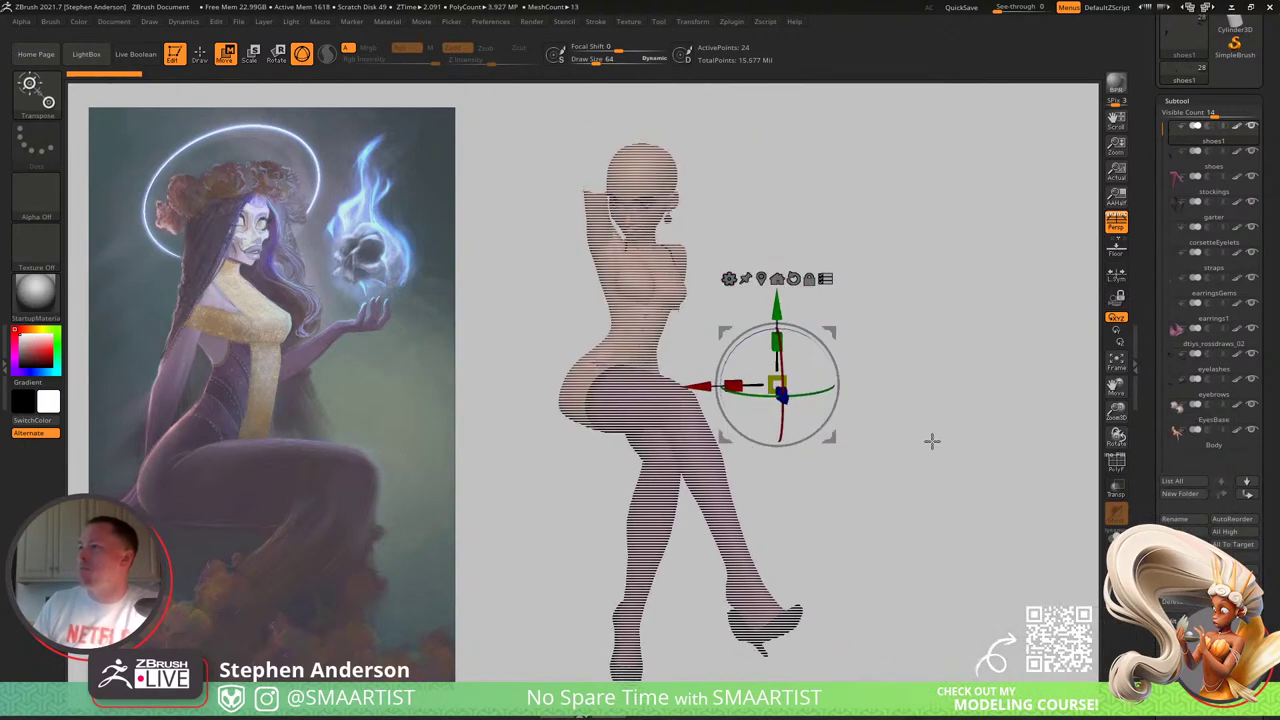
Step: Return to Draw mode and inspect the stripped figure's head and torso up close
left_click_drag(927, 440, 794, 411)
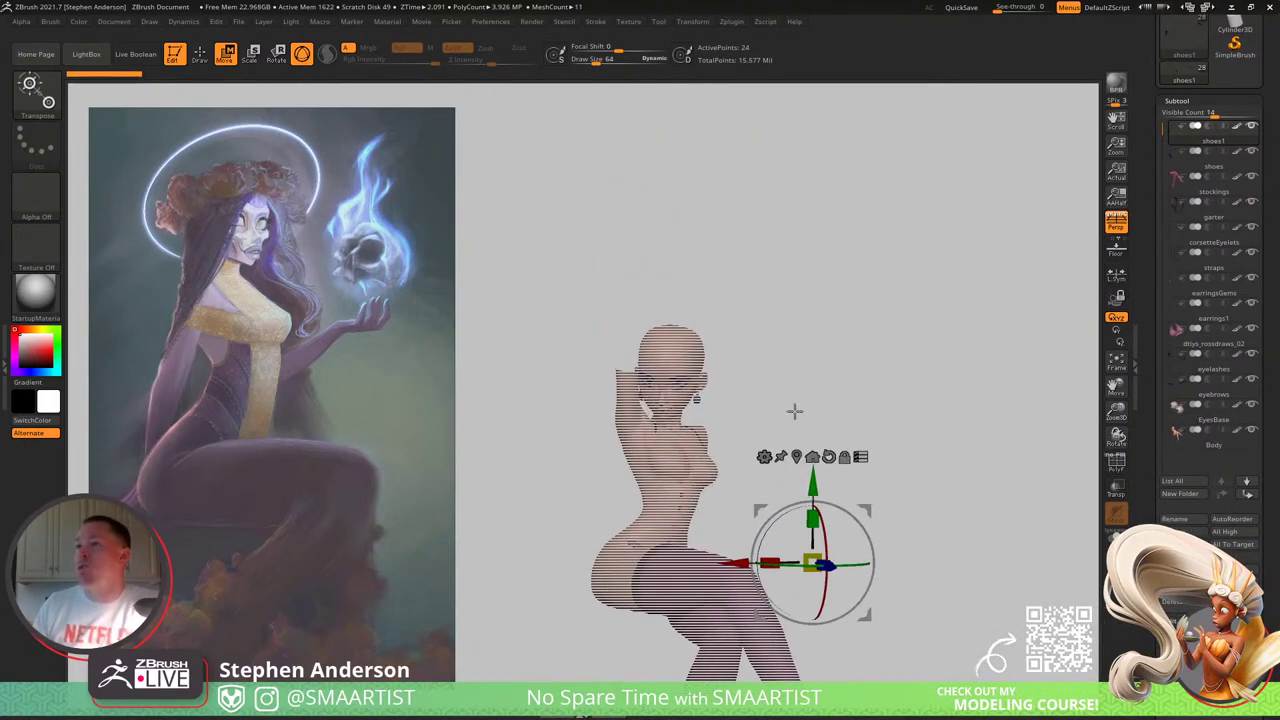
mouse_move(687, 407)
right_mouse_down("ctrl")
mouse_move(700, 328)
mouse_move(703, 434)
mouse_move(676, 435)
mouse_move(728, 449)
right_mouse_up("ctrl")
key("q")
left_click_drag(728, 448, 726, 541)
right_click_drag(651, 542, 671, 640, "alt")
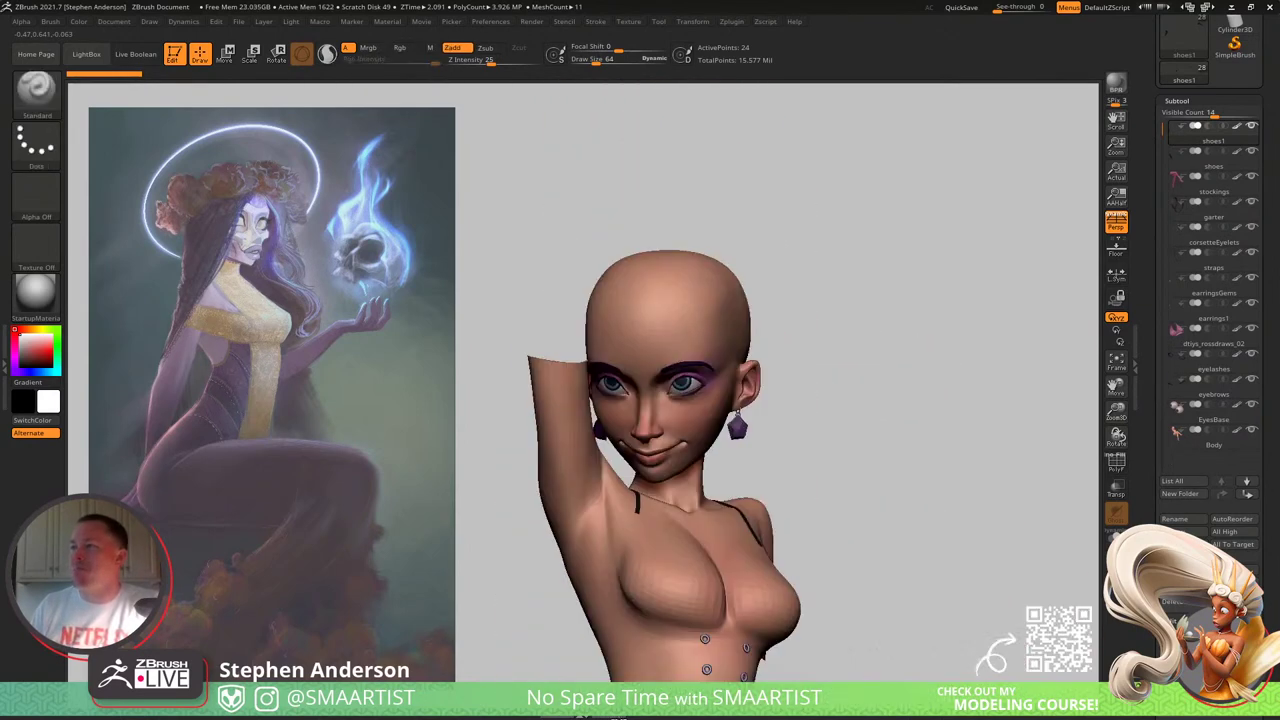
left_click_drag(630, 410, 590, 400)
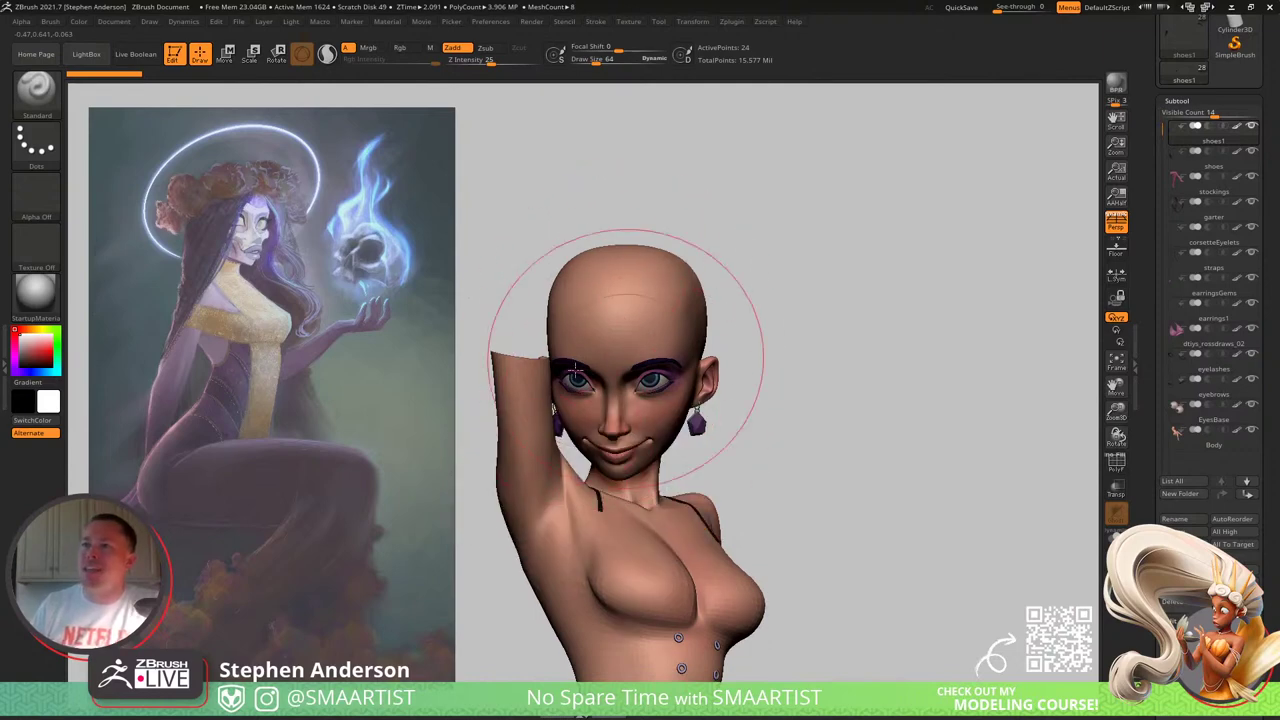
Step: Load the saved, fully dressed witch tool from the _SMAARTIST21 folder
left_click_drag(1269, 78, 1269, 205)
left_click(1191, 47)
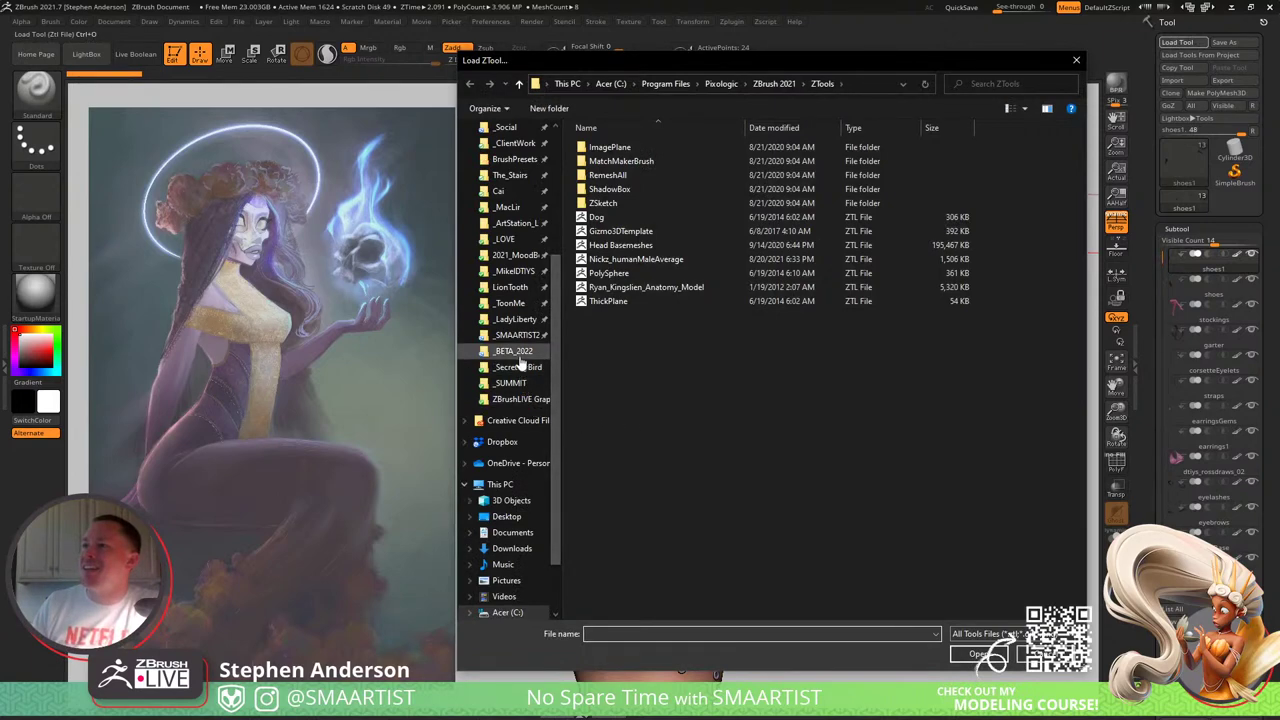
left_click(520, 340)
double_click(611, 178)
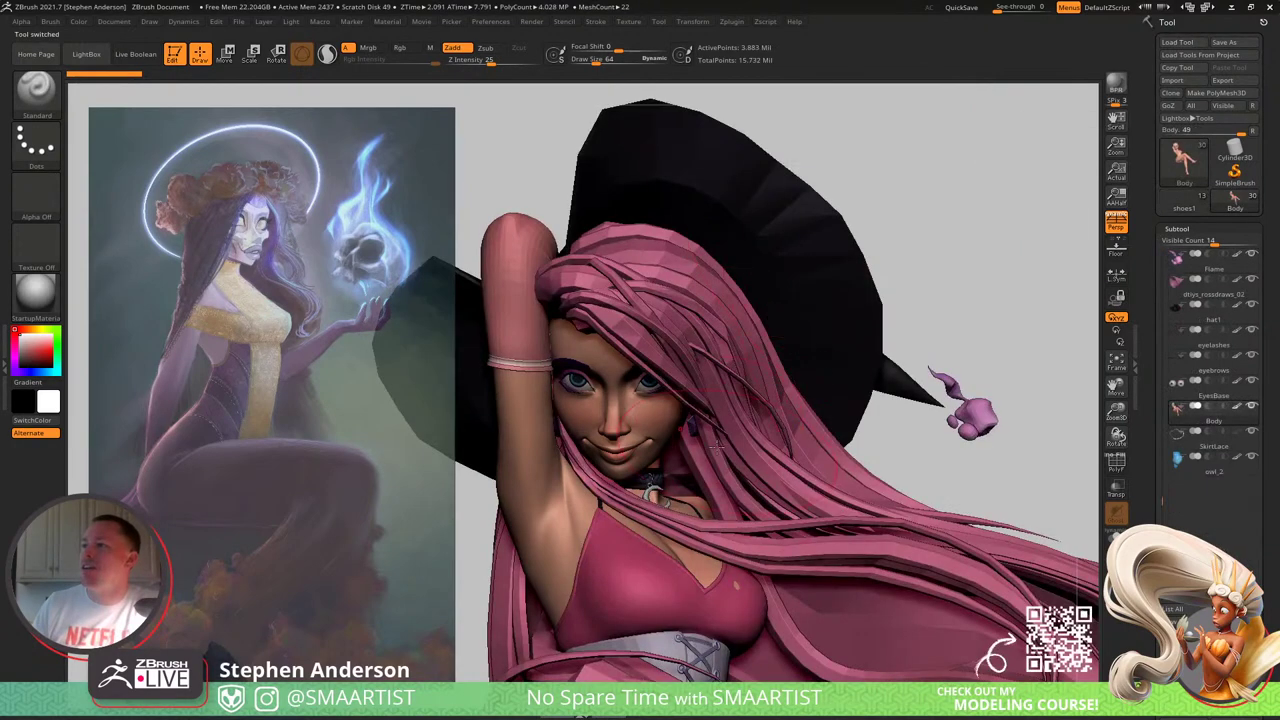
Step: Pick the gloves subtool on the dressed witch, switch back to the stripped model and append the gloves to it
left_click(521, 318, "alt")
left_click(1194, 207)
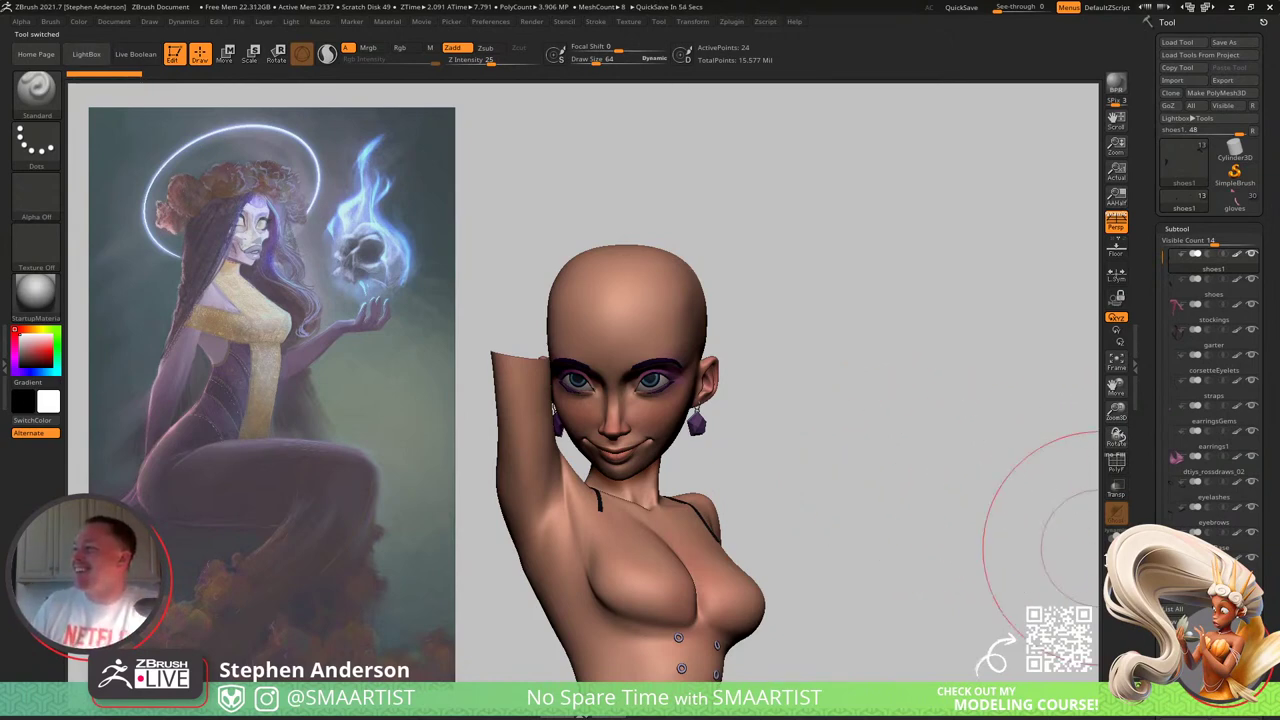
scroll(1220, 560, "down", 5)
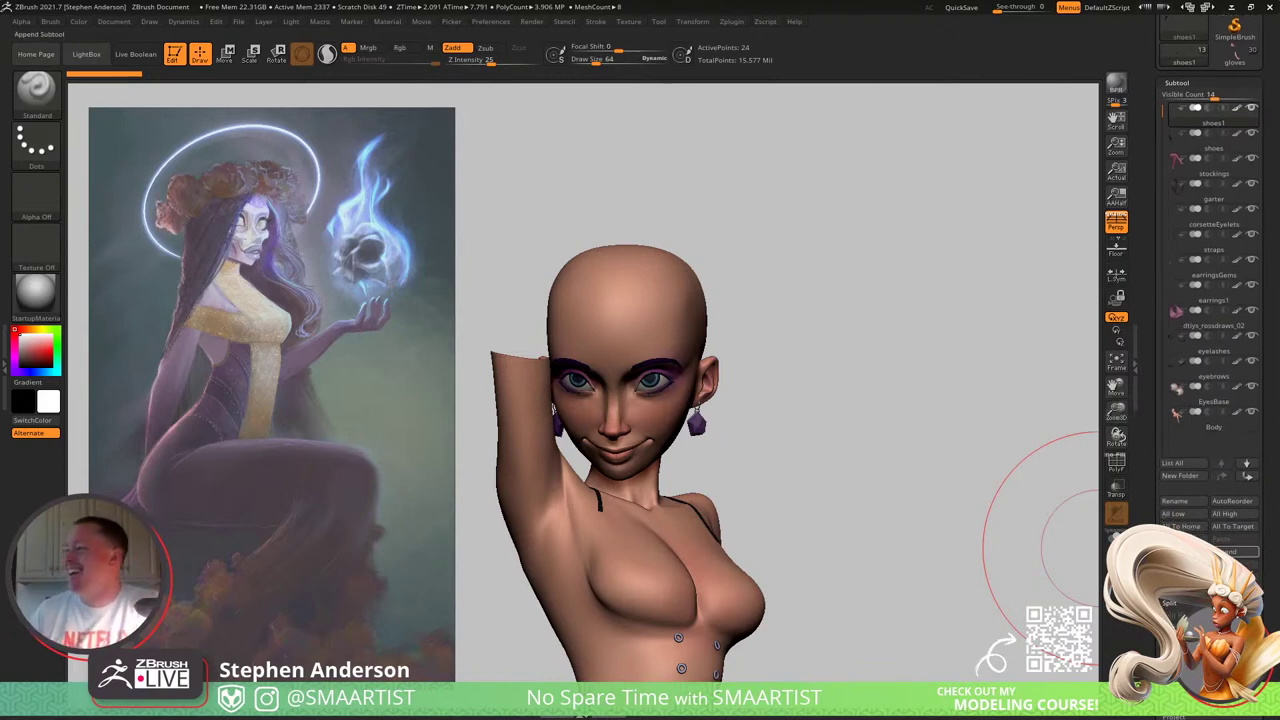
left_click(1225, 564)
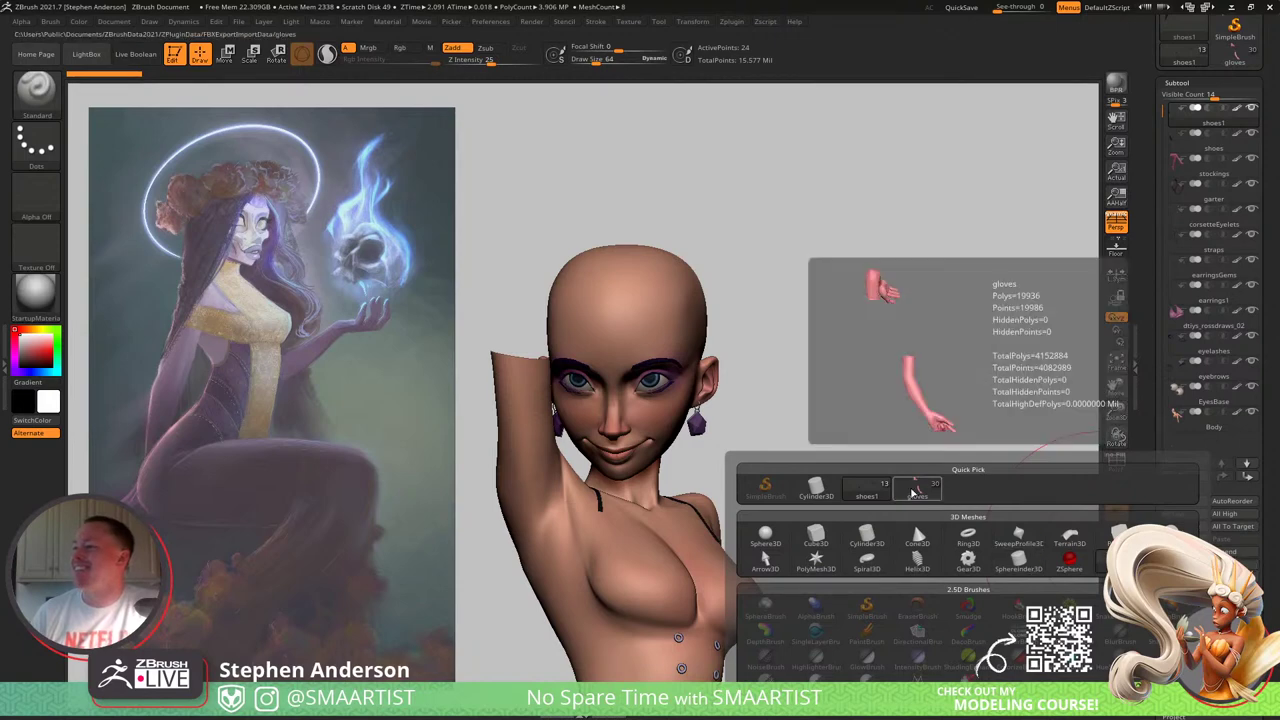
left_click(917, 489)
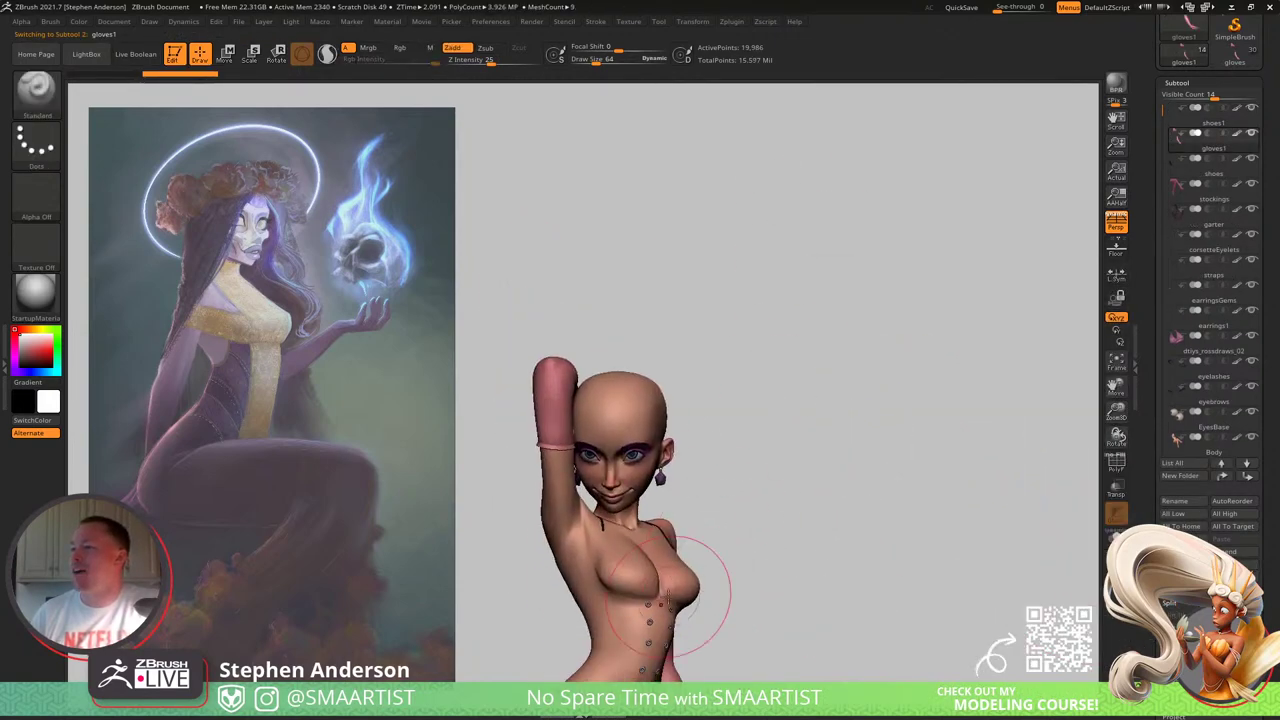
Step: Delete the earringsGems subtool from the stripped figure
right_click_drag(690, 605, 662, 579)
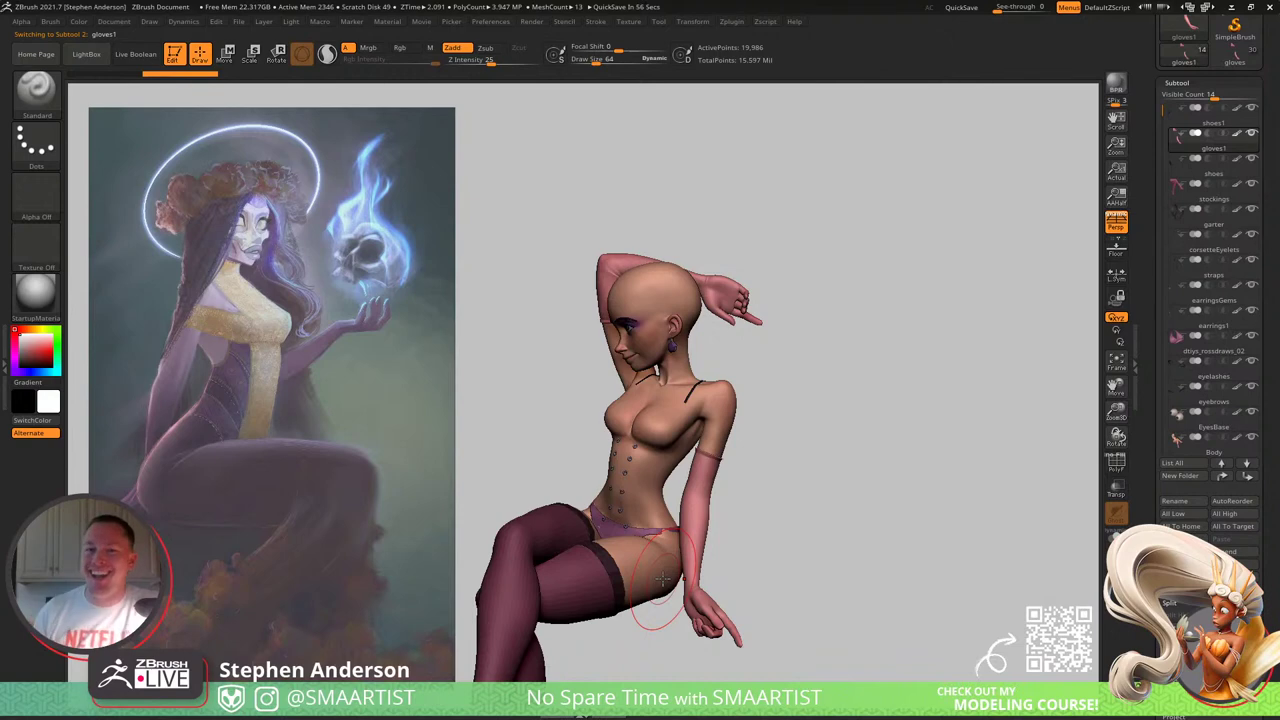
left_click_drag(663, 578, 625, 448)
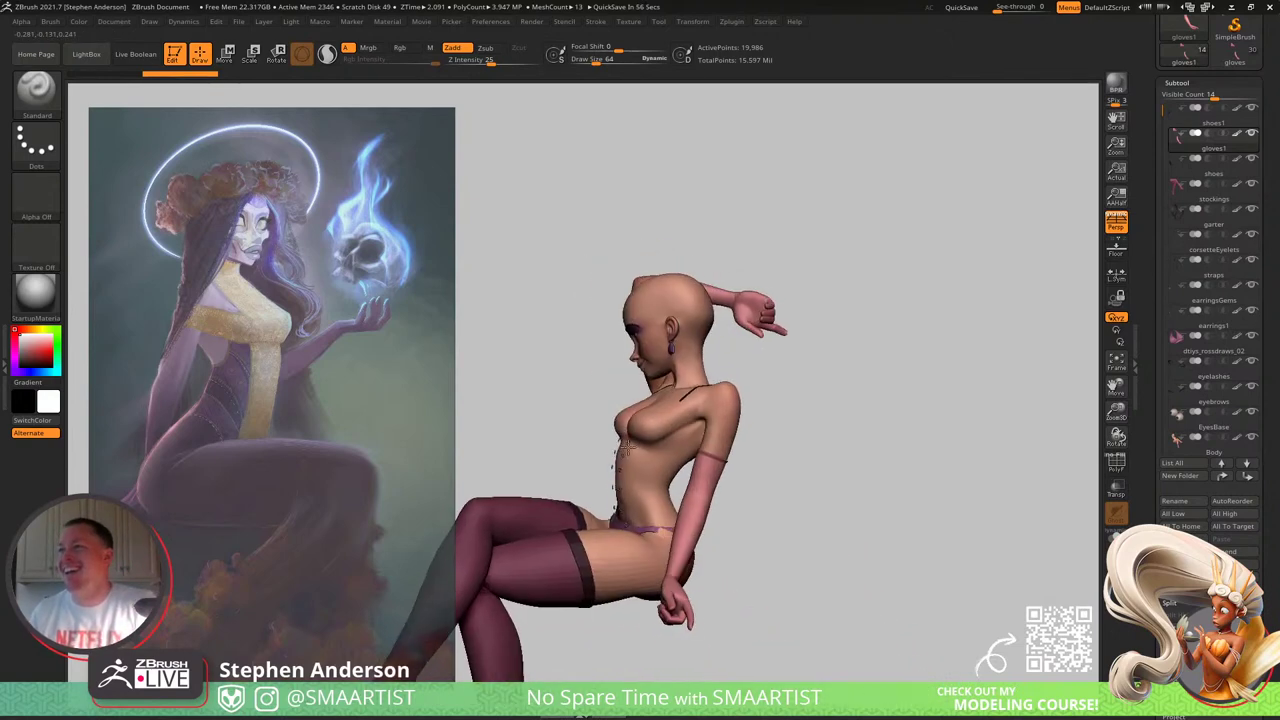
mouse_move(627, 448)
right_mouse_down("alt")
mouse_move(617, 548)
mouse_move(664, 452)
mouse_move(695, 551)
right_mouse_up("alt")
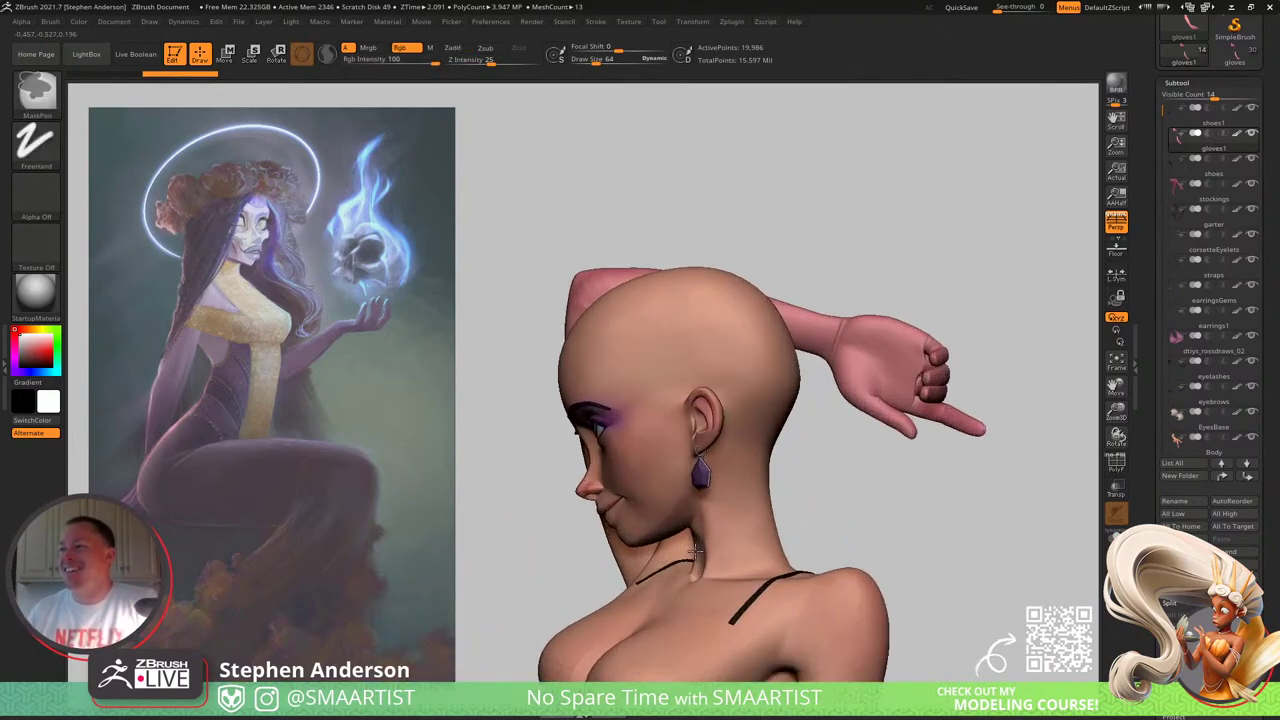
left_click(701, 478, "alt")
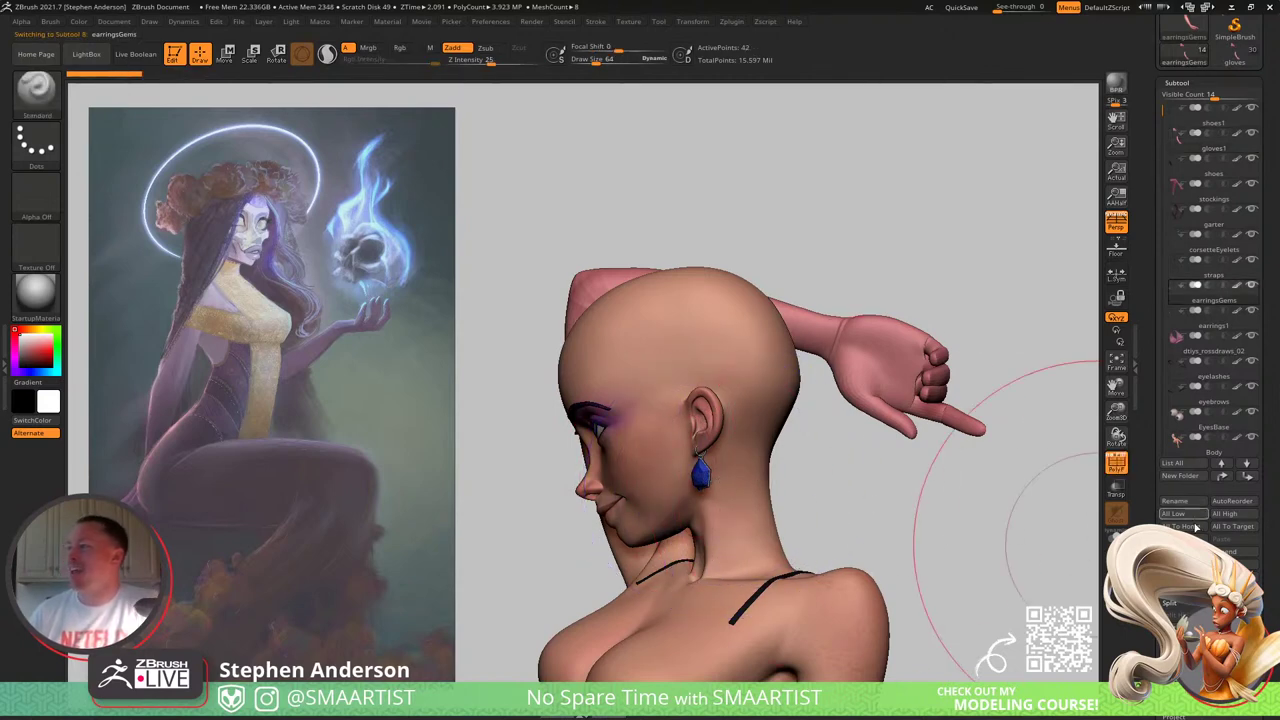
left_click(1181, 583)
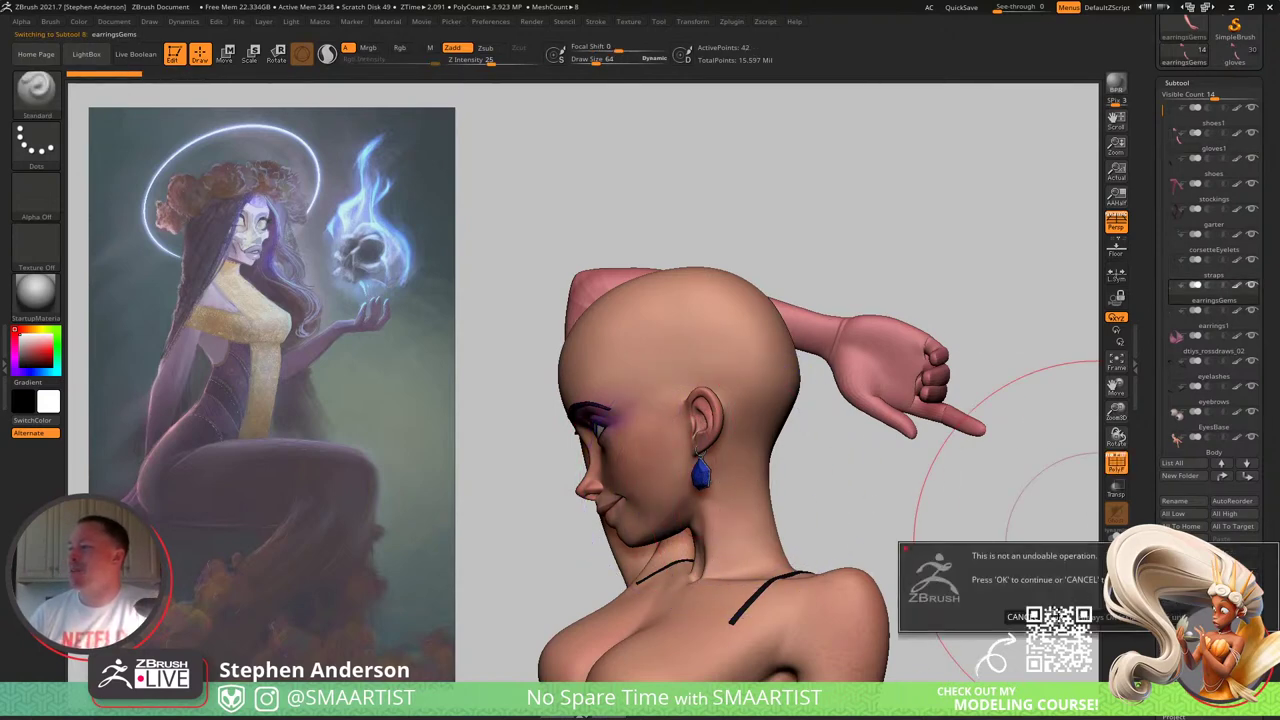
left_click(1058, 617)
Step: Delete the earrings1 and straps subtools from the stripped figure
left_click_drag(672, 526, 788, 497)
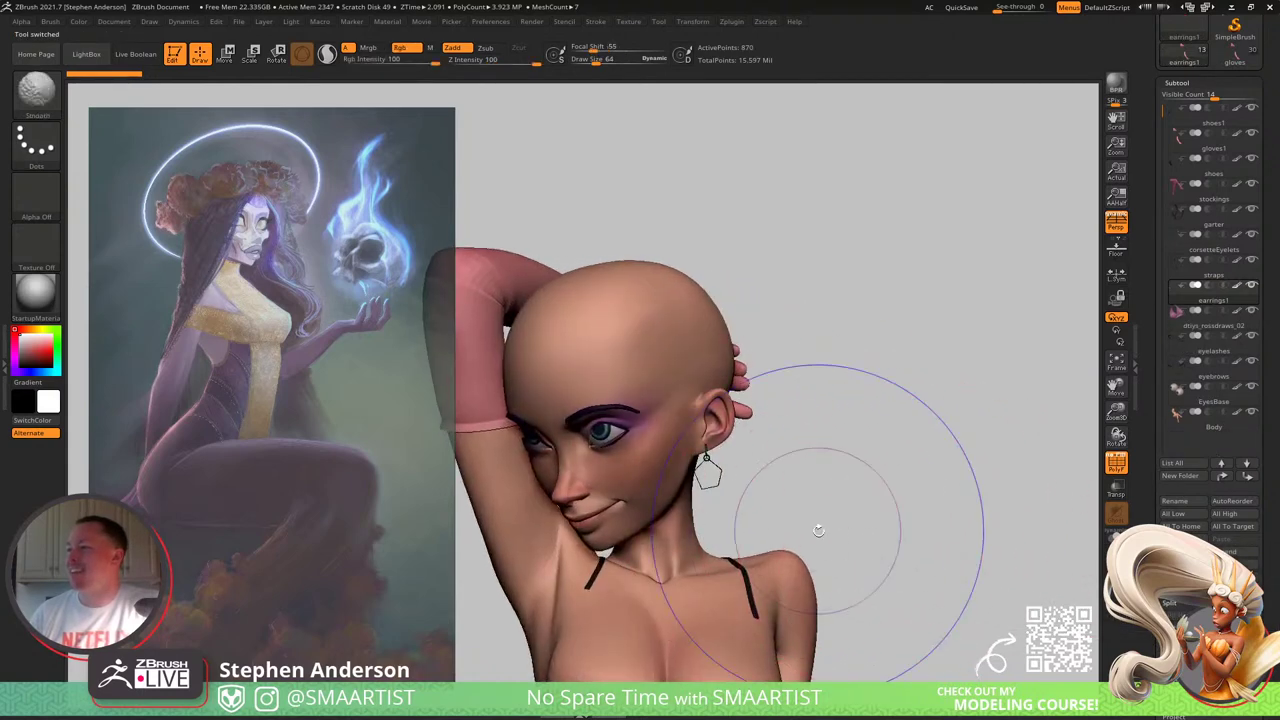
left_click(1181, 583)
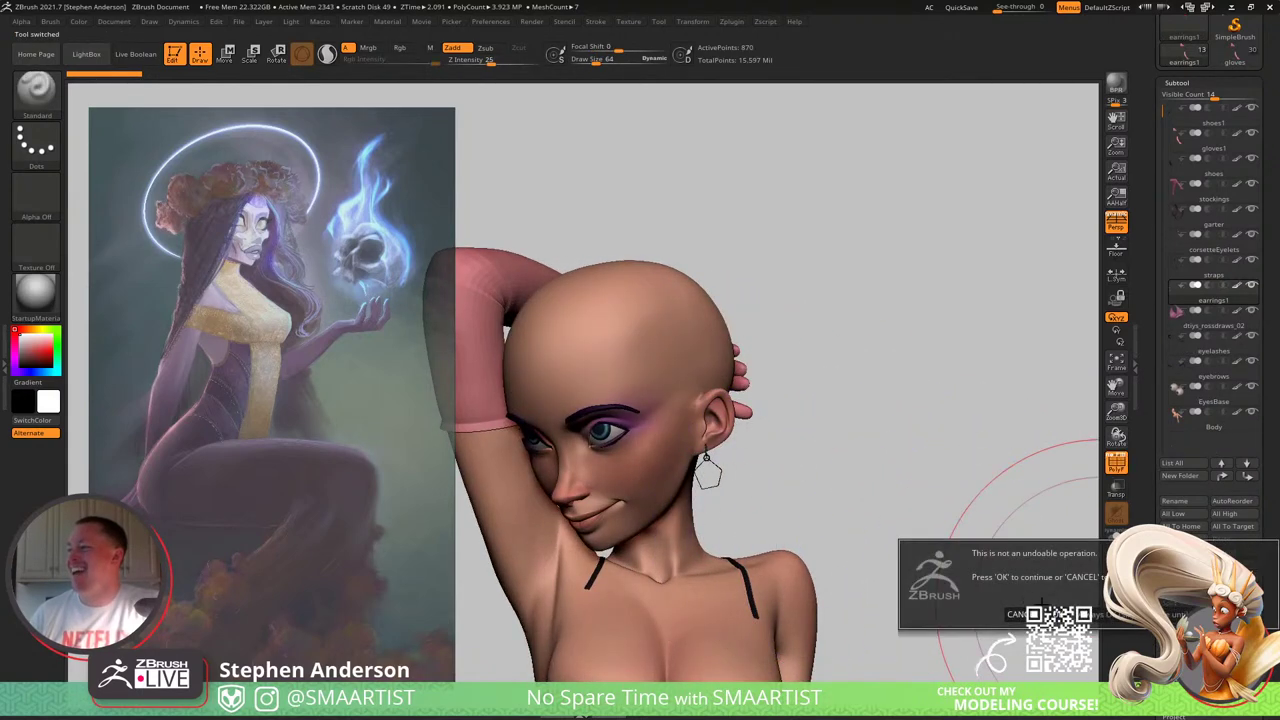
left_click(1232, 616)
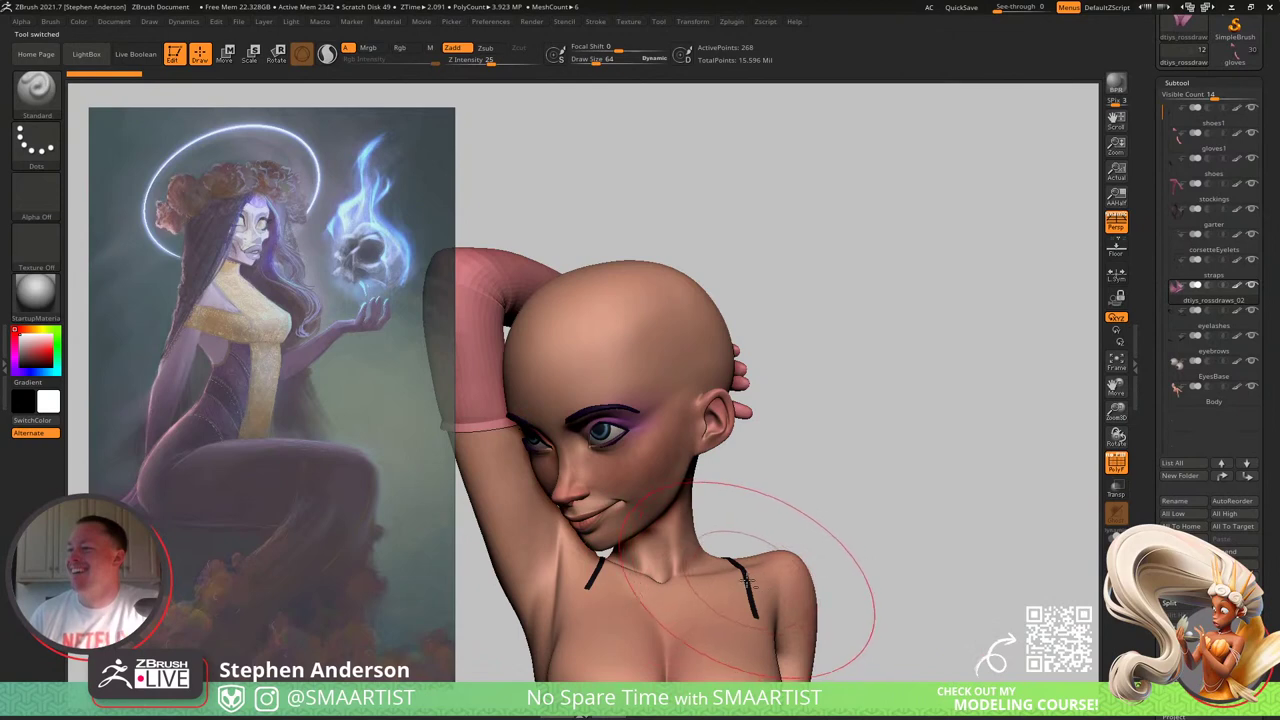
left_click(1181, 583)
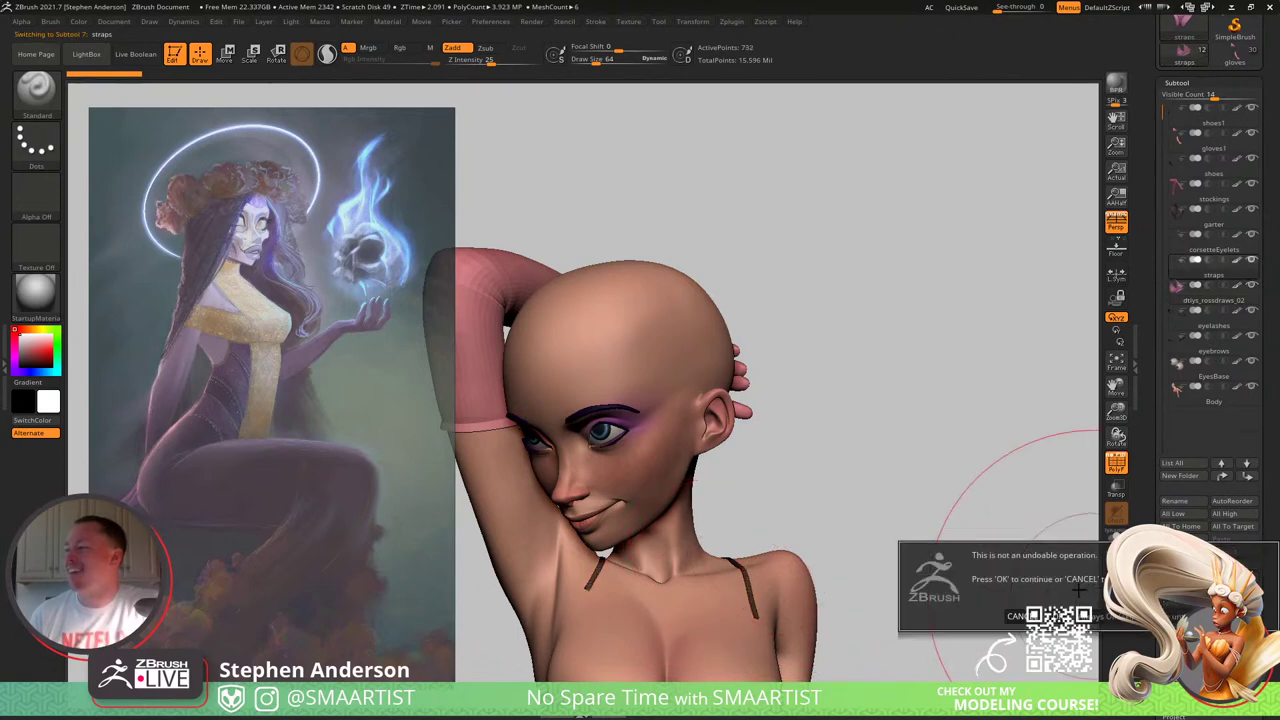
left_click(1232, 616)
Step: Select the corsetteEyelets subtool on the front of the torso and delete it
left_click_drag(808, 466, 671, 428)
right_click_drag(812, 410, 822, 580, "ctrl")
right_click_drag(822, 580, 836, 298, "alt")
right_click_drag(831, 413, 819, 267, "alt")
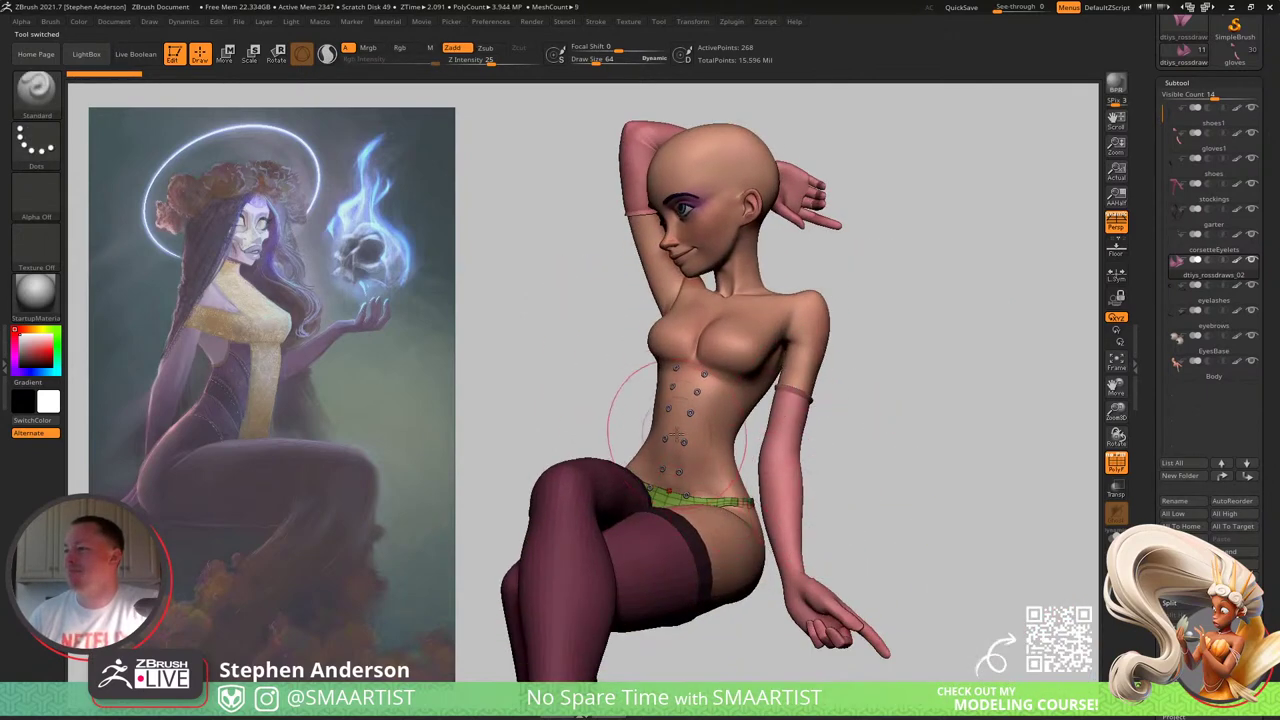
right_click_drag(673, 428, 696, 366, "ctrl")
left_click(709, 353, "alt")
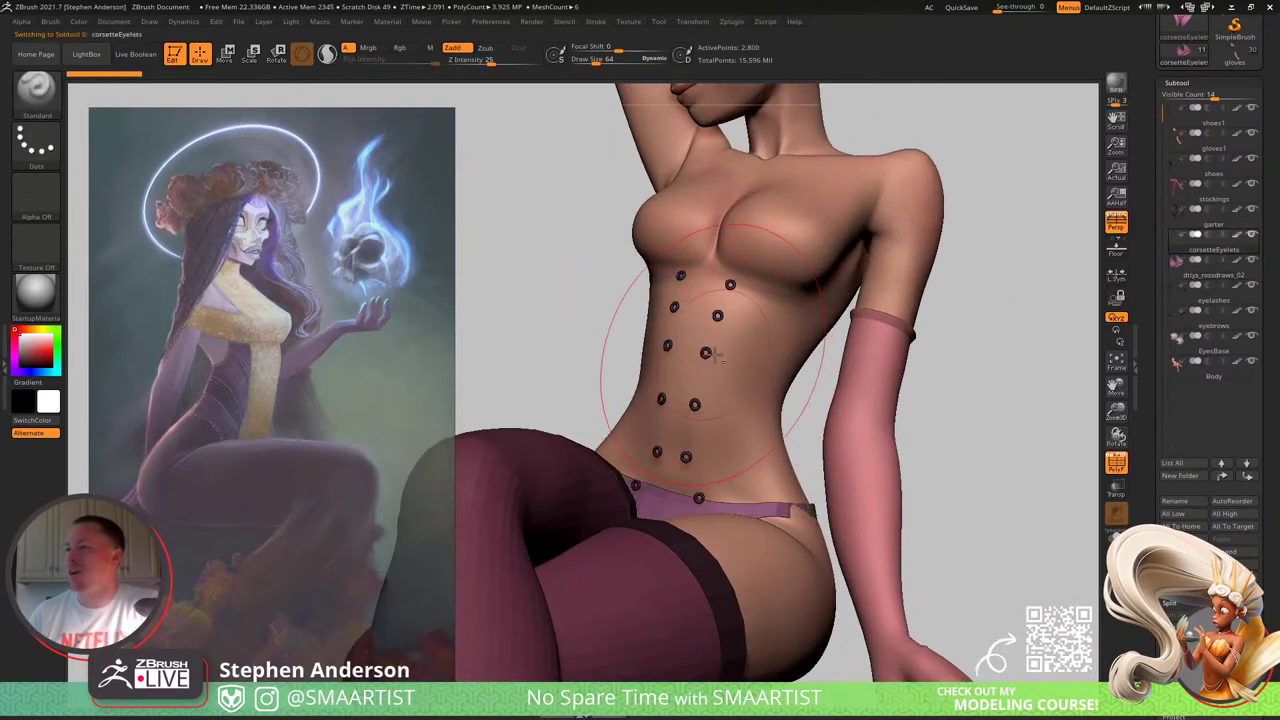
left_click_drag(943, 371, 960, 430)
left_click(1184, 577)
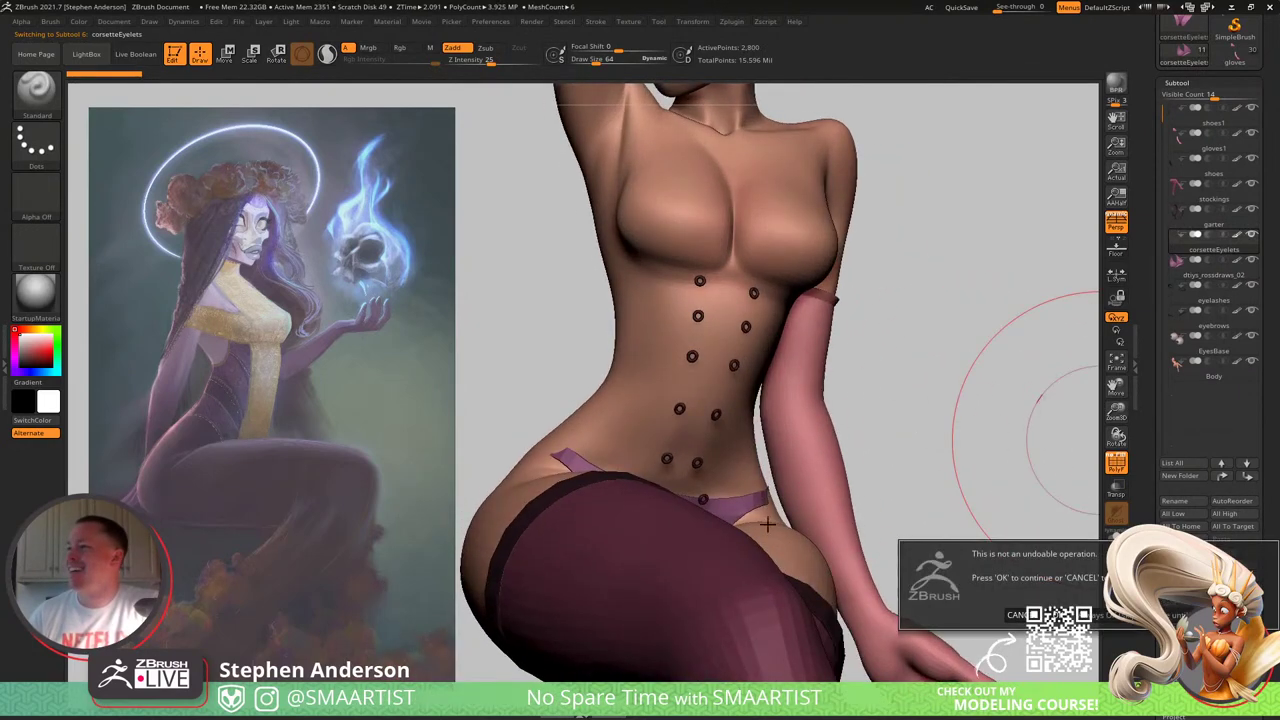
left_click(1110, 614)
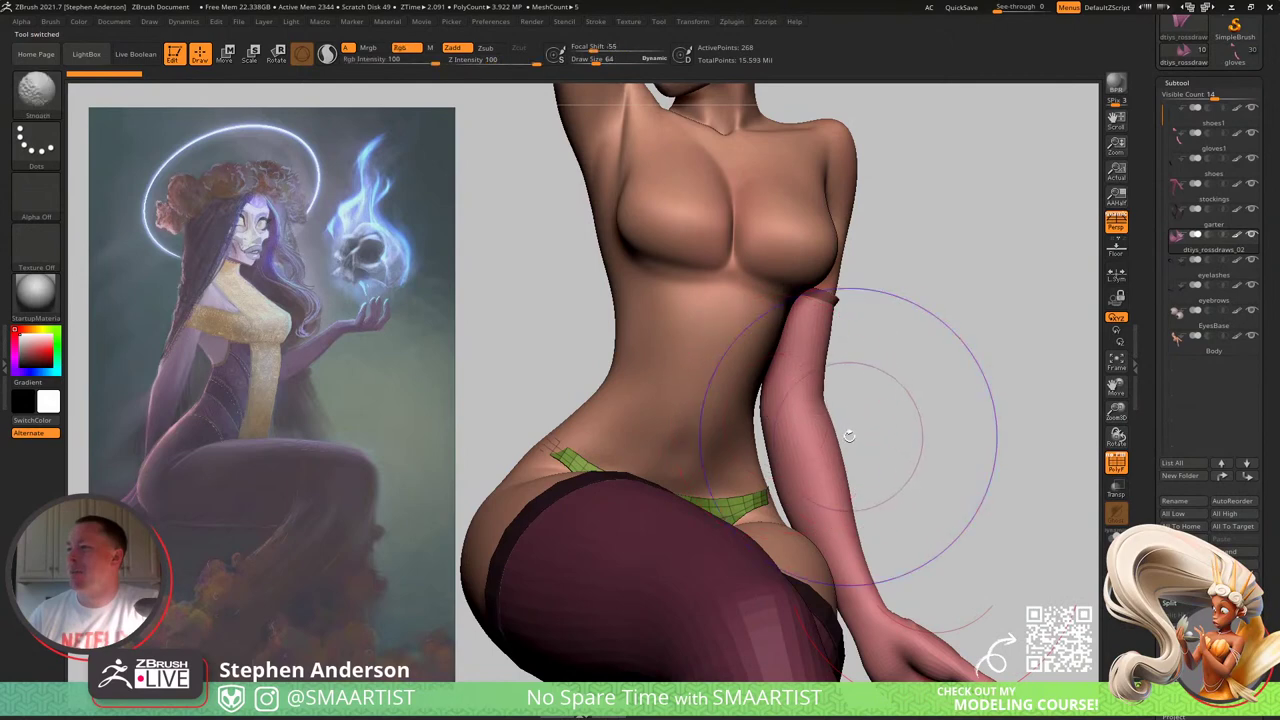
Step: Use the Move brush at varying sizes to fit the purple panties around the front and sides of the hips
key("b")
key("m")
key("v")
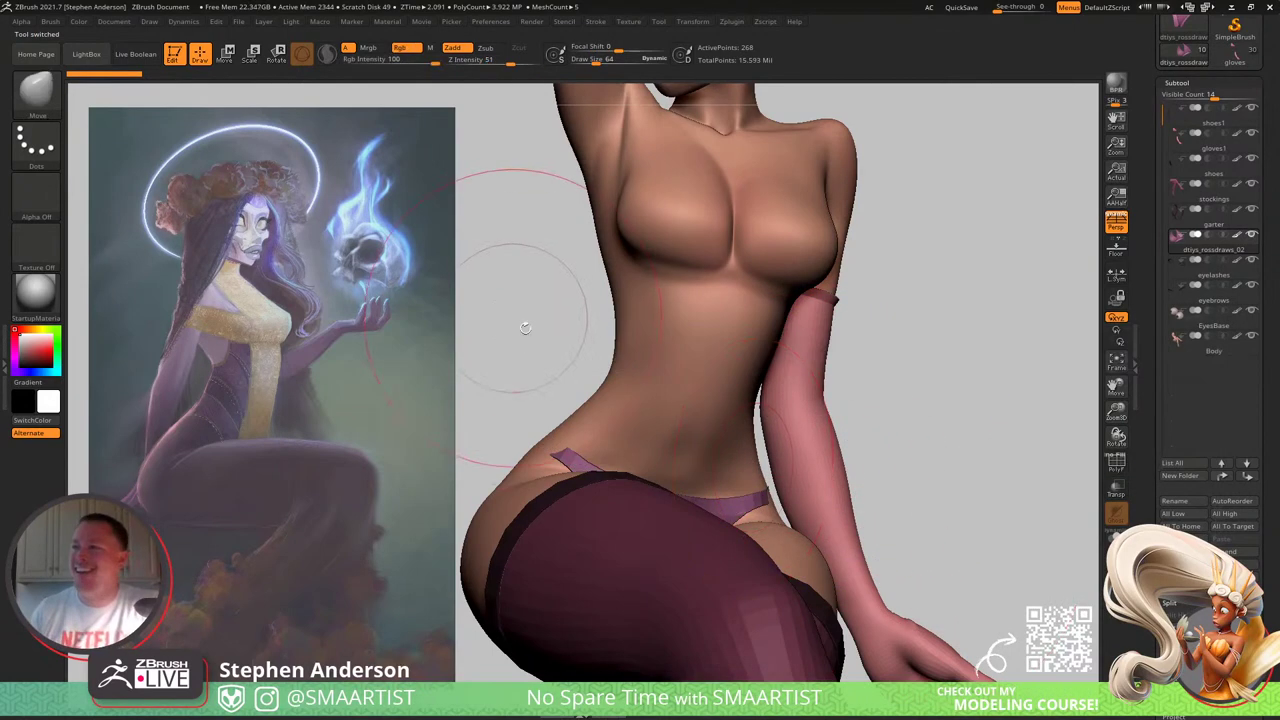
key("s")
left_click_drag(552, 427, 474, 456)
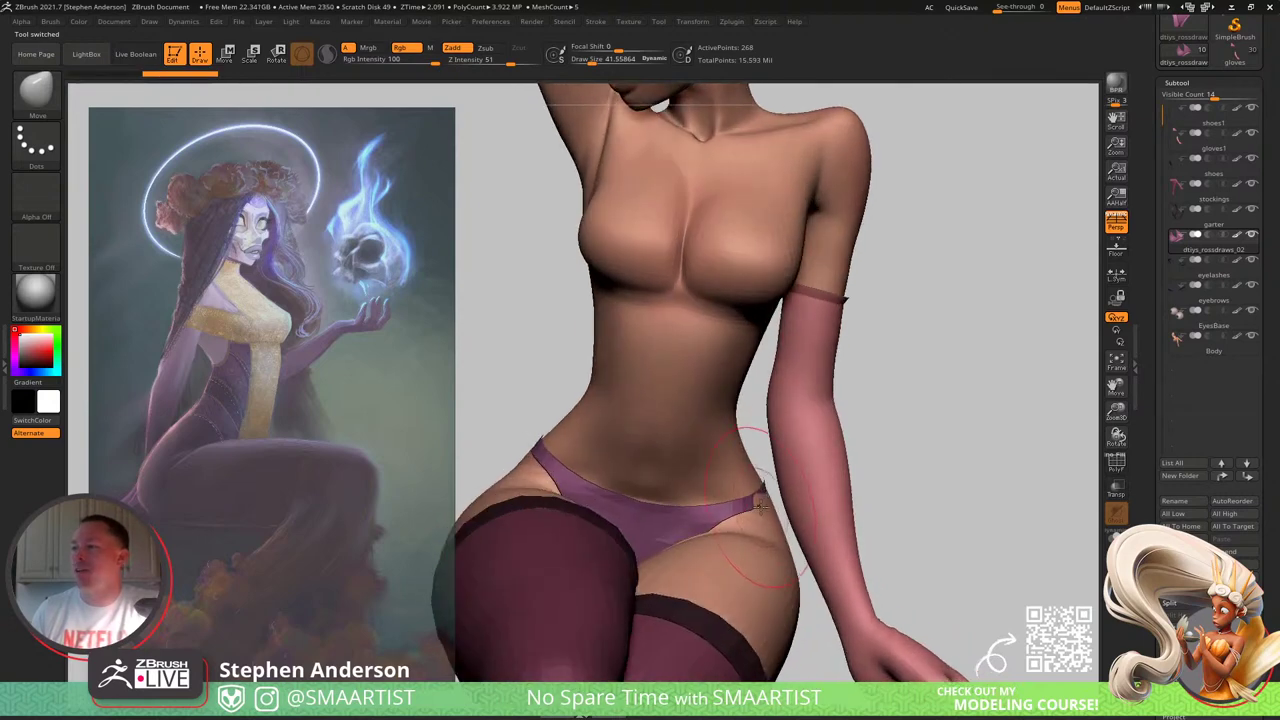
key("s")
mouse_move(776, 509)
left_mouse_down()
mouse_move(735, 502)
mouse_move(886, 490)
left_mouse_up()
key("s")
mouse_move(615, 463)
left_mouse_down()
mouse_move(636, 468)
mouse_move(547, 480)
mouse_move(594, 464)
left_mouse_up()
key("s")
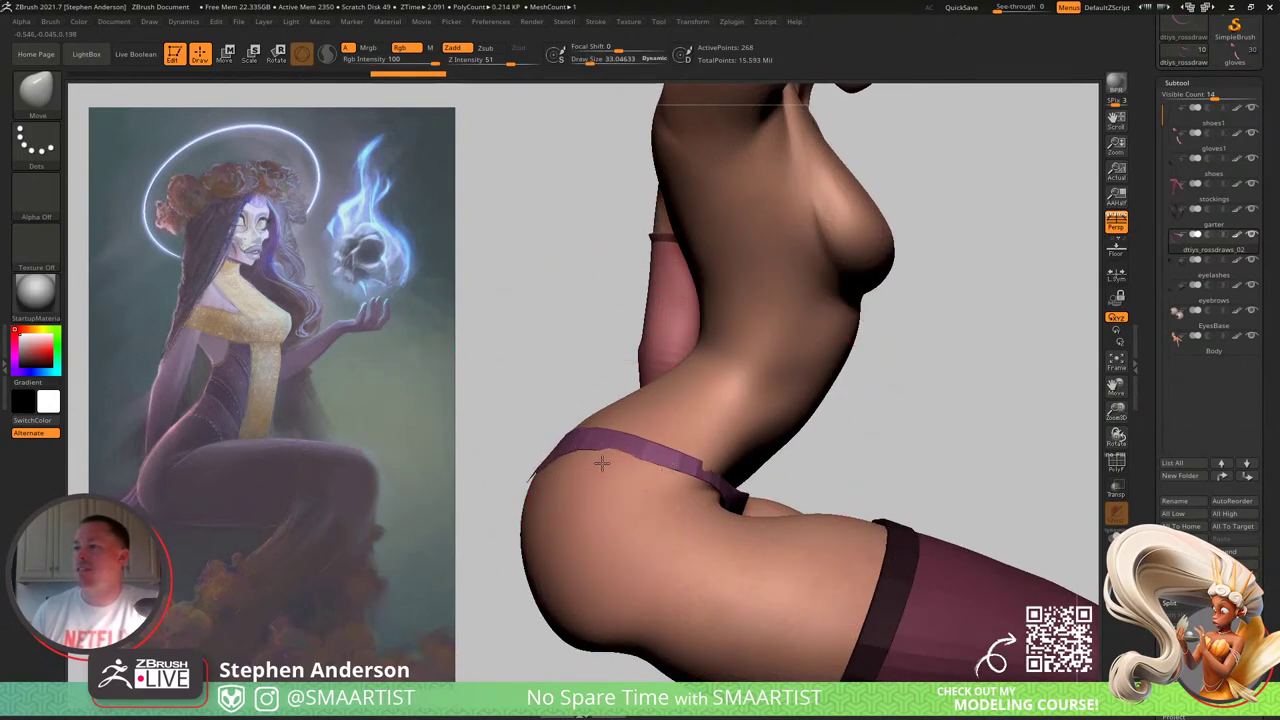
Step: Pull the back of the panties out over the buttocks with the Move brush to cover the skin poking through
mouse_move(601, 462)
right_mouse_down()
mouse_move(608, 449)
mouse_move(710, 446)
right_mouse_up()
key("s")
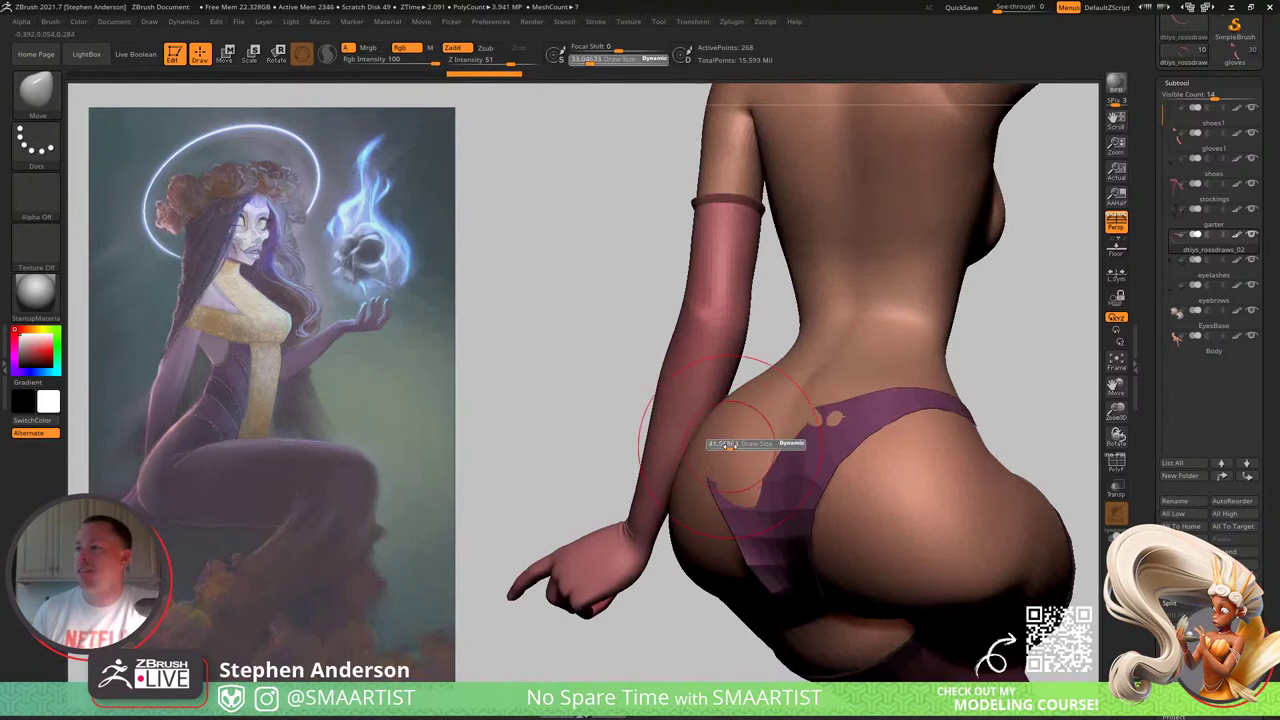
left_click_drag(729, 446, 722, 452)
right_click_drag(722, 452, 755, 456)
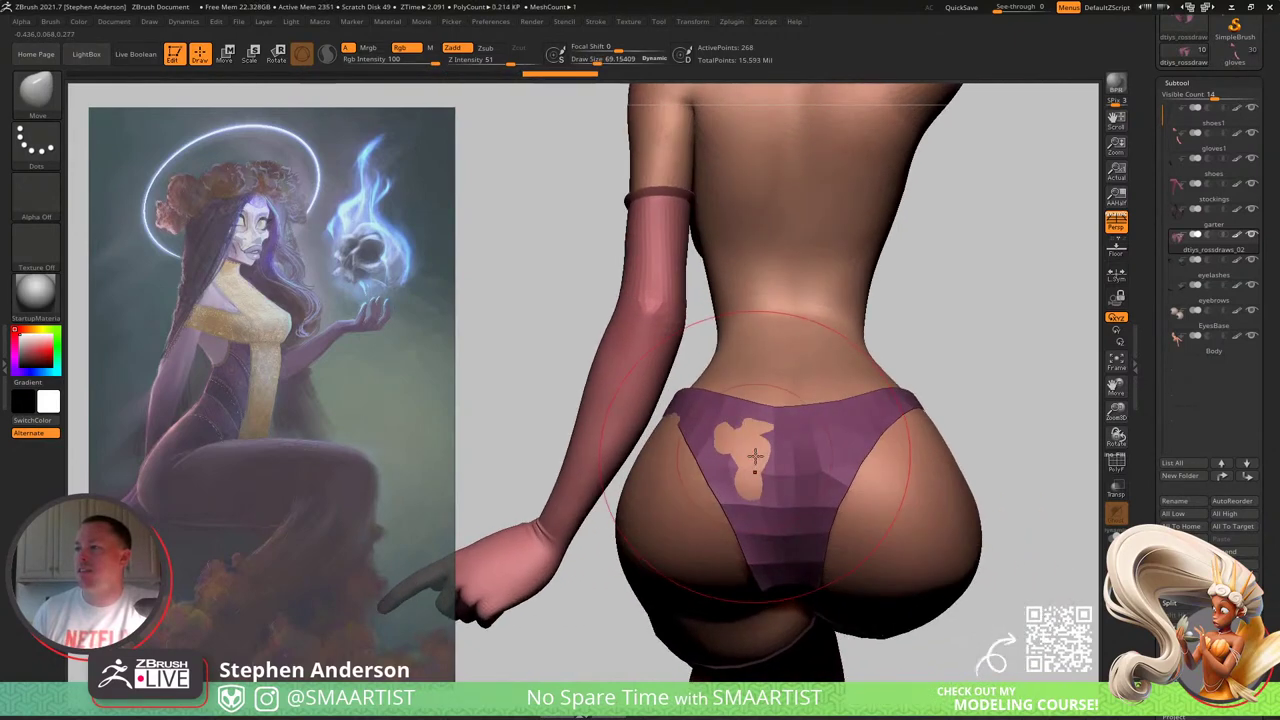
key("s")
left_click_drag(755, 457, 745, 457)
left_click_drag(745, 454, 733, 451)
right_click_drag(733, 451, 770, 450)
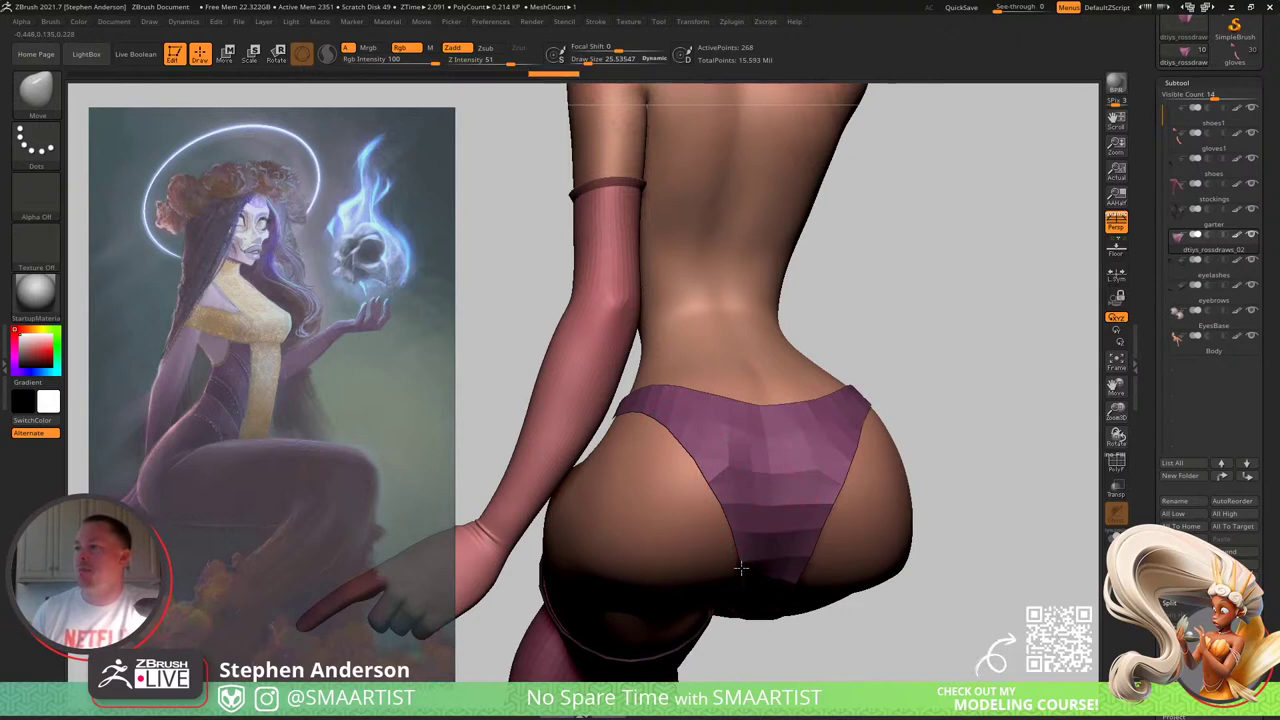
right_click_drag(741, 568, 781, 582)
key("s")
left_click_drag(781, 582, 793, 584)
mouse_move(793, 584)
right_mouse_down()
mouse_move(771, 572)
mouse_move(710, 326)
right_mouse_up()
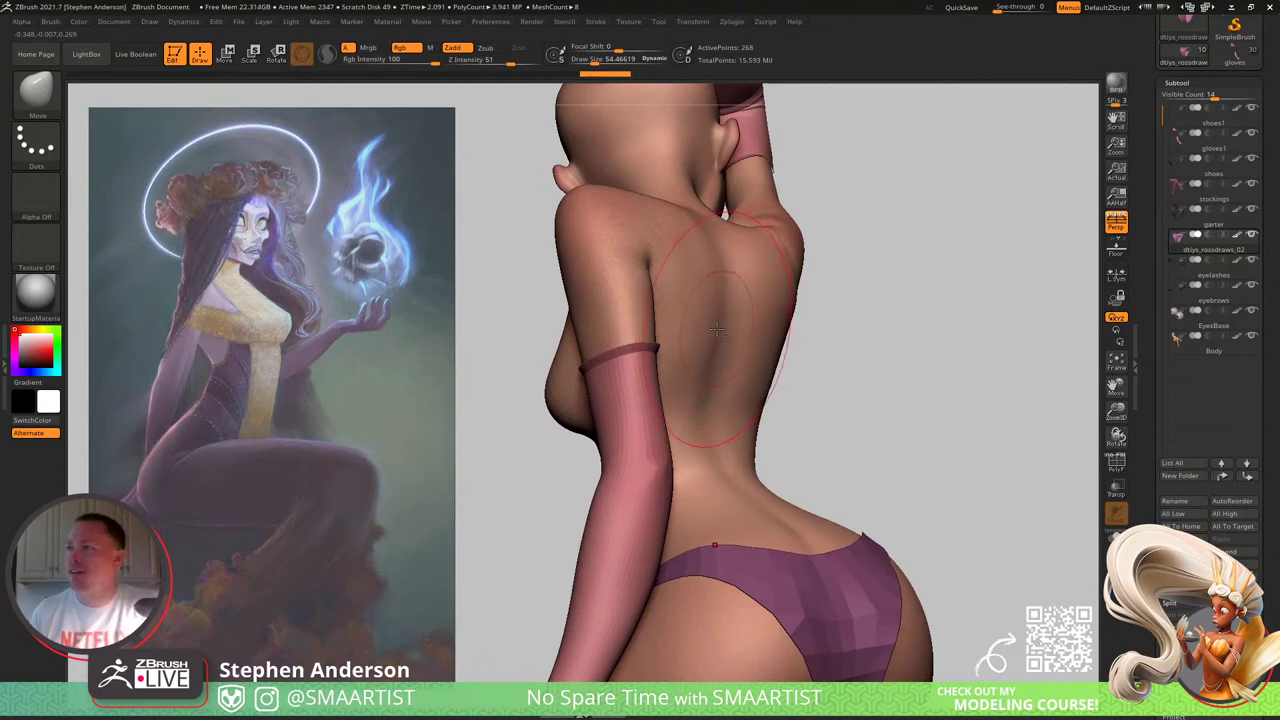
Step: Select the Body subtool and set the Standard brush to paint only Rgb with a sampled dark purple at a draw size of about 15
left_click(710, 328, "alt")
key("b")
key("s")
key("t")
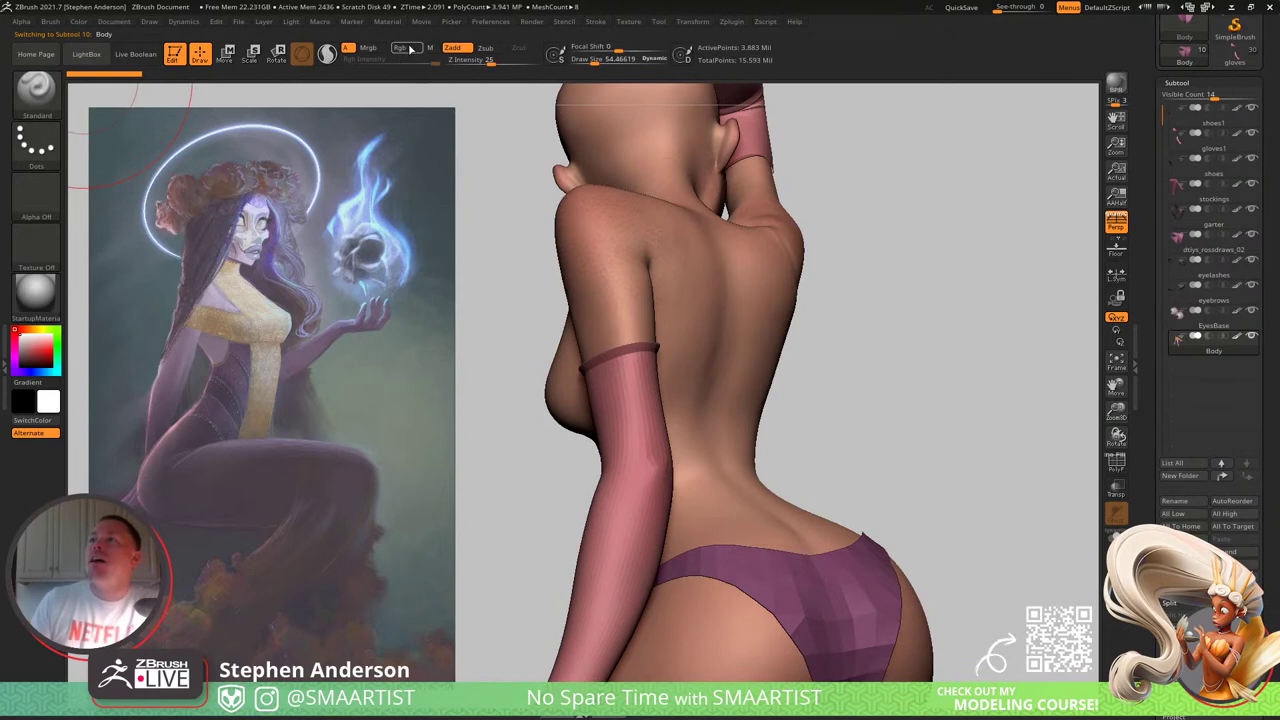
right_click_drag(500, 294, 446, 354)
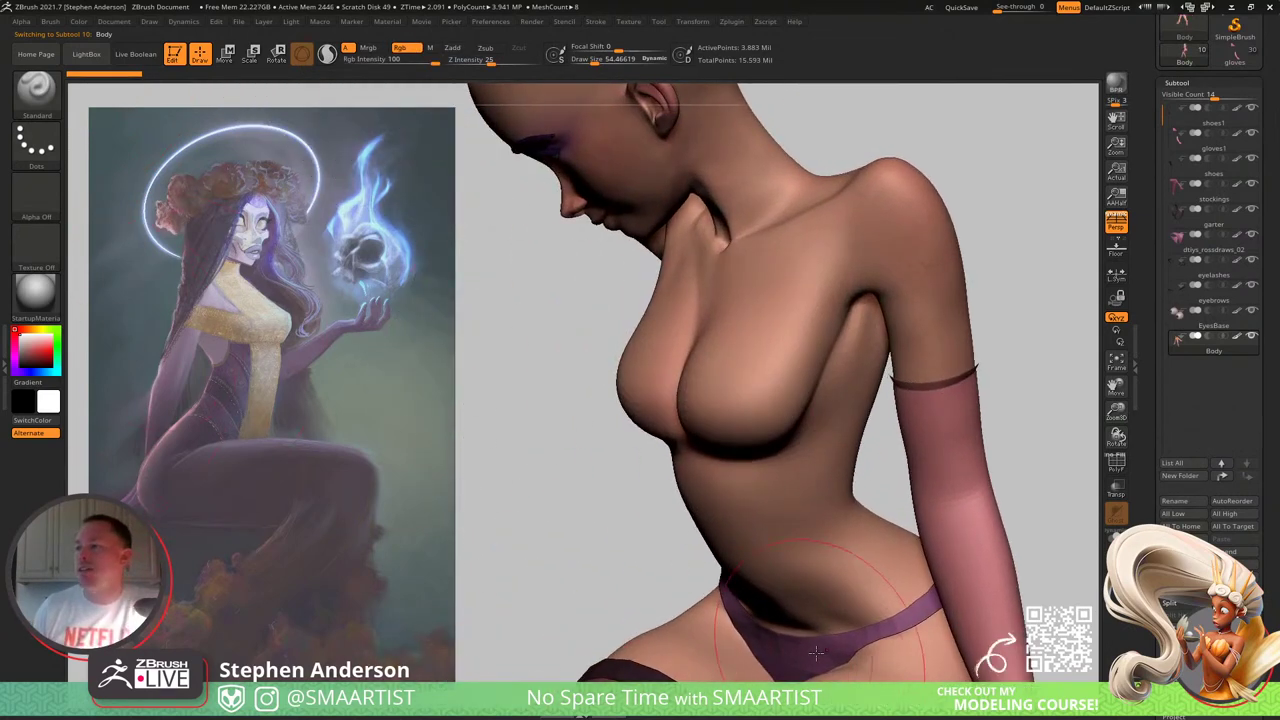
key("c")
right_click_drag(814, 491, 831, 383)
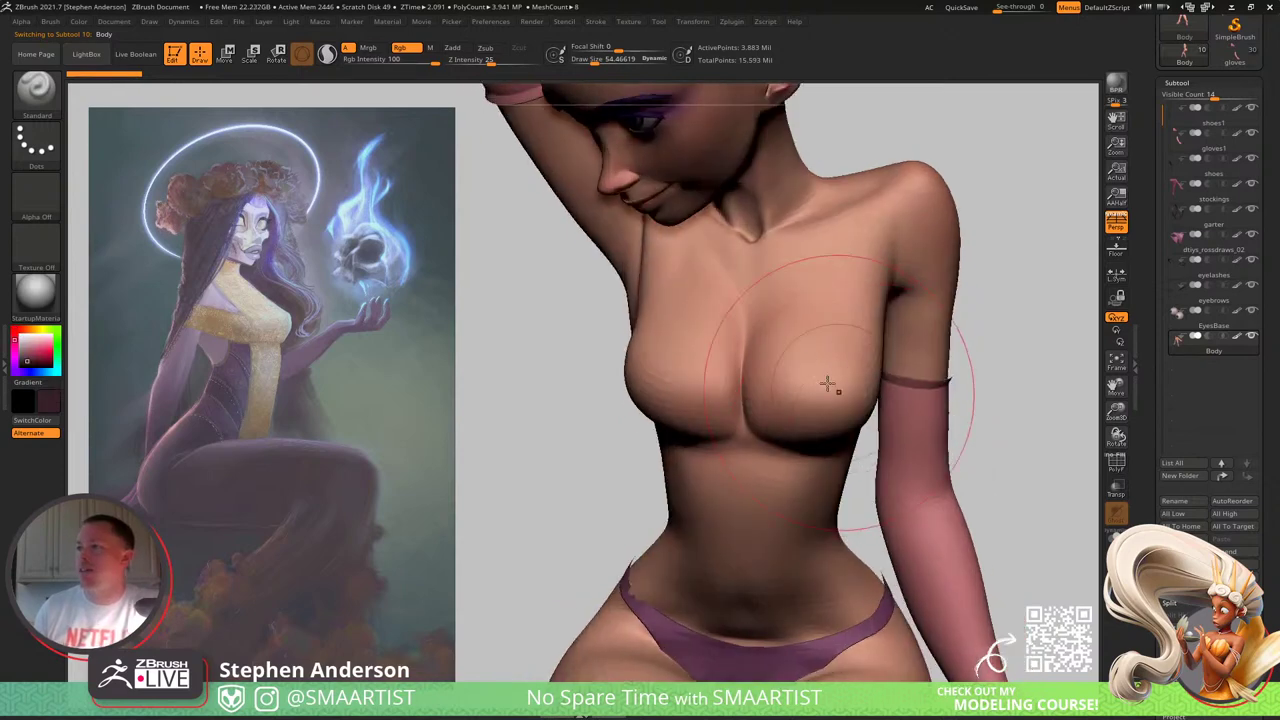
key("s")
left_click_drag(820, 365, 805, 367)
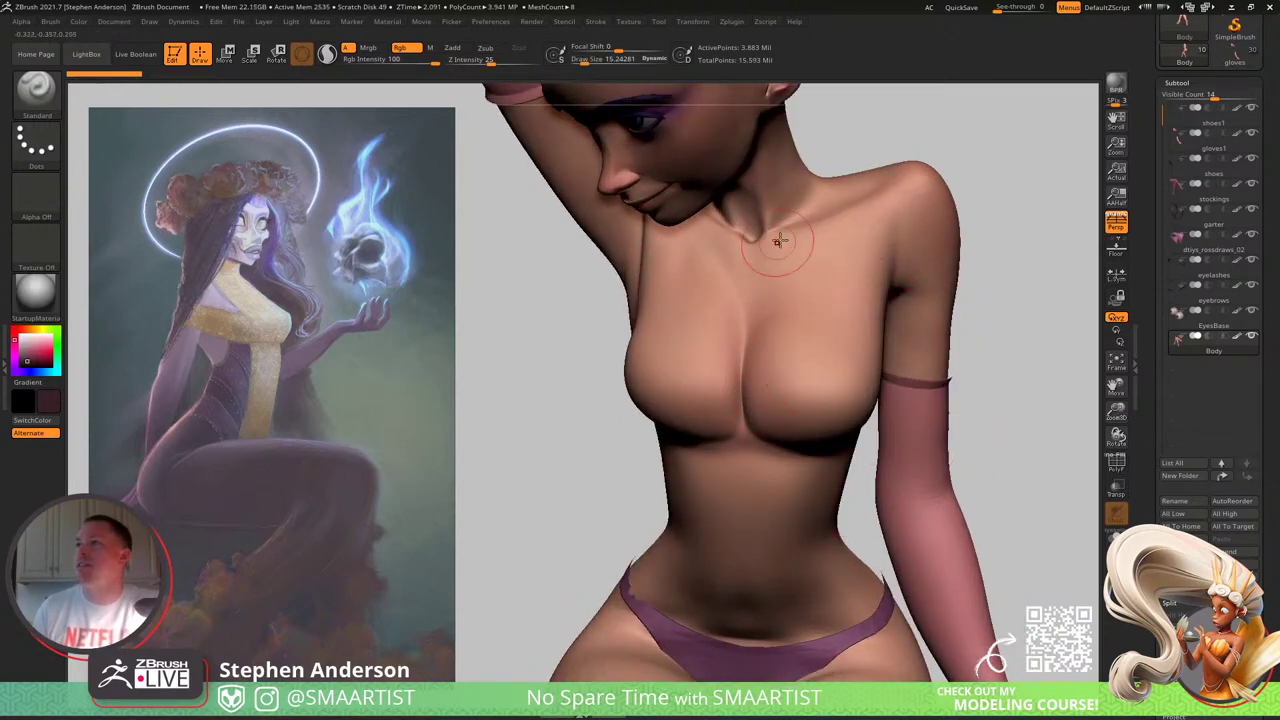
left_click_drag(1266, 617, 1270, 446)
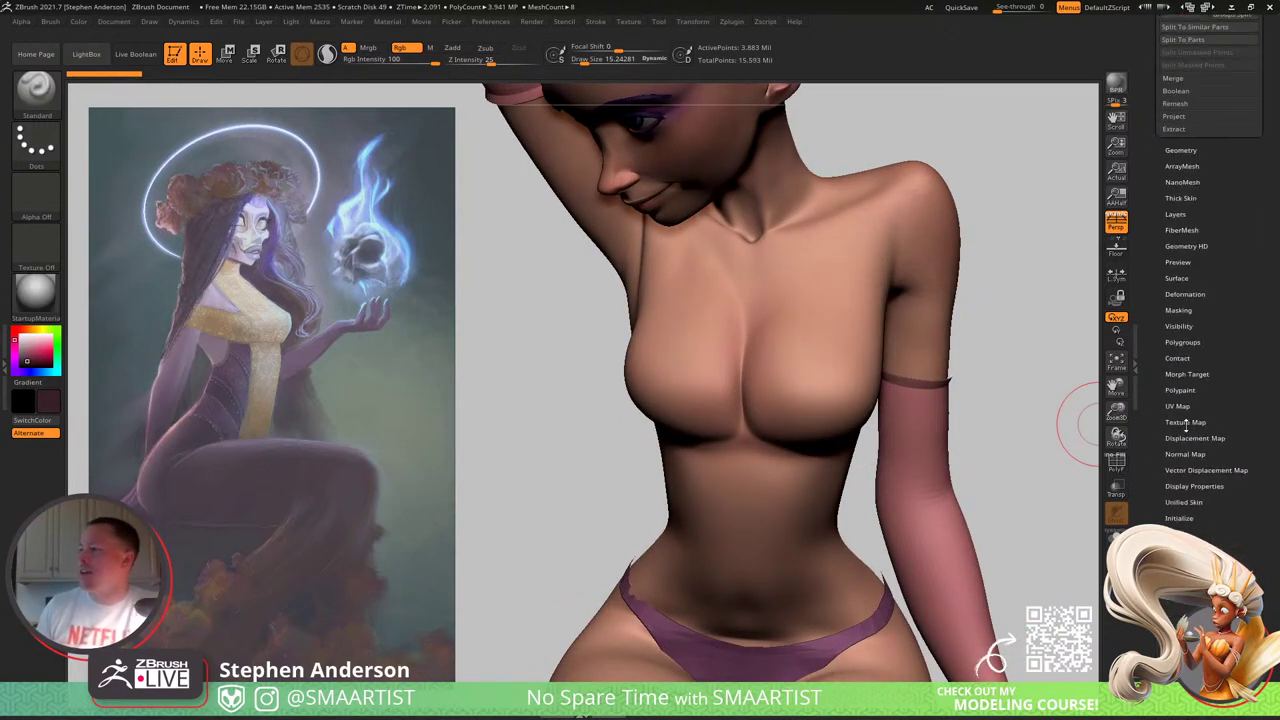
key("shift")
left_click(1186, 422)
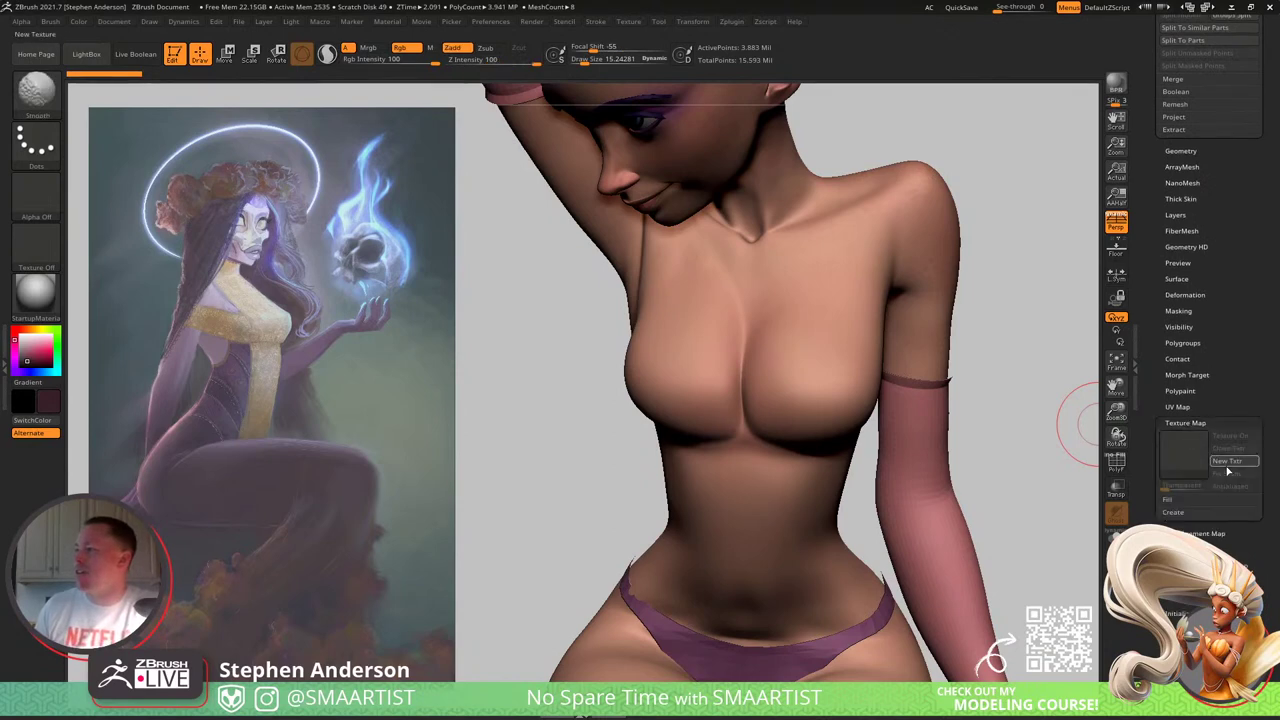
left_click(1176, 512)
left_click(1186, 423)
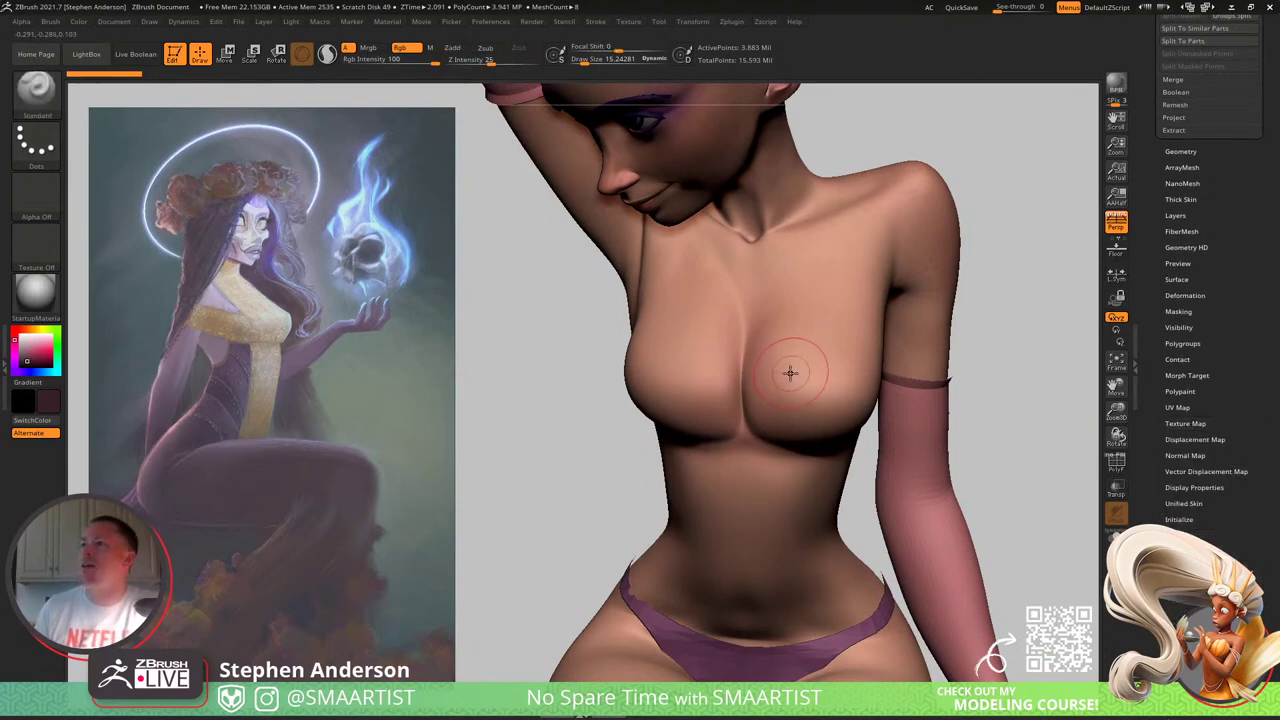
left_click(50, 22)
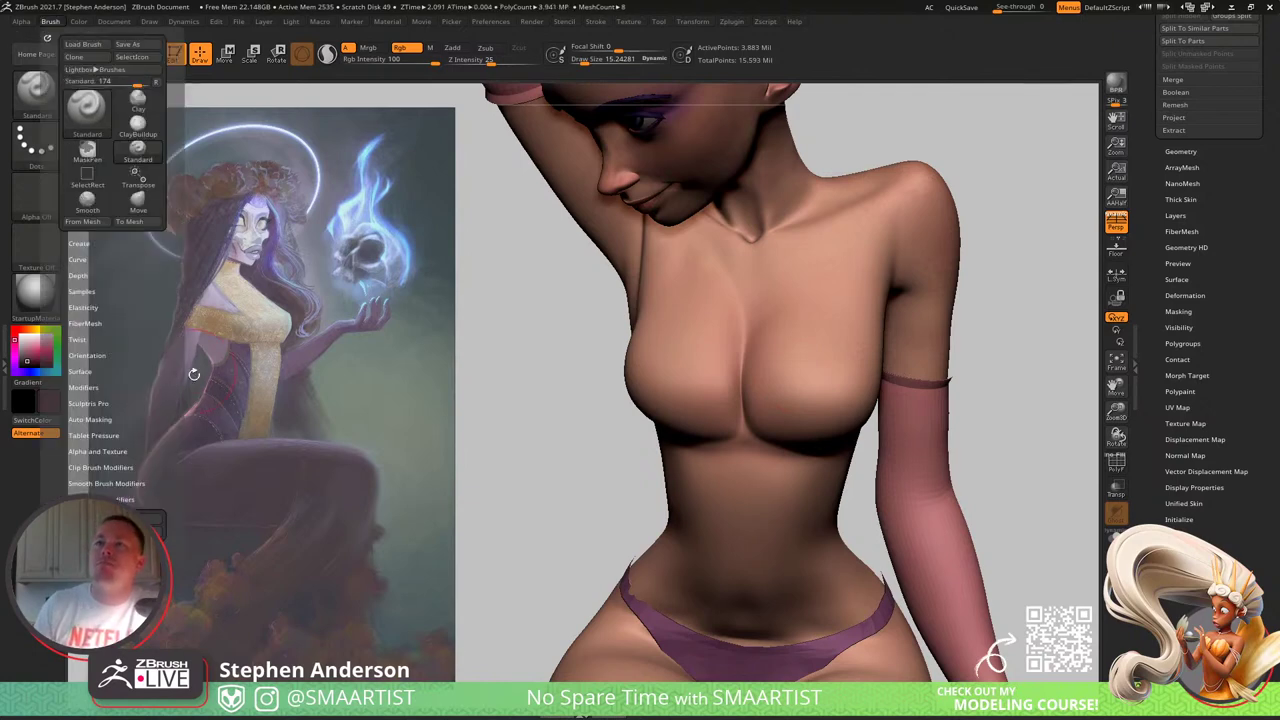
left_click(82, 291)
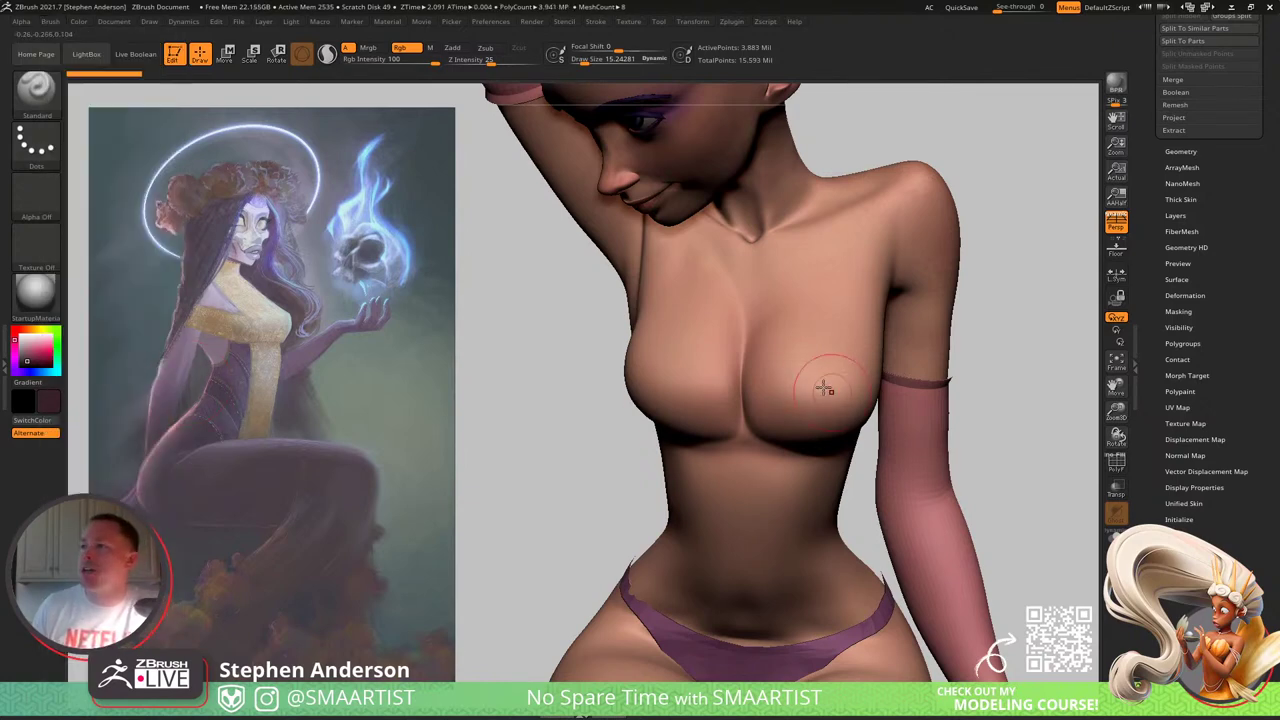
Step: Paint a dark purple bodice onto the Body over the breasts, abdomen and sides of the waist
mouse_move(823, 388)
left_mouse_down()
mouse_move(808, 394)
mouse_move(831, 411)
mouse_move(813, 394)
mouse_move(782, 446)
mouse_move(726, 422)
mouse_move(697, 426)
left_mouse_up()
key("s")
mouse_move(604, 424)
left_mouse_down()
mouse_move(674, 371)
mouse_move(657, 368)
mouse_move(646, 403)
mouse_move(629, 335)
left_mouse_up()
key("s")
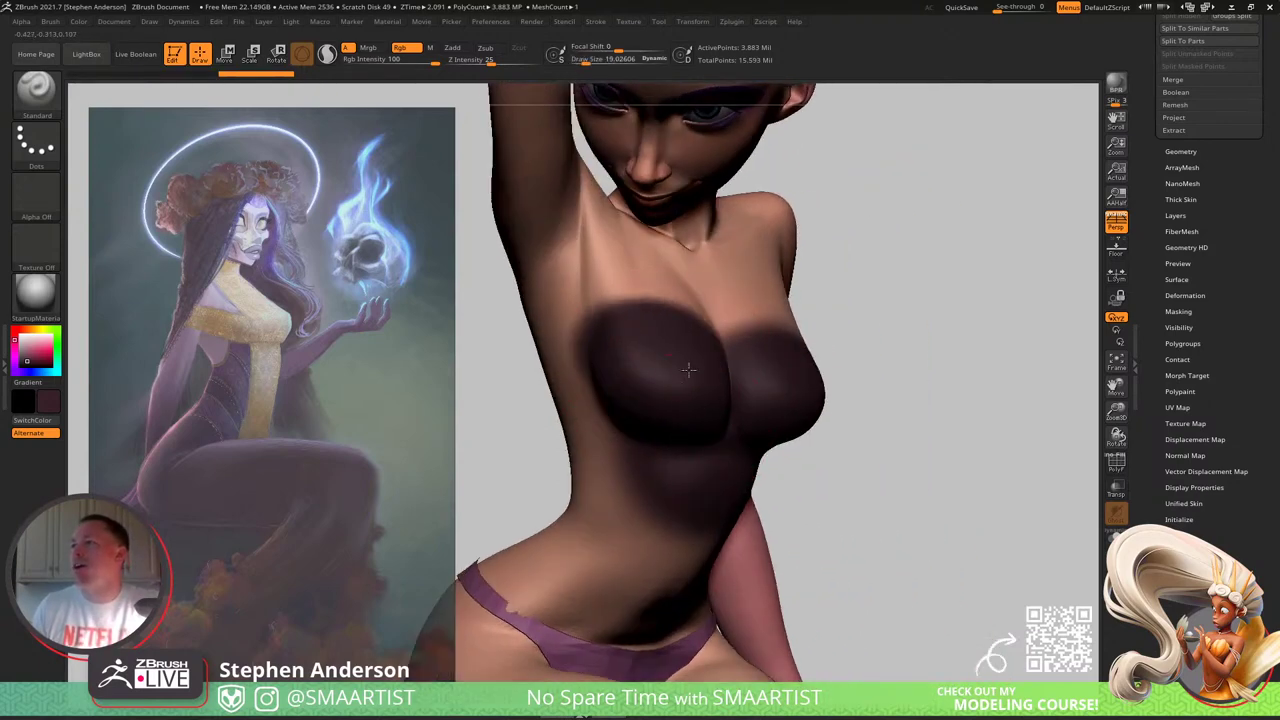
right_click_drag(780, 376, 737, 406)
mouse_move(815, 332)
left_mouse_down()
mouse_move(781, 392)
mouse_move(832, 326)
left_mouse_up()
mouse_move(862, 335)
right_mouse_down()
mouse_move(735, 405)
mouse_move(803, 429)
right_mouse_up()
mouse_move(705, 415)
right_mouse_down()
mouse_move(742, 416)
mouse_move(756, 438)
mouse_move(707, 485)
right_mouse_up()
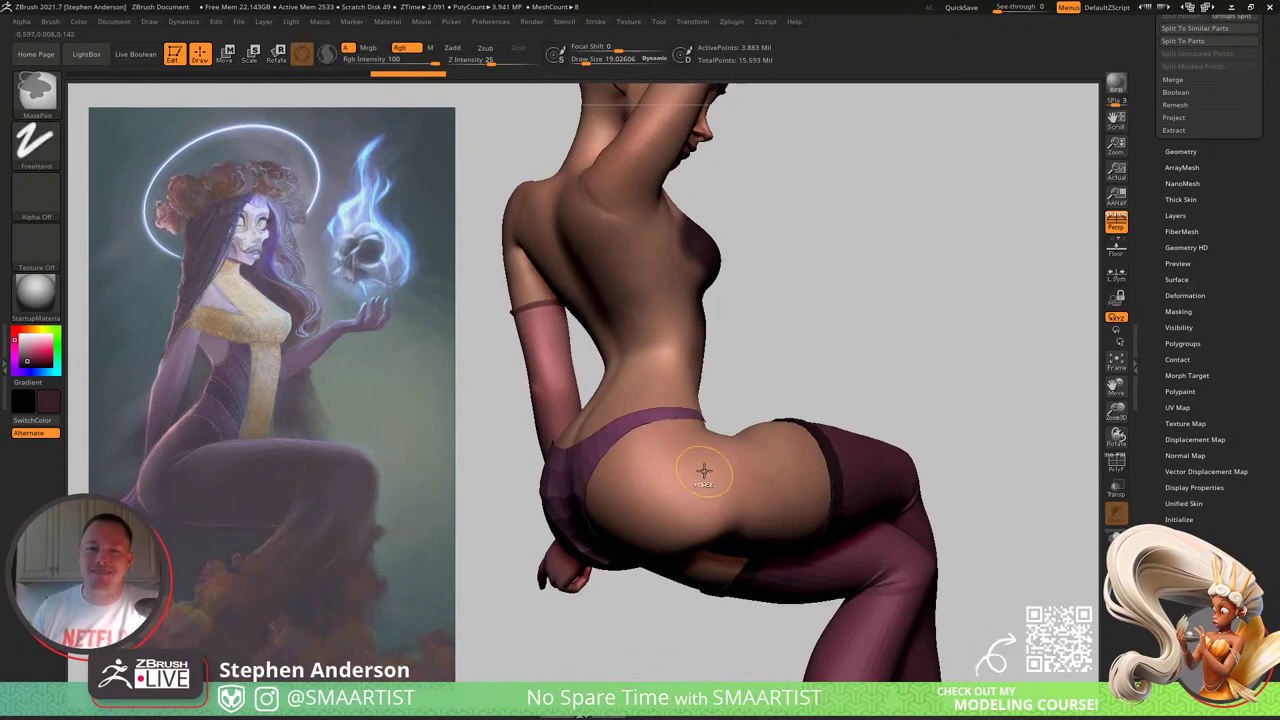
mouse_move(703, 471)
right_mouse_down("ctrl")
mouse_move(722, 428)
mouse_move(691, 400)
mouse_move(728, 380)
mouse_move(710, 380)
right_mouse_up("ctrl")
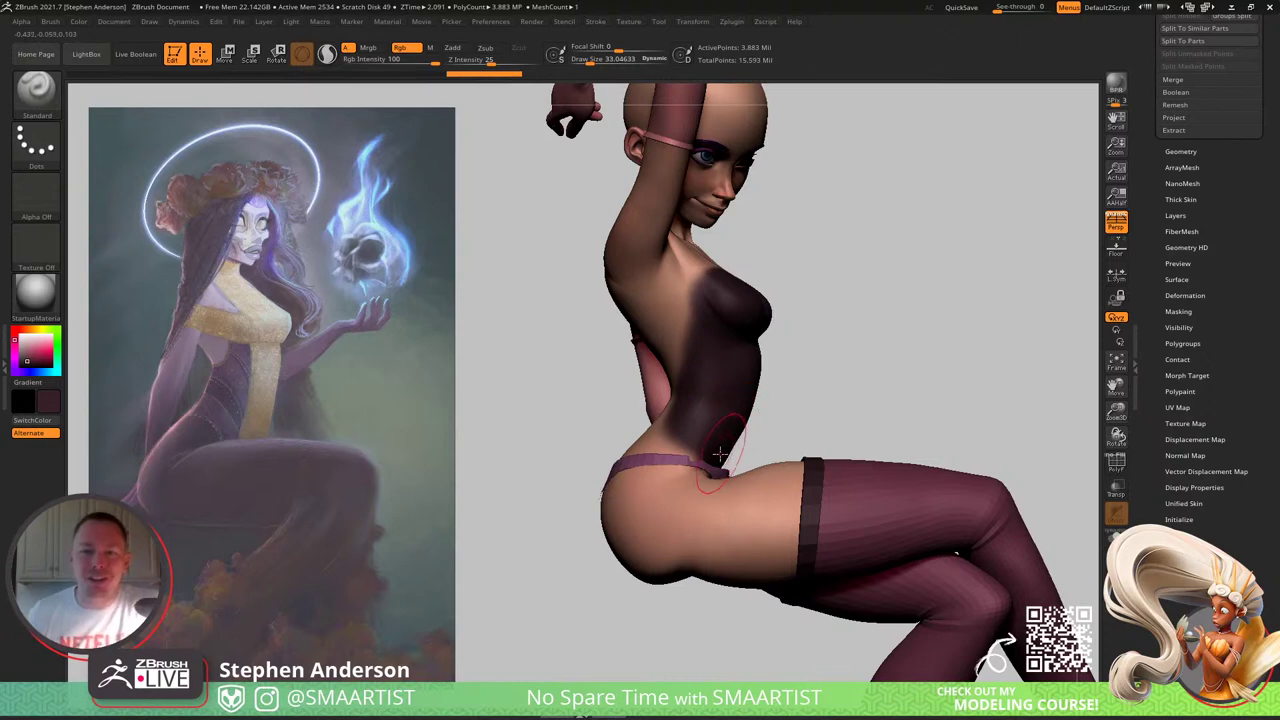
right_click_drag(722, 447, 715, 404)
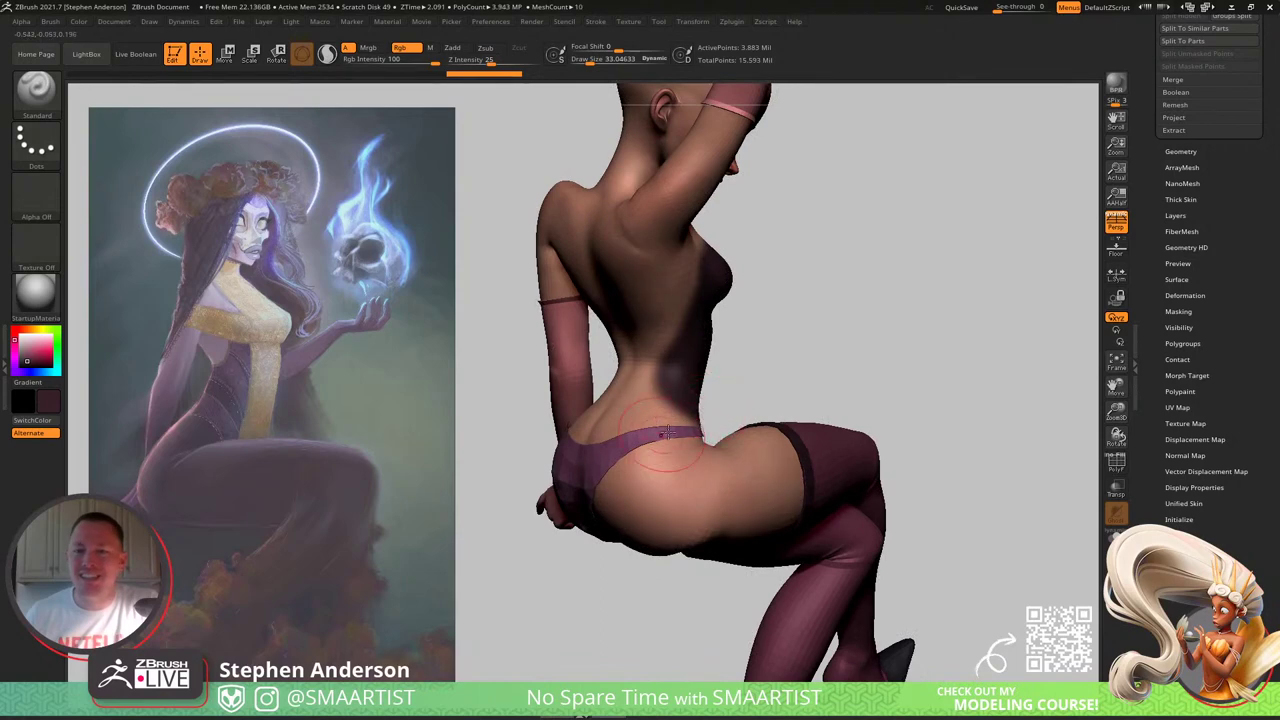
Step: Extend the dark purple polypaint over the waist, hips, buttocks and bare upper thighs, enlarging the brush to about 99
mouse_move(670, 421)
left_mouse_down()
mouse_move(645, 415)
mouse_move(720, 470)
mouse_move(838, 421)
mouse_move(704, 527)
mouse_move(780, 523)
left_mouse_up()
right_click_drag(780, 523, 930, 490)
mouse_move(626, 411)
left_mouse_down()
mouse_move(614, 366)
mouse_move(503, 421)
mouse_move(606, 524)
mouse_move(606, 480)
left_mouse_up()
mouse_move(622, 500)
right_mouse_down()
mouse_move(768, 469)
mouse_move(760, 460)
right_mouse_up()
mouse_move(620, 380)
left_mouse_down()
mouse_move(665, 300)
mouse_move(678, 393)
mouse_move(632, 420)
mouse_move(668, 490)
mouse_move(648, 458)
left_mouse_up()
key("s")
mouse_move(610, 490)
left_mouse_down()
mouse_move(557, 443)
mouse_move(590, 456)
left_mouse_up()
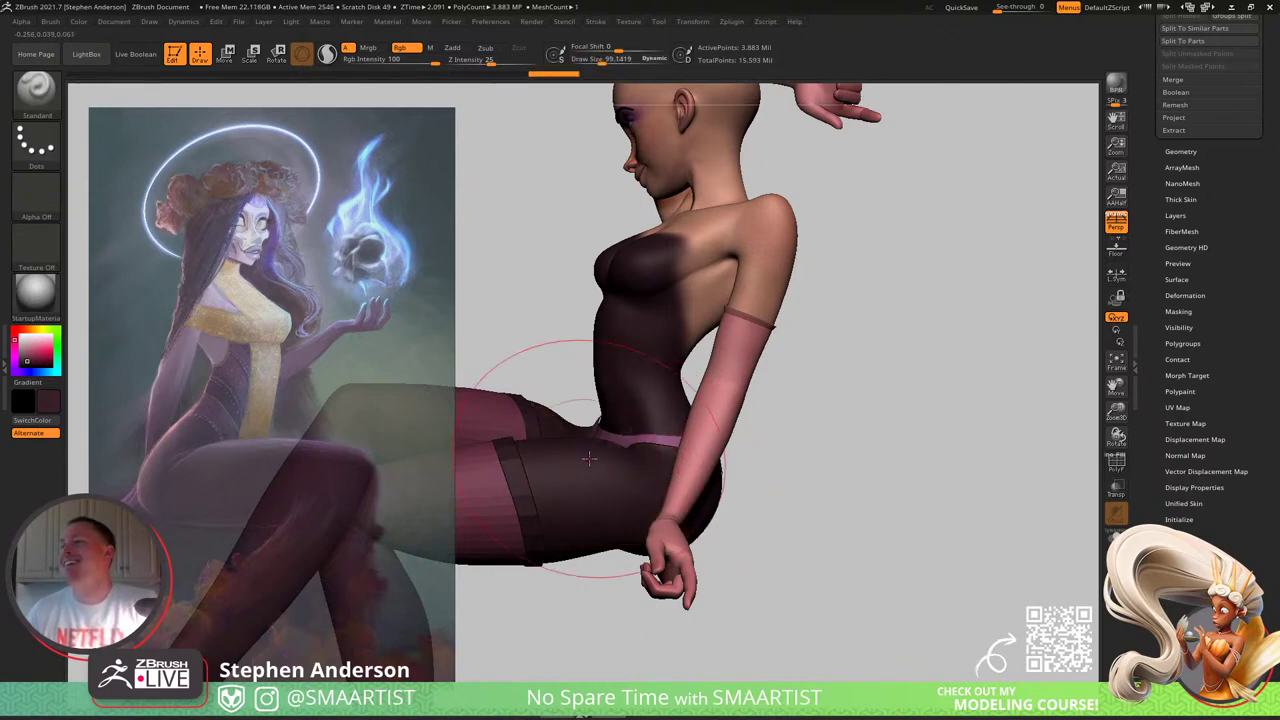
mouse_move(591, 457)
right_mouse_down()
mouse_move(808, 570)
mouse_move(782, 443)
mouse_move(801, 634)
right_mouse_up()
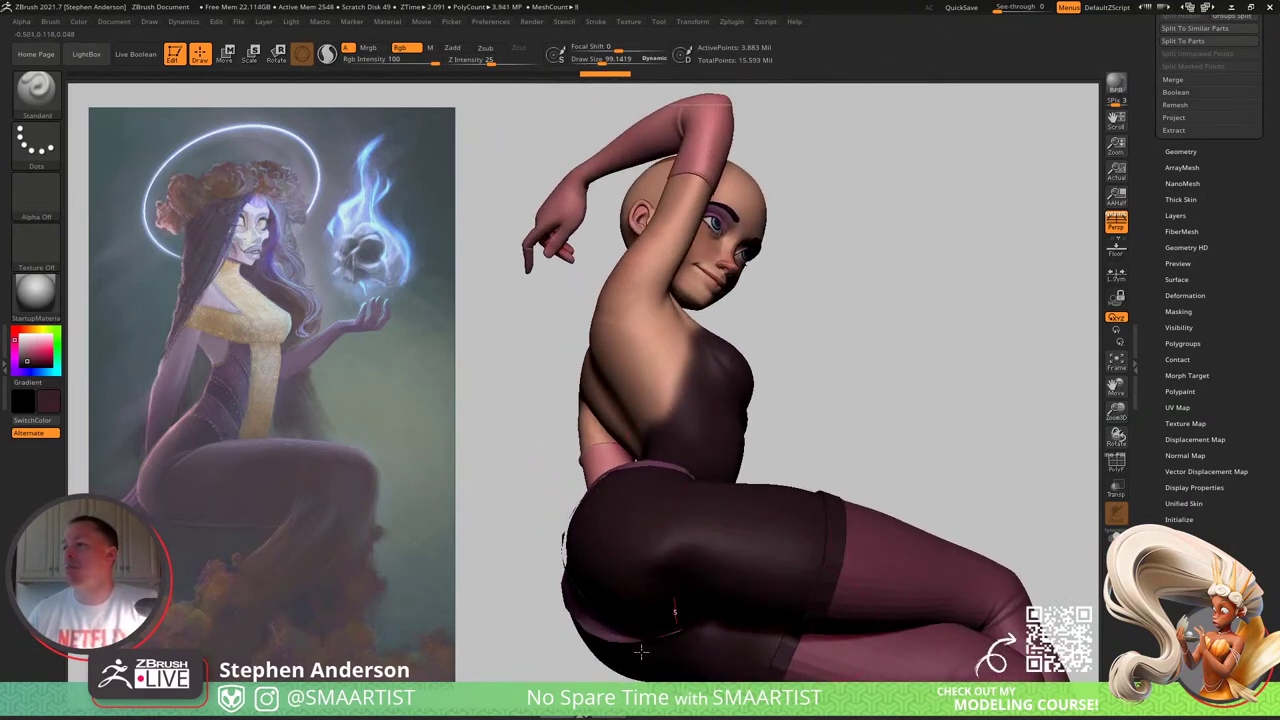
Step: Switch to the Move brush, reduce its size and work on the Body around the head, neck and raised shoulder
mouse_move(641, 652)
right_mouse_down()
mouse_move(680, 474)
mouse_move(745, 440)
mouse_move(734, 428)
mouse_move(655, 440)
mouse_move(861, 371)
mouse_move(877, 320)
mouse_move(850, 300)
right_mouse_up()
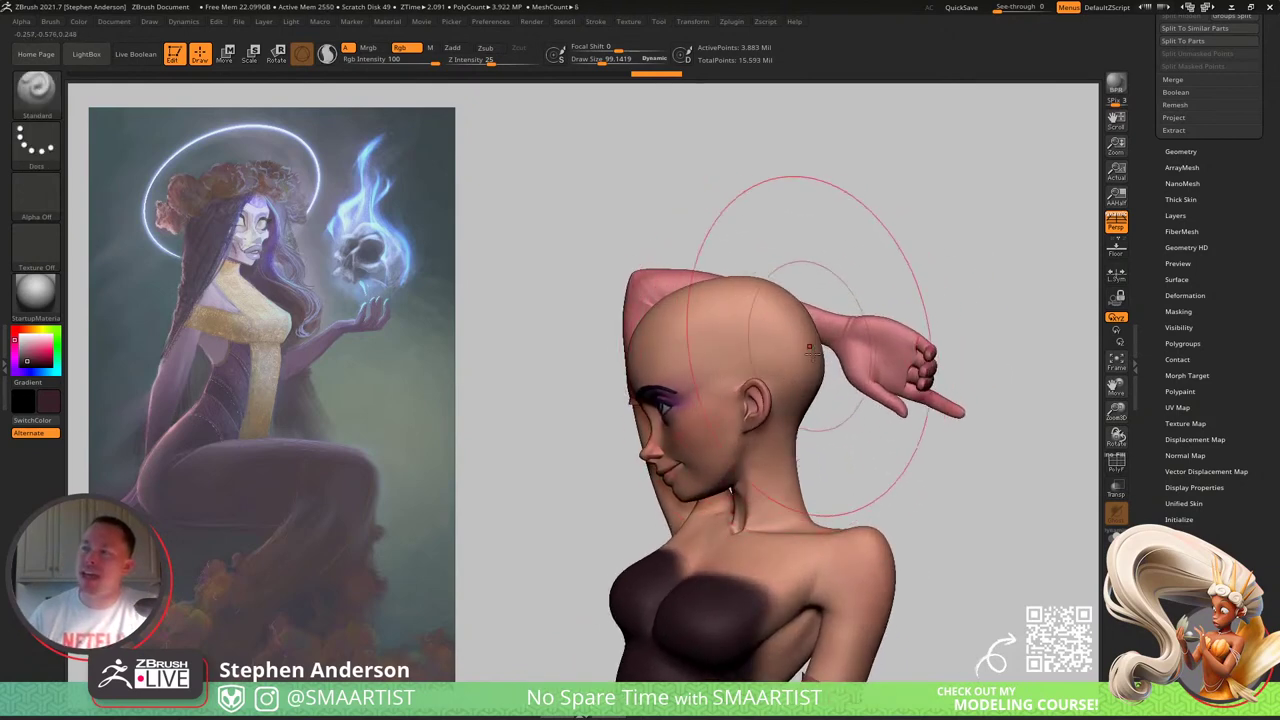
key("b")
key("m")
key("v")
key("s")
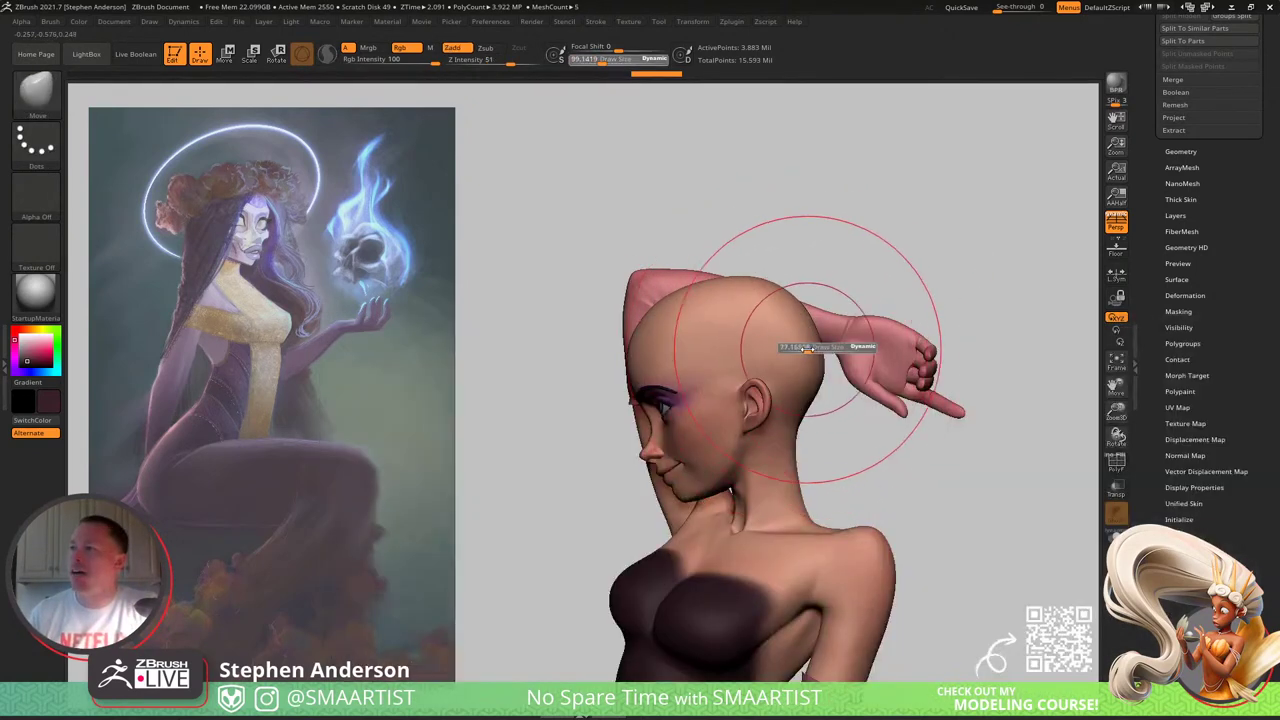
left_click_drag(807, 349, 797, 349)
mouse_move(797, 349)
right_mouse_down("ctrl")
mouse_move(772, 397)
mouse_move(811, 400)
mouse_move(744, 400)
mouse_move(735, 424)
mouse_move(768, 416)
mouse_move(752, 402)
mouse_move(768, 407)
mouse_move(662, 430)
right_mouse_up("ctrl")
right_click_drag(800, 540, 774, 351, "ctrl")
mouse_move(804, 426)
right_mouse_down()
mouse_move(777, 397)
mouse_move(810, 389)
right_mouse_up()
mouse_move(624, 312)
right_mouse_down("ctrl")
mouse_move(630, 372)
mouse_move(700, 385)
mouse_move(680, 440)
right_mouse_up("ctrl")
Step: Display the polyframe on the Body and step it down to a low subdivision level
key("shift+f")
mouse_move(649, 340)
right_mouse_down()
mouse_move(568, 345)
mouse_move(737, 286)
mouse_move(820, 409)
mouse_move(808, 406)
right_mouse_up()
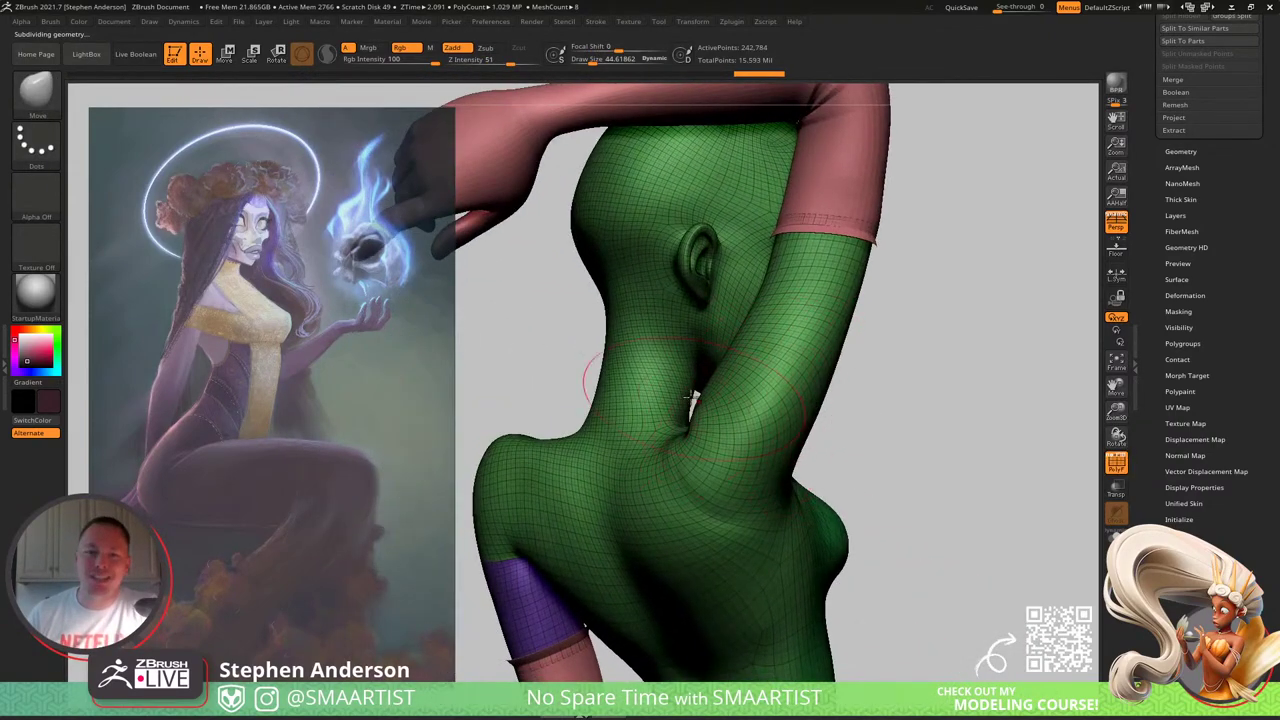
key("shift+d")
key("shift+d")
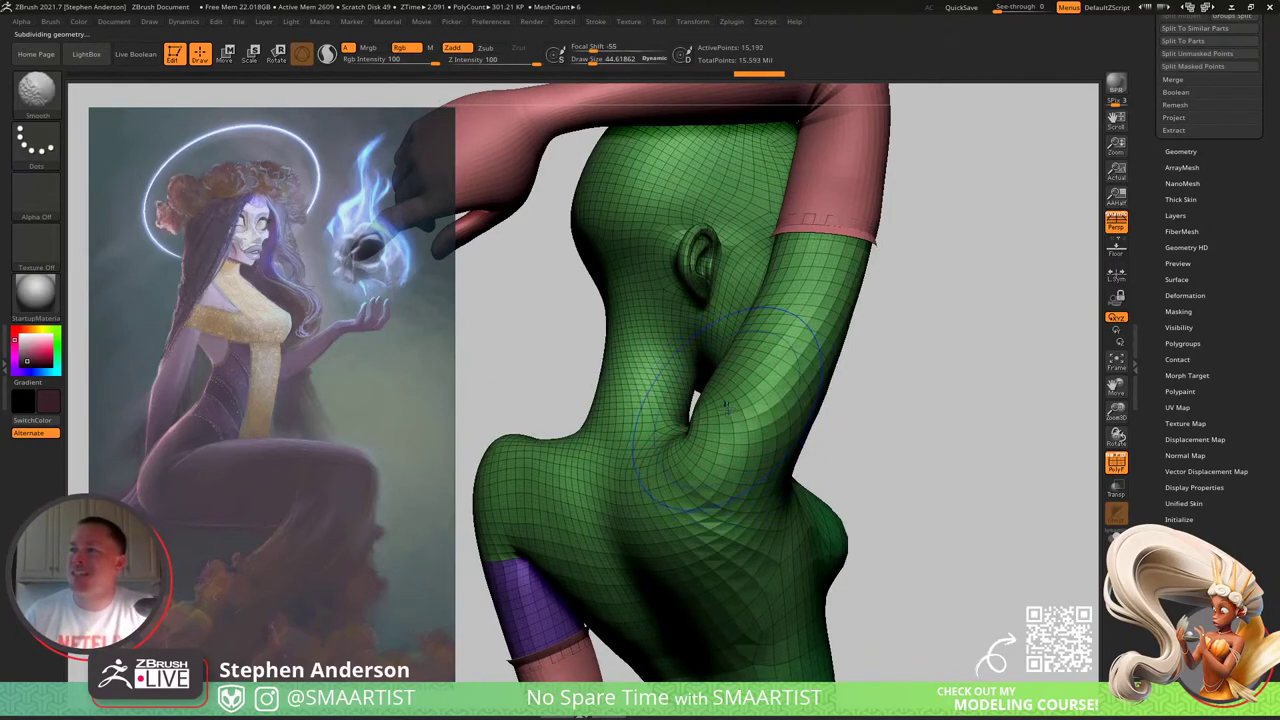
mouse_move(734, 415)
right_mouse_down()
mouse_move(737, 460)
mouse_move(660, 437)
mouse_move(785, 412)
mouse_move(752, 375)
mouse_move(843, 423)
mouse_move(800, 415)
right_mouse_up()
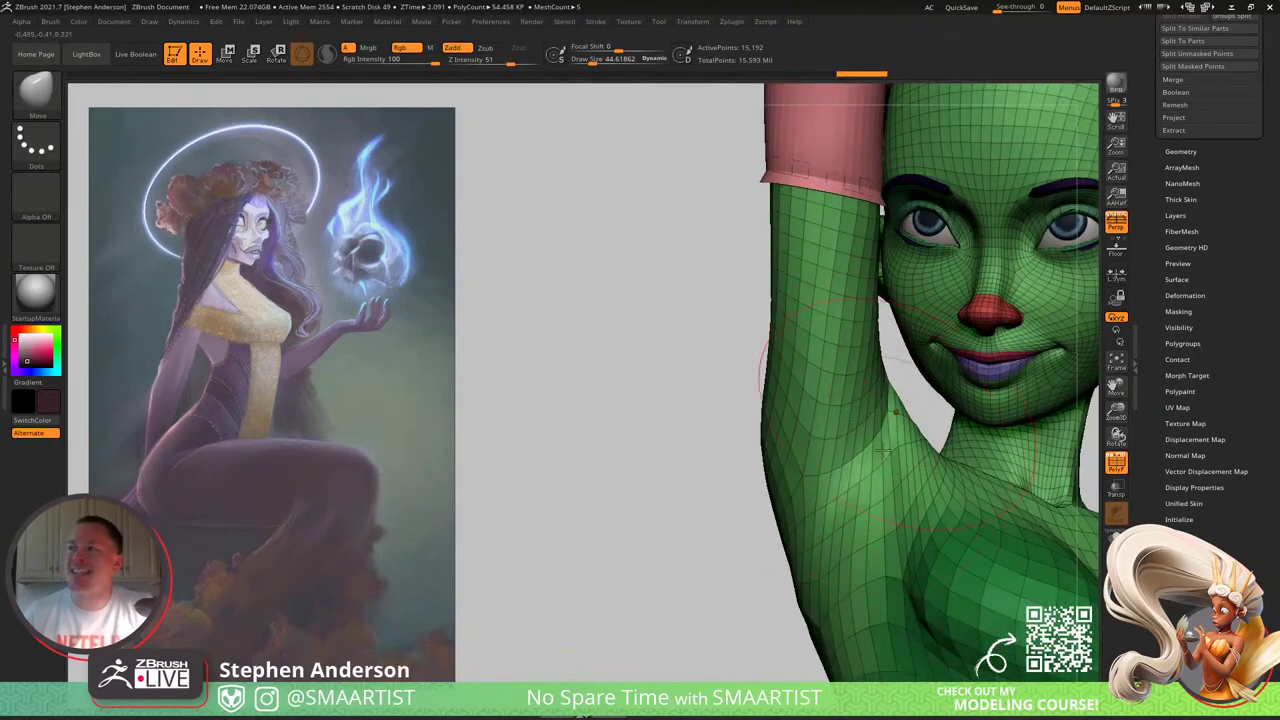
Step: Hide the polyframe and mask the Body from the raised shoulder, leaving the raised upper arm unmasked
right_click_drag(881, 450, 871, 543)
key("shift+f")
key("w")
left_click_drag(903, 529, 878, 481, "ctrl")
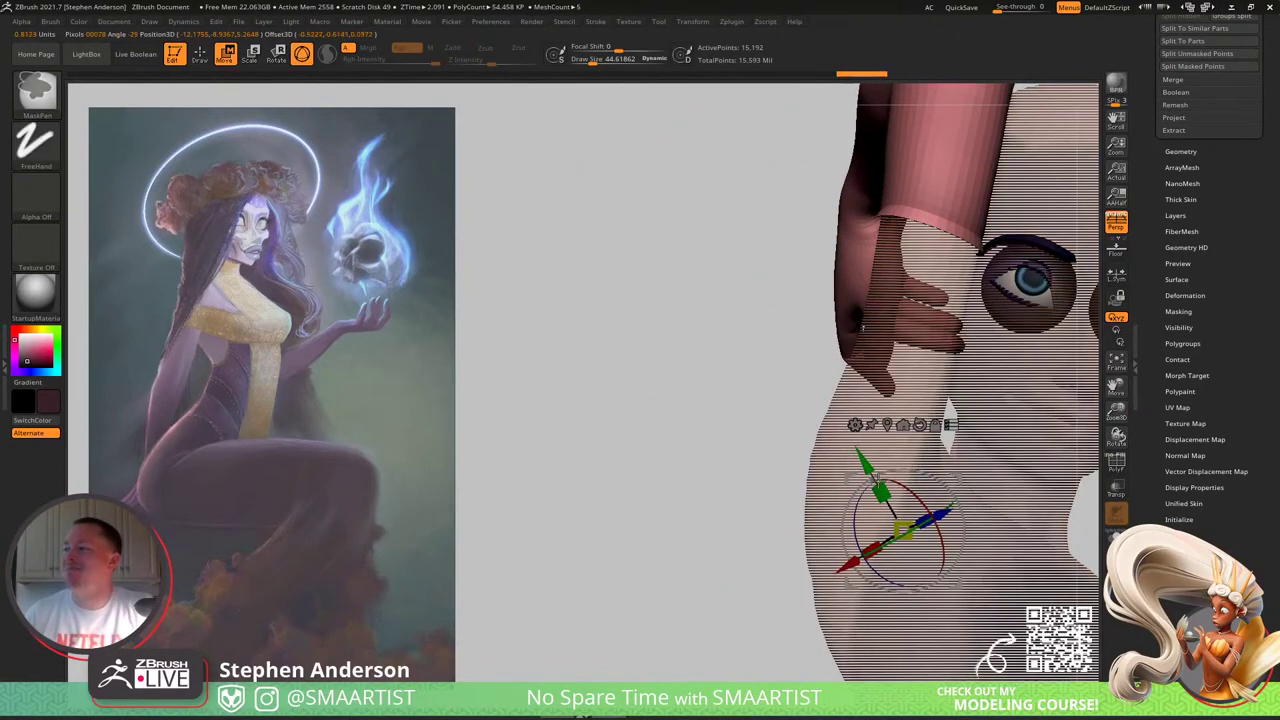
right_click_drag(952, 420, 855, 448)
left_click_drag(838, 443, 1022, 449, "alt")
left_click_drag(793, 440, 832, 390, "ctrl")
mouse_move(830, 398)
right_mouse_down()
mouse_move(816, 395)
mouse_move(851, 434)
right_mouse_up()
key("q")
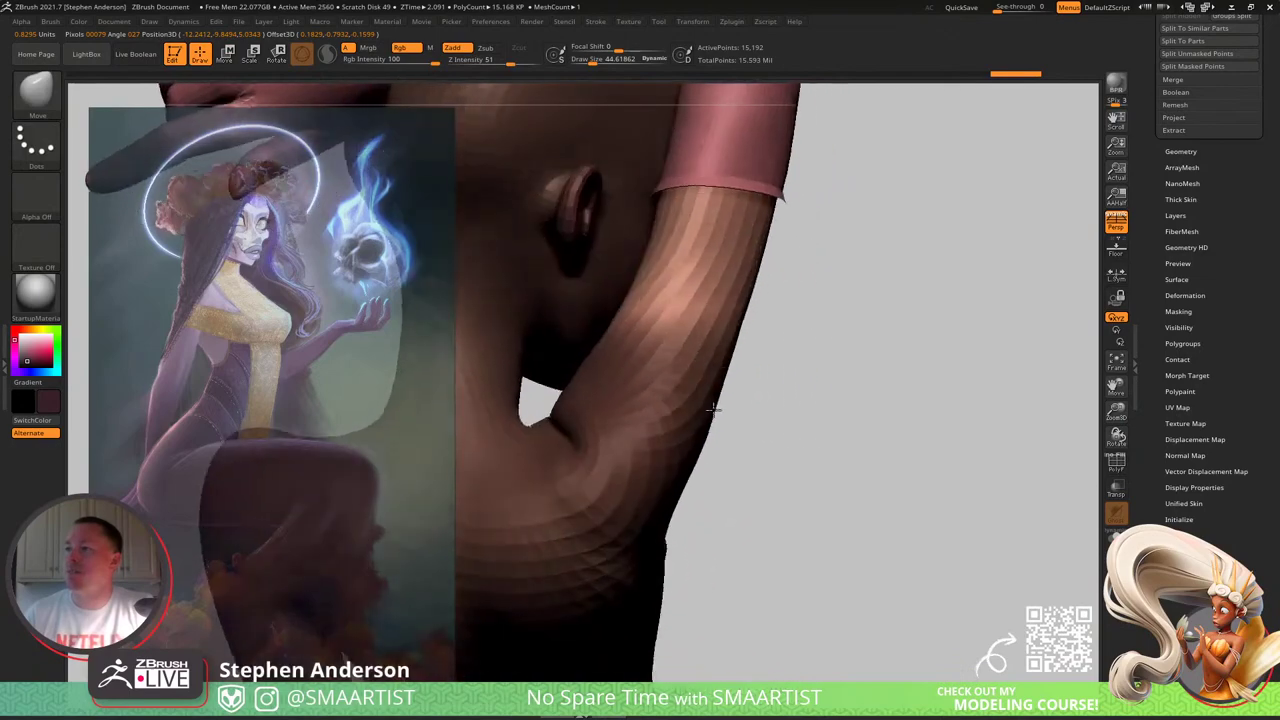
Step: Show the polyframe, try repeatedly shrinking the Body's visible region, and bring the whole mesh back into view
mouse_move(713, 410)
right_mouse_down()
mouse_move(657, 395)
mouse_move(757, 437)
right_mouse_up()
key("shift+f")
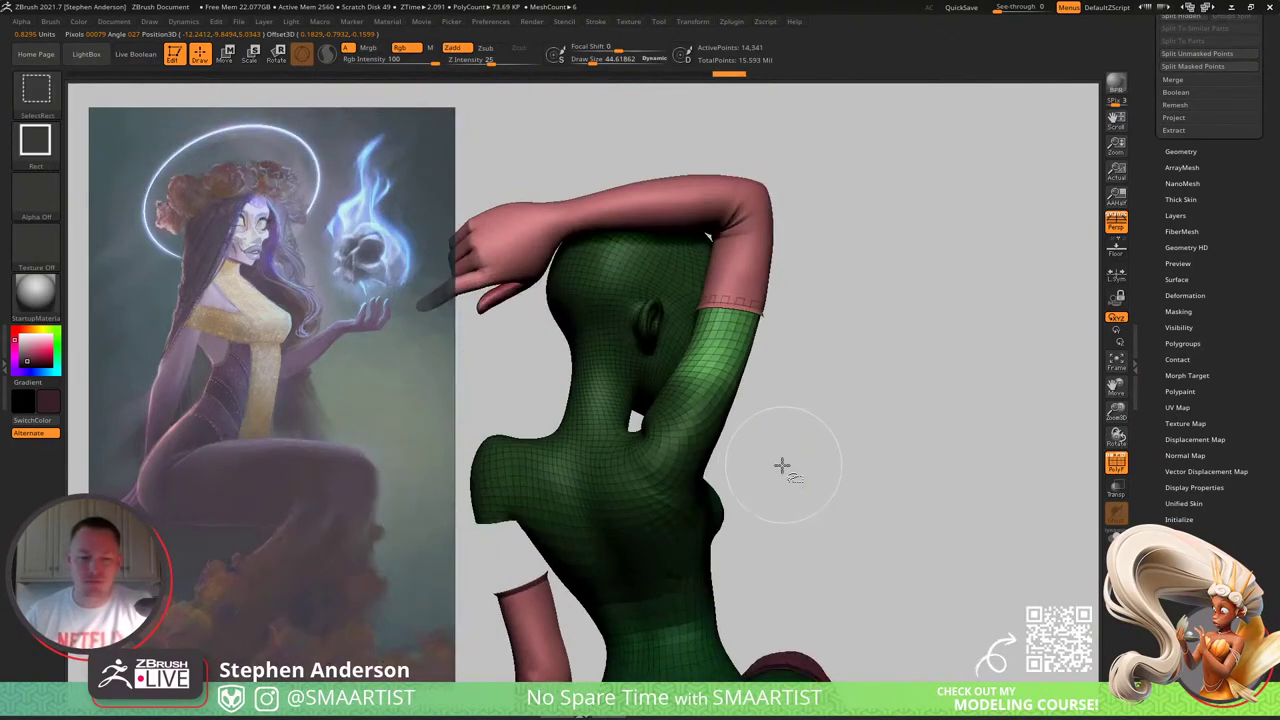
key("ctrl+shift+s")
key("ctrl+shift+s")
key("ctrl+shift+s")
key("ctrl+shift+s")
key("ctrl+shift+s")
key("ctrl+shift+s")
key("ctrl+shift+s")
key("ctrl+shift+s")
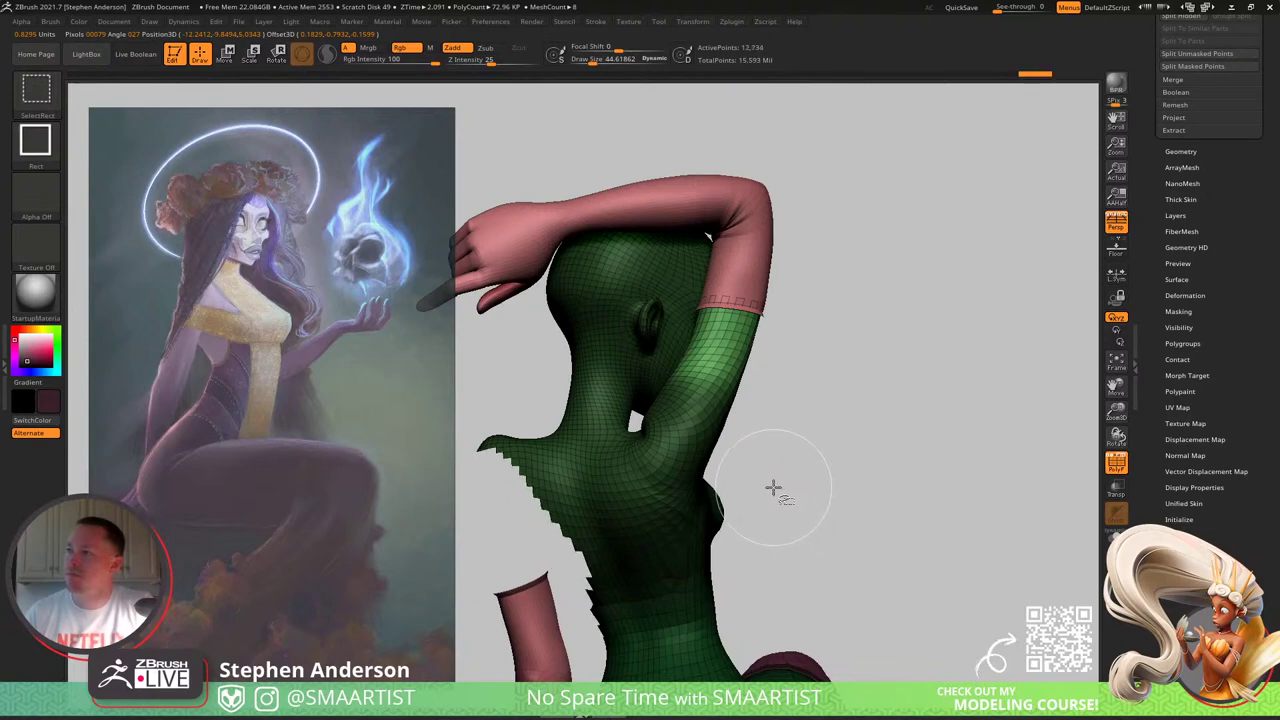
key("ctrl+shift+s")
key("ctrl+shift+s")
key("ctrl+shift+s")
key("ctrl+shift+s")
key("ctrl+shift+s")
key("ctrl+shift+s")
key("ctrl+shift+s")
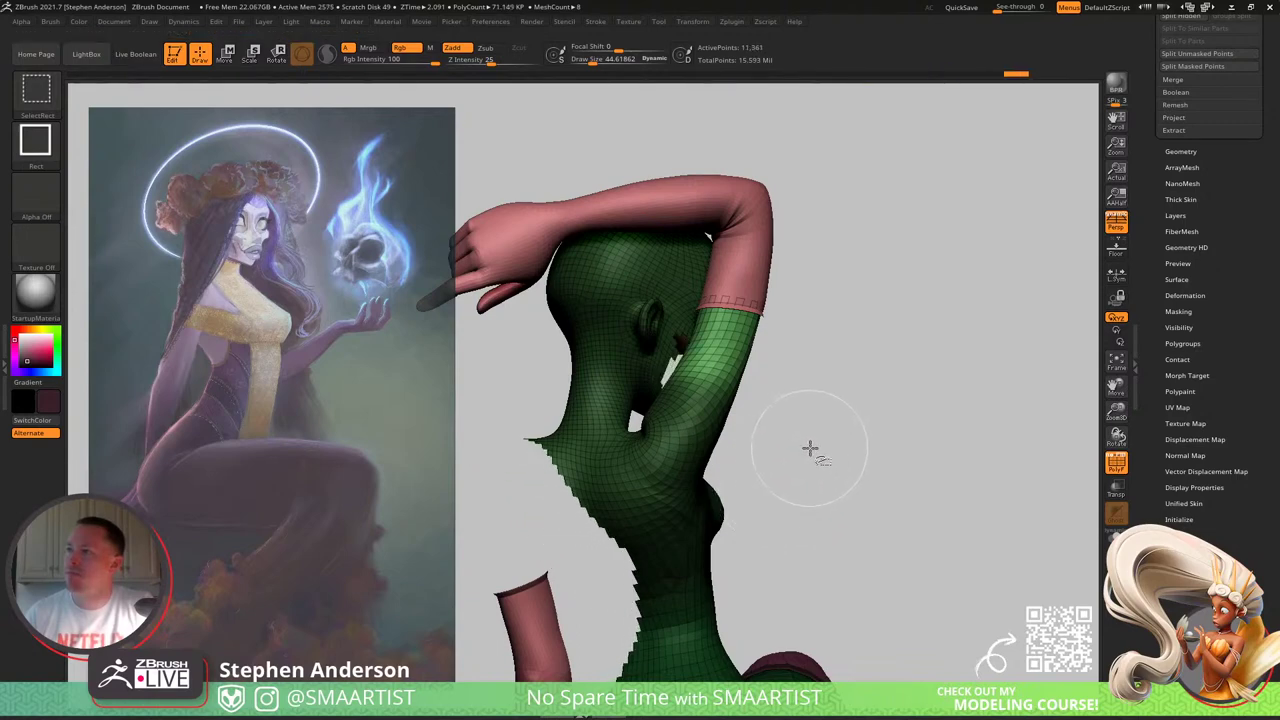
left_click(829, 455, "ctrl+shift")
Step: Reduce the brush size to about 19, choose MaskLasso as the masking brush and lasso the crease between the raised shoulder and neck
right_click_drag(684, 481, 738, 494)
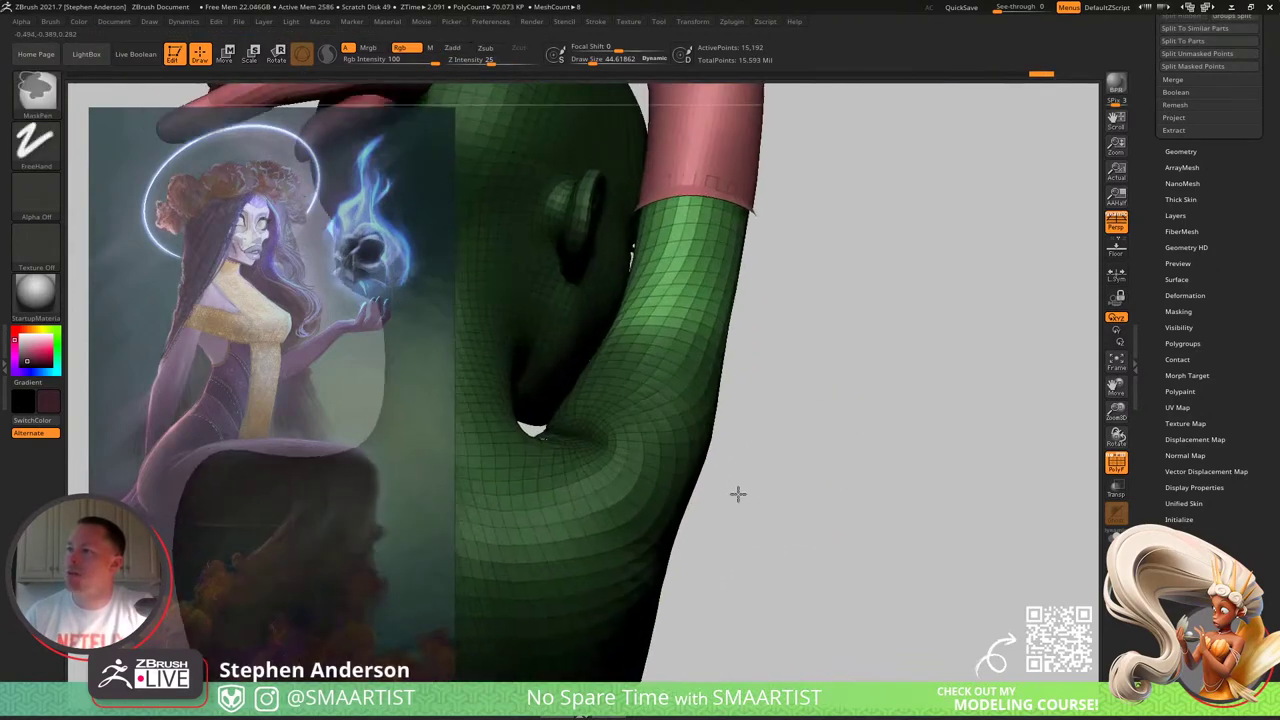
right_click_drag(602, 440, 637, 388)
key("s")
left_click_drag(637, 387, 603, 387)
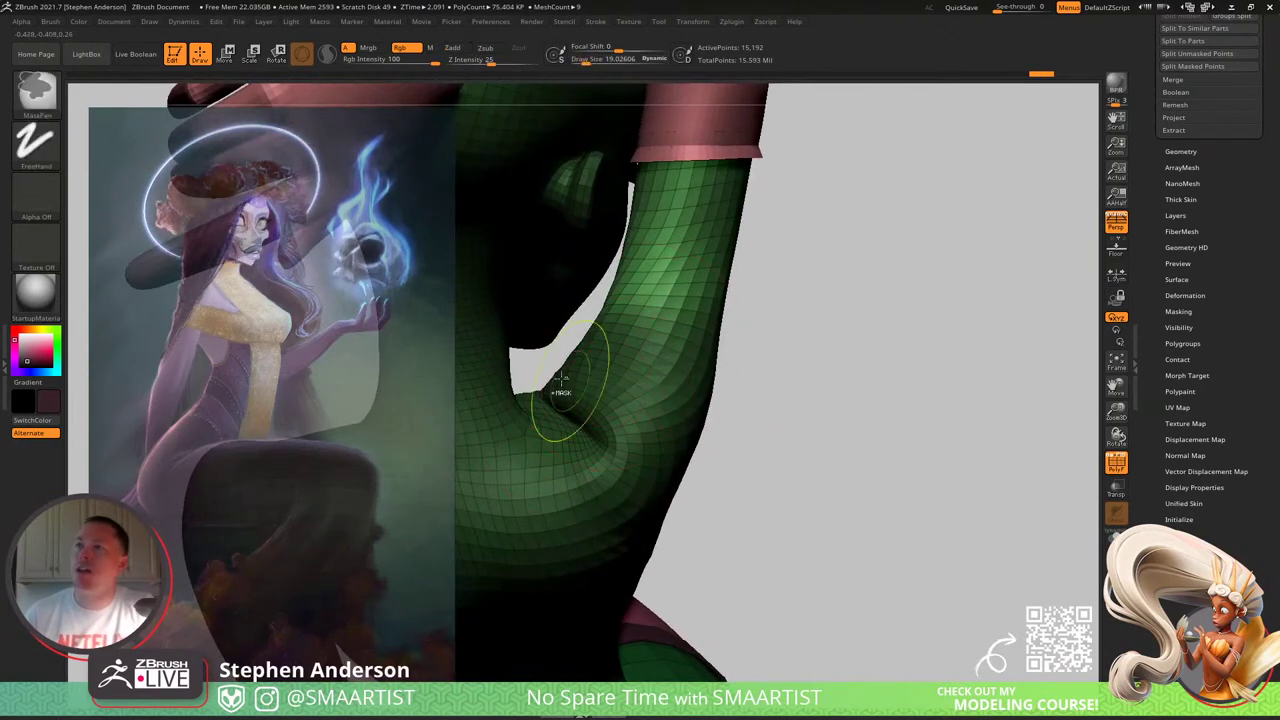
left_click(38, 92)
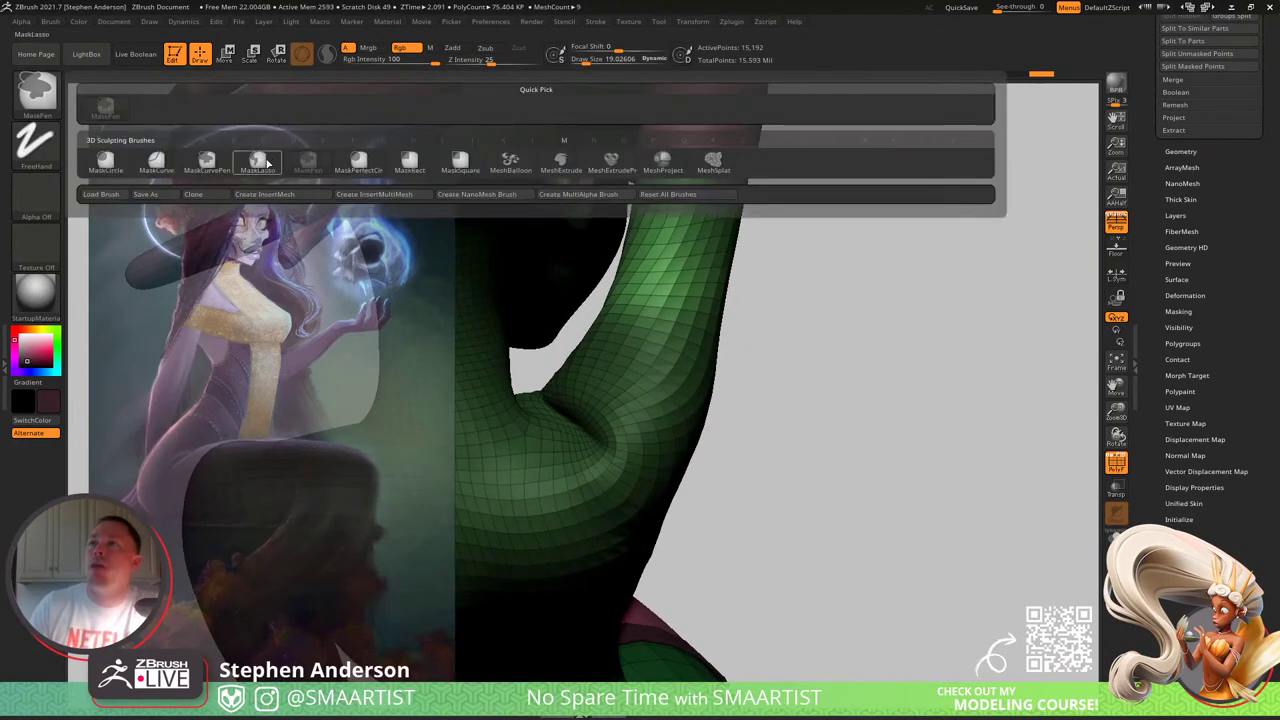
left_click(267, 163)
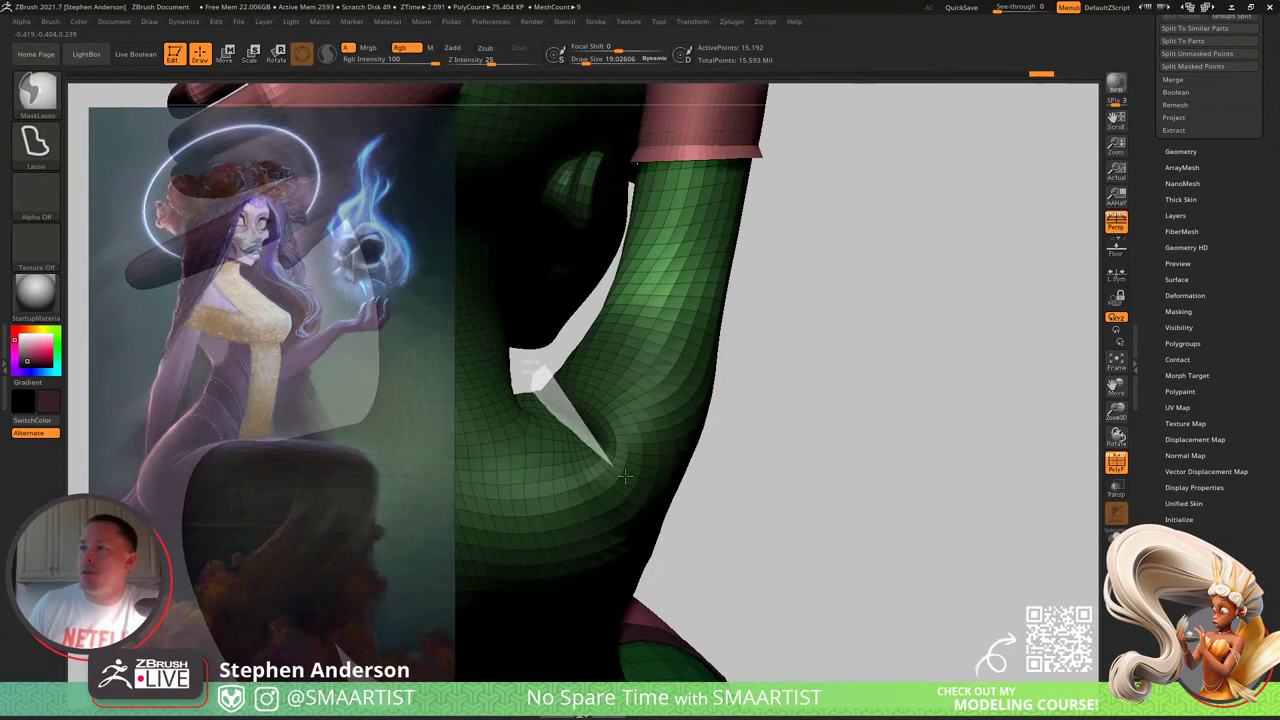
mouse_move(624, 477)
left_mouse_down("ctrl")
mouse_move(811, 343)
mouse_move(690, 258)
mouse_move(643, 250)
left_mouse_up("ctrl")
left_click_drag(850, 345, 545, 330)
mouse_move(804, 386)
right_mouse_down()
mouse_move(680, 385)
mouse_move(680, 300)
right_mouse_up()
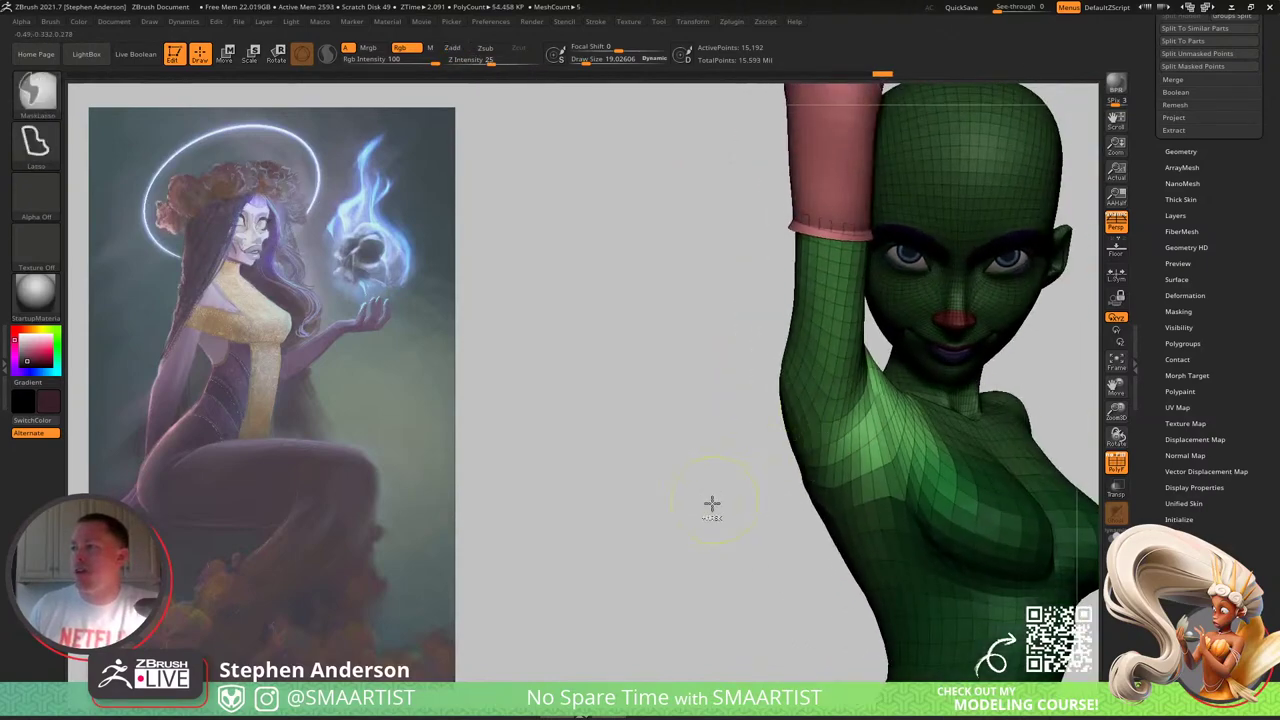
Step: Lasso-mask the chest beside the raised arm's armpit and soften the mask's edge around the shoulder
mouse_move(714, 509)
left_mouse_down("ctrl")
mouse_move(1006, 480)
mouse_move(918, 352)
left_mouse_up("ctrl")
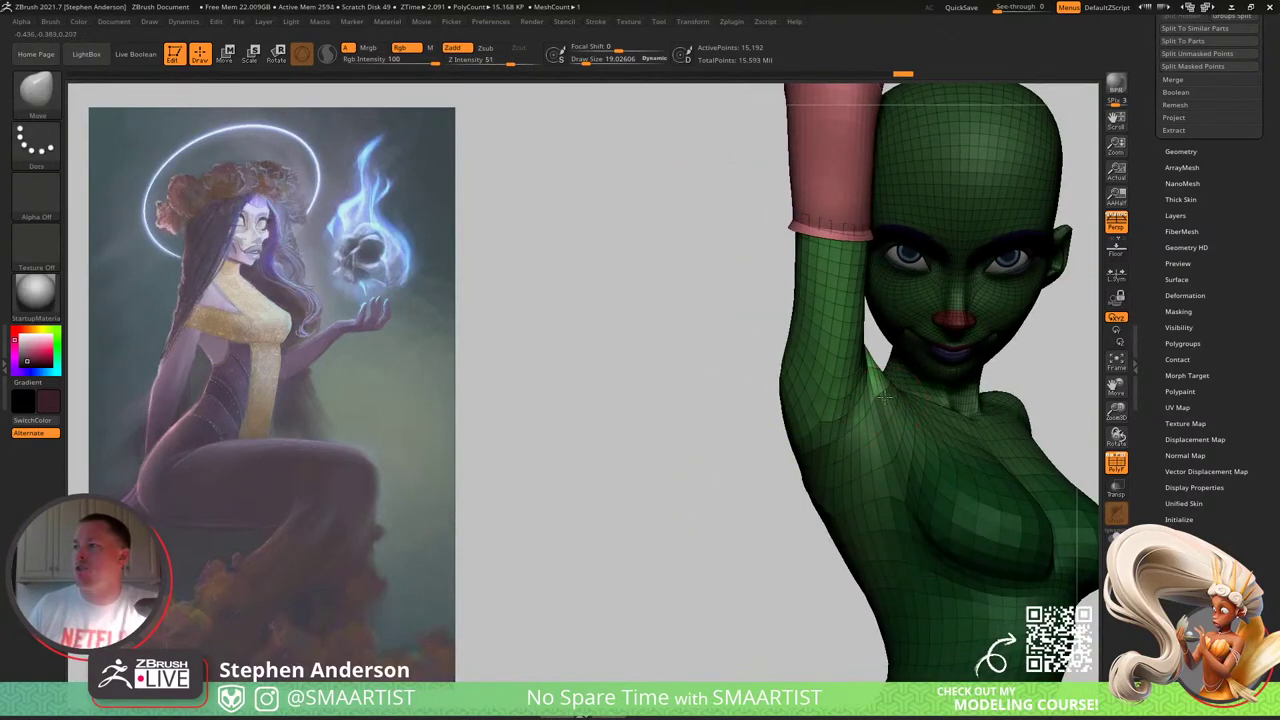
mouse_move(926, 371)
right_mouse_down()
mouse_move(800, 395)
mouse_move(835, 405)
right_mouse_up()
right_click_drag(757, 443, 997, 414)
left_click(997, 414, "ctrl")
left_click(840, 450, "ctrl")
left_click(960, 457, "ctrl")
right_click_drag(917, 451, 900, 362, "ctrl")
mouse_move(900, 362)
right_mouse_down("alt")
mouse_move(838, 400)
mouse_move(785, 411)
right_mouse_up("alt")
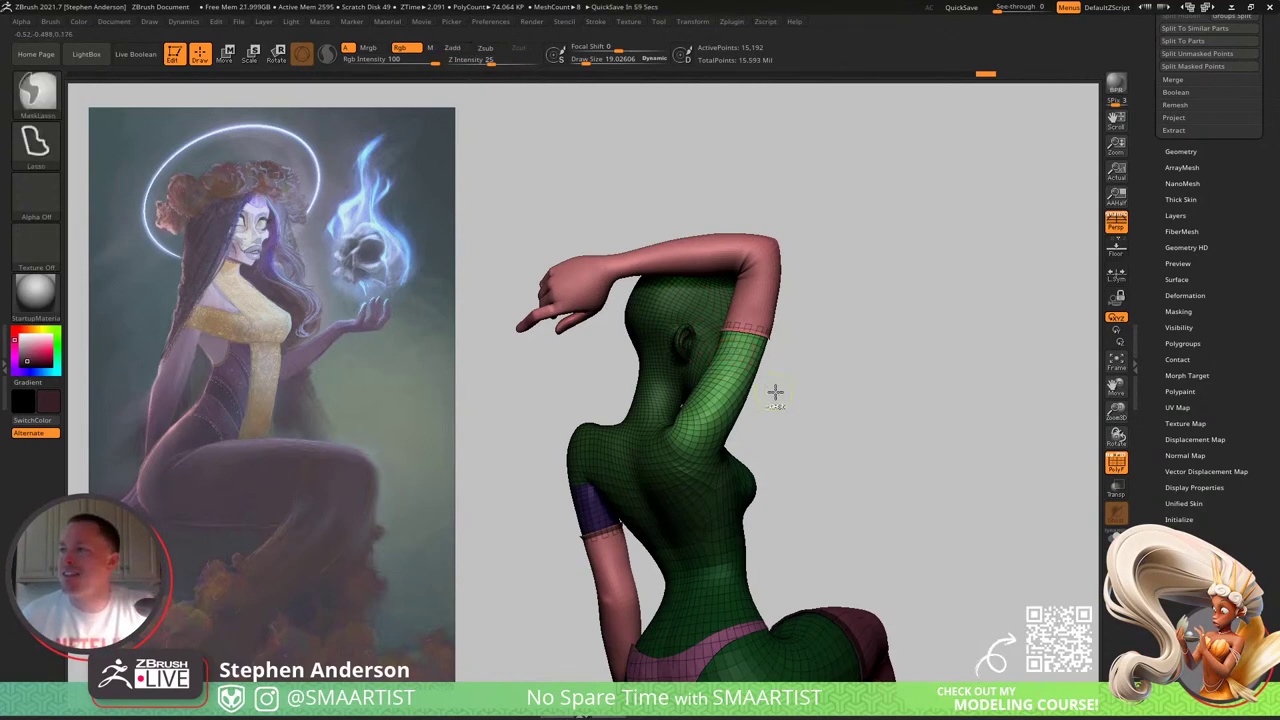
Step: Hide the polyframe and try to rotate the raised arm from the shoulder with the gizmo
key("shift+f")
left_click_drag(803, 429, 628, 425, "alt")
key("w")
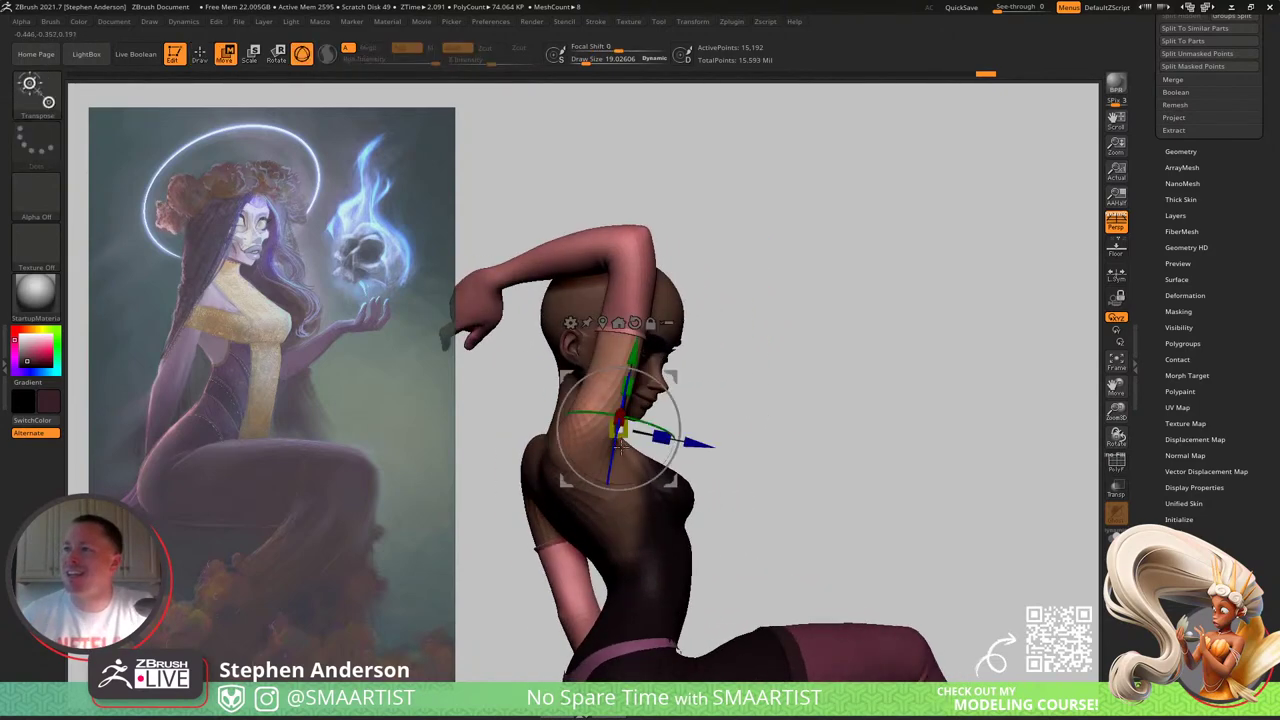
left_click_drag(671, 377, 632, 441, "alt")
key("ctrl+z")
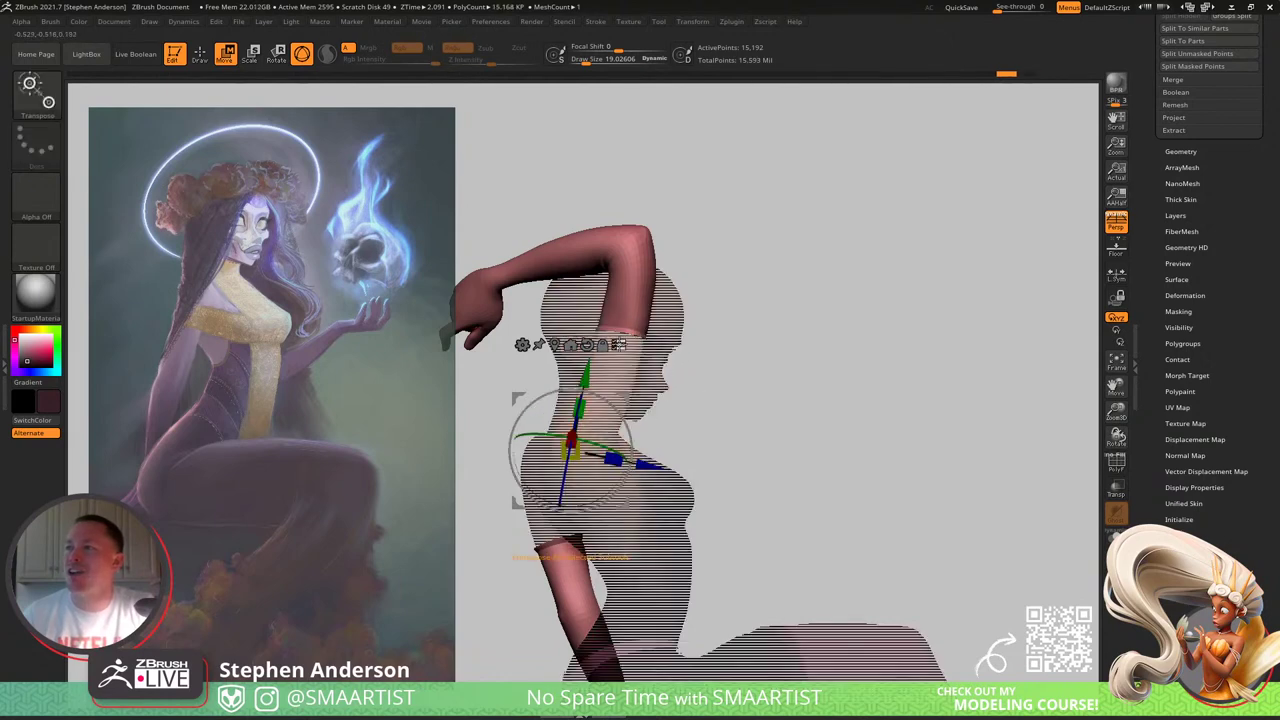
mouse_move(687, 300)
left_mouse_down()
mouse_move(720, 346)
mouse_move(698, 337)
mouse_move(726, 363)
mouse_move(726, 386)
left_mouse_up()
key("q")
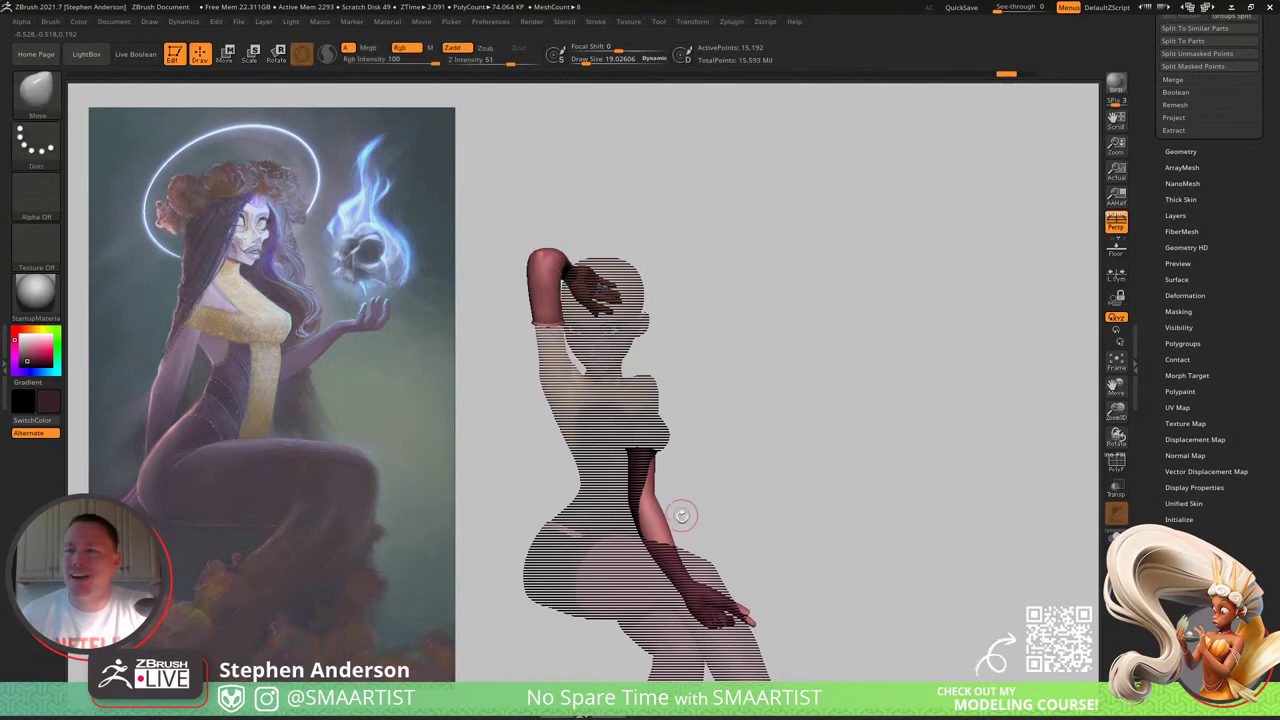
Step: Mask the lowered arm's glove with a lasso on the gloves subtool
left_click_drag(655, 515, 726, 443)
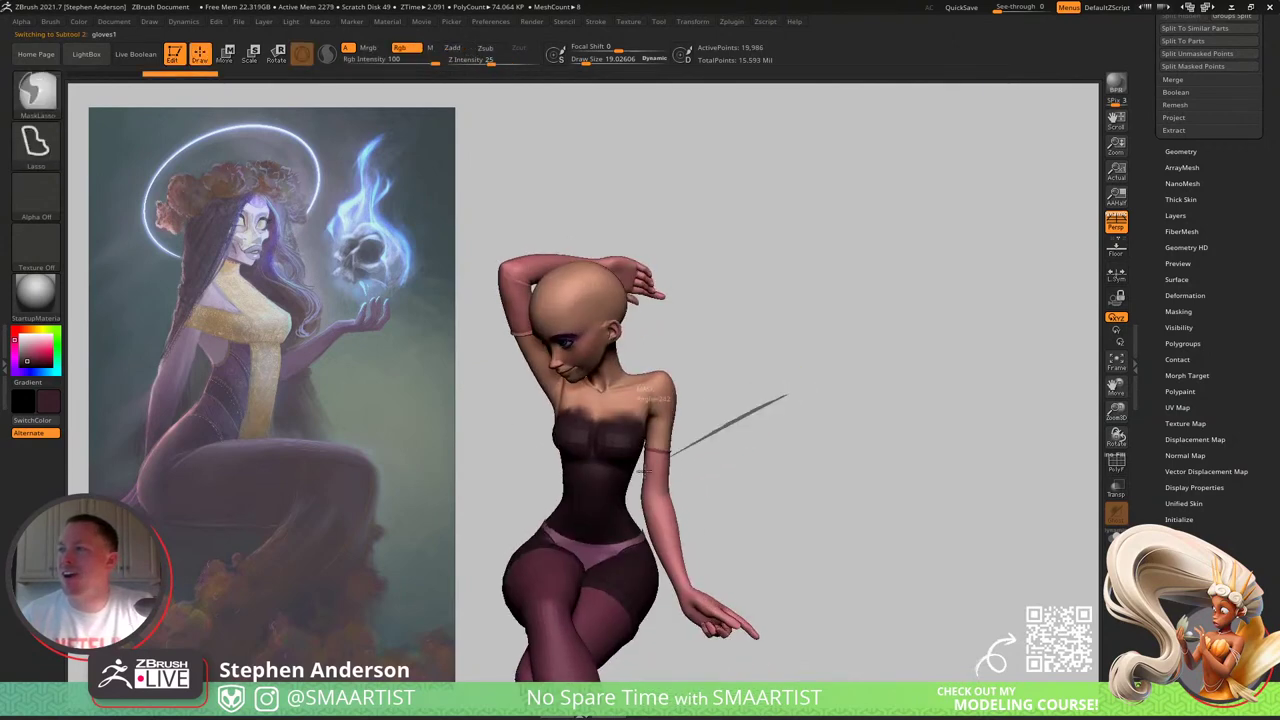
mouse_move(587, 515)
left_mouse_down("ctrl")
mouse_move(931, 603)
mouse_move(770, 385)
left_mouse_up("ctrl")
left_click_drag(500, 415, 650, 397)
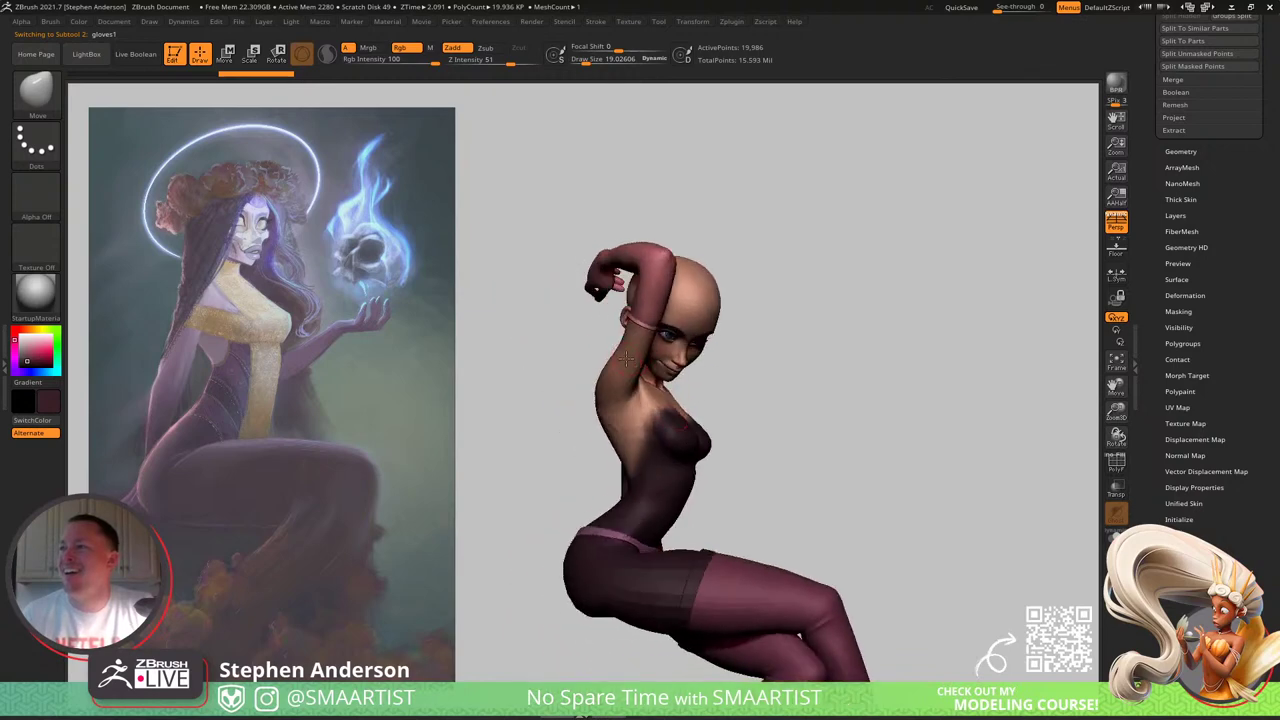
Step: Select the Body and rotate the raised arm together with its glove forward and down from the shoulder
left_click(626, 360, "alt")
left_click_drag(535, 400, 618, 398)
key("w")
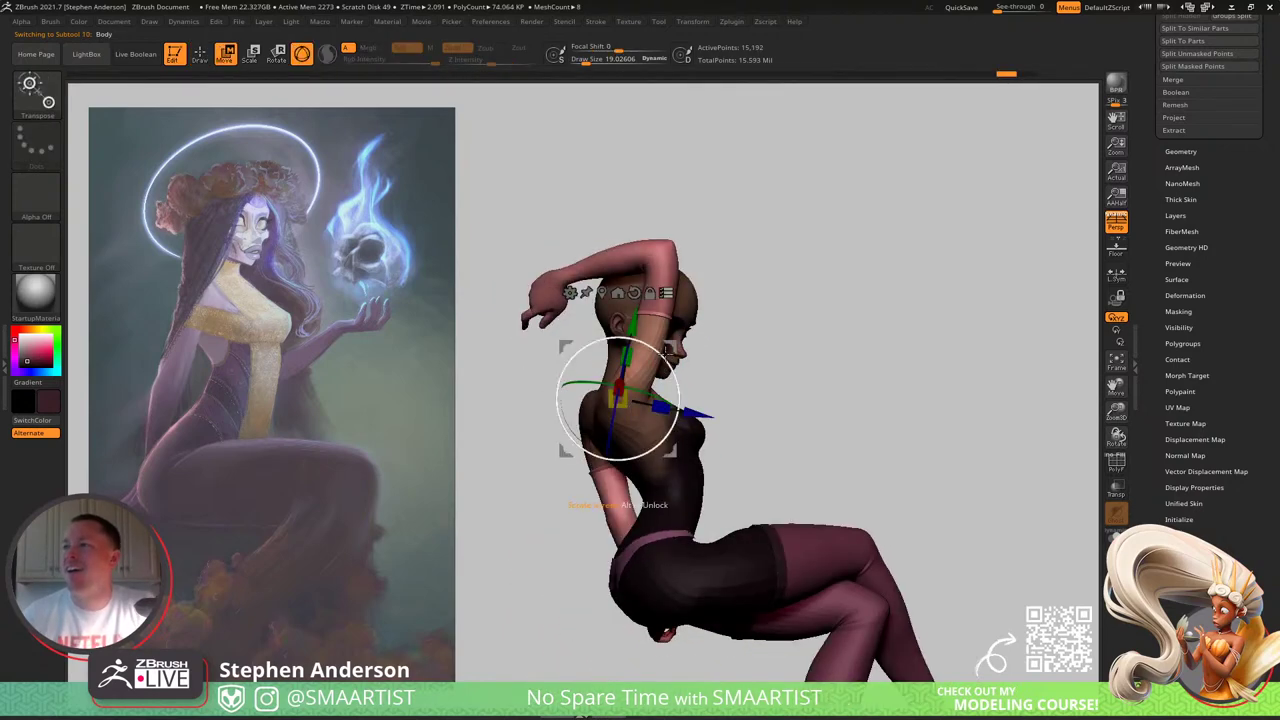
left_click_drag(665, 352, 697, 406)
key("ctrl+z")
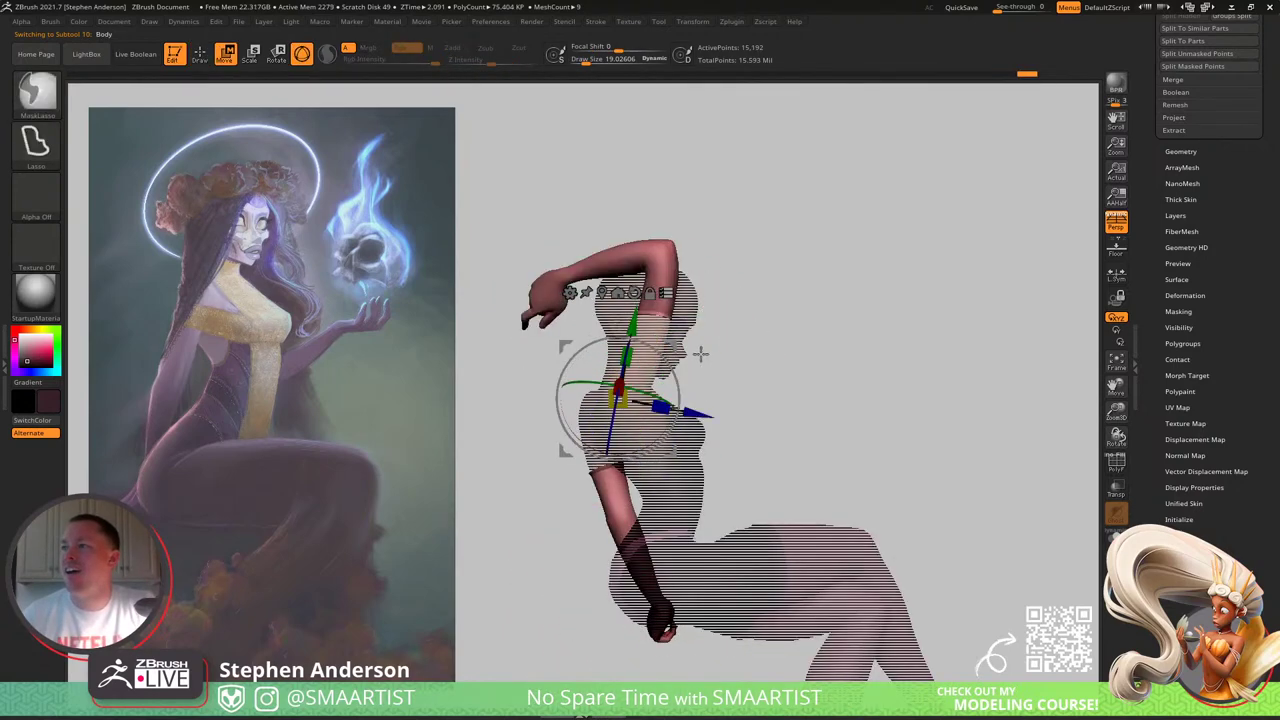
mouse_move(690, 331)
left_mouse_down()
mouse_move(745, 331)
mouse_move(774, 481)
mouse_move(745, 440)
left_mouse_up()
key("q")
mouse_move(749, 434)
right_mouse_down("ctrl")
mouse_move(700, 440)
mouse_move(671, 420)
mouse_move(755, 285)
mouse_move(675, 350)
mouse_move(690, 435)
right_mouse_up("ctrl")
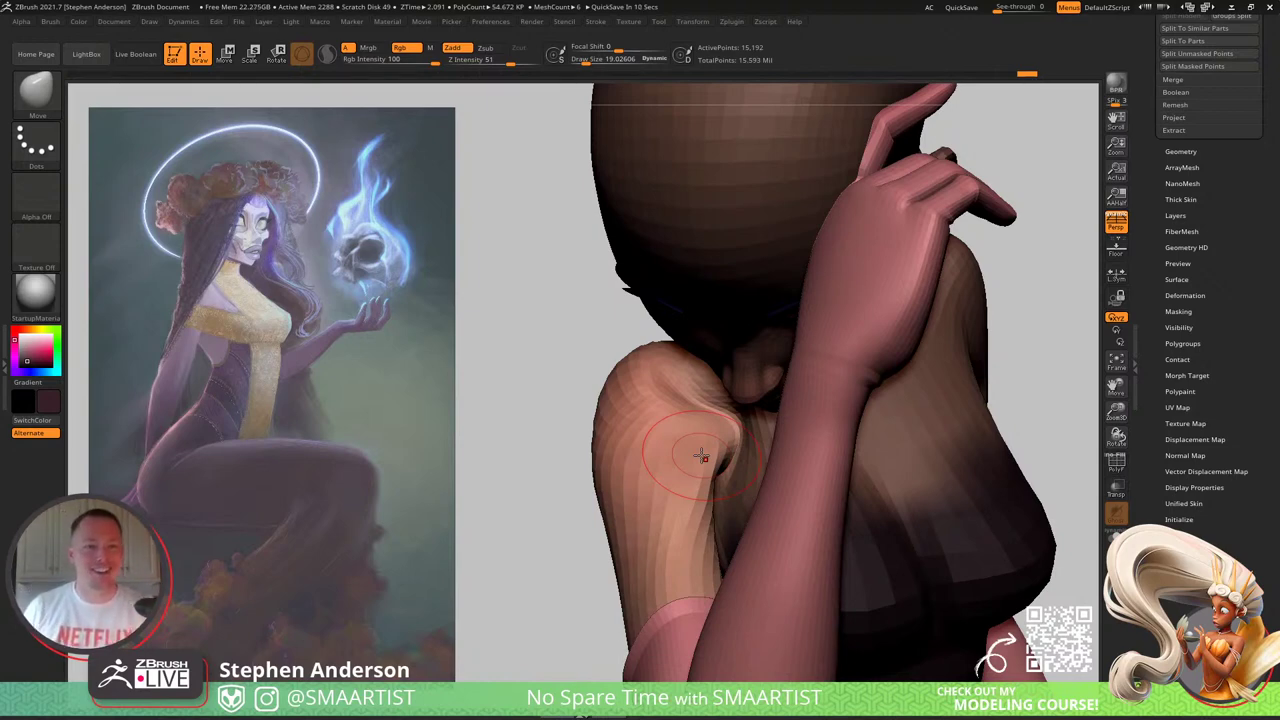
Step: Adjust the gizmo at the shoulder and rotate the arm further until the upper arm hangs beside the torso
left_click_drag(514, 408, 687, 447)
right_click_drag(687, 447, 626, 394, "ctrl")
right_click_drag(632, 440, 691, 398)
key("w")
left_click_drag(697, 372, 735, 359)
right_click_drag(735, 359, 713, 376)
left_click_drag(752, 287, 781, 413)
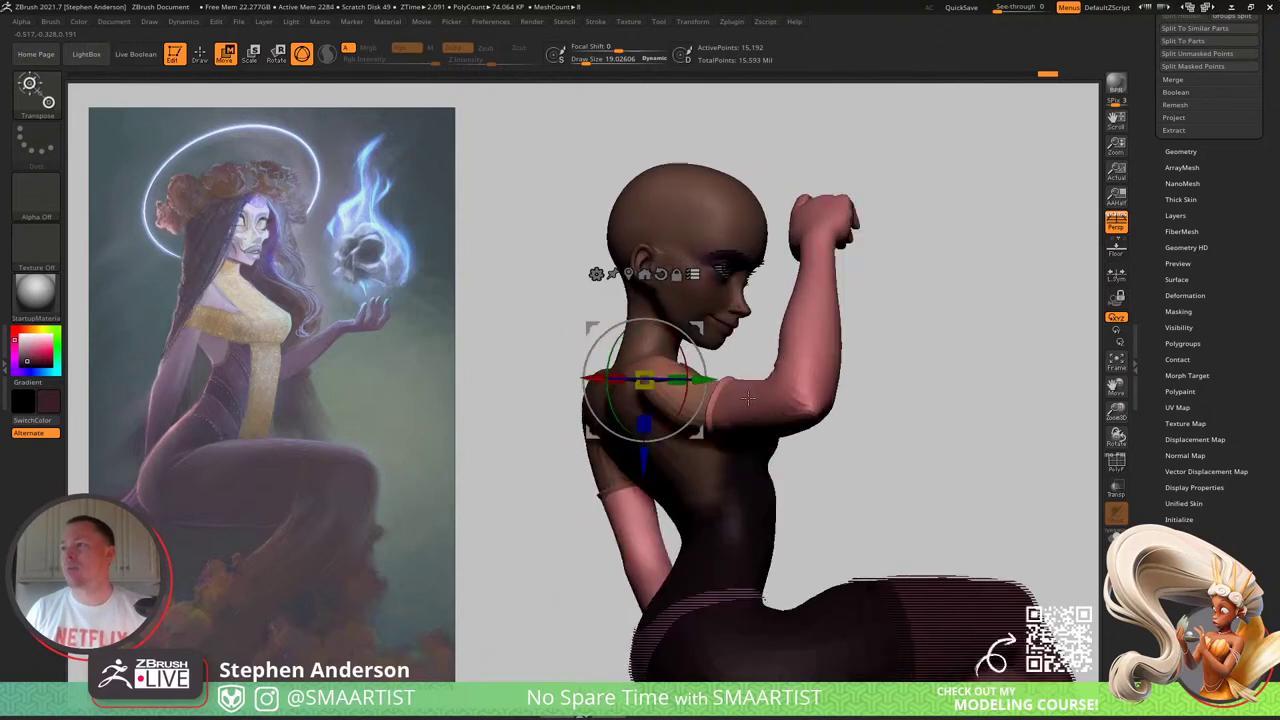
key("ctrl+z")
mouse_move(682, 333)
left_mouse_down()
mouse_move(680, 371)
mouse_move(625, 381)
left_mouse_up()
left_click_drag(748, 386, 753, 463)
key("q")
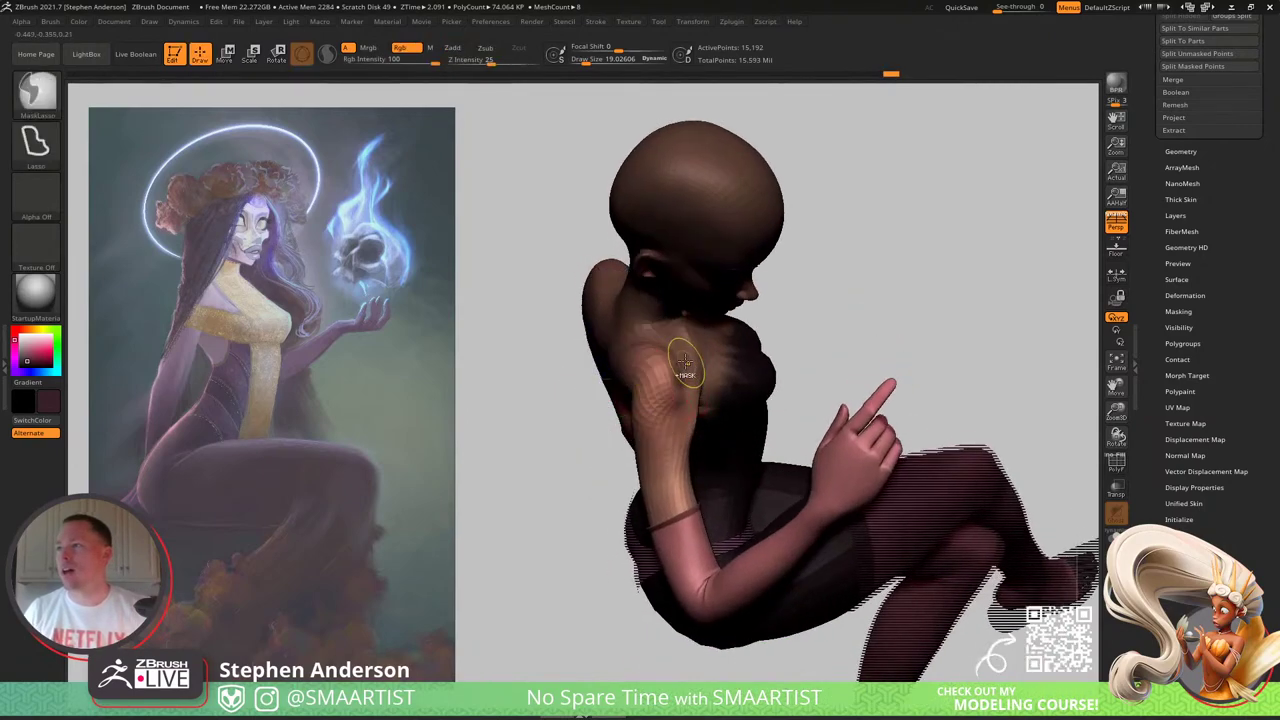
Step: Display the polyframe, enlarge the Move brush to about 33 and reshape the distorted shoulder of the lowered arm
right_click_drag(686, 366, 690, 440, "ctrl")
key("shift+f")
mouse_move(700, 390)
right_mouse_down()
mouse_move(590, 290)
mouse_move(690, 440)
mouse_move(638, 386)
mouse_move(635, 429)
right_mouse_up()
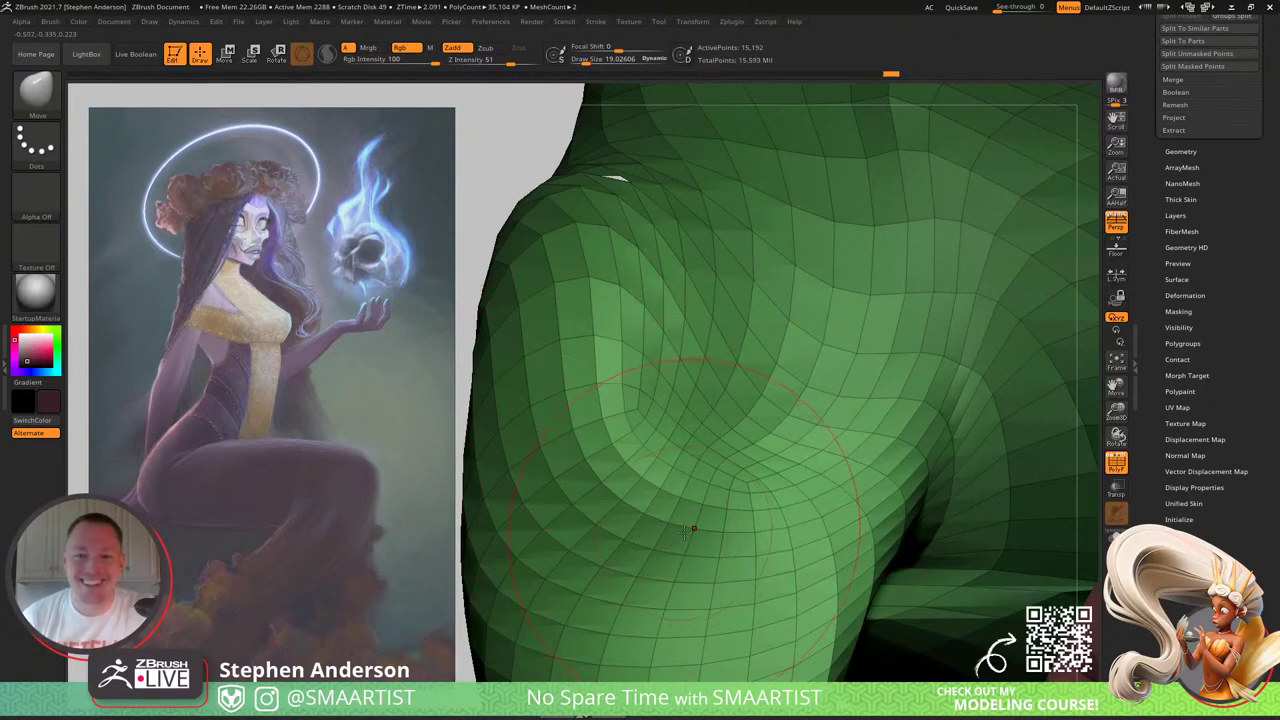
mouse_move(688, 530)
right_mouse_down("ctrl")
mouse_move(715, 425)
mouse_move(655, 467)
mouse_move(628, 469)
mouse_move(640, 465)
mouse_move(640, 525)
mouse_move(647, 478)
mouse_move(662, 524)
right_mouse_up("ctrl")
key("s")
left_click_drag(667, 542, 695, 486)
right_click_drag(695, 484, 624, 442)
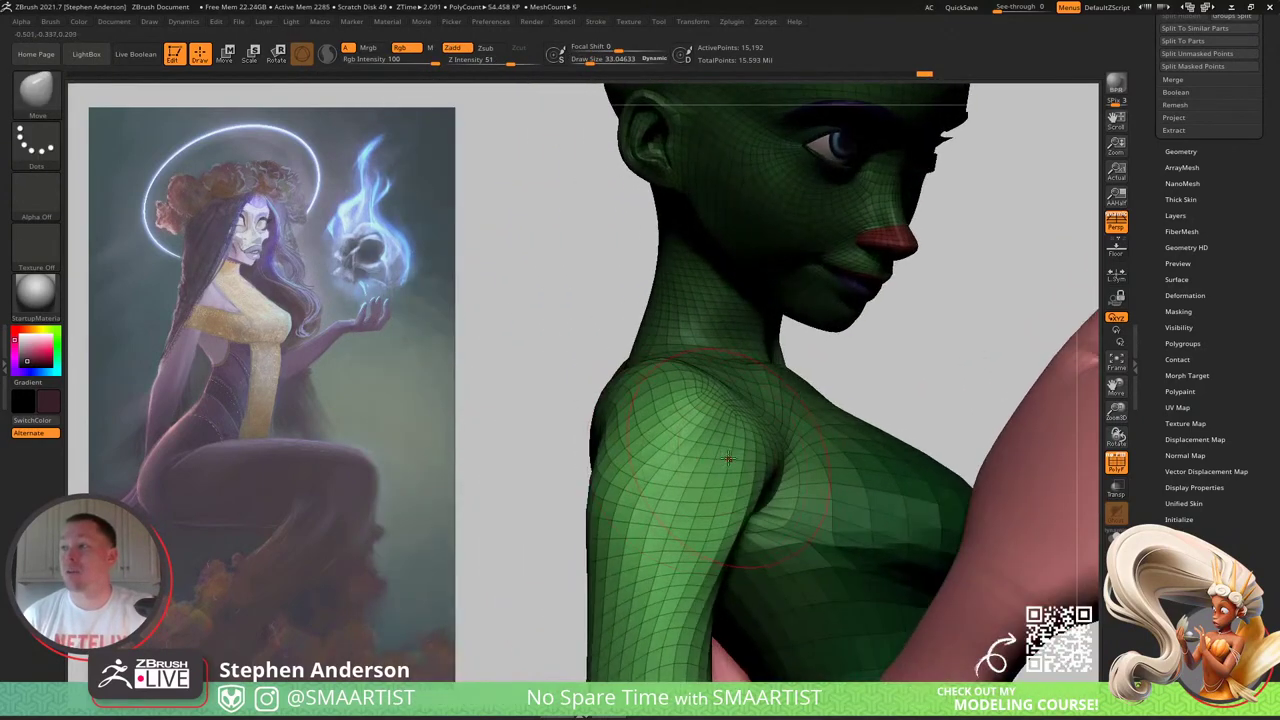
left_click_drag(674, 460, 685, 482)
right_click_drag(685, 497, 705, 471)
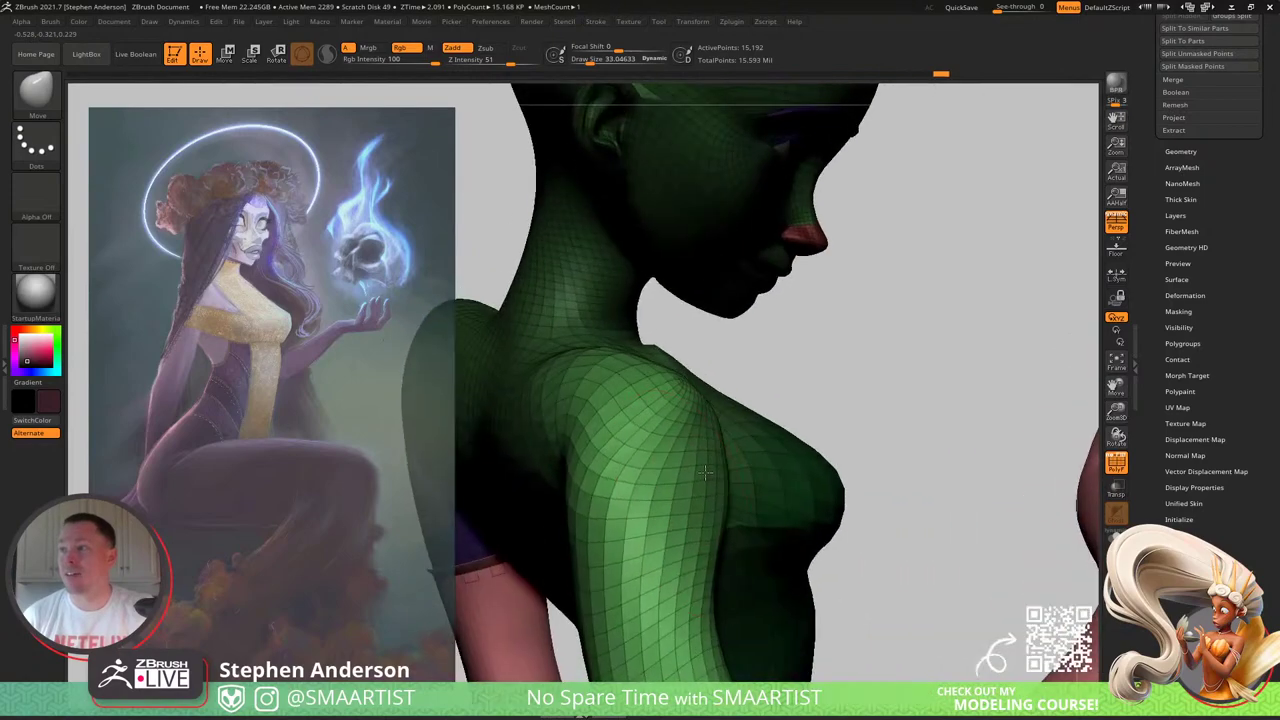
Step: Smooth the front of the shoulder and the upper arm, and undo the last smoothing stroke
mouse_move(598, 430)
right_mouse_down()
mouse_move(700, 433)
mouse_move(835, 352)
mouse_move(920, 348)
mouse_move(812, 365)
right_mouse_up()
left_click_drag(868, 390, 886, 445, "shift")
mouse_move(830, 425)
right_mouse_down()
mouse_move(797, 403)
mouse_move(790, 415)
right_mouse_up()
key("shift")
left_click_drag(876, 475, 850, 503, "shift")
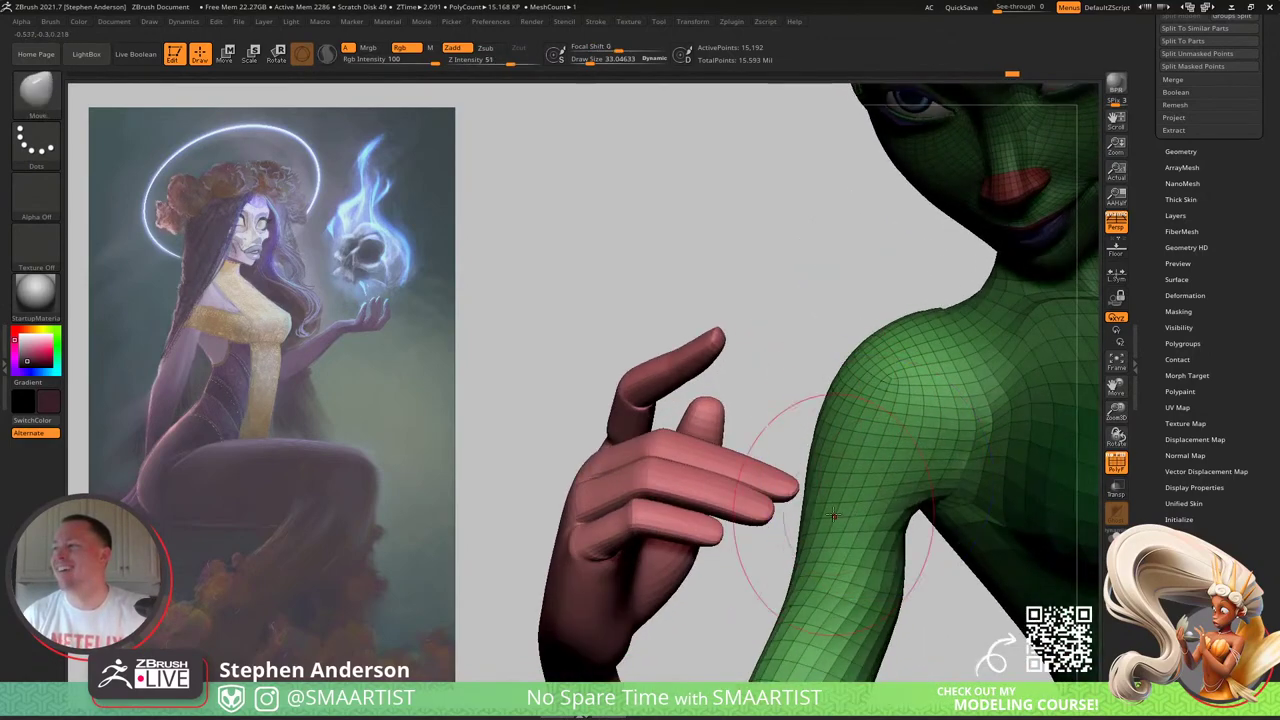
key("ctrl+z")
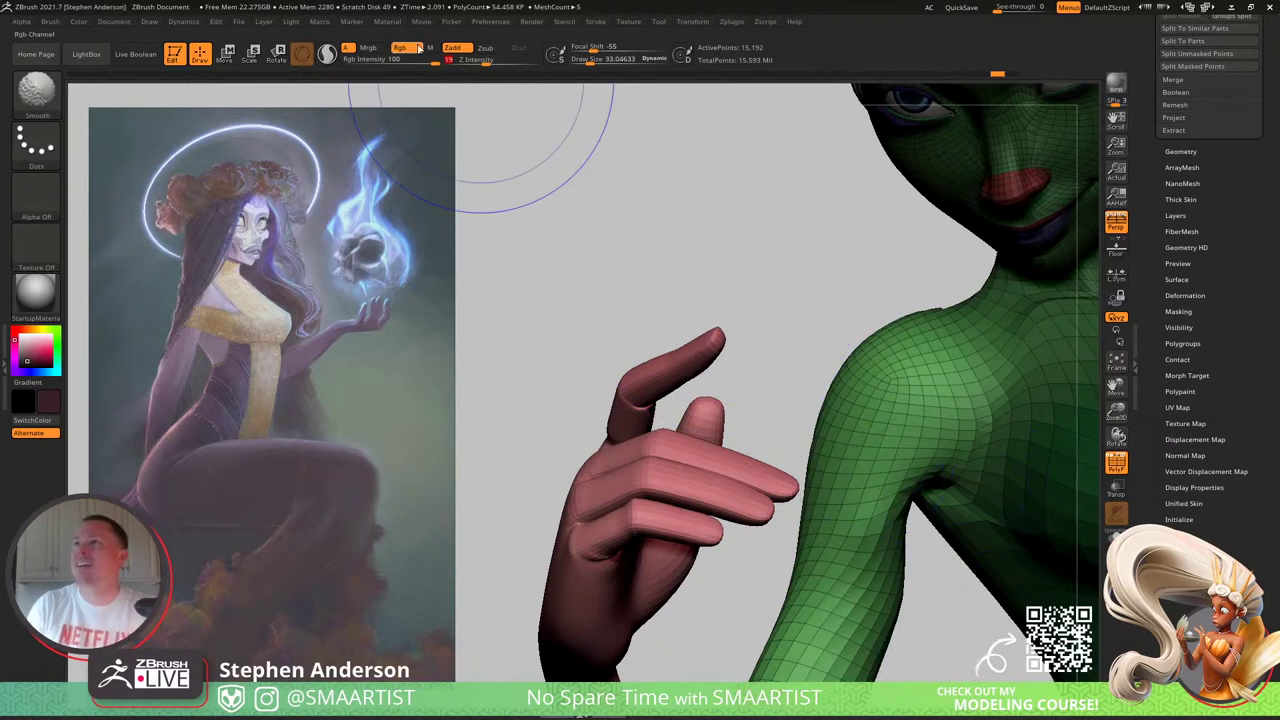
Step: Turn off Rgb for the Smooth brush and round out the top of the shoulder and the upper arm
key("ctrl+shift")
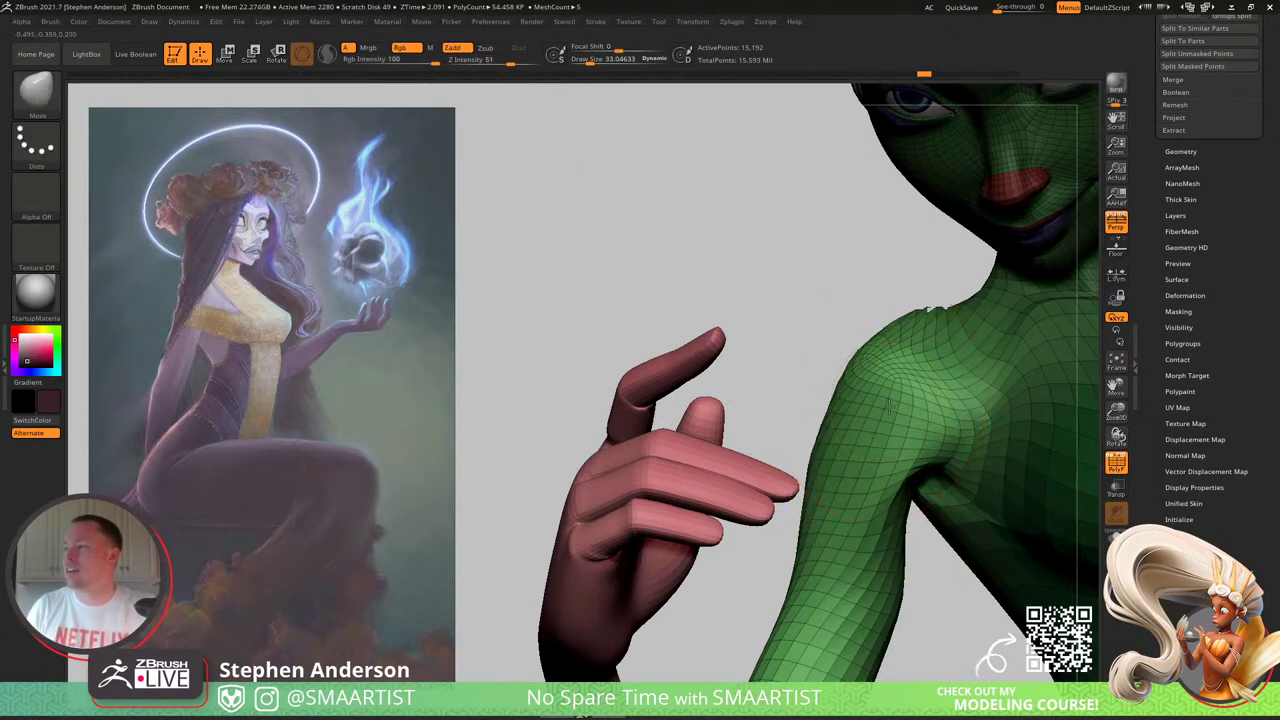
right_click_drag(882, 404, 909, 428)
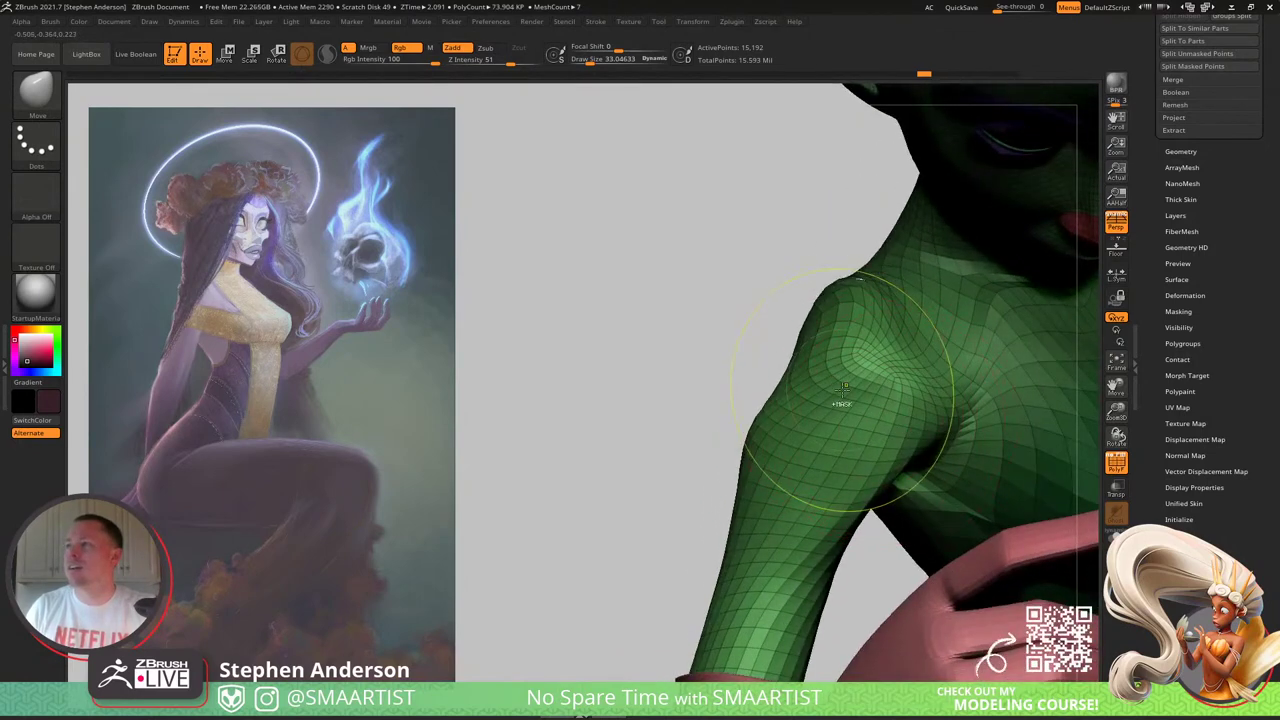
key("ctrl+shift")
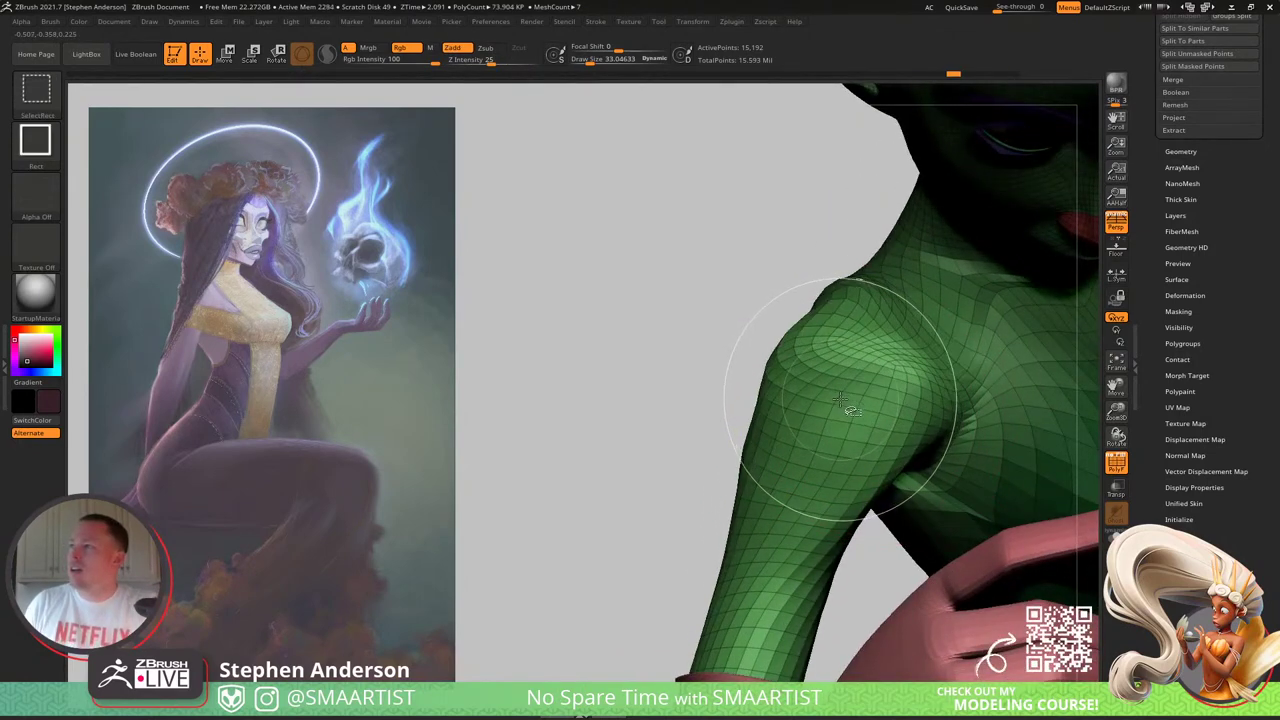
key("shift")
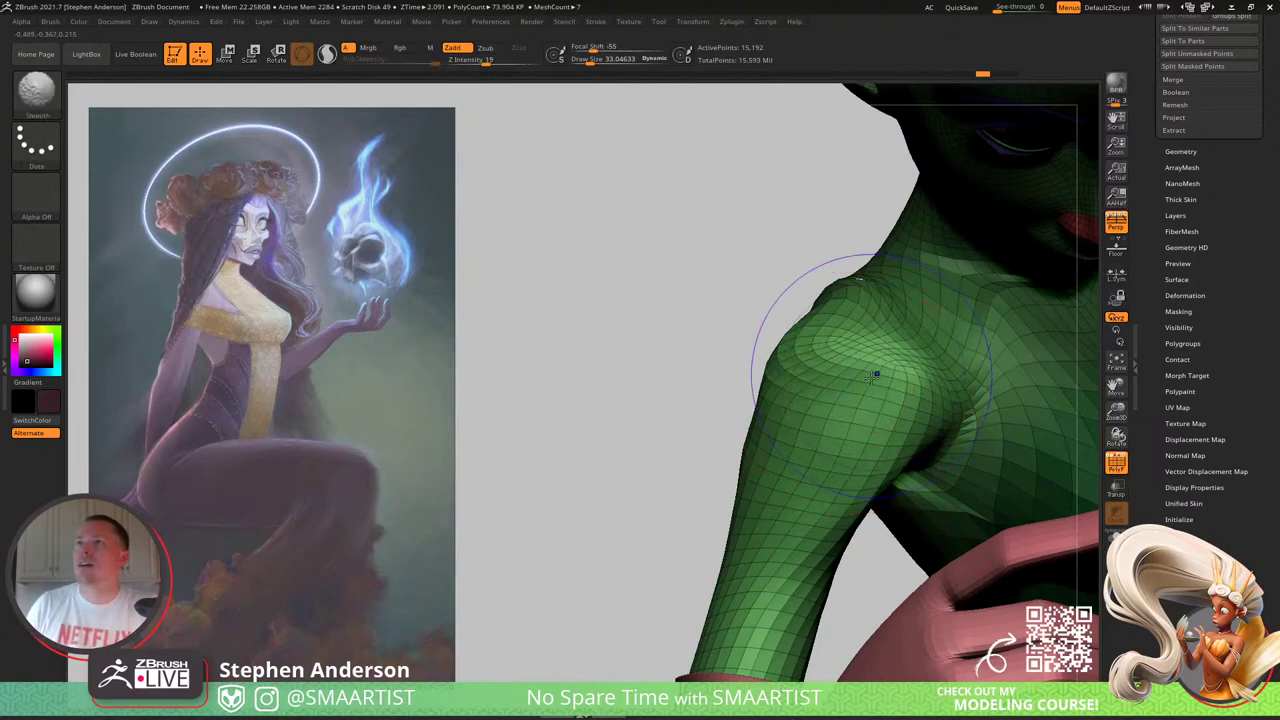
mouse_move(880, 407)
left_mouse_down("shift")
mouse_move(880, 386)
mouse_move(884, 428)
left_mouse_up("shift")
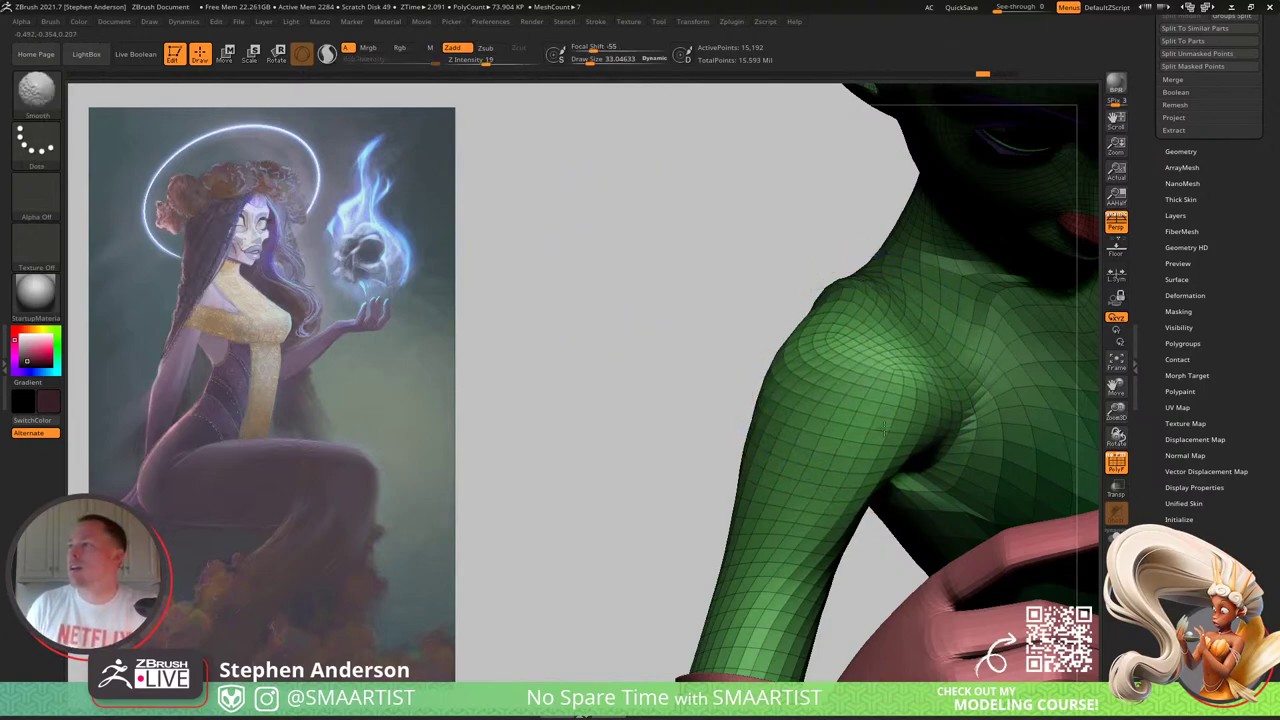
right_click_drag(806, 346, 875, 390)
Step: Hide the polyframe, step the Body back up to a high subdivision level and check the shoulder's shape
key("shift+f")
key("ctrl+d")
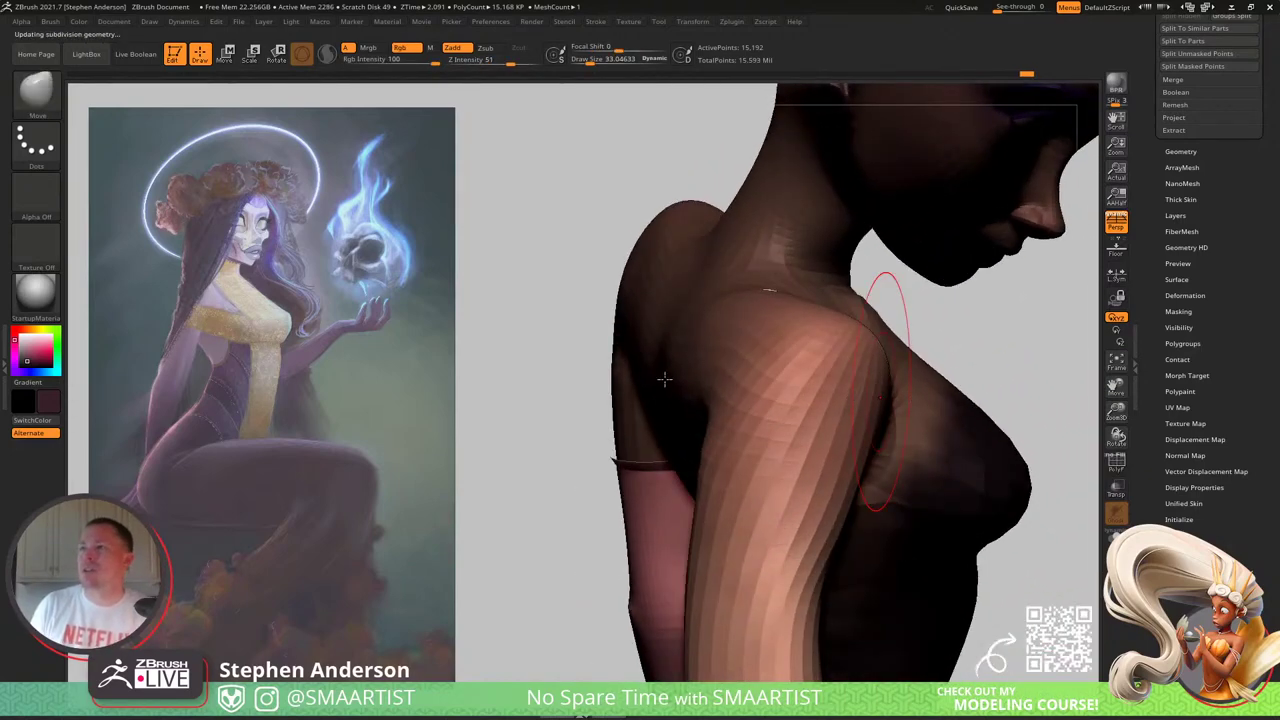
right_click_drag(829, 397, 859, 353)
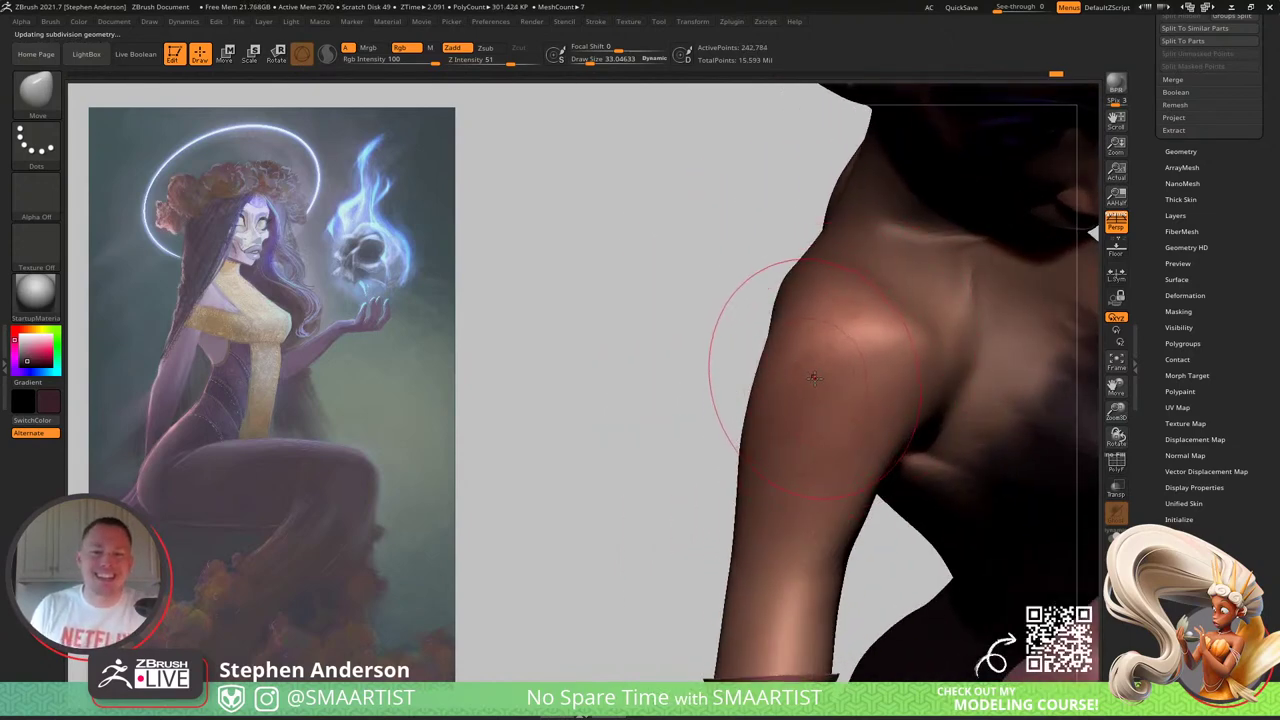
right_click_drag(818, 381, 784, 383)
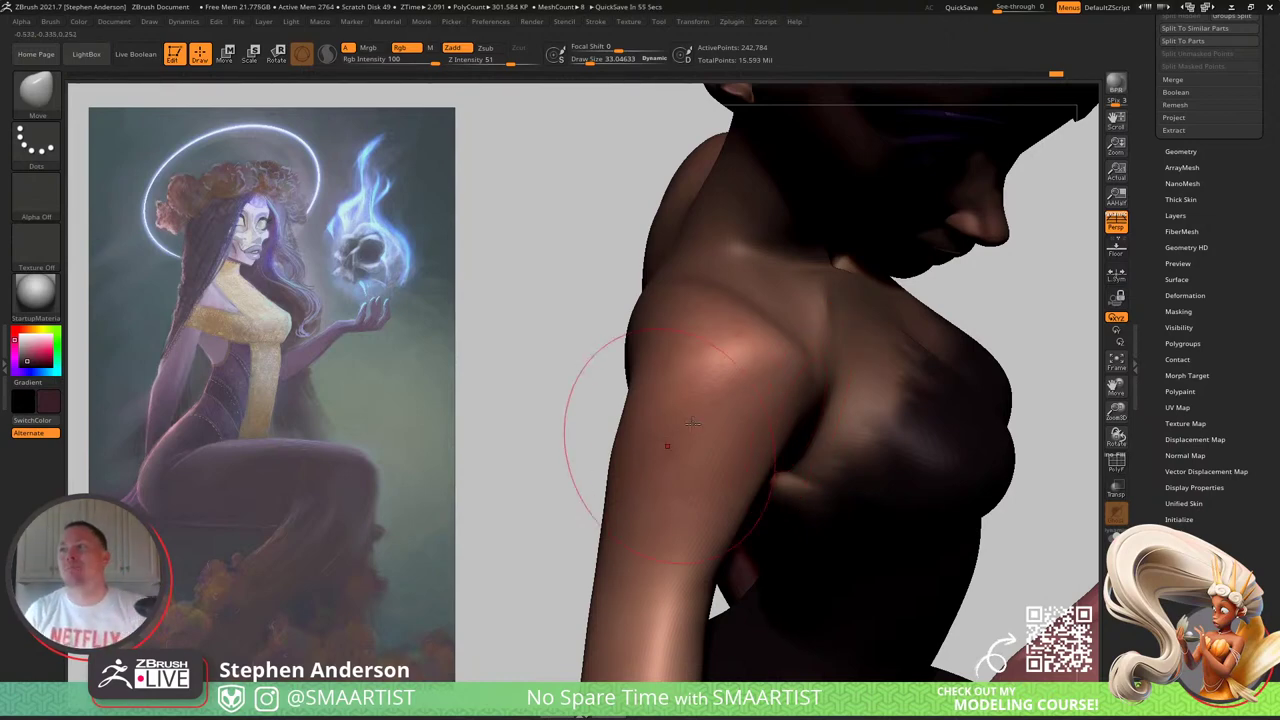
Step: Reshape the armpit and underarm of the lowered arm from front and back with the Move brush, reducing its size to about 28
right_click_drag(799, 413, 760, 250)
mouse_move(725, 380)
right_mouse_down()
mouse_move(686, 394)
mouse_move(756, 420)
mouse_move(738, 402)
right_mouse_up()
left_click_drag(734, 396, 760, 423)
key("s")
key("s")
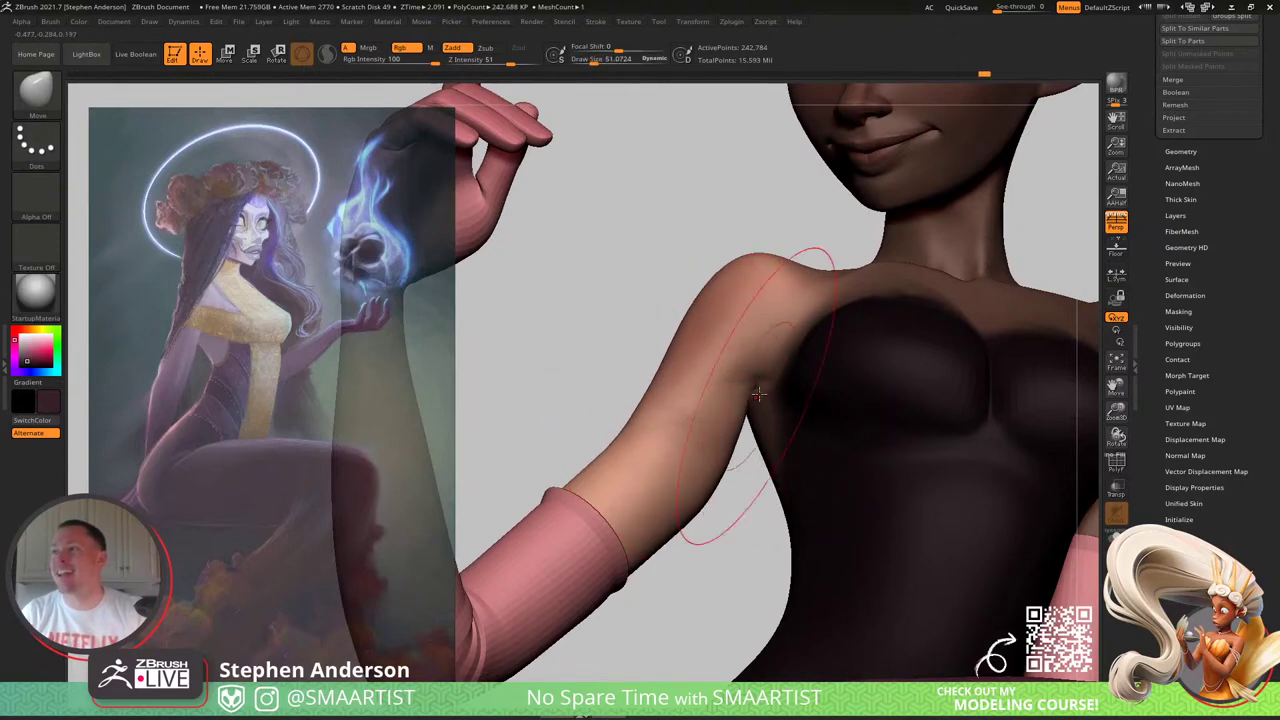
key("s")
left_click_drag(760, 408, 752, 408)
right_click_drag(756, 398, 802, 390)
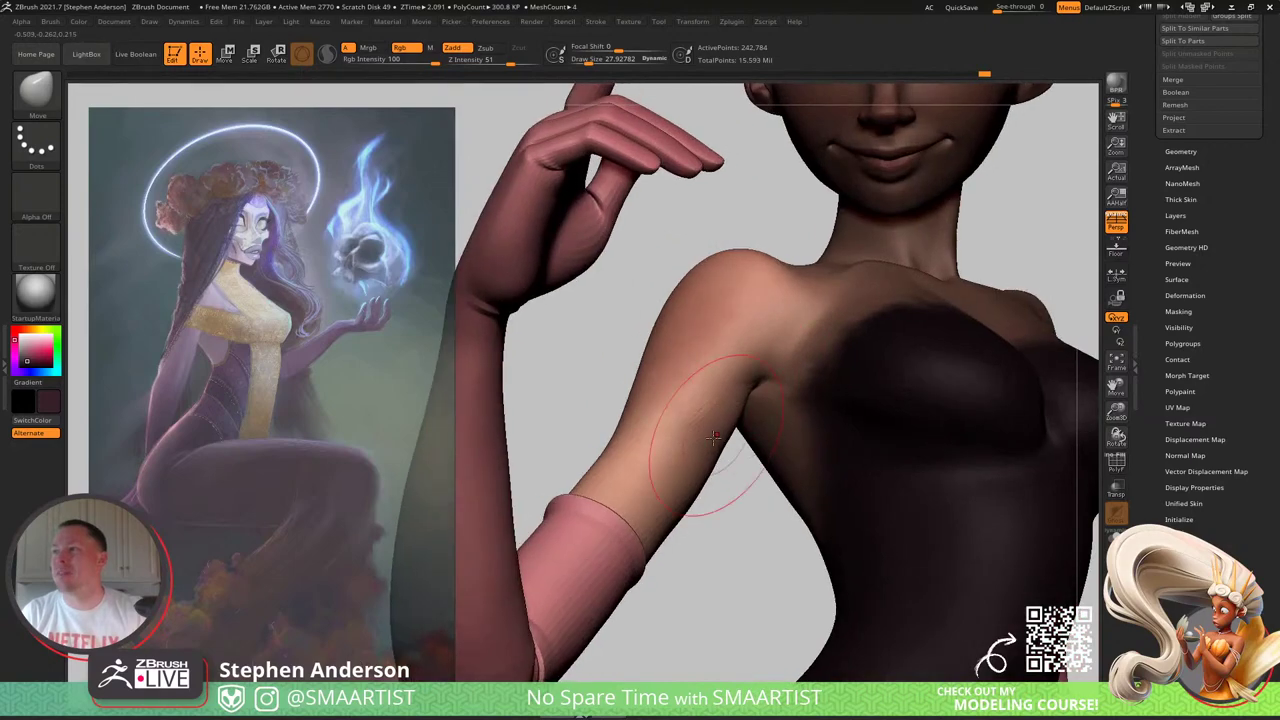
right_click_drag(714, 437, 706, 402)
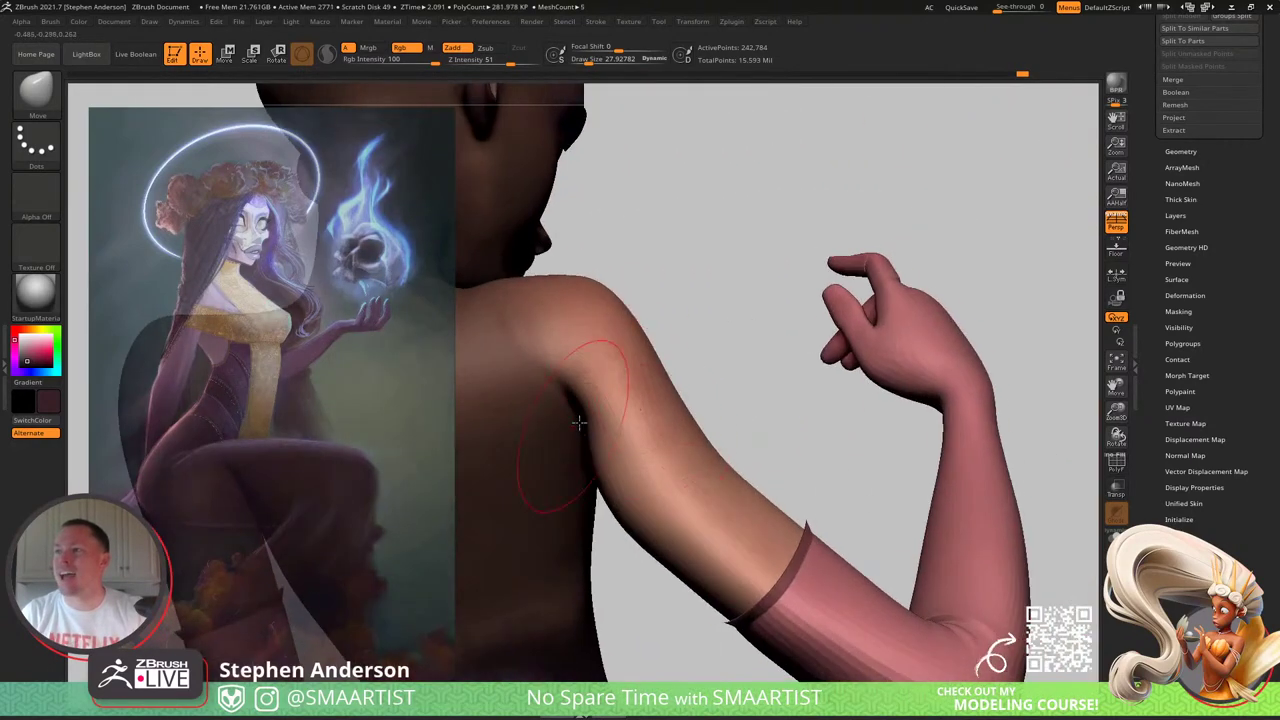
mouse_move(579, 422)
right_mouse_down()
mouse_move(572, 398)
mouse_move(594, 397)
right_mouse_up()
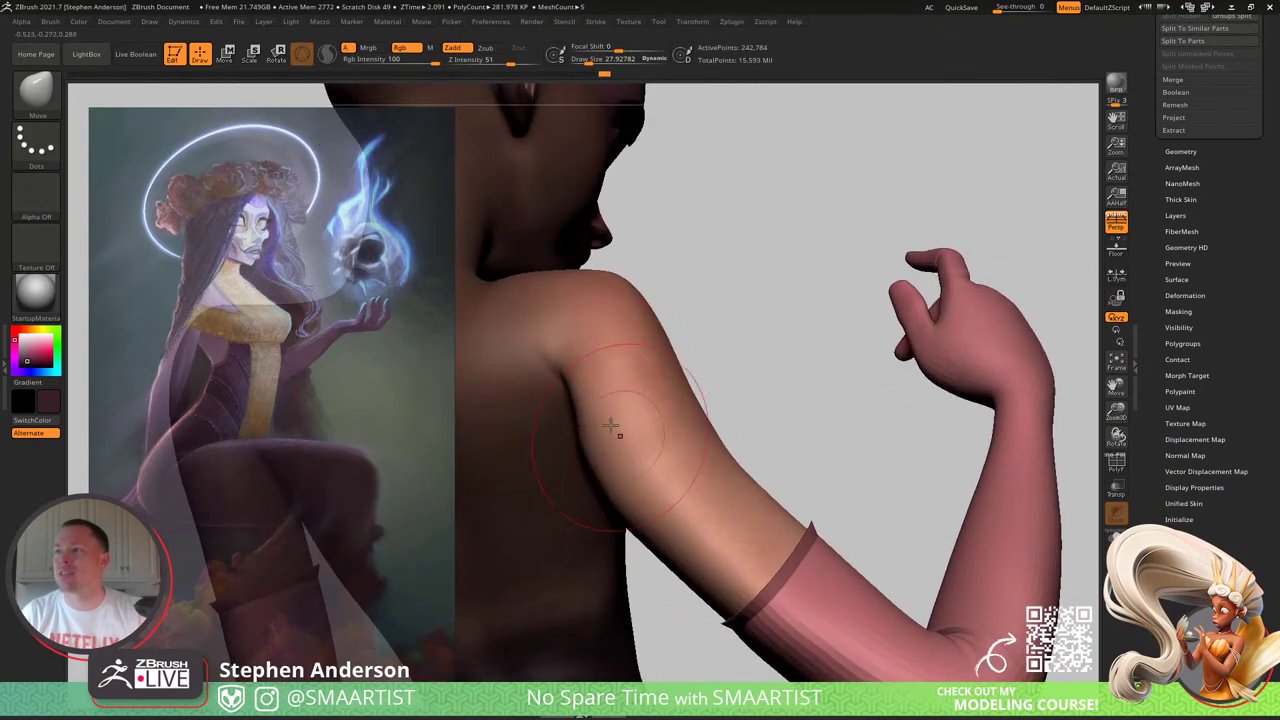
Step: Step the Body down to a lower subdivision level and lasso-mask it around the upper arm, blurring and inverting the mask
key("shift")
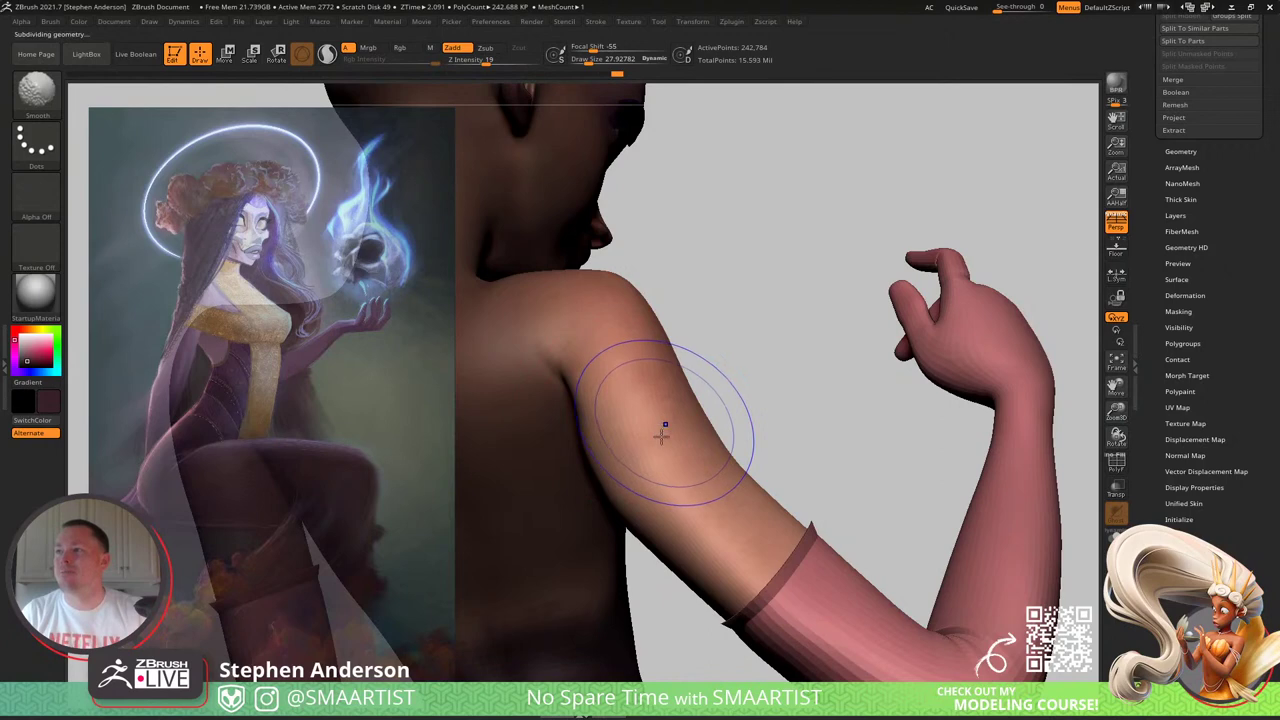
key("shift+d")
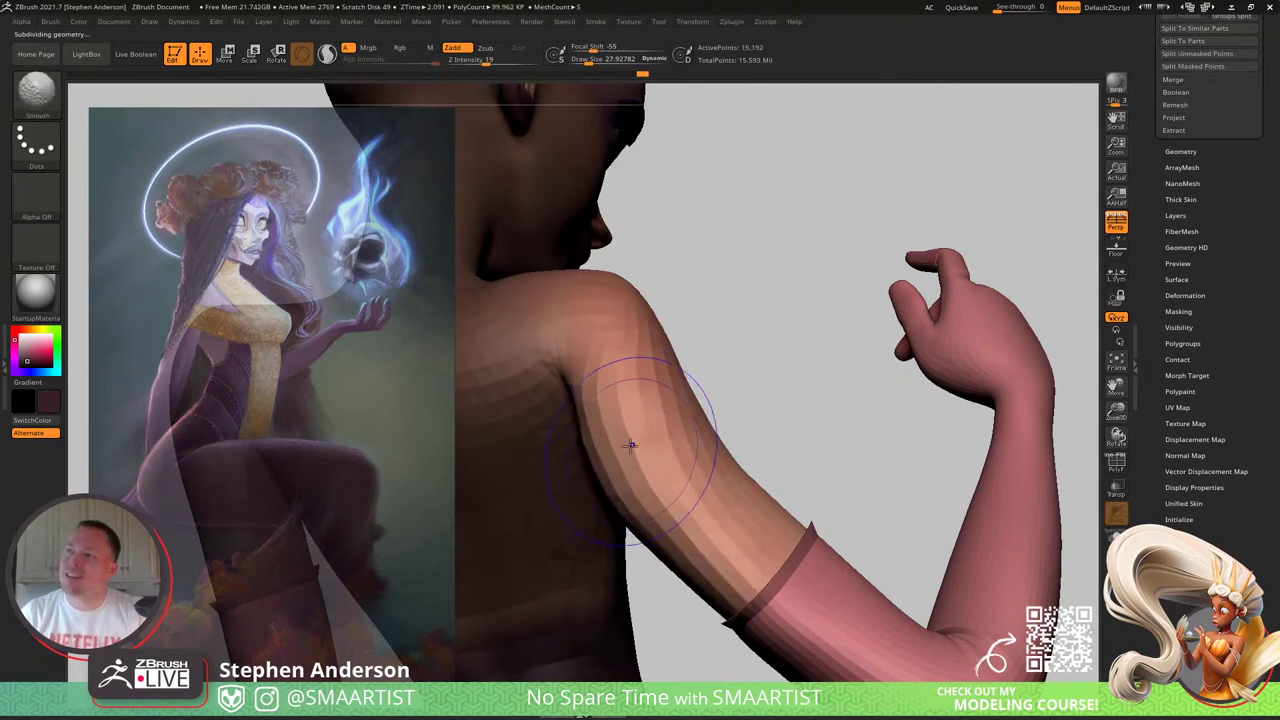
right_click_drag(648, 435, 709, 402)
mouse_move(778, 347)
left_mouse_down("ctrl")
mouse_move(526, 277)
mouse_move(516, 390)
mouse_move(556, 381)
left_mouse_up("ctrl")
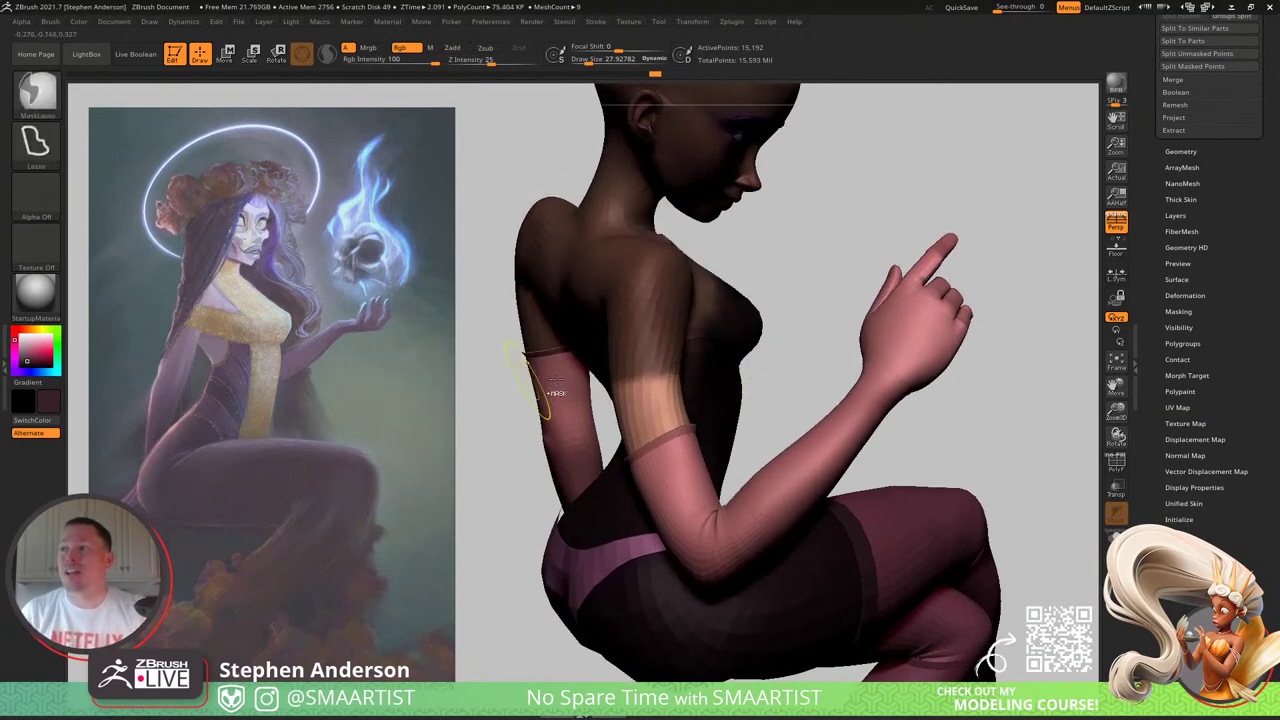
left_click(805, 267, "ctrl")
left_click(660, 368, "ctrl")
left_click(789, 277, "ctrl")
Step: Place the Move gizmo on the upper arm just above the glove and set the draw size to about 45
key("w")
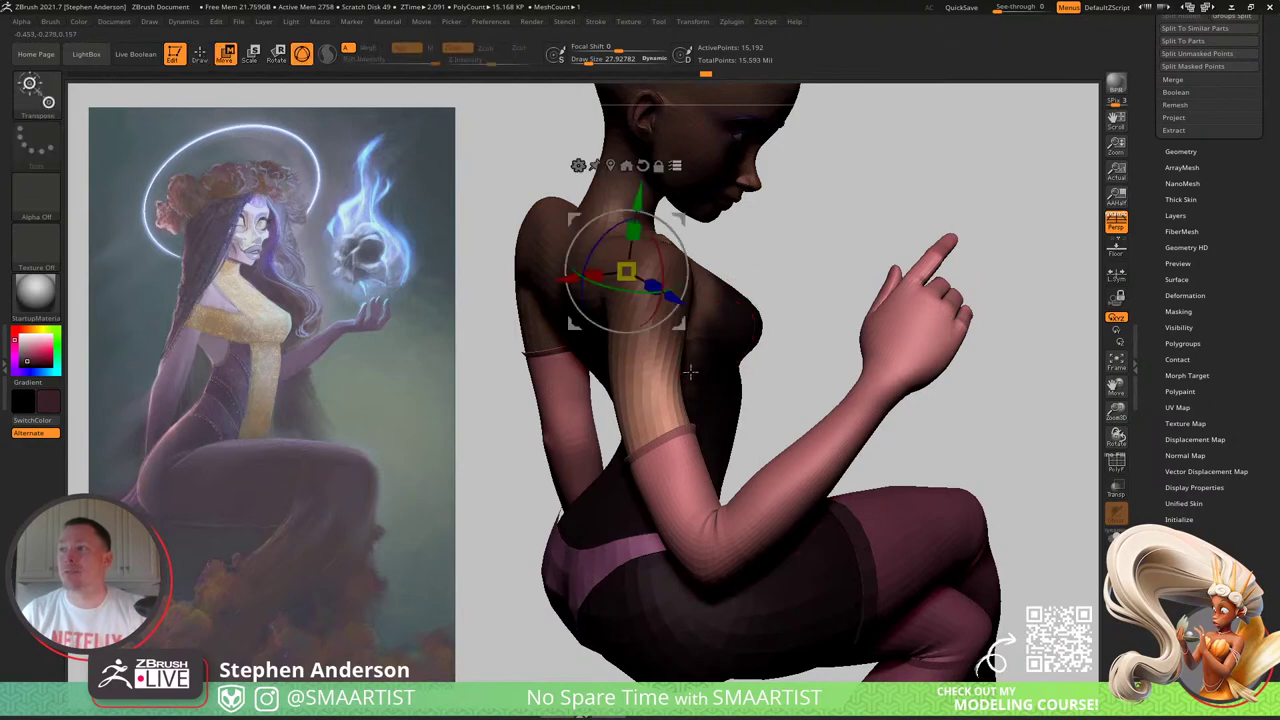
left_click_drag(679, 220, 717, 360, "alt")
left_click_drag(791, 302, 748, 299)
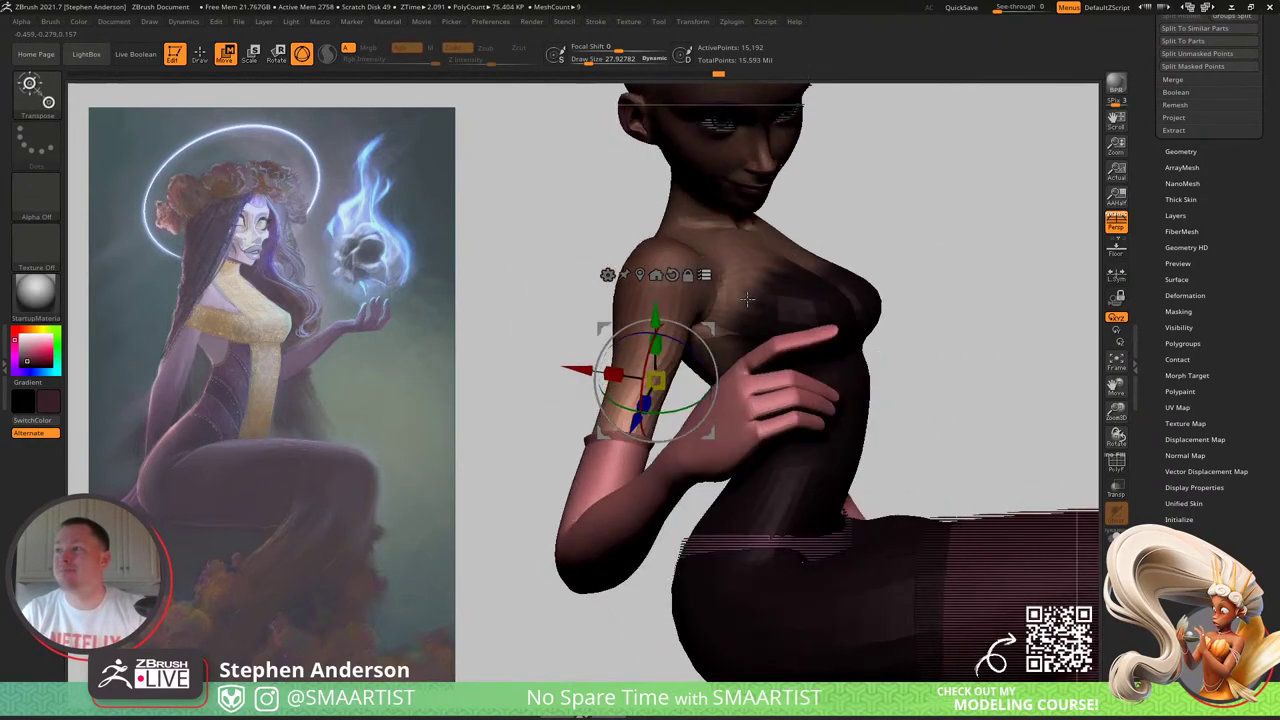
mouse_move(748, 299)
right_mouse_down()
mouse_move(710, 312)
mouse_move(690, 345)
right_mouse_up()
key("ctrl+space")
left_click_drag(734, 286, 741, 286, "ctrl")
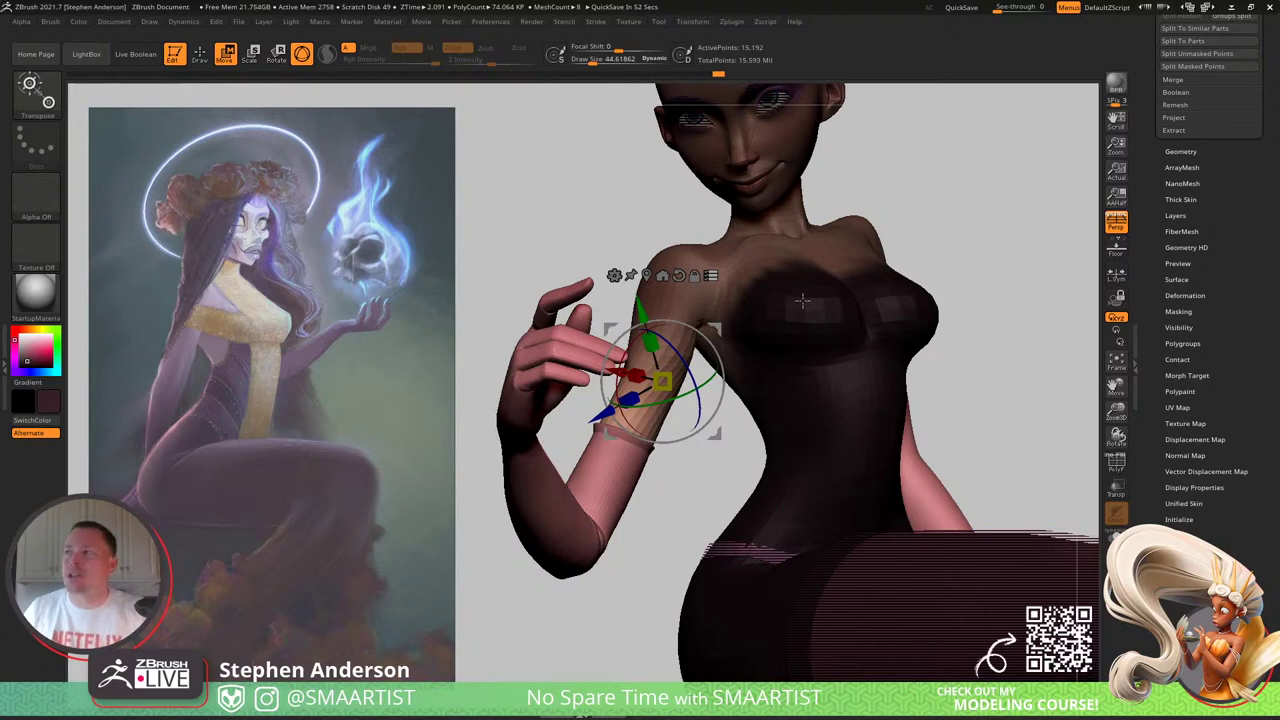
Step: Examine the whole seated pose from several sides, making the gloves and finally the stockings the active subtool
right_click_drag(791, 391, 833, 301, "ctrl")
mouse_move(854, 371)
right_mouse_down("alt")
mouse_move(811, 350)
mouse_move(750, 350)
mouse_move(839, 355)
right_mouse_up("alt")
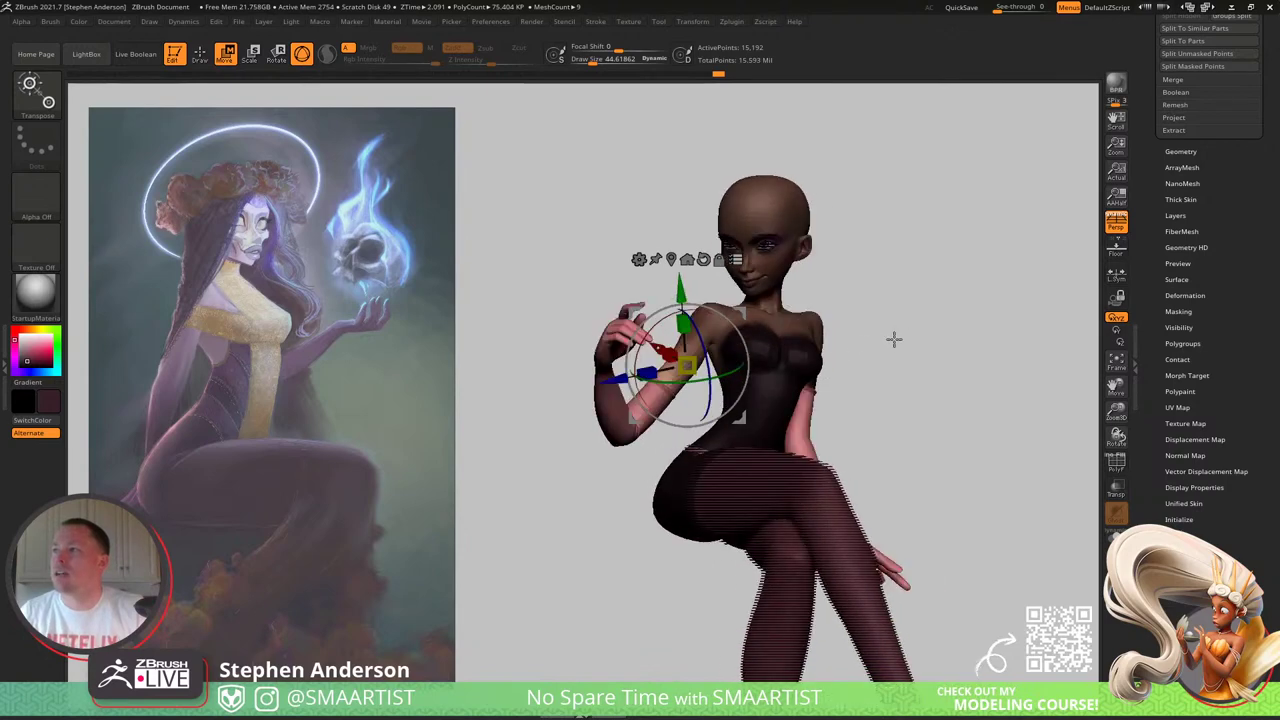
left_click_drag(893, 340, 851, 383)
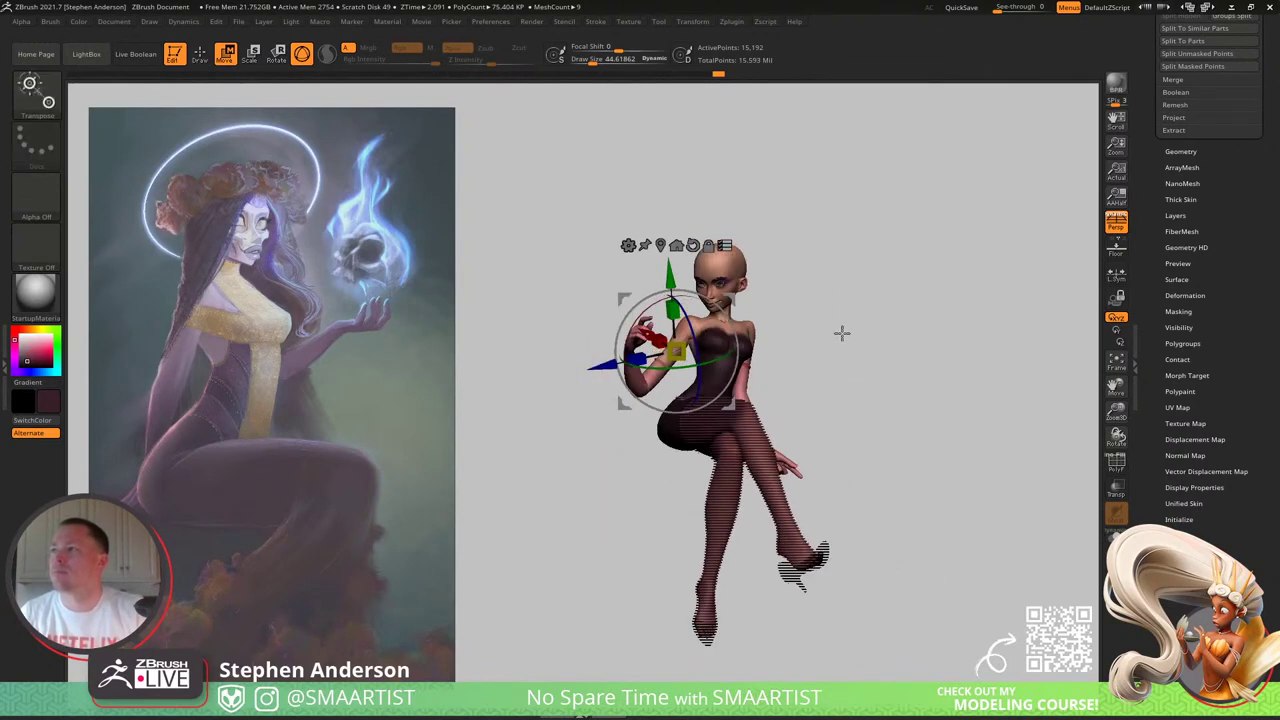
mouse_move(842, 333)
left_mouse_down()
mouse_move(809, 346)
mouse_move(863, 394)
mouse_move(829, 346)
mouse_move(744, 417)
left_mouse_up()
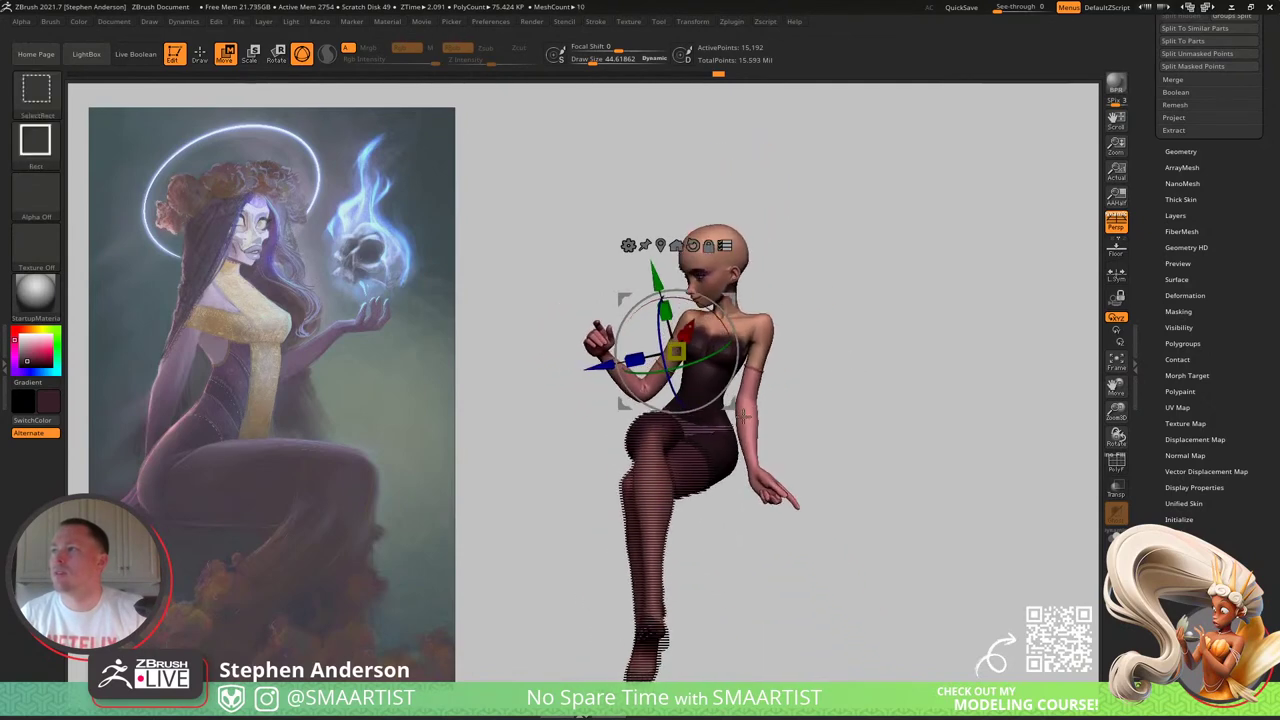
left_click(745, 418, "alt")
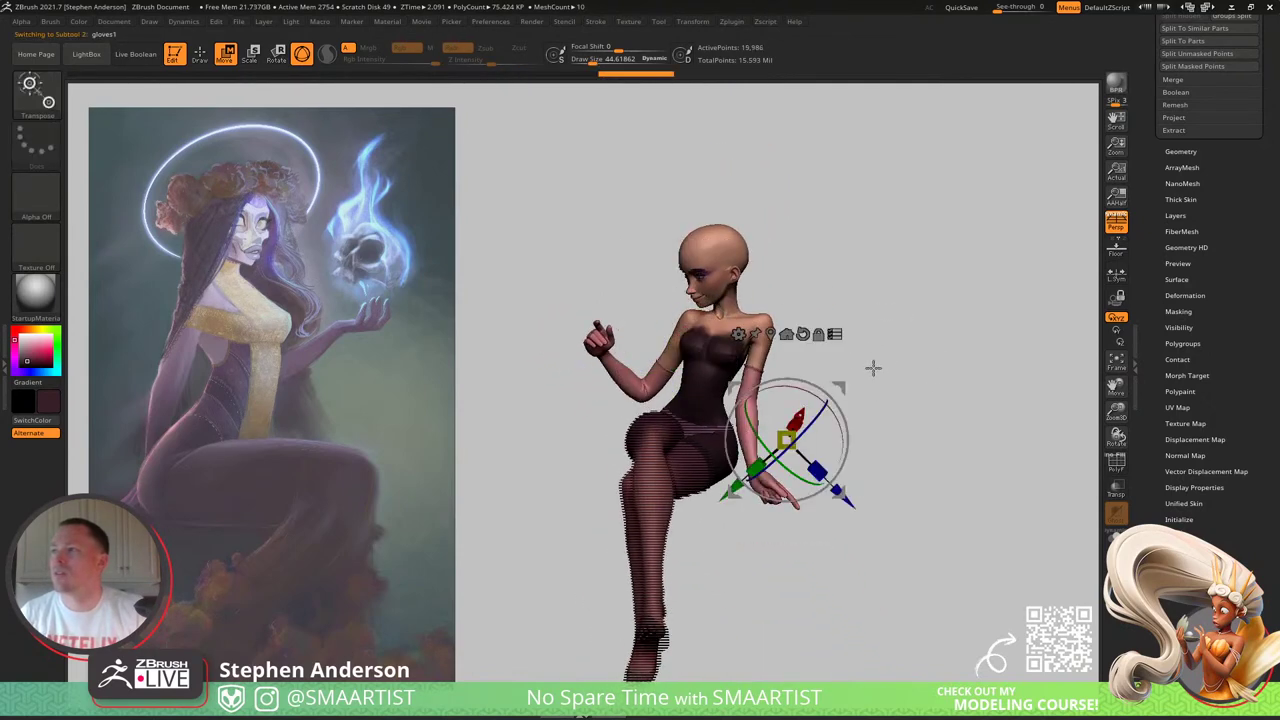
mouse_move(873, 368)
left_mouse_down()
mouse_move(930, 364)
mouse_move(515, 628)
mouse_move(497, 677)
left_mouse_up()
right_click_drag(749, 549, 705, 525, "ctrl")
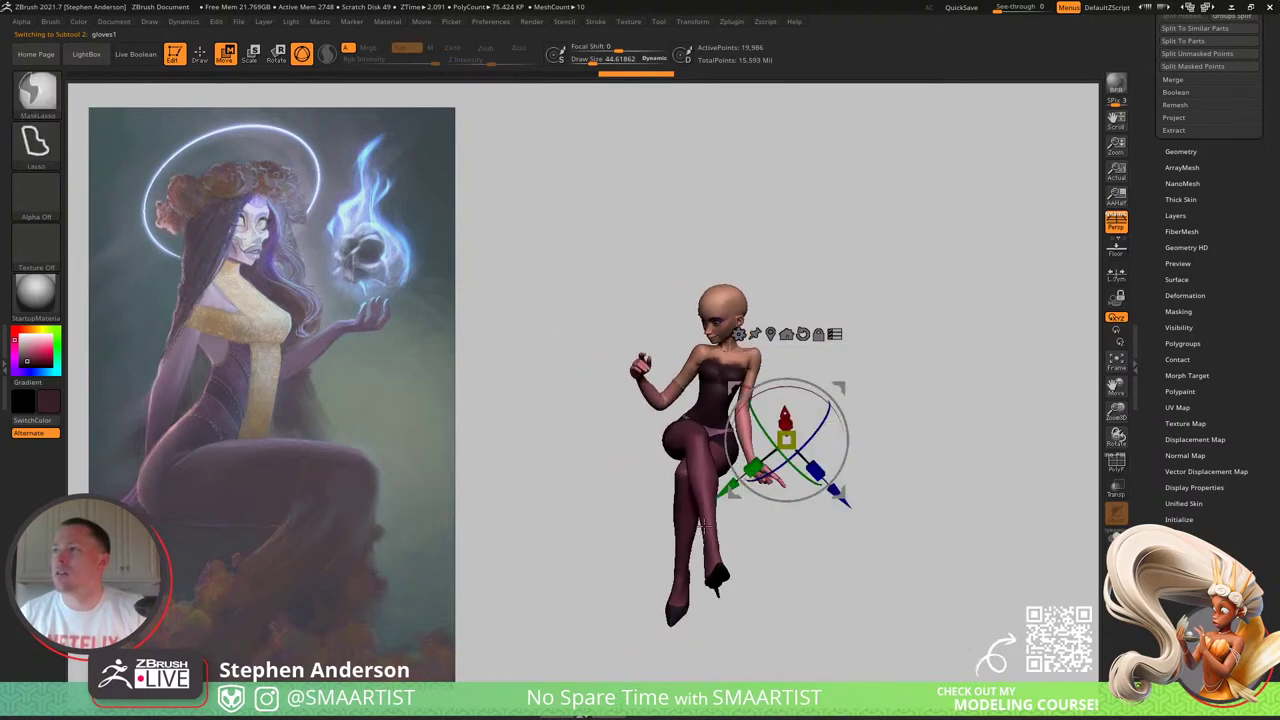
left_click_drag(857, 228, 515, 641, "ctrl+shift")
left_click_drag(867, 339, 906, 306)
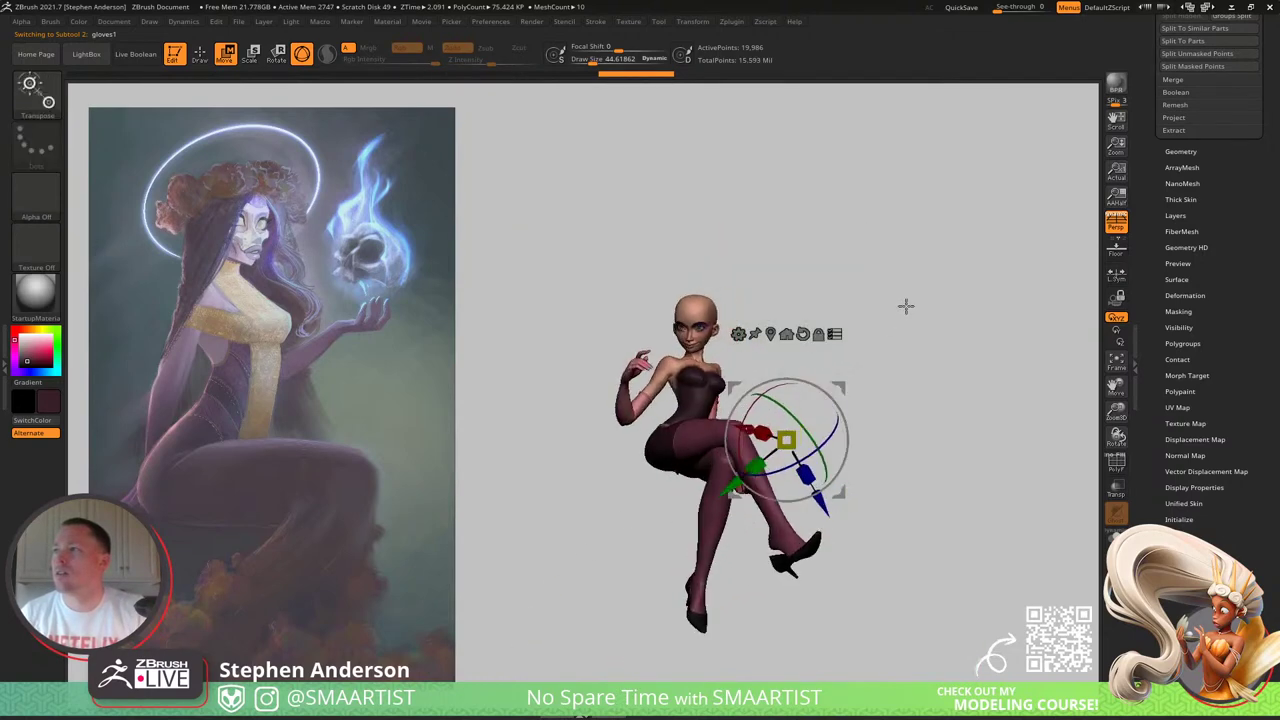
left_click(684, 464, "alt")
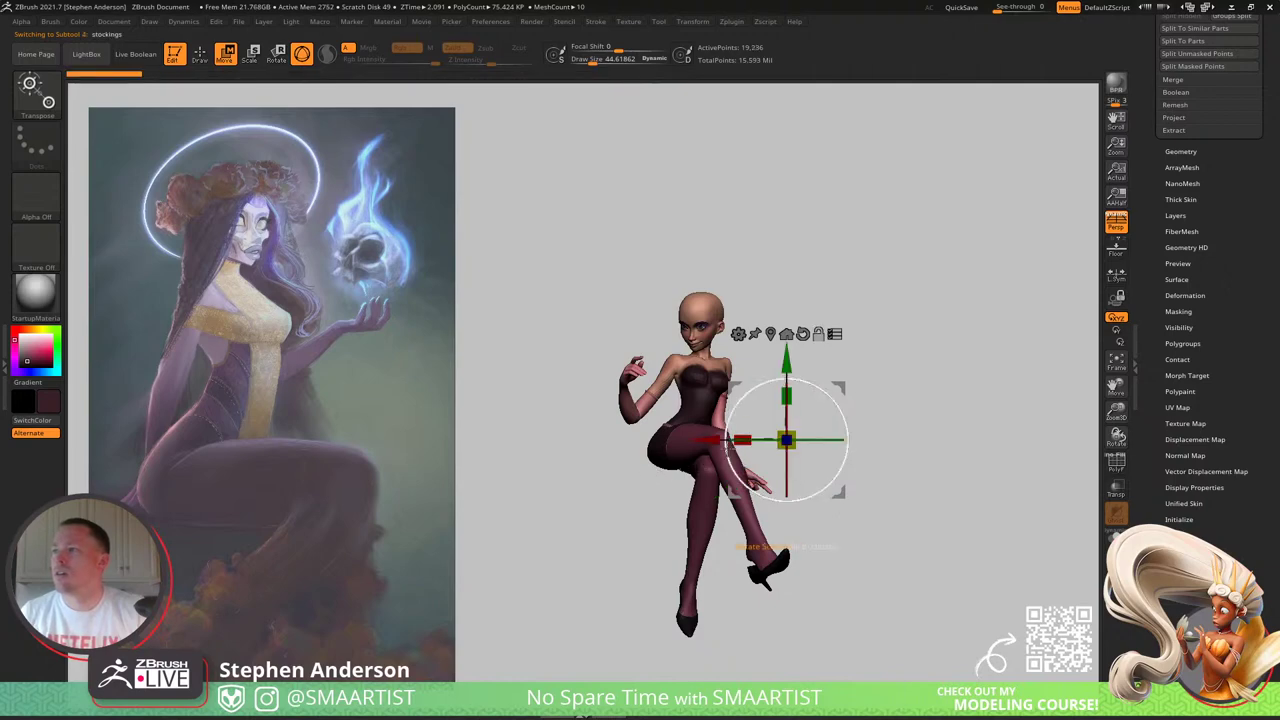
left_click_drag(840, 387, 720, 445, "alt")
mouse_move(754, 436)
left_mouse_down()
mouse_move(791, 437)
mouse_move(676, 446)
left_mouse_up()
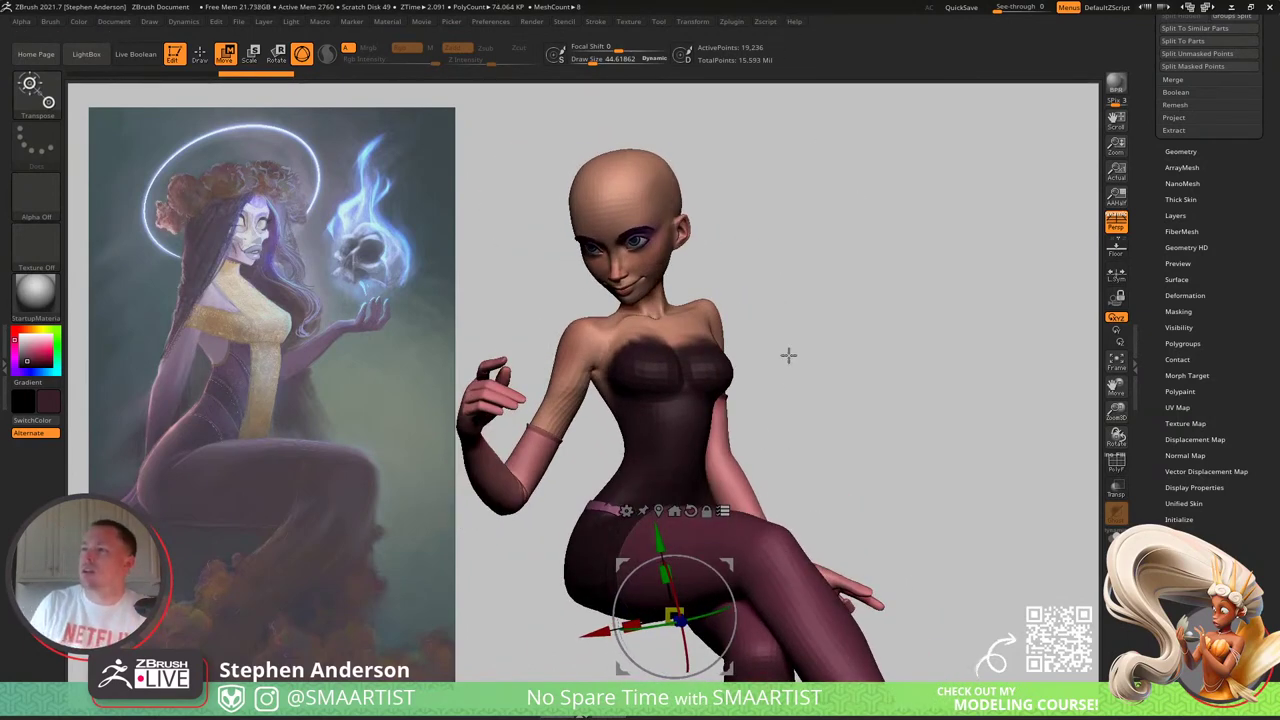
Step: Create a combined low-resolution TPoseMesh of the figure with Transpose Master and check it
left_click(727, 26)
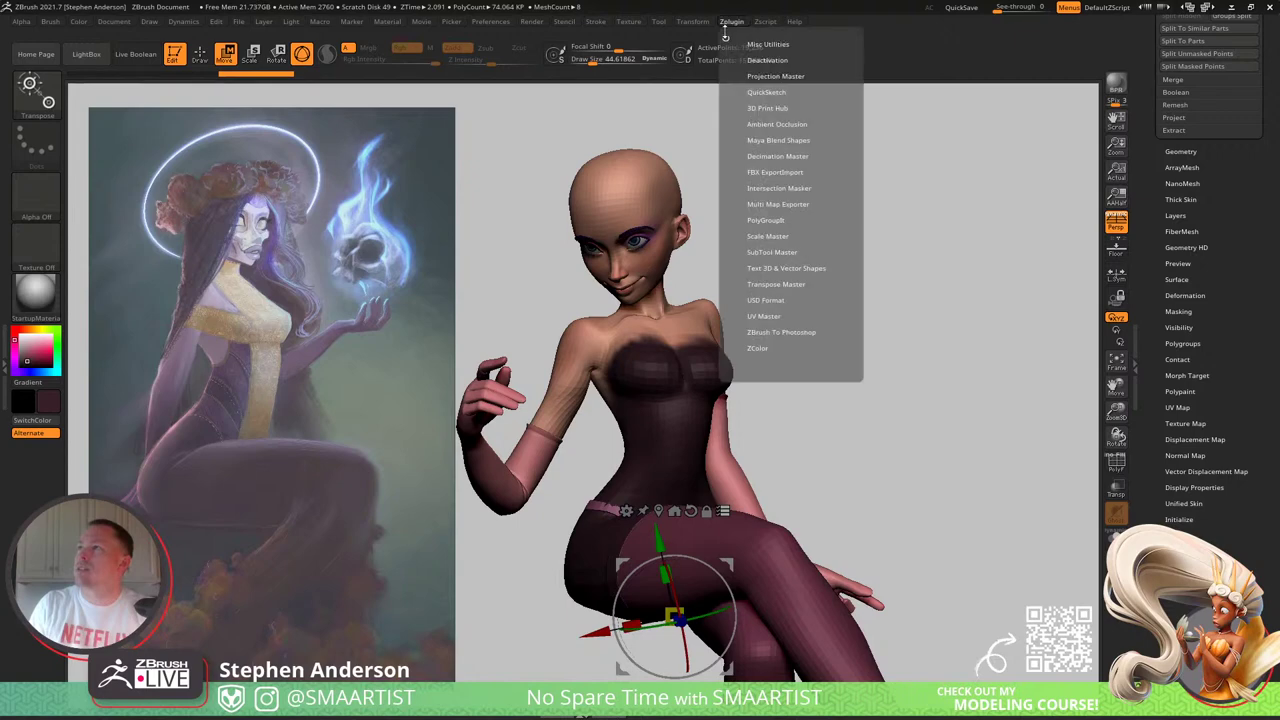
left_click(780, 284)
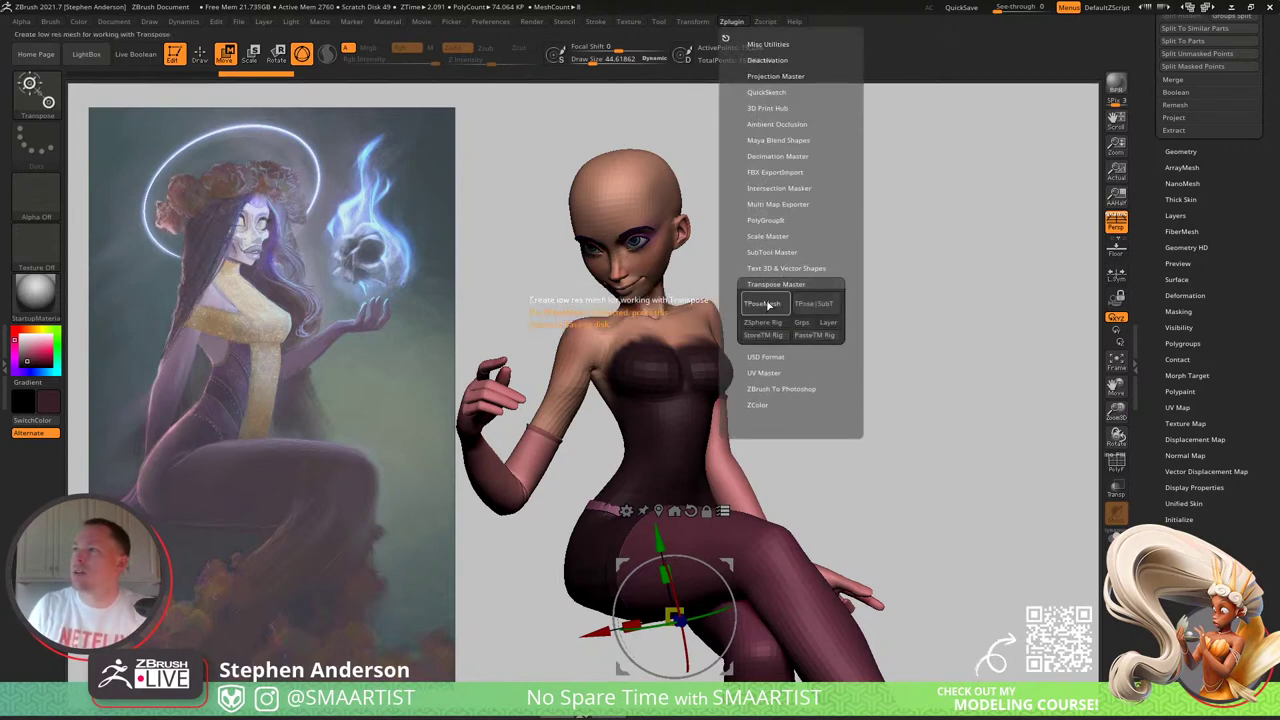
left_click(771, 309)
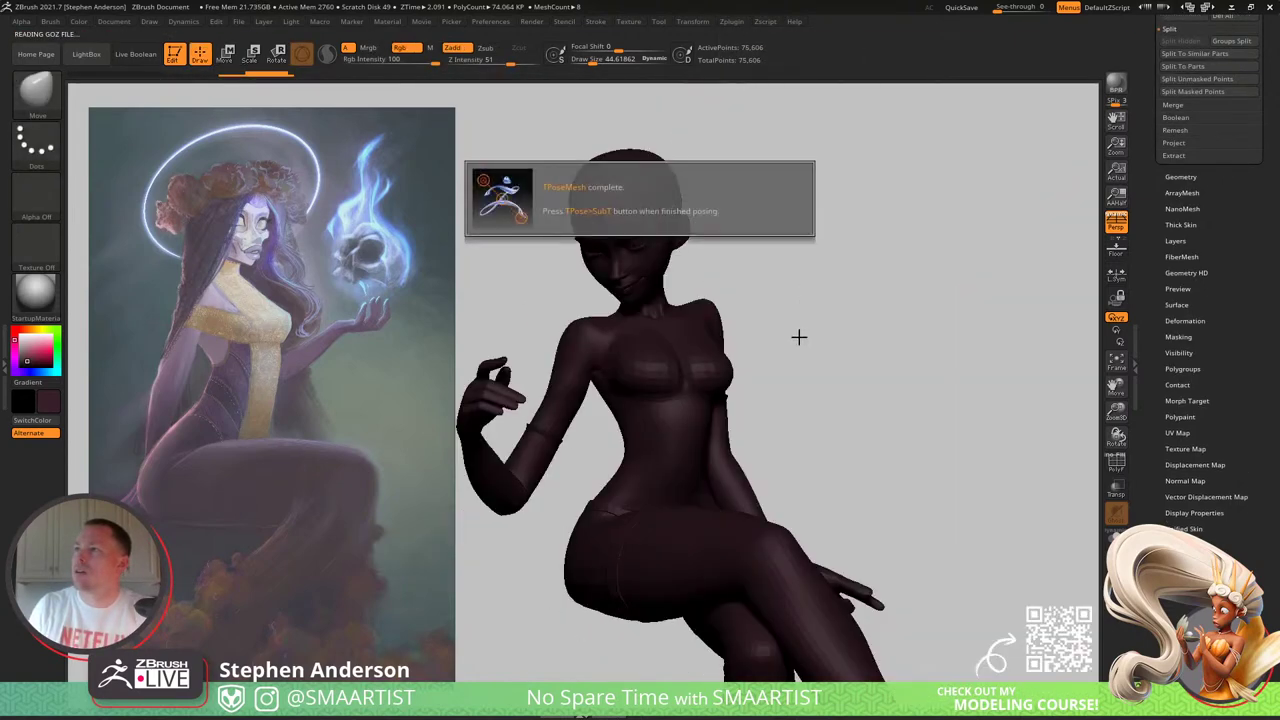
left_click_drag(833, 332, 746, 330)
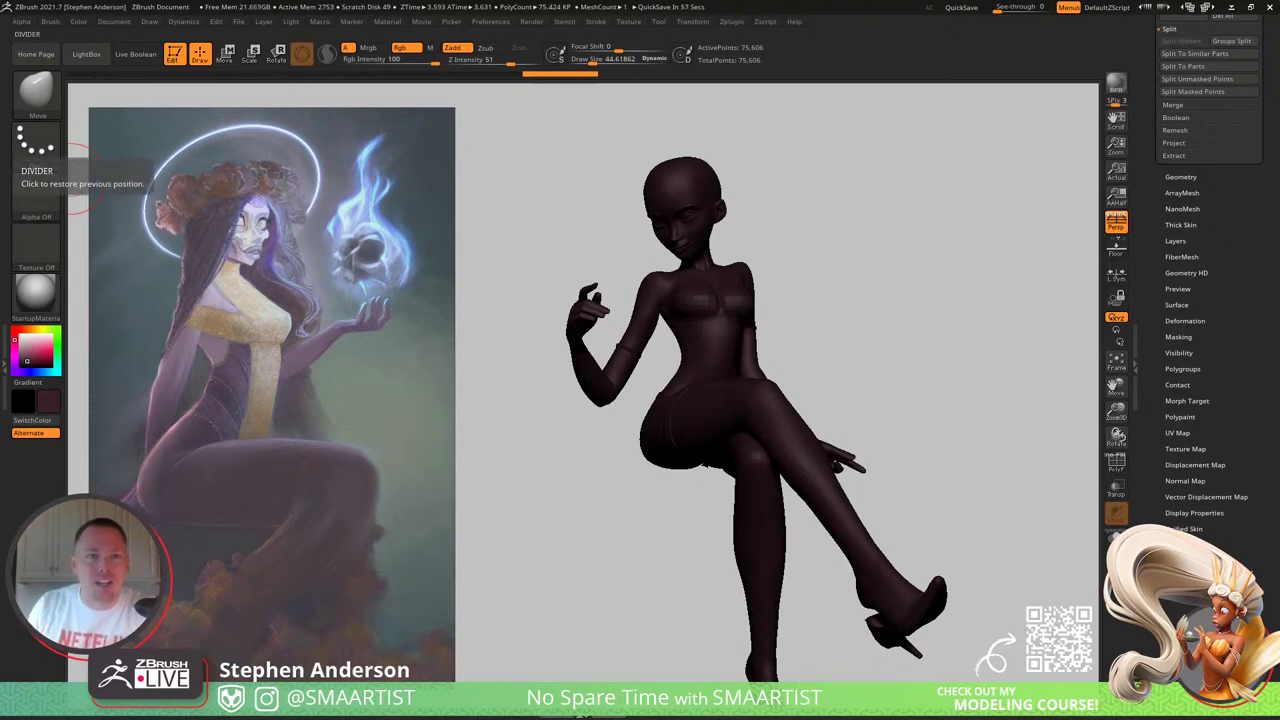
Step: Switch to the Chrome browser, search Google for "tokyo disneysea" and display the image results
left_click_drag(2, 165, 562, 1)
left_click(558, 34)
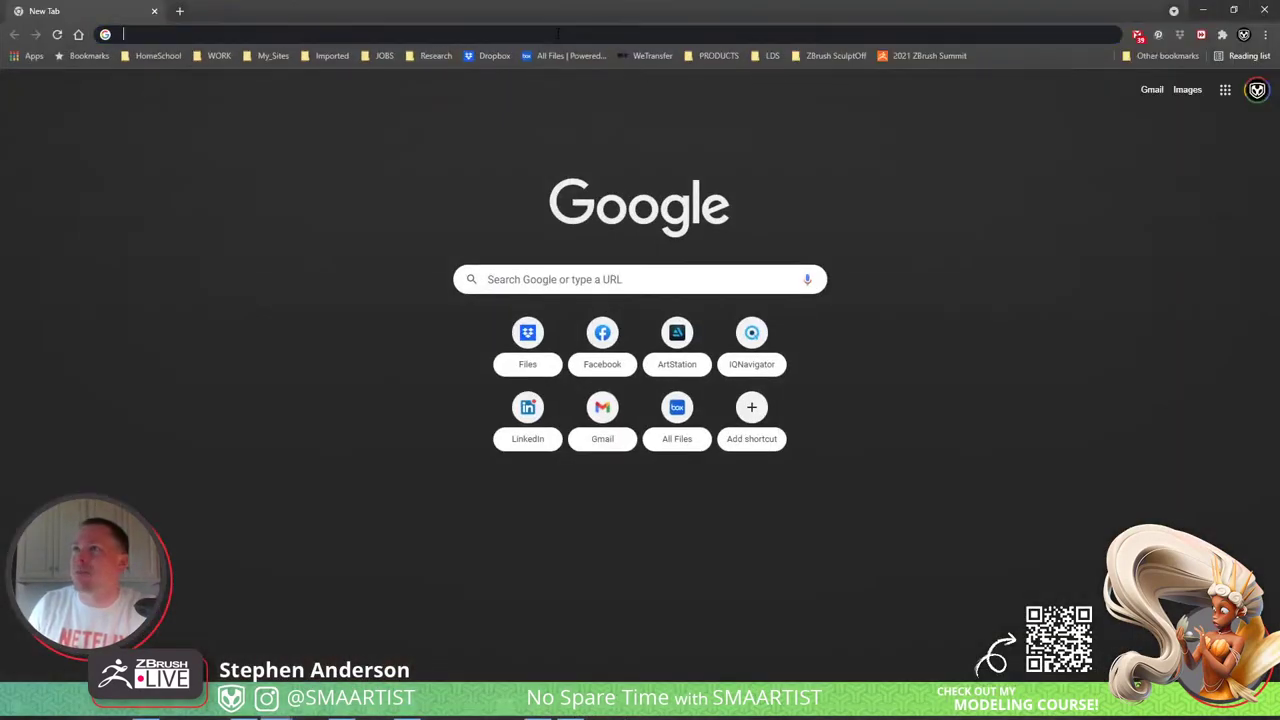
type("to")
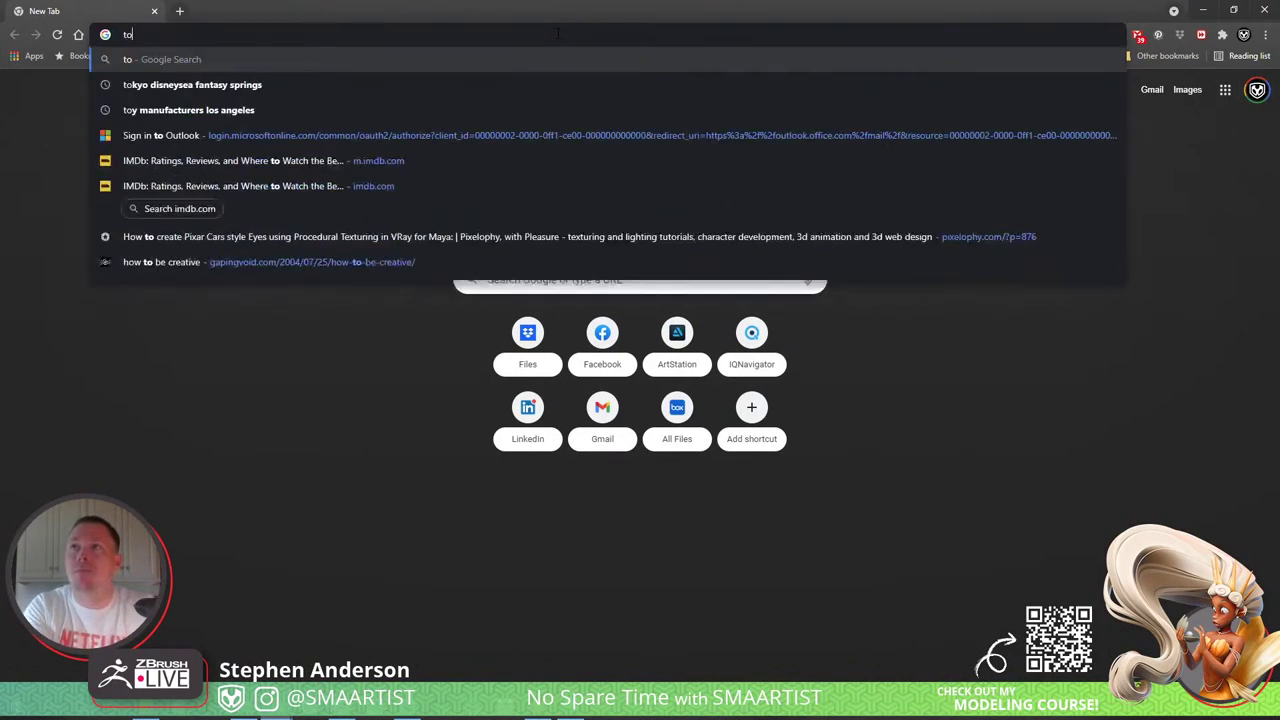
type("kyo dis")
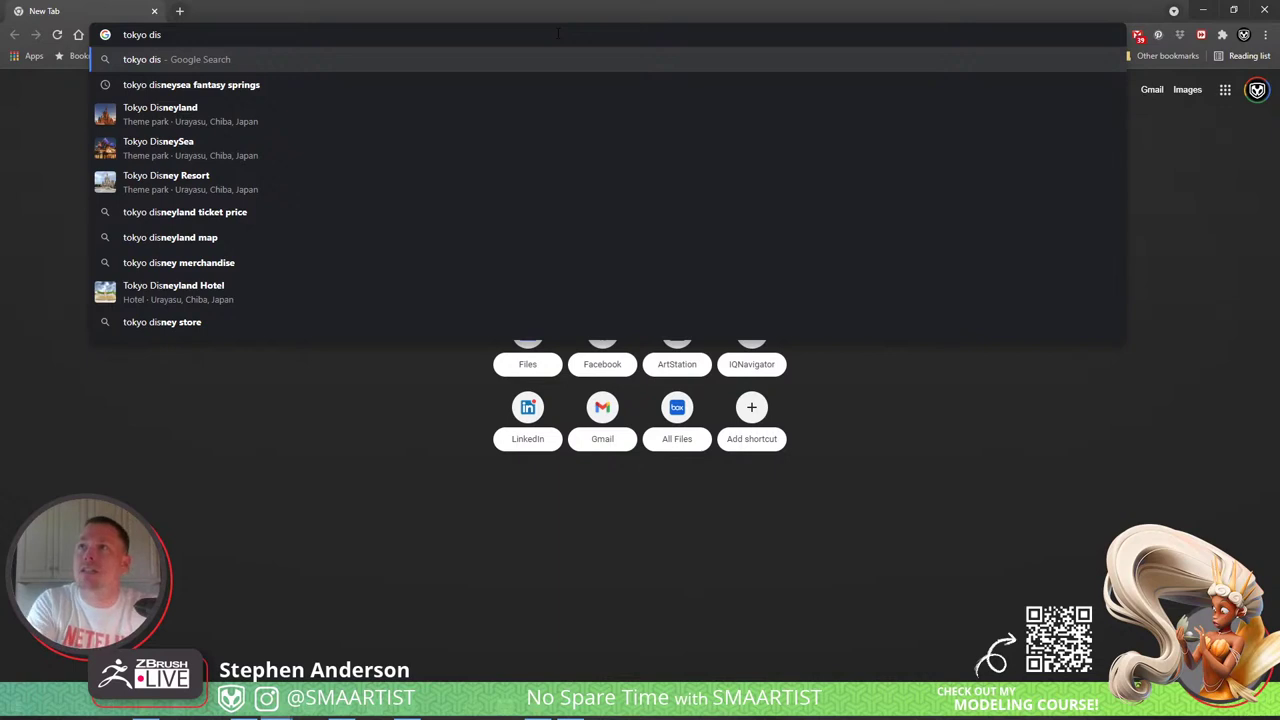
key("Down")
key("Down")
key("Down")
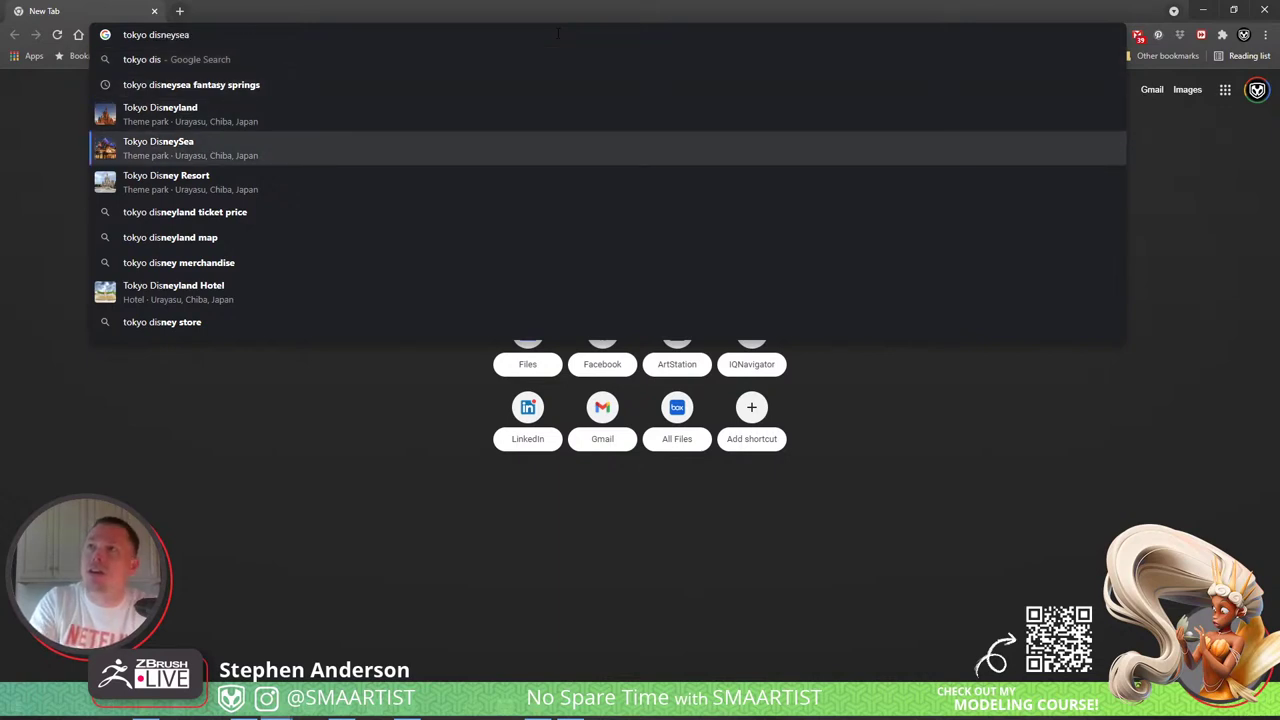
key("Return")
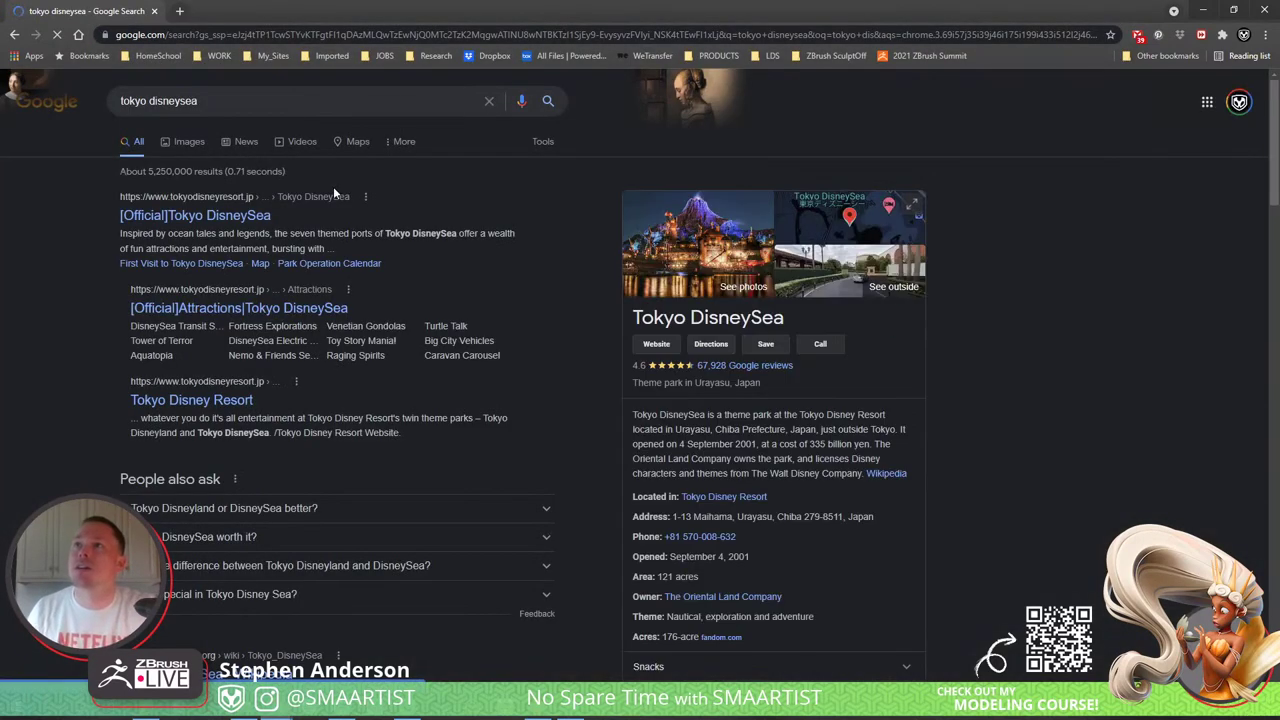
left_click(188, 143)
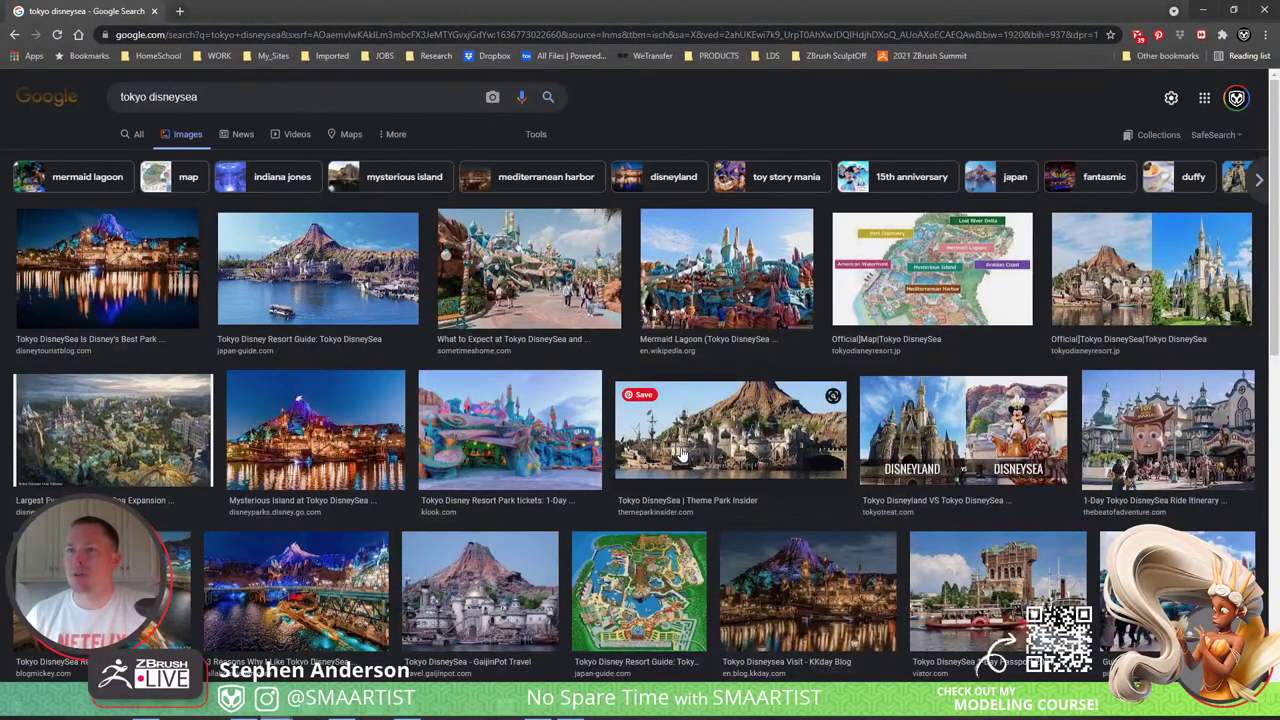
Step: Browse the park's image results and run an image search for "tokyo disneysea fantasy springs"
scroll(680, 455, "down", 1)
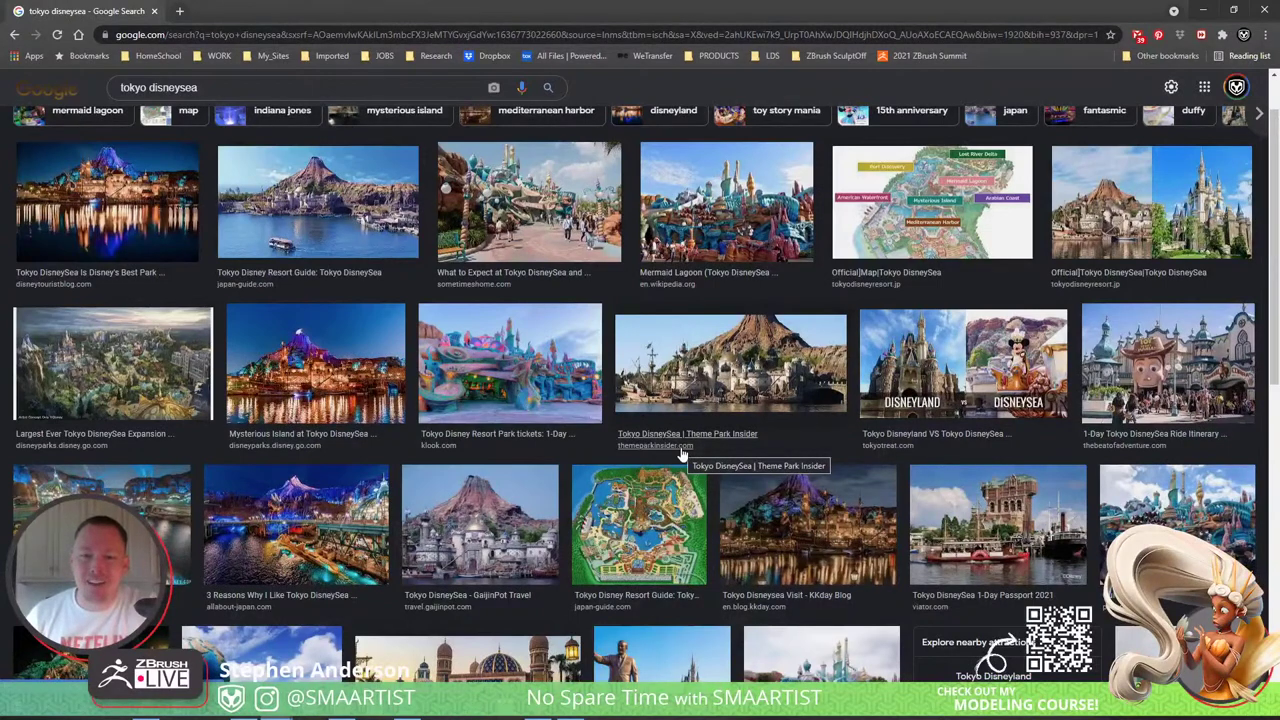
scroll(680, 455, "down", 3)
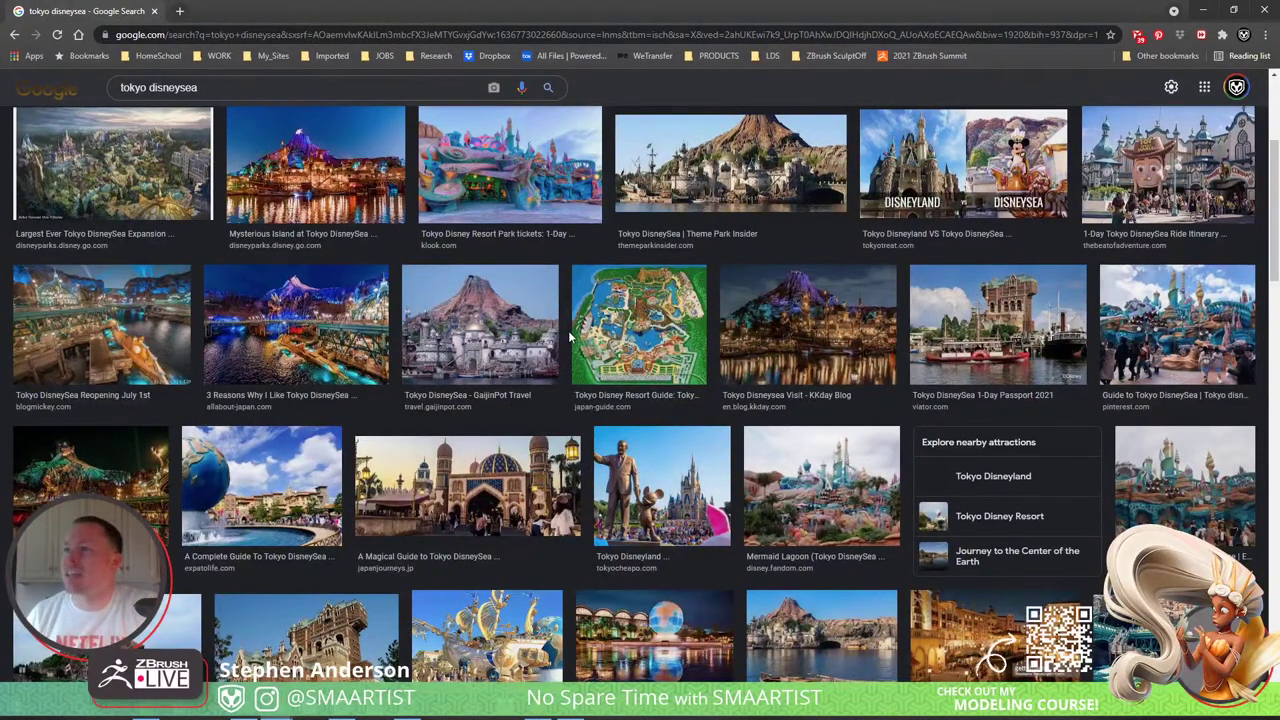
scroll(566, 340, "down", 4)
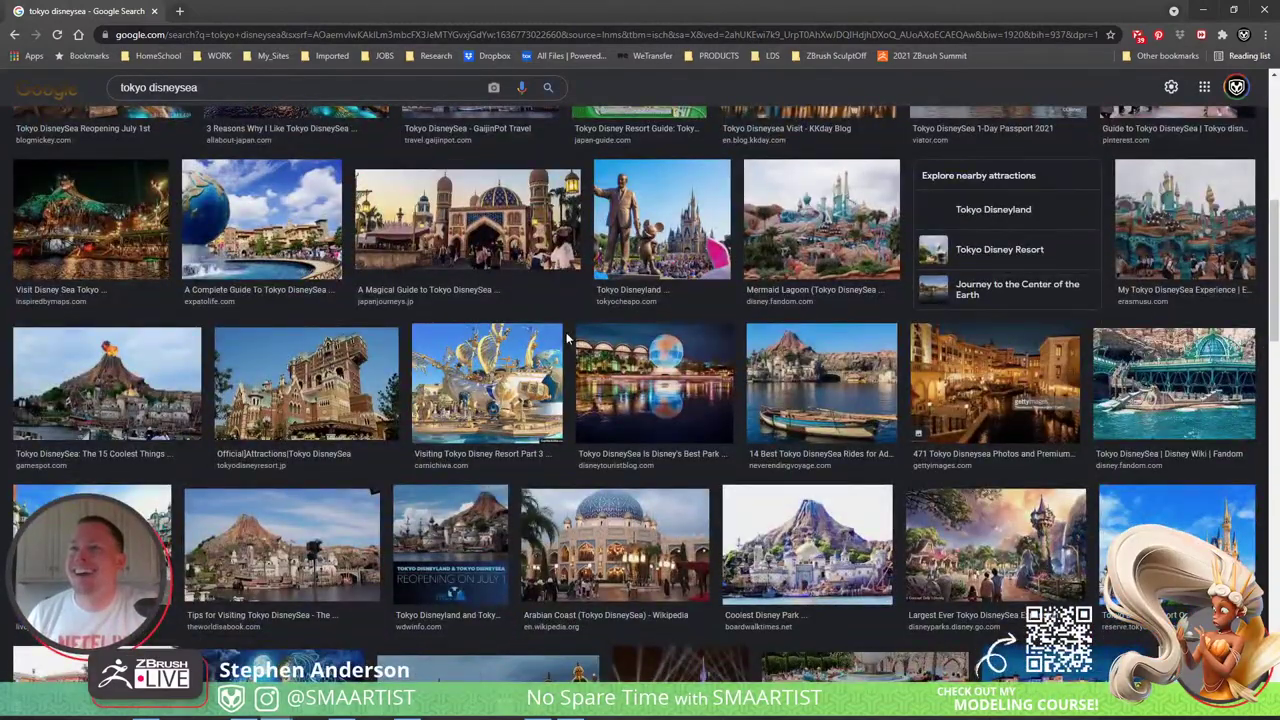
scroll(566, 340, "down", 4)
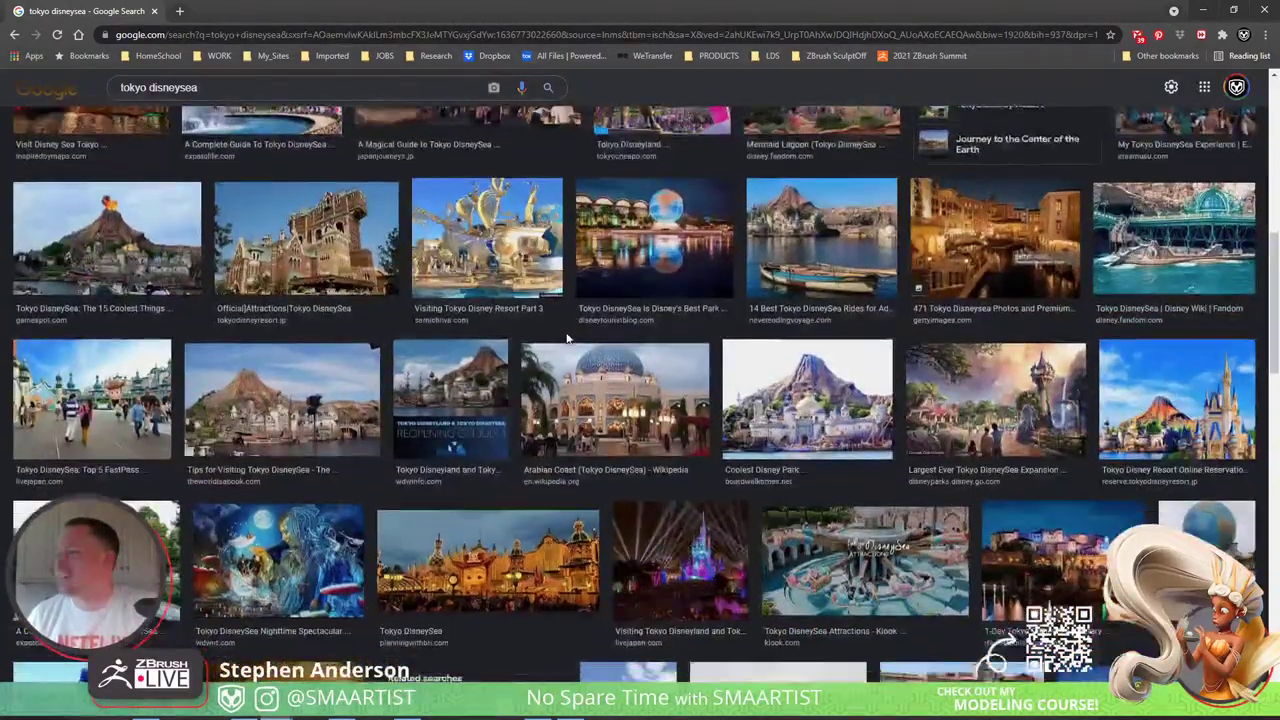
scroll(560, 341, "up", 12)
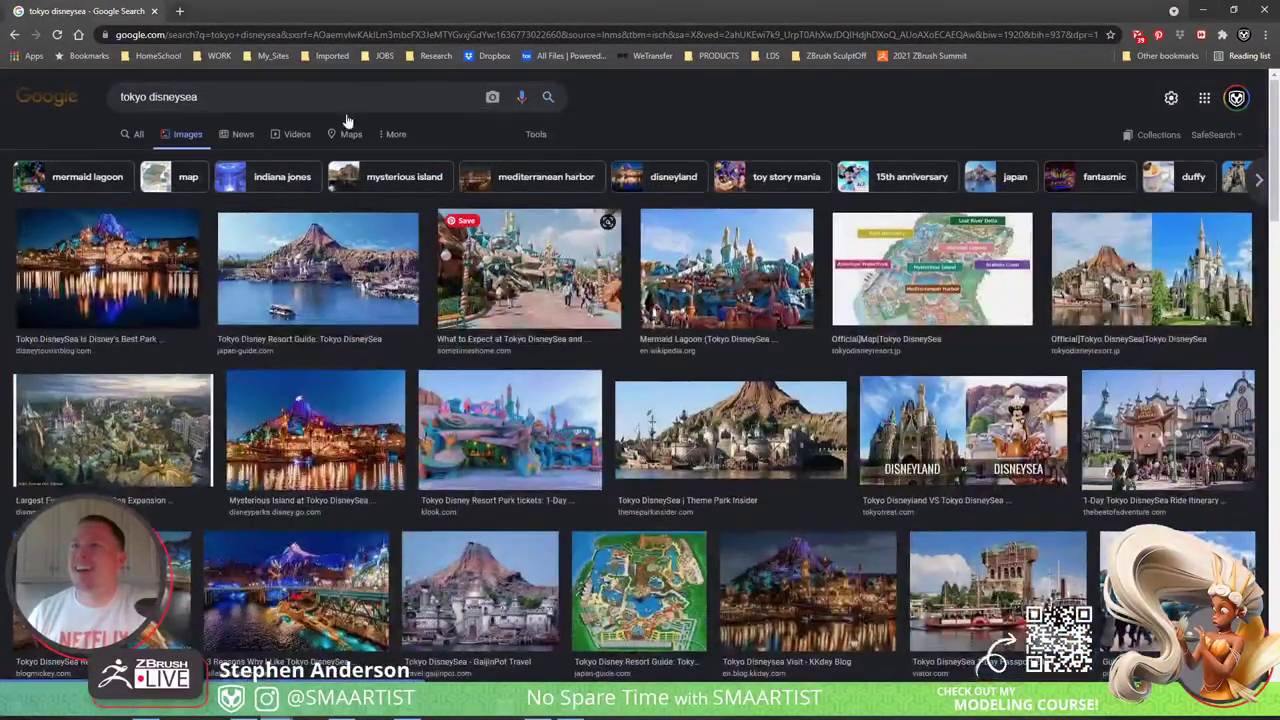
left_click(268, 97)
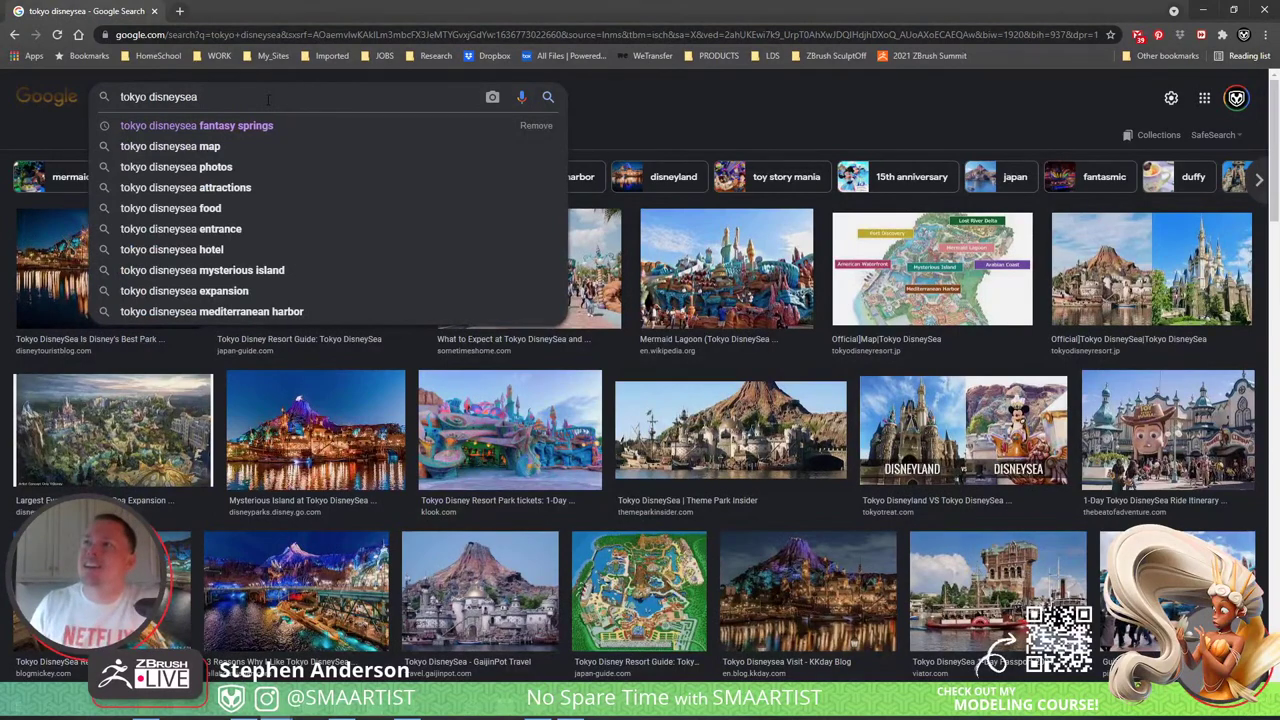
left_click(250, 125)
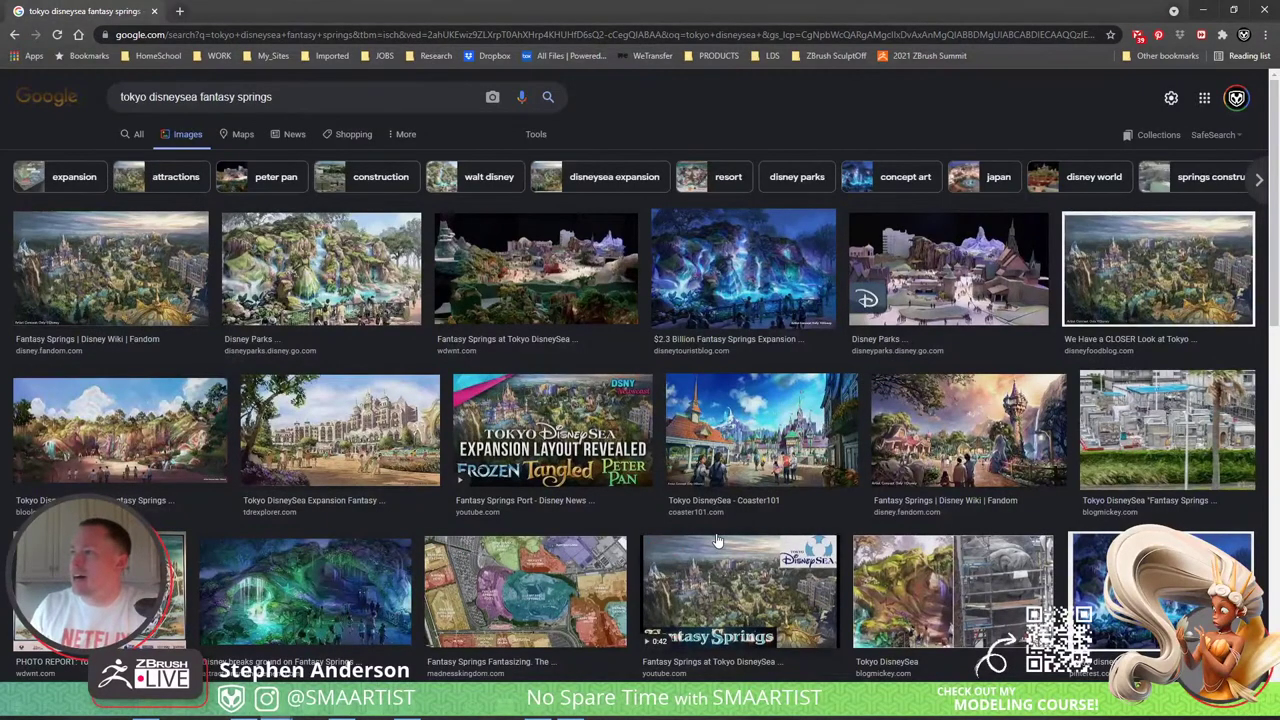
Step: Look through the Fantasy Springs image results and open the Mothership collage result in a separate tab
scroll(716, 540, "down", 1)
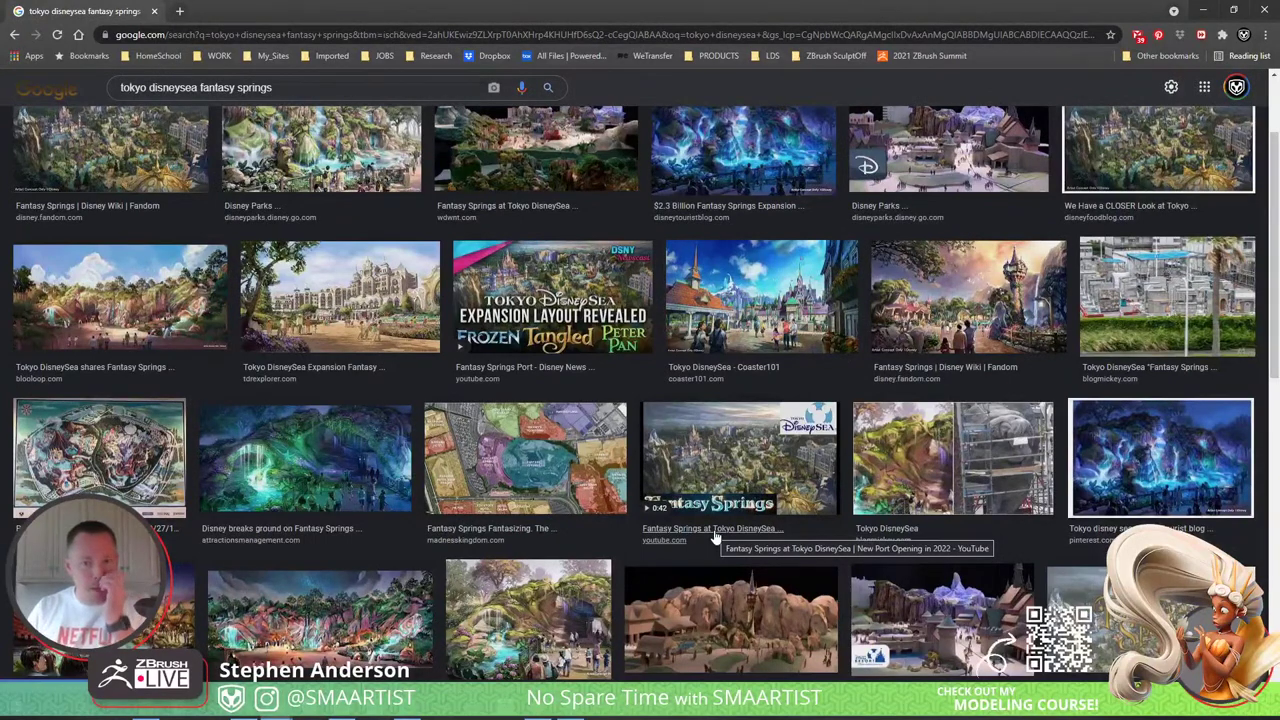
scroll(235, 530, "down", 2)
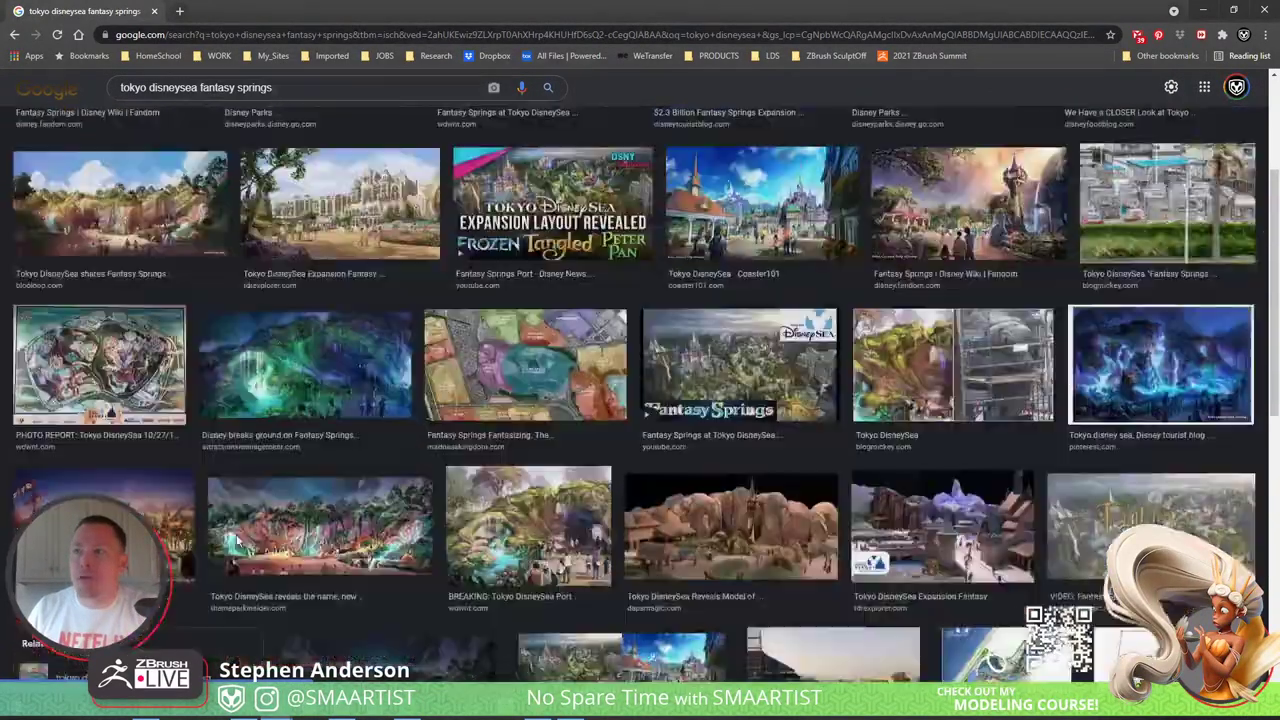
scroll(250, 500, "down", 1)
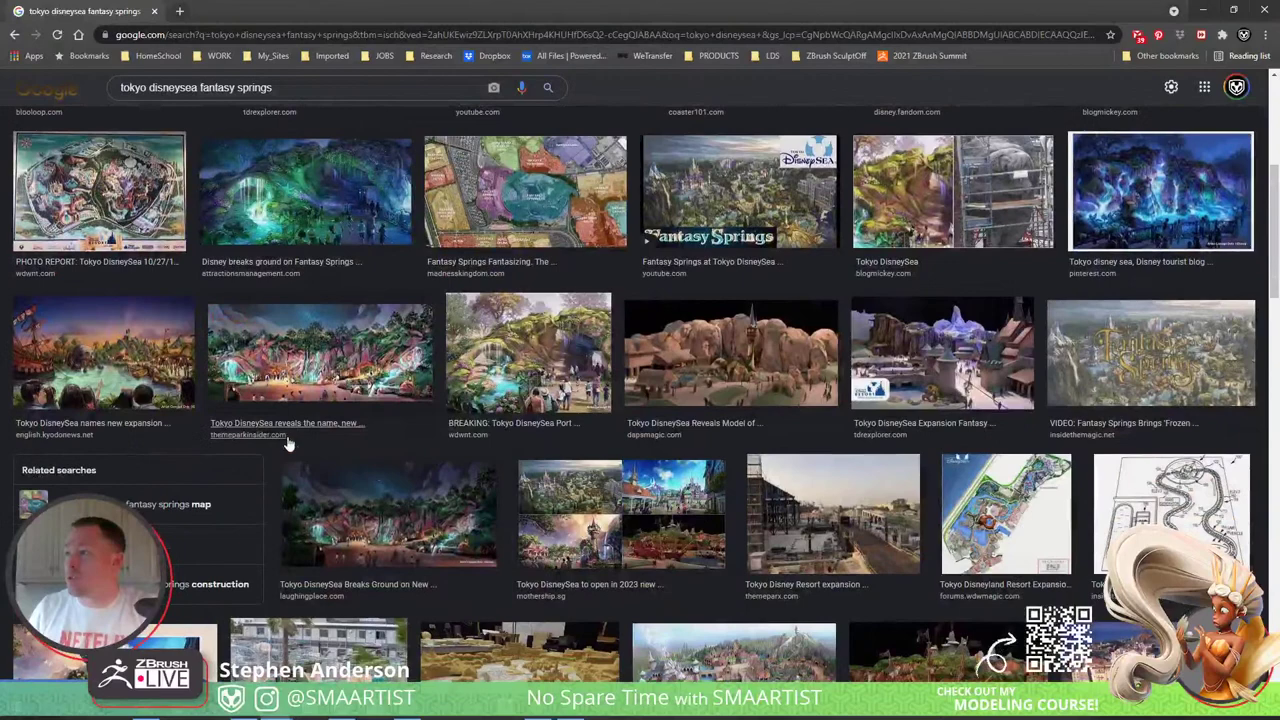
middle_click(660, 553)
scroll(660, 553, "down", 2)
scroll(660, 553, "down", 1)
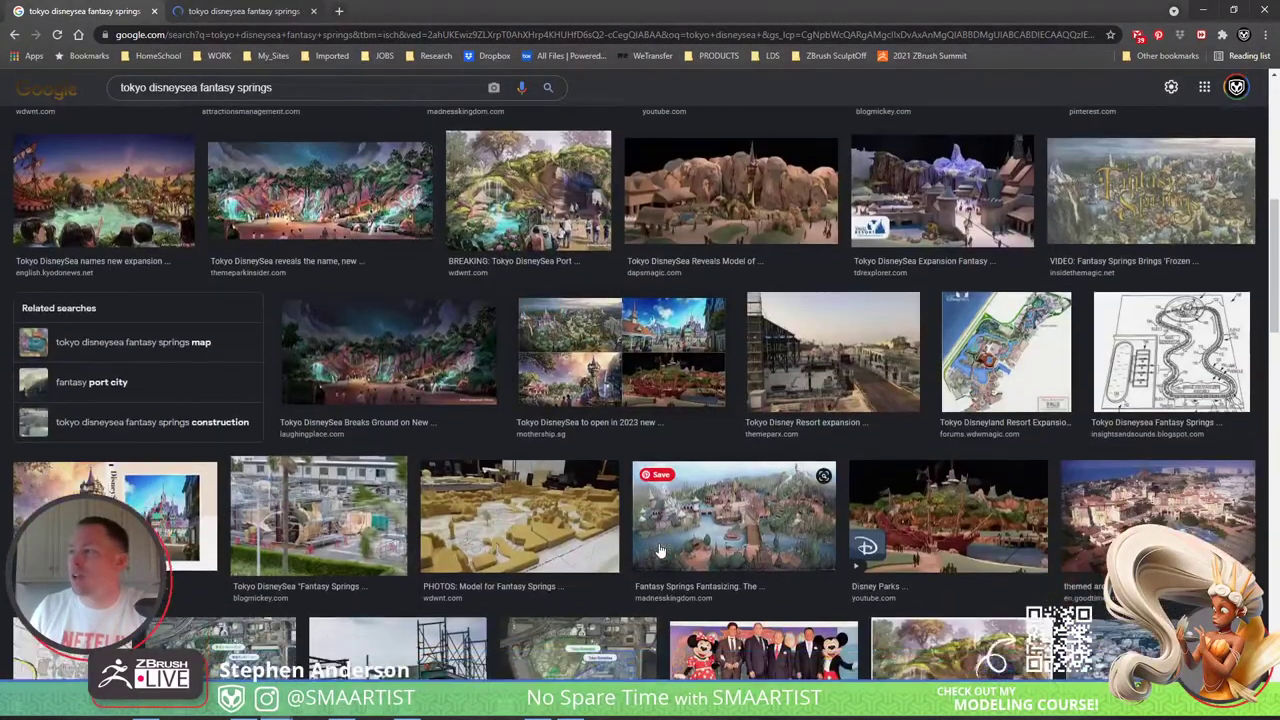
Step: Open the Disney Parks "Peter Pan" area sneak peek video and skip ahead to 0:14 and 0:28
left_click(962, 500)
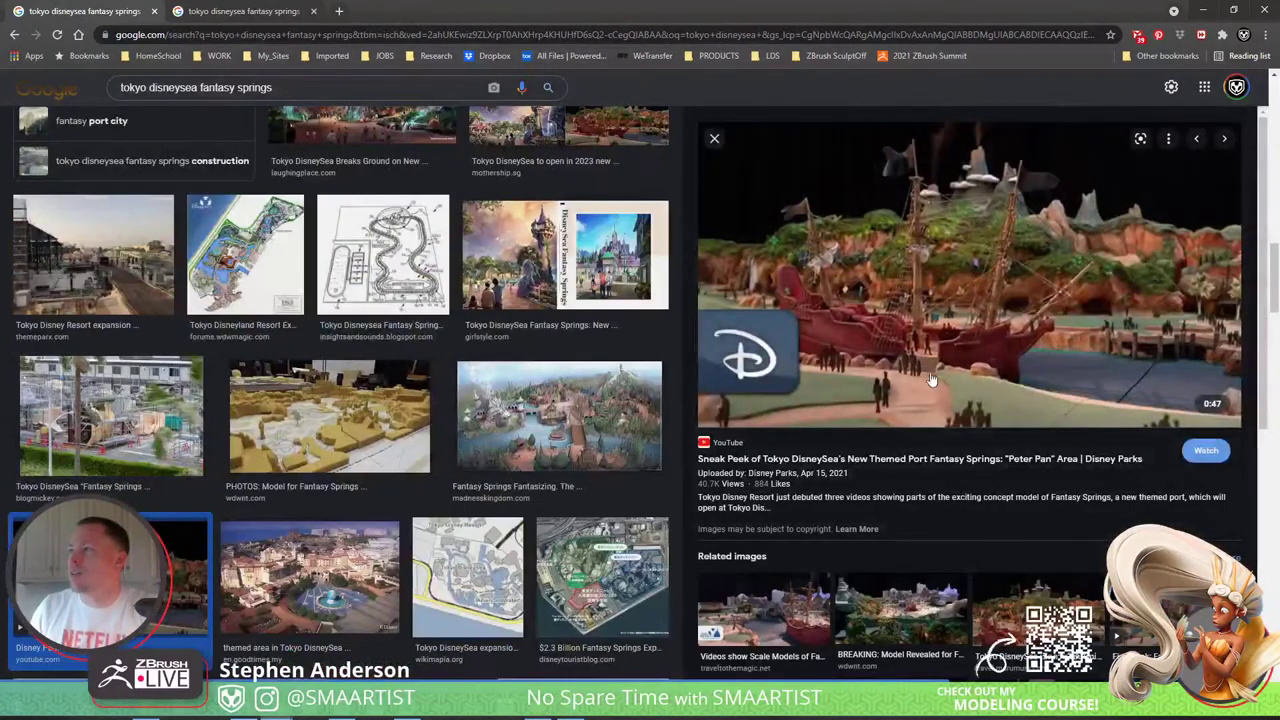
left_click(869, 357)
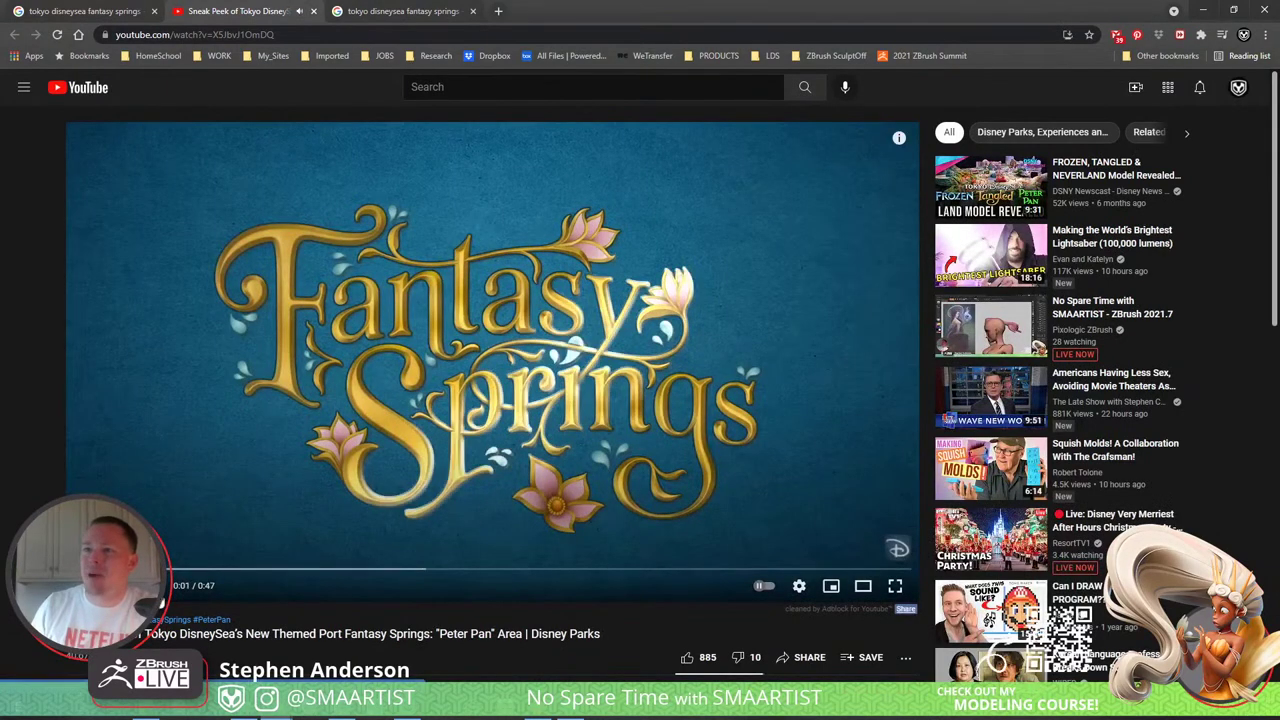
left_click(335, 570)
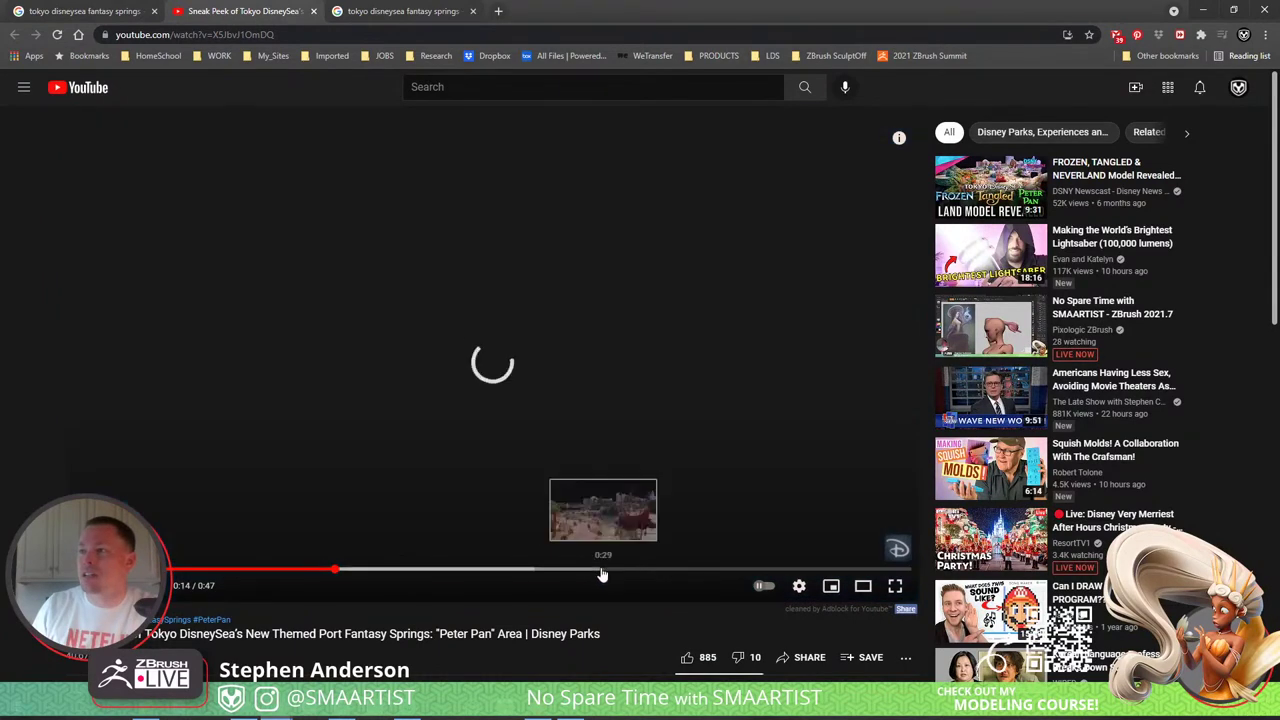
left_click(582, 574)
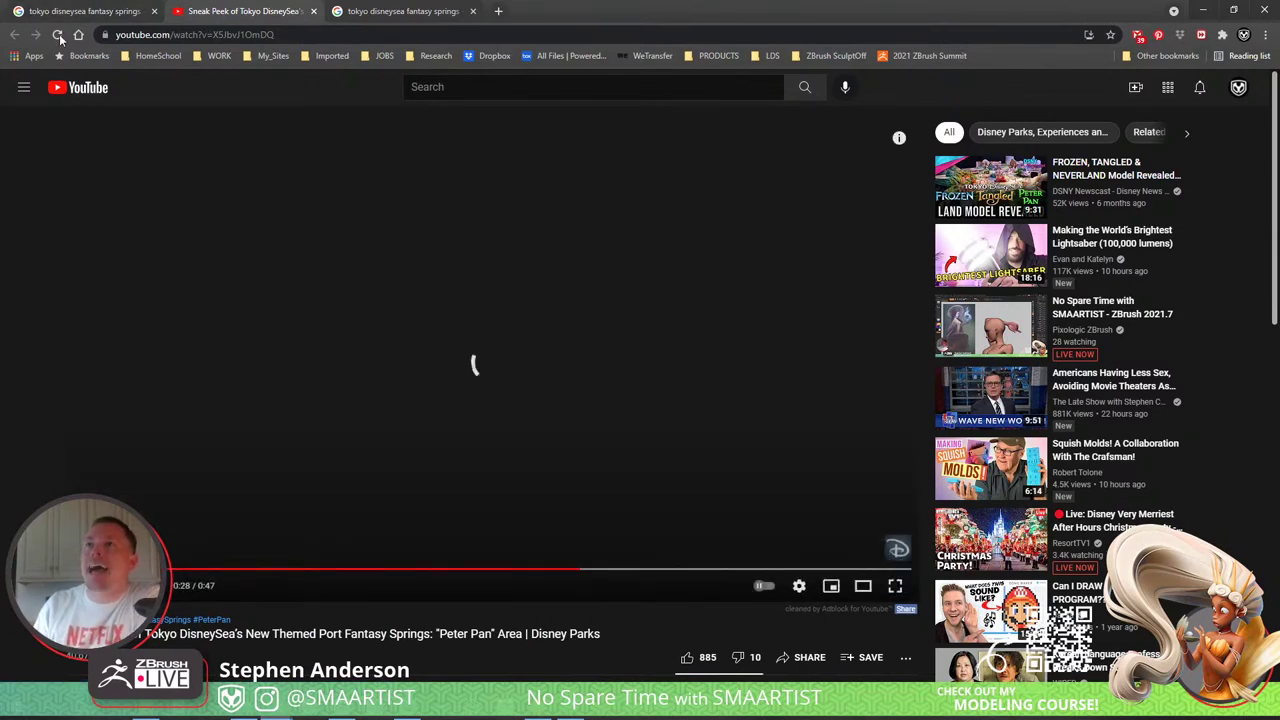
Step: Go back to the image results and open the red pirate ship picture at full size in its own tab
left_click(85, 11)
right_click(934, 290)
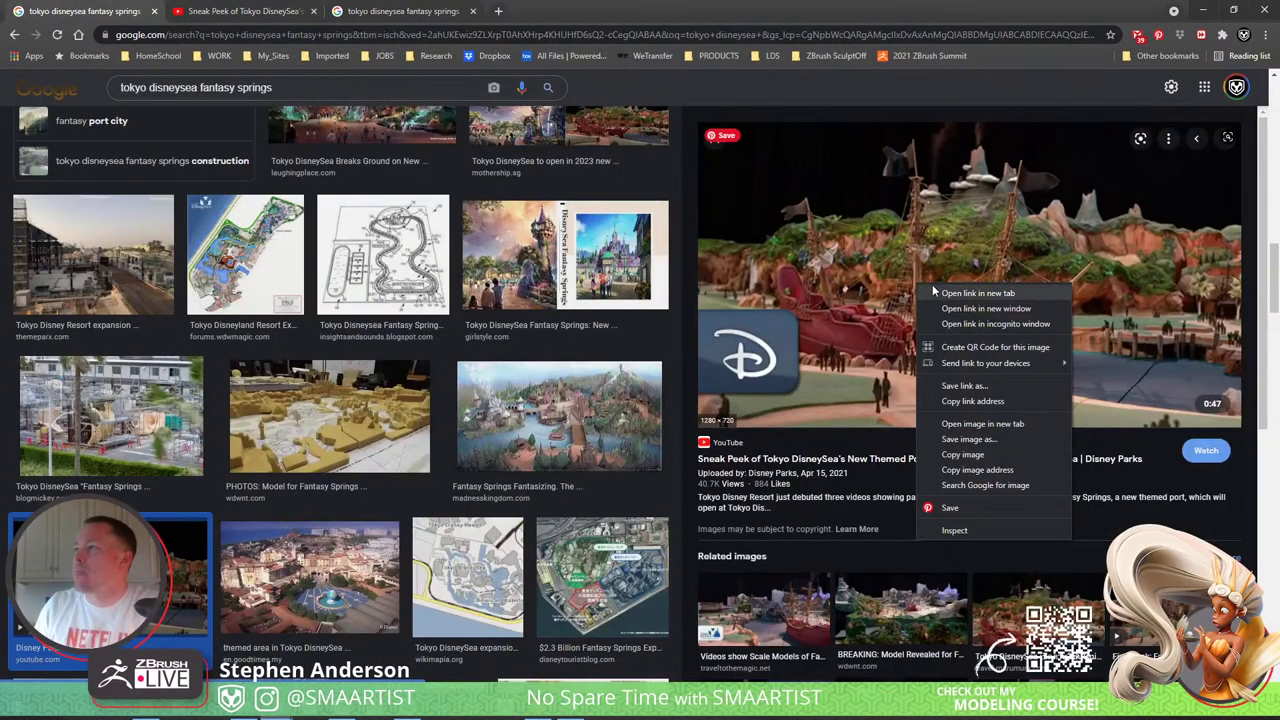
left_click(982, 423)
left_click(400, 11)
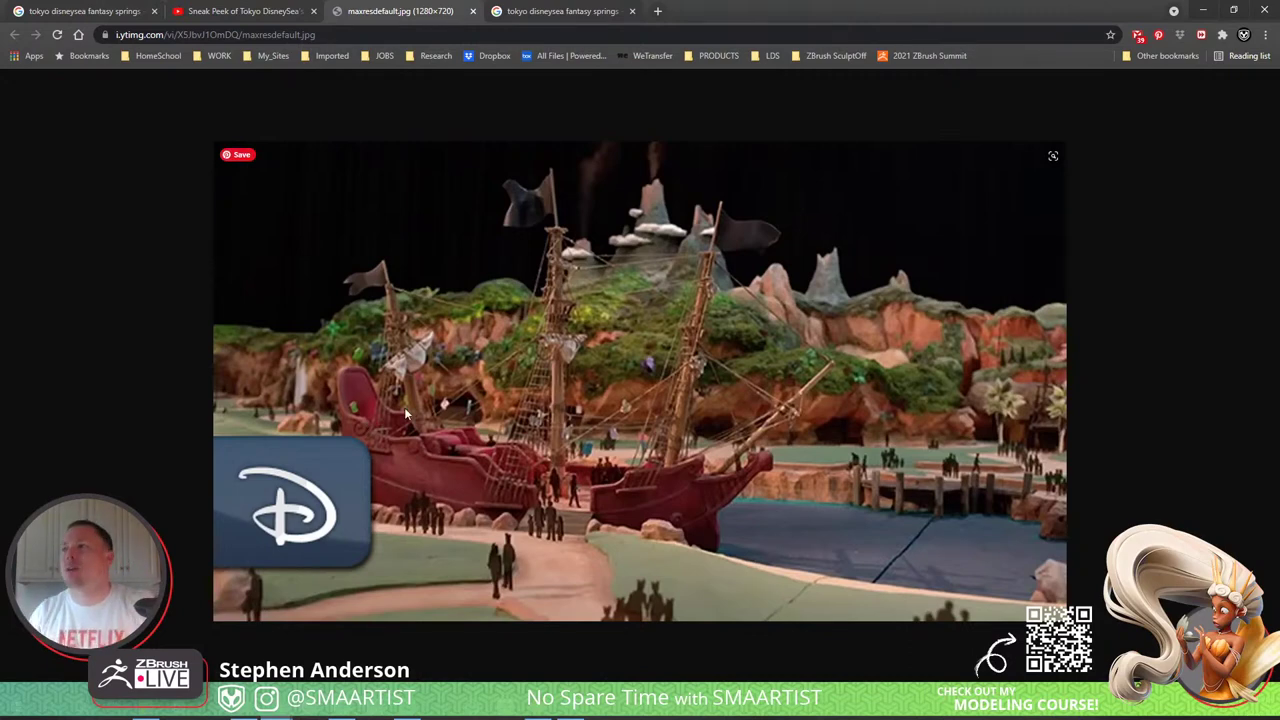
Step: Examine the Fantasy Springs collage and its related images, then switch back to ZBrush
left_click(535, 12)
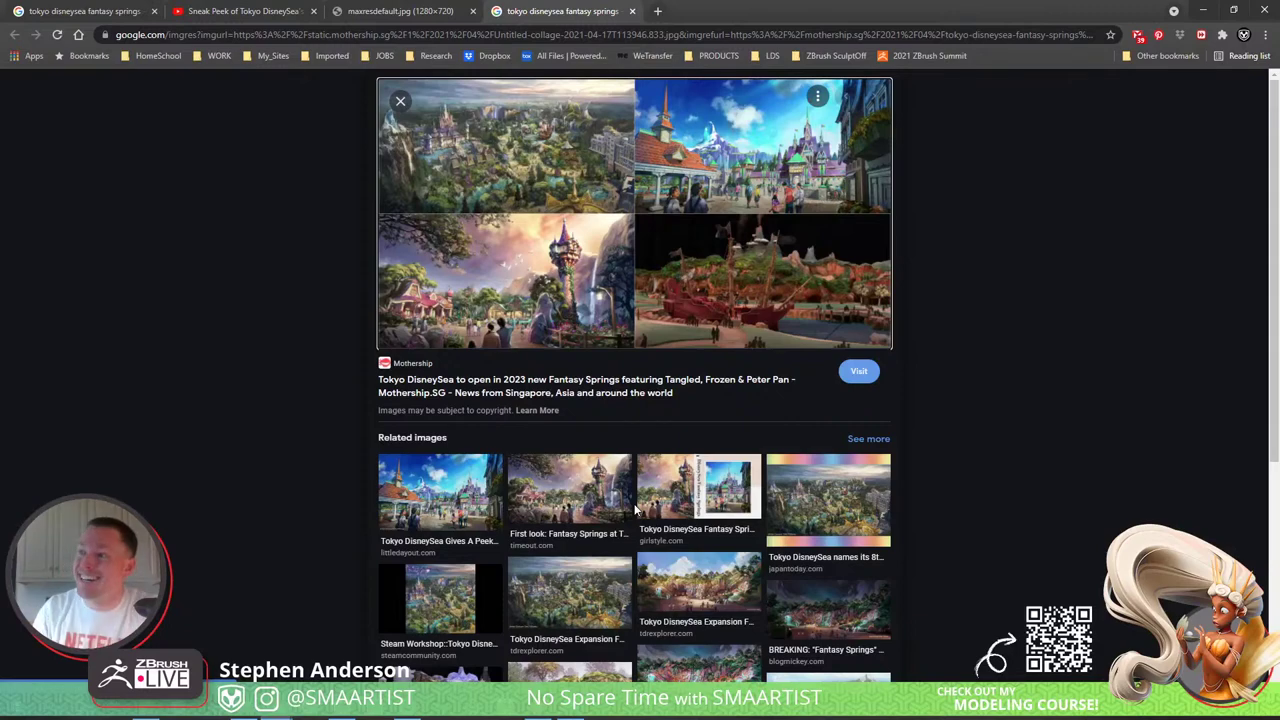
scroll(810, 517, "down", 3)
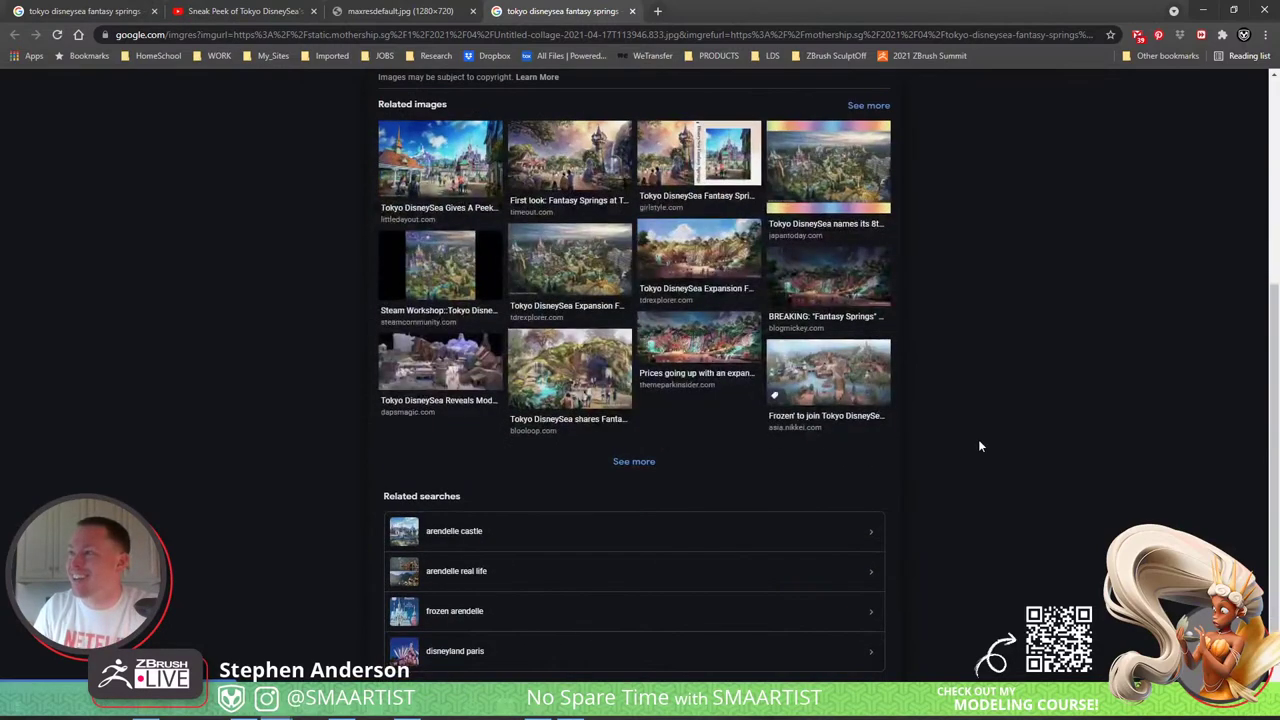
scroll(980, 447, "up", 3)
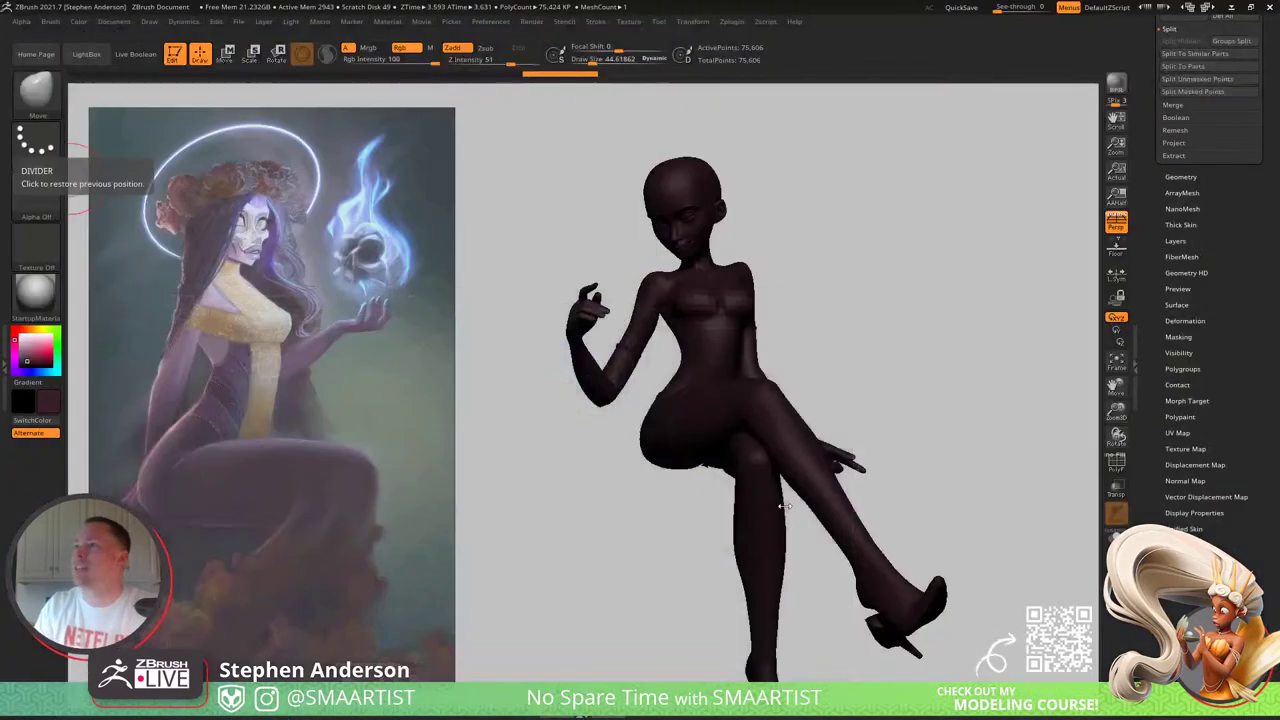
left_click(1203, 10)
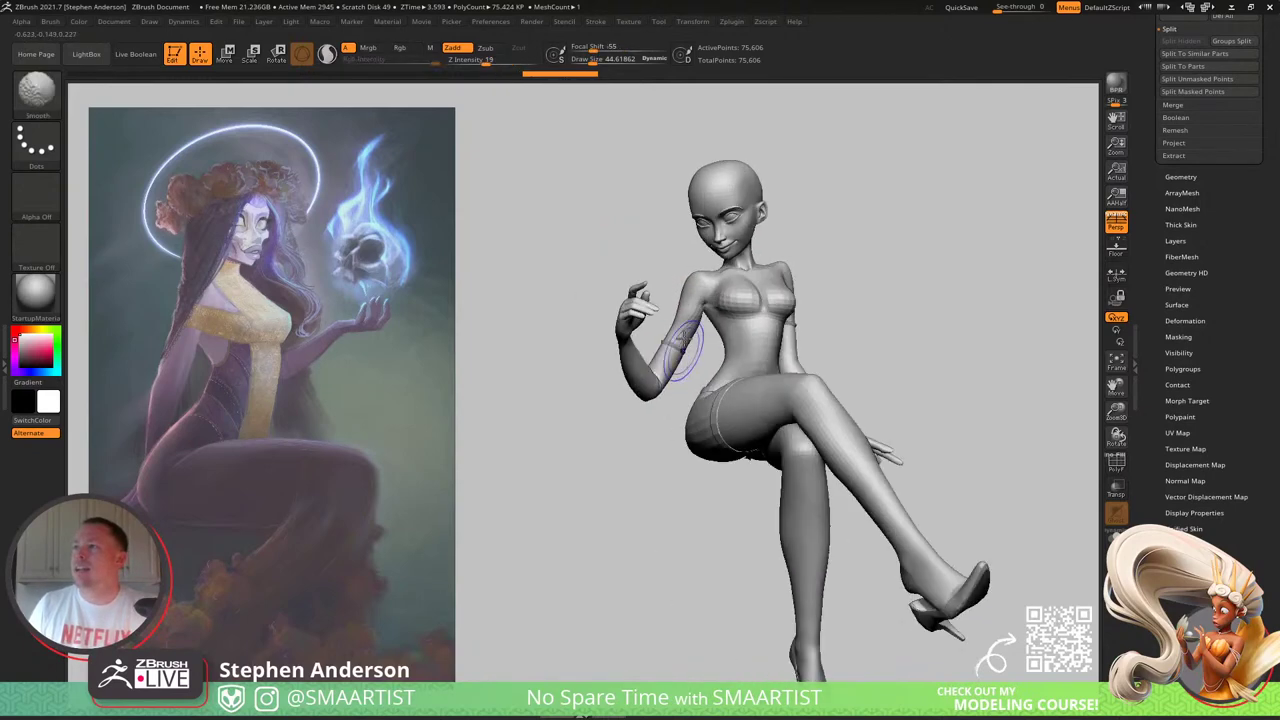
Step: Mask the figure from the waist down with a soft-edged topological Transpose mask, leaving the torso and head free
mouse_move(685, 343)
right_mouse_down("ctrl")
mouse_move(717, 375)
mouse_move(702, 342)
mouse_move(698, 368)
mouse_move(670, 376)
mouse_move(880, 362)
mouse_move(838, 360)
right_mouse_up("ctrl")
key("w")
left_click_drag(802, 384, 803, 365, "ctrl")
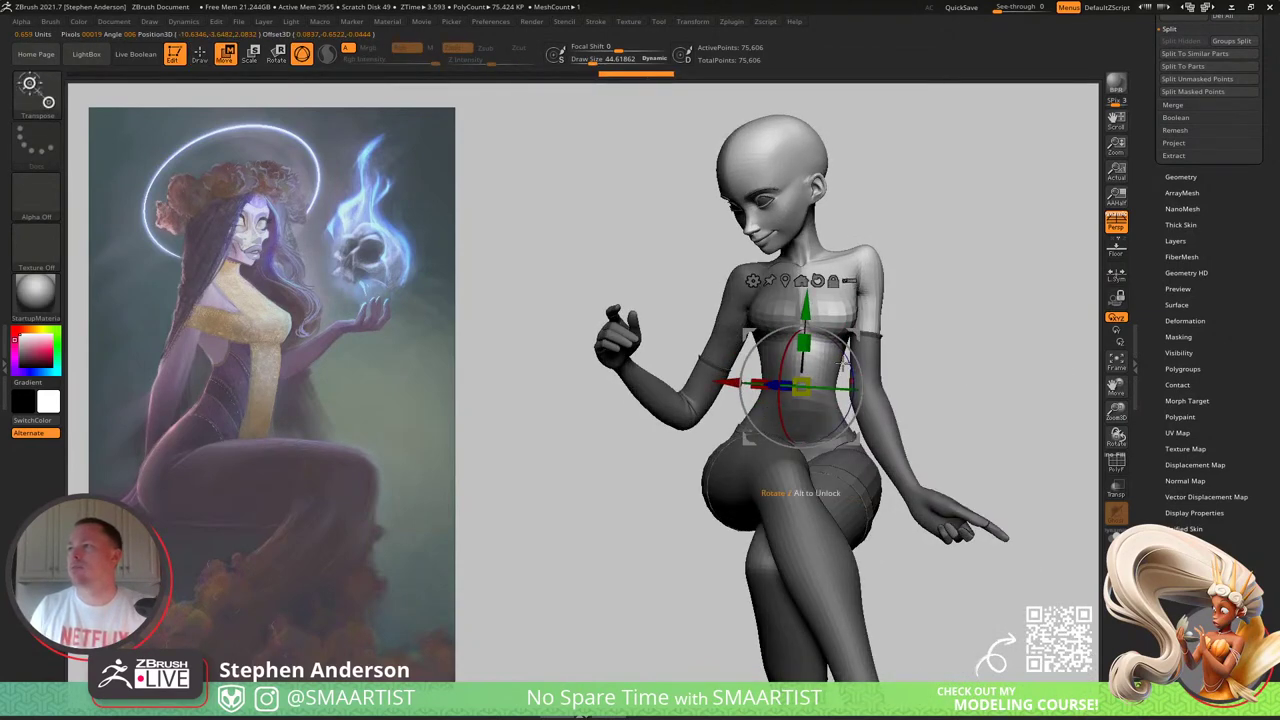
left_click_drag(856, 332, 1075, 280, "alt")
left_click_drag(790, 388, 789, 377, "ctrl")
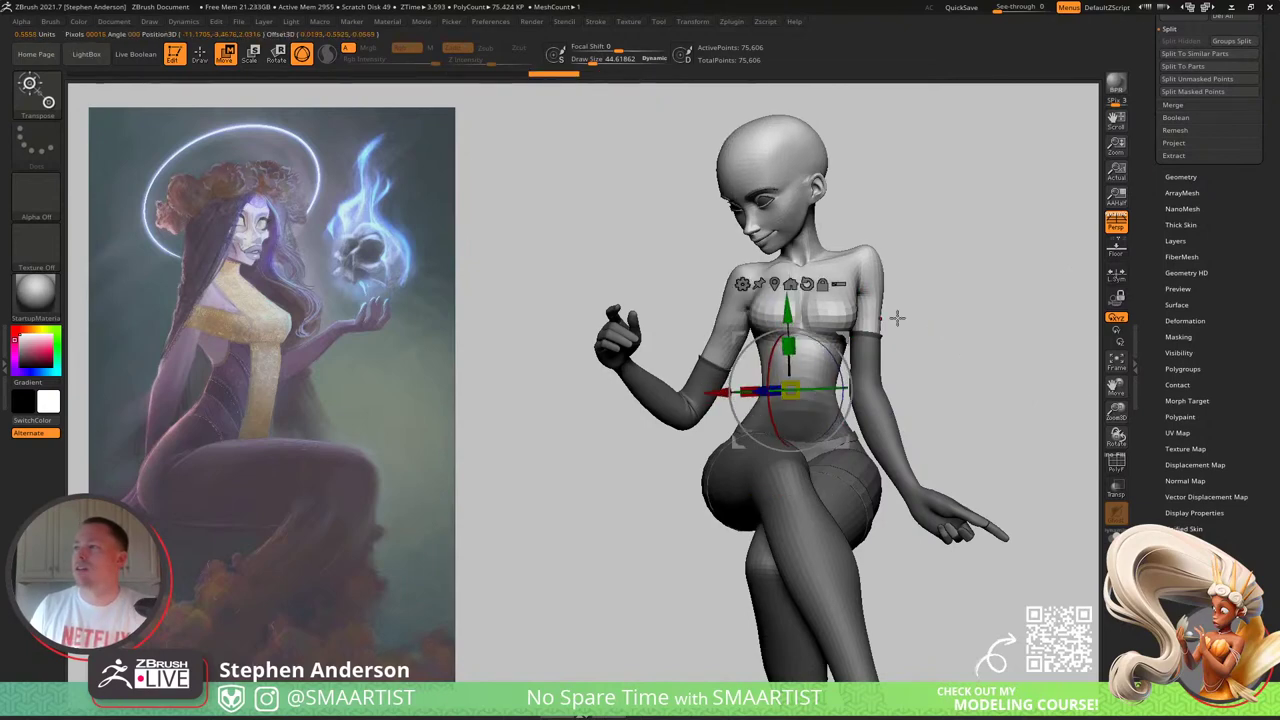
mouse_move(897, 317)
right_mouse_down()
mouse_move(925, 320)
mouse_move(890, 324)
right_mouse_up()
key("q")
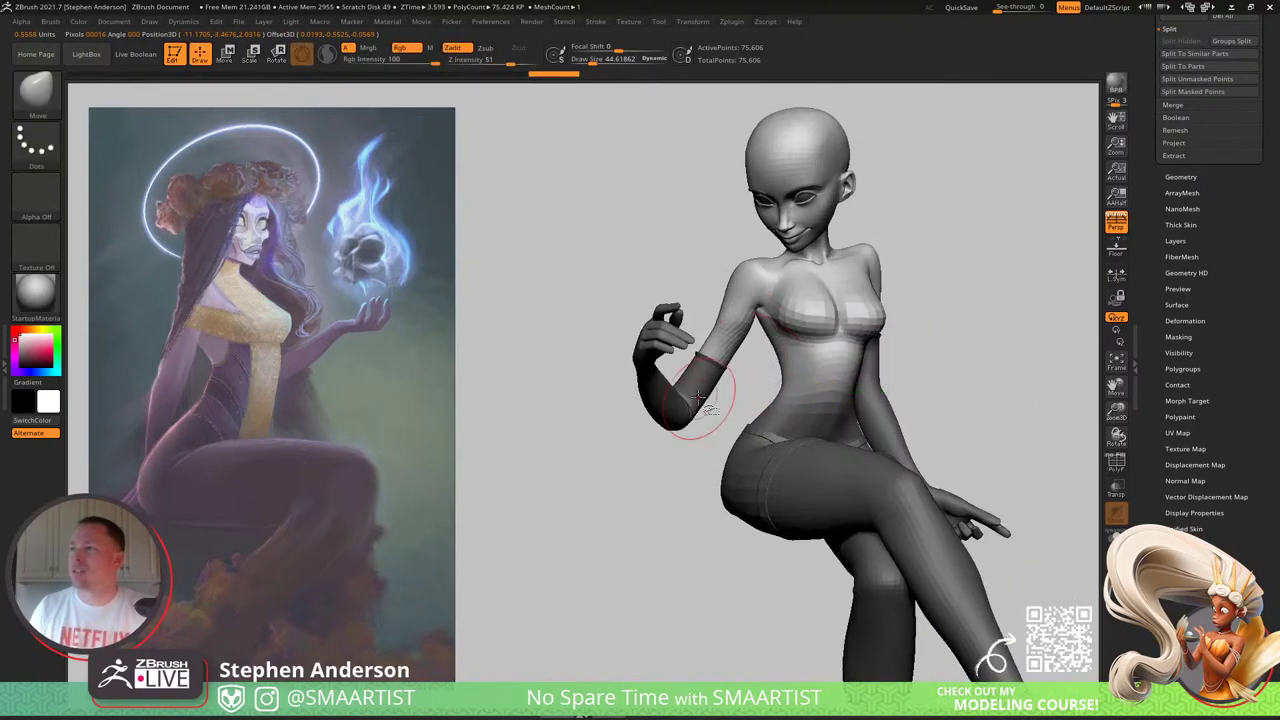
Step: Clear the mask from both gloved forearms and hands while keeping the hips and legs masked
left_click(705, 404, "ctrl+shift")
mouse_move(707, 405)
right_mouse_down("ctrl")
mouse_move(722, 335)
mouse_move(806, 325)
mouse_move(826, 300)
right_mouse_up("ctrl")
left_click(849, 277, "ctrl+shift")
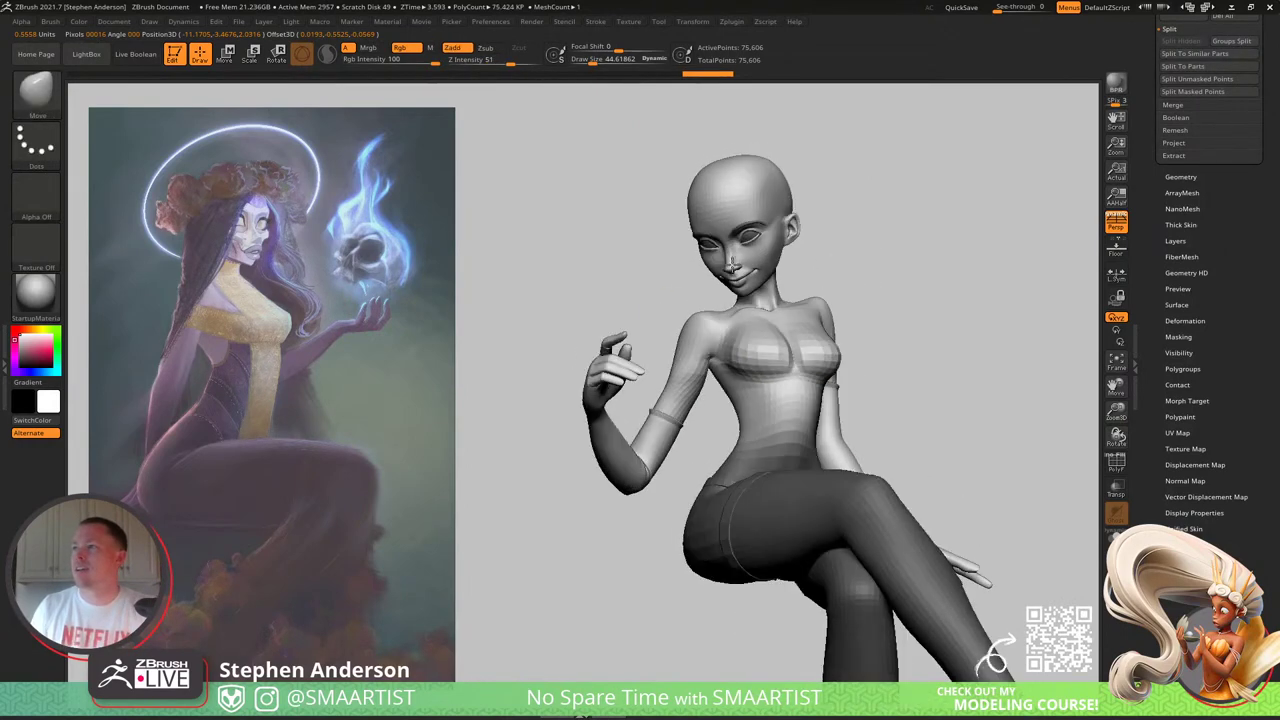
mouse_move(648, 167)
left_mouse_down("ctrl+shift")
mouse_move(920, 297)
mouse_move(931, 209)
mouse_move(857, 229)
mouse_move(880, 203)
mouse_move(831, 109)
mouse_move(771, 115)
left_mouse_up("ctrl+shift")
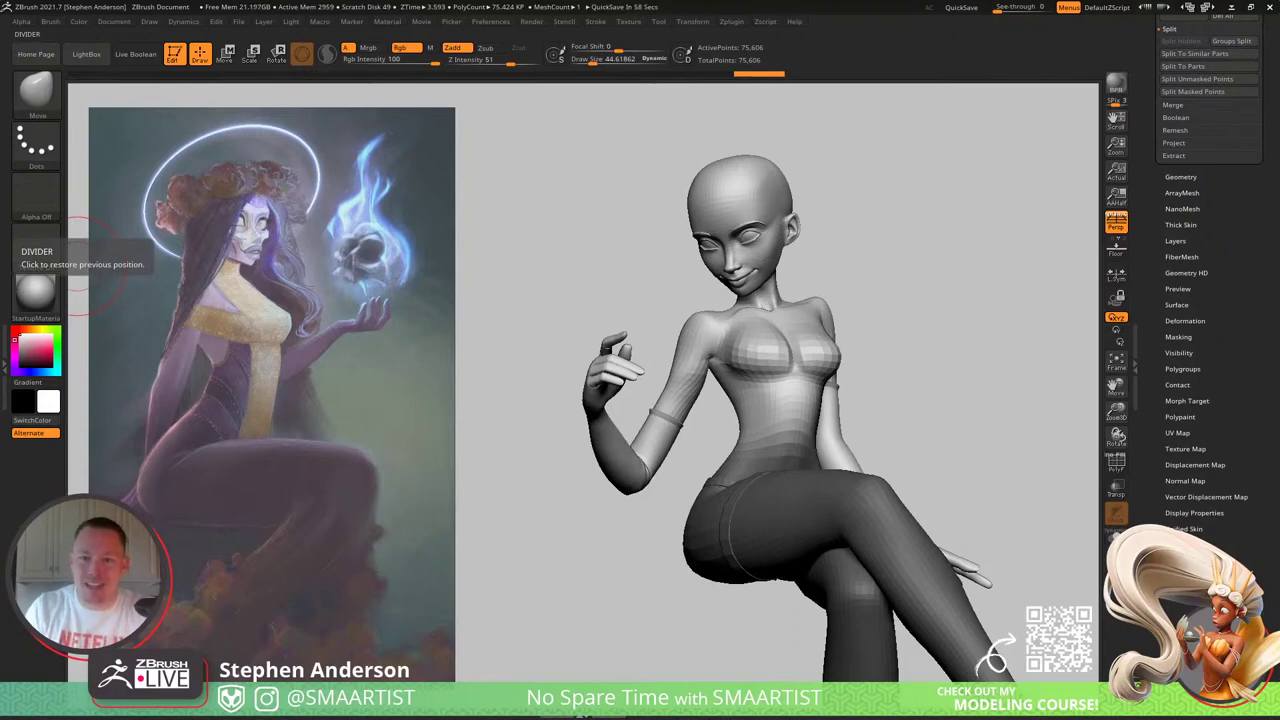
mouse_move(863, 229)
left_mouse_down()
mouse_move(920, 229)
mouse_move(888, 237)
left_mouse_up()
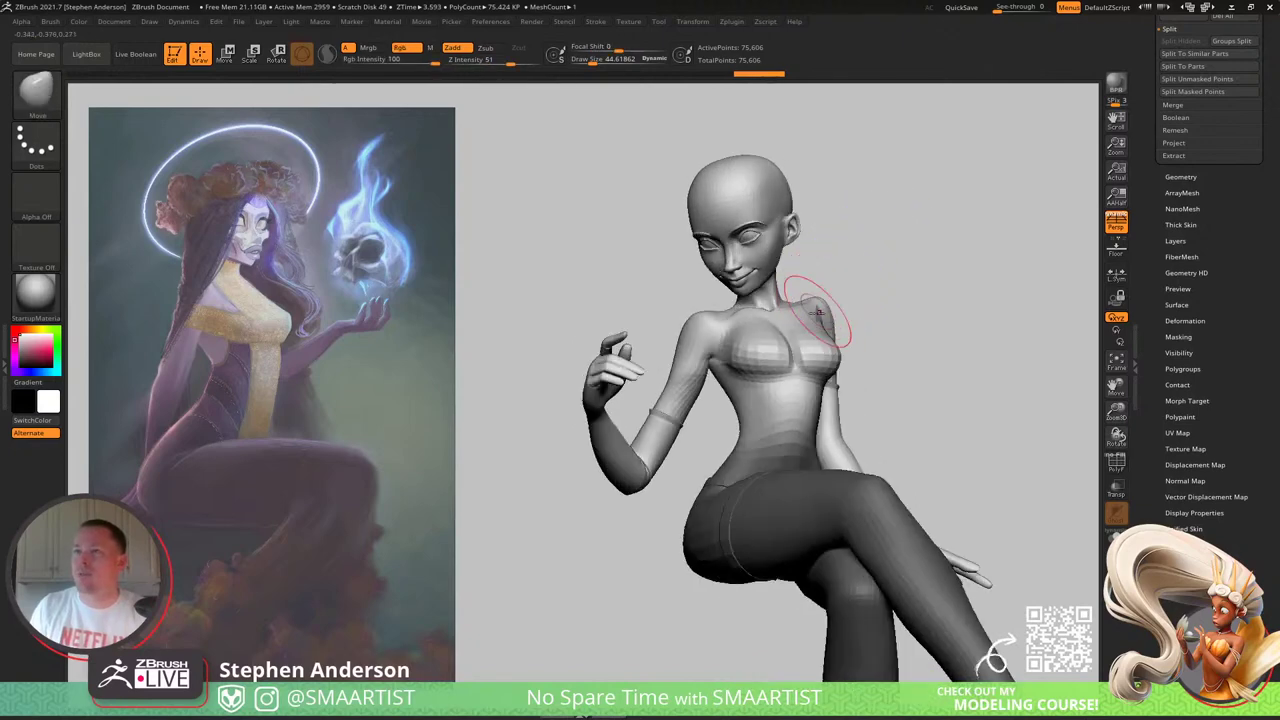
left_click_drag(892, 295, 924, 292)
left_click_drag(886, 343, 937, 314)
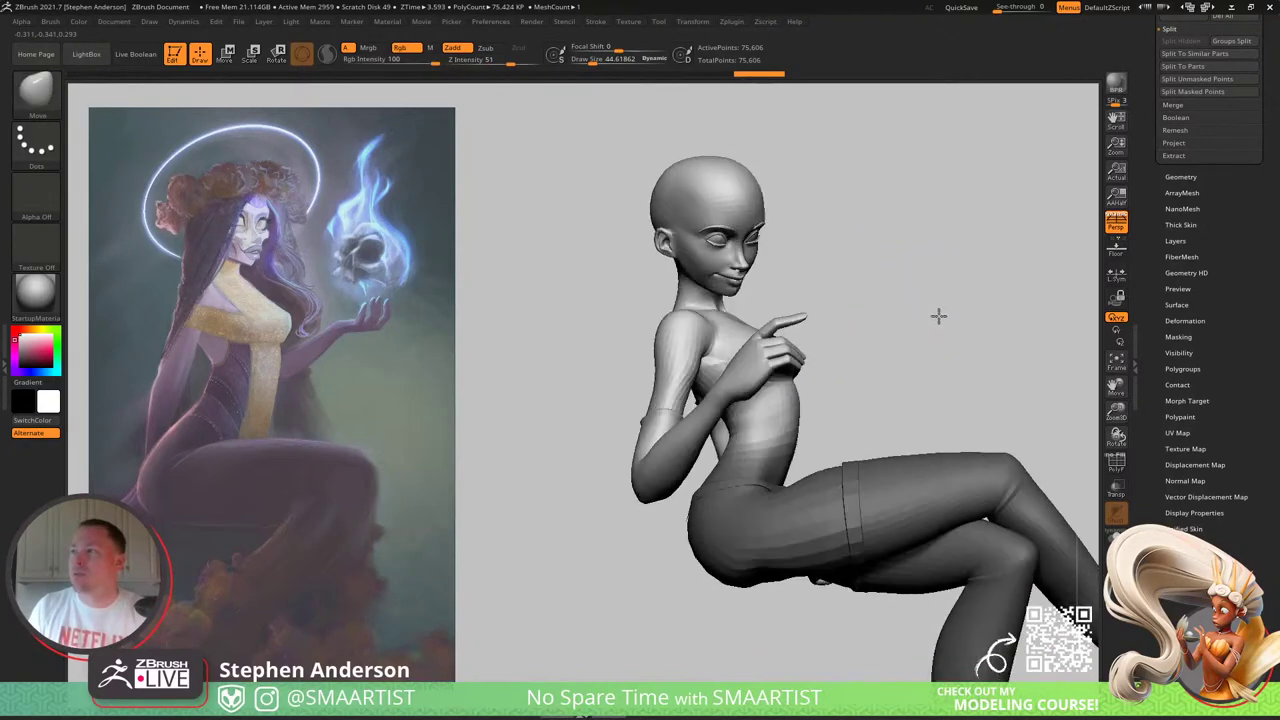
key("w")
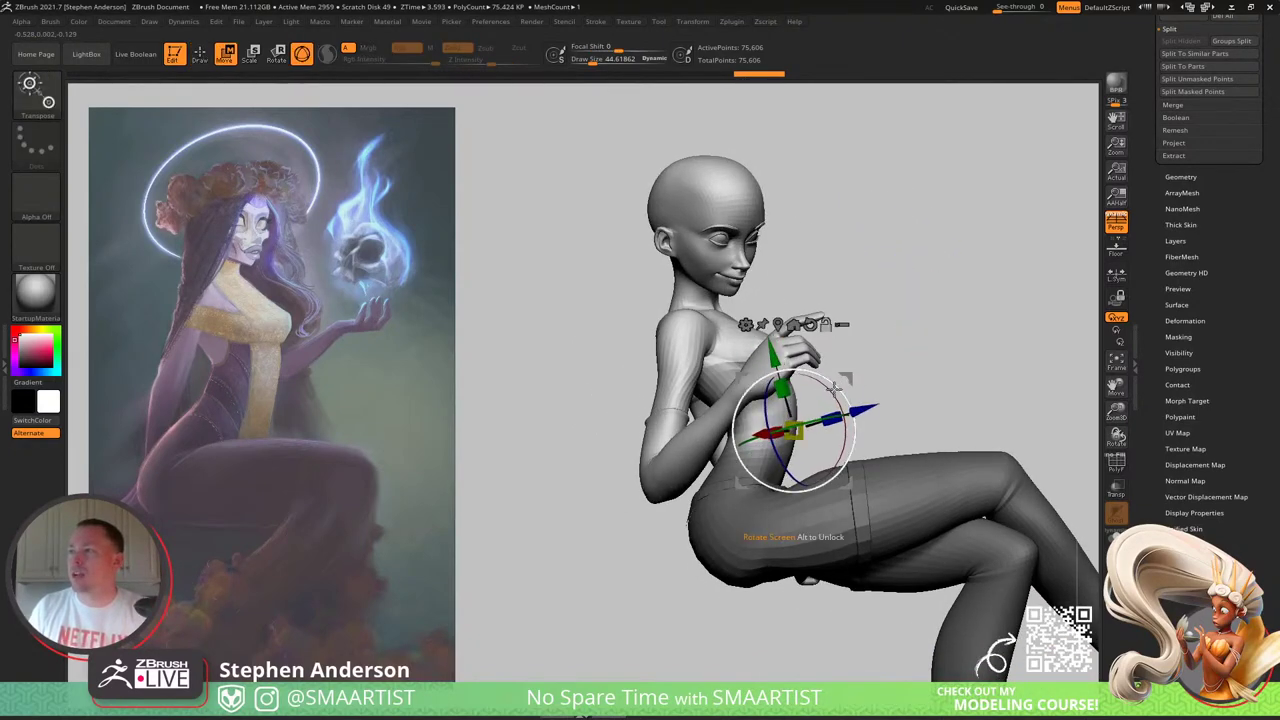
key("q")
key("ctrl")
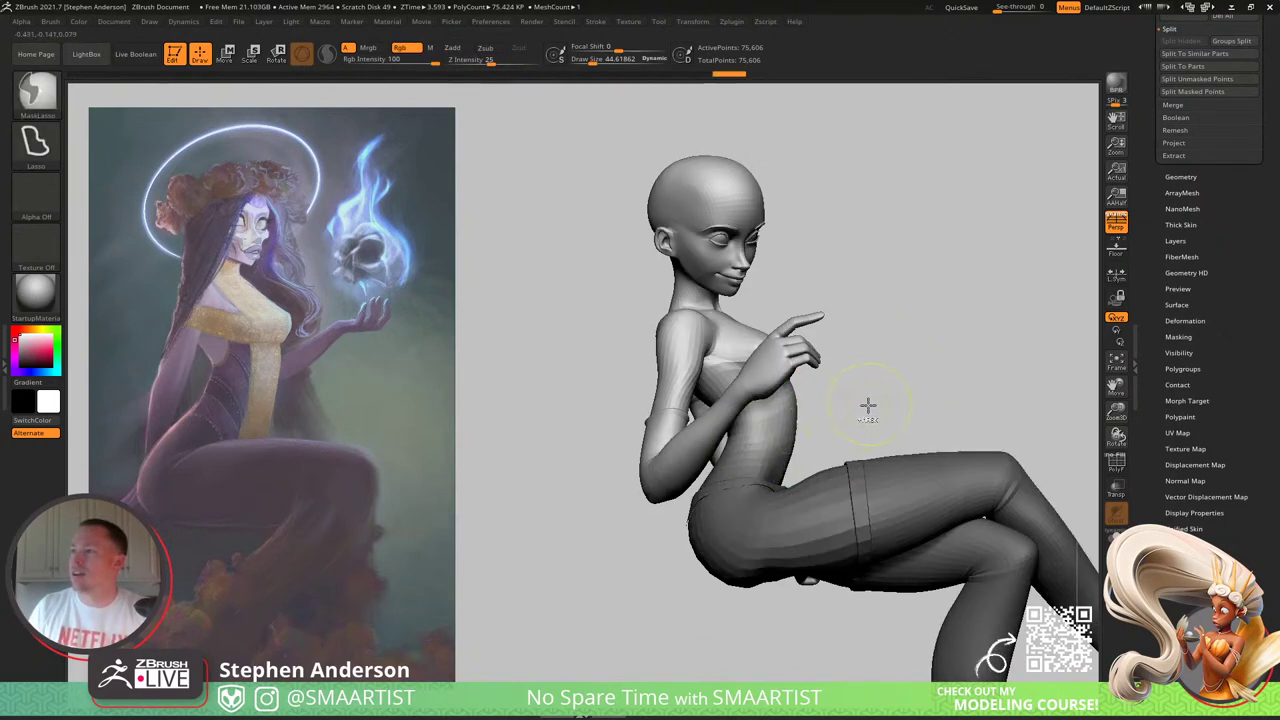
Step: Lean the unmasked upper body forward about 13 degrees at the waist, twist it slightly and clear the mask
key("w")
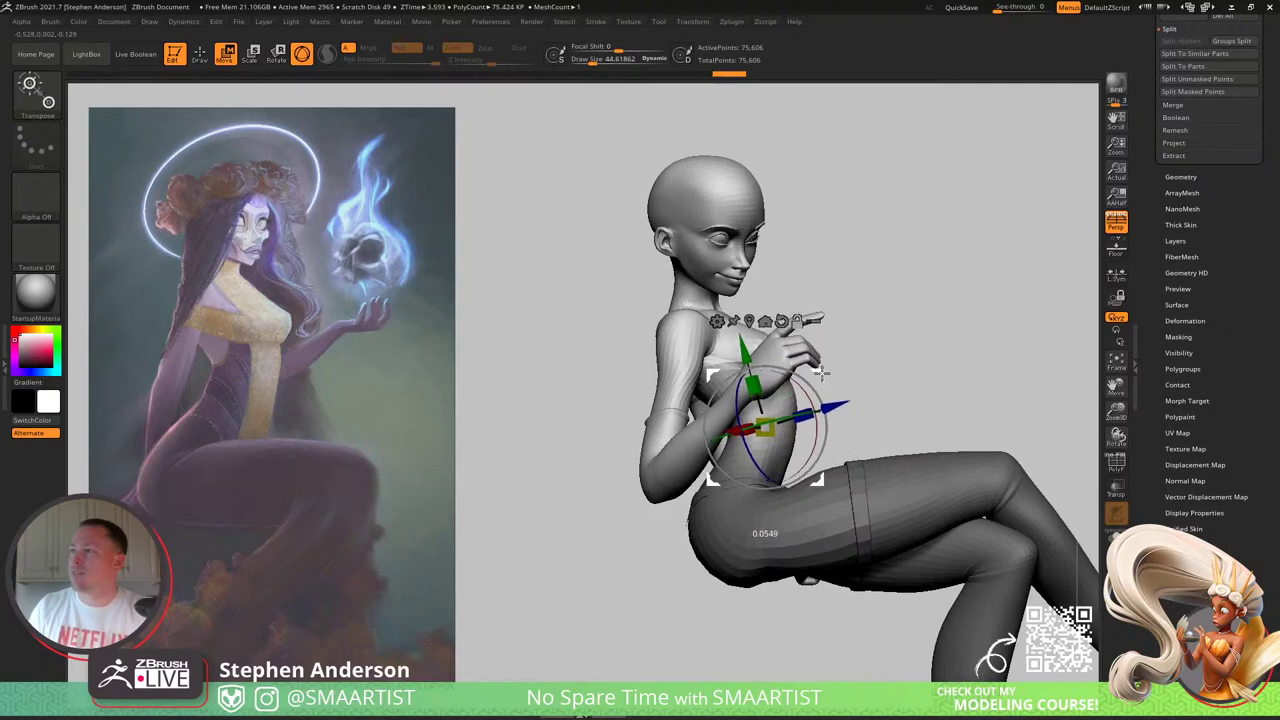
left_click_drag(820, 372, 817, 381)
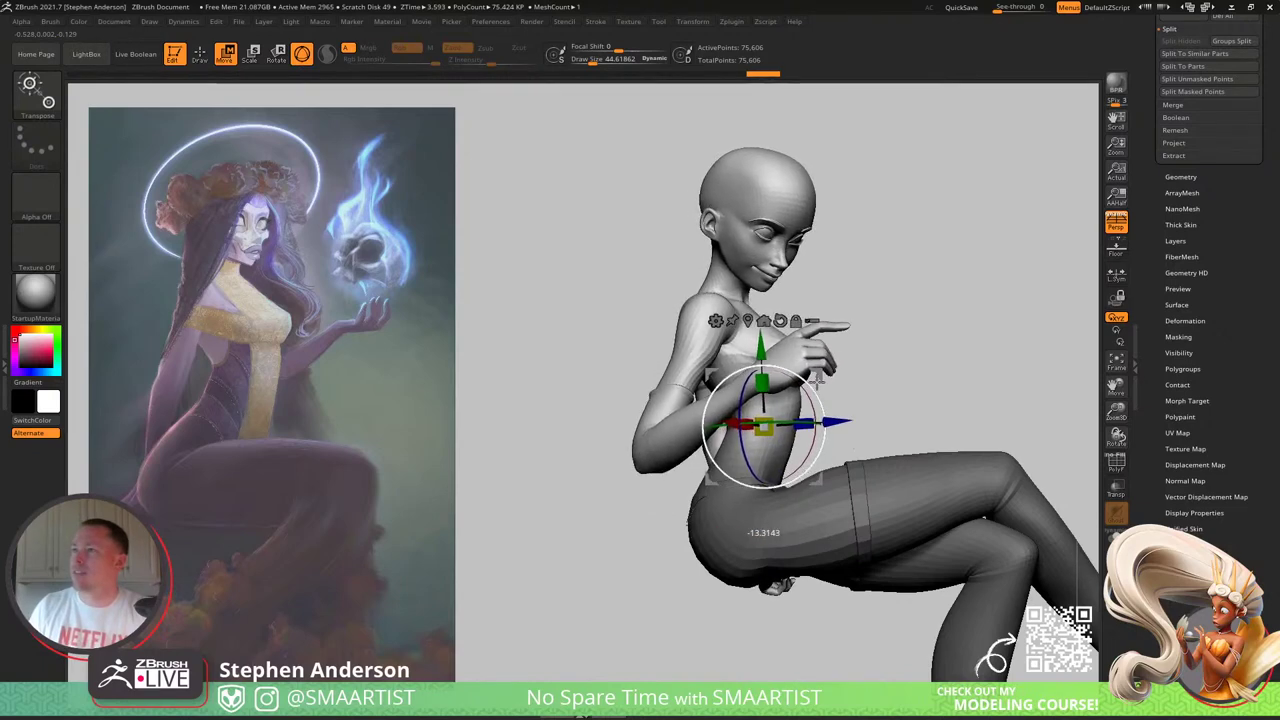
key("ctrl+z")
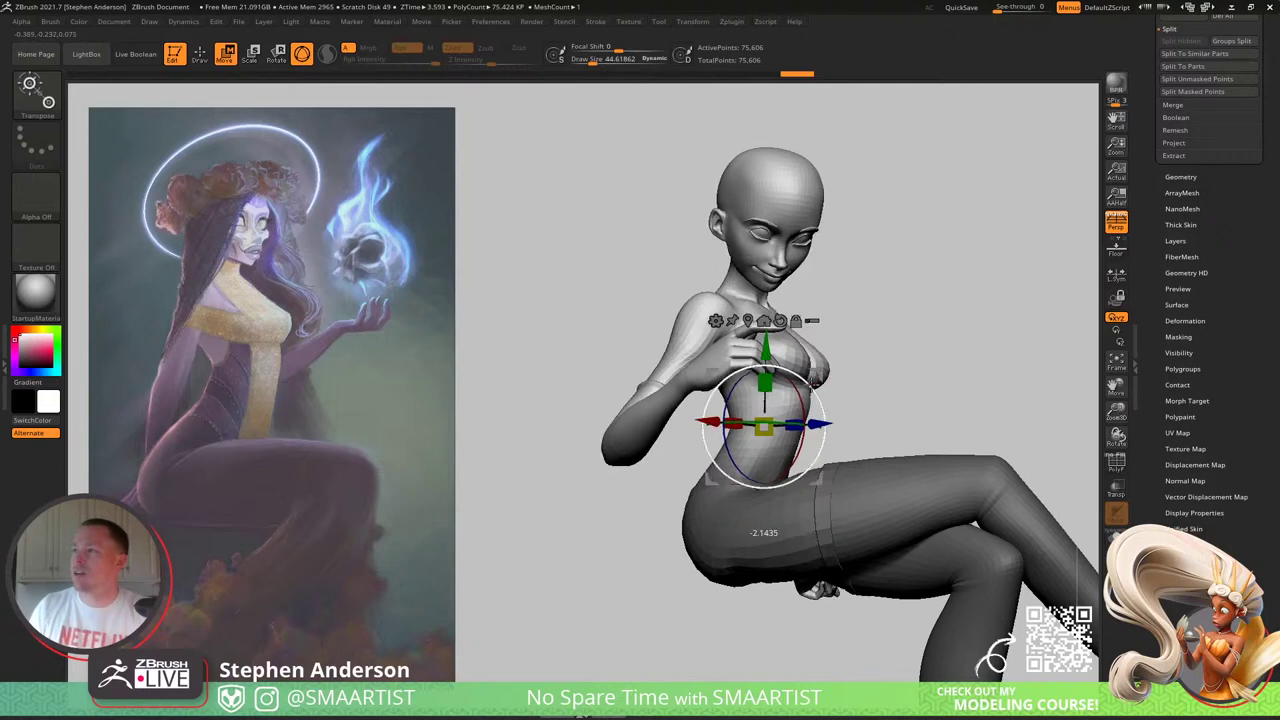
key("q")
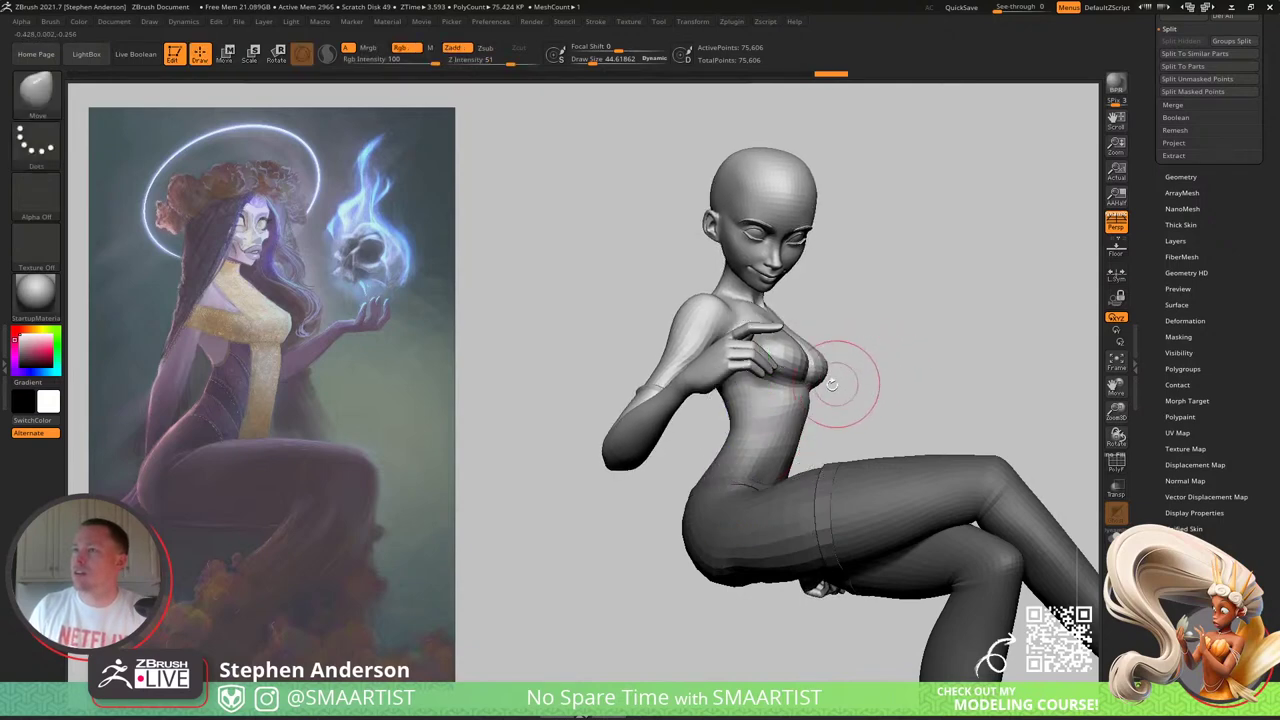
mouse_move(840, 383)
left_mouse_down()
mouse_move(890, 360)
mouse_move(906, 372)
left_mouse_up()
left_click_drag(906, 372, 955, 368)
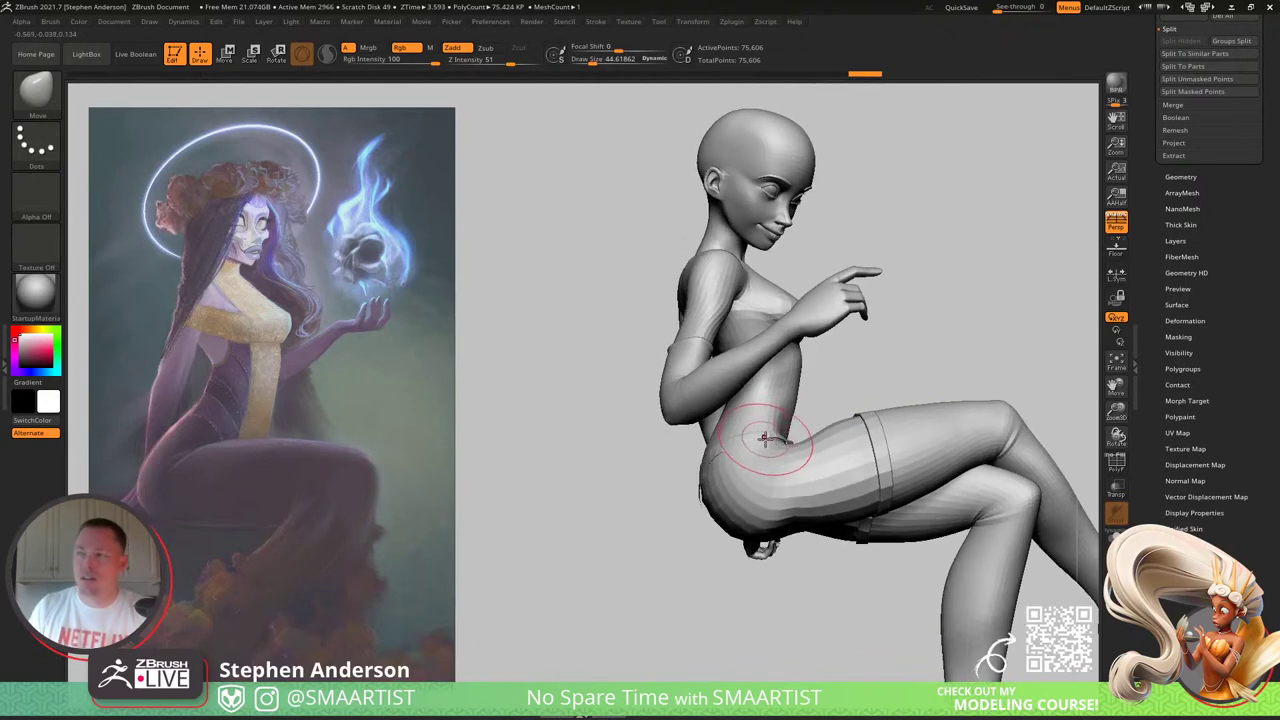
Step: Set the Move brush size to about 65 and reshape the back of the seated figure's hips and buttocks
left_click_drag(690, 540, 648, 535)
key("s")
mouse_move(745, 522)
left_mouse_down()
mouse_move(757, 523)
mouse_move(724, 536)
left_mouse_up()
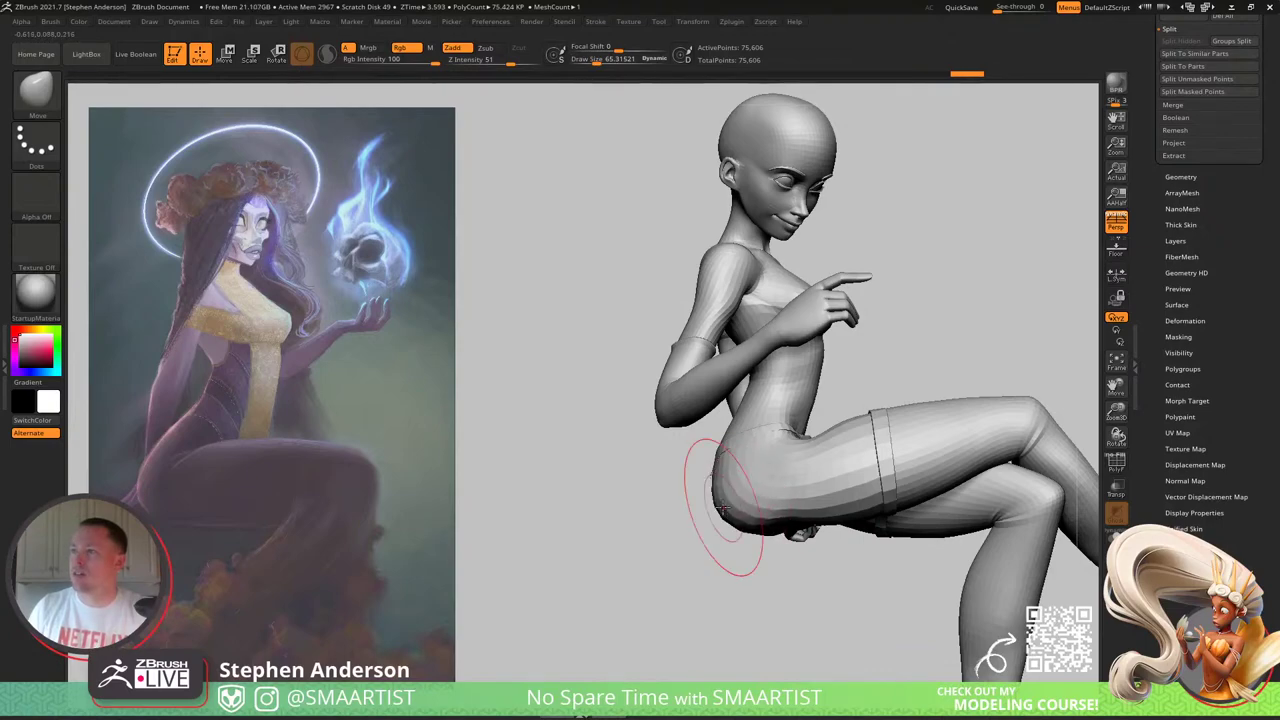
mouse_move(723, 509)
left_mouse_down()
mouse_move(748, 478)
mouse_move(729, 505)
left_mouse_up()
mouse_move(749, 520)
right_mouse_down()
mouse_move(714, 563)
mouse_move(820, 430)
right_mouse_up()
mouse_move(757, 488)
right_mouse_down()
mouse_move(731, 451)
mouse_move(735, 500)
mouse_move(782, 484)
right_mouse_up()
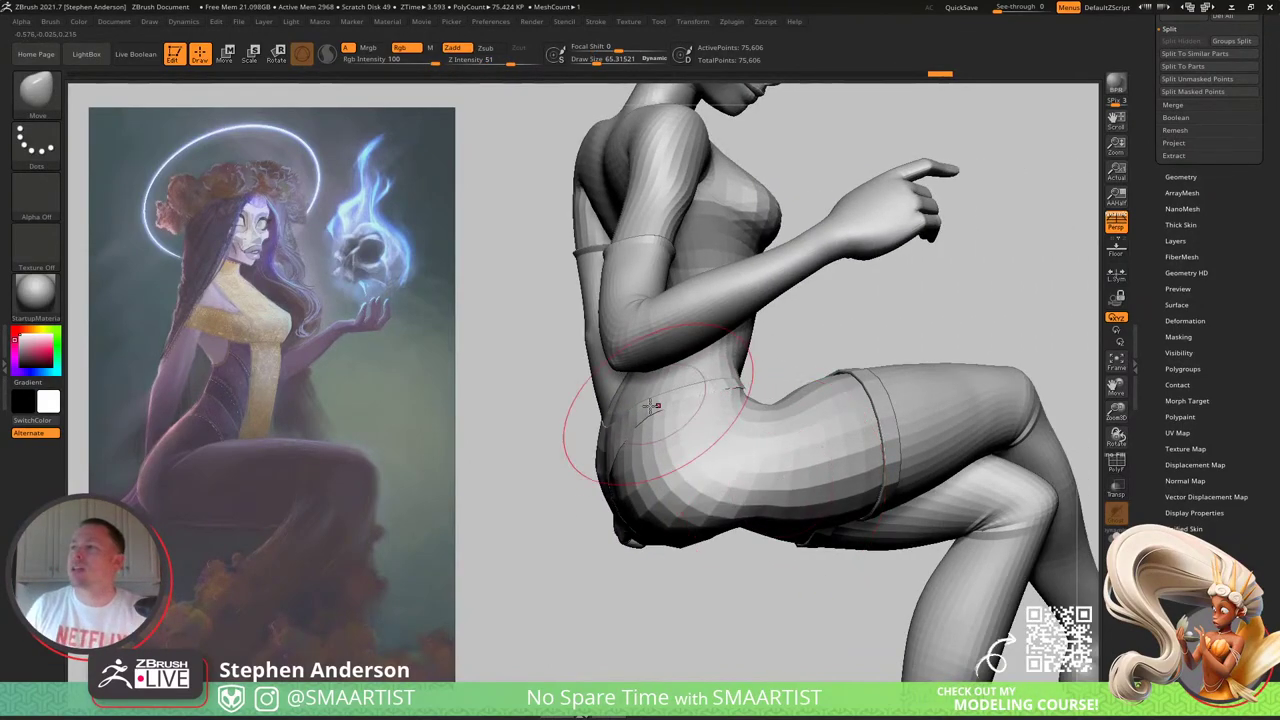
Step: Set the Move brush size to about 45 and reshape the underside of the seated figure's buttocks and upper thigh
mouse_move(612, 440)
right_mouse_down()
mouse_move(650, 490)
mouse_move(683, 455)
mouse_move(645, 458)
right_mouse_up()
key("s")
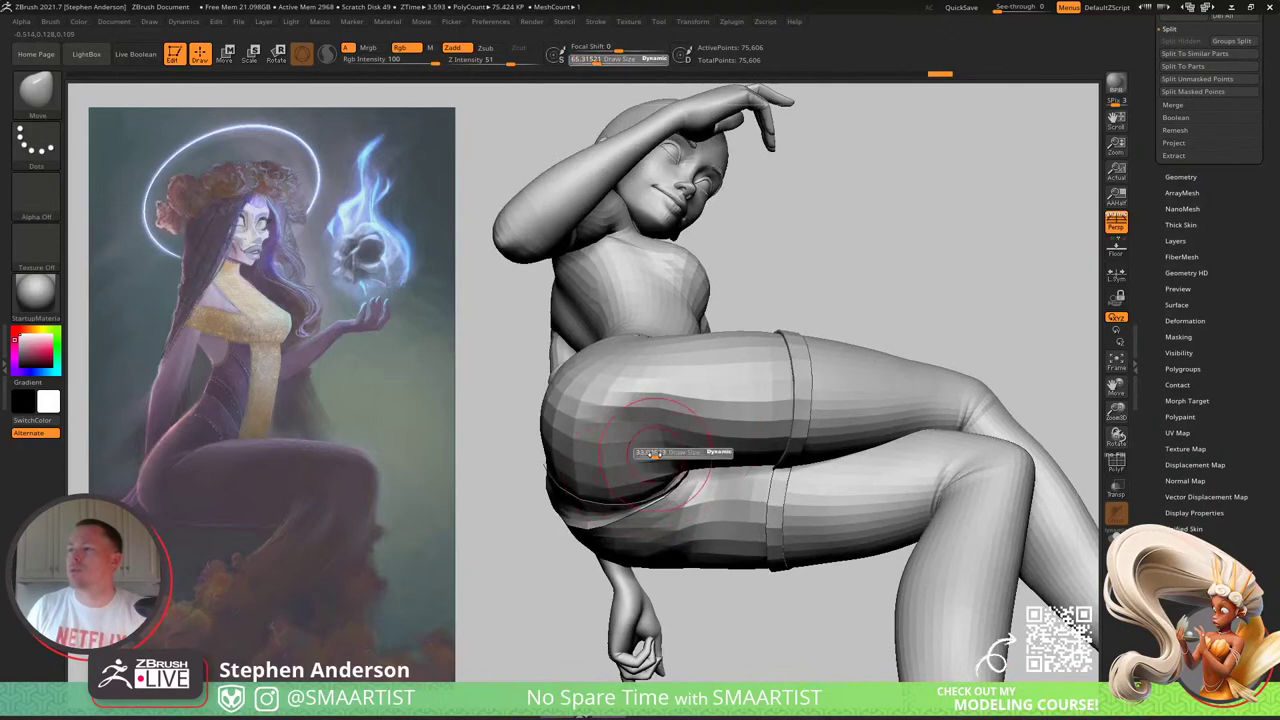
left_click_drag(664, 456, 654, 456)
mouse_move(650, 457)
right_mouse_down()
mouse_move(689, 437)
mouse_move(660, 430)
right_mouse_up()
key("s")
left_click_drag(664, 442, 676, 443)
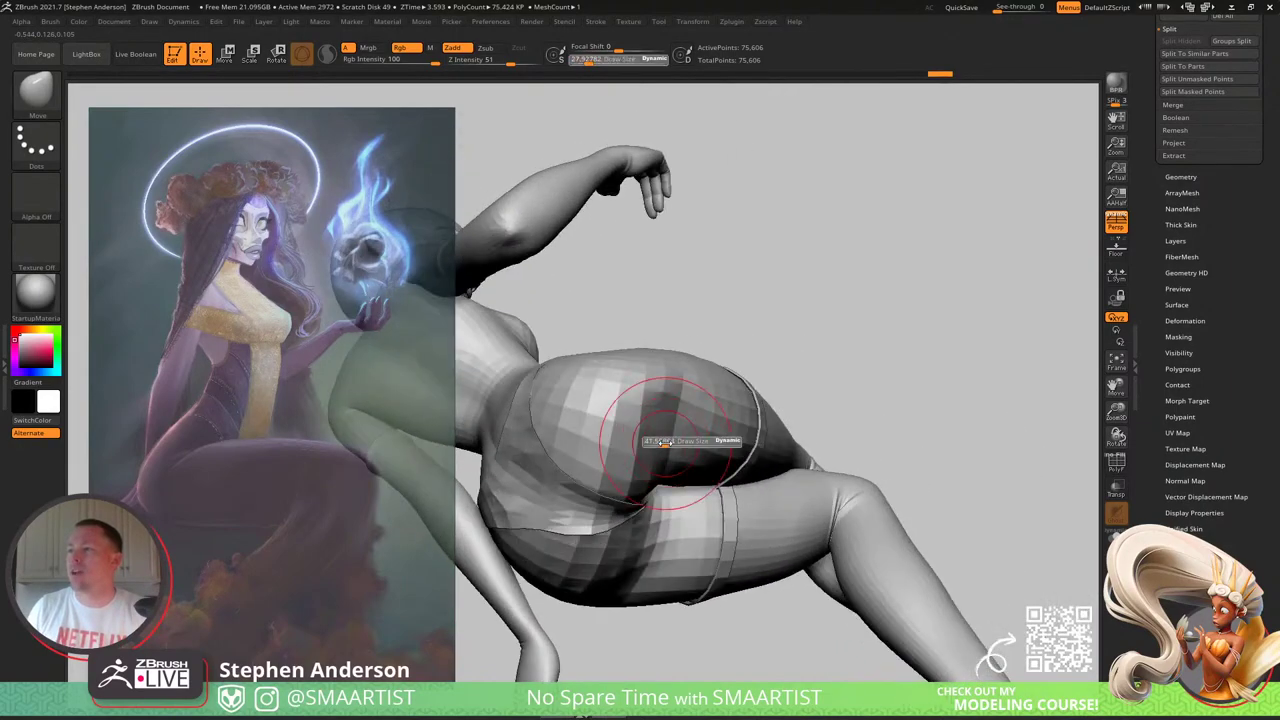
right_click_drag(676, 443, 712, 380)
Step: Refine the crease between the buttocks and thighs from below with the Move brush and smooth the surface
key("b")
key("m")
key("v")
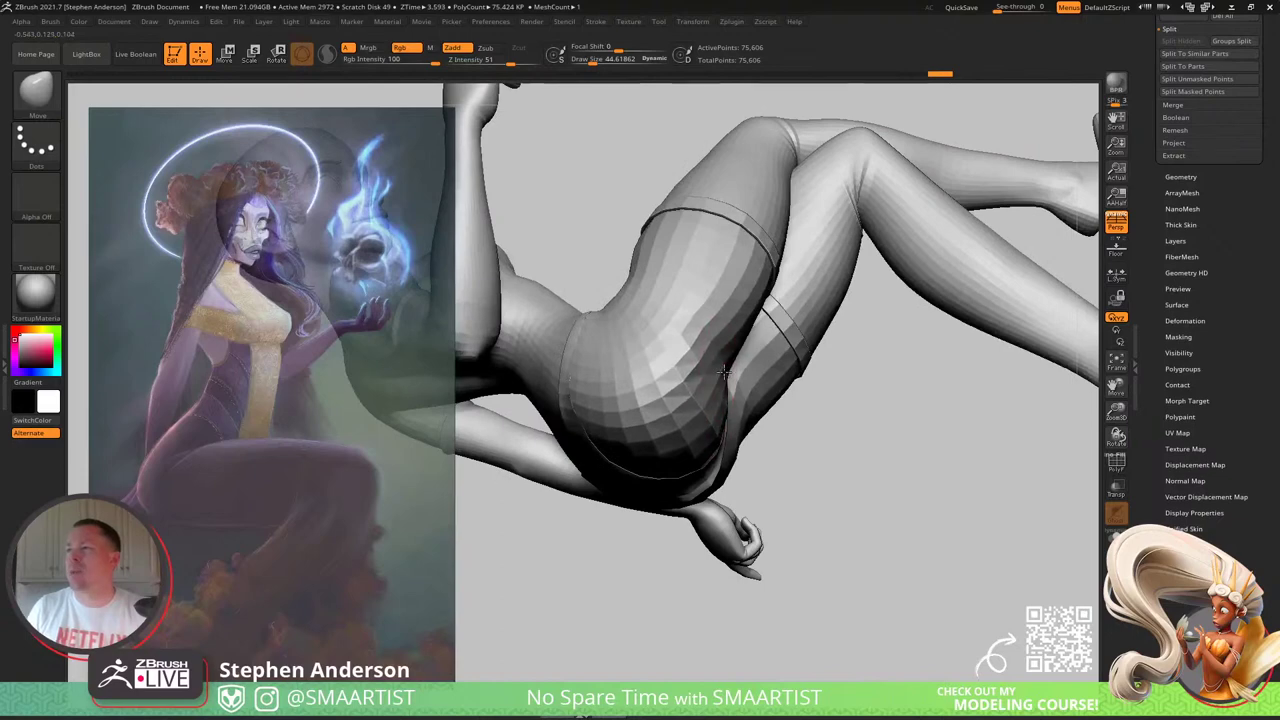
key("shift")
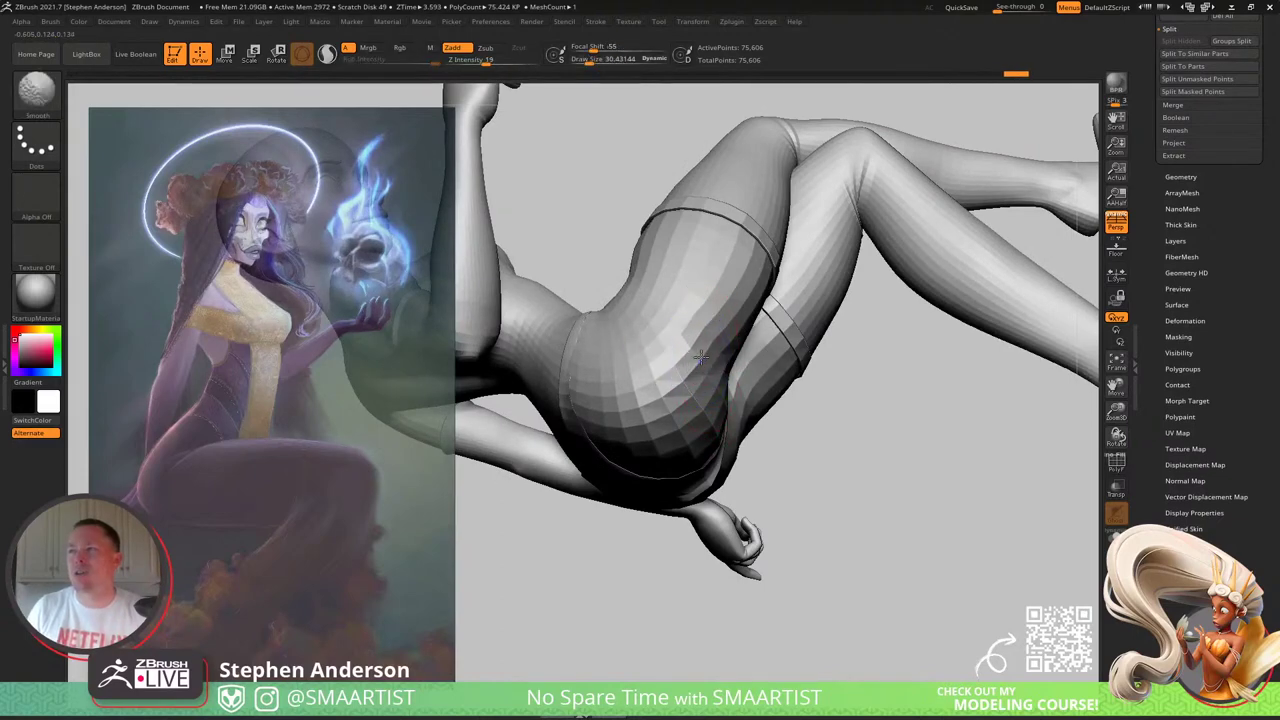
mouse_move(718, 341)
right_mouse_down()
mouse_move(746, 370)
mouse_move(834, 330)
mouse_move(846, 342)
right_mouse_up()
right_click(763, 475, "ctrl")
mouse_move(763, 475)
right_mouse_down("ctrl")
mouse_move(826, 457)
mouse_move(800, 443)
right_mouse_up("ctrl")
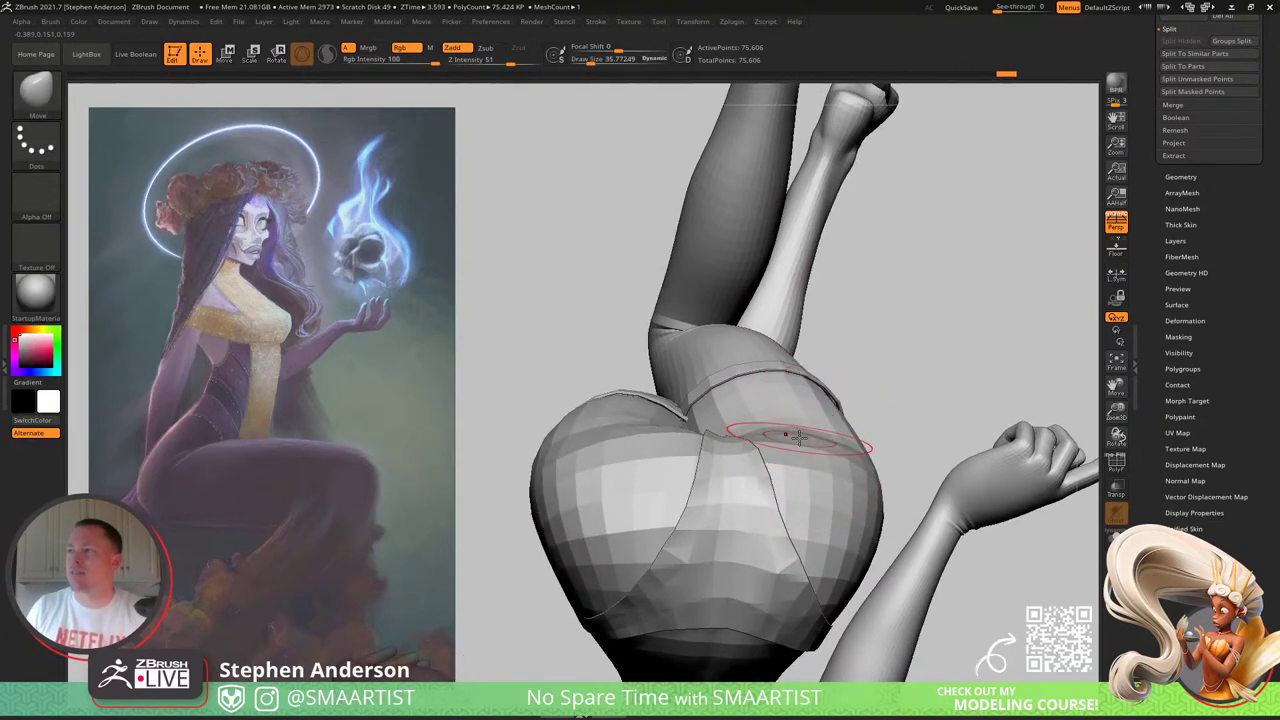
Step: Show the polygon wireframe and mask the torso and rear hip with a topological Transpose mask, leaving the front of the thigh free
right_click_drag(796, 422, 742, 360)
key("shift+f")
key("w")
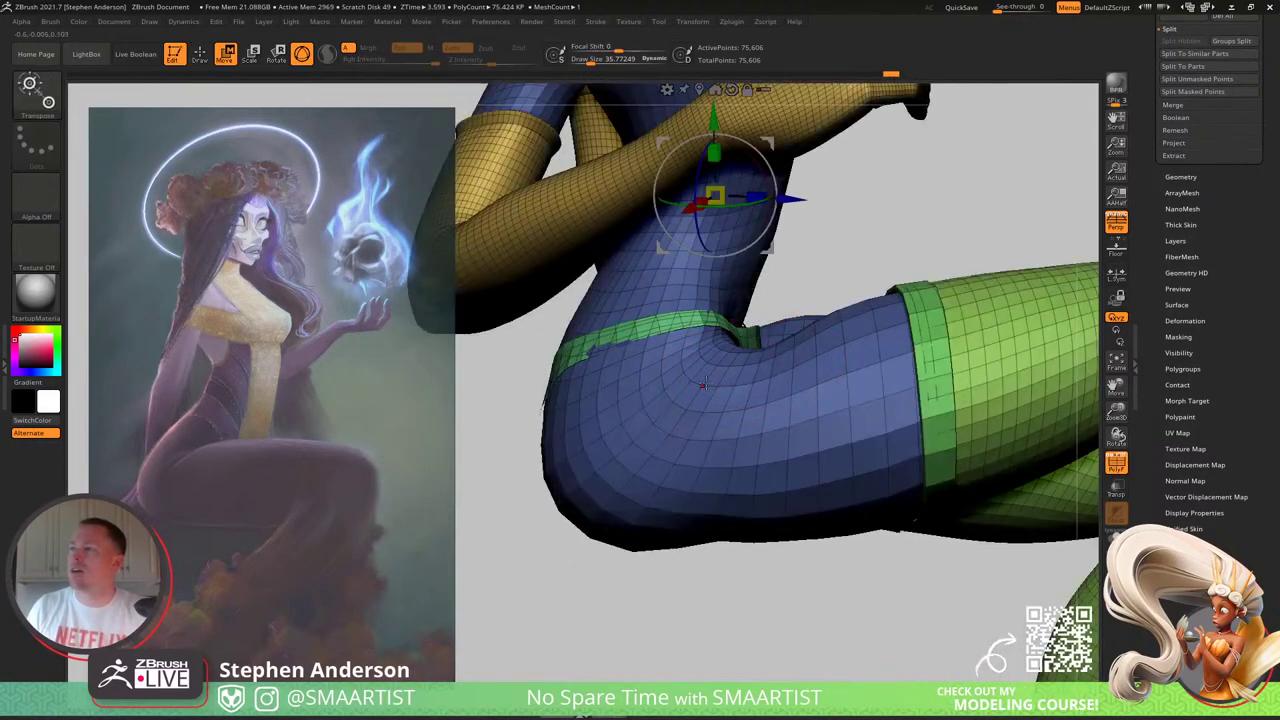
mouse_move(763, 338)
left_mouse_down("ctrl")
mouse_move(781, 347)
mouse_move(769, 343)
left_mouse_up("ctrl")
key("q")
Step: Set the Move brush size to about 39, then reshape and smooth the fold where the thigh meets the waist
key("s")
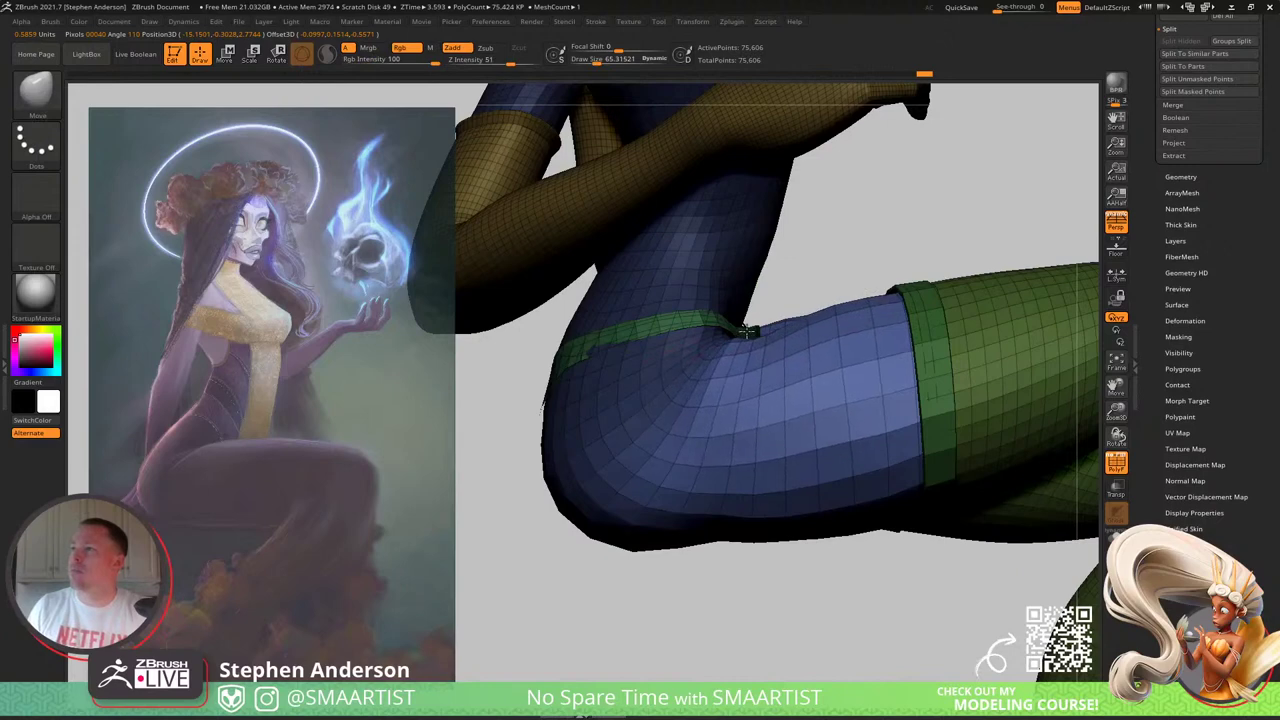
key("s")
left_click_drag(764, 337, 758, 337)
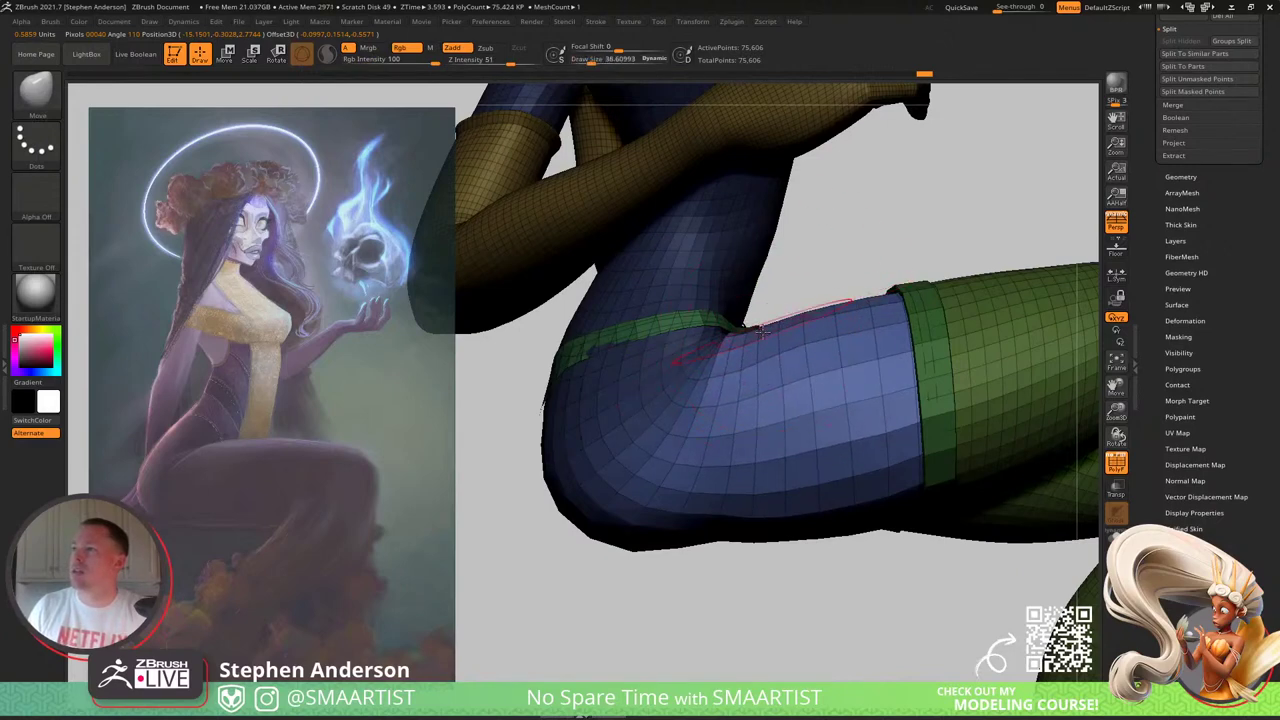
right_click_drag(760, 332, 750, 348)
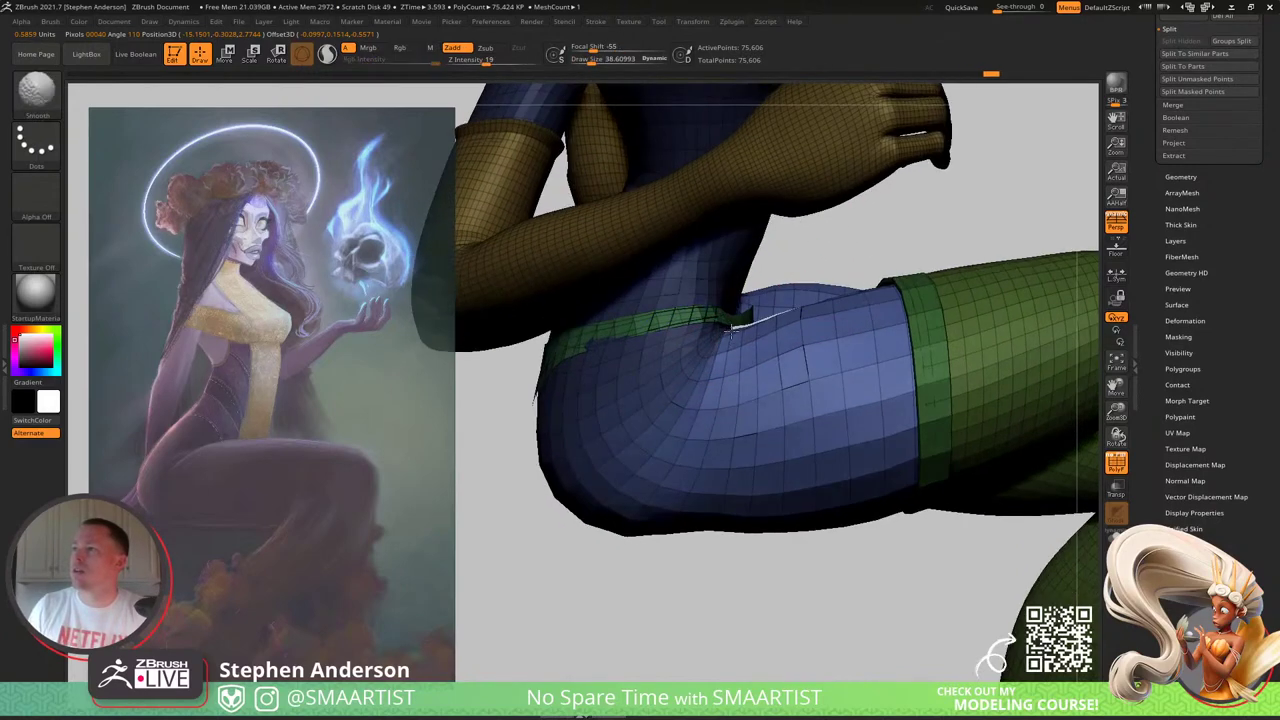
left_click_drag(792, 341, 796, 348, "shift")
Step: Hide the wireframe, refine the same hip fold from the opposite side and clear the mask
mouse_move(860, 356)
right_mouse_down()
mouse_move(789, 368)
mouse_move(812, 382)
mouse_move(827, 389)
mouse_move(829, 367)
mouse_move(809, 297)
mouse_move(817, 334)
mouse_move(852, 365)
mouse_move(758, 299)
mouse_move(771, 326)
mouse_move(836, 344)
mouse_move(796, 360)
right_mouse_up()
key("shift+f")
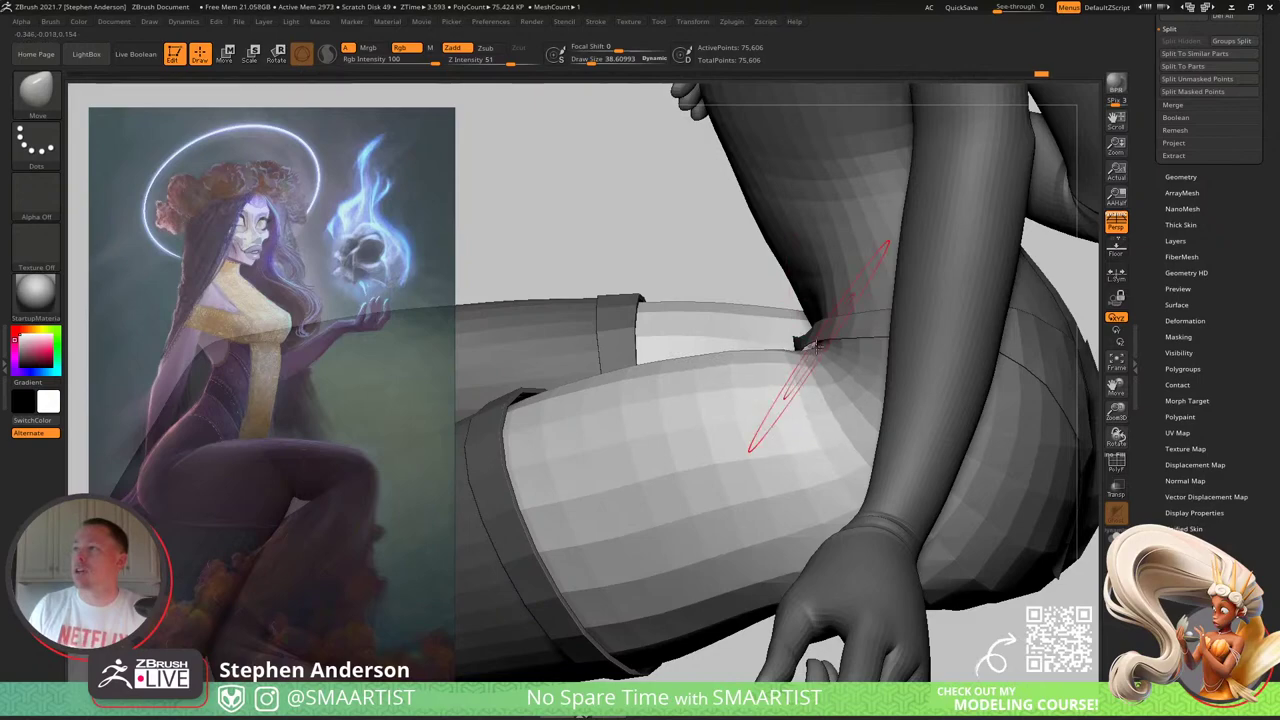
mouse_move(766, 366)
right_mouse_down()
mouse_move(806, 397)
mouse_move(835, 397)
mouse_move(791, 386)
mouse_move(792, 409)
mouse_move(772, 340)
right_mouse_up()
left_click_drag(966, 320, 985, 360, "ctrl")
mouse_move(890, 360)
right_mouse_down("ctrl")
mouse_move(790, 310)
mouse_move(803, 331)
mouse_move(774, 334)
mouse_move(771, 300)
mouse_move(798, 283)
mouse_move(845, 398)
right_mouse_up("ctrl")
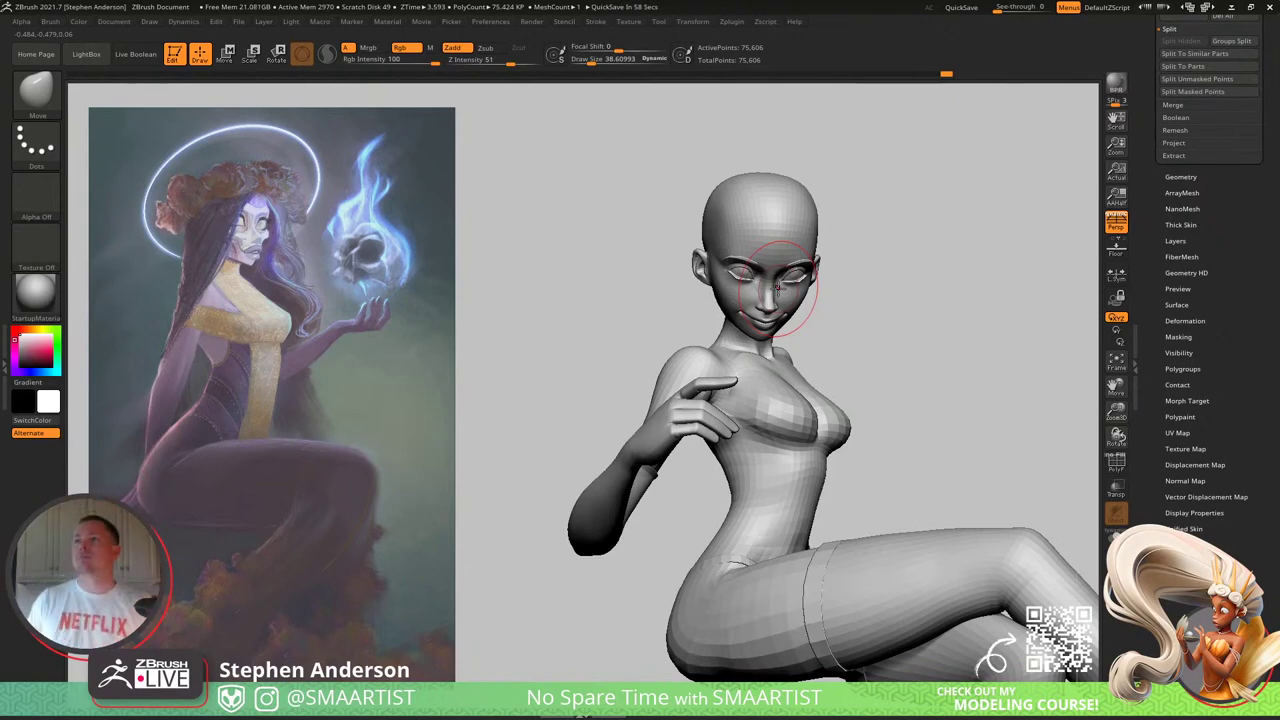
Step: Mask the figure from the ribs down with a soft-edged topological Transpose mask, leaving the chest and upper arms free
right_click_drag(826, 375, 775, 405)
key("w")
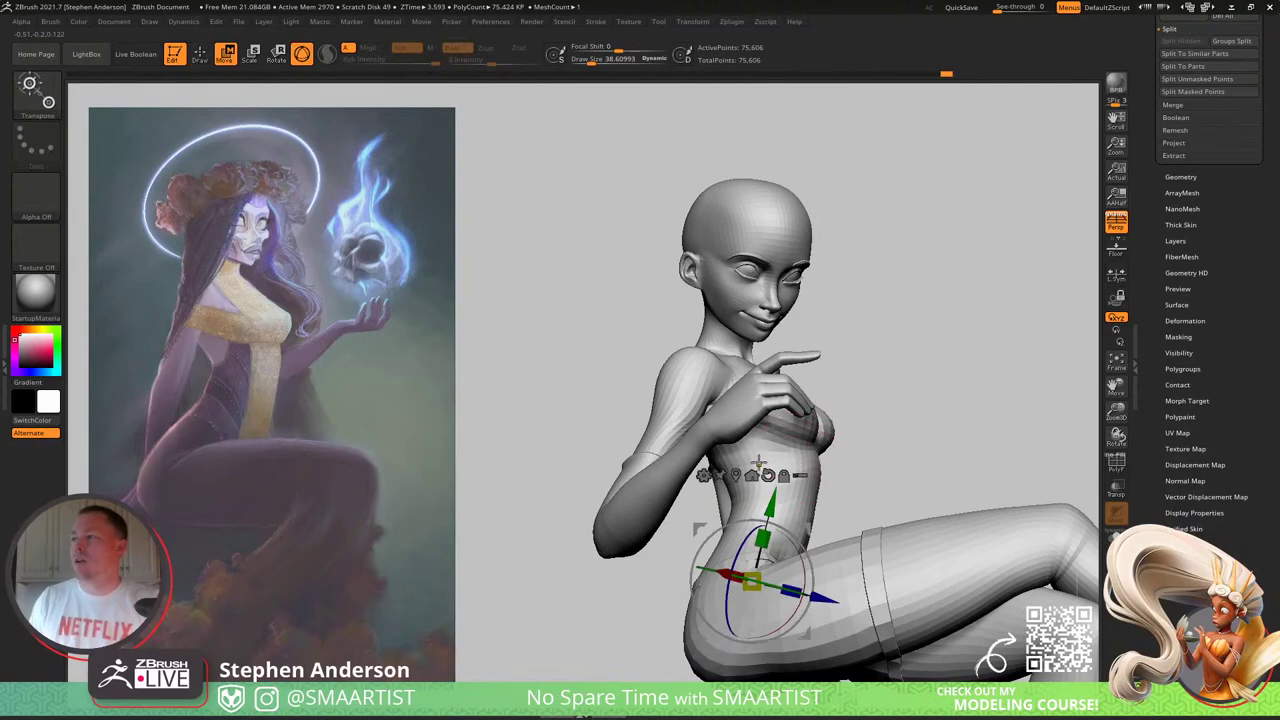
left_click_drag(761, 464, 754, 447, "ctrl")
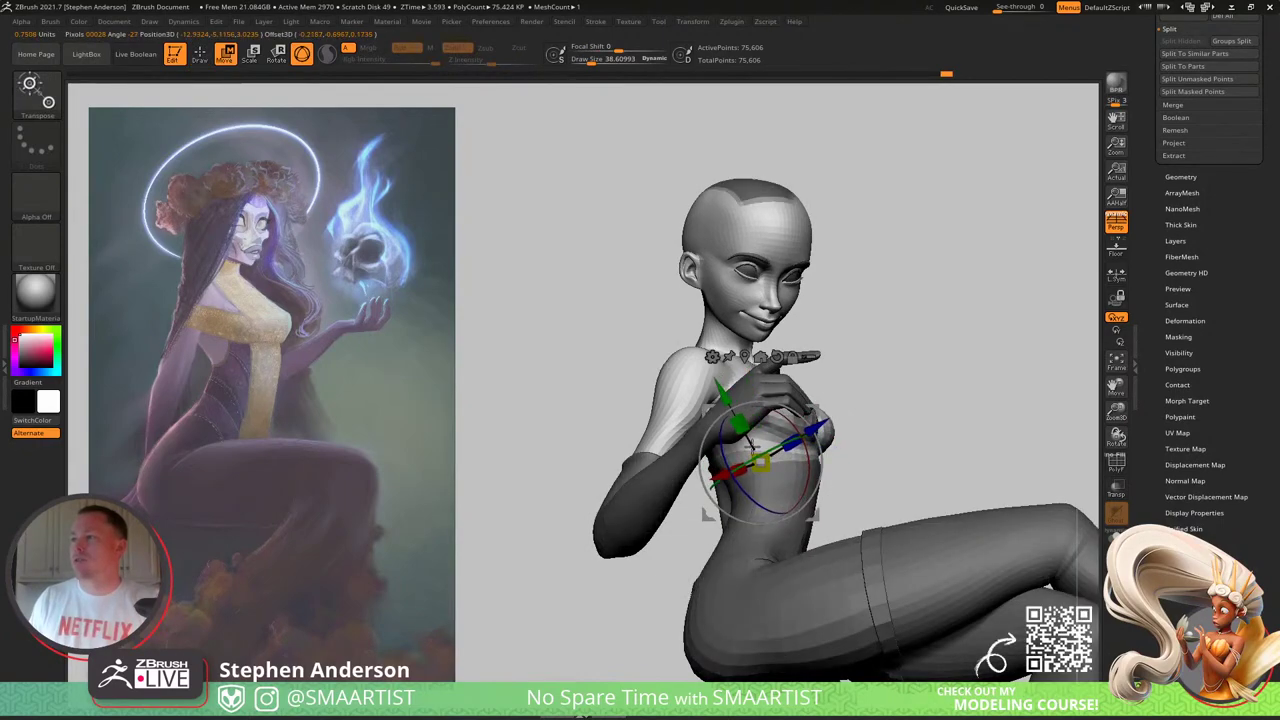
left_click_drag(925, 420, 959, 302)
Step: Try to lasso-mask the head and undo the failed attempts
key("ctrl")
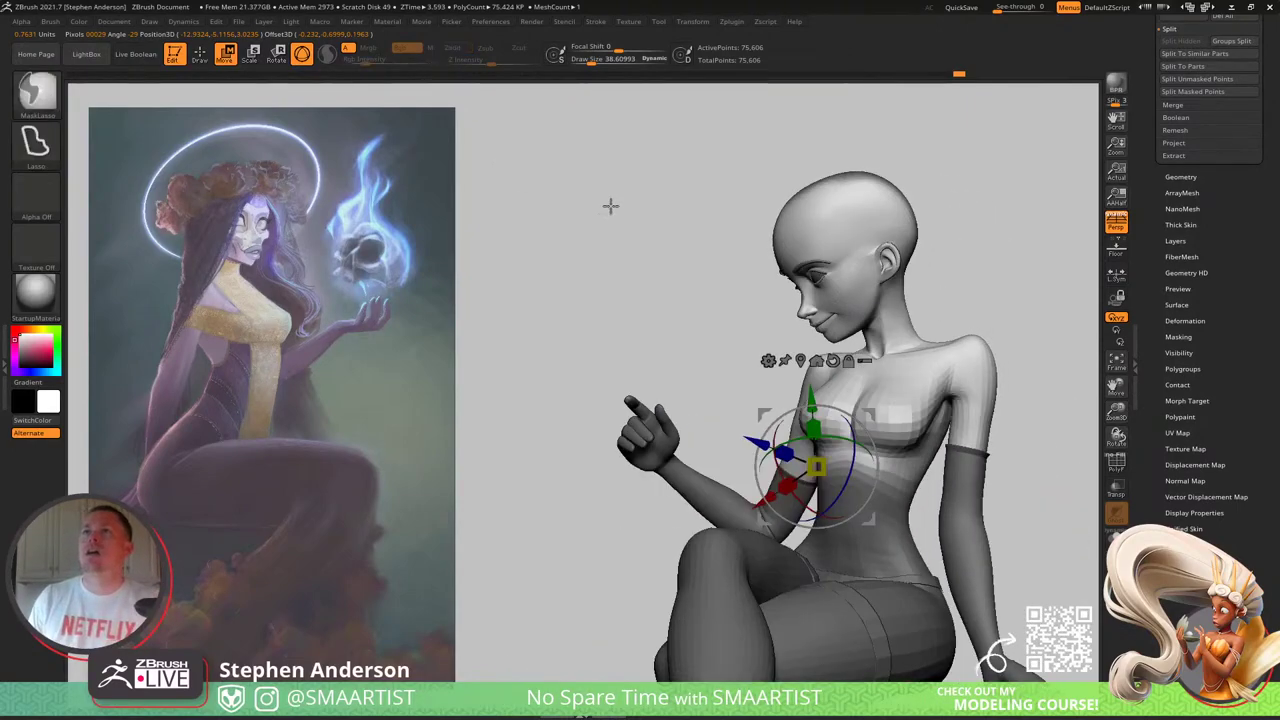
mouse_move(680, 333)
left_mouse_down("ctrl")
mouse_move(781, 433)
mouse_move(978, 475)
mouse_move(905, 95)
mouse_move(527, 177)
mouse_move(540, 210)
mouse_move(957, 284)
mouse_move(803, 253)
mouse_move(795, 271)
left_mouse_up("ctrl")
key("ctrl")
mouse_move(780, 143)
left_mouse_down("ctrl")
mouse_move(545, 319)
mouse_move(873, 345)
mouse_move(886, 326)
mouse_move(874, 343)
mouse_move(910, 328)
left_mouse_up("ctrl")
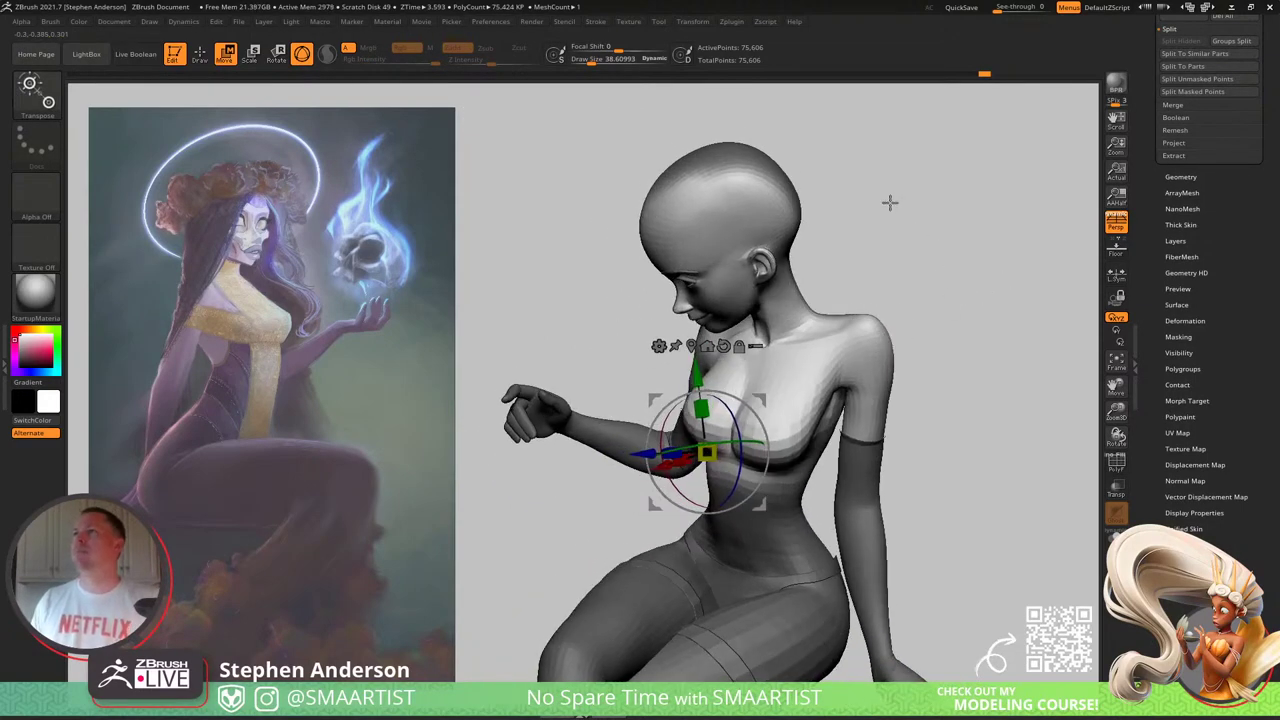
key("ctrl")
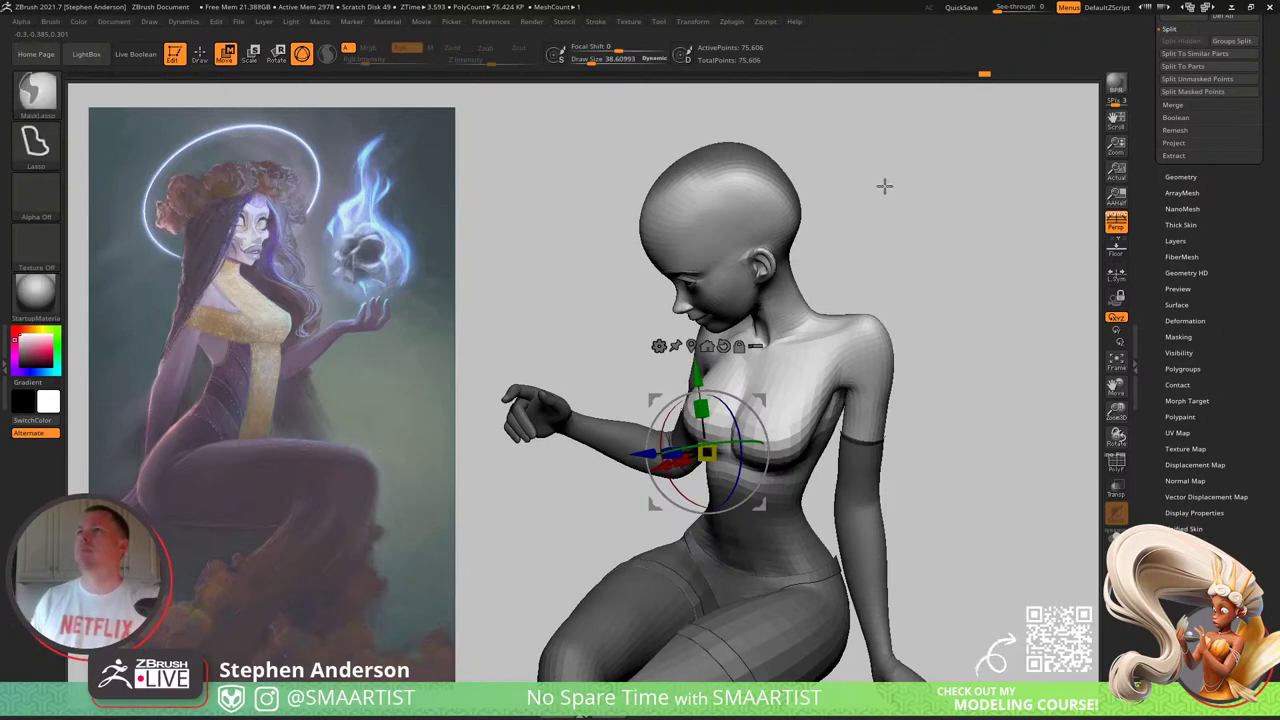
key("q")
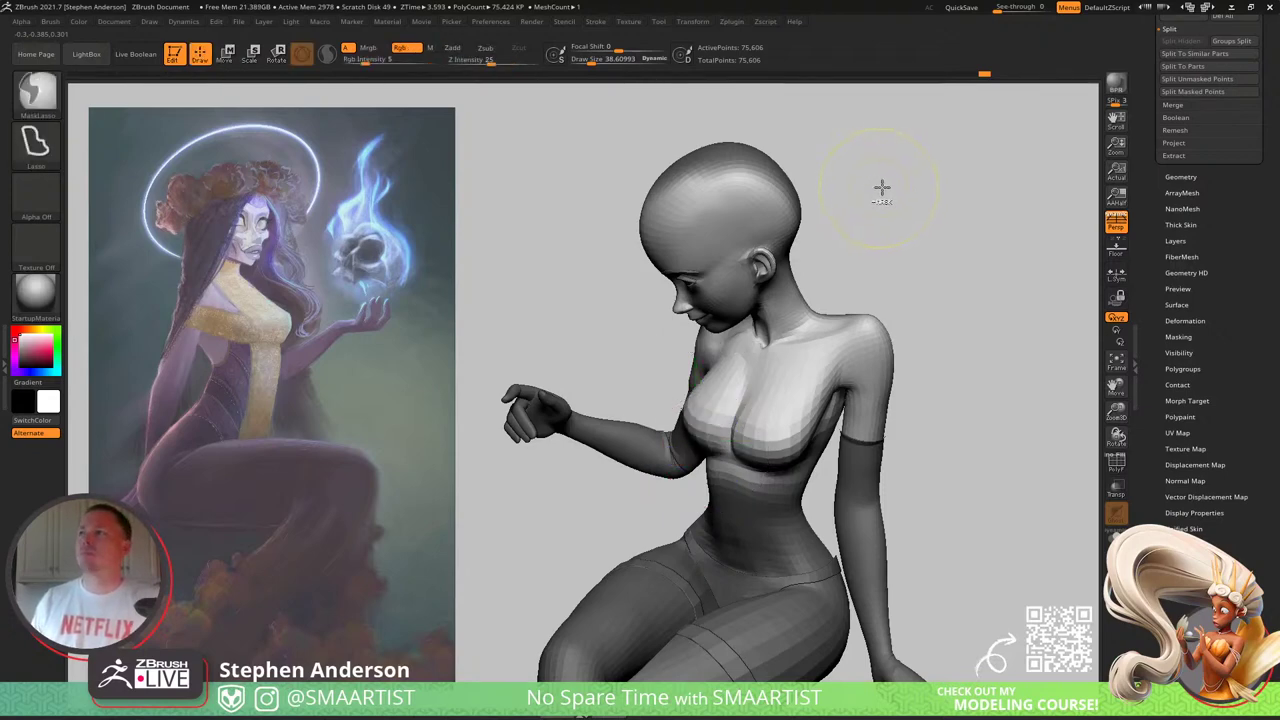
mouse_move(882, 187)
left_mouse_down("ctrl")
mouse_move(600, 280)
mouse_move(908, 291)
left_mouse_up("ctrl")
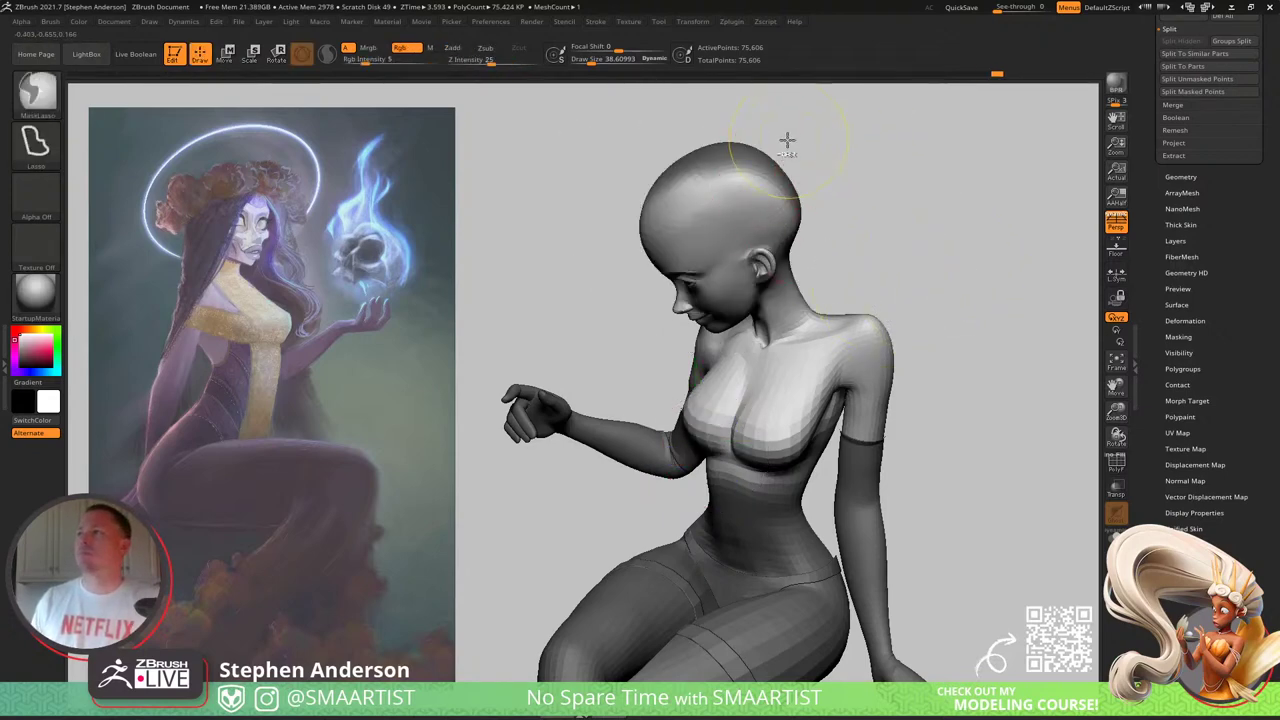
mouse_move(749, 166)
left_mouse_down()
mouse_move(1026, 154)
mouse_move(950, 170)
left_mouse_up()
key("ctrl+z")
left_click_drag(816, 180, 840, 230)
mouse_move(745, 142)
left_mouse_down()
mouse_move(851, 129)
mouse_move(957, 137)
left_mouse_up()
key("ctrl+z")
left_click_drag(811, 183, 853, 182)
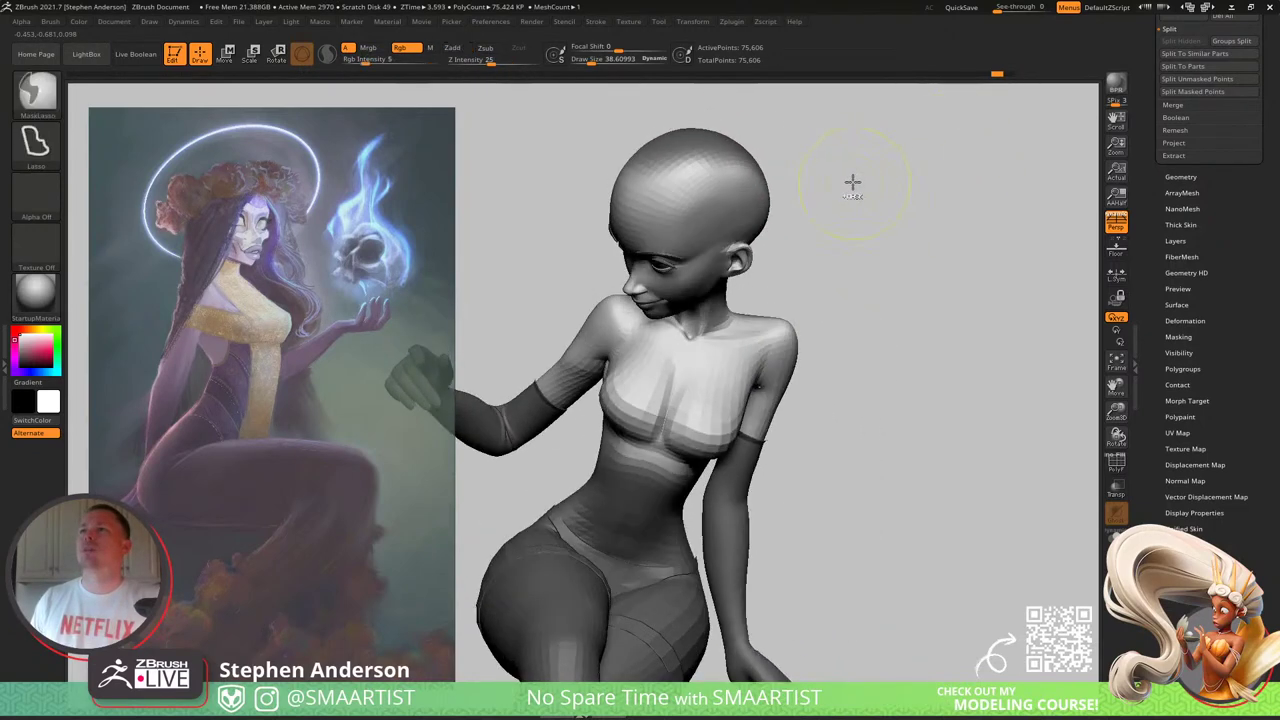
Step: Clear the mask from the whole figure and set the masking brush's Rgb Intensity to 100
right_click_drag(853, 182, 801, 144, "ctrl")
left_click_drag(828, 155, 700, 106, "ctrl+alt")
mouse_move(865, 138)
right_mouse_down()
mouse_move(823, 163)
mouse_move(785, 142)
mouse_move(800, 210)
mouse_move(815, 190)
right_mouse_up()
left_click_drag(830, 179, 1043, 295, "ctrl")
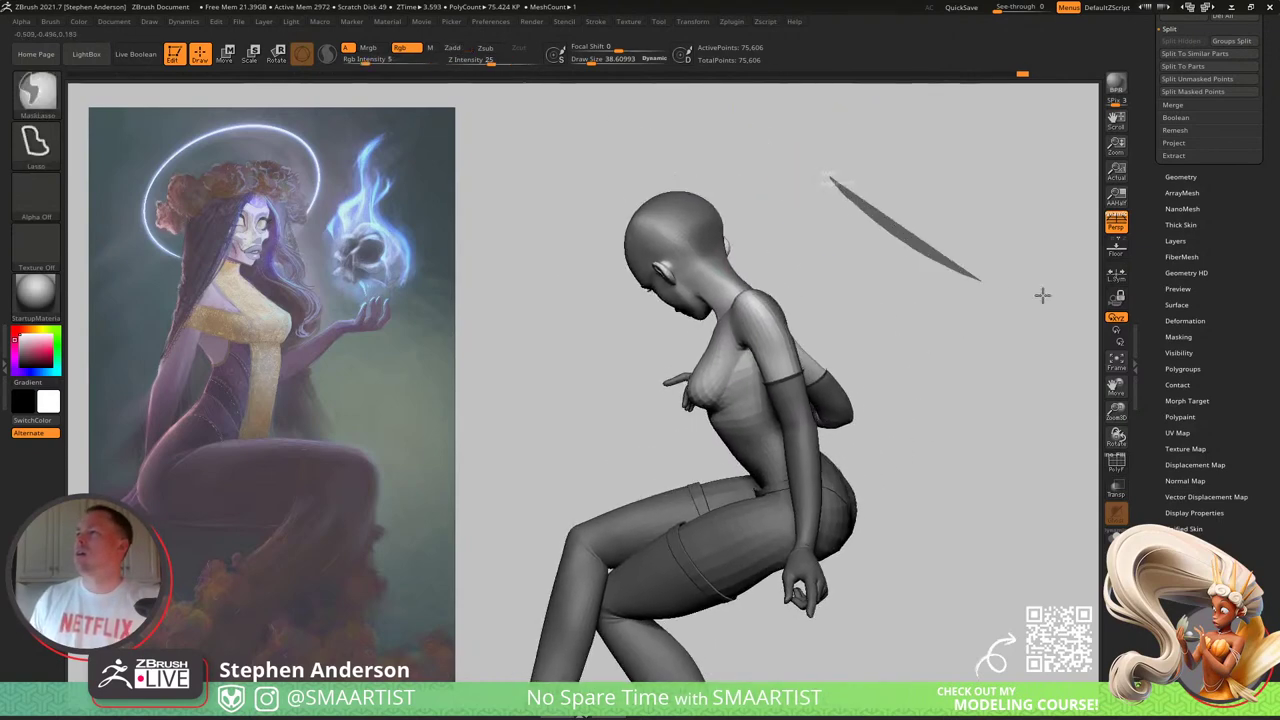
right_click_drag(838, 240, 791, 254)
left_click_drag(790, 254, 837, 206)
left_click(812, 150, "ctrl")
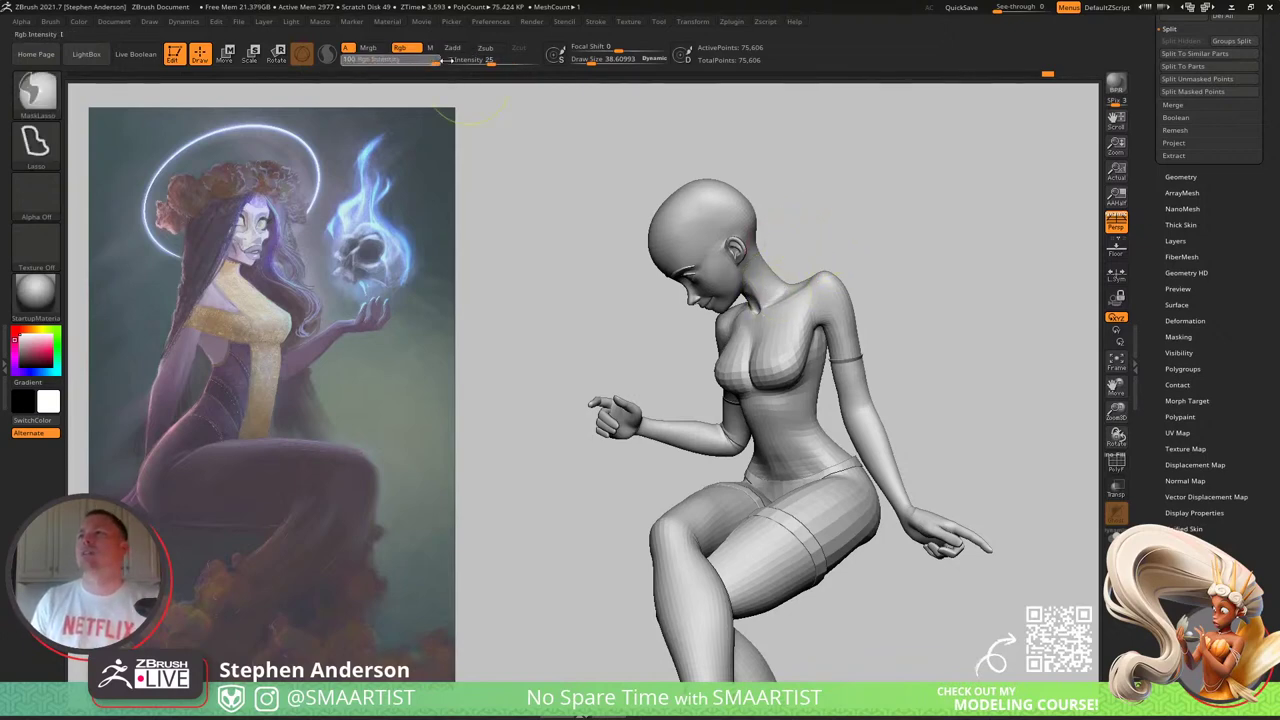
Step: Lasso-mask the head, torso and raised arm, leaving the hips and legs free
left_click_drag(868, 331, 900, 393)
mouse_move(925, 310)
left_mouse_down("ctrl")
mouse_move(620, 366)
mouse_move(650, 437)
mouse_move(705, 435)
mouse_move(735, 417)
left_mouse_up("ctrl")
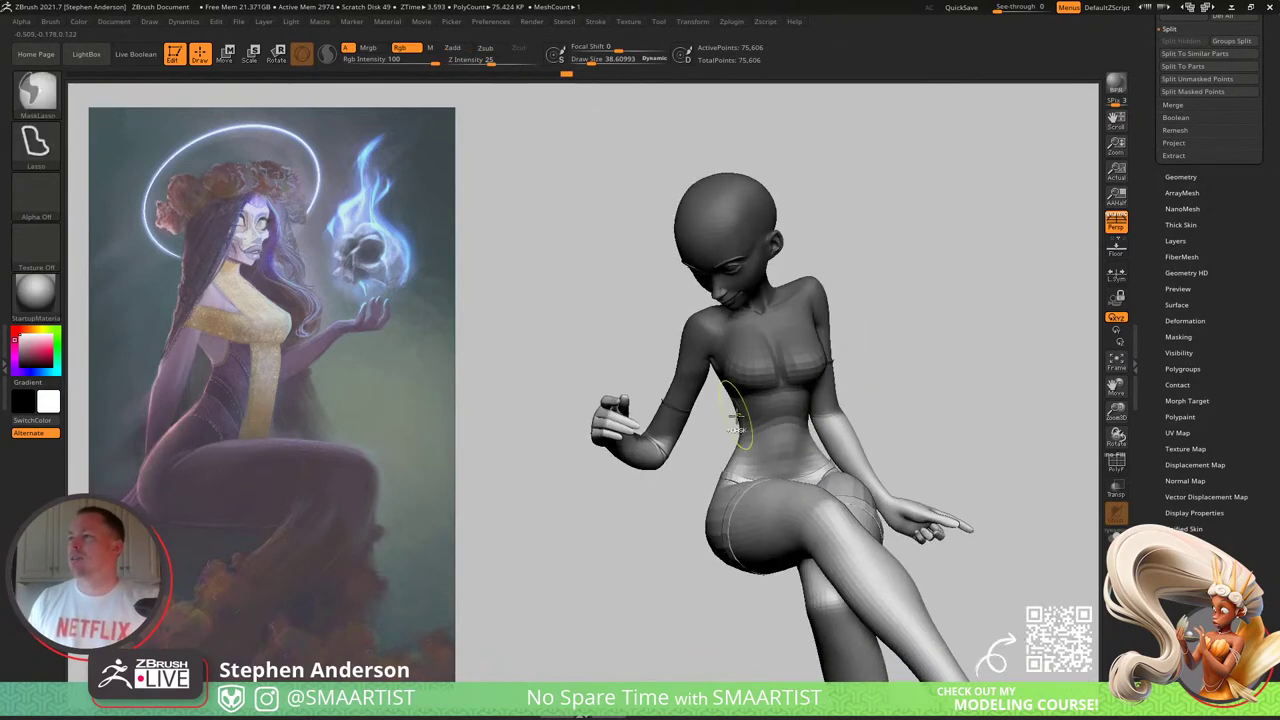
mouse_move(695, 467)
left_mouse_down("ctrl")
mouse_move(457, 354)
mouse_move(715, 190)
left_mouse_up("ctrl")
left_click_drag(905, 320, 1029, 359)
right_click_drag(1029, 359, 1034, 349)
mouse_move(884, 385)
right_mouse_down("alt")
mouse_move(809, 366)
mouse_move(745, 374)
right_mouse_up("alt")
Step: Isolate the gloves to mask the lowered forearm and hand, restore the full figure and soften the mask edge at the waist
left_click(738, 370, "ctrl+shift")
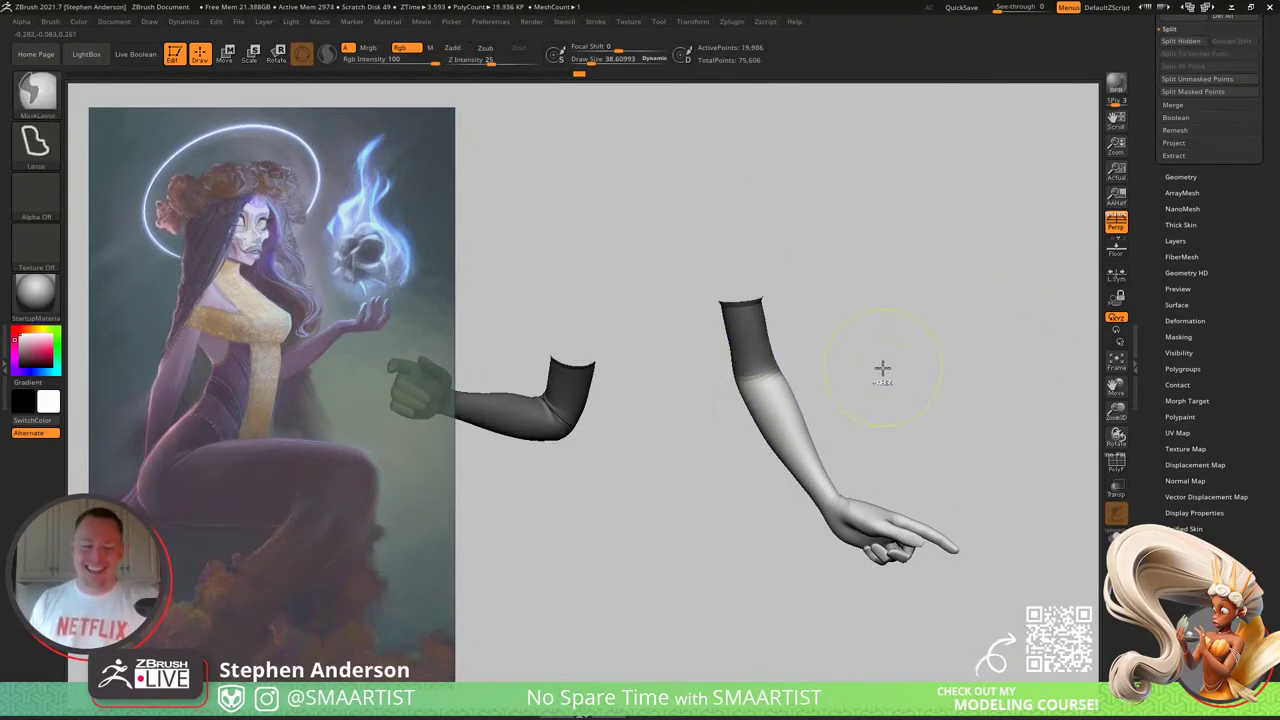
left_click(913, 347, "ctrl+shift")
mouse_move(846, 394)
right_mouse_down("ctrl")
mouse_move(849, 331)
mouse_move(912, 312)
right_mouse_up("ctrl")
left_click(849, 331, "ctrl")
right_click_drag(736, 352, 728, 425, "ctrl")
left_click(686, 449, "ctrl")
left_click(815, 393, "ctrl")
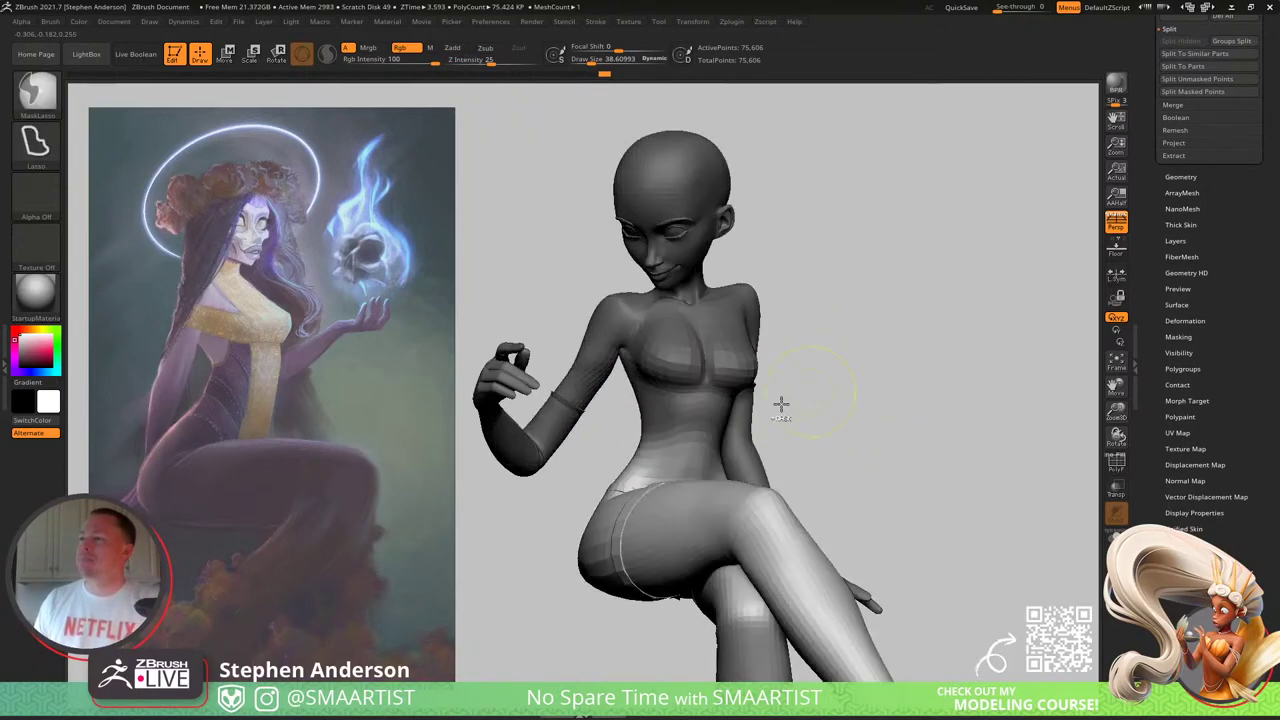
Step: Invert the mask to free the upper body and adjust its posture slightly with the Transpose gizmo
left_click_drag(830, 388, 732, 401)
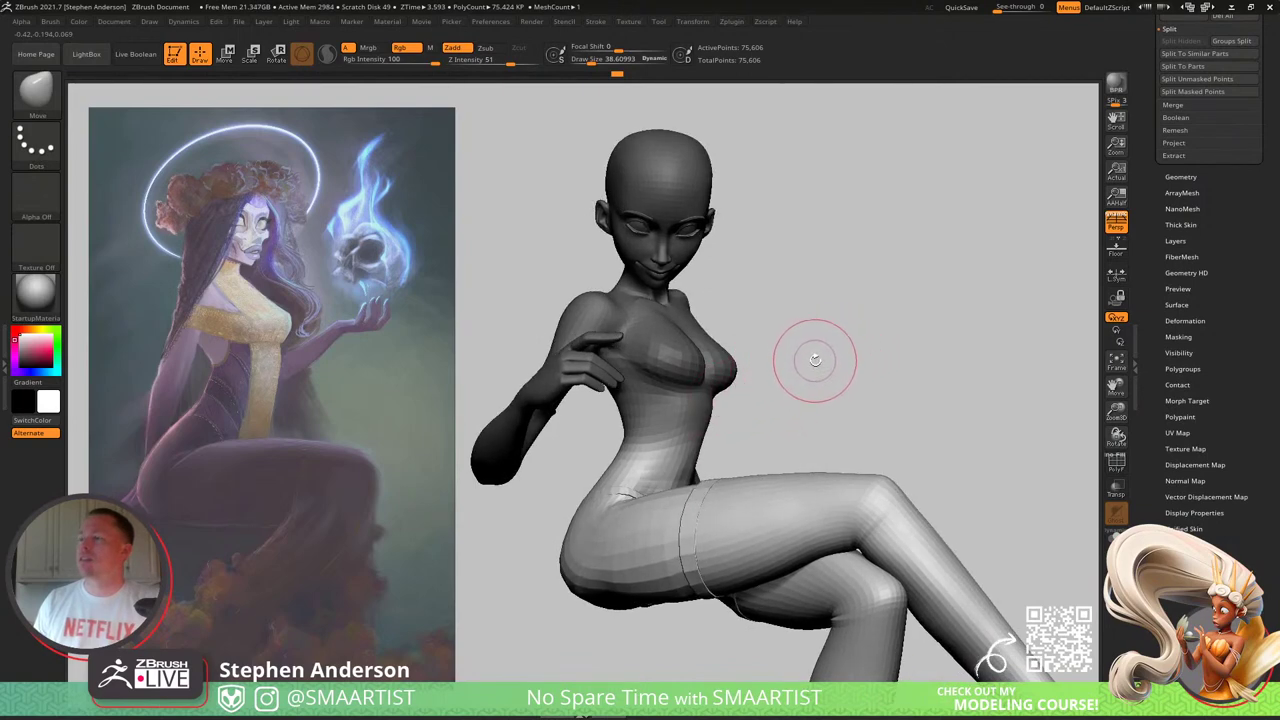
key("ctrl")
left_click(800, 372, "ctrl")
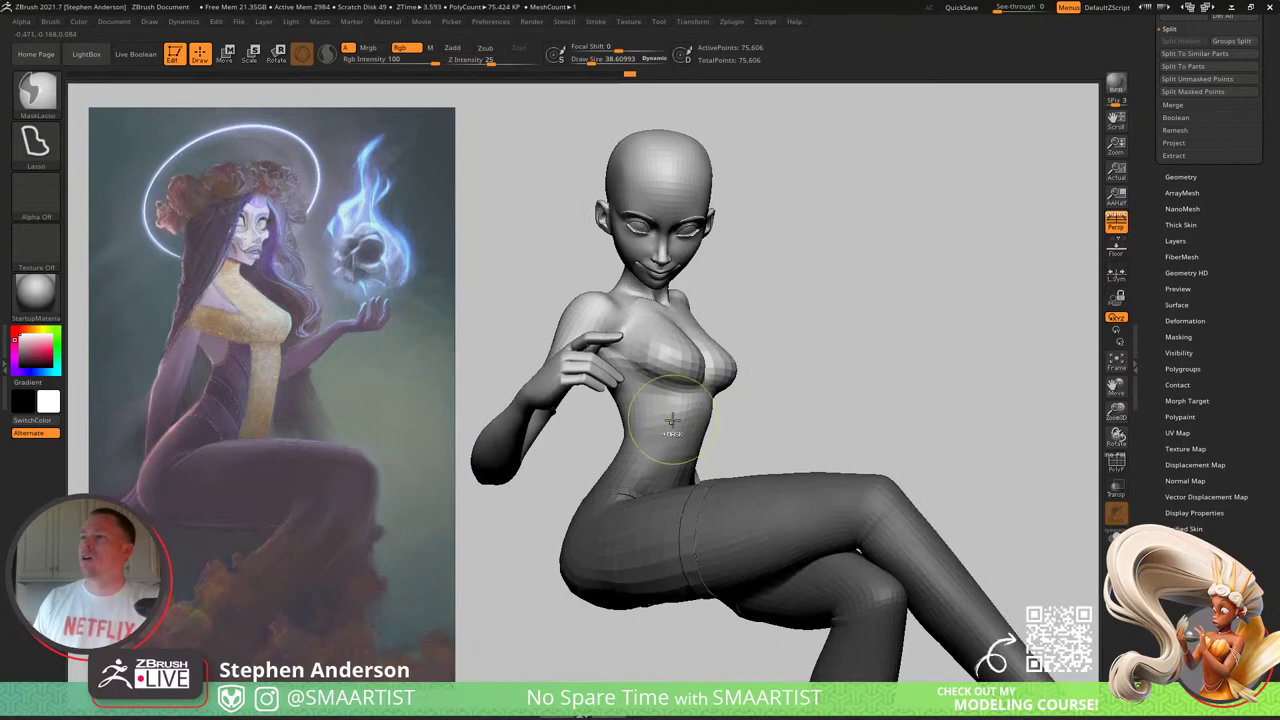
key("w")
left_click_drag(786, 366, 801, 347)
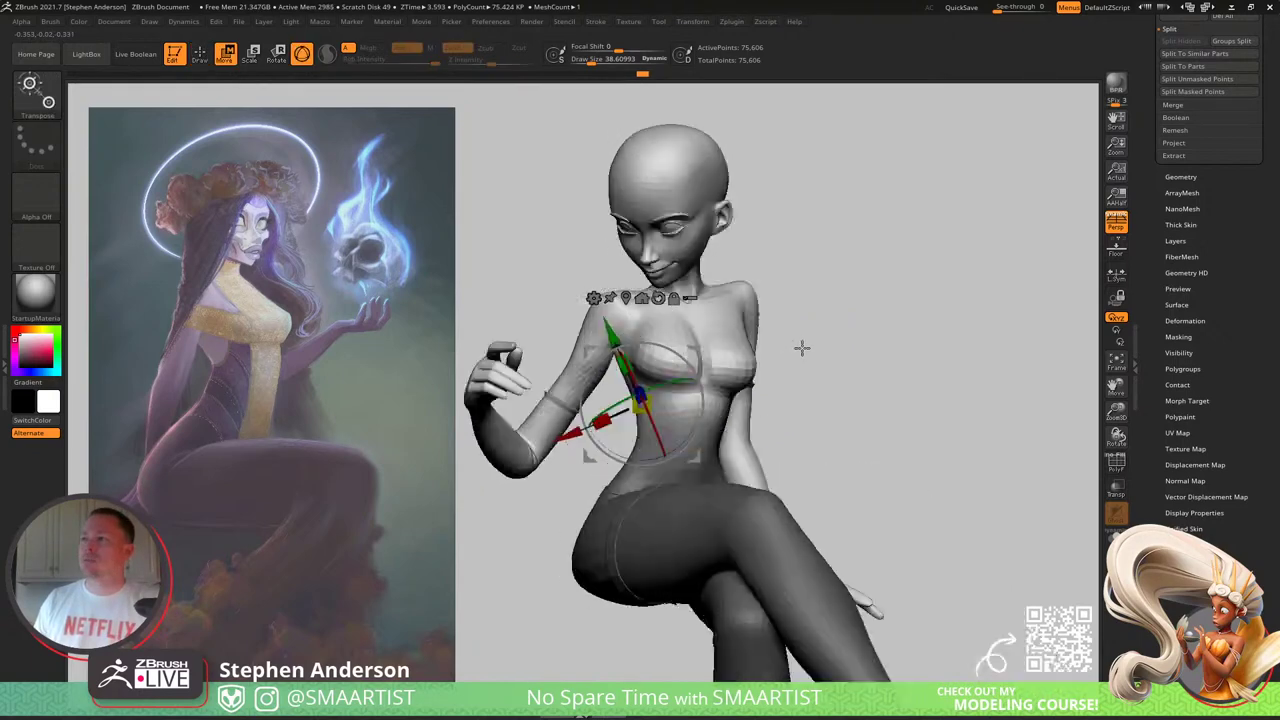
mouse_move(708, 361)
left_mouse_down()
mouse_move(749, 346)
mouse_move(687, 355)
left_mouse_up()
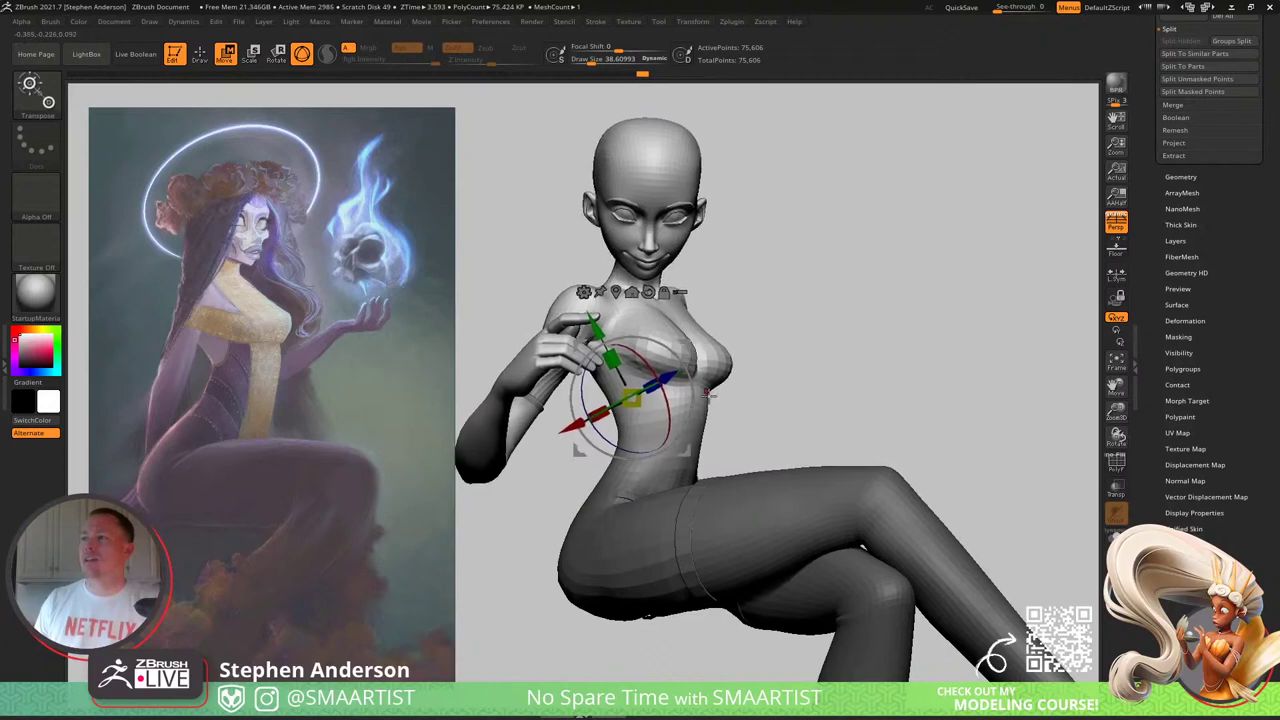
Step: Invert the mask to protect the upper body, set the Move brush size to about 69 and reshape the lower back and hips
key("b")
key("m")
key("v")
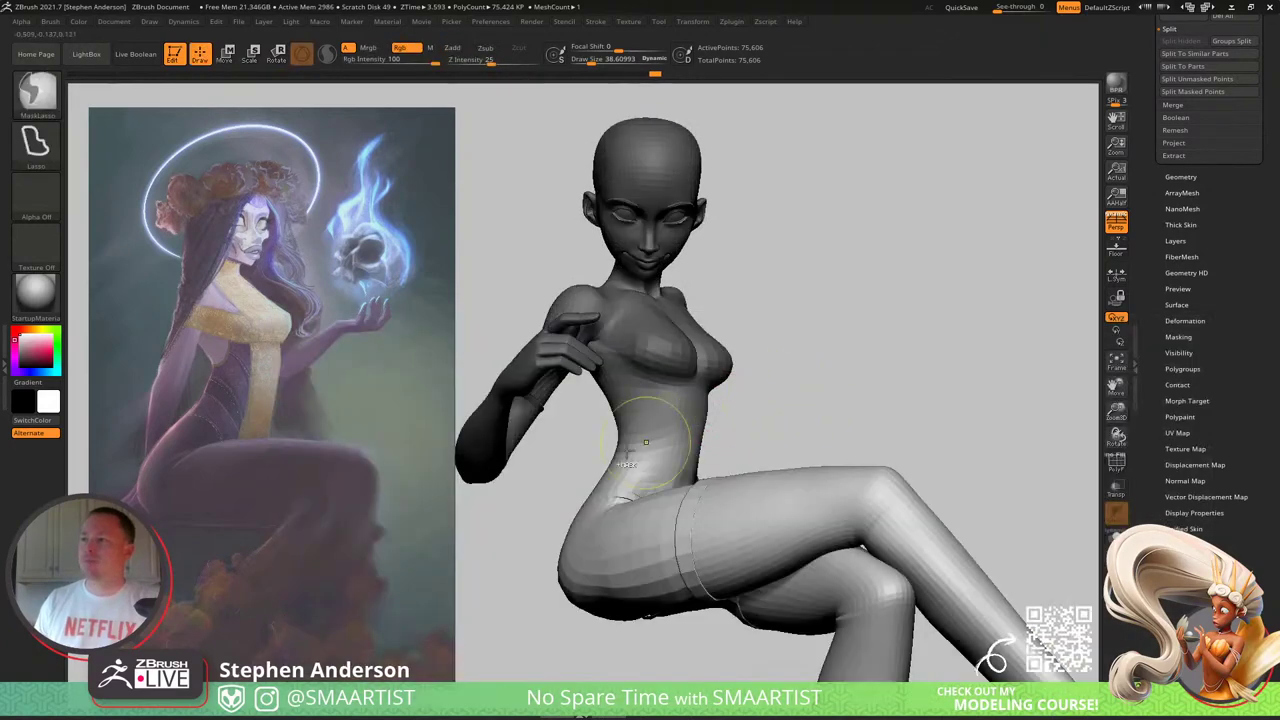
left_click_drag(610, 468, 614, 466)
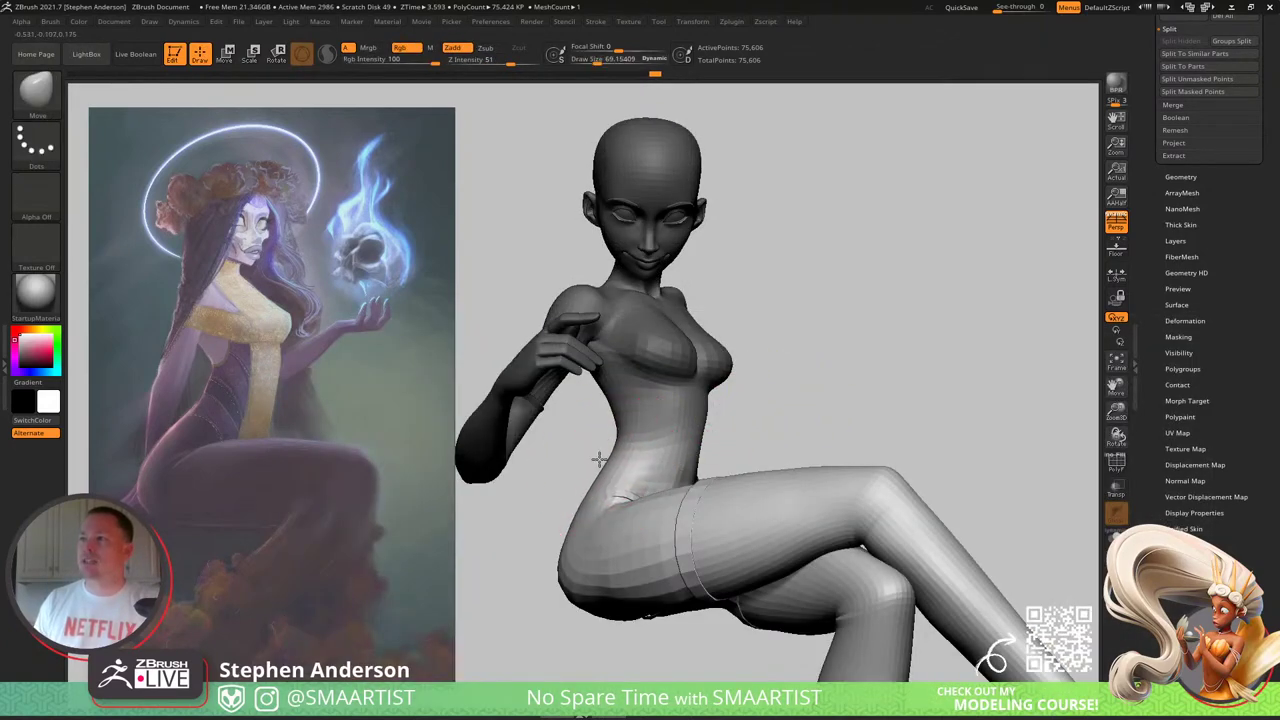
right_click_drag(606, 464, 618, 468)
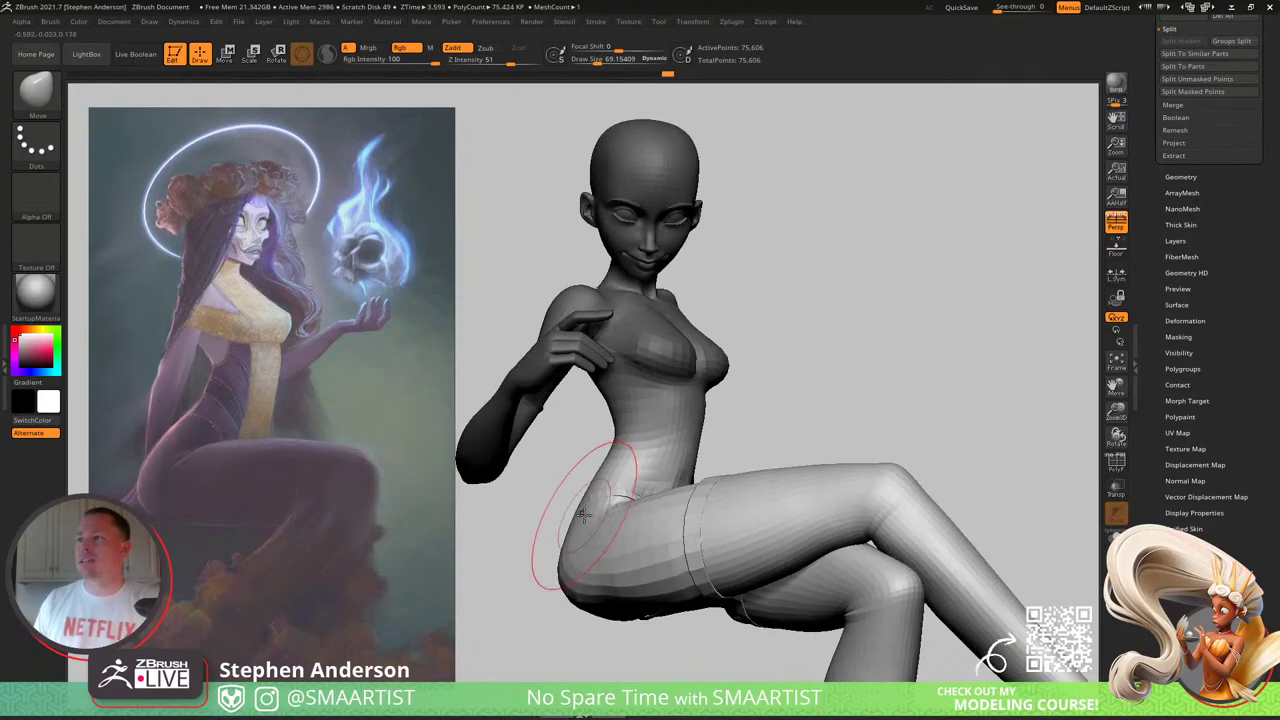
right_click_drag(590, 514, 662, 484)
left_click_drag(611, 484, 703, 435)
mouse_move(785, 415)
right_mouse_down()
mouse_move(748, 465)
mouse_move(760, 491)
right_mouse_up()
Step: Set the Move brush size to about 58, reshape the outer hip from behind and clear the mask
key("s")
left_click_drag(849, 449, 860, 445)
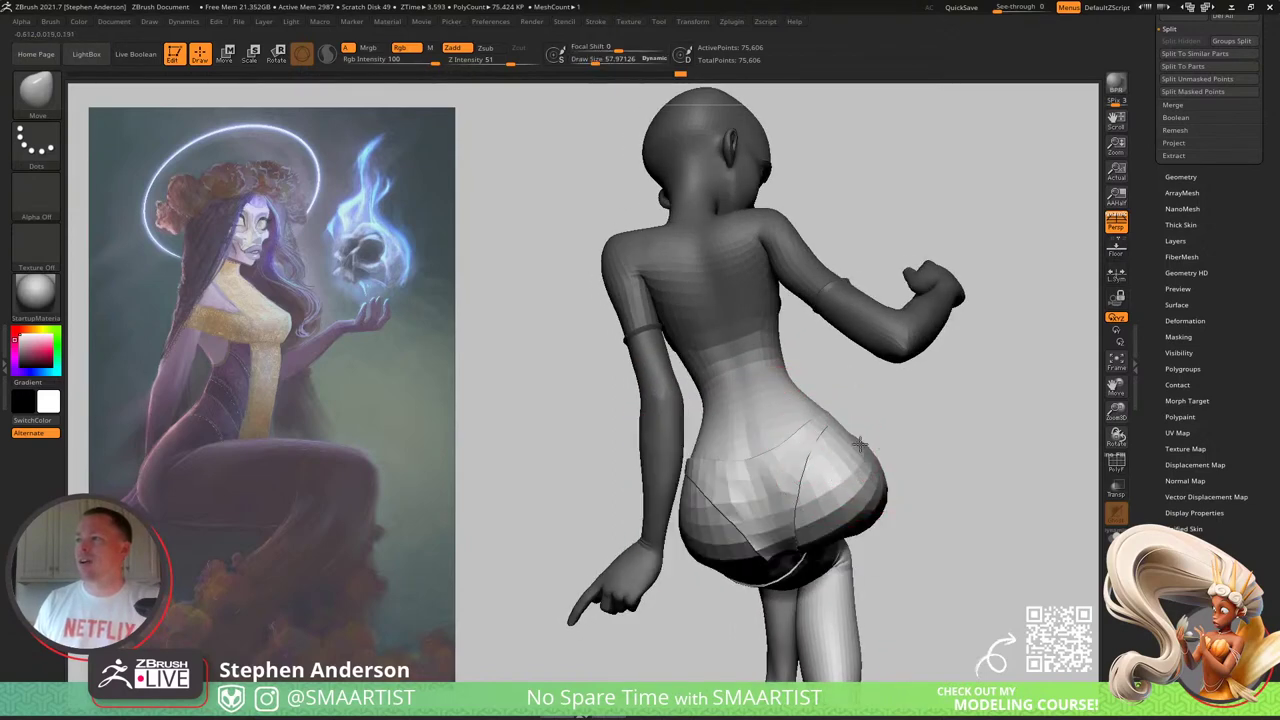
mouse_move(863, 447)
right_mouse_down()
mouse_move(849, 409)
mouse_move(749, 409)
mouse_move(884, 388)
mouse_move(880, 345)
mouse_move(722, 393)
right_mouse_up()
left_click_drag(867, 352, 882, 367, "ctrl")
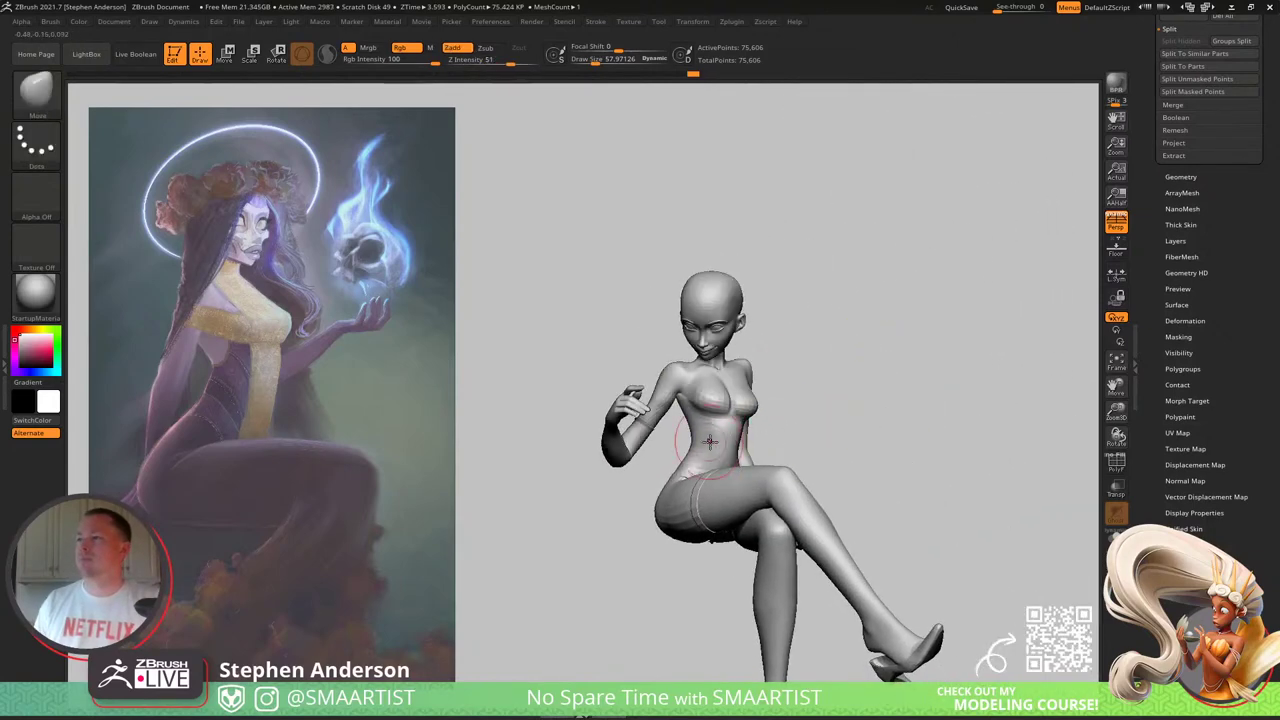
Step: Mask both gloves to protect the forearms and set the Move brush size to about 45 for the waist beside the lowered arm
right_click_drag(717, 398, 762, 375)
right_click_drag(762, 375, 748, 585, "ctrl")
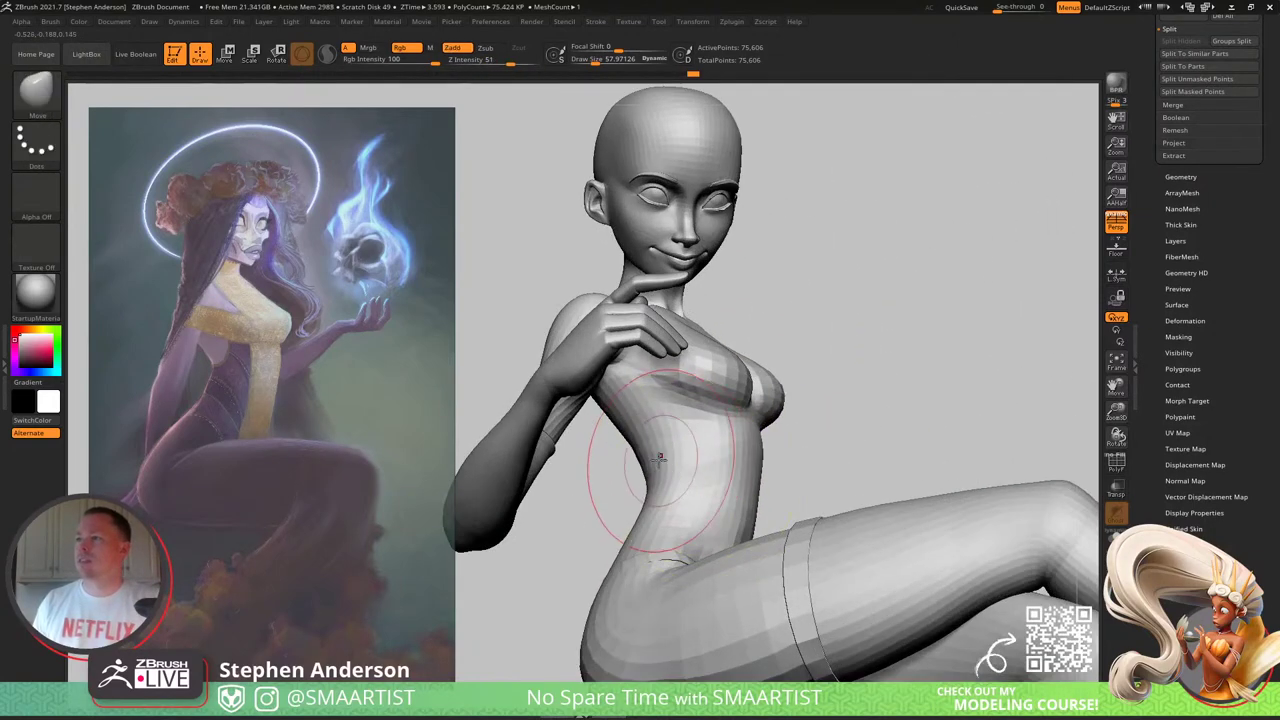
mouse_move(671, 428)
right_mouse_down()
mouse_move(640, 443)
mouse_move(729, 487)
right_mouse_up()
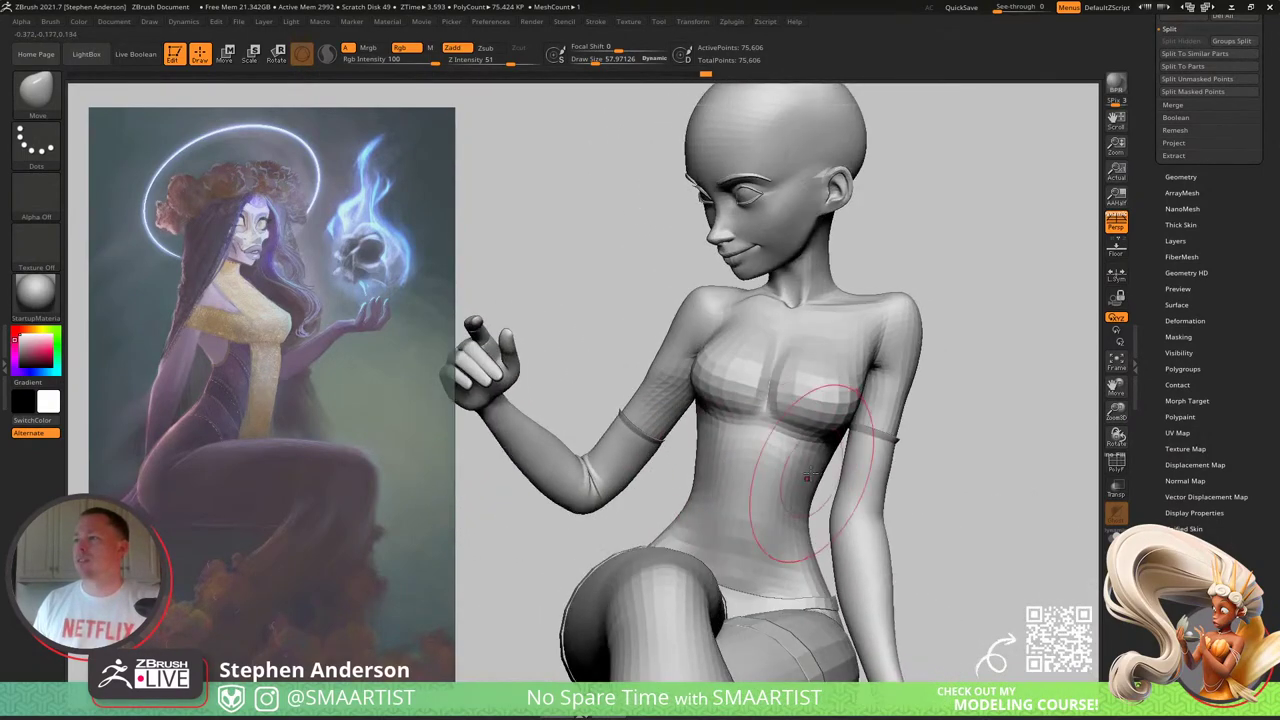
mouse_move(857, 443)
right_mouse_down()
mouse_move(821, 457)
mouse_move(783, 423)
mouse_move(700, 463)
mouse_move(659, 517)
mouse_move(690, 522)
mouse_move(666, 531)
mouse_move(750, 525)
mouse_move(768, 538)
right_mouse_up()
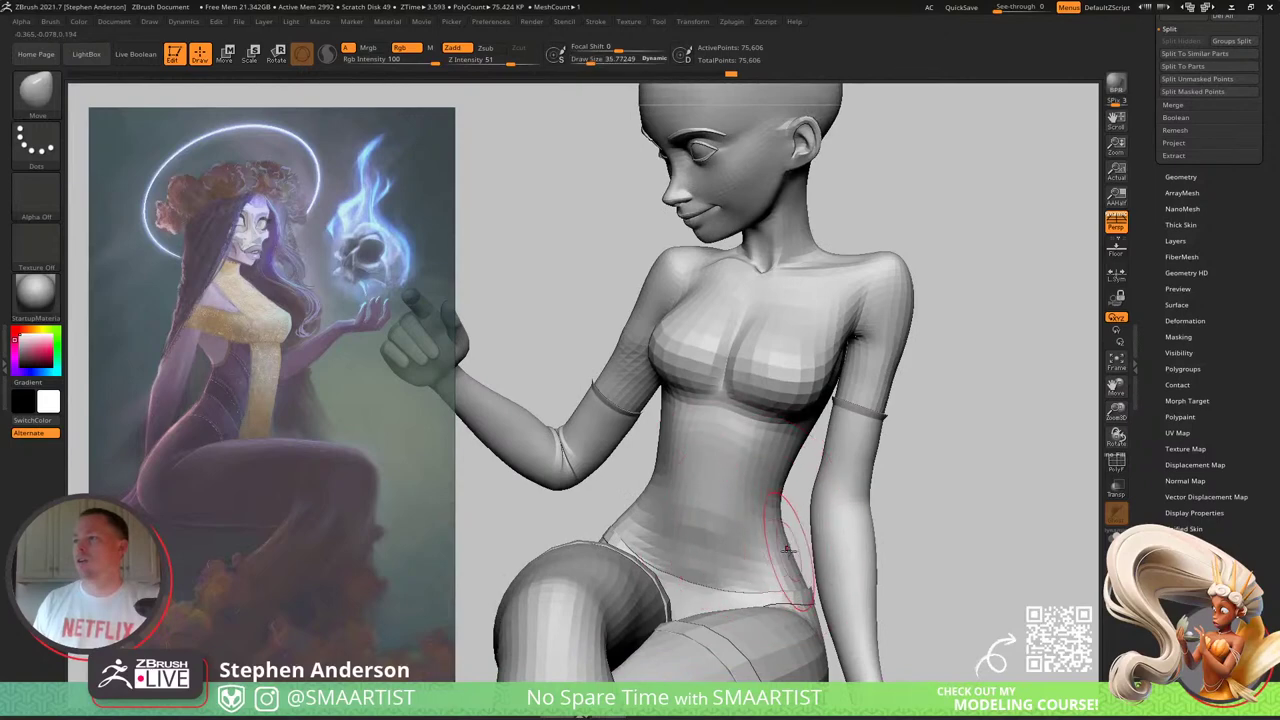
key("w")
left_click(850, 560, "ctrl")
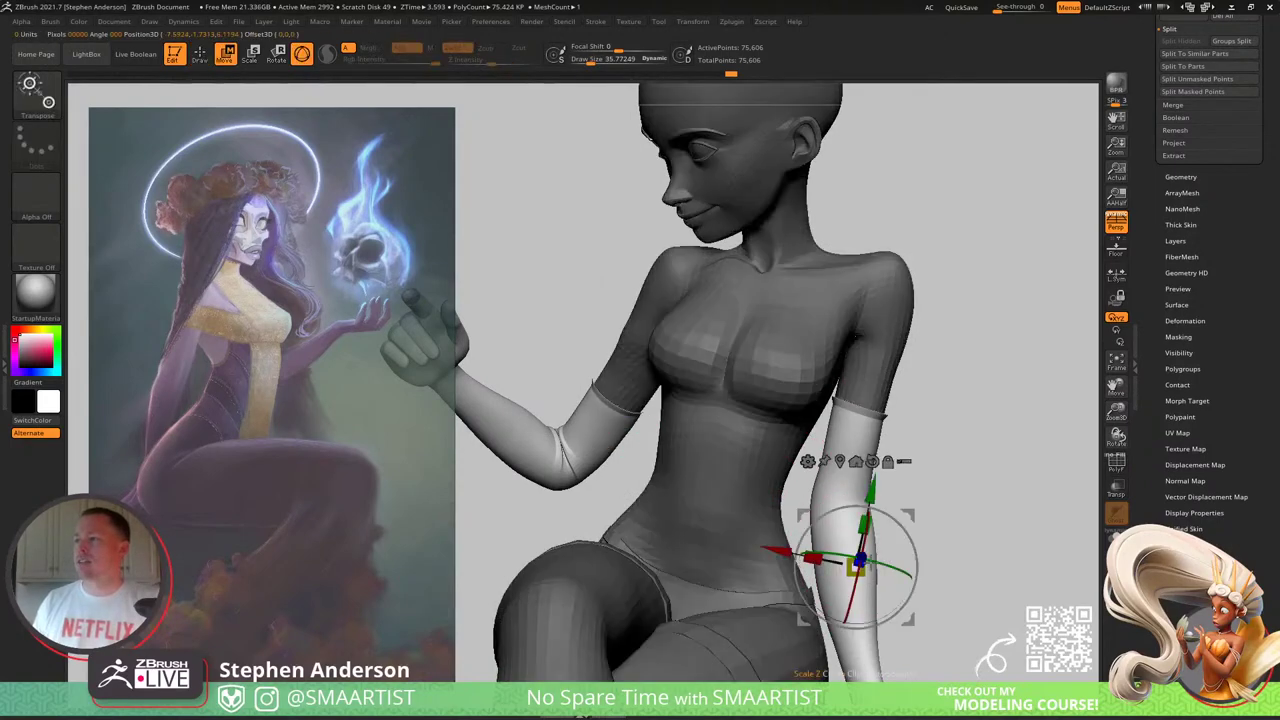
key("q")
left_click(991, 495, "ctrl")
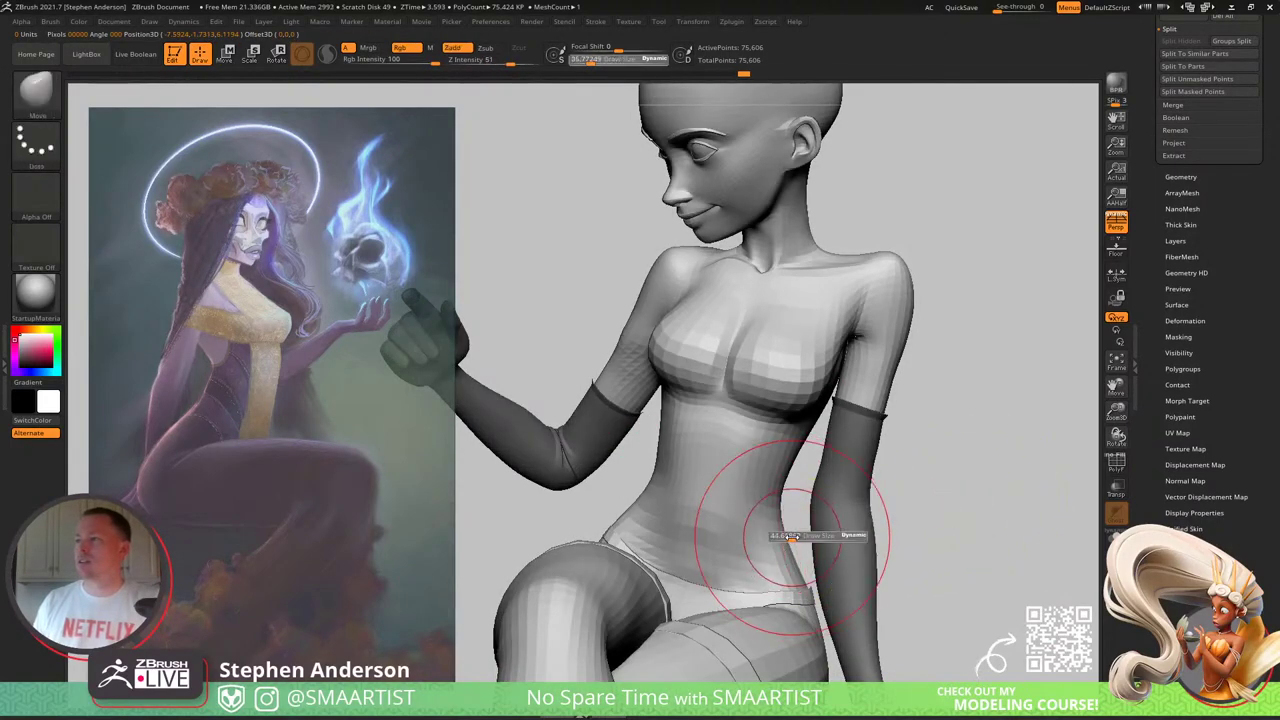
mouse_move(800, 538)
right_mouse_down()
mouse_move(843, 531)
mouse_move(714, 513)
mouse_move(730, 488)
mouse_move(615, 480)
mouse_move(694, 514)
mouse_move(648, 490)
right_mouse_up()
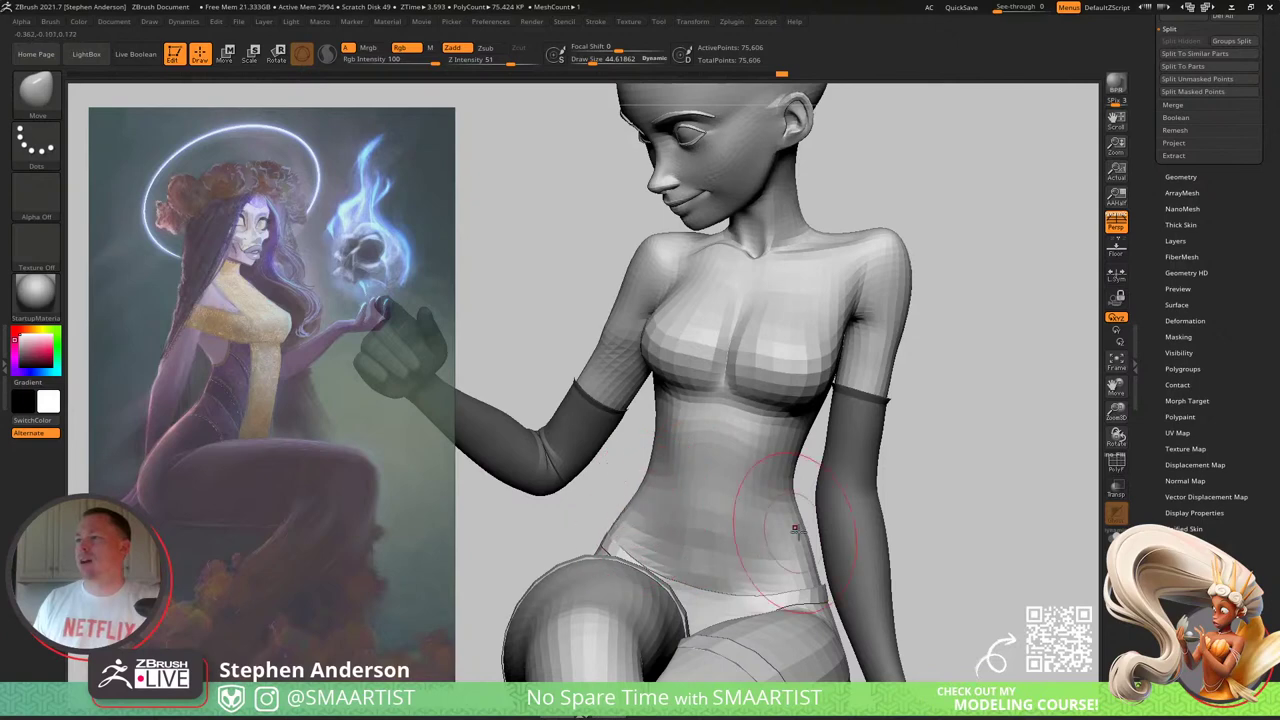
Step: Show the wireframe and hide the polygon loop beneath the breasts using the SelectLasso brush
right_click_drag(795, 528, 755, 470, "ctrl")
mouse_move(755, 470)
right_mouse_down()
mouse_move(846, 466)
mouse_move(793, 478)
mouse_move(828, 545)
mouse_move(784, 508)
mouse_move(800, 560)
mouse_move(822, 502)
mouse_move(826, 543)
mouse_move(776, 502)
right_mouse_up()
key("shift+f")
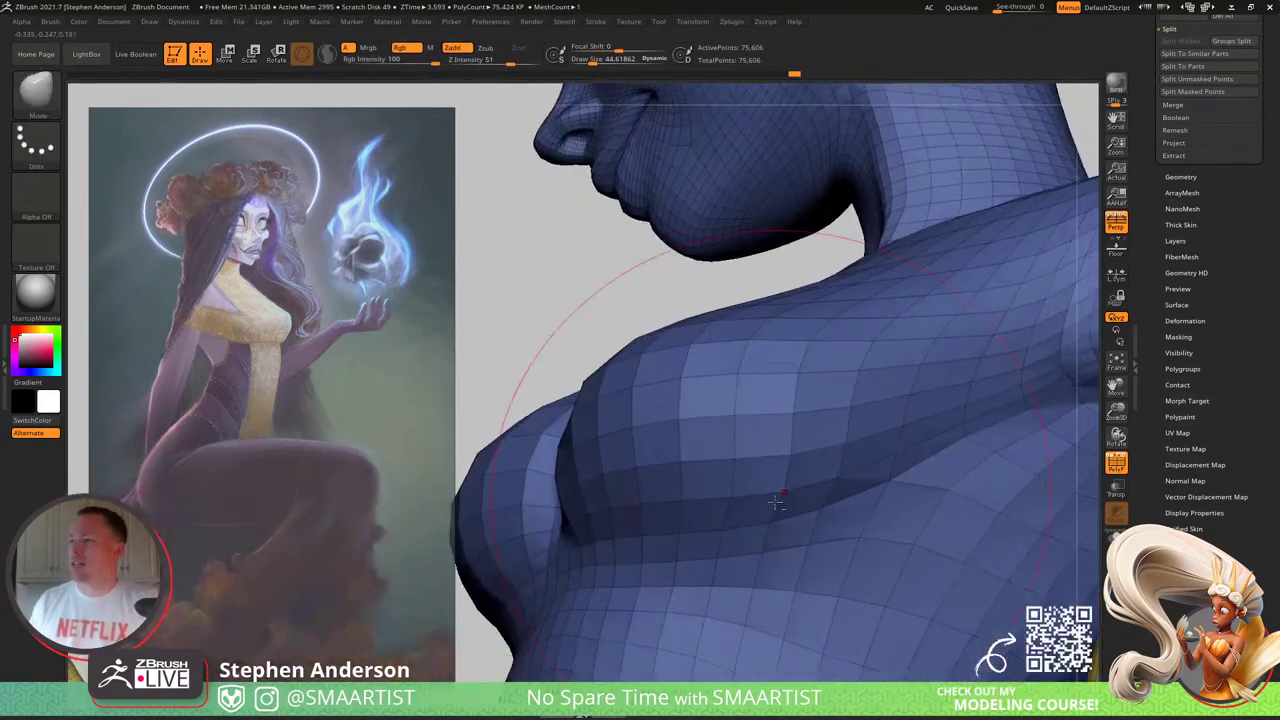
left_click(36, 90, "ctrl+shift")
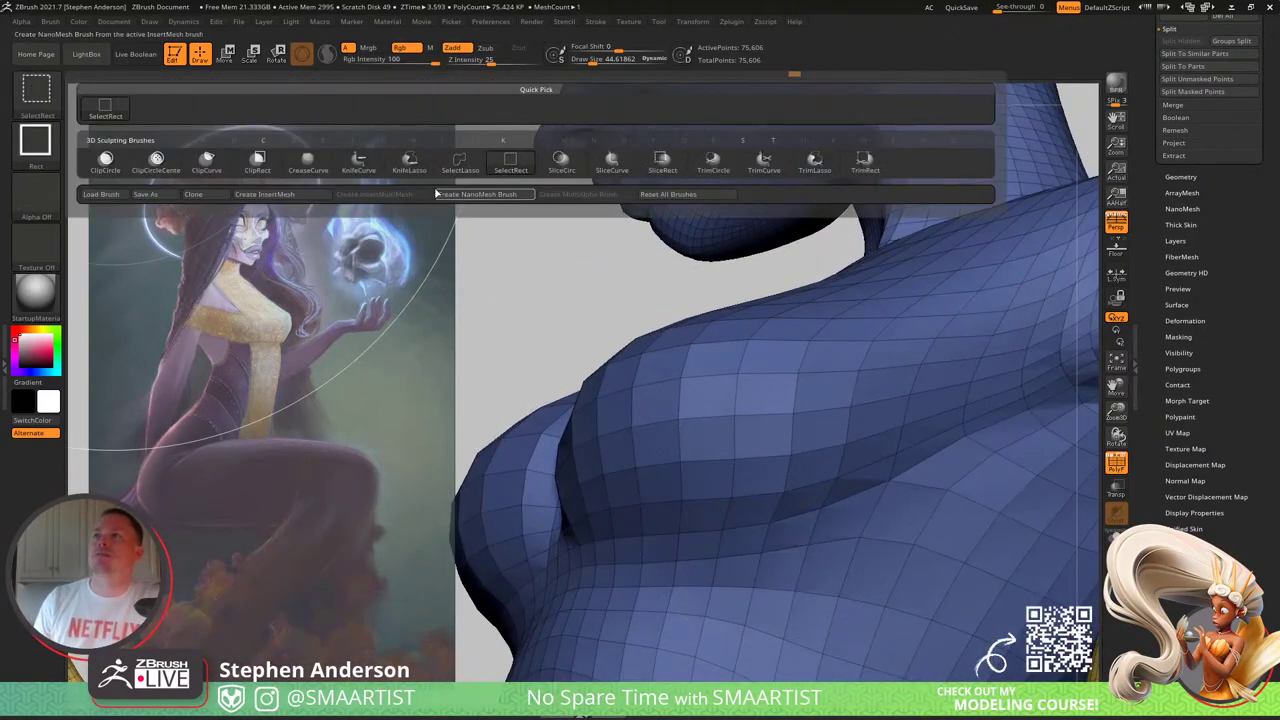
left_click(453, 171, "ctrl+shift")
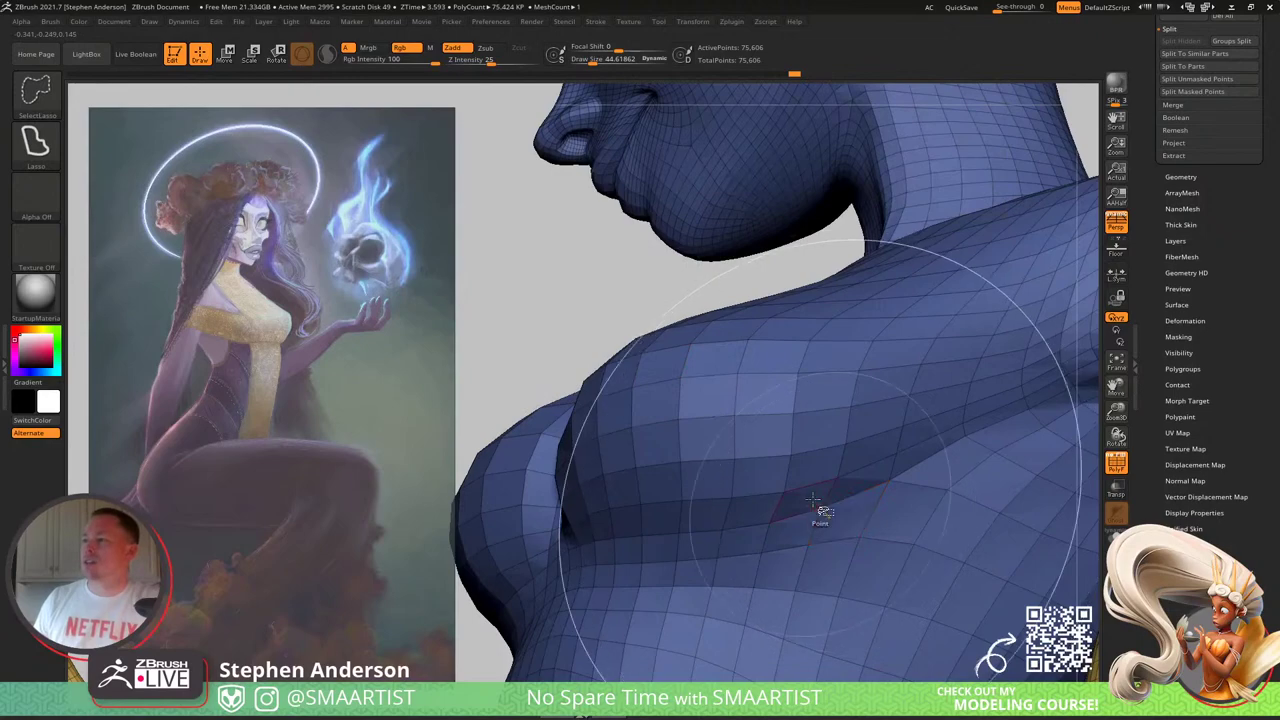
left_click(821, 499, "ctrl+shift")
left_click(817, 521, "ctrl+shift")
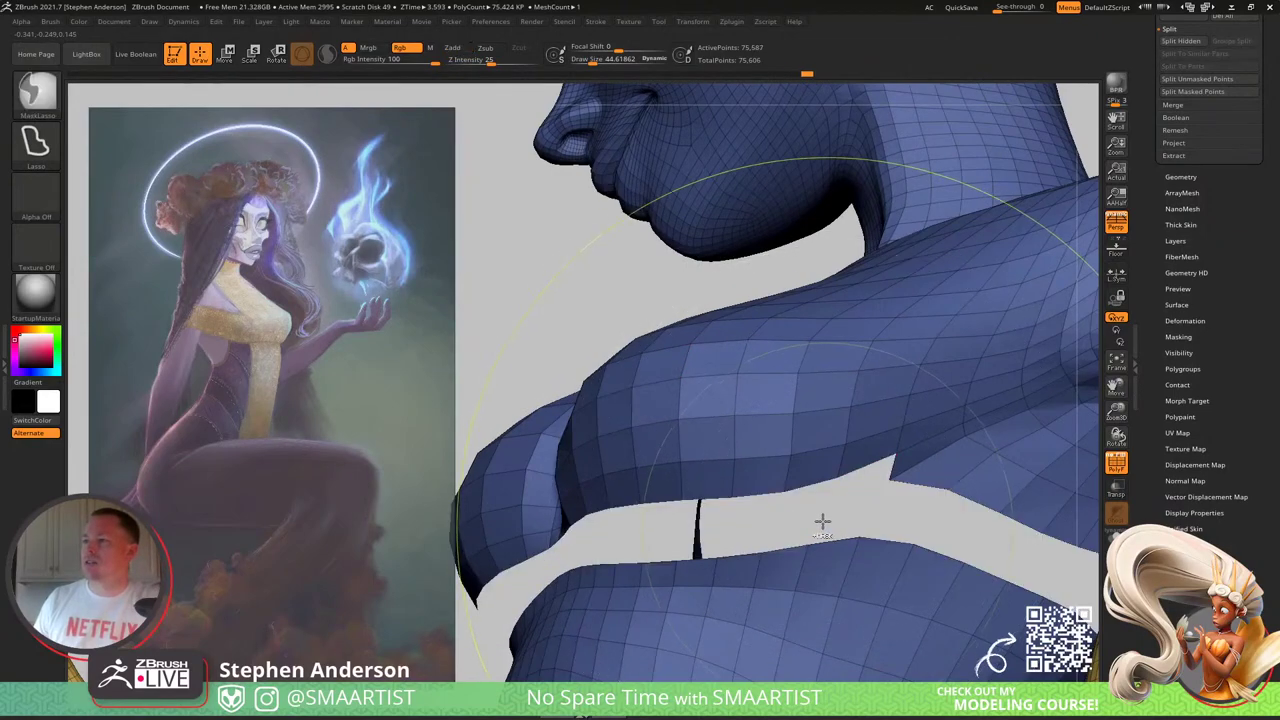
mouse_move(823, 523)
right_mouse_down("ctrl")
mouse_move(778, 484)
mouse_move(839, 524)
right_mouse_up("ctrl")
left_click(631, 437, "ctrl+shift")
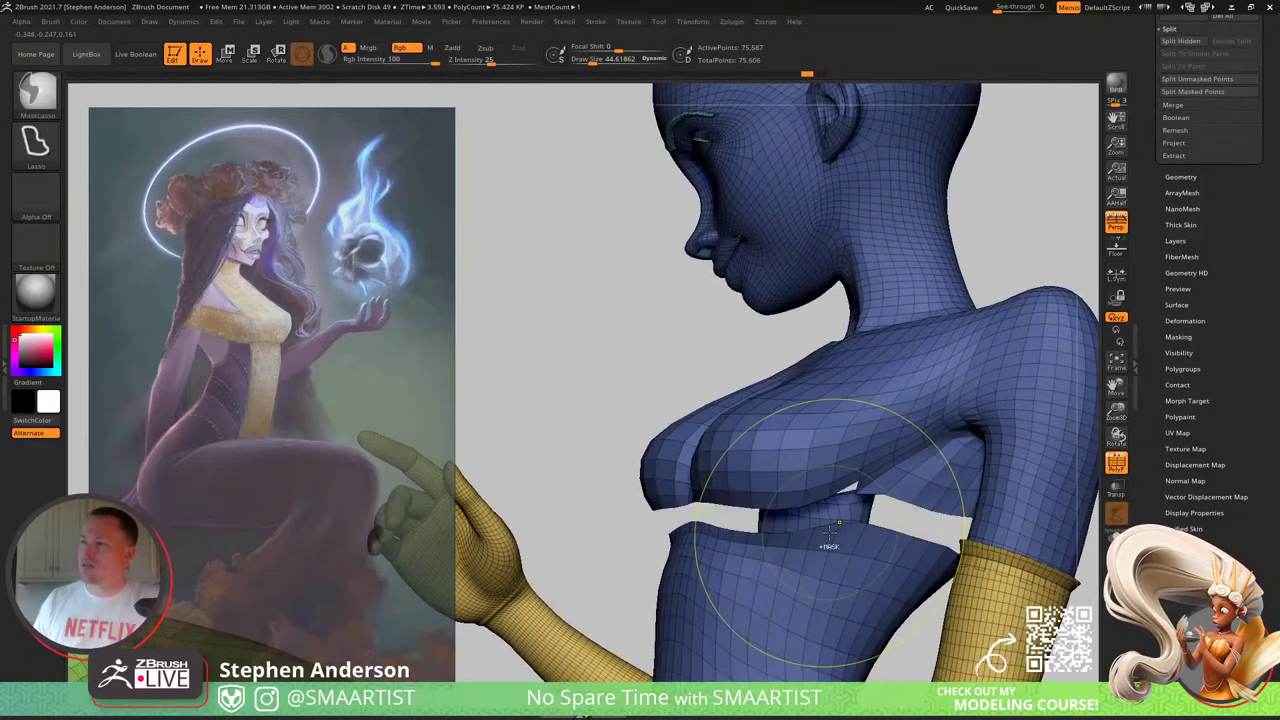
Step: Mask all but the loop beneath the breasts for a Move brush adjustment at size about 114, then clear the mask and wireframe
key("ctrl+a")
left_click(740, 519, "ctrl+shift")
mouse_move(766, 520)
right_mouse_down("ctrl")
mouse_move(809, 535)
mouse_move(829, 525)
mouse_move(783, 532)
right_mouse_up("ctrl")
key("s")
left_click_drag(776, 530, 787, 529)
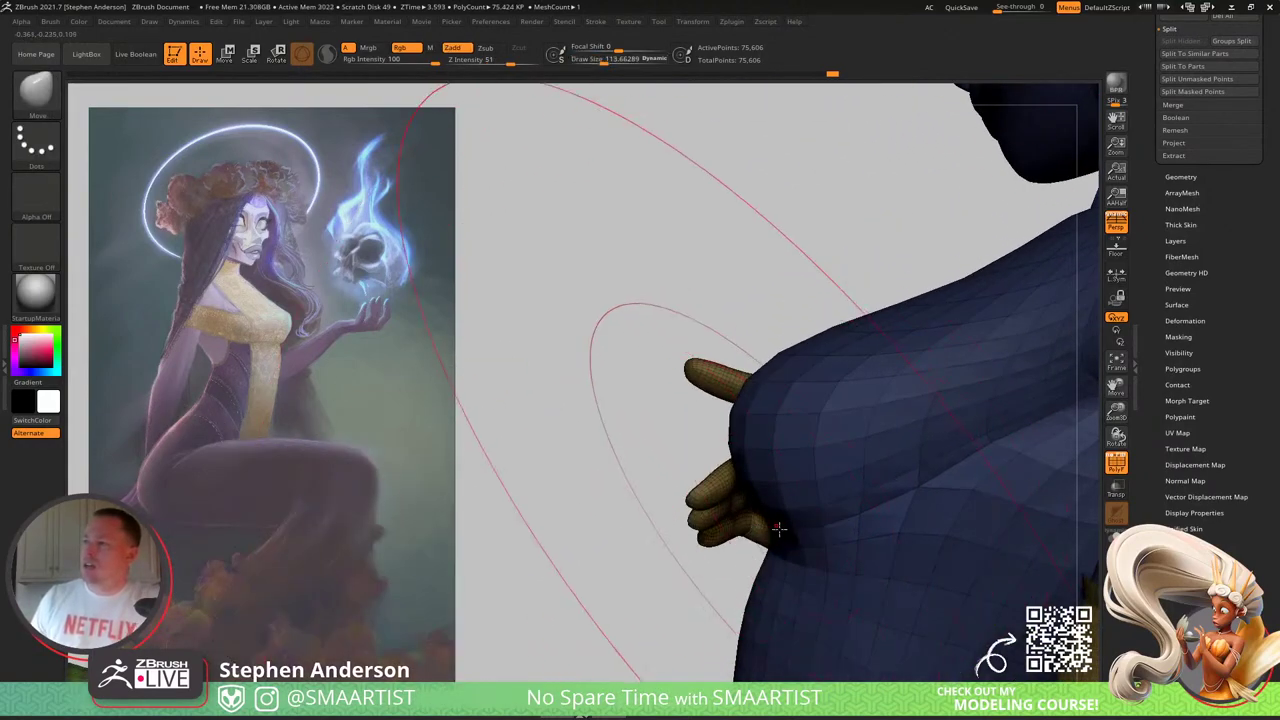
mouse_move(778, 528)
right_mouse_down()
mouse_move(866, 528)
mouse_move(779, 531)
mouse_move(826, 534)
mouse_move(742, 504)
mouse_move(762, 519)
mouse_move(814, 504)
right_mouse_up()
left_click_drag(926, 403, 946, 425, "ctrl")
right_click_drag(880, 478, 830, 504)
key("shift+f")
Step: Set the Move brush size to about 26 and nudge the collarbone area at the base of the neck
mouse_move(556, 495)
right_mouse_down()
mouse_move(631, 502)
mouse_move(690, 480)
mouse_move(700, 420)
mouse_move(663, 366)
right_mouse_up()
key("s")
key("s")
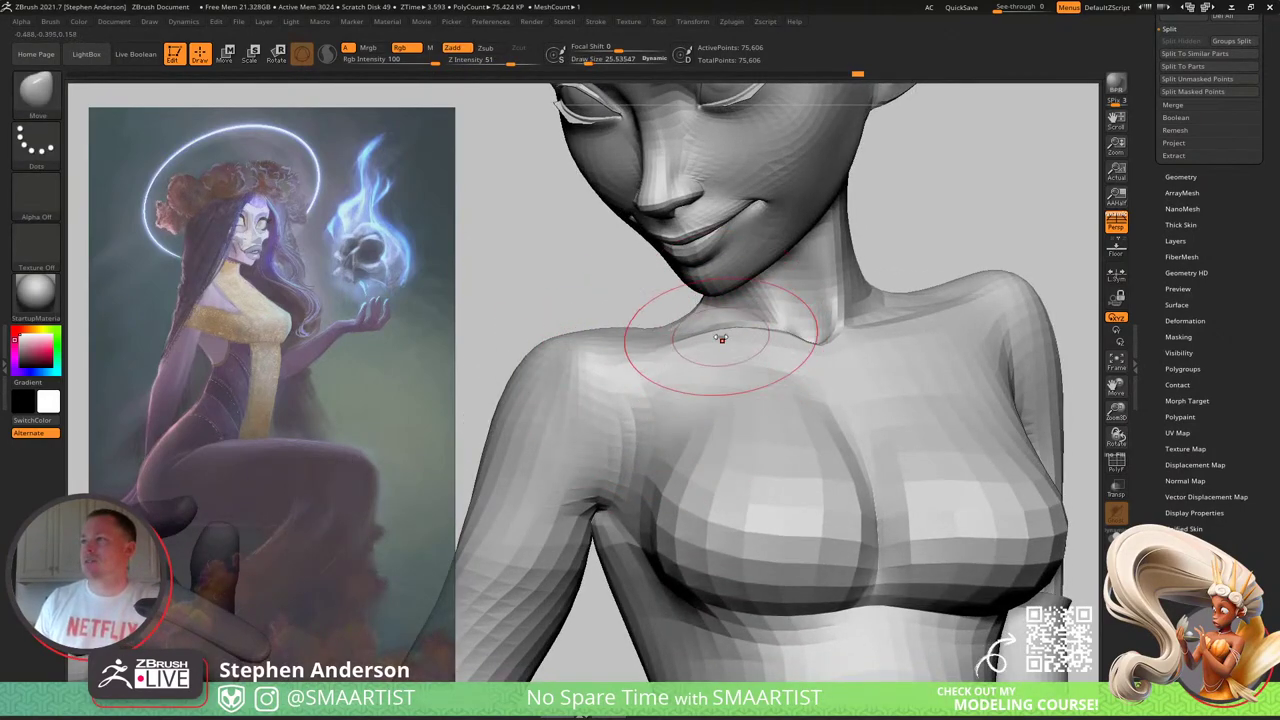
left_click_drag(730, 346, 724, 343)
mouse_move(724, 343)
right_mouse_down("ctrl")
mouse_move(735, 295)
mouse_move(830, 265)
mouse_move(737, 357)
mouse_move(752, 362)
right_mouse_up("ctrl")
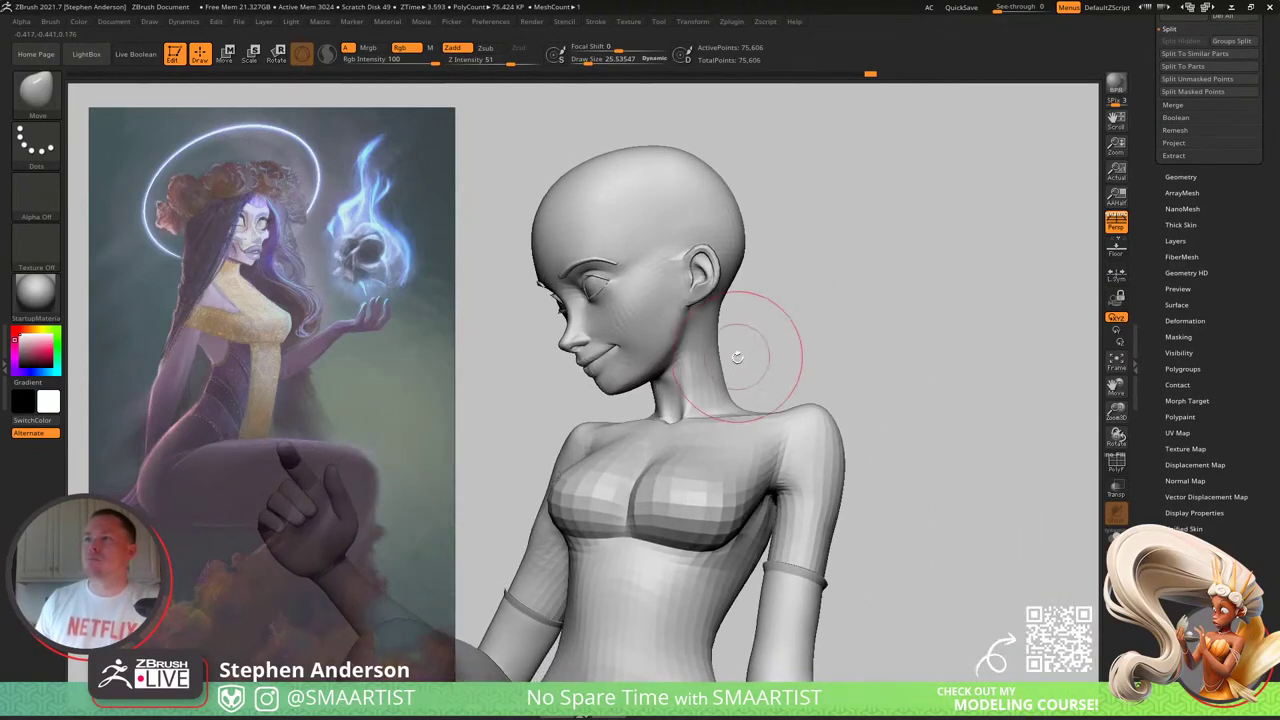
Step: Mask the body below the neck so the head stays free, and soften the mask edge
key("ctrl")
mouse_move(650, 399)
left_mouse_down("ctrl")
mouse_move(443, 299)
mouse_move(966, 200)
mouse_move(985, 328)
left_mouse_up("ctrl")
mouse_move(768, 388)
right_mouse_down("ctrl")
mouse_move(760, 343)
mouse_move(703, 372)
mouse_move(768, 340)
mouse_move(797, 351)
mouse_move(806, 385)
right_mouse_up("ctrl")
left_click(737, 357, "ctrl")
left_click(774, 349, "ctrl")
key("ctrl")
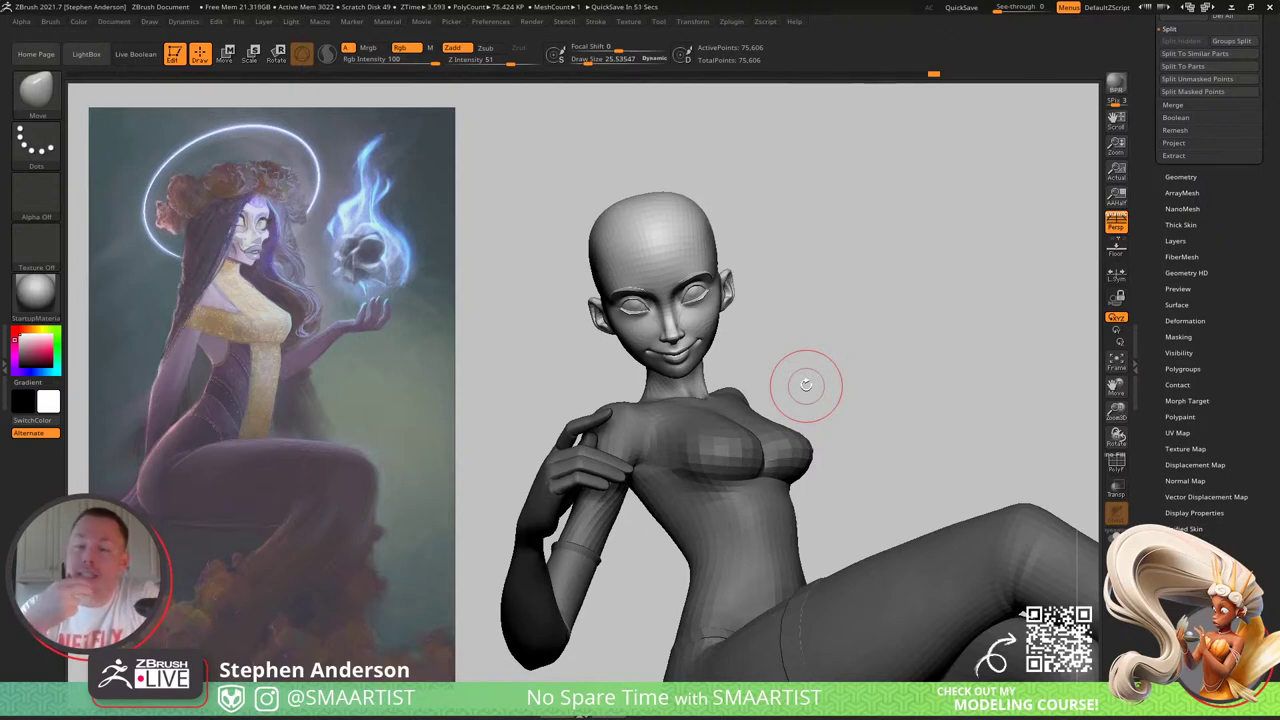
Step: Read the figure's dimensions in Scale Master in millimetres and centimetres, leaving the units at millimetres
left_click(733, 22)
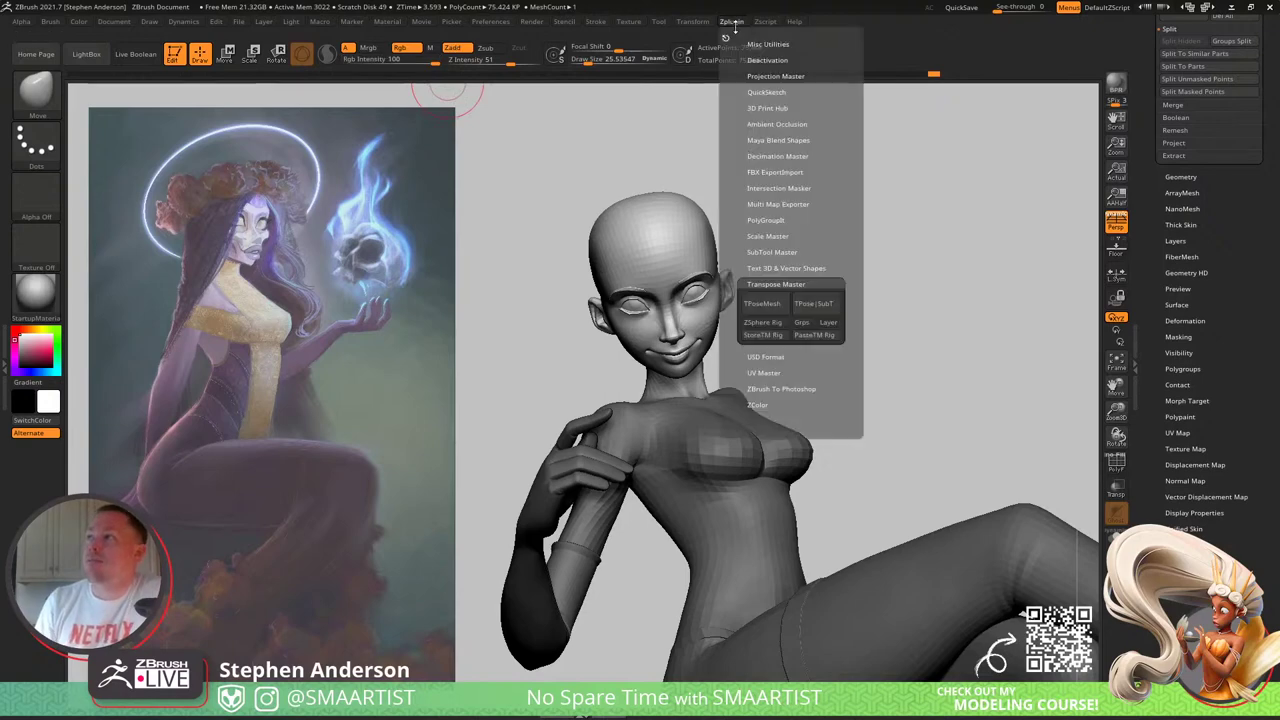
left_click(782, 236)
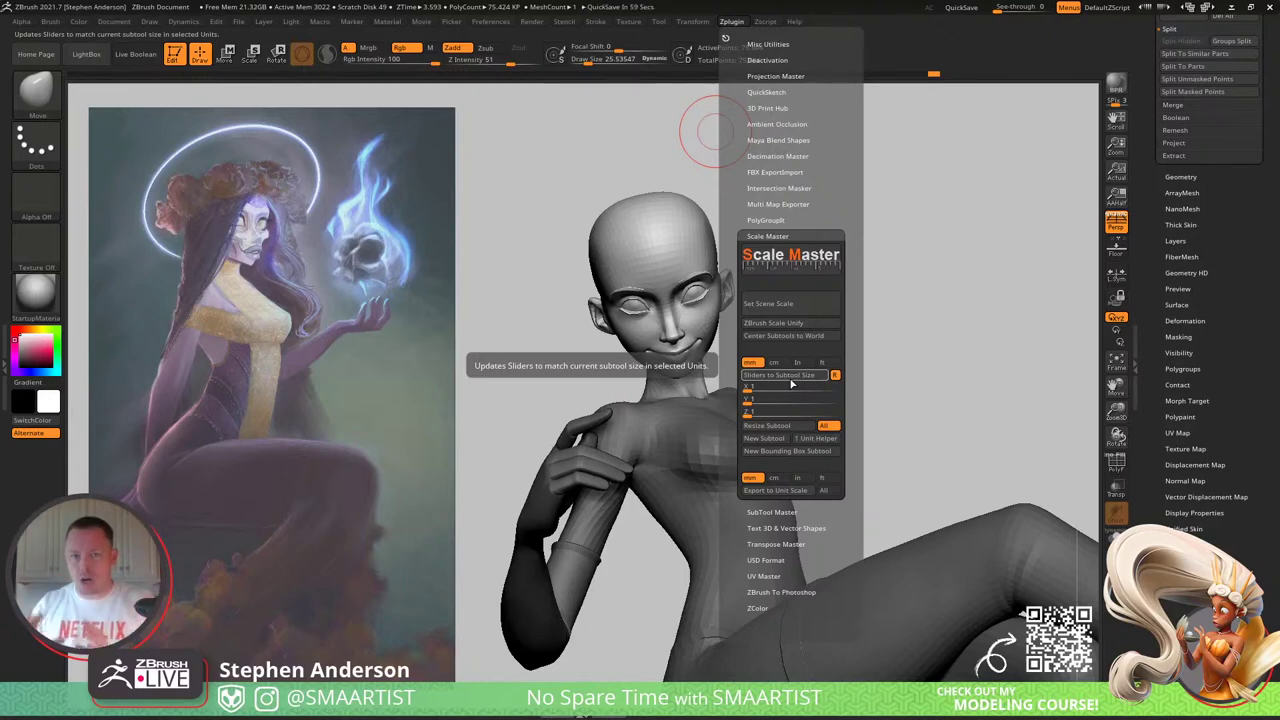
left_click(790, 377)
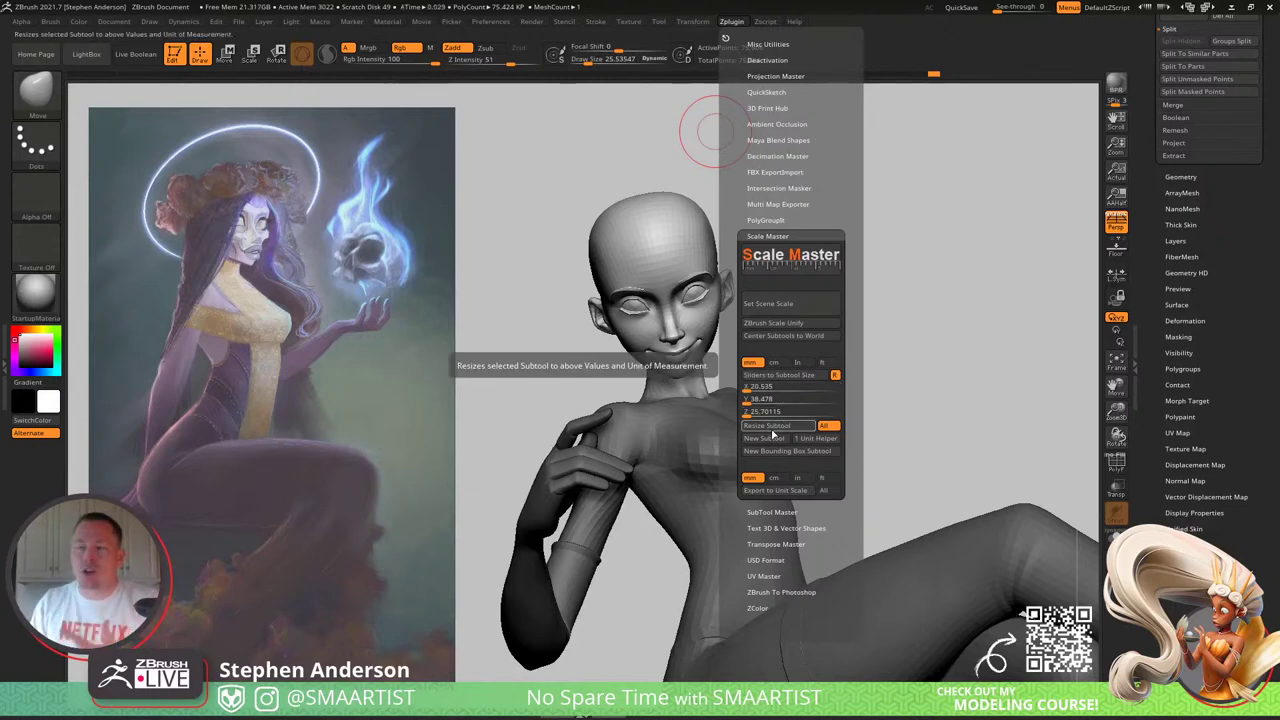
left_click(777, 362)
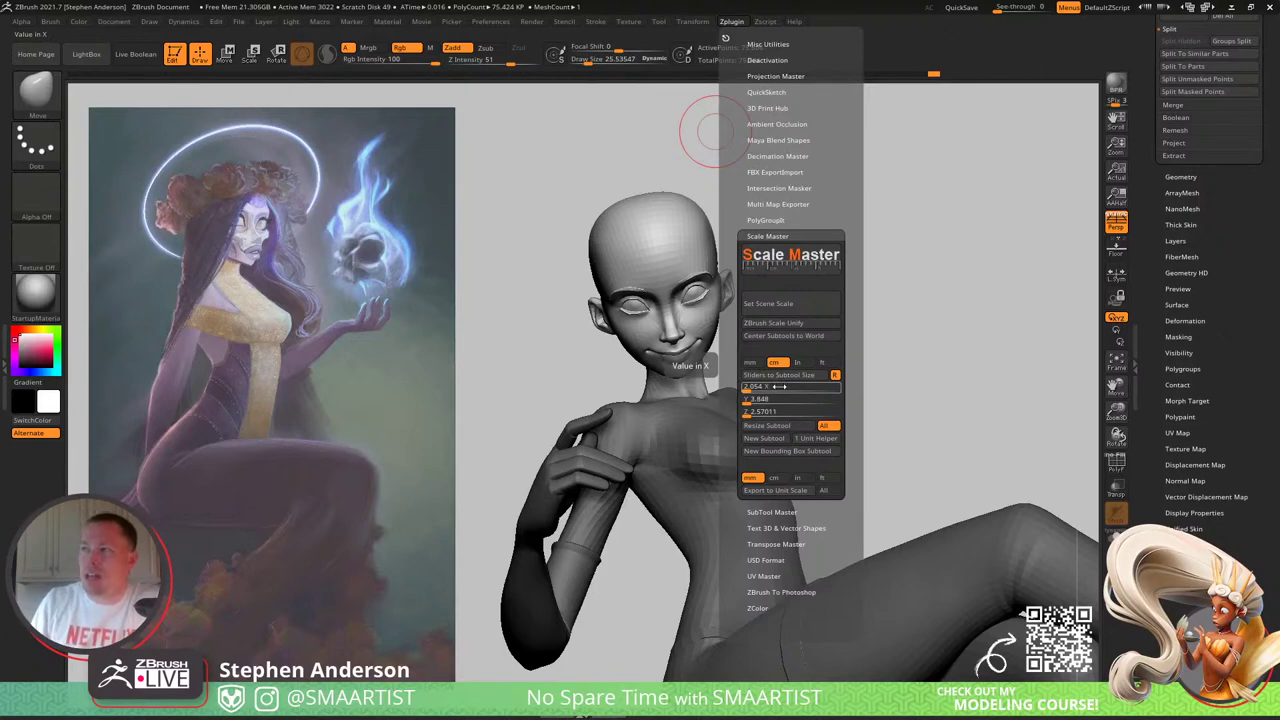
left_click(752, 362)
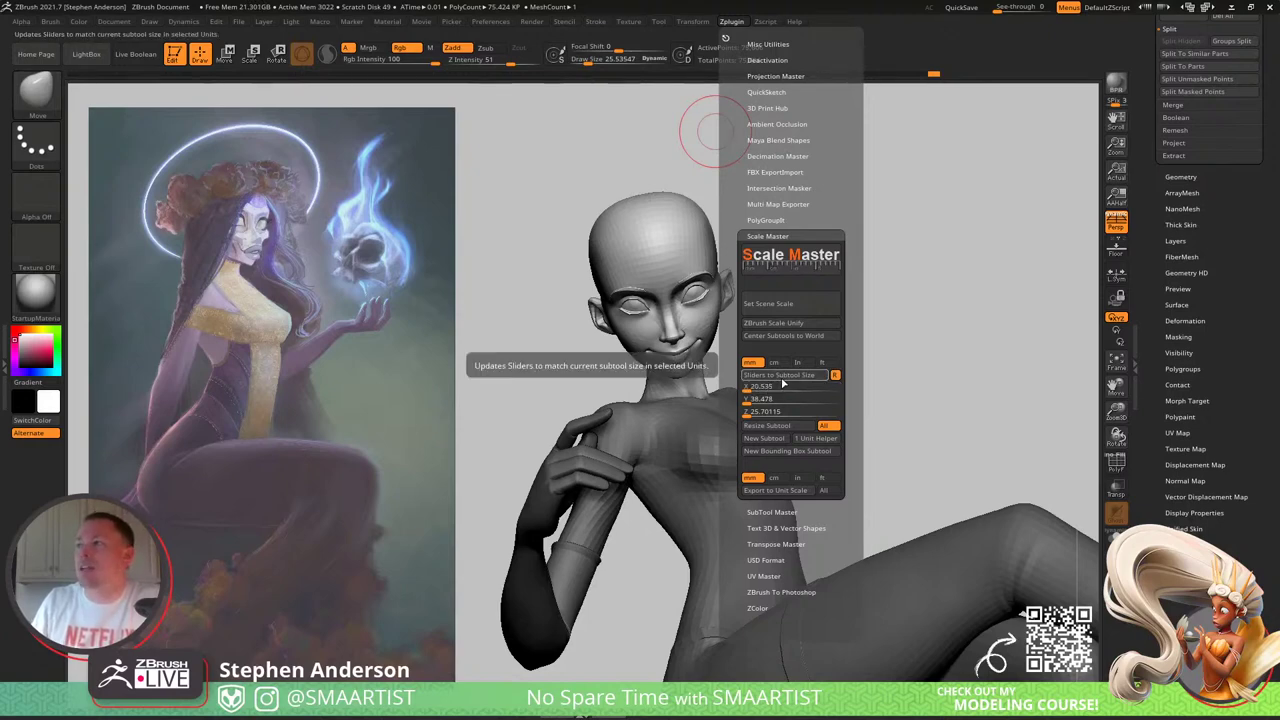
left_click(820, 374)
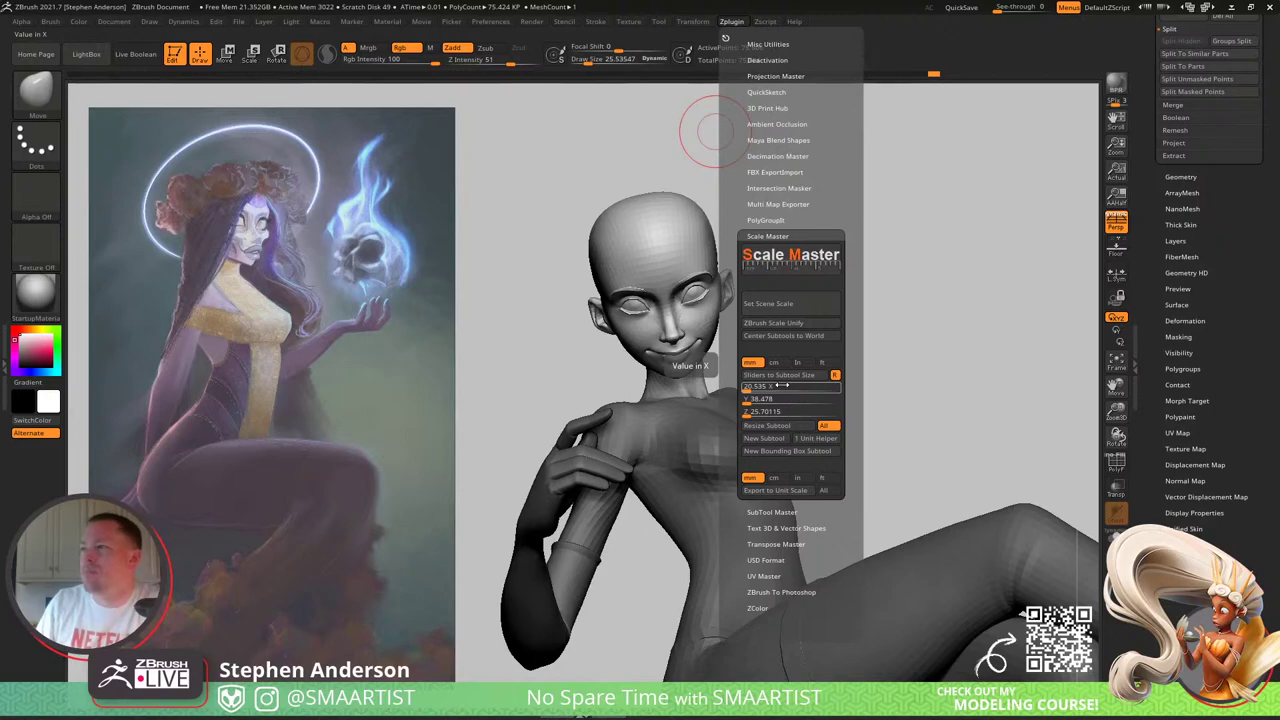
Step: Try X sizes of about 0.016 mm and 50 mm in Scale Master
left_click(781, 385)
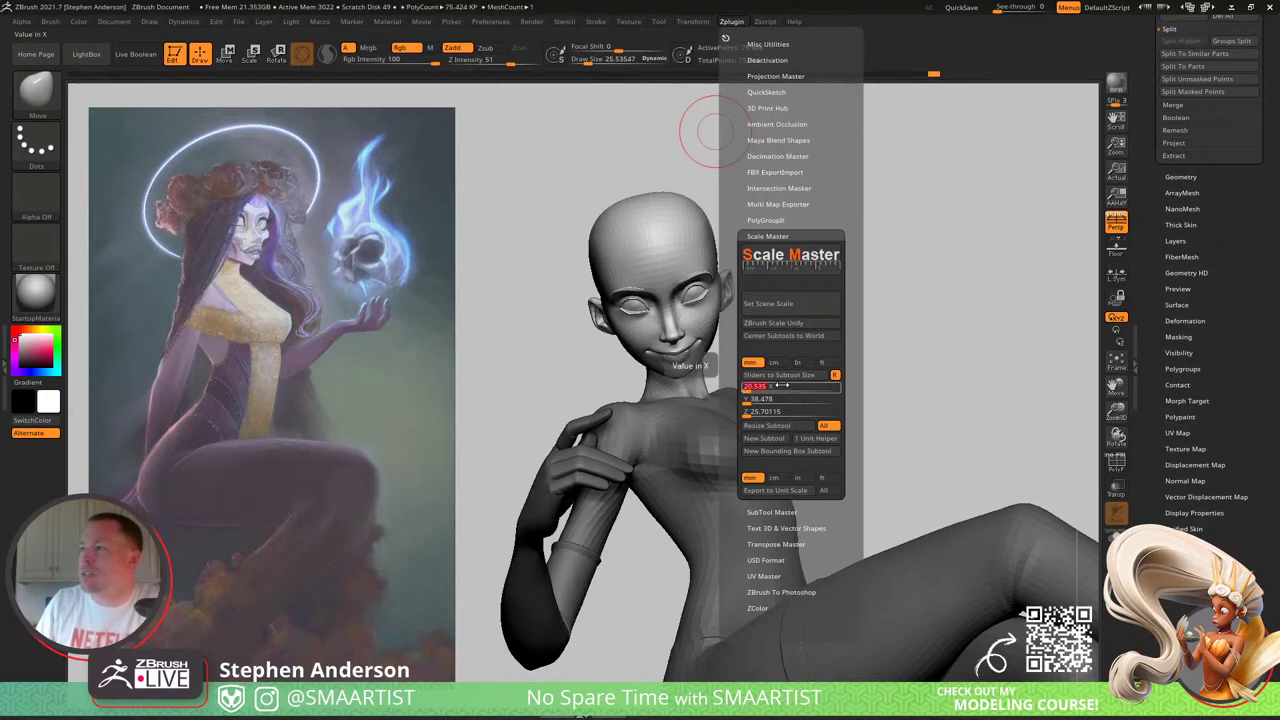
type("0.0155")
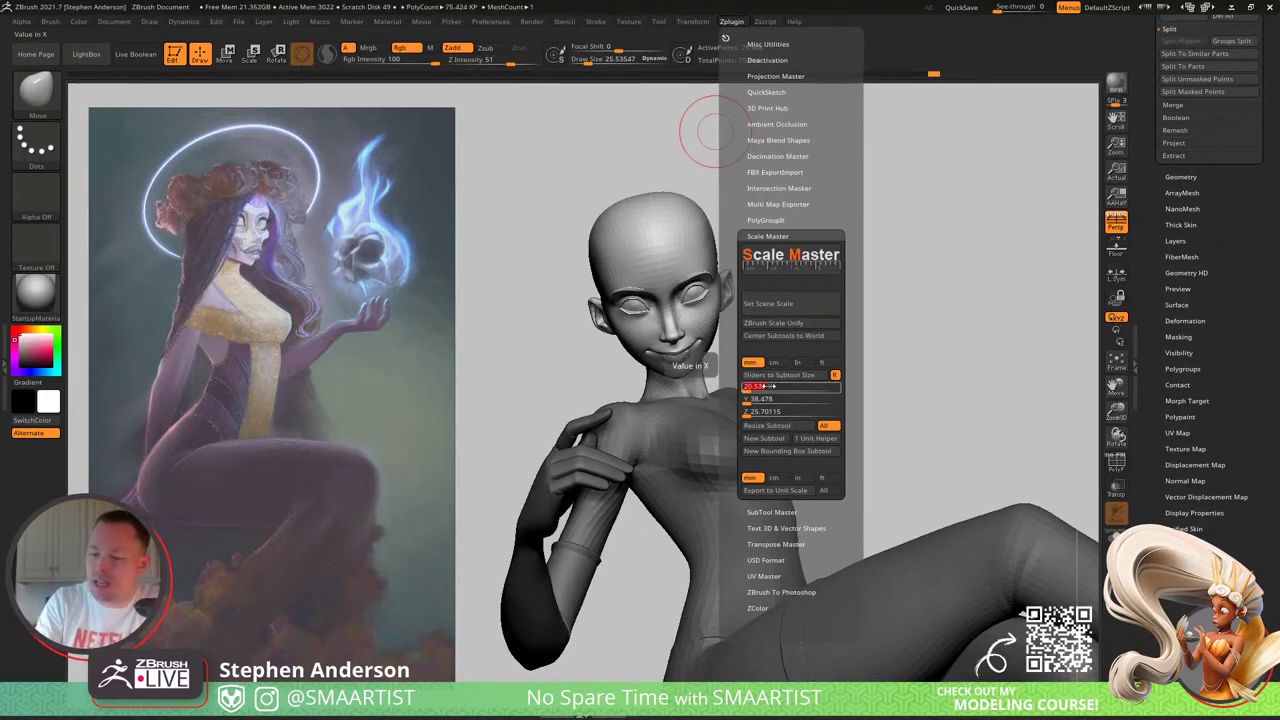
key("Return")
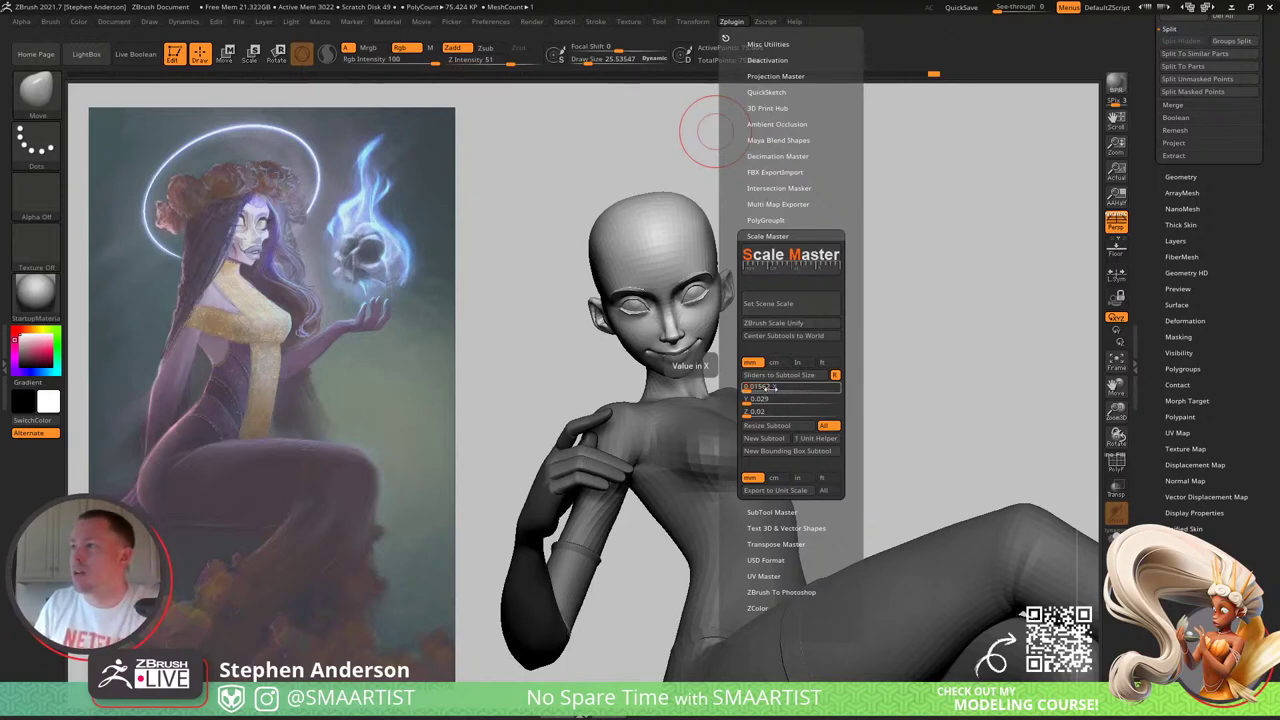
type("50")
key("Return")
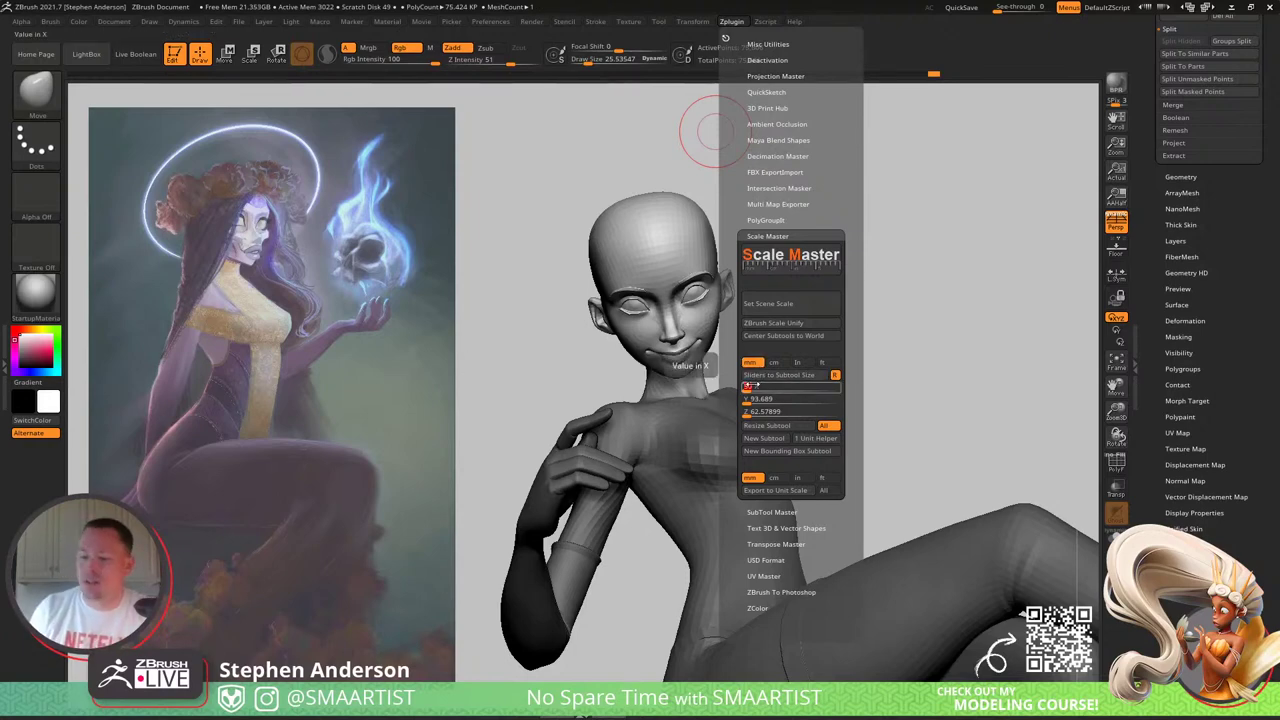
Step: Set the Scale Master X size to 120 and switch its units to centimetres
left_click(752, 385)
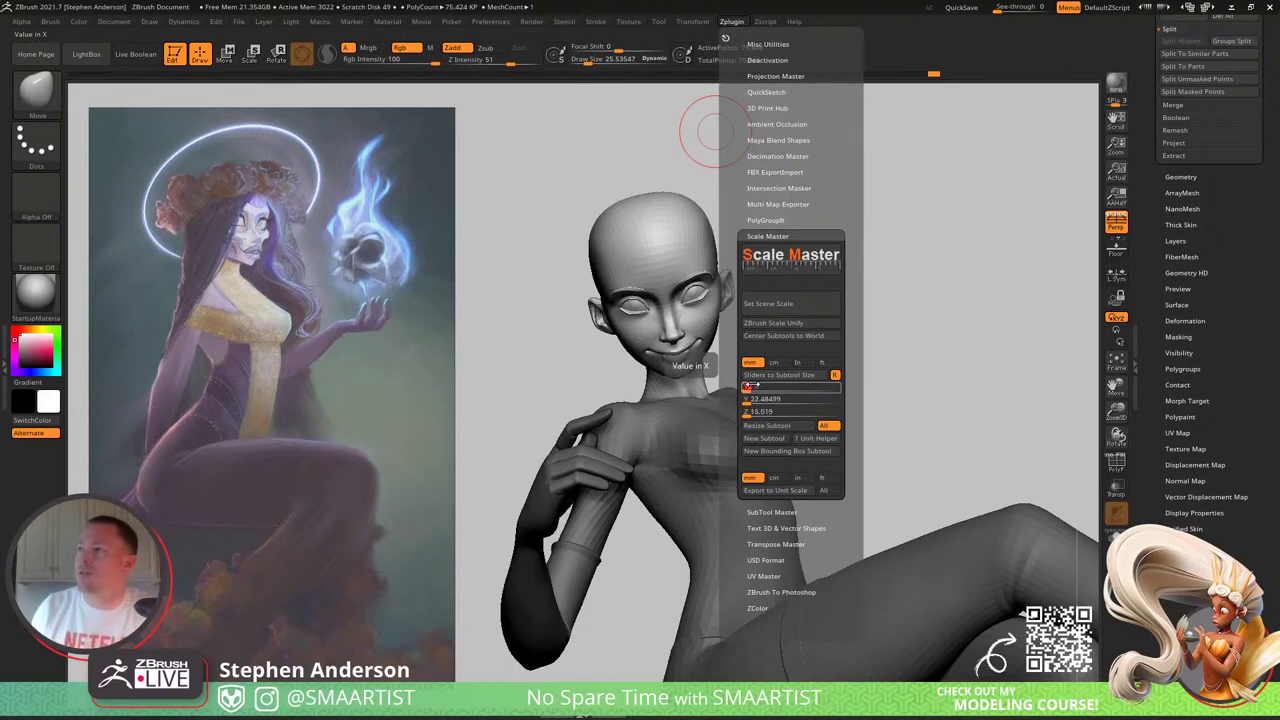
type("120")
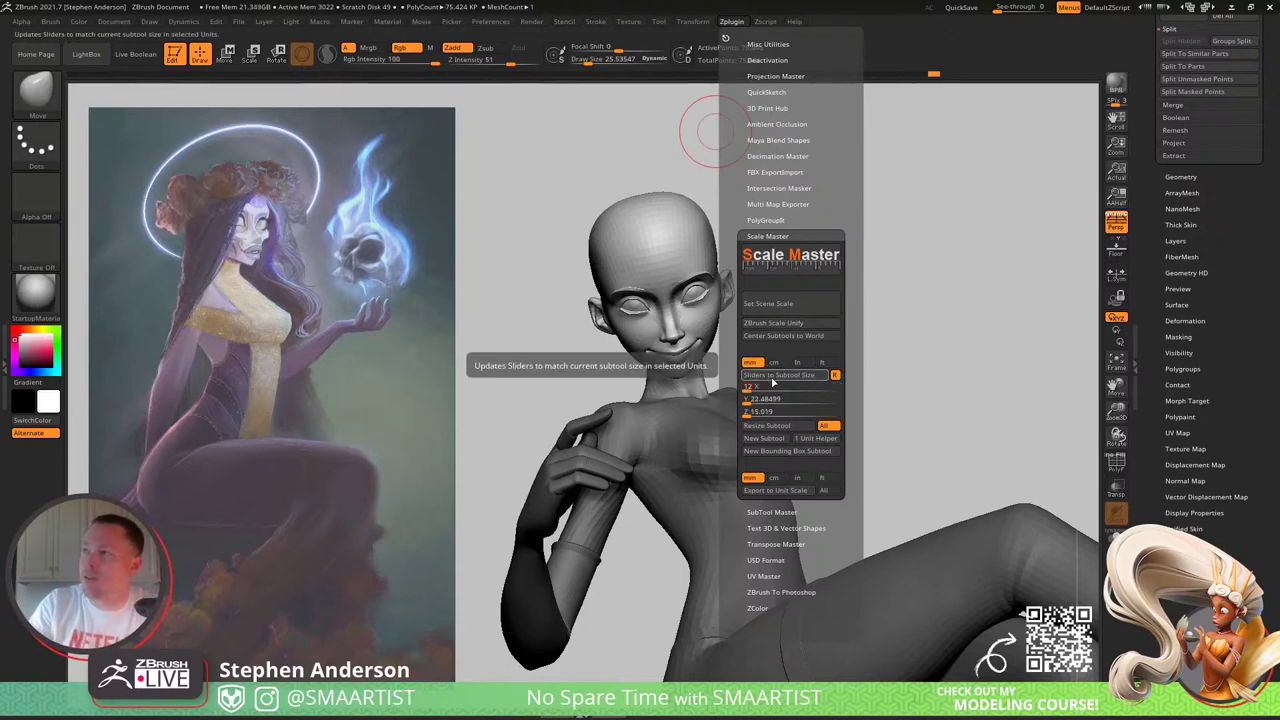
key("Return")
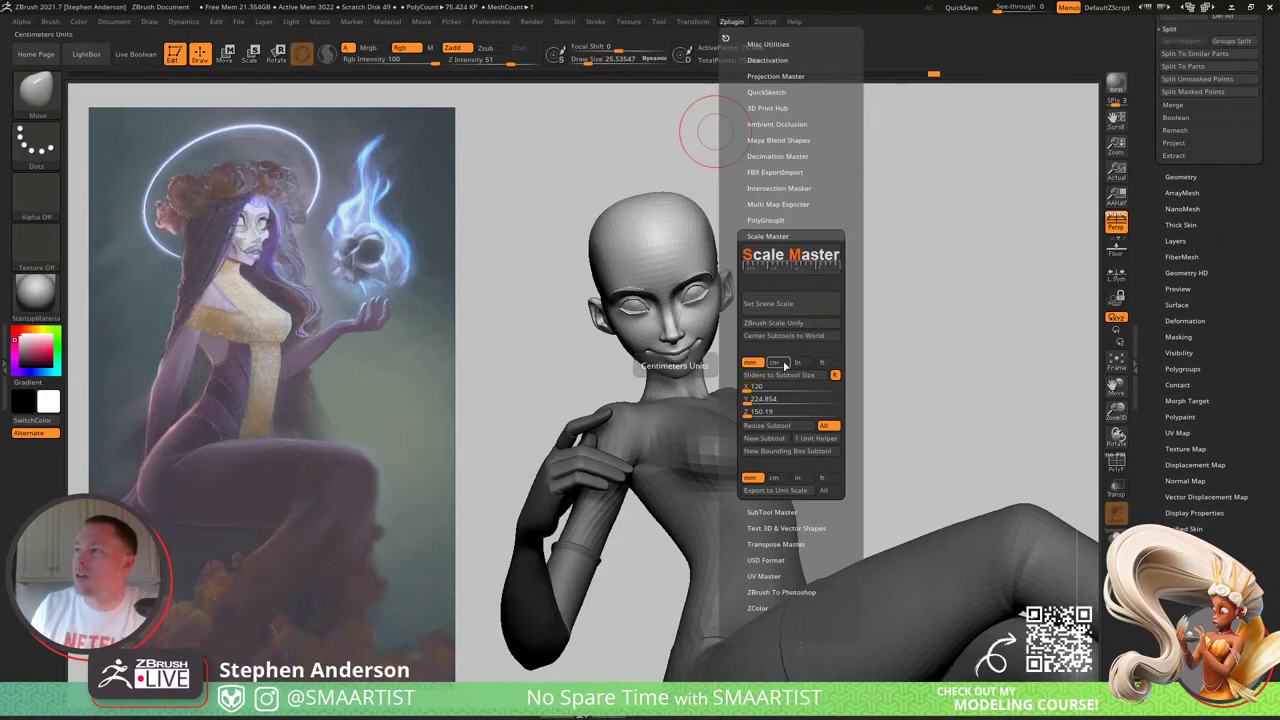
left_click(783, 363)
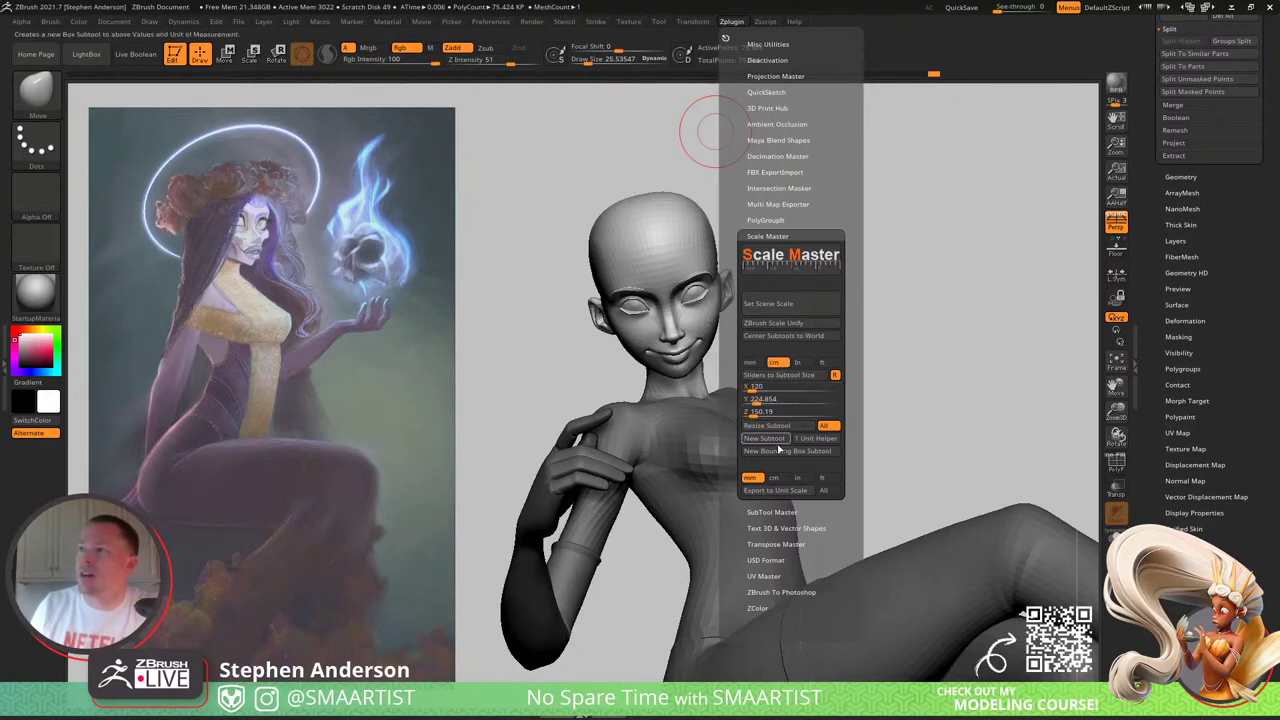
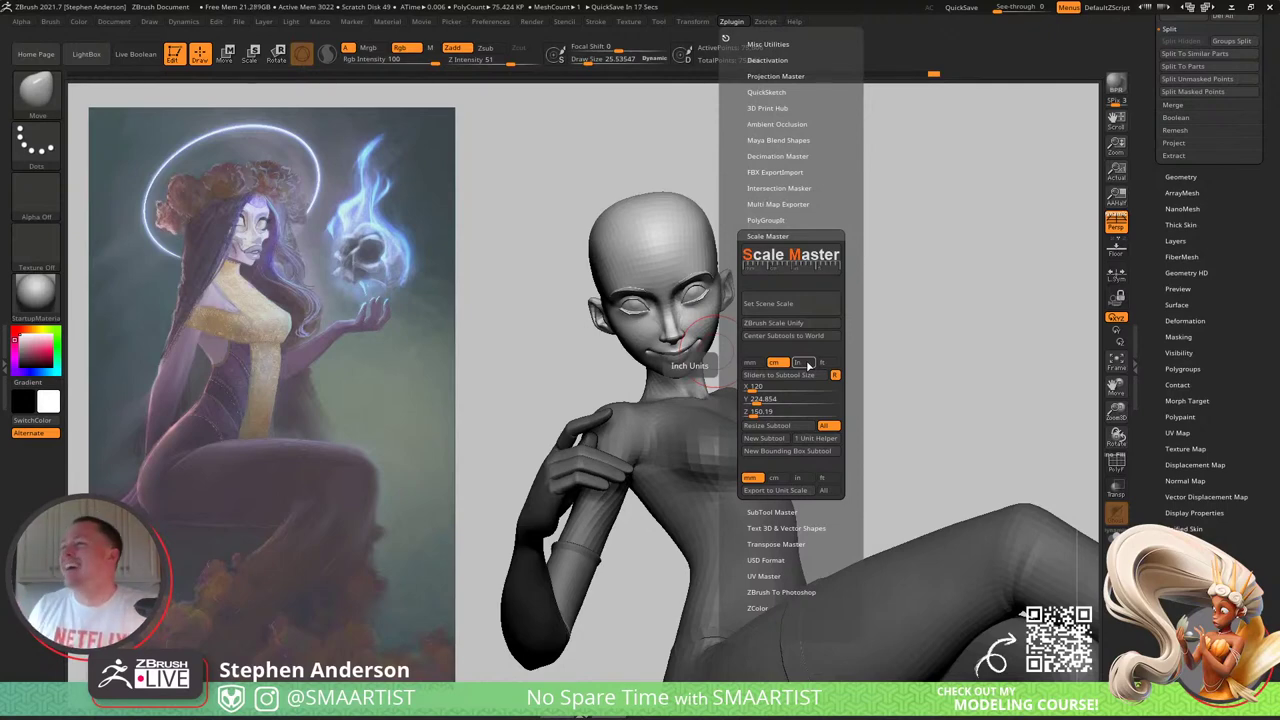
Step: Place the Transpose gizmo at the base of the neck and reset its orientation
right_click_drag(855, 276, 717, 351)
key("w")
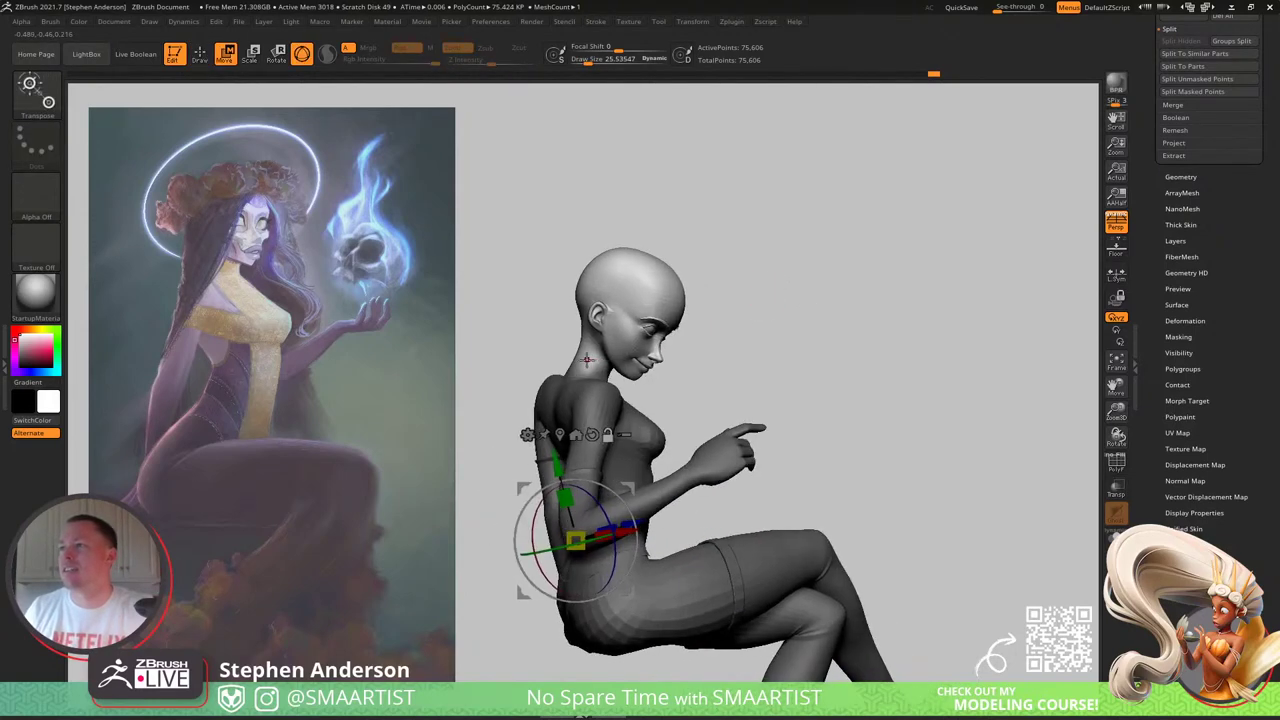
left_click(583, 361, "alt")
right_click_drag(632, 358, 662, 319)
left_click_drag(654, 300, 633, 283)
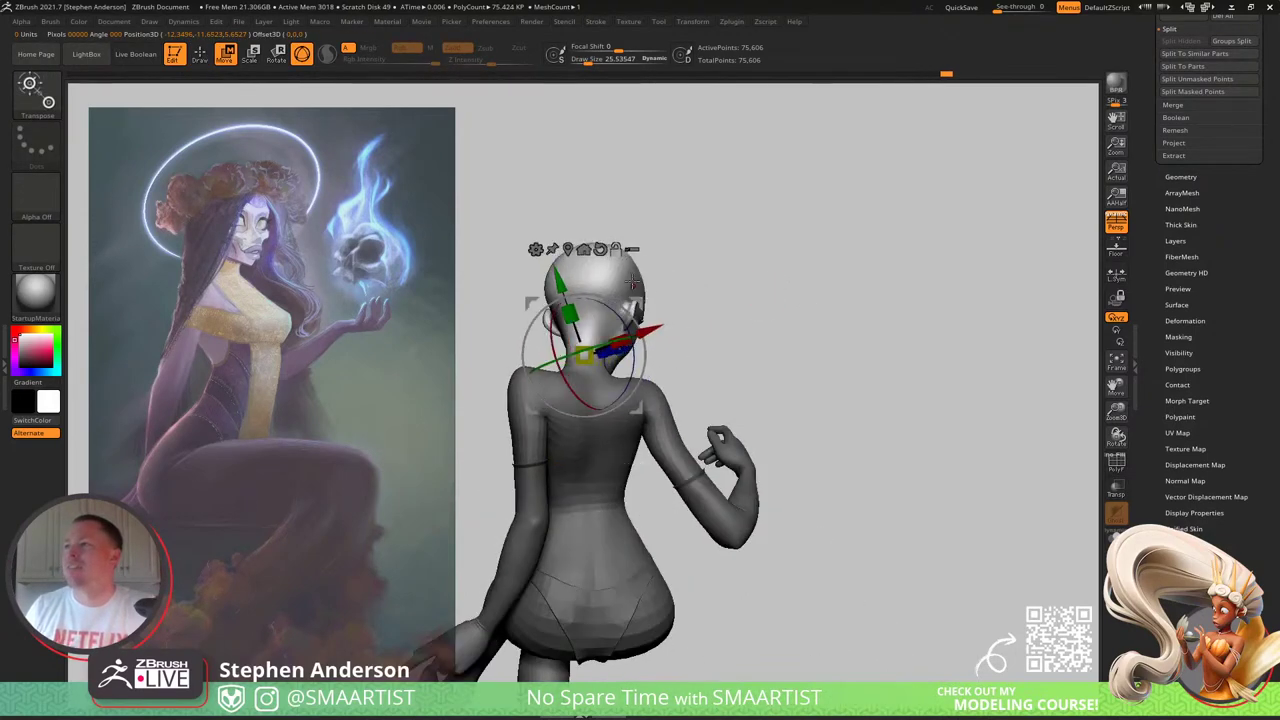
left_click(600, 249, "alt")
Step: Shift the unmasked head slightly at the neck base with the Transpose gizmo, checking it in profile
right_click_drag(711, 272, 676, 267)
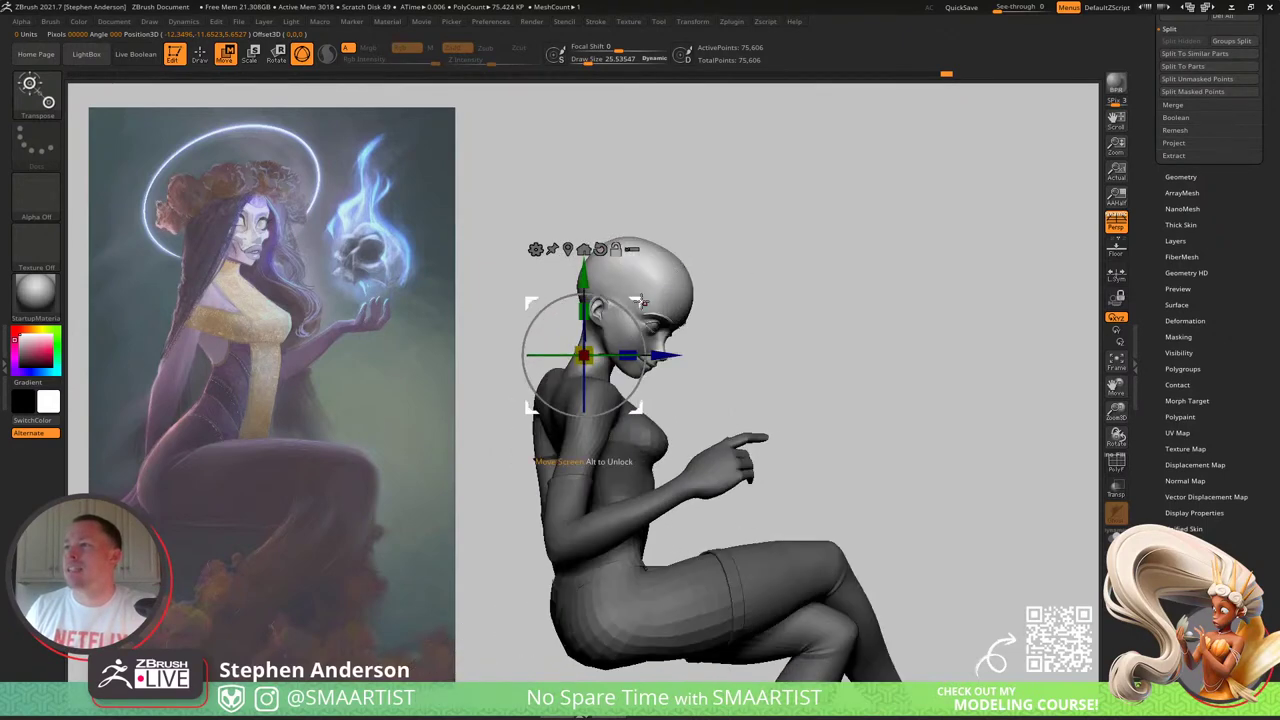
left_click_drag(641, 301, 647, 305)
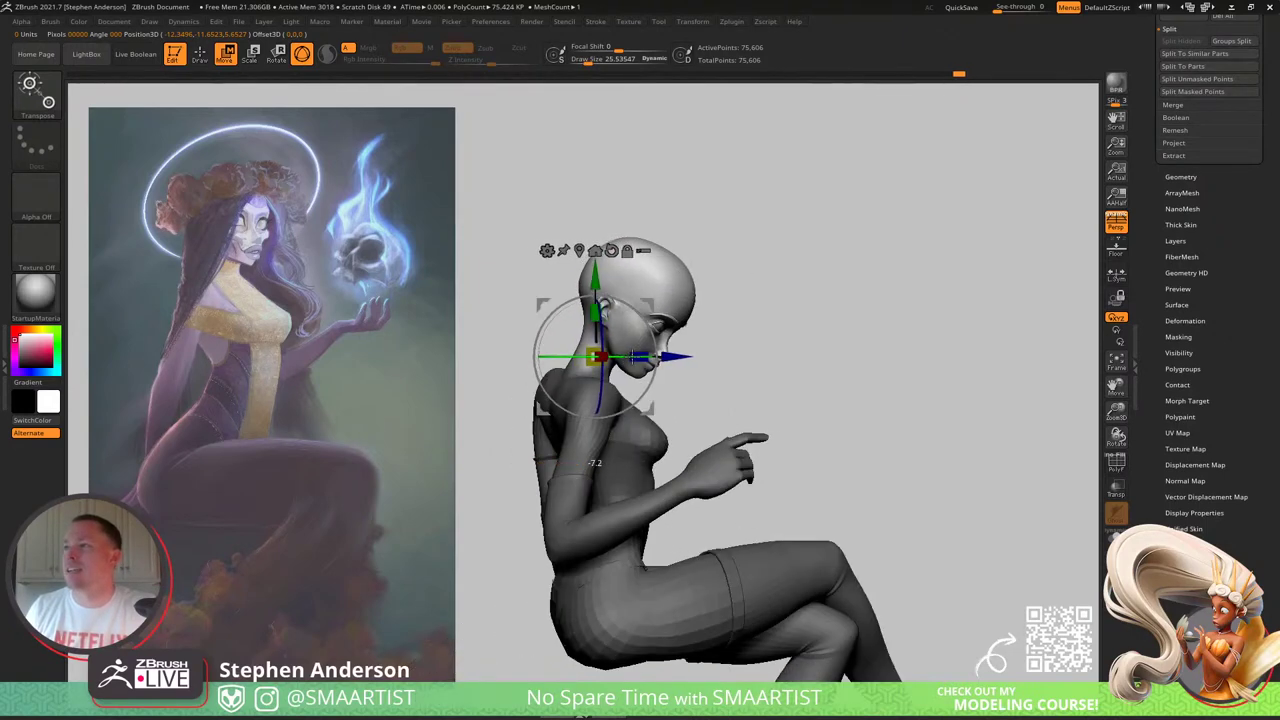
right_click_drag(702, 332, 662, 318)
left_click_drag(703, 327, 704, 304)
right_click_drag(723, 316, 749, 305)
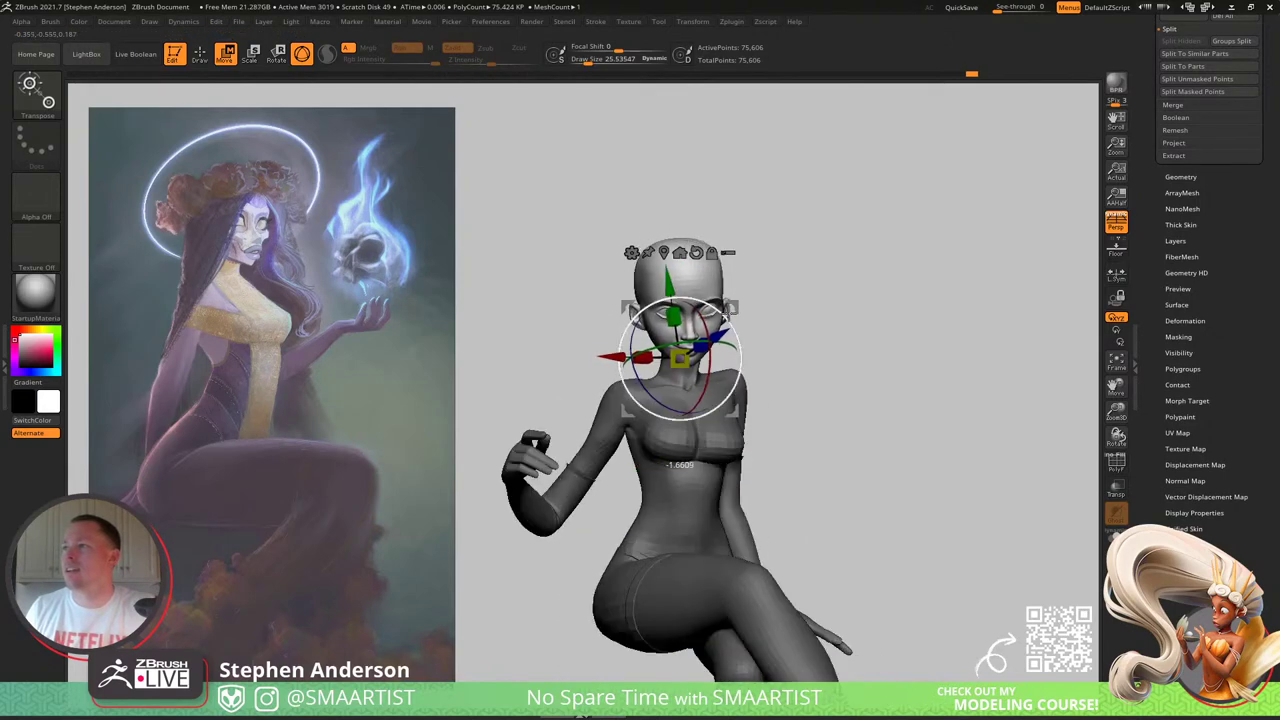
Step: Adjust the head's position and tilt from the front and side so it sits naturally on the neck
left_click_drag(760, 303, 804, 317)
right_click_drag(804, 317, 836, 320)
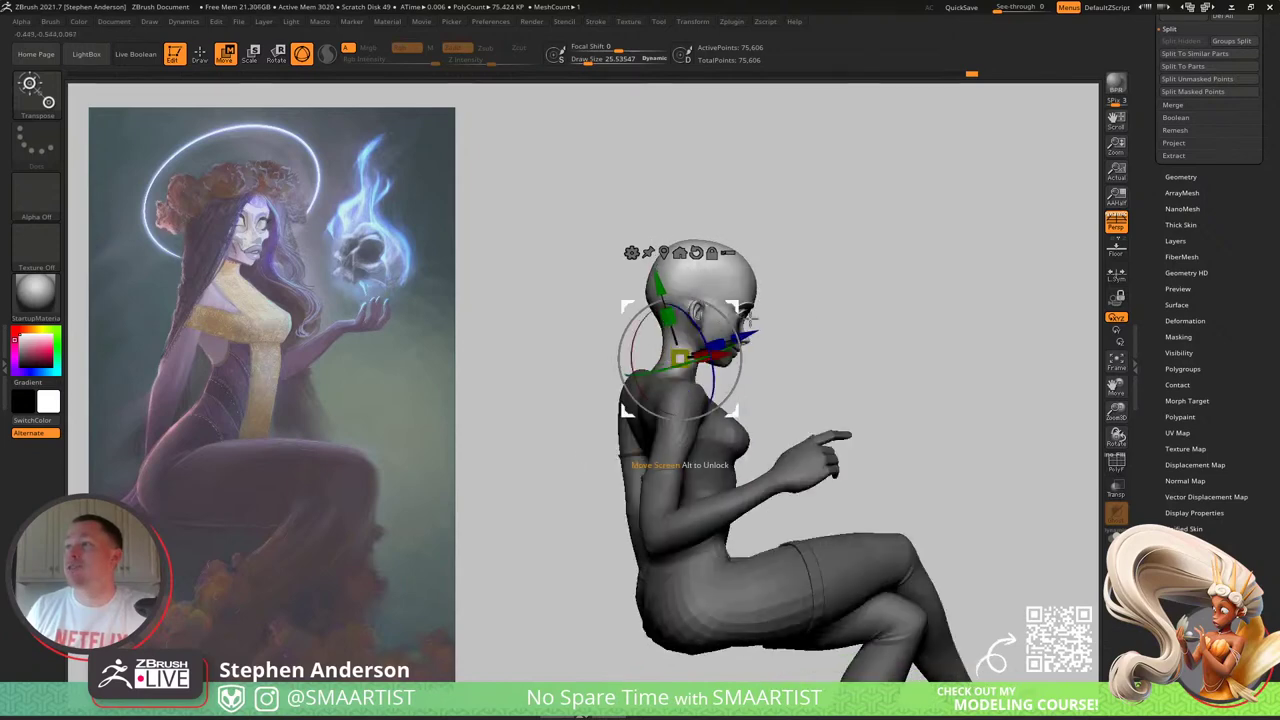
right_click_drag(722, 322, 784, 313)
left_click_drag(716, 318, 752, 296)
right_click_drag(752, 297, 720, 345)
left_click_drag(720, 345, 769, 343)
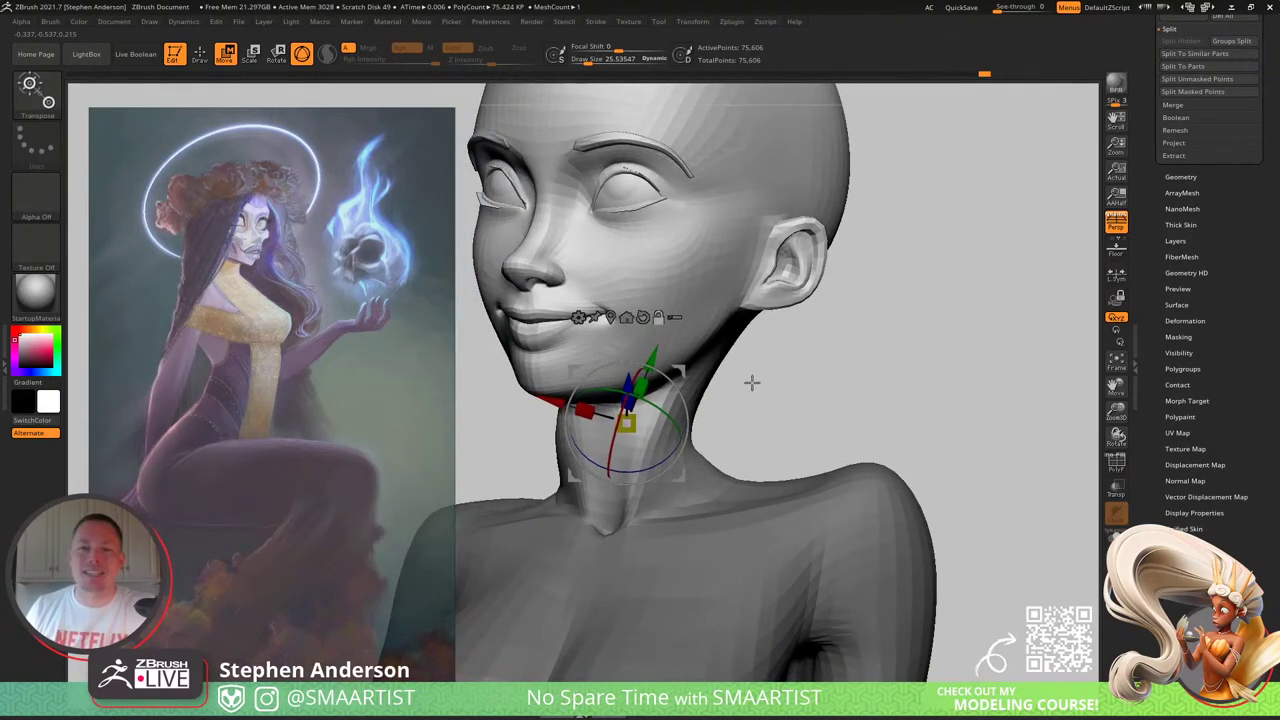
left_click_drag(682, 373, 690, 369)
Step: Reshape the front of the neck below the jaw using the Move brush at a draw size of about 30
key("b")
key("m")
key("v")
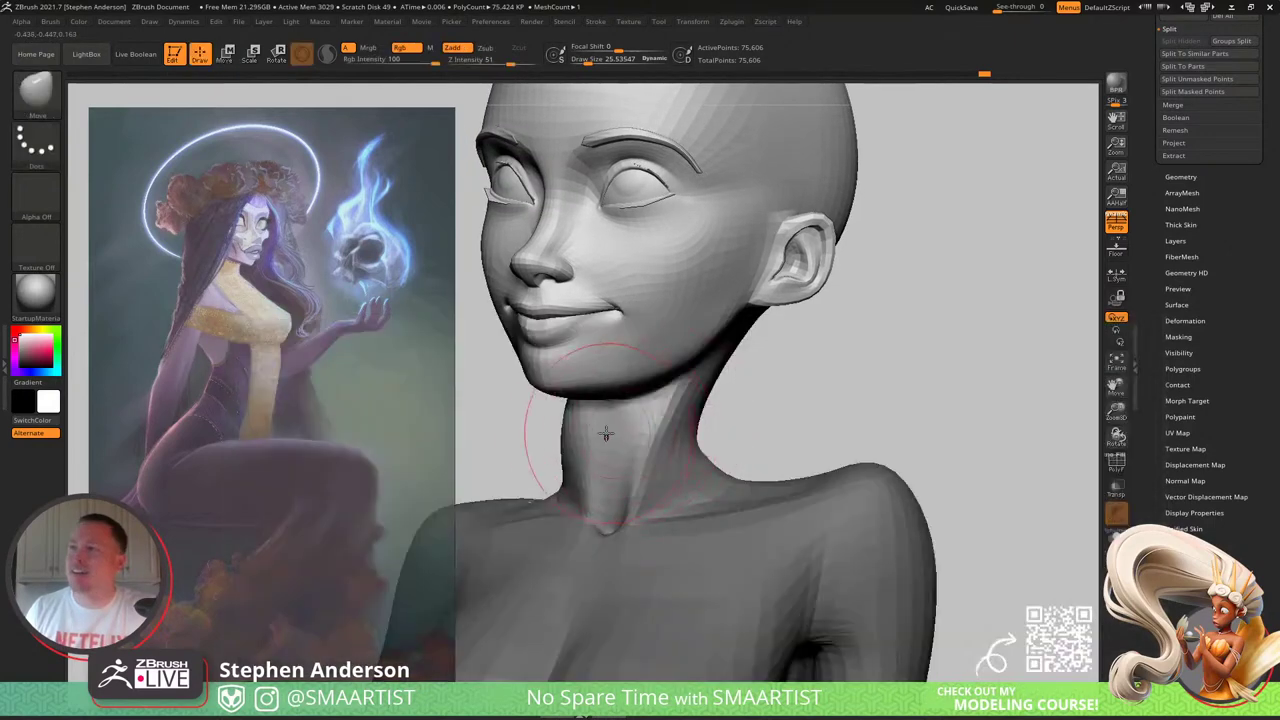
right_click_drag(572, 436, 580, 426)
key("s")
left_click_drag(574, 436, 579, 436)
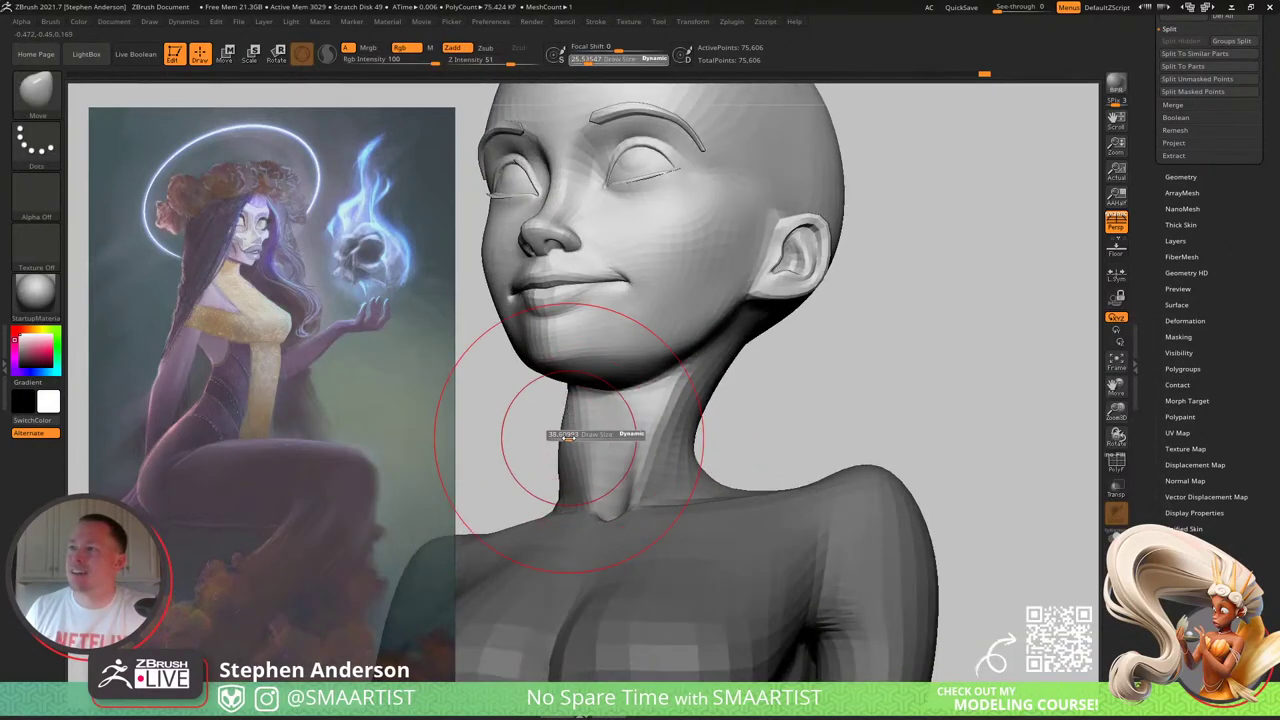
right_click_drag(651, 423, 690, 464)
key("s")
mouse_move(711, 440)
left_mouse_down()
mouse_move(697, 444)
mouse_move(720, 441)
left_mouse_up()
key("s")
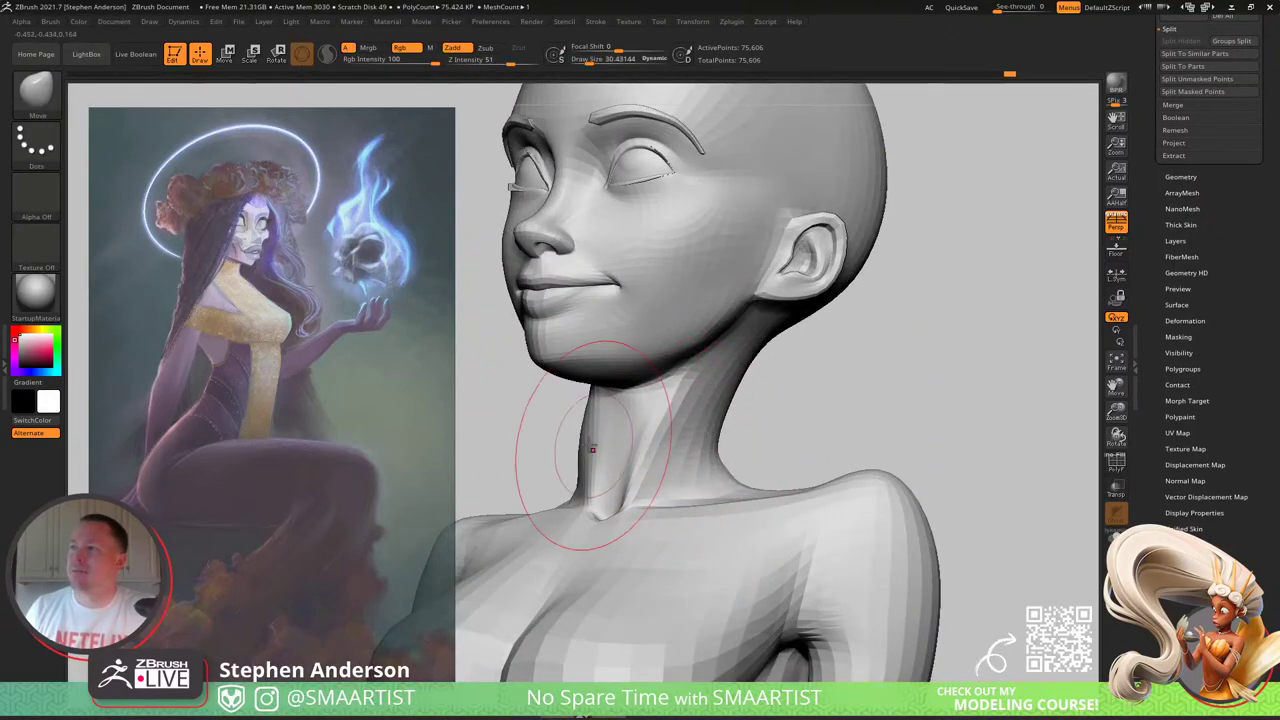
Step: Refine the front and back contours of the neck using the Move brush at draw sizes of about 28 and 21
key("s")
left_click_drag(594, 439, 587, 438)
left_click_drag(584, 438, 588, 438)
right_click_drag(579, 436, 697, 440)
key("s")
left_click_drag(559, 446, 566, 447)
mouse_move(560, 448)
right_mouse_down()
mouse_move(680, 430)
mouse_move(640, 395)
mouse_move(624, 402)
right_mouse_up()
key("s")
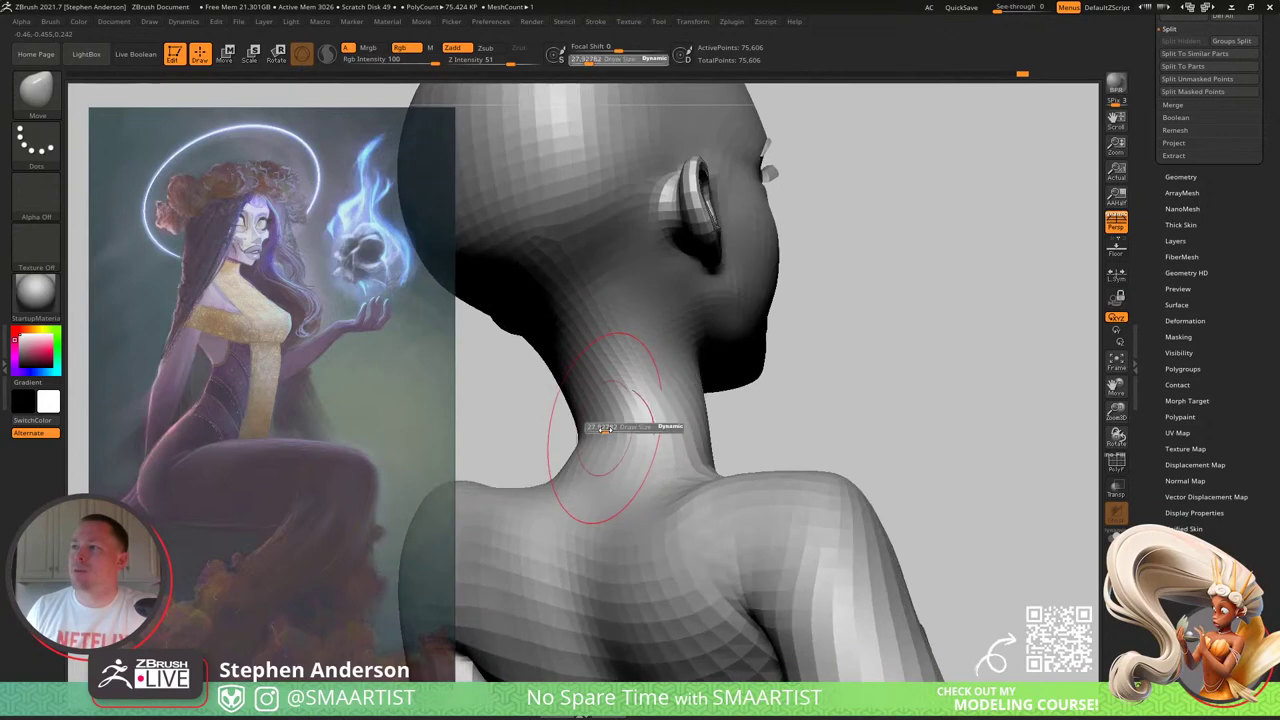
left_click_drag(604, 427, 600, 434)
mouse_move(606, 424)
right_mouse_down()
mouse_move(644, 389)
mouse_move(667, 420)
mouse_move(714, 386)
mouse_move(734, 394)
right_mouse_up()
Step: Adjust the throat and the neck-to-shoulder transition using the Move brush at draw sizes of about 14 and 17
key("shift")
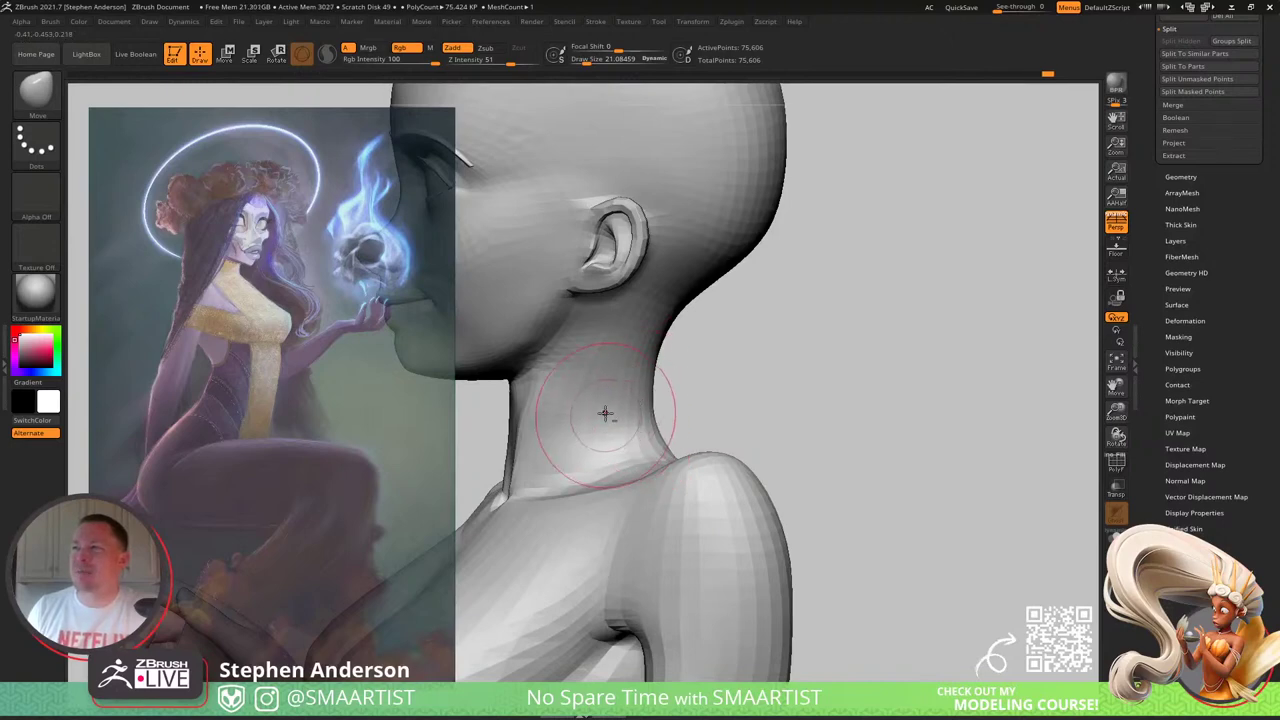
right_click_drag(605, 413, 687, 402, "alt")
key("s")
left_click_drag(606, 427, 597, 426)
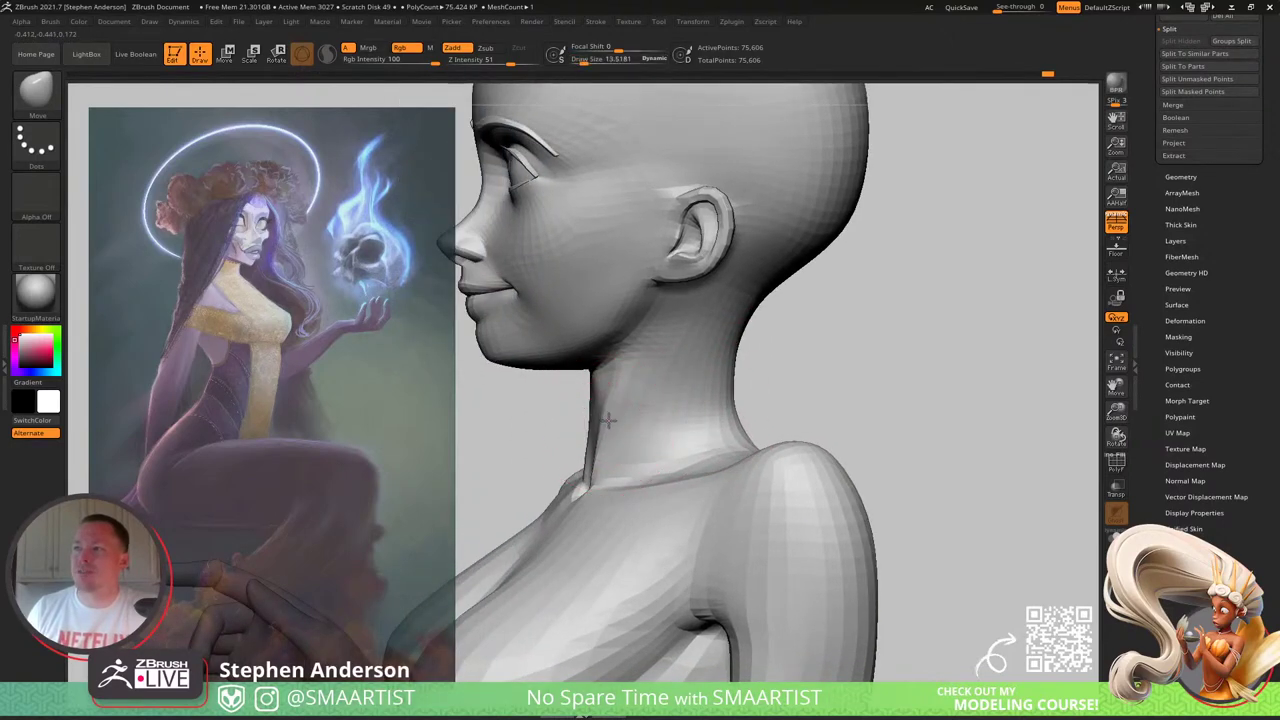
right_click_drag(613, 404, 618, 452)
key("s")
left_click_drag(660, 440, 676, 444)
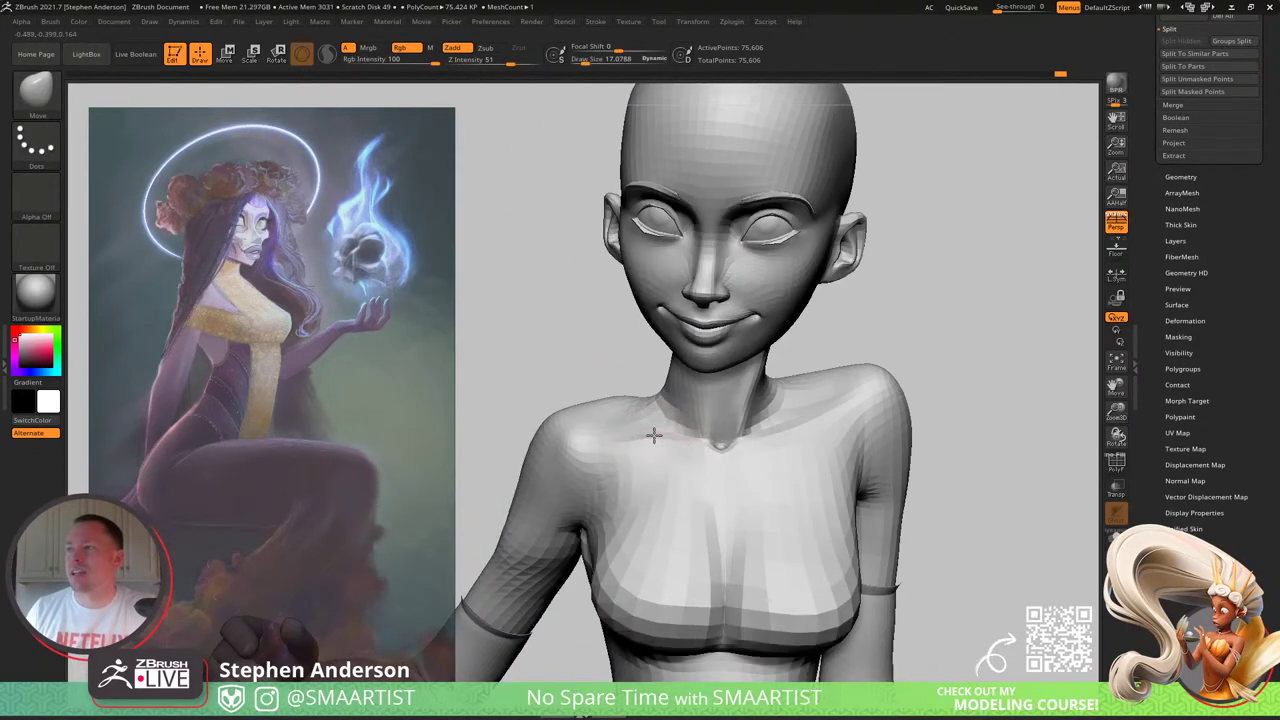
Step: Mask the whole body except the narrow polygroup band under the bust, using polygroup visibility to isolate it
mouse_move(691, 523)
right_mouse_down()
mouse_move(700, 529)
mouse_move(667, 512)
mouse_move(674, 490)
mouse_move(657, 501)
mouse_move(640, 496)
mouse_move(668, 502)
mouse_move(606, 480)
right_mouse_up()
key("shift+f")
left_click(606, 480, "ctrl+alt+shift")
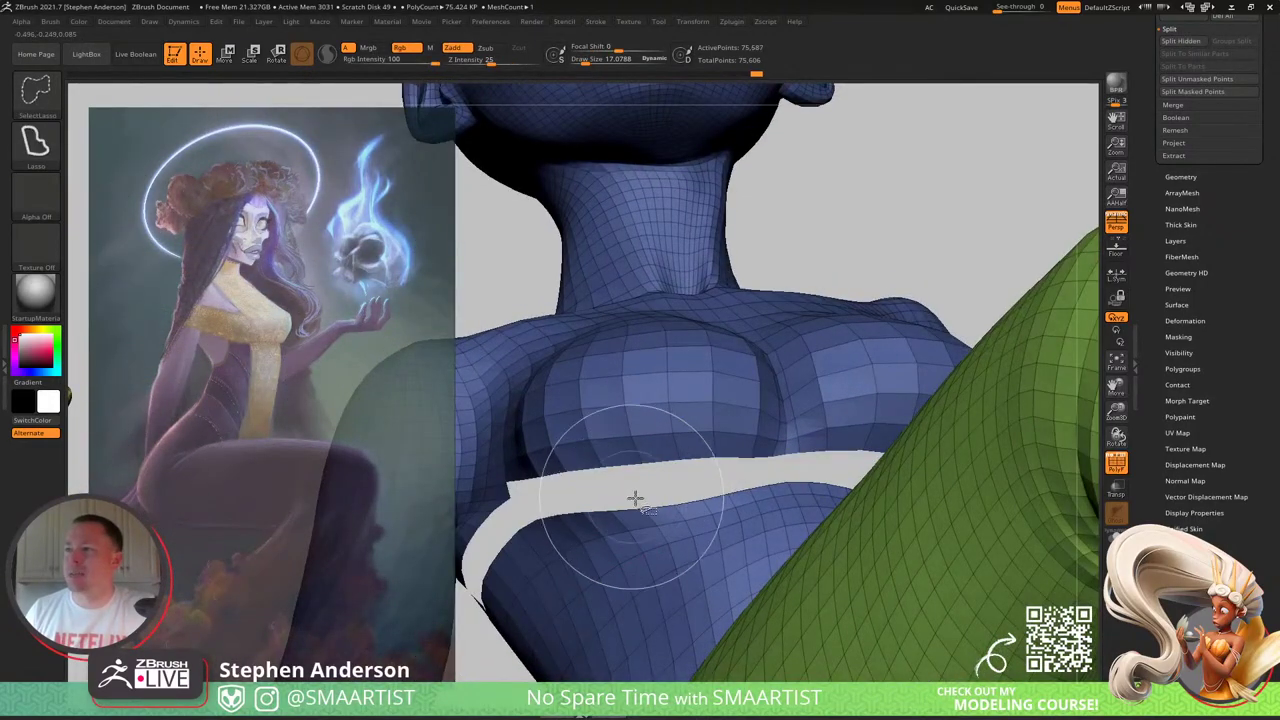
key("ctrl+a")
left_click(562, 490, "ctrl+shift")
Step: Reshape the band under the bust using the Move brush at a draw size of about 45, then clear the mask and turn off PolyFrame
right_click_drag(559, 489, 492, 506)
key("s")
left_click_drag(515, 503, 522, 503)
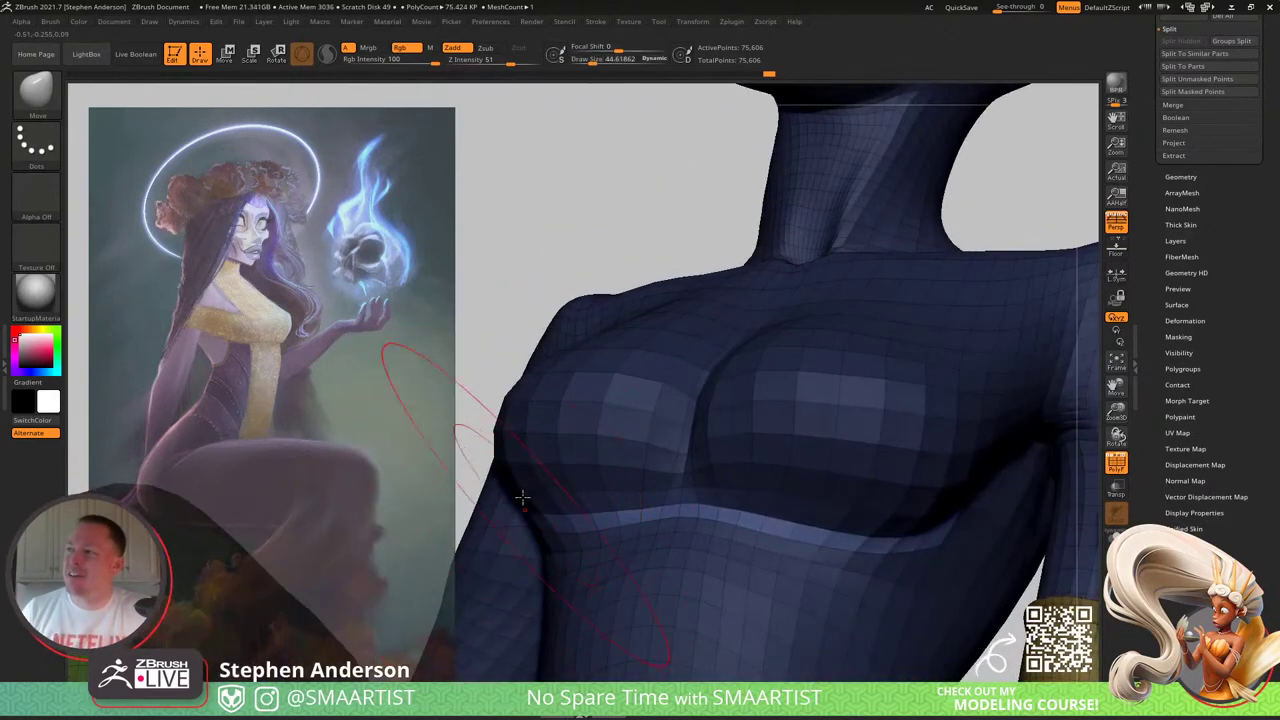
right_click_drag(522, 497, 516, 474)
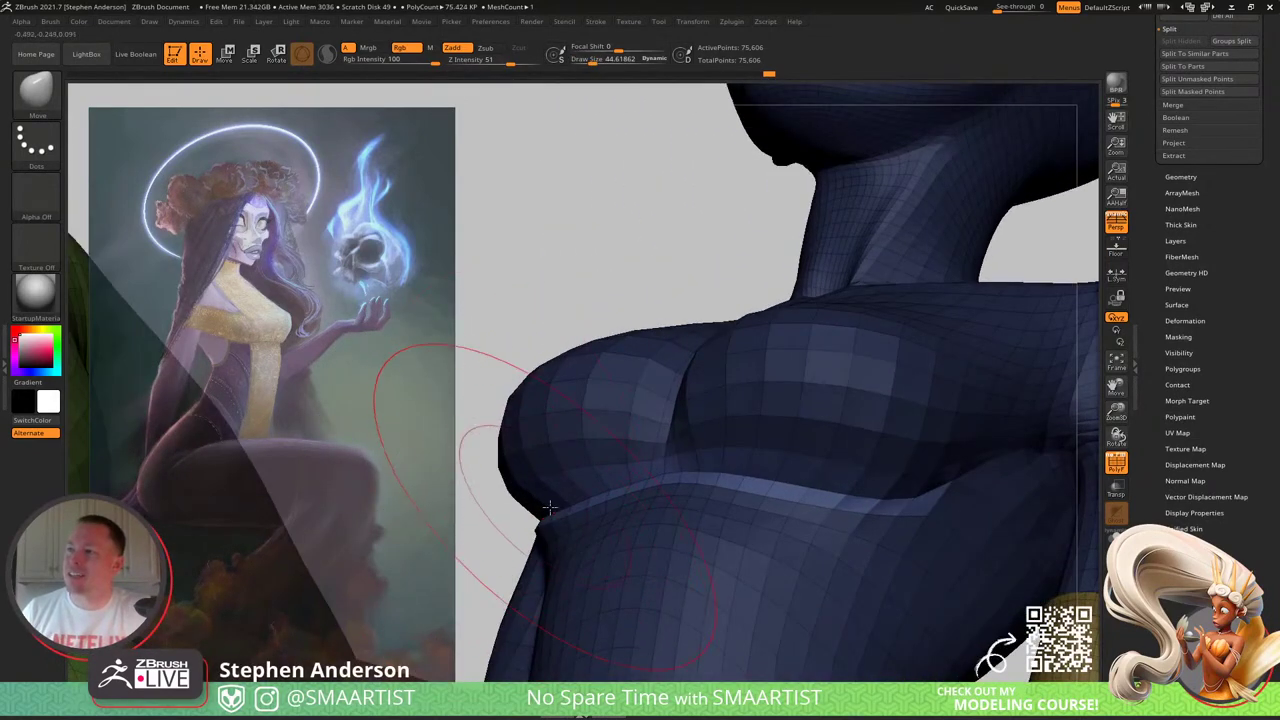
key("ctrl")
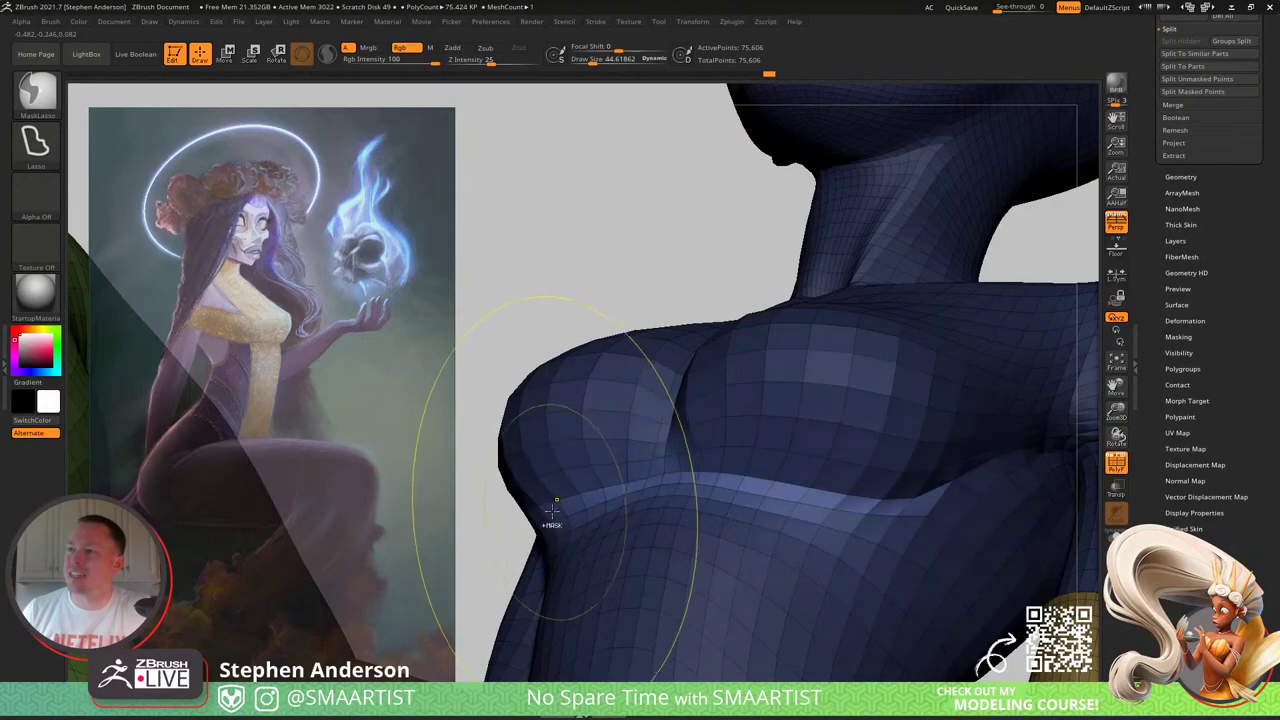
mouse_move(560, 505)
right_mouse_down()
mouse_move(612, 463)
mouse_move(731, 500)
mouse_move(657, 486)
mouse_move(814, 429)
mouse_move(914, 486)
mouse_move(718, 455)
mouse_move(800, 490)
mouse_move(655, 490)
mouse_move(768, 604)
right_mouse_up()
key("shift+f")
Step: Refine the side of the chest near the armpit using the Move brush at a draw size of about 23
mouse_move(641, 487)
right_mouse_down()
mouse_move(649, 463)
mouse_move(677, 487)
right_mouse_up()
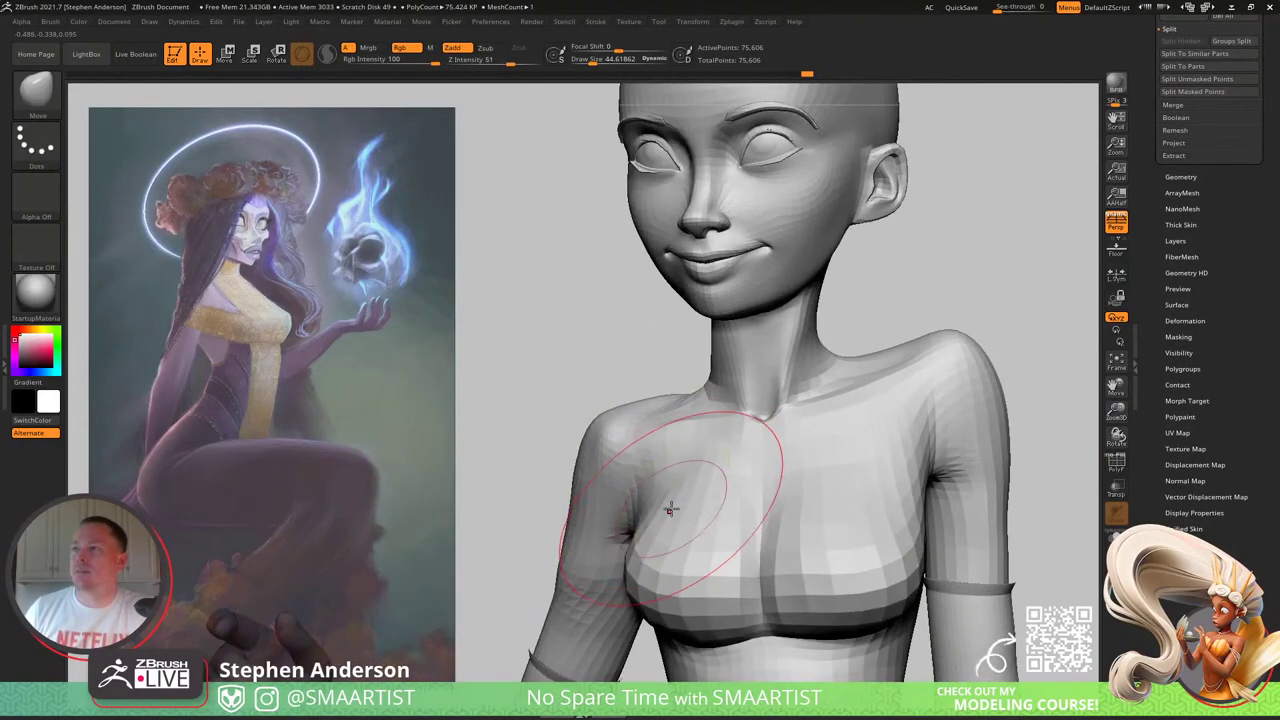
key("s")
left_click_drag(671, 509, 666, 509)
mouse_move(671, 509)
right_mouse_down()
mouse_move(650, 503)
mouse_move(709, 485)
mouse_move(846, 500)
mouse_move(568, 488)
mouse_move(568, 457)
mouse_move(594, 397)
mouse_move(615, 390)
mouse_move(608, 357)
mouse_move(623, 341)
mouse_move(619, 362)
right_mouse_up()
mouse_move(619, 362)
right_mouse_down()
mouse_move(632, 380)
mouse_move(609, 409)
mouse_move(735, 372)
right_mouse_up()
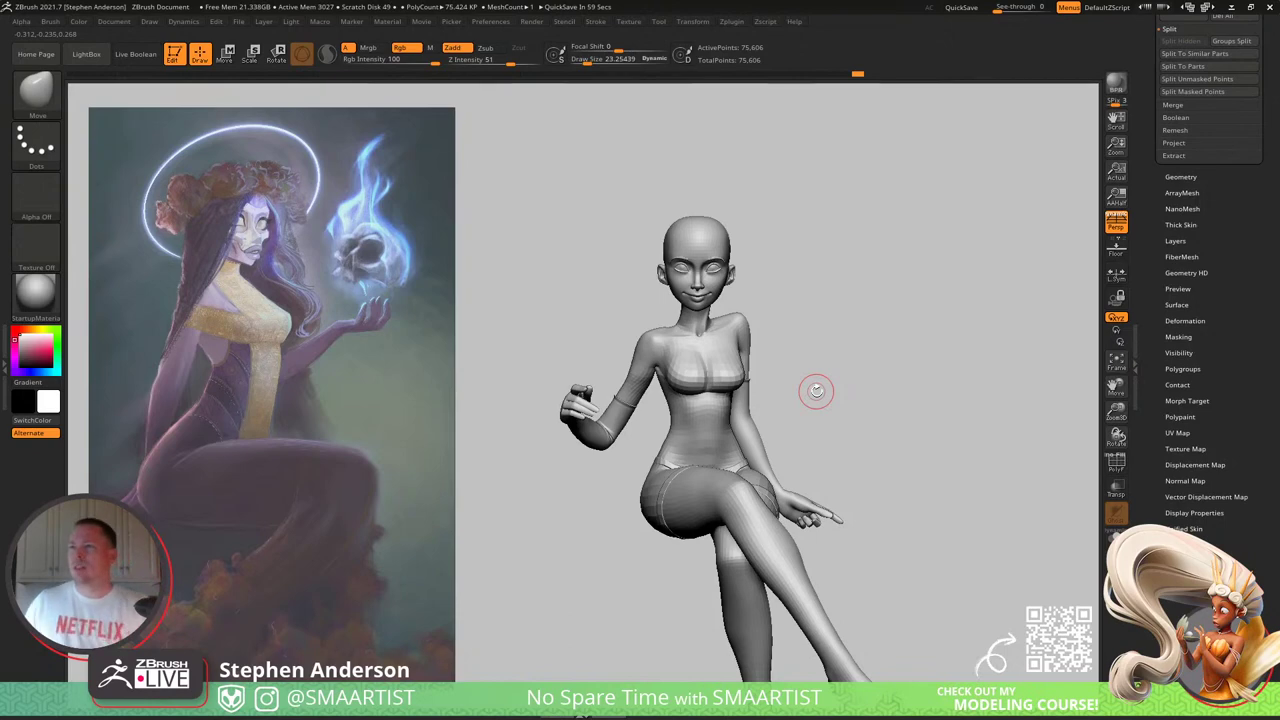
mouse_move(765, 384)
right_mouse_down()
mouse_move(754, 463)
mouse_move(760, 451)
mouse_move(708, 456)
mouse_move(692, 494)
right_mouse_up()
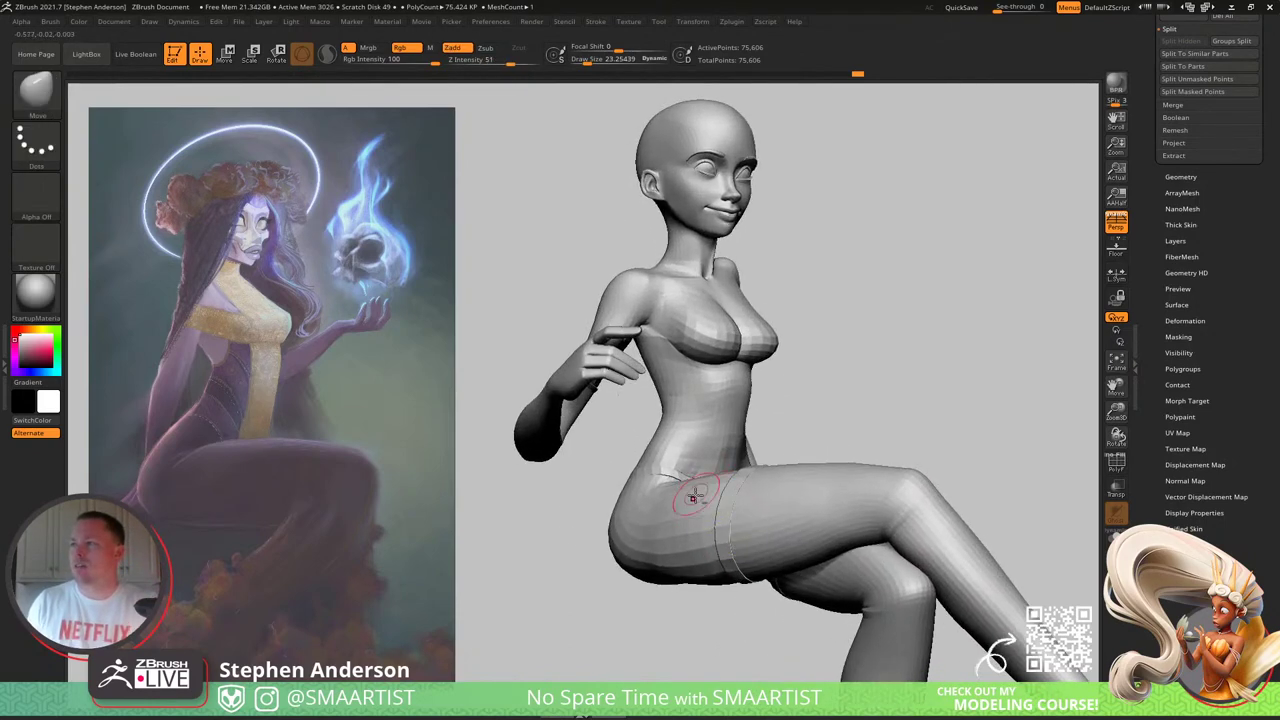
Step: Reshape the back contour of the waist using the Move brush at draw sizes of about 30 and 48
mouse_move(780, 536)
right_mouse_down("alt")
mouse_move(772, 447)
mouse_move(894, 434)
mouse_move(852, 372)
mouse_move(848, 394)
right_mouse_up("alt")
mouse_move(864, 300)
right_mouse_down("alt")
mouse_move(799, 440)
mouse_move(816, 444)
mouse_move(750, 490)
mouse_move(710, 463)
mouse_move(688, 378)
mouse_move(712, 460)
mouse_move(665, 505)
mouse_move(688, 493)
right_mouse_up("alt")
key("s")
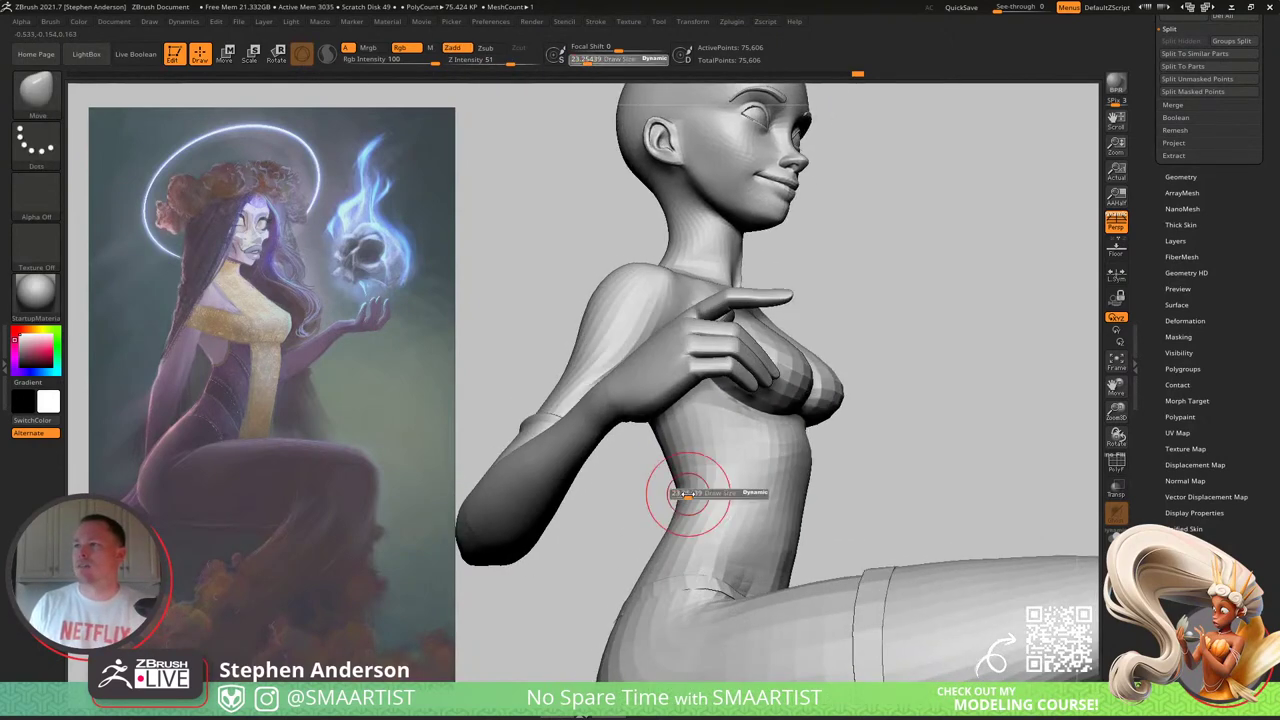
left_click_drag(684, 500, 677, 503)
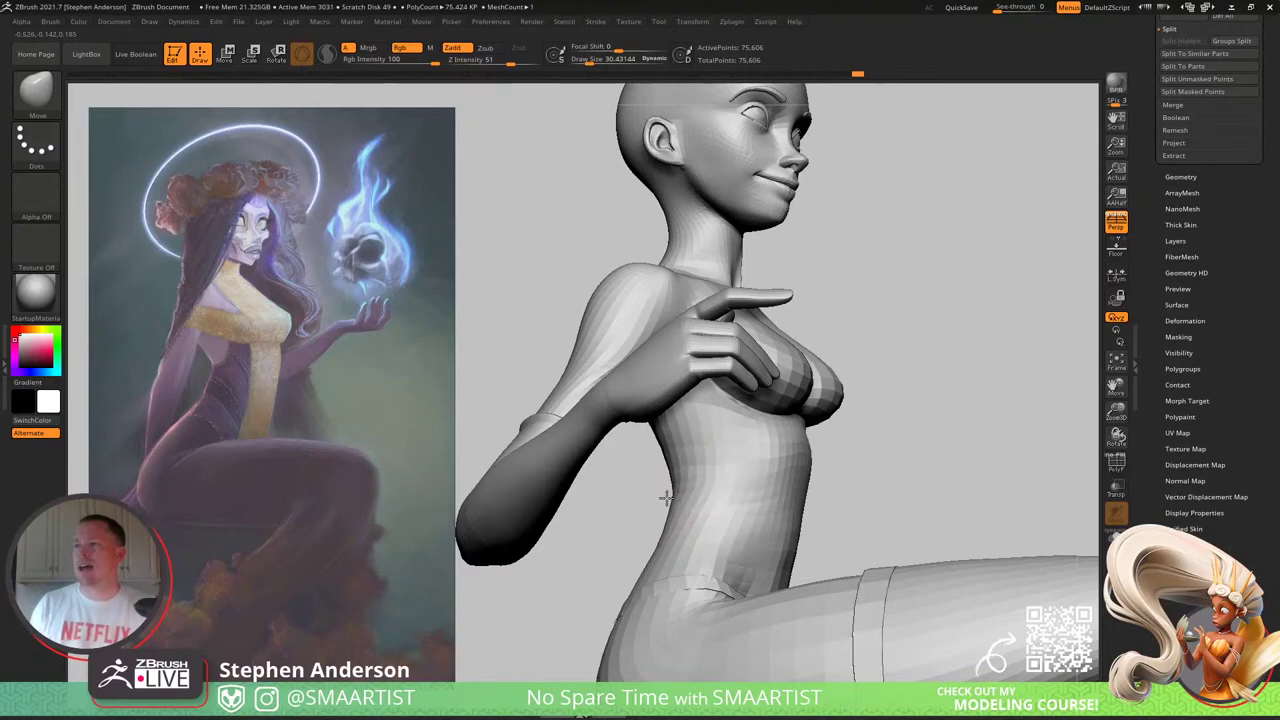
right_click_drag(675, 493, 665, 502)
key("s")
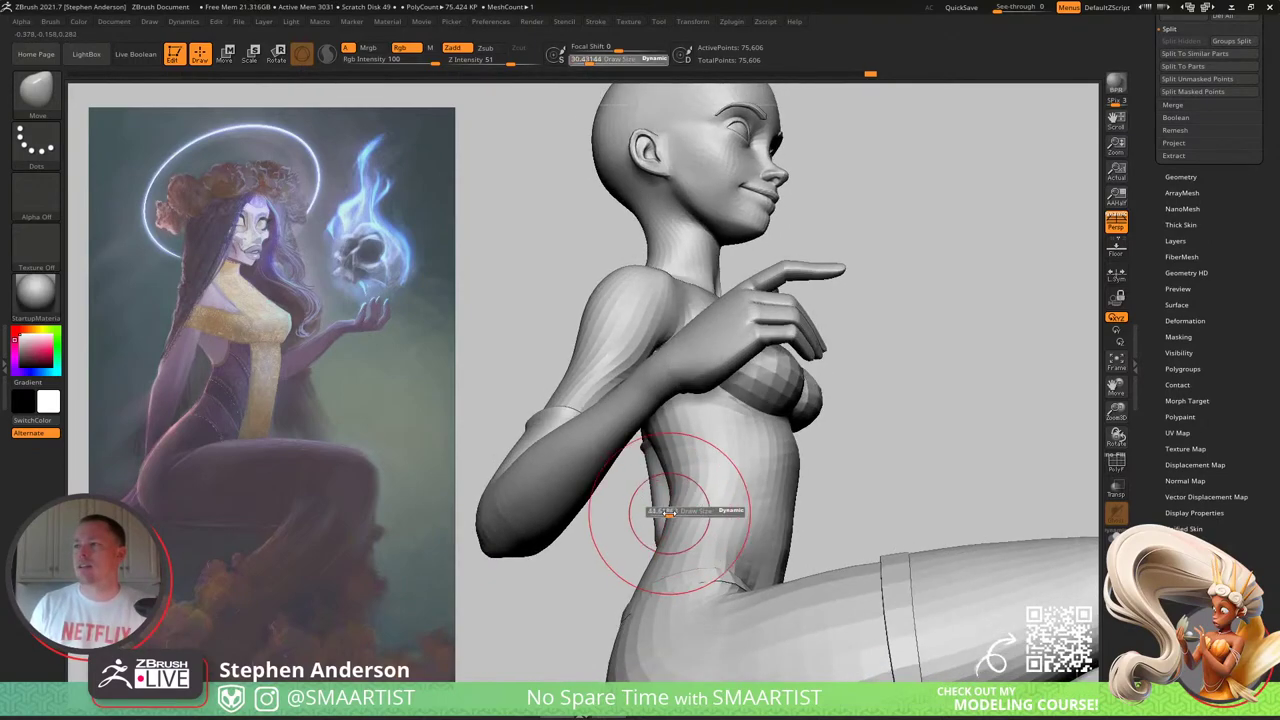
left_click_drag(655, 502, 665, 502)
Step: Isolate the main body polygroup, hiding the forearms and hands for clear access to the back
right_click_drag(665, 502, 740, 417)
key("ctrl+shift")
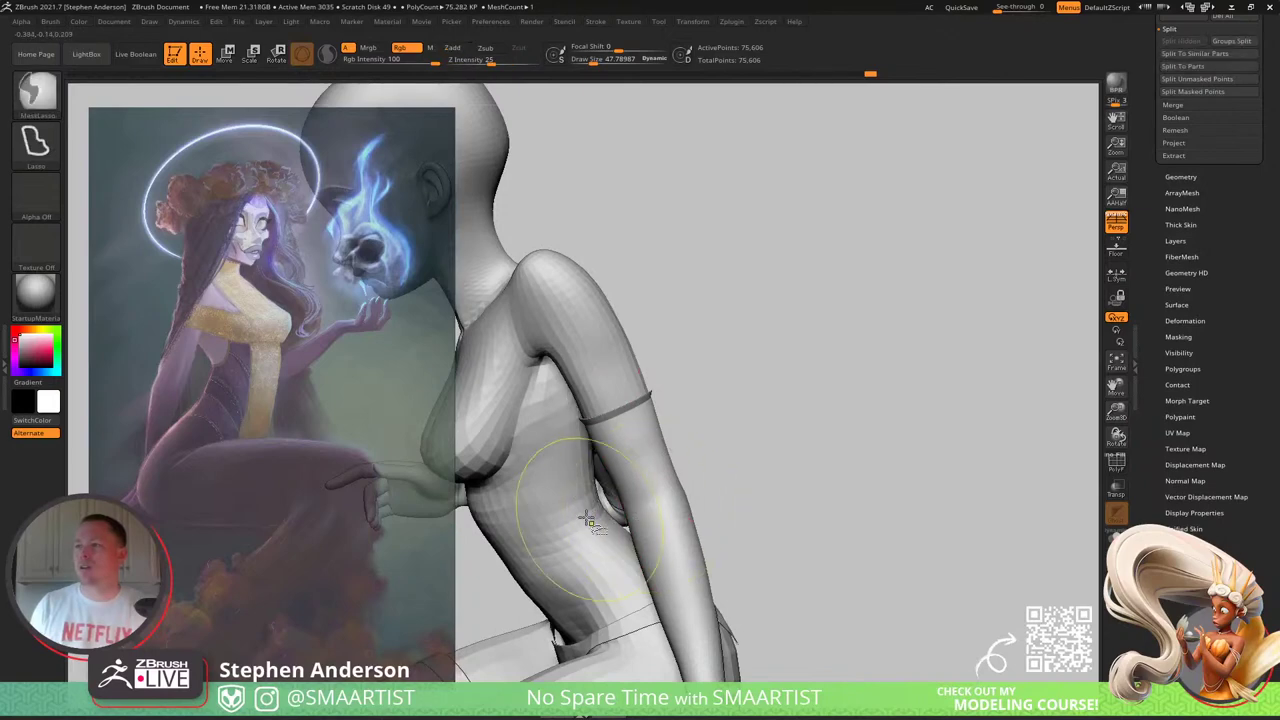
left_click(578, 501, "ctrl+shift")
mouse_move(594, 510)
right_mouse_down()
mouse_move(711, 466)
mouse_move(652, 450)
mouse_move(685, 428)
mouse_move(669, 560)
right_mouse_up()
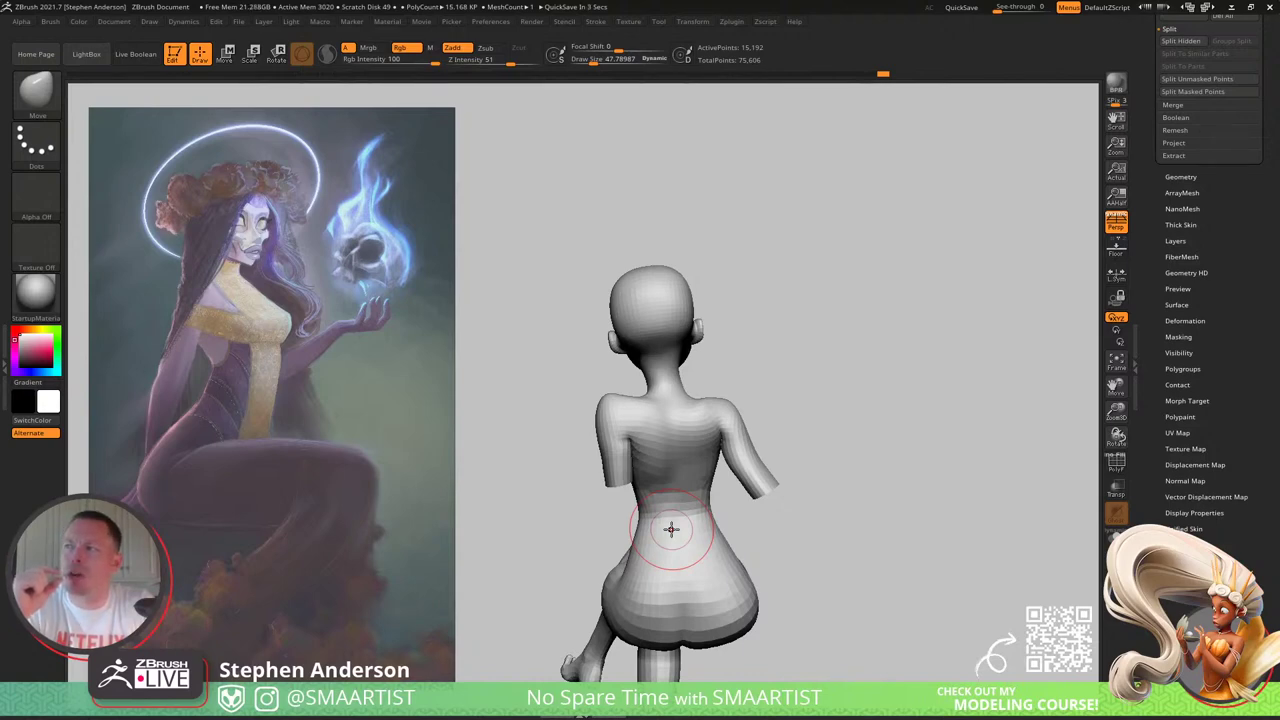
Step: Shape the upper back and shoulder blade area using the Move brush at a draw size of about 33, and unhide the rest of the body
mouse_move(677, 414)
right_mouse_down()
mouse_move(632, 425)
mouse_move(681, 441)
mouse_move(712, 482)
mouse_move(701, 472)
right_mouse_up()
left_click_drag(701, 472, 692, 461)
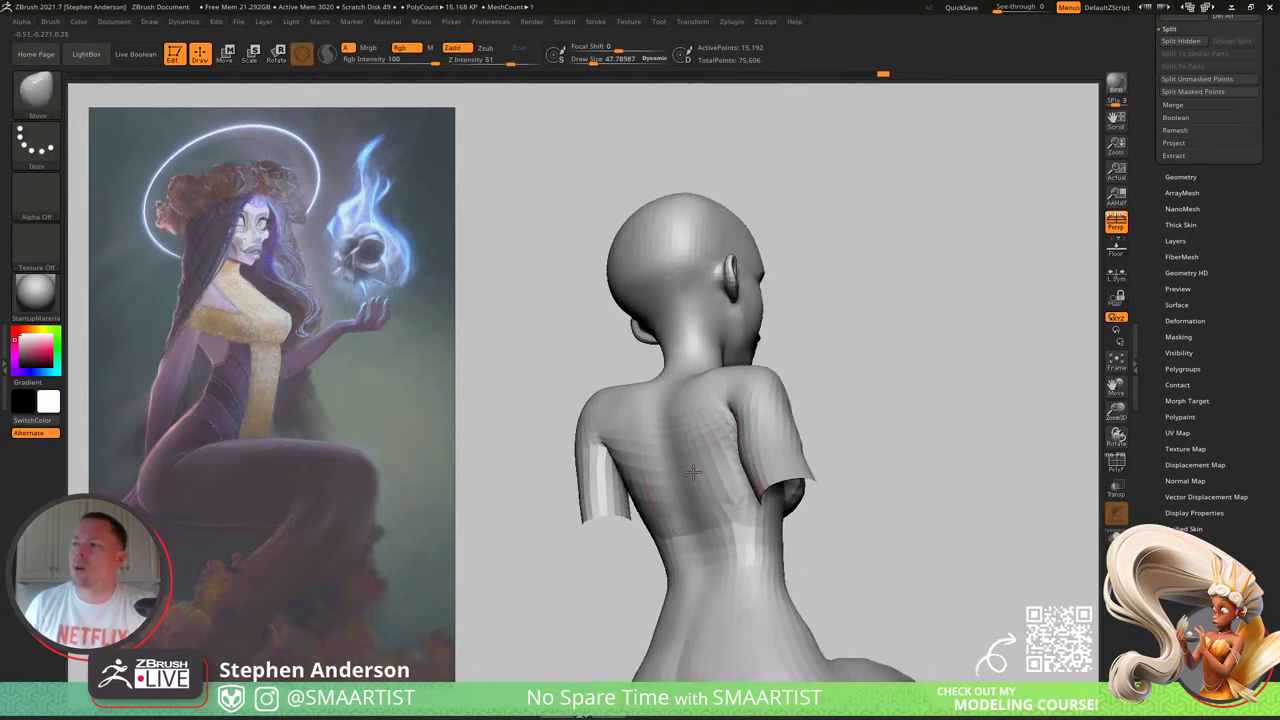
mouse_move(692, 461)
right_mouse_down()
mouse_move(722, 477)
mouse_move(710, 465)
right_mouse_up()
key("s")
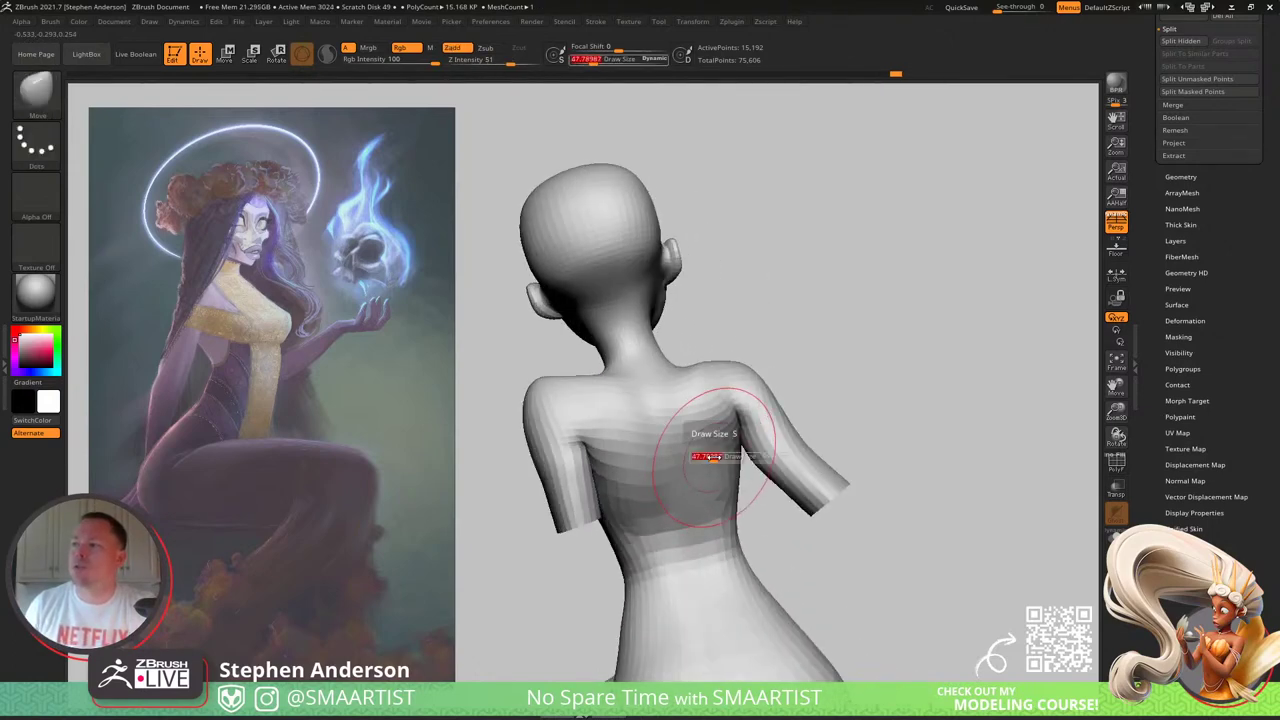
left_click_drag(710, 459, 703, 459)
right_click_drag(704, 464, 748, 466)
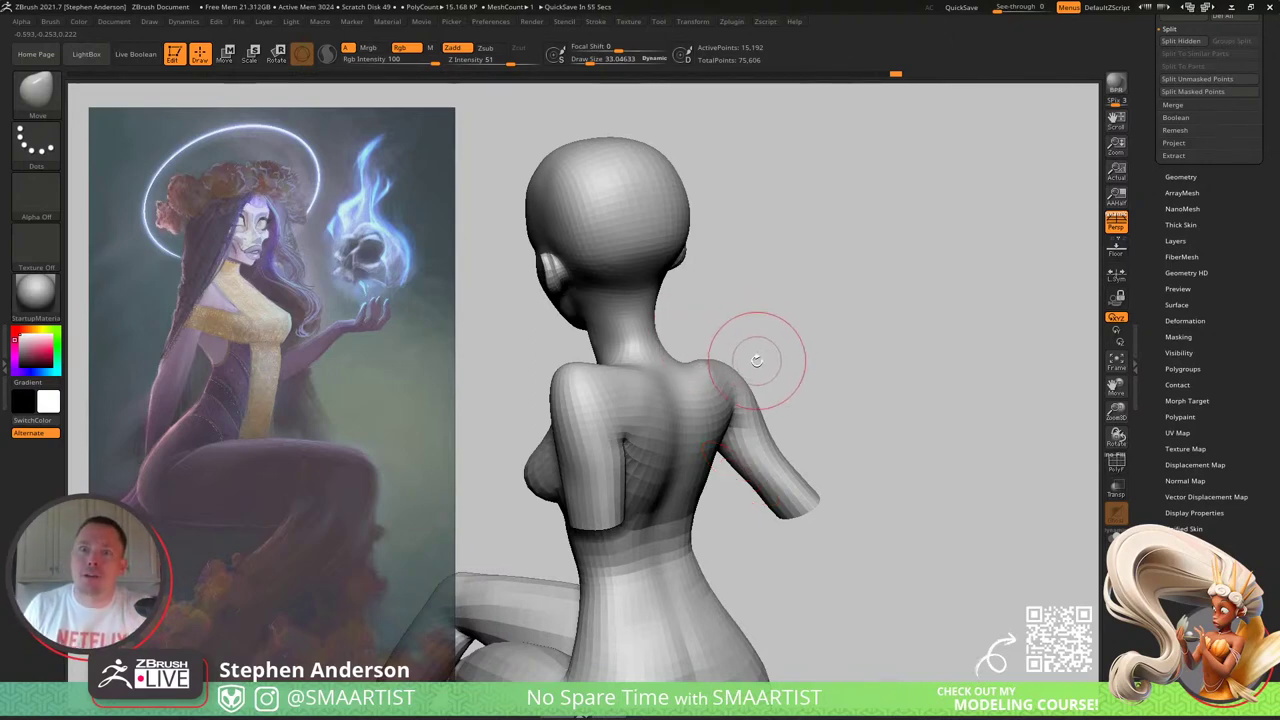
right_click_drag(727, 374, 722, 358)
mouse_move(722, 357)
left_mouse_down()
mouse_move(777, 366)
mouse_move(790, 400)
mouse_move(811, 366)
mouse_move(822, 407)
left_mouse_up()
mouse_move(822, 407)
right_mouse_down()
mouse_move(886, 402)
mouse_move(658, 430)
right_mouse_up()
left_click(891, 406, "ctrl+shift")
Step: Adjust the lower waist above the hip using the Move brush at a draw size of about 54
left_click_drag(658, 430, 697, 420)
mouse_move(697, 420)
right_mouse_down("alt")
mouse_move(693, 380)
mouse_move(668, 488)
right_mouse_up("alt")
key("s")
left_click_drag(648, 455, 646, 449)
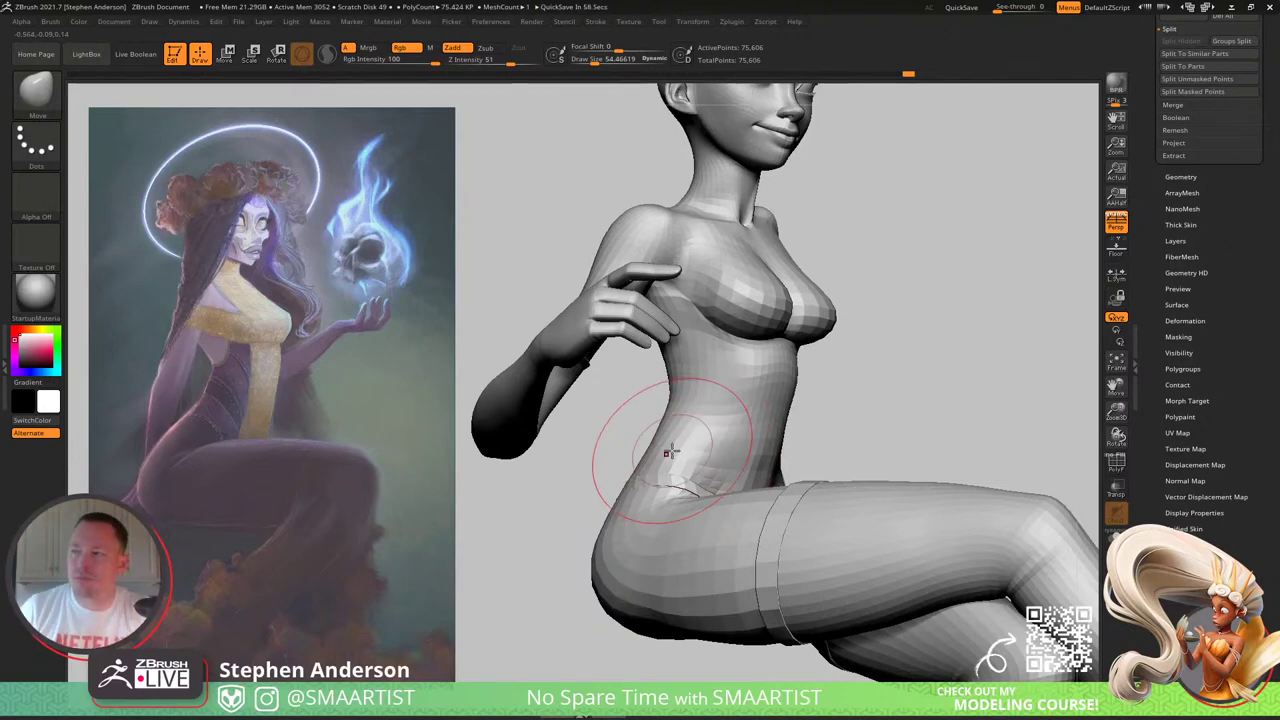
Step: Reshape both outer sides of the buttocks from behind using the Move brush at a draw size of about 62
mouse_move(763, 466)
right_mouse_down("ctrl")
mouse_move(692, 551)
mouse_move(652, 481)
mouse_move(641, 500)
mouse_move(683, 492)
right_mouse_up("ctrl")
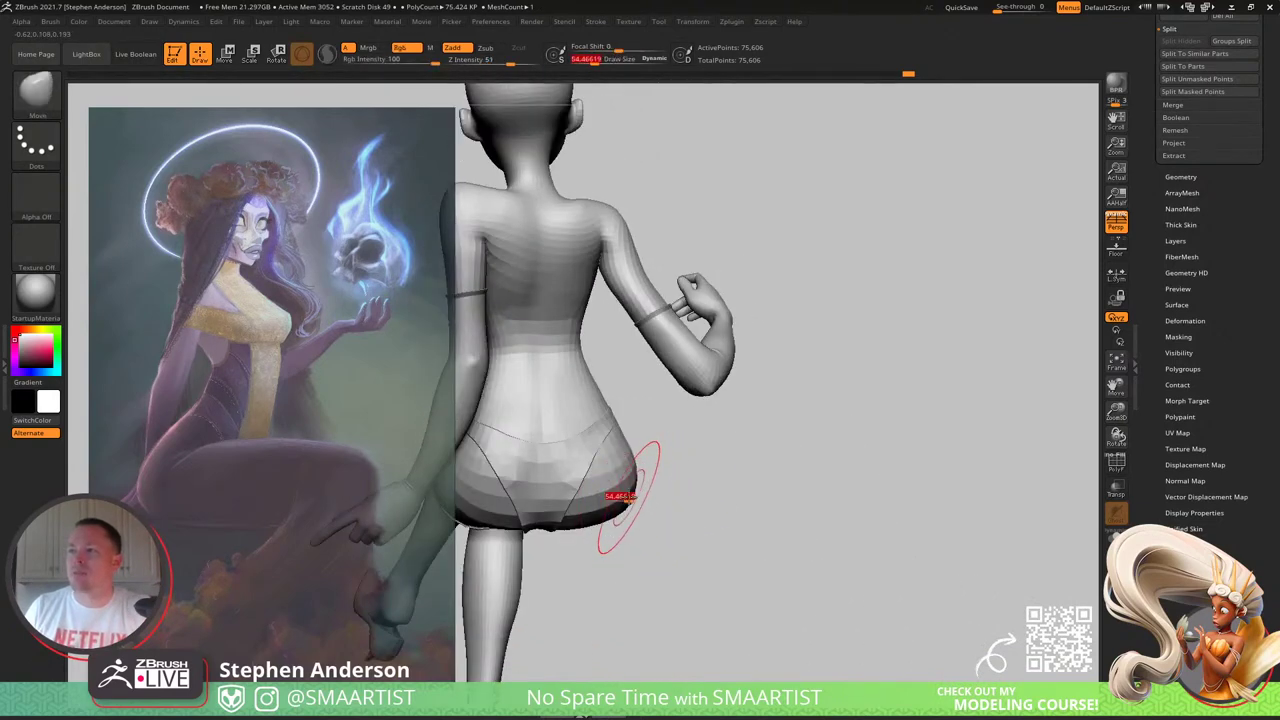
left_click_drag(628, 500, 623, 477)
right_click_drag(623, 477, 673, 467, "alt")
key("s")
left_click_drag(582, 482, 565, 484)
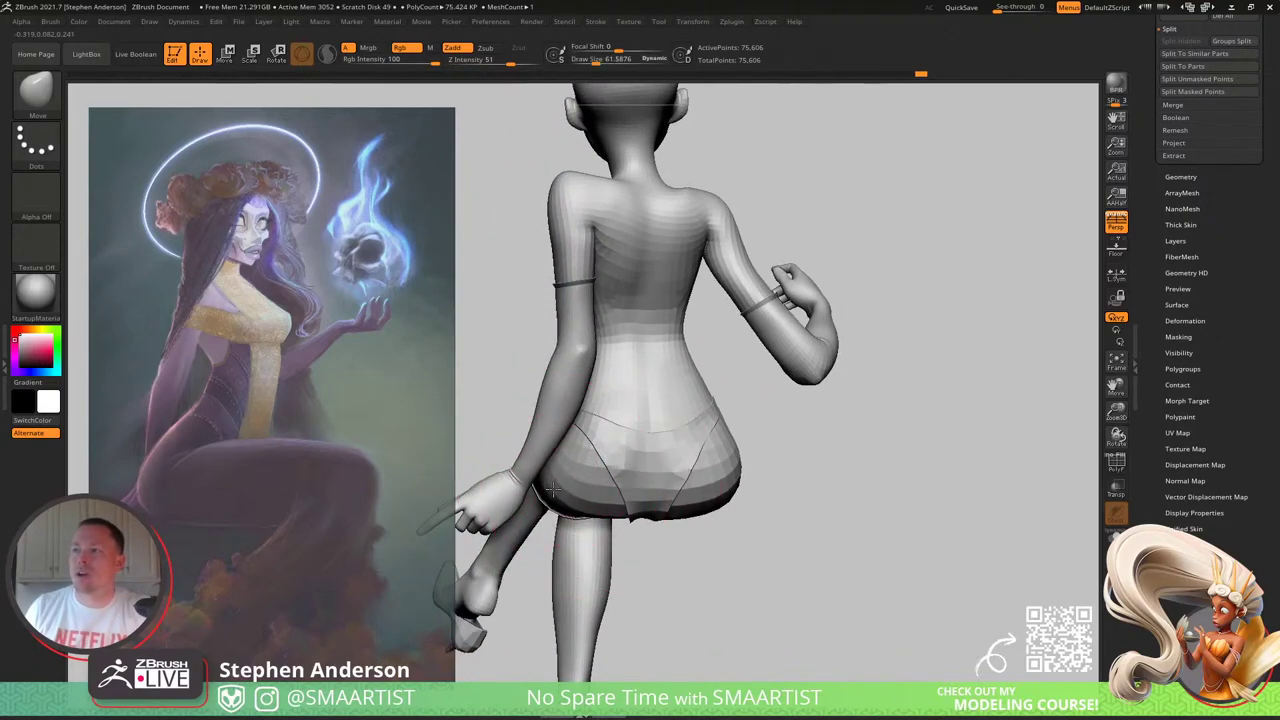
Step: Mask both forearms and hands, leaving the torso and legs free to sculpt
key("w")
left_click(522, 458, "ctrl")
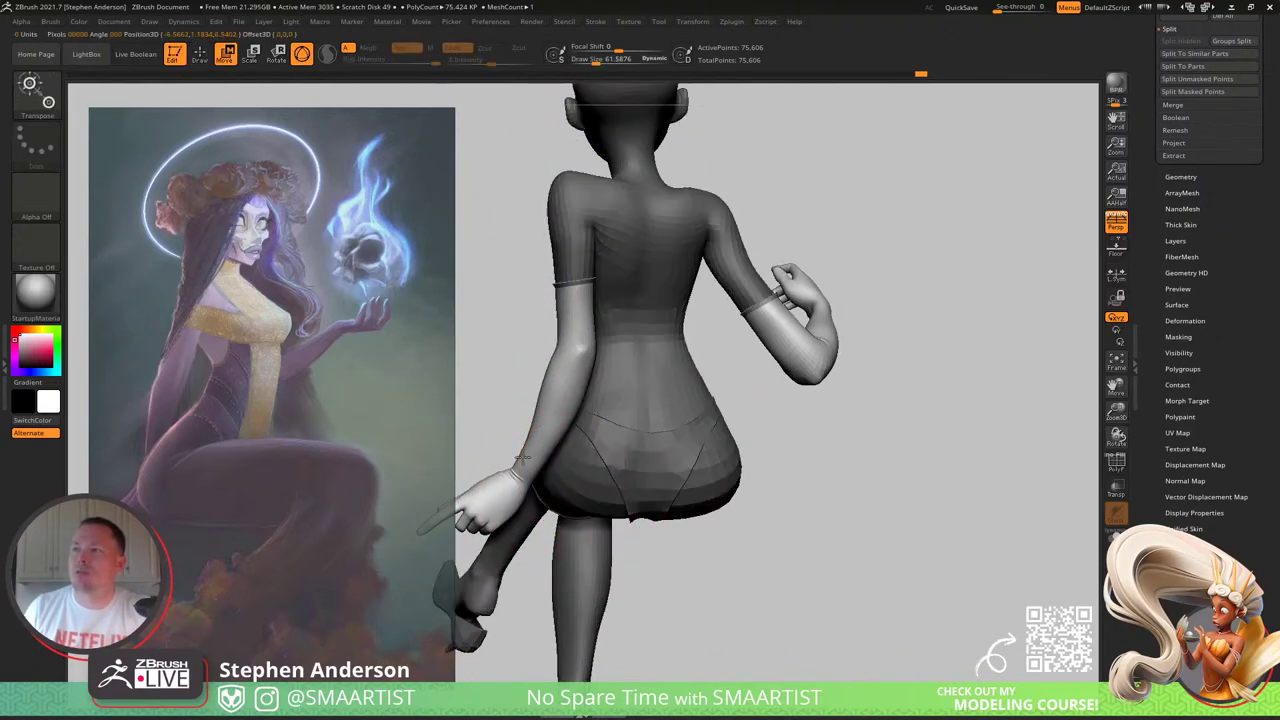
key("q")
left_click(829, 443, "ctrl")
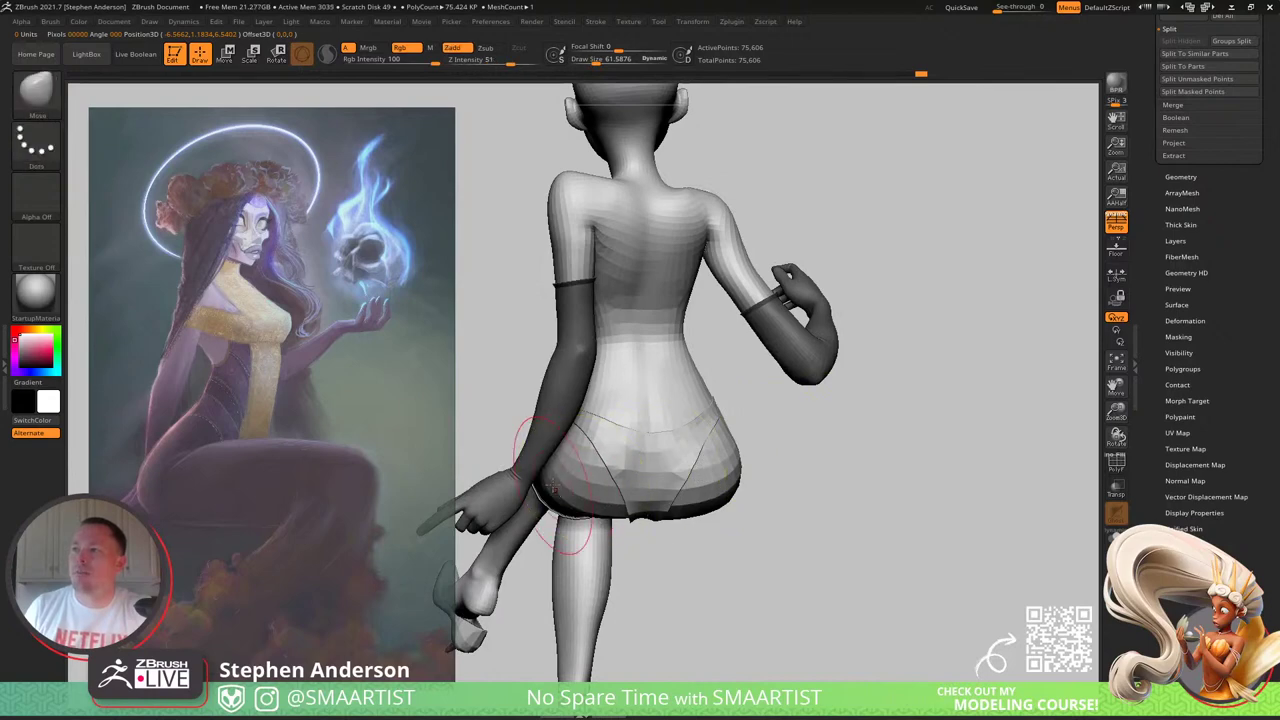
Step: Reshape the underside of the buttock and upper thigh in side view using the Move brush
right_click_drag(552, 487, 662, 457)
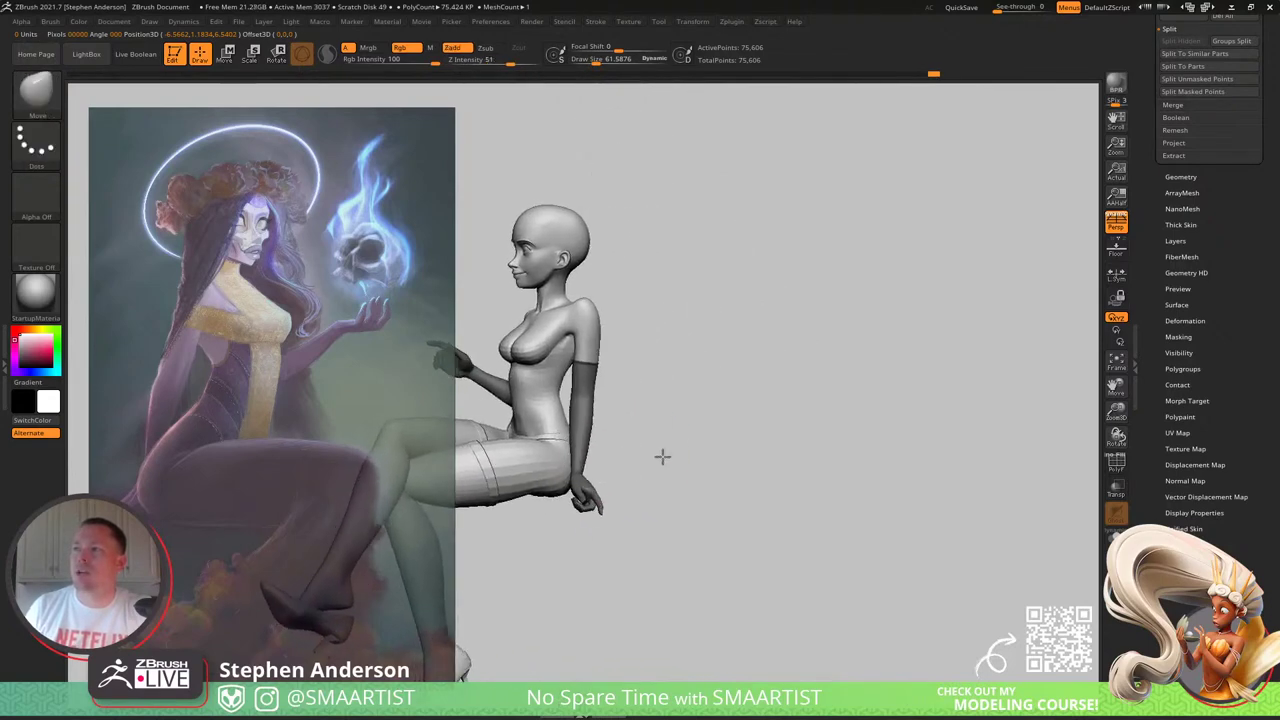
mouse_move(515, 448)
right_mouse_down("alt")
mouse_move(671, 451)
mouse_move(684, 515)
right_mouse_up("alt")
left_click_drag(682, 528, 678, 518)
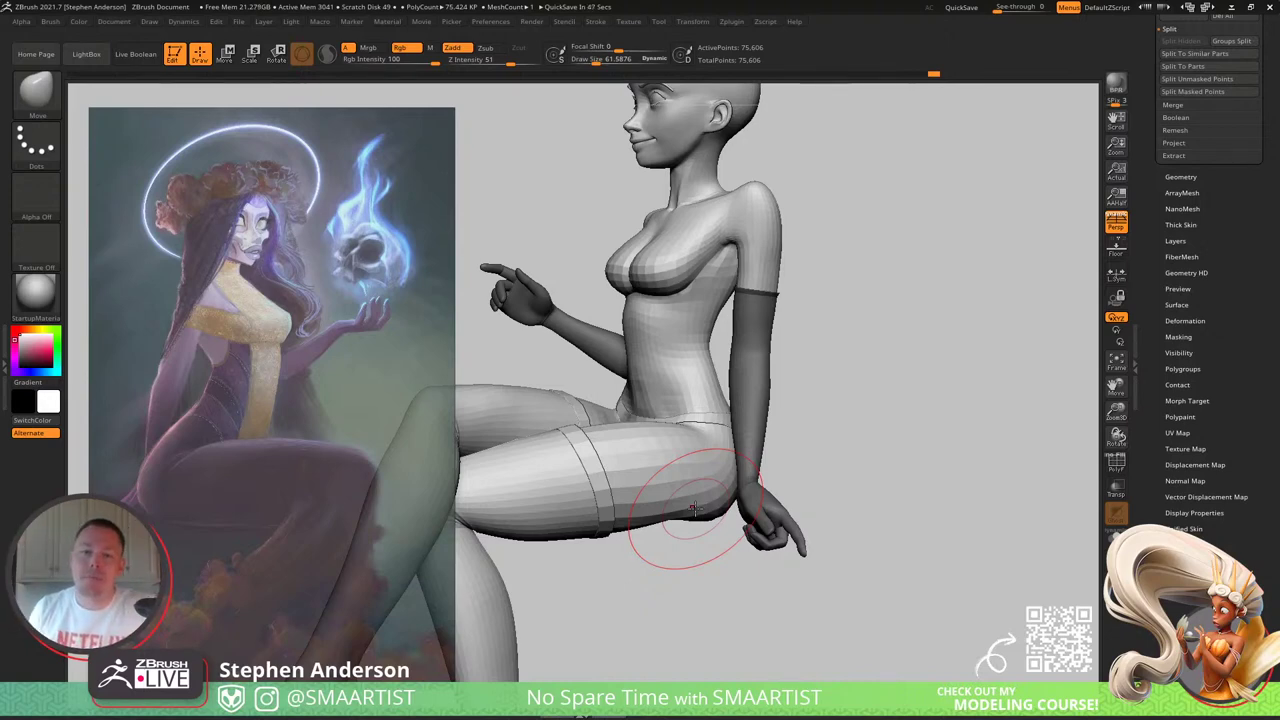
mouse_move(737, 410)
right_mouse_down()
mouse_move(710, 448)
mouse_move(734, 411)
mouse_move(724, 362)
mouse_move(744, 422)
right_mouse_up()
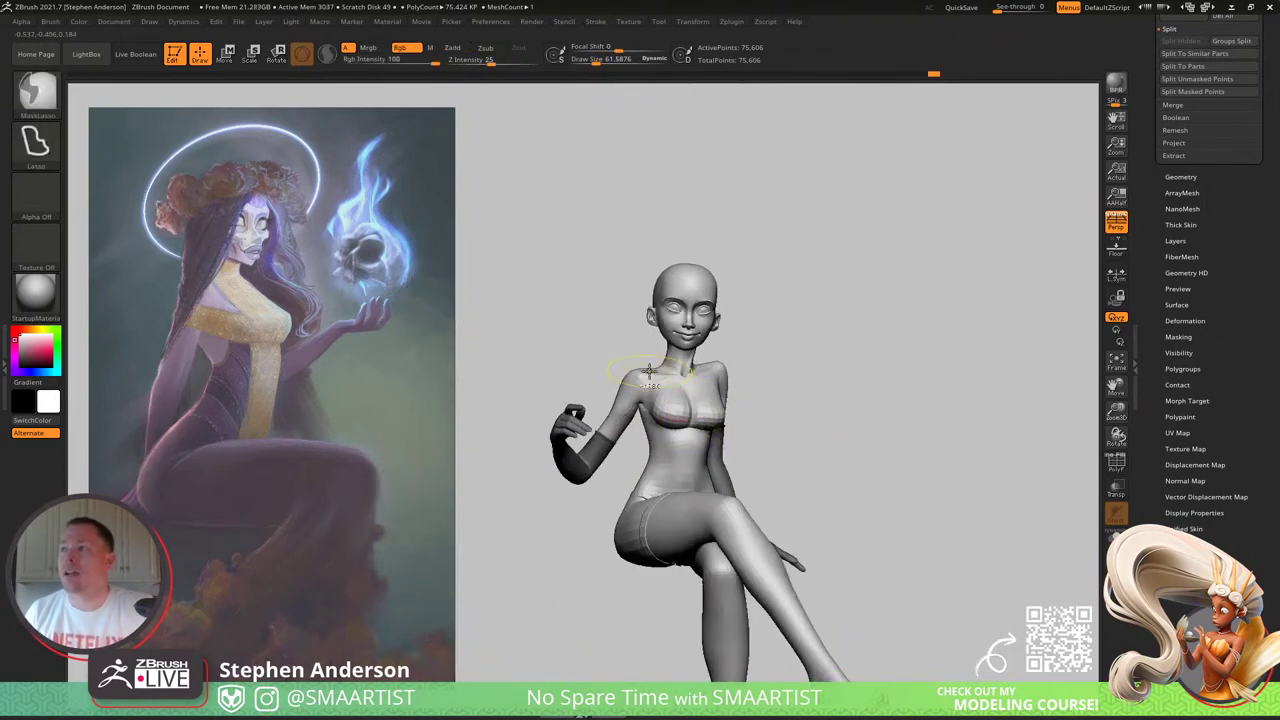
Step: Reshape the upper arm near the armpit in side view using the Move brush, reducing the draw size to about 30
mouse_move(649, 372)
right_mouse_down("ctrl")
mouse_move(612, 484)
mouse_move(632, 470)
right_mouse_up("ctrl")
key("s")
left_click_drag(606, 437, 601, 439)
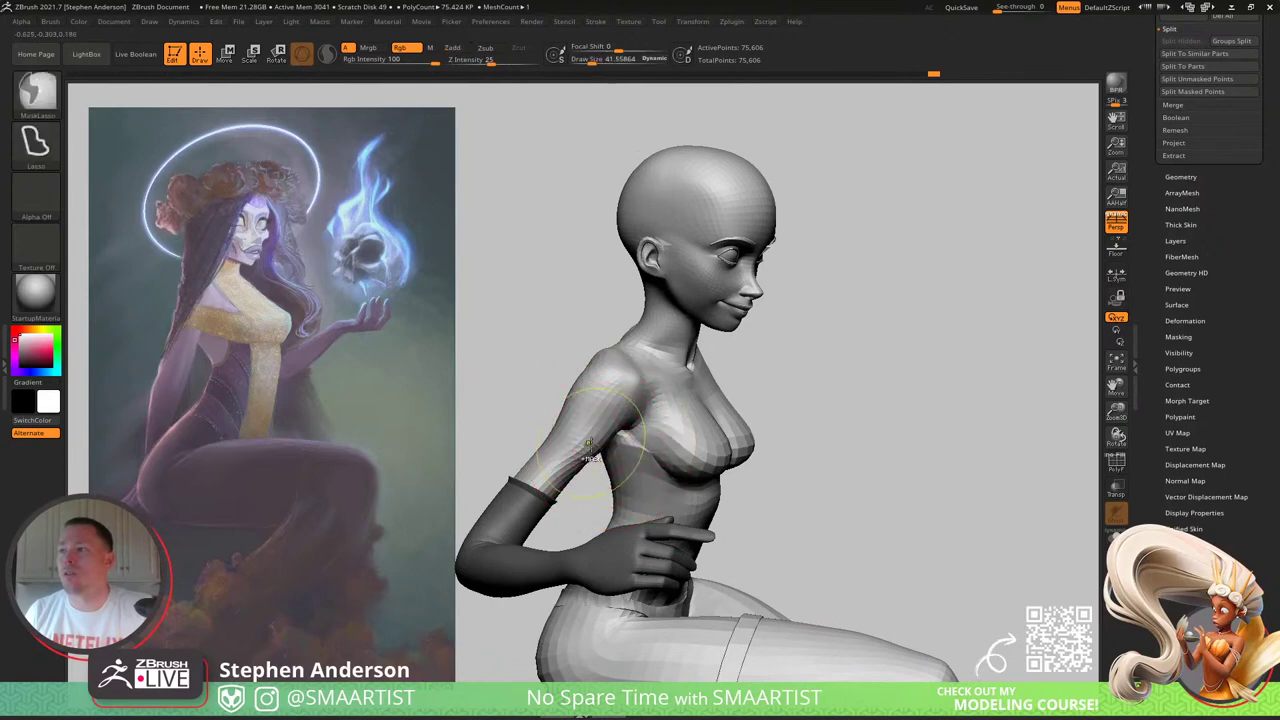
right_click_drag(589, 443, 567, 478, "ctrl")
left_click_drag(526, 416, 514, 422)
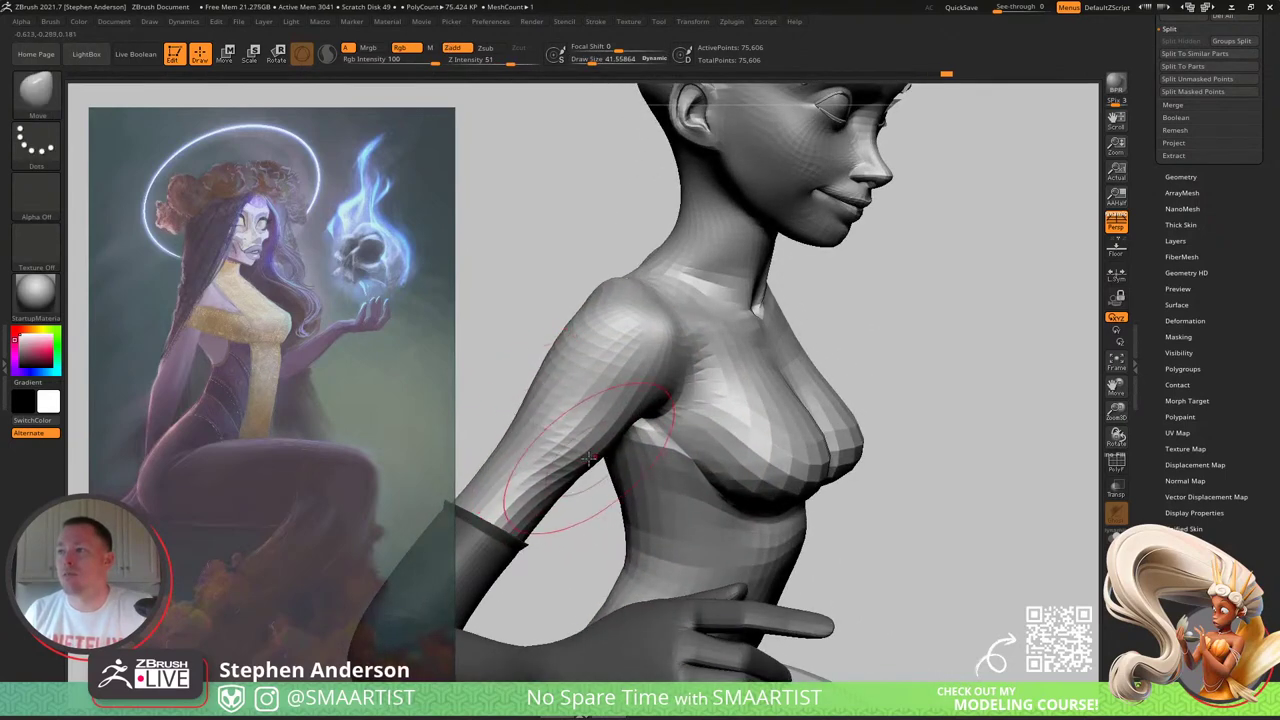
key("s")
left_click_drag(589, 457, 586, 456)
mouse_move(584, 466)
left_mouse_down()
mouse_move(569, 452)
mouse_move(582, 438)
left_mouse_up()
mouse_move(593, 418)
right_mouse_down()
mouse_move(518, 412)
mouse_move(598, 412)
right_mouse_up()
mouse_move(606, 468)
right_mouse_down("ctrl")
mouse_move(608, 428)
mouse_move(636, 447)
mouse_move(669, 428)
mouse_move(674, 380)
mouse_move(684, 399)
right_mouse_up("ctrl")
Step: Draw a slanted Transpose line about 24 units long from the chest out into empty space in side view
key("w")
key("y")
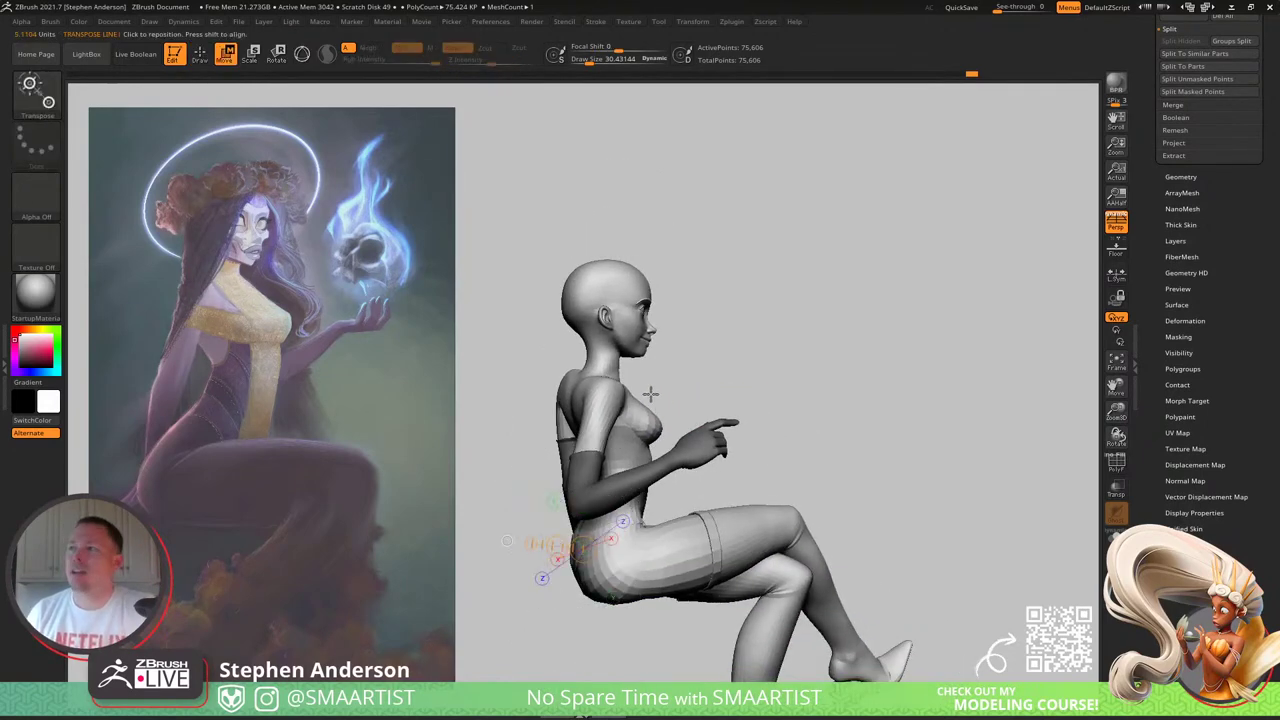
left_click_drag(621, 411, 815, 344)
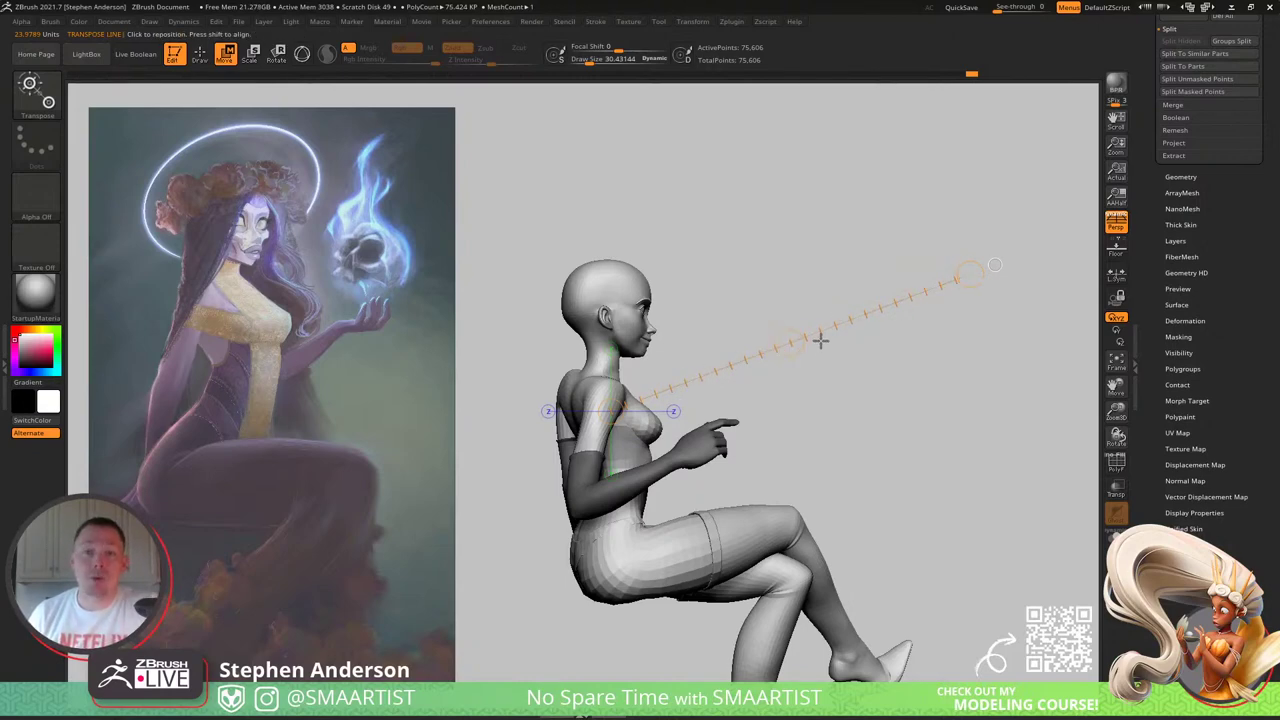
key("ctrl+z")
key("ctrl+shift+z")
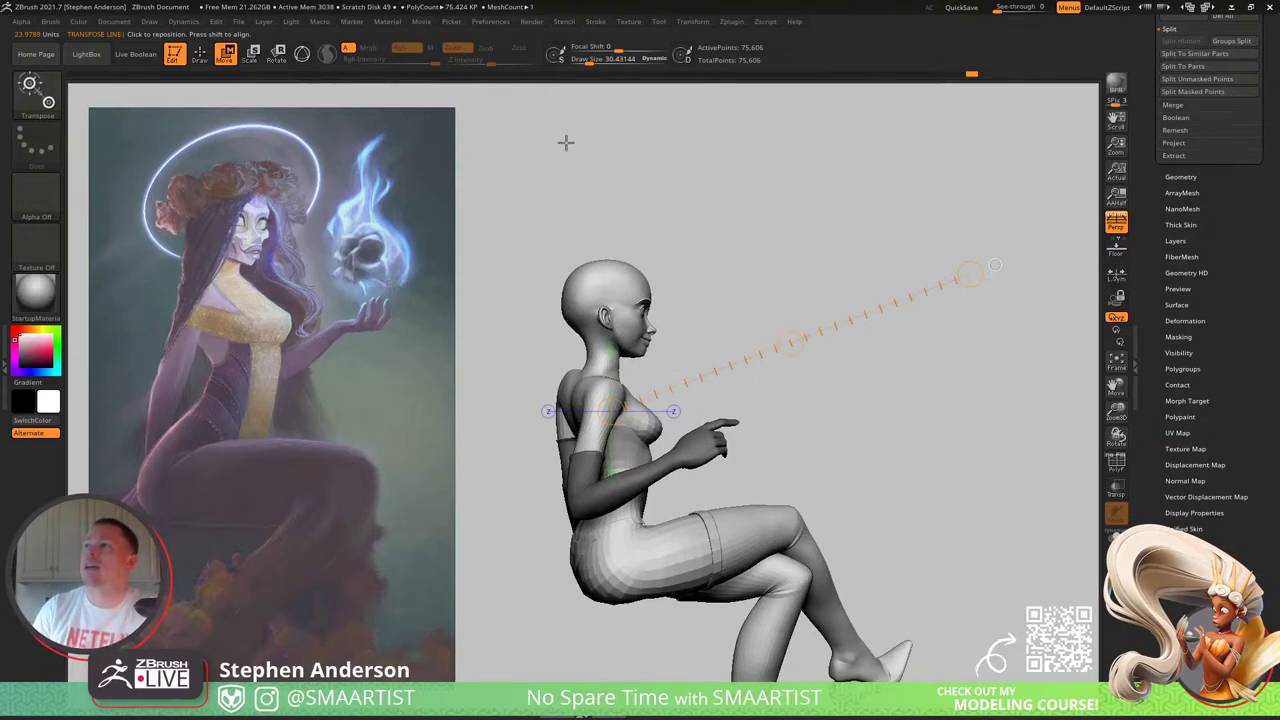
right_click_drag(677, 263, 653, 206, "ctrl")
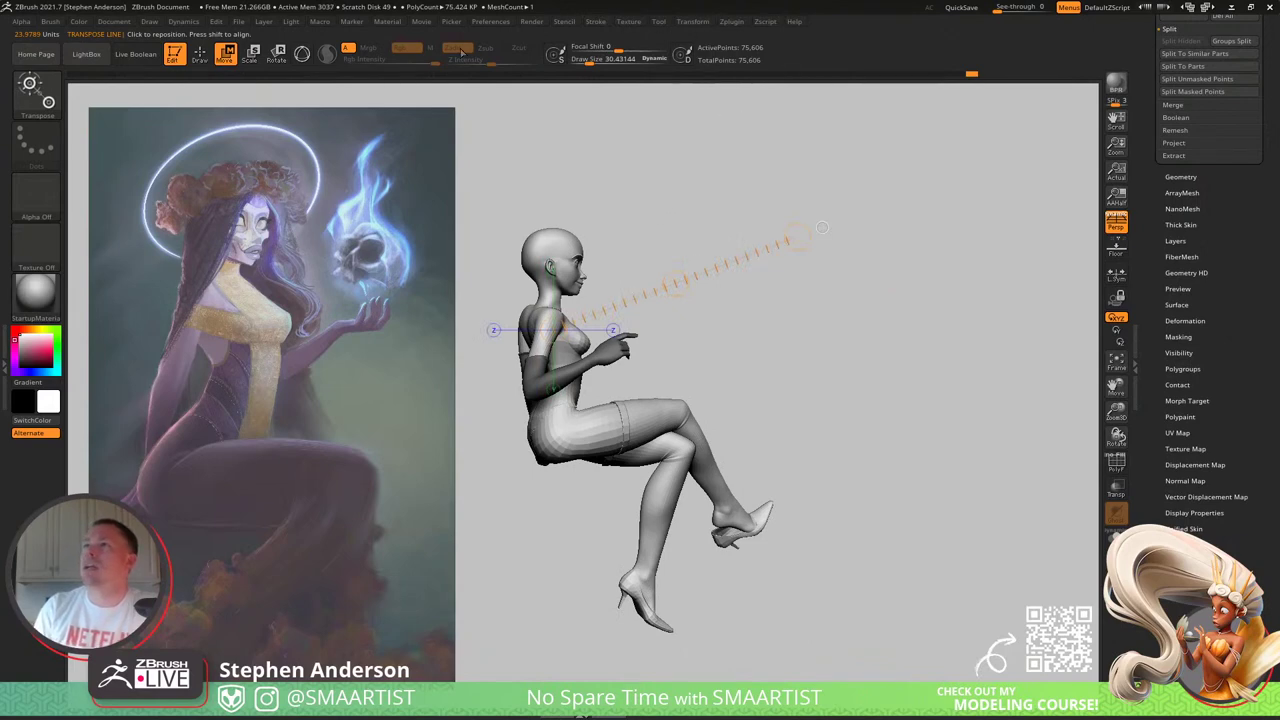
Step: Look through the Draw and Transpose preferences and set the Transpose distance unit name to UNITS
left_click(489, 21)
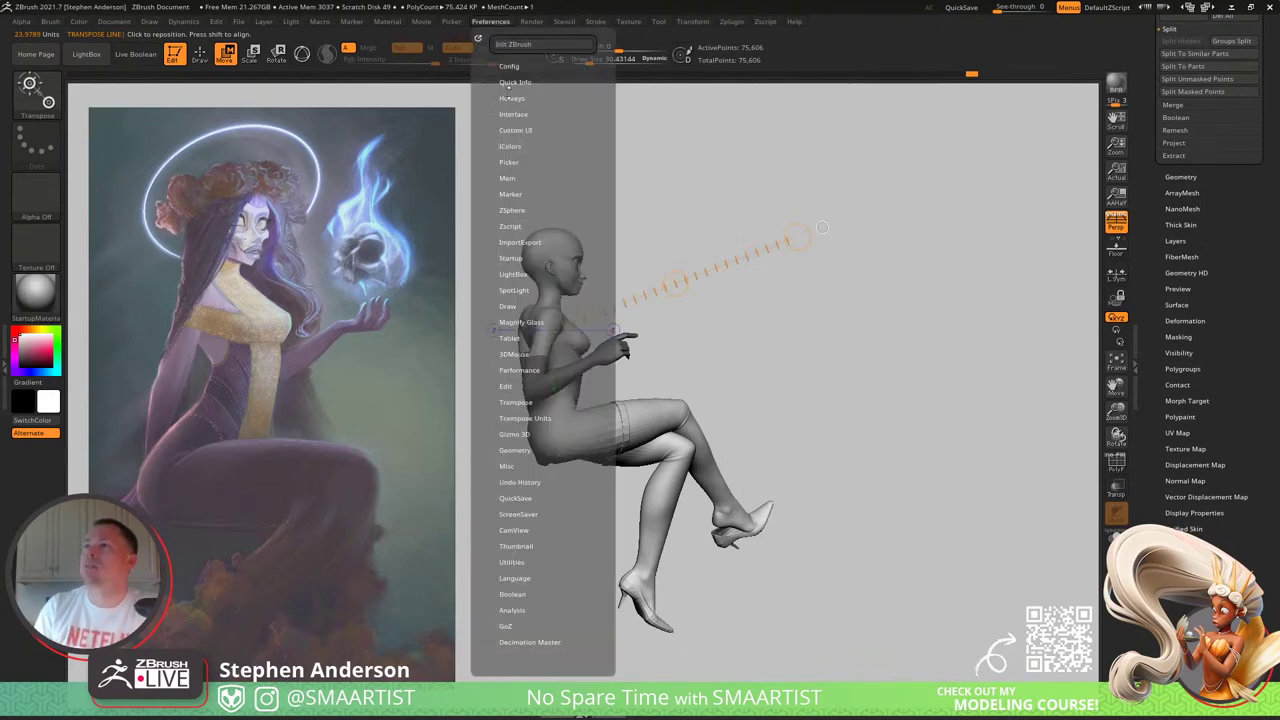
left_click(509, 306)
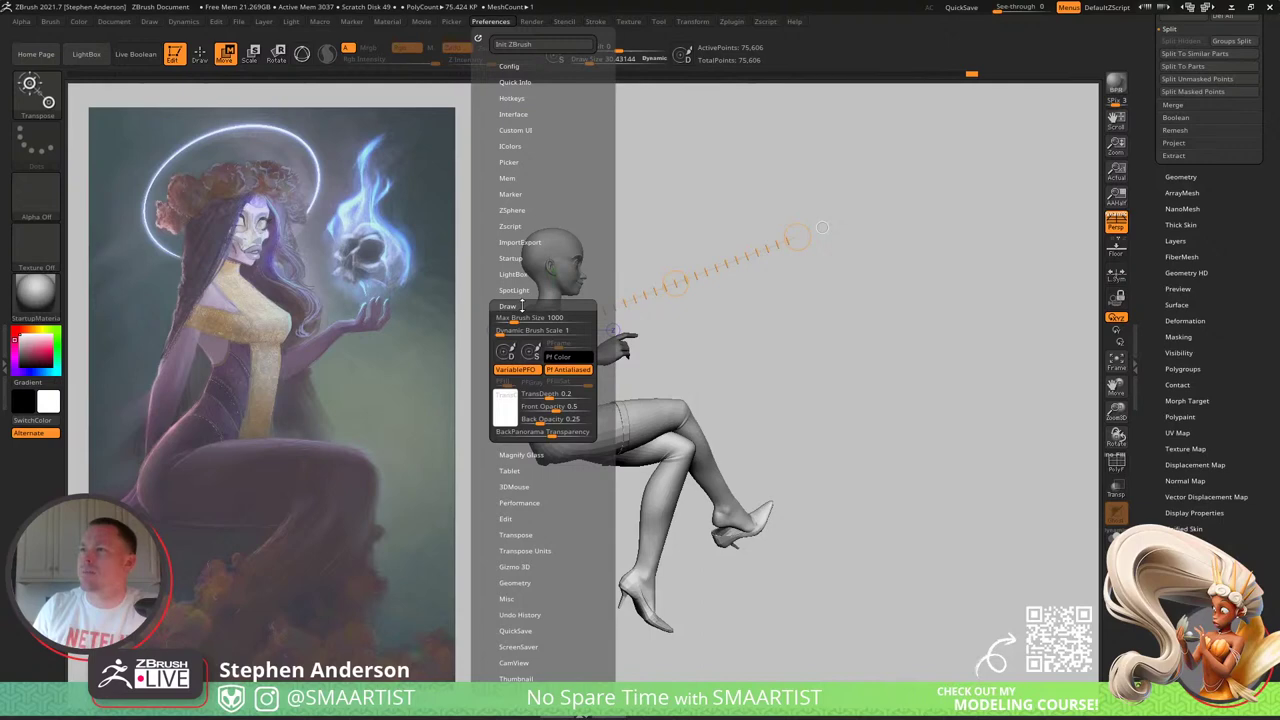
left_click(521, 306)
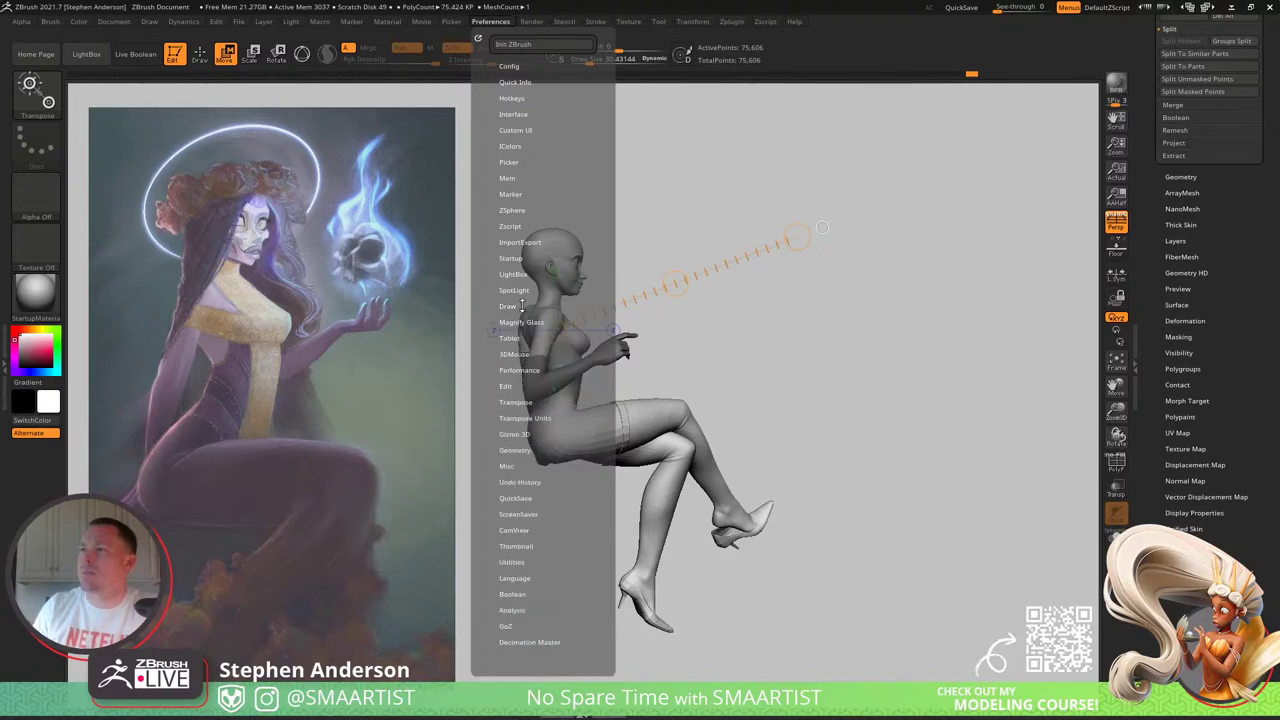
left_click(520, 401)
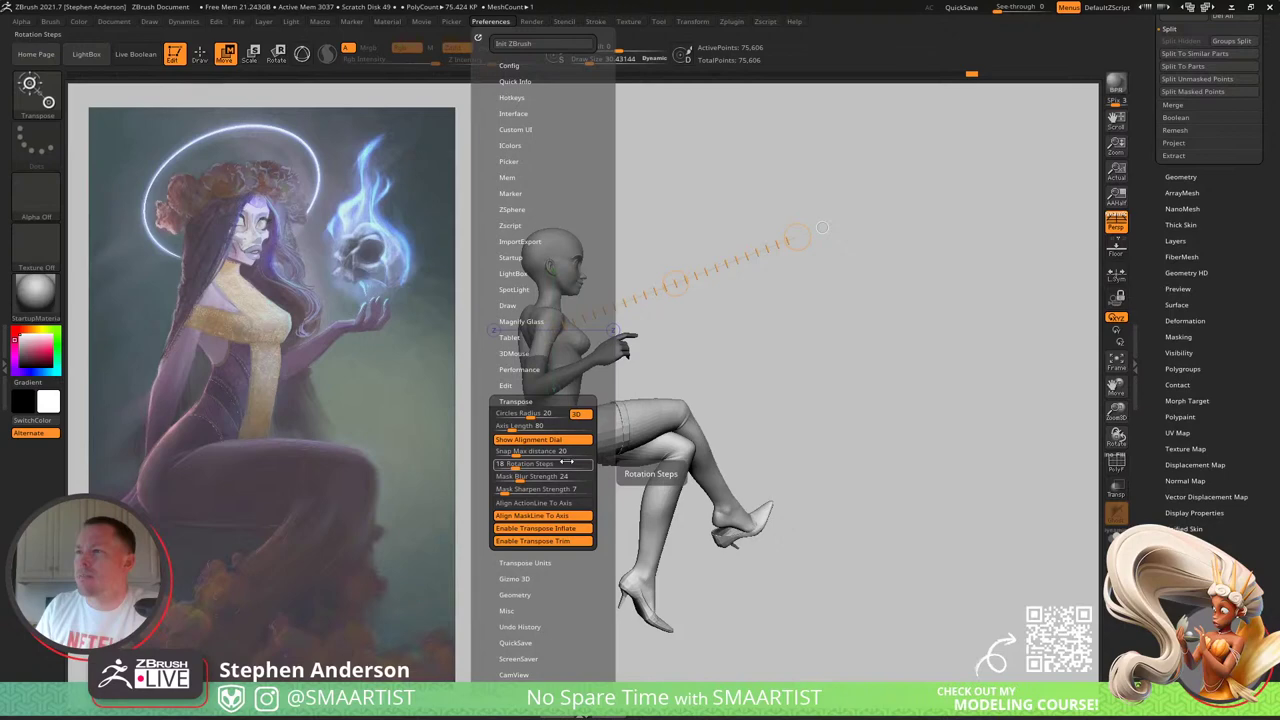
left_click(525, 562)
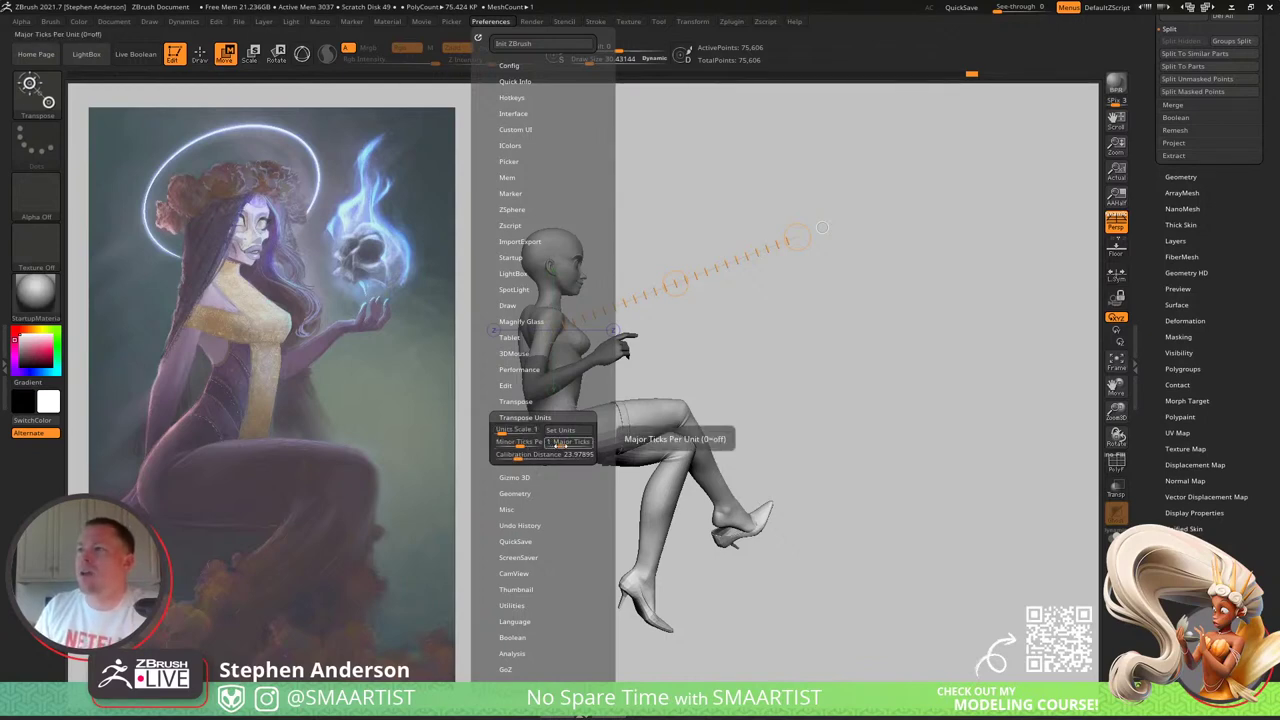
left_click(561, 430)
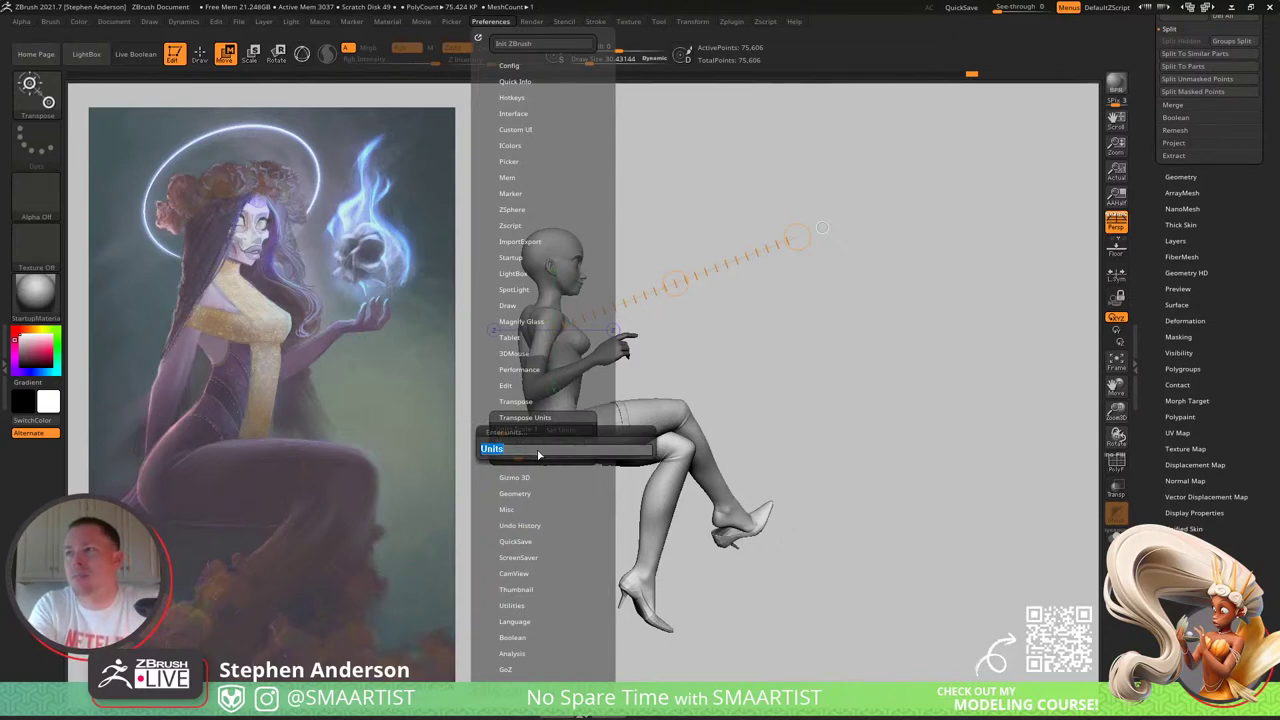
type("C")
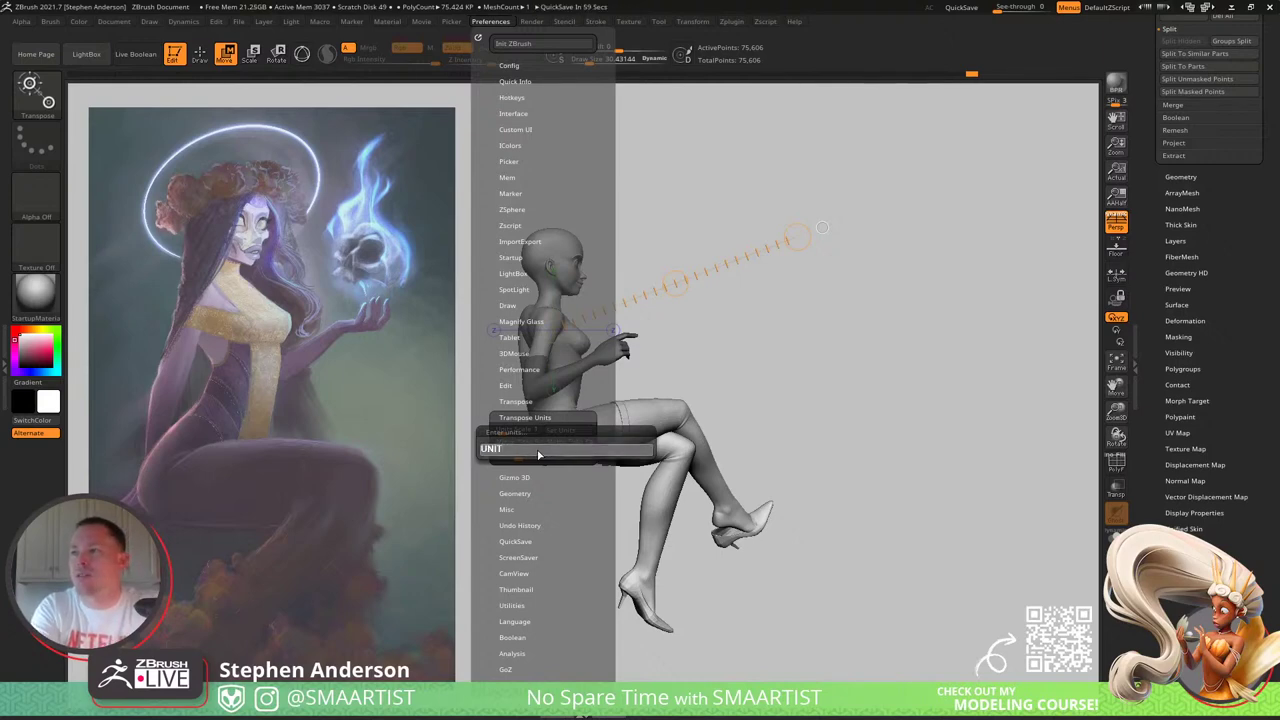
key("Return")
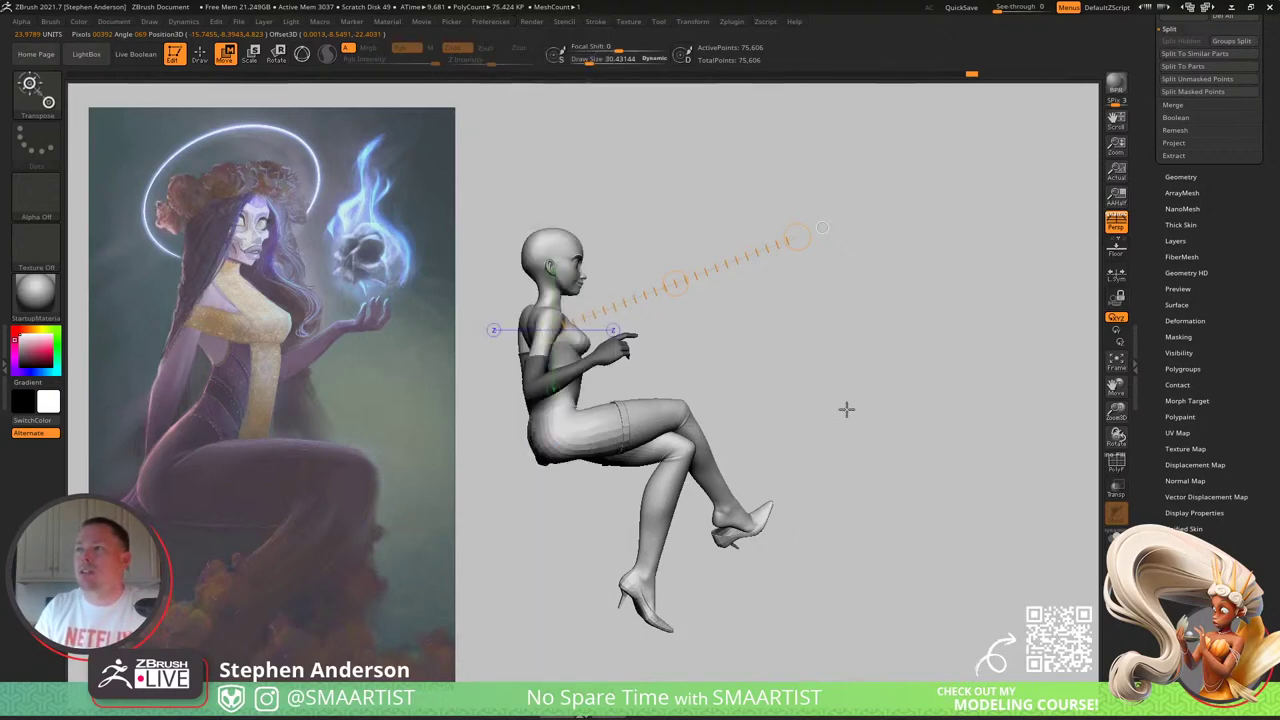
left_click_drag(846, 409, 785, 400)
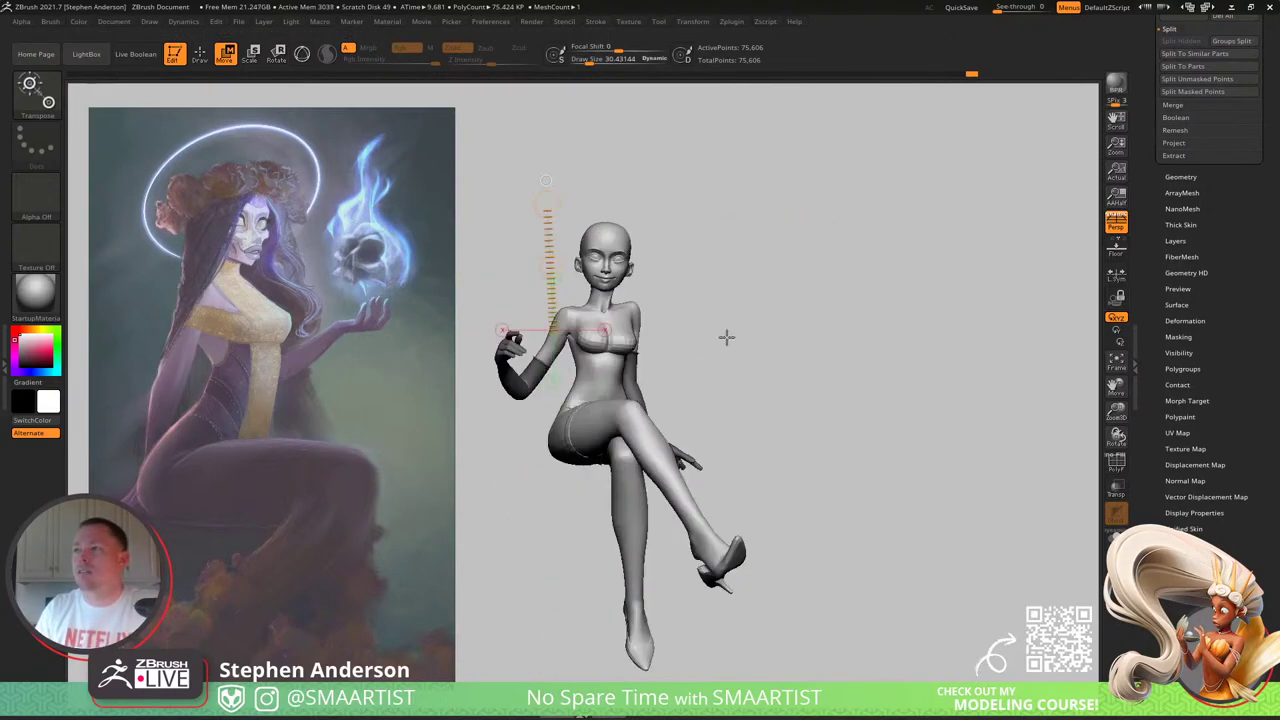
left_click_drag(726, 337, 765, 360)
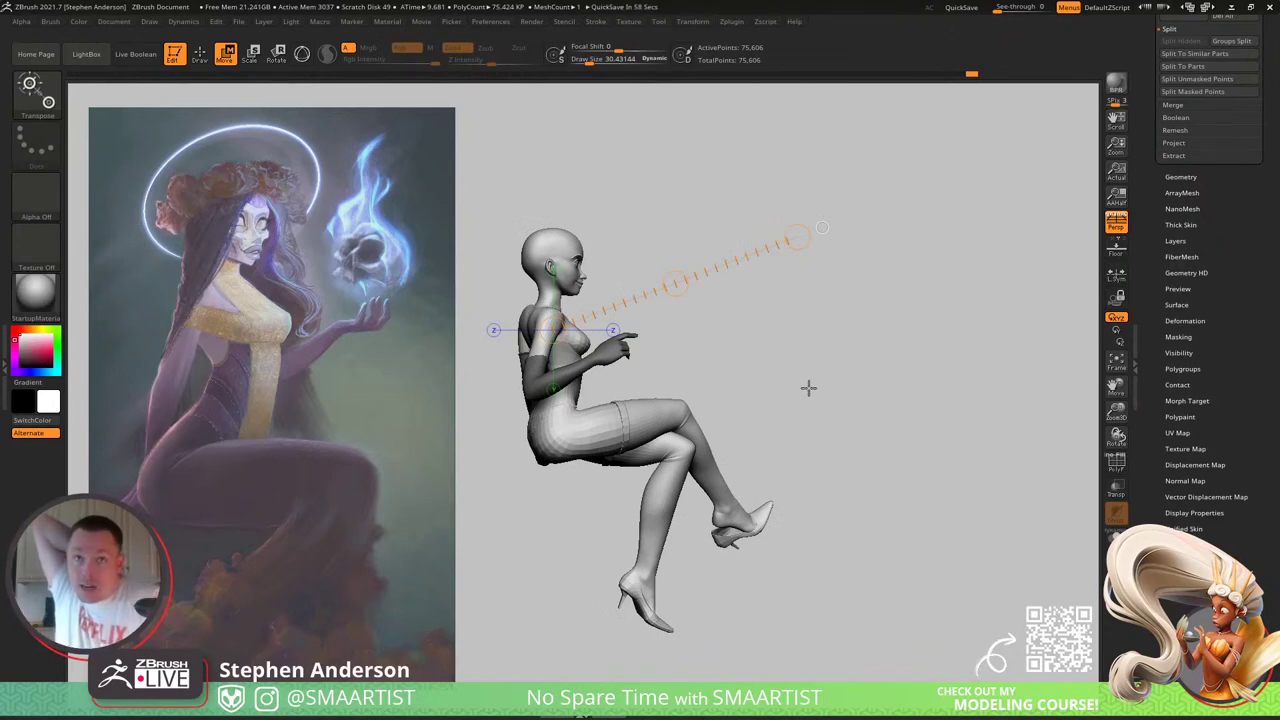
Step: Set the Y size value in Scale Master to 3.9 cm
left_click(732, 21)
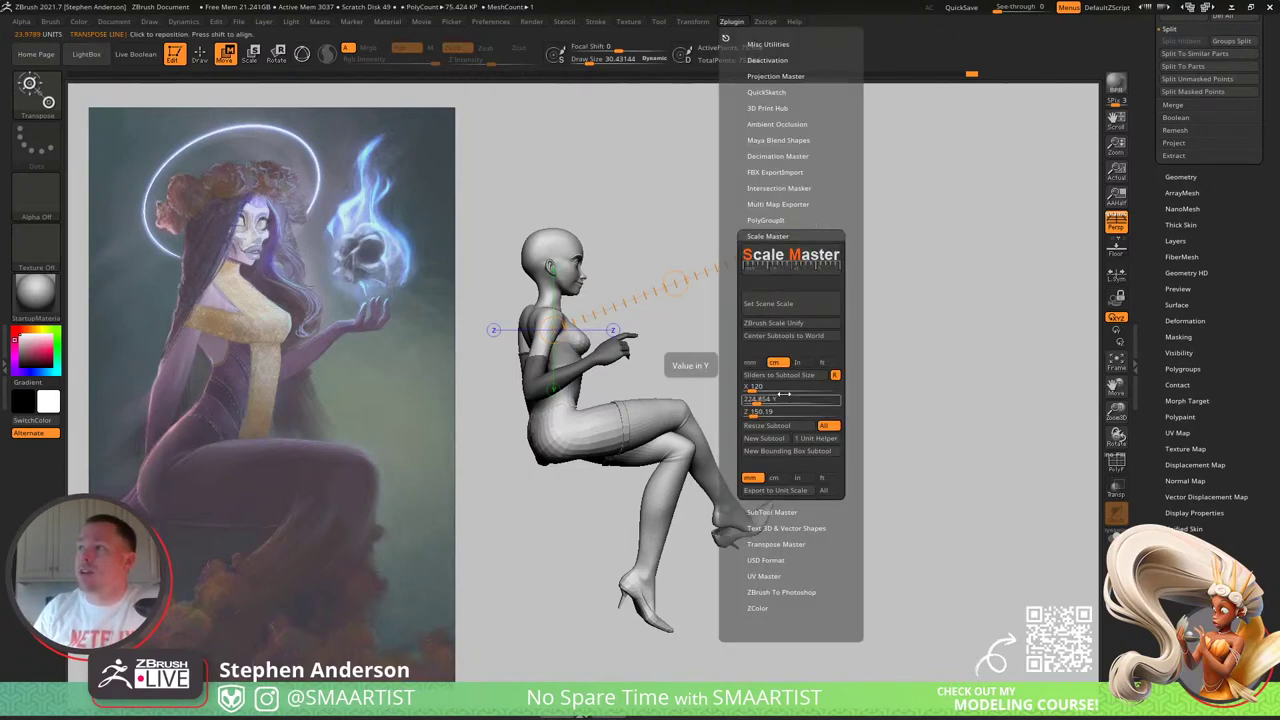
left_click(786, 397)
type("3.9")
key("Return")
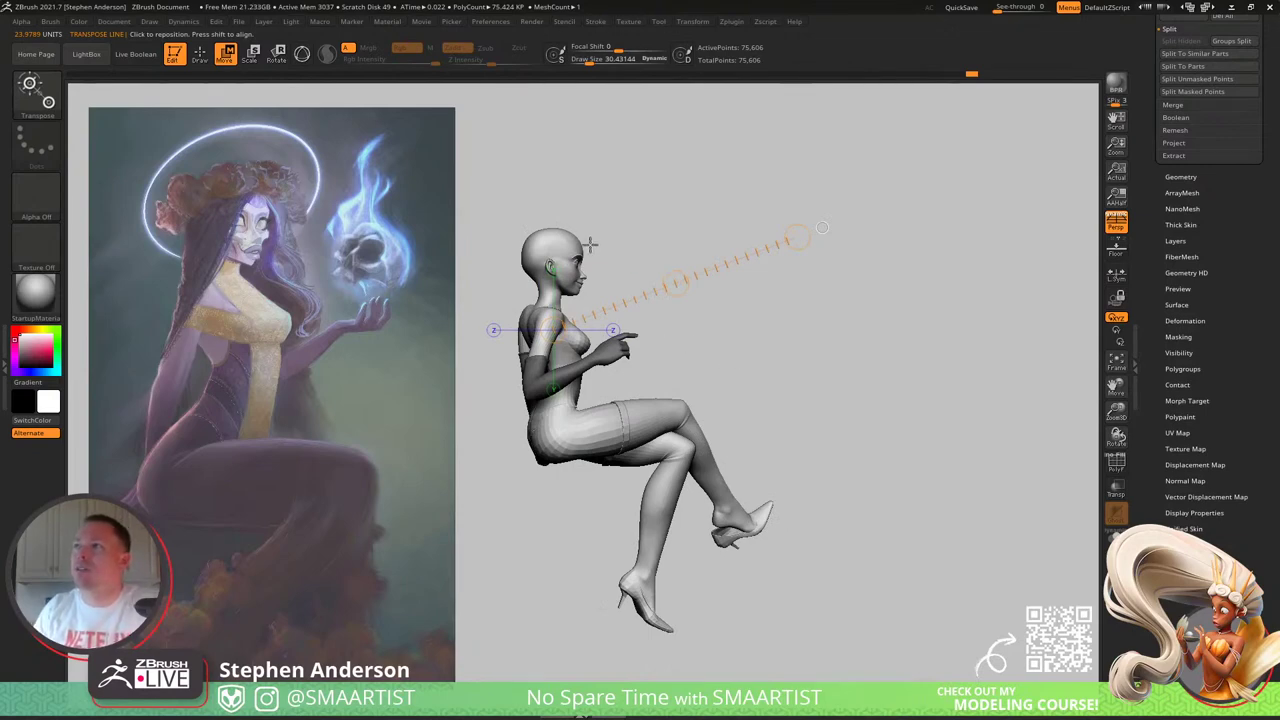
Step: Draw a vertical Transpose line about 37.9 units long from the top of the head down to foot level
left_click(557, 229)
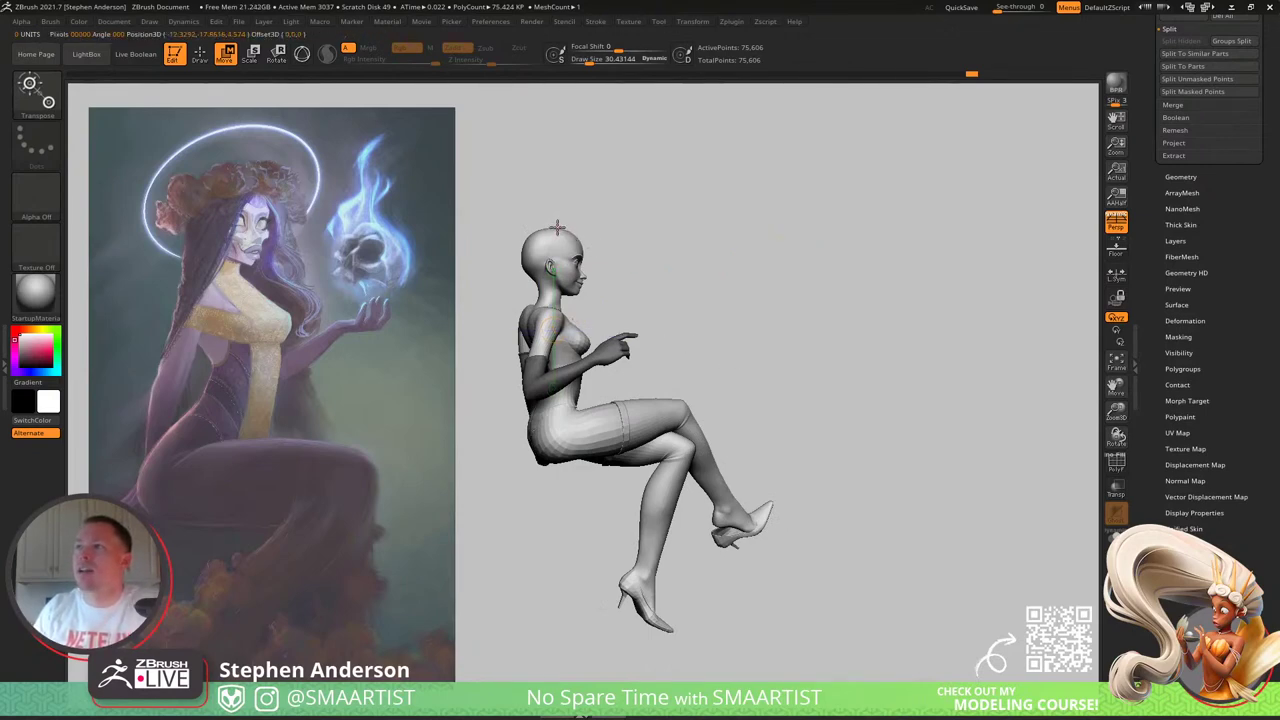
left_click(731, 21)
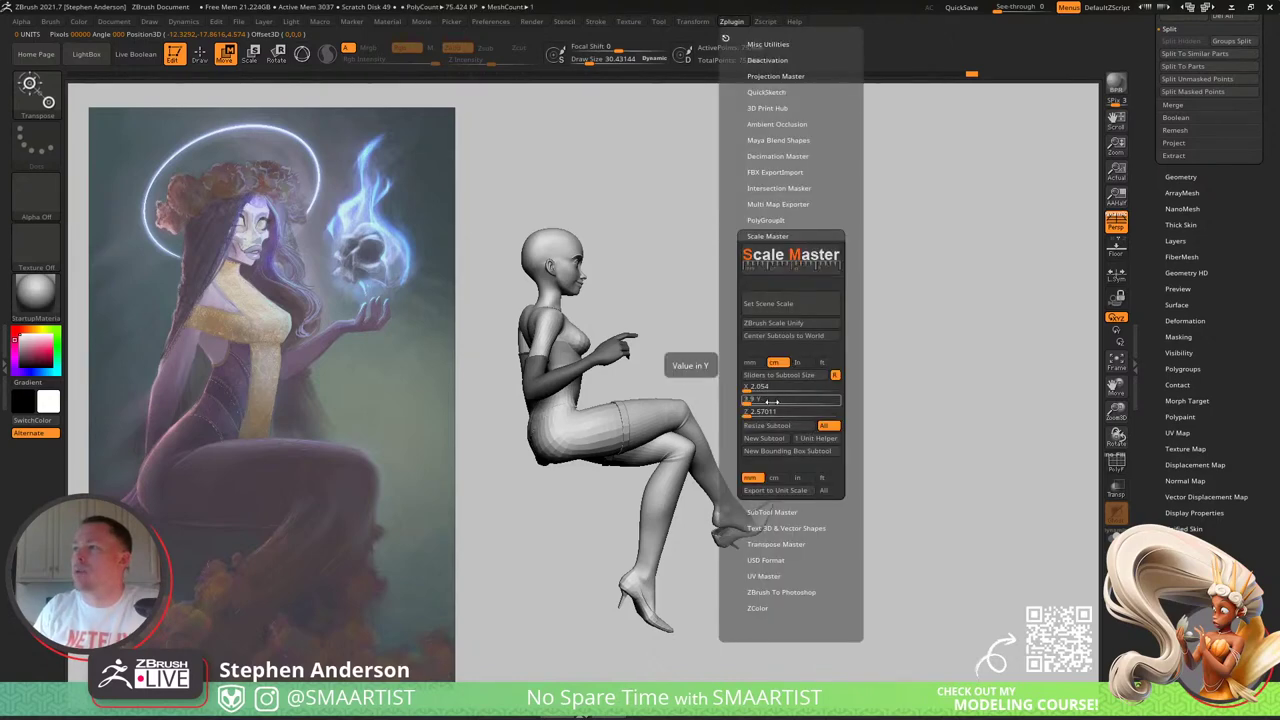
mouse_move(559, 231)
left_mouse_down()
mouse_move(537, 606)
mouse_move(556, 630)
left_mouse_up()
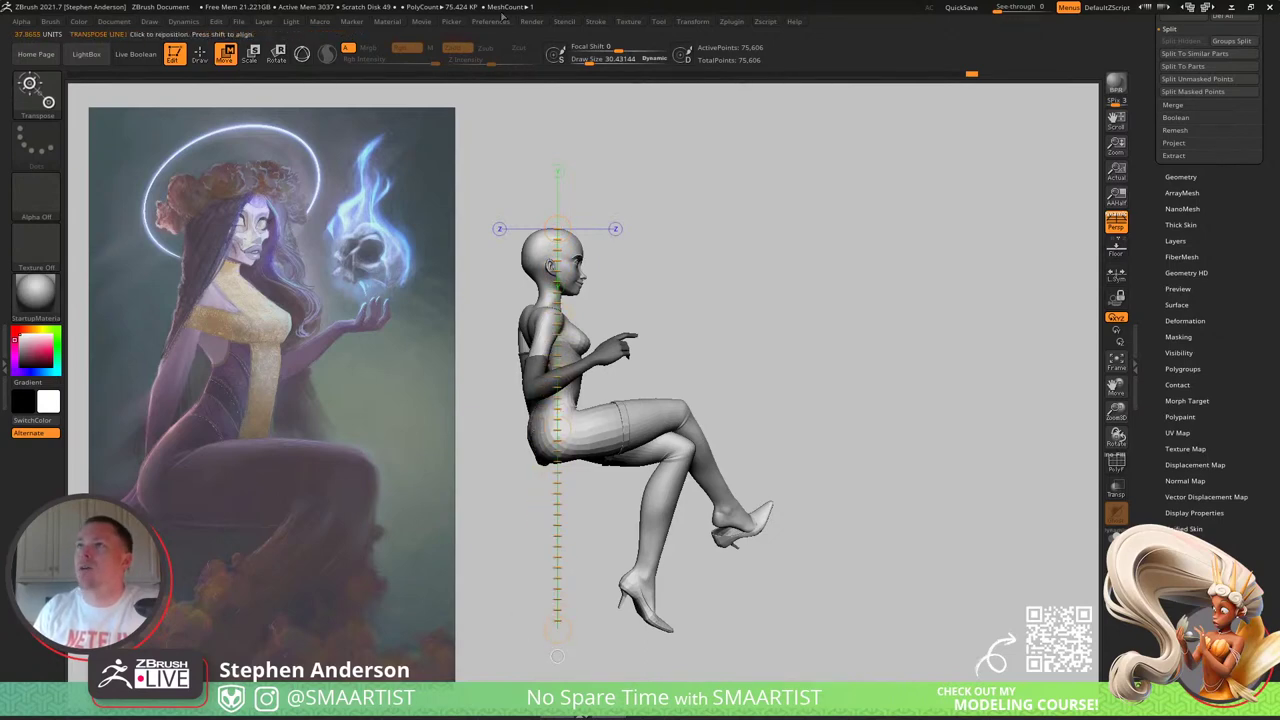
Step: Dock the Preferences palette beside the canvas and set the Transpose distance units to CM
left_click(490, 22)
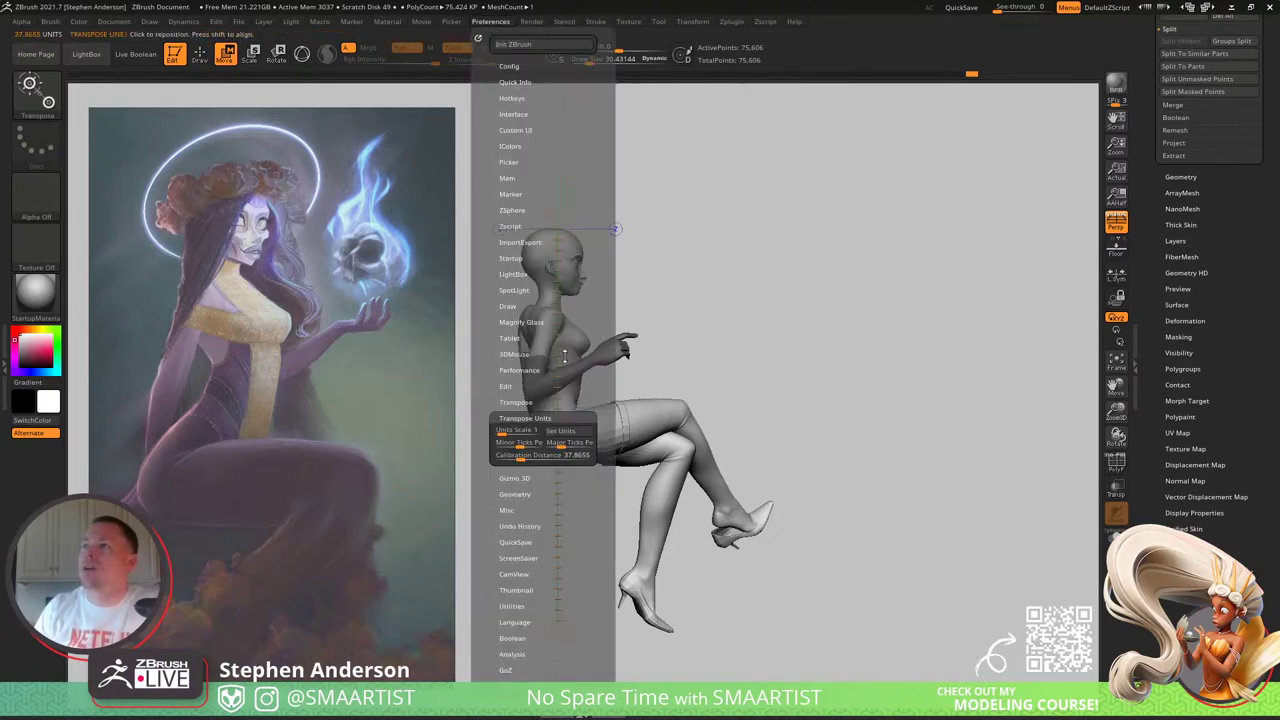
left_click(479, 38)
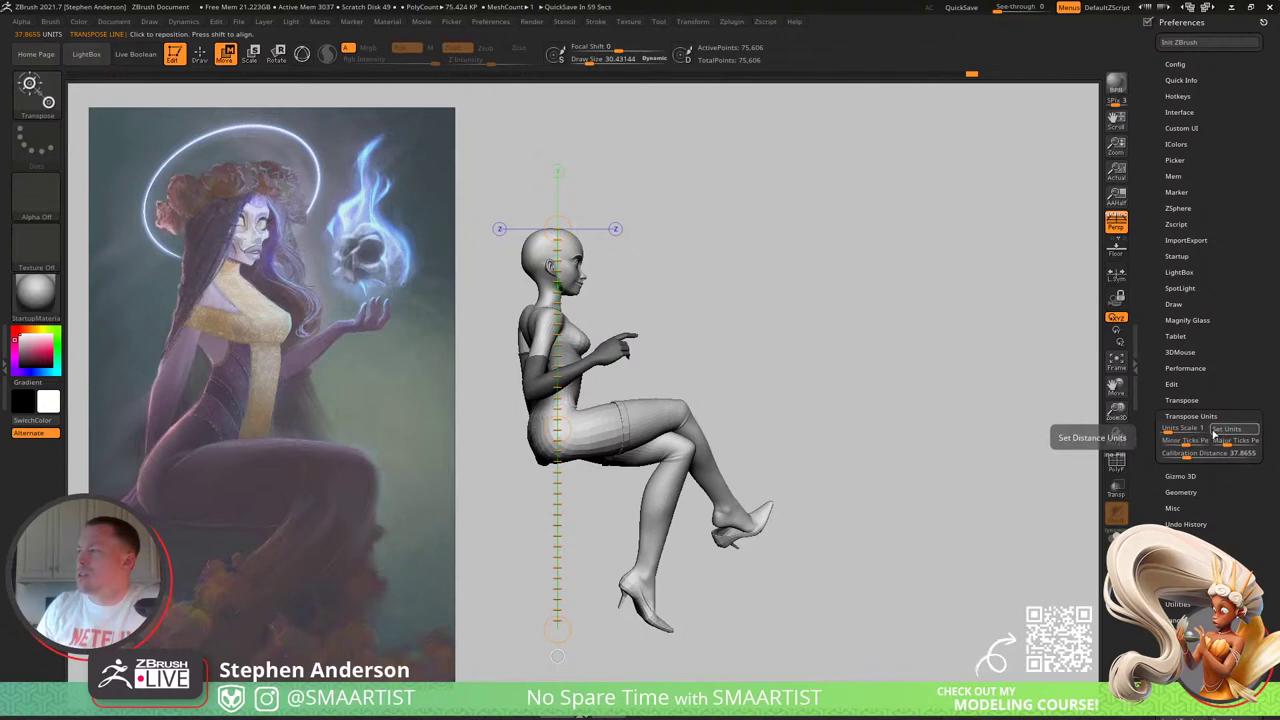
left_click(1225, 432)
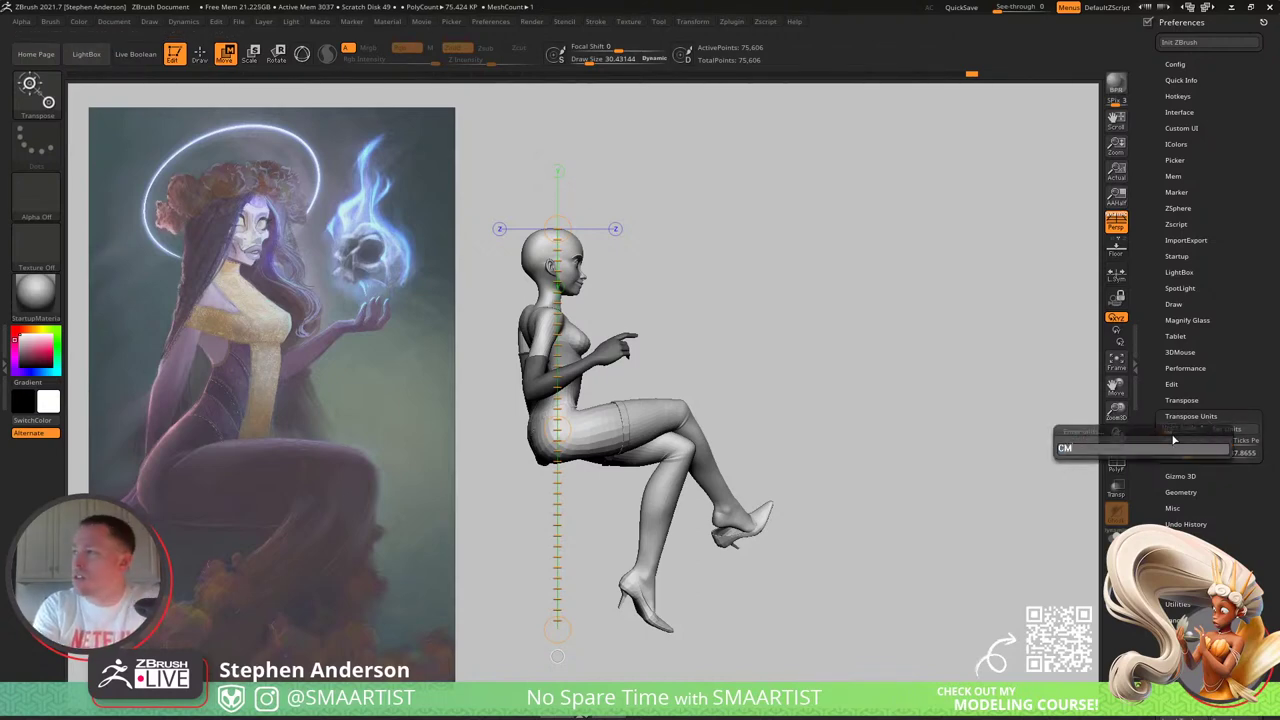
type("CM")
key("Return")
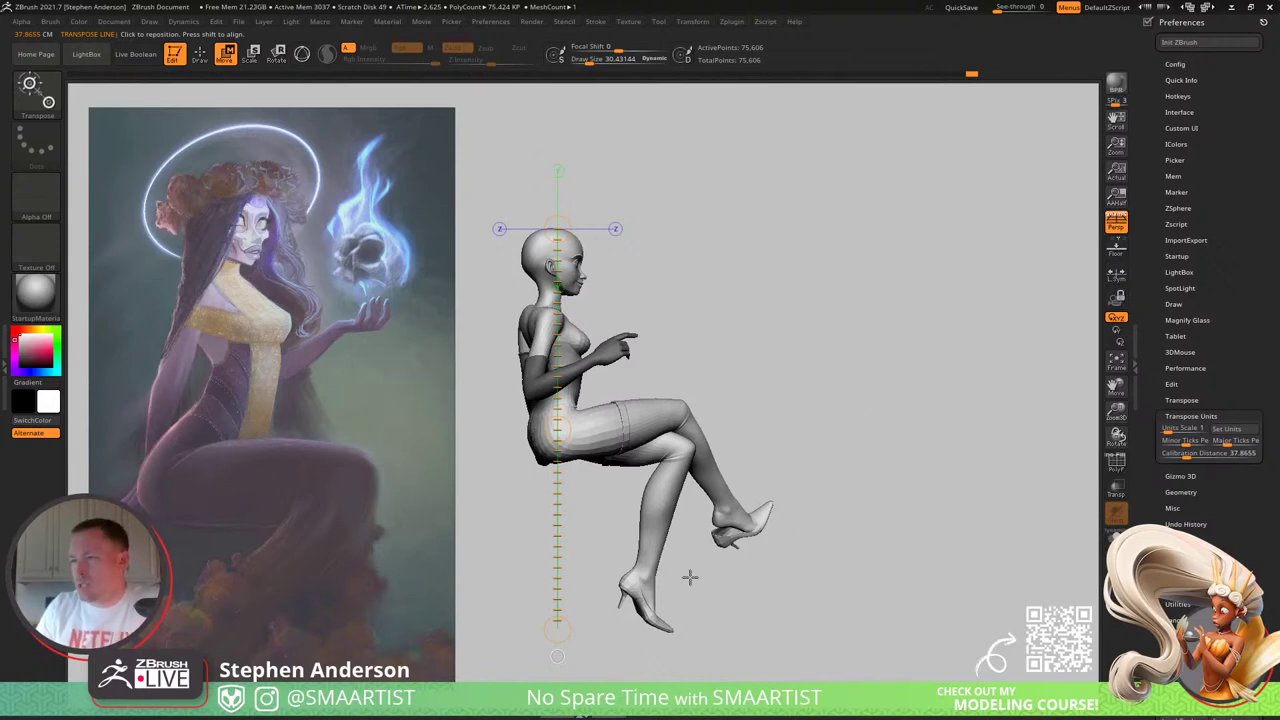
Step: Extend the Transpose line to the lower foot's toe in front view and set its calibration distance to 4
left_click_drag(882, 551, 836, 550)
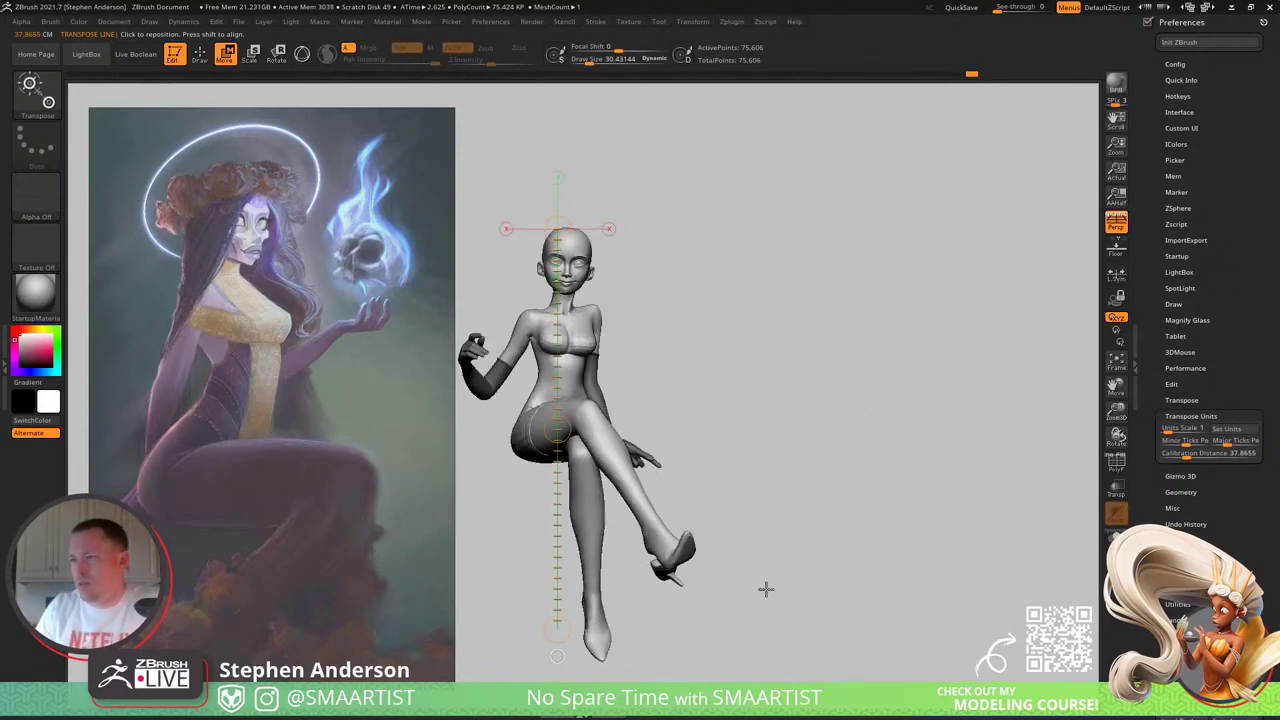
left_click_drag(557, 630, 558, 658)
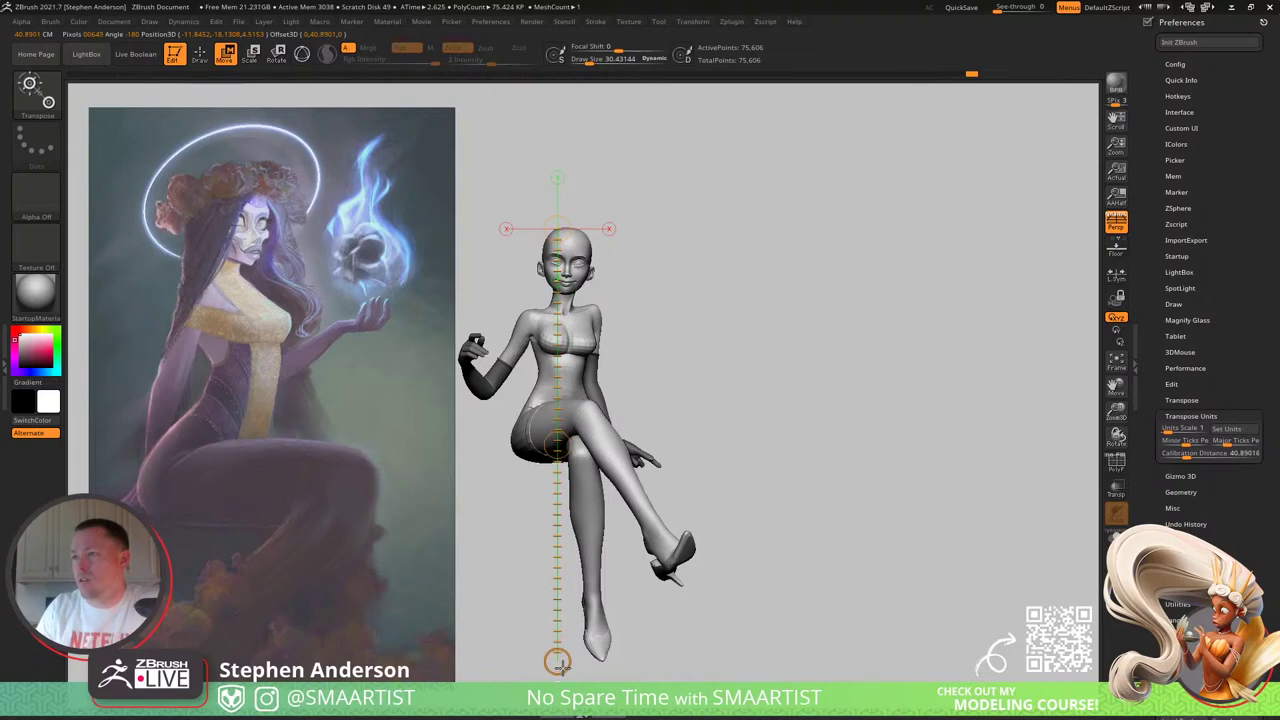
left_click(1184, 441)
left_click(1209, 455)
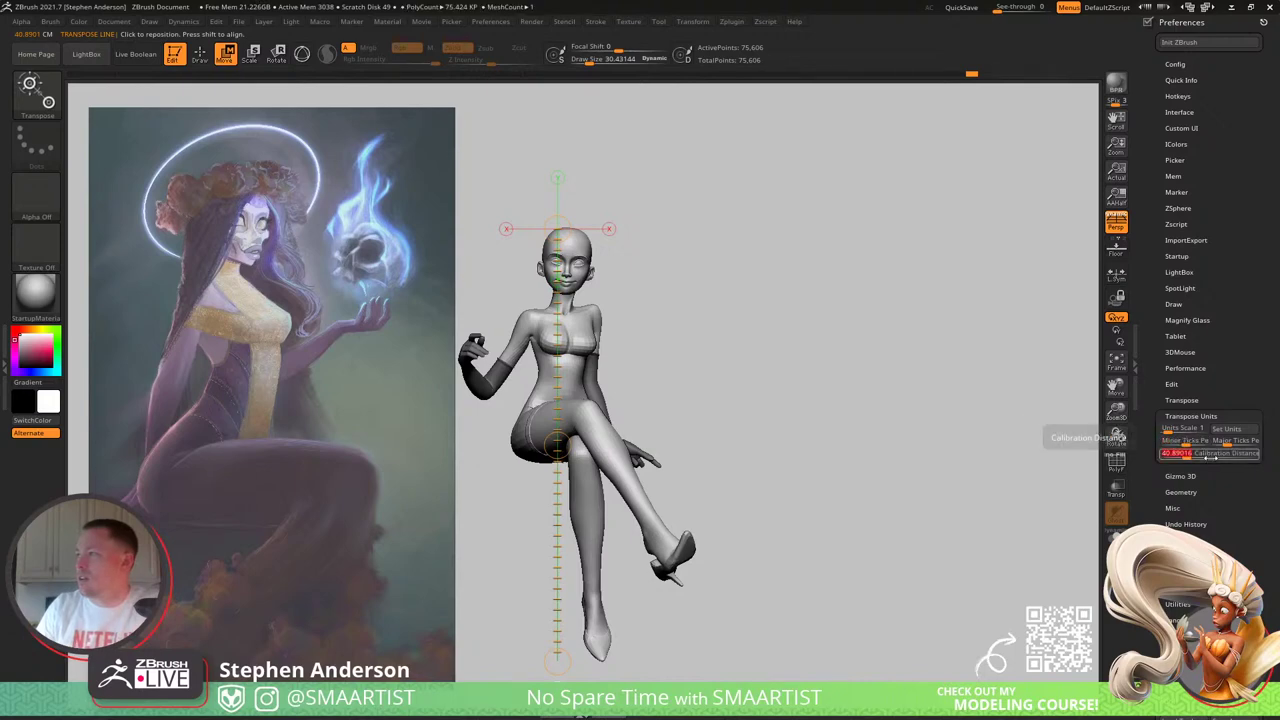
type("4")
key("Return")
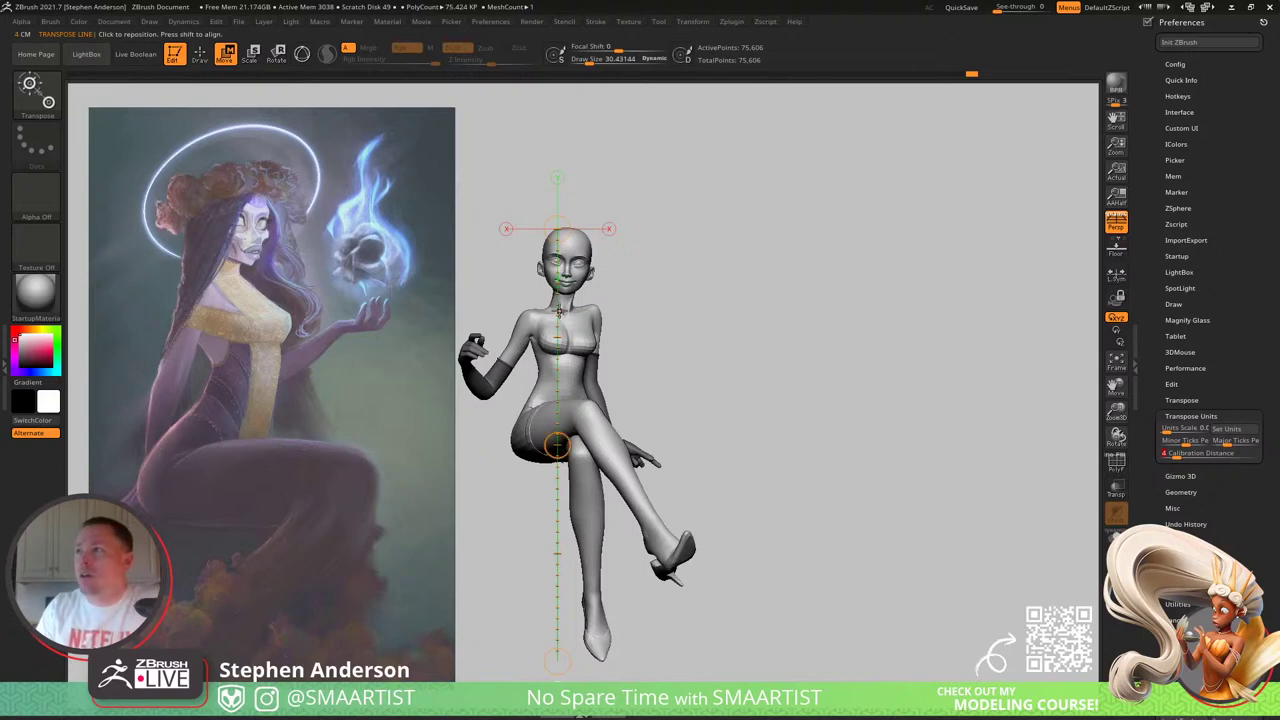
Step: Move the Transpose line onto the body's centre to check the figure's height from head to foot
left_click_drag(557, 305, 569, 308)
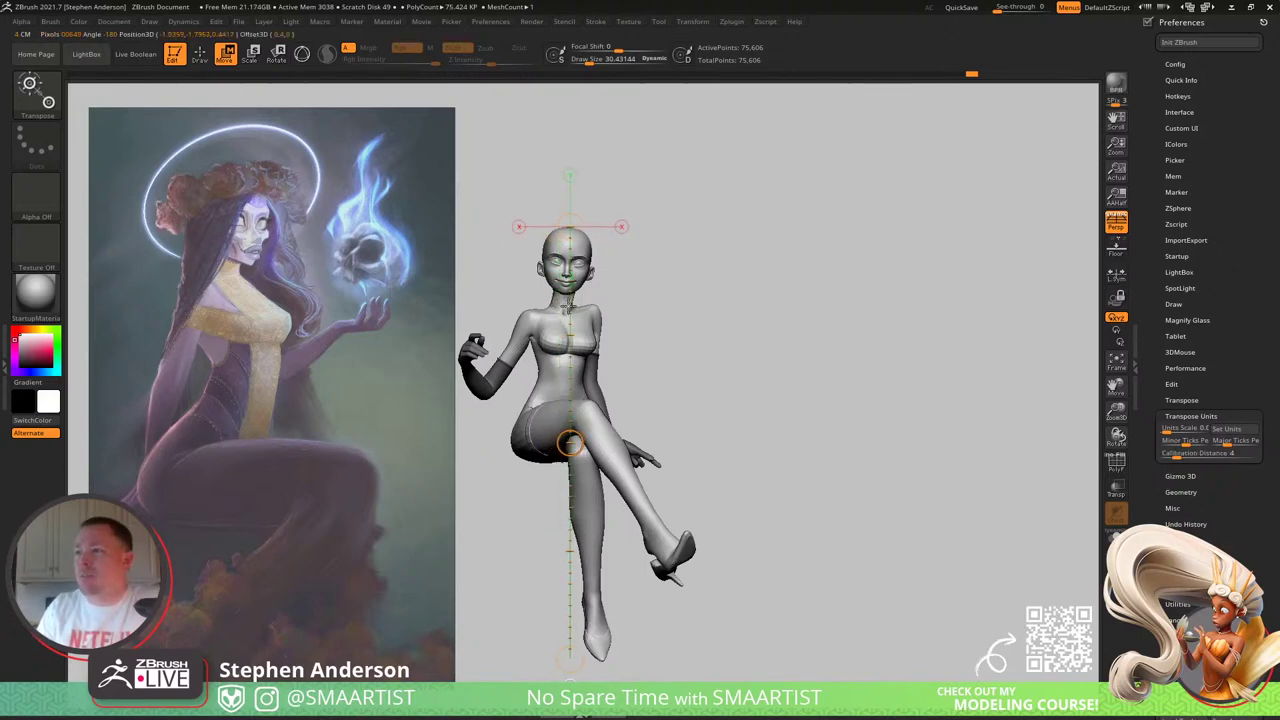
left_click(571, 670)
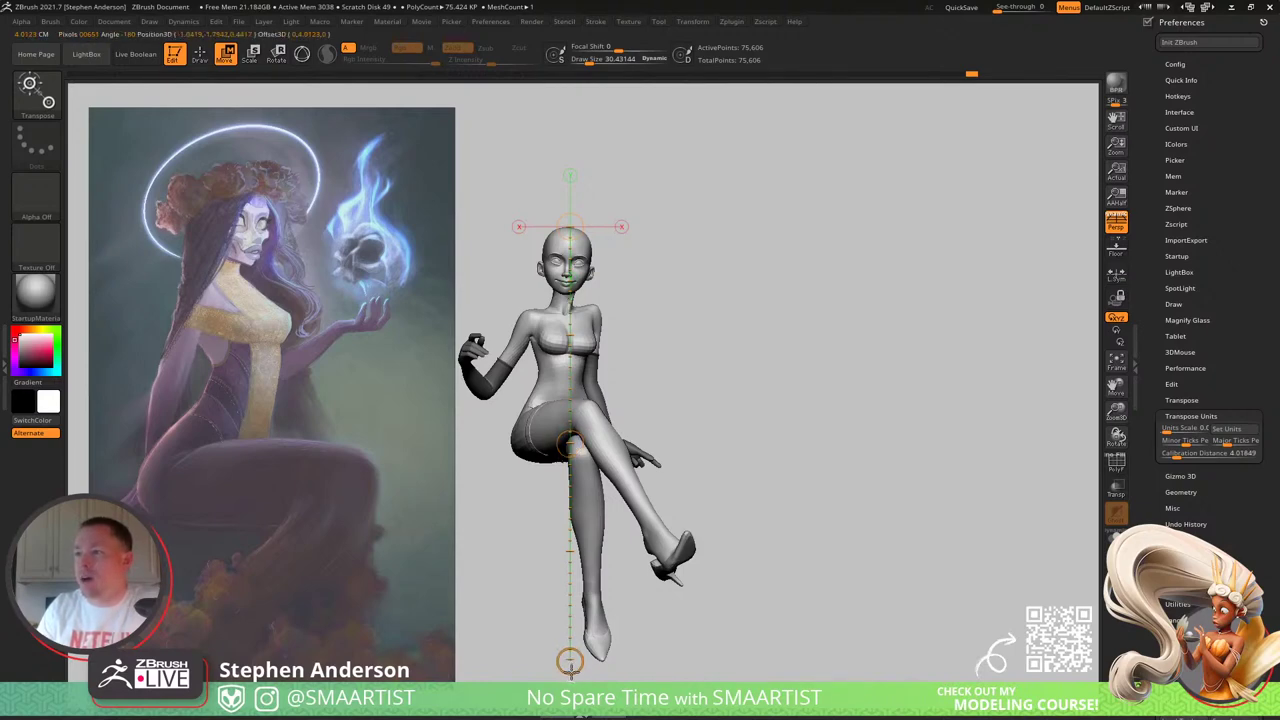
left_click_drag(709, 357, 749, 363)
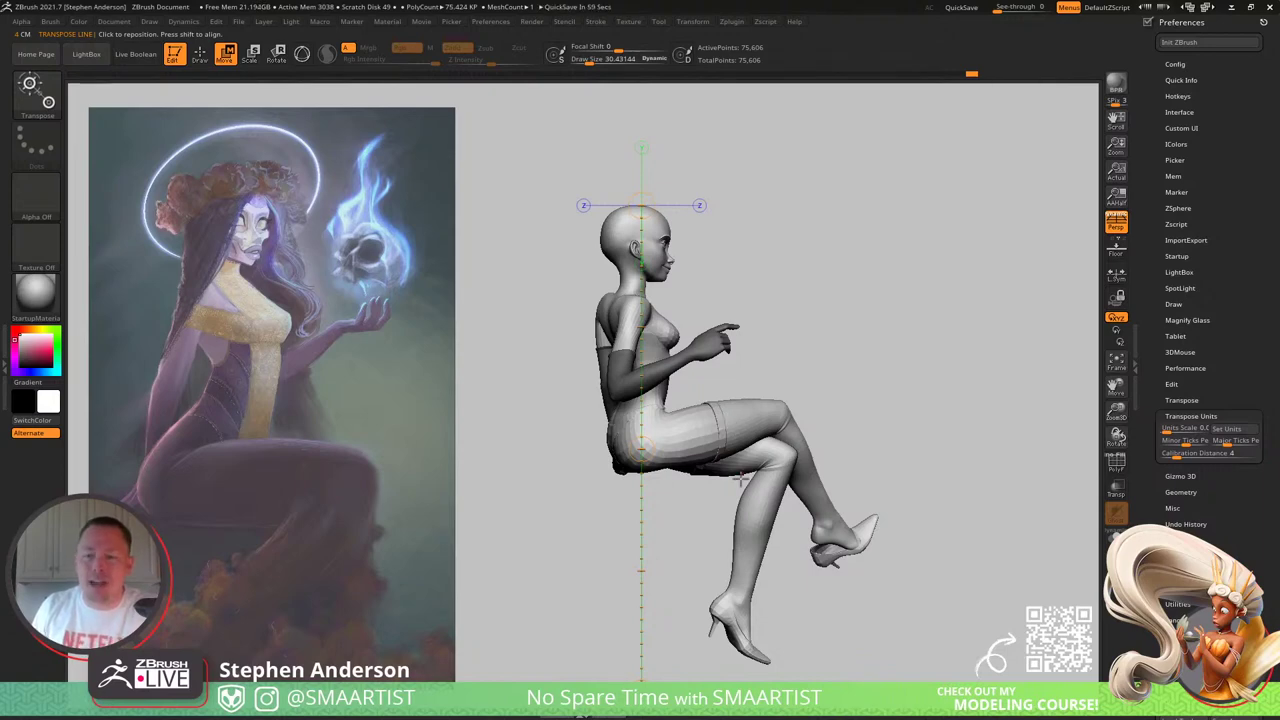
Step: Measure the thigh from hip to knee and the eye's width from corner to corner with new Transpose lines
mouse_move(710, 432)
left_mouse_down()
mouse_move(485, 477)
mouse_move(572, 511)
left_mouse_up()
left_click_drag(655, 425, 811, 397)
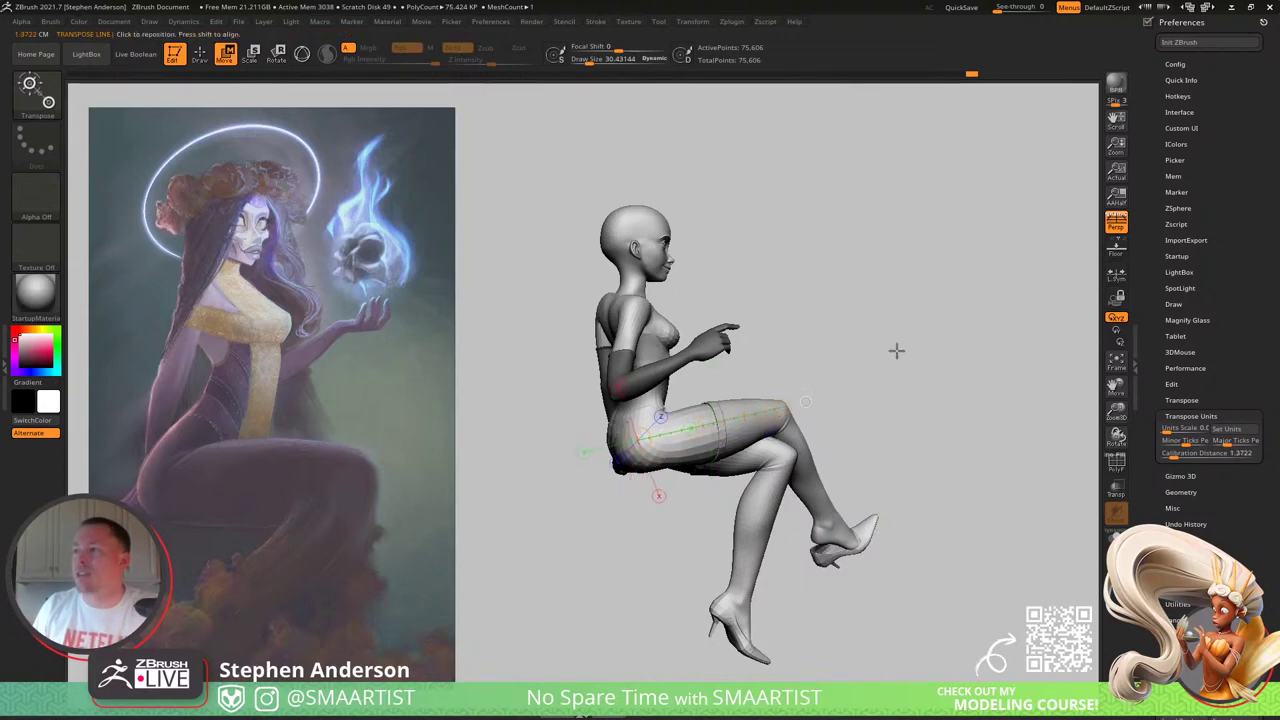
left_click_drag(897, 351, 860, 376)
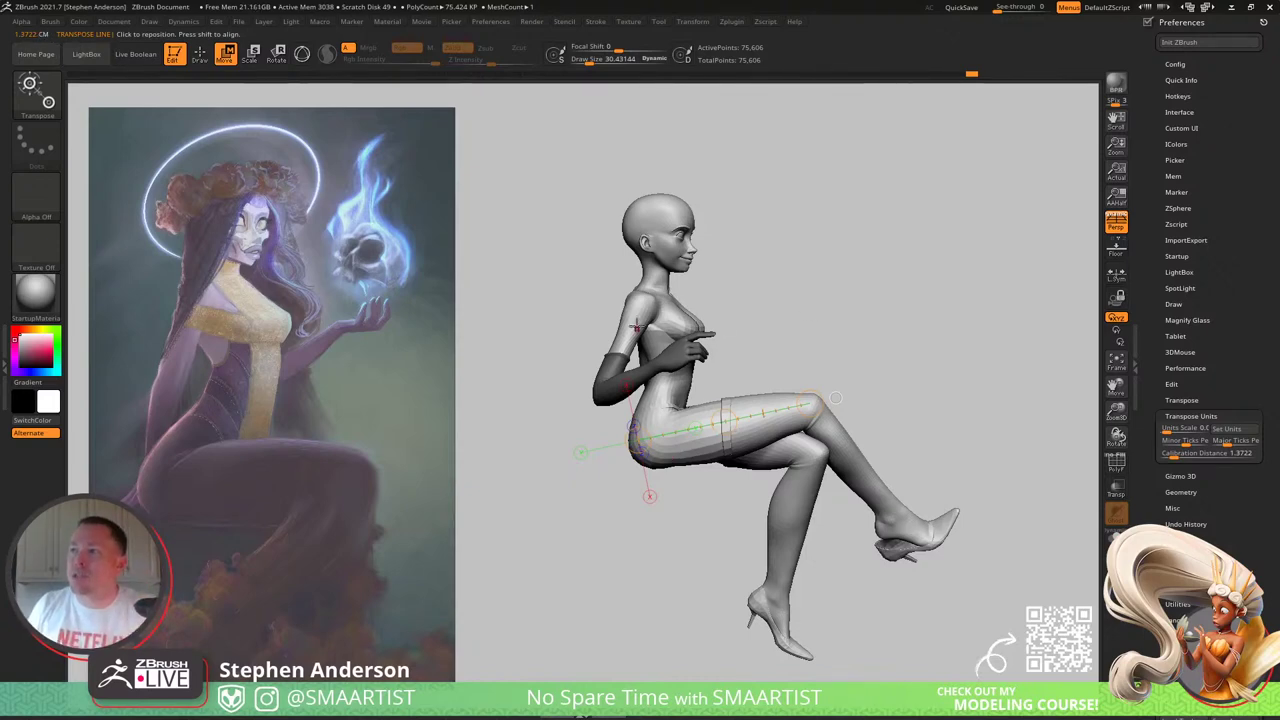
right_click_drag(646, 312, 524, 425, "alt")
left_click_drag(520, 432, 666, 455)
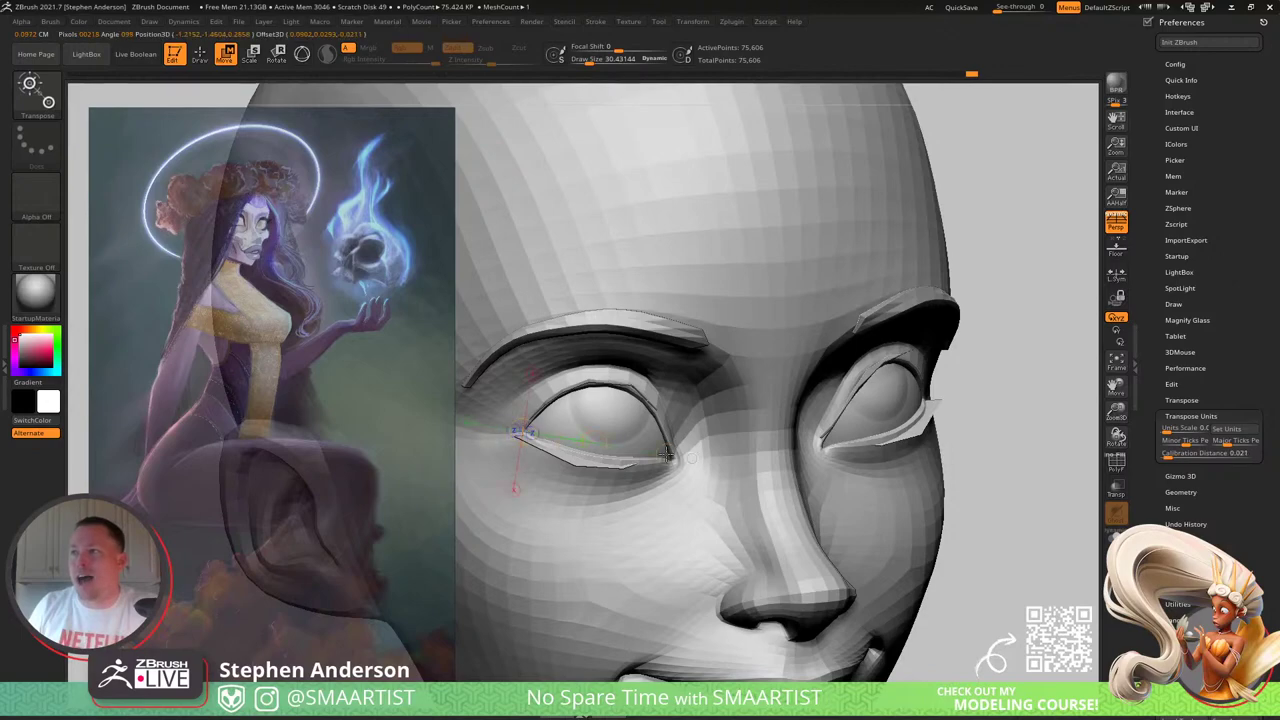
Step: Check the eye's Transpose line from another angle and return to Draw mode with the Move brush
right_click_drag(723, 491, 712, 523)
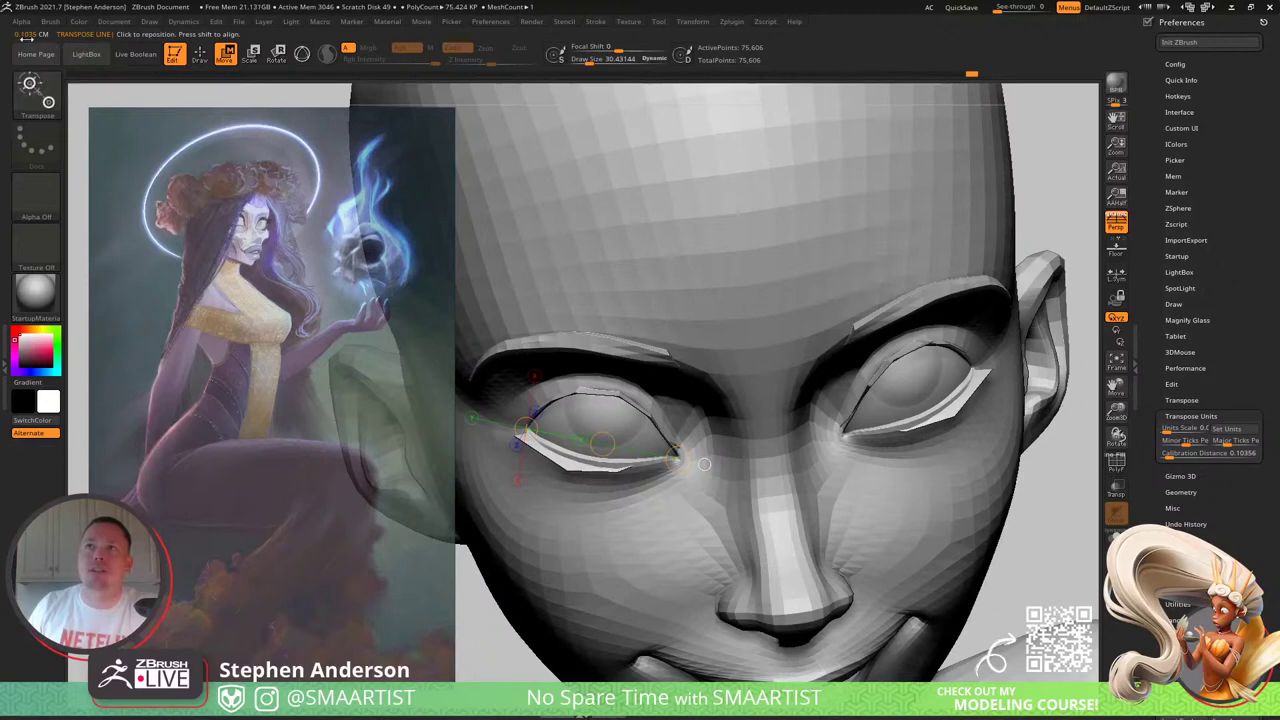
right_click_drag(806, 495, 751, 309, "ctrl")
key("q")
mouse_move(814, 440)
right_mouse_down("ctrl")
mouse_move(877, 440)
mouse_move(795, 332)
mouse_move(777, 337)
right_mouse_up("ctrl")
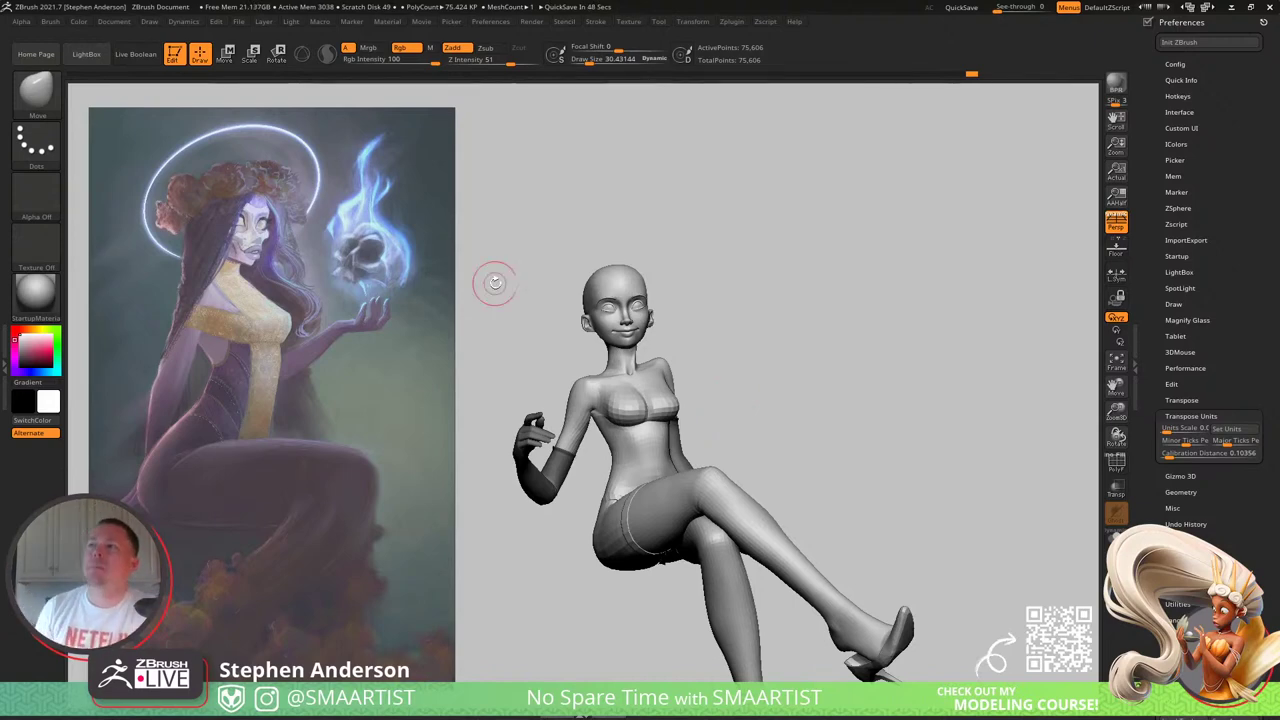
Step: Reshape the front of the neck beneath the chin with the Move brush, reducing the draw size to about 17
left_click_drag(763, 337, 743, 348)
right_click_drag(626, 362, 688, 422, "ctrl")
mouse_move(688, 422)
right_mouse_down()
mouse_move(660, 363)
mouse_move(640, 435)
mouse_move(660, 475)
mouse_move(682, 440)
right_mouse_up()
right_click(622, 449)
key("s")
mouse_move(686, 433)
left_mouse_down()
mouse_move(674, 443)
mouse_move(684, 437)
mouse_move(668, 406)
left_mouse_up()
key("s")
key("[")
key("[")
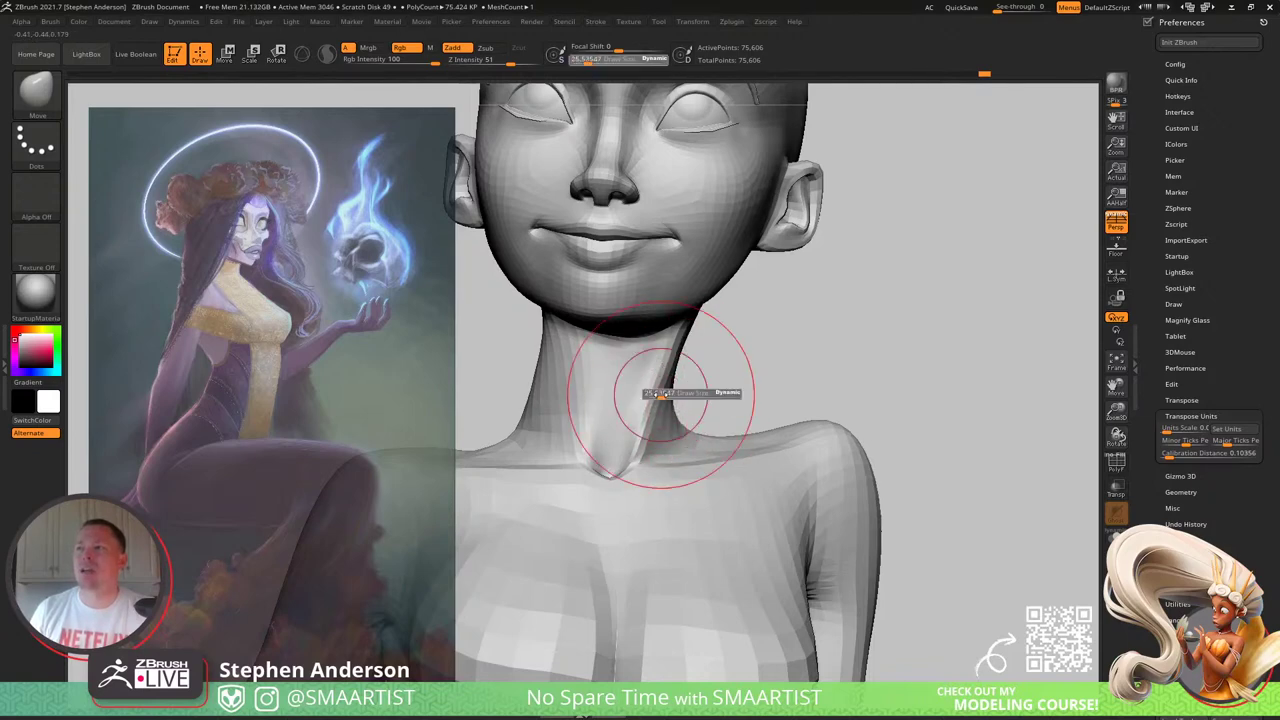
Step: Refine the neck's profile from the side with the Move brush at a draw size of about 28
right_click_drag(662, 403, 591, 404)
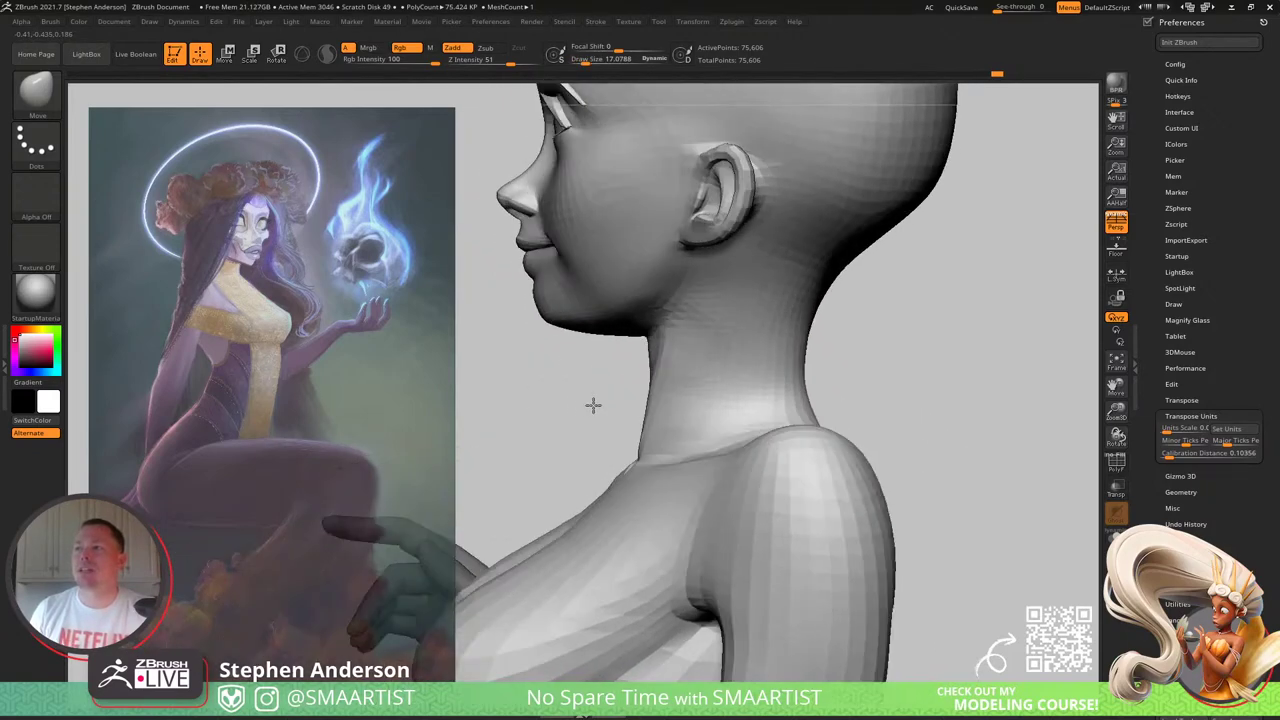
key("]")
key("]")
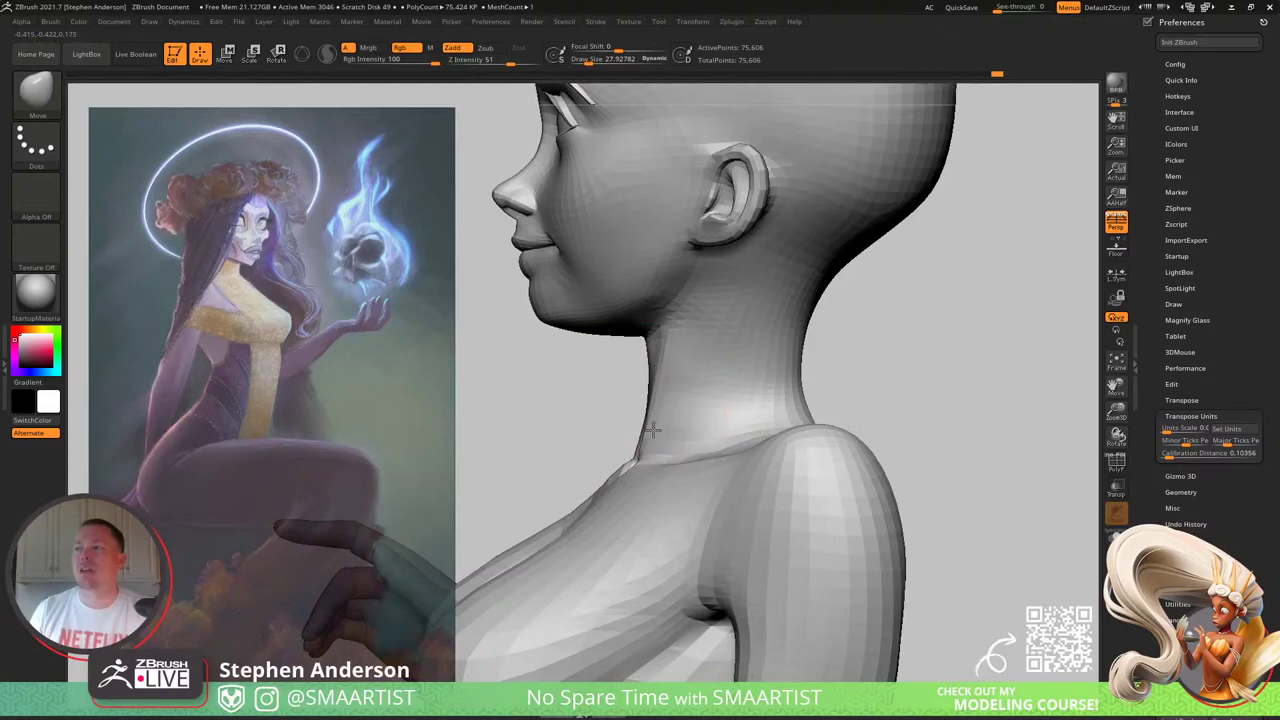
mouse_move(652, 400)
right_mouse_down()
mouse_move(725, 407)
mouse_move(643, 394)
right_mouse_up()
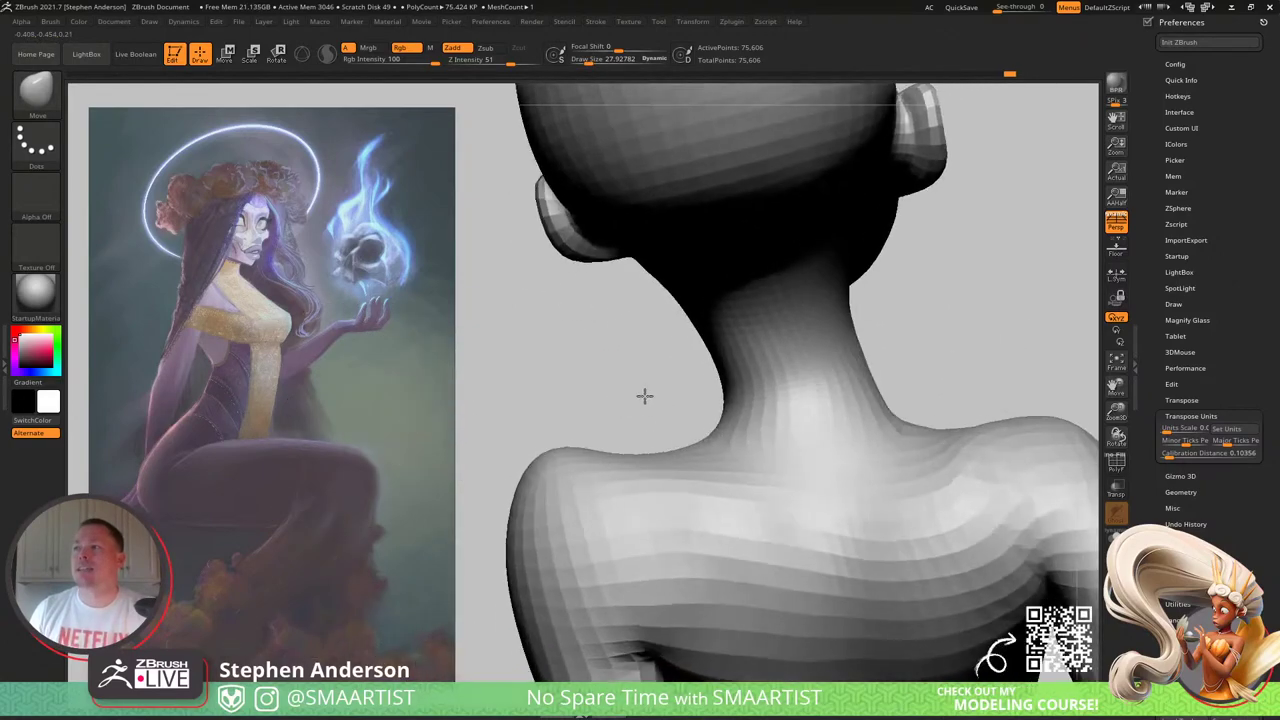
Step: Adjust the contours at the back and sides of the neck with the Move brush, using draw sizes of about 15 and 21
key("s")
left_click_drag(730, 394, 721, 397)
right_click_drag(732, 388, 748, 350)
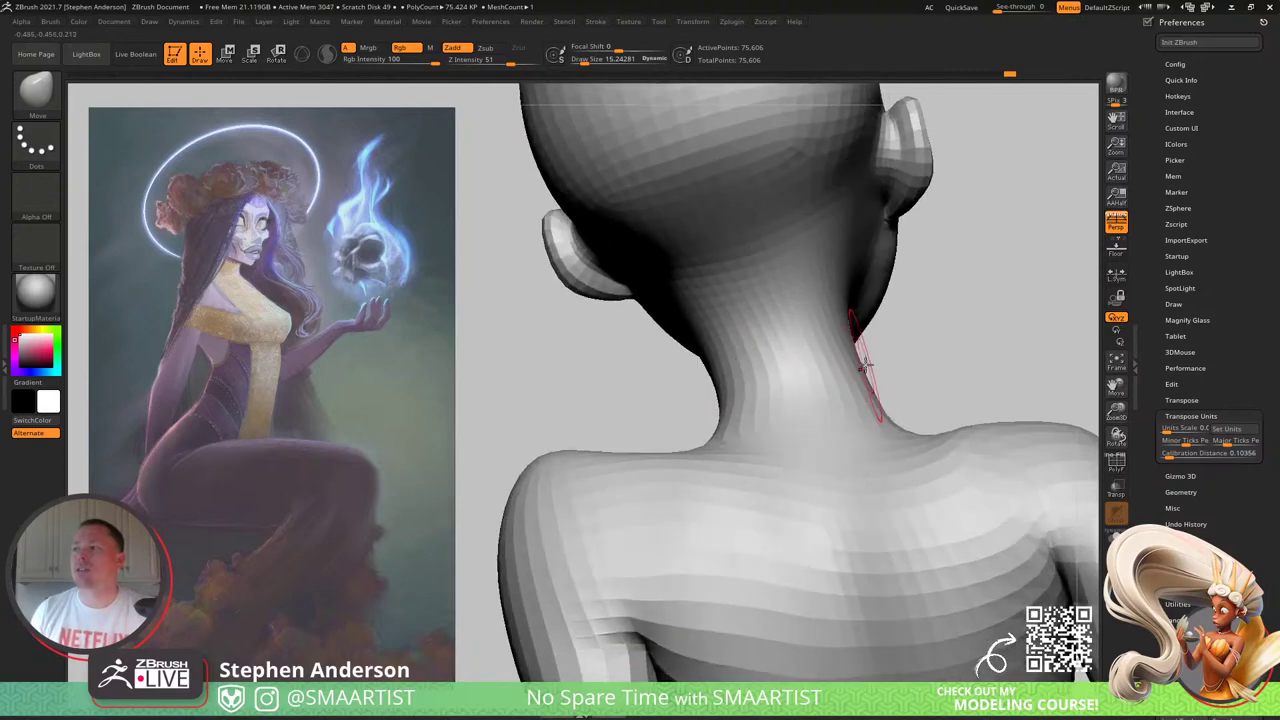
key("s")
left_click_drag(857, 365, 862, 370)
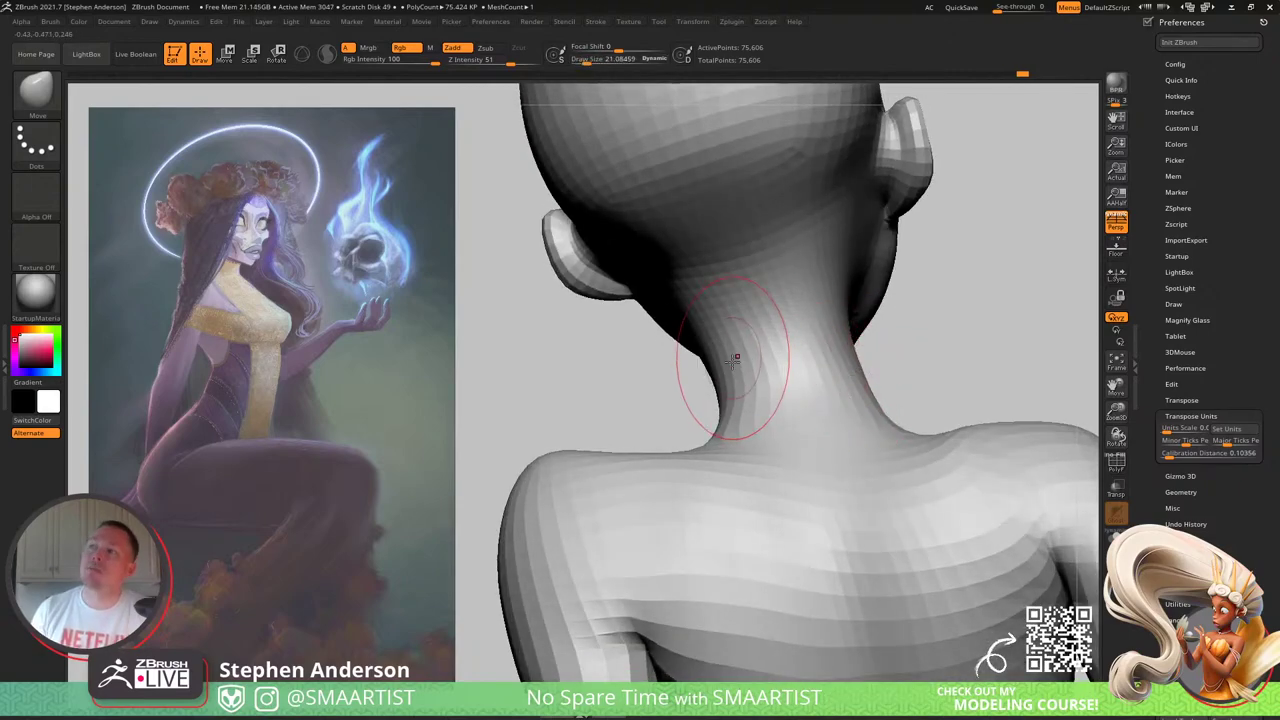
mouse_move(688, 378)
right_mouse_down()
mouse_move(751, 334)
mouse_move(744, 347)
mouse_move(729, 331)
mouse_move(668, 325)
mouse_move(726, 289)
mouse_move(740, 360)
right_mouse_up()
key("s")
mouse_move(740, 362)
left_mouse_down()
mouse_move(760, 366)
mouse_move(741, 381)
left_mouse_up()
right_click_drag(757, 357, 743, 294)
right_click_drag(788, 427, 757, 321, "ctrl")
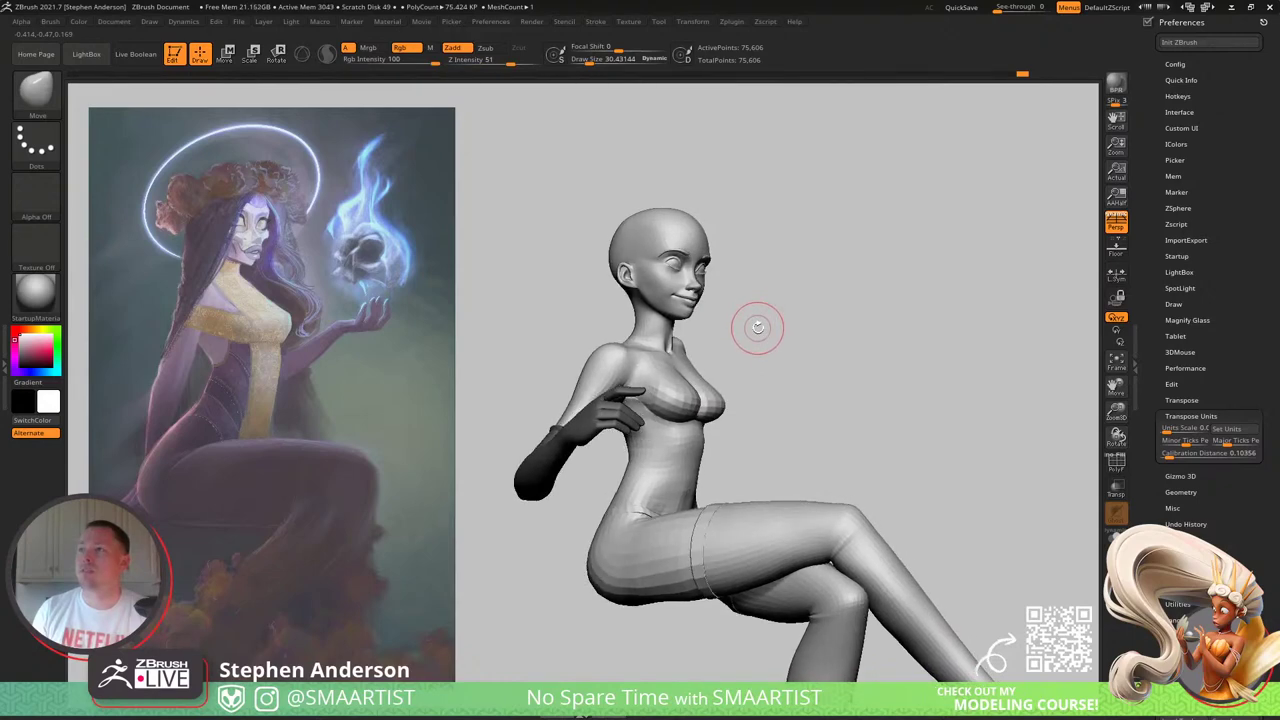
Step: Set the Move brush's draw size to about 12 over the corner of the mouth and check the Transform settings
right_click_drag(758, 337, 763, 451, "ctrl")
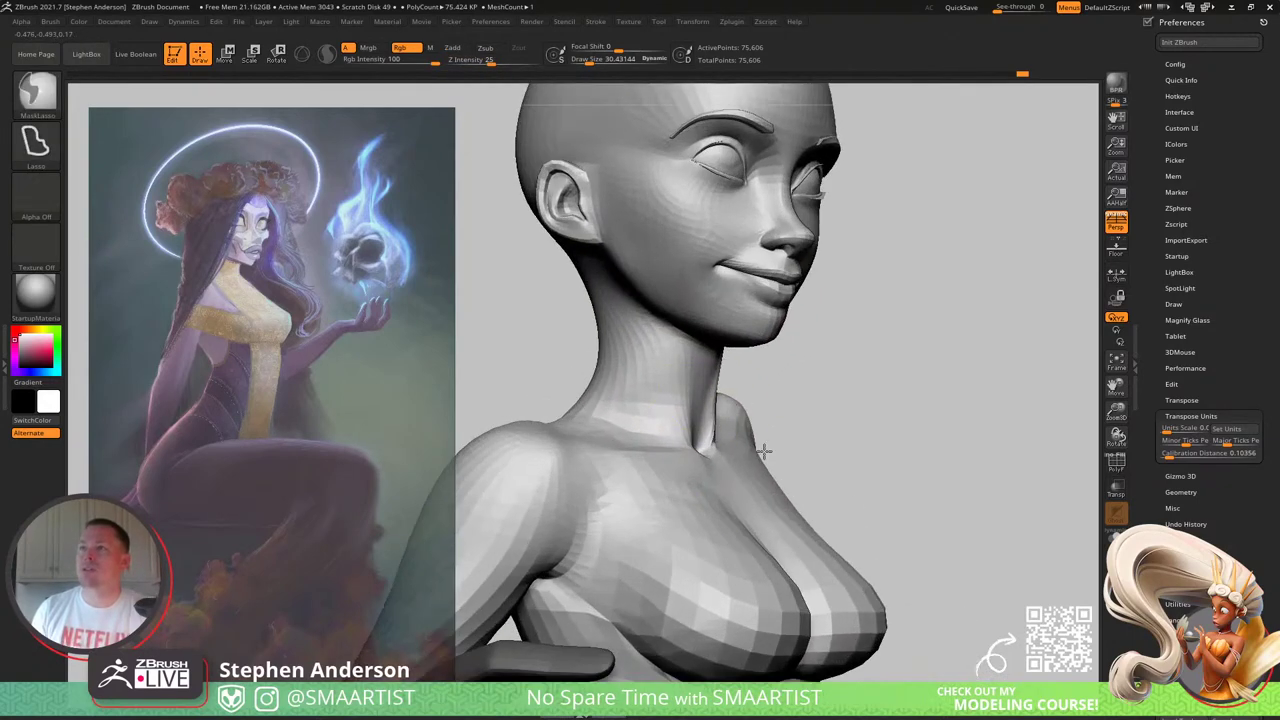
right_click_drag(735, 275, 729, 425, "alt")
mouse_move(818, 374)
right_mouse_down()
mouse_move(780, 377)
mouse_move(797, 383)
right_mouse_up()
key("s")
left_click_drag(797, 383, 789, 383)
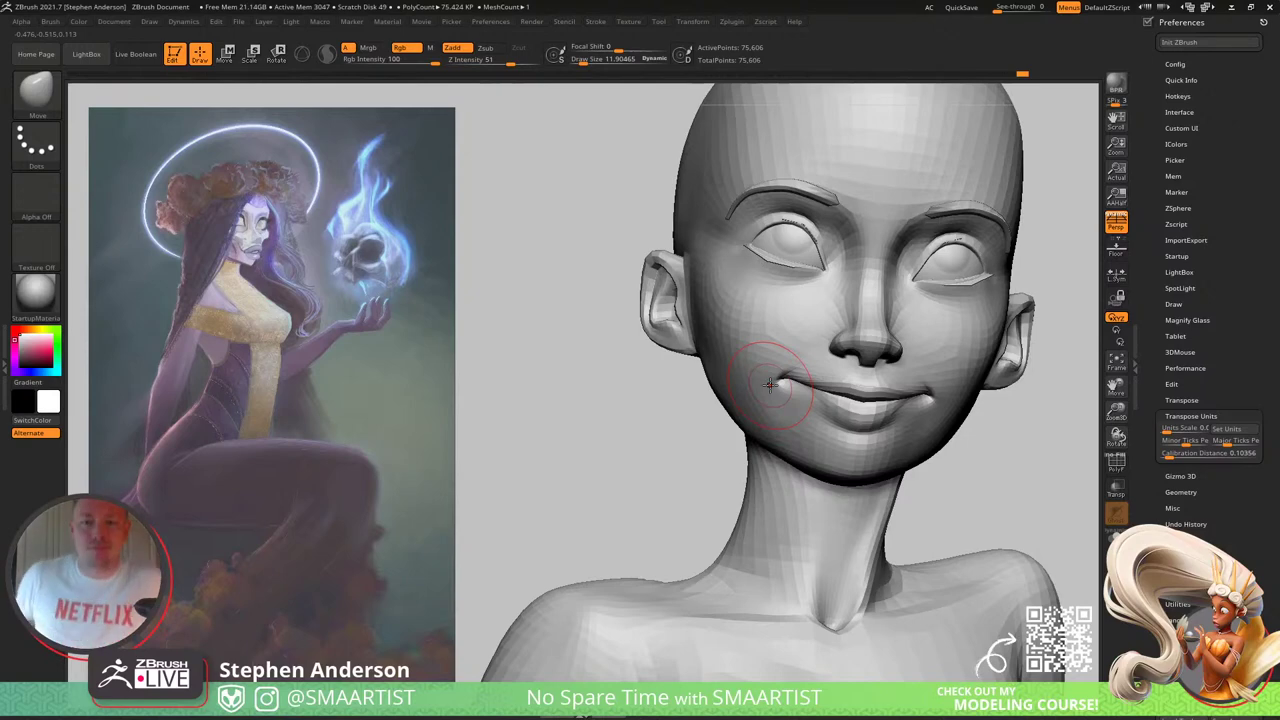
left_click(693, 22)
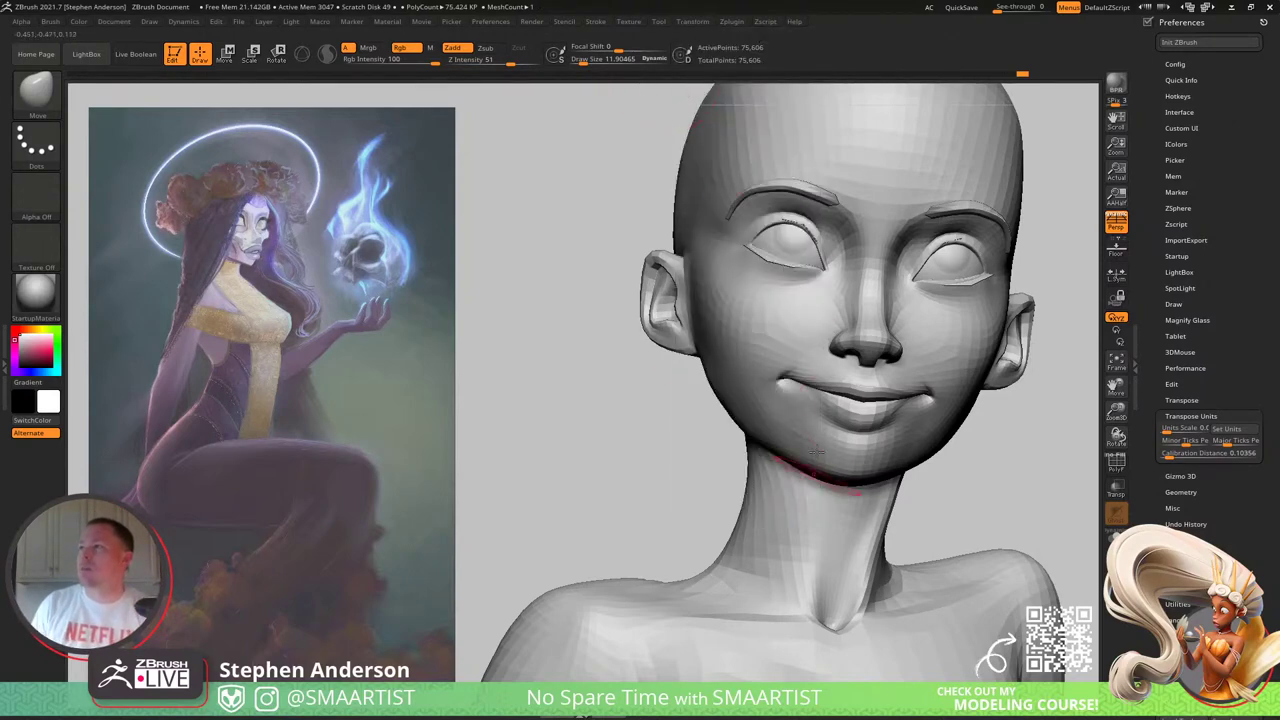
Step: Turn on the polyframe, examine the topology and polygroups of the torso, arms and legs, and turn it off again
mouse_move(850, 400)
right_mouse_down("ctrl")
mouse_move(838, 375)
mouse_move(770, 350)
mouse_move(752, 372)
mouse_move(749, 434)
mouse_move(735, 366)
right_mouse_up("ctrl")
key("shift+f")
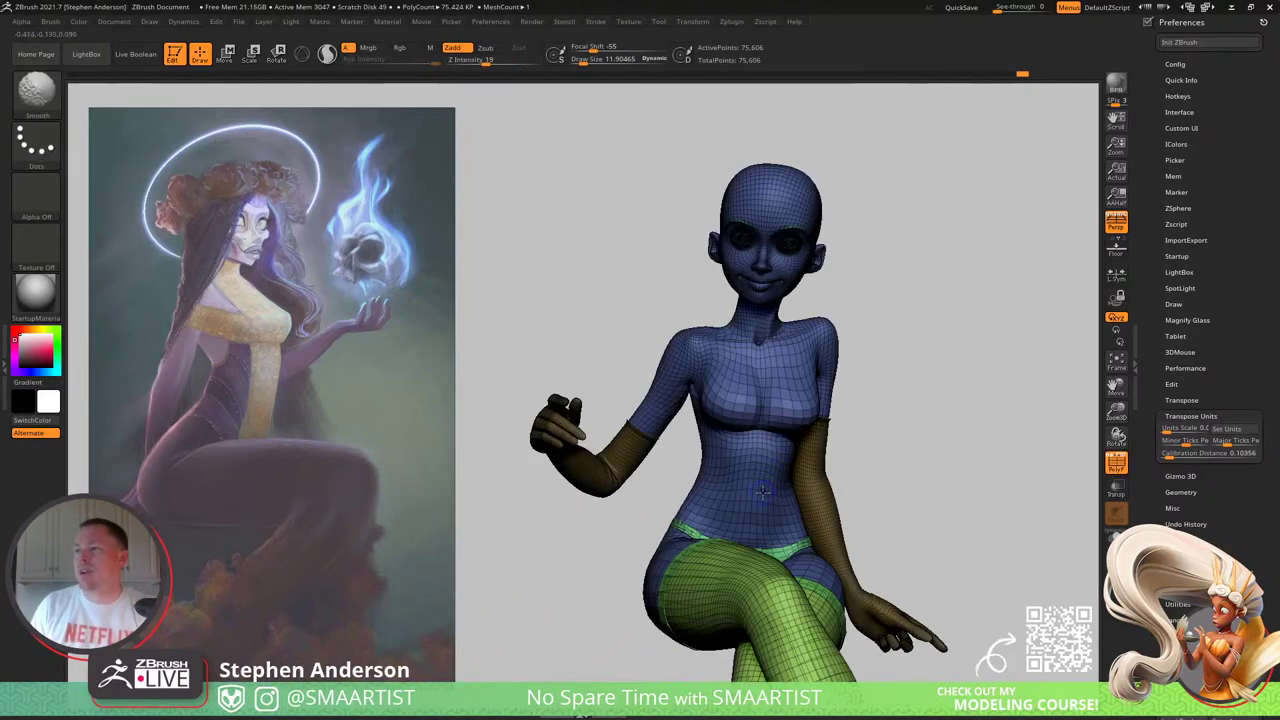
mouse_move(660, 425)
right_mouse_down()
mouse_move(730, 415)
mouse_move(668, 425)
mouse_move(665, 463)
mouse_move(566, 505)
right_mouse_up()
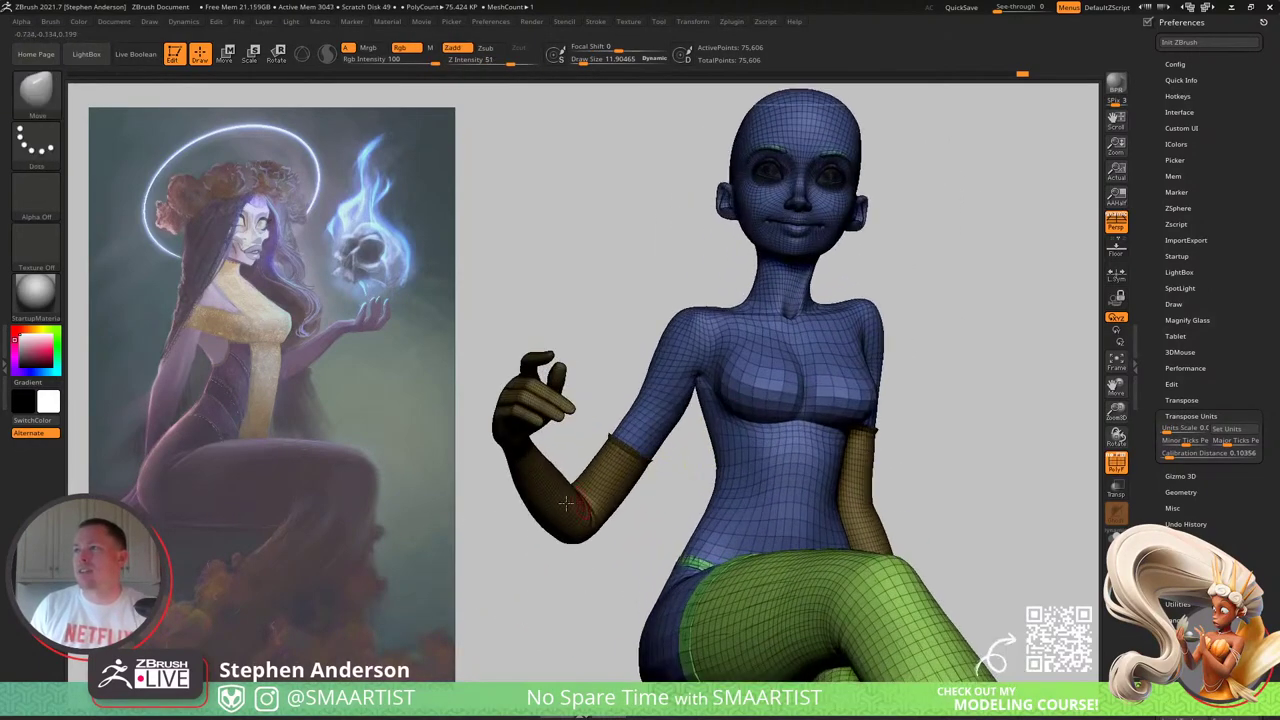
mouse_move(785, 444)
right_mouse_down()
mouse_move(717, 306)
mouse_move(619, 348)
mouse_move(665, 343)
mouse_move(695, 518)
mouse_move(766, 571)
mouse_move(814, 374)
mouse_move(751, 380)
mouse_move(767, 290)
mouse_move(765, 350)
mouse_move(721, 271)
mouse_move(734, 303)
mouse_move(800, 365)
mouse_move(760, 357)
right_mouse_up()
key("shift+f")
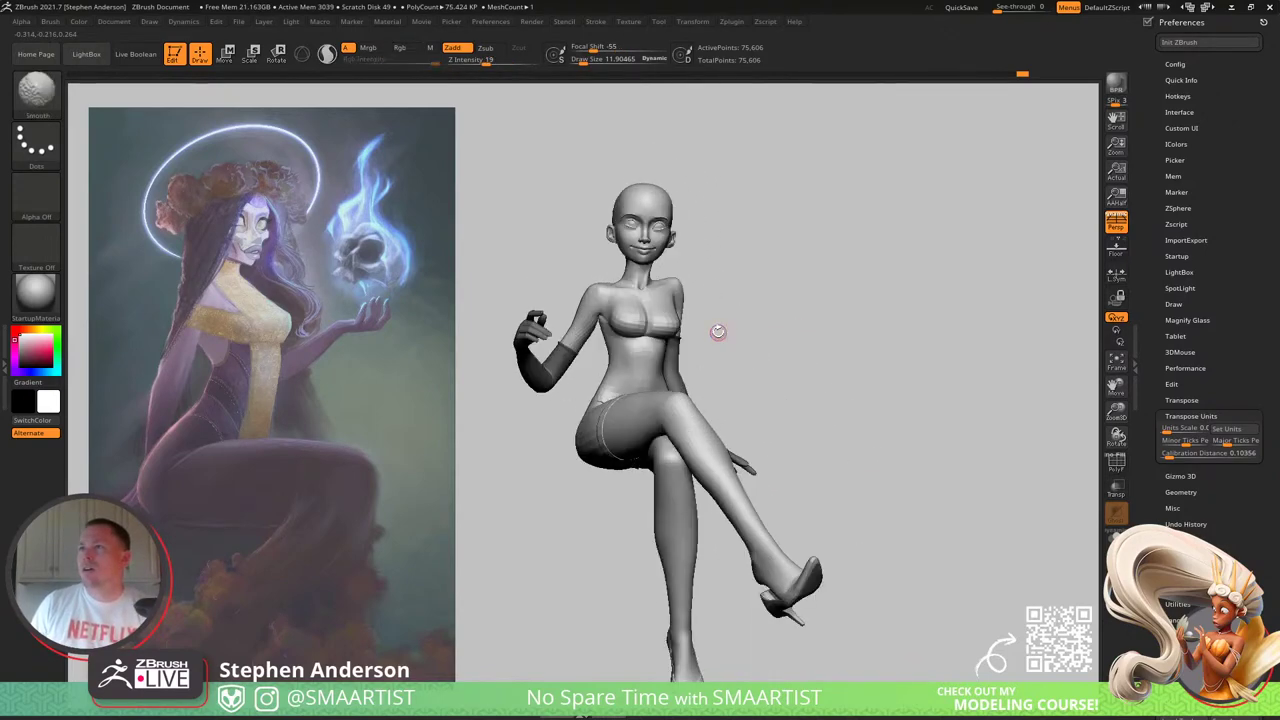
Step: Switch to Move mode and activate the Gizmo 3D at the seated figure's hips
left_click_drag(717, 331, 734, 335)
key("w")
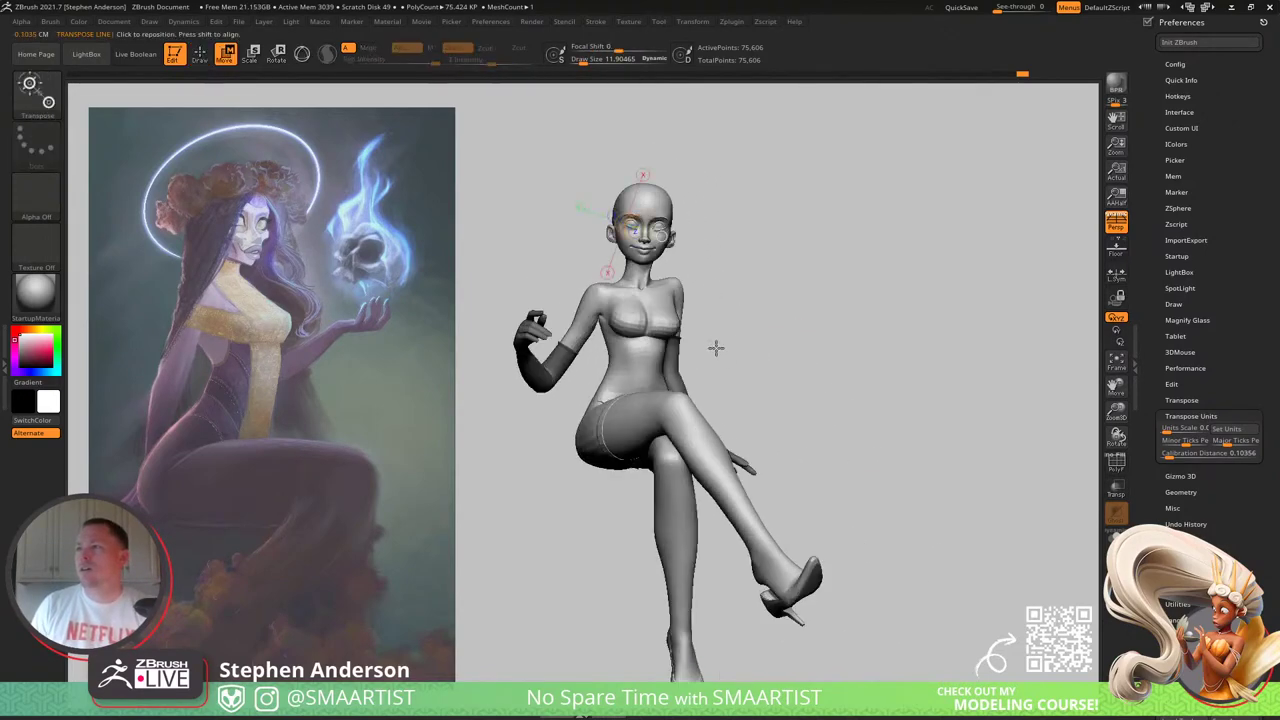
key("y")
left_click_drag(616, 500, 751, 443)
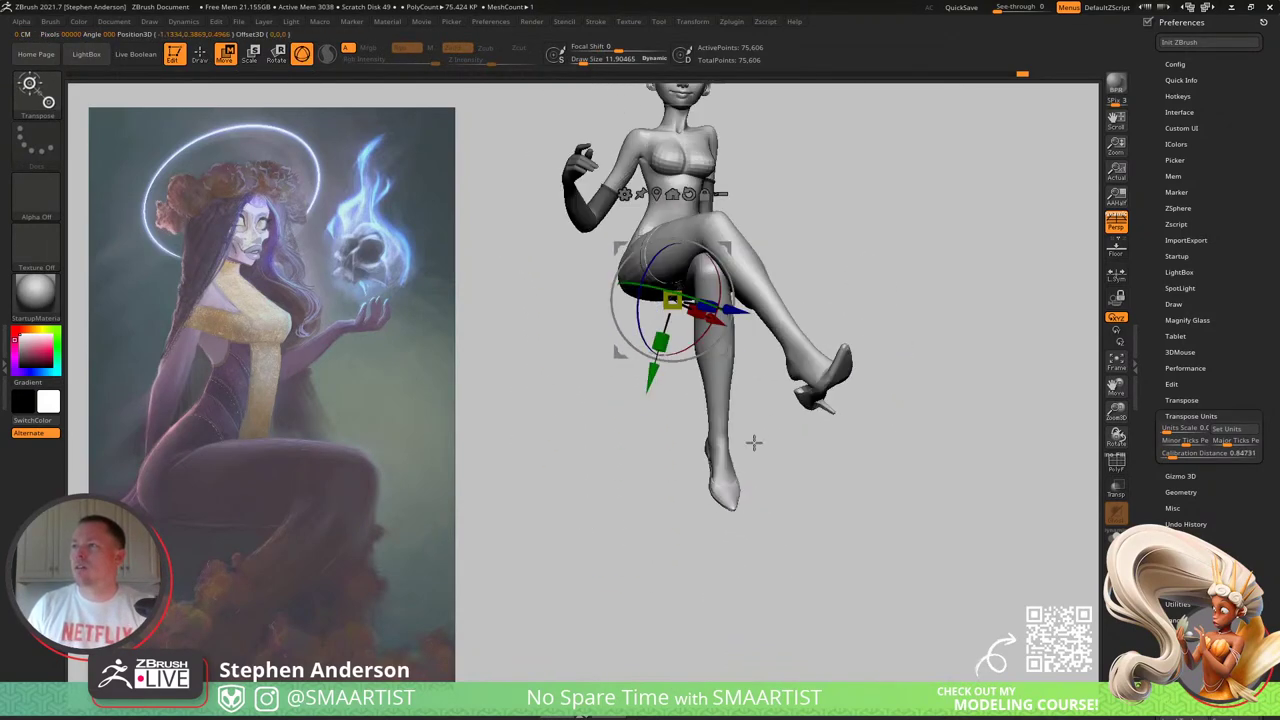
Step: Clear the forearm mask and rotate the whole figure about its vertical axis toward the reference's three-quarter pose
left_click_drag(806, 194, 809, 307, "alt")
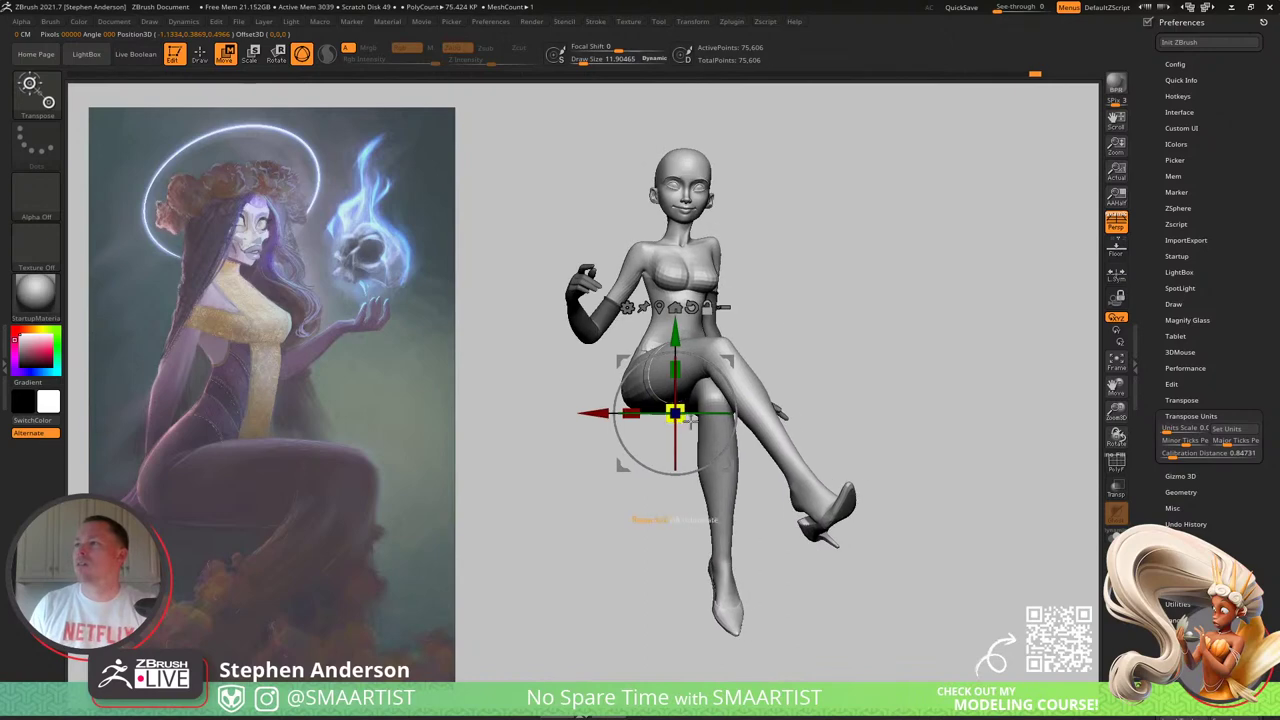
left_click_drag(704, 411, 735, 418)
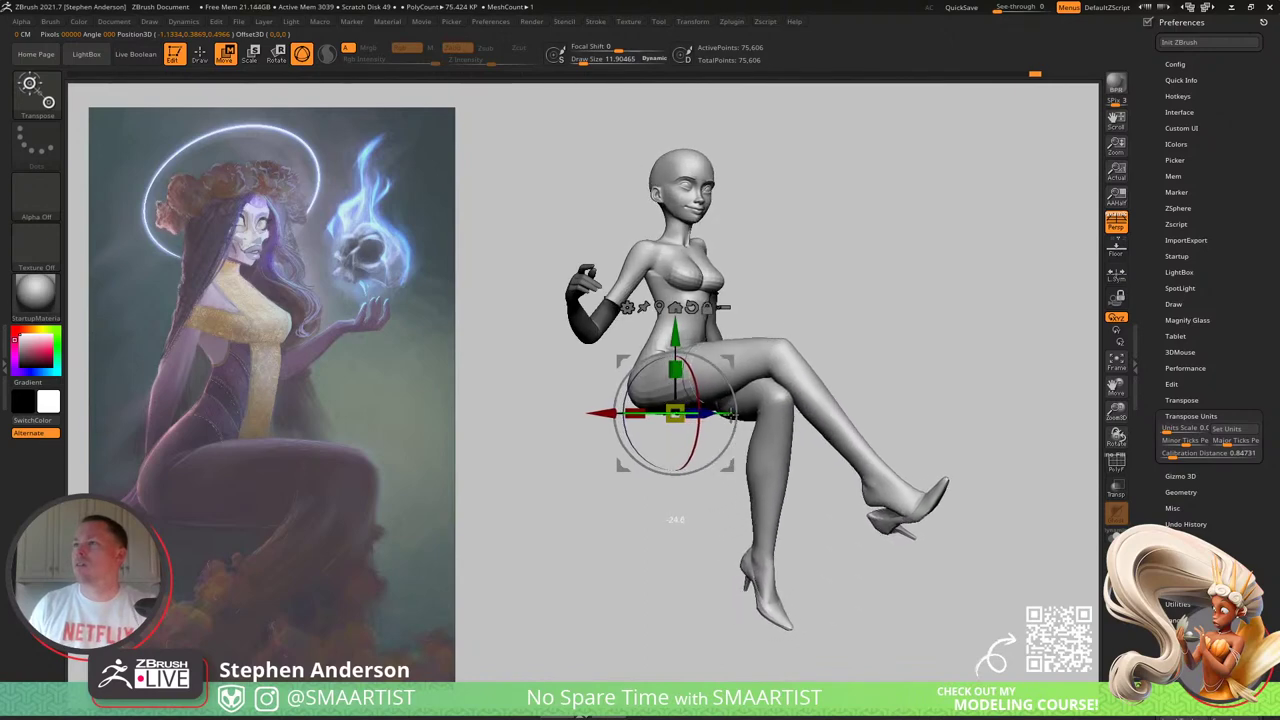
key("ctrl+z")
left_click_drag(859, 299, 800, 376, "ctrl")
left_click_drag(710, 411, 742, 408)
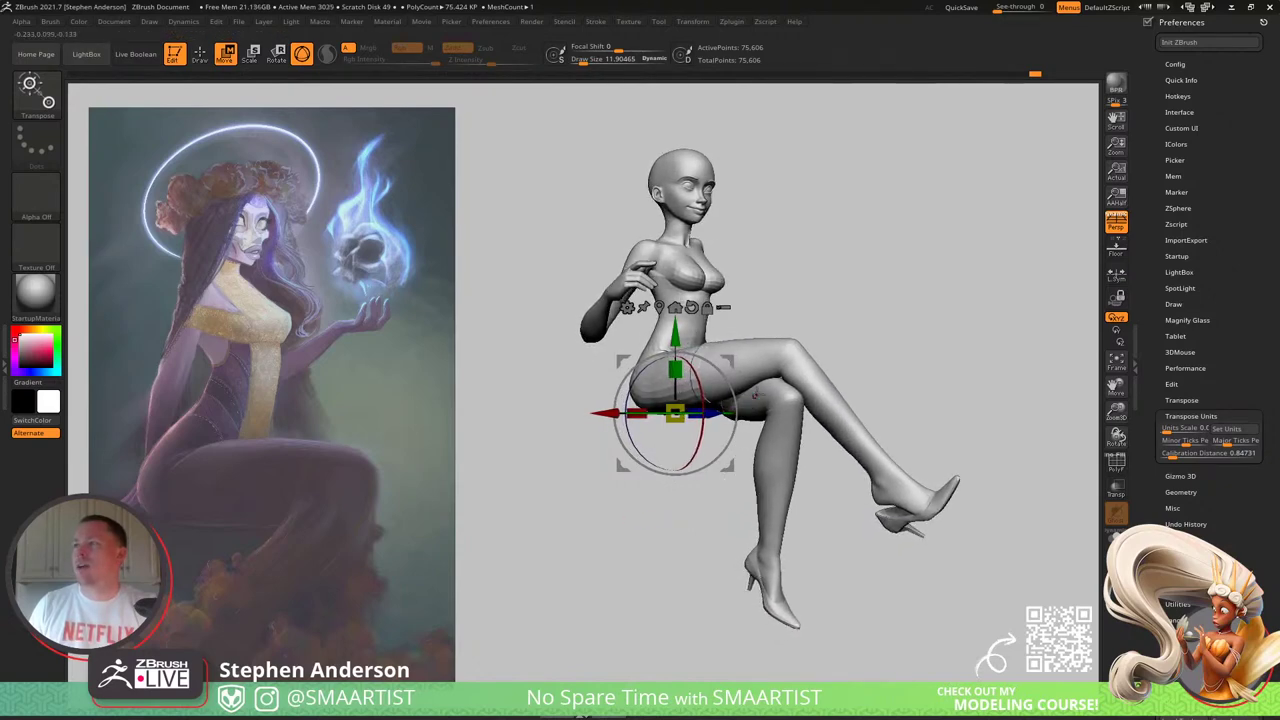
left_click_drag(828, 331, 770, 347, "alt")
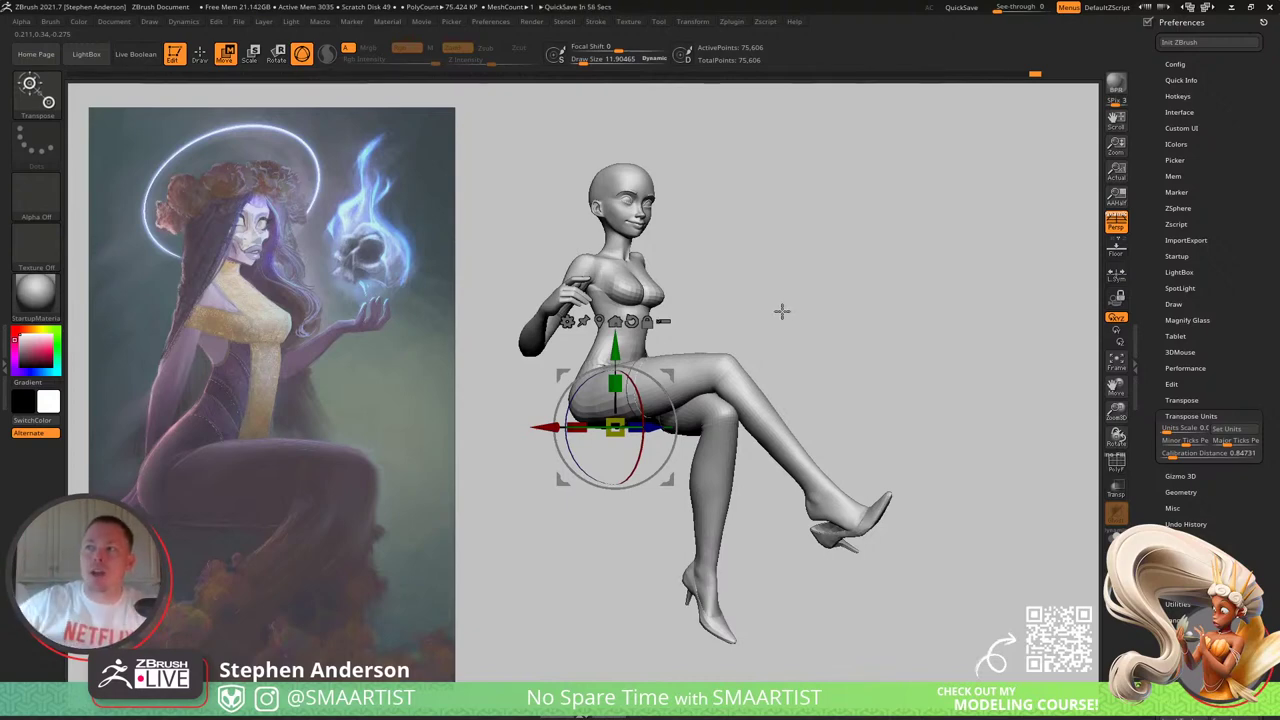
Step: Mask the head, shoulders and arms with a softened edge, leaving the torso and legs free for the Move brush
key("q")
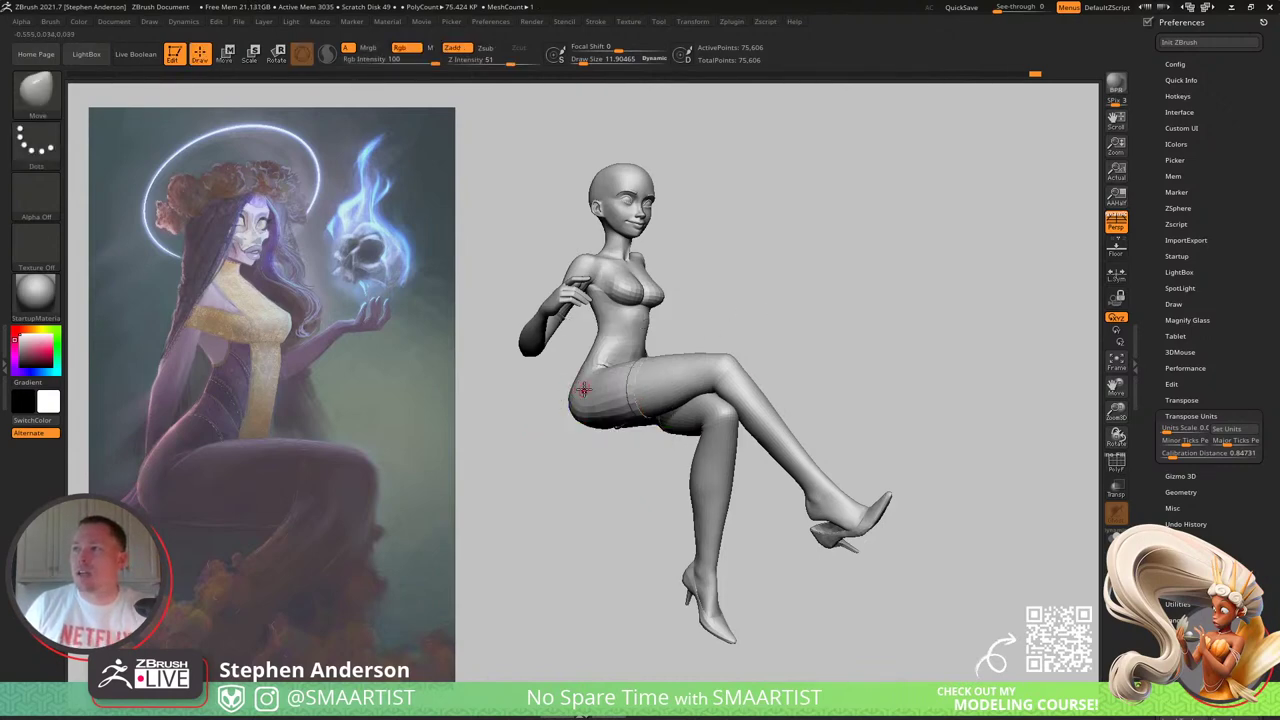
mouse_move(582, 342)
left_mouse_down("ctrl")
mouse_move(515, 408)
mouse_move(544, 137)
mouse_move(729, 109)
mouse_move(645, 290)
left_mouse_up("ctrl")
left_click(618, 314, "ctrl")
left_click(721, 280, "ctrl")
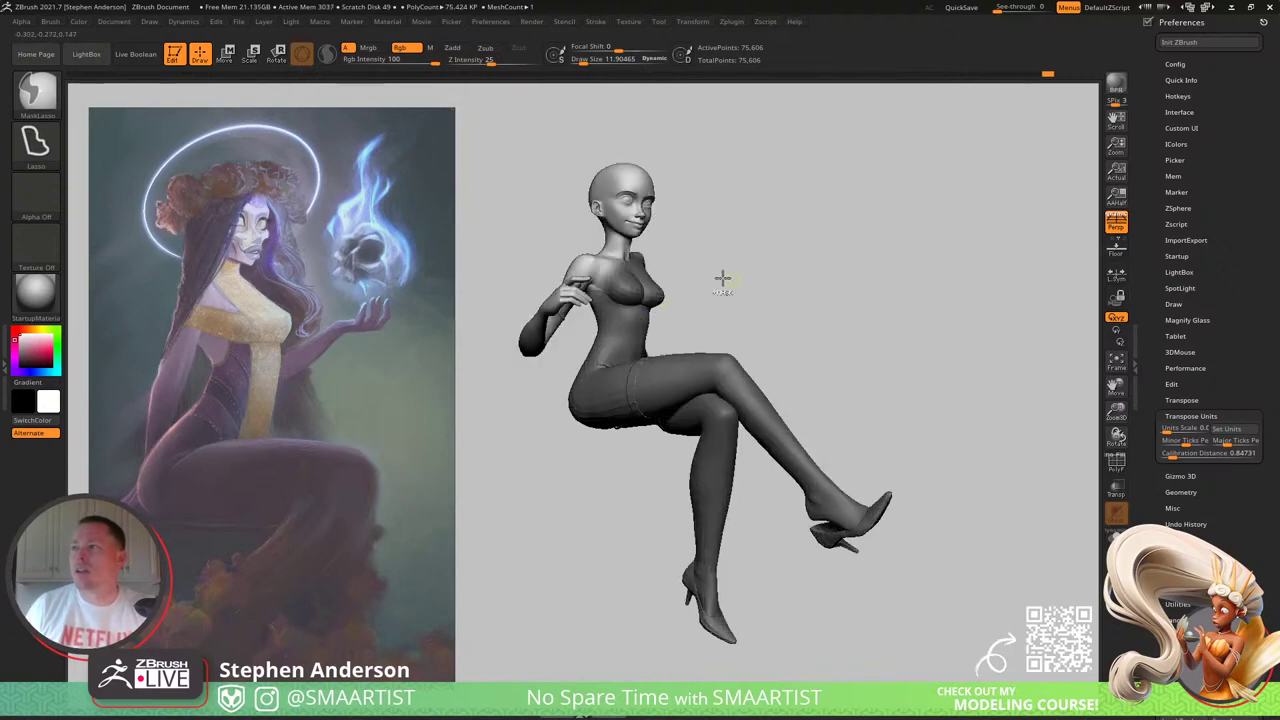
left_click(618, 309, "ctrl")
left_click(730, 279, "ctrl")
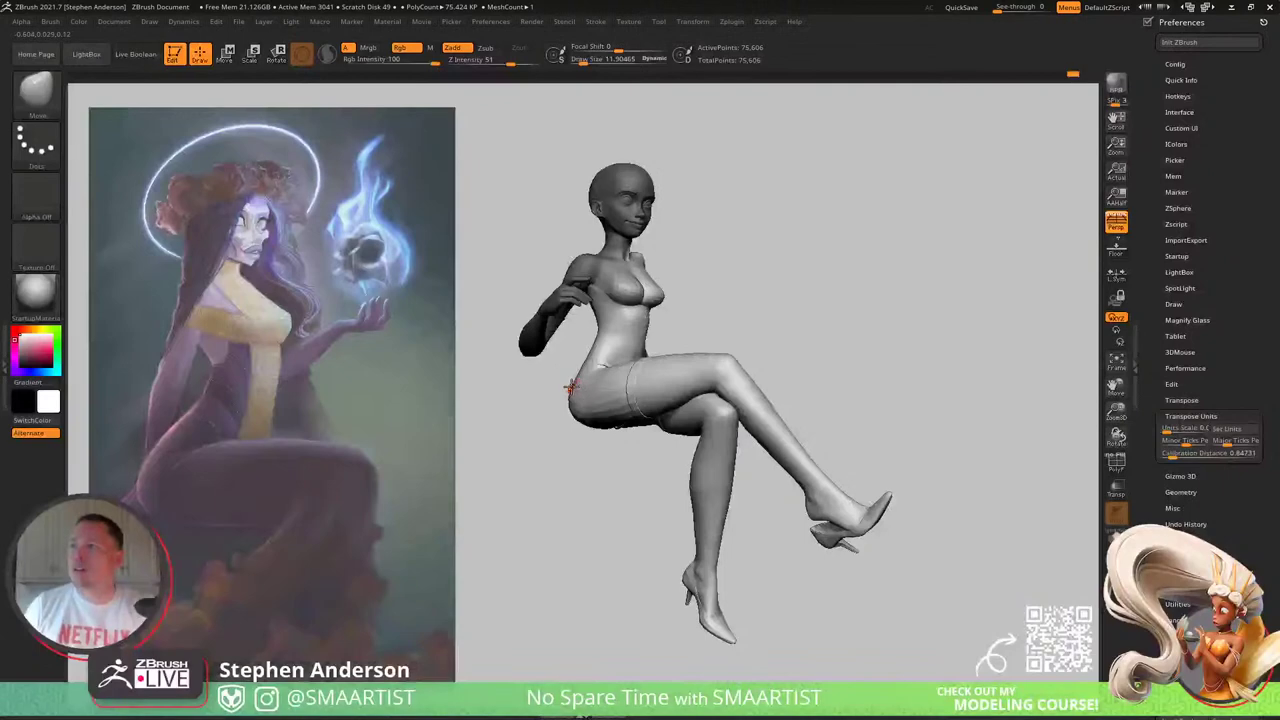
Step: Shape the hip and lower-back contour with the Move brush at a draw size of about 99
key("s")
left_click_drag(589, 388, 592, 387)
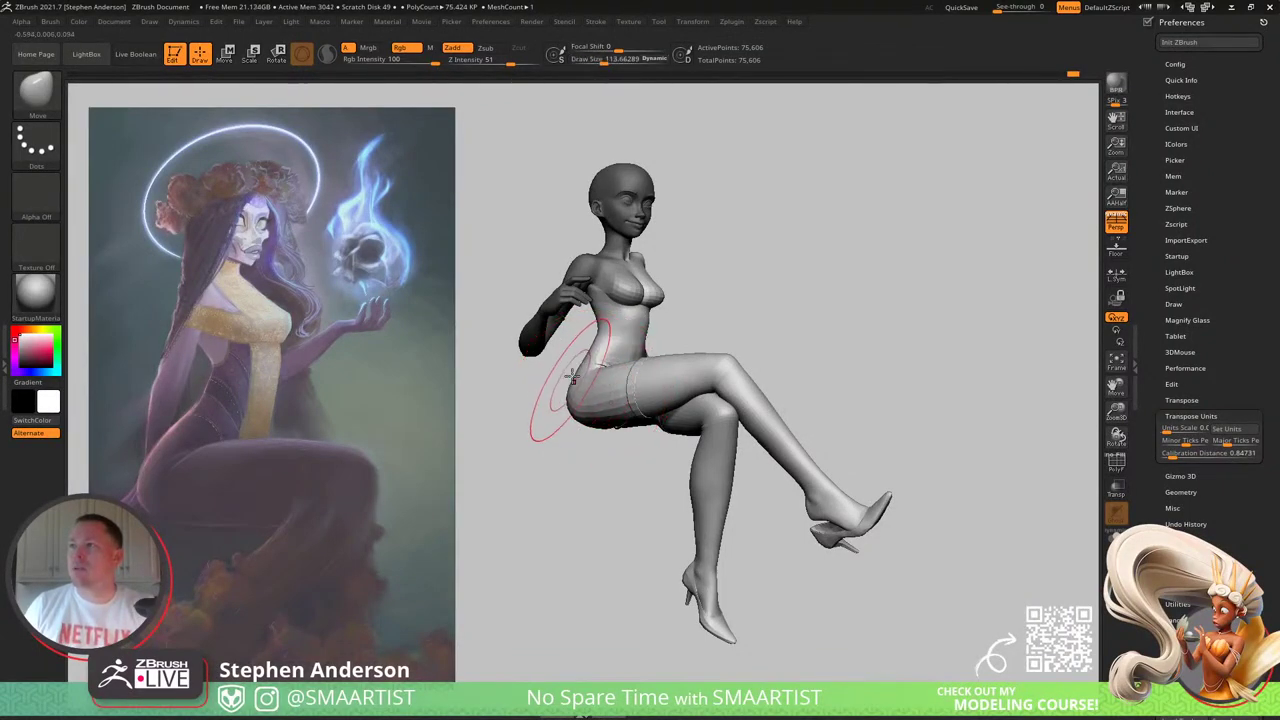
key("s")
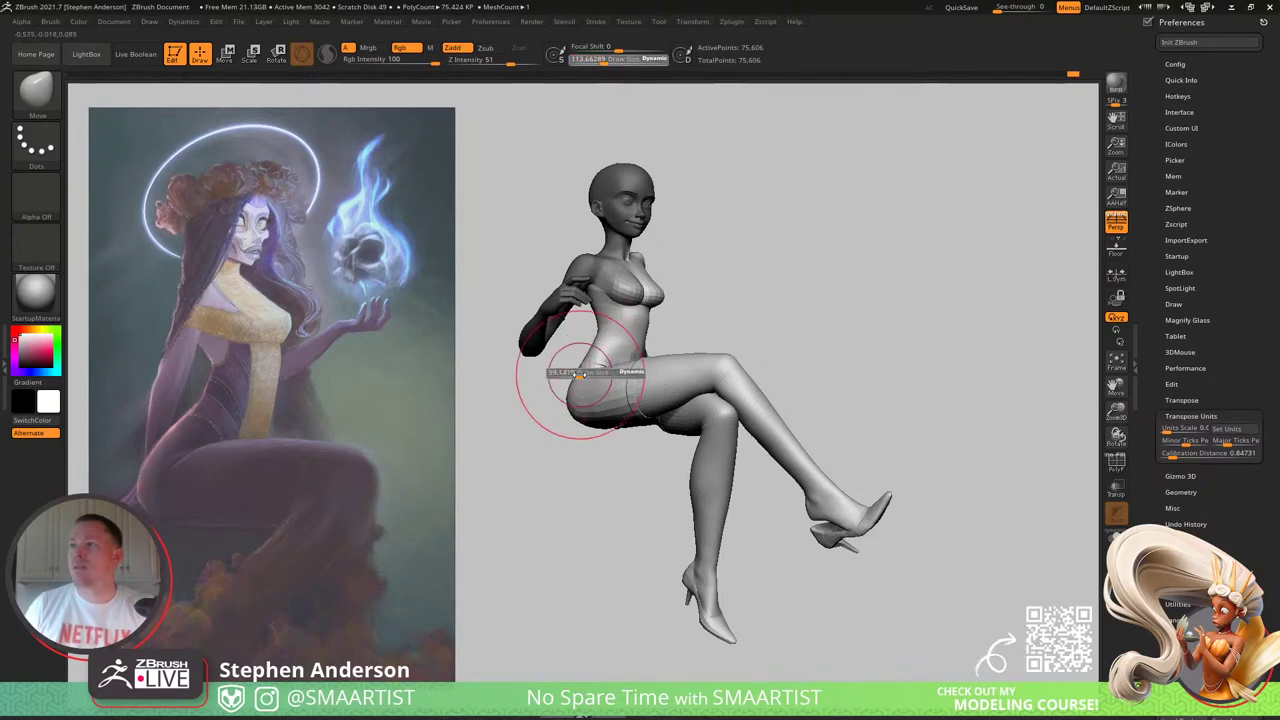
left_click_drag(588, 374, 585, 374)
left_click_drag(590, 375, 597, 377)
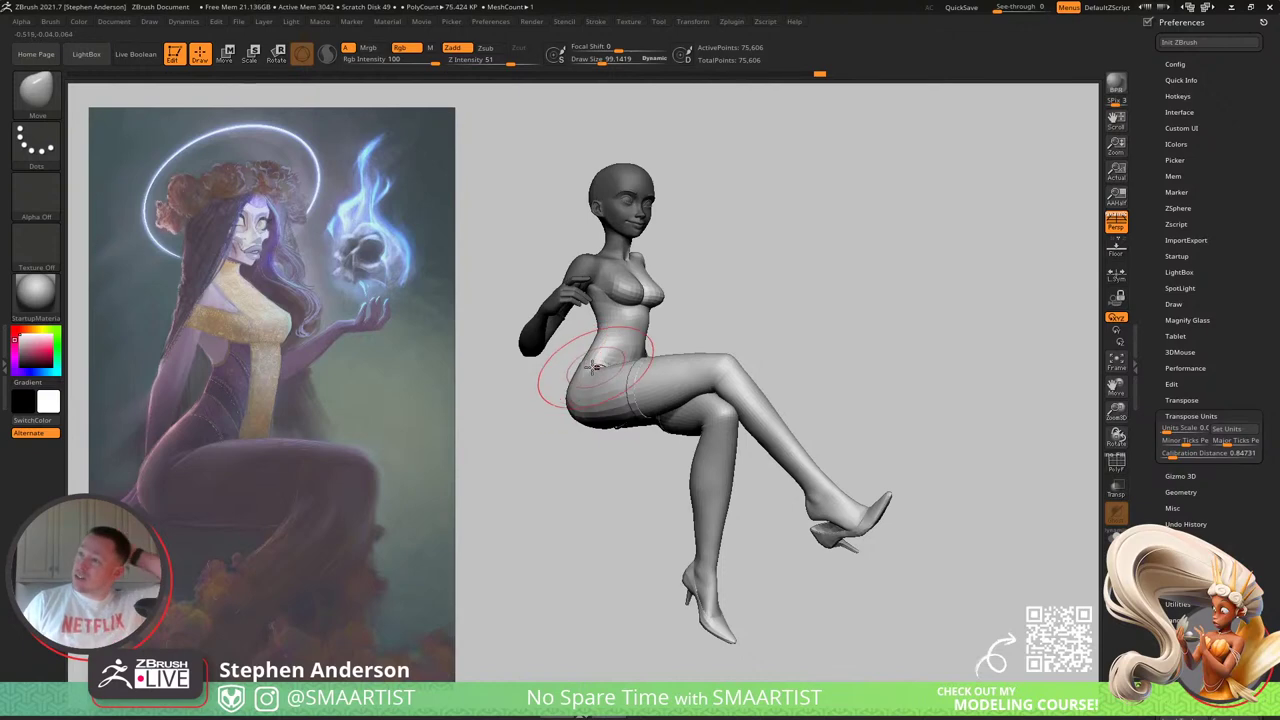
Step: Overlay the figure on the reference painting and turn off perspective
right_click_drag(592, 367, 704, 360)
mouse_move(608, 391)
right_mouse_down()
mouse_move(568, 380)
mouse_move(494, 394)
mouse_move(630, 353)
mouse_move(754, 337)
mouse_move(326, 343)
right_mouse_up()
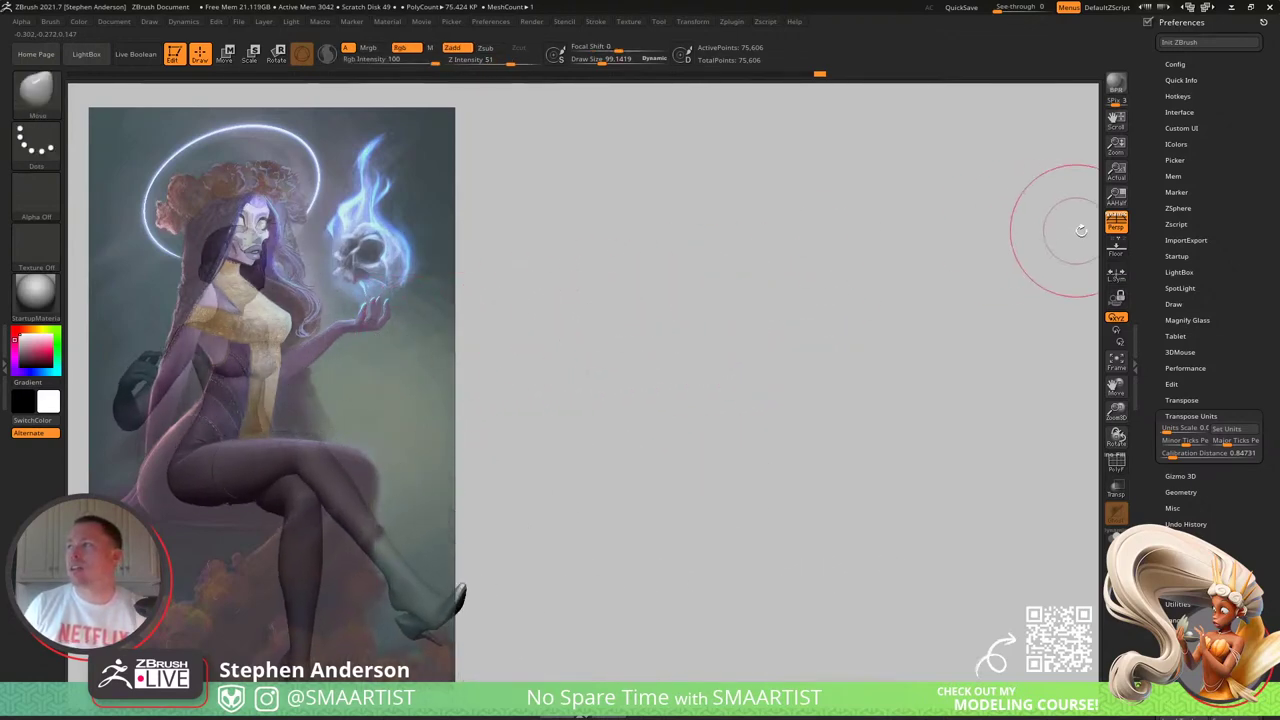
left_click(1116, 225)
mouse_move(527, 339)
right_mouse_down()
mouse_move(547, 339)
mouse_move(471, 350)
right_mouse_up()
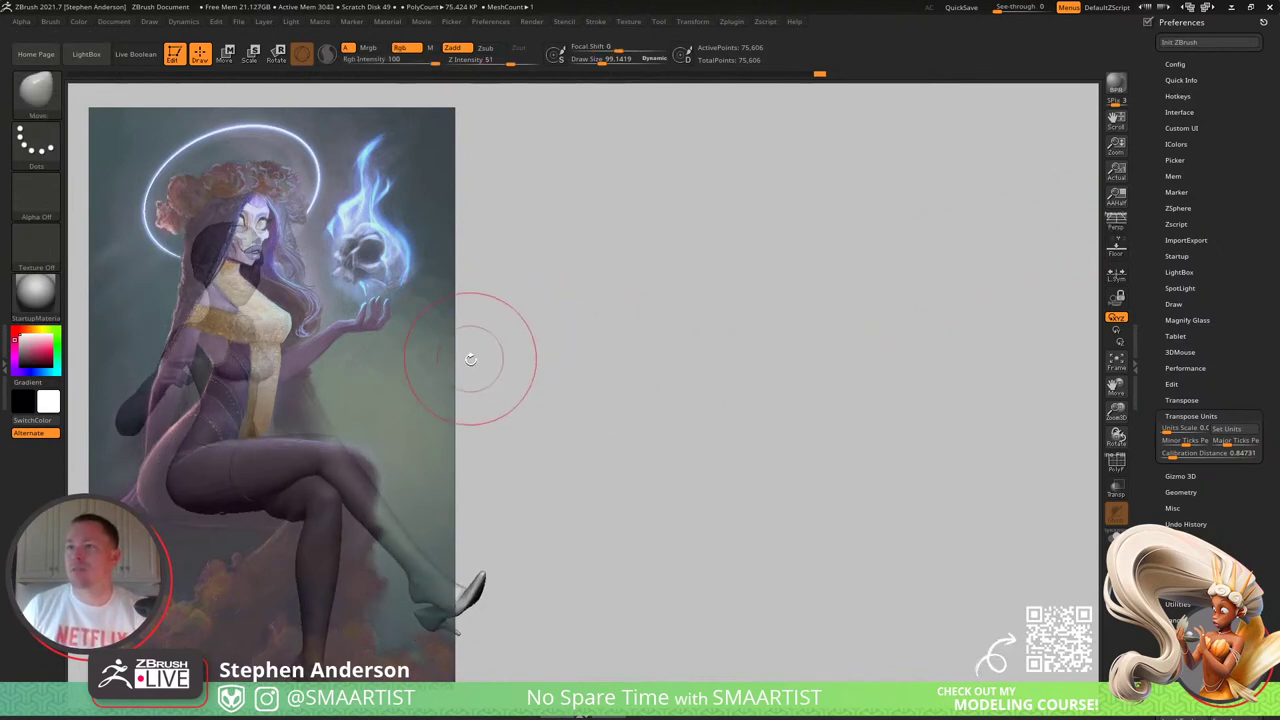
Step: Clear the mask and fine-tune the overlay so the figure's torso, hips and thighs line up with the painted character
key("e")
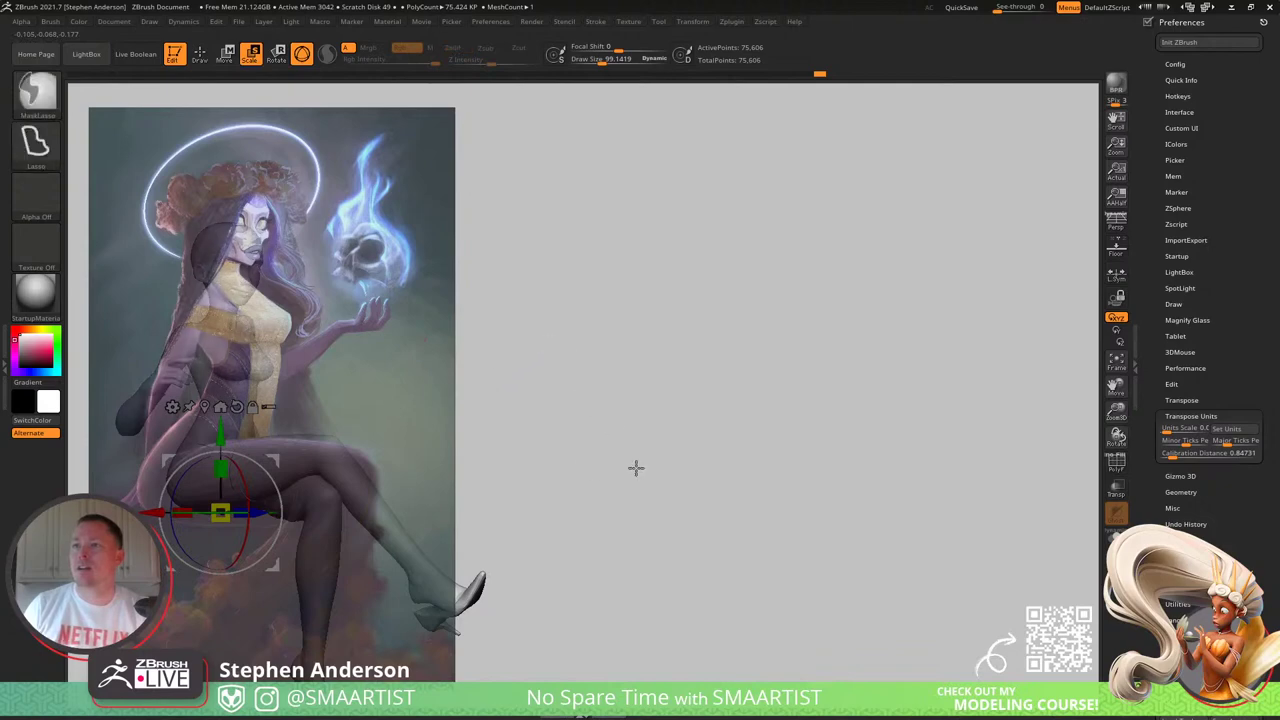
left_click_drag(262, 466, 258, 460)
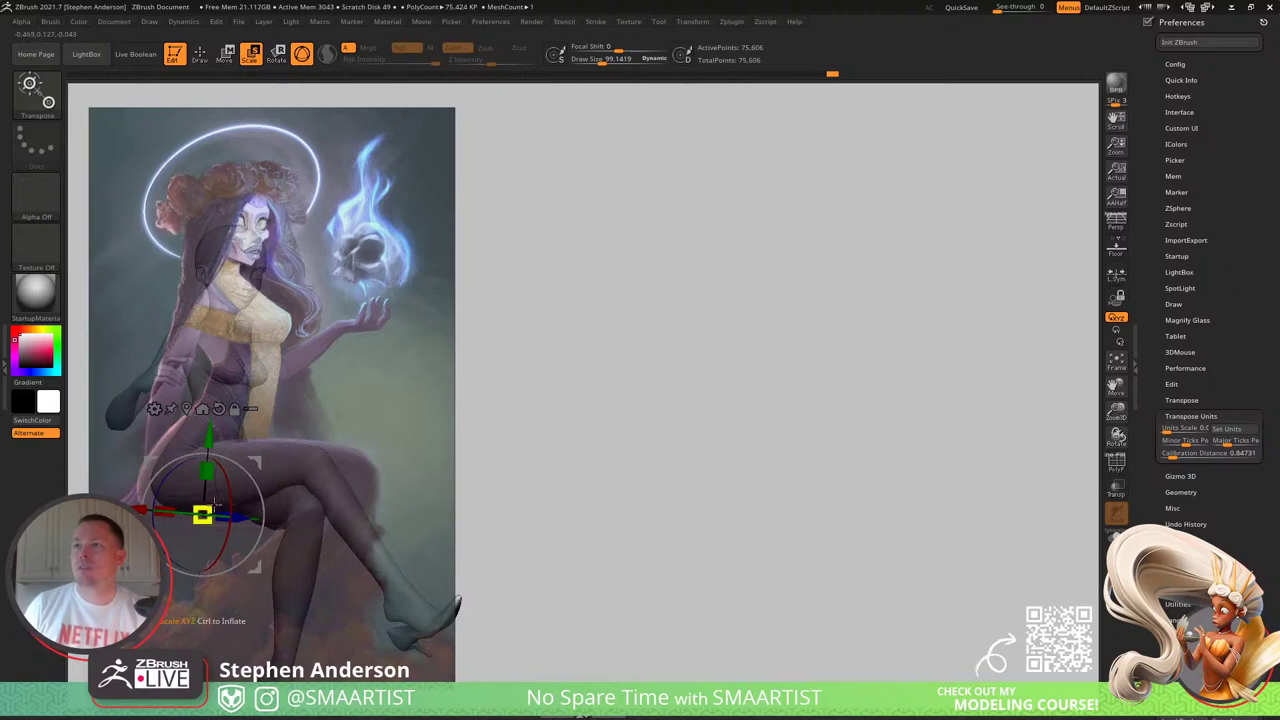
right_click_drag(404, 455, 426, 466, "ctrl")
key("ctrl+z")
key("ctrl+z")
key("ctrl+z")
key("ctrl+z")
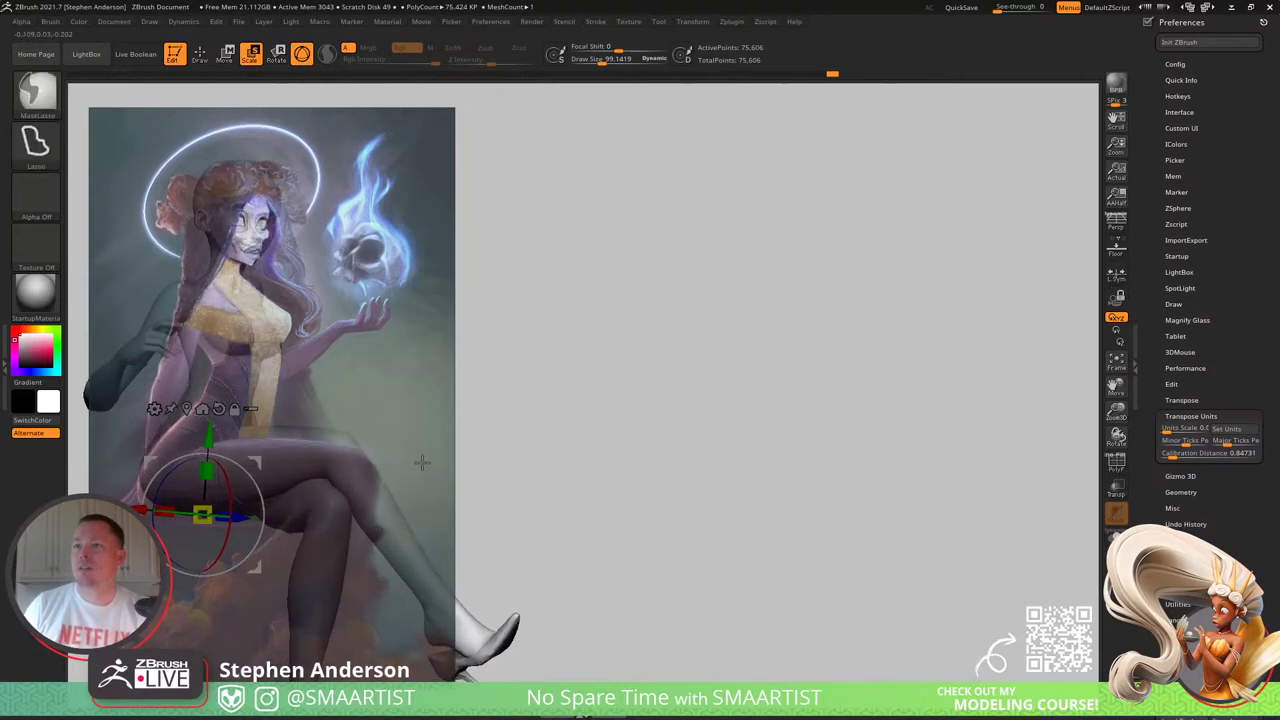
key("ctrl+z")
key("ctrl+z")
key("ctrl+z")
key("ctrl+z")
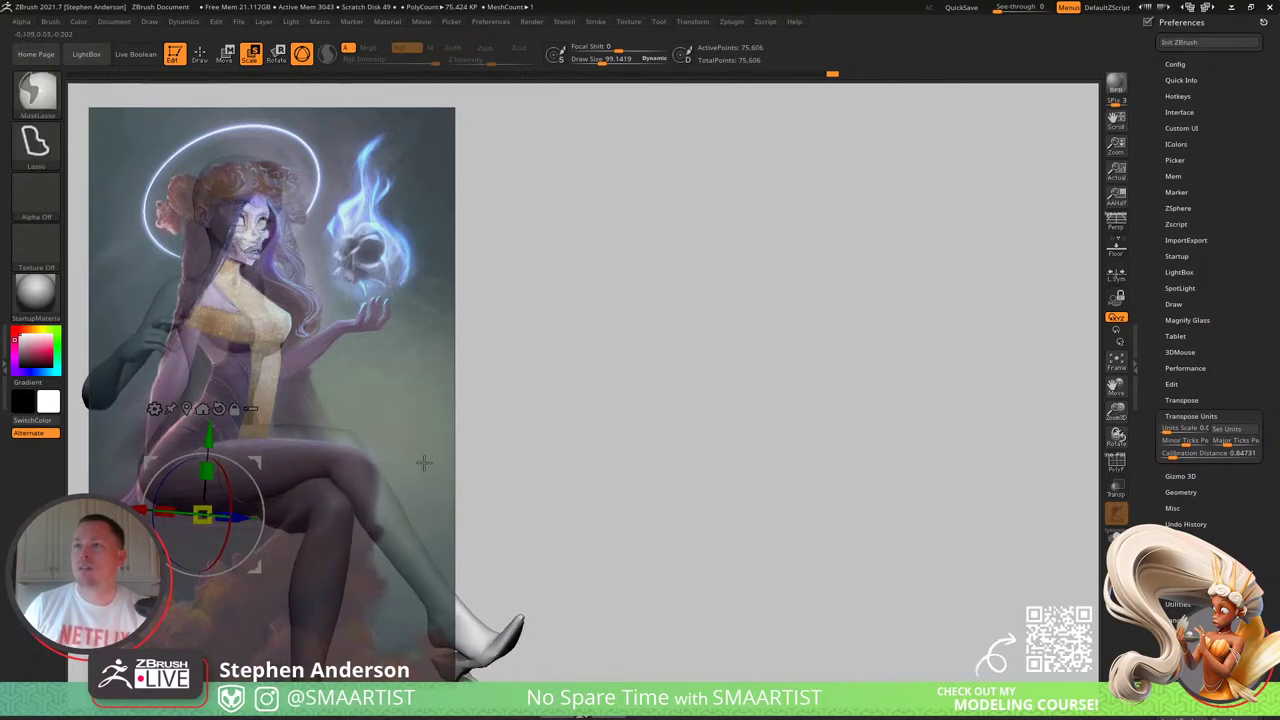
key("ctrl+z")
key("ctrl+z")
key("ctrl+z")
key("ctrl+z")
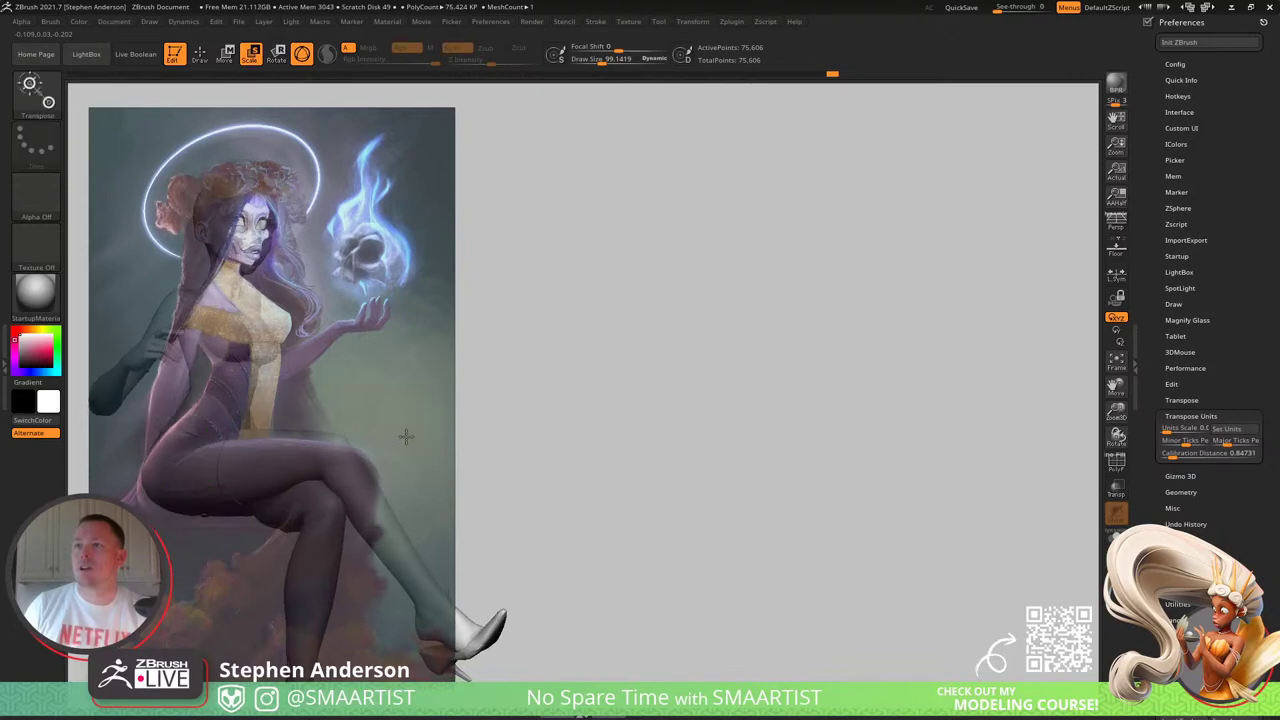
key("ctrl+z")
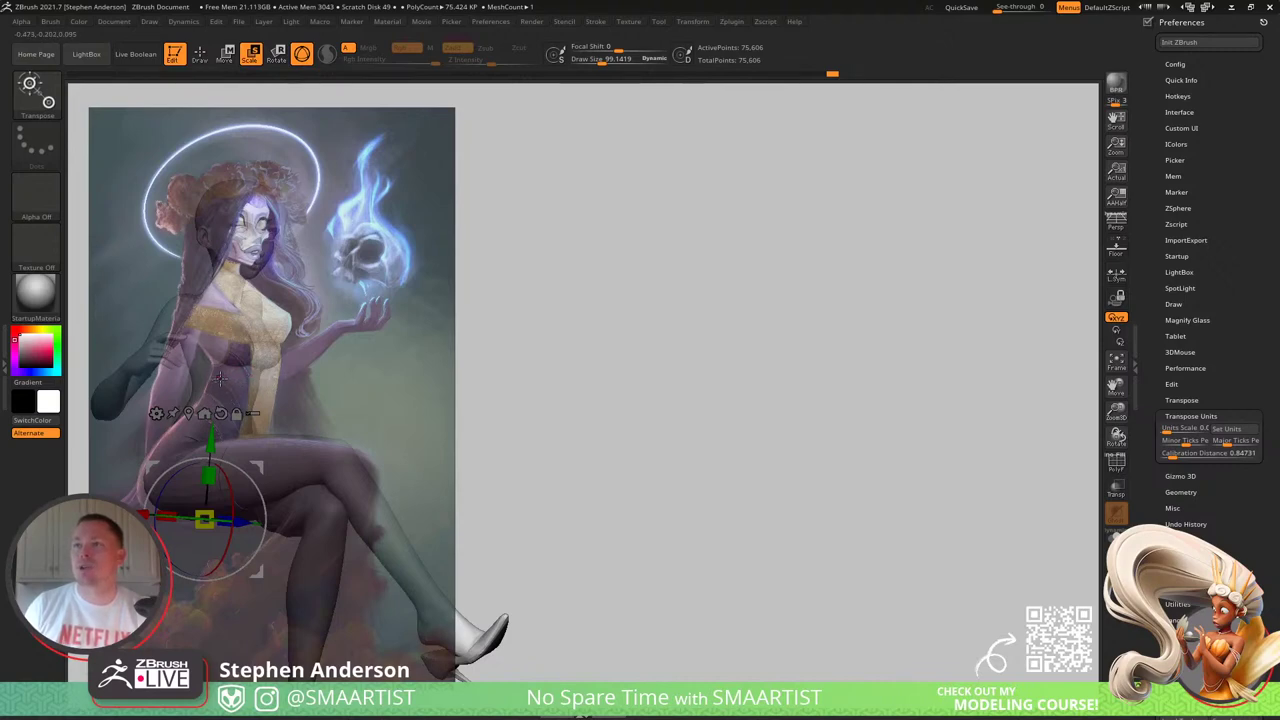
Step: Show the movie timeline and store the view matching the reference as a camera keyframe
left_click(421, 21)
left_click(456, 221)
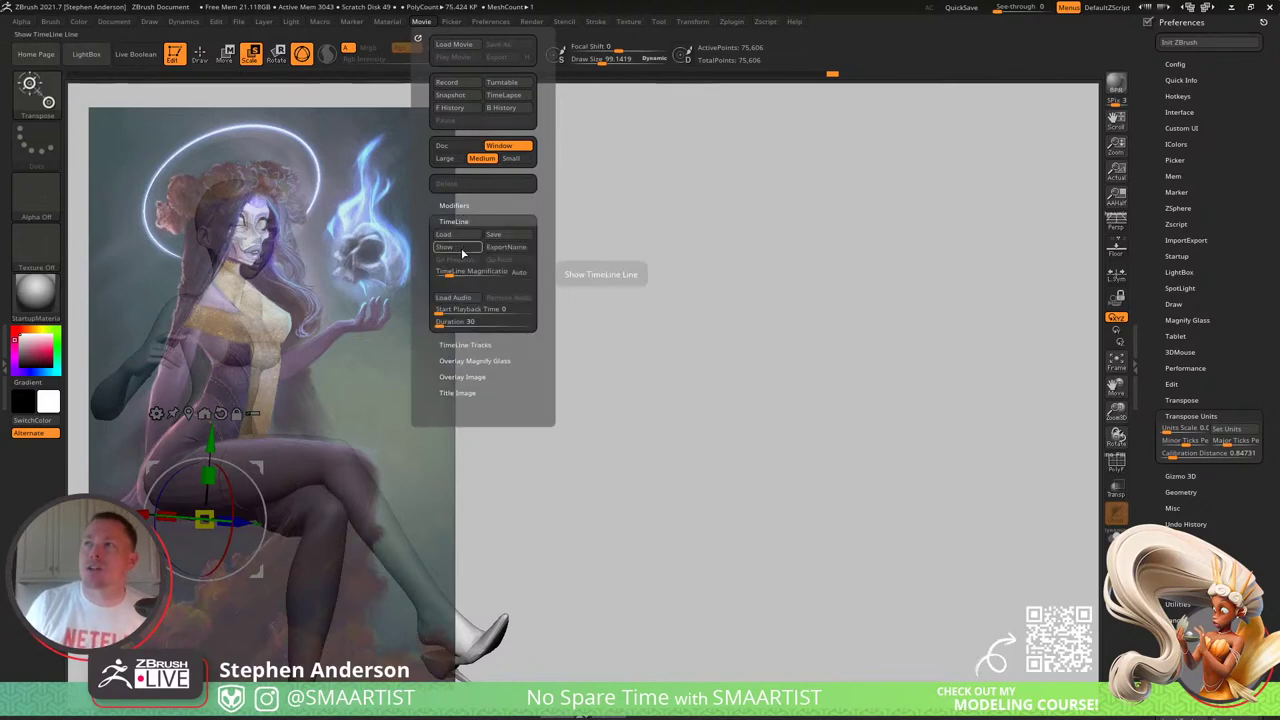
left_click(445, 246)
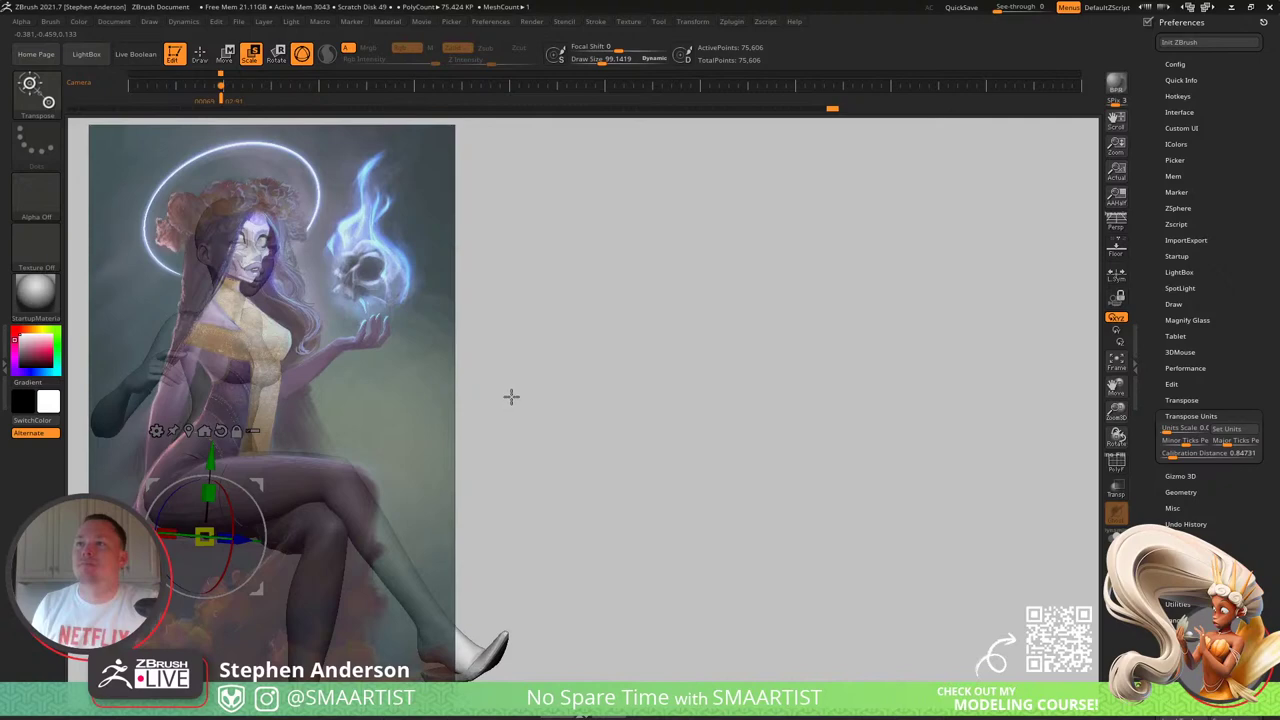
left_click_drag(511, 397, 940, 377, "alt")
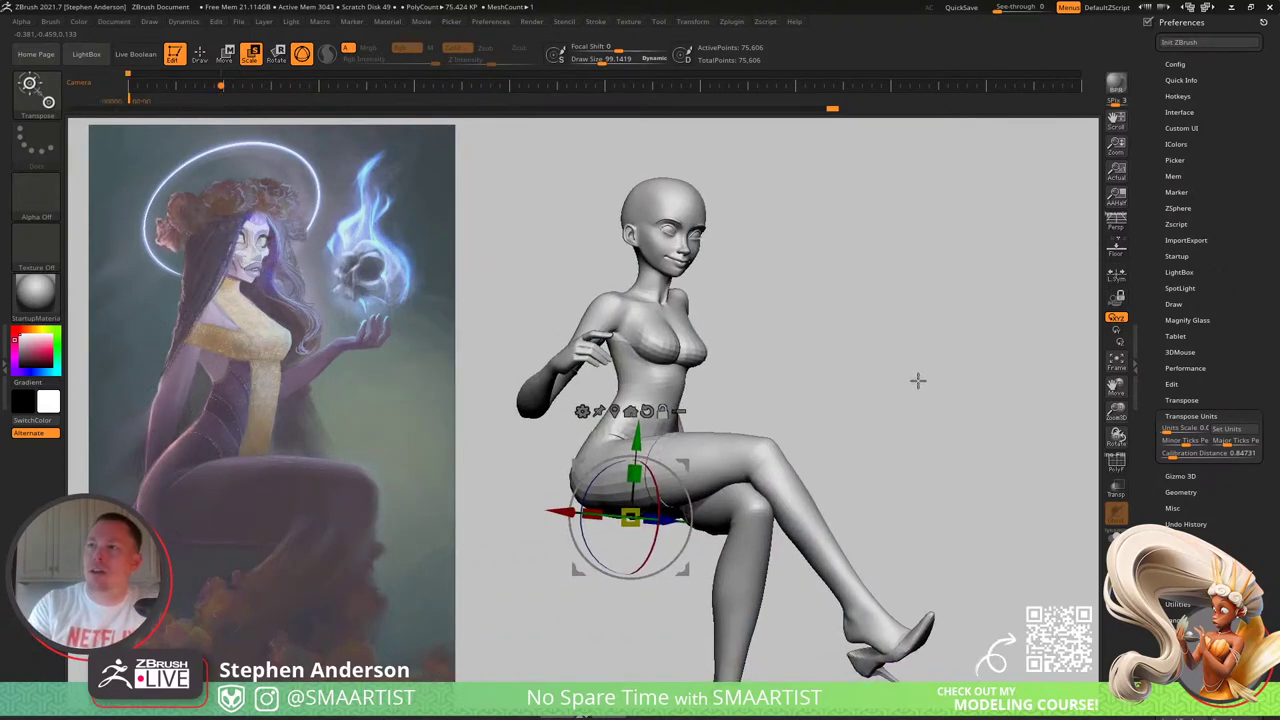
key("Right")
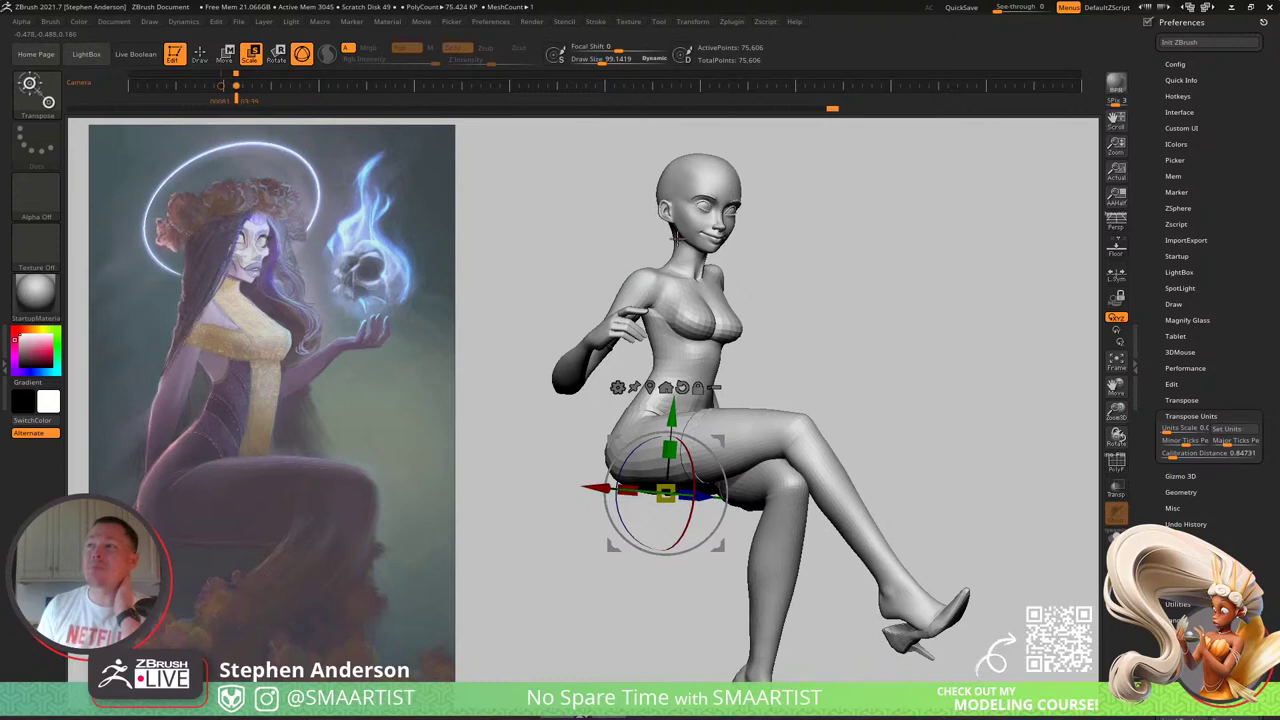
Step: Adjust the shoulders and upper arms with the Move brush at draw sizes of about 58 and 77
left_click_drag(857, 306, 832, 324)
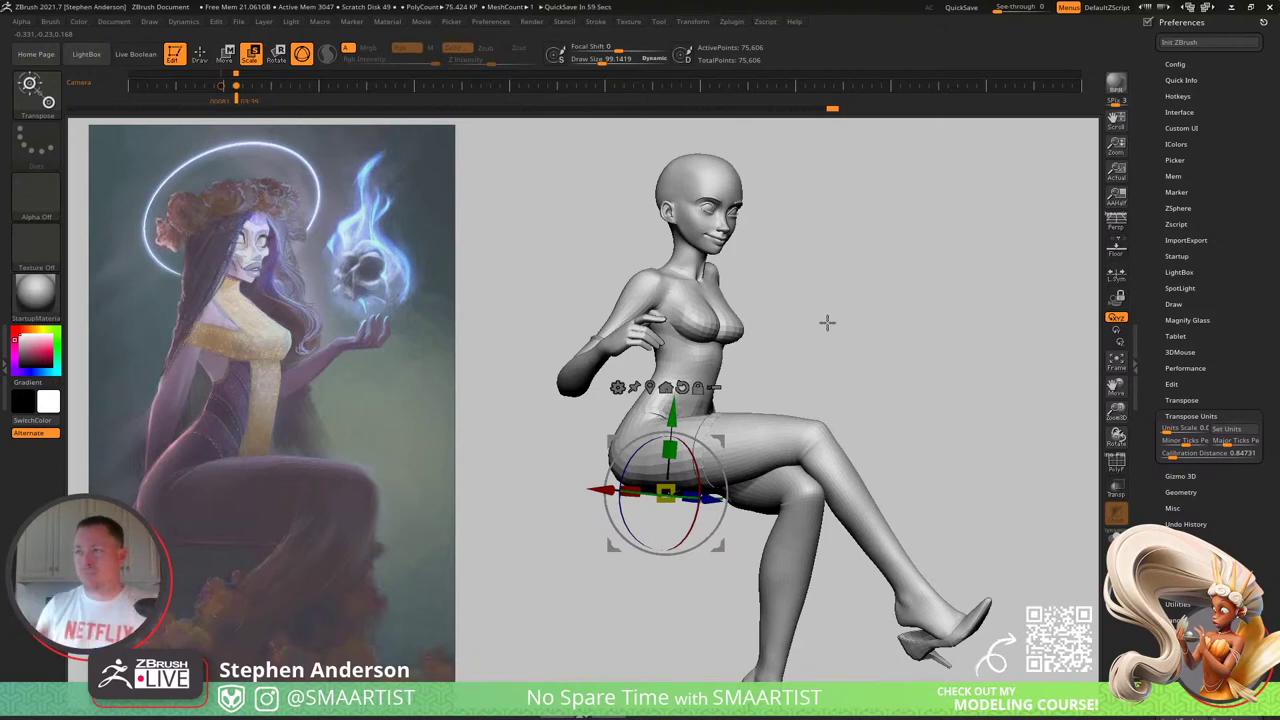
mouse_move(714, 331)
right_mouse_down()
mouse_move(655, 328)
mouse_move(692, 370)
mouse_move(734, 366)
mouse_move(715, 335)
right_mouse_up()
left_click_drag(712, 334, 674, 285)
key("q")
right_click_drag(709, 289, 745, 280)
key("s")
left_click_drag(676, 295, 660, 299)
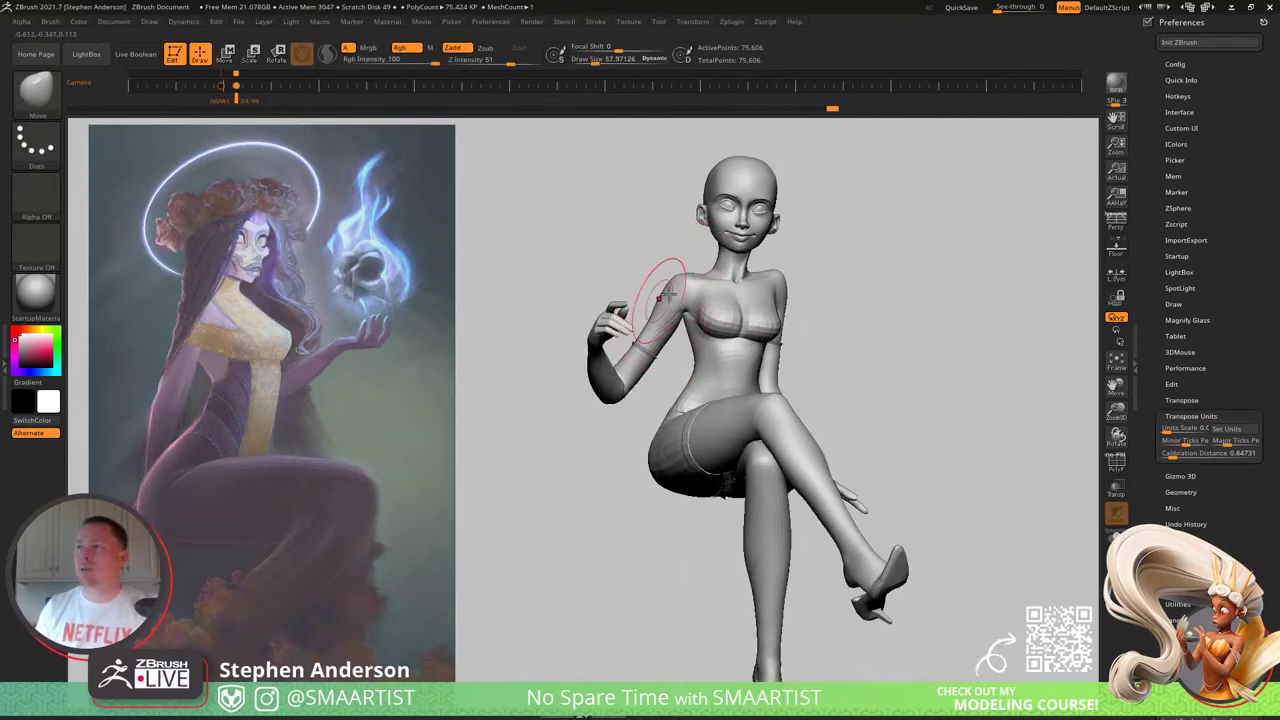
right_click_drag(711, 281, 690, 284)
key("s")
left_click_drag(780, 288, 811, 288)
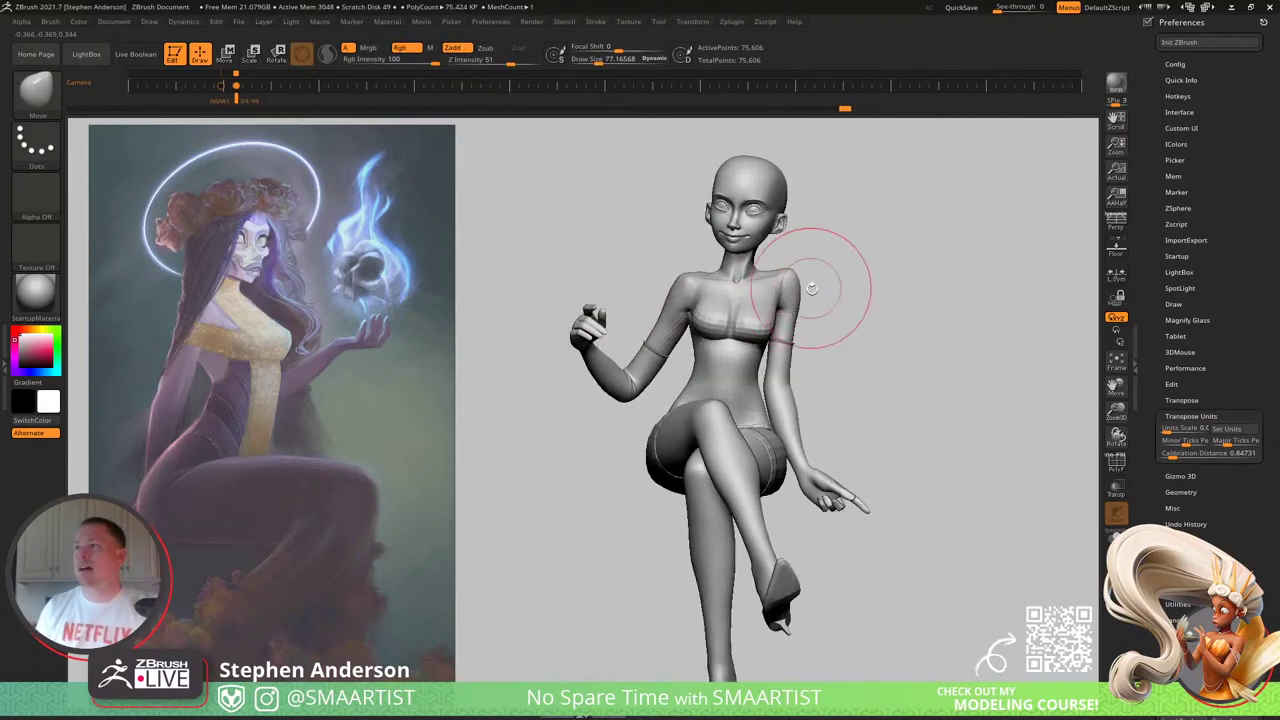
Step: Try a soft topological mask spreading from the figure's left shoulder across the upper body
mouse_move(811, 288)
right_mouse_down()
mouse_move(800, 271)
mouse_move(817, 323)
right_mouse_up()
key("w")
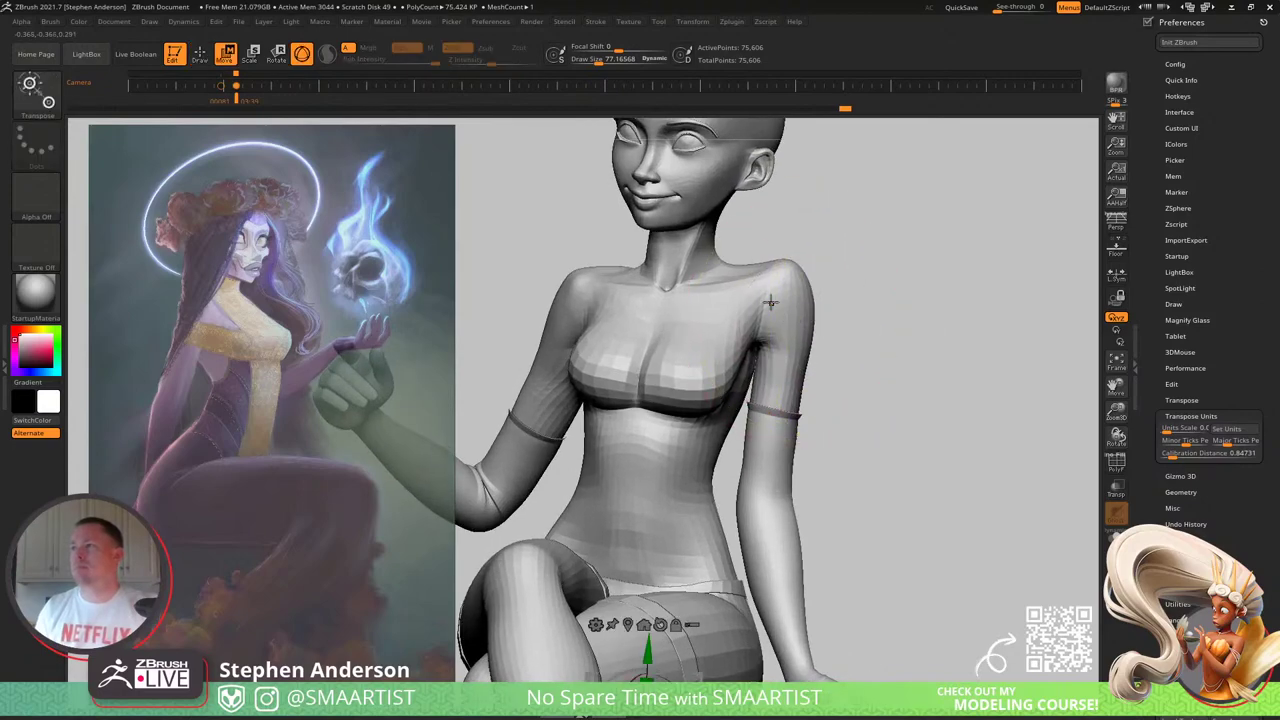
left_click_drag(770, 298, 850, 318, "ctrl")
key("q")
mouse_move(846, 320)
right_mouse_down()
mouse_move(803, 326)
mouse_move(825, 325)
right_mouse_up()
right_click_drag(825, 325, 826, 346, "ctrl")
right_click_drag(826, 346, 712, 344)
right_click_drag(866, 314, 680, 326, "alt")
right_click_drag(680, 326, 681, 304, "ctrl")
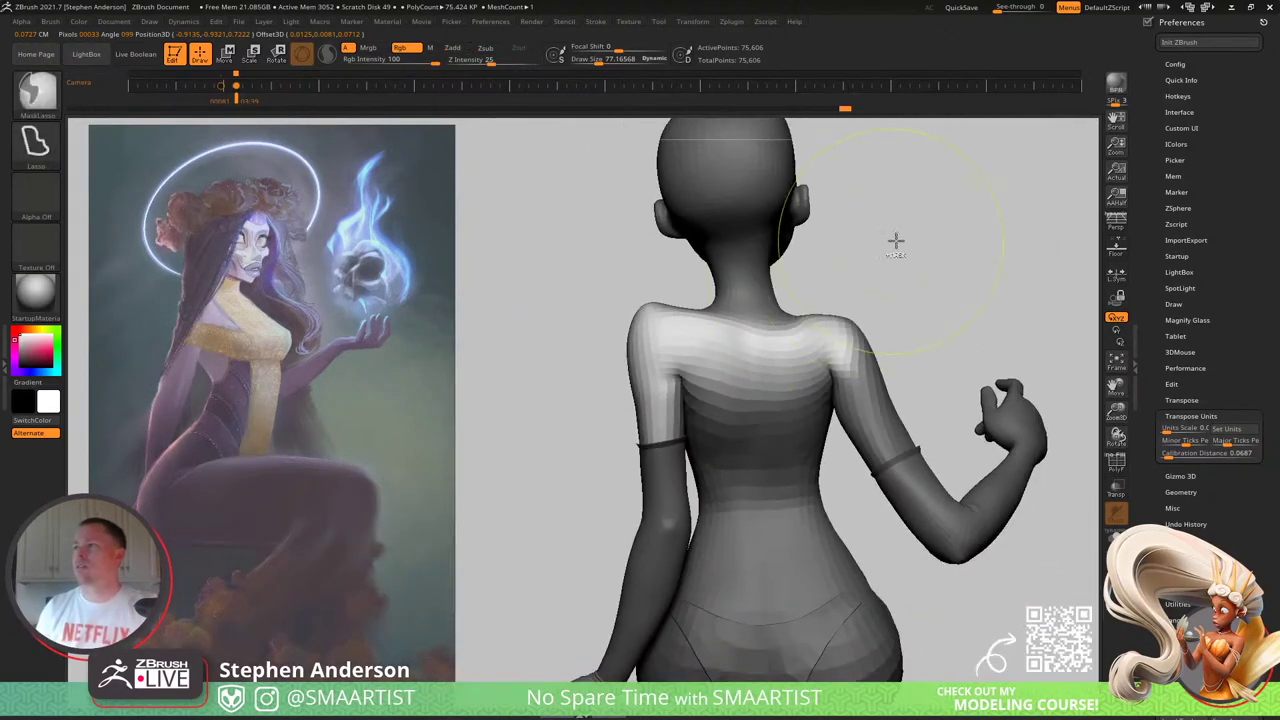
mouse_move(890, 238)
left_mouse_down("ctrl")
mouse_move(670, 281)
mouse_move(677, 337)
mouse_move(745, 440)
mouse_move(1023, 320)
mouse_move(880, 250)
left_mouse_up("ctrl")
Step: Isolate the rim of the left glove, grow the visible area over the upper arm, mask it and unhide the figure
right_click_drag(712, 349, 672, 350)
mouse_move(672, 350)
right_mouse_down("ctrl")
mouse_move(682, 412)
mouse_move(640, 422)
right_mouse_up("ctrl")
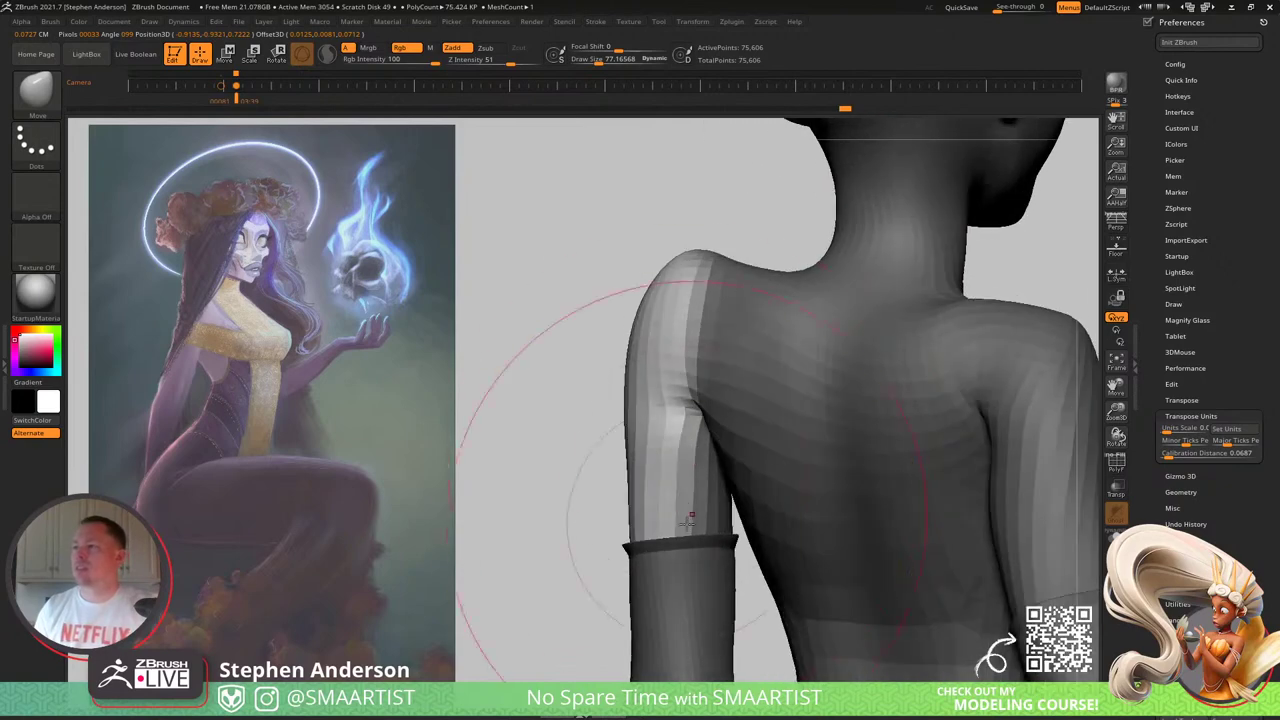
left_click(665, 535, "ctrl+shift")
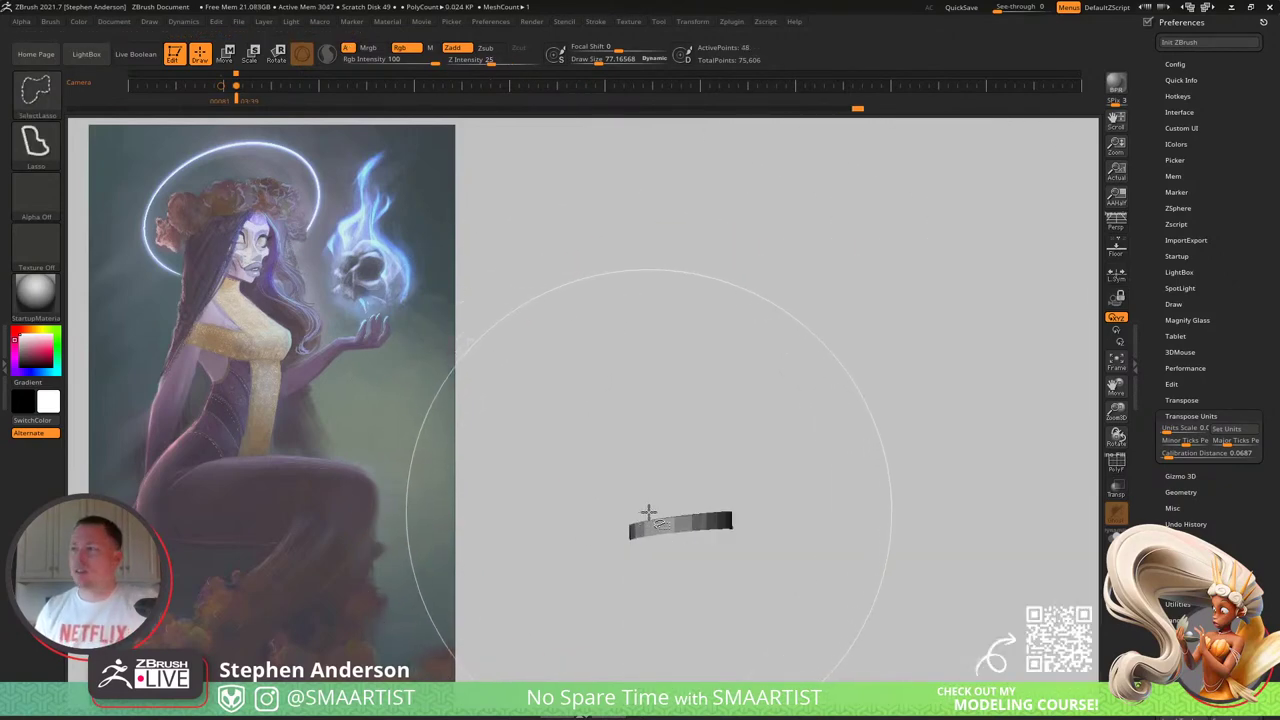
key("ctrl+shift+x")
key("ctrl+shift+x")
key("ctrl+shift+x")
key("ctrl+shift+x")
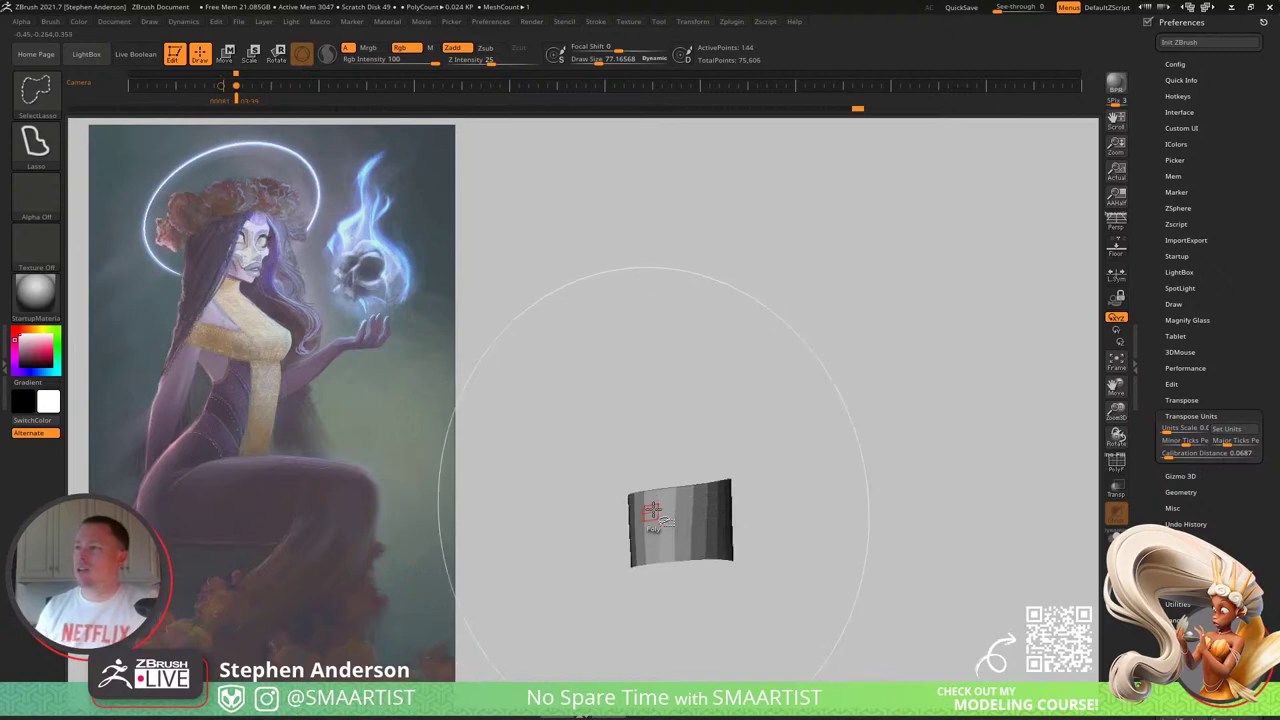
left_click_drag(656, 505, 658, 503)
key("ctrl+shift+s")
mouse_move(577, 335)
left_mouse_down("ctrl+alt")
mouse_move(686, 351)
mouse_move(537, 621)
mouse_move(448, 342)
left_mouse_up("ctrl+alt")
left_click(540, 406, "ctrl+shift")
Step: Isolate the gloves, include the left forearm and hand in the selection, and mask everything on the figure except the left arm
mouse_move(663, 494)
right_mouse_down("ctrl")
mouse_move(706, 449)
mouse_move(832, 455)
right_mouse_up("ctrl")
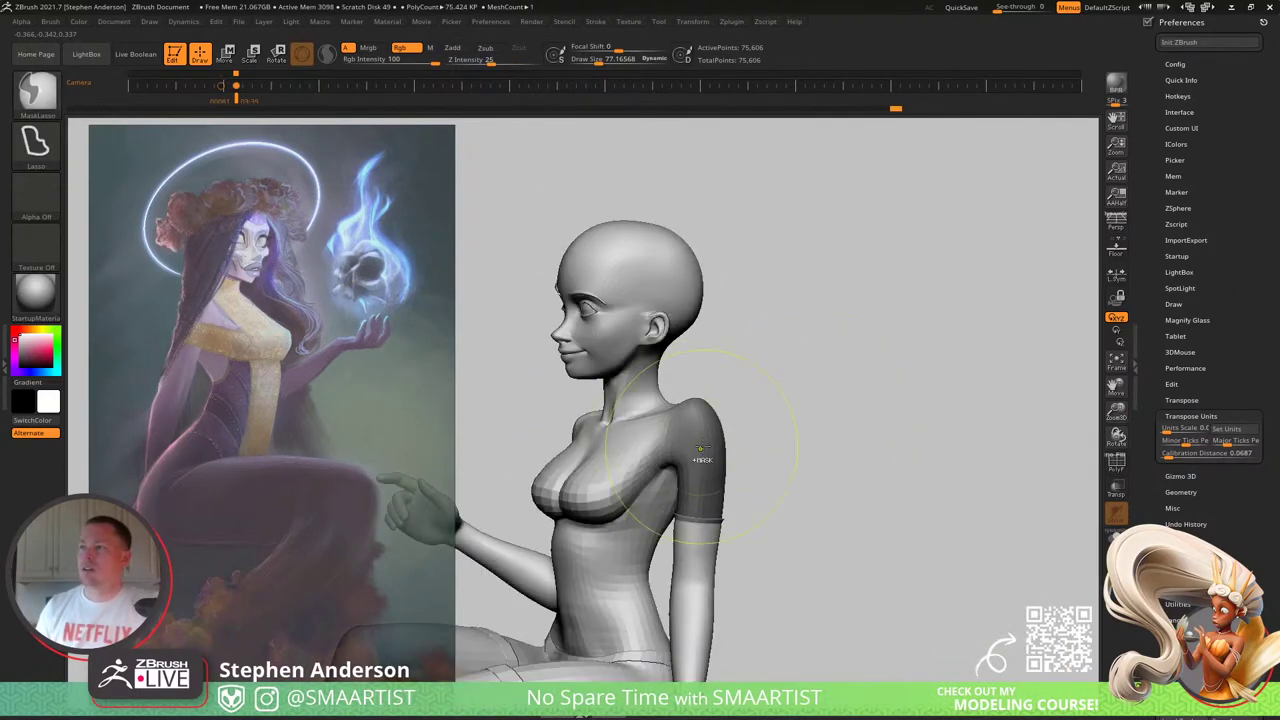
right_click_drag(634, 520, 704, 546)
left_click(690, 563, "ctrl+shift")
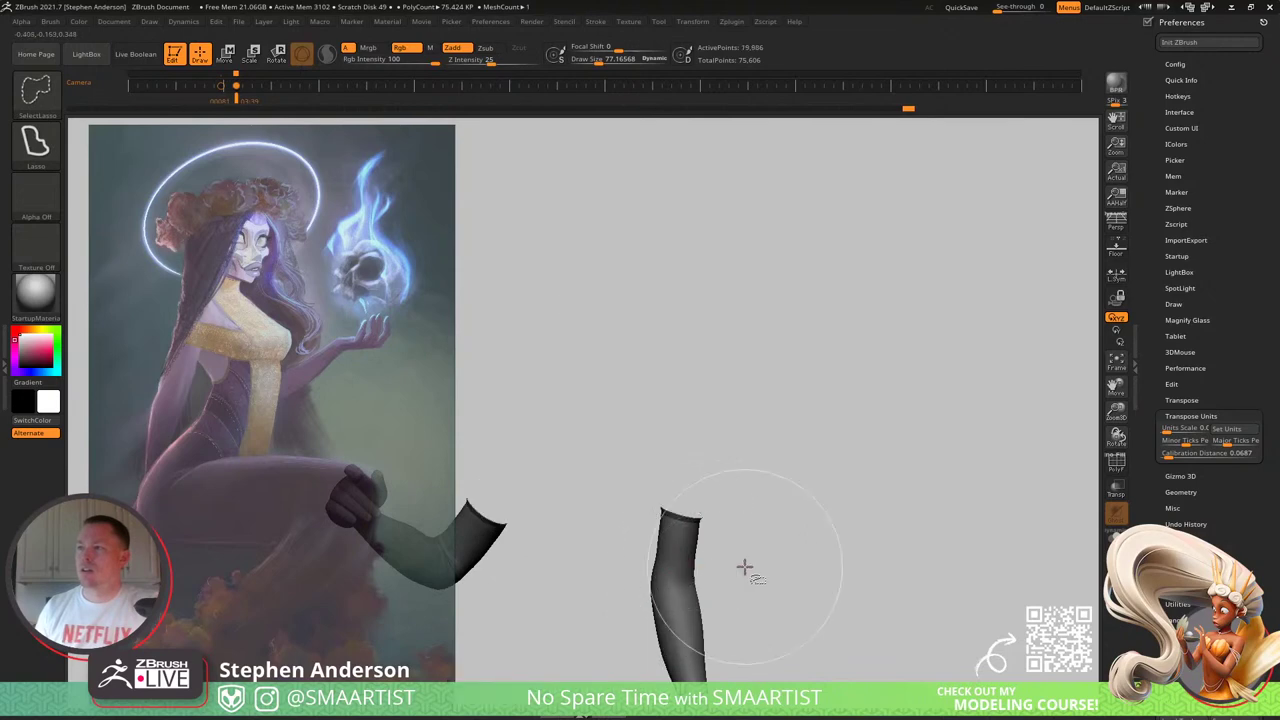
right_click_drag(746, 566, 720, 494, "ctrl")
mouse_move(722, 484)
left_mouse_down("ctrl")
mouse_move(623, 606)
mouse_move(927, 577)
mouse_move(926, 566)
left_mouse_up("ctrl")
left_click(914, 506, "ctrl+shift")
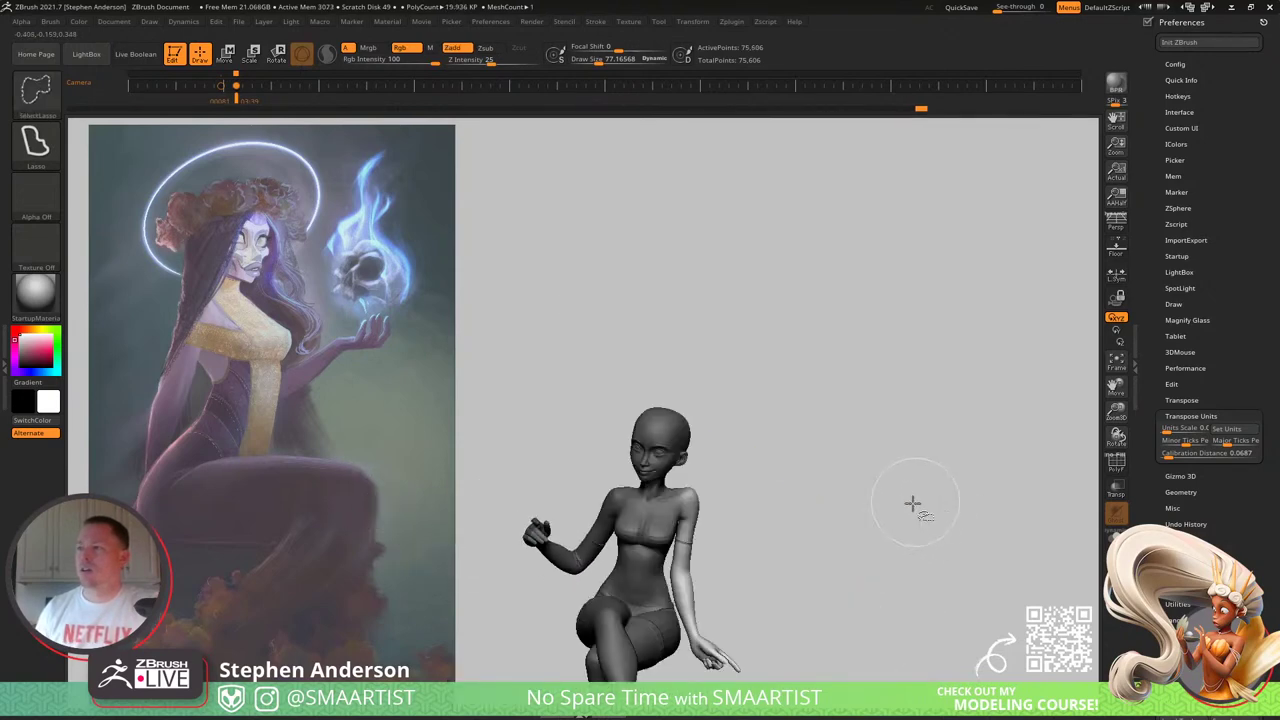
right_click_drag(787, 543, 787, 374, "alt")
mouse_move(787, 374)
right_mouse_down()
mouse_move(733, 384)
mouse_move(757, 400)
right_mouse_up()
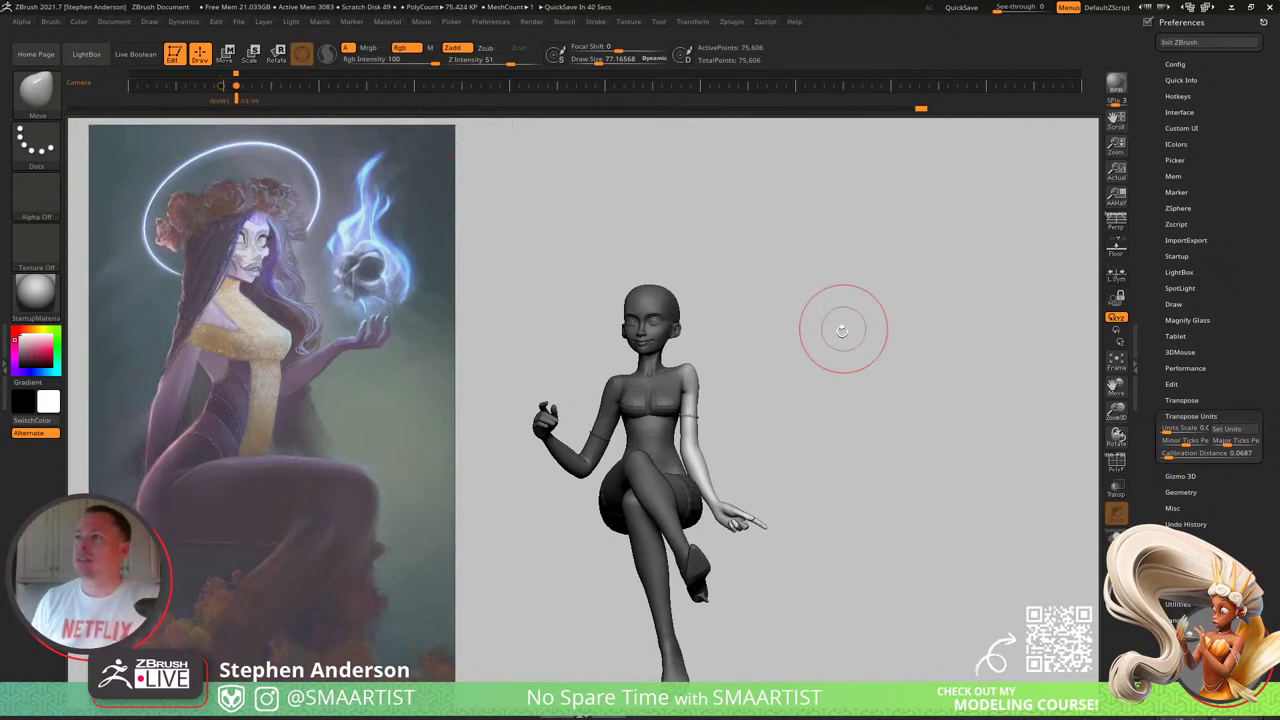
mouse_move(837, 329)
left_mouse_down()
mouse_move(837, 394)
mouse_move(854, 400)
mouse_move(820, 389)
left_mouse_up()
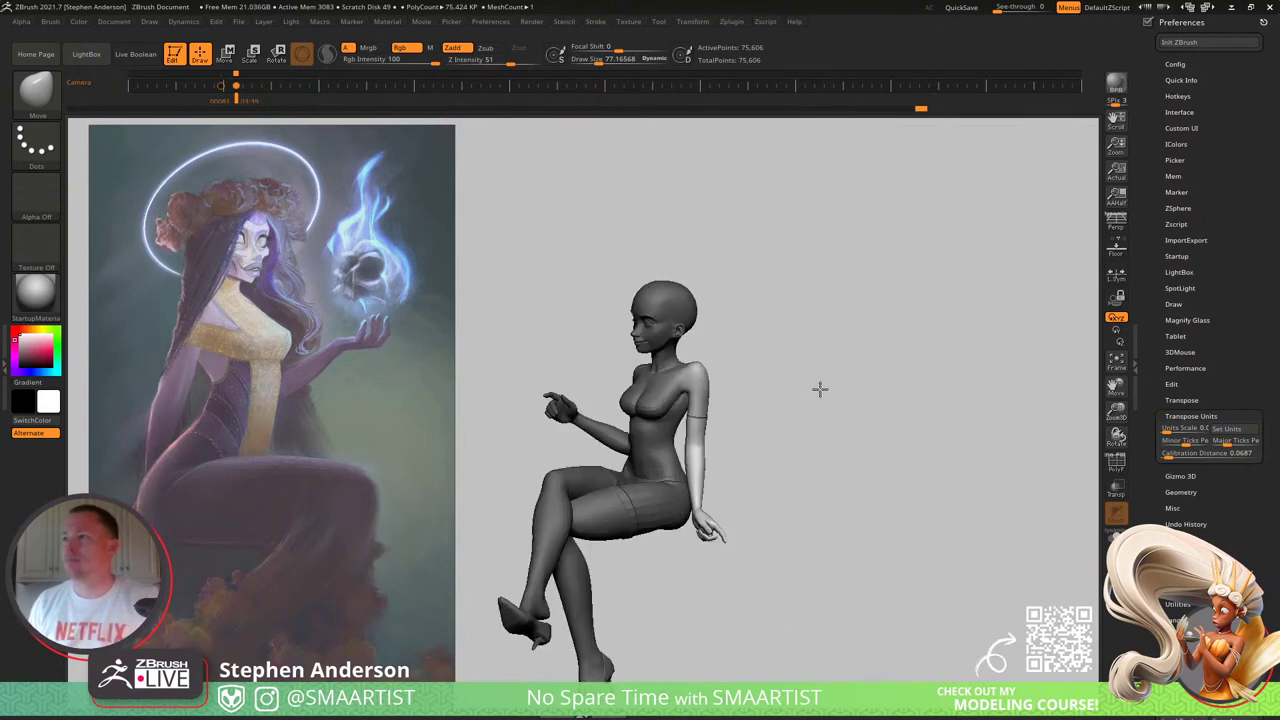
Step: Clear the mask that protects everything except the figure's left arm
left_click_drag(760, 417, 857, 412)
right_click_drag(857, 412, 675, 552)
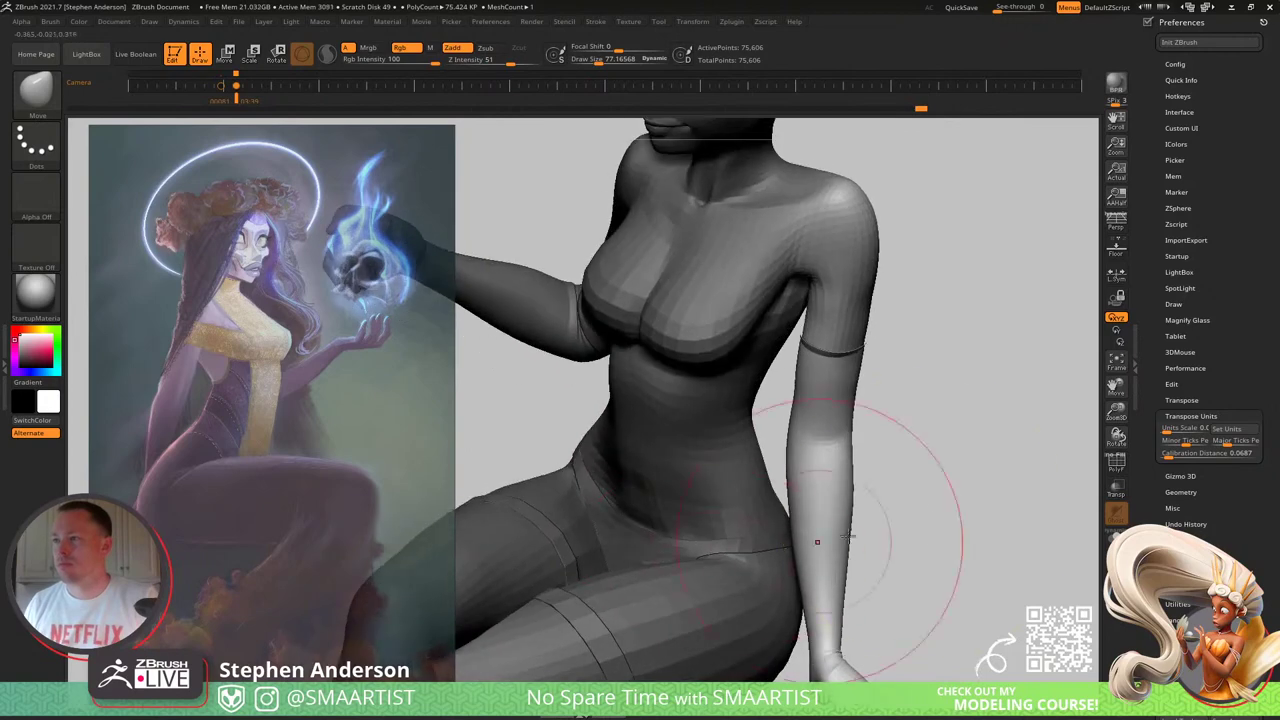
left_click_drag(885, 545, 910, 565, "ctrl")
mouse_move(735, 543)
right_mouse_down()
mouse_move(690, 575)
mouse_move(644, 565)
right_mouse_up()
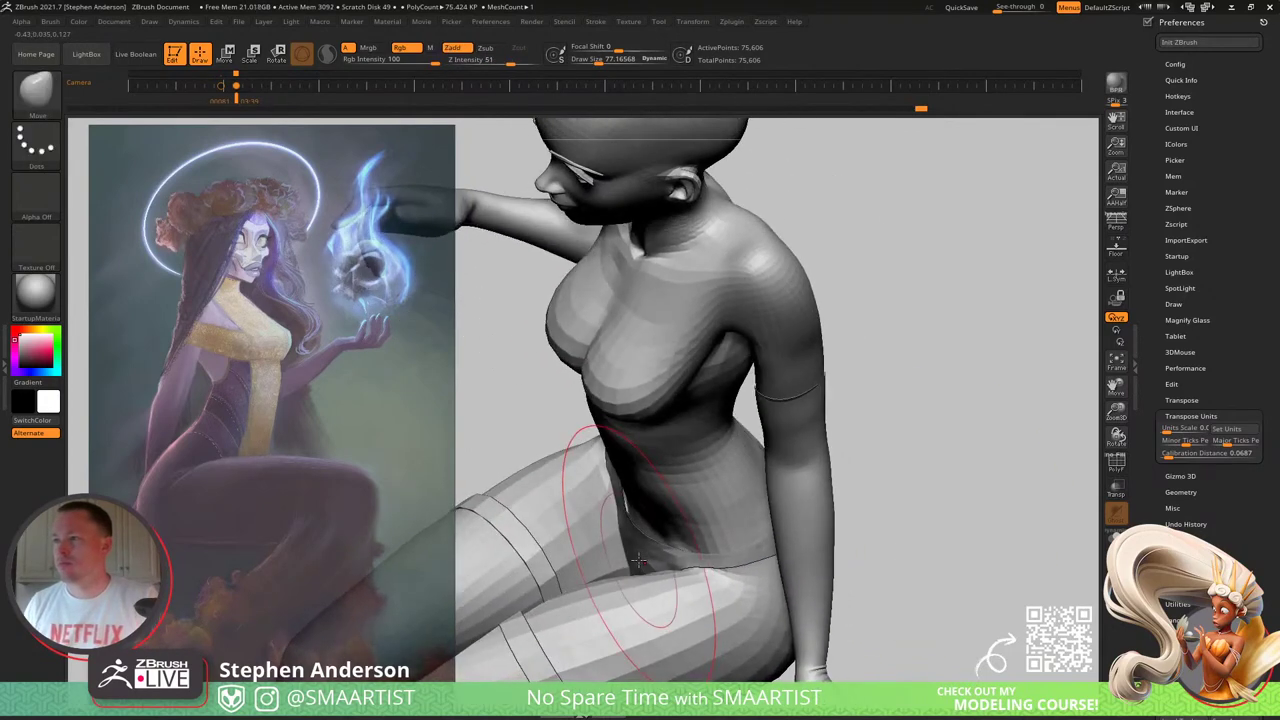
Step: Mask everything on the figure except the briefs and set the Move brush's draw size to about 69
key("s")
left_click_drag(642, 564, 633, 564)
key("w")
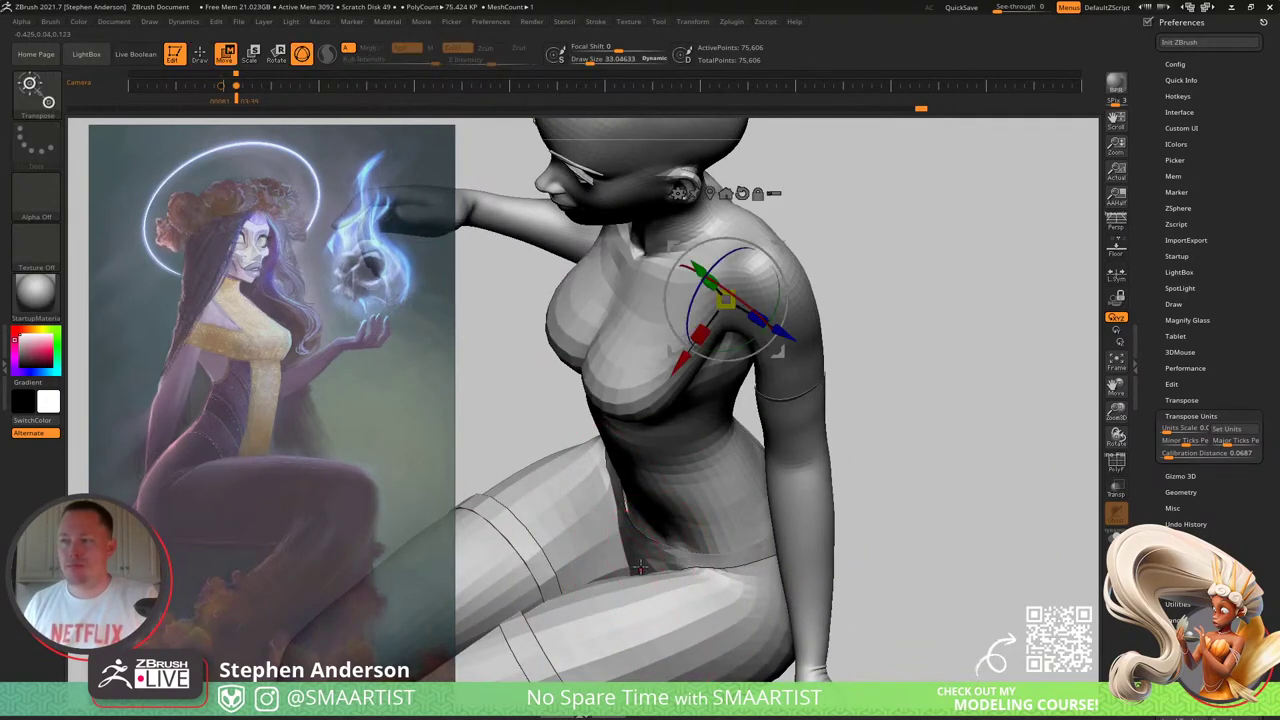
left_click(640, 566, "ctrl")
key("q")
key("s")
left_click_drag(629, 568, 637, 568)
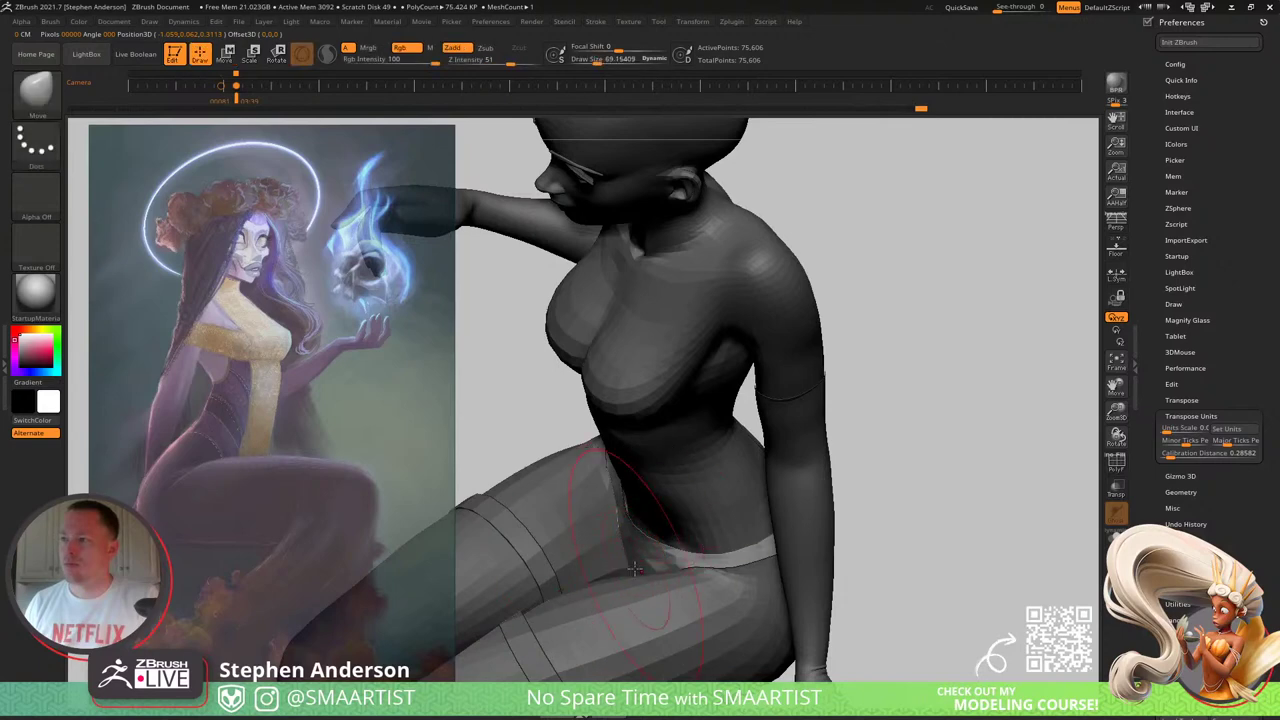
right_click_drag(588, 532, 620, 567)
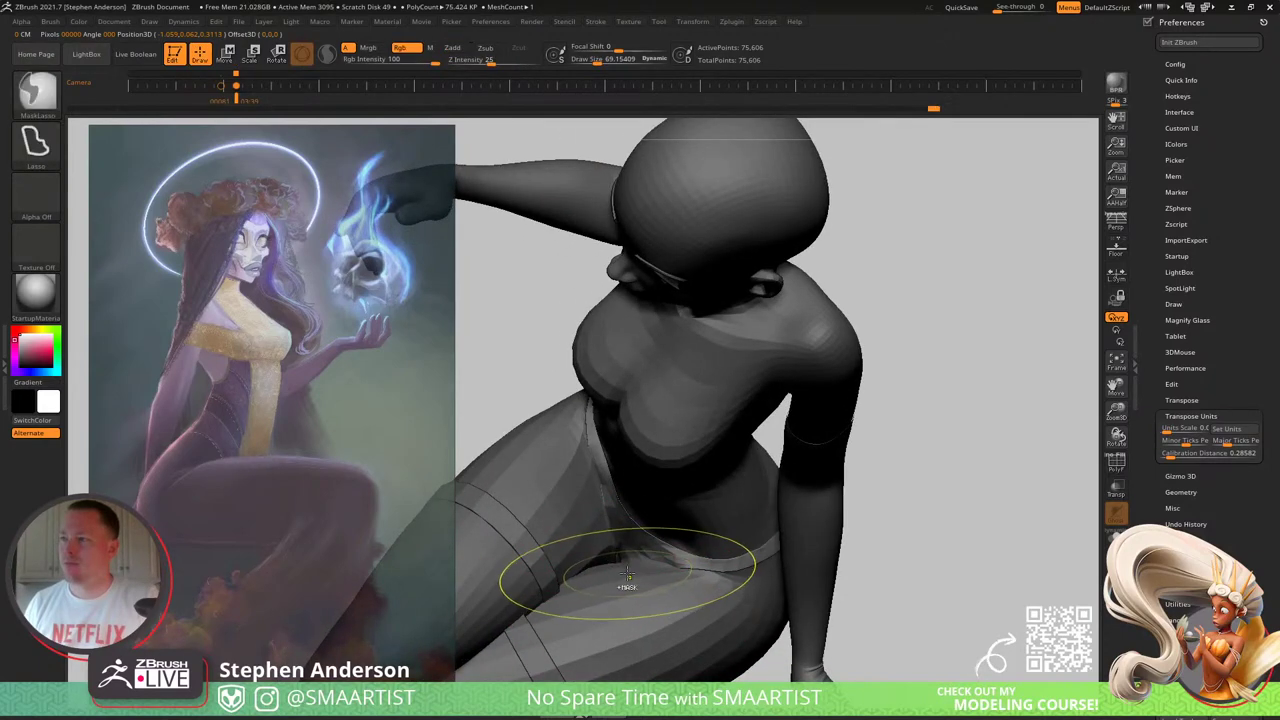
Step: Mask the gloves, stockings and briefs, leaving the bare skin free, and set the Move brush's draw size to about 33
key("w")
left_click(614, 637, "ctrl")
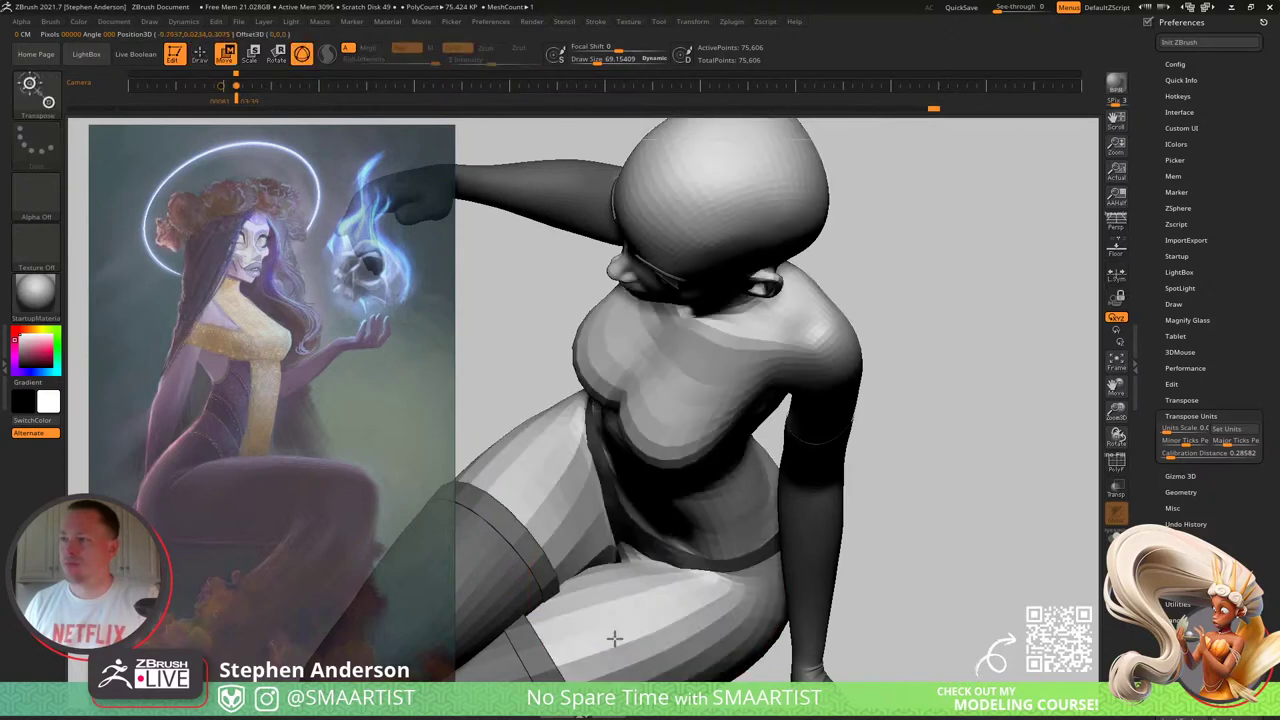
key("q")
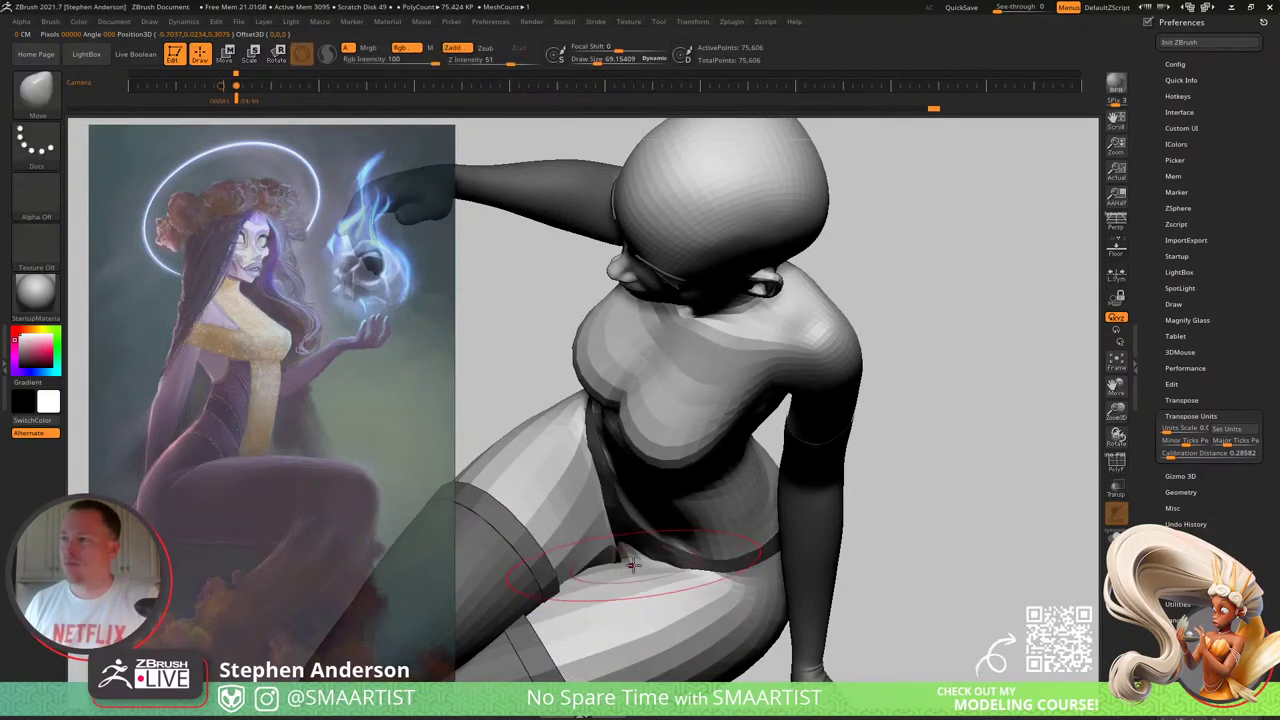
key("s")
left_click_drag(633, 566, 633, 560)
key("s")
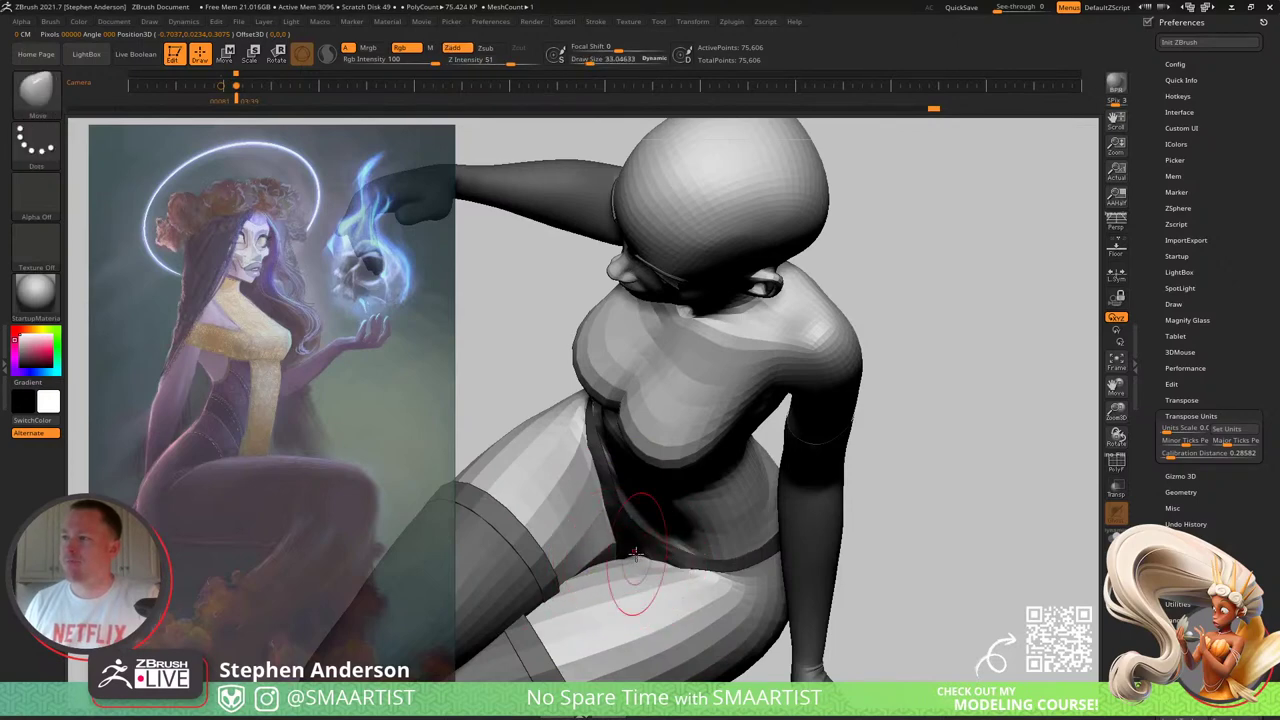
Step: Adjust the lower abdomen along the upper edge of the briefs with the Move brush at draw sizes of about 33 and 21
mouse_move(658, 563)
right_mouse_down()
mouse_move(669, 545)
mouse_move(618, 506)
right_mouse_up()
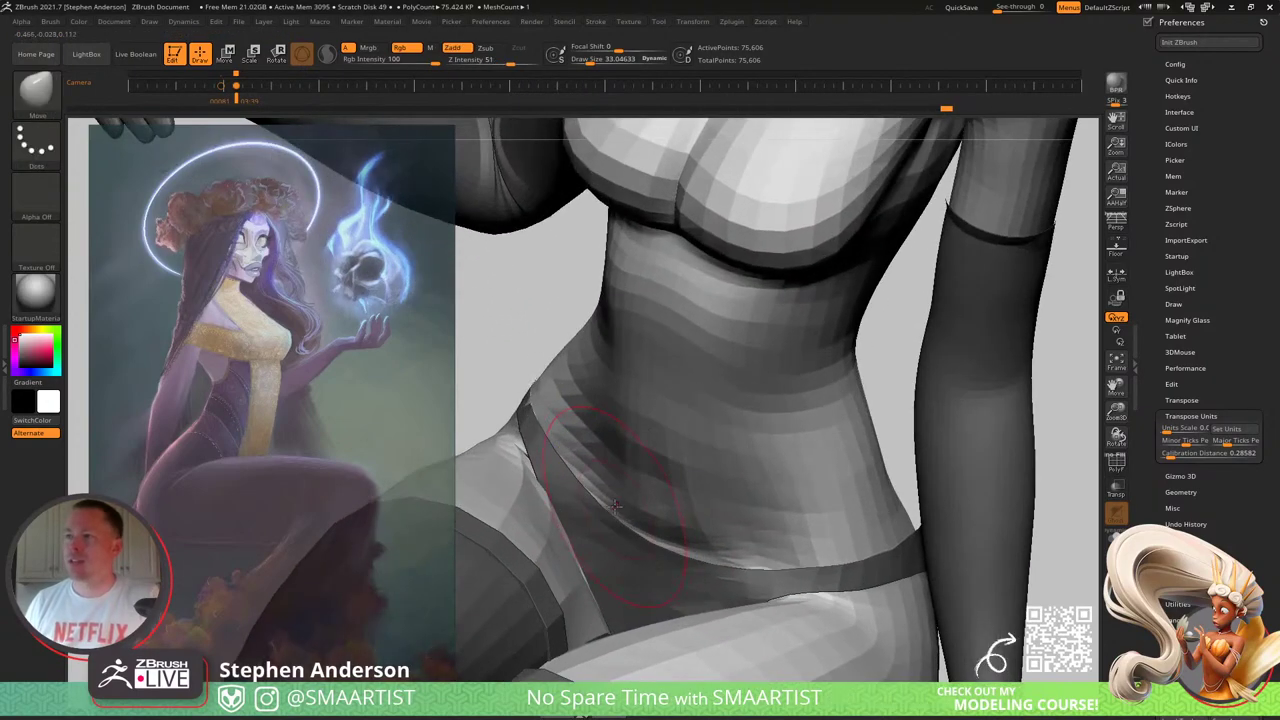
key("s")
left_click_drag(617, 506, 612, 506)
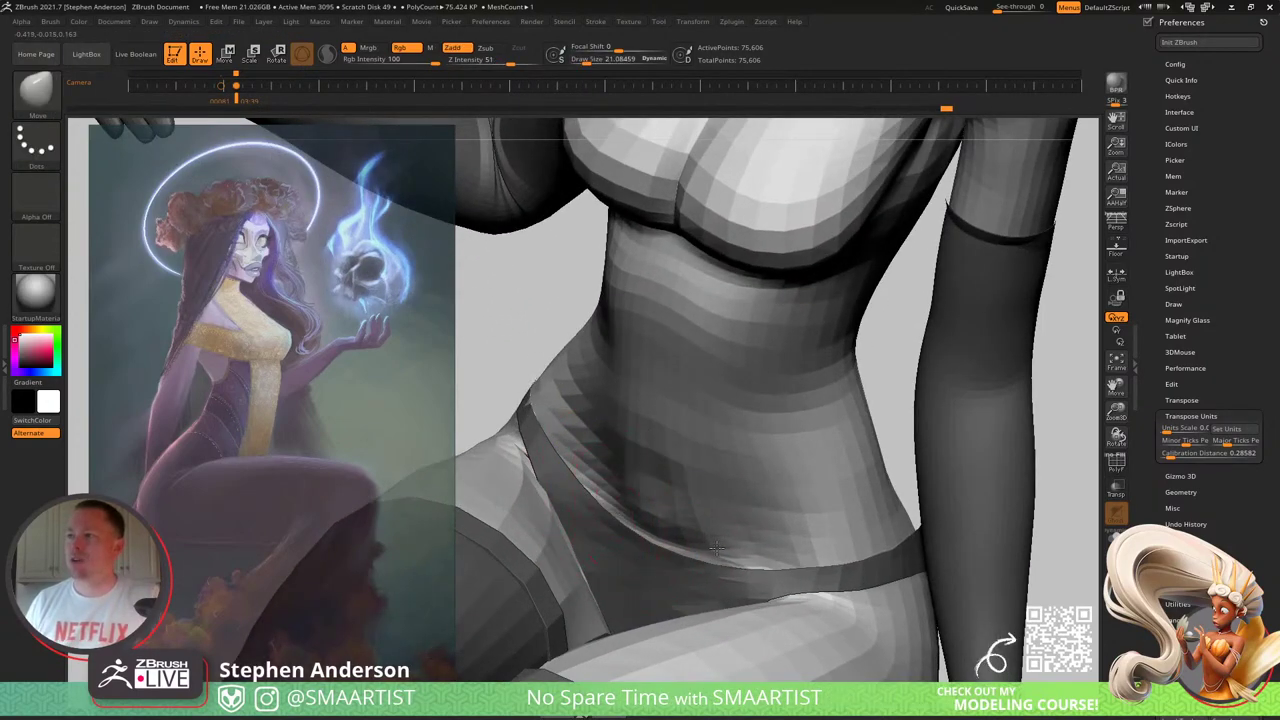
mouse_move(714, 547)
right_mouse_down()
mouse_move(683, 535)
mouse_move(760, 552)
mouse_move(667, 515)
right_mouse_up()
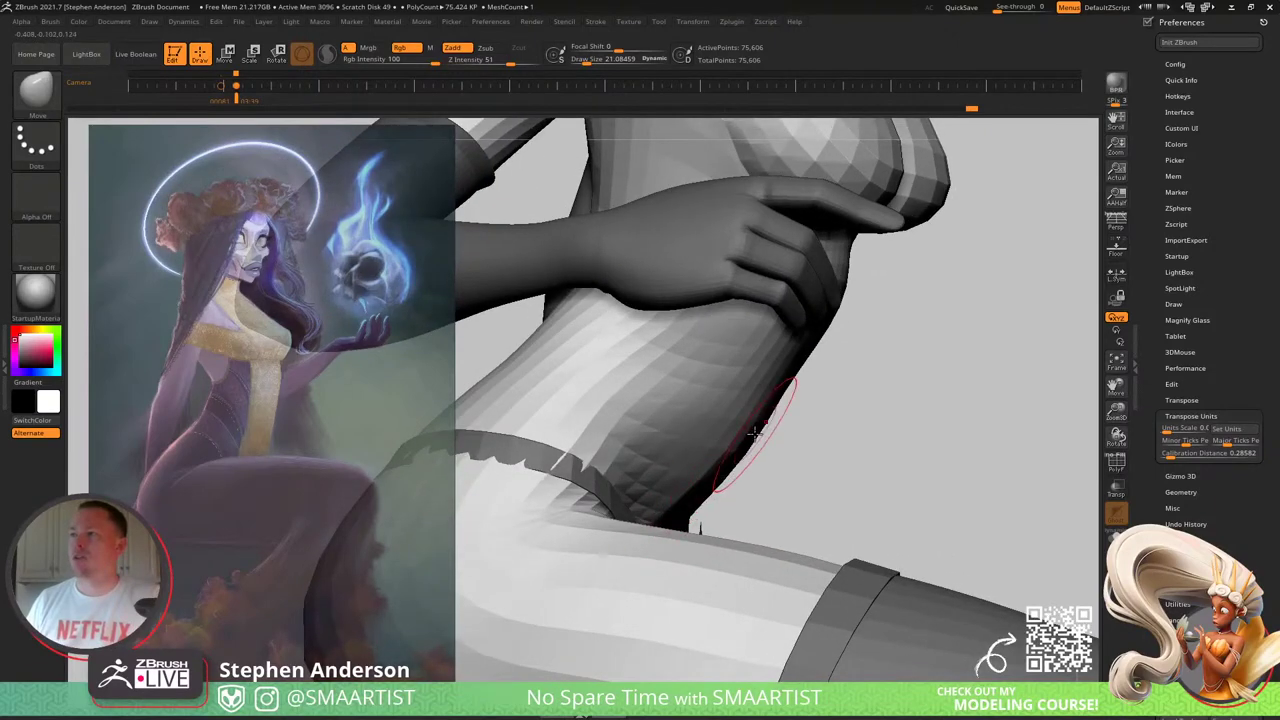
Step: Refine the belly's side contour above the thigh with the Move brush at draw sizes of about 15, 10 and 14
key("s")
left_click_drag(752, 436, 749, 436)
right_click_drag(746, 438, 718, 416)
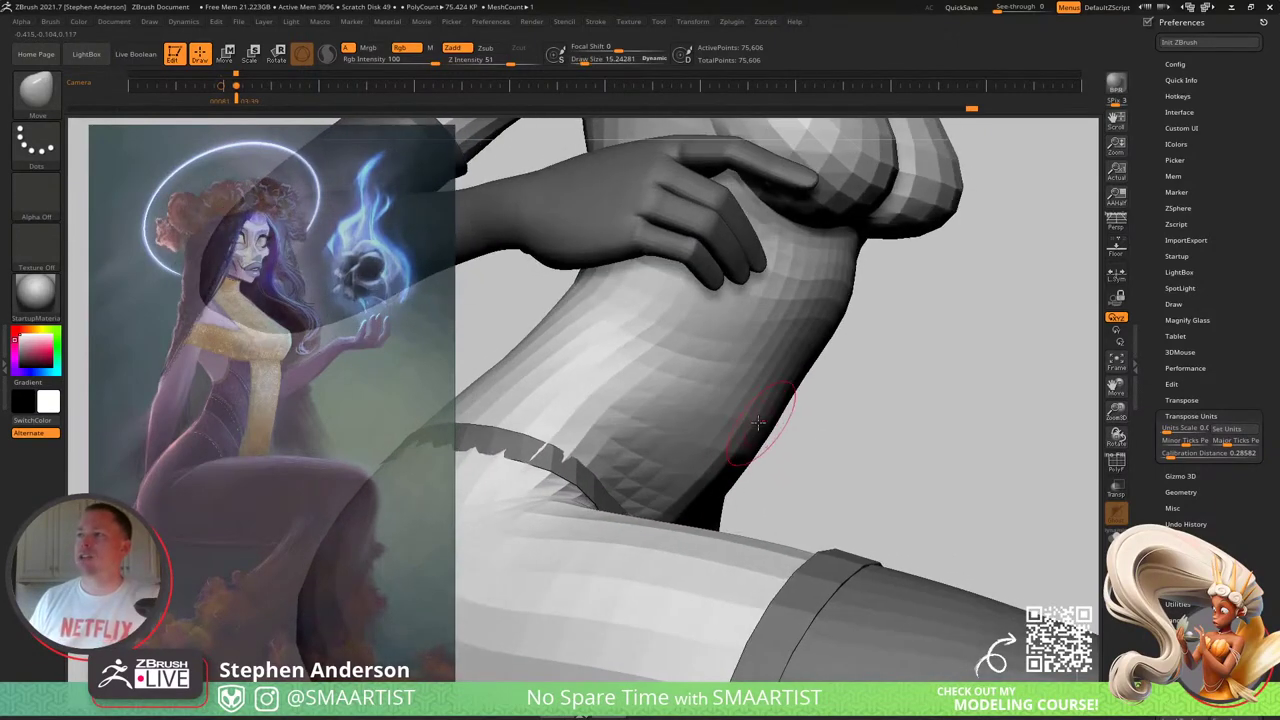
key("s")
left_click_drag(750, 427, 748, 427)
right_click_drag(732, 430, 762, 444)
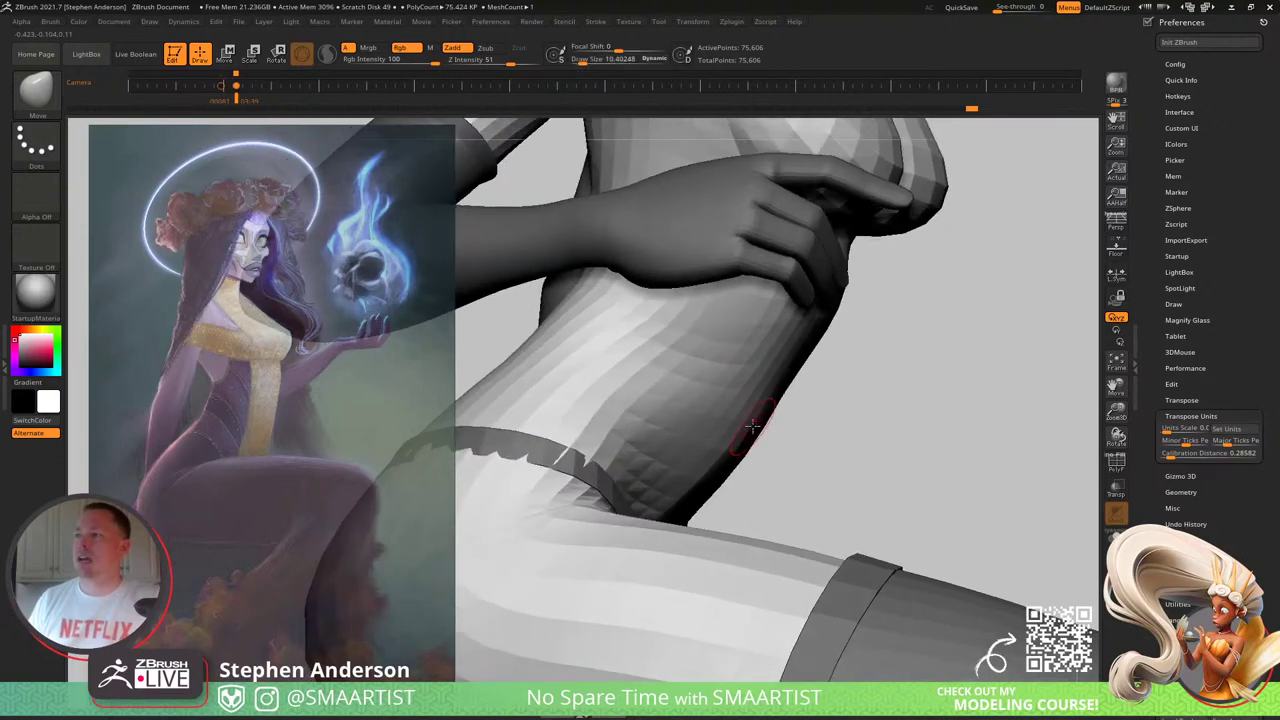
key("s")
left_click_drag(751, 424, 751, 424)
right_click_drag(756, 429, 735, 427)
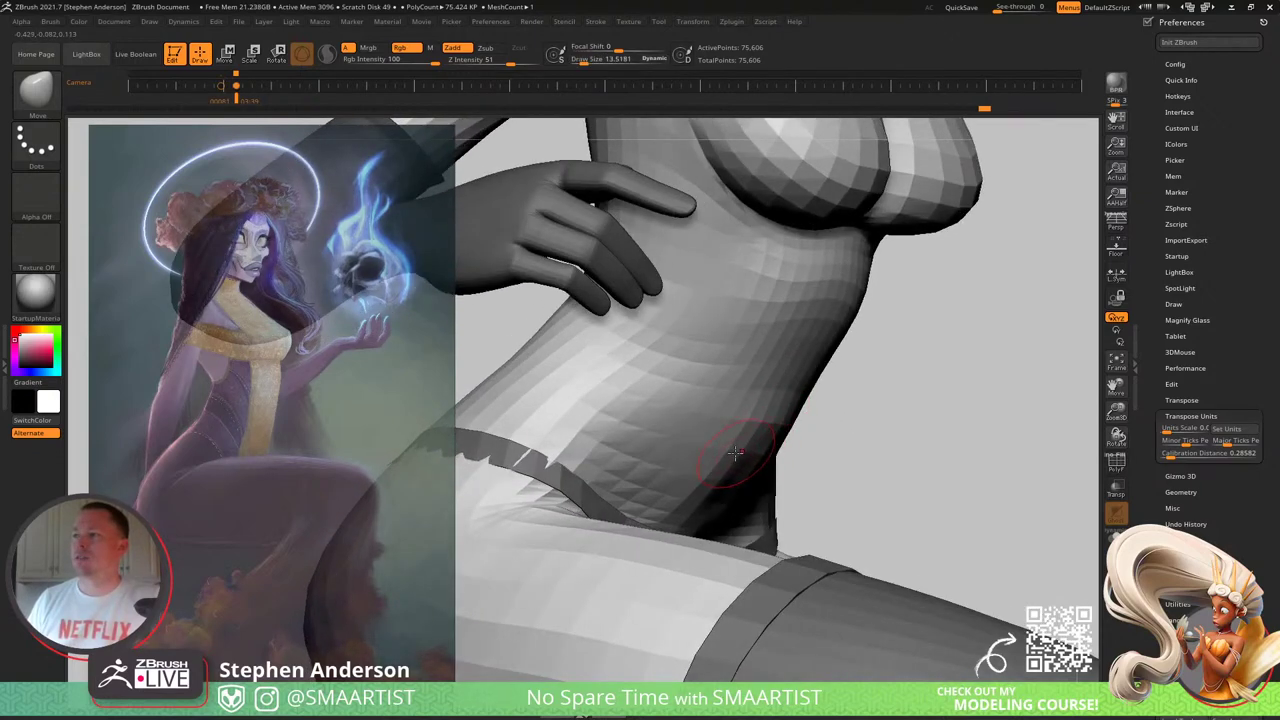
right_click_drag(750, 453, 734, 508)
key("space")
right_click_drag(831, 411, 798, 494, "ctrl")
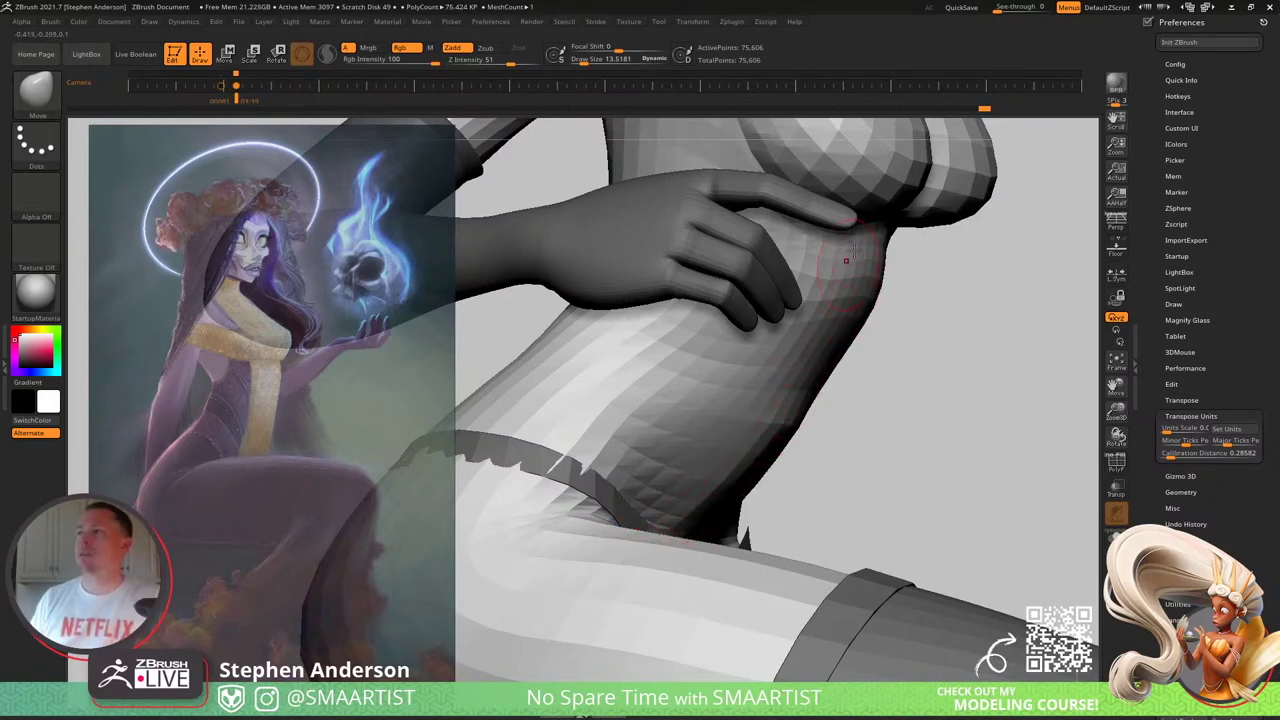
Step: Reshape a band of the torso below the bust at a draw size of about 33, with the rest of the figure masked
mouse_move(877, 323)
right_mouse_down()
mouse_move(844, 311)
mouse_move(820, 340)
right_mouse_up()
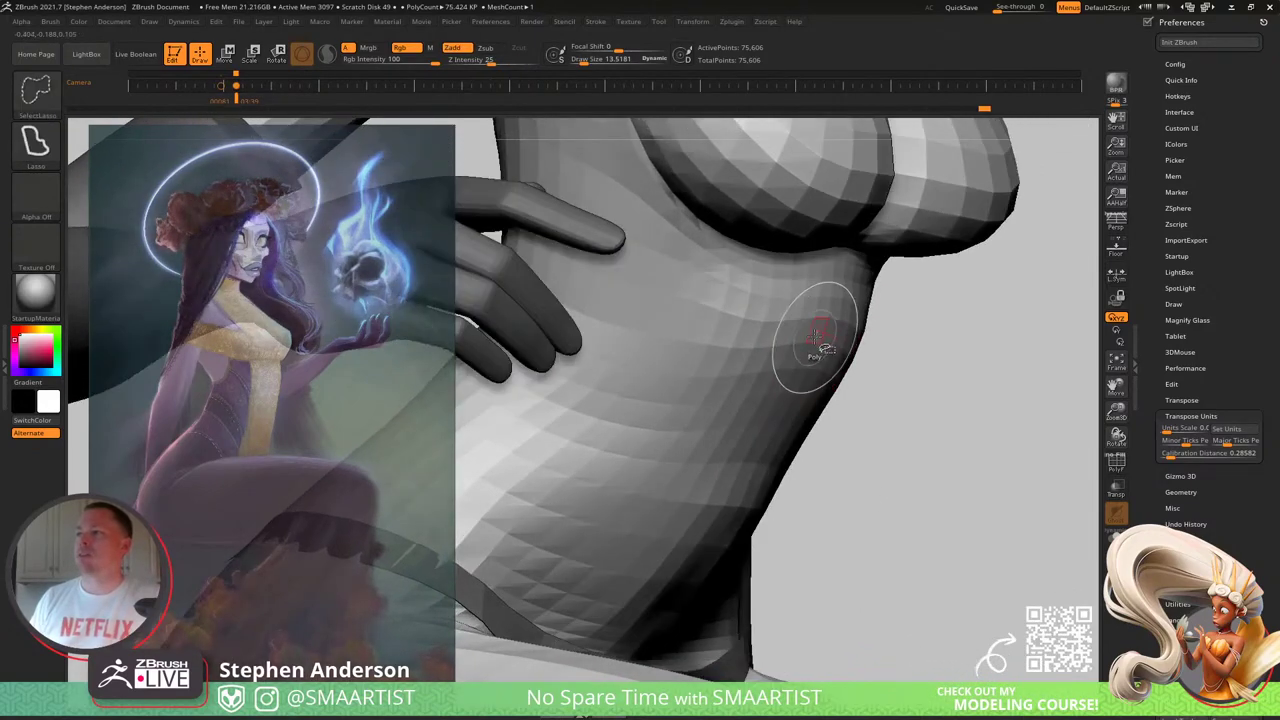
left_click(815, 311, "ctrl+shift")
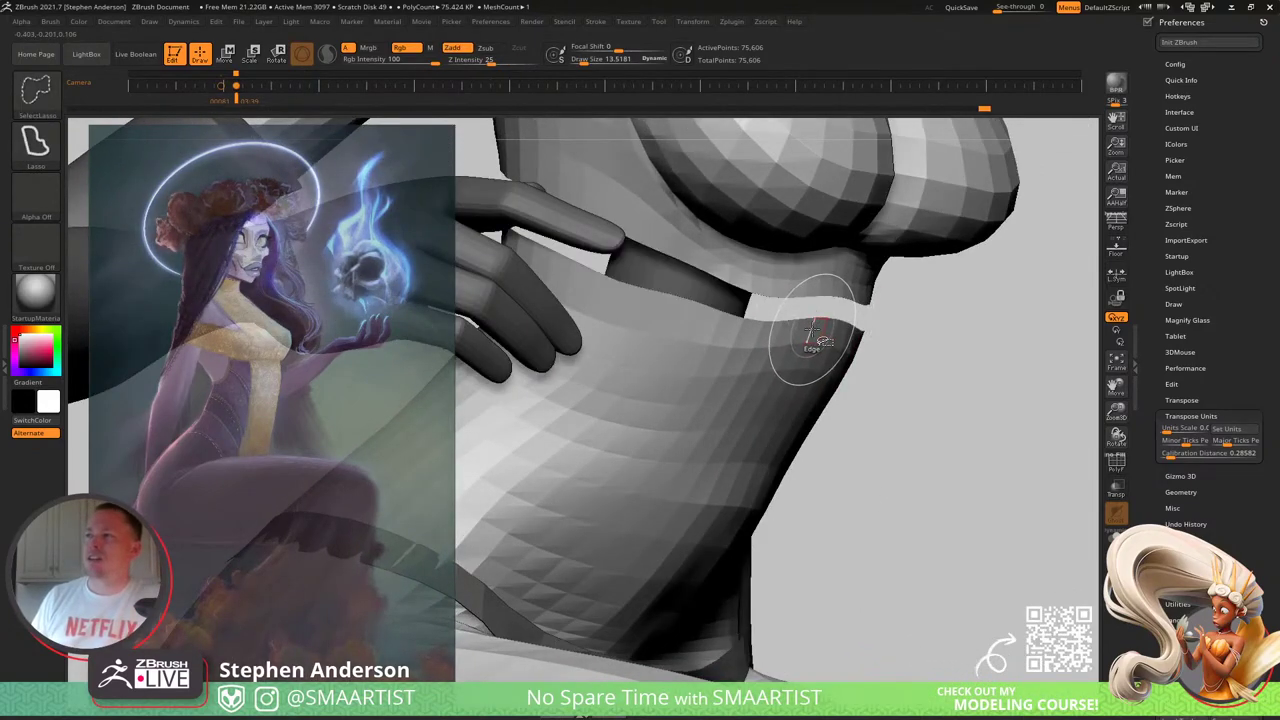
left_click(885, 372, "ctrl+shift")
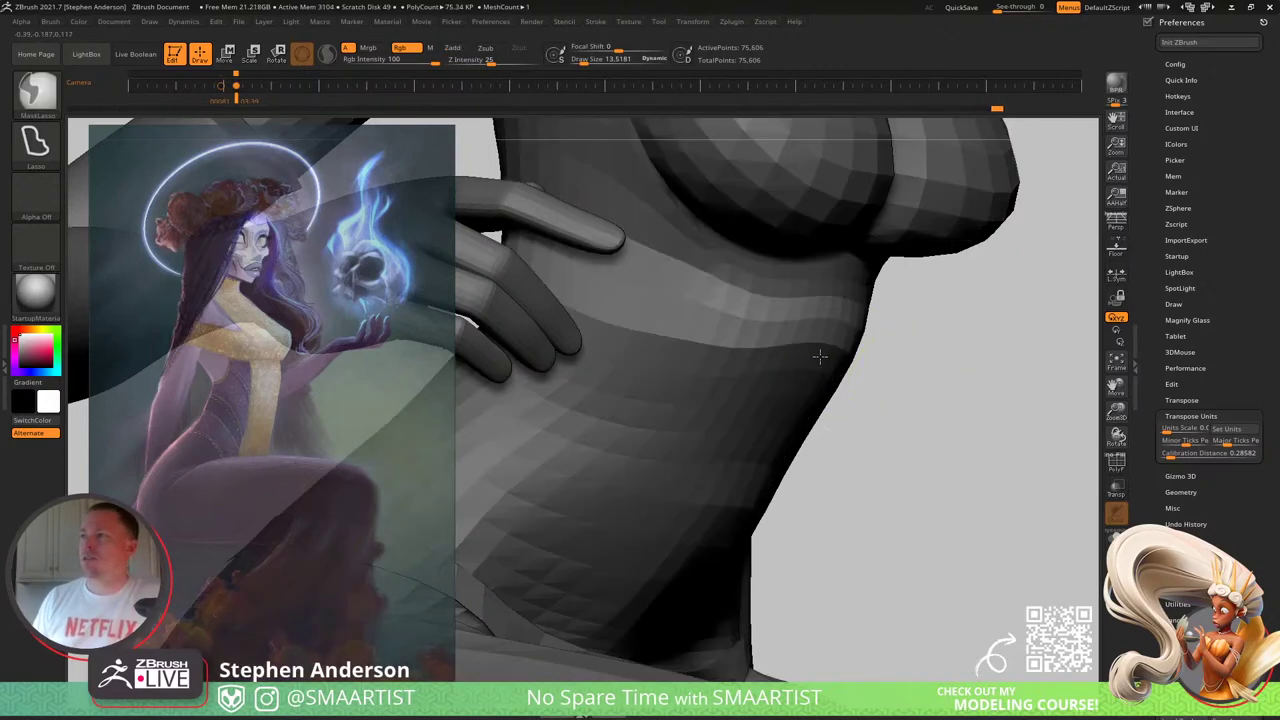
right_click_drag(820, 357, 814, 320)
key("s")
left_click_drag(814, 320, 823, 320)
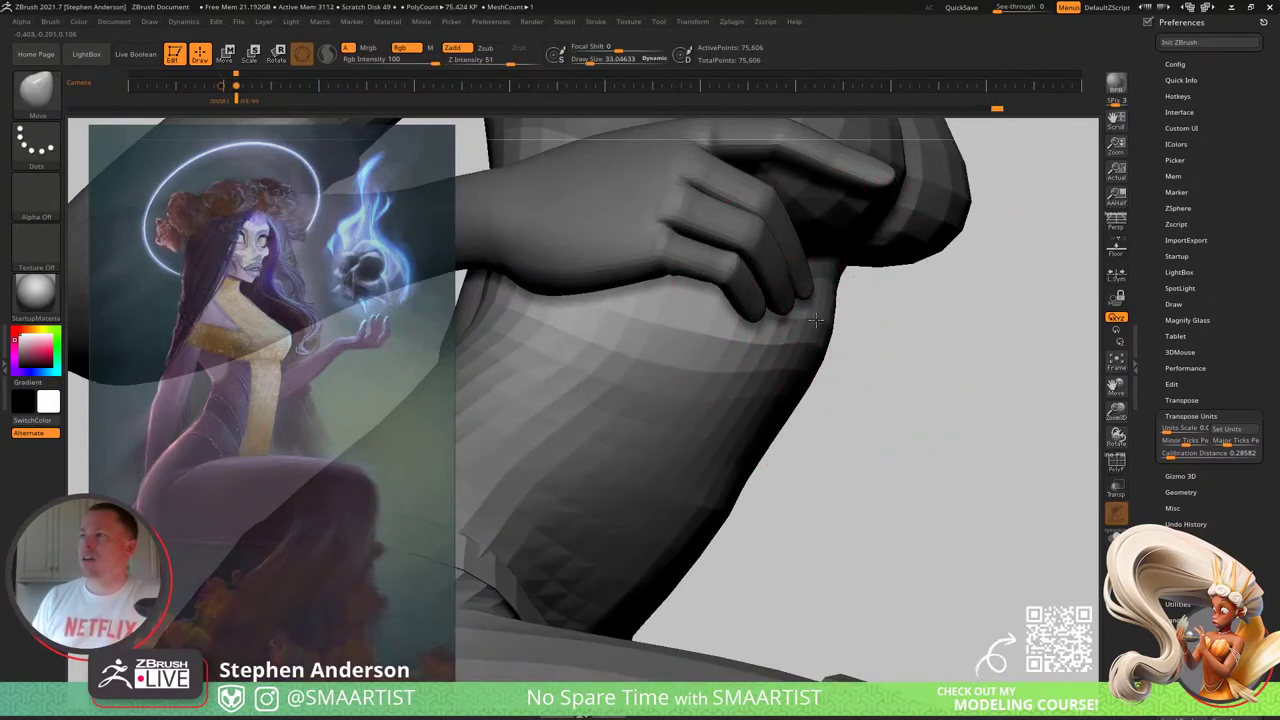
right_click_drag(818, 321, 837, 363)
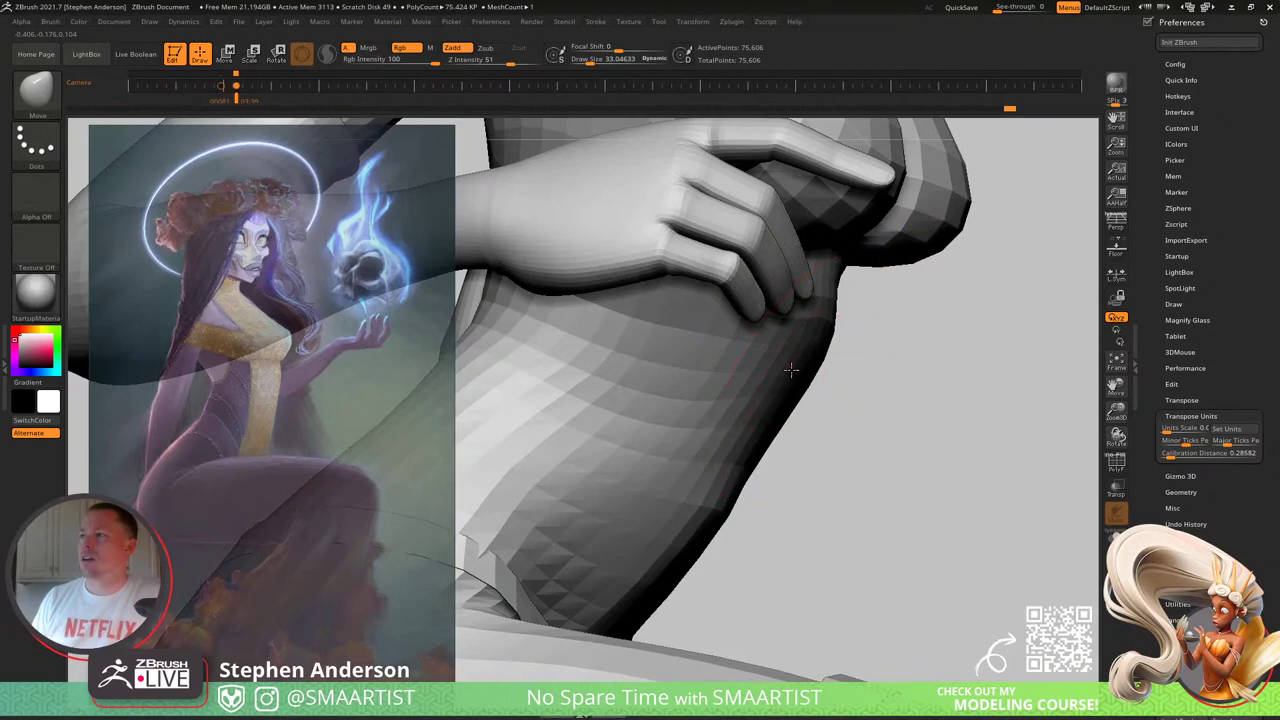
Step: Smooth out the waist and abdomen contour with the Move brush at a draw size of about 23
right_click_drag(812, 357, 836, 298)
key("s")
left_click_drag(835, 298, 829, 298)
mouse_move(829, 298)
right_mouse_down()
mouse_move(763, 277)
mouse_move(769, 291)
mouse_move(835, 305)
mouse_move(849, 345)
mouse_move(849, 399)
mouse_move(786, 471)
mouse_move(849, 423)
mouse_move(880, 529)
mouse_move(808, 512)
right_mouse_up()
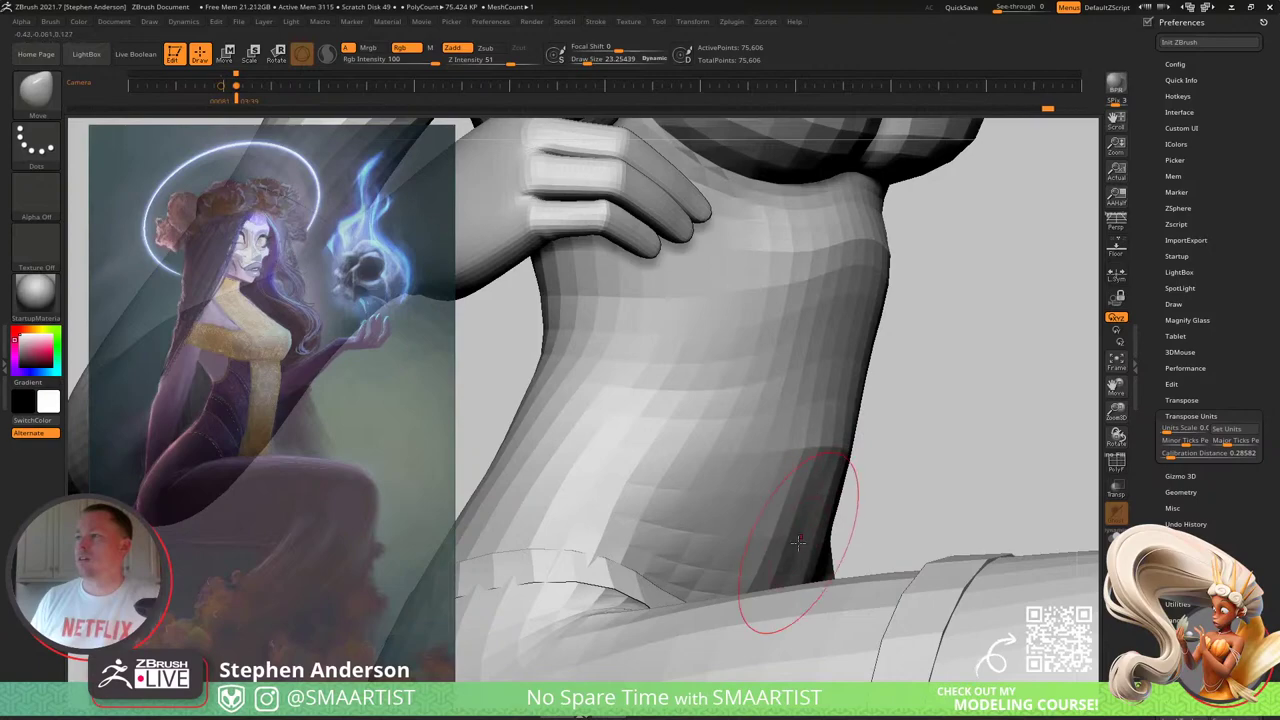
mouse_move(813, 505)
right_mouse_down()
mouse_move(810, 550)
mouse_move(781, 550)
mouse_move(774, 538)
mouse_move(805, 519)
right_mouse_up()
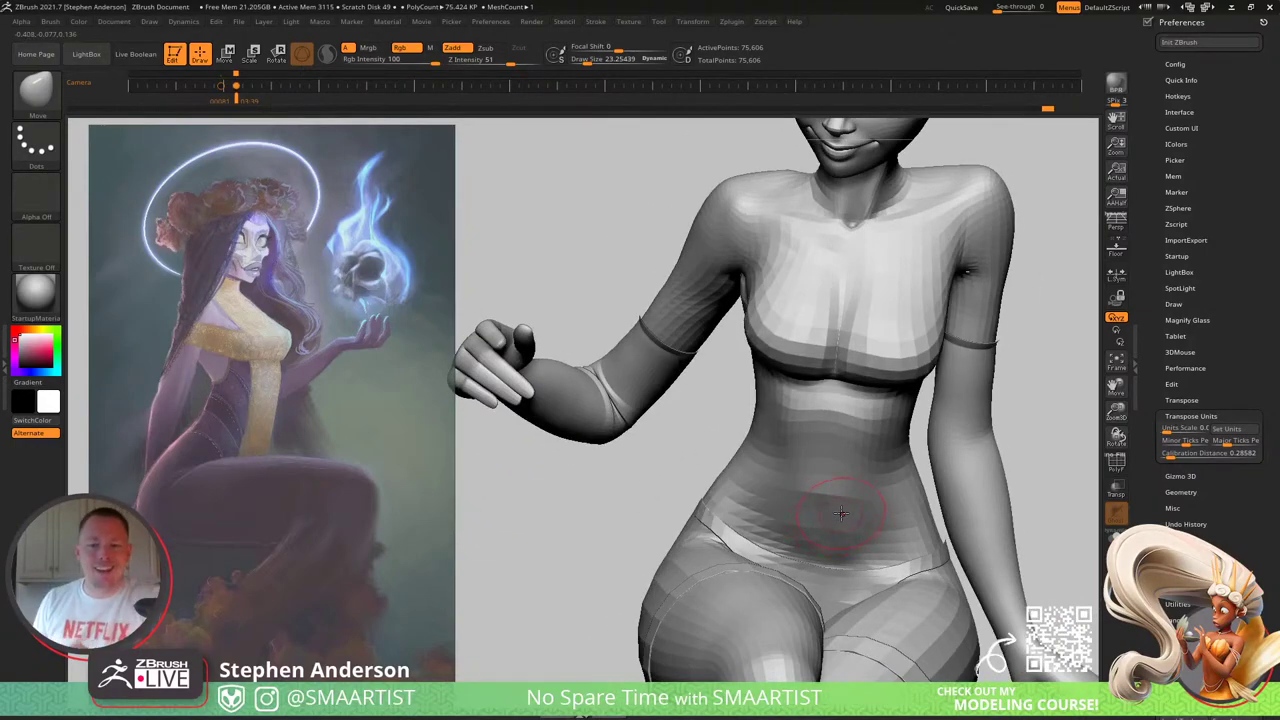
Step: Display the polygroup wireframe and mask the figure with a soft topological falloff at the shoulder, leaving the right arm free
mouse_move(790, 498)
right_mouse_down()
mouse_move(786, 460)
mouse_move(762, 441)
mouse_move(779, 461)
mouse_move(696, 446)
mouse_move(651, 394)
mouse_move(694, 452)
right_mouse_up()
key("shift+f")
key("w")
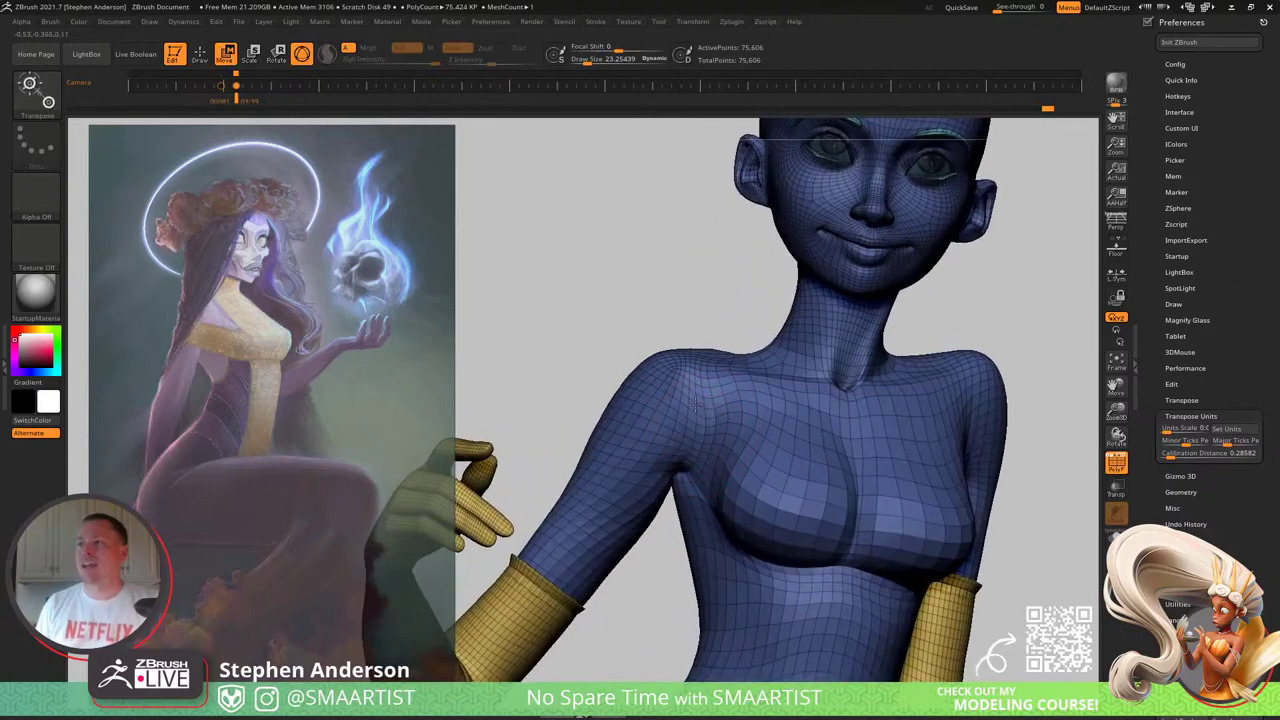
left_click_drag(697, 400, 685, 400, "ctrl")
mouse_move(685, 401)
right_mouse_down()
mouse_move(786, 443)
mouse_move(734, 457)
mouse_move(743, 420)
mouse_move(702, 470)
mouse_move(735, 455)
mouse_move(766, 491)
mouse_move(794, 491)
mouse_move(860, 404)
right_mouse_up()
mouse_move(915, 362)
left_mouse_down("ctrl")
mouse_move(866, 378)
mouse_move(833, 418)
mouse_move(929, 600)
mouse_move(1016, 445)
left_mouse_up("ctrl")
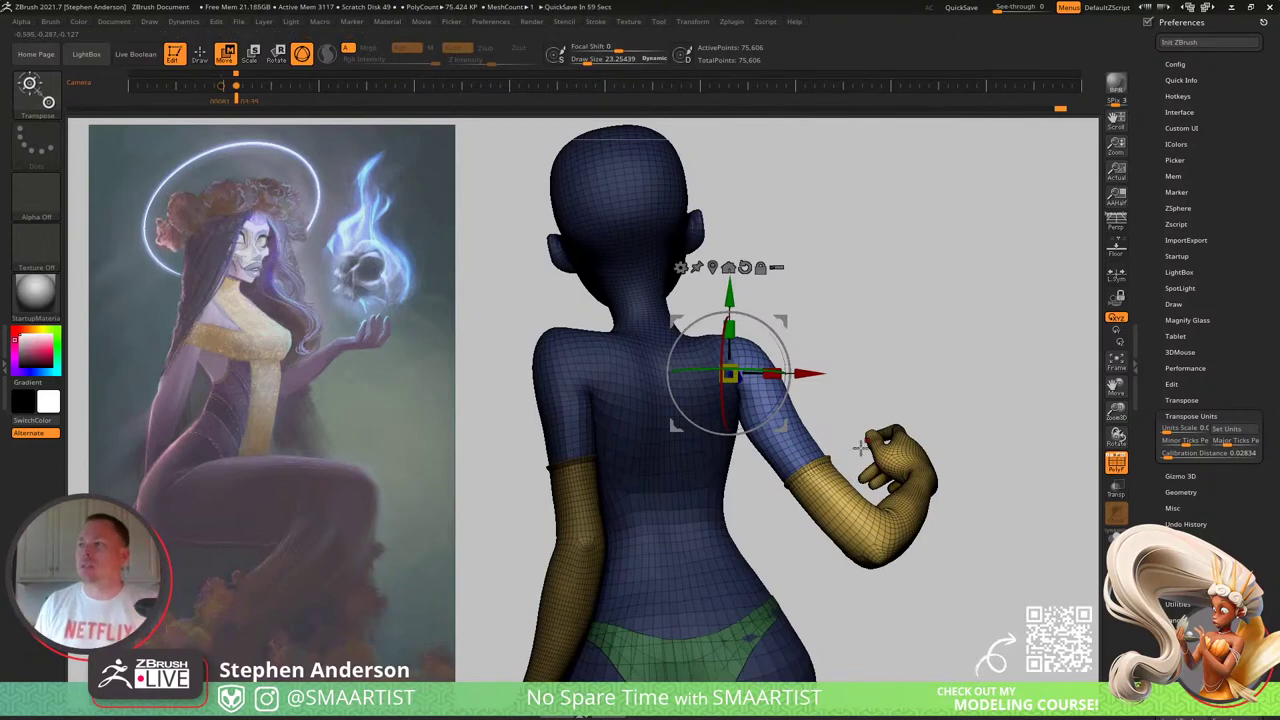
Step: Reposition the right arm at the shoulder with the transform gizmo
left_click_drag(860, 447, 746, 515)
right_click_drag(779, 517, 745, 512)
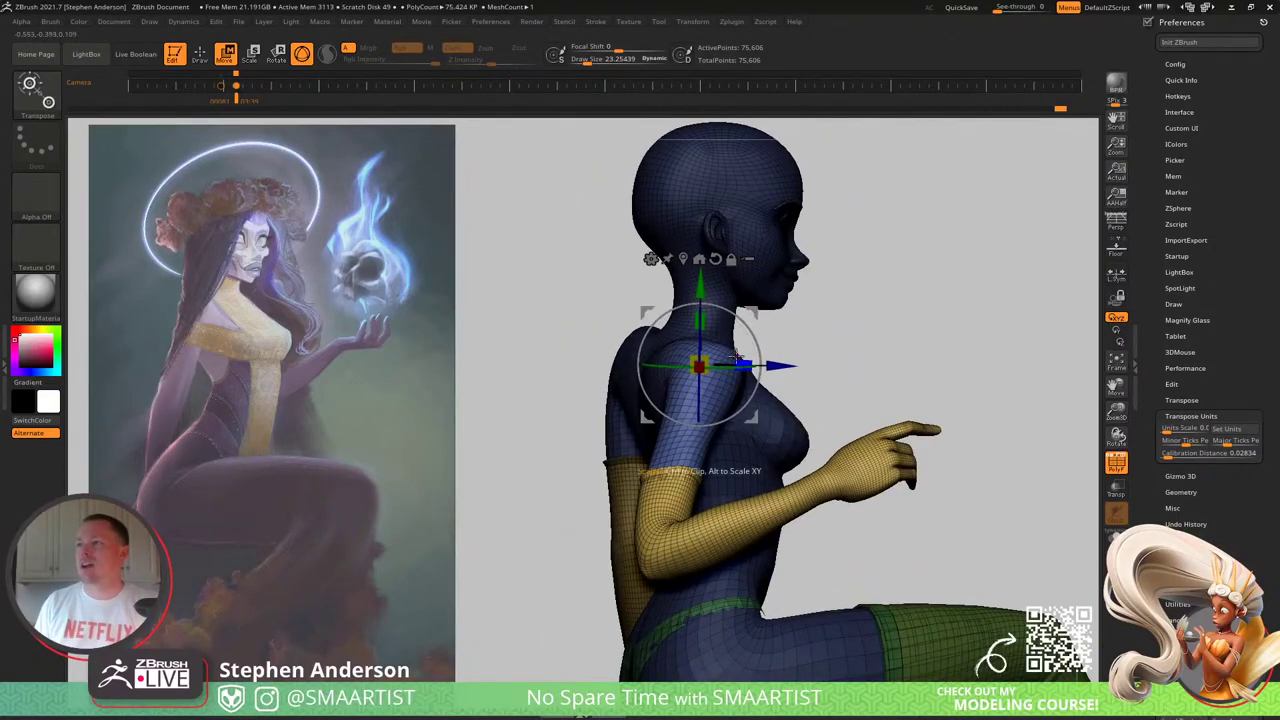
left_click_drag(751, 331, 835, 363)
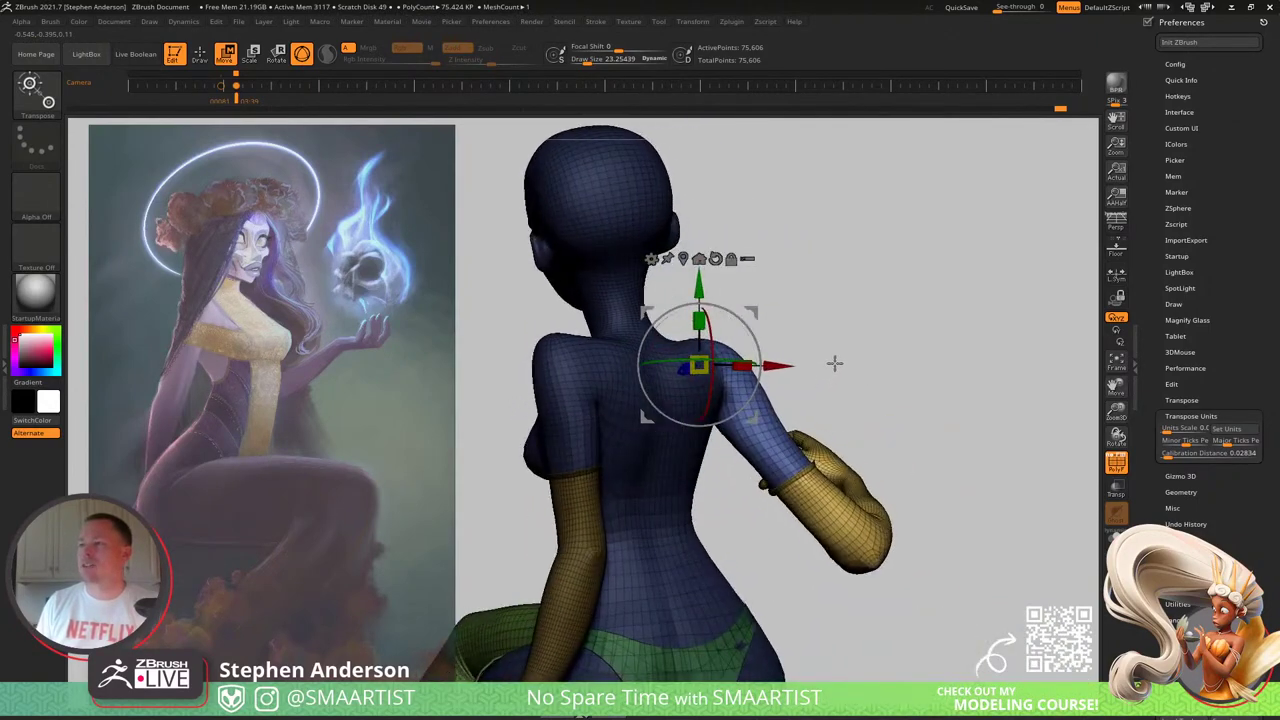
Step: Try rotating the right forearm about the elbow with the gizmo, and undo the rotation
left_click_drag(757, 358, 583, 575)
left_click(583, 575)
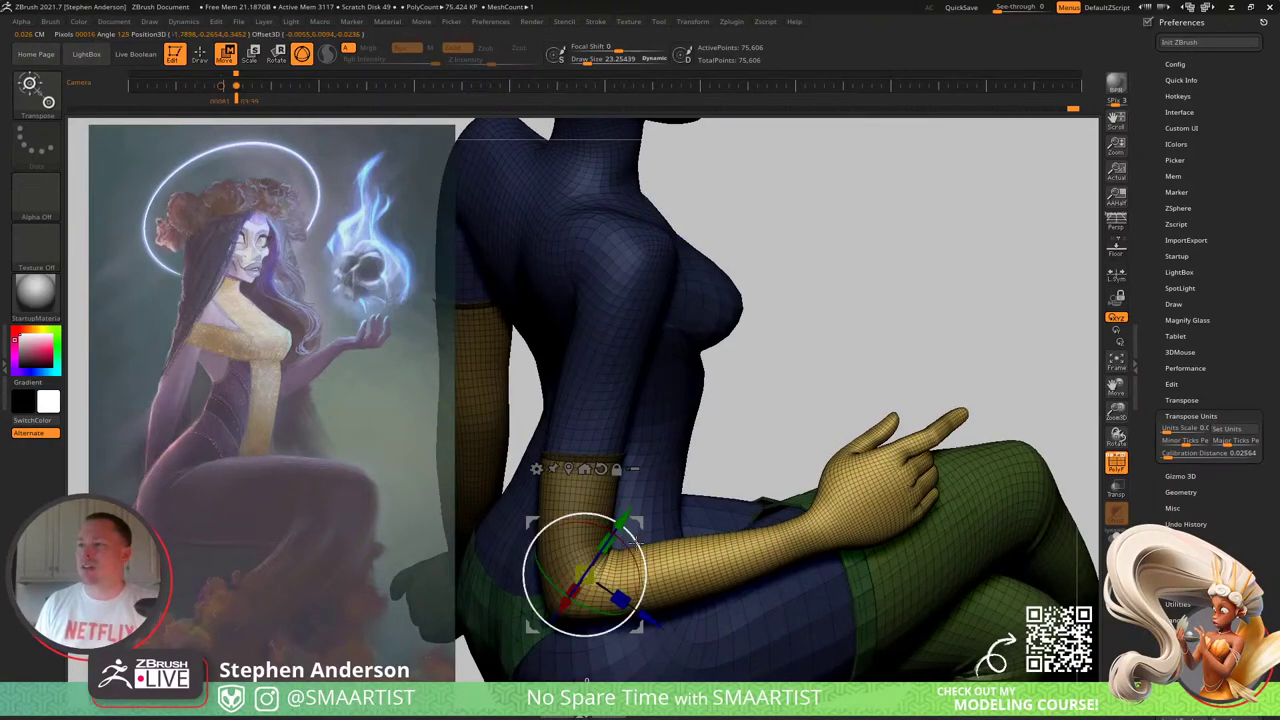
mouse_move(637, 541)
left_mouse_down()
mouse_move(647, 578)
mouse_move(647, 564)
left_mouse_up()
key("ctrl+z")
Step: Isolate the gloves and try a topological mask around the right elbow
mouse_move(650, 552)
right_mouse_down()
mouse_move(734, 443)
mouse_move(774, 466)
mouse_move(763, 497)
mouse_move(706, 520)
mouse_move(671, 480)
mouse_move(611, 566)
mouse_move(697, 482)
mouse_move(728, 545)
right_mouse_up()
key("q")
left_click(650, 520, "ctrl+shift")
key("w")
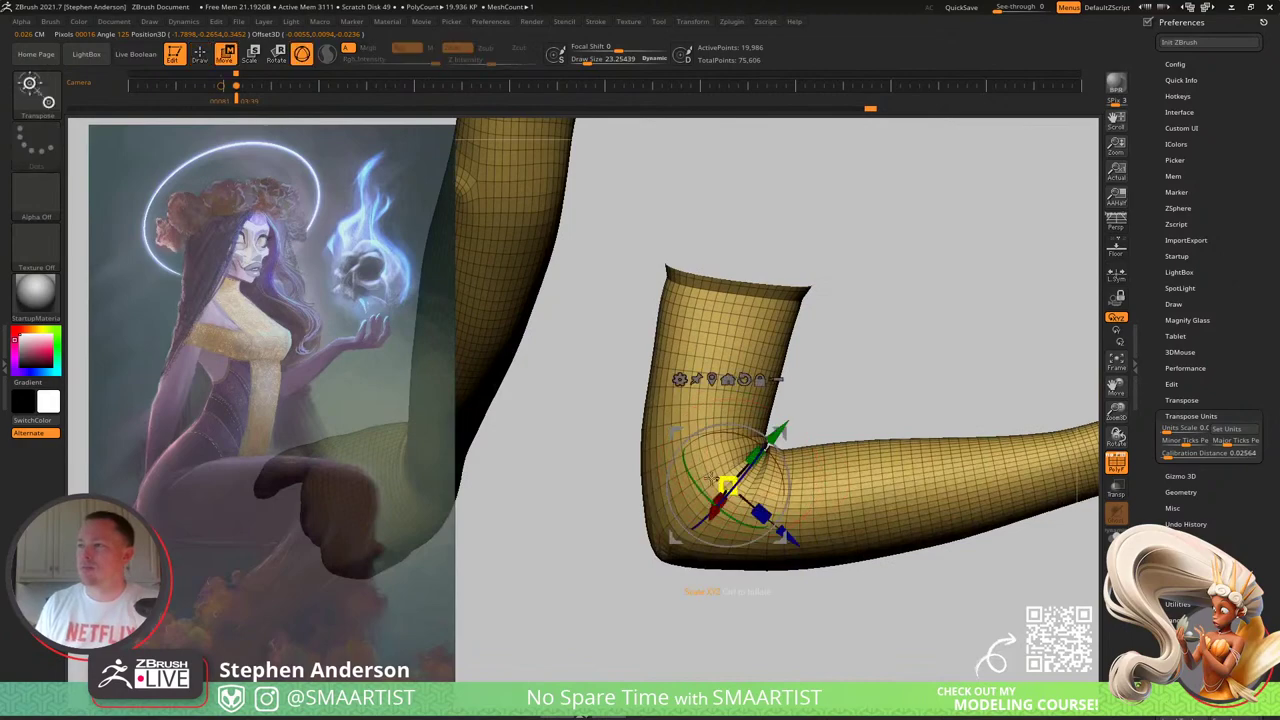
left_click_drag(655, 513, 752, 475, "ctrl")
right_click_drag(752, 475, 815, 431)
left_click_drag(815, 430, 790, 432)
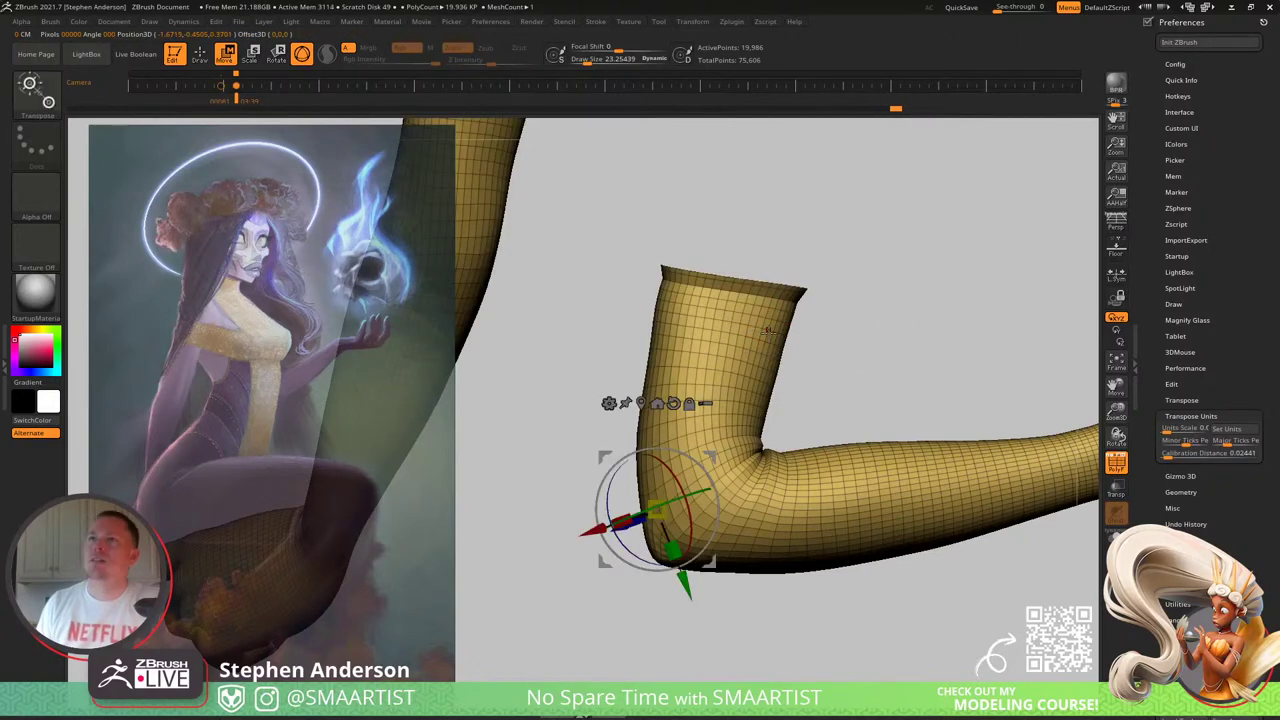
Step: Hide the part of the right glove above the elbow, starting from a hidden edge loop near its rim
key("q")
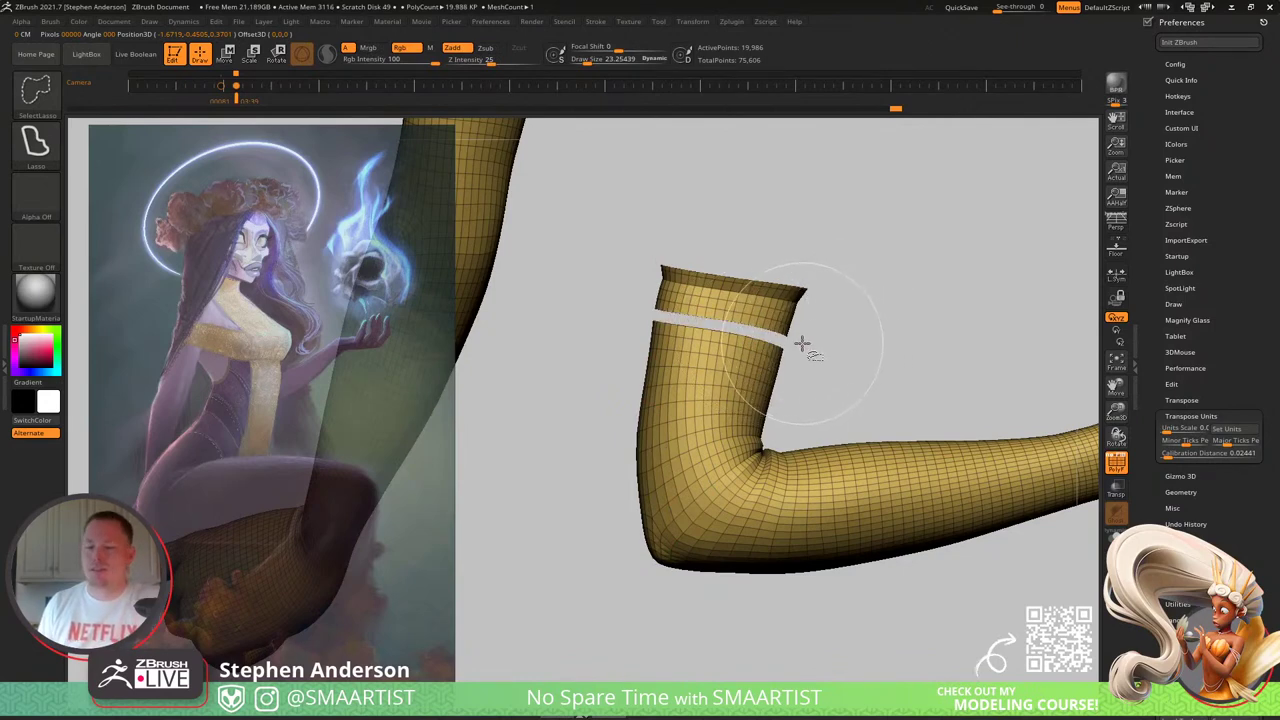
key("ctrl+shift+s")
key("ctrl+shift+s")
key("ctrl+shift+s")
key("ctrl+shift+s")
key("ctrl+shift+s")
key("ctrl+shift+s")
key("ctrl+shift+s")
key("ctrl+shift+s")
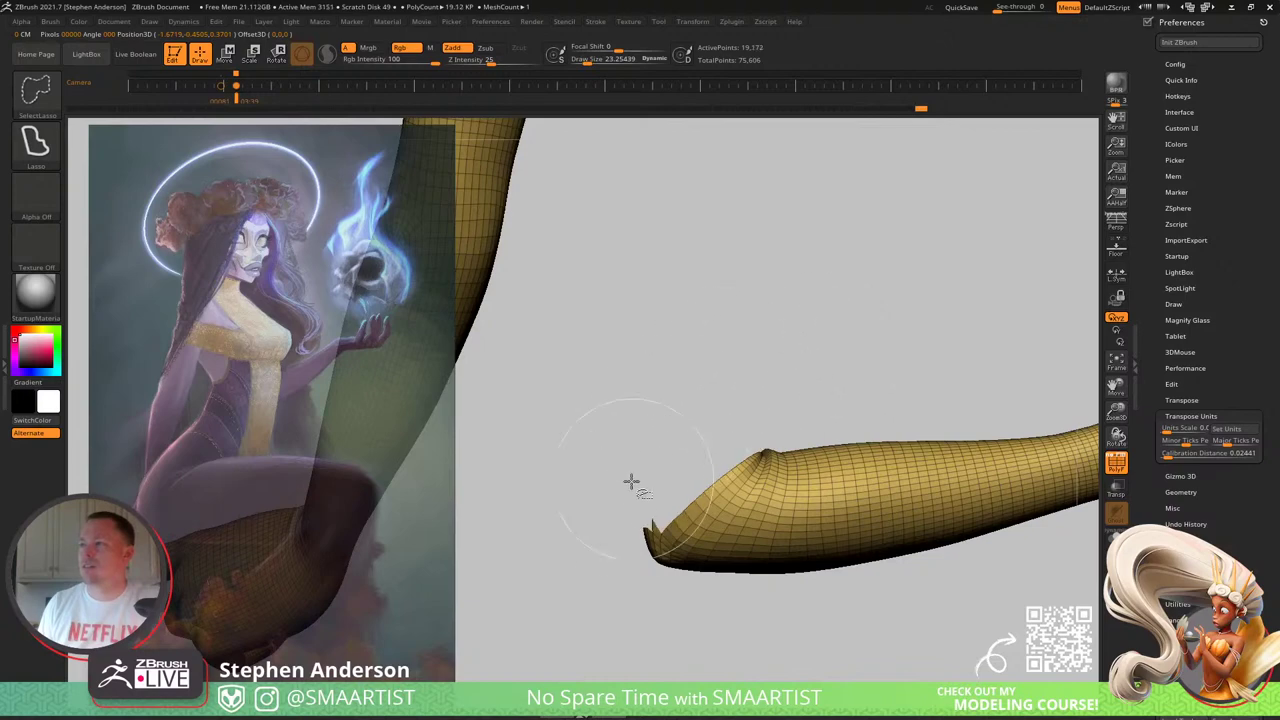
Step: Trim the remaining visible polygon rows around the open end of the right elbow
right_click_drag(646, 525, 673, 590, "ctrl")
left_click(659, 535, "ctrl+shift")
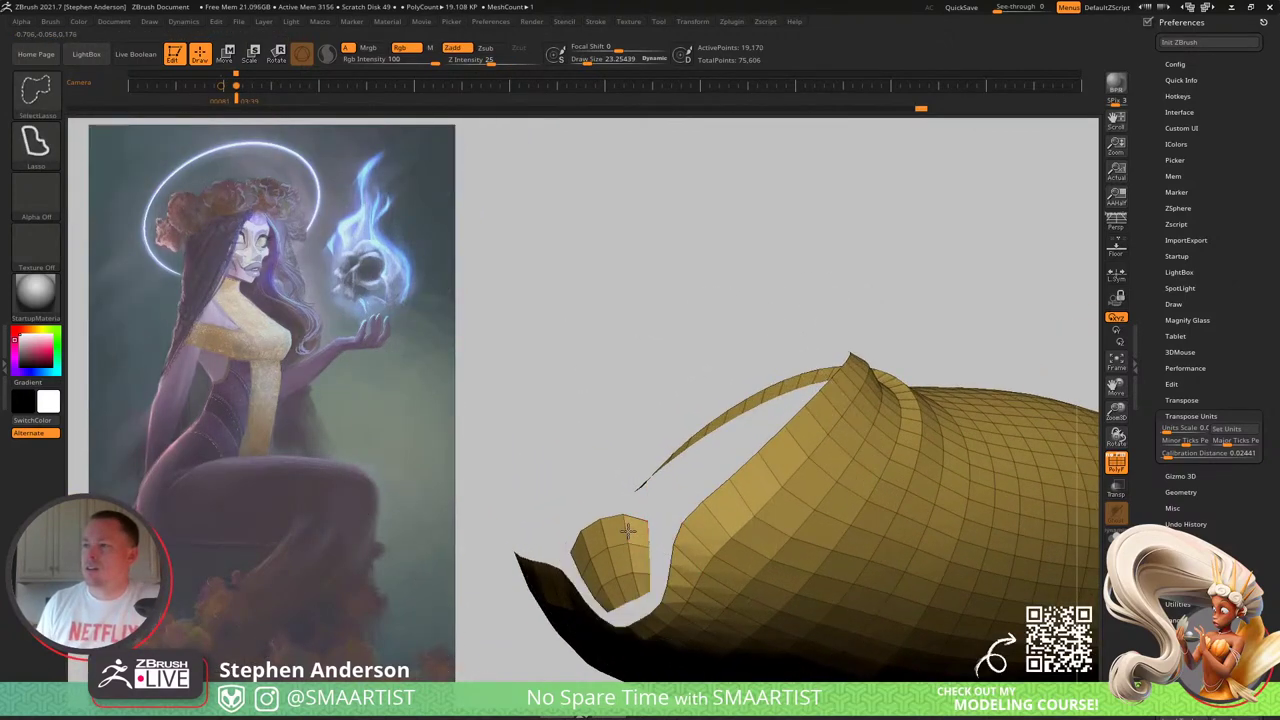
key("ctrl+shift+z")
key("ctrl+shift+z")
key("ctrl+shift+z")
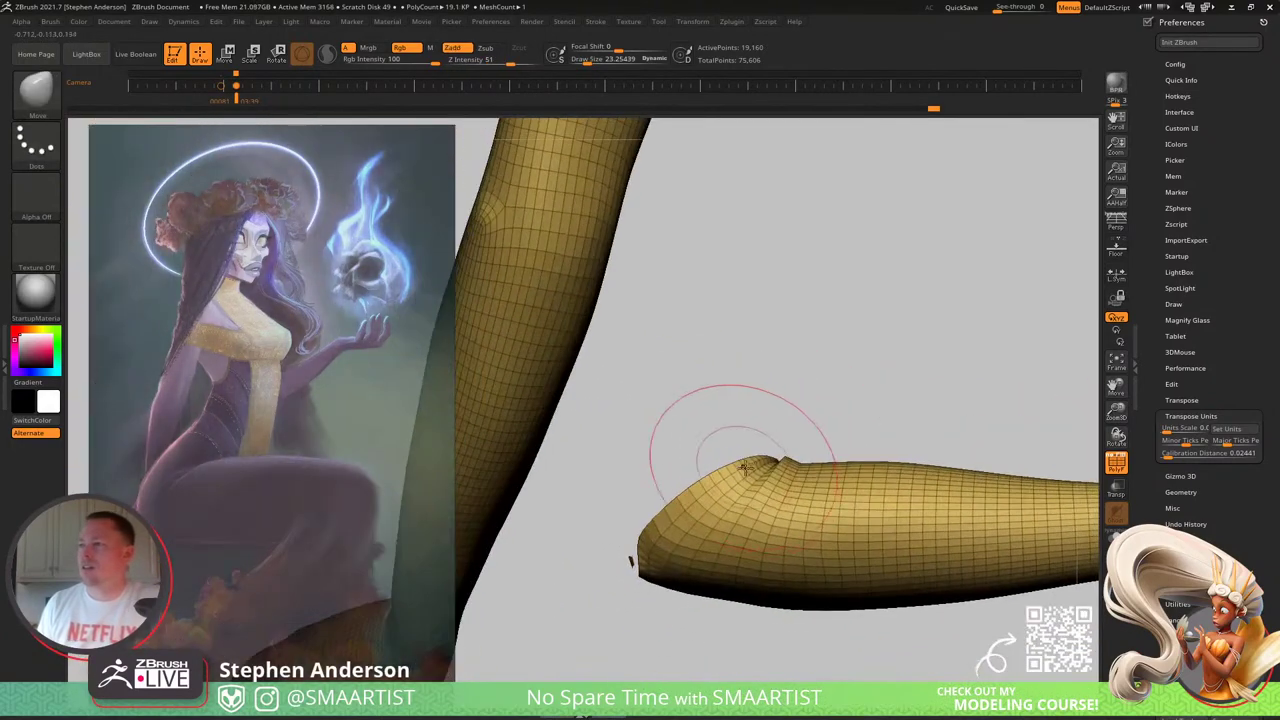
key("ctrl+shift+z")
key("ctrl+shift+z")
key("ctrl+shift+z")
key("ctrl+shift+z")
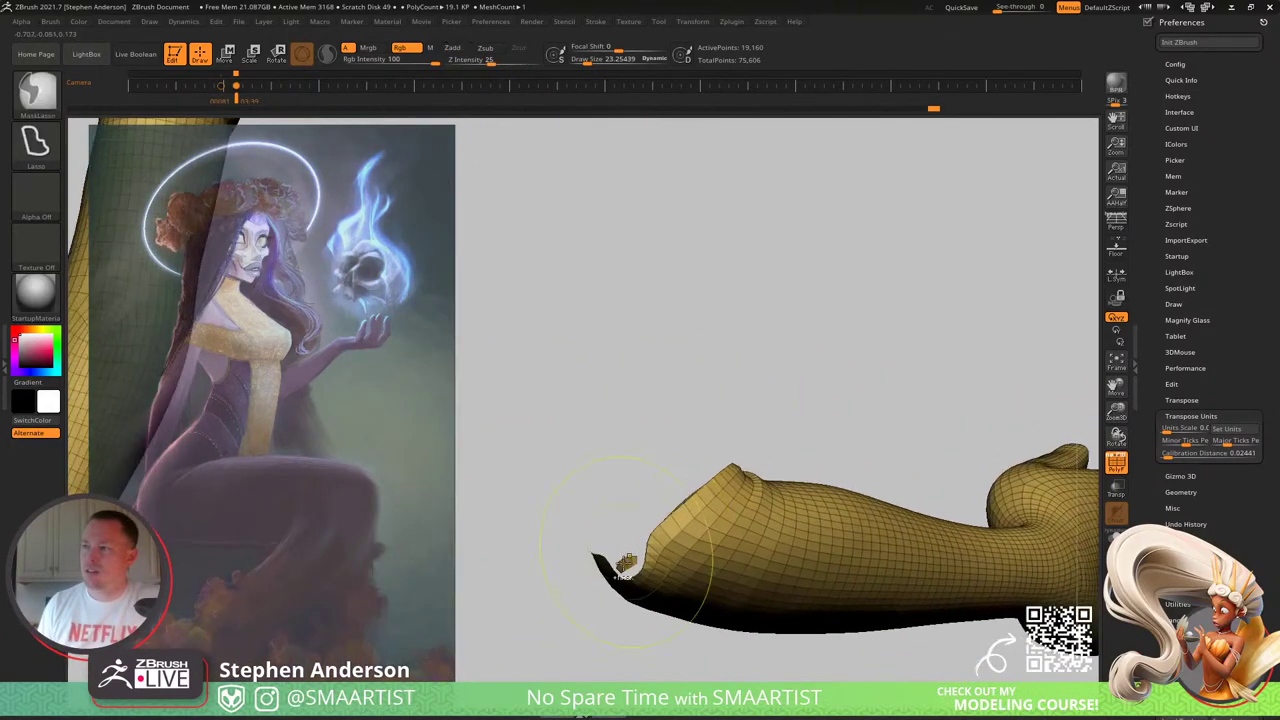
Step: Isolate the right forearm and hand, and invert the visibility to show the rest of the figure instead
left_click(646, 559, "ctrl+shift")
right_click_drag(724, 562, 802, 252, "ctrl")
mouse_move(865, 338)
left_mouse_down("ctrl+alt+shift")
mouse_move(783, 587)
mouse_move(592, 471)
mouse_move(598, 462)
left_mouse_up("ctrl+alt+shift")
mouse_move(842, 366)
left_mouse_down("ctrl+alt+shift")
mouse_move(845, 457)
mouse_move(713, 438)
left_mouse_up("ctrl+alt+shift")
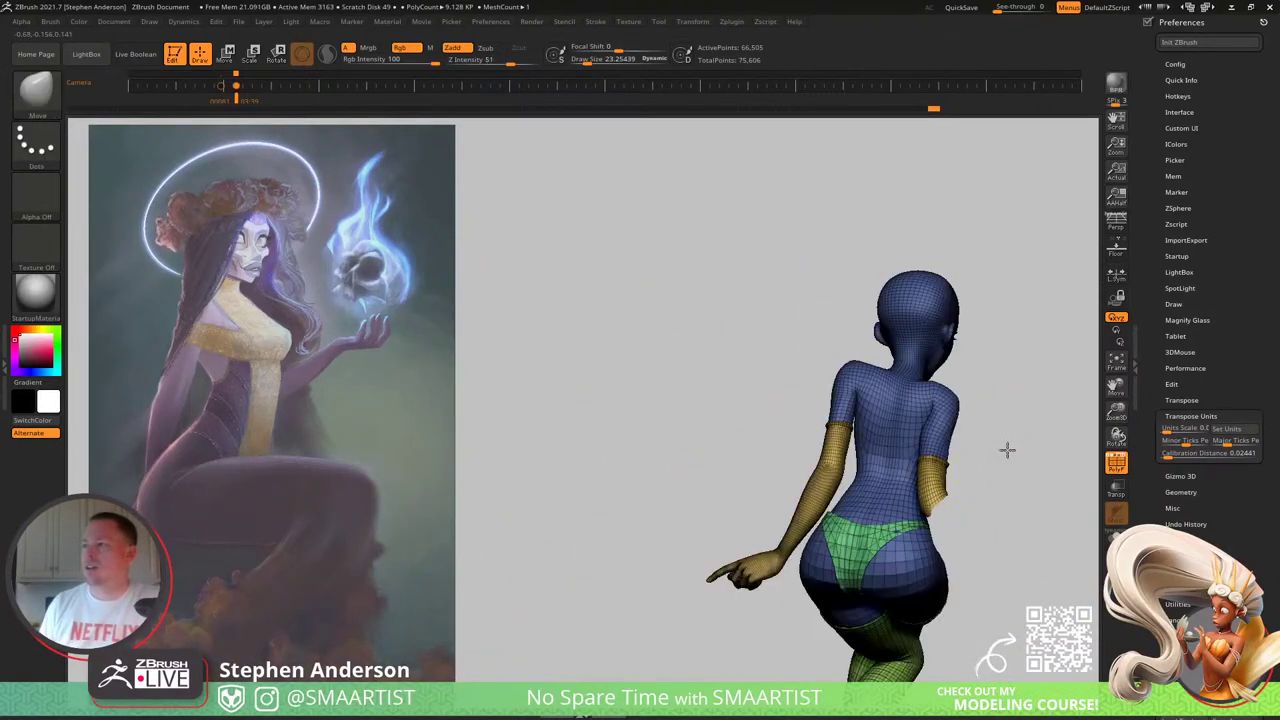
Step: Mask everything except the right forearm and hand, and show the whole figure again
mouse_move(1006, 449)
left_mouse_down()
mouse_move(903, 429)
mouse_move(810, 447)
left_mouse_up()
left_click(937, 463, "ctrl")
left_click(937, 463, "ctrl+shift")
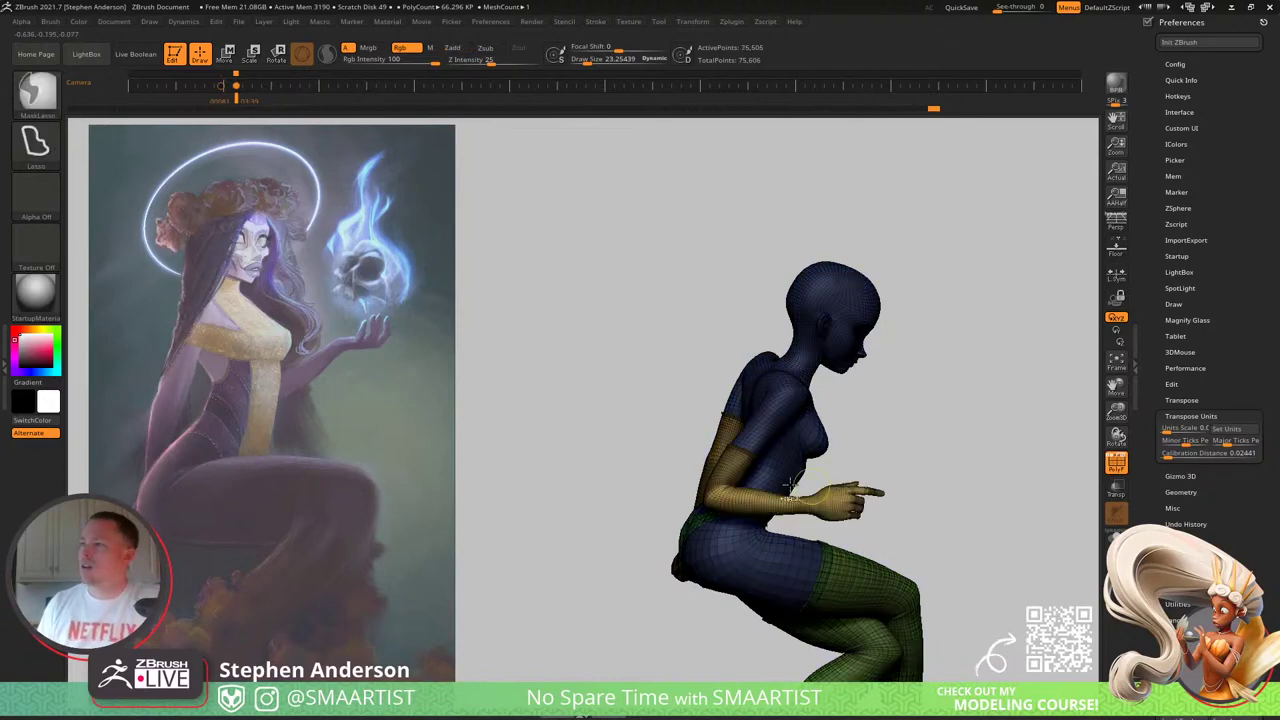
right_click_drag(850, 440, 818, 528, "ctrl")
Step: Soften the mask border at the right elbow, checking it inverted, and leave only the forearm and hand unmasked
key("ctrl+z")
key("ctrl+z")
key("ctrl+z")
key("ctrl+z")
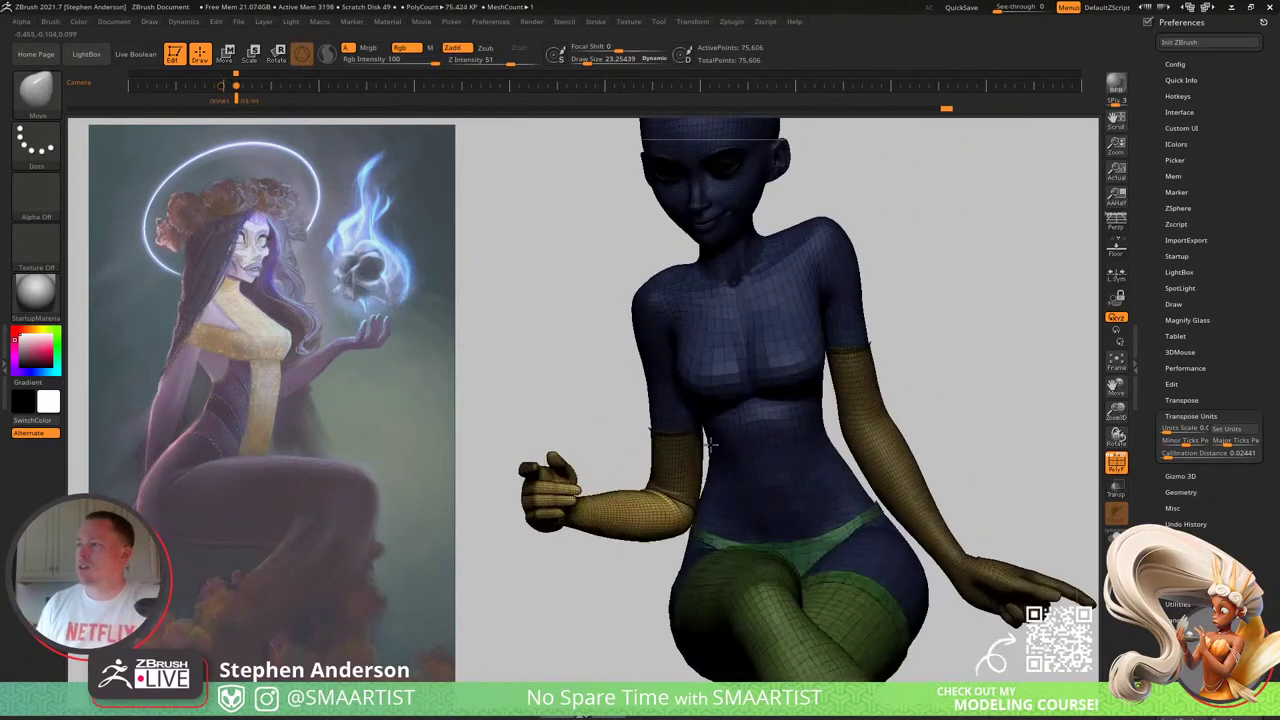
key("ctrl+z")
key("ctrl+z")
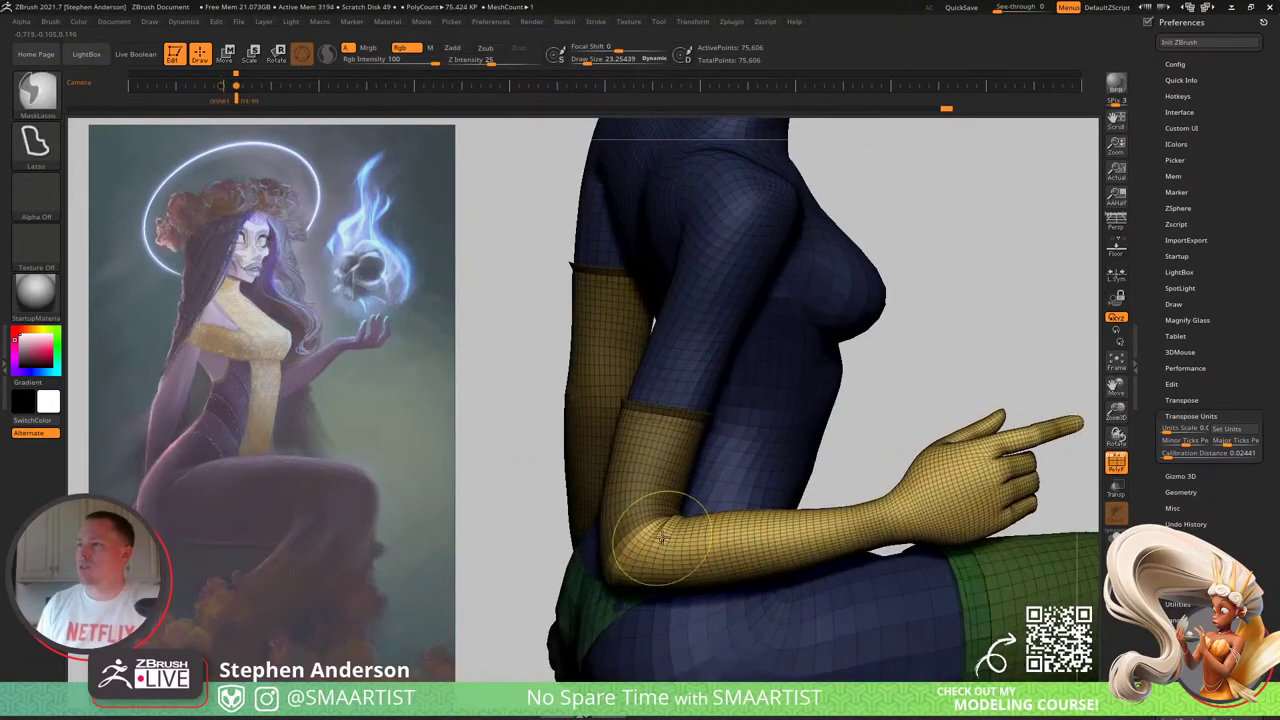
key("ctrl+z")
key("ctrl+z")
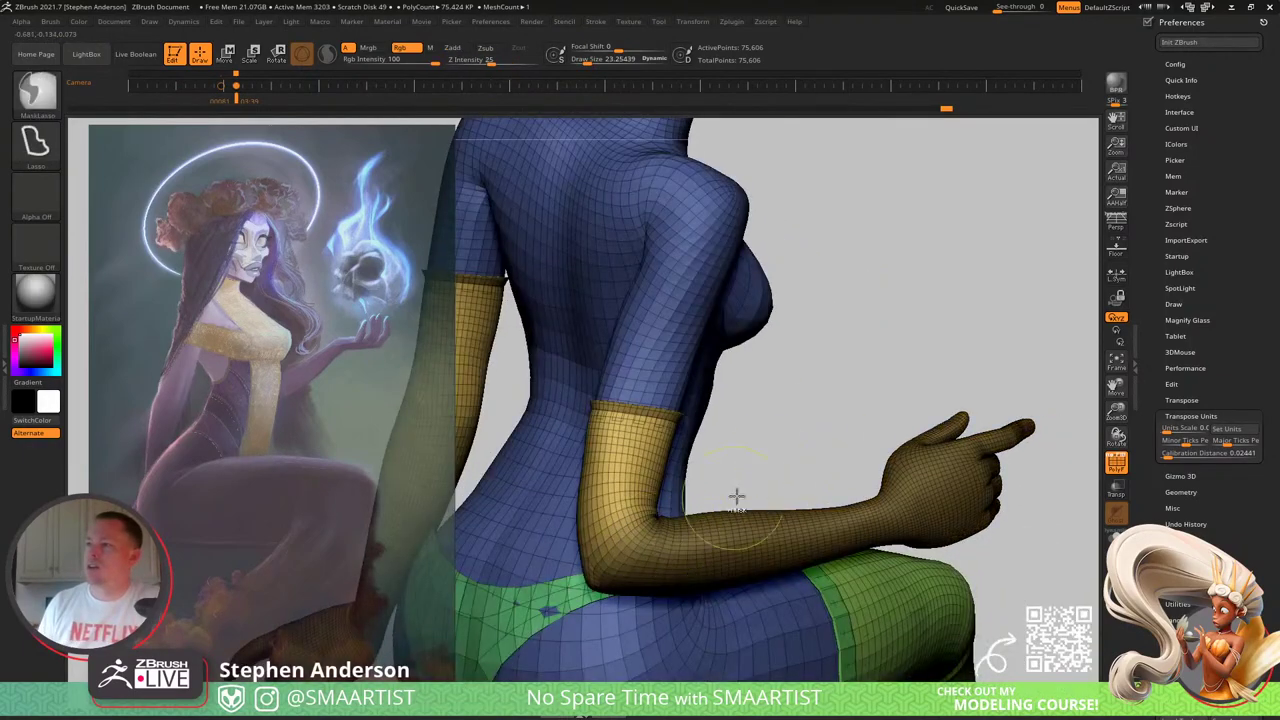
key("ctrl+z")
key("ctrl+z")
key("ctrl+z")
key("ctrl+z")
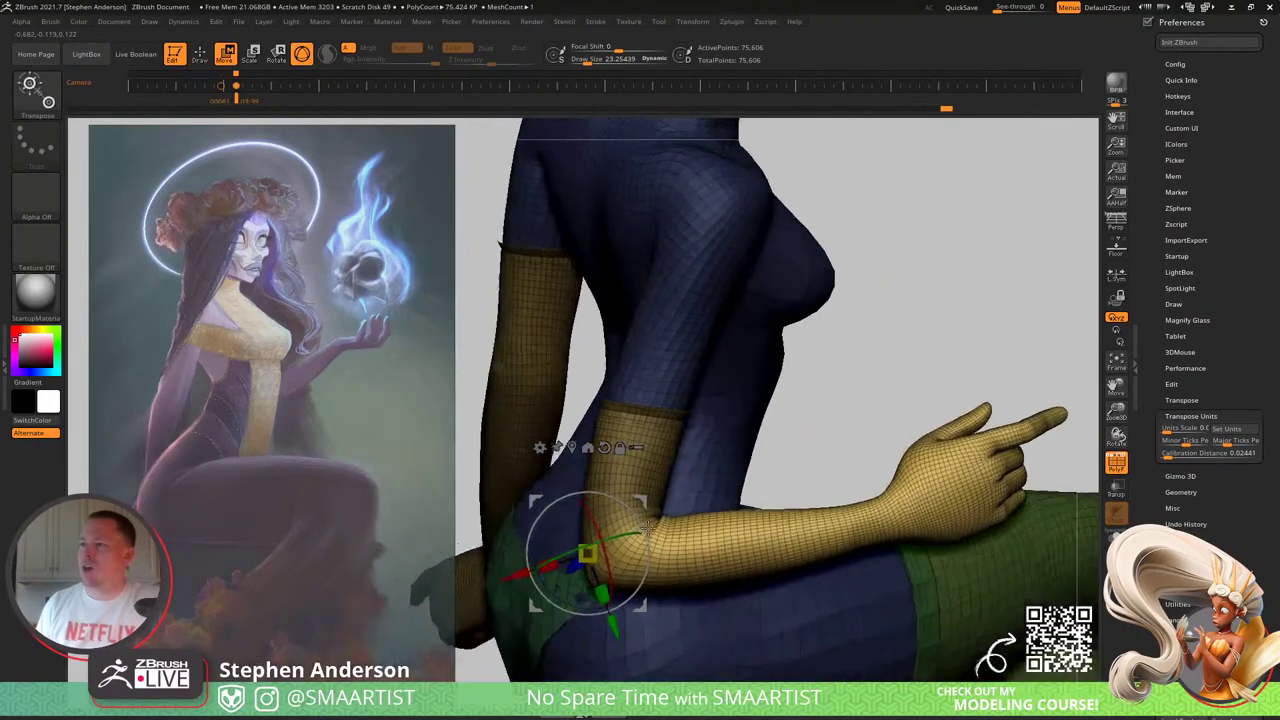
Step: Rotate the unmasked right forearm downward about the elbow with the transform gizmo
right_click_drag(646, 528, 654, 526)
left_click_drag(630, 510, 683, 524)
key("ctrl+z")
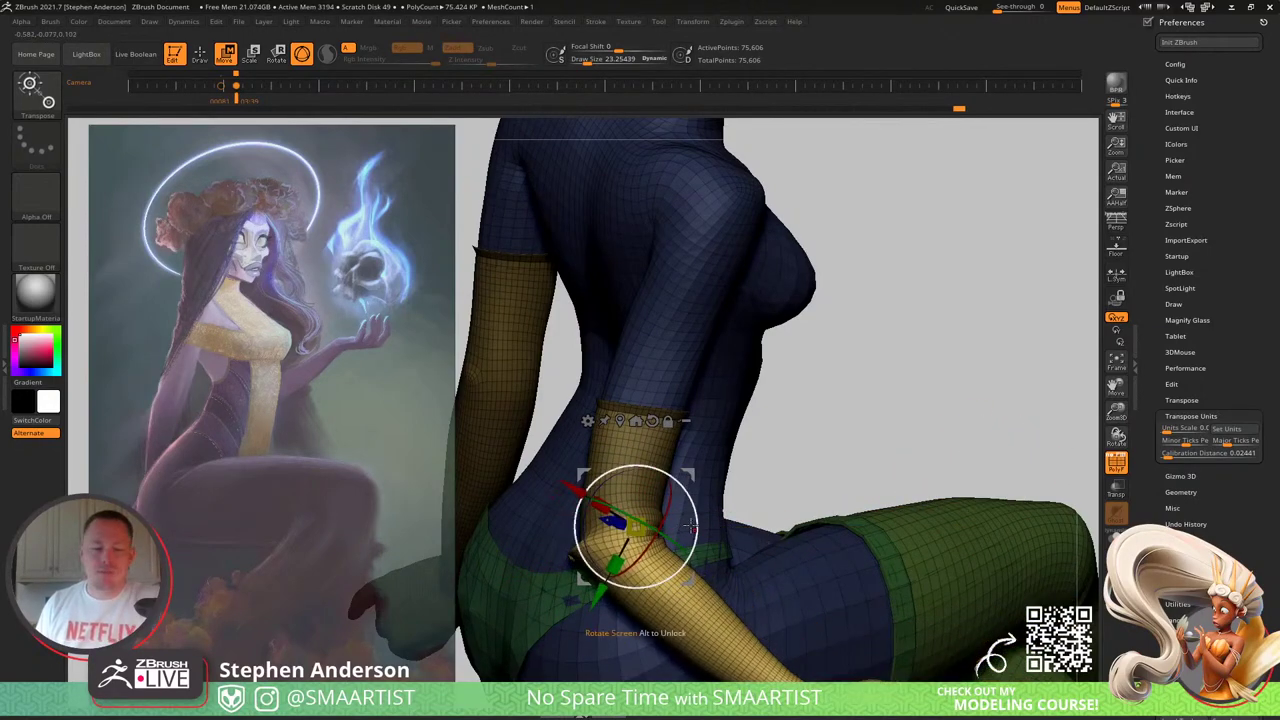
key("q")
Step: Smooth the creases around the bent right elbow and turn off the wireframe display
mouse_move(545, 526)
right_mouse_down()
mouse_move(616, 534)
mouse_move(588, 558)
right_mouse_up()
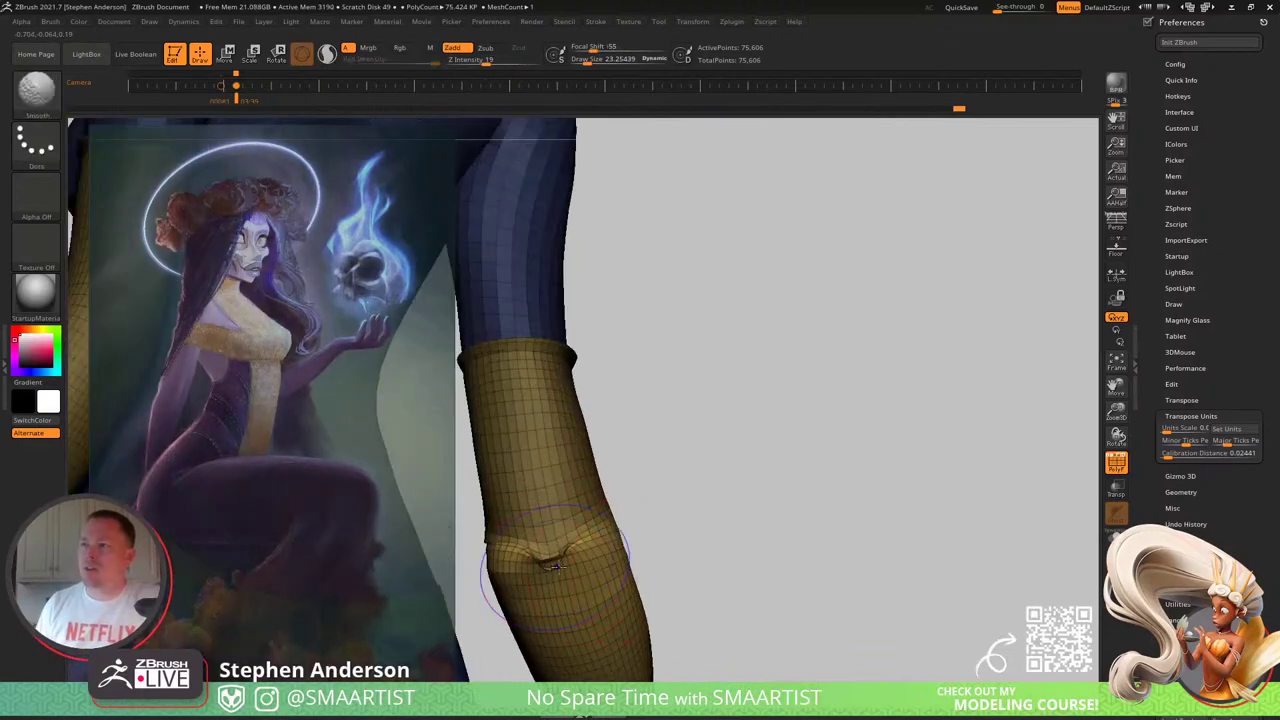
left_click_drag(565, 538, 590, 543, "shift")
right_click_drag(640, 545, 578, 559)
left_click_drag(567, 569, 590, 562, "shift")
right_click_drag(673, 531, 590, 542)
right_click_drag(788, 522, 730, 527)
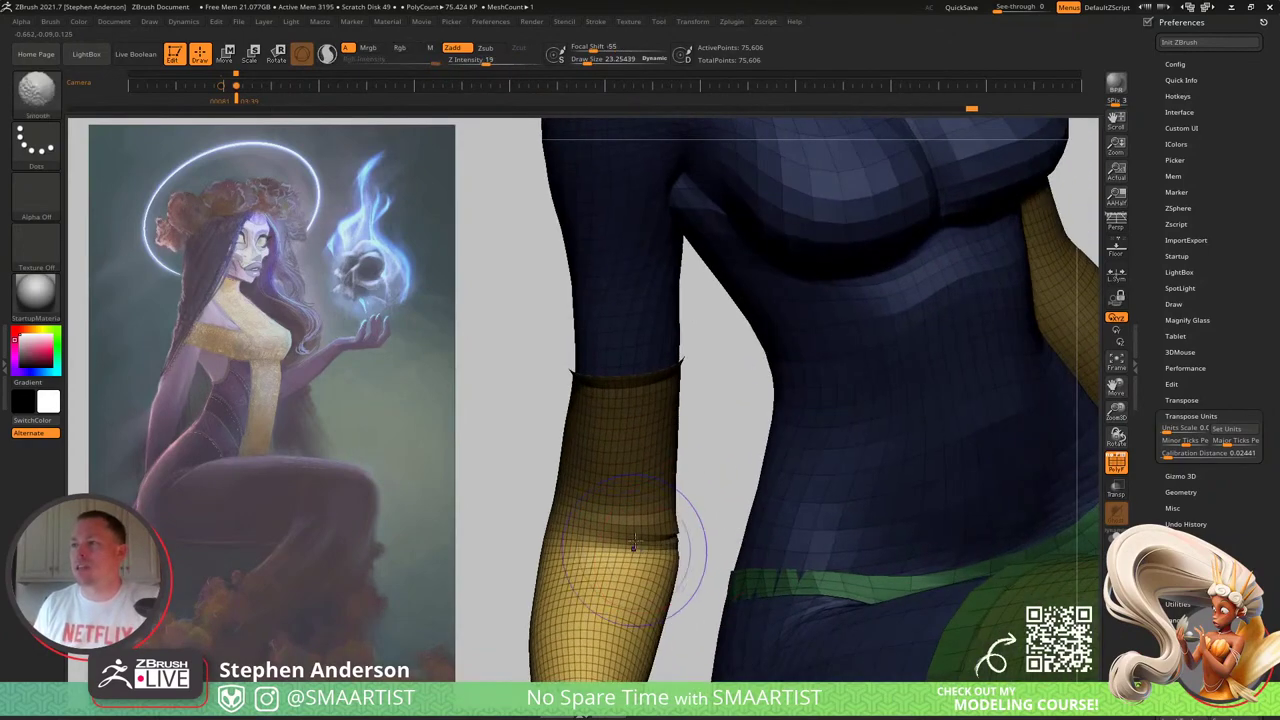
left_click_drag(651, 548, 712, 508)
key("shift+f")
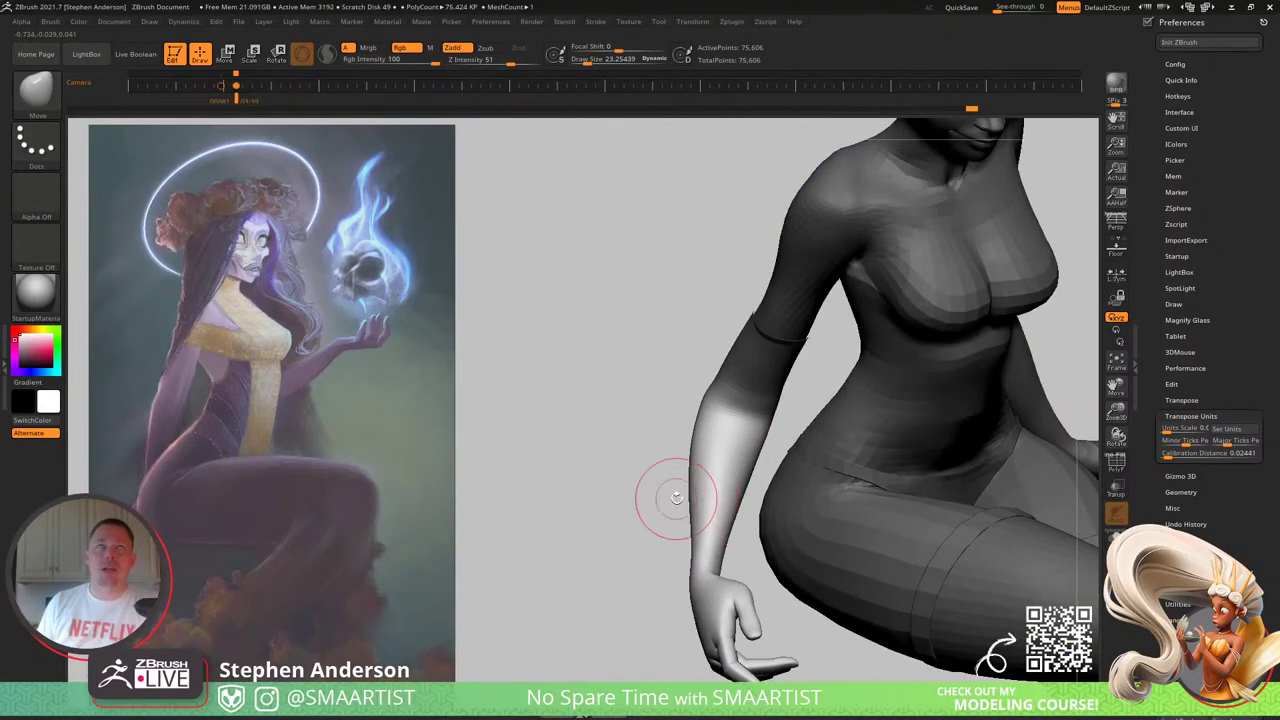
Step: Invert the forearm mask, soften it at the point of the elbow, and invert it back
mouse_move(707, 508)
left_mouse_down()
mouse_move(780, 463)
mouse_move(600, 410)
mouse_move(679, 423)
left_mouse_up()
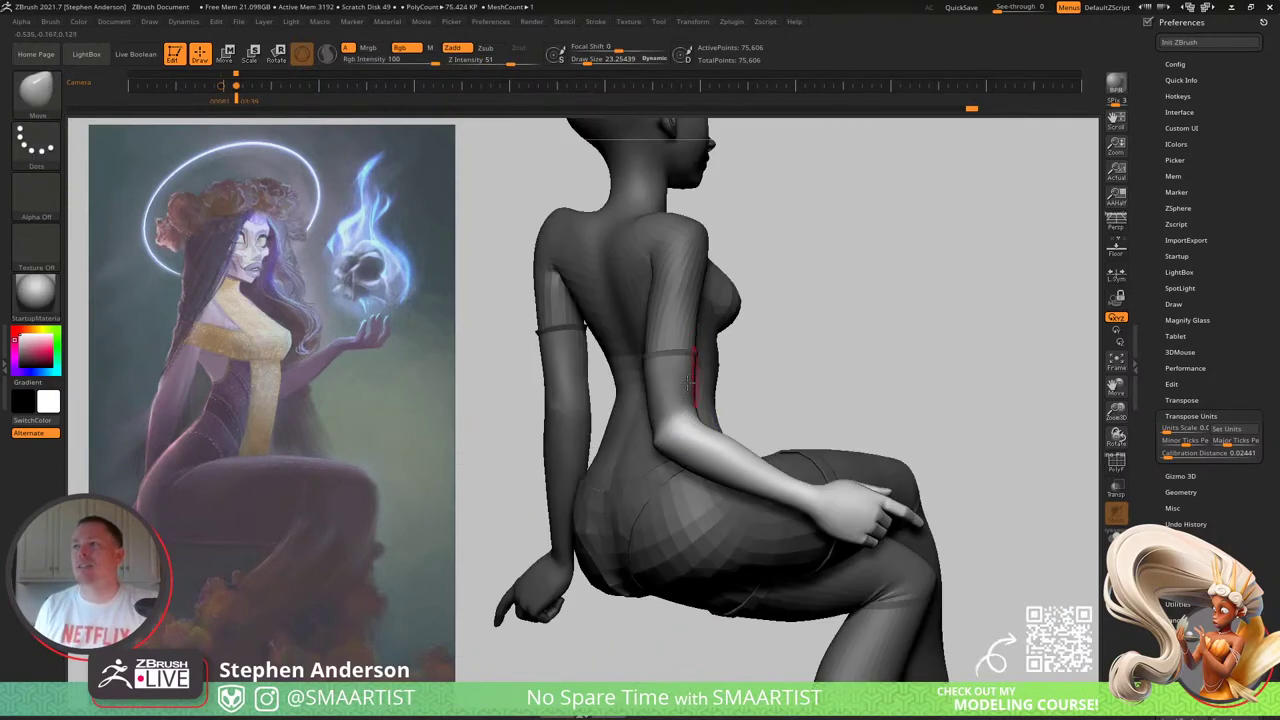
mouse_move(674, 429)
right_mouse_down("ctrl")
mouse_move(704, 464)
mouse_move(737, 400)
mouse_move(752, 402)
right_mouse_up("ctrl")
key("ctrl")
left_click(840, 353, "ctrl")
right_click_drag(679, 438, 686, 400)
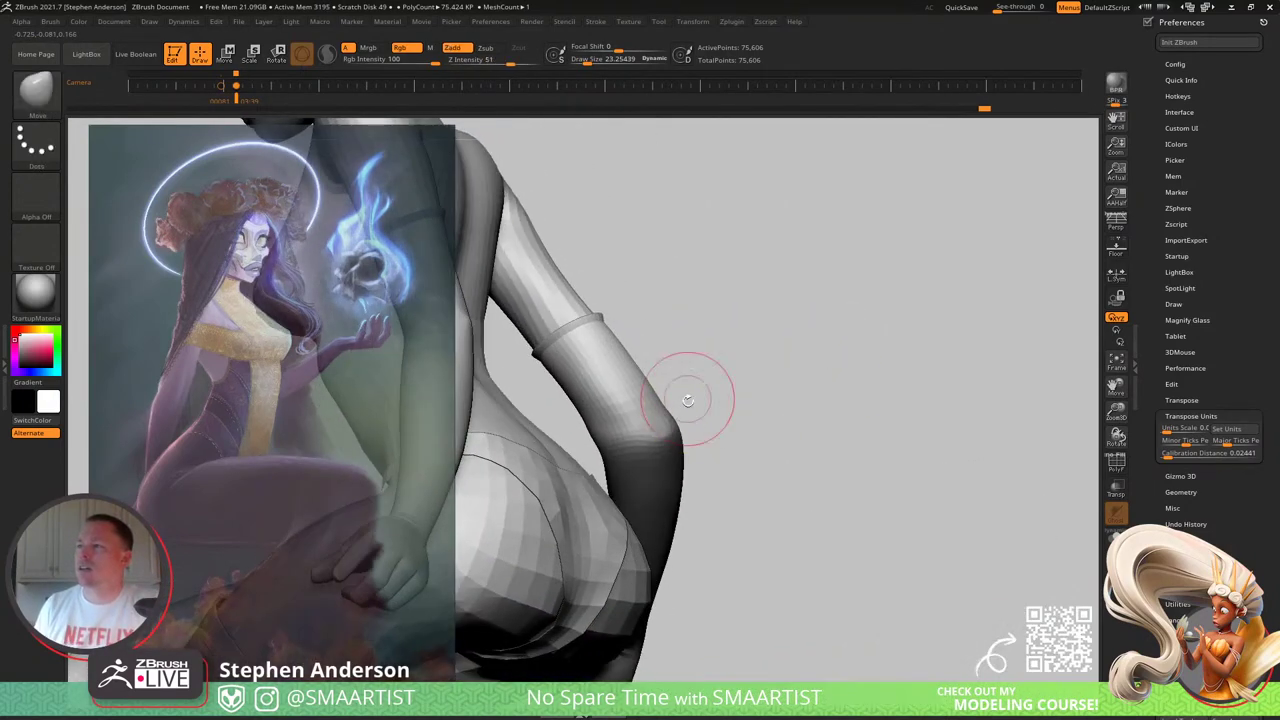
key("ctrl")
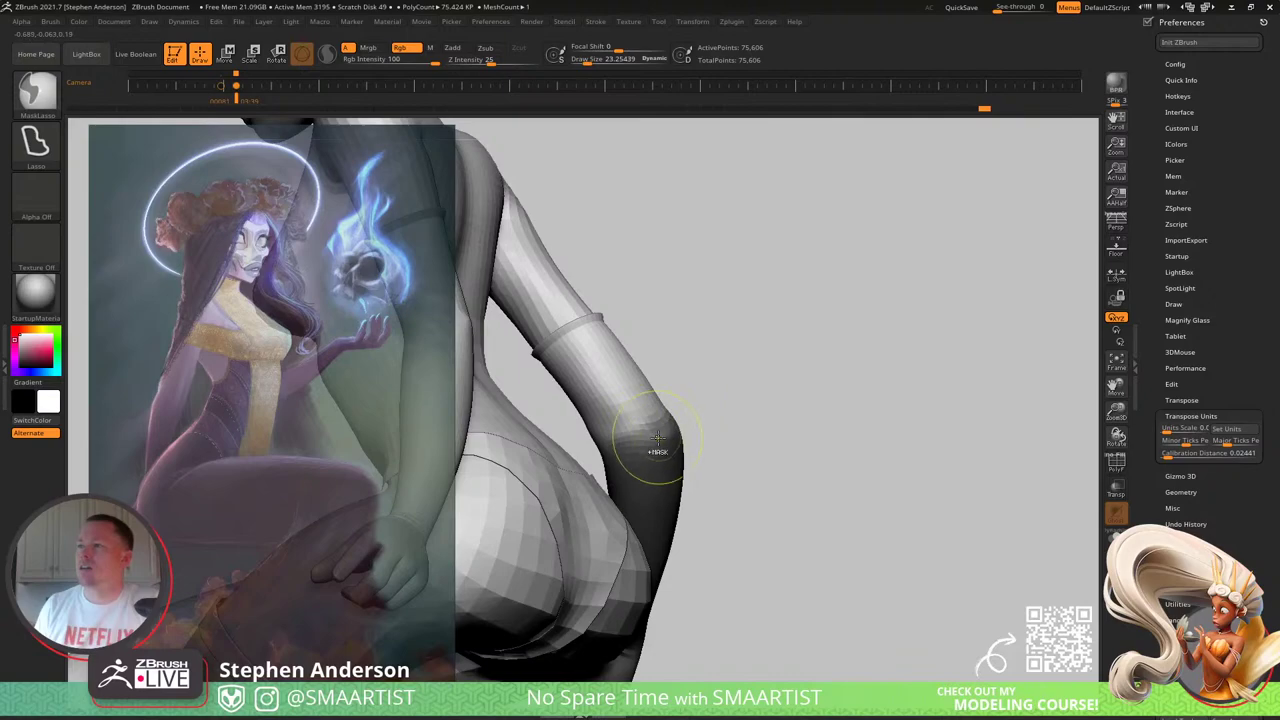
left_click(739, 410, "ctrl")
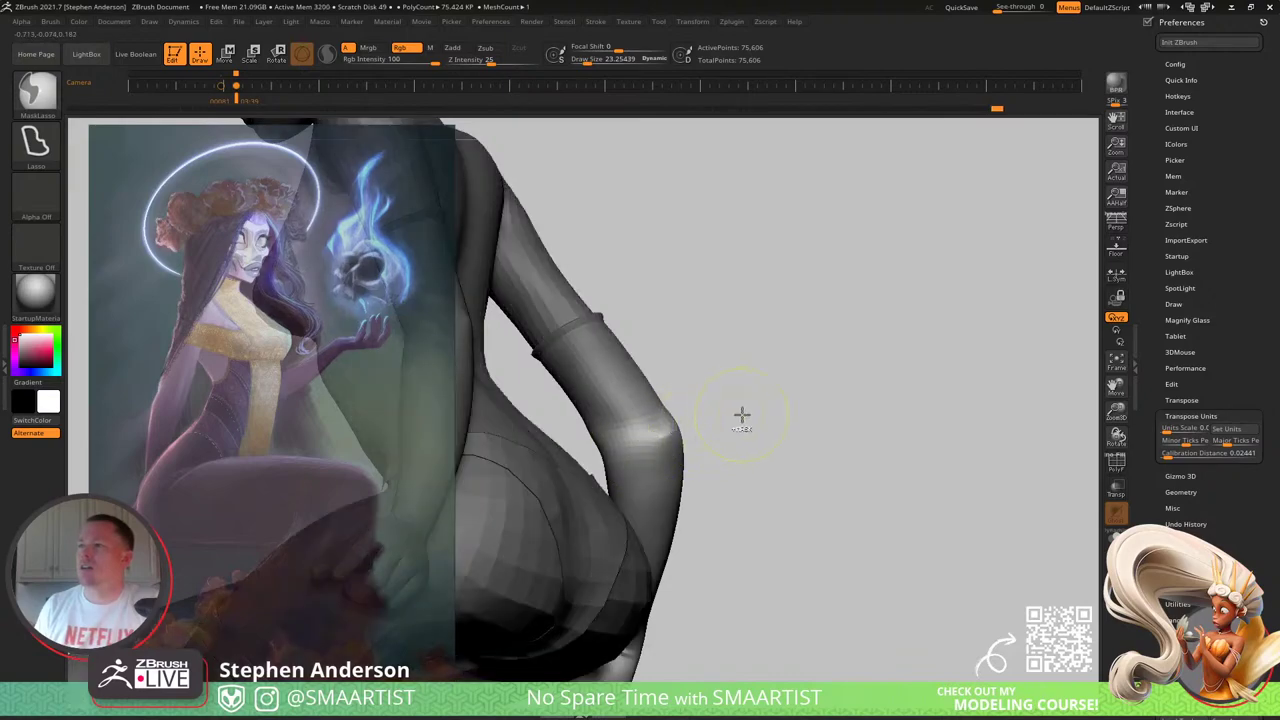
mouse_move(742, 415)
right_mouse_down()
mouse_move(786, 371)
mouse_move(760, 409)
right_mouse_up()
Step: Rotate the right forearm slightly about the elbow with the gizmo and smooth the back of the elbow
key("w")
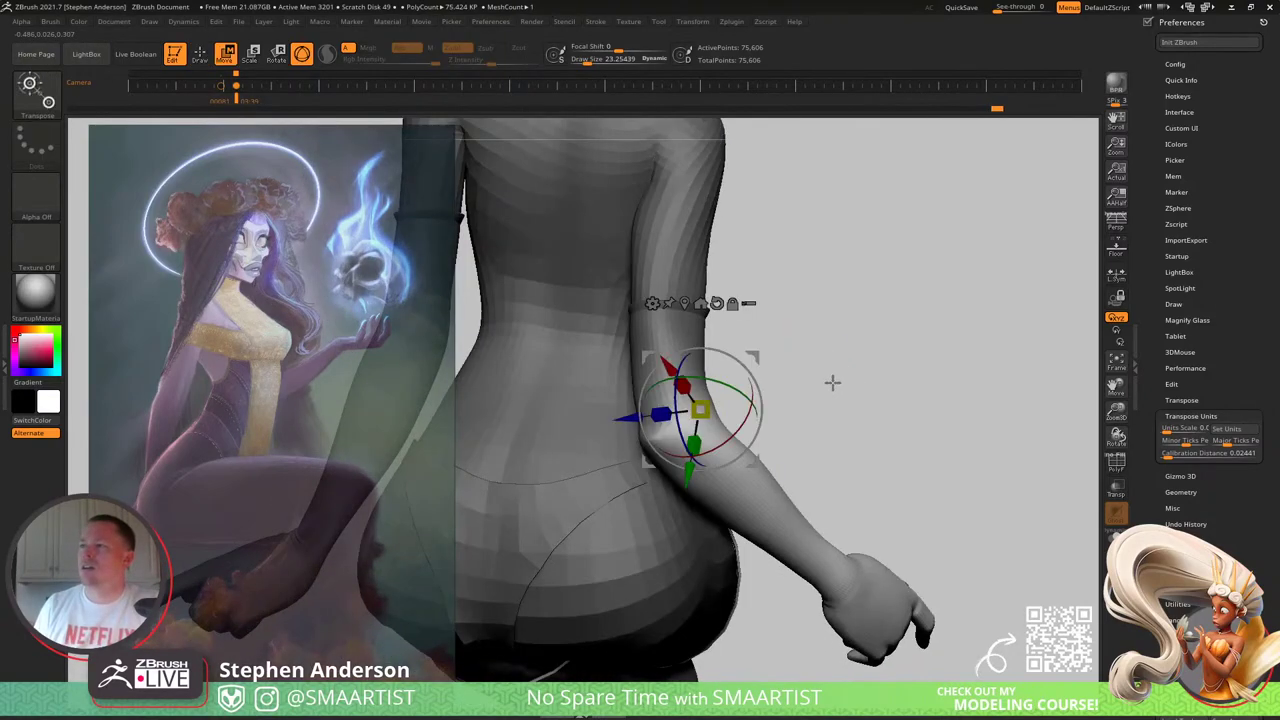
right_click_drag(832, 382, 780, 385)
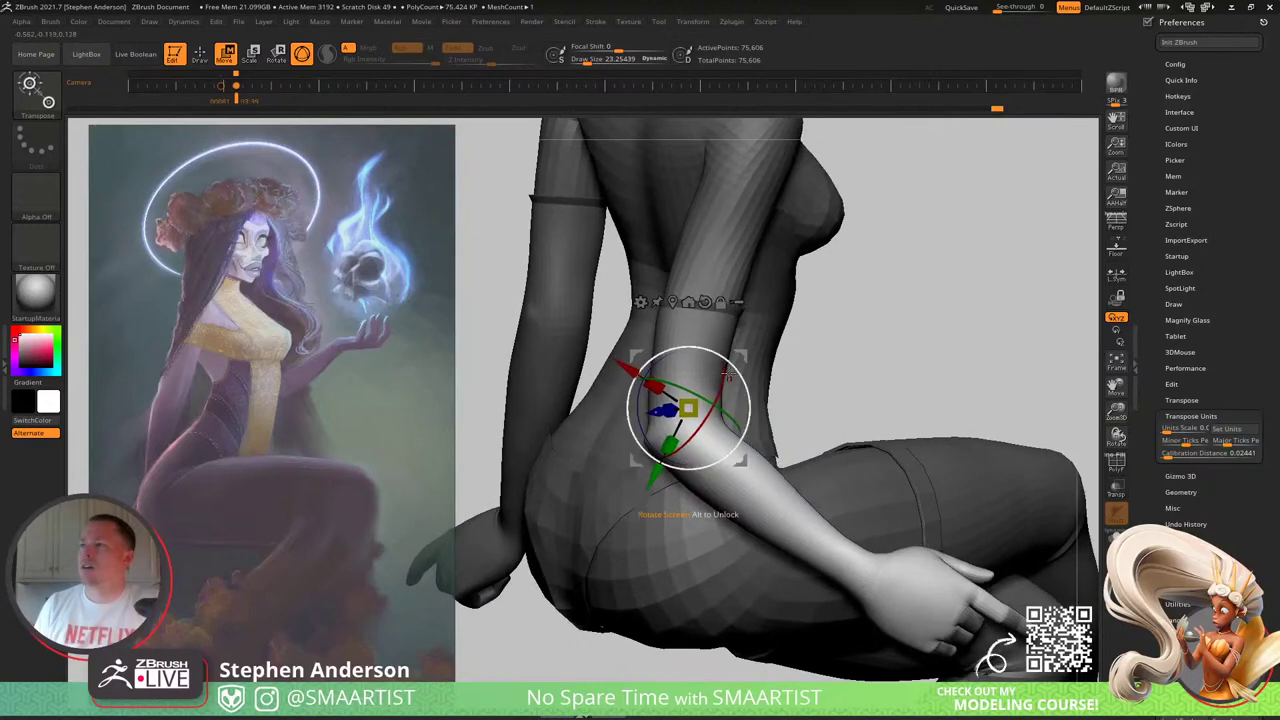
mouse_move(729, 374)
left_mouse_down()
mouse_move(740, 396)
mouse_move(726, 363)
mouse_move(742, 366)
left_mouse_up()
key("q")
right_click_drag(674, 406, 646, 446)
left_click_drag(646, 446, 616, 423, "shift")
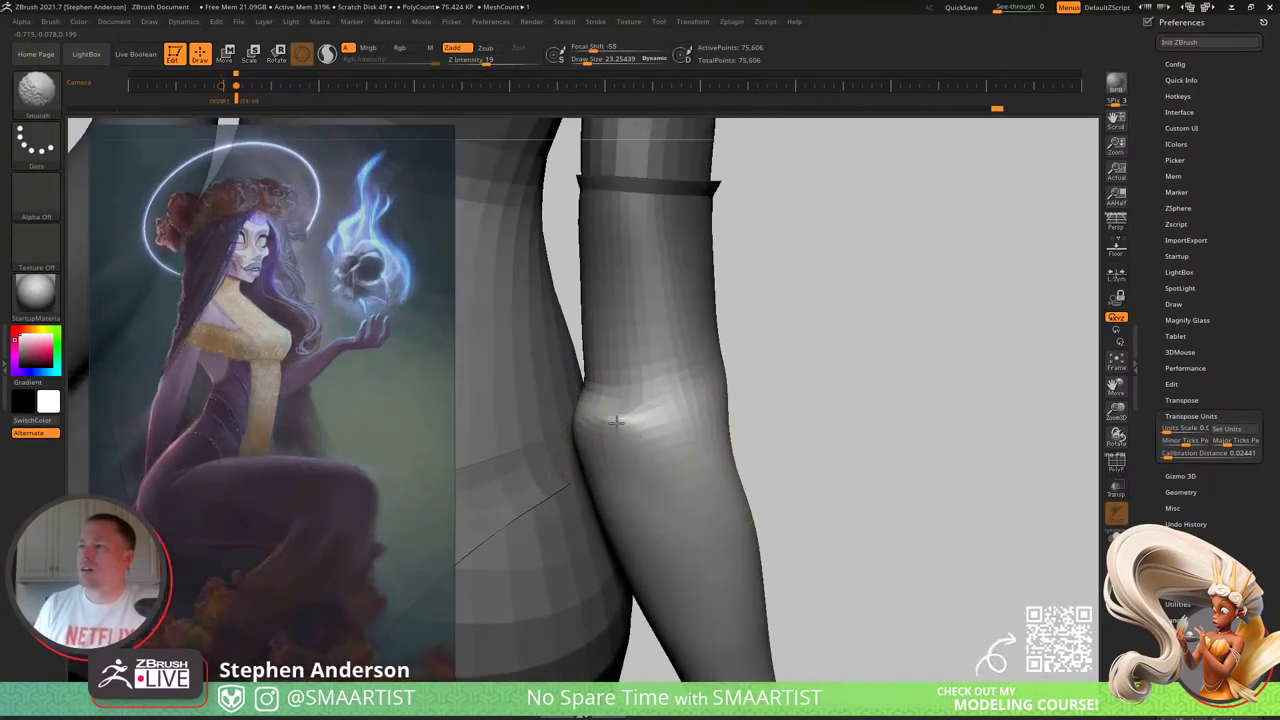
Step: Reshape the right elbow with the Move brush at draw size 47.79 and clear the mask
mouse_move(646, 423)
right_mouse_down()
mouse_move(742, 398)
mouse_move(737, 414)
mouse_move(818, 408)
mouse_move(823, 466)
mouse_move(709, 437)
mouse_move(727, 428)
mouse_move(716, 396)
right_mouse_up()
left_click_drag(715, 395, 718, 383)
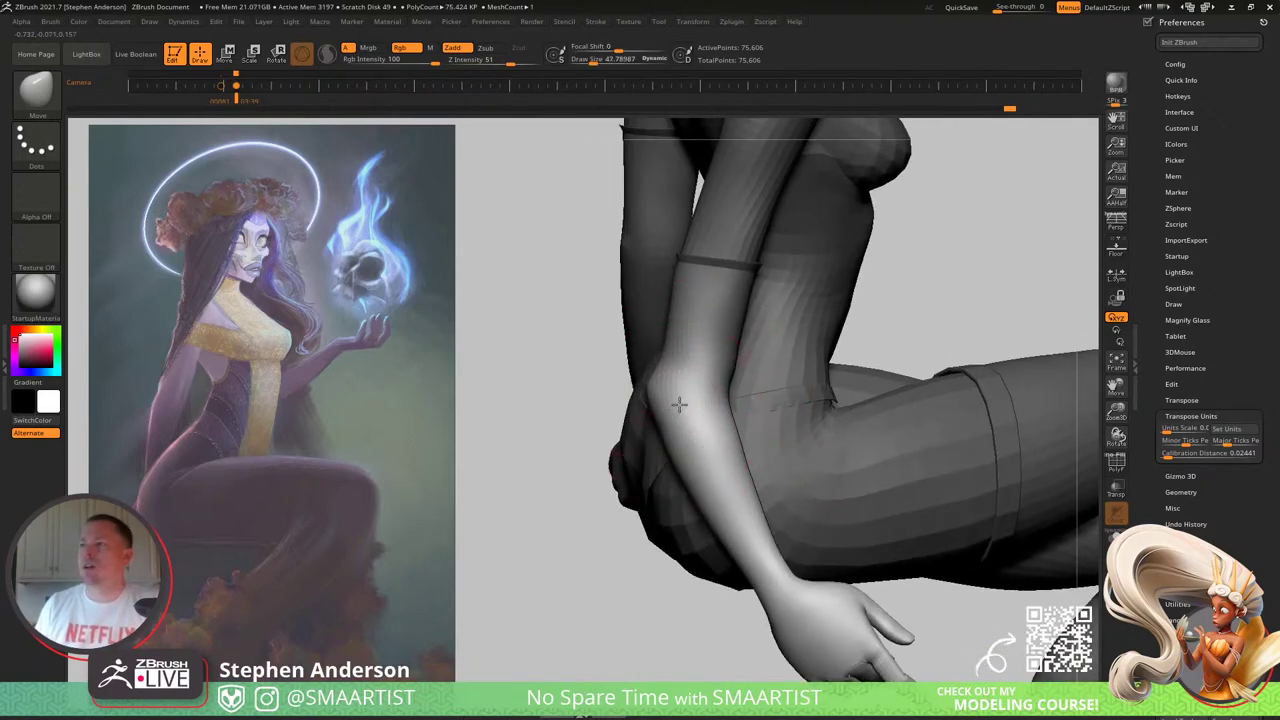
mouse_move(678, 404)
right_mouse_down()
mouse_move(737, 409)
mouse_move(720, 386)
right_mouse_up()
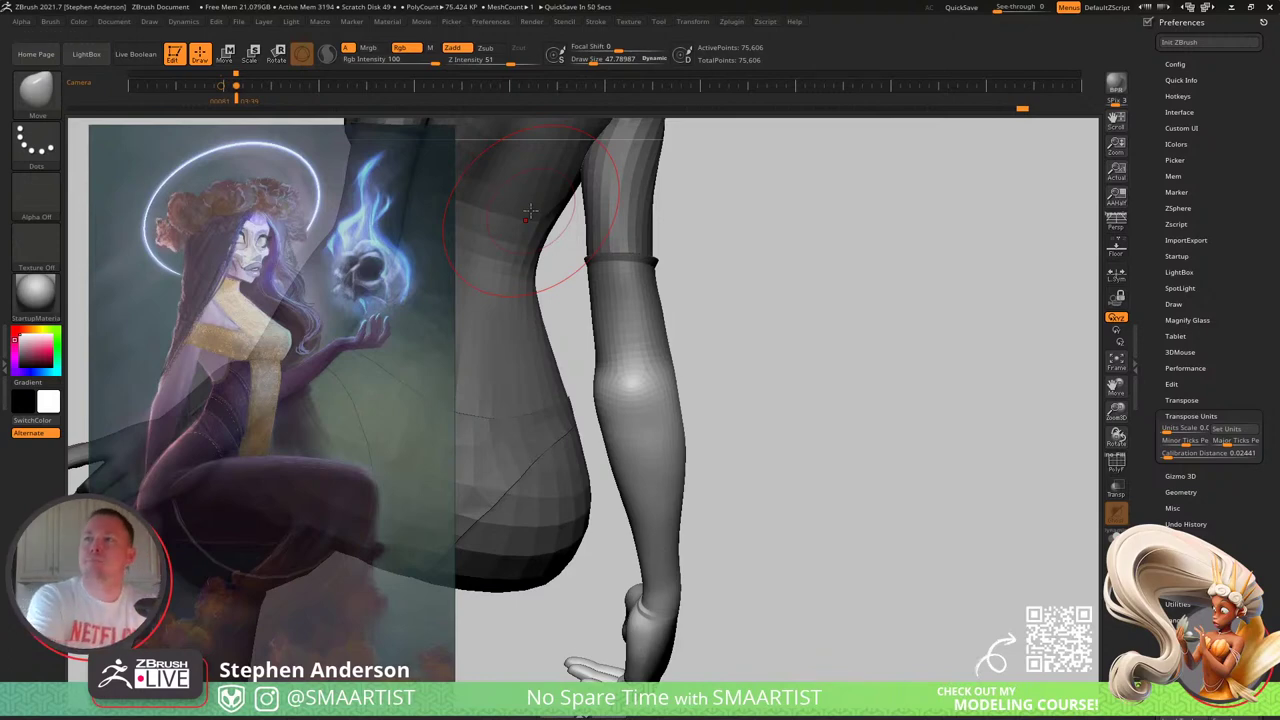
right_click_drag(723, 357, 797, 382, "alt")
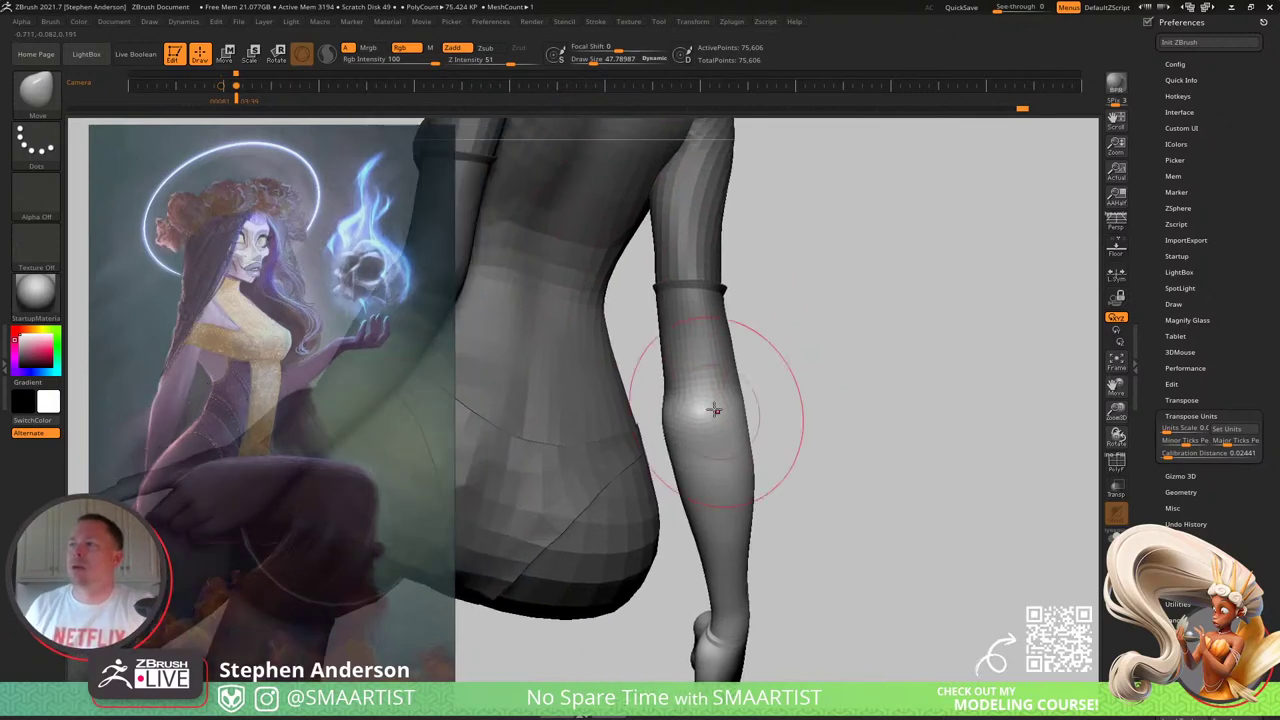
right_click_drag(714, 411, 715, 393)
right_click_drag(726, 480, 698, 437, "alt")
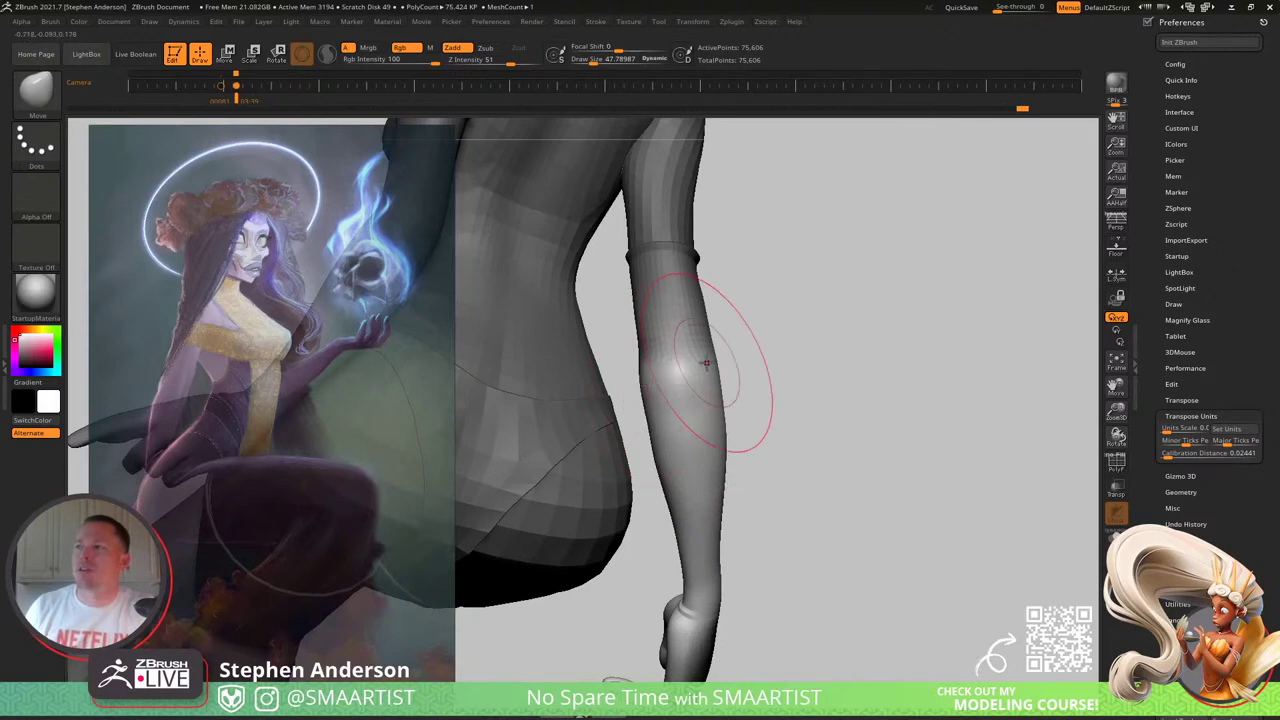
right_click_drag(718, 388, 777, 403, "ctrl")
mouse_move(732, 357)
right_mouse_down()
mouse_move(670, 352)
mouse_move(634, 380)
mouse_move(716, 374)
mouse_move(663, 380)
mouse_move(634, 423)
mouse_move(650, 370)
mouse_move(680, 350)
mouse_move(712, 410)
right_mouse_up()
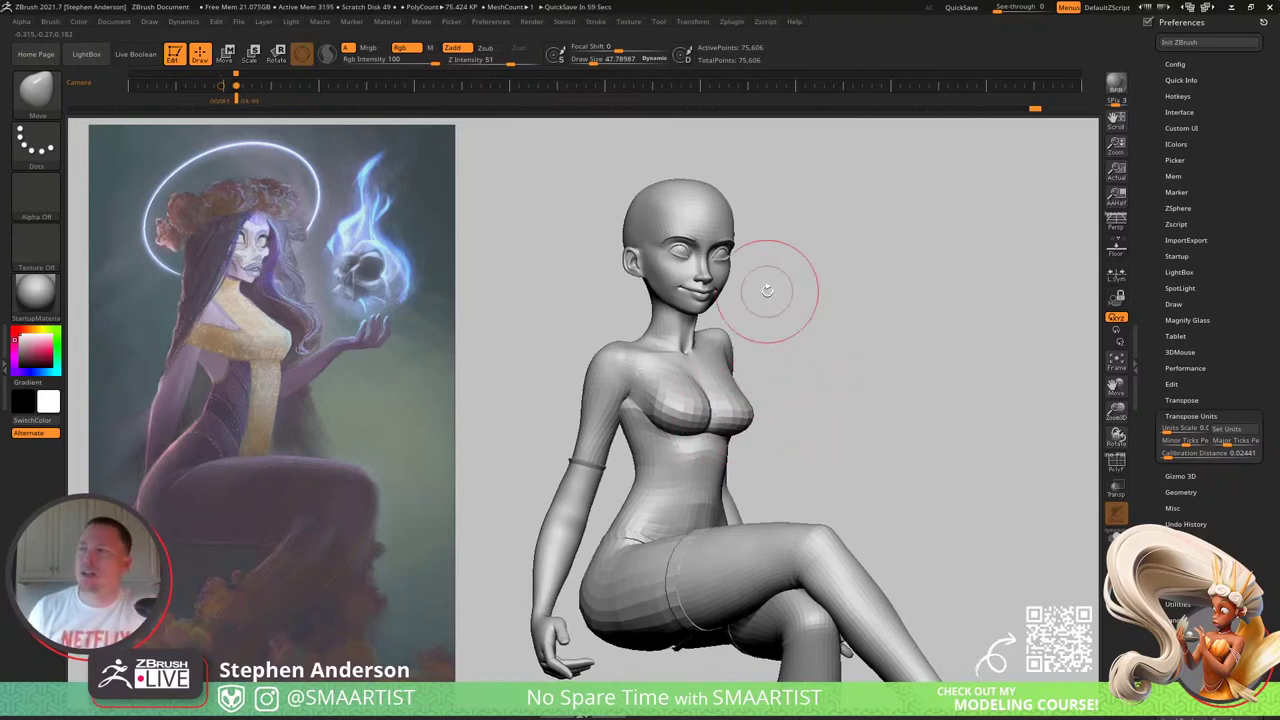
Step: Dock the Zplugin palette and transfer the pose back to the original subtools with Transpose Master's TPose|SubT
key("ctrl")
mouse_move(923, 391)
right_mouse_down("ctrl")
mouse_move(823, 366)
mouse_move(778, 258)
right_mouse_up("ctrl")
left_click(733, 22)
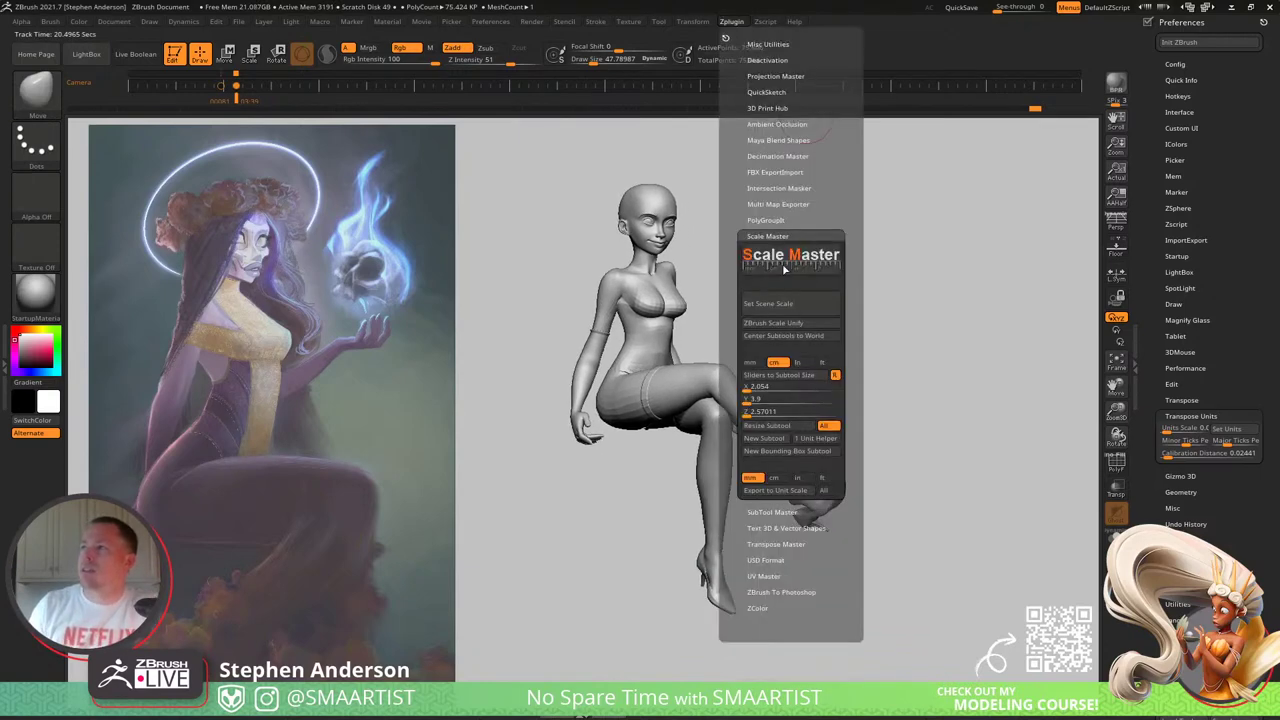
left_click(768, 236)
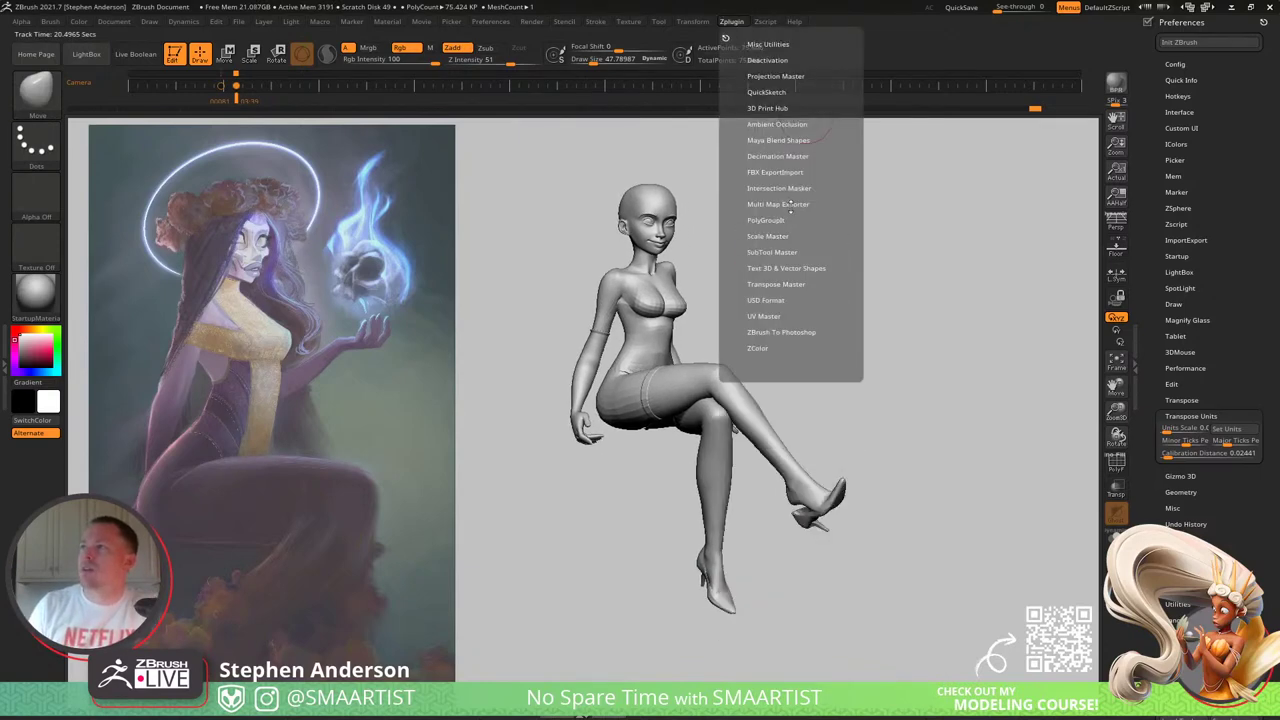
left_click(727, 40)
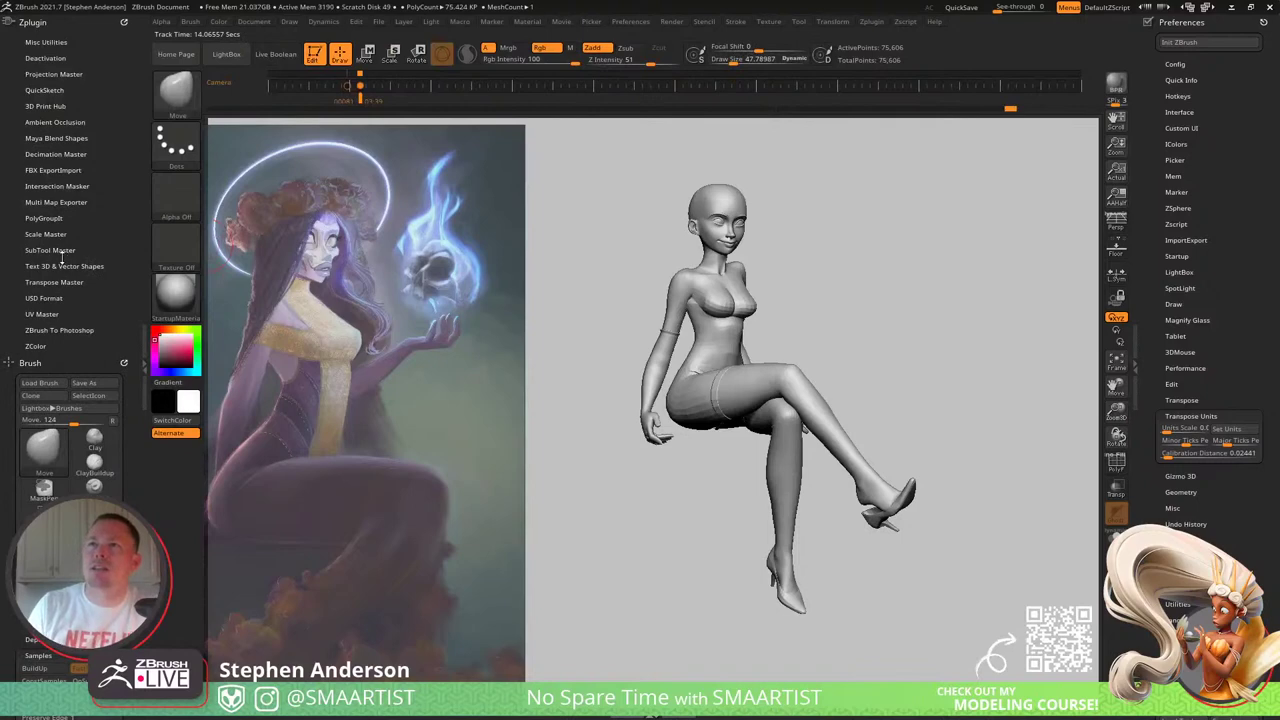
left_click(52, 282)
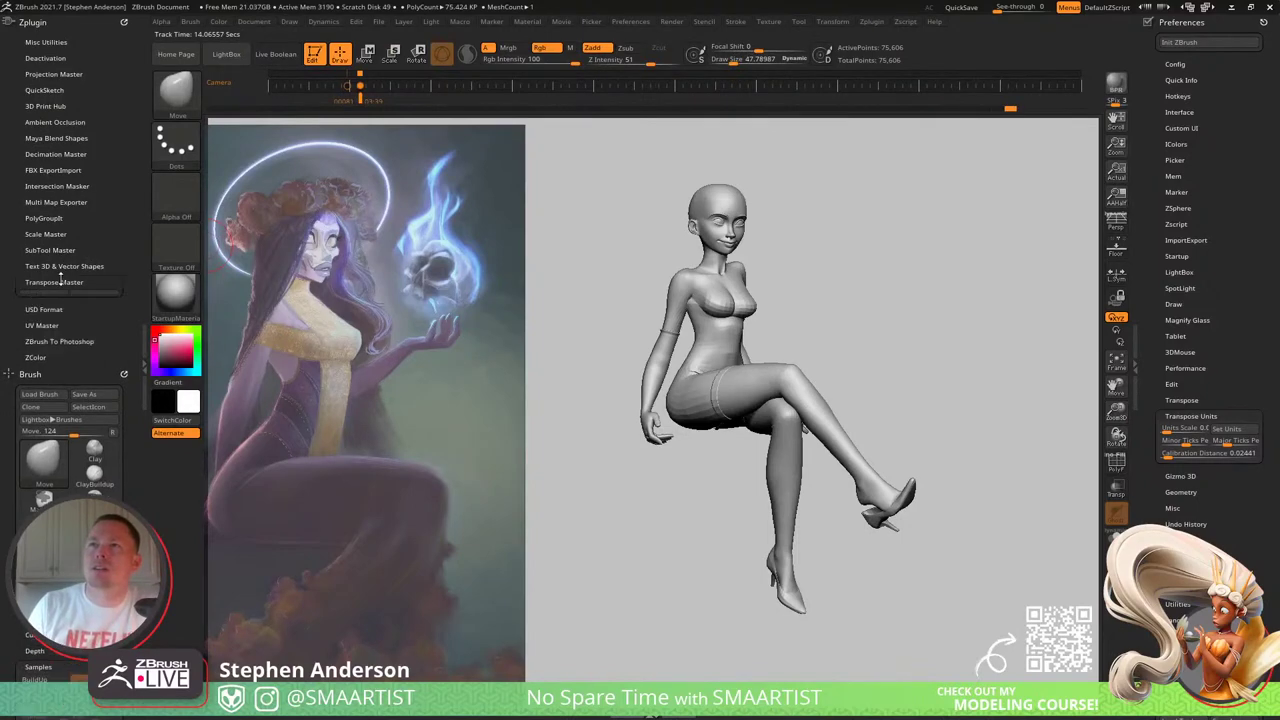
left_click(92, 301)
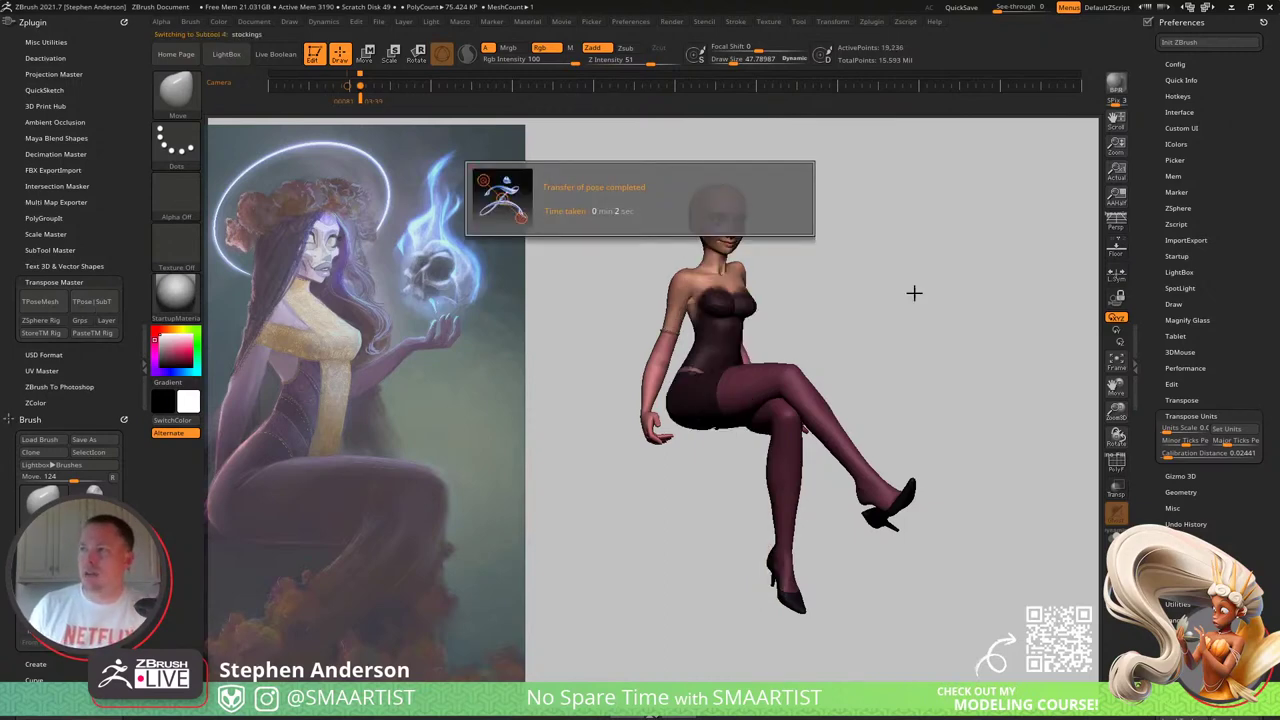
left_click_drag(951, 309, 926, 323)
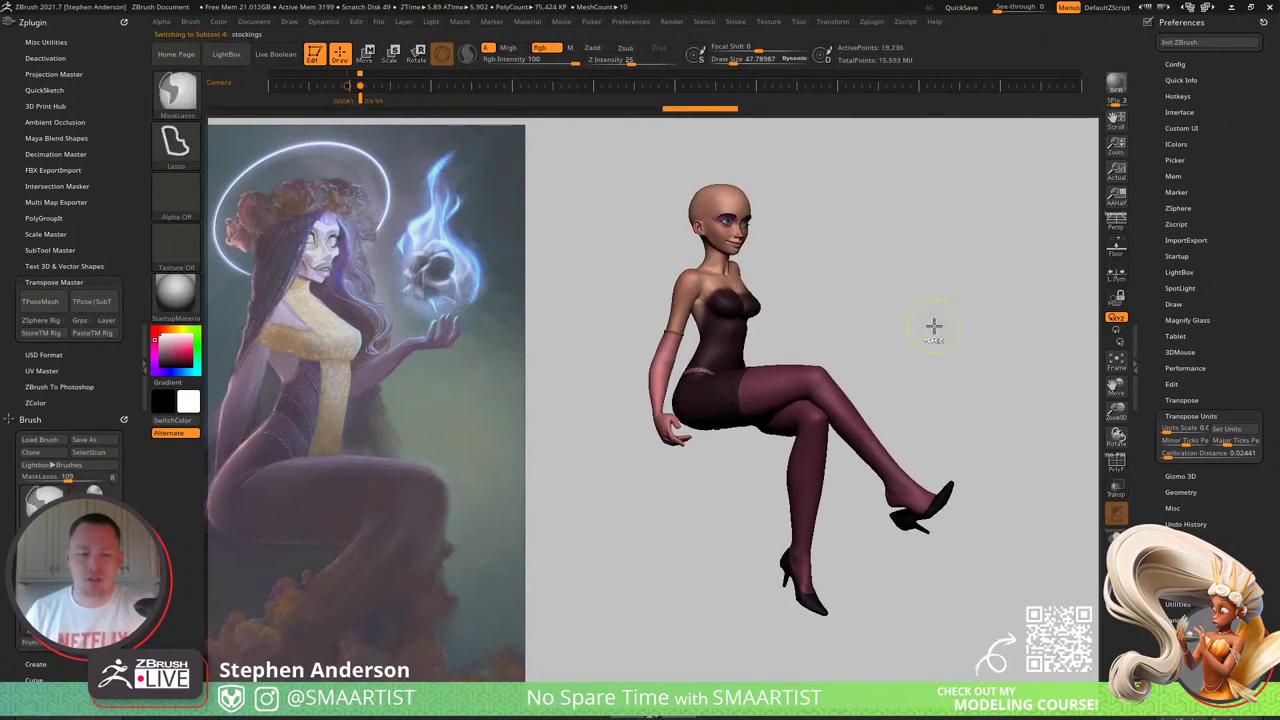
Step: Save the posed tool in the _SMAARTIST21 folder under the name DTIYS_SMAARTIST21_01
key("ctrl+s")
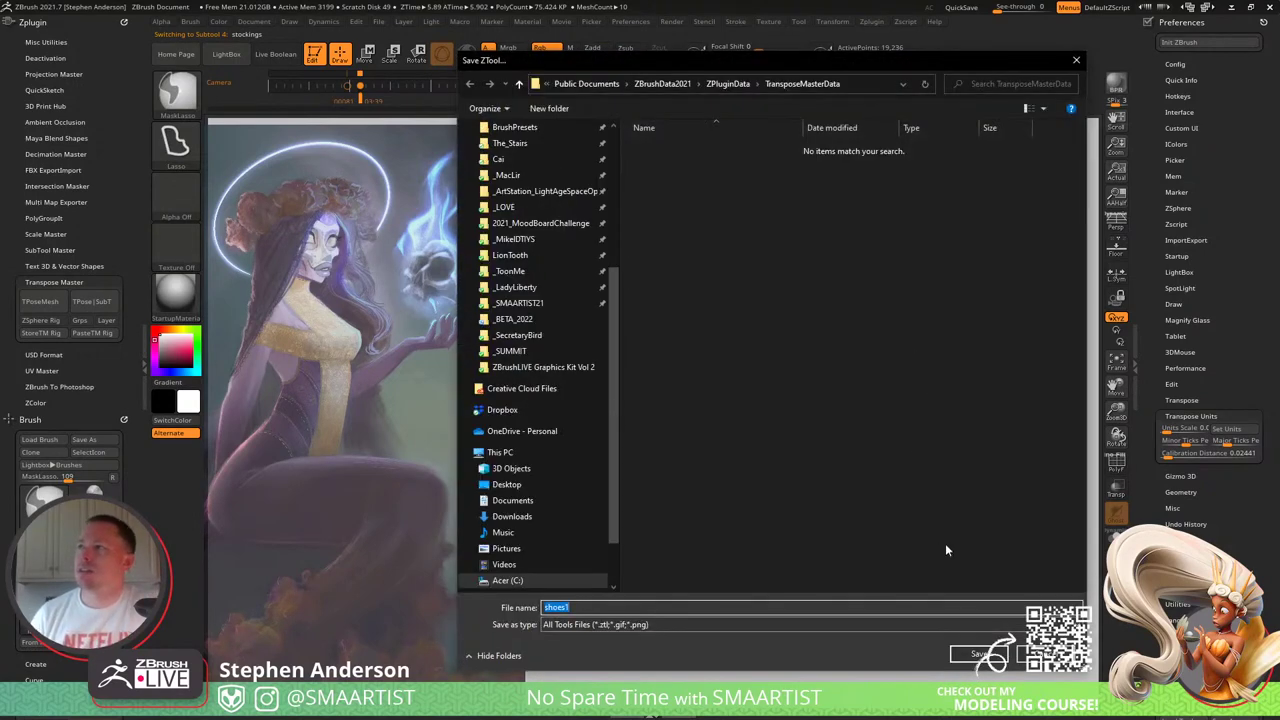
left_click(530, 303)
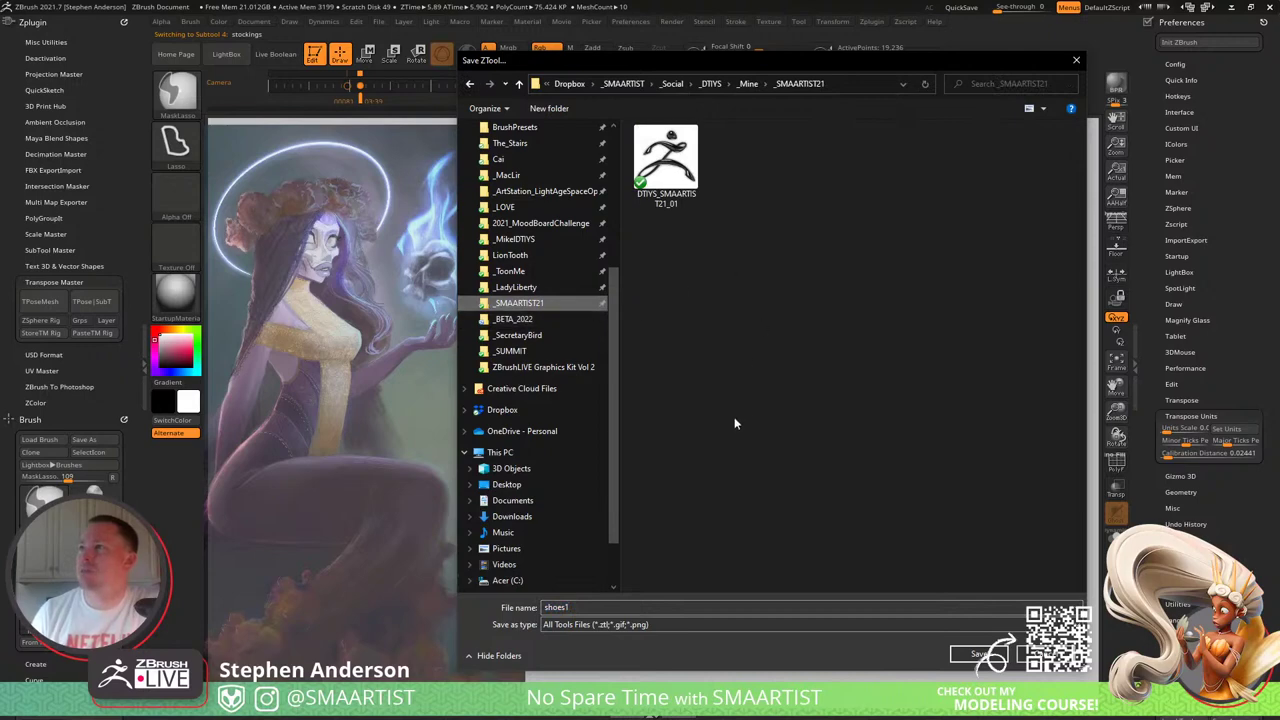
left_click(688, 183)
left_click(980, 654)
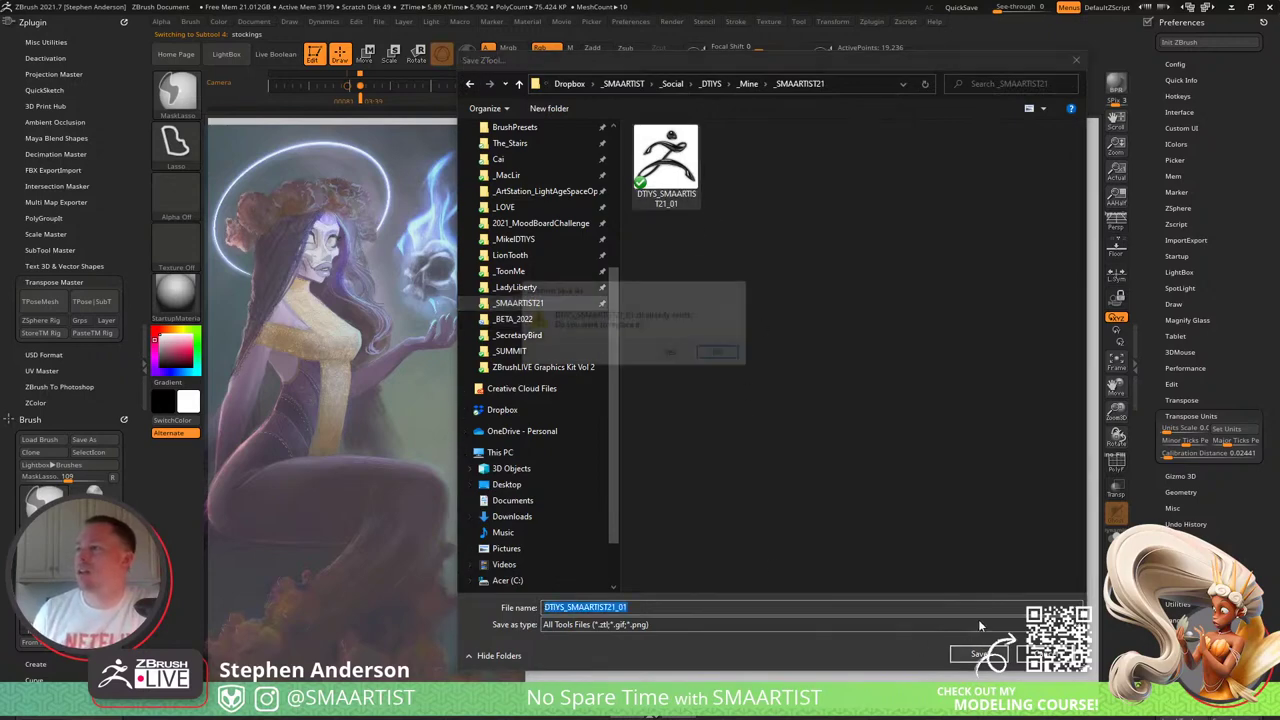
left_click(745, 354)
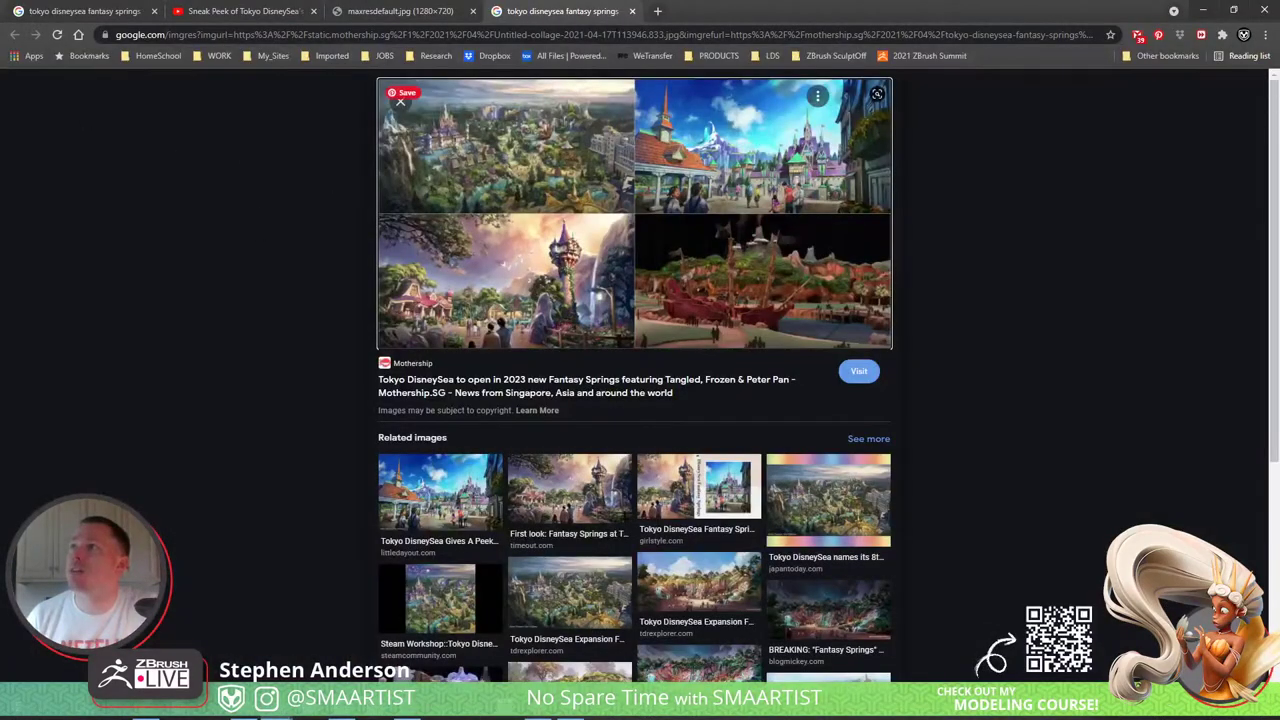
Step: Switch to the web browser and run a Google image search for "bayonetta"
left_click(620, 35)
type("bayon")
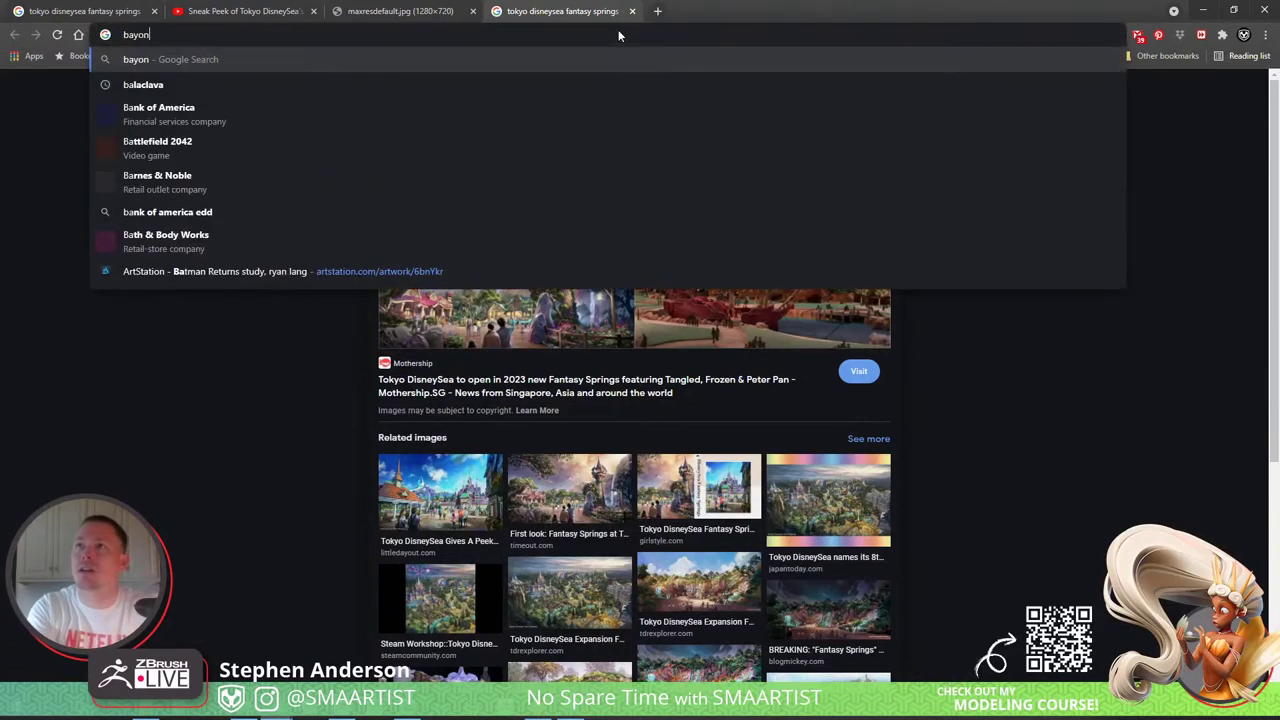
type("etta")
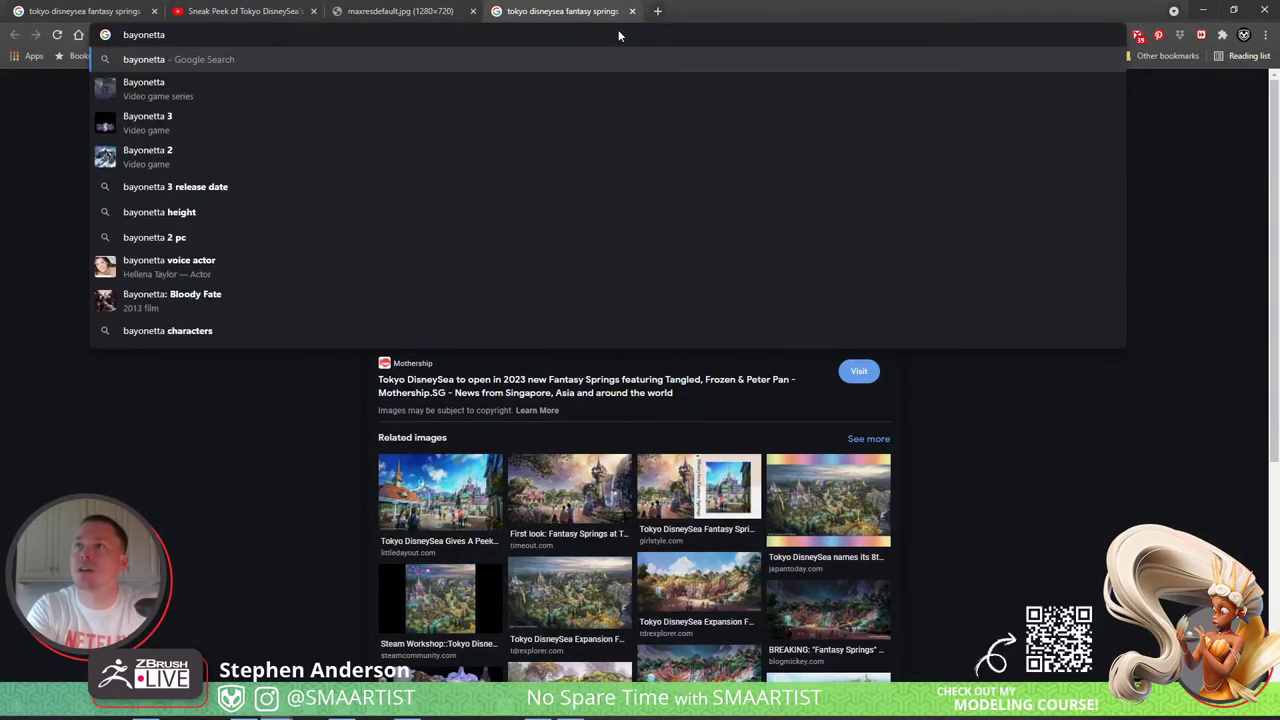
key("Return")
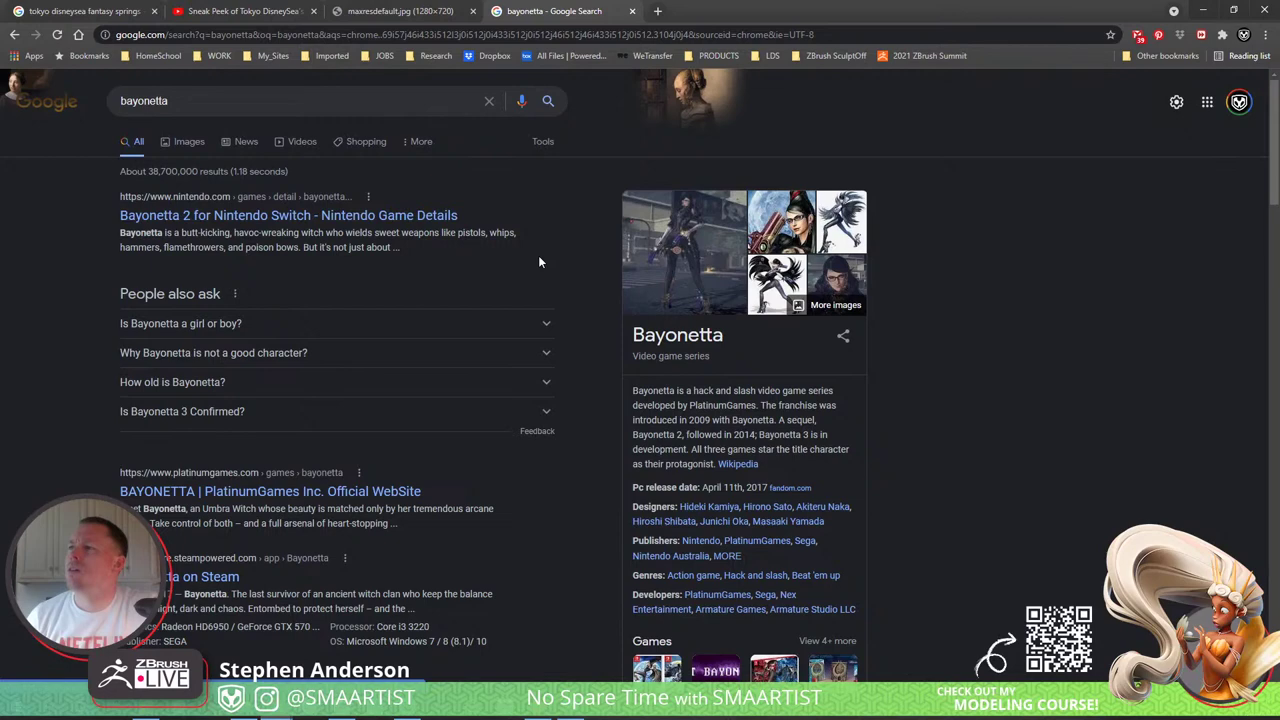
left_click(195, 145)
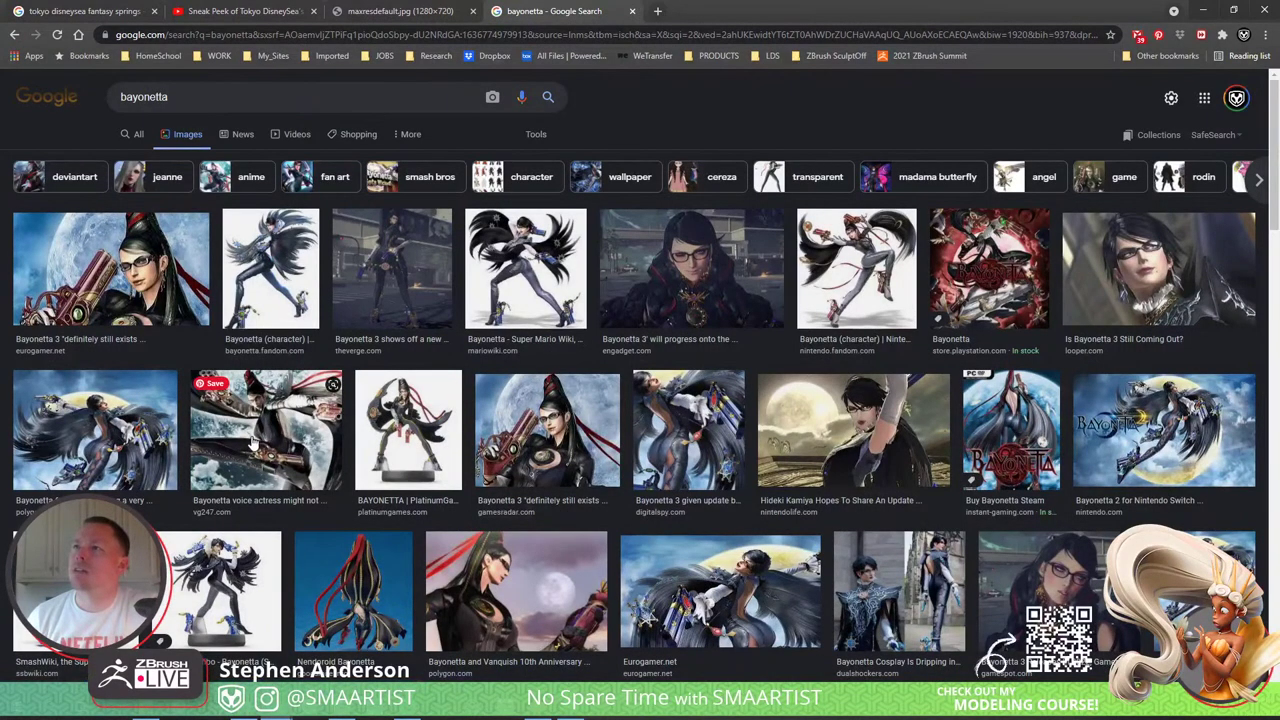
Step: Look through the Bayonetta image results for character references and check them against the seated figure in ZBrush
scroll(253, 444, "down", 3)
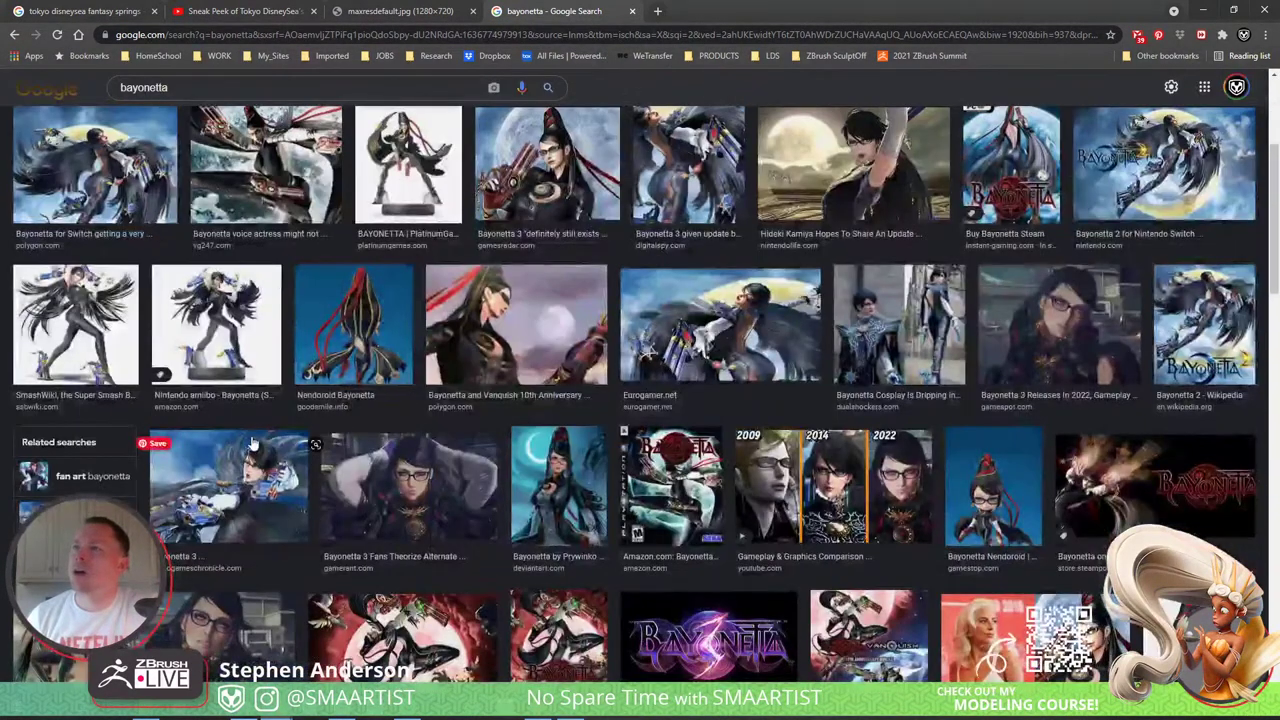
scroll(253, 444, "down", 3)
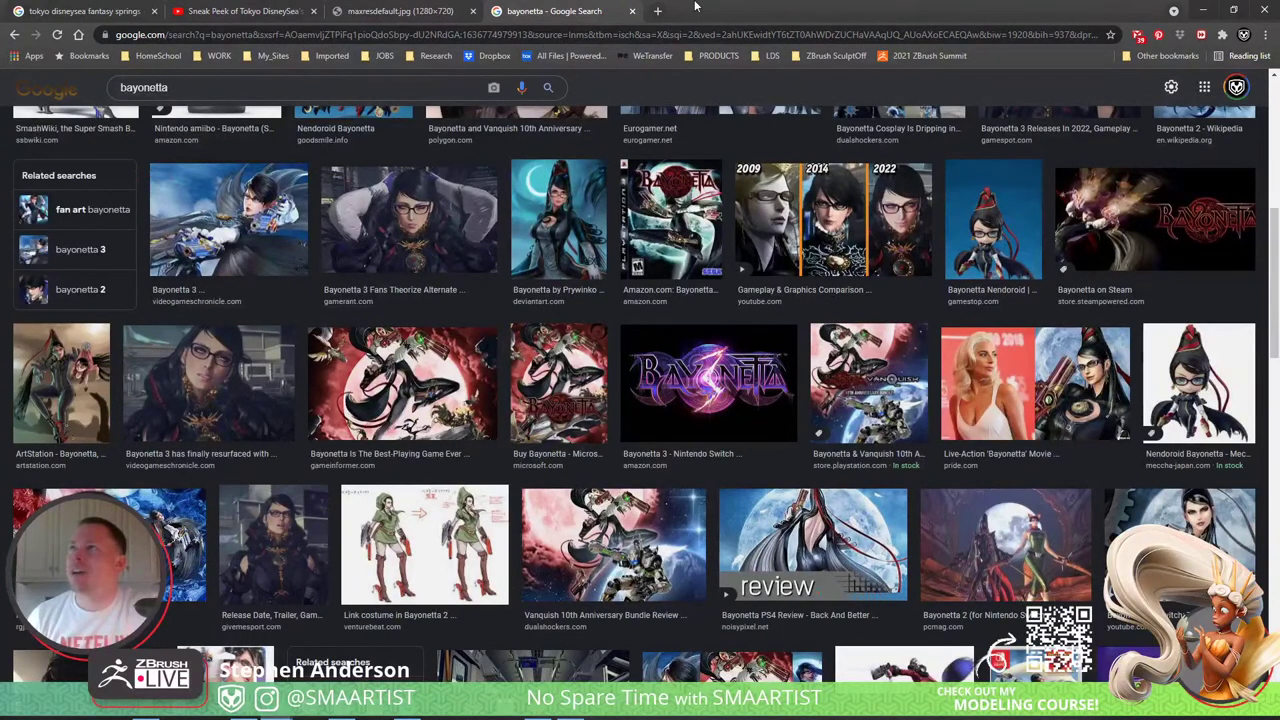
left_click(1205, 10)
left_click_drag(908, 271, 903, 266)
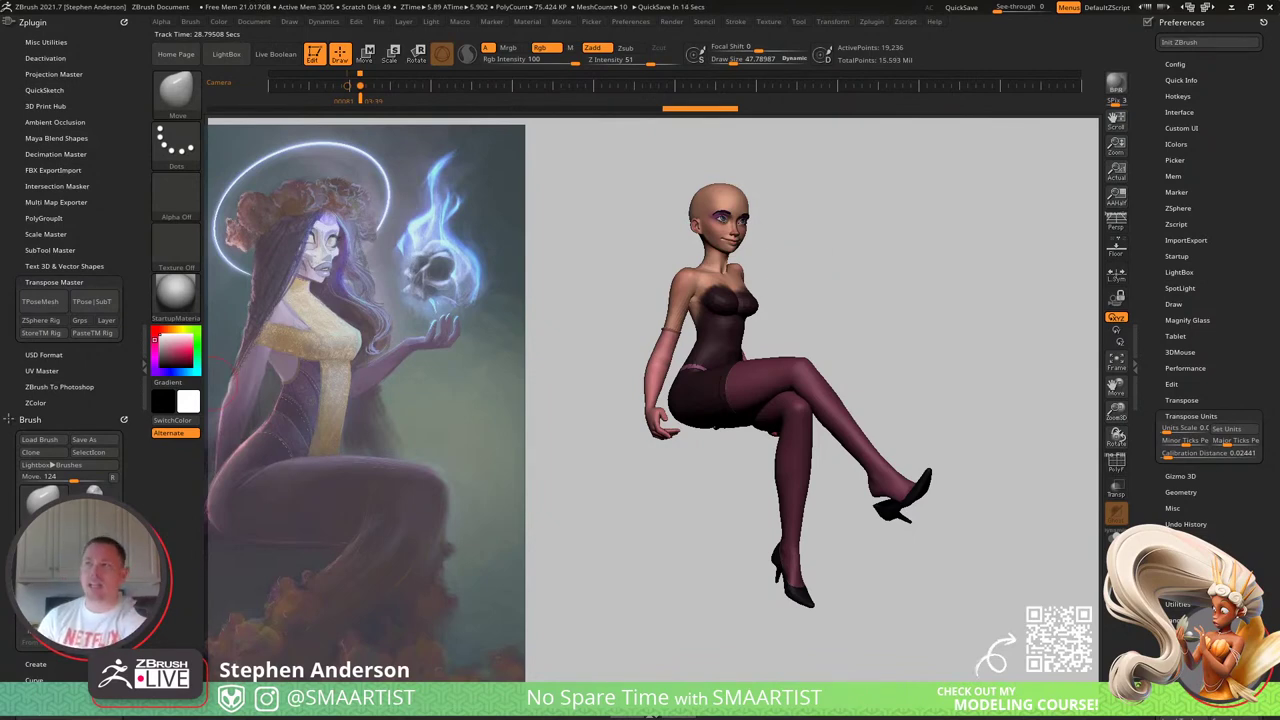
key("alt+Tab")
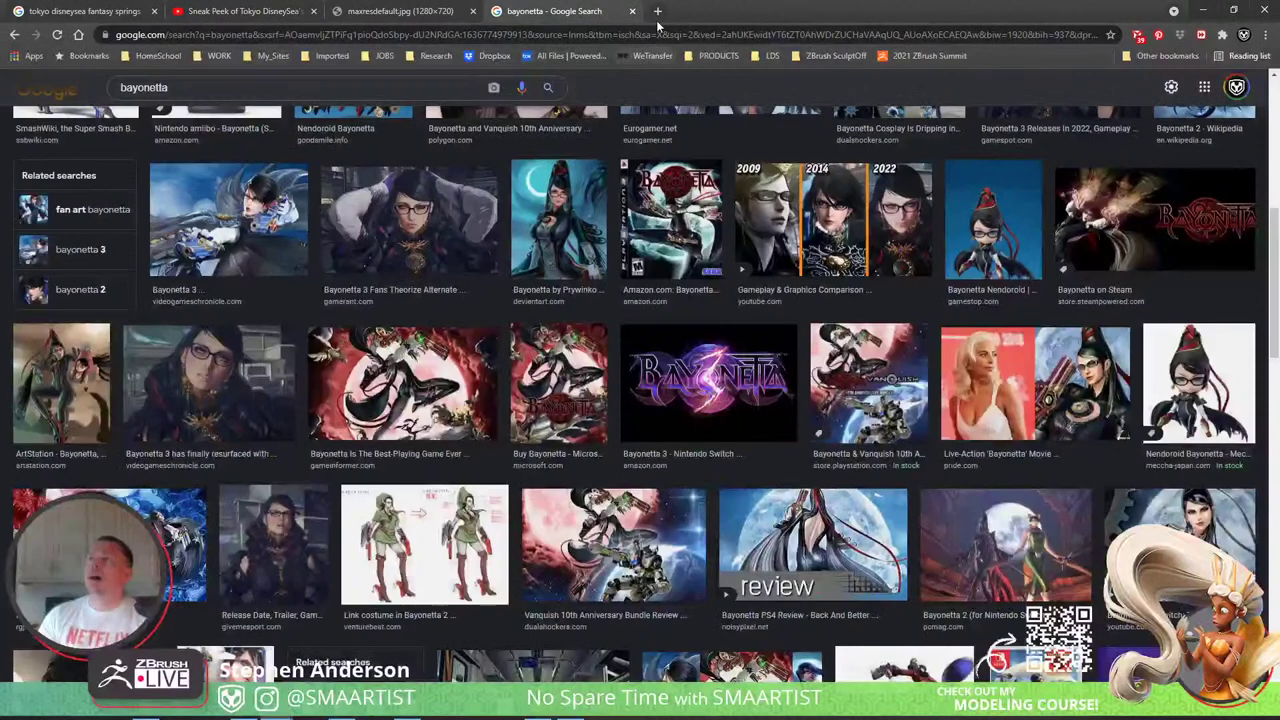
Step: Go to artstation.com in the browser, view the account's own profile, and open its Character album
left_click(665, 35)
type("artstation.com")
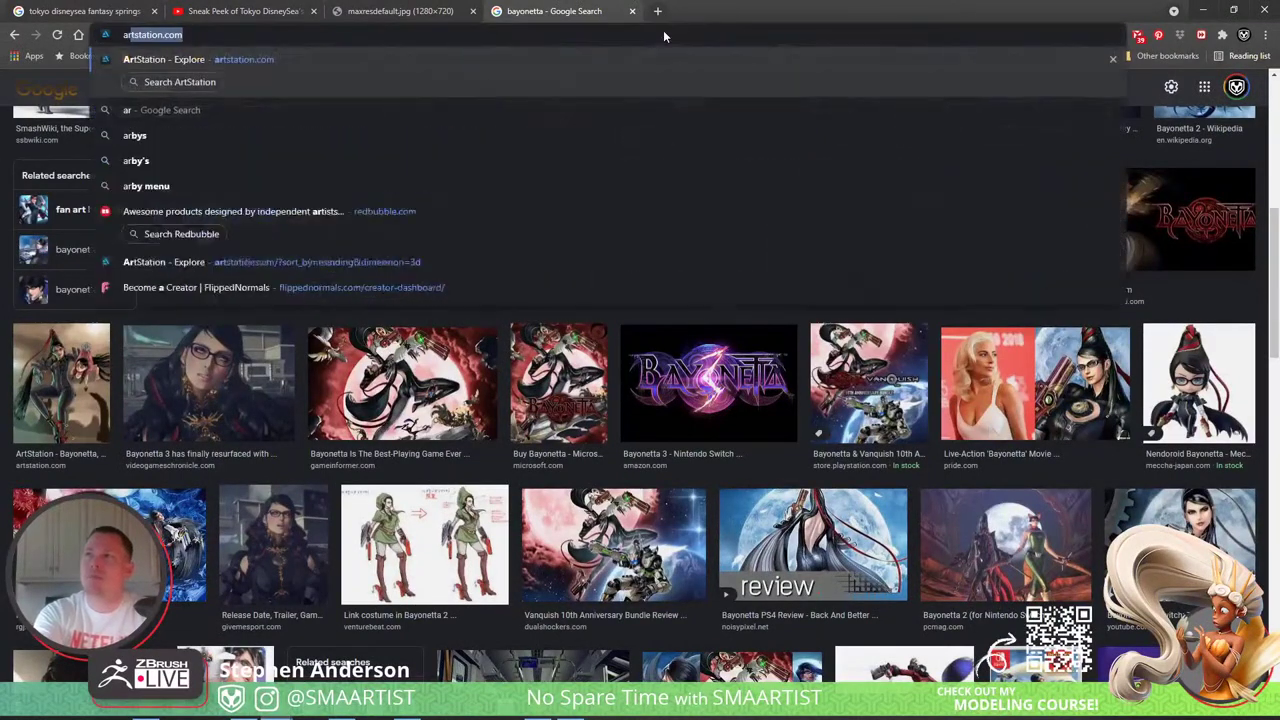
key("Return")
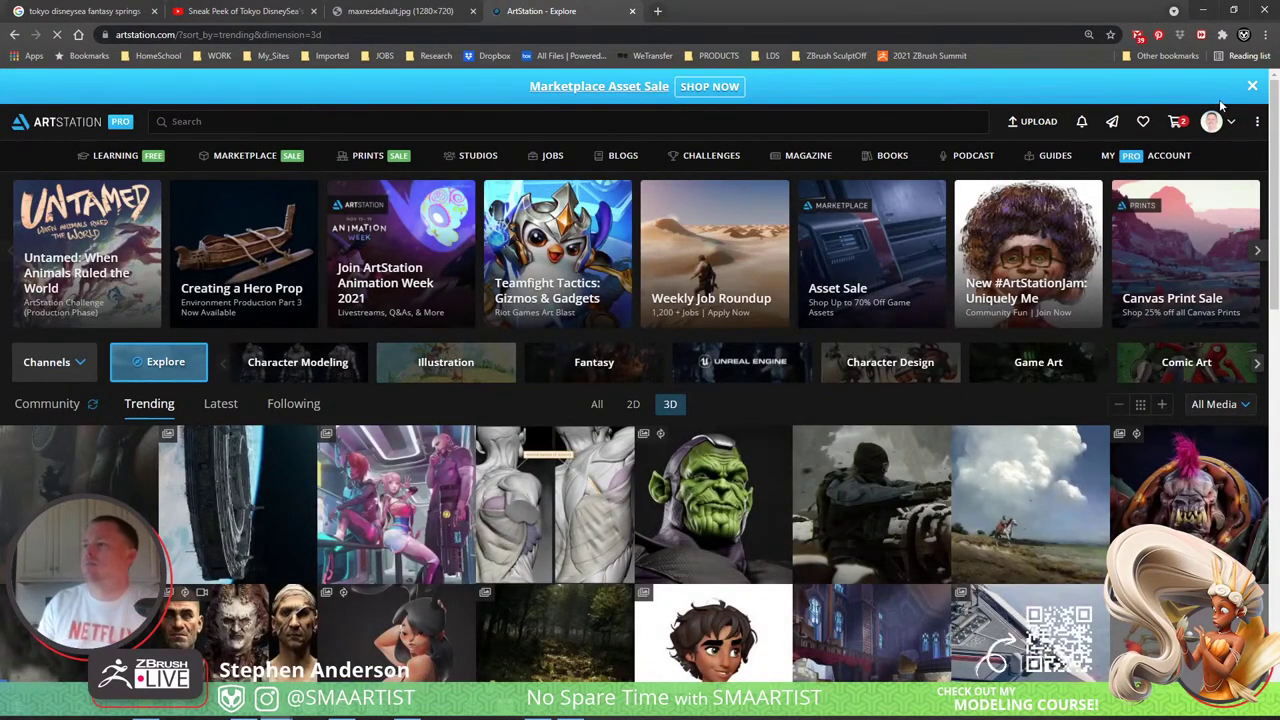
left_click(1211, 121)
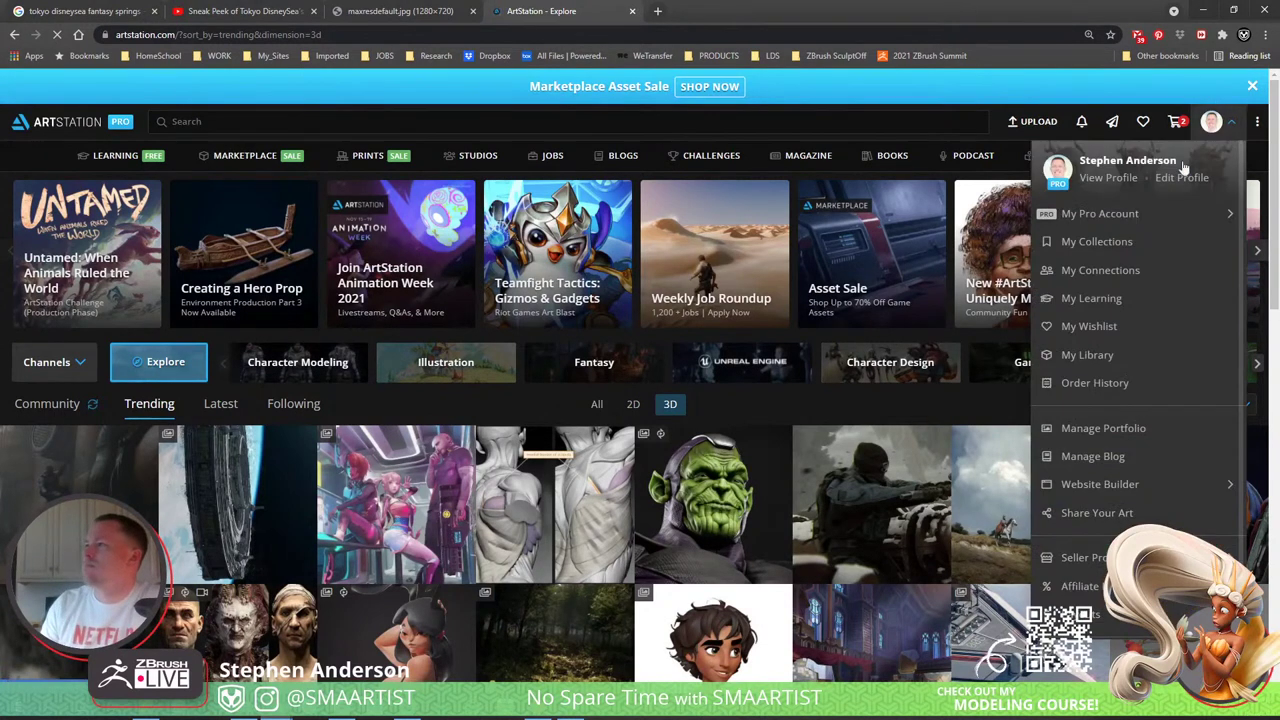
left_click(1106, 180)
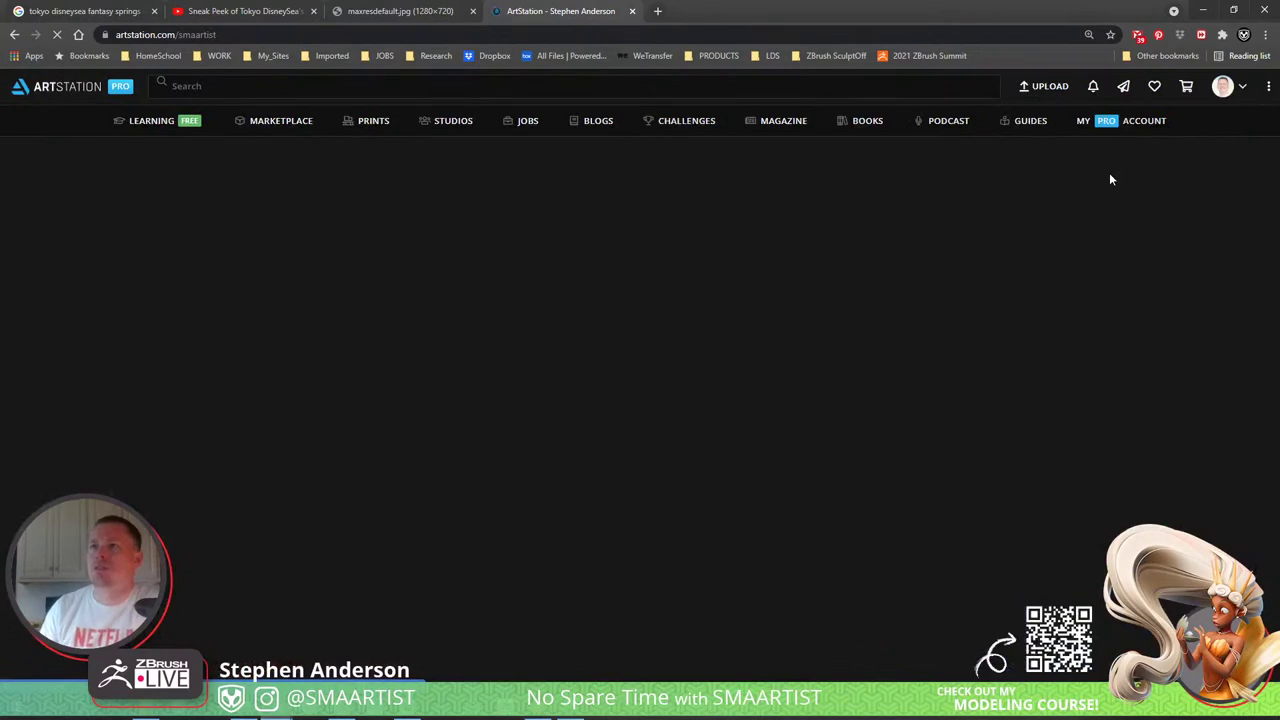
scroll(909, 343, "down", 5)
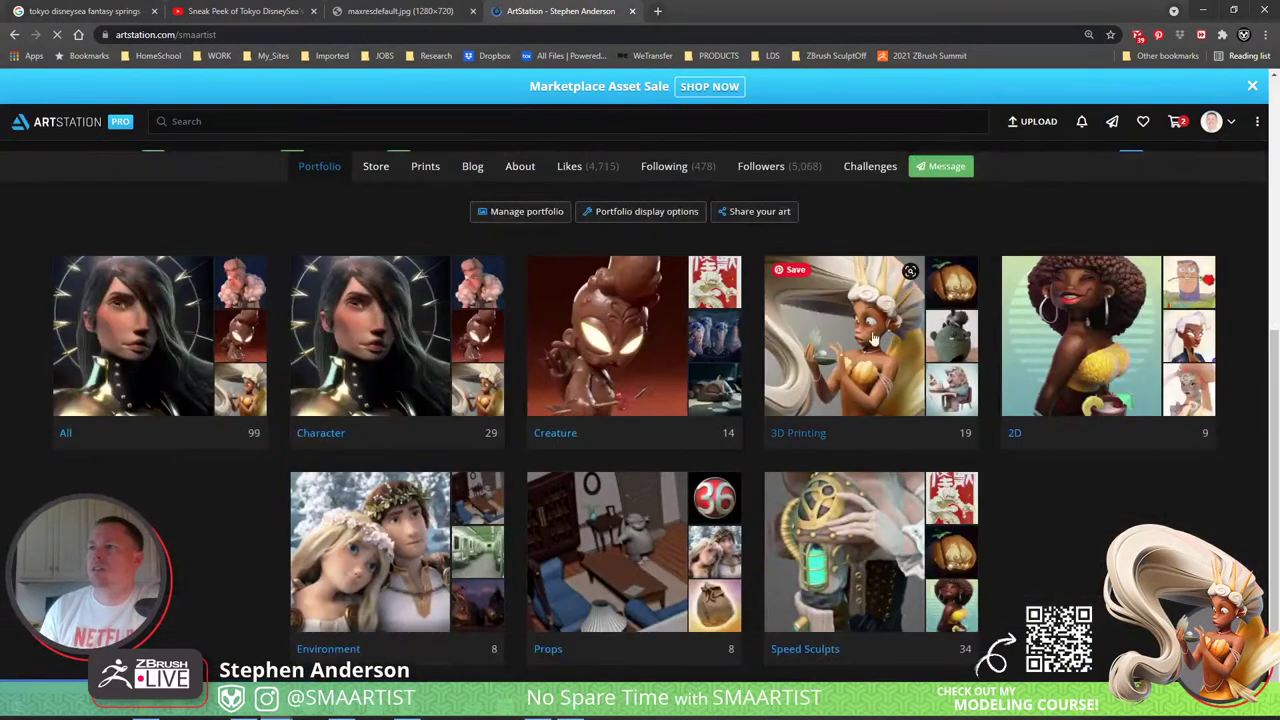
left_click(359, 356)
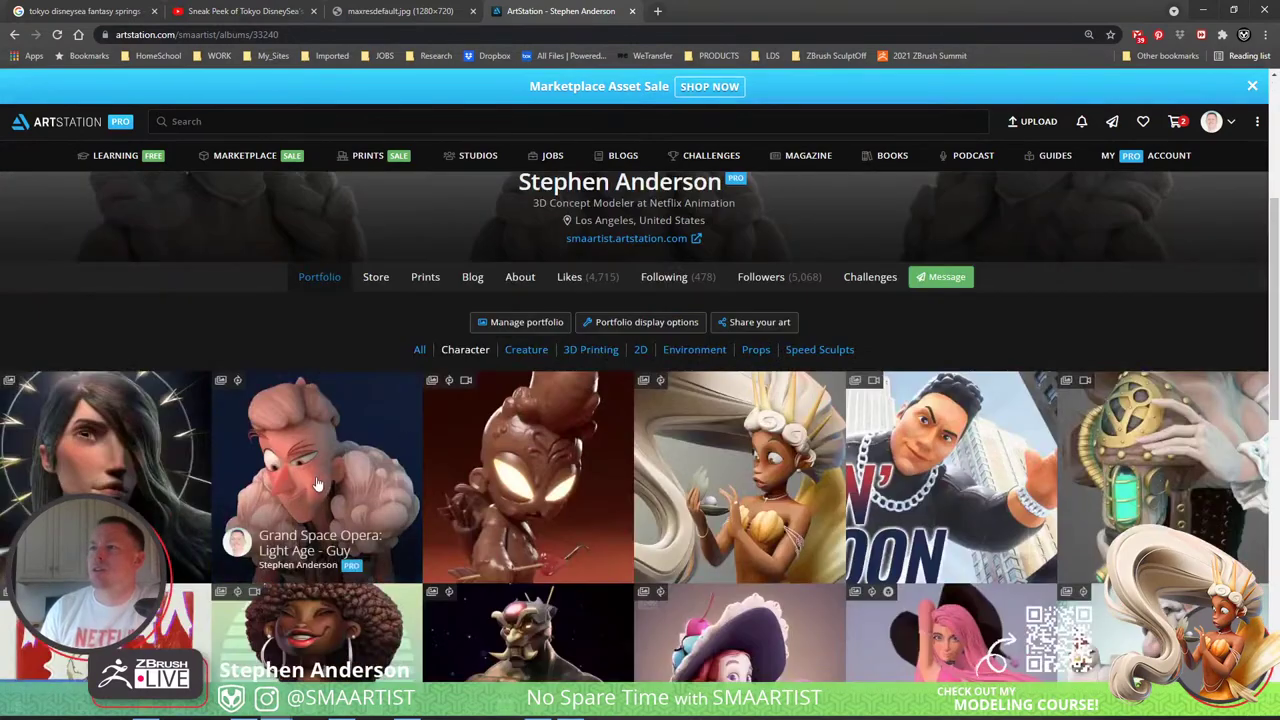
Step: Load the "Grand Space Opera: Light Age - Guy" artwork in a separate tab and look through the Character album's other pieces
middle_click(318, 480)
scroll(317, 471, "down", 2)
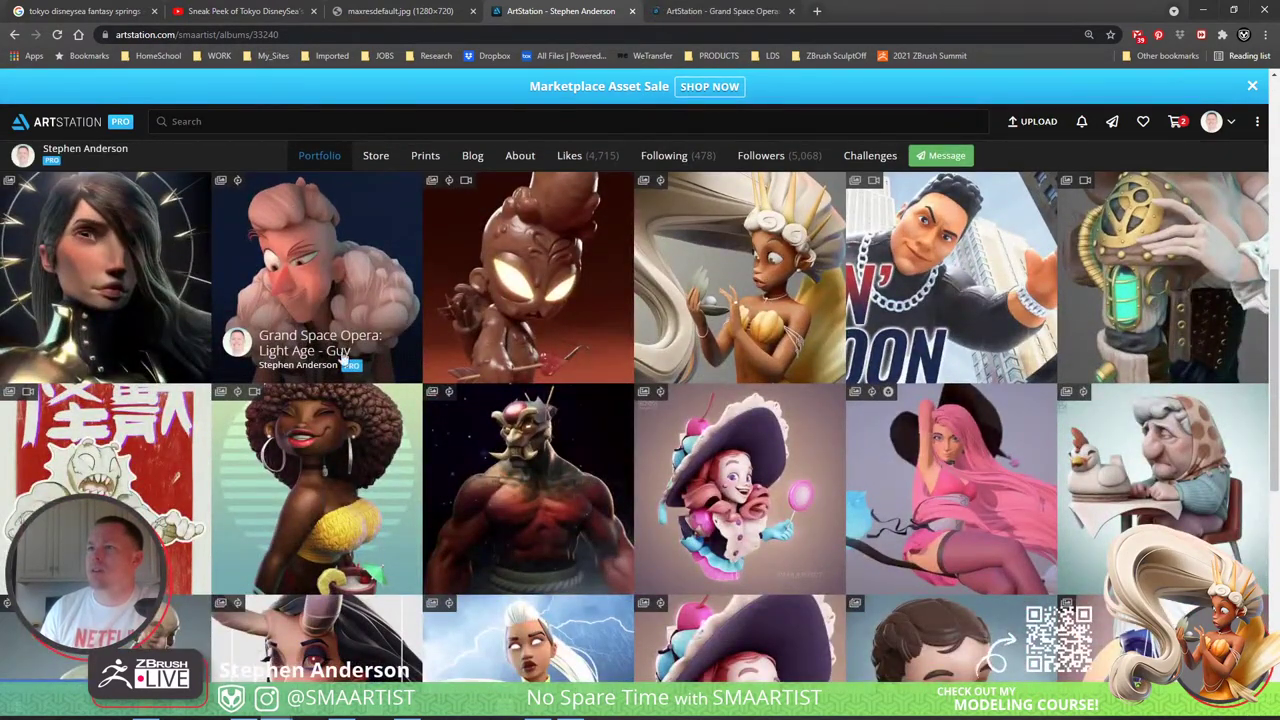
scroll(345, 378, "down", 1)
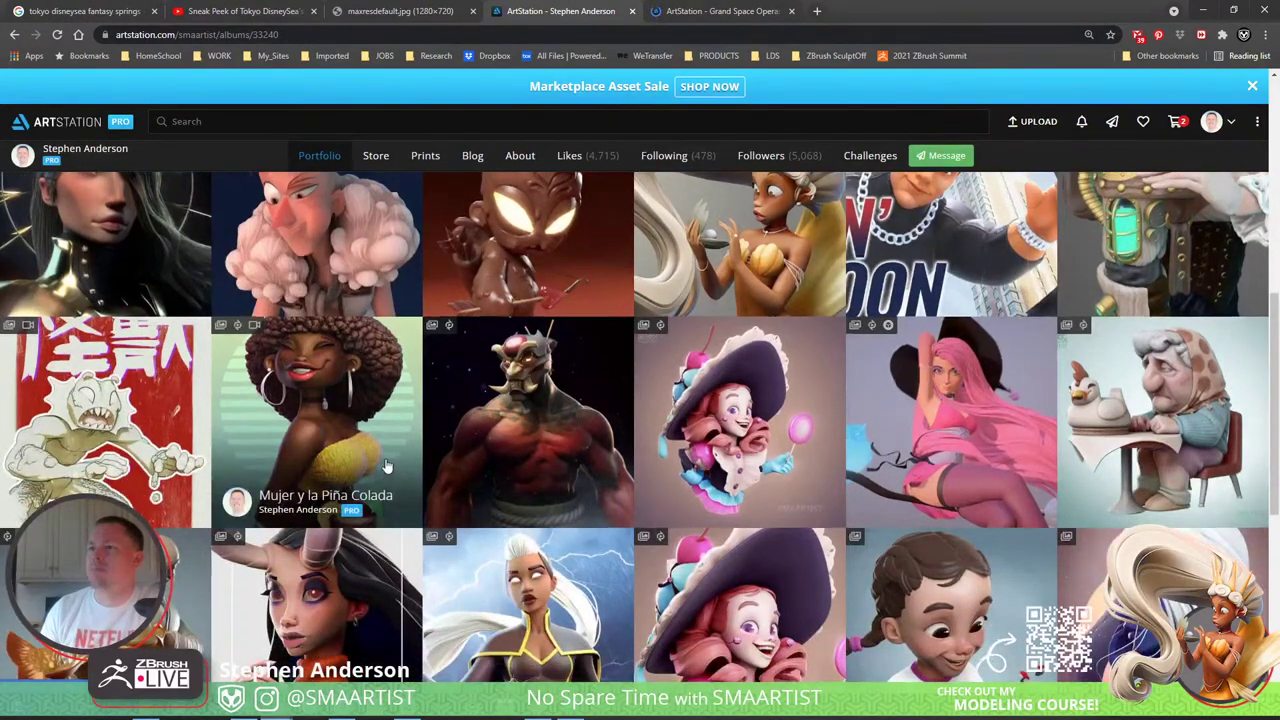
scroll(386, 466, "down", 1)
scroll(367, 453, "down", 1)
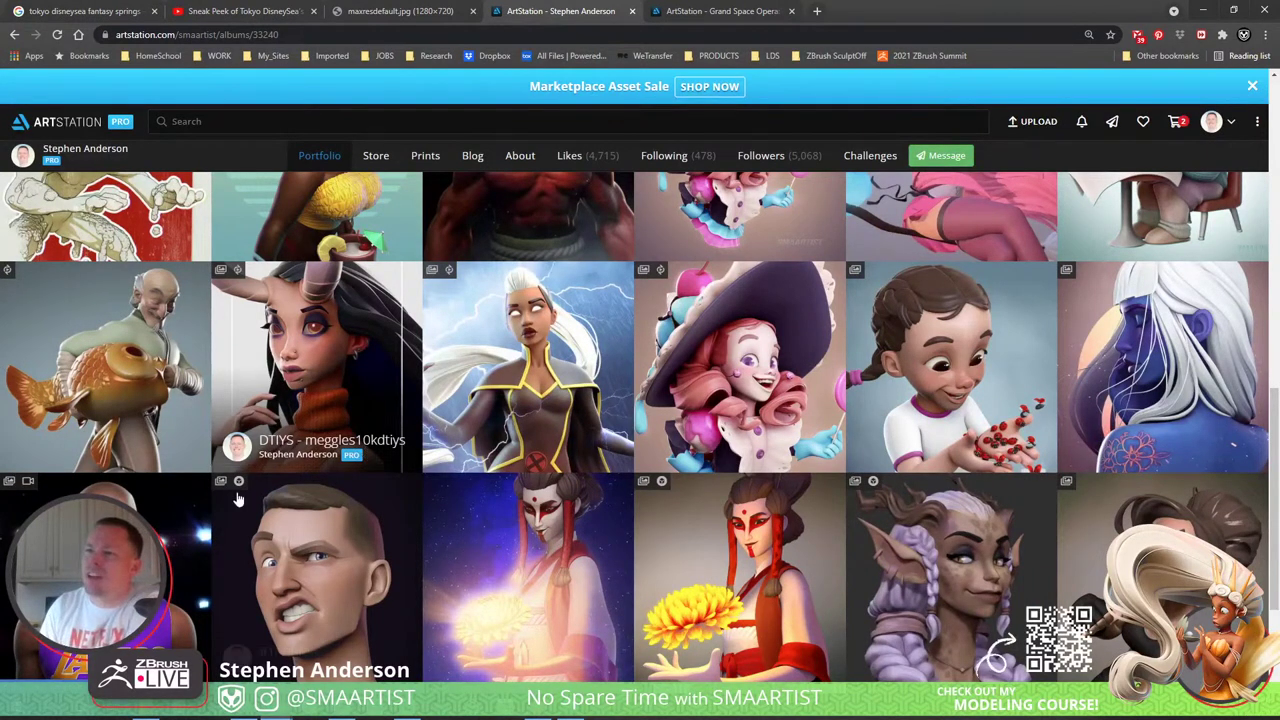
scroll(367, 453, "down", 2)
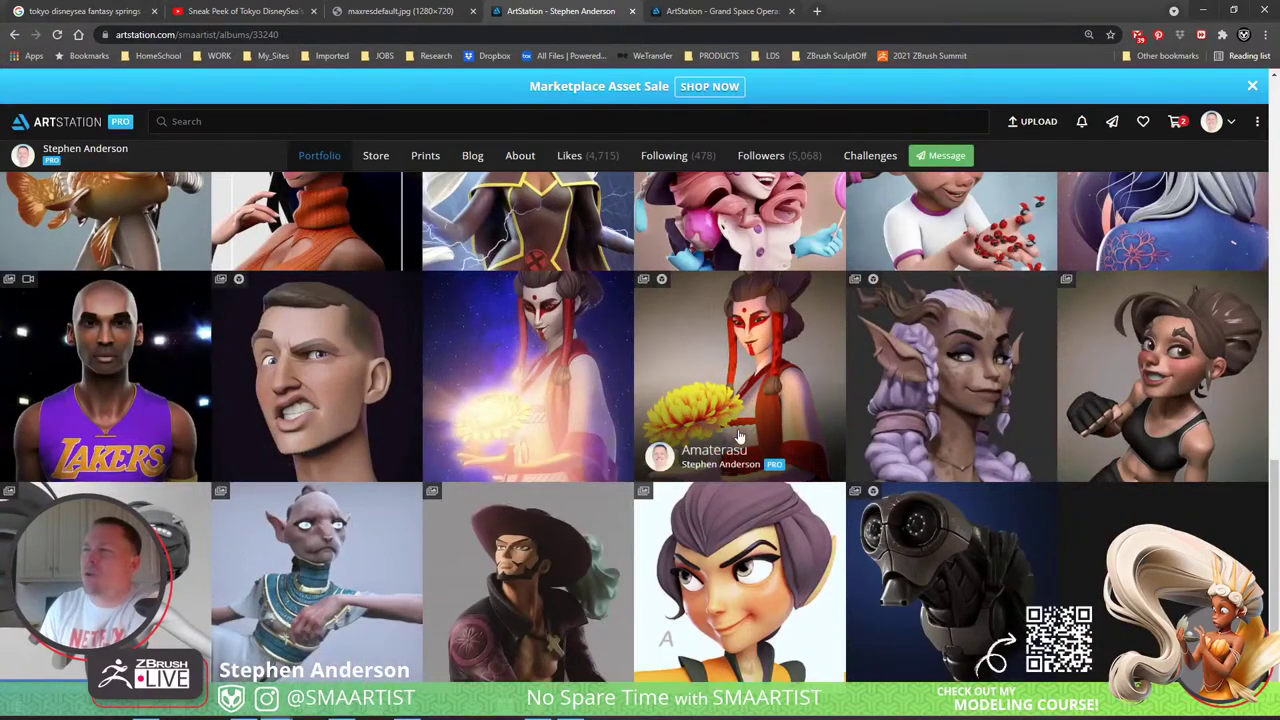
scroll(771, 420, "up", 5)
scroll(771, 420, "up", 2)
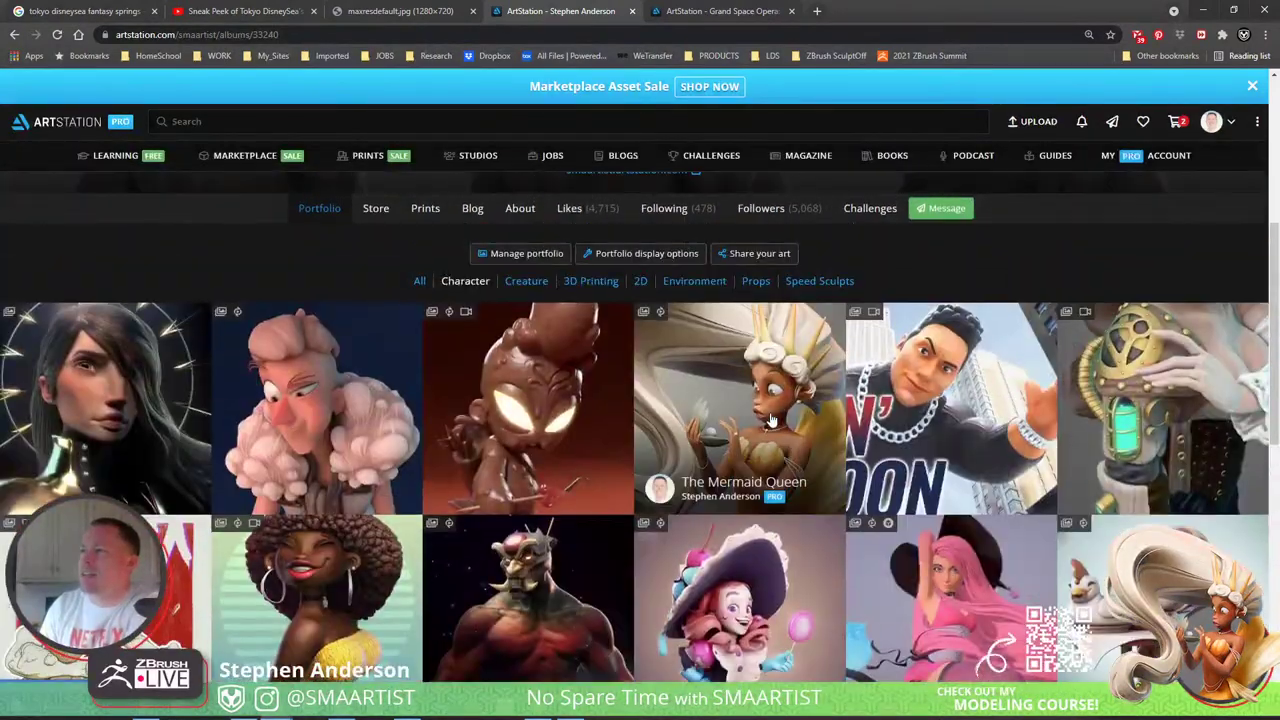
Step: Examine the renders and turntable on the "Grand Space Opera: Light Age - Guy" page, looking at the crouching pose and costume
left_click(737, 11)
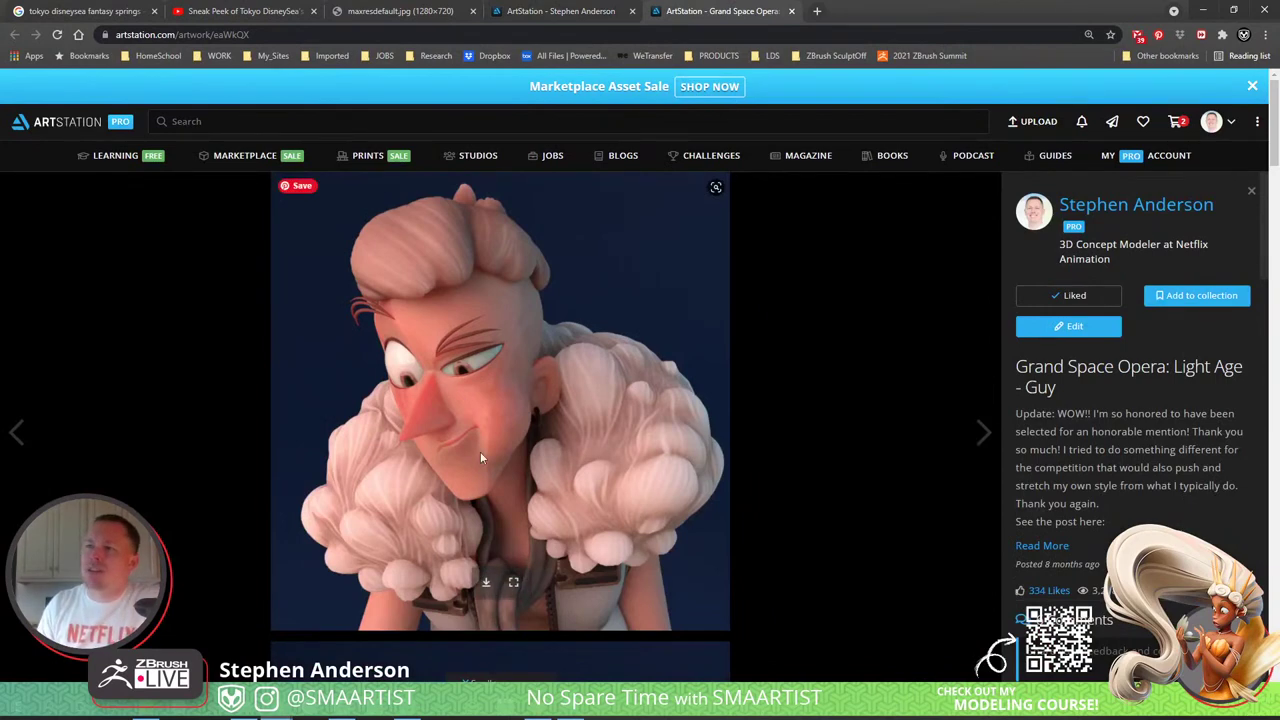
scroll(533, 505, "down", 9)
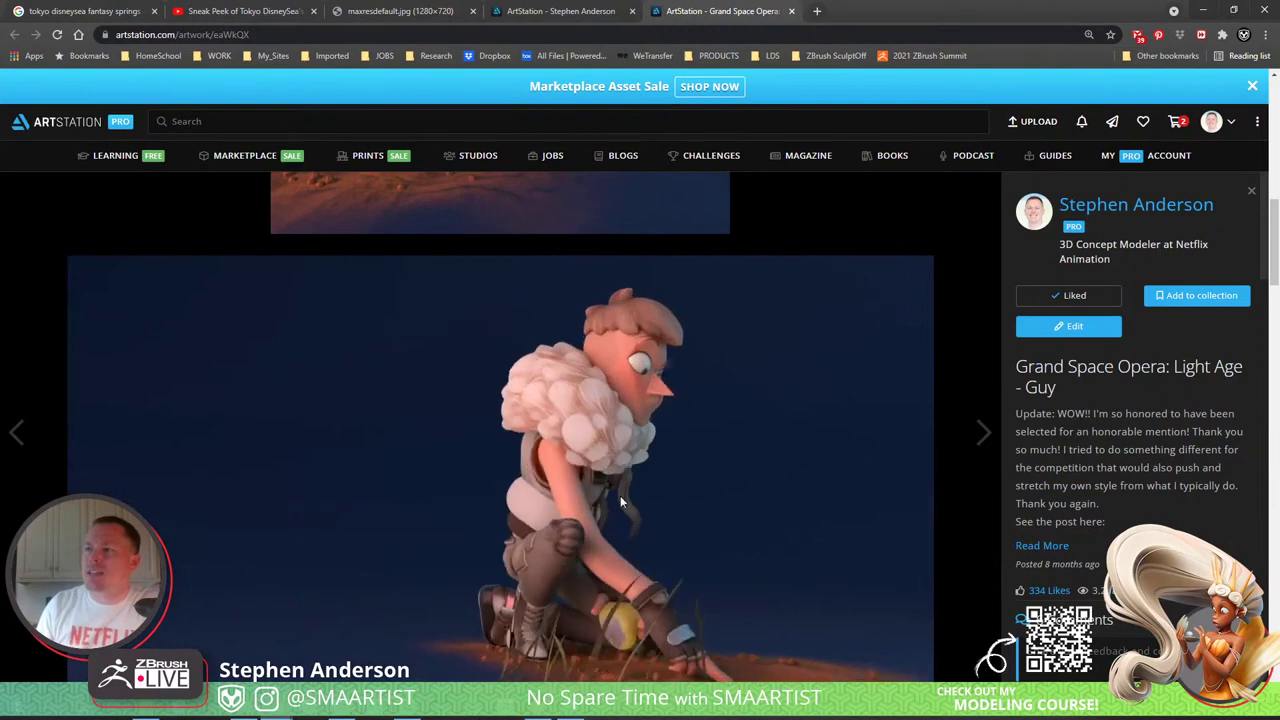
scroll(608, 401, "down", 1)
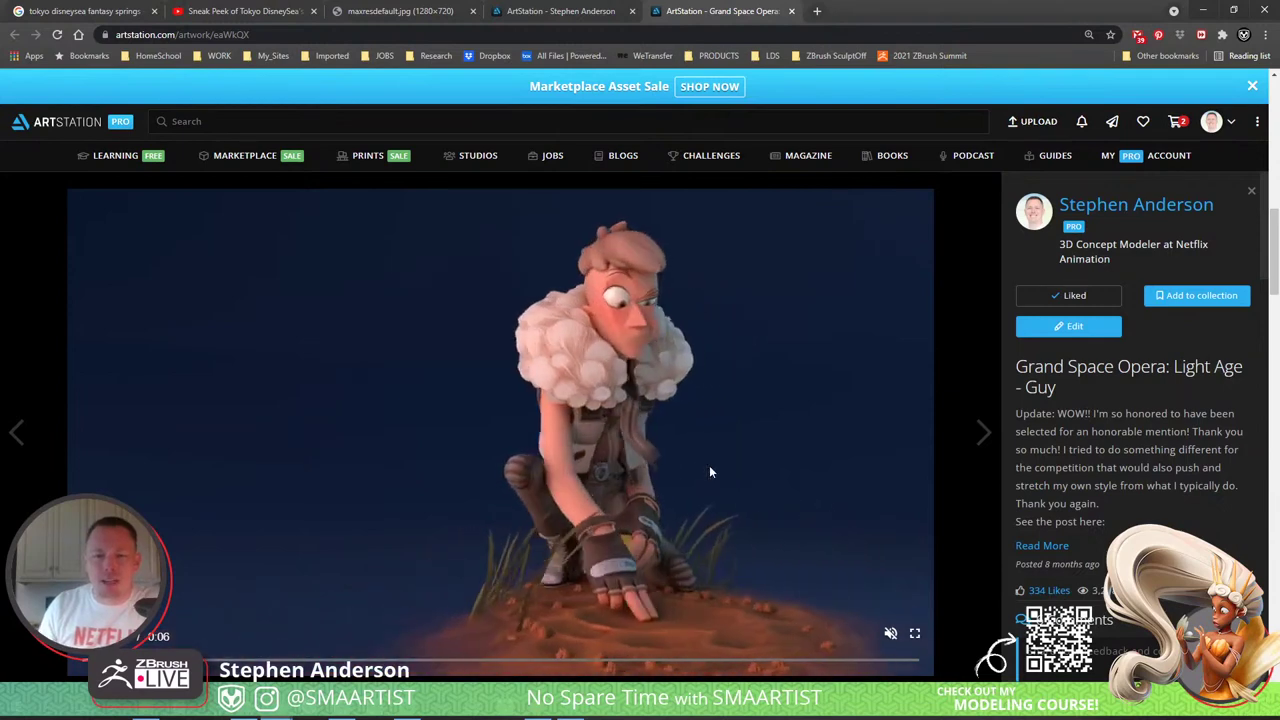
scroll(635, 441, "down", 10)
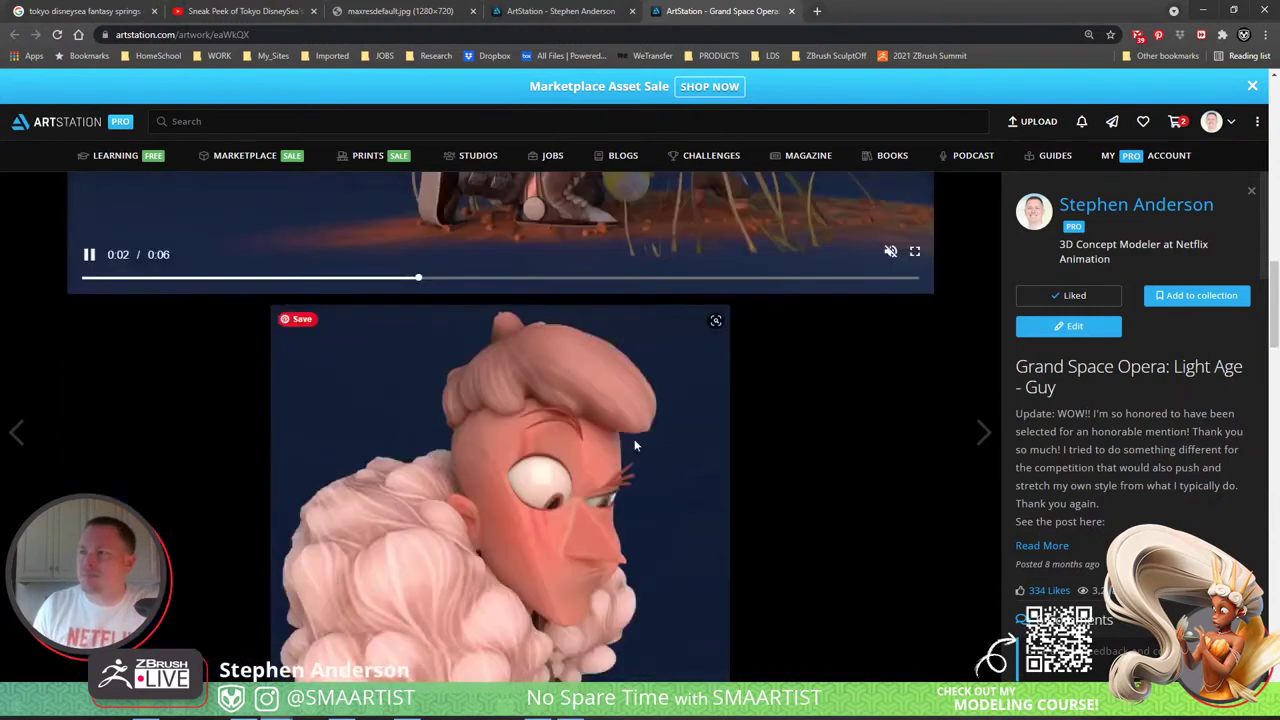
scroll(632, 441, "down", 4)
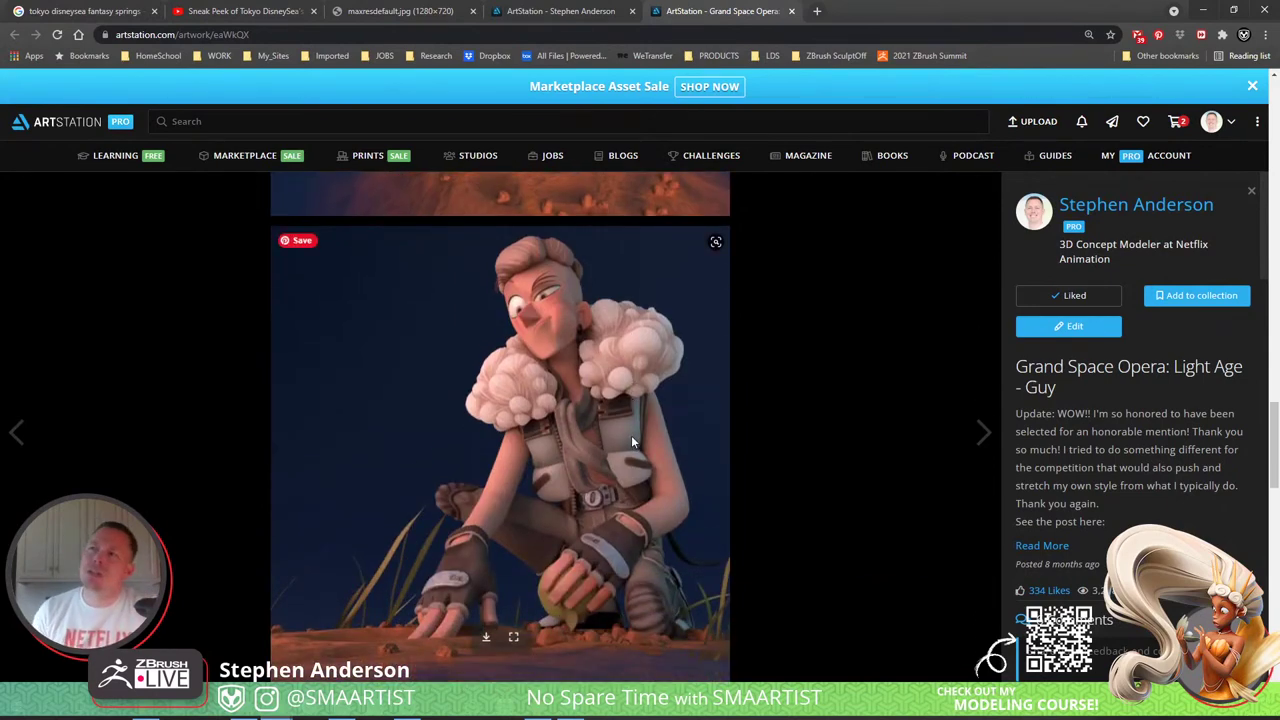
scroll(630, 433, "down", 2)
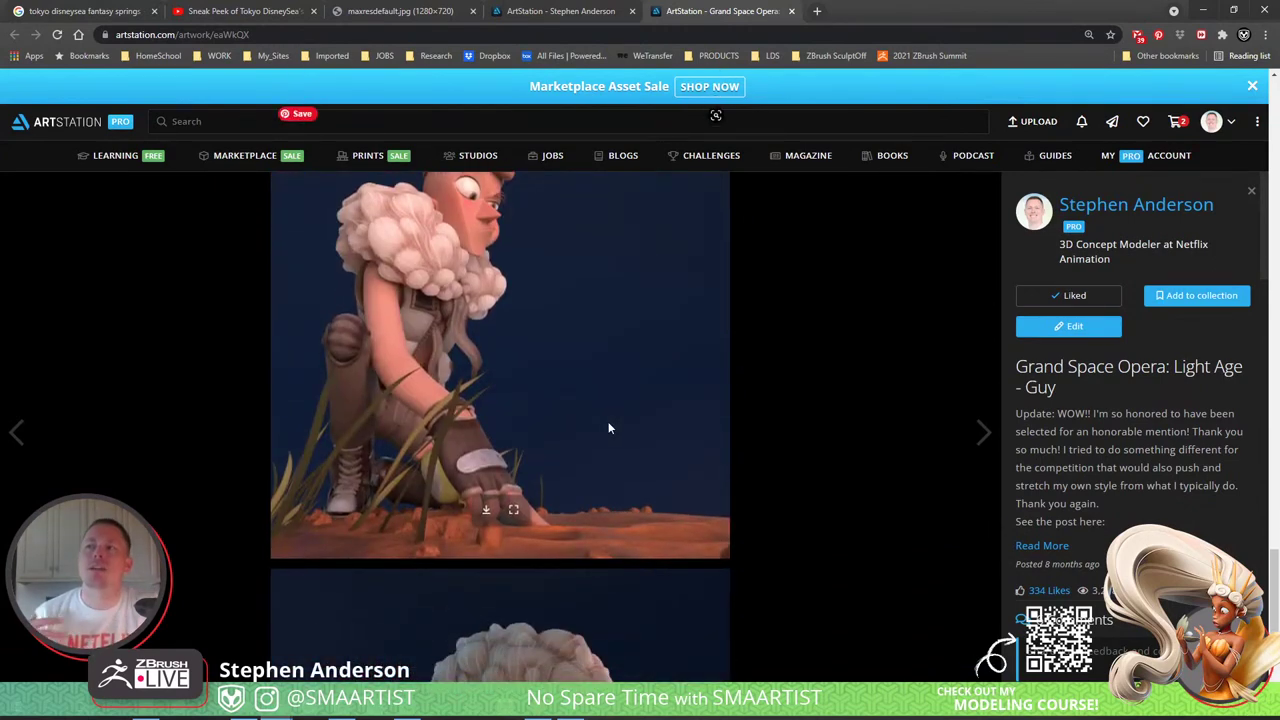
scroll(574, 456, "down", 3)
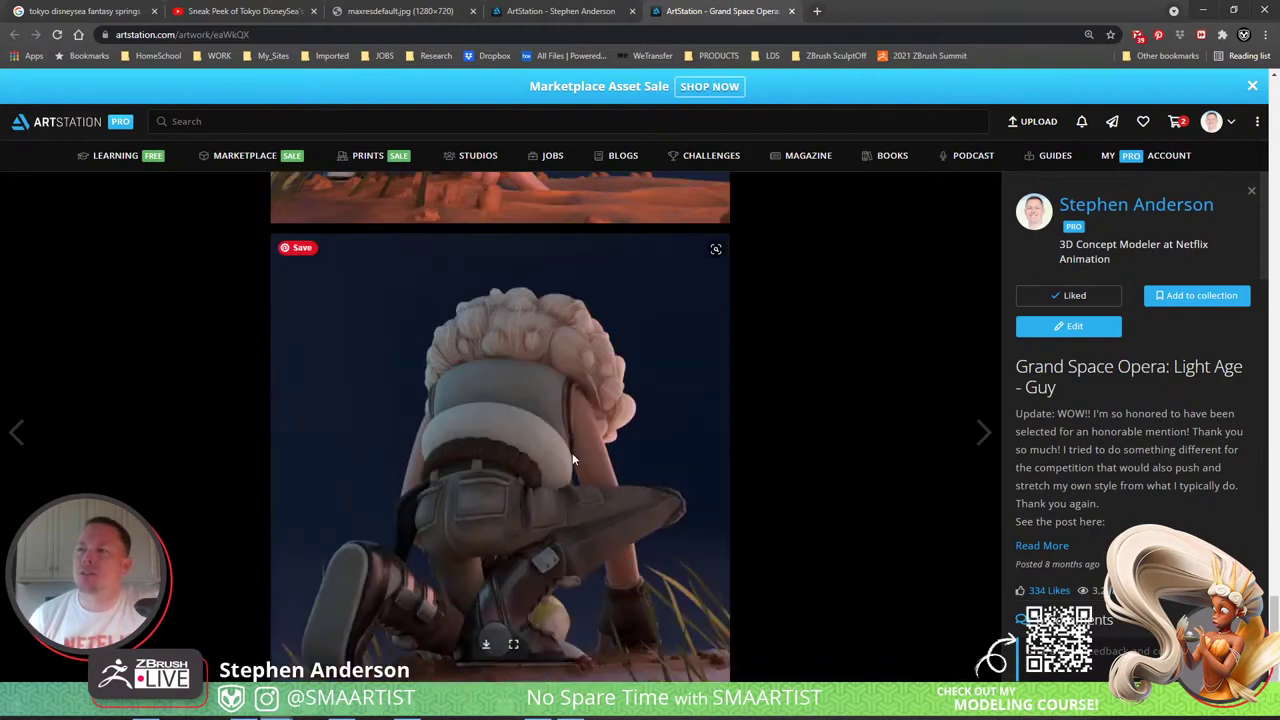
scroll(562, 469, "down", 1)
scroll(562, 469, "up", 1)
scroll(562, 469, "down", 1)
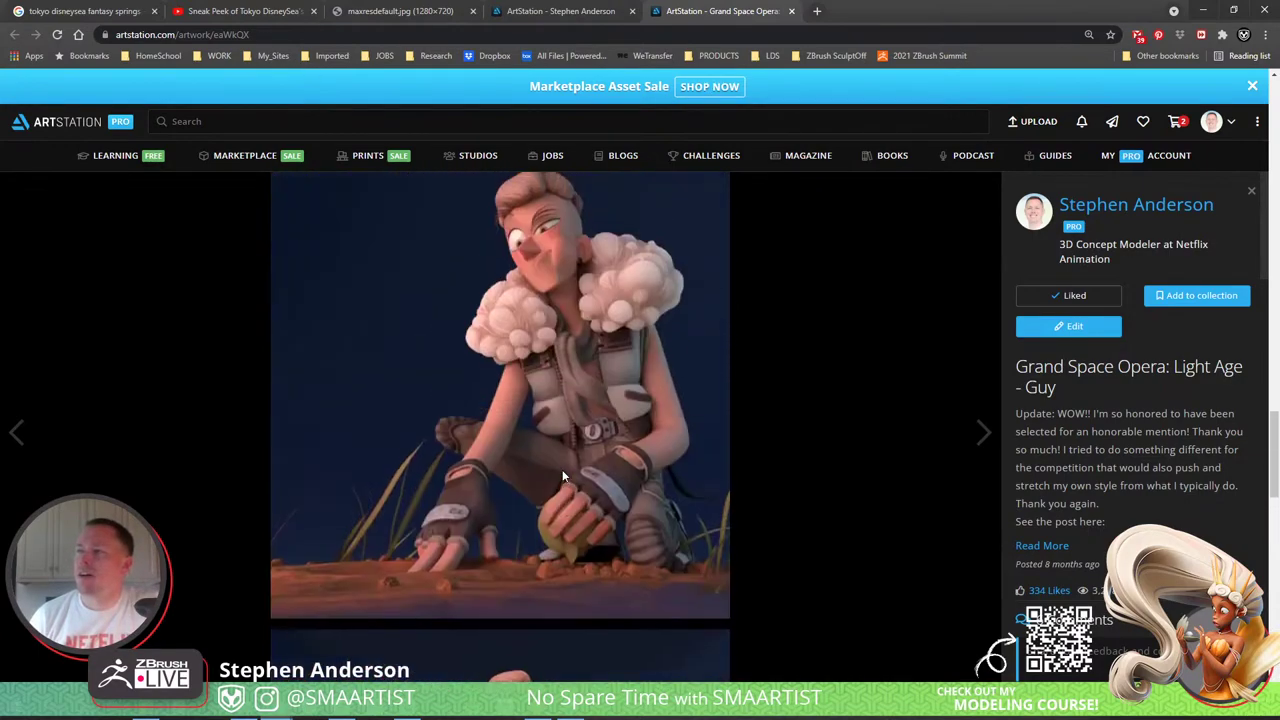
scroll(562, 477, "up", 2)
scroll(562, 477, "down", 2)
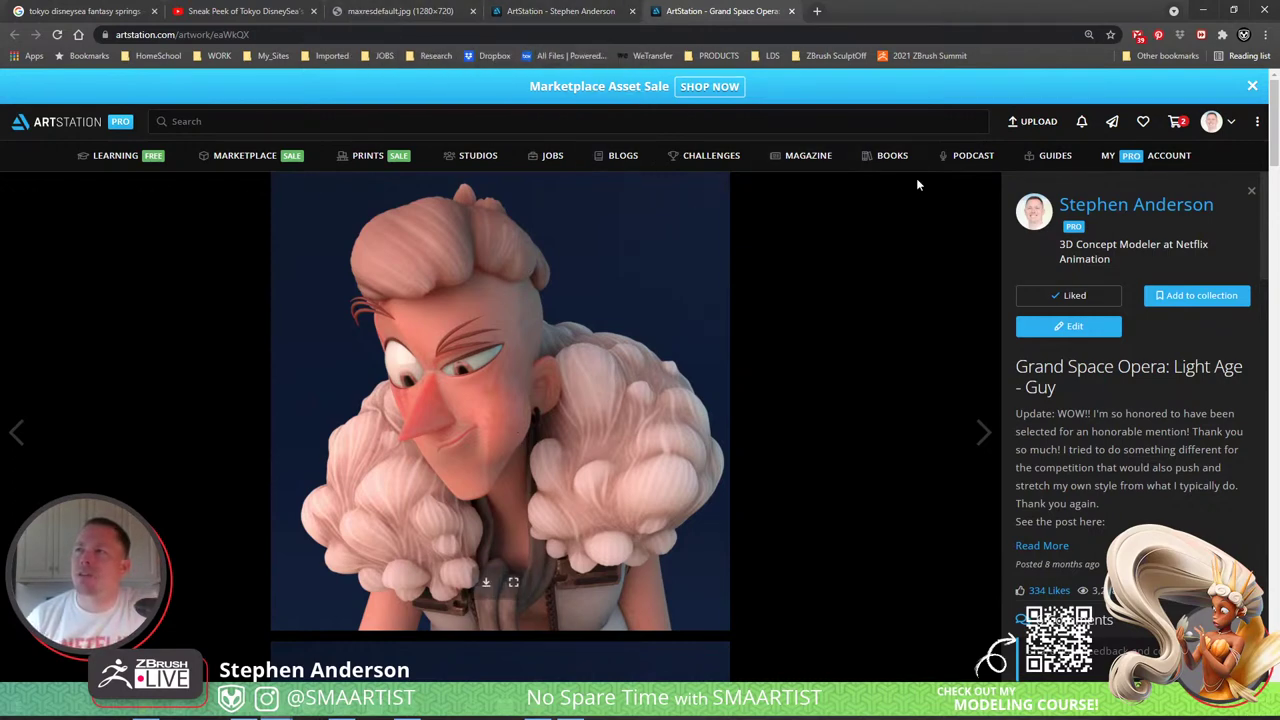
Step: Switch back to ZBrush, make the gloves1 subtool active, and display its polygroups and wireframe
left_click(1201, 14)
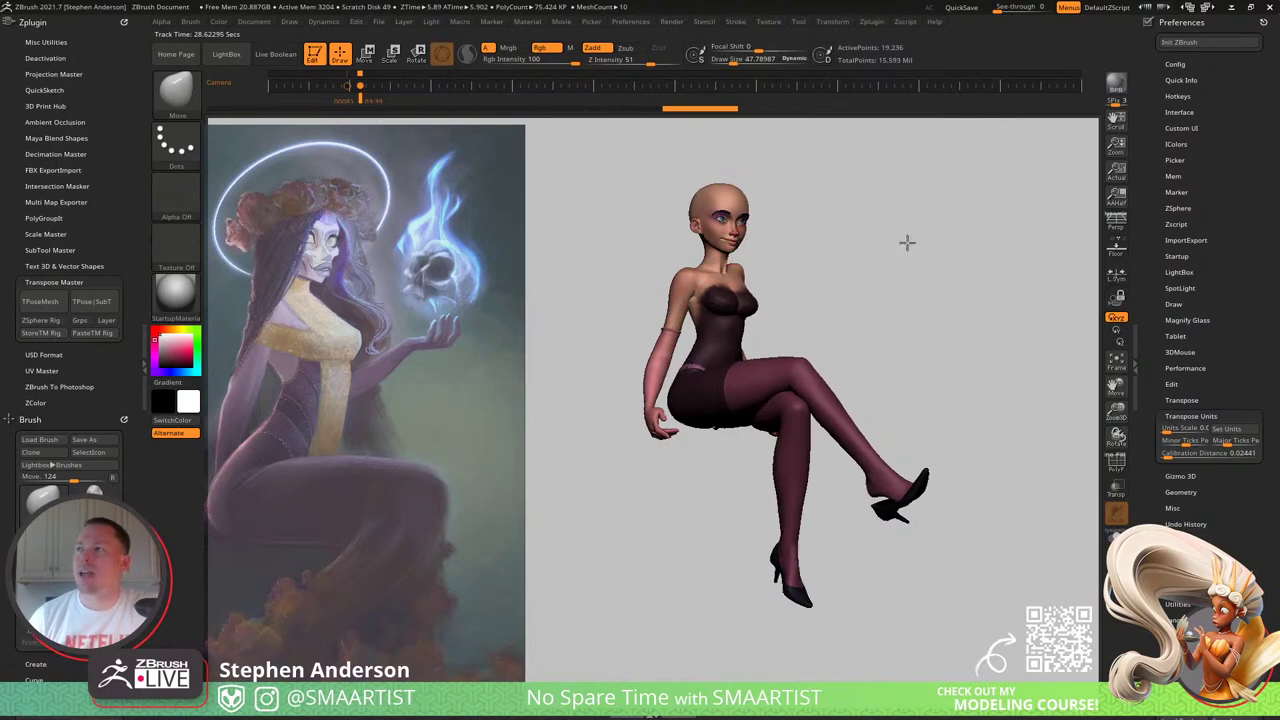
left_click_drag(906, 240, 896, 246)
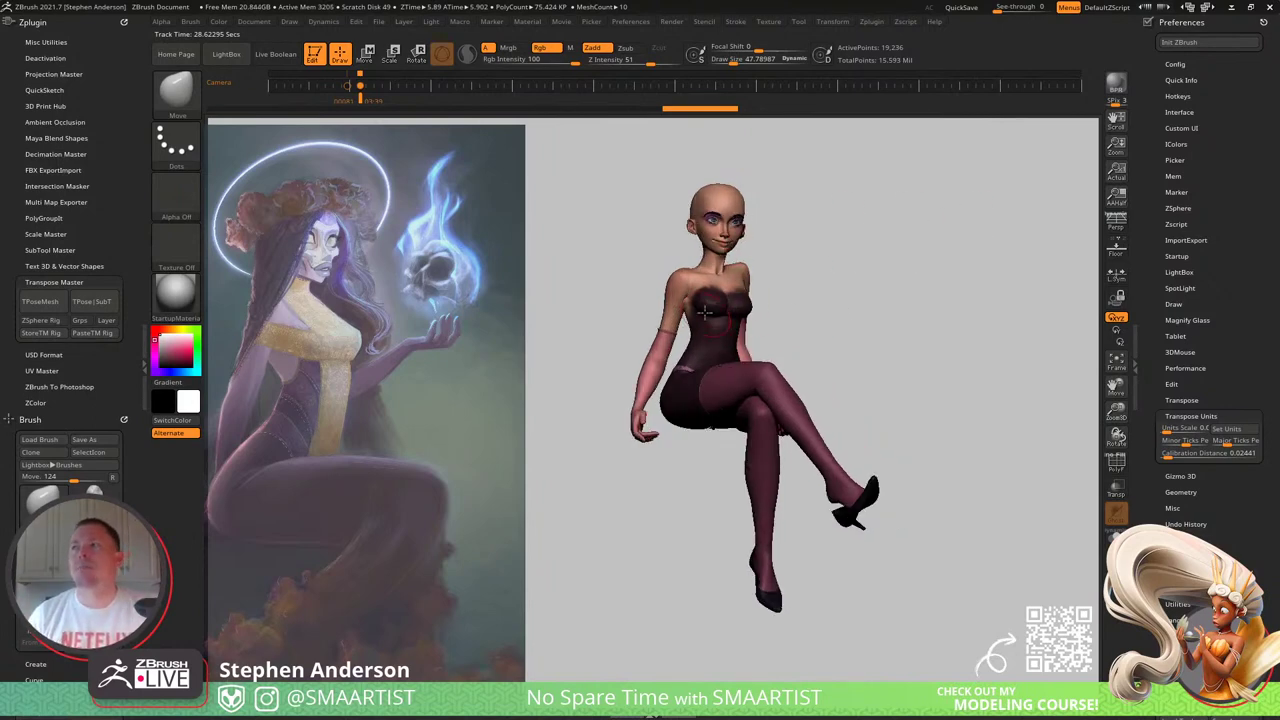
mouse_move(704, 313)
right_mouse_down()
mouse_move(664, 316)
mouse_move(711, 332)
mouse_move(706, 410)
mouse_move(752, 434)
mouse_move(726, 422)
mouse_move(822, 580)
right_mouse_up()
mouse_move(690, 465)
right_mouse_down("alt")
mouse_move(766, 551)
mouse_move(864, 573)
right_mouse_up("alt")
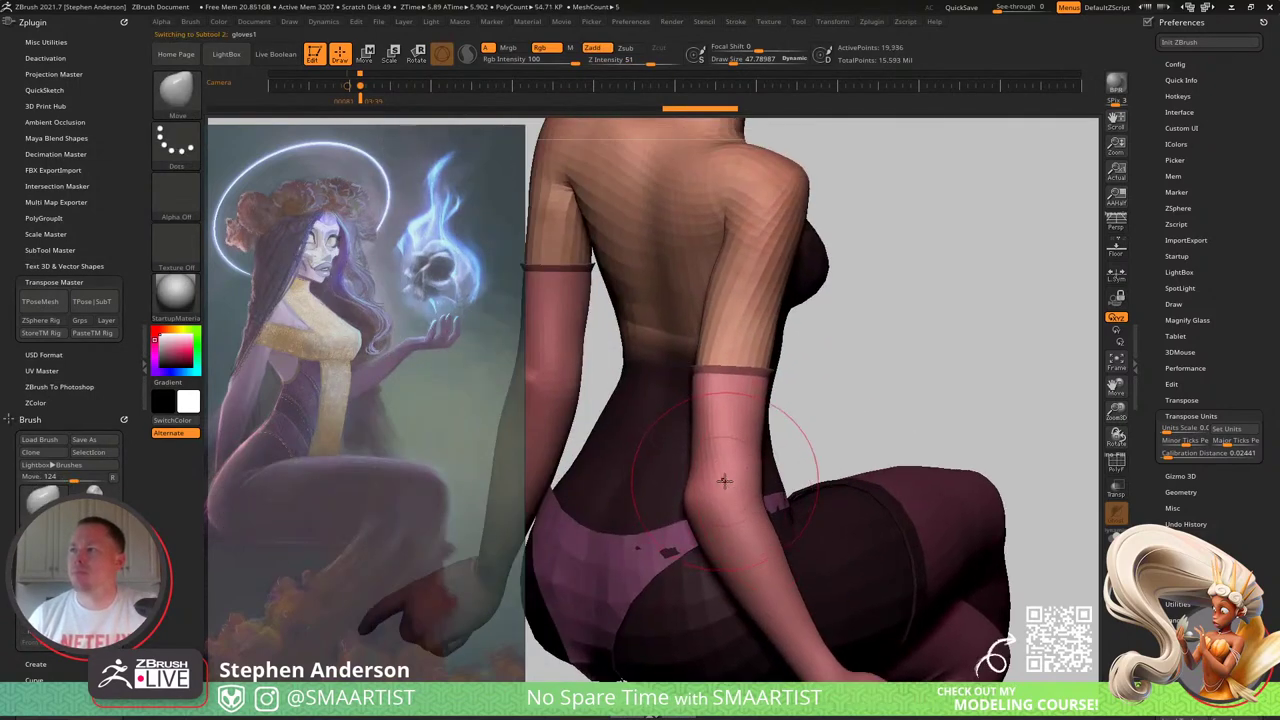
left_click(720, 482, "alt")
mouse_move(712, 490)
right_mouse_down("ctrl")
mouse_move(713, 372)
mouse_move(757, 329)
mouse_move(757, 372)
mouse_move(919, 426)
right_mouse_up("ctrl")
key("shift+f")
Step: Hide the trim polygroup around the top edge of the gloves, keeping only the main glove surface visible
left_click(737, 275, "ctrl+shift")
left_click(735, 299, "ctrl+shift")
mouse_move(714, 314)
right_mouse_down("ctrl")
mouse_move(780, 356)
mouse_move(820, 466)
mouse_move(880, 500)
right_mouse_up("ctrl")
left_click(766, 299, "ctrl+shift")
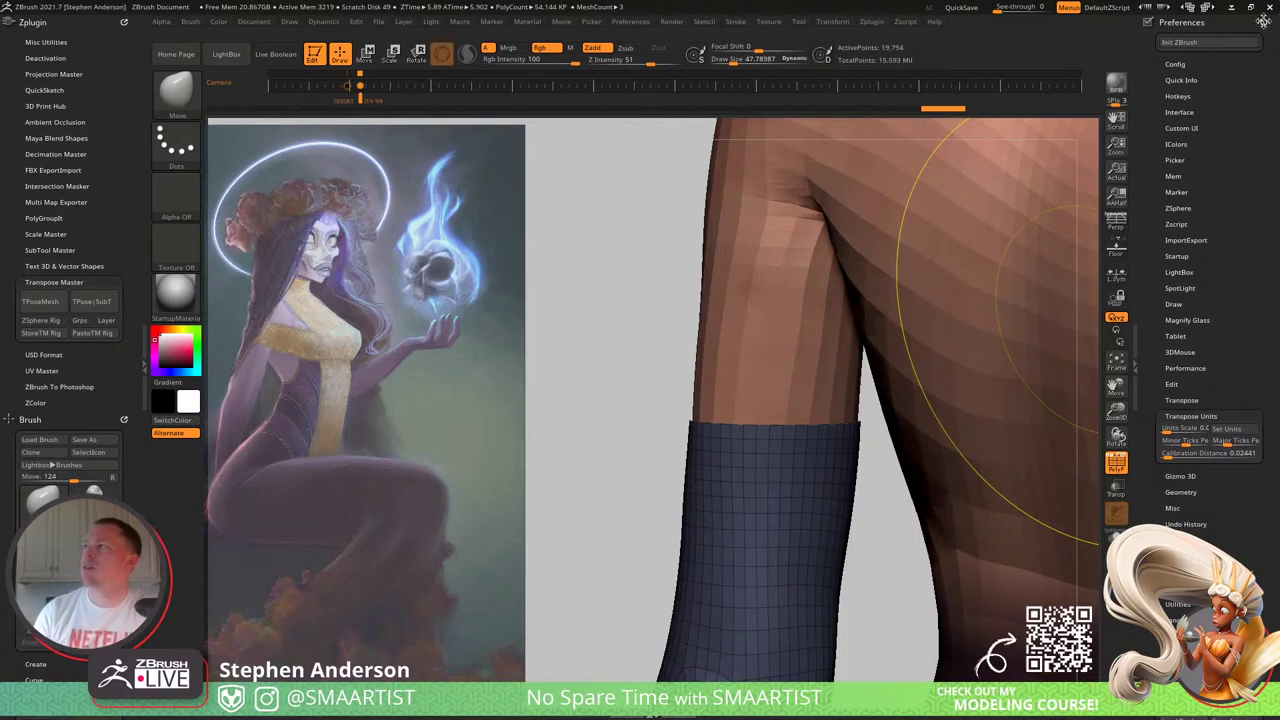
Step: Remove the Preferences and Zplugin palettes from the side trays and collapse the tray holding the Brush palette
left_click(1263, 21)
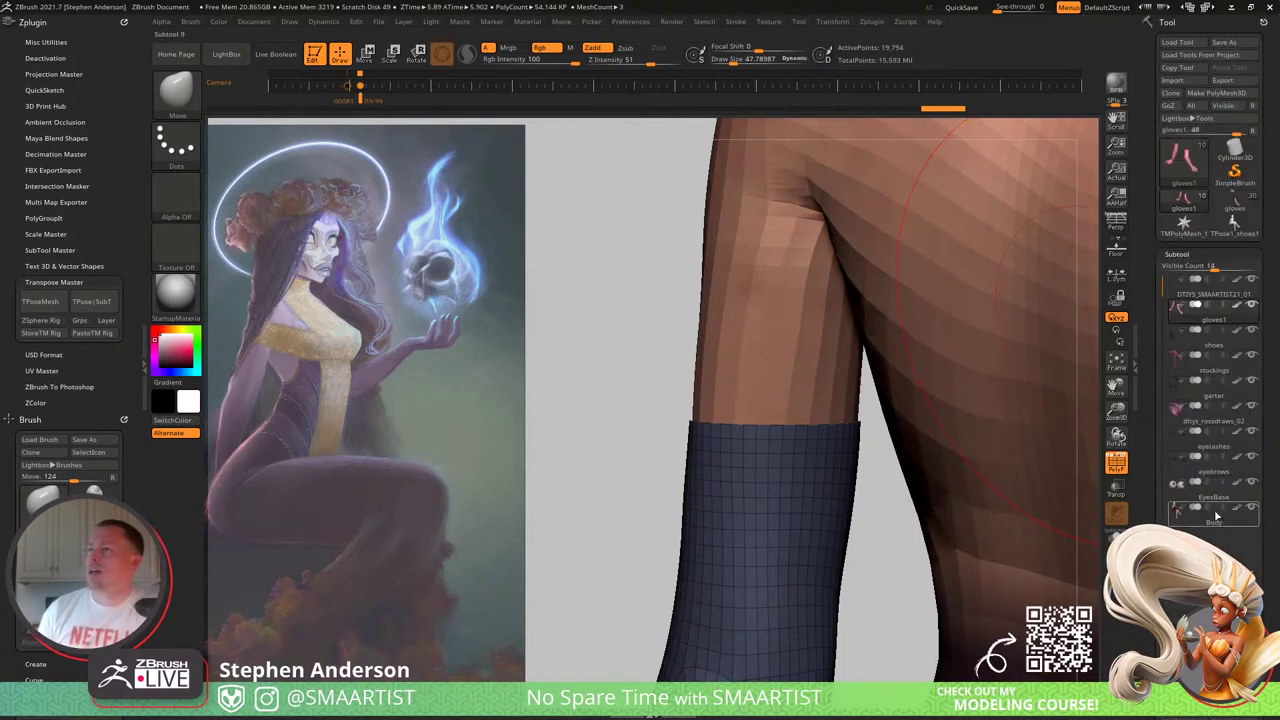
left_click(125, 21)
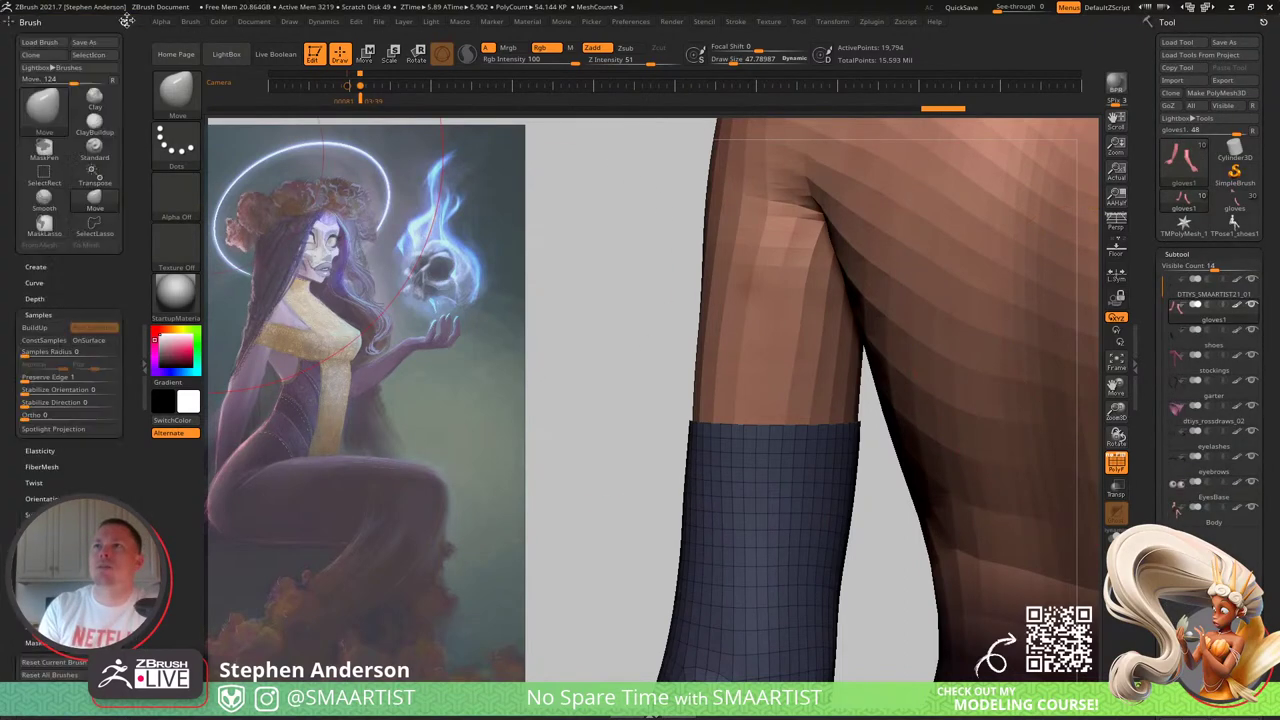
left_click(141, 330)
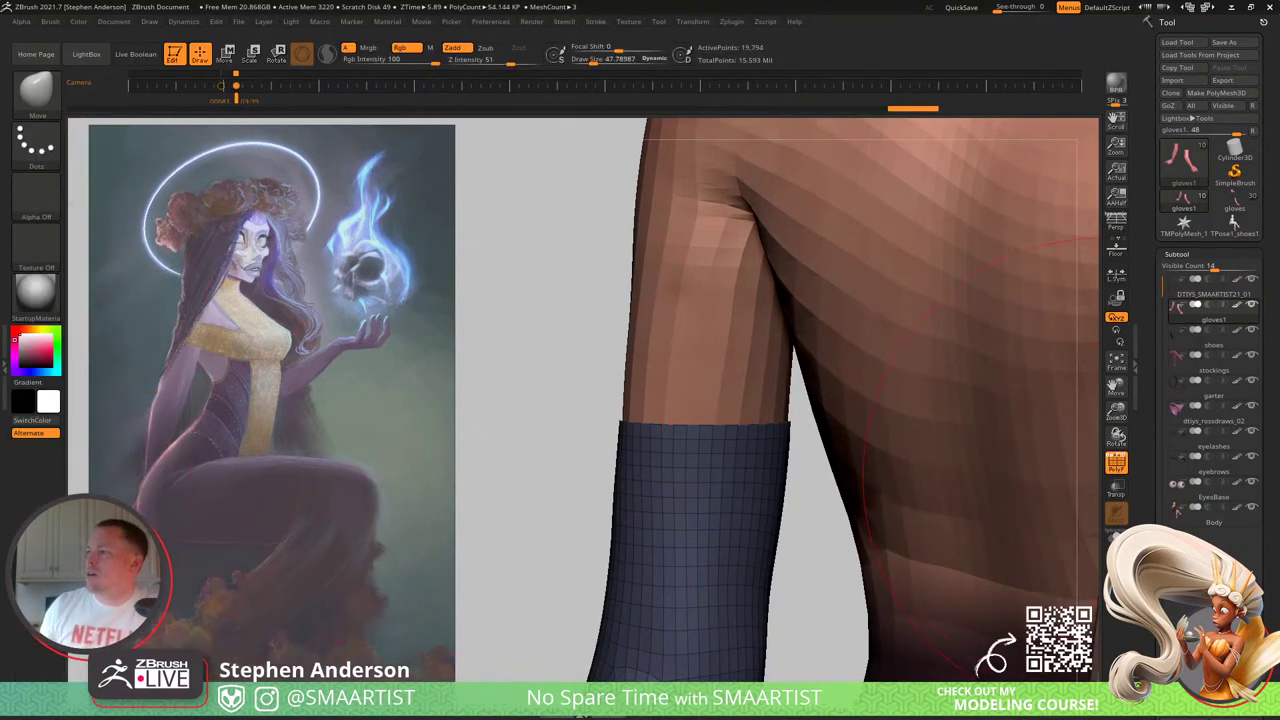
Step: Delete the hidden trim geometry from the gloves with the Modify Topology option Del Hidden
left_click_drag(1256, 500, 1252, 82)
left_click(1174, 509)
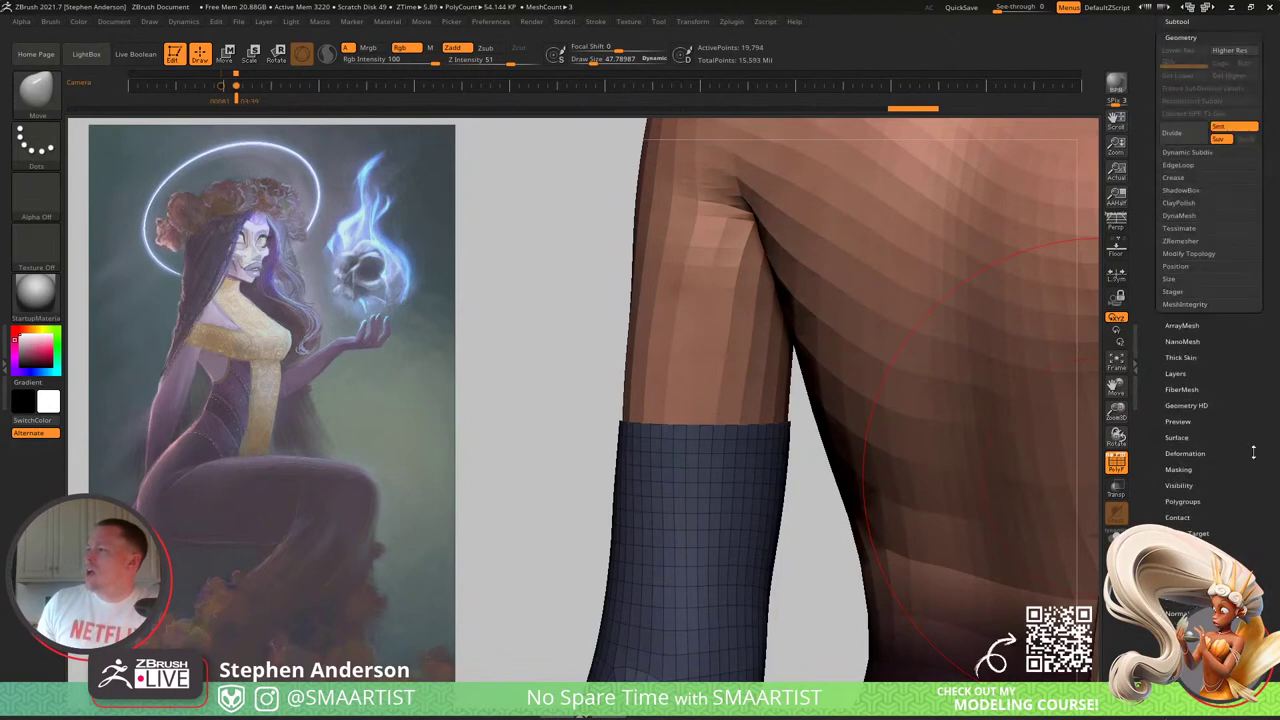
left_click(1202, 253)
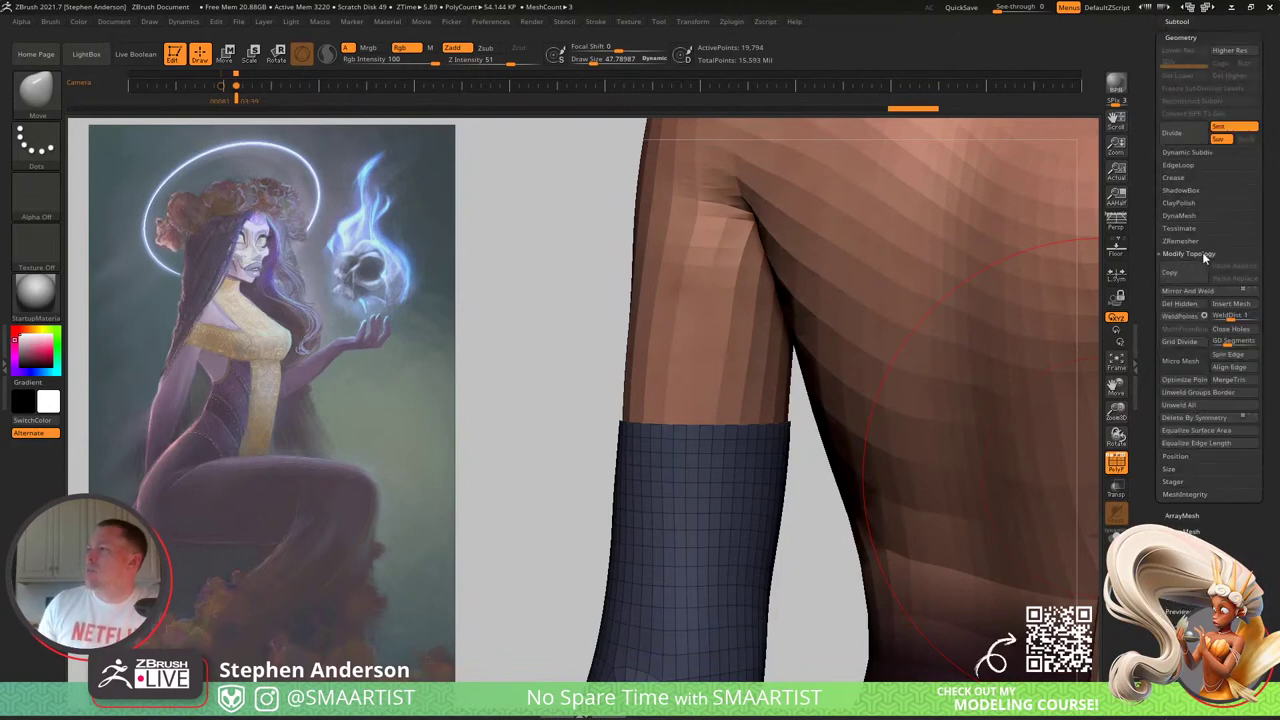
left_click(1187, 306)
Step: Rebuild a lower subdivision level for the gloves with Reconstruct Subdiv
right_click_drag(795, 488, 688, 437, "alt")
right_click_drag(688, 437, 688, 228, "ctrl")
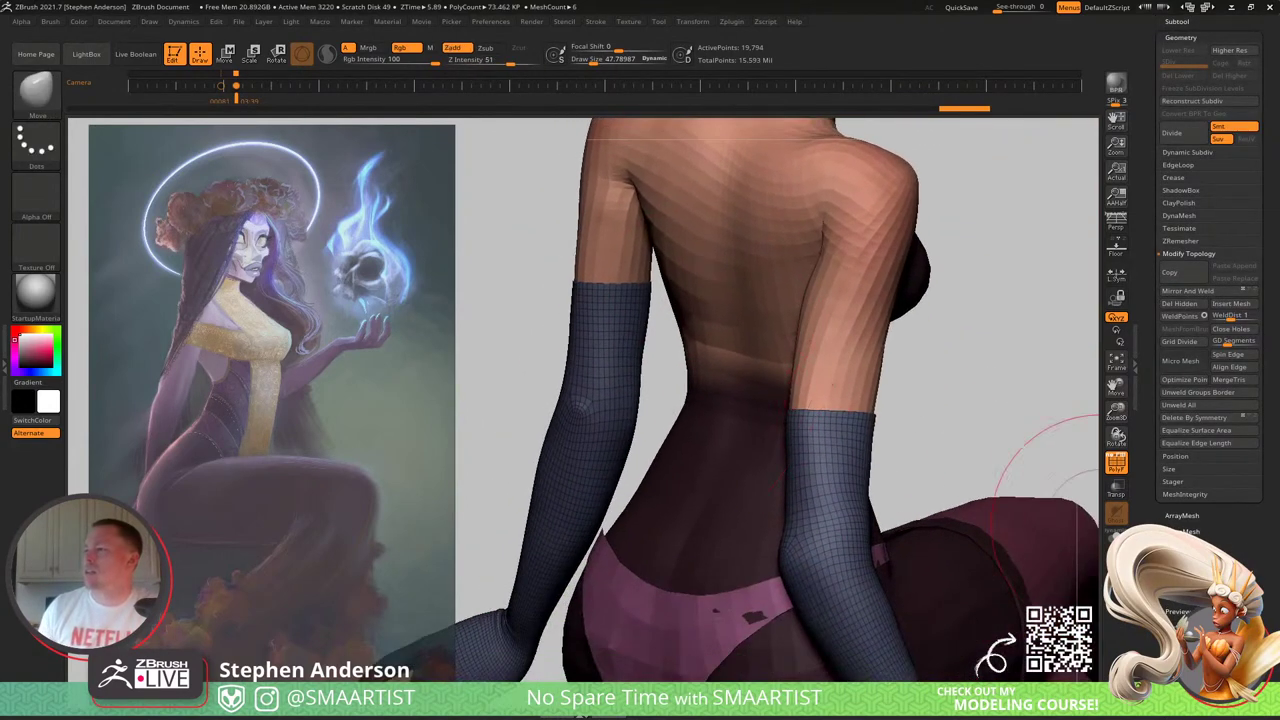
left_click(1188, 101)
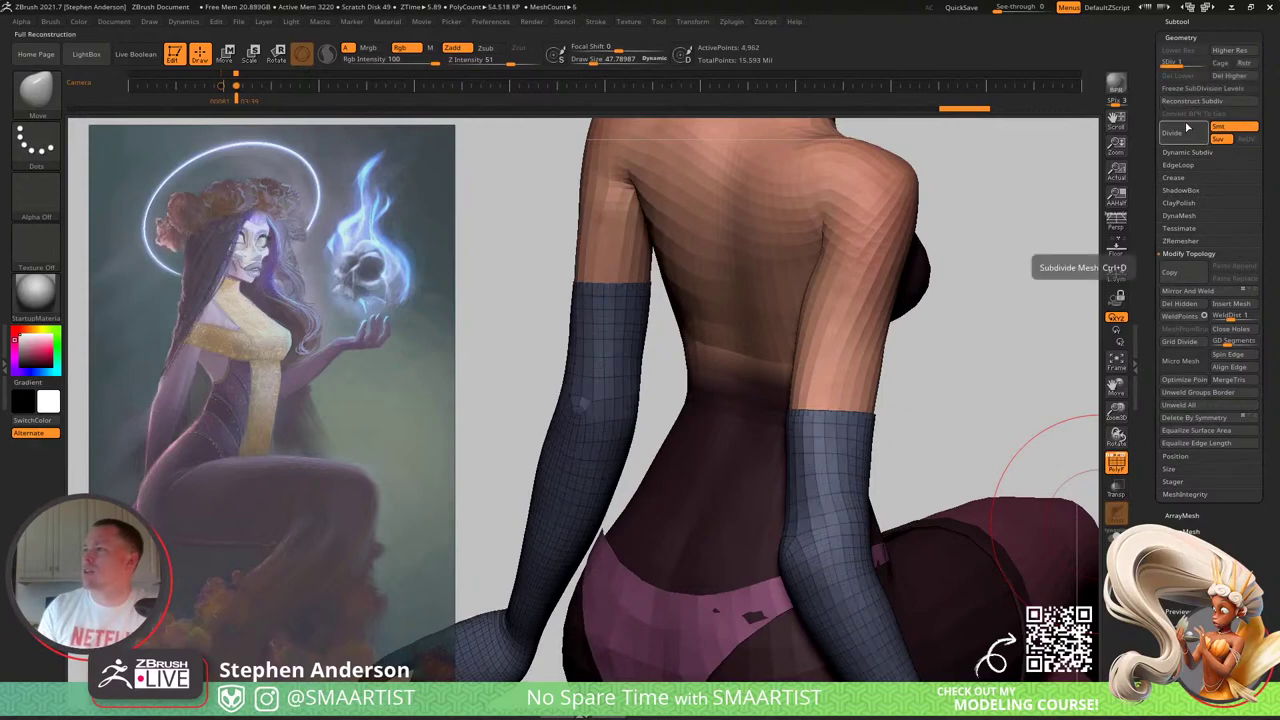
Step: Make the Body subtool active and delete its higher subdivision levels
left_click(1188, 101)
right_click_drag(880, 403, 816, 397)
left_click_drag(816, 397, 866, 380)
left_click(870, 375, "alt")
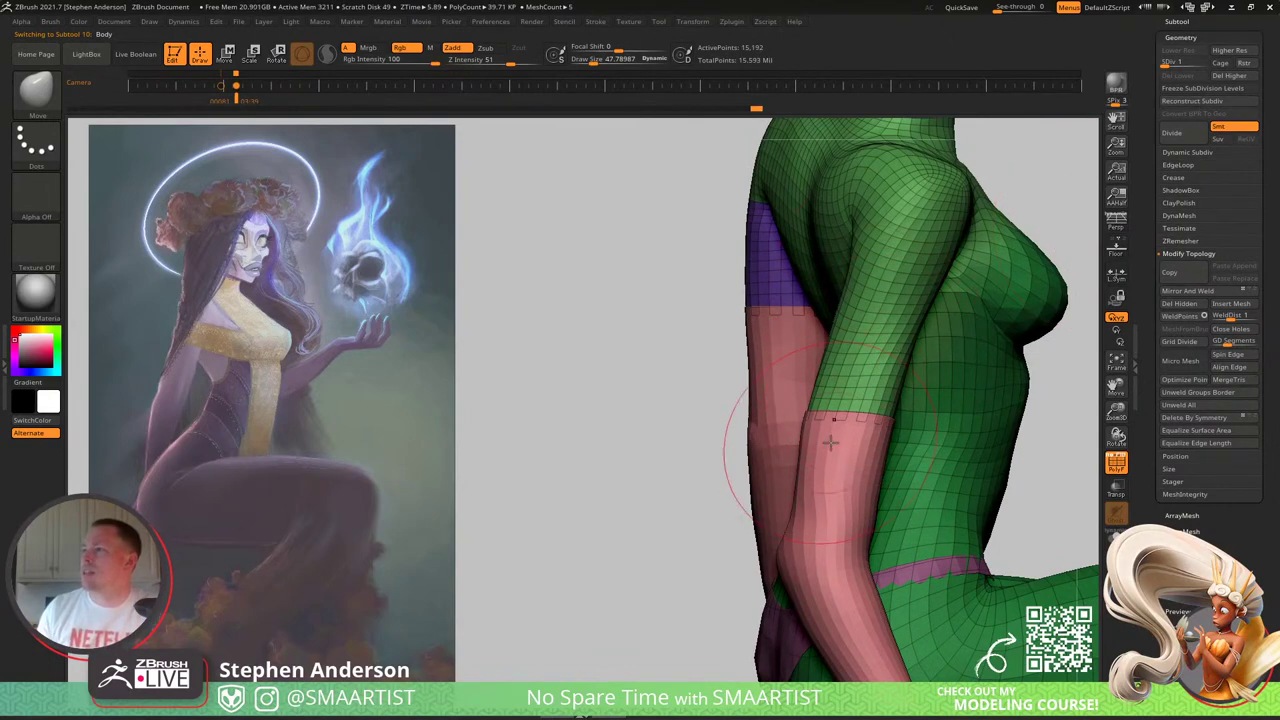
mouse_move(837, 430)
right_mouse_down("ctrl")
mouse_move(851, 445)
mouse_move(828, 484)
mouse_move(866, 350)
mouse_move(832, 290)
right_mouse_up("ctrl")
right_click_drag(832, 290, 774, 360, "alt")
left_click(1228, 76)
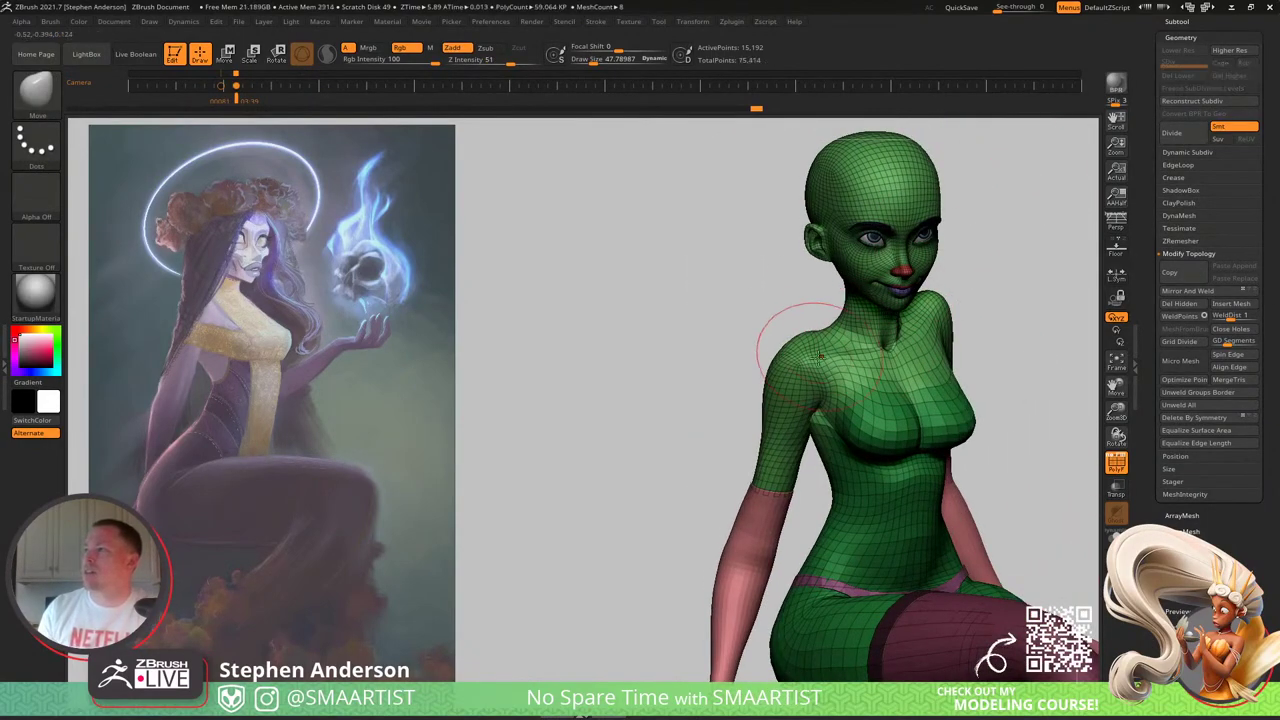
Step: Hide the polyframe display and raise the opacity of the reference painting in SpotLight
key("shift+f")
right_click_drag(857, 371, 743, 487, "ctrl")
mouse_move(603, 563)
right_mouse_down()
mouse_move(643, 486)
mouse_move(634, 471)
mouse_move(679, 416)
right_mouse_up()
key("shift+f")
key("shift+f")
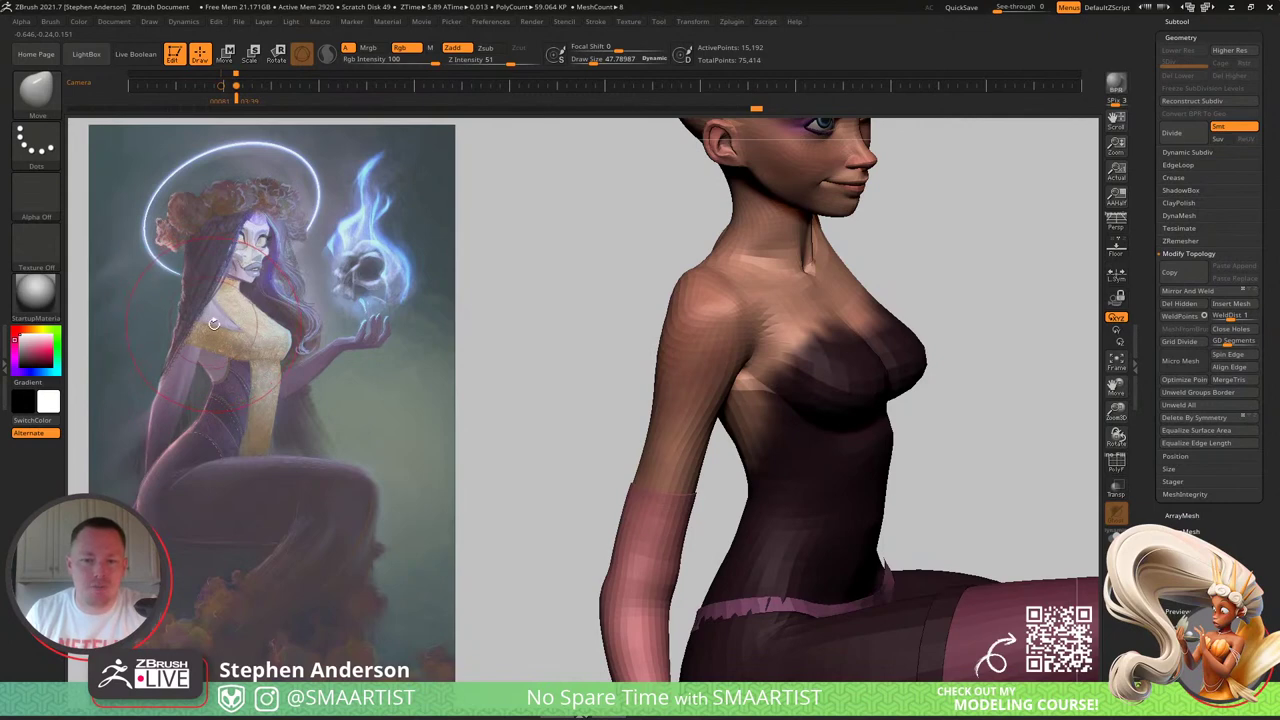
key("z")
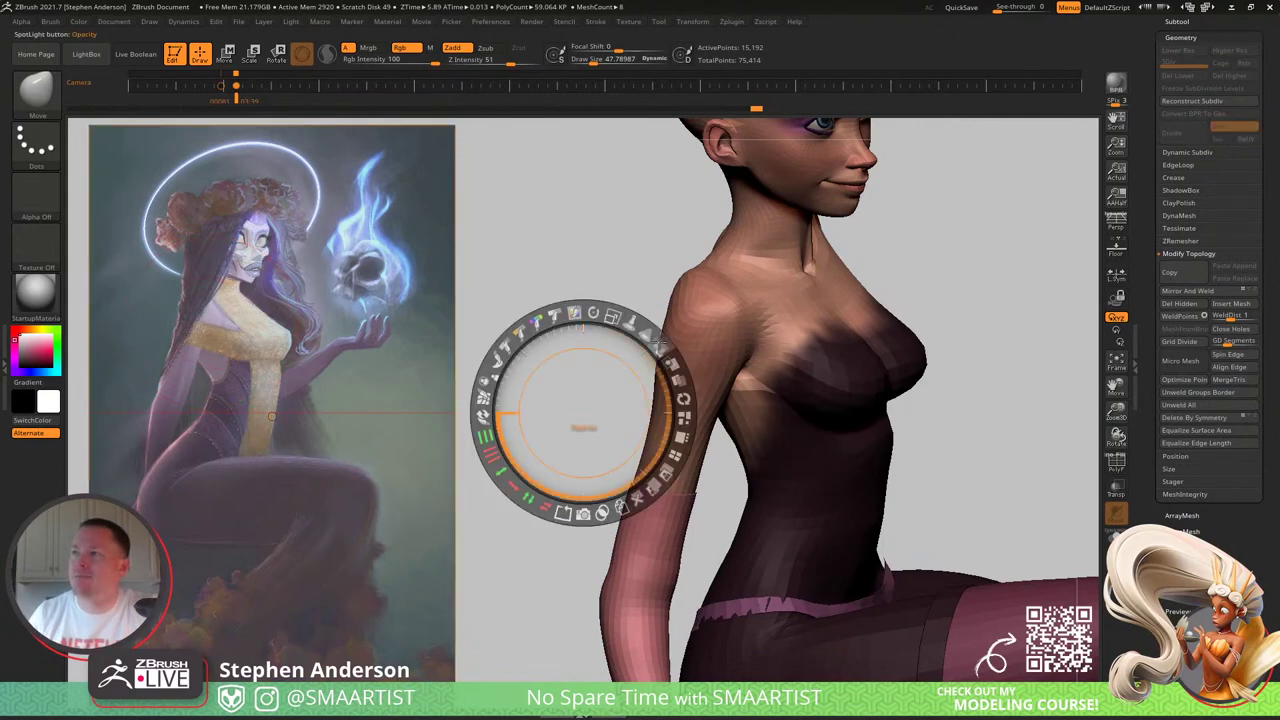
left_click_drag(660, 349, 545, 508)
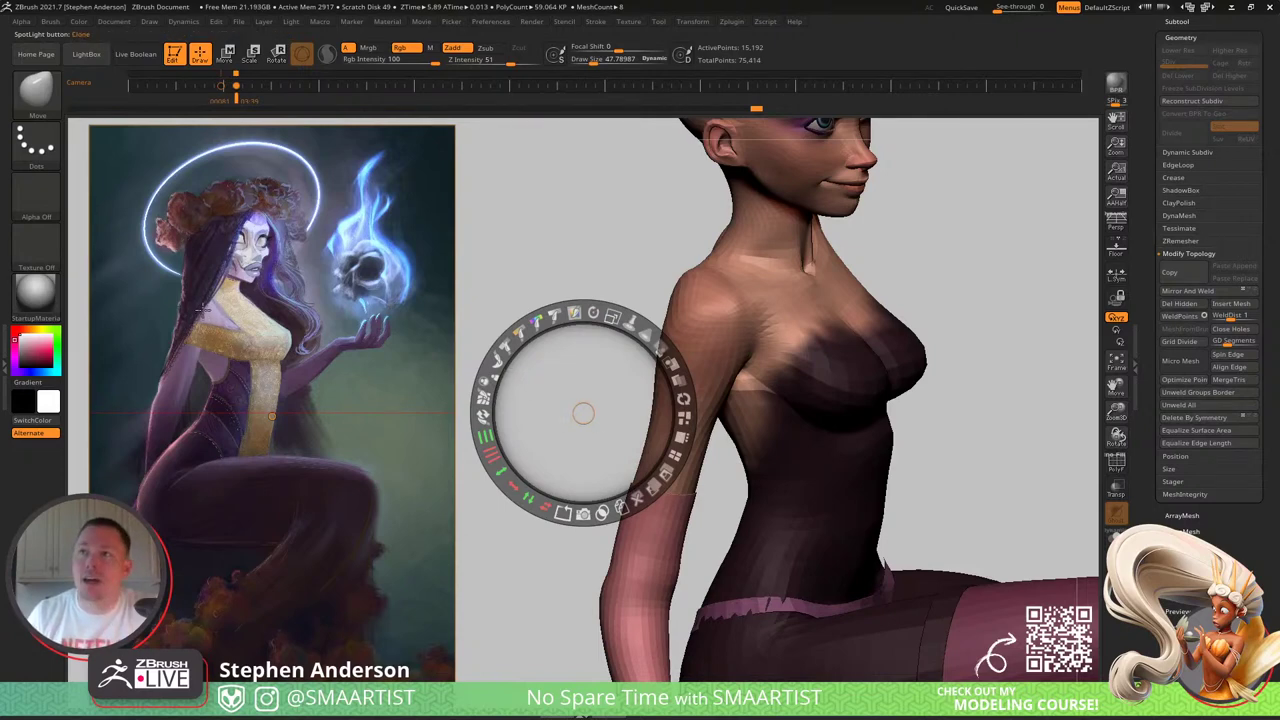
Step: Sample the pale lavender skin color from the painted figure's shoulder as the active color and exit SpotLight editing
key("c")
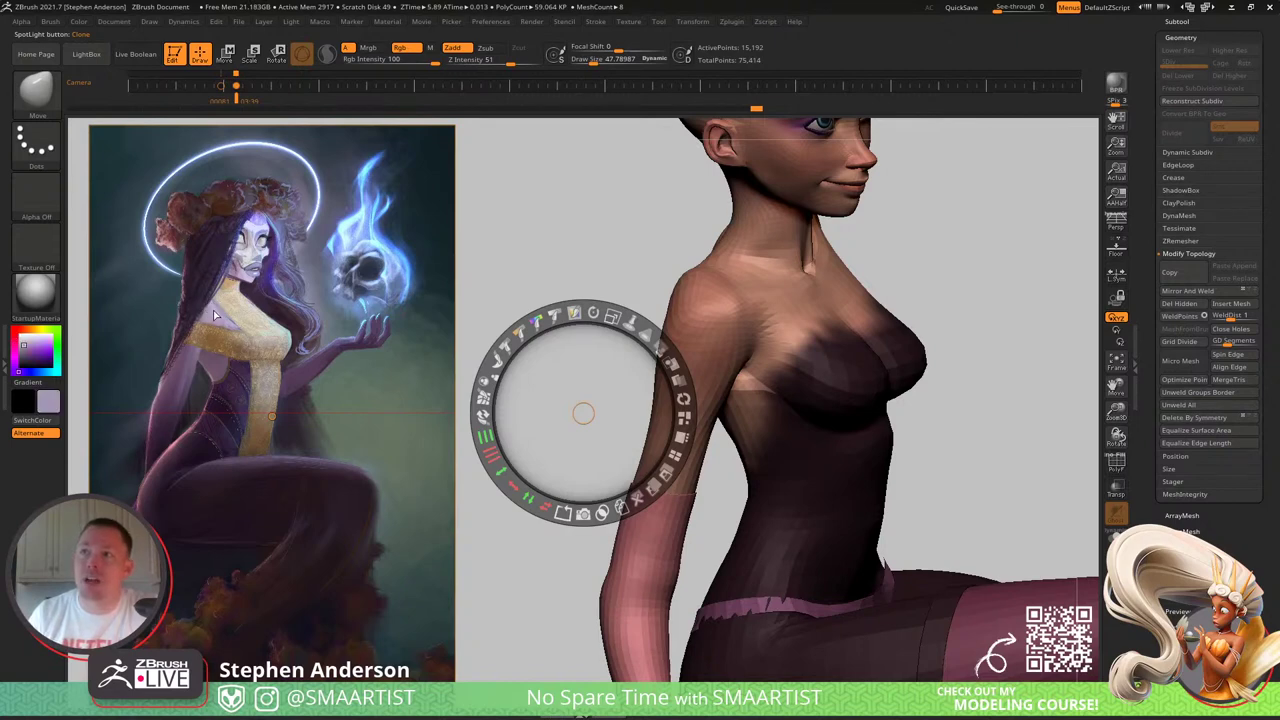
key("c")
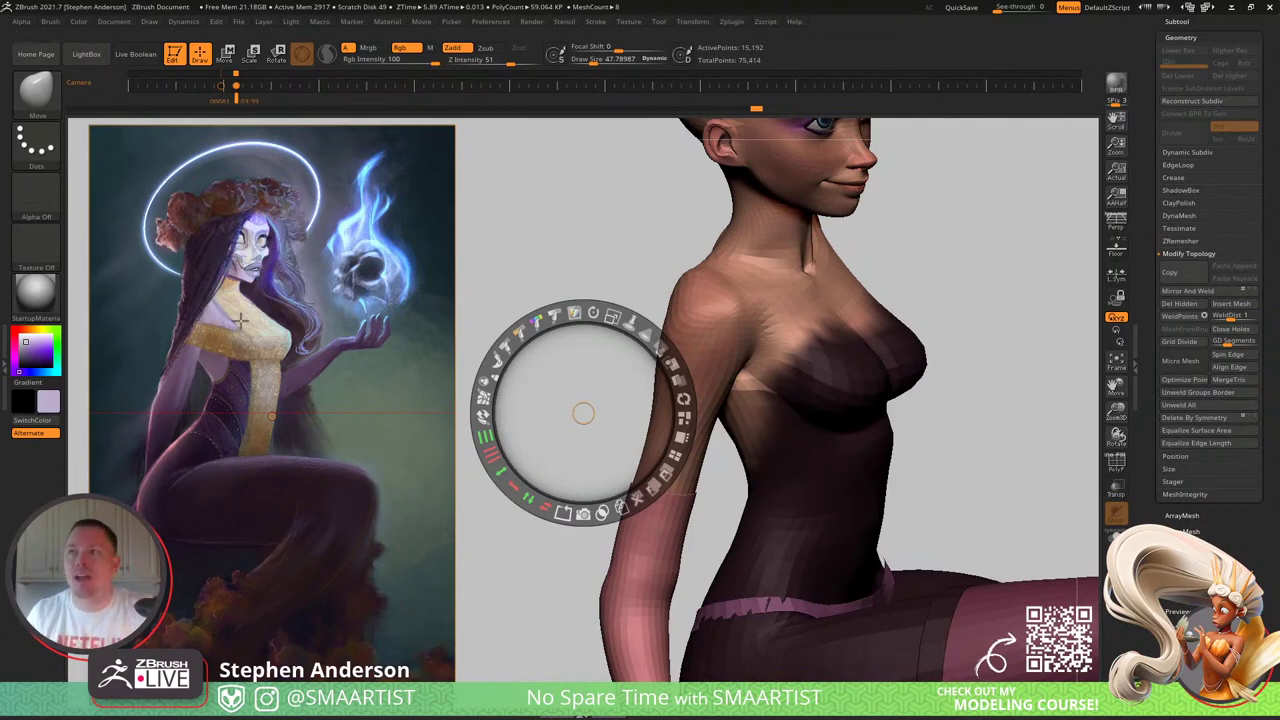
key("z")
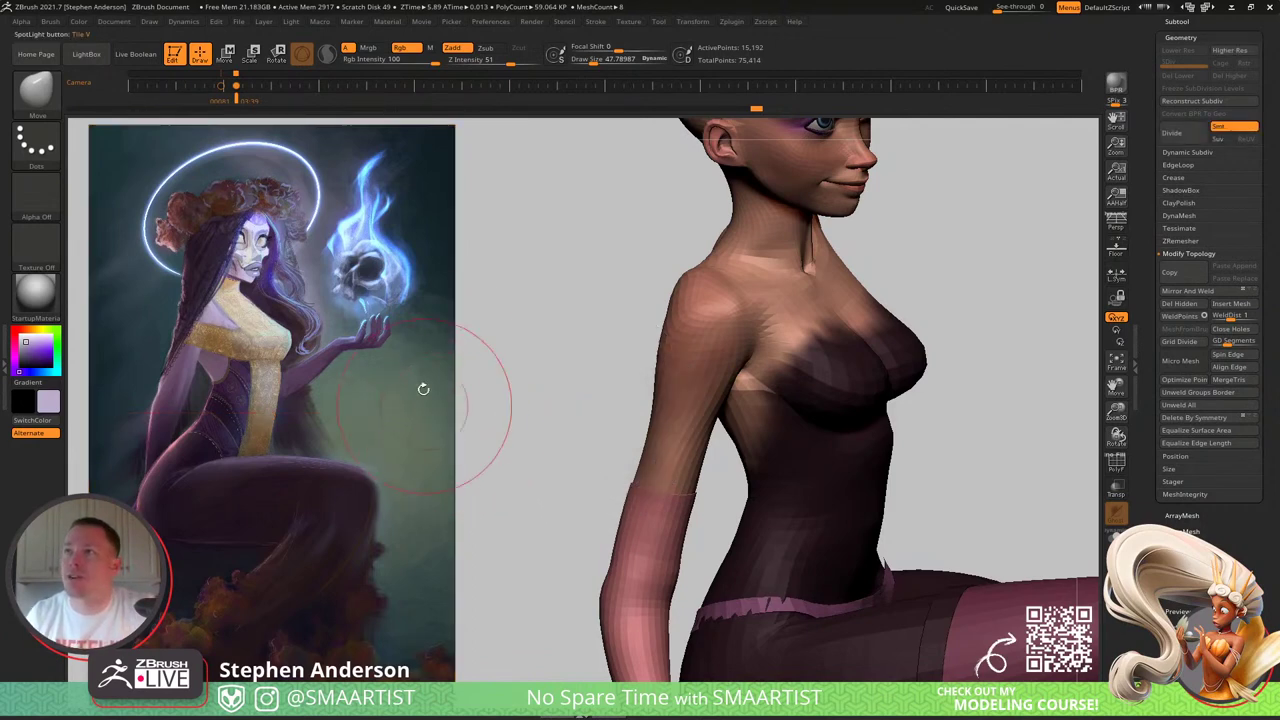
mouse_move(520, 470)
right_mouse_down()
mouse_move(509, 411)
mouse_move(540, 412)
right_mouse_up()
mouse_move(540, 412)
right_mouse_down("ctrl")
mouse_move(539, 364)
mouse_move(491, 423)
mouse_move(665, 420)
mouse_move(607, 420)
right_mouse_up("ctrl")
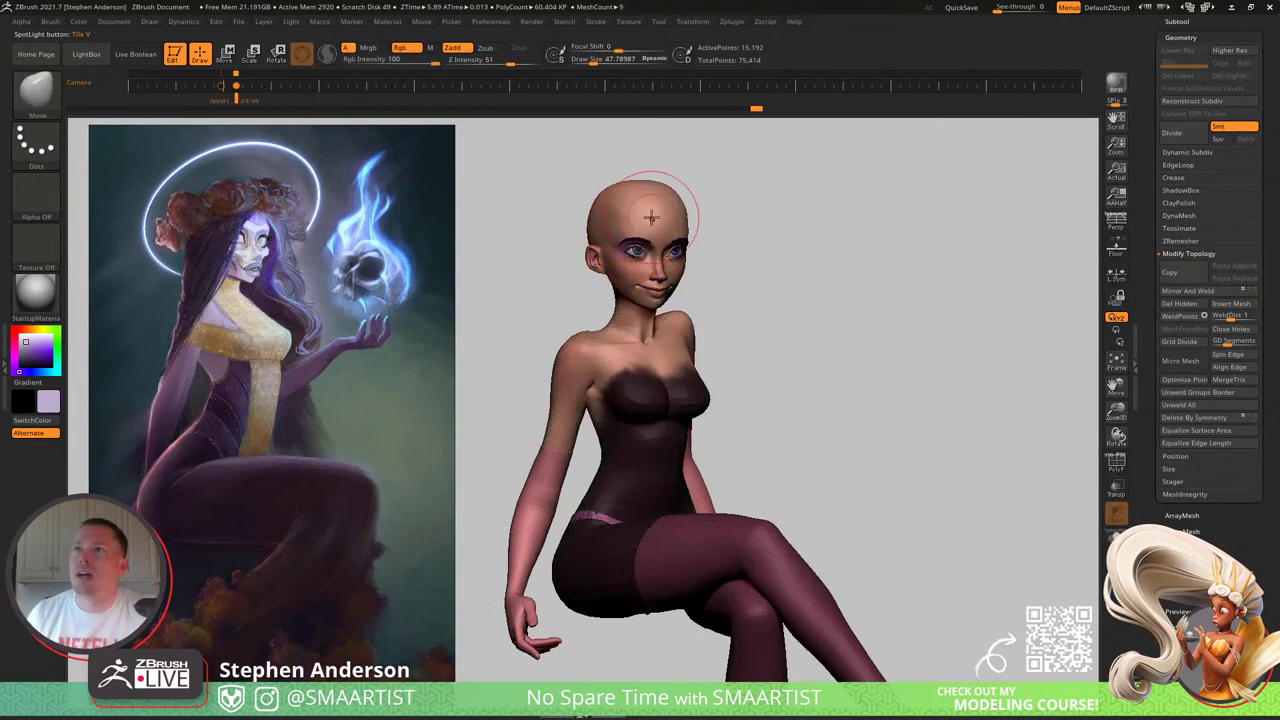
Step: Polypaint the body's head, neck and upper arm with the sampled lavender using the Standard brush, with color only and no sculpting
key("b")
key("s")
key("t")
mouse_move(631, 203)
left_mouse_down()
mouse_move(645, 185)
mouse_move(622, 205)
left_mouse_up()
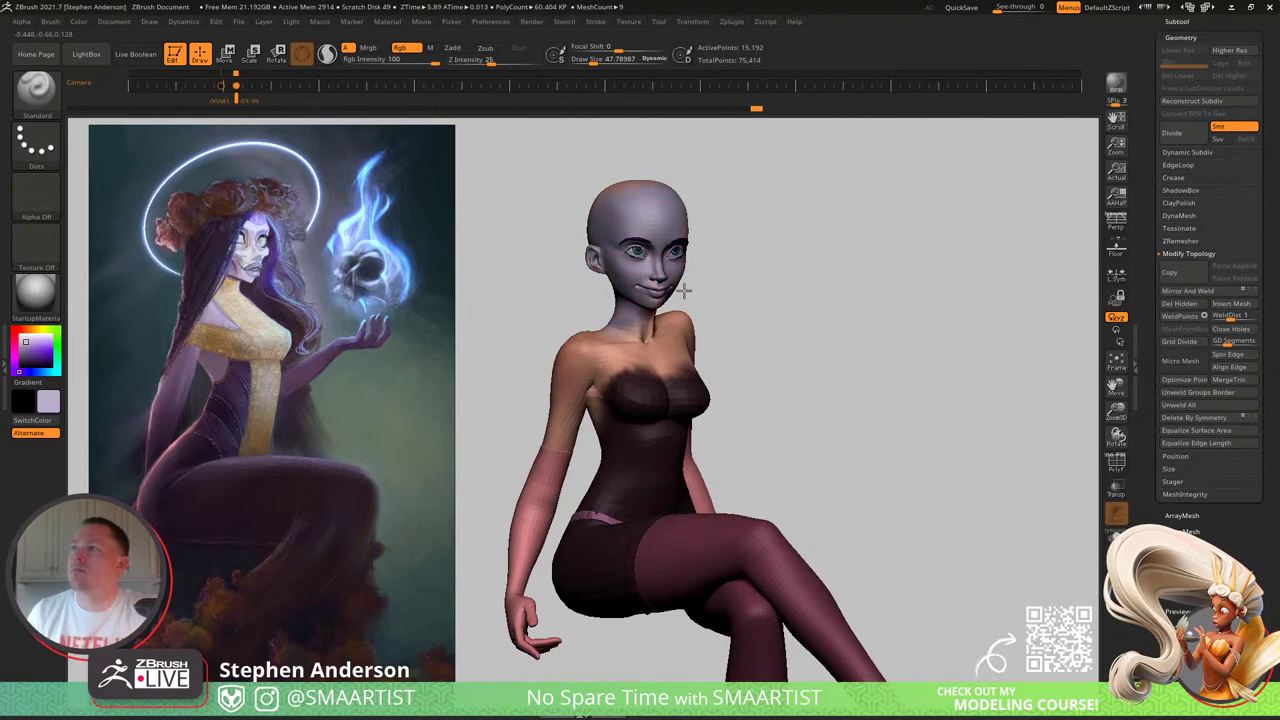
key("ctrl+z")
mouse_move(714, 294)
right_mouse_down()
mouse_move(660, 290)
mouse_move(745, 325)
mouse_move(703, 287)
right_mouse_up()
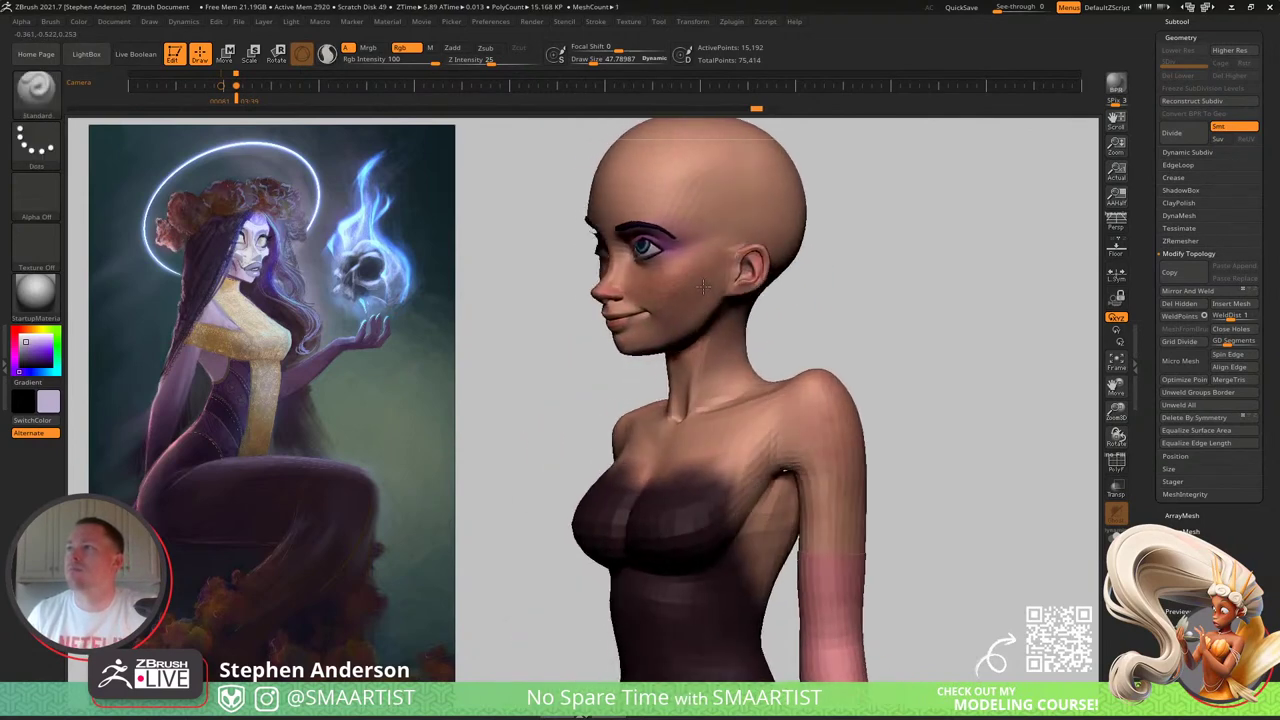
key("ctrl+z")
key("ctrl+z")
key("ctrl+z")
key("ctrl+z")
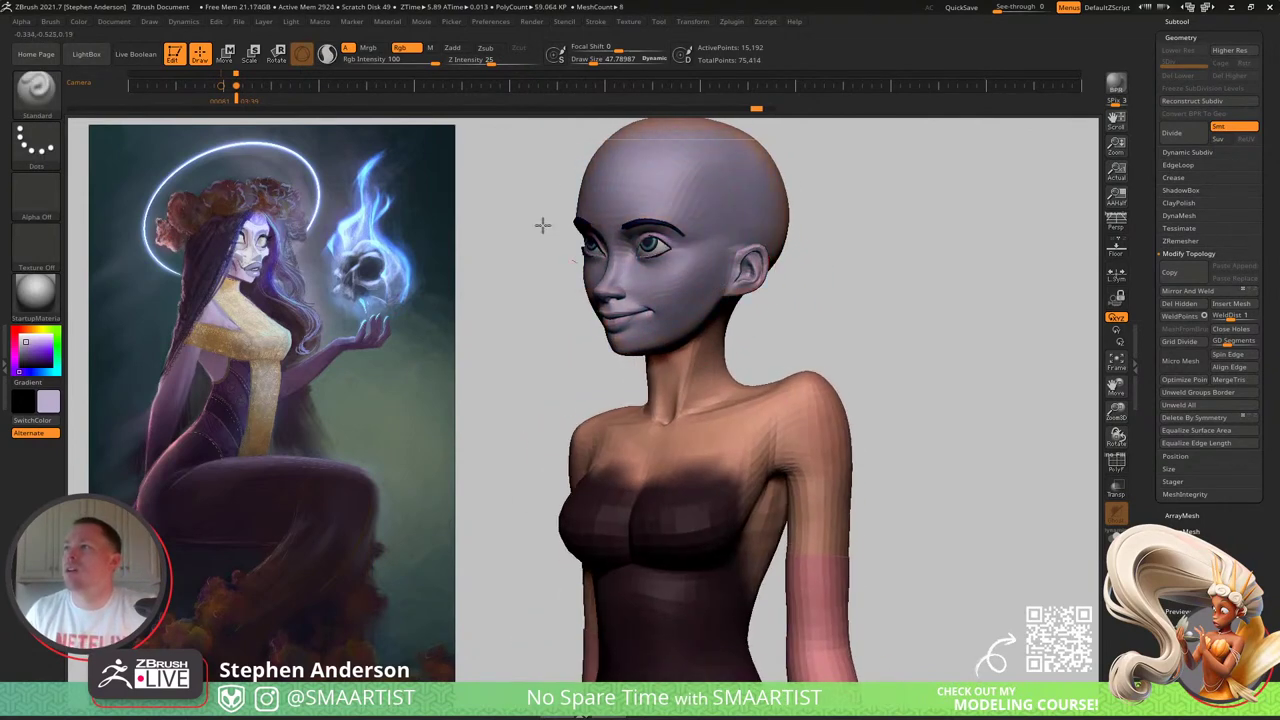
key("ctrl+z")
key("ctrl+z")
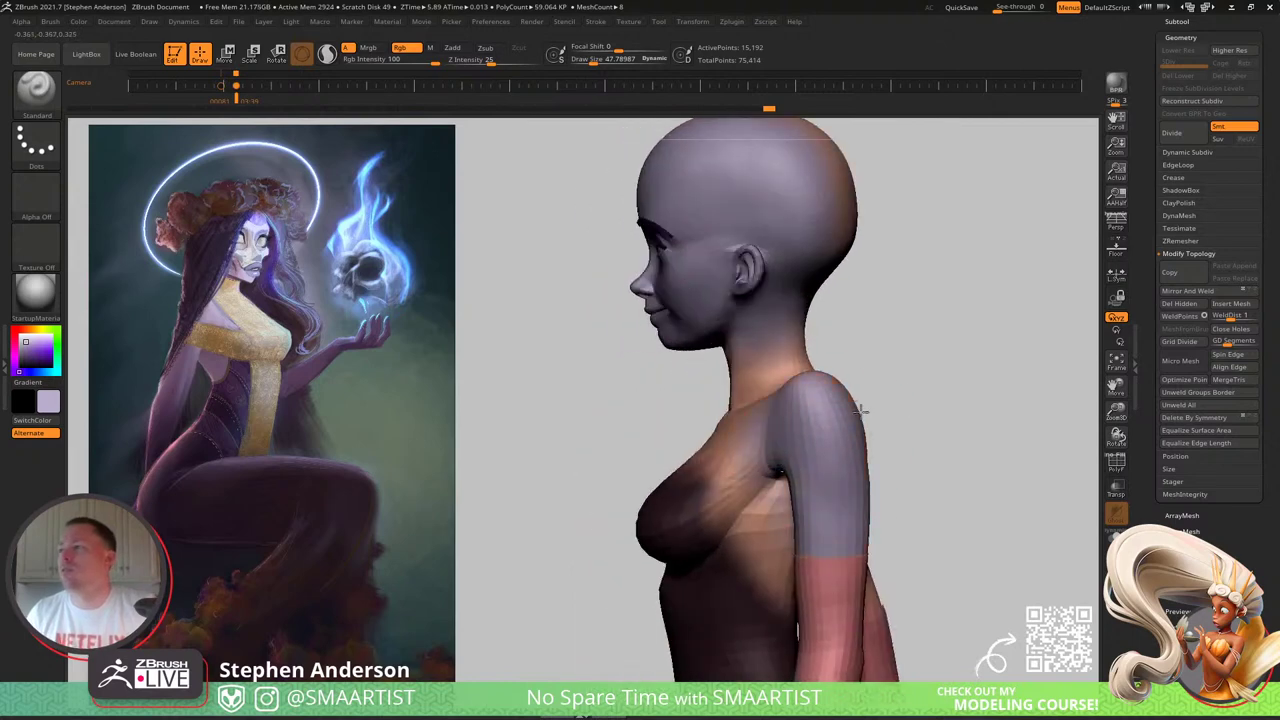
key("ctrl+z")
key("ctrl+z")
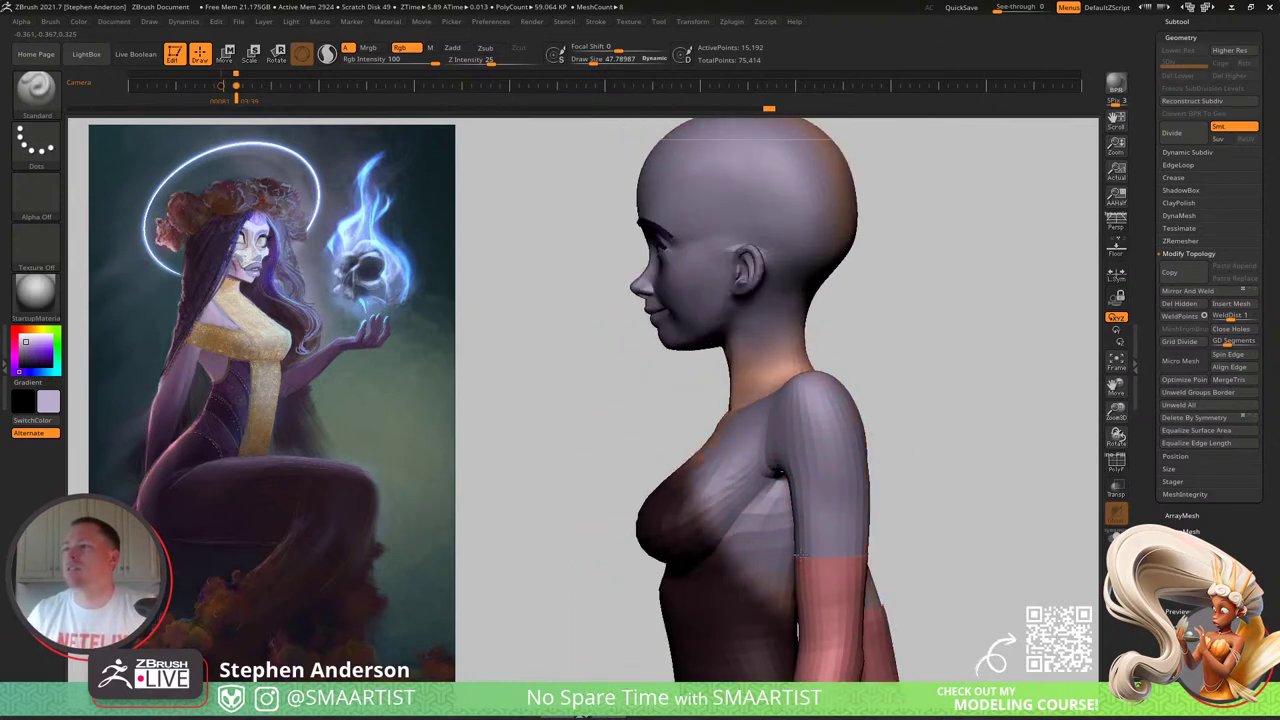
Step: Continue painting the lavender skin color over the chest, shoulders, upper back and both upper arms
left_click_drag(700, 420, 841, 431)
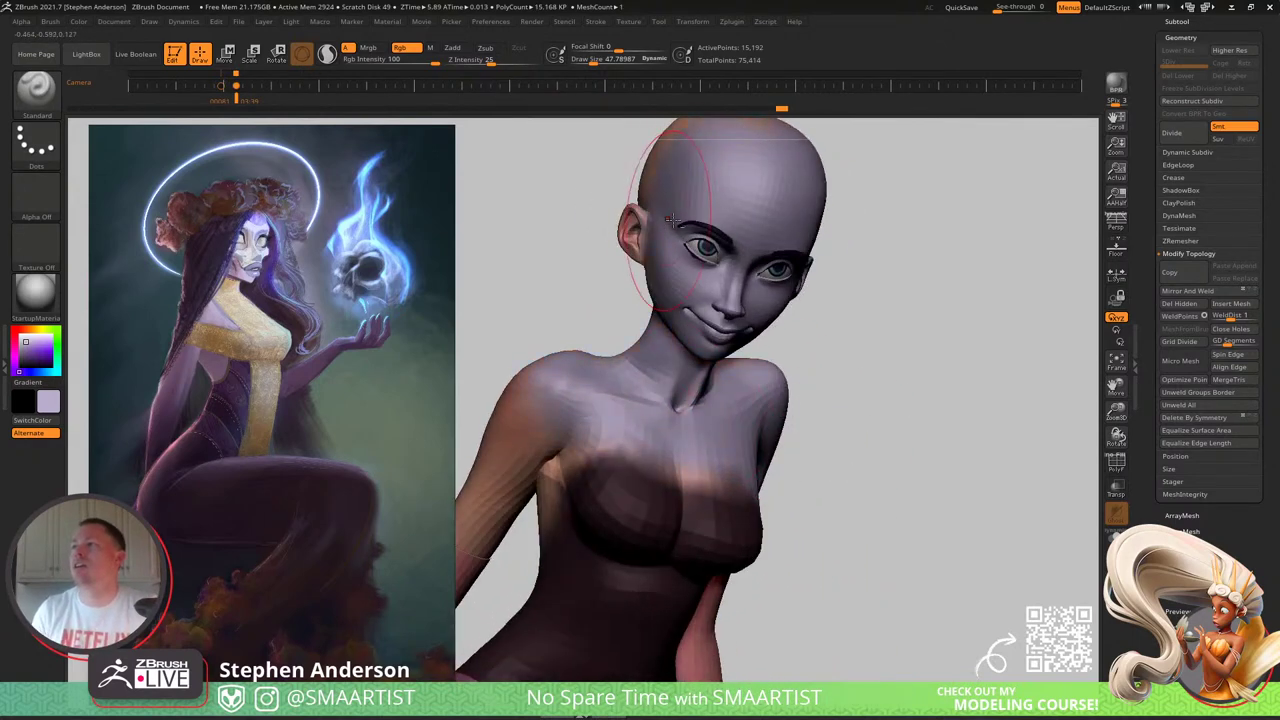
key("ctrl+z")
key("ctrl+z")
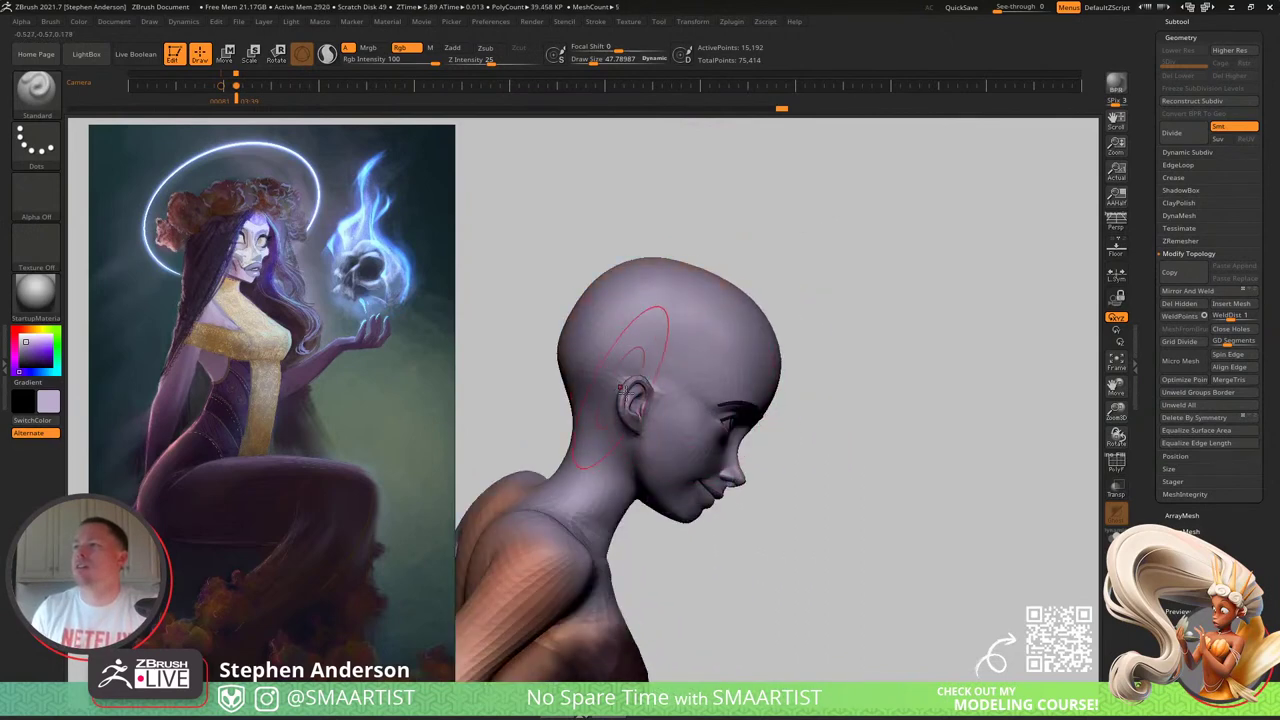
key("ctrl+shift+z")
key("ctrl+shift+z")
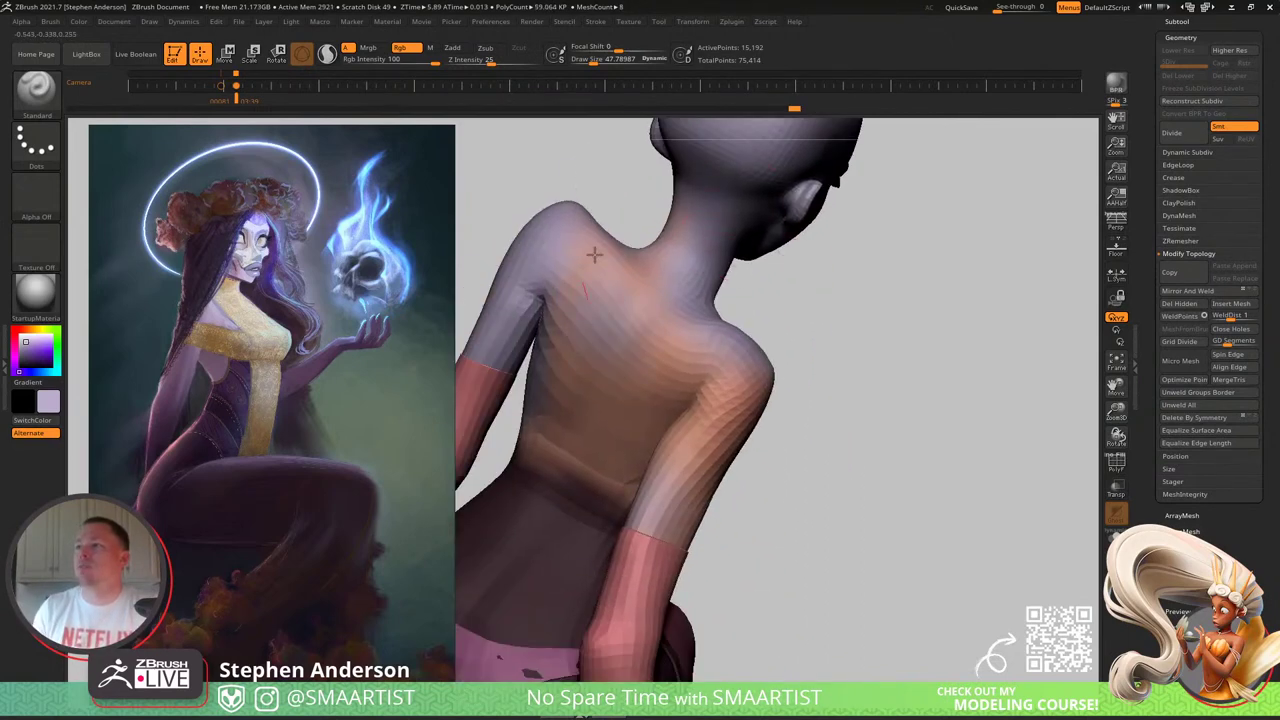
left_click_drag(652, 468, 676, 484)
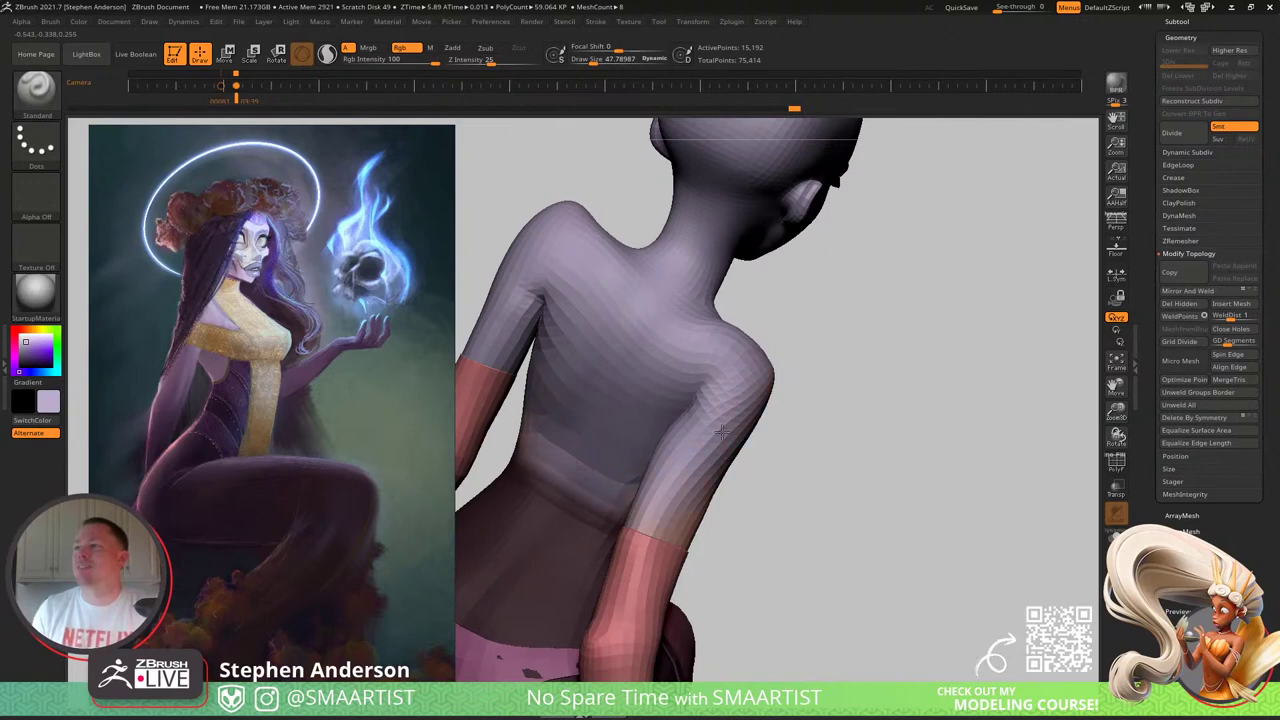
left_click_drag(800, 432, 680, 450)
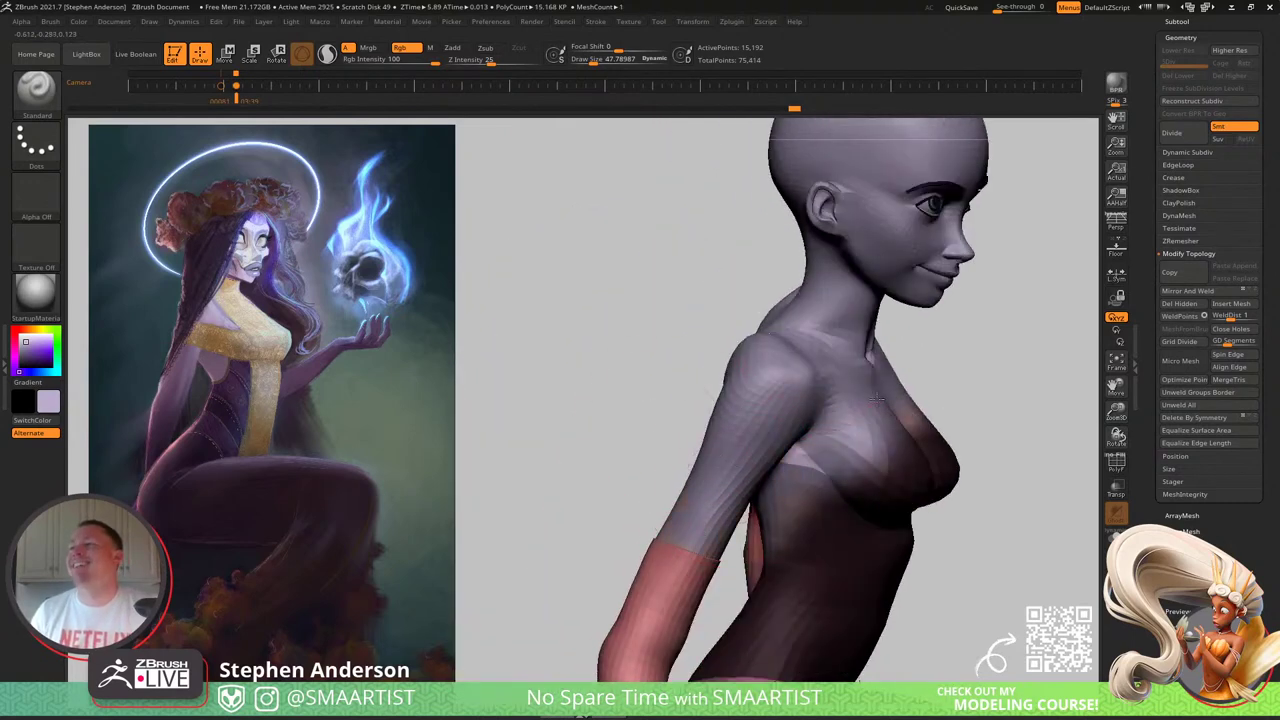
key("ctrl+shift+z")
key("ctrl+shift+z")
key("ctrl+shift+z")
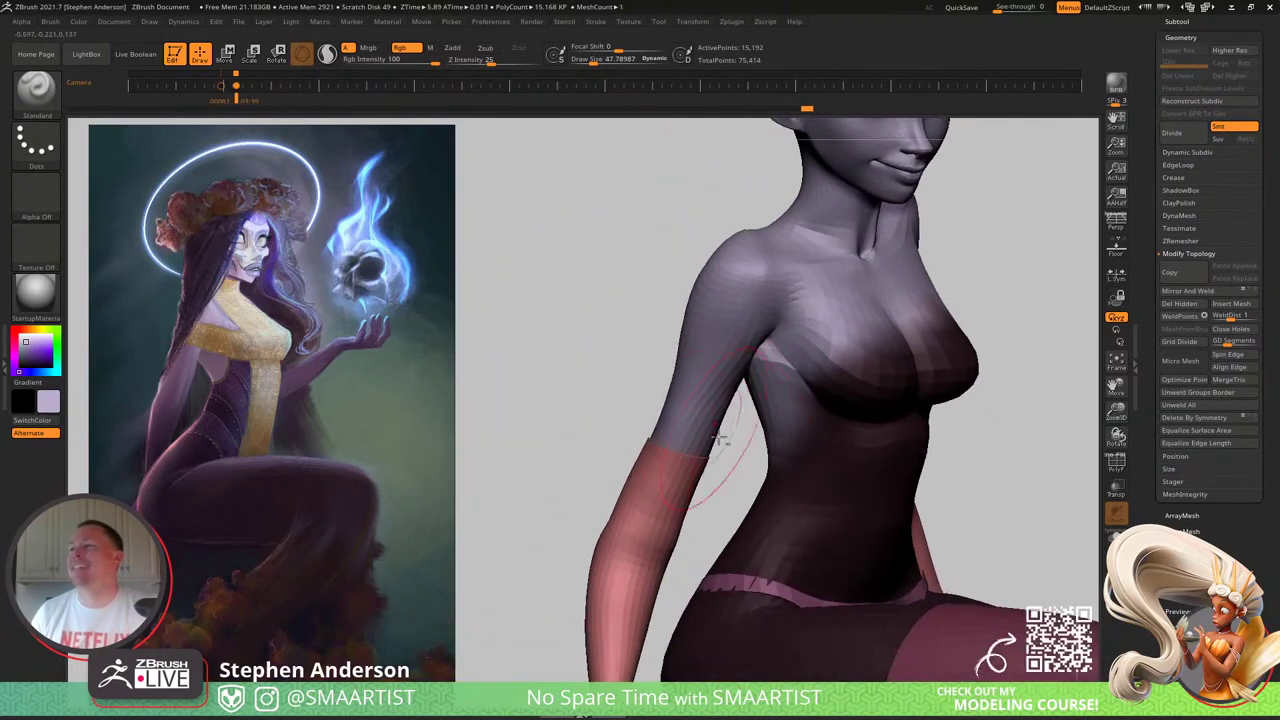
key("ctrl+shift+z")
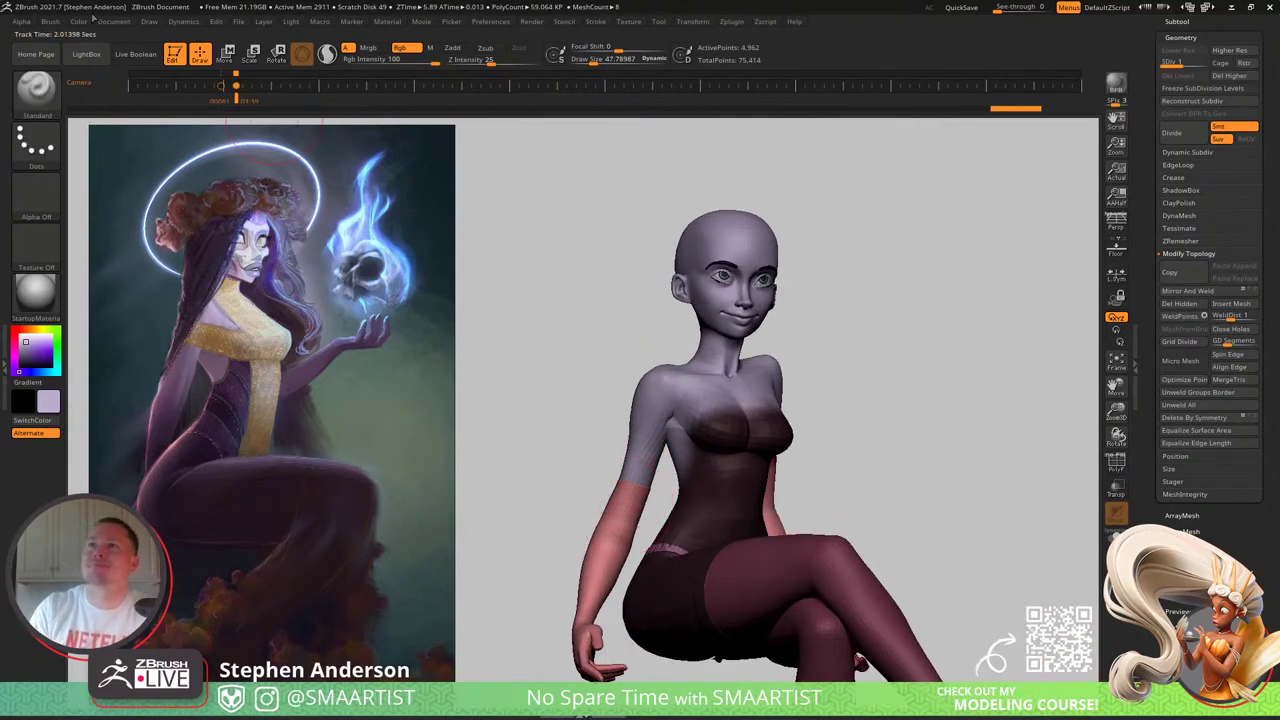
Step: Fill the whole gloves subtool with the lavender color, R 186, G 173, B 203
mouse_move(80, 22)
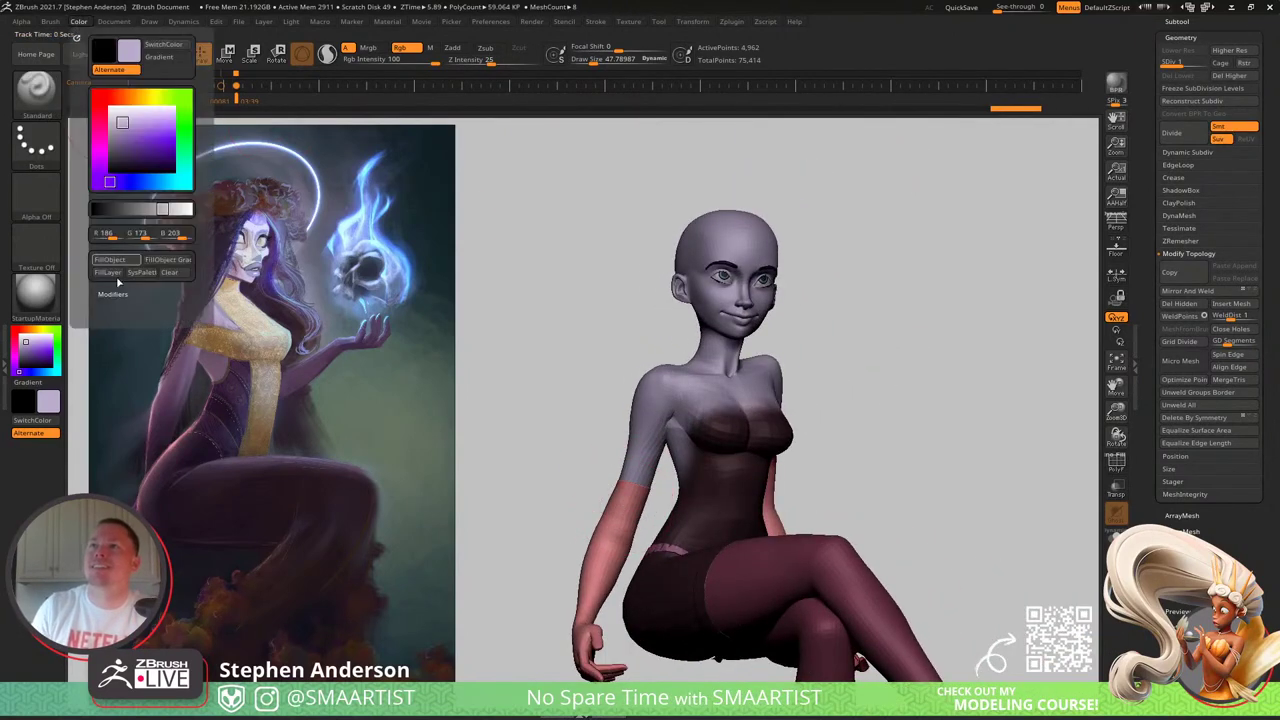
left_click(111, 263)
mouse_move(714, 441)
right_mouse_down("ctrl")
mouse_move(662, 346)
mouse_move(617, 318)
mouse_move(677, 328)
mouse_move(687, 425)
right_mouse_up("ctrl")
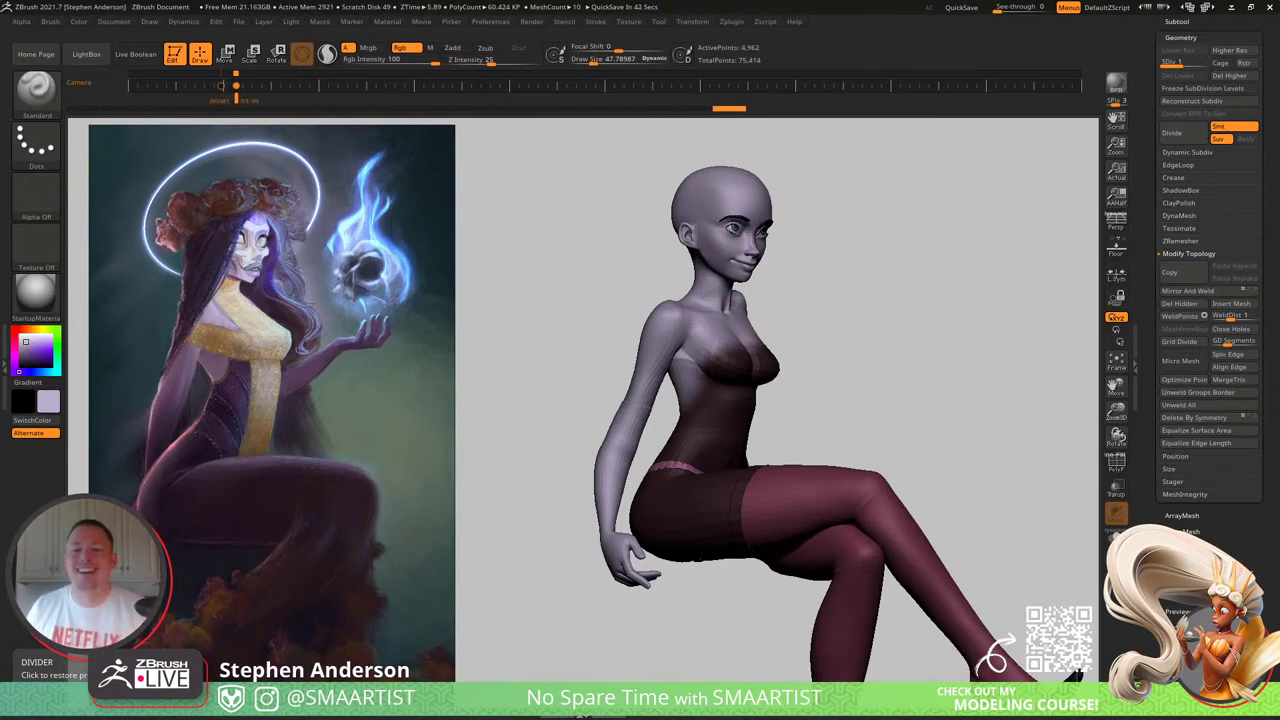
Step: Inflate the gloves slightly with the Inflate deformation and check their top edge against the arms up close
mouse_move(901, 344)
left_mouse_down()
mouse_move(852, 318)
mouse_move(923, 335)
mouse_move(894, 345)
left_mouse_up()
right_click_drag(614, 388, 720, 477, "ctrl")
right_click_drag(658, 430, 648, 463)
key("shift+f")
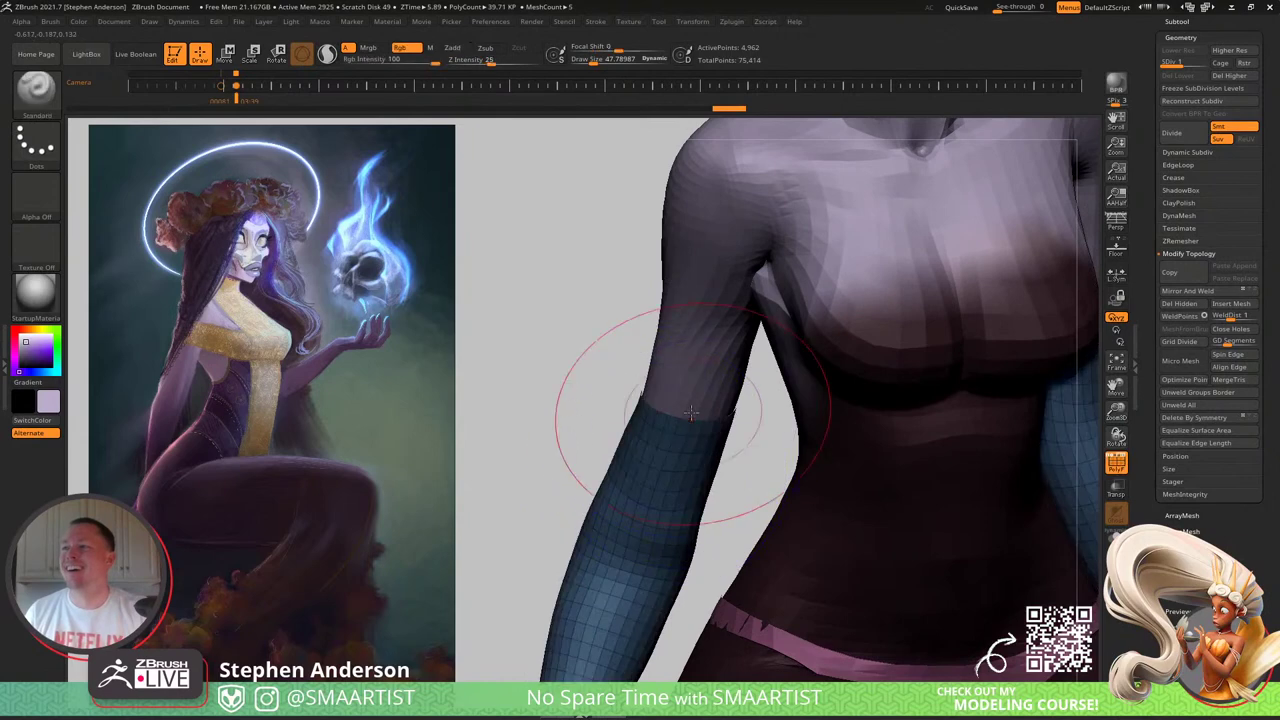
mouse_move(660, 418)
right_mouse_down()
mouse_move(690, 402)
mouse_move(651, 371)
right_mouse_up()
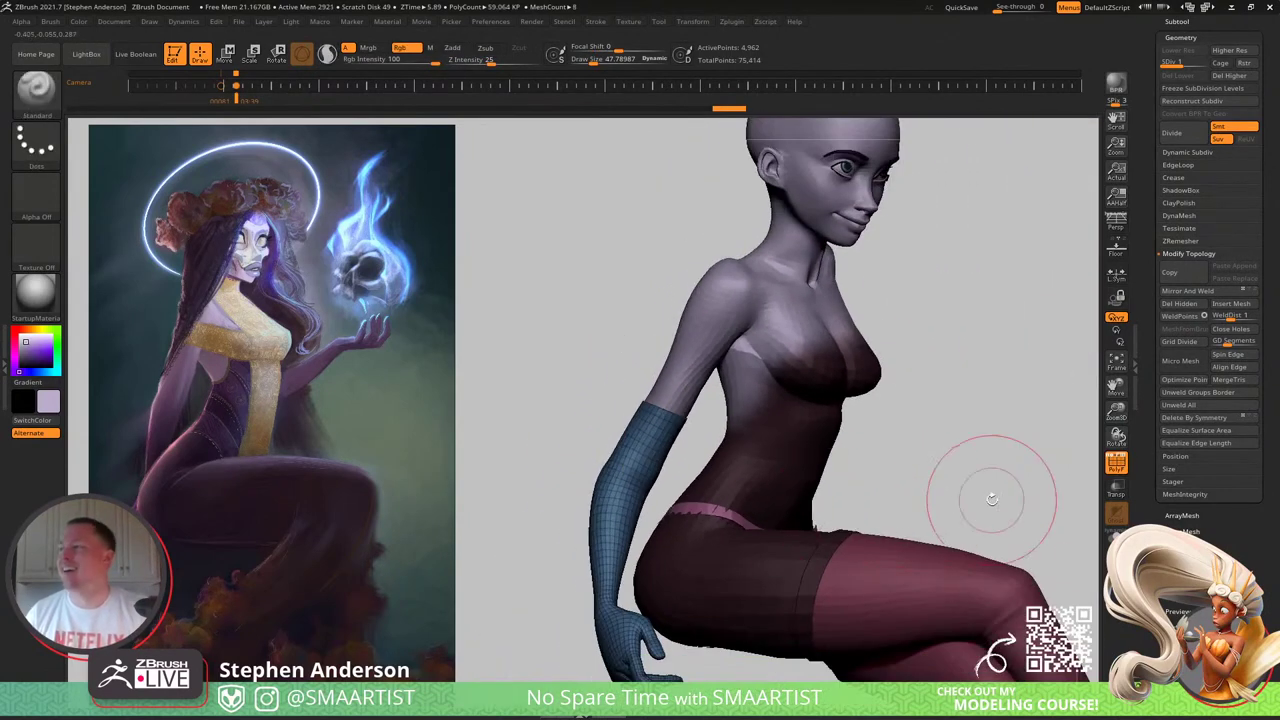
left_click(1185, 644)
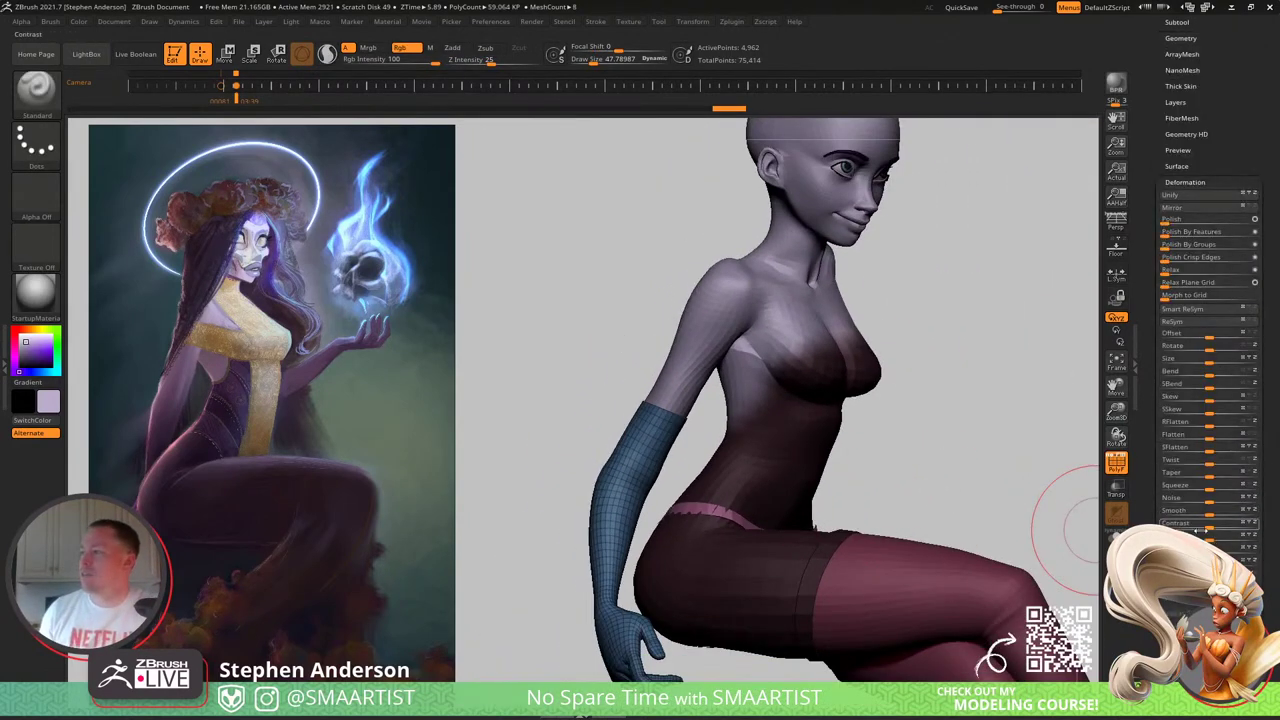
left_click_drag(1212, 540, 1213, 540)
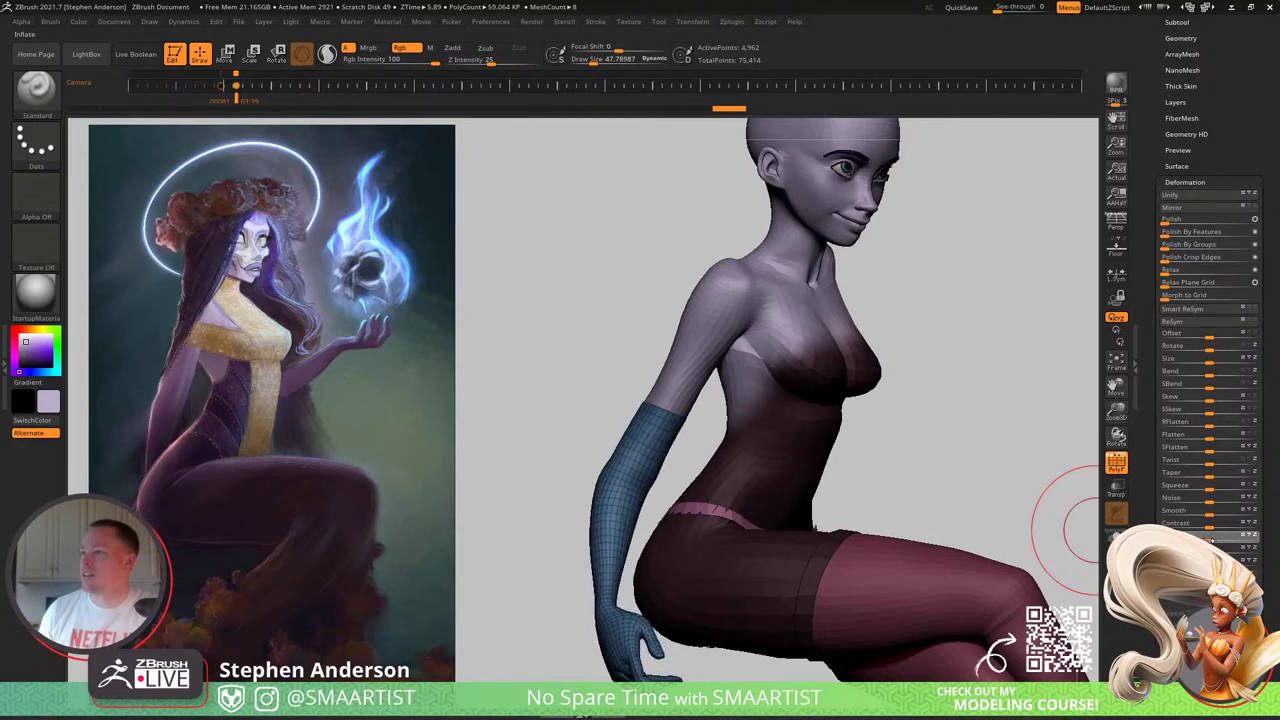
left_click(586, 443, "ctrl")
mouse_move(586, 443)
left_mouse_down()
mouse_move(714, 469)
mouse_move(577, 449)
mouse_move(540, 426)
mouse_move(636, 401)
mouse_move(709, 449)
mouse_move(703, 540)
mouse_move(680, 530)
mouse_move(646, 553)
mouse_move(600, 329)
mouse_move(719, 237)
mouse_move(737, 380)
mouse_move(743, 366)
mouse_move(634, 304)
mouse_move(712, 343)
mouse_move(686, 380)
left_mouse_up()
right_click_drag(688, 380, 702, 425, "ctrl")
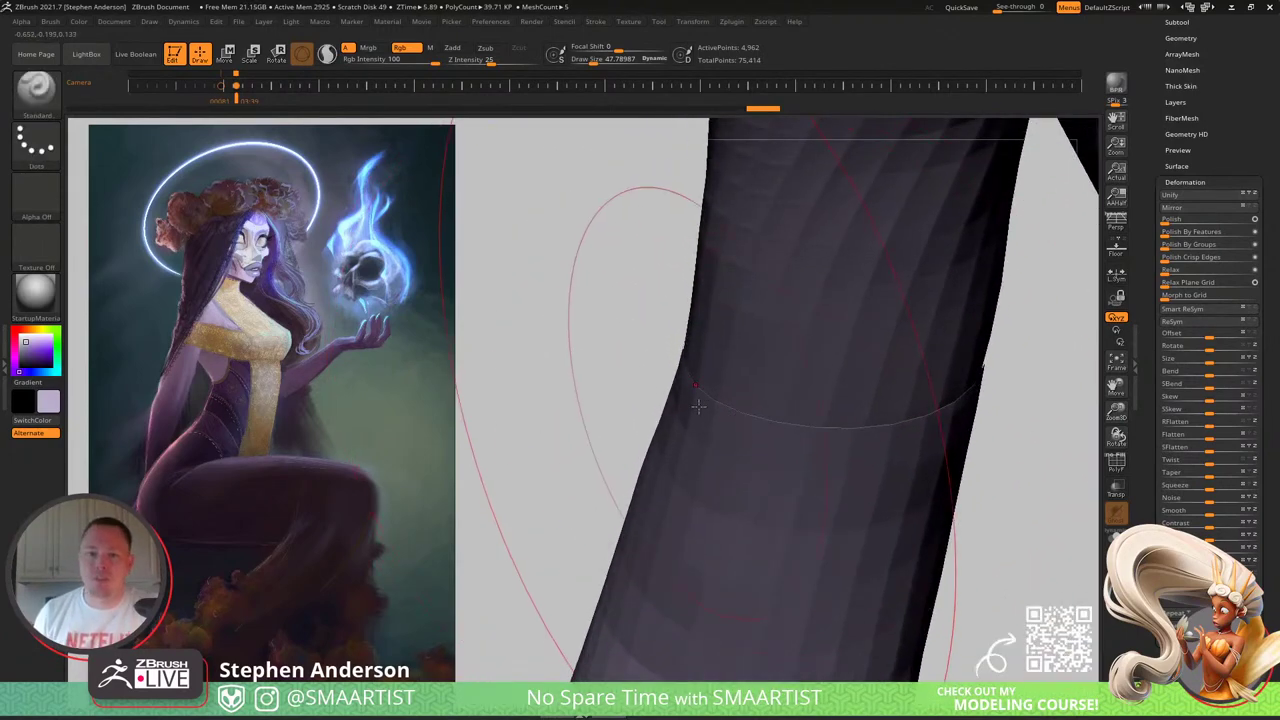
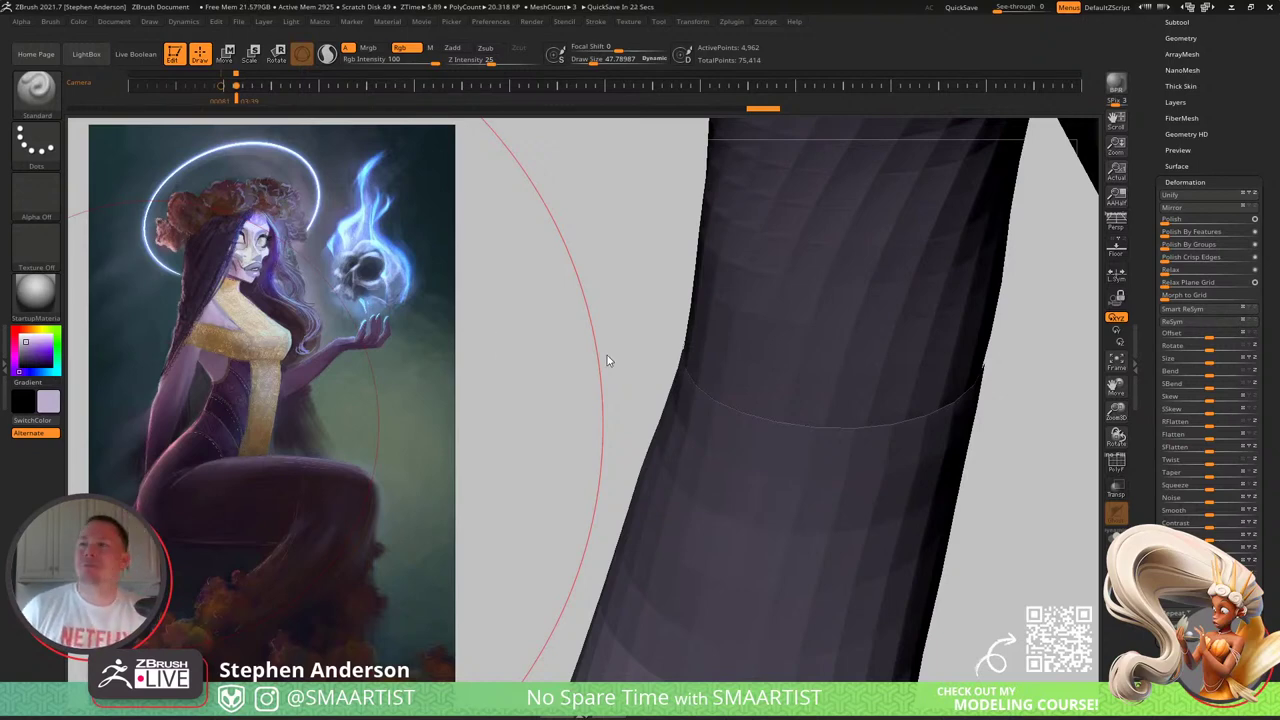
right_click_drag(557, 366, 790, 630, "ctrl")
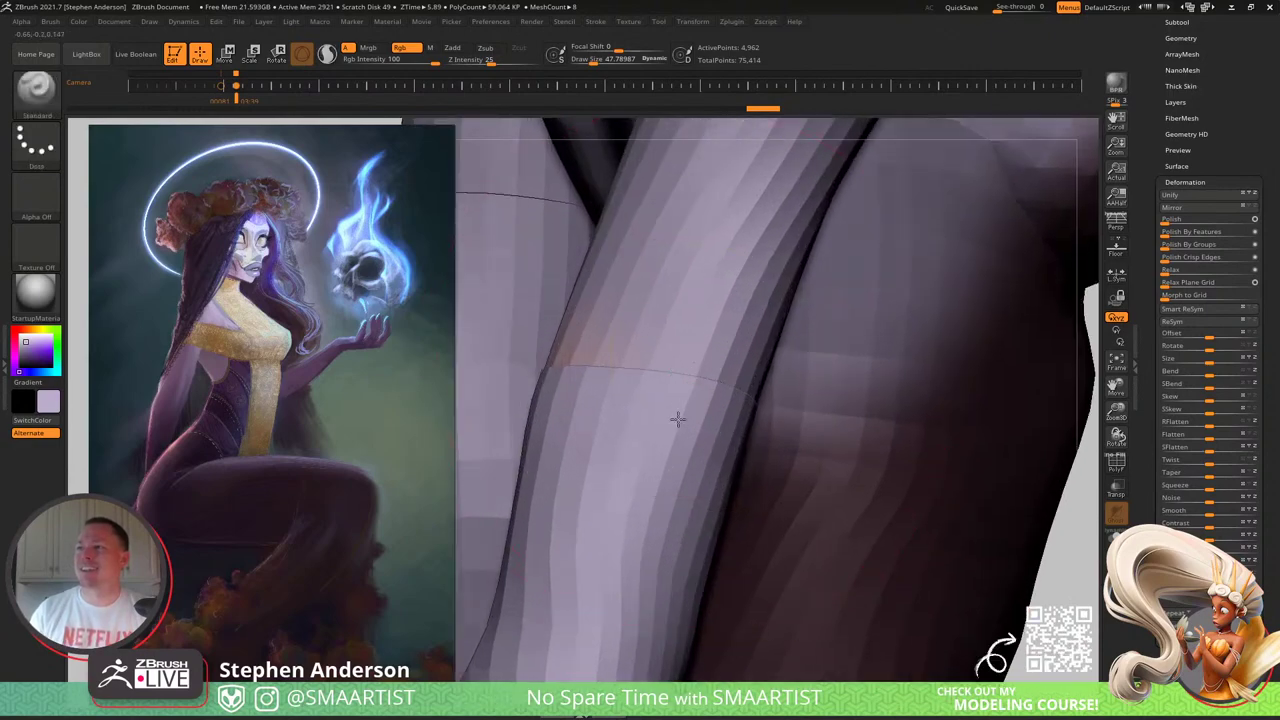
left_click_drag(677, 420, 697, 323)
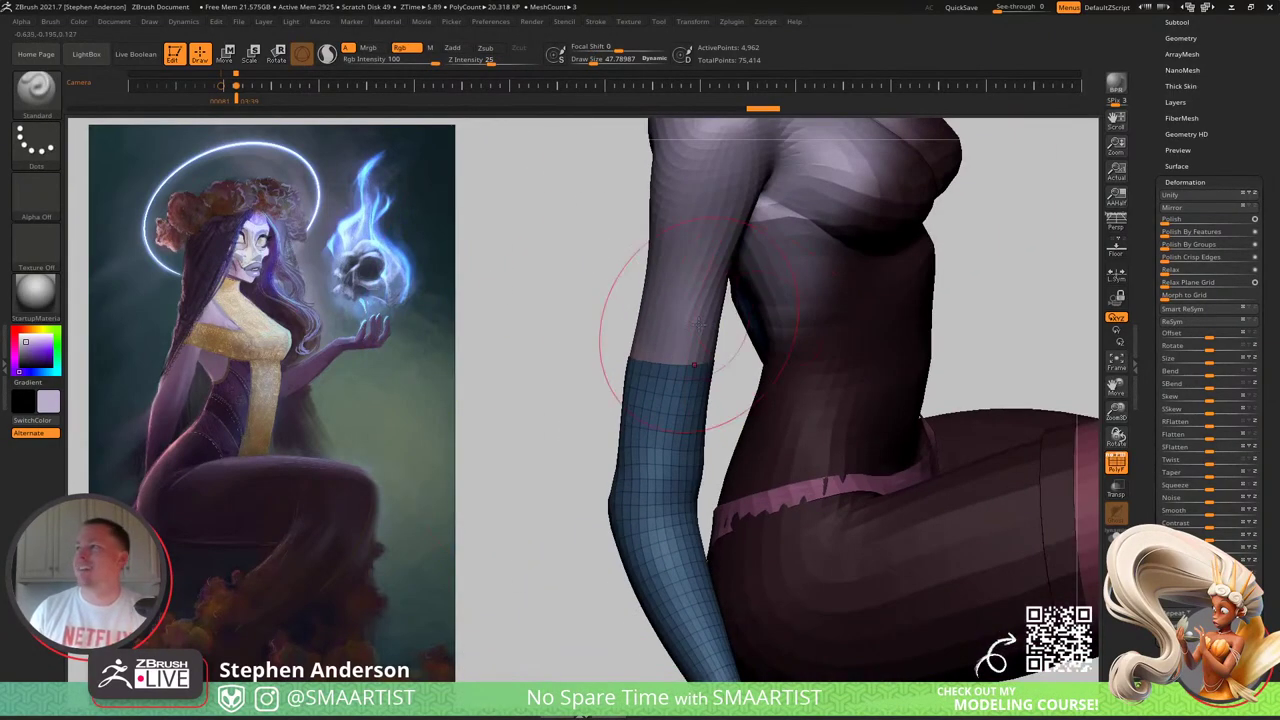
Step: Expand the Subtool list and make the Body subtool active
left_click_drag(1235, 92, 1228, 321)
left_click(1177, 251)
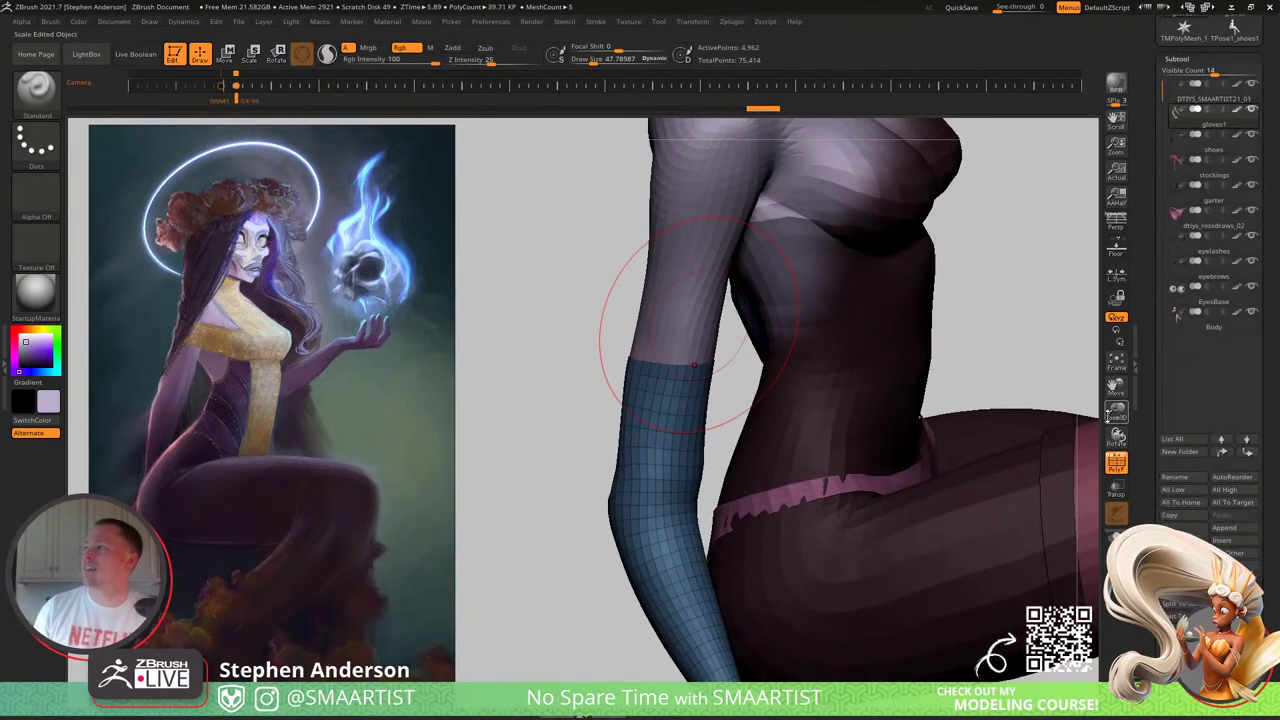
key("ctrl")
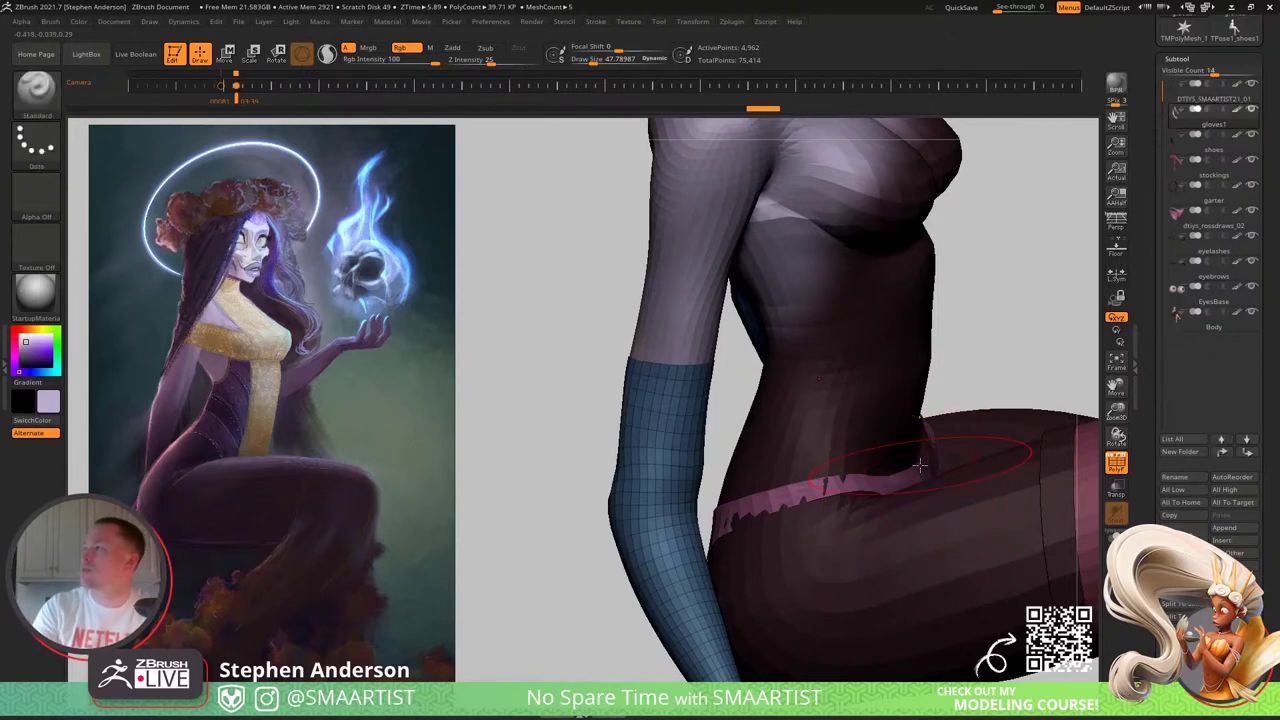
key("ctrl")
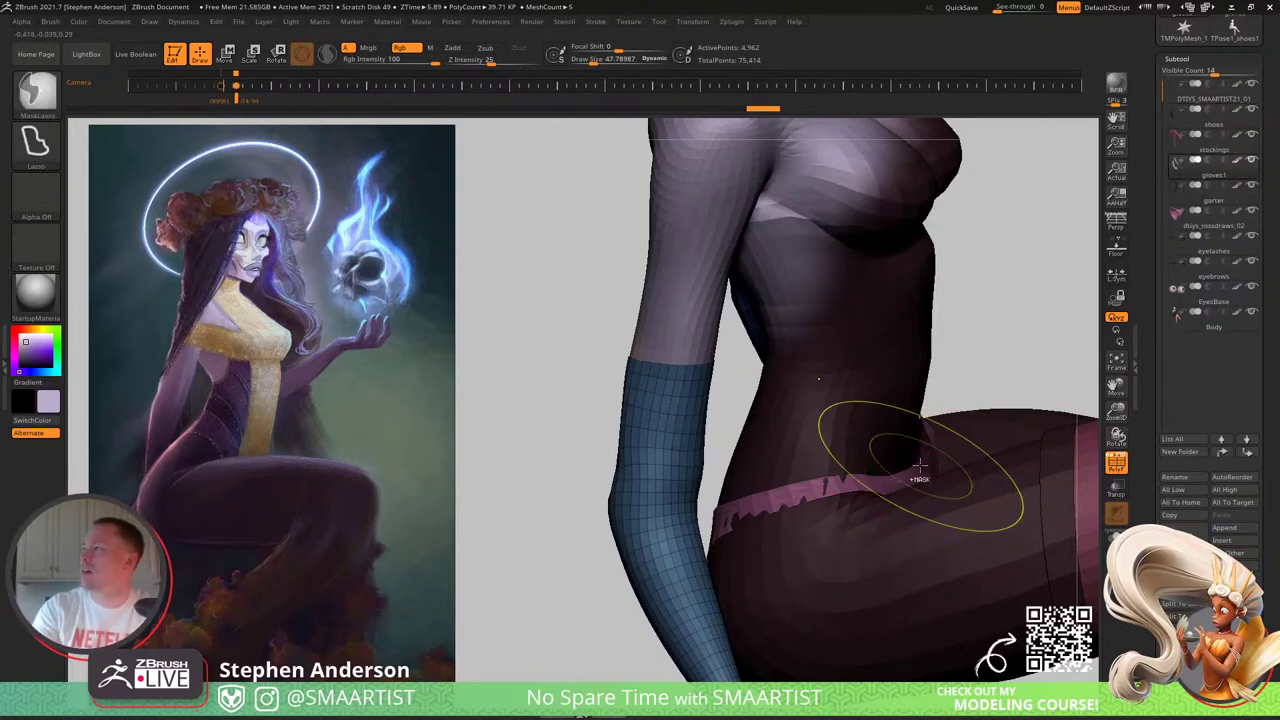
left_click(919, 463, "alt")
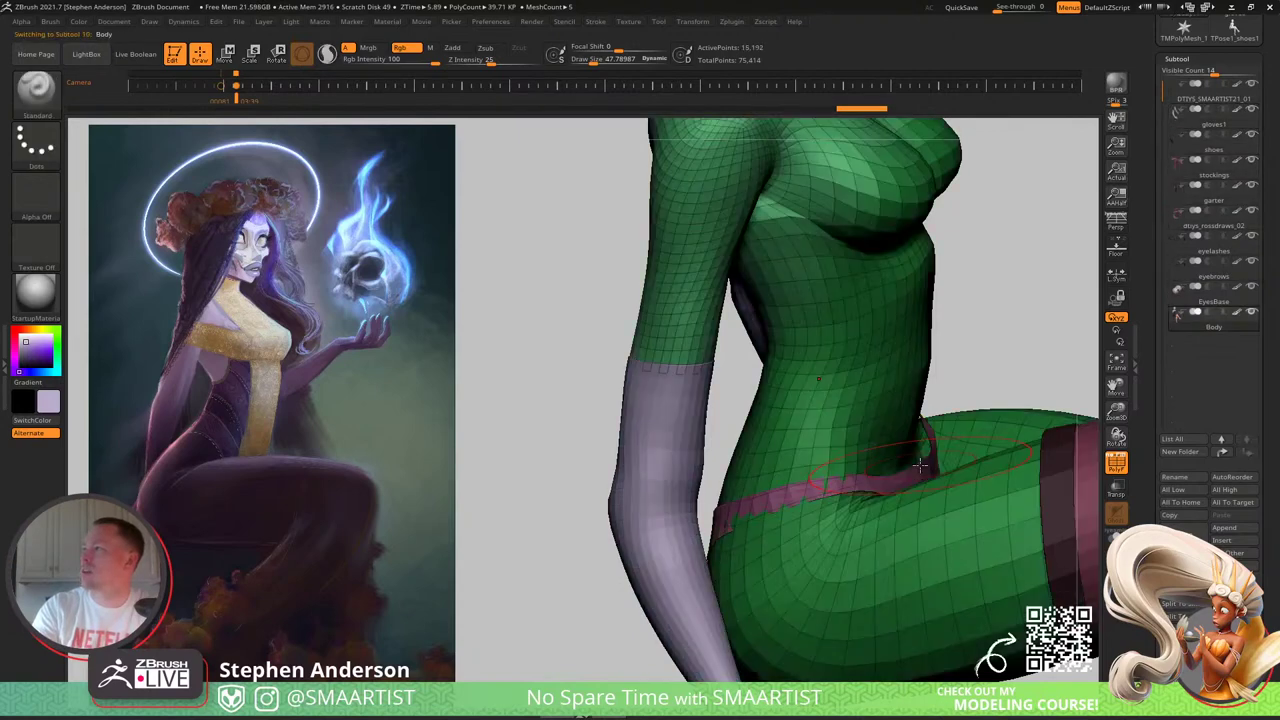
Step: Move the Body subtool up directly above the gloves and merge the gloves into it
key("ctrl+Up")
key("ctrl+Up")
key("ctrl+Up")
key("ctrl+Up")
key("ctrl+Up")
key("ctrl+Up")
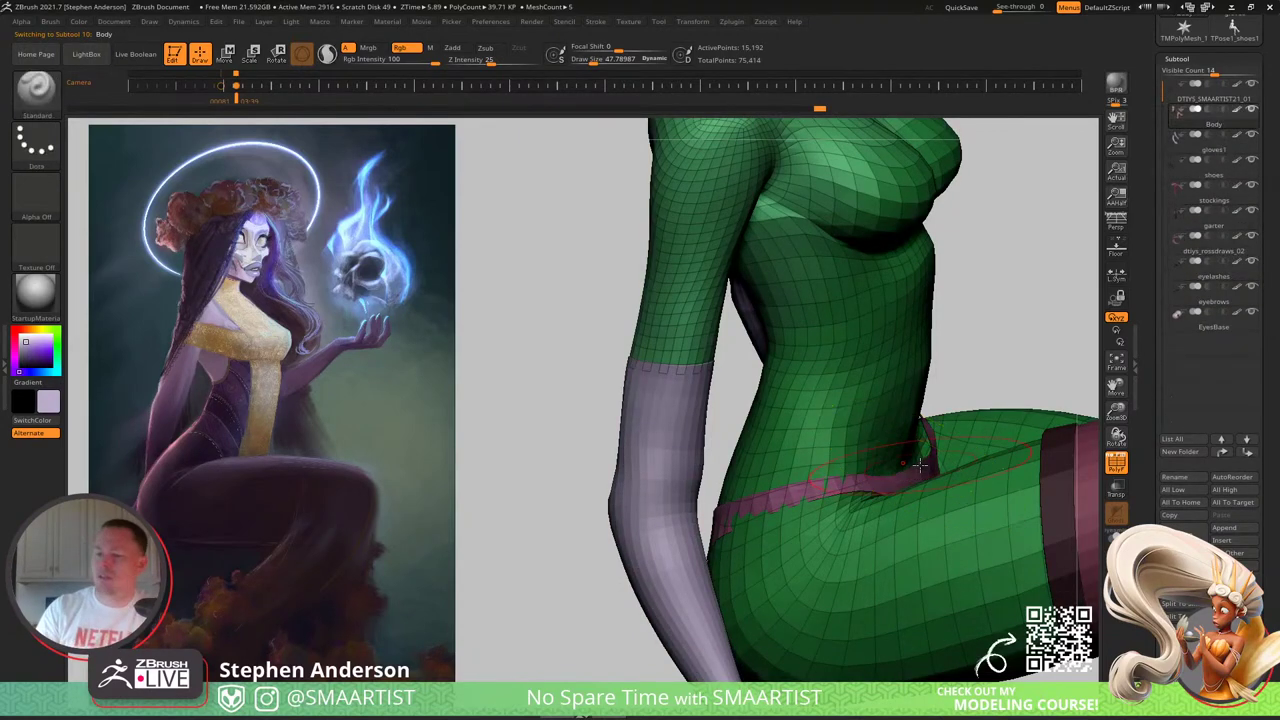
key("ctrl+e")
left_click(889, 495)
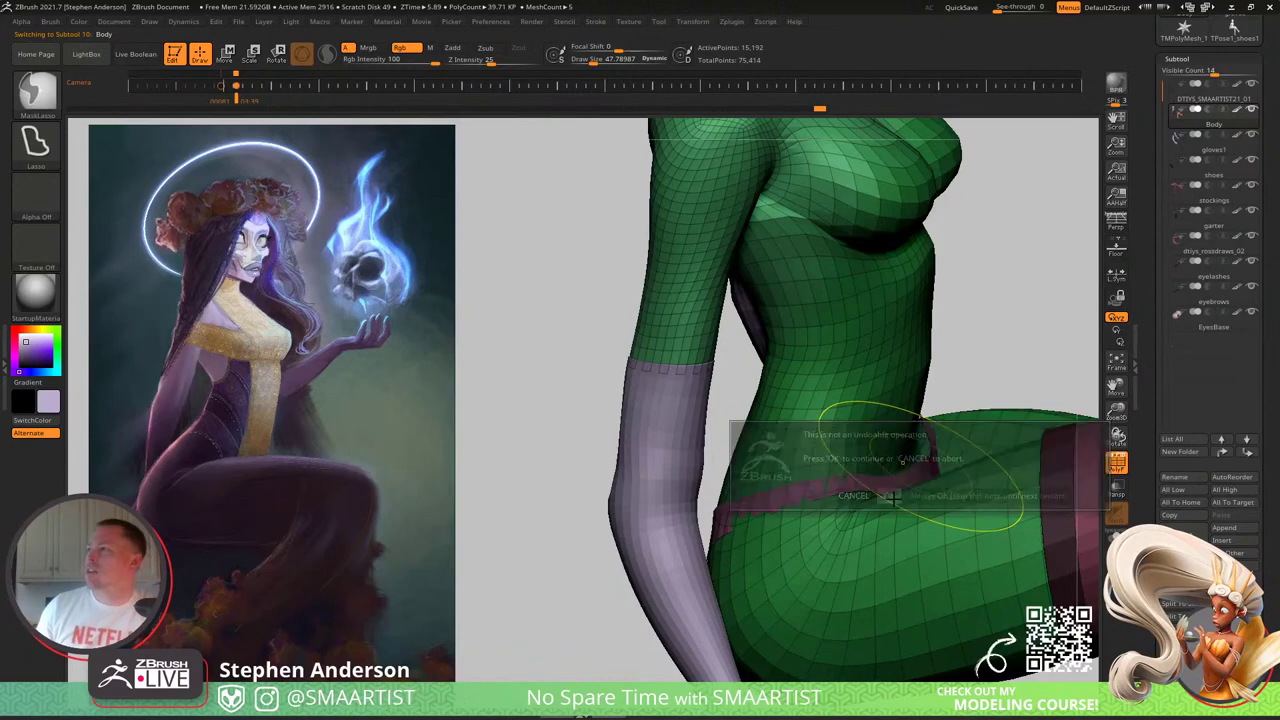
Step: Hide the rows of polygons where the body arm meets the glove on the first arm
mouse_move(675, 355)
right_mouse_down("ctrl")
mouse_move(704, 396)
mouse_move(736, 392)
mouse_move(690, 393)
right_mouse_up("ctrl")
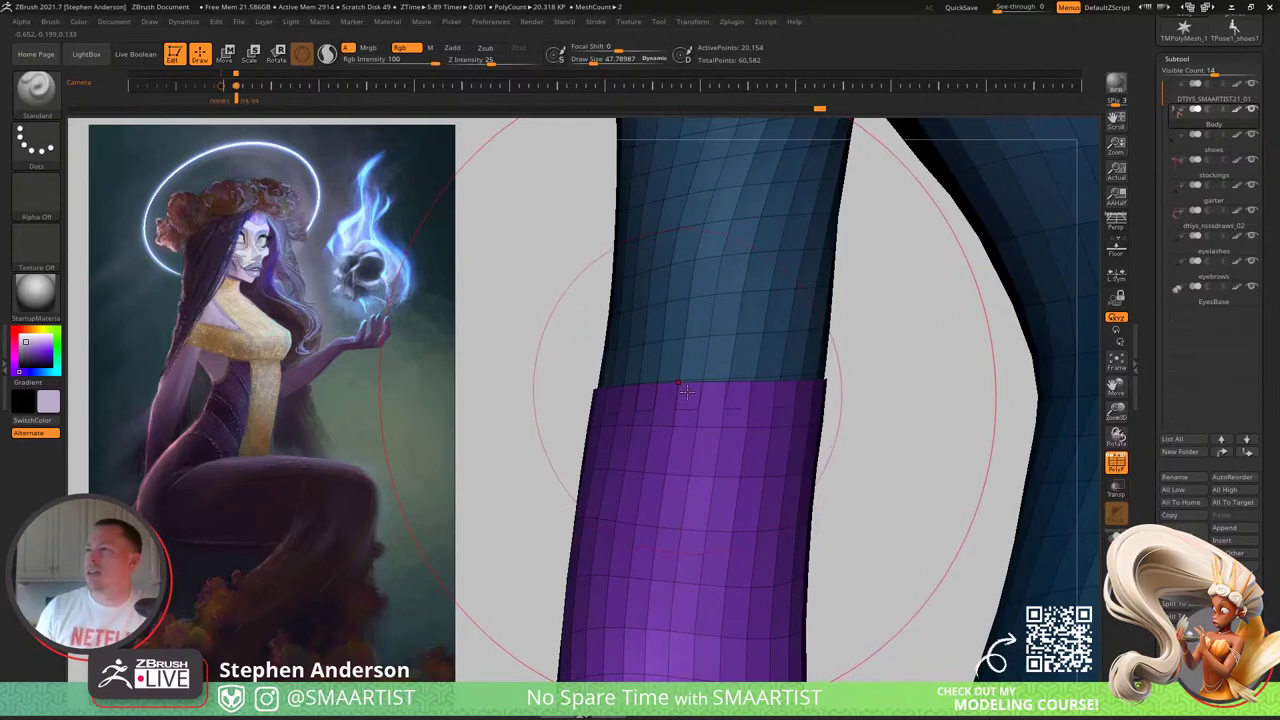
right_click_drag(722, 390, 771, 384, "ctrl")
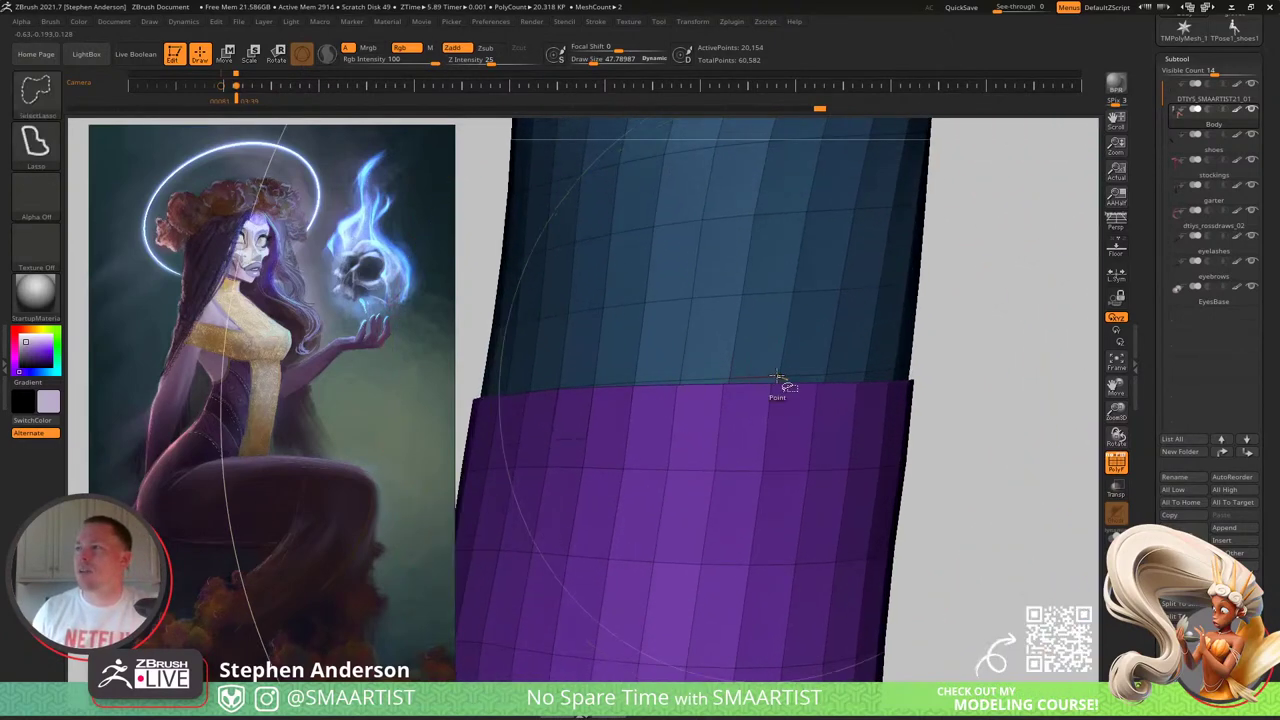
left_click(826, 378, "ctrl+shift")
left_click(829, 382, "ctrl+shift")
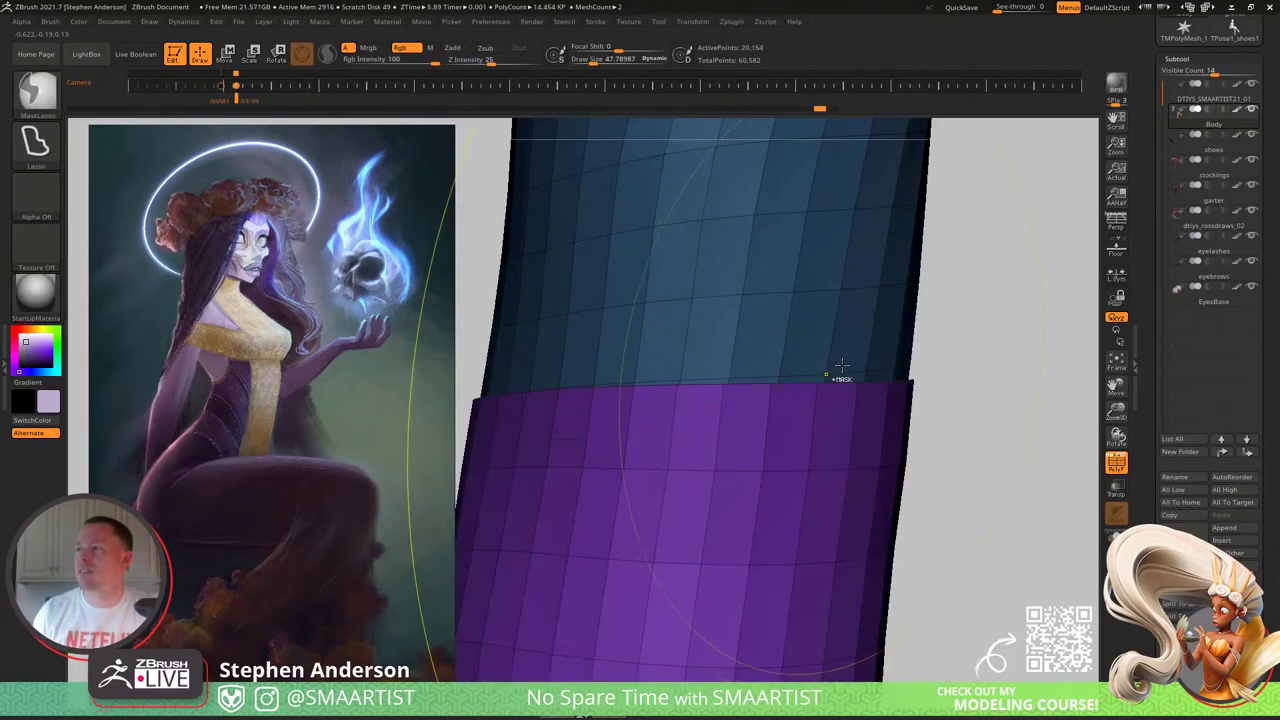
mouse_move(842, 366)
right_mouse_down()
mouse_move(831, 374)
mouse_move(846, 362)
mouse_move(888, 374)
mouse_move(957, 263)
mouse_move(744, 402)
mouse_move(790, 300)
mouse_move(646, 372)
right_mouse_up()
left_click(869, 380, "ctrl+shift")
left_click(874, 340, "ctrl+shift")
Step: Hide the matching rows of polygons around the glove seam on the other upper arm
right_click_drag(780, 380, 900, 530, "ctrl")
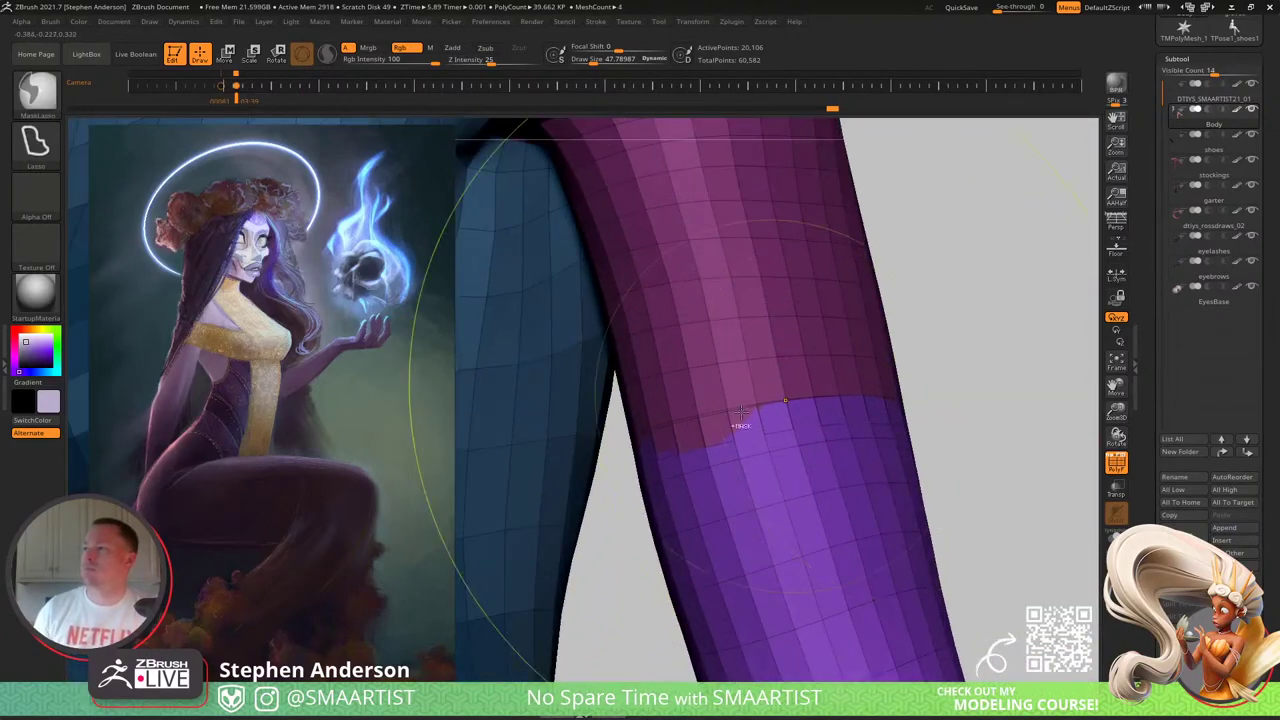
left_click(677, 439, "ctrl+shift")
right_click_drag(682, 442, 764, 486, "ctrl")
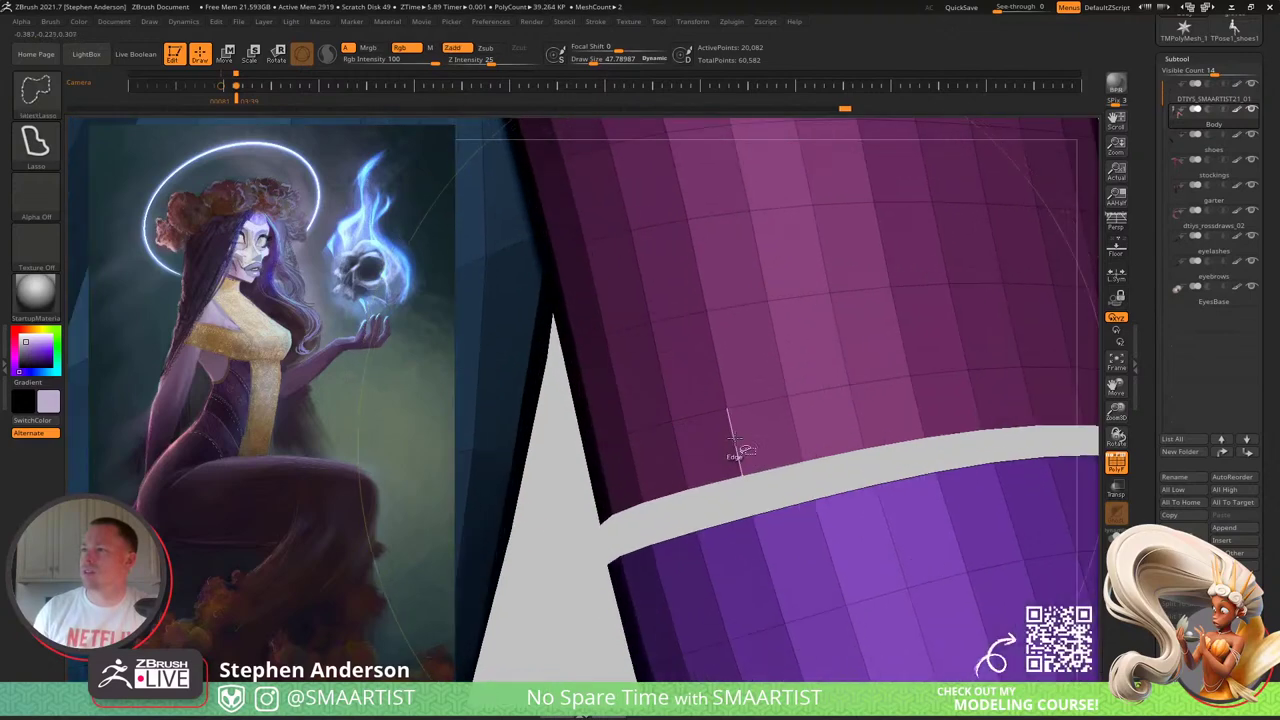
left_click(742, 446, "ctrl+shift")
left_click(726, 392, "ctrl+shift")
right_click_drag(763, 437, 940, 310, "ctrl")
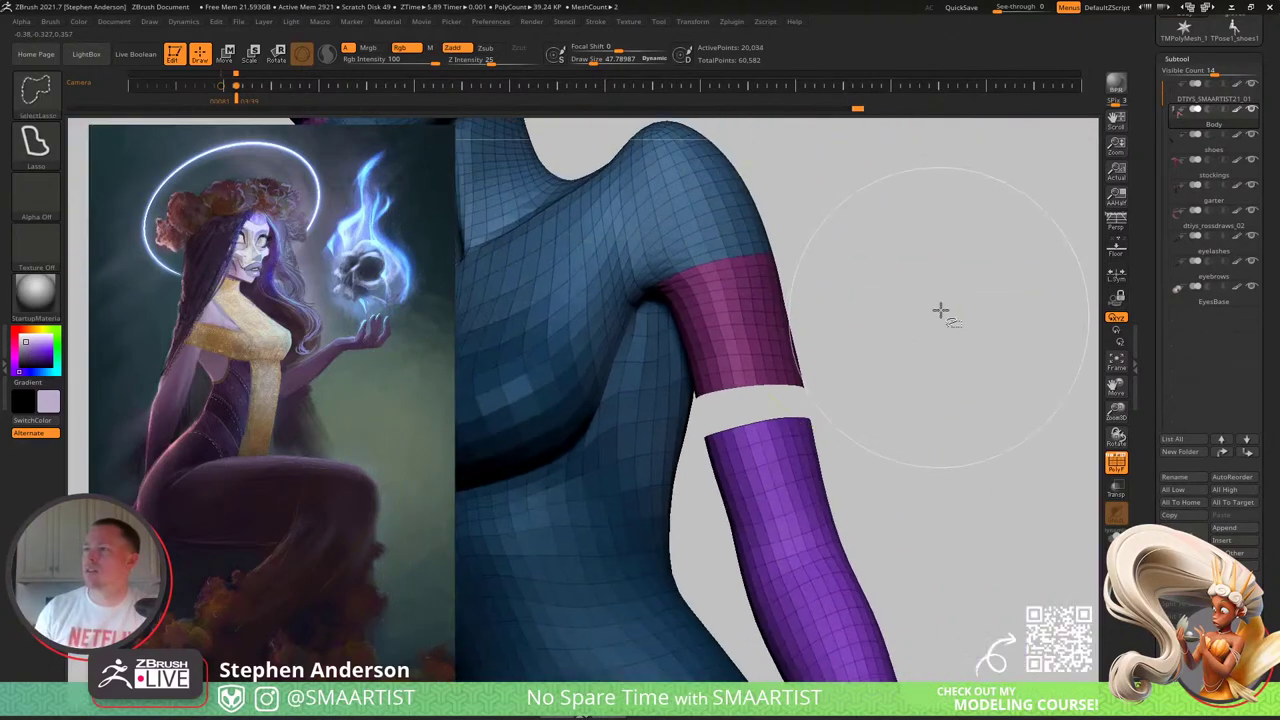
left_click(940, 311, "ctrl+shift")
right_click_drag(776, 440, 786, 386, "ctrl")
left_click_drag(786, 386, 786, 480, "ctrl+shift")
Step: Lower the opacity of the reference painting in Spotlight and return to the model
right_click_drag(768, 470, 971, 471)
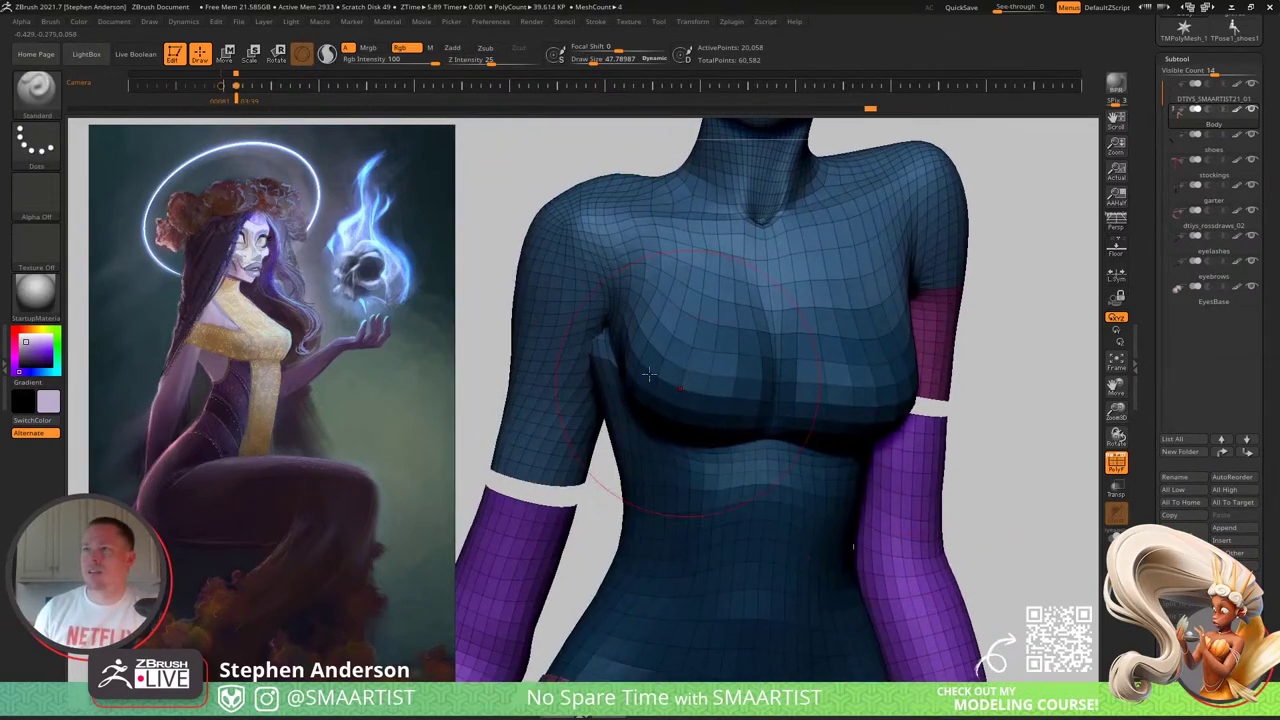
key("z")
left_click_drag(659, 347, 610, 317)
key("z")
mouse_move(792, 390)
right_mouse_down("alt")
mouse_move(529, 463)
mouse_move(714, 438)
mouse_move(669, 464)
right_mouse_up("alt")
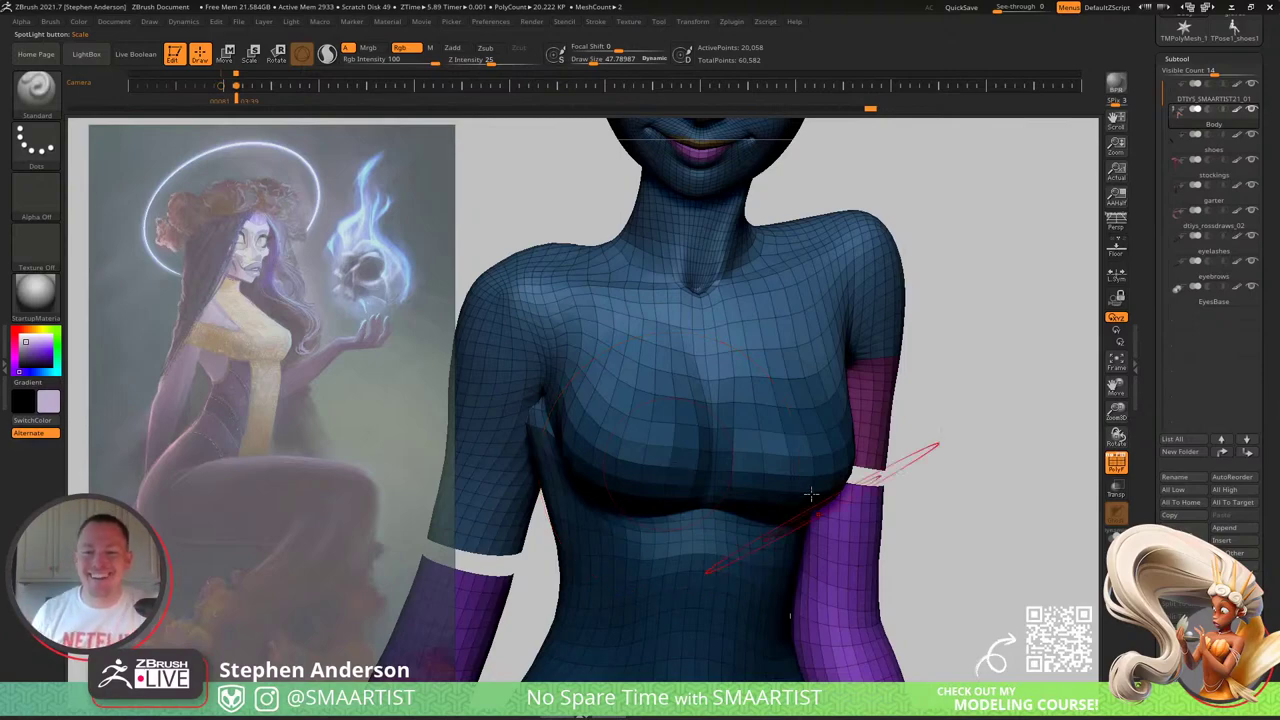
mouse_move(753, 453)
right_mouse_down()
mouse_move(829, 470)
mouse_move(825, 495)
mouse_move(773, 490)
mouse_move(805, 468)
right_mouse_up()
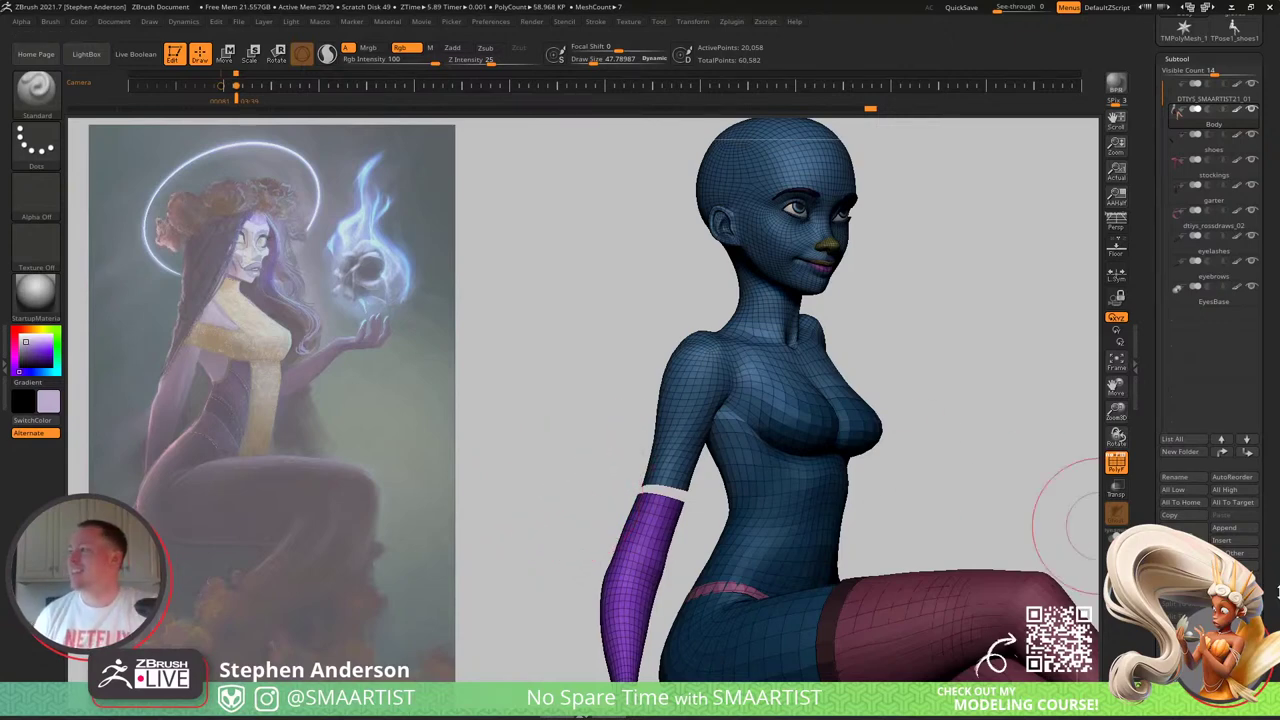
Step: Permanently delete the hidden polygons around both glove seams with Del Hidden
left_click_drag(1260, 618, 1258, 552)
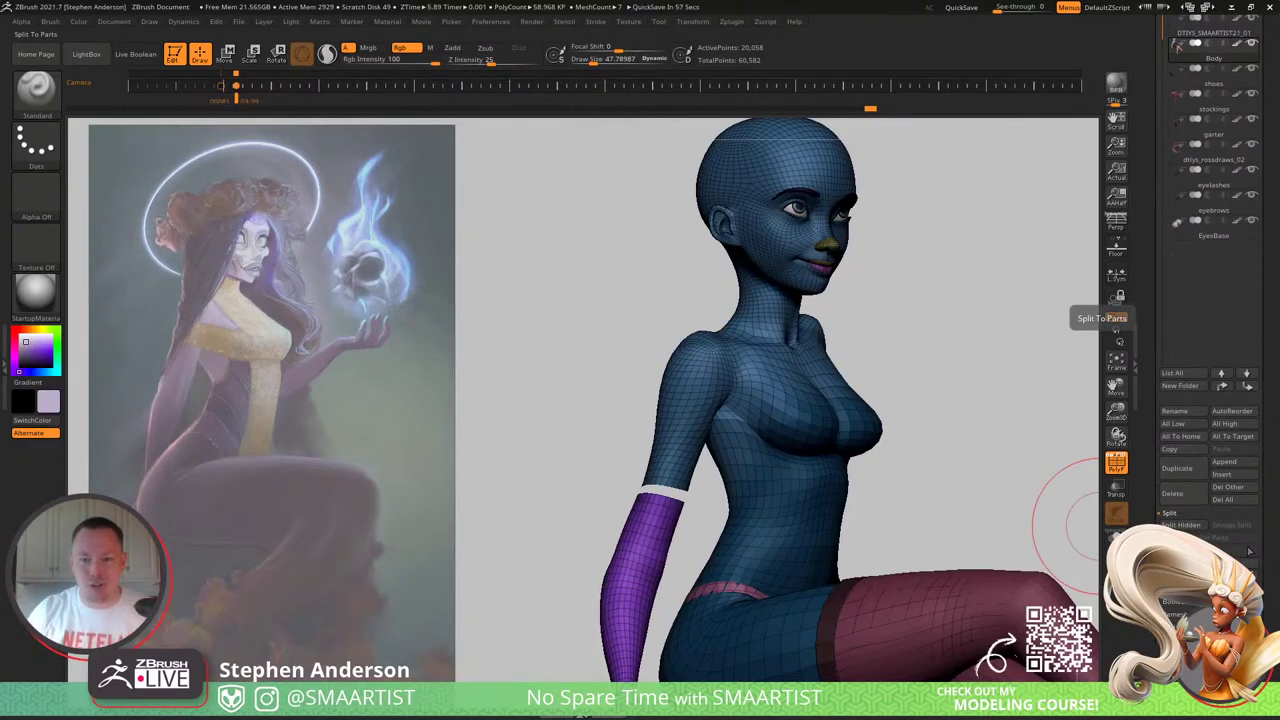
key("x")
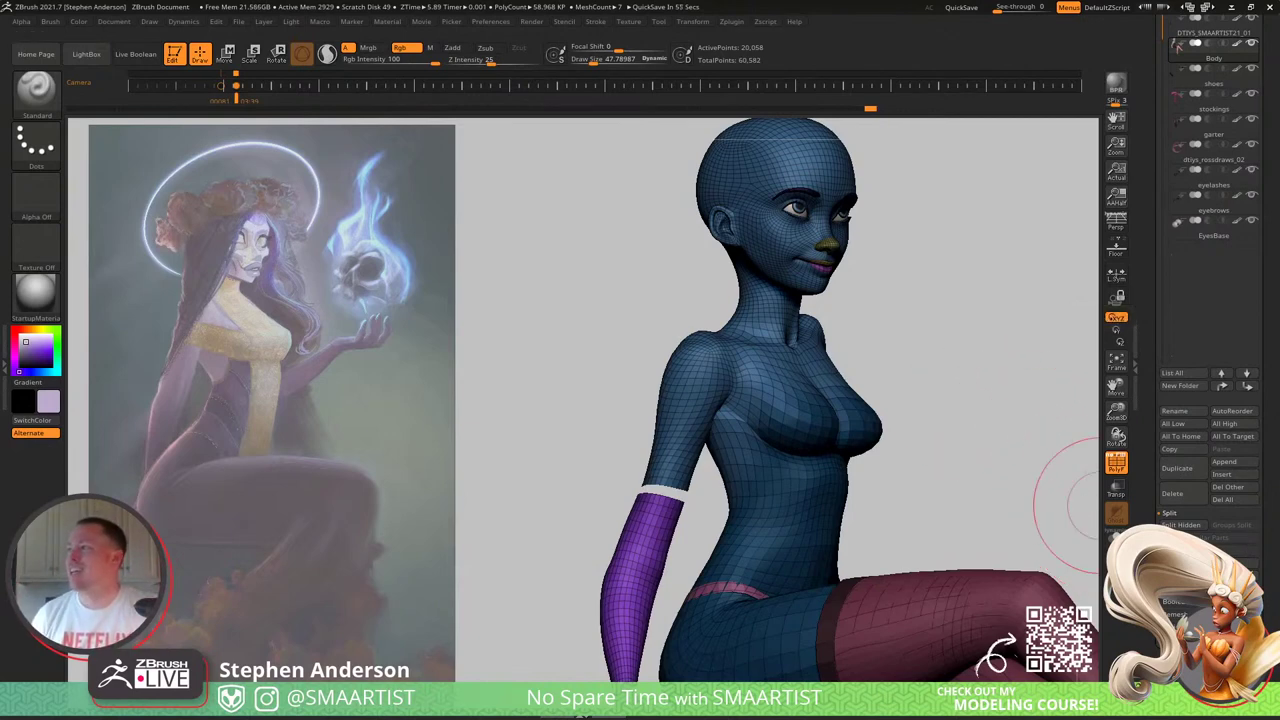
left_click_drag(1262, 500, 1262, 428)
scroll(1244, 488, "down", 10)
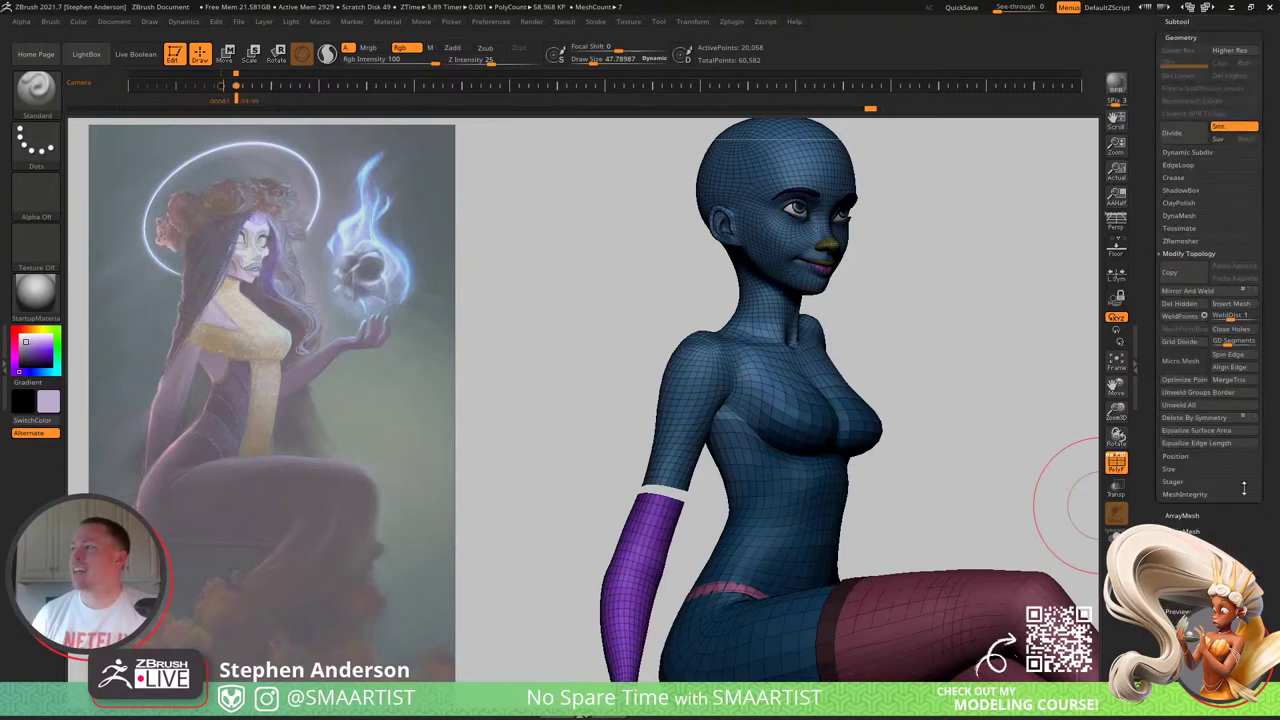
left_click(1182, 294)
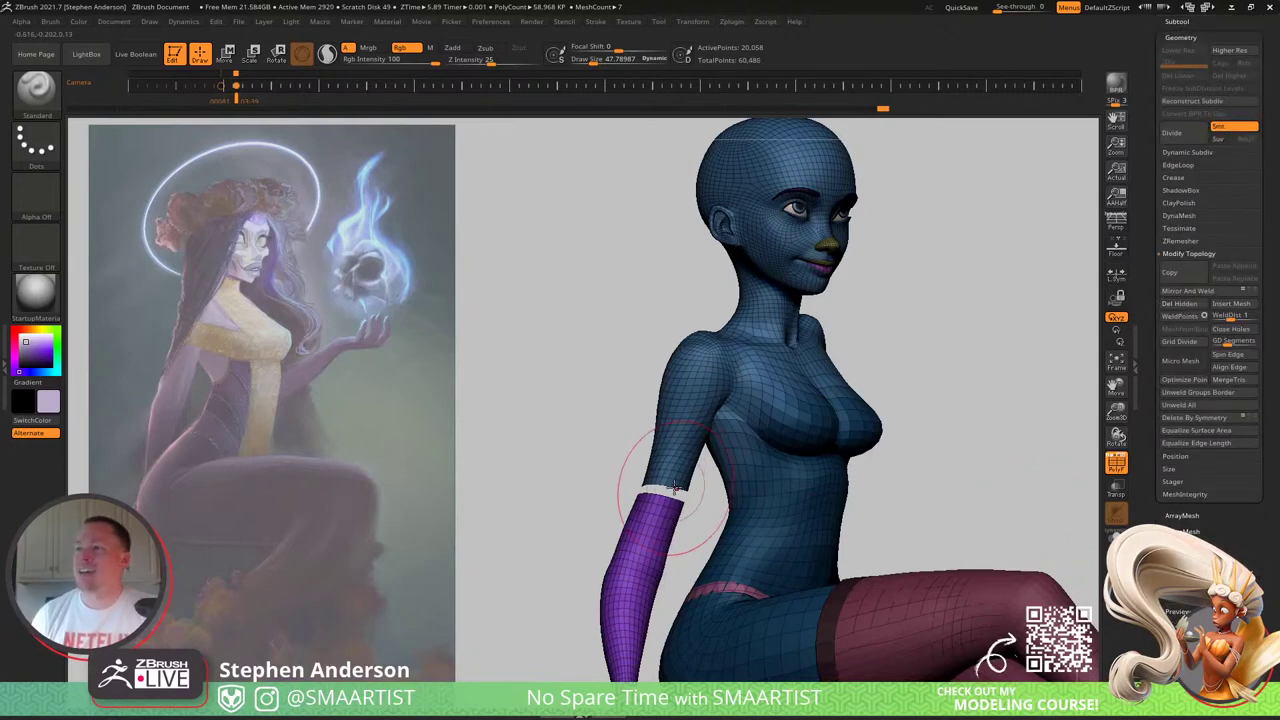
Step: Bridge the gap on the first arm with ZModeler's edge action Bridge, Two Holes, set to Polygroup Flat
right_click_drag(675, 487, 790, 582, "ctrl")
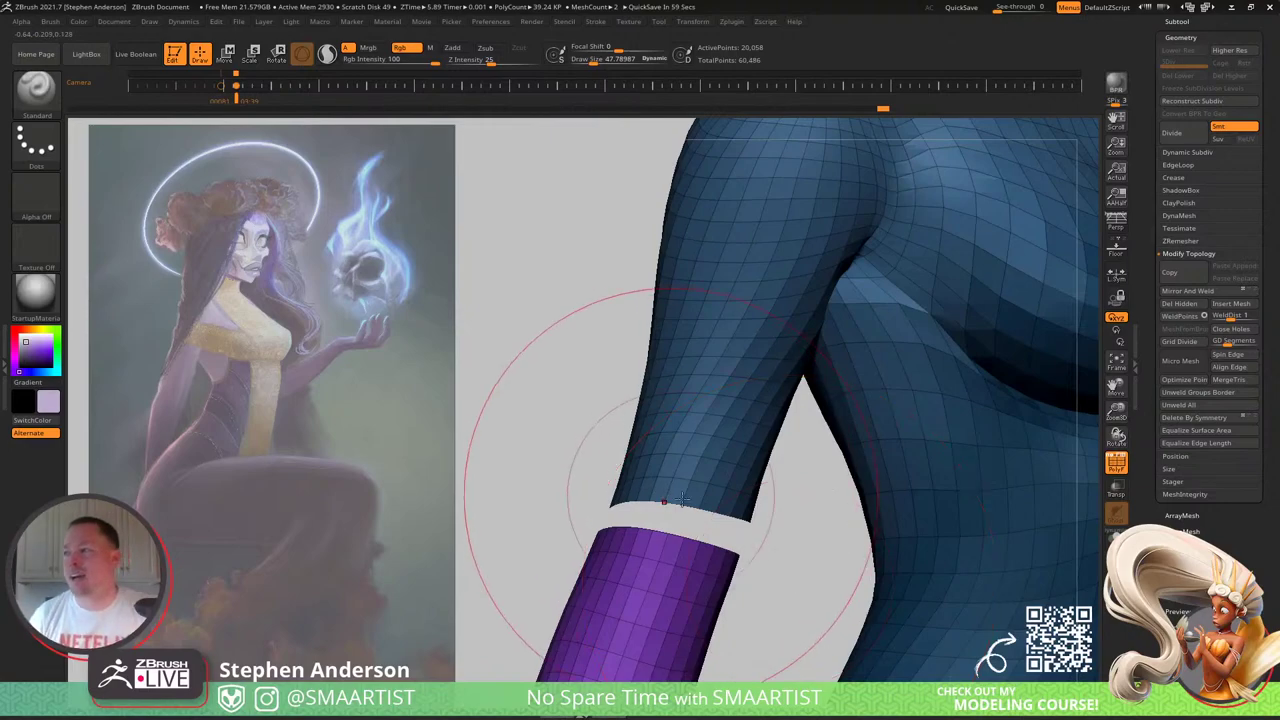
key("b")
key("z")
key("m")
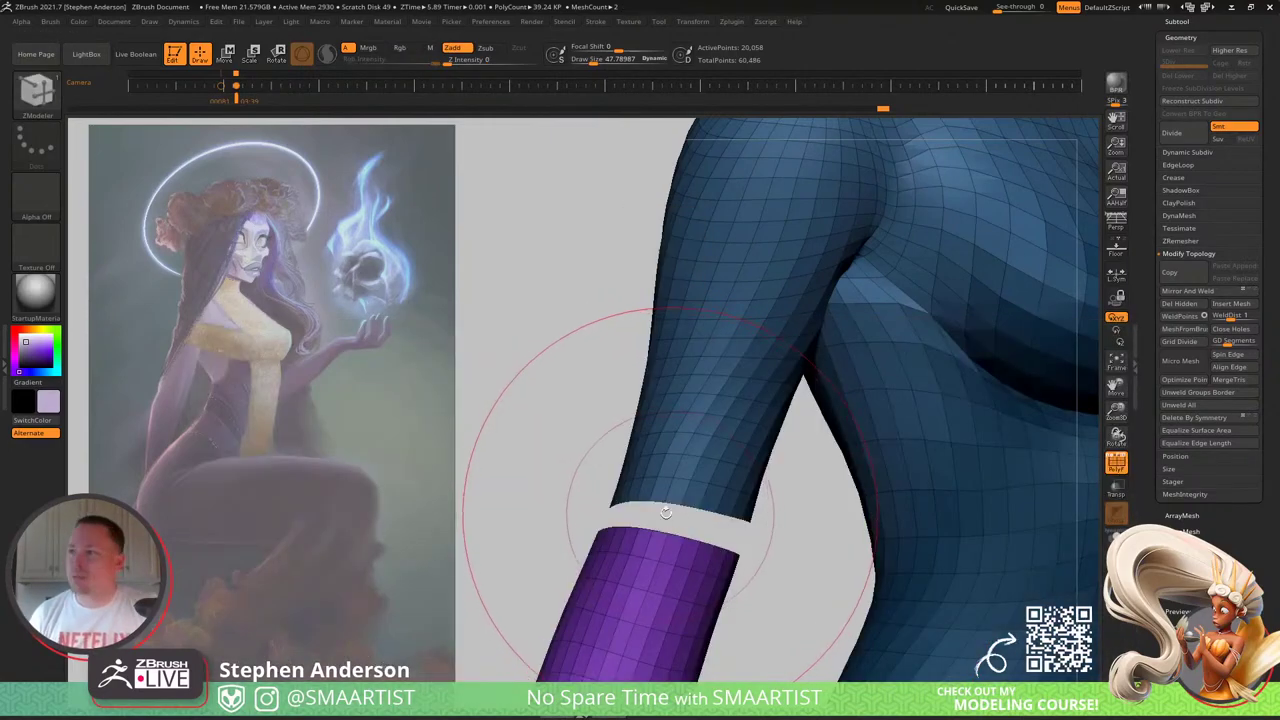
key("space")
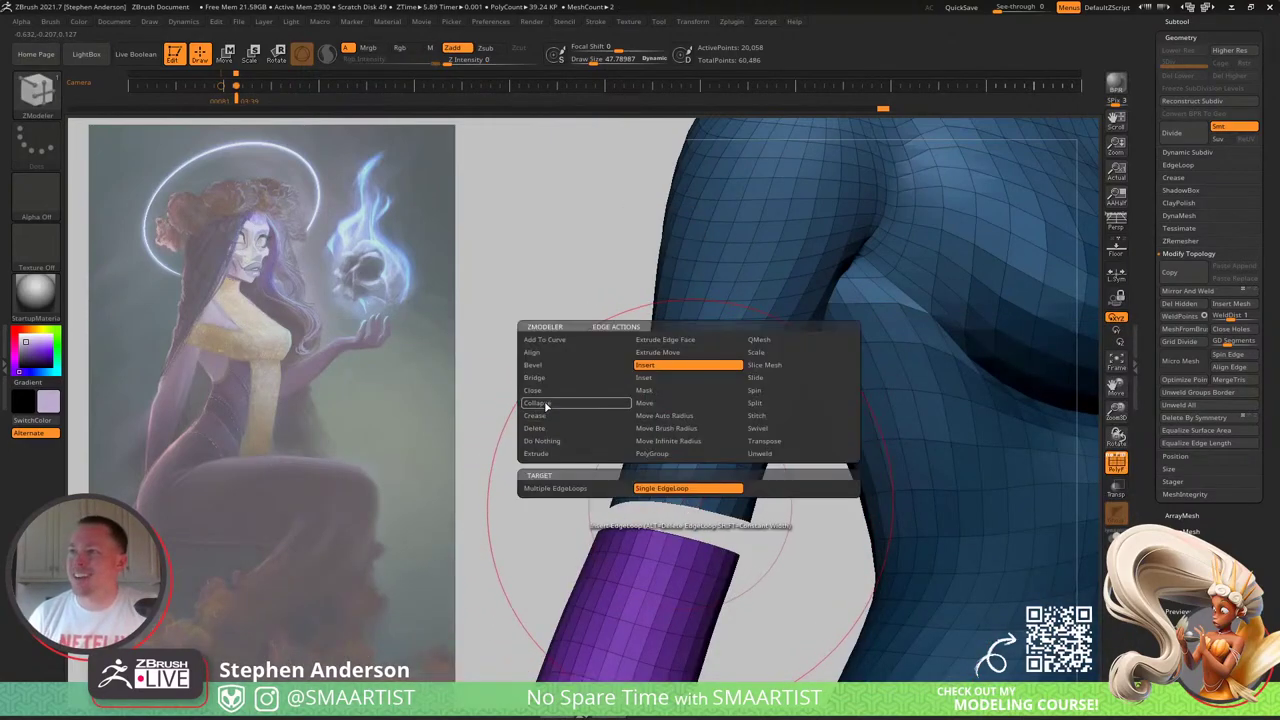
left_click(545, 379)
mouse_move(652, 489)
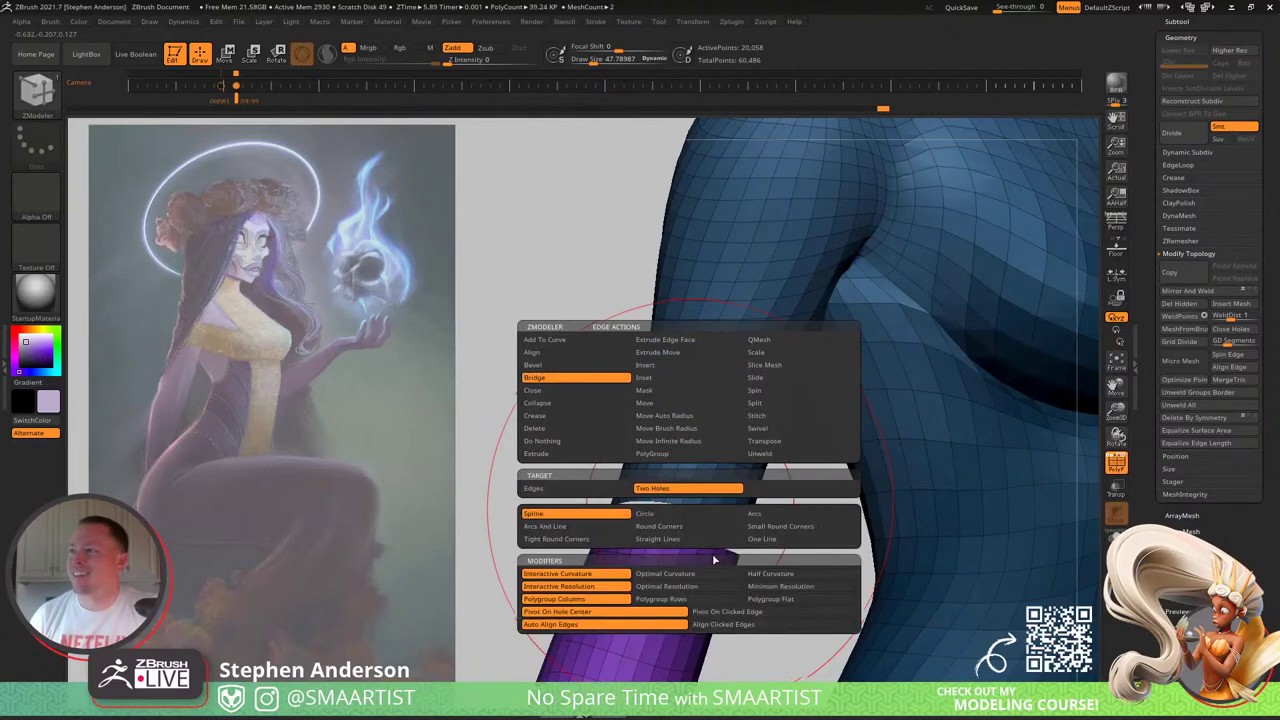
left_click(779, 601)
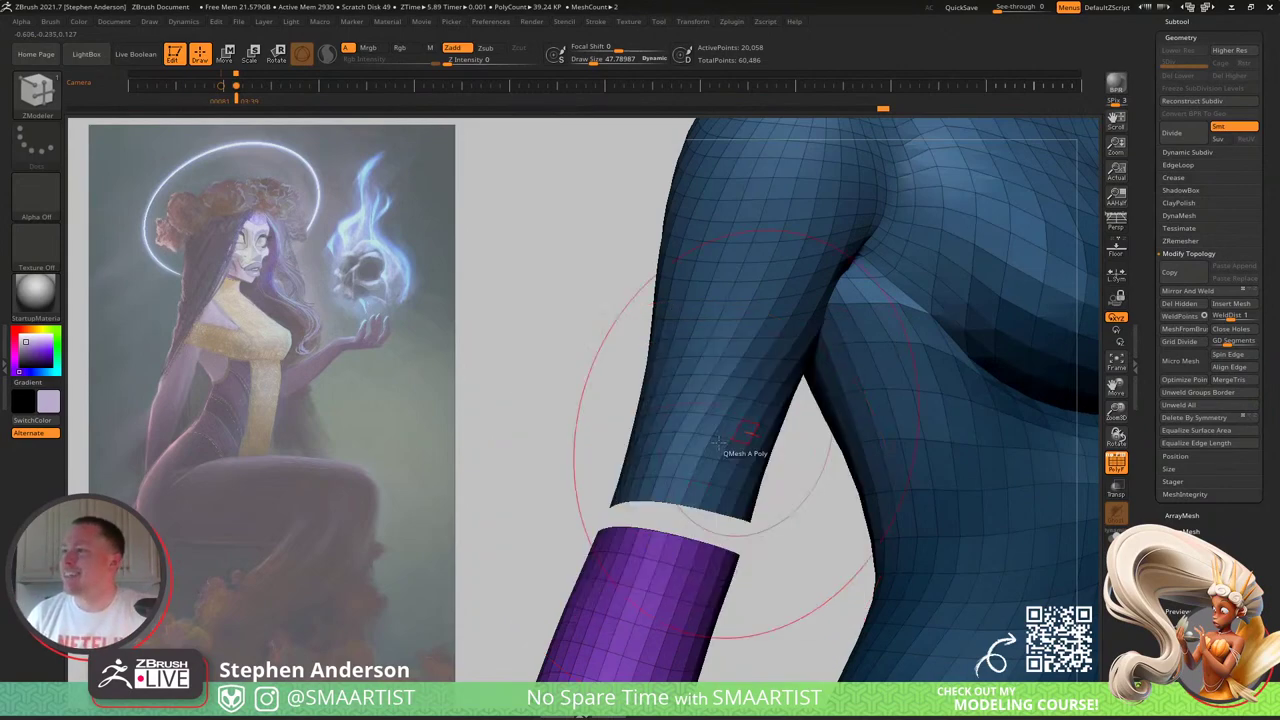
left_click(676, 536)
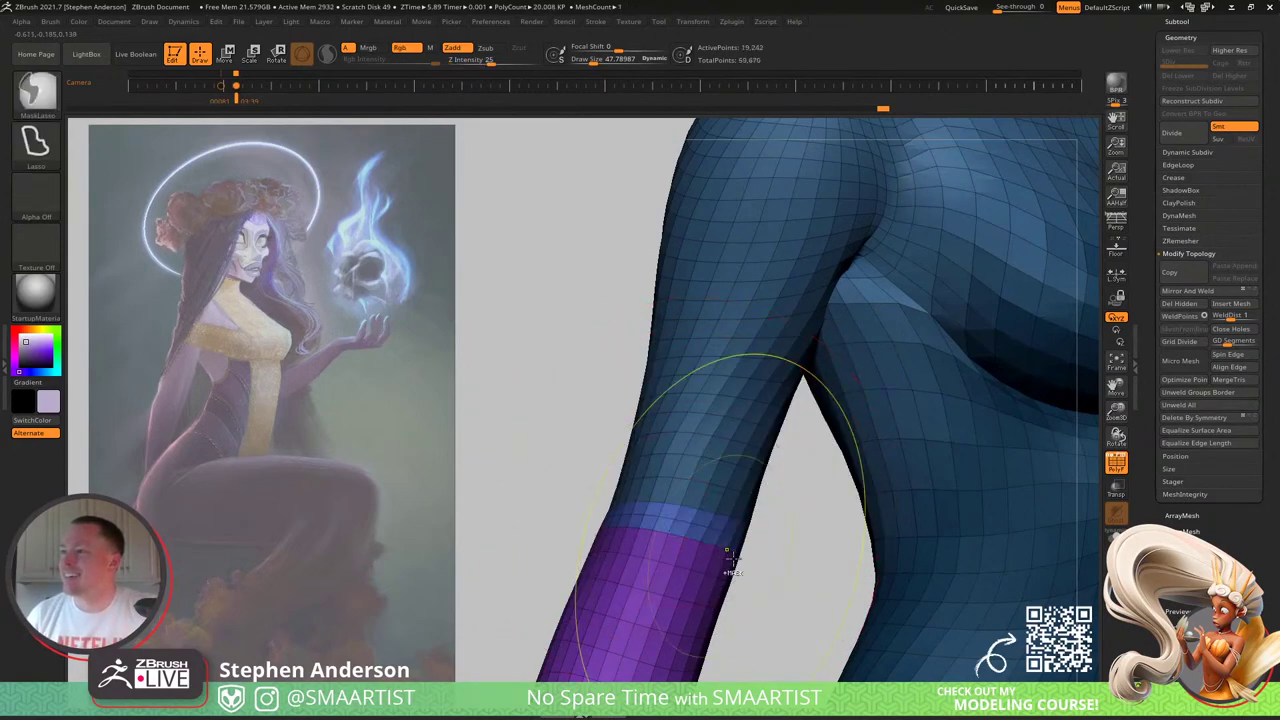
Step: Bridge the gap on the other arm and check the joined arms with and without the wireframe
right_click_drag(726, 560, 1090, 468, "ctrl")
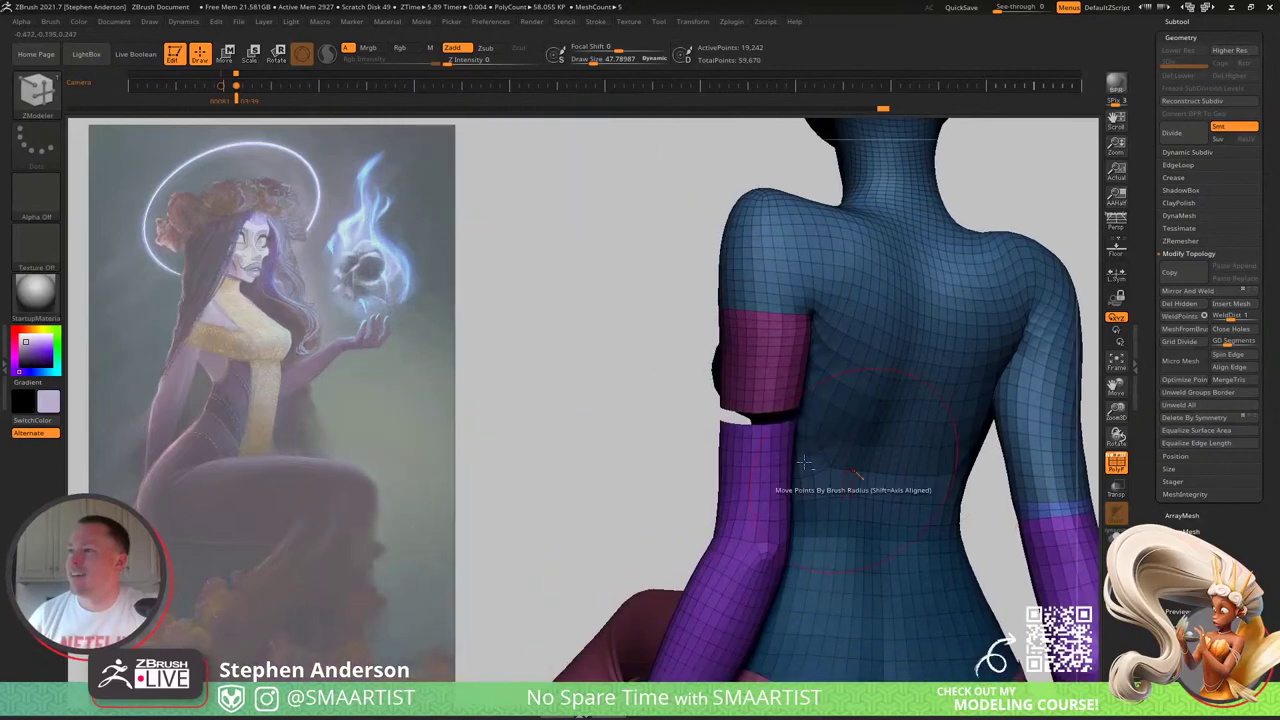
mouse_move(770, 432)
right_mouse_down("ctrl")
mouse_move(680, 391)
mouse_move(672, 345)
mouse_move(791, 403)
mouse_move(714, 397)
mouse_move(826, 428)
mouse_move(812, 432)
right_mouse_up("ctrl")
left_click(690, 357)
key("shift+f")
right_click_drag(700, 447, 672, 384)
key("shift+f")
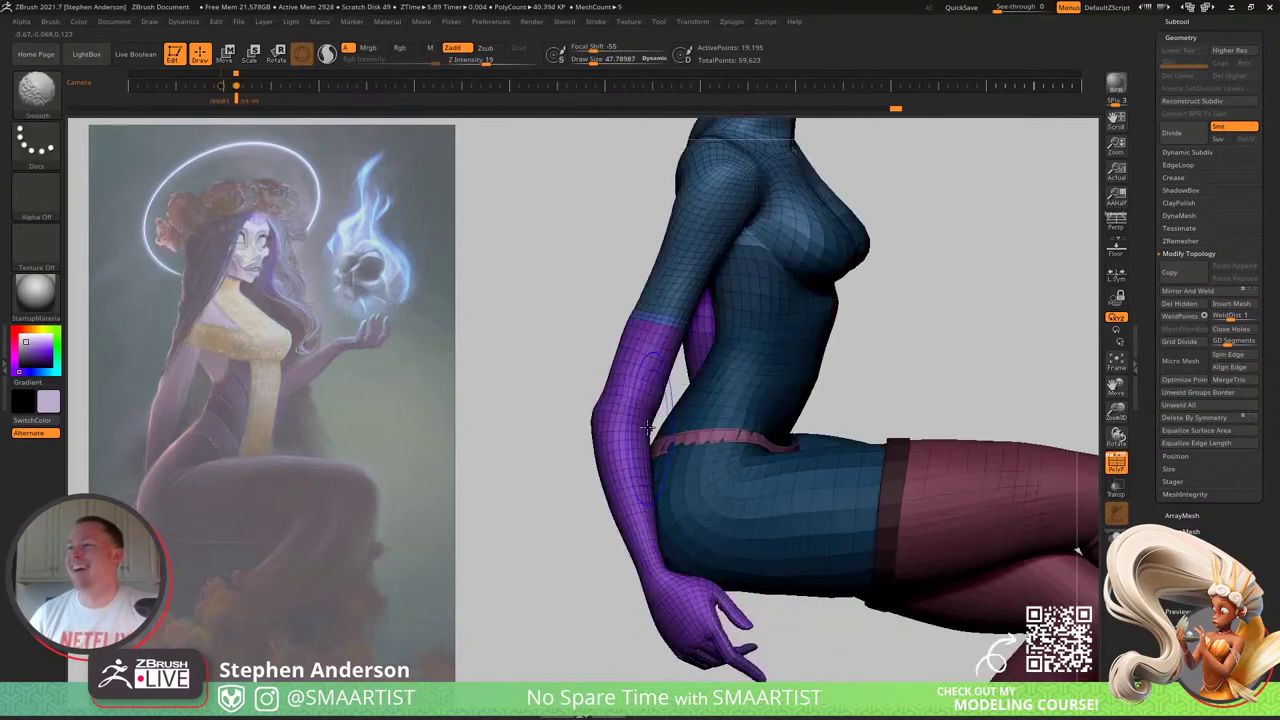
key("shift+f")
right_click_drag(505, 409, 541, 409)
right_click_drag(668, 348, 662, 318, "ctrl")
mouse_move(662, 318)
right_mouse_down("alt")
mouse_move(668, 442)
mouse_move(626, 449)
mouse_move(640, 444)
mouse_move(631, 469)
right_mouse_up("alt")
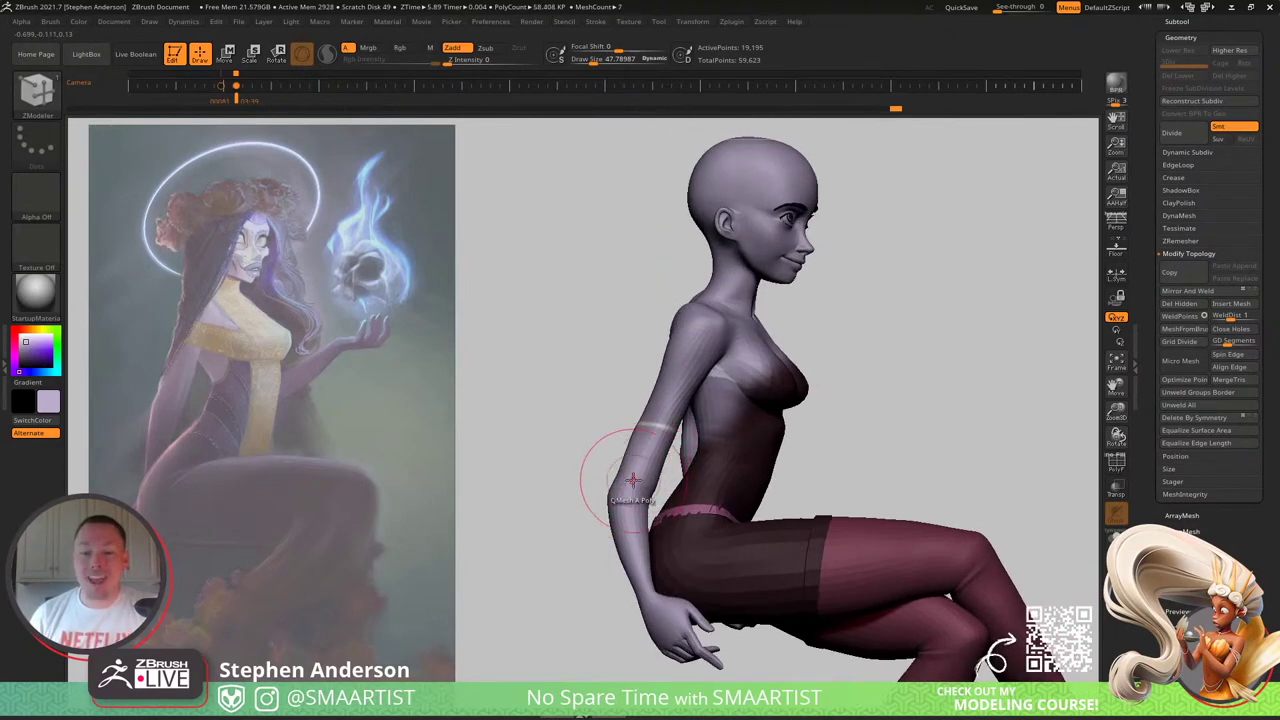
Step: Mask the body so that only the former glove areas of both arms stay unmasked, with the polyframe displayed
key("w")
left_click(621, 519, "ctrl")
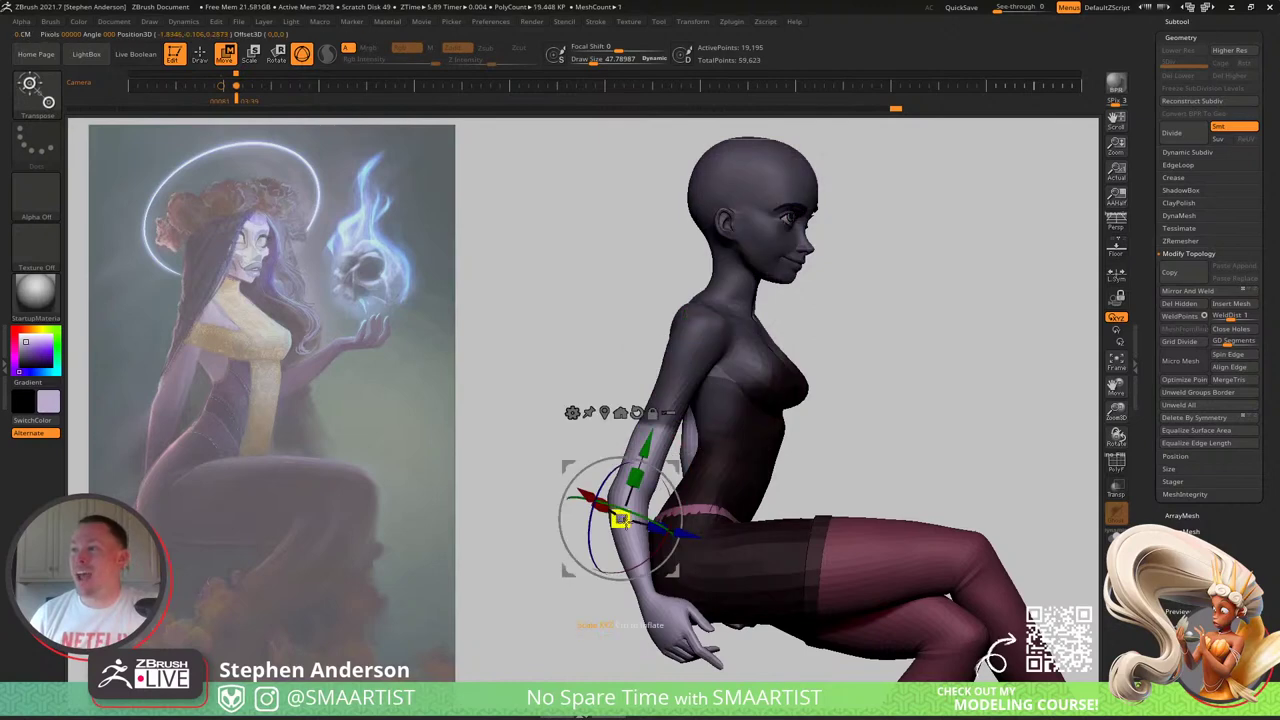
key("q")
key("ctrl")
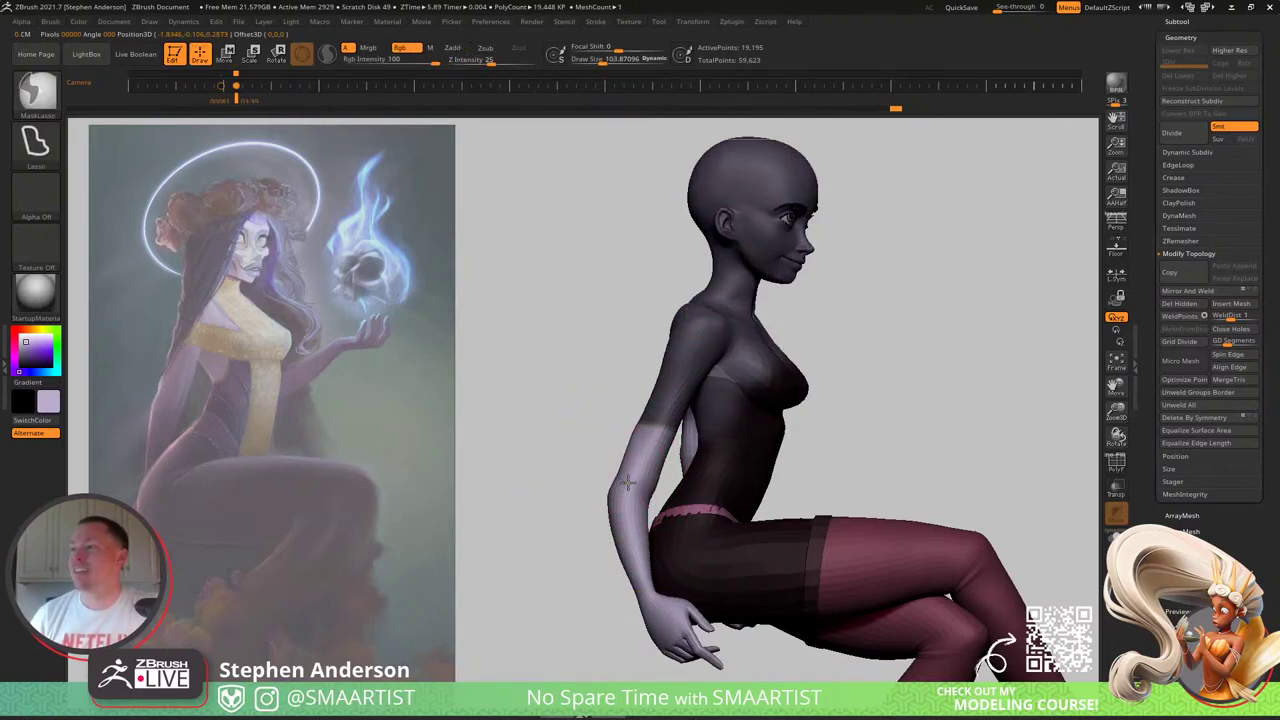
left_click(908, 386, "ctrl")
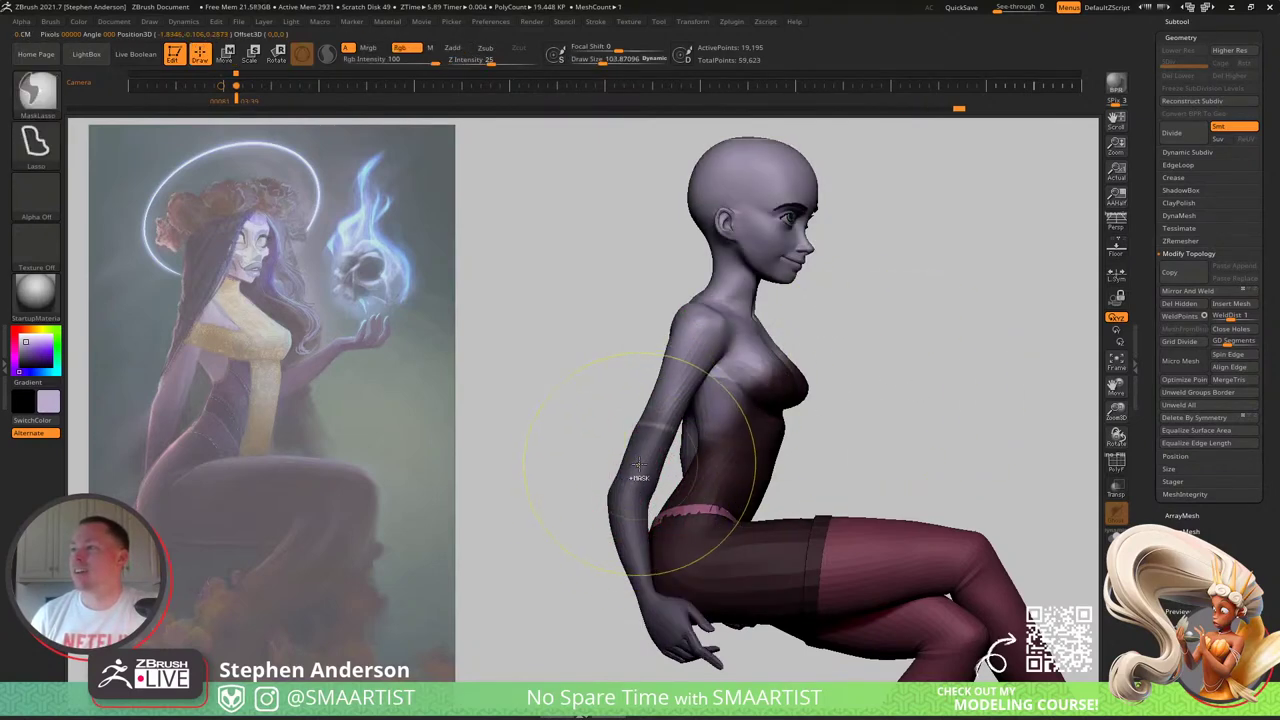
left_click(911, 386, "ctrl")
key("shift+f")
mouse_move(665, 532)
right_mouse_down()
mouse_move(685, 545)
mouse_move(640, 545)
mouse_move(623, 493)
right_mouse_up()
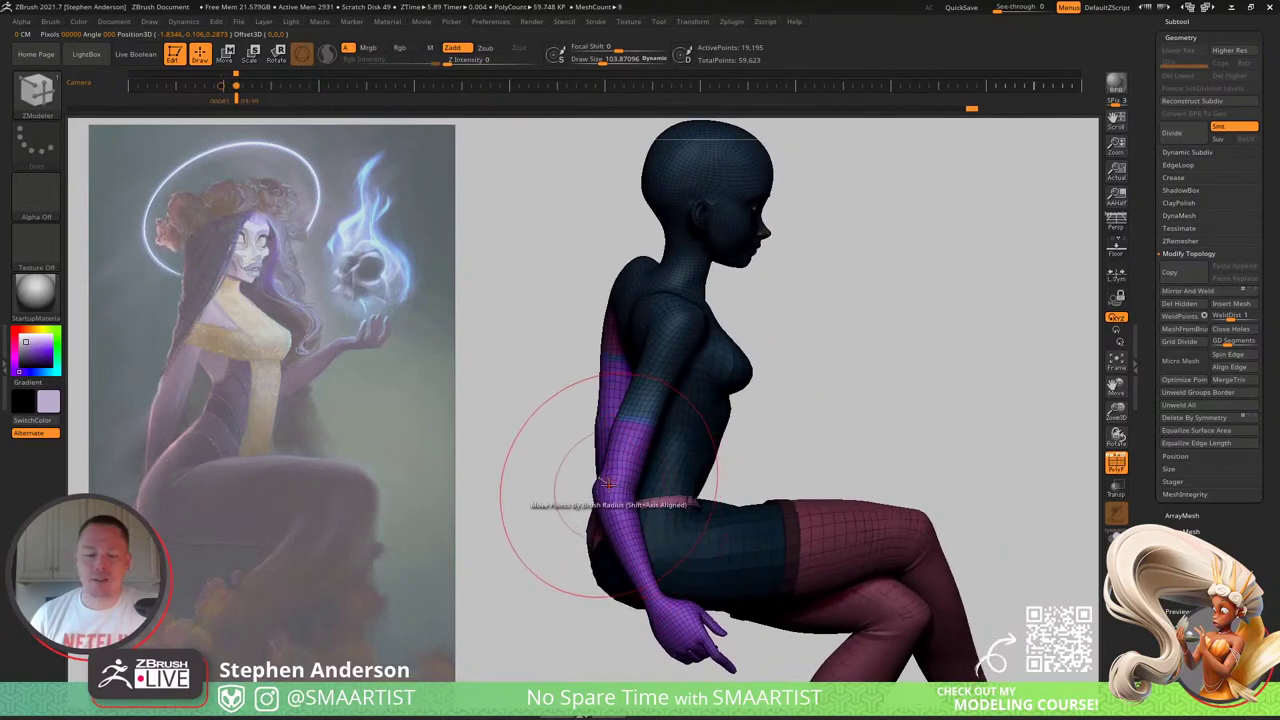
Step: Reshape the unmasked lower arms and elbows with the Move brush, checking them from the side and back
key("b")
key("m")
key("v")
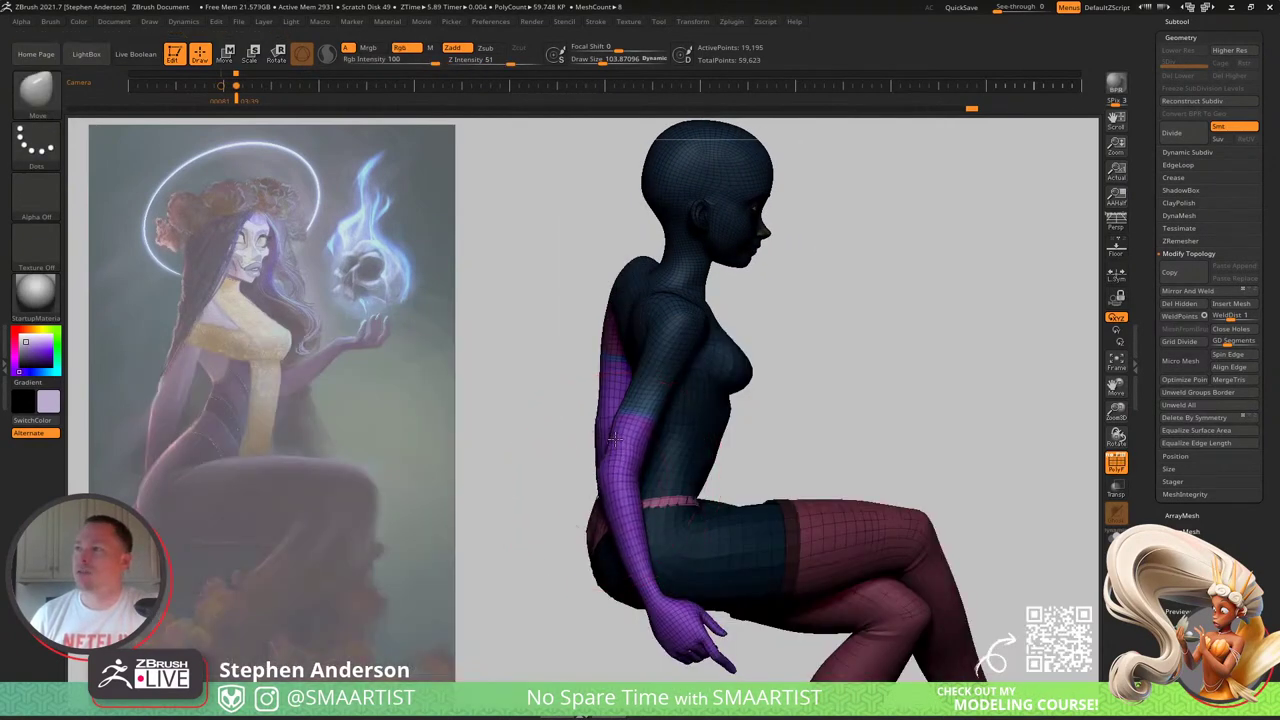
mouse_move(632, 452)
right_mouse_down()
mouse_move(694, 457)
mouse_move(541, 466)
mouse_move(543, 443)
mouse_move(609, 466)
mouse_move(700, 455)
mouse_move(806, 486)
mouse_move(645, 470)
mouse_move(671, 415)
mouse_move(646, 502)
mouse_move(578, 578)
right_mouse_up()
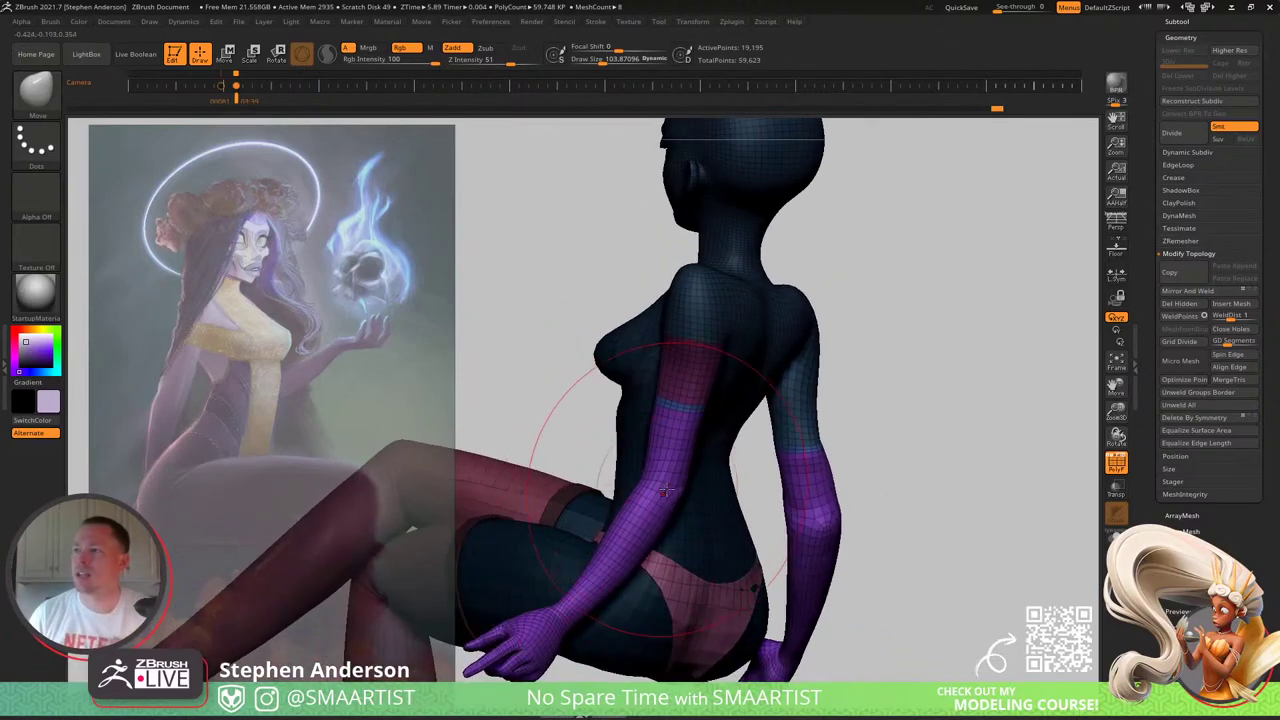
right_click_drag(662, 493, 623, 449)
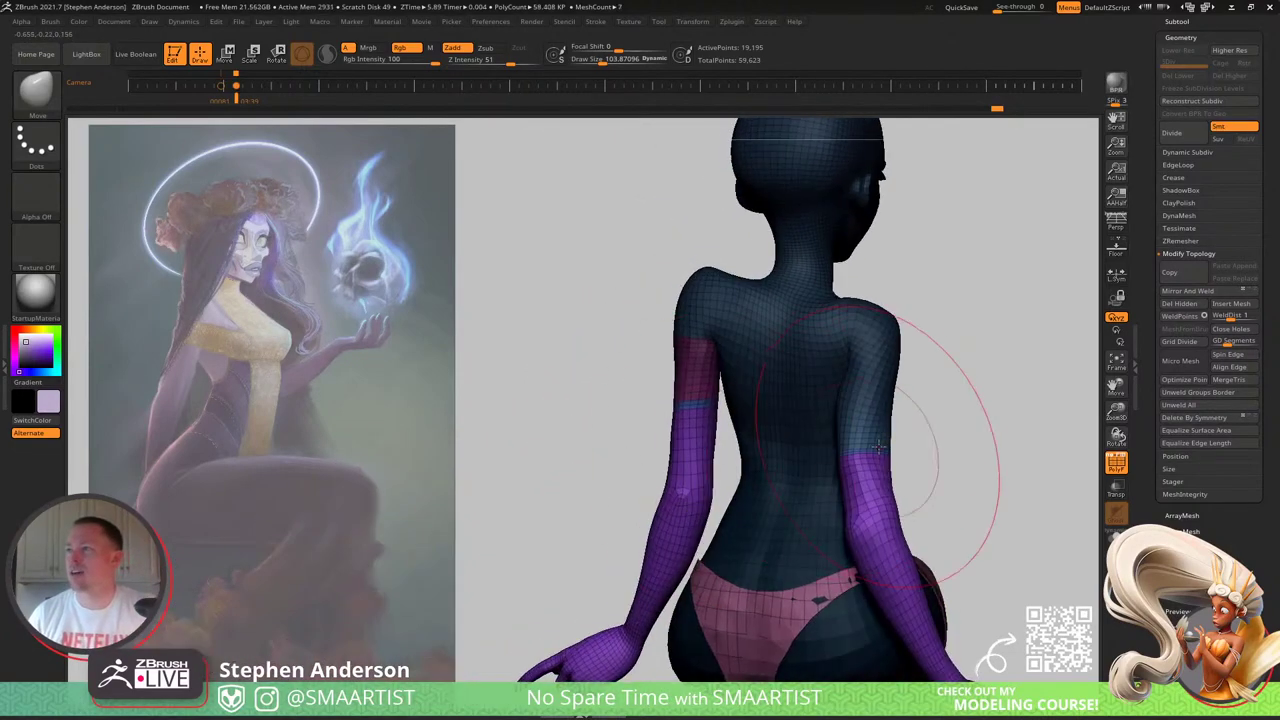
mouse_move(760, 410)
right_mouse_down()
mouse_move(775, 515)
mouse_move(797, 491)
right_mouse_up()
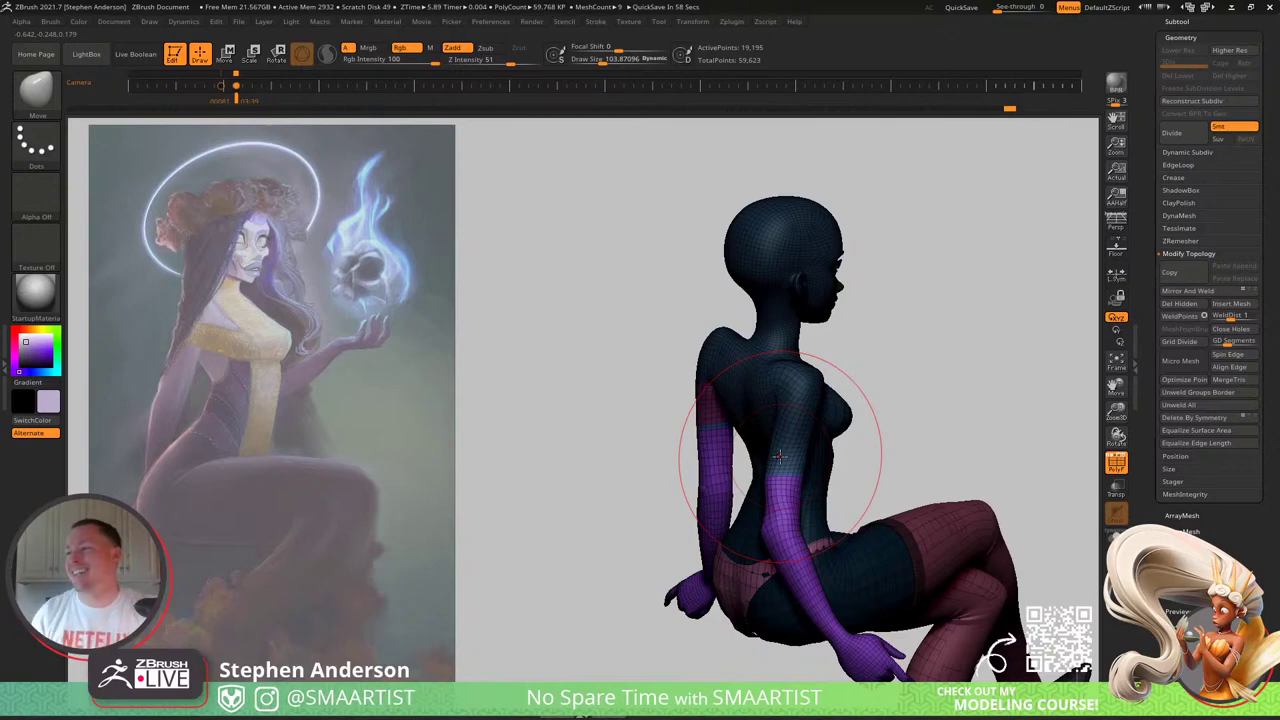
mouse_move(789, 449)
right_mouse_down()
mouse_move(865, 440)
mouse_move(792, 472)
right_mouse_up()
right_click(792, 472, "ctrl")
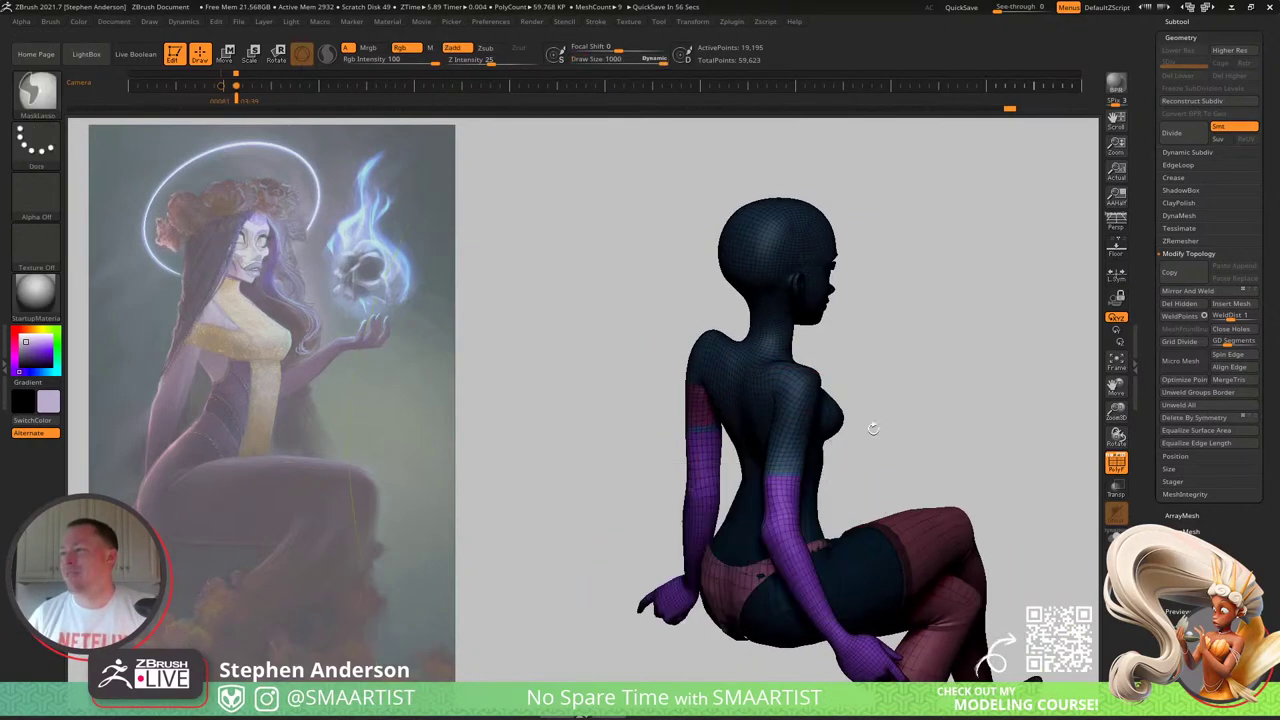
Step: Smooth the seam at the top of the near glove arm at draw size about 33 and clear the mask
mouse_move(873, 429)
right_mouse_down("ctrl")
mouse_move(848, 571)
mouse_move(830, 552)
right_mouse_up("ctrl")
key("s")
left_click_drag(811, 497, 735, 498)
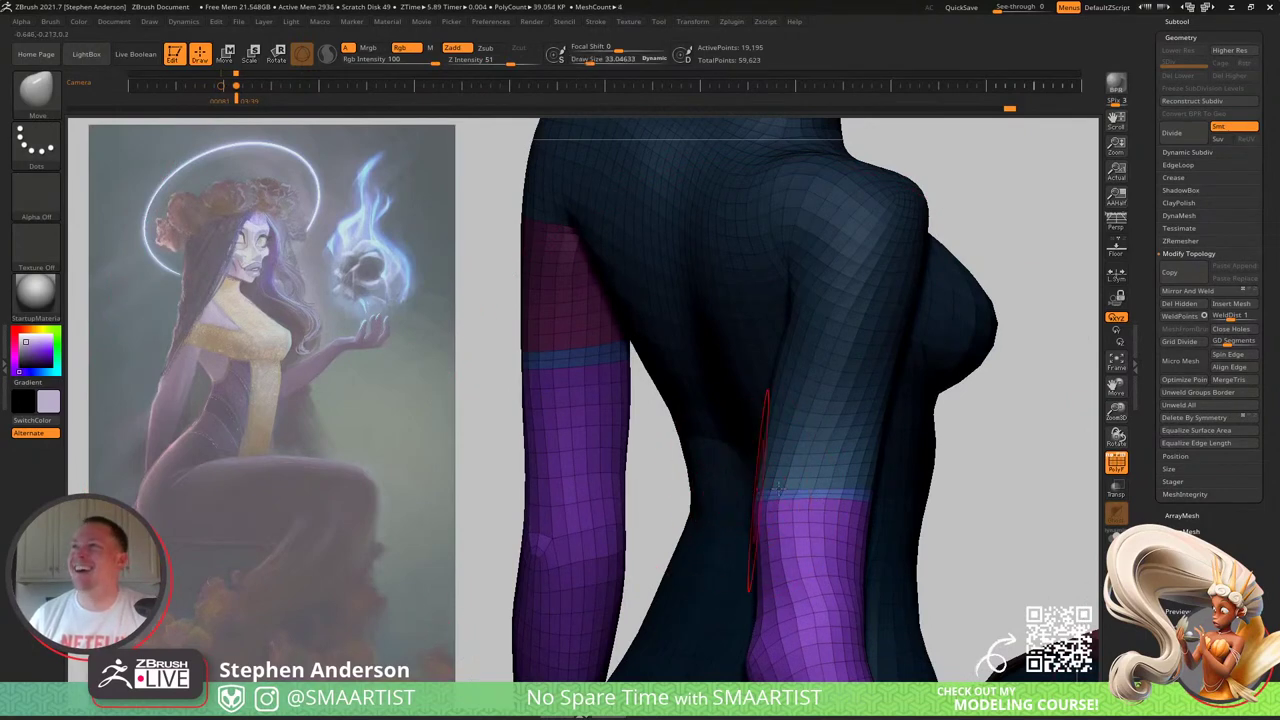
key("shift")
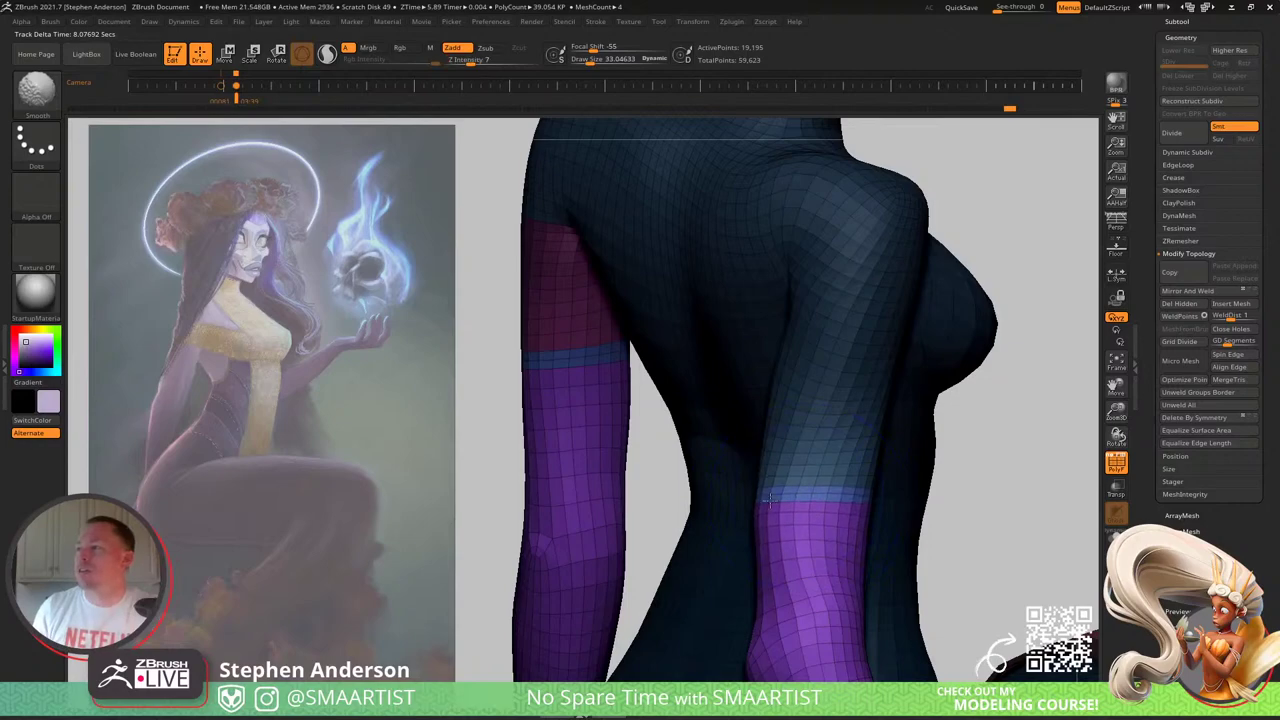
left_click_drag(1027, 478, 1029, 512, "ctrl")
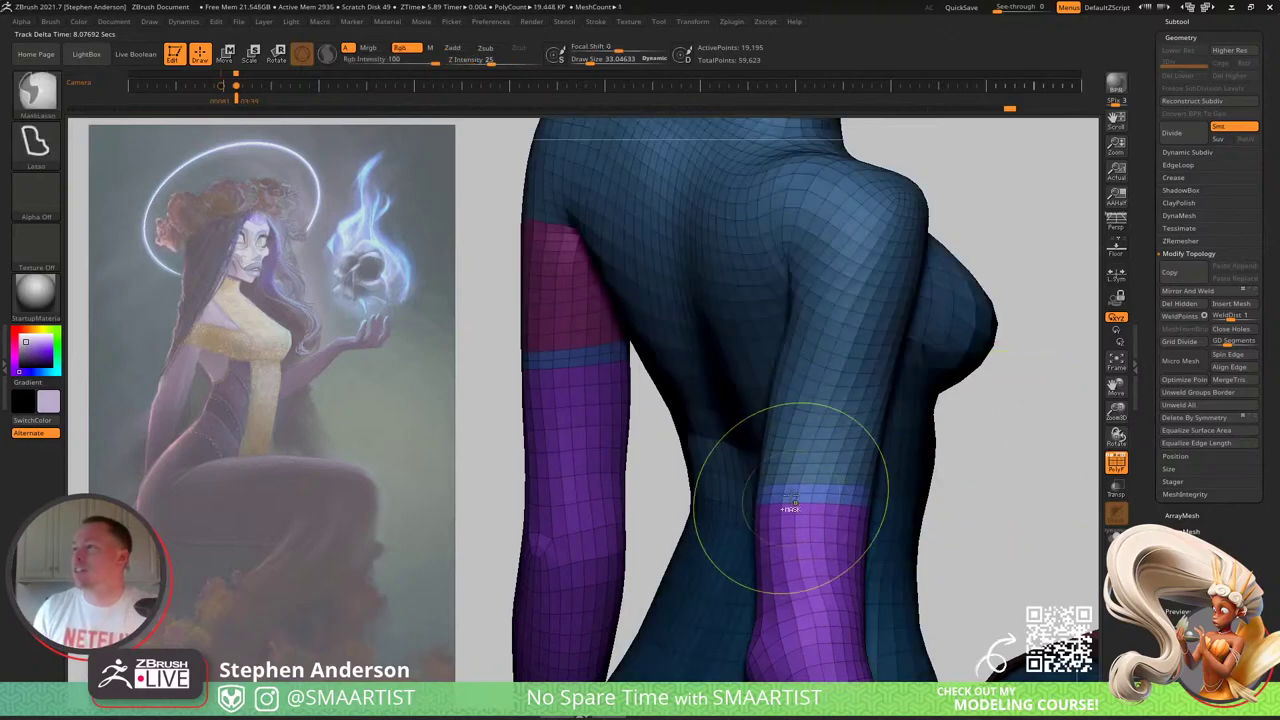
right_click_drag(775, 498, 803, 504)
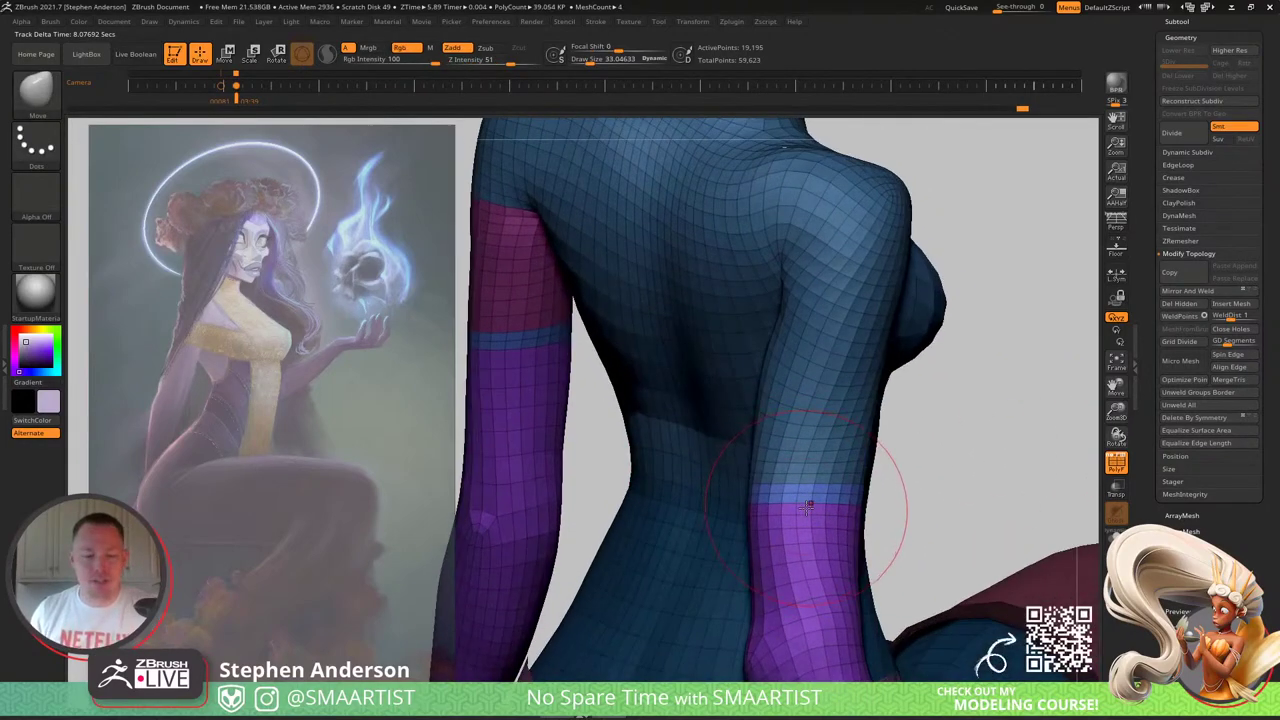
Step: Delete the extra edge loops around the bridged seams of both arms with ZModeler's Insert EdgeLoop edge action
key("b")
key("z")
key("m")
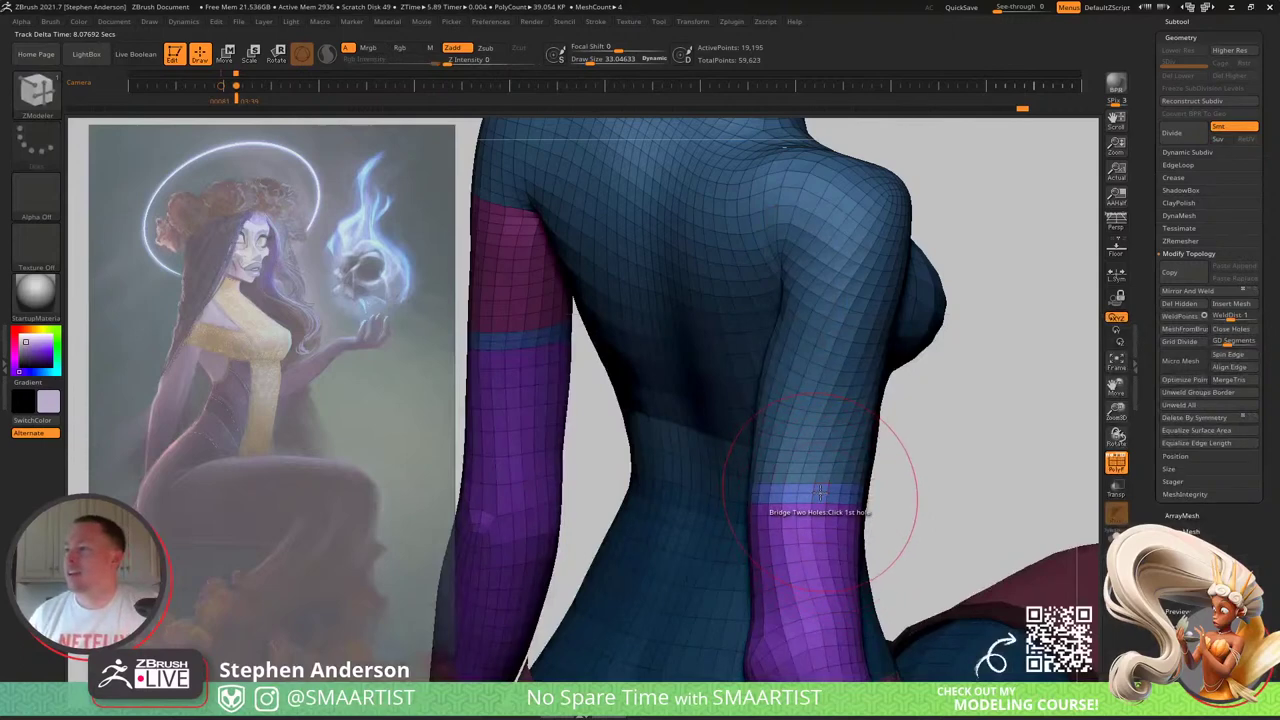
key("space")
left_click(796, 428)
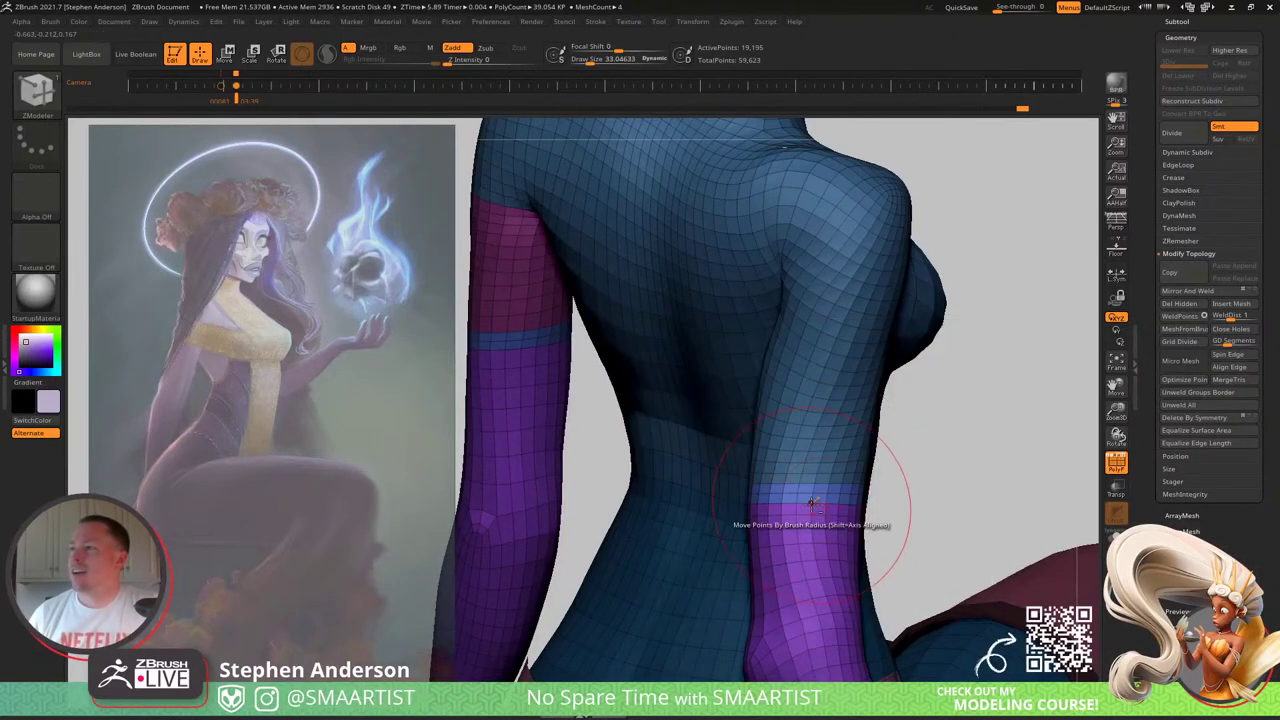
left_click(824, 484, "alt")
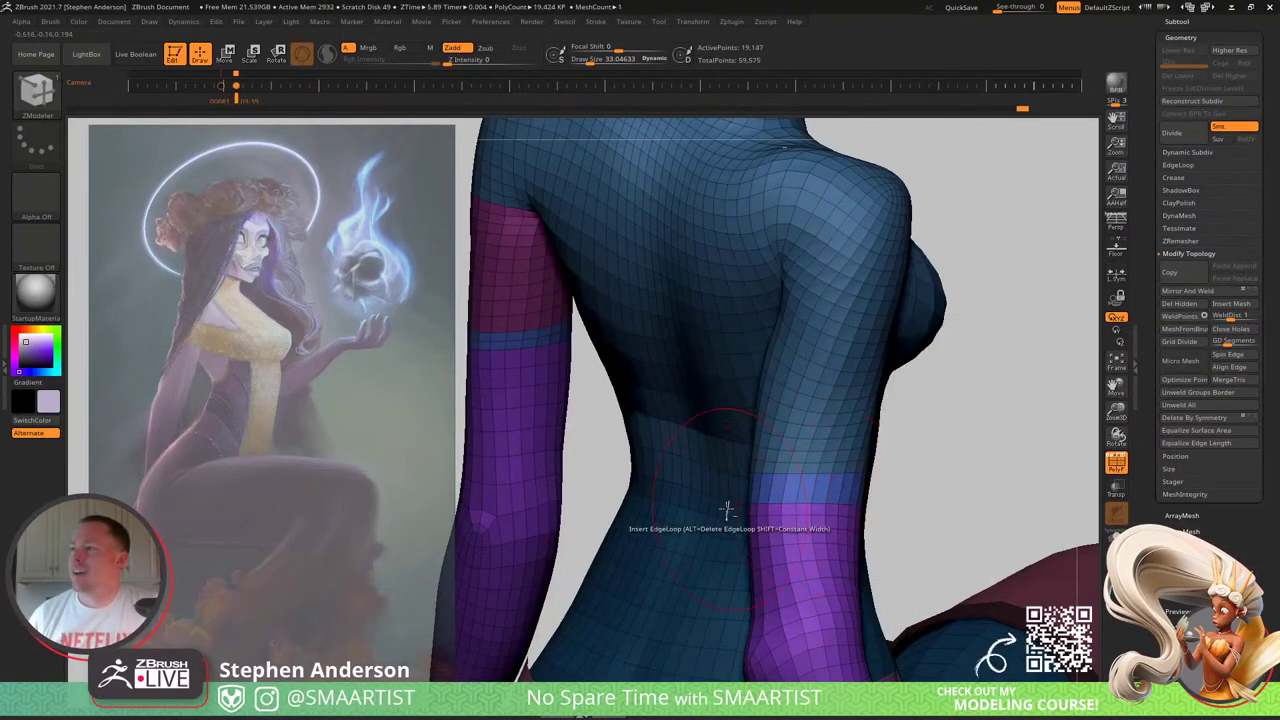
right_click_drag(650, 450, 838, 533, "alt")
left_click(710, 430, "alt")
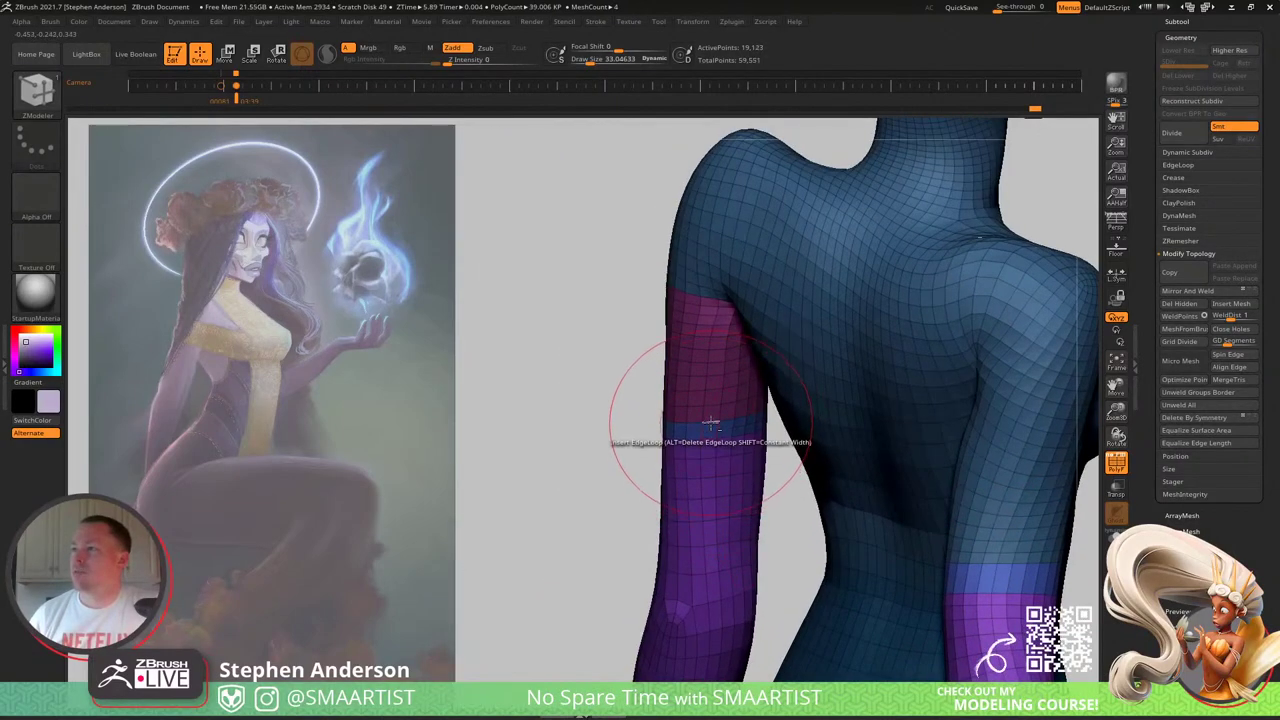
left_click(711, 424, "alt")
Step: Mask the body so that only the purple glove polygroup on both arms stays unmasked
mouse_move(776, 484)
right_mouse_down("ctrl")
mouse_move(738, 443)
mouse_move(868, 472)
mouse_move(858, 525)
right_mouse_up("ctrl")
right_click_drag(625, 410, 738, 401)
mouse_move(738, 401)
left_mouse_down()
mouse_move(754, 414)
mouse_move(739, 424)
left_mouse_up()
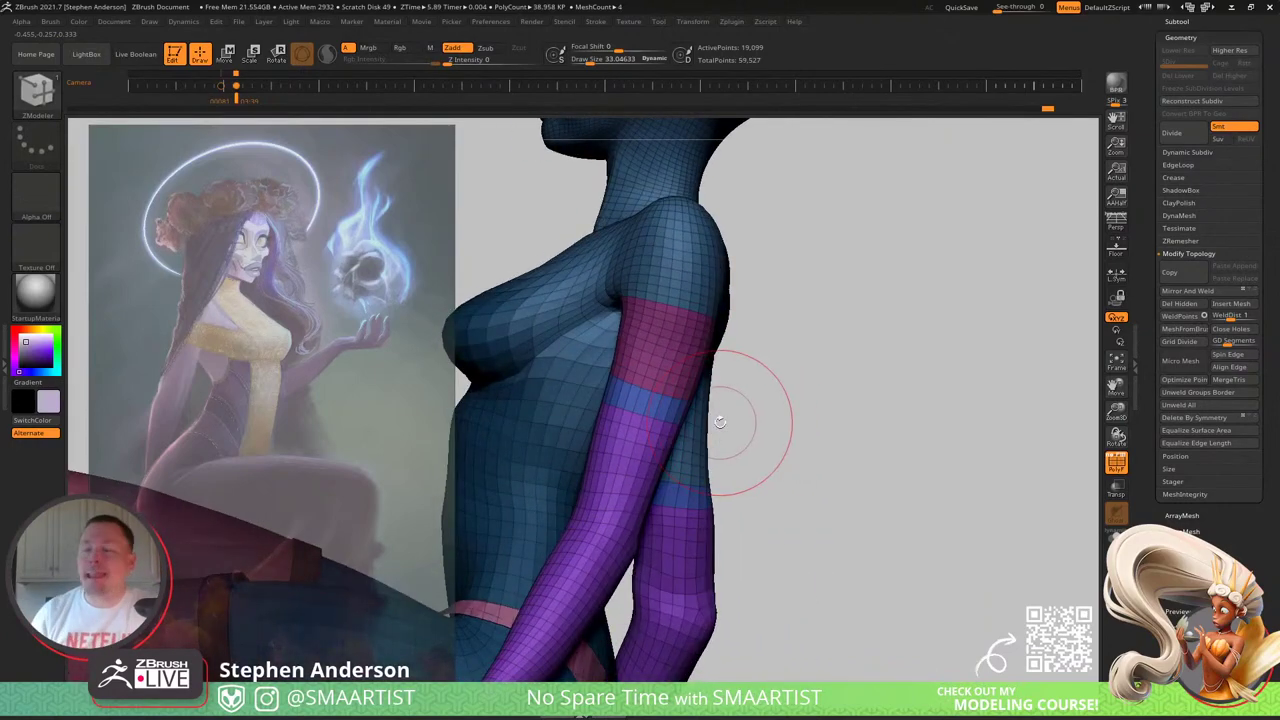
right_click_drag(646, 449, 560, 484)
key("w")
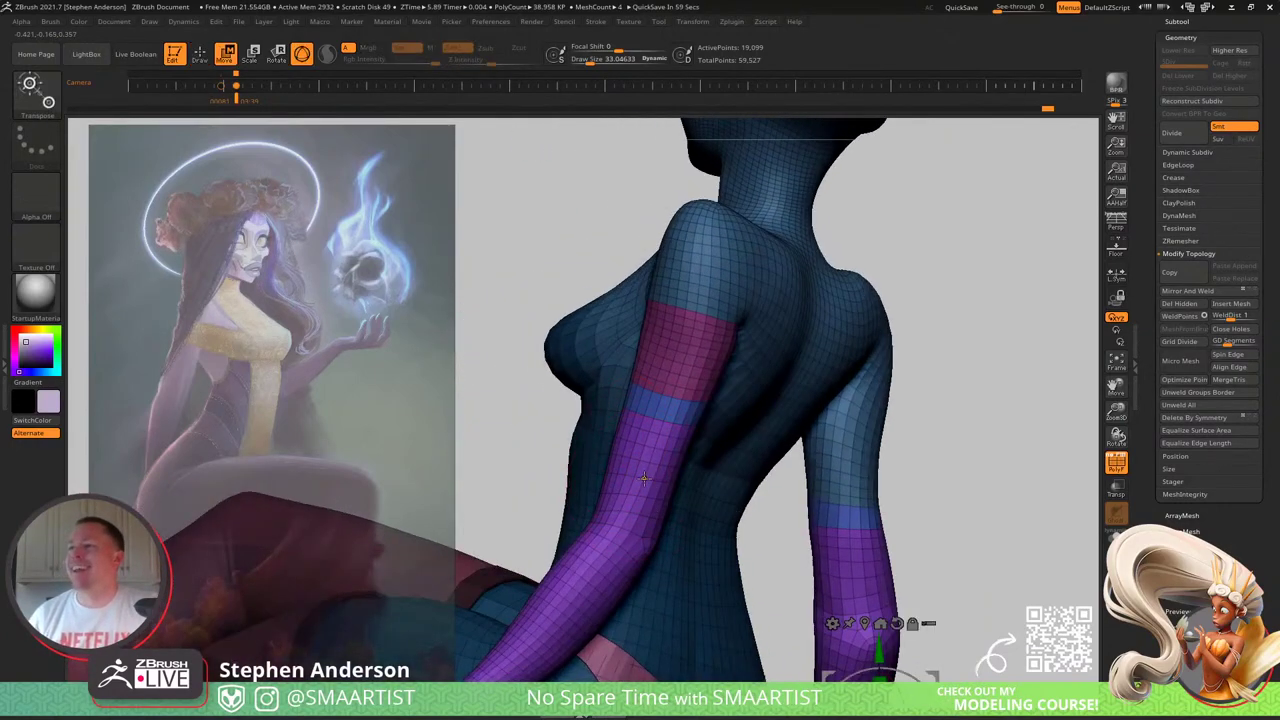
left_click(647, 488, "ctrl")
key("q")
key("ctrl")
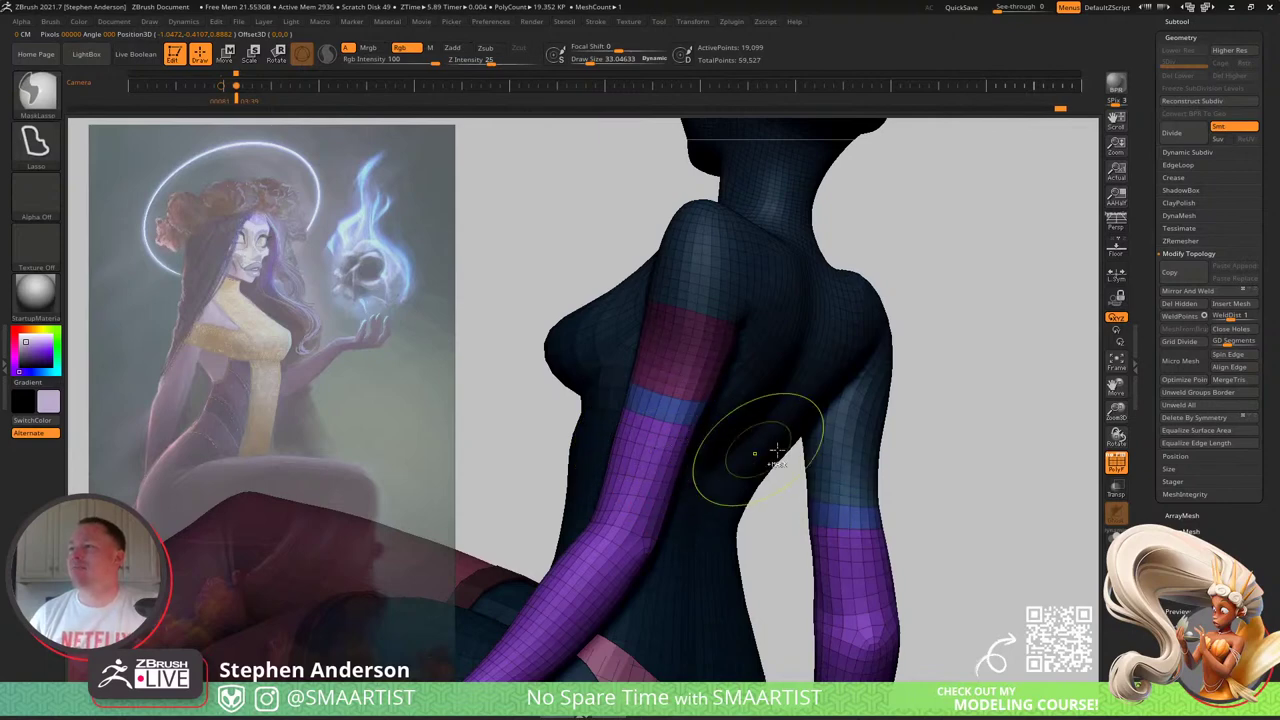
left_click(963, 447, "ctrl")
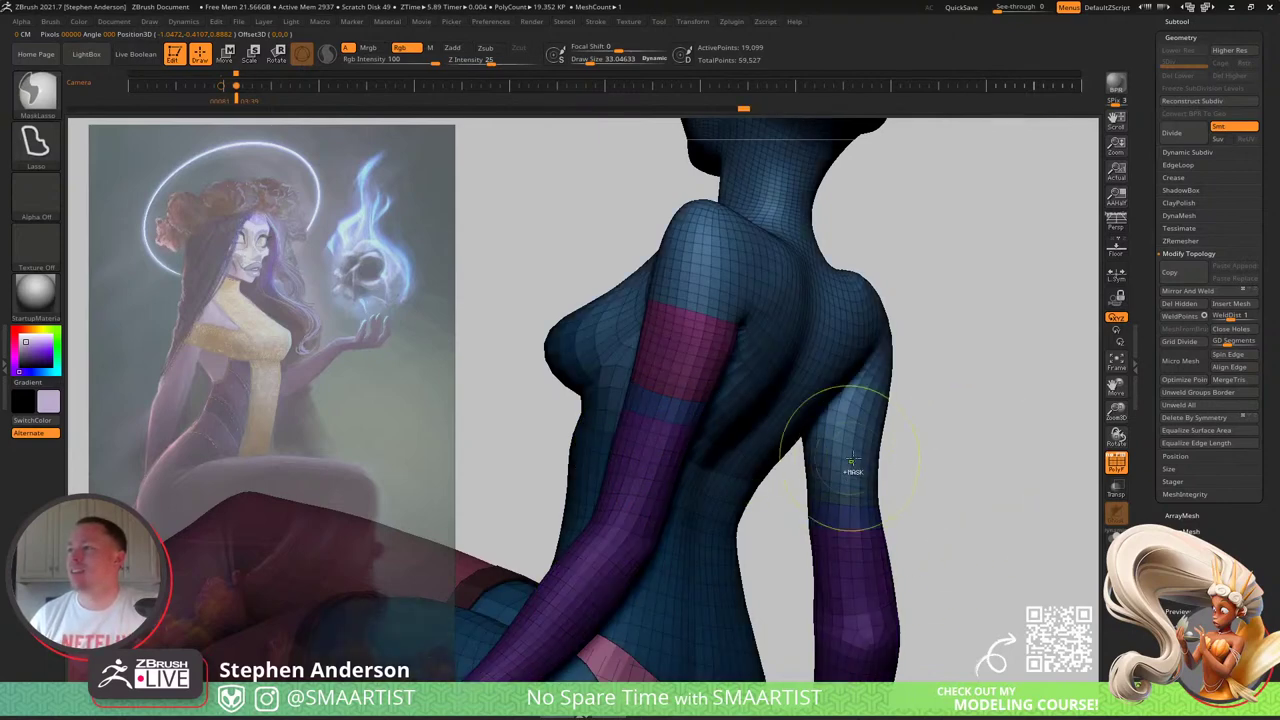
left_click(950, 457, "ctrl")
Step: Smooth the seams where the gloves meet the upper arms, with the Move brush active at draw size about 51
key("shift")
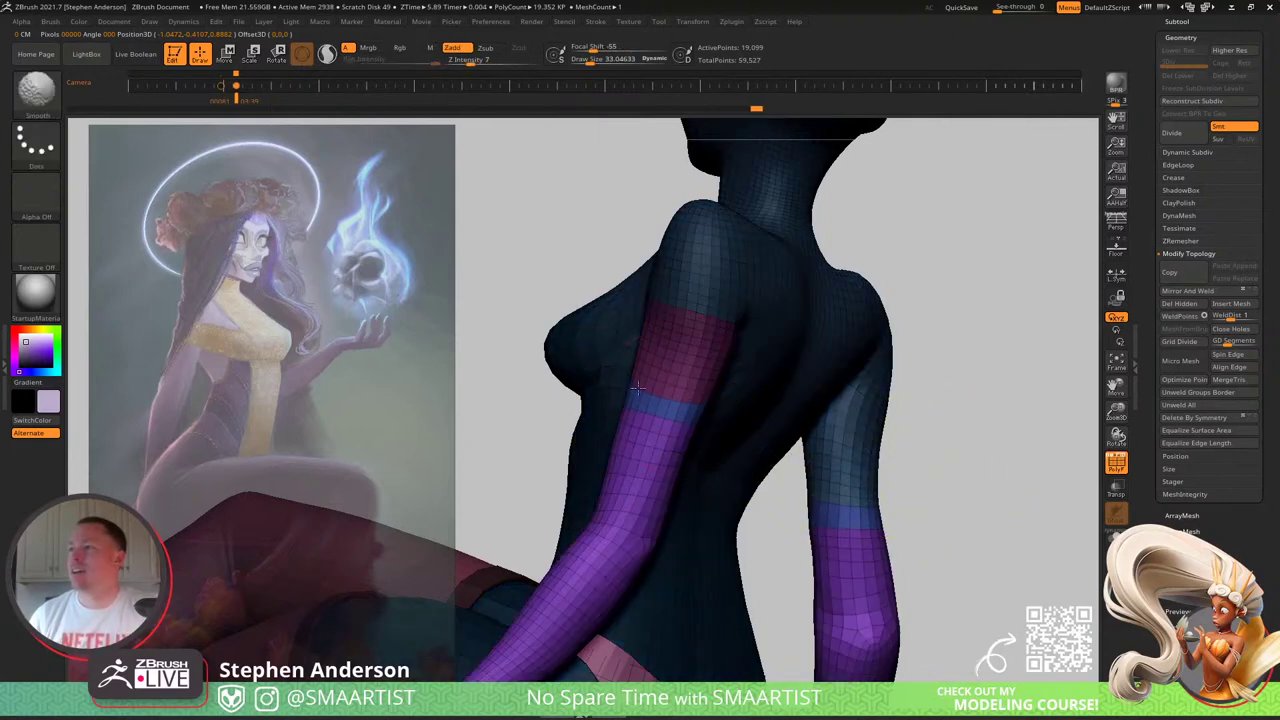
right_click_drag(711, 414, 639, 404)
key("s")
left_click_drag(649, 401, 653, 401)
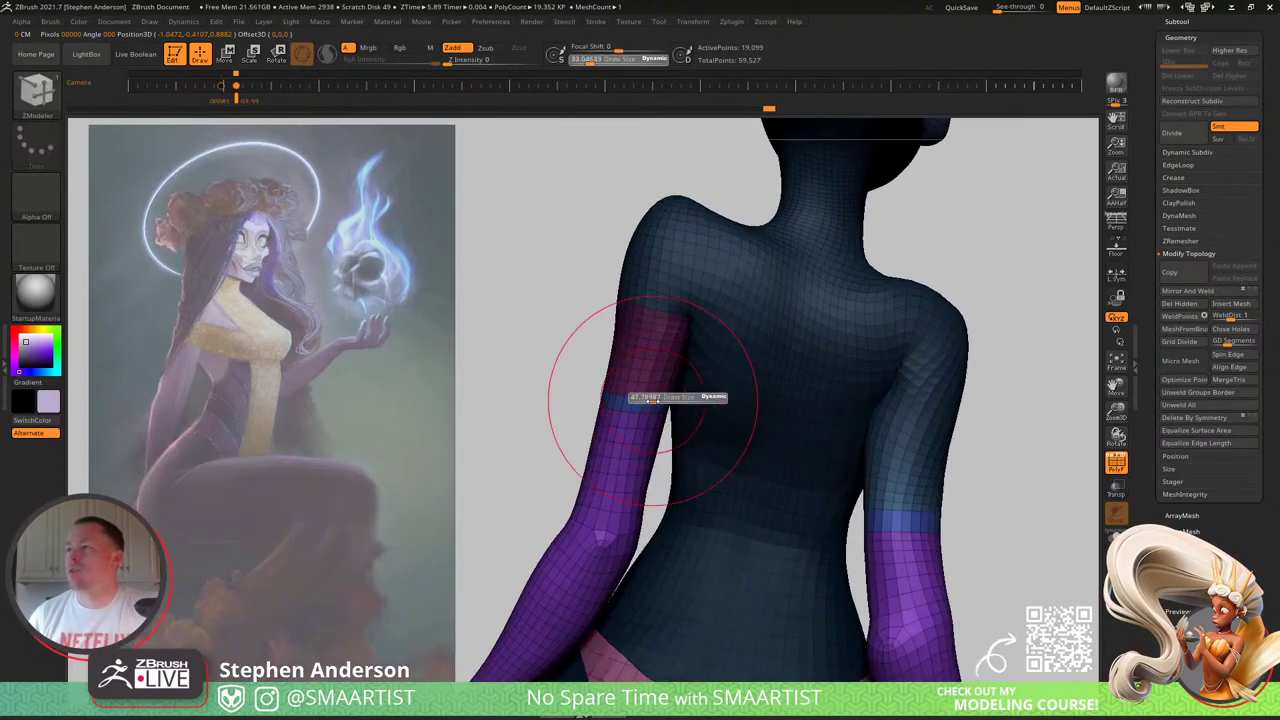
key("b")
key("m")
key("v")
key("shift")
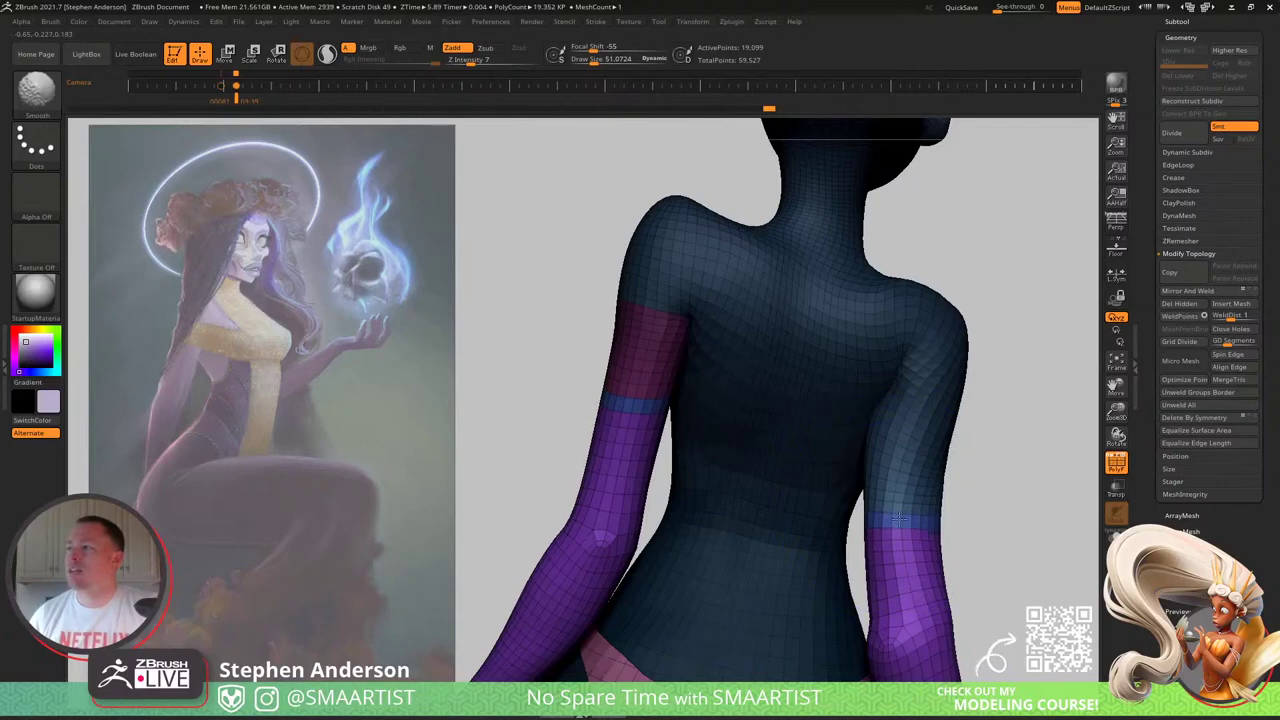
mouse_move(977, 526)
right_mouse_down("alt")
mouse_move(917, 474)
mouse_move(840, 470)
right_mouse_up("alt")
left_click_drag(872, 470, 890, 462, "shift")
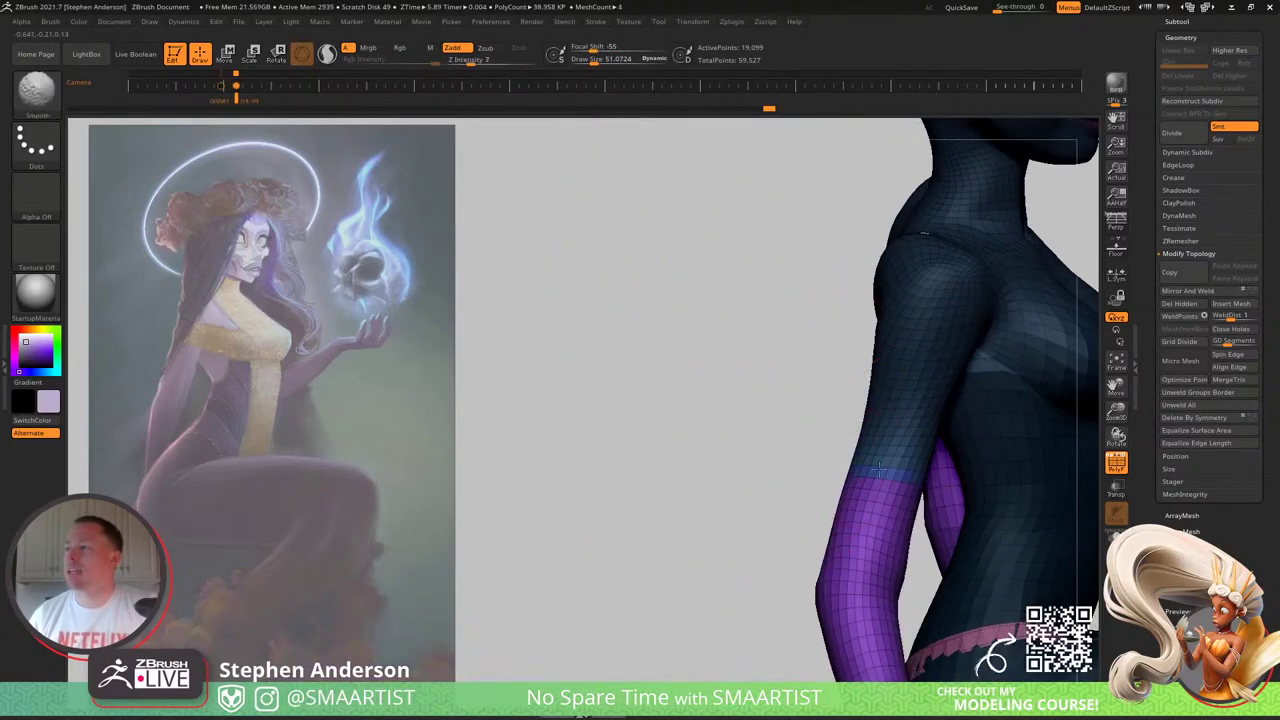
Step: Even out the arm below the seam from the front with a smaller Move brush and Smooth
mouse_move(845, 440)
right_mouse_down()
mouse_move(875, 432)
mouse_move(857, 446)
mouse_move(884, 444)
right_mouse_up()
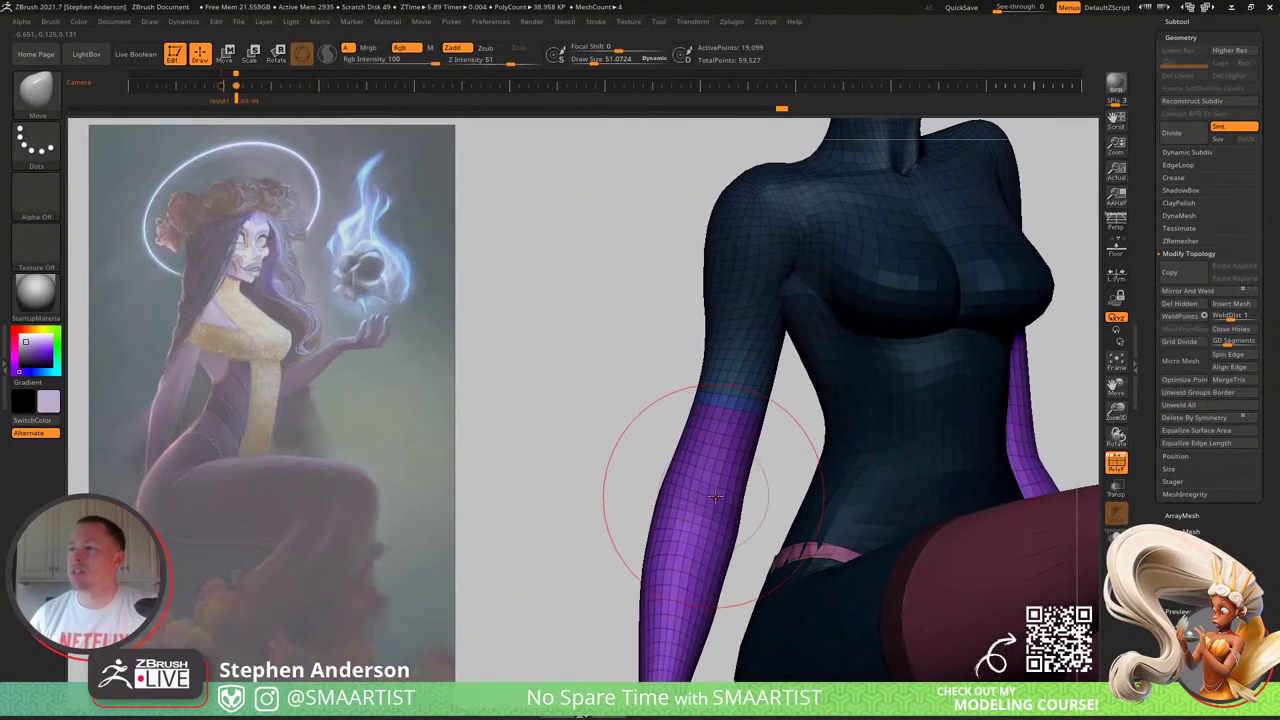
key("bracketleft")
key("bracketleft")
key("shift")
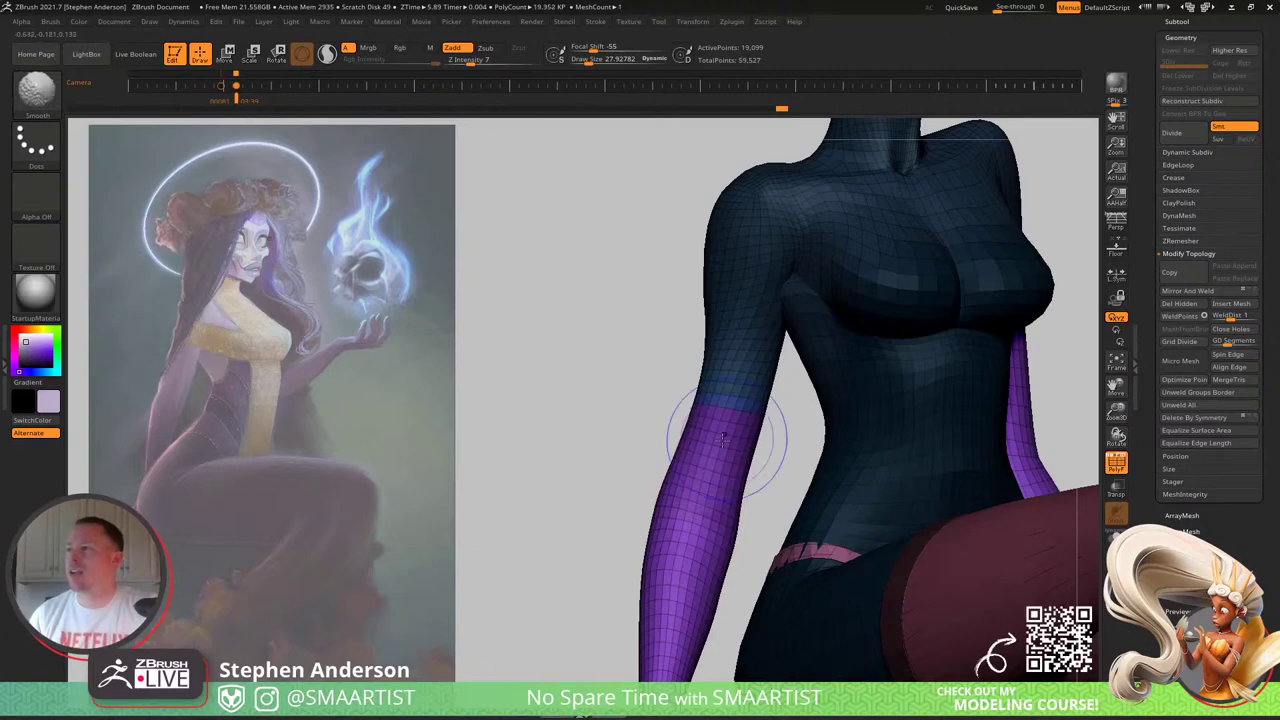
key("s")
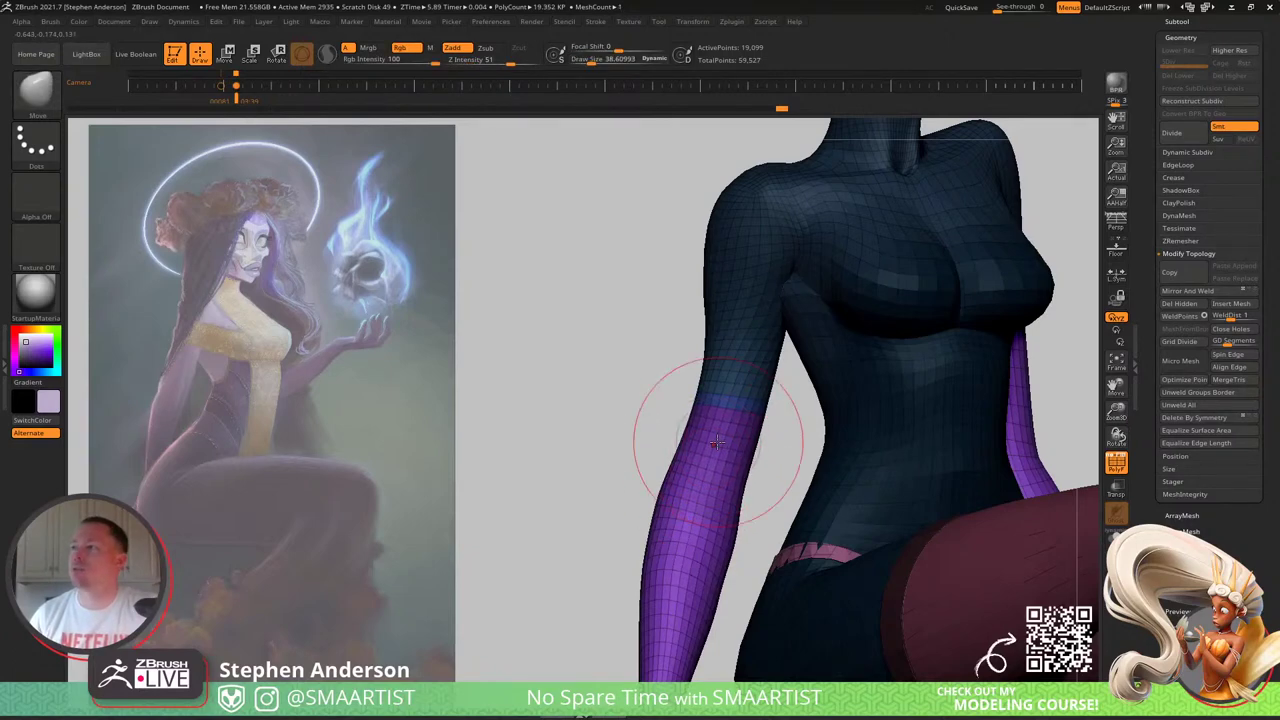
right_click_drag(720, 415, 775, 422)
Step: Clear the mask and refine the elbows and lower arms with the Move brush at draw size about 15
mouse_move(989, 371)
right_mouse_down("ctrl")
mouse_move(760, 428)
mouse_move(730, 466)
mouse_move(740, 555)
mouse_move(712, 458)
mouse_move(678, 451)
mouse_move(692, 560)
mouse_move(651, 451)
mouse_move(623, 434)
mouse_move(714, 500)
mouse_move(717, 548)
mouse_move(790, 550)
mouse_move(672, 542)
mouse_move(700, 543)
mouse_move(695, 532)
right_mouse_up("ctrl")
key("shift+f")
key("shift+f")
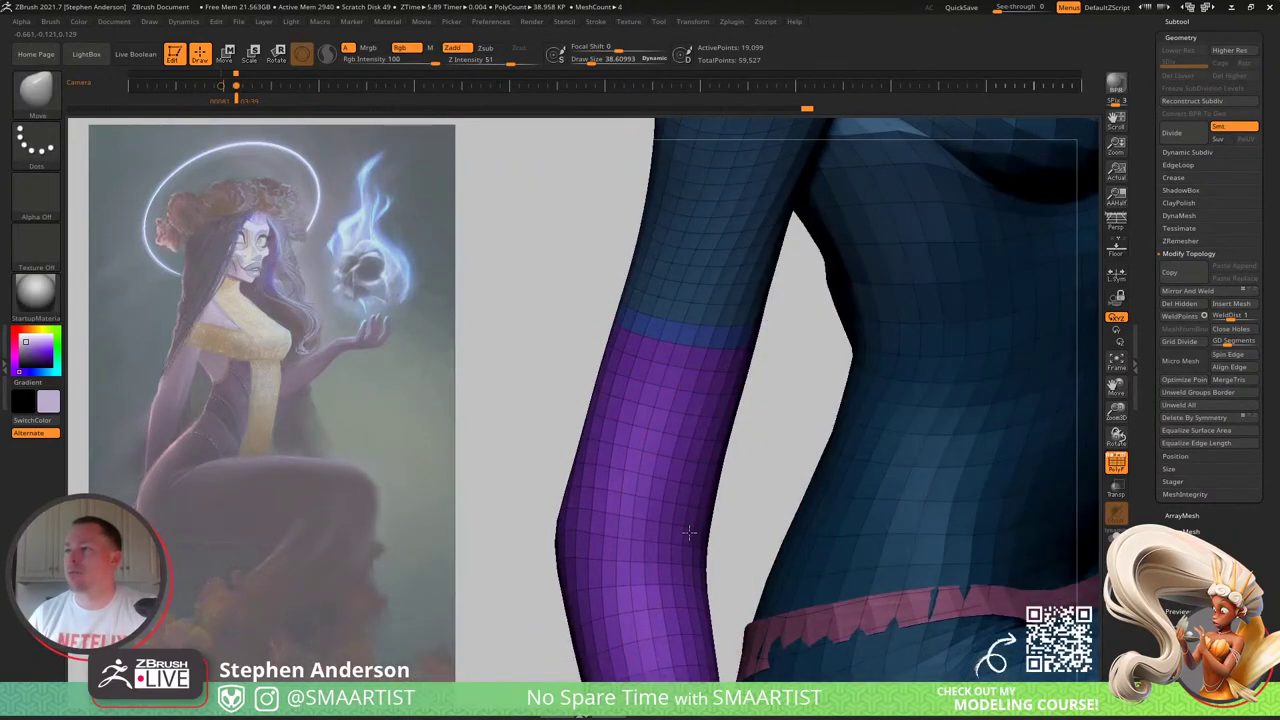
key("s")
left_click_drag(694, 532, 688, 532)
mouse_move(695, 530)
right_mouse_down()
mouse_move(756, 541)
mouse_move(737, 540)
right_mouse_up()
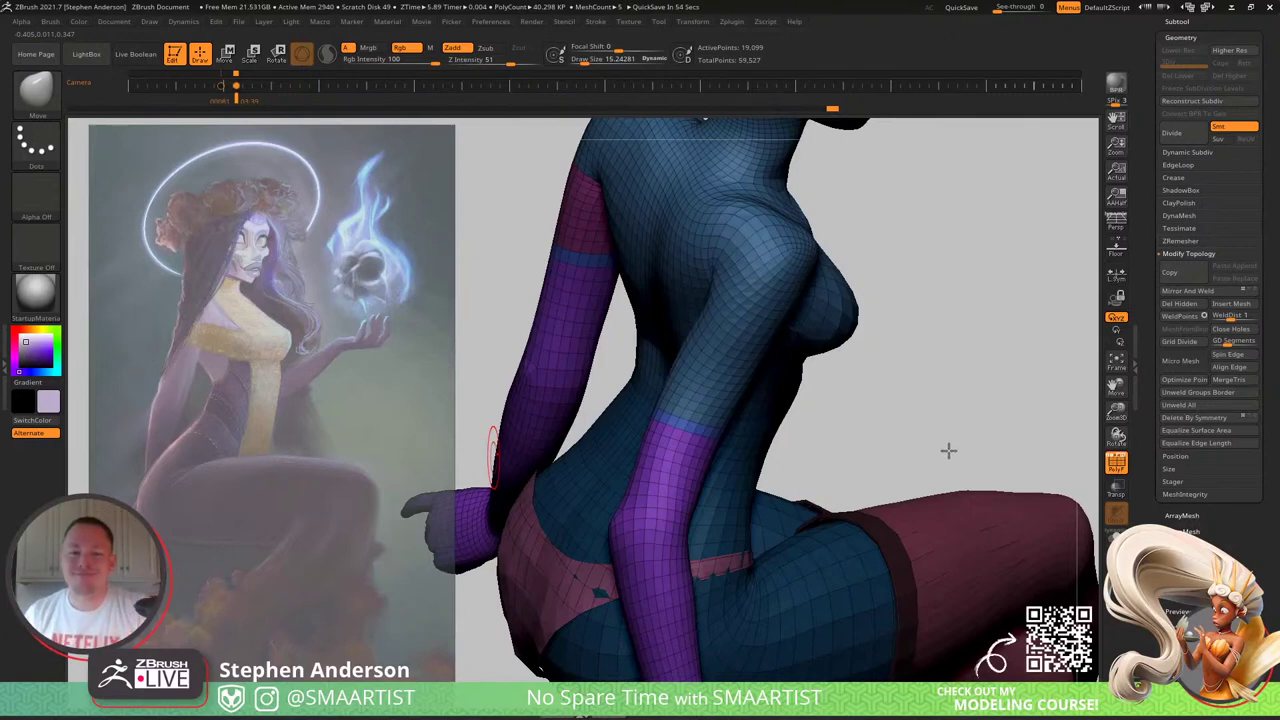
mouse_move(959, 421)
right_mouse_down()
mouse_move(886, 351)
mouse_move(806, 365)
right_mouse_up()
right_click_drag(740, 457, 749, 442)
left_click_drag(749, 442, 645, 522)
mouse_move(637, 519)
right_mouse_down()
mouse_move(684, 478)
mouse_move(664, 518)
mouse_move(668, 498)
mouse_move(697, 514)
mouse_move(690, 482)
mouse_move(720, 451)
mouse_move(880, 437)
mouse_move(867, 457)
right_mouse_up()
Step: Isolate the arms by polygroup visibility, merge them into a single polygroup, and show the whole body again
right_click(654, 524, "ctrl")
left_click(690, 466, "ctrl+shift")
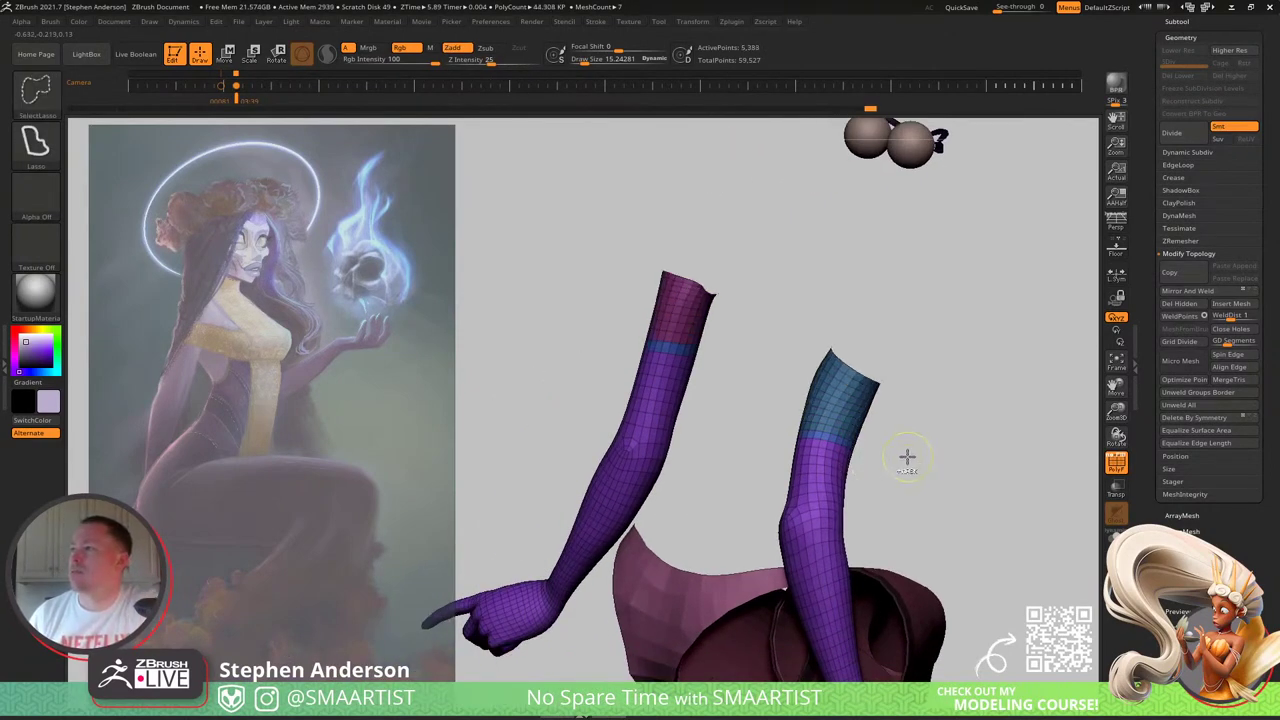
key("ctrl+z")
key("ctrl+z")
right_click_drag(897, 460, 897, 440)
left_click_drag(897, 440, 926, 449, "ctrl+shift")
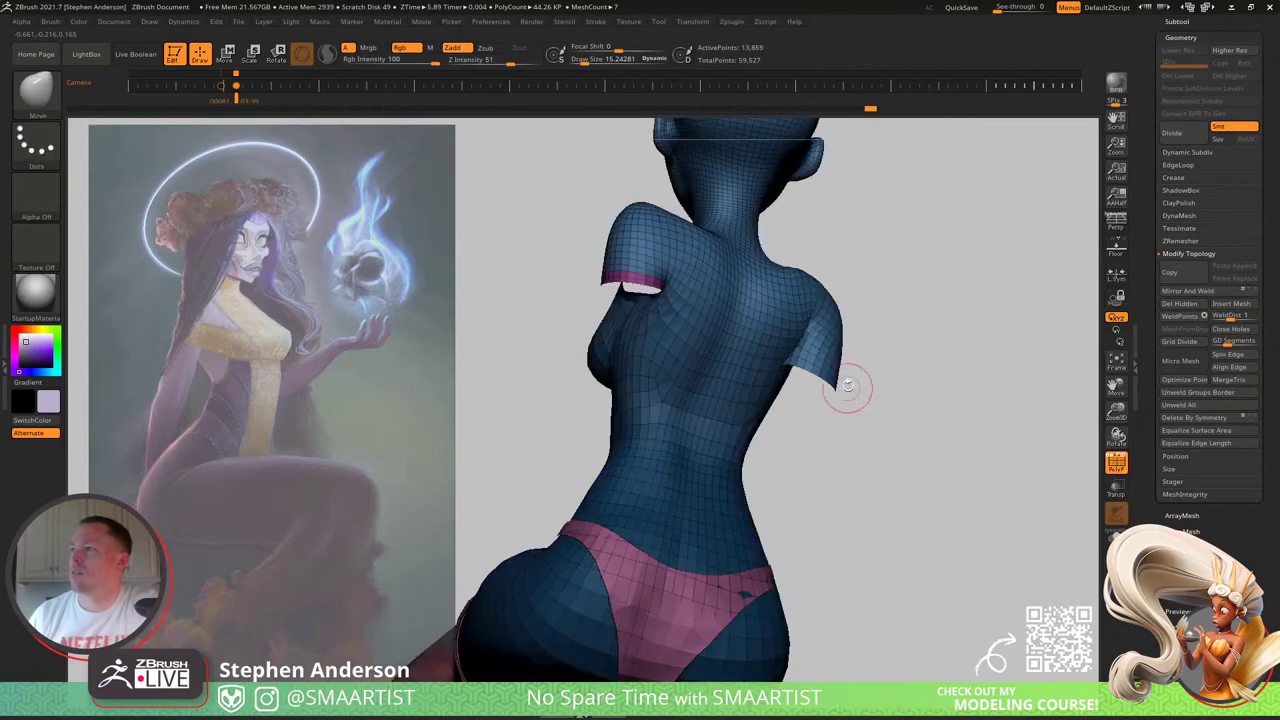
mouse_move(848, 387)
right_mouse_down()
mouse_move(806, 380)
mouse_move(851, 426)
mouse_move(783, 369)
mouse_move(712, 383)
mouse_move(840, 340)
mouse_move(654, 369)
mouse_move(712, 388)
mouse_move(723, 357)
mouse_move(669, 466)
mouse_move(730, 388)
mouse_move(770, 412)
mouse_move(750, 422)
mouse_move(770, 428)
mouse_move(851, 366)
right_mouse_up()
left_click_drag(875, 388, 920, 446, "ctrl+shift")
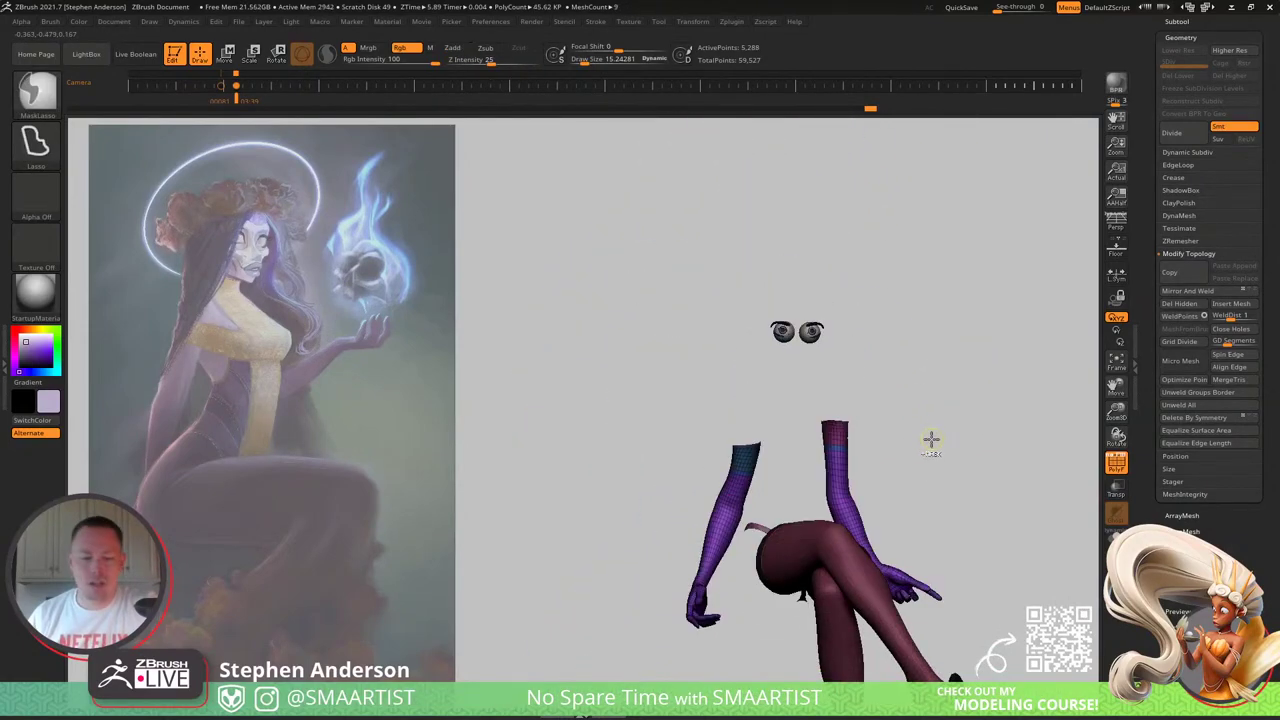
left_click(918, 432, "ctrl+shift")
mouse_move(920, 429)
right_mouse_down("ctrl")
mouse_move(880, 480)
mouse_move(853, 456)
right_mouse_up("ctrl")
mouse_move(622, 510)
right_mouse_down()
mouse_move(720, 486)
mouse_move(663, 482)
mouse_move(862, 466)
mouse_move(835, 510)
right_mouse_up()
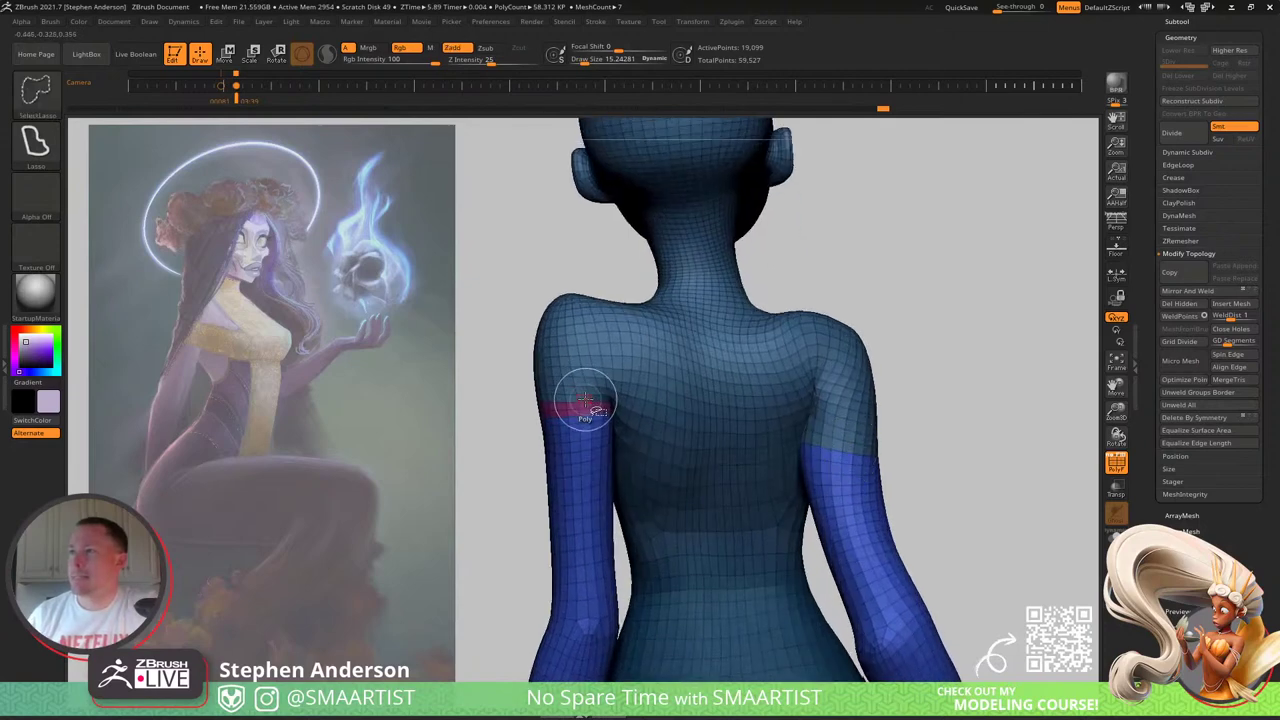
Step: Hide the arms, group the remaining body as one polygroup, and unhide the full figure
left_click(590, 428, "ctrl+shift")
right_click_drag(642, 434, 690, 428, "ctrl")
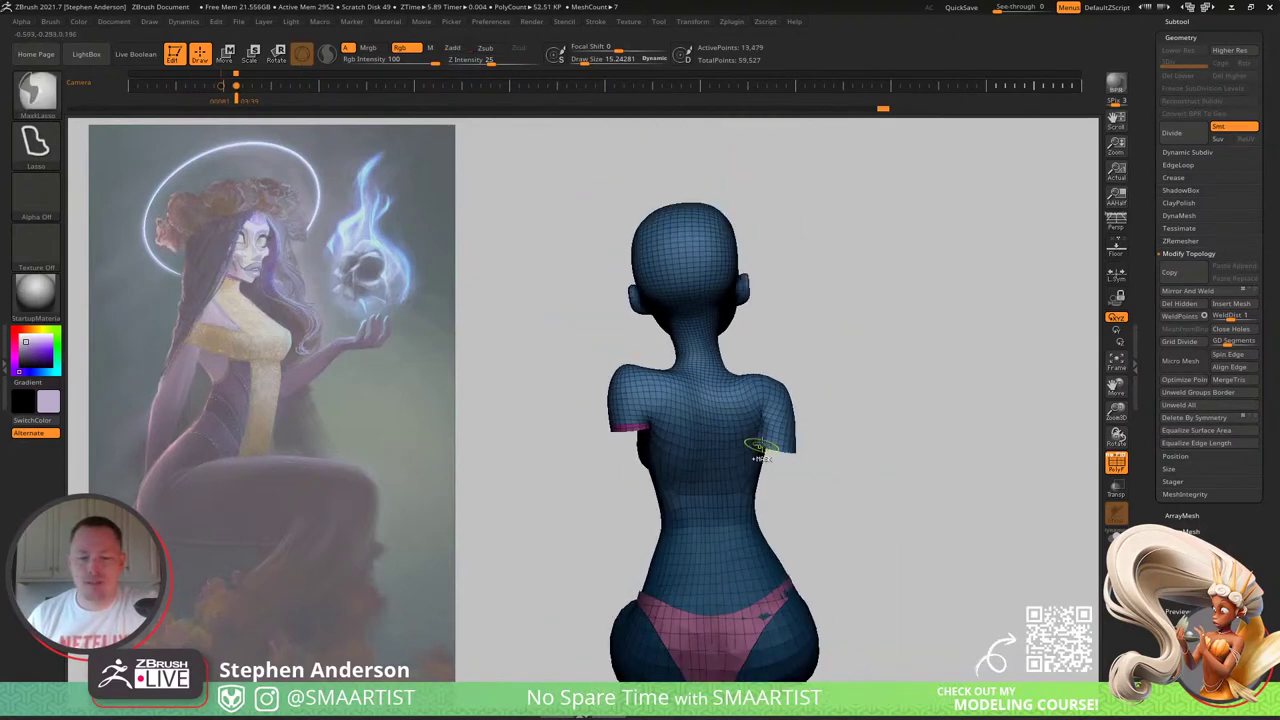
right_click_drag(760, 450, 820, 413)
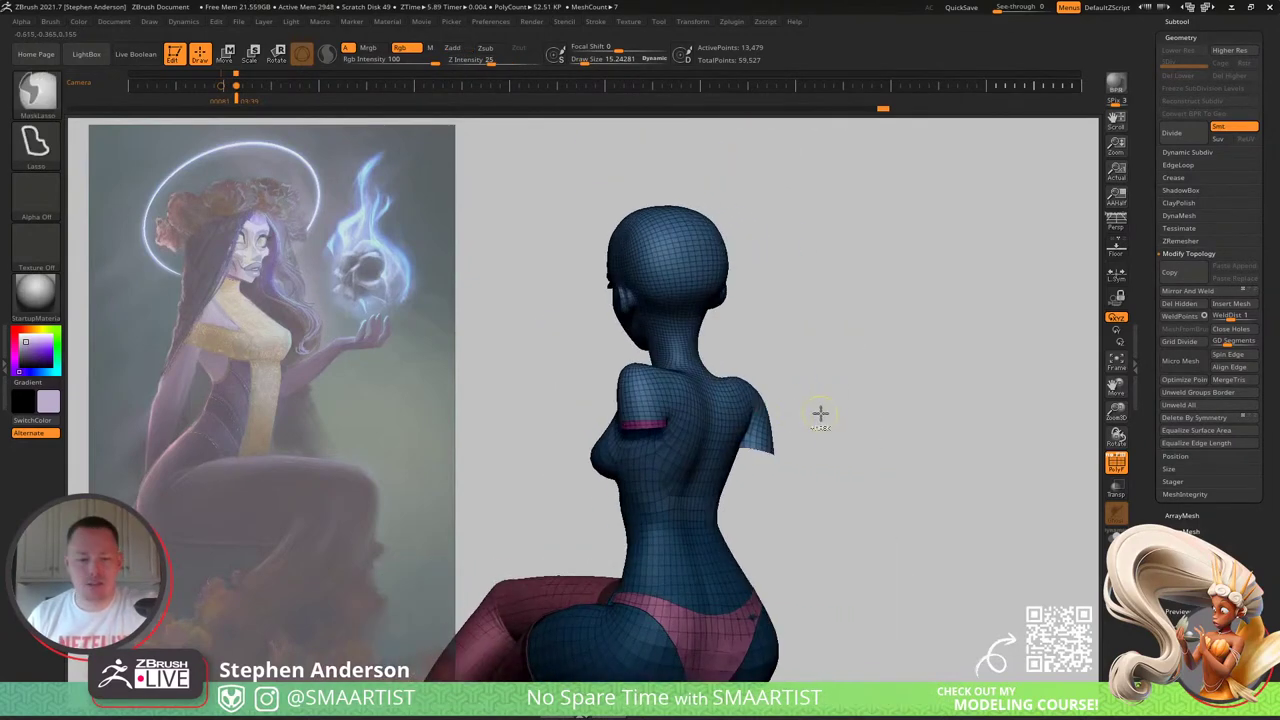
key("ctrl+w")
right_click_drag(700, 443, 622, 446, "shift")
left_click(906, 377, "ctrl+shift")
mouse_move(722, 420)
right_mouse_down("ctrl")
mouse_move(783, 468)
mouse_move(751, 451)
mouse_move(766, 451)
mouse_move(654, 462)
mouse_move(700, 446)
mouse_move(843, 453)
right_mouse_up("ctrl")
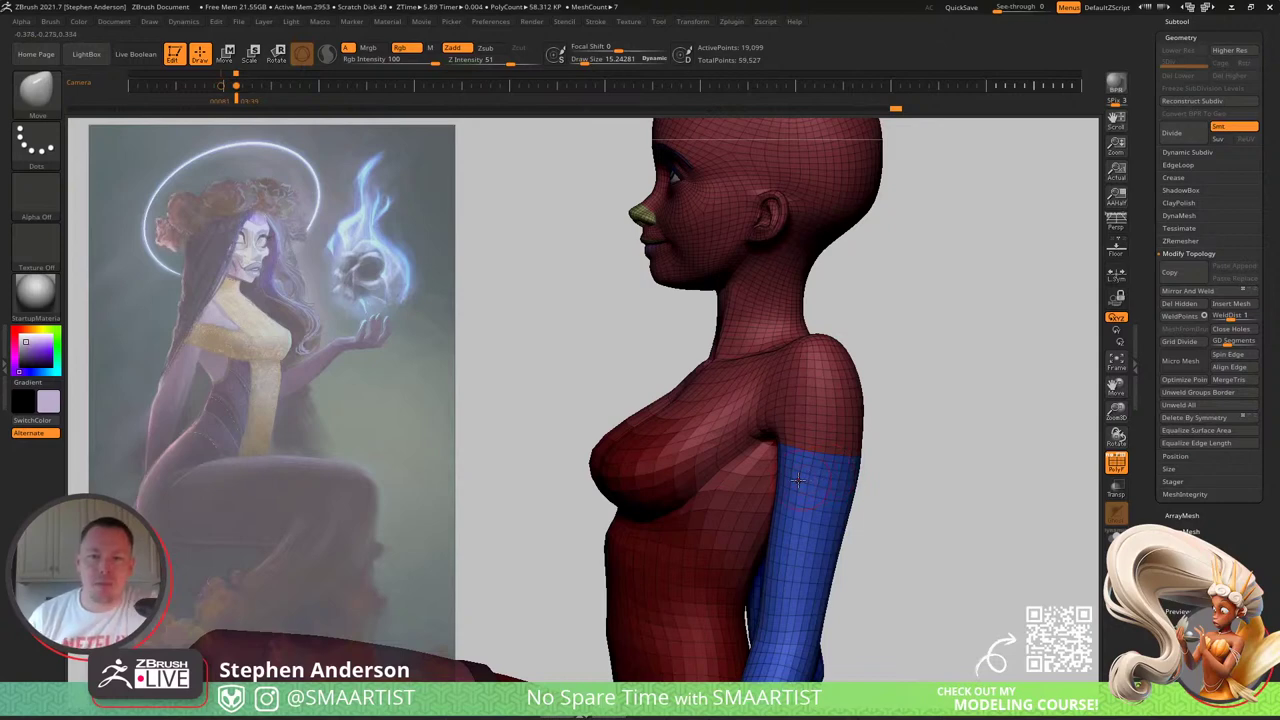
Step: Turn off the polyframe and reshape the front of the shoulder and armpit with the Move brush at draw size about 28
right_click_drag(783, 441, 834, 500)
key("shift+f")
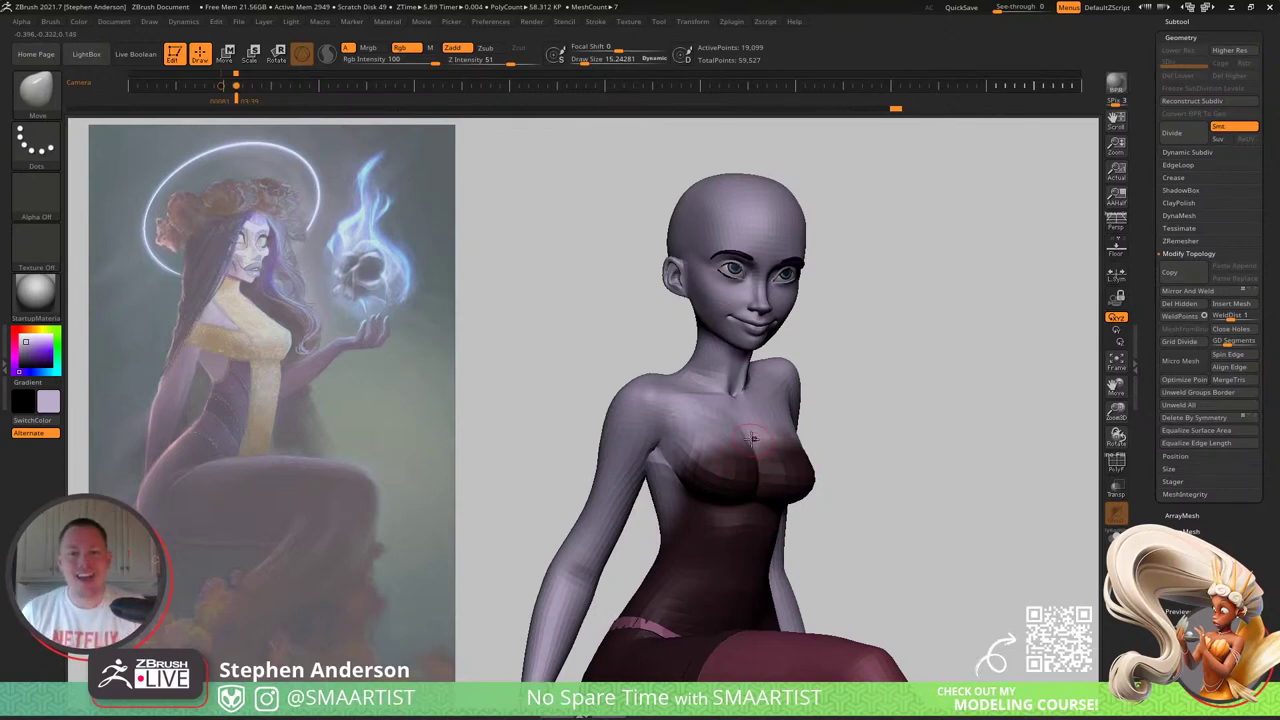
right_click_drag(751, 438, 698, 420)
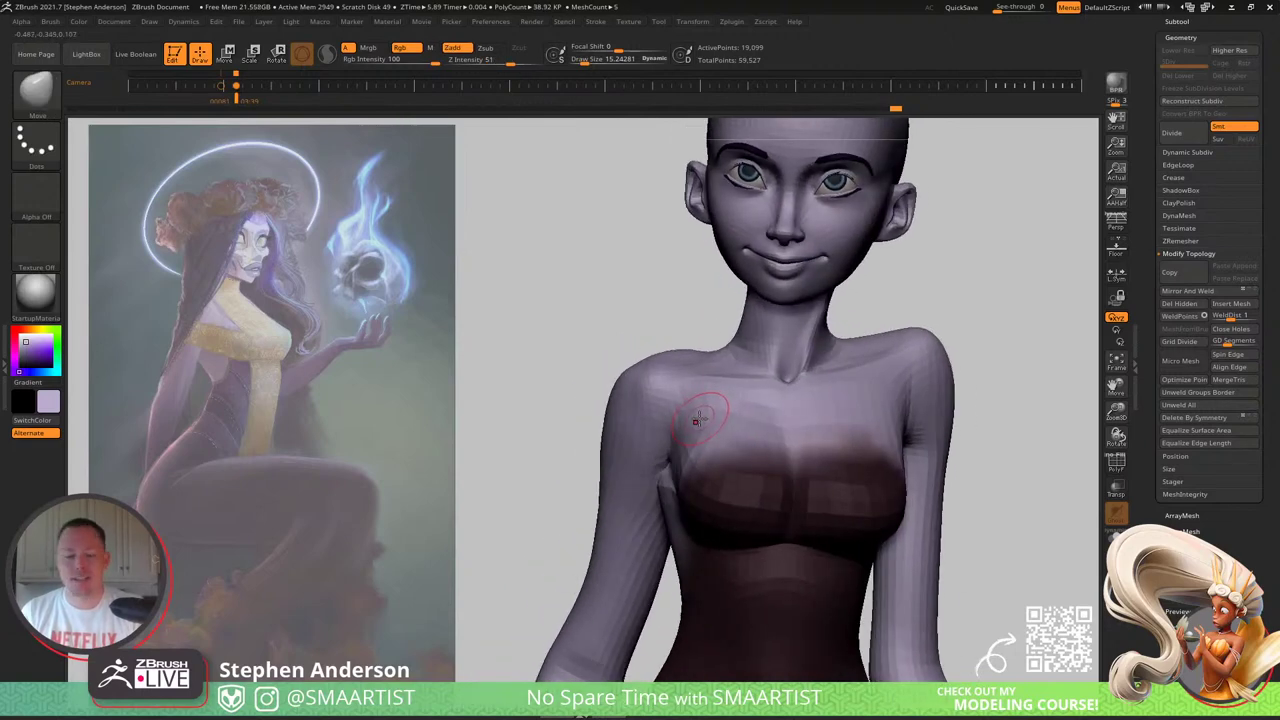
key("b")
key("m")
key("v")
key("s")
left_click_drag(687, 427, 693, 429)
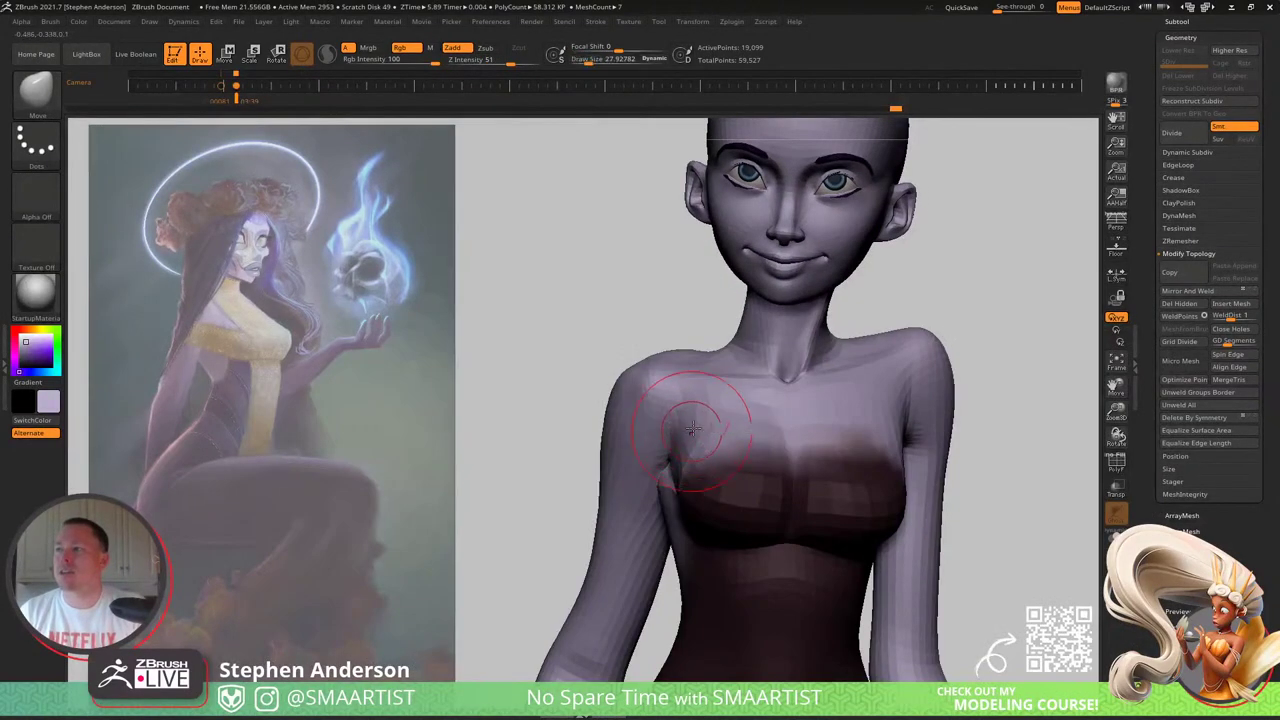
mouse_move(693, 429)
right_mouse_down()
mouse_move(672, 431)
mouse_move(683, 428)
mouse_move(612, 325)
mouse_move(583, 306)
mouse_move(540, 345)
right_mouse_up()
Step: Smooth and adjust the shoulder and upper back from above with the Move brush at draw size about 23
key("shift")
key("s")
left_click_drag(540, 345, 549, 346)
mouse_move(581, 329)
right_mouse_down()
mouse_move(613, 390)
mouse_move(561, 403)
mouse_move(649, 344)
mouse_move(598, 344)
right_mouse_up()
key("s")
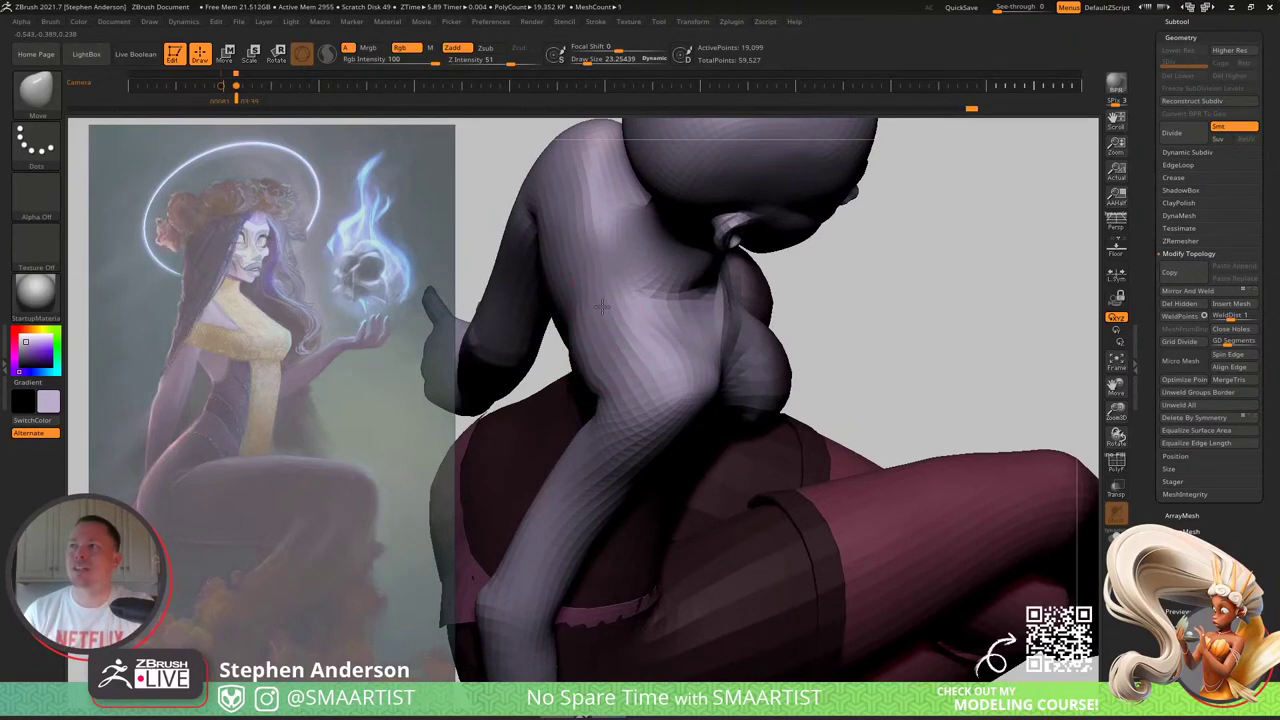
Step: Adjust the back of the neck from the side with the Move brush and select the EyesBase subtool
mouse_move(633, 343)
right_mouse_down()
mouse_move(623, 330)
mouse_move(641, 390)
mouse_move(648, 374)
mouse_move(817, 337)
mouse_move(790, 390)
mouse_move(730, 365)
mouse_move(695, 437)
mouse_move(646, 380)
mouse_move(664, 441)
mouse_move(688, 418)
right_mouse_up()
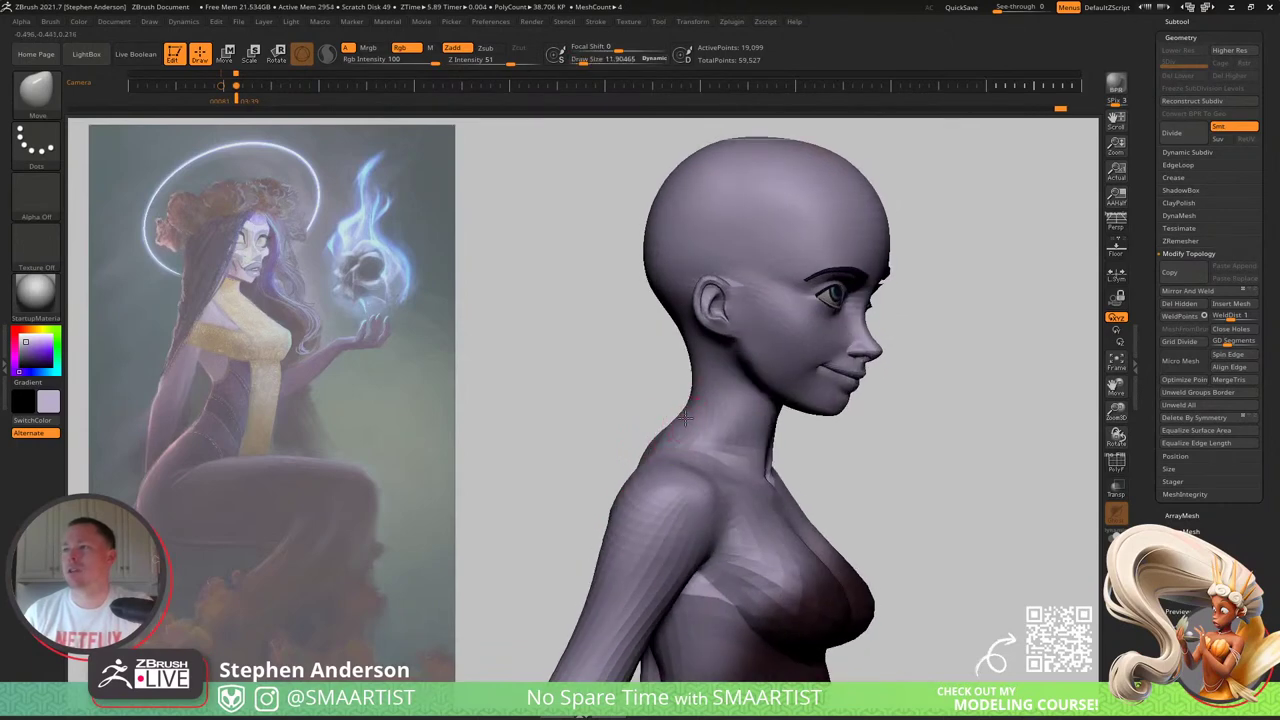
left_click_drag(660, 441, 666, 441)
mouse_move(664, 428)
right_mouse_down()
mouse_move(660, 448)
mouse_move(723, 466)
mouse_move(630, 459)
mouse_move(617, 479)
mouse_move(645, 476)
mouse_move(576, 508)
mouse_move(566, 423)
mouse_move(606, 503)
mouse_move(580, 429)
mouse_move(639, 460)
mouse_move(673, 442)
mouse_move(708, 536)
mouse_move(694, 429)
mouse_move(752, 452)
right_mouse_up()
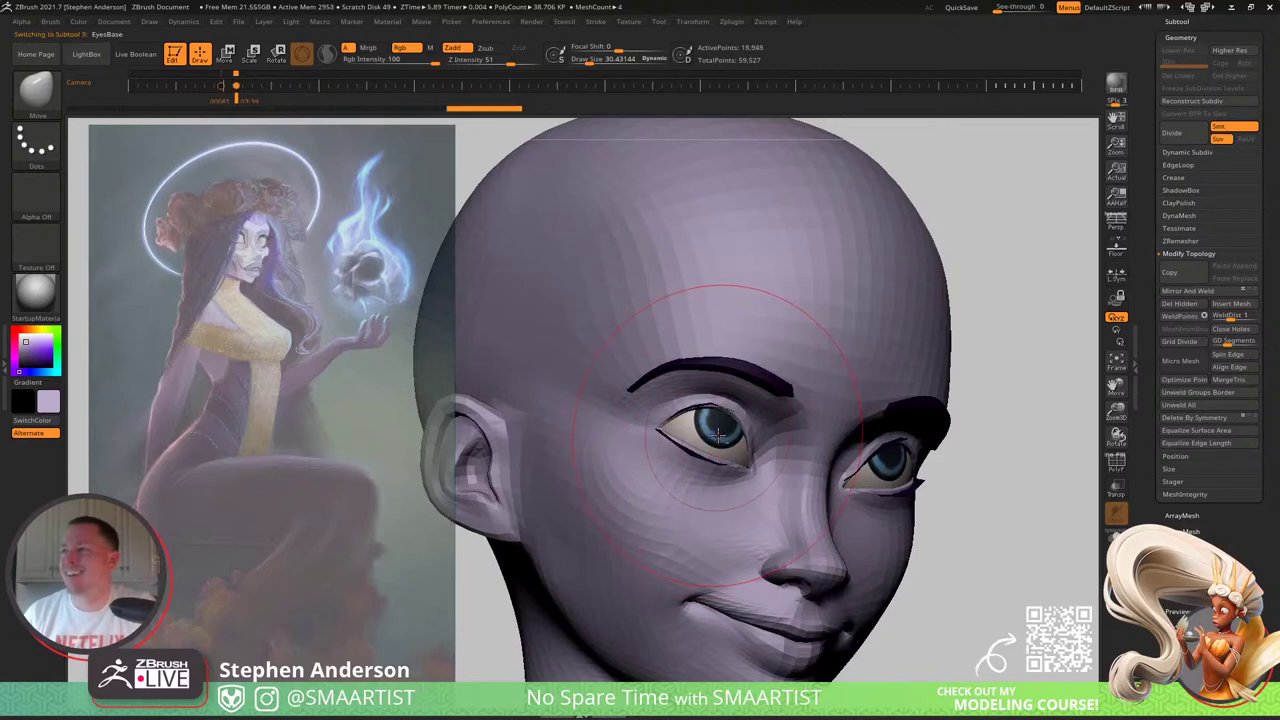
left_click(732, 458, "alt")
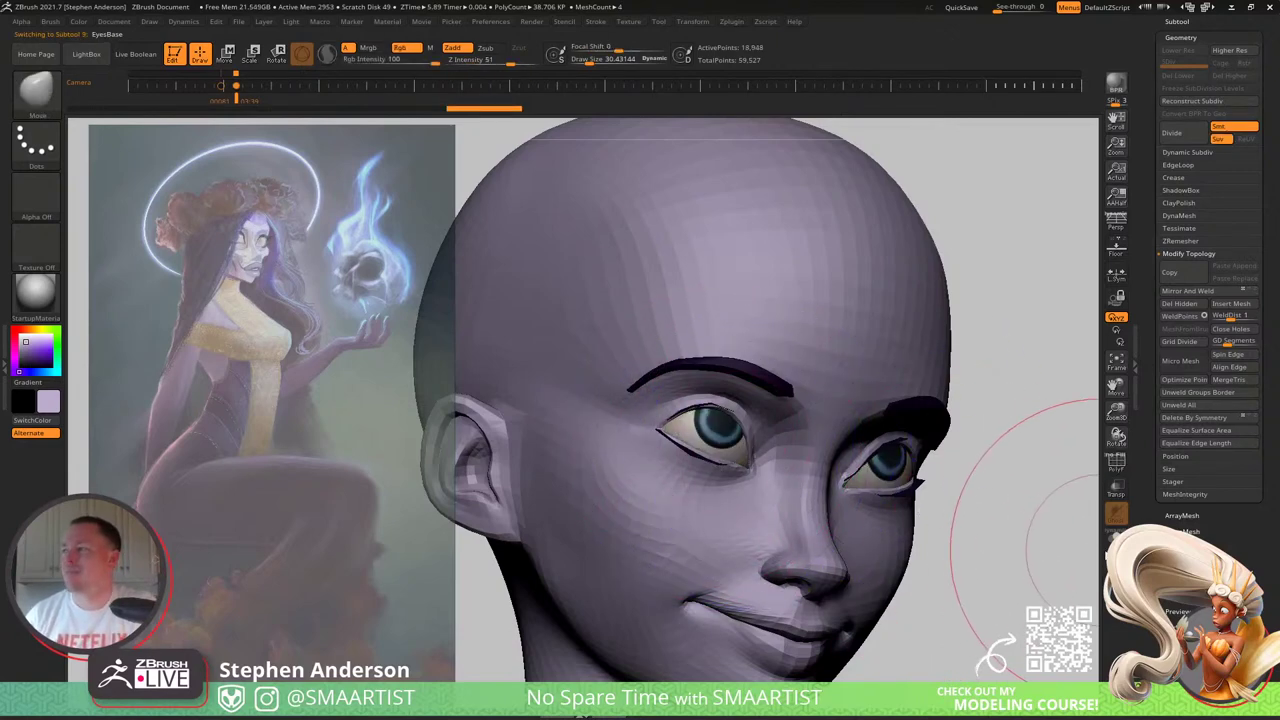
Step: Isolate the EyesBase subtool, assign one eyeball its own polygroup, and bring back the full figure
left_click(1116, 536)
mouse_move(971, 496)
right_mouse_down()
mouse_move(908, 491)
mouse_move(958, 492)
right_mouse_up()
key("shift+f")
right_click_drag(878, 452, 832, 458)
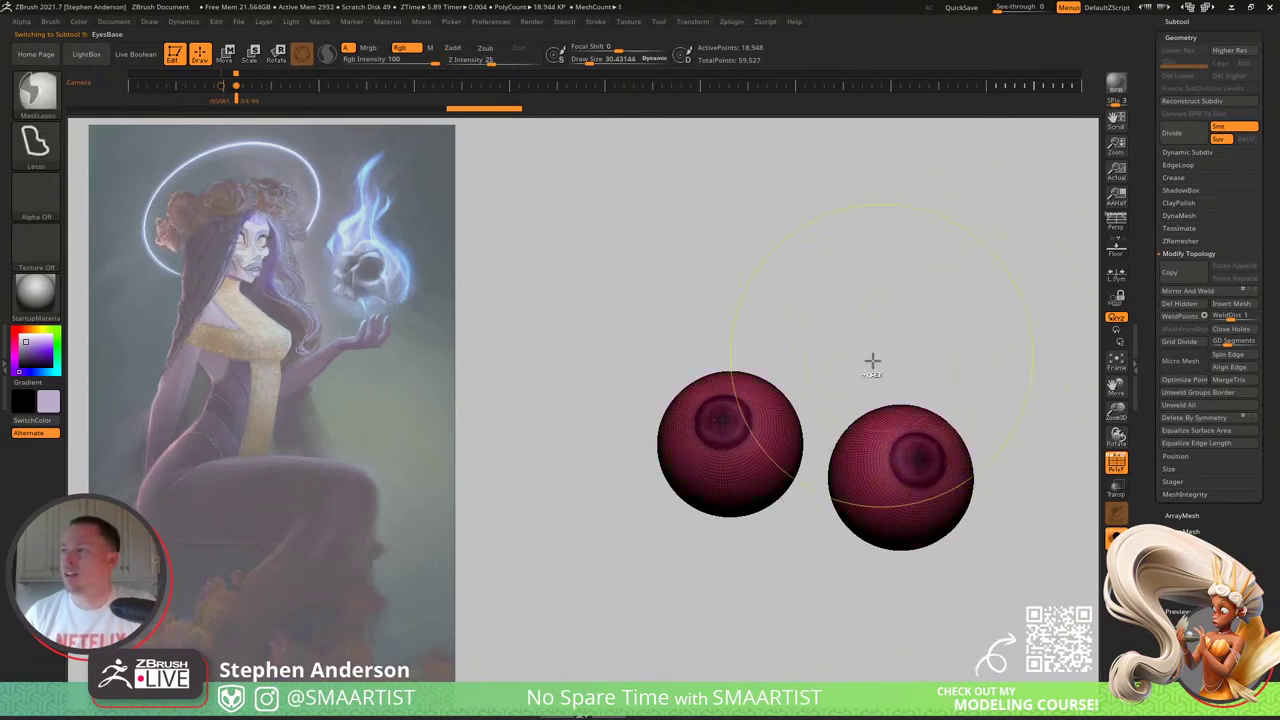
mouse_move(826, 375)
left_mouse_down("ctrl")
mouse_move(1006, 500)
mouse_move(784, 590)
left_mouse_up("ctrl")
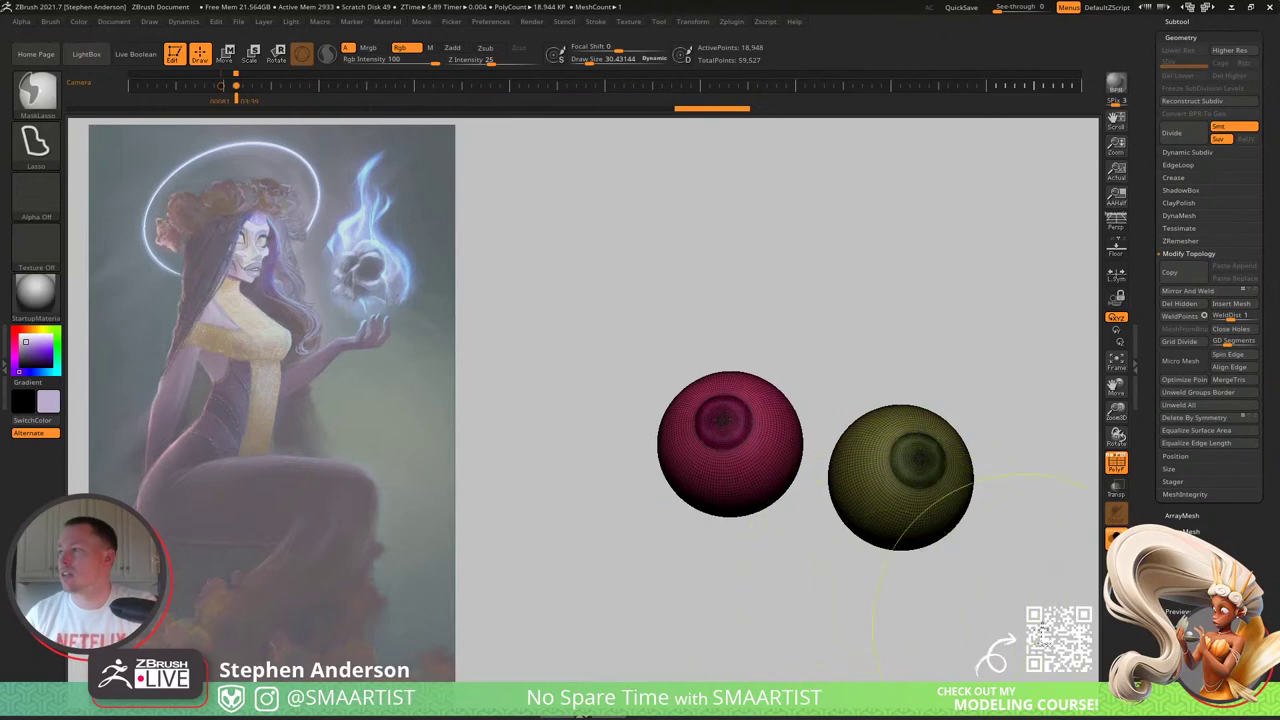
left_click(1115, 538)
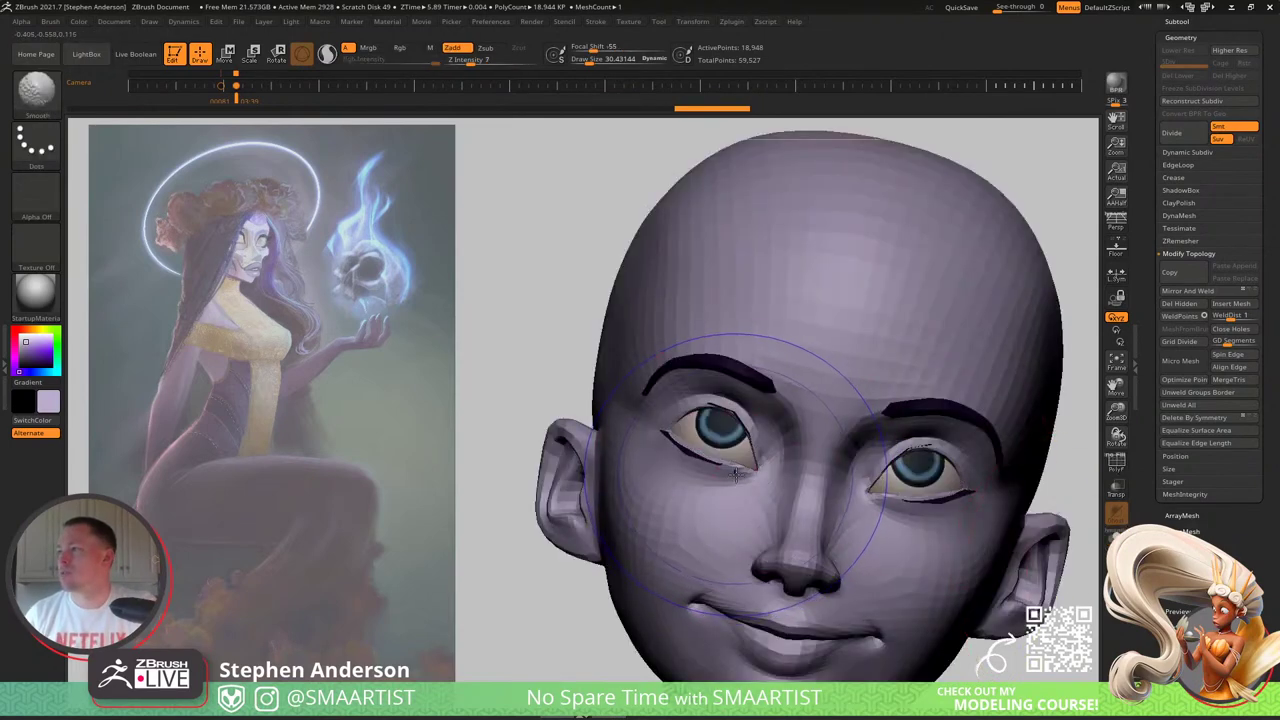
Step: Rotate the two eyeballs one at a time about their own centres to redirect the gaze toward the viewer
key("w")
left_click(721, 422, "alt")
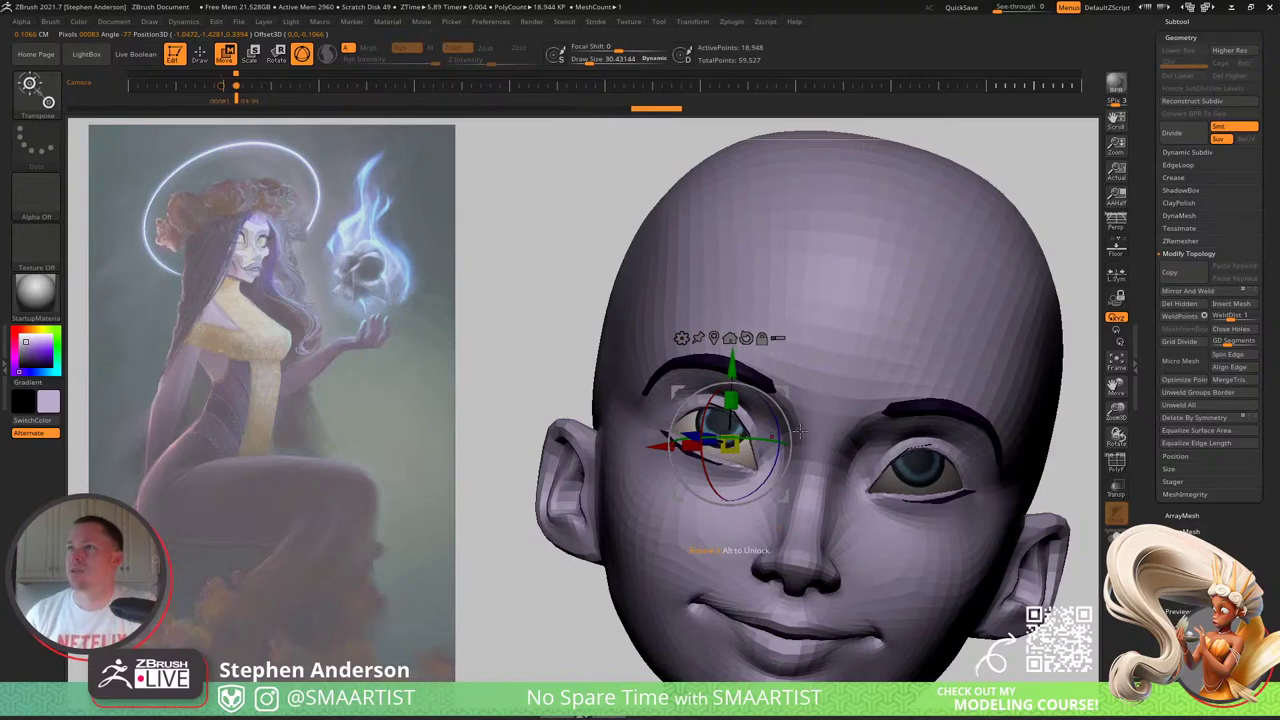
right_click_drag(800, 431, 896, 422)
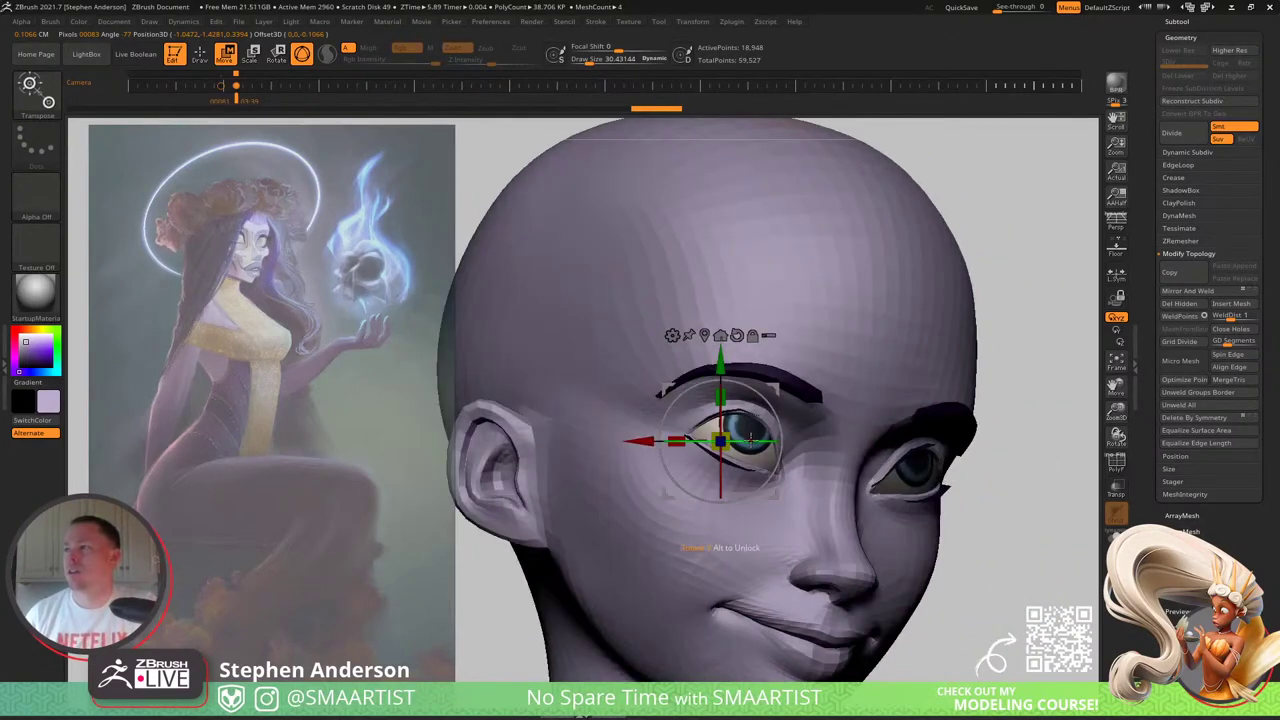
left_click_drag(751, 439, 697, 414)
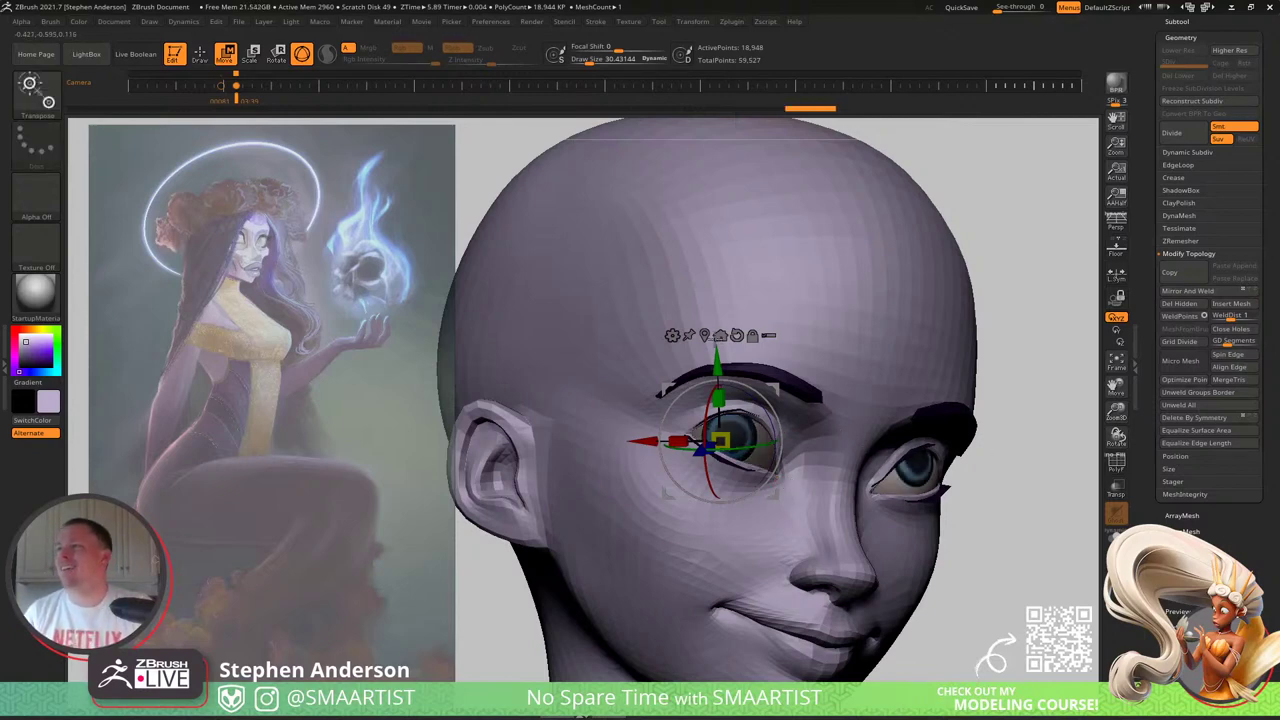
left_click(705, 336)
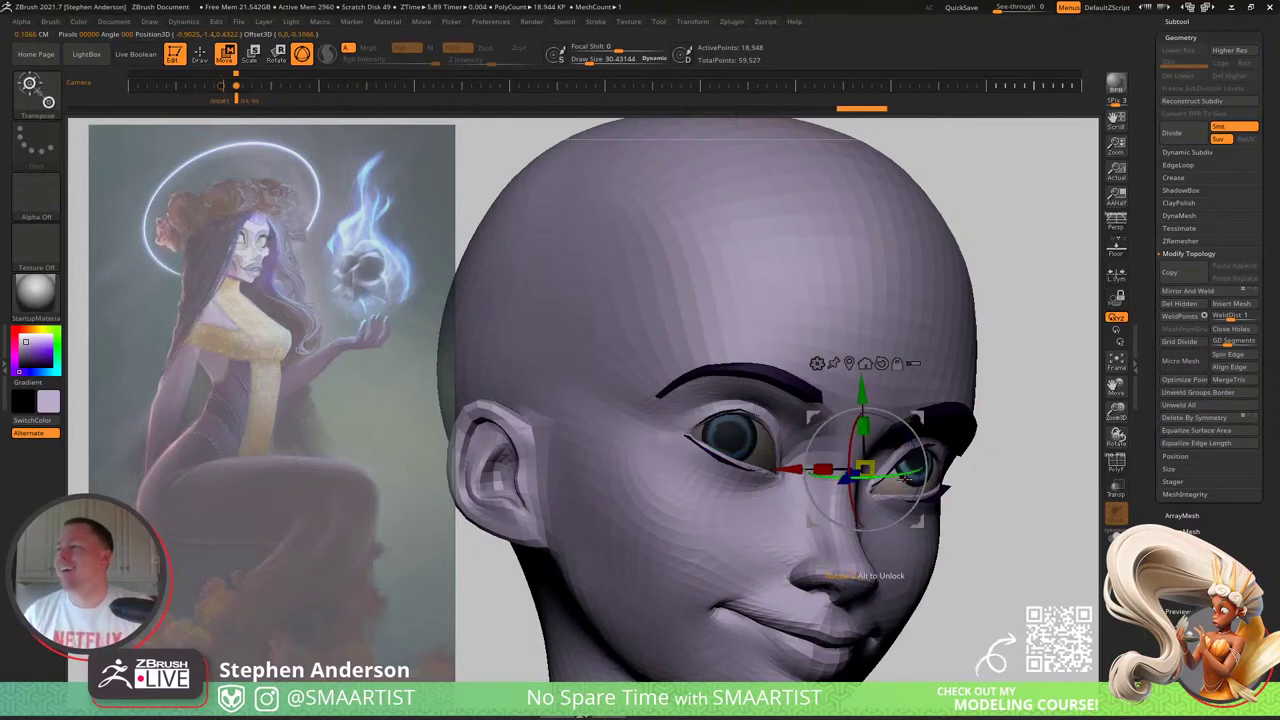
mouse_move(899, 472)
left_mouse_down()
mouse_move(836, 474)
mouse_move(832, 452)
left_mouse_up()
Step: Clear the mask on the eyes and fine-tune the rotation of the figure's left eyeball
key("q")
mouse_move(890, 487)
right_mouse_down("ctrl")
mouse_move(849, 380)
mouse_move(850, 345)
right_mouse_up("ctrl")
left_click_drag(991, 395, 993, 485, "ctrl")
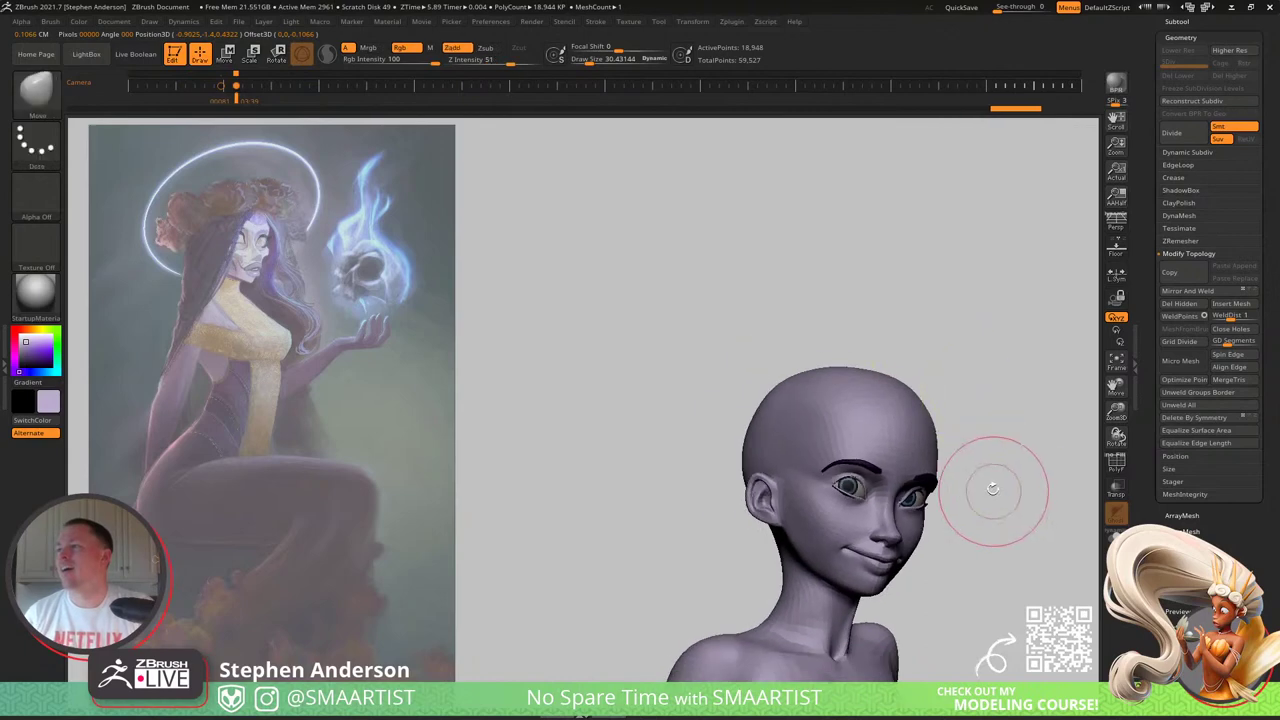
mouse_move(992, 489)
right_mouse_down("alt")
mouse_move(919, 398)
mouse_move(822, 402)
mouse_move(846, 376)
right_mouse_up("alt")
right_click_drag(846, 376, 866, 507, "ctrl")
key("w")
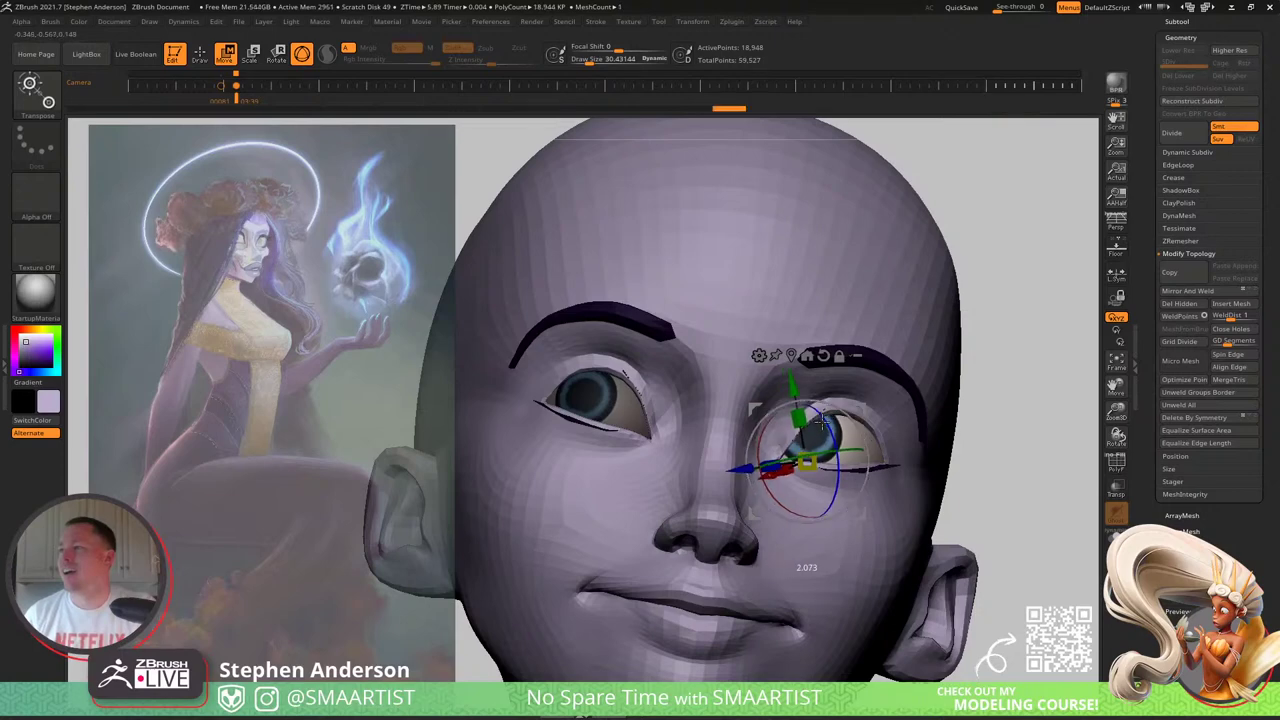
key("q")
right_click_drag(910, 478, 903, 423, "ctrl")
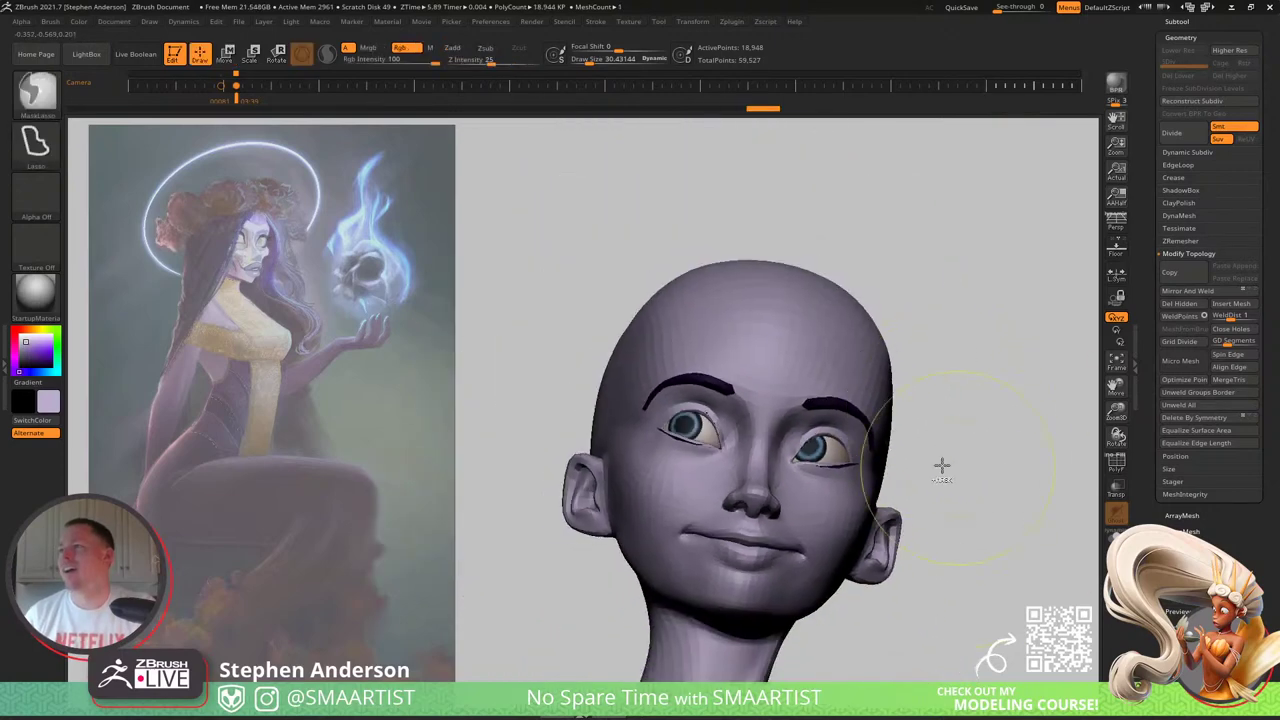
right_click_drag(755, 462, 842, 484)
right_click_drag(929, 483, 915, 400, "ctrl")
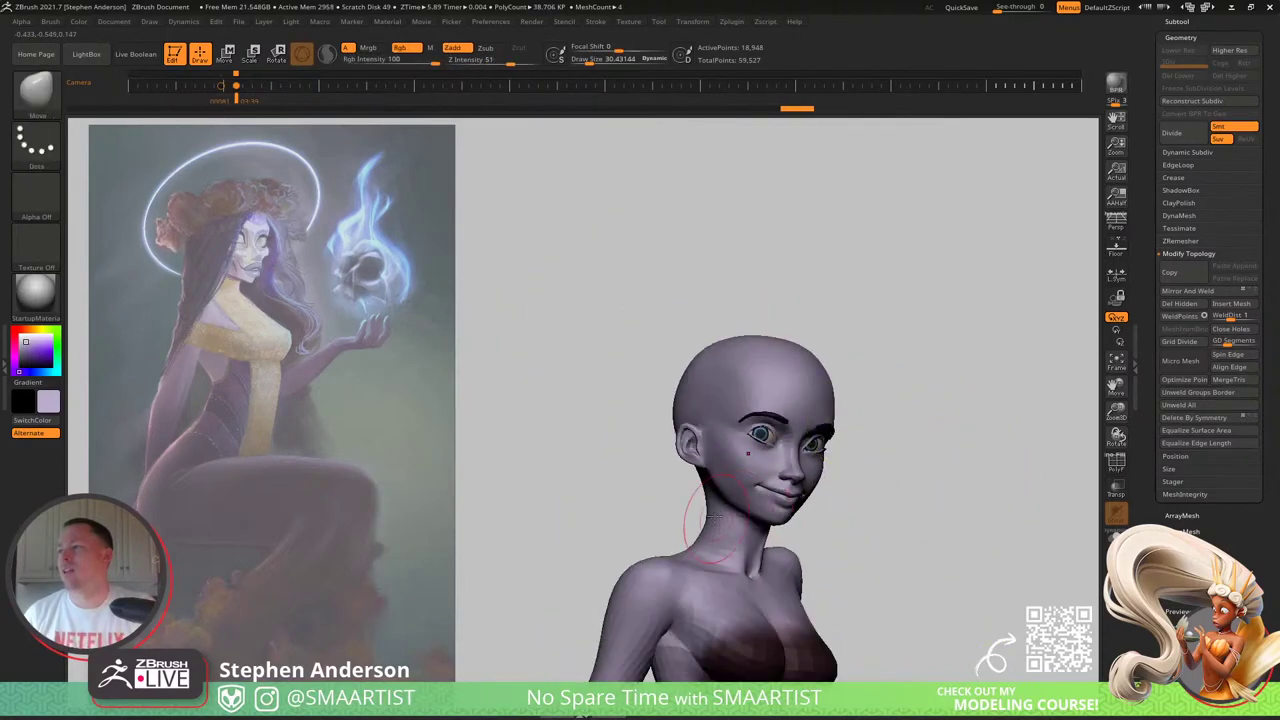
Step: Select the Body subtool, show its polyframe, and mask everything below the neck with a softened mask edge
right_click_drag(692, 505, 751, 523)
key("shift+f")
left_click(791, 516, "alt")
mouse_move(750, 522)
left_mouse_down()
mouse_move(908, 514)
mouse_move(626, 430)
mouse_move(971, 177)
mouse_move(991, 463)
mouse_move(951, 474)
left_mouse_up()
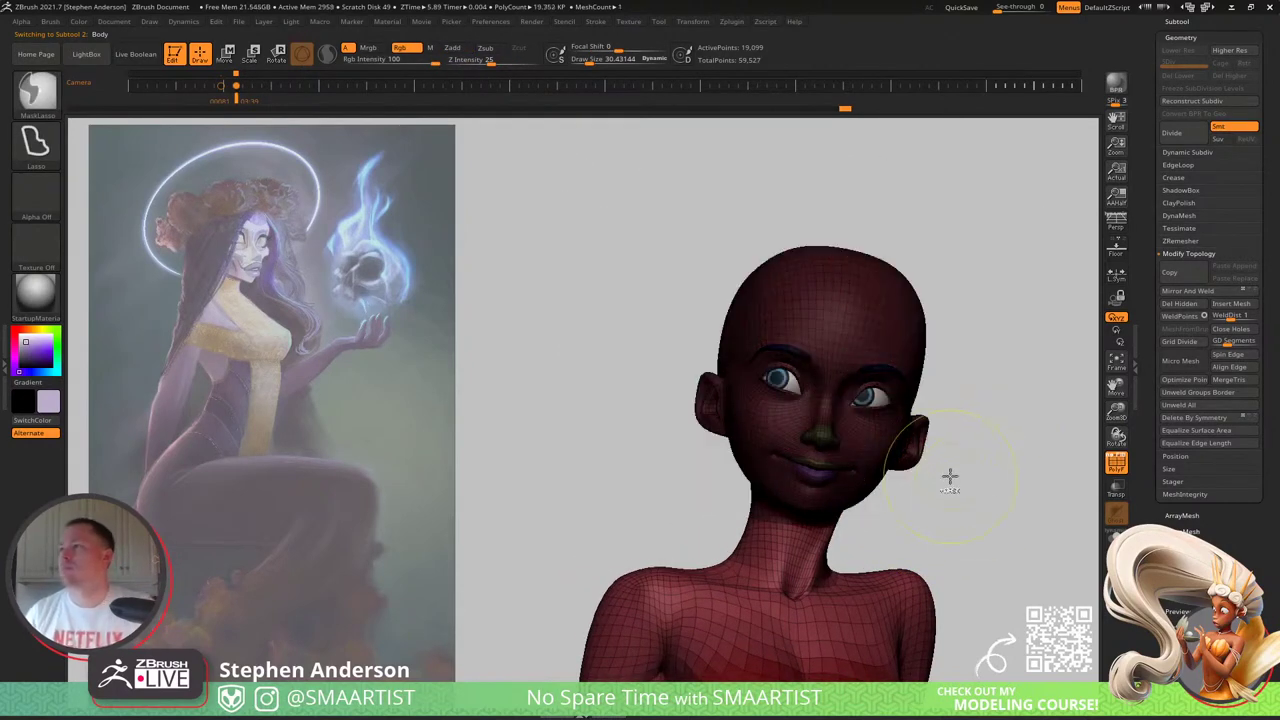
left_click(903, 523, "ctrl")
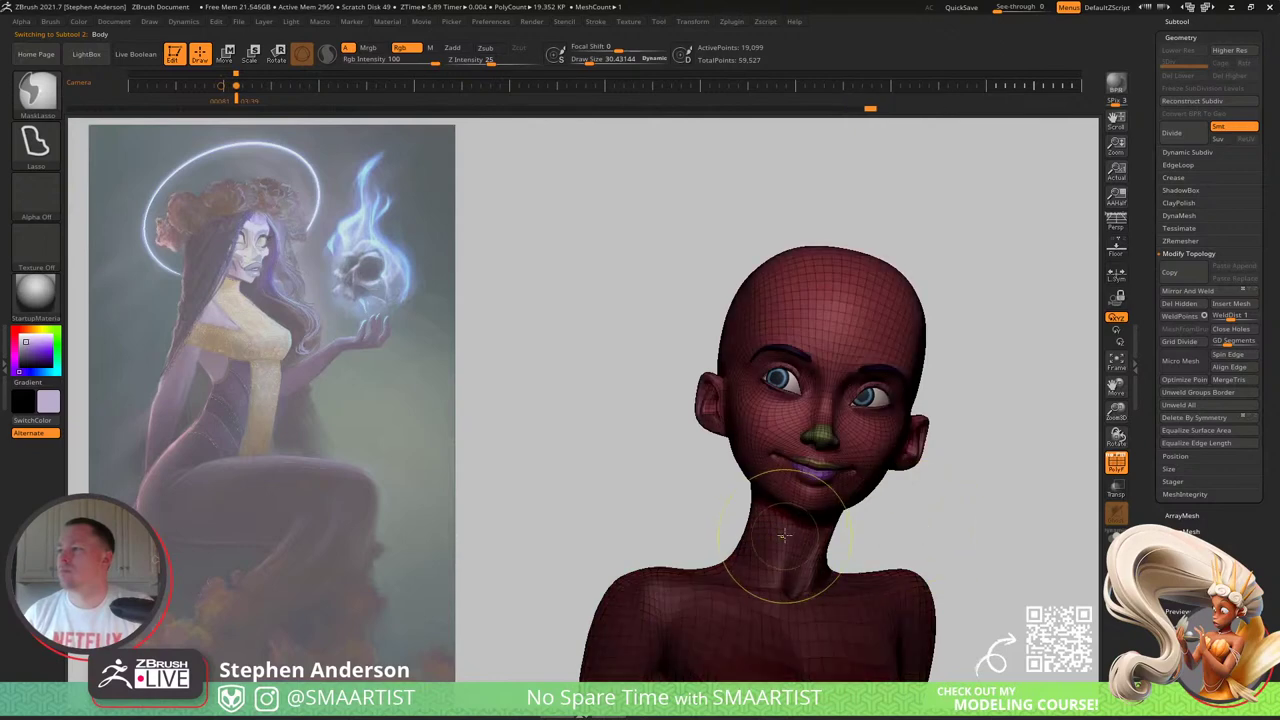
left_click(938, 514, "ctrl")
right_click_drag(806, 518, 869, 354)
left_click(882, 516, "ctrl")
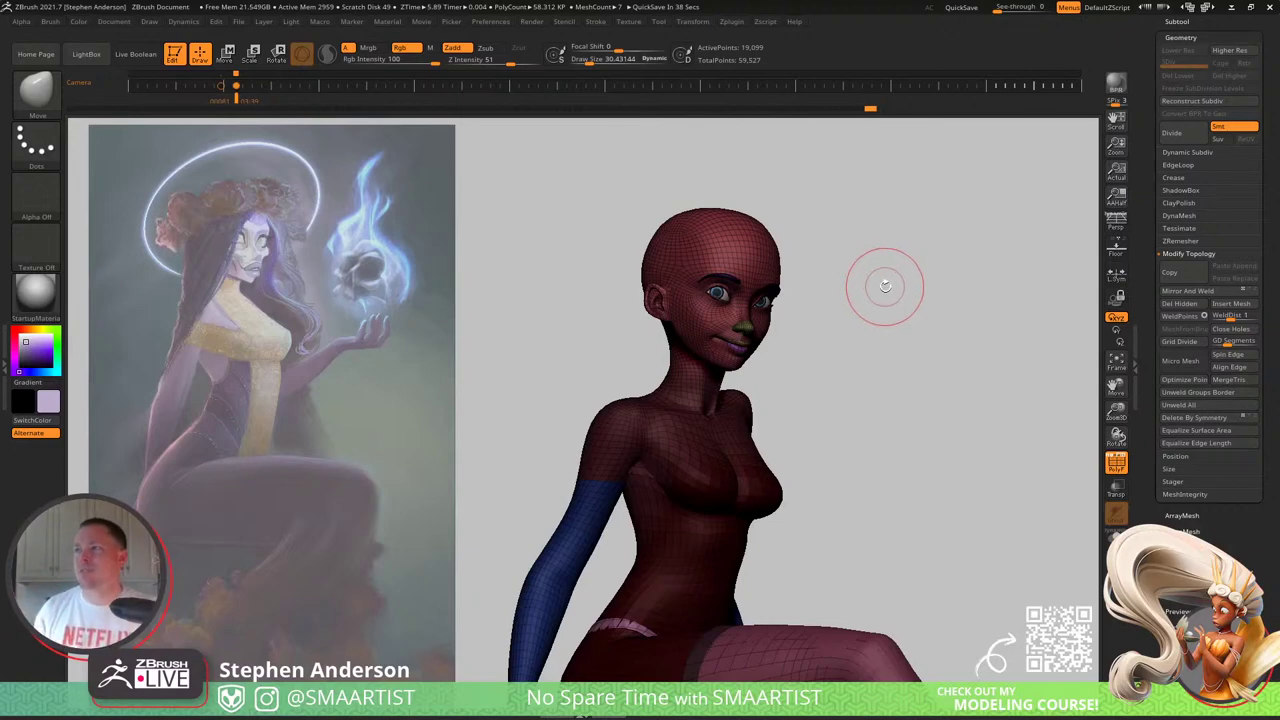
Step: Place the transform gizmo at the neck and select the head's subtools so they transform together
key("w")
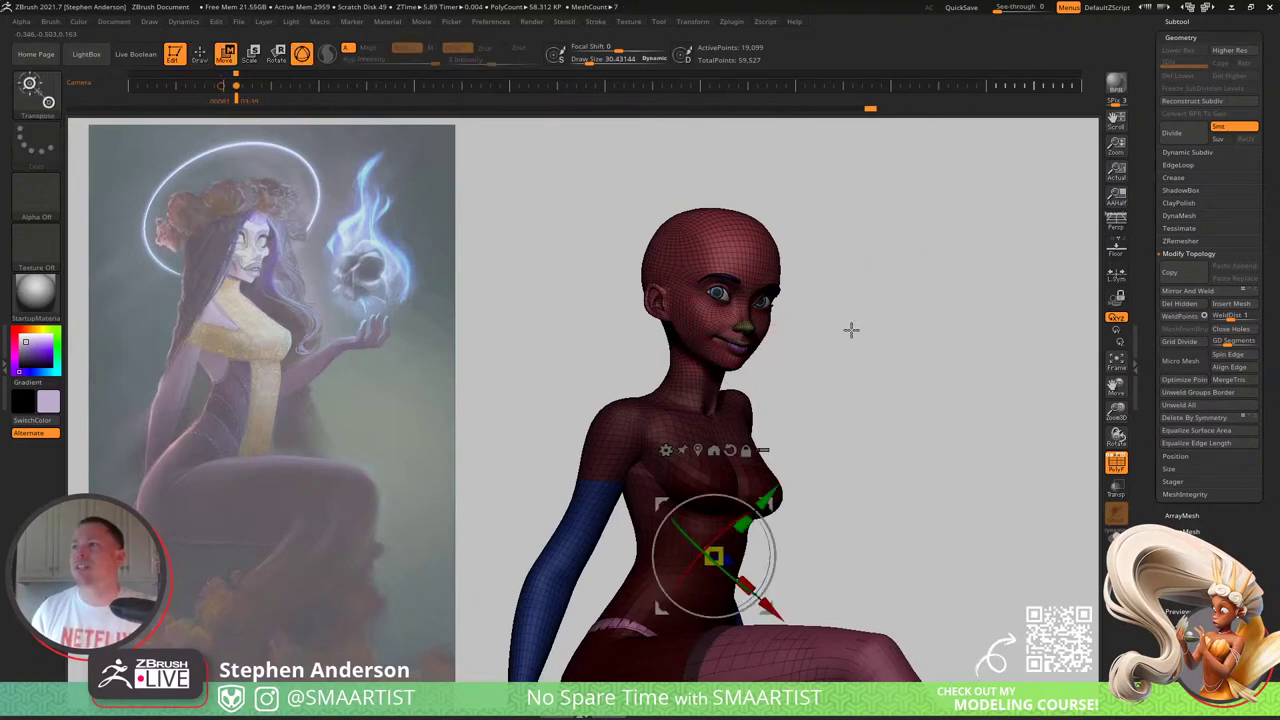
left_click(697, 368)
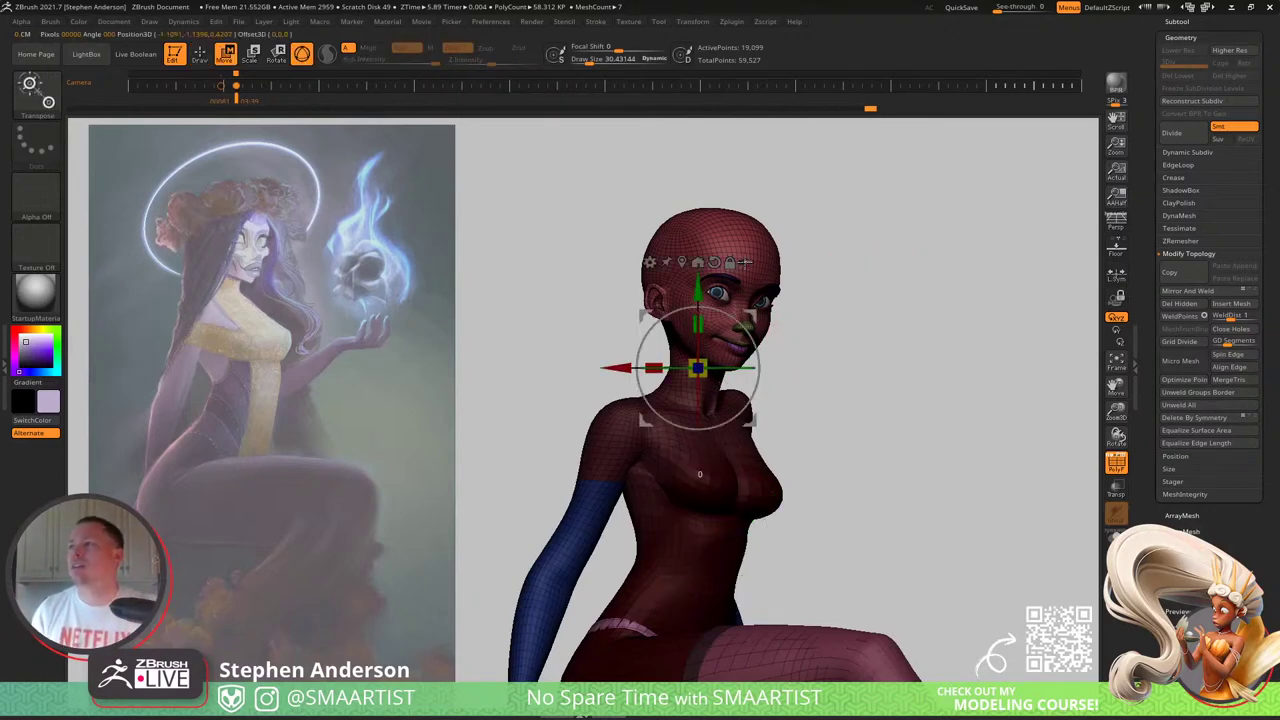
left_click_drag(811, 307, 891, 320)
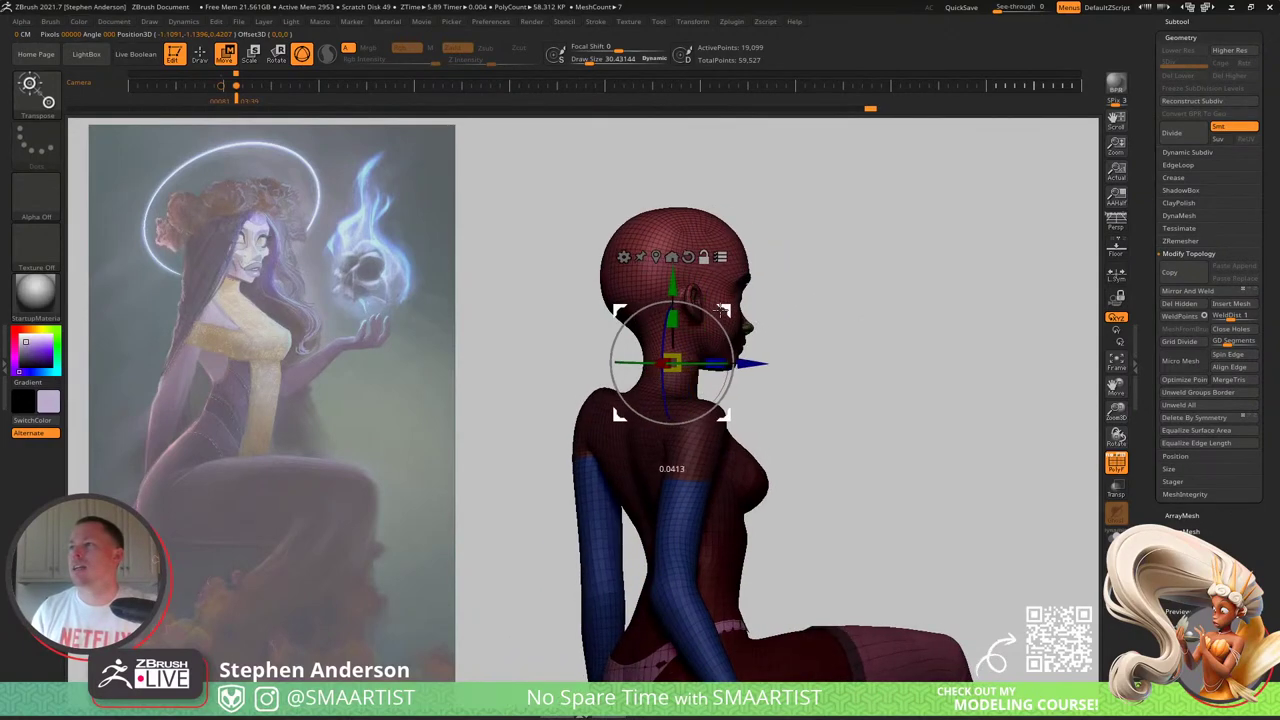
left_click_drag(721, 310, 715, 310, "alt")
left_click_drag(863, 320, 797, 317, "shift")
left_click_drag(826, 269, 920, 395, "ctrl+shift")
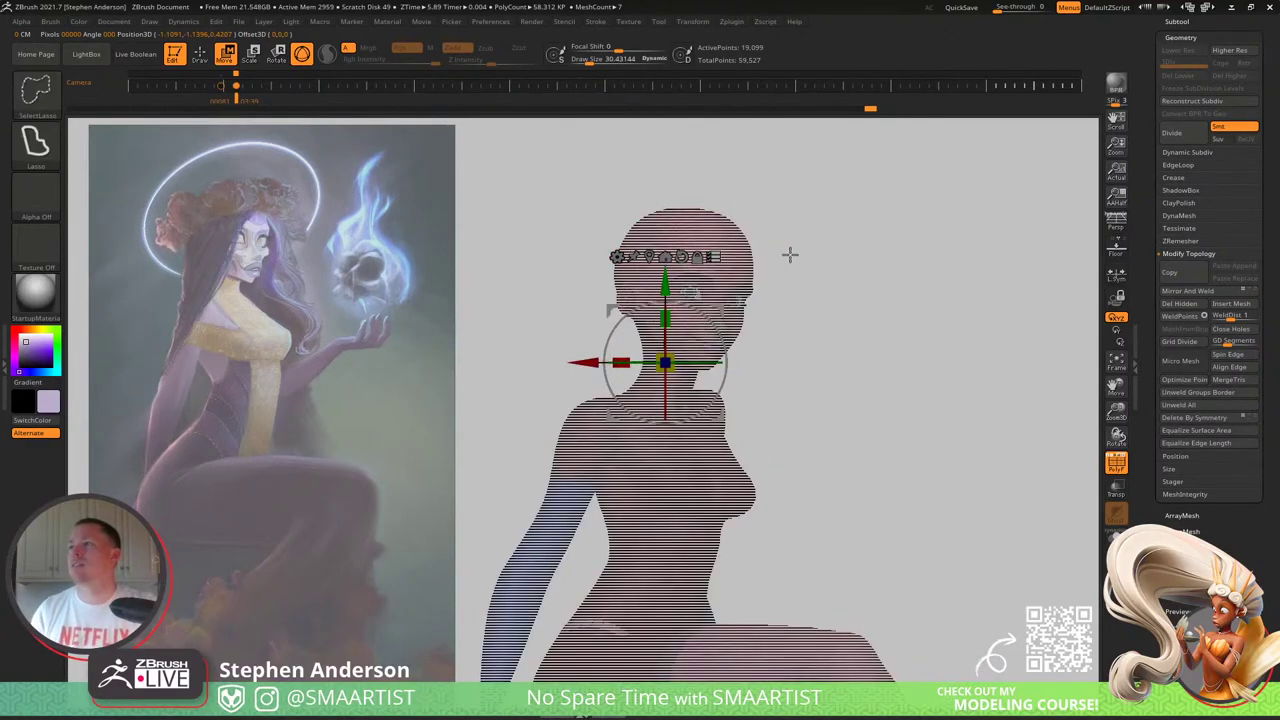
mouse_move(837, 195)
left_mouse_down("ctrl+shift")
mouse_move(628, 180)
mouse_move(737, 386)
left_mouse_up("ctrl+shift")
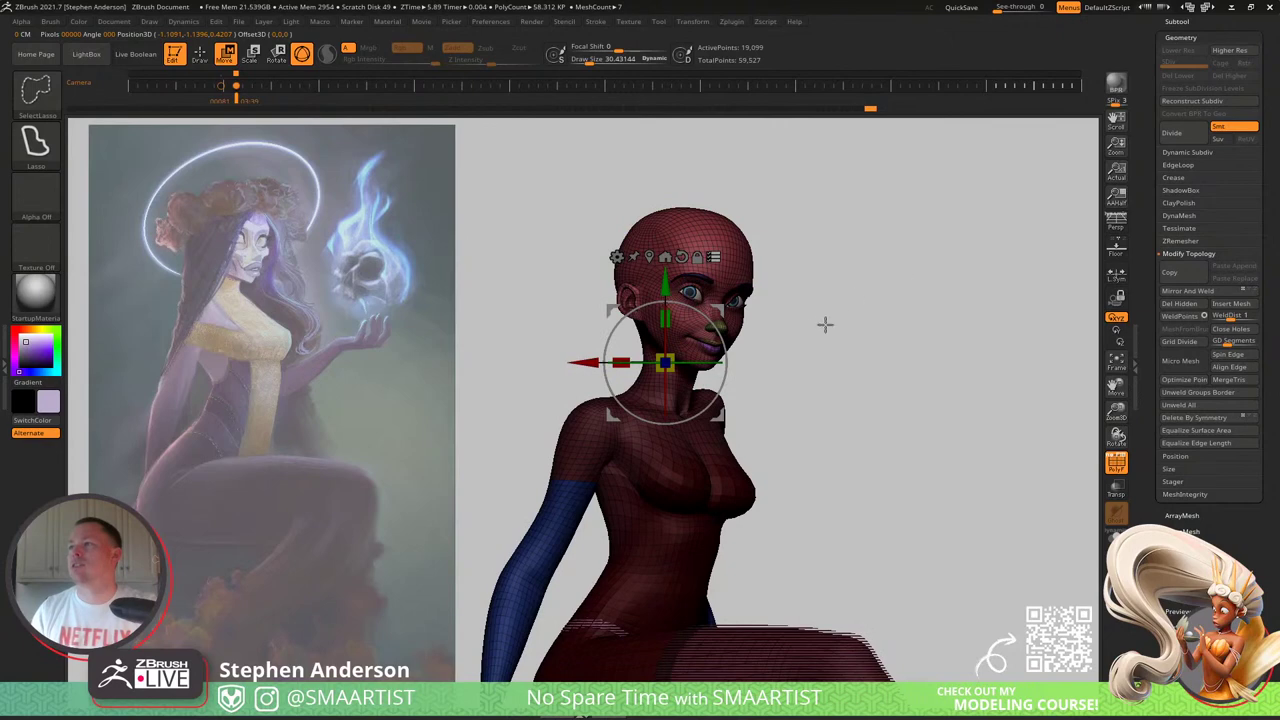
Step: Rotate the head about the neck from the front and side with the gizmo
left_click_drag(791, 331, 814, 314)
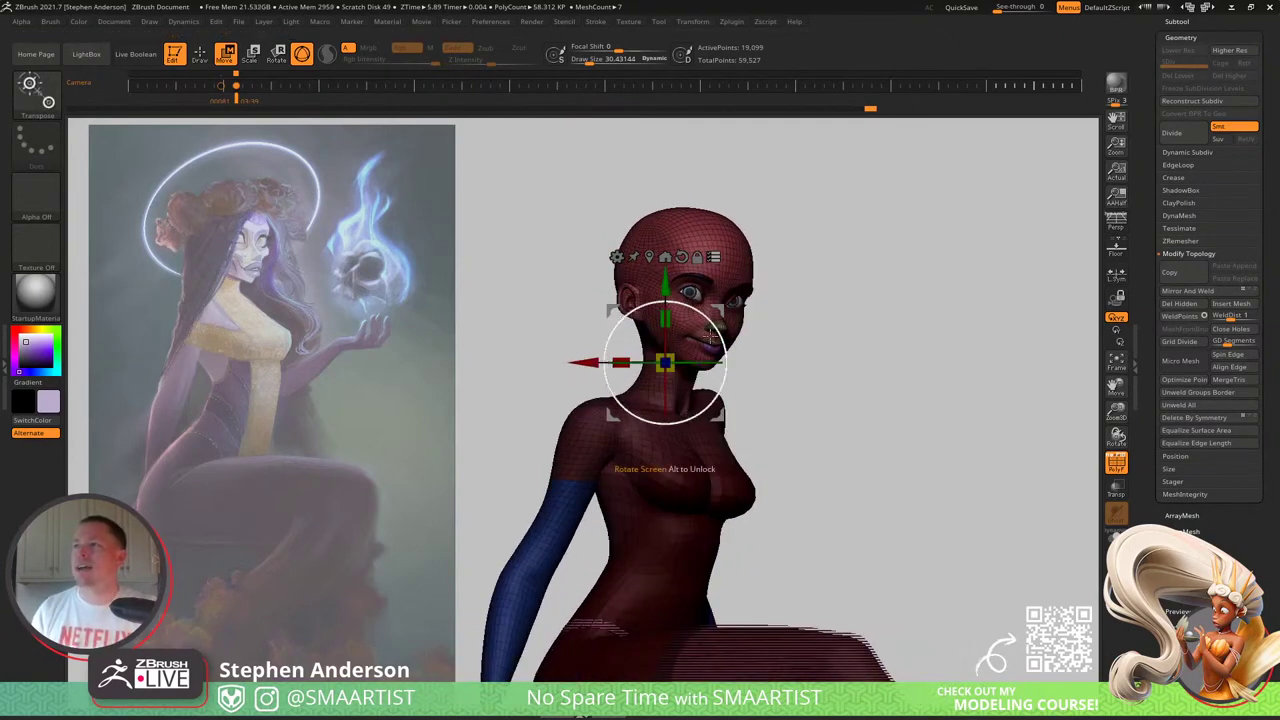
left_click_drag(708, 324, 834, 323)
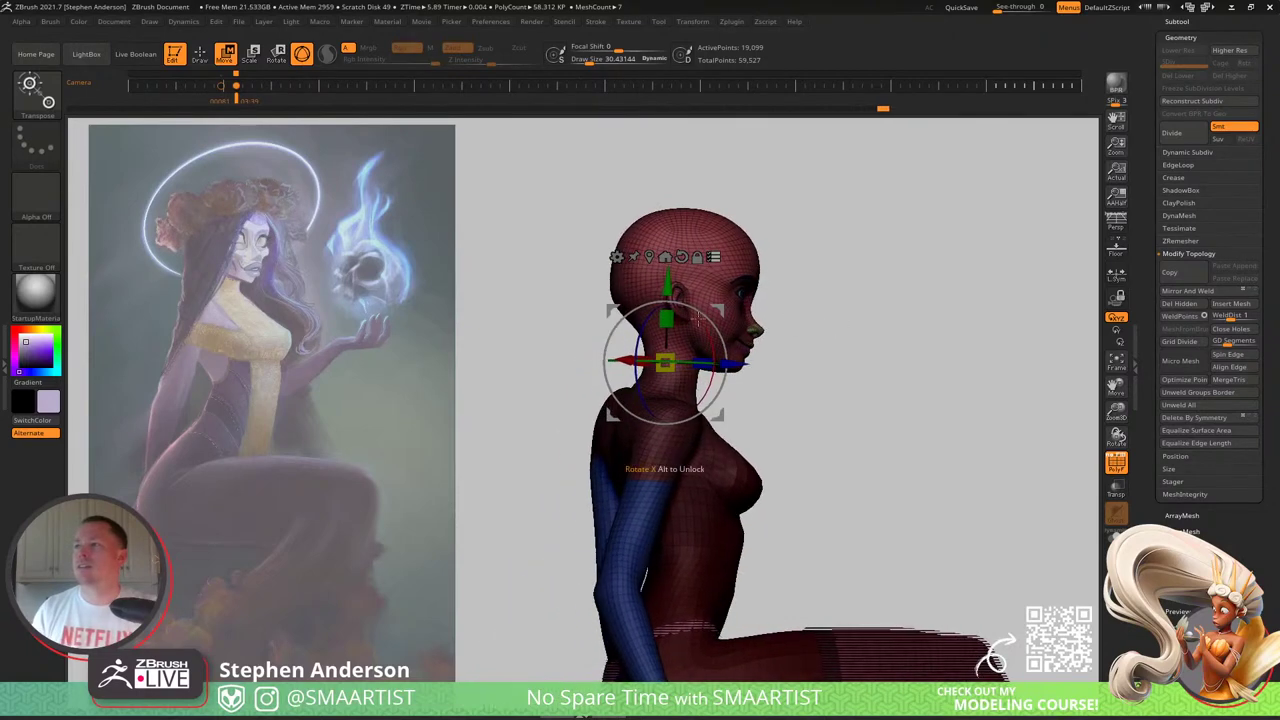
left_click_drag(712, 314, 714, 309)
key("q")
Step: Rework the mask around the neck with a lasso, soften its edge, and turn off the polyframe
mouse_move(812, 328)
right_mouse_down()
mouse_move(769, 331)
mouse_move(738, 411)
mouse_move(713, 432)
right_mouse_up()
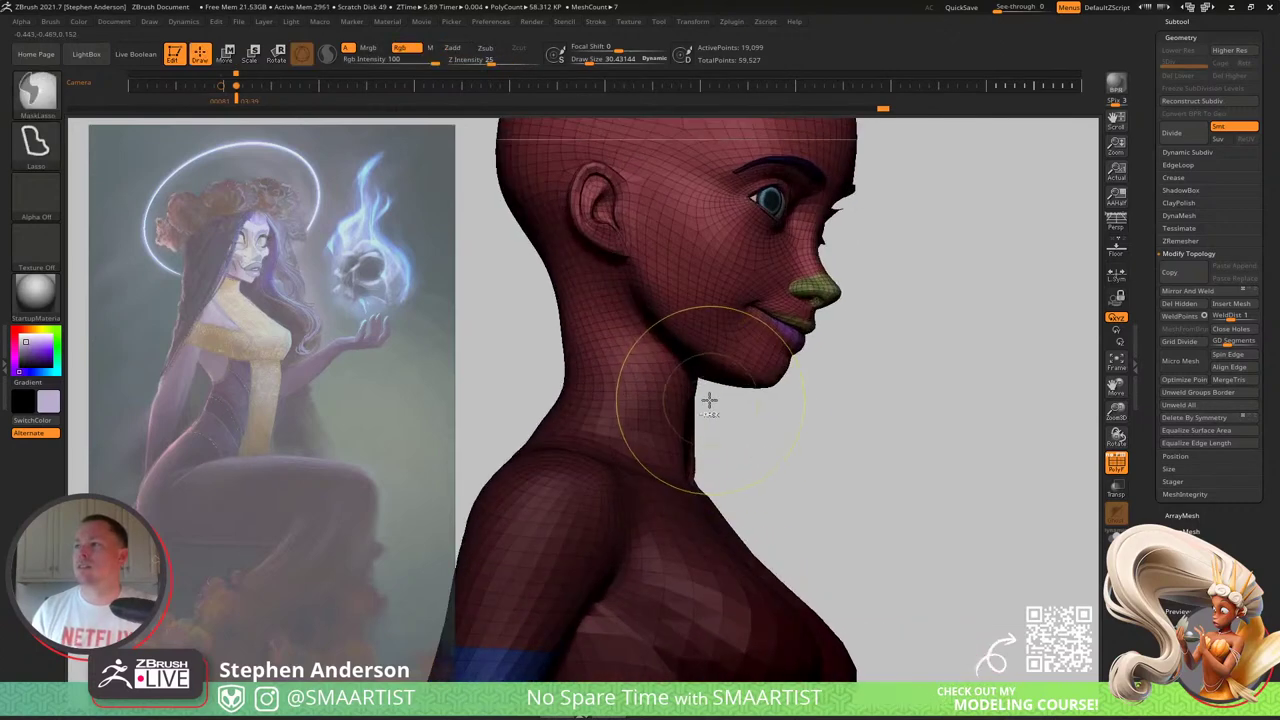
mouse_move(706, 390)
left_mouse_down("ctrl")
mouse_move(534, 423)
mouse_move(543, 281)
left_mouse_up("ctrl")
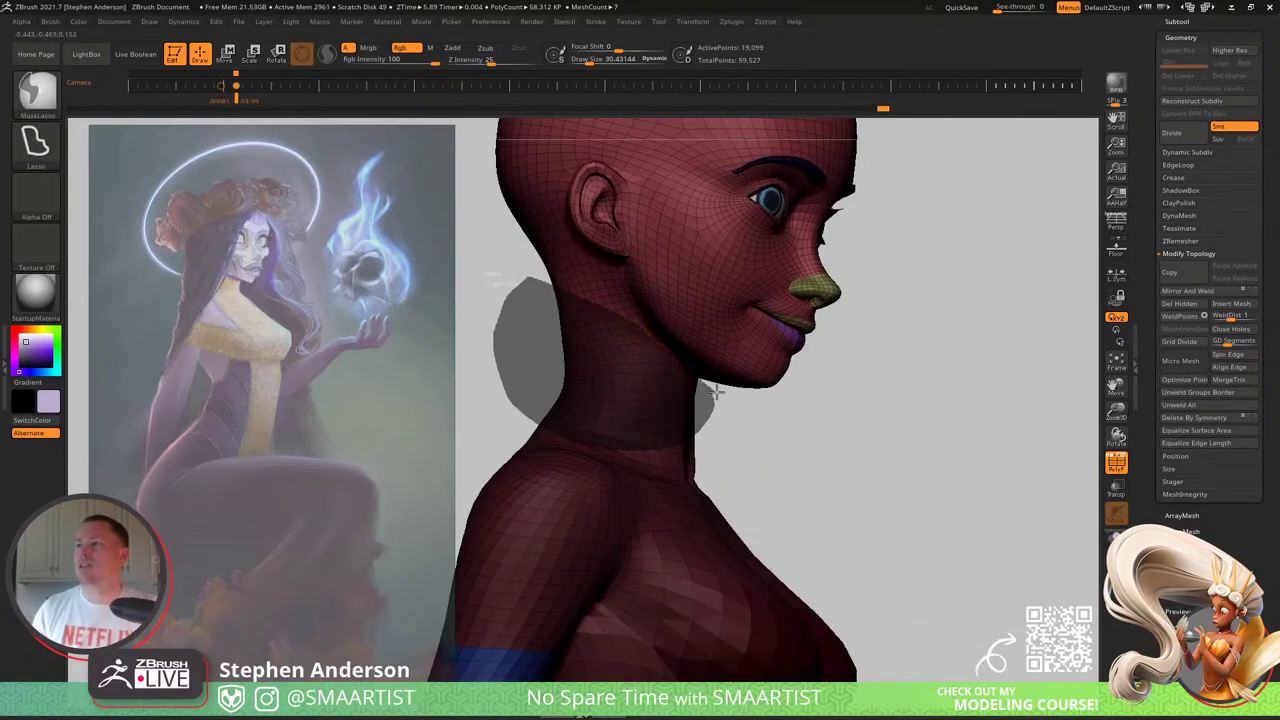
left_click_drag(716, 392, 715, 388, "ctrl")
mouse_move(720, 387)
right_mouse_down("ctrl")
mouse_move(760, 350)
mouse_move(737, 352)
mouse_move(748, 424)
right_mouse_up("ctrl")
right_click_drag(748, 424, 766, 423)
left_click(886, 418, "ctrl")
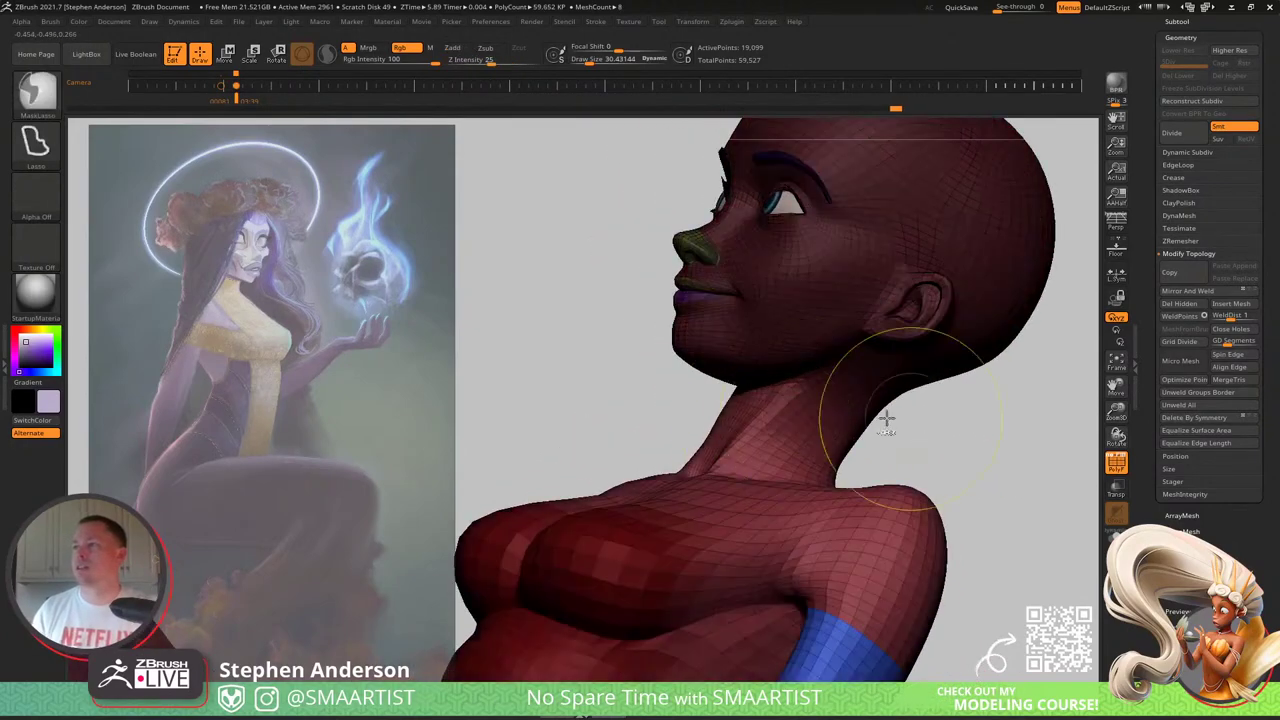
right_click_drag(886, 420, 945, 440)
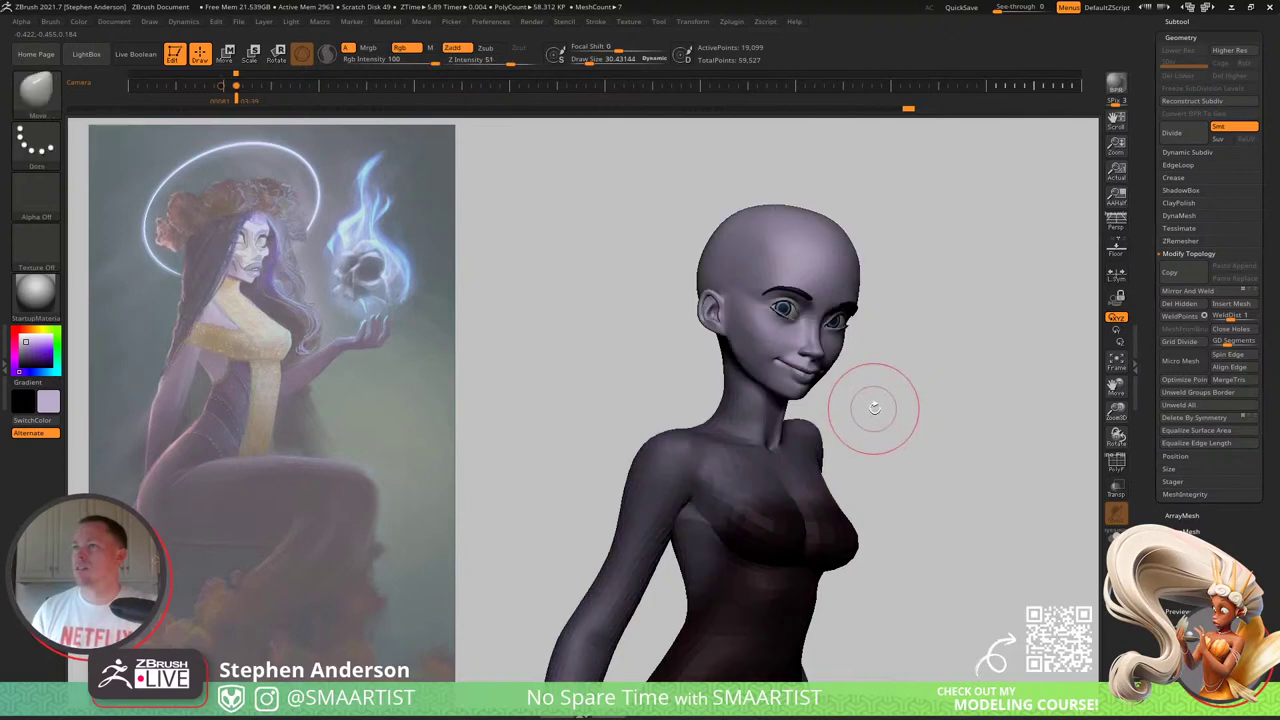
Step: Refine the head's position and tilt above the neck with the gizmo from the front and side
key("e")
right_click_drag(886, 350, 800, 335)
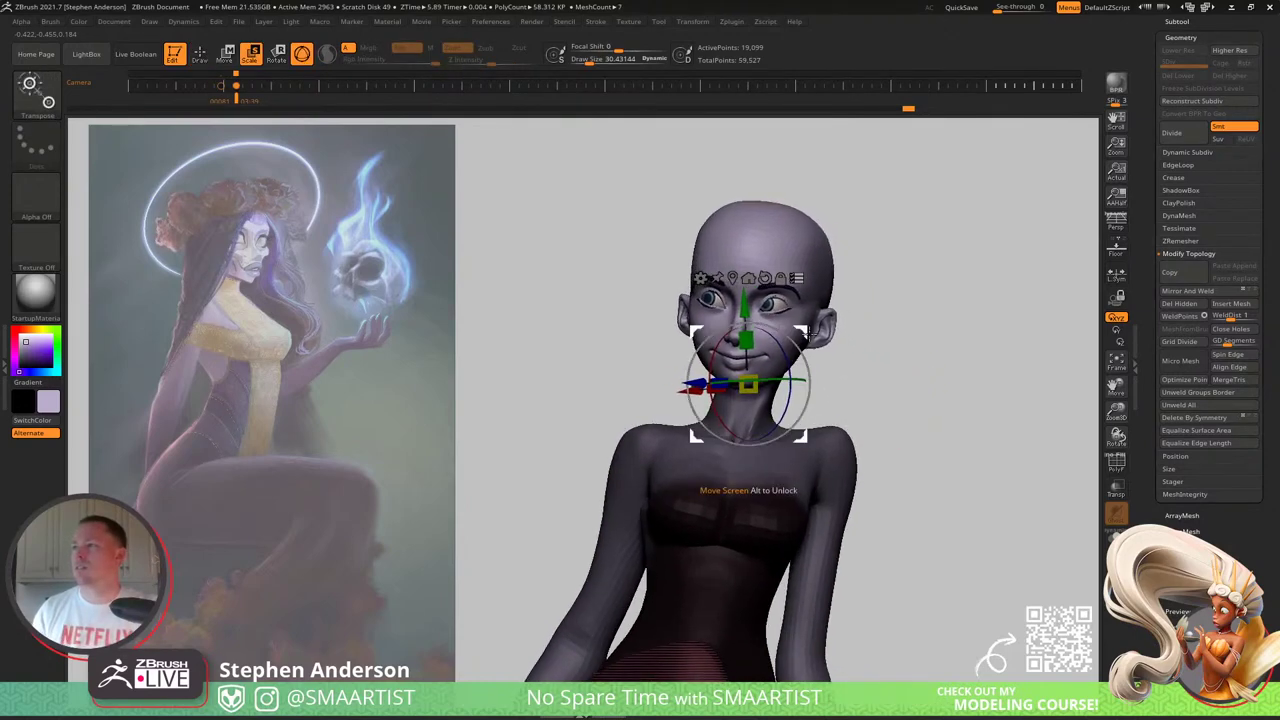
left_click_drag(809, 334, 903, 345)
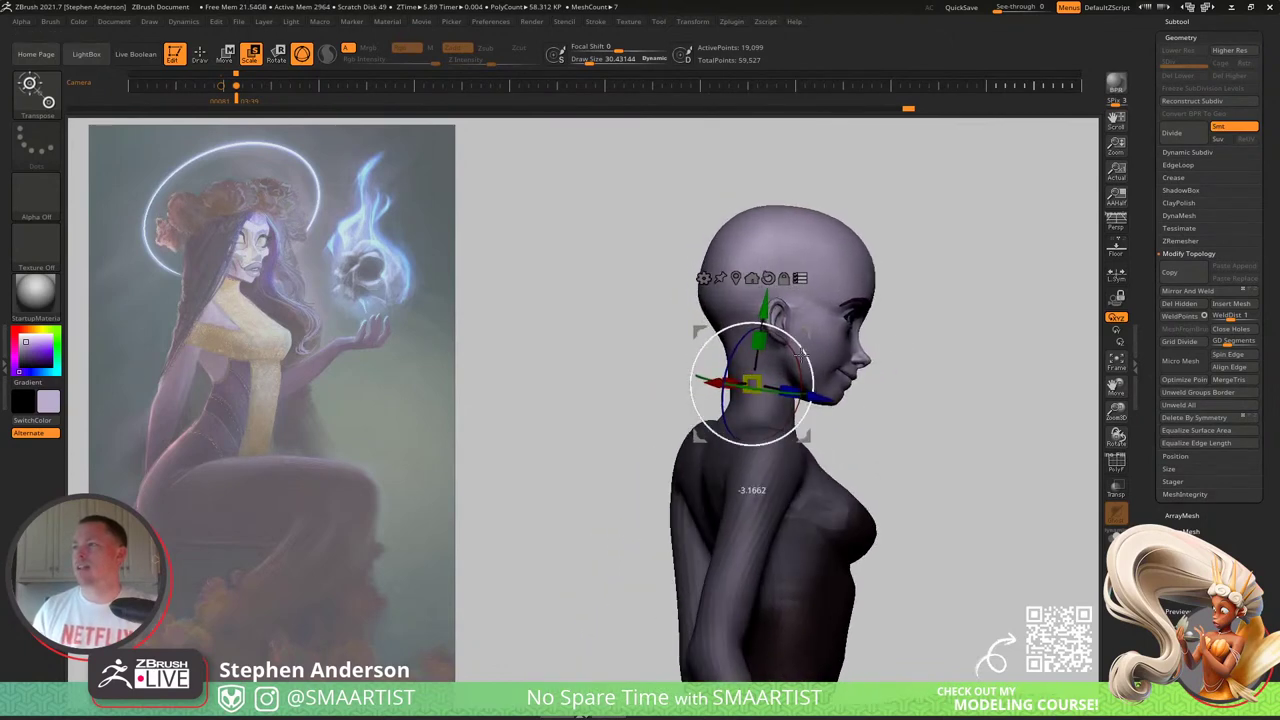
key("q")
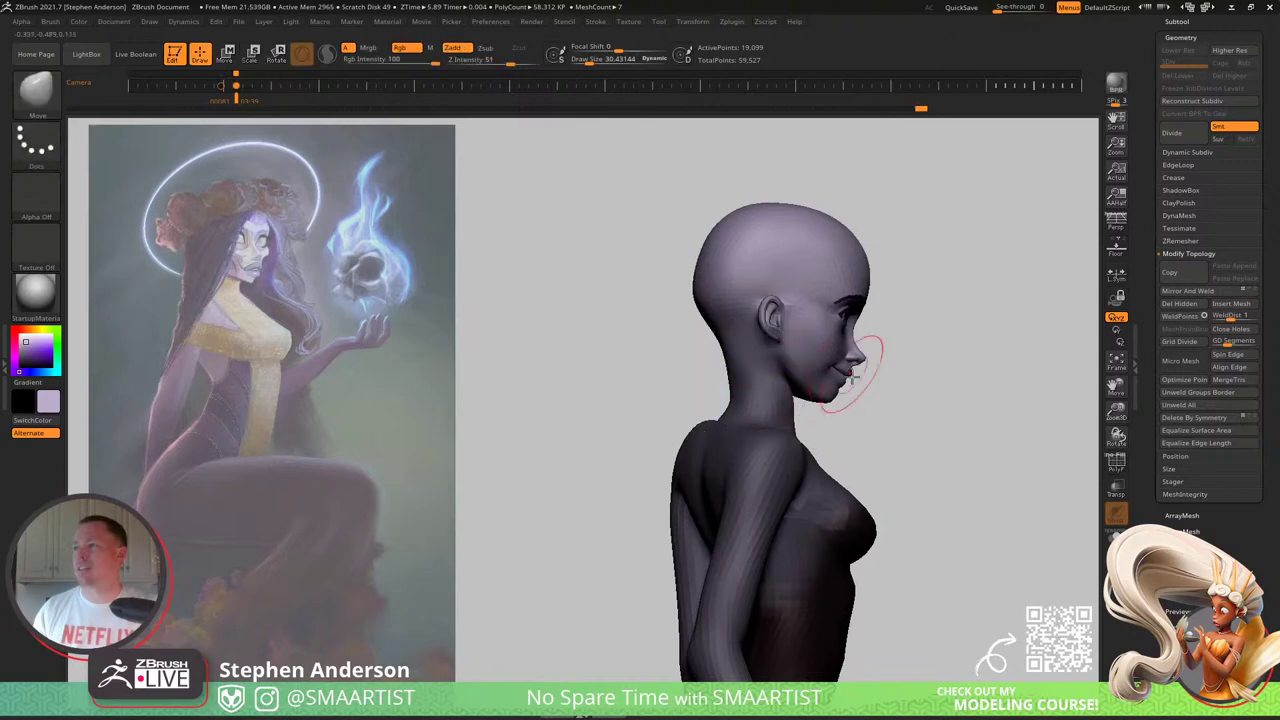
Step: Clear the mask and smooth and reshape the throat under the chin with the Move brush at draw size about 12
mouse_move(940, 350)
left_mouse_down()
mouse_move(934, 425)
mouse_move(912, 362)
left_mouse_up()
left_click_drag(930, 378, 942, 431, "ctrl")
mouse_move(942, 431)
right_mouse_down("ctrl")
mouse_move(943, 385)
mouse_move(924, 380)
mouse_move(926, 420)
right_mouse_up("ctrl")
mouse_move(843, 400)
right_mouse_down()
mouse_move(880, 391)
mouse_move(854, 446)
mouse_move(765, 400)
mouse_move(779, 460)
mouse_move(767, 423)
mouse_move(787, 440)
mouse_move(758, 450)
mouse_move(791, 446)
mouse_move(709, 466)
mouse_move(857, 490)
mouse_move(721, 469)
mouse_move(757, 436)
mouse_move(738, 473)
mouse_move(833, 473)
right_mouse_up()
key("bracketleft")
key("shift")
key("shift")
key("shift")
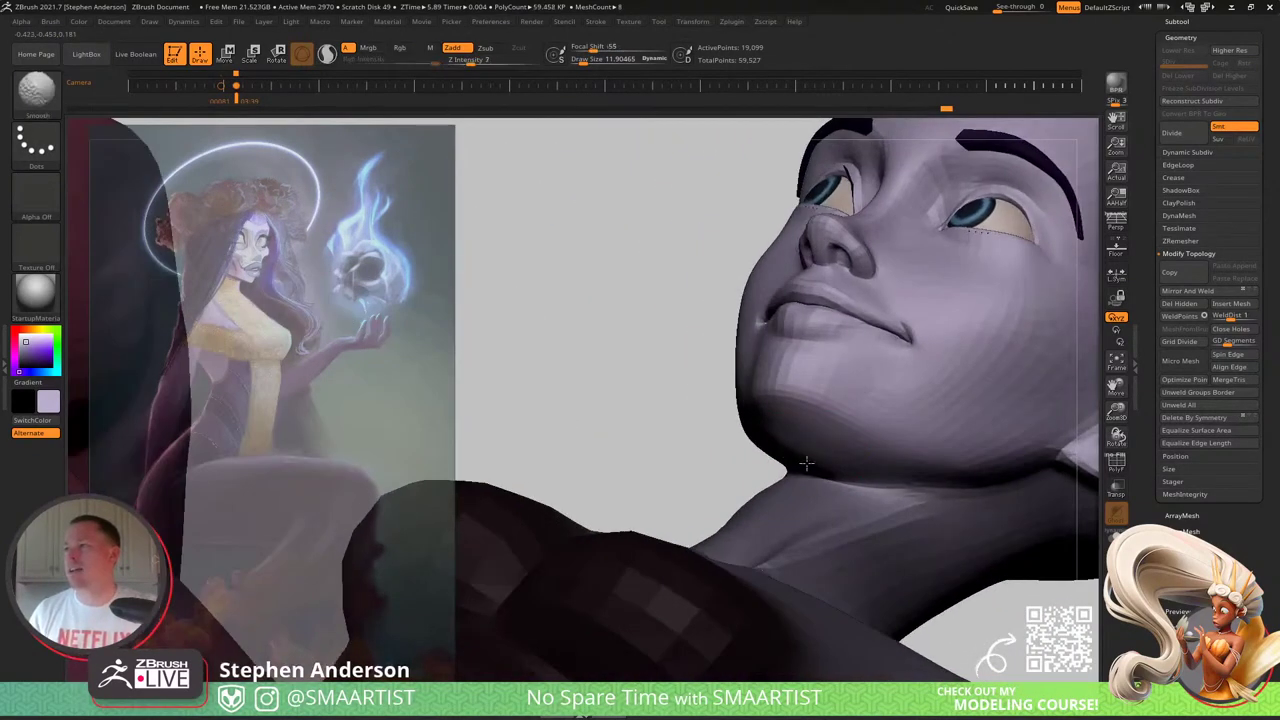
left_click_drag(846, 501, 848, 502)
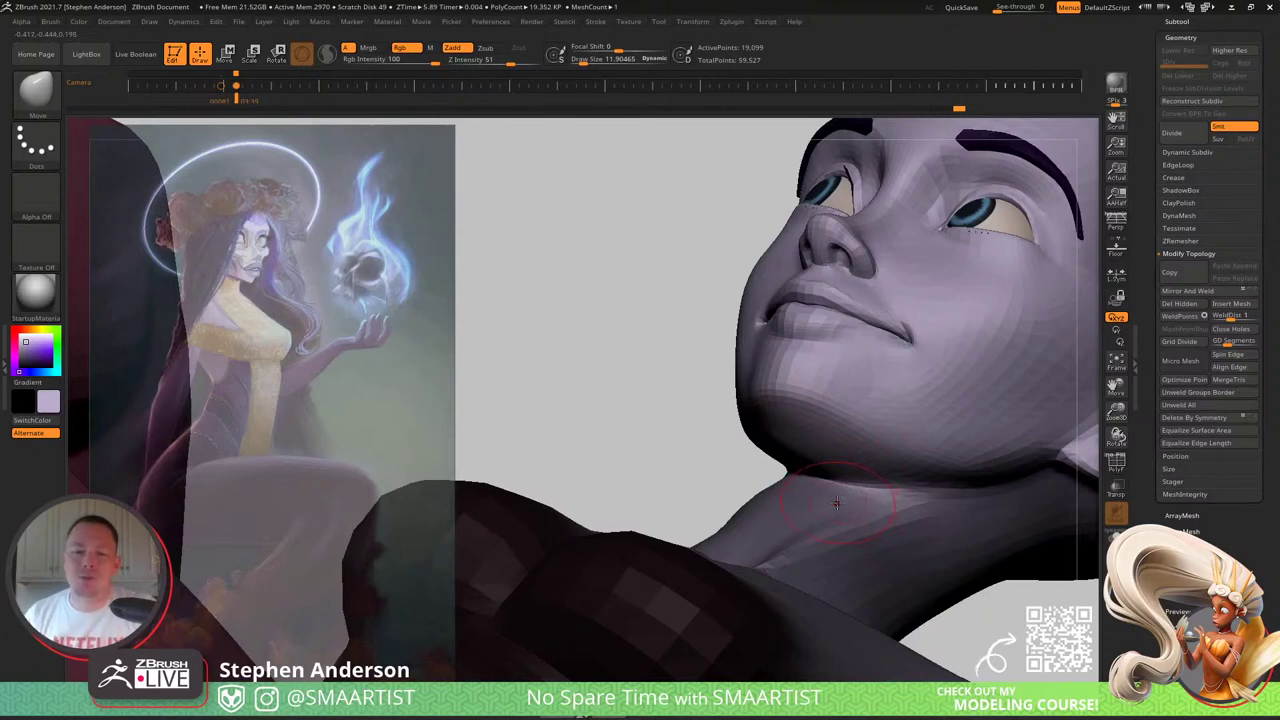
mouse_move(925, 401)
right_mouse_down()
mouse_move(945, 430)
mouse_move(938, 385)
mouse_move(931, 397)
right_mouse_up()
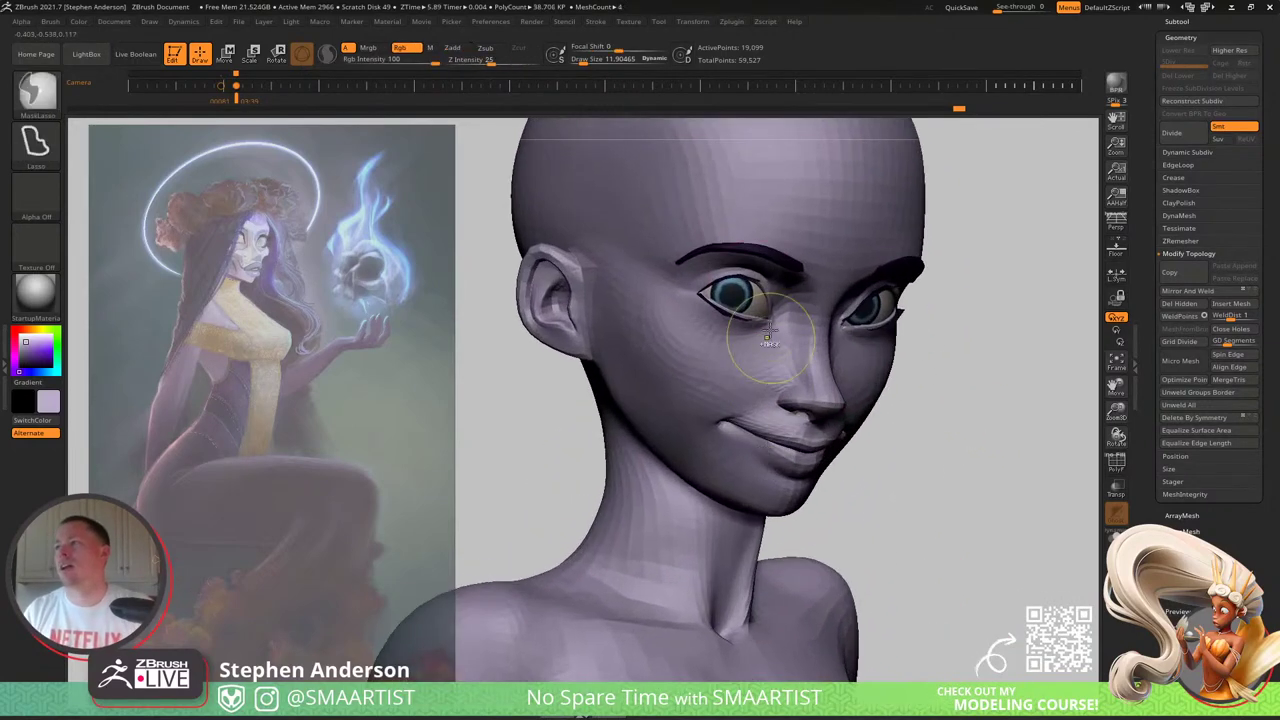
Step: Try to activate posable symmetry on the Body subtool
left_click(733, 23)
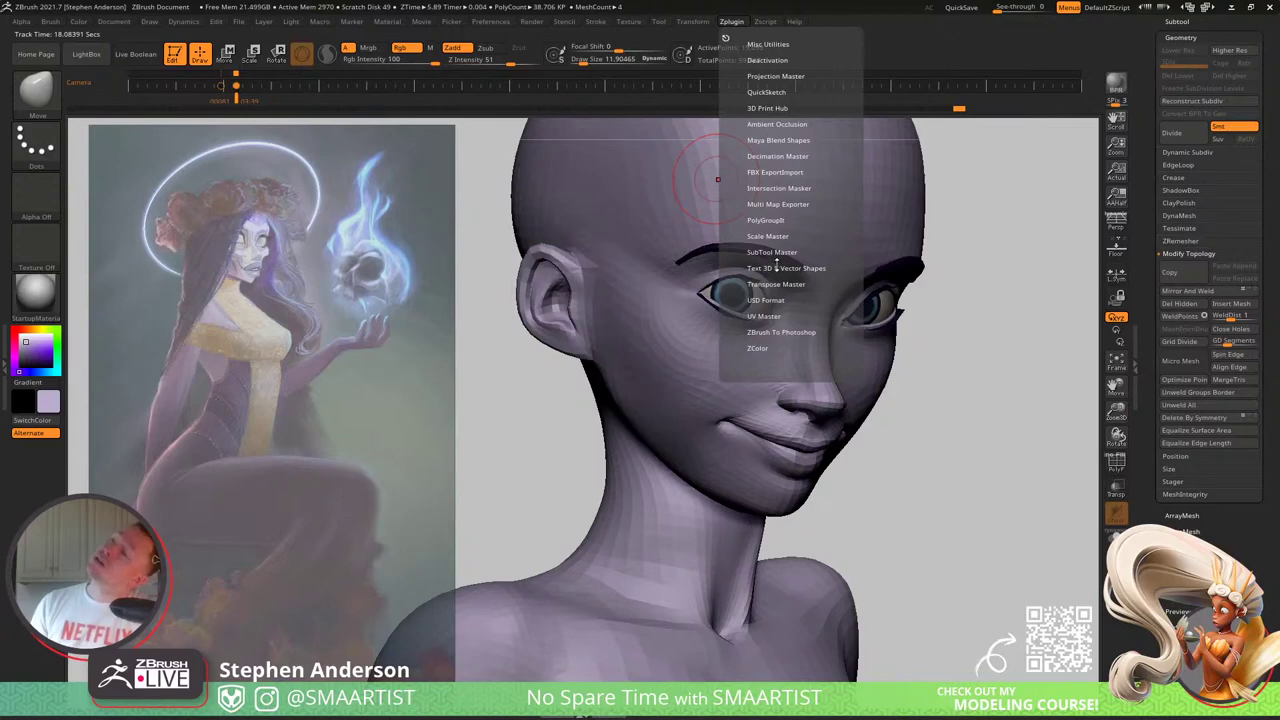
left_click(692, 21)
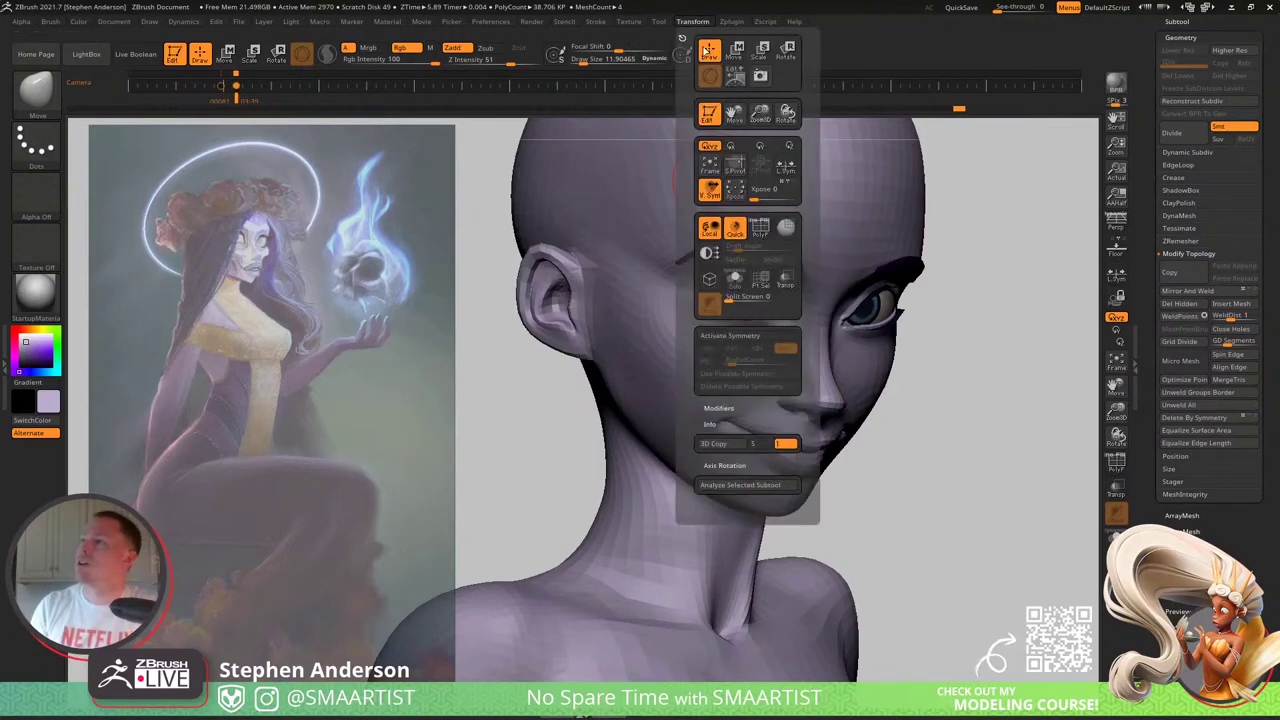
left_click(735, 336)
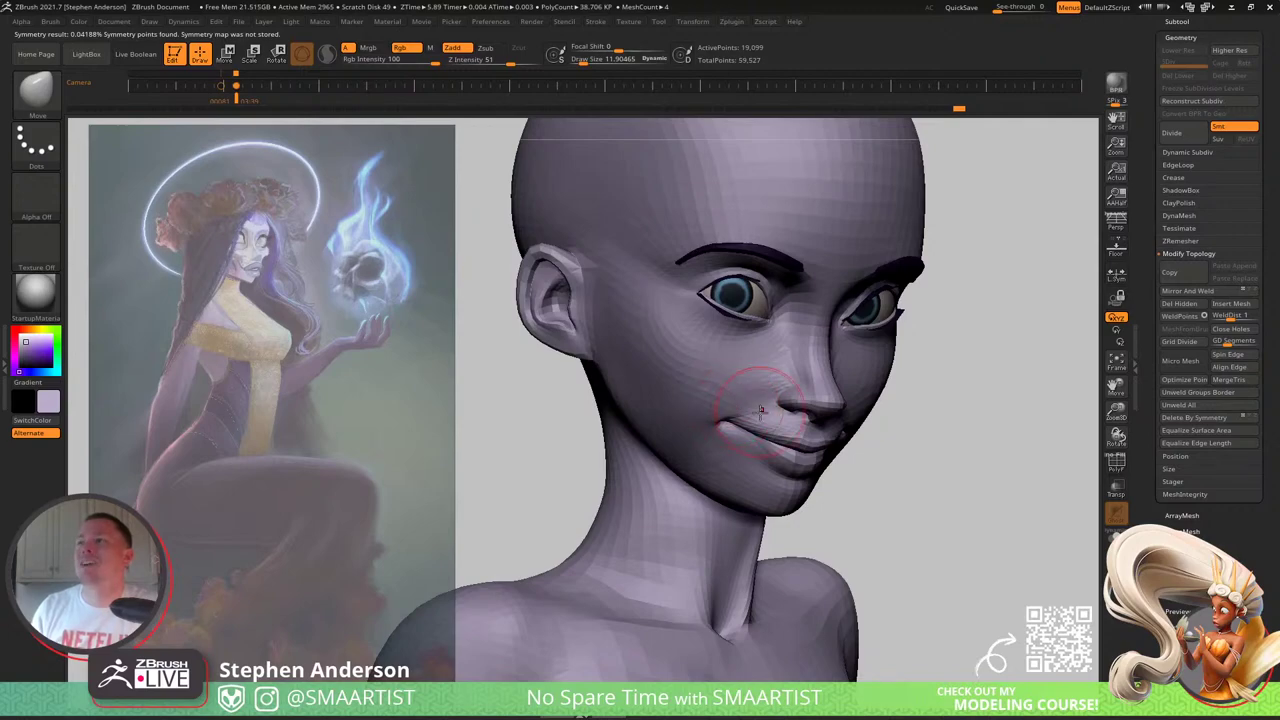
Step: Show the polyframe, isolate and mask the upper and lower lip polygroups, and restore the full body's visibility
mouse_move(760, 410)
right_mouse_down()
mouse_move(741, 440)
mouse_move(762, 440)
mouse_move(775, 495)
right_mouse_up()
key("shift+f")
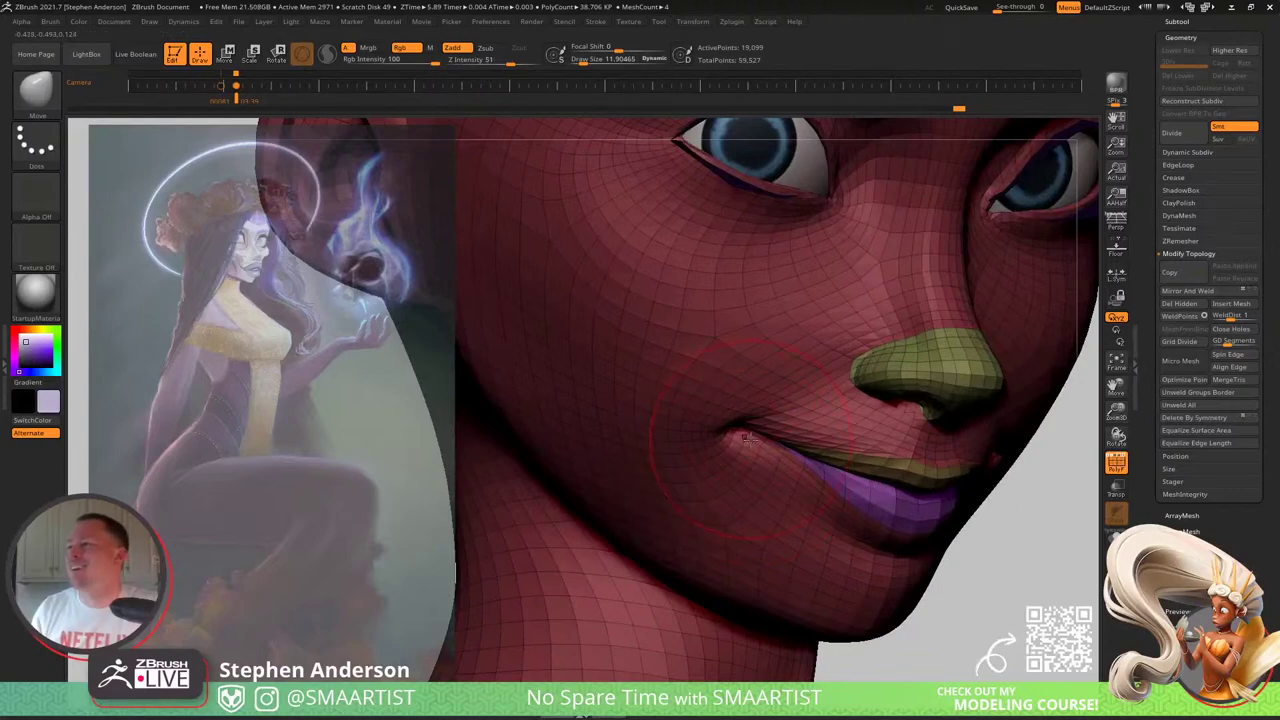
right_click_drag(745, 437, 875, 458)
right_click_drag(778, 418, 763, 412, "alt")
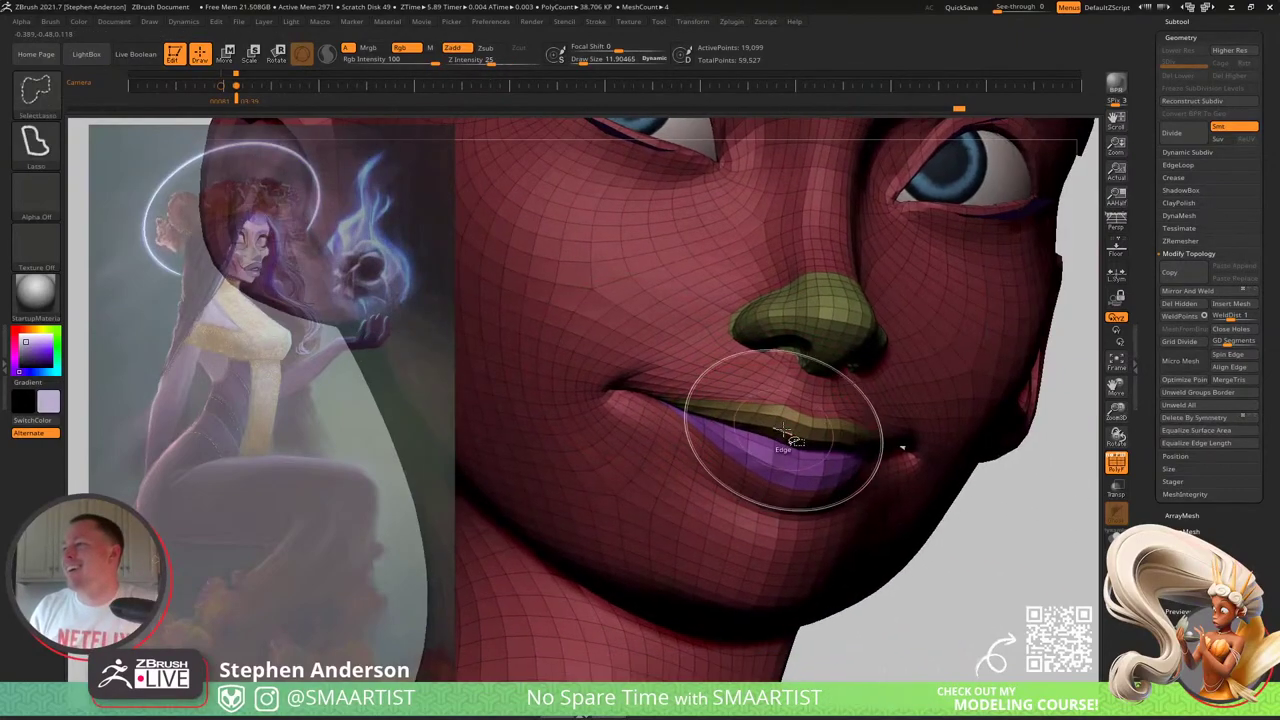
left_click(773, 428, "ctrl+shift")
left_click(950, 555, "ctrl+shift")
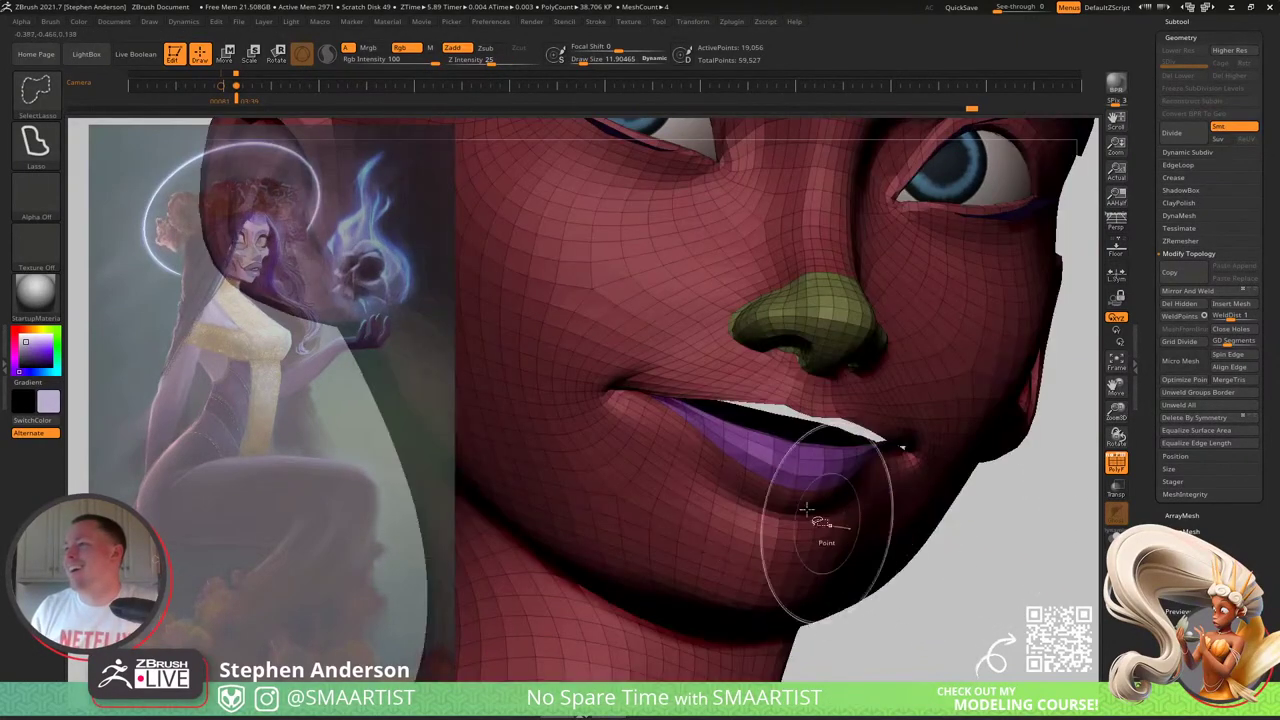
left_click(771, 450, "ctrl+shift")
right_click_drag(771, 450, 900, 485, "ctrl")
left_click_drag(971, 506, 971, 597, "ctrl+shift")
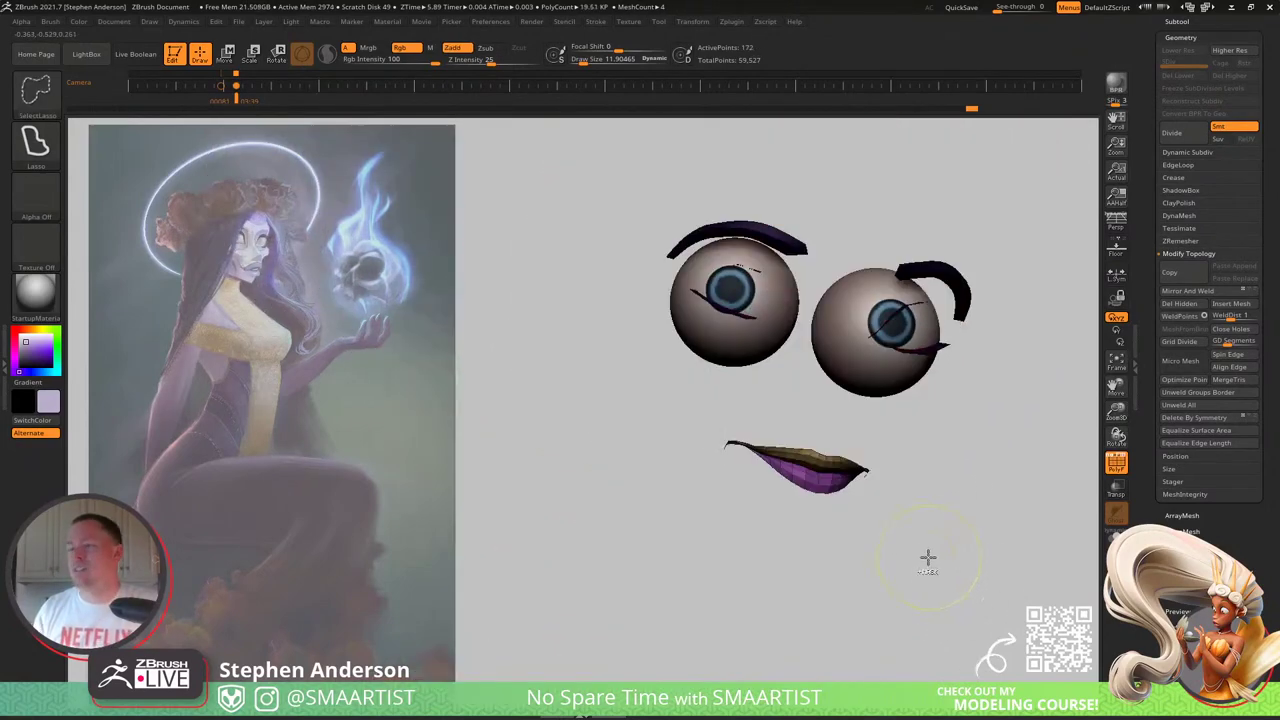
left_click(940, 556, "ctrl")
left_click(958, 551, "ctrl+shift")
Step: Hide the polyframe, invert the mask so only the lips stay editable, and soften the mask's edge
right_click_drag(803, 503, 859, 484)
left_click_drag(858, 484, 840, 354, "alt")
key("shift+f")
right_click_drag(893, 372, 905, 600)
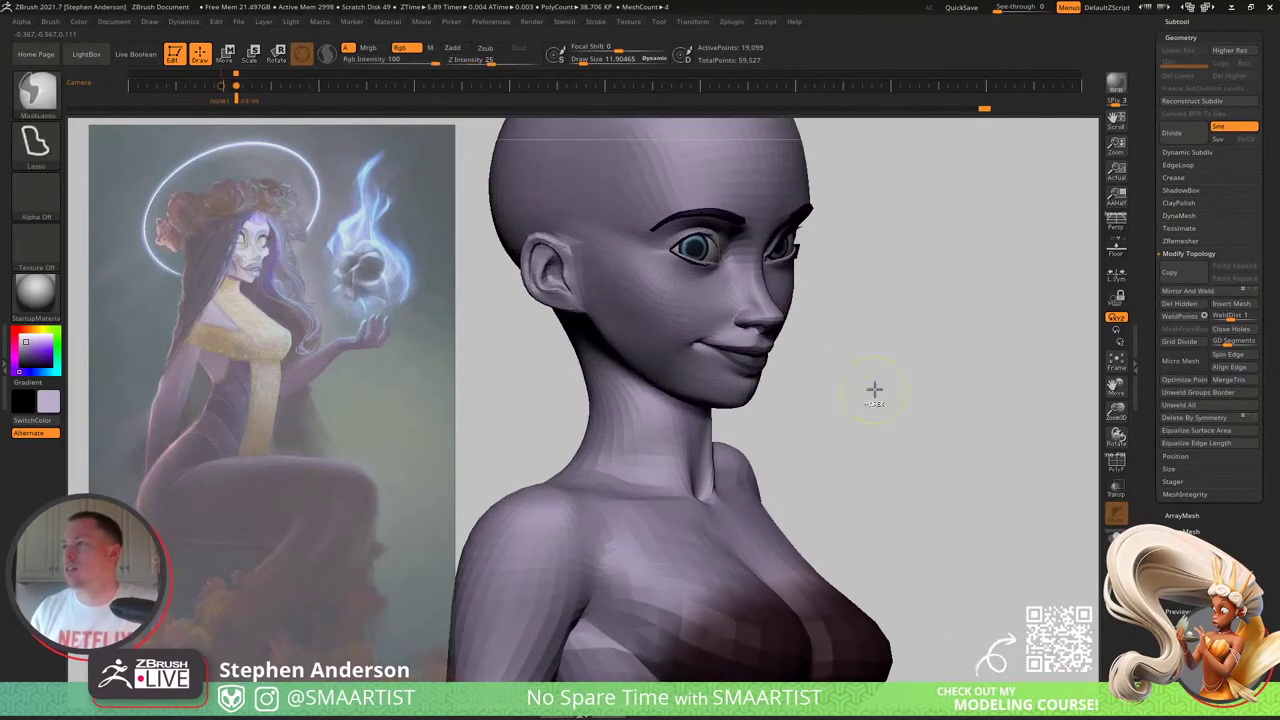
left_click(875, 391, "ctrl")
right_click_drag(703, 347, 722, 390, "ctrl")
left_click(716, 354, "ctrl")
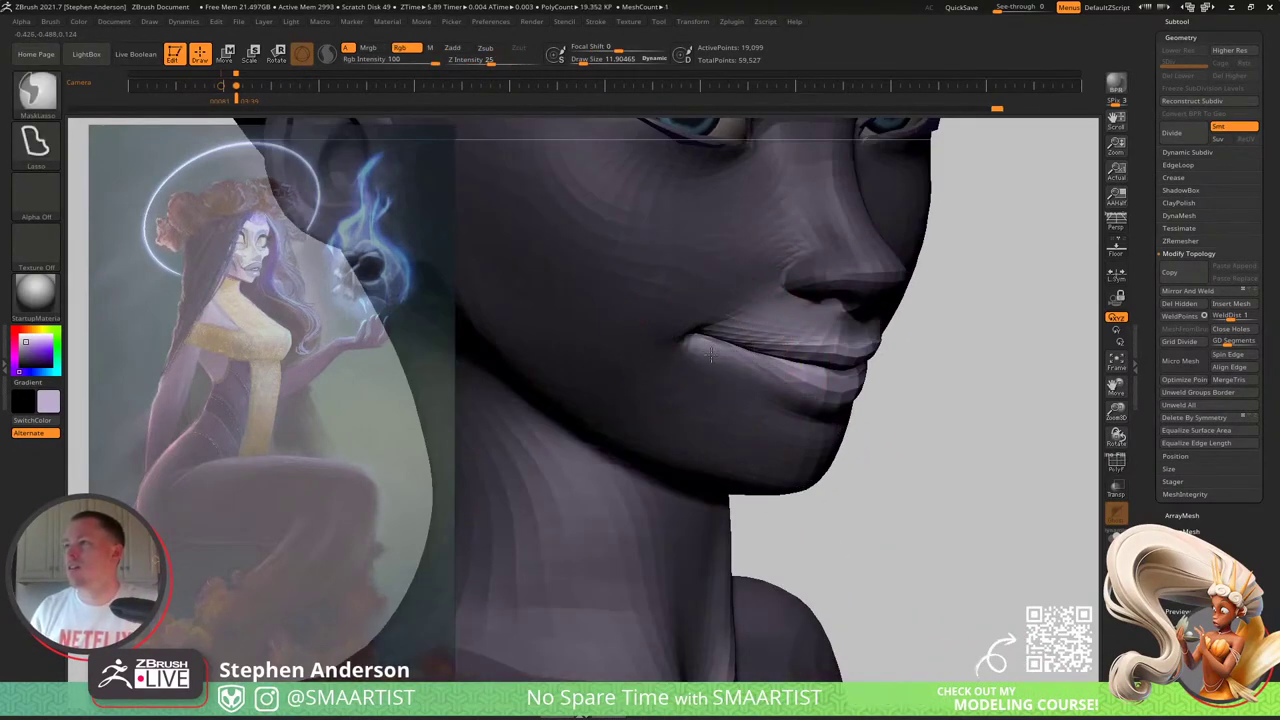
mouse_move(890, 355)
left_mouse_down()
mouse_move(928, 363)
mouse_move(780, 378)
left_mouse_up()
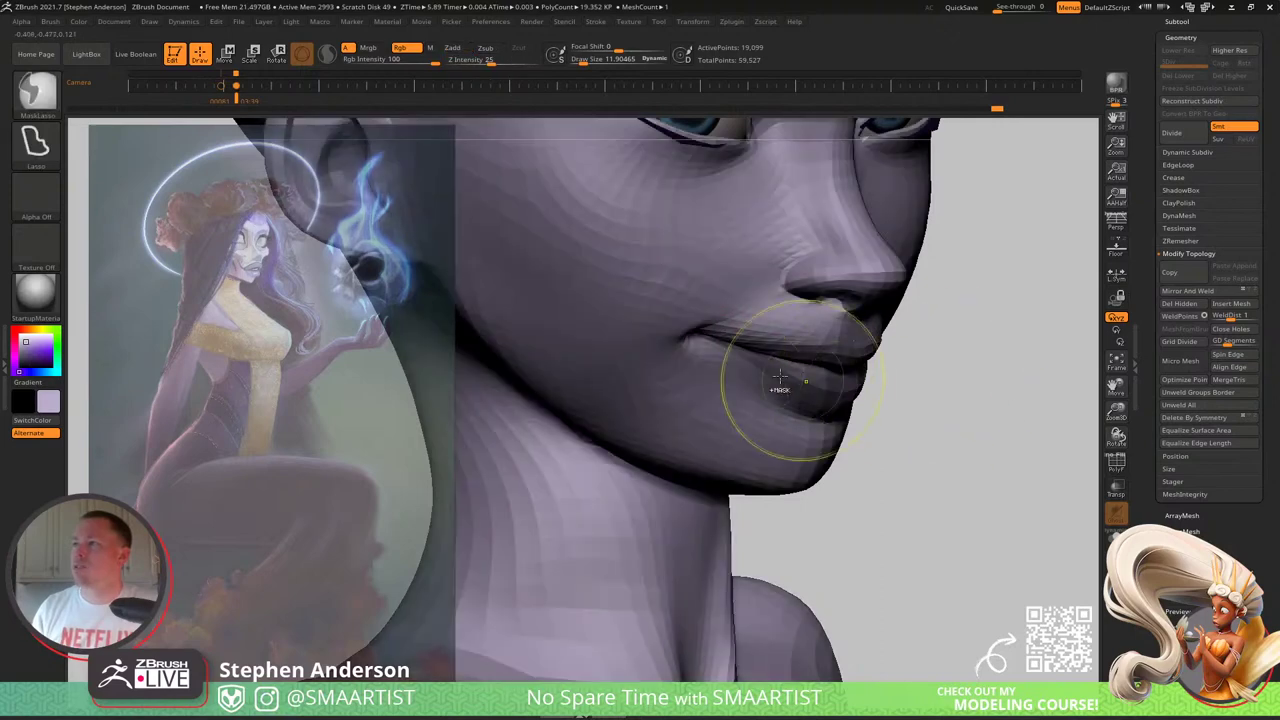
left_click(966, 408, "ctrl")
mouse_move(850, 380)
right_mouse_down()
mouse_move(894, 374)
mouse_move(846, 370)
right_mouse_up()
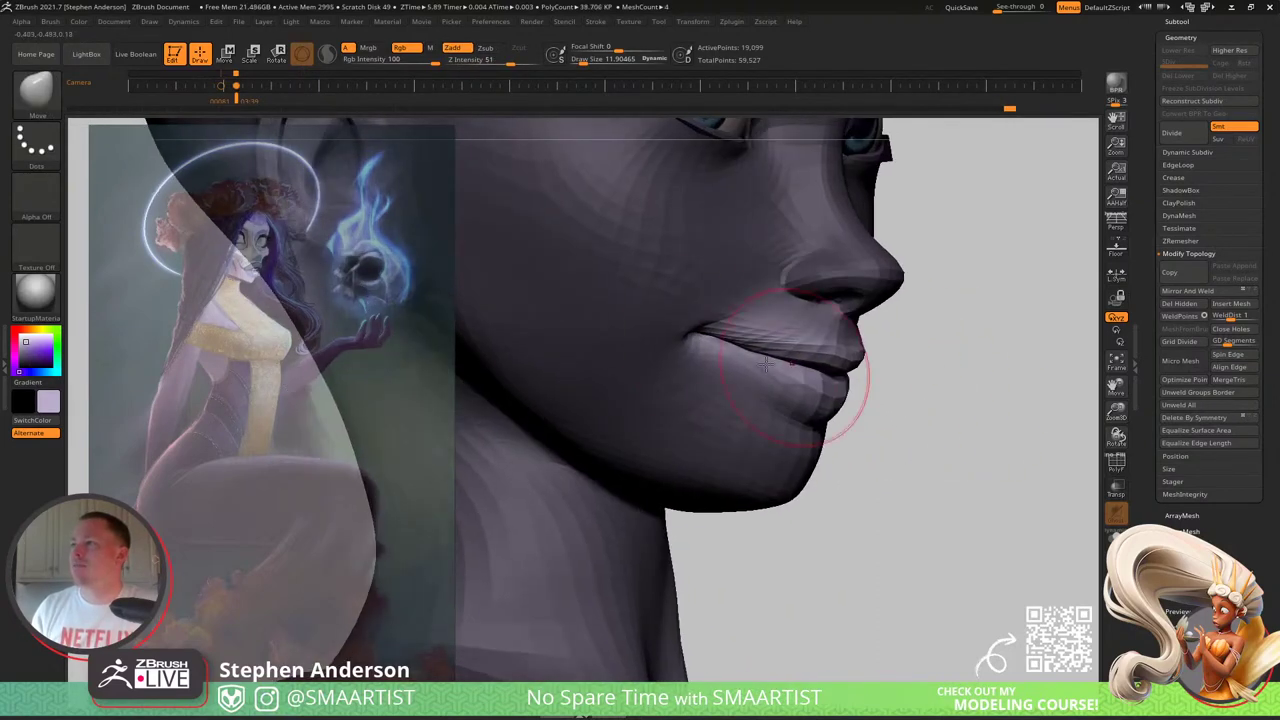
Step: Nudge the figure's right mouth corner outward with the Move brush at draw size about 15
key("s")
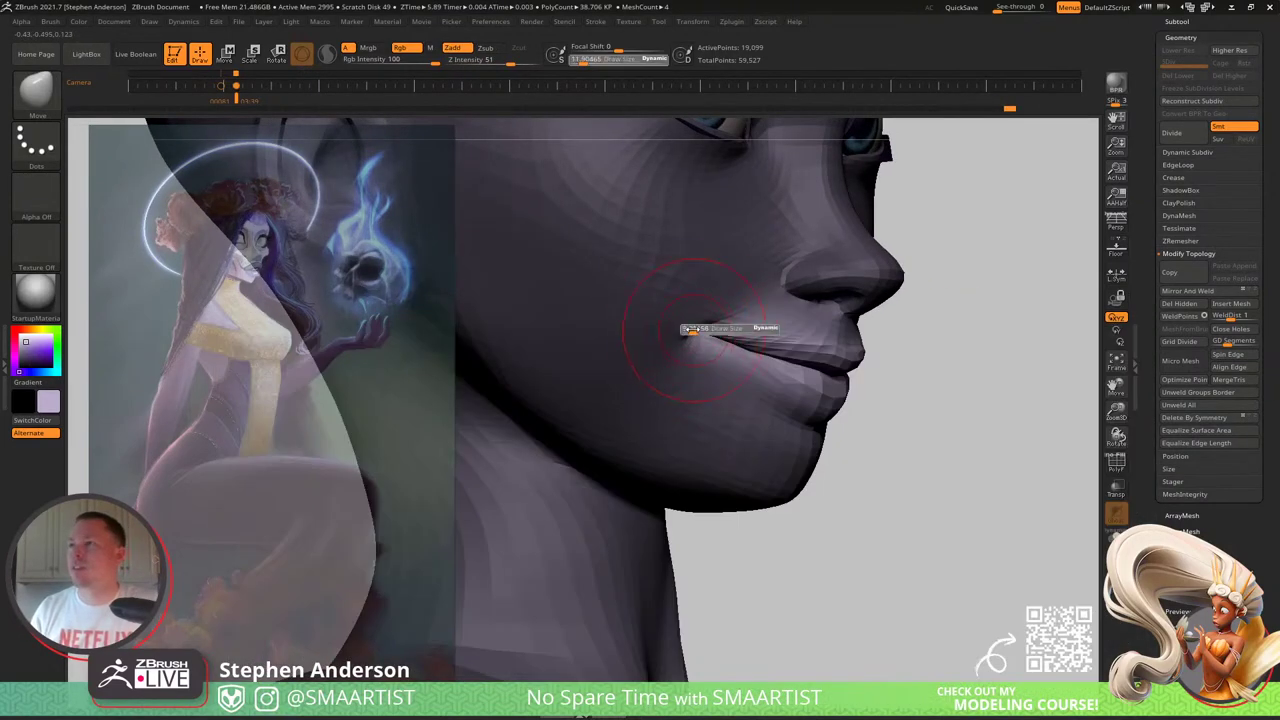
left_click(690, 330)
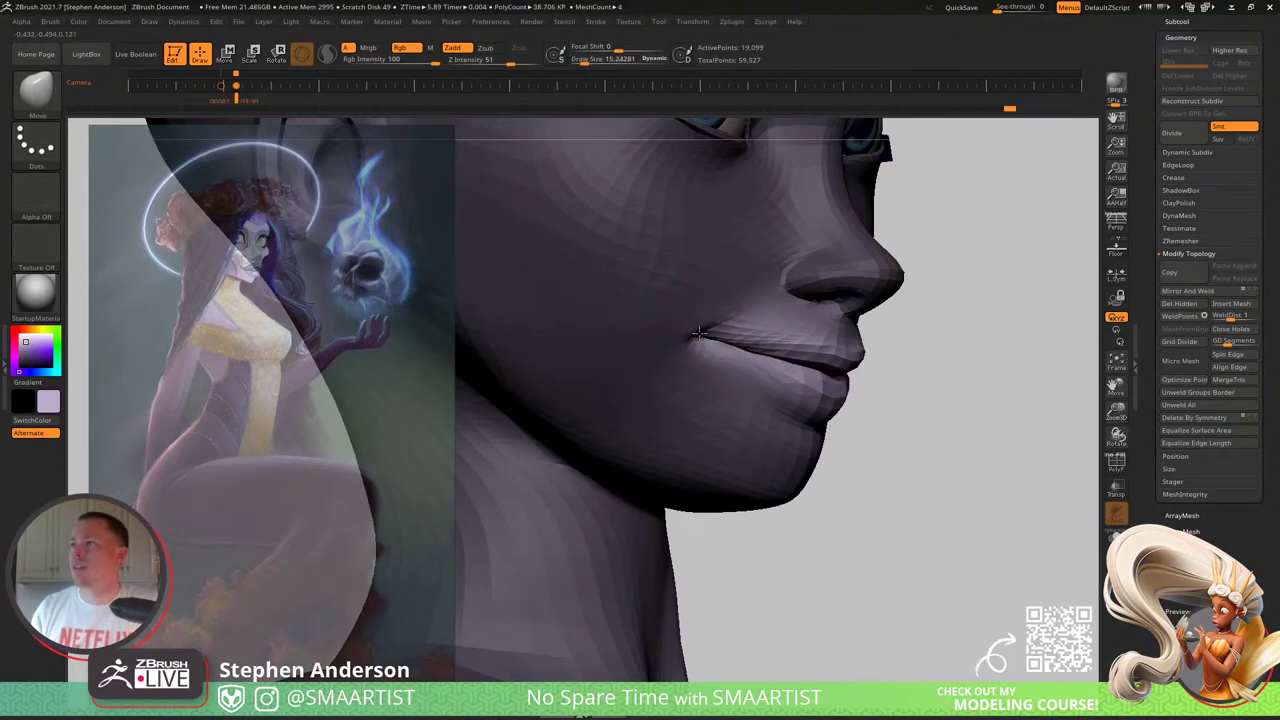
left_click_drag(699, 337, 690, 333)
mouse_move(690, 333)
right_mouse_down()
mouse_move(620, 350)
mouse_move(749, 346)
mouse_move(715, 365)
mouse_move(817, 340)
mouse_move(816, 358)
mouse_move(820, 337)
mouse_move(800, 363)
mouse_move(846, 385)
mouse_move(882, 466)
mouse_move(840, 417)
mouse_move(866, 397)
mouse_move(785, 383)
right_mouse_up()
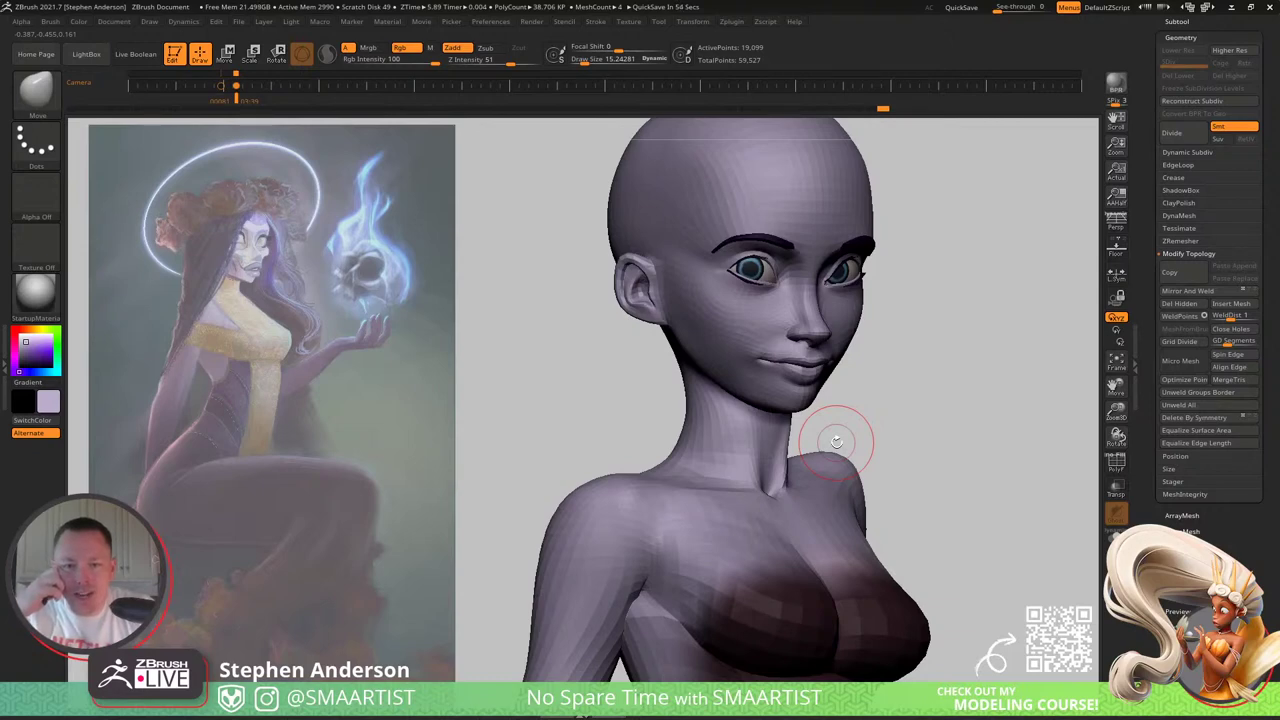
Step: Show the polyframe and mask the whole body except the nose polygroup
left_click_drag(891, 389, 741, 365)
right_click_drag(741, 365, 793, 480, "ctrl")
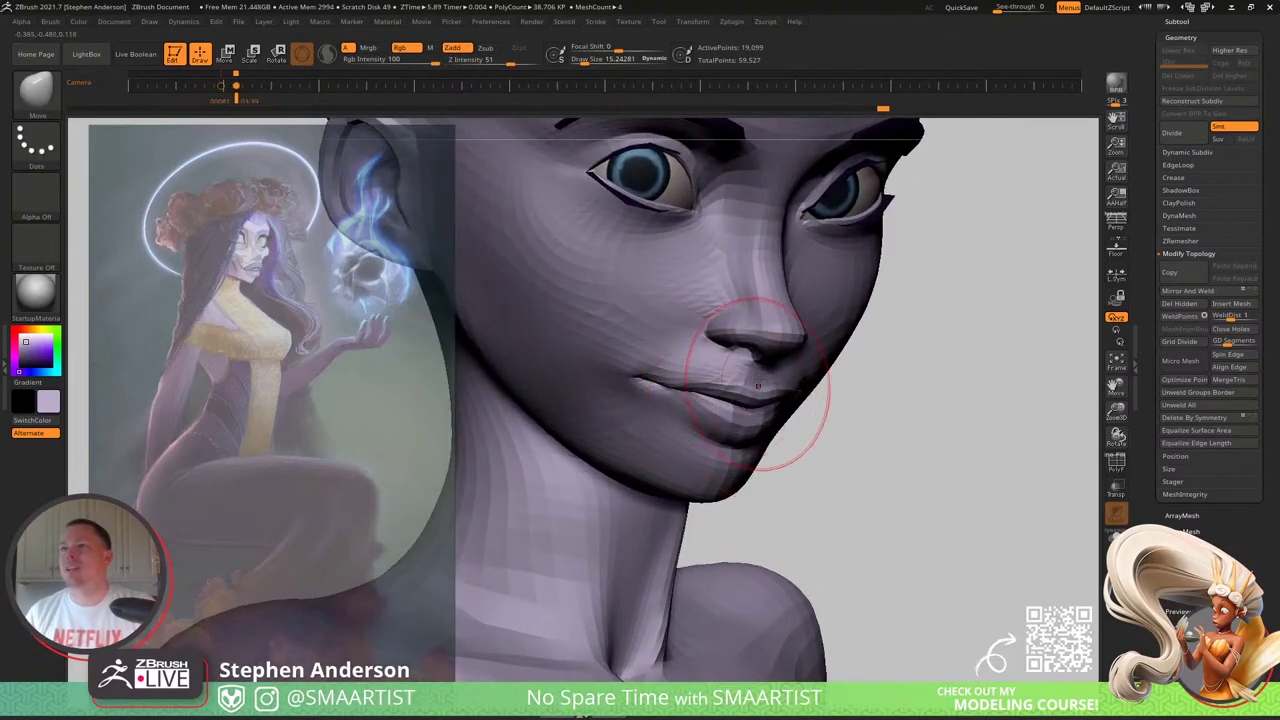
mouse_move(758, 386)
right_mouse_down()
mouse_move(785, 372)
mouse_move(773, 348)
mouse_move(765, 416)
mouse_move(788, 450)
right_mouse_up()
key("shift+f")
key("w")
left_click(768, 408, "ctrl")
mouse_move(768, 404)
right_mouse_down()
mouse_move(790, 395)
mouse_move(777, 341)
mouse_move(735, 345)
mouse_move(730, 330)
right_mouse_up()
key("q")
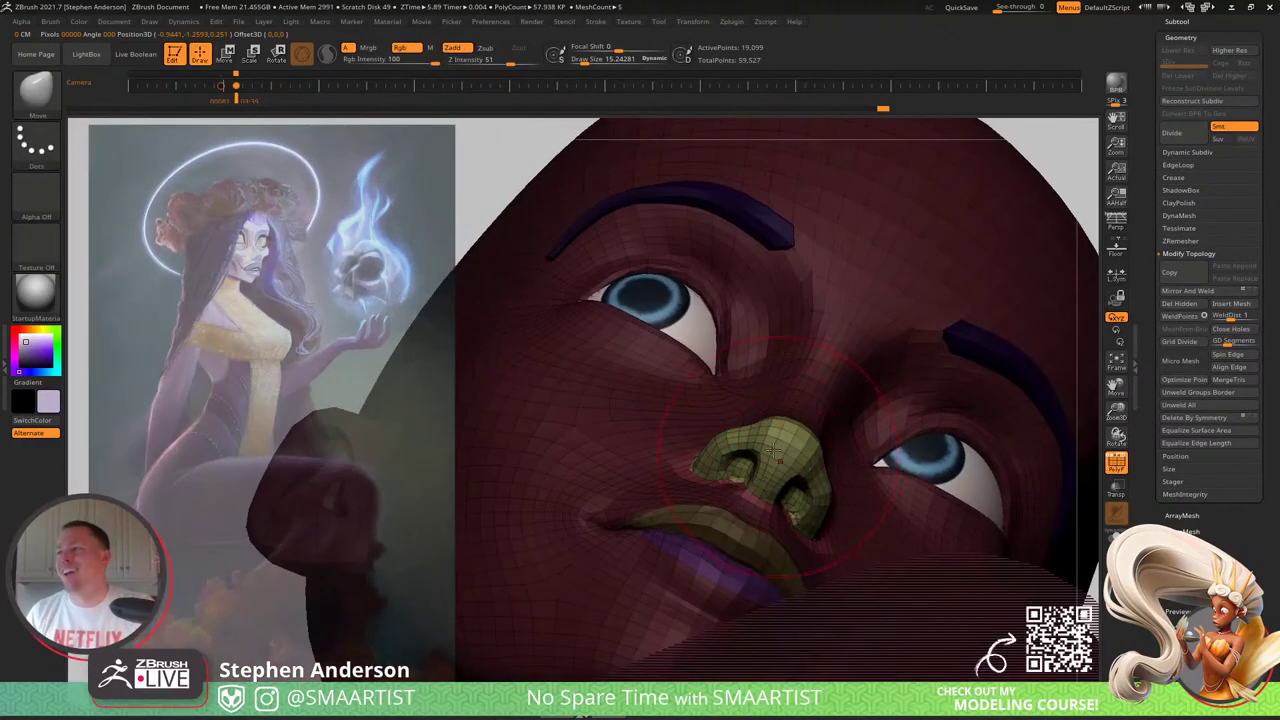
right_click_drag(773, 450, 844, 599)
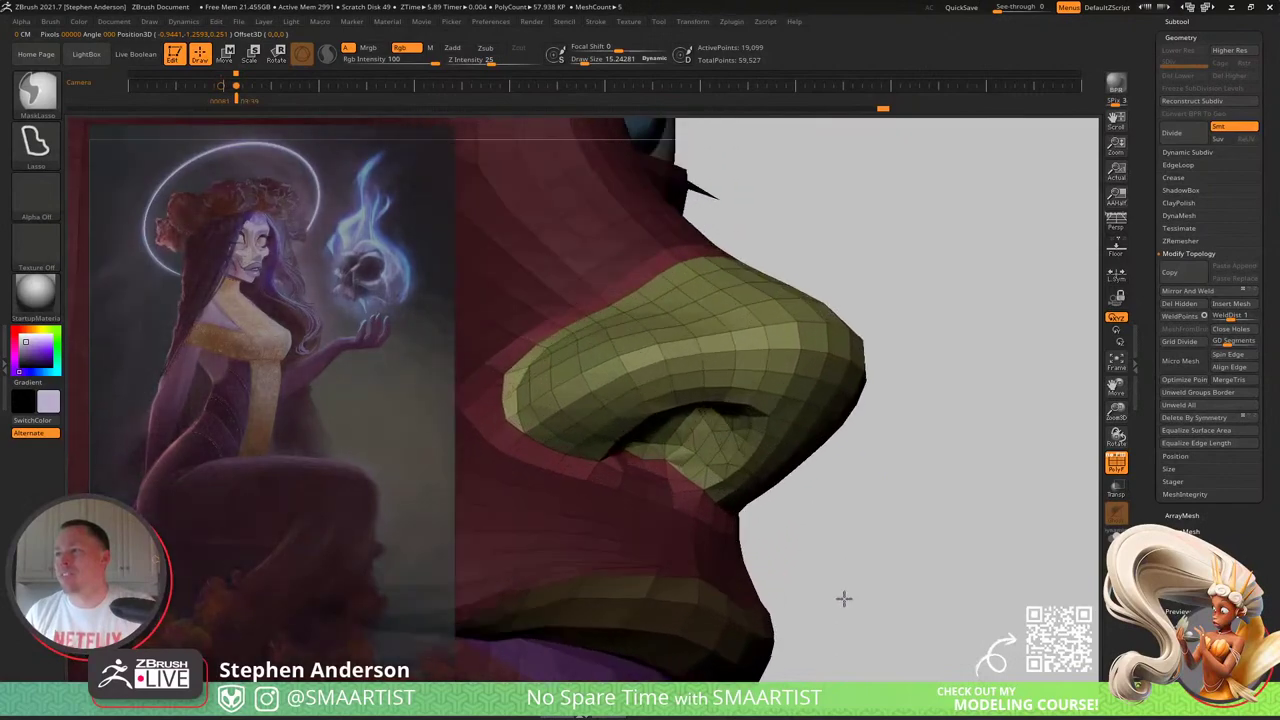
mouse_move(720, 500)
right_mouse_down()
mouse_move(668, 488)
mouse_move(708, 506)
mouse_move(692, 484)
mouse_move(716, 473)
mouse_move(786, 508)
mouse_move(765, 348)
right_mouse_up()
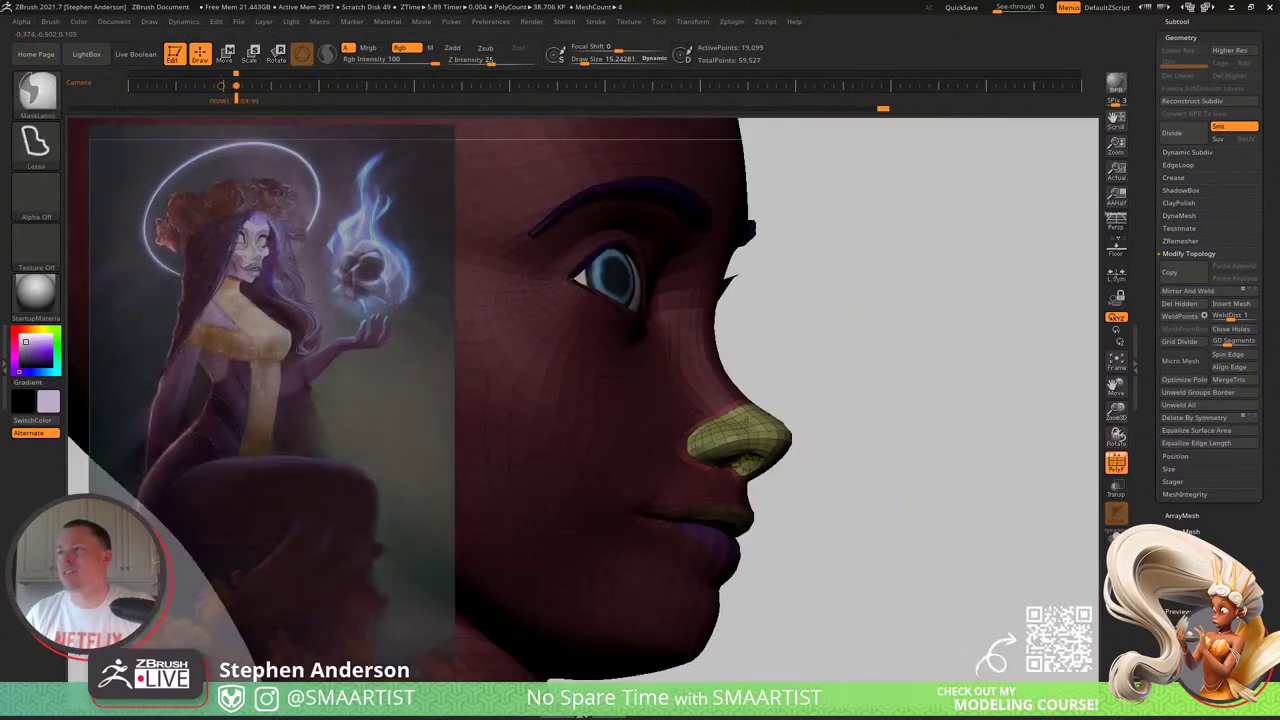
mouse_move(765, 455)
right_mouse_down("ctrl")
mouse_move(763, 437)
mouse_move(826, 423)
mouse_move(841, 373)
mouse_move(830, 385)
mouse_move(923, 363)
mouse_move(911, 357)
right_mouse_up("ctrl")
Step: Shift the nose slightly up and back toward the face with the gizmo, and remove the mask and polyframe
key("w")
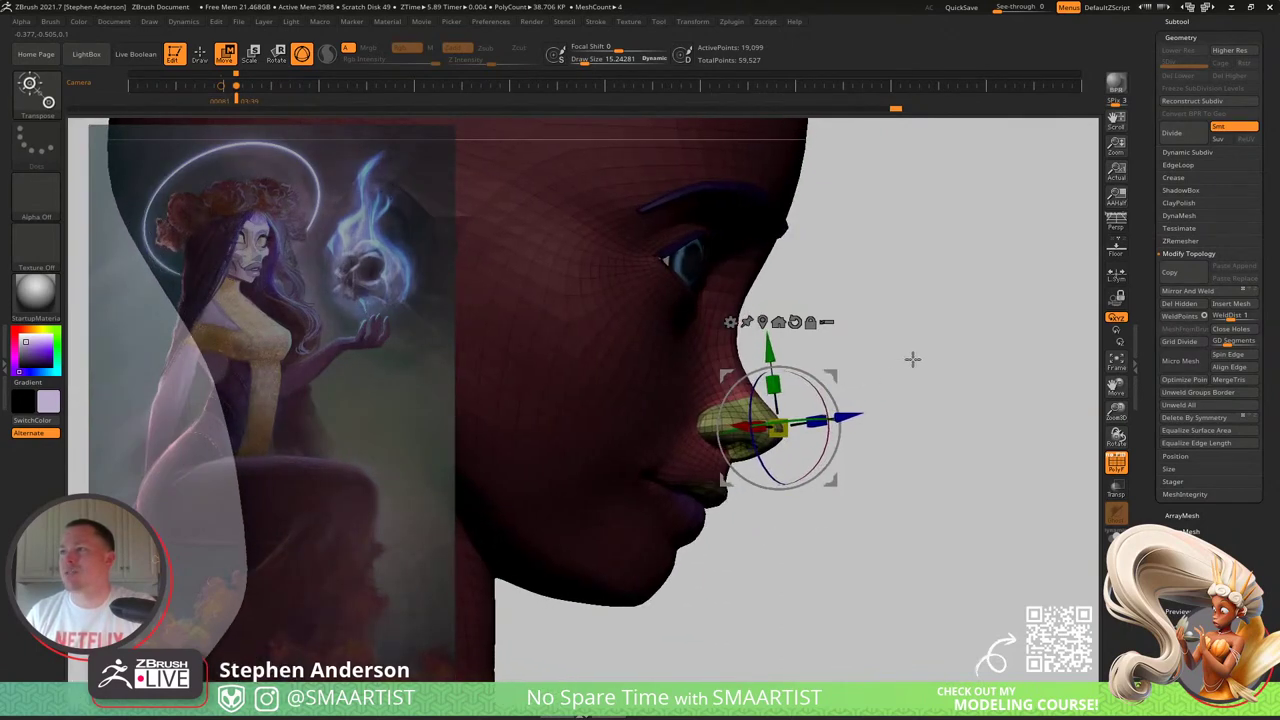
key("q")
key("ctrl")
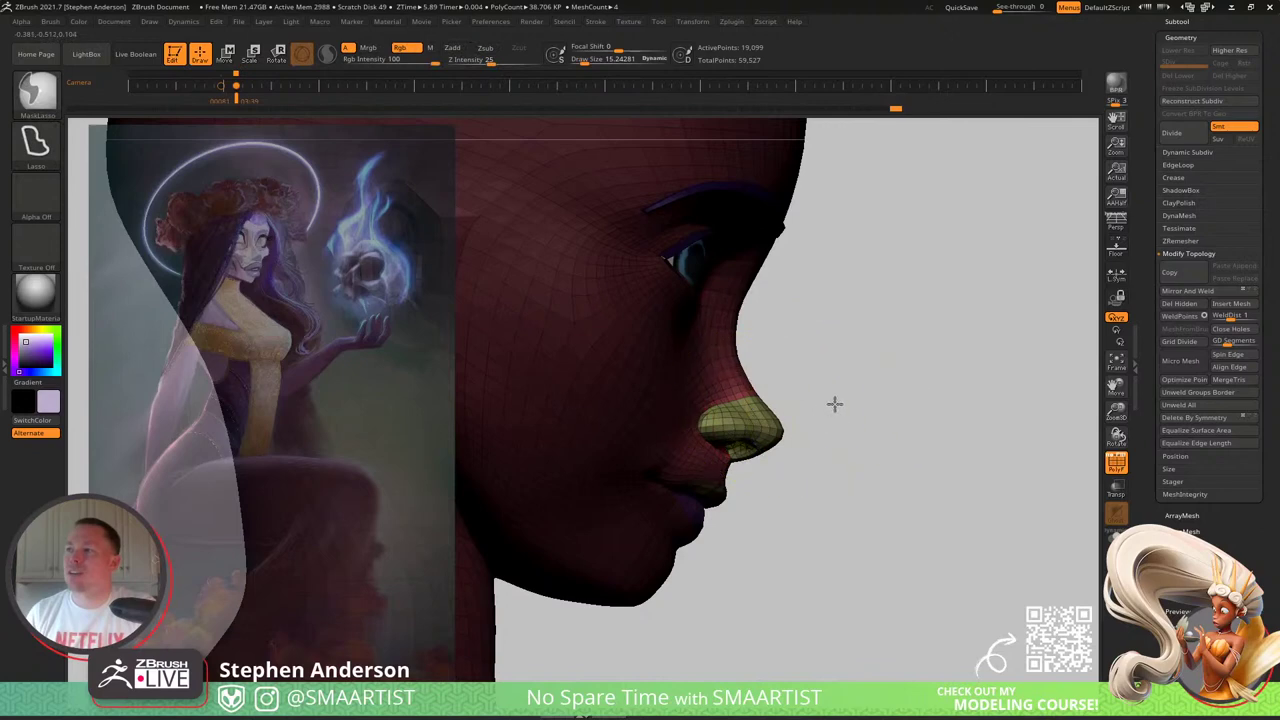
key("w")
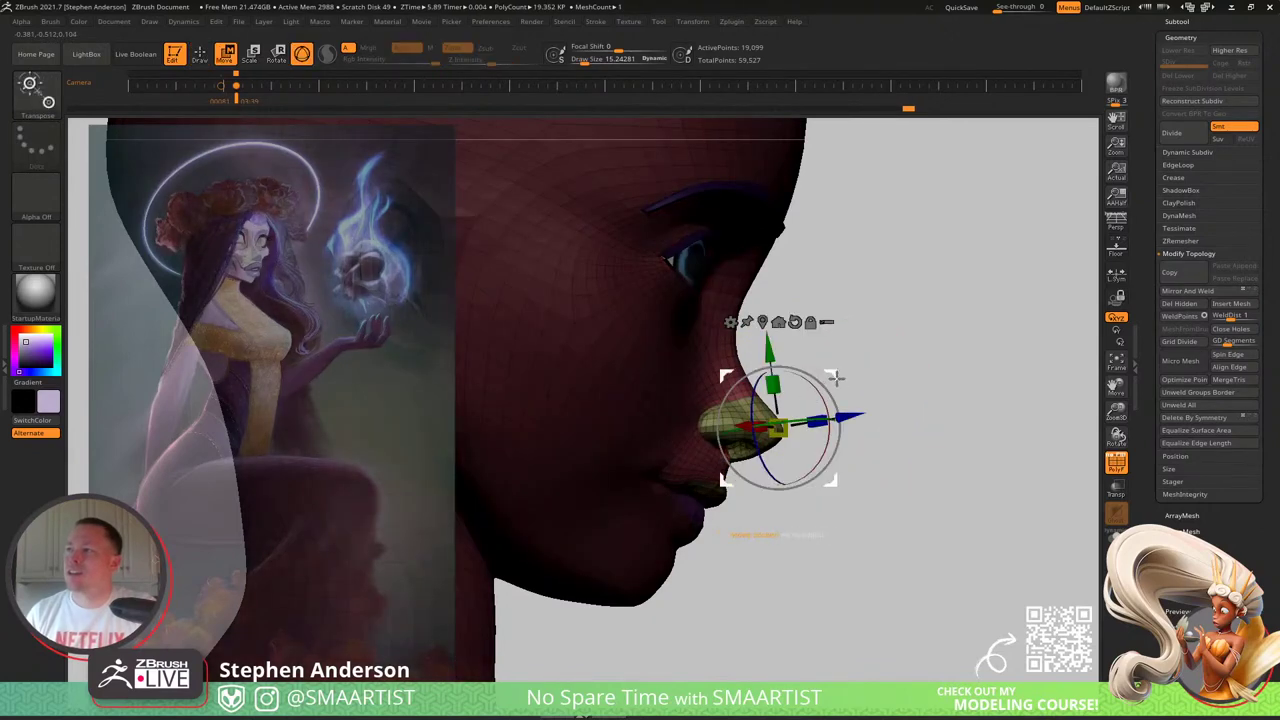
left_click_drag(836, 378, 814, 363)
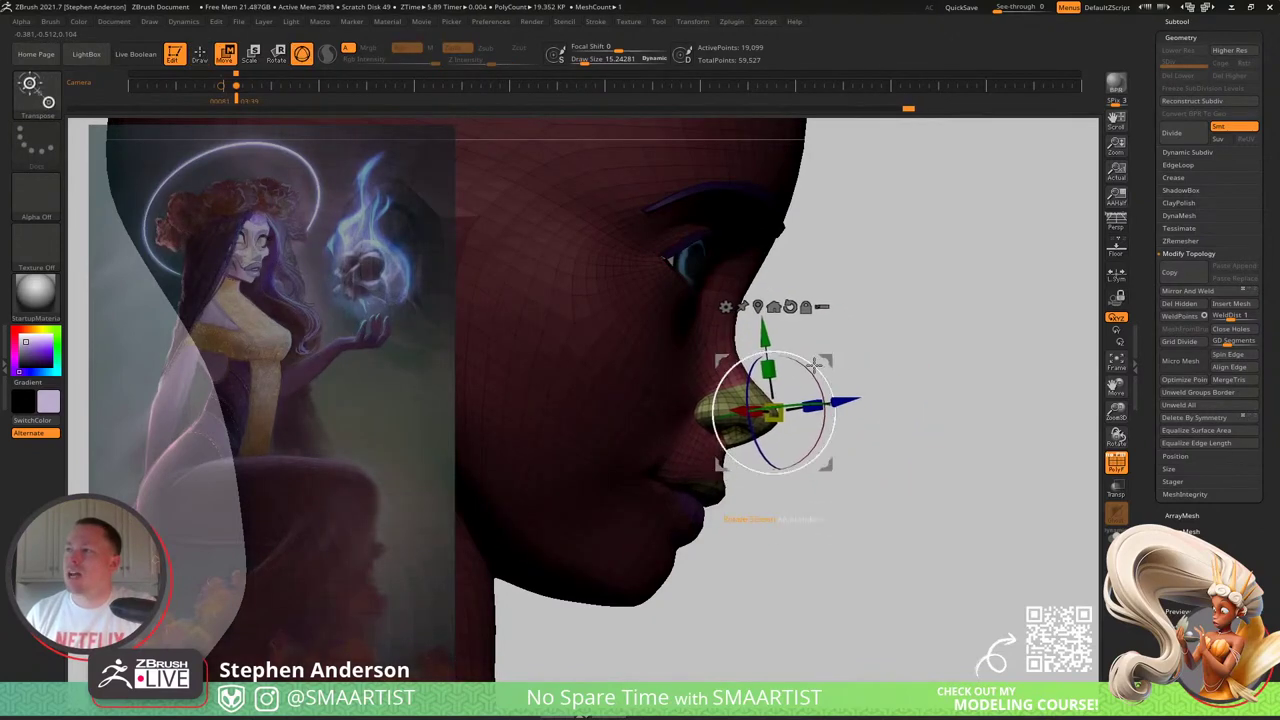
mouse_move(895, 357)
right_mouse_down()
mouse_move(790, 372)
mouse_move(859, 433)
mouse_move(765, 430)
mouse_move(762, 405)
mouse_move(820, 483)
mouse_move(843, 480)
right_mouse_up()
key("q")
left_click_drag(850, 482, 888, 498, "ctrl")
key("shift+f")
mouse_move(835, 443)
right_mouse_down()
mouse_move(784, 432)
mouse_move(843, 463)
right_mouse_up()
Step: Reshape the wing of the figure's left nostril with the Move brush at draw size about 6.6
key("b")
key("m")
key("v")
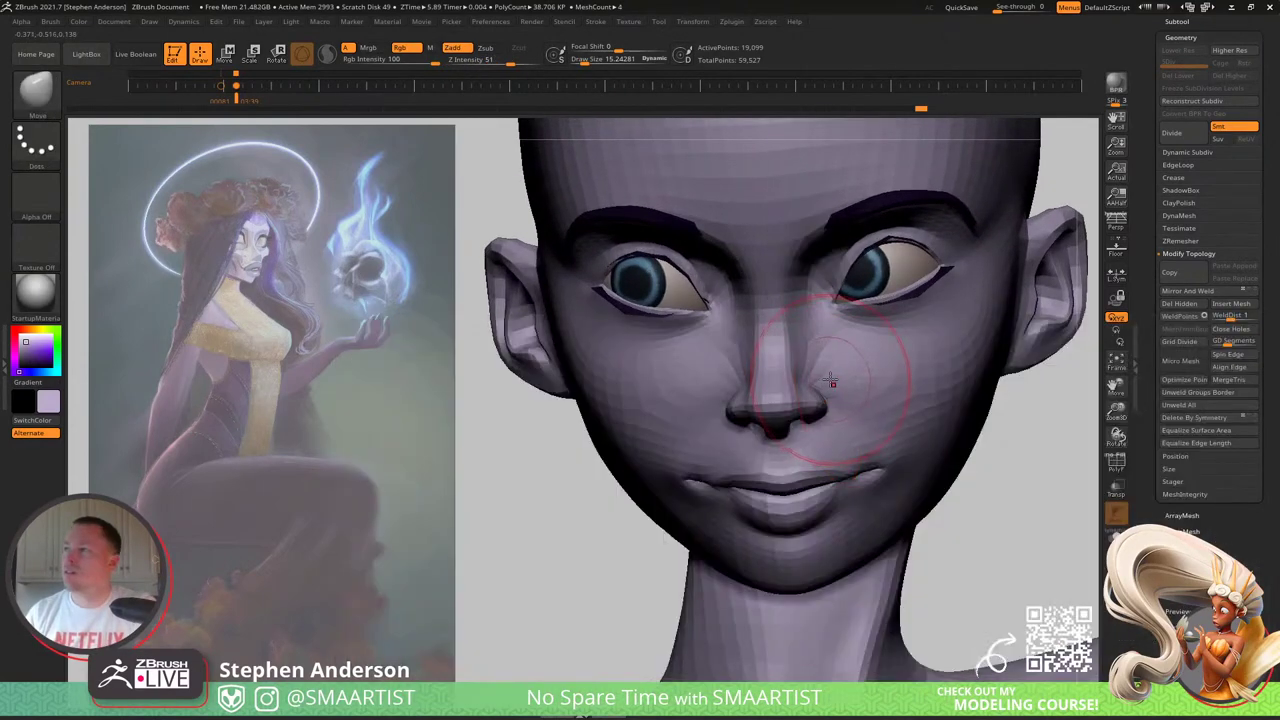
key("s")
left_click_drag(840, 380, 827, 378)
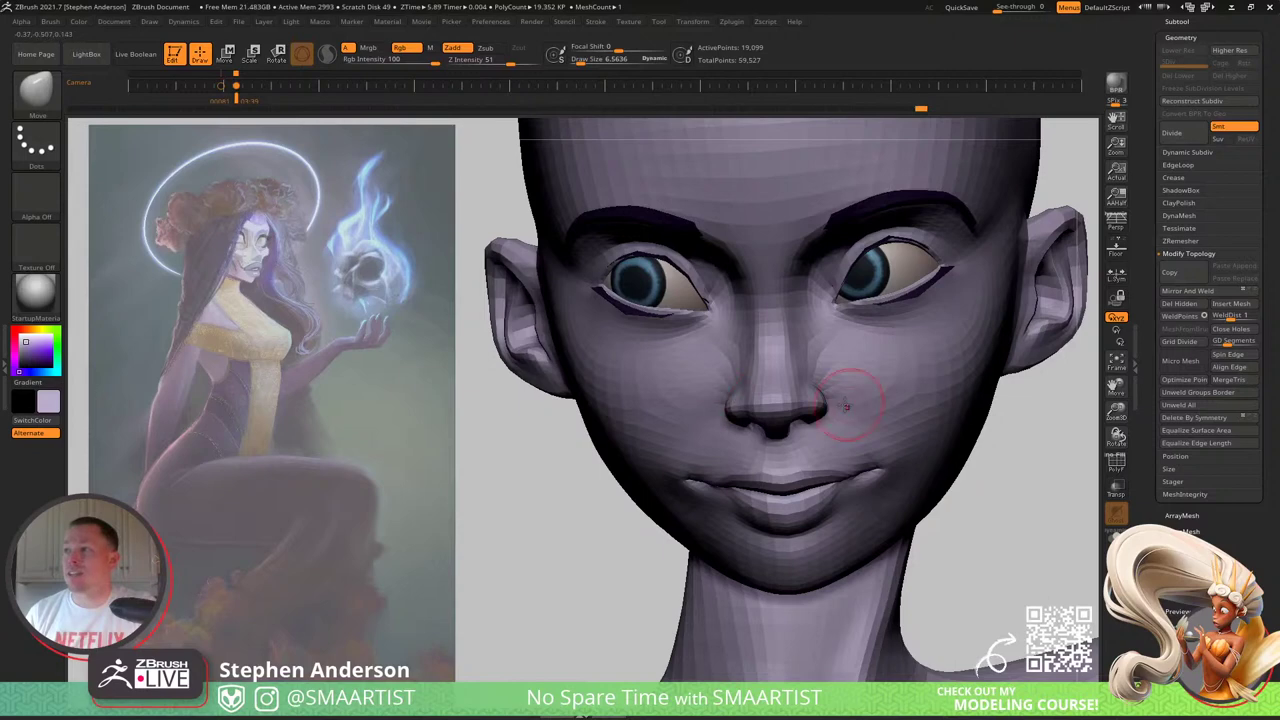
left_click_drag(836, 403, 831, 414)
right_click_drag(831, 430, 806, 380)
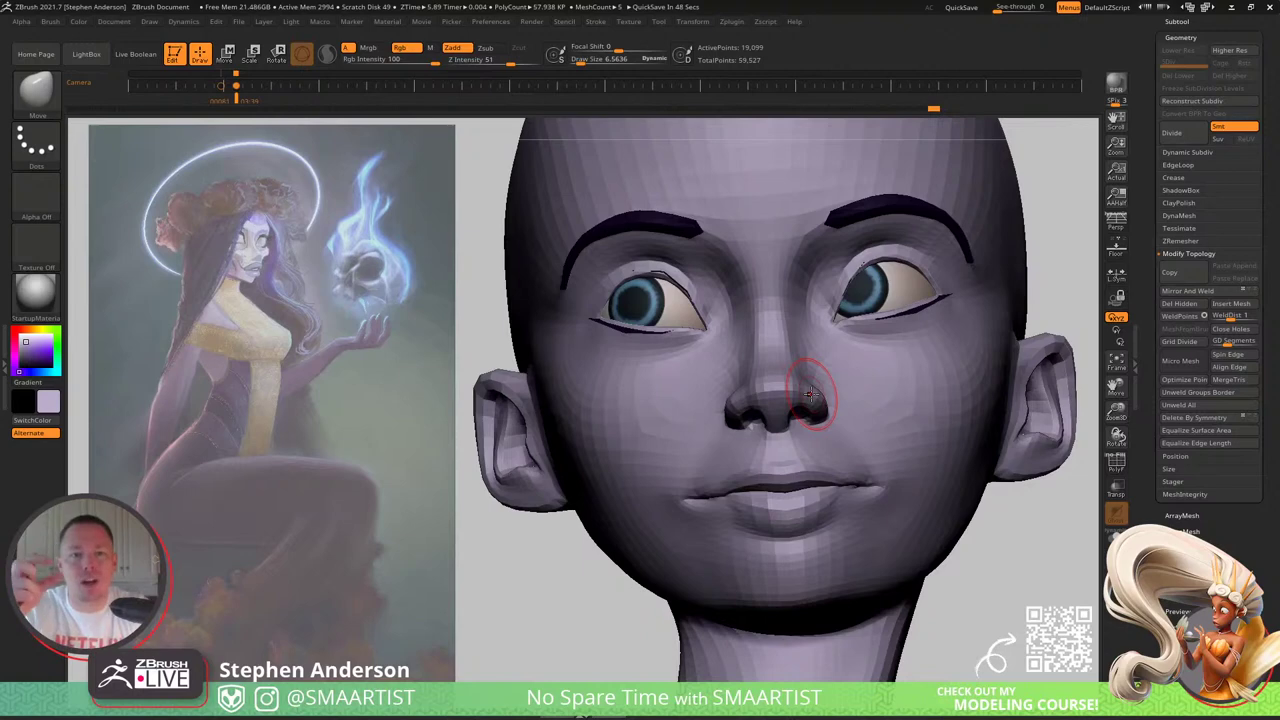
left_click(490, 22)
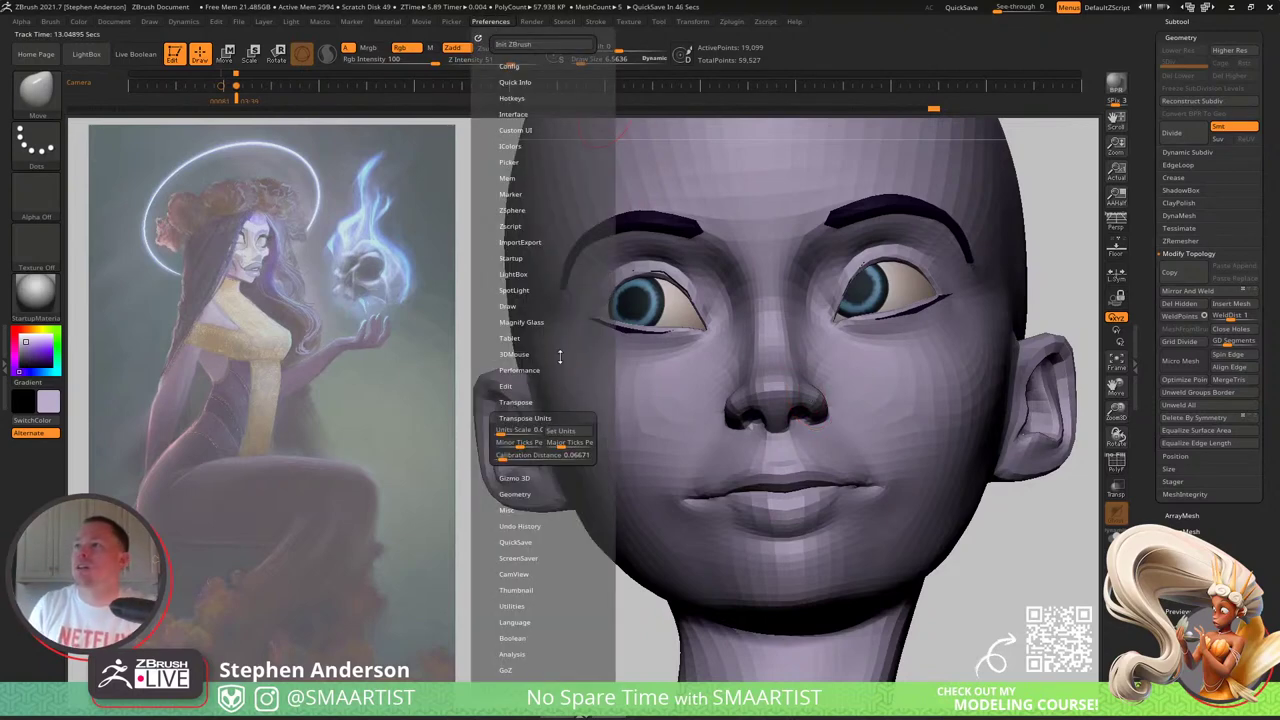
left_click(523, 417)
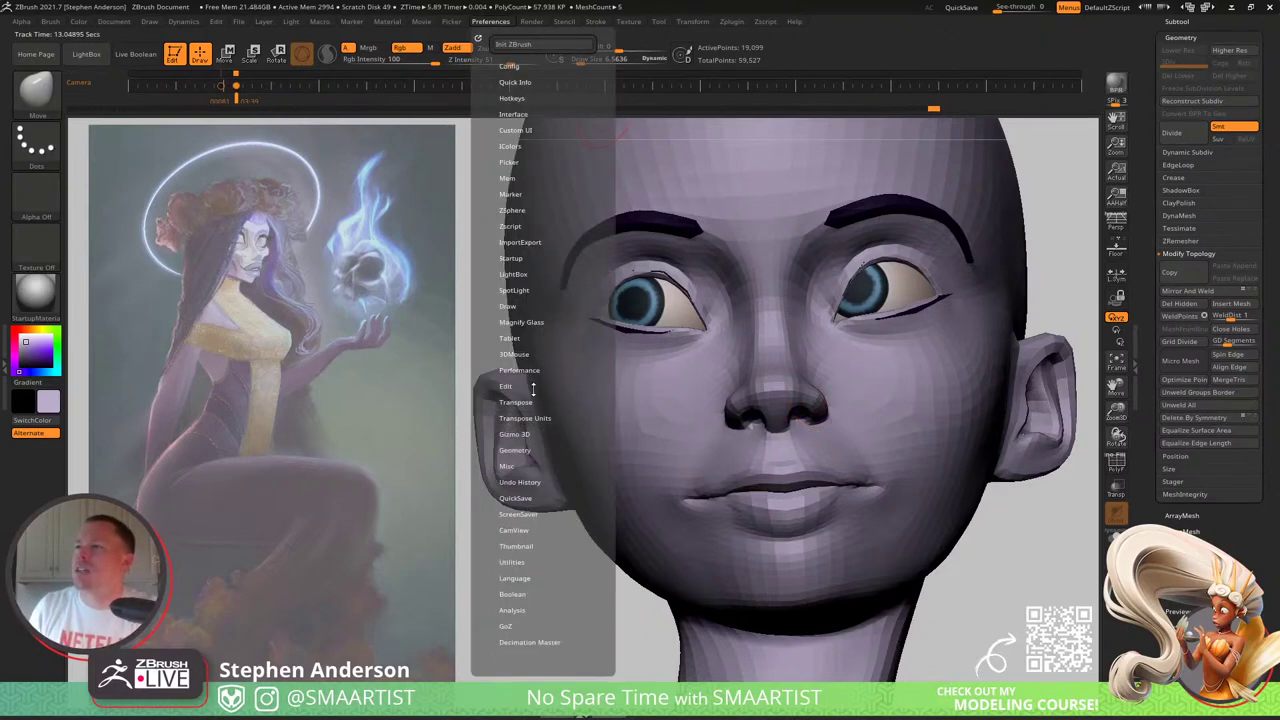
left_click(515, 450)
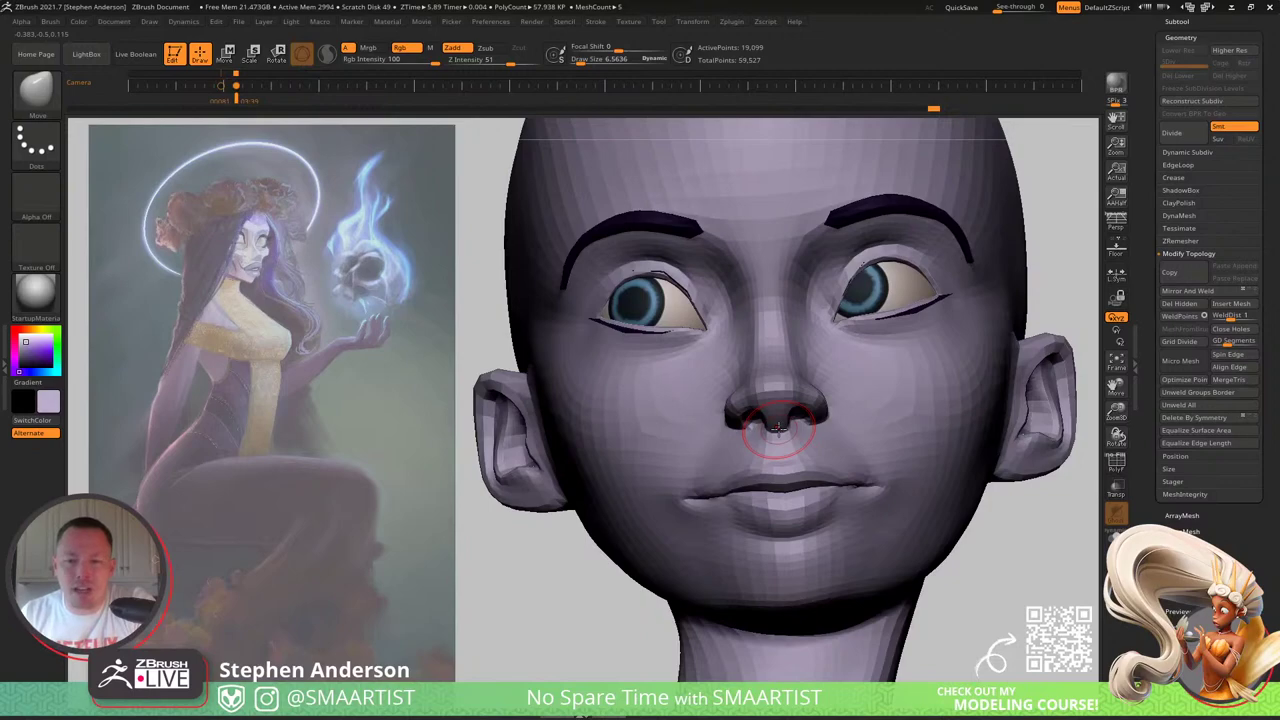
Step: Show the polyframe around the mouth and mask everything except the lower lip polygroup
mouse_move(802, 448)
right_mouse_down()
mouse_move(783, 467)
mouse_move(795, 445)
mouse_move(787, 457)
mouse_move(777, 423)
mouse_move(697, 444)
mouse_move(786, 436)
mouse_move(792, 526)
mouse_move(757, 458)
mouse_move(821, 504)
mouse_move(882, 486)
mouse_move(884, 536)
right_mouse_up()
key("shift+f")
mouse_move(601, 386)
right_mouse_down()
mouse_move(554, 427)
mouse_move(564, 345)
right_mouse_up()
right_click_drag(751, 449, 776, 441)
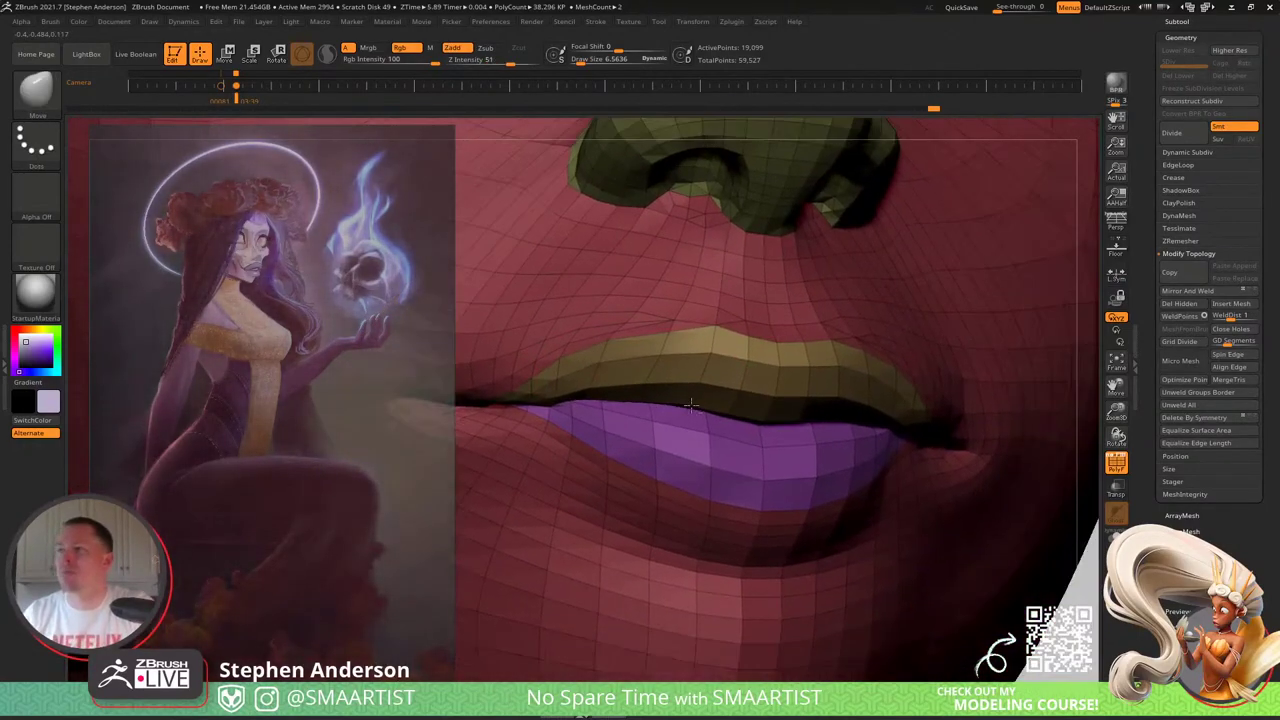
mouse_move(645, 374)
right_mouse_down()
mouse_move(691, 366)
mouse_move(684, 352)
mouse_move(666, 380)
mouse_move(765, 305)
mouse_move(733, 319)
right_mouse_up()
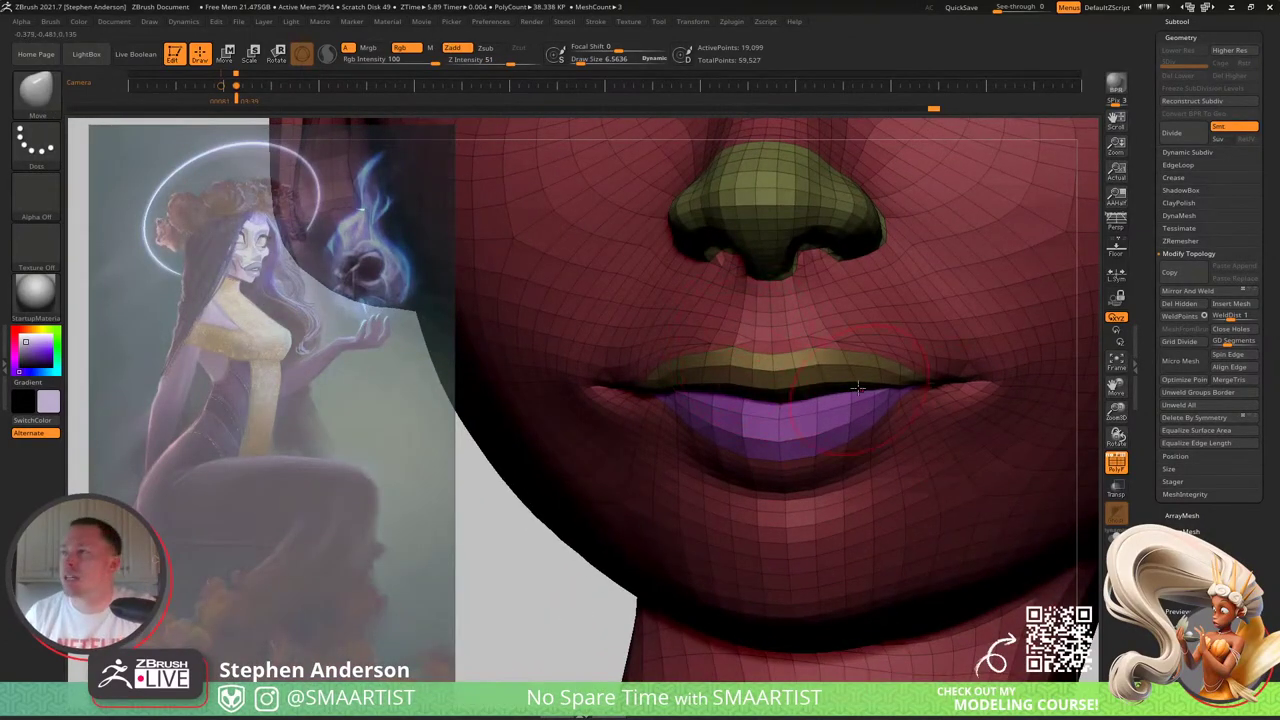
mouse_move(858, 388)
right_mouse_down()
mouse_move(800, 400)
mouse_move(726, 446)
right_mouse_up()
key("w")
left_click(743, 438, "ctrl")
key("q")
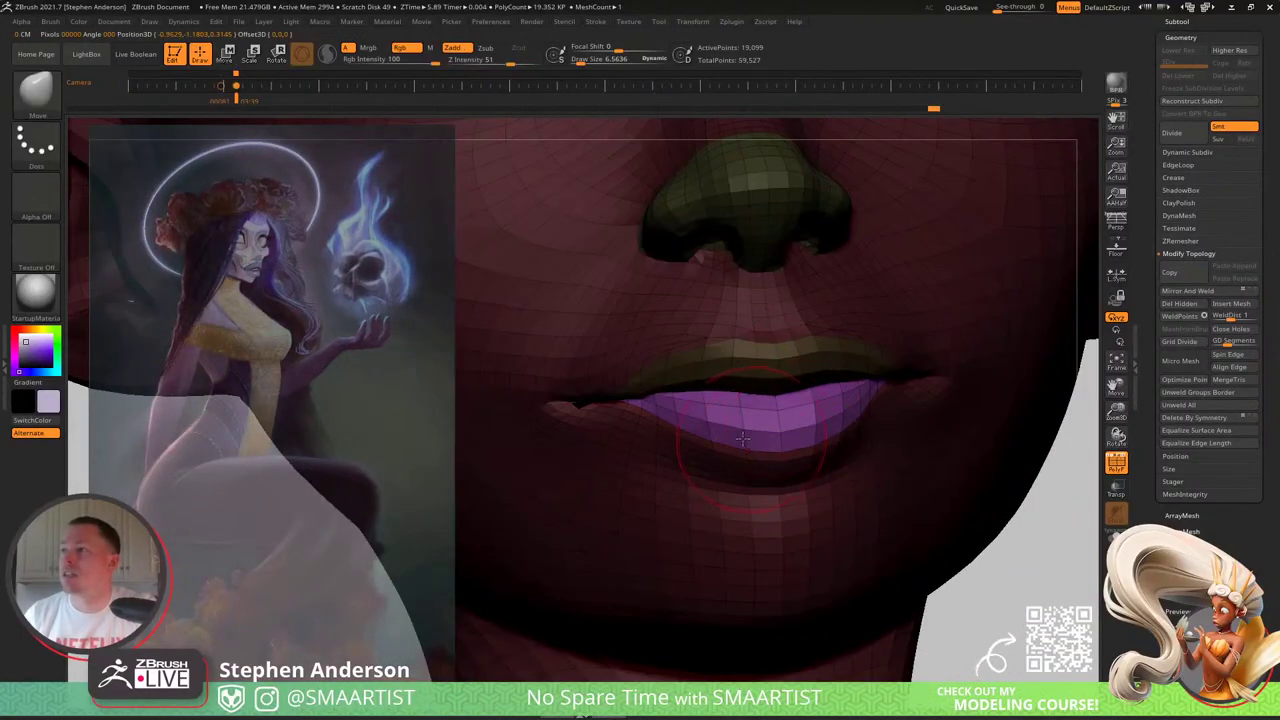
Step: Pull the lower lip downward with the Move brush at draw size about 17 to make it fuller
key("ctrl")
key("s")
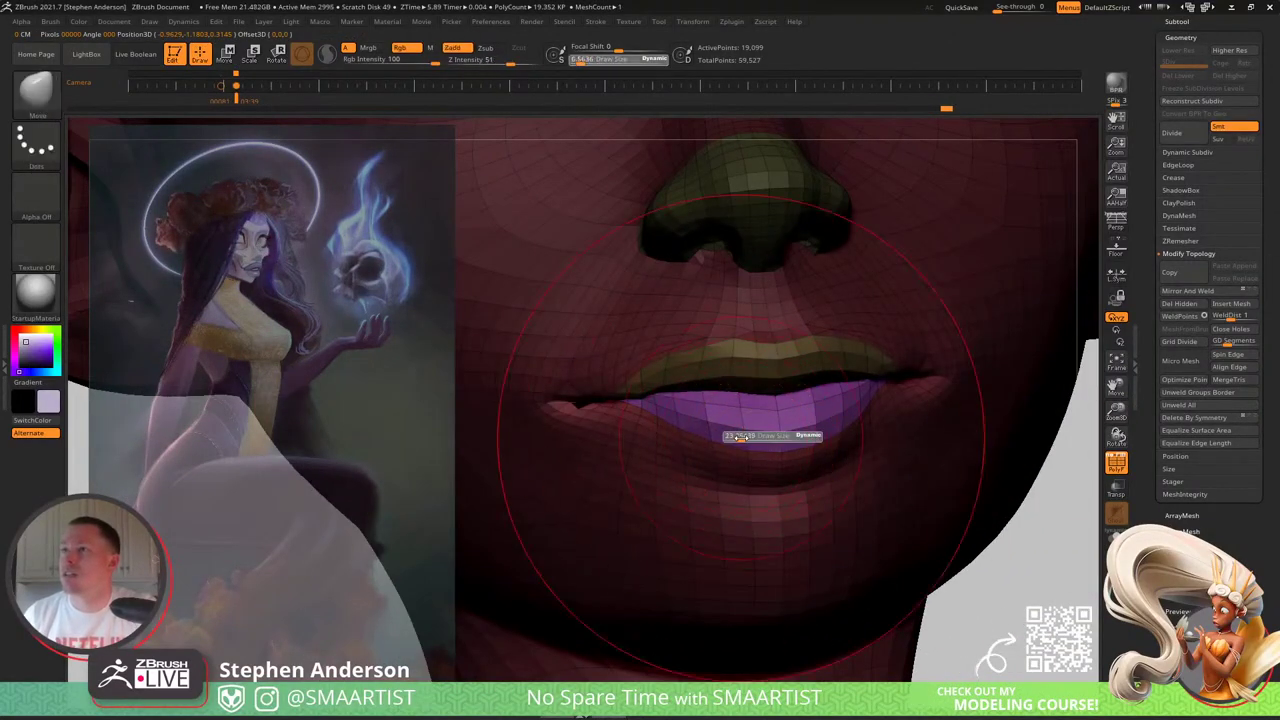
left_click_drag(739, 437, 736, 437)
left_click_drag(742, 440, 723, 458)
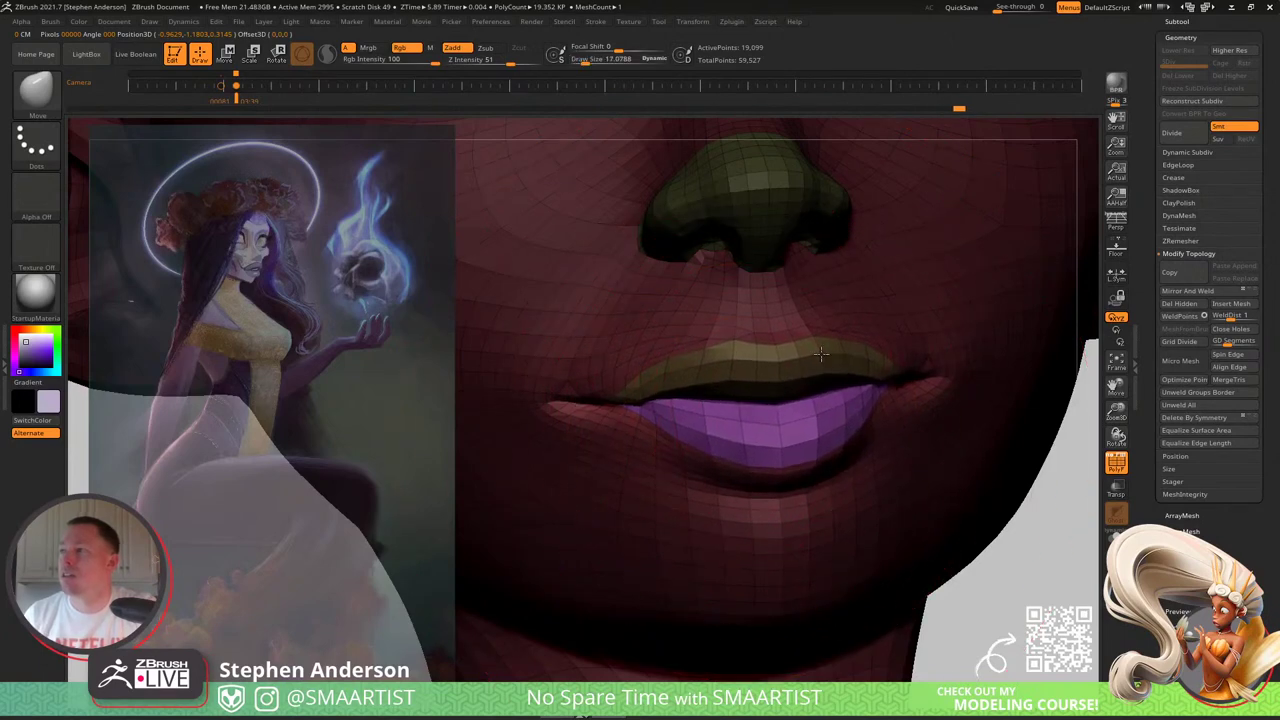
key("ctrl")
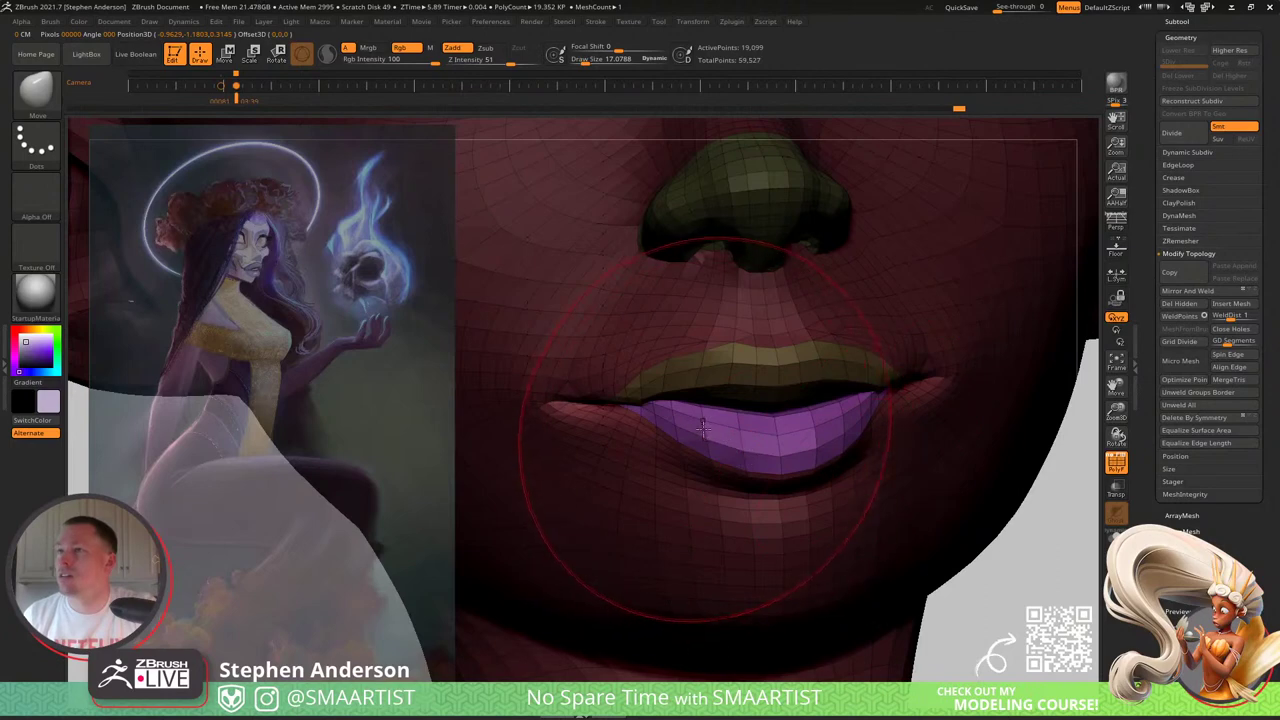
Step: Widen both sides of the lower lip with the Move brush at draw size about 7.7, and hide the polyframe
key("s")
left_click_drag(706, 428, 698, 428)
left_click_drag(687, 436, 677, 444)
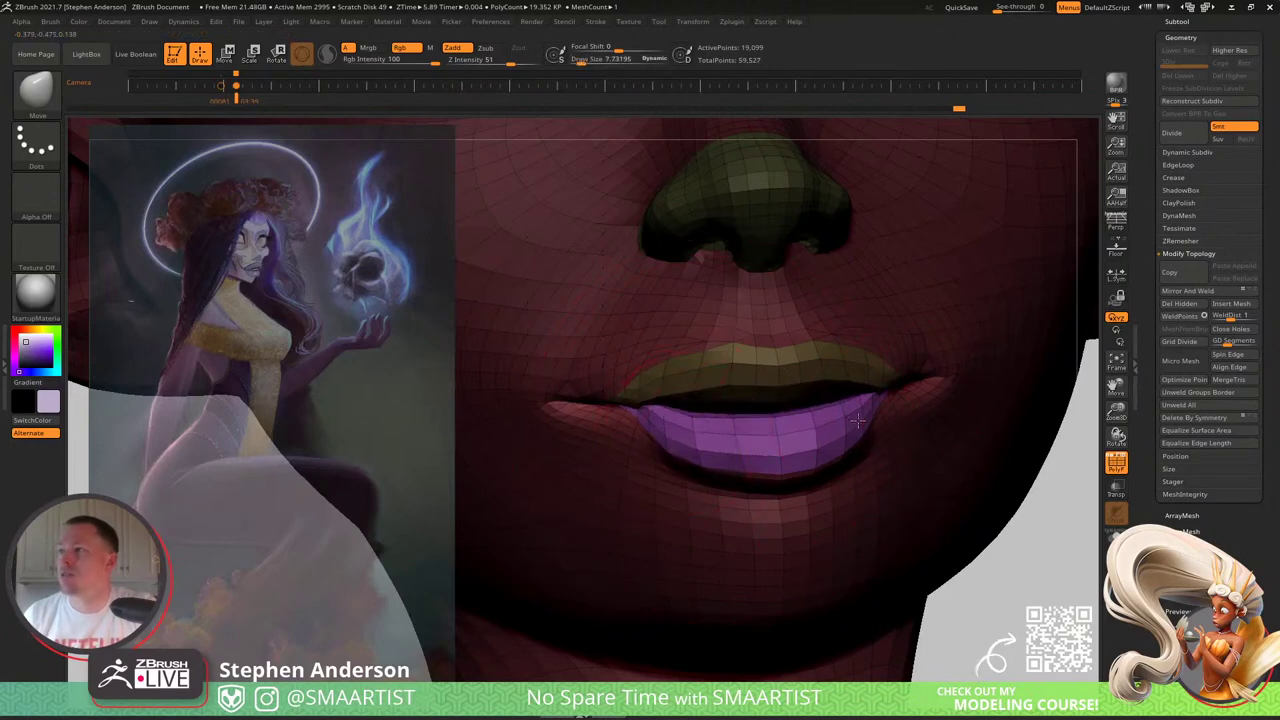
left_click_drag(834, 443, 848, 460)
mouse_move(852, 464)
right_mouse_down()
mouse_move(905, 462)
mouse_move(880, 461)
right_mouse_up()
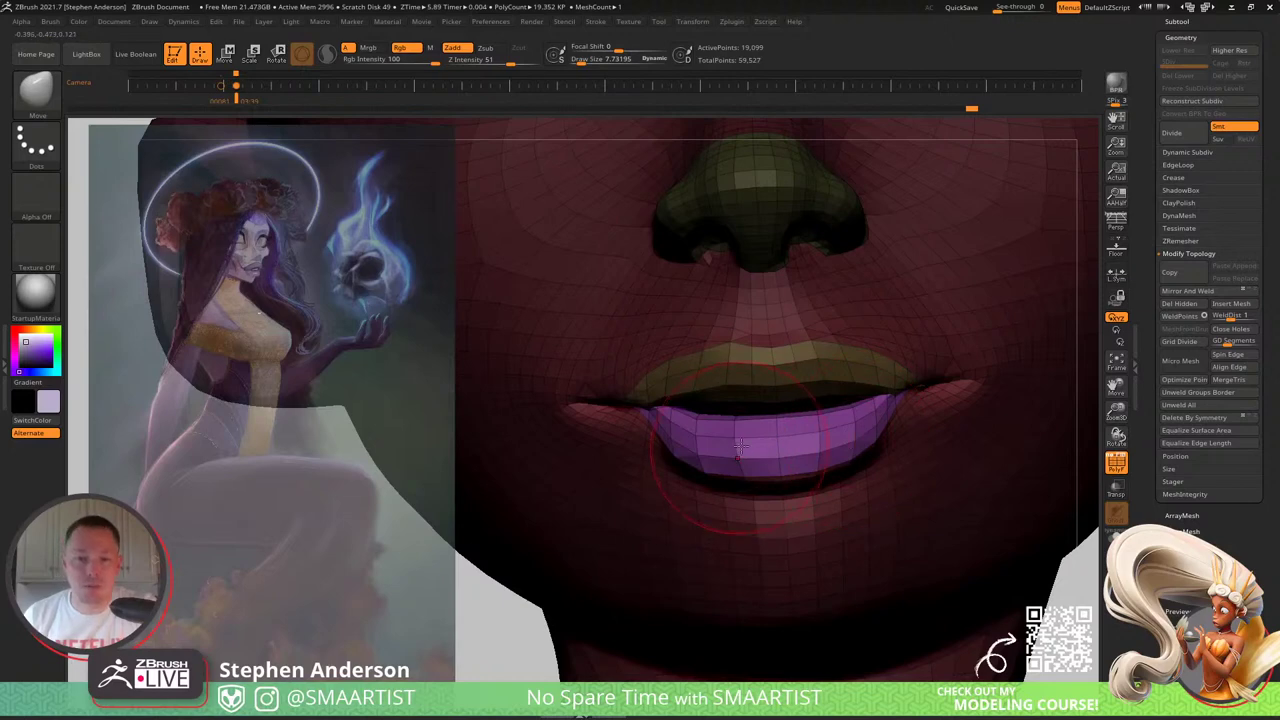
right_click_drag(776, 440, 760, 436)
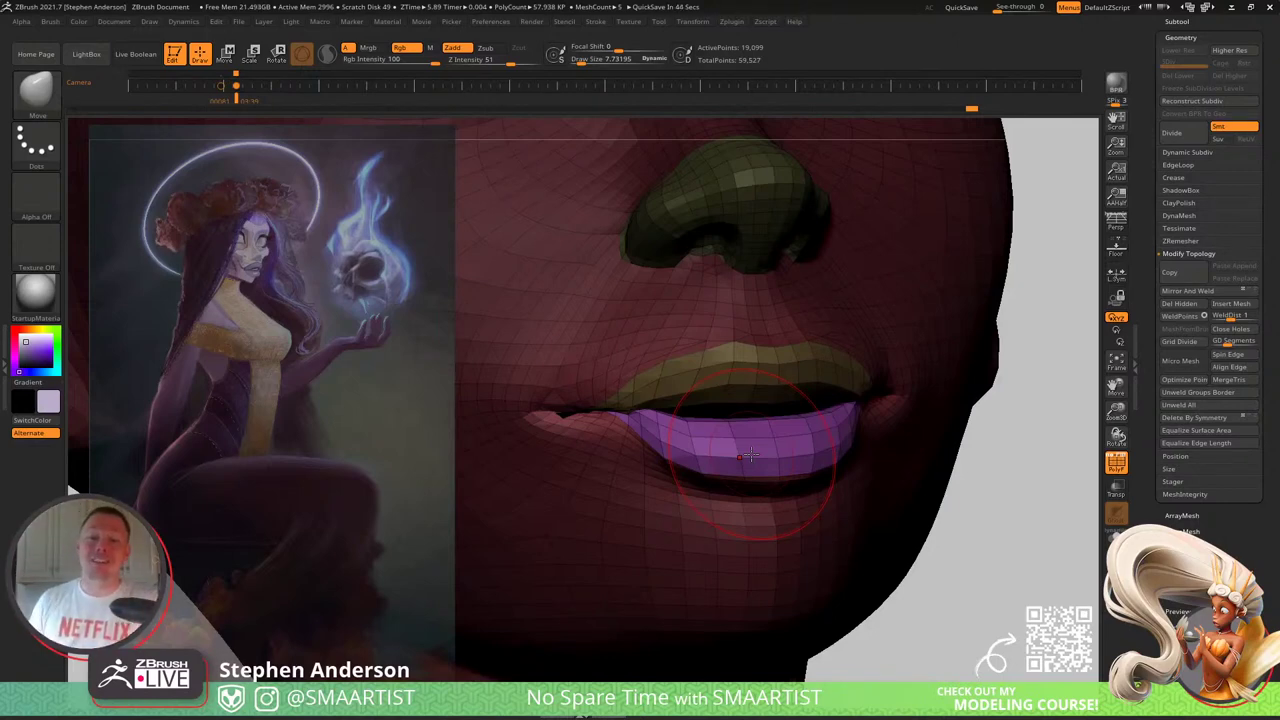
right_click_drag(945, 615, 908, 360, "shift")
key("shift+f")
right_click_drag(865, 459, 881, 558, "ctrl")
key("shift+f")
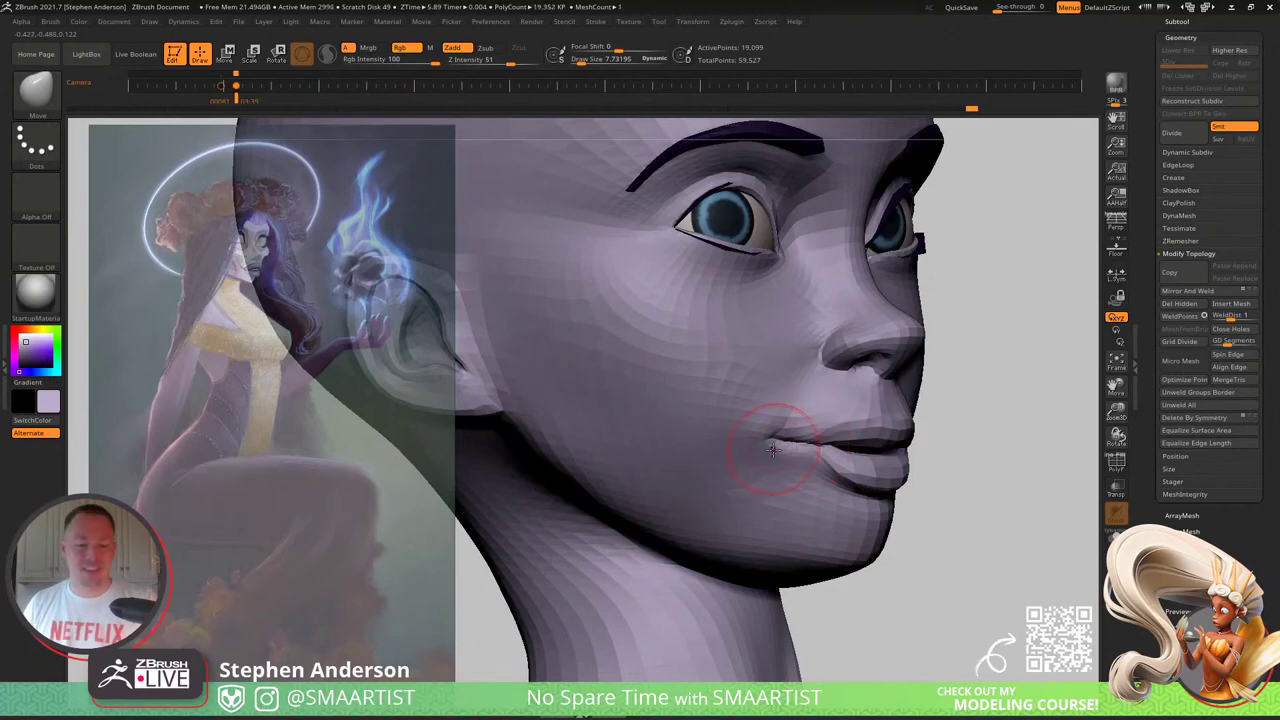
Step: Adjust the corners of the figure's mouth with the Move brush at draw size about 10.4
key("b")
key("m")
key("v")
right_click_drag(776, 456, 752, 433)
key("s")
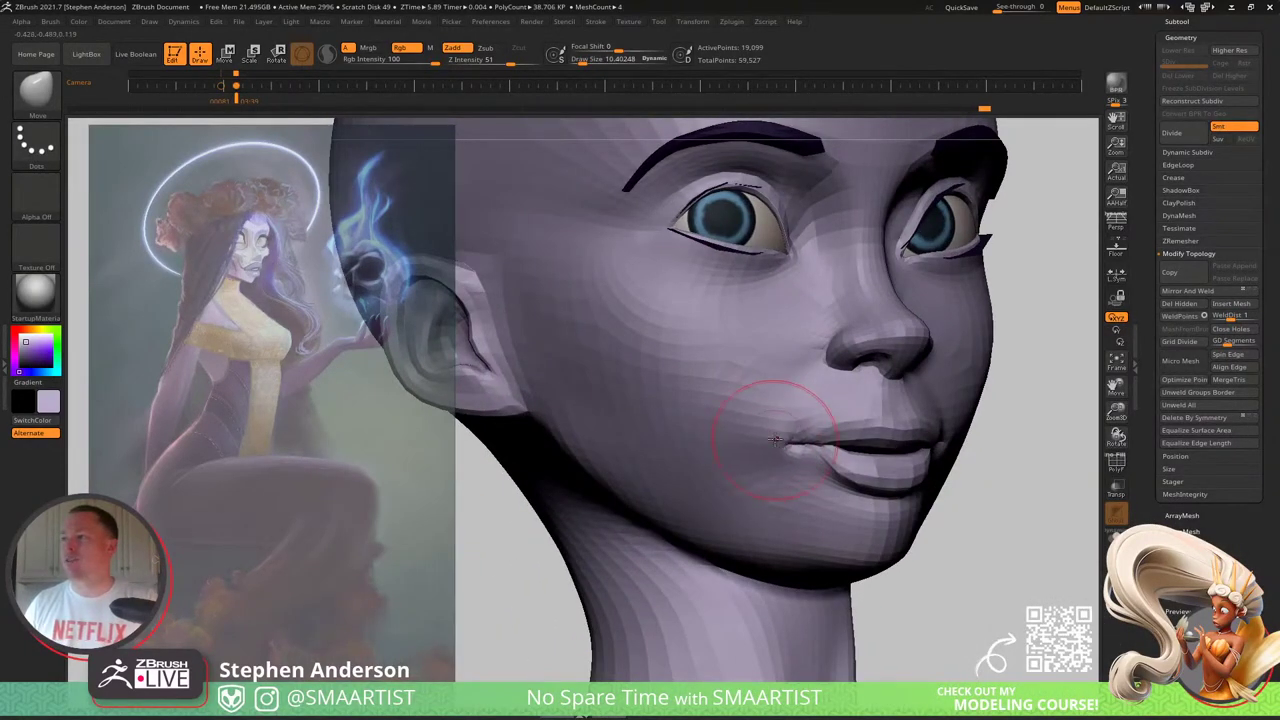
right_click_drag(775, 440, 698, 412)
right_click_drag(985, 415, 775, 412, "alt")
left_click_drag(887, 452, 878, 459)
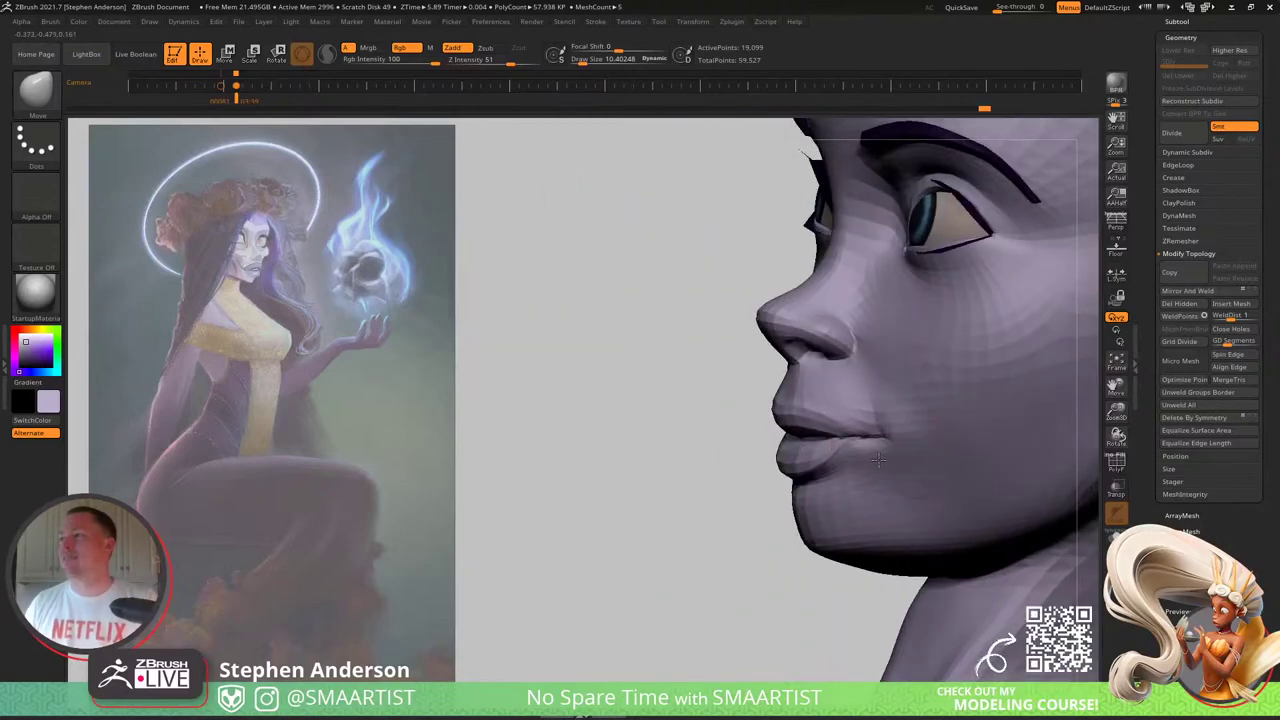
mouse_move(884, 462)
right_mouse_down()
mouse_move(912, 472)
mouse_move(803, 438)
mouse_move(703, 450)
right_mouse_up()
Step: Reshape the cheek between the nose and the right mouth corner with the Move brush, varying the draw size from about 4.6 to 13.5
key("s")
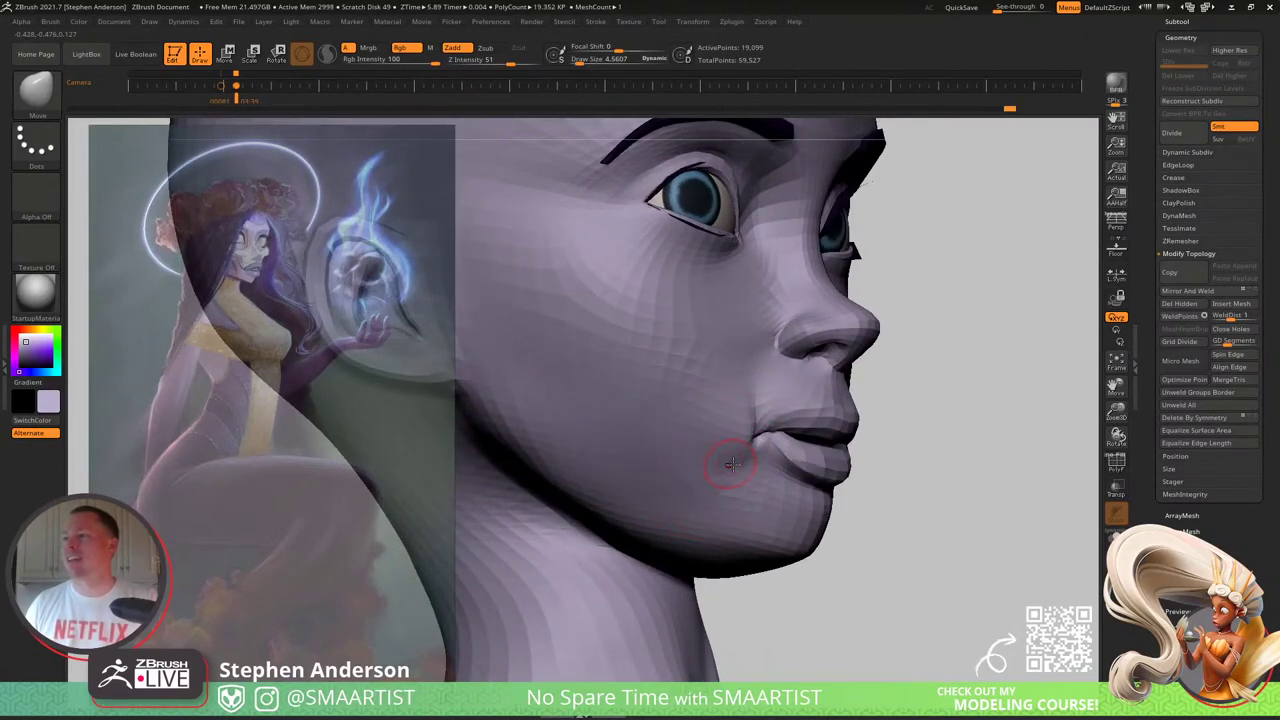
right_click_drag(744, 468, 734, 465)
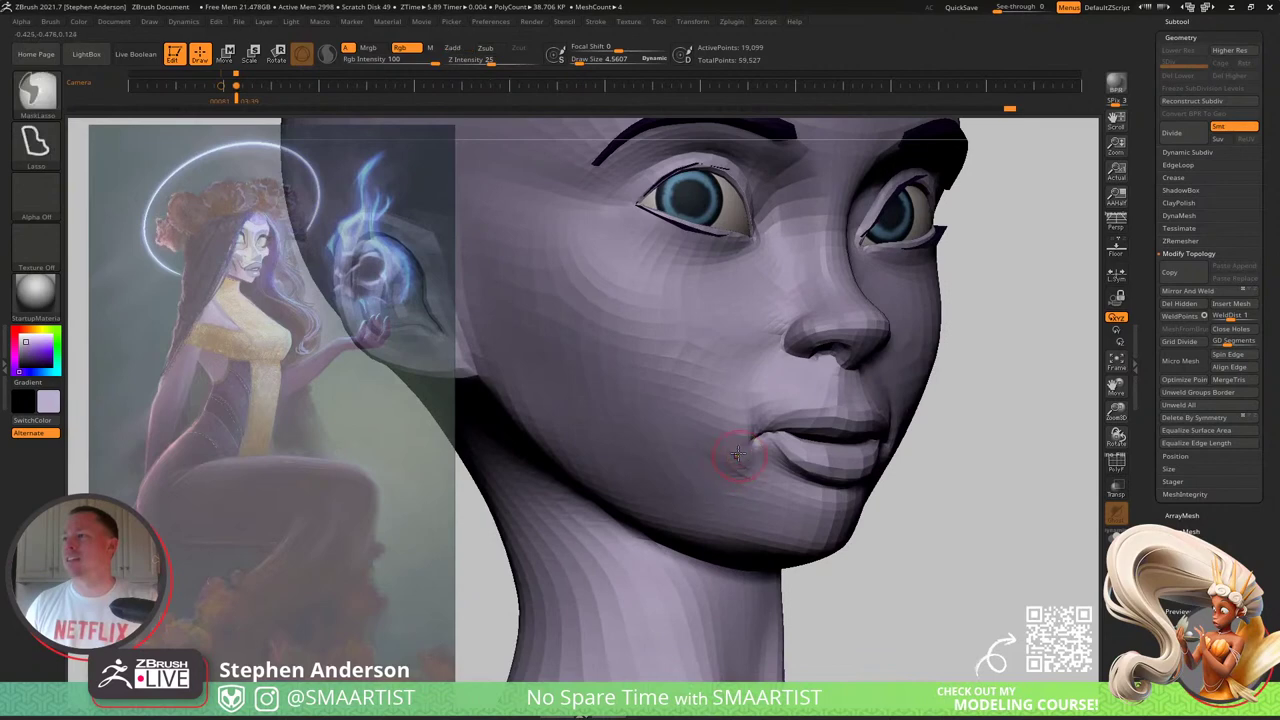
key("s")
left_click_drag(738, 453, 712, 436, "shift")
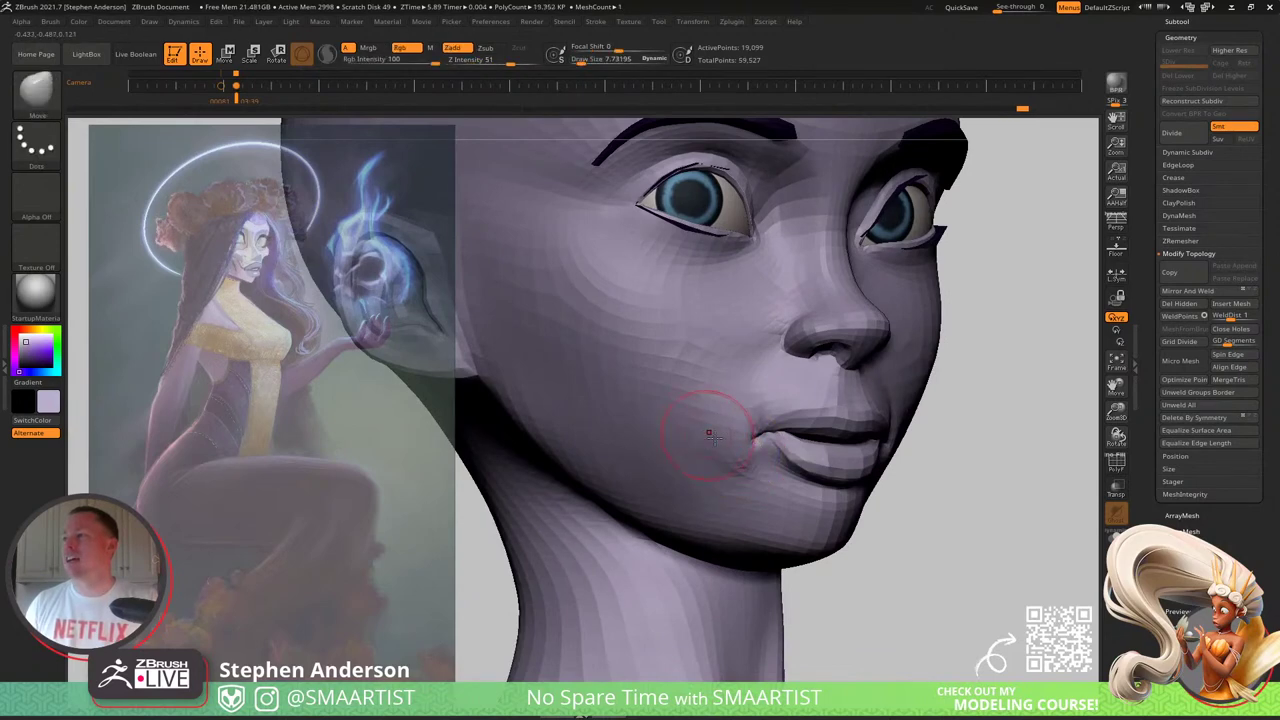
right_click_drag(709, 434, 742, 446)
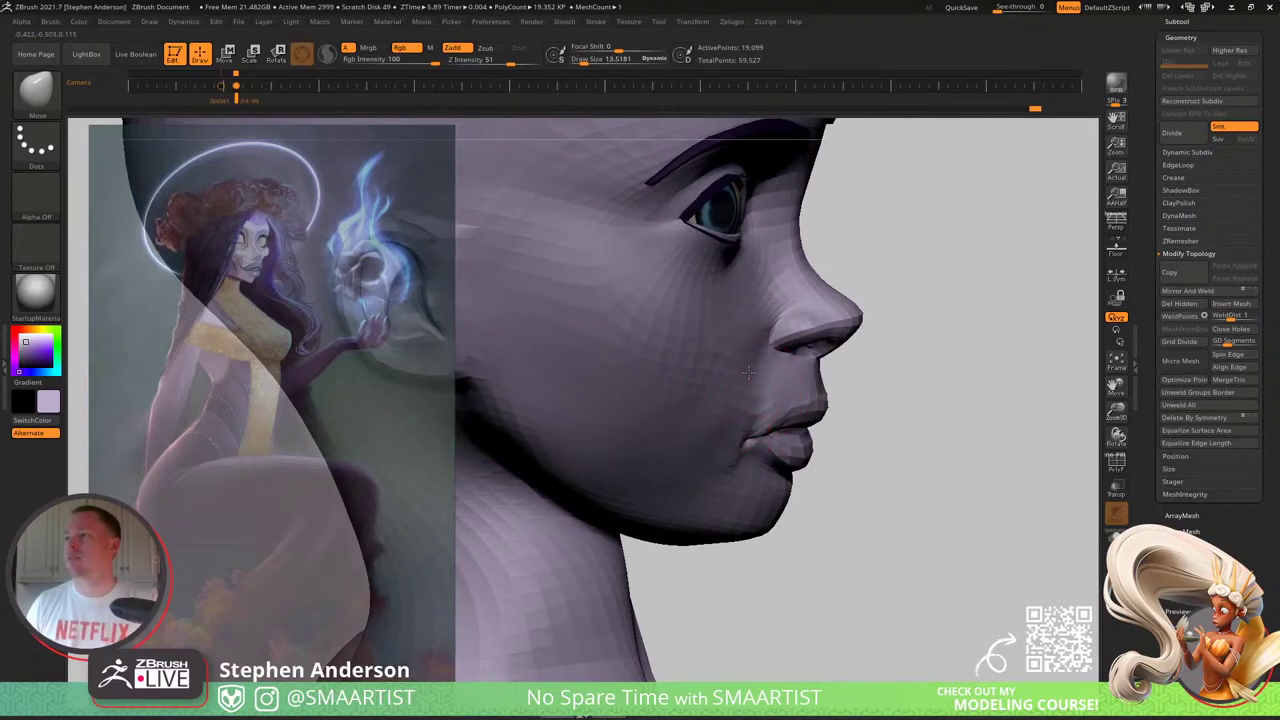
mouse_move(748, 373)
right_mouse_down()
mouse_move(783, 374)
mouse_move(754, 374)
right_mouse_up()
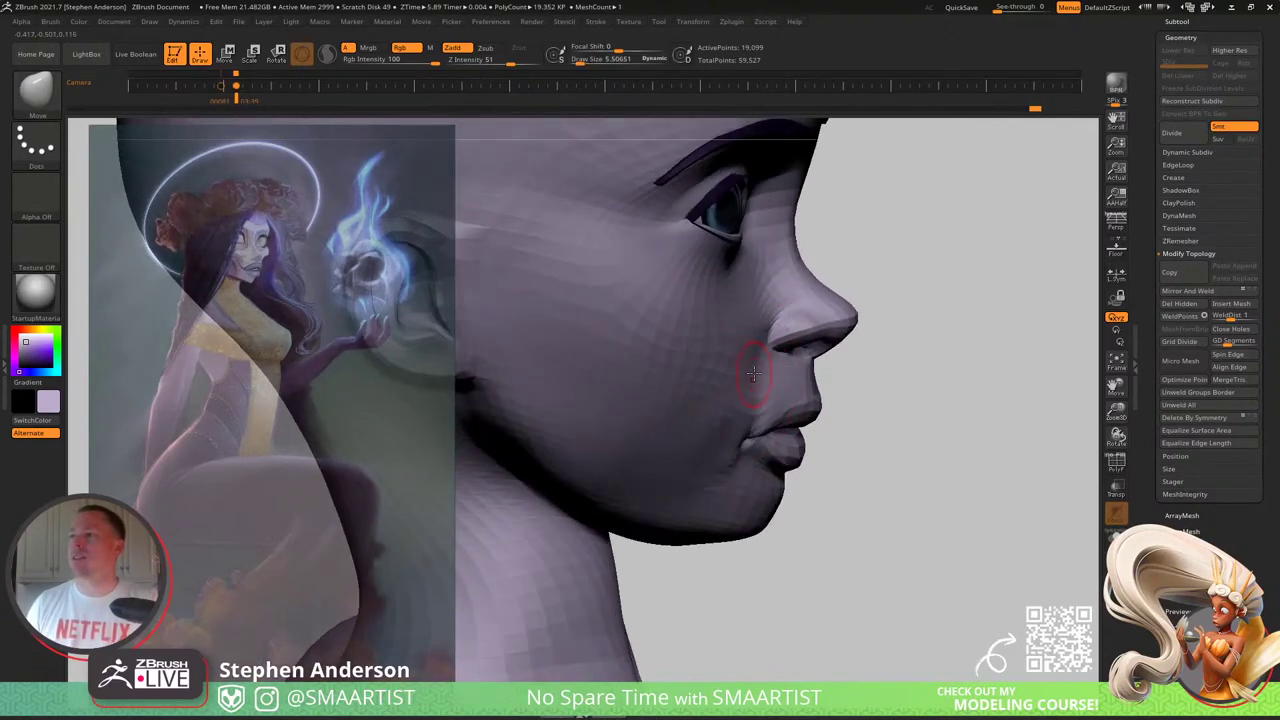
left_click_drag(748, 373, 753, 373)
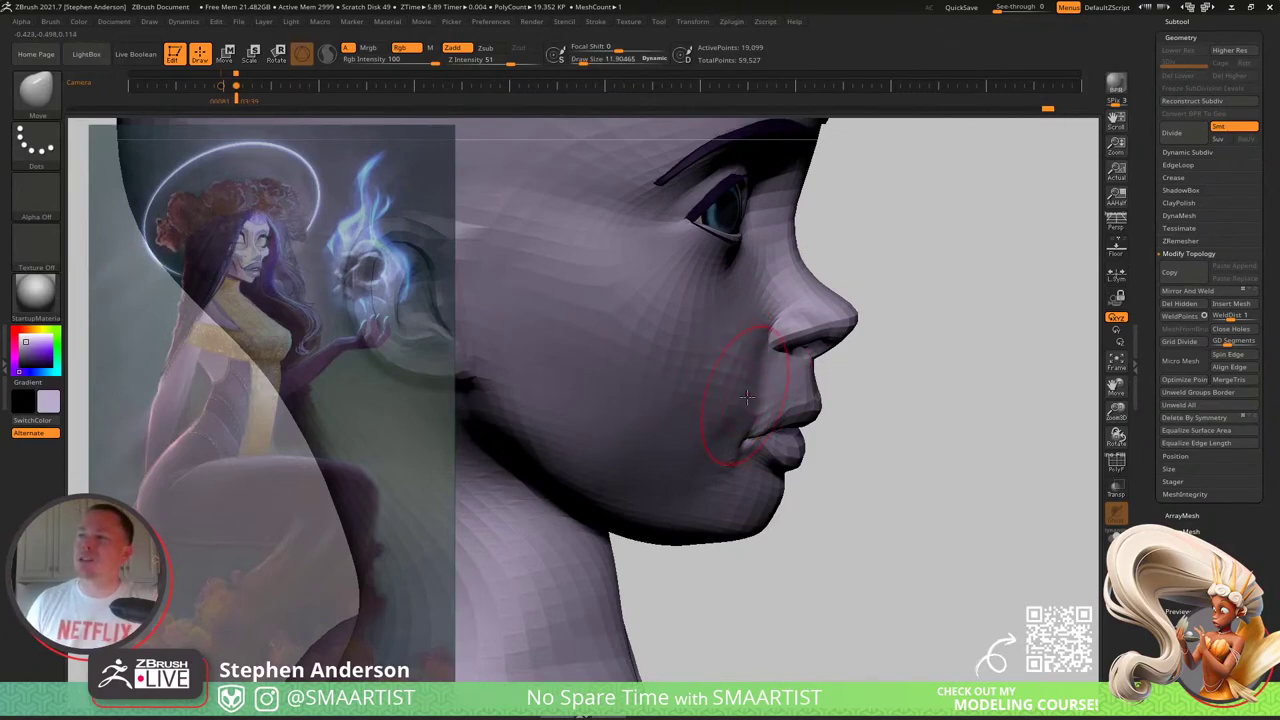
Step: Soften the skin beside the figure's left mouth corner with the Smooth brush at draw size about 7.7
right_click_drag(747, 397, 680, 415)
right_click_drag(760, 425, 783, 363, "ctrl")
right_click_drag(920, 385, 793, 390)
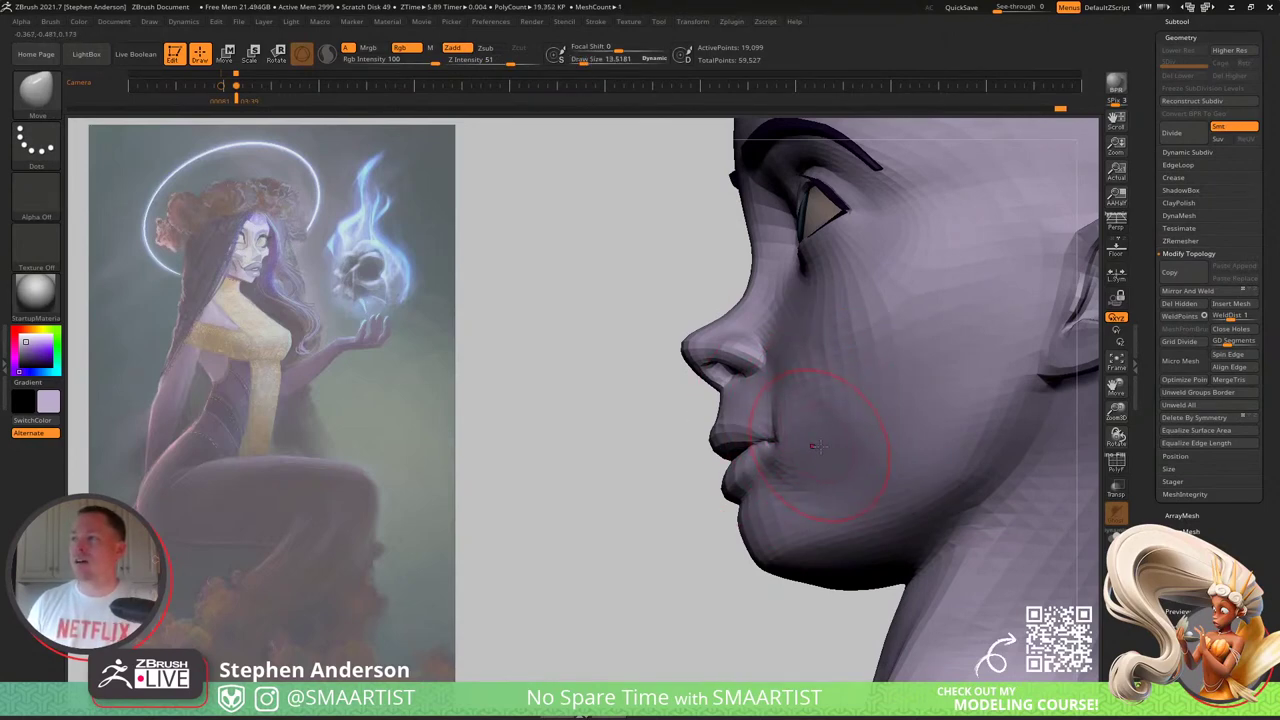
right_click_drag(820, 446, 890, 446)
key("s")
left_click_drag(780, 457, 775, 457)
right_click_drag(775, 455, 825, 440)
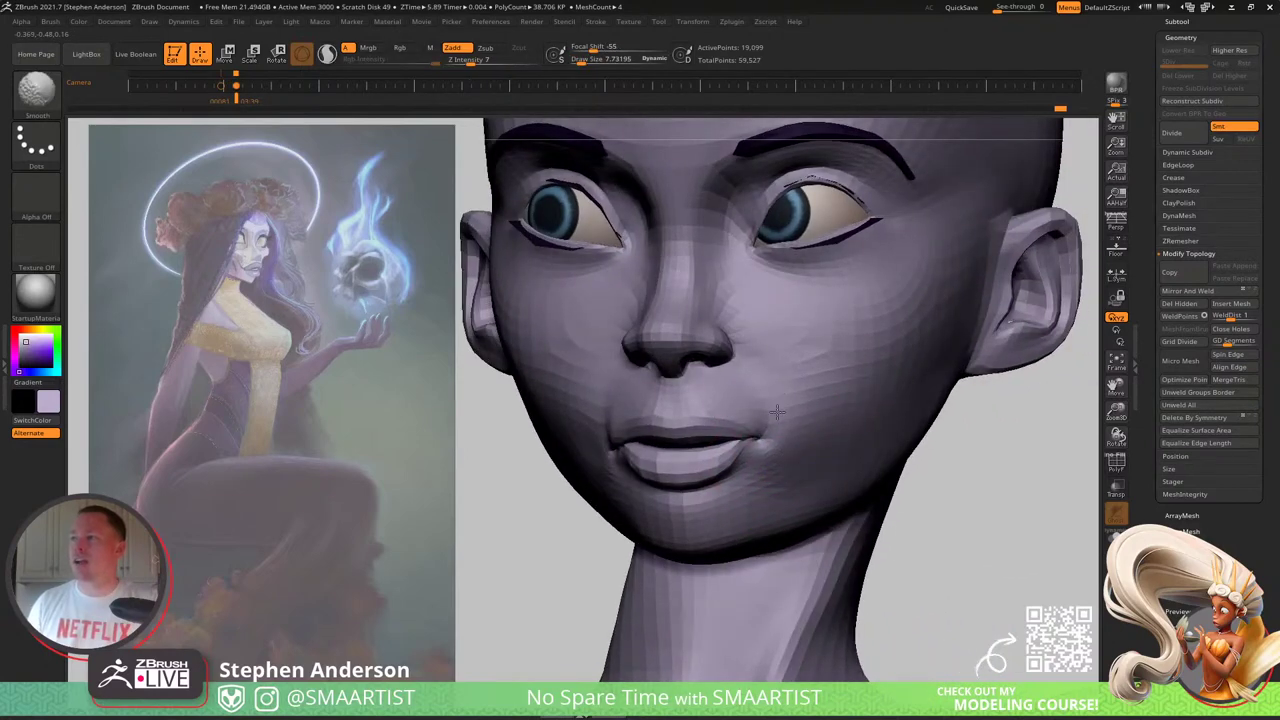
Step: Show the polyframe around the mouth and mask everything except the upper lip polygroup
right_click_drag(816, 441, 822, 374)
mouse_move(793, 441)
right_mouse_down()
mouse_move(686, 451)
mouse_move(690, 466)
mouse_move(648, 443)
mouse_move(712, 463)
mouse_move(763, 450)
mouse_move(735, 458)
mouse_move(738, 486)
mouse_move(773, 427)
mouse_move(794, 452)
right_mouse_up()
key("shift+f")
key("w")
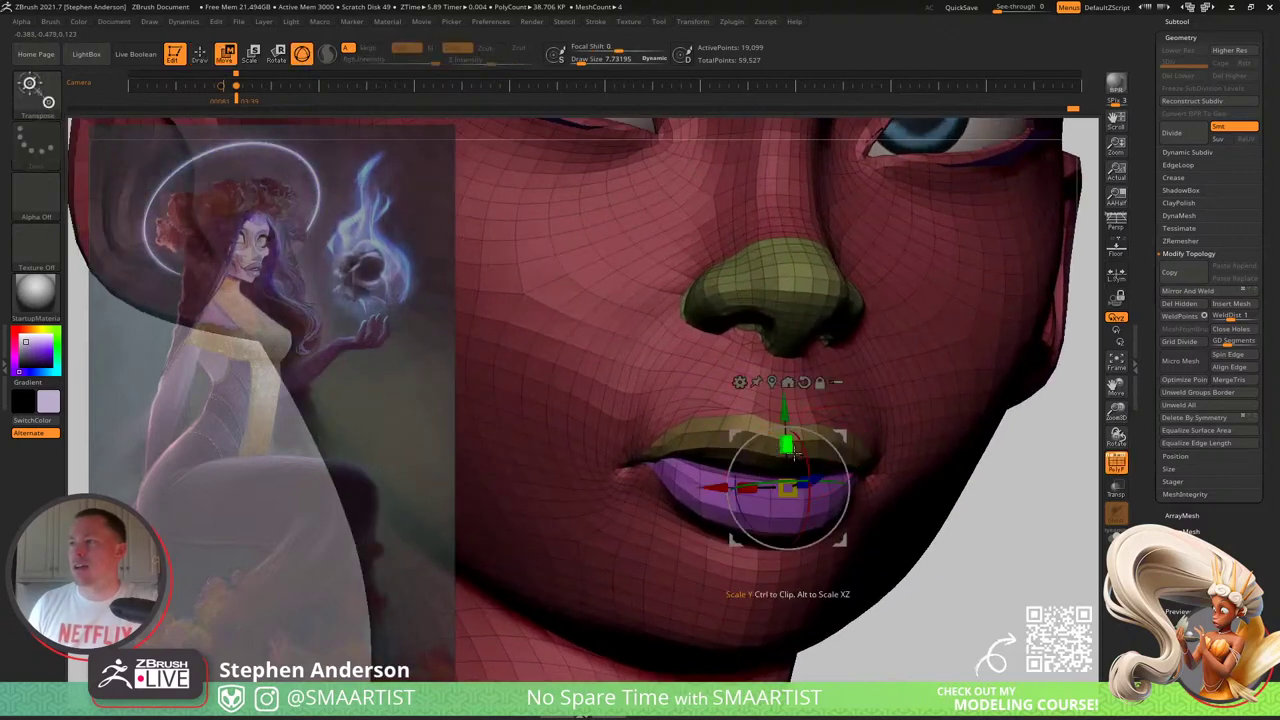
left_click(718, 429, "ctrl")
key("q")
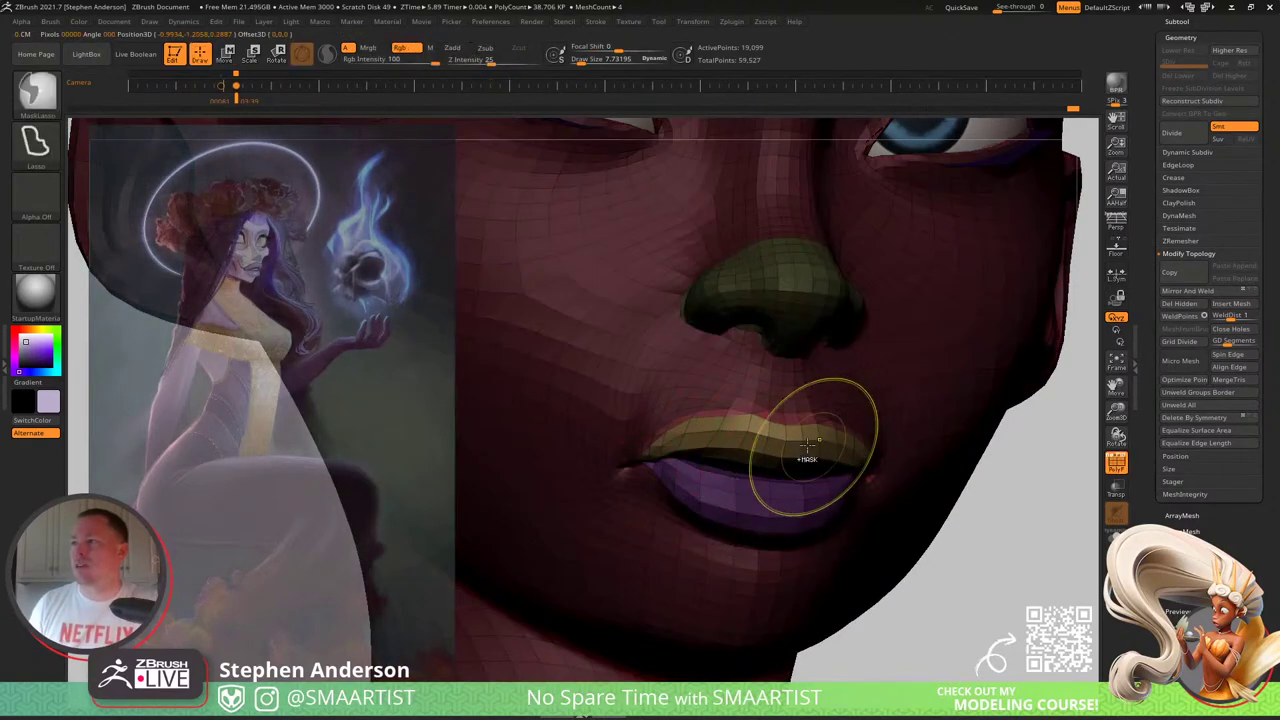
left_click(973, 571, "ctrl")
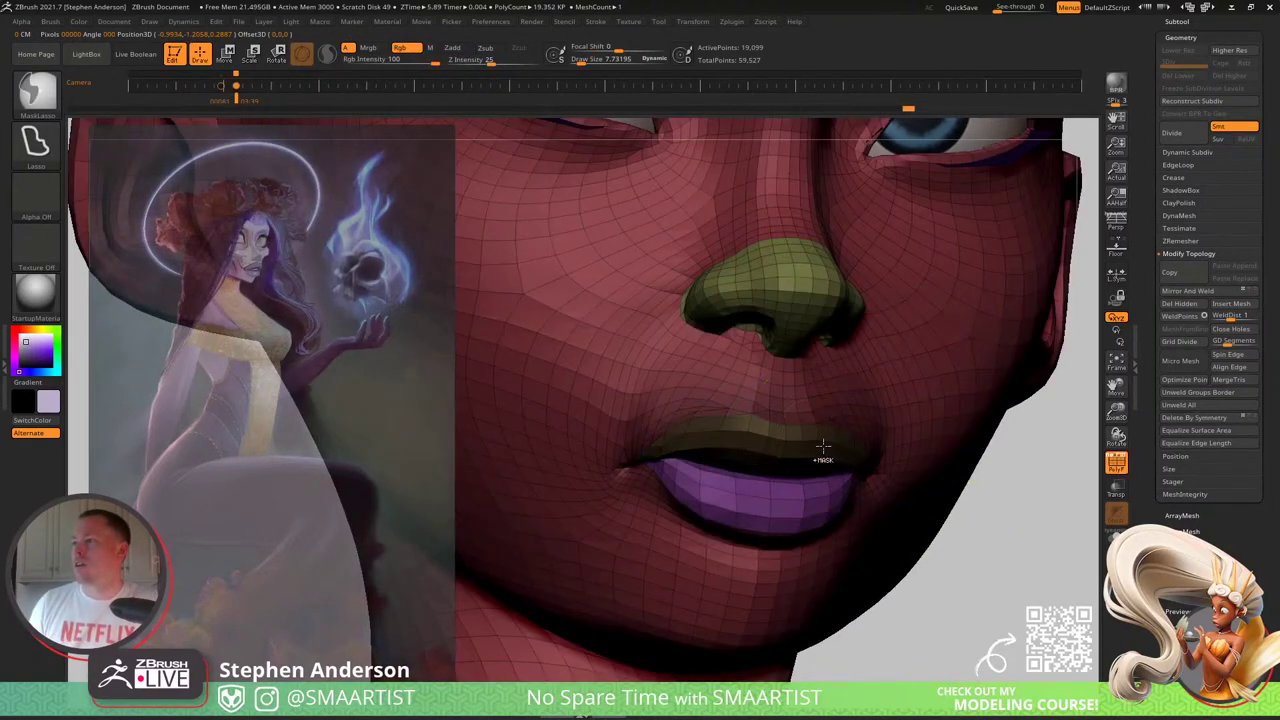
left_click(967, 565, "ctrl")
Step: Raise the upper lip with the Move brush at draw size about 13.5, clear the mask and hide the polyframe
left_click_drag(783, 410, 816, 388)
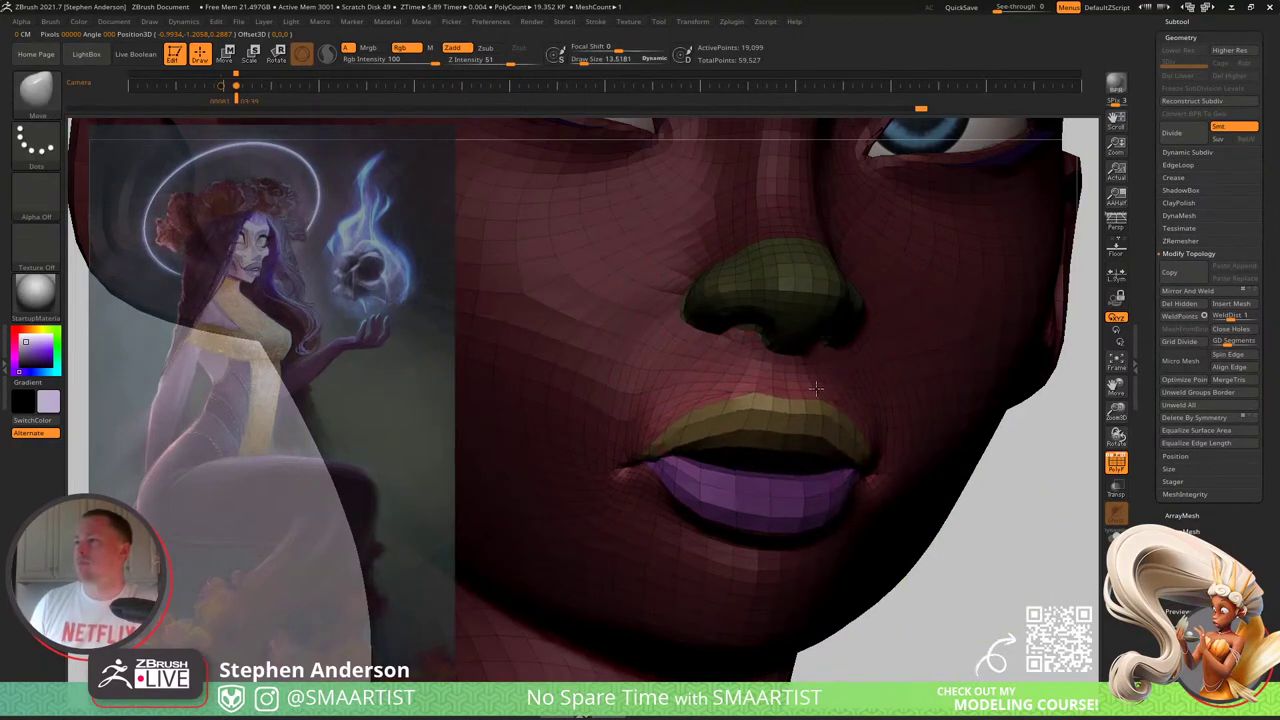
right_click_drag(749, 433, 862, 445)
left_click_drag(868, 543, 890, 565, "ctrl")
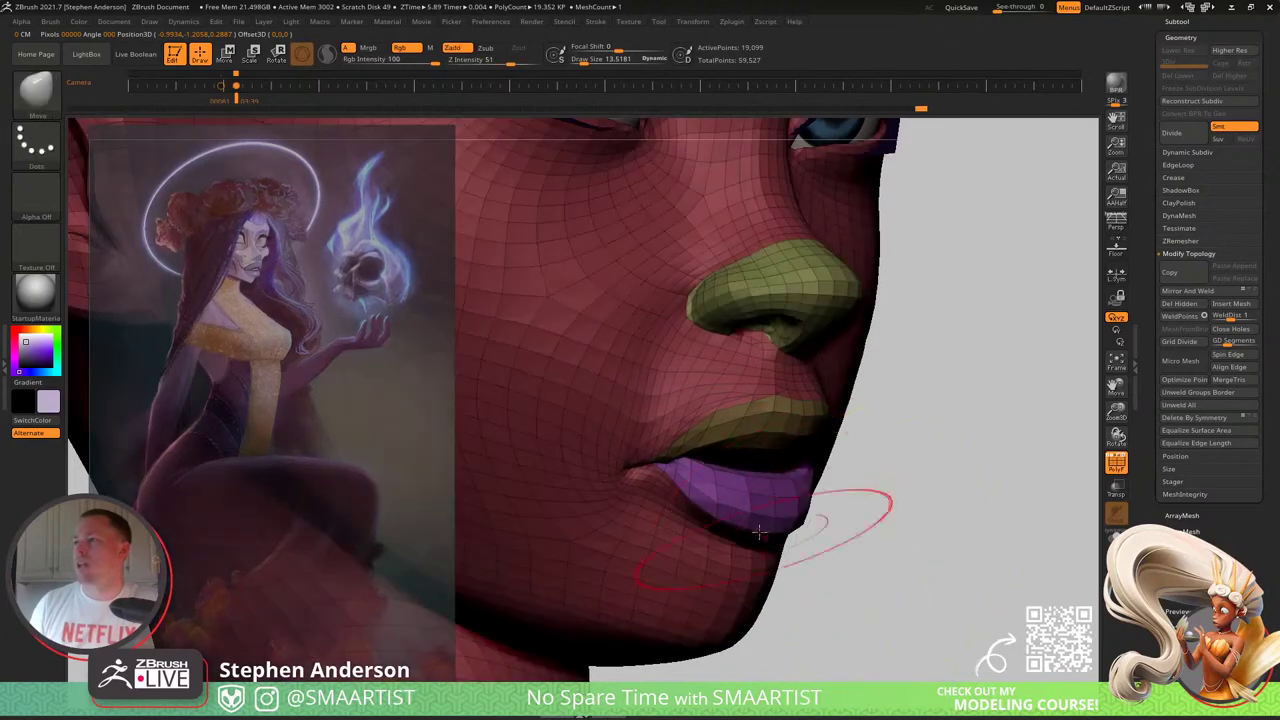
key("shift+f")
Step: Append a Sphere3D mesh as a new subtool to serve as the base for the hair
right_click_drag(778, 507, 728, 368, "ctrl")
right_click_drag(776, 425, 756, 466, "alt")
left_click(1190, 21)
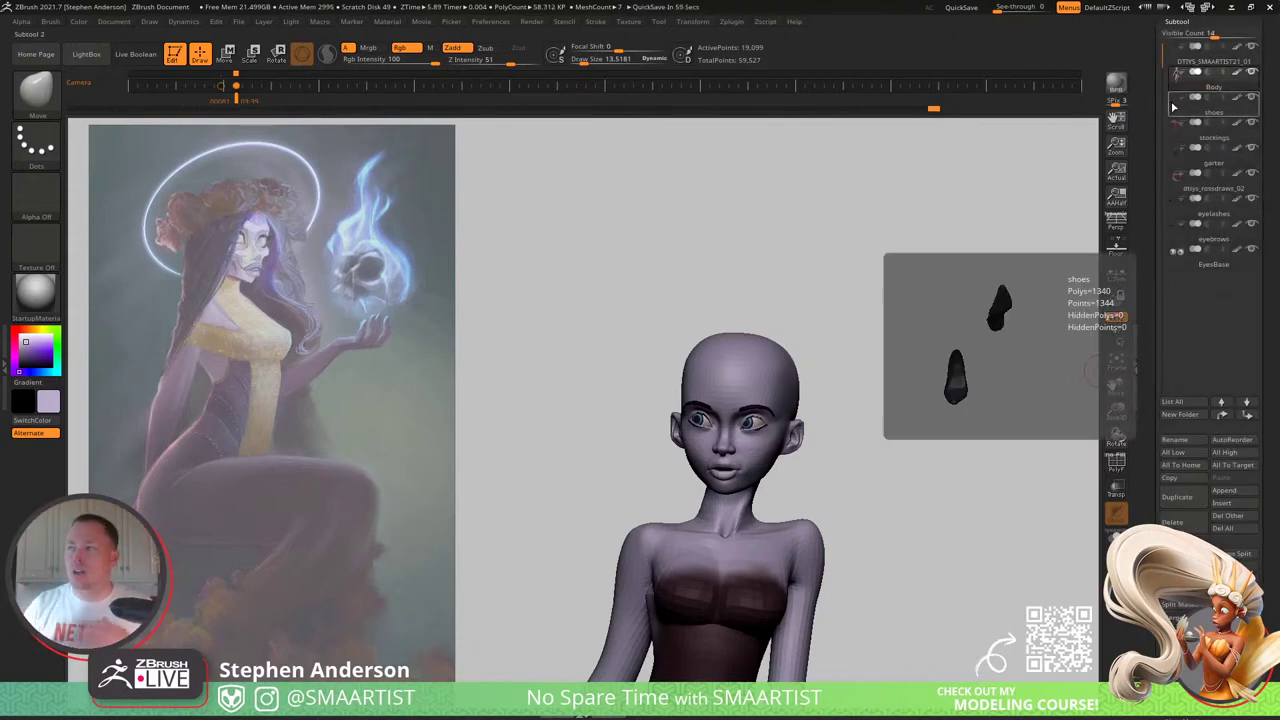
left_click(1186, 264)
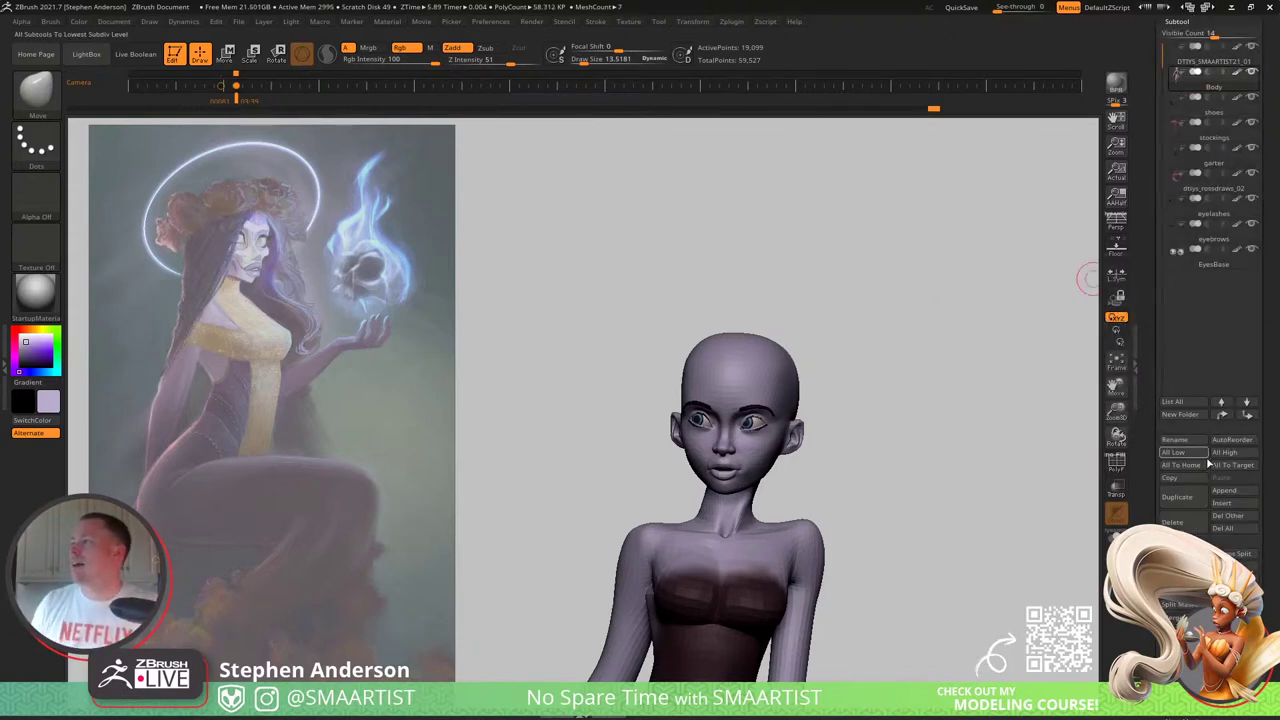
left_click(1236, 492)
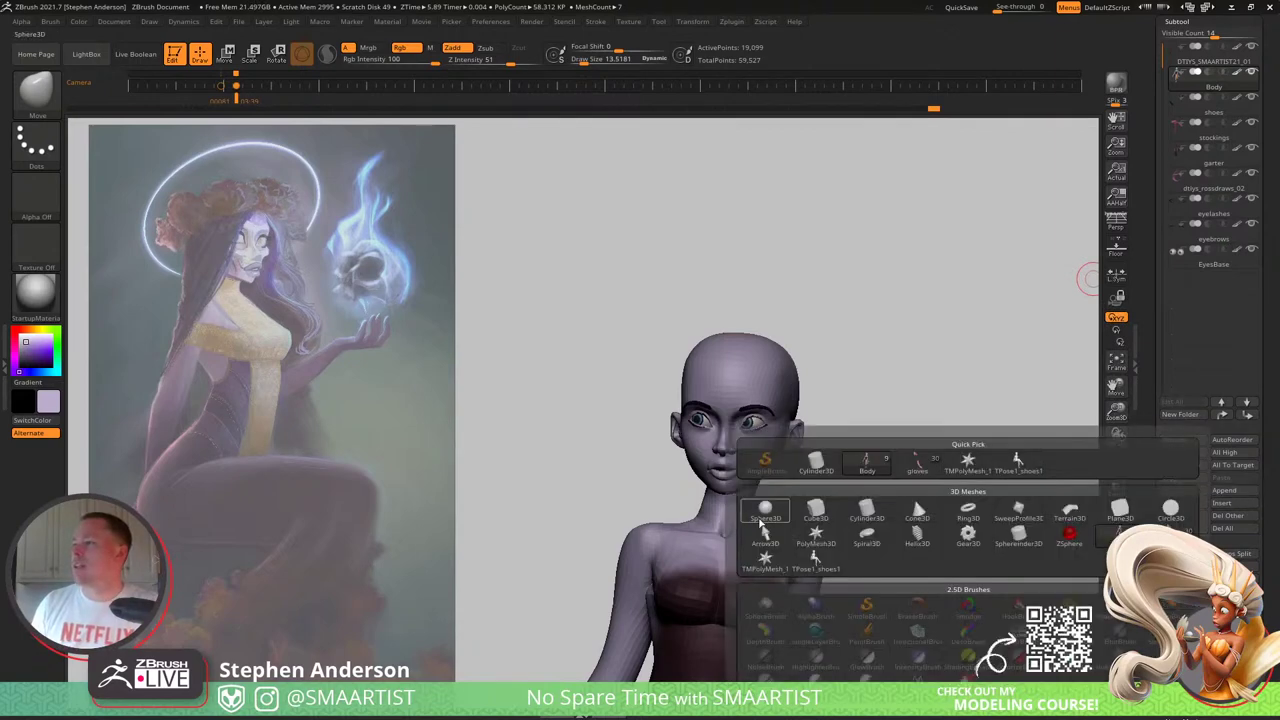
left_click(763, 520)
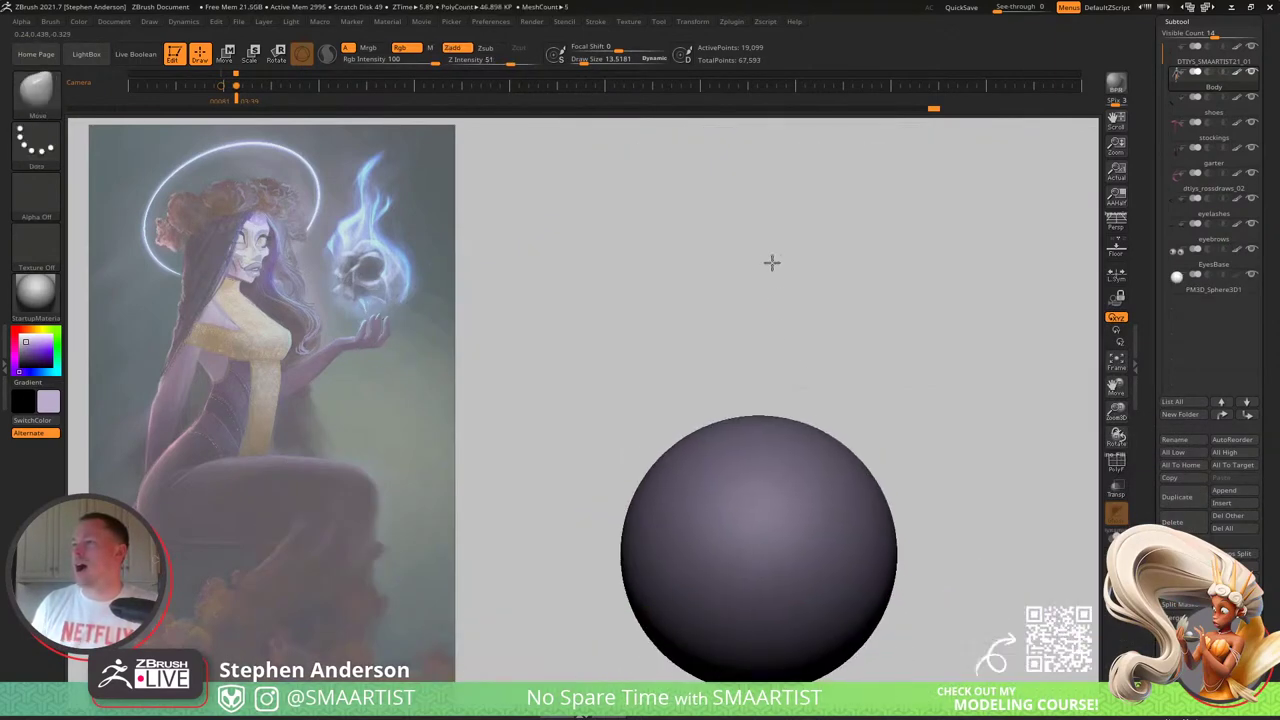
Step: Reset the gizmo's orientation and make the appended sphere the active subtool with the gizmo centred on it
mouse_move(772, 263)
right_mouse_down("alt")
mouse_move(714, 262)
mouse_move(734, 255)
right_mouse_up("alt")
right_click_drag(763, 557, 763, 447, "alt")
right_click_drag(763, 447, 789, 448, "ctrl")
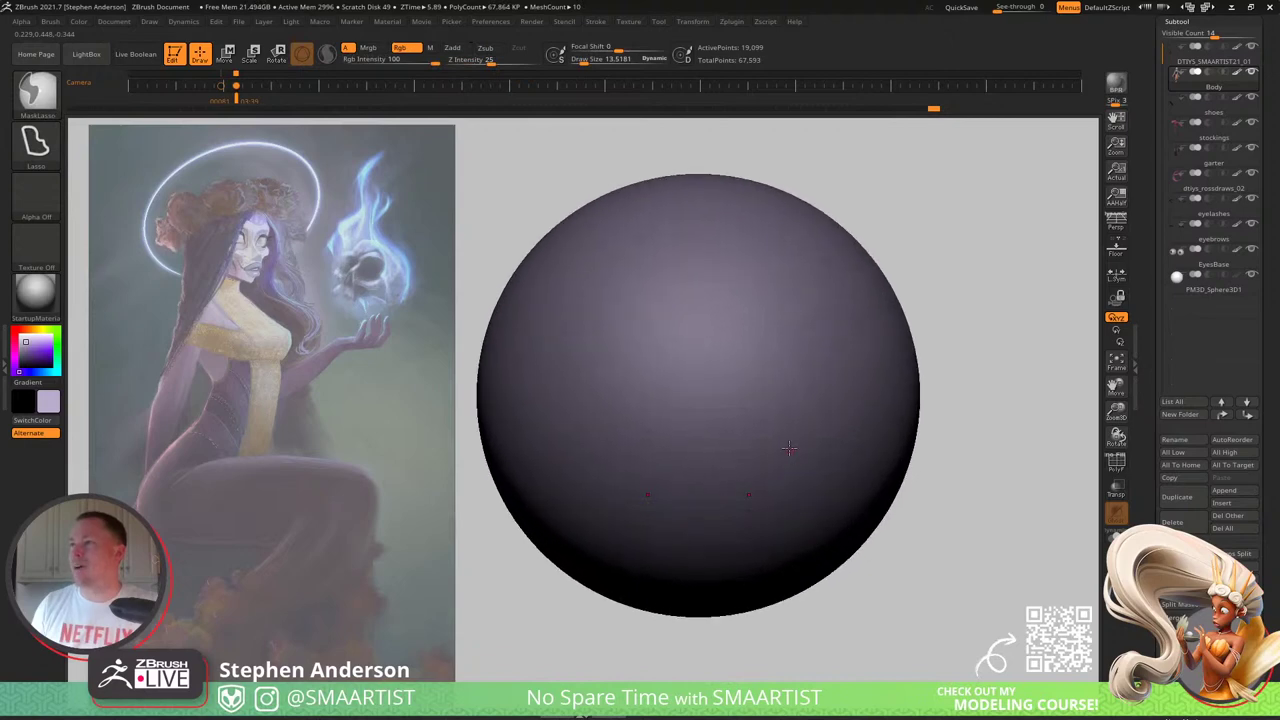
key("r")
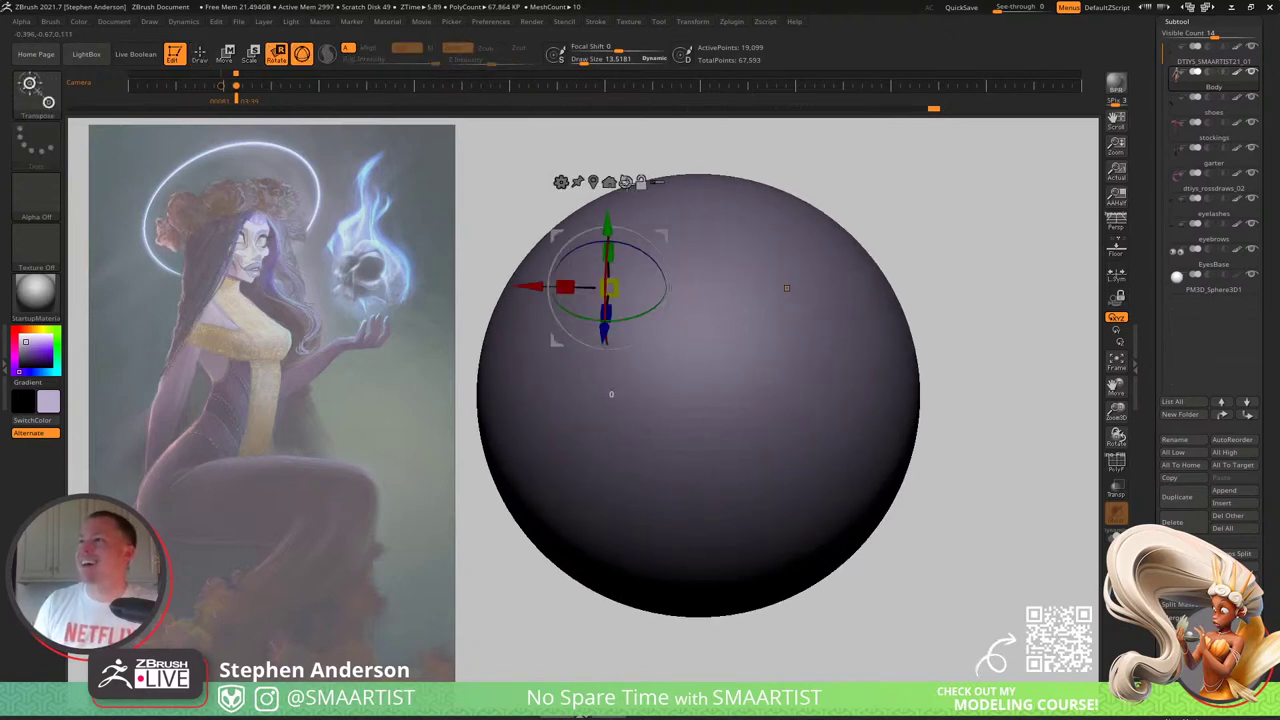
left_click(625, 182)
left_click(593, 182)
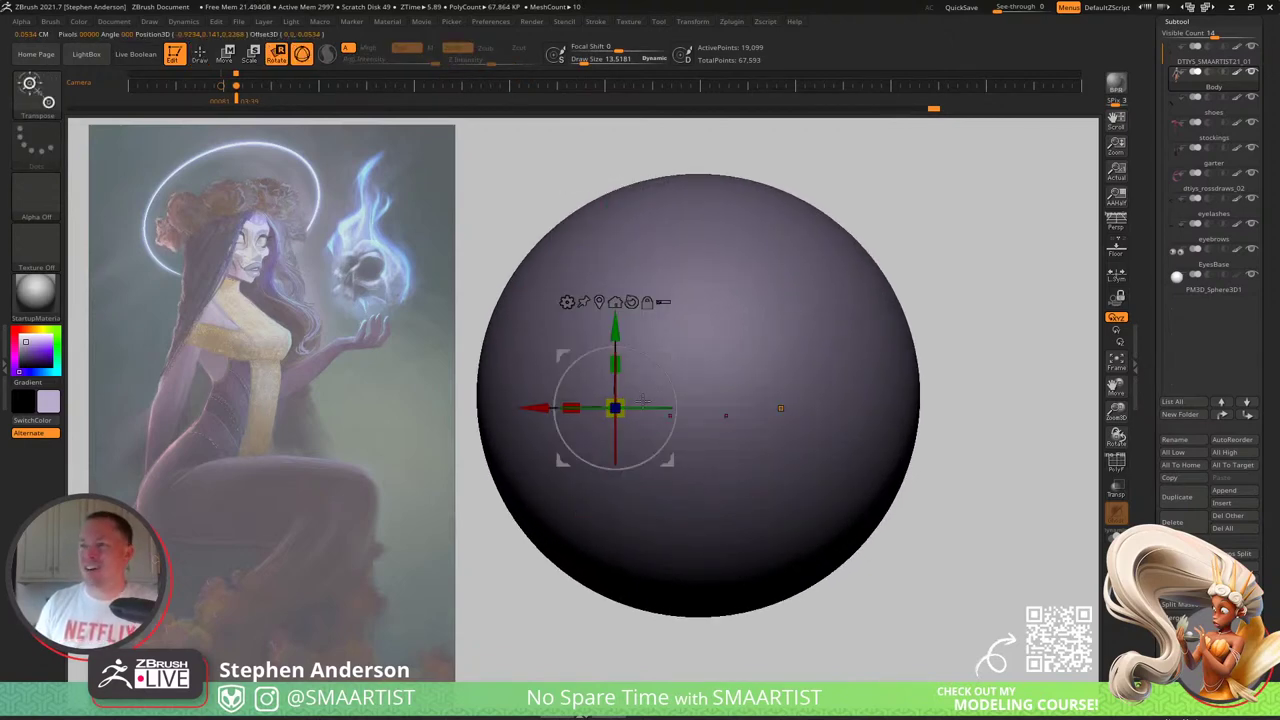
right_click_drag(643, 401, 742, 417)
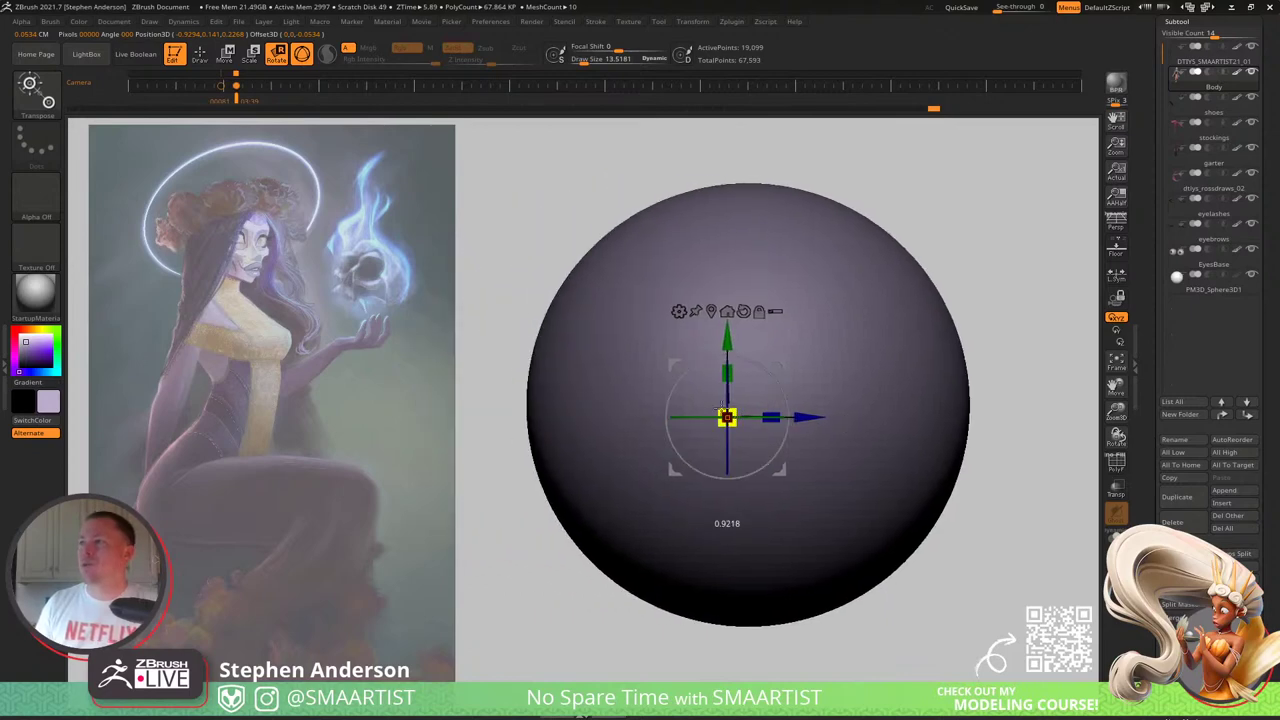
left_click(850, 351)
left_click_drag(760, 389, 494, 414)
left_click_drag(826, 336, 880, 349)
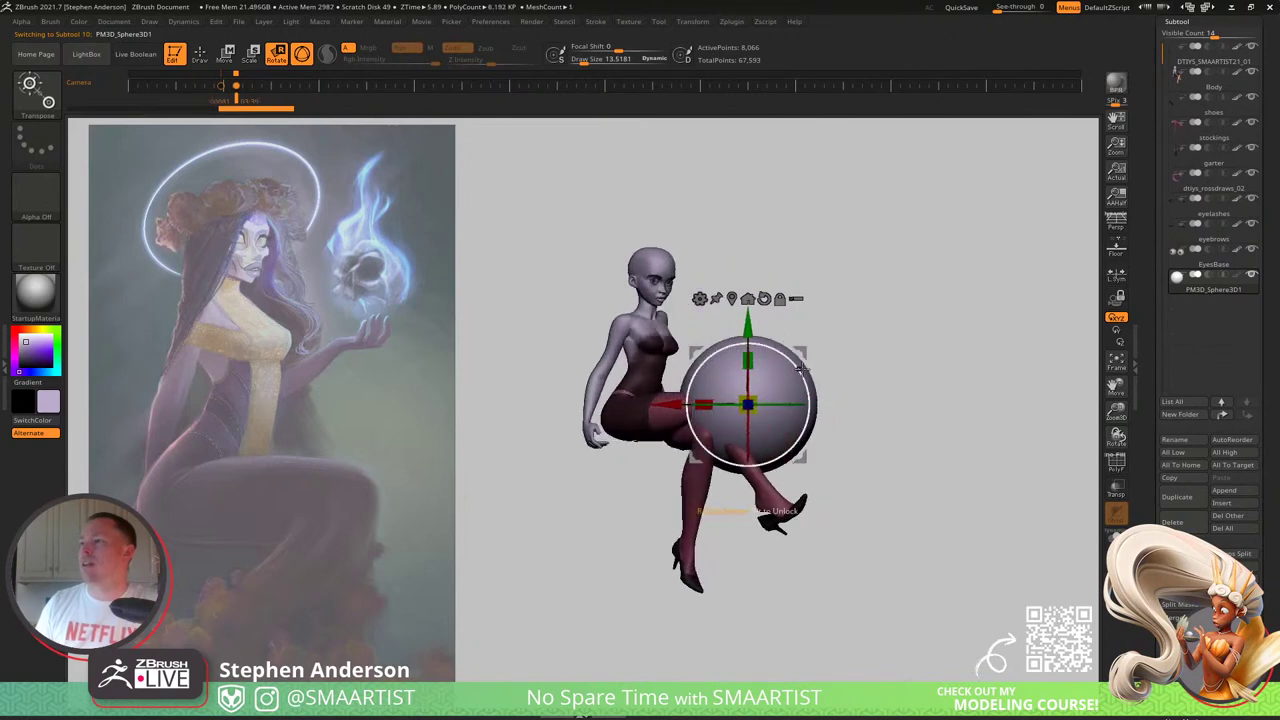
Step: Move the sphere up to the figure's head, scale it down and position it around the back of the head
left_click_drag(802, 361, 758, 220)
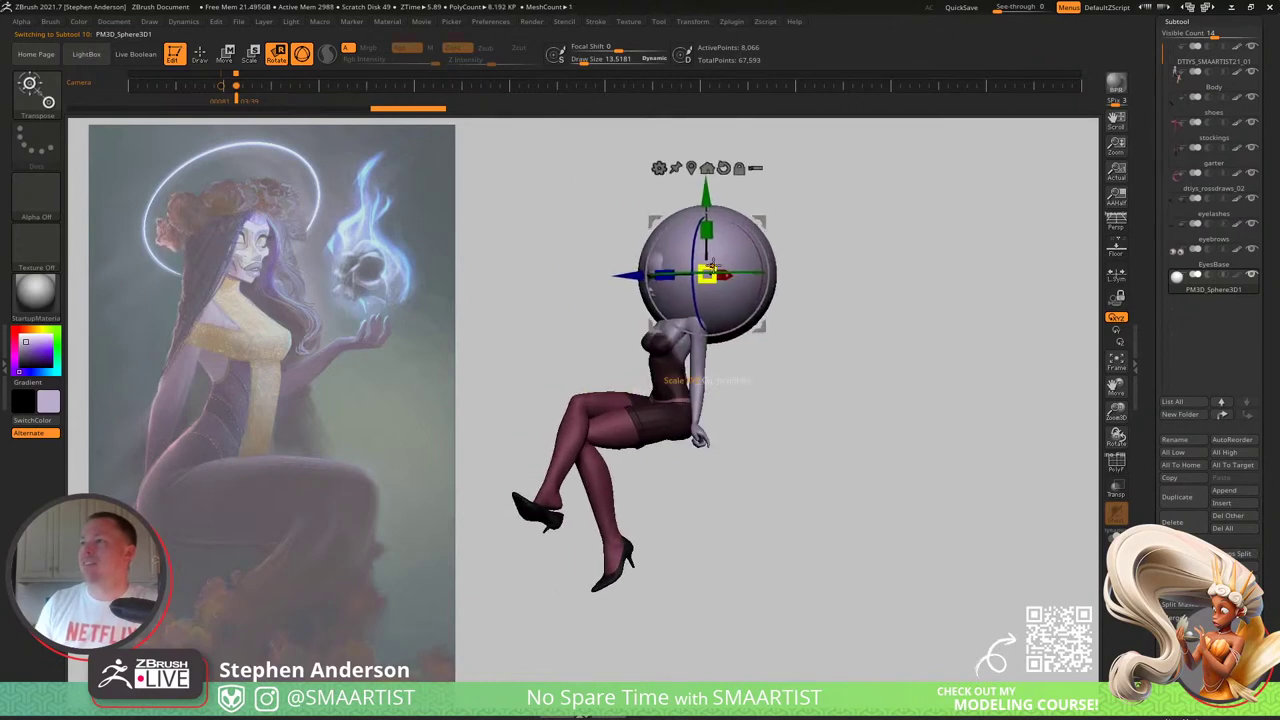
left_click_drag(711, 266, 682, 265)
left_click_drag(612, 286, 714, 292)
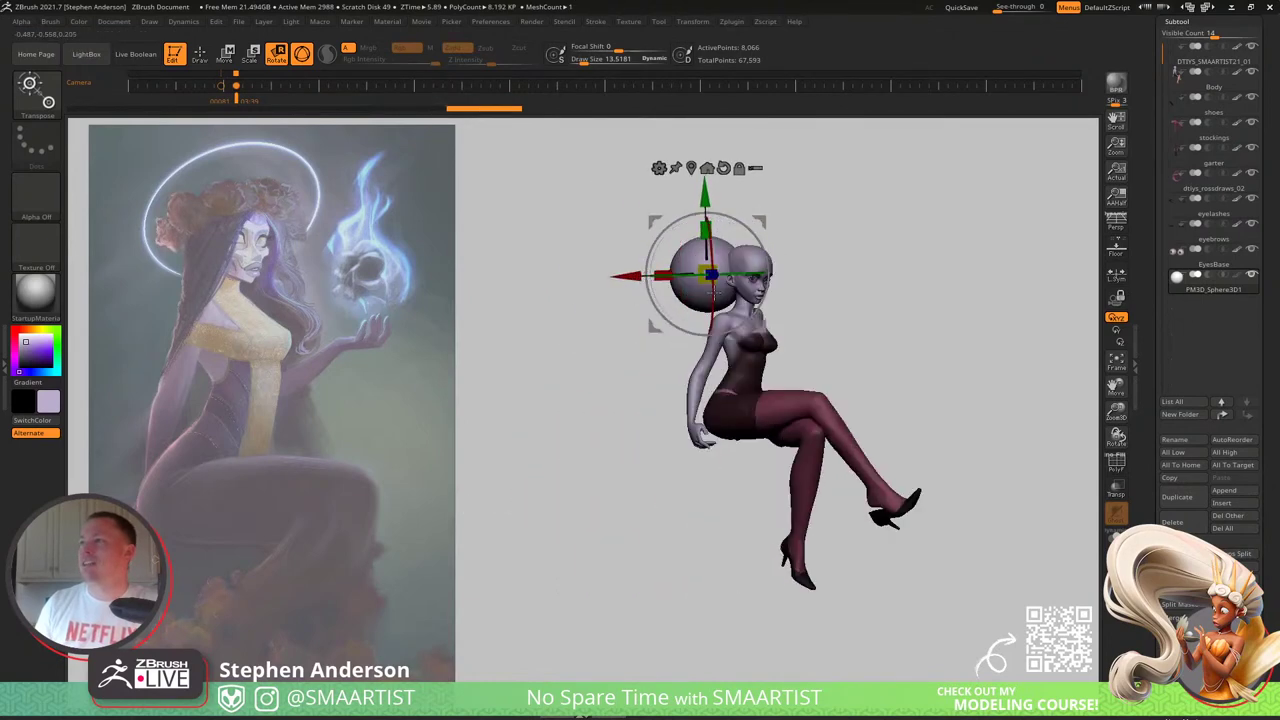
right_click_drag(714, 292, 629, 342, "ctrl")
left_click_drag(566, 368, 560, 368)
right_click_drag(562, 368, 721, 358)
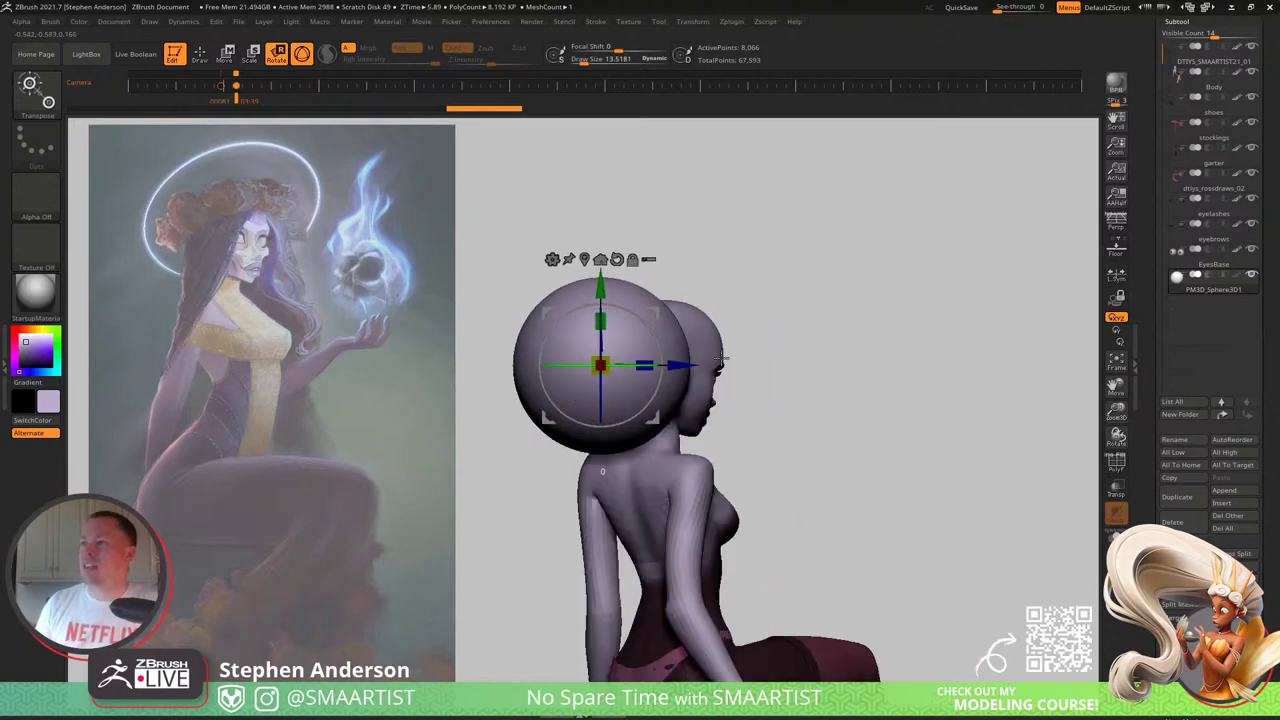
left_click_drag(720, 358, 753, 312)
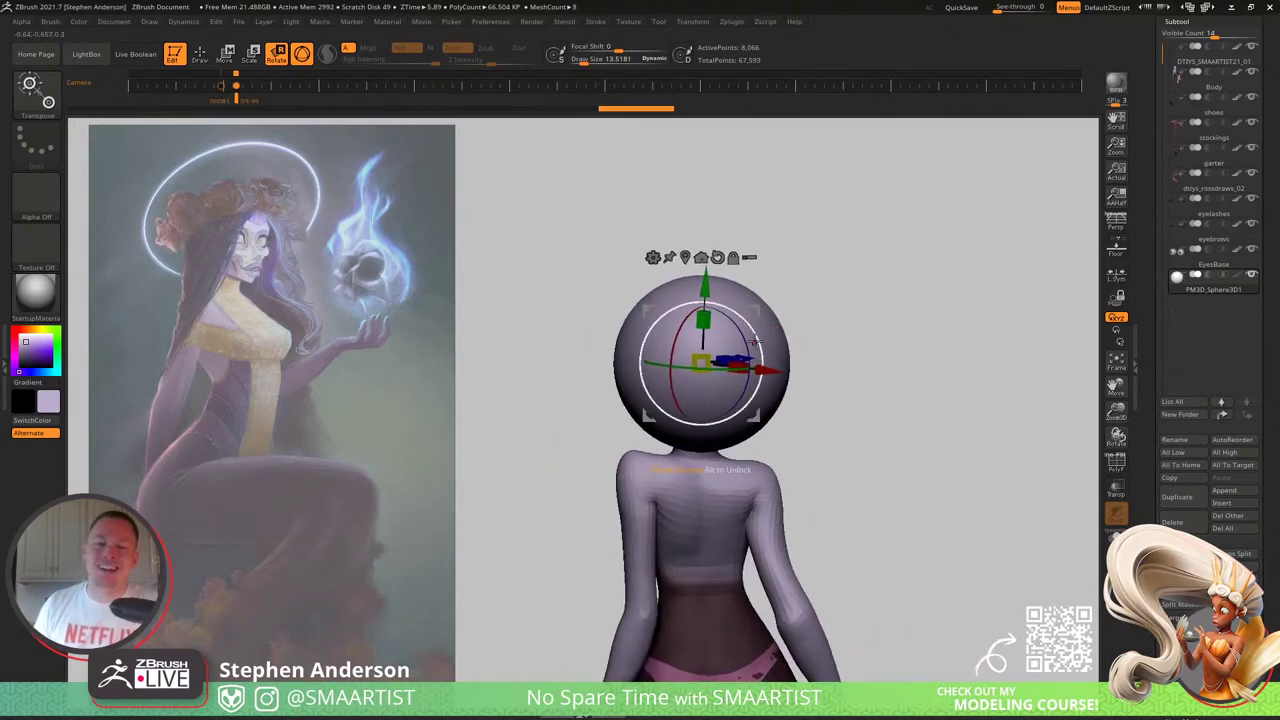
Step: Mould the sphere around the back of the head with the Move brush at draw size about 81 to 95
key("q")
mouse_move(763, 360)
left_mouse_down()
mouse_move(713, 349)
mouse_move(778, 370)
mouse_move(834, 437)
mouse_move(908, 424)
left_mouse_up()
right_click_drag(875, 405, 994, 377)
mouse_move(945, 335)
right_mouse_down("alt")
mouse_move(862, 426)
mouse_move(864, 455)
mouse_move(824, 532)
right_mouse_up("alt")
key("s")
left_click_drag(908, 370, 904, 370)
right_click_drag(904, 370, 888, 358)
key("s")
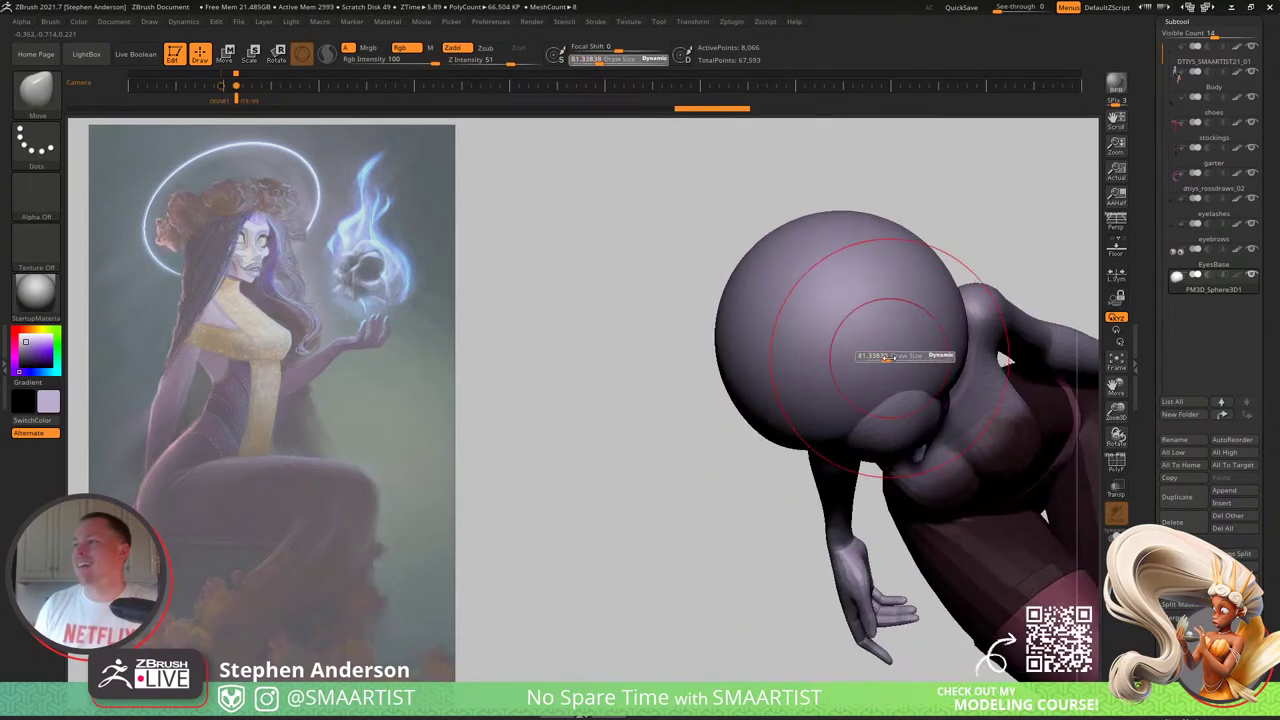
mouse_move(886, 357)
left_mouse_down()
mouse_move(890, 376)
mouse_move(840, 329)
mouse_move(806, 346)
mouse_move(677, 334)
mouse_move(702, 386)
mouse_move(823, 443)
mouse_move(814, 473)
left_mouse_up()
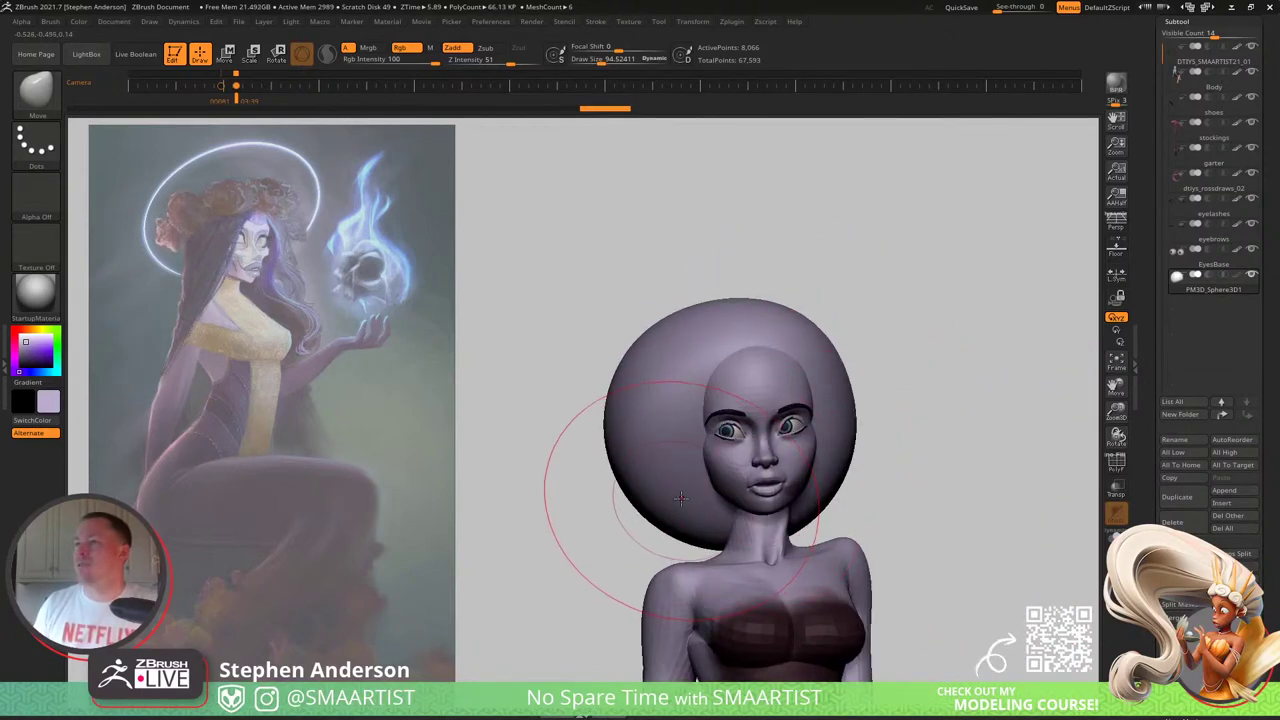
Step: Stretch the hair sphere downward behind the neck into an elongated oval with the Move brush at draw size about 175
right_click_drag(681, 498, 780, 484)
key("s")
left_click_drag(569, 436, 578, 437)
mouse_move(614, 458)
right_mouse_down("alt")
mouse_move(749, 364)
mouse_move(835, 340)
right_mouse_up("alt")
mouse_move(835, 340)
right_mouse_down()
mouse_move(763, 357)
mouse_move(890, 352)
right_mouse_up()
left_click_drag(745, 364, 720, 489)
left_click_drag(743, 412, 769, 446)
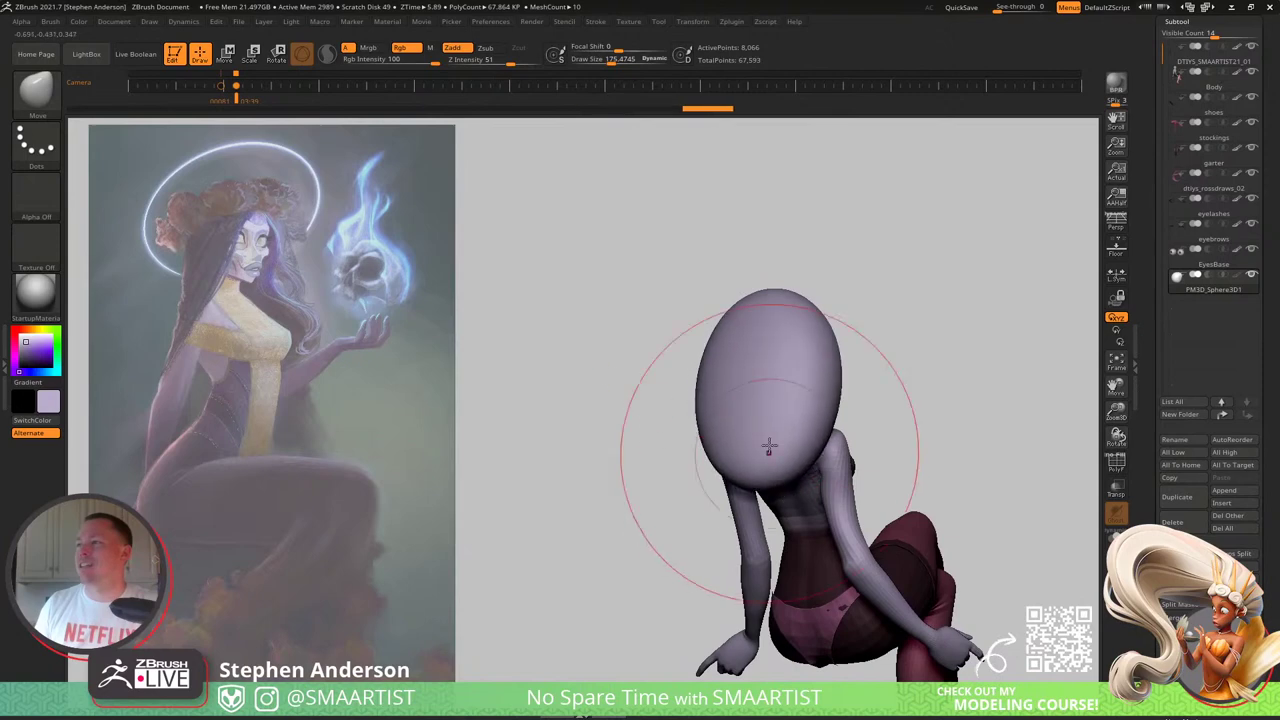
Step: Pull the lower part of the hair mass down to the hips and widen it with the Move brush at draw size about 229
right_click_drag(735, 511, 625, 470)
right_click_drag(786, 451, 738, 494)
mouse_move(736, 494)
left_mouse_down()
mouse_move(673, 514)
mouse_move(684, 515)
left_mouse_up()
left_click_drag(765, 498, 823, 530)
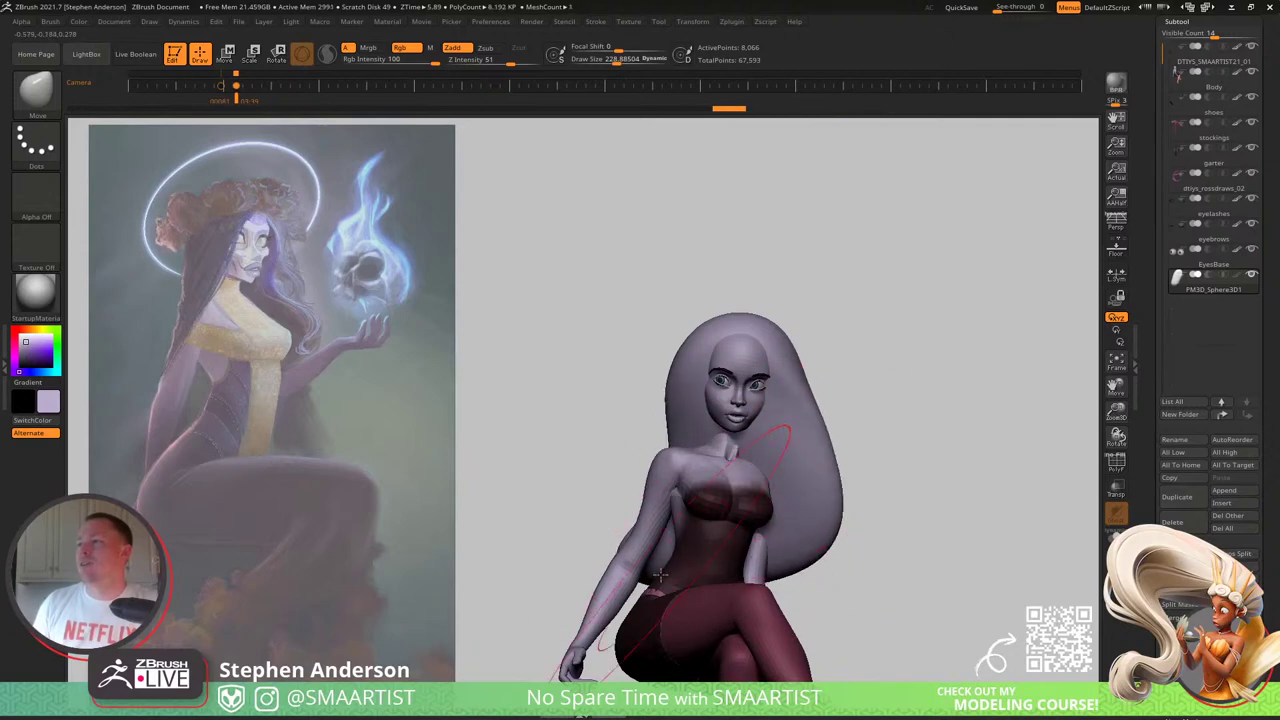
left_click_drag(797, 602, 812, 578)
Step: Shape the long hair so it sweeps over one side of the back, using the Move brush at draw size about 119
right_click_drag(800, 558, 725, 525)
left_click_drag(802, 503, 763, 500)
right_click_drag(763, 500, 724, 534)
key("s")
left_click_drag(824, 622, 819, 623)
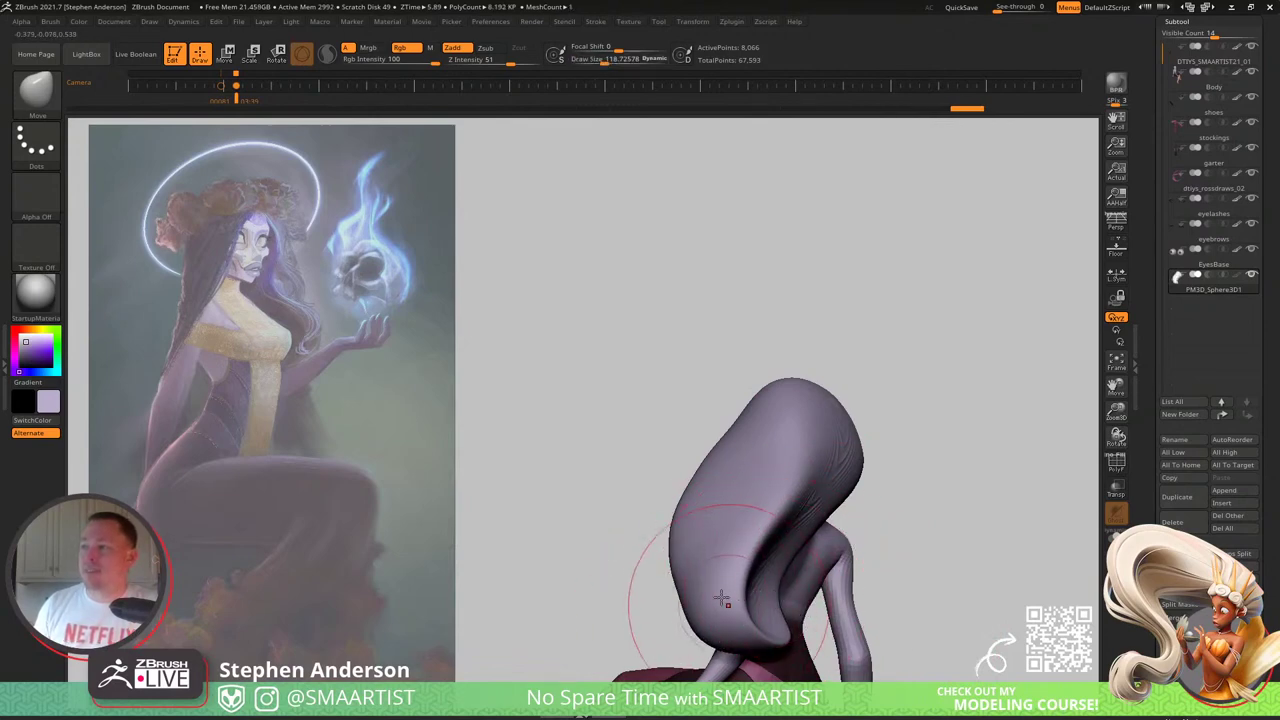
mouse_move(773, 533)
left_mouse_down()
mouse_move(820, 290)
mouse_move(814, 551)
mouse_move(757, 460)
mouse_move(755, 505)
mouse_move(683, 427)
left_mouse_up()
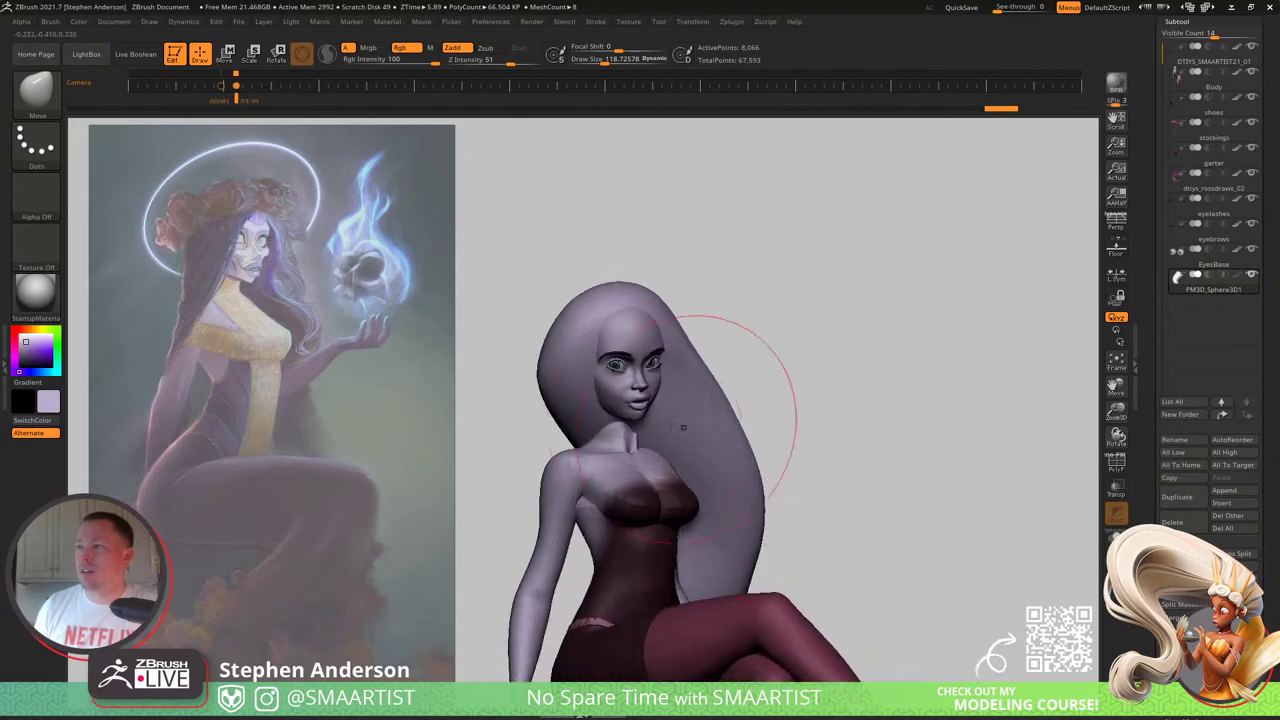
Step: Make the Body subtool active and isolate it in Solo mode with its polyframe shown
mouse_move(618, 422)
right_mouse_down()
mouse_move(650, 420)
mouse_move(751, 609)
mouse_move(777, 522)
mouse_move(786, 545)
mouse_move(911, 371)
mouse_move(912, 475)
mouse_move(890, 424)
mouse_move(884, 345)
mouse_move(894, 451)
mouse_move(862, 415)
mouse_move(800, 395)
mouse_move(817, 446)
mouse_move(740, 374)
mouse_move(720, 494)
mouse_move(803, 589)
mouse_move(764, 561)
mouse_move(757, 578)
mouse_move(837, 466)
mouse_move(765, 565)
mouse_move(690, 372)
mouse_move(735, 350)
mouse_move(826, 528)
mouse_move(808, 436)
mouse_move(930, 429)
mouse_move(969, 586)
mouse_move(955, 490)
mouse_move(968, 534)
right_mouse_up()
left_click(660, 427, "alt")
key("shift+f")
key("alt+s")
mouse_move(945, 474)
right_mouse_down()
mouse_move(966, 411)
mouse_move(938, 452)
mouse_move(937, 629)
mouse_move(898, 468)
mouse_move(905, 489)
right_mouse_up()
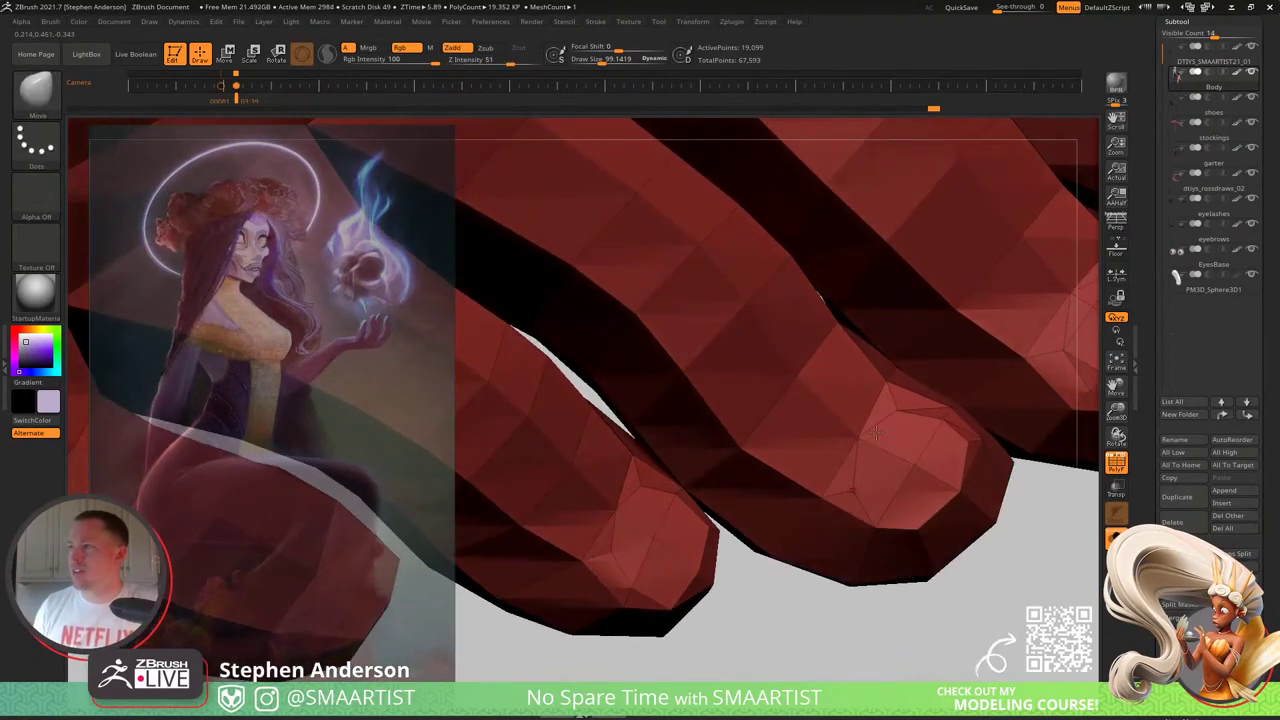
right_click_drag(876, 432, 830, 230, "ctrl")
right_click_drag(771, 423, 775, 330, "ctrl")
right_click_drag(775, 330, 782, 301)
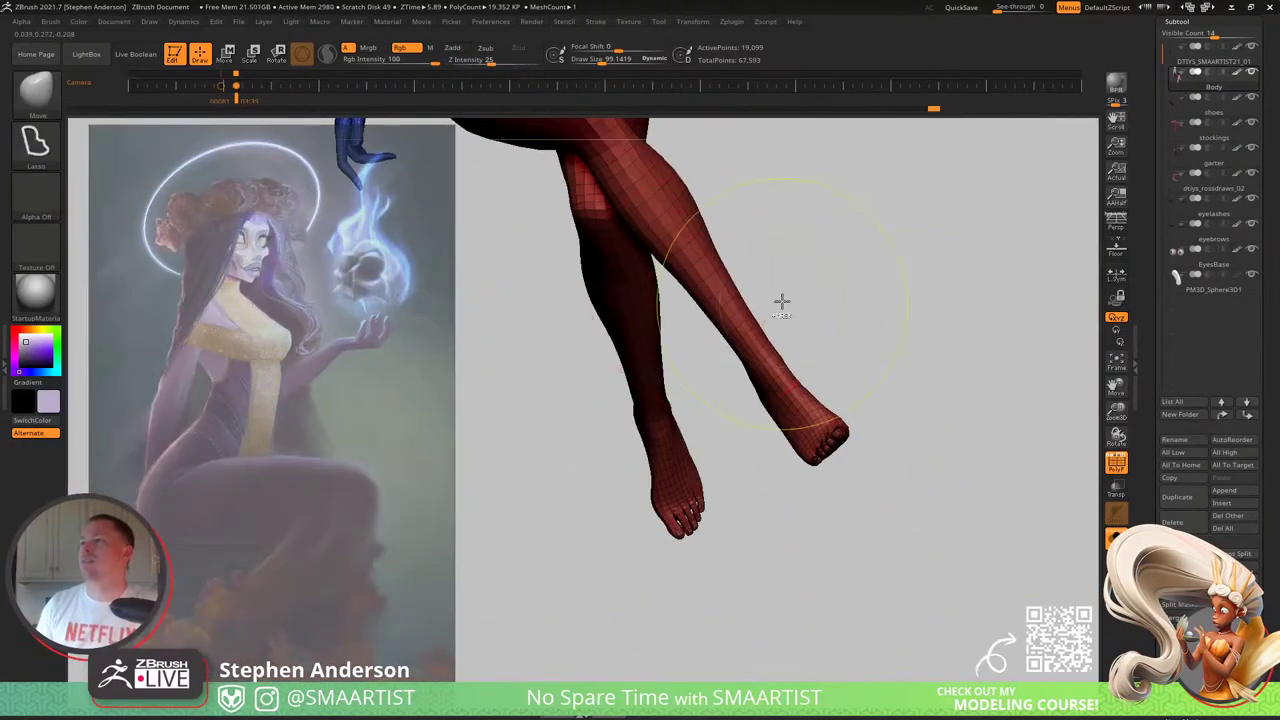
right_click_drag(874, 296, 790, 268, "ctrl")
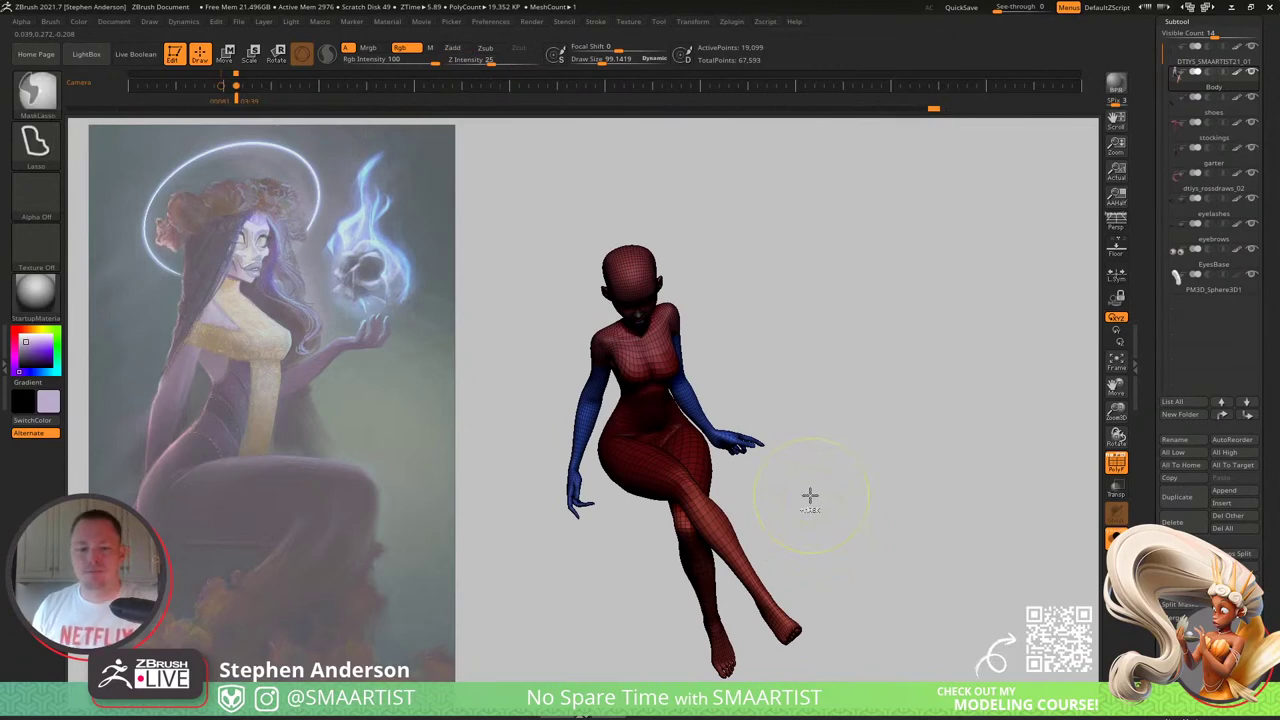
Step: Hide the polyframe, activate the hair subtool and adjust its shape around the head with the Move brush
right_click_drag(804, 462, 850, 550)
key("shift+f")
right_click_drag(743, 432, 655, 500)
right_click_drag(655, 500, 614, 450)
left_click(610, 451, "alt")
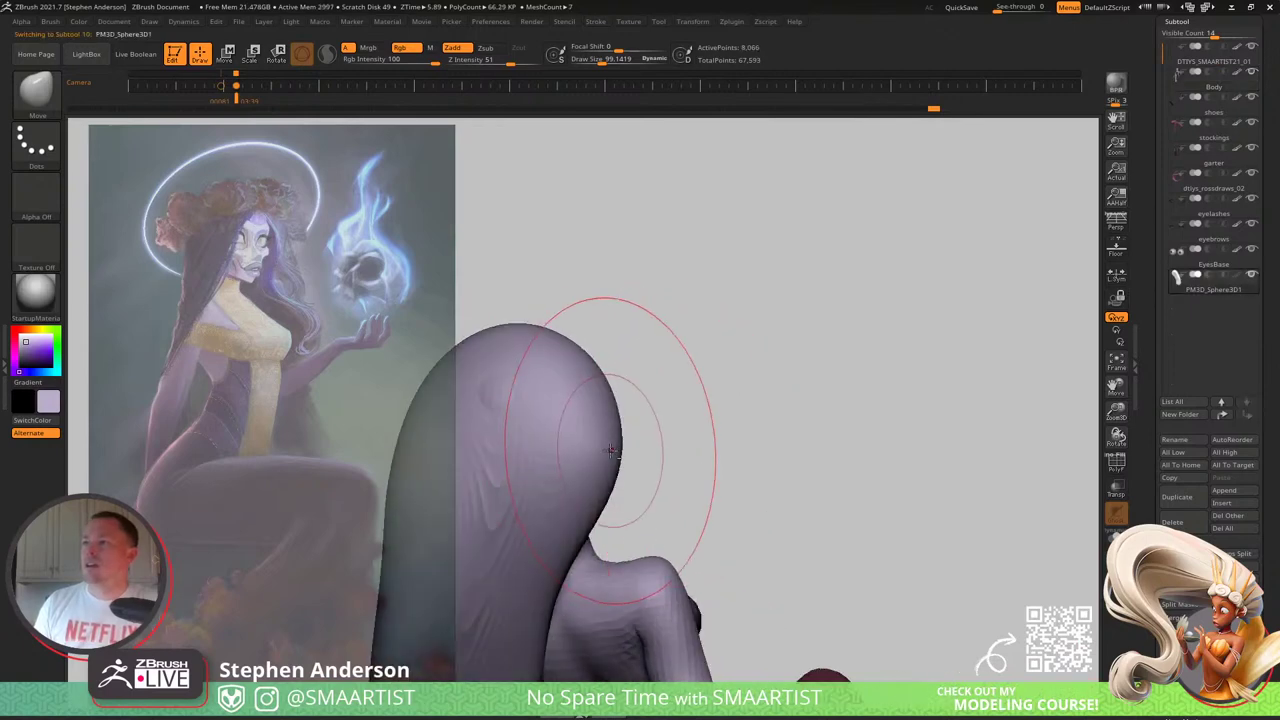
left_click_drag(490, 441, 515, 440)
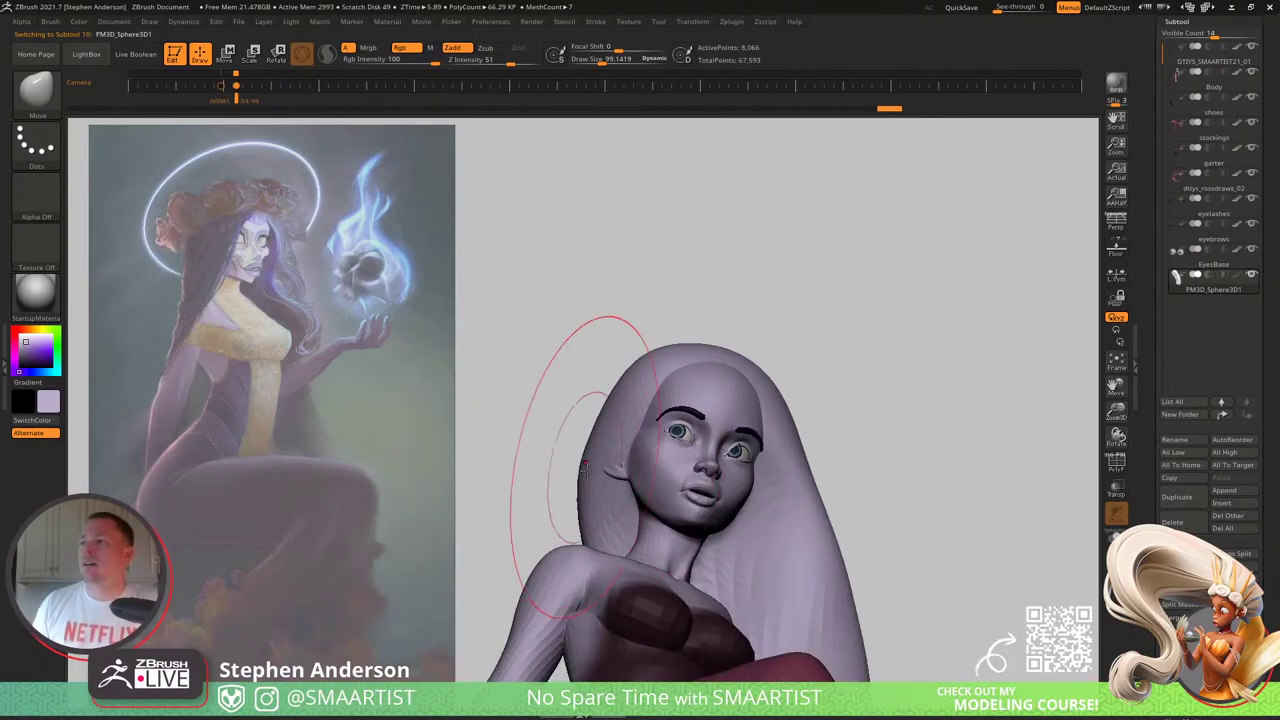
left_click_drag(632, 460, 645, 464)
mouse_move(510, 480)
left_mouse_down()
mouse_move(640, 452)
mouse_move(635, 442)
left_mouse_up()
Step: Move the hair back behind the ear with the Move brush at a draw size of about 48
key("s")
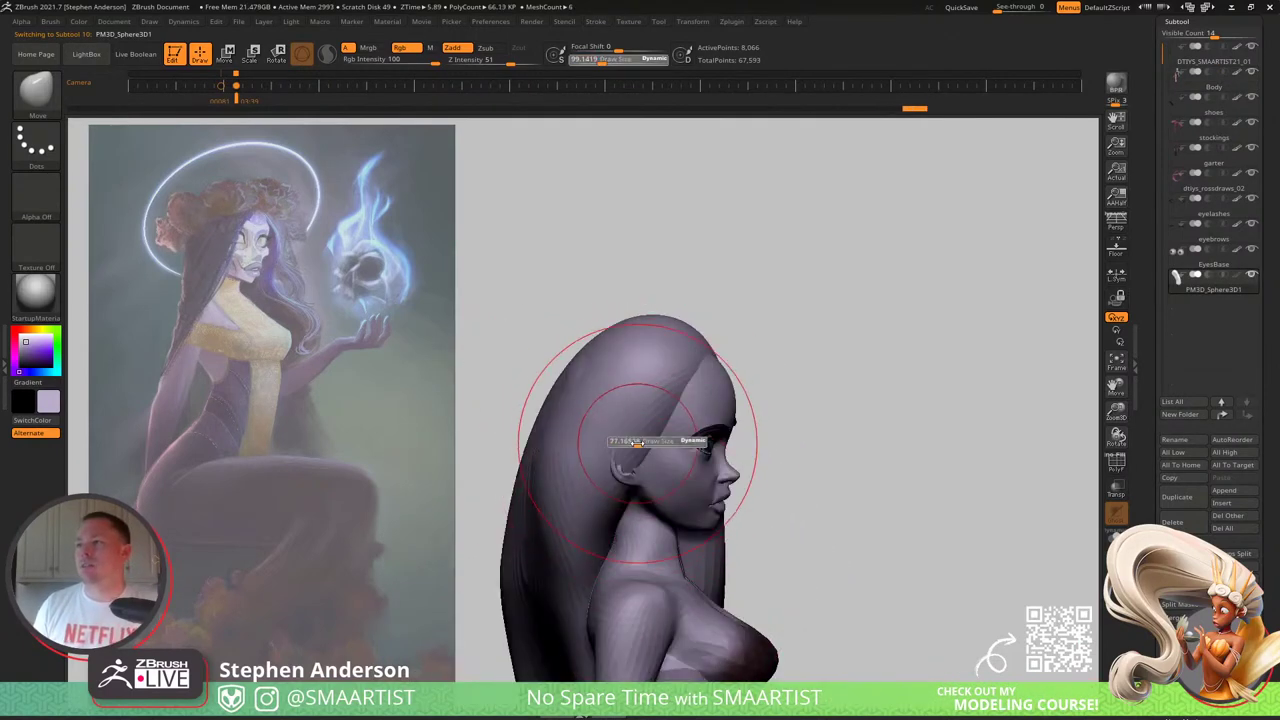
mouse_move(635, 441)
right_mouse_down()
mouse_move(586, 420)
mouse_move(578, 400)
right_mouse_up()
key("s")
left_click_drag(640, 465, 633, 467)
left_click_drag(630, 474, 620, 470)
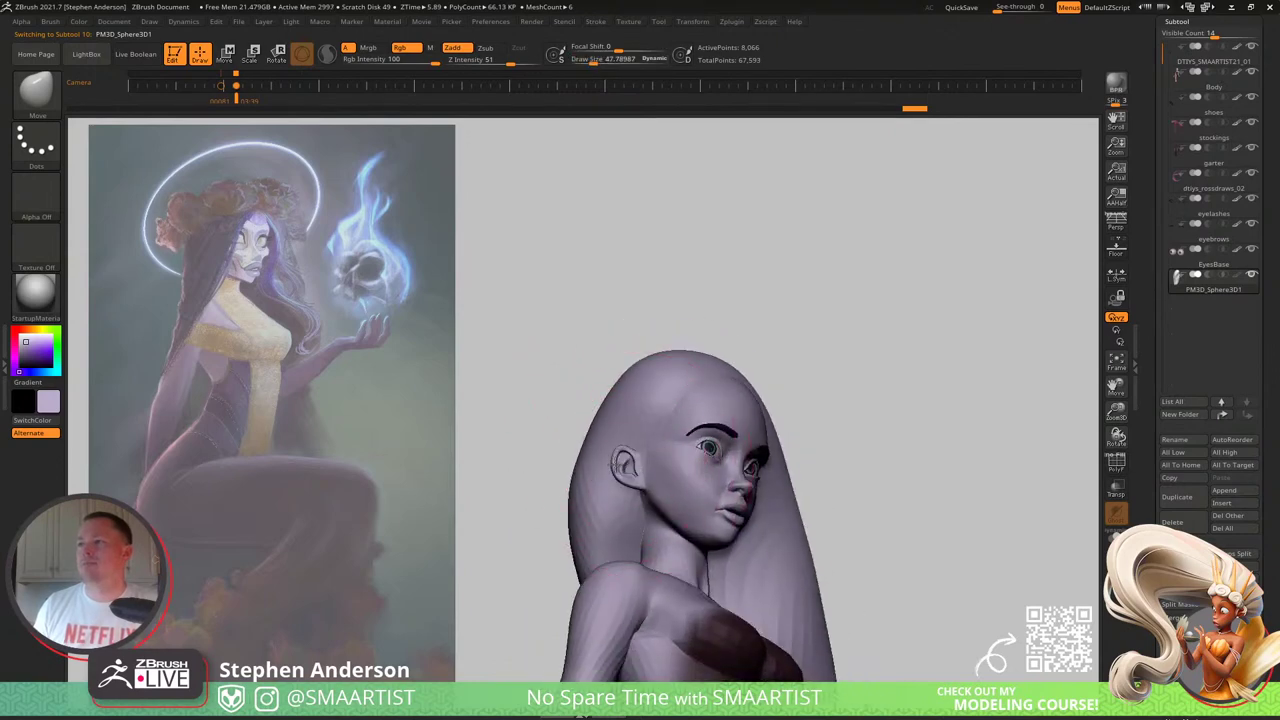
right_click_drag(592, 450, 653, 444)
left_click_drag(652, 443, 642, 430)
right_click_drag(643, 468, 643, 438, "alt")
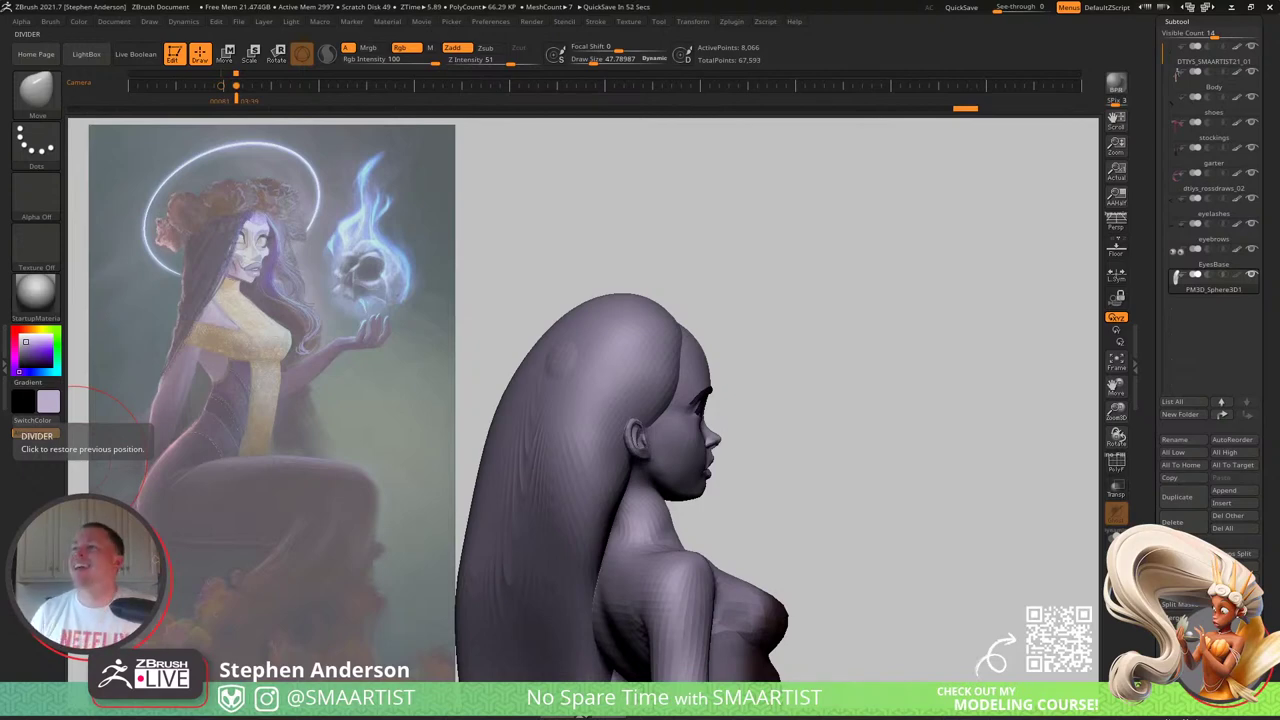
Step: Activate the Body subtool, lasso-mask the character's head and isolate the body with Solo
mouse_move(836, 481)
right_mouse_down()
mouse_move(814, 481)
mouse_move(790, 507)
mouse_move(780, 462)
right_mouse_up()
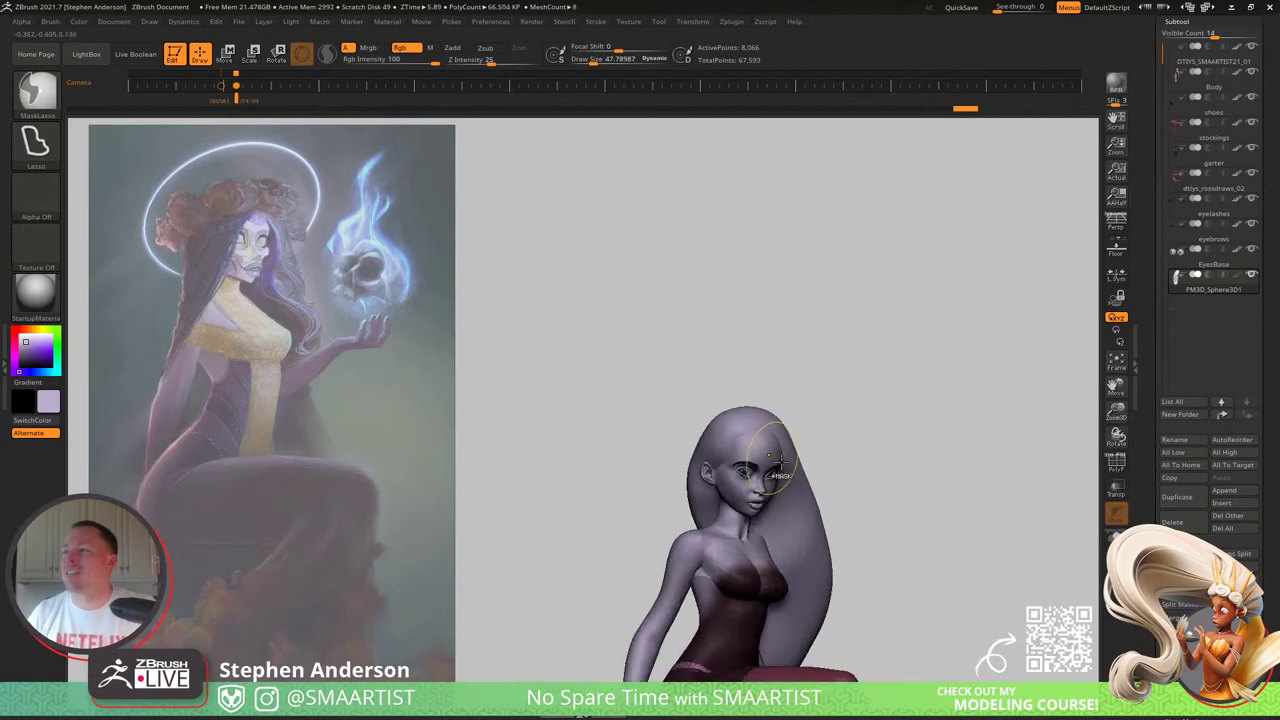
right_click_drag(875, 500, 771, 349, "alt")
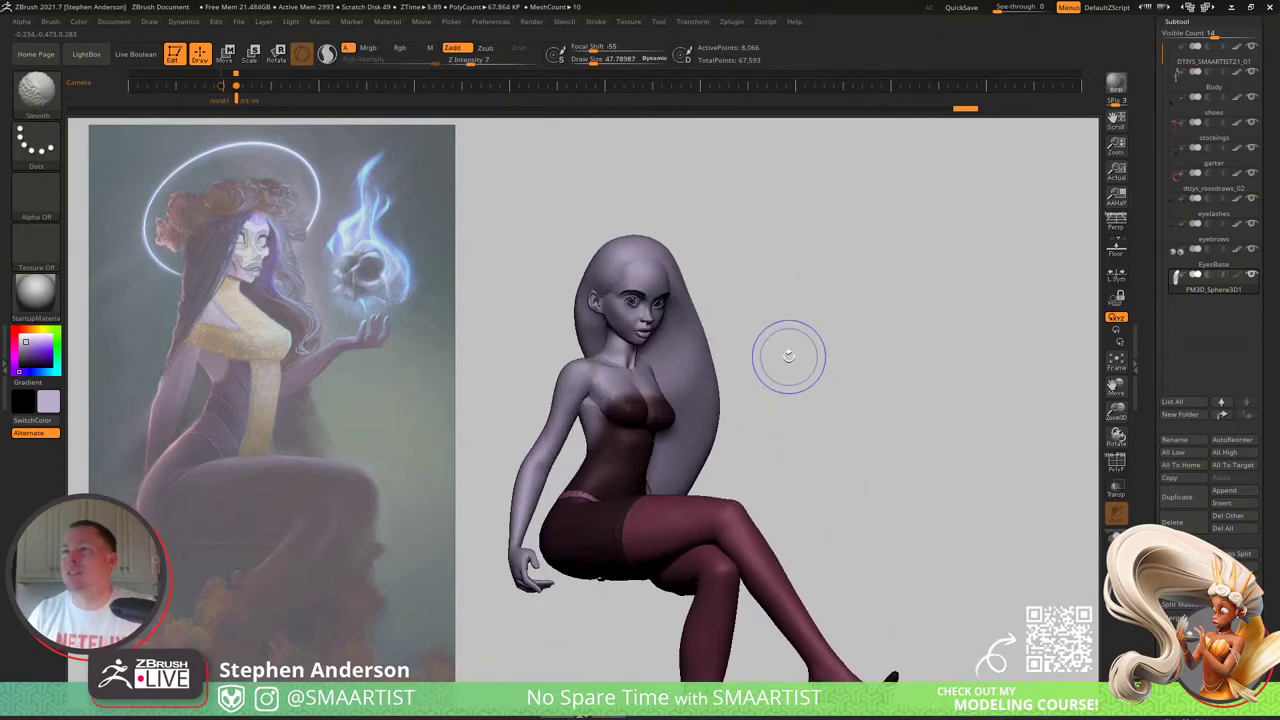
left_click_drag(745, 300, 625, 340)
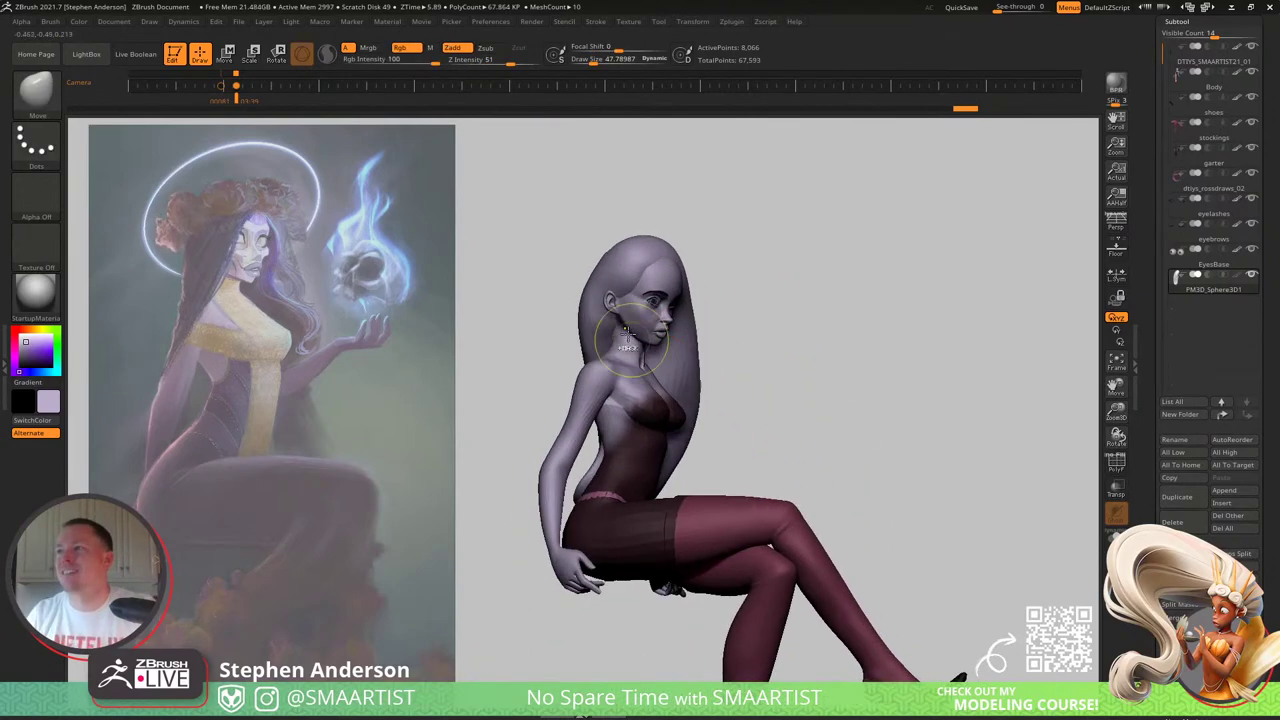
mouse_move(627, 335)
right_mouse_down("ctrl")
mouse_move(654, 381)
mouse_move(552, 371)
right_mouse_up("ctrl")
left_click(651, 390, "alt")
mouse_move(538, 386)
left_mouse_down("ctrl")
mouse_move(590, 394)
mouse_move(805, 370)
mouse_move(540, 118)
mouse_move(388, 182)
mouse_move(440, 262)
left_mouse_up("ctrl")
mouse_move(775, 350)
right_mouse_down()
mouse_move(622, 355)
mouse_move(650, 352)
right_mouse_up()
right_click_drag(1031, 343, 1015, 440, "ctrl")
key("ctrl+shift+s")
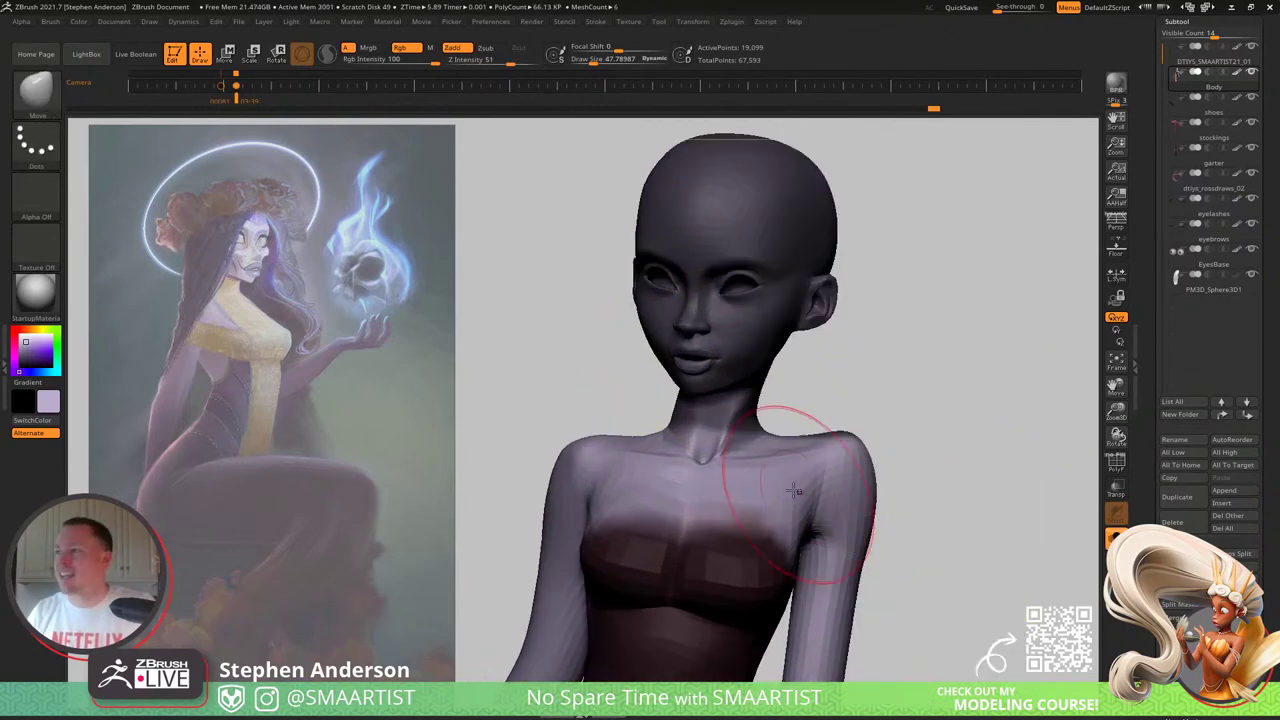
Step: Clear the mask, redraw it around the head with a lasso down to the neck and blur its edge
mouse_move(793, 490)
right_mouse_down()
mouse_move(735, 560)
mouse_move(775, 525)
right_mouse_up()
mouse_move(873, 379)
left_mouse_down("ctrl")
mouse_move(800, 395)
mouse_move(1061, 488)
mouse_move(1050, 492)
left_mouse_up("ctrl")
mouse_move(870, 437)
right_mouse_down()
mouse_move(797, 453)
mouse_move(866, 418)
mouse_move(858, 425)
mouse_move(831, 380)
mouse_move(889, 320)
right_mouse_up()
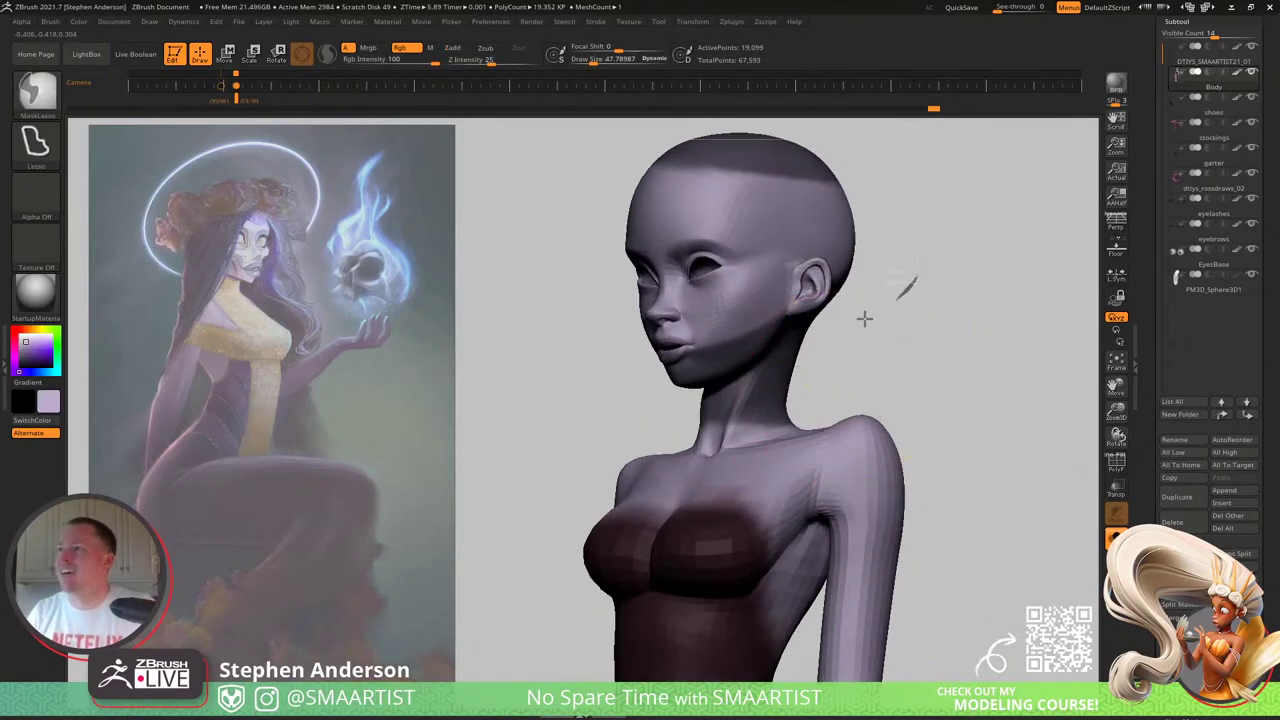
mouse_move(864, 318)
left_mouse_down("ctrl")
mouse_move(507, 323)
mouse_move(1094, 190)
mouse_move(1085, 212)
left_mouse_up("ctrl")
mouse_move(662, 372)
right_mouse_down()
mouse_move(757, 358)
mouse_move(620, 372)
mouse_move(672, 374)
right_mouse_up()
left_click(733, 378, "ctrl")
left_click(733, 378, "ctrl")
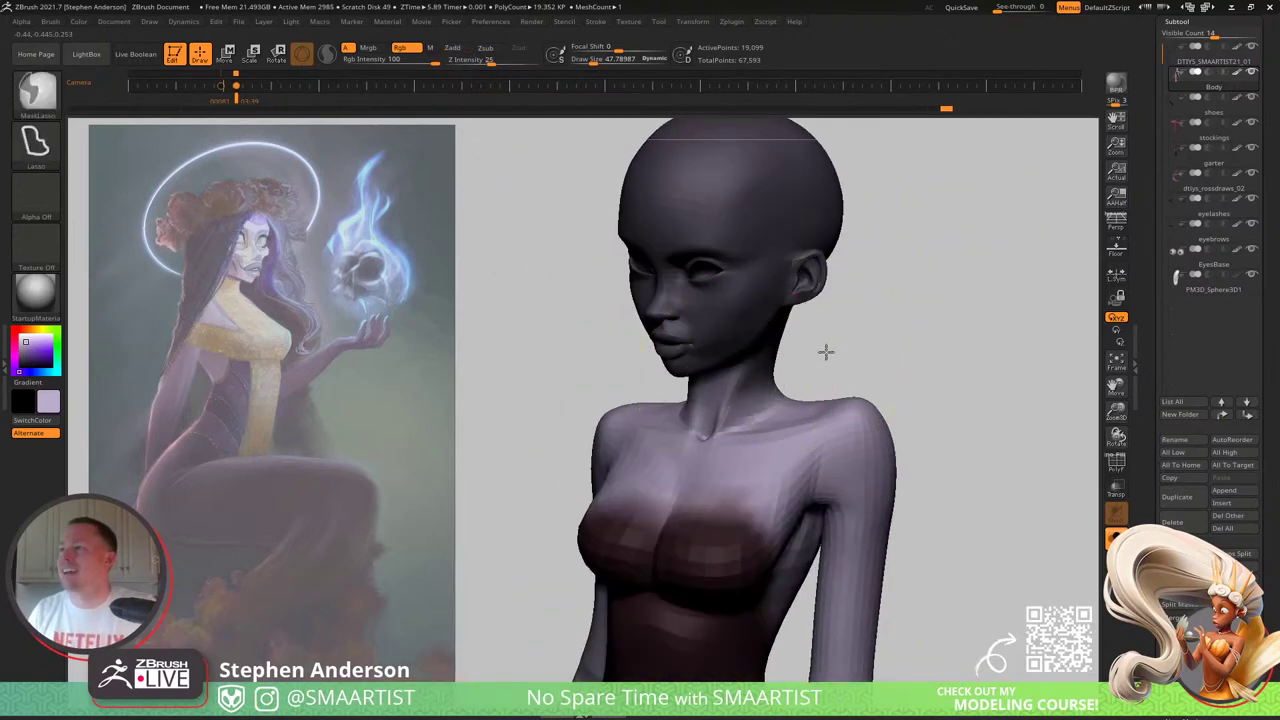
Step: Invert the mask to protect the body below the head and show all the subtools again
mouse_move(826, 351)
left_mouse_down("ctrl")
mouse_move(760, 380)
mouse_move(843, 348)
left_mouse_up("ctrl")
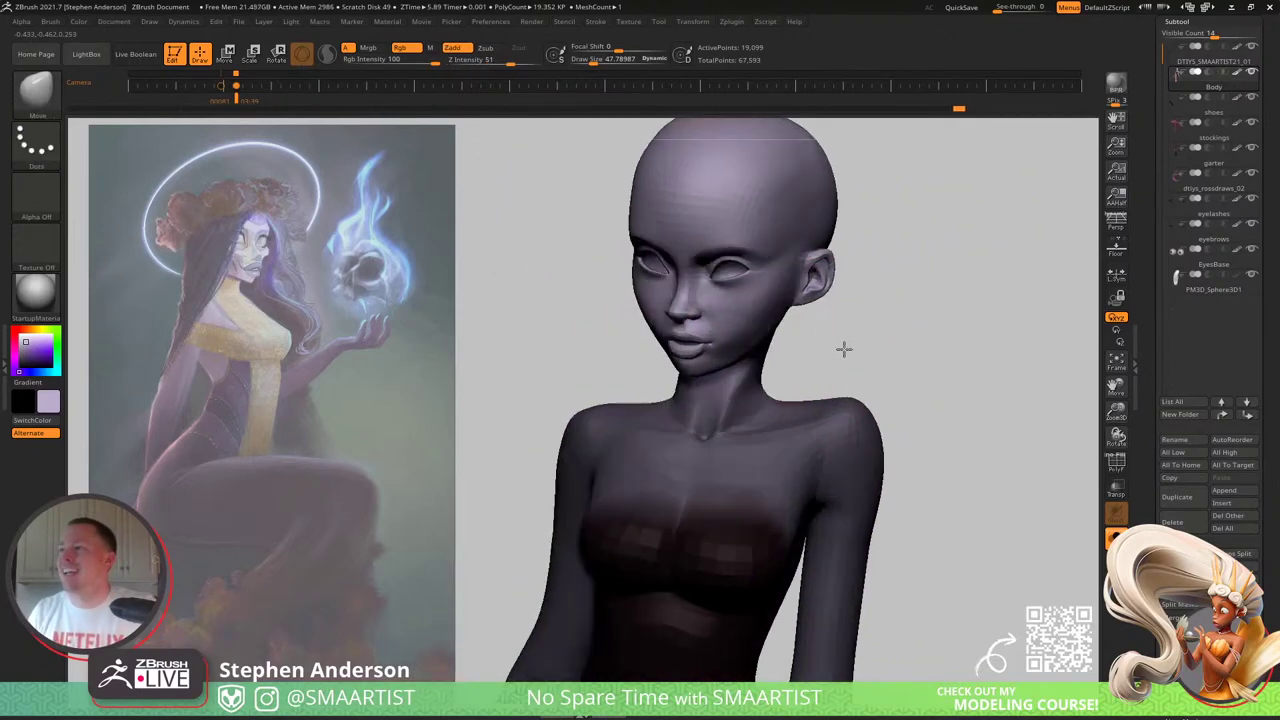
right_click_drag(843, 348, 877, 346)
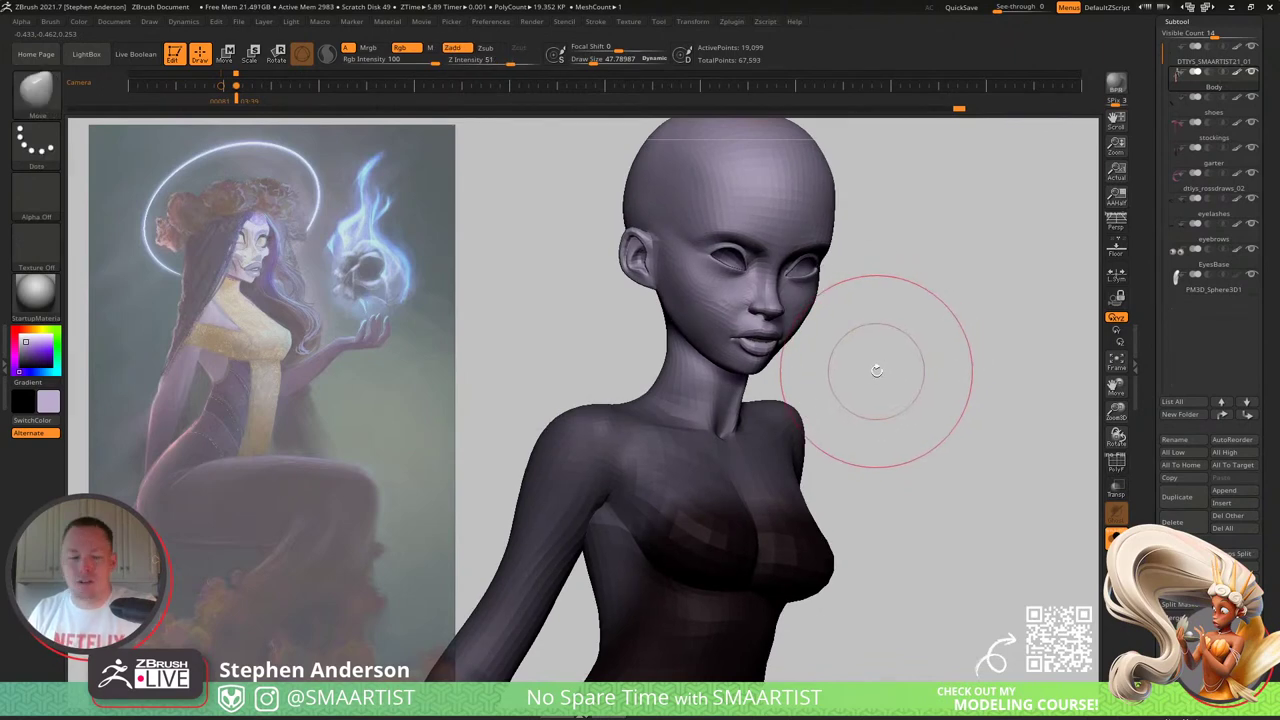
key("ctrl+shift+s")
mouse_move(877, 389)
right_mouse_down("ctrl")
mouse_move(868, 368)
mouse_move(828, 381)
right_mouse_up("ctrl")
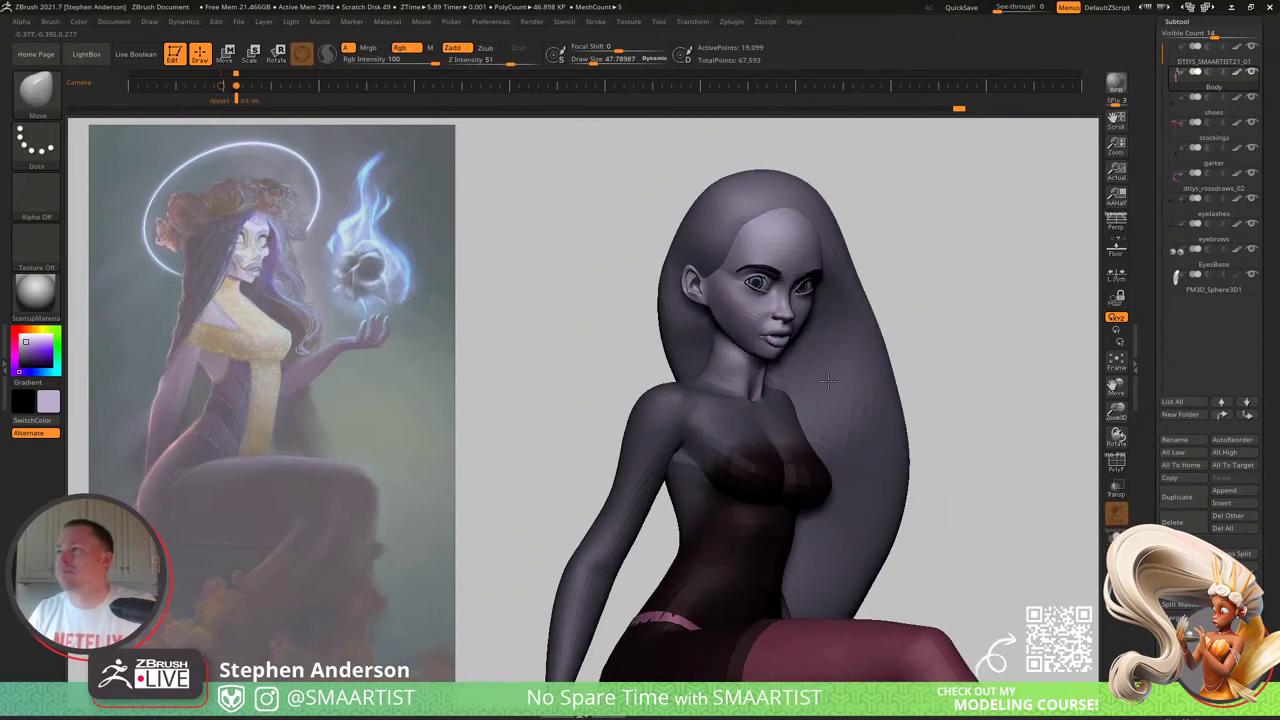
Step: Try to adjust the unmasked head with the transform gizmo placed on the face
key("w")
right_click_drag(727, 393, 760, 372)
left_click(755, 312, "alt")
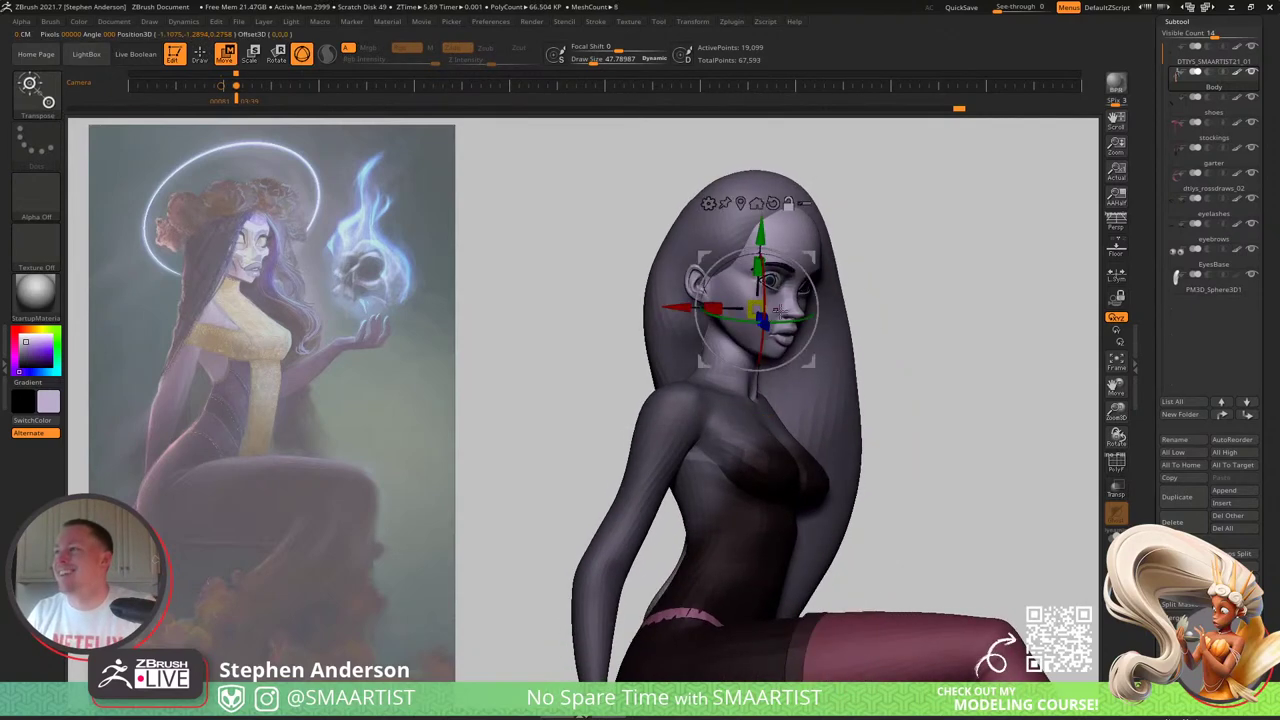
mouse_move(835, 256)
right_mouse_down()
mouse_move(877, 249)
mouse_move(852, 240)
right_mouse_up()
left_click(808, 205)
mouse_move(914, 177)
left_mouse_down("ctrl+shift")
mouse_move(1006, 286)
mouse_move(909, 291)
mouse_move(737, 163)
mouse_move(845, 222)
mouse_move(800, 252)
left_mouse_up("ctrl+shift")
key("q")
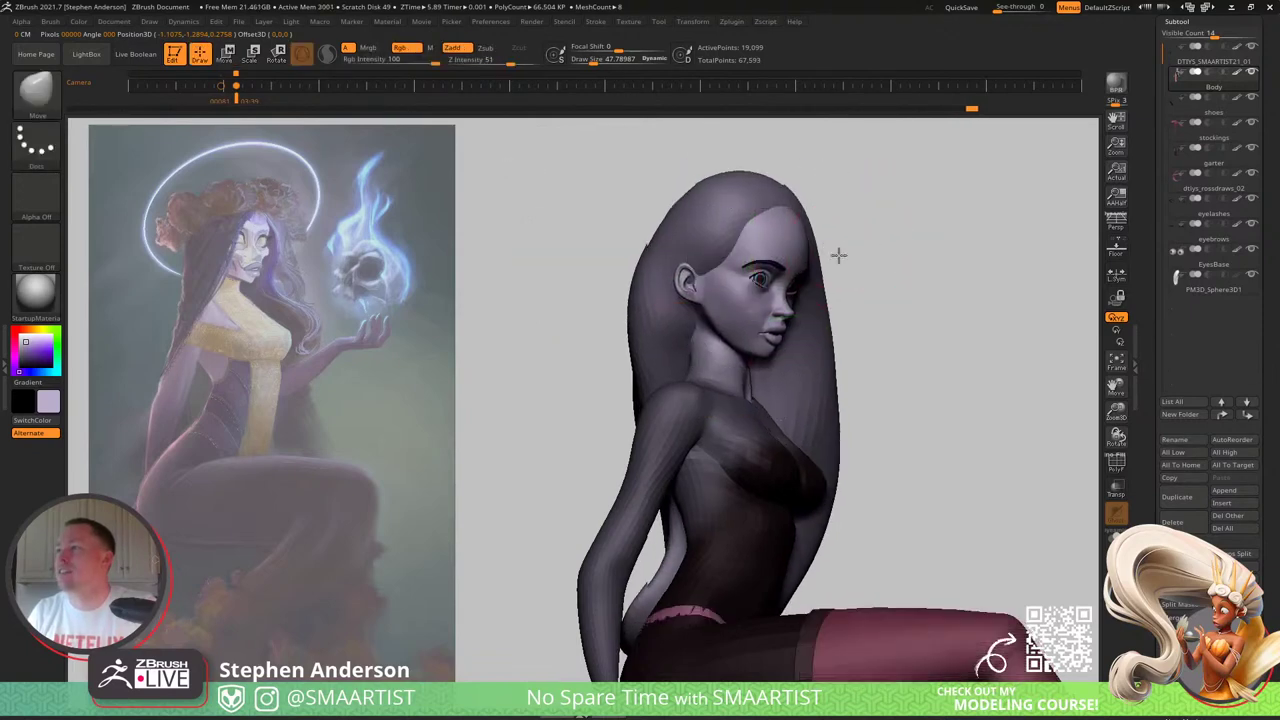
Step: Invert the mask to protect the head and shape the neck with the Move brush at a draw size of about 36
mouse_move(837, 254)
right_mouse_down()
mouse_move(765, 262)
mouse_move(785, 266)
right_mouse_up()
key("ctrl+i")
mouse_move(742, 307)
right_mouse_down("ctrl")
mouse_move(709, 494)
mouse_move(722, 500)
right_mouse_up("ctrl")
key("s")
left_click_drag(750, 475, 745, 469)
key("s")
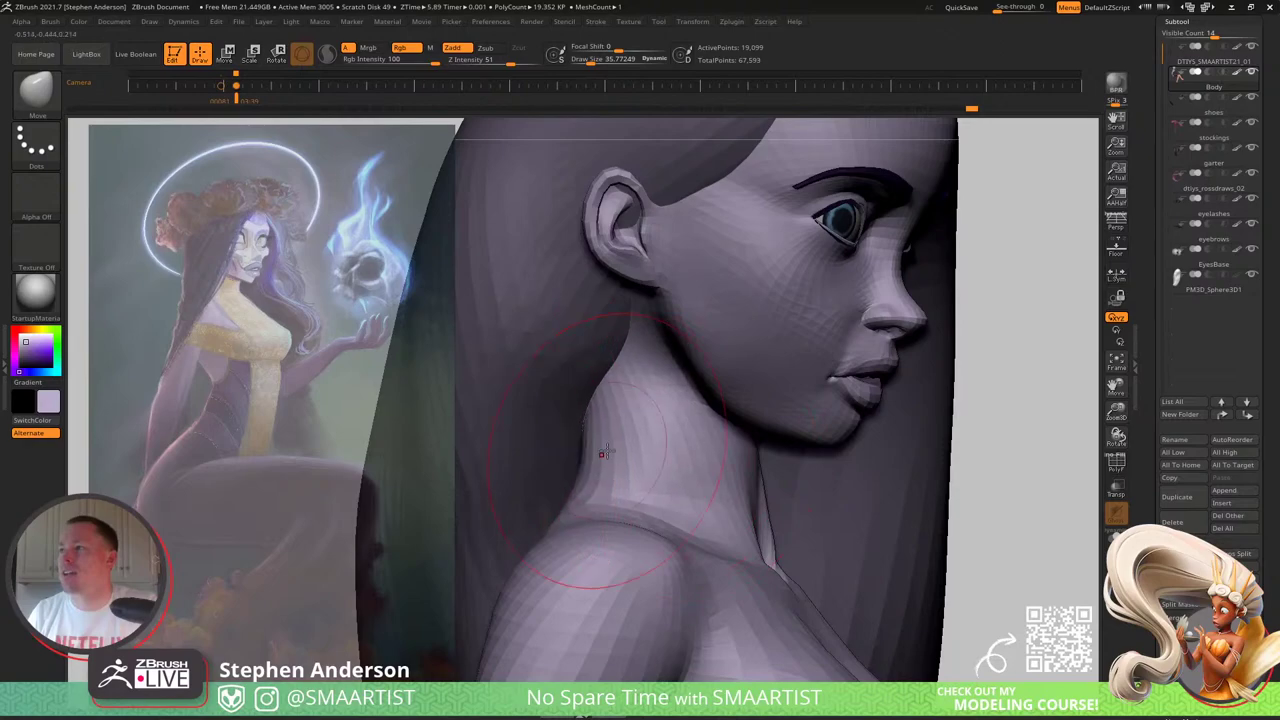
right_click_drag(748, 470, 708, 458)
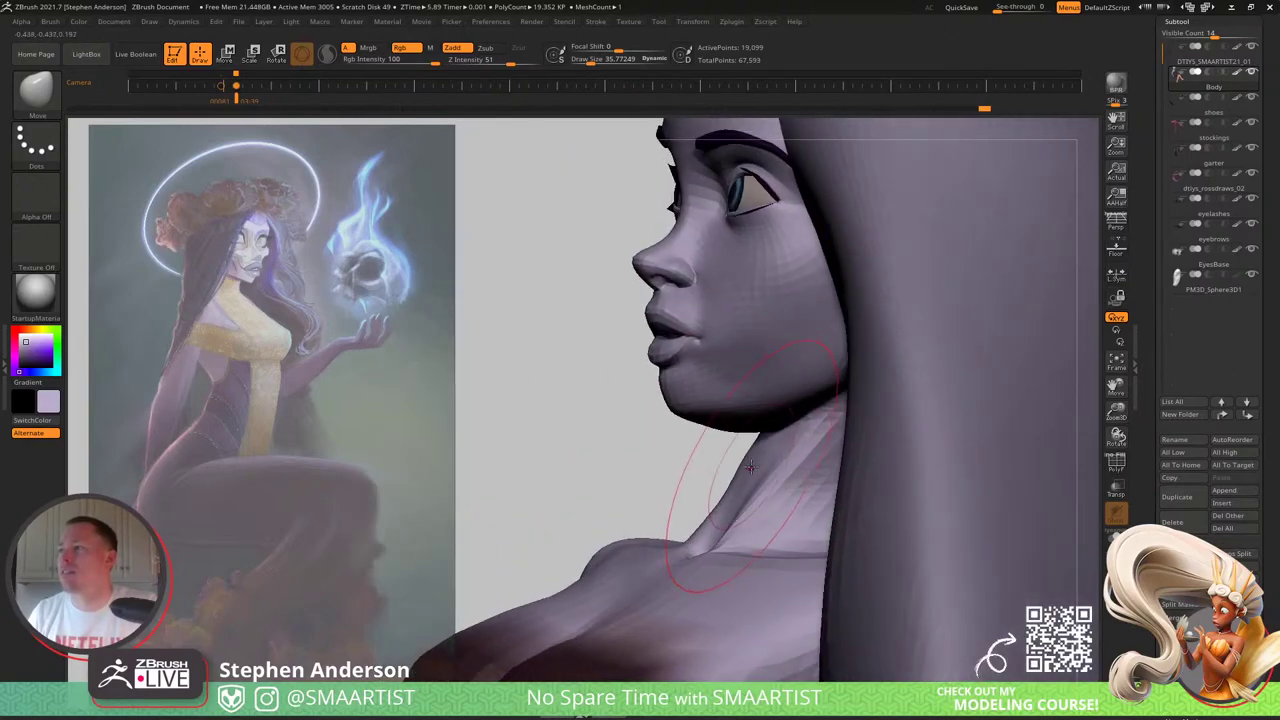
Step: Adjust the front contour of the neck with the Move brush, undo the last stroke and reduce the draw size to about 28
key("s")
left_click_drag(753, 467, 748, 466)
mouse_move(740, 462)
right_mouse_down()
mouse_move(779, 459)
mouse_move(786, 497)
mouse_move(766, 500)
mouse_move(785, 536)
mouse_move(770, 390)
mouse_move(788, 414)
right_mouse_up()
key("s")
left_click_drag(786, 414, 780, 404)
key("ctrl+z")
key("s")
right_click_drag(778, 400, 730, 394)
right_click_drag(843, 377, 838, 443, "ctrl")
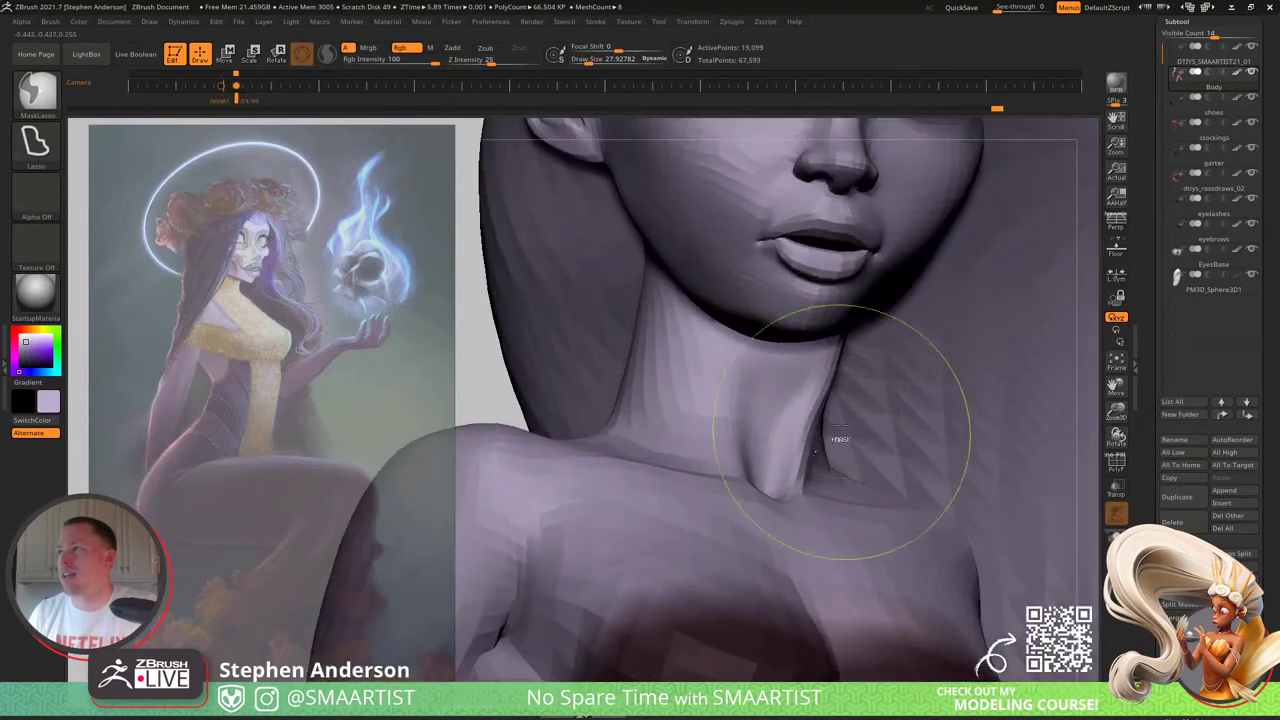
Step: Refine the throat outline below the chin with the Move brush at a draw size of about 19
key("s")
left_click_drag(827, 378, 815, 378)
right_click_drag(820, 380, 825, 392)
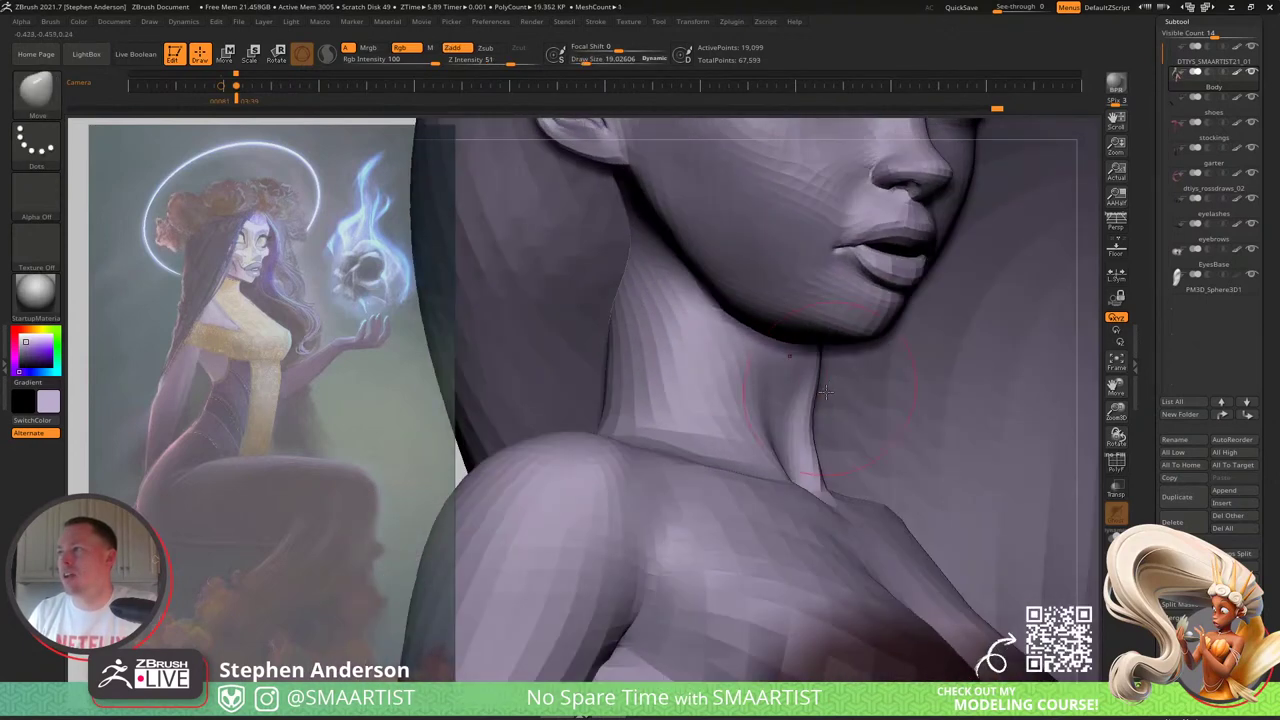
left_click_drag(806, 415, 814, 412)
mouse_move(815, 366)
right_mouse_down("ctrl")
mouse_move(768, 246)
mouse_move(766, 190)
right_mouse_up("ctrl")
right_click_drag(854, 391, 694, 340)
mouse_move(790, 270)
right_mouse_down("ctrl")
mouse_move(812, 378)
mouse_move(790, 364)
mouse_move(810, 312)
mouse_move(801, 348)
right_mouse_up("ctrl")
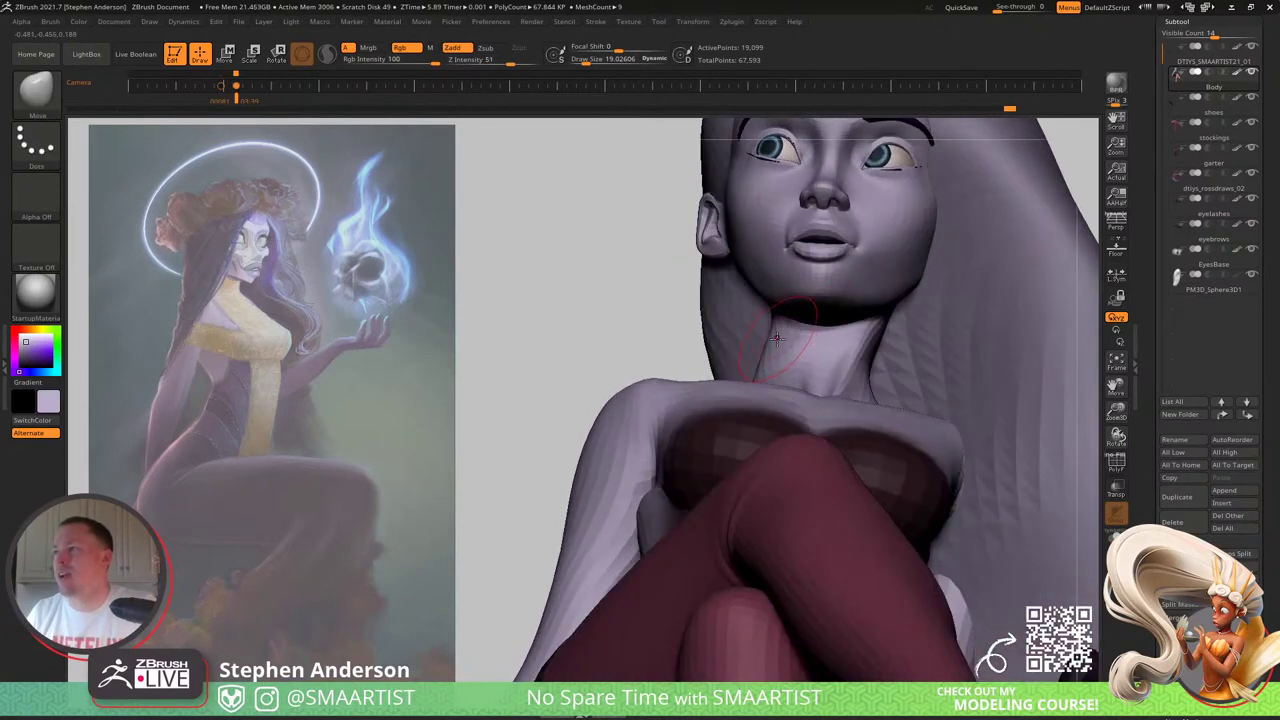
Step: Refine the front and side of the neck with the Move brush, using draw sizes of about 28 and 12
key("s")
left_click_drag(775, 340, 779, 342)
right_click_drag(781, 347, 850, 378)
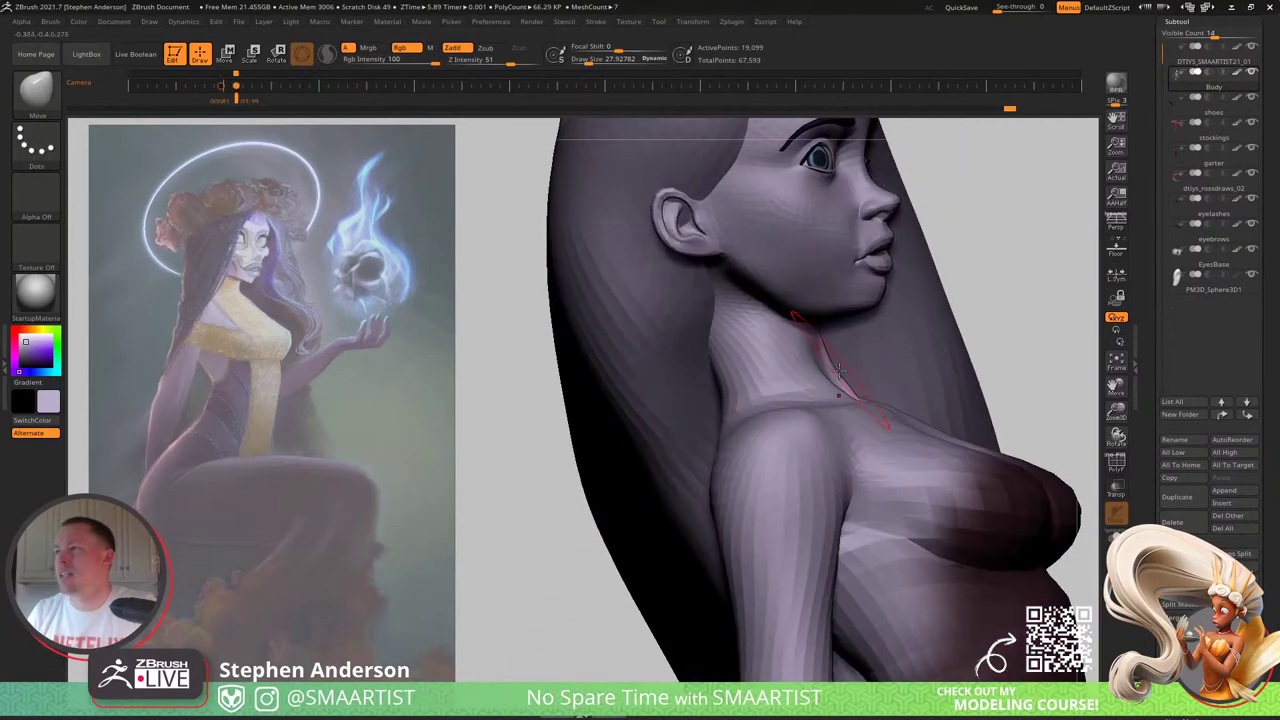
left_click_drag(838, 383, 830, 387)
mouse_move(830, 388)
right_mouse_down()
mouse_move(790, 384)
mouse_move(831, 357)
mouse_move(768, 388)
mouse_move(795, 316)
mouse_move(820, 349)
right_mouse_up()
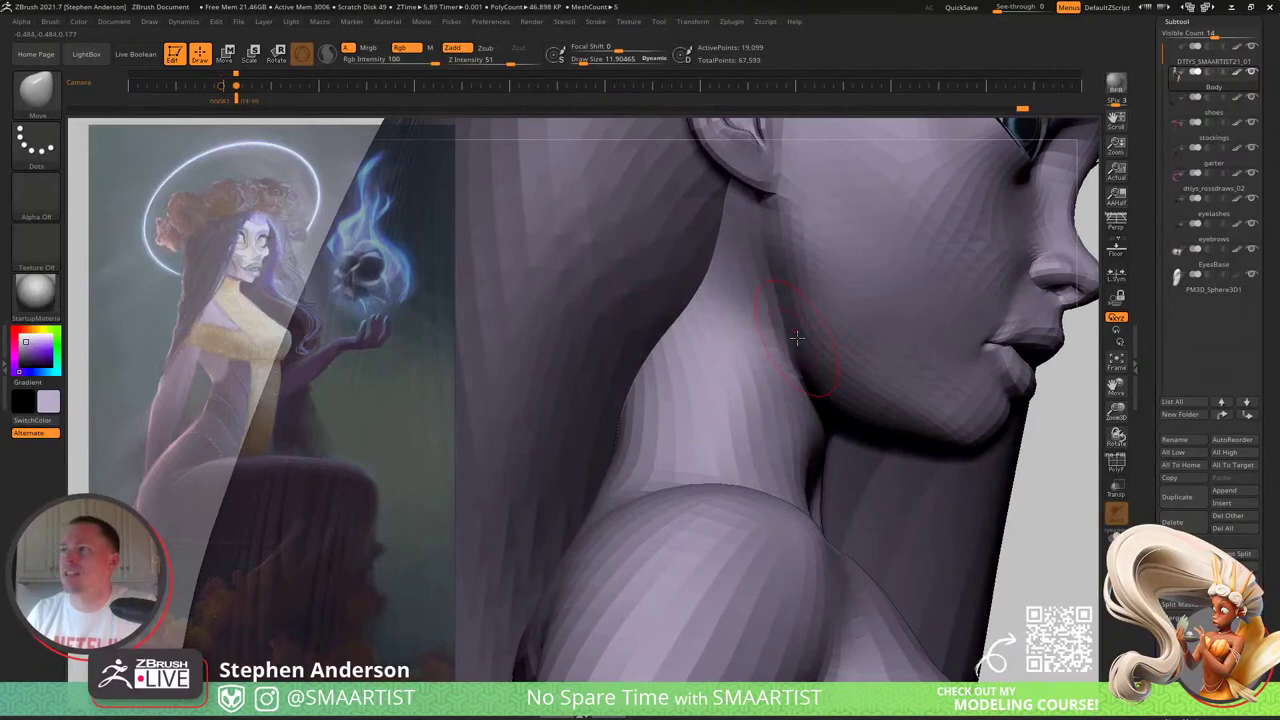
right_click_drag(781, 297, 789, 289)
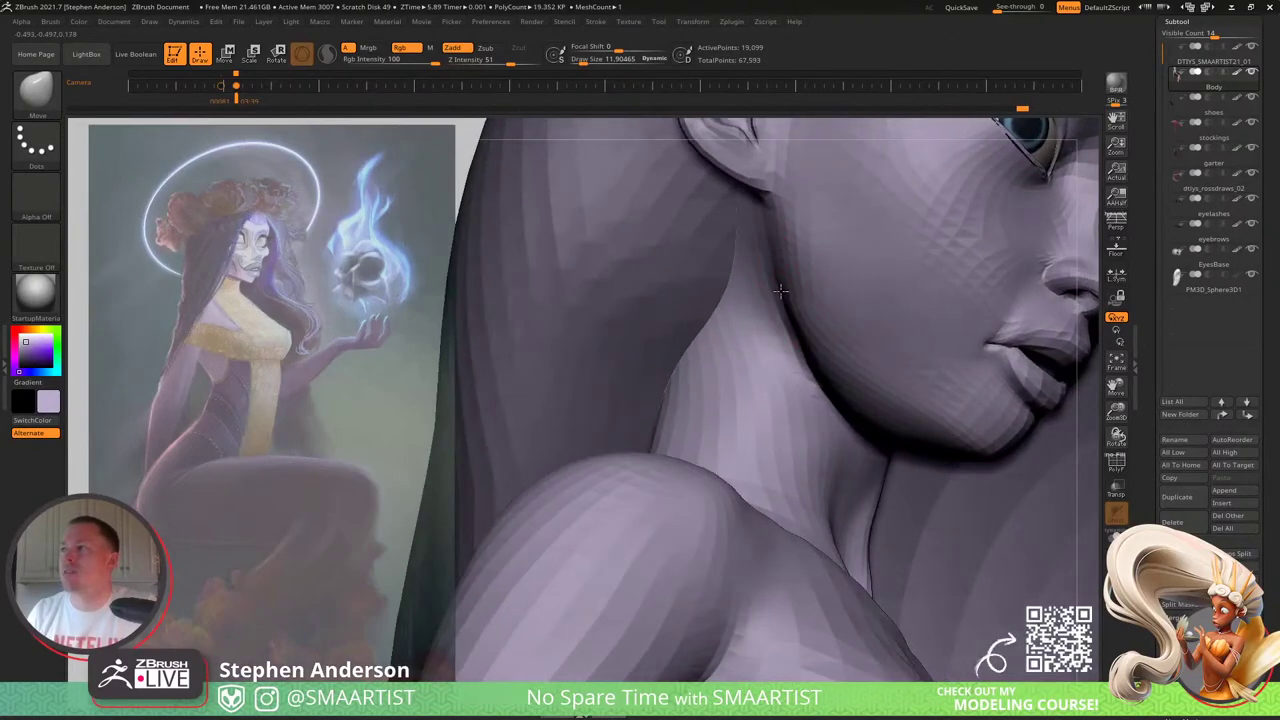
right_click_drag(819, 355, 815, 300, "ctrl")
mouse_move(815, 300)
right_mouse_down()
mouse_move(858, 378)
mouse_move(905, 373)
mouse_move(866, 337)
mouse_move(834, 358)
mouse_move(848, 374)
mouse_move(759, 338)
right_mouse_up()
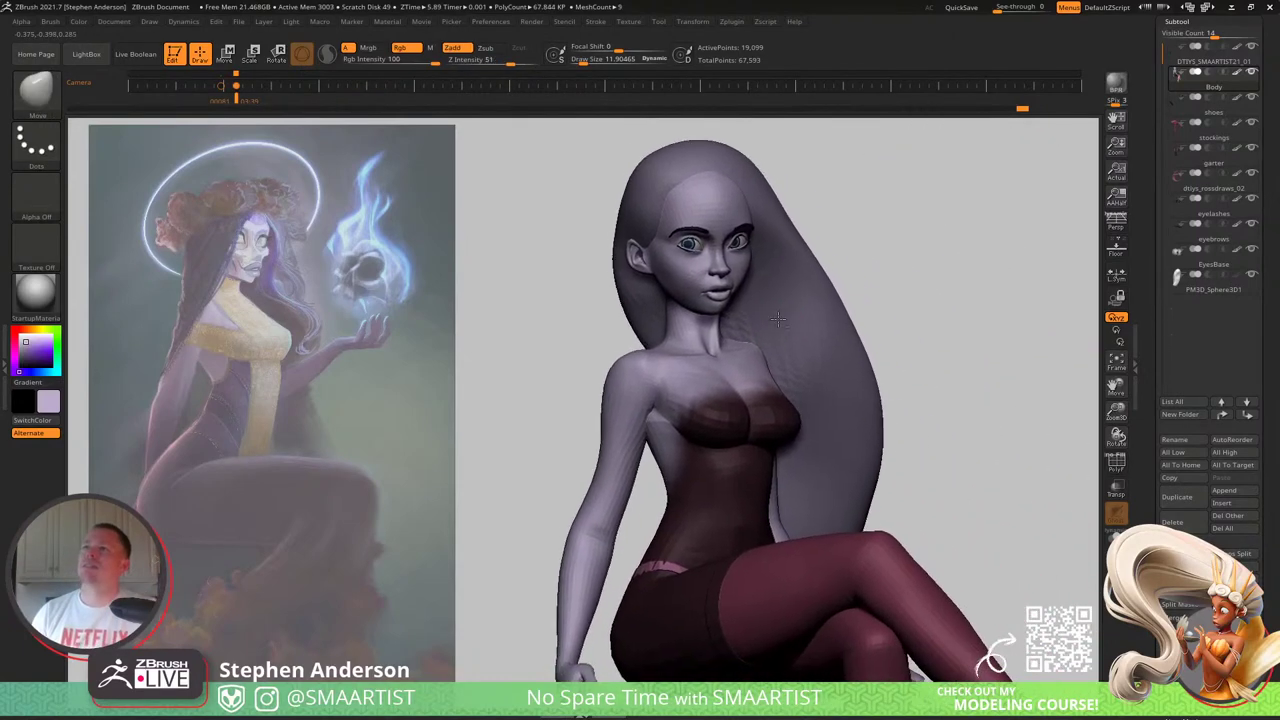
Step: Compare the posed figure with the reference painting by switching stored camera views and toggling the reference overlay
key("Left")
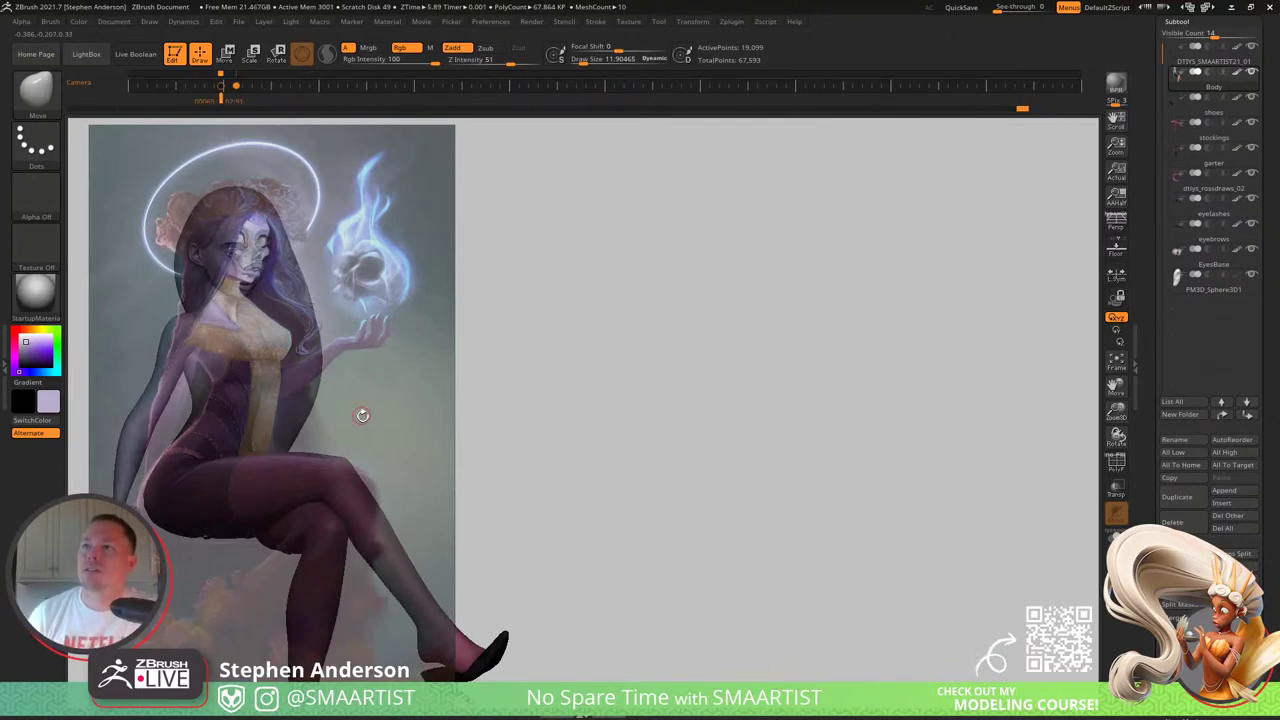
key("shift+z")
key("shift+z")
key("shift+z")
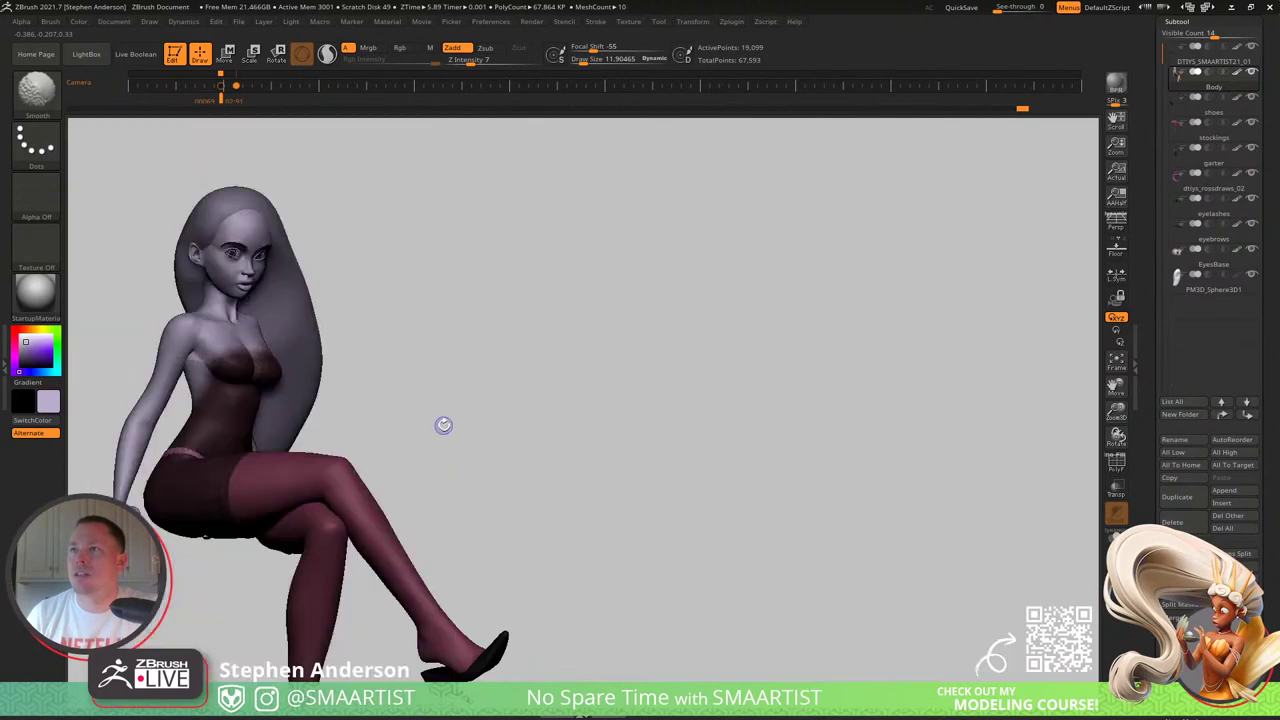
key("shift+z")
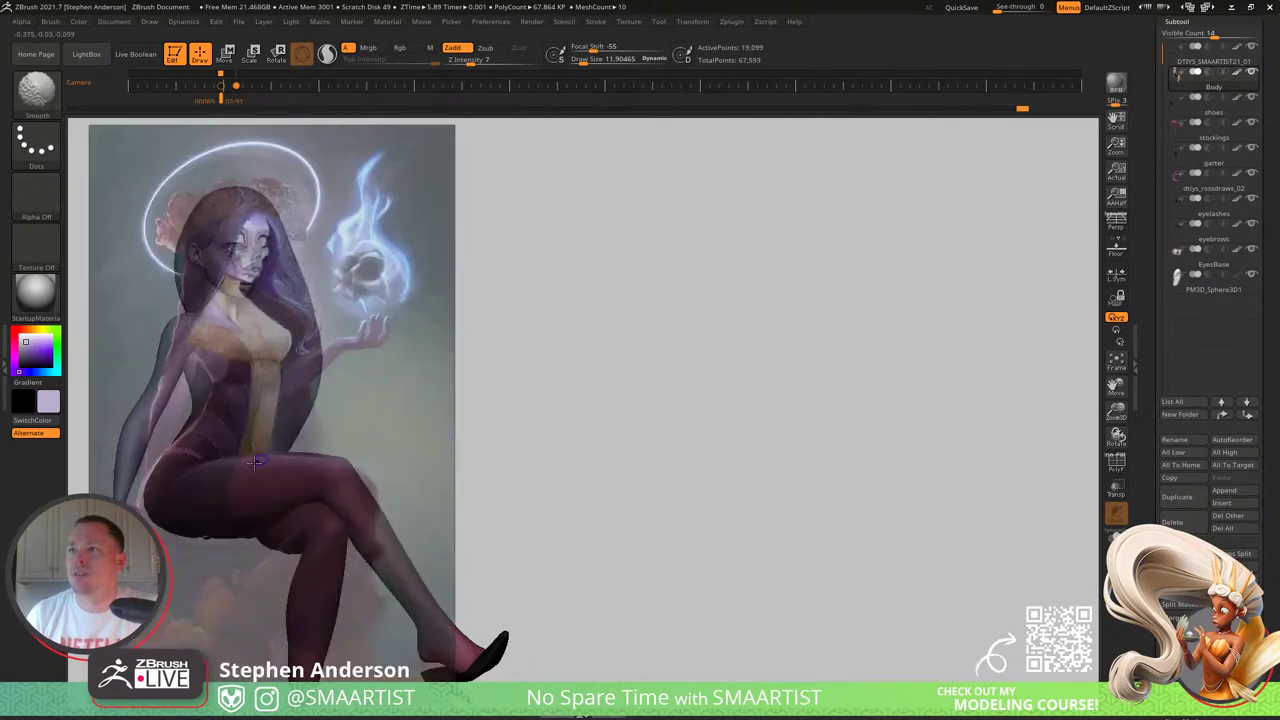
key("shift+z")
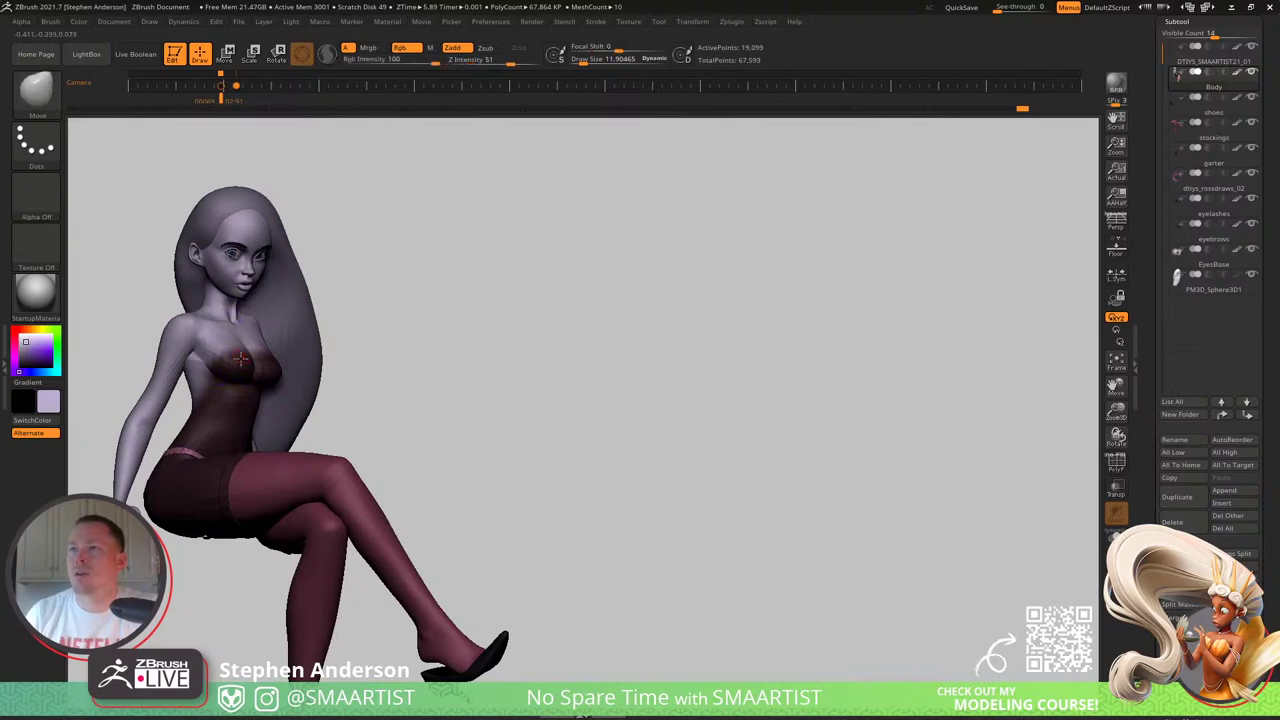
key("shift")
left_click_drag(326, 322, 697, 391, "alt")
key("Left")
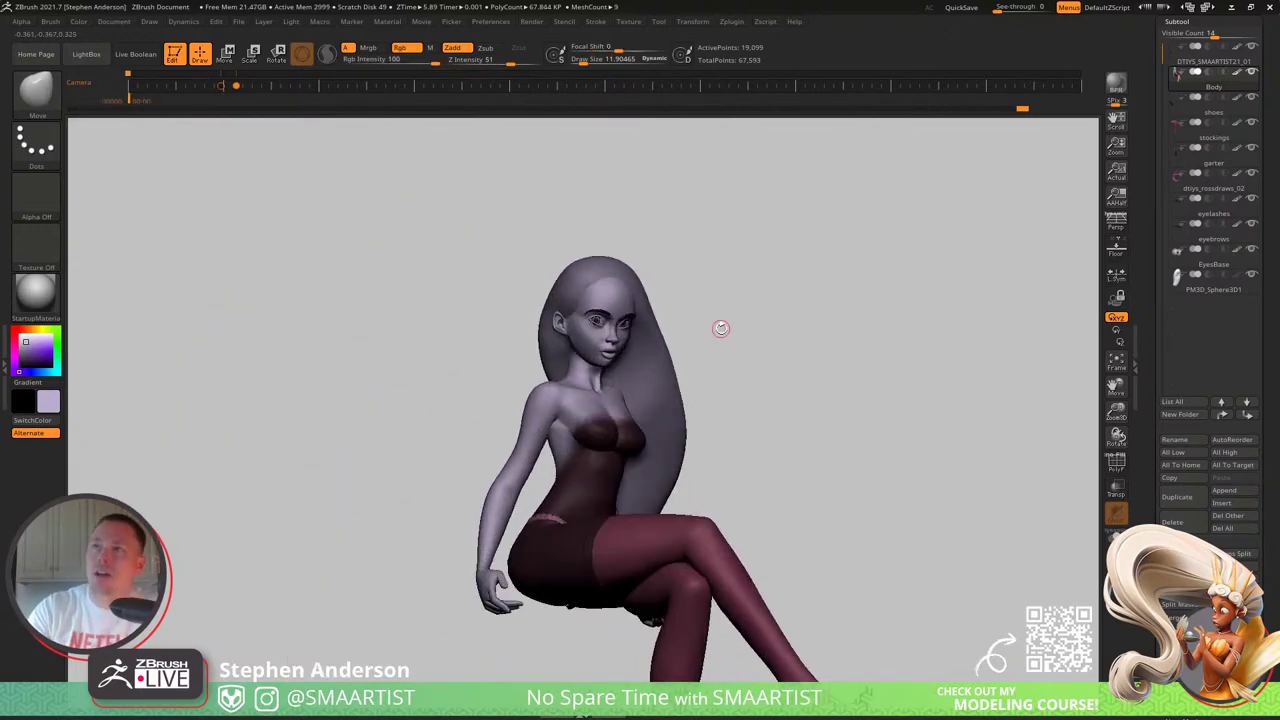
key("Right")
key("shift+z")
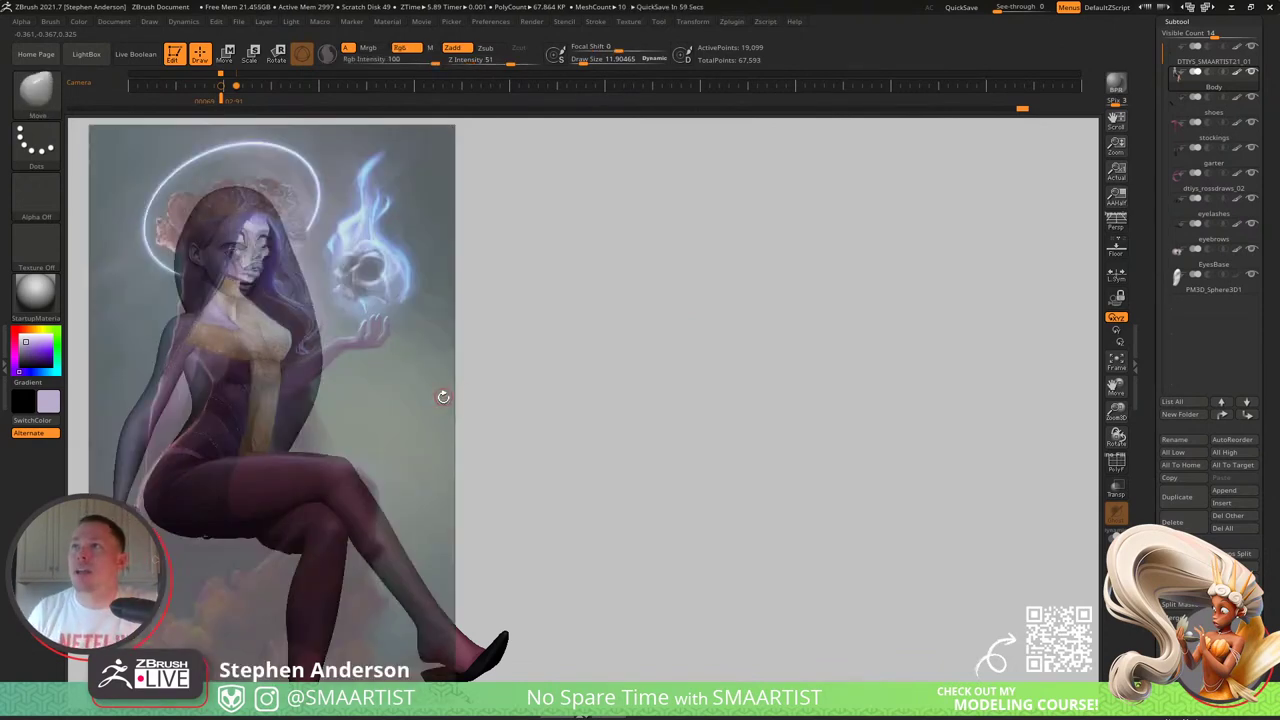
key("Right")
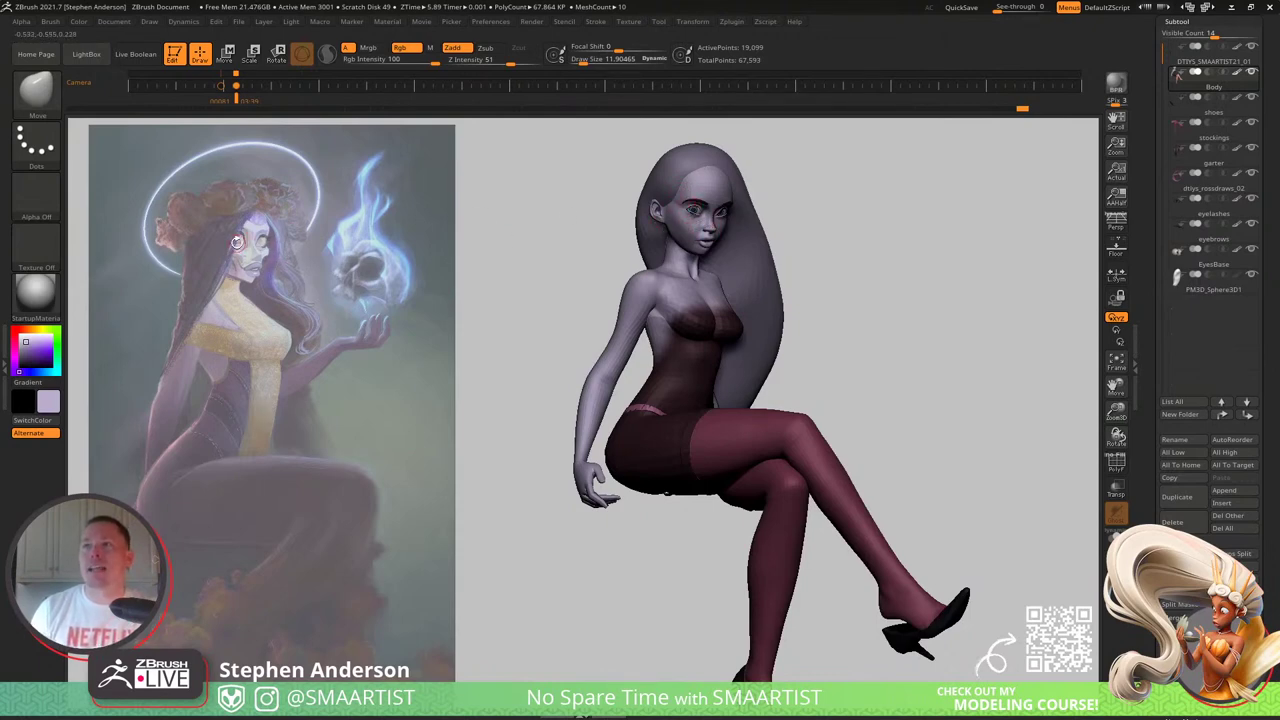
Step: Adjust the neck below the jaw with the Move brush at a draw size of about 36
mouse_move(713, 228)
right_mouse_down()
mouse_move(677, 217)
mouse_move(738, 217)
mouse_move(688, 217)
mouse_move(721, 228)
mouse_move(848, 210)
right_mouse_up()
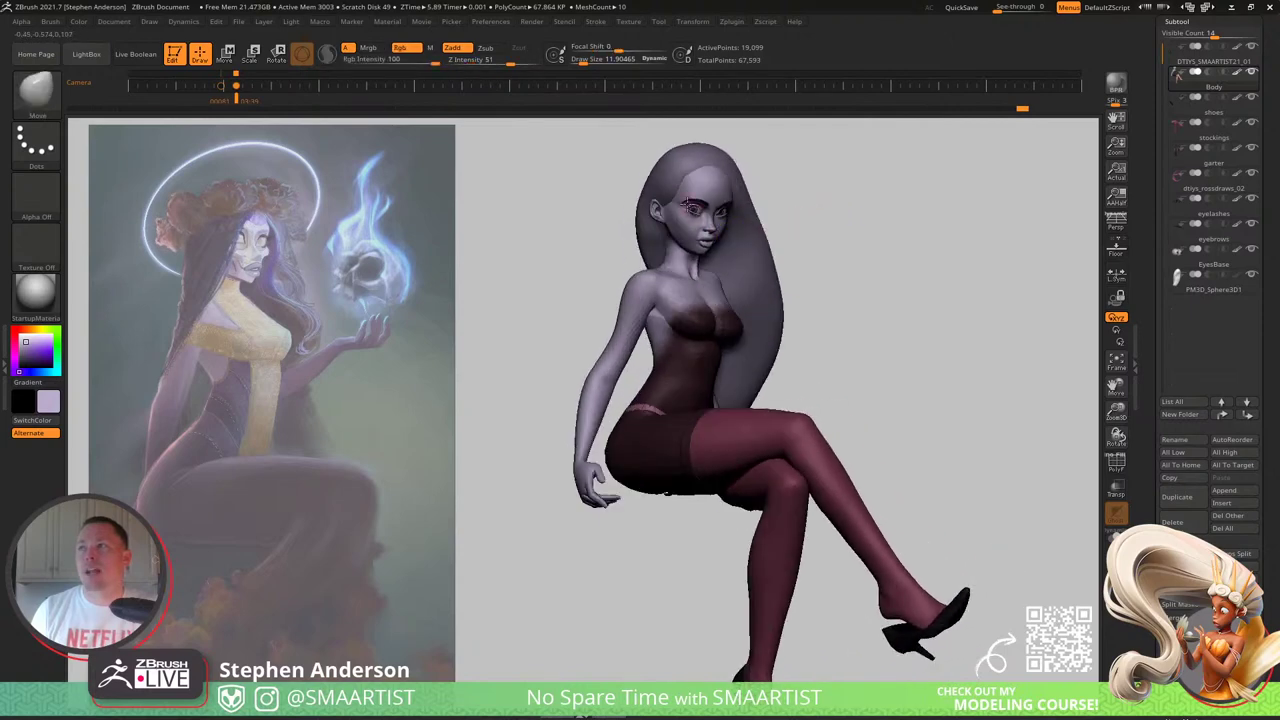
right_click_drag(688, 203, 672, 284, "ctrl")
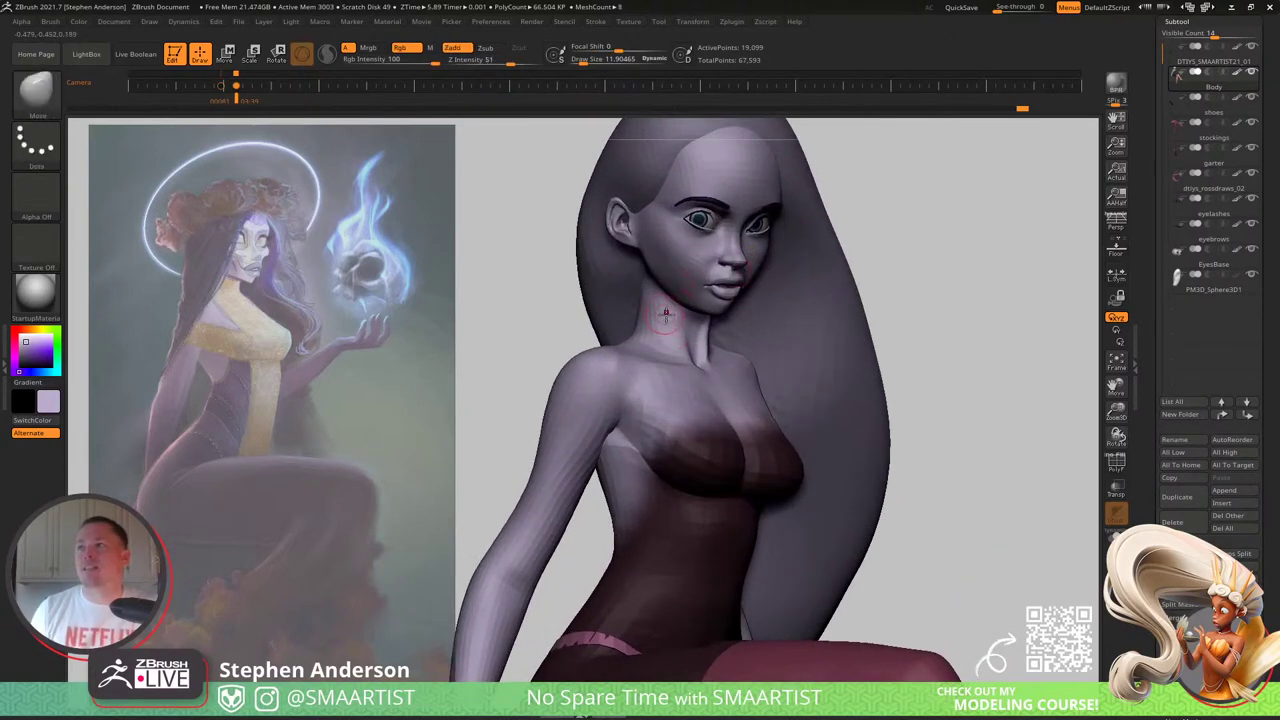
key("s")
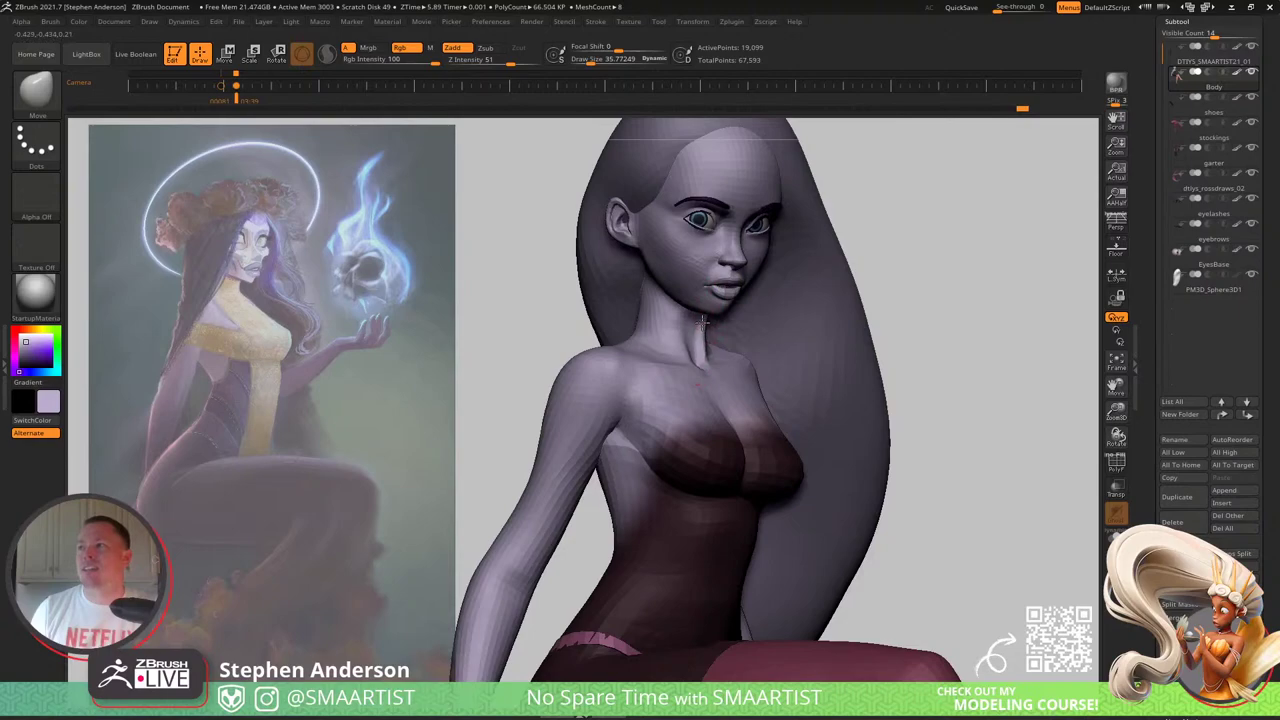
right_click_drag(700, 320, 617, 347)
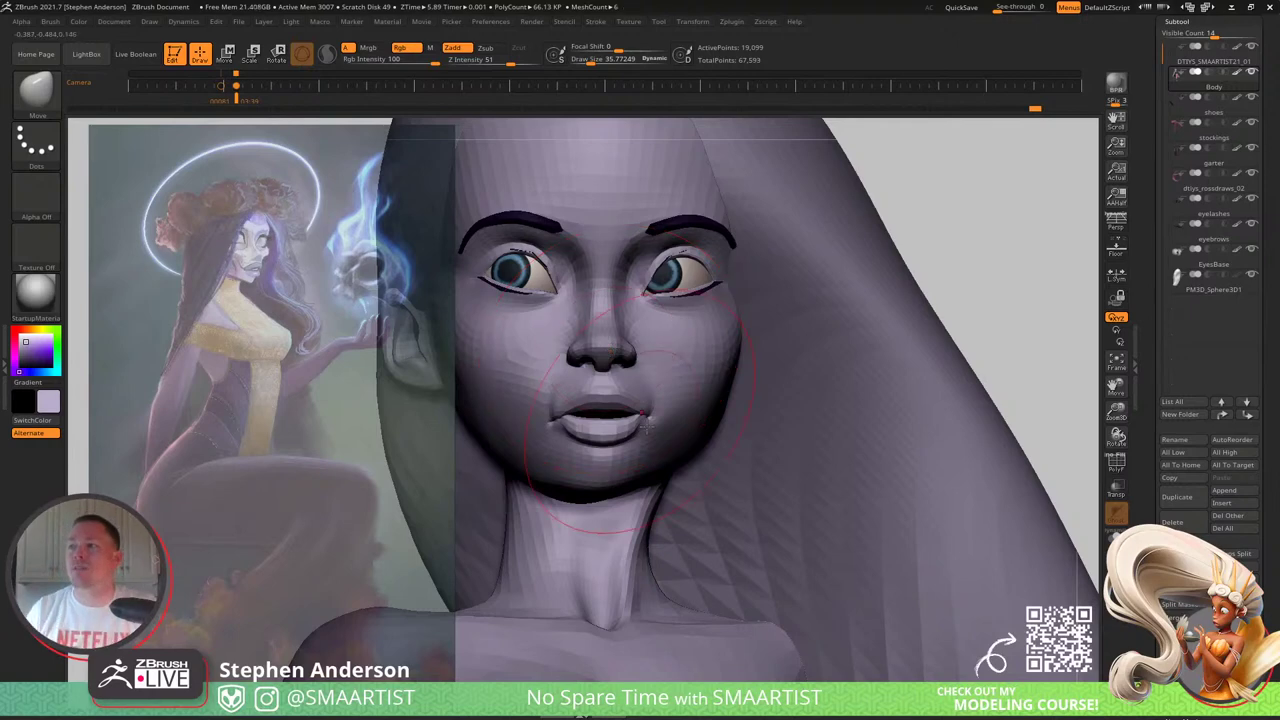
mouse_move(661, 477)
right_mouse_down()
mouse_move(661, 444)
mouse_move(668, 454)
right_mouse_up()
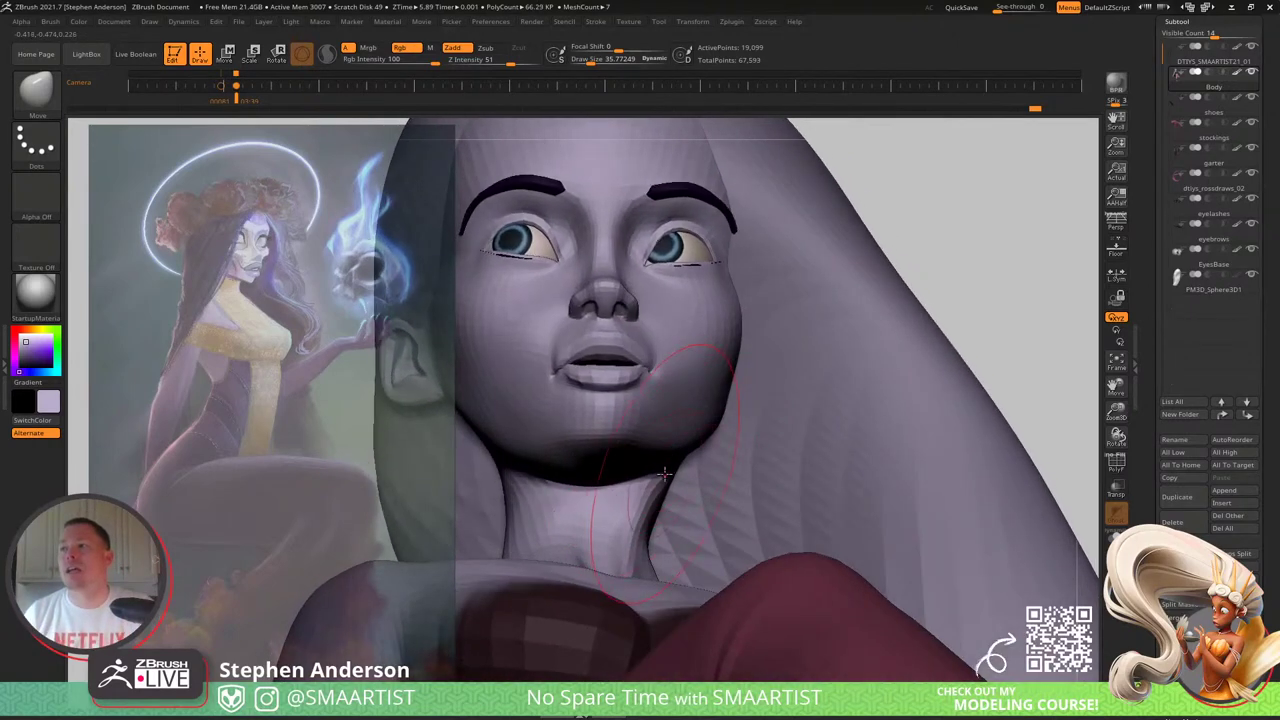
Step: Refine the front of the neck under the chin with the Move brush, reducing the draw size to about 26 and 15
key("s")
left_click_drag(664, 477, 672, 477)
key("s")
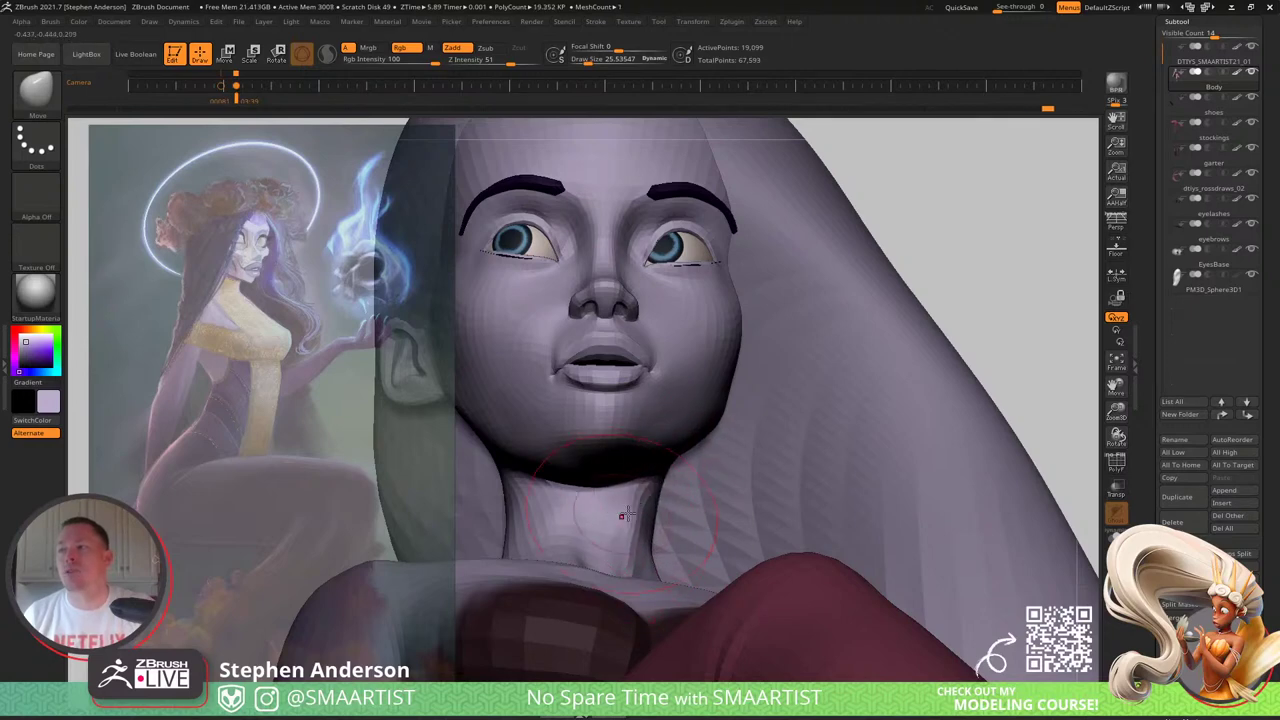
right_click_drag(627, 514, 655, 540)
key("s")
left_click_drag(649, 547, 645, 547)
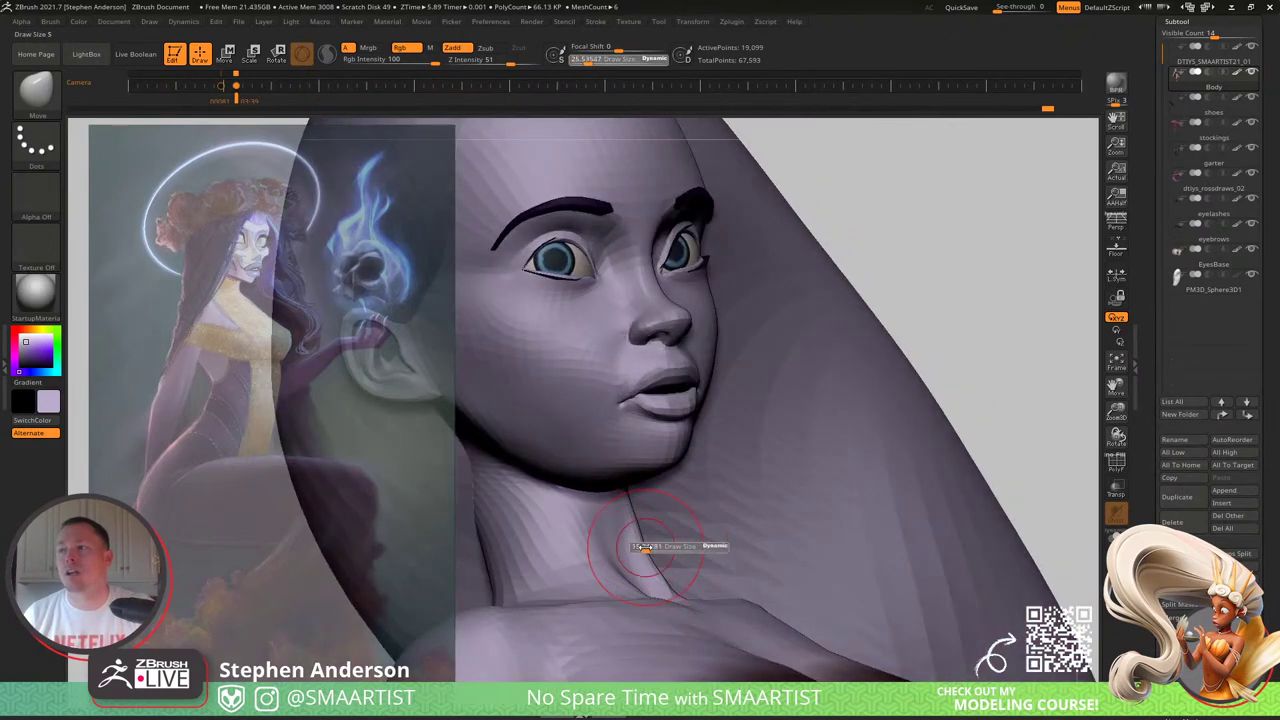
left_click(642, 546)
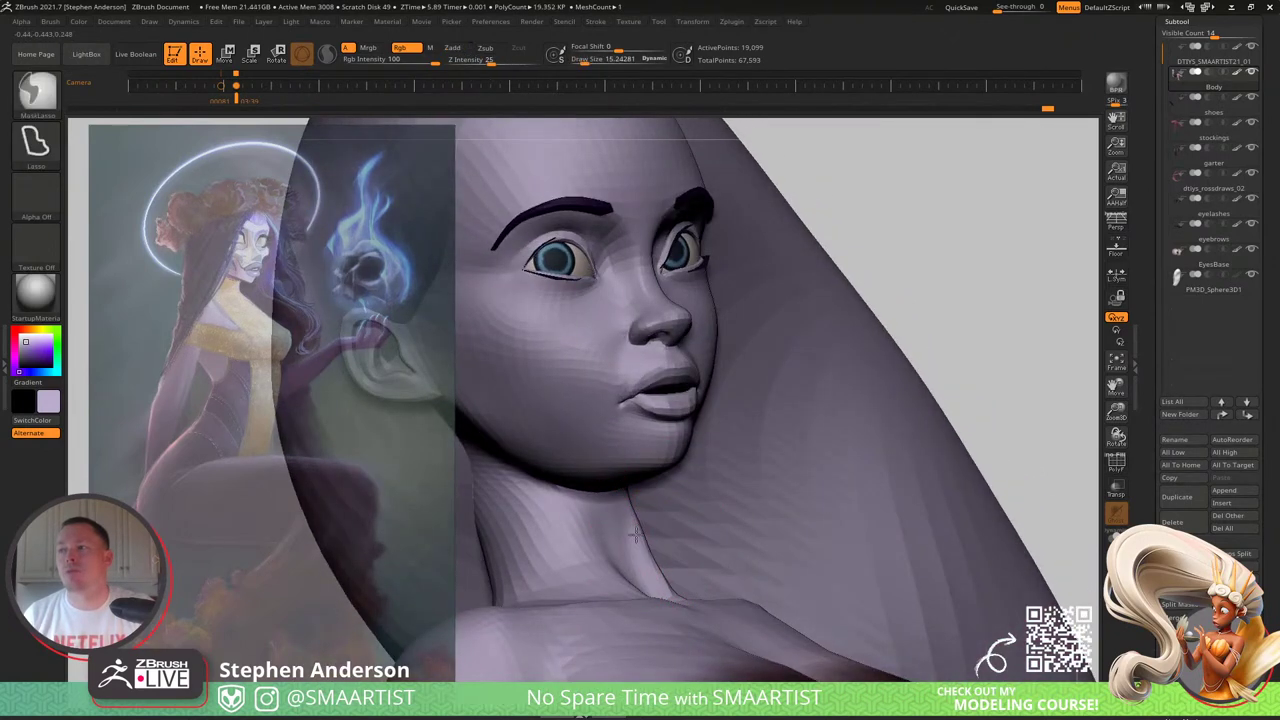
Step: Smooth the side of the neck between the jaw and the collarbone
mouse_move(635, 519)
right_mouse_down("ctrl")
mouse_move(637, 490)
mouse_move(624, 502)
mouse_move(656, 512)
mouse_move(609, 506)
mouse_move(725, 535)
mouse_move(724, 552)
right_mouse_up("ctrl")
right_click_drag(724, 552, 717, 534)
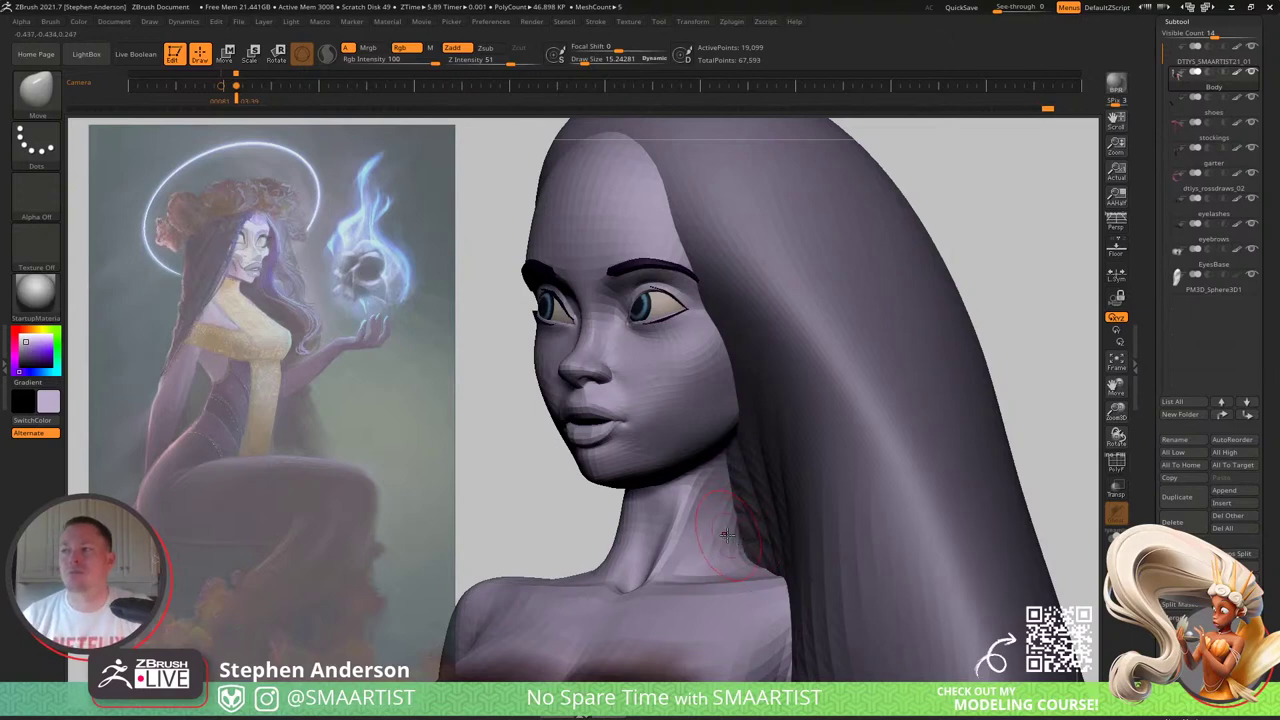
key("shift")
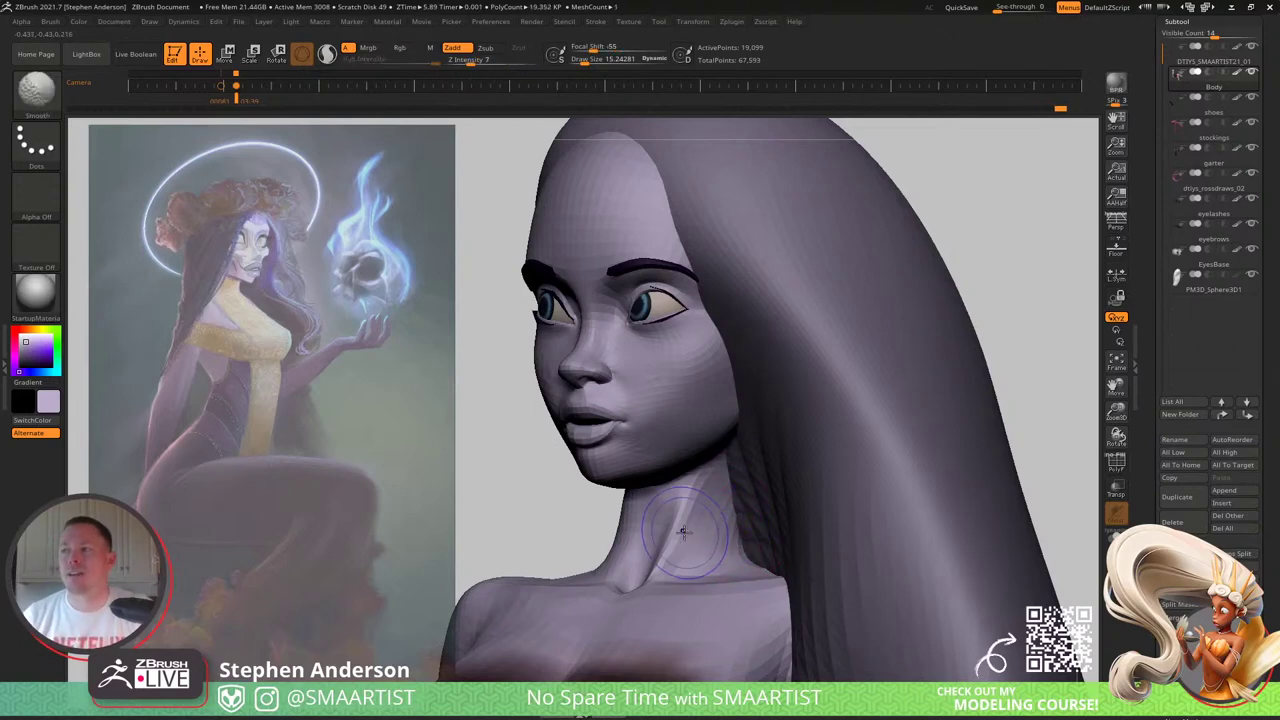
left_click_drag(684, 532, 681, 525, "shift")
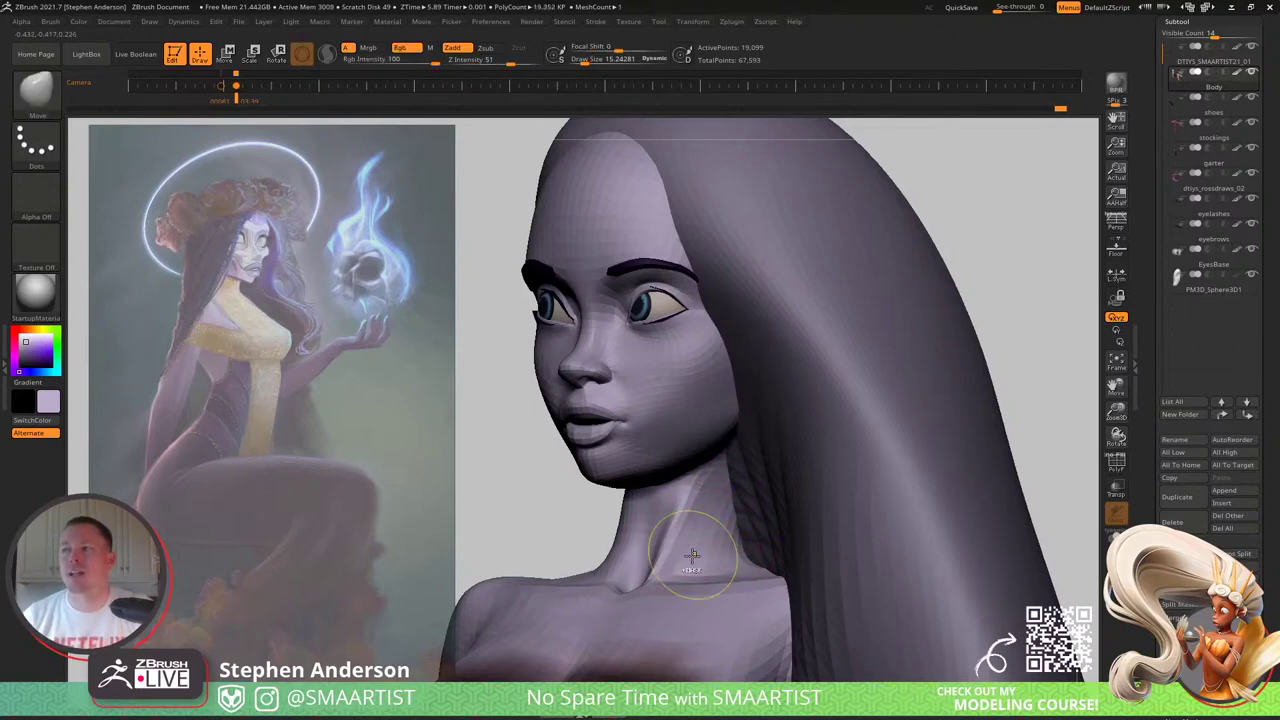
Step: Check the neck from several angles and refine its side contour with the Move brush at a draw size of about 15
right_click_drag(626, 510, 700, 470, "ctrl")
mouse_move(700, 570)
right_mouse_down("ctrl")
mouse_move(685, 471)
mouse_move(731, 474)
mouse_move(640, 515)
mouse_move(608, 466)
mouse_move(651, 510)
right_mouse_up("ctrl")
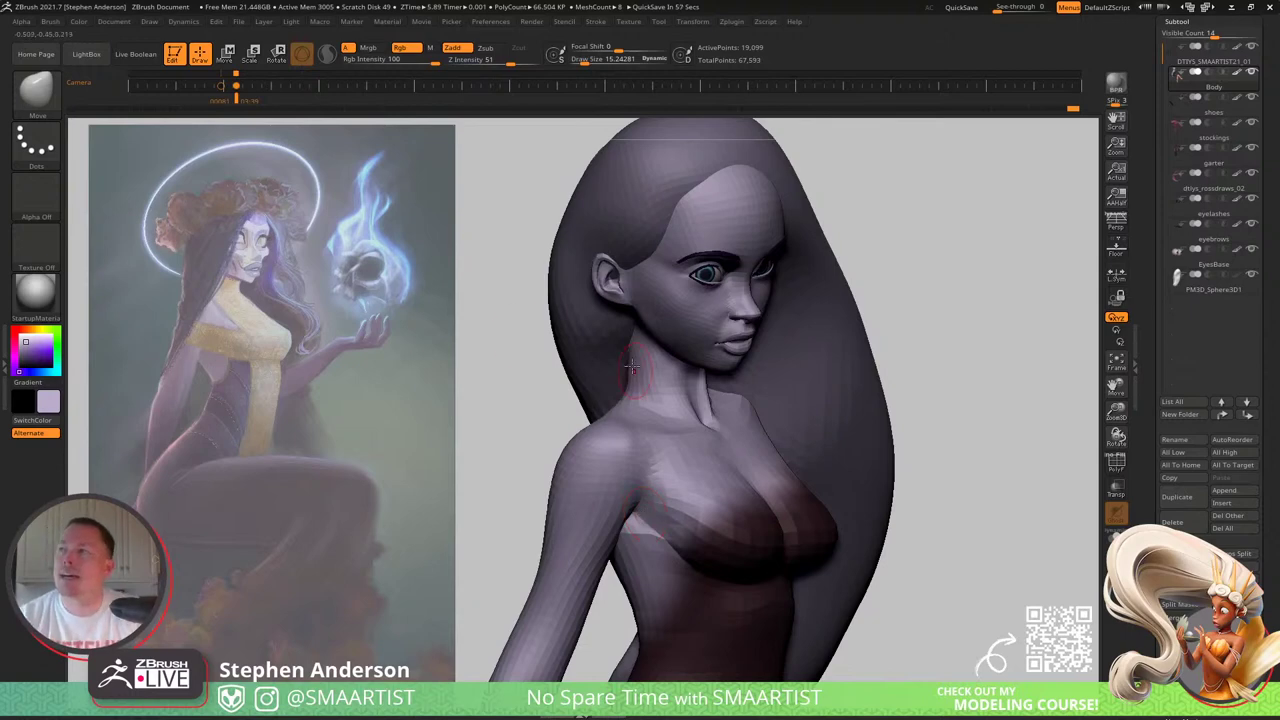
mouse_move(532, 337)
right_mouse_down()
mouse_move(607, 310)
mouse_move(672, 312)
mouse_move(612, 314)
right_mouse_up()
mouse_move(612, 314)
right_mouse_down("ctrl")
mouse_move(612, 356)
mouse_move(652, 395)
right_mouse_up("ctrl")
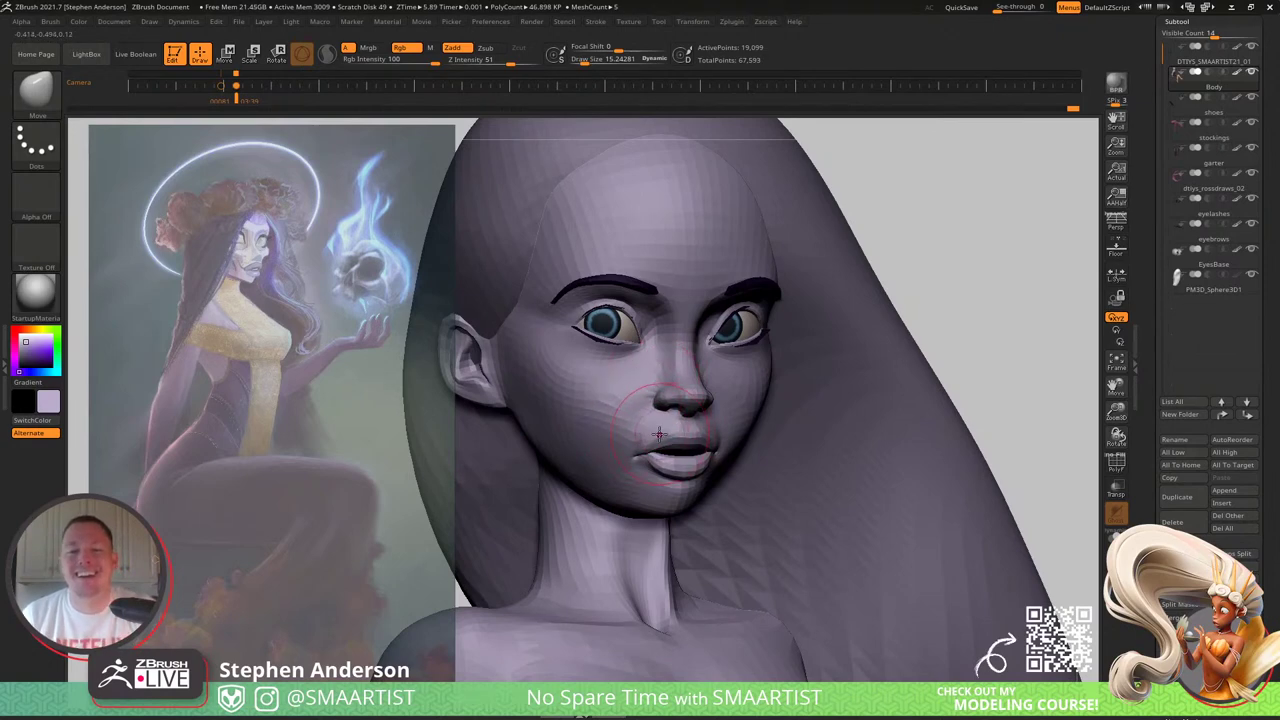
right_click_drag(671, 418, 646, 489)
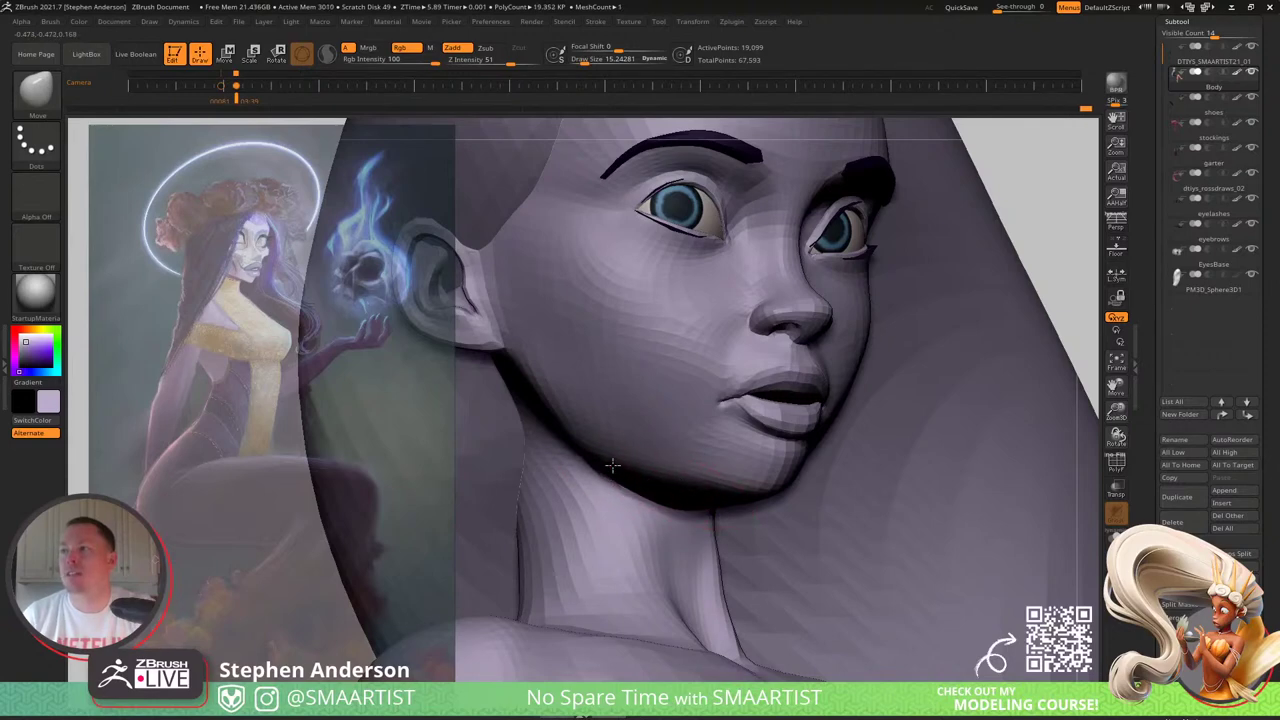
Step: Refine the neck below the jaw on the isolated body with the Move brush, using draw sizes of about 36 and 19
mouse_move(696, 485)
right_mouse_down()
mouse_move(732, 408)
mouse_move(784, 447)
mouse_move(770, 428)
mouse_move(778, 399)
mouse_move(661, 472)
mouse_move(563, 491)
right_mouse_up()
key("s")
left_click_drag(527, 493, 535, 494)
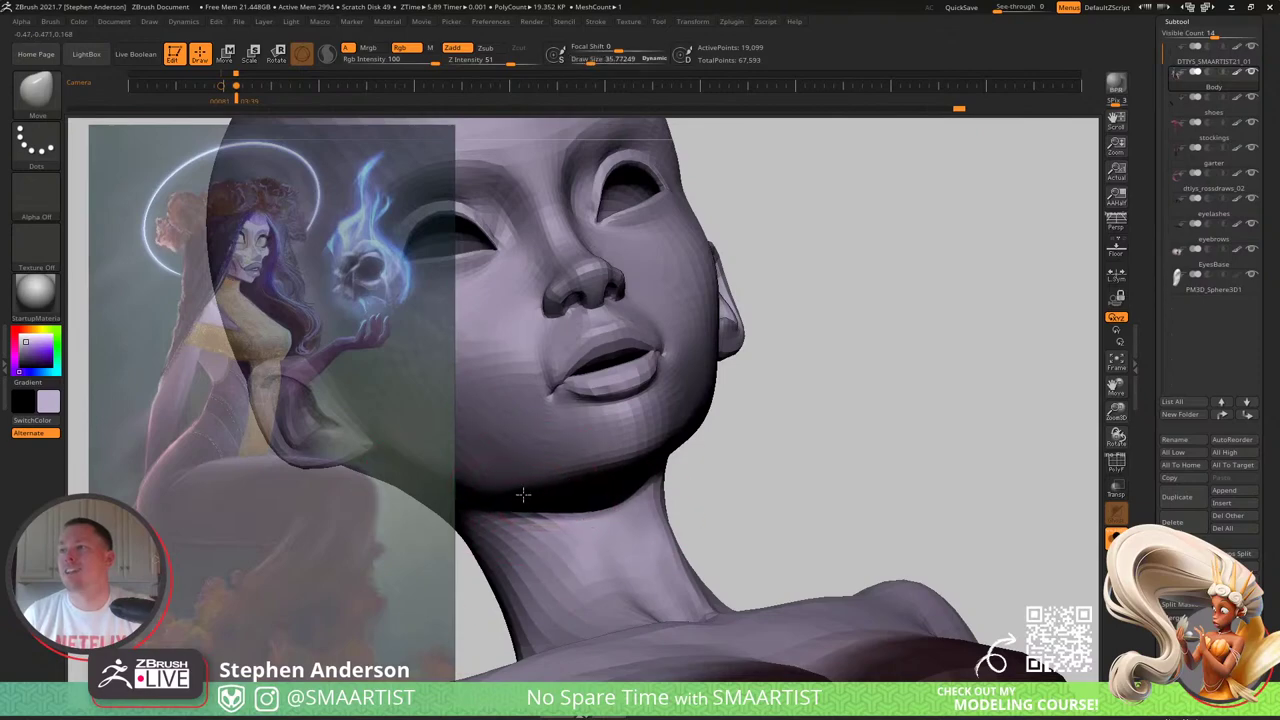
mouse_move(535, 490)
right_mouse_down("ctrl")
mouse_move(625, 402)
mouse_move(606, 417)
mouse_move(635, 408)
mouse_move(654, 457)
mouse_move(622, 485)
mouse_move(731, 434)
mouse_move(594, 468)
mouse_move(640, 490)
mouse_move(622, 520)
mouse_move(642, 515)
mouse_move(605, 573)
mouse_move(615, 584)
mouse_move(602, 560)
mouse_move(645, 530)
mouse_move(667, 487)
mouse_move(855, 500)
mouse_move(874, 446)
right_mouse_up("ctrl")
key("shift")
key("shift")
key("ctrl")
key("ctrl+shift+s")
Step: Mask the areas around both eyes with the MaskPen brush in polyframe display and invert the mask
right_click_drag(690, 440, 650, 450, "ctrl")
key("shift+f")
right_click_drag(590, 350, 585, 410, "ctrl")
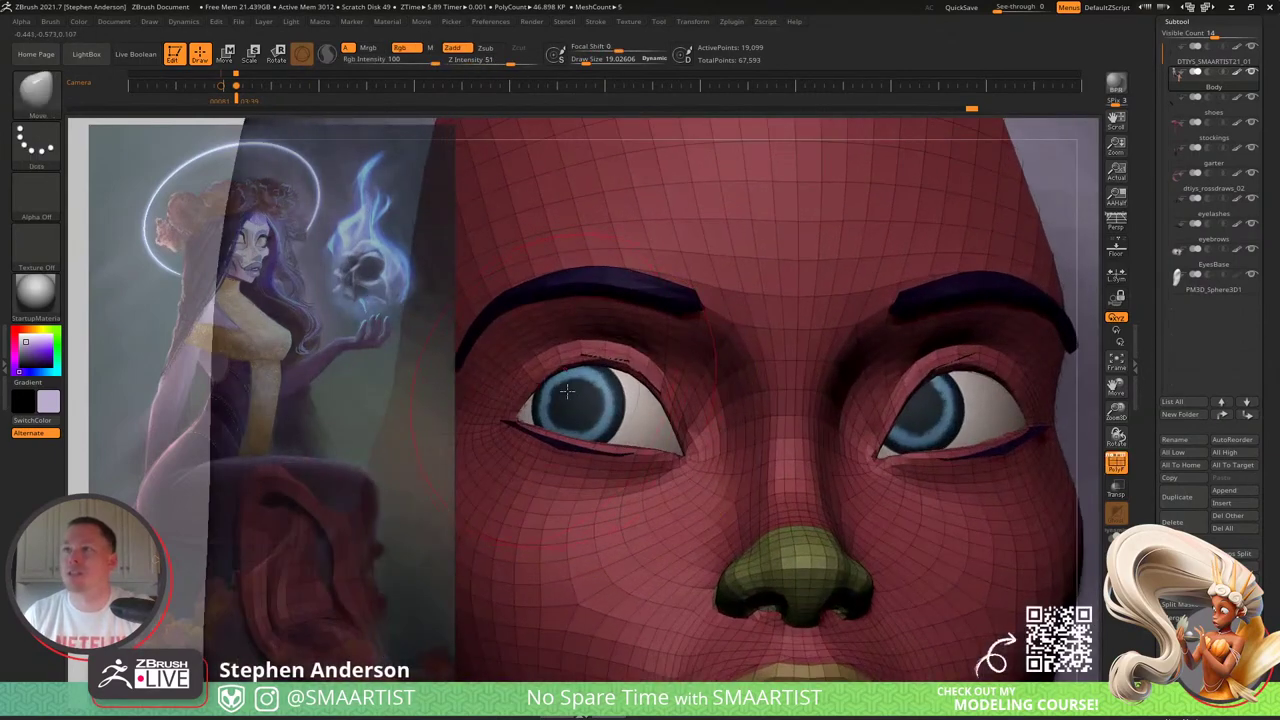
left_click(37, 92)
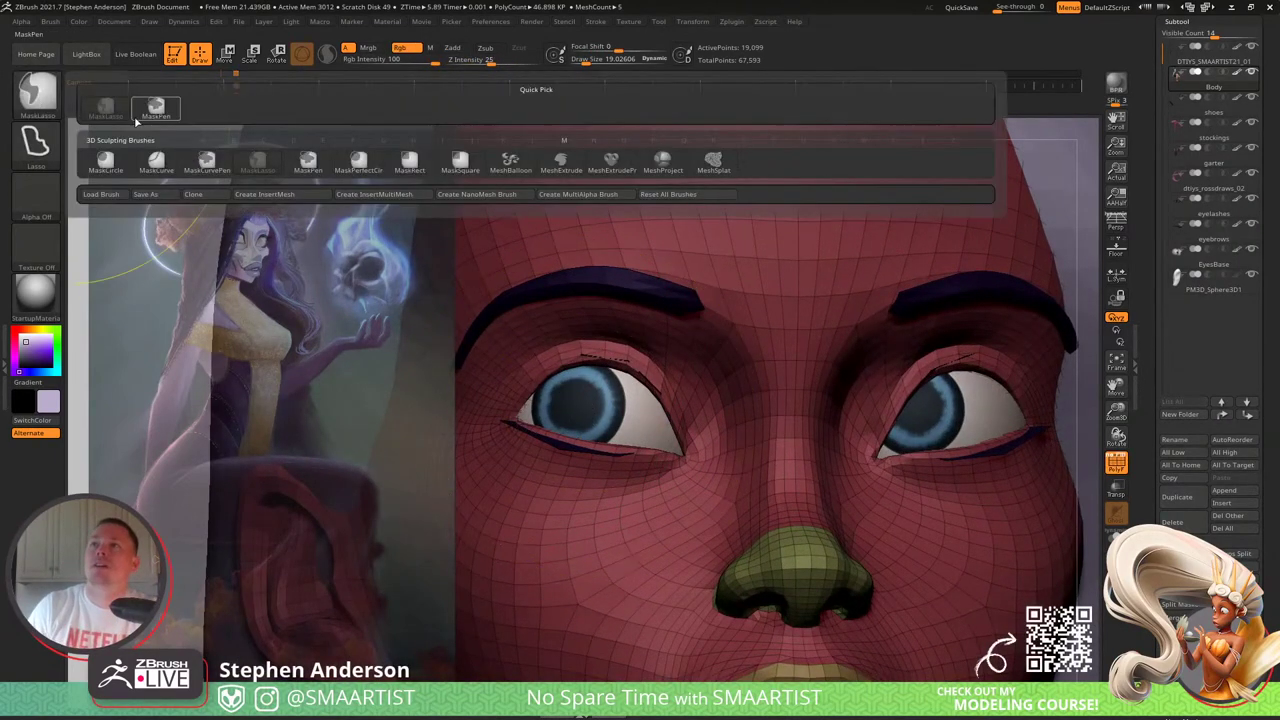
mouse_move(575, 440)
left_mouse_down("ctrl")
mouse_move(640, 455)
mouse_move(568, 457)
mouse_move(620, 460)
left_mouse_up("ctrl")
mouse_move(934, 415)
left_mouse_down("ctrl")
mouse_move(965, 455)
mouse_move(962, 404)
left_mouse_up("ctrl")
mouse_move(621, 415)
left_mouse_down("ctrl")
mouse_move(635, 435)
mouse_move(699, 437)
left_mouse_up("ctrl")
right_click_drag(705, 440, 777, 368, "ctrl")
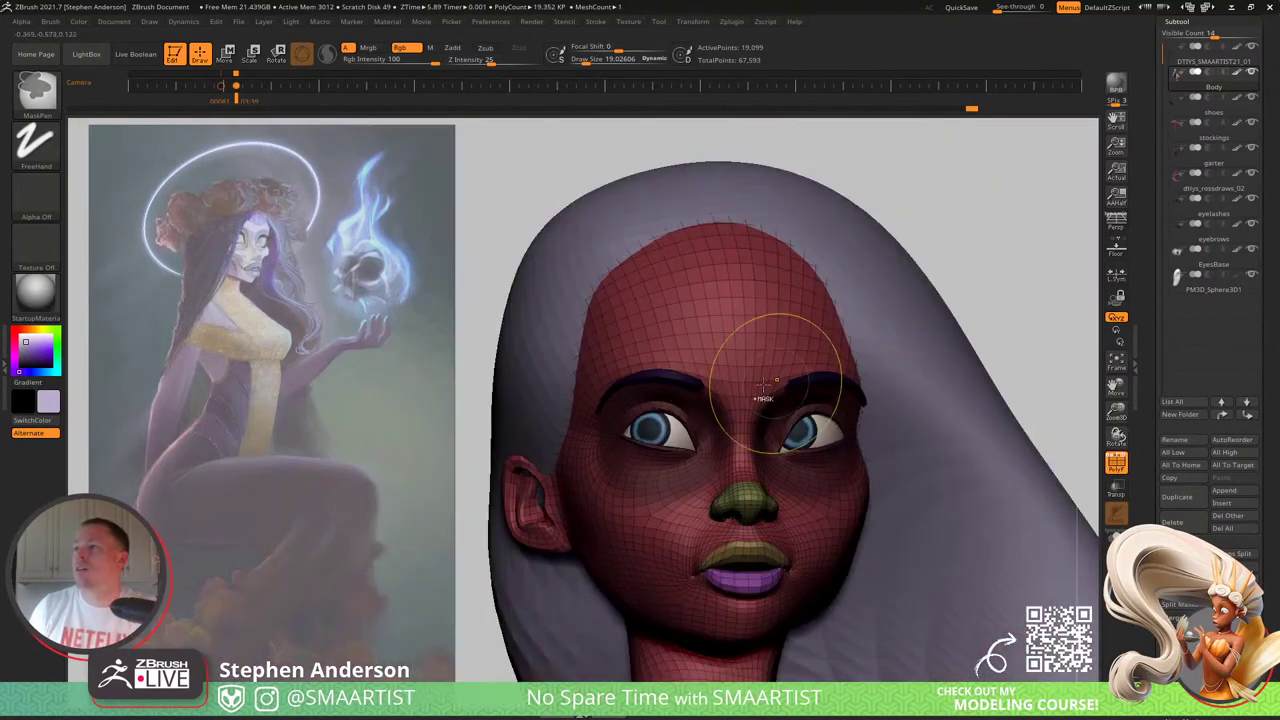
left_click(994, 226, "ctrl")
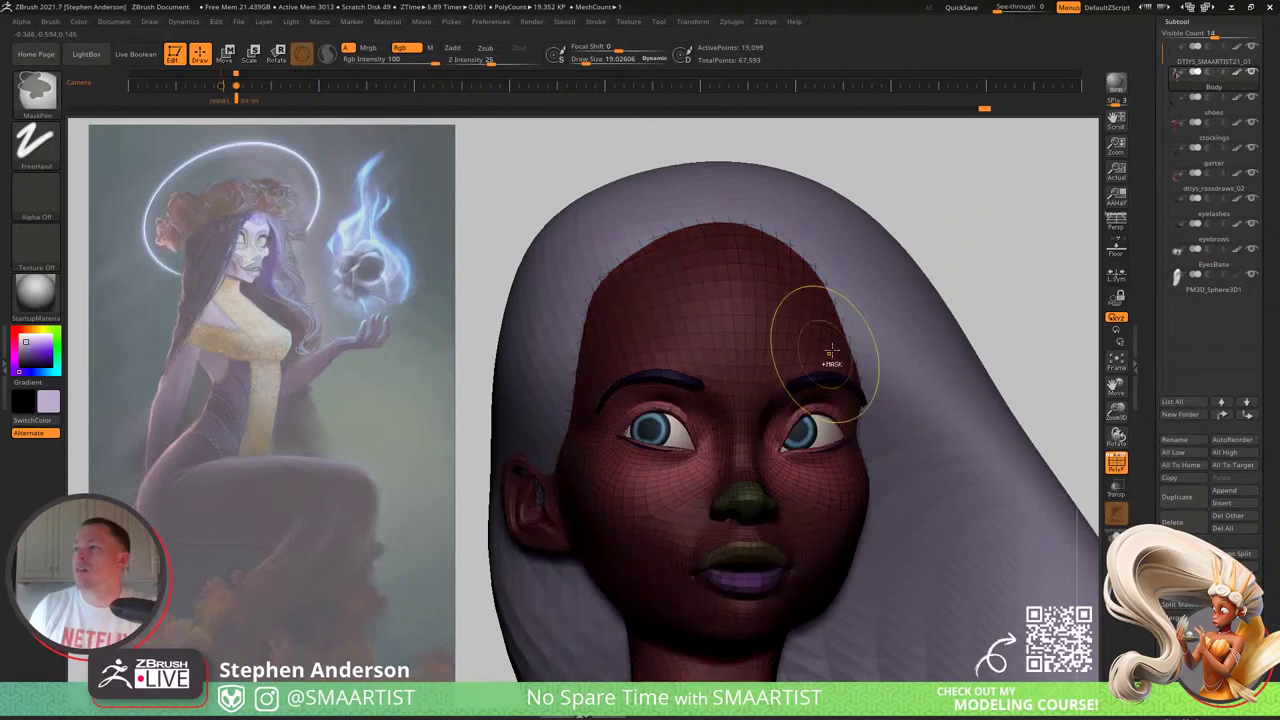
Step: Switch to the Move gizmo, exclude the hair from the combined transform and make the EyesBase subtool active
key("w")
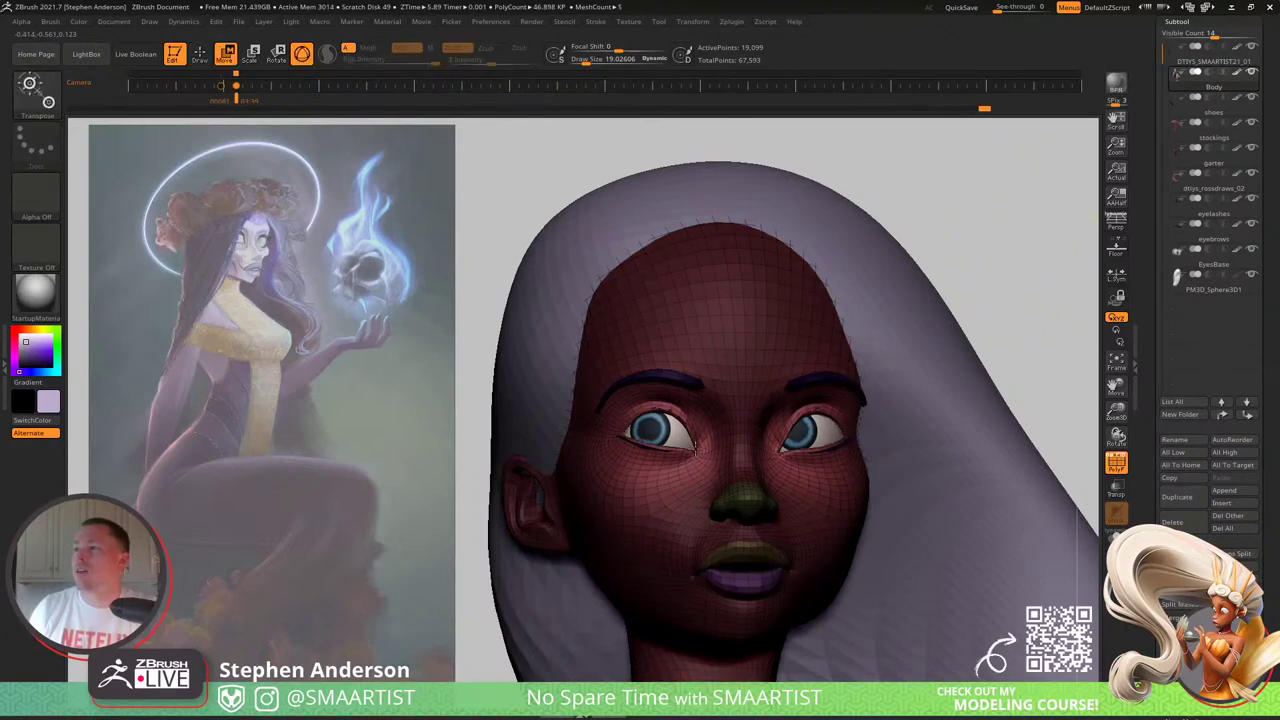
right_click_drag(712, 426, 724, 400)
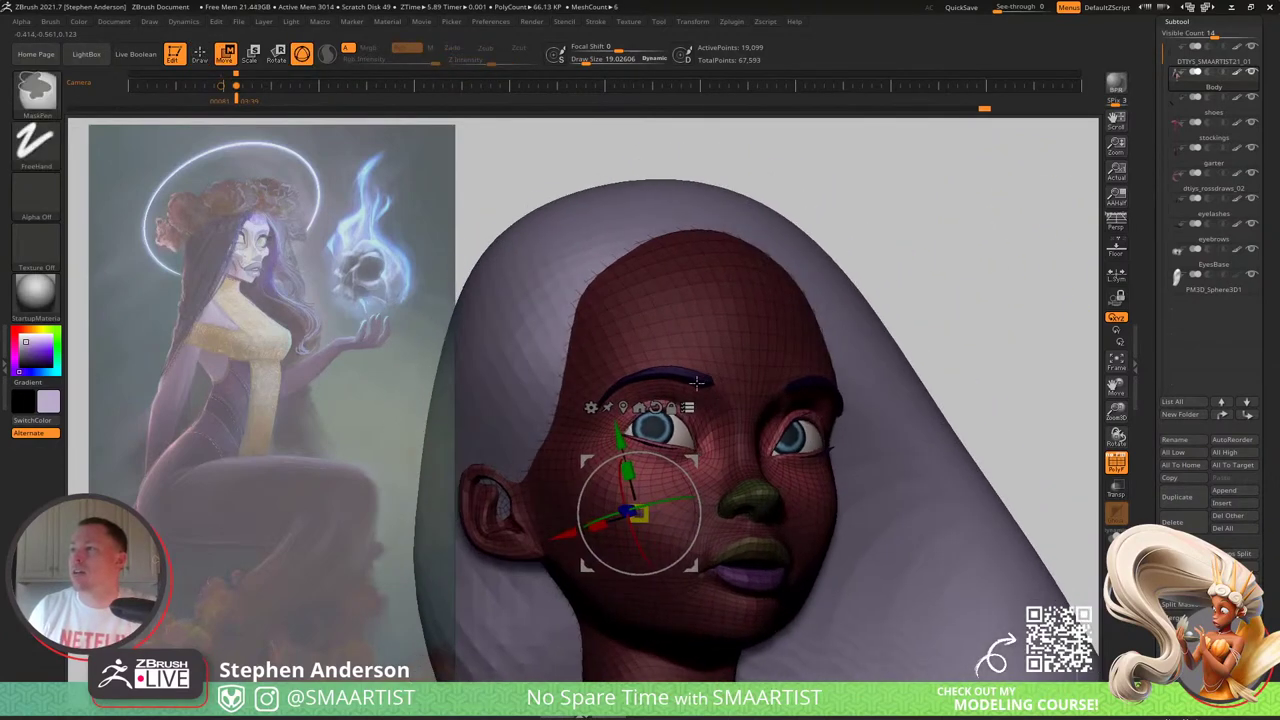
left_click(871, 337, "ctrl+shift")
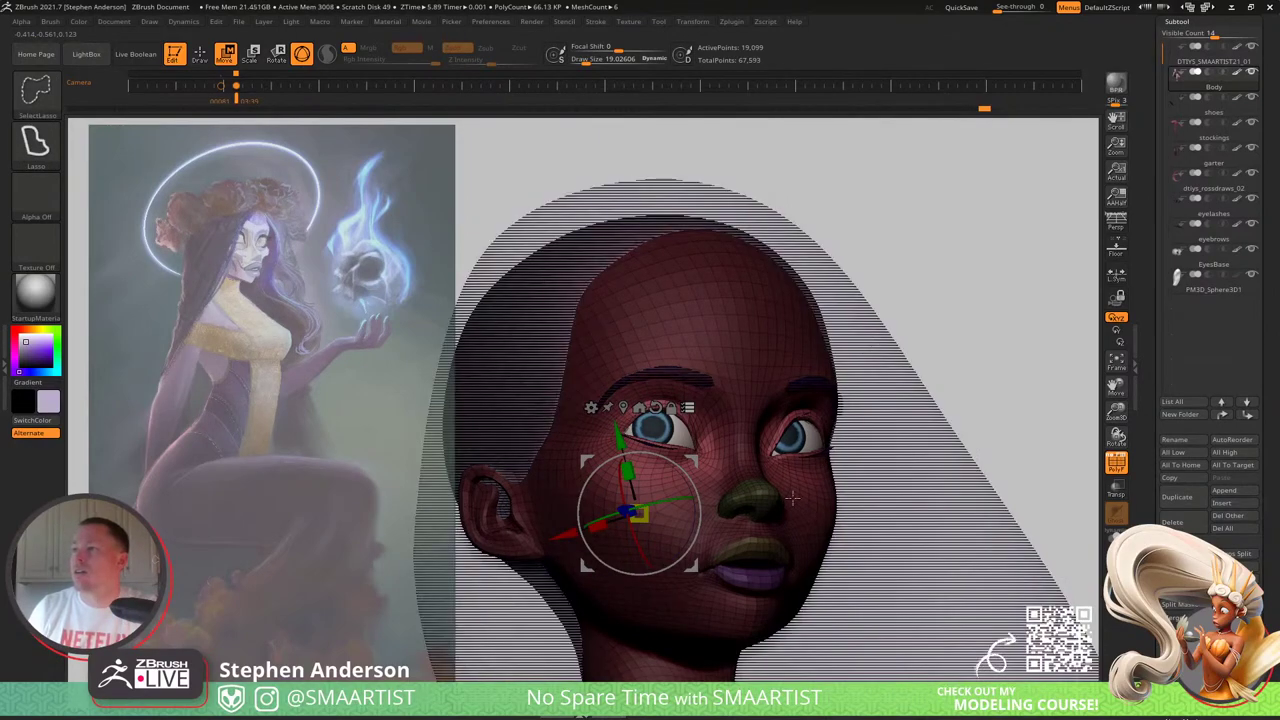
right_click_drag(871, 356, 725, 389, "ctrl")
mouse_move(800, 580)
right_mouse_down("alt")
mouse_move(700, 296)
mouse_move(757, 324)
mouse_move(750, 300)
right_mouse_up("alt")
right_click_drag(713, 212, 800, 425, "ctrl")
left_click(662, 424, "alt")
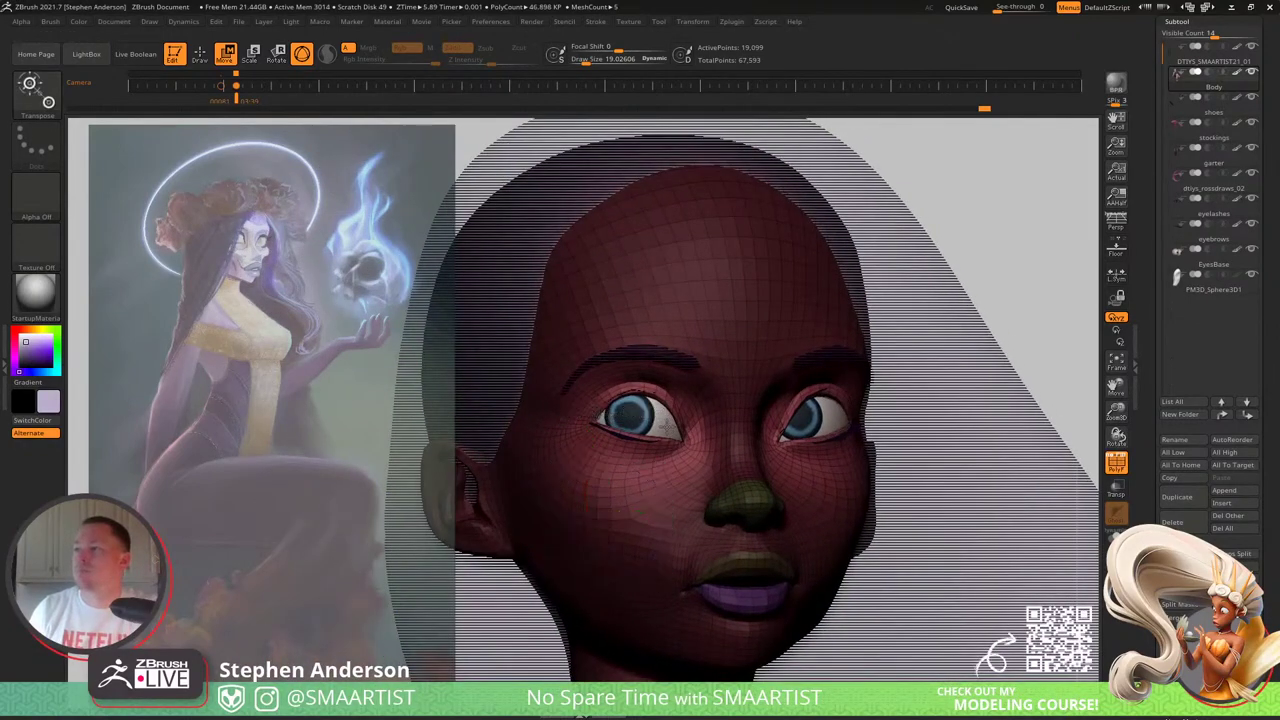
Step: Center the gizmo between the eyes, adjust the position of the eyes with their sockets, and turn off the polyframe
left_click(633, 413)
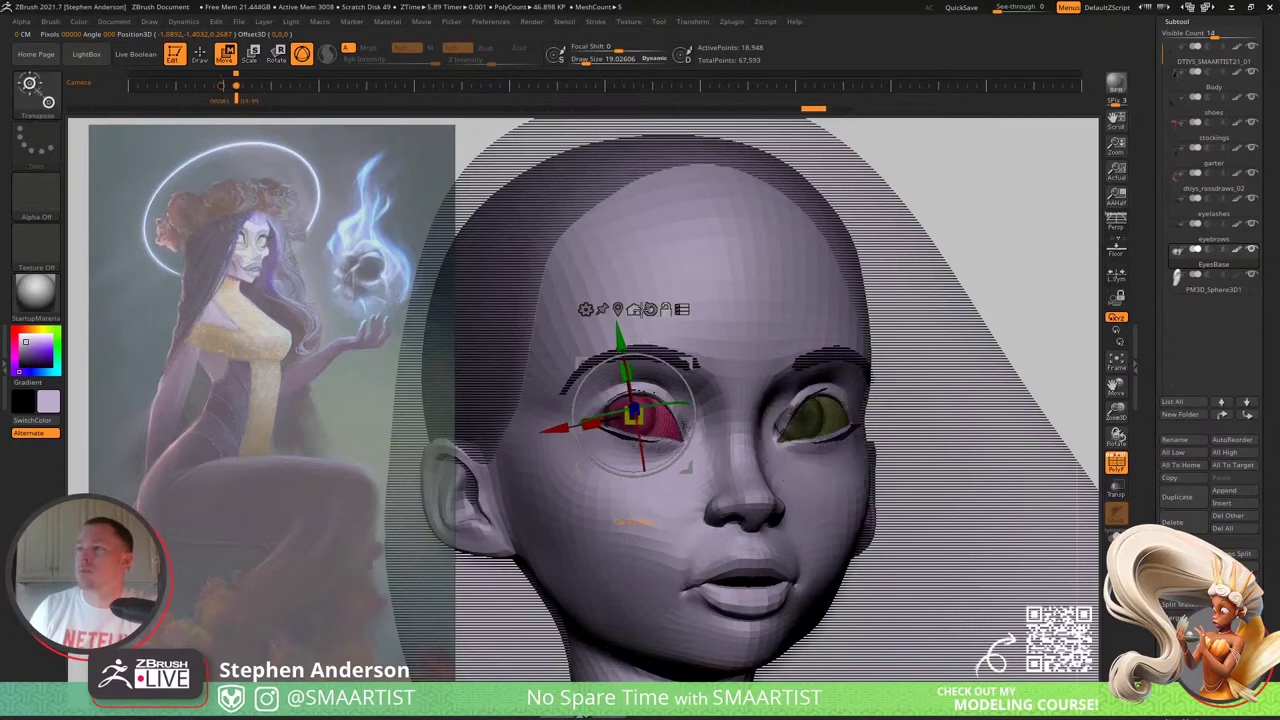
left_click(618, 308)
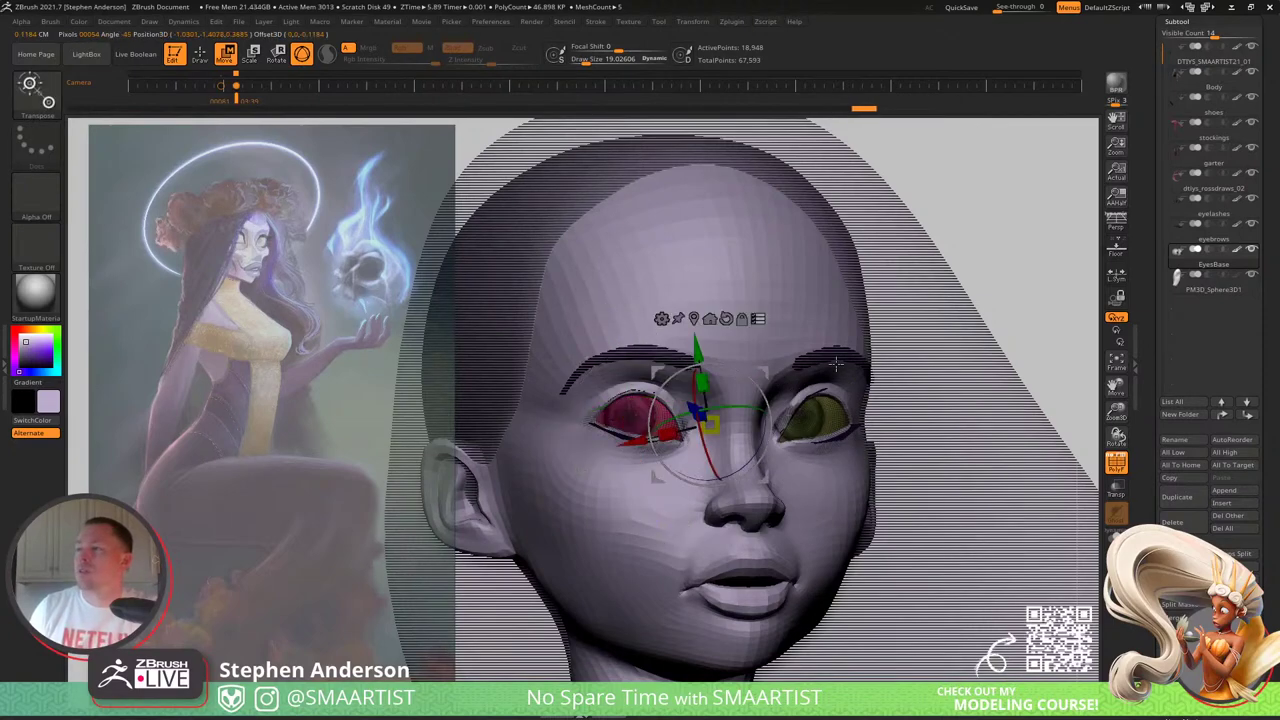
left_click_drag(893, 362, 793, 382)
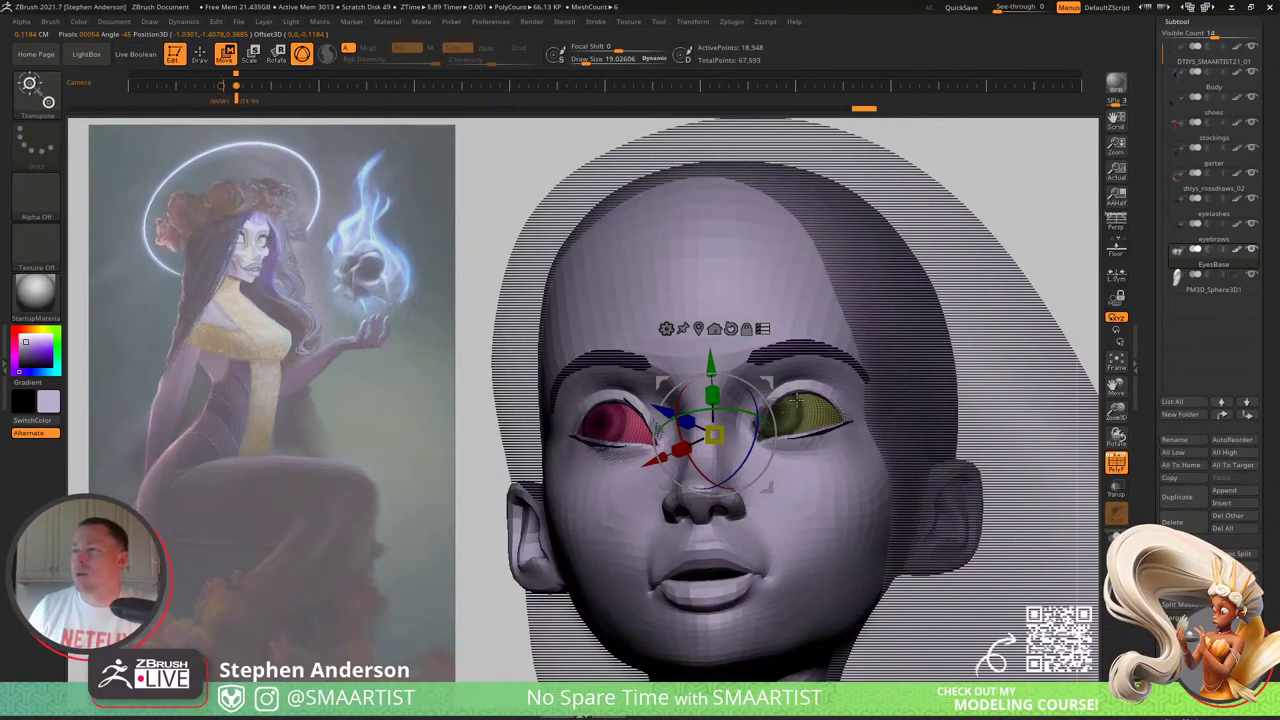
left_click_drag(793, 380, 811, 371)
left_click_drag(698, 431, 711, 429)
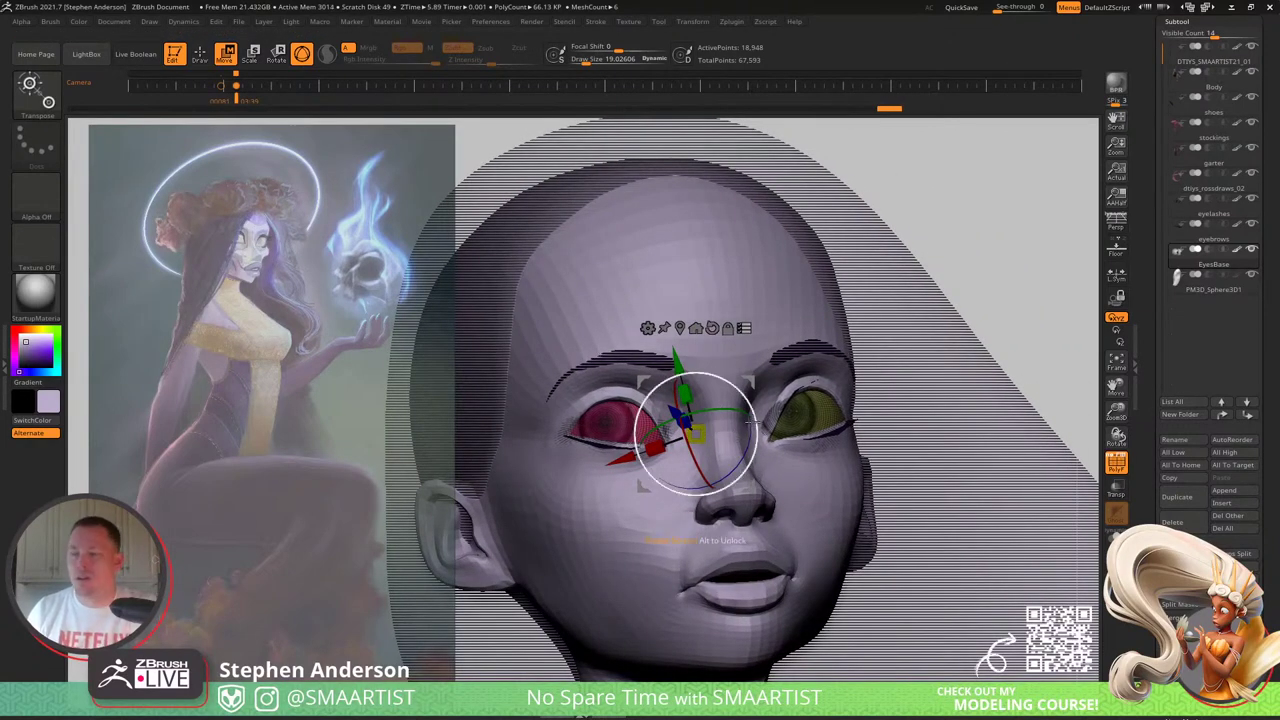
right_click_drag(758, 440, 737, 381)
left_click_drag(739, 379, 835, 460)
key("q")
key("shift+f")
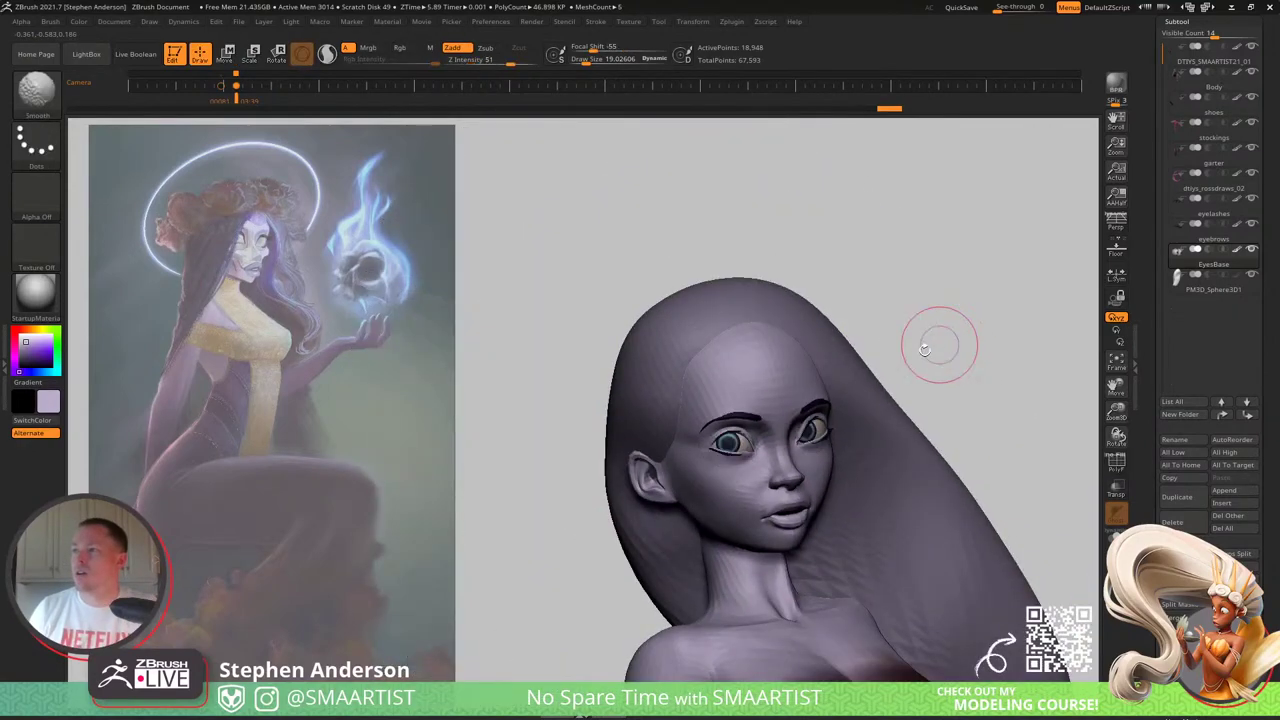
Step: Rotate the eyes and their sockets about 3 degrees in the side view with the gizmo
right_click_drag(937, 346, 868, 385)
right_click_drag(868, 385, 786, 475, "ctrl")
key("w")
right_click_drag(752, 530, 812, 524)
left_click_drag(718, 403, 715, 404)
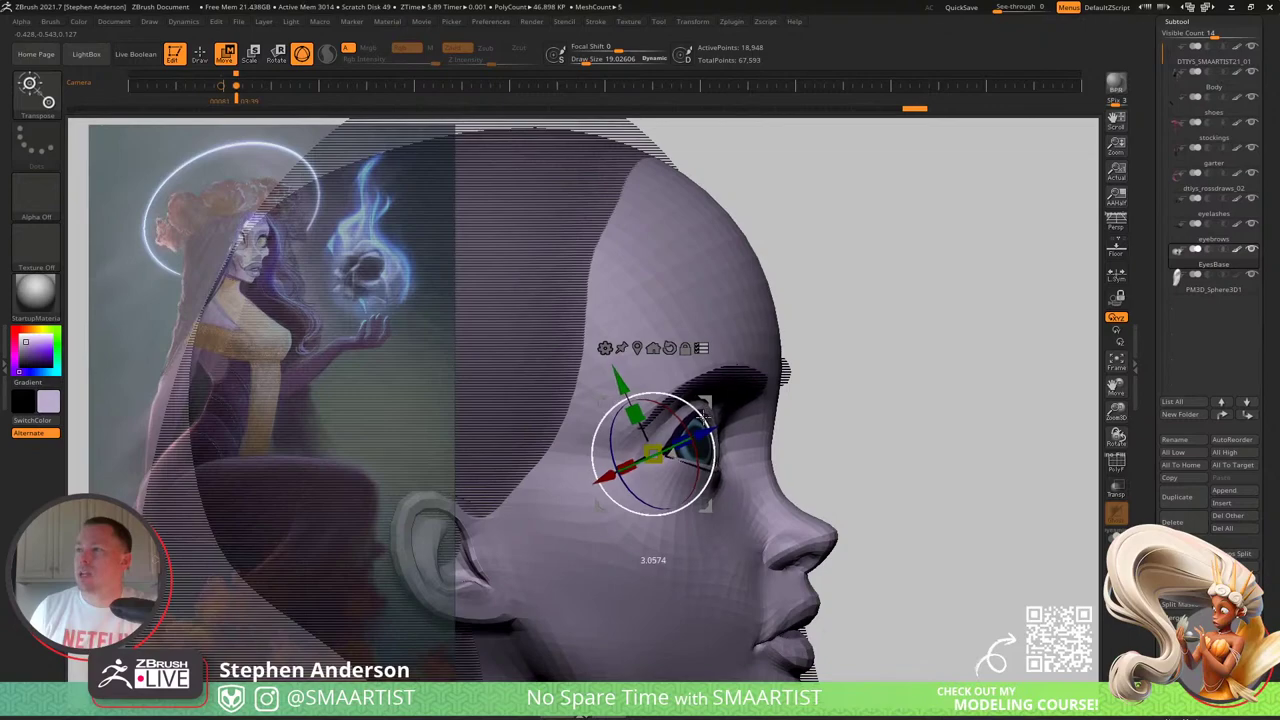
right_click_drag(790, 430, 735, 445)
right_click_drag(735, 445, 780, 370, "ctrl")
key("q")
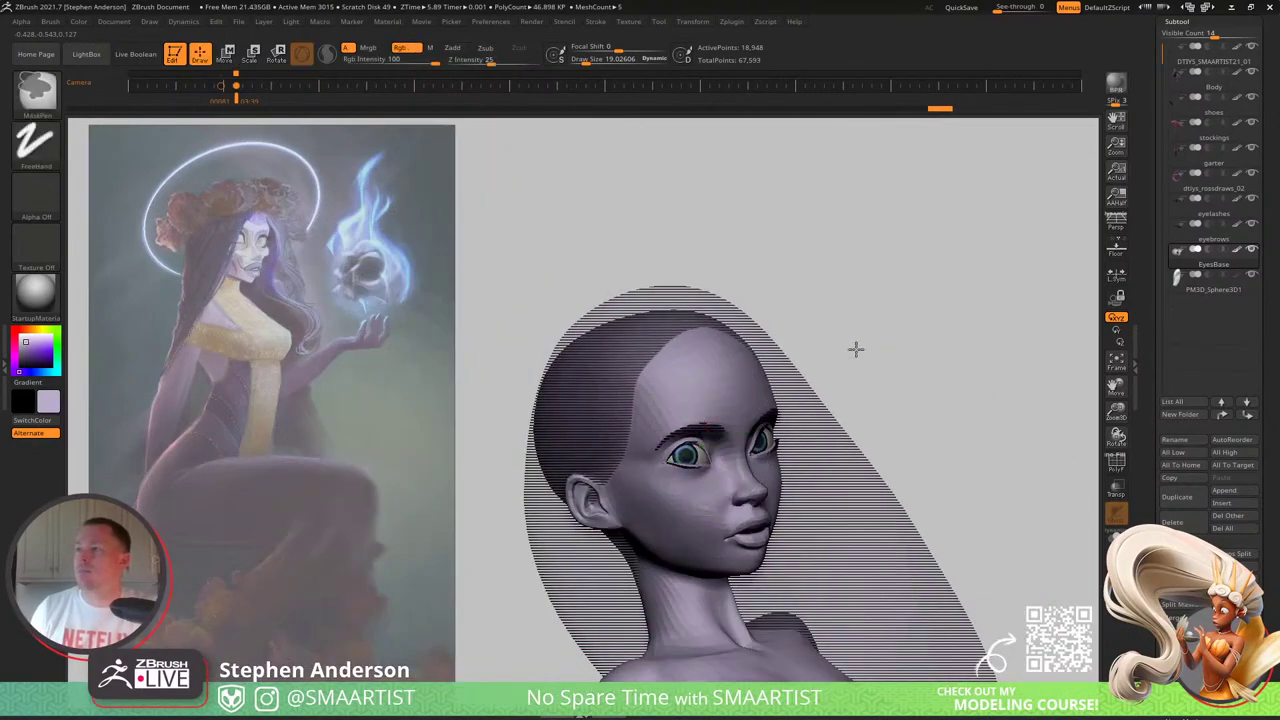
Step: Make the Body subtool active again for sculpting and clear its mask
right_click_drag(856, 349, 867, 311, "ctrl")
mouse_move(912, 396)
right_mouse_down()
mouse_move(806, 409)
mouse_move(690, 465)
mouse_move(731, 503)
right_mouse_up()
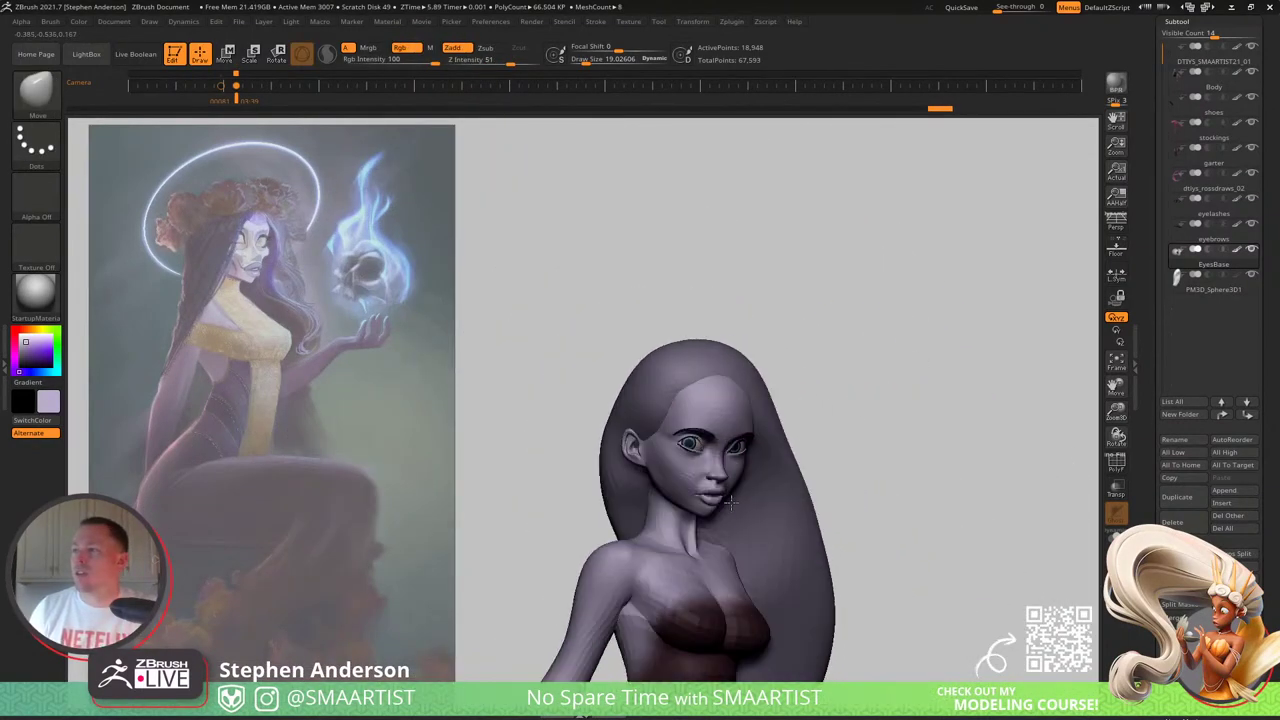
right_click_drag(728, 440, 748, 481, "ctrl")
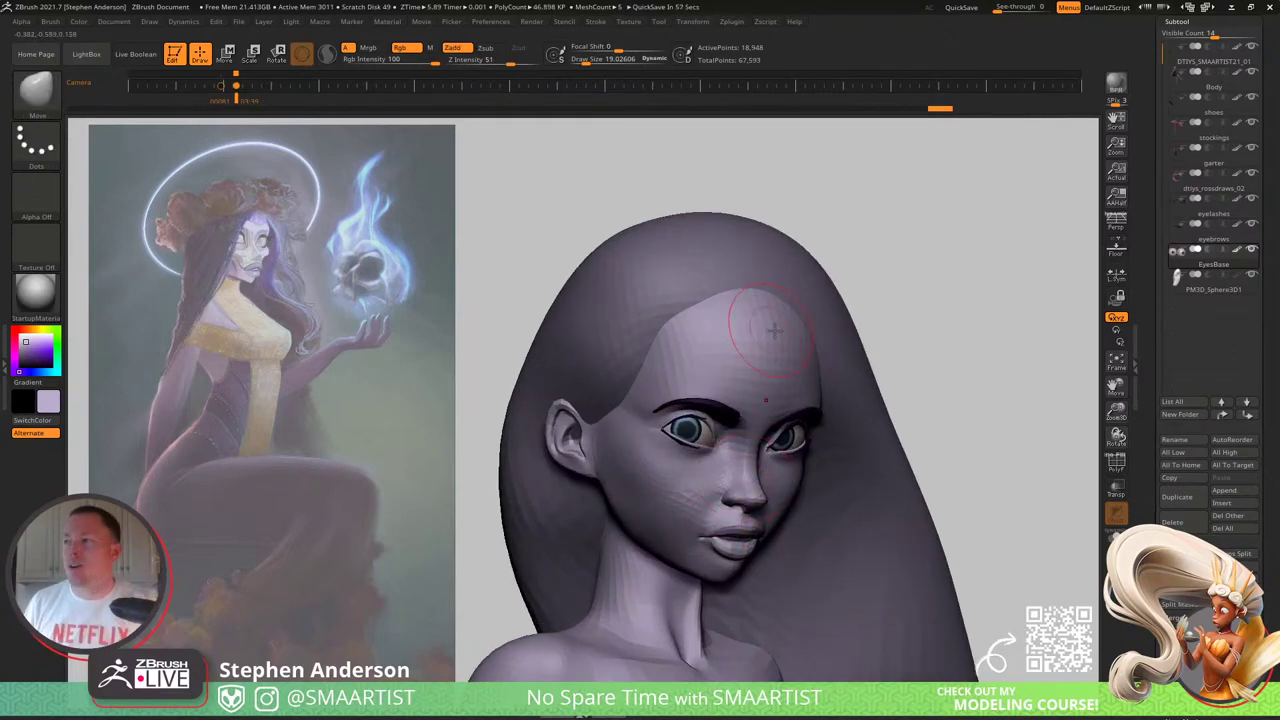
mouse_move(773, 449)
right_mouse_down()
mouse_move(712, 458)
mouse_move(794, 508)
mouse_move(722, 436)
mouse_move(762, 441)
mouse_move(708, 450)
mouse_move(674, 537)
mouse_move(724, 480)
mouse_move(633, 490)
right_mouse_up()
key("s")
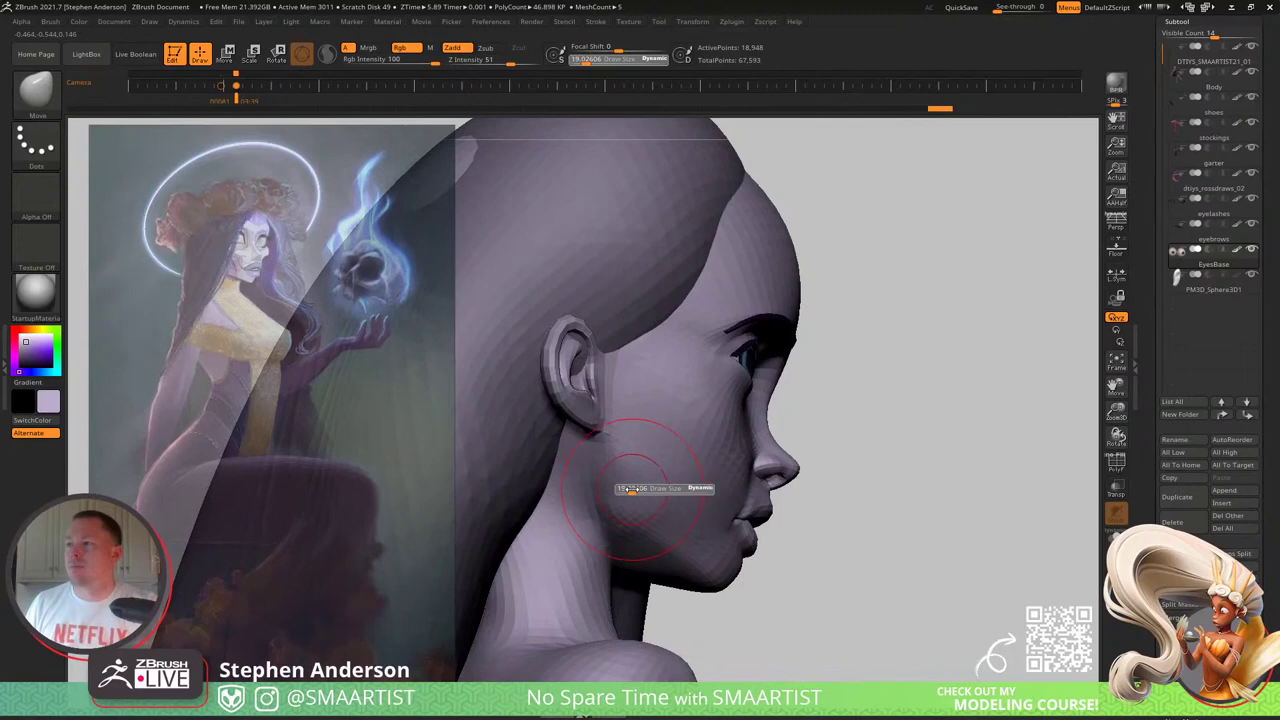
left_click(622, 508, "alt")
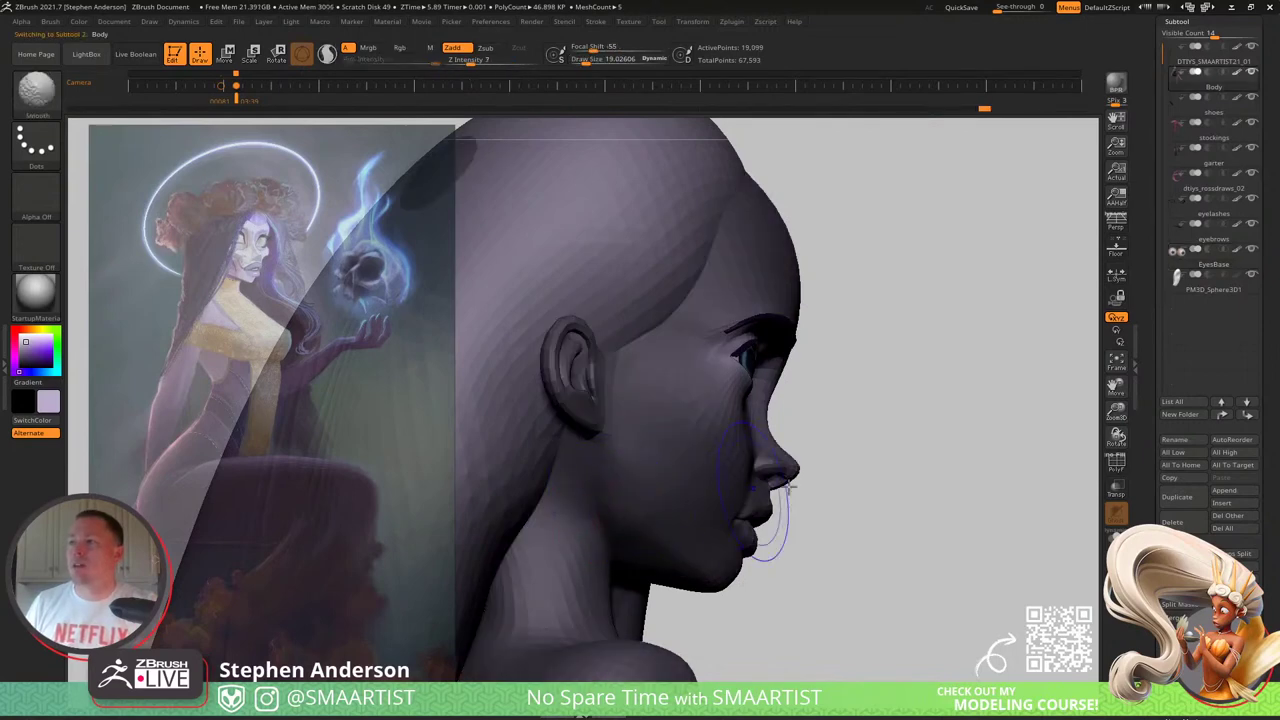
right_click_drag(837, 460, 811, 480)
left_click_drag(858, 498, 829, 523, "ctrl")
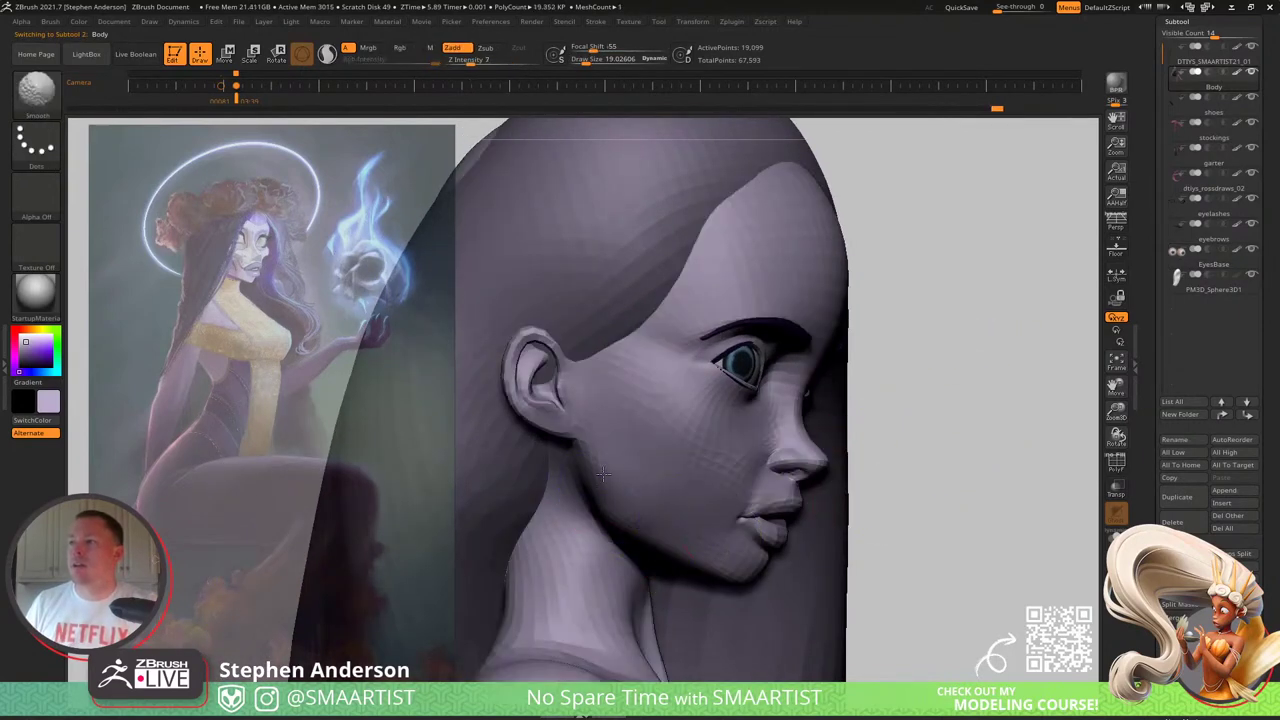
Step: Make the EyesBase subtool active and turn on the polyframe to show its polygroups
right_click_drag(734, 513, 736, 470, "ctrl")
mouse_move(736, 470)
right_mouse_down()
mouse_move(690, 474)
mouse_move(753, 484)
mouse_move(752, 440)
mouse_move(722, 444)
mouse_move(726, 508)
right_mouse_up()
left_click(806, 424, "alt")
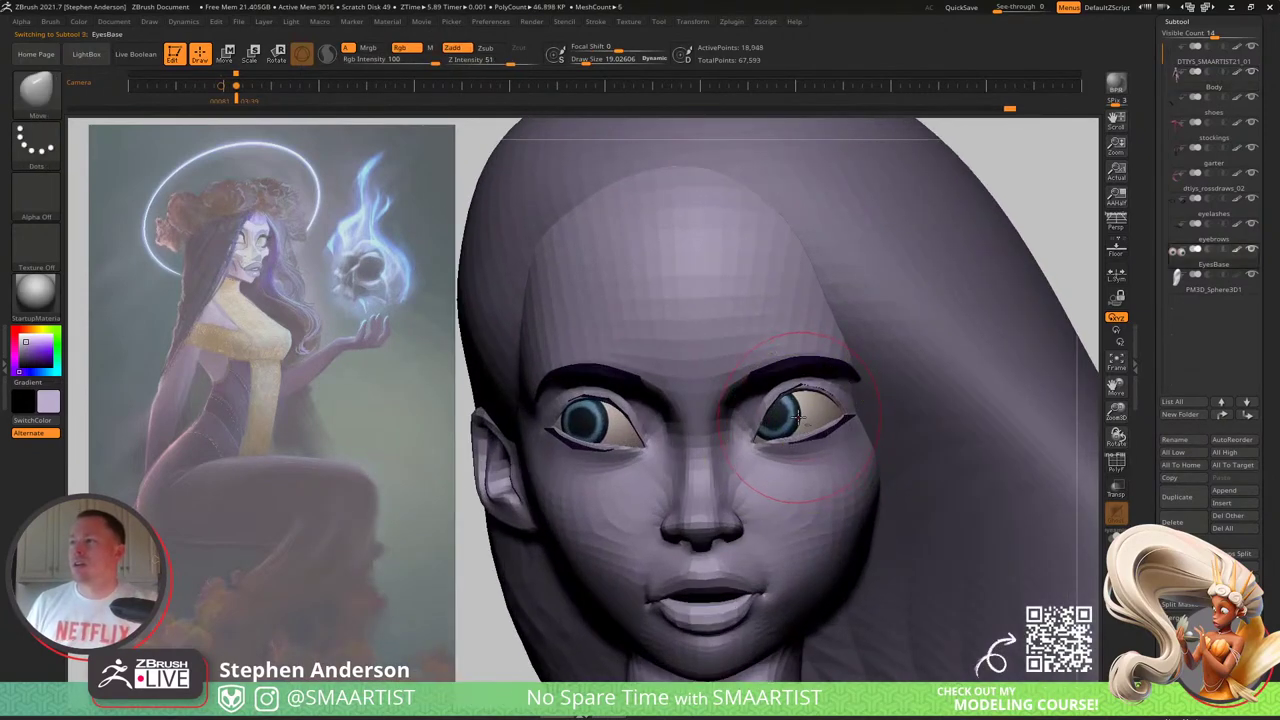
key("shift+f")
key("shift+f")
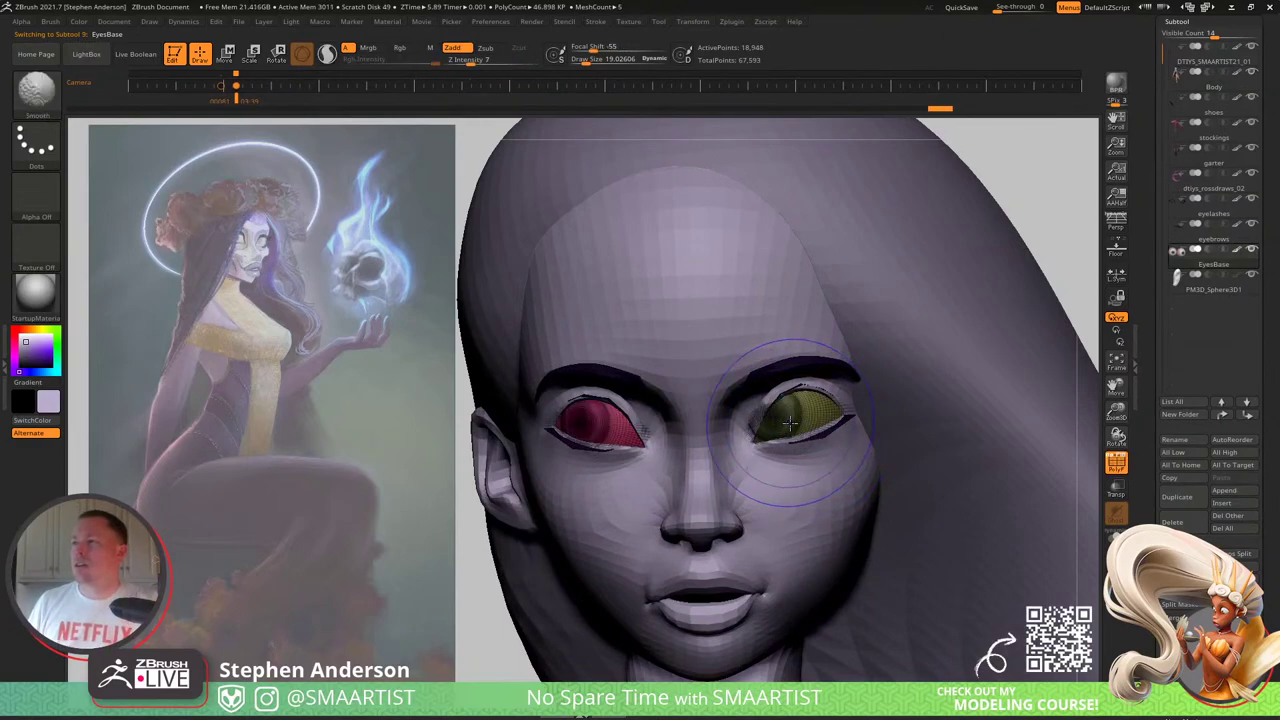
Step: Hide the ring of polygons between the pupil and iris on both eyes
right_click_drag(810, 434, 860, 552, "ctrl")
mouse_move(808, 410)
right_mouse_down("ctrl")
mouse_move(766, 451)
mouse_move(852, 463)
mouse_move(922, 441)
right_mouse_up("ctrl")
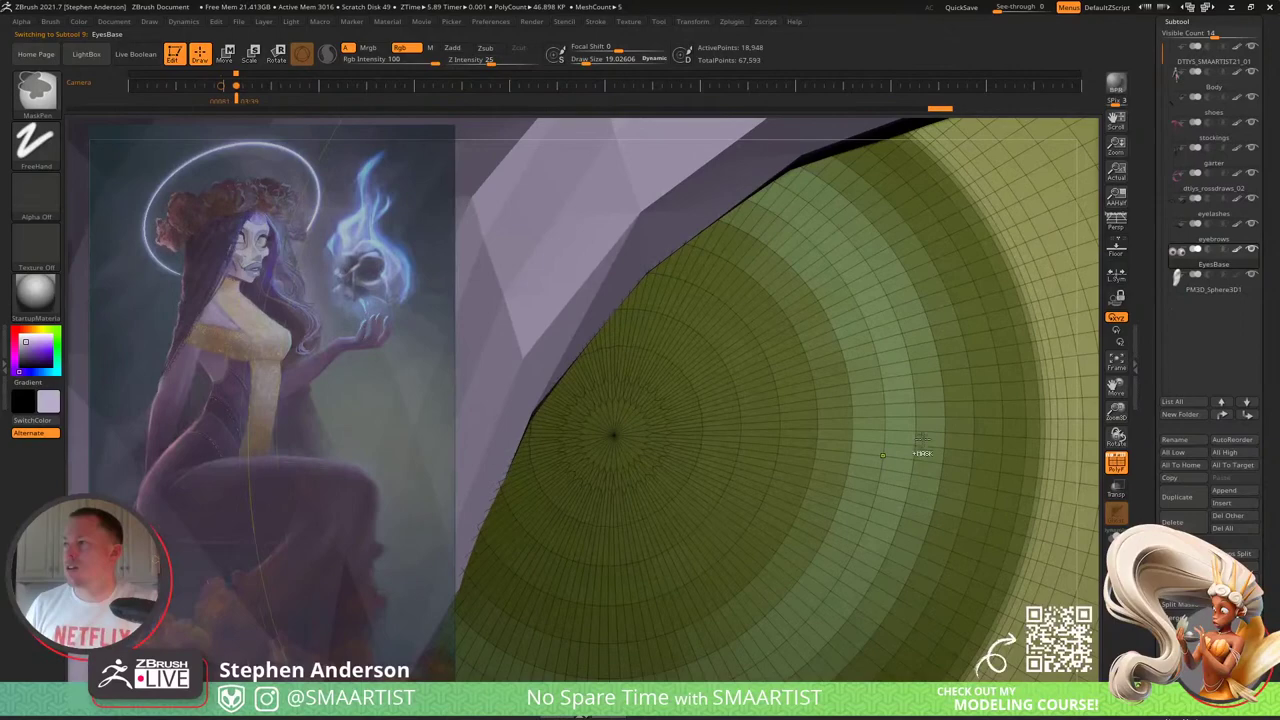
key("ctrl+shift")
left_click(753, 424, "ctrl+shift")
mouse_move(799, 489)
right_mouse_down("ctrl")
mouse_move(779, 470)
mouse_move(780, 518)
mouse_move(782, 455)
right_mouse_up("ctrl")
key("ctrl+z")
left_click(760, 457, "ctrl+shift")
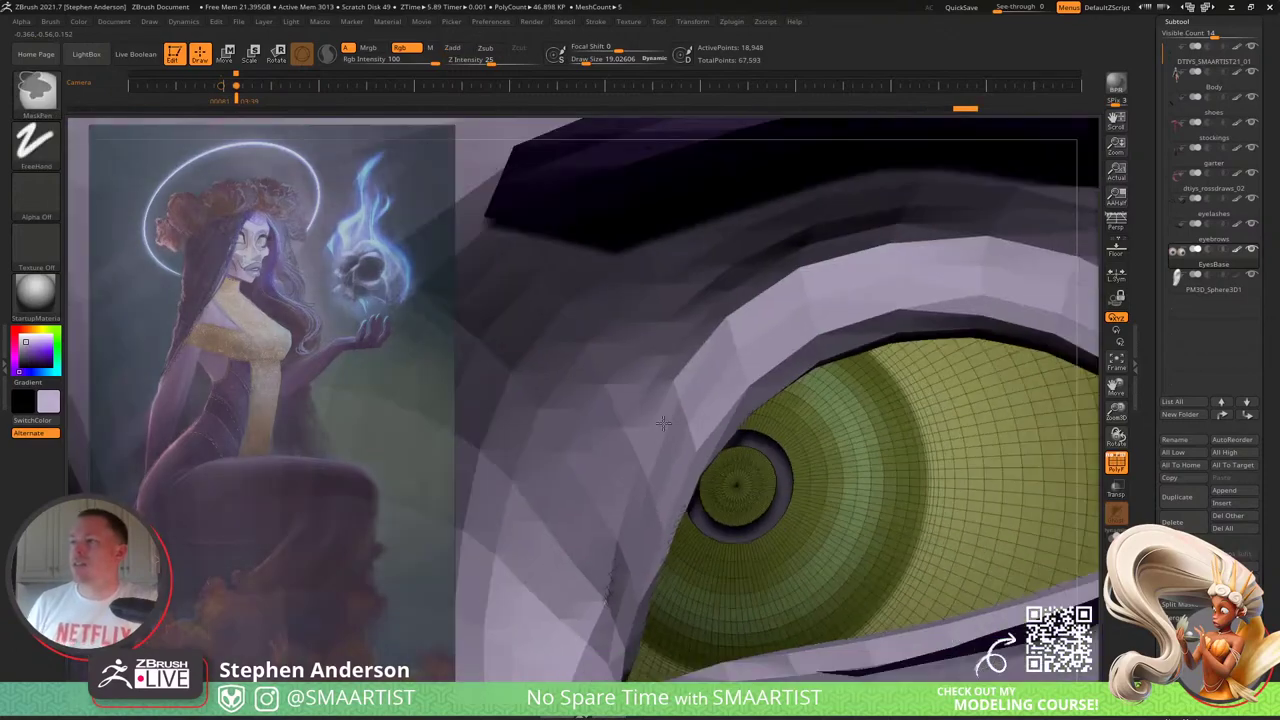
right_click_drag(420, 480, 990, 490, "alt")
right_click_drag(398, 510, 640, 490, "alt")
mouse_move(640, 490)
right_mouse_down("ctrl")
mouse_move(623, 449)
mouse_move(640, 490)
right_mouse_up("ctrl")
left_click(732, 423, "ctrl+shift")
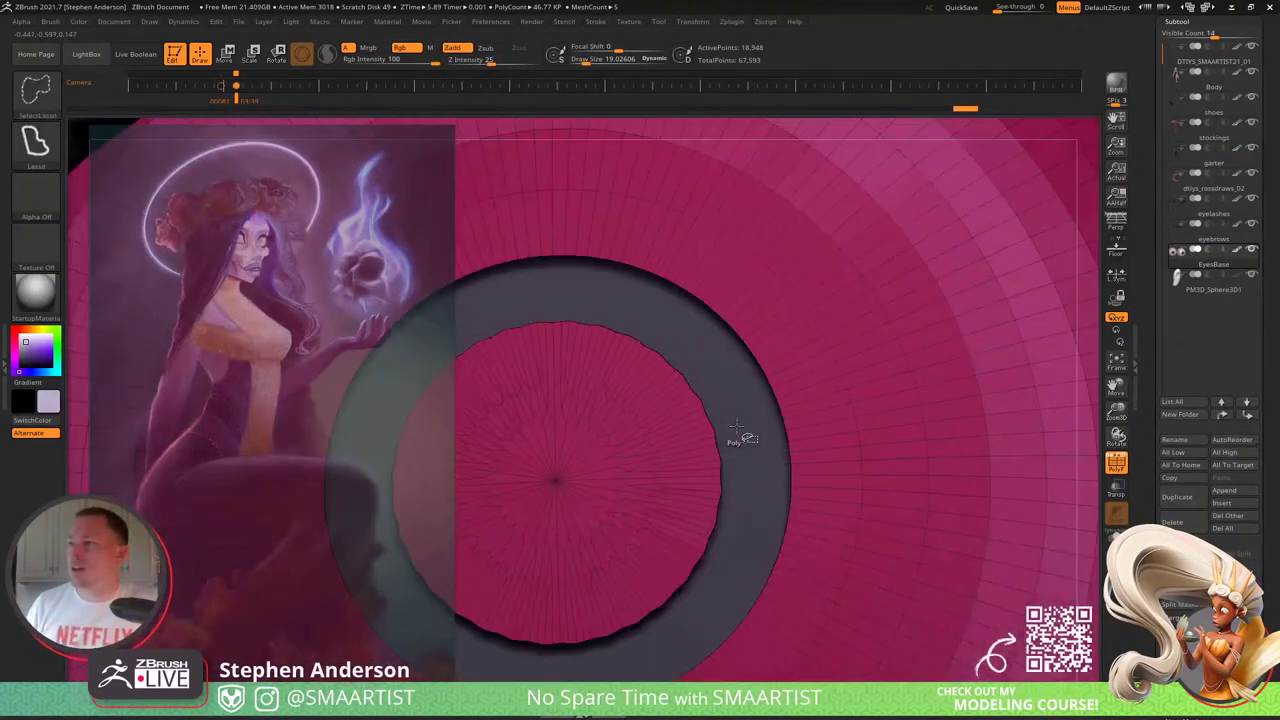
Step: Hide the remaining iris and pupil pieces of both eyes and turn off the polyframe
right_click_drag(780, 520, 580, 325, "ctrl")
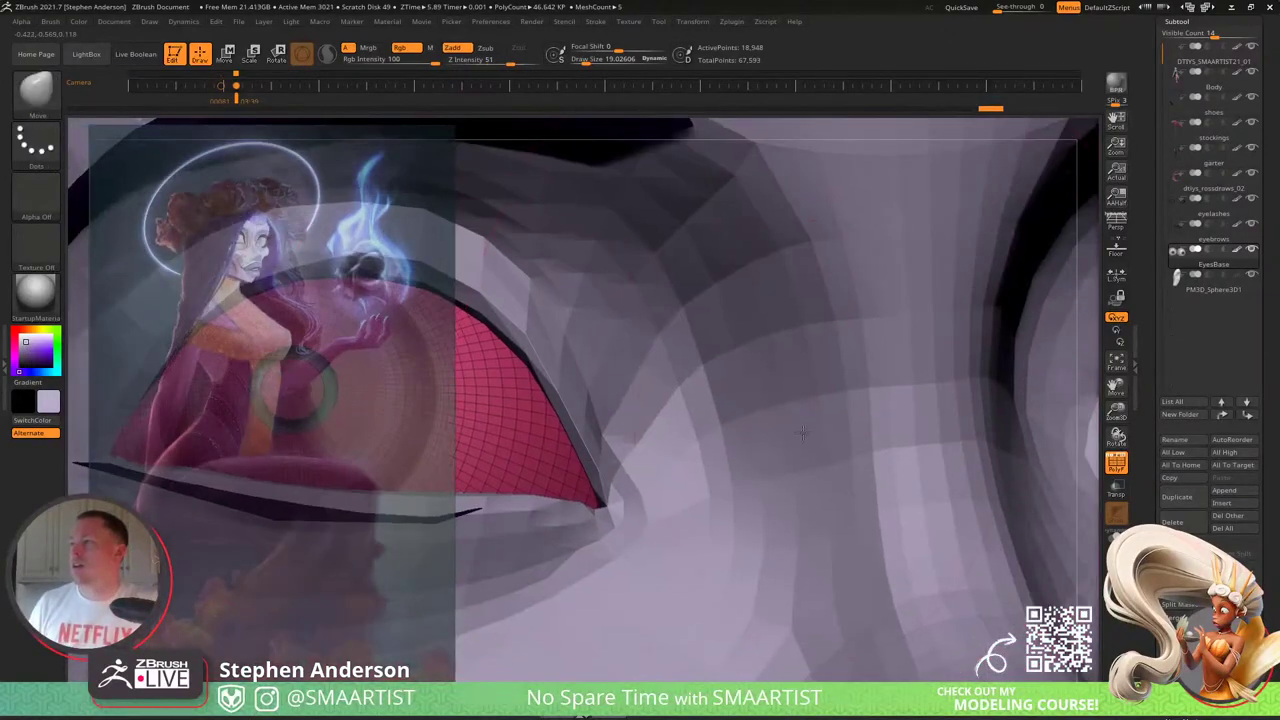
right_click_drag(700, 560, 775, 400, "ctrl")
mouse_move(912, 472)
left_mouse_down("ctrl+shift")
mouse_move(903, 457)
mouse_move(886, 486)
mouse_move(906, 460)
mouse_move(900, 510)
left_mouse_up("ctrl+shift")
key("ctrl+shift+s")
key("ctrl+shift+s")
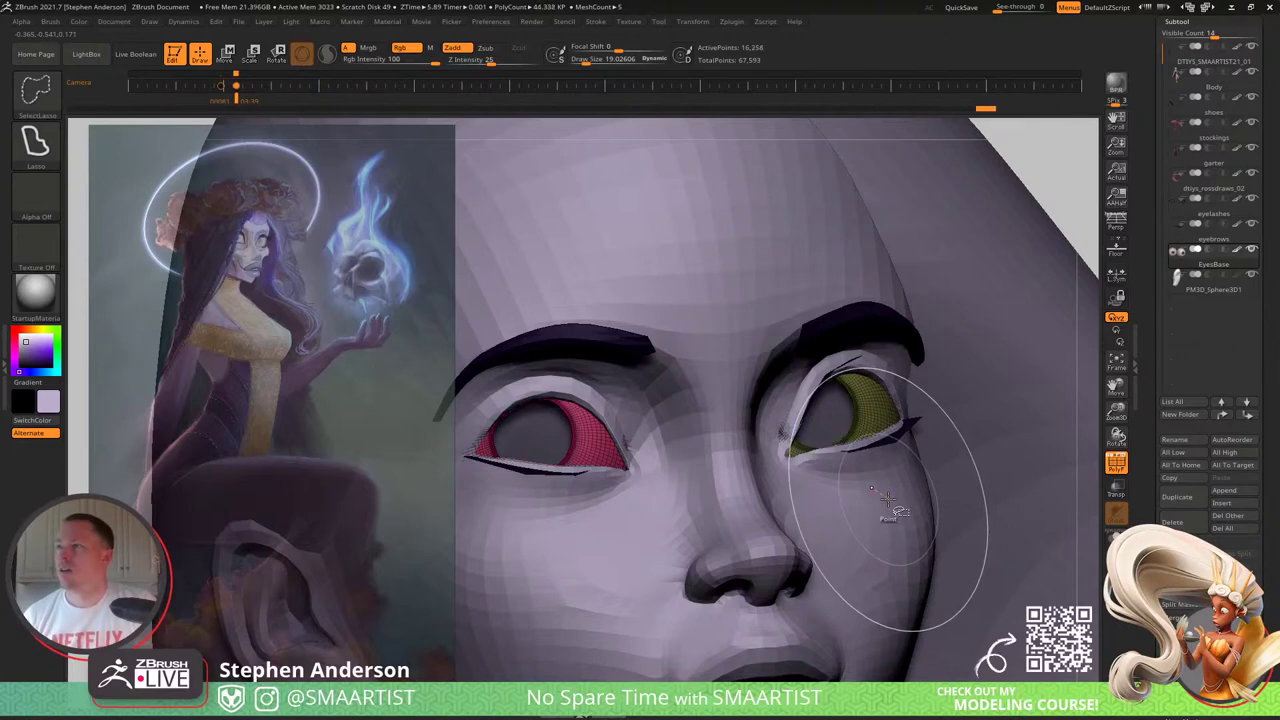
mouse_move(888, 500)
right_mouse_down("ctrl")
mouse_move(965, 325)
mouse_move(864, 273)
right_mouse_up("ctrl")
key("shift+f")
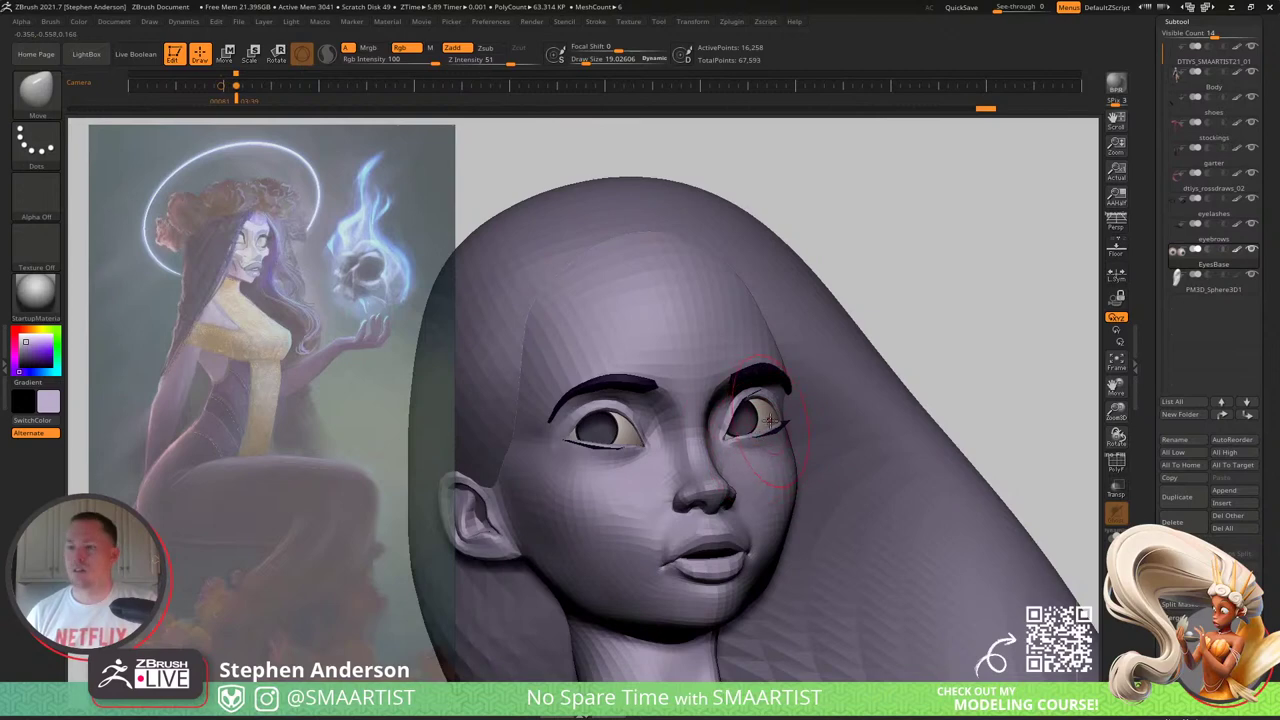
Step: Unhide all the eye geometry and mask the whites of both eyes, leaving the irises unmasked
right_click_drag(772, 421, 880, 349, "ctrl")
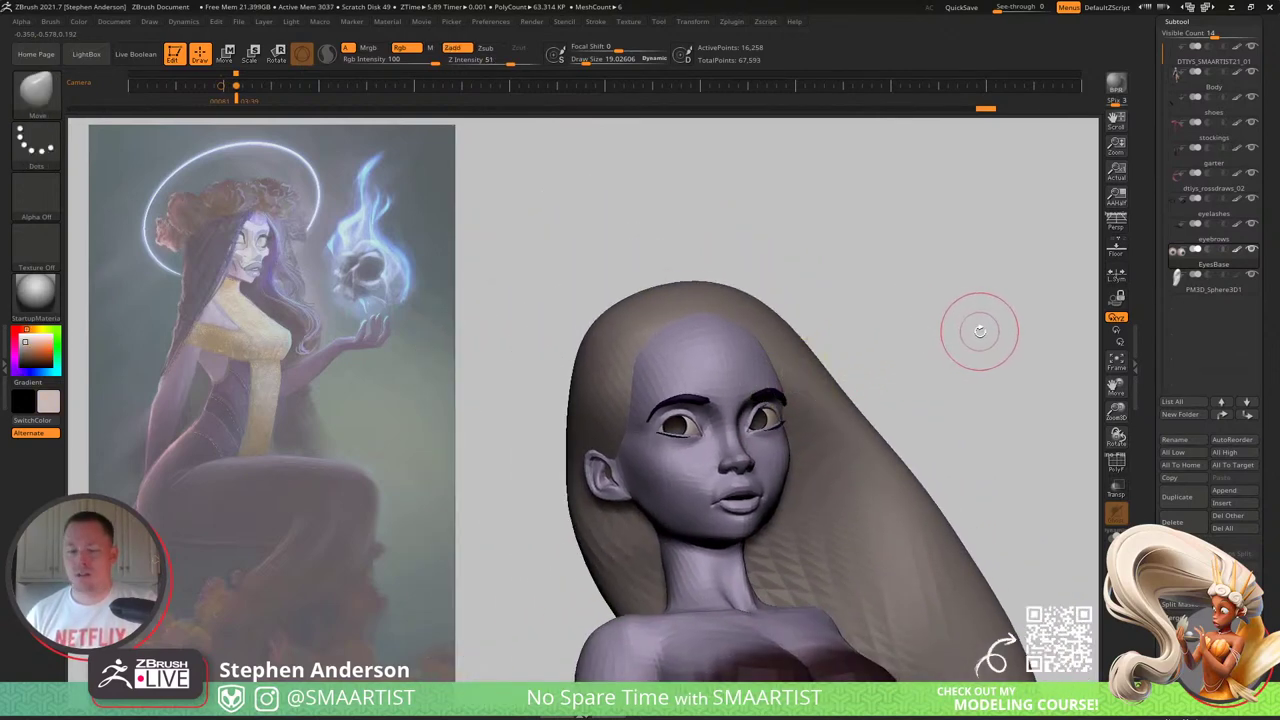
key("ctrl+shift")
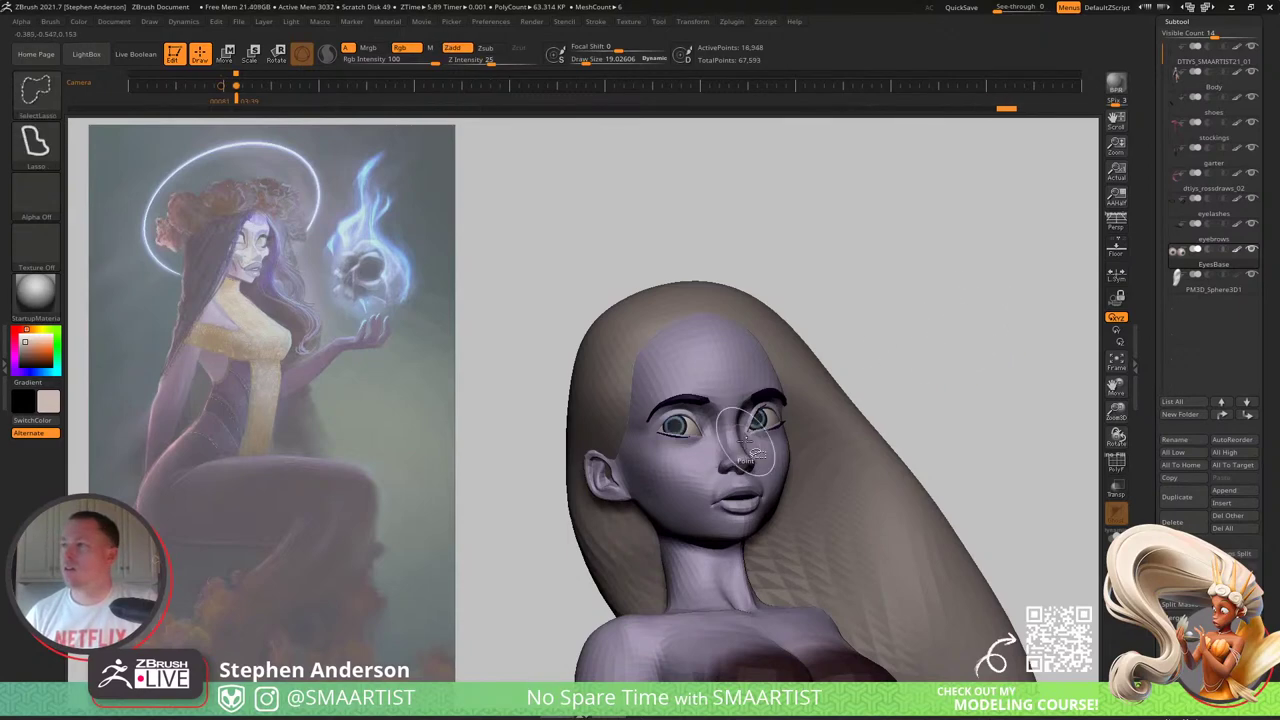
right_click_drag(741, 415, 770, 450, "ctrl")
key("w")
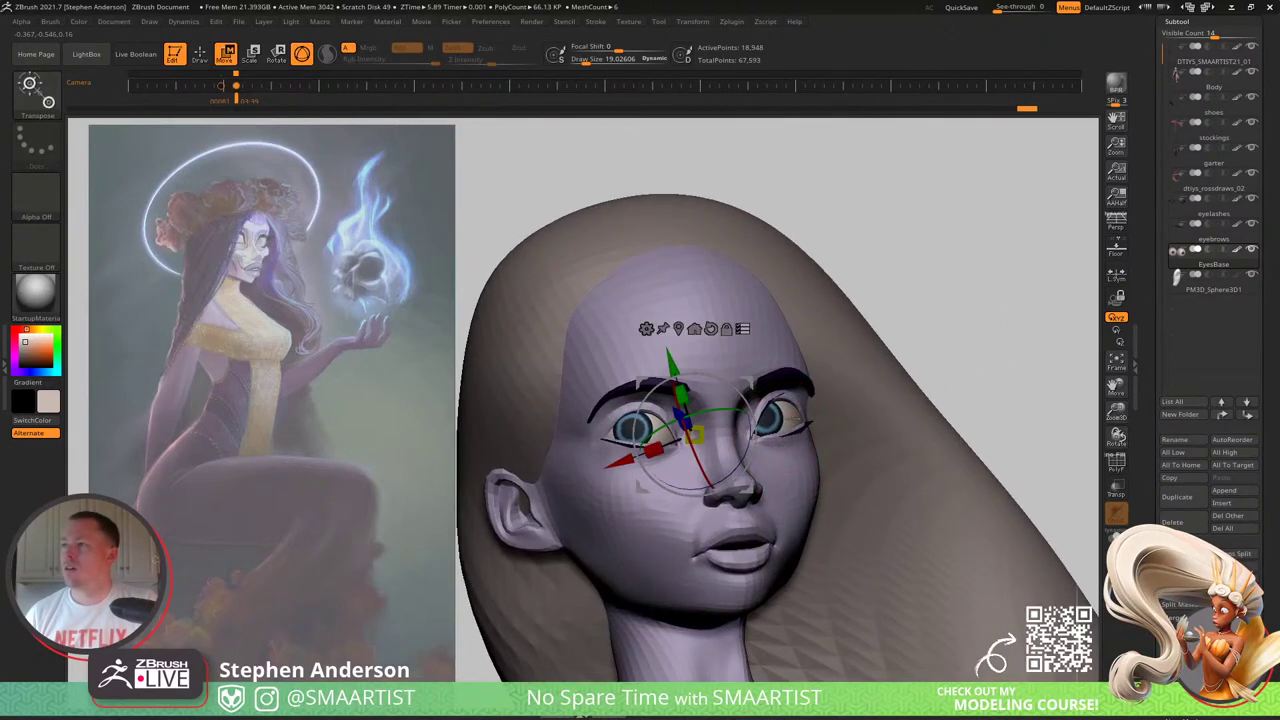
left_click(793, 417, "ctrl")
key("q")
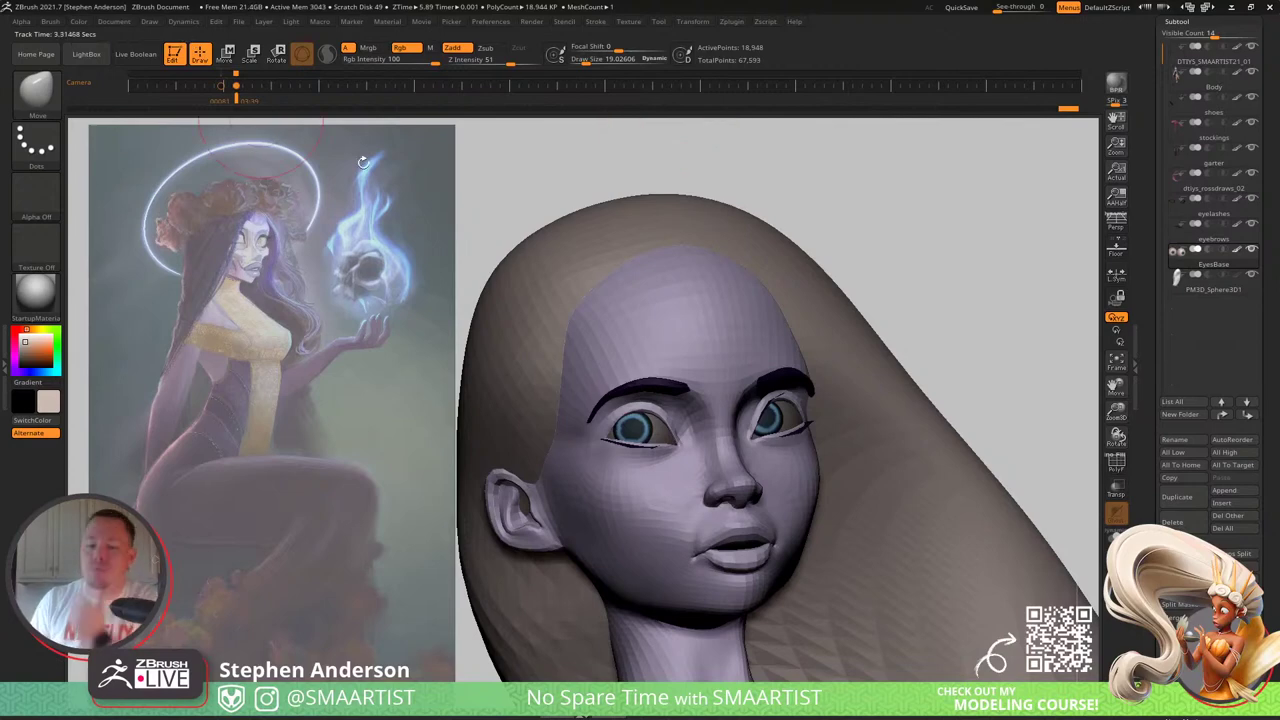
Step: Fill the unmasked irises with the light beige colour R 203, G 186, B 177 using the Standard brush at RGB intensity 45
key("b")
key("s")
key("t")
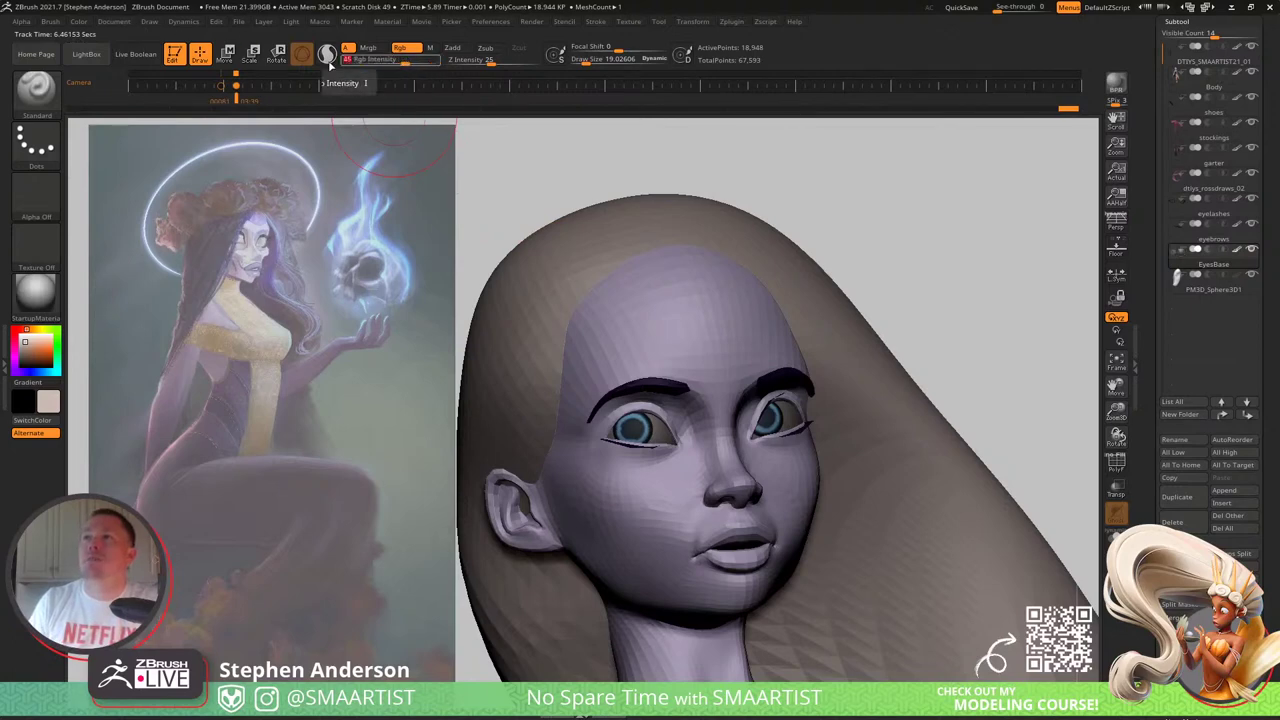
left_click(78, 22)
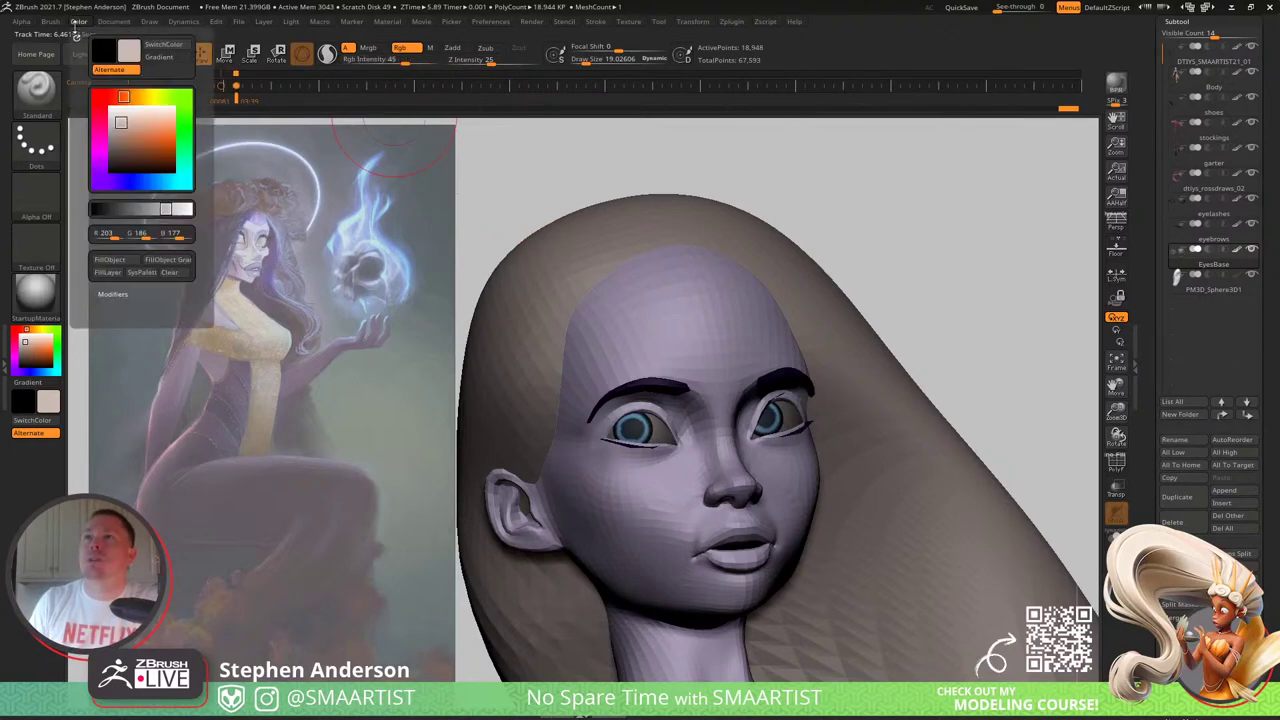
left_click(117, 261)
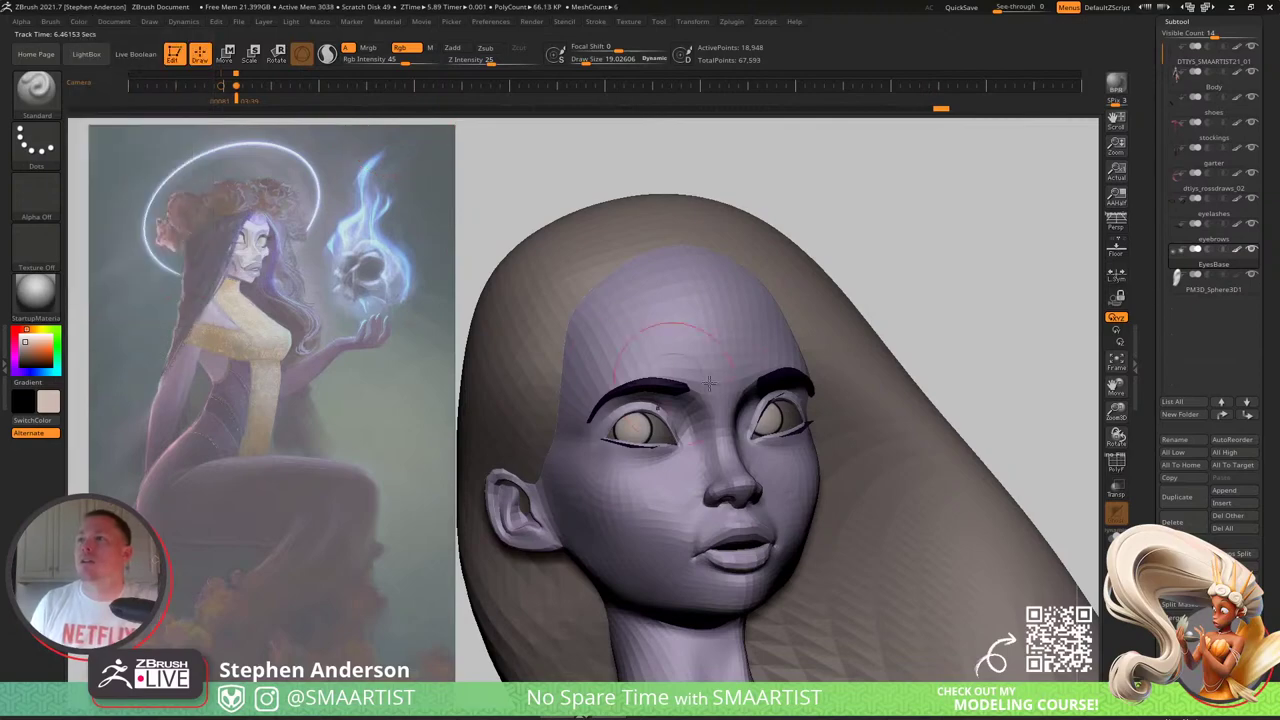
Step: Fill the EyesBase subtool with the dark grey colour at RGB intensity 45
mouse_move(807, 411)
right_mouse_down("ctrl")
mouse_move(795, 355)
mouse_move(750, 350)
mouse_move(850, 470)
mouse_move(861, 479)
mouse_move(883, 459)
mouse_move(650, 275)
right_mouse_up("ctrl")
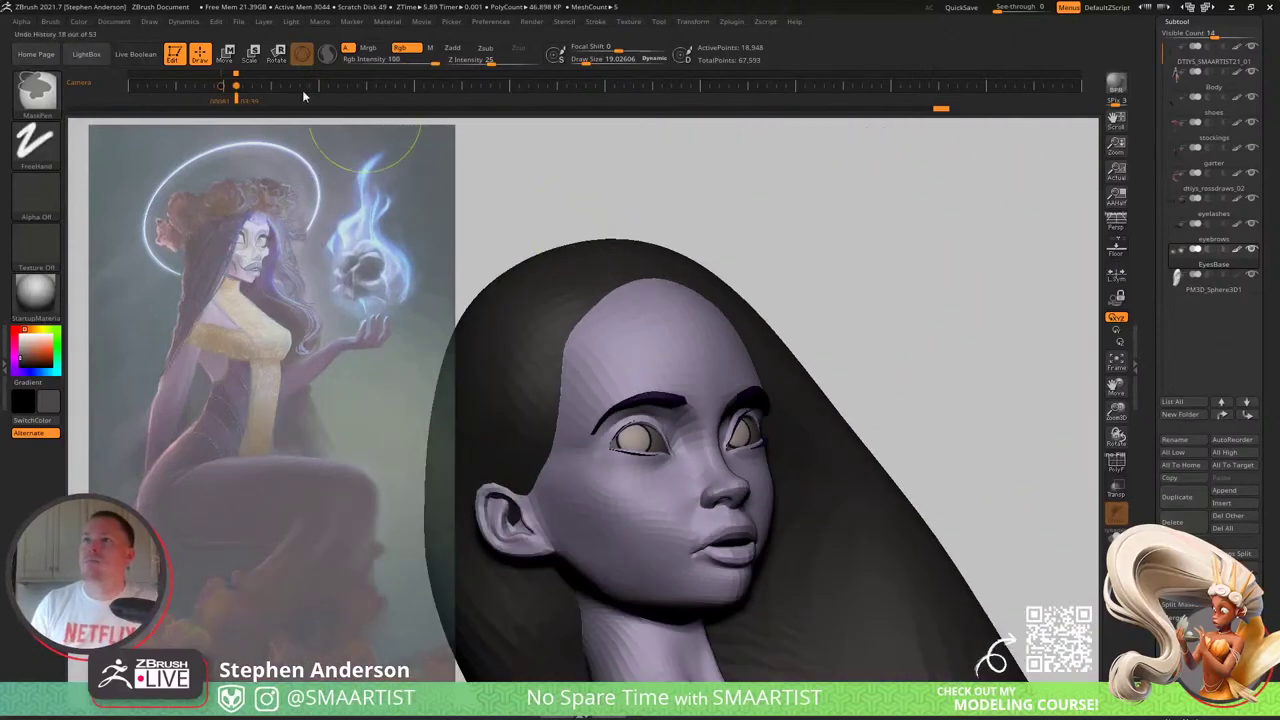
left_click(78, 21)
left_click(116, 264)
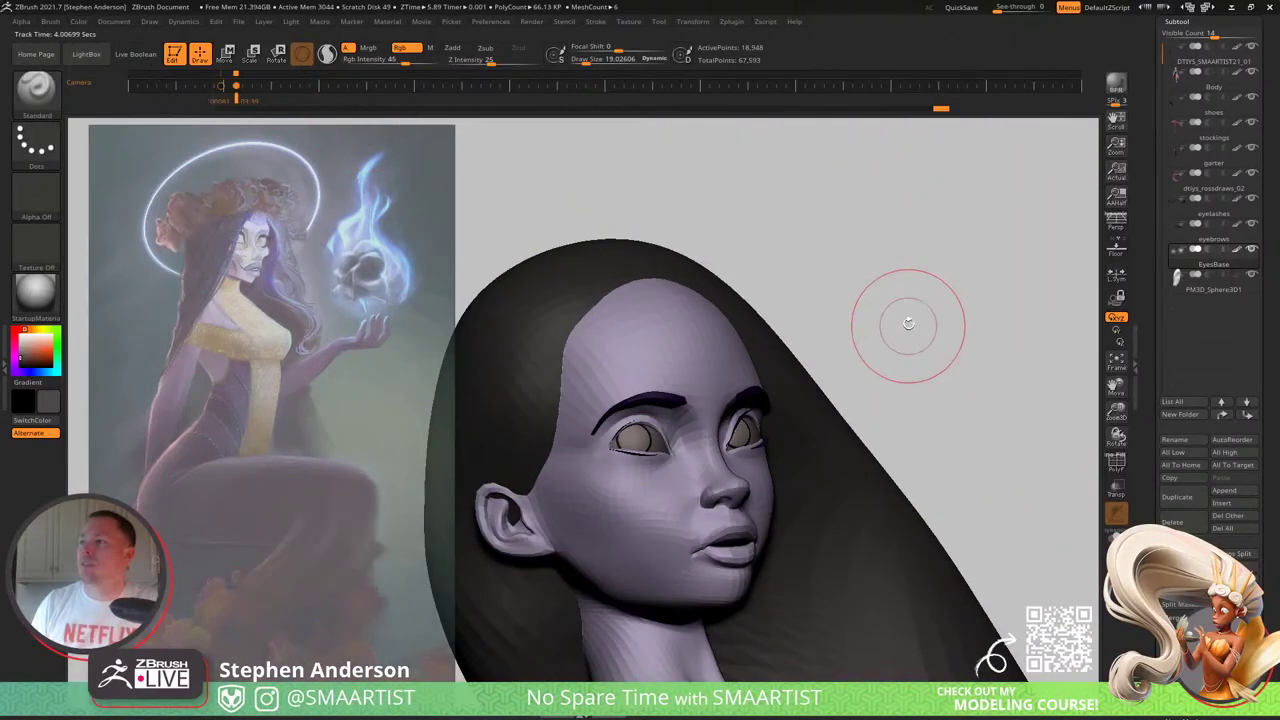
Step: Clear the eye mask and fill both eyes with the light beige colour R 212, G 196, B 188
left_click_drag(908, 325, 920, 366, "ctrl")
right_click_drag(920, 366, 835, 290, "ctrl")
mouse_move(835, 290)
right_mouse_down()
mouse_move(674, 419)
mouse_move(766, 482)
mouse_move(750, 457)
mouse_move(778, 443)
mouse_move(513, 147)
right_mouse_up()
key("c")
left_click(84, 21)
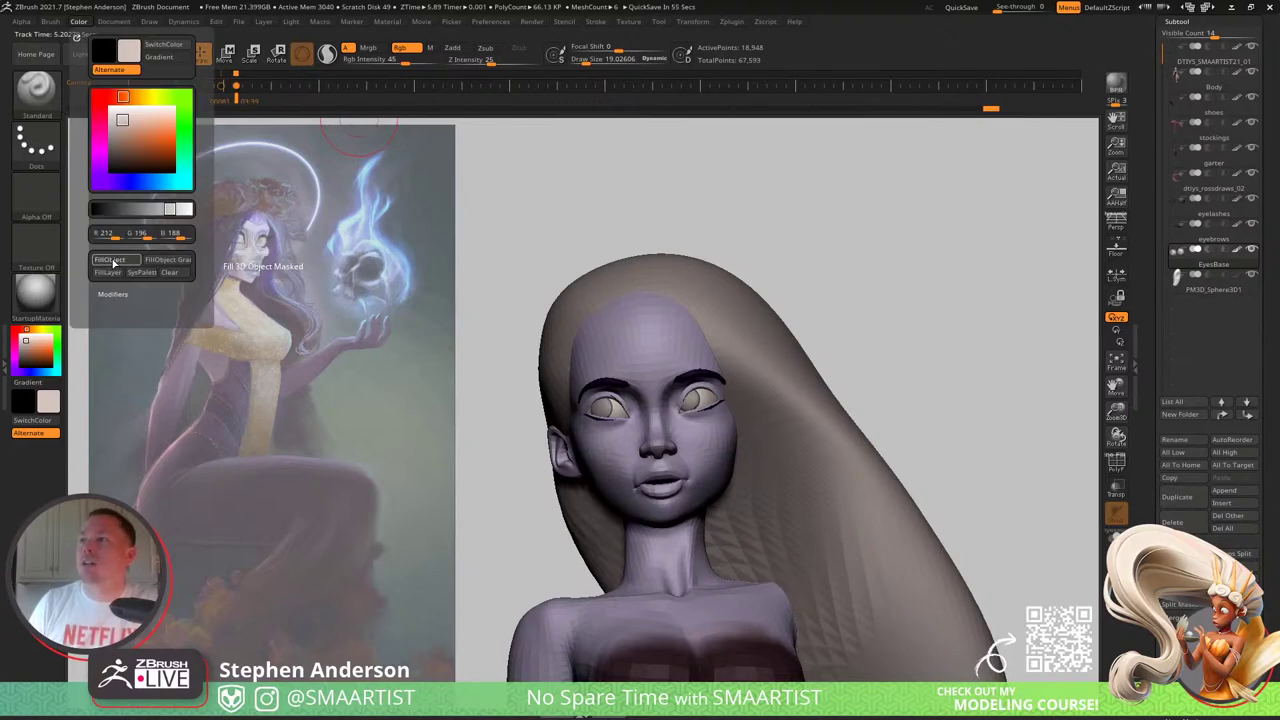
Step: Examine the head, blank eyes and seated pose from several angles against the reference painting
left_click_drag(500, 337, 570, 333)
mouse_move(570, 333)
right_mouse_down()
mouse_move(648, 364)
mouse_move(684, 368)
mouse_move(693, 355)
mouse_move(714, 458)
mouse_move(645, 455)
mouse_move(738, 460)
mouse_move(844, 376)
right_mouse_up()
mouse_move(845, 376)
left_mouse_down()
mouse_move(846, 406)
mouse_move(814, 409)
mouse_move(849, 400)
mouse_move(884, 447)
left_mouse_up()
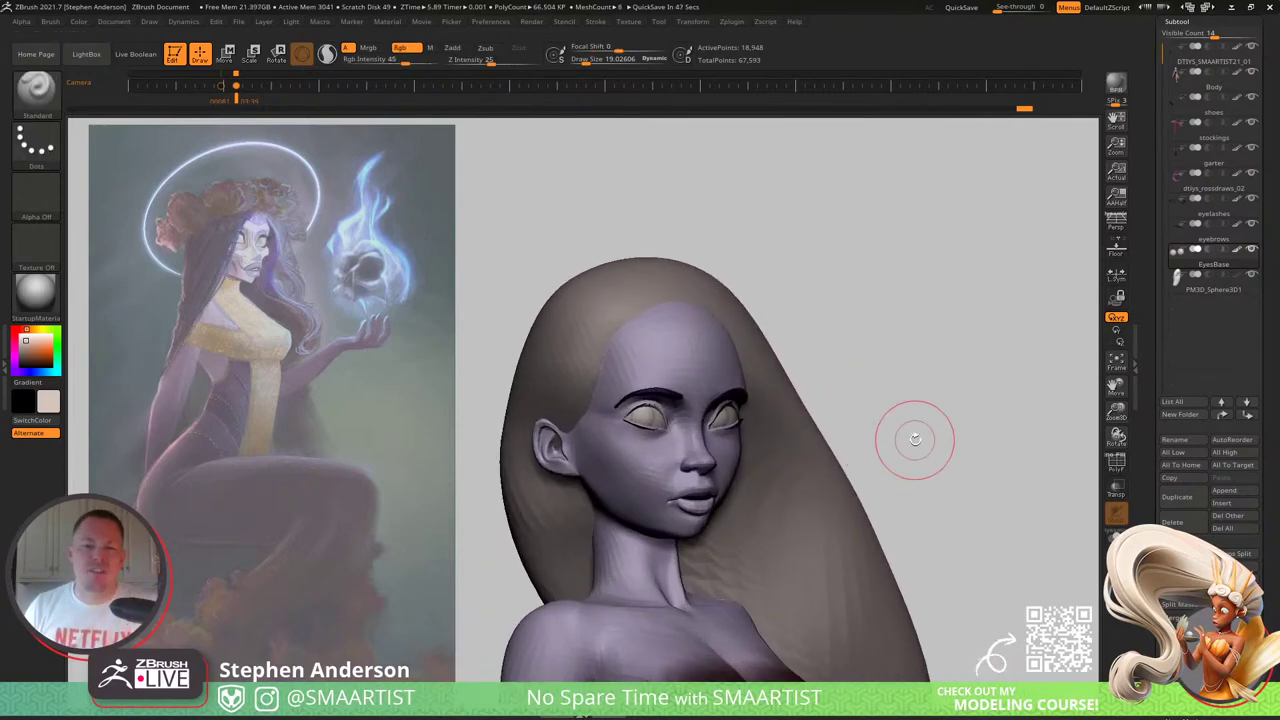
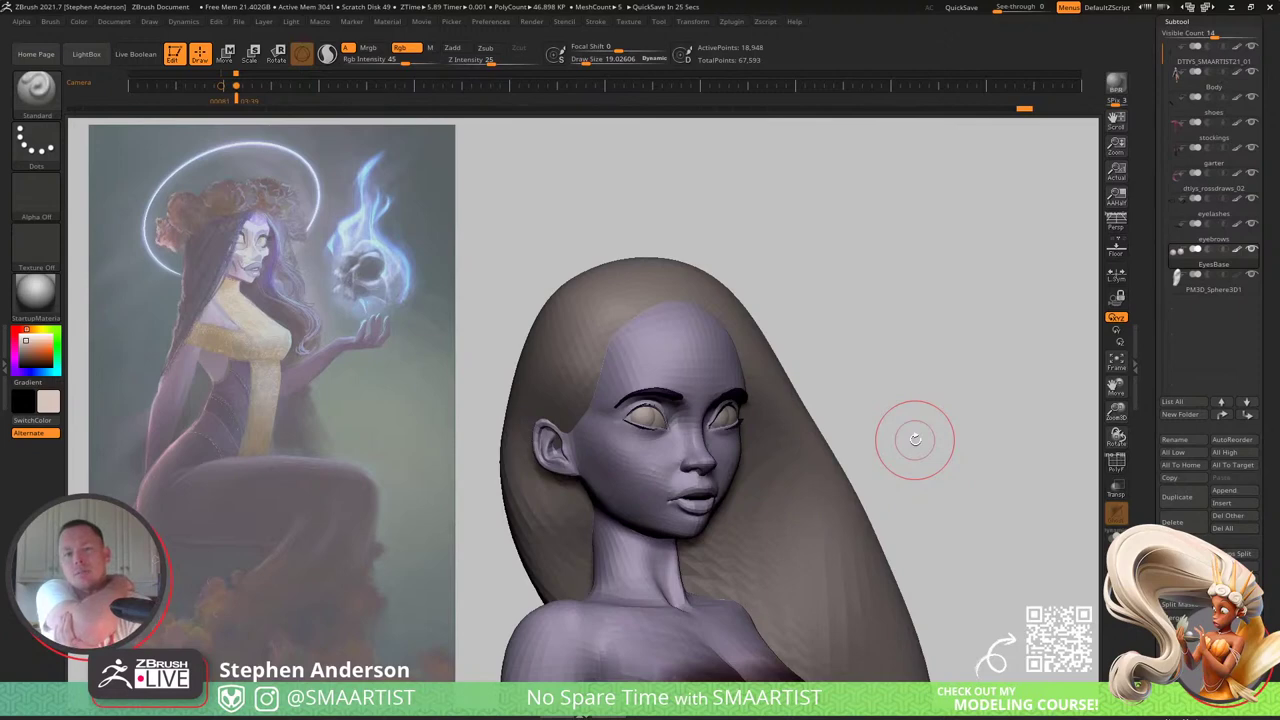
mouse_move(694, 346)
right_mouse_down()
mouse_move(690, 362)
mouse_move(723, 326)
right_mouse_up()
mouse_move(724, 325)
left_mouse_down()
mouse_move(777, 366)
mouse_move(747, 374)
mouse_move(692, 345)
left_mouse_up()
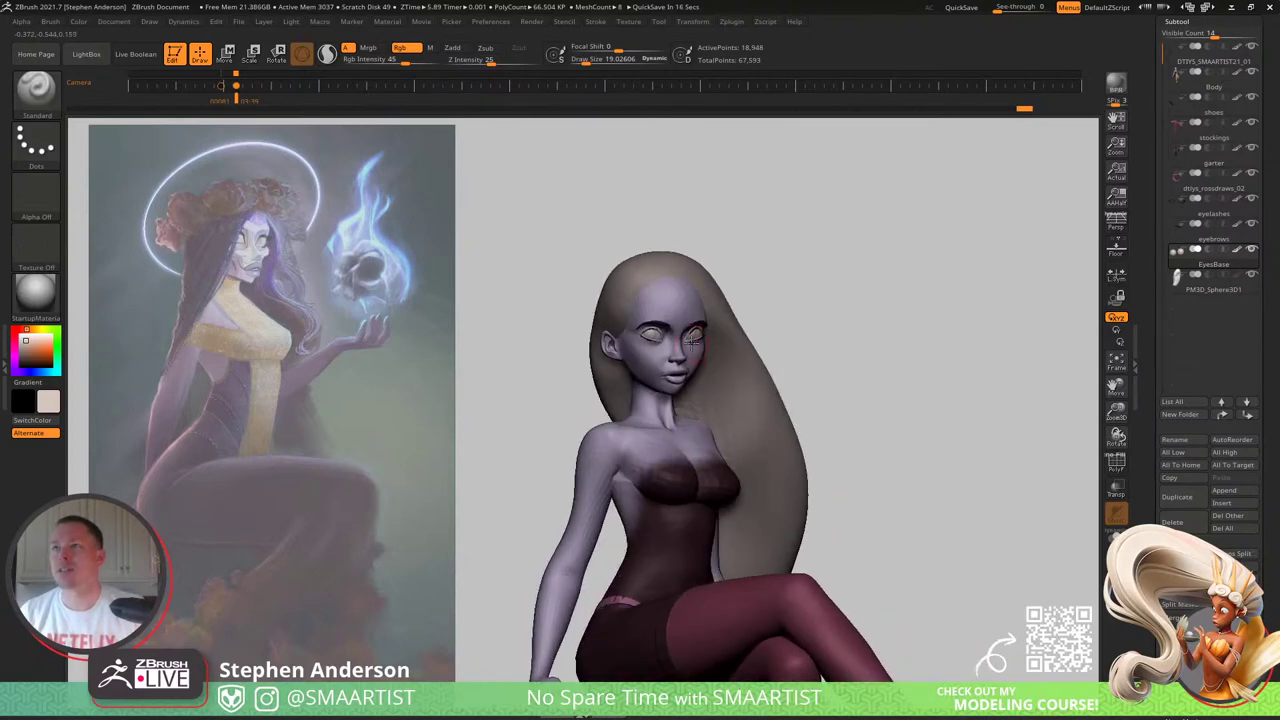
right_click_drag(692, 345, 597, 378, "ctrl")
mouse_move(597, 378)
right_mouse_down("alt")
mouse_move(683, 424)
mouse_move(691, 446)
right_mouse_up("alt")
right_click_drag(691, 446, 750, 440)
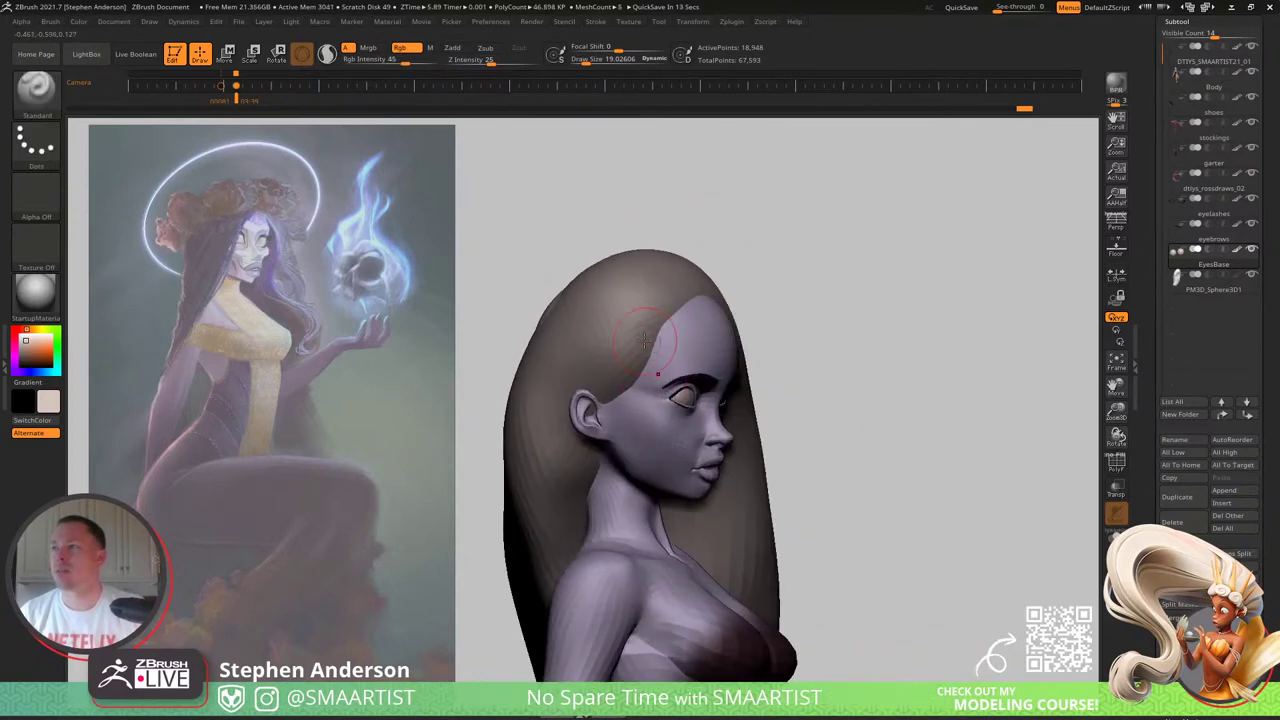
Step: Make the PM3D_Sphere1 hair subtool active and set up the Move brush with a draw size of about 54
left_click(626, 337, "alt")
mouse_move(630, 340)
right_mouse_down()
mouse_move(618, 365)
mouse_move(557, 323)
right_mouse_up()
key("b")
key("m")
key("v")
key("s")
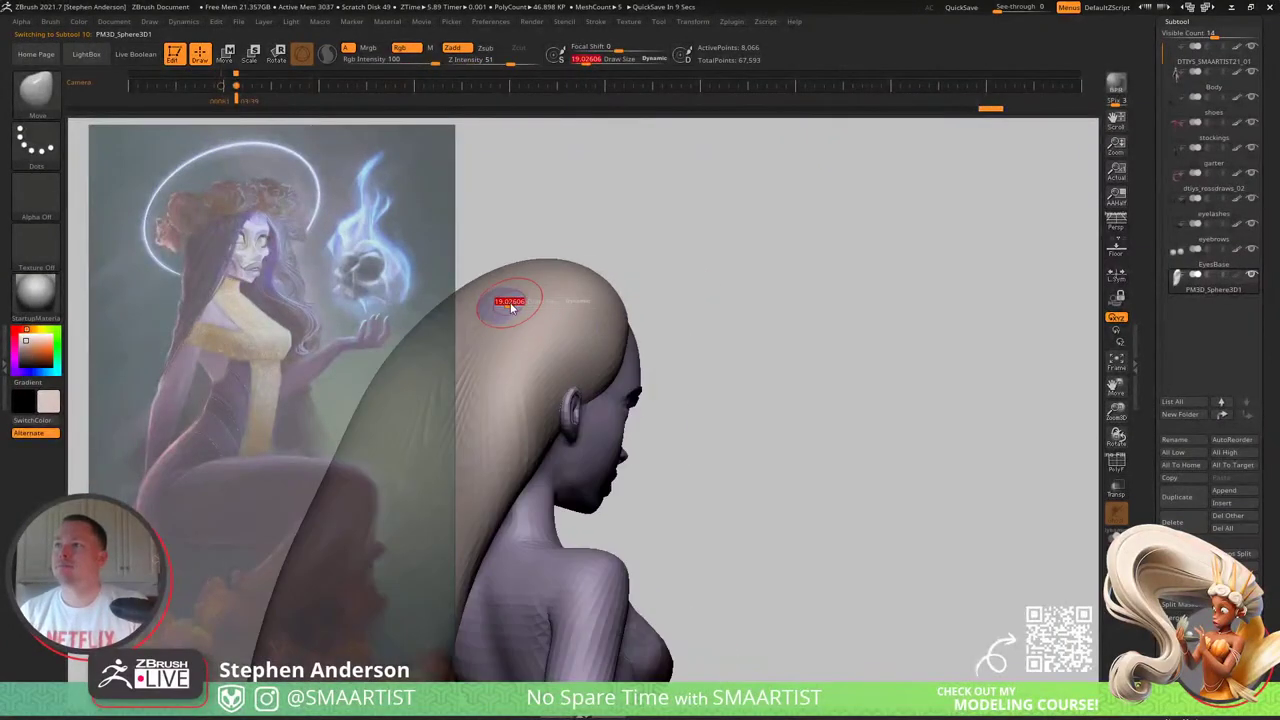
left_click_drag(506, 303, 515, 304)
mouse_move(517, 306)
right_mouse_down()
mouse_move(471, 317)
mouse_move(500, 300)
mouse_move(596, 362)
mouse_move(590, 395)
right_mouse_up()
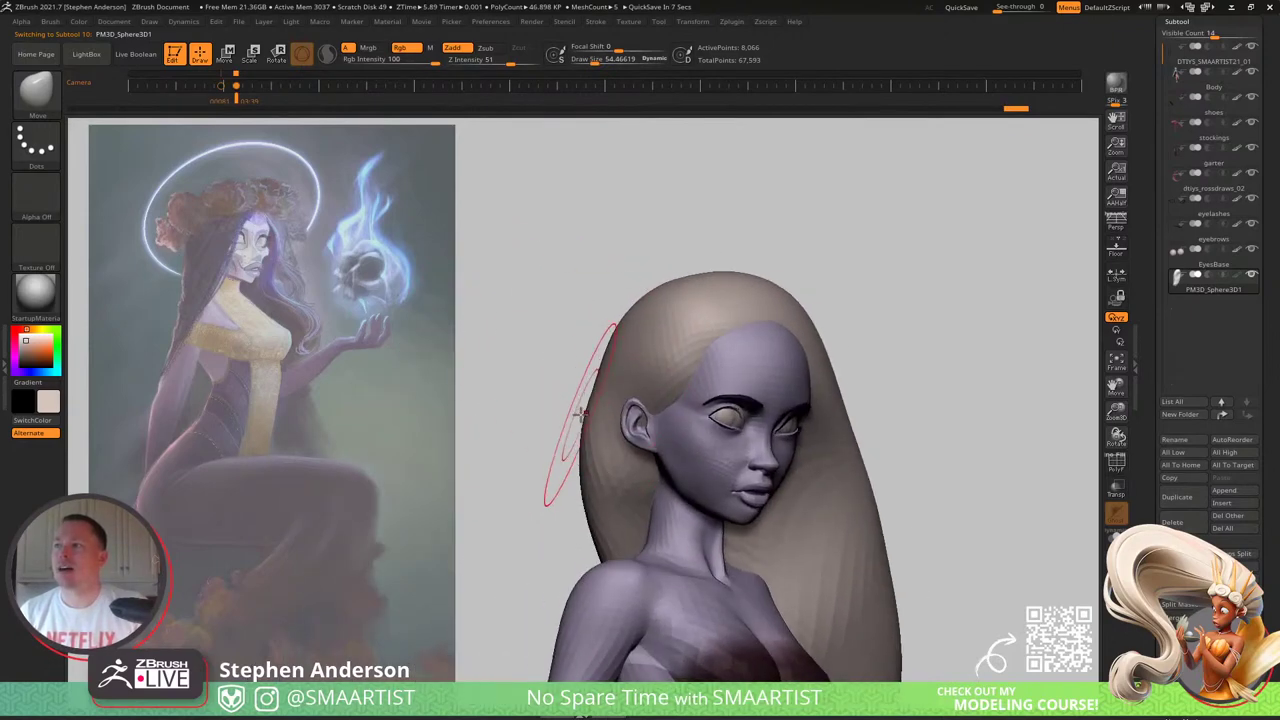
Step: Reshape the long hair mass behind the head and along the back with the Move brush
right_click_drag(580, 440, 690, 464)
left_click_drag(640, 476, 676, 466)
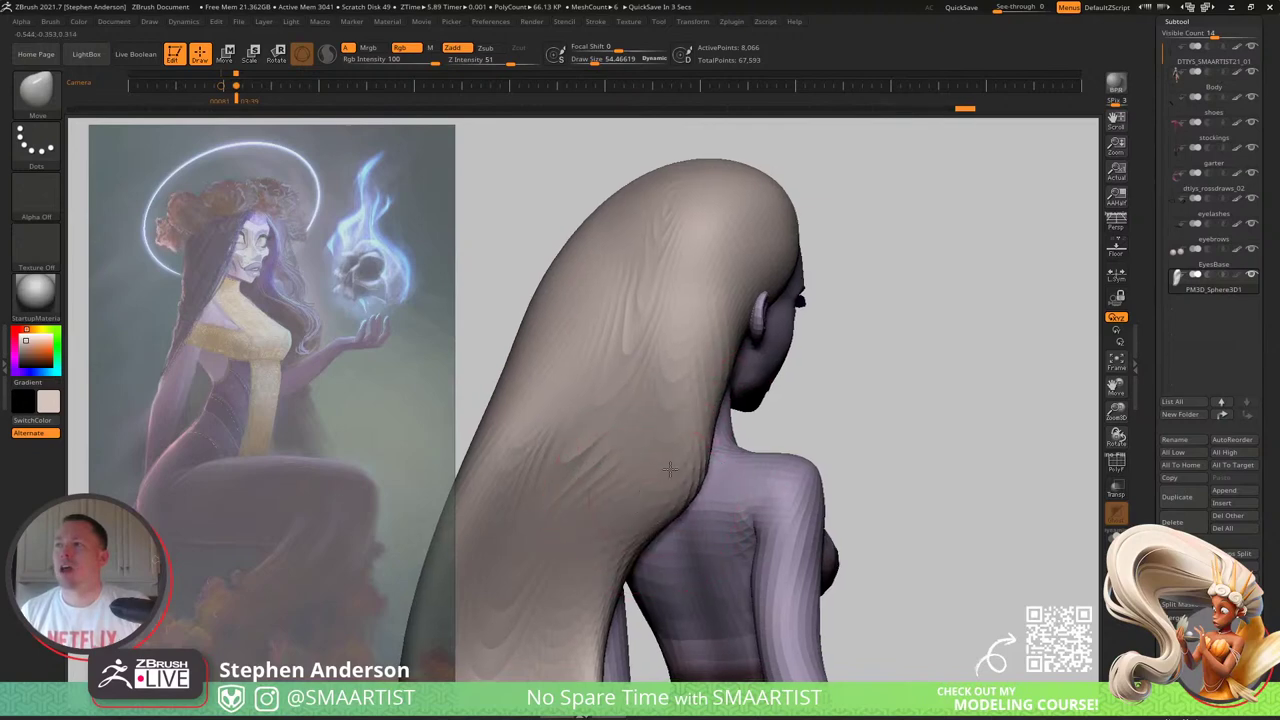
right_click_drag(676, 466, 740, 449)
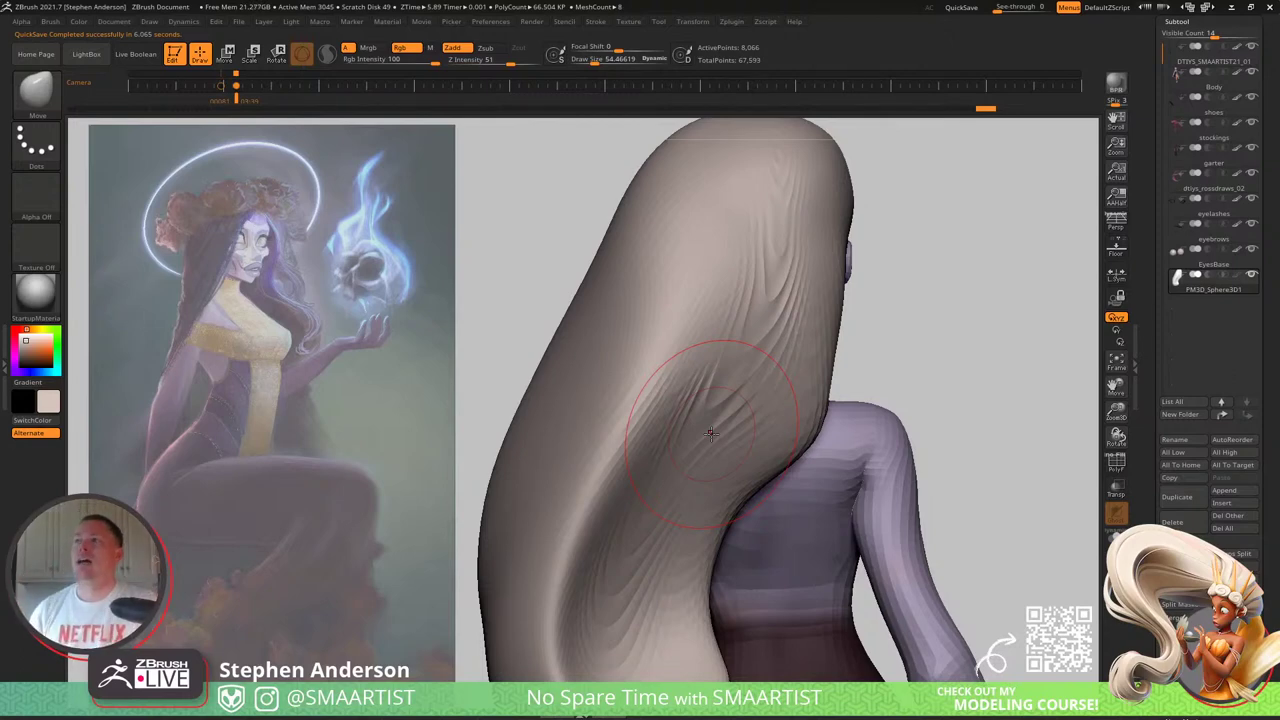
mouse_move(1000, 280)
left_mouse_down()
mouse_move(930, 334)
mouse_move(955, 340)
left_mouse_up()
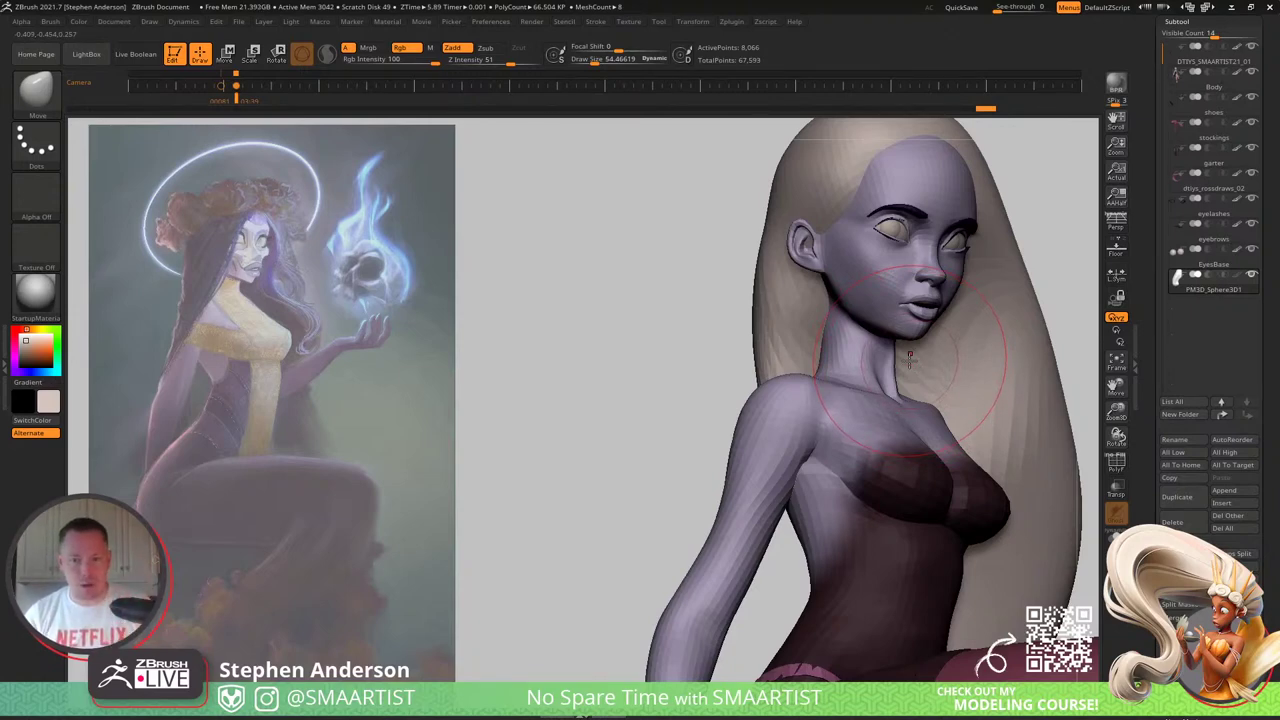
Step: Adjust the hair edge behind the ear and along the neck with the Move brush
mouse_move(889, 370)
right_mouse_down("alt")
mouse_move(712, 455)
mouse_move(812, 402)
mouse_move(850, 405)
mouse_move(752, 450)
mouse_move(746, 401)
mouse_move(692, 392)
mouse_move(735, 360)
mouse_move(730, 411)
mouse_move(700, 440)
right_mouse_up("alt")
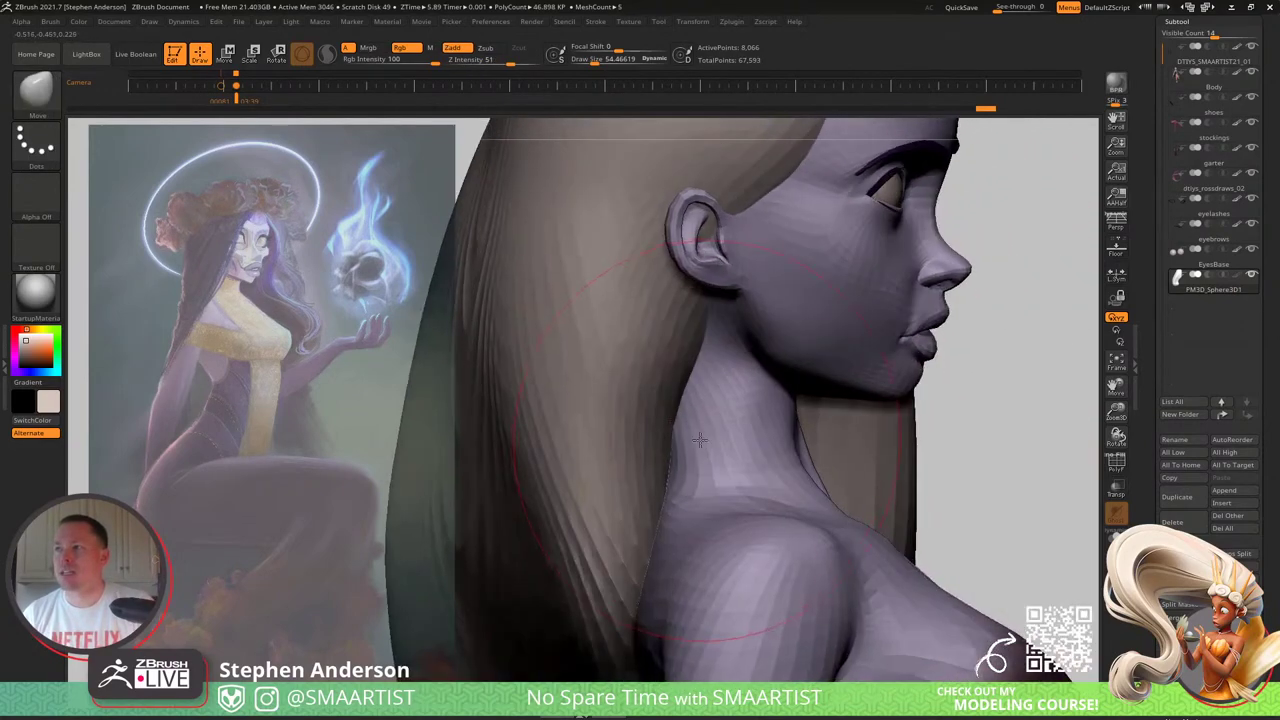
key("s")
right_click_drag(666, 444, 651, 425)
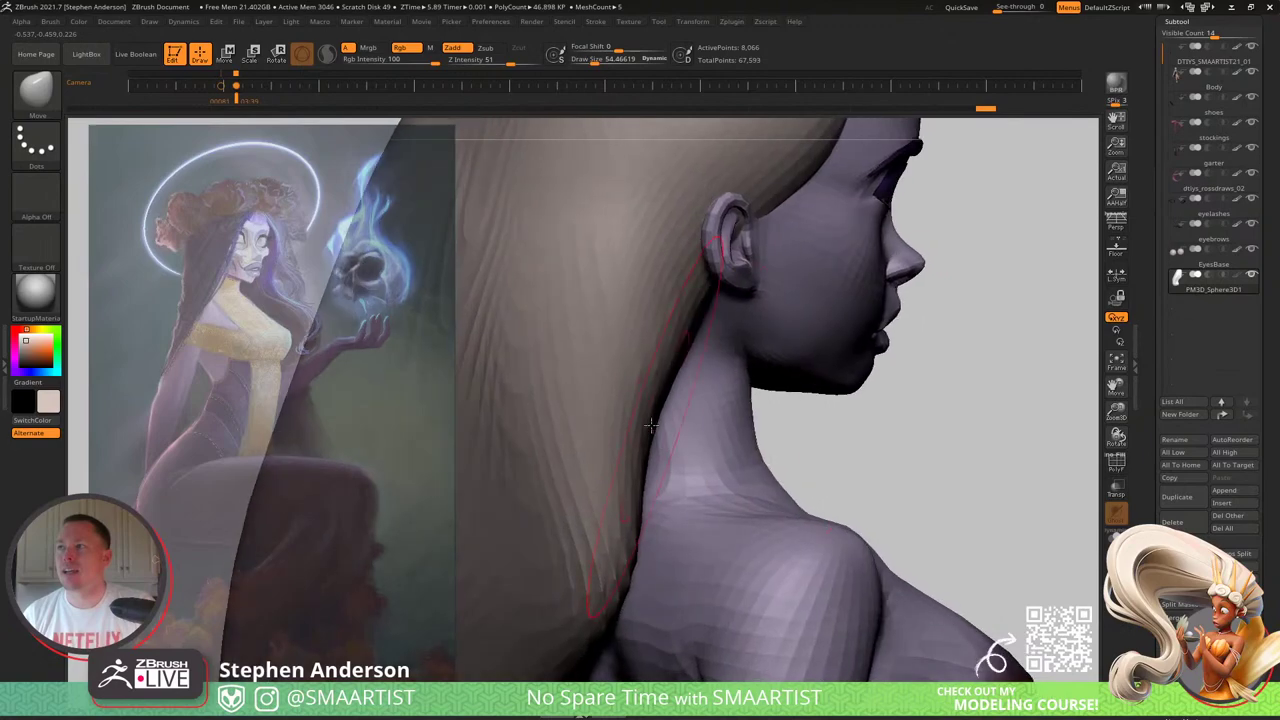
mouse_move(738, 466)
right_mouse_down()
mouse_move(614, 426)
mouse_move(624, 440)
mouse_move(751, 394)
mouse_move(808, 398)
right_mouse_up()
right_click_drag(700, 352, 666, 437, "ctrl")
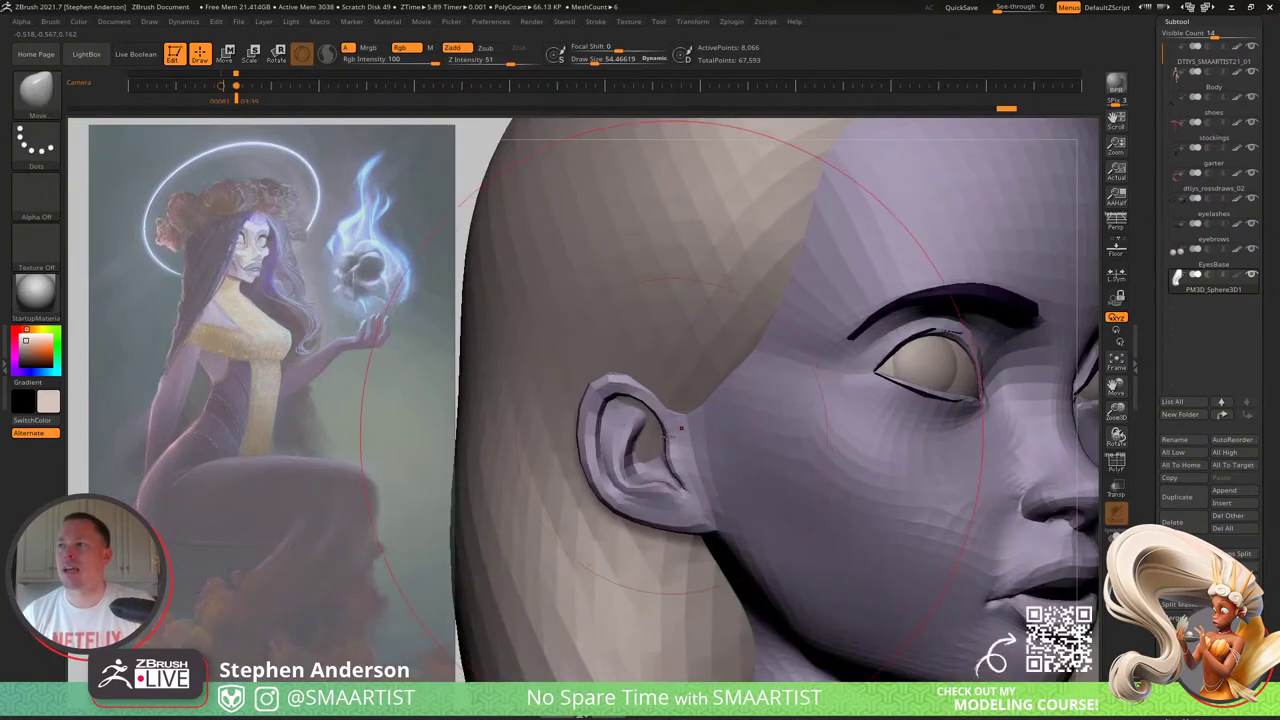
Step: Reduce the Move brush's draw size to about 45 and shape the hair around the ear and temple
key("s")
left_click_drag(666, 436, 643, 432)
right_click_drag(623, 430, 722, 380)
mouse_move(722, 380)
right_mouse_down()
mouse_move(748, 425)
mouse_move(703, 469)
mouse_move(752, 448)
right_mouse_up()
key("s")
left_click_drag(663, 402, 680, 403)
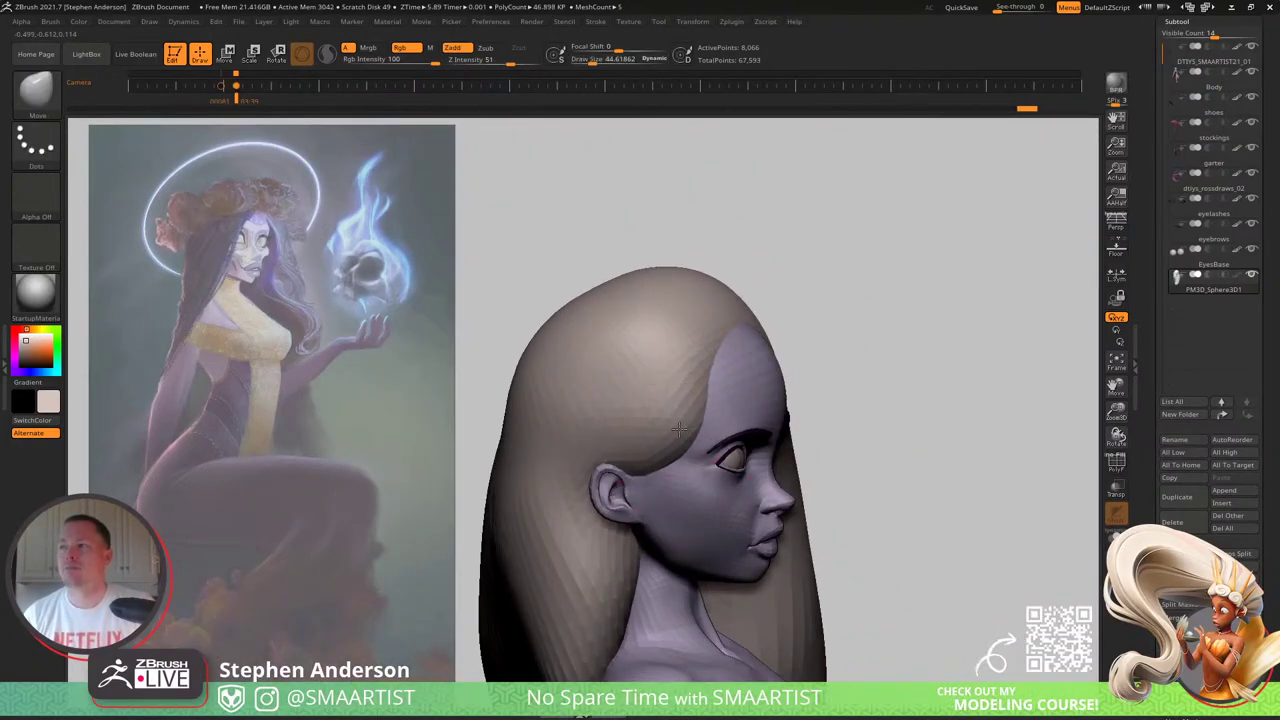
Step: Reshape the hairline above the forehead with the Move brush, reducing the draw size to about 30
right_click_drag(679, 429, 616, 422)
right_click_drag(754, 351, 716, 432)
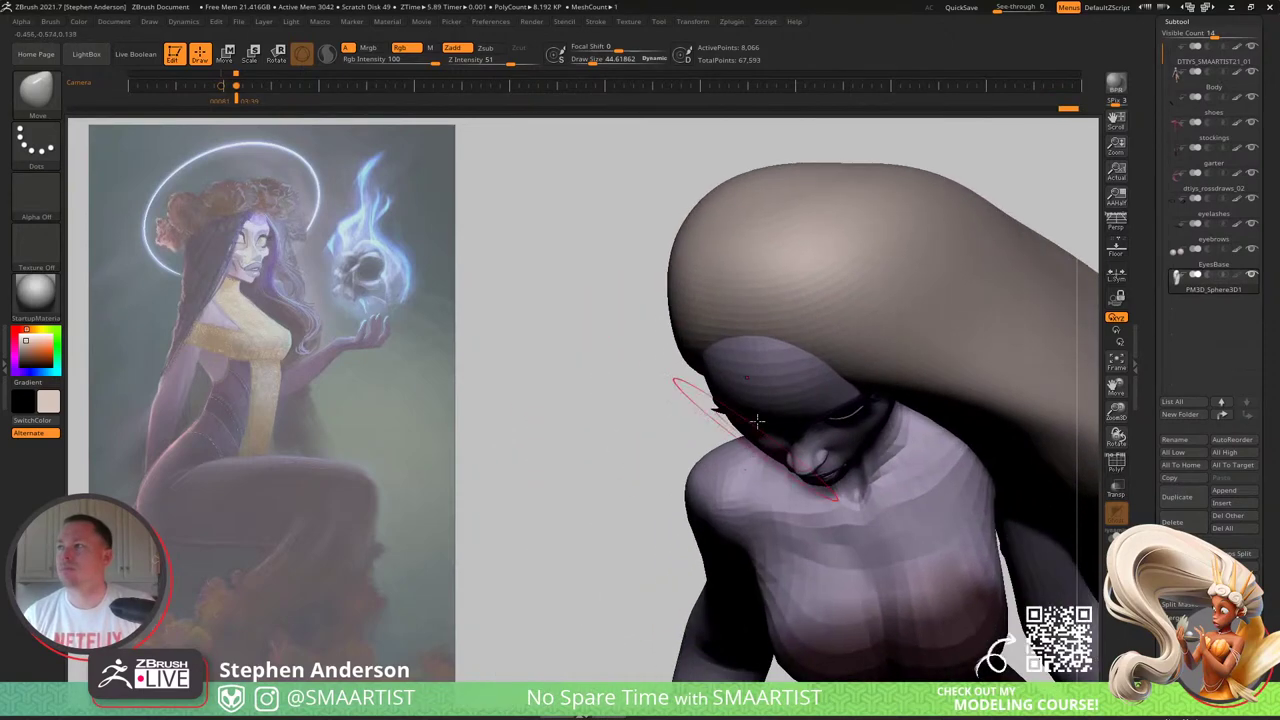
left_click_drag(757, 421, 721, 330)
key("bracketleft")
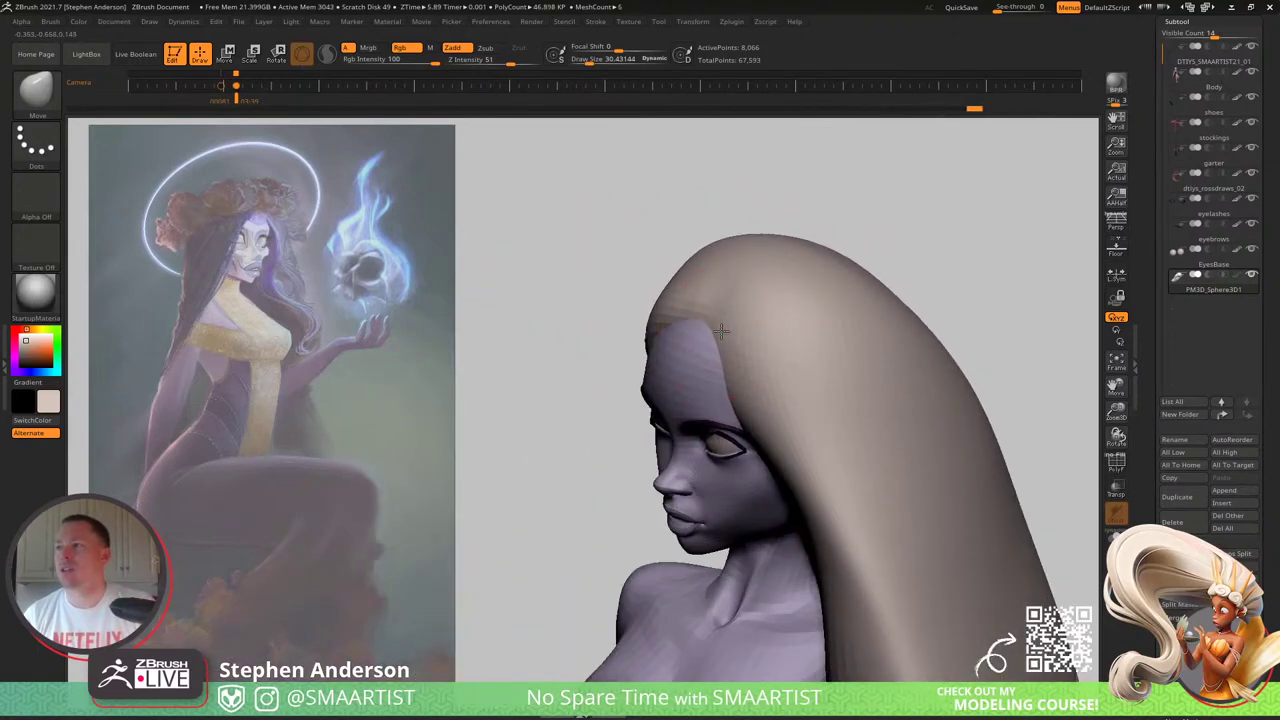
Step: Form the hair beside the face and neck on the character's left side with the Move brush at draw size about 45
mouse_move(755, 406)
left_mouse_down()
mouse_move(811, 371)
mouse_move(718, 403)
mouse_move(777, 337)
mouse_move(755, 399)
left_mouse_up()
key("s")
right_click_drag(795, 402, 755, 412)
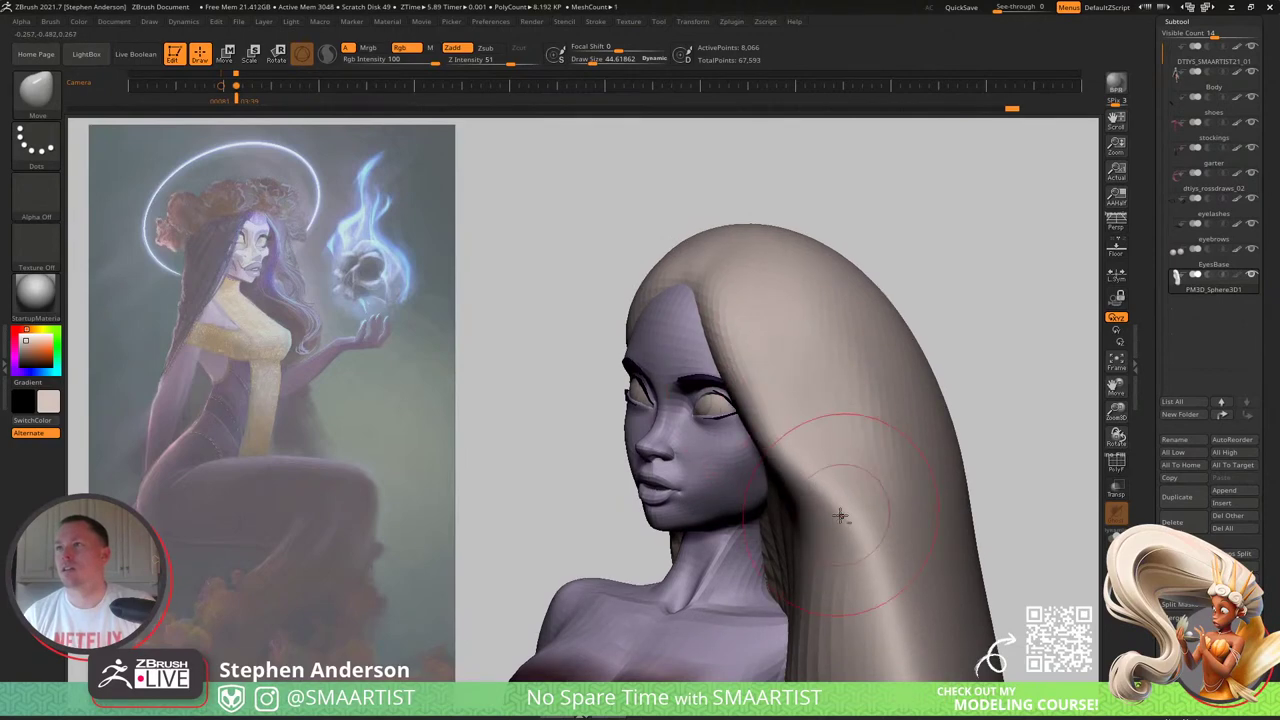
mouse_move(840, 516)
left_mouse_down()
mouse_move(794, 420)
mouse_move(769, 468)
left_mouse_up()
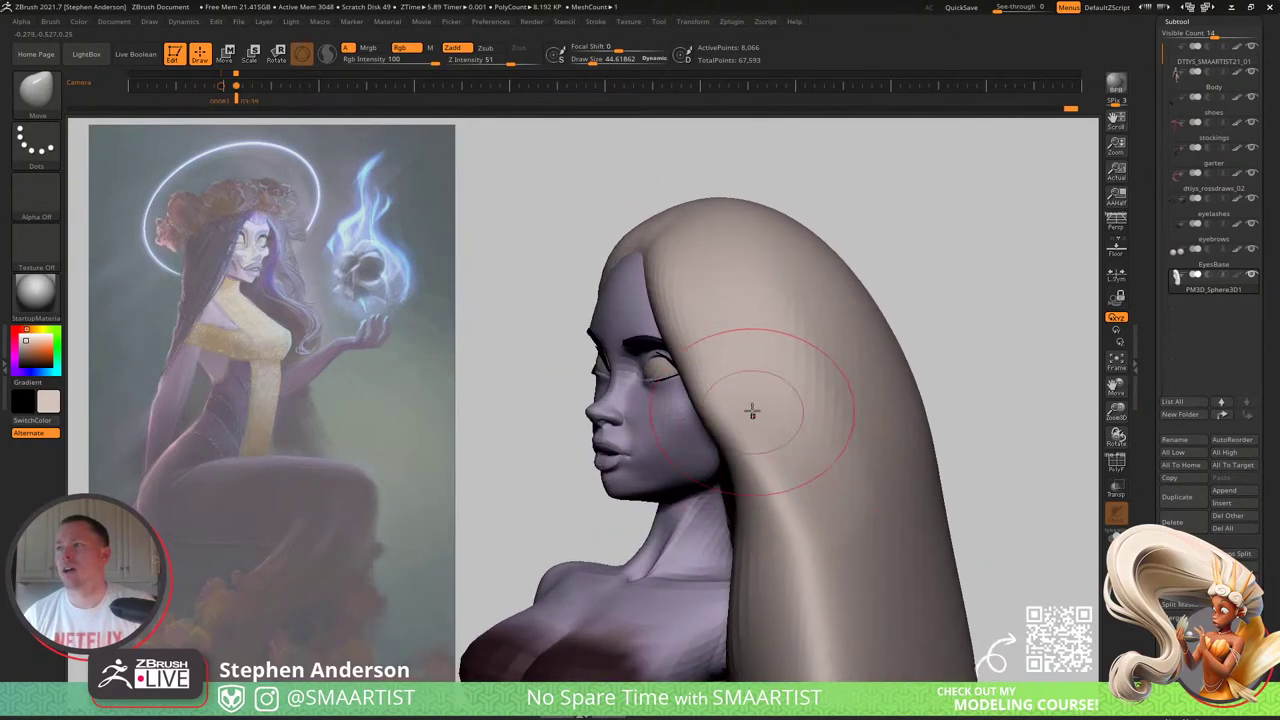
Step: Adjust the hair edge beside the character's left cheek with the Move brush
left_click_drag(714, 373, 689, 357)
mouse_move(689, 357)
right_mouse_down("ctrl")
mouse_move(671, 449)
mouse_move(738, 456)
mouse_move(747, 476)
right_mouse_up("ctrl")
key("shift")
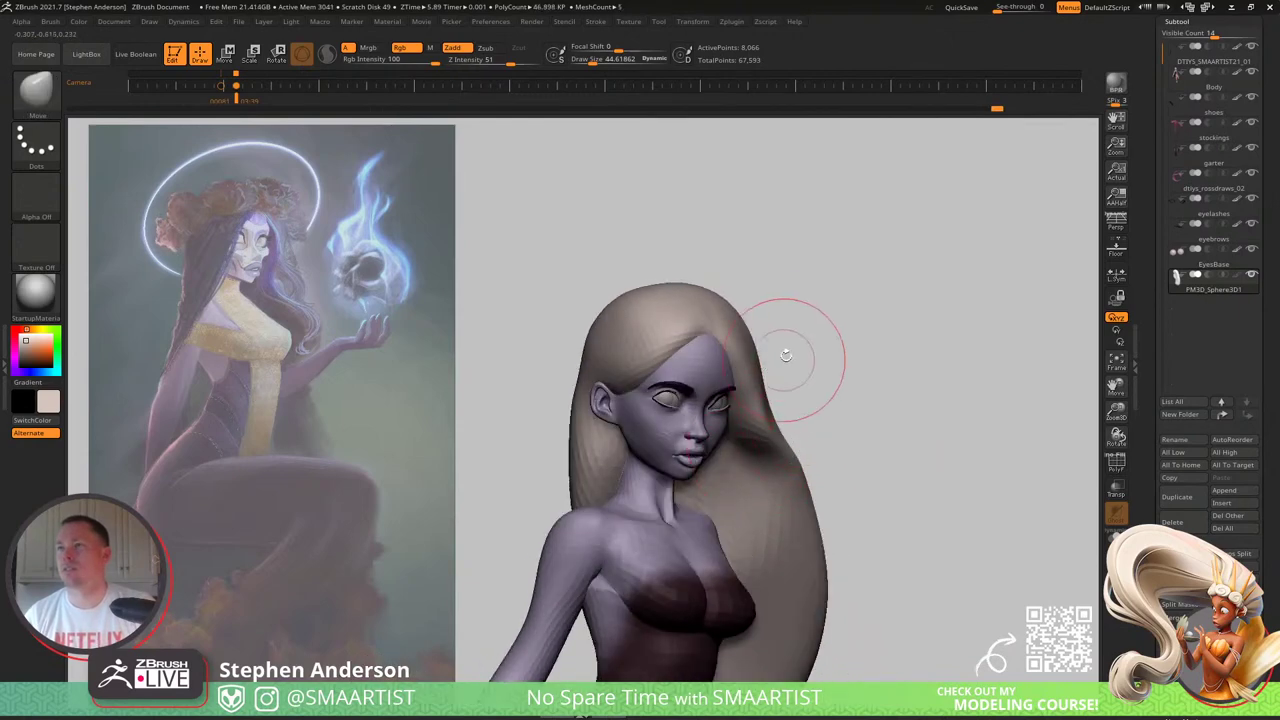
mouse_move(786, 355)
left_mouse_down()
mouse_move(766, 420)
mouse_move(737, 455)
left_mouse_up()
Step: Smooth out the hair surface beside the face with the TrimDynamic brush at draw size about 28
key("b")
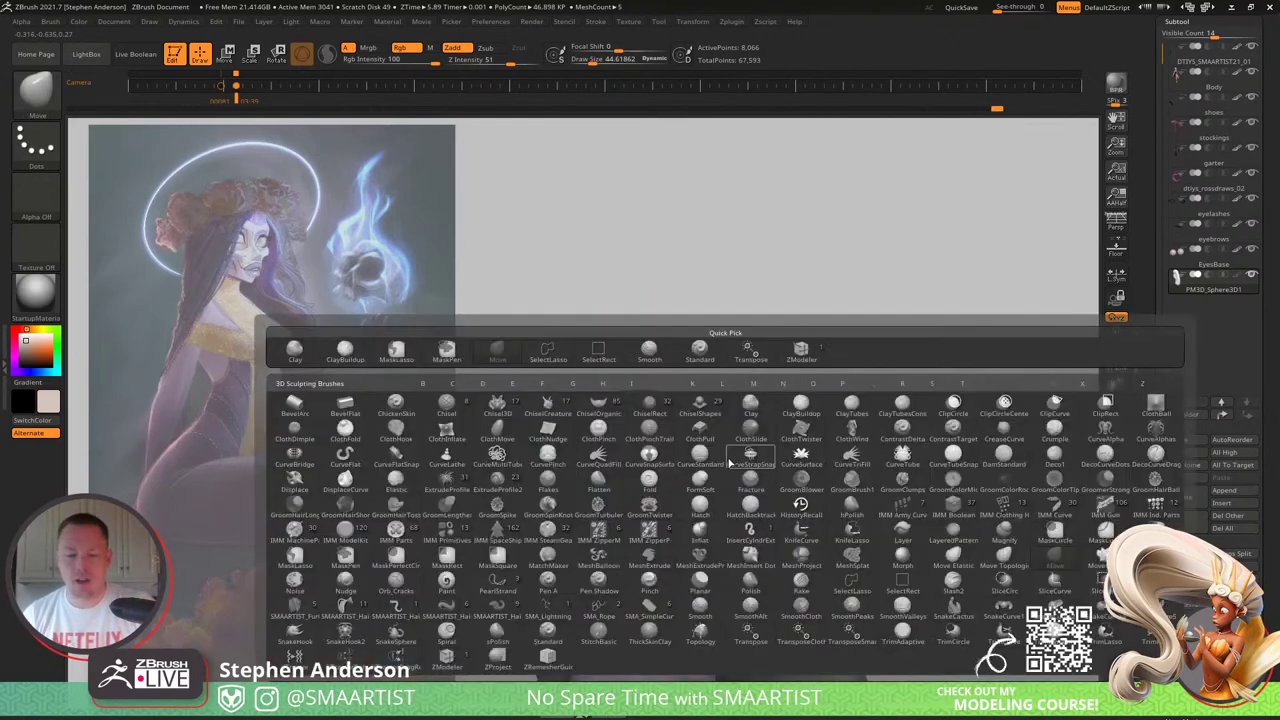
key("t")
key("d")
mouse_move(683, 443)
right_mouse_down("ctrl")
mouse_move(737, 500)
mouse_move(690, 487)
mouse_move(697, 505)
right_mouse_up("ctrl")
key("s")
mouse_move(695, 506)
left_mouse_down()
mouse_move(671, 508)
mouse_move(765, 489)
left_mouse_up()
mouse_move(723, 543)
right_mouse_down()
mouse_move(789, 471)
mouse_move(749, 437)
mouse_move(769, 443)
mouse_move(820, 400)
mouse_move(848, 420)
right_mouse_up()
Step: Restore the reference painting to full strength in Spotlight and sample the dark purple of its hair as the active colour
key("shift+s")
mouse_move(847, 420)
left_mouse_down()
mouse_move(834, 386)
mouse_move(849, 417)
left_mouse_up()
key("shift+z")
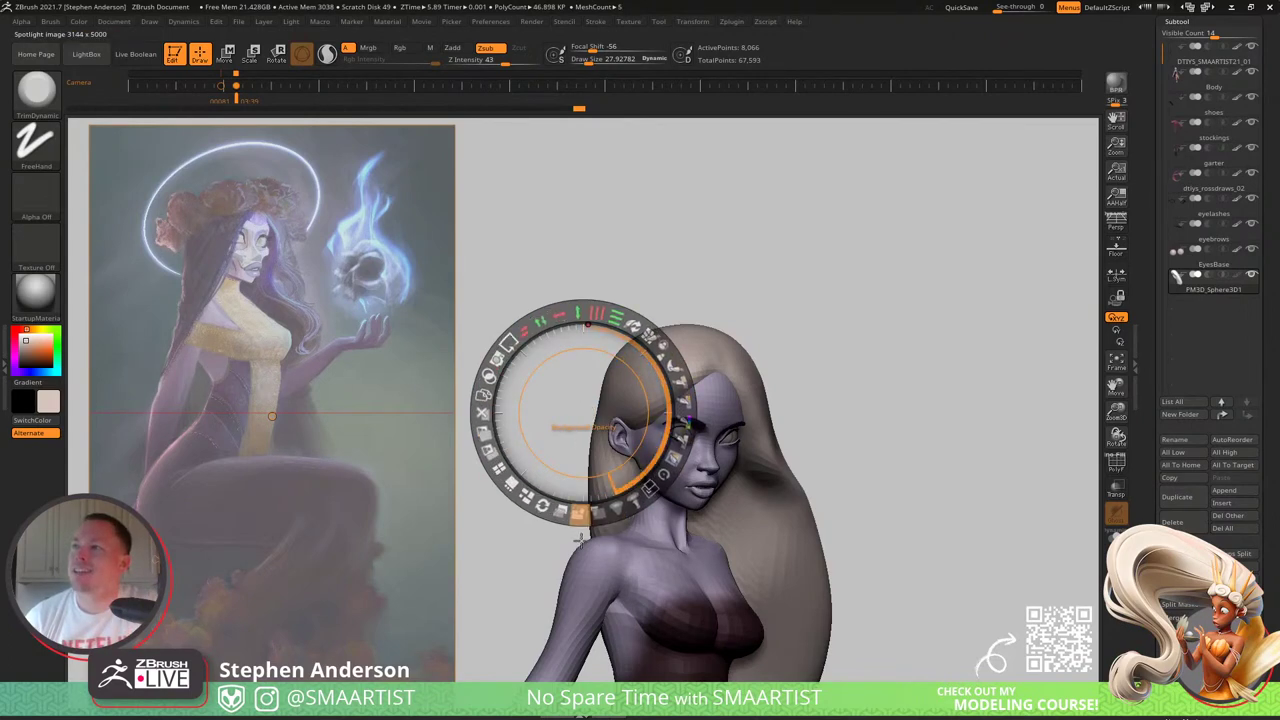
mouse_move(662, 348)
left_mouse_down()
mouse_move(562, 514)
mouse_move(521, 505)
mouse_move(247, 305)
left_mouse_up()
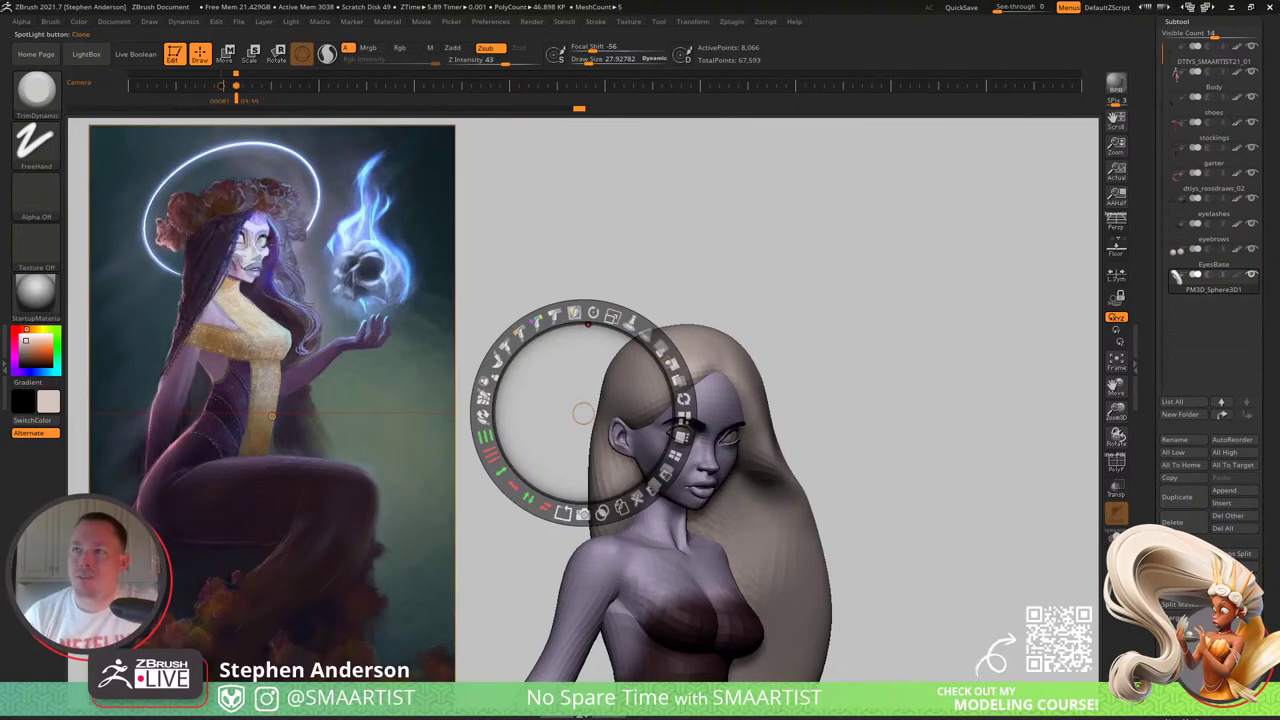
key("c")
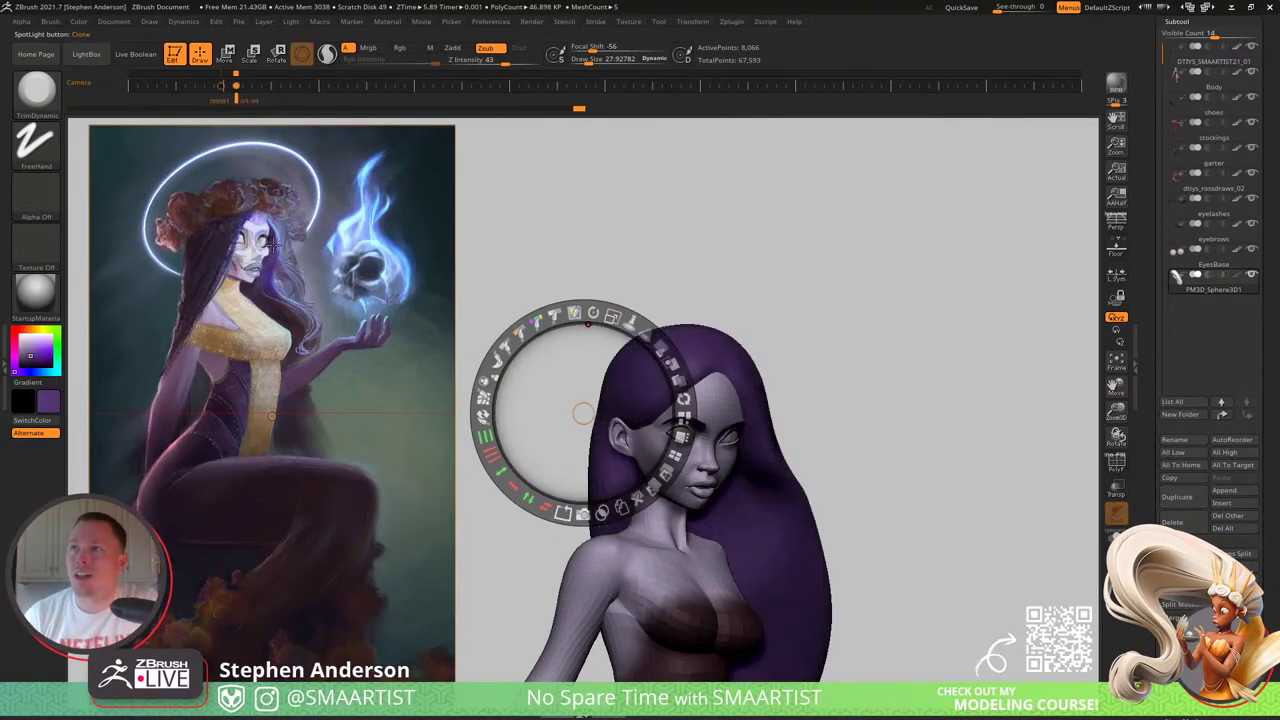
key("z")
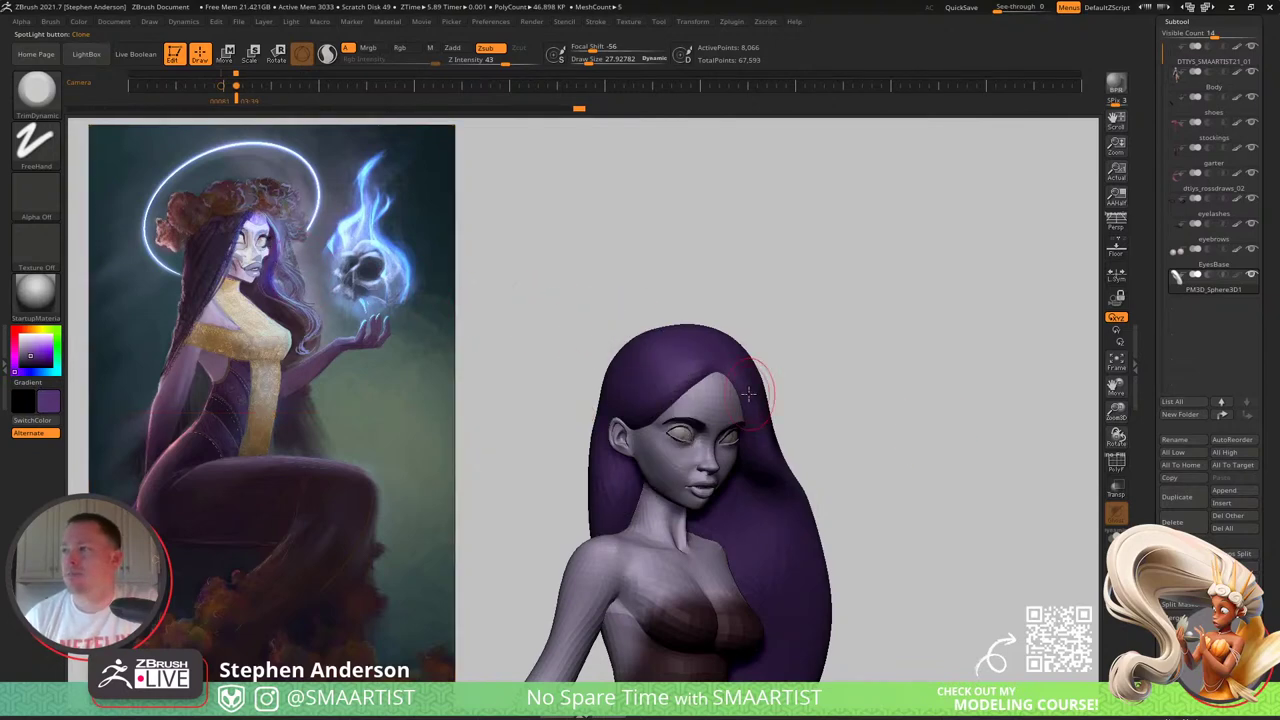
Step: Enable Rgb and fill the hair object with the sampled purple, R 83, G 53, B 114
mouse_move(748, 394)
right_mouse_down()
mouse_move(692, 402)
mouse_move(748, 410)
right_mouse_up()
key("shift+f")
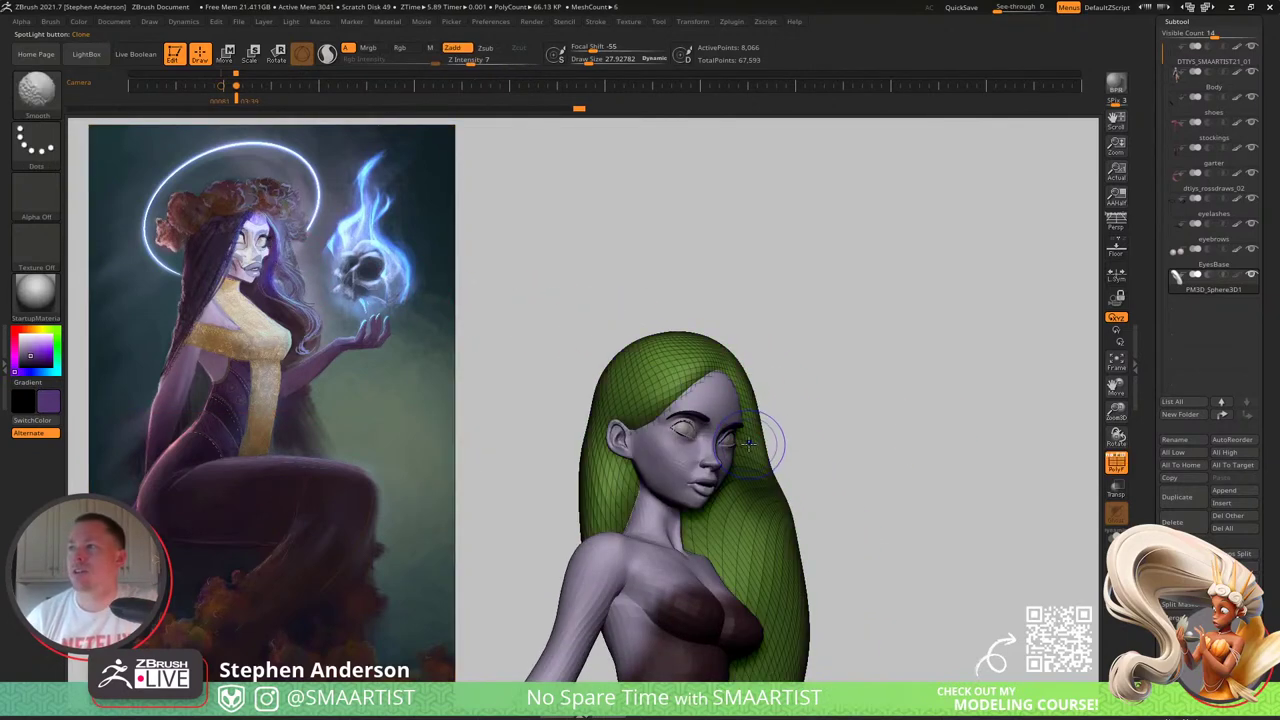
key("shift+f")
left_click(404, 48)
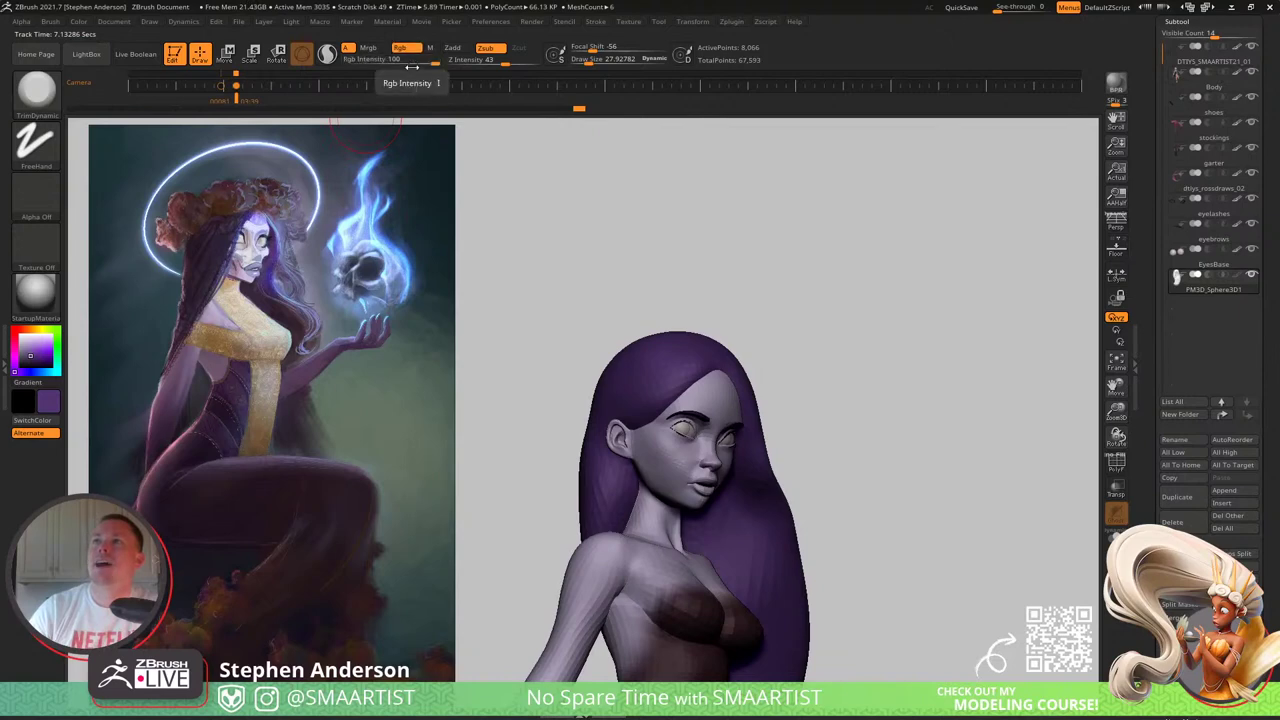
left_click(79, 21)
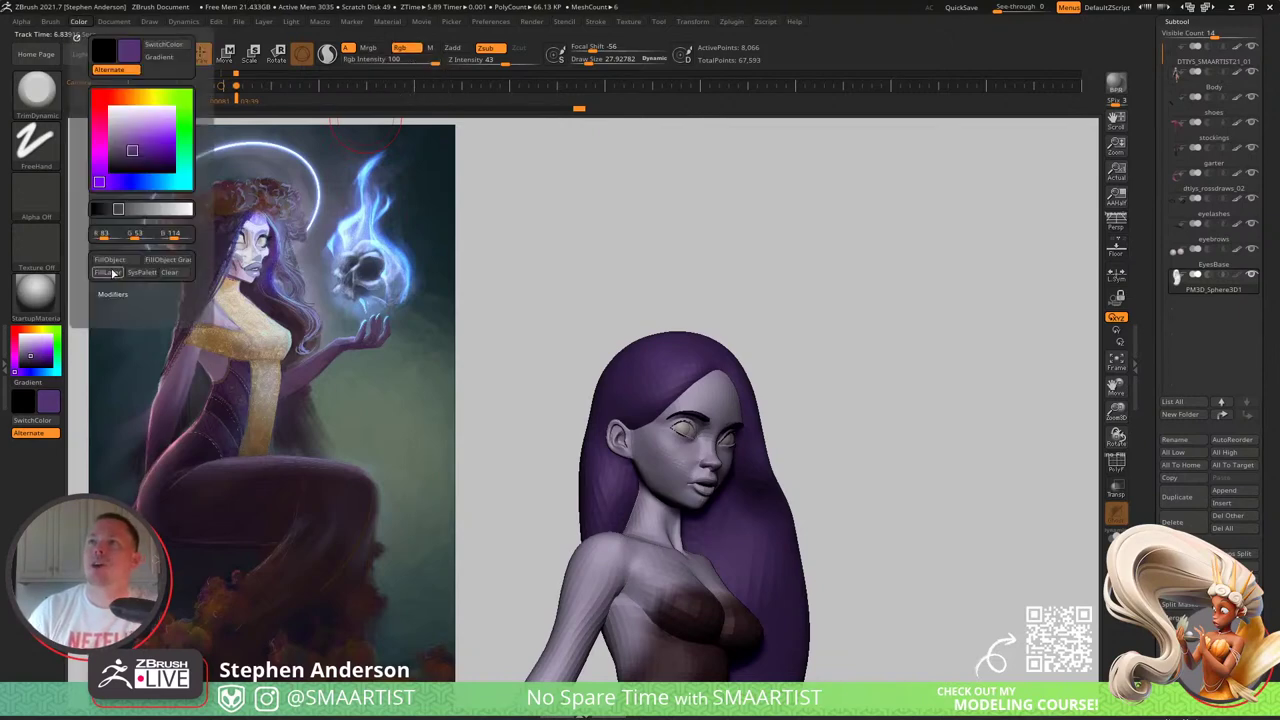
left_click(113, 261)
Step: Pull the hair's outer edge inward between chin and shoulder with the Move brush at draw size about 69
right_click_drag(838, 452, 719, 397)
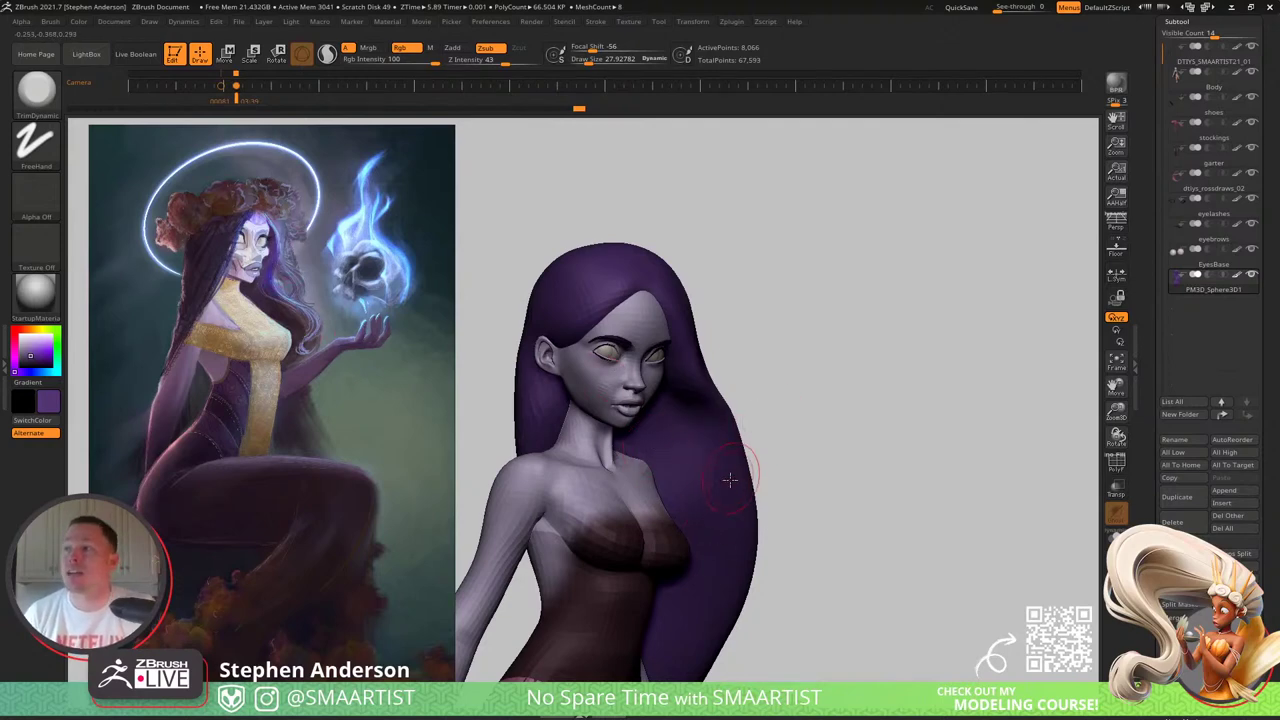
right_click_drag(729, 478, 726, 433, "alt")
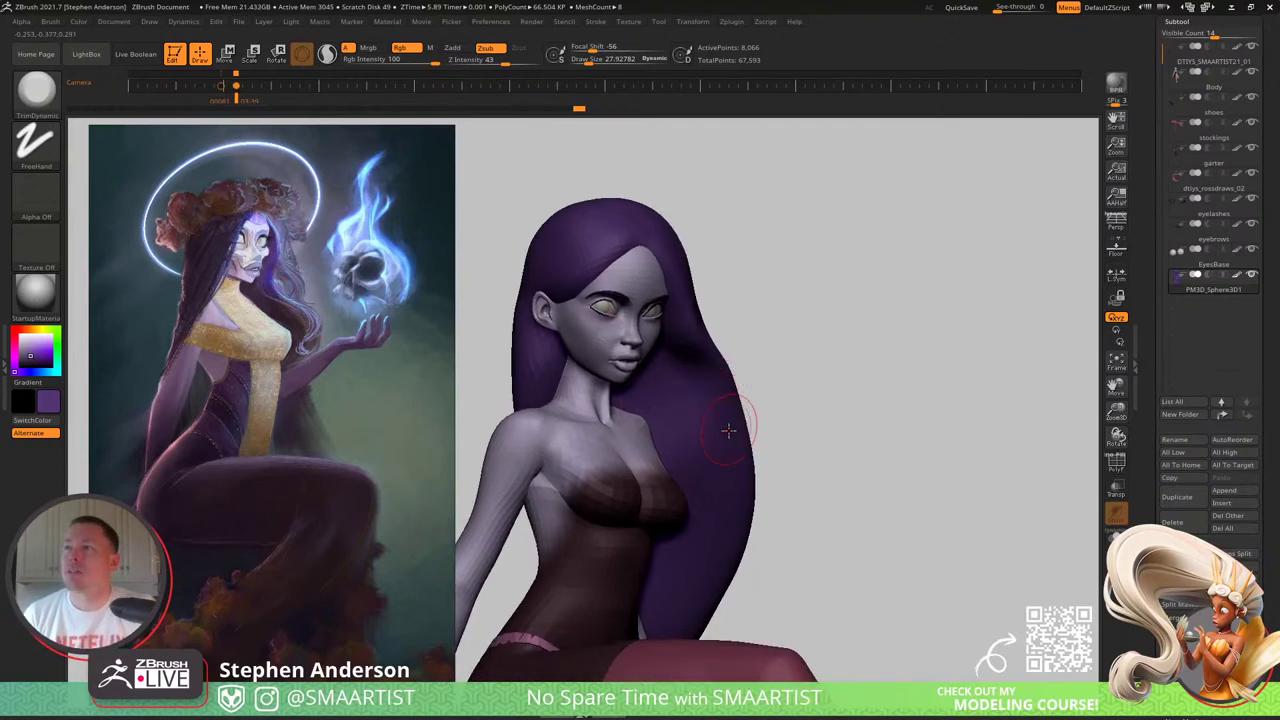
key("b")
key("m")
key("v")
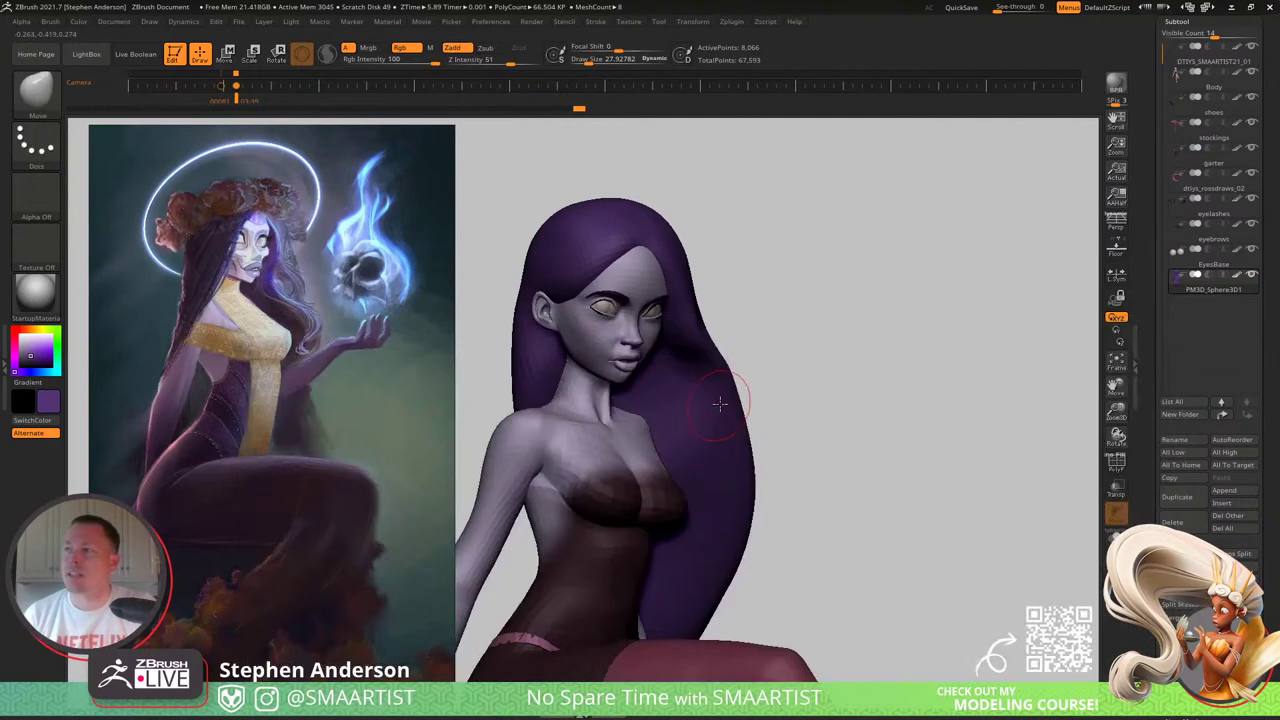
key("s")
left_click_drag(706, 385, 710, 420)
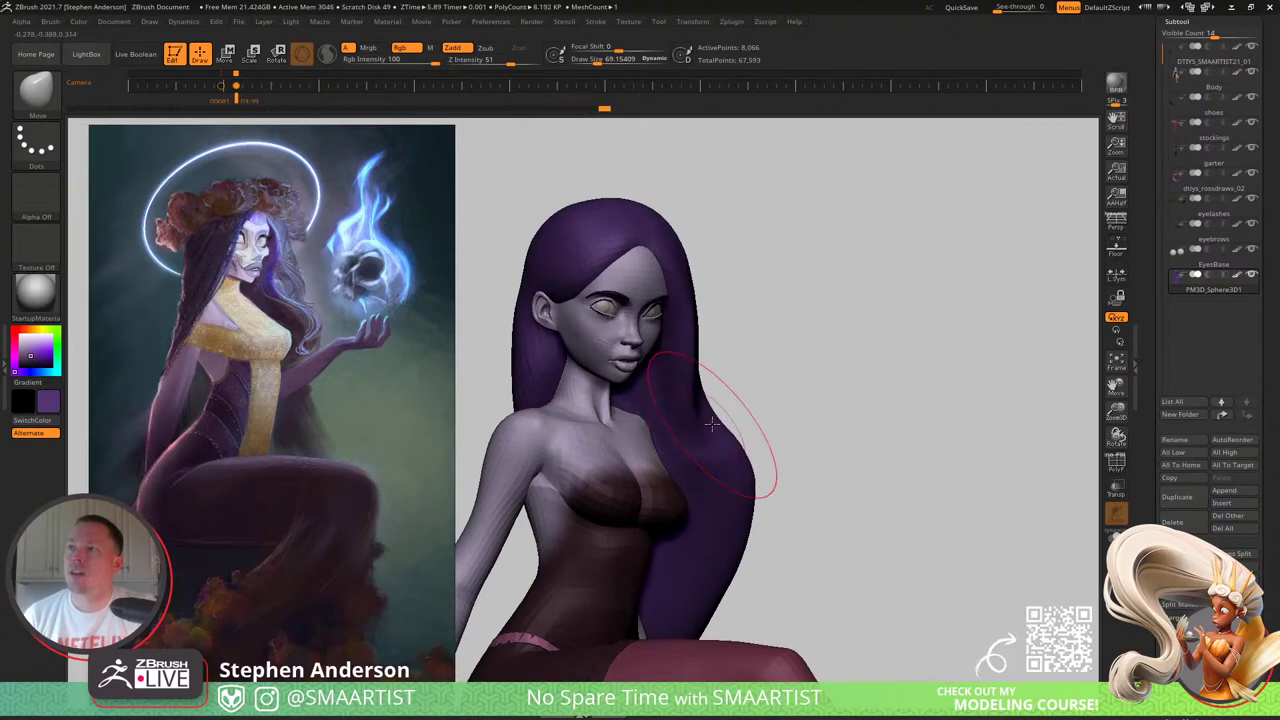
Step: Enlarge the Move brush to about 81 and push the hair beside the face forward in side view
mouse_move(706, 421)
right_mouse_down()
mouse_move(616, 415)
mouse_move(648, 394)
right_mouse_up()
key("s")
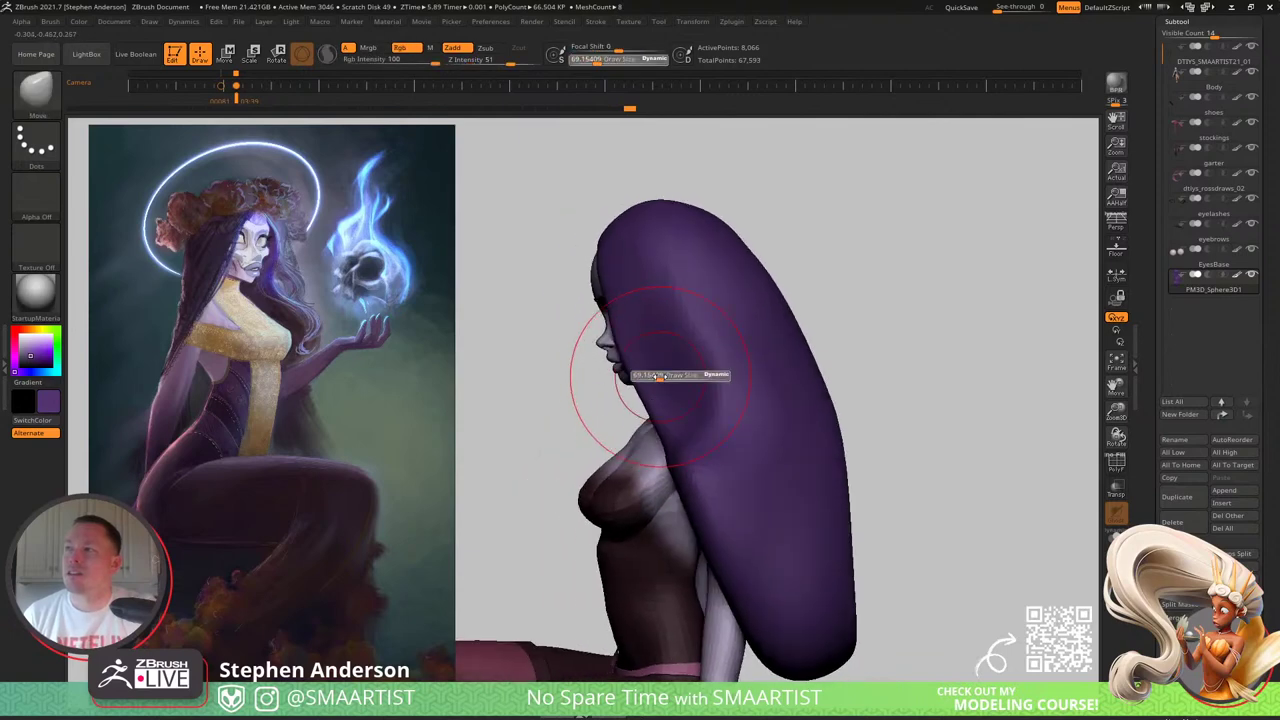
left_click_drag(655, 379, 659, 379)
left_click_drag(662, 382, 628, 342)
mouse_move(628, 342)
right_mouse_down()
mouse_move(655, 335)
mouse_move(754, 417)
mouse_move(766, 394)
right_mouse_up()
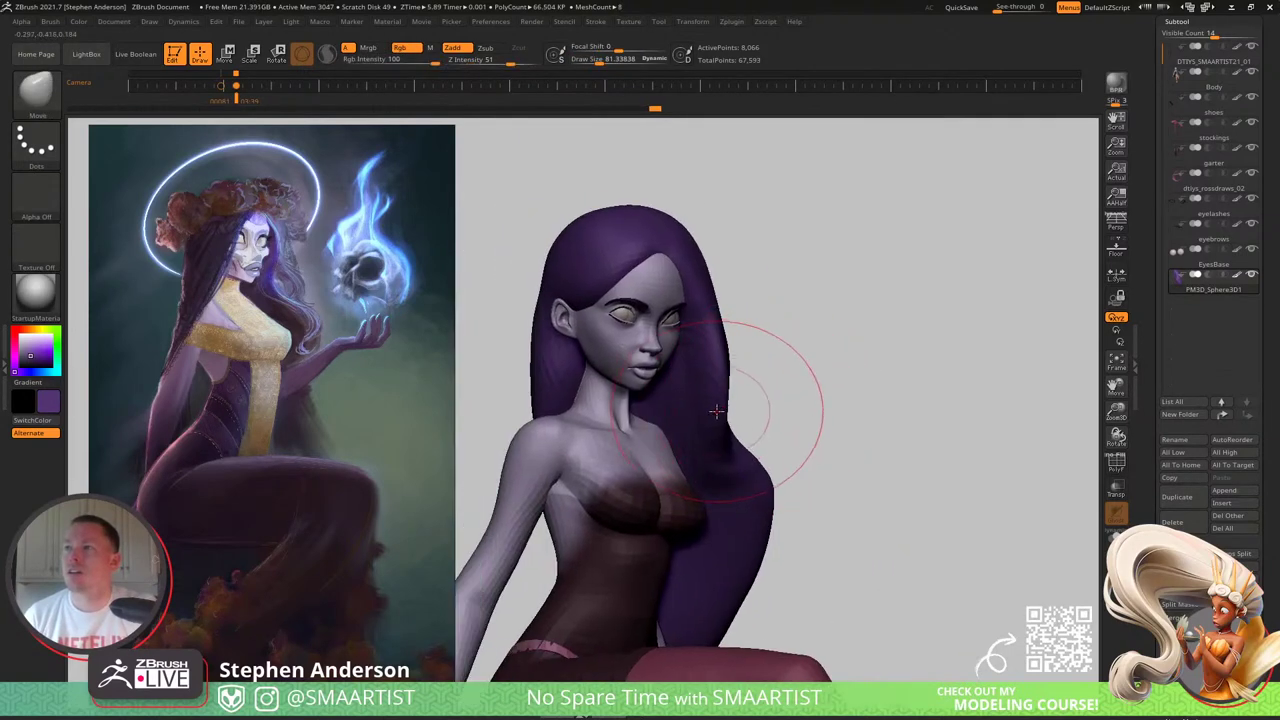
Step: Refine the hair framing the far side of the face with the Move brush, reducing the draw size to about 42
key("s")
left_click_drag(722, 360, 693, 317)
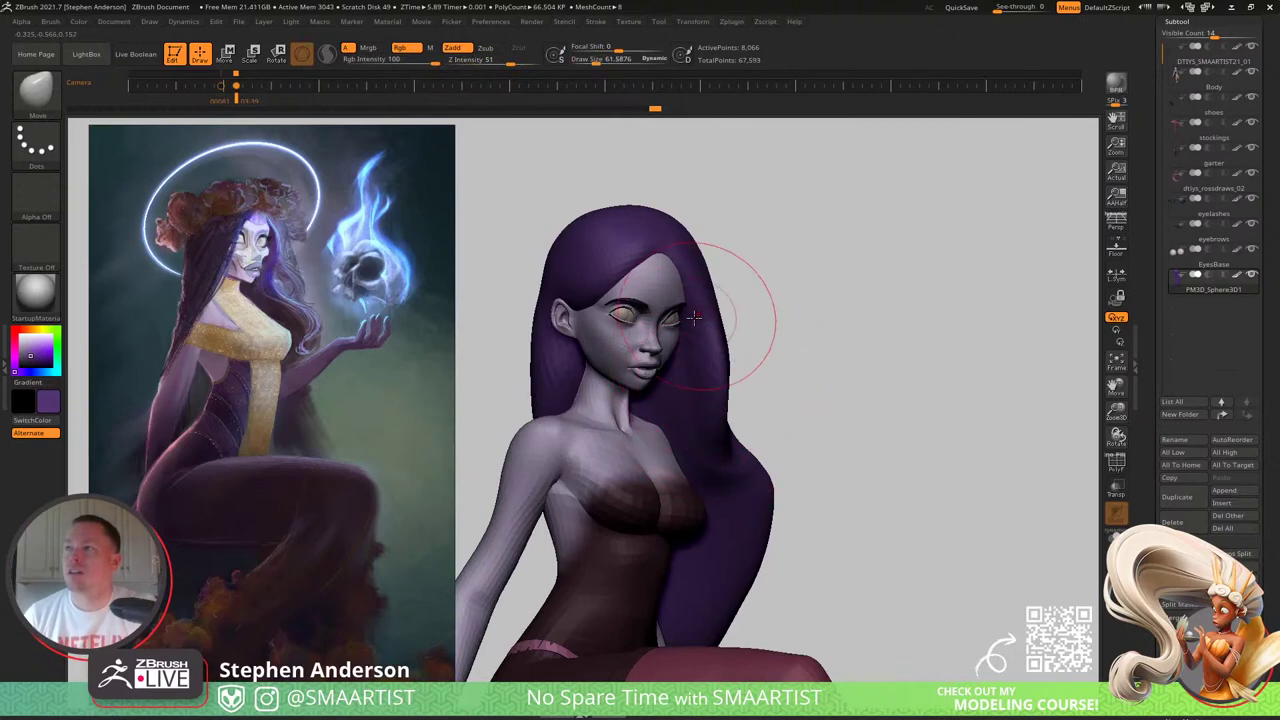
right_click_drag(693, 317, 718, 294)
key("s")
left_click_drag(700, 311, 674, 311)
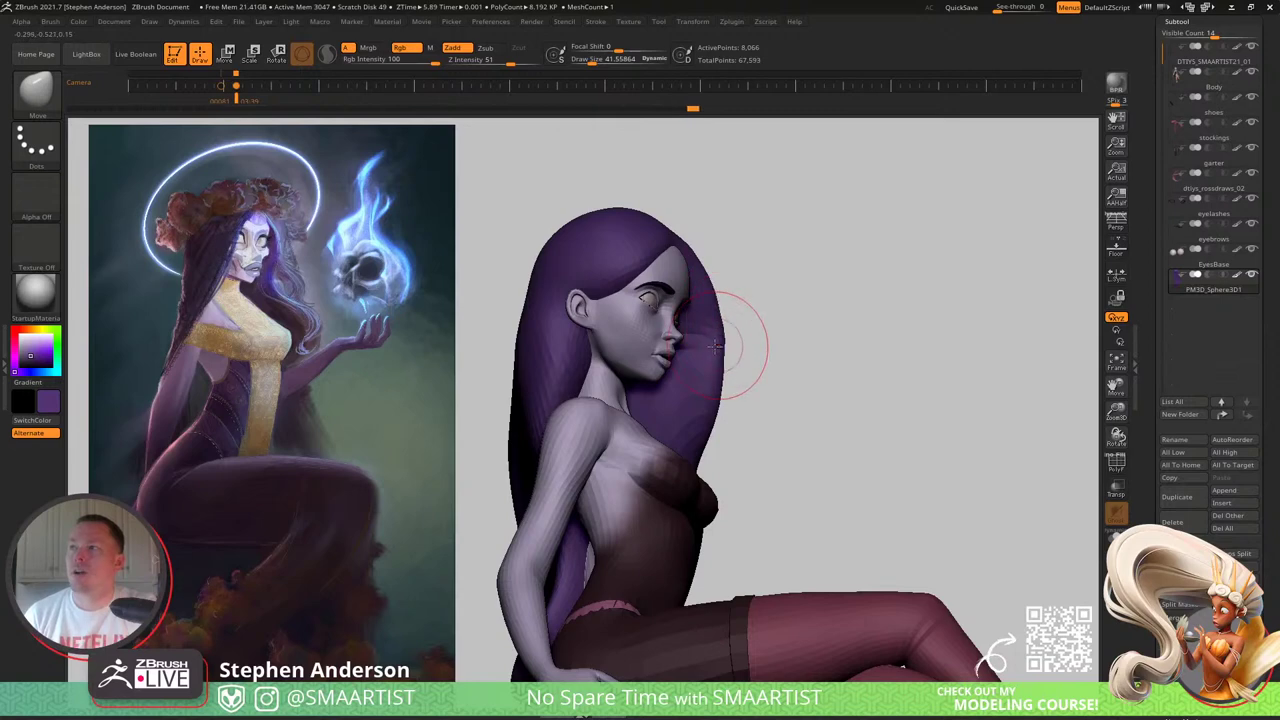
mouse_move(750, 378)
right_mouse_down()
mouse_move(700, 412)
mouse_move(681, 353)
right_mouse_up()
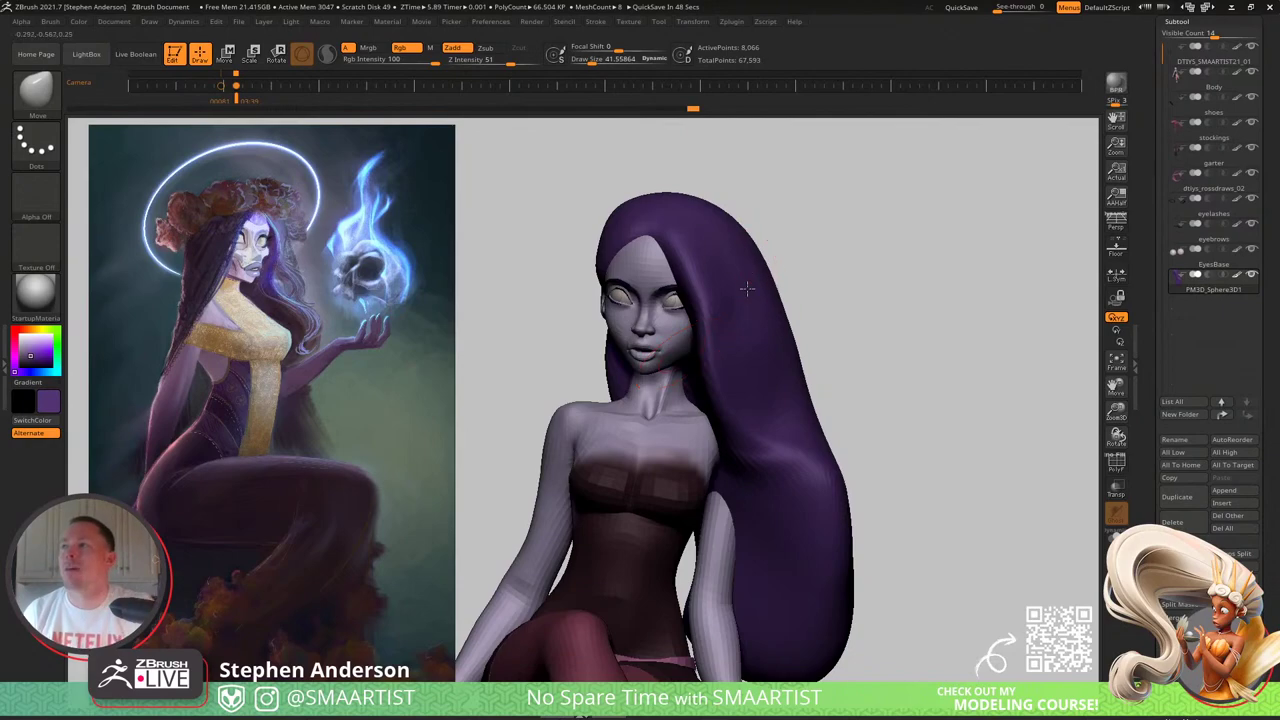
Step: Carve a parting into the hair above the forehead with the DamStandard brush at draw size about 21
mouse_move(747, 289)
right_mouse_down()
mouse_move(757, 266)
mouse_move(655, 275)
mouse_move(675, 325)
mouse_move(712, 323)
mouse_move(705, 390)
right_mouse_up()
key("b")
key("d")
key("s")
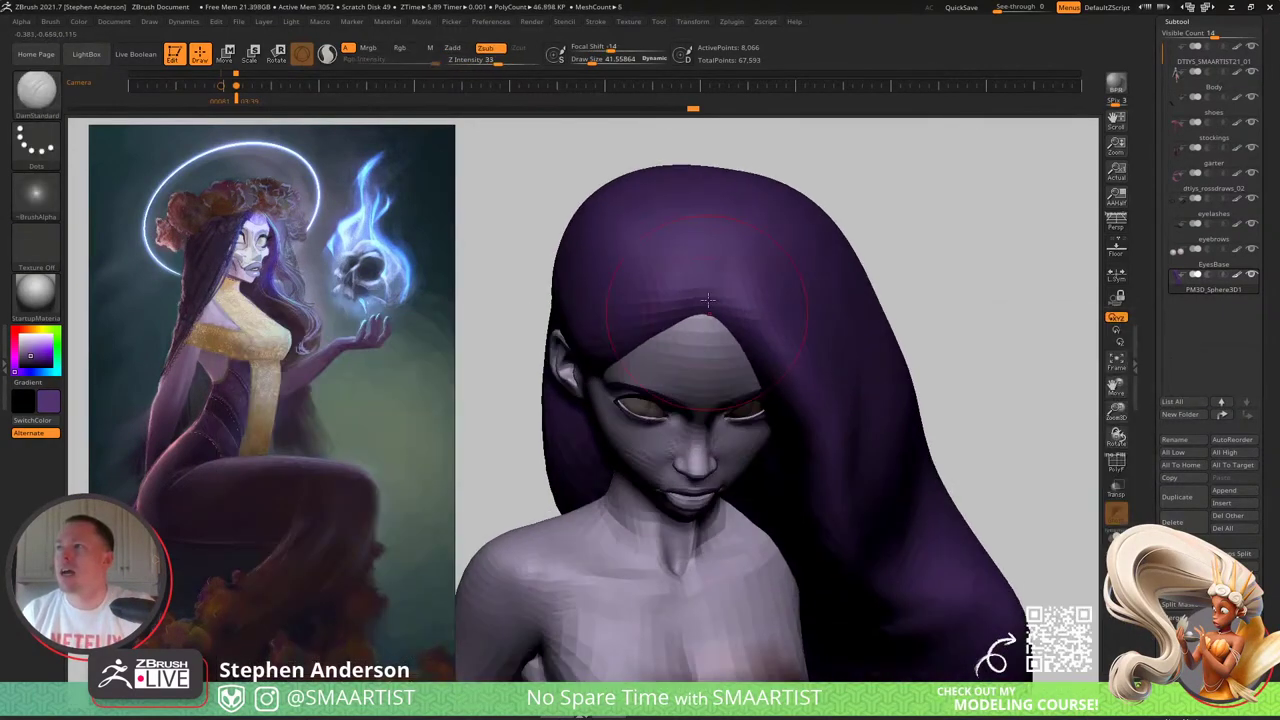
key("s")
left_click_drag(698, 274, 702, 322)
mouse_move(690, 328)
right_mouse_down()
mouse_move(692, 288)
mouse_move(720, 290)
right_mouse_up()
Step: Carve long strand grooves from the parting down the hair on her left side with DamStandard
mouse_move(724, 388)
right_mouse_down("ctrl")
mouse_move(725, 344)
mouse_move(740, 336)
mouse_move(613, 408)
mouse_move(686, 367)
mouse_move(703, 320)
right_mouse_up("ctrl")
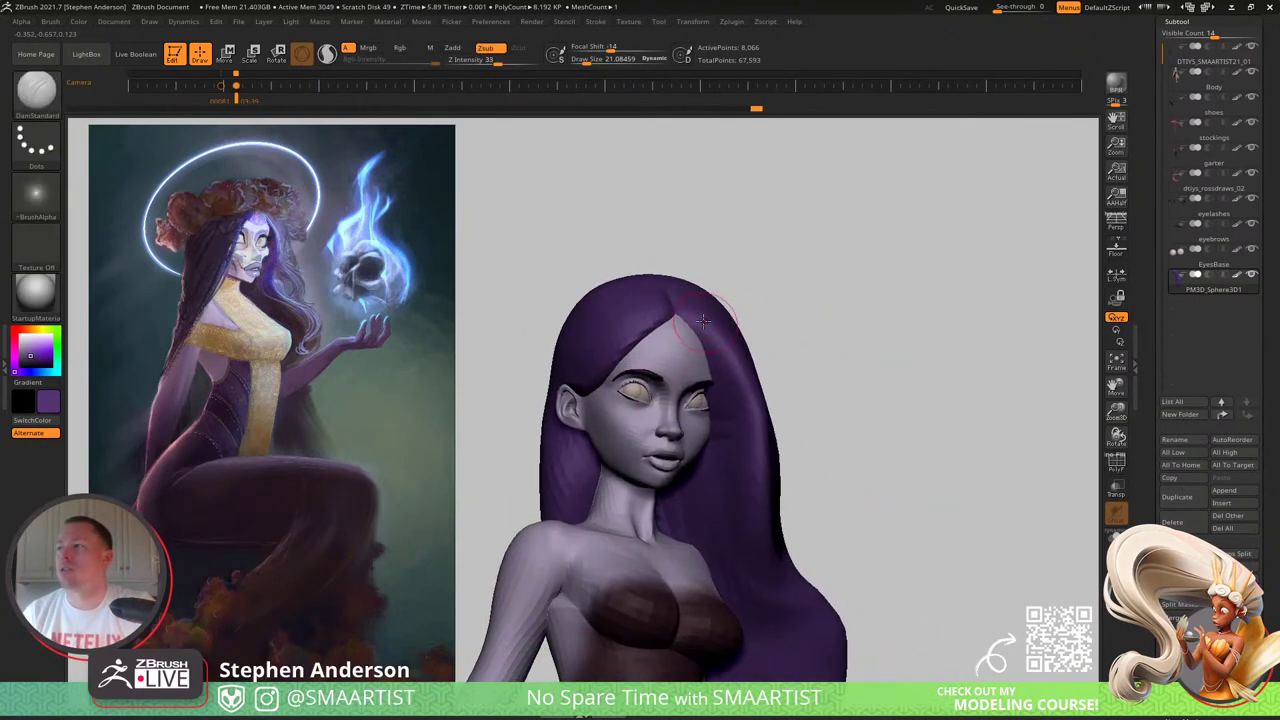
left_click_drag(716, 328, 752, 469)
mouse_move(707, 378)
right_mouse_down()
mouse_move(692, 405)
mouse_move(655, 415)
mouse_move(700, 400)
mouse_move(685, 373)
right_mouse_up()
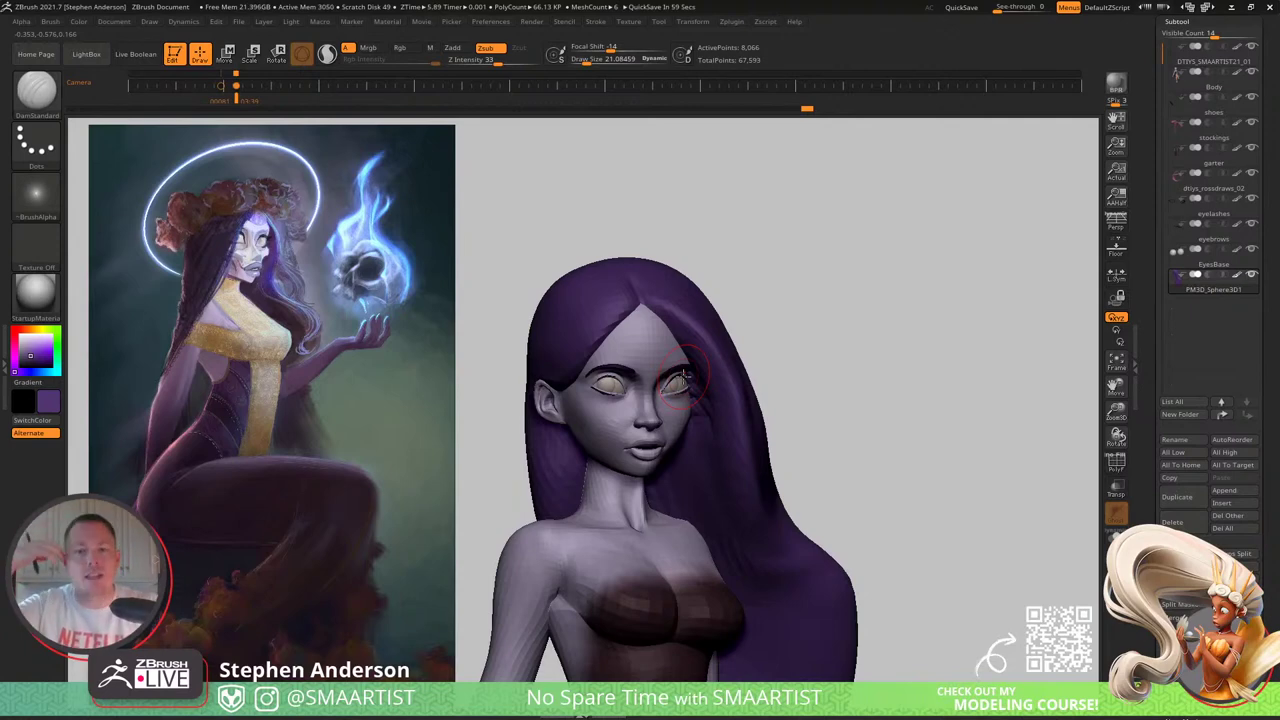
right_click_drag(811, 349, 694, 389)
key("space")
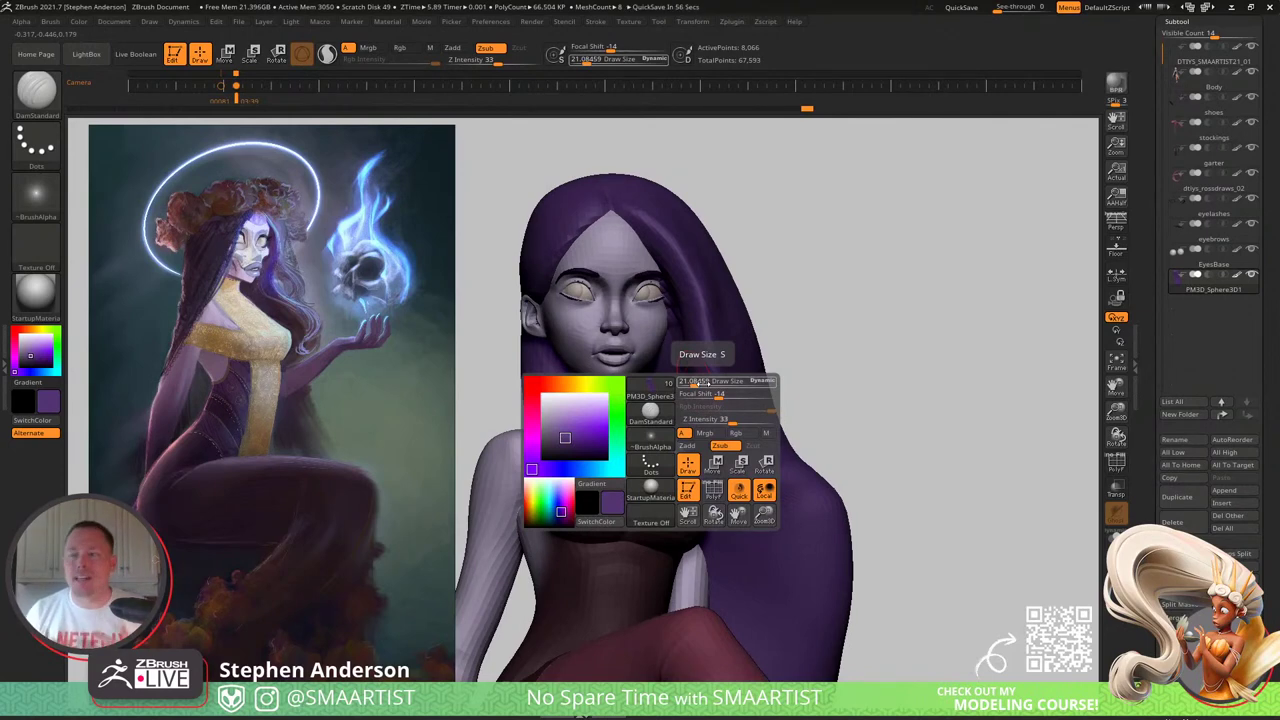
mouse_move(837, 343)
right_mouse_down()
mouse_move(860, 371)
mouse_move(826, 397)
mouse_move(729, 395)
mouse_move(695, 415)
mouse_move(765, 385)
mouse_move(775, 366)
mouse_move(857, 349)
right_mouse_up()
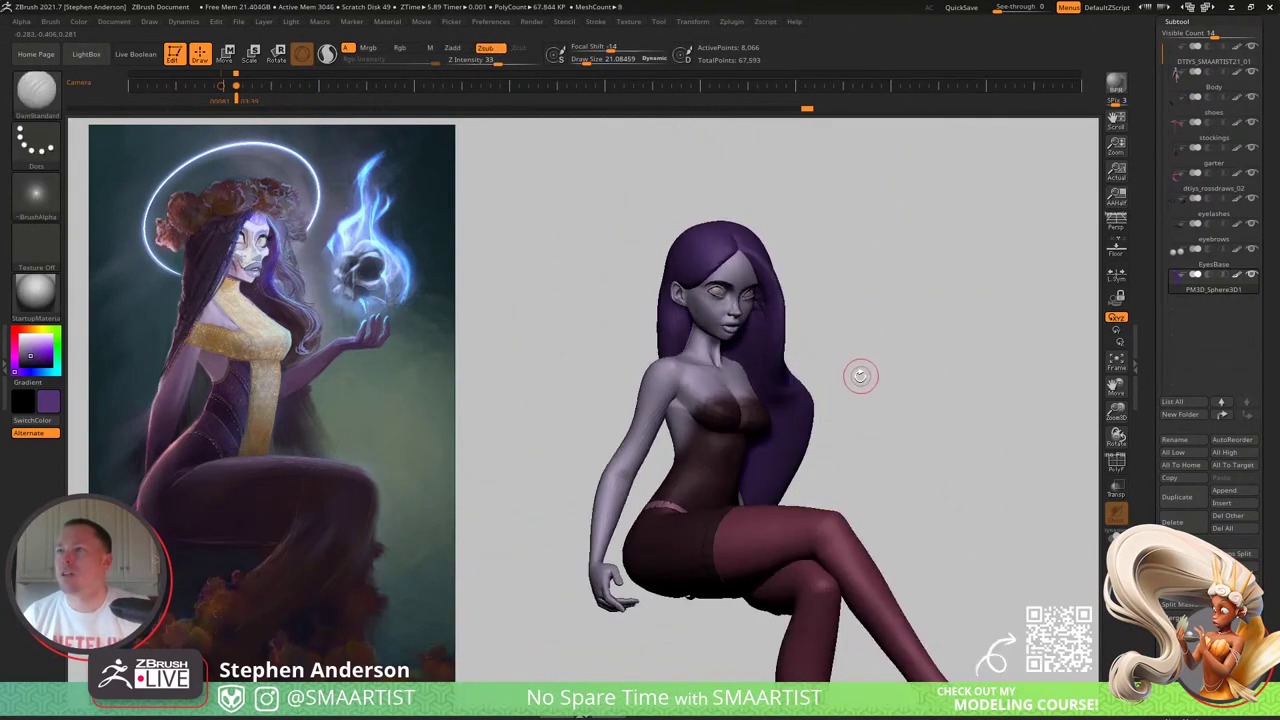
Step: Switch to the Move brush at draw size about 86 and reshape the long hair mass over the back
key("b")
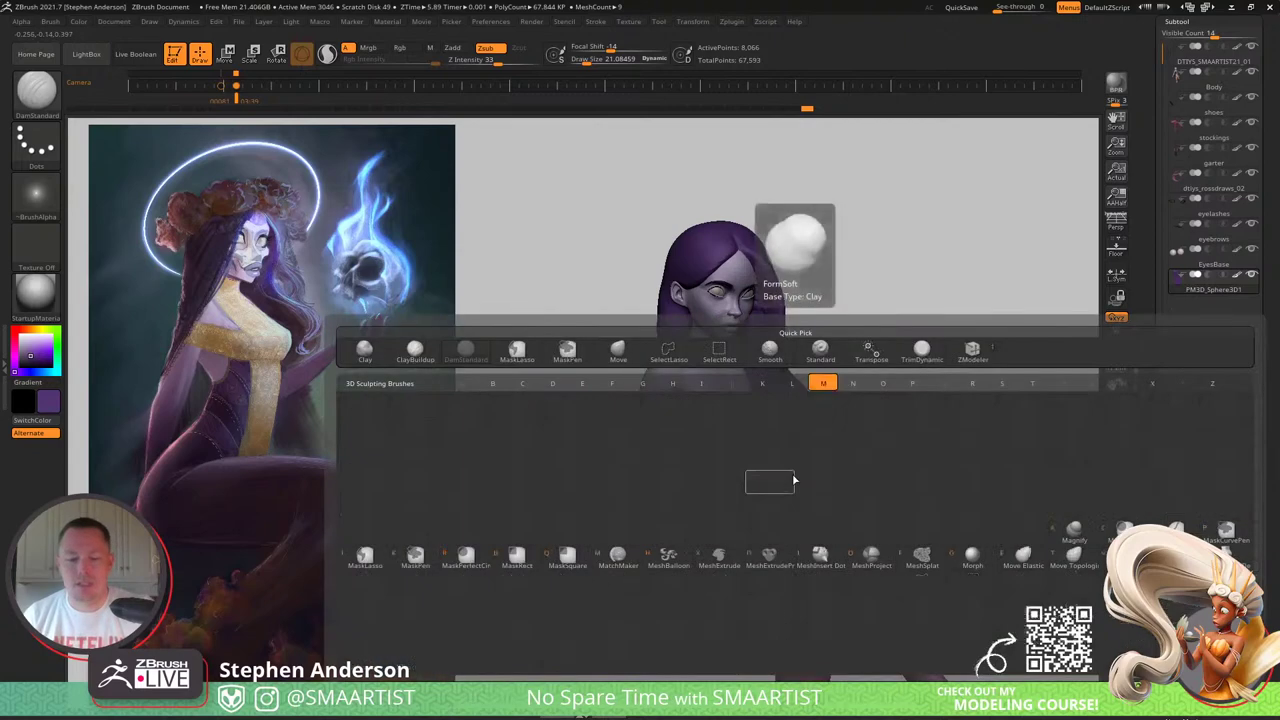
key("m")
key("v")
mouse_move(795, 480)
right_mouse_down()
mouse_move(779, 464)
mouse_move(758, 473)
mouse_move(811, 457)
mouse_move(823, 477)
mouse_move(808, 453)
mouse_move(821, 483)
mouse_move(891, 423)
mouse_move(914, 420)
mouse_move(908, 430)
right_mouse_up()
key("b")
key("m")
key("v")
right_click_drag(814, 487, 848, 451)
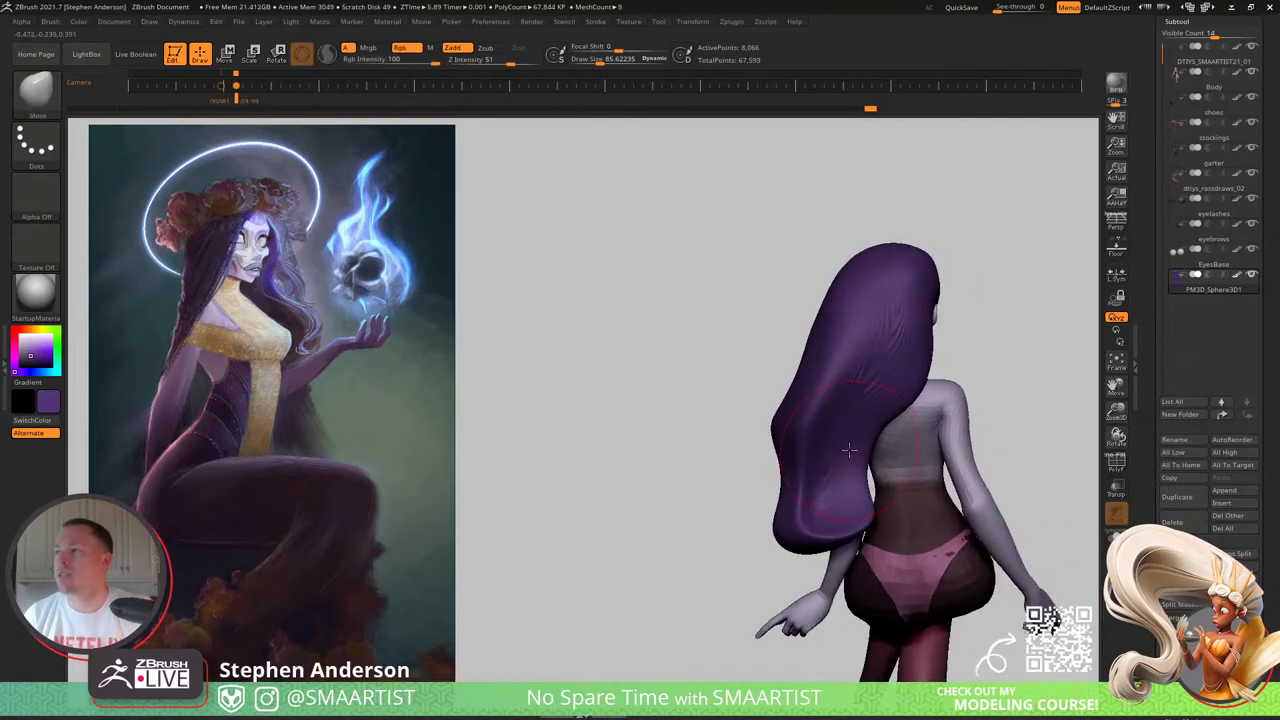
Step: Enlarge the Move brush to about 109 and extend the back hair downward and across behind the waist
key("s")
left_click_drag(849, 451, 853, 451)
right_click_drag(850, 451, 840, 453)
mouse_move(850, 454)
left_mouse_down()
mouse_move(893, 466)
mouse_move(877, 513)
left_mouse_up()
mouse_move(848, 519)
right_mouse_down()
mouse_move(907, 466)
mouse_move(852, 530)
mouse_move(849, 480)
mouse_move(872, 468)
right_mouse_up()
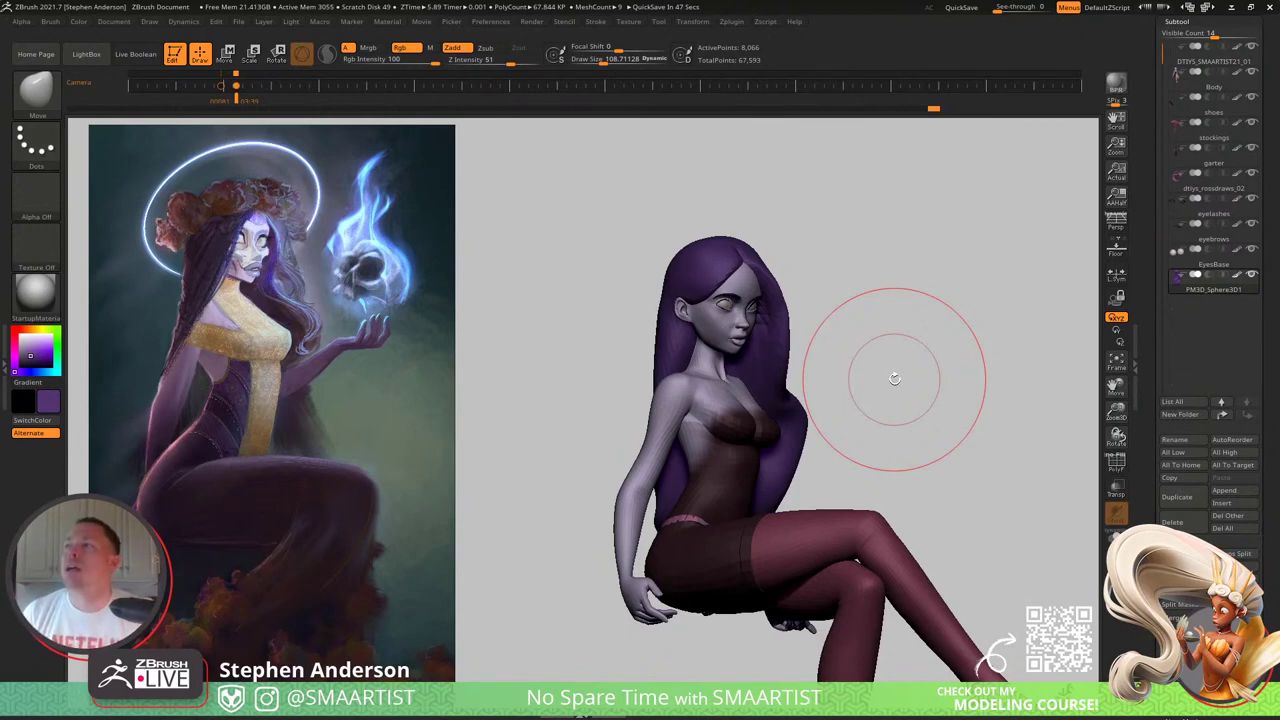
Step: Shape the lower end of the back hair with the Move brush at draw size about 99
mouse_move(620, 365)
left_mouse_down()
mouse_move(774, 363)
mouse_move(735, 457)
left_mouse_up()
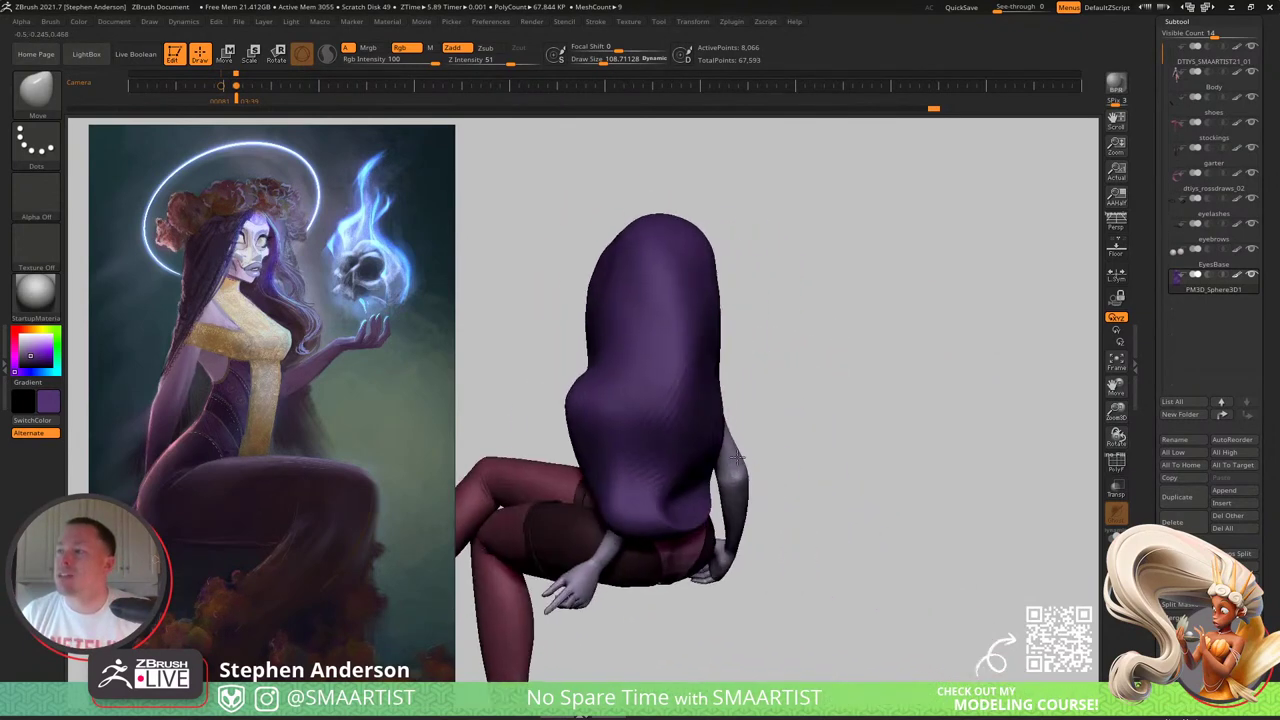
right_click_drag(736, 458, 716, 490)
key("s")
left_click_drag(716, 490, 714, 490)
mouse_move(716, 492)
right_mouse_down("ctrl")
mouse_move(730, 515)
mouse_move(676, 503)
right_mouse_up("ctrl")
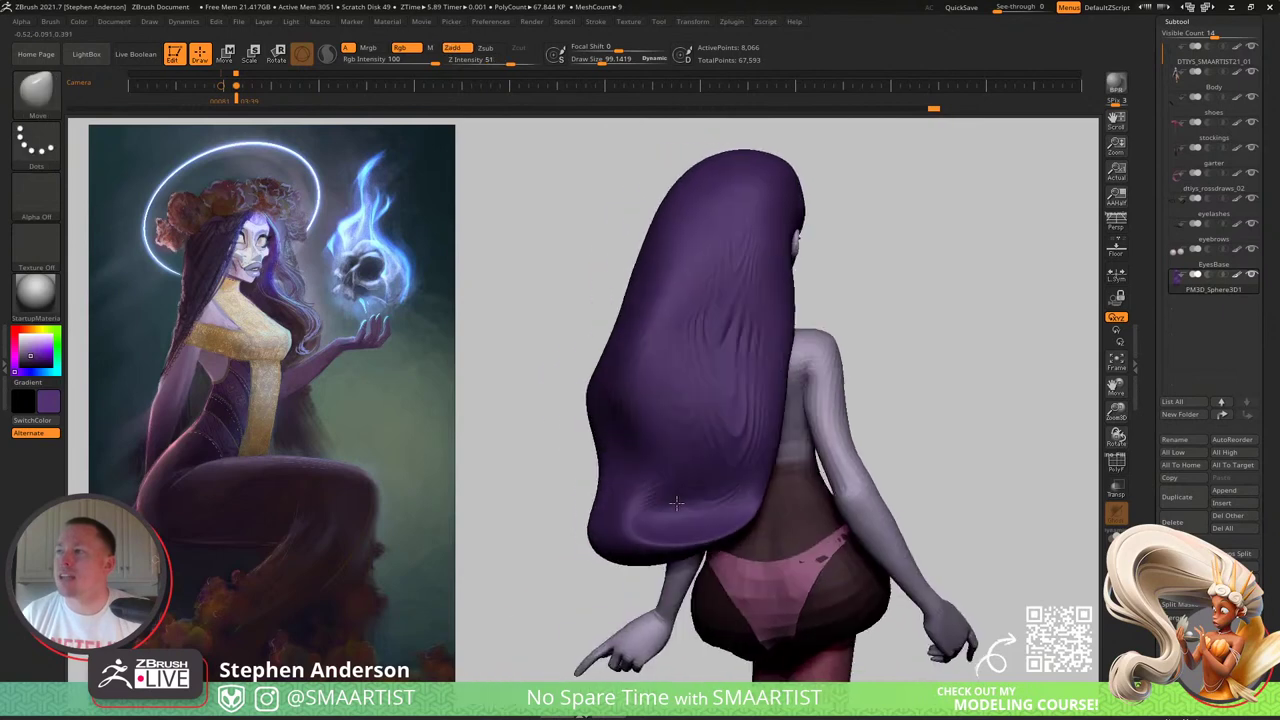
right_click_drag(758, 402, 746, 418)
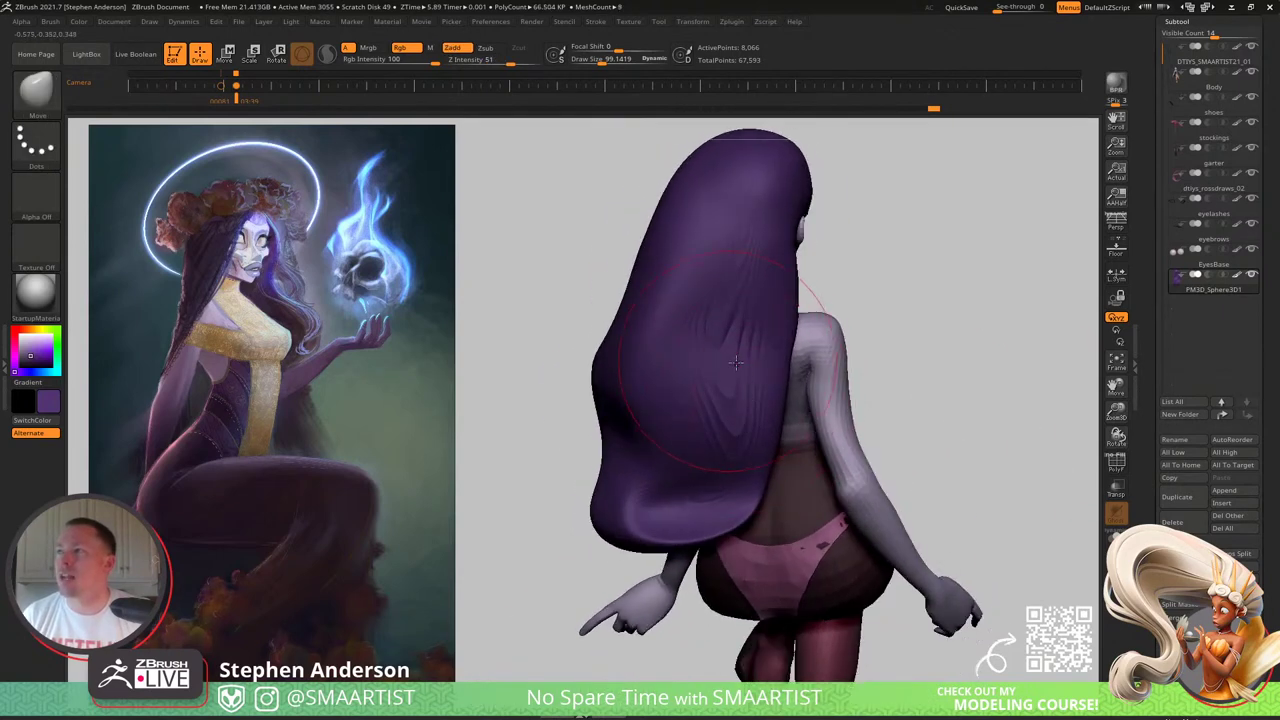
Step: Show the polygon wireframe and remesh the hair with DynaMesh at resolution 16
left_click(1181, 702)
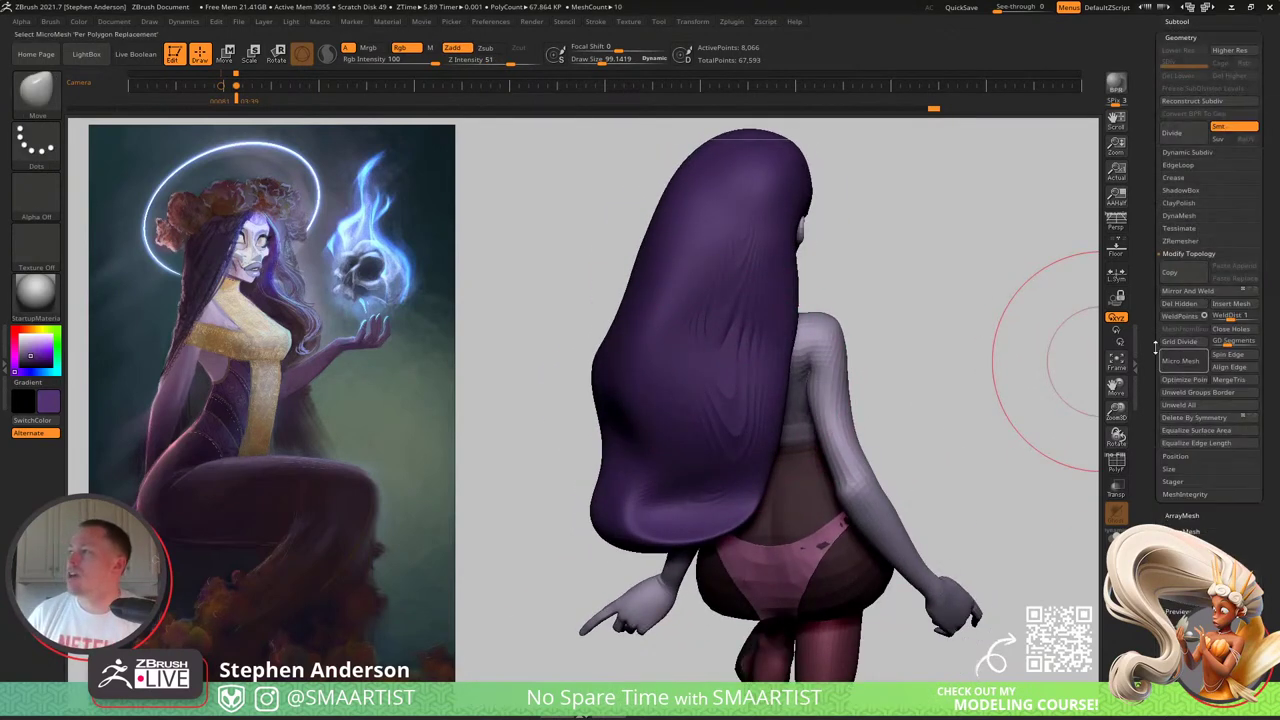
left_click(1179, 215)
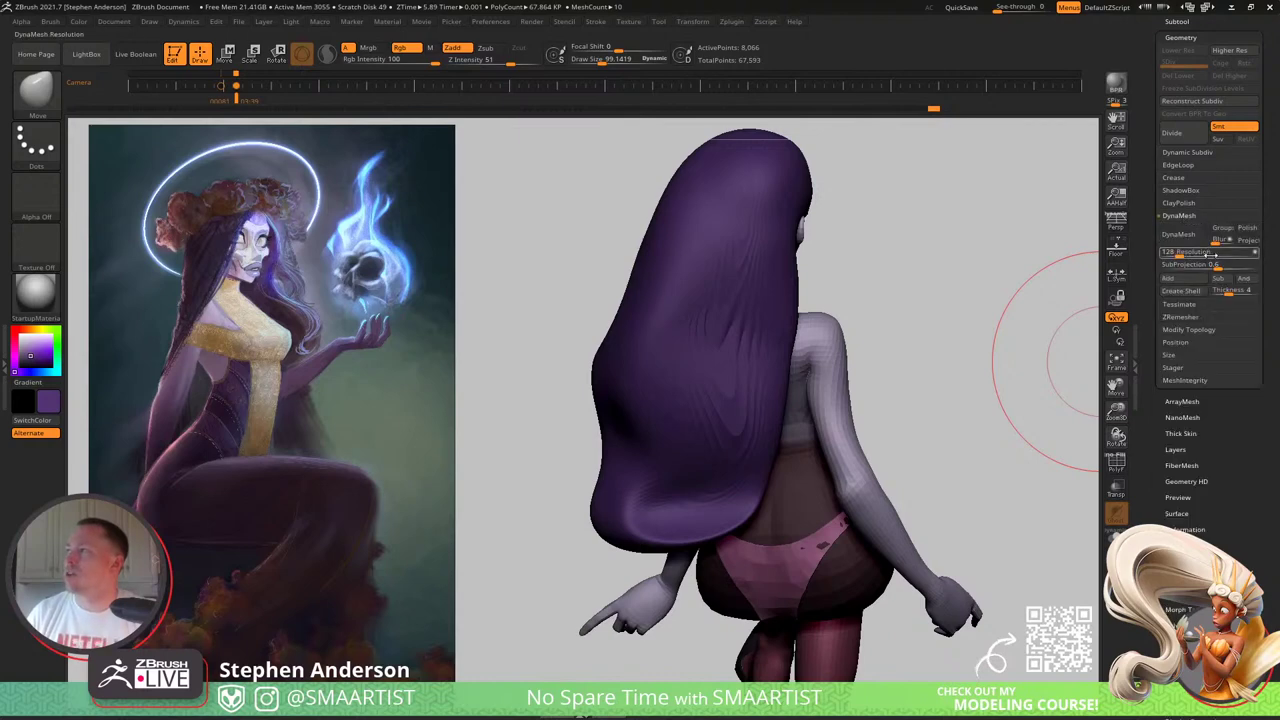
key("shift+f")
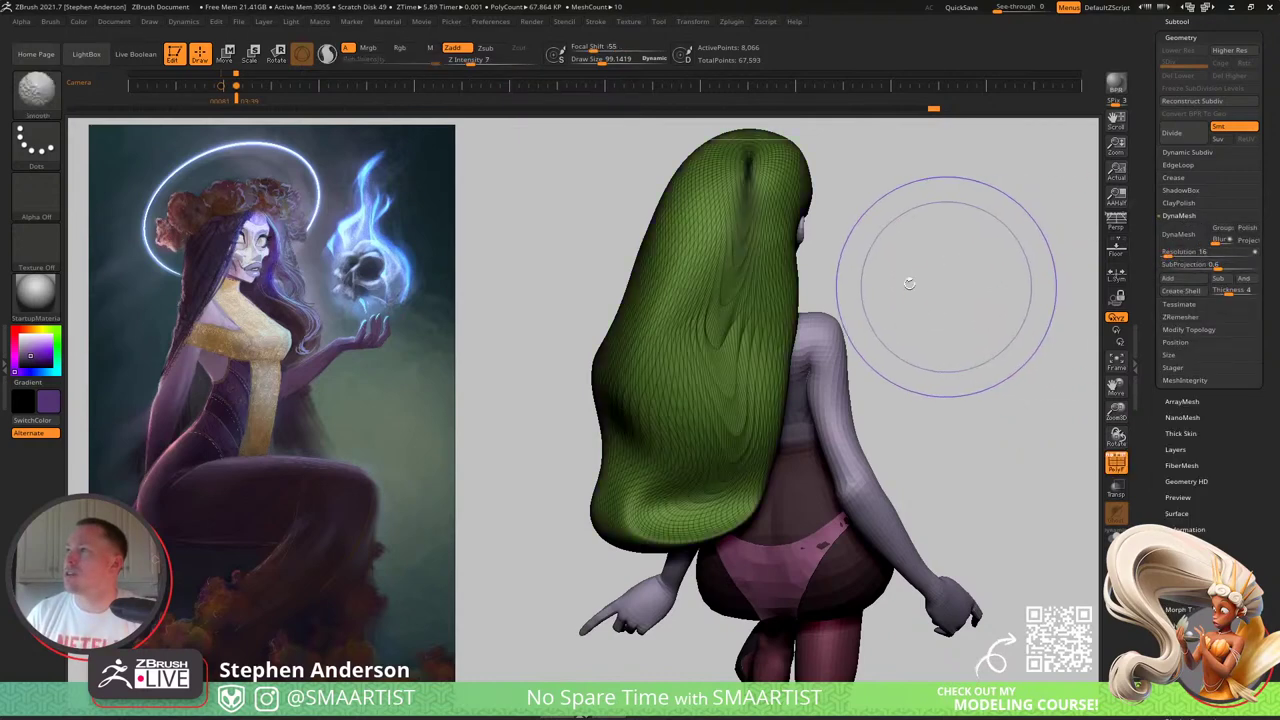
mouse_move(784, 242)
right_mouse_down("ctrl")
mouse_move(793, 267)
mouse_move(909, 326)
right_mouse_up("ctrl")
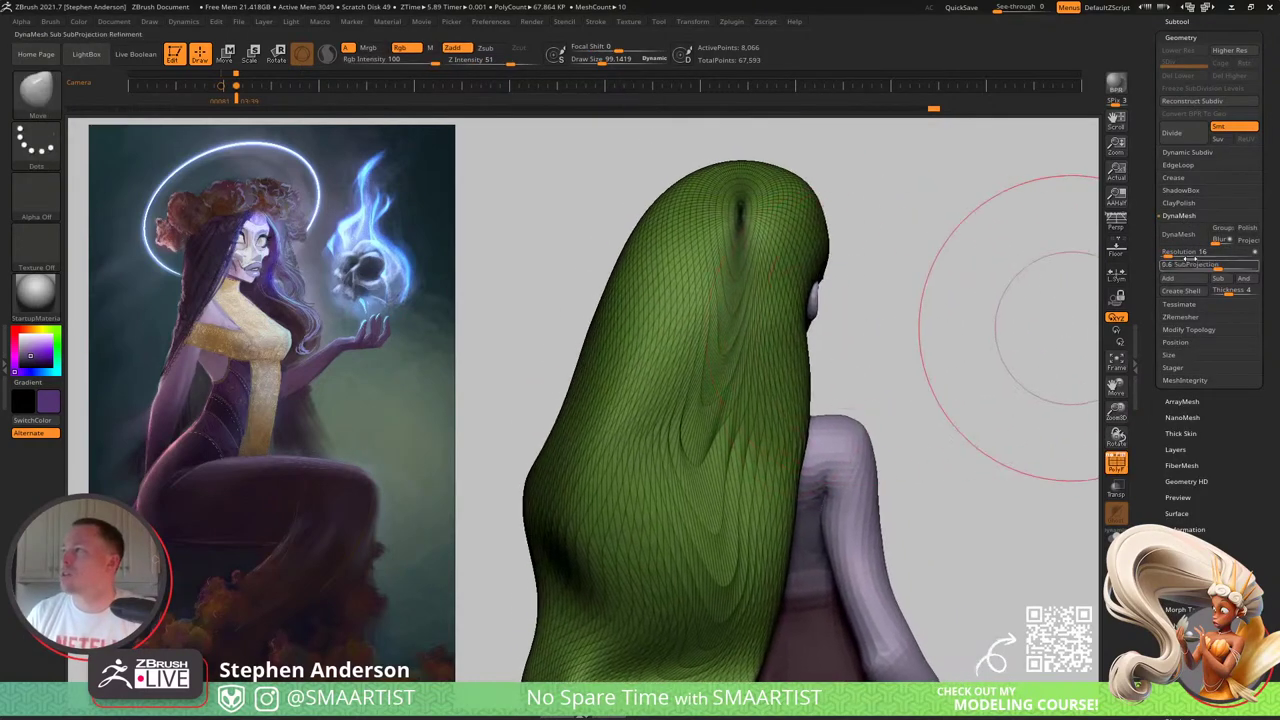
left_click(1181, 236)
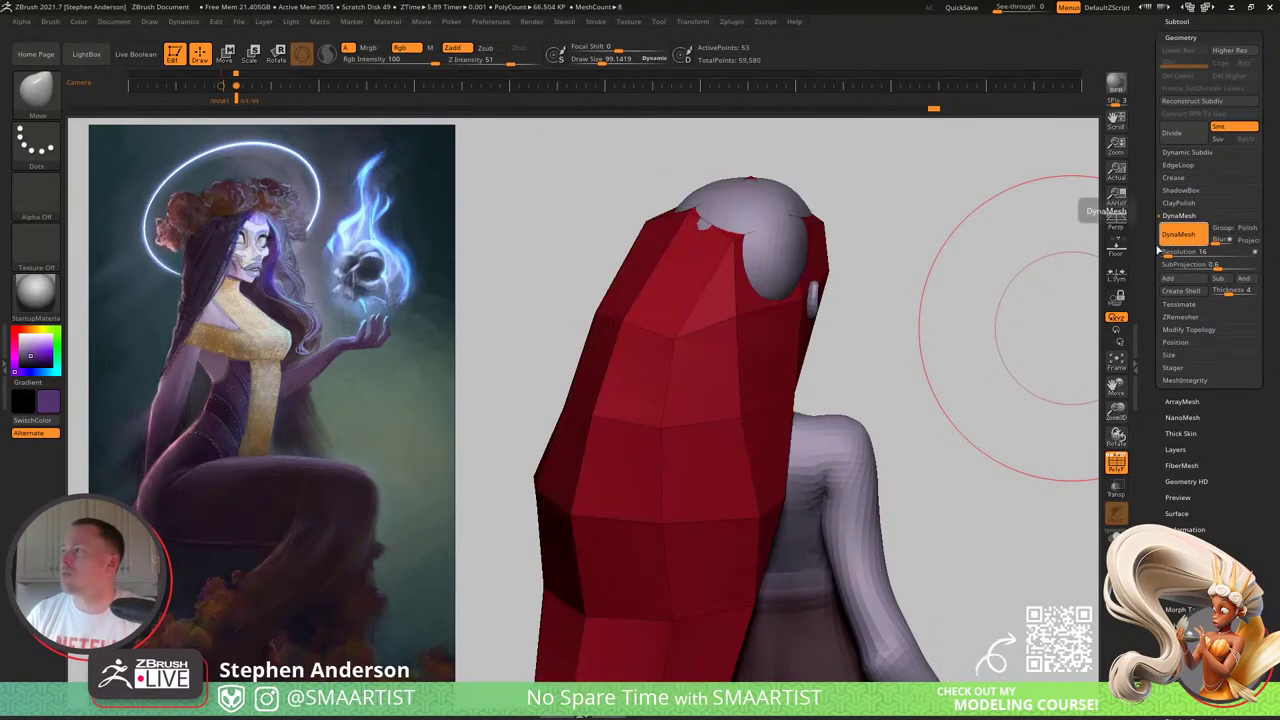
right_click_drag(896, 366, 849, 314, "ctrl")
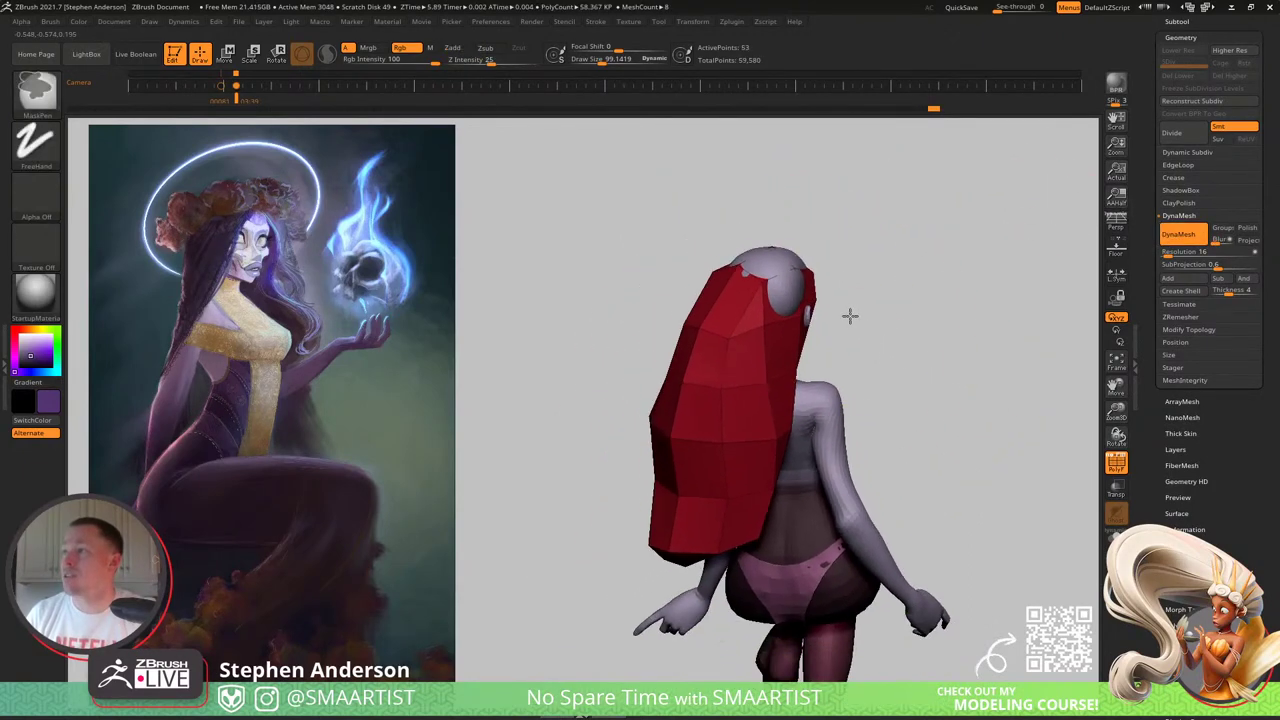
Step: Undo the low-resolution DynaMesh of the hair
key("ctrl+z")
right_click_drag(782, 370, 800, 372, "ctrl")
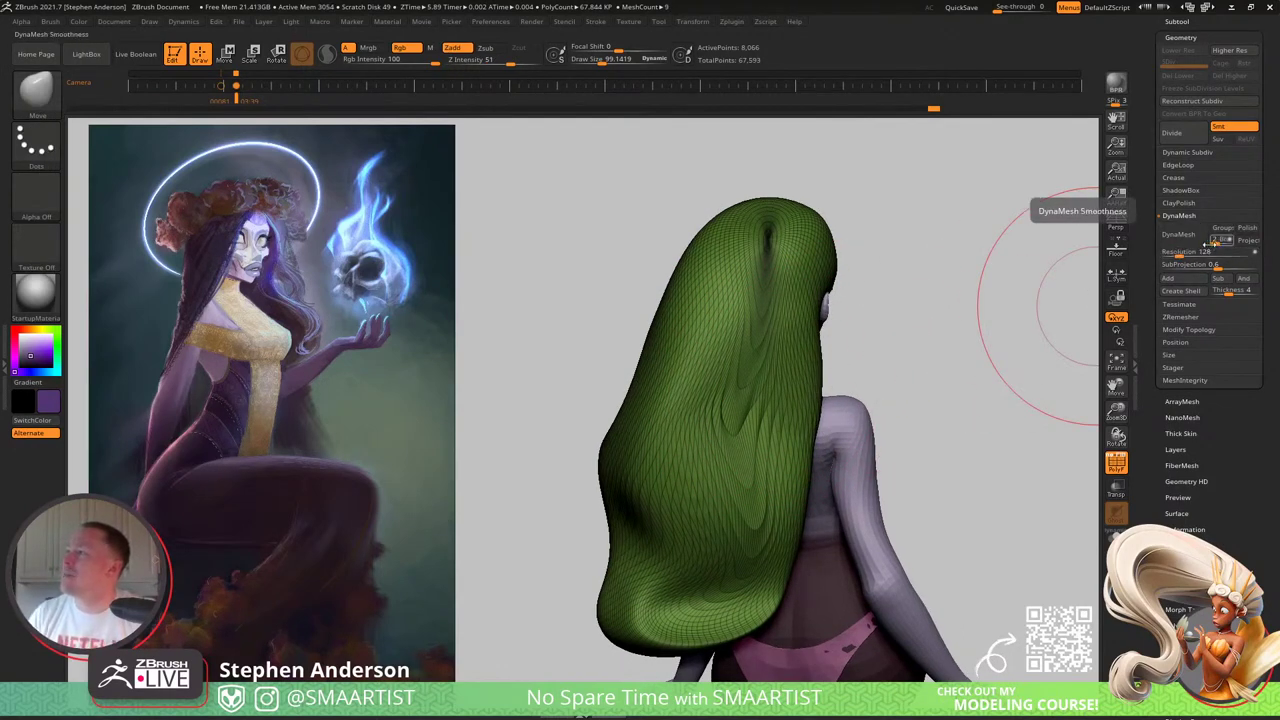
Step: Try remeshing the hair with DynaMesh at resolution 216, check it from the front and undo it
left_click(1177, 238)
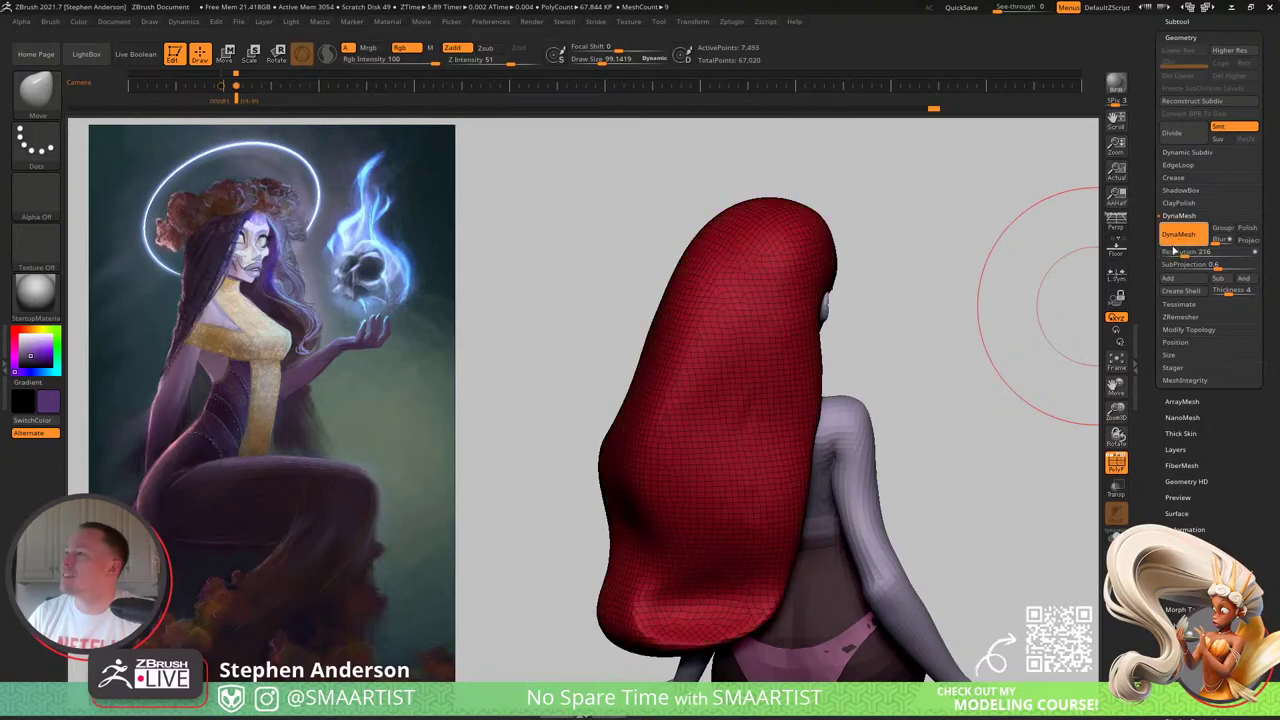
right_click_drag(786, 357, 810, 340)
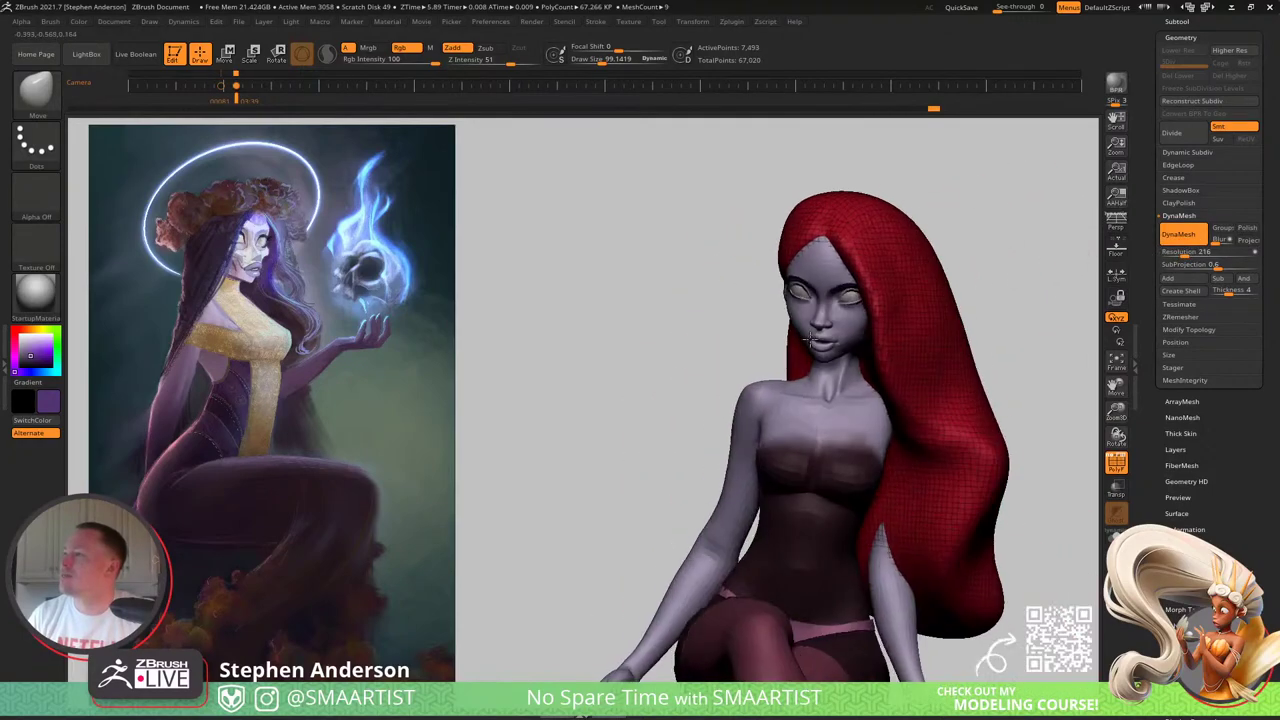
left_click_drag(808, 340, 977, 337)
key("ctrl+z")
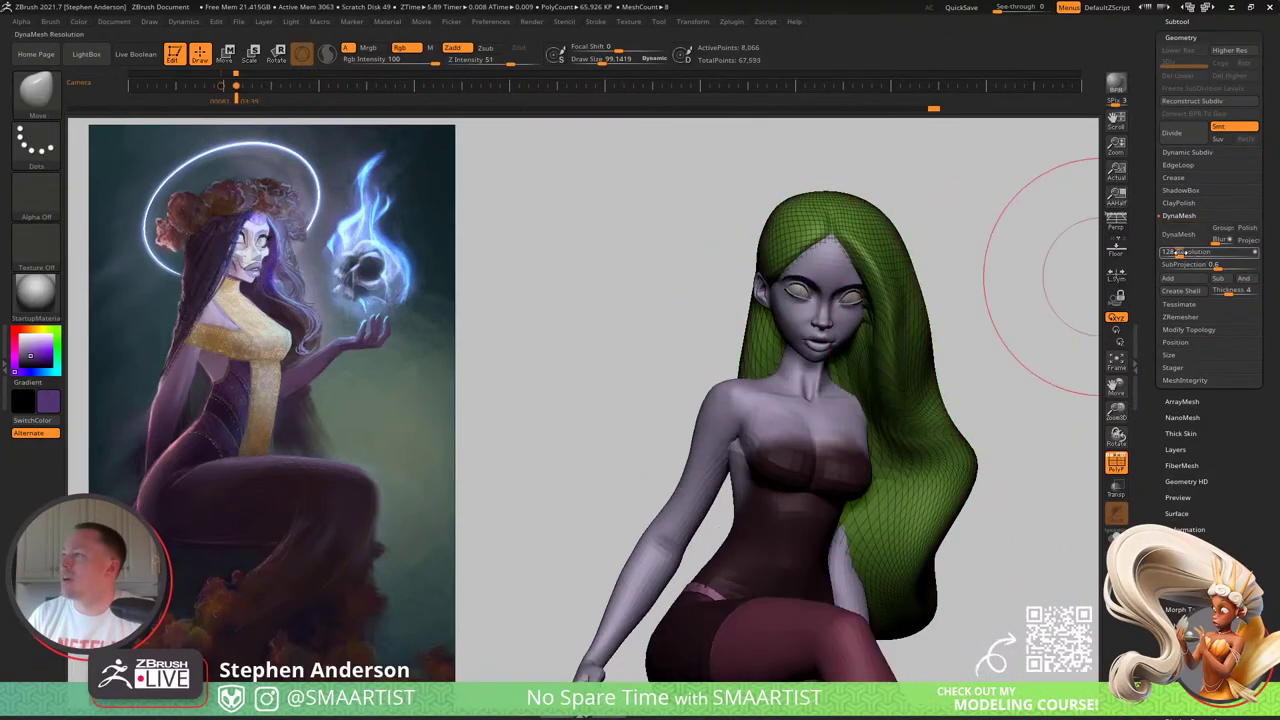
Step: Set the DynaMesh resolution to 256 and remesh the hair
left_click(1177, 254)
type("200")
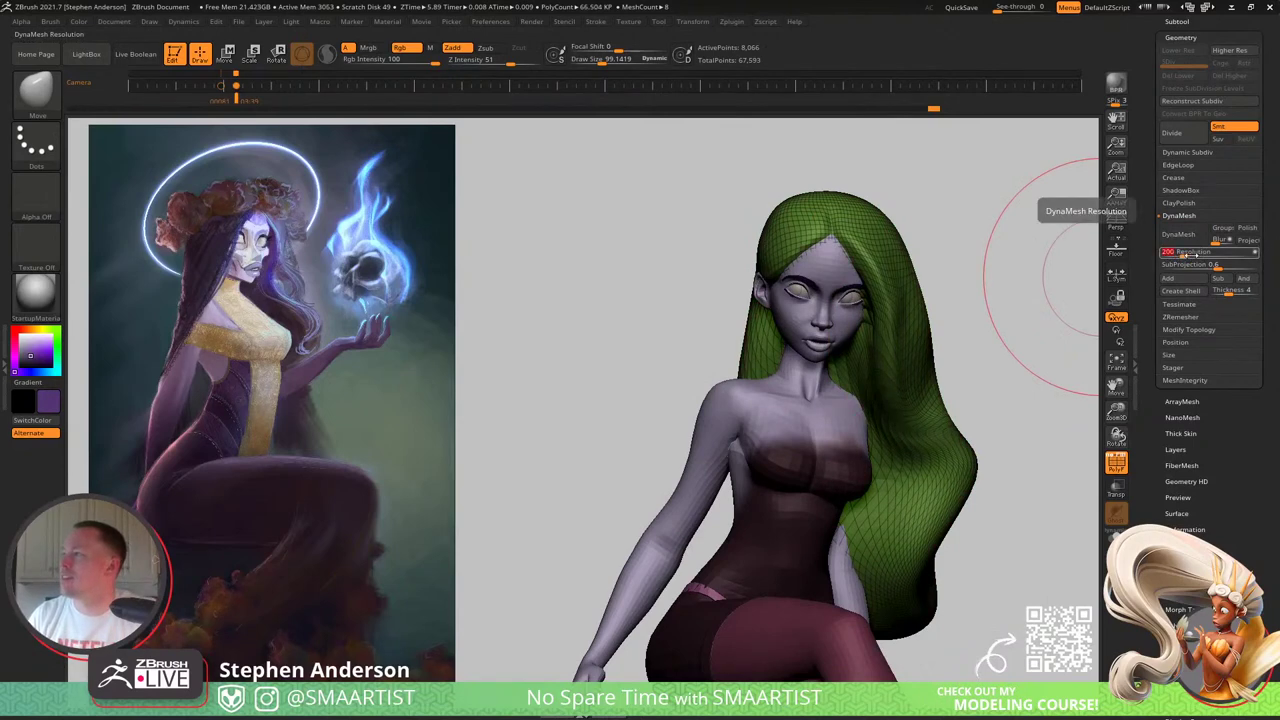
left_click(1178, 234)
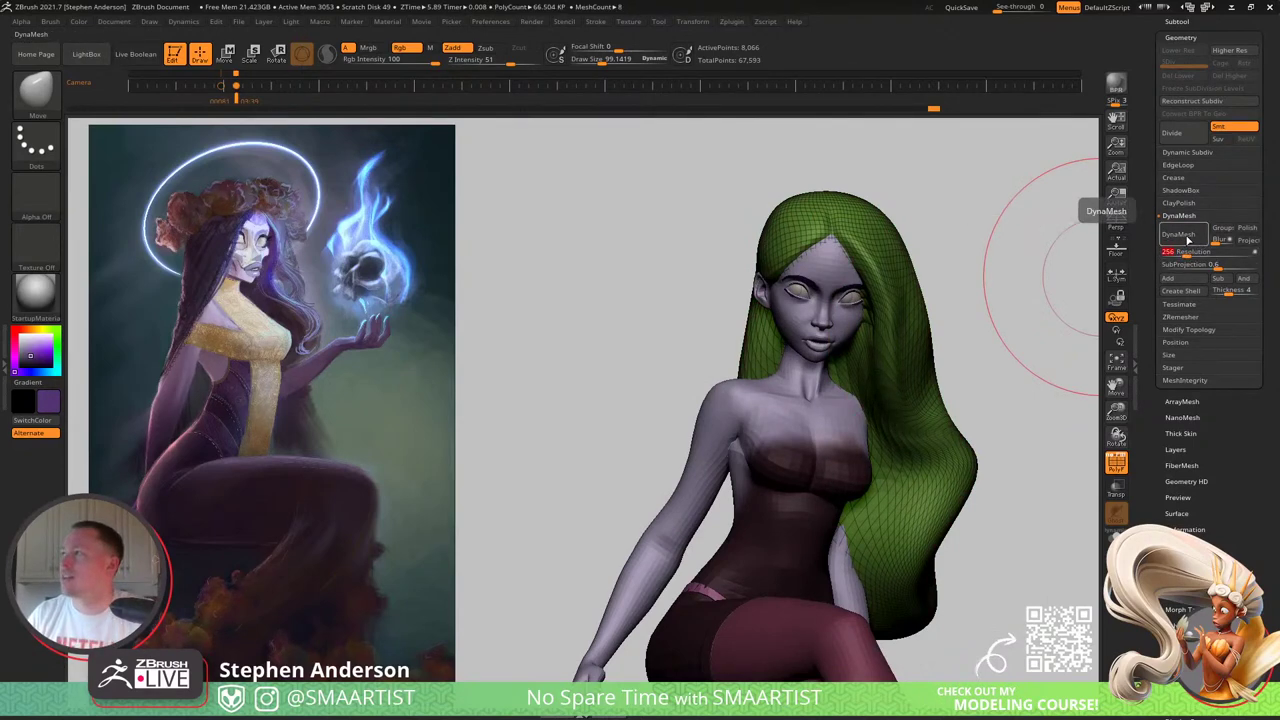
mouse_move(955, 323)
left_mouse_down()
mouse_move(900, 325)
mouse_move(965, 322)
left_mouse_up()
Step: Raise the DynaMesh resolution to 376 and remesh the hair again
left_click(1186, 254)
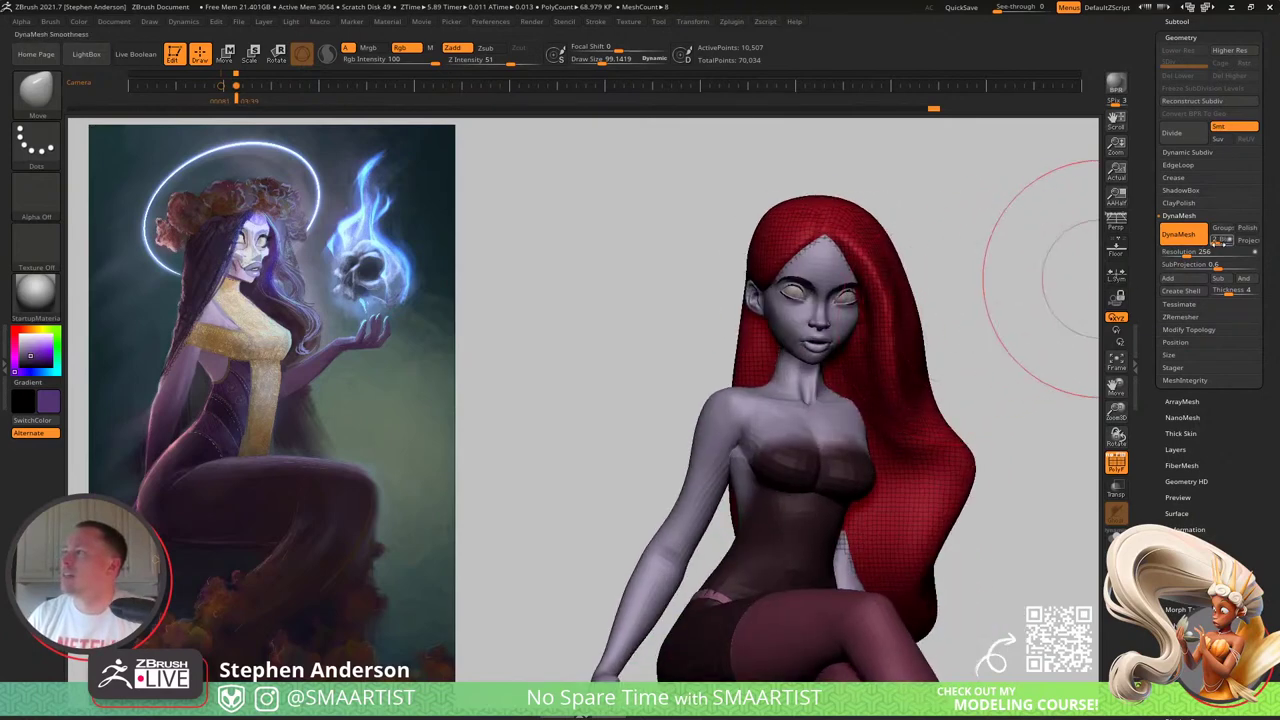
left_click_drag(1187, 255, 1190, 256)
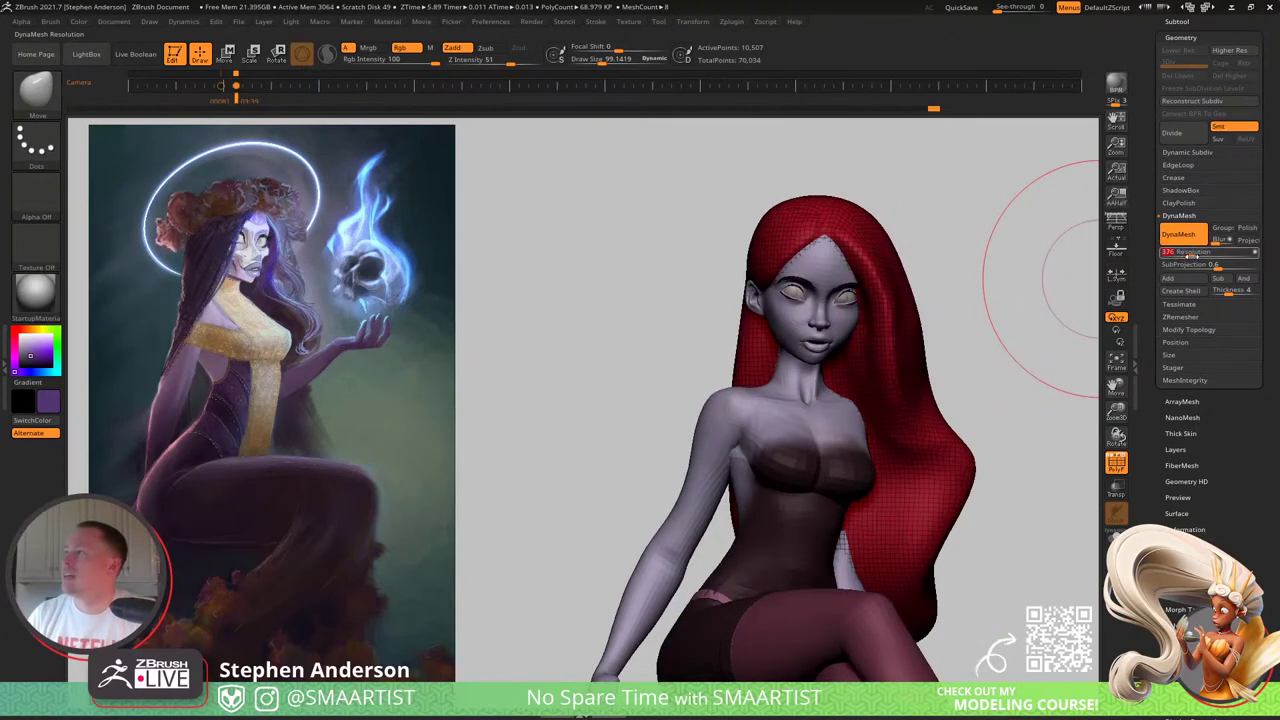
key("ctrl")
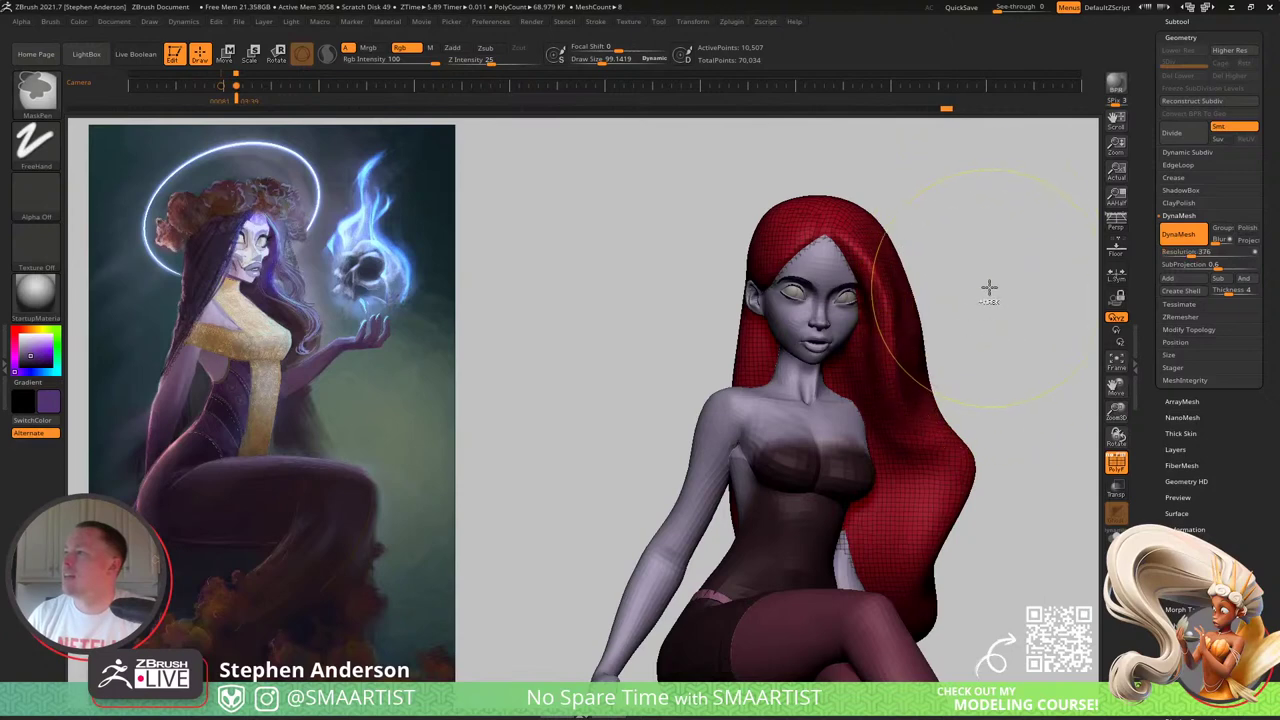
left_click(911, 414)
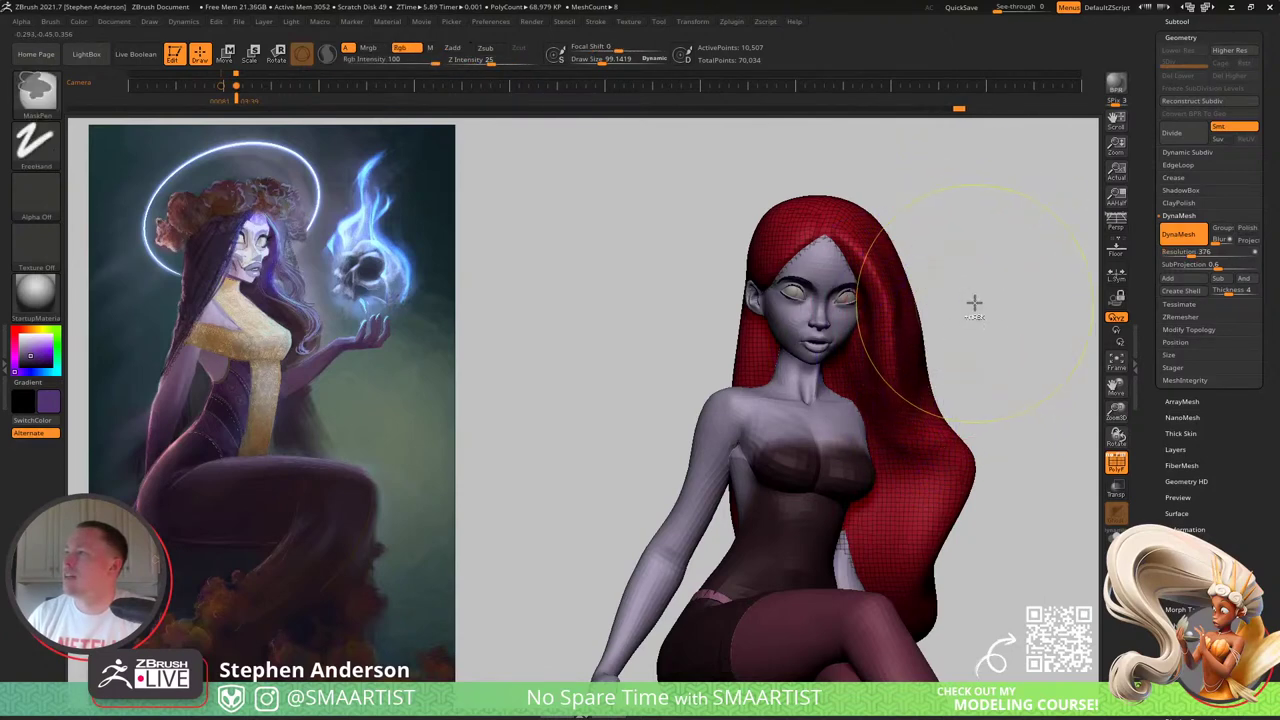
left_click_drag(880, 322, 916, 414, "shift")
left_click_drag(1004, 253, 1042, 380, "ctrl")
Step: Set the Smooth brush's Z Intensity to 50 and hide the polygon wireframe
right_click_drag(871, 363, 955, 355)
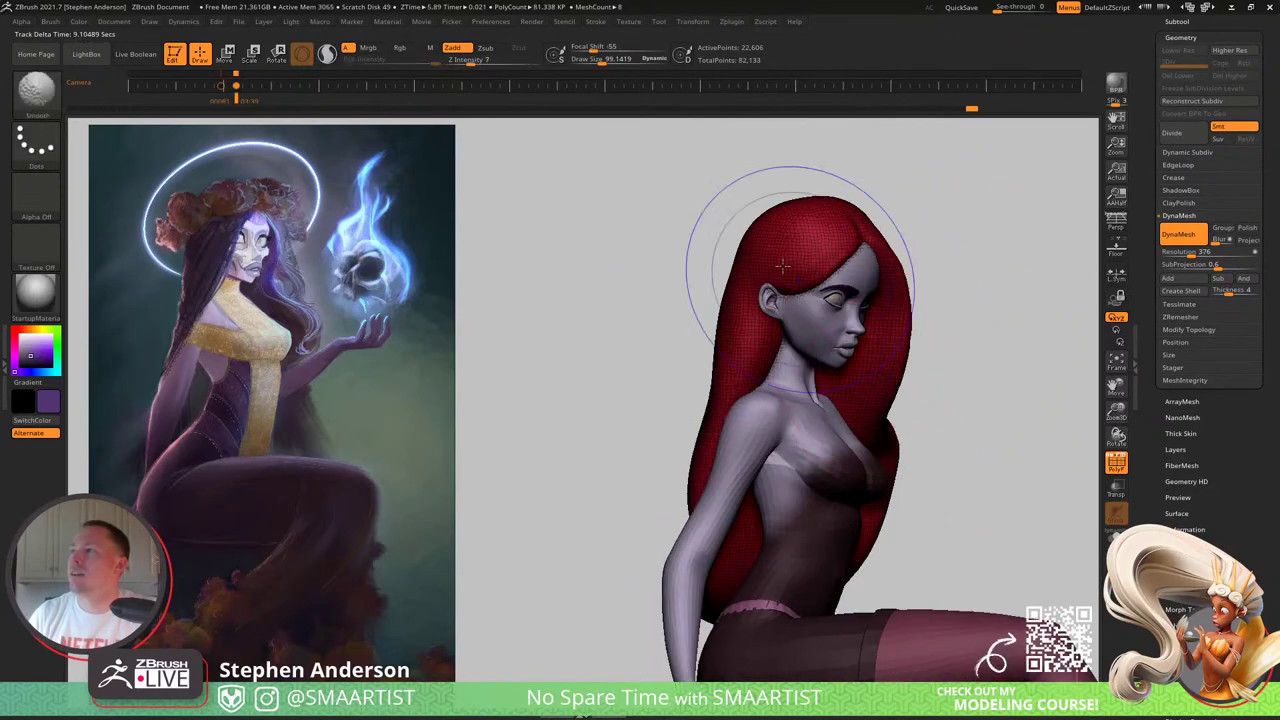
left_click_drag(468, 64, 510, 62, "shift")
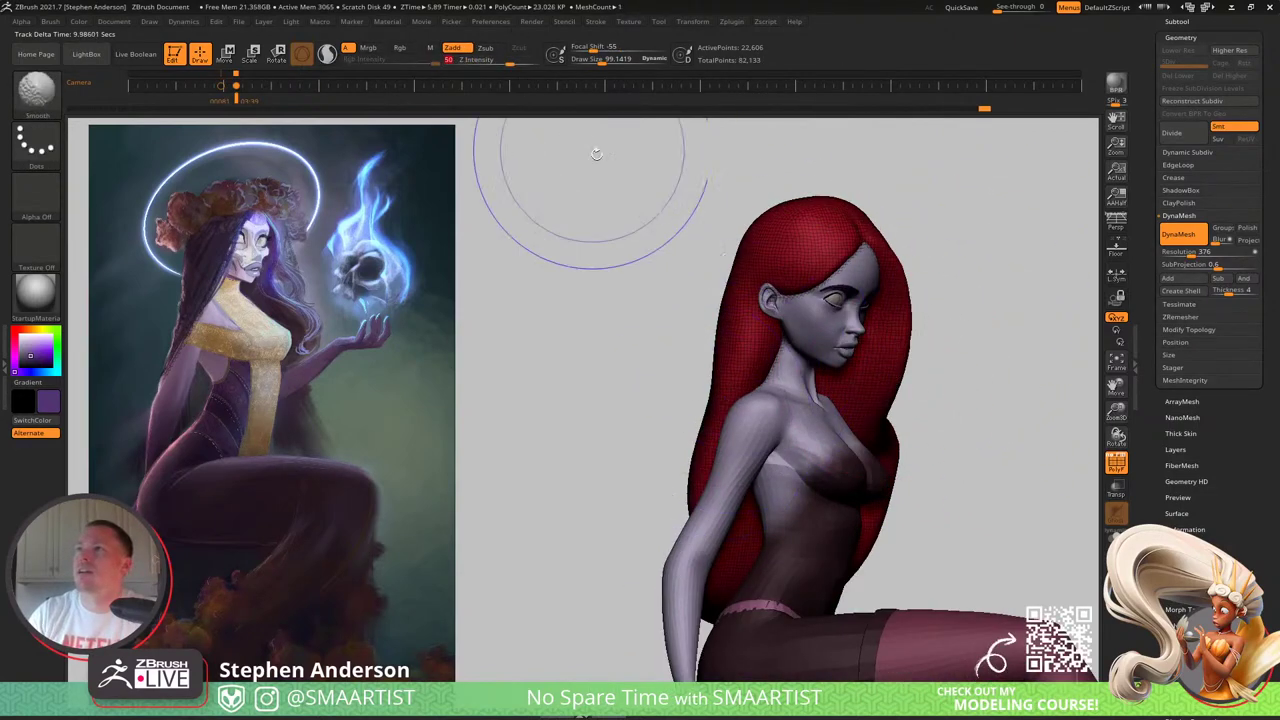
mouse_move(809, 358)
right_mouse_down()
mouse_move(848, 372)
mouse_move(838, 376)
right_mouse_up()
key("shift")
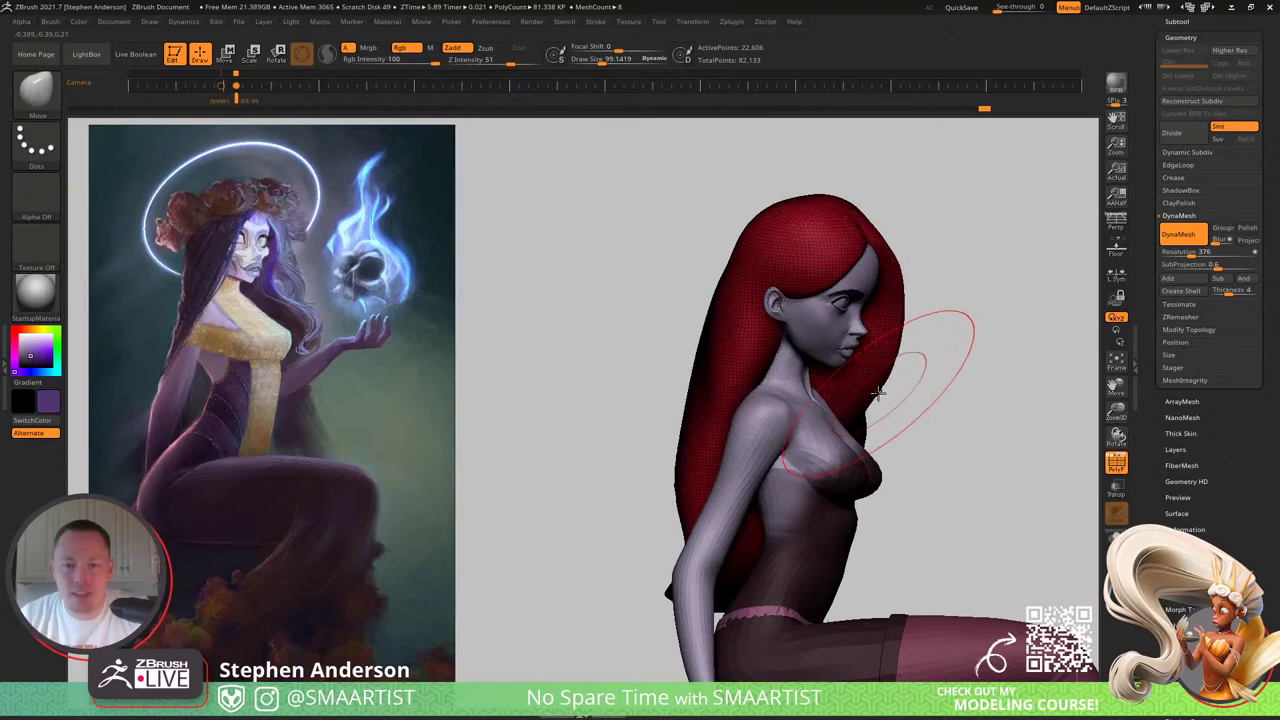
mouse_move(878, 394)
right_mouse_down()
mouse_move(866, 371)
mouse_move(785, 380)
mouse_move(812, 363)
mouse_move(886, 366)
mouse_move(928, 405)
mouse_move(820, 457)
mouse_move(757, 451)
right_mouse_up()
key("shift+f")
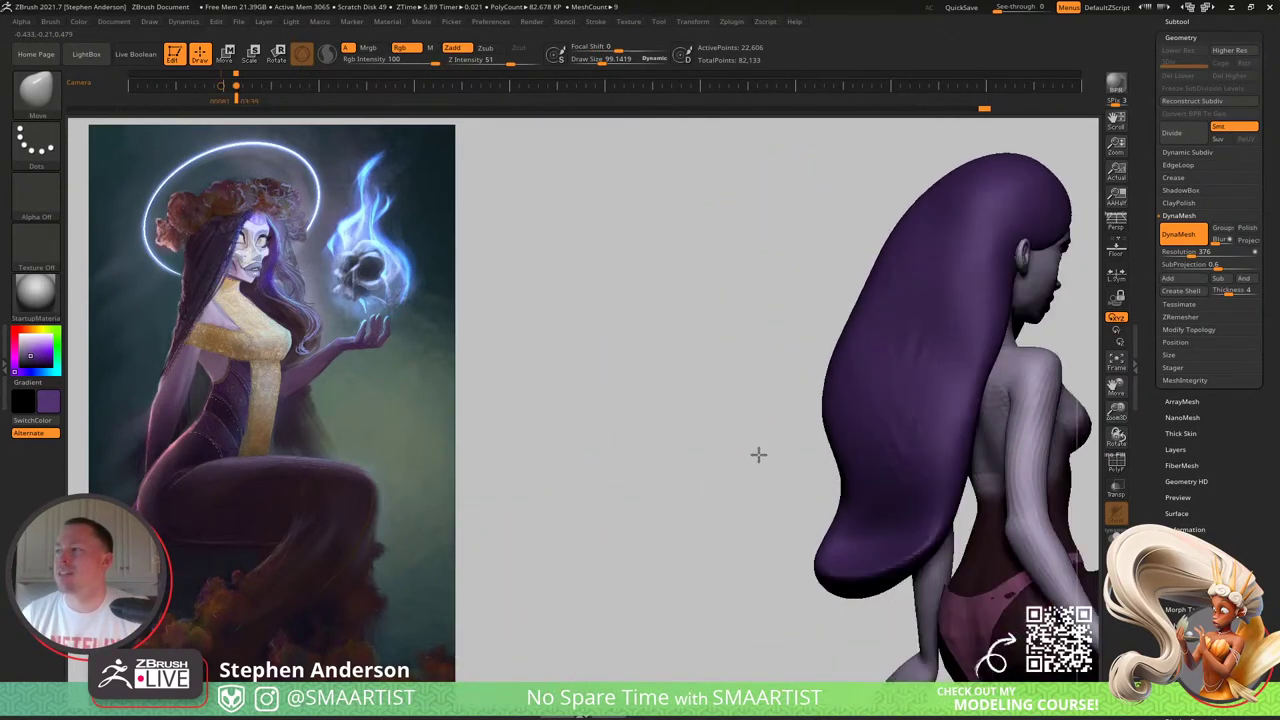
Step: Reshape and smooth the back hair's lower end and shoulder-side edge with the Move brush at draw sizes about 175 and 119
mouse_move(889, 446)
right_mouse_down()
mouse_move(739, 562)
mouse_move(681, 588)
right_mouse_up()
key("s")
left_click_drag(656, 563, 716, 597)
left_click_drag(790, 532, 812, 540)
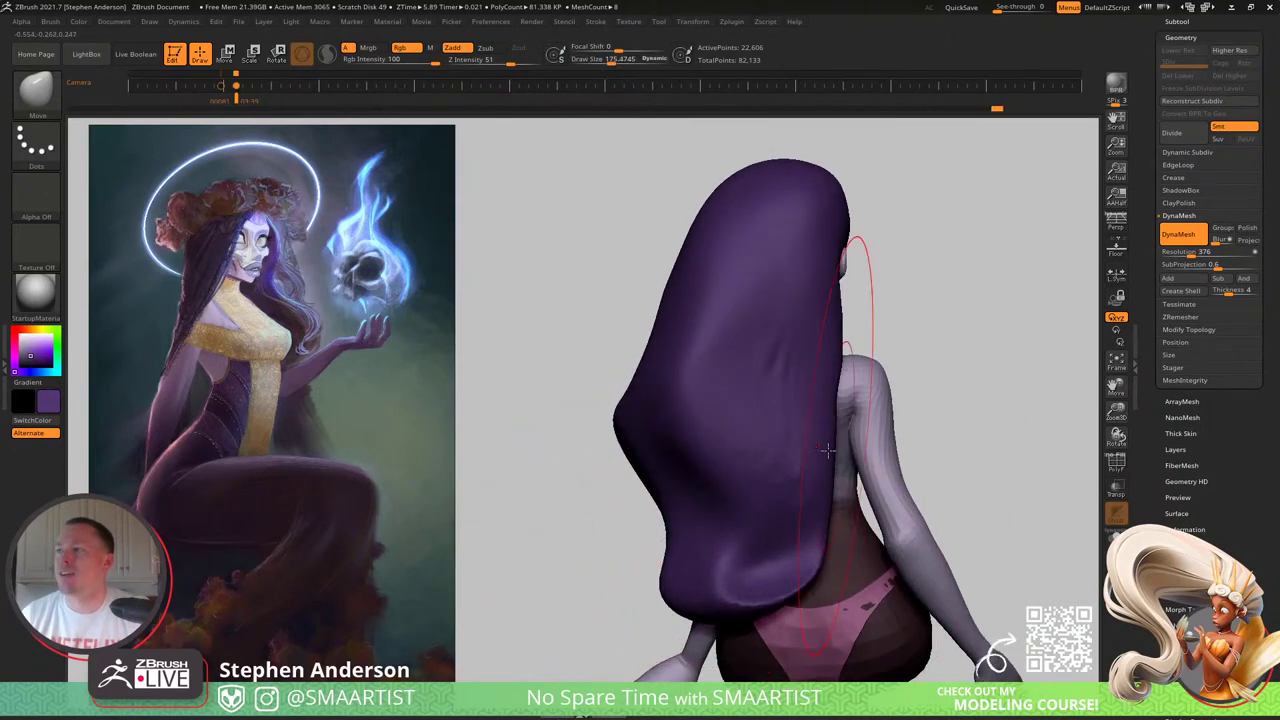
right_click_drag(735, 345, 833, 433)
key("s")
mouse_move(832, 434)
left_mouse_down()
mouse_move(812, 434)
mouse_move(809, 405)
left_mouse_up()
key("shift")
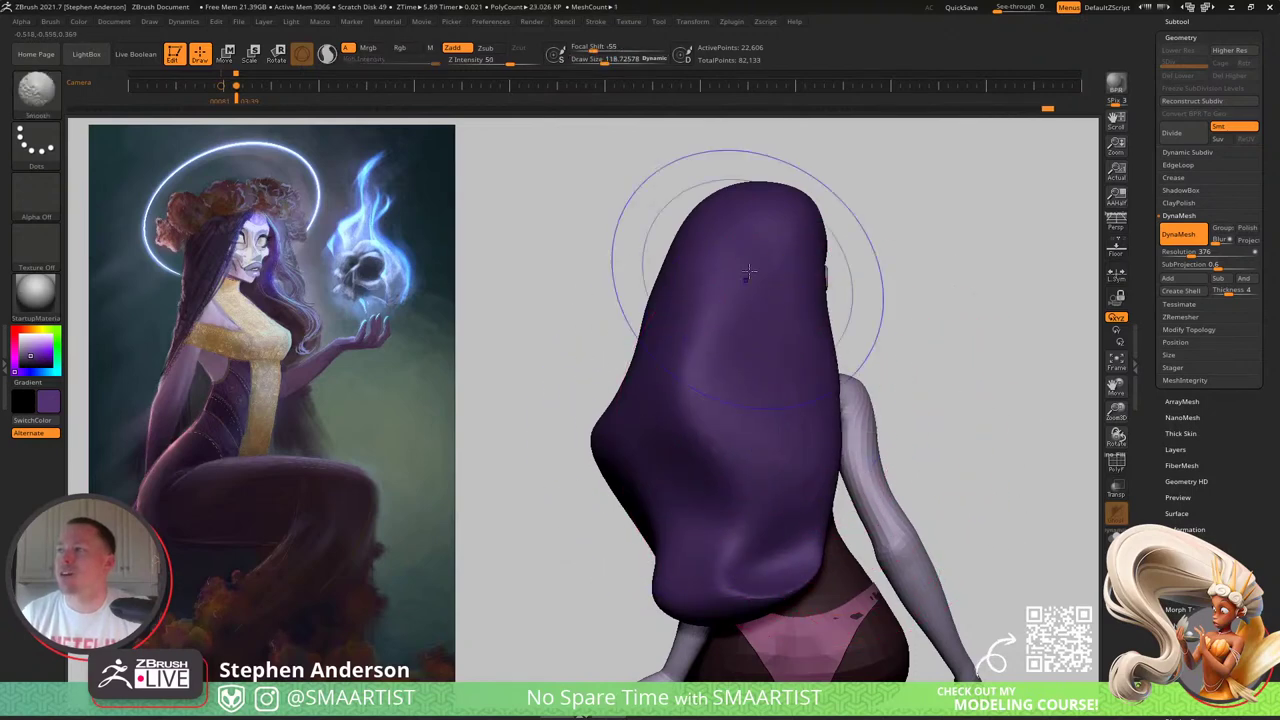
Step: Switch to the ClayBuildup brush at draw size about 12 and add strand strokes to the hair below the ear
mouse_move(680, 230)
right_mouse_down()
mouse_move(766, 380)
mouse_move(680, 446)
mouse_move(752, 479)
mouse_move(778, 425)
mouse_move(700, 385)
mouse_move(745, 378)
mouse_move(752, 441)
right_mouse_up()
key("b")
key("c")
key("b")
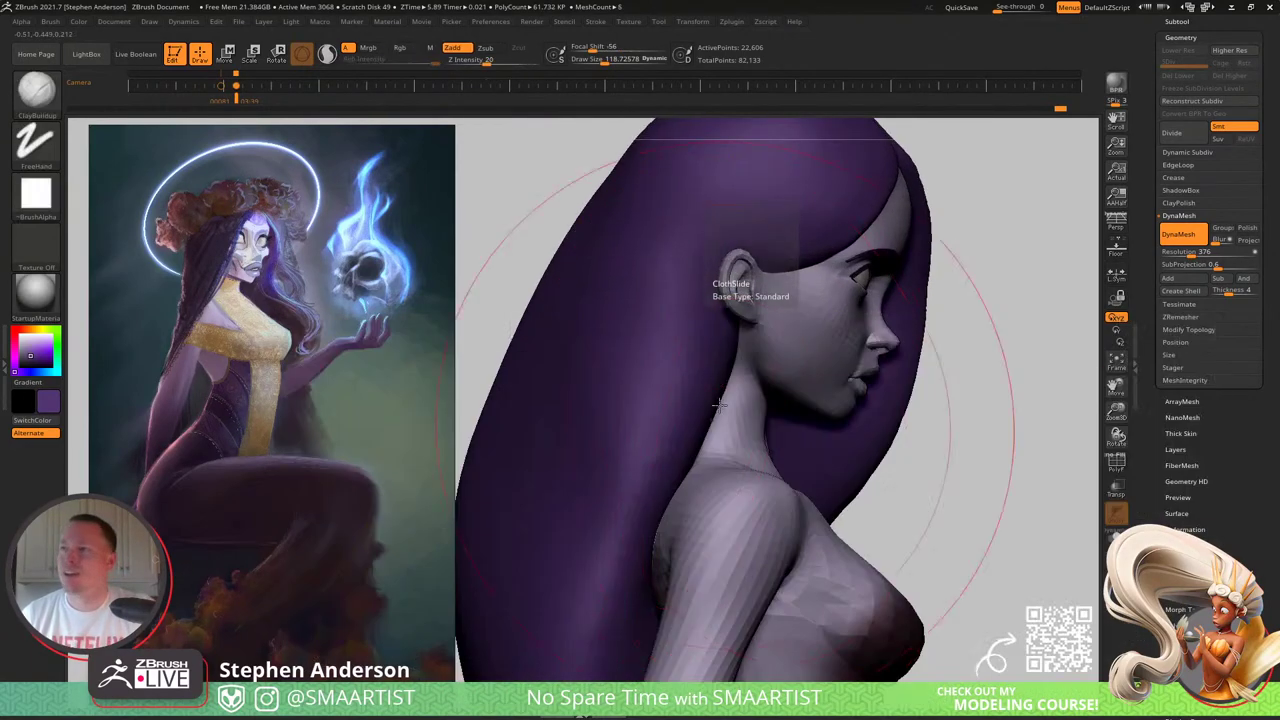
mouse_move(716, 276)
right_mouse_down()
mouse_move(690, 322)
mouse_move(720, 370)
right_mouse_up()
key("s")
mouse_move(721, 330)
left_mouse_down()
mouse_move(699, 331)
mouse_move(690, 402)
mouse_move(658, 474)
left_mouse_up()
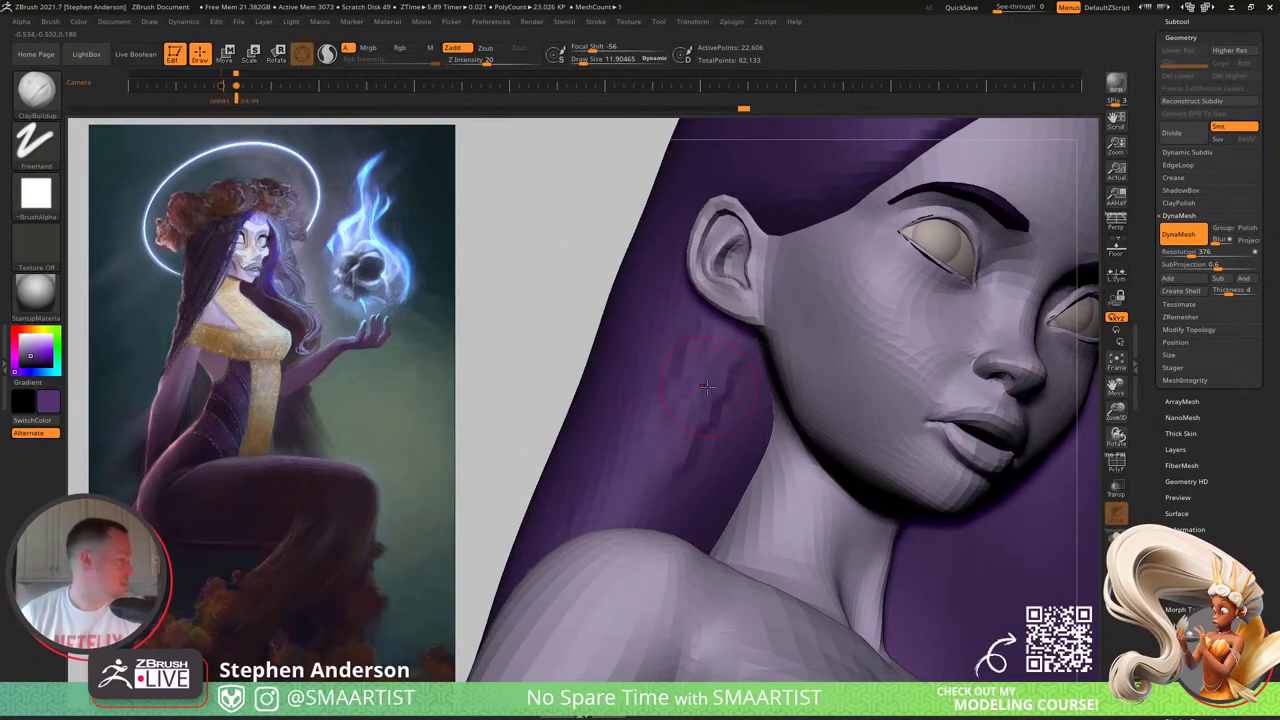
Step: Enlarge ClayBuildup to about 17, deepen the strands between ear and shoulder, and smooth them
key("s")
left_click_drag(711, 375, 644, 501)
mouse_move(745, 410)
left_mouse_down()
mouse_move(730, 495)
mouse_move(708, 463)
left_mouse_up()
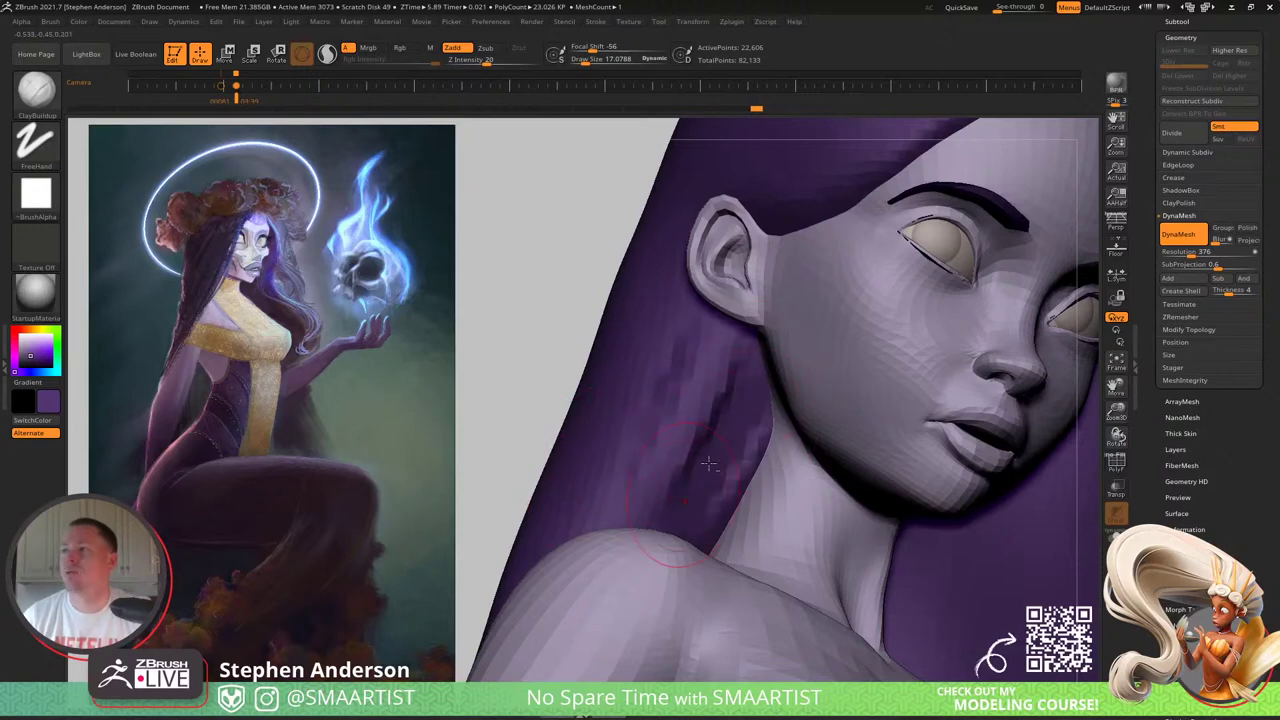
right_click_drag(697, 429, 752, 432)
left_click_drag(722, 450, 748, 376, "shift")
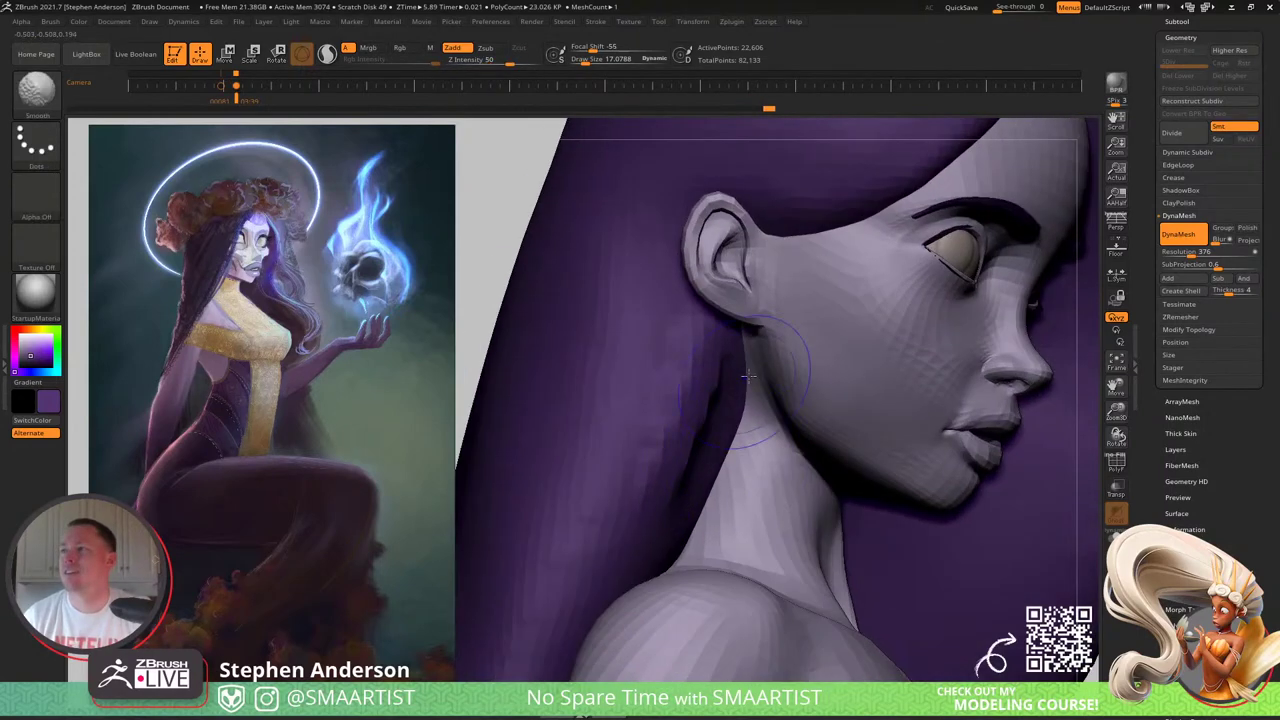
Step: Sculpt strands into the hair beside the face's far cheek with ClayBuildup at draw size about 28 and smooth them
mouse_move(604, 498)
right_mouse_down("ctrl")
mouse_move(577, 317)
mouse_move(606, 380)
mouse_move(617, 351)
mouse_move(690, 380)
right_mouse_up("ctrl")
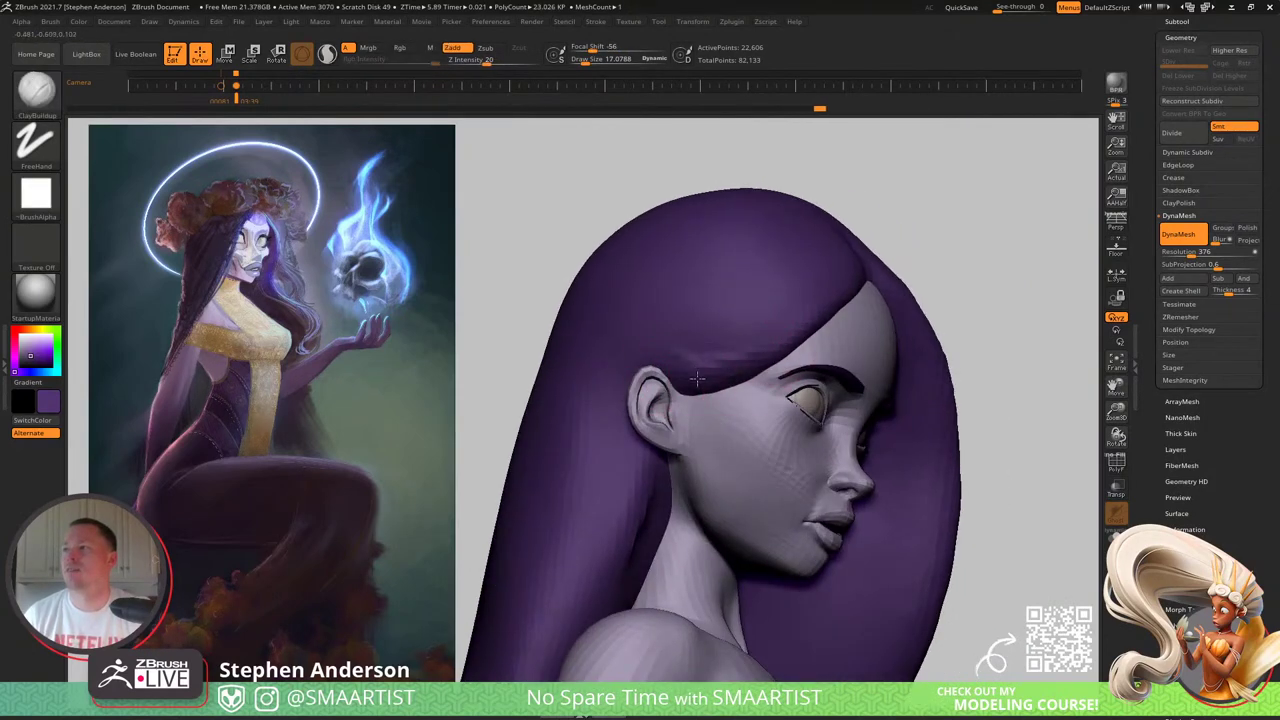
key("shift")
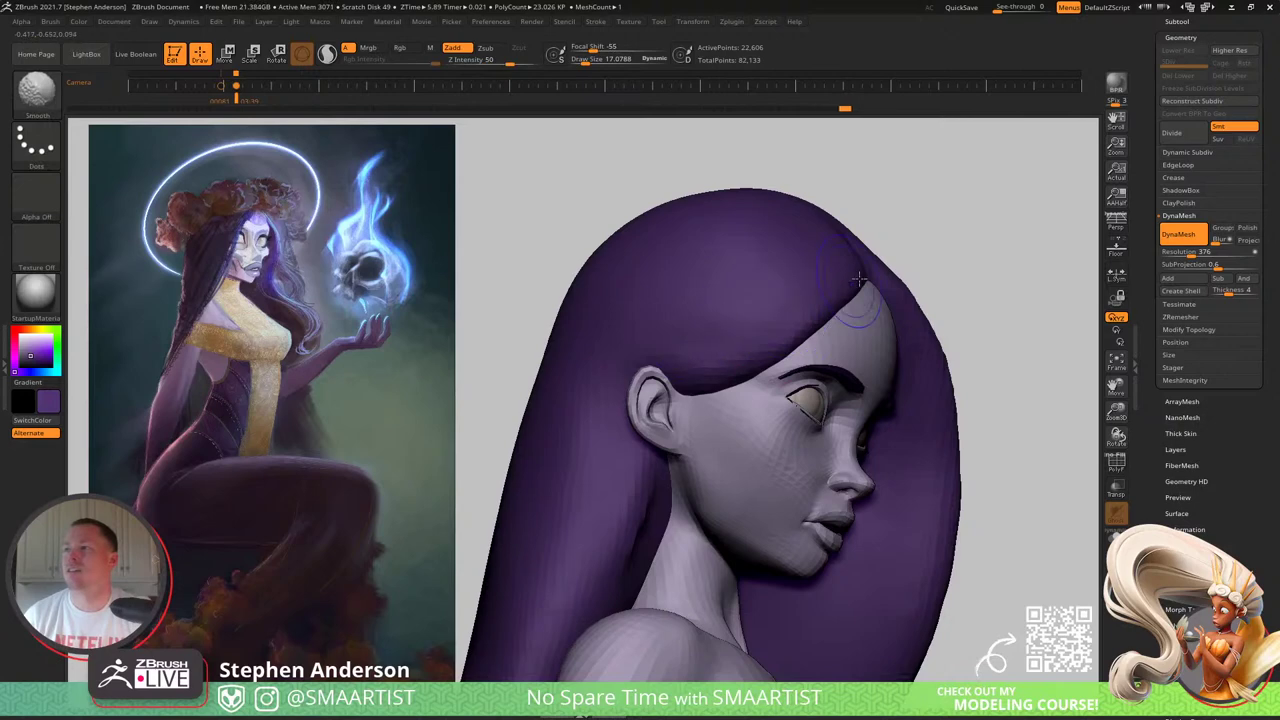
mouse_move(859, 279)
right_mouse_down()
mouse_move(735, 325)
mouse_move(775, 290)
right_mouse_up()
right_click_drag(950, 306, 806, 320, "alt")
mouse_move(806, 320)
right_mouse_down("ctrl")
mouse_move(690, 342)
mouse_move(730, 330)
right_mouse_up("ctrl")
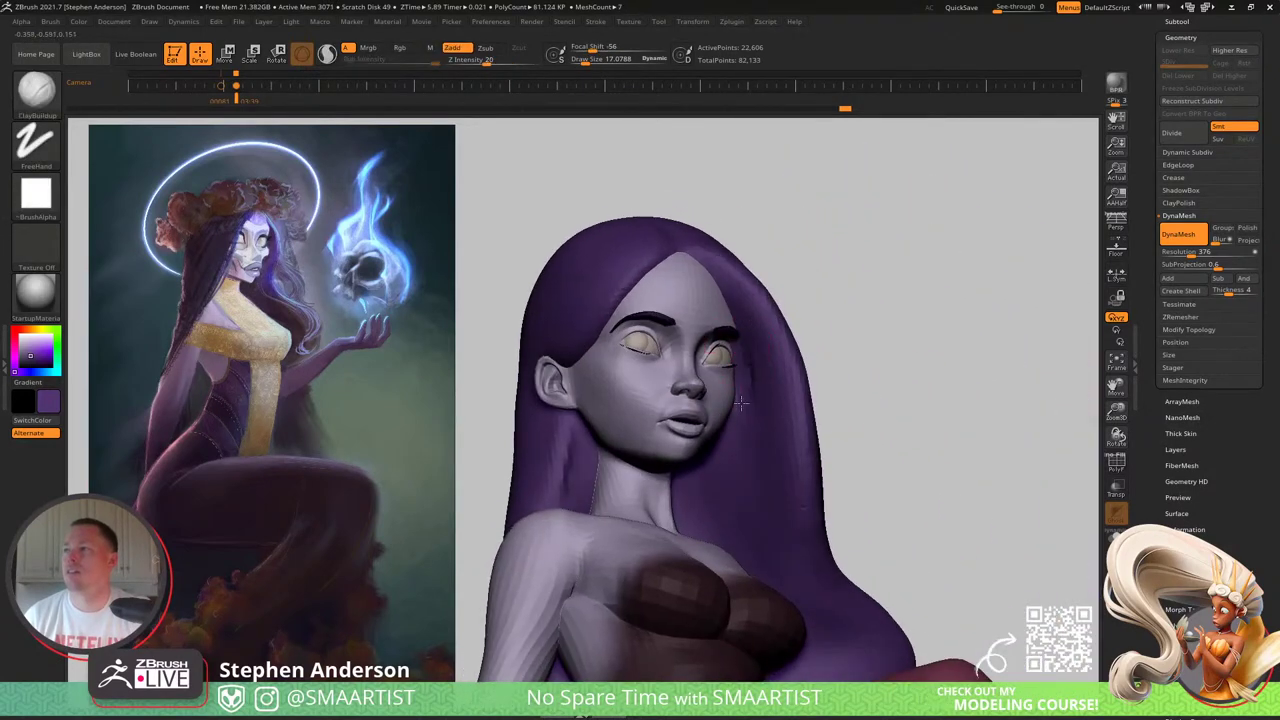
key("s")
left_click_drag(732, 347, 736, 347)
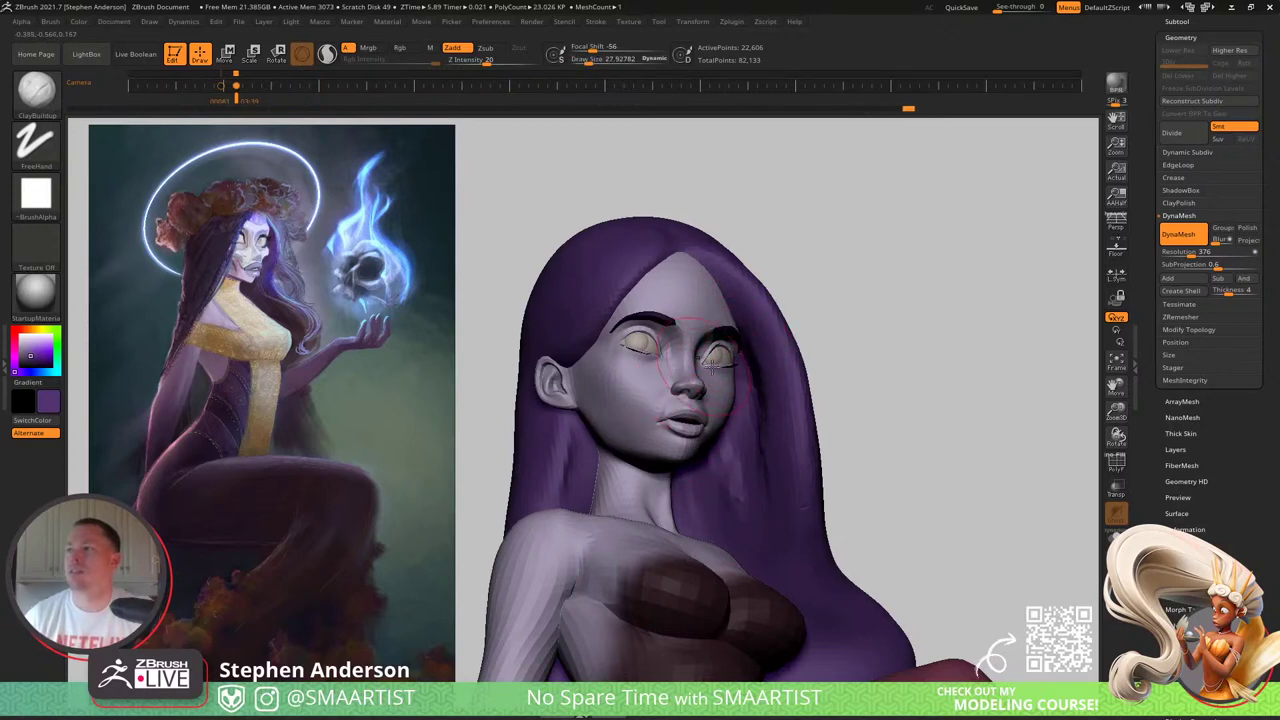
mouse_move(725, 396)
right_mouse_down("shift")
mouse_move(707, 442)
mouse_move(774, 437)
right_mouse_up("shift")
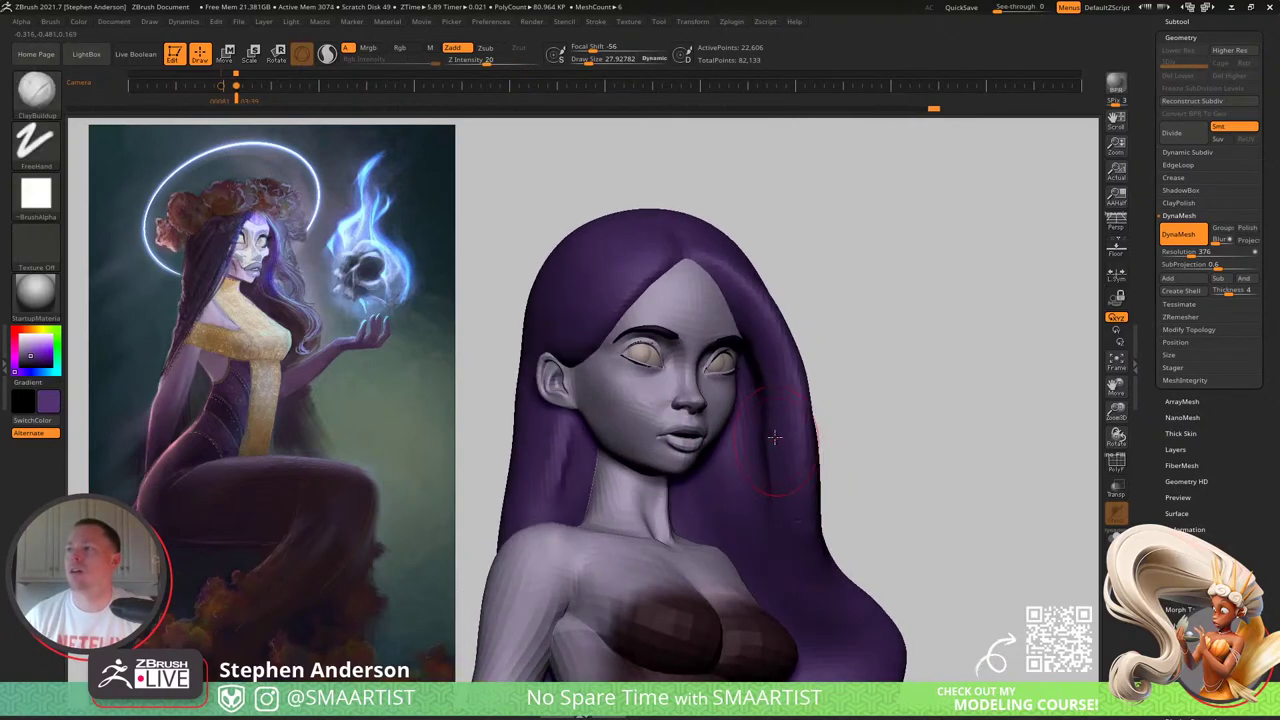
Step: Switch to the Move brush at draw size about 73 and adjust the back hair's edge near the shoulder
right_click_drag(830, 614, 833, 322, "ctrl")
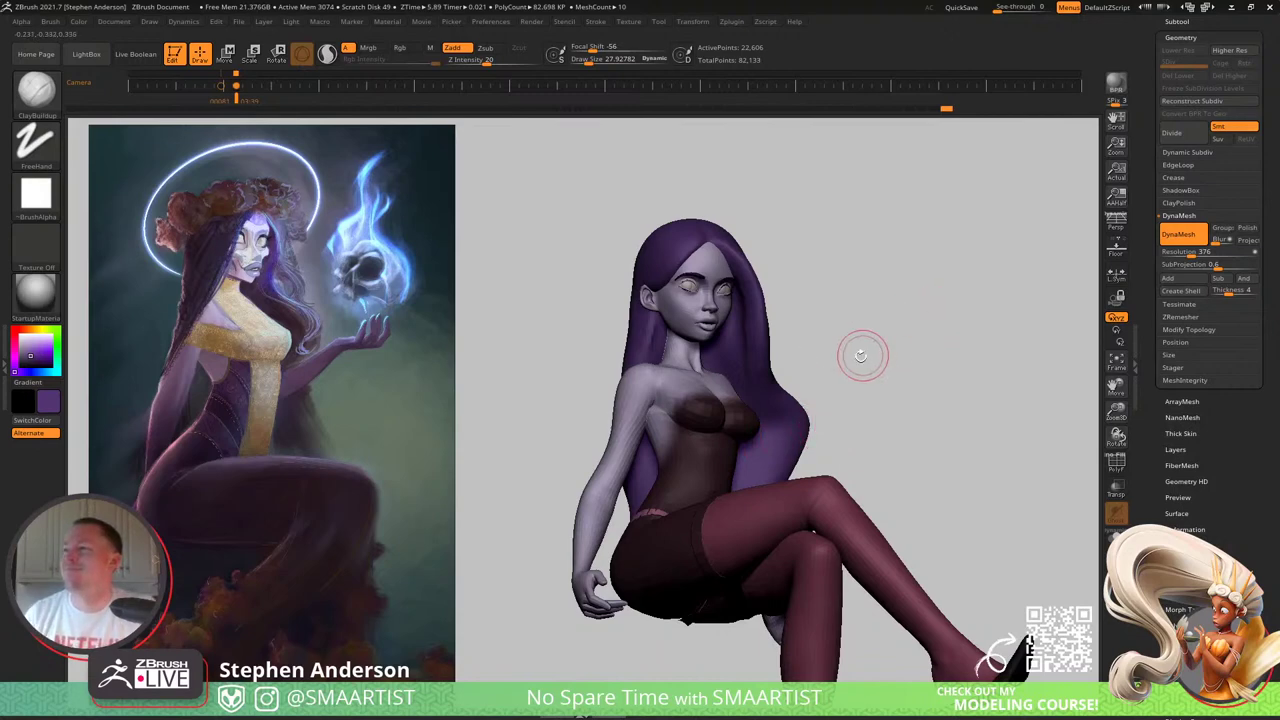
mouse_move(860, 354)
left_mouse_down()
mouse_move(857, 383)
mouse_move(873, 385)
mouse_move(778, 418)
mouse_move(735, 290)
mouse_move(906, 383)
left_mouse_up()
key("shift")
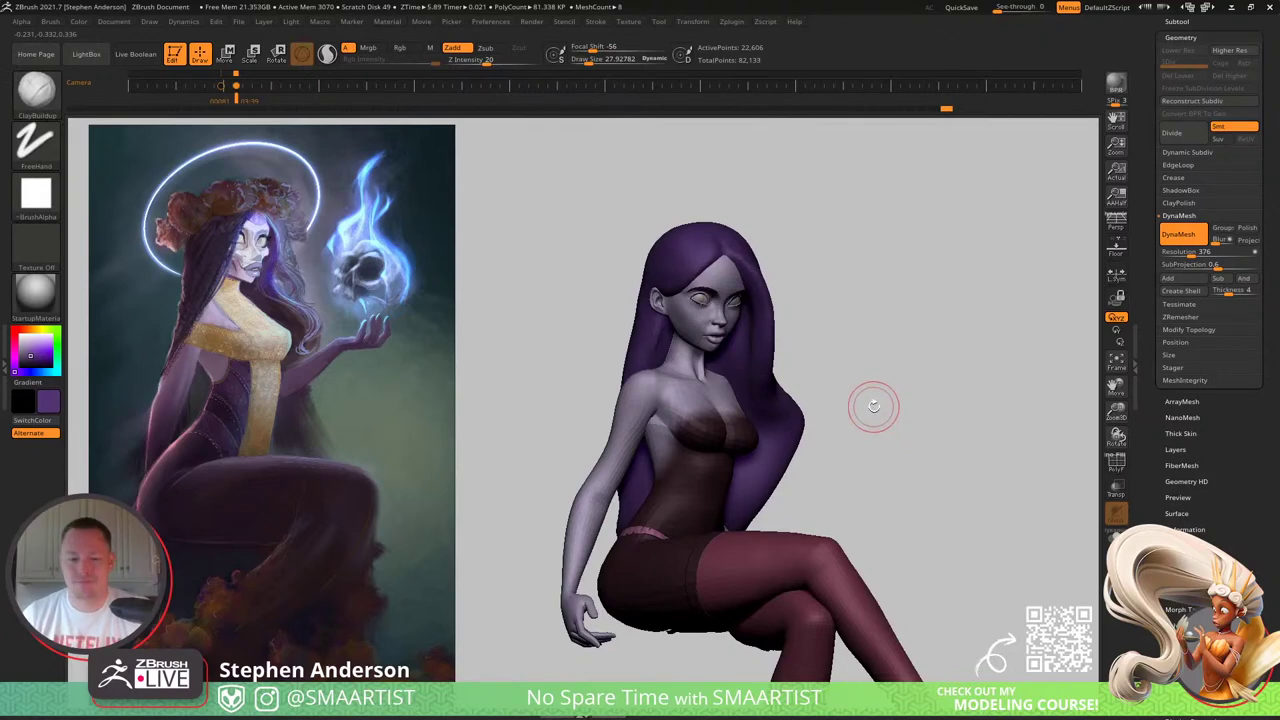
key("b")
key("m")
key("v")
key("s")
left_click_drag(620, 375, 629, 375)
right_click_drag(652, 375, 685, 408)
right_click_drag(572, 450, 618, 453)
left_click_drag(619, 452, 618, 437)
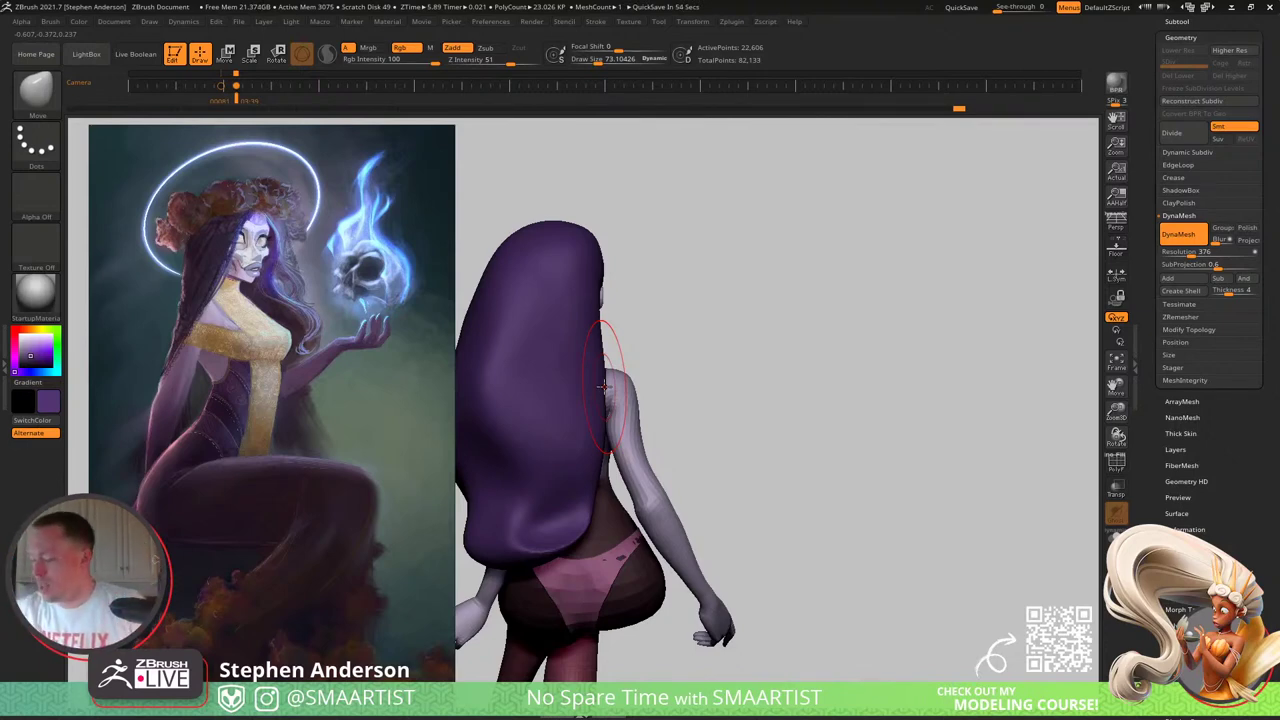
Step: Switch to the SnakeHook brush at draw size about 51 and pull a pointed lock outward from the hair beside the waist
mouse_move(694, 374)
left_mouse_down()
mouse_move(751, 457)
mouse_move(891, 443)
mouse_move(950, 404)
mouse_move(943, 426)
mouse_move(879, 366)
left_mouse_up()
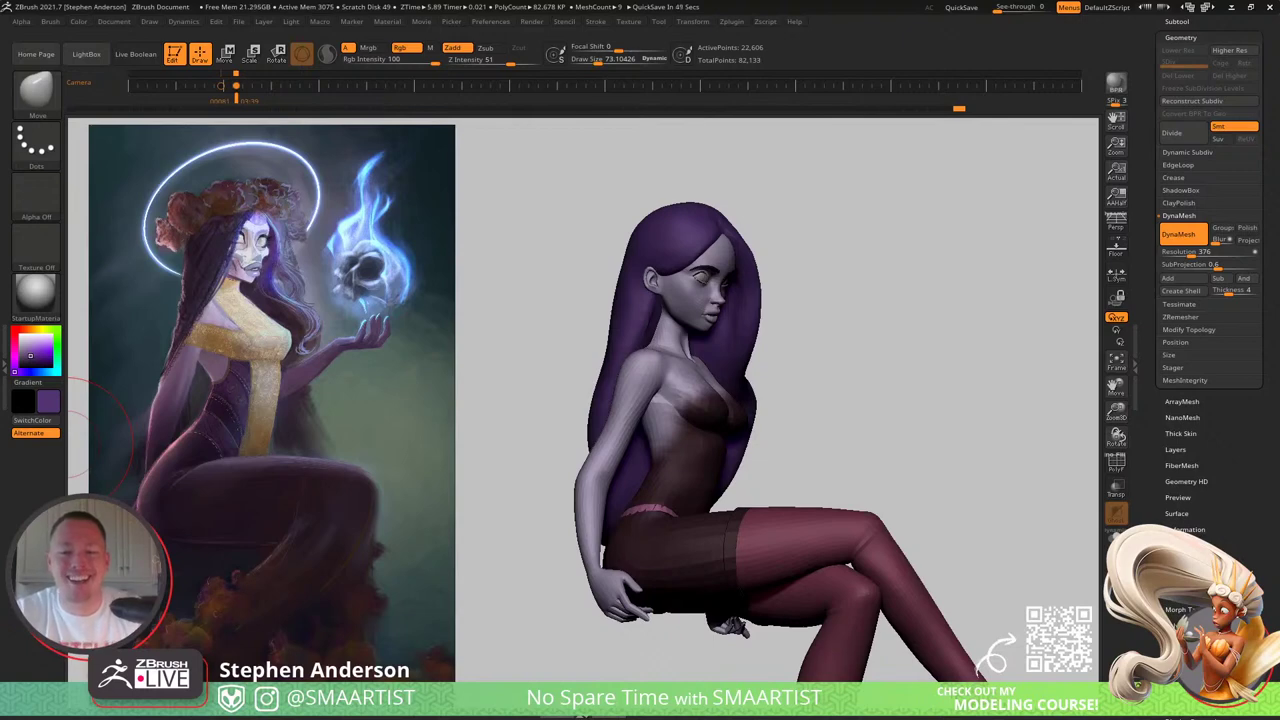
left_click_drag(914, 364, 867, 365)
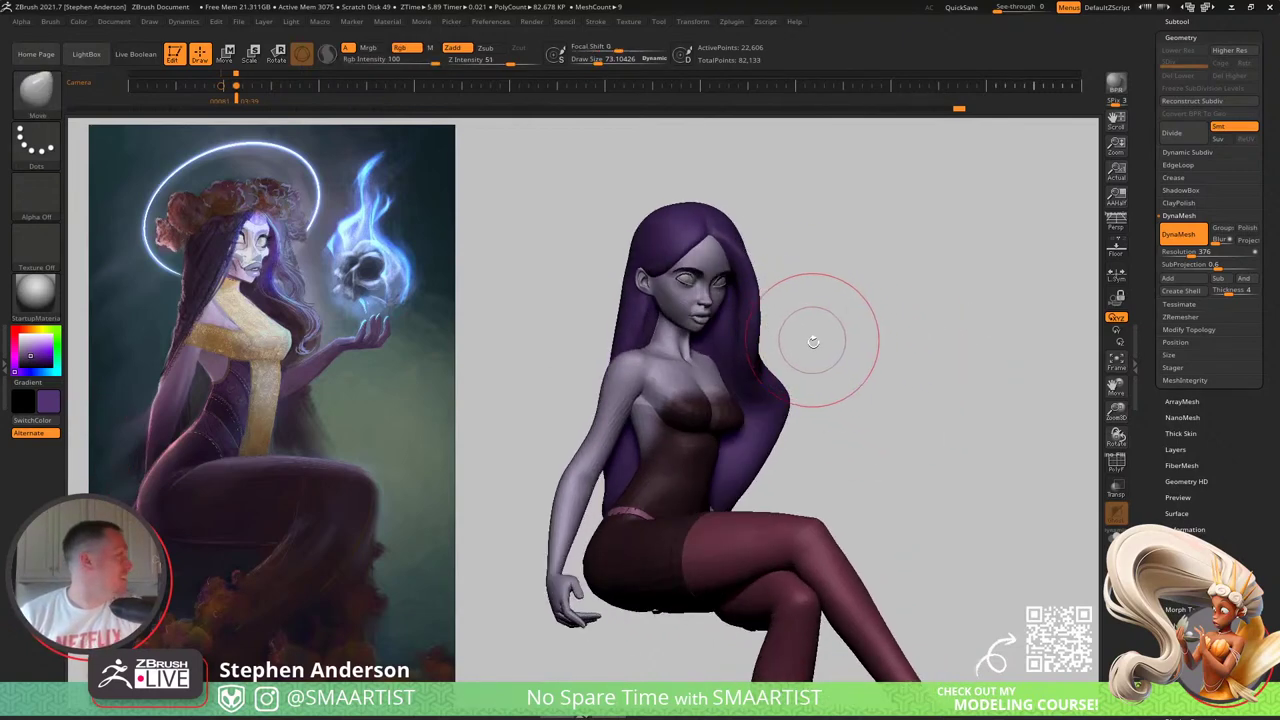
left_click_drag(843, 385, 843, 409, "alt")
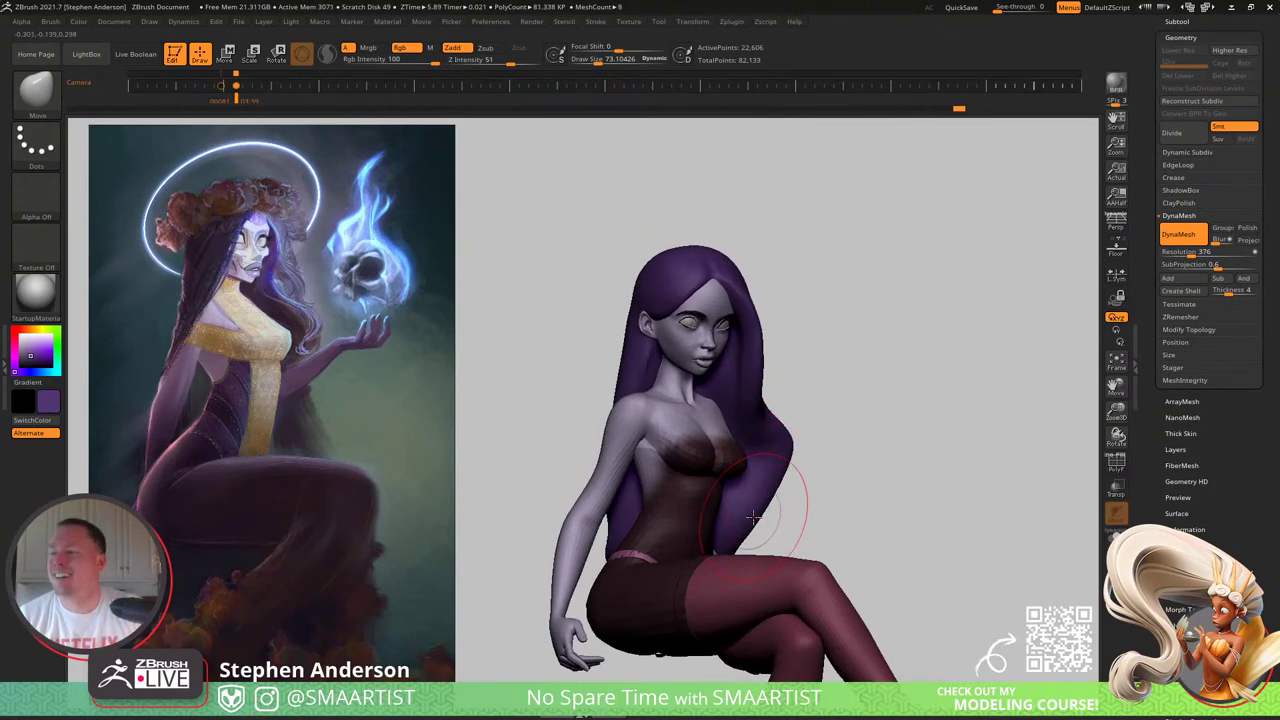
key("b")
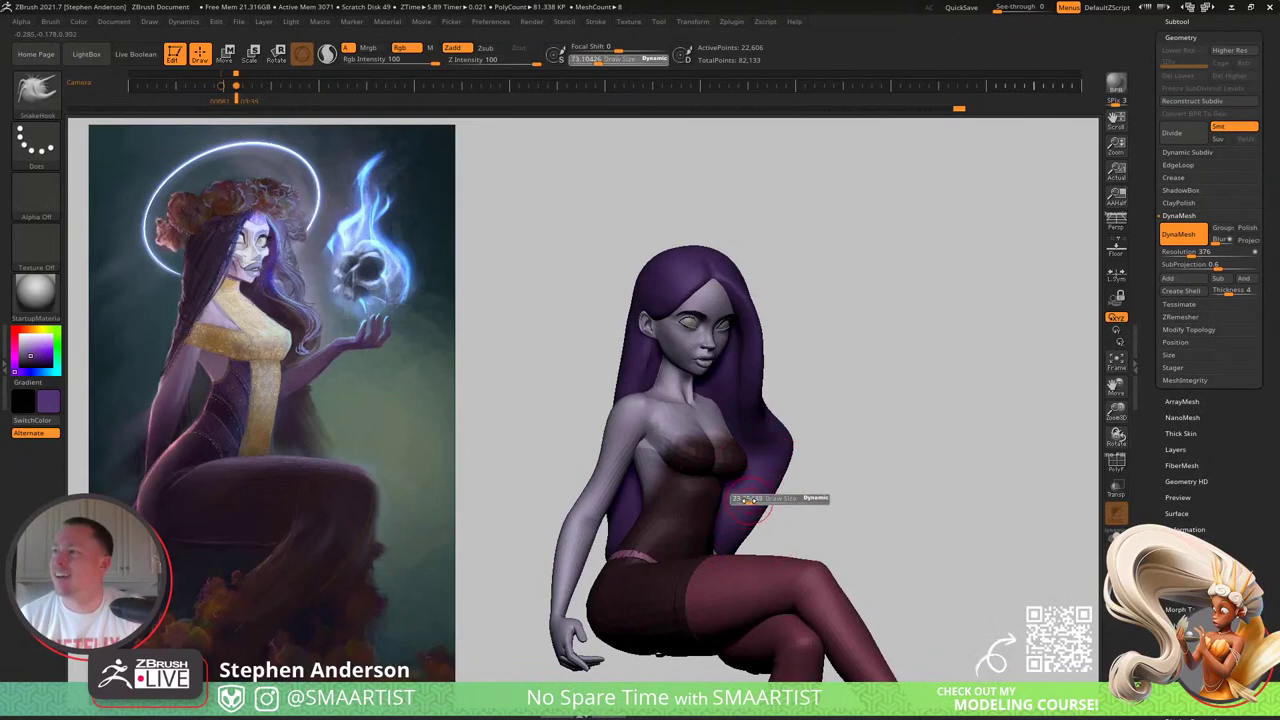
right_click_drag(790, 504, 696, 520)
mouse_move(772, 487)
right_mouse_down()
mouse_move(788, 520)
mouse_move(778, 498)
mouse_move(770, 520)
mouse_move(694, 508)
mouse_move(744, 474)
mouse_move(732, 528)
mouse_move(770, 548)
mouse_move(791, 469)
mouse_move(797, 526)
mouse_move(777, 529)
mouse_move(741, 503)
mouse_move(800, 523)
mouse_move(714, 516)
mouse_move(814, 543)
mouse_move(790, 541)
mouse_move(800, 518)
mouse_move(871, 566)
mouse_move(803, 517)
mouse_move(834, 509)
mouse_move(812, 459)
mouse_move(842, 509)
mouse_move(836, 535)
mouse_move(862, 545)
right_mouse_up()
mouse_move(871, 480)
right_mouse_down("ctrl")
mouse_move(891, 477)
mouse_move(852, 419)
mouse_move(860, 444)
right_mouse_up("ctrl")
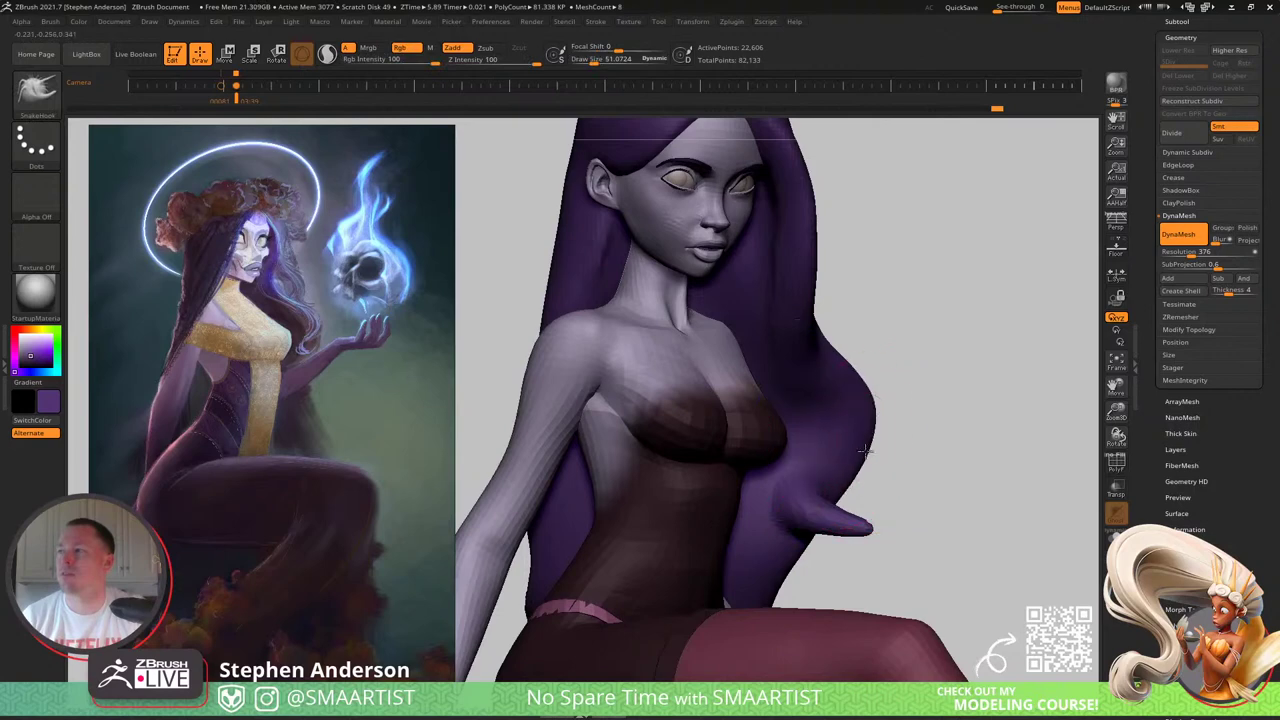
Step: Set the draw size to about 69, switch to ClayBuildup, and remesh the hair with DynaMesh at resolution 512
key("s")
left_click_drag(867, 376, 889, 372)
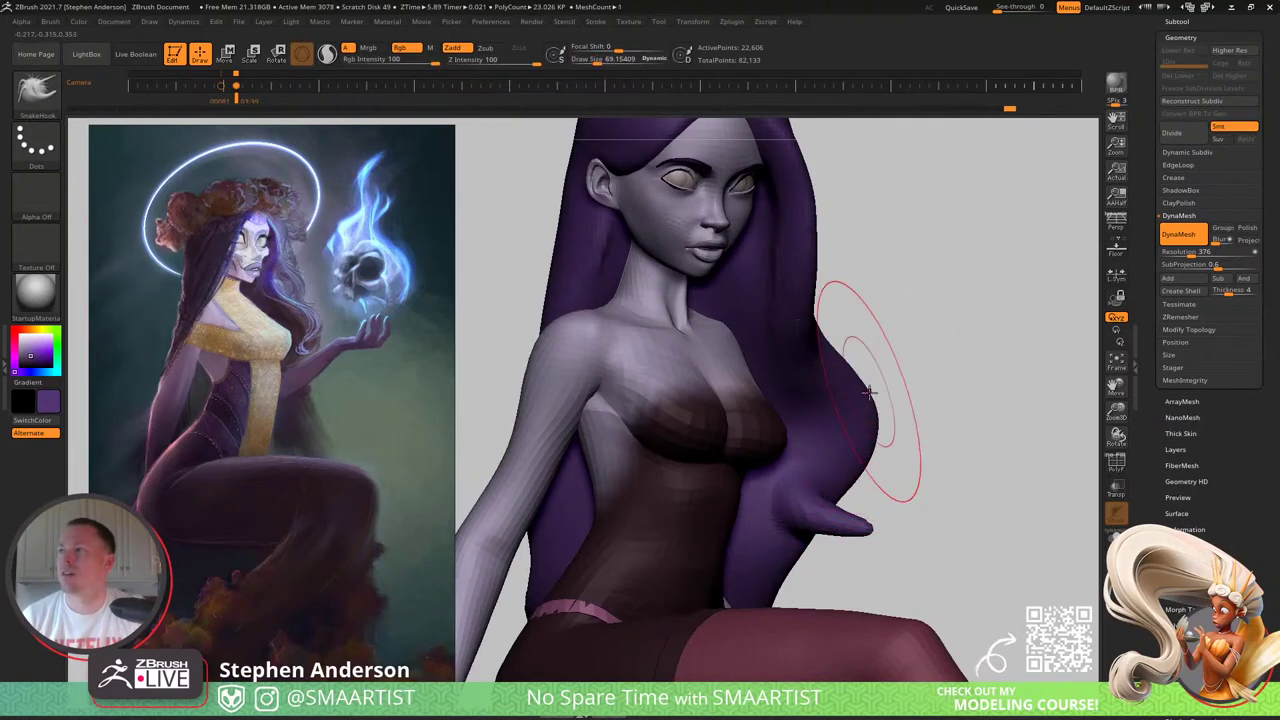
mouse_move(871, 390)
right_mouse_down()
mouse_move(855, 404)
mouse_move(886, 368)
right_mouse_up()
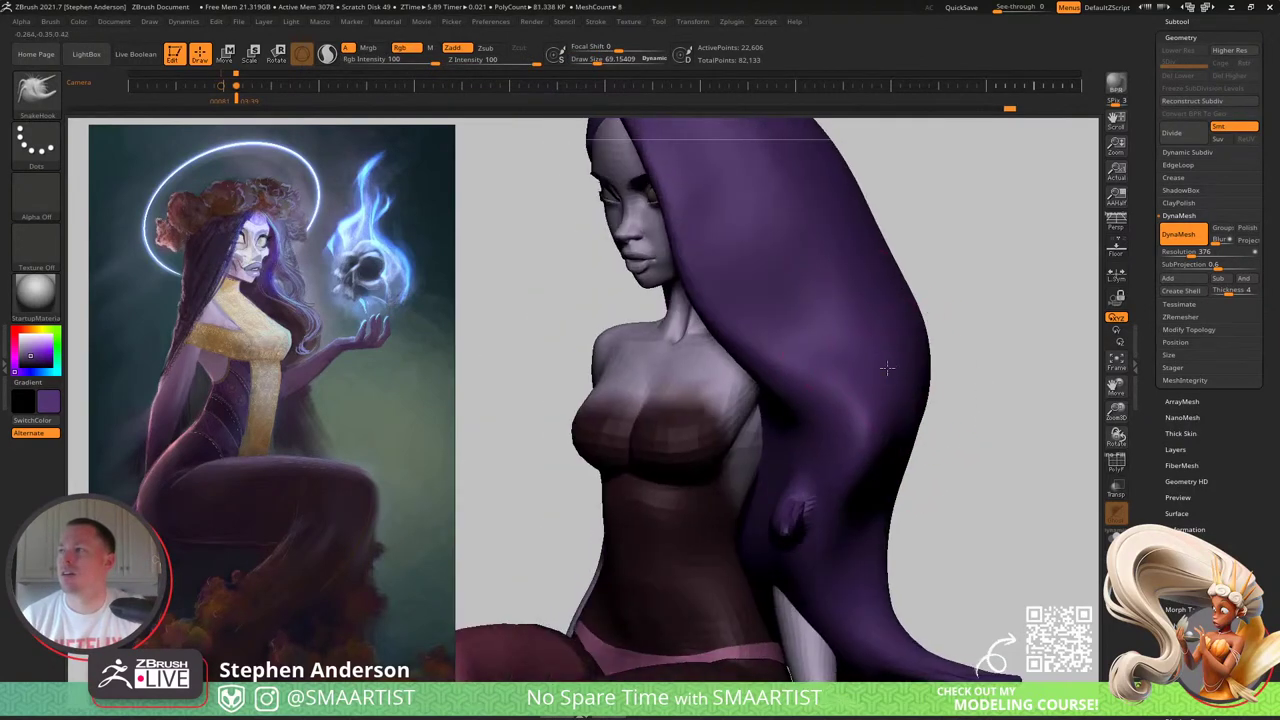
mouse_move(873, 318)
right_mouse_down("ctrl")
mouse_move(844, 338)
mouse_move(869, 340)
mouse_move(864, 442)
right_mouse_up("ctrl")
key("b")
key("c")
key("b")
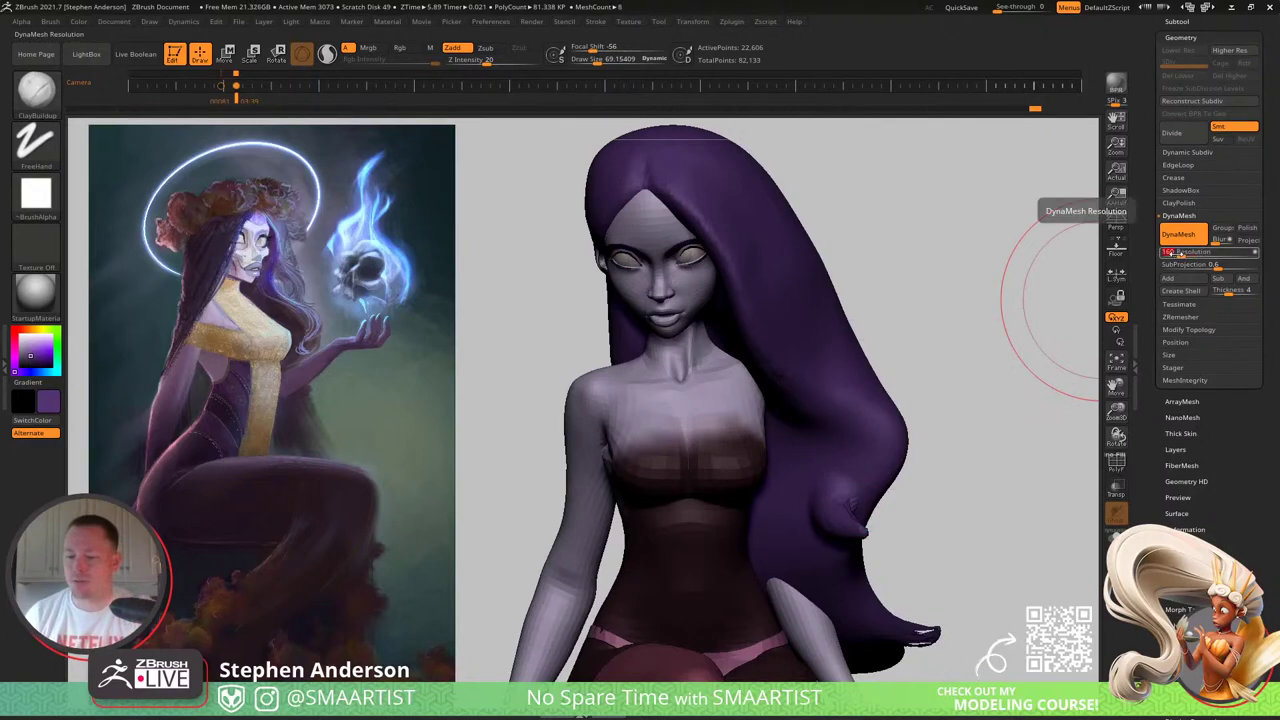
right_click_drag(1006, 331, 975, 322)
left_click_drag(950, 307, 971, 382, "ctrl")
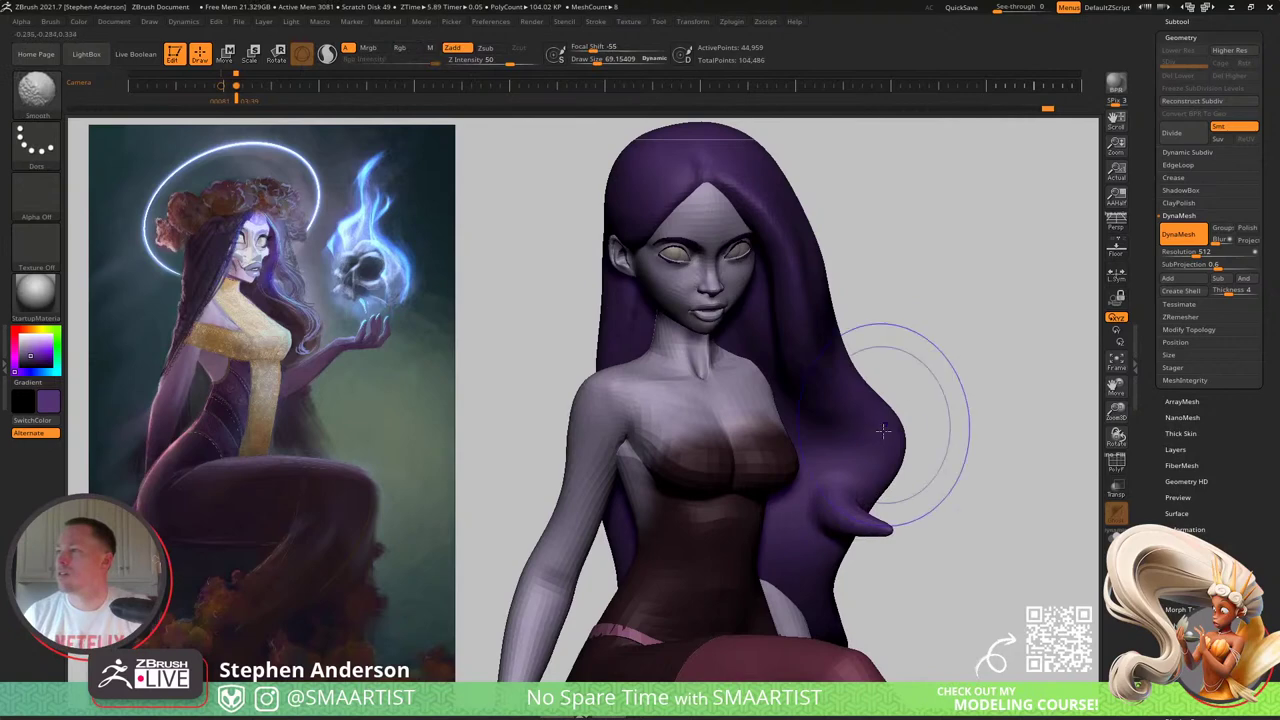
Step: Set ClayBuildup's draw size to about 28 and sculpt curved strands flowing into the pointed lock beside the waist
mouse_move(850, 415)
right_mouse_down()
mouse_move(660, 462)
mouse_move(761, 459)
mouse_move(711, 506)
mouse_move(752, 484)
right_mouse_up()
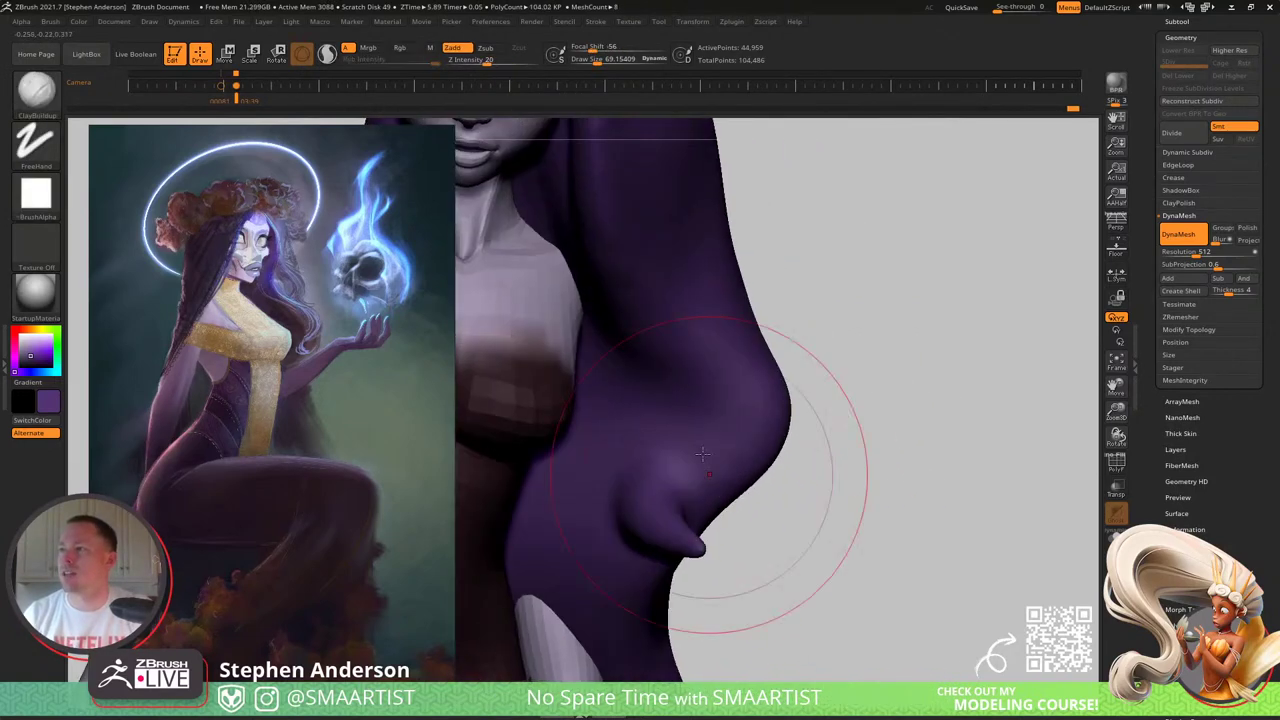
key("s")
left_click_drag(704, 453, 694, 456)
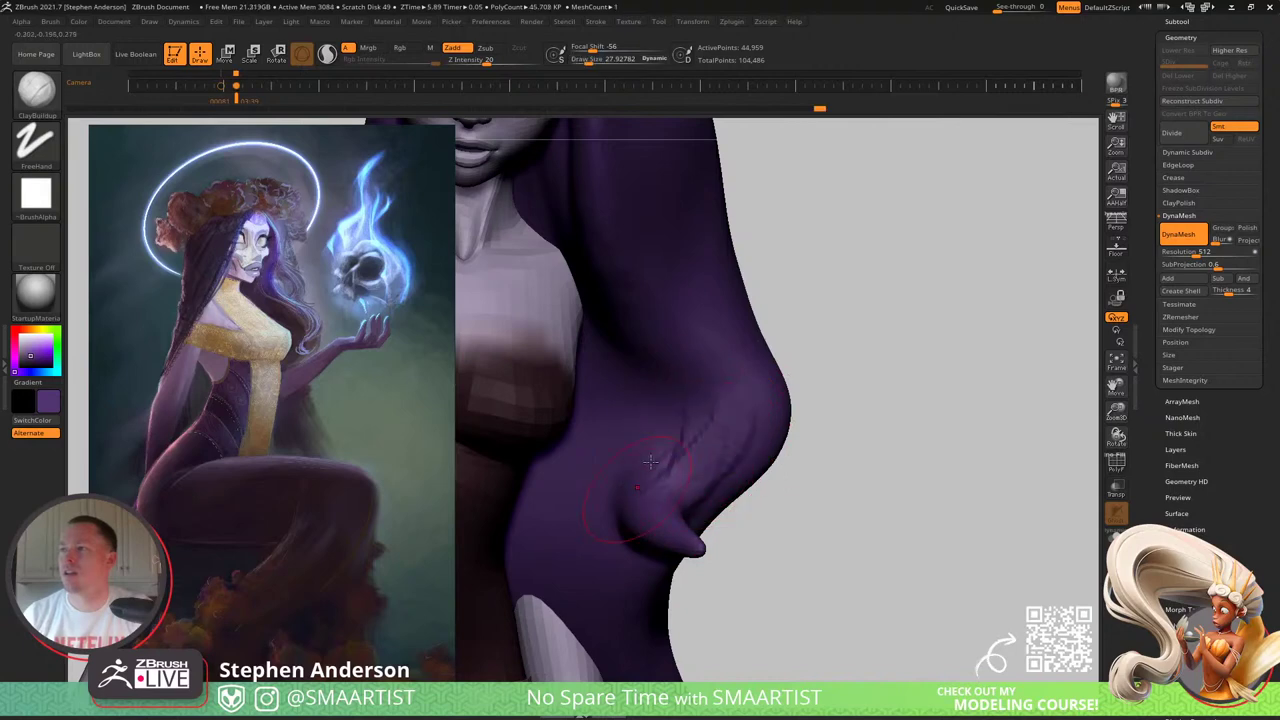
right_click_drag(697, 410, 695, 365)
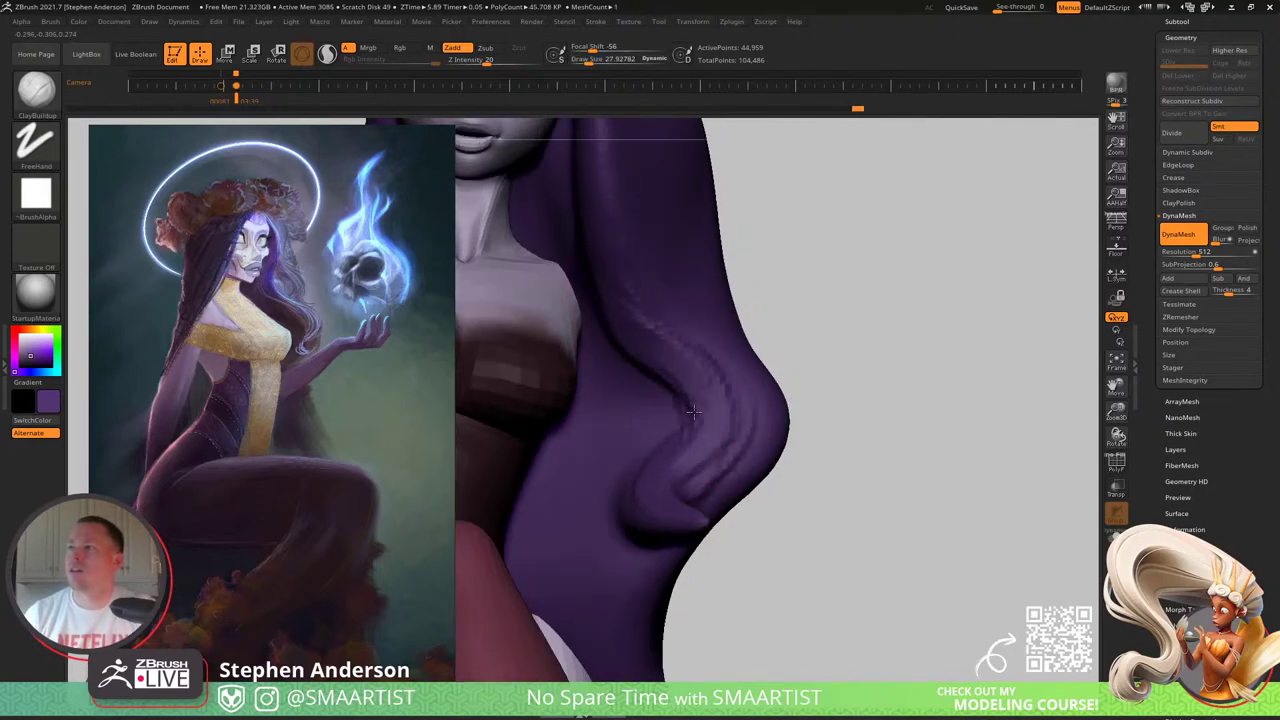
Step: Continue the ClayBuildup strands on the inner side of the isolated hair, above the pointed lock
mouse_move(620, 388)
right_mouse_down()
mouse_move(678, 382)
mouse_move(629, 380)
mouse_move(571, 423)
mouse_move(611, 356)
right_mouse_up()
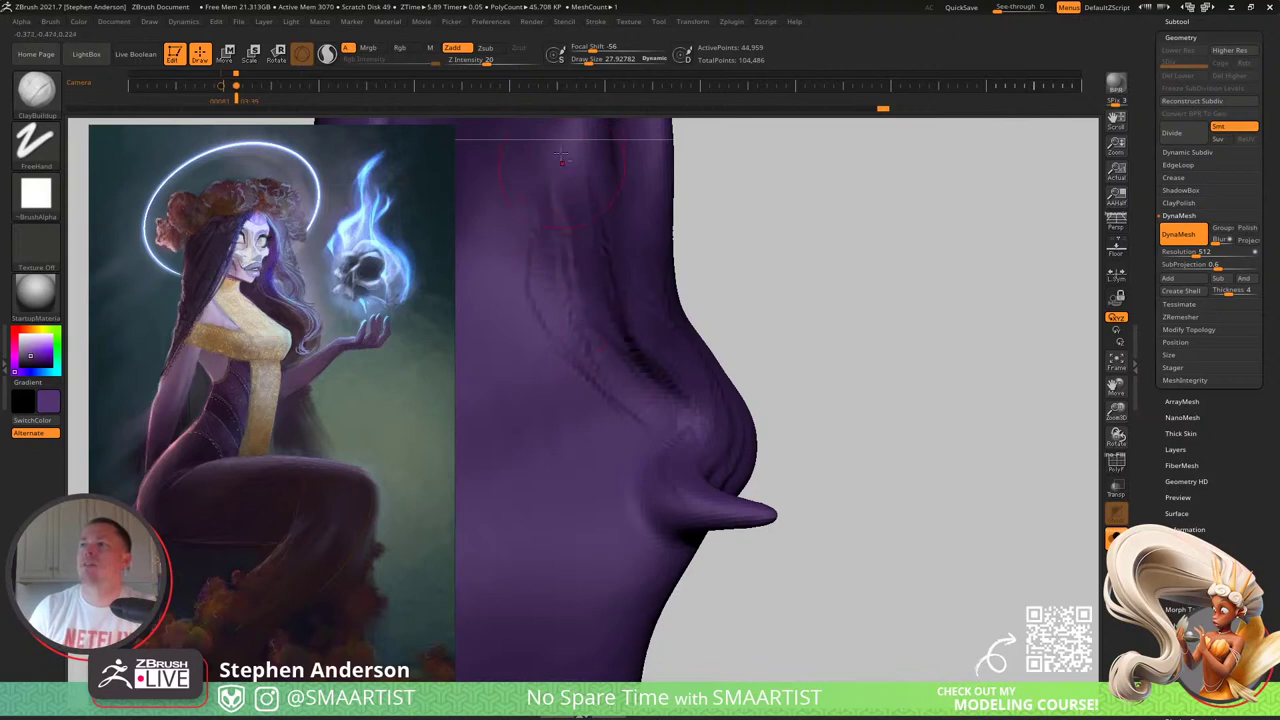
mouse_move(563, 158)
right_mouse_down()
mouse_move(528, 246)
mouse_move(700, 370)
mouse_move(770, 410)
mouse_move(790, 403)
right_mouse_up()
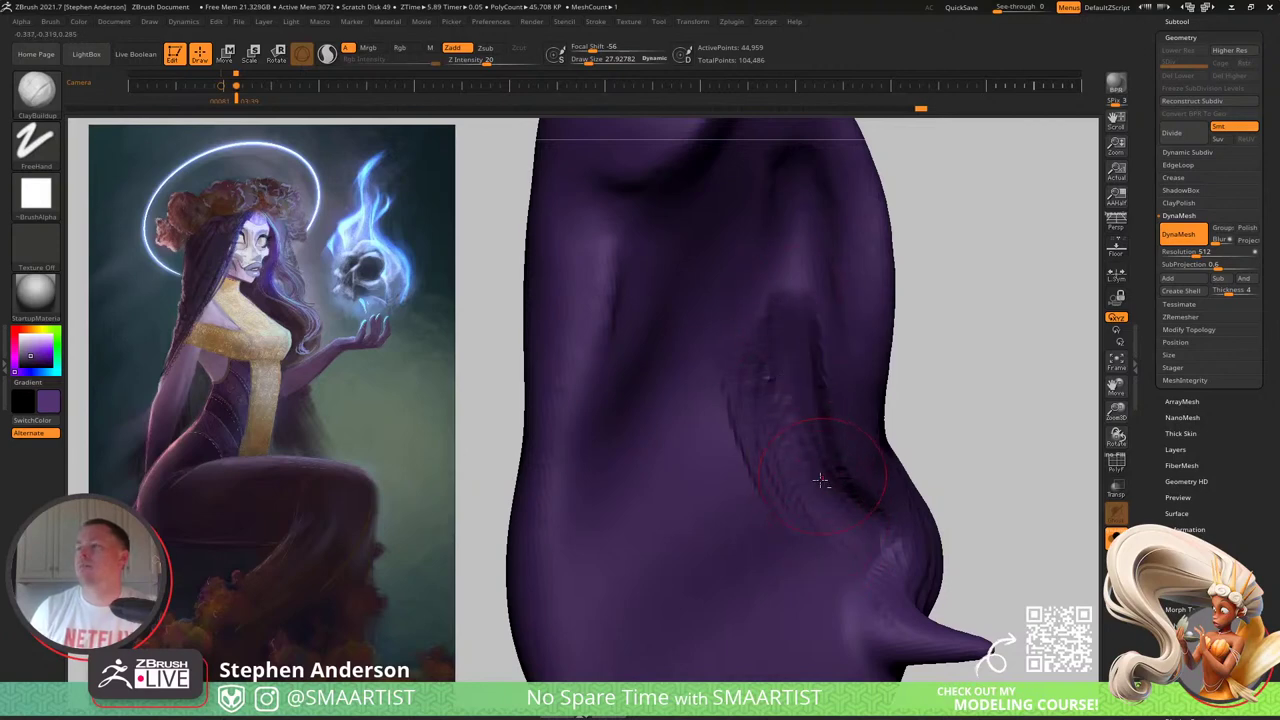
right_click_drag(820, 480, 743, 351)
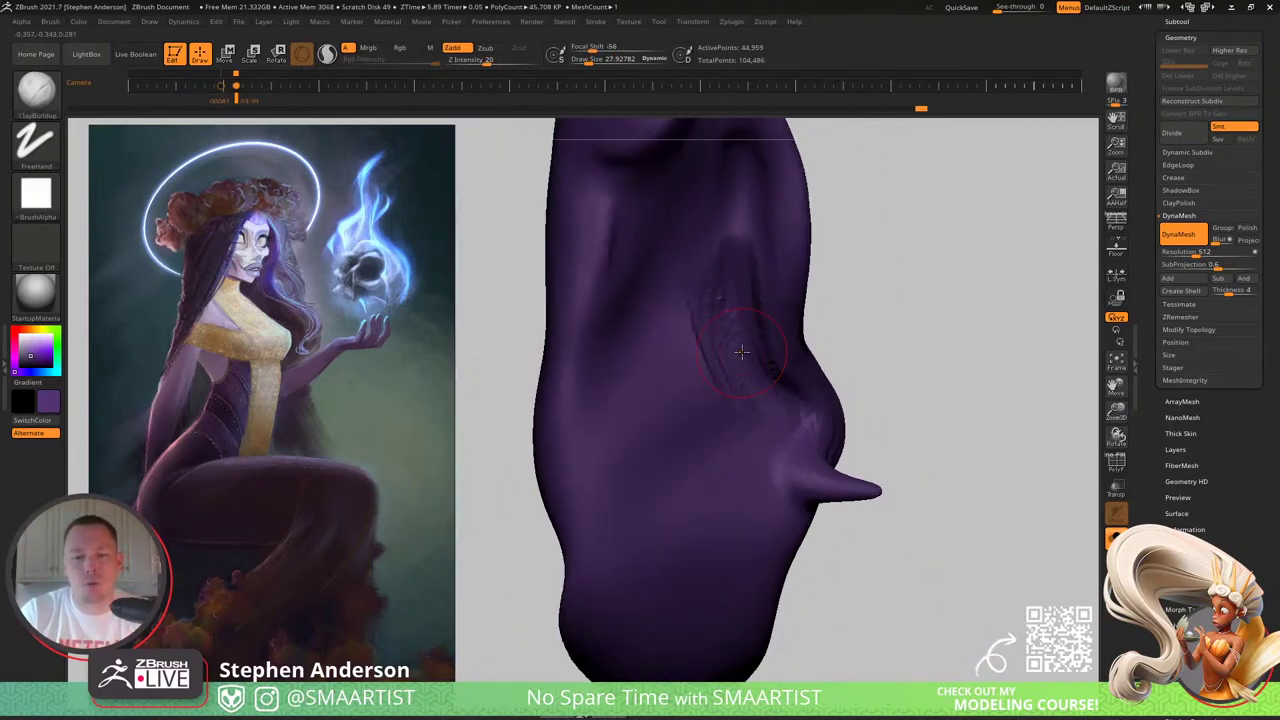
mouse_move(931, 416)
right_mouse_down()
mouse_move(877, 366)
mouse_move(930, 440)
mouse_move(902, 340)
right_mouse_up()
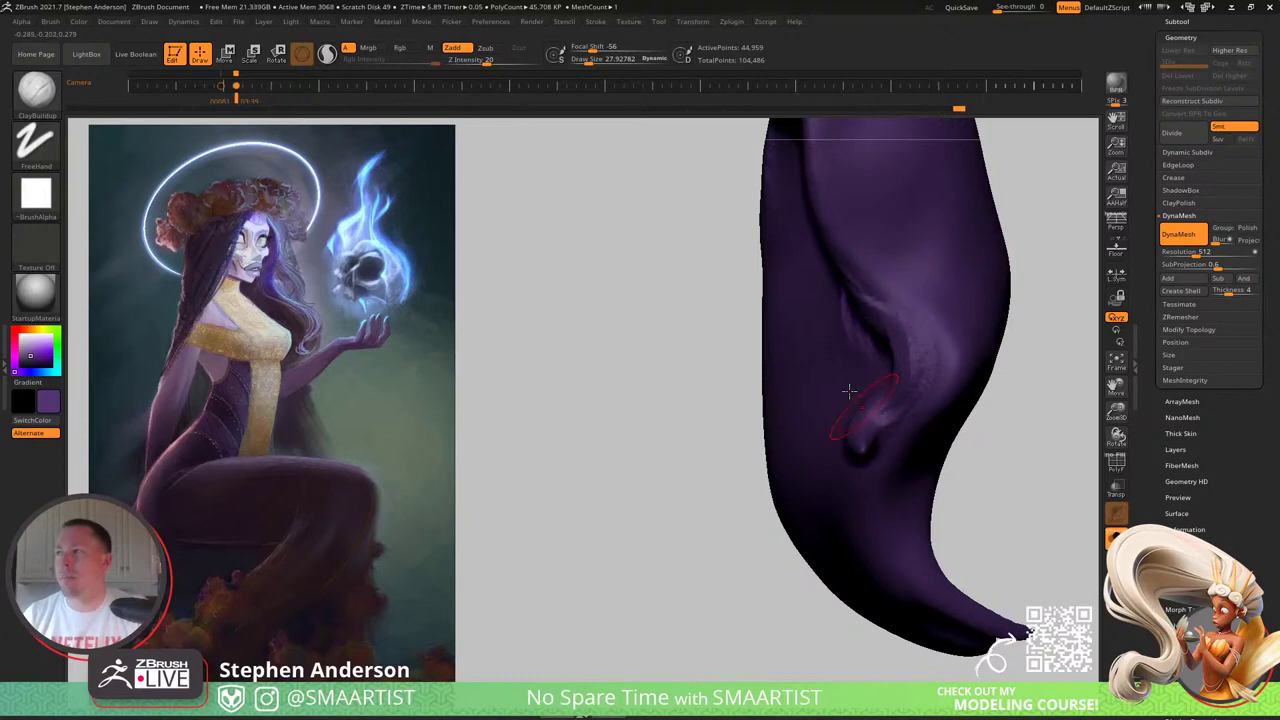
Step: Reshape the hair's edge above the pointed lock with the Move brush at draw size about 33, then show the body again
mouse_move(849, 391)
right_mouse_down()
mouse_move(849, 337)
mouse_move(840, 366)
mouse_move(871, 393)
mouse_move(843, 363)
mouse_move(829, 301)
mouse_move(791, 303)
mouse_move(837, 306)
mouse_move(795, 450)
mouse_move(826, 486)
mouse_move(811, 409)
mouse_move(771, 432)
mouse_move(763, 420)
mouse_move(750, 537)
right_mouse_up()
key("b")
key("m")
key("v")
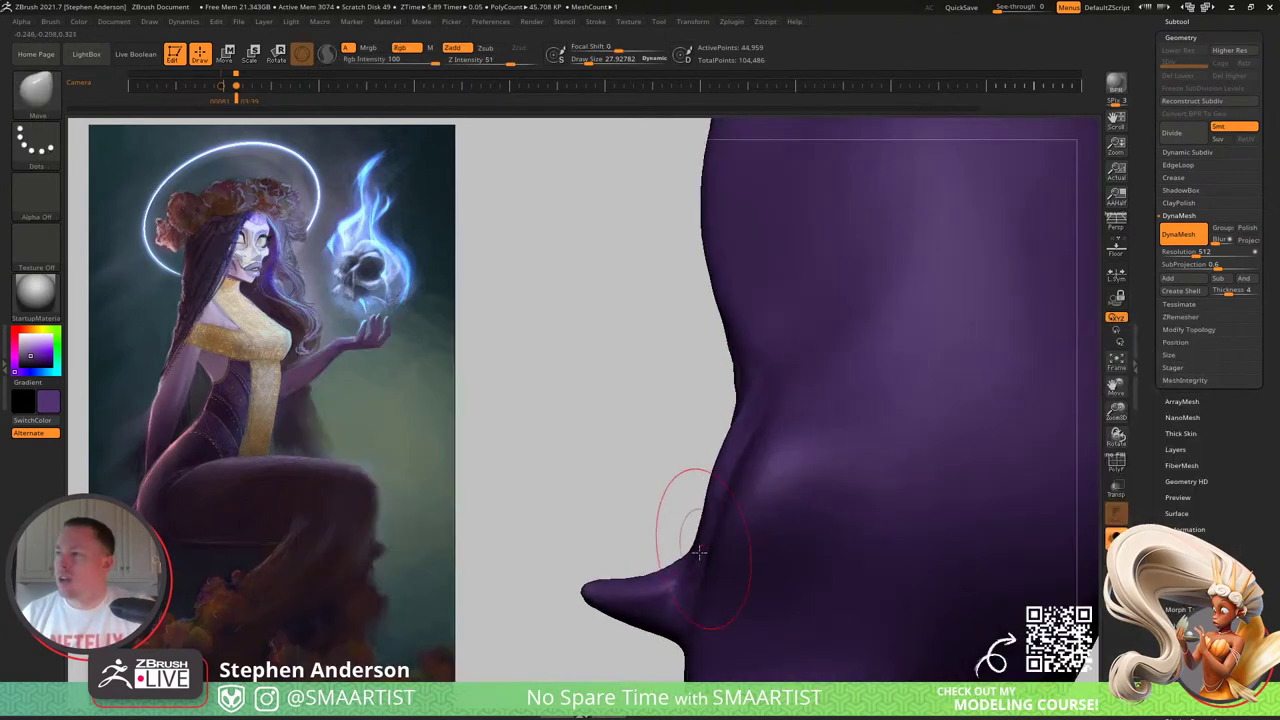
left_click_drag(697, 537, 684, 522)
mouse_move(690, 500)
right_mouse_down()
mouse_move(745, 432)
mouse_move(690, 515)
mouse_move(708, 472)
mouse_move(716, 524)
right_mouse_up()
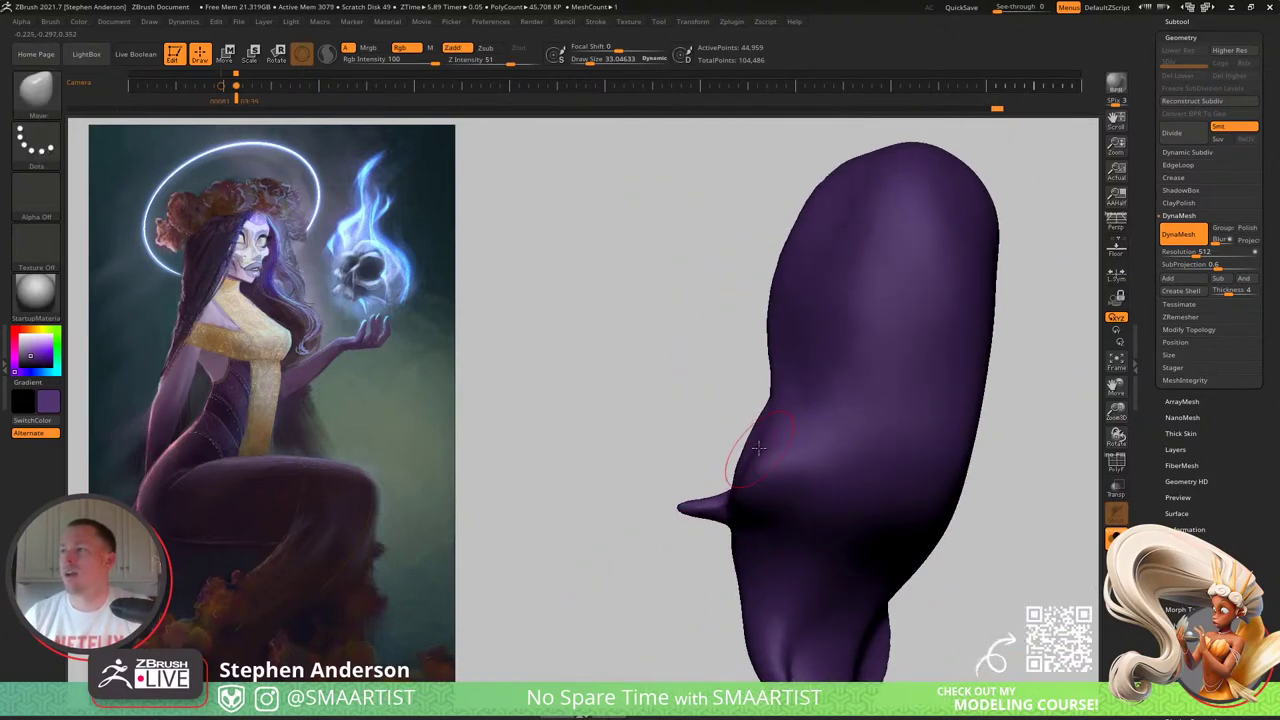
left_click_drag(760, 439, 726, 453)
mouse_move(722, 472)
right_mouse_down()
mouse_move(838, 478)
mouse_move(835, 430)
mouse_move(748, 470)
mouse_move(775, 489)
mouse_move(695, 455)
right_mouse_up()
key("ctrl+shift+s")
Step: Switch to ClayBuildup at draw size about 19 and carve strands down the side hair from face level toward the chest
mouse_move(737, 417)
right_mouse_down("ctrl")
mouse_move(748, 436)
mouse_move(682, 425)
right_mouse_up("ctrl")
key("b")
key("c")
key("b")
key("s")
left_click_drag(698, 330, 694, 330)
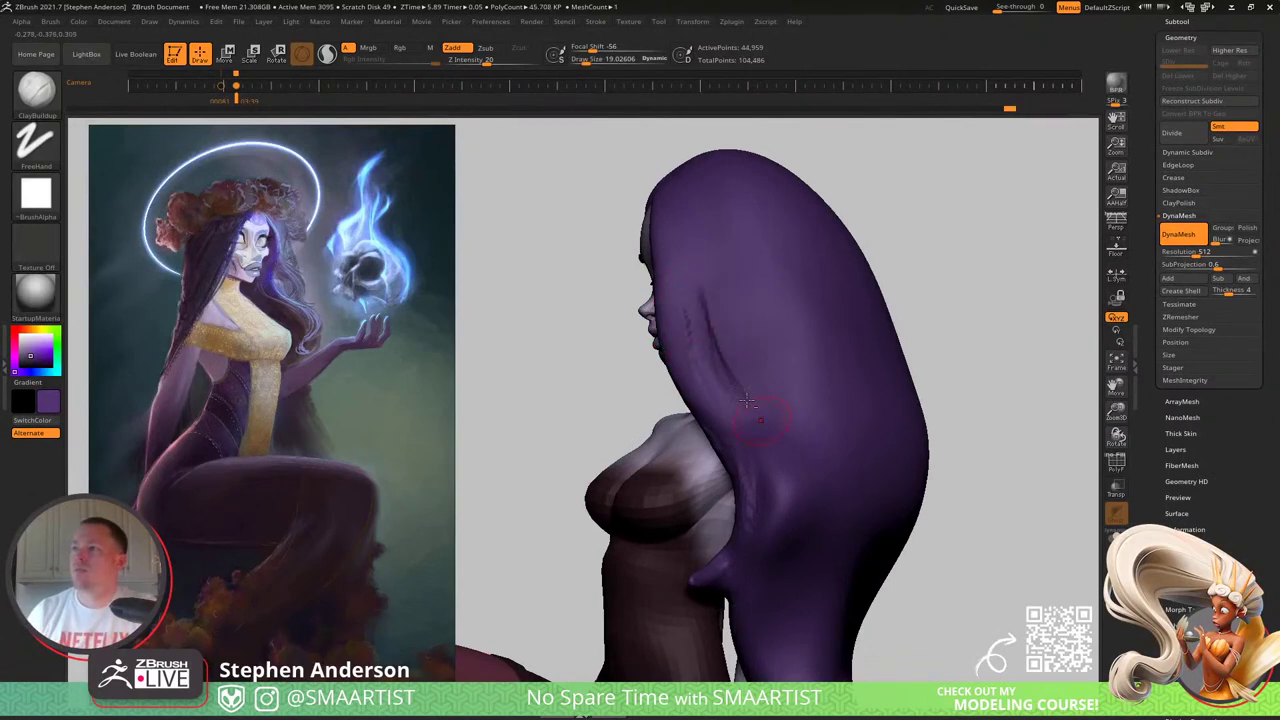
Step: Enlarge ClayBuildup to about 23, add broader strands along the side of the hair, and smooth them
right_click_drag(750, 345, 683, 368)
key("s")
left_click_drag(684, 368, 691, 399)
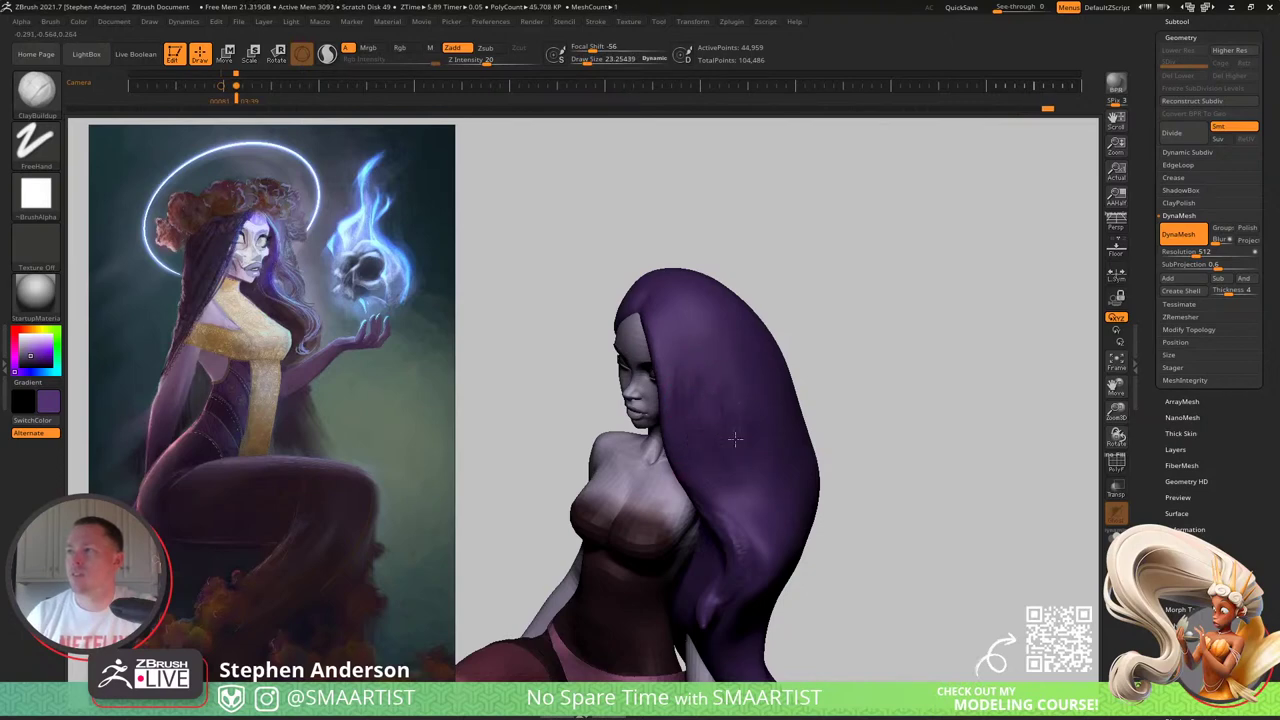
right_click_drag(735, 453, 719, 382)
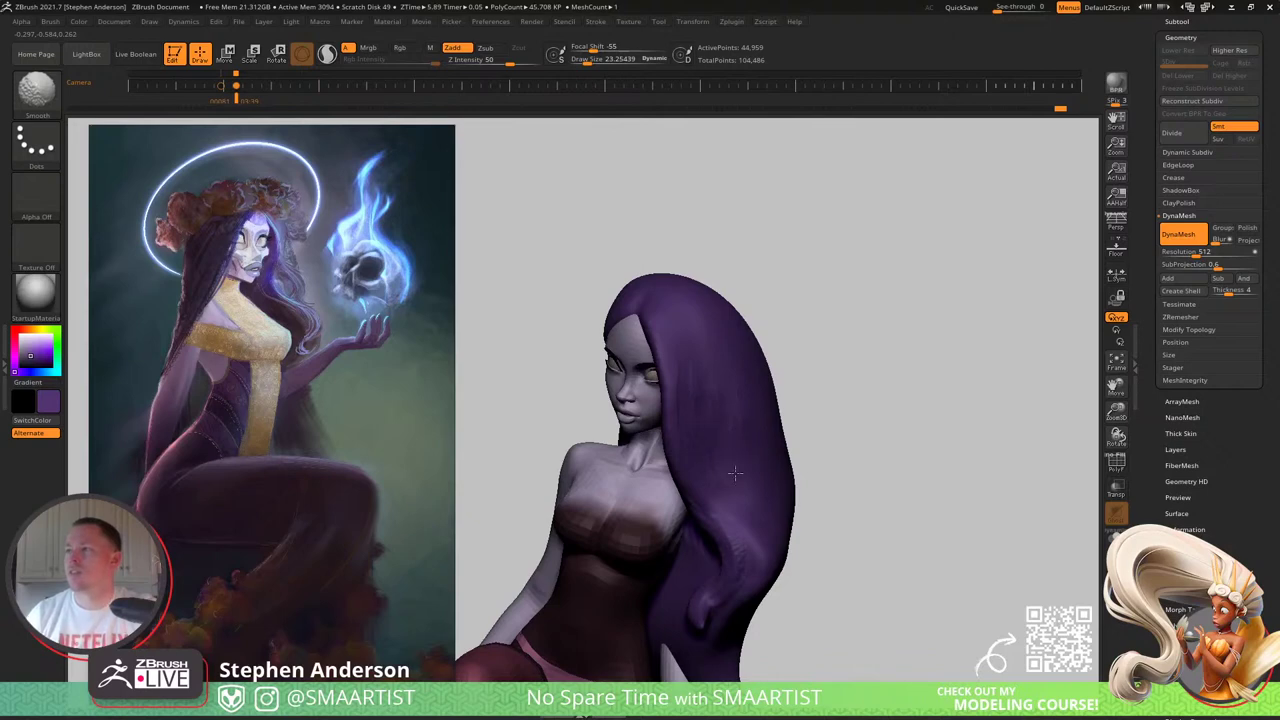
right_click_drag(735, 472, 683, 498, "shift")
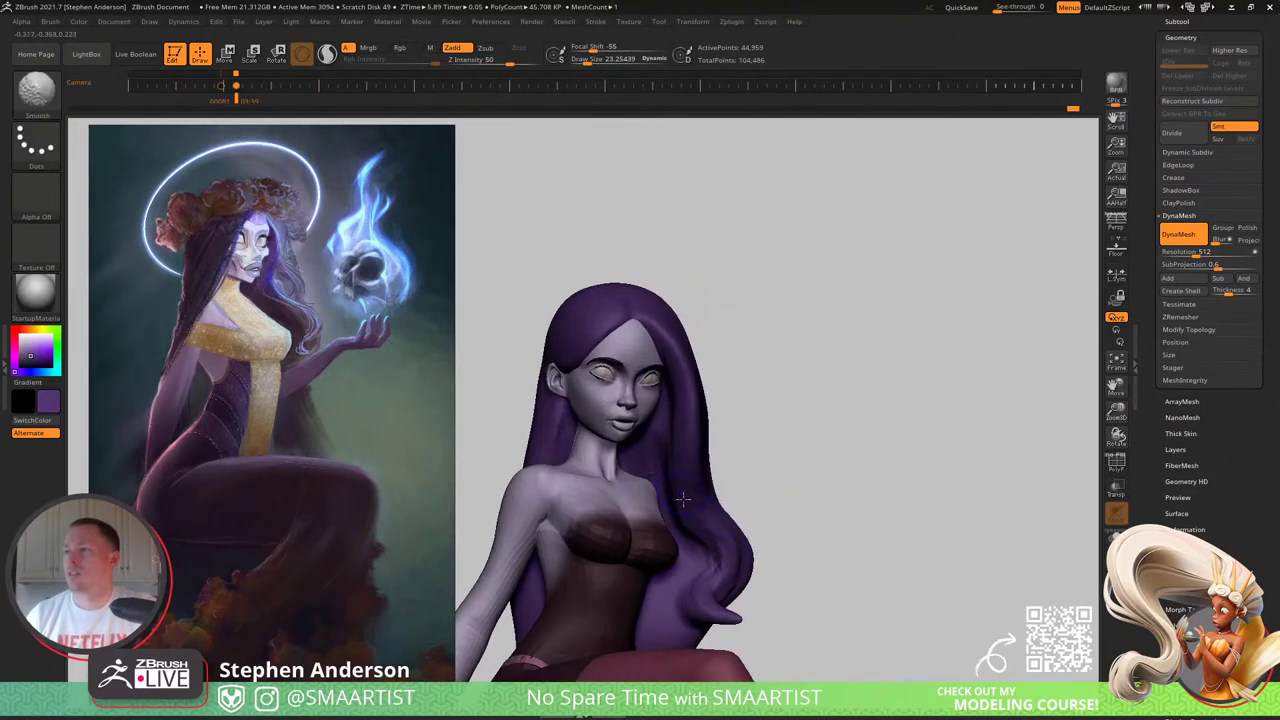
Step: Sculpt strands into the hair below and behind the visible ear with ClayBuildup and smooth them
mouse_move(688, 565)
right_mouse_down()
mouse_move(652, 420)
mouse_move(552, 423)
mouse_move(659, 435)
mouse_move(671, 523)
mouse_move(720, 534)
mouse_move(775, 512)
mouse_move(696, 441)
mouse_move(684, 453)
right_mouse_up()
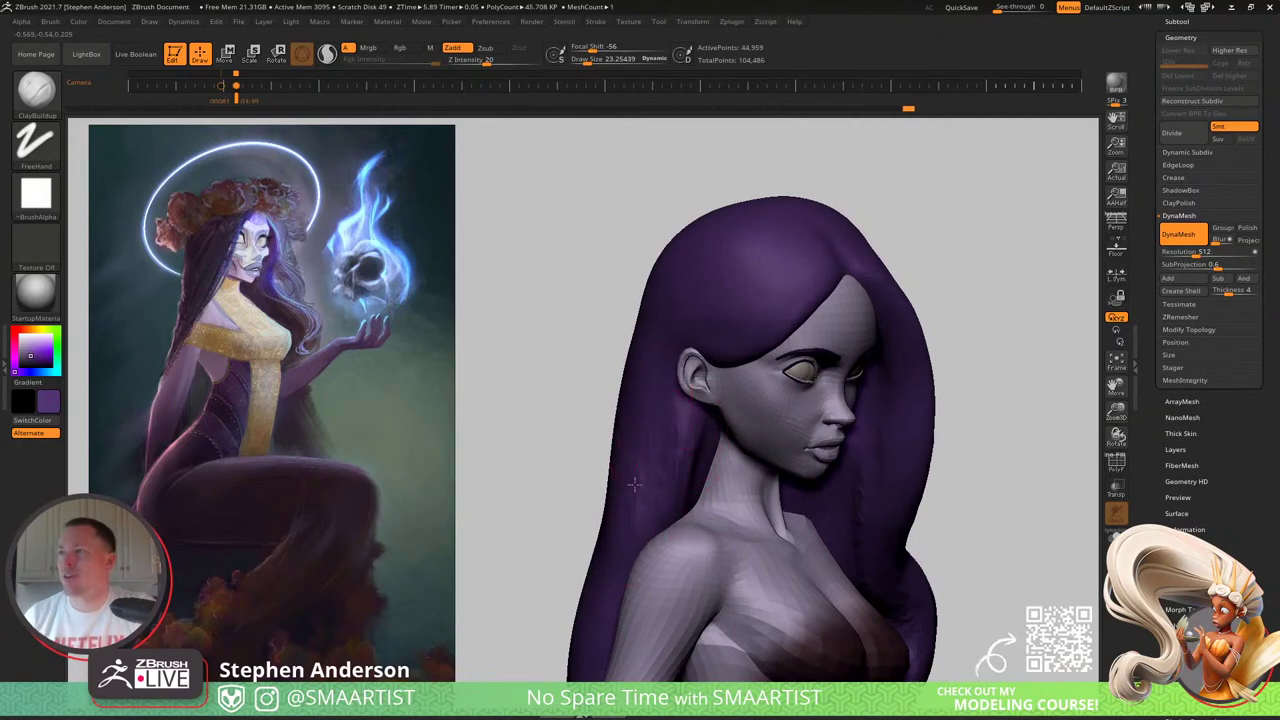
mouse_move(631, 541)
right_mouse_down()
mouse_move(640, 449)
mouse_move(671, 448)
mouse_move(657, 411)
right_mouse_up()
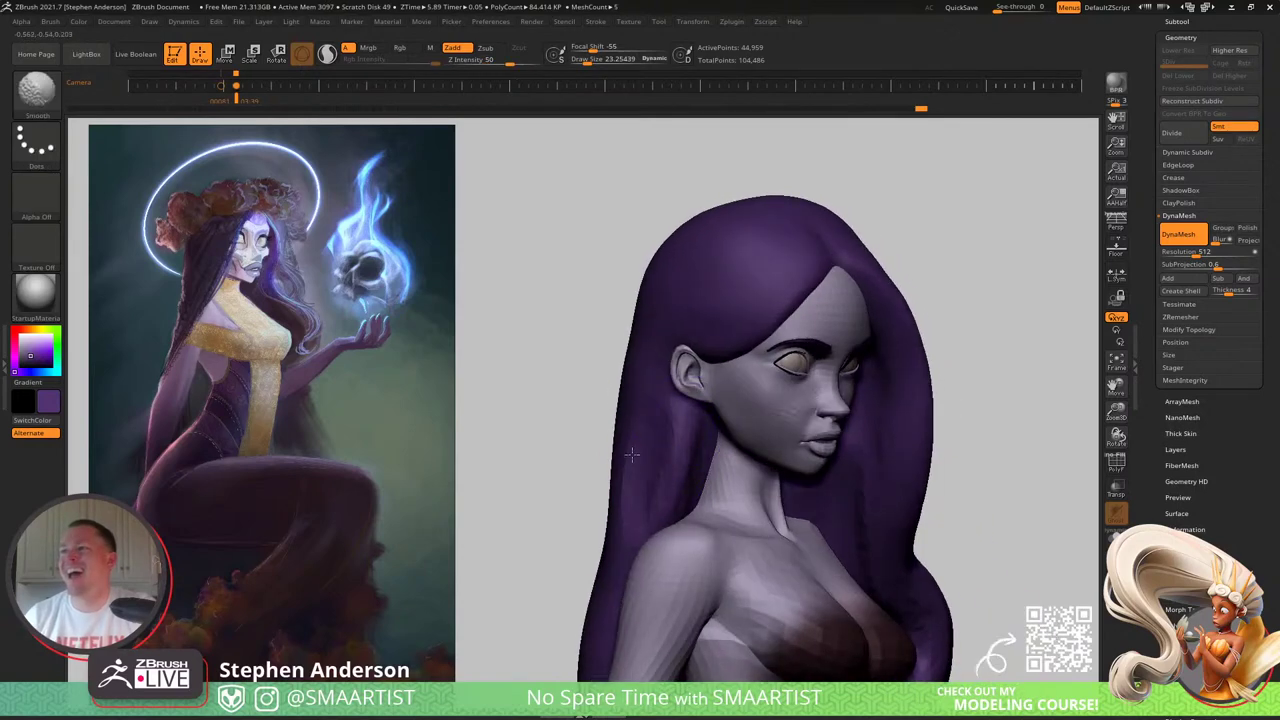
mouse_move(648, 473)
right_mouse_down("ctrl")
mouse_move(651, 428)
mouse_move(690, 435)
mouse_move(648, 550)
mouse_move(619, 497)
right_mouse_up("ctrl")
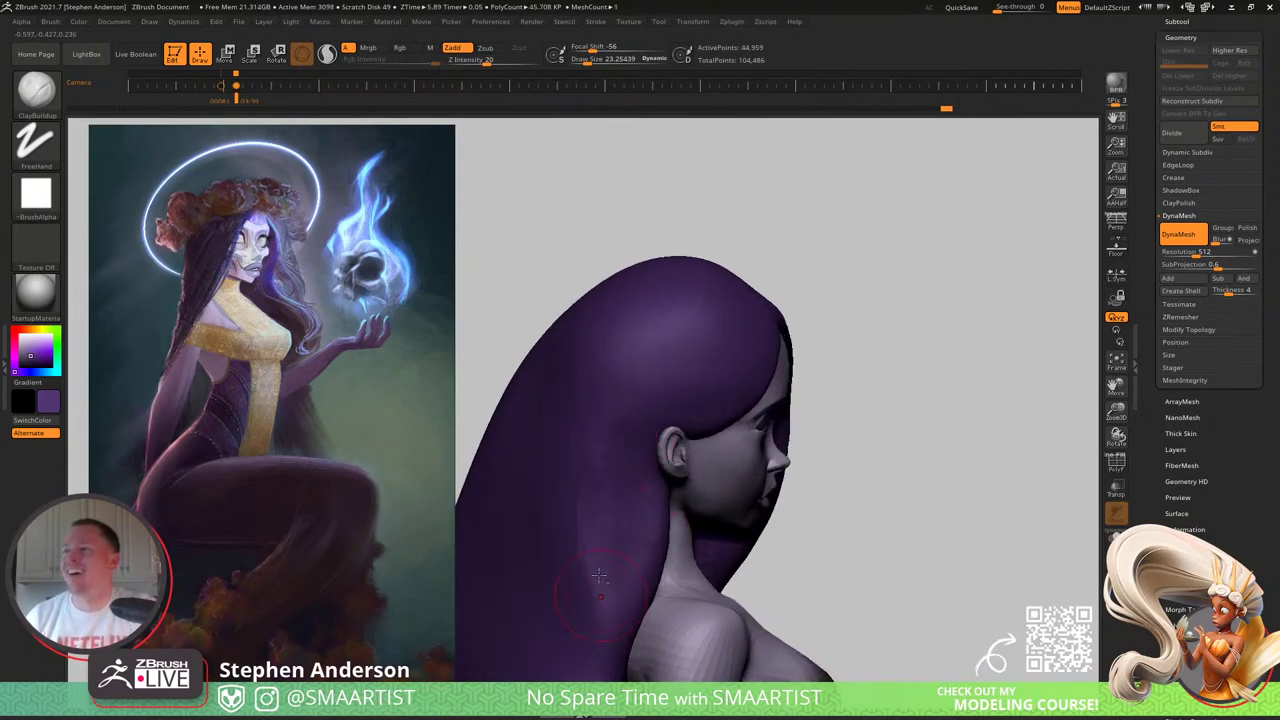
key("shift")
mouse_move(589, 457)
right_mouse_down("ctrl")
mouse_move(617, 416)
mouse_move(585, 436)
right_mouse_up("ctrl")
Step: Mask the upper hair from behind, leaving the lower hair ends unmasked
right_click_drag(585, 436, 604, 341, "alt")
mouse_move(710, 435)
right_mouse_down()
mouse_move(664, 444)
mouse_move(714, 437)
mouse_move(738, 451)
right_mouse_up()
right_click_drag(738, 451, 767, 403, "alt")
mouse_move(710, 480)
right_mouse_down("ctrl")
mouse_move(722, 527)
mouse_move(603, 511)
right_mouse_up("ctrl")
right_click_drag(821, 524, 838, 548)
left_click_drag(1040, 414, 592, 680, "ctrl")
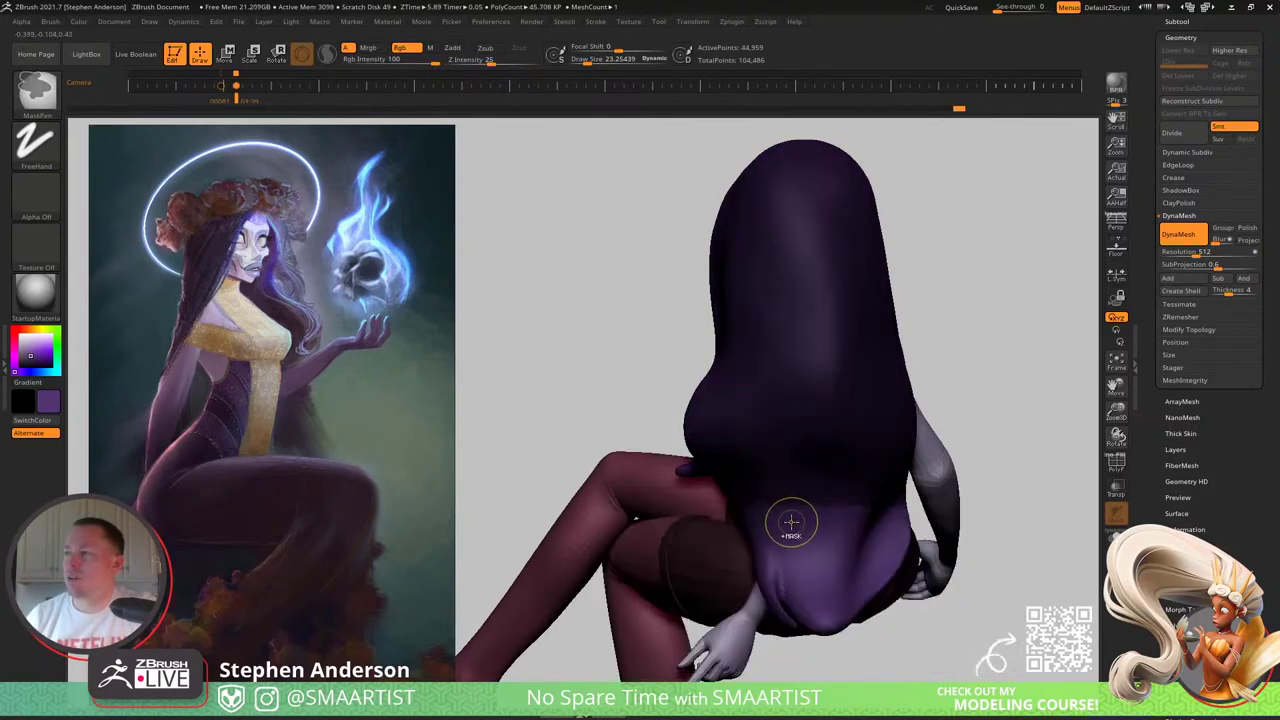
left_click(980, 409, "ctrl")
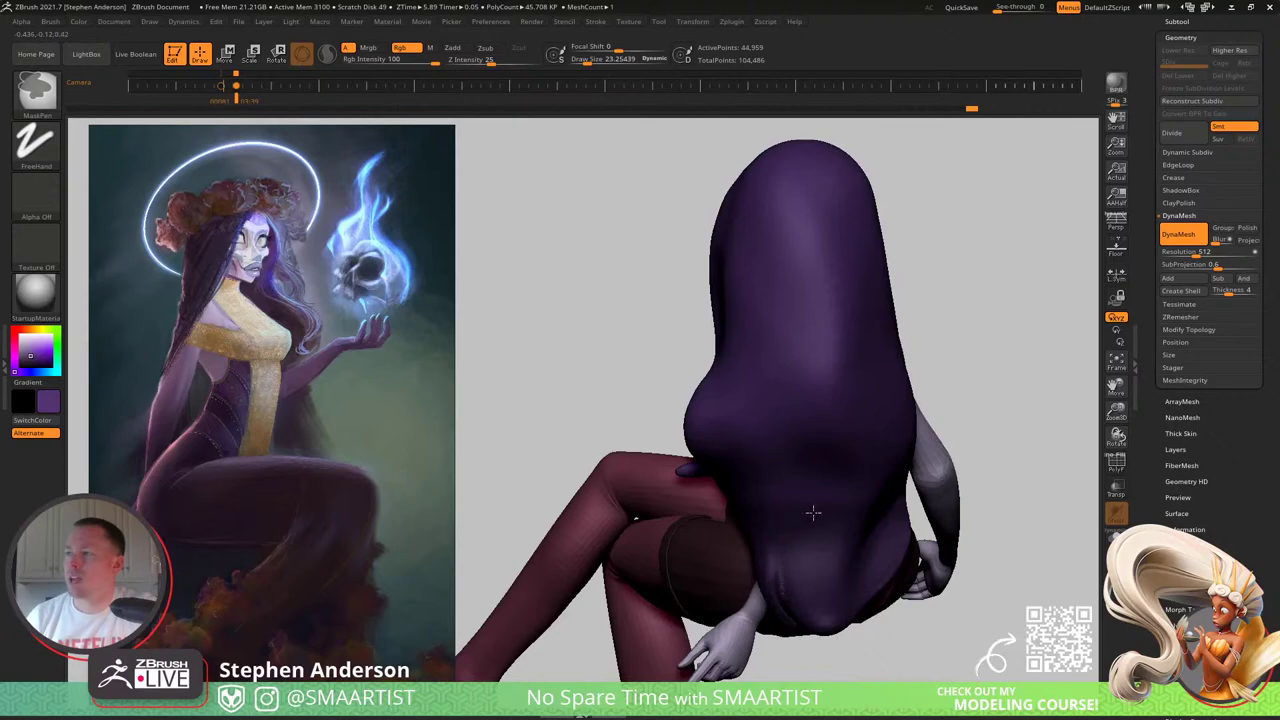
left_click(992, 385, "ctrl")
Step: Reposition the unmasked lower hair near the hips with the Transpose line and clear the mask
key("w")
right_click_drag(823, 491, 818, 574)
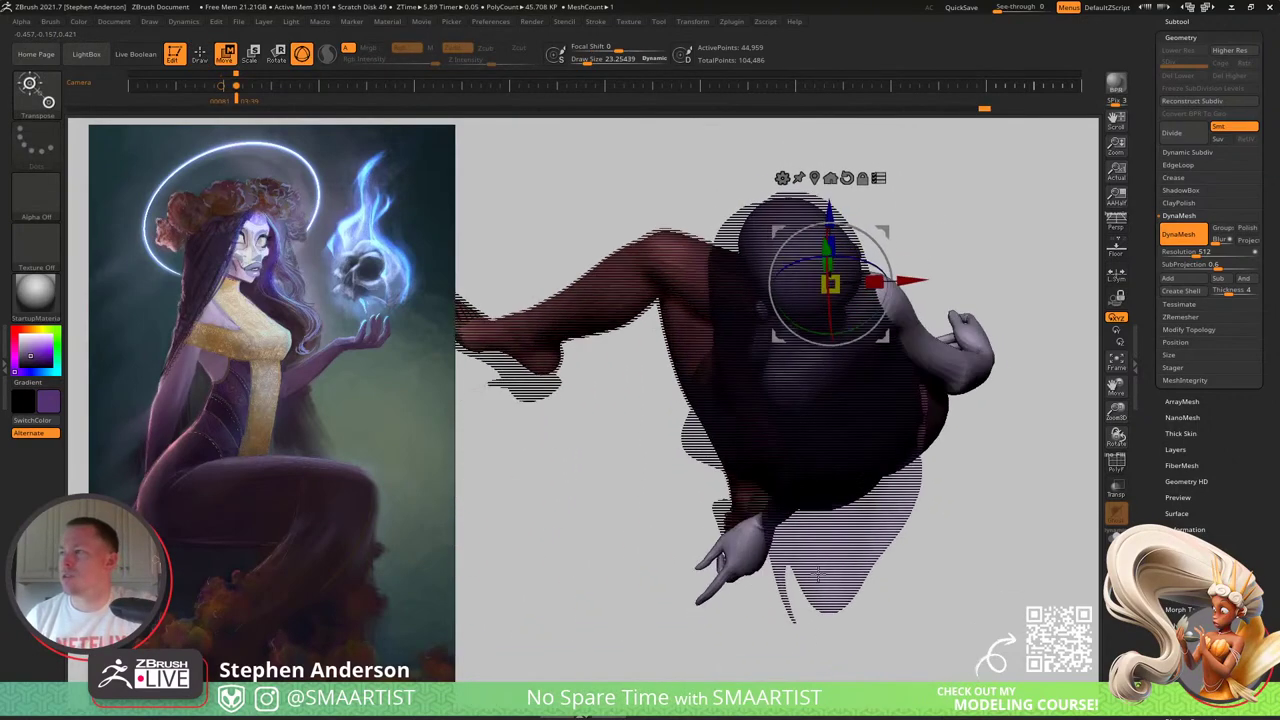
left_click_drag(818, 574, 899, 513)
key("y")
left_click_drag(829, 421, 820, 490)
left_click_drag(820, 490, 673, 448, "alt")
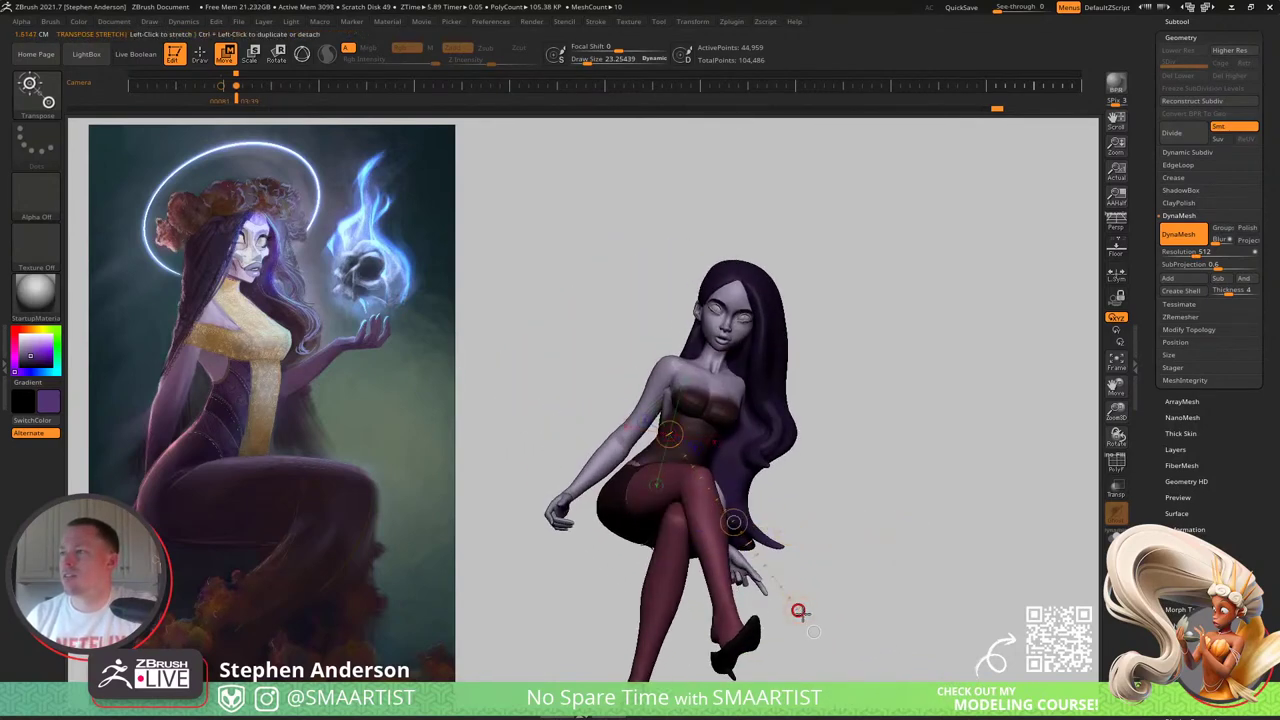
left_click_drag(811, 573, 805, 500)
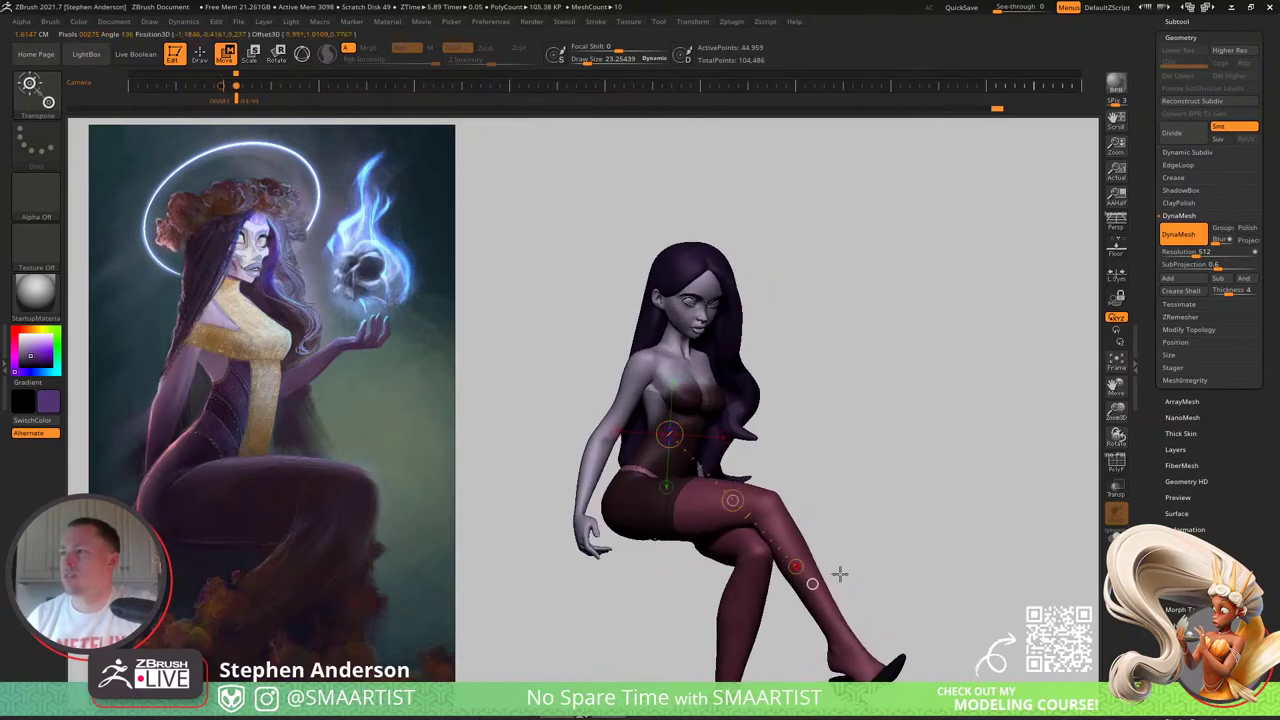
key("q")
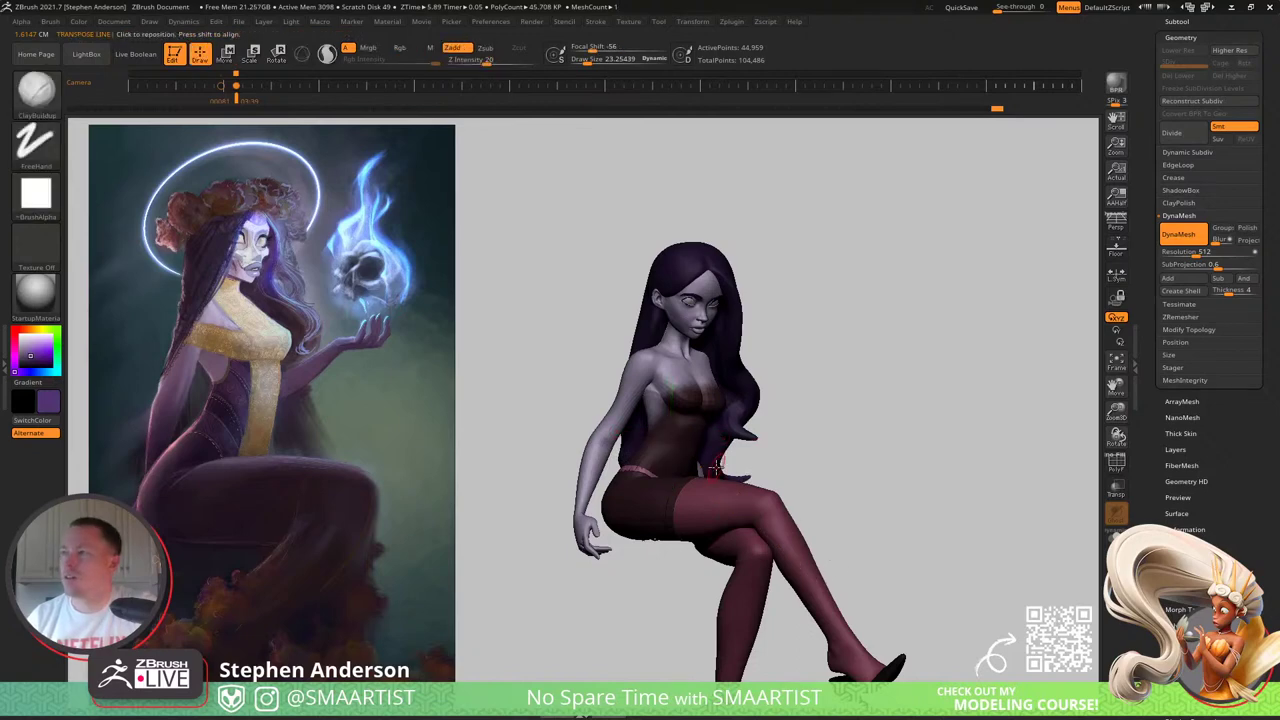
left_click(748, 471, "ctrl")
Step: Switch to the Move brush at draw size about 95 and adjust the hair ends beside the thigh
key("b")
key("m")
key("v")
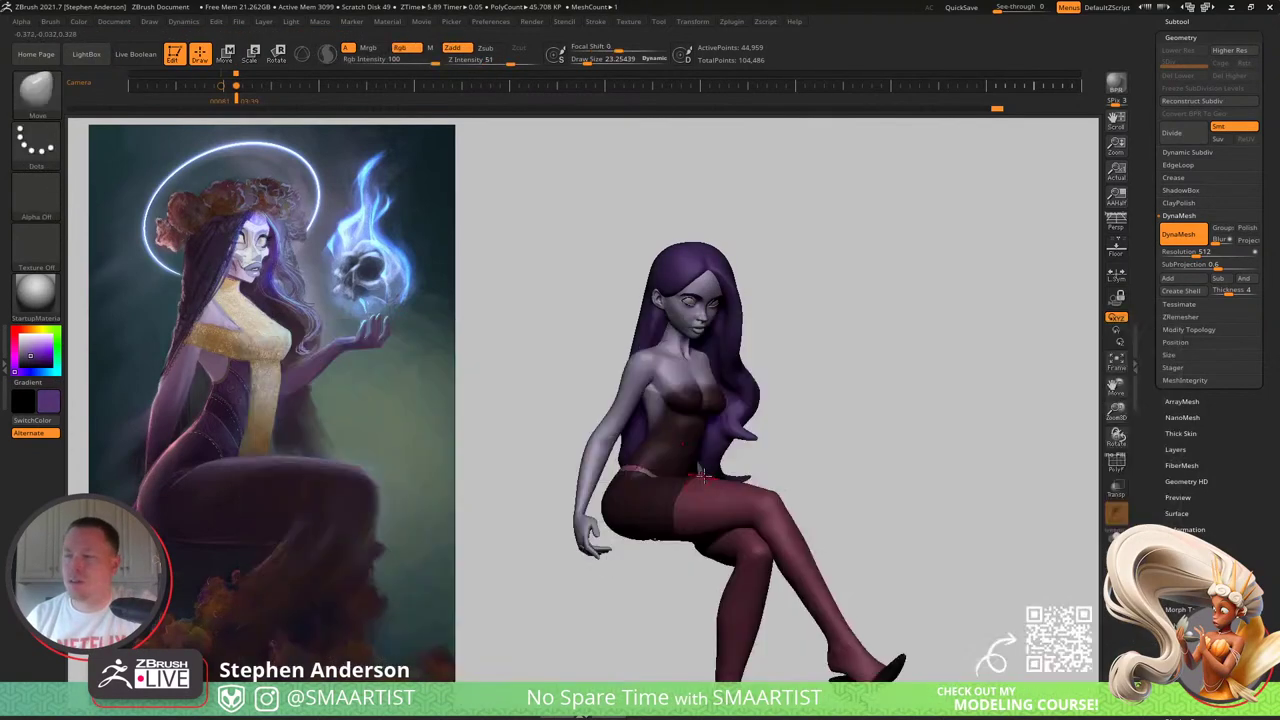
key("s")
left_click_drag(725, 472, 728, 472)
right_click_drag(728, 472, 721, 445)
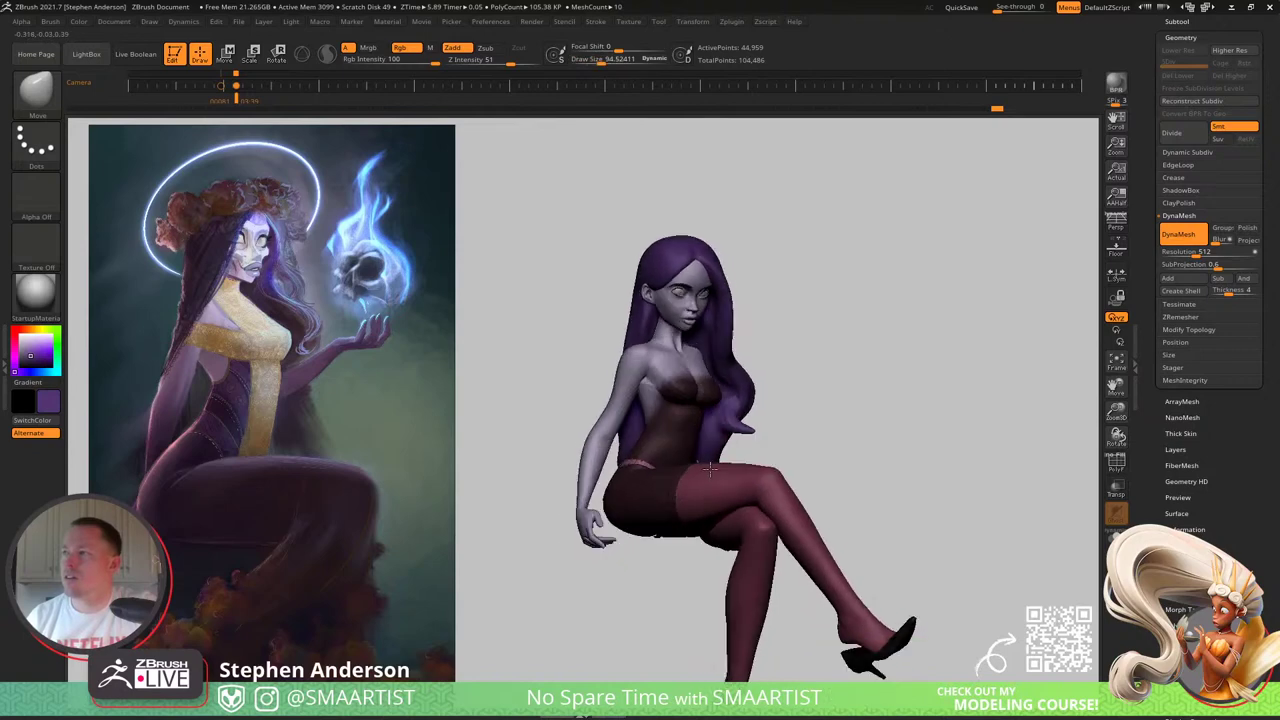
Step: Reduce the Move brush to about 62 and then 48, and shape the back hair's edge beside the arm and hip
key("s")
left_click_drag(613, 464, 608, 464)
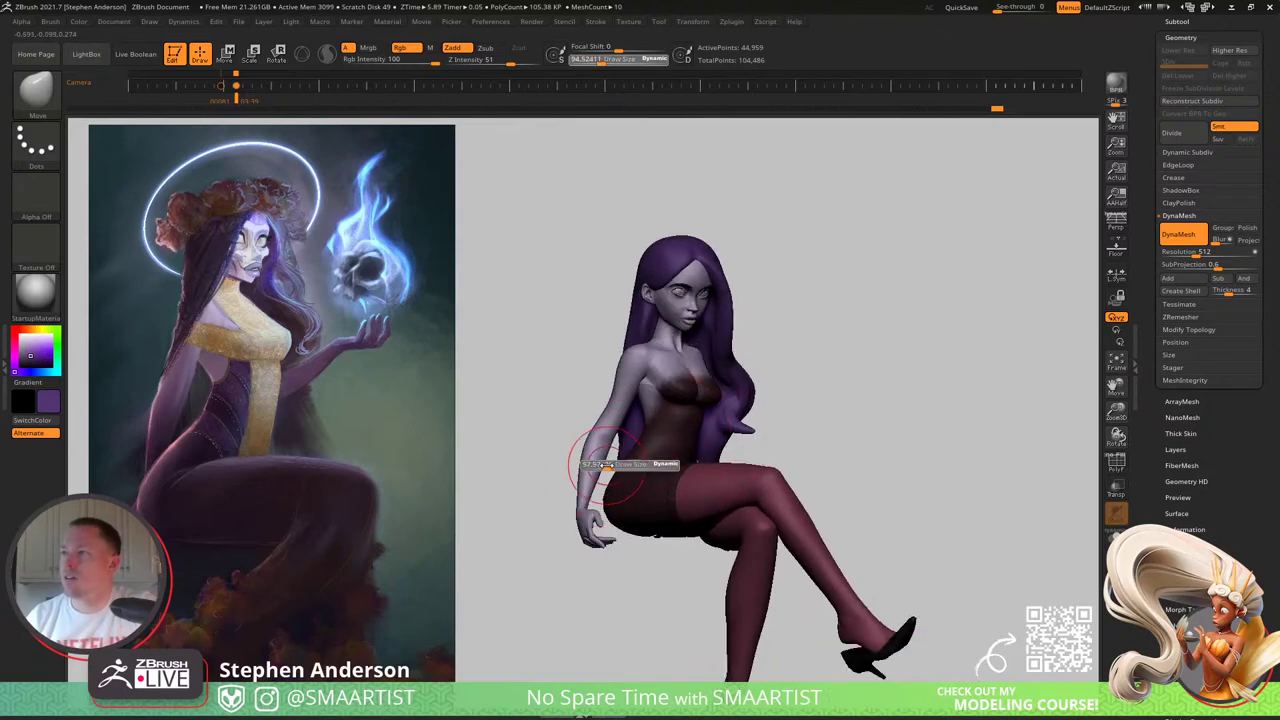
mouse_move(640, 435)
right_mouse_down("ctrl")
mouse_move(703, 534)
mouse_move(731, 447)
mouse_move(710, 424)
mouse_move(740, 394)
mouse_move(785, 424)
right_mouse_up("ctrl")
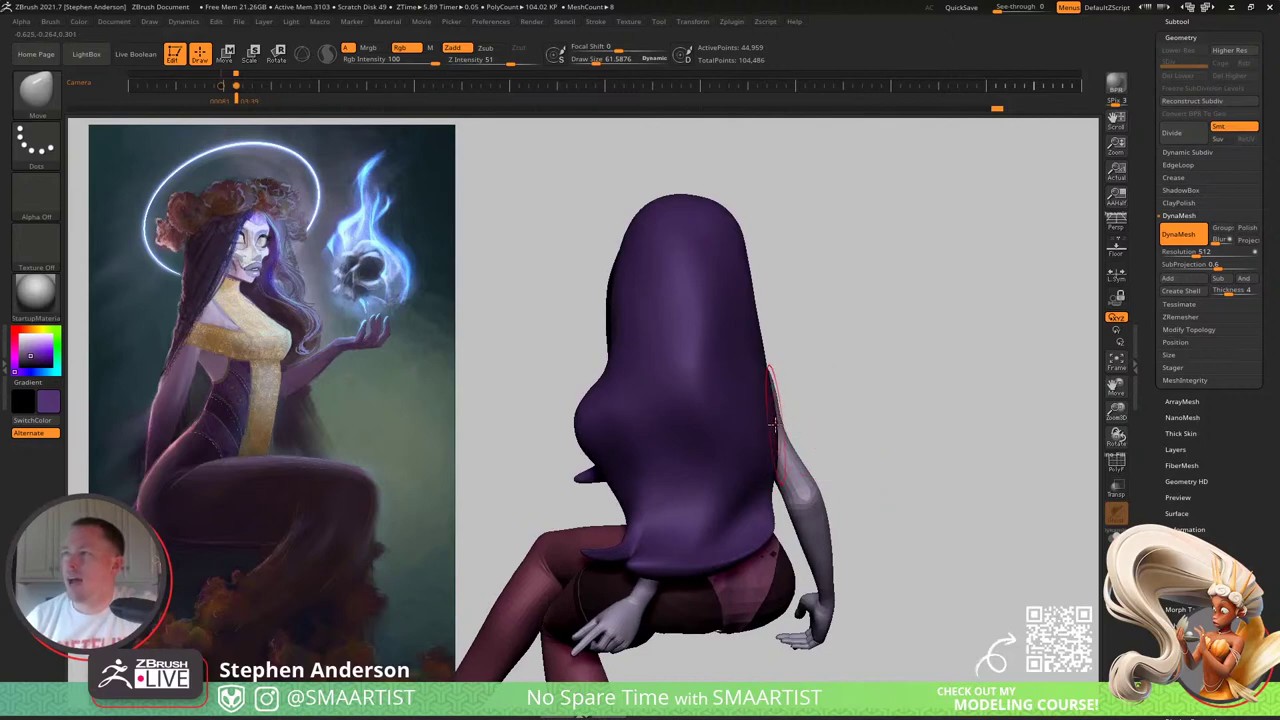
key("s")
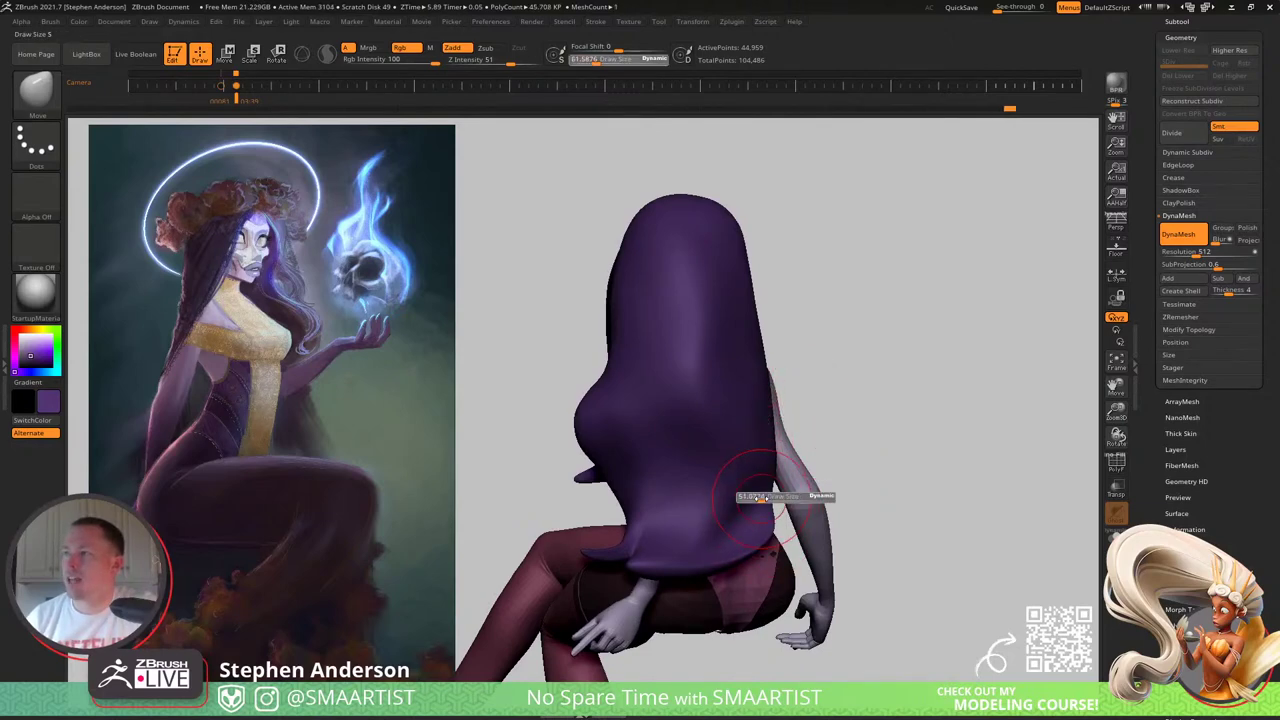
left_click_drag(764, 500, 761, 500)
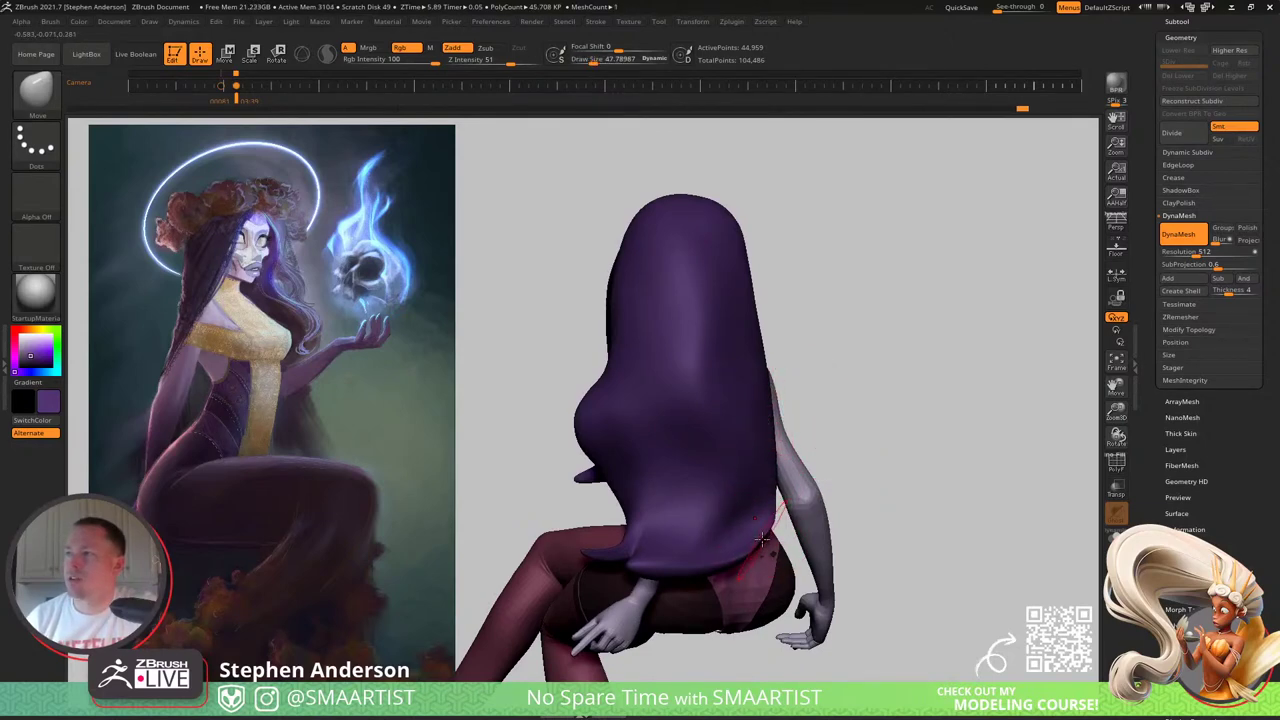
right_click_drag(772, 530, 776, 522)
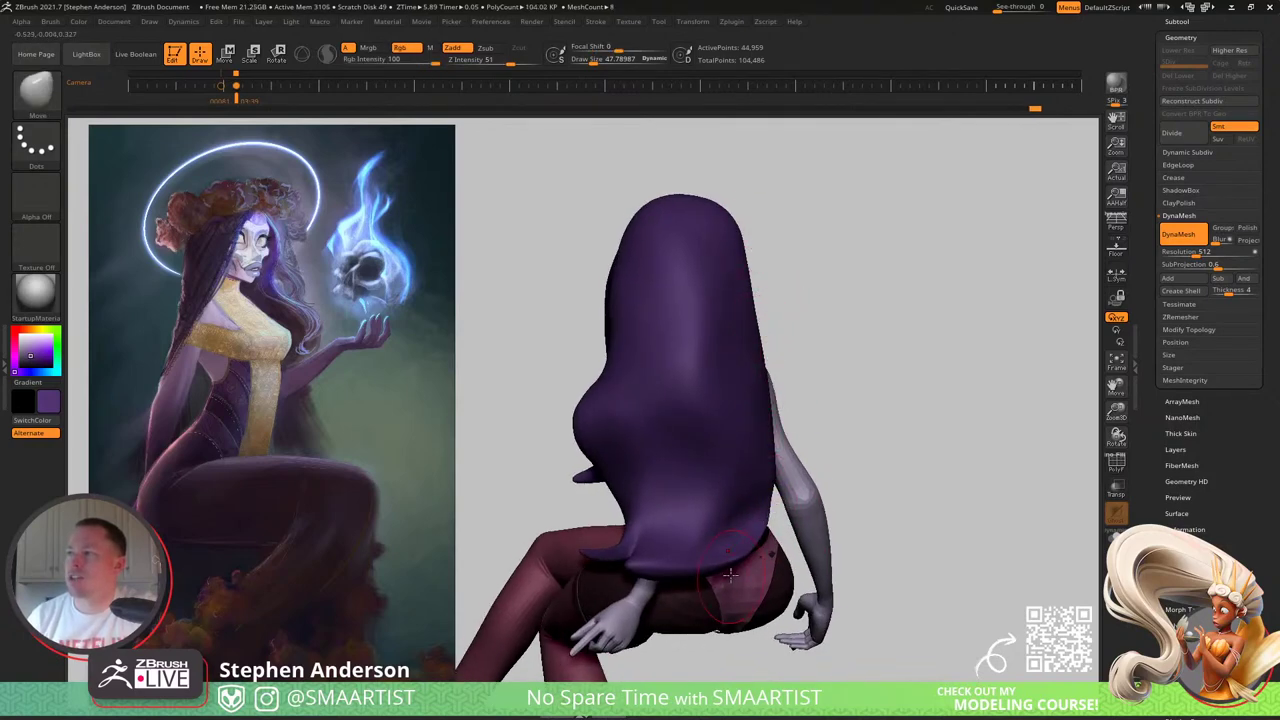
Step: Enlarge the Move brush to about 90 and pull the back hair's lower corner inward above the hip
key("s")
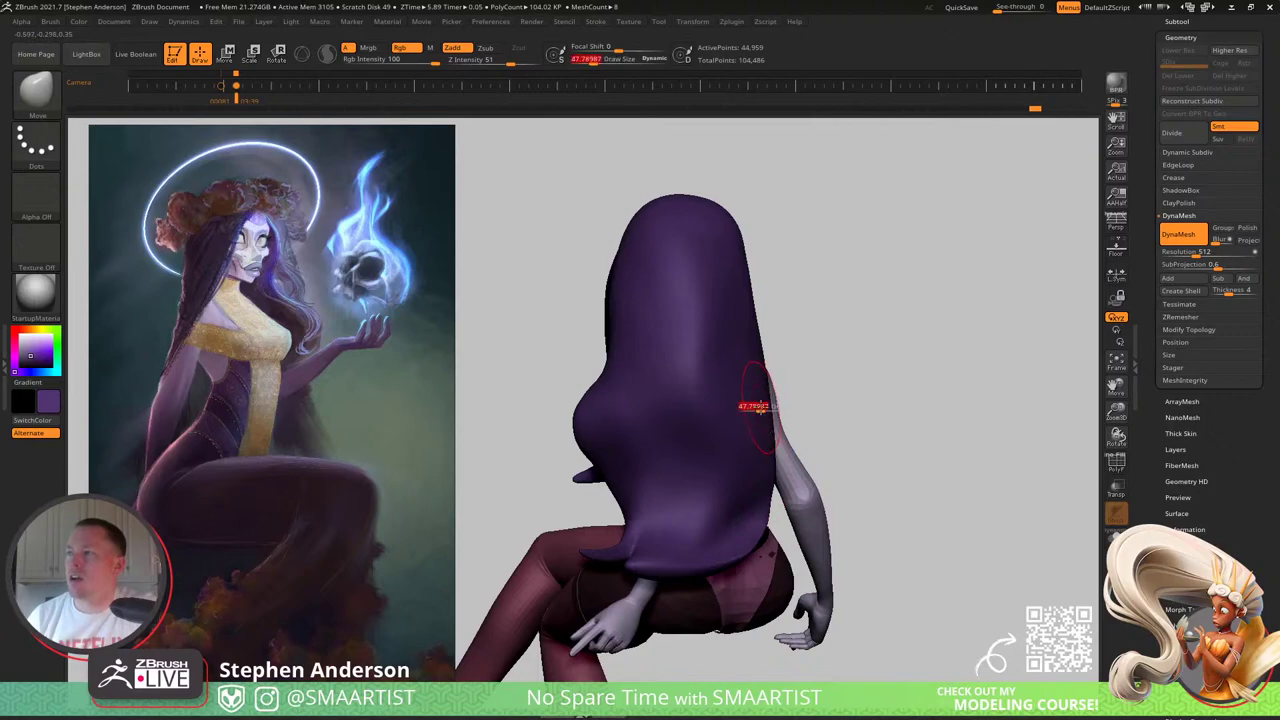
left_click_drag(757, 408, 765, 408)
left_click_drag(766, 522, 757, 527)
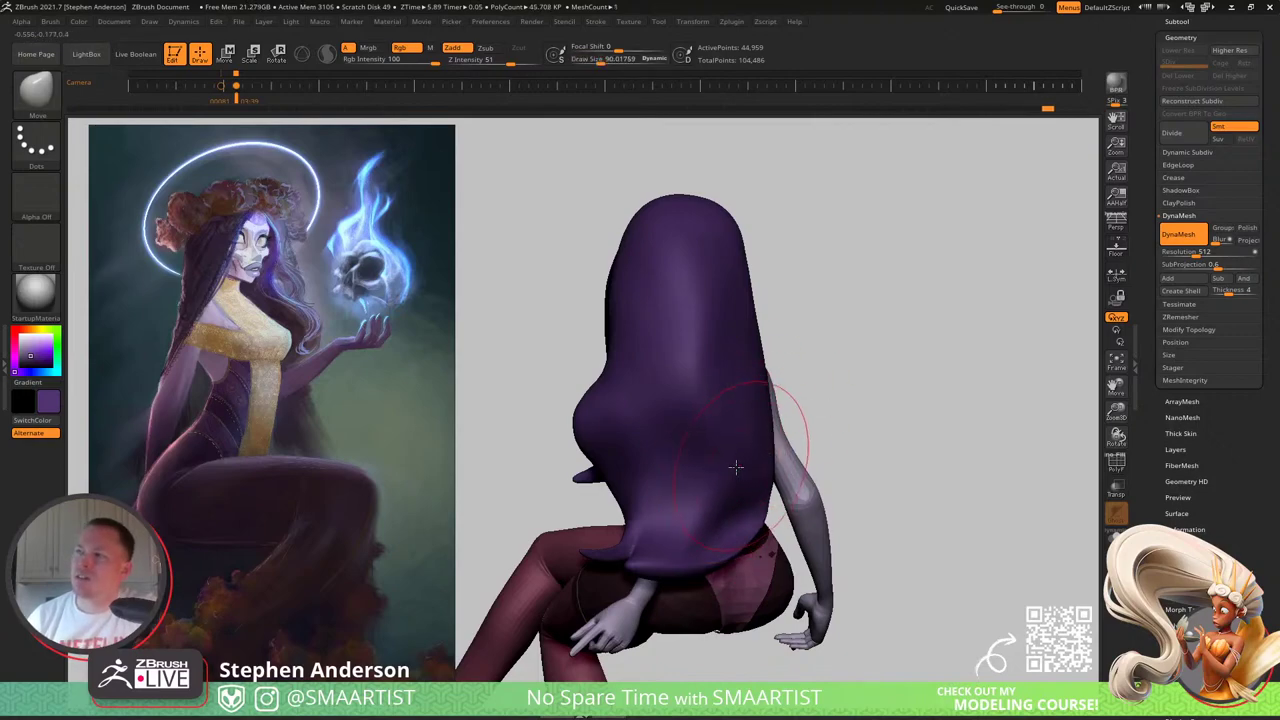
Step: Switch to the ClayBuildup brush with a draw size of about 48 for sculpting the back hair
mouse_move(734, 466)
right_mouse_down()
mouse_move(671, 477)
mouse_move(712, 479)
mouse_move(732, 400)
mouse_move(721, 360)
right_mouse_up()
key("b")
key("d")
key("s")
key("b")
key("c")
key("b")
key("s")
mouse_move(721, 360)
left_mouse_down()
mouse_move(704, 422)
mouse_move(690, 345)
left_mouse_up()
right_click_drag(760, 296, 698, 316)
key("s")
left_click_drag(699, 326, 703, 326)
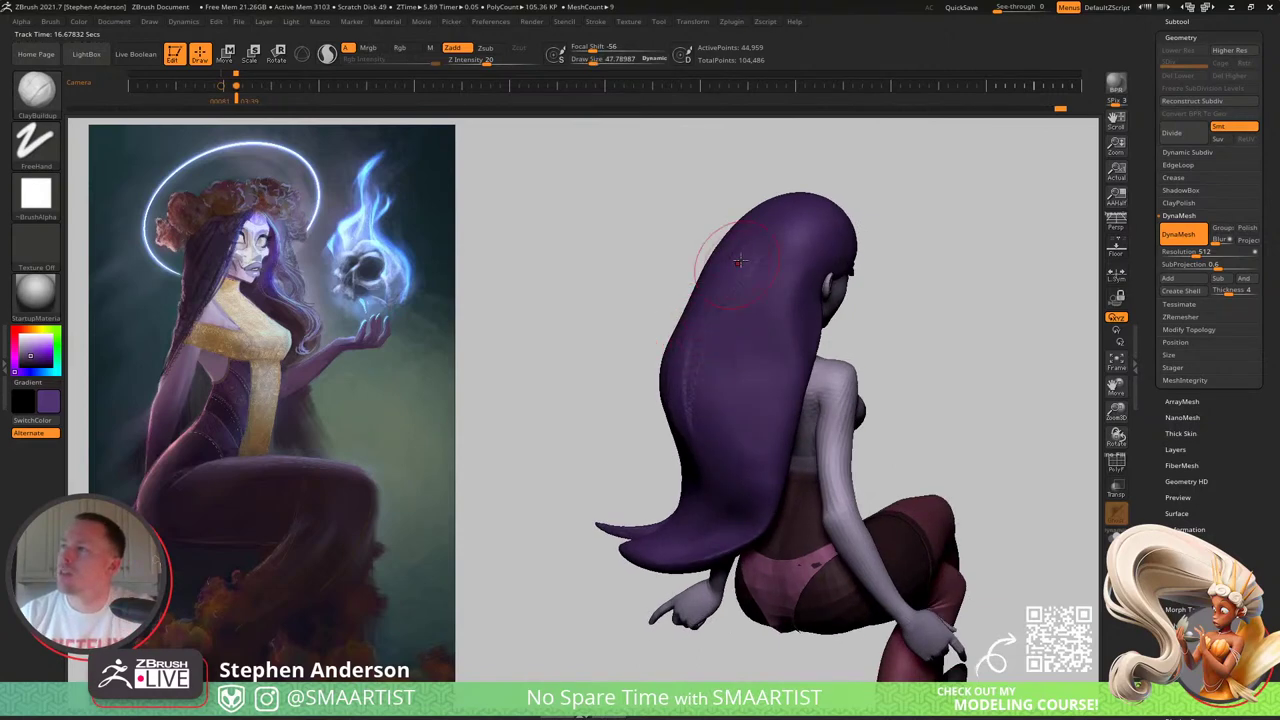
Step: Sculpt long strand ridges with ClayBuildup from the crown down the back hair to the flared ends
mouse_move(740, 260)
left_mouse_down()
mouse_move(700, 372)
mouse_move(708, 428)
mouse_move(689, 486)
left_mouse_up()
right_click_drag(688, 490, 755, 508)
left_click_drag(691, 487, 679, 489)
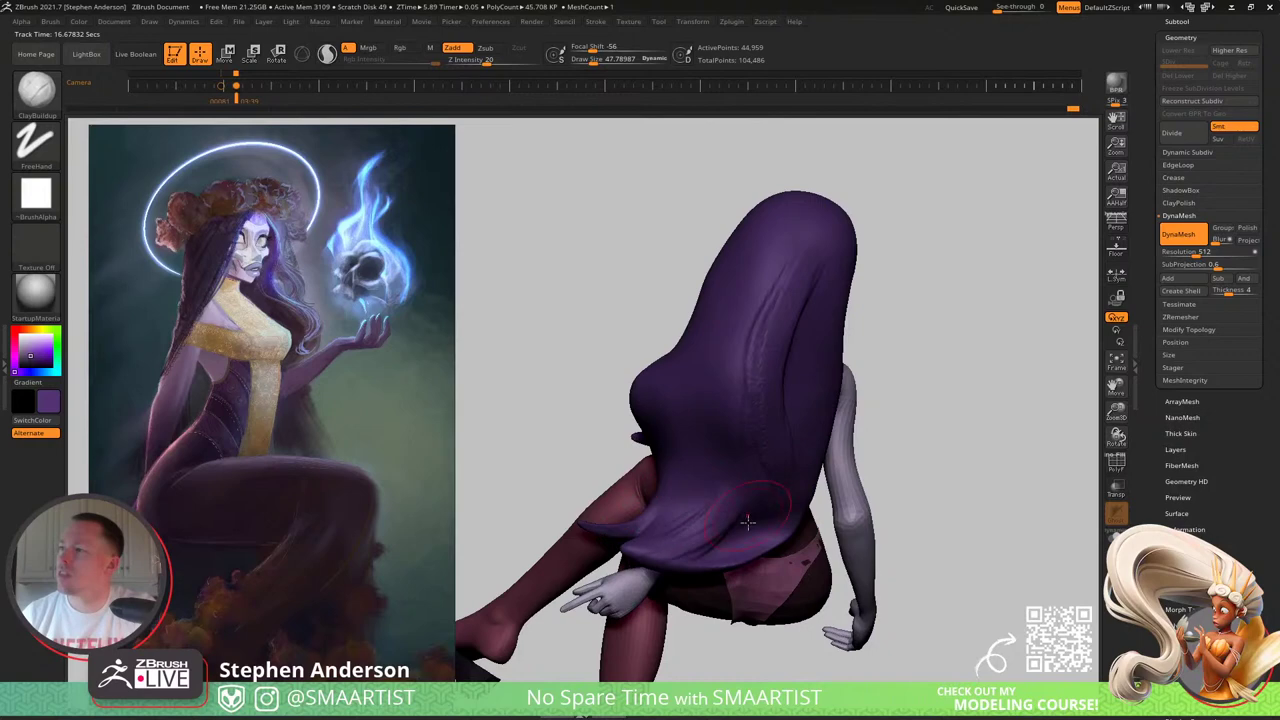
mouse_move(748, 521)
right_mouse_down()
mouse_move(700, 568)
mouse_move(721, 444)
mouse_move(738, 484)
mouse_move(800, 546)
mouse_move(760, 530)
mouse_move(809, 551)
right_mouse_up()
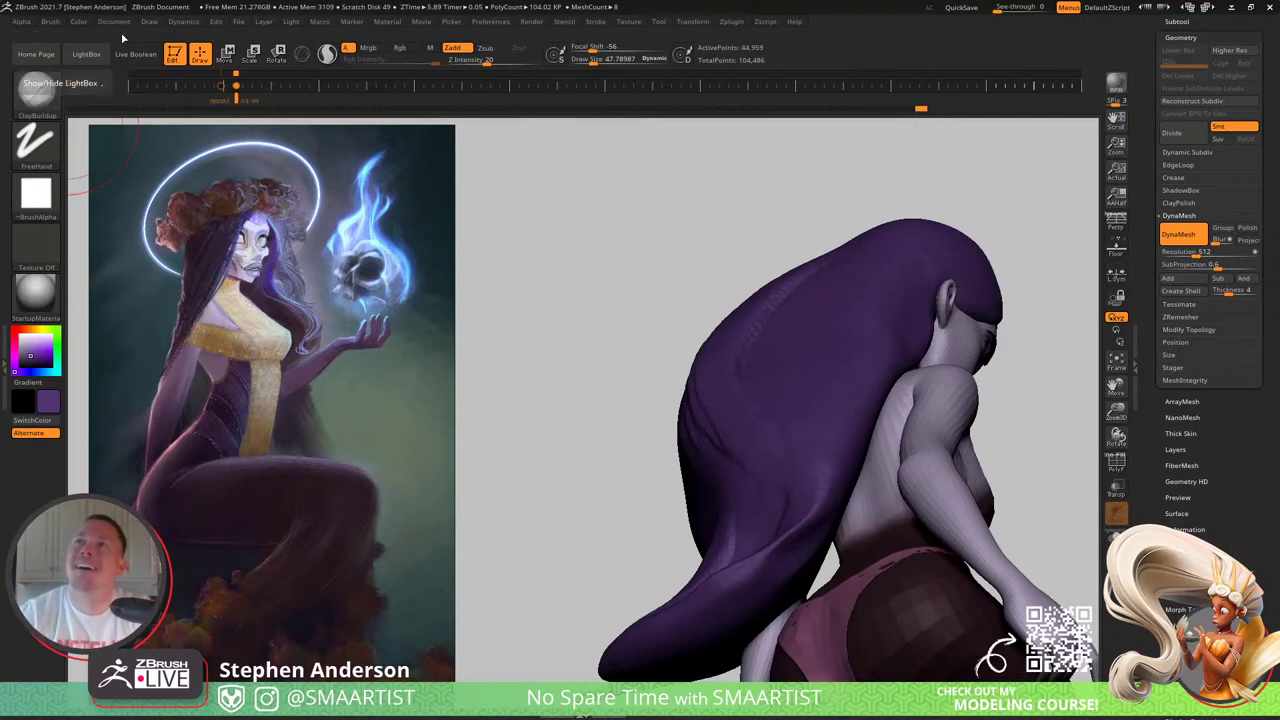
Step: Open the Auto Masking settings of the ClayBuildup brush
left_click(50, 21)
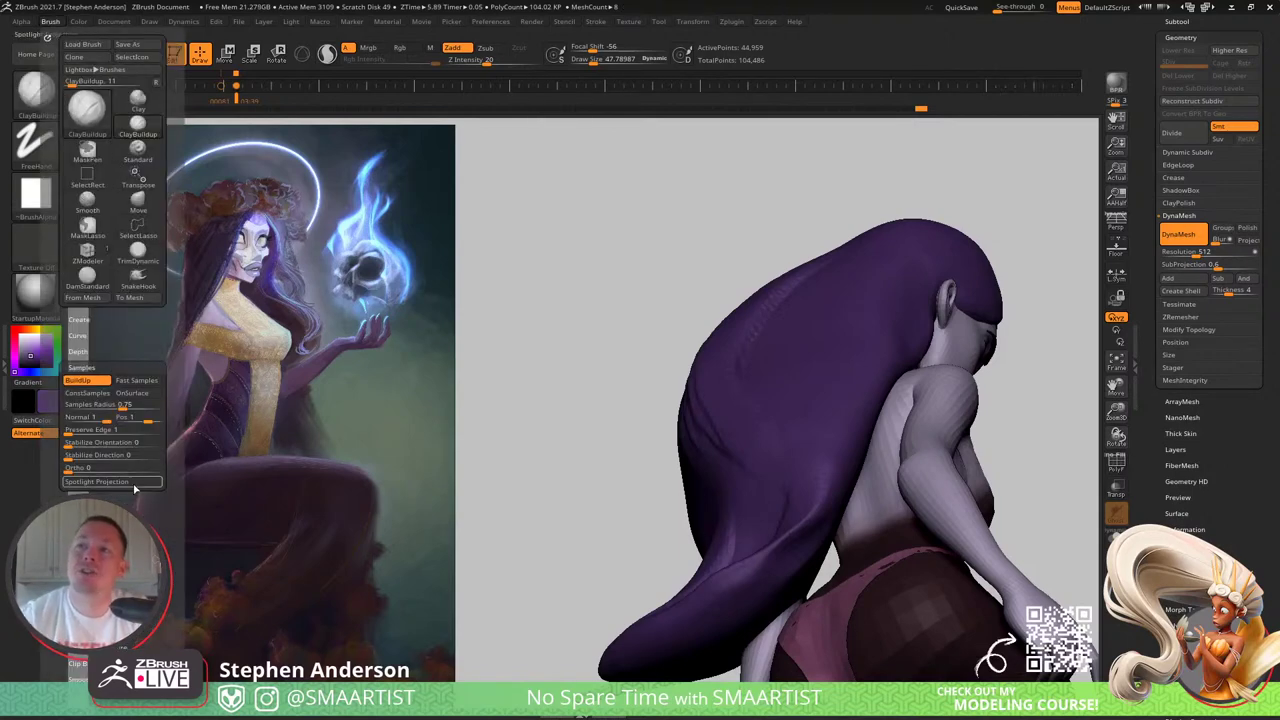
scroll(110, 260, "down", 1)
left_click(90, 589)
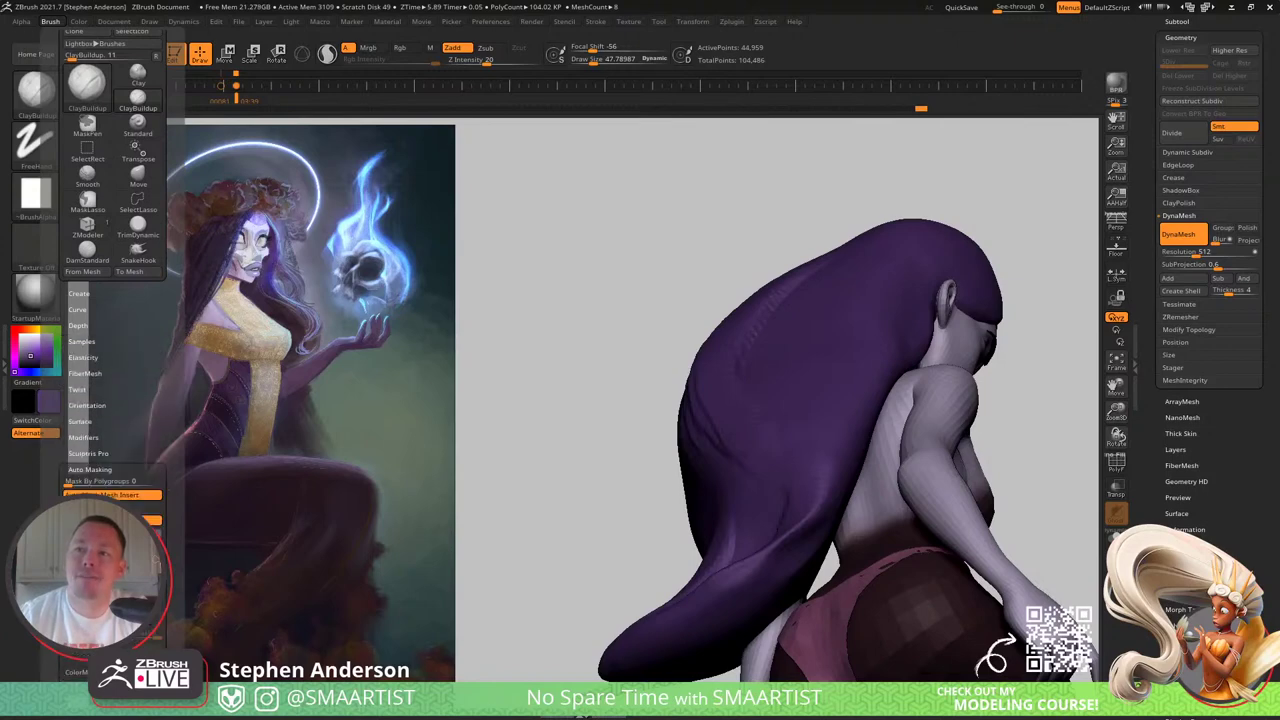
Step: Build up strand ridges along the lower back hair where it sweeps out over the hip
left_click_drag(597, 559, 515, 550)
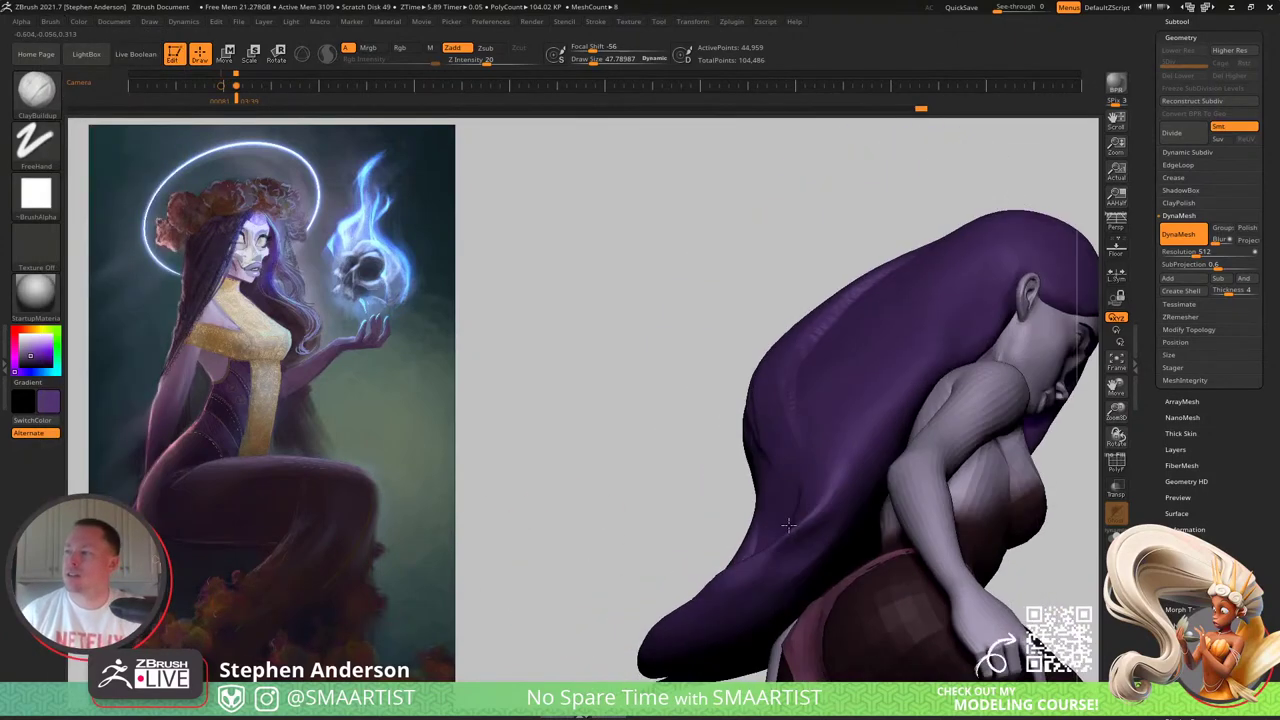
mouse_move(837, 520)
left_mouse_down()
mouse_move(744, 553)
mouse_move(806, 520)
left_mouse_up()
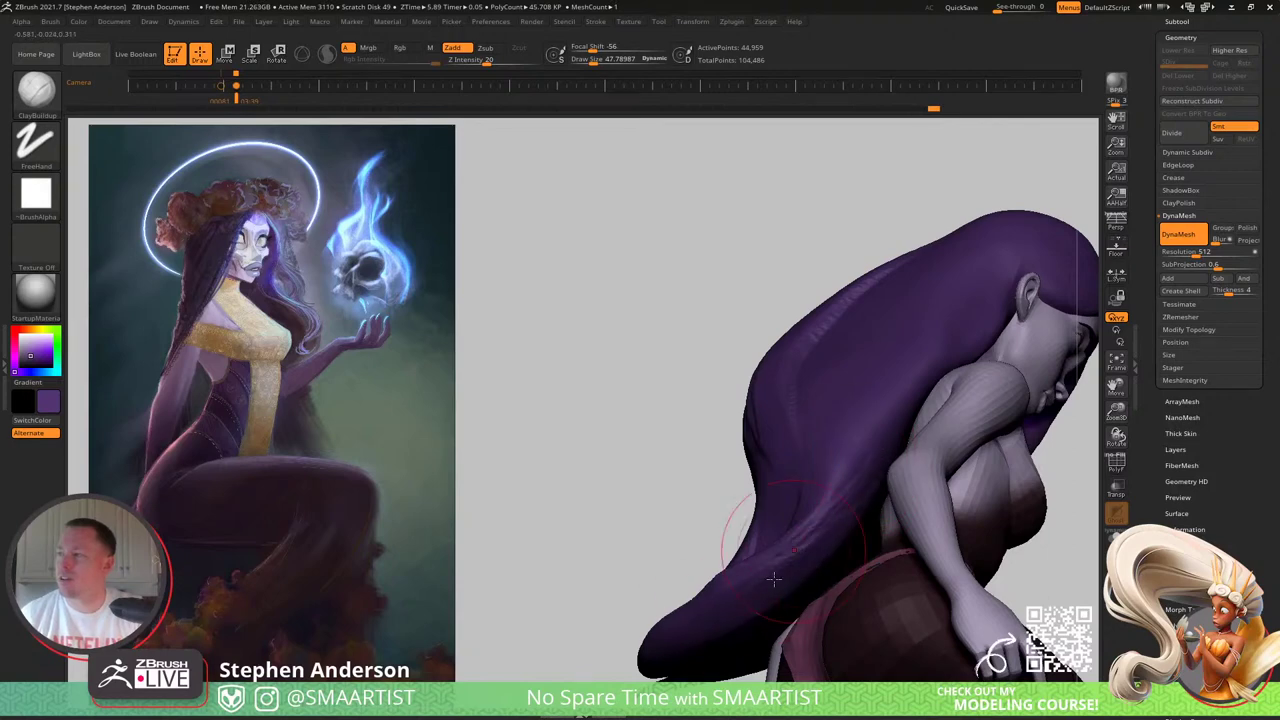
mouse_move(682, 545)
left_mouse_down("ctrl")
mouse_move(730, 548)
mouse_move(793, 607)
mouse_move(701, 606)
left_mouse_up("ctrl")
mouse_move(712, 604)
right_mouse_down()
mouse_move(806, 624)
mouse_move(784, 628)
mouse_move(765, 607)
right_mouse_up()
mouse_move(740, 598)
left_mouse_down()
mouse_move(696, 628)
mouse_move(669, 606)
left_mouse_up()
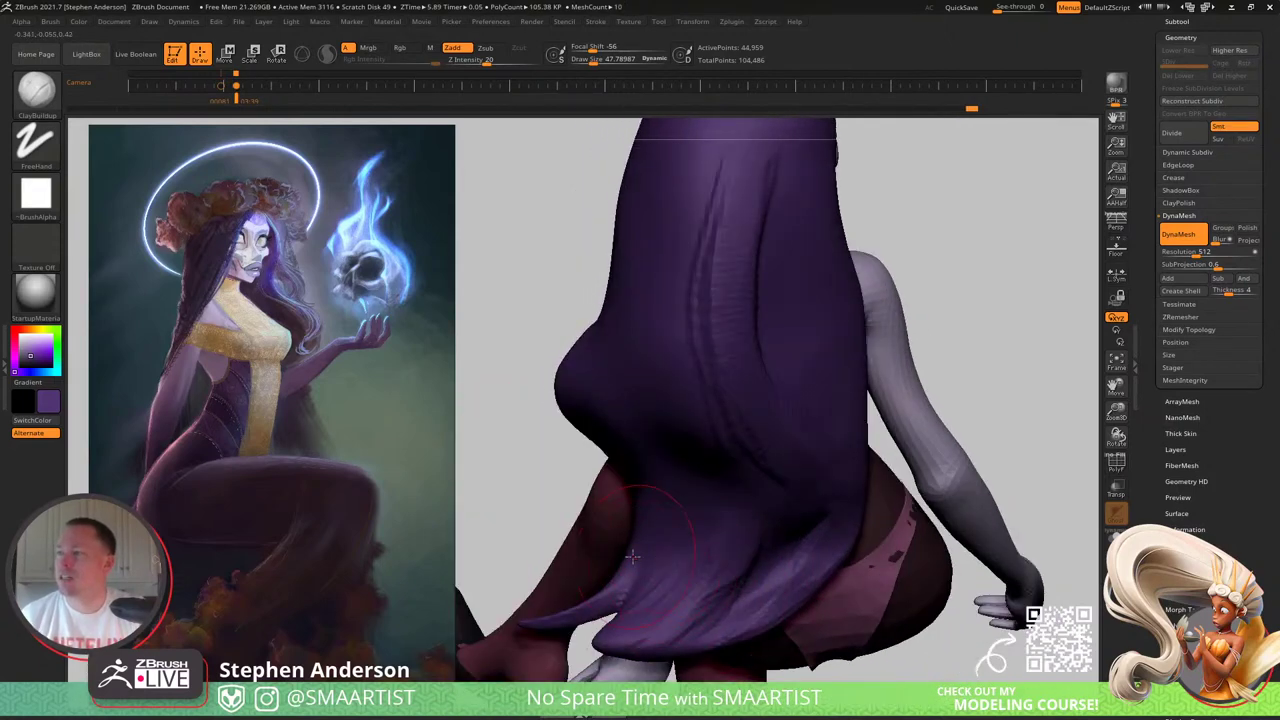
Step: Carve curved grooves into the lower back hair and alongside the bulging side lock
right_click_drag(632, 557, 678, 530)
mouse_move(667, 550)
left_mouse_down("alt")
mouse_move(694, 491)
mouse_move(648, 566)
left_mouse_up("alt")
mouse_move(648, 562)
right_mouse_down()
mouse_move(663, 446)
mouse_move(640, 535)
right_mouse_up()
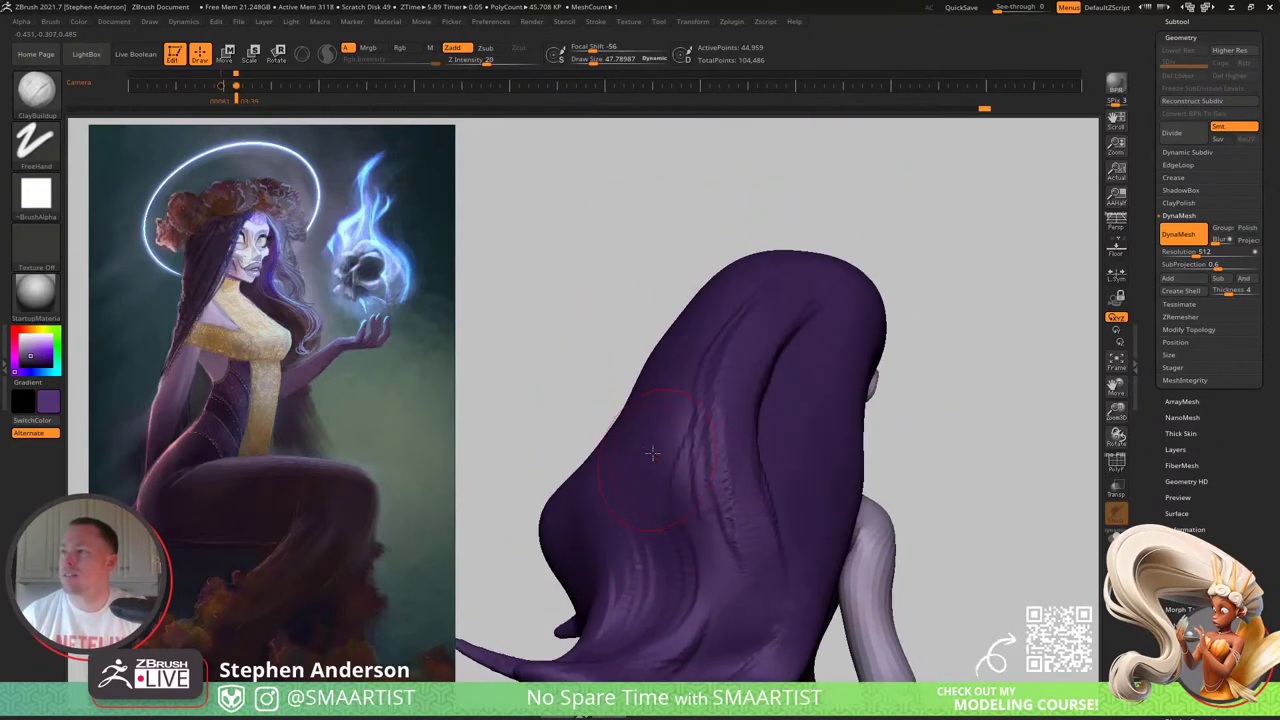
mouse_move(650, 452)
left_mouse_down("alt")
mouse_move(672, 474)
mouse_move(649, 426)
left_mouse_up("alt")
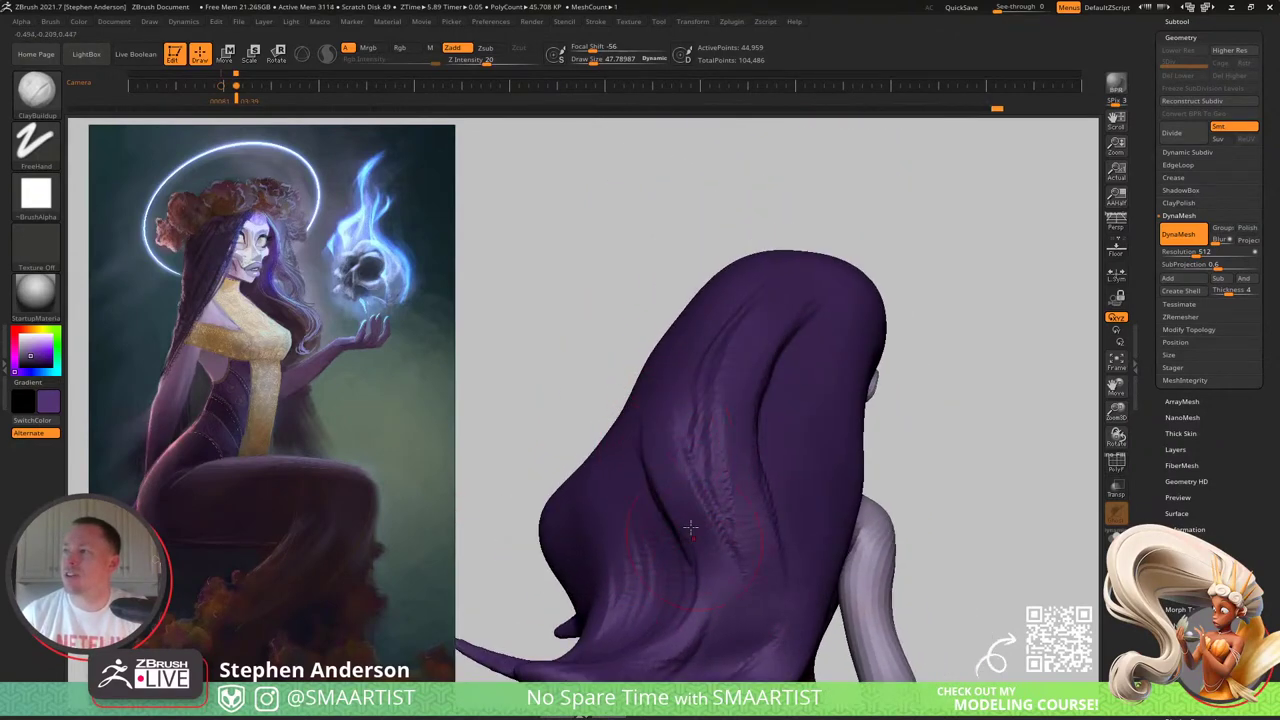
Step: Build up a broad lock of parallel strands down the middle of the back hair
mouse_move(671, 443)
right_mouse_down()
mouse_move(694, 497)
mouse_move(664, 484)
mouse_move(623, 420)
mouse_move(629, 345)
right_mouse_up()
mouse_move(632, 310)
left_mouse_down()
mouse_move(645, 385)
mouse_move(650, 258)
mouse_move(652, 395)
mouse_move(668, 438)
left_mouse_up()
left_click_drag(644, 365, 664, 445)
left_click_drag(668, 300, 680, 375)
left_click_drag(700, 430, 689, 352)
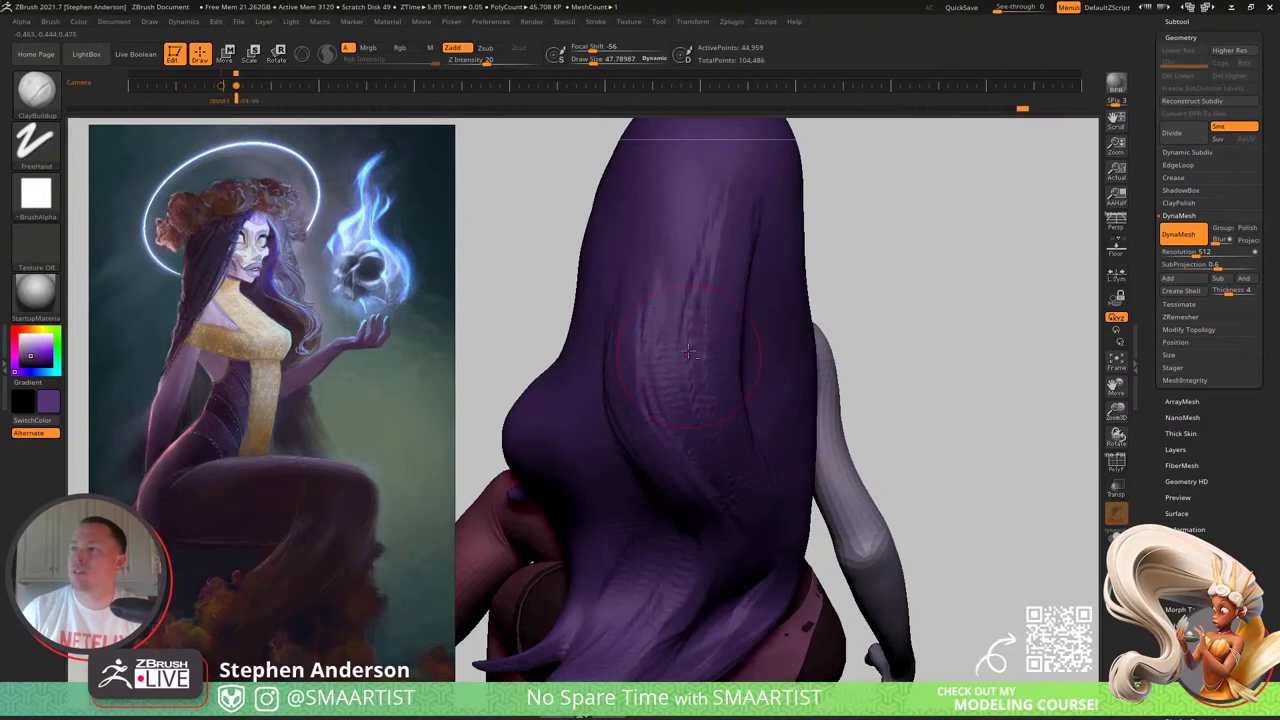
left_click_drag(704, 282, 694, 402)
Step: Sculpt S-curved strands along the side of the central back lock and into the lower wave
right_click_drag(751, 446, 690, 388)
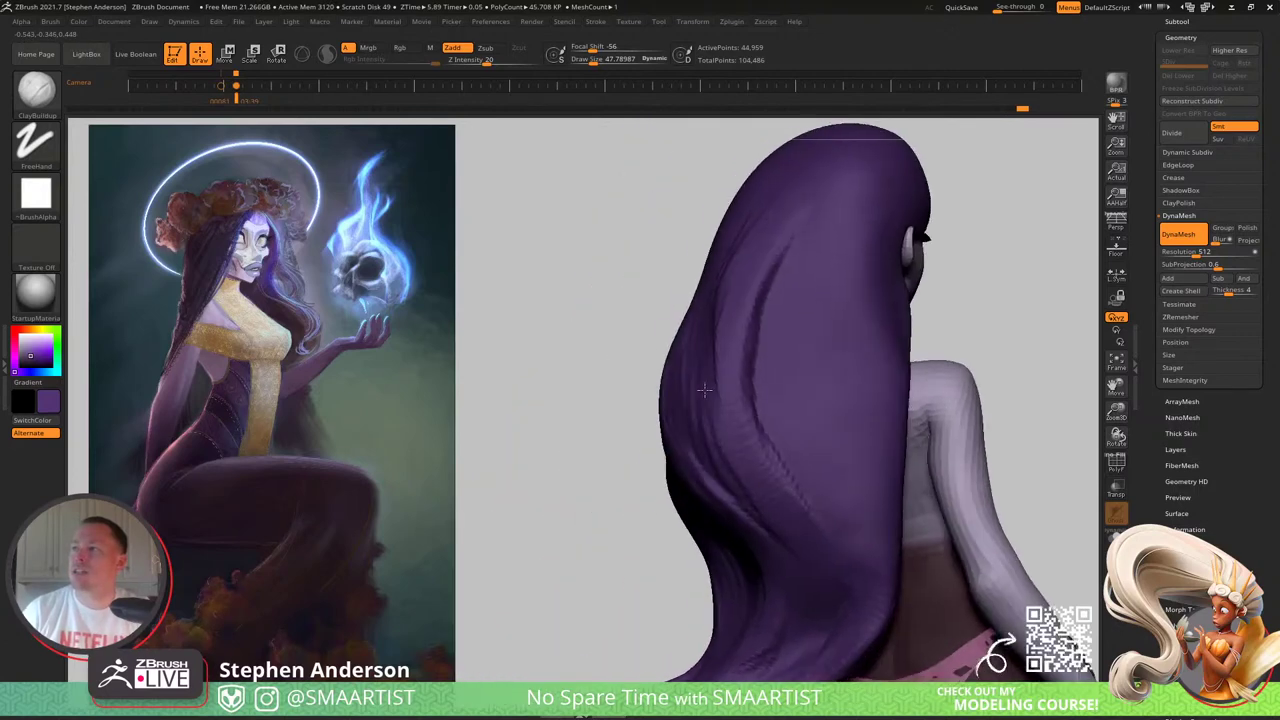
left_click_drag(714, 300, 720, 396)
mouse_move(724, 276)
left_mouse_down()
mouse_move(731, 456)
mouse_move(815, 528)
left_mouse_up()
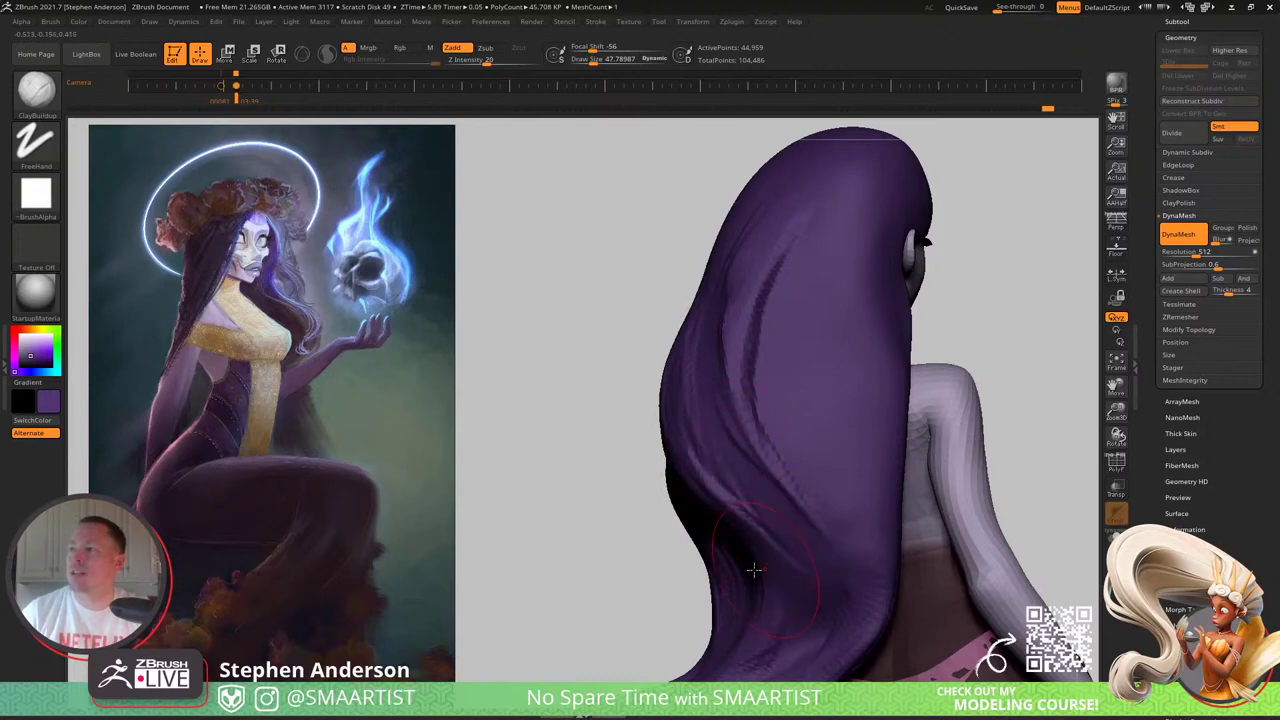
mouse_move(754, 571)
right_mouse_down()
mouse_move(795, 505)
mouse_move(812, 518)
mouse_move(677, 415)
right_mouse_up()
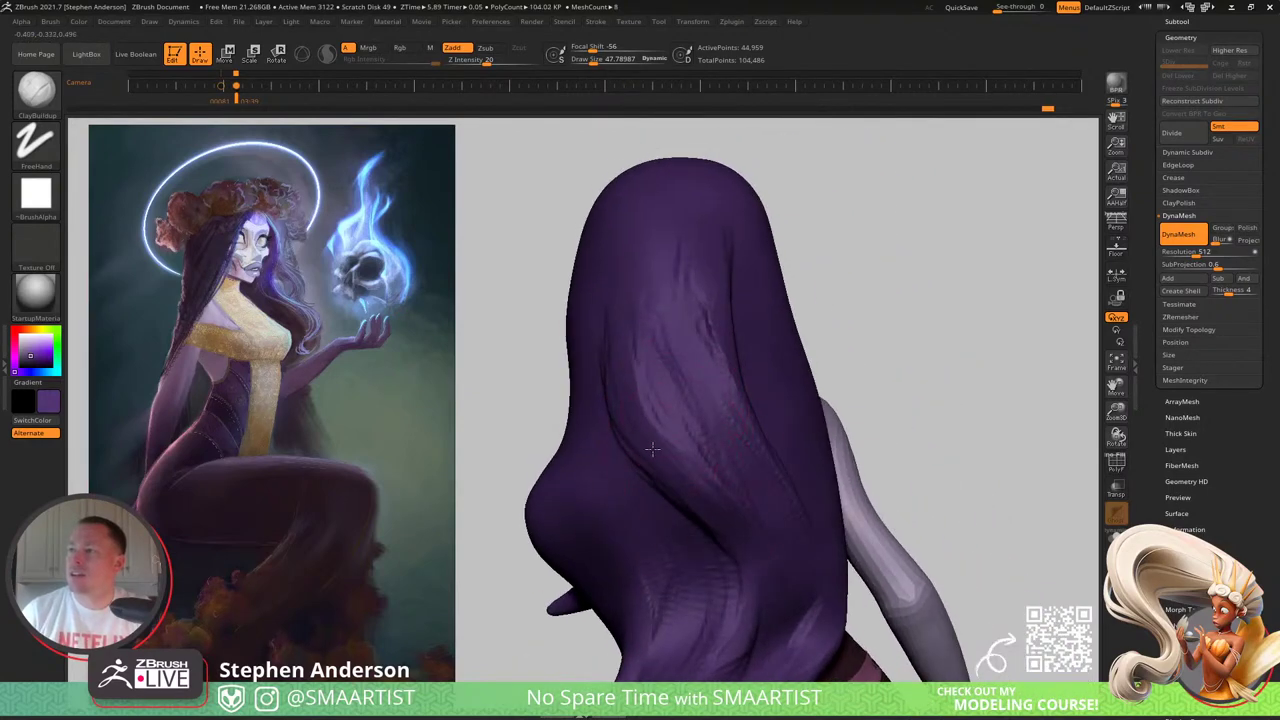
left_click_drag(651, 449, 704, 530)
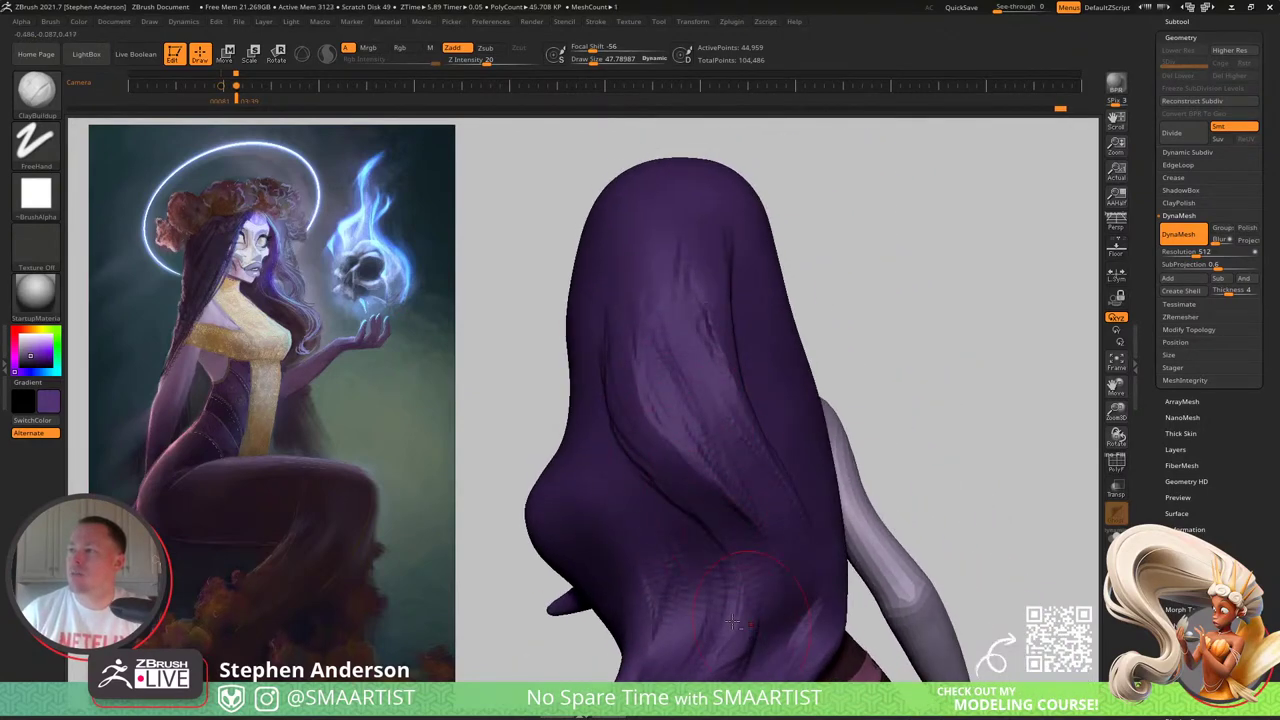
right_click_drag(733, 622, 694, 388)
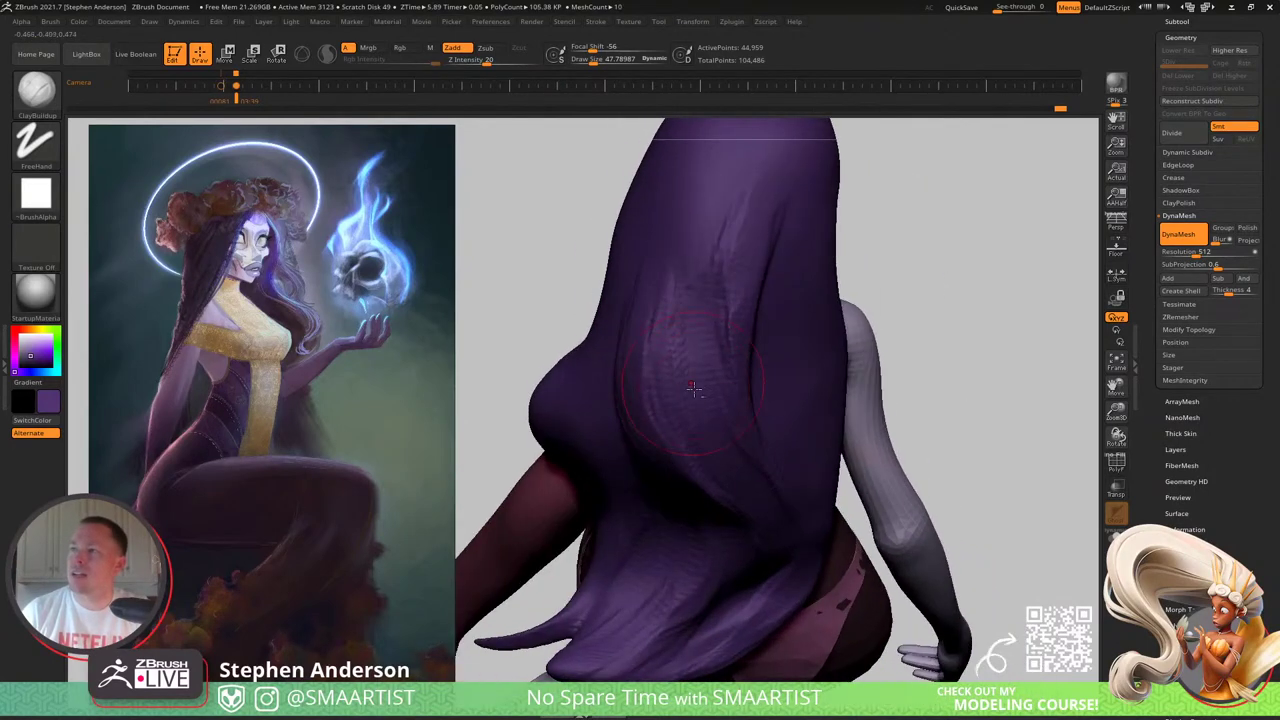
Step: Reduce ClayBuildup to a draw size of about 33 and sculpt strands swept over the temple and ear
right_click_drag(678, 328, 745, 443)
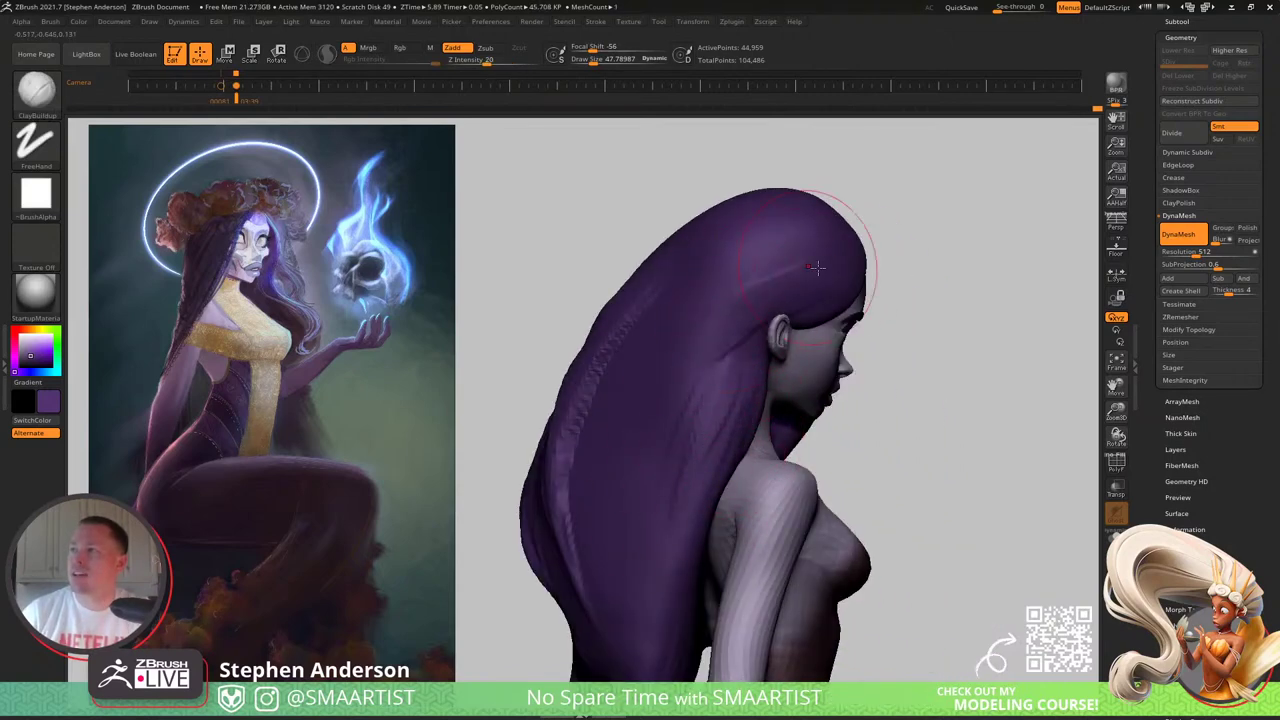
right_click_drag(796, 290, 735, 290)
key("s")
left_click_drag(811, 299, 800, 297)
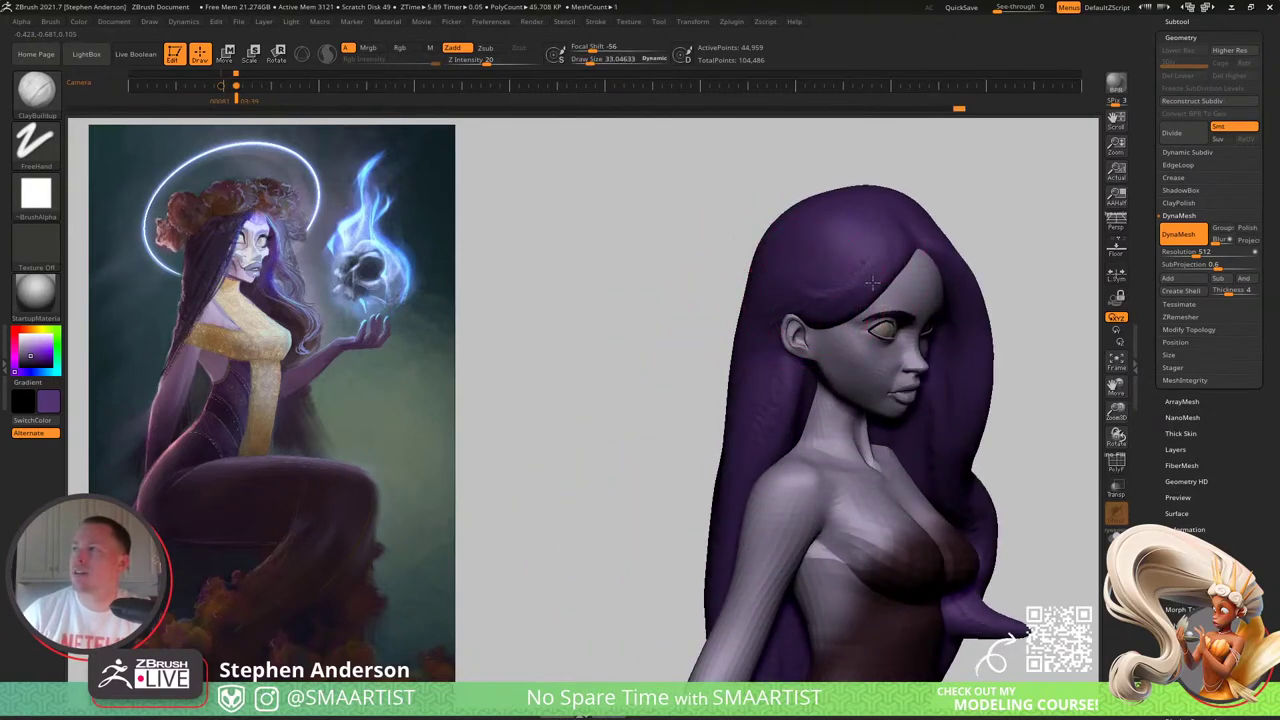
right_click_drag(728, 295, 805, 298)
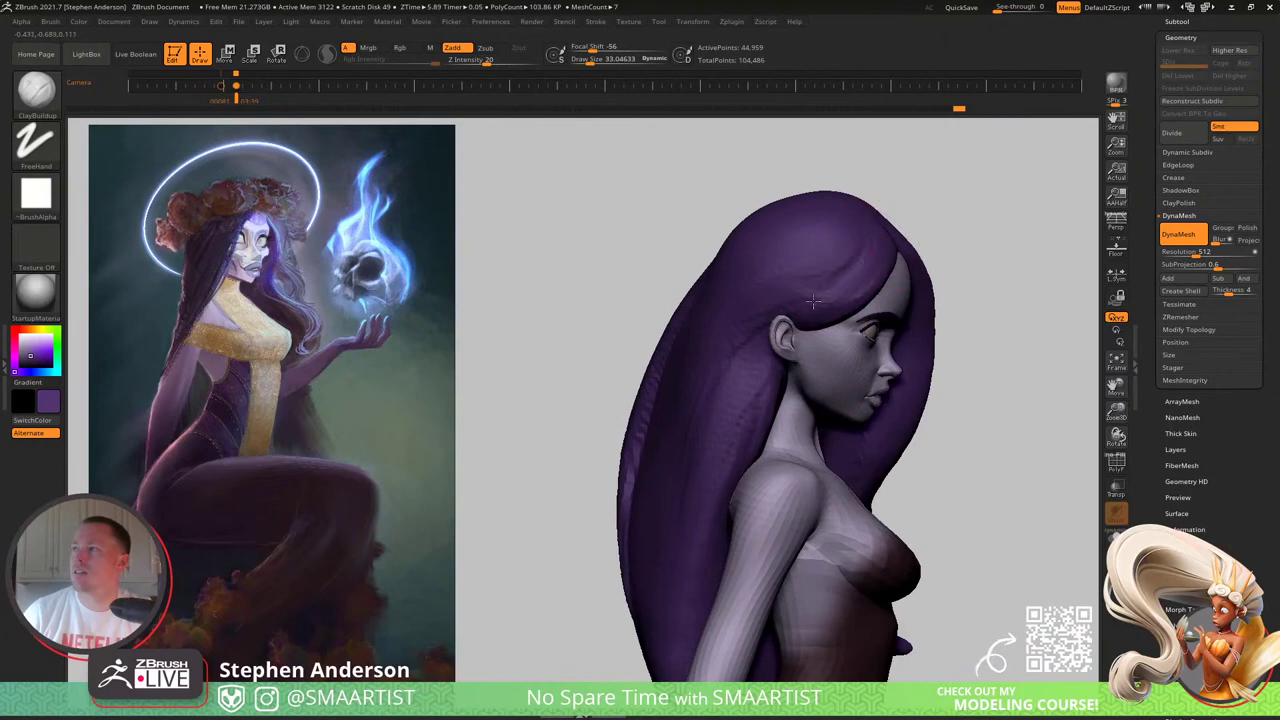
Step: Sculpt long strands in the front hair beside the face and refine the hair over the crown
mouse_move(940, 258)
right_mouse_down()
mouse_move(877, 257)
mouse_move(743, 307)
right_mouse_up()
left_click_drag(721, 282, 772, 415)
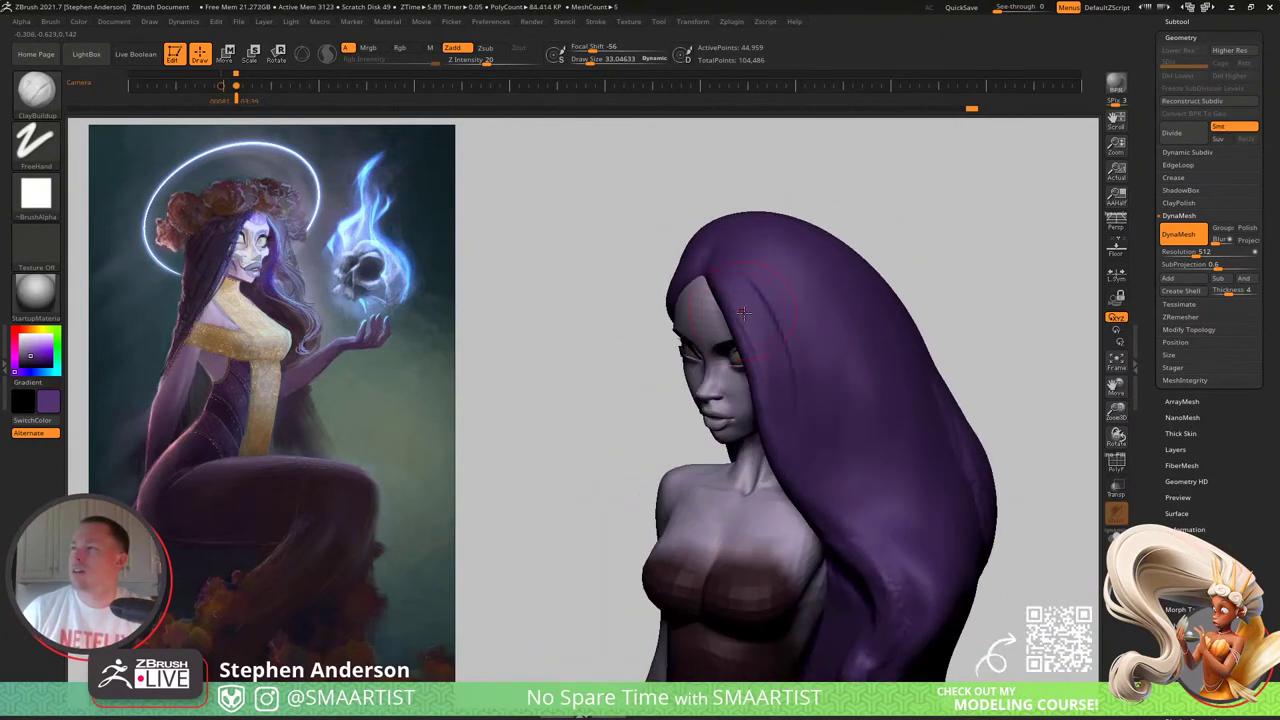
right_click_drag(887, 519, 773, 464)
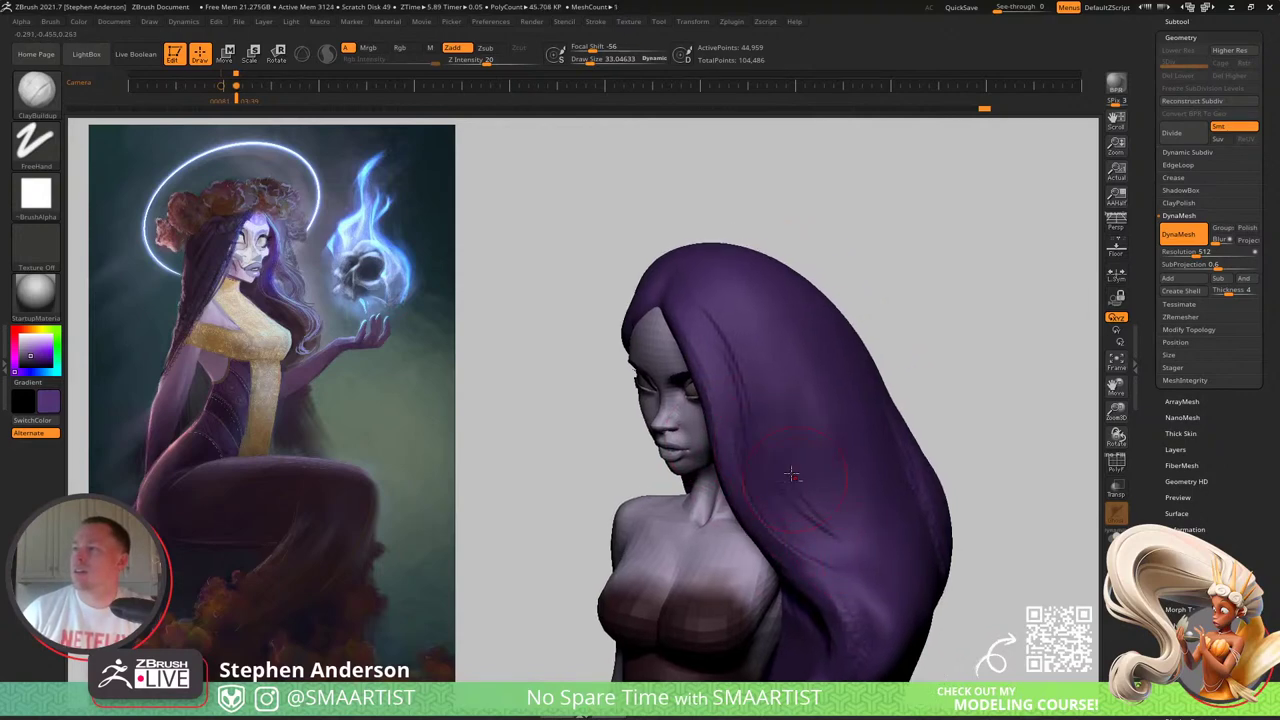
right_click_drag(791, 474, 702, 349)
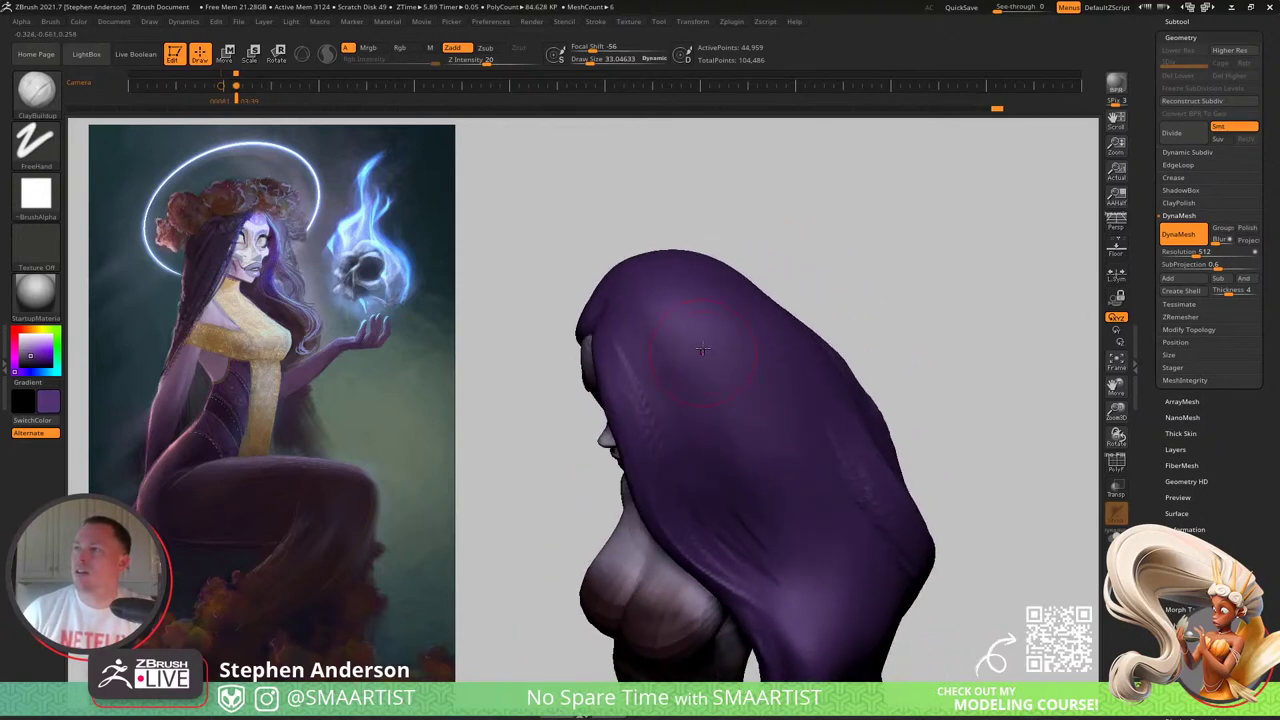
left_click_drag(666, 366, 710, 453)
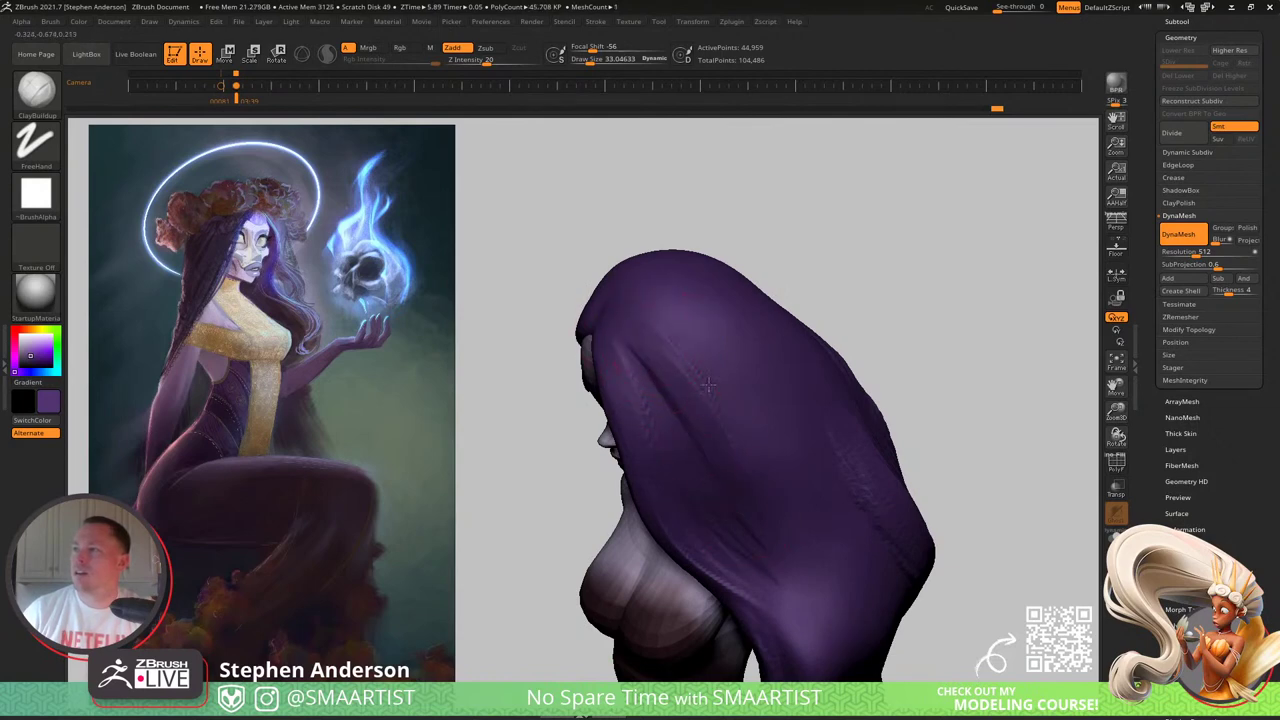
mouse_move(712, 459)
right_mouse_down()
mouse_move(734, 377)
mouse_move(752, 386)
mouse_move(682, 437)
mouse_move(747, 397)
mouse_move(720, 388)
right_mouse_up()
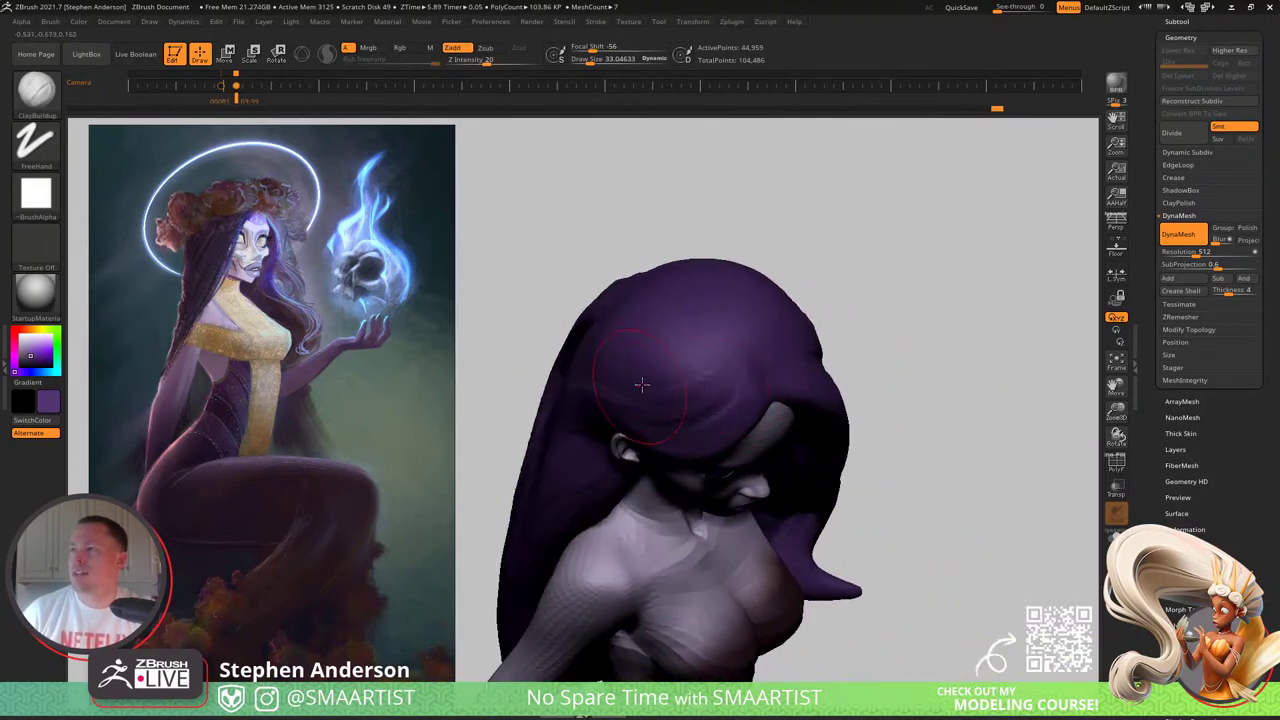
right_click_drag(642, 384, 687, 349)
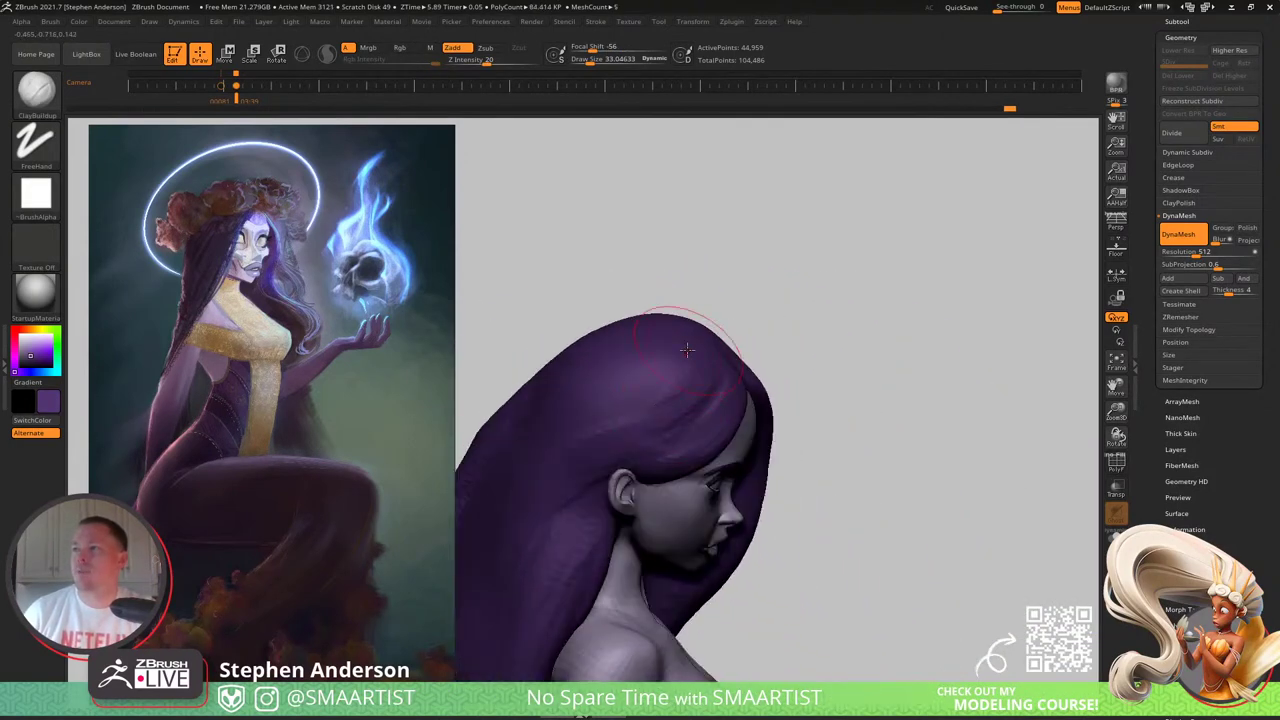
Step: Enlarge ClayBuildup to a draw size of about 51 and sculpt vertical strands on the hair behind the shoulder
mouse_move(565, 413)
right_mouse_down()
mouse_move(640, 425)
mouse_move(653, 410)
mouse_move(699, 411)
mouse_move(655, 414)
right_mouse_up()
key("s")
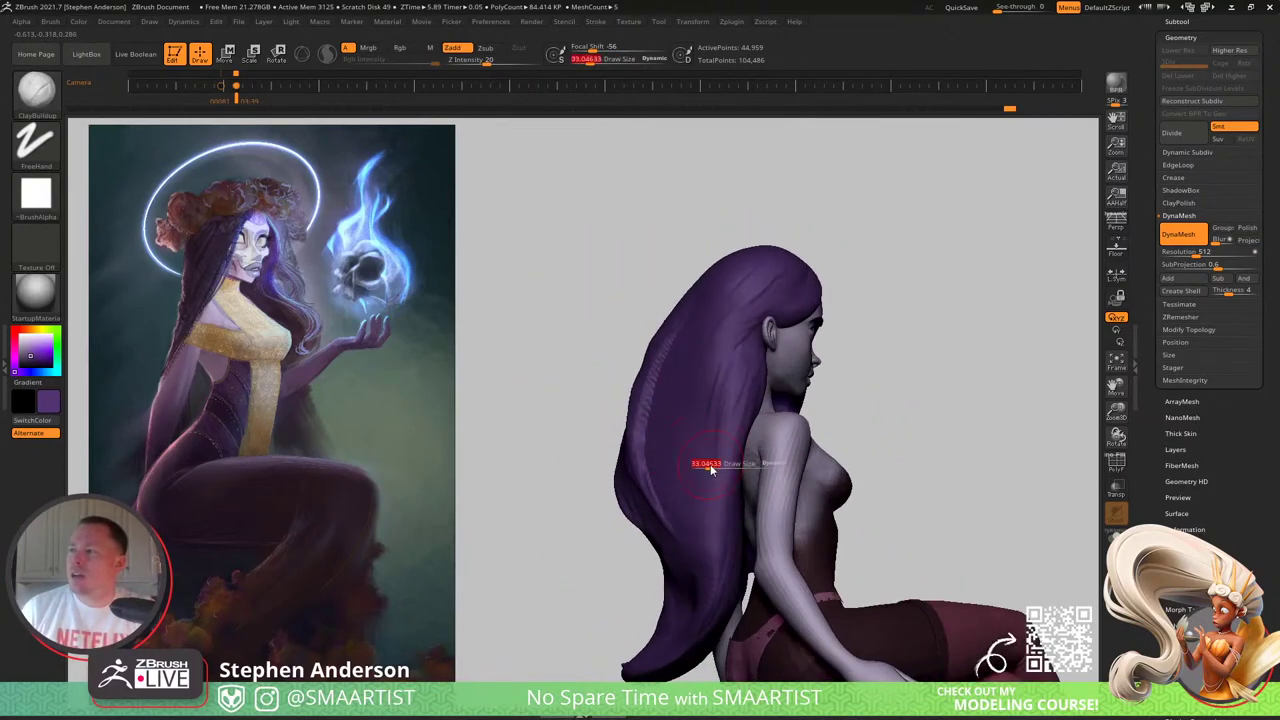
left_click_drag(706, 467, 712, 467)
right_click_drag(660, 428, 707, 431)
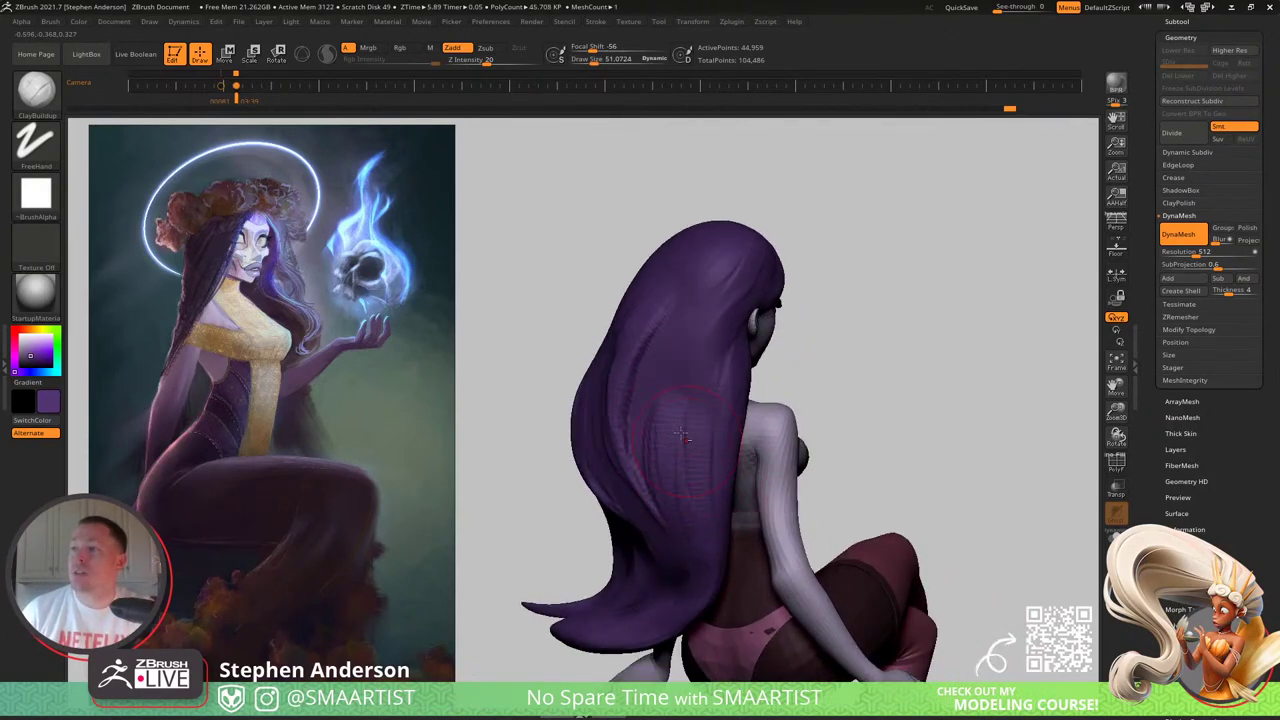
mouse_move(676, 372)
right_mouse_down()
mouse_move(657, 371)
mouse_move(705, 370)
mouse_move(683, 371)
right_mouse_up()
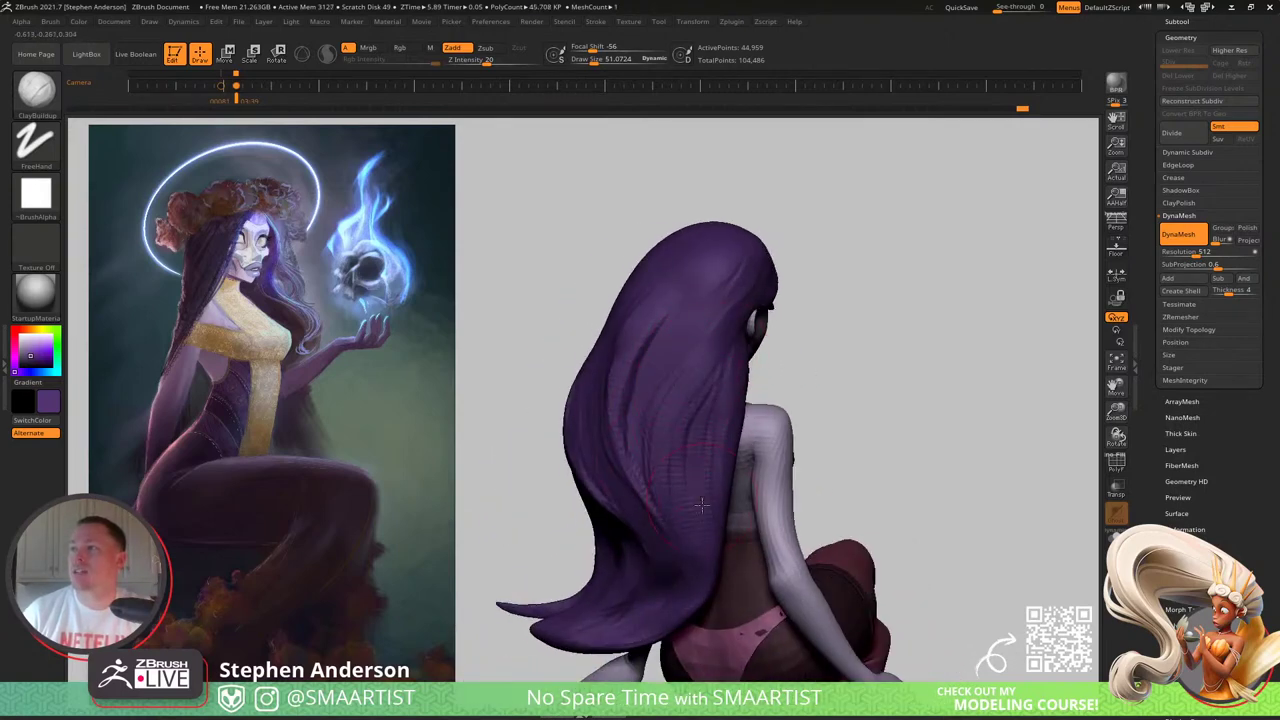
Step: Extend the strands from the upper head through the hair behind the ear toward the lower back
mouse_move(702, 505)
right_mouse_down()
mouse_move(714, 449)
mouse_move(704, 290)
right_mouse_up()
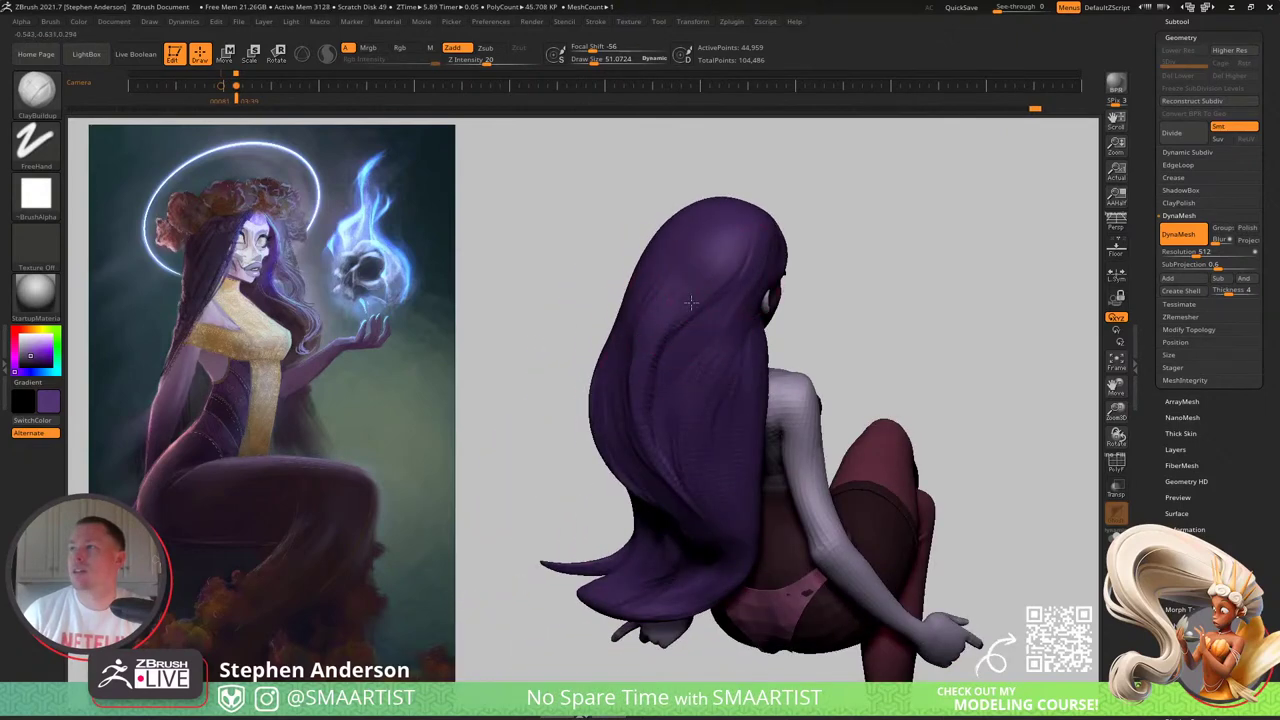
right_click_drag(670, 315, 640, 357)
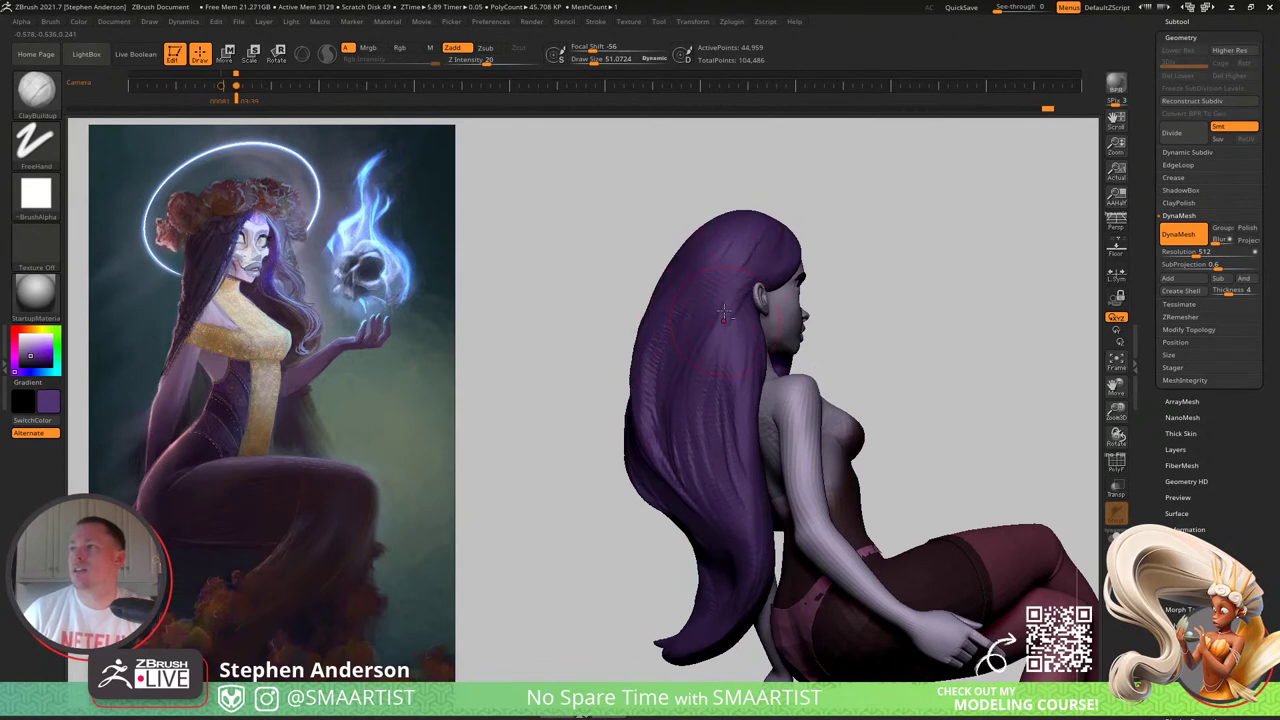
right_click_drag(707, 405, 634, 380)
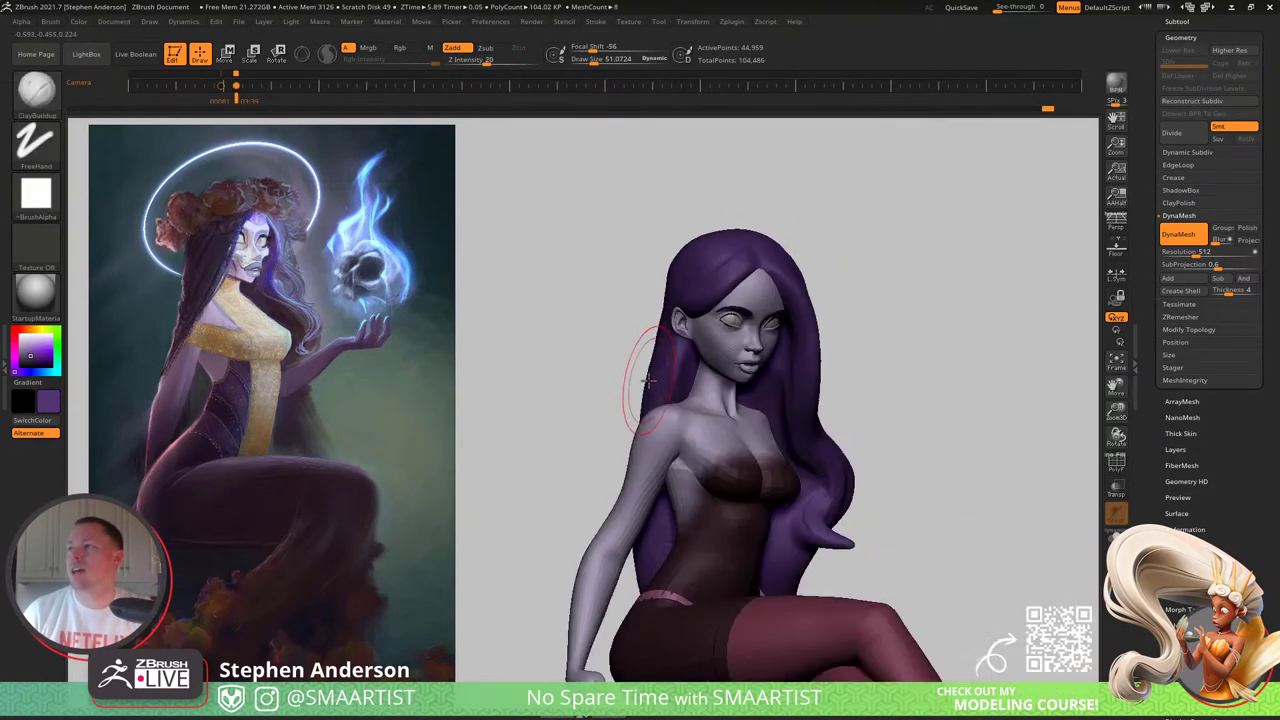
Step: Sculpt strands sweeping back from above the ear and carve grooves into the hair behind the neck
right_click_drag(677, 323, 654, 391)
left_click_drag(756, 314, 600, 385)
left_click_drag(710, 358, 532, 392)
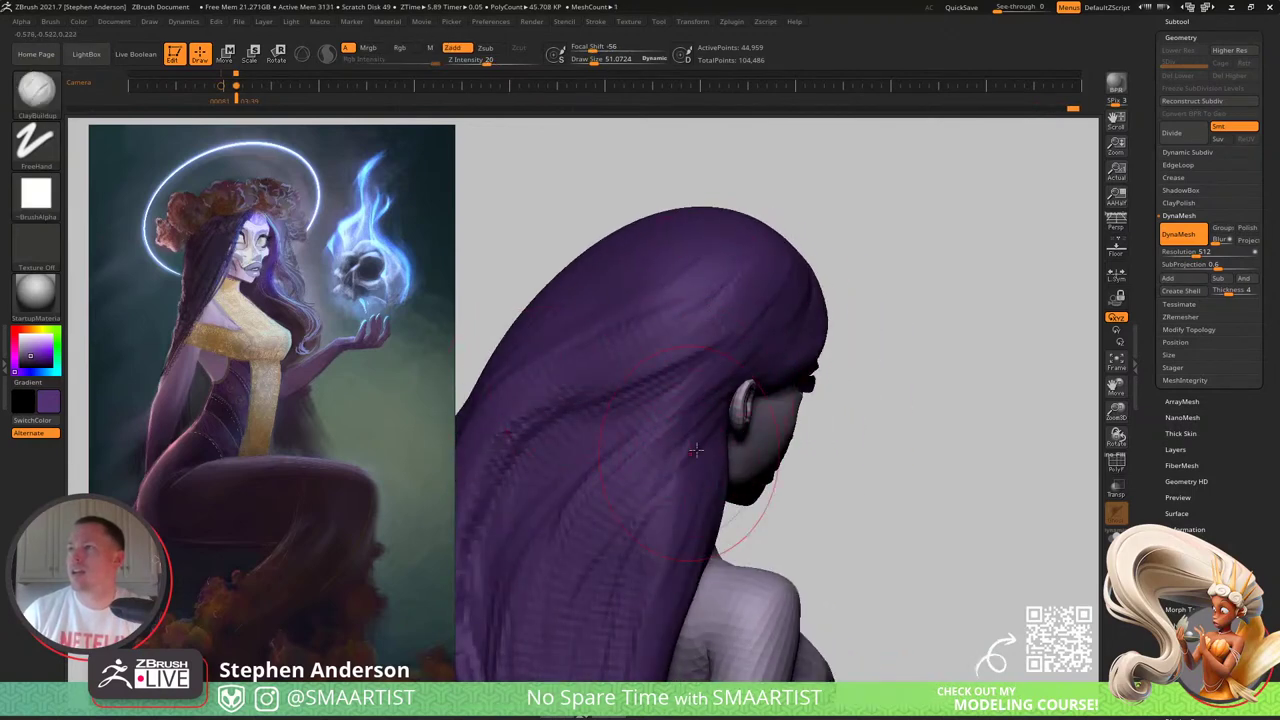
mouse_move(671, 491)
left_mouse_down("alt")
mouse_move(680, 528)
mouse_move(660, 568)
left_mouse_up("alt")
left_click_drag(682, 522, 668, 584, "alt")
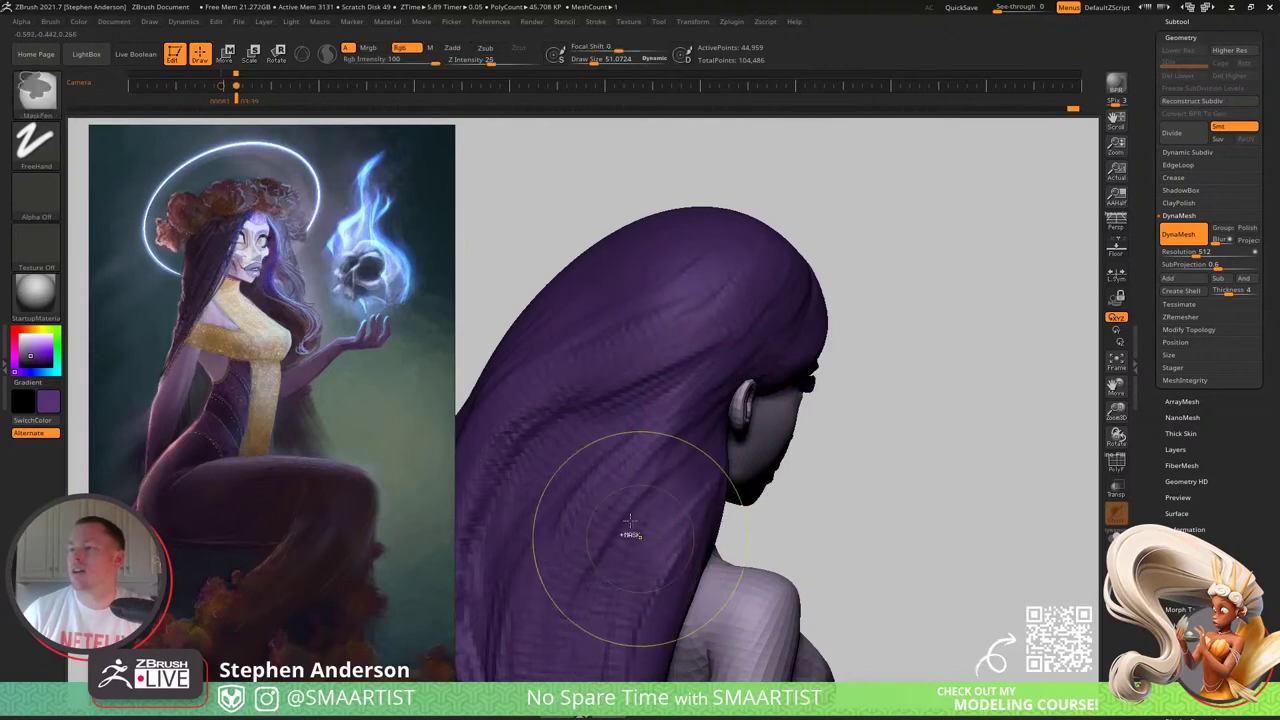
Step: Switch to the Move brush and bring the back hair into view for reshaping
mouse_move(631, 535)
right_mouse_down("ctrl")
mouse_move(623, 418)
mouse_move(660, 434)
mouse_move(666, 466)
mouse_move(674, 428)
right_mouse_up("ctrl")
key("b")
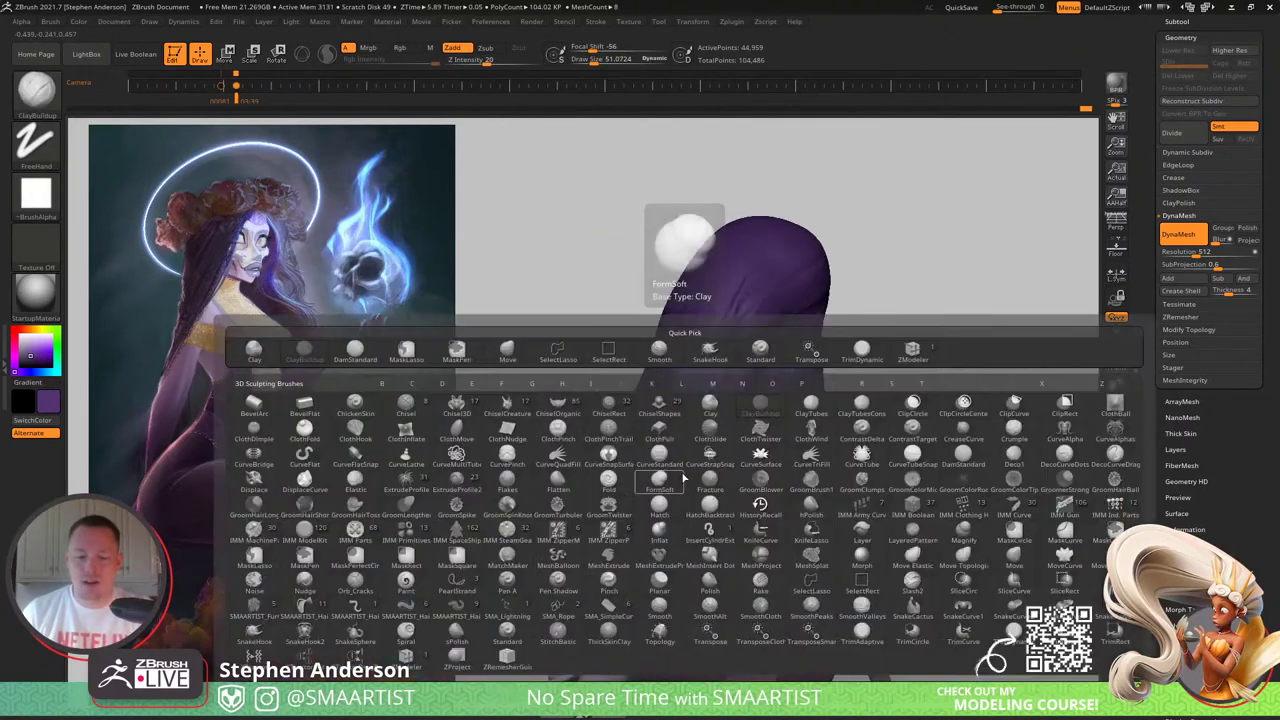
key("m")
key("v")
right_click_drag(646, 412, 664, 420)
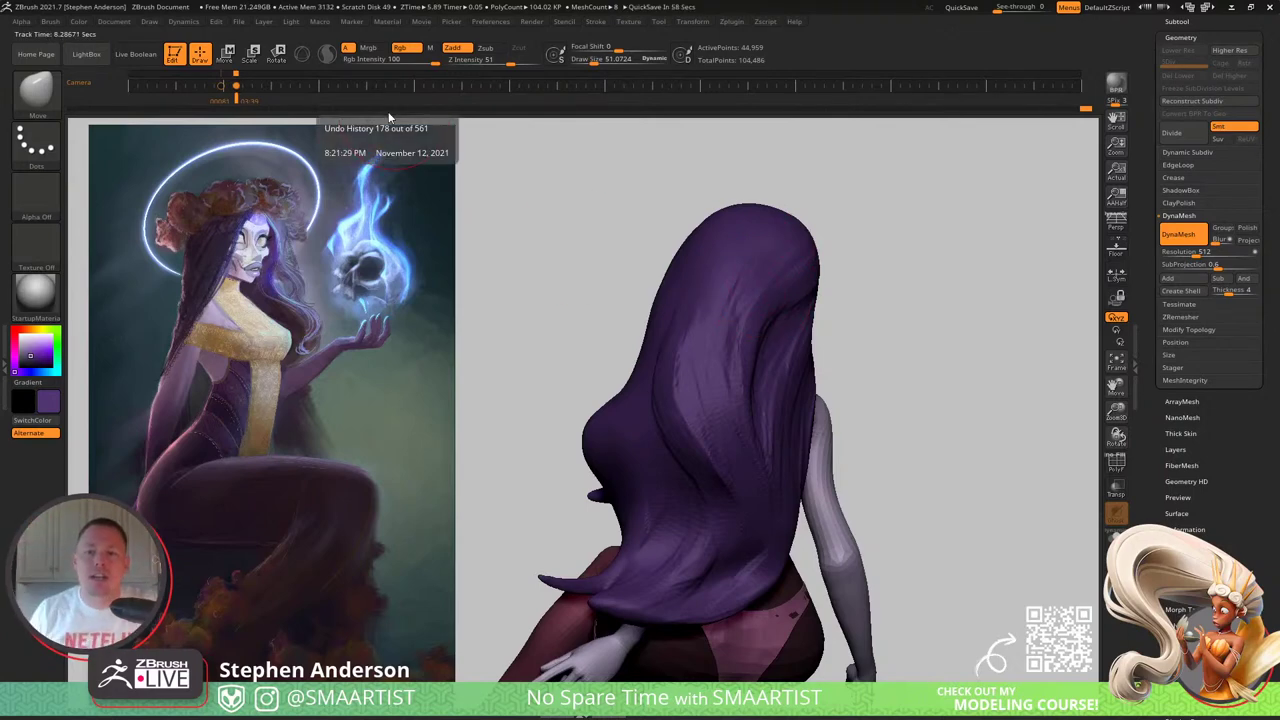
Step: Reshape the back hair with the Move brush, pulling the bulge beside the shoulder slightly outward and up
left_click(56, 22)
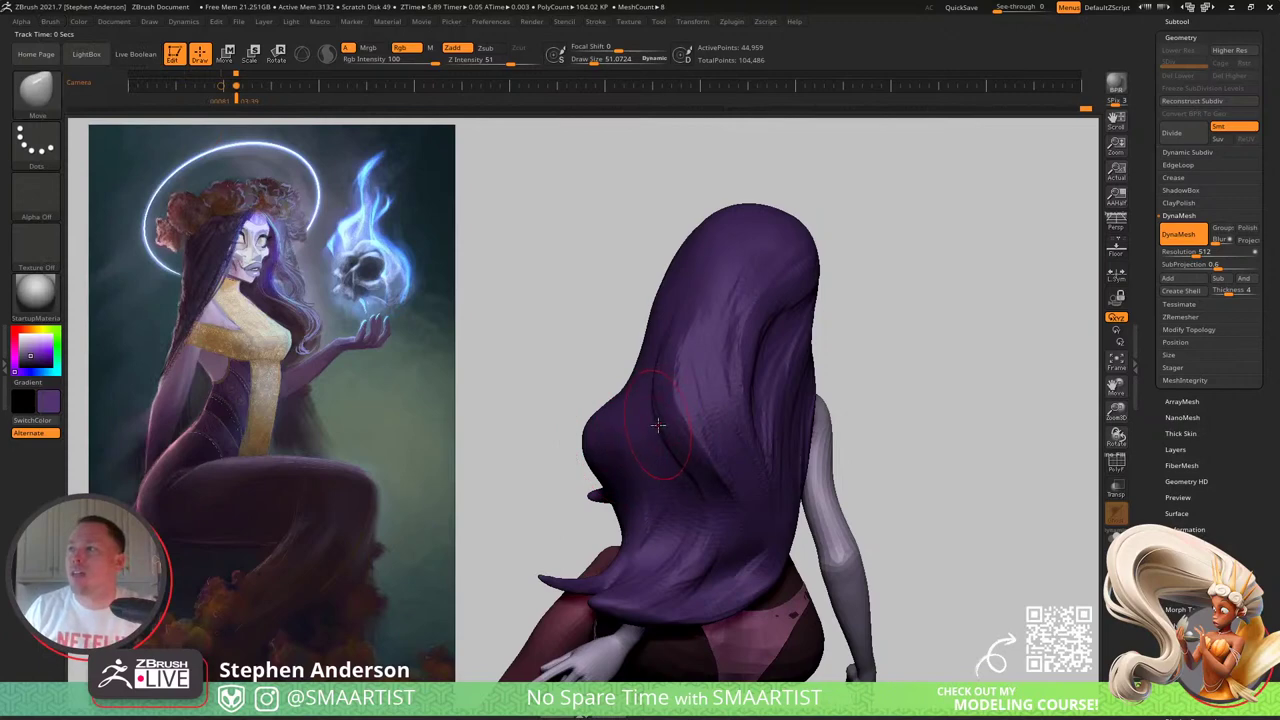
left_click_drag(645, 438, 651, 403)
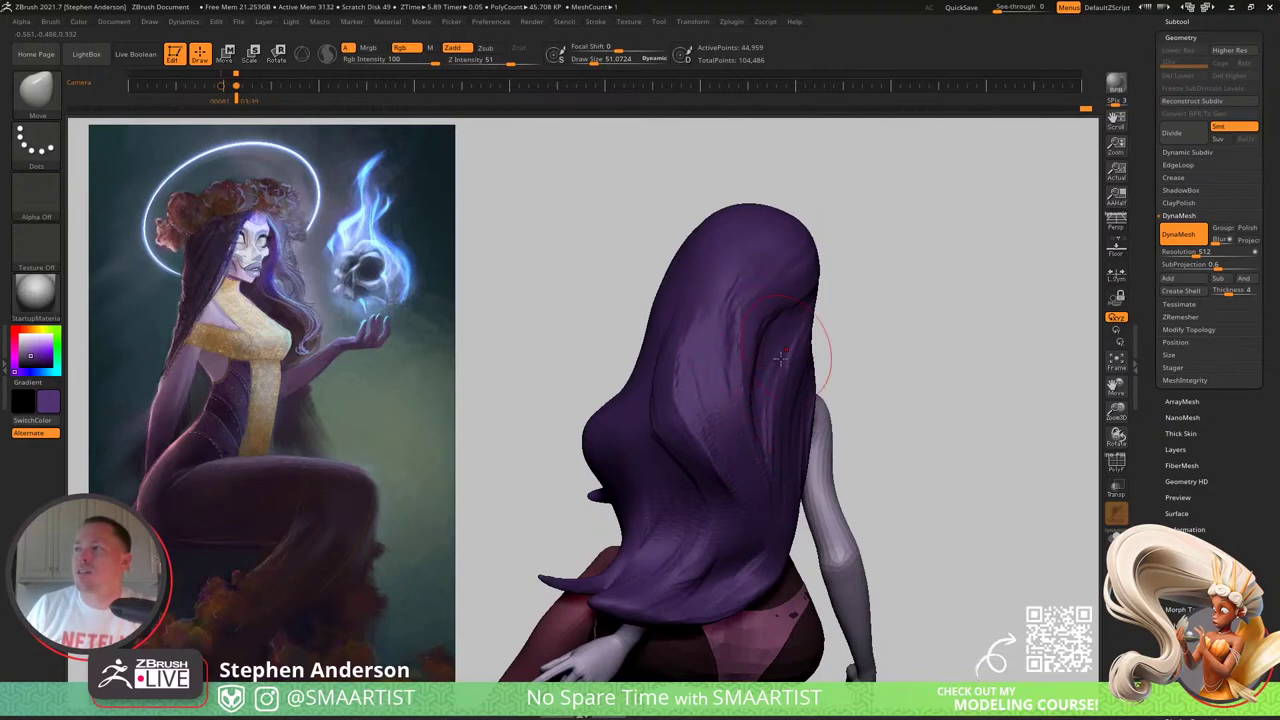
key("ctrl")
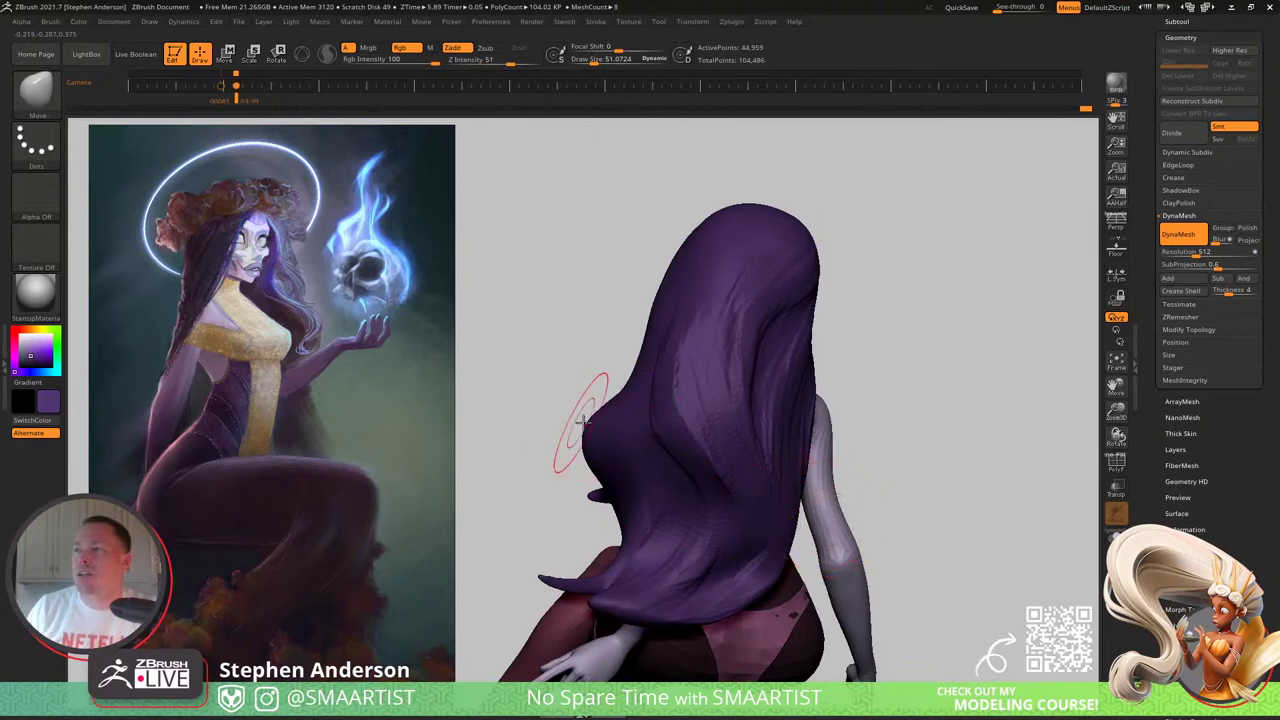
left_click_drag(585, 420, 561, 404)
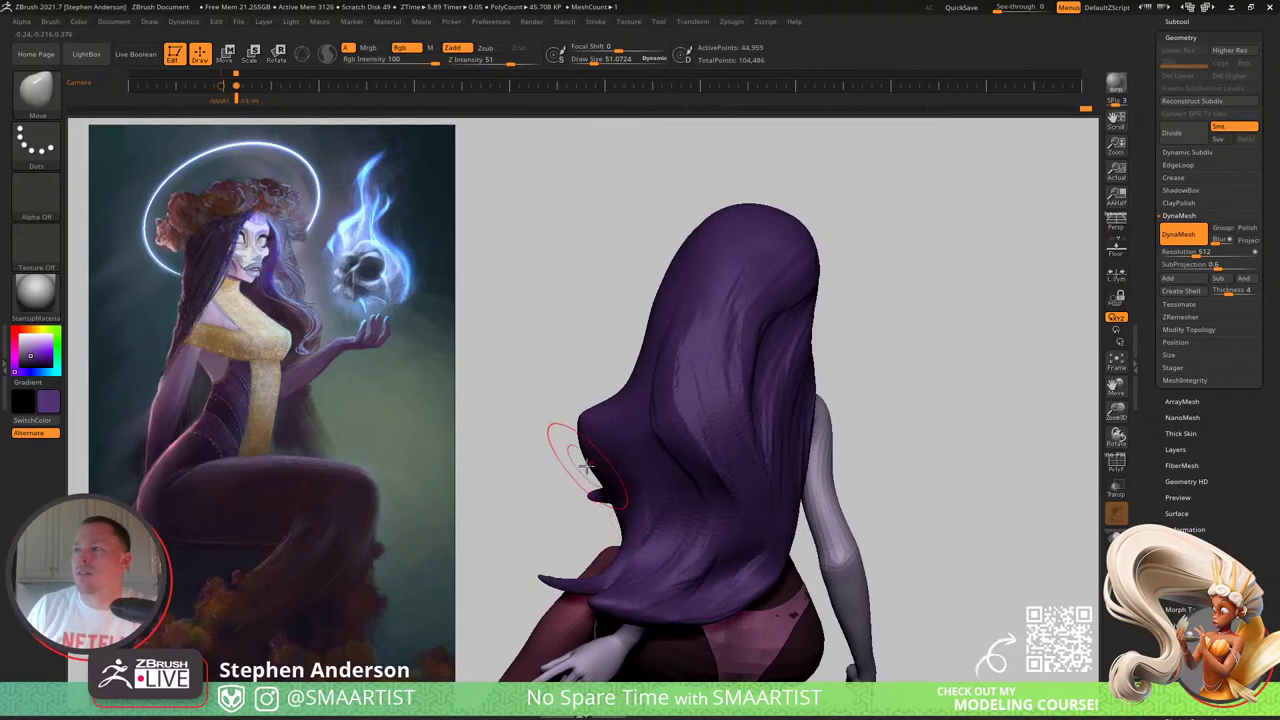
left_click_drag(590, 469, 586, 468)
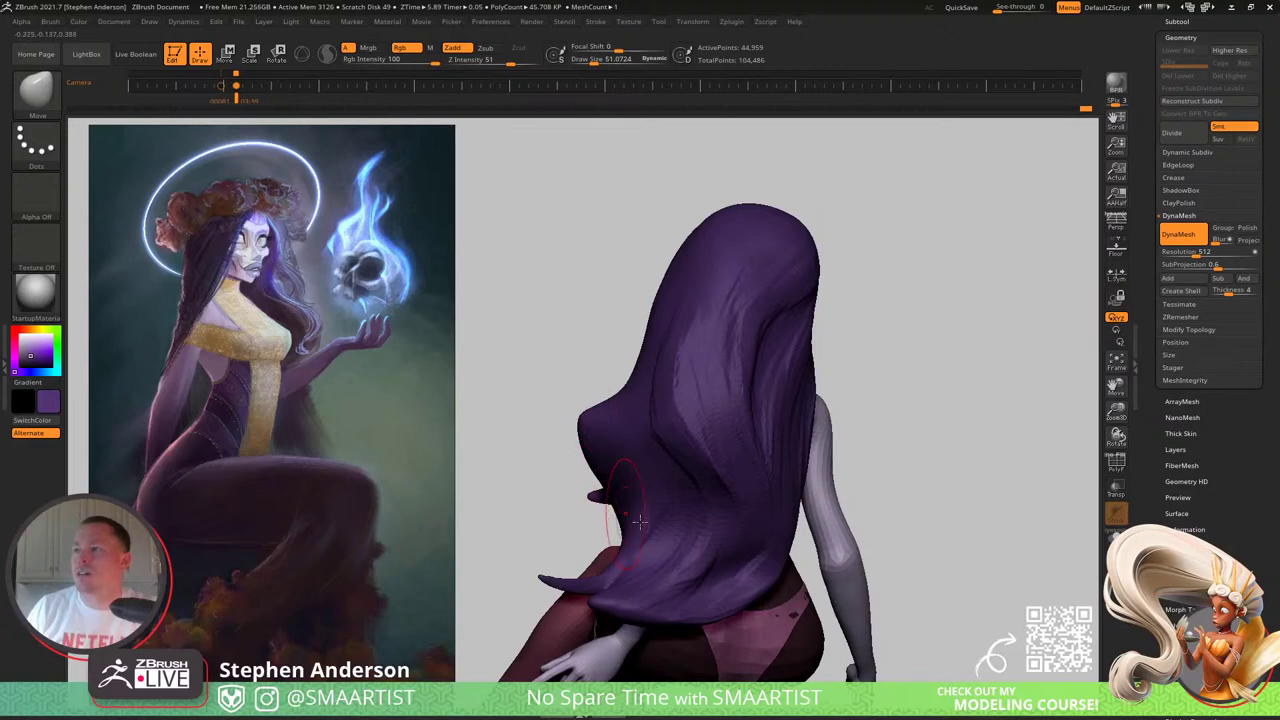
Step: Adjust the curled tip at the hip and the lower hem of the back hair with the Move brush
left_click_drag(514, 571, 528, 551)
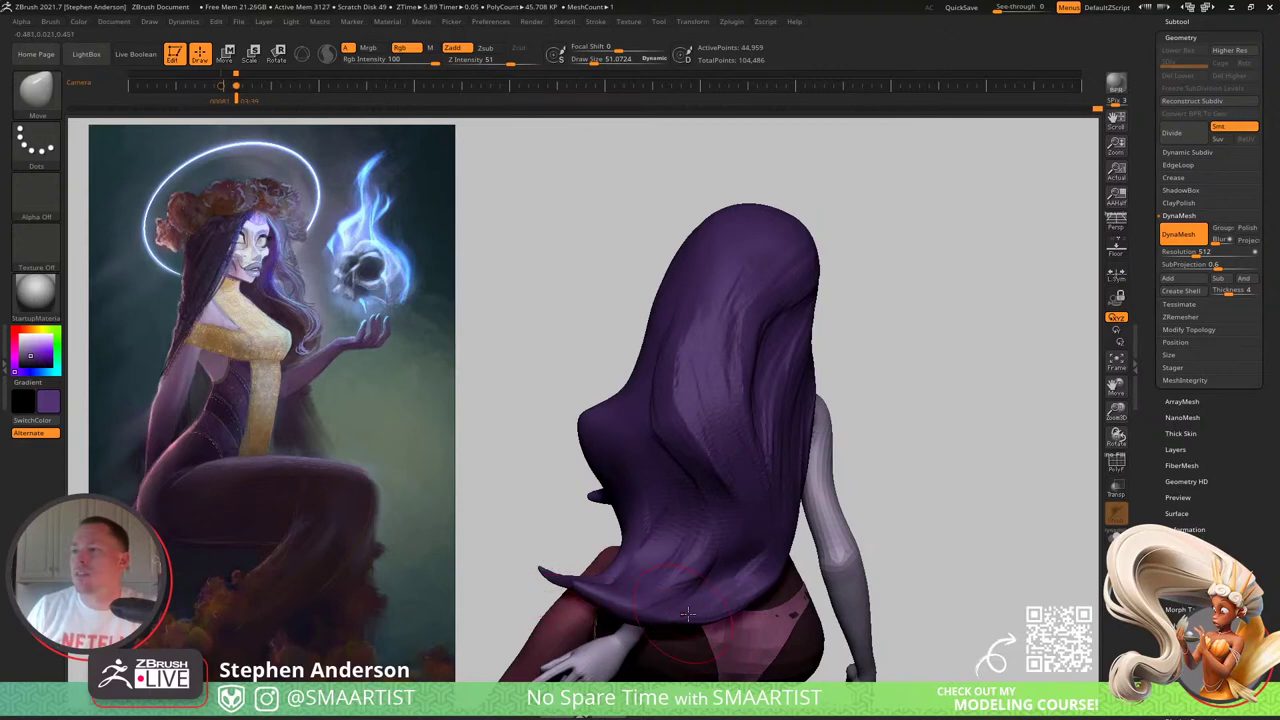
left_click_drag(772, 569, 784, 580)
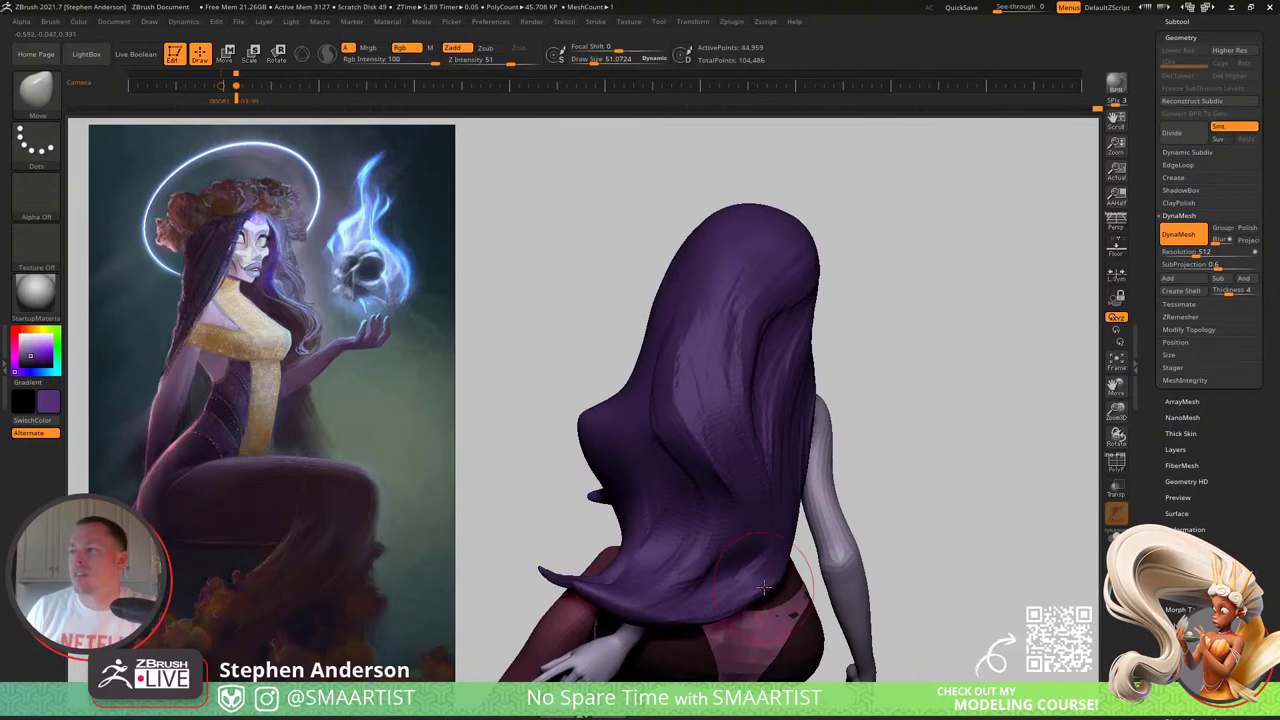
mouse_move(789, 500)
left_mouse_down()
mouse_move(823, 451)
mouse_move(860, 469)
mouse_move(750, 484)
left_mouse_up()
right_click_drag(750, 484, 761, 505, "ctrl")
mouse_move(700, 500)
left_mouse_down("shift")
mouse_move(654, 493)
mouse_move(655, 504)
mouse_move(730, 504)
mouse_move(789, 474)
mouse_move(749, 511)
mouse_move(779, 480)
mouse_move(771, 500)
mouse_move(660, 497)
left_mouse_up("shift")
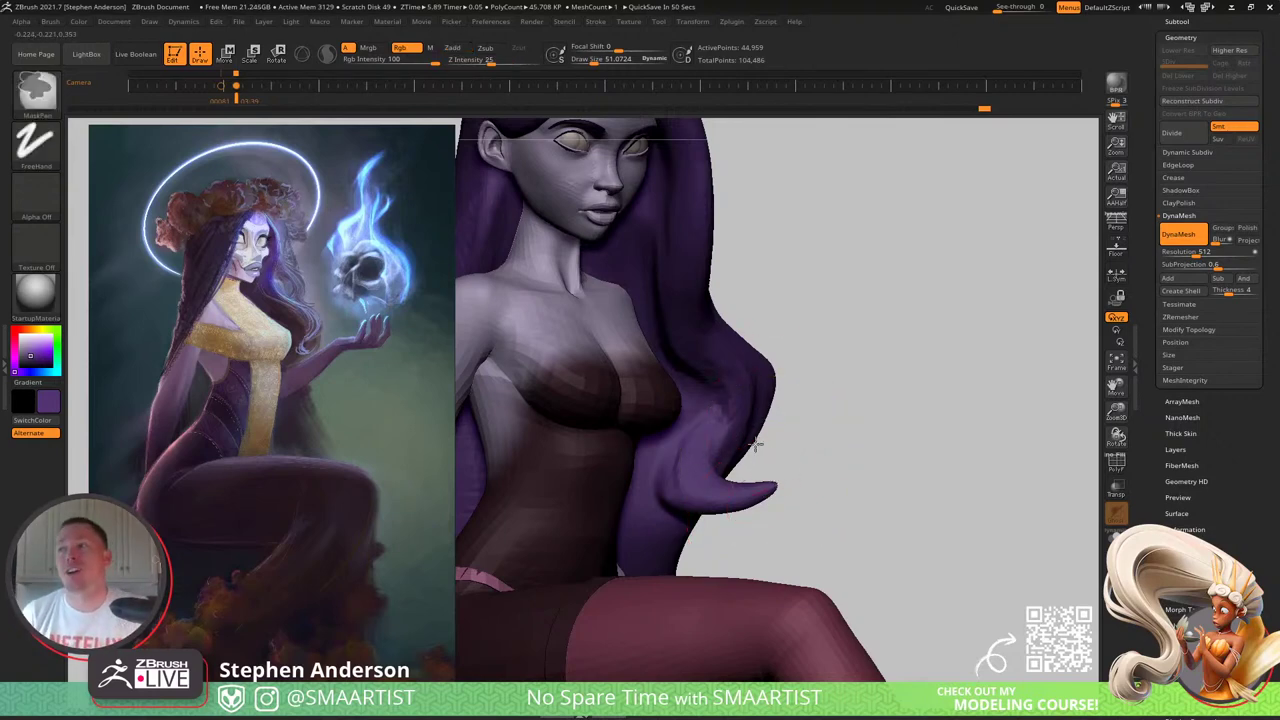
Step: Examine the seated figure and its hair silhouette from several front and side angles against the reference painting
right_click_drag(757, 443, 867, 341, "ctrl")
left_click_drag(866, 340, 883, 374)
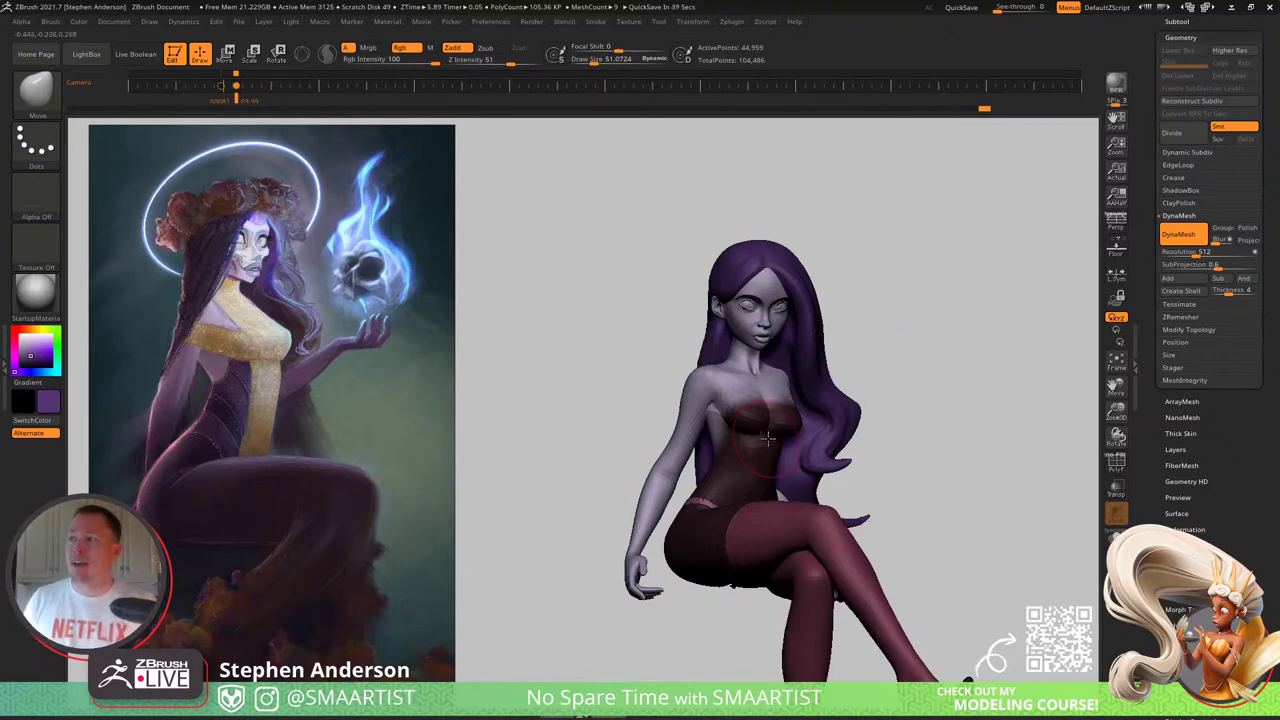
mouse_move(769, 441)
right_mouse_down()
mouse_move(808, 437)
mouse_move(730, 408)
mouse_move(714, 440)
right_mouse_up()
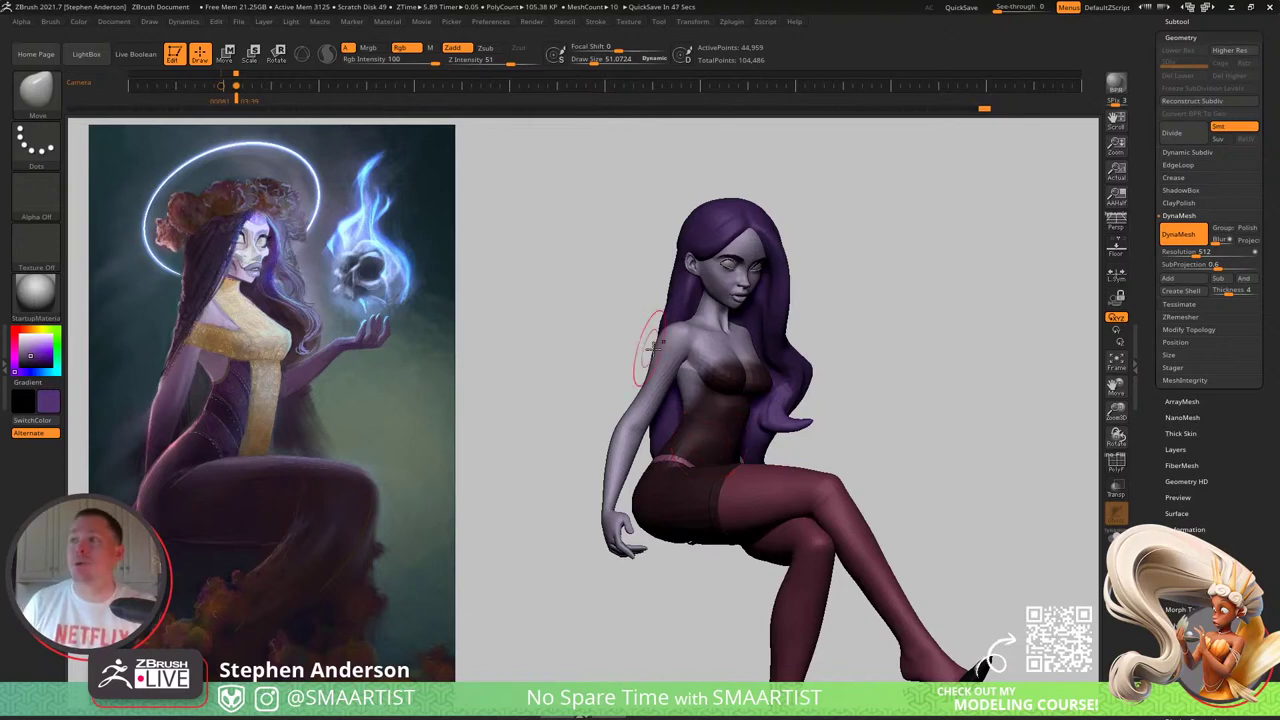
mouse_move(732, 317)
right_mouse_down()
mouse_move(680, 322)
mouse_move(746, 334)
right_mouse_up()
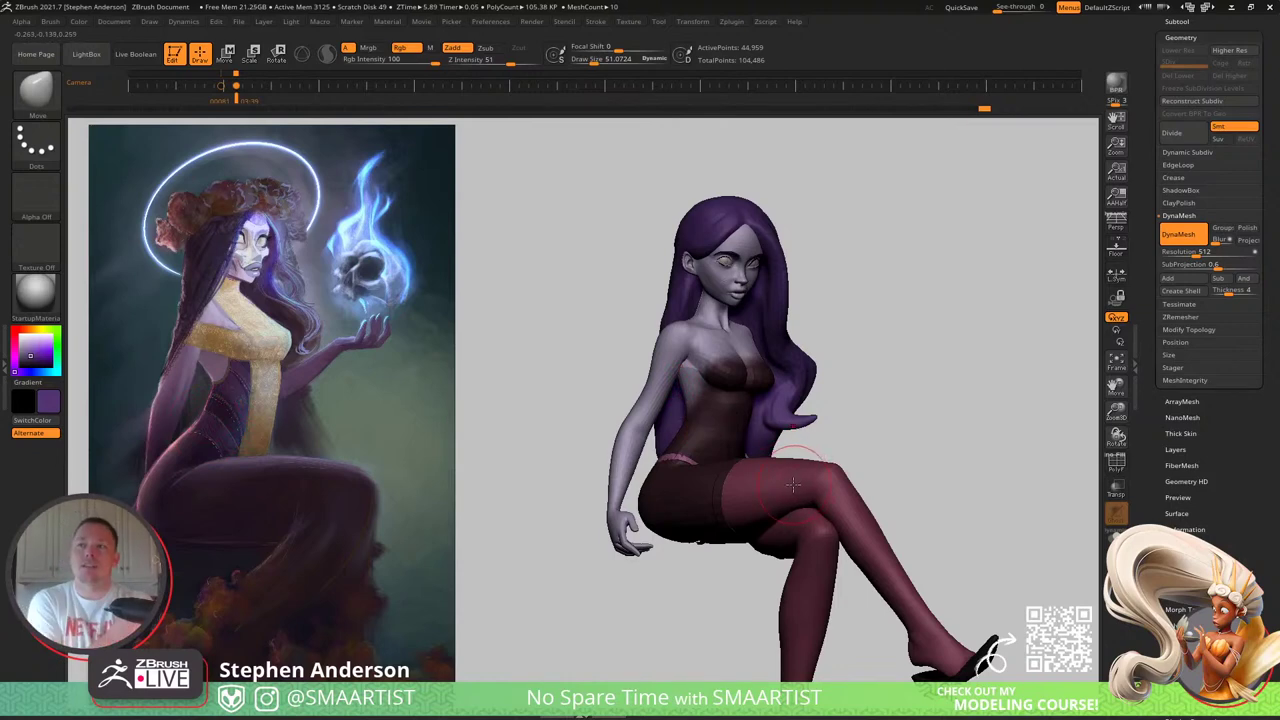
mouse_move(793, 480)
right_mouse_down()
mouse_move(824, 480)
mouse_move(752, 479)
right_mouse_up()
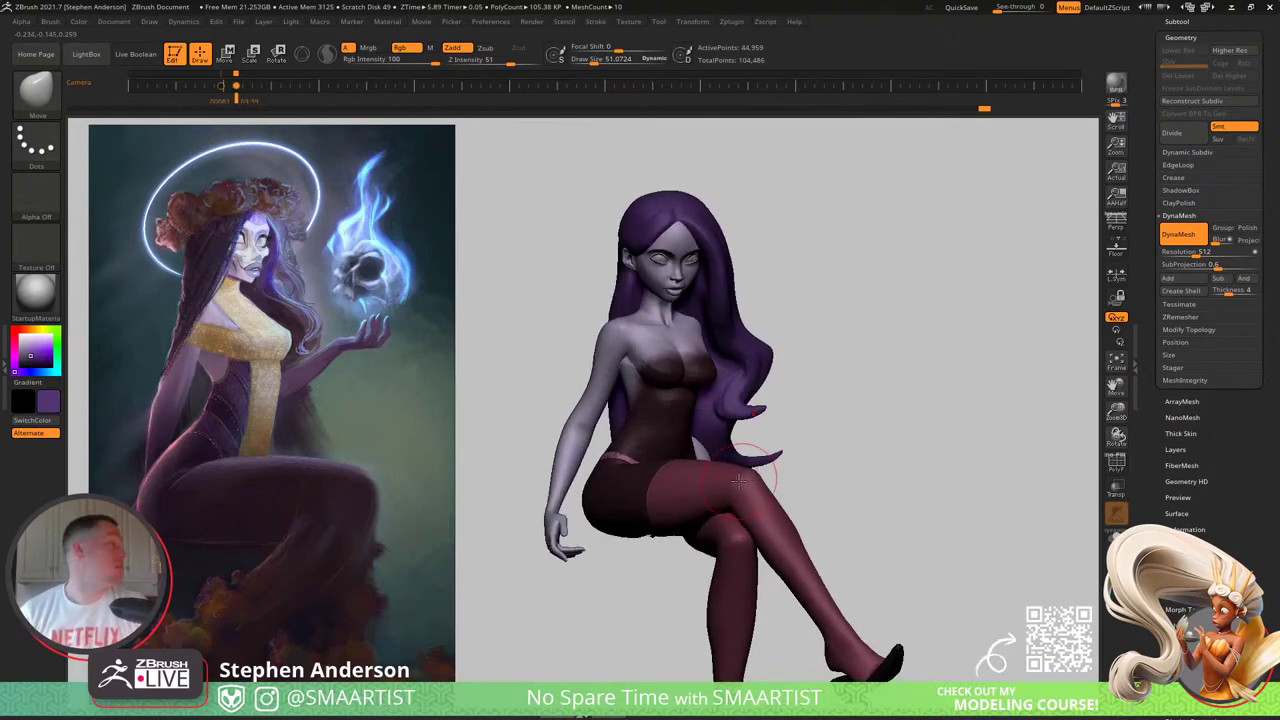
right_click_drag(788, 480, 790, 485, "ctrl")
Step: Hide the stockings and garter subtools and make dtiys_rossdraws_02 the active subtool
left_click(810, 450, "alt")
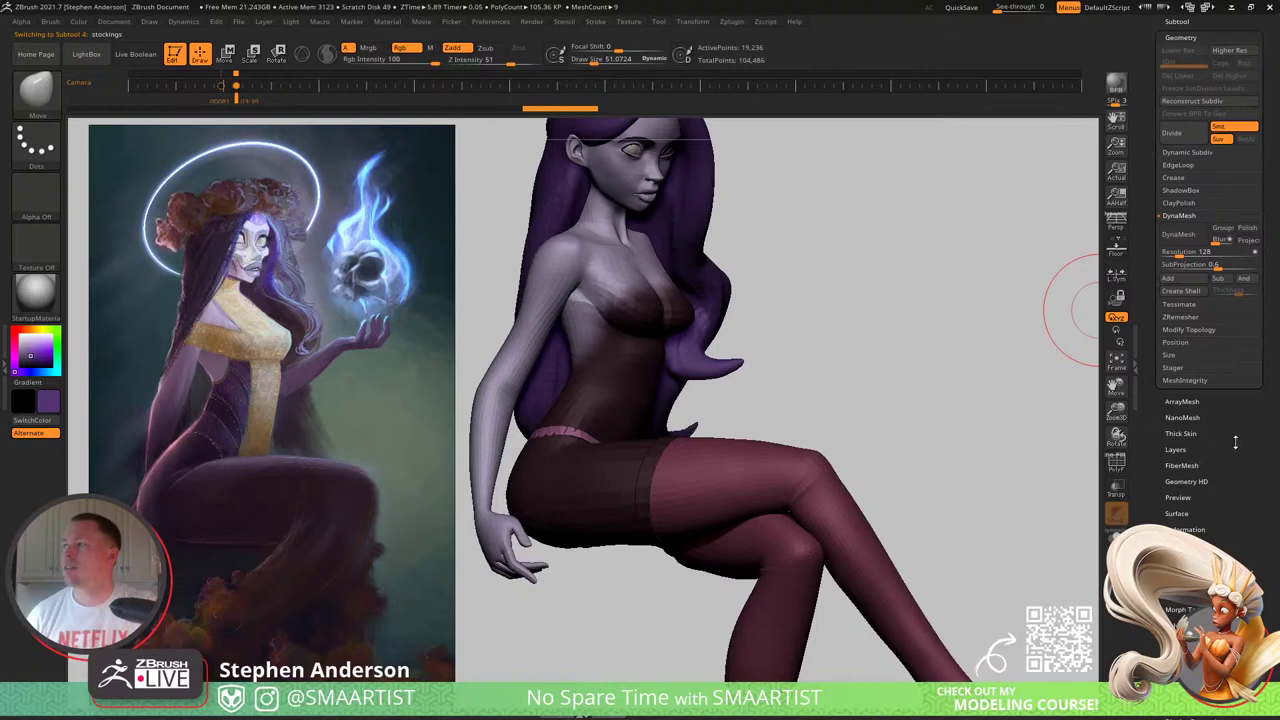
key("shift+f")
key("shift+f")
left_click(1193, 22)
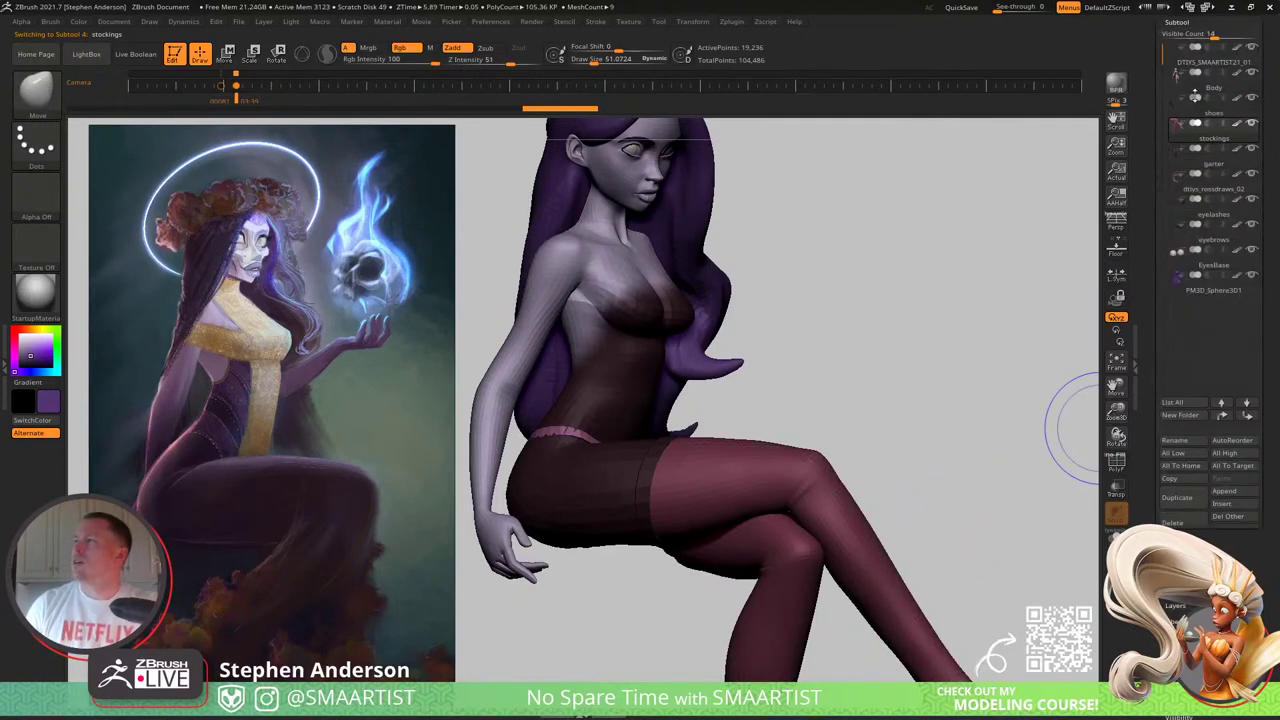
mouse_move(1255, 126)
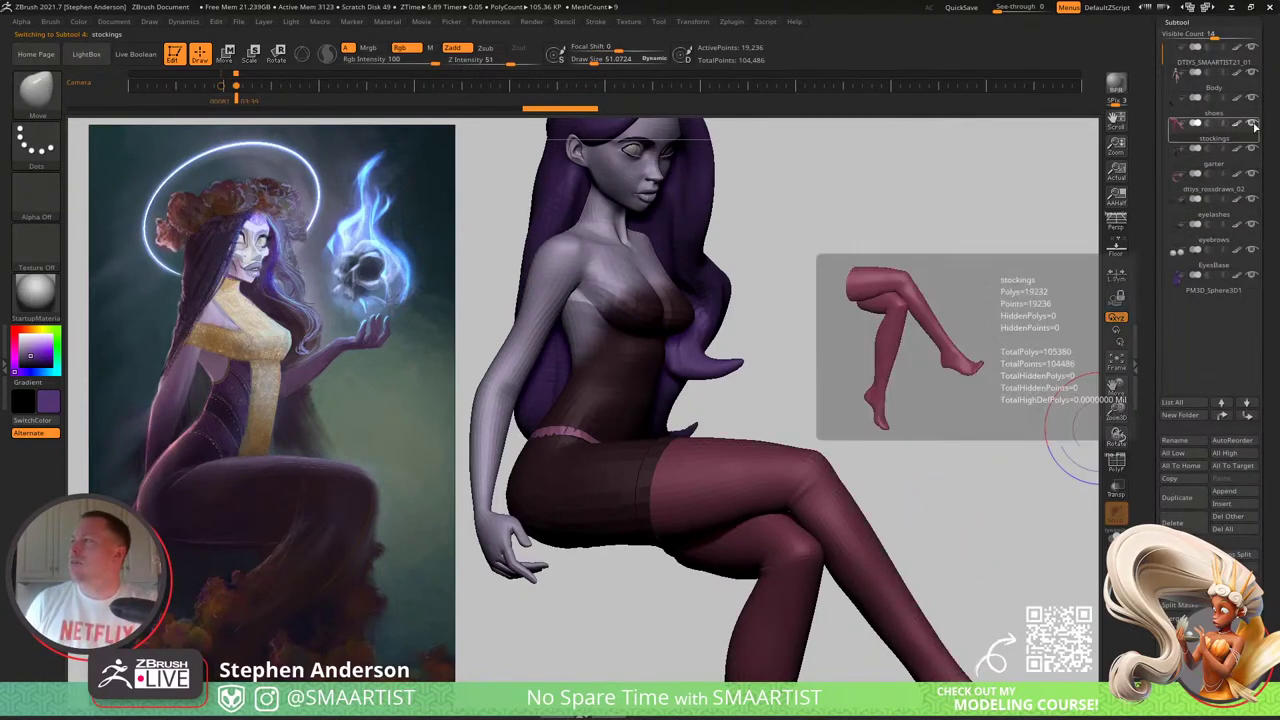
mouse_move(1256, 150)
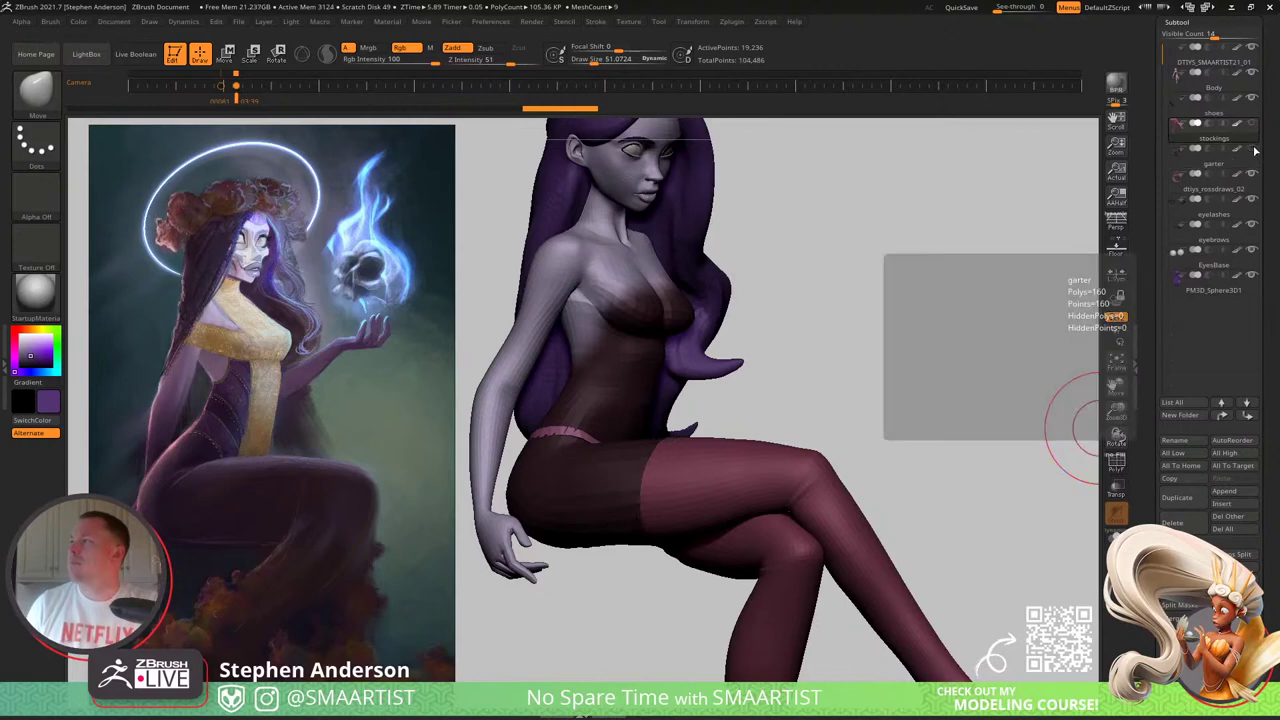
left_click(1229, 195)
Step: Select the Body and paint its bare lower legs in the thigh's dark maroon with the Standard brush at draw size about 151
right_click_drag(966, 411, 797, 450)
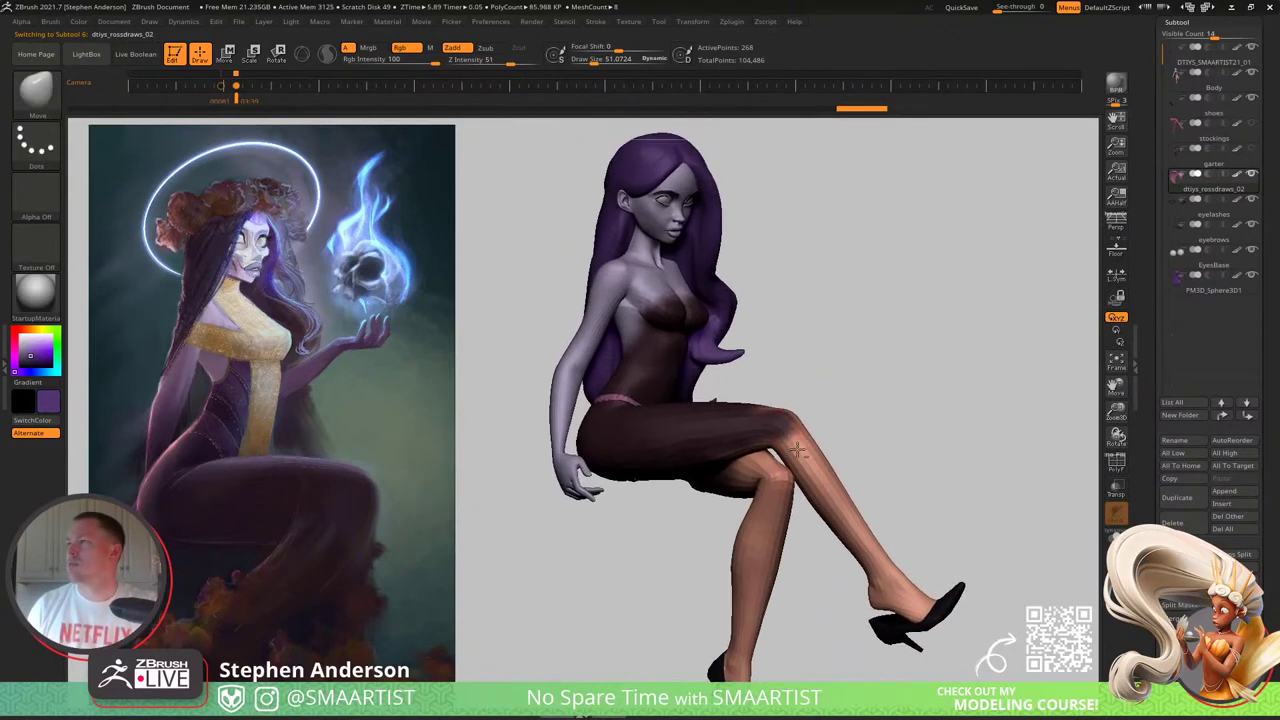
left_click(690, 430, "alt")
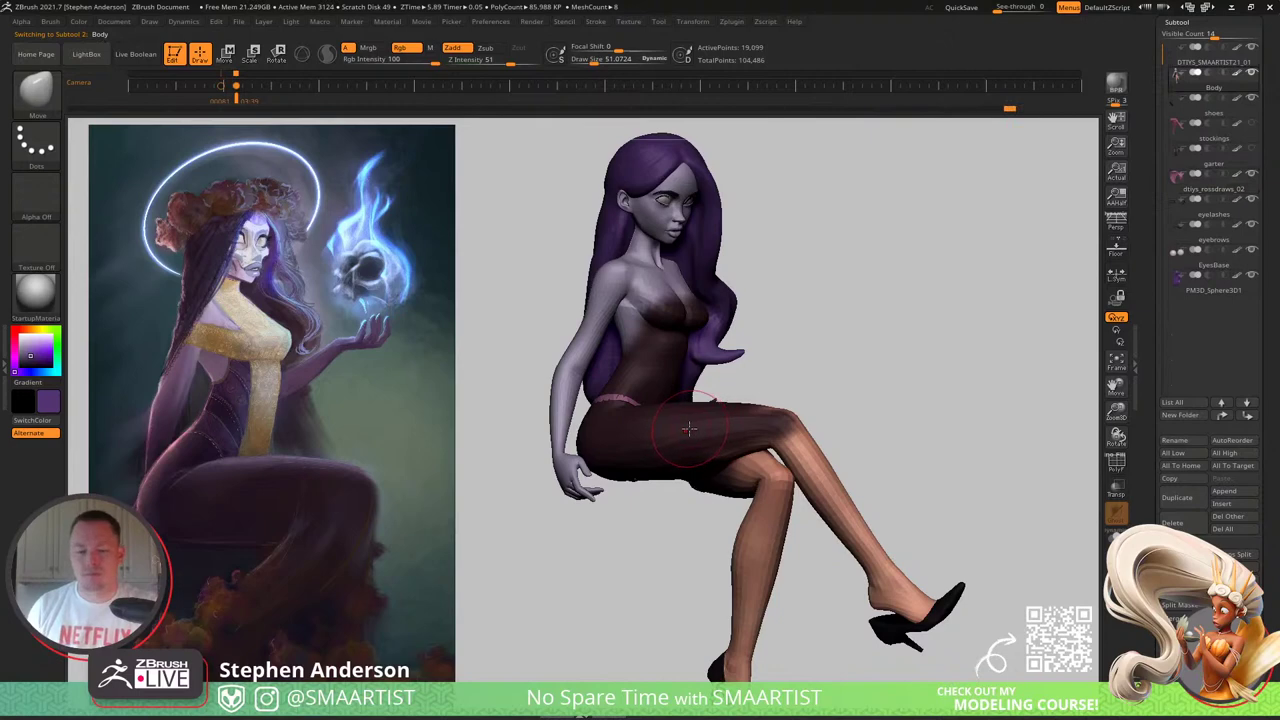
key("c")
key("b")
key("s")
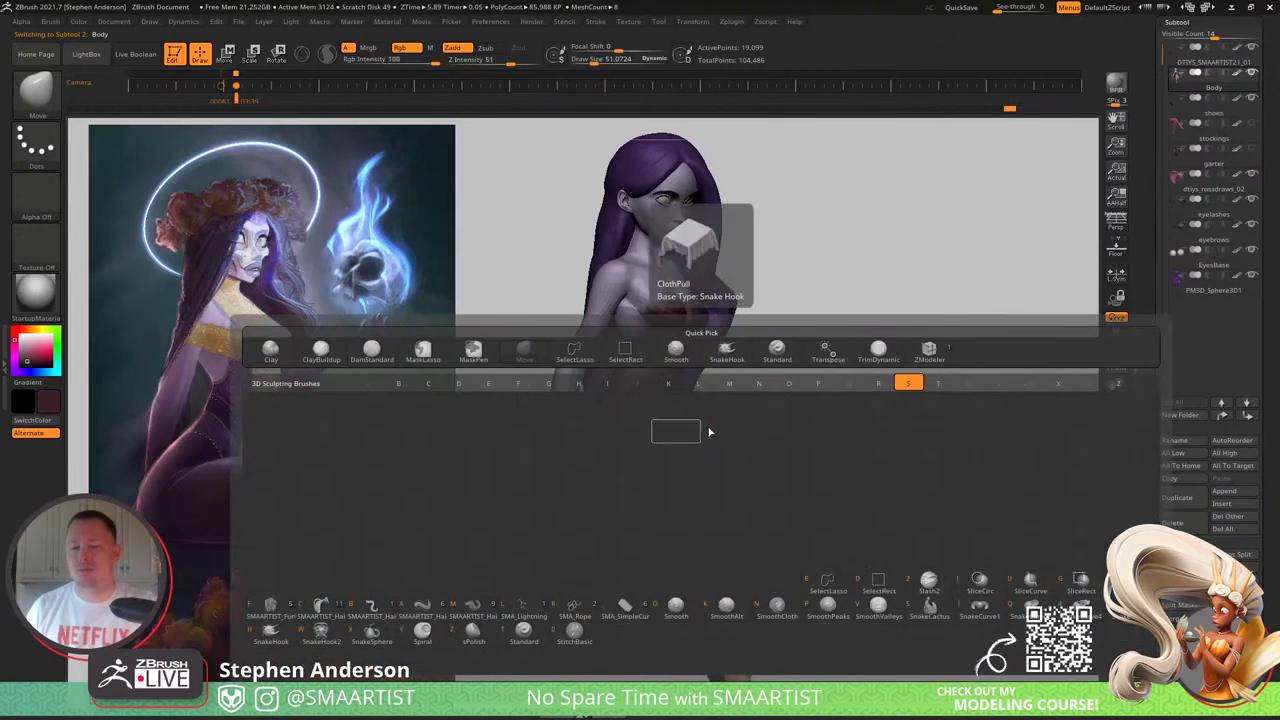
key("t")
key("s")
mouse_move(748, 441)
left_mouse_down()
mouse_move(762, 441)
mouse_move(697, 508)
mouse_move(763, 486)
mouse_move(880, 538)
mouse_move(910, 600)
left_mouse_up()
right_click_drag(874, 568, 822, 444, "alt")
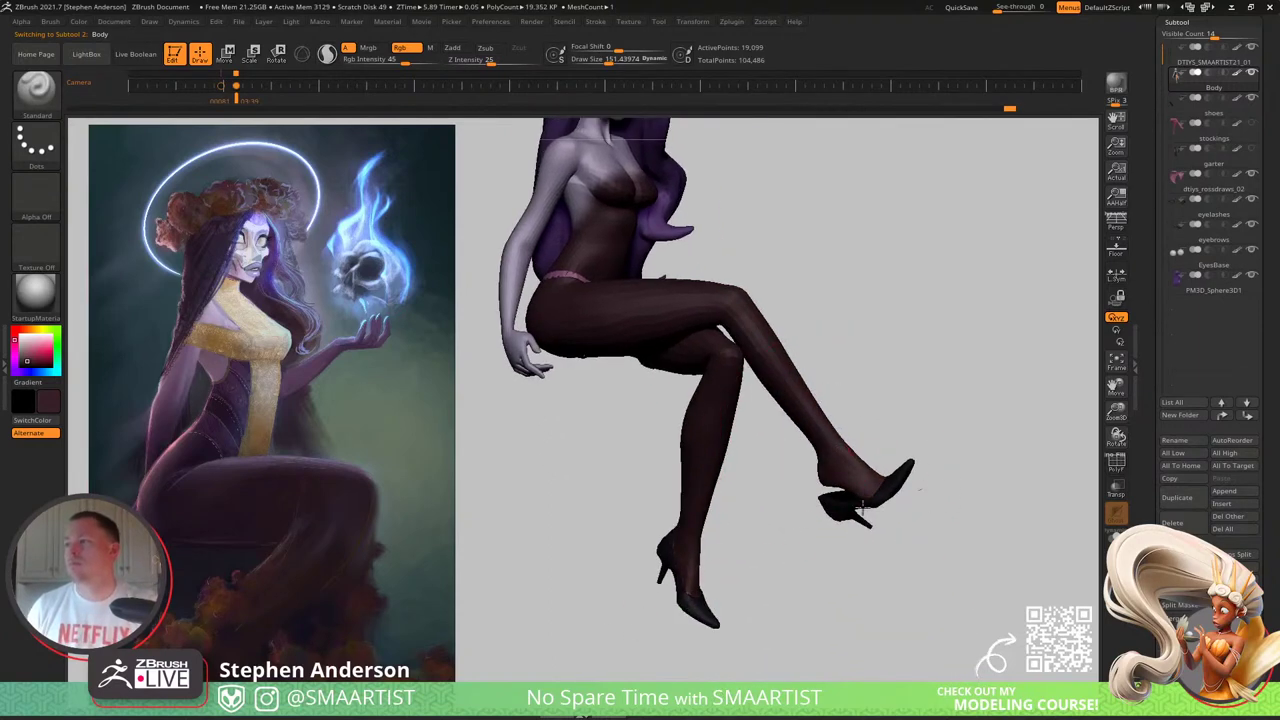
mouse_move(680, 398)
left_mouse_down()
mouse_move(637, 391)
mouse_move(737, 403)
left_mouse_up()
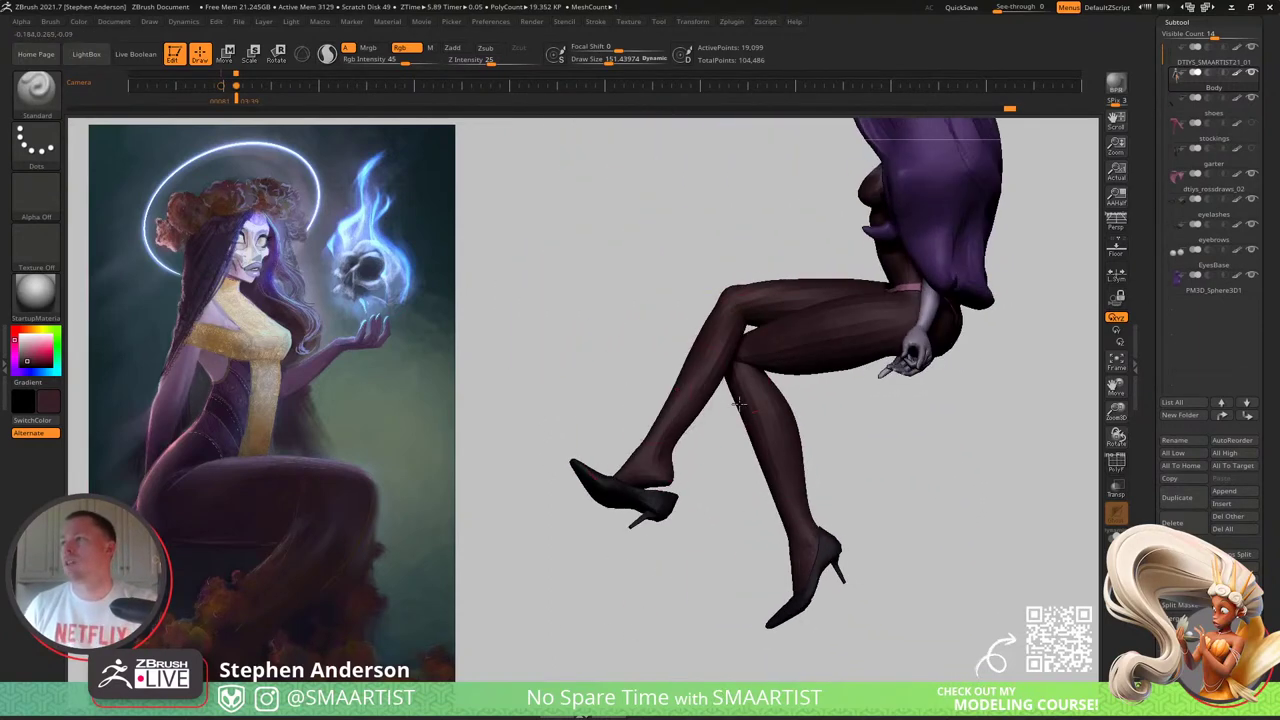
mouse_move(776, 355)
right_mouse_down()
mouse_move(806, 340)
mouse_move(812, 352)
mouse_move(767, 371)
right_mouse_up()
mouse_move(766, 372)
left_mouse_down()
mouse_move(809, 366)
mouse_move(790, 360)
mouse_move(812, 370)
mouse_move(725, 395)
left_mouse_up()
right_click_drag(725, 395, 705, 400)
Step: Select the pink underwear and paint it dark maroon all around the hips to blend with the body
right_click_drag(705, 400, 685, 483, "ctrl")
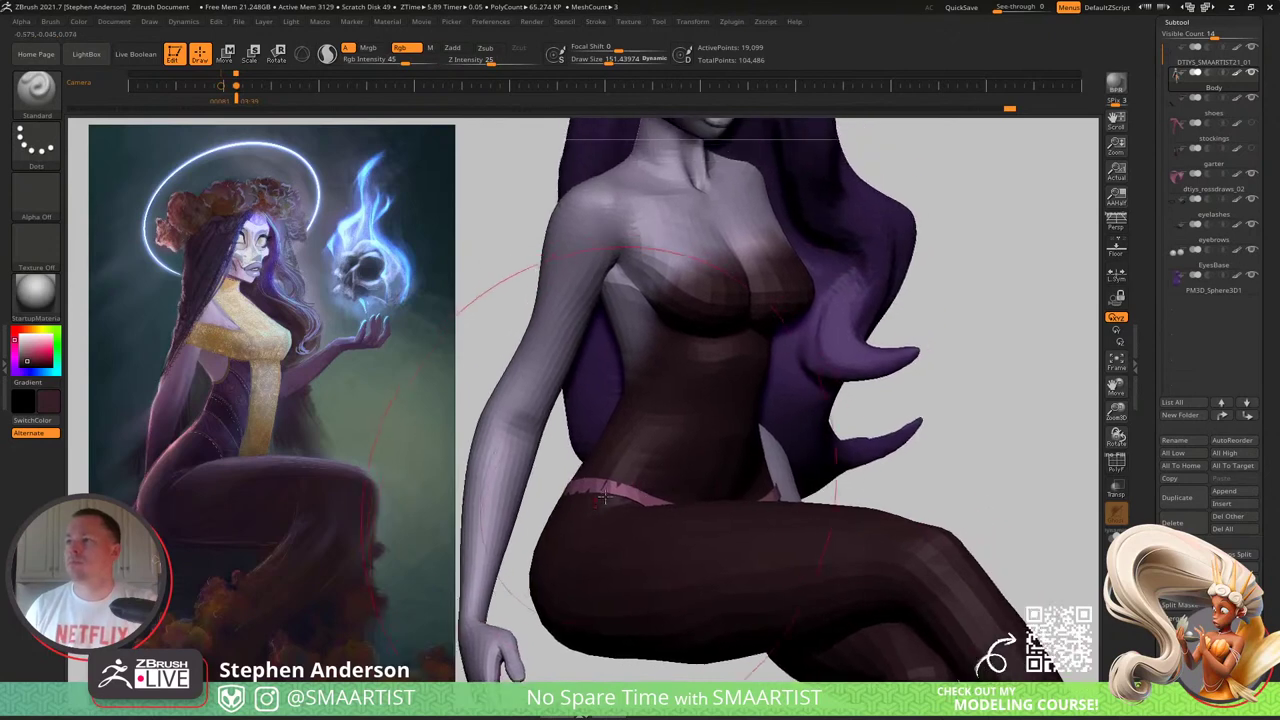
left_click(590, 487, "alt")
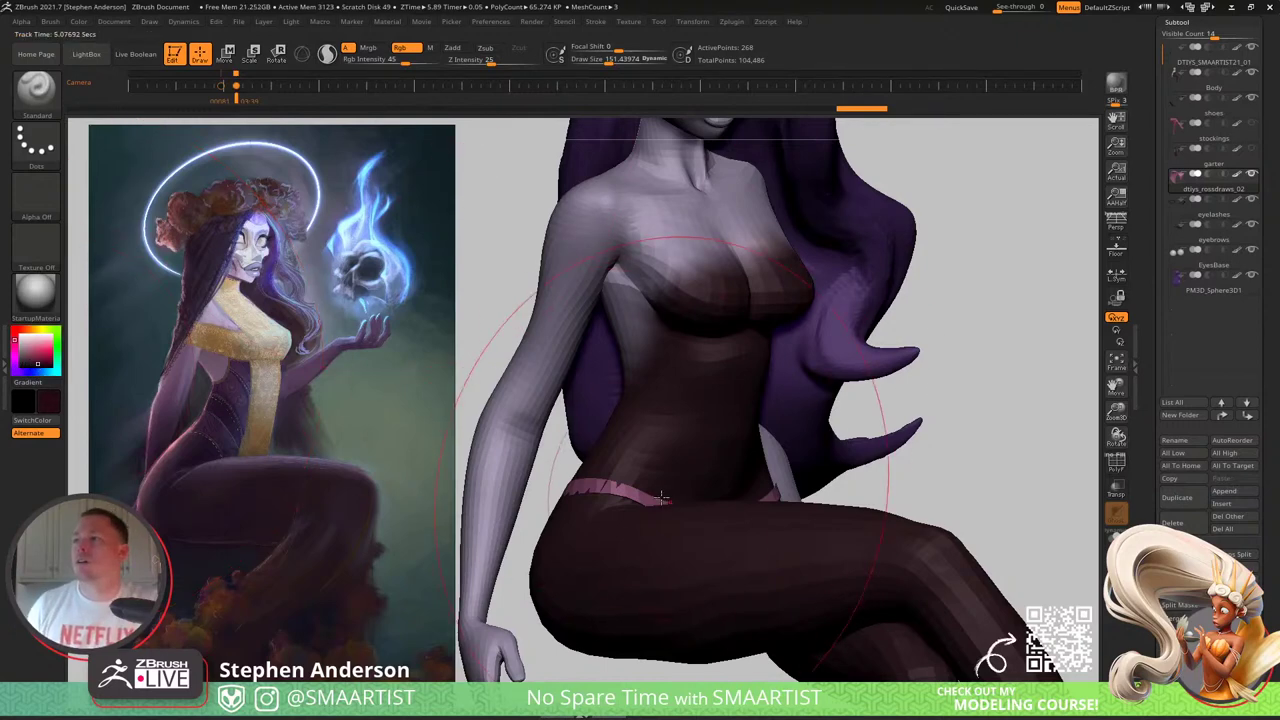
mouse_move(588, 489)
left_mouse_down()
mouse_move(506, 470)
mouse_move(815, 464)
mouse_move(571, 531)
left_mouse_up()
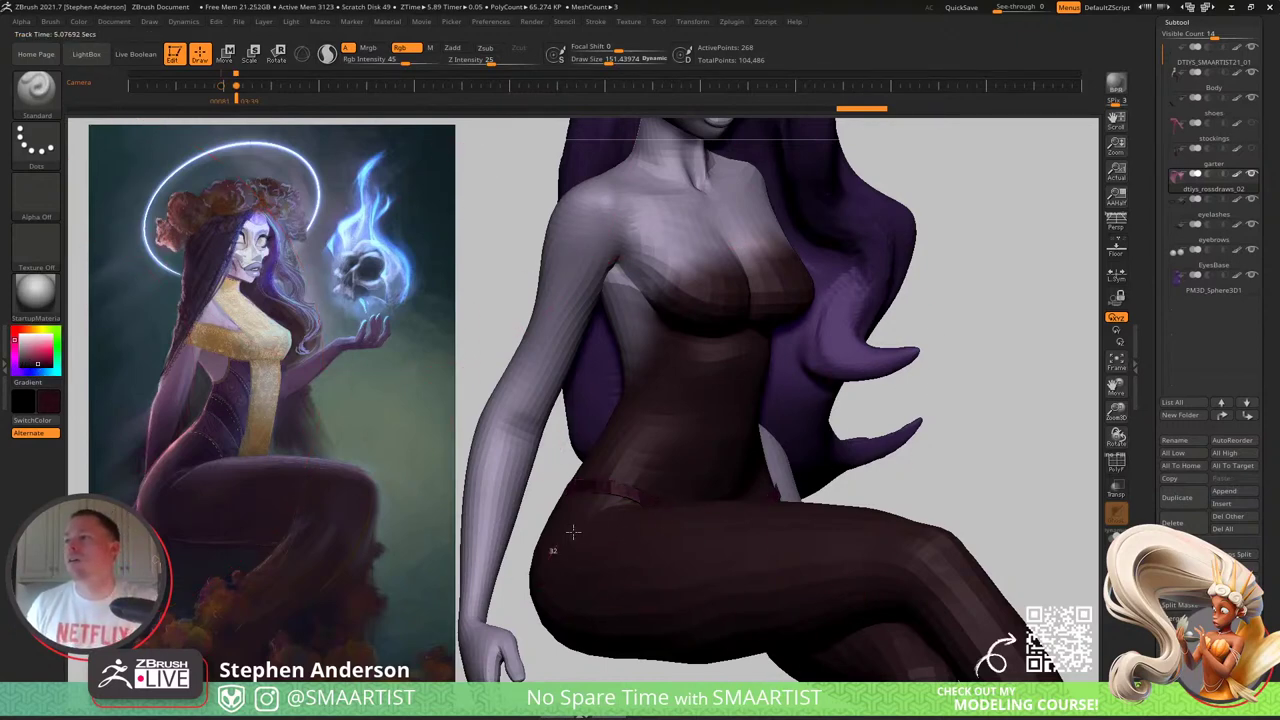
mouse_move(571, 531)
right_mouse_down()
mouse_move(721, 495)
mouse_move(585, 515)
right_mouse_up()
mouse_move(760, 480)
left_mouse_down()
mouse_move(700, 580)
mouse_move(655, 588)
mouse_move(650, 537)
left_mouse_up()
mouse_move(650, 537)
right_mouse_down()
mouse_move(680, 510)
mouse_move(772, 500)
right_mouse_up()
mouse_move(711, 486)
left_mouse_down()
mouse_move(486, 457)
mouse_move(708, 565)
left_mouse_up()
right_click_drag(708, 565, 713, 433)
right_click_drag(648, 514, 682, 425, "ctrl")
left_click_drag(683, 425, 680, 512)
Step: Select the Body, reduce the draw size to about 48, and inspect its wireframe and overall look from several angles
key("shift")
left_click(782, 448, "alt")
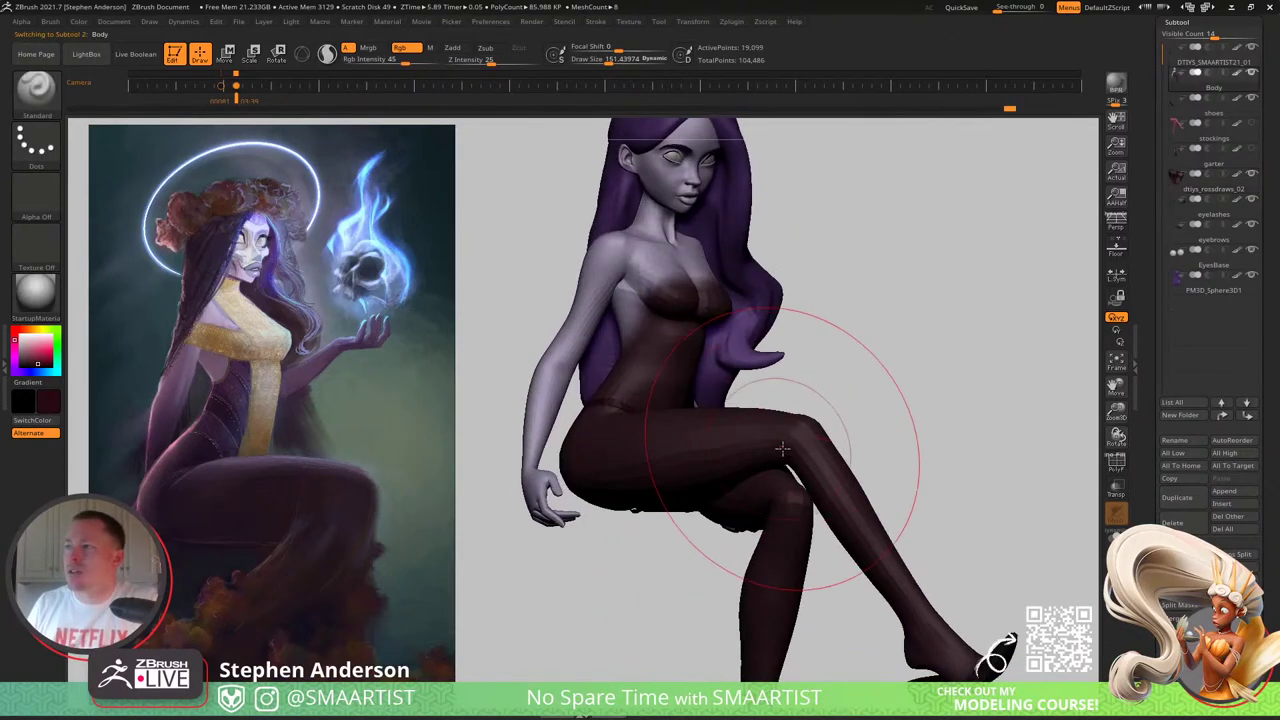
key("shift+f")
mouse_move(766, 460)
right_mouse_down()
mouse_move(830, 432)
mouse_move(750, 446)
right_mouse_up()
key("s")
left_click_drag(734, 447, 722, 446)
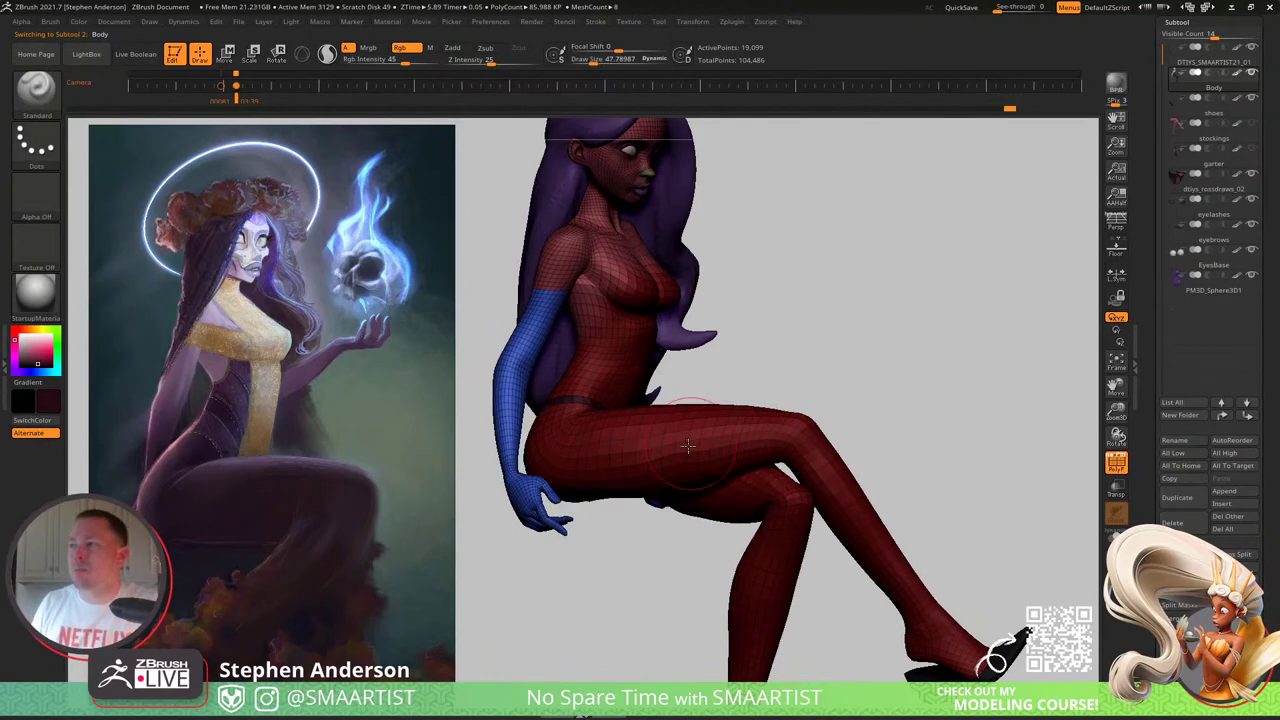
mouse_move(700, 485)
right_mouse_down()
mouse_move(731, 463)
mouse_move(711, 477)
mouse_move(666, 466)
right_mouse_up()
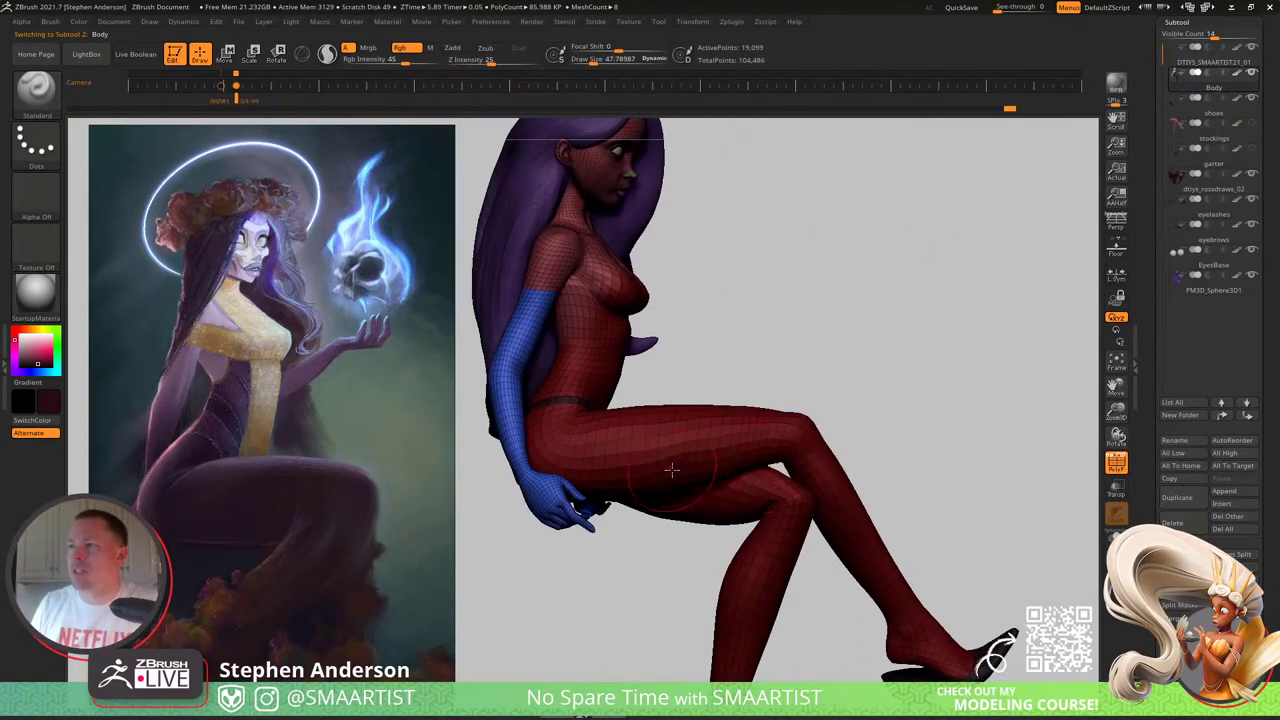
key("shift")
mouse_move(766, 424)
right_mouse_down()
mouse_move(709, 442)
mouse_move(794, 397)
right_mouse_up()
key("shift+f")
mouse_move(716, 452)
right_mouse_down()
mouse_move(851, 391)
mouse_move(844, 372)
mouse_move(809, 406)
mouse_move(790, 402)
mouse_move(811, 410)
right_mouse_up()
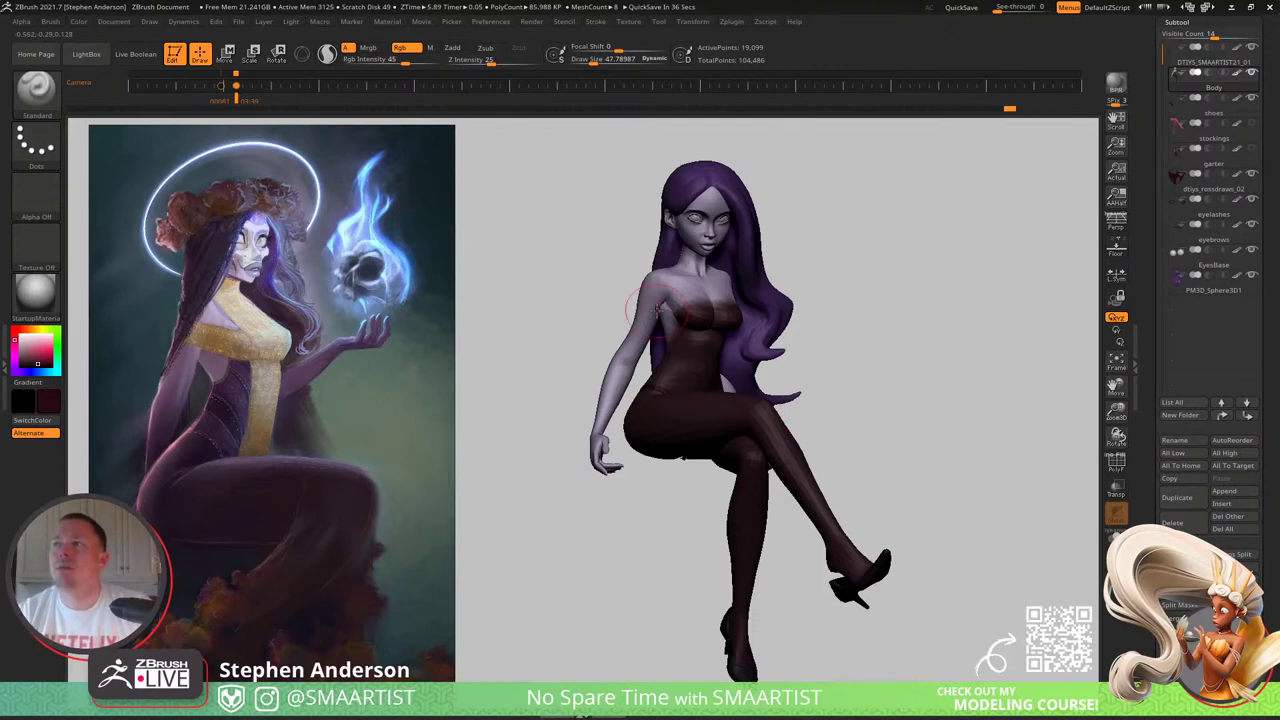
mouse_move(640, 298)
right_mouse_down()
mouse_move(701, 301)
mouse_move(662, 294)
right_mouse_up()
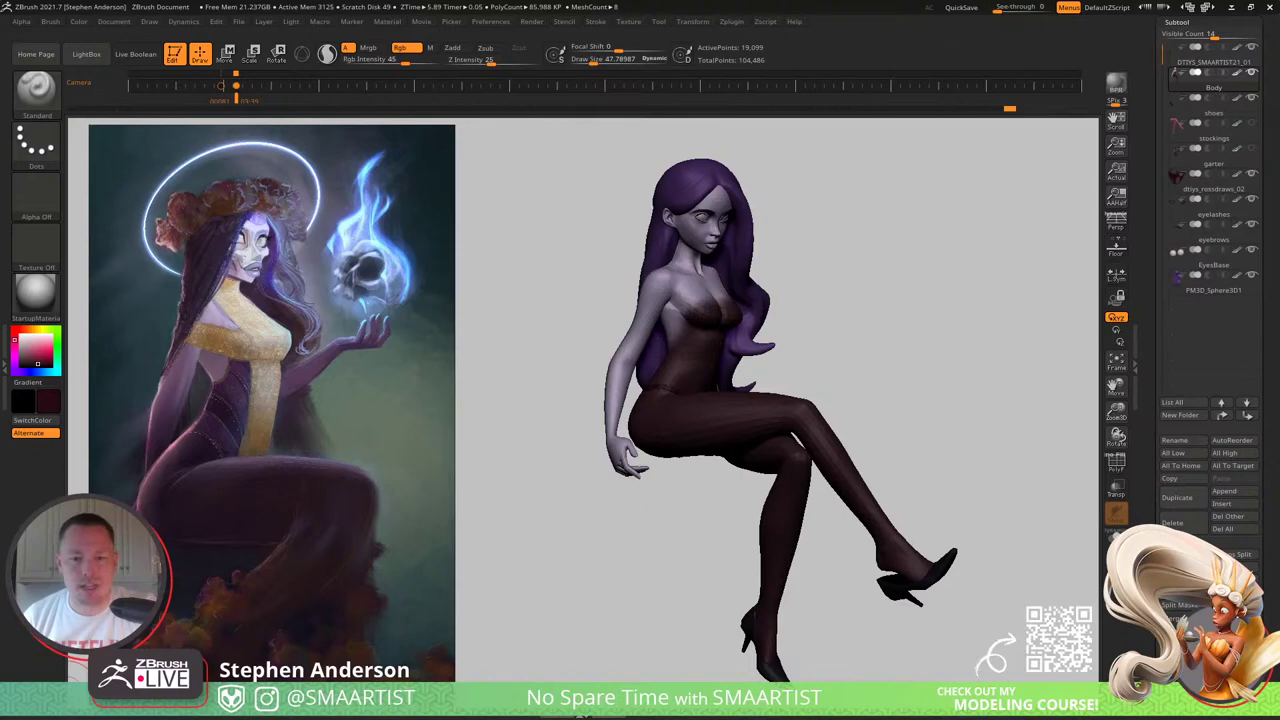
Step: Switch to the web browser and look through the character artworks in the ArtStation portfolio
key("alt+Tab")
scroll(678, 390, "down", 5)
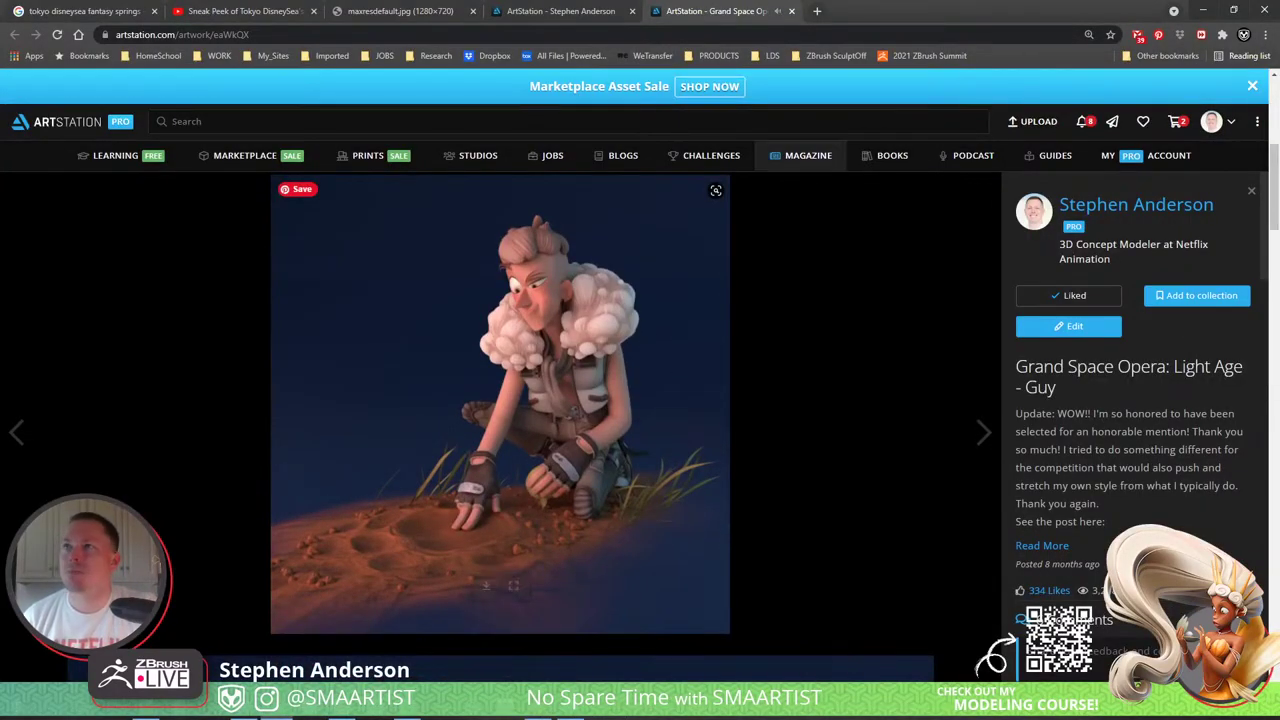
left_click(566, 10)
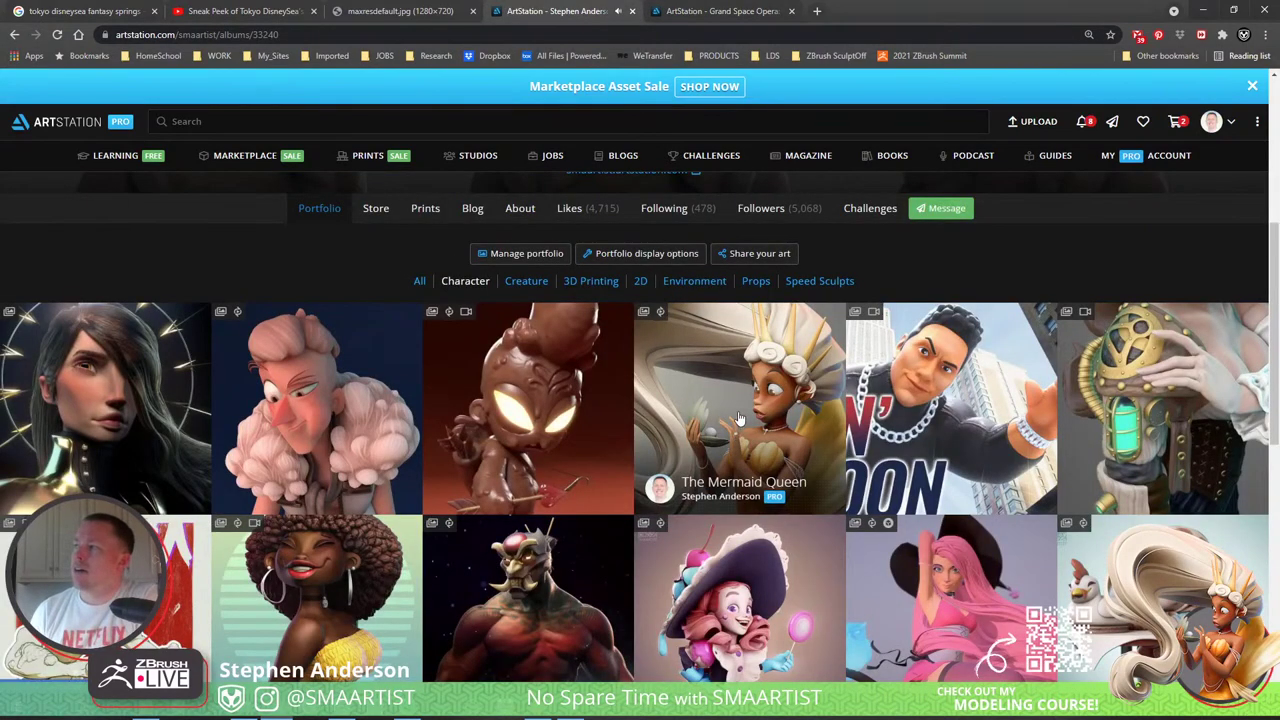
scroll(733, 428, "down", 2)
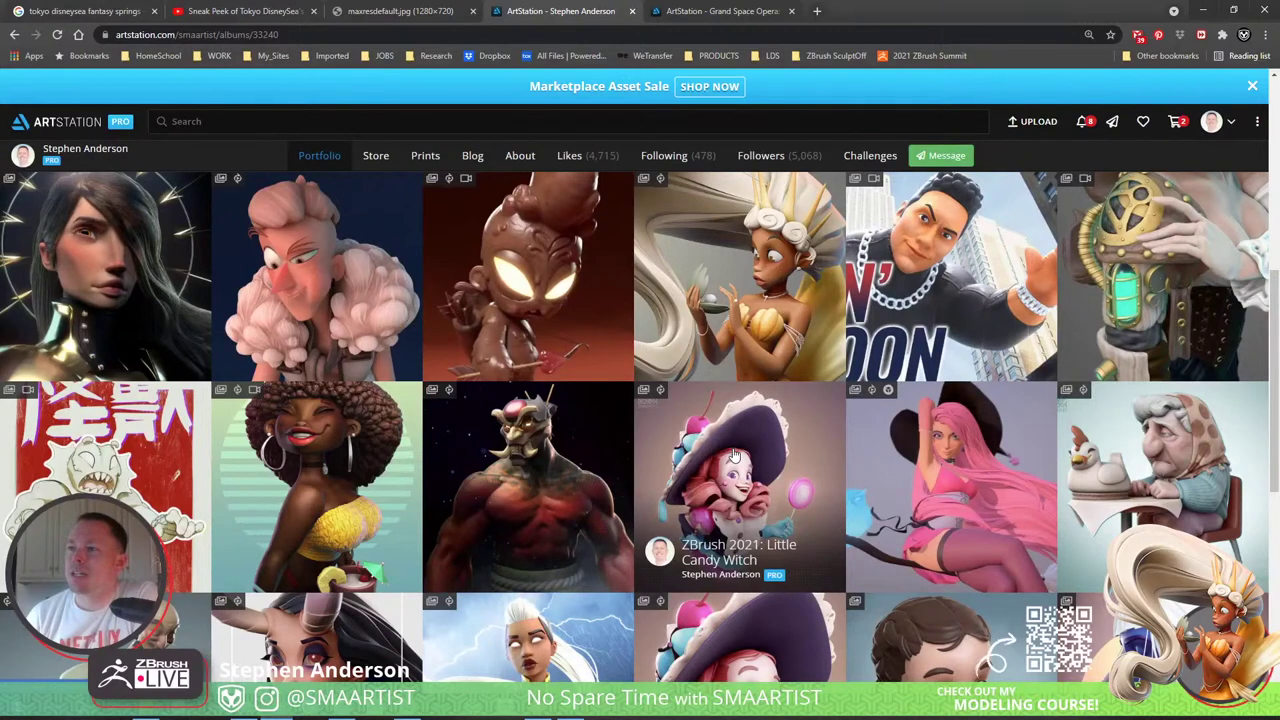
scroll(733, 455, "down", 2)
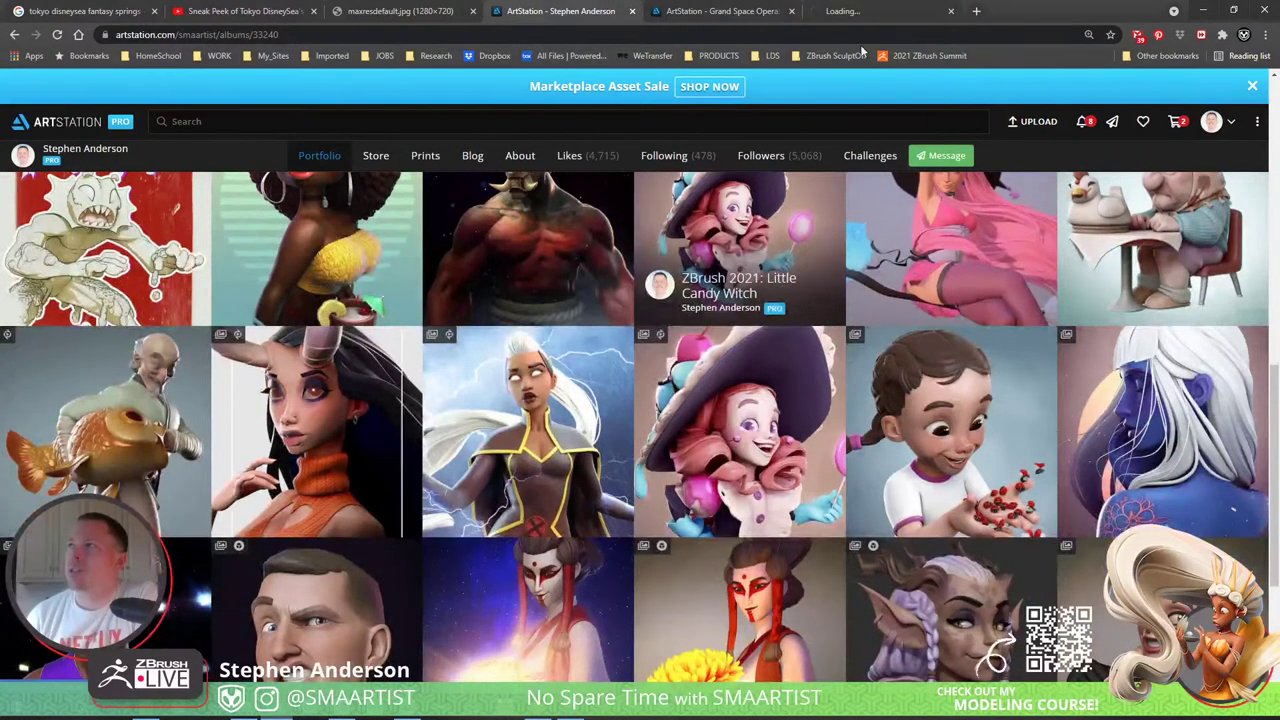
Step: Open the "ZBrush 2021: Little Candy Witch" project in a new tab and view its images
middle_click(762, 289)
left_click(890, 14)
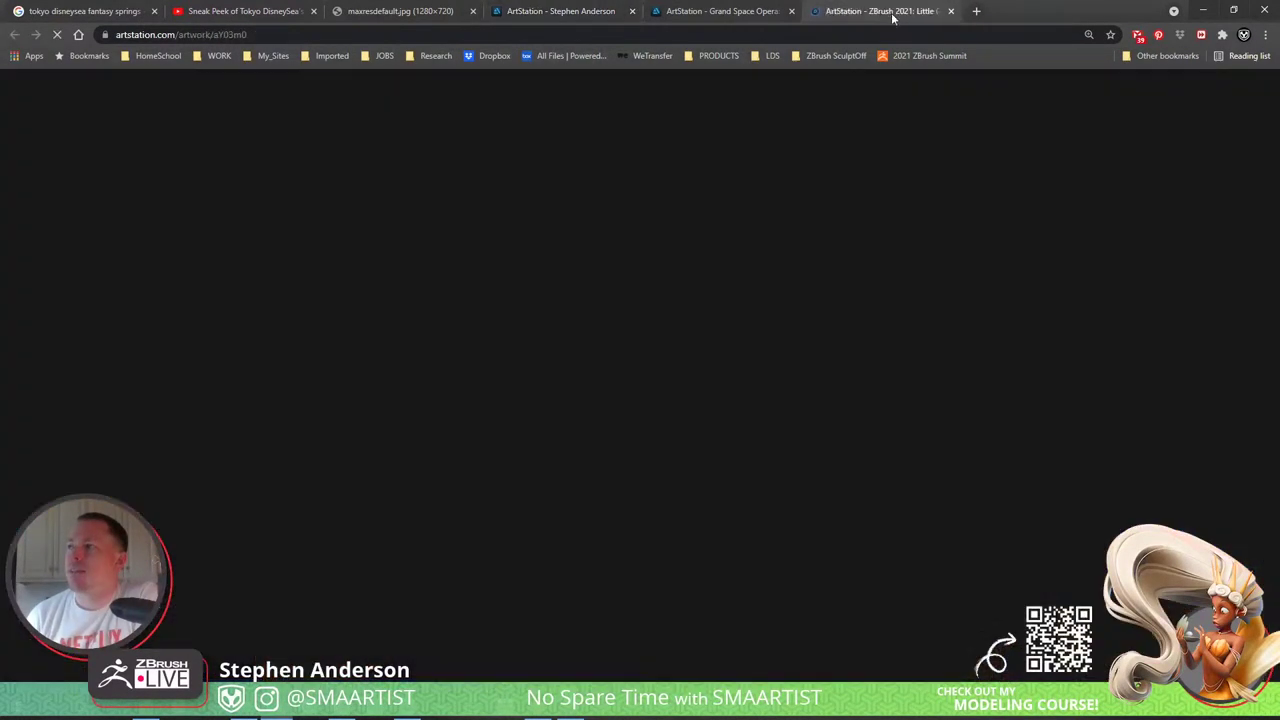
scroll(580, 441, "down", 5)
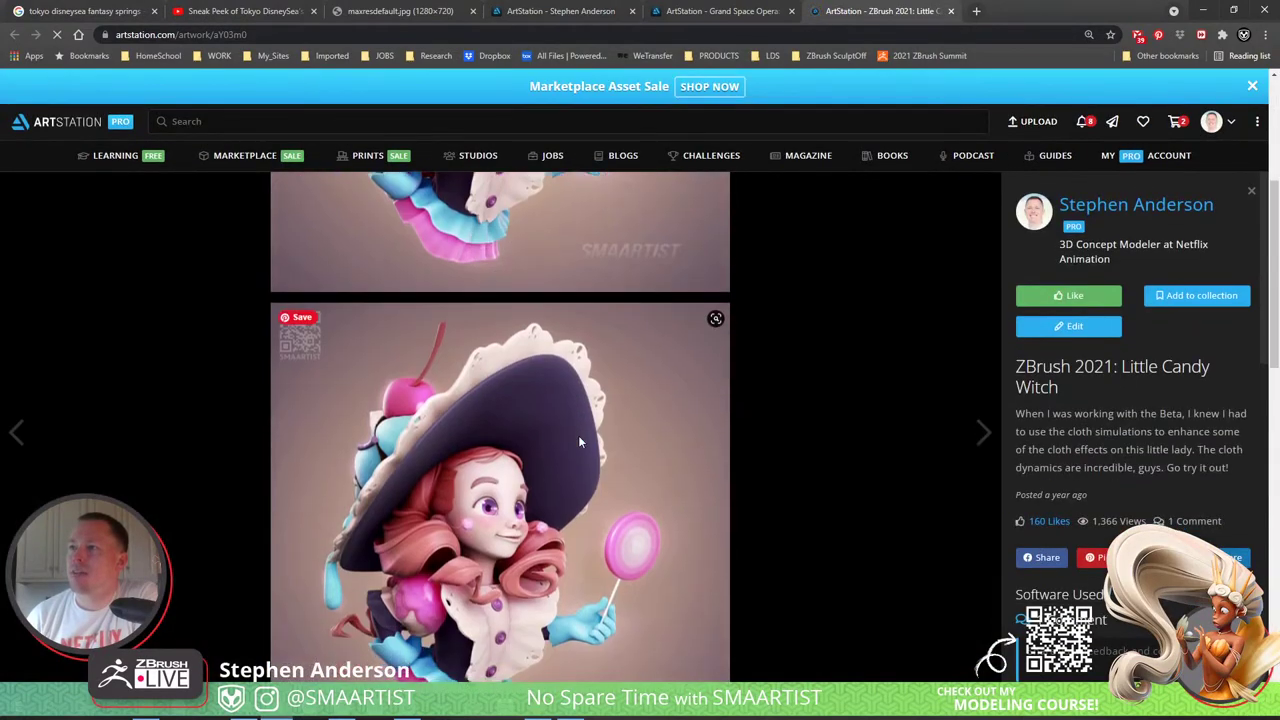
Step: View the remaining Little Candy Witch images, including the rotating turnaround and the three-view render
scroll(578, 435, "down", 1)
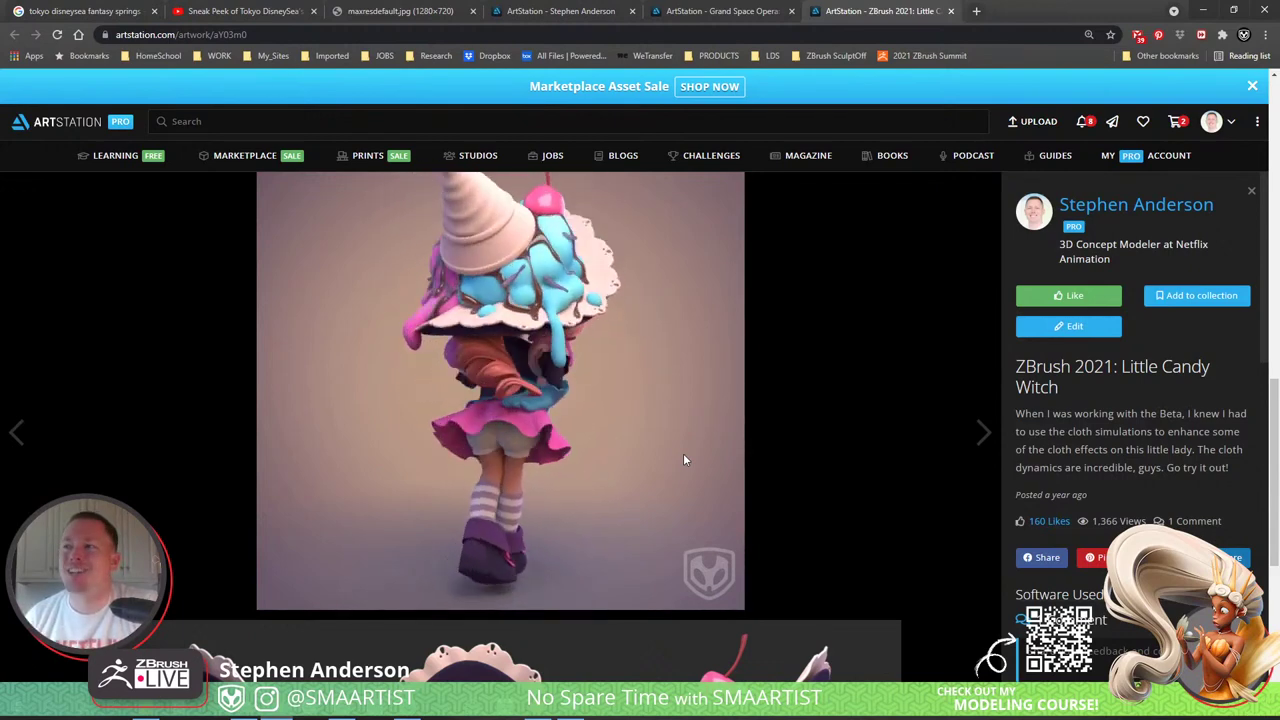
scroll(683, 453, "up", 1)
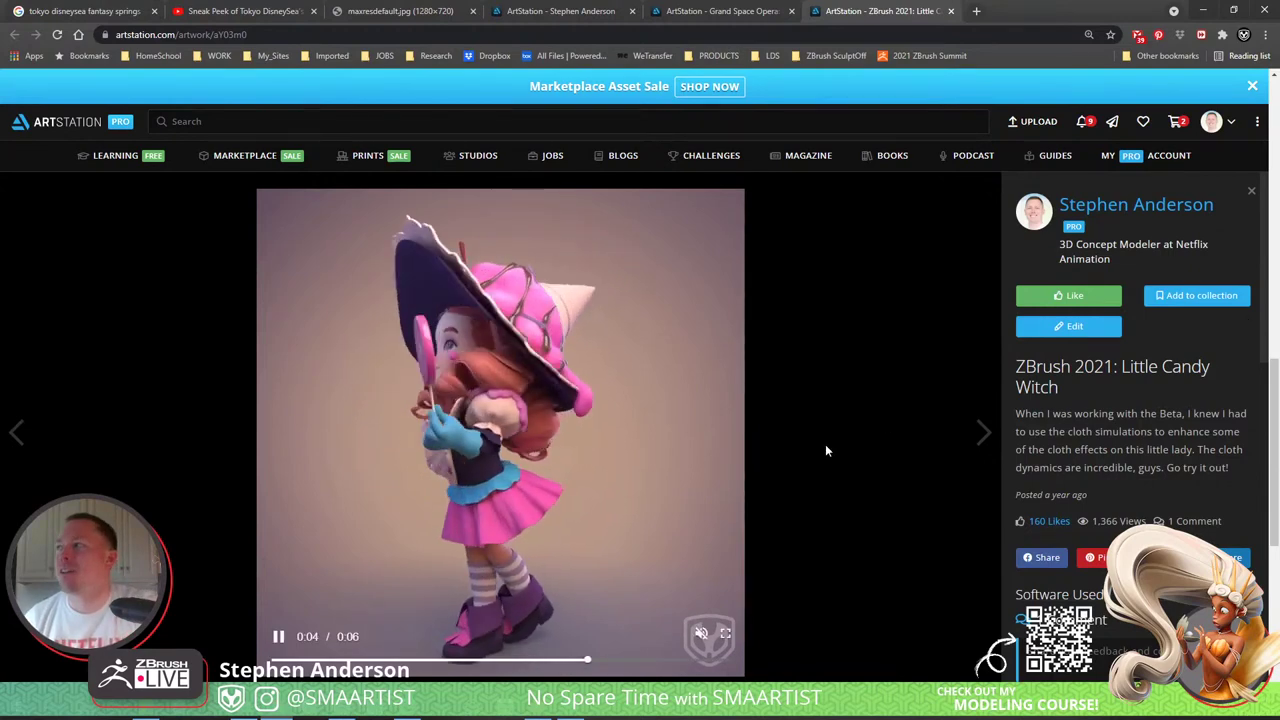
scroll(826, 450, "down", 5)
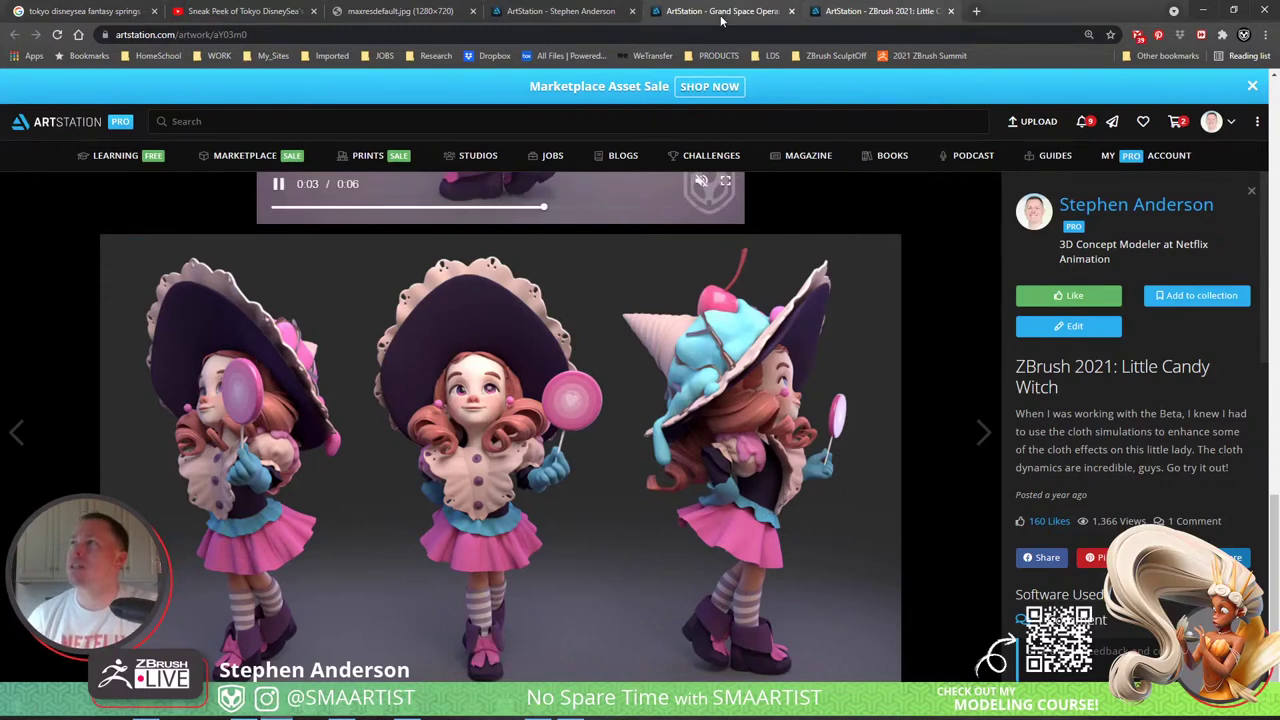
Step: Go back to the portfolio album and view the artwork "The Sun Goddess"
left_click(561, 11)
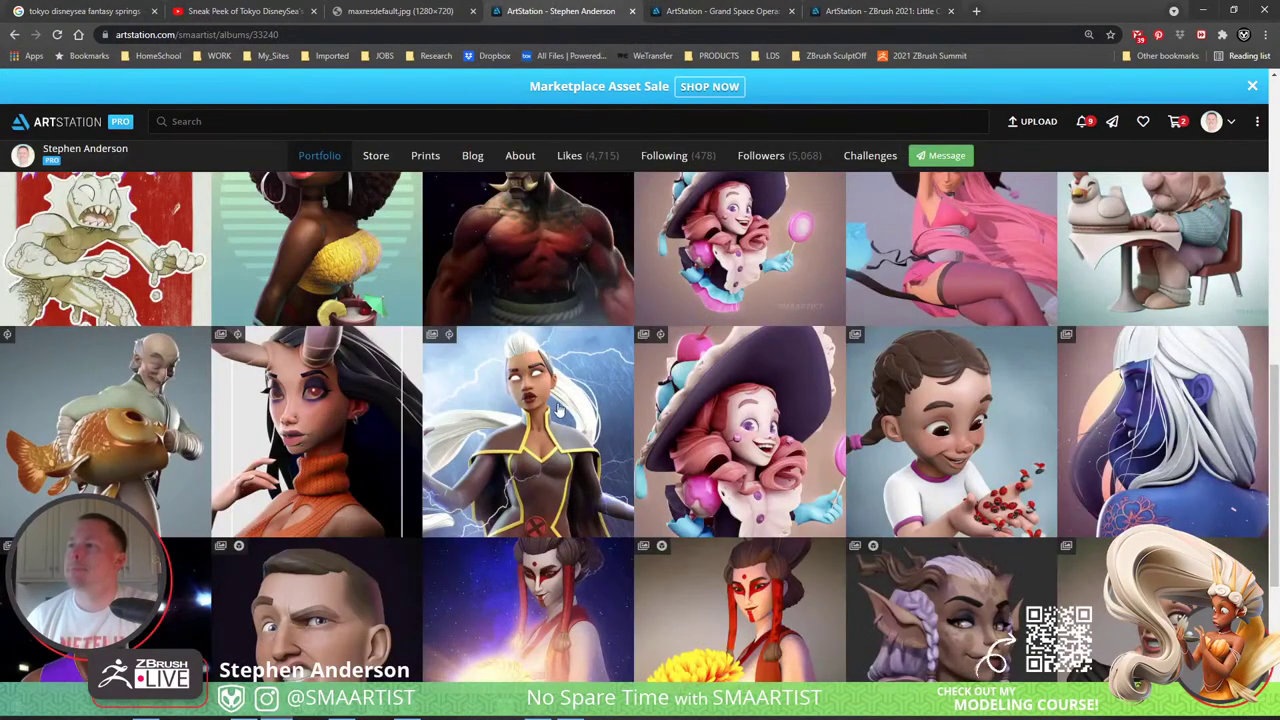
scroll(687, 383, "down", 3)
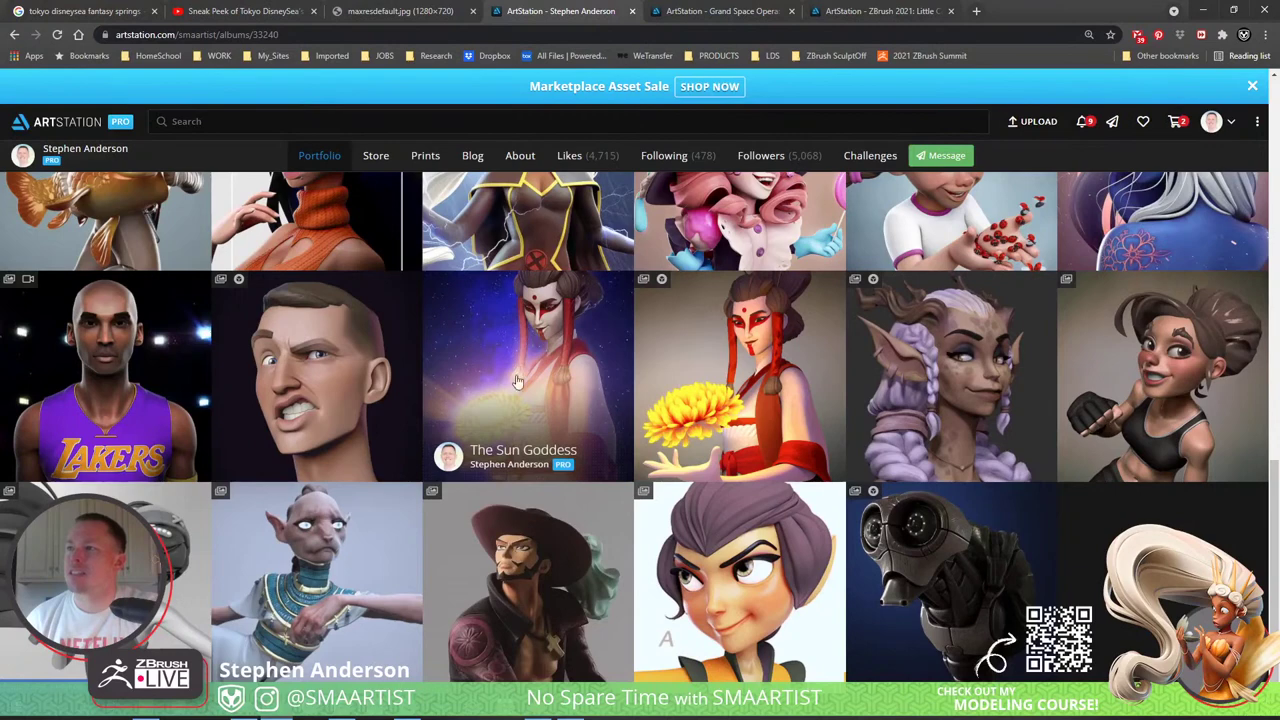
left_click(553, 368)
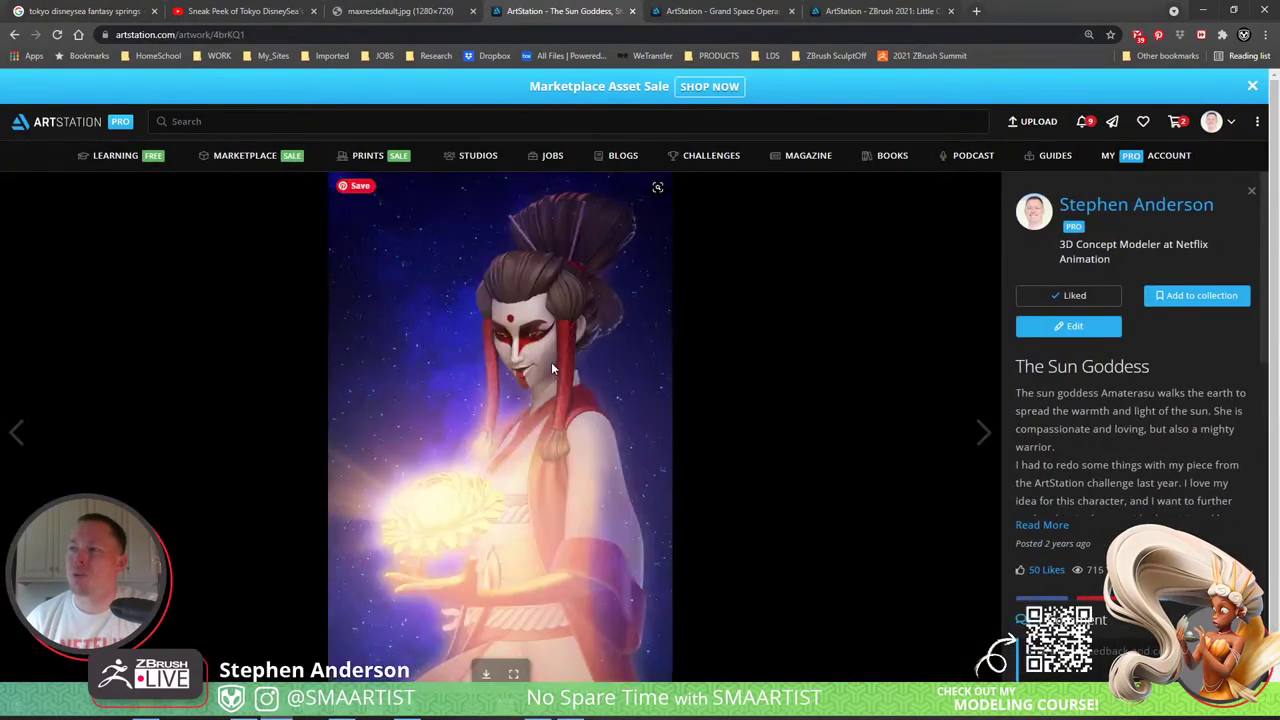
scroll(557, 469, "down", 1)
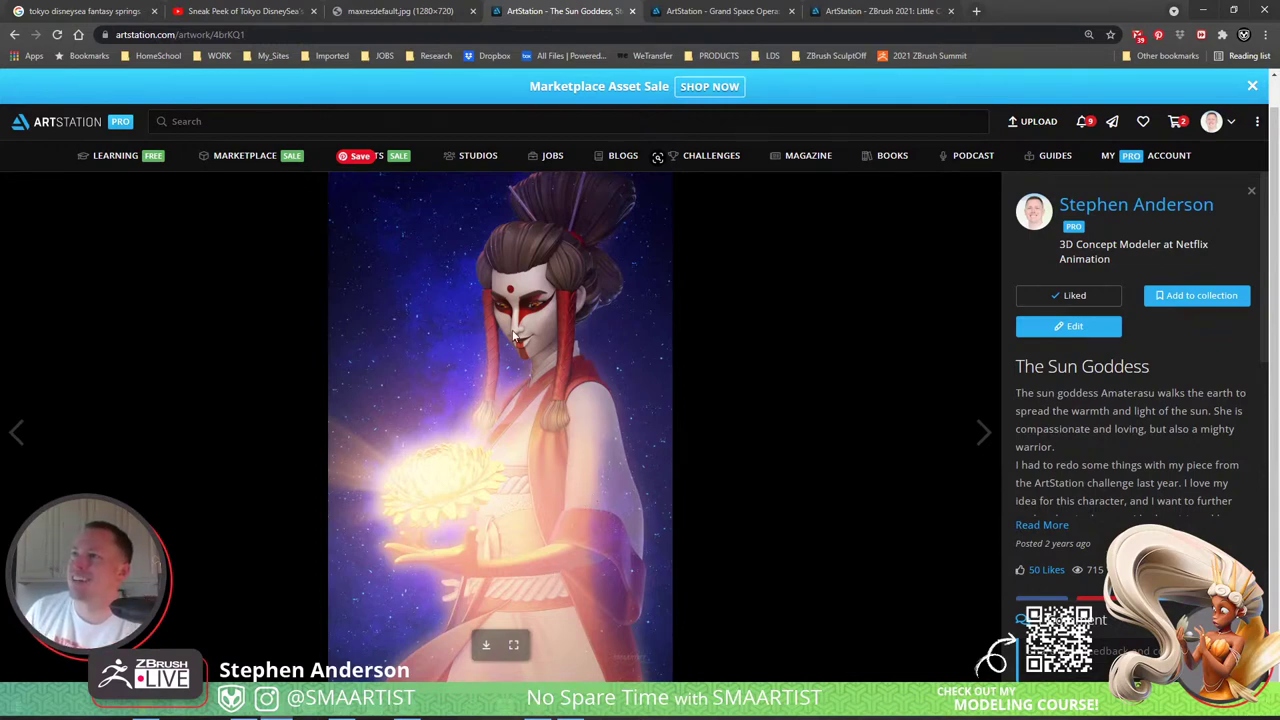
left_click(15, 35)
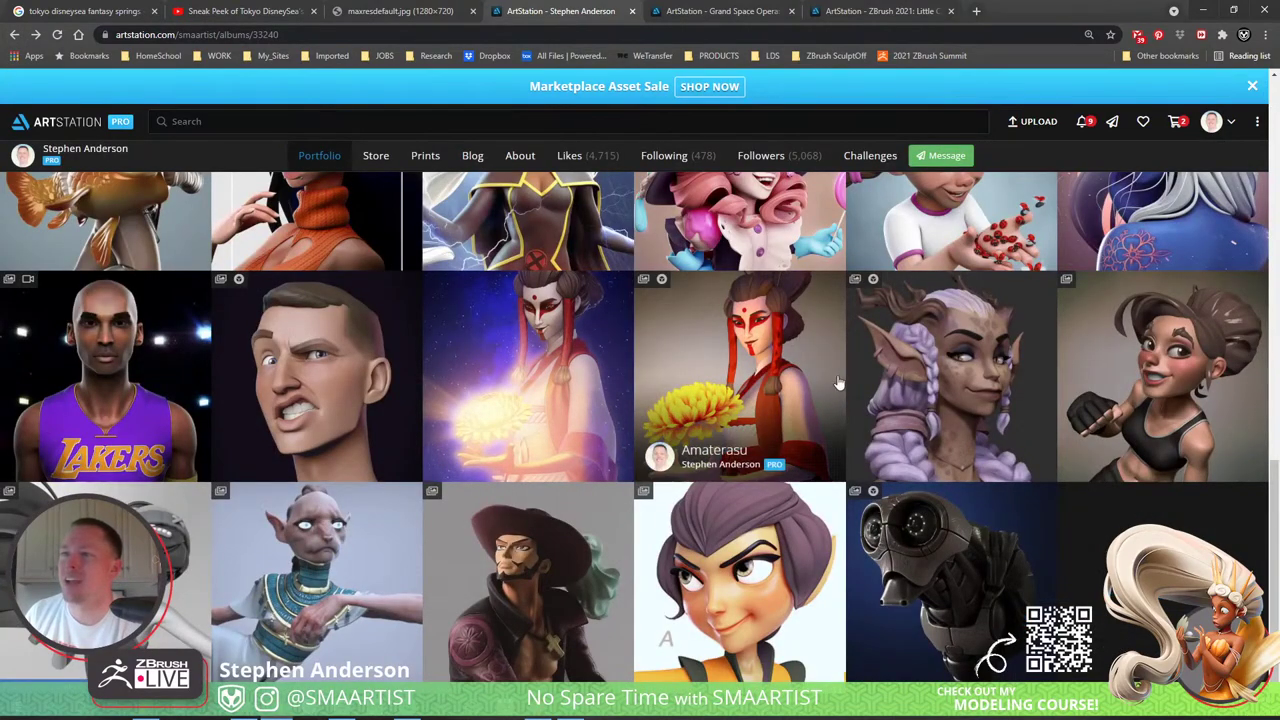
Step: Open the "Fisherman" project from the portfolio and view its turnaround video and still render
scroll(835, 381, "up", 5)
scroll(135, 478, "down", 1)
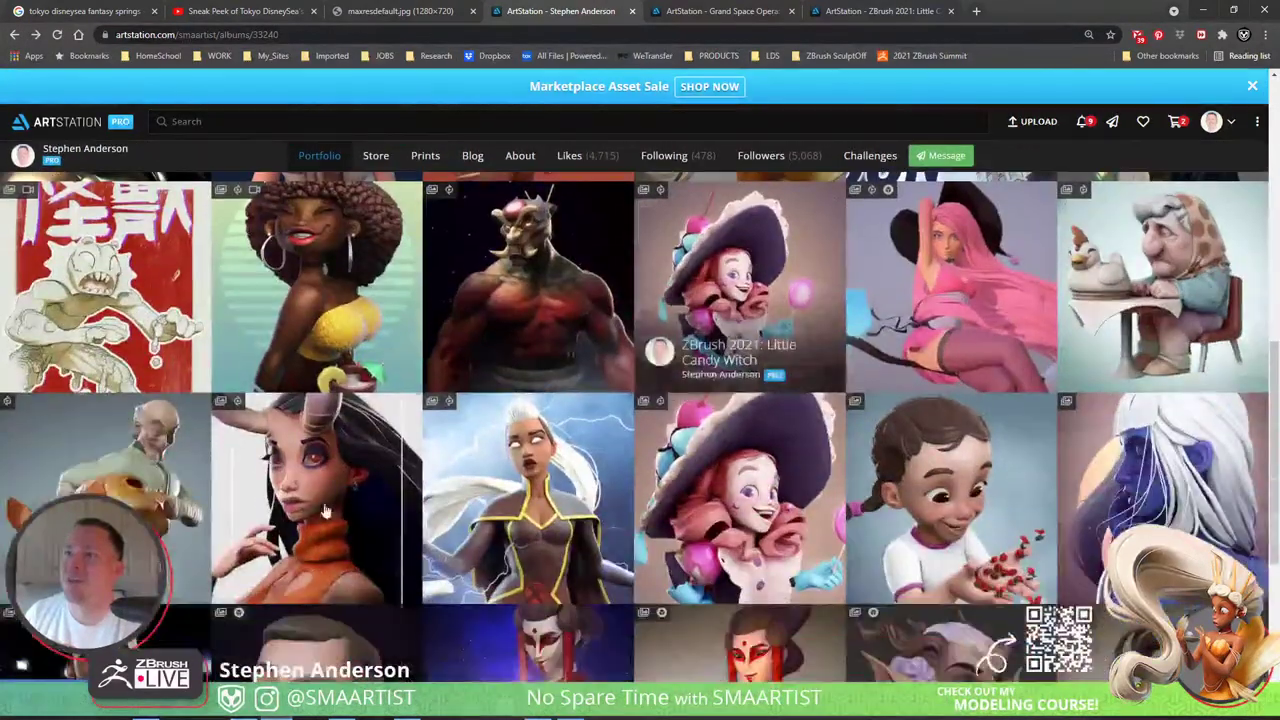
left_click(135, 478)
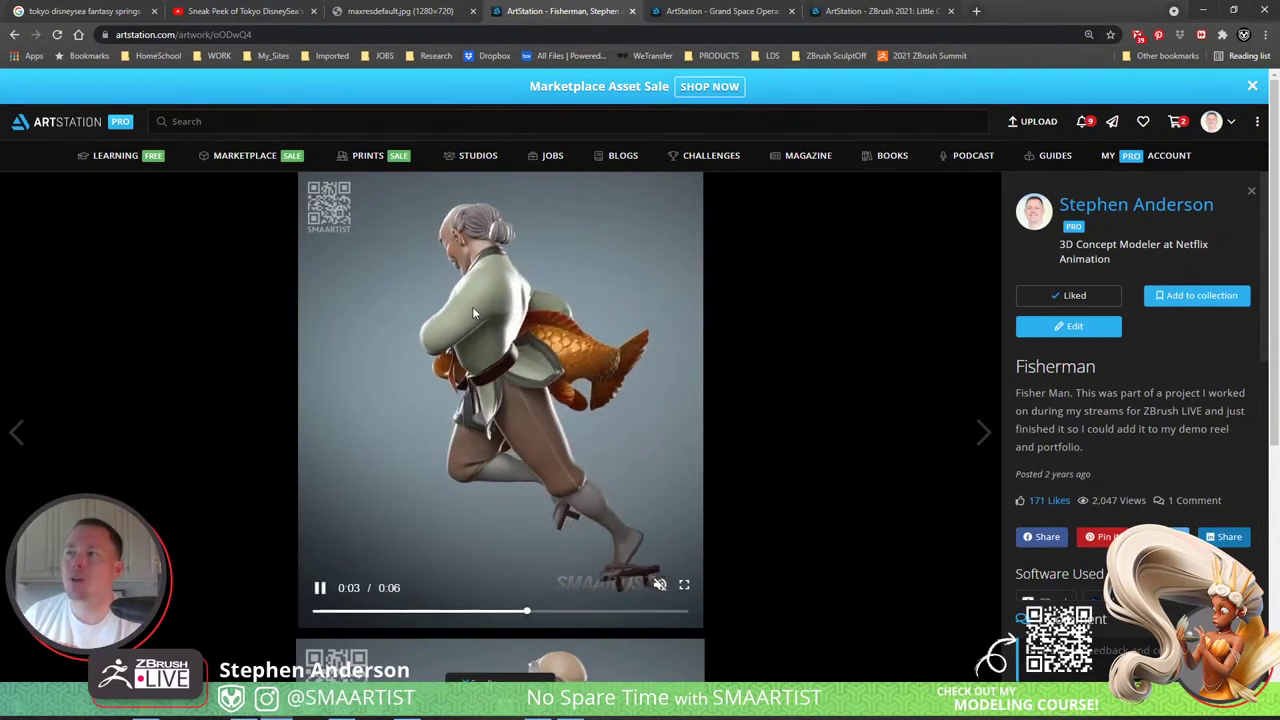
scroll(651, 367, "down", 4)
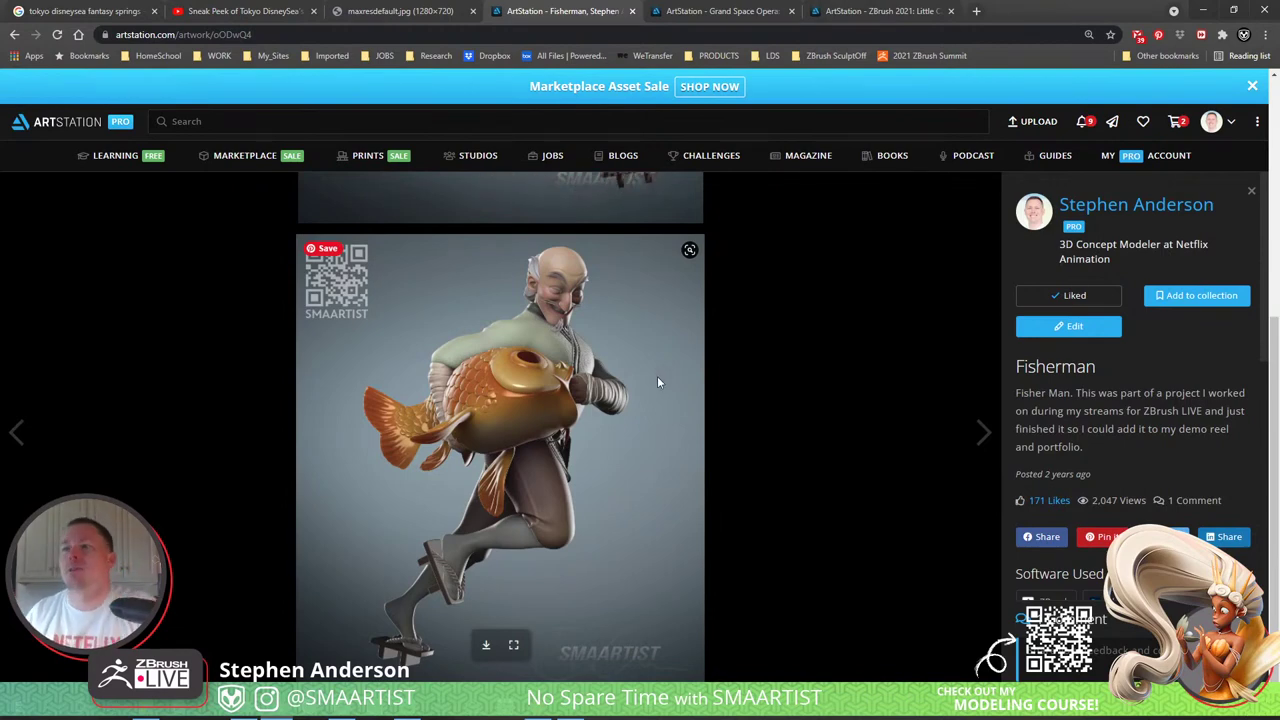
scroll(674, 438, "up", 4)
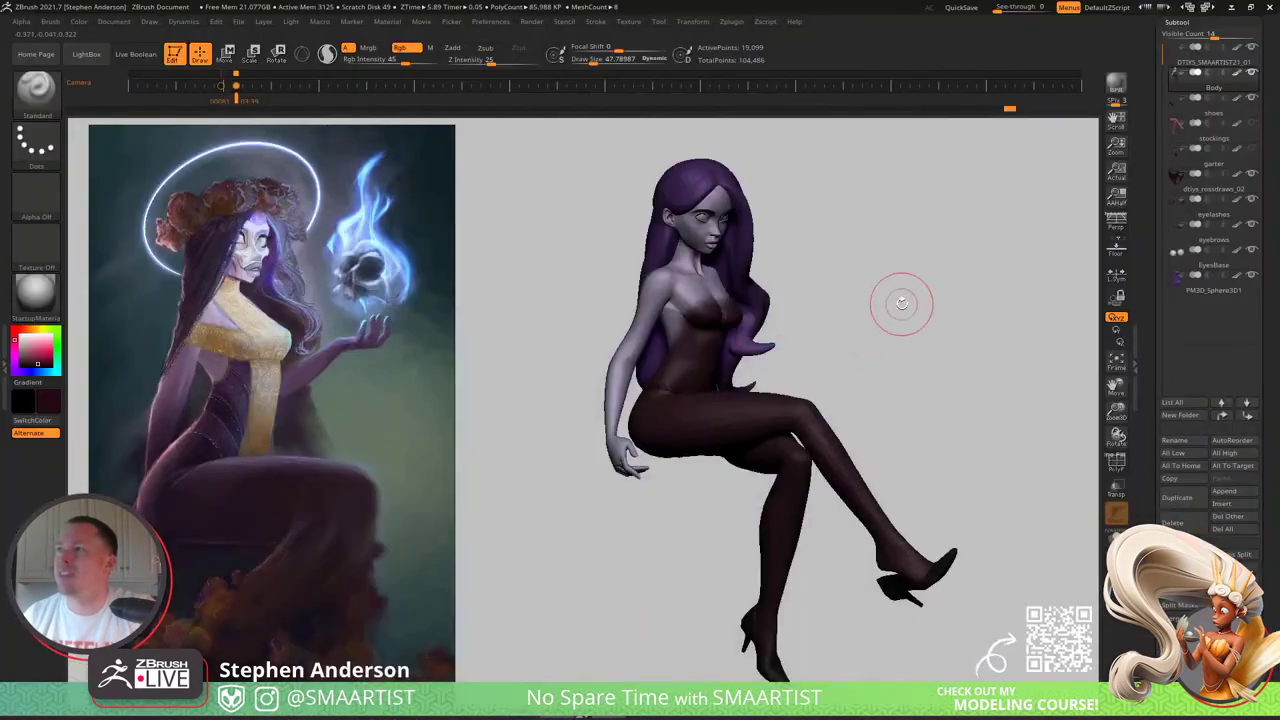
Step: Switch back to ZBrush and inspect the seated character's pose, legs and wireframe from several angles
mouse_move(902, 303)
left_mouse_down()
mouse_move(877, 303)
mouse_move(894, 294)
left_mouse_up()
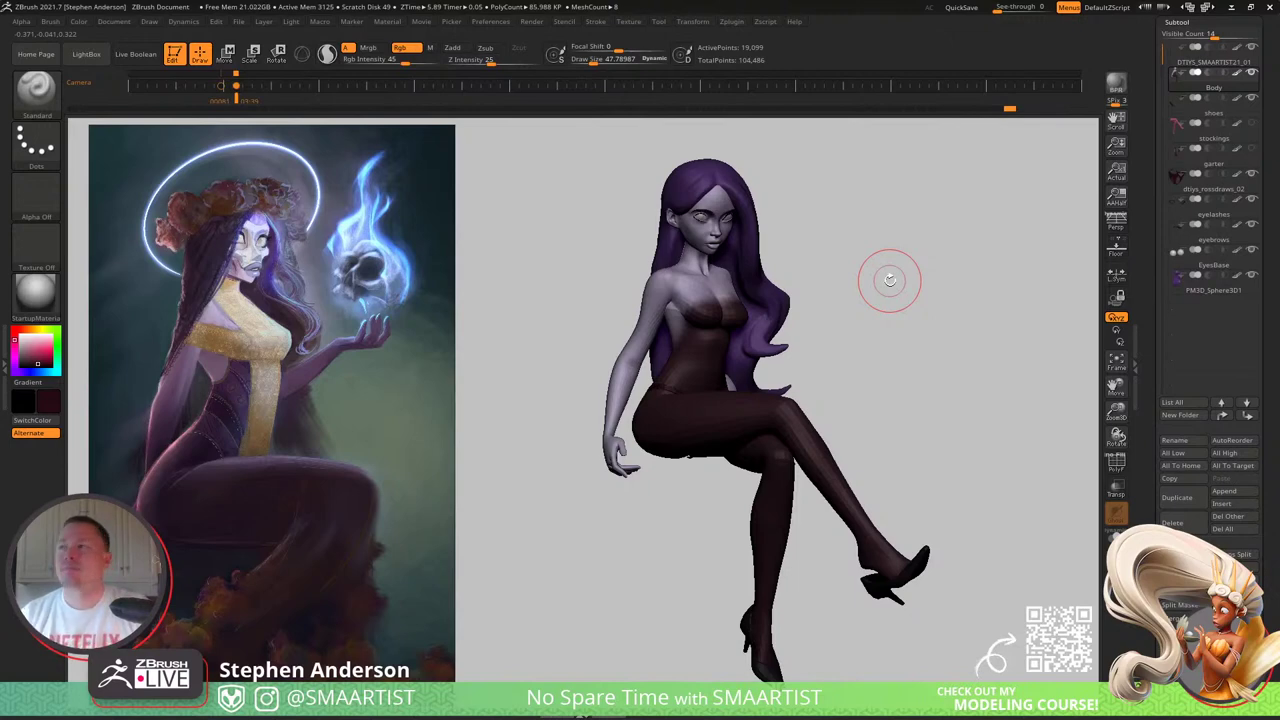
mouse_move(826, 371)
left_mouse_down()
mouse_move(790, 376)
mouse_move(847, 384)
mouse_move(820, 380)
mouse_move(754, 412)
left_mouse_up()
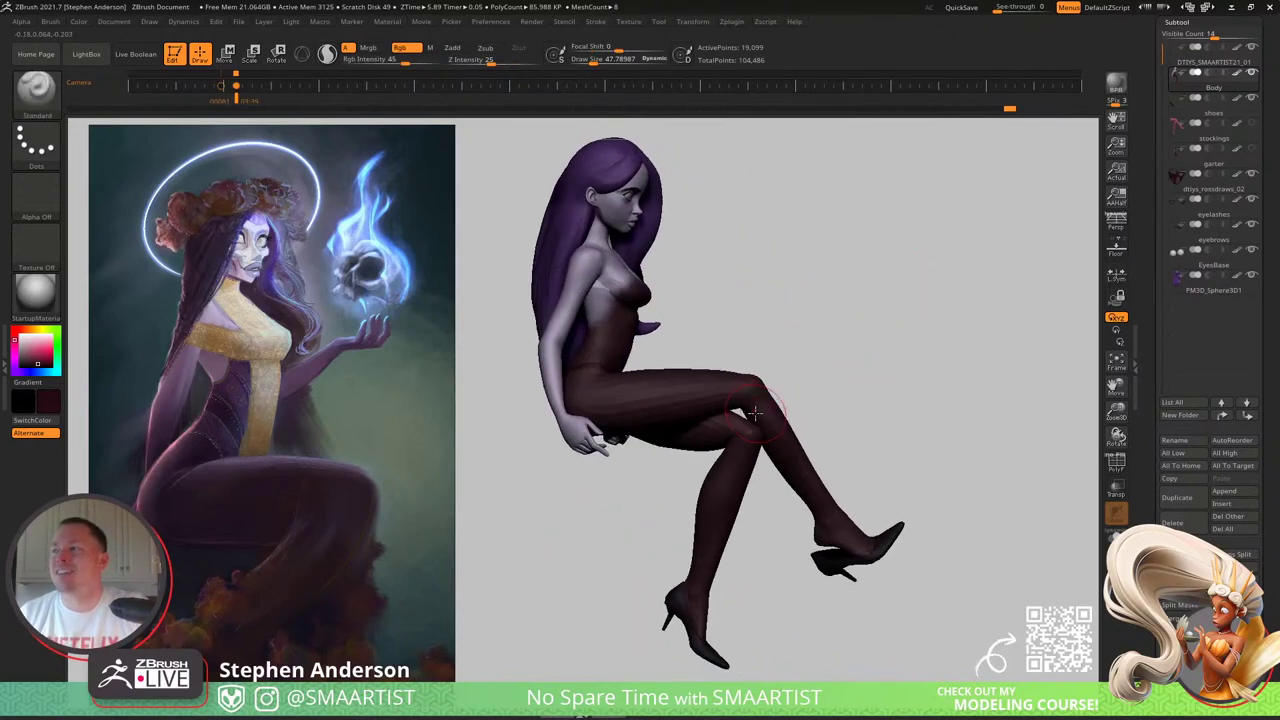
mouse_move(706, 365)
right_mouse_down()
mouse_move(783, 443)
mouse_move(743, 385)
right_mouse_up()
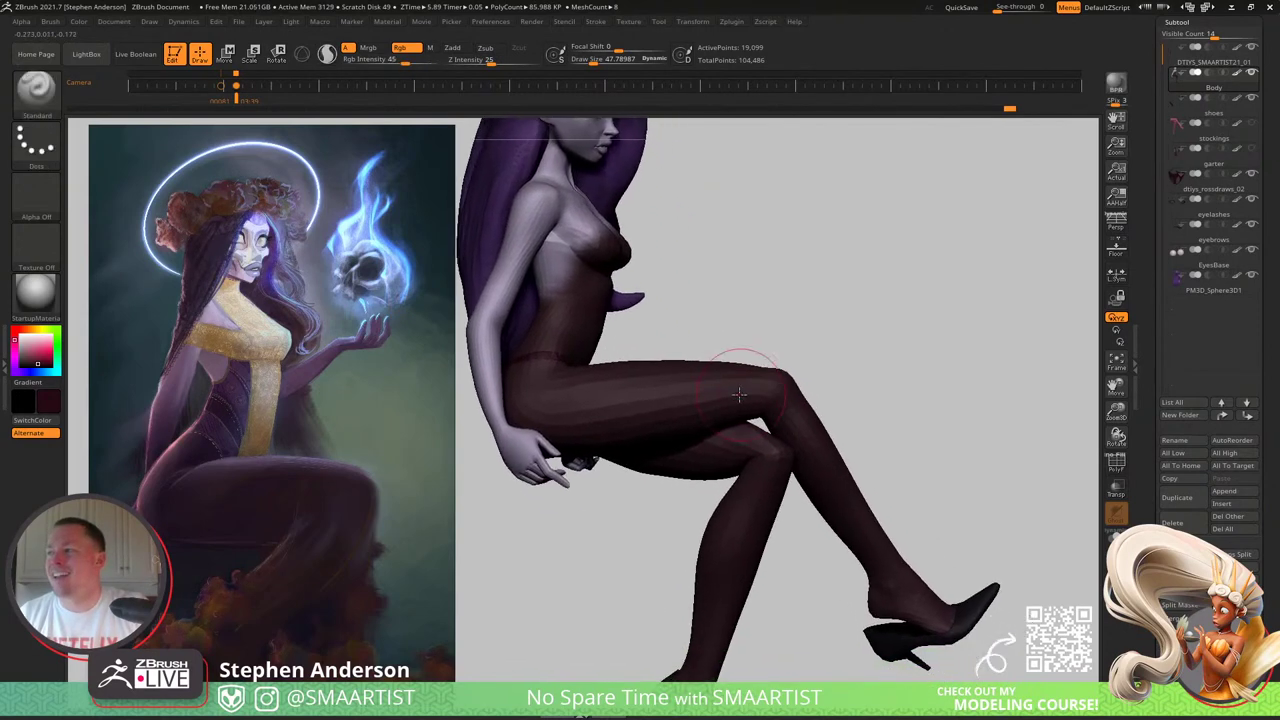
key("shift+f")
key("shift+f")
key("w")
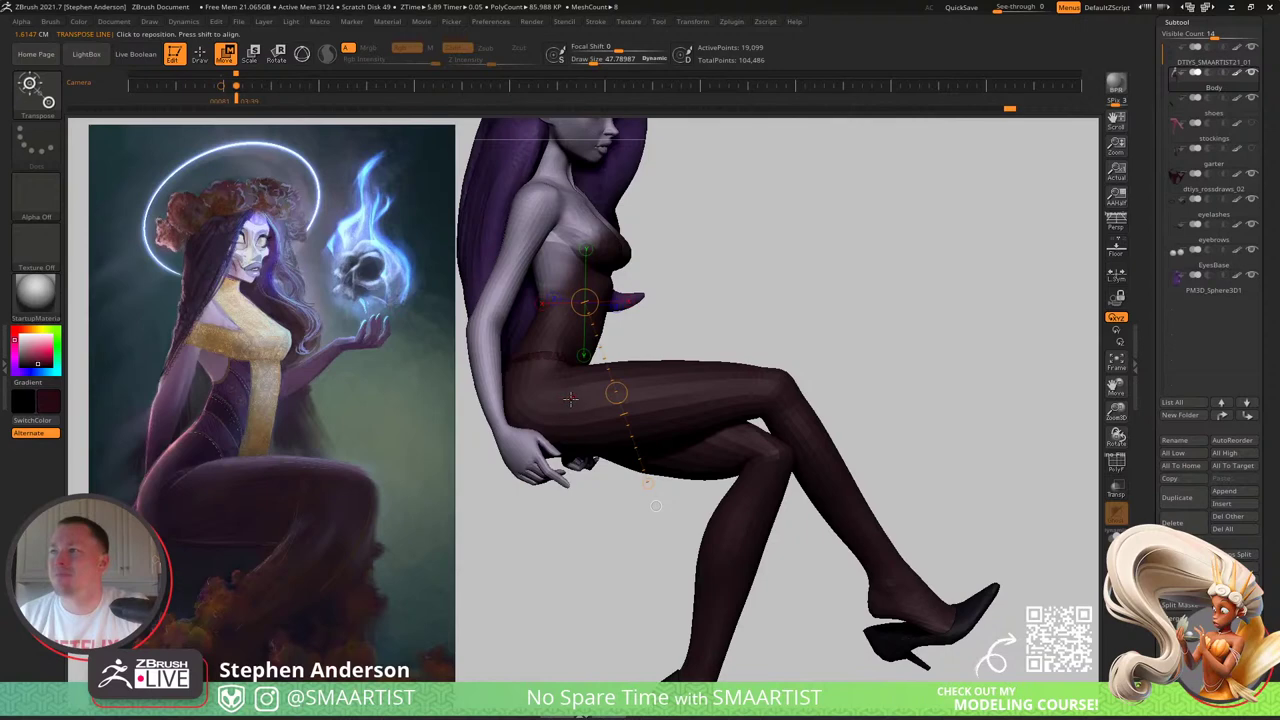
left_click_drag(562, 398, 770, 379, "ctrl")
left_click_drag(538, 420, 565, 413, "ctrl")
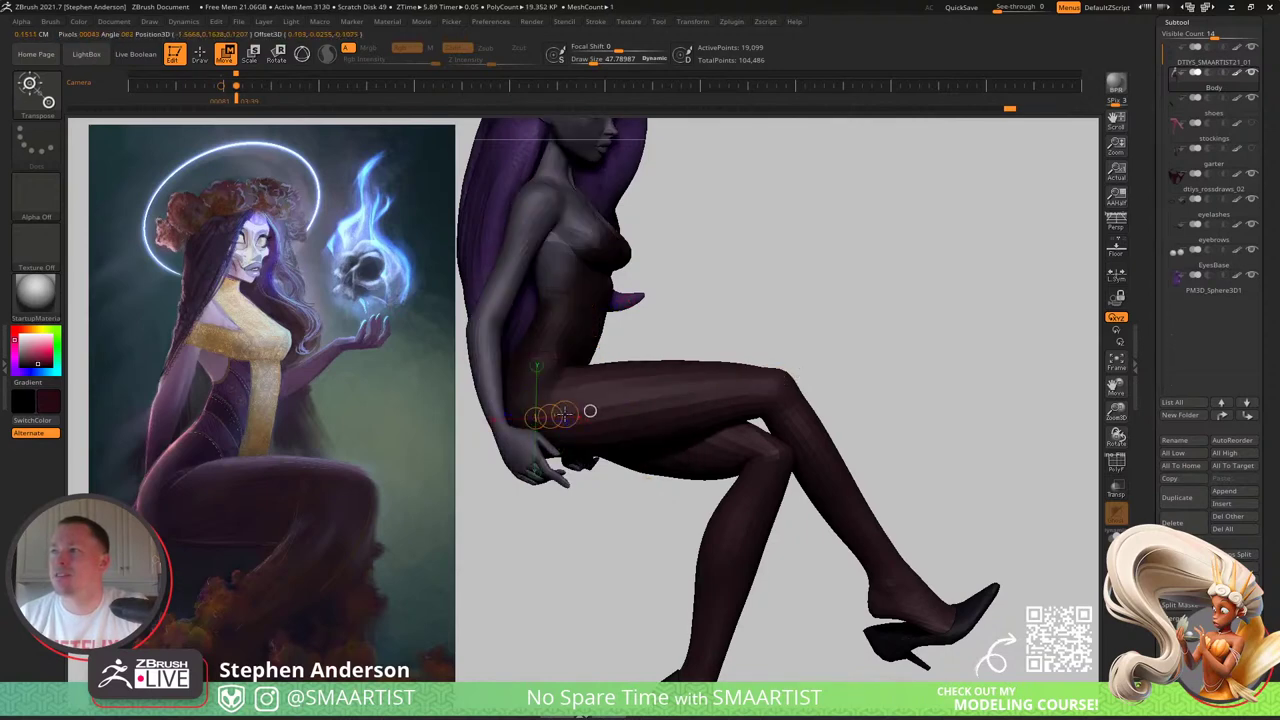
right_click_drag(730, 425, 748, 468)
key("shift+f")
mouse_move(968, 396)
left_mouse_down("ctrl")
mouse_move(997, 474)
mouse_move(985, 485)
left_mouse_up("ctrl")
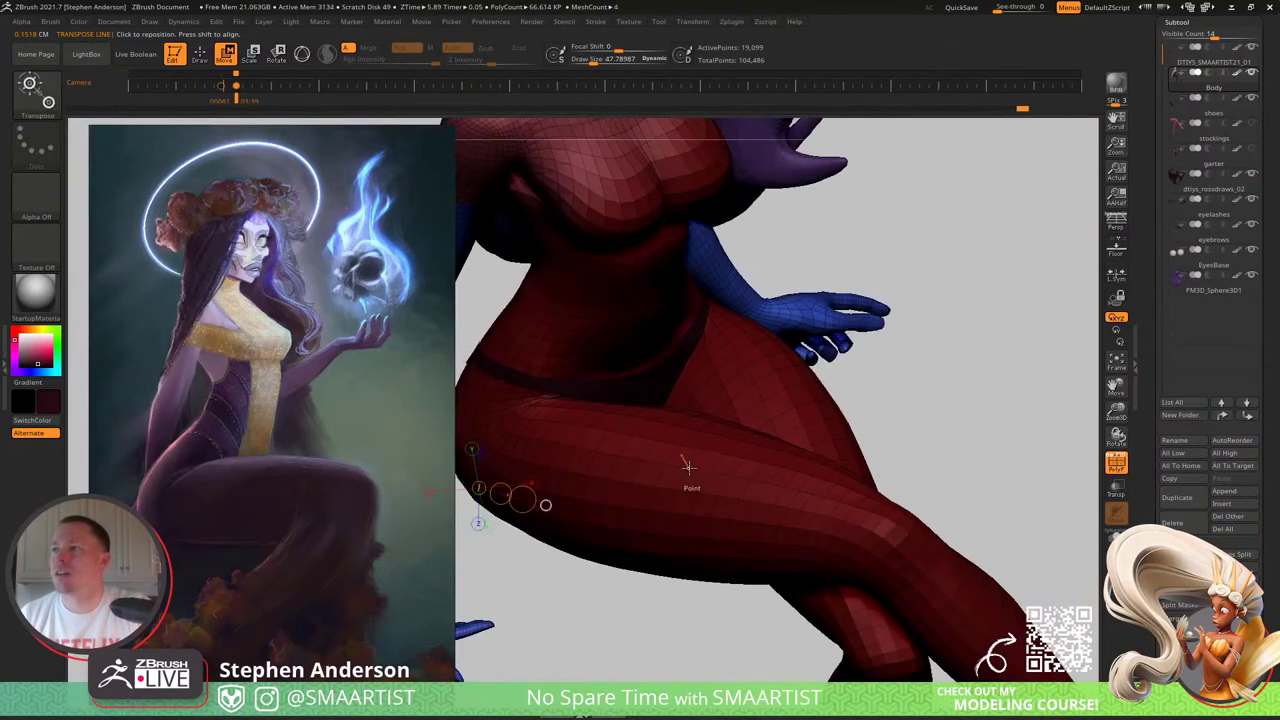
Step: Hide one edge loop around each ankle of the Body so the feet are separated from the legs
right_click_drag(592, 418, 592, 430)
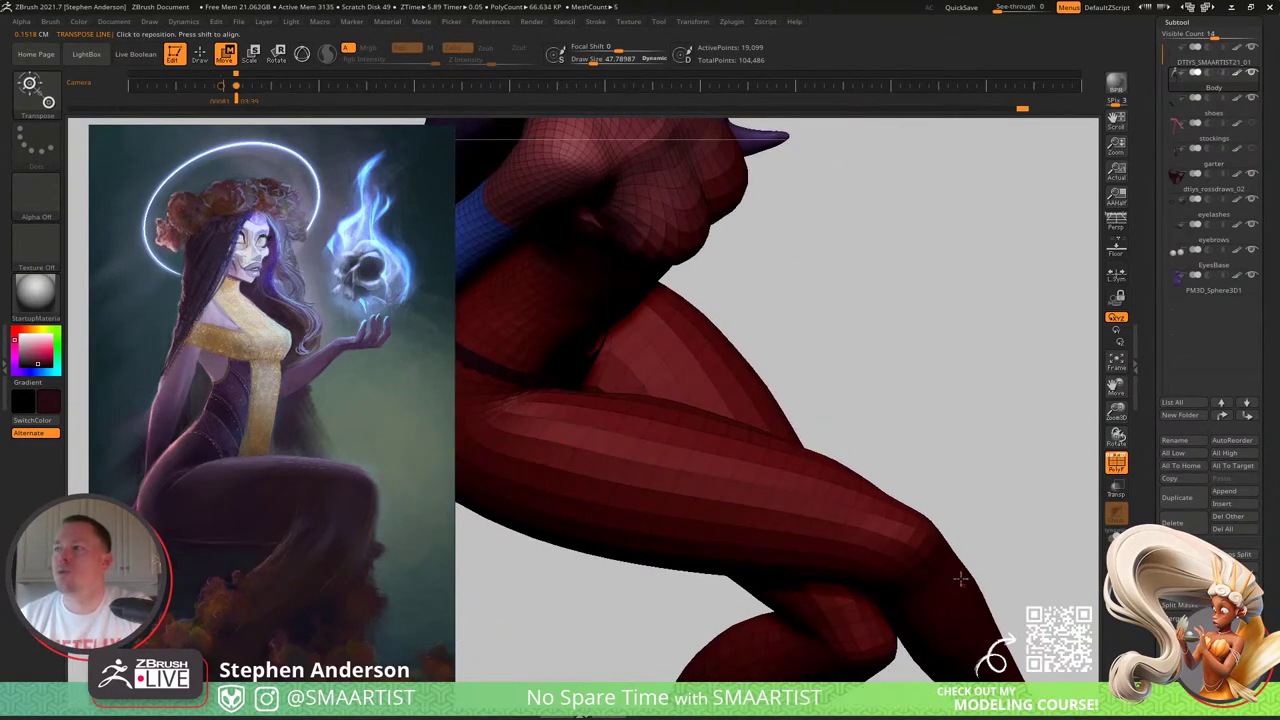
right_click_drag(645, 470, 863, 281)
mouse_move(886, 445)
right_mouse_down()
mouse_move(848, 406)
mouse_move(900, 451)
right_mouse_up()
left_click(885, 468)
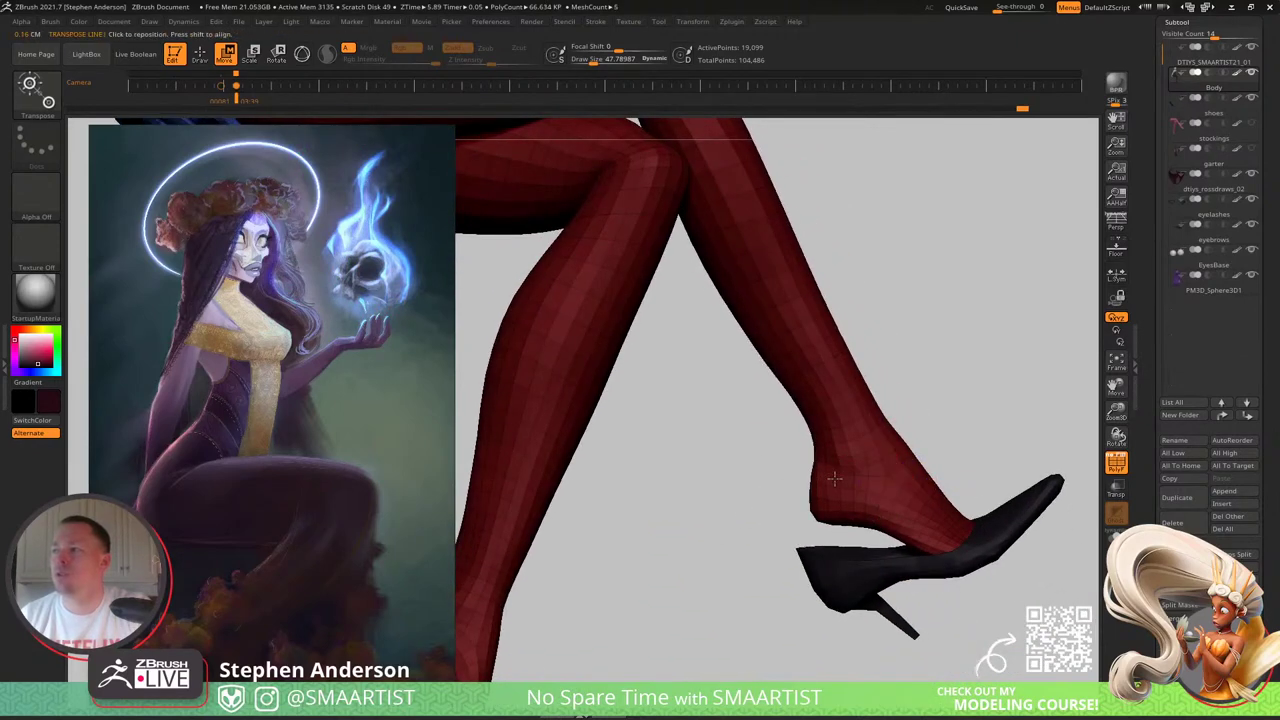
key("q")
left_click(884, 480, "ctrl+shift")
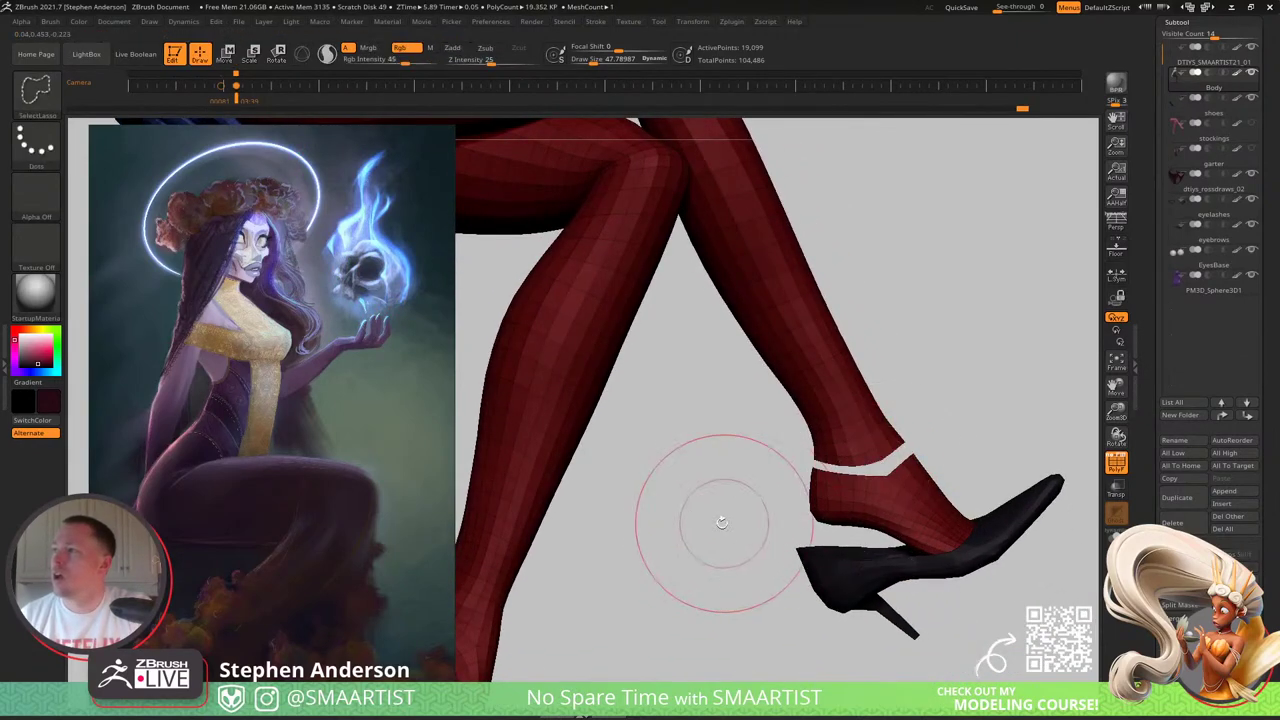
mouse_move(722, 518)
right_mouse_down("alt")
mouse_move(952, 329)
mouse_move(634, 427)
right_mouse_up("alt")
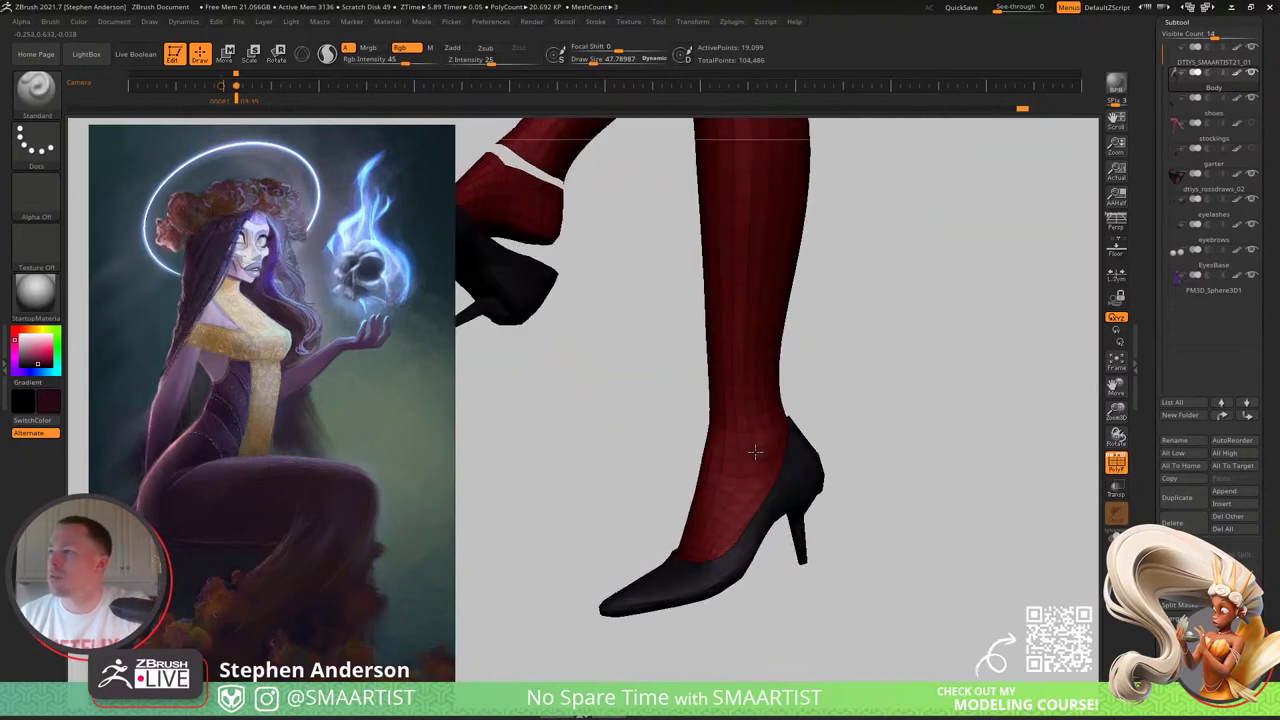
left_click(741, 470, "ctrl+shift")
Step: Shrink the Body's visible area repeatedly until the feet are hidden and the legs end around mid-calf
mouse_move(734, 484)
right_mouse_down()
mouse_move(766, 477)
mouse_move(717, 494)
mouse_move(724, 470)
mouse_move(824, 536)
right_mouse_up()
key("ctrl+shift+s")
key("ctrl+shift+s")
key("ctrl+shift+s")
key("ctrl+shift+s")
key("ctrl+shift+s")
key("ctrl+shift+s")
key("ctrl+shift+s")
key("ctrl+shift+s")
key("ctrl+shift+s")
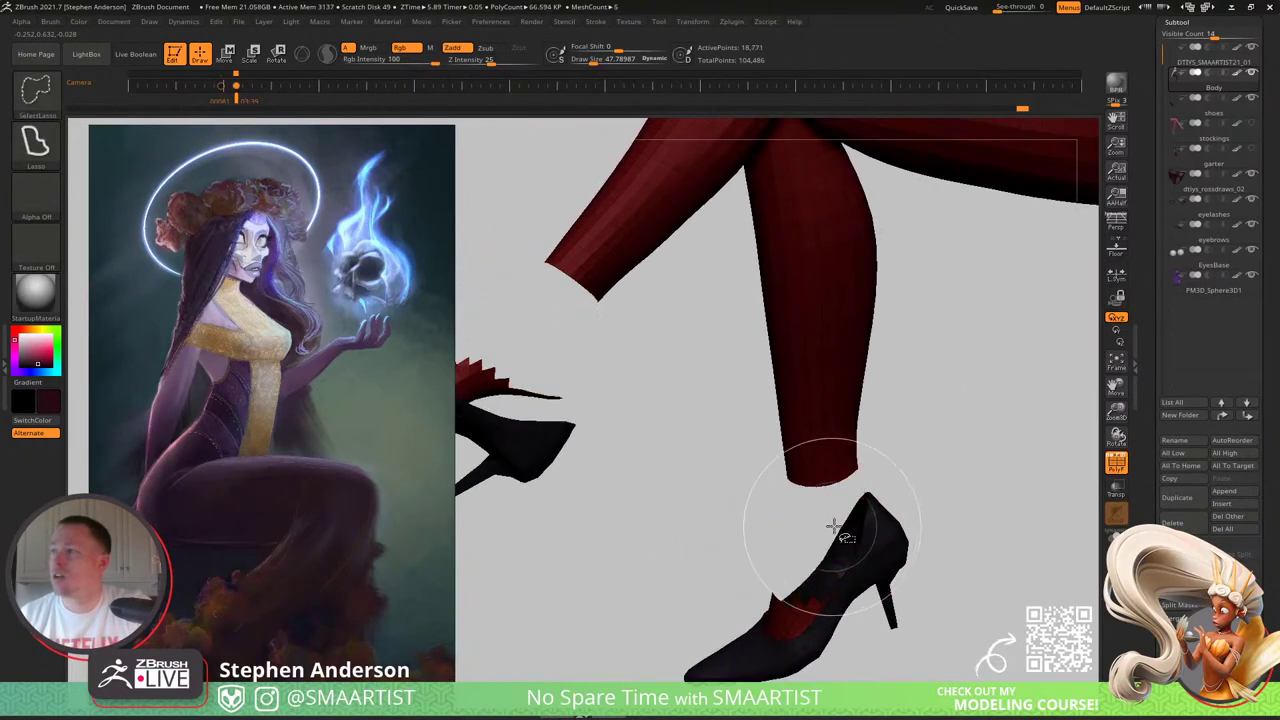
key("ctrl+shift+s")
key("ctrl+shift+s")
key("ctrl+shift+s")
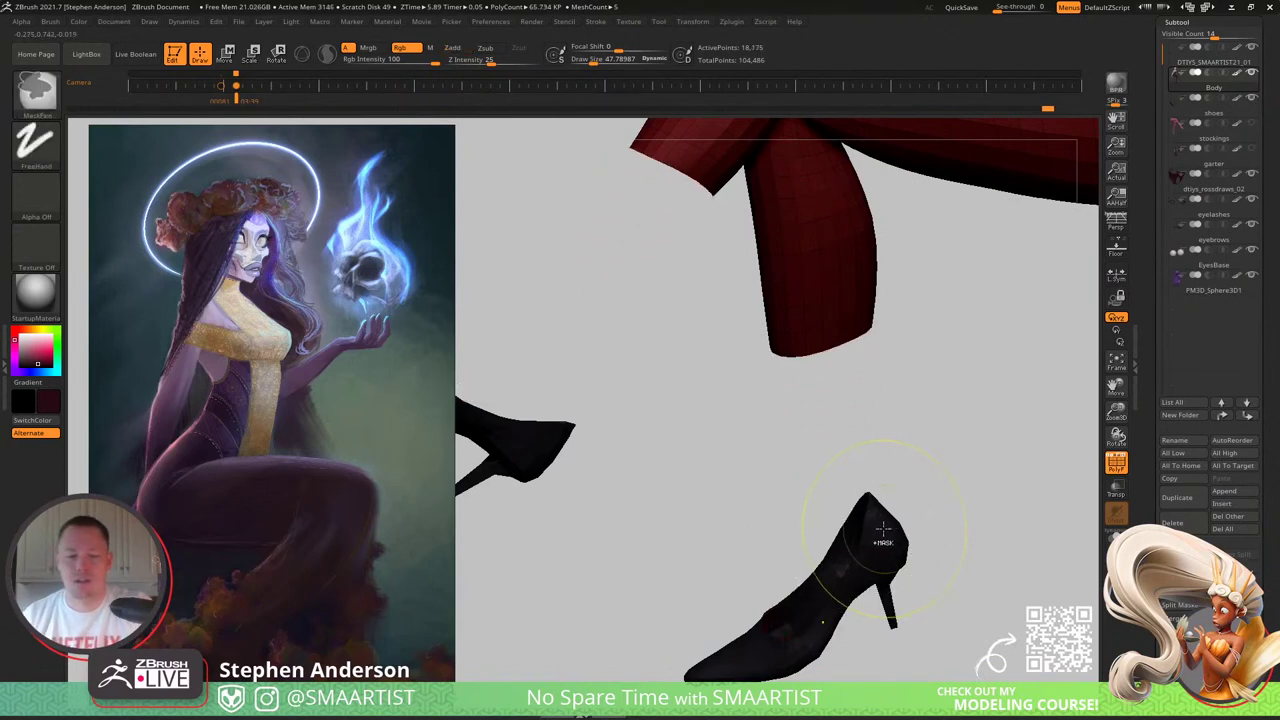
Step: Isolate the Body in Solo mode so the shoes, hair and other subtools are hidden
key("ctrl+s")
mouse_move(877, 499)
right_mouse_down()
mouse_move(766, 529)
mouse_move(974, 517)
right_mouse_up()
mouse_move(978, 530)
left_mouse_down("ctrl+alt+shift")
mouse_move(726, 403)
mouse_move(568, 640)
mouse_move(1075, 665)
mouse_move(1082, 645)
left_mouse_up("ctrl+alt+shift")
mouse_move(905, 368)
right_mouse_down("alt")
mouse_move(851, 417)
mouse_move(937, 372)
mouse_move(829, 380)
right_mouse_up("alt")
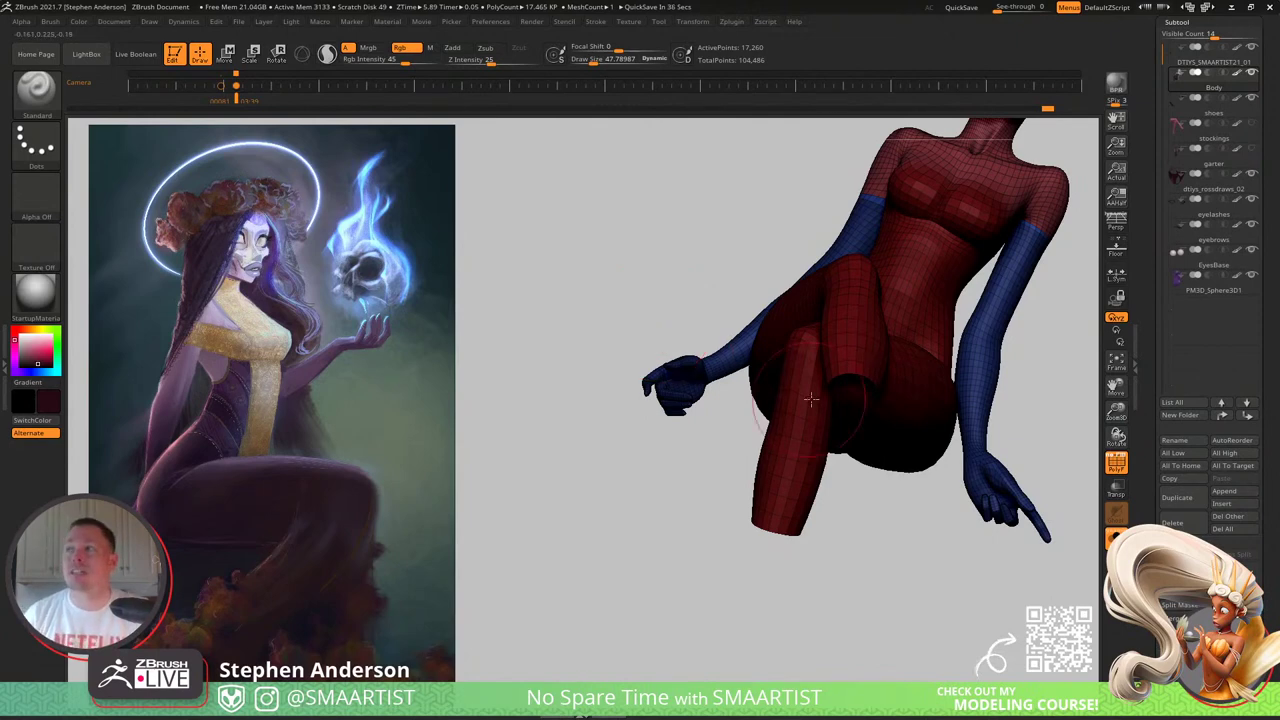
Step: Keep shrinking the Body's visible area until both lower legs are hidden up to the knees
key("shift+f")
key("shift+f")
mouse_move(831, 357)
right_mouse_down()
mouse_move(877, 336)
mouse_move(663, 403)
right_mouse_up()
key("ctrl+shift+s")
key("ctrl+shift+s")
key("ctrl+shift+s")
key("ctrl+shift+s")
key("ctrl+shift+s")
key("ctrl+shift+s")
key("ctrl+shift+s")
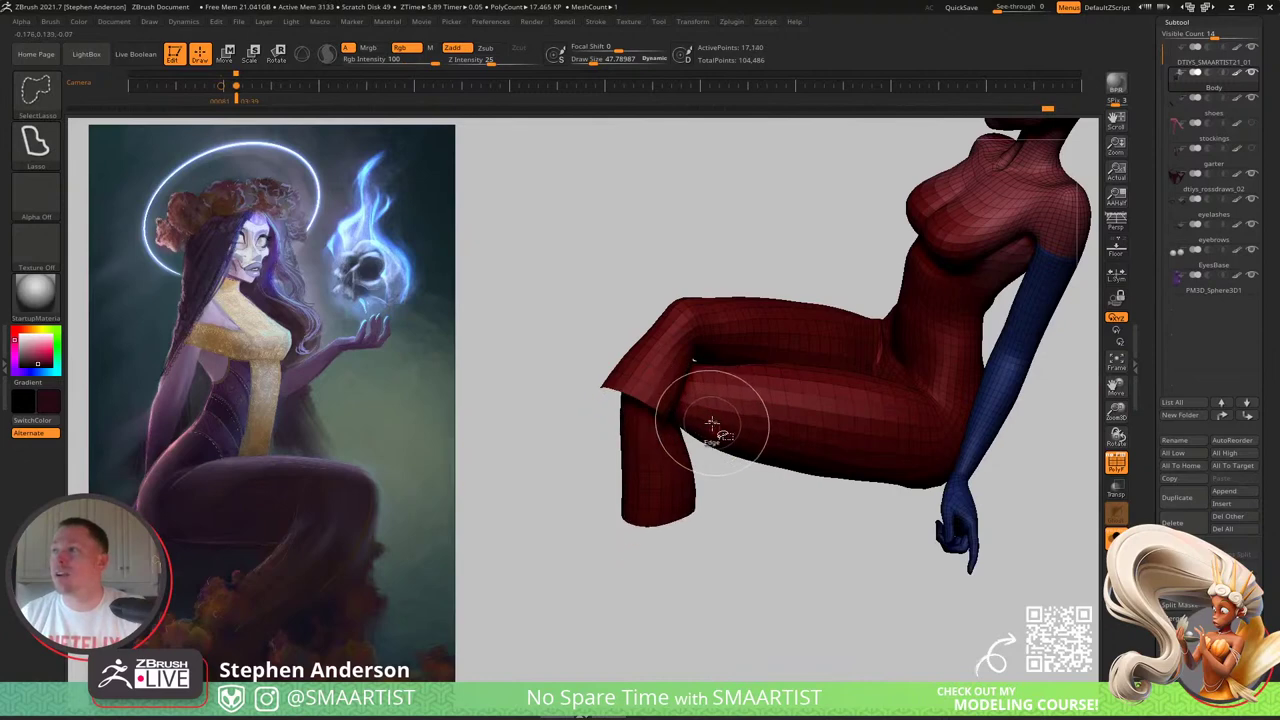
key("ctrl+shift+s")
key("ctrl+shift+s")
key("ctrl+shift+s")
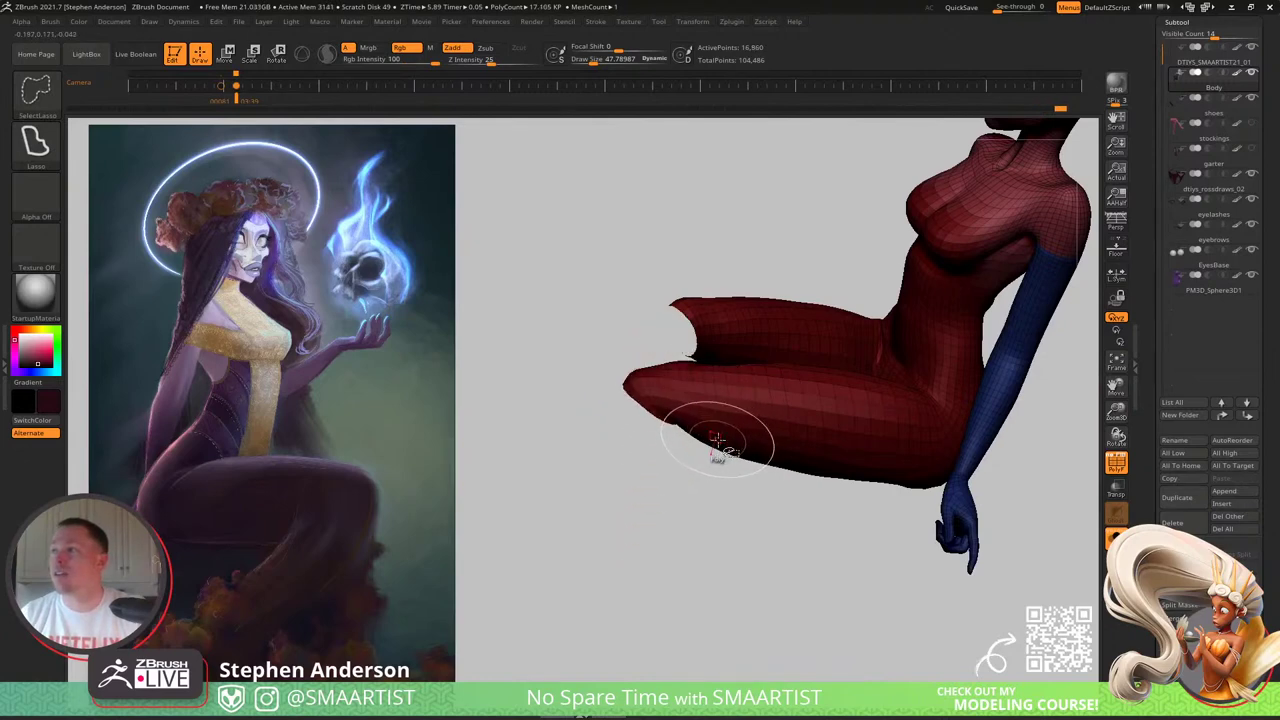
Step: Invert the visibility to show only the lower legs and assign them their own polygroup
left_click_drag(649, 531, 690, 534, "ctrl+shift")
key("ctrl")
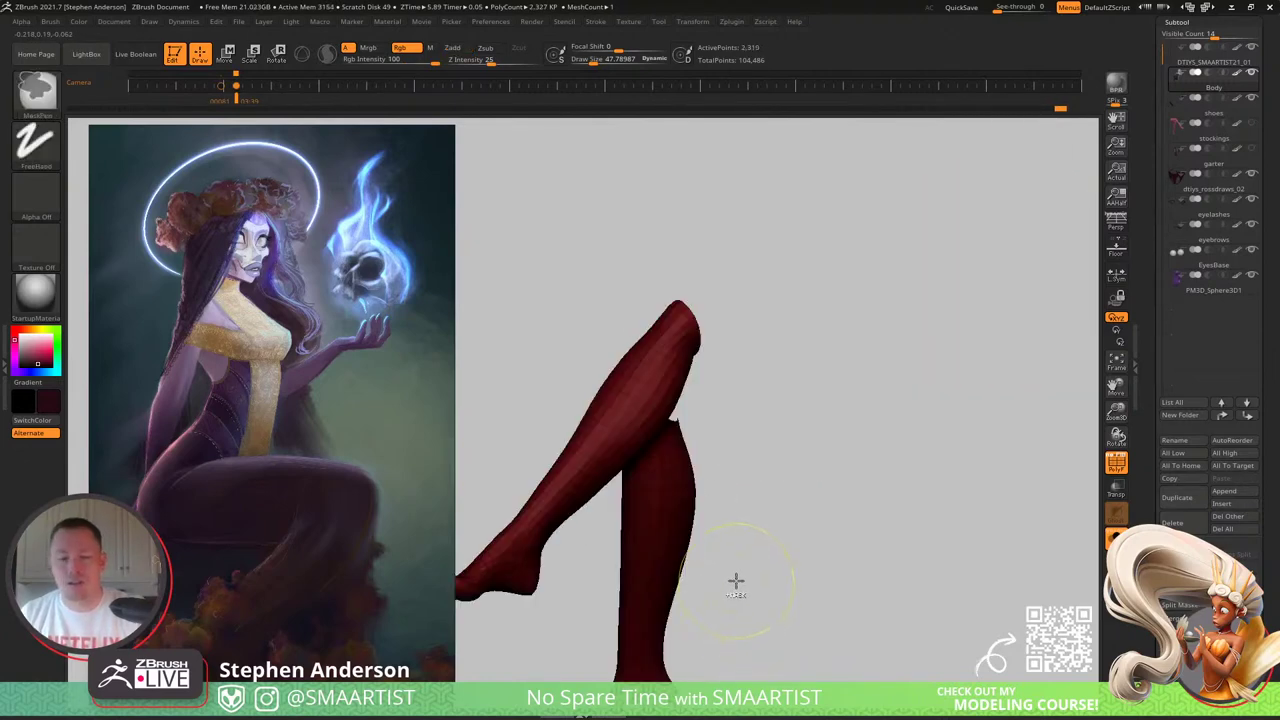
key("shift+f")
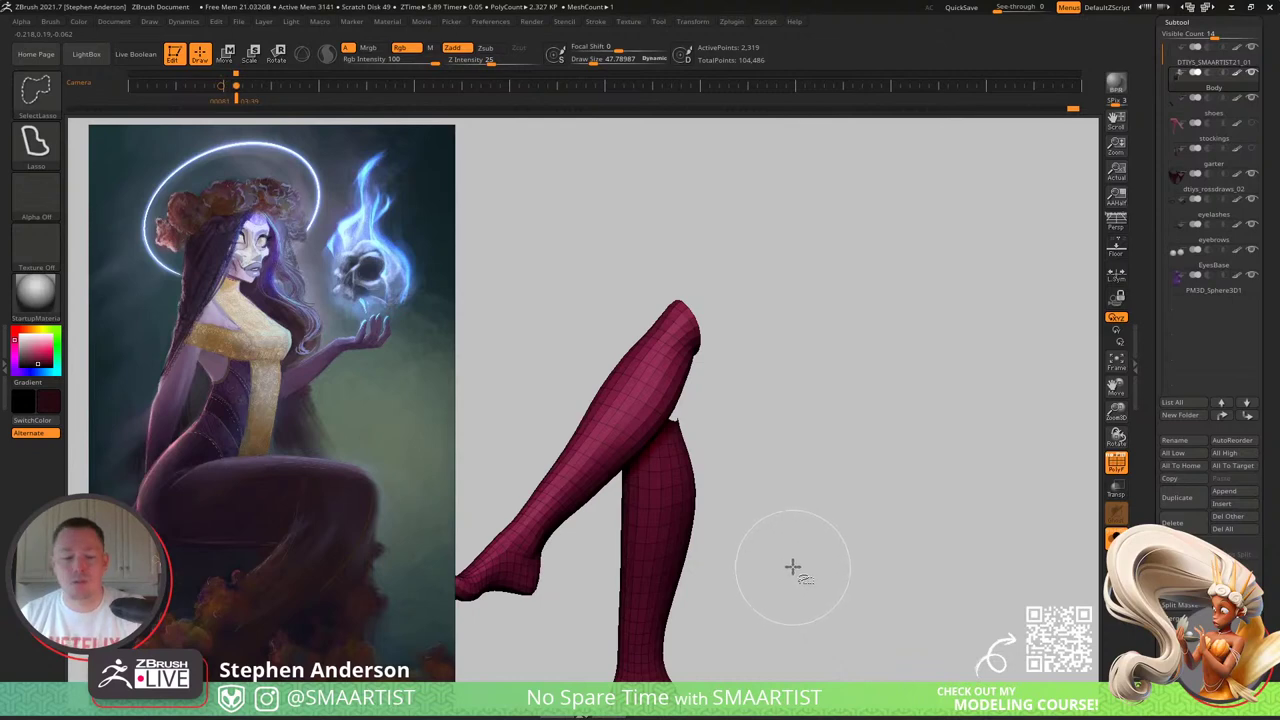
Step: Invert the visibility back to the upper body and shrink it until both thighs are hidden up to the hips
left_click_drag(792, 567, 879, 631, "ctrl+shift")
key("ctrl+shift+s")
key("ctrl+shift+s")
key("ctrl+shift+s")
key("ctrl+shift+s")
key("ctrl+shift+s")
key("ctrl+shift+s")
key("ctrl+shift+s")
key("ctrl+shift+s")
key("ctrl+shift+s")
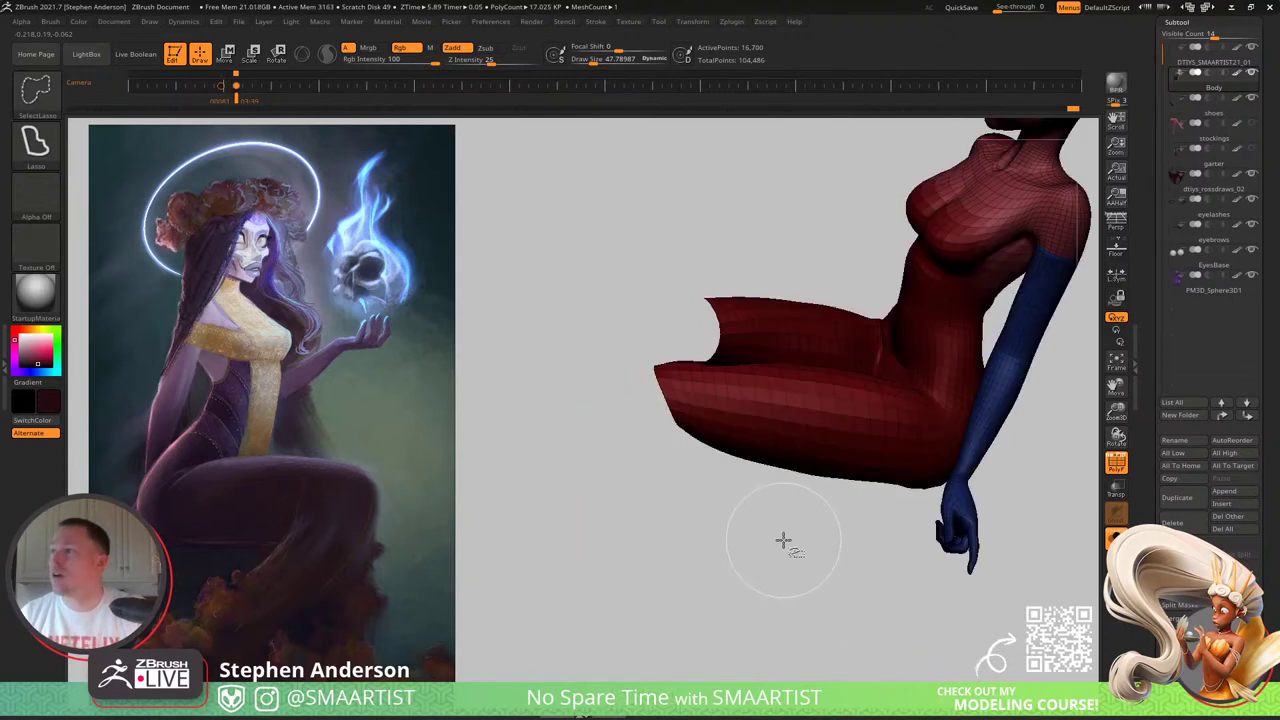
key("ctrl+shift+s")
key("ctrl+shift+s")
key("ctrl+shift+s")
key("ctrl+shift+s")
key("ctrl+shift+s")
key("ctrl+shift+s")
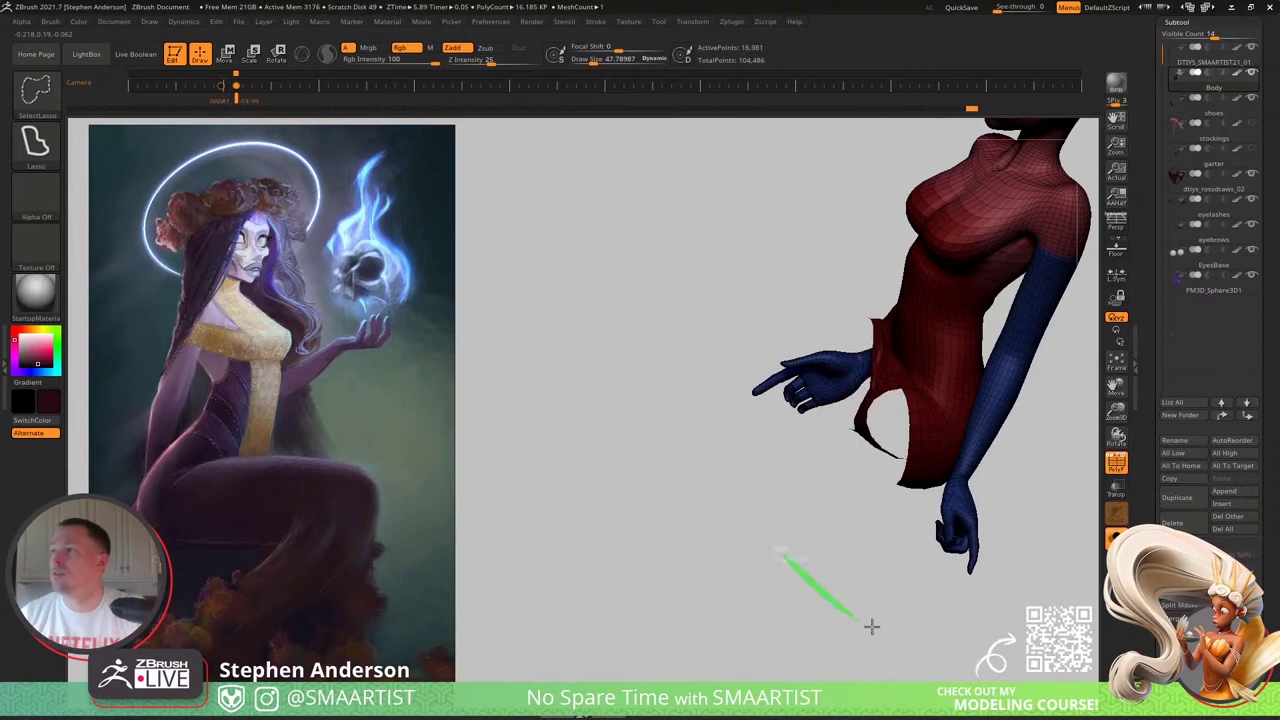
Step: Invert the visibility, hide the lower legs, and assign the thighs their own polygroup
left_click_drag(872, 626, 876, 629, "ctrl+shift")
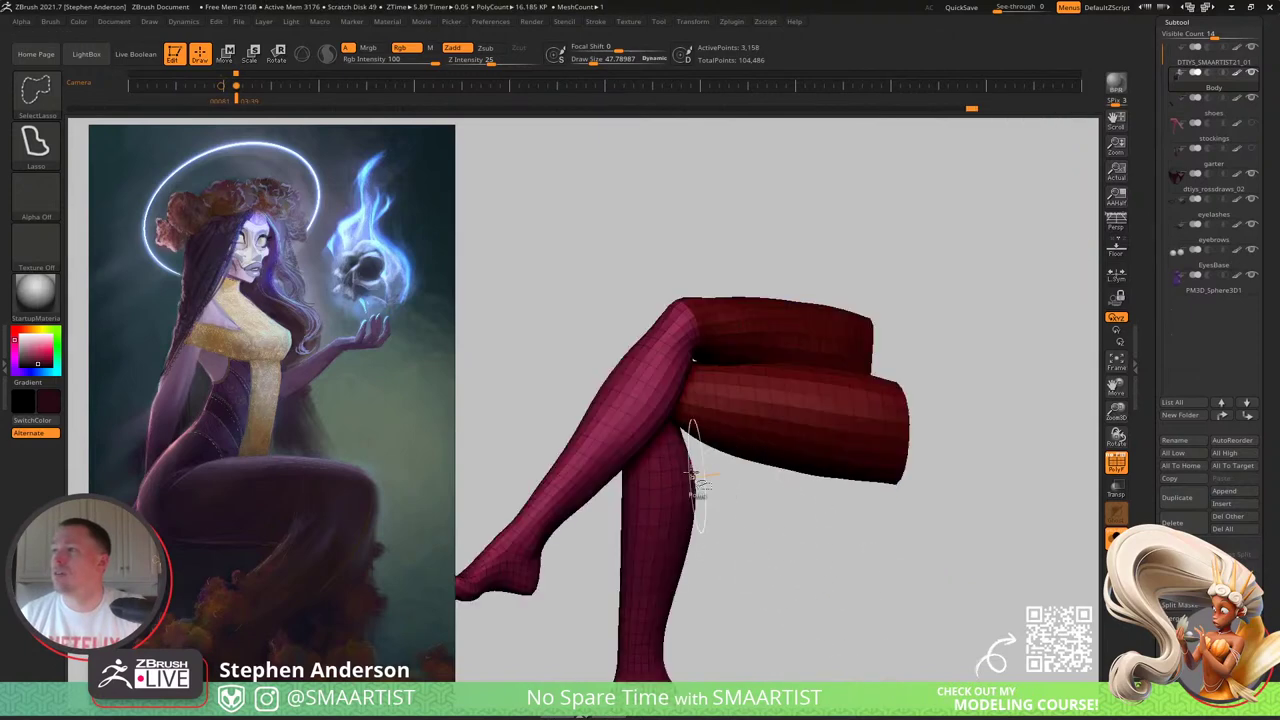
left_click(643, 422, "ctrl+shift")
key("ctrl+w")
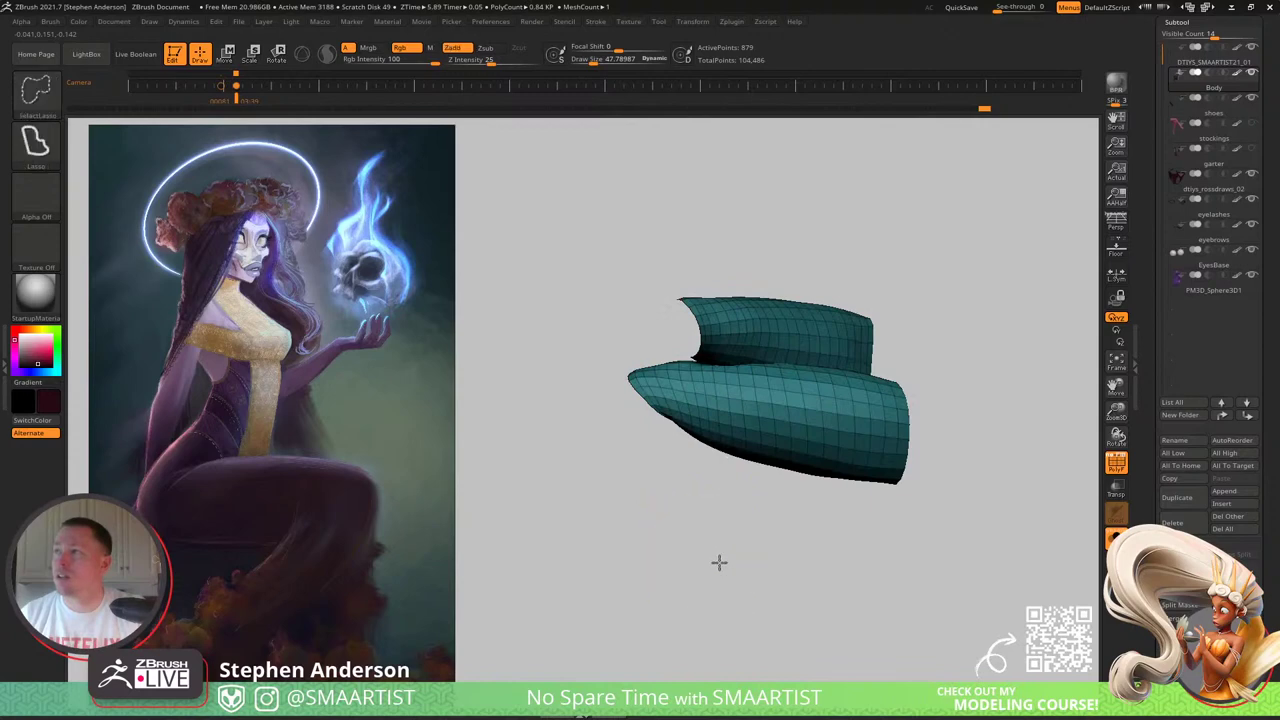
Step: Isolate the lower legs, split them into separate polygroups with Auto Groups, and show the whole Body again
left_click(719, 562, "ctrl+shift")
left_click(643, 400, "ctrl+shift")
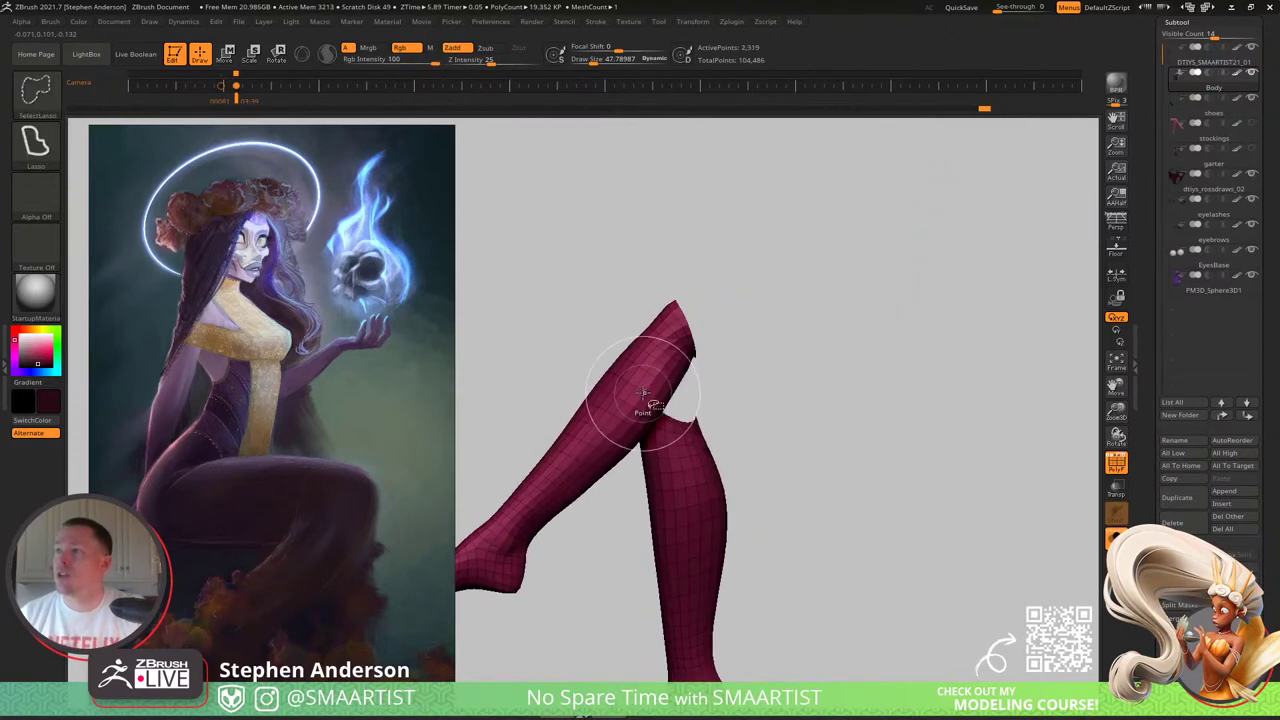
left_click_drag(1152, 602, 1152, 220)
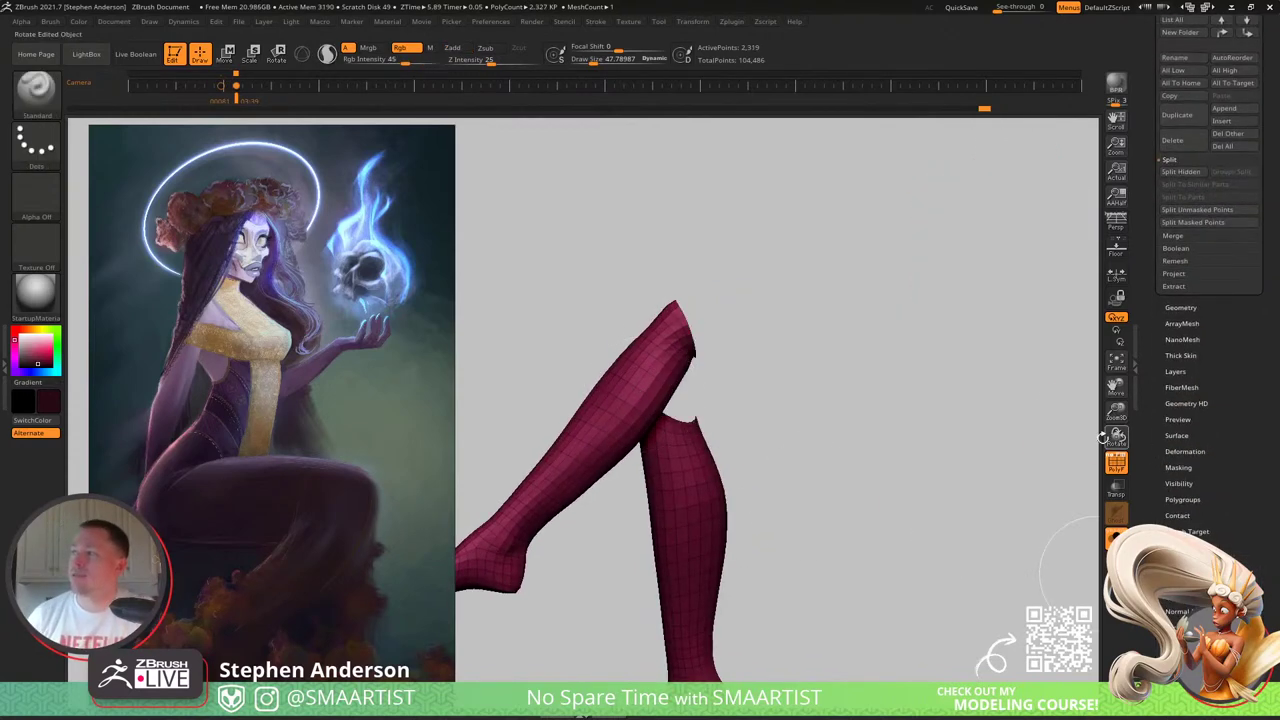
left_click(1184, 499, "shift")
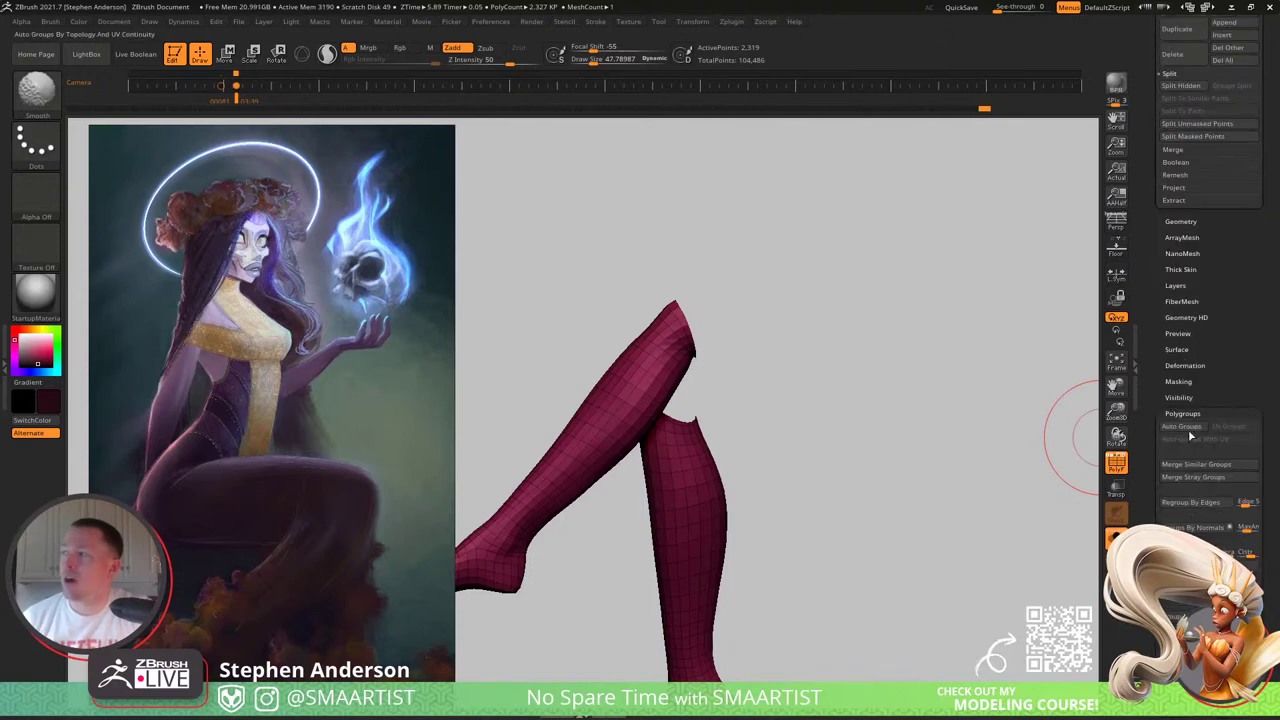
left_click(772, 520, "ctrl+shift")
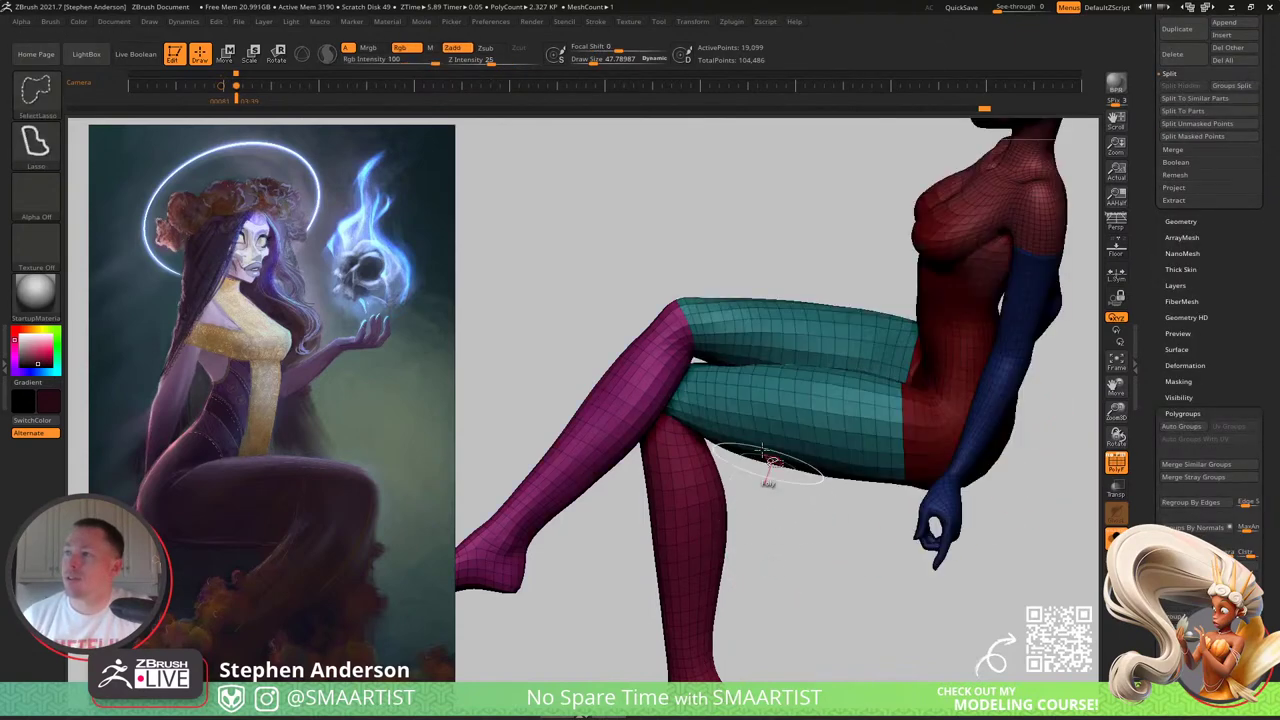
Step: Isolate the thighs and try to split them into separate polygroups with Auto Groups
left_click(727, 375, "ctrl+shift")
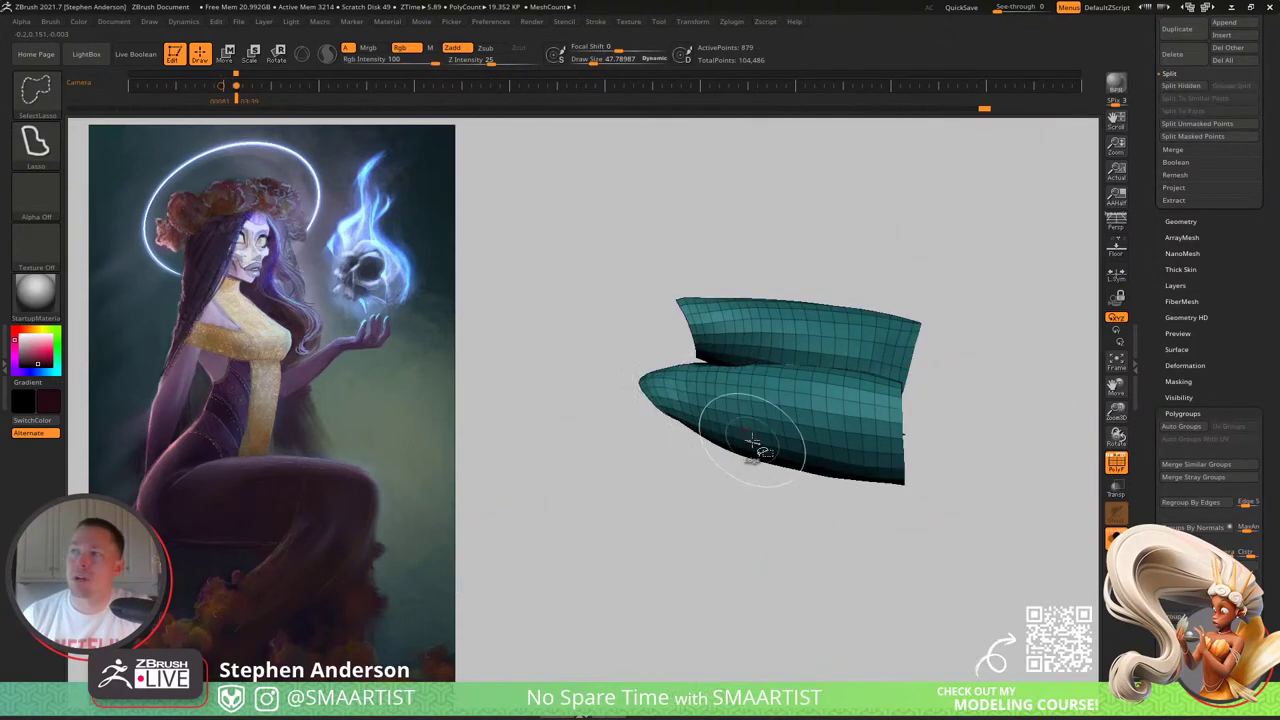
left_click(1181, 427)
mouse_move(809, 514)
left_mouse_down()
mouse_move(797, 569)
mouse_move(809, 514)
mouse_move(891, 446)
mouse_move(843, 449)
mouse_move(846, 517)
mouse_move(876, 492)
mouse_move(814, 614)
mouse_move(843, 606)
mouse_move(843, 563)
left_mouse_up()
left_click(846, 598, "ctrl+shift")
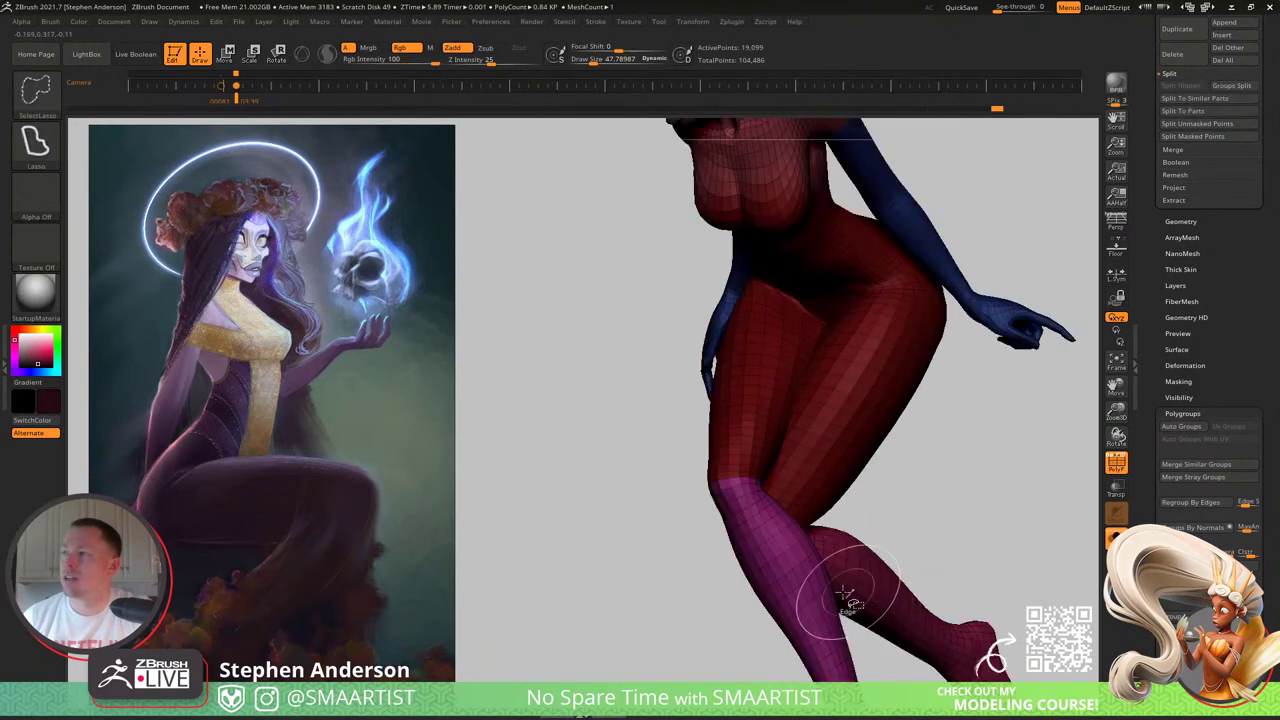
Step: Isolate both thighs, reassign them to one shared polygroup, and show the whole Body again
left_click(761, 514, "ctrl+shift")
left_click(778, 530, "ctrl+shift")
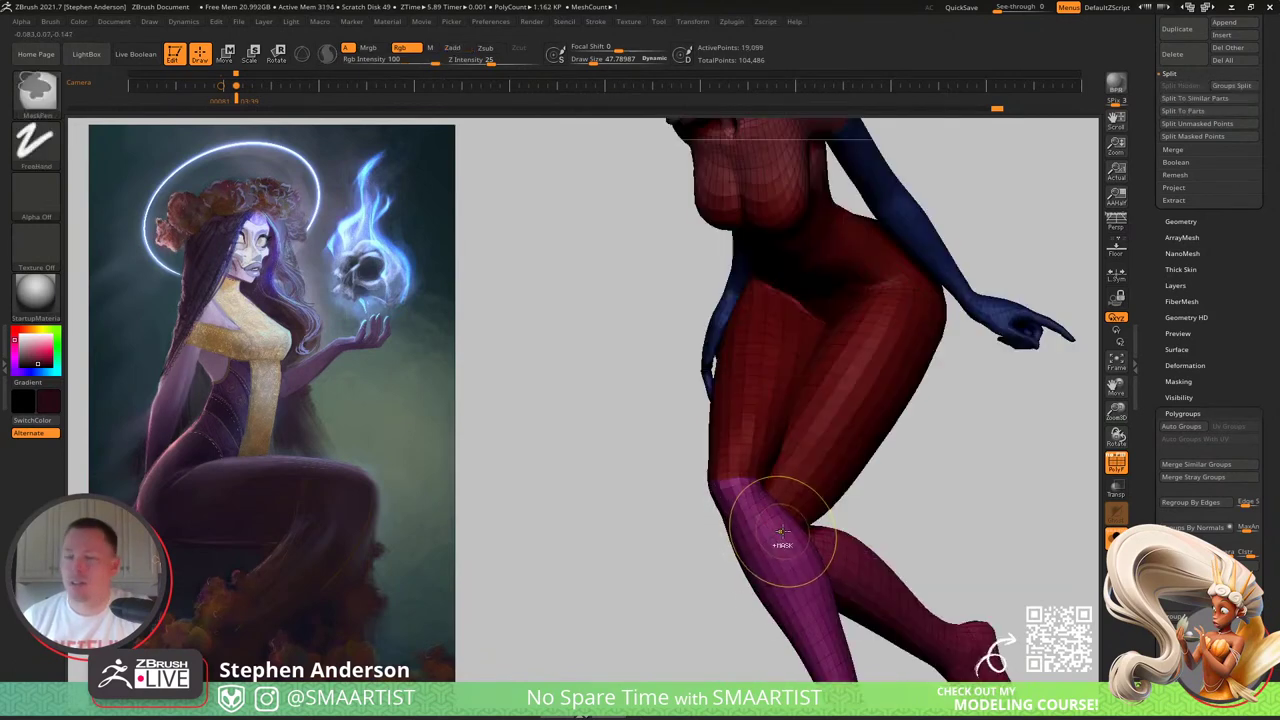
left_click(788, 530, "ctrl+shift")
key("ctrl+w")
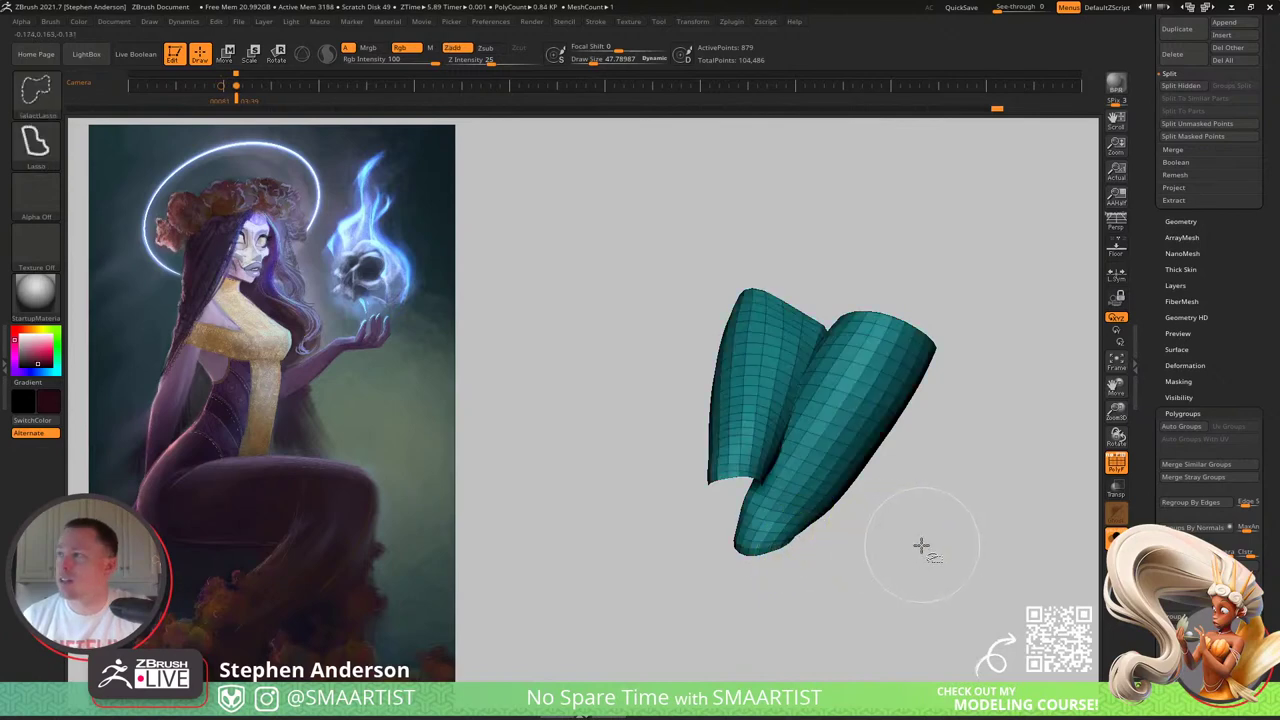
left_click(923, 543, "ctrl+shift")
Step: Isolate the purple lower leg and grow the visible area until its thigh is shown up to the hip
right_click_drag(768, 546, 836, 535)
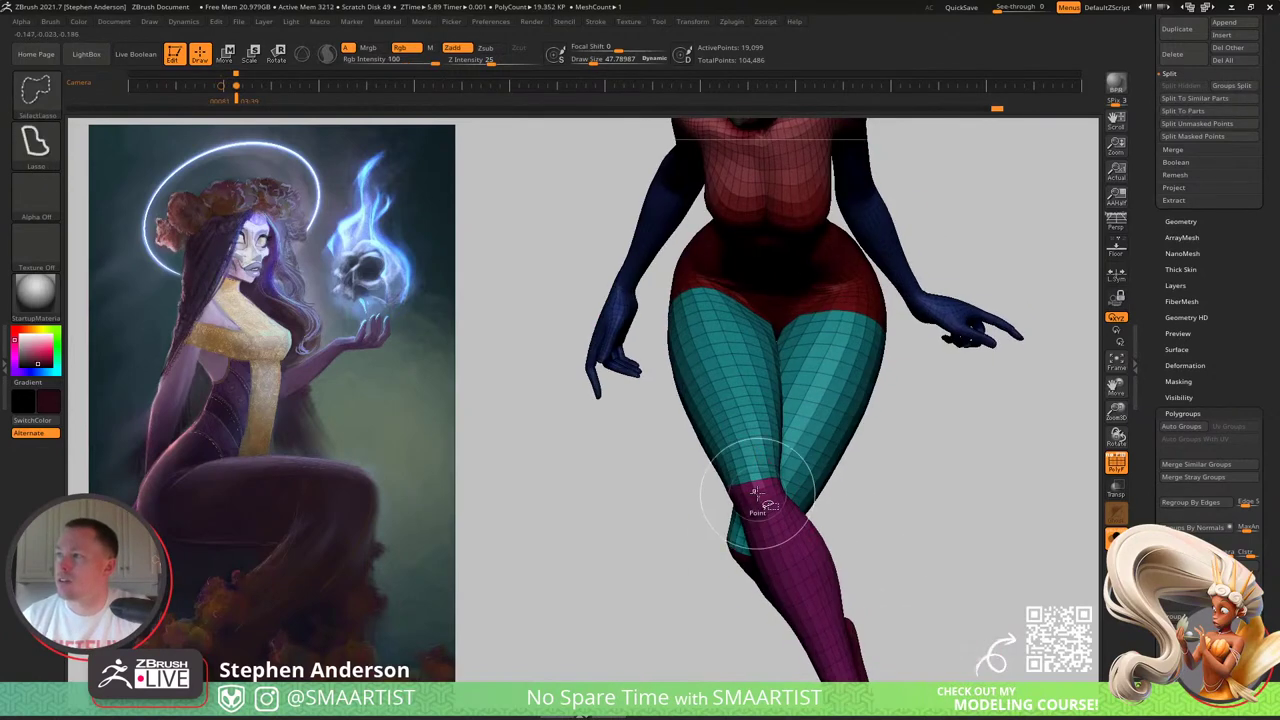
left_click(755, 492, "ctrl+shift")
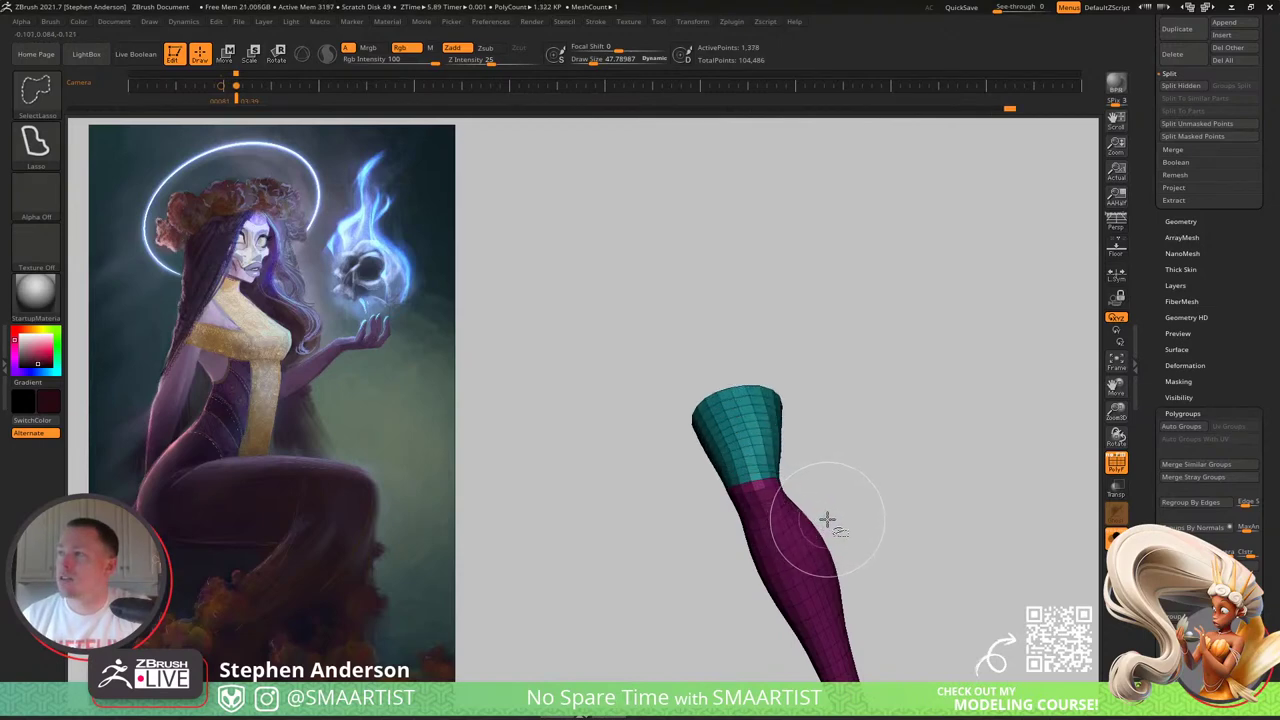
key("ctrl+shift+x")
key("ctrl+shift+x")
key("ctrl+shift+x")
key("ctrl+shift+x")
key("ctrl+shift+x")
key("ctrl+shift+x")
key("ctrl+shift+x")
key("ctrl+shift+x")
key("ctrl+shift+x")
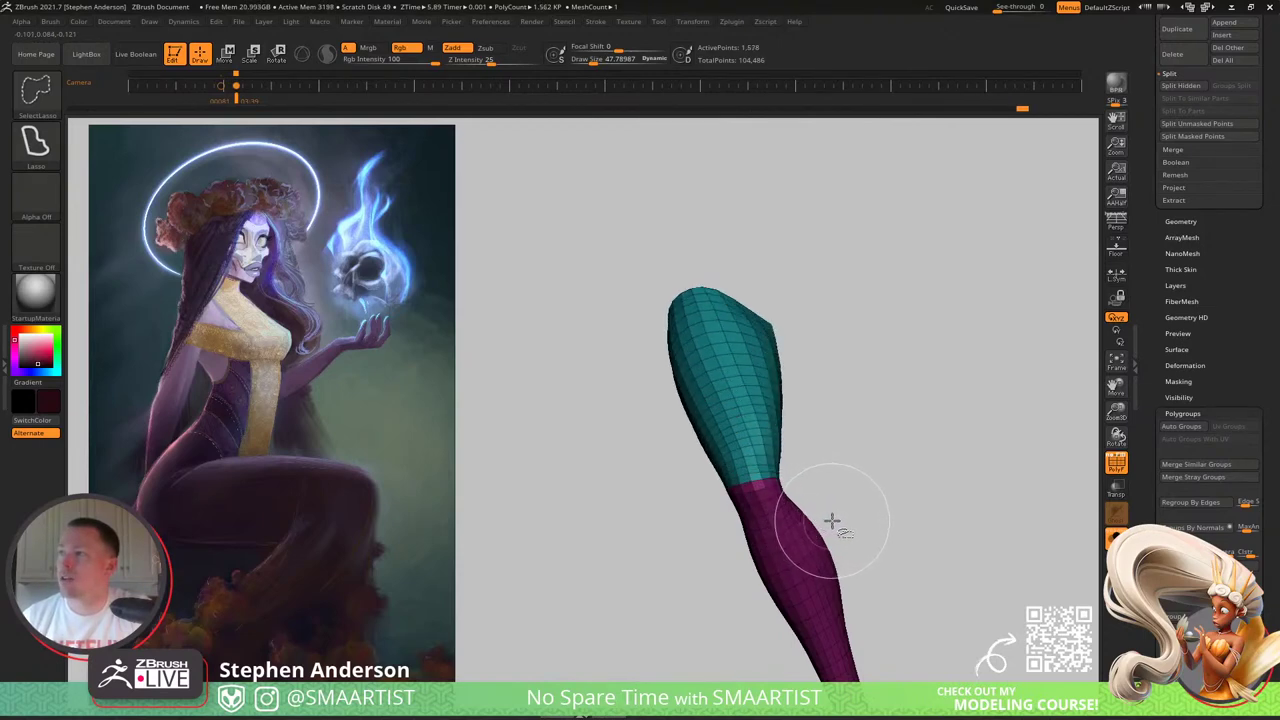
Step: Hide the lower leg, assign the remaining thigh its own polygroup, and check both thigh groups on the full Body
mouse_move(832, 523)
right_mouse_down()
mouse_move(771, 457)
mouse_move(795, 527)
mouse_move(829, 482)
mouse_move(818, 433)
mouse_move(820, 498)
mouse_move(798, 494)
mouse_move(823, 522)
right_mouse_up()
left_click(803, 518, "ctrl+shift")
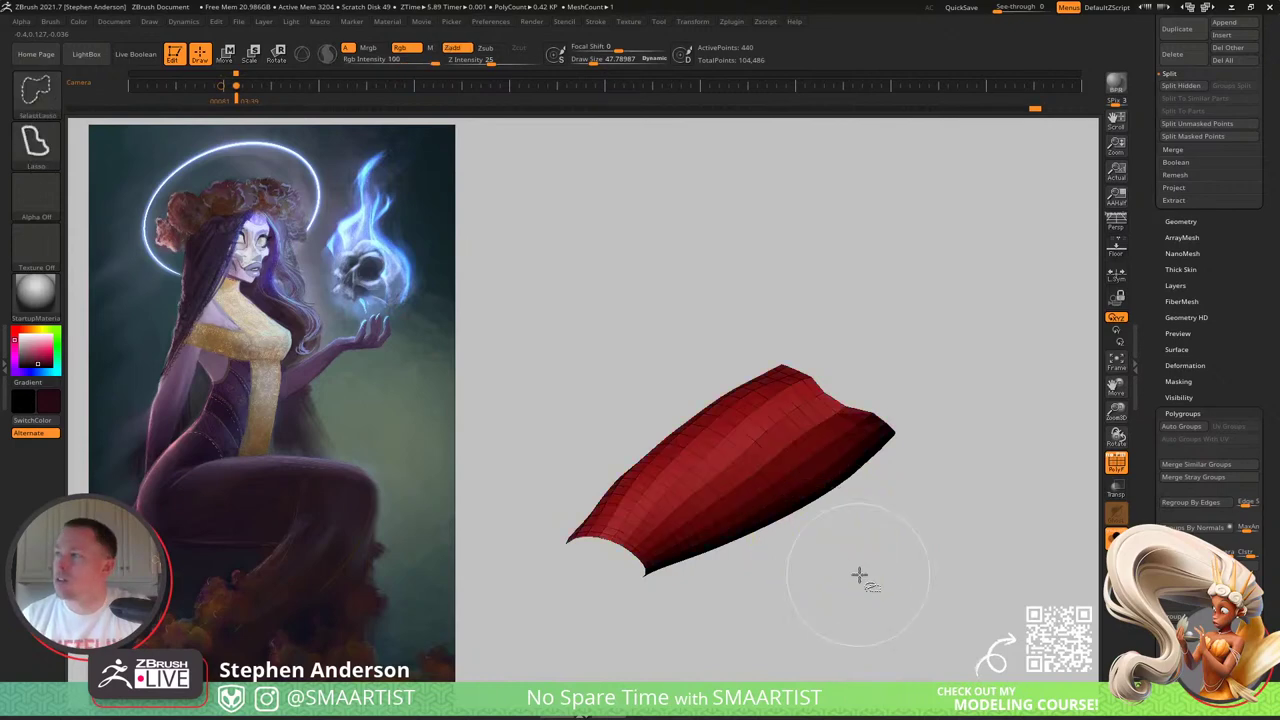
left_click(857, 574, "ctrl+shift")
right_click_drag(757, 545, 665, 425)
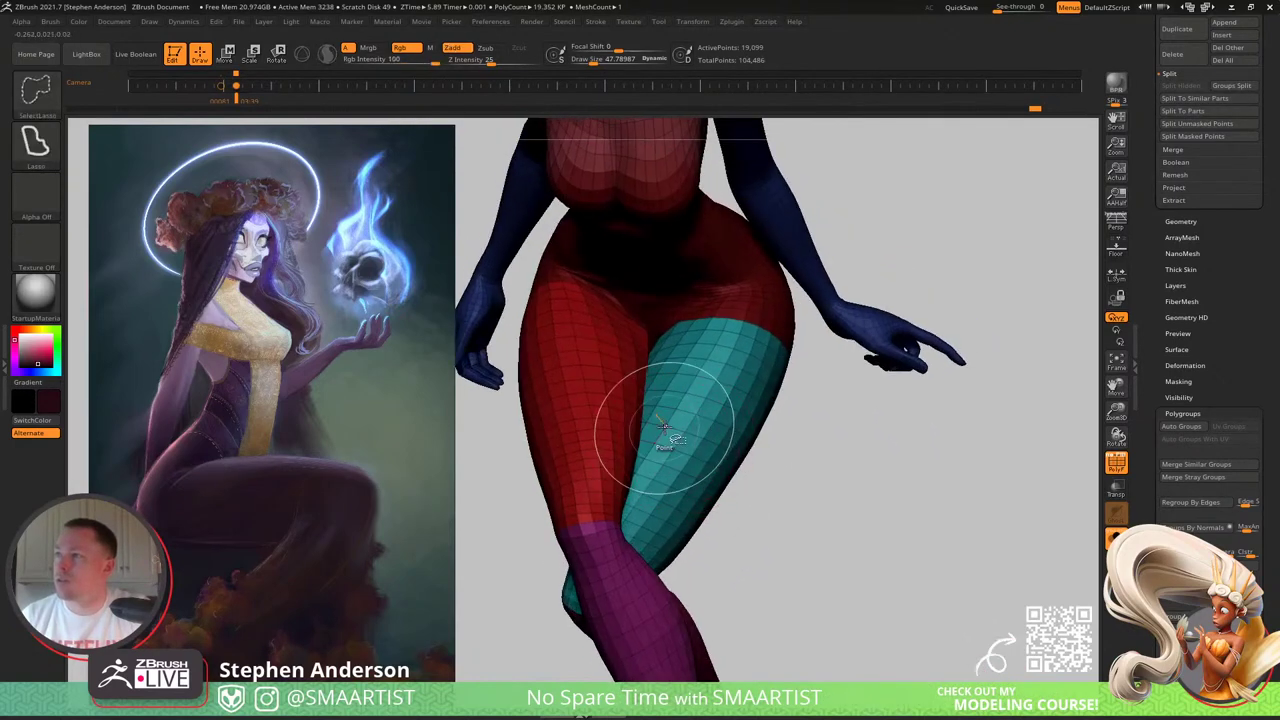
left_click(665, 425, "ctrl+shift")
left_click(871, 557, "ctrl+shift")
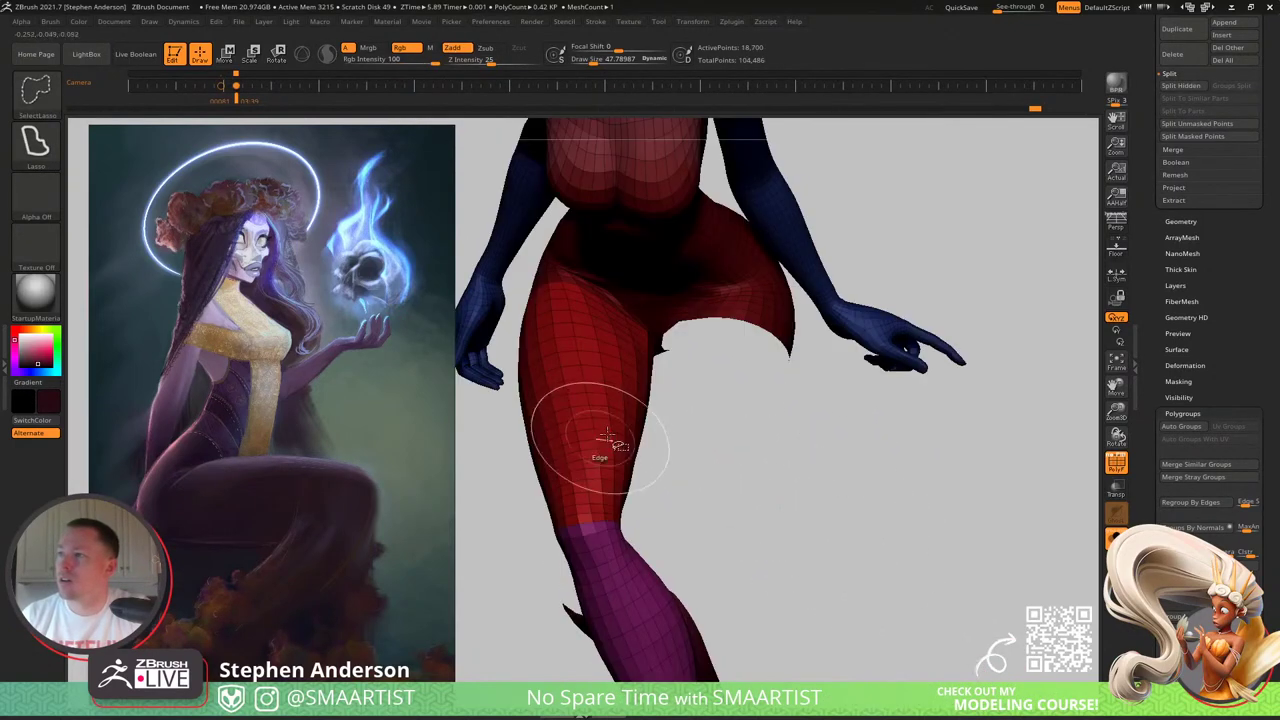
left_click(823, 527, "ctrl+shift")
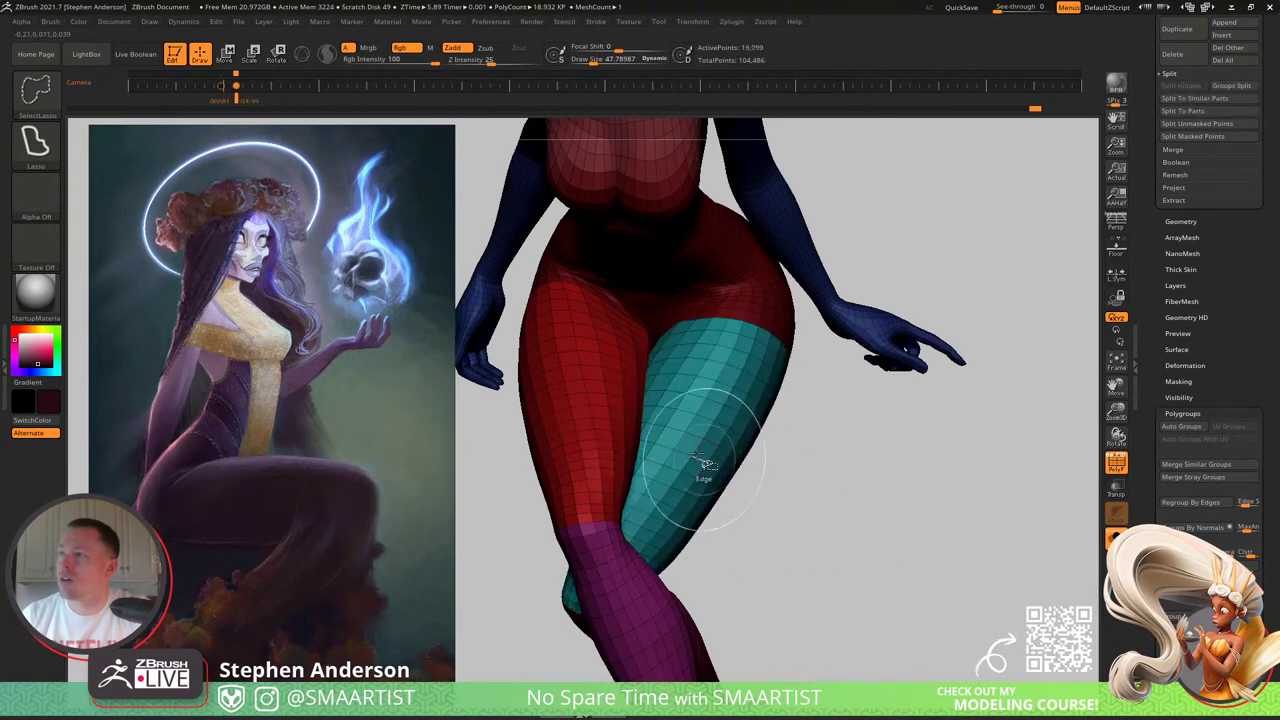
Step: Mask everything except the red thigh and its lower leg, and try rotating that leg about the hip with the gizmo
mouse_move(567, 412)
right_mouse_down()
mouse_move(703, 386)
mouse_move(646, 423)
mouse_move(663, 506)
mouse_move(705, 514)
mouse_move(758, 488)
mouse_move(769, 463)
mouse_move(744, 470)
right_mouse_up()
key("w")
left_click(759, 492, "ctrl")
key("y")
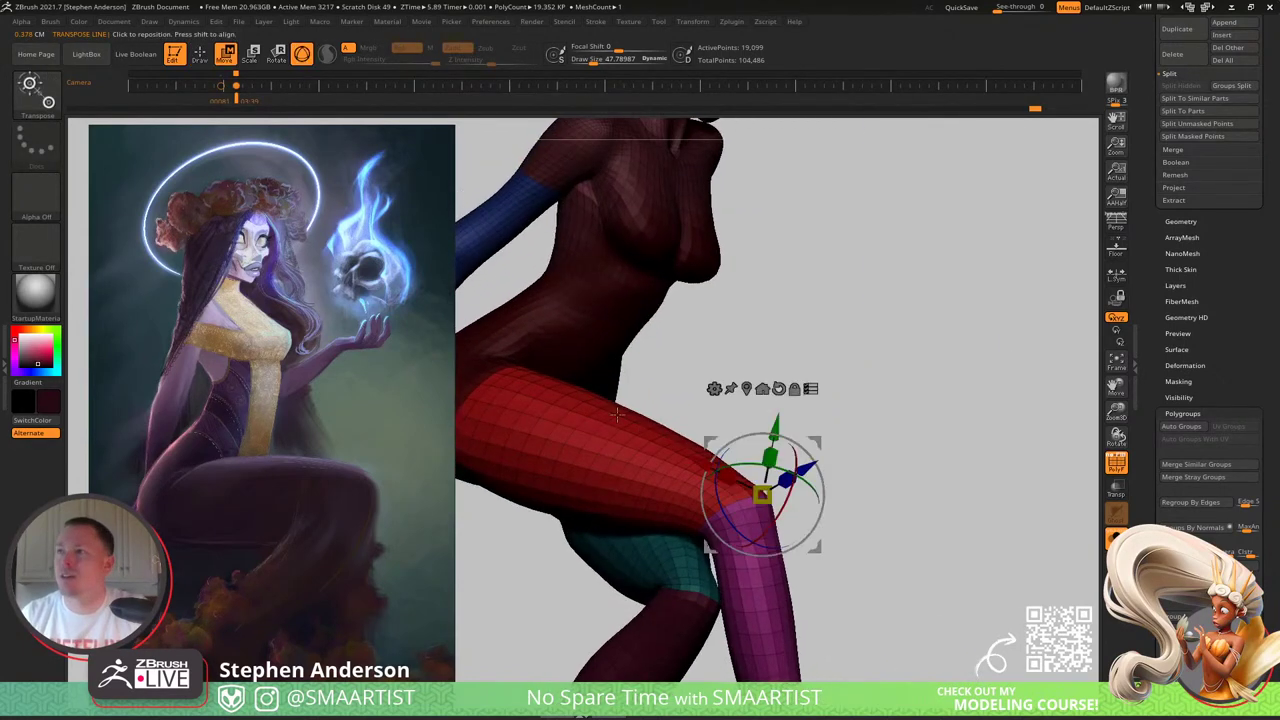
left_click(467, 397, "alt")
right_click_drag(527, 323, 780, 304, "alt")
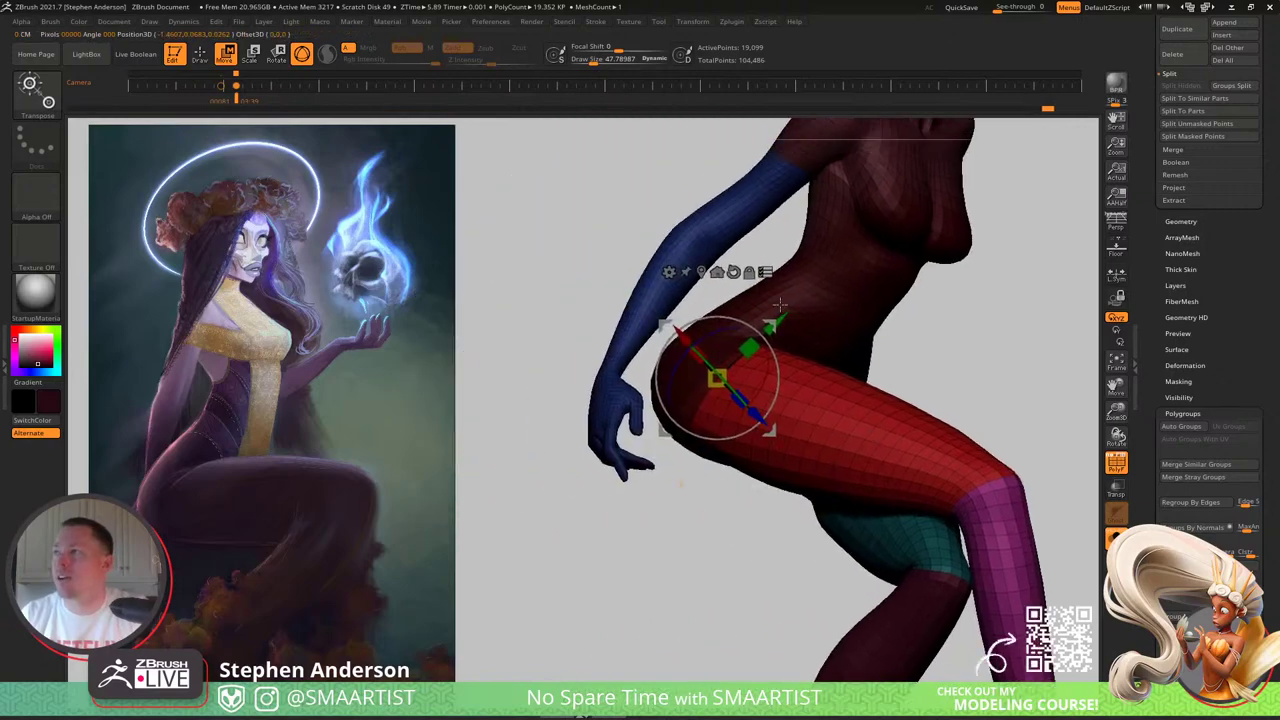
right_click_drag(750, 445, 805, 406)
left_click_drag(758, 338, 750, 393)
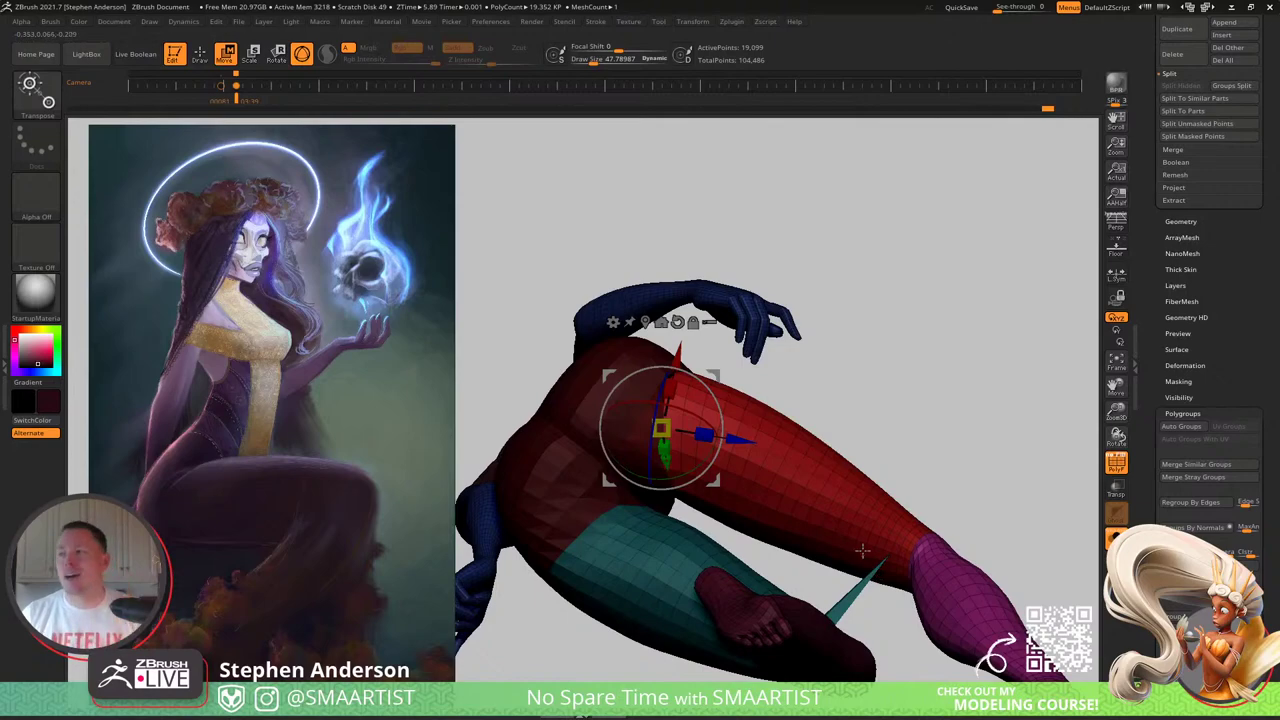
Step: Inspect the rotated leg from below and undo the rotation
right_click_drag(868, 526, 732, 538)
left_click_drag(733, 540, 697, 595)
key("q")
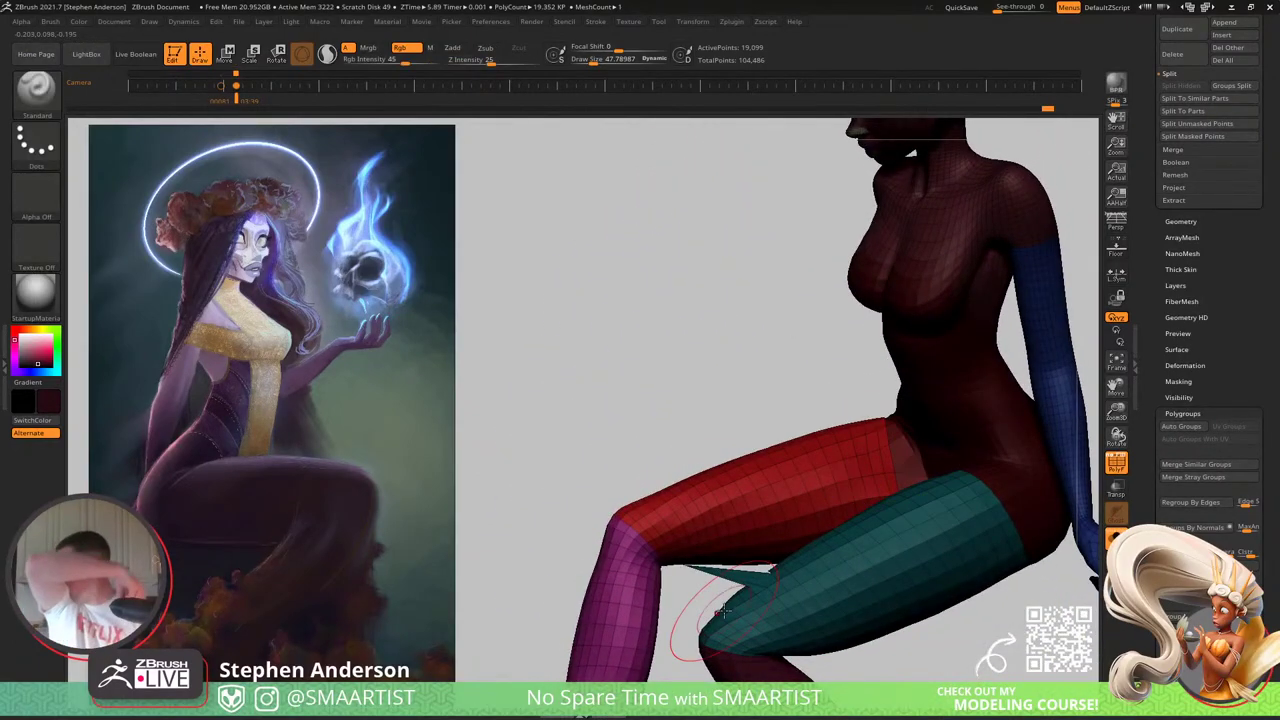
mouse_move(776, 566)
left_mouse_down()
mouse_move(786, 623)
mouse_move(762, 585)
mouse_move(857, 503)
mouse_move(712, 428)
left_mouse_up()
key("ctrl")
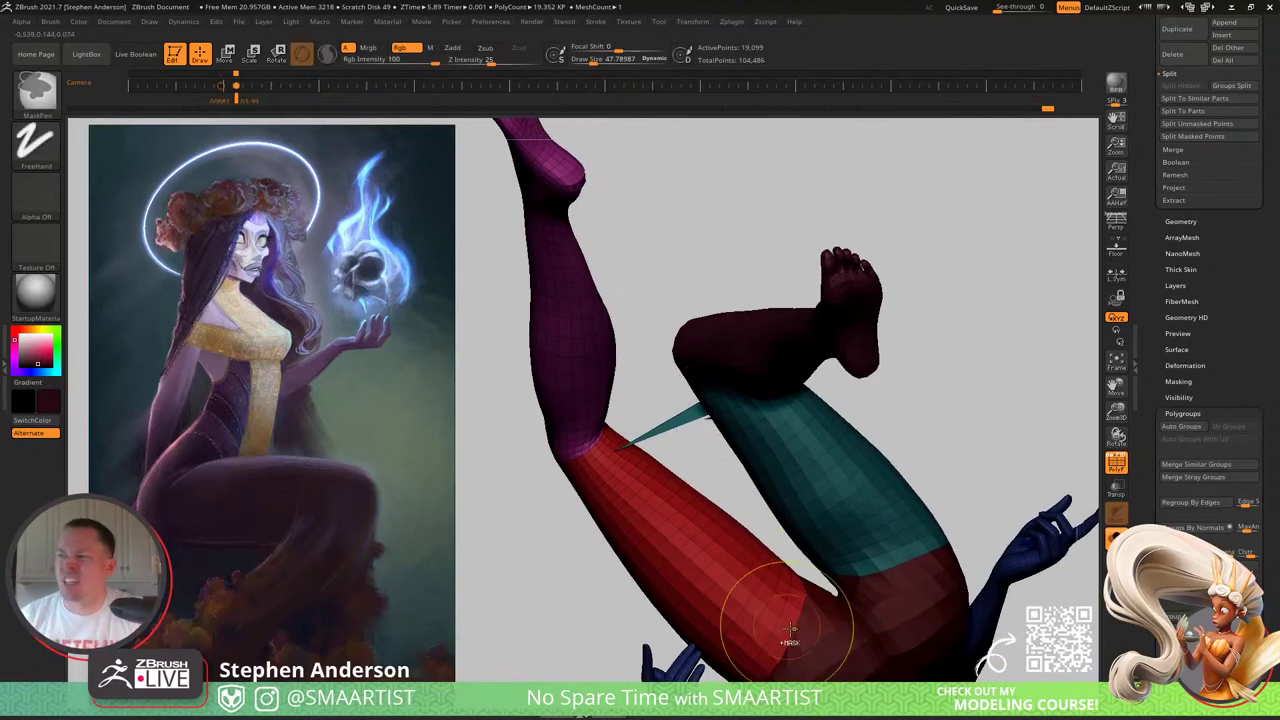
key("ctrl+z")
Step: Clear the mask on the Body, turn off the polyframe display, and return to Draw mode
key("w")
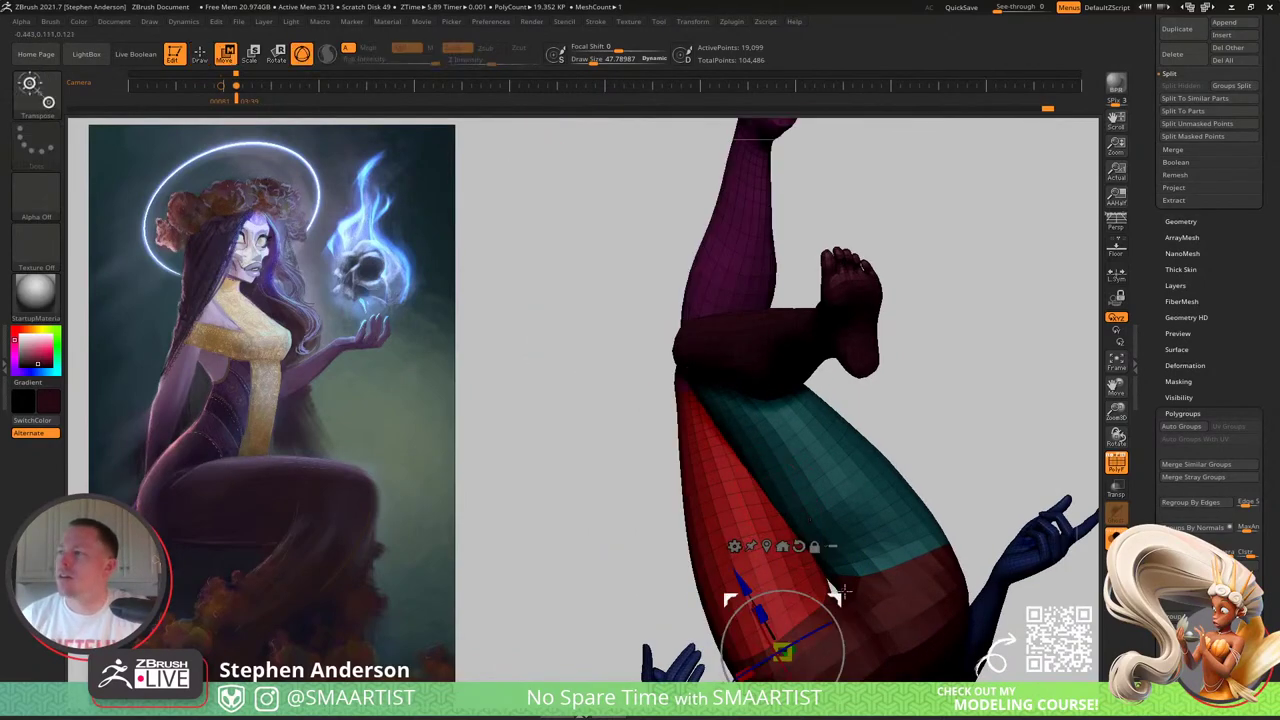
left_click_drag(806, 480, 804, 509)
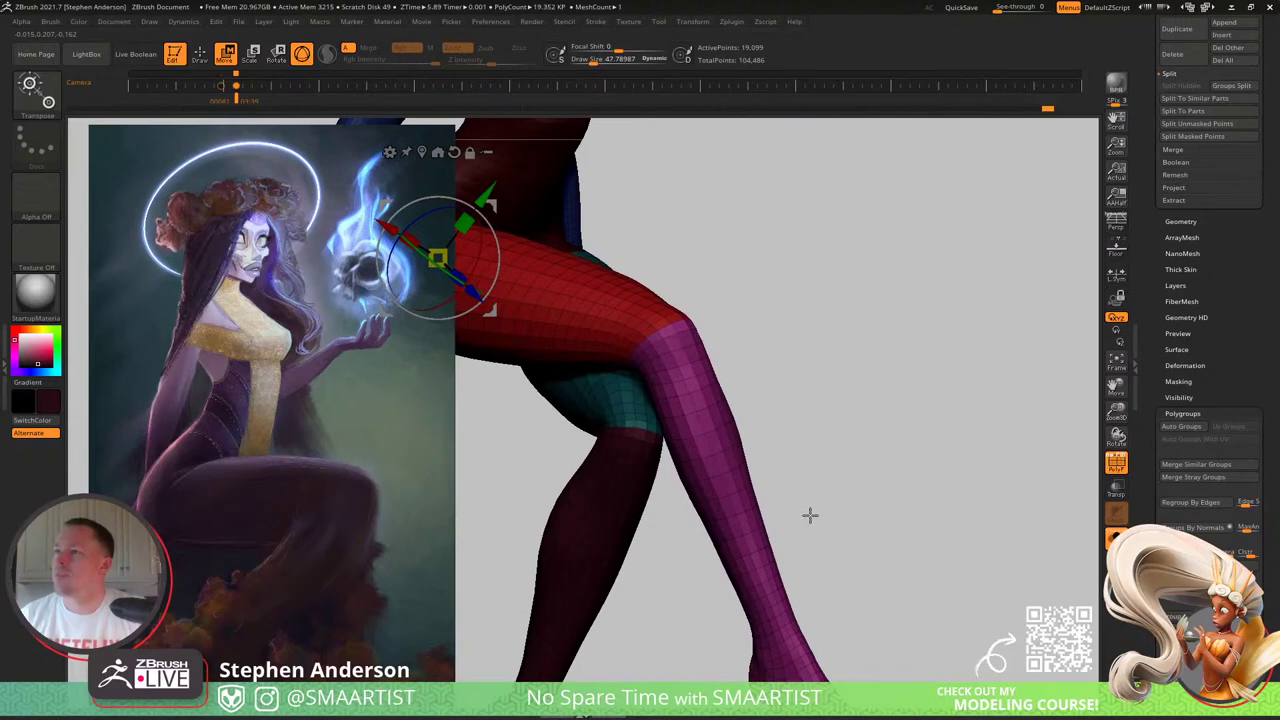
right_click_drag(744, 432, 791, 461, "ctrl")
key("shift+f")
key("q")
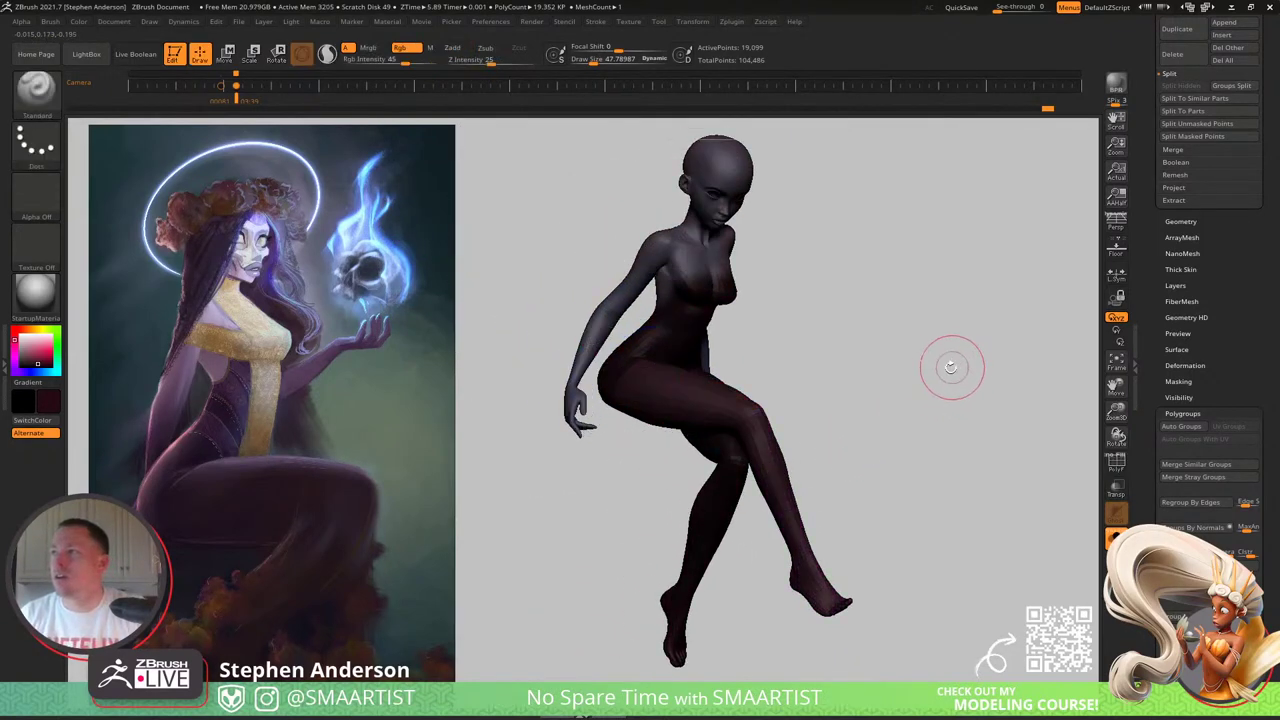
Step: Exit solo display so the hair, shoes and other subtools are shown with the Body
mouse_move(951, 366)
left_mouse_down()
mouse_move(909, 343)
mouse_move(846, 413)
mouse_move(863, 426)
mouse_move(863, 403)
mouse_move(934, 446)
left_mouse_up()
key("ctrl+q")
left_click_drag(860, 483, 845, 482)
right_click_drag(775, 435, 776, 434)
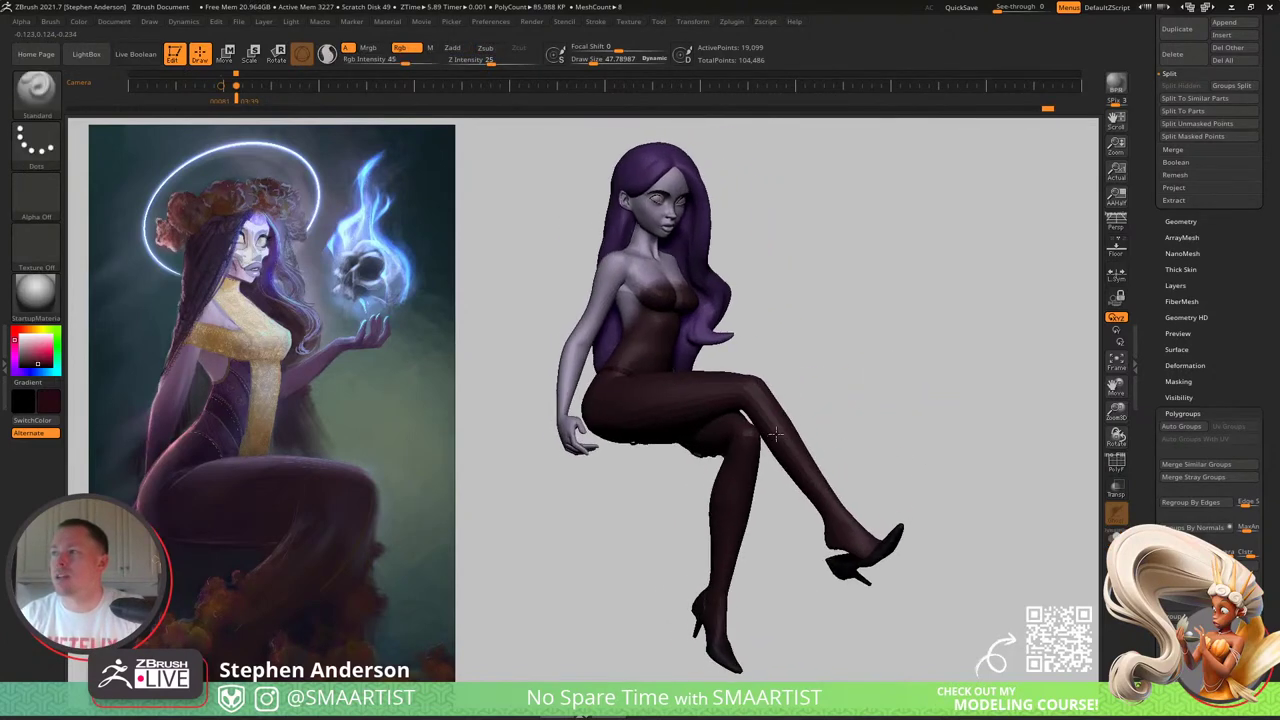
left_click_drag(821, 440, 811, 440)
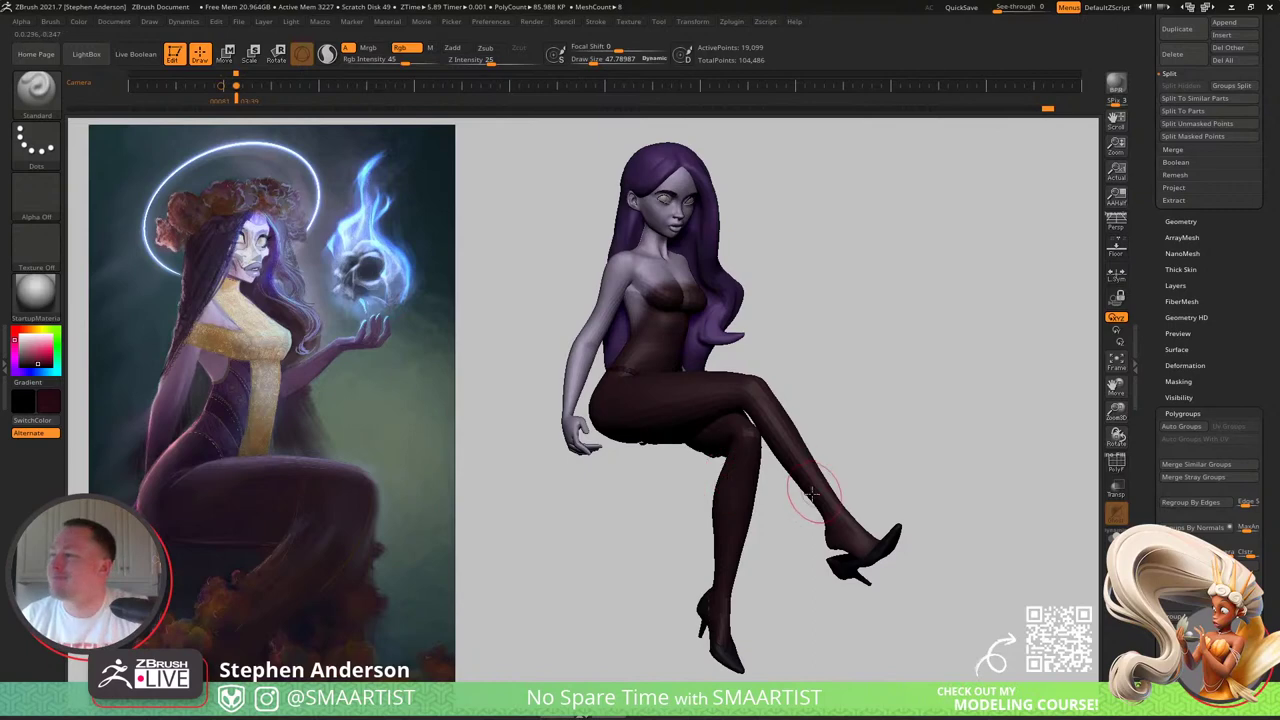
Step: Choose the Topology brush, set Draw Size to 64, and draw a curve across the top of the chest
right_click_drag(811, 494, 763, 537)
mouse_move(692, 440)
right_mouse_down()
mouse_move(674, 447)
mouse_move(652, 392)
mouse_move(700, 474)
mouse_move(739, 466)
mouse_move(698, 486)
mouse_move(703, 501)
right_mouse_up()
key("b")
key("t")
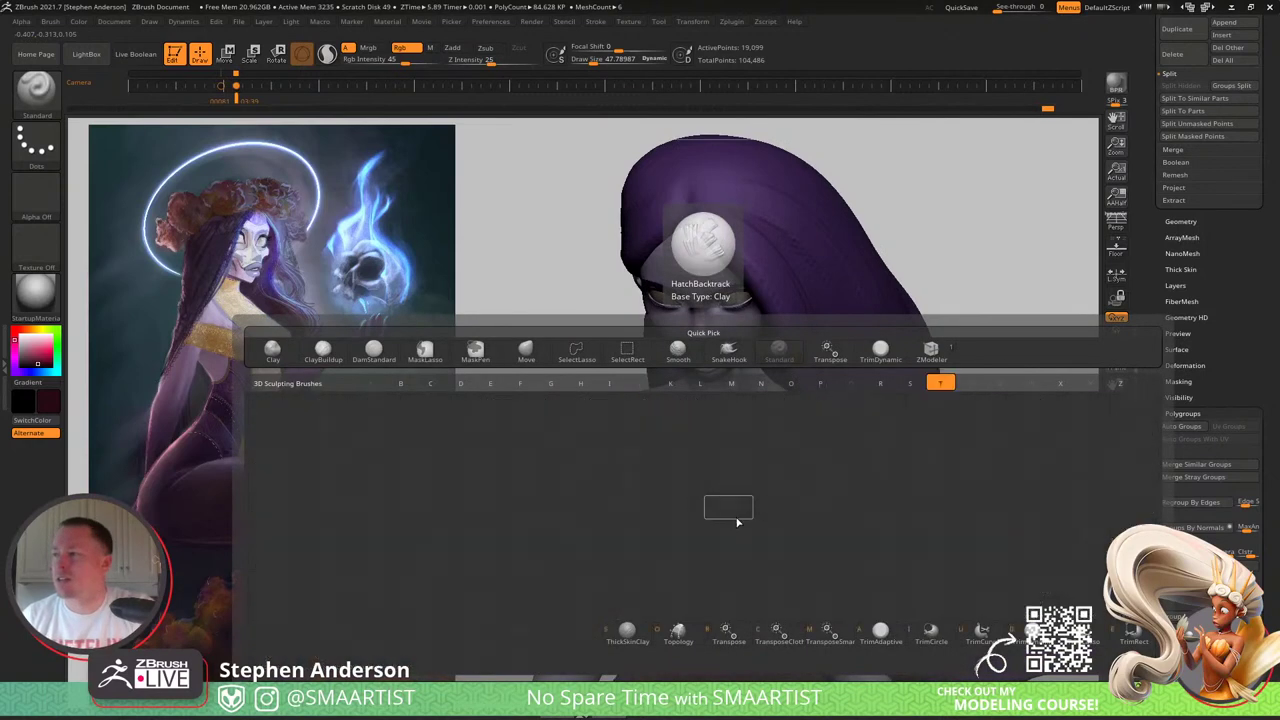
left_click(679, 630)
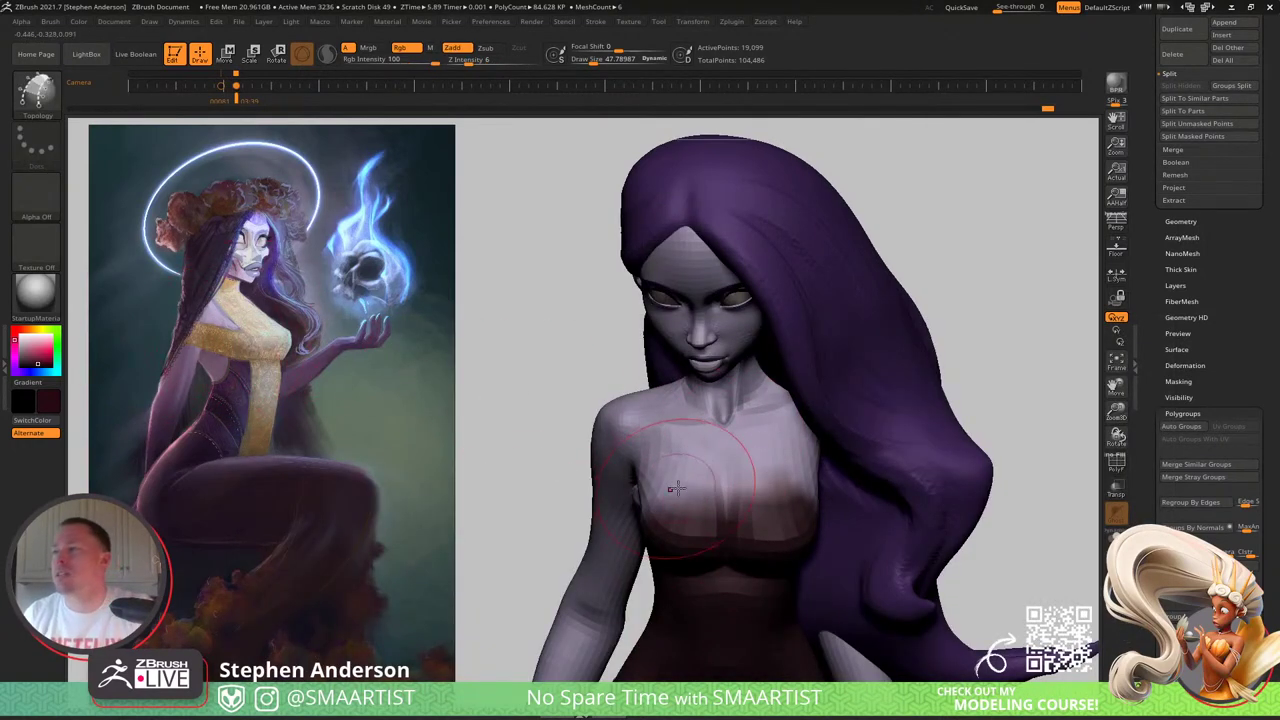
key("s")
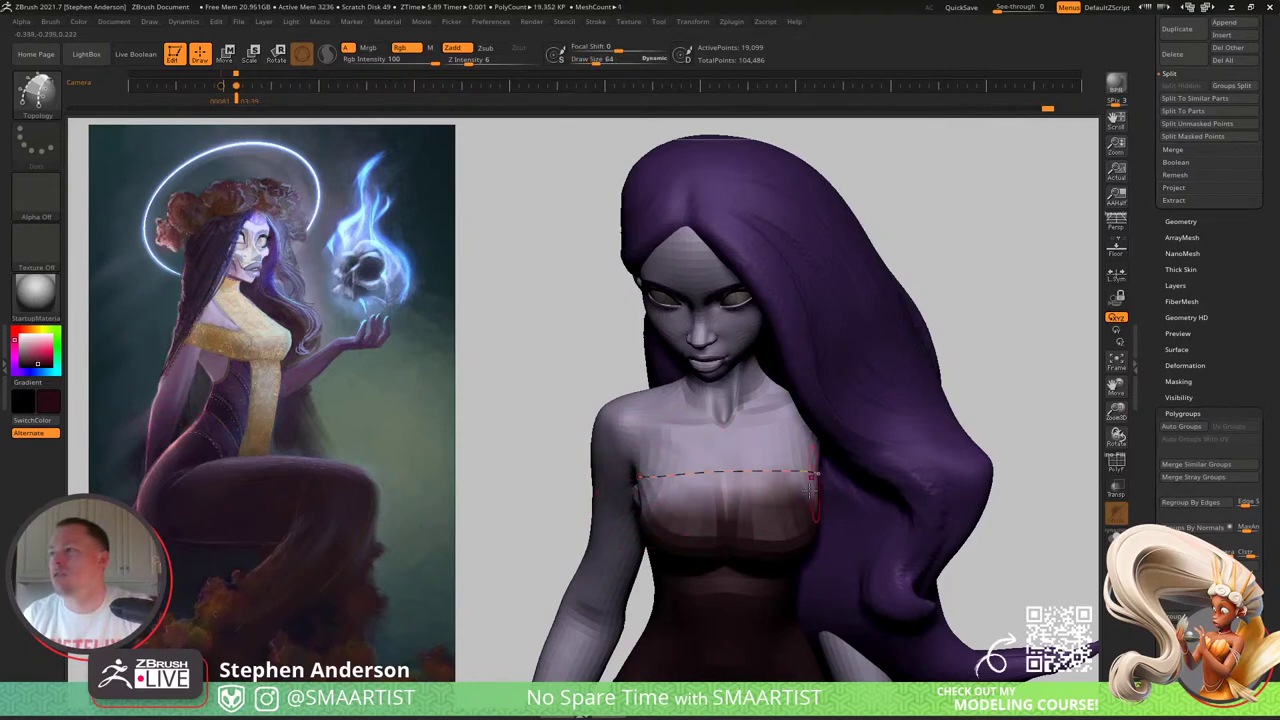
Step: Draw a topology curve under the bust and add crossing curves down both sides of the chest
mouse_move(702, 499)
right_mouse_down()
mouse_move(704, 474)
mouse_move(716, 476)
mouse_move(688, 485)
mouse_move(655, 457)
mouse_move(749, 529)
mouse_move(675, 408)
right_mouse_up()
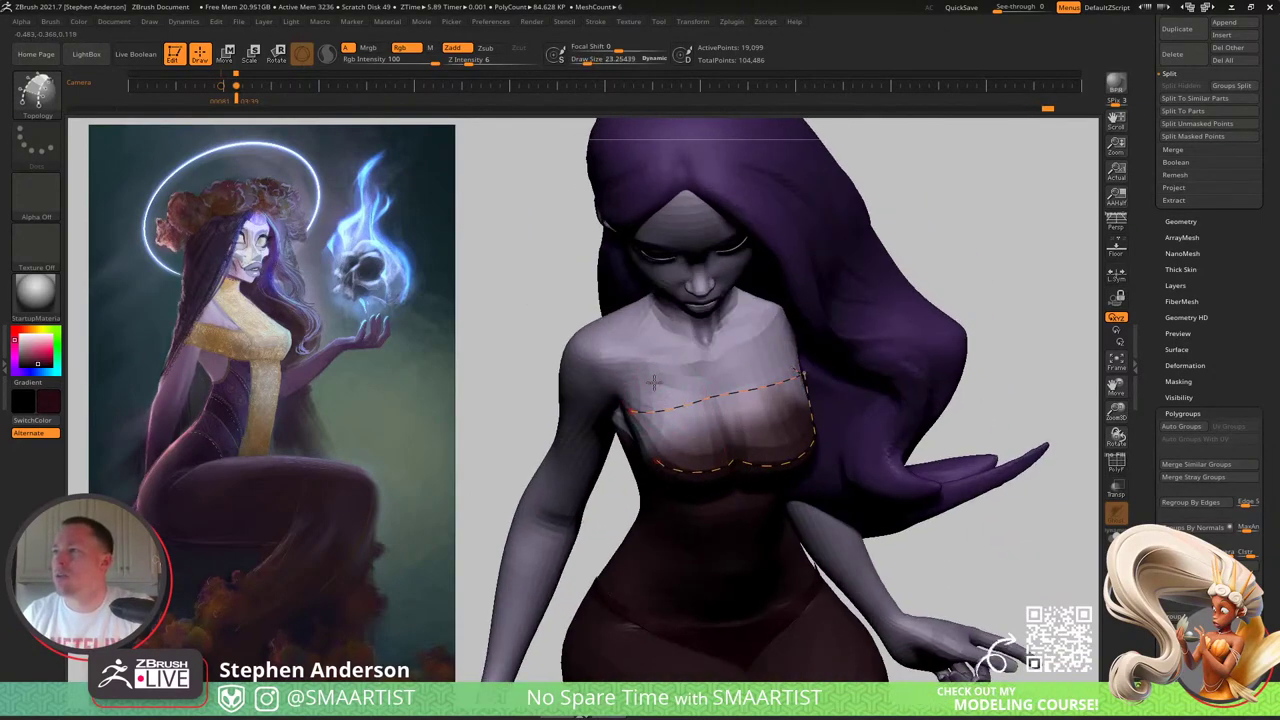
right_click_drag(767, 465, 790, 364)
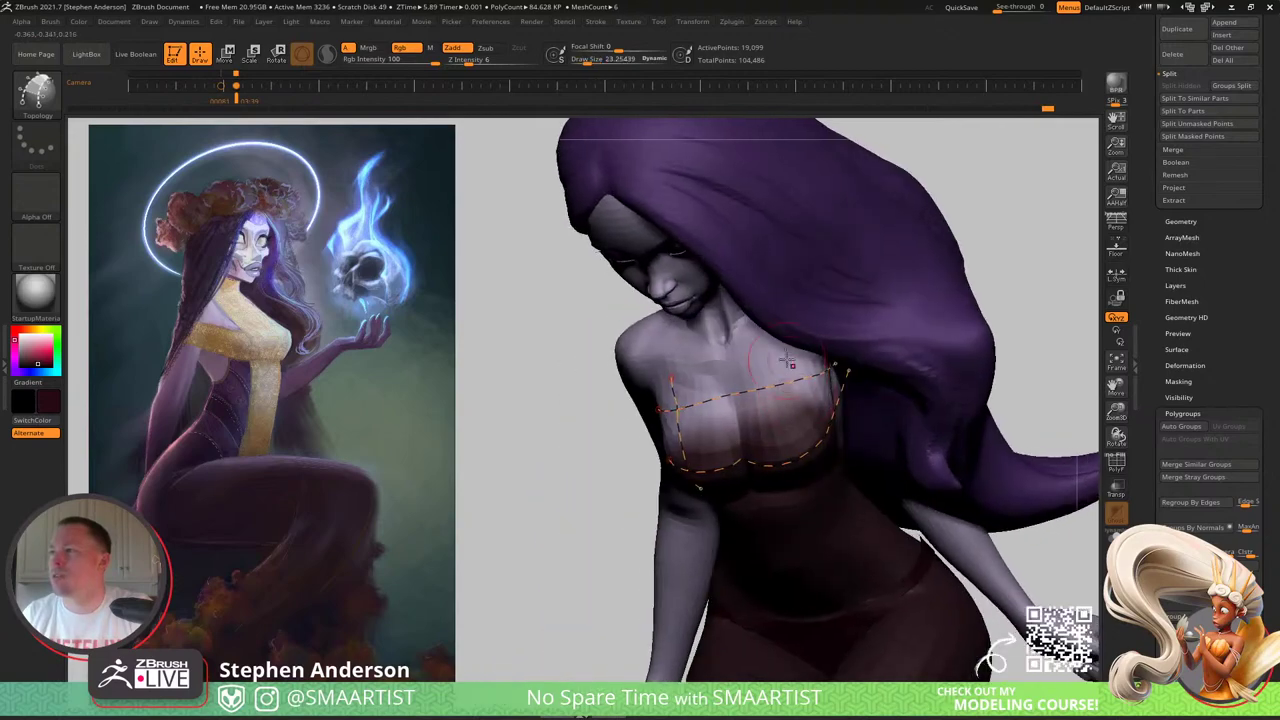
mouse_move(789, 427)
right_mouse_down()
mouse_move(702, 480)
mouse_move(730, 490)
mouse_move(707, 503)
mouse_move(767, 511)
mouse_move(813, 482)
mouse_move(765, 511)
mouse_move(717, 507)
mouse_move(749, 563)
mouse_move(773, 492)
mouse_move(751, 531)
mouse_move(692, 527)
mouse_move(718, 523)
mouse_move(648, 433)
right_mouse_up()
Step: Draw two topology curves down the front of the torso, from below the bust to the hips
left_click_drag(646, 425, 645, 427)
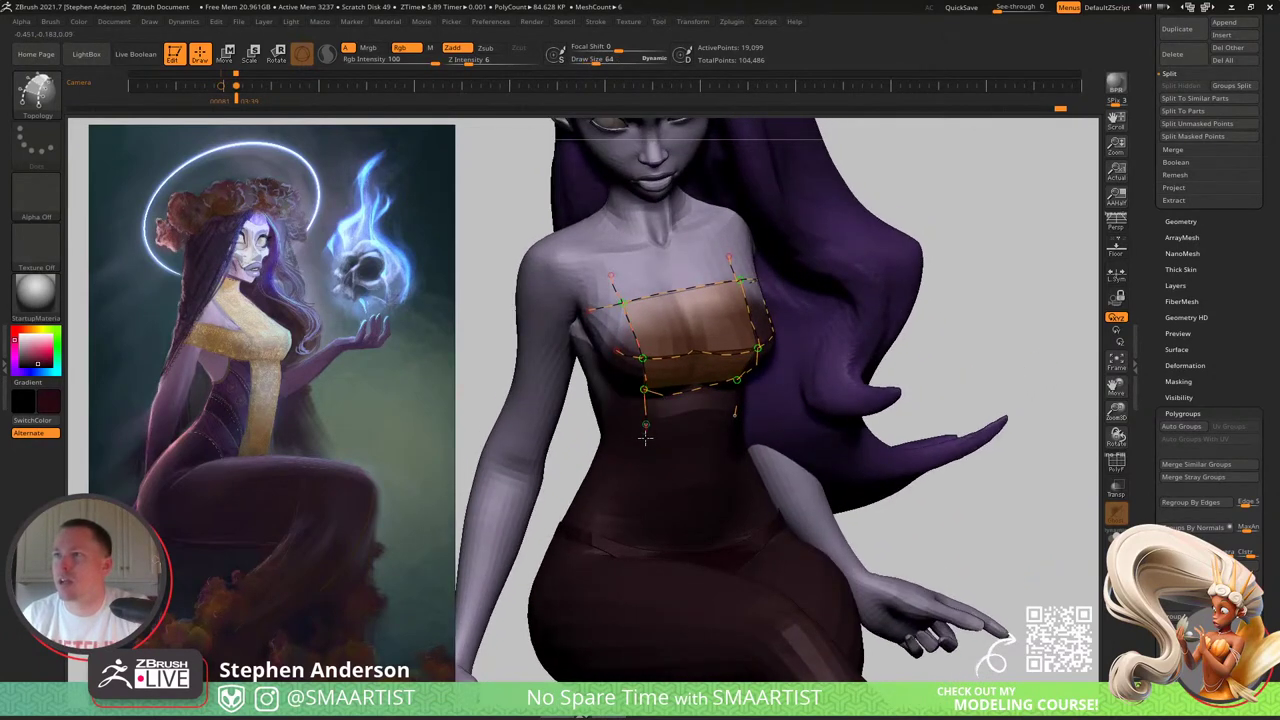
left_click_drag(645, 550, 646, 548)
right_click_drag(738, 484, 738, 440)
left_click_drag(721, 411, 724, 432)
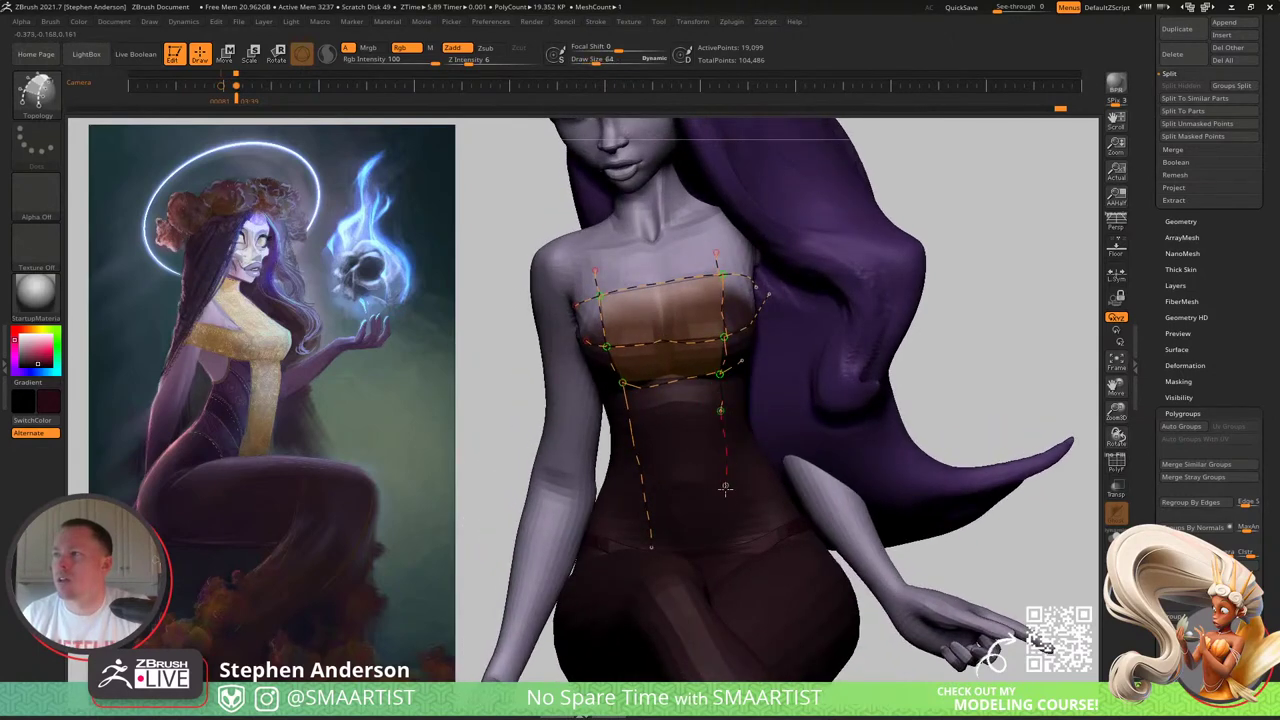
left_click_drag(728, 547, 729, 556)
mouse_move(728, 557)
right_mouse_down()
mouse_move(697, 571)
mouse_move(678, 537)
right_mouse_up()
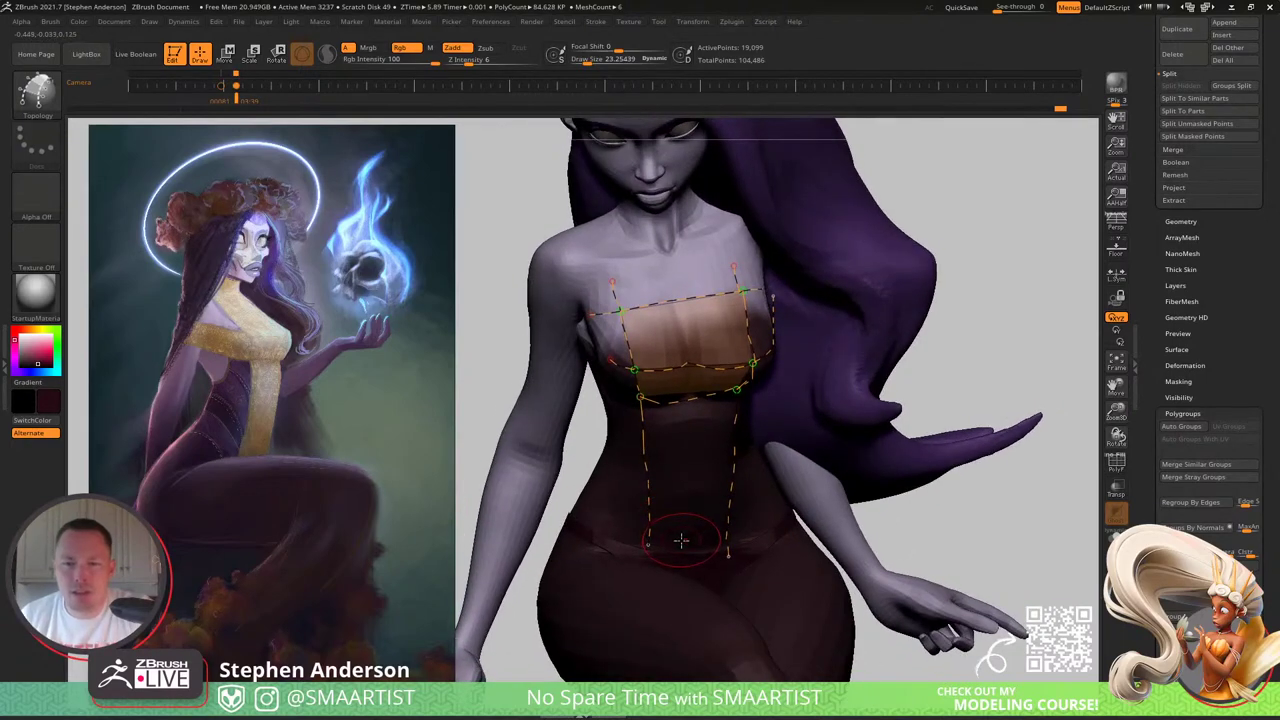
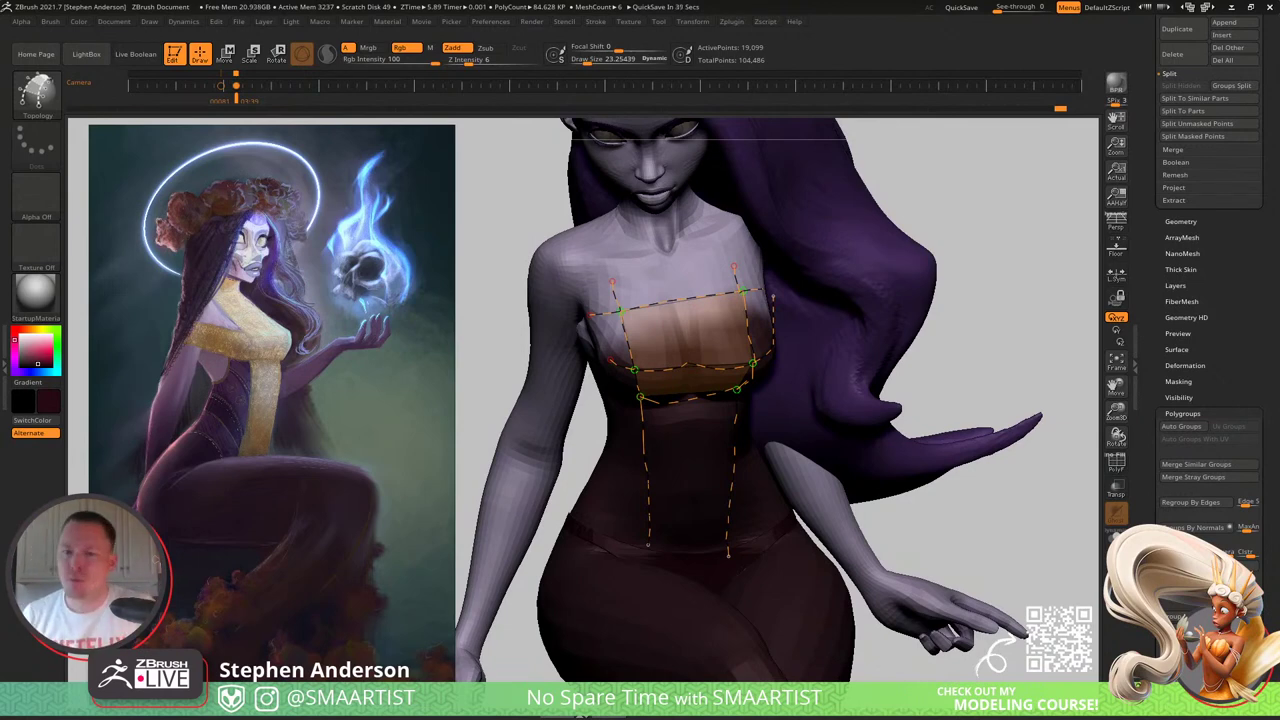
Step: Switch to the YouTube video "PavWork 21: Quick ZBrush Shirt" in the browser
key("alt+Tab")
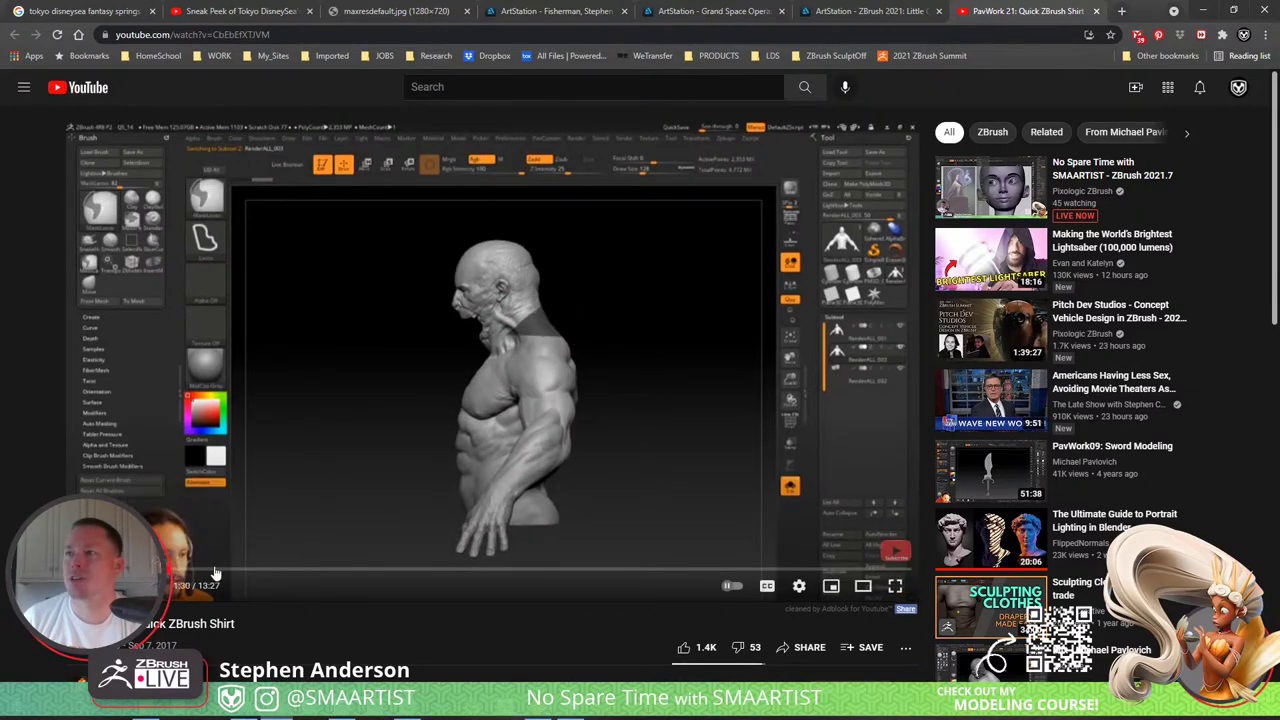
Step: Skim through the shirt tutorial video at successive points to examine how the shirt is extracted, remeshed and sculpted over the torso
left_click(172, 572)
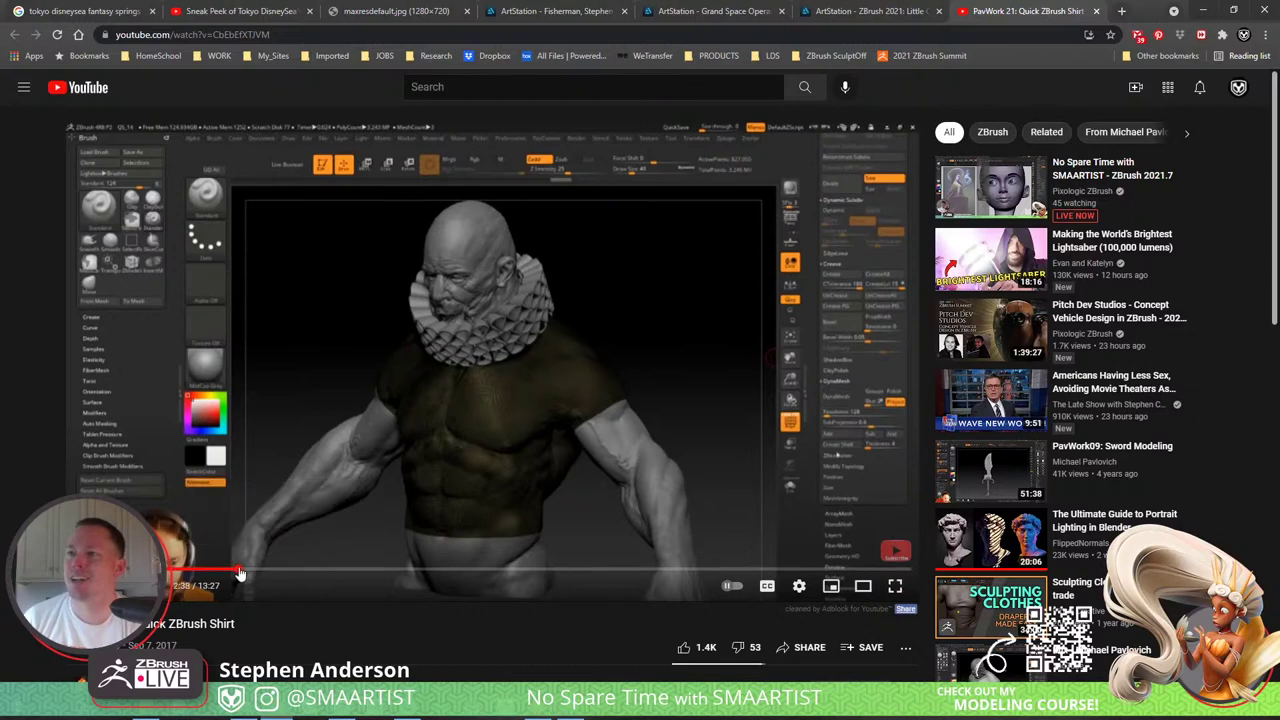
left_click(243, 572)
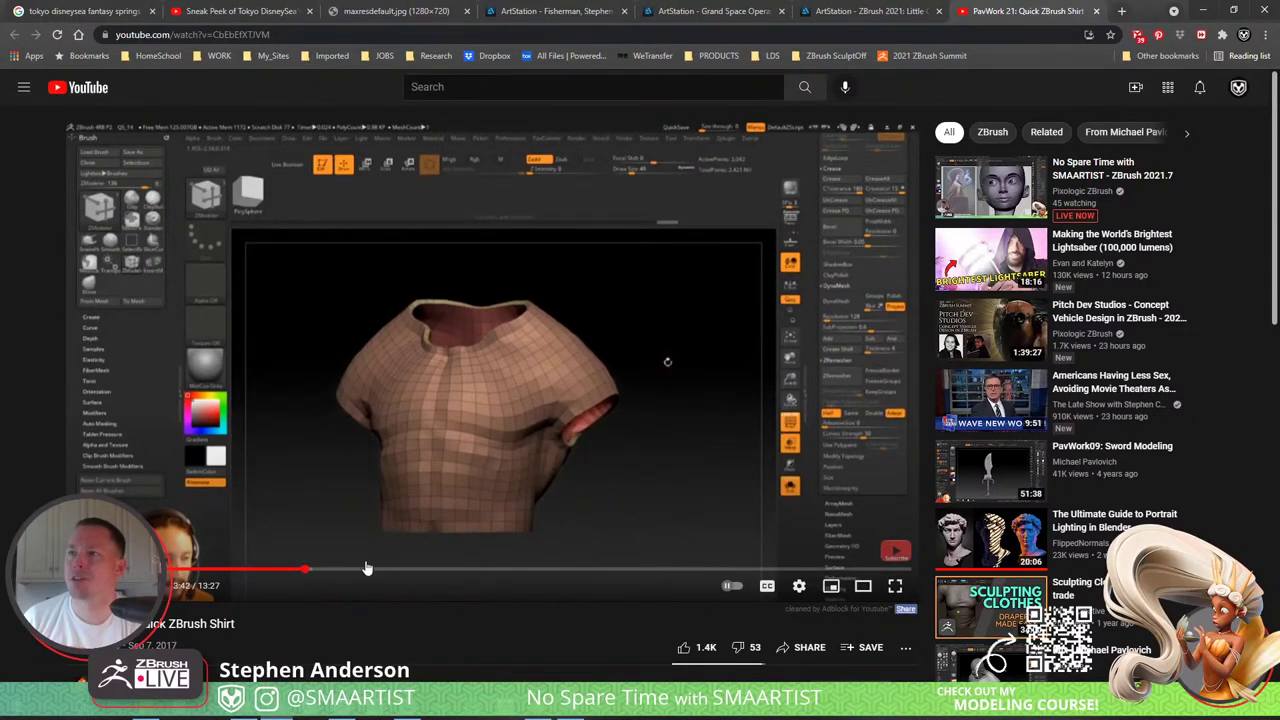
left_click(307, 571)
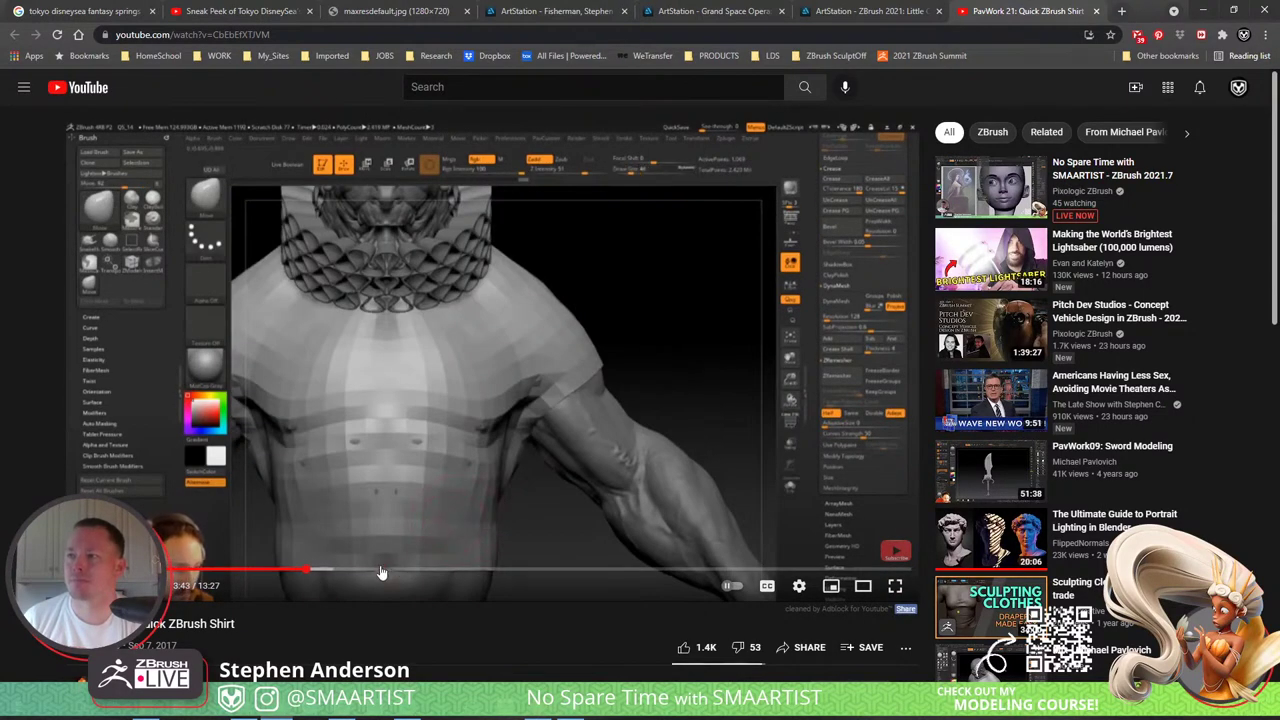
left_click(490, 571)
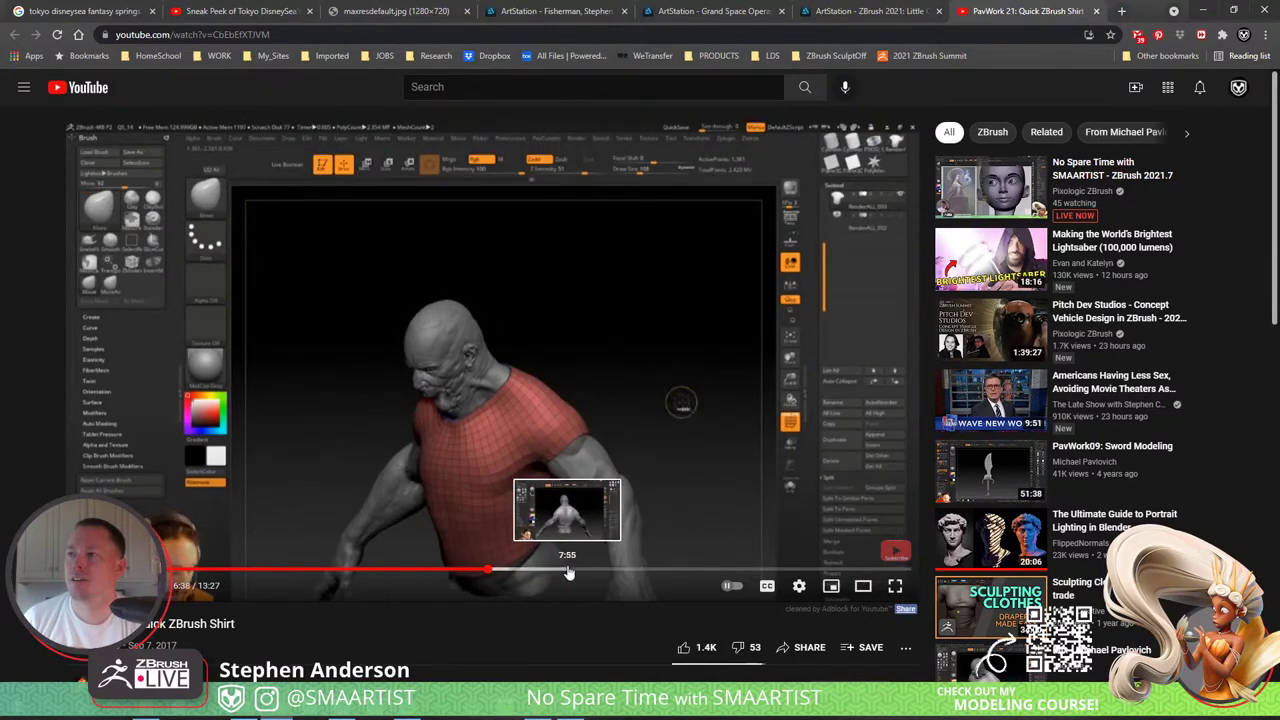
left_click(571, 570)
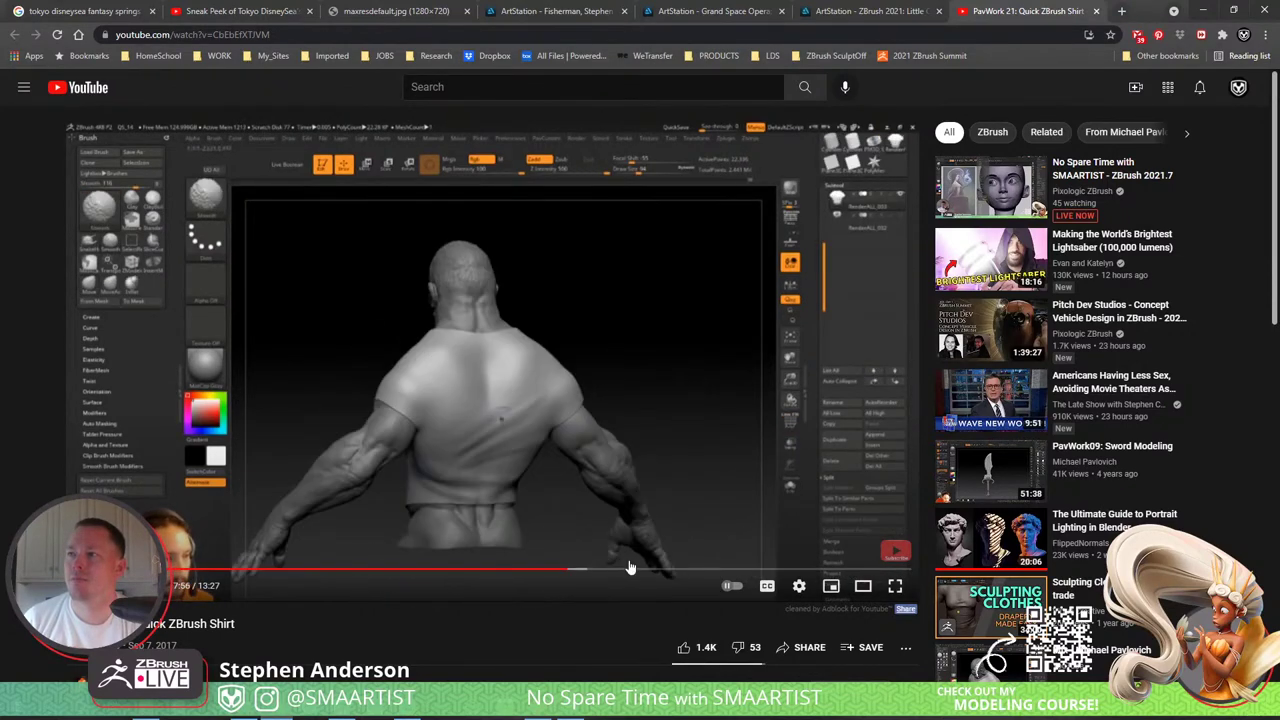
left_click(629, 570)
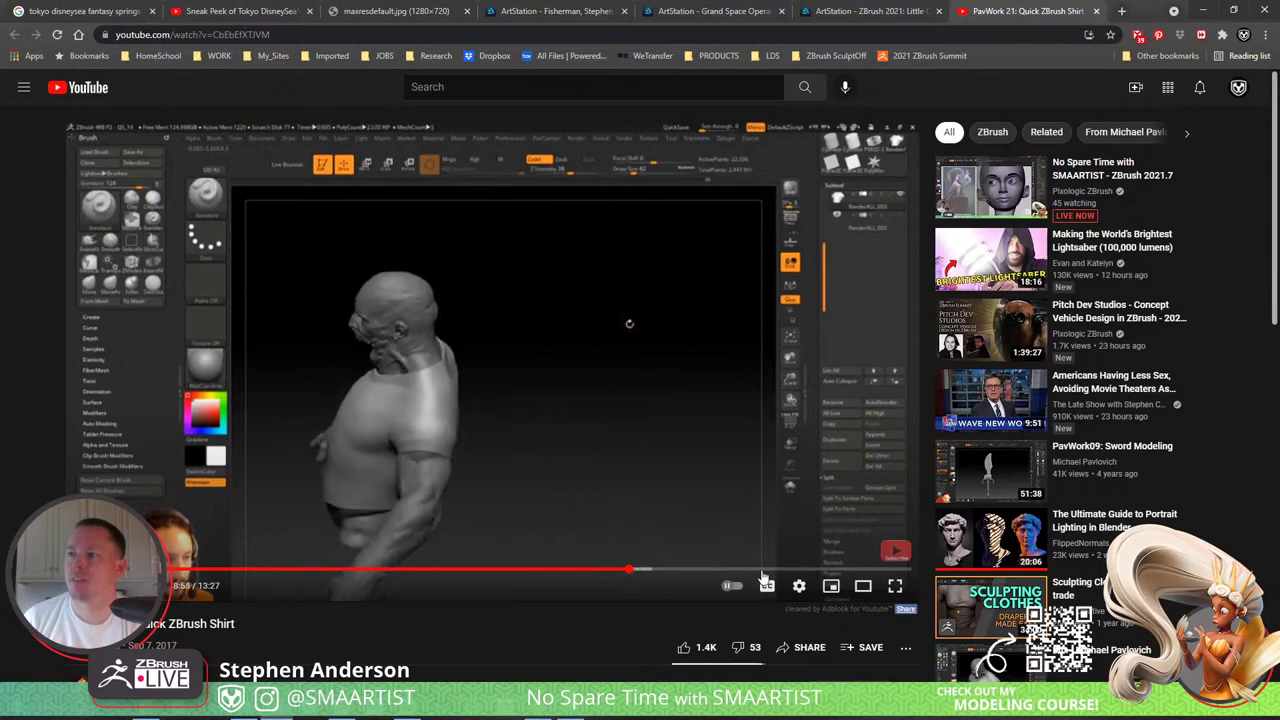
left_click(752, 570)
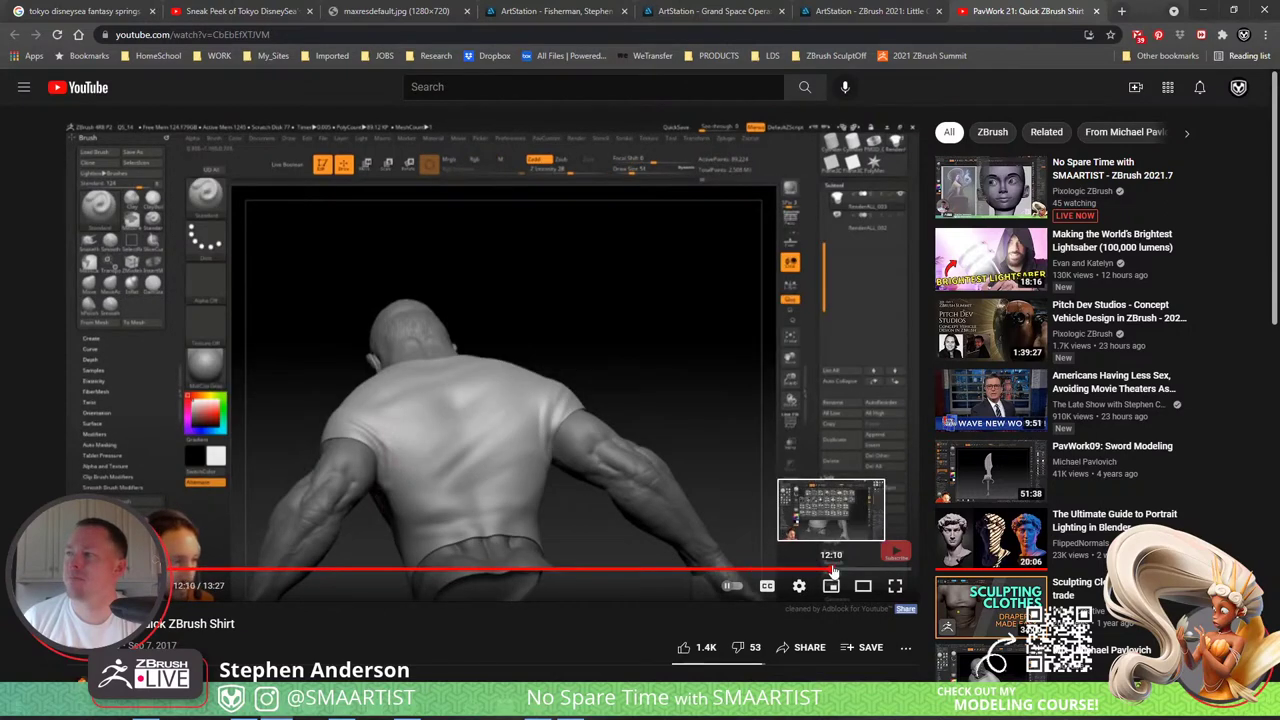
Step: Skip ahead in the Quick ZBrush Shirt video to about 12:45 and pause on the finished clothed character
left_click(853, 570)
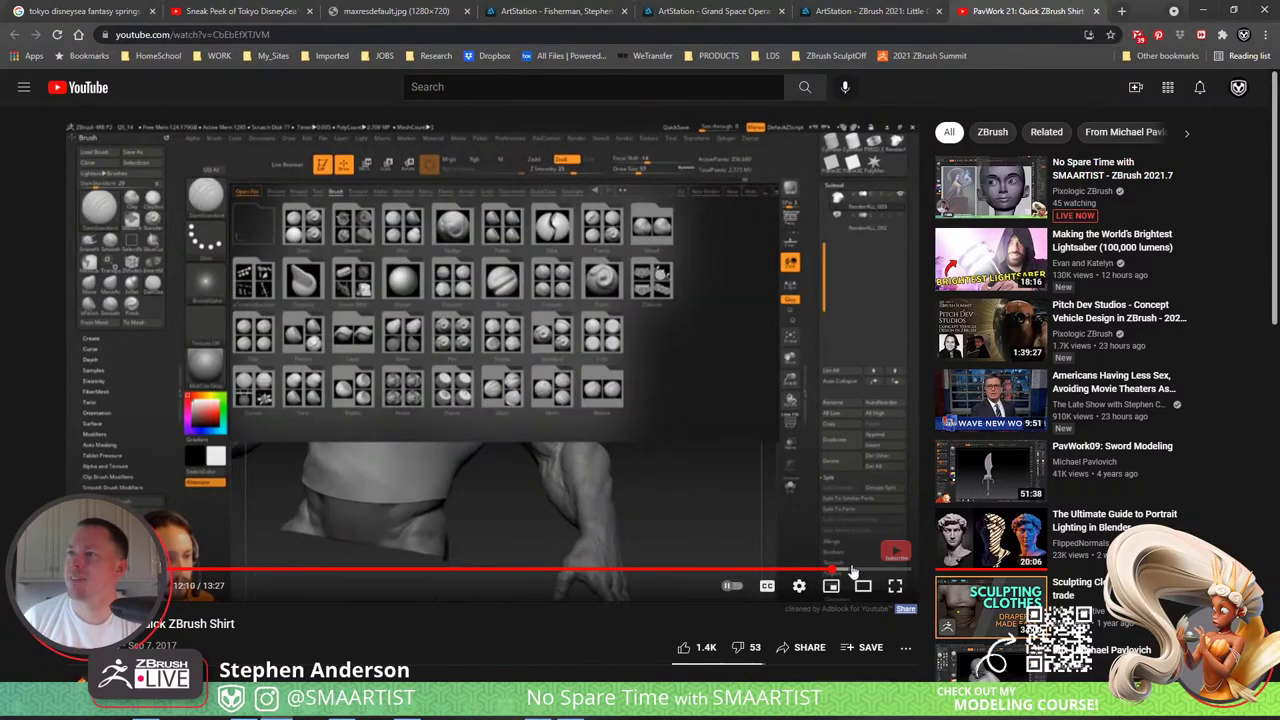
left_click(866, 570)
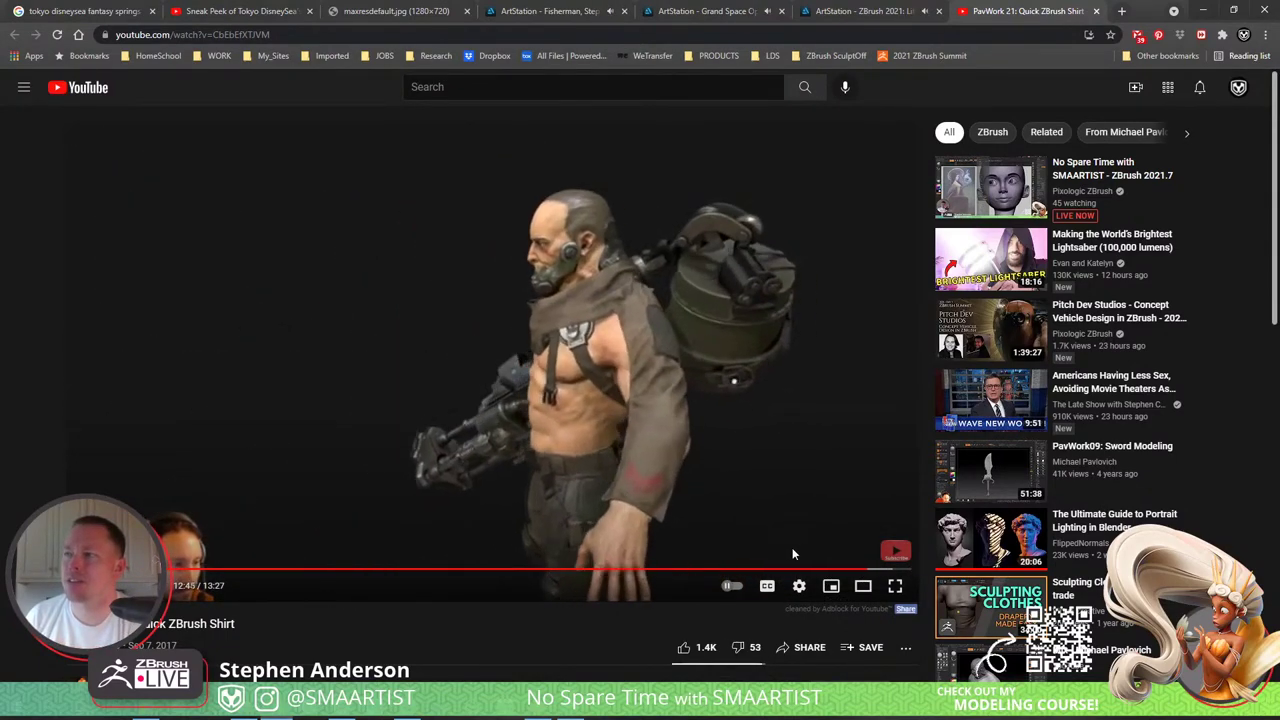
left_click(783, 427)
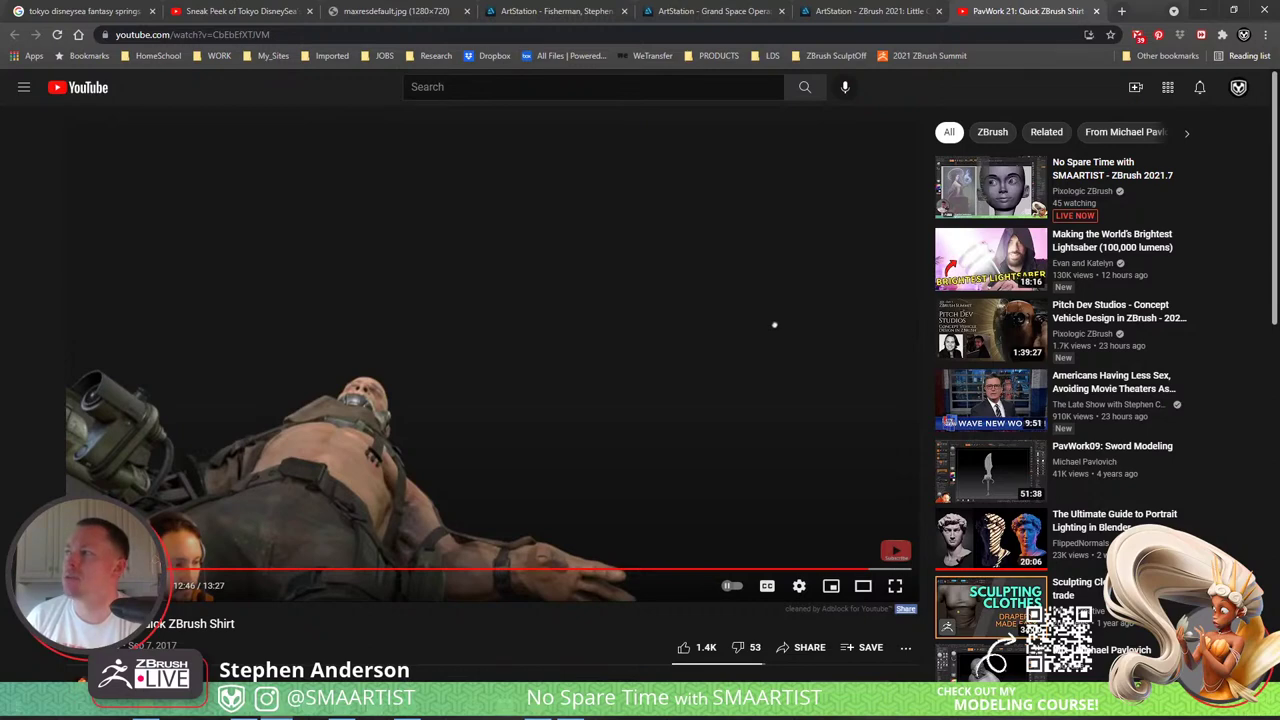
Step: Find and open the related video "009 ZBrush 2021 ZRemesh Tank Top Cloth Simulation Creation"
scroll(445, 385, "down", 3)
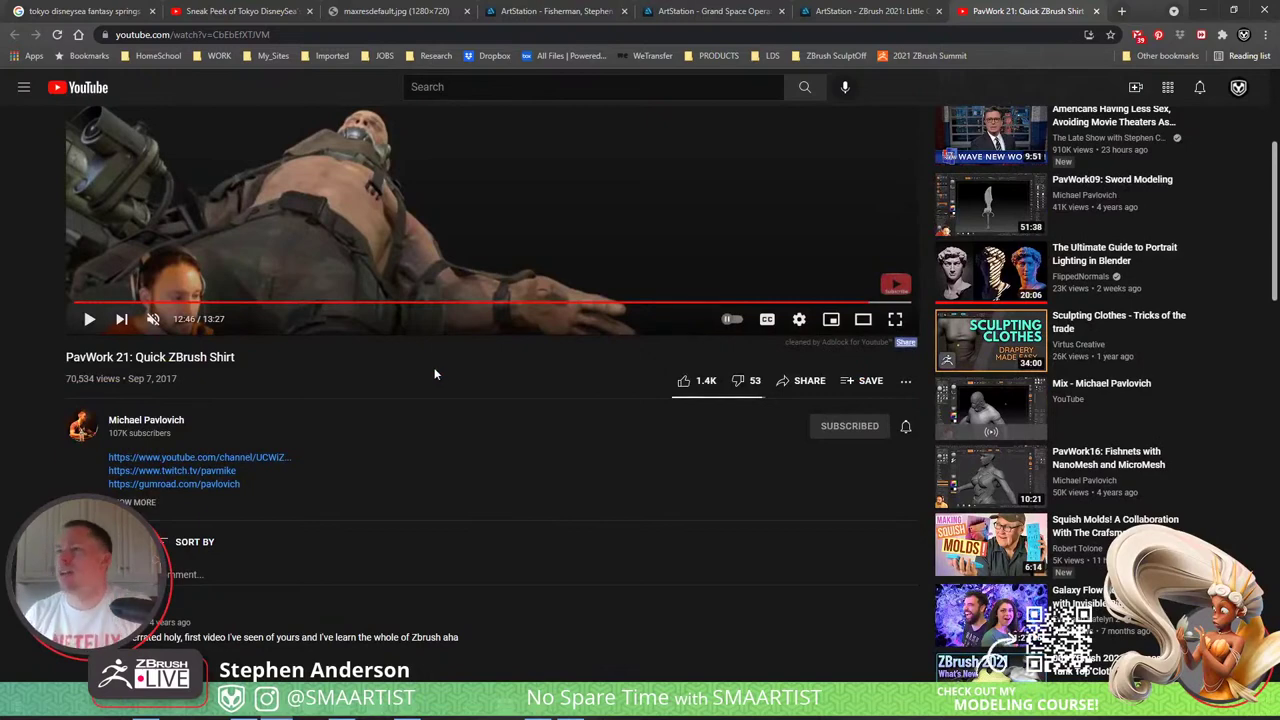
scroll(424, 376, "down", 1)
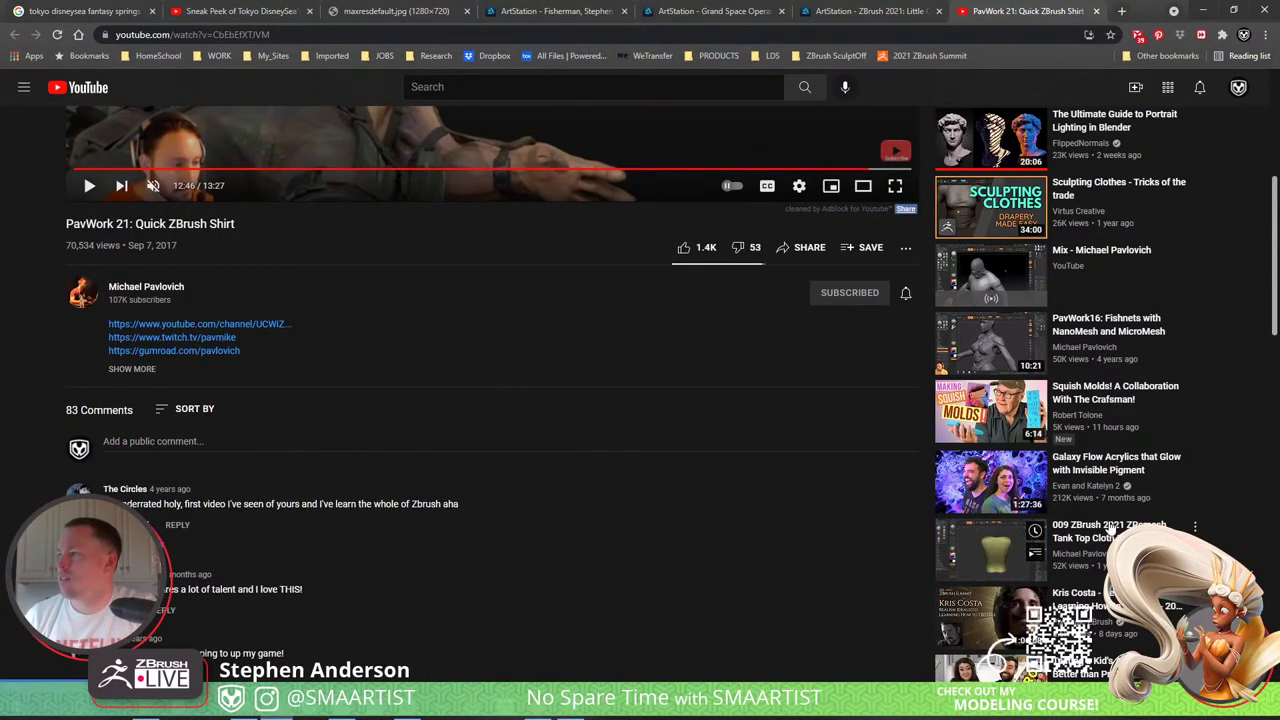
left_click(1165, 528)
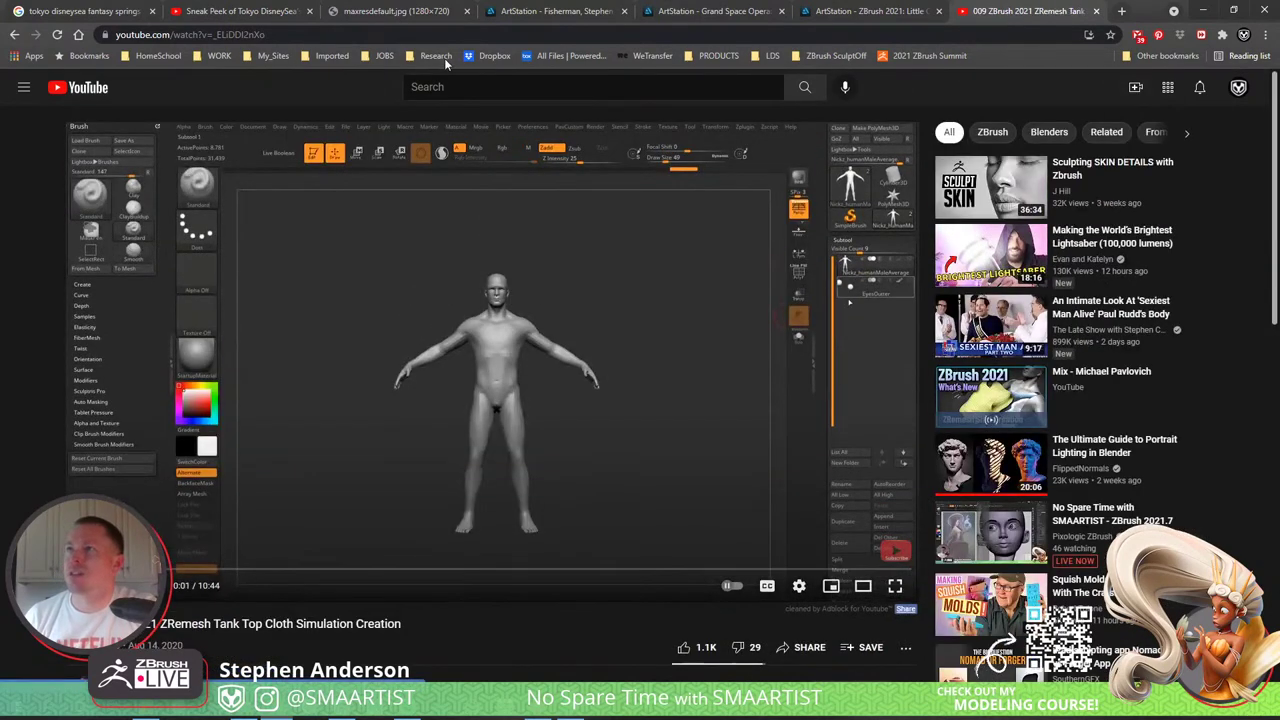
Step: Select the tank top video's web address for sharing and switch back to ZBrush
left_click(466, 35)
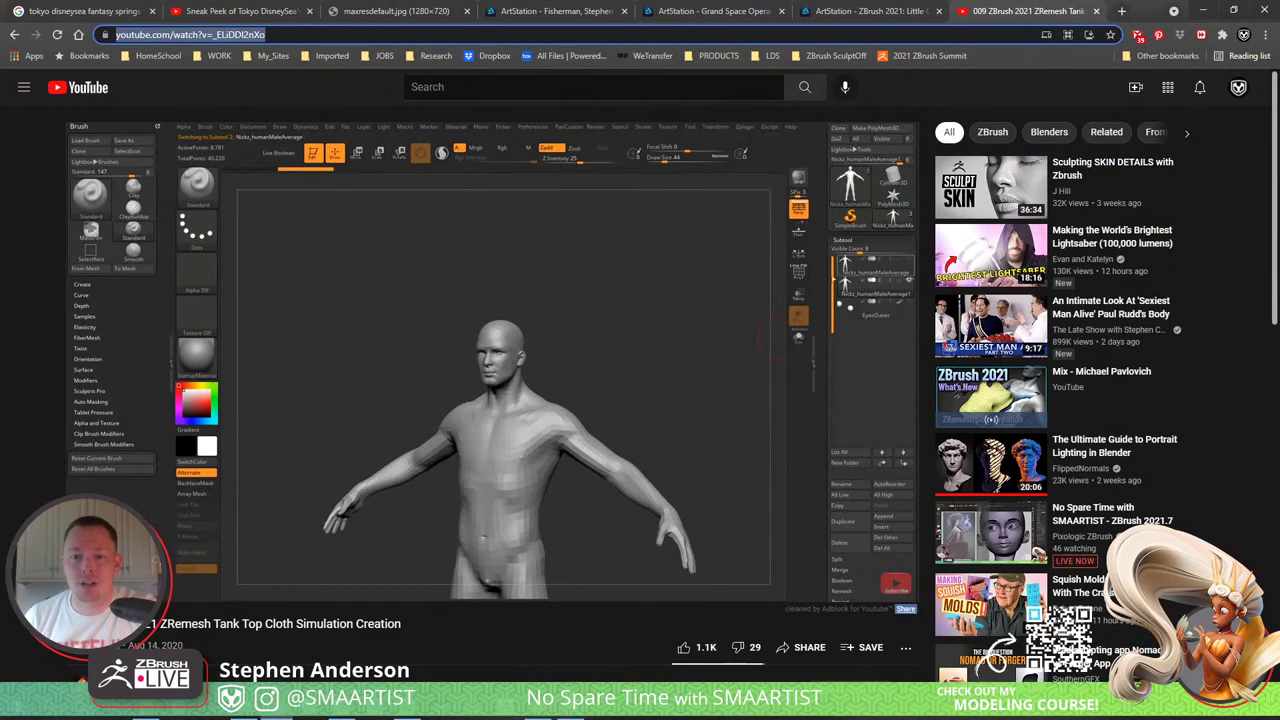
key("alt+Tab")
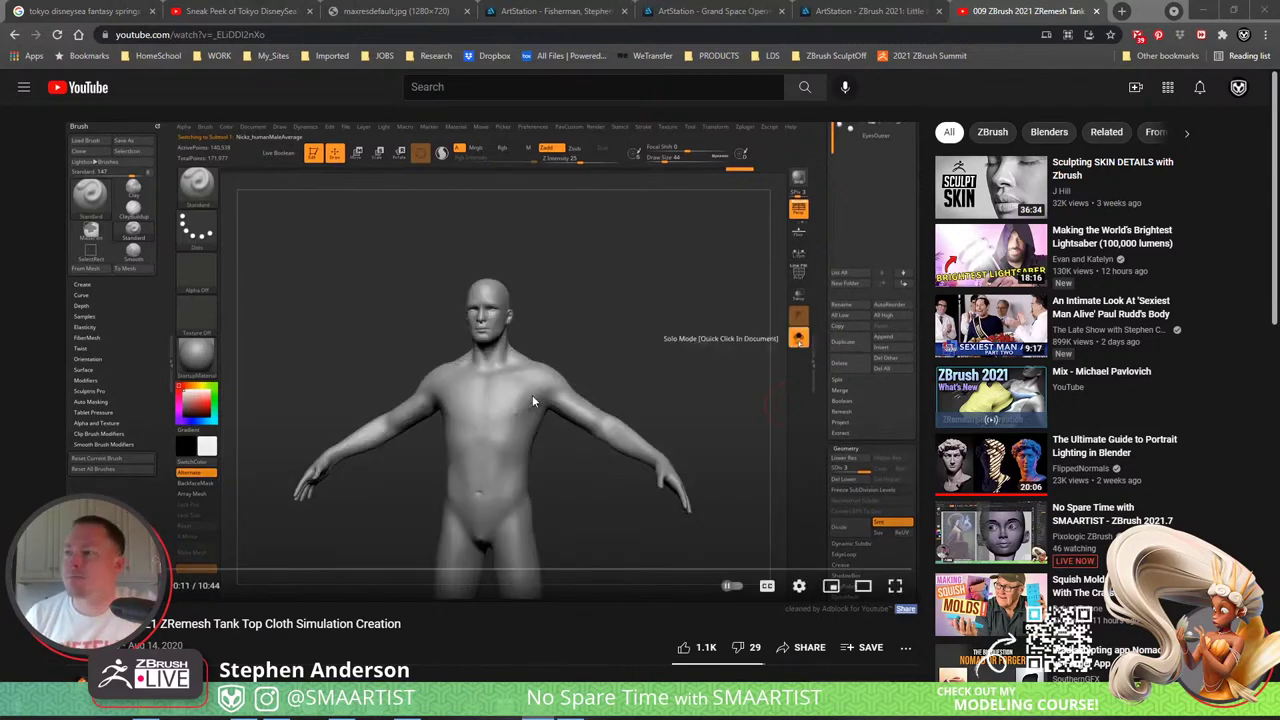
left_click(1202, 9)
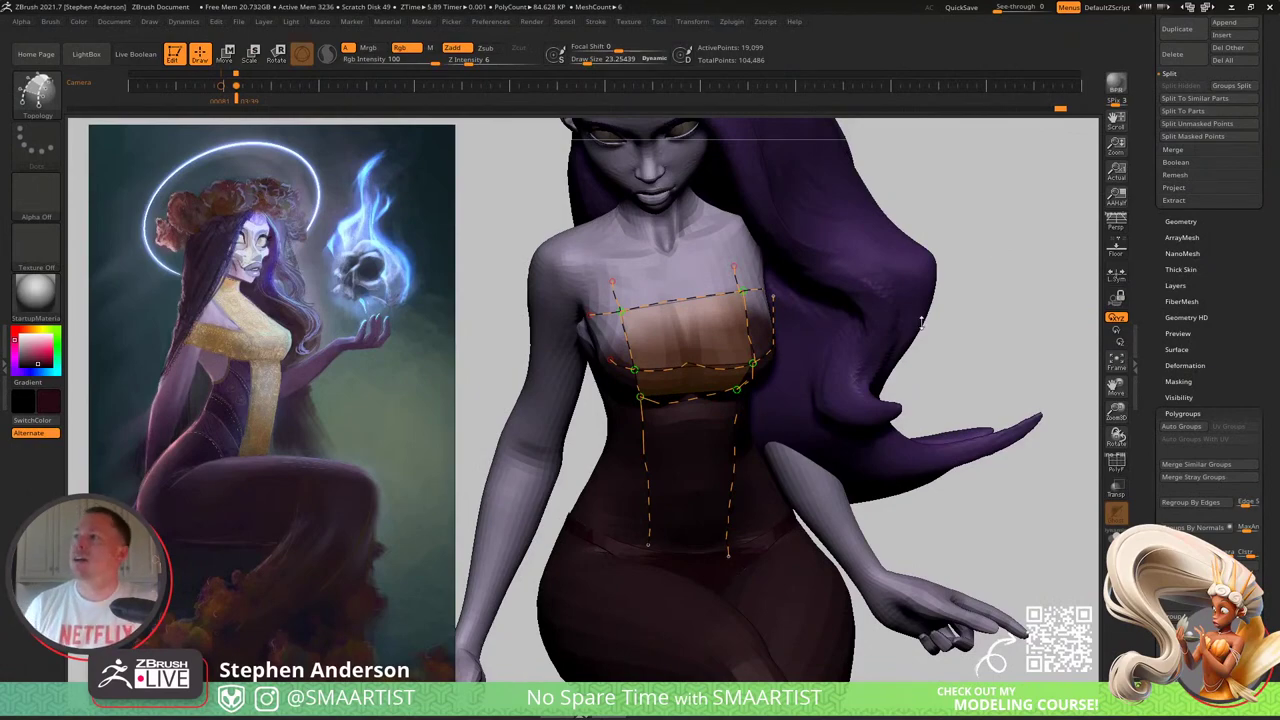
Step: Draw horizontal topology lines across the torso below the bust and at the waist, crossing both vertical lines
left_click_drag(886, 364, 630, 408)
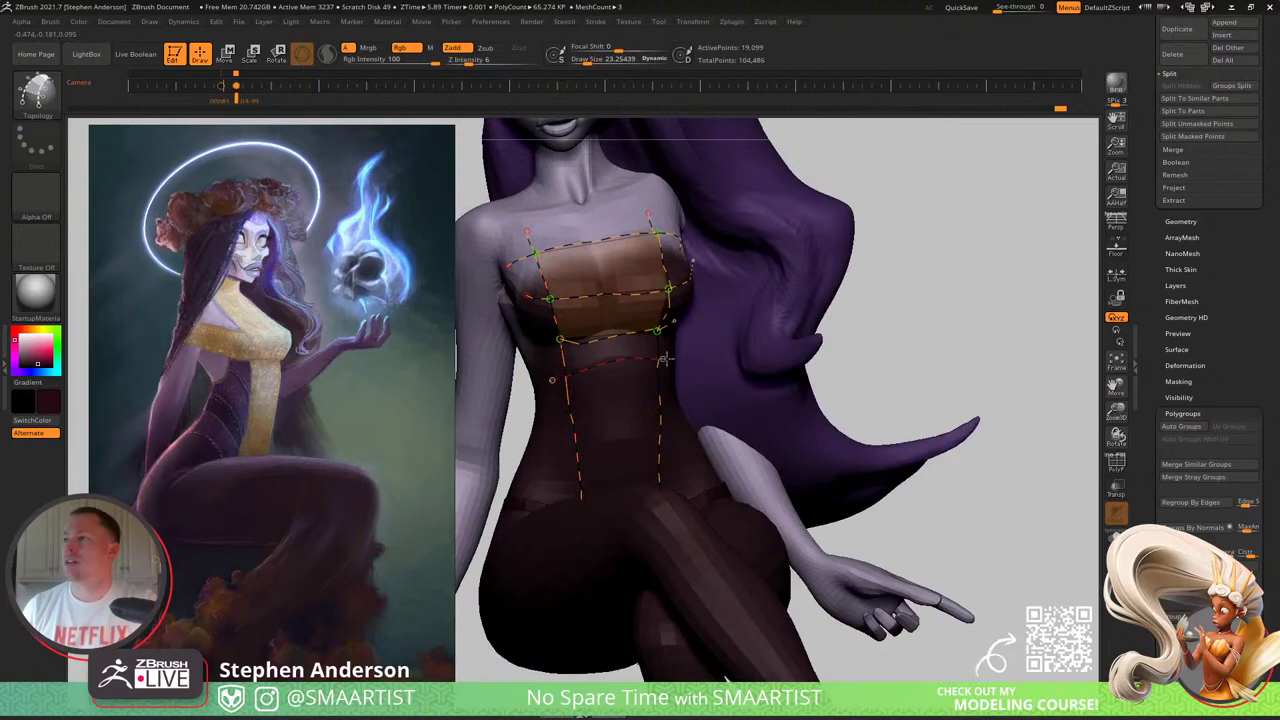
left_click_drag(665, 359, 681, 350)
right_click_drag(637, 417, 638, 444)
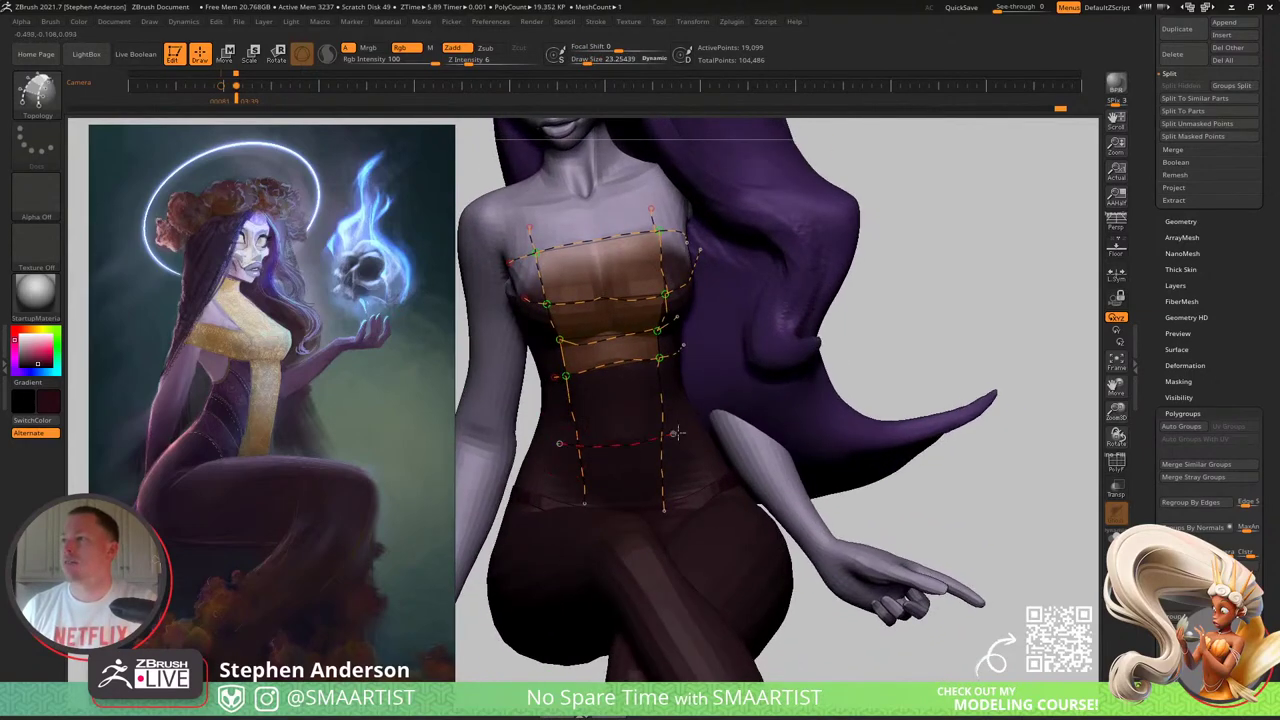
left_click_drag(678, 432, 686, 428)
mouse_move(610, 464)
right_mouse_down()
mouse_move(670, 451)
mouse_move(610, 450)
mouse_move(676, 439)
right_mouse_up()
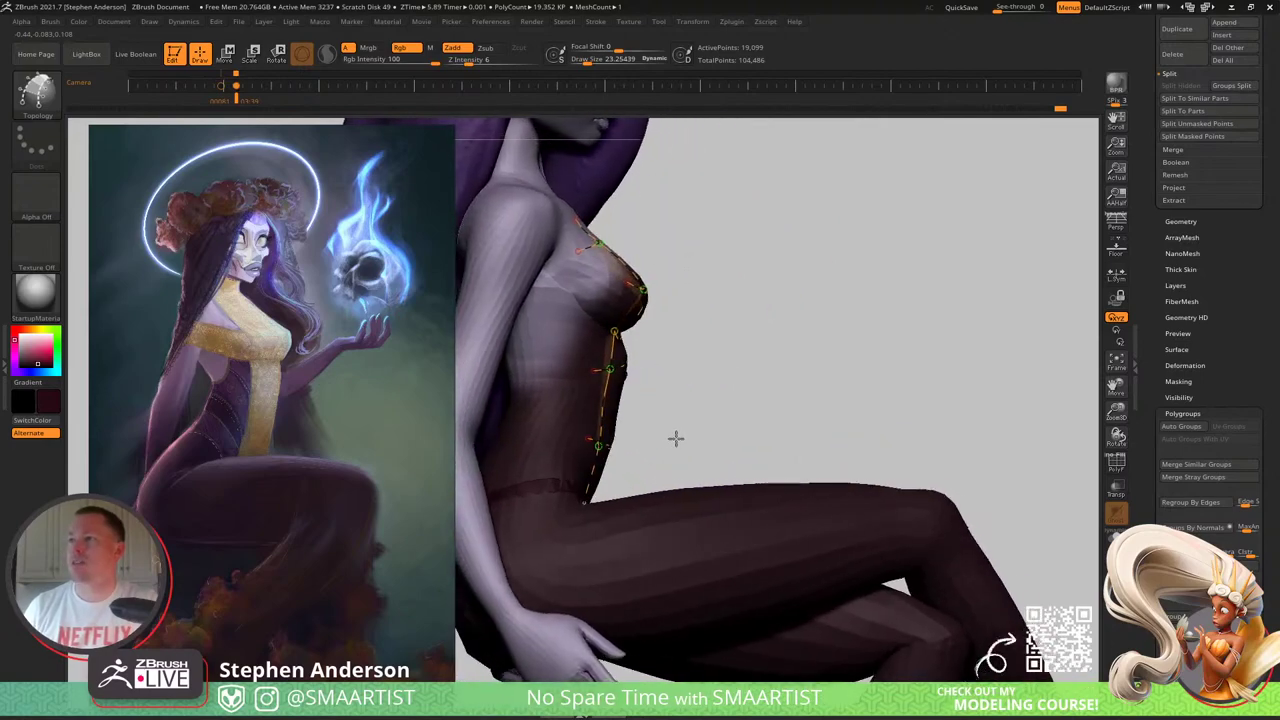
Step: Draw a vertical centre topology line down the torso front and a horizontal line closing the panel at the hips
left_click_drag(676, 438, 607, 368)
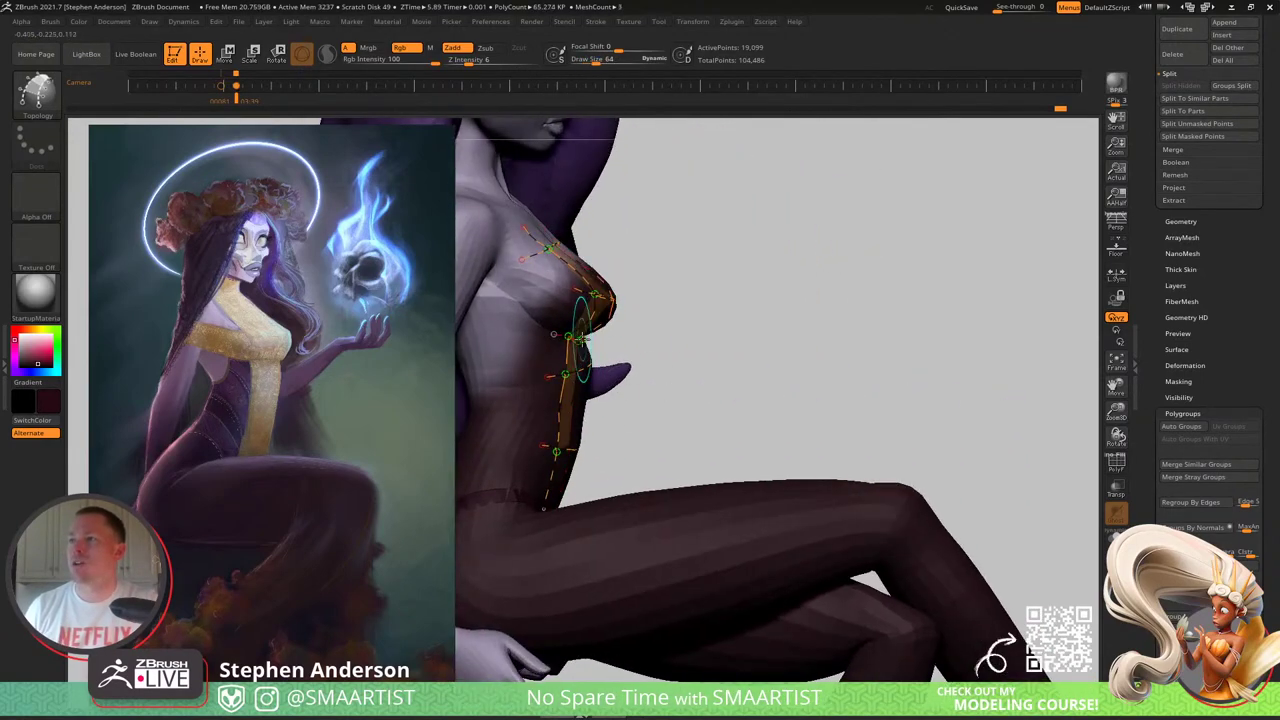
mouse_move(599, 433)
left_mouse_down()
mouse_move(488, 415)
mouse_move(603, 414)
left_mouse_up()
mouse_move(603, 414)
right_mouse_down()
mouse_move(622, 411)
mouse_move(608, 418)
right_mouse_up()
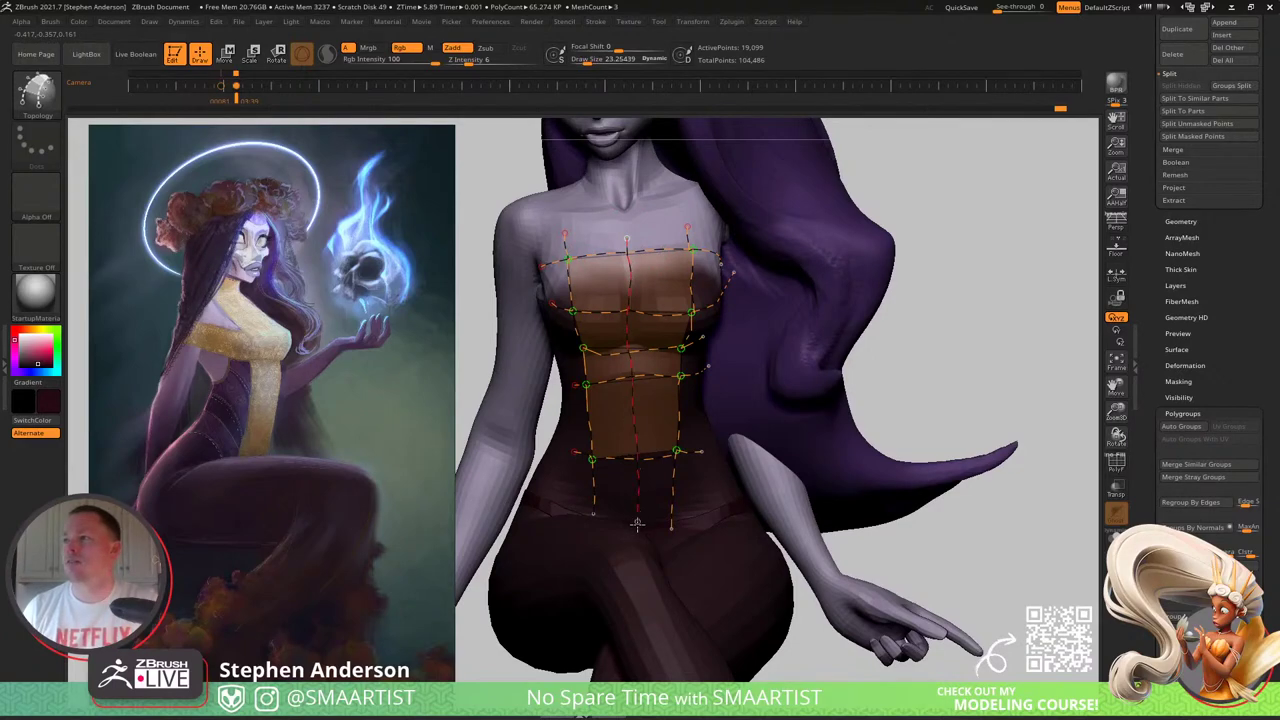
left_click_drag(663, 458, 572, 489)
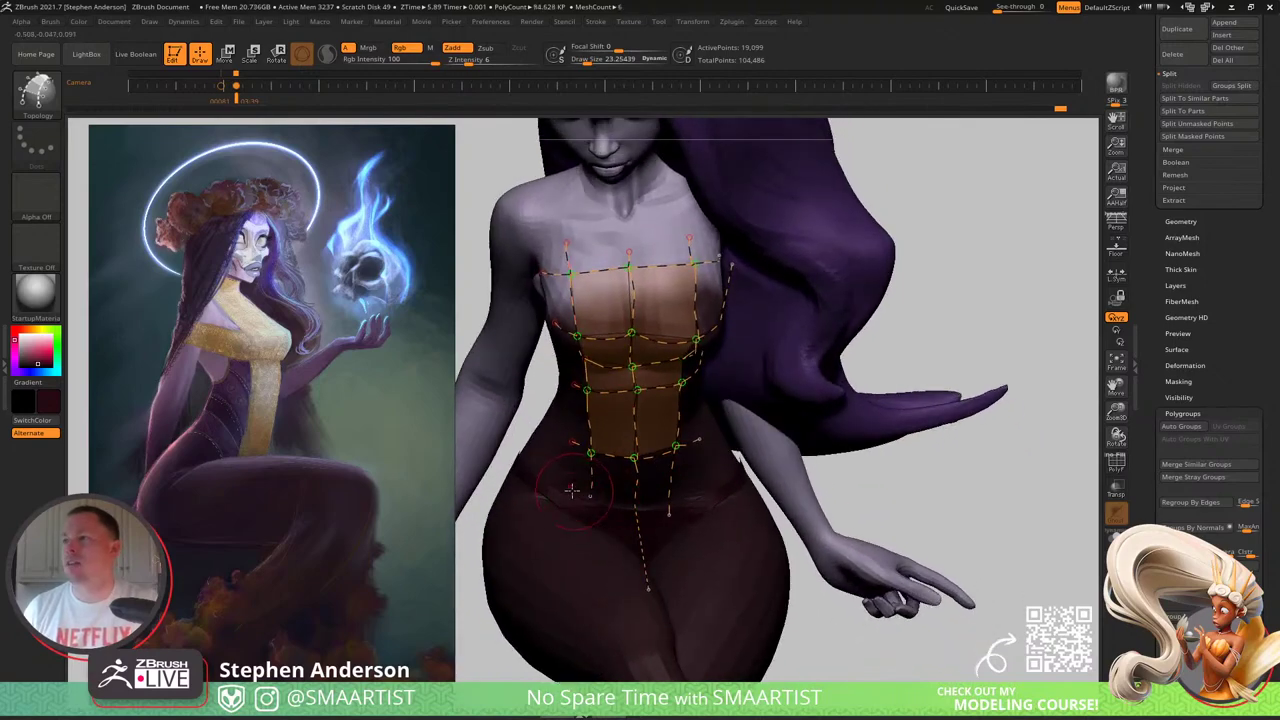
mouse_move(701, 527)
right_mouse_down()
mouse_move(770, 535)
mouse_move(647, 507)
mouse_move(655, 425)
mouse_move(594, 408)
mouse_move(672, 342)
mouse_move(662, 515)
right_mouse_up()
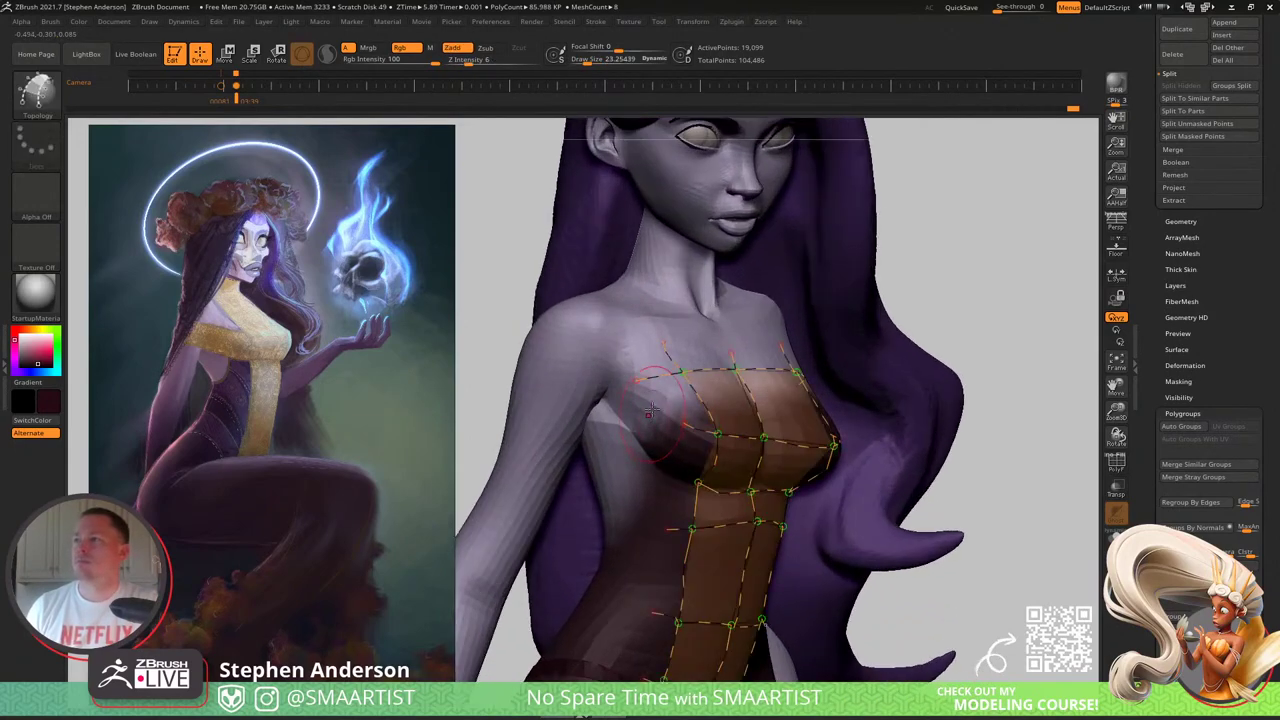
Step: Try to draw a topology line wrapping around the bust and the upper arm for the off-shoulder neckline
right_click_drag(640, 440, 676, 449)
left_click_drag(676, 450, 665, 457)
mouse_move(666, 457)
right_mouse_down()
mouse_move(684, 450)
mouse_move(668, 400)
mouse_move(603, 378)
right_mouse_up()
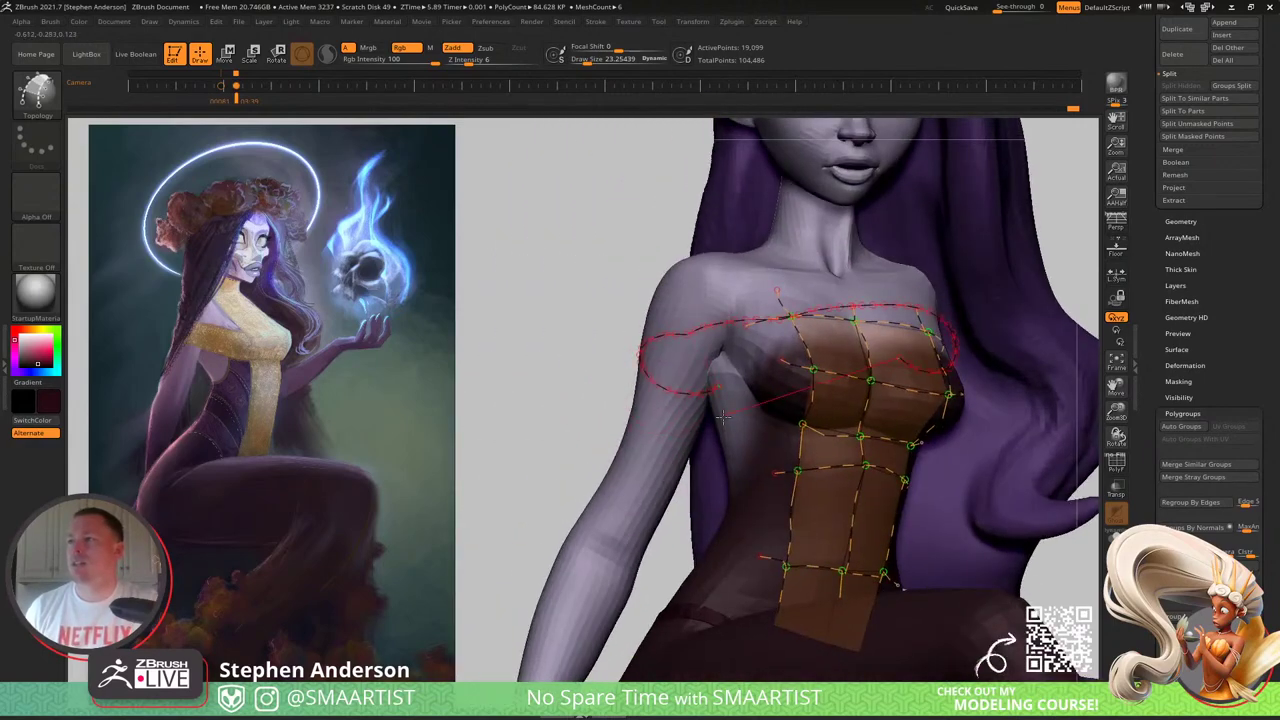
mouse_move(676, 430)
right_mouse_down()
mouse_move(656, 414)
mouse_move(684, 404)
right_mouse_up()
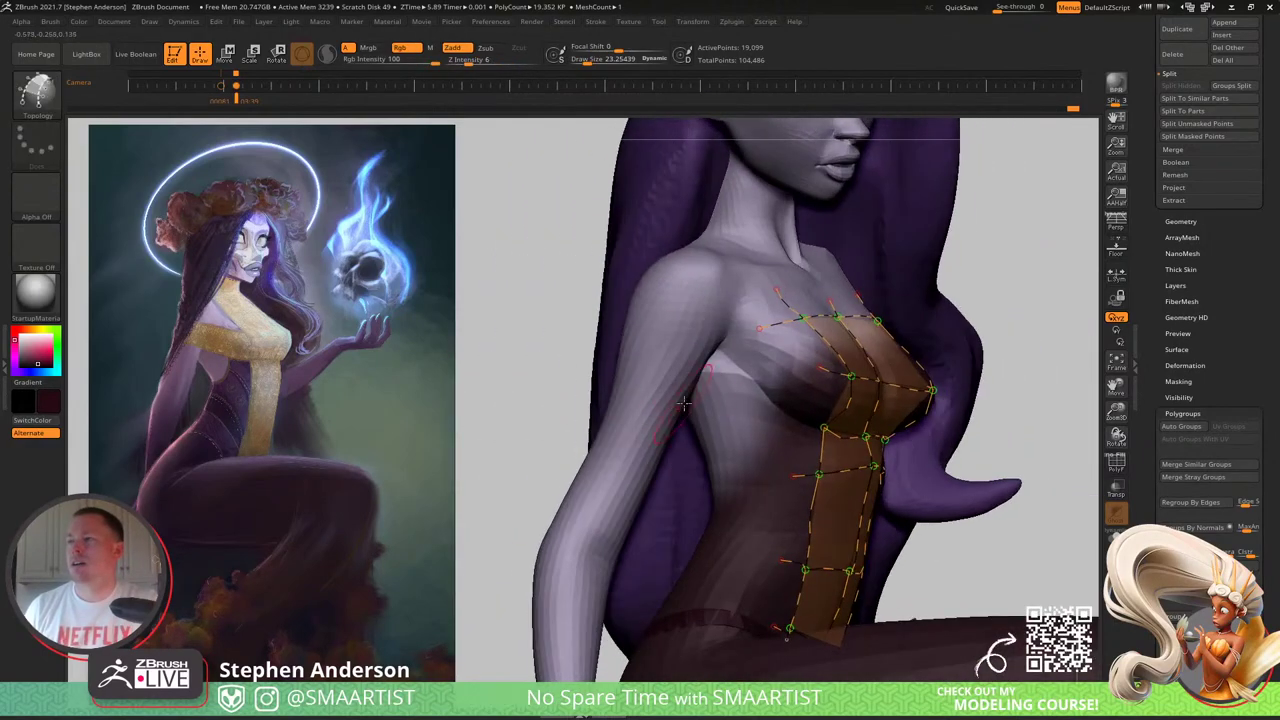
left_click_drag(645, 432, 681, 381)
mouse_move(683, 383)
right_mouse_down("ctrl")
mouse_move(650, 345)
mouse_move(672, 348)
mouse_move(668, 380)
right_mouse_up("ctrl")
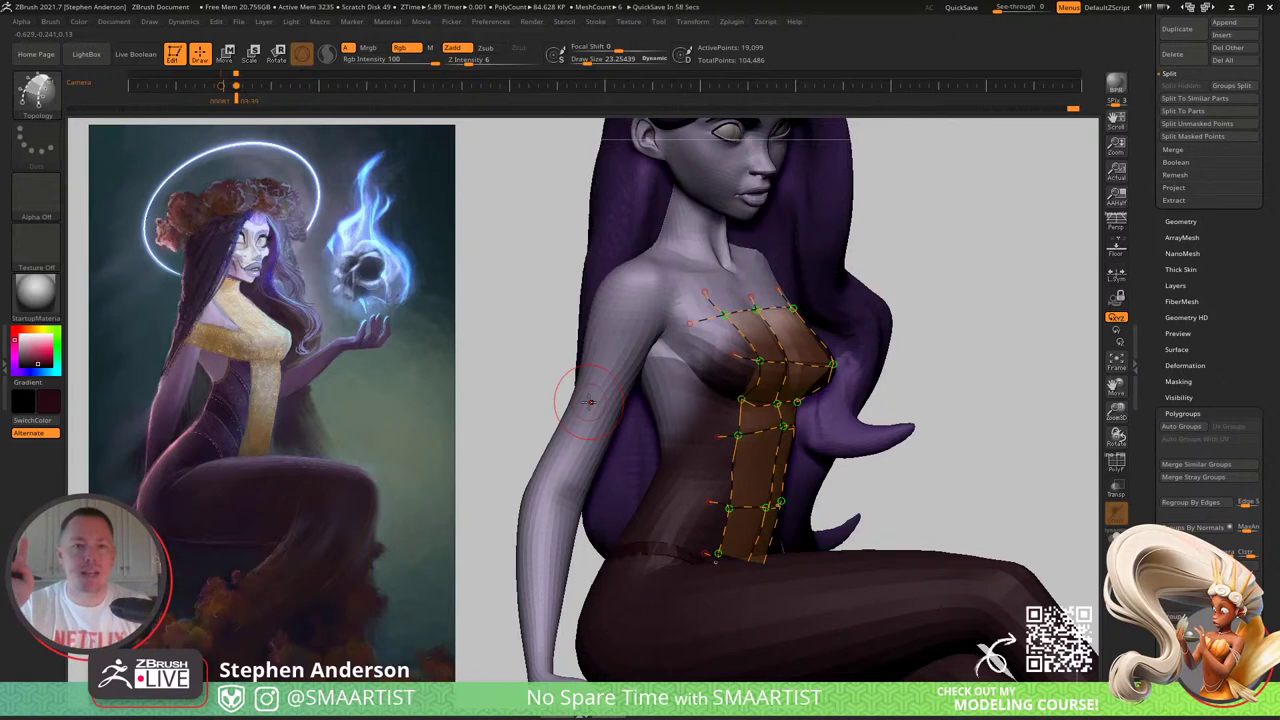
Step: Isolate the body subtool with Solo mode so the hair no longer covers the shoulders and back
right_click_drag(800, 345, 692, 380)
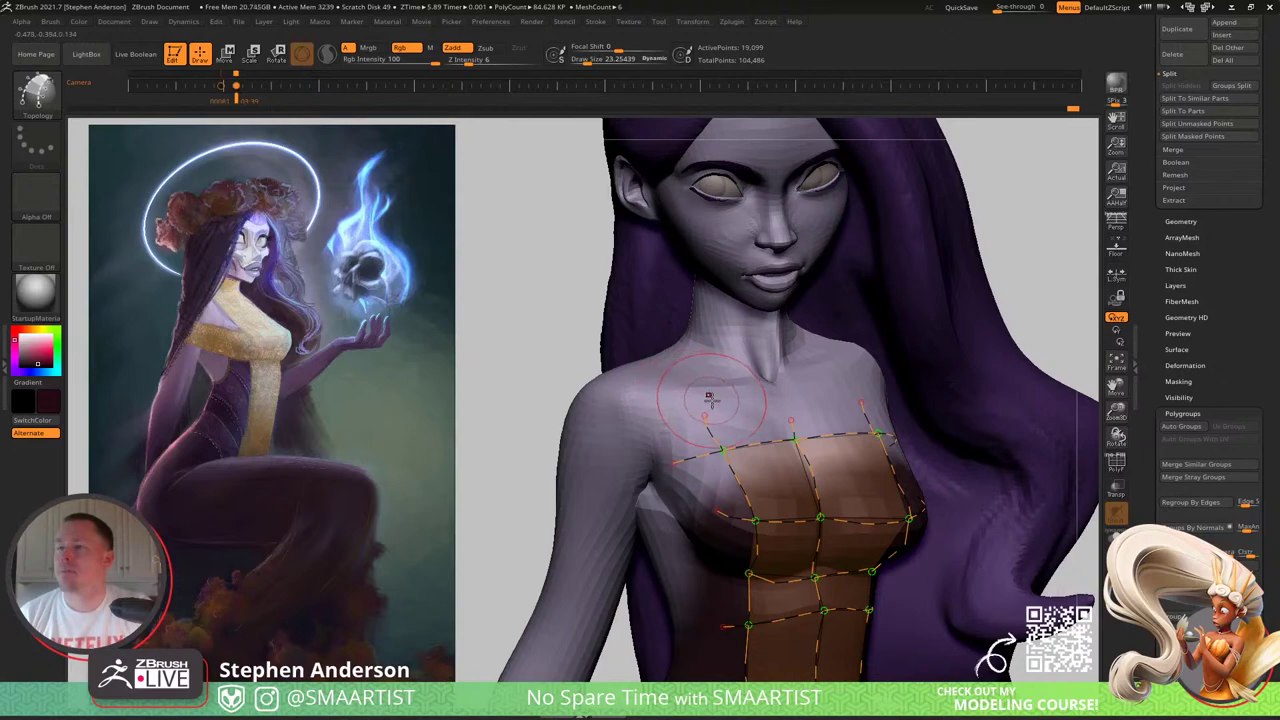
mouse_move(788, 412)
right_mouse_down()
mouse_move(760, 432)
mouse_move(722, 400)
mouse_move(741, 424)
right_mouse_up()
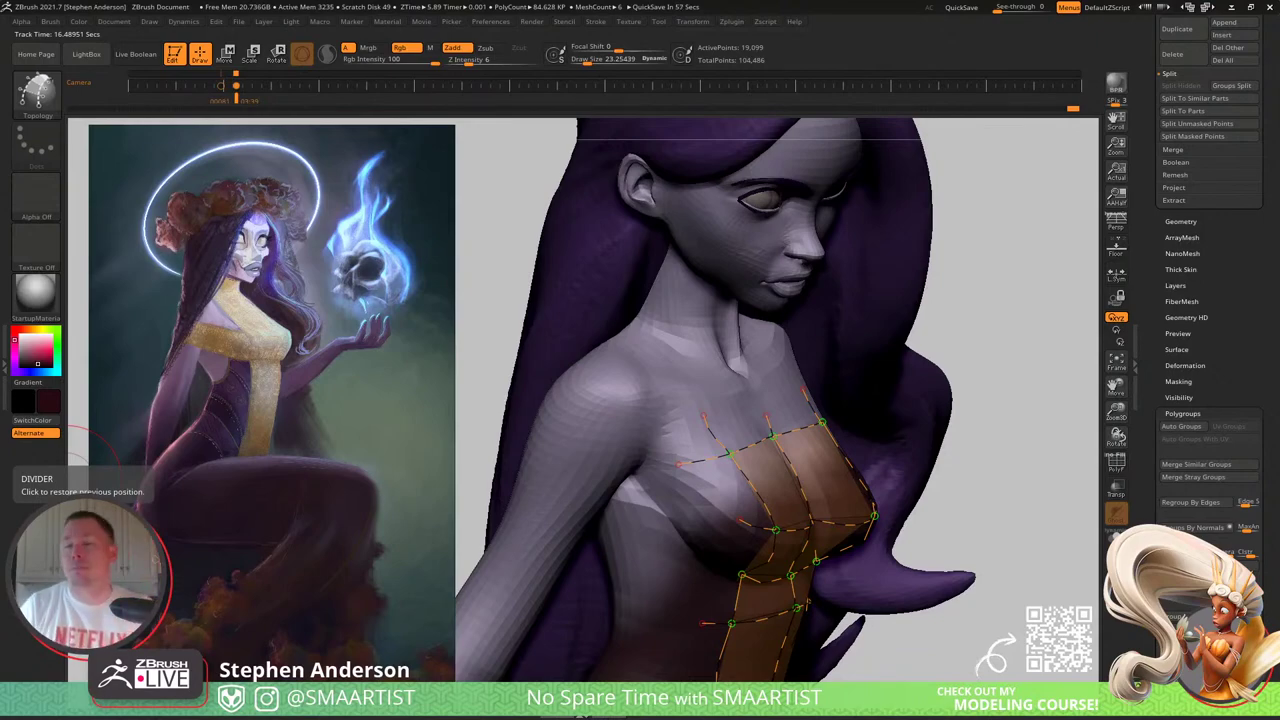
left_click_drag(976, 376, 955, 334)
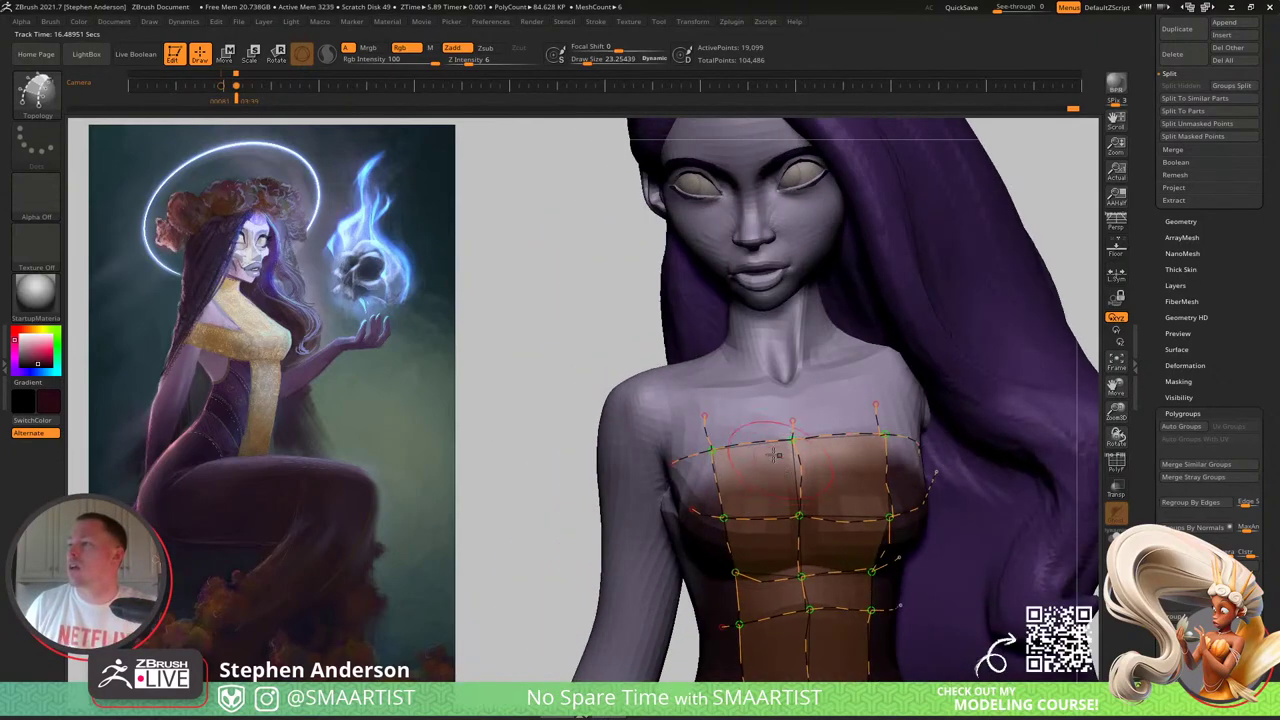
right_click_drag(773, 455, 700, 440, "alt")
right_click_drag(652, 396, 674, 318)
key("ctrl+alt+s")
right_click_drag(604, 366, 656, 391, "alt")
mouse_move(656, 391)
right_mouse_down()
mouse_move(684, 402)
mouse_move(630, 376)
mouse_move(762, 430)
right_mouse_up()
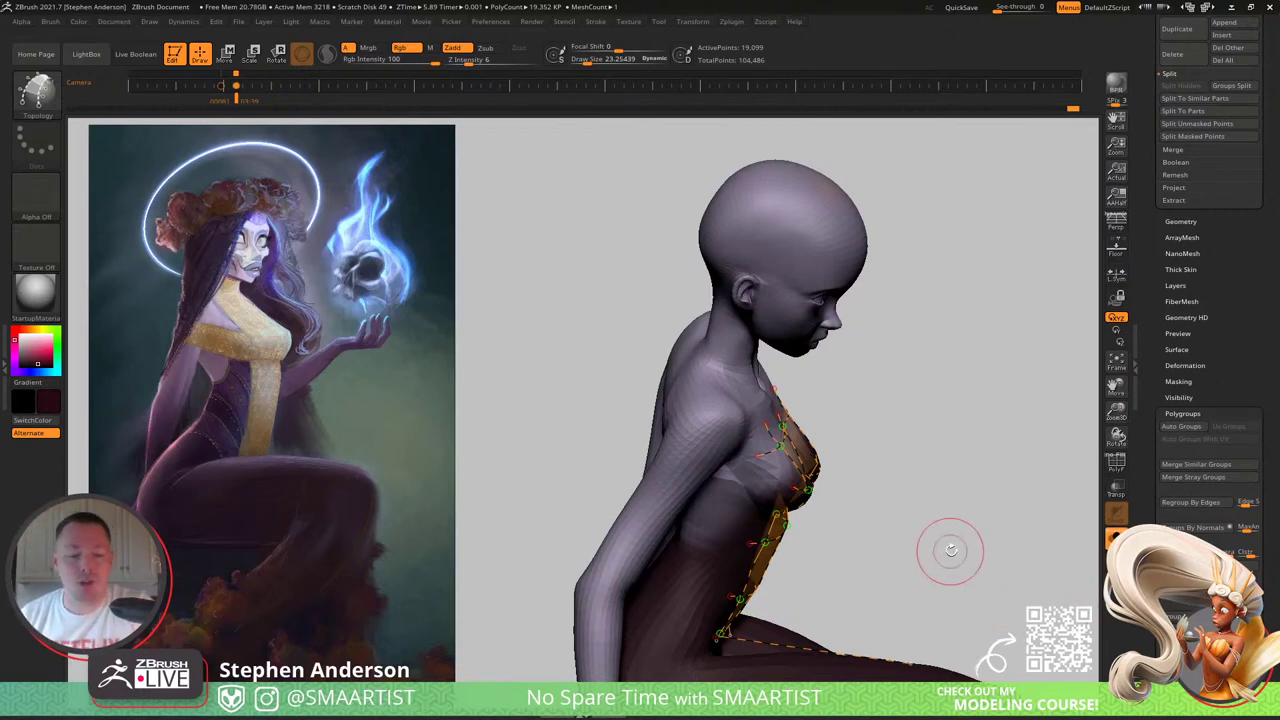
key("ctrl")
key("ctrl+shift+t")
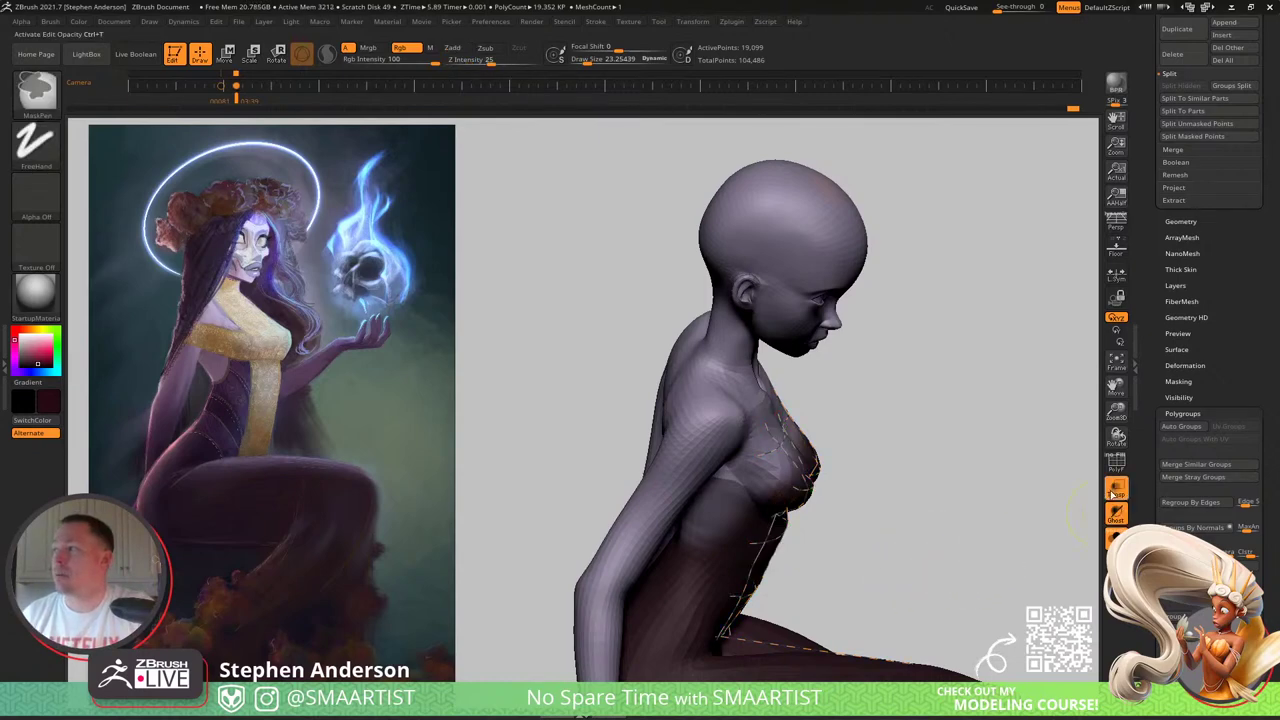
left_click(1104, 490)
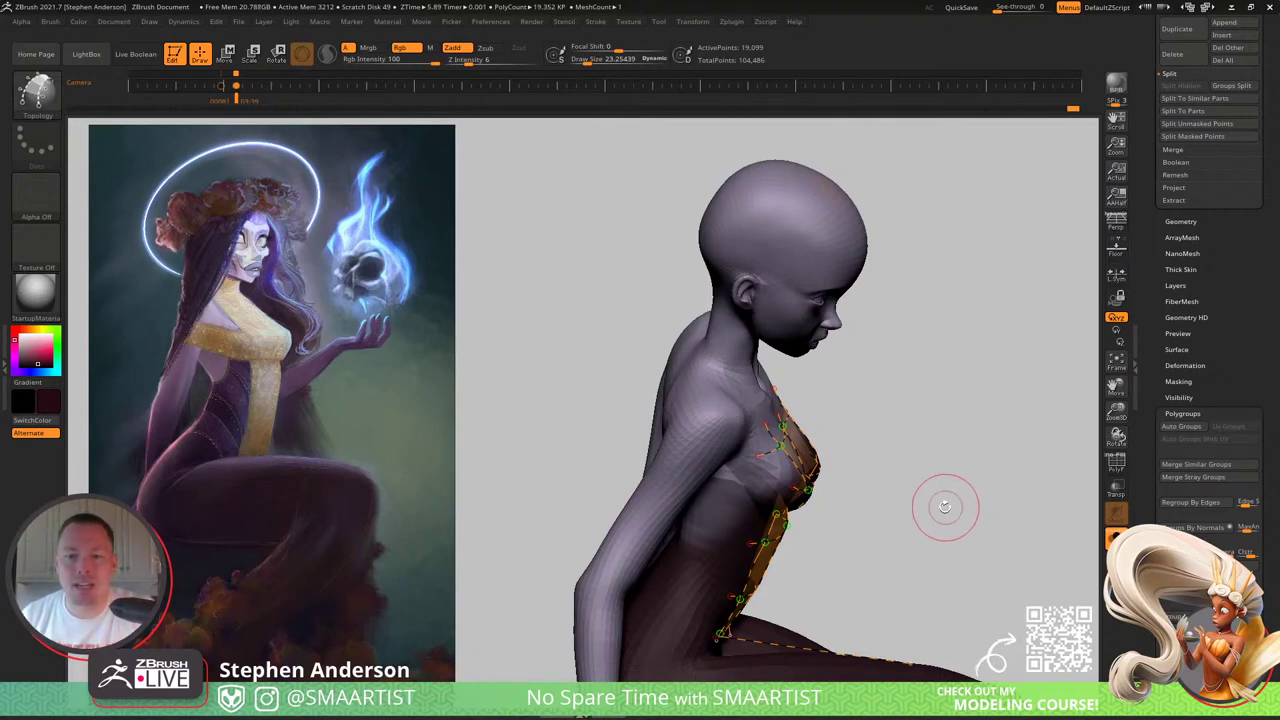
Step: Draw a topology line from the upper corner of the bust panel over the character's right shoulder
left_click_drag(951, 460, 897, 475)
right_click_drag(895, 472, 757, 425)
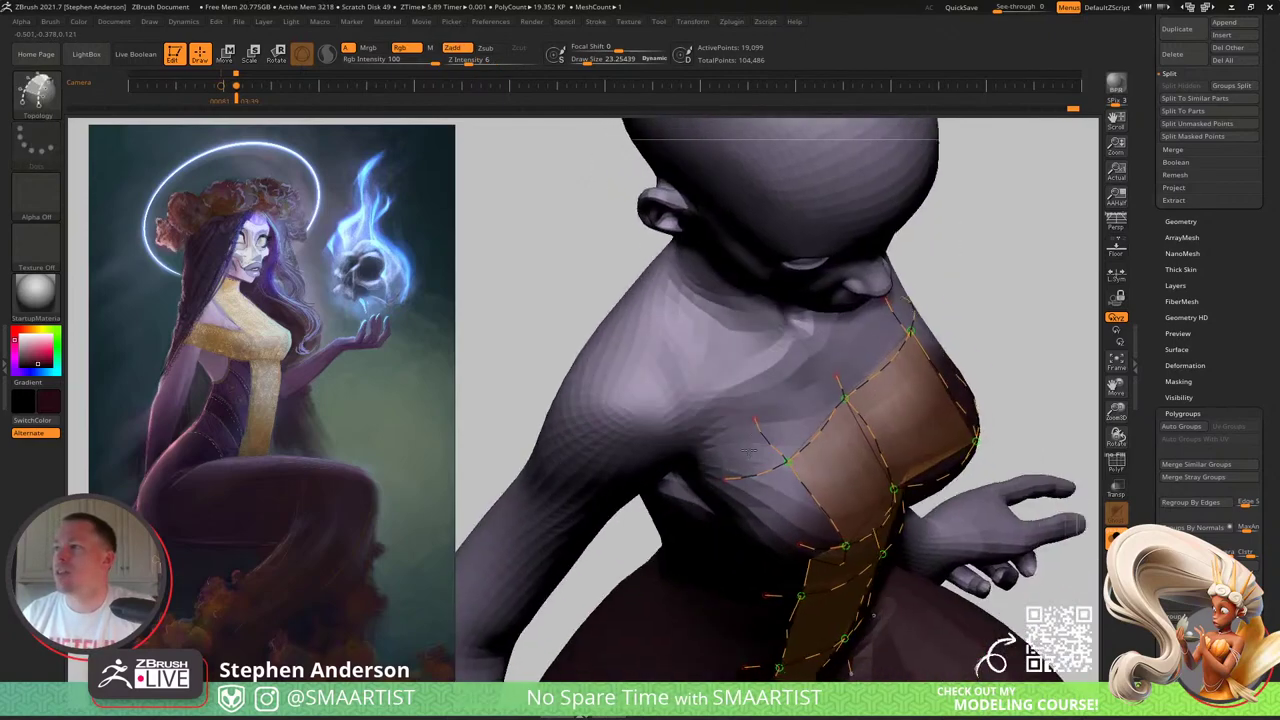
left_click_drag(702, 359, 611, 312)
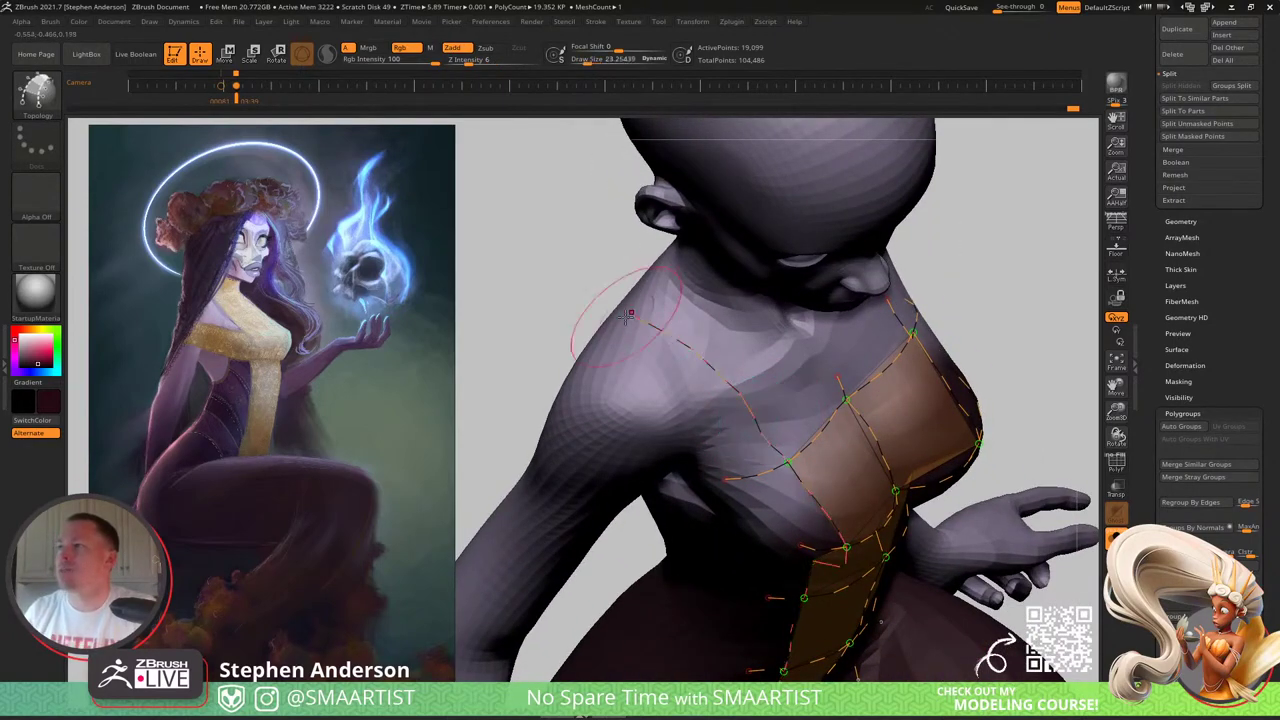
right_click_drag(915, 510, 854, 426)
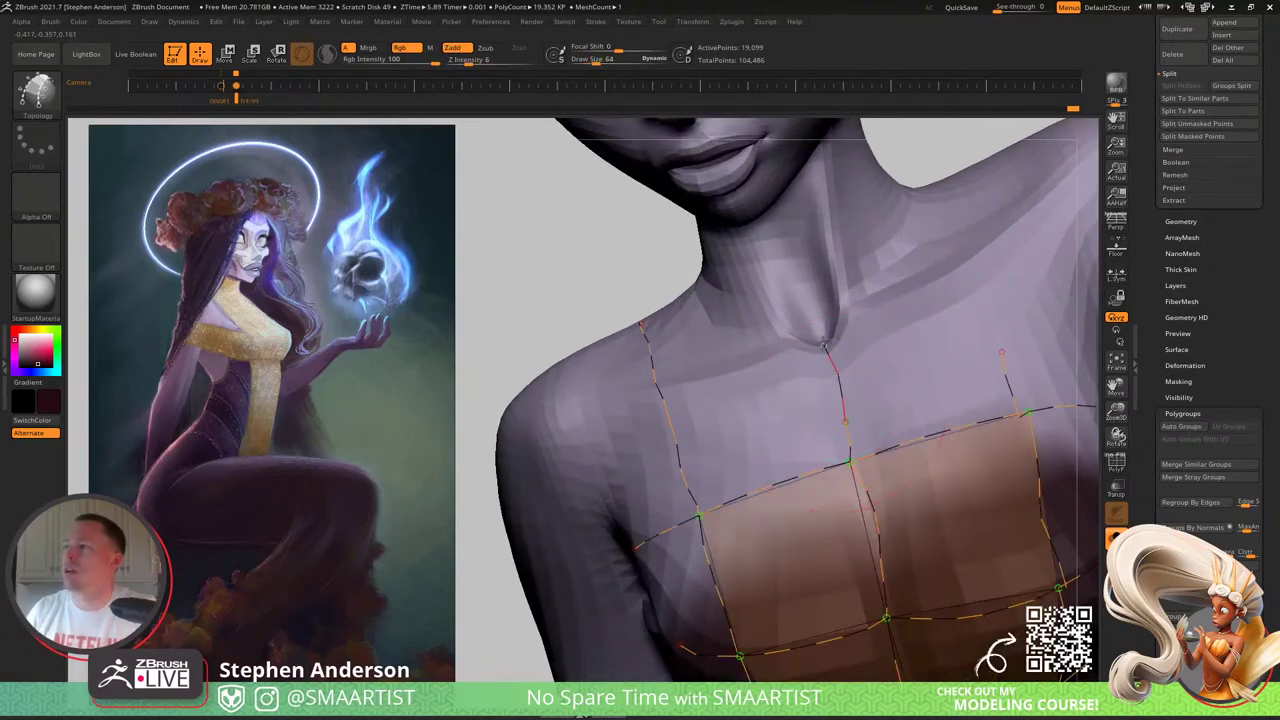
Step: Extend the centre topology line to the base of the neck and try a line towards the left shoulder
mouse_move(787, 228)
right_mouse_down()
mouse_move(720, 334)
mouse_move(655, 305)
mouse_move(655, 278)
mouse_move(629, 290)
mouse_move(615, 275)
mouse_move(617, 294)
mouse_move(635, 290)
right_mouse_up()
key("s")
left_click_drag(639, 288, 628, 288)
mouse_move(628, 288)
right_mouse_down()
mouse_move(640, 287)
mouse_move(632, 270)
mouse_move(643, 329)
mouse_move(685, 341)
mouse_move(745, 402)
right_mouse_up()
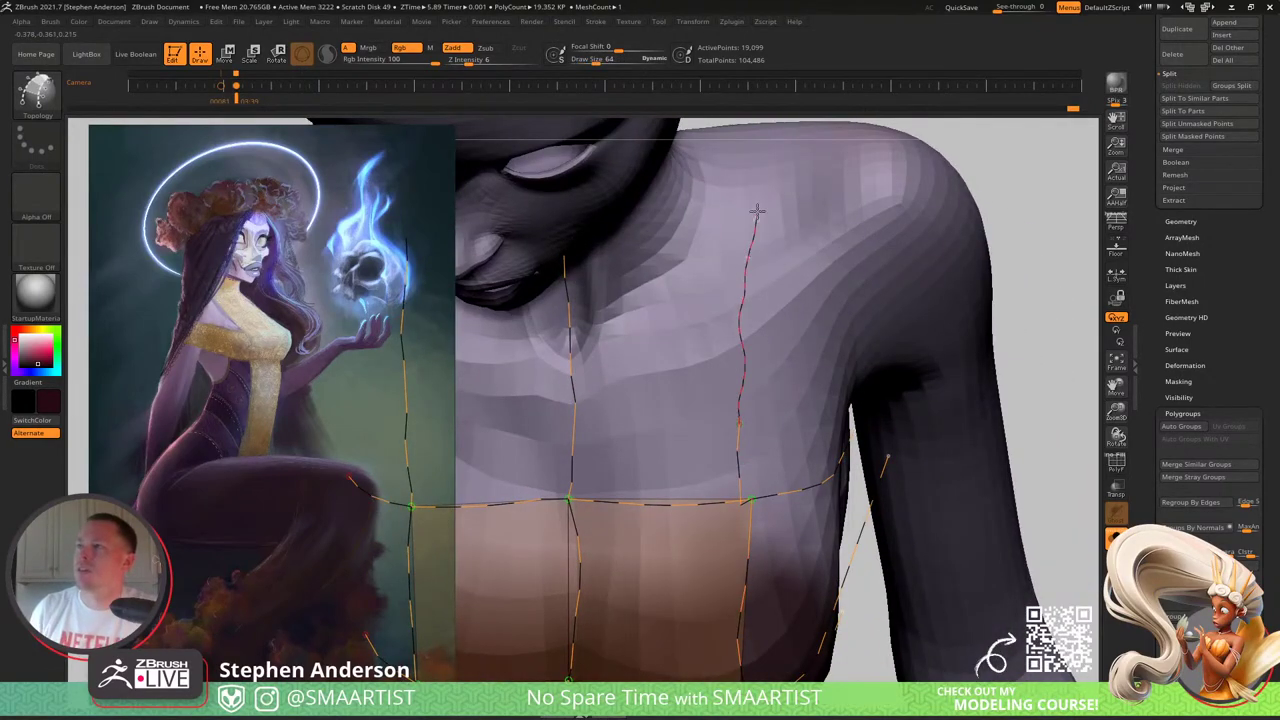
Step: Adjust the LazyMouse radius and draw a smooth topology line from the bust panel towards the character's left shoulder
left_click(596, 21)
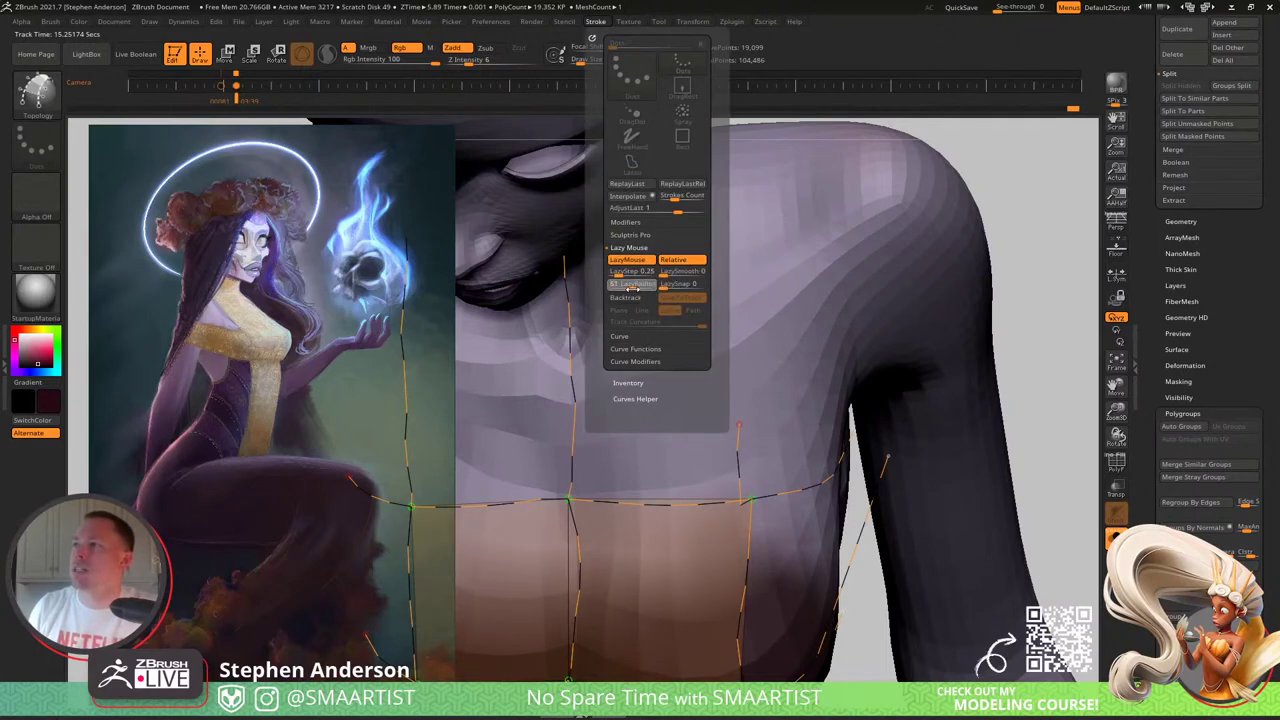
mouse_move(697, 322)
right_mouse_down("ctrl")
mouse_move(756, 344)
mouse_move(848, 332)
mouse_move(826, 331)
mouse_move(774, 420)
mouse_move(788, 429)
right_mouse_up("ctrl")
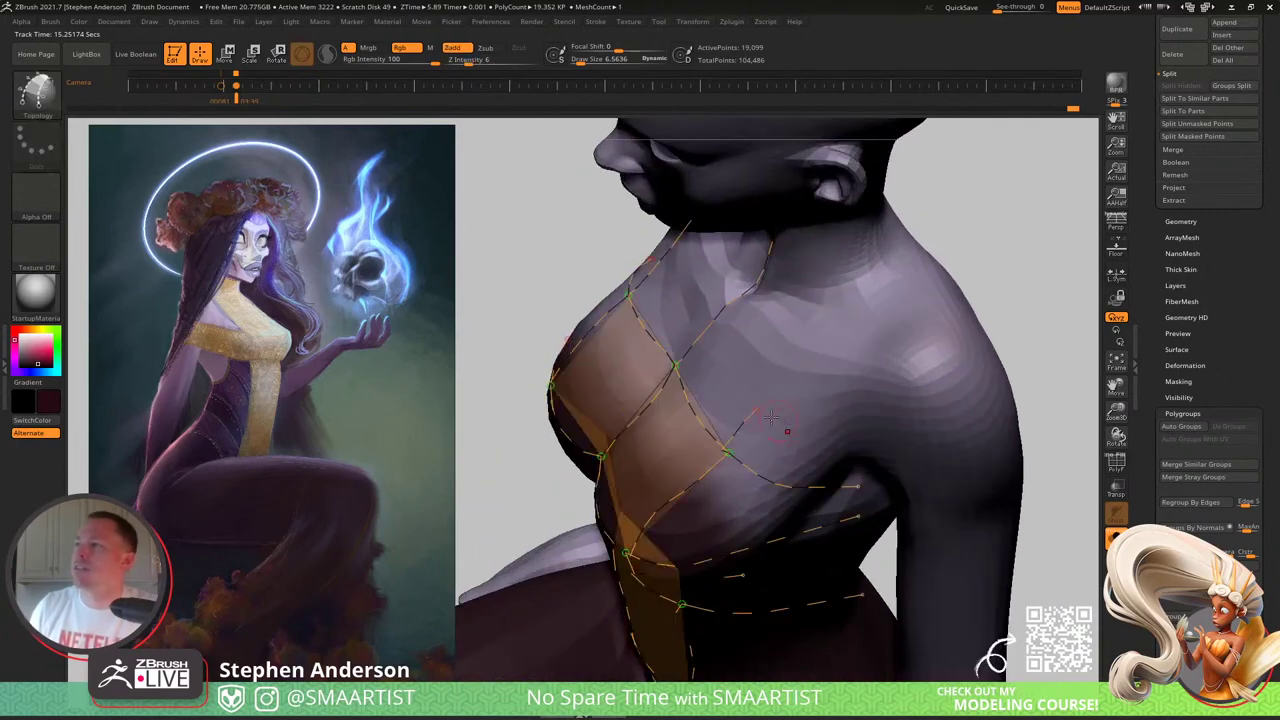
left_click_drag(754, 410, 770, 398)
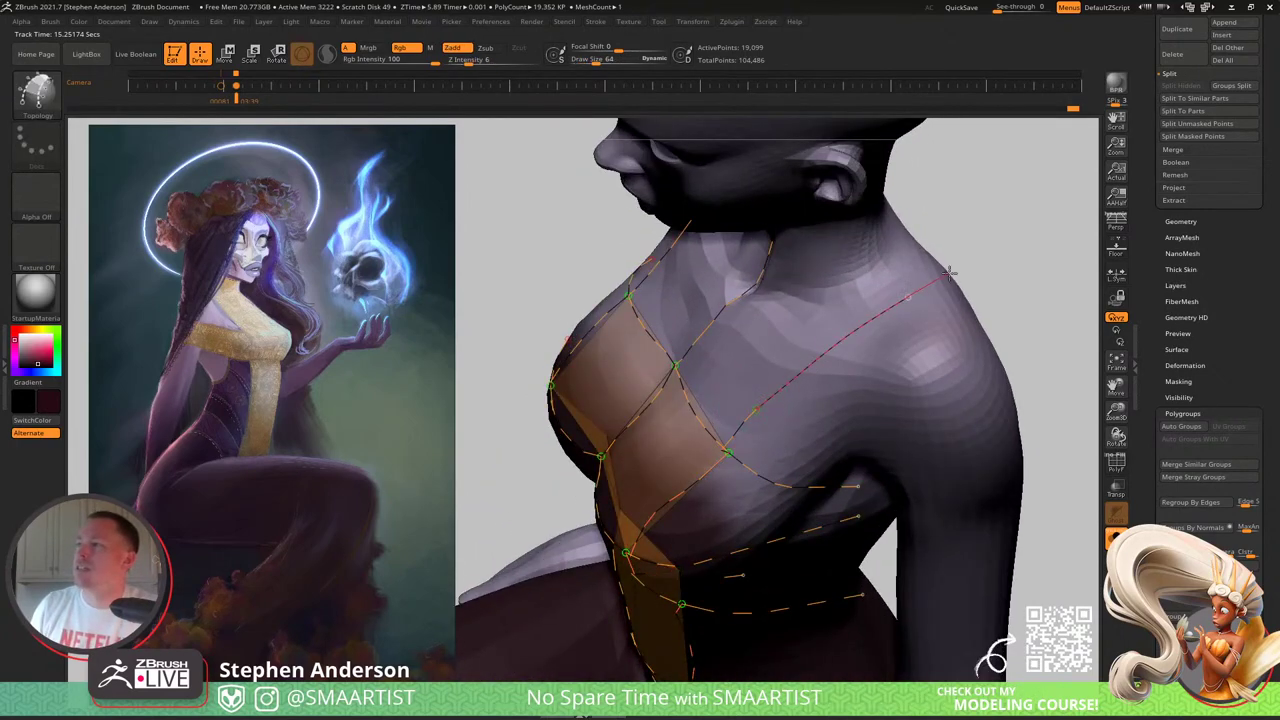
Step: Continue the left shoulder topology line over the top of the shoulder and check the curves from the front
mouse_move(954, 313)
right_mouse_down()
mouse_move(918, 340)
mouse_move(865, 352)
mouse_move(800, 345)
mouse_move(846, 323)
mouse_move(815, 350)
mouse_move(766, 326)
right_mouse_up()
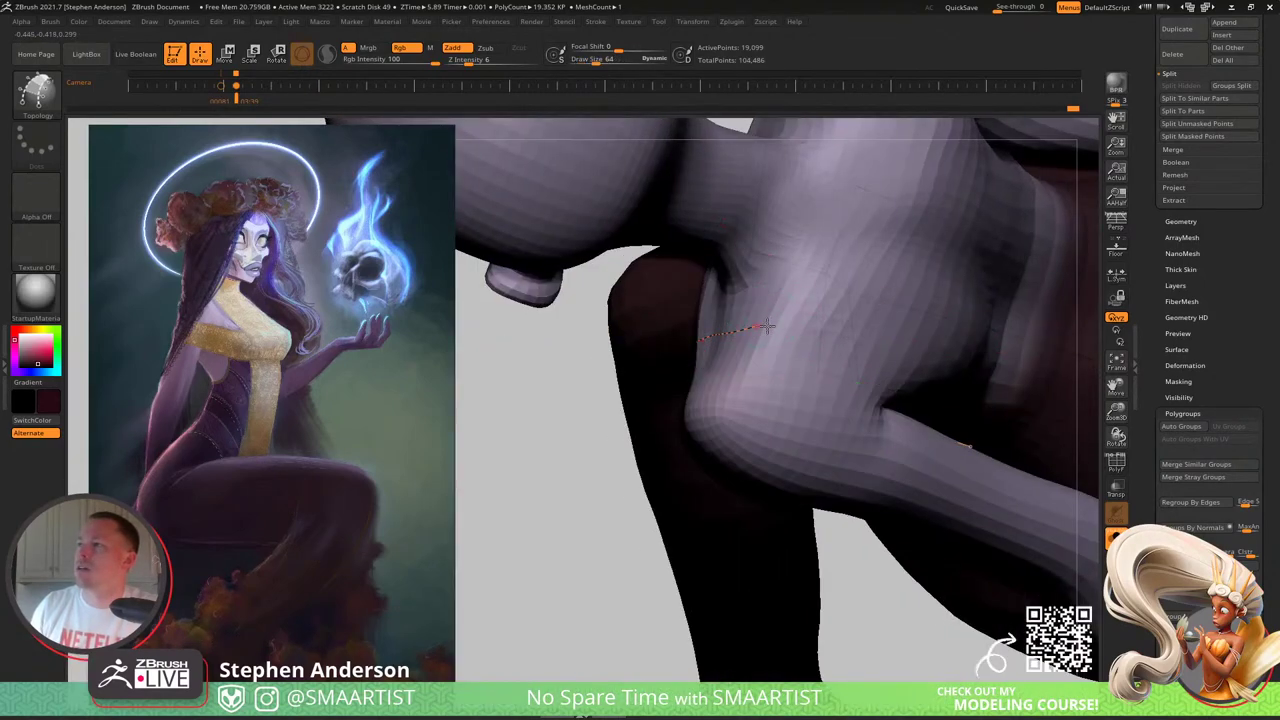
left_click_drag(895, 361, 898, 366)
mouse_move(814, 394)
right_mouse_down()
mouse_move(854, 331)
mouse_move(851, 277)
right_mouse_up()
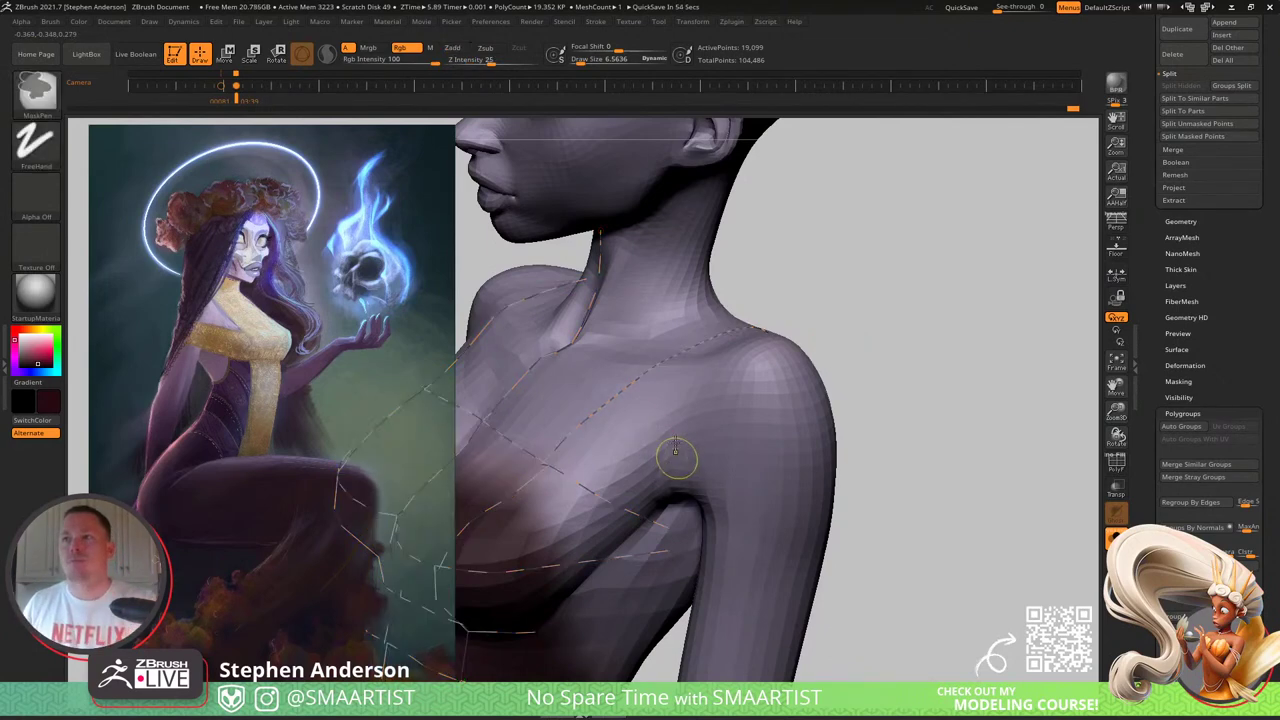
mouse_move(677, 457)
right_mouse_down("ctrl")
mouse_move(500, 440)
mouse_move(592, 484)
mouse_move(708, 423)
right_mouse_up("ctrl")
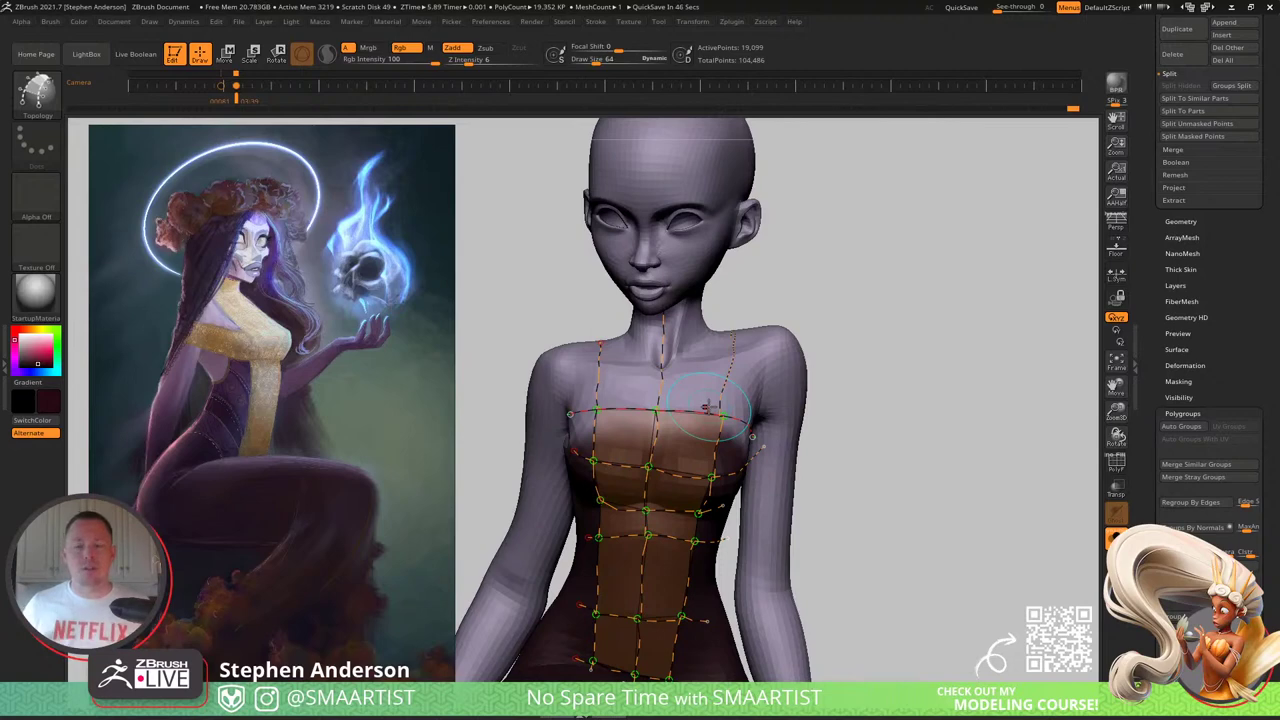
Step: Try a topology line from the left side of the bust under the armpit and across the character's left upper arm
key("bracketleft")
key("bracketleft")
key("bracketleft")
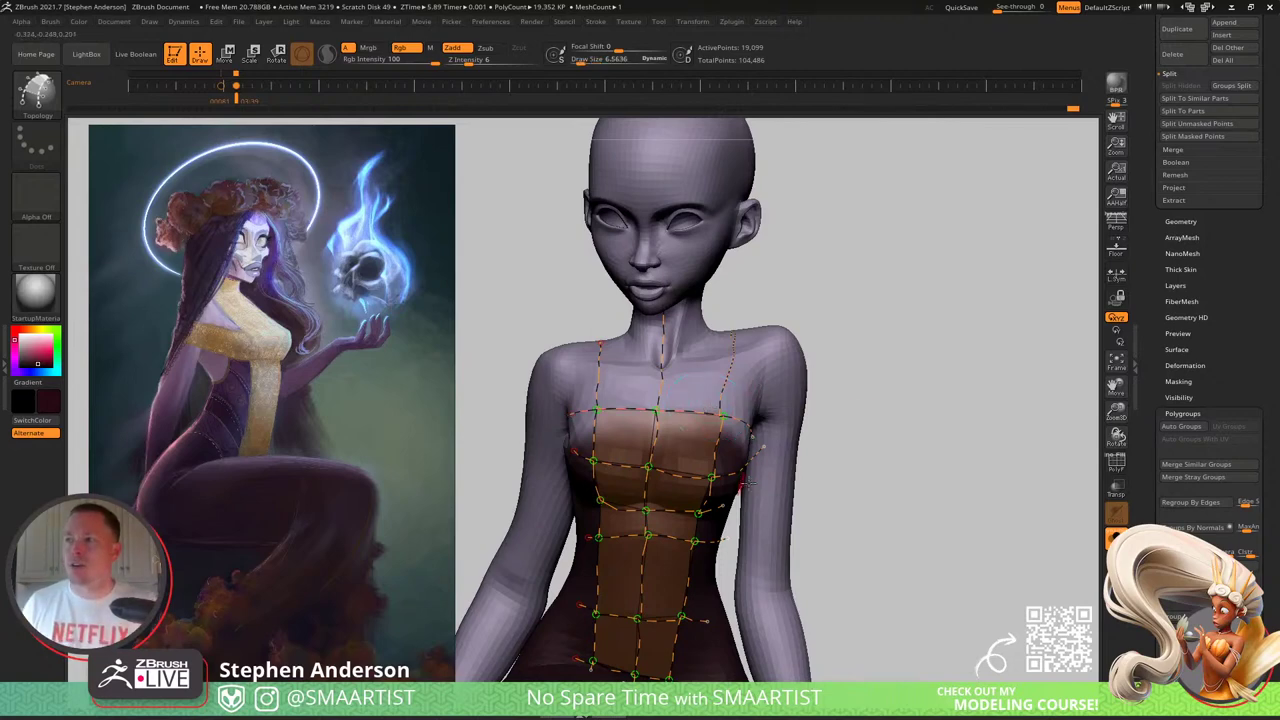
mouse_move(758, 460)
right_mouse_down()
mouse_move(702, 458)
mouse_move(727, 458)
mouse_move(716, 458)
right_mouse_up()
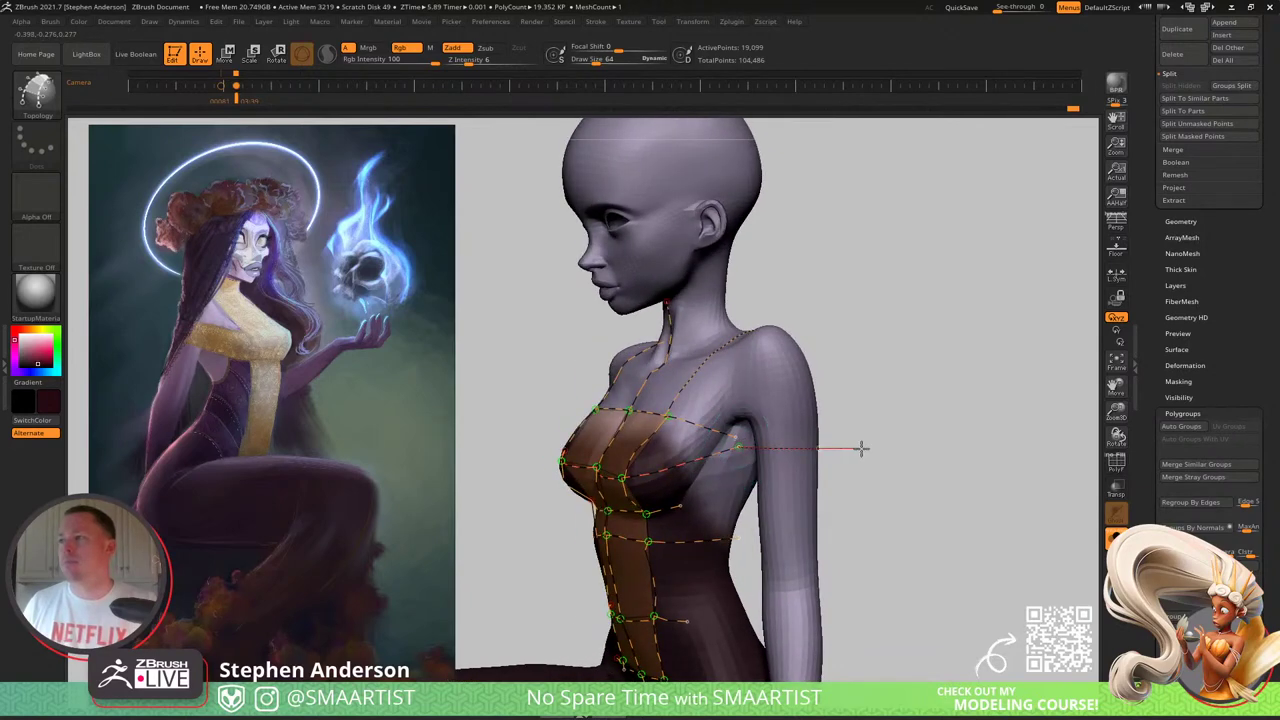
left_click_drag(861, 449, 861, 449)
mouse_move(831, 471)
right_mouse_down()
mouse_move(790, 470)
mouse_move(827, 470)
right_mouse_up()
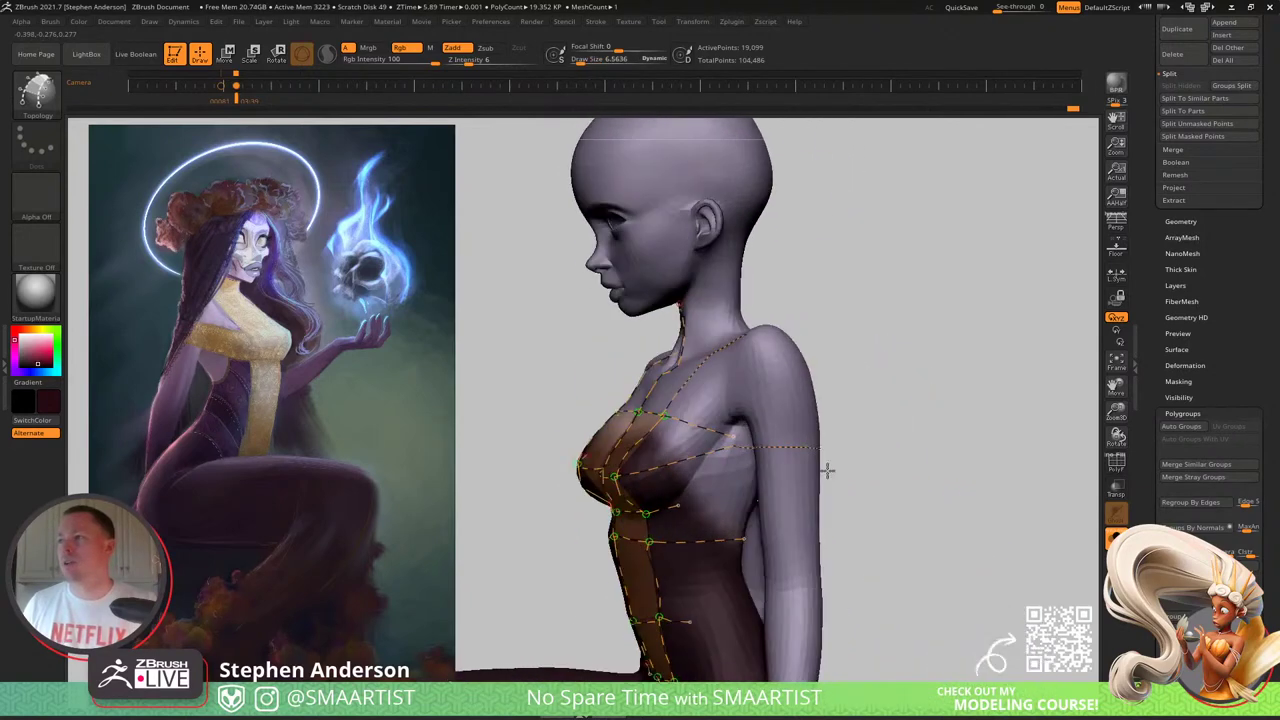
Step: Try closing a shoulder panel with a topology line from the left shoulder line down the left upper arm
left_click_drag(827, 469, 826, 518)
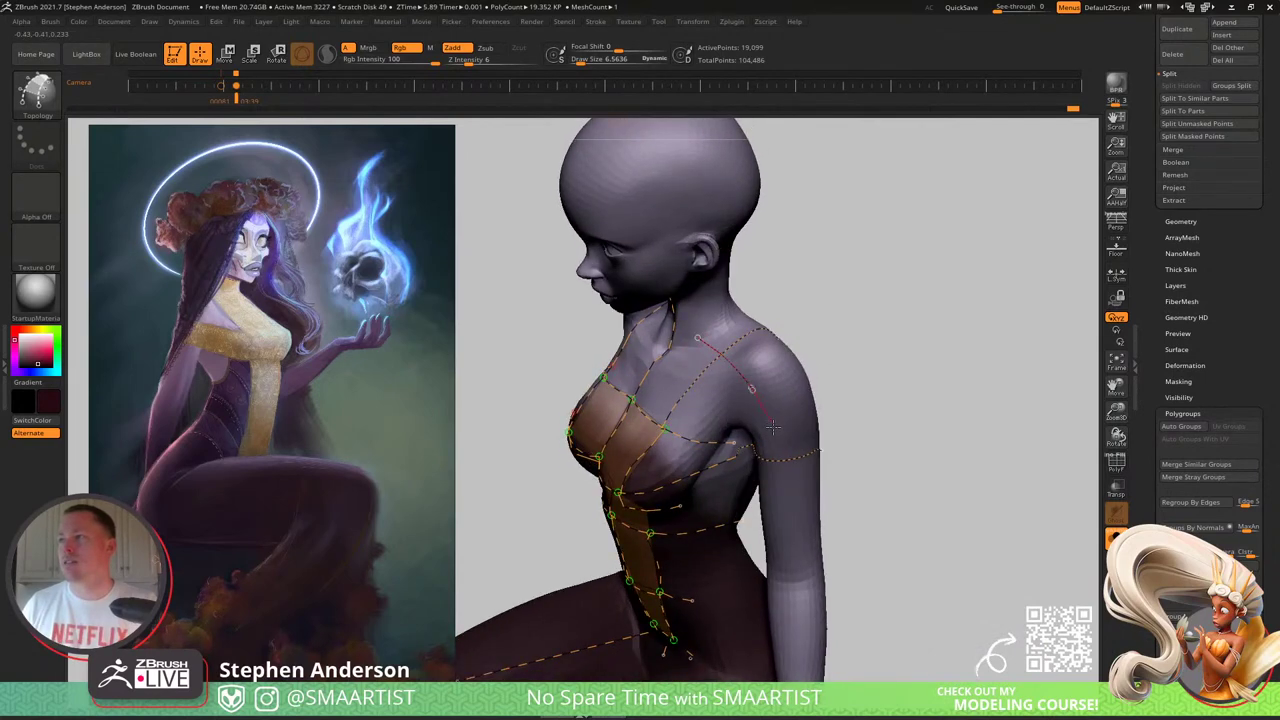
left_click_drag(793, 575, 793, 577)
right_click_drag(770, 525, 761, 482)
mouse_move(761, 483)
left_mouse_down()
mouse_move(755, 507)
mouse_move(880, 414)
mouse_move(857, 420)
mouse_move(874, 397)
mouse_move(866, 377)
mouse_move(893, 382)
mouse_move(845, 404)
left_mouse_up()
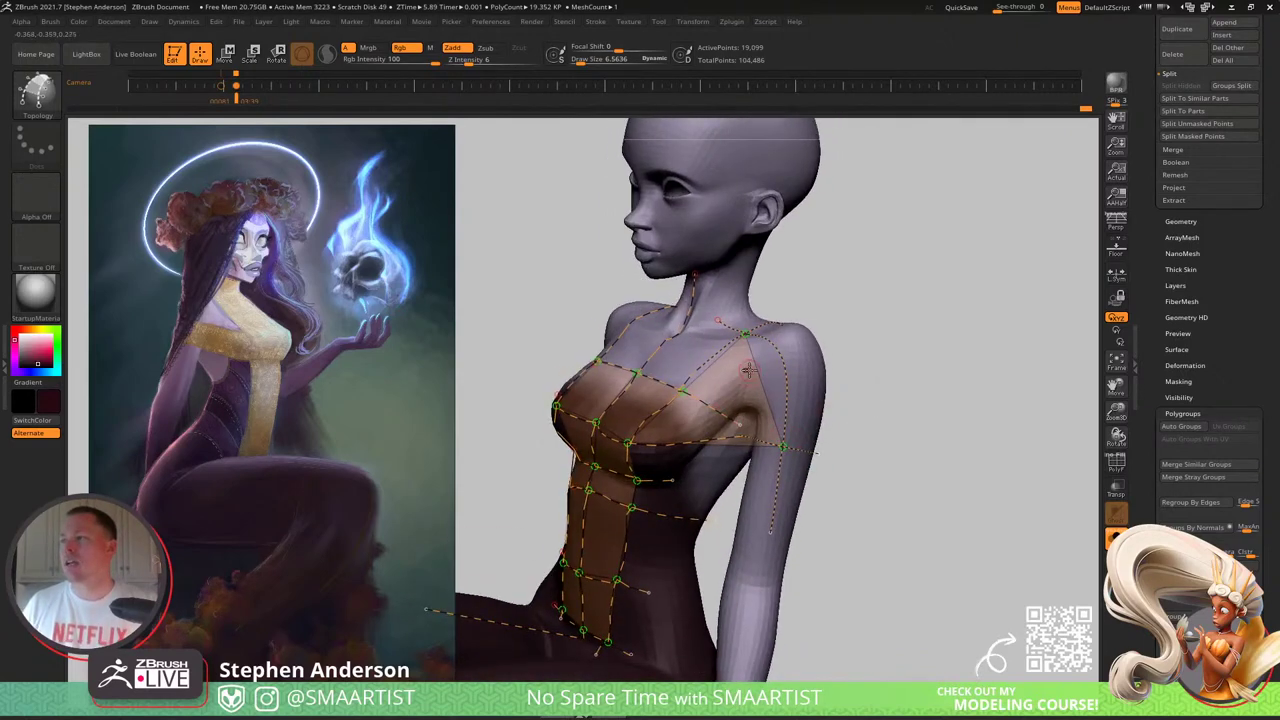
left_click_drag(749, 371, 826, 326)
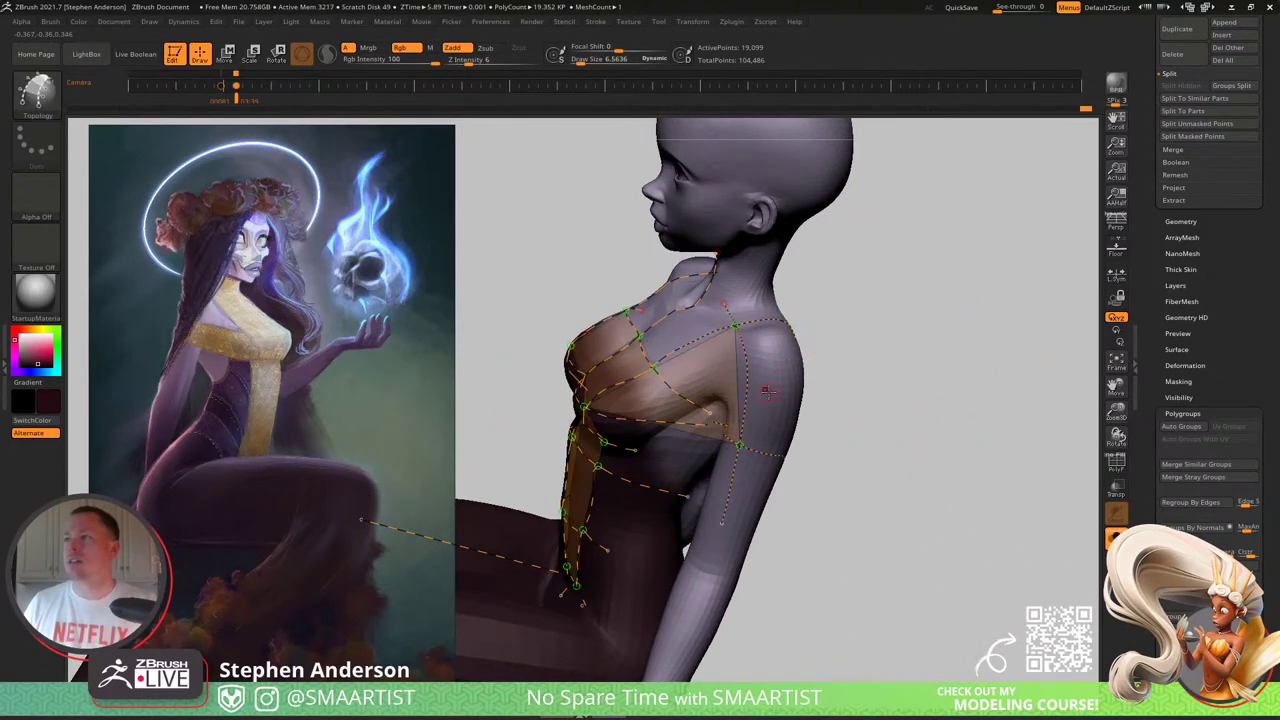
mouse_move(840, 372)
left_mouse_down()
mouse_move(763, 468)
mouse_move(783, 475)
mouse_move(763, 466)
mouse_move(772, 483)
left_mouse_up()
key("ctrl")
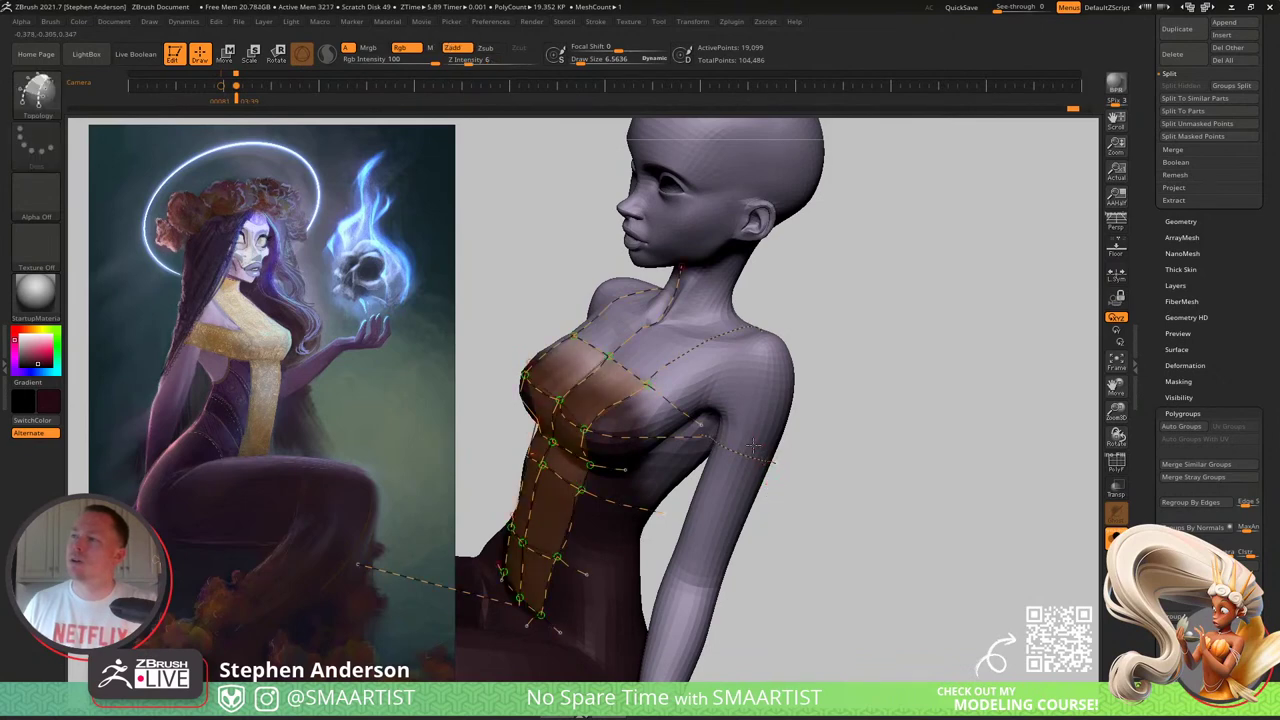
Step: Replace the single arm line with two topology lines from the bust panel's upper and lower edges across the left upper arm
left_click_drag(743, 517, 741, 521, "alt")
right_click_drag(729, 457, 713, 435)
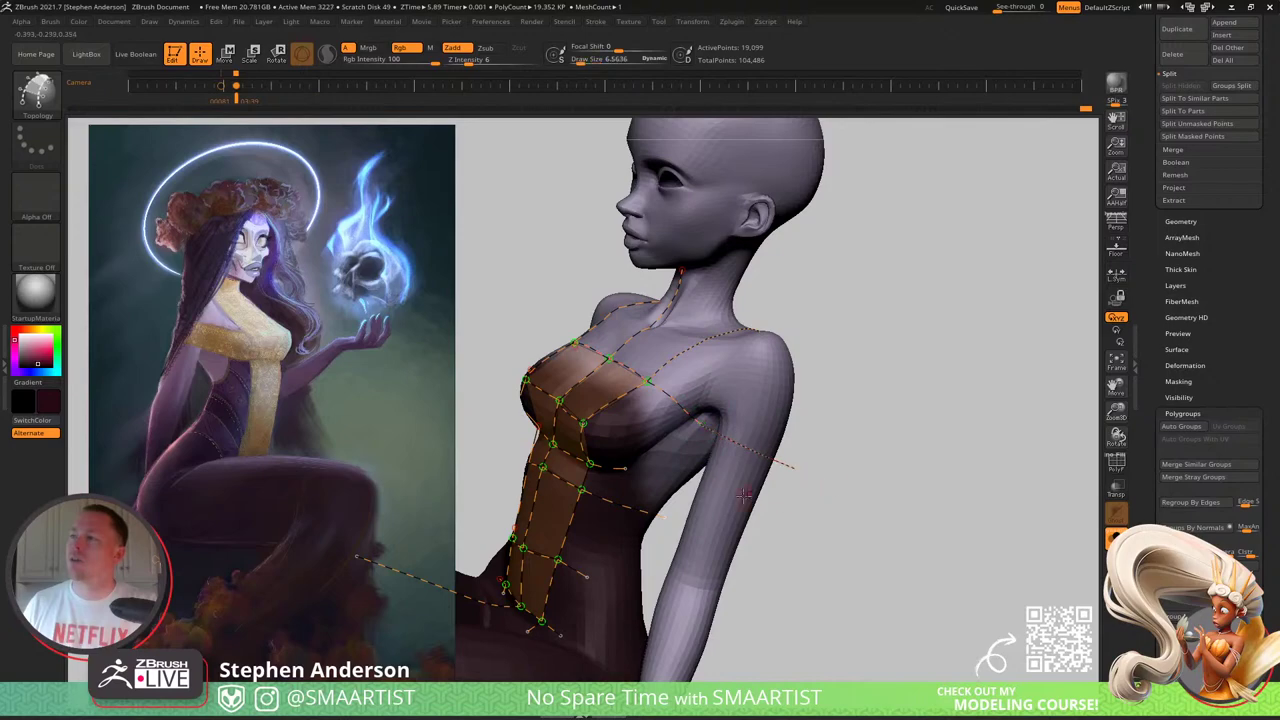
right_click_drag(744, 496, 694, 443)
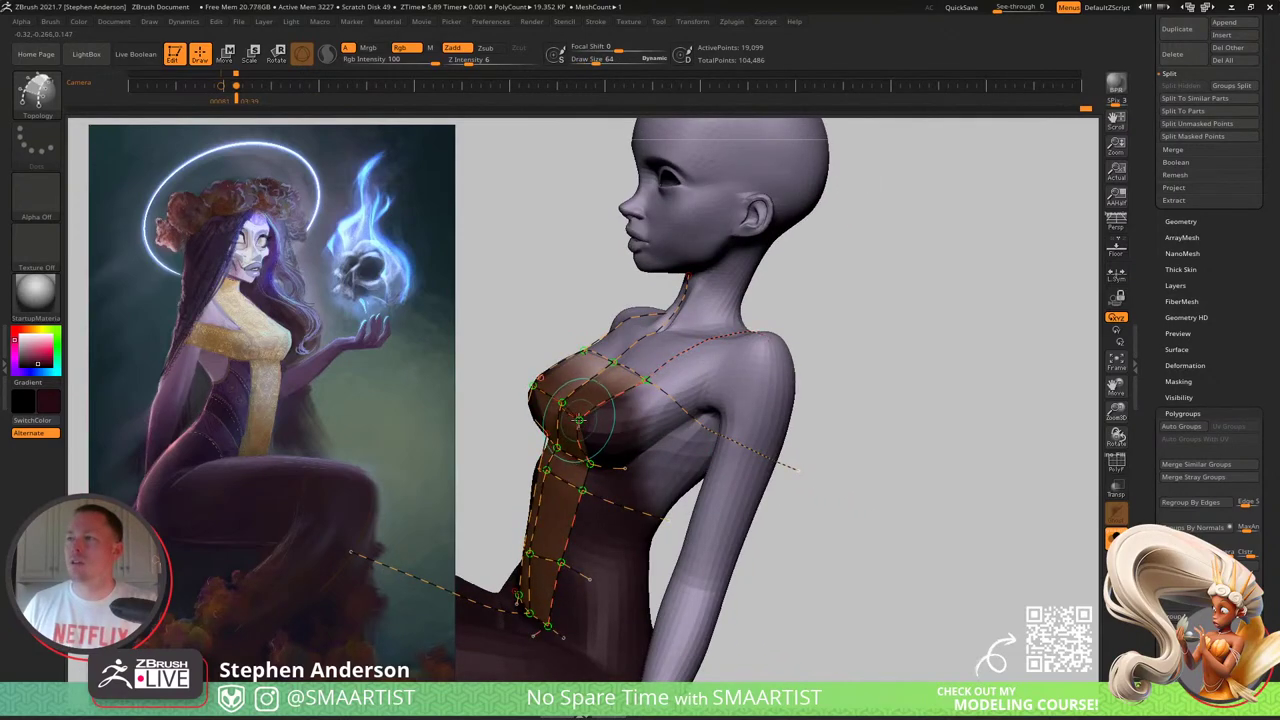
left_click_drag(811, 547, 730, 430)
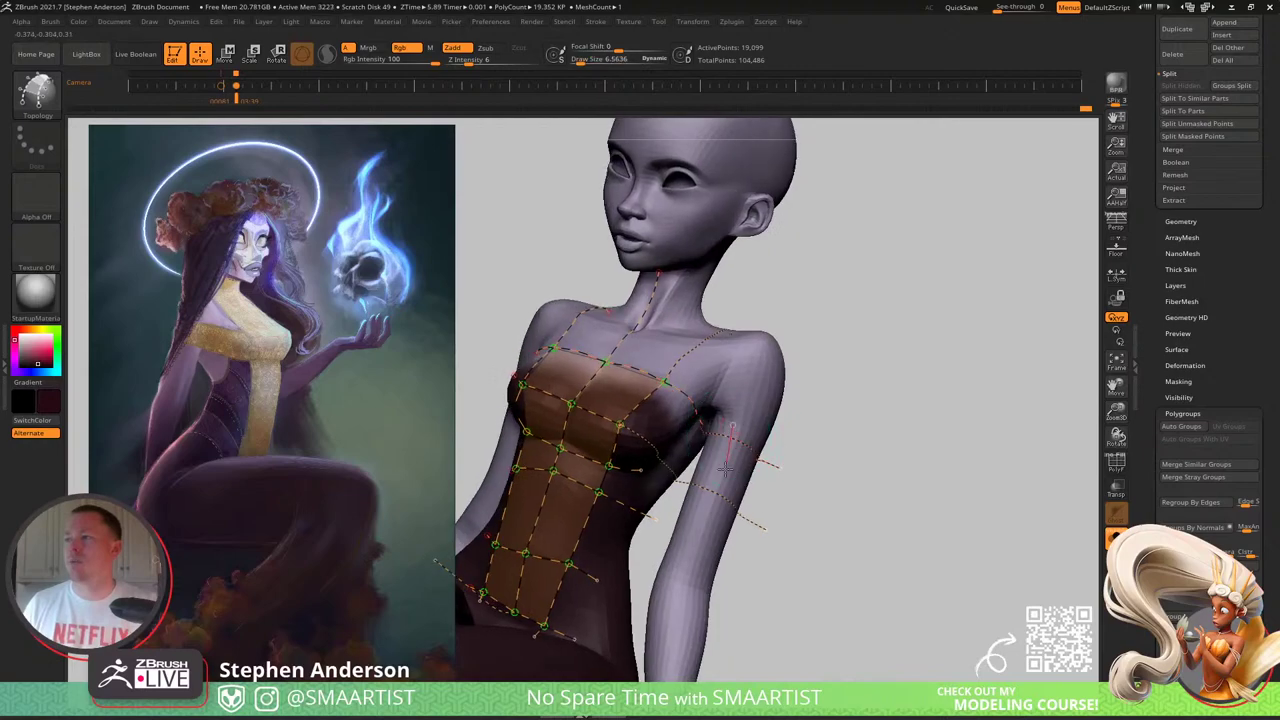
Step: Close the left bust side panel with a vertical line on the inner upper arm, and draw a side line on the right bust
mouse_move(720, 492)
right_mouse_down()
mouse_move(738, 530)
mouse_move(695, 515)
mouse_move(695, 462)
mouse_move(718, 487)
right_mouse_up()
left_click_drag(713, 488, 672, 396)
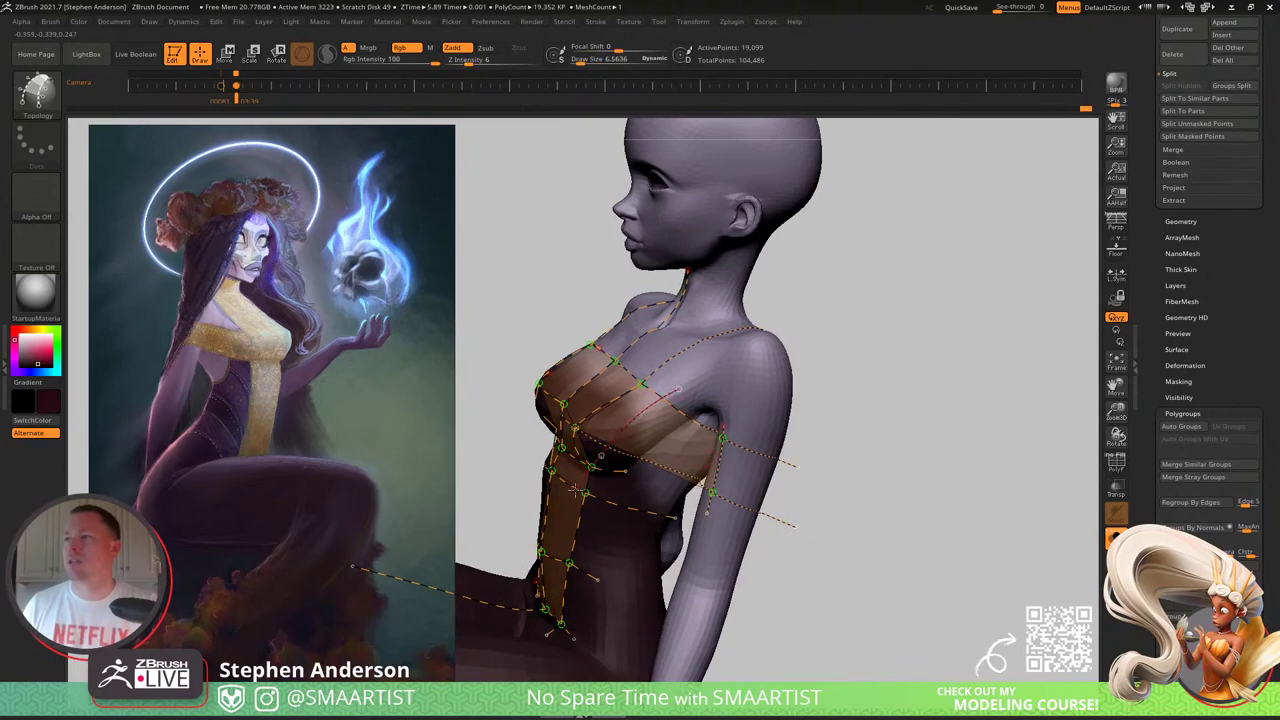
left_click_drag(645, 460, 566, 425)
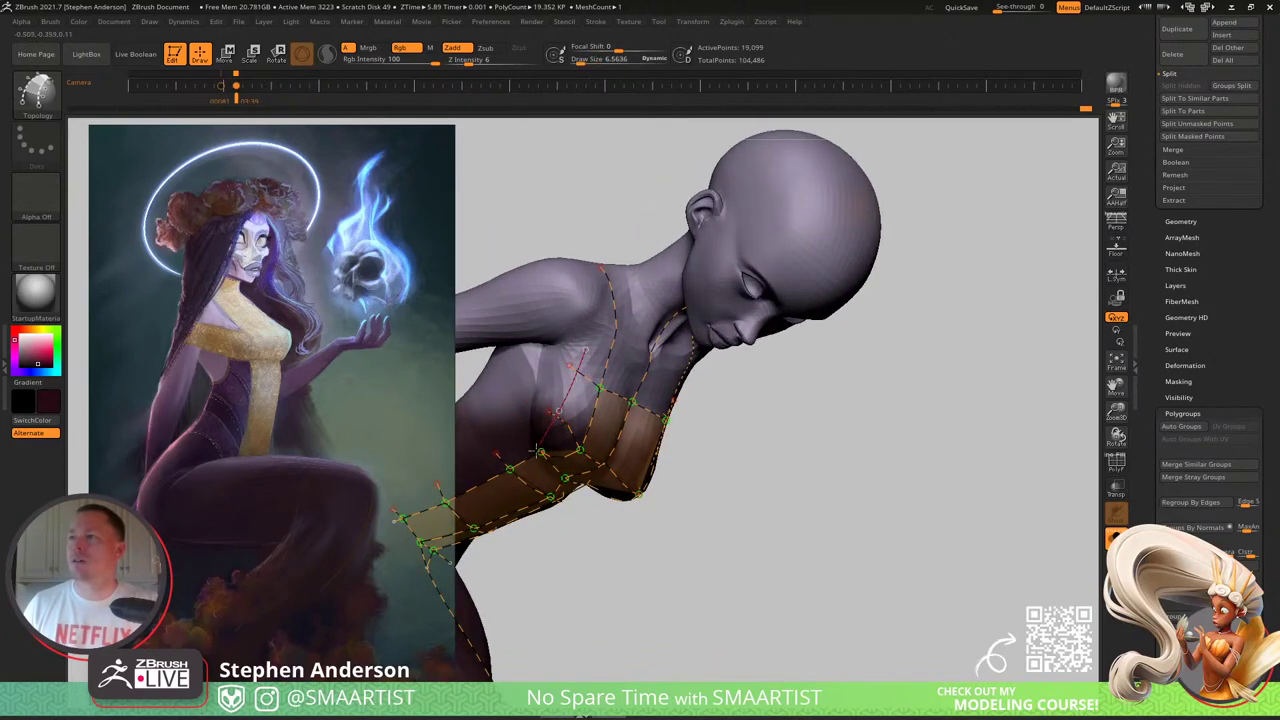
left_click_drag(539, 452, 528, 470)
Step: Draw a vertical topology line down the outer left upper arm to close the next band panel
mouse_move(593, 457)
right_mouse_down("ctrl")
mouse_move(663, 443)
mouse_move(649, 404)
right_mouse_up("ctrl")
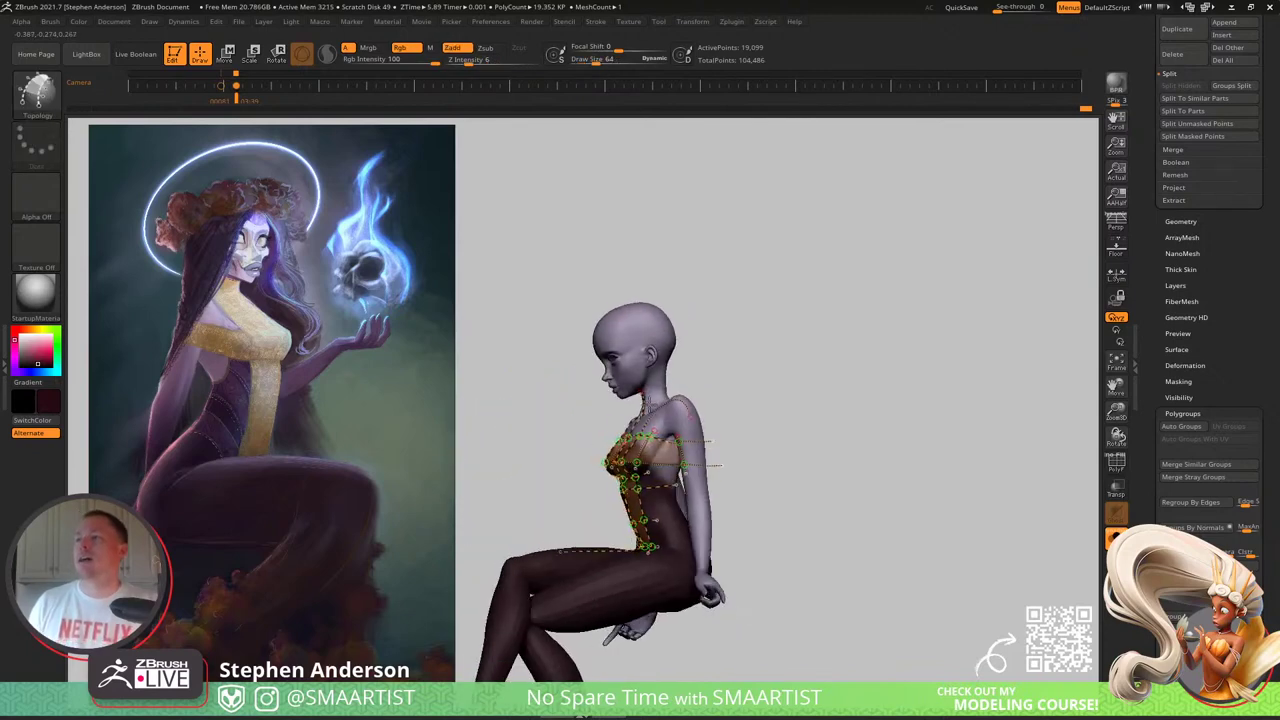
left_click_drag(632, 470, 769, 449)
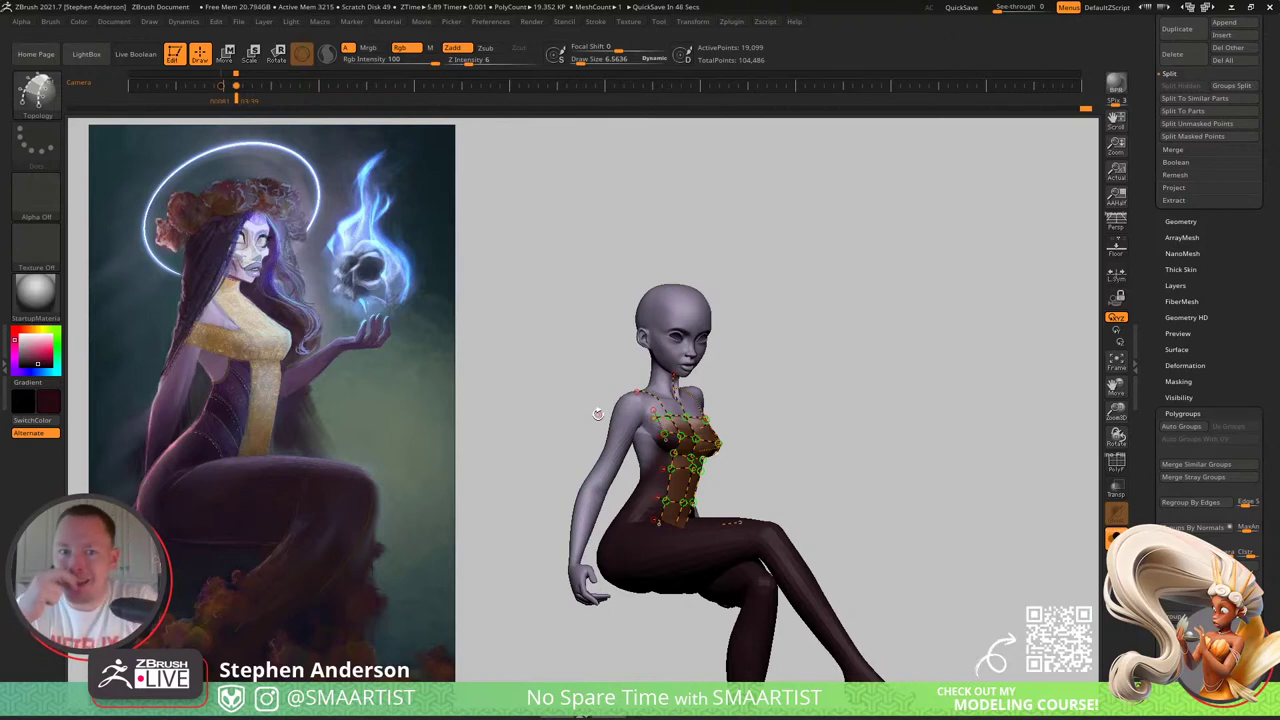
right_click_drag(759, 447, 820, 545)
right_click_drag(903, 463, 843, 454)
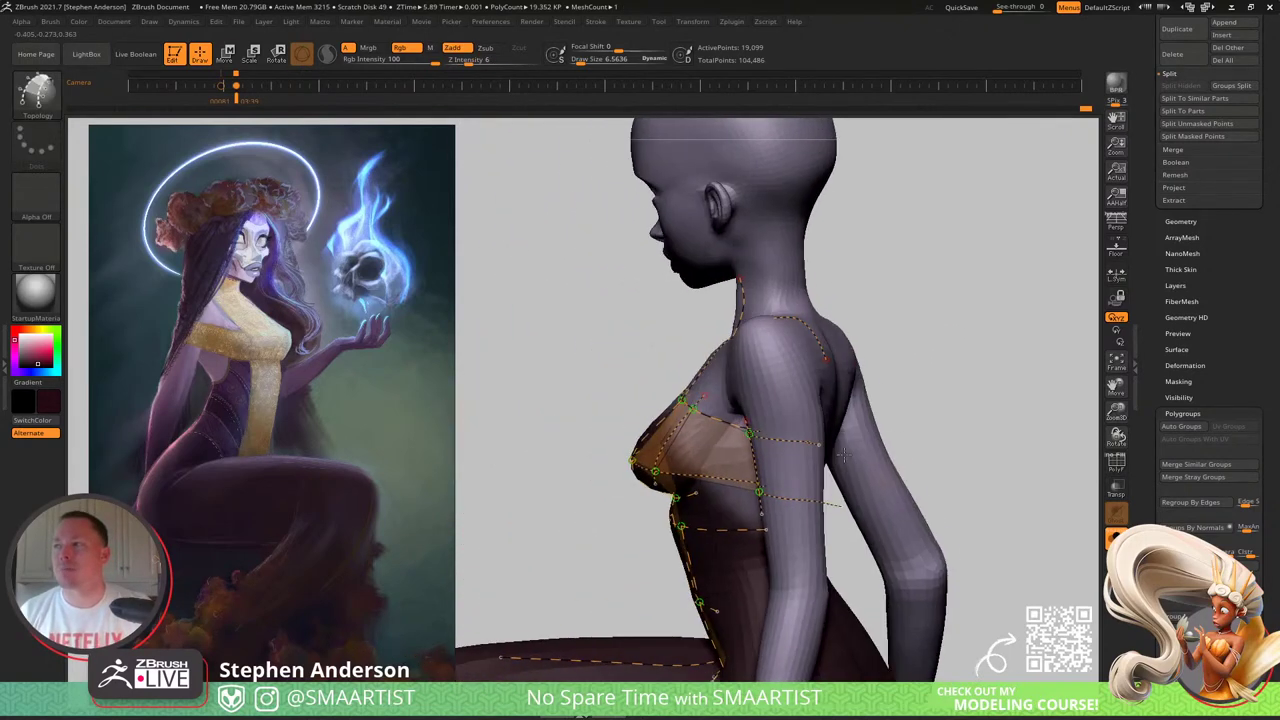
left_click_drag(843, 455, 786, 432)
left_click_drag(794, 536, 791, 568)
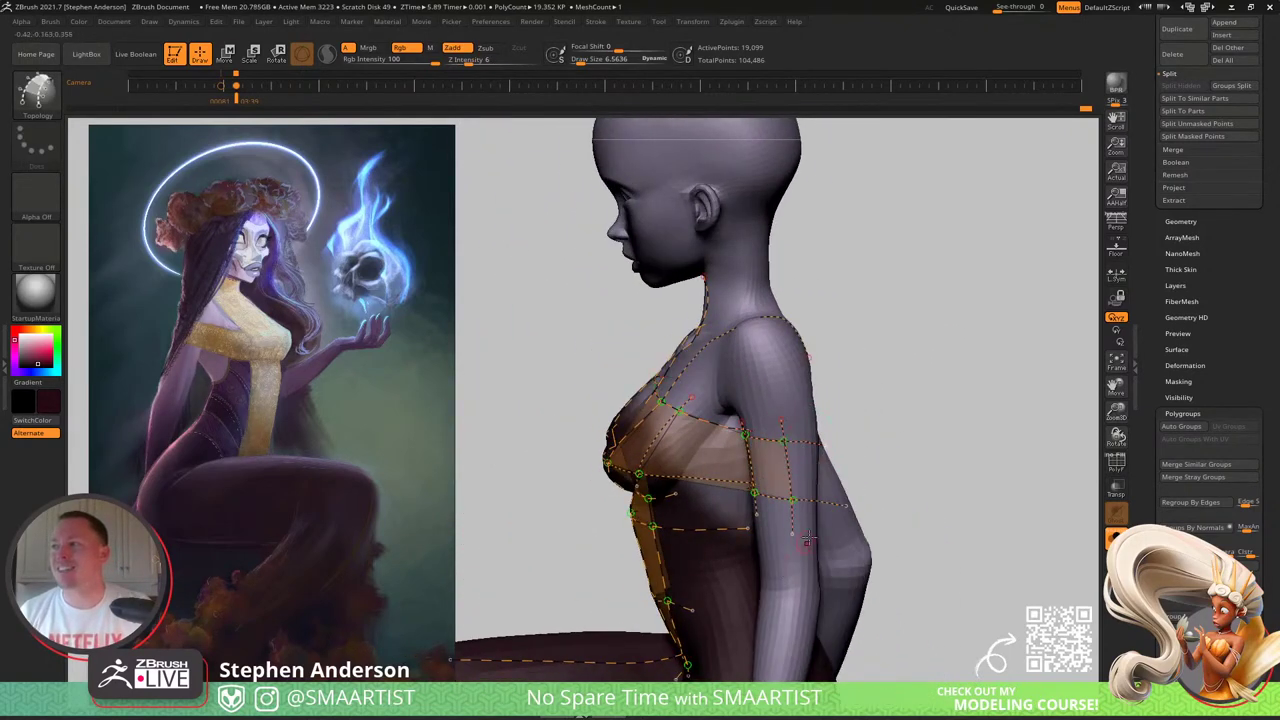
Step: Extend the upper and lower band lines around the left upper arm and across the back, adding a vertical line behind the arm
mouse_move(803, 543)
right_mouse_down()
mouse_move(722, 550)
mouse_move(782, 549)
mouse_move(786, 480)
right_mouse_up()
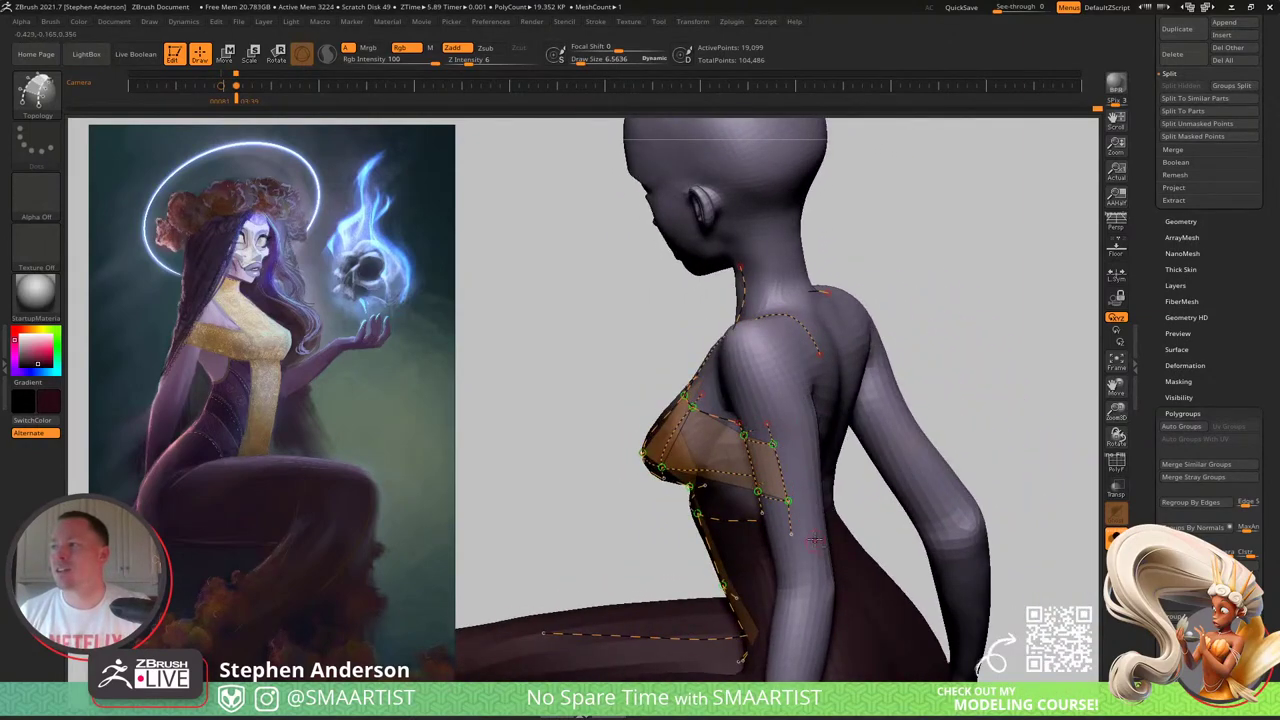
mouse_move(814, 539)
right_mouse_down()
mouse_move(769, 426)
mouse_move(766, 449)
right_mouse_up()
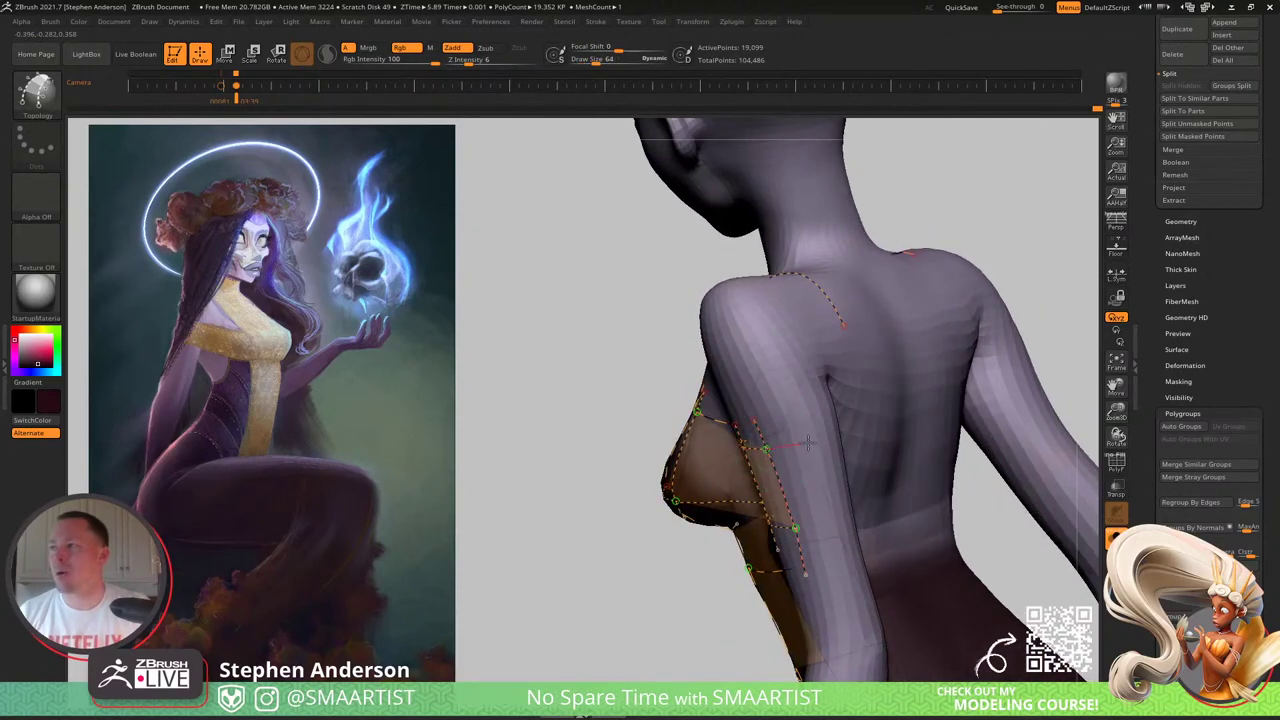
left_click(835, 437)
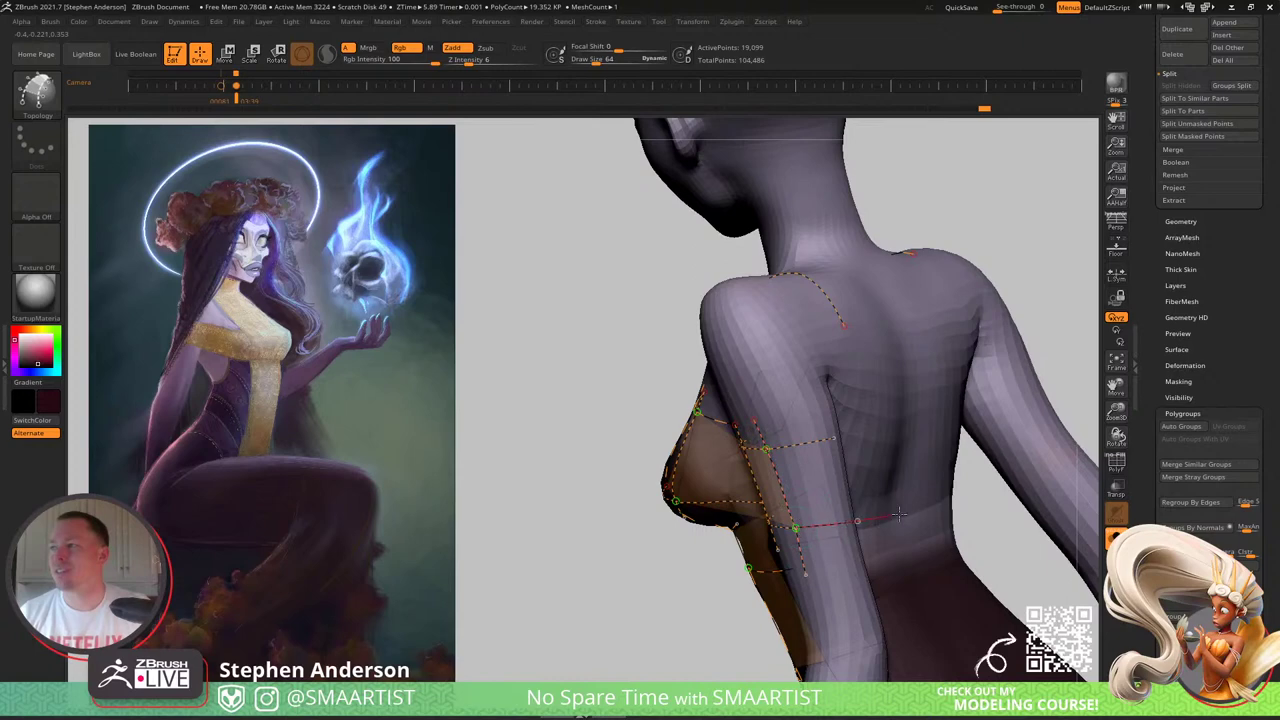
right_click_drag(899, 514, 775, 432)
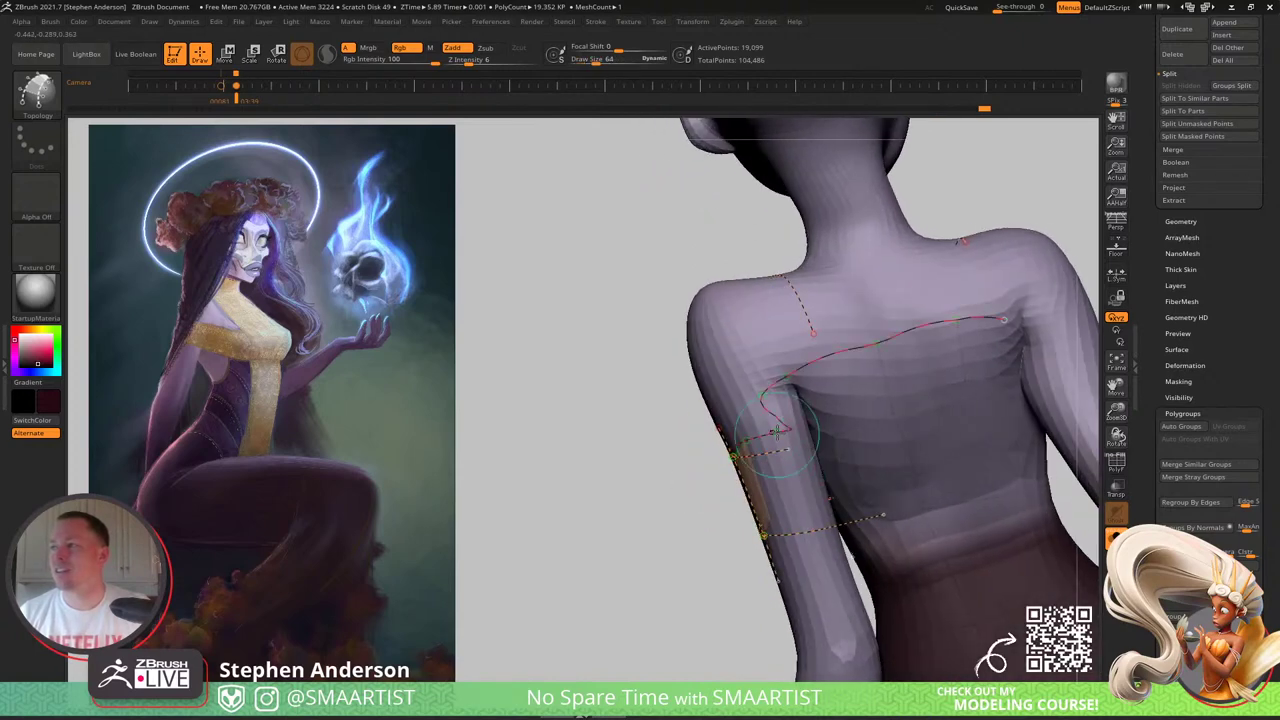
right_click_drag(811, 588, 786, 440)
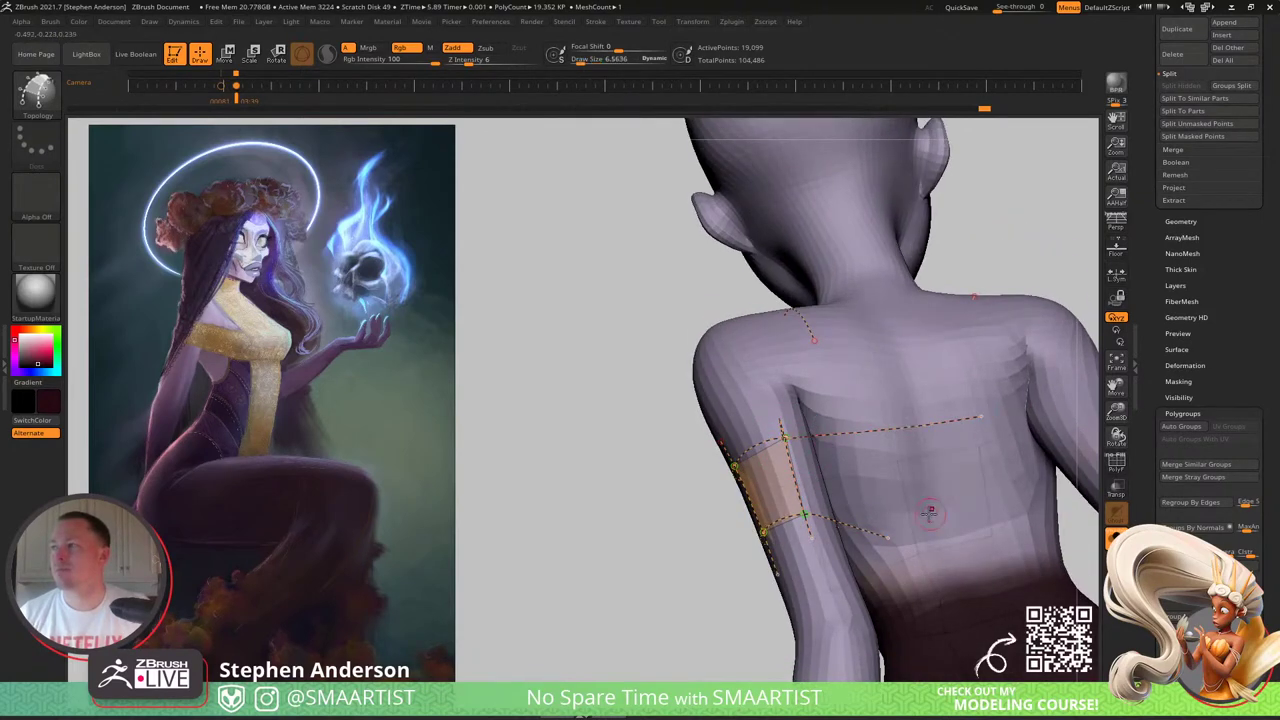
right_click_drag(928, 514, 894, 562)
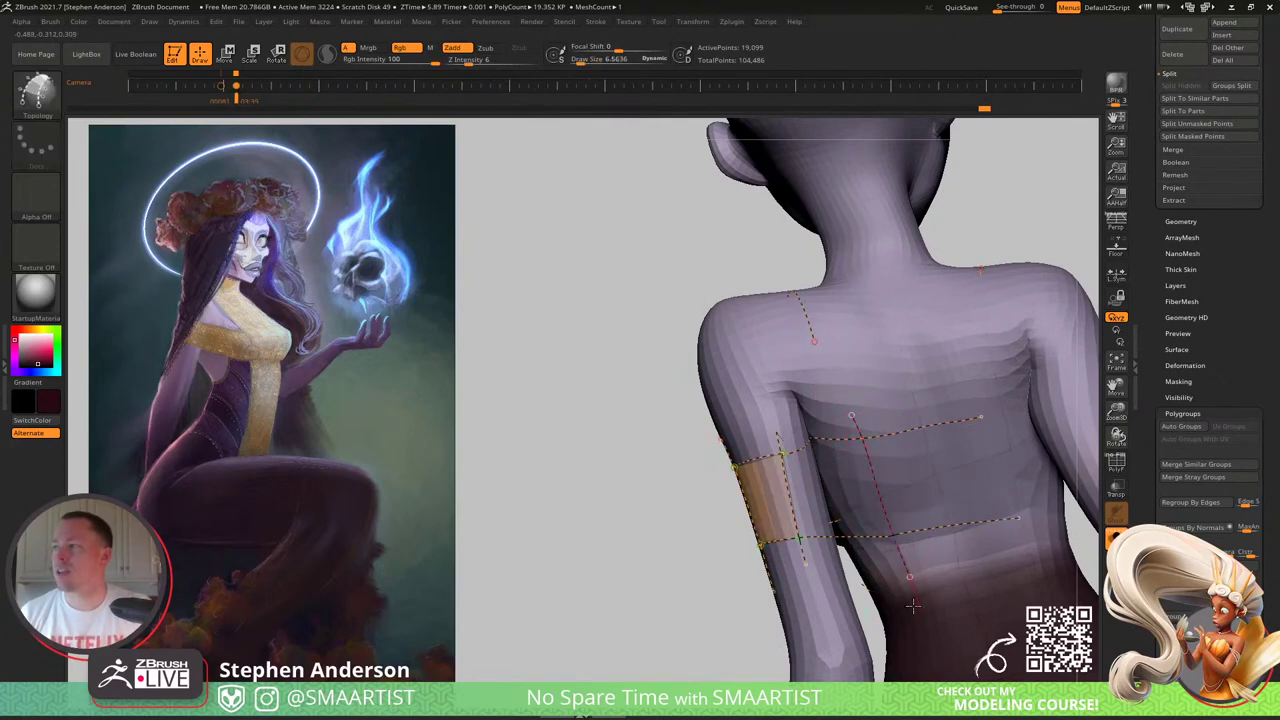
Step: Try dividing the back band with two vertical topology lines, and delete both
left_click_drag(913, 605, 913, 606)
right_click_drag(916, 570, 932, 495)
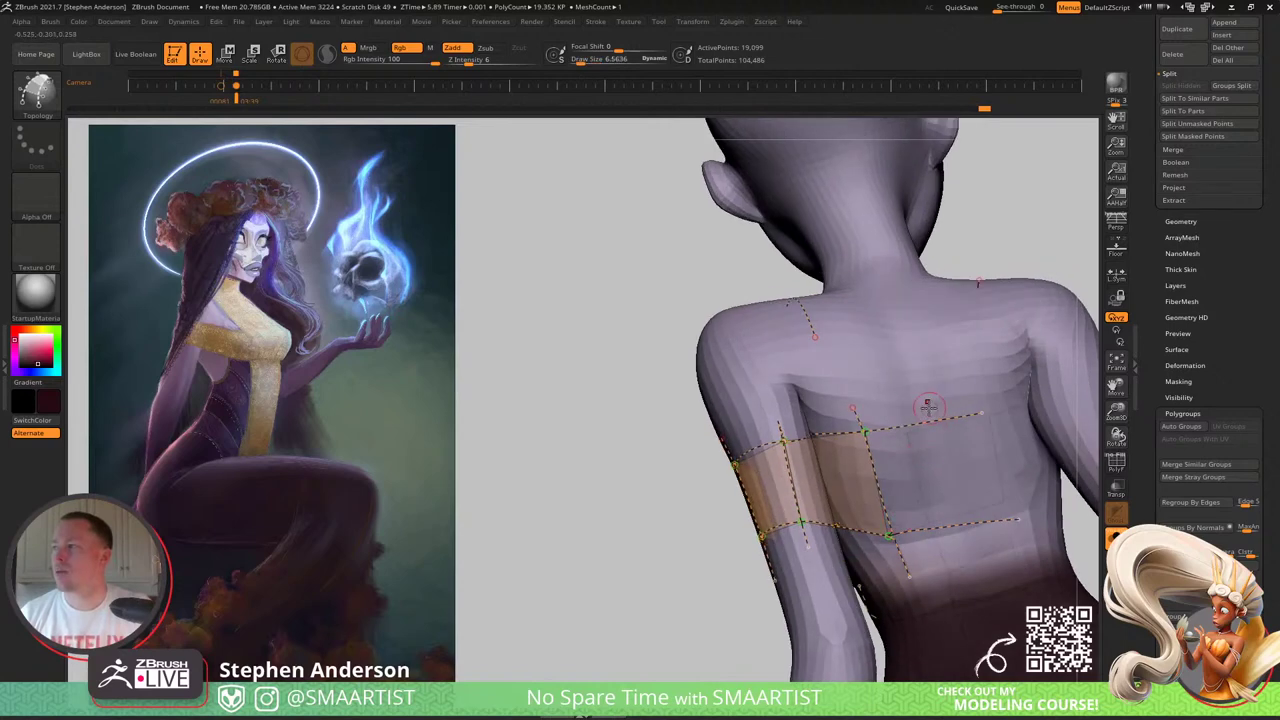
left_click_drag(971, 592, 971, 595)
right_click_drag(960, 580, 860, 500)
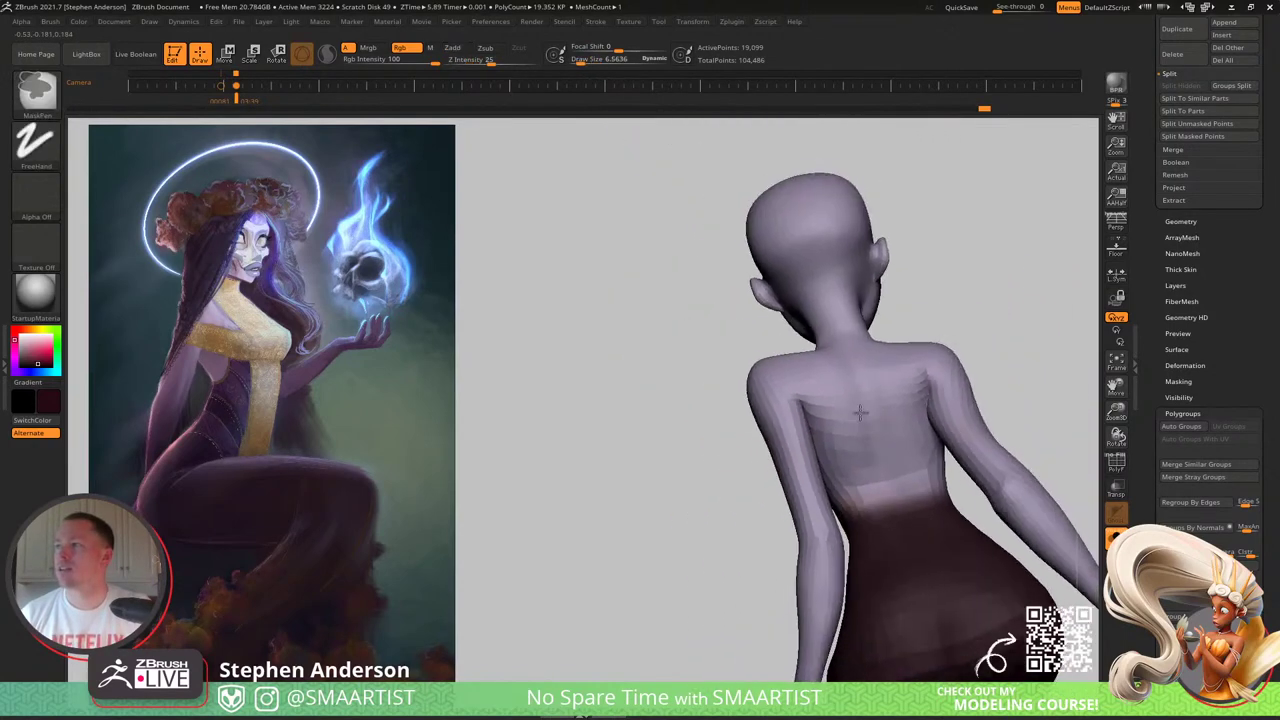
mouse_move(790, 480)
right_mouse_down()
mouse_move(833, 498)
mouse_move(829, 463)
mouse_move(760, 447)
mouse_move(764, 416)
mouse_move(831, 523)
mouse_move(836, 422)
right_mouse_up()
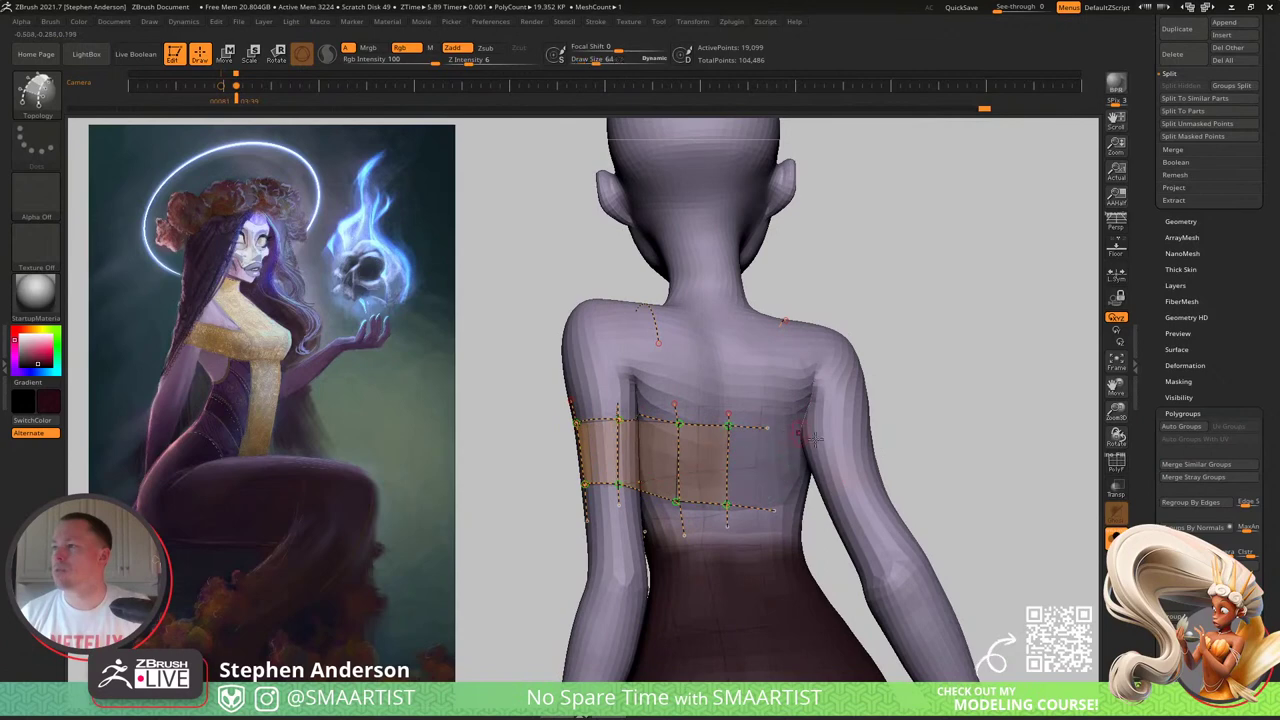
left_click_drag(791, 462, 797, 463, "alt")
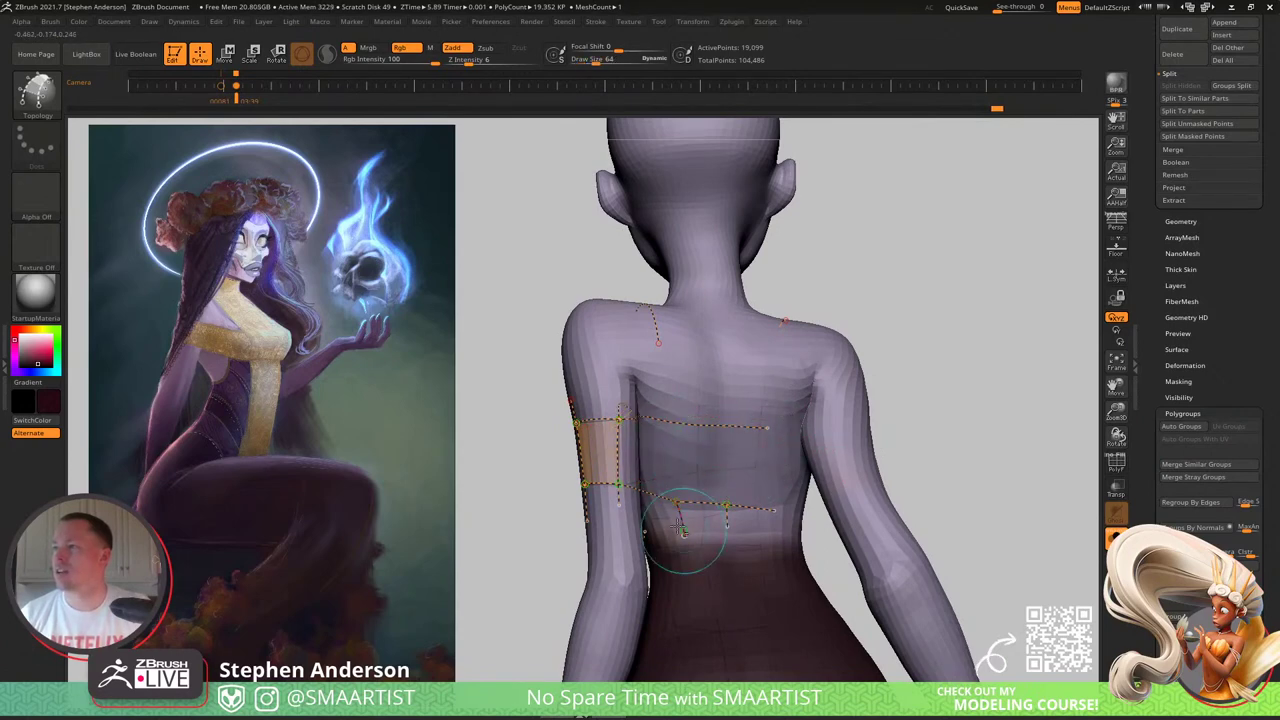
Step: Extend the upper and lower band lines from the back across the character's right upper arm
right_click_drag(778, 511, 768, 424)
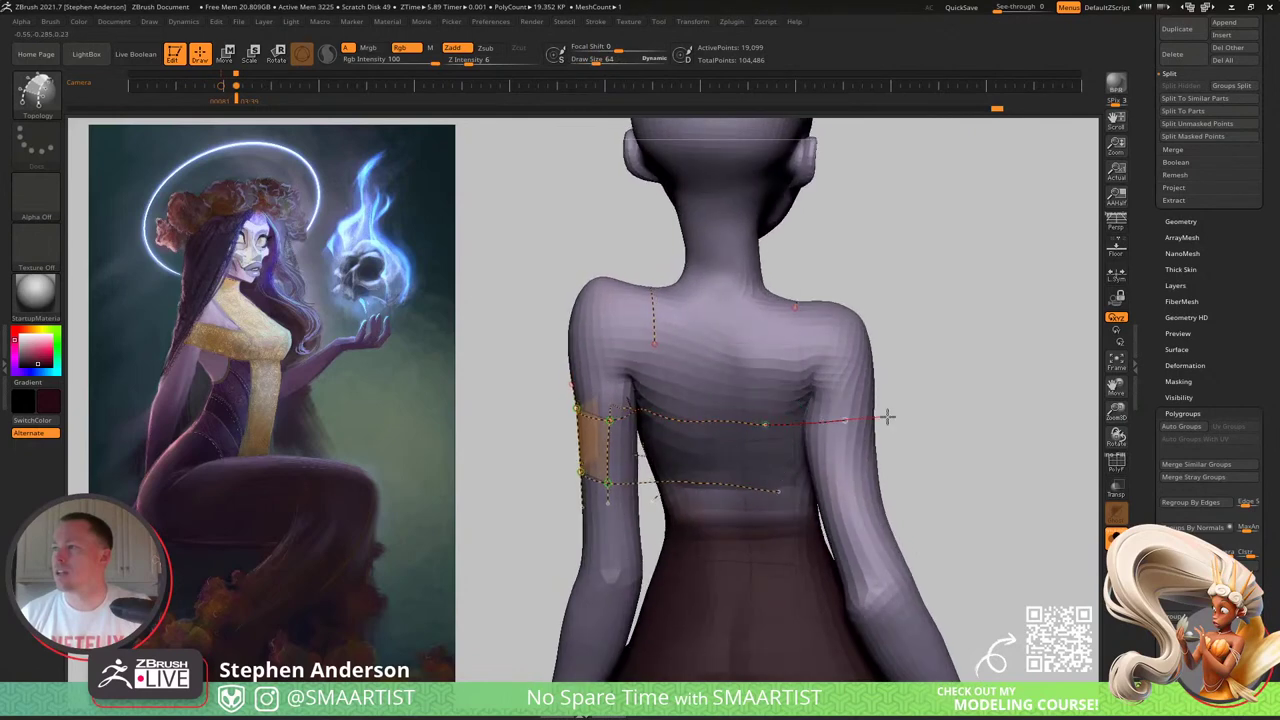
mouse_move(770, 497)
right_mouse_down()
mouse_move(790, 497)
mouse_move(780, 494)
right_mouse_up()
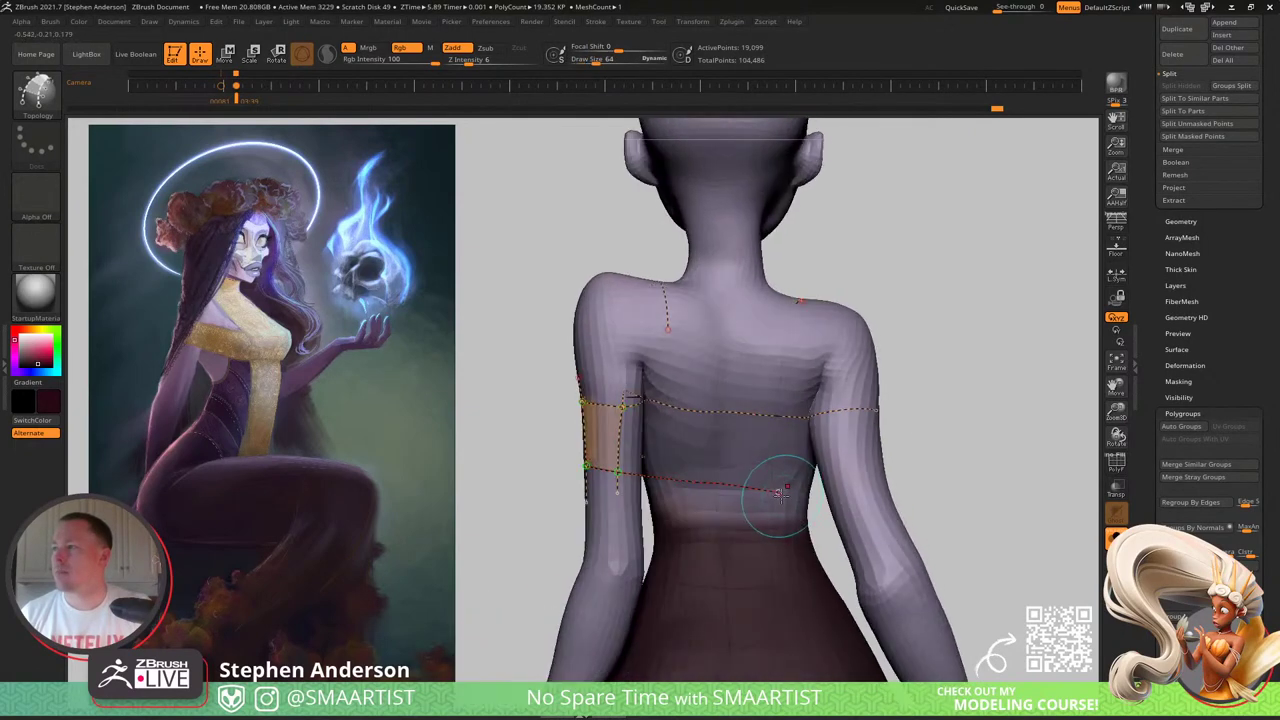
left_click_drag(953, 459, 954, 459)
right_click_drag(954, 459, 865, 429)
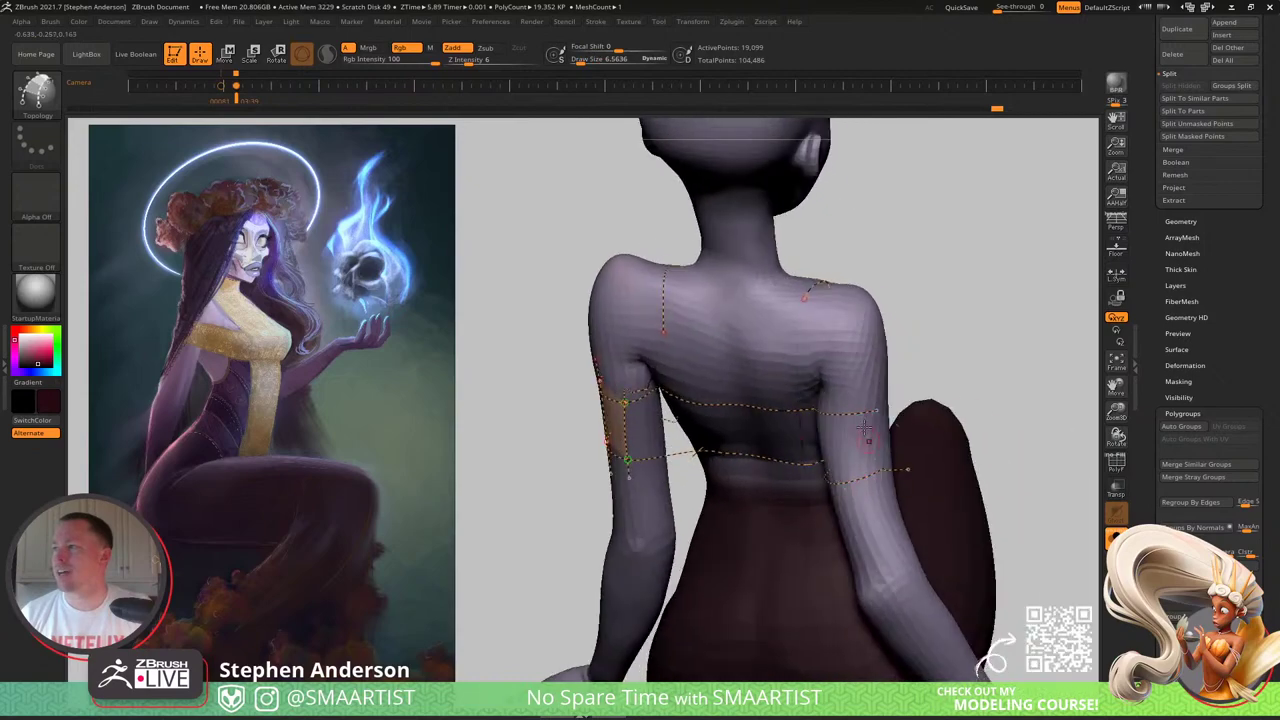
Step: Draw a vertical topology line on the back of the right upper arm and try closing a panel around its outer side
right_click_drag(856, 522, 842, 467)
right_click_drag(815, 540, 800, 510)
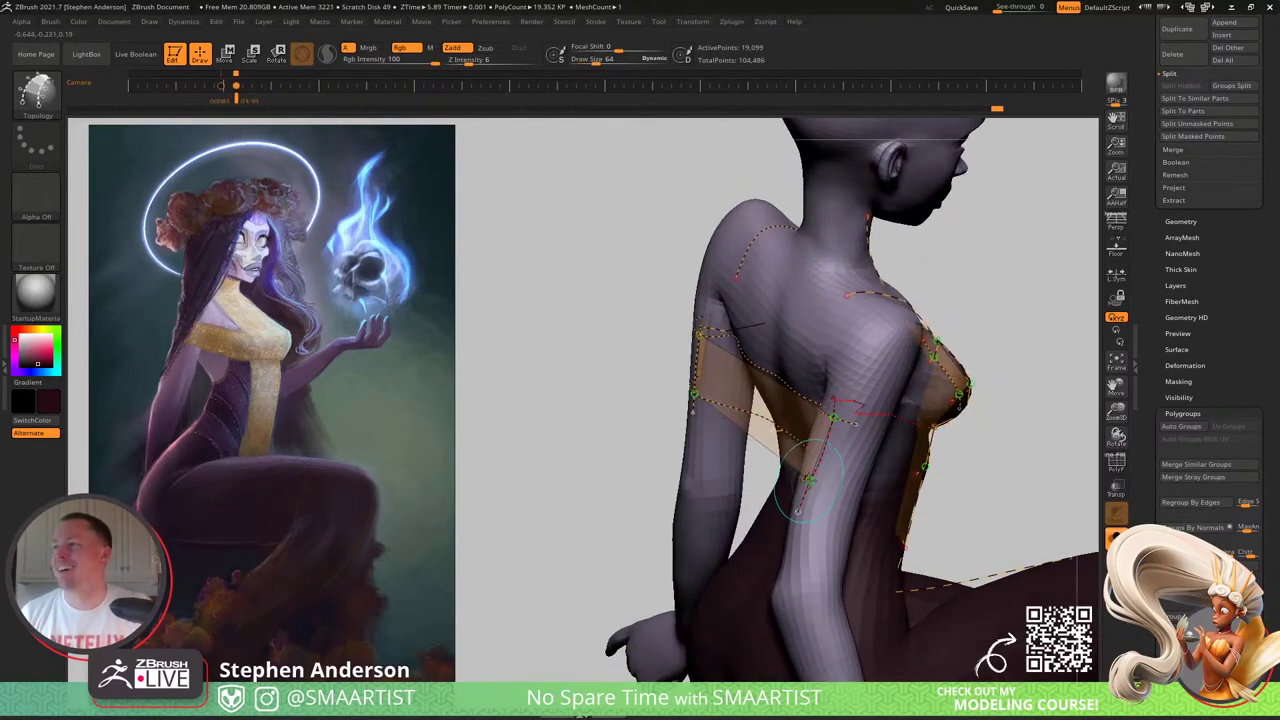
right_click_drag(886, 510, 852, 422)
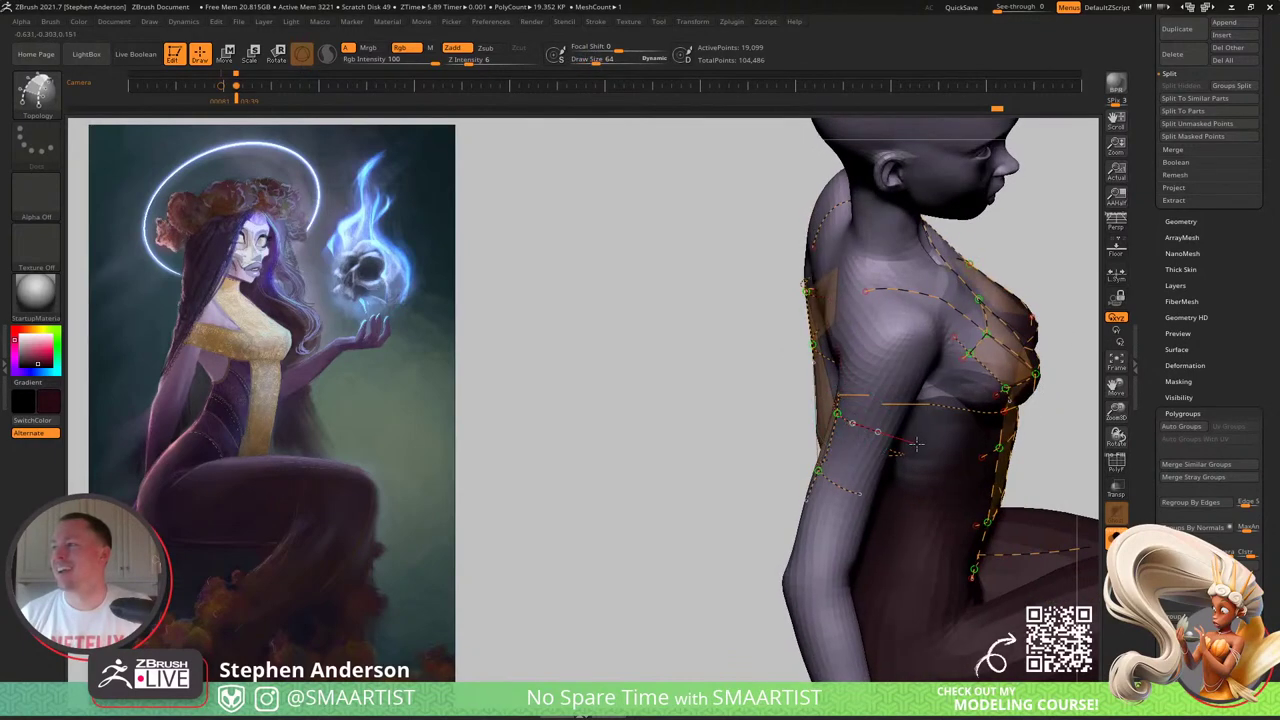
right_click_drag(916, 443, 873, 417)
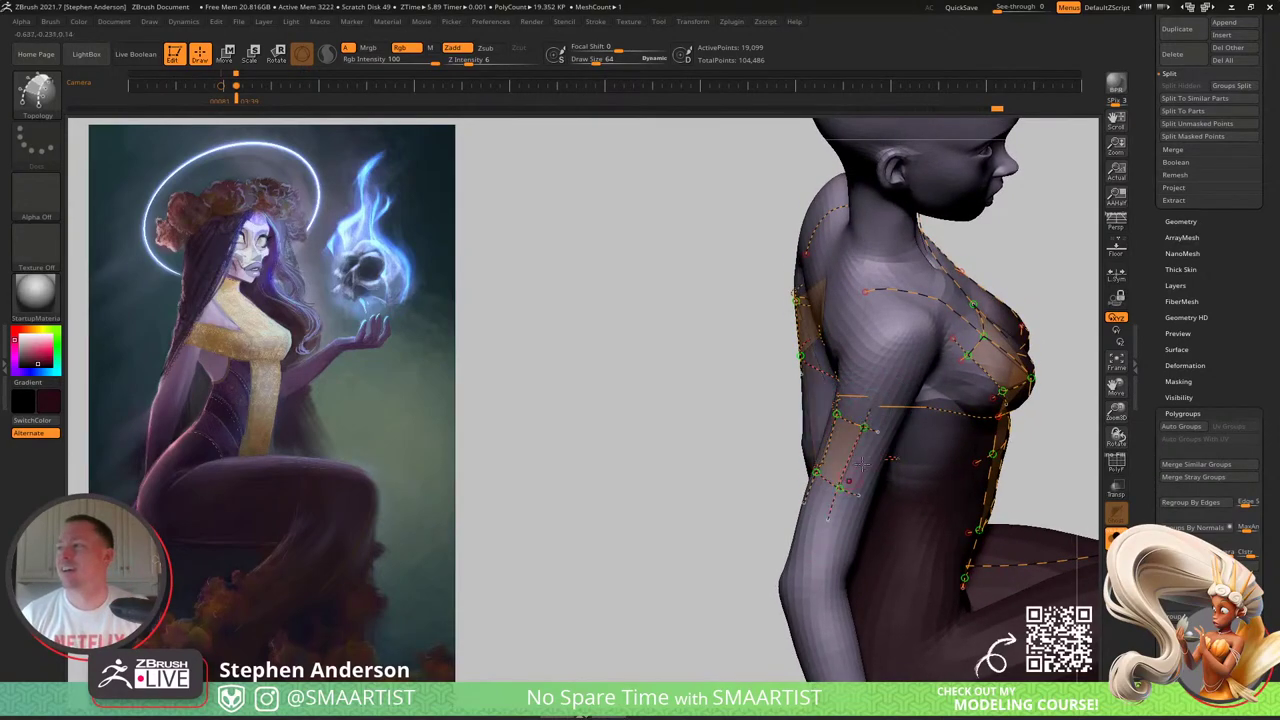
Step: Redraw the upper and lower band lines around the outer right upper arm and close that panel with a vertical line
mouse_move(862, 463)
right_mouse_down()
mouse_move(909, 471)
mouse_move(840, 471)
right_mouse_up()
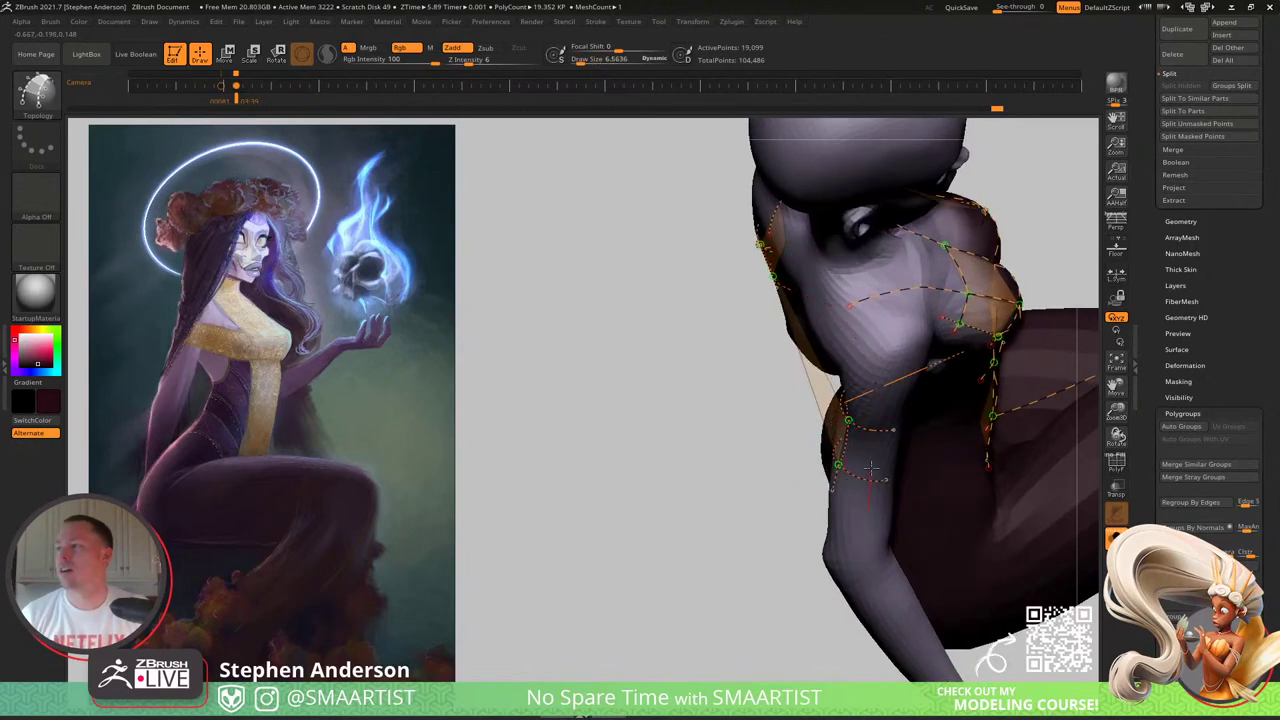
right_click_drag(894, 457, 850, 449)
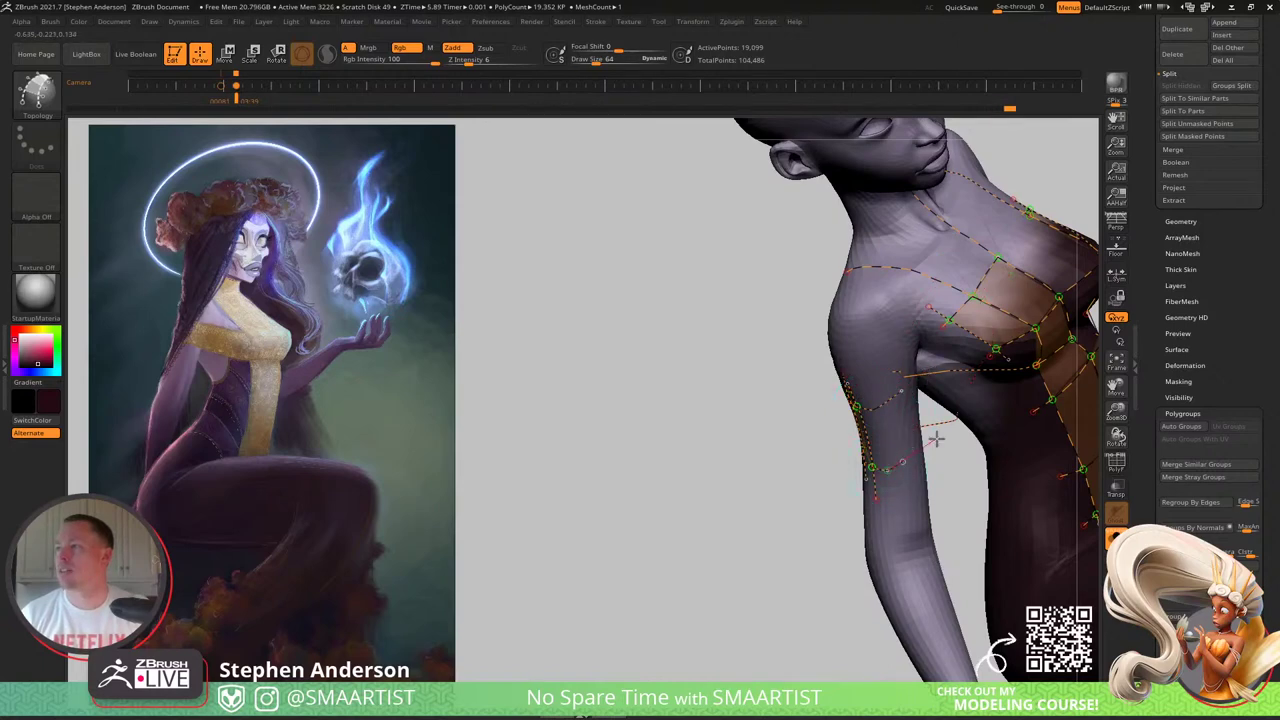
right_click_drag(900, 480, 783, 447)
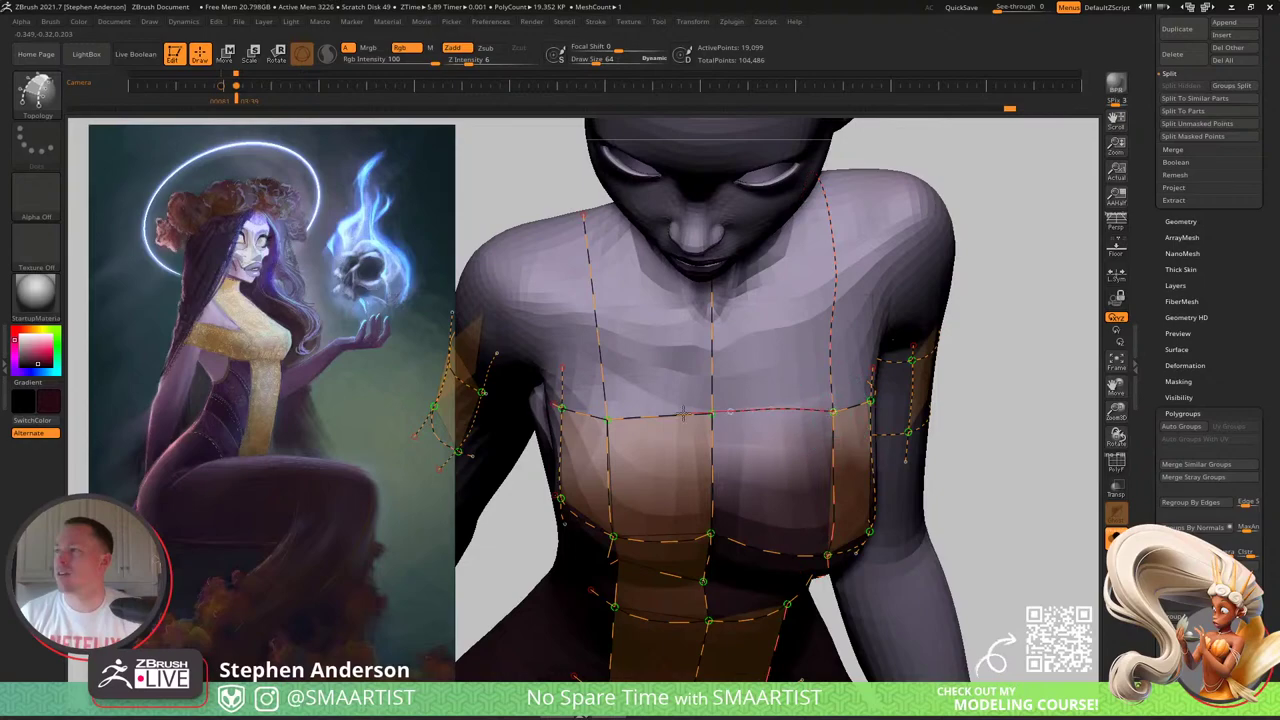
Step: Extend the topology lines along the top of the bust and beneath it around the side toward the upper arm
mouse_move(799, 422)
right_mouse_down()
mouse_move(760, 366)
mouse_move(762, 478)
mouse_move(783, 503)
right_mouse_up()
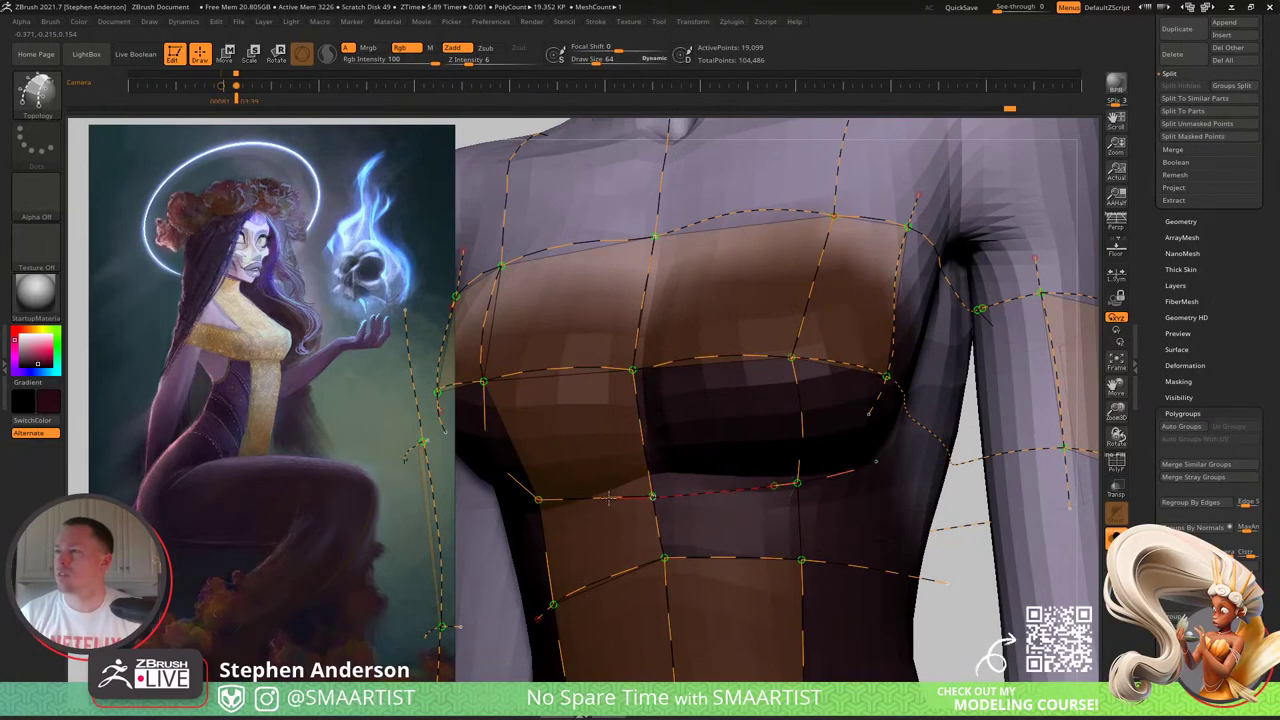
left_click_drag(608, 497, 604, 498)
mouse_move(800, 549)
right_mouse_down("ctrl")
mouse_move(790, 502)
mouse_move(725, 514)
mouse_move(803, 531)
mouse_move(704, 505)
mouse_move(735, 507)
right_mouse_up("ctrl")
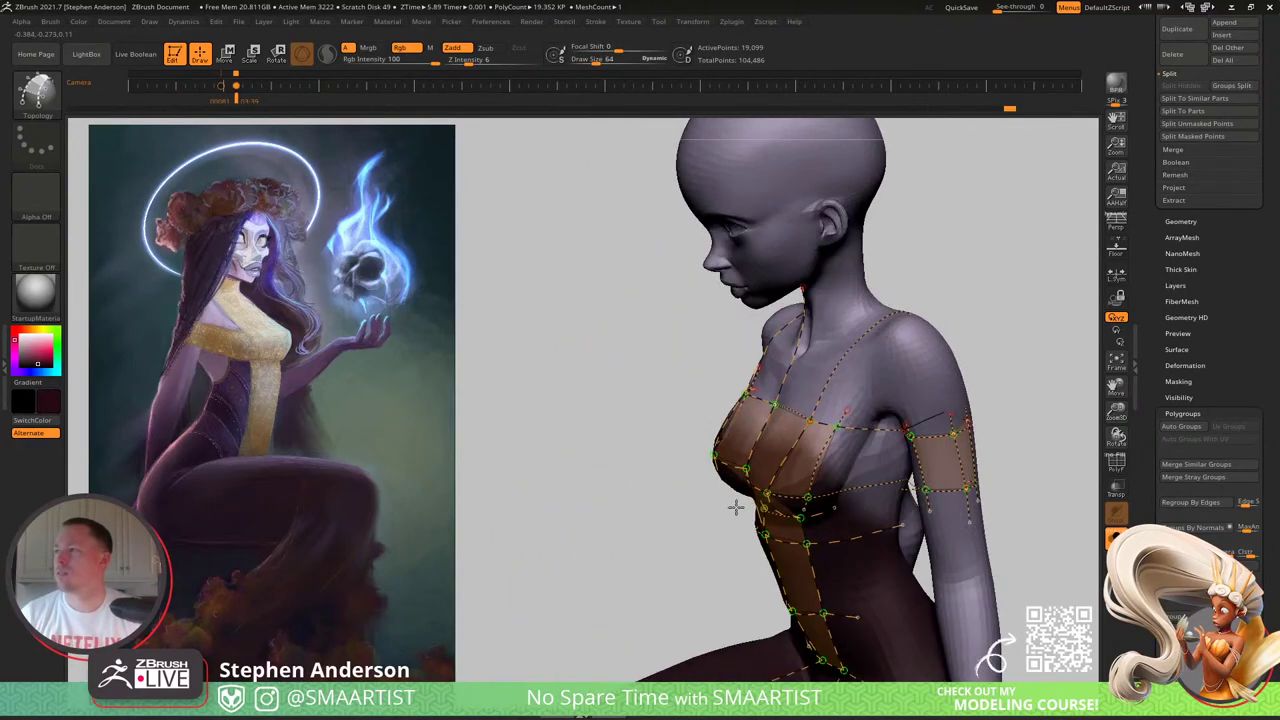
right_click_drag(905, 430, 893, 485)
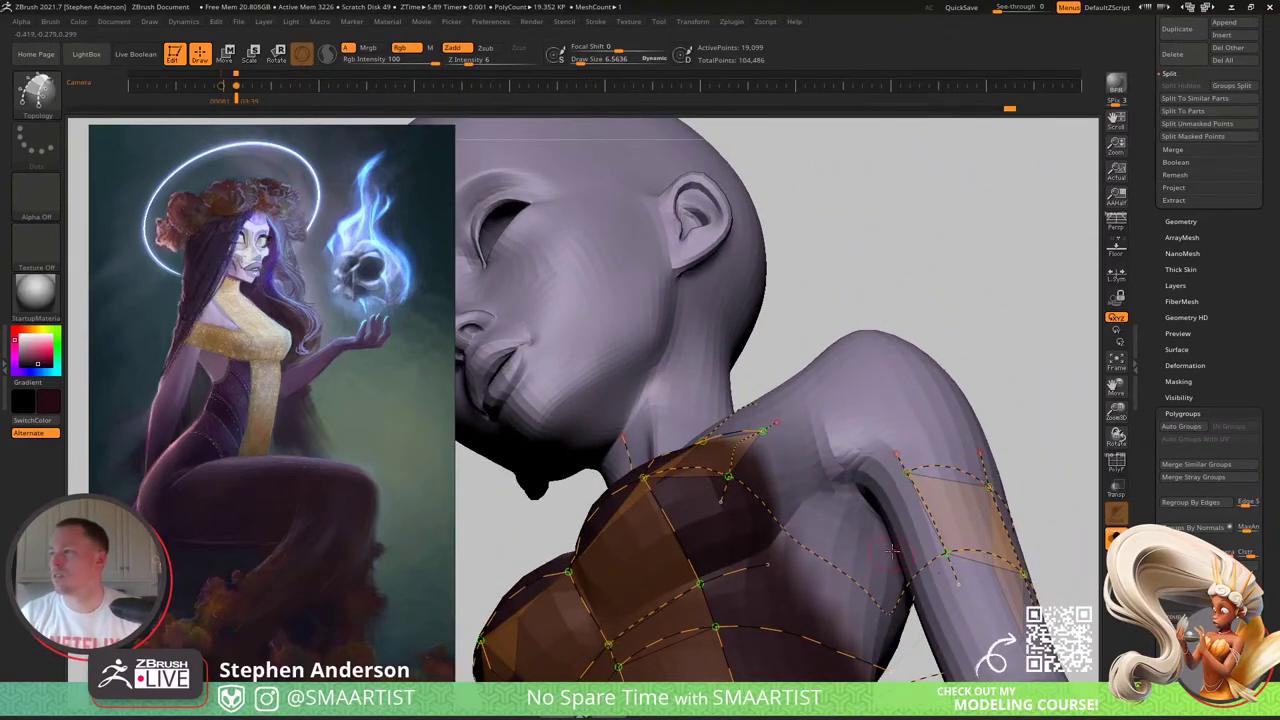
right_click_drag(890, 549, 895, 482)
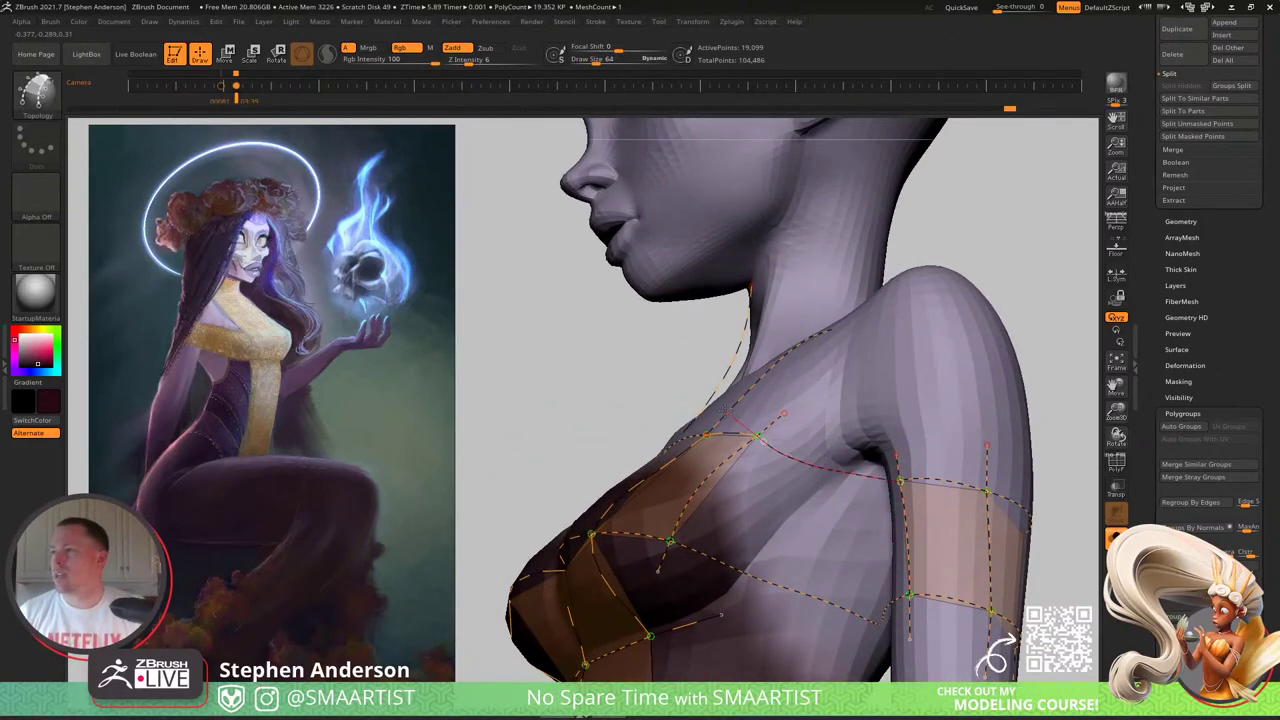
right_click_drag(722, 410, 713, 348)
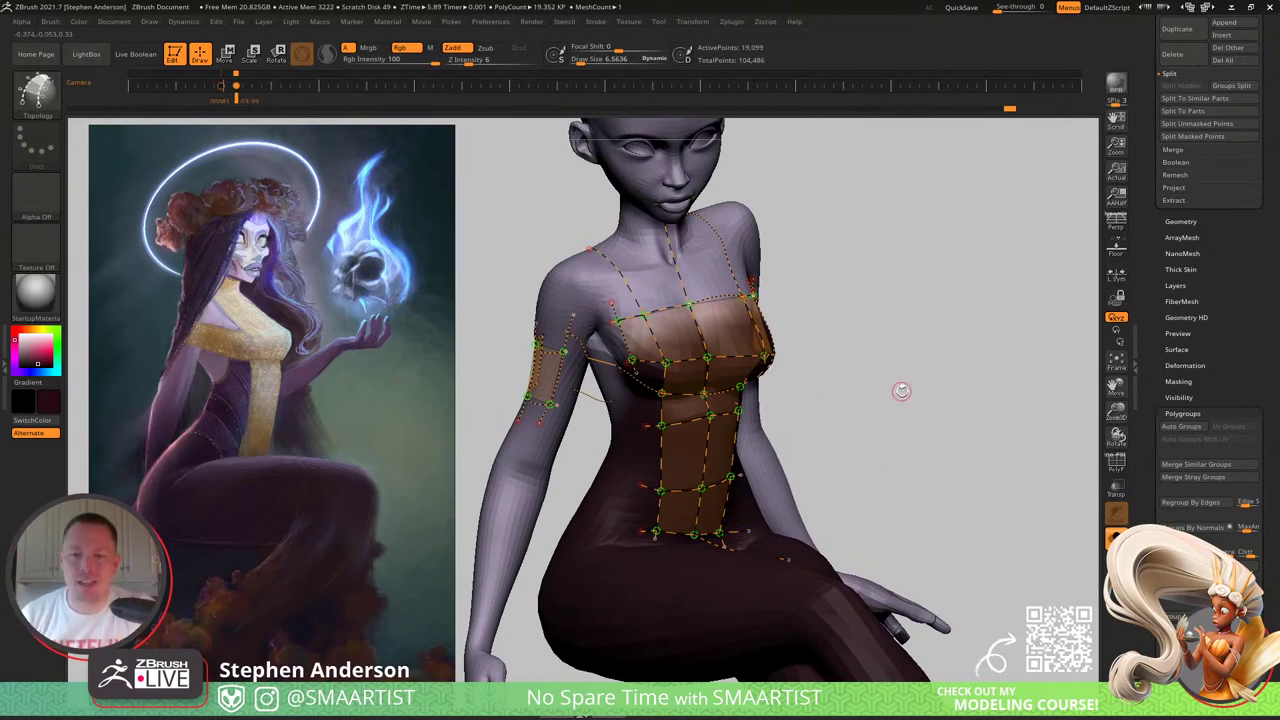
Step: Try generating a thin preview mesh from the topology lines at draw size 1, and undo it
key("s")
left_click_drag(893, 402, 884, 405)
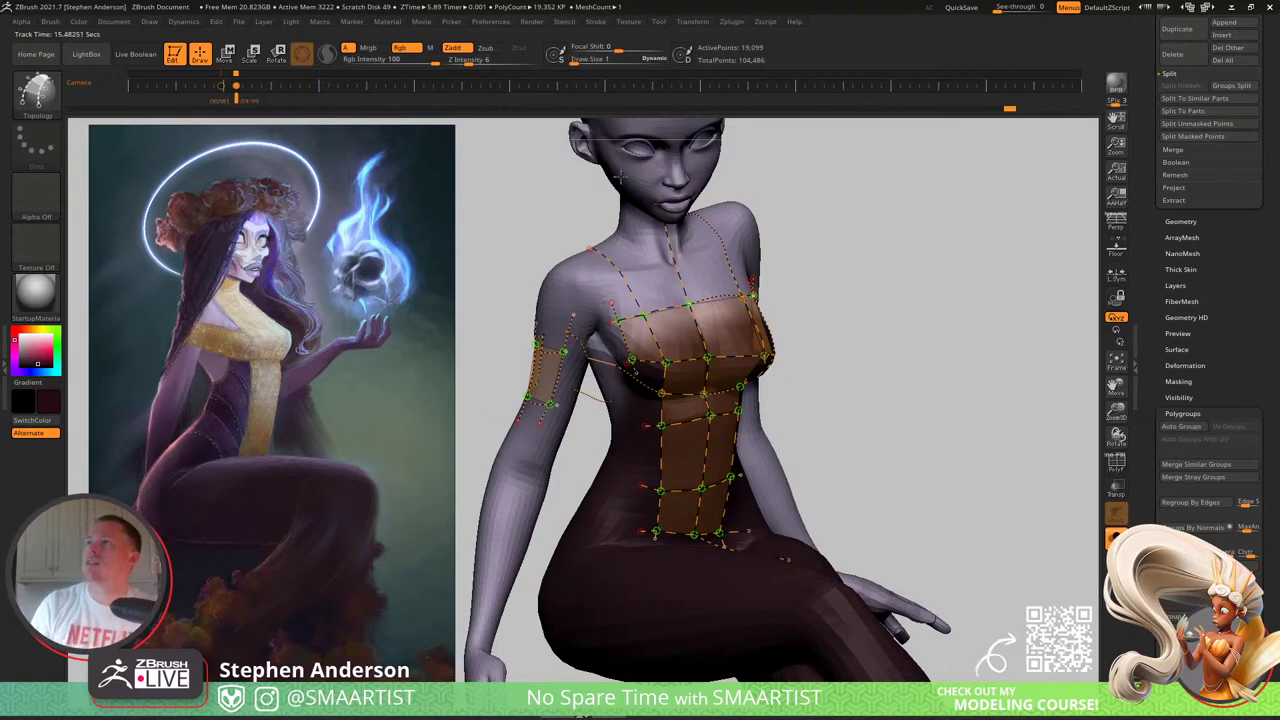
left_click(632, 586)
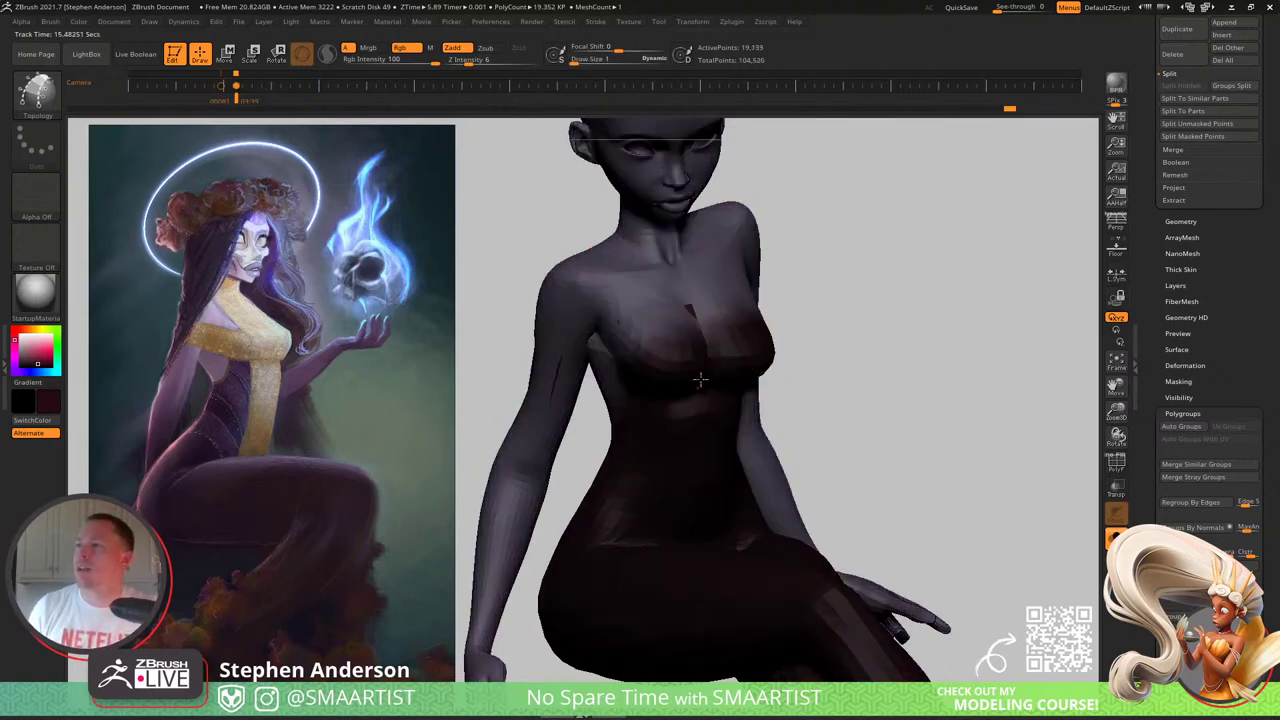
left_click_drag(898, 345, 836, 327)
left_click_drag(1197, 224, 1197, 530)
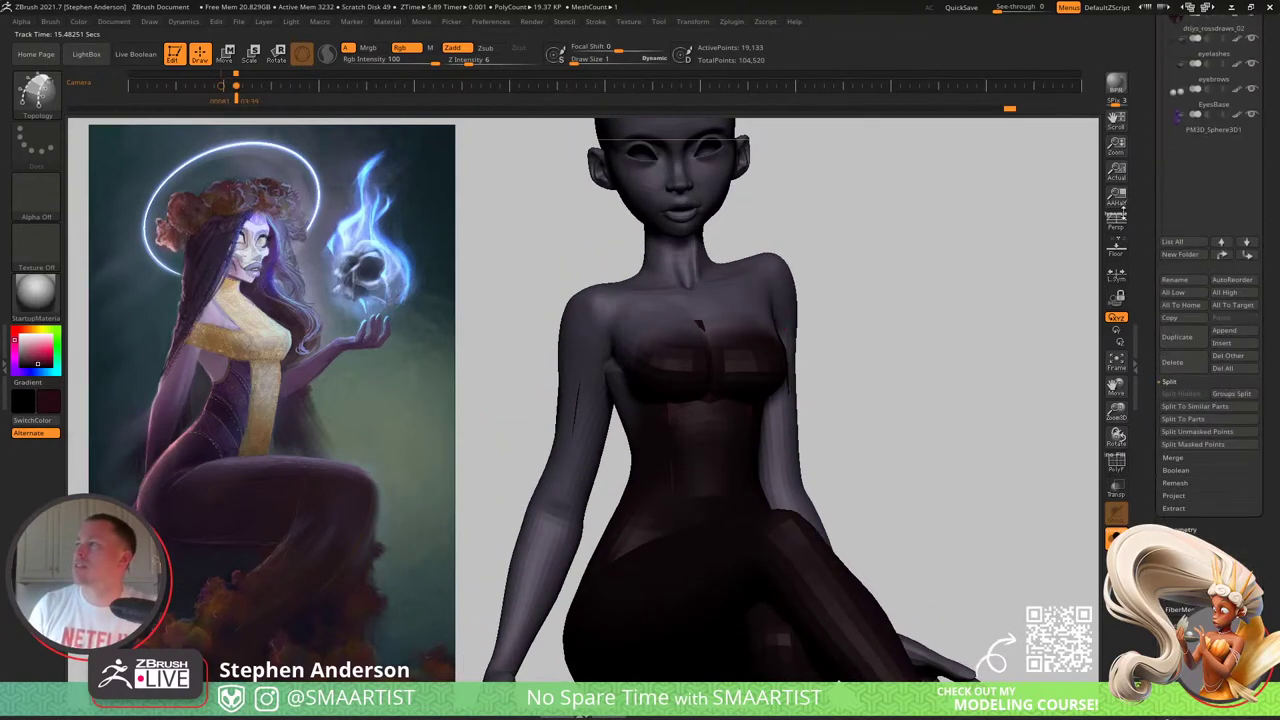
mouse_move(905, 328)
right_mouse_down()
mouse_move(934, 357)
mouse_move(923, 346)
right_mouse_up()
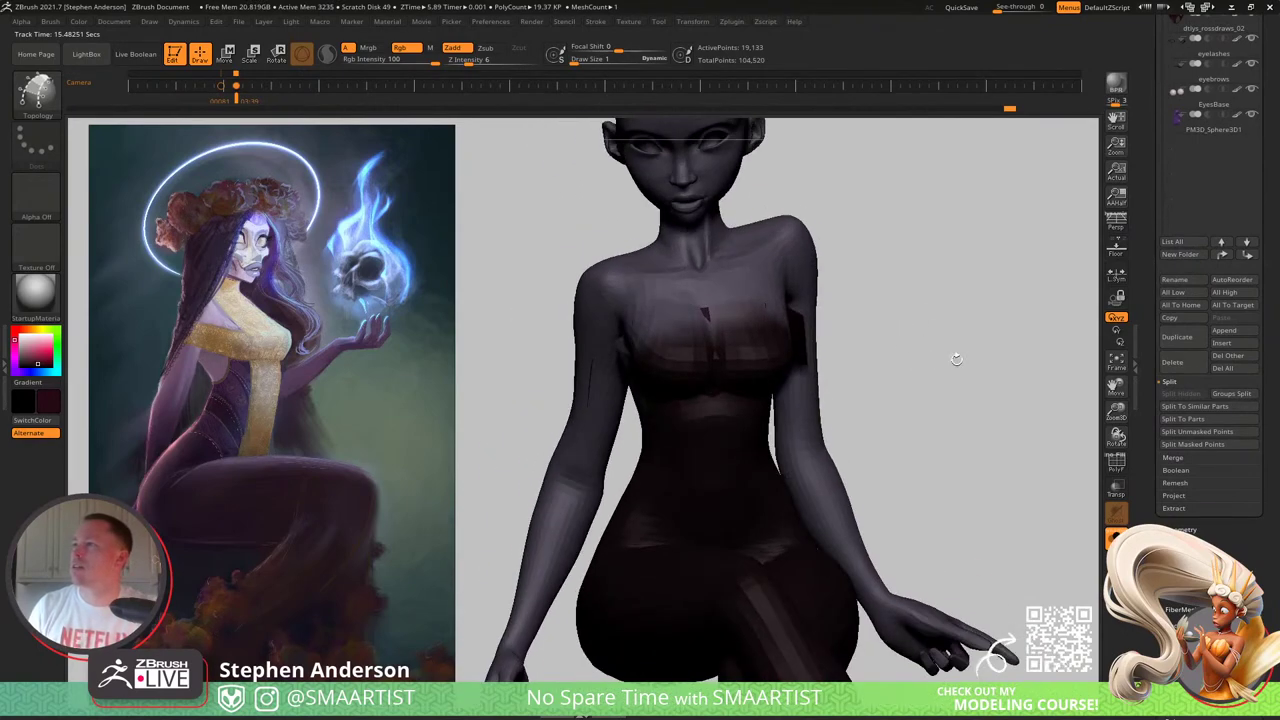
key("ctrl")
key("ctrl+z")
Step: Draw a topology line around the front of the neck below the jaw and a centre line down to the bust
right_click_drag(685, 211, 771, 380, "alt")
mouse_move(740, 320)
right_mouse_down("alt")
mouse_move(760, 400)
mouse_move(761, 385)
mouse_move(669, 409)
right_mouse_up("alt")
key("s")
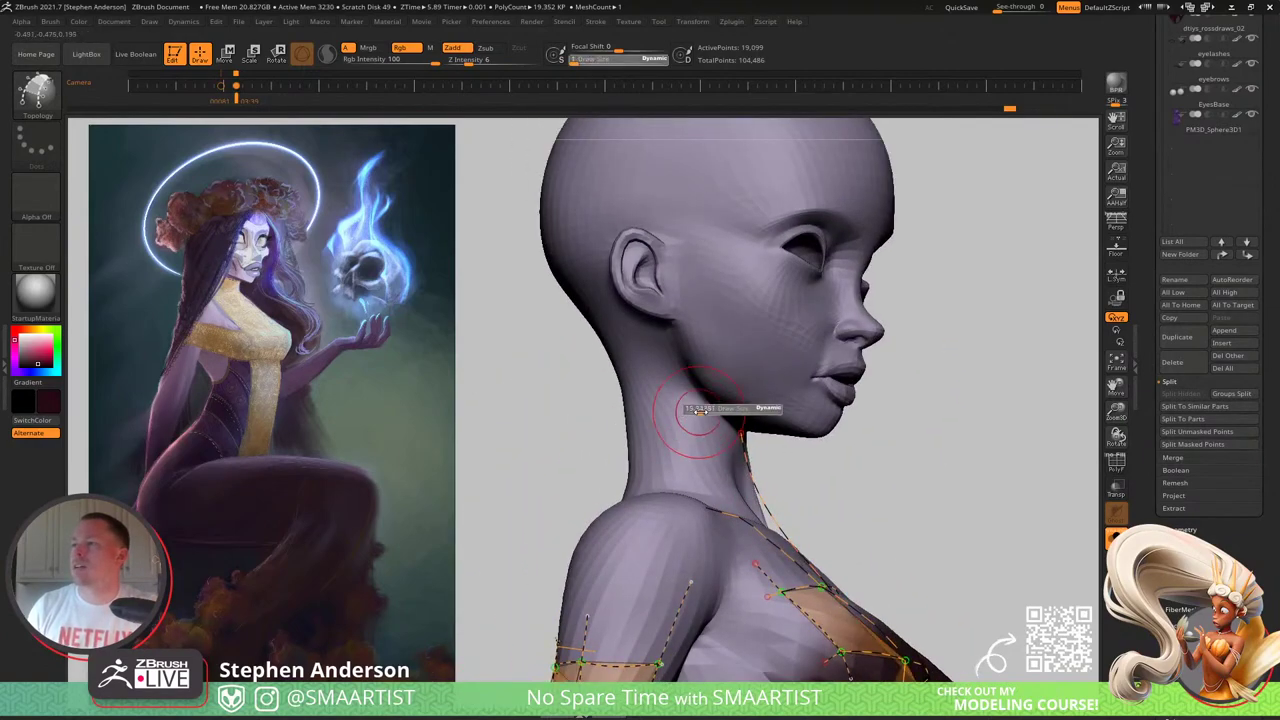
left_click_drag(693, 410, 691, 410)
mouse_move(790, 418)
right_mouse_down()
mouse_move(728, 435)
mouse_move(768, 385)
mouse_move(740, 428)
right_mouse_up()
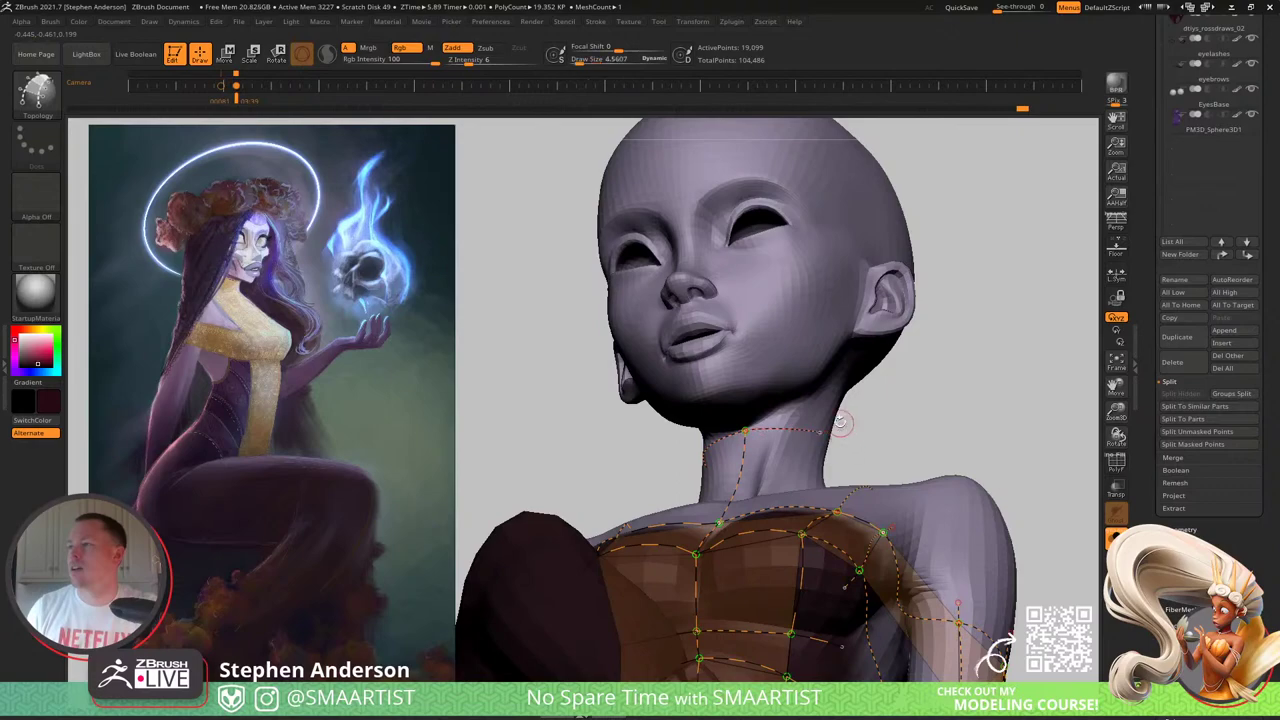
right_click_drag(840, 422, 840, 469)
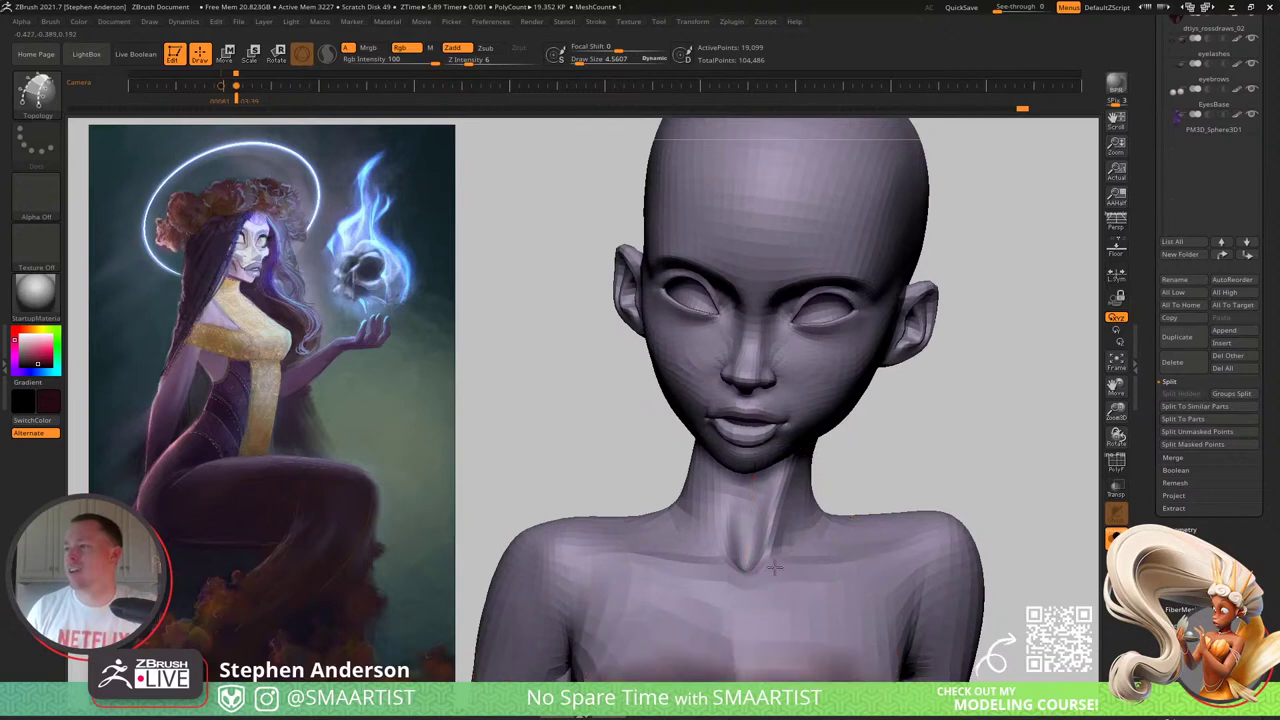
mouse_move(745, 610)
right_mouse_down()
mouse_move(765, 612)
mouse_move(755, 596)
right_mouse_up()
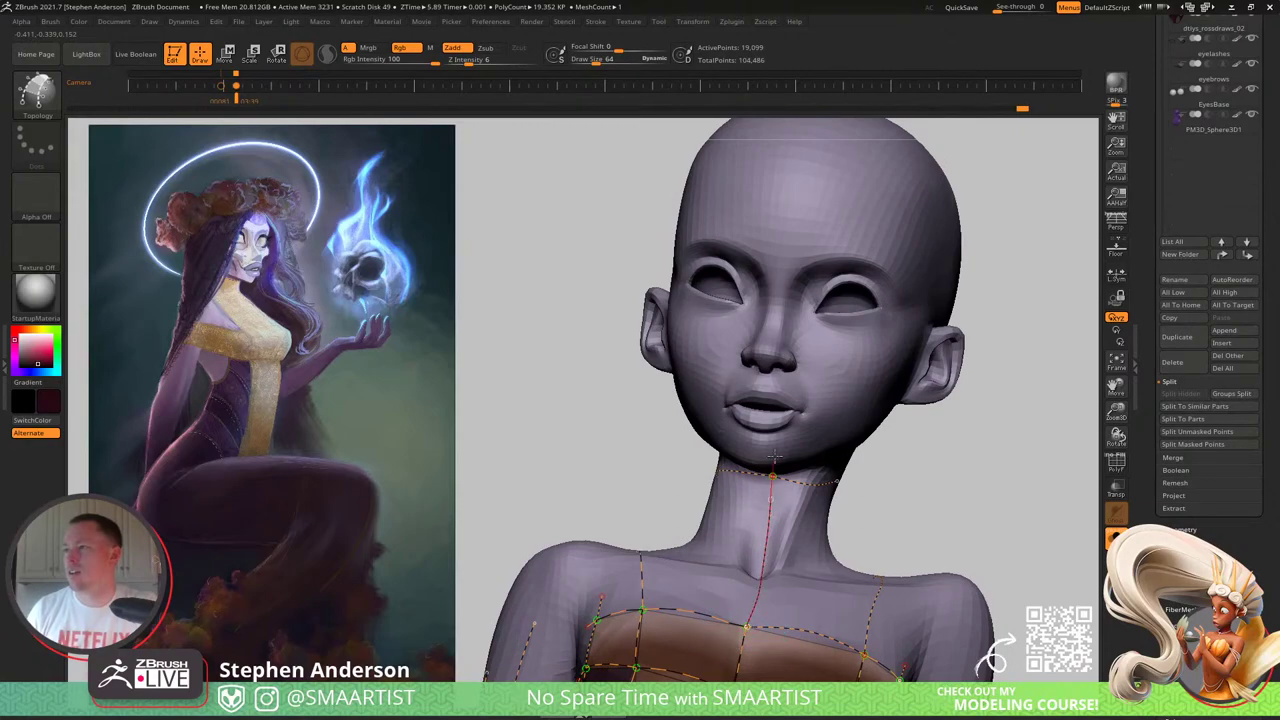
right_click_drag(779, 432, 778, 532)
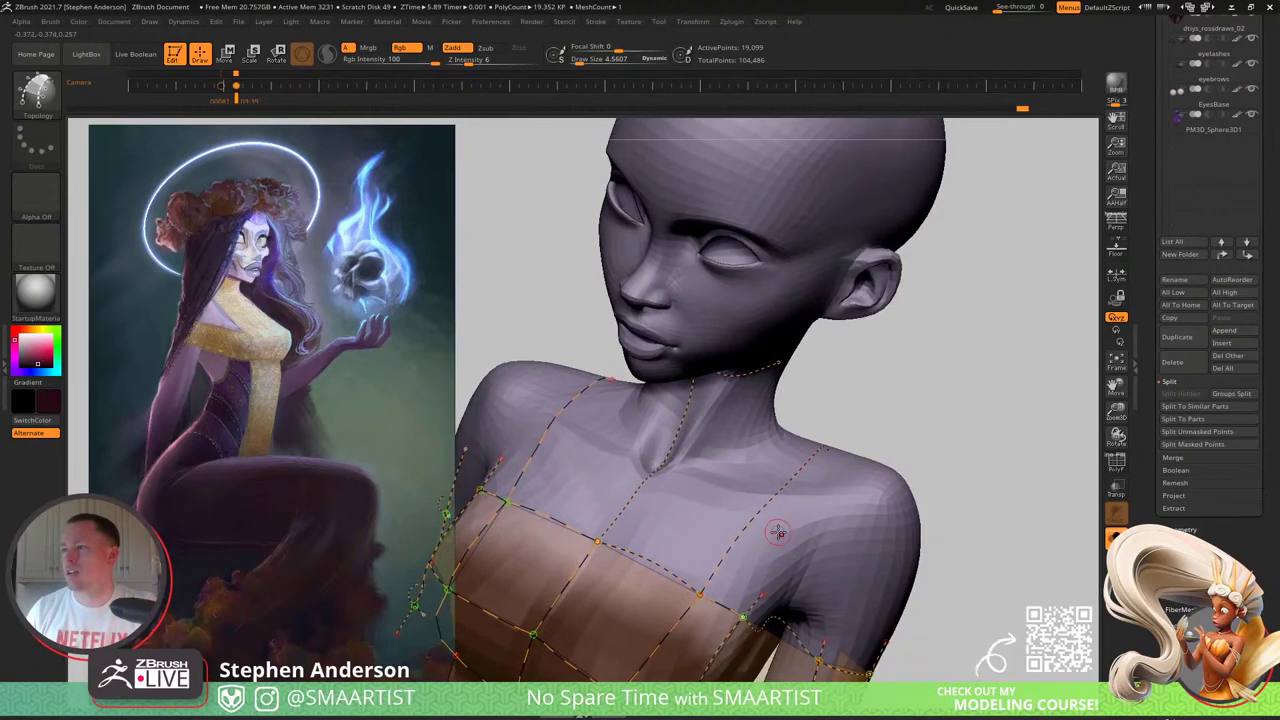
Step: Close the upper chest panels with a line across the collarbones, and draw a vertical line down the side of the neck
left_click_drag(593, 450, 523, 385)
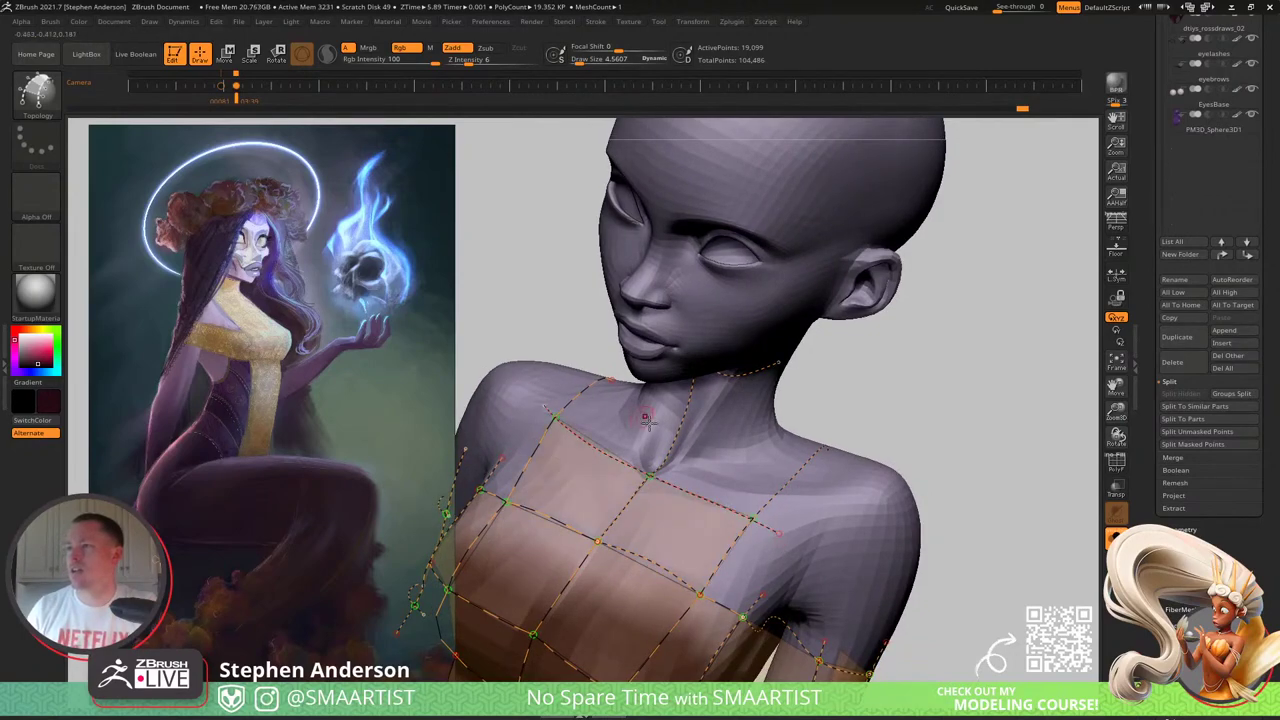
right_click_drag(646, 420, 700, 425)
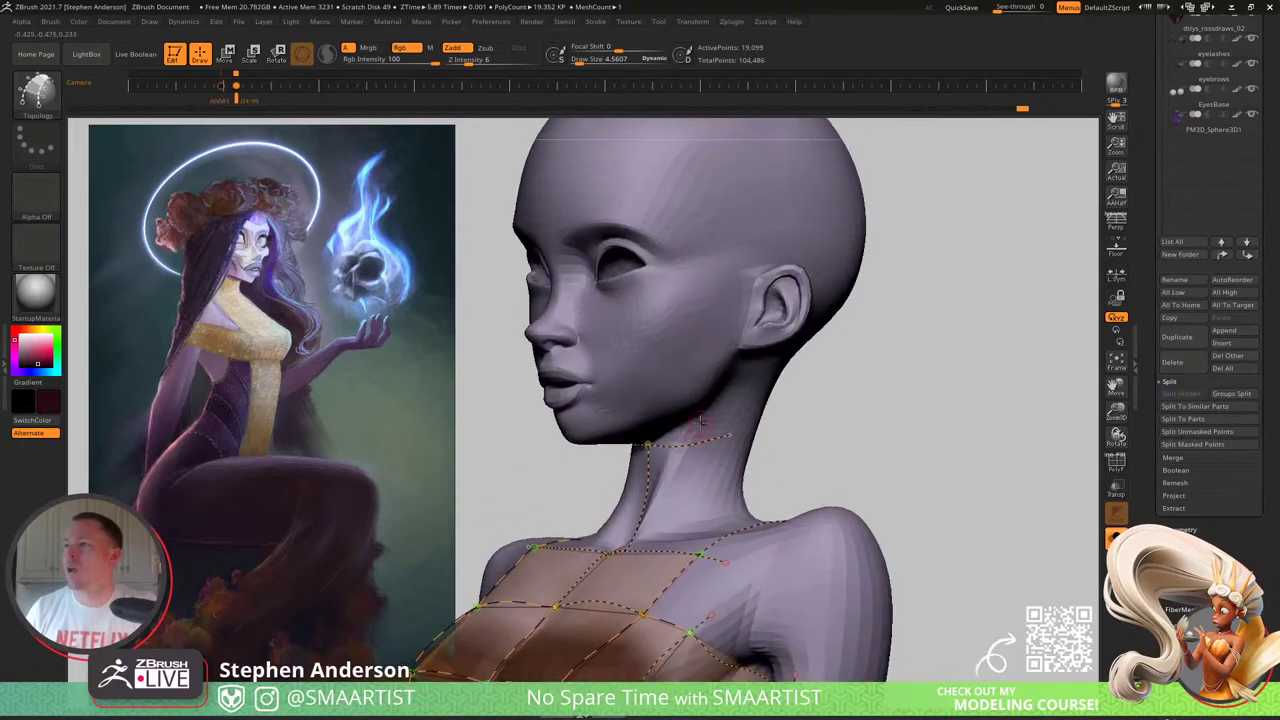
right_click_drag(683, 535, 596, 427)
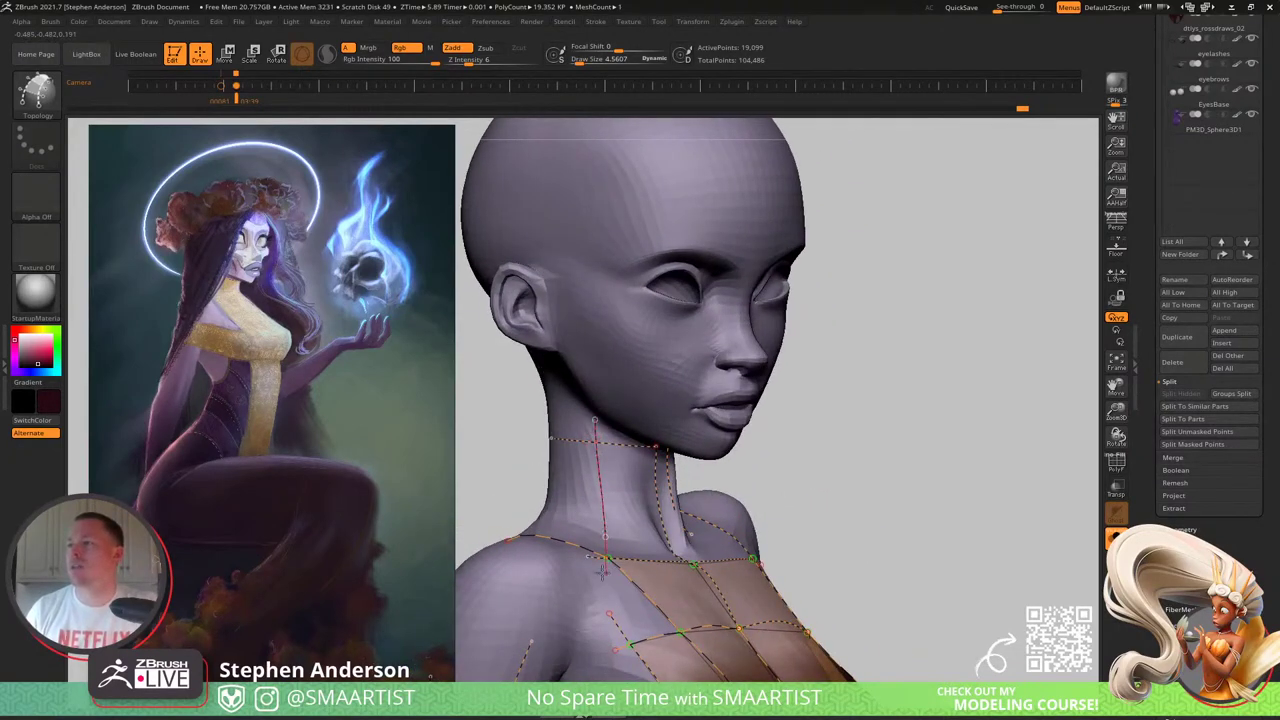
right_click_drag(602, 571, 681, 496)
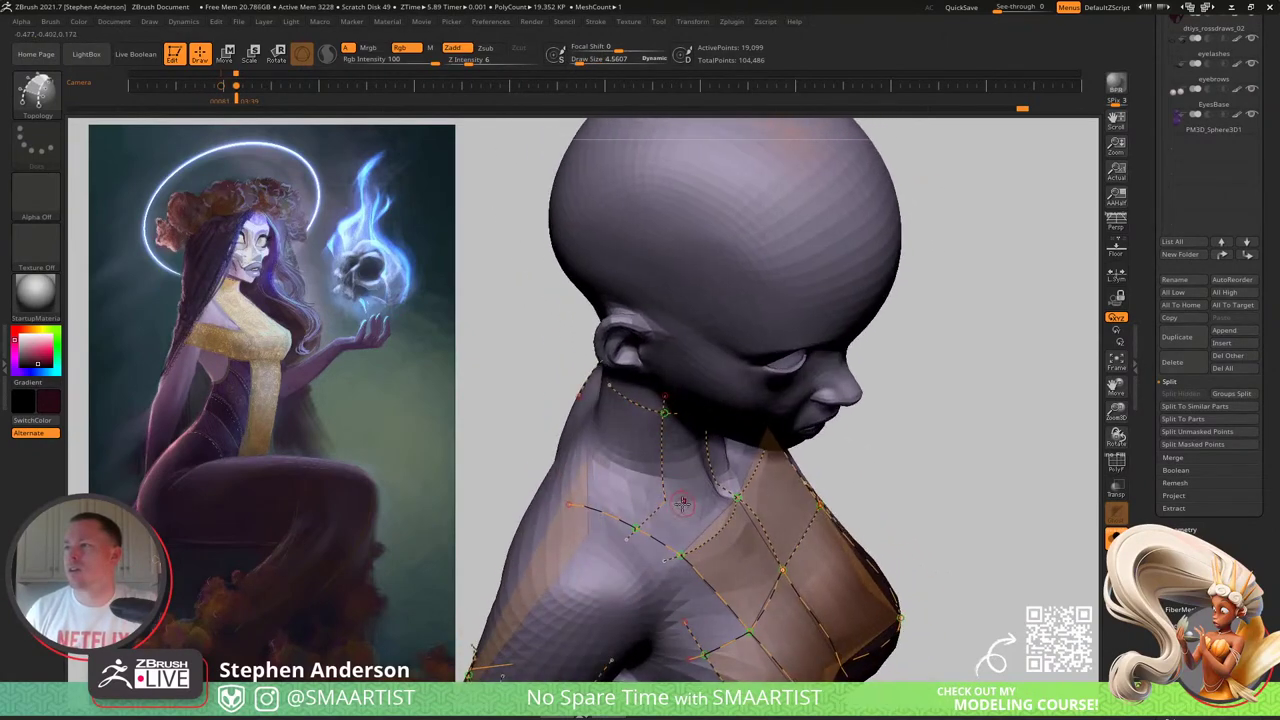
Step: Add vertical lines on both sides of the neck and a line around its base to close the front and side panels
right_click_drag(607, 461, 627, 395)
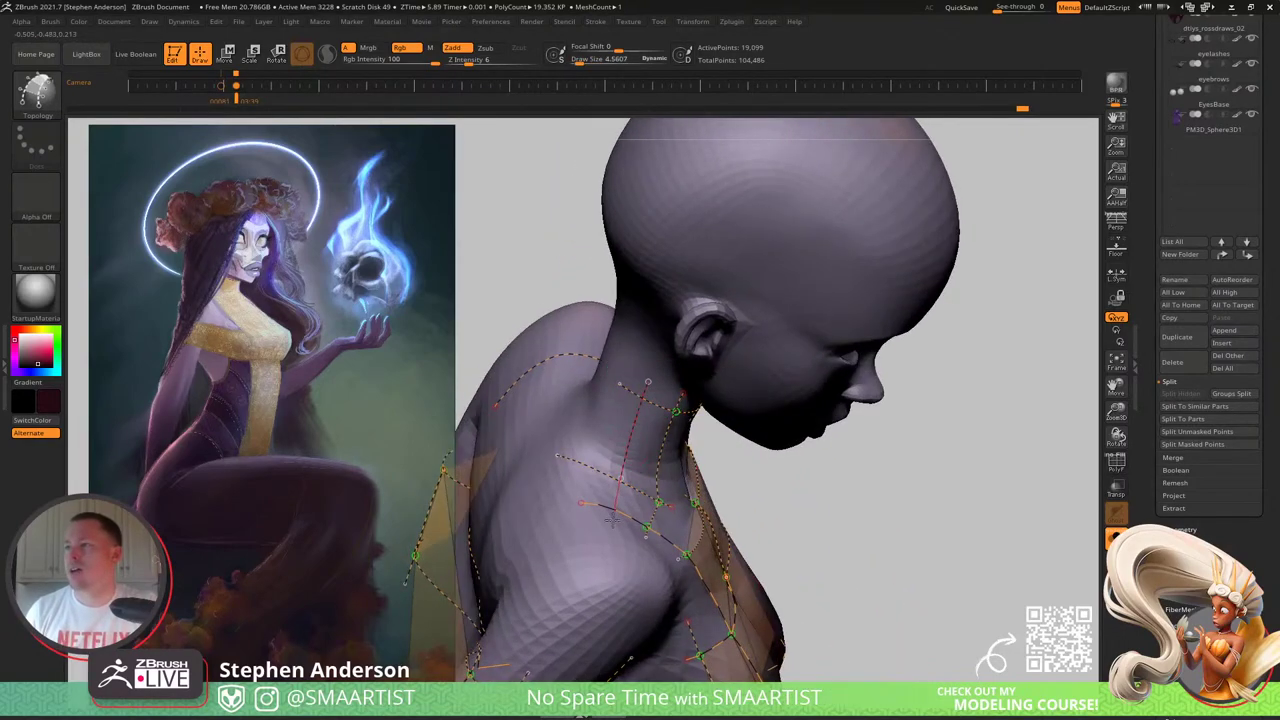
right_click_drag(611, 560, 720, 367)
right_click_drag(824, 364, 738, 383)
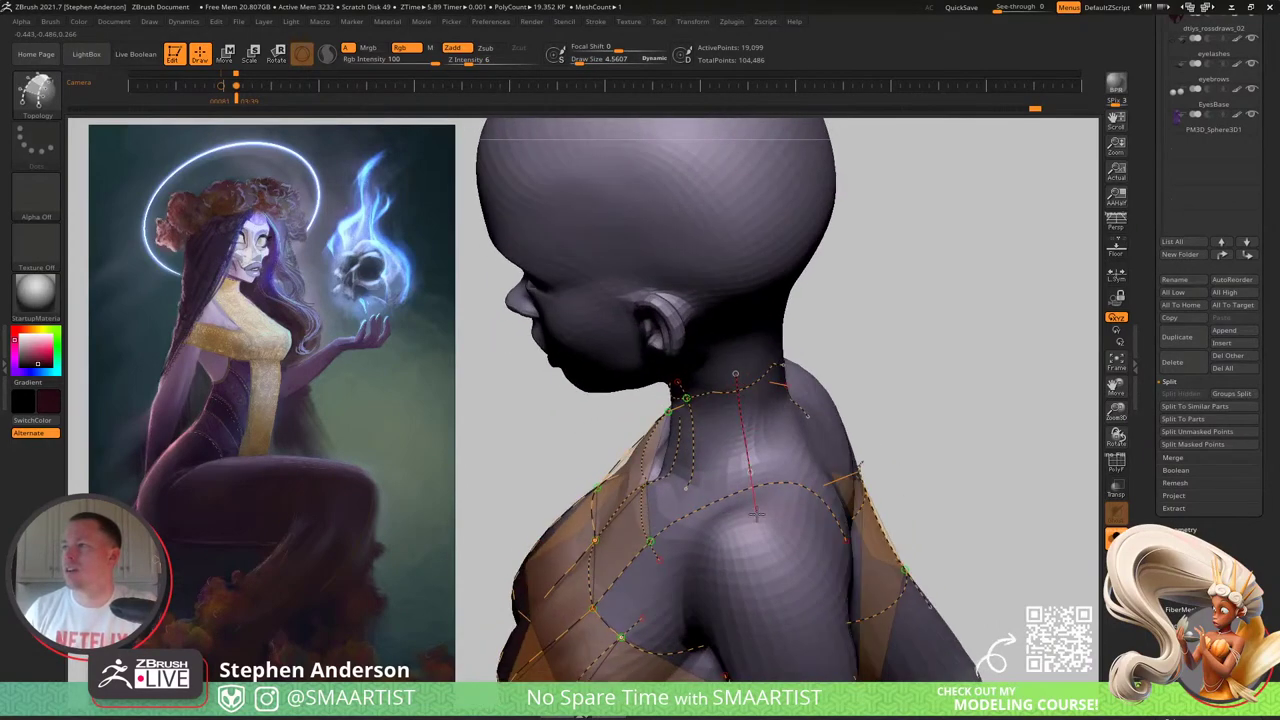
right_click_drag(756, 512, 668, 487)
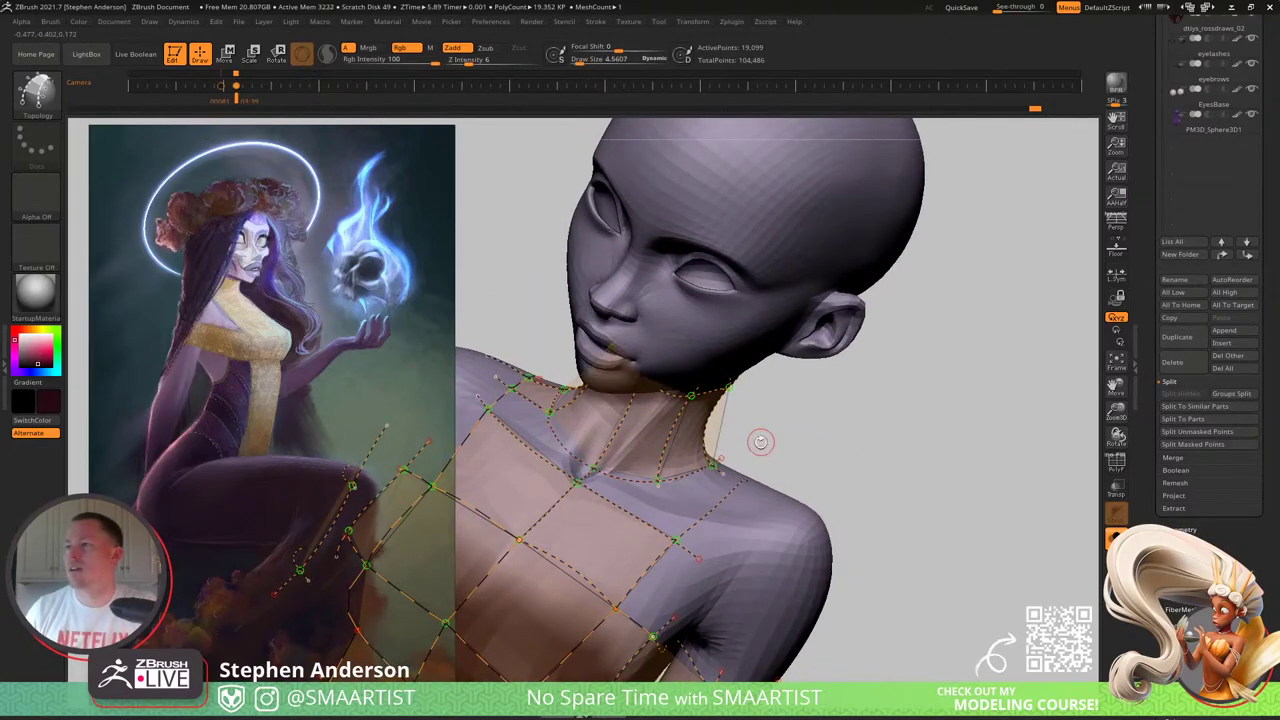
Step: Draw a vertical topology line down the nape and continue the neck base line around the back to meet it
right_click_drag(750, 440, 714, 317)
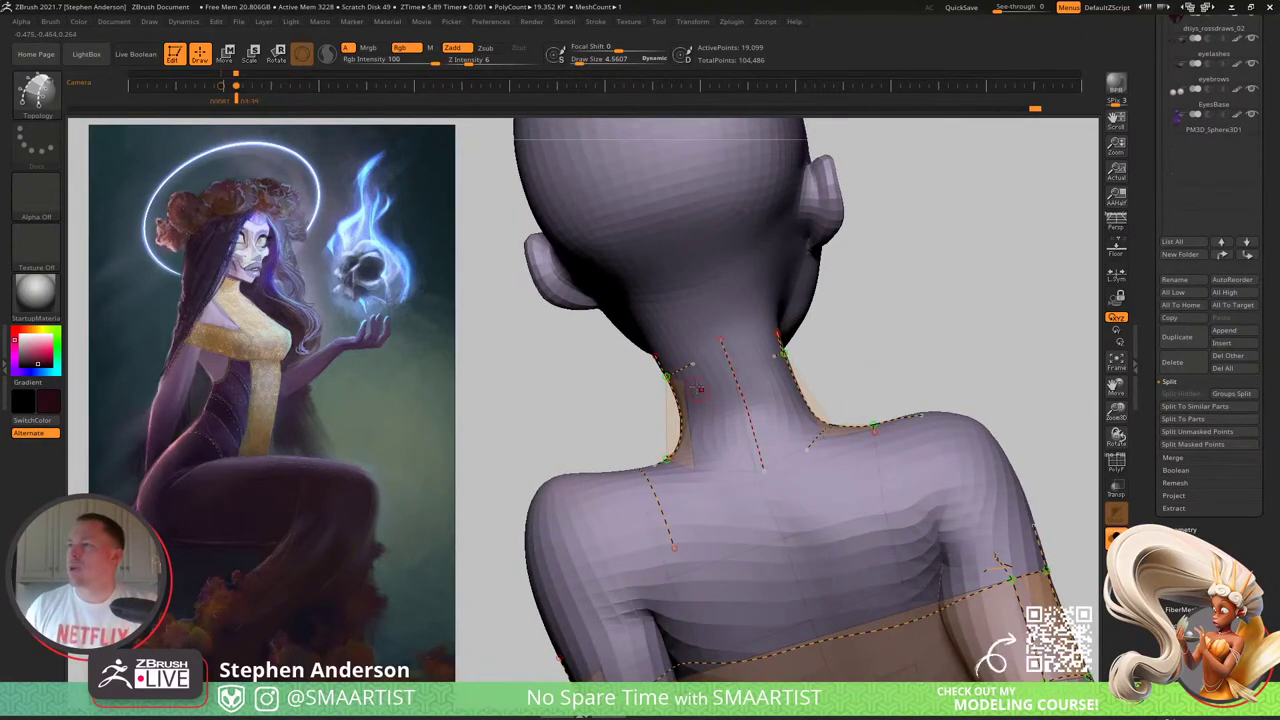
mouse_move(697, 388)
right_mouse_down()
mouse_move(706, 452)
mouse_move(678, 466)
right_mouse_up()
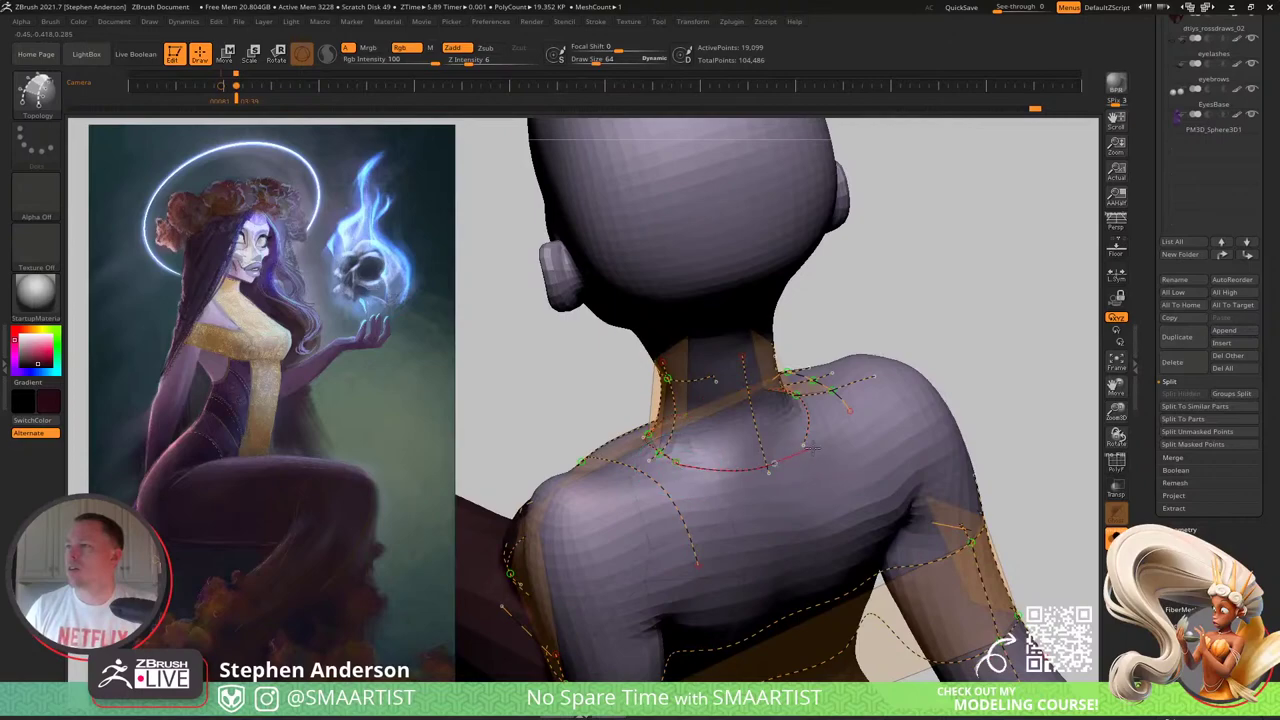
right_click_drag(810, 447, 818, 414)
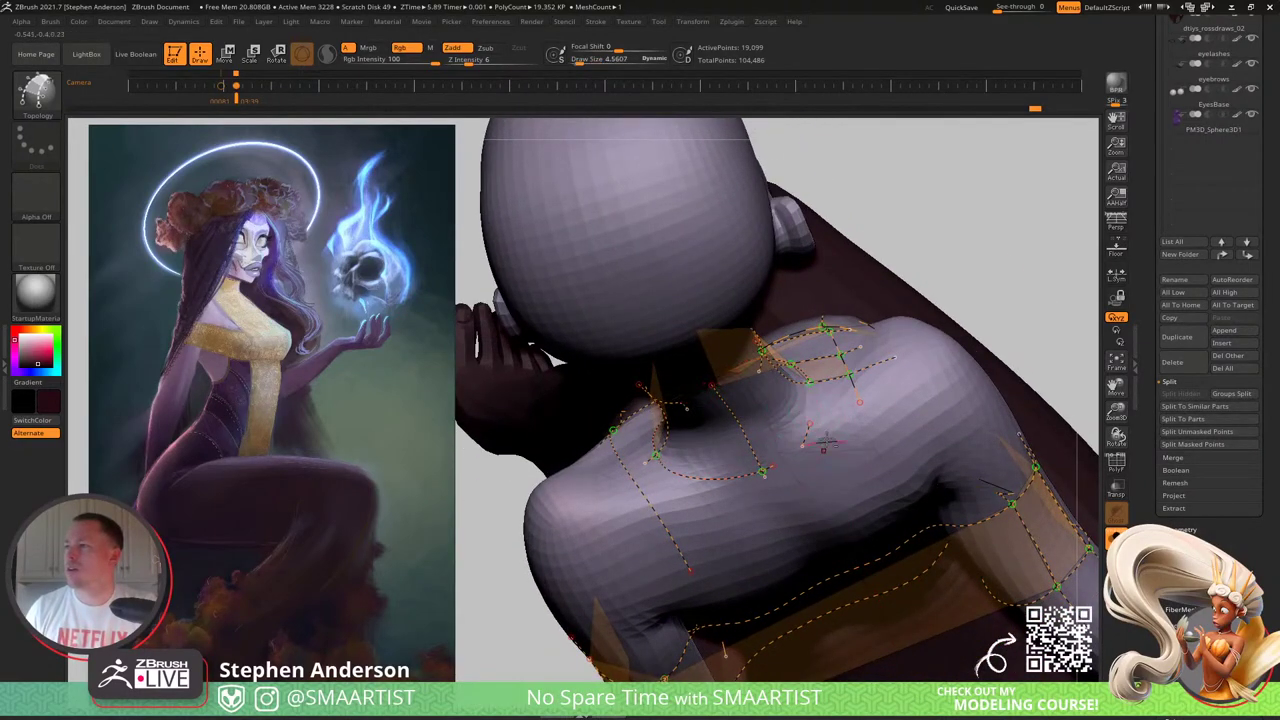
right_click_drag(827, 472, 838, 461)
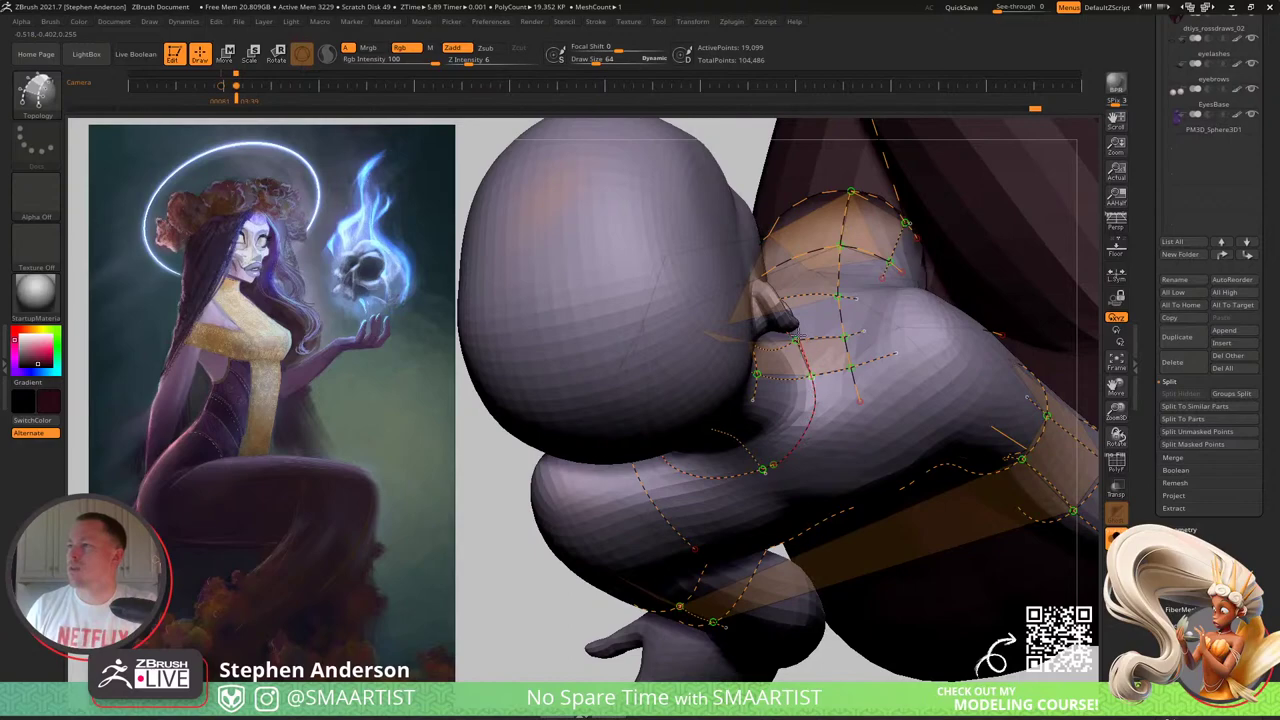
Step: Draw the upper collar line across the back of the neck with the Topology brush to close the rear neck panels
right_click_drag(832, 414, 771, 349)
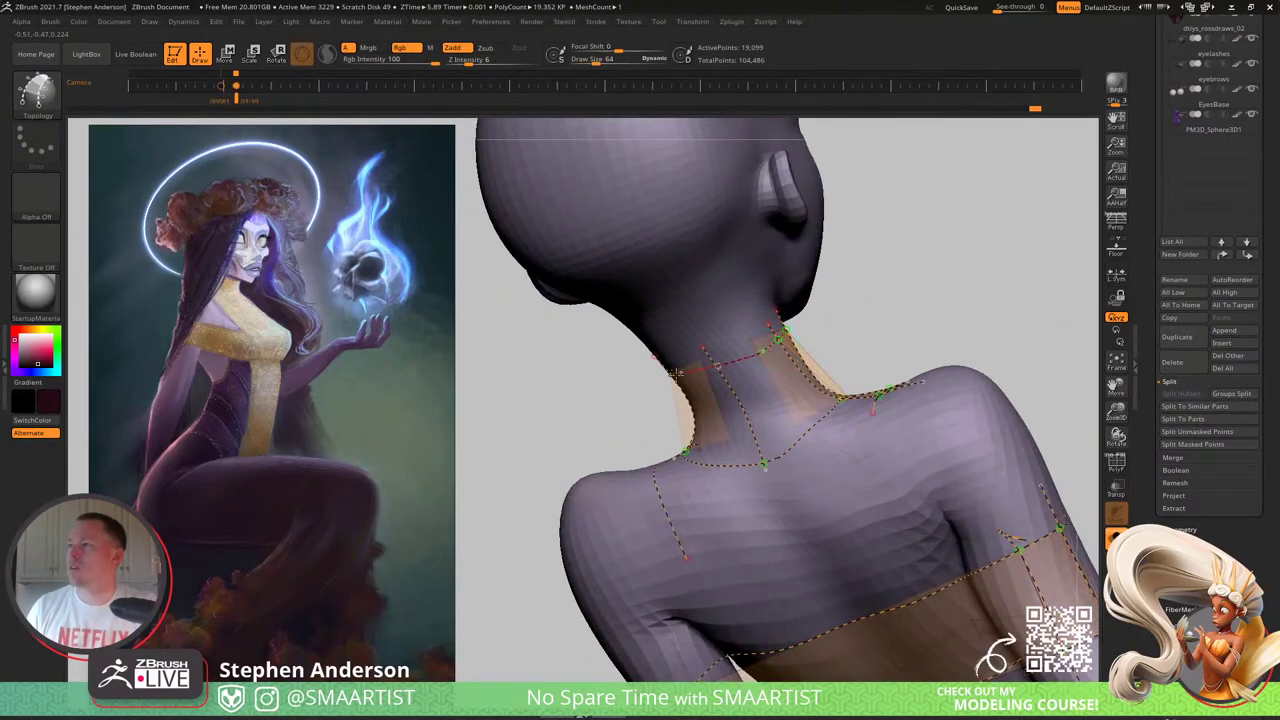
left_click_drag(674, 372, 660, 376)
mouse_move(655, 385)
right_mouse_down()
mouse_move(692, 380)
mouse_move(706, 352)
mouse_move(748, 418)
right_mouse_up()
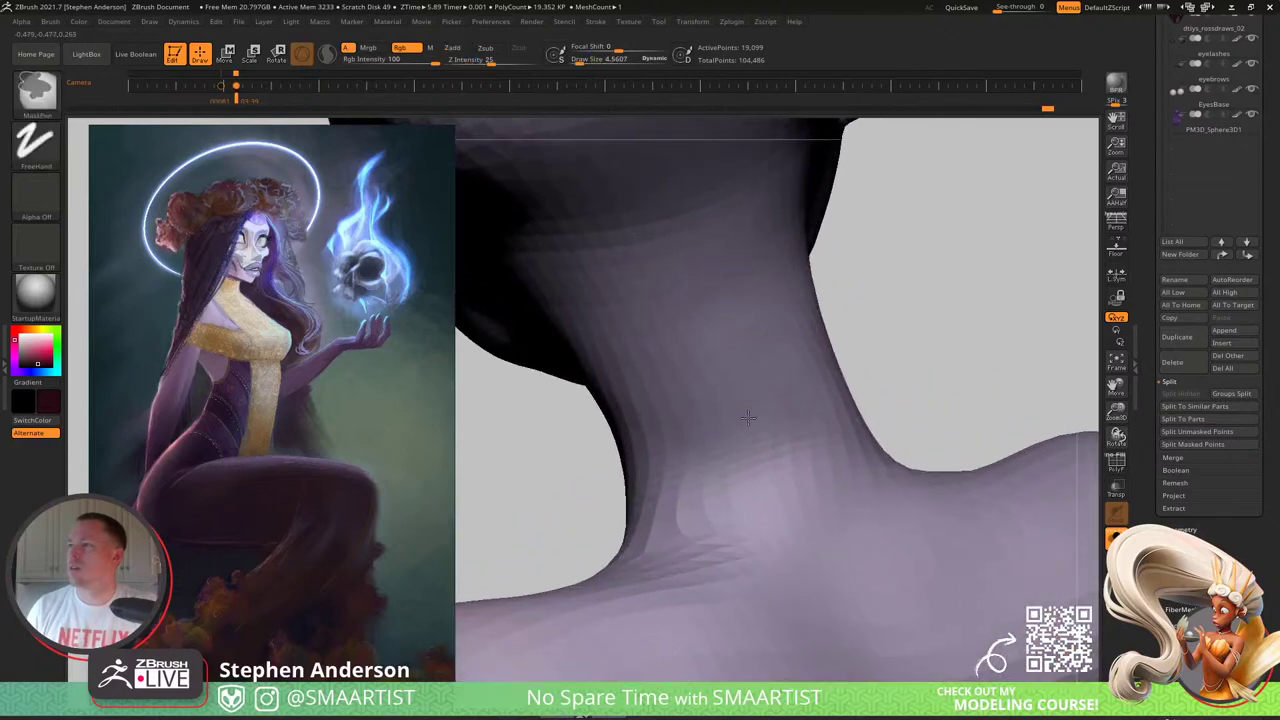
key("b")
key("t")
key("o")
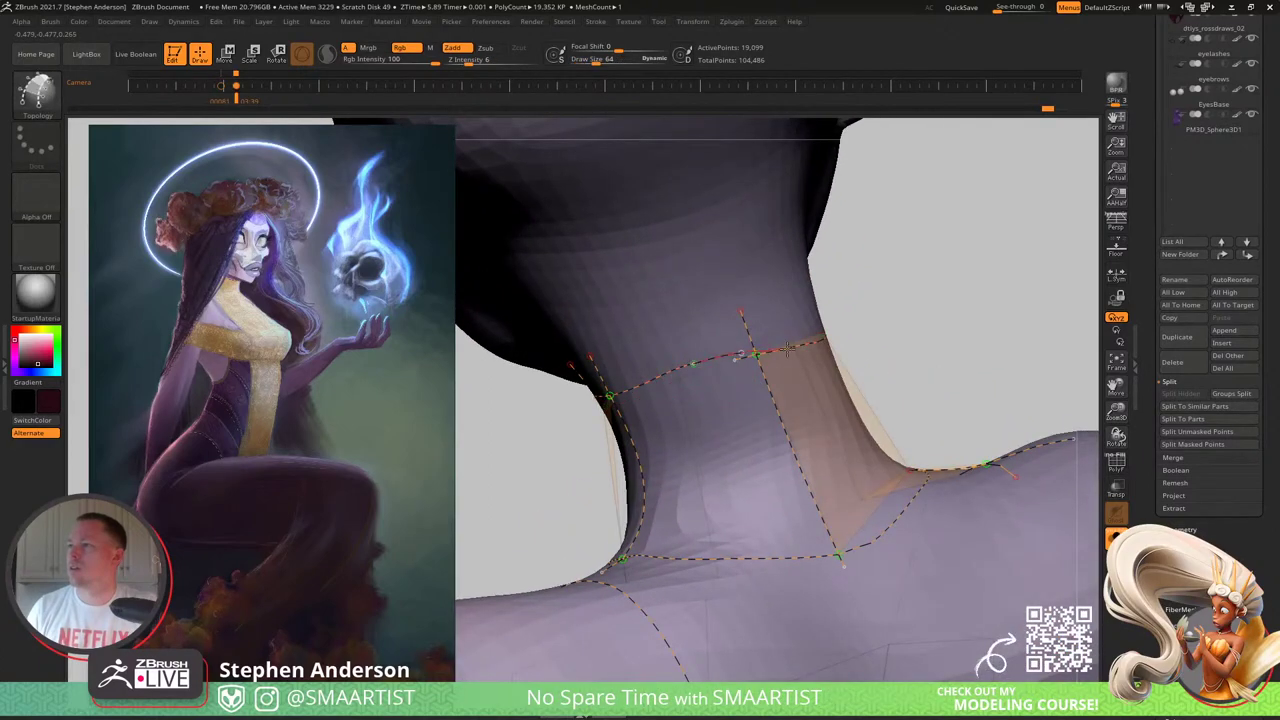
left_click_drag(797, 352, 812, 350)
Step: Try dividing the panels at the back of the neck with additional vertical topology lines
mouse_move(814, 381)
right_mouse_down("ctrl")
mouse_move(788, 335)
mouse_move(756, 408)
right_mouse_up("ctrl")
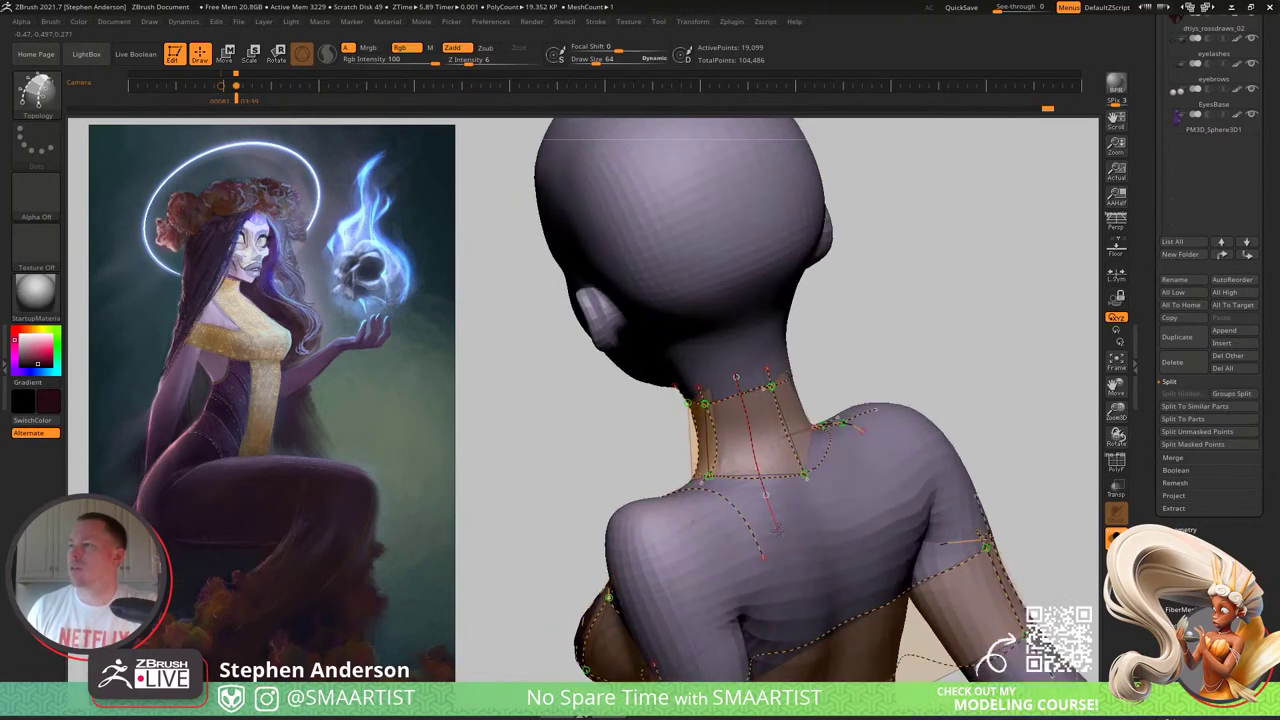
left_click_drag(778, 528, 779, 530)
right_click_drag(850, 430, 807, 422)
right_click_drag(767, 381, 626, 406)
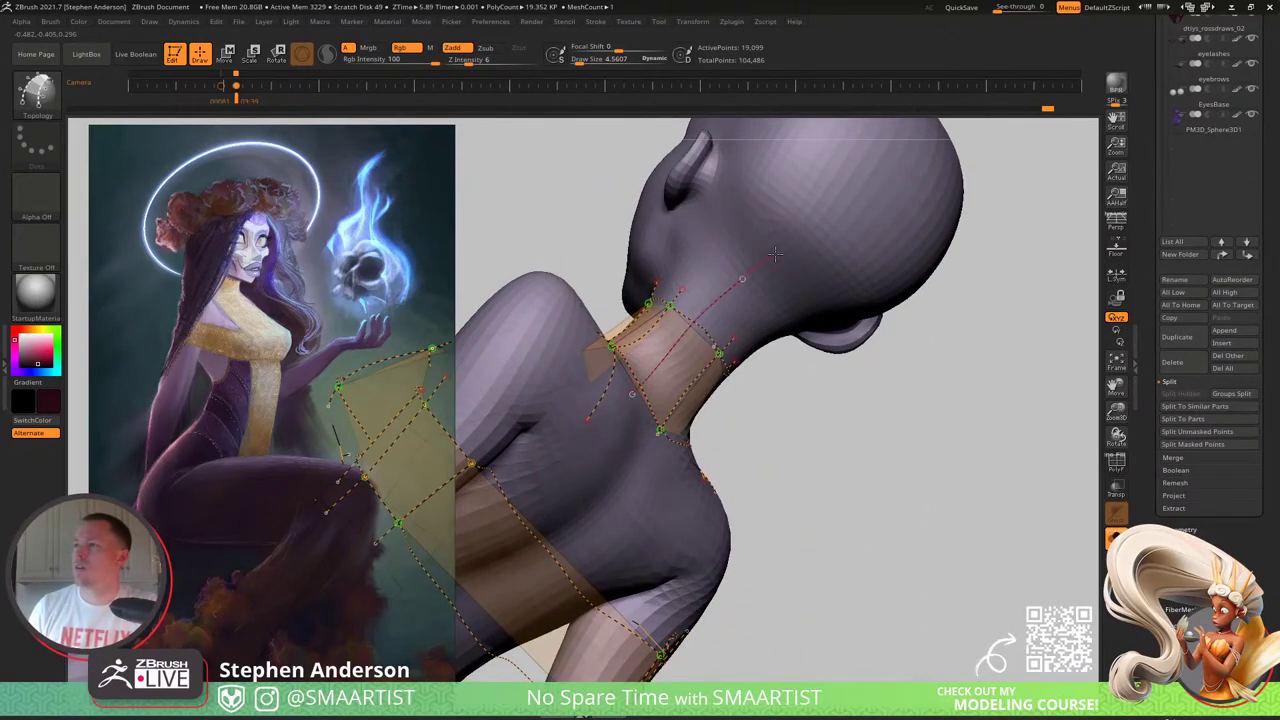
right_click_drag(775, 255, 688, 508)
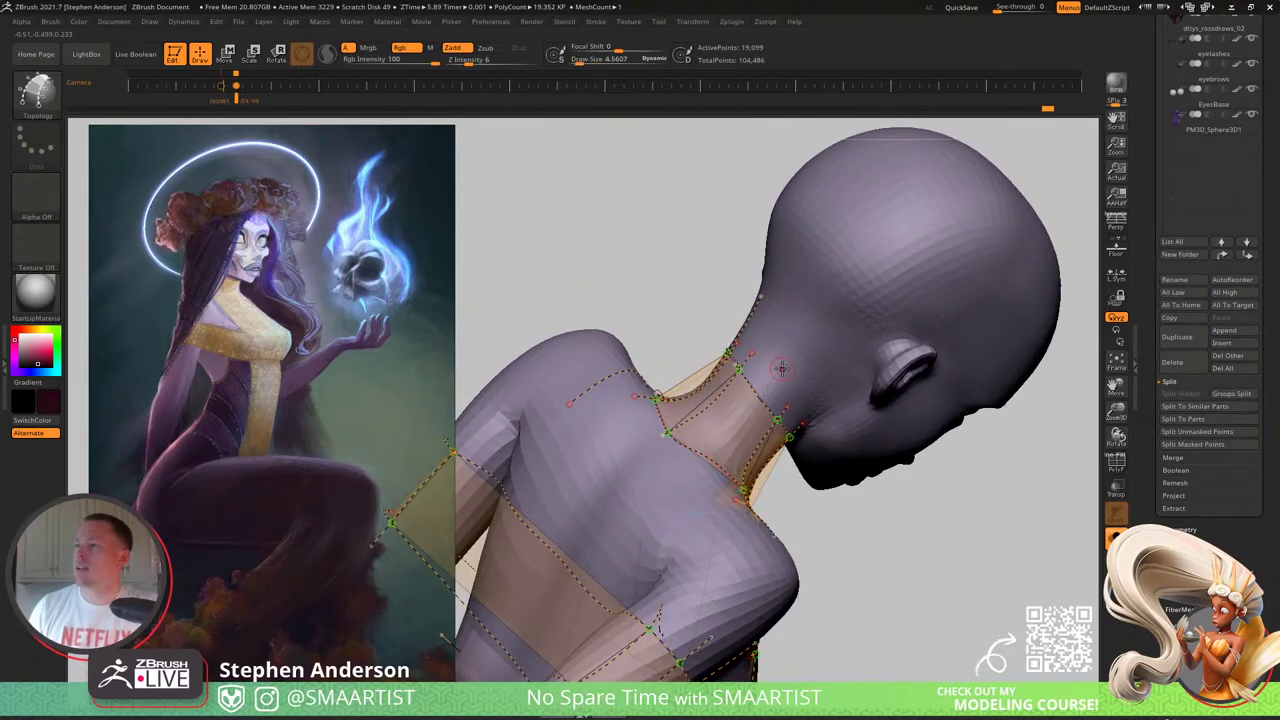
mouse_move(745, 430)
right_mouse_down()
mouse_move(771, 466)
mouse_move(777, 451)
mouse_move(718, 447)
mouse_move(766, 417)
mouse_move(752, 412)
right_mouse_up()
Step: Draw a horizontal topology line across the front of the neck, midway between the collar's upper edge and its base
right_click_drag(682, 378, 668, 445, "ctrl")
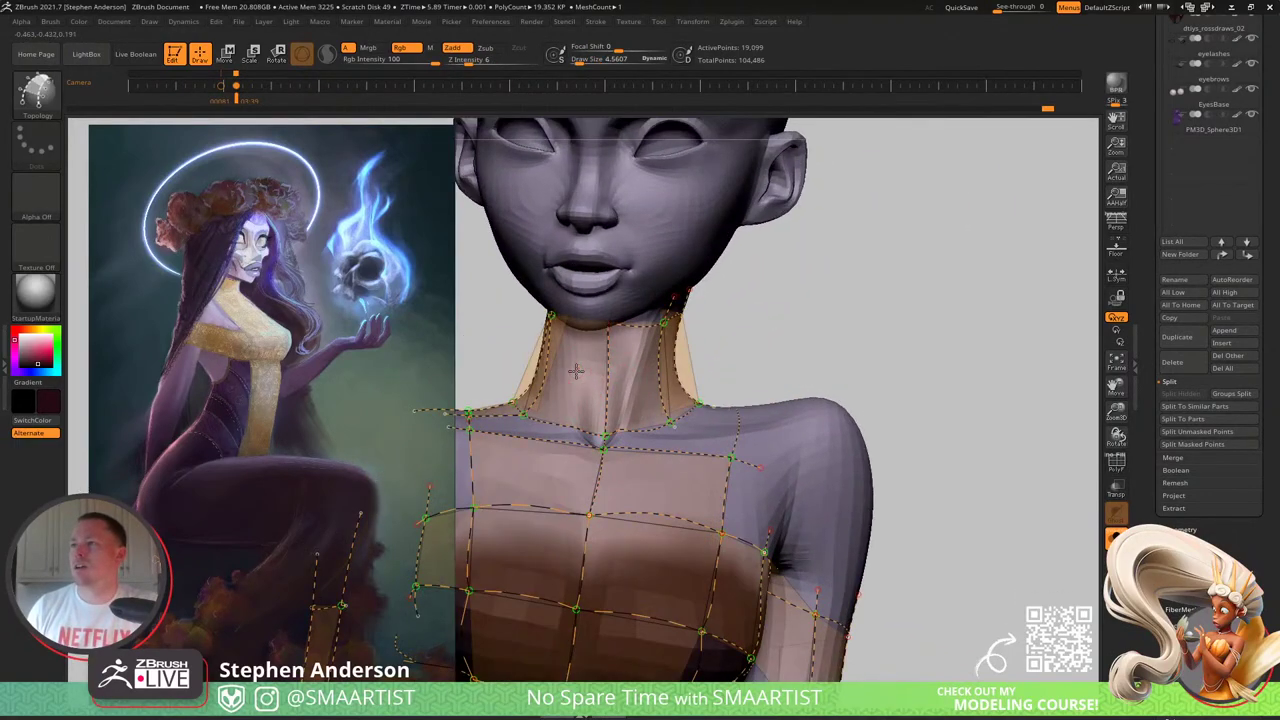
mouse_move(853, 369)
left_mouse_down()
mouse_move(1094, 366)
mouse_move(906, 347)
left_mouse_up()
right_click_drag(906, 348, 796, 348, "ctrl")
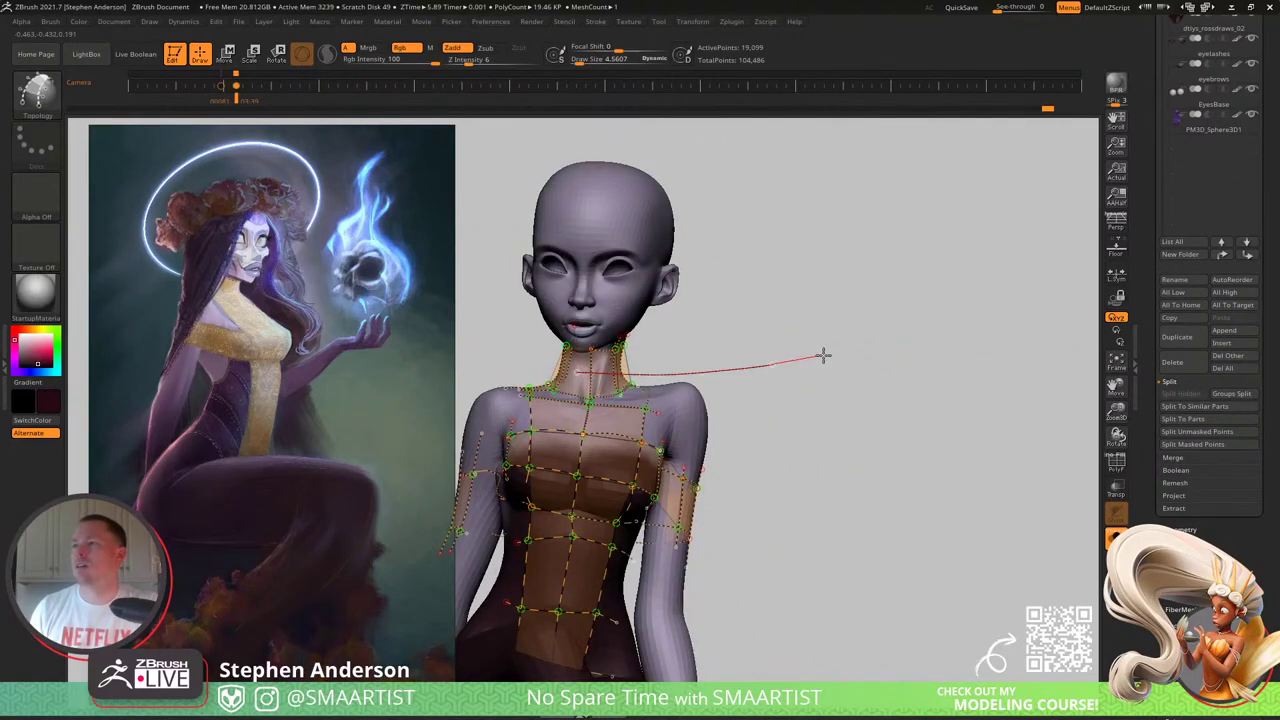
mouse_move(957, 308)
left_mouse_down()
mouse_move(1100, 285)
mouse_move(892, 294)
left_mouse_up()
right_click_drag(606, 376, 651, 248, "ctrl")
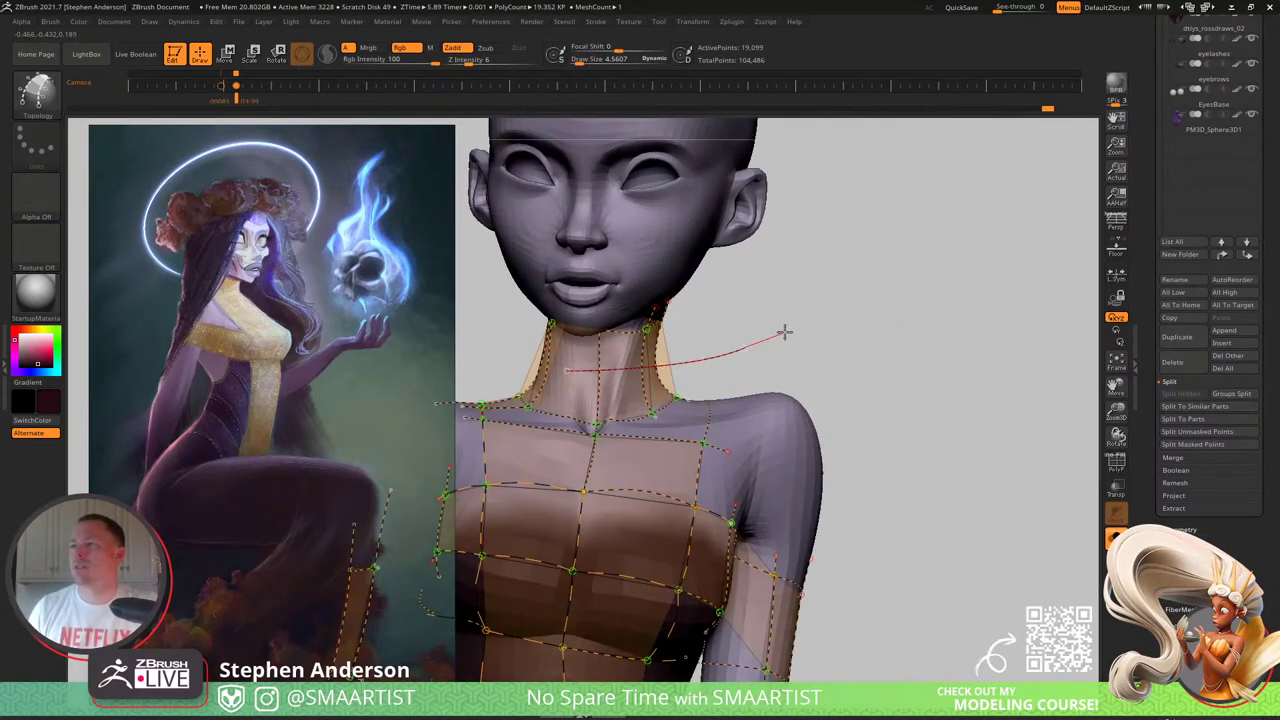
right_click_drag(814, 307, 751, 343)
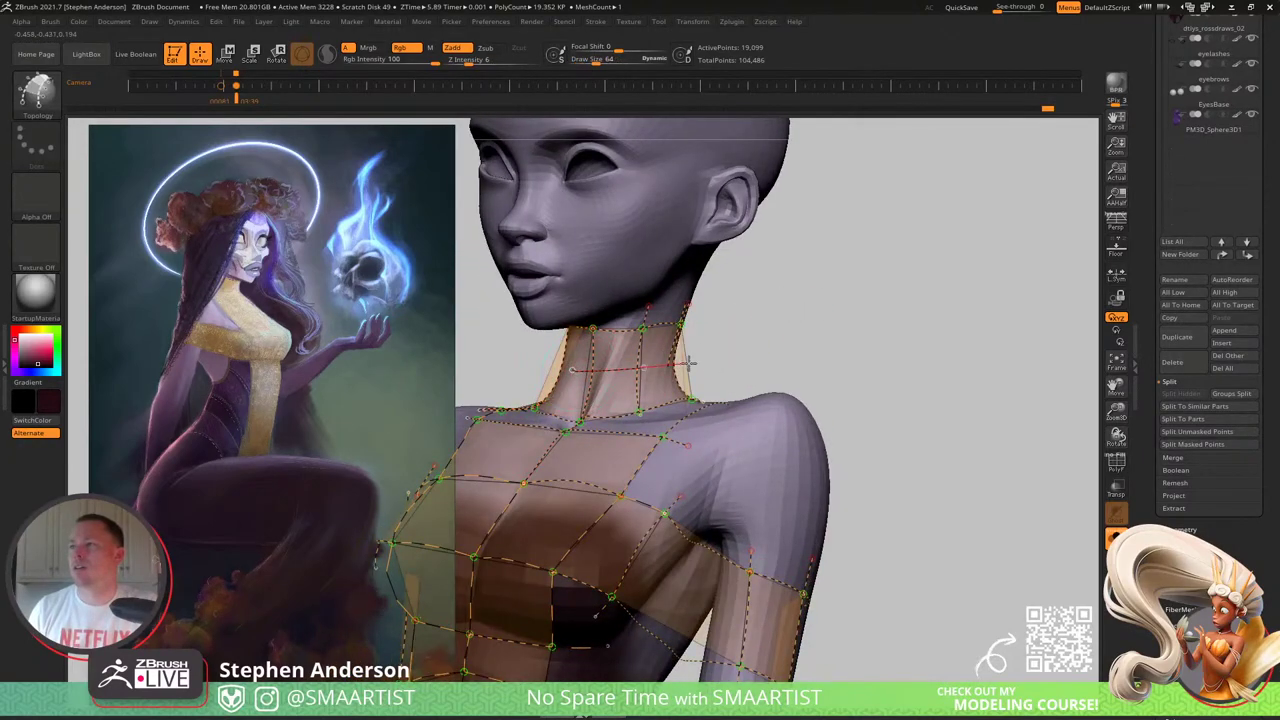
Step: Continue the mid-neck topology line around the side and back of the neck, crossing the vertical lines
left_click_drag(720, 358, 780, 348)
mouse_move(826, 337)
right_mouse_down()
mouse_move(829, 326)
mouse_move(797, 332)
right_mouse_up()
right_click_drag(655, 440, 657, 413, "ctrl")
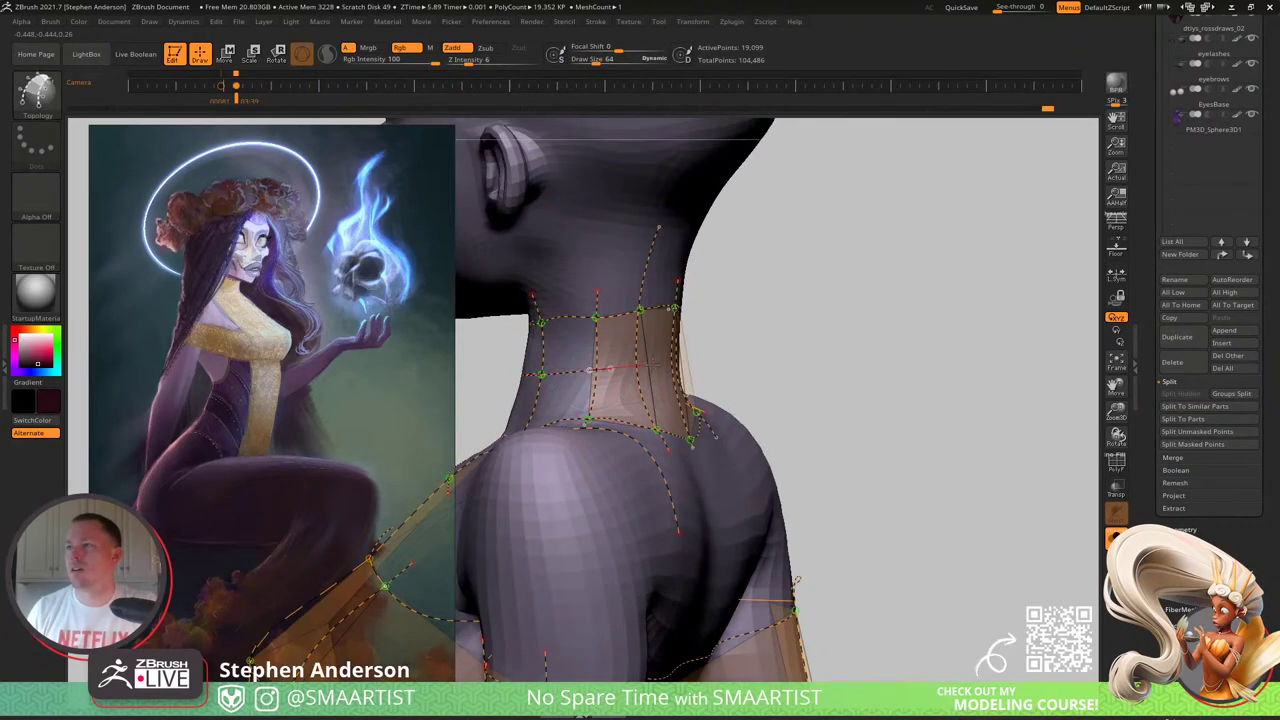
right_click_drag(709, 358, 763, 337)
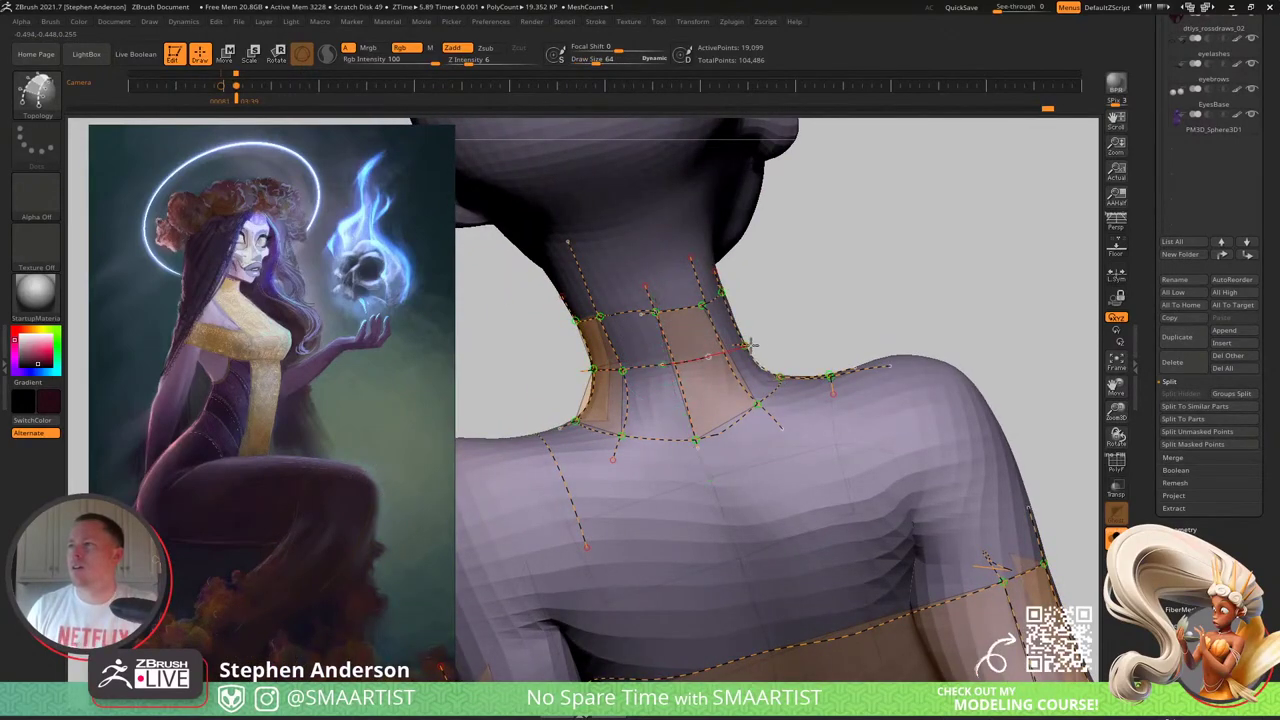
right_click_drag(808, 303, 738, 350)
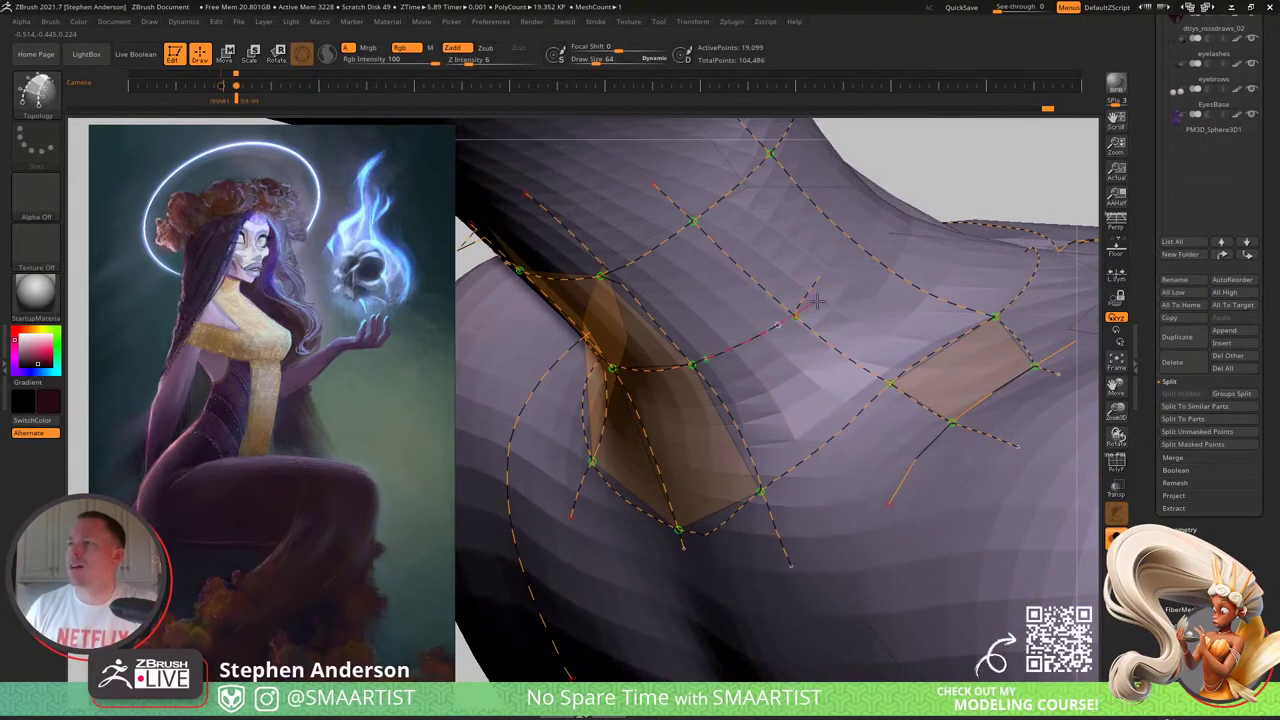
left_click_drag(833, 290, 836, 289)
mouse_move(832, 314)
right_mouse_down("ctrl")
mouse_move(853, 305)
mouse_move(810, 338)
right_mouse_up("ctrl")
left_click_drag(802, 342, 965, 208)
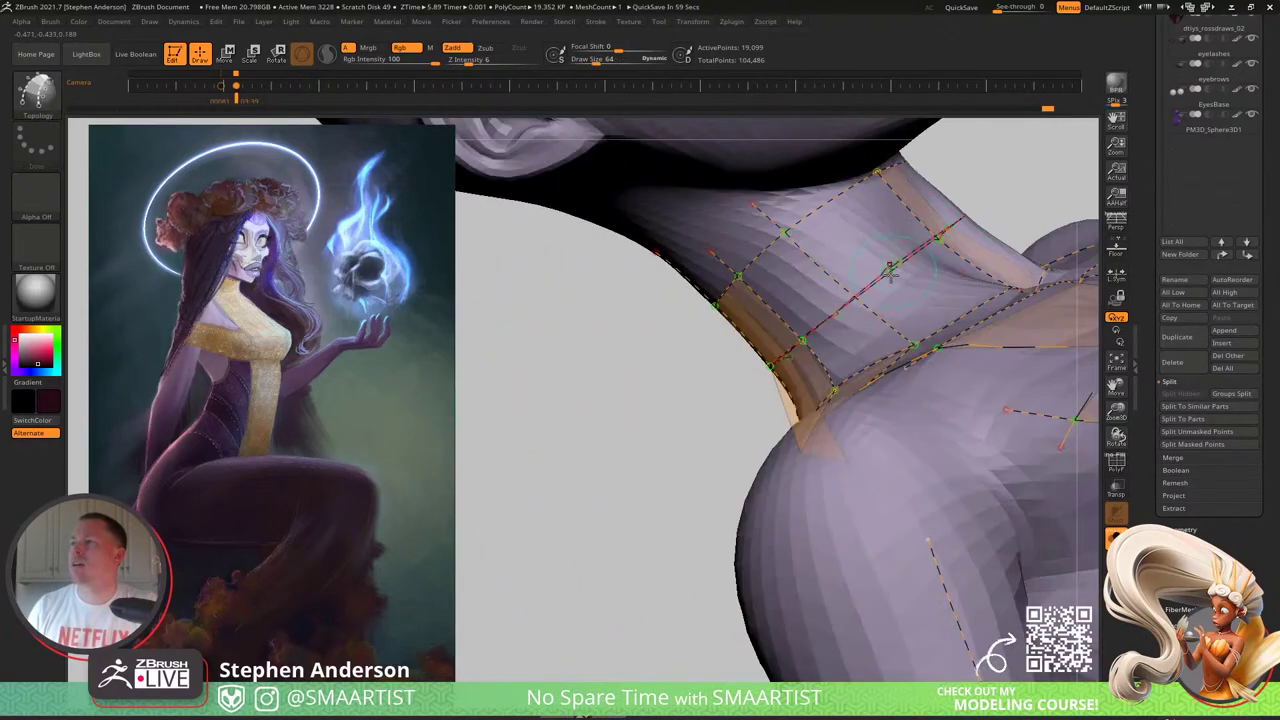
Step: Remove the stray line ends that extend past the collar's panels
mouse_move(880, 300)
right_mouse_down()
mouse_move(733, 400)
mouse_move(718, 372)
right_mouse_up()
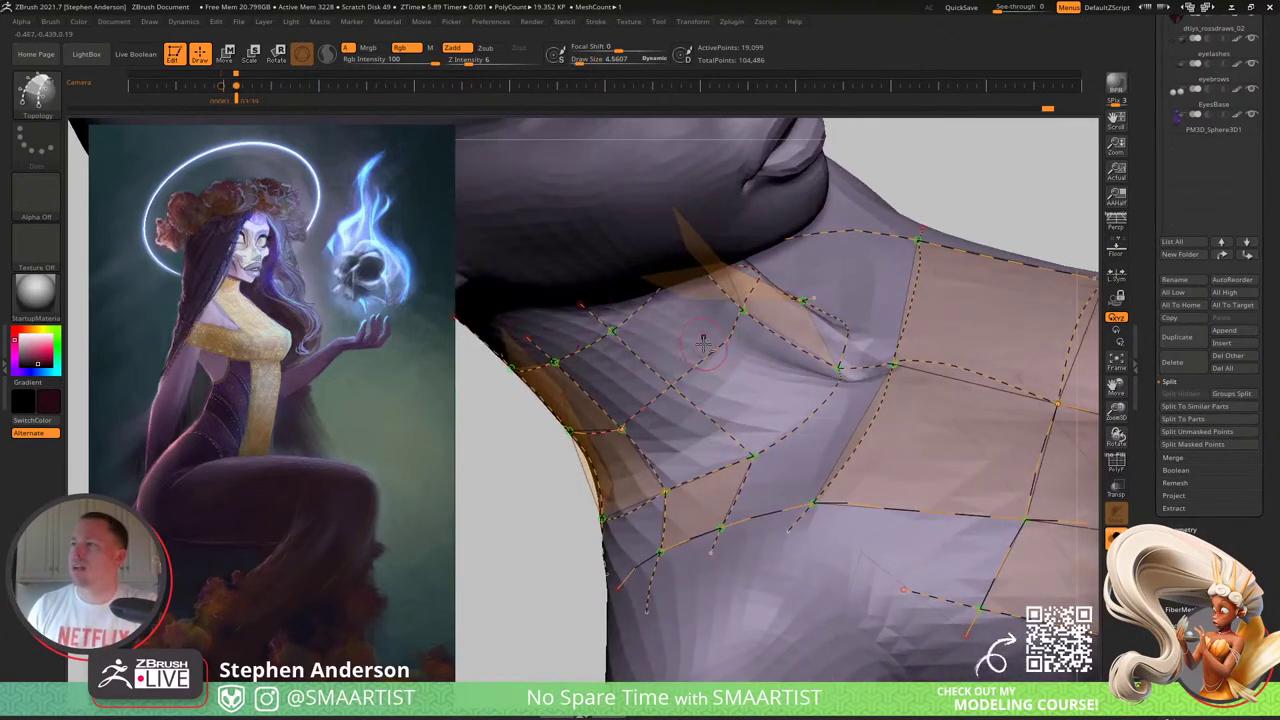
left_click_drag(747, 388, 738, 395, "alt")
mouse_move(667, 430)
right_mouse_down()
mouse_move(760, 415)
mouse_move(655, 415)
mouse_move(682, 356)
mouse_move(760, 366)
mouse_move(722, 389)
right_mouse_up()
key("ctrl+z")
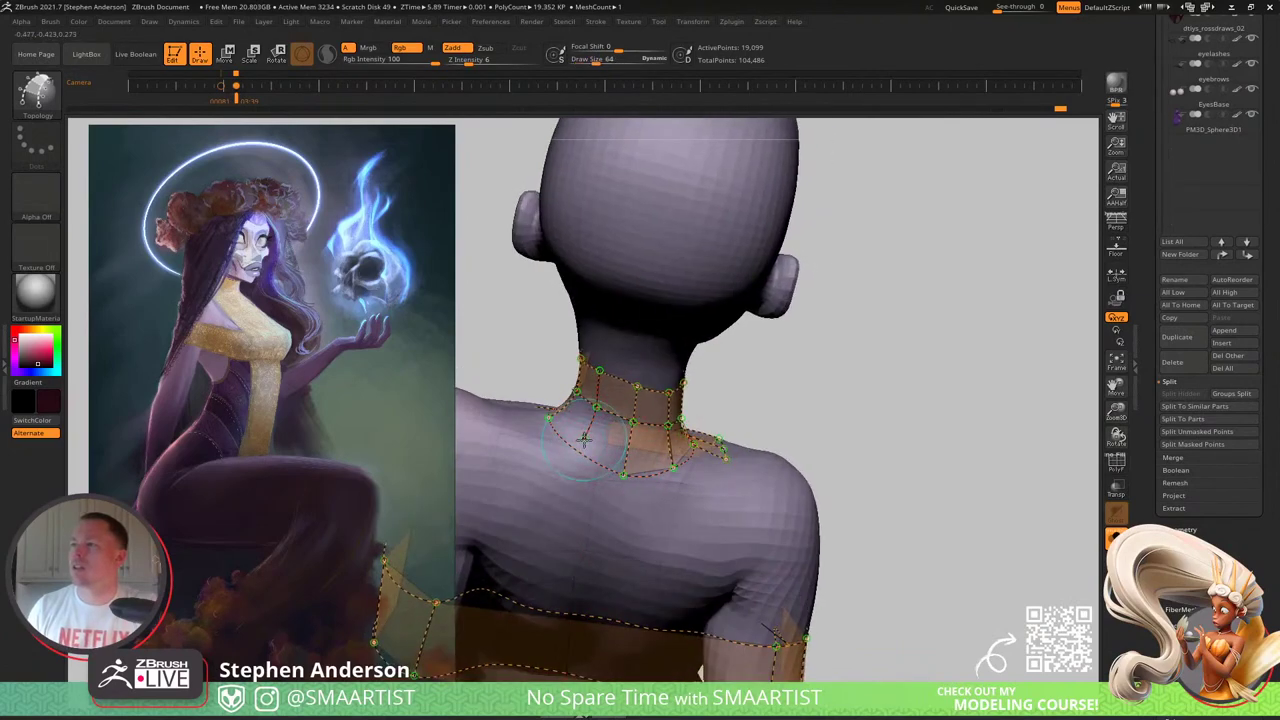
key("ctrl+z")
key("ctrl+z")
key("ctrl+z")
key("ctrl+z")
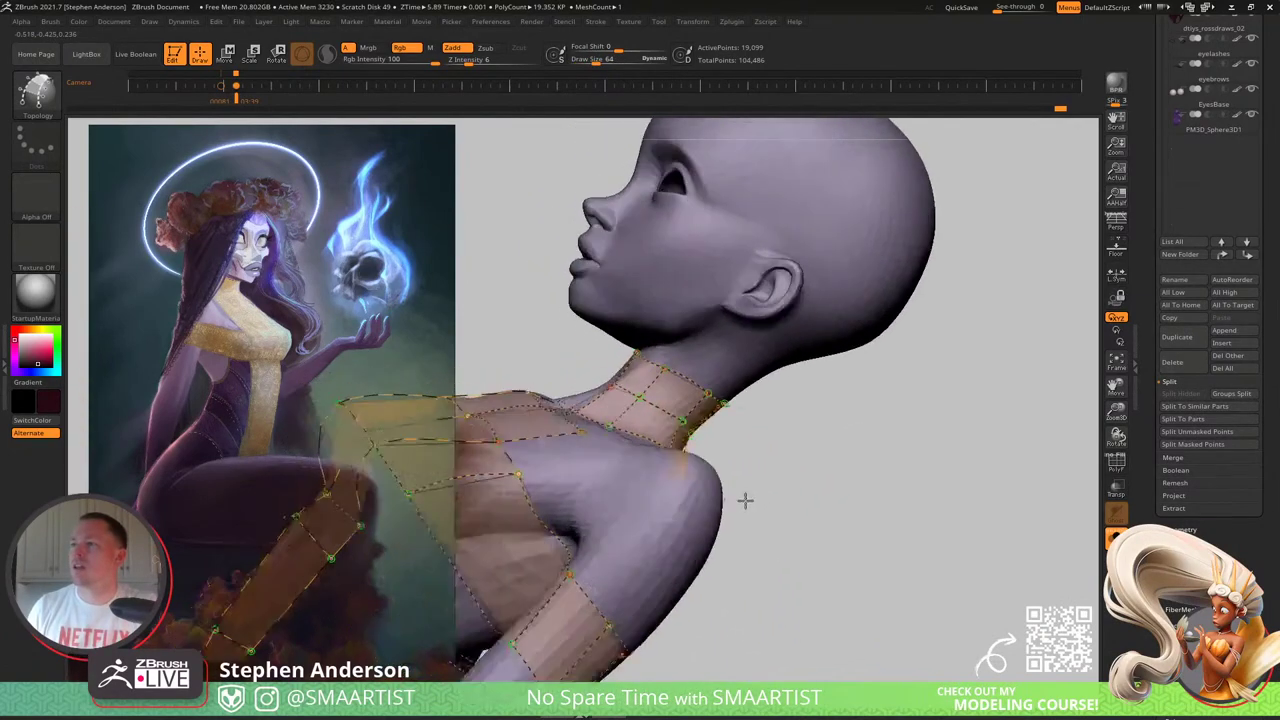
key("ctrl+shift+z")
key("ctrl+shift+z")
key("ctrl+shift+z")
key("ctrl+shift+z")
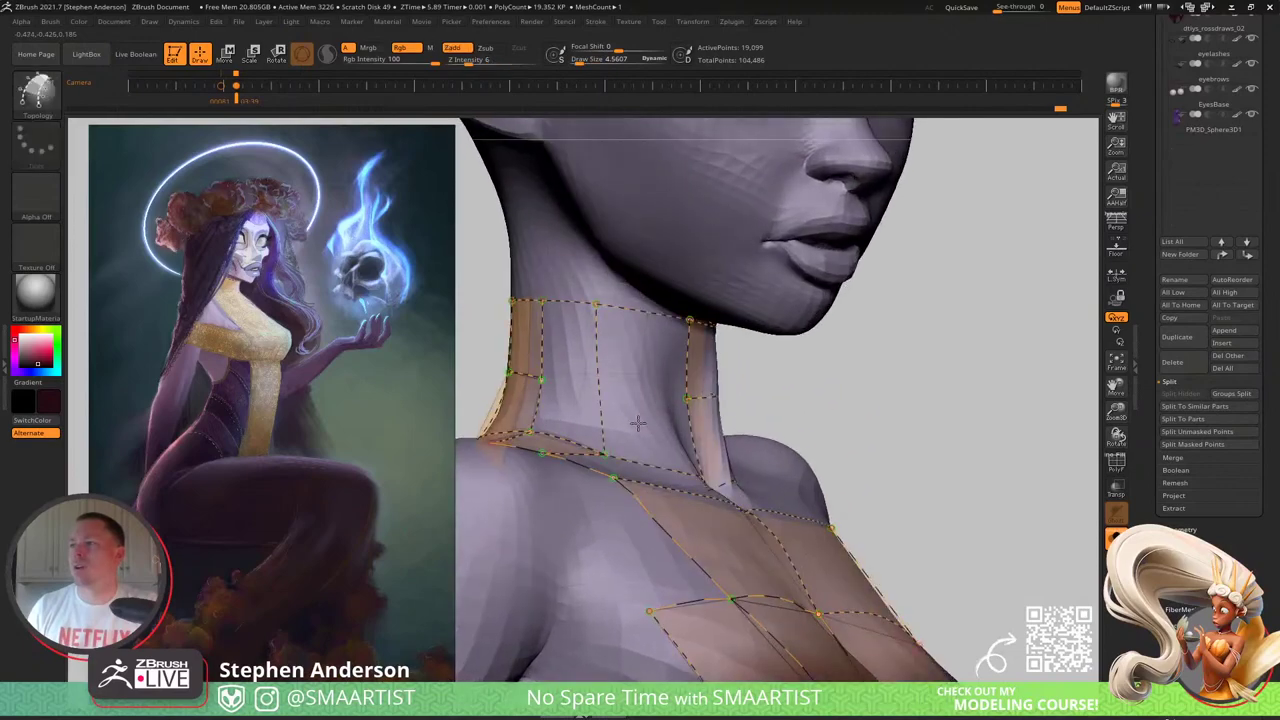
Step: Redraw the missing parts of the mid-neck line across the front and side so it splits every collar panel
right_click_drag(688, 413, 667, 431)
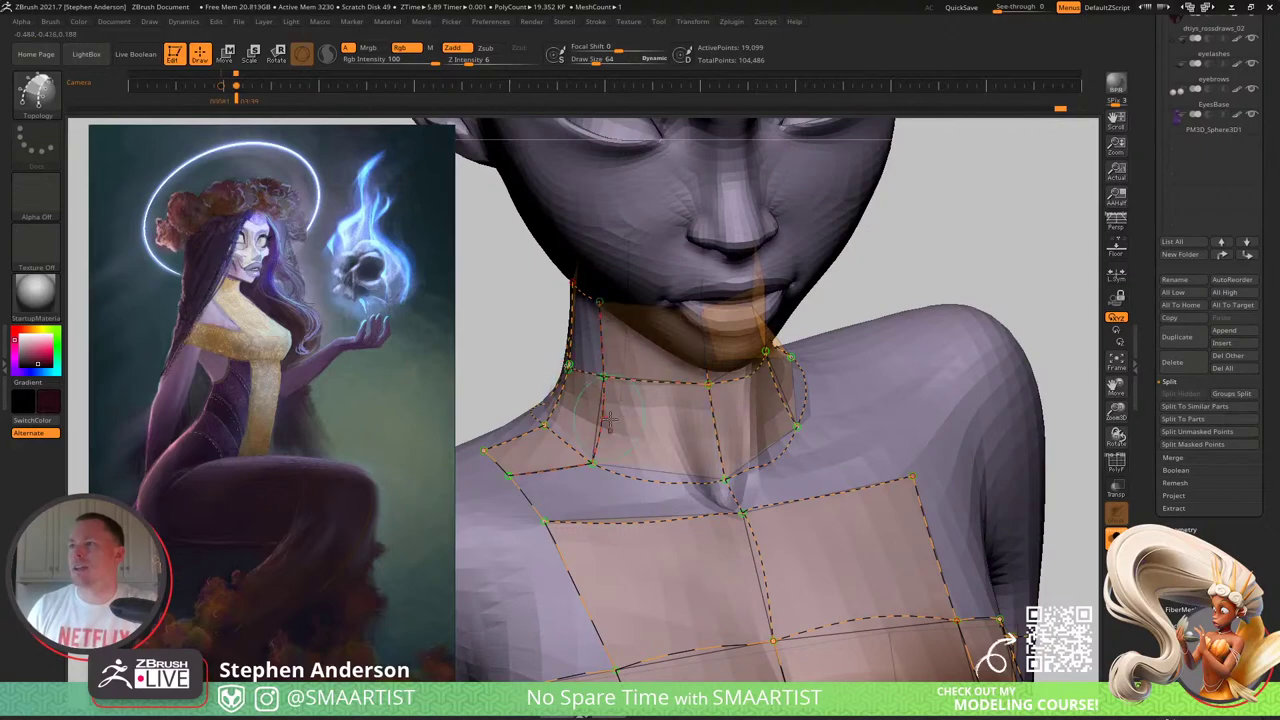
right_click_drag(610, 420, 627, 420)
right_click_drag(588, 400, 610, 398)
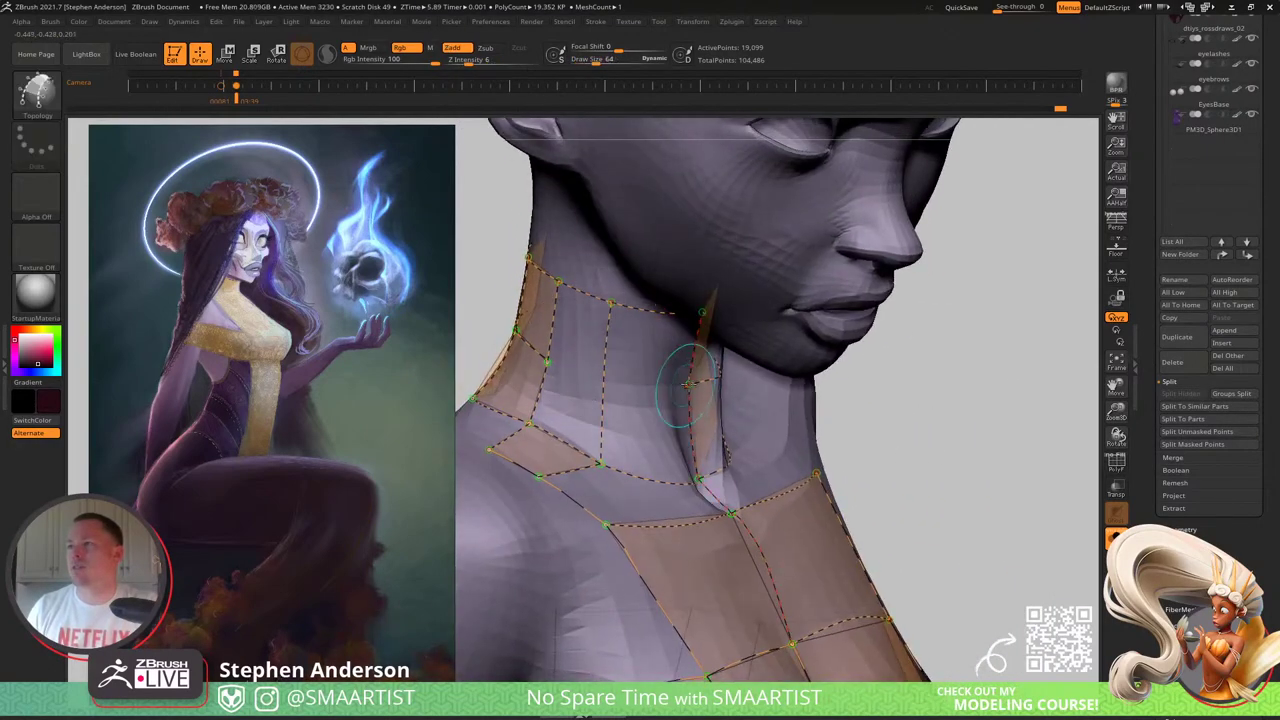
left_click(509, 344)
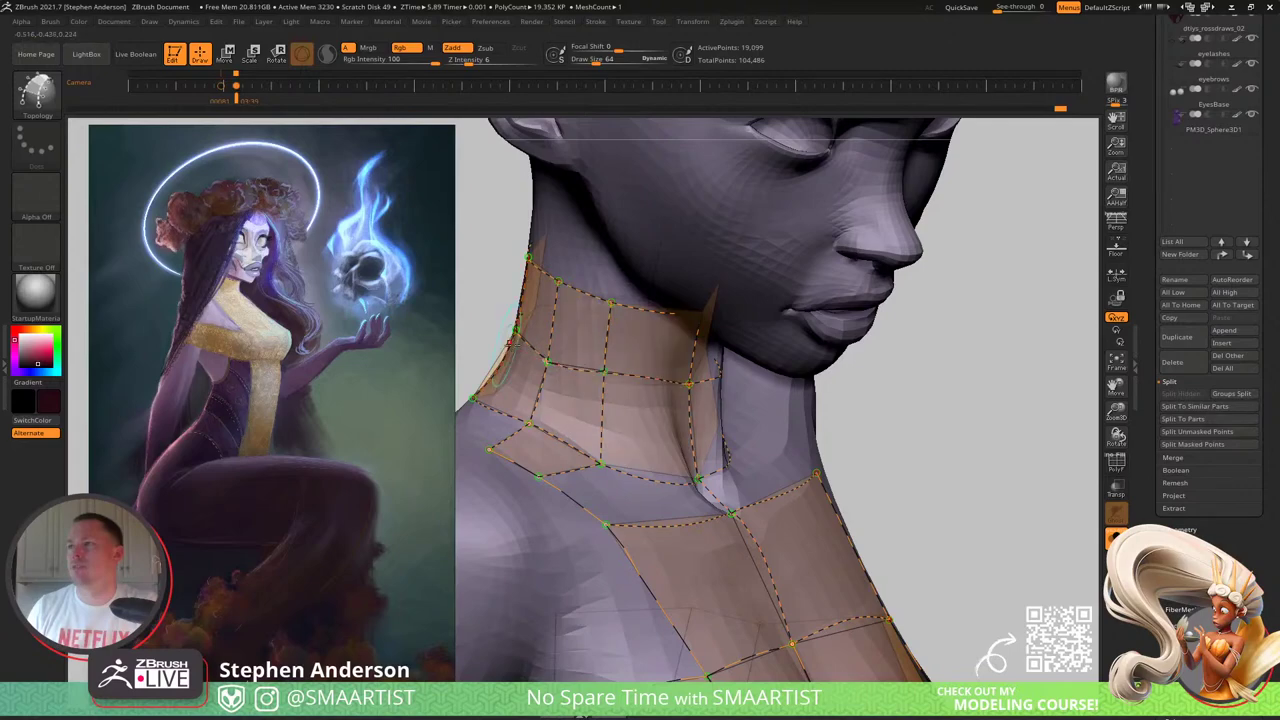
Step: Draw the second shoulder panel beside the collar base and connect it to the chest panel's outer corner
right_click_drag(686, 379, 590, 340)
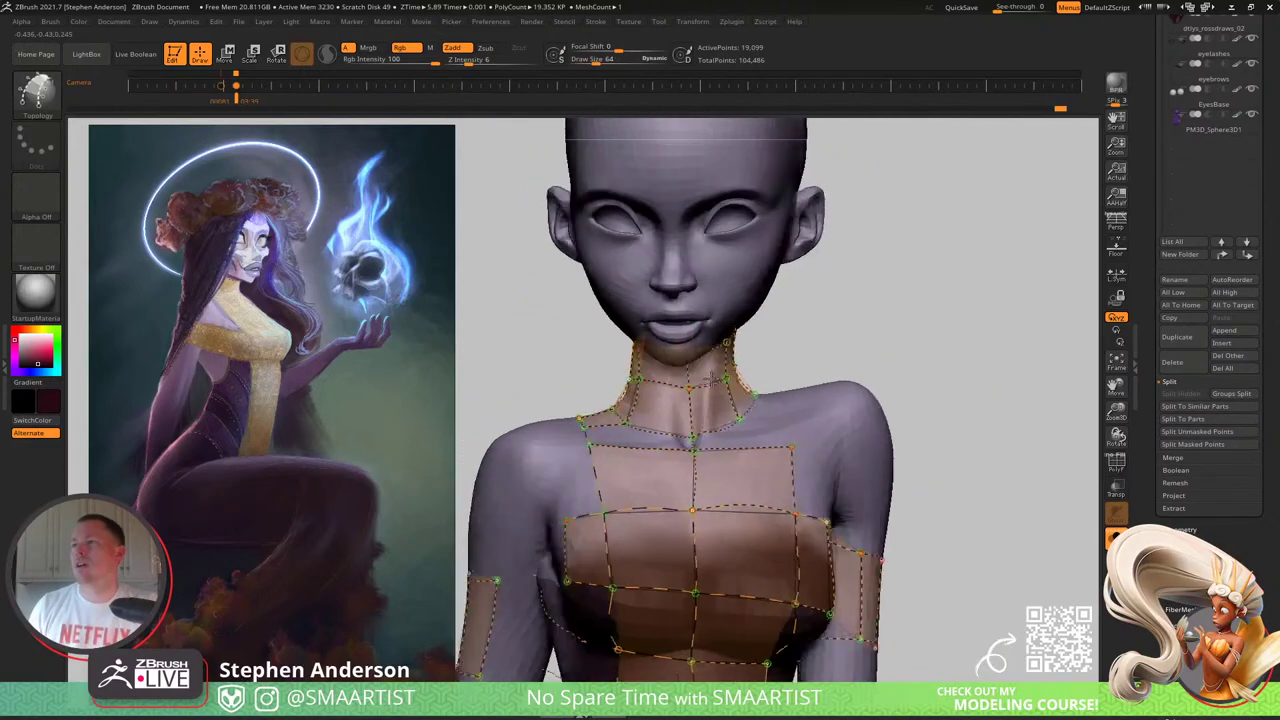
right_click_drag(800, 370, 600, 397)
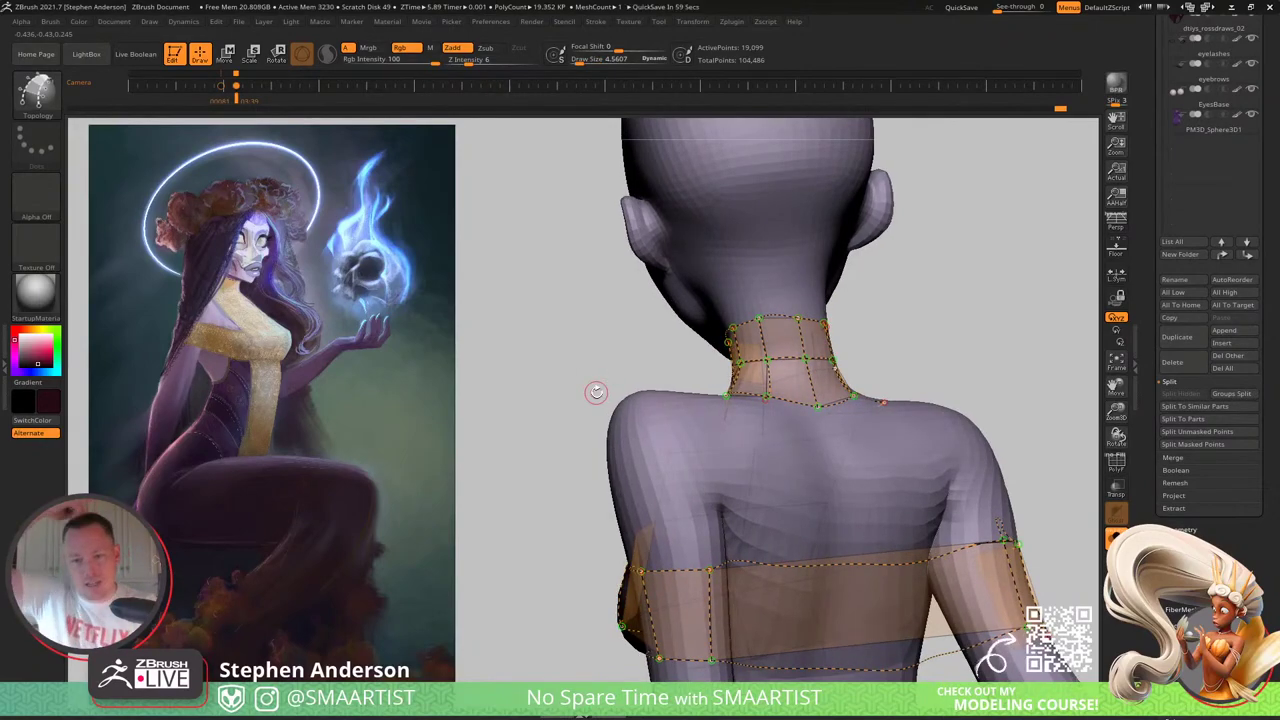
mouse_move(571, 420)
right_mouse_down()
mouse_move(663, 385)
mouse_move(580, 340)
mouse_move(610, 360)
mouse_move(662, 447)
mouse_move(686, 360)
mouse_move(677, 366)
right_mouse_up()
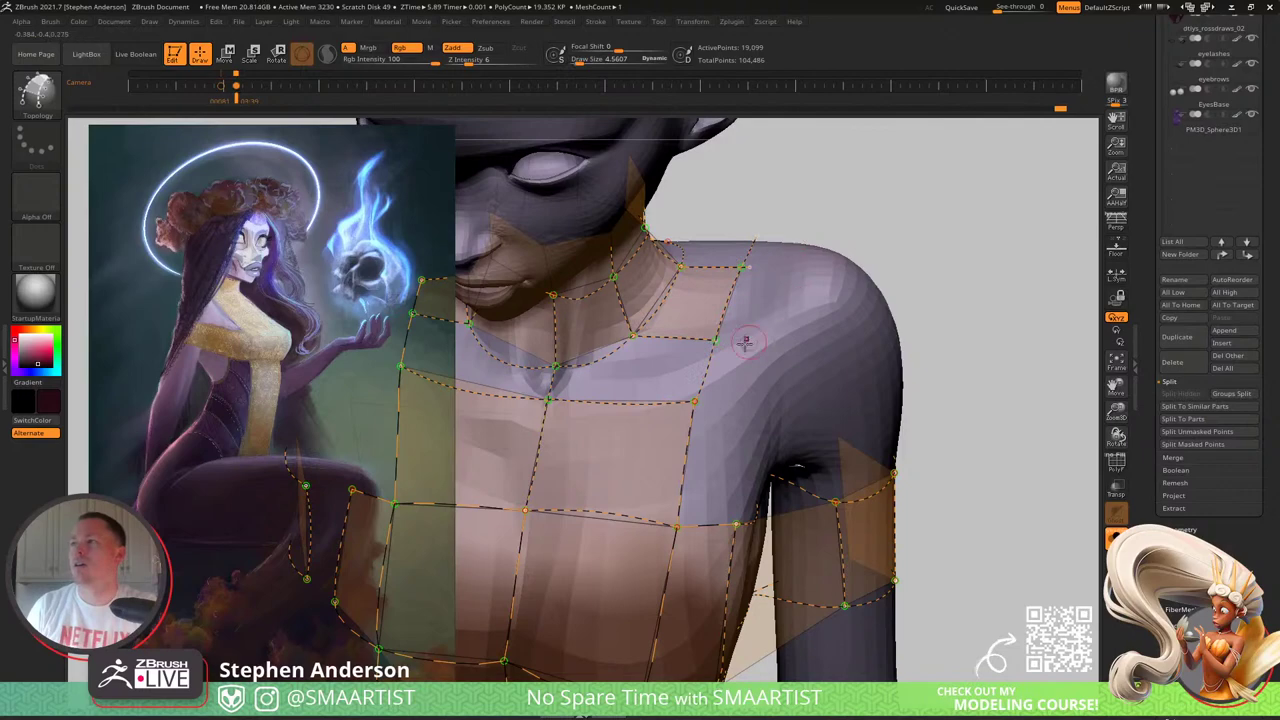
Step: Draw a vertical line on each side of the chest's centre line, from the neck base to below the bust
mouse_move(713, 349)
right_mouse_down()
mouse_move(730, 308)
mouse_move(671, 400)
mouse_move(678, 352)
right_mouse_up()
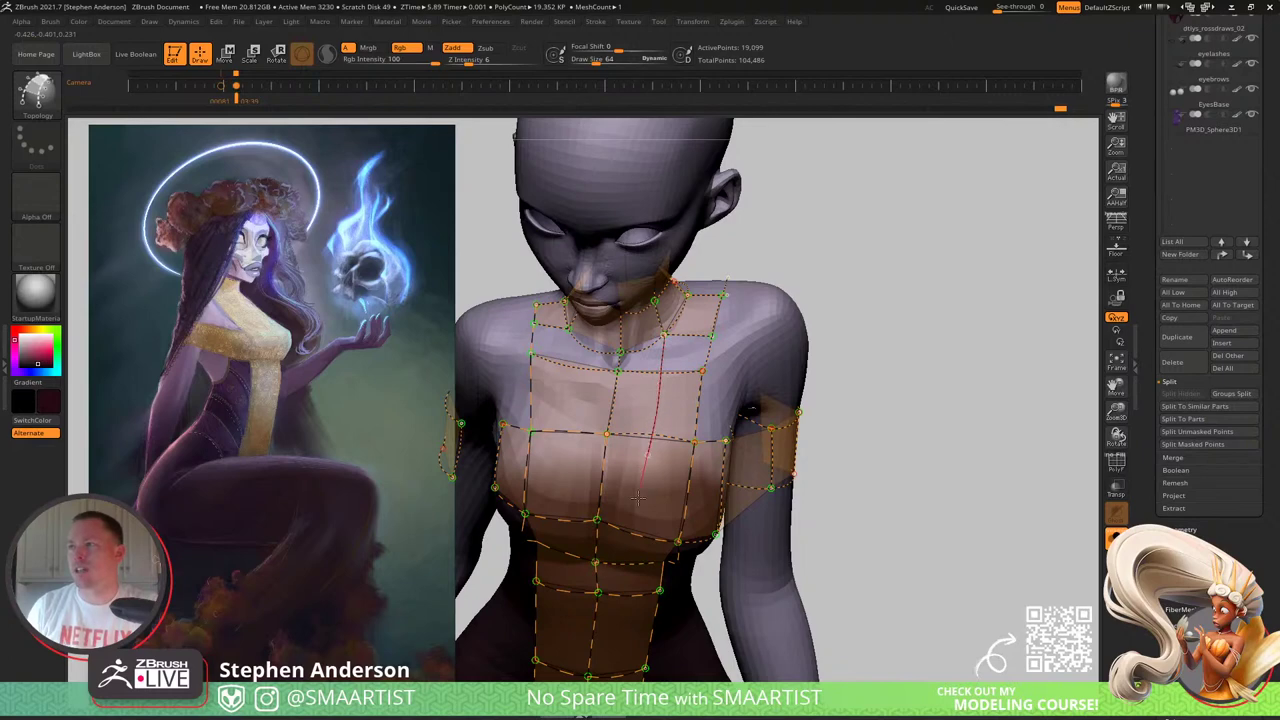
right_click_drag(630, 530, 628, 477)
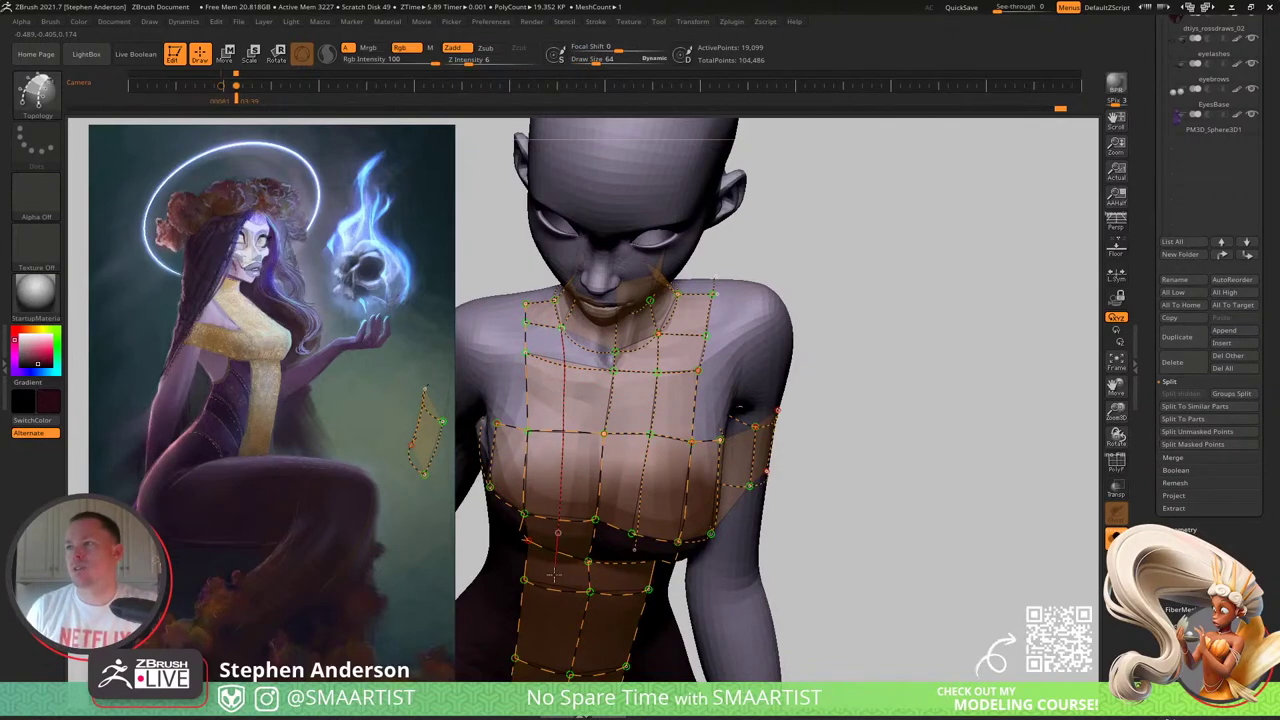
left_click_drag(538, 665, 539, 668)
mouse_move(617, 552)
right_mouse_down()
mouse_move(634, 518)
mouse_move(616, 510)
mouse_move(613, 543)
right_mouse_up()
mouse_move(558, 474)
right_mouse_down()
mouse_move(680, 505)
mouse_move(668, 371)
mouse_move(700, 386)
mouse_move(691, 406)
mouse_move(668, 391)
right_mouse_up()
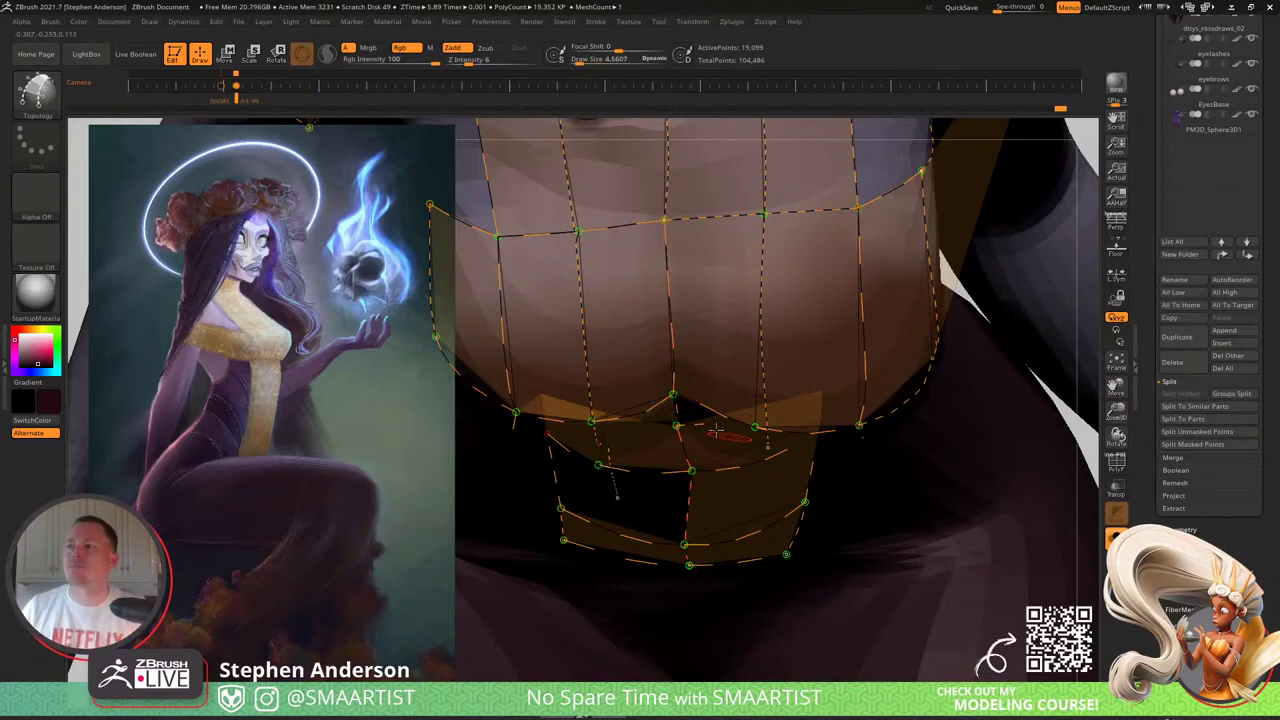
Step: Extend both vertical dividing lines down through the waist panels to the bodice's lower edge
right_click_drag(716, 430, 640, 372)
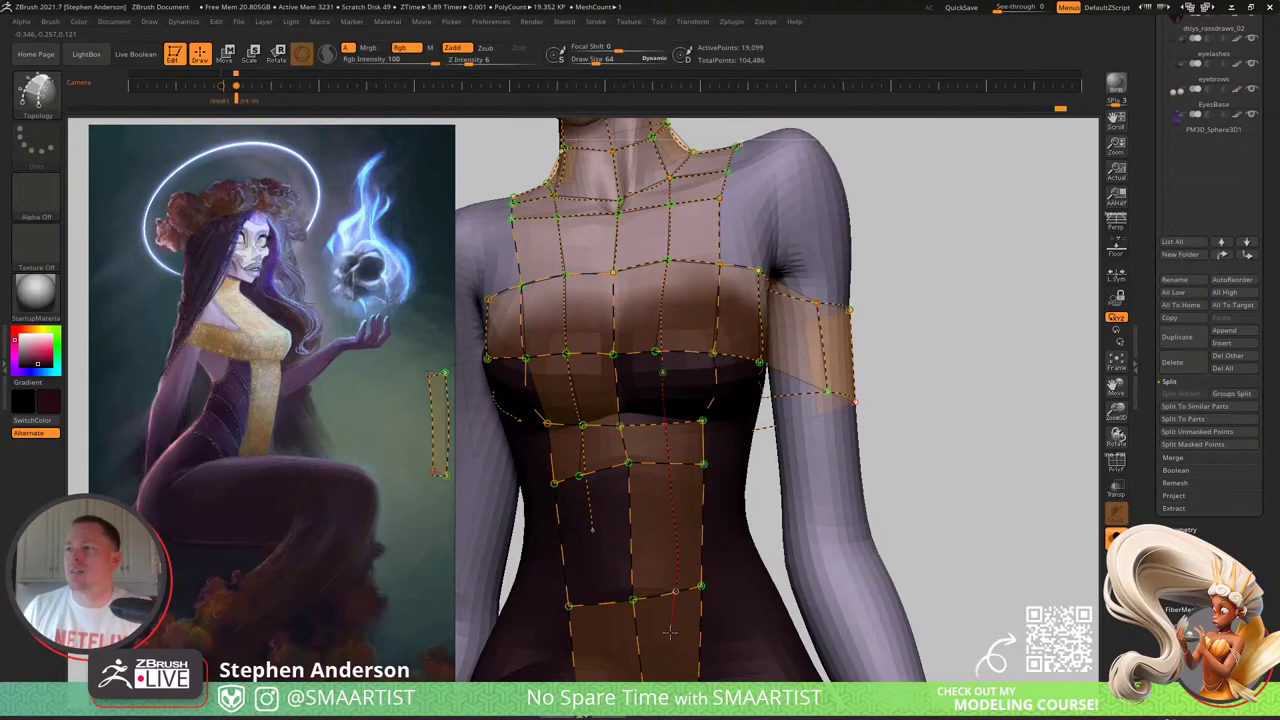
left_click_drag(671, 718, 674, 712)
mouse_move(706, 612)
right_mouse_down("alt")
mouse_move(680, 464)
mouse_move(676, 493)
right_mouse_up("alt")
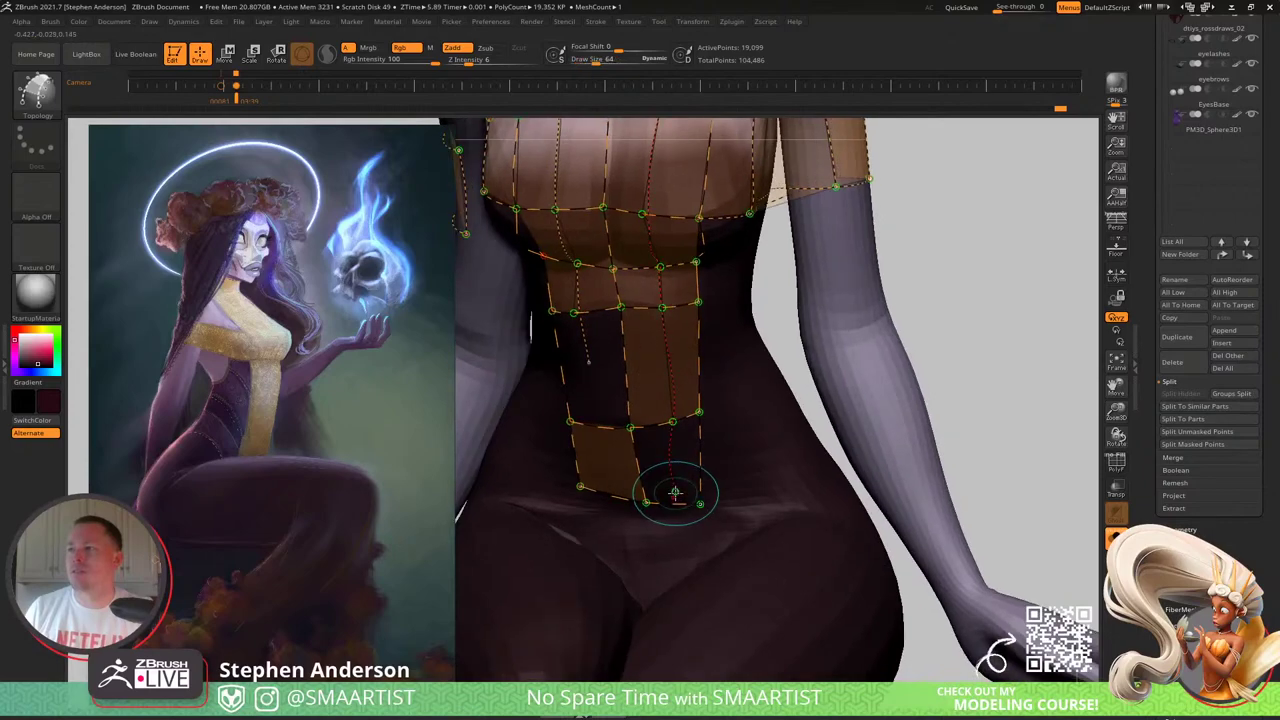
right_click_drag(666, 573, 745, 458)
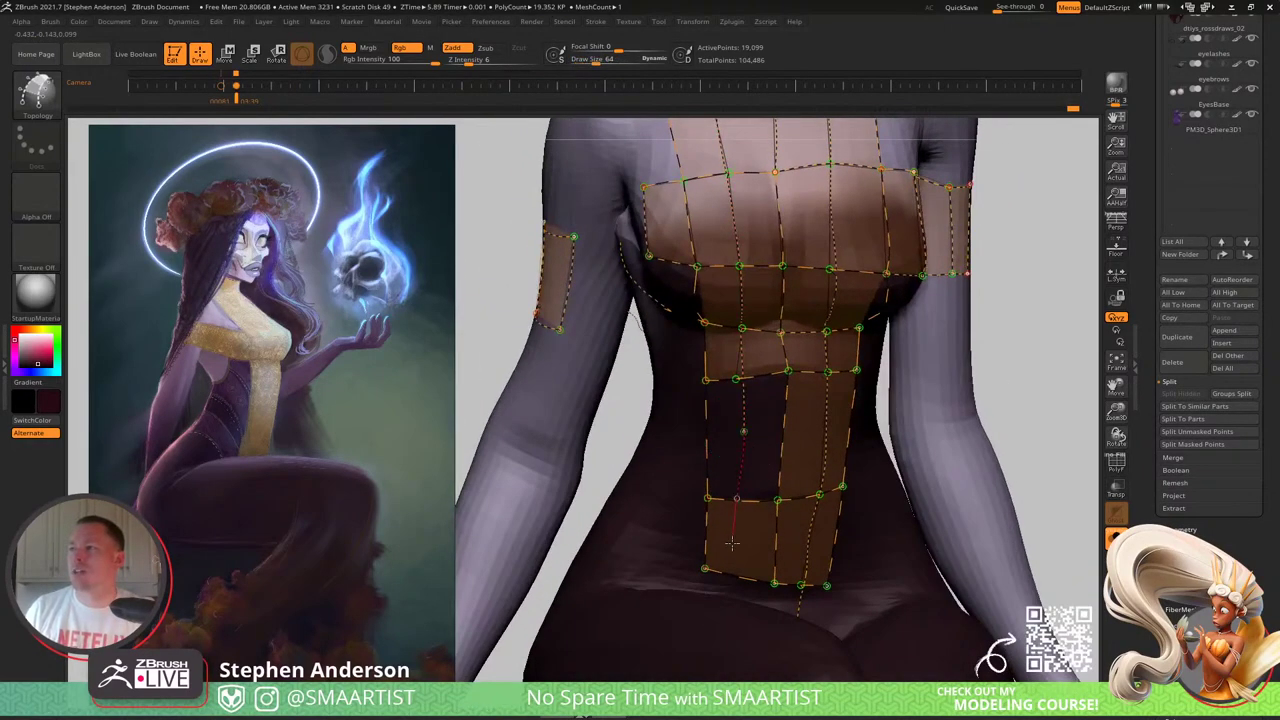
mouse_move(726, 632)
right_mouse_down()
mouse_move(757, 473)
mouse_move(640, 440)
mouse_move(766, 417)
mouse_move(834, 380)
mouse_move(611, 397)
mouse_move(750, 415)
mouse_move(743, 403)
mouse_move(717, 409)
mouse_move(875, 358)
right_mouse_up()
Step: Set the Draw Size to 1 and generate the dress mesh from the topology lines
key("s")
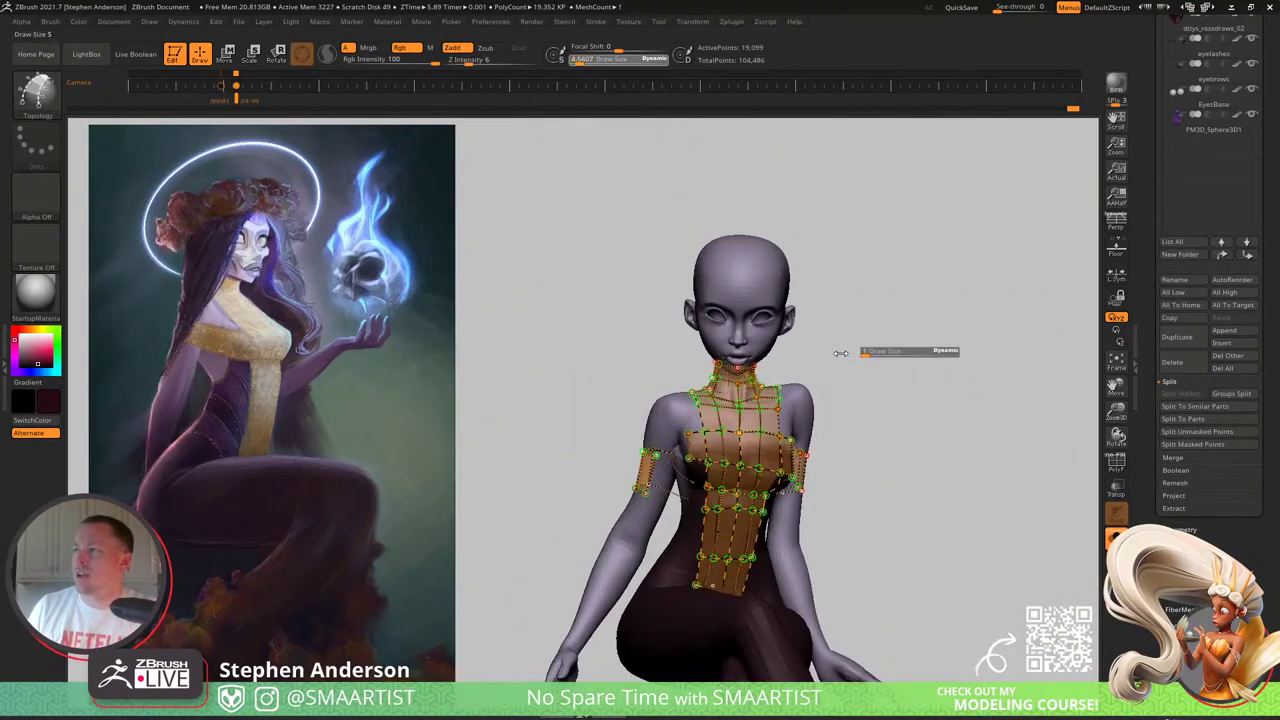
left_click_drag(840, 353, 875, 371)
left_click(800, 394)
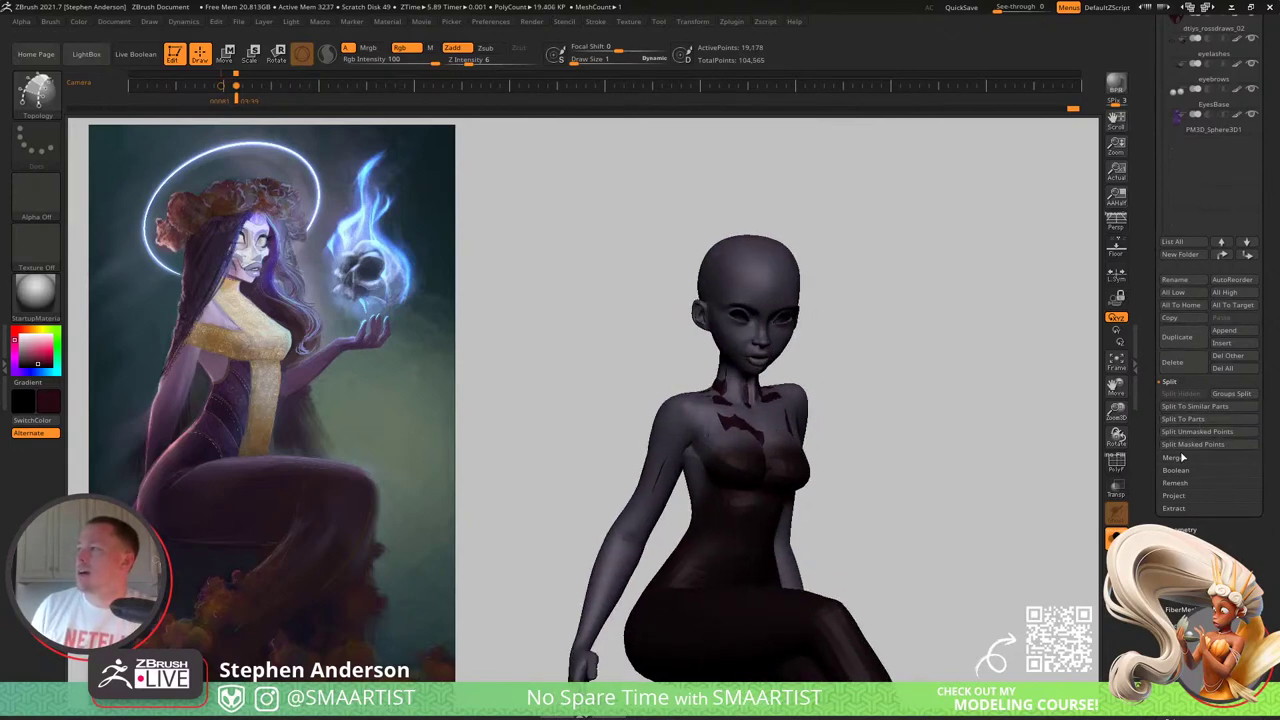
Step: Split the unmasked points into their own subtool and select the new dress piece
left_click(1203, 432)
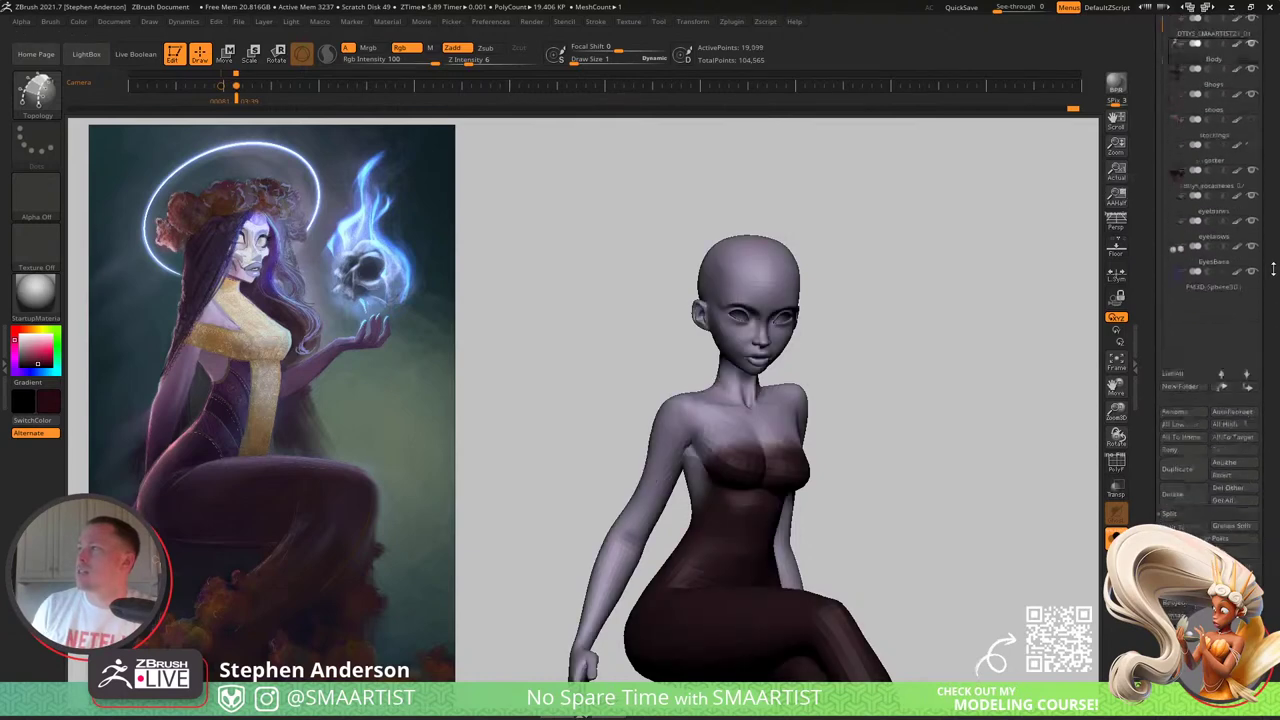
key("Down")
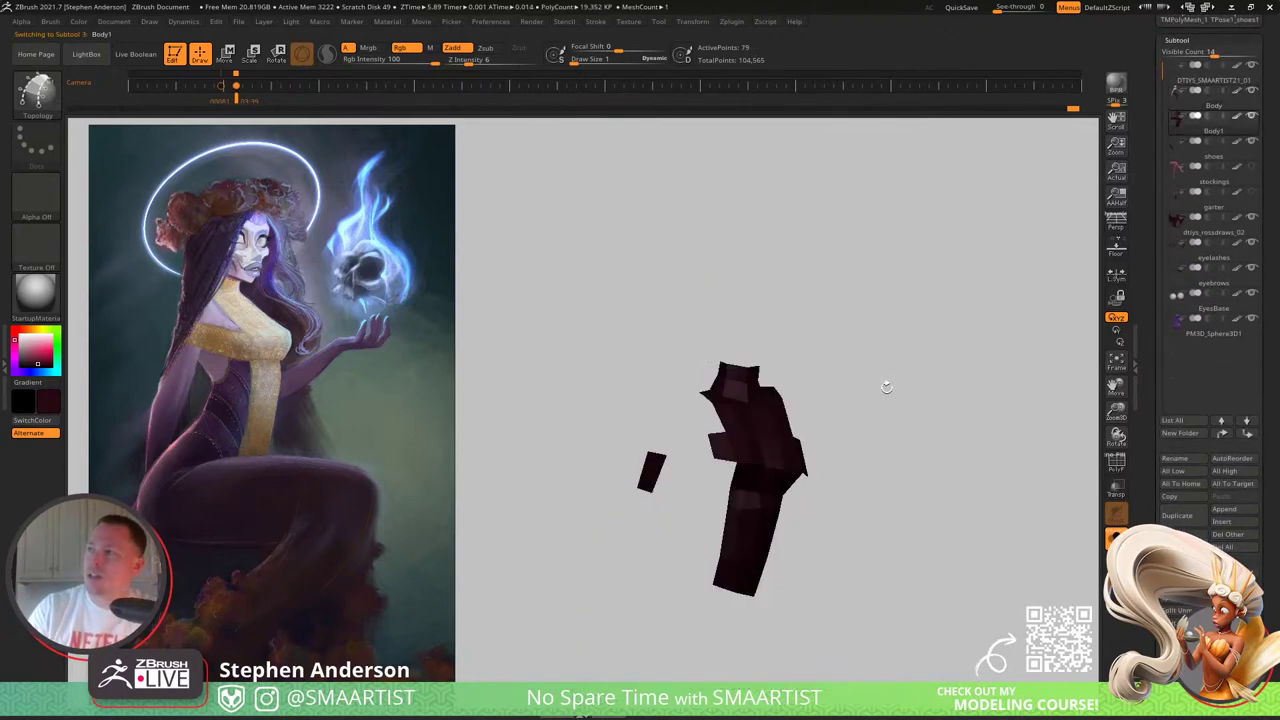
left_click_drag(786, 376, 998, 489)
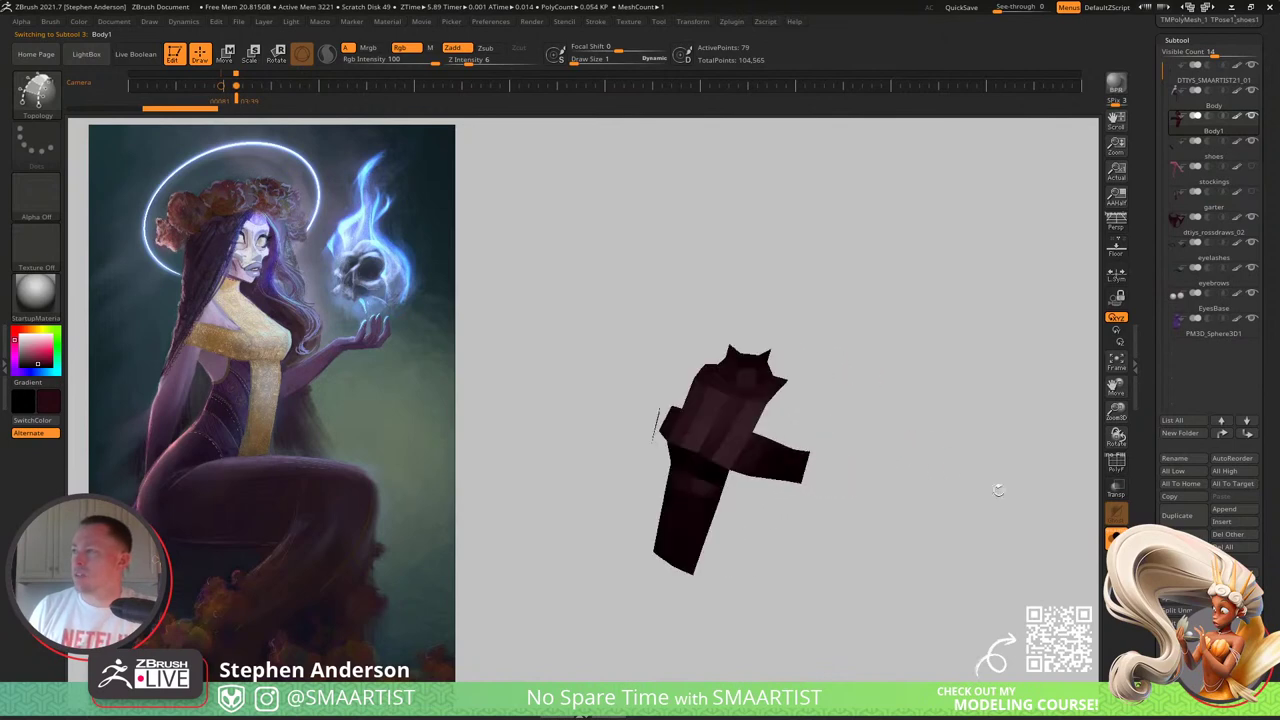
Step: Turn on Double in the Display Properties so both sides of the dress mesh are shown
scroll(1202, 357, "down", 10)
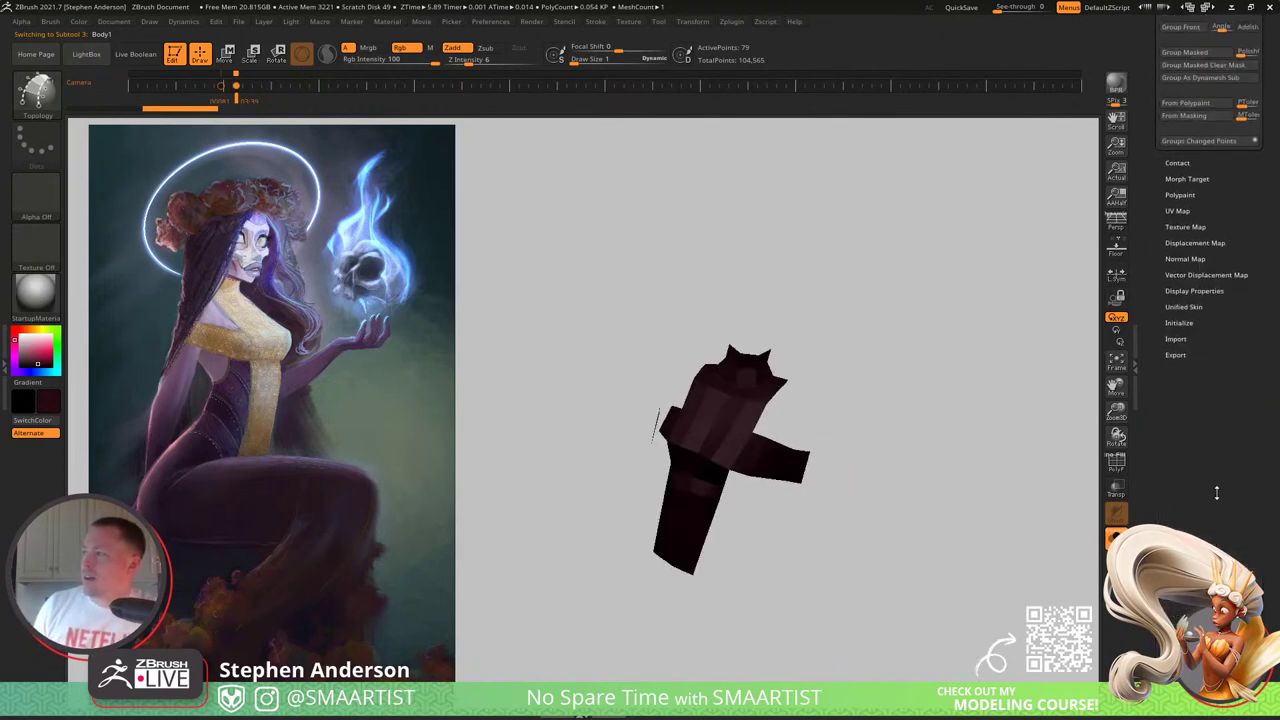
left_click(1194, 322)
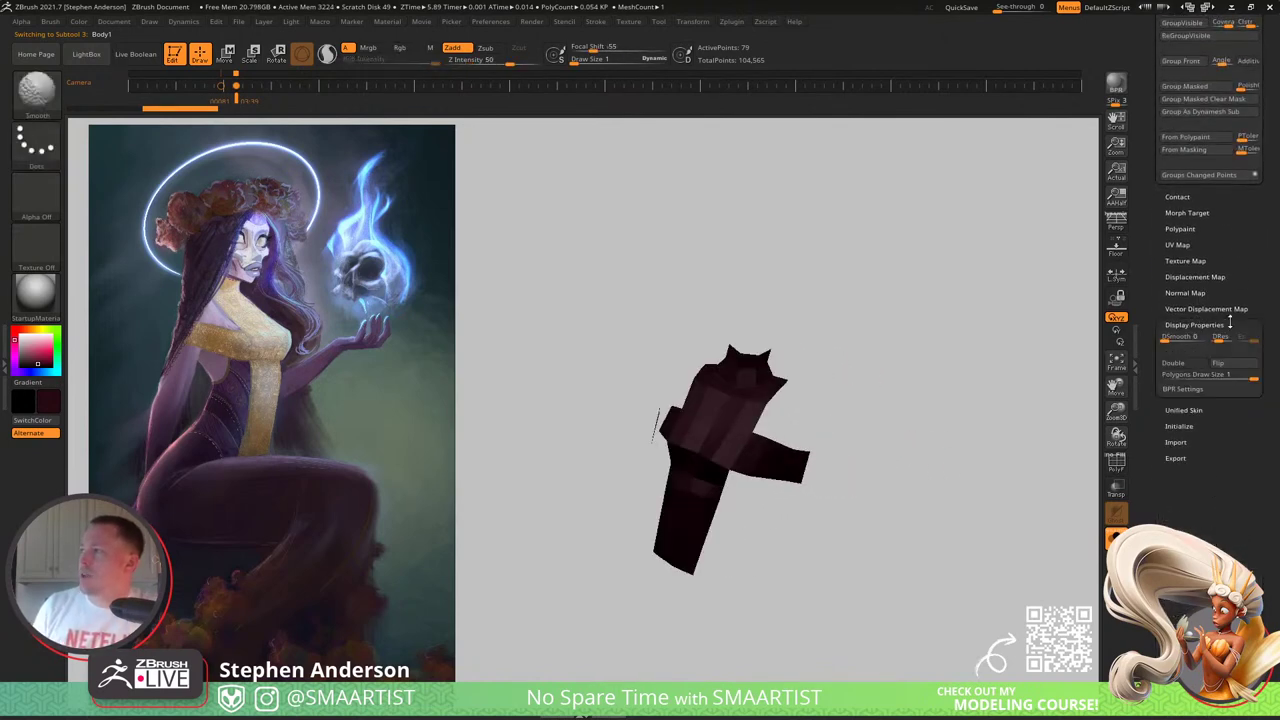
left_click(1185, 364)
mouse_move(870, 425)
left_mouse_down()
mouse_move(684, 440)
mouse_move(697, 537)
mouse_move(643, 472)
mouse_move(657, 451)
mouse_move(701, 525)
mouse_move(866, 466)
left_mouse_up()
Step: Bridge the gap between the arm band and the bodice front with the ZModeler brush, and show the polyframe
key("b")
key("z")
key("m")
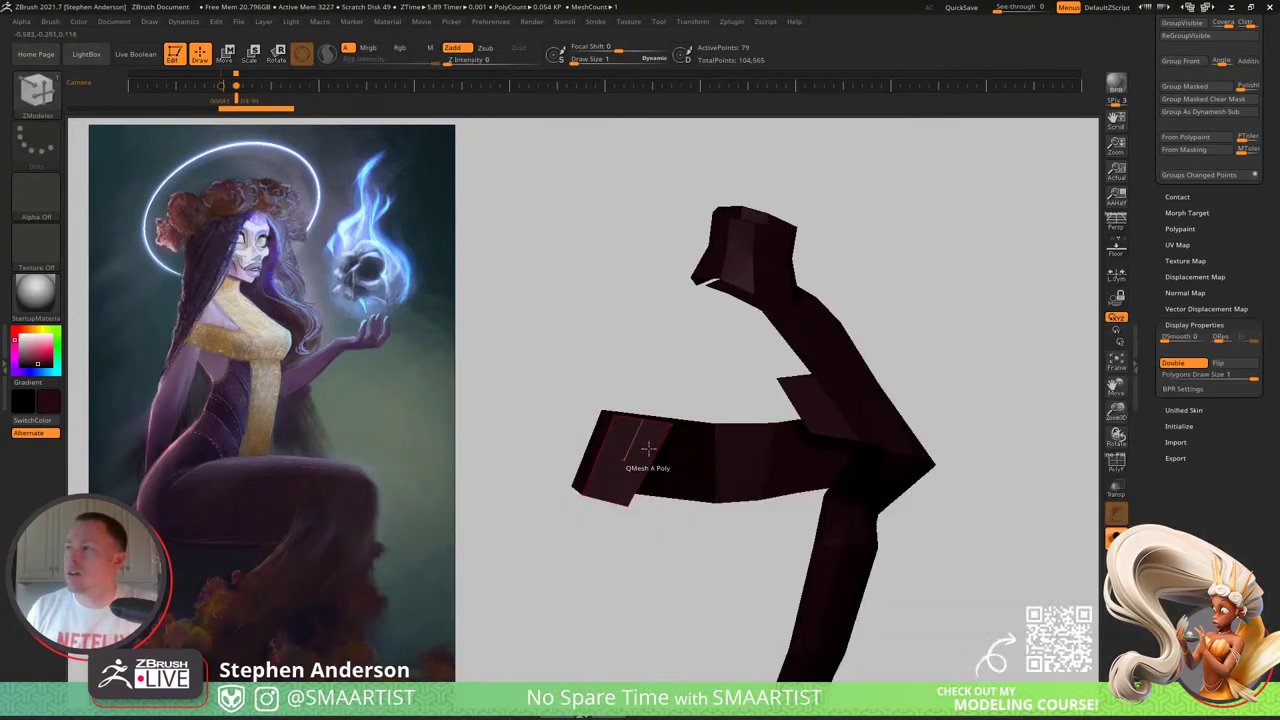
key("space")
left_click(510, 378)
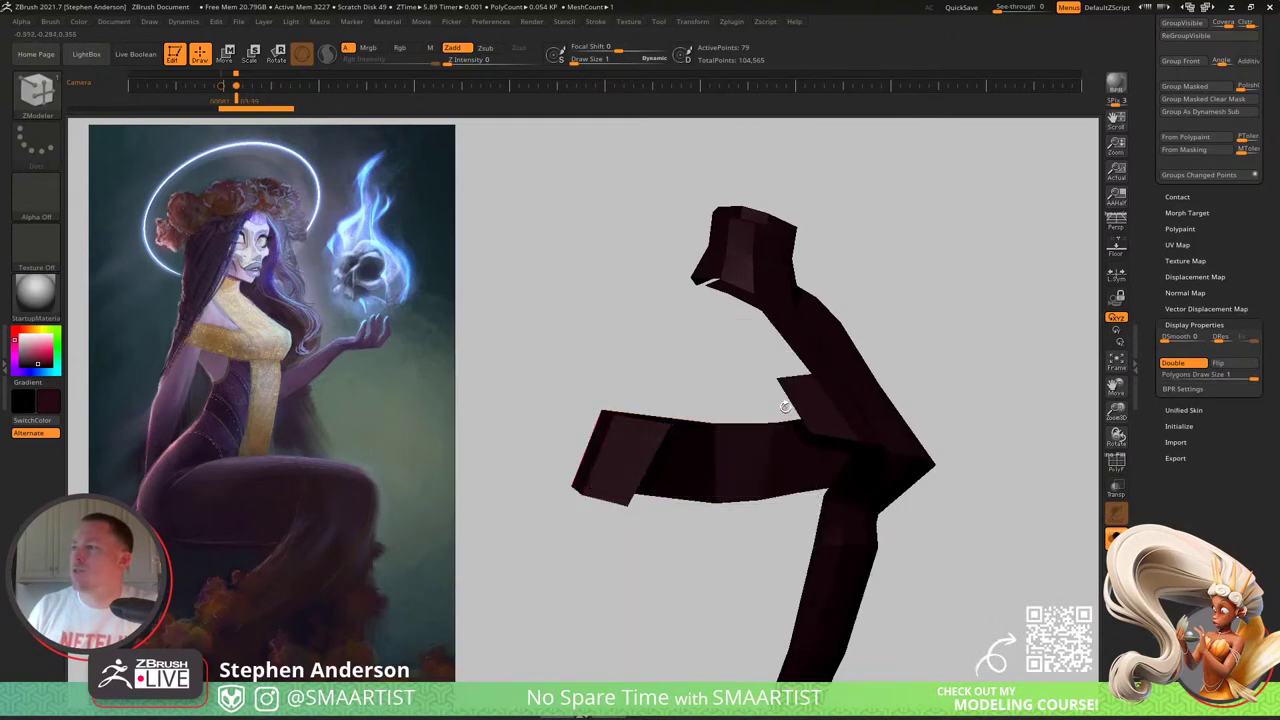
left_click(791, 402)
right_click_drag(797, 405, 812, 438)
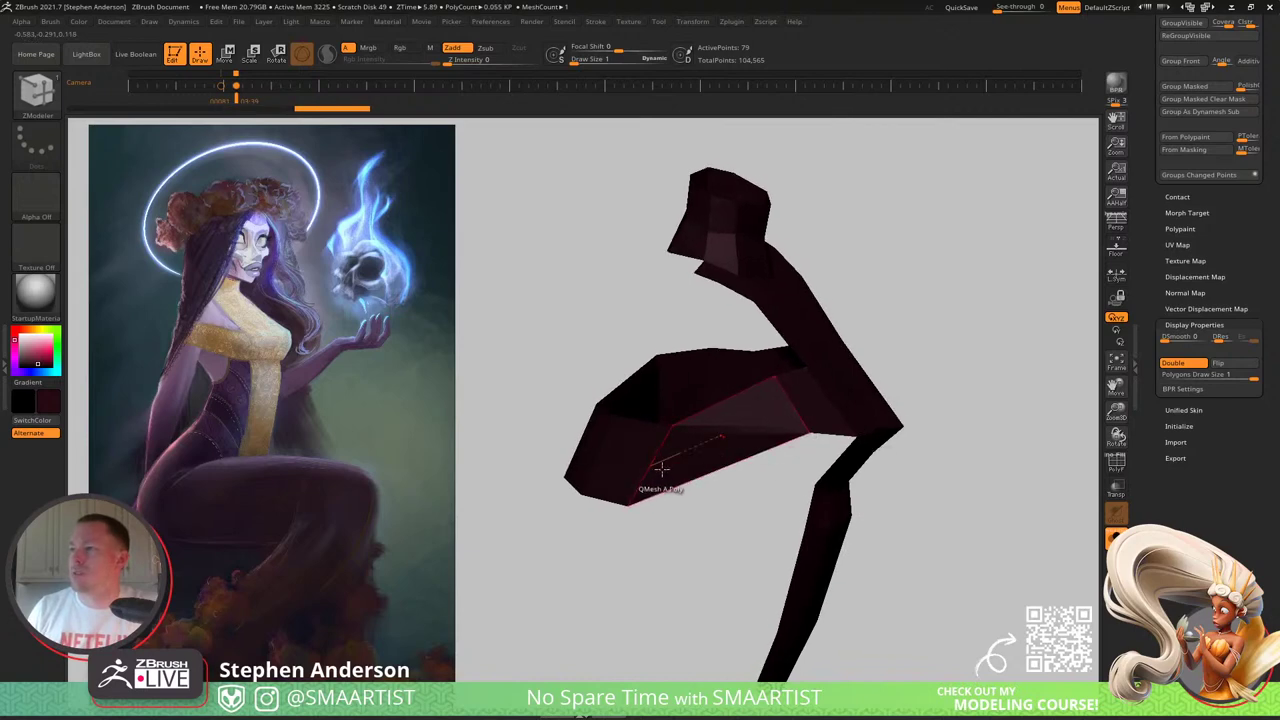
key("shift+f")
mouse_move(662, 467)
right_mouse_down()
mouse_move(650, 450)
mouse_move(635, 465)
mouse_move(642, 456)
right_mouse_up()
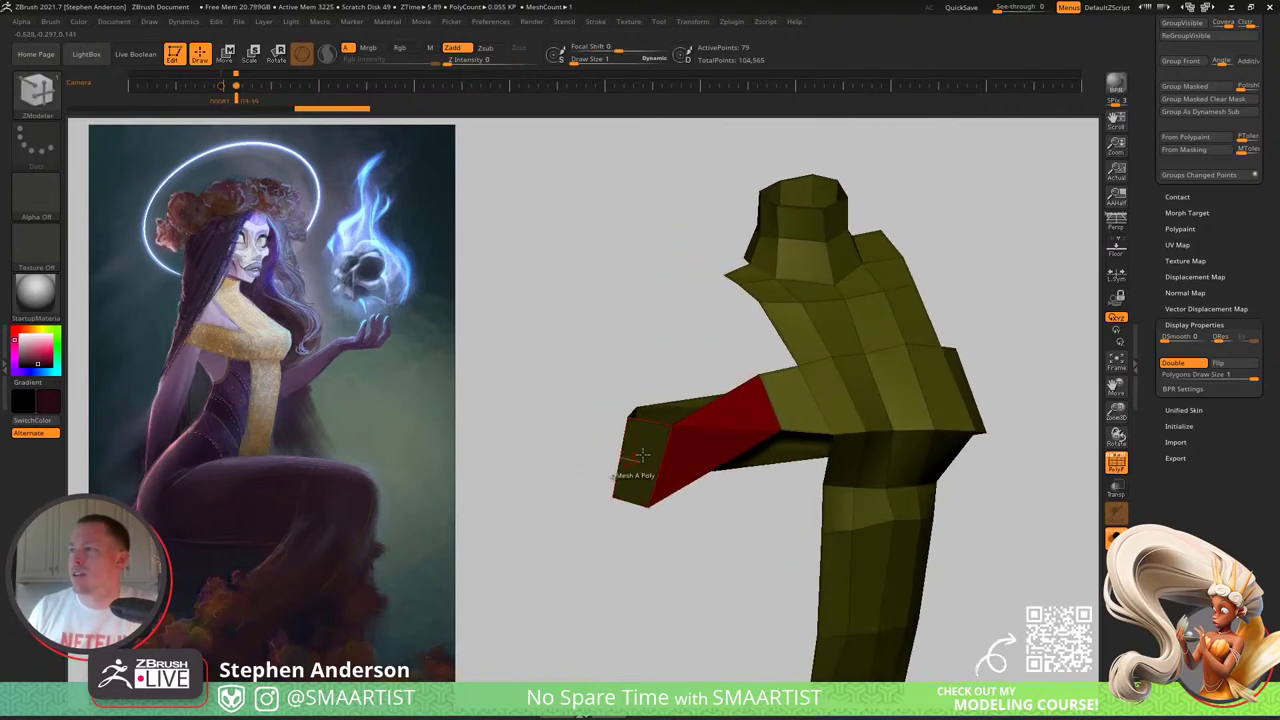
Step: Leave solo mode so the new dress piece is displayed together with the body, hair and other subtools
right_click_drag(761, 450, 855, 409, "ctrl")
key("ctrl+1")
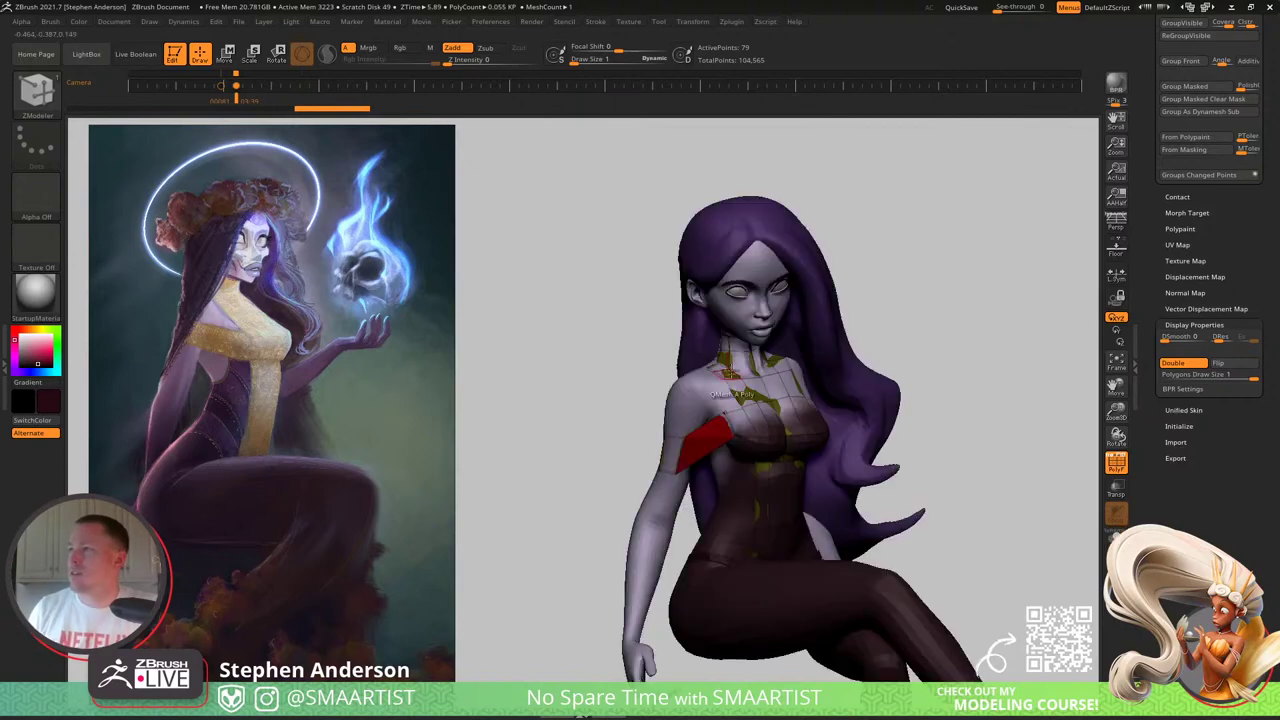
right_click_drag(722, 410, 724, 368)
key("shift+f")
key("shift+f")
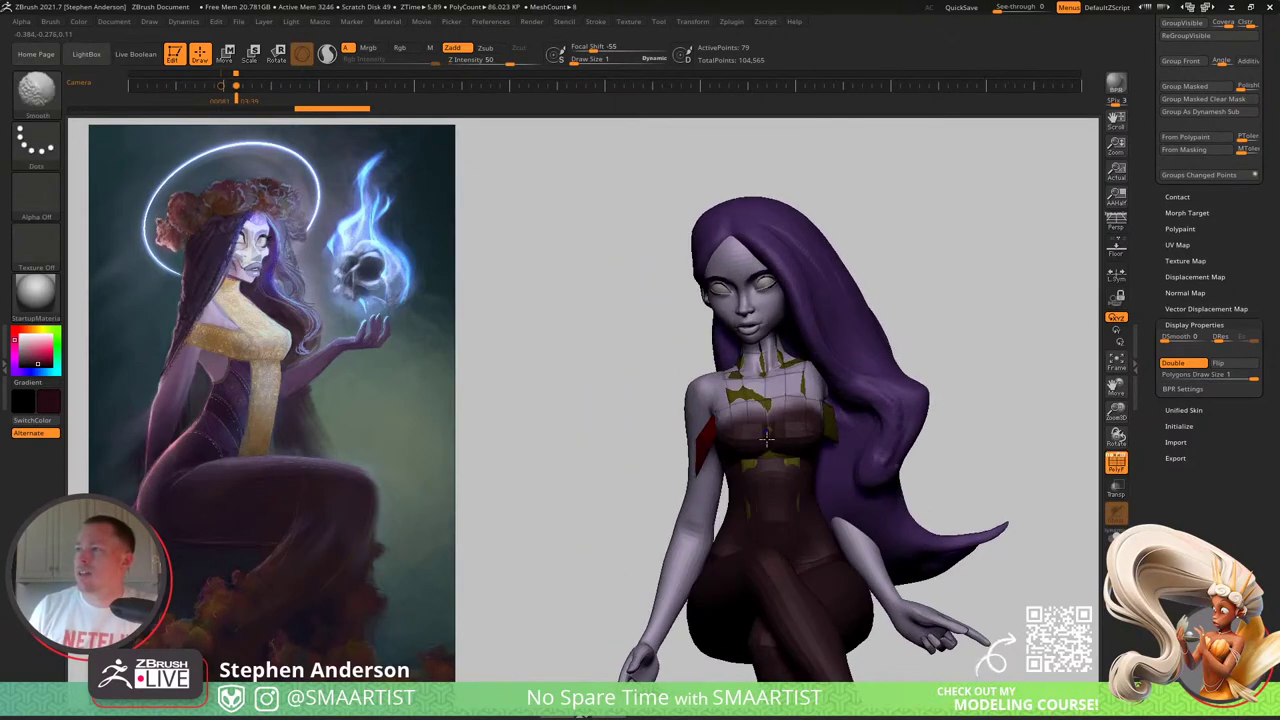
Step: Switch to the Move brush, set its Draw Size to about 15, and turn off the polyframe on the dress piece
mouse_move(778, 430)
right_mouse_down("ctrl")
mouse_move(806, 491)
mouse_move(784, 508)
right_mouse_up("ctrl")
key("b")
key("m")
key("v")
key("s")
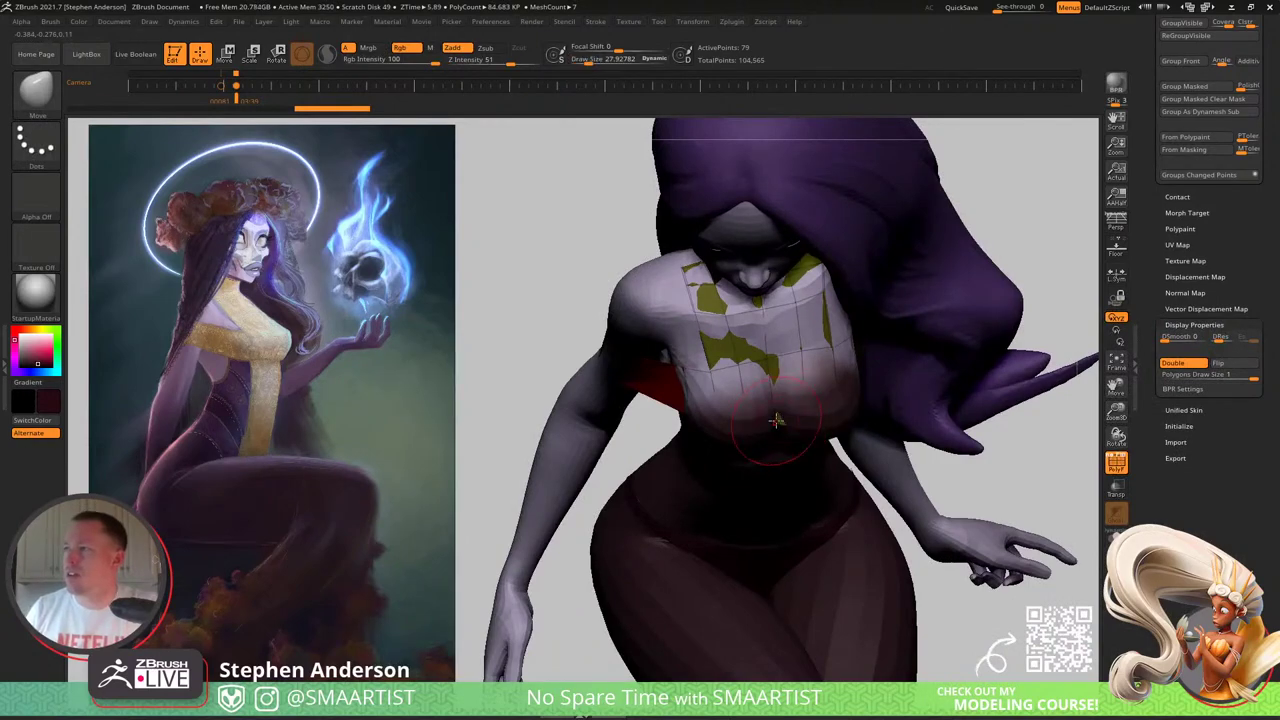
right_click_drag(782, 408, 766, 371)
key("s")
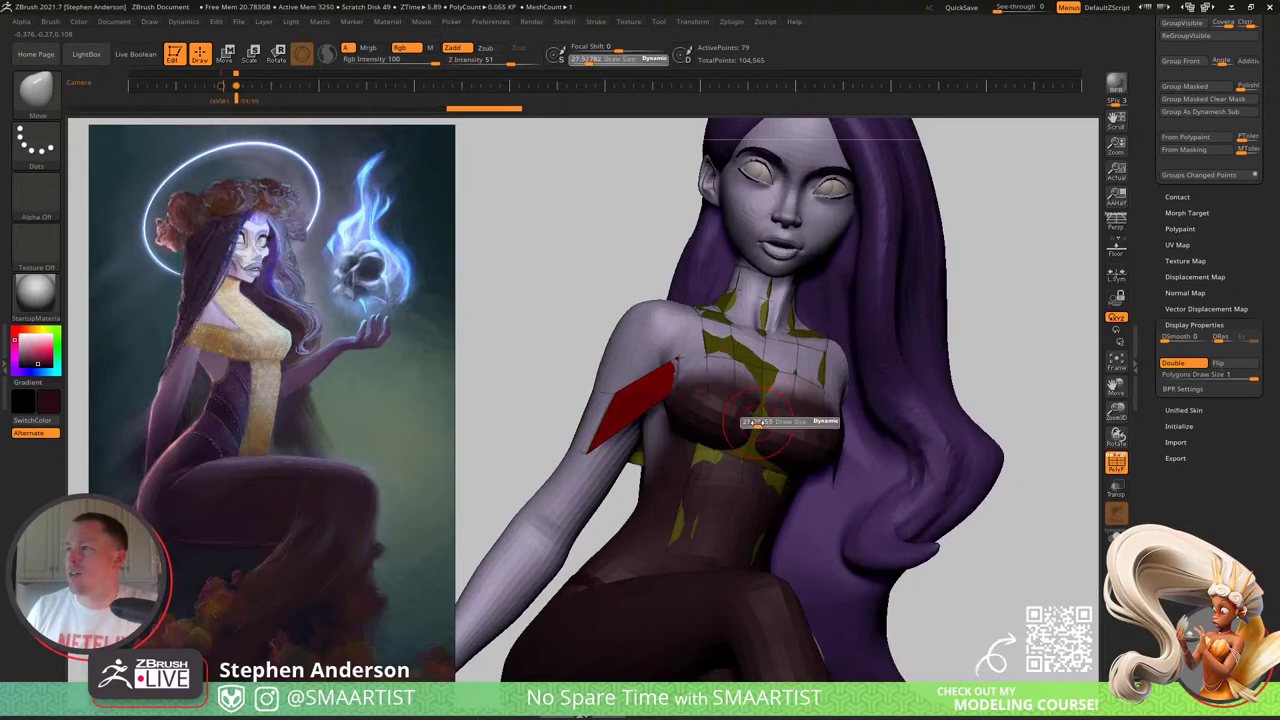
mouse_move(768, 421)
right_mouse_down()
mouse_move(780, 497)
mouse_move(762, 412)
right_mouse_up()
key("s")
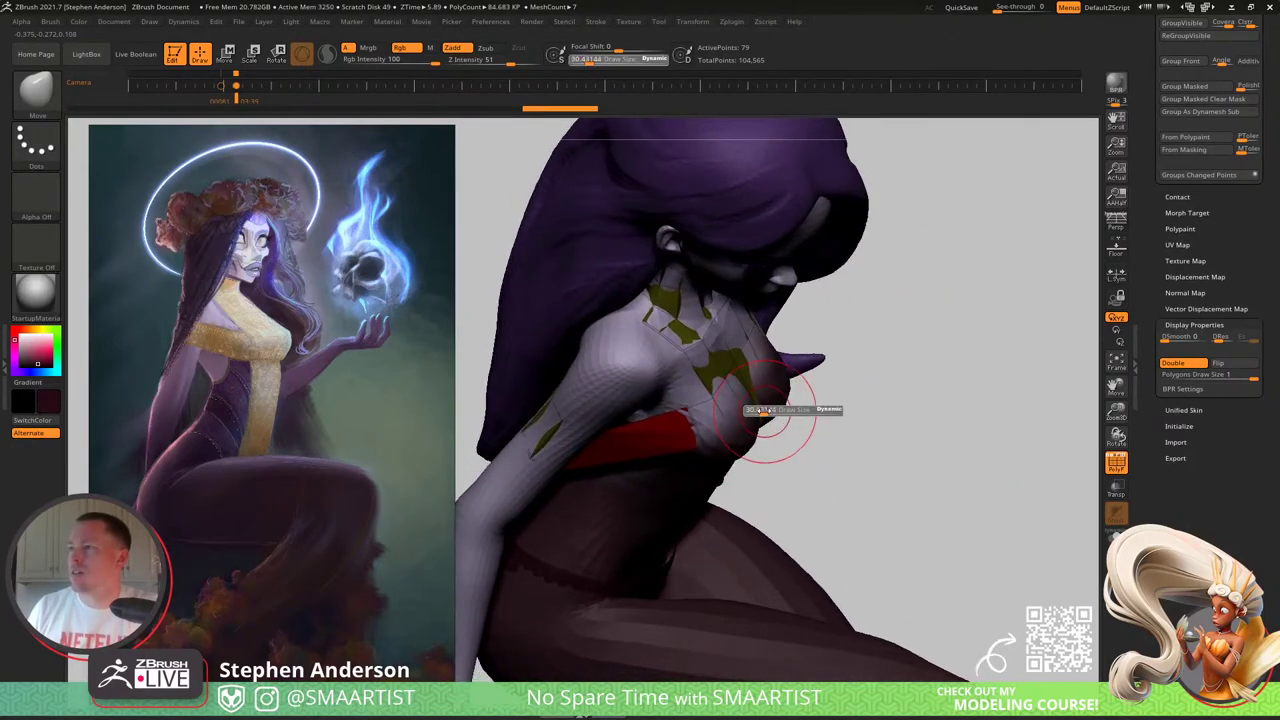
left_click(760, 410)
left_click_drag(758, 408, 770, 417)
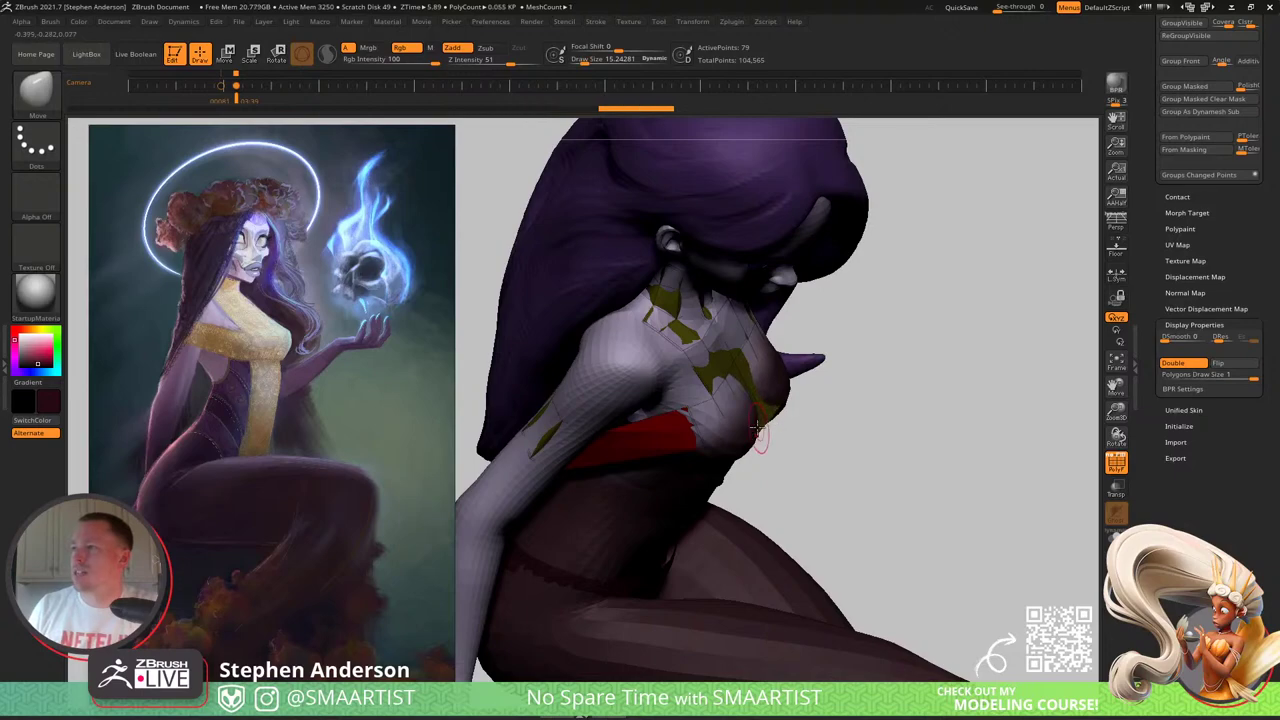
mouse_move(773, 408)
right_mouse_down()
mouse_move(756, 377)
mouse_move(773, 450)
mouse_move(764, 585)
mouse_move(716, 560)
mouse_move(714, 408)
mouse_move(742, 405)
right_mouse_up()
key("shift+f")
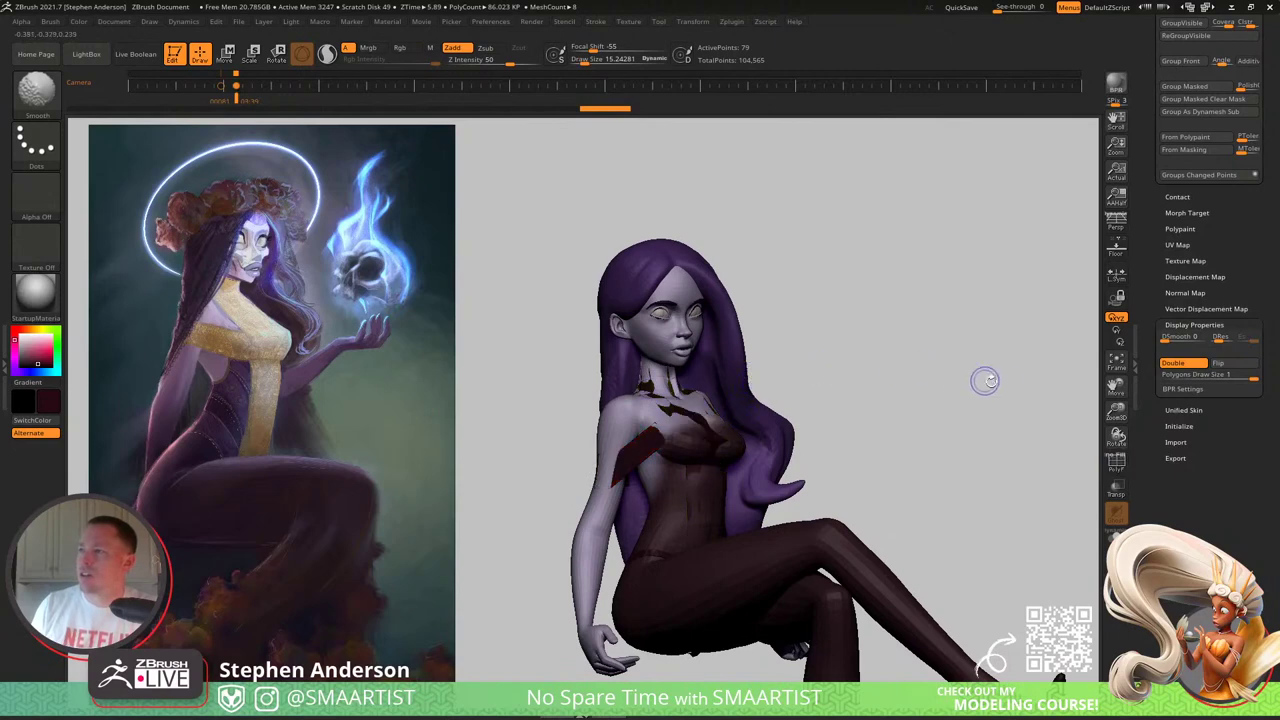
Step: Apply a slight Inflate deformation to the dress piece to push it outward from the body
left_click_drag(1214, 246, 1217, 518)
left_click(1194, 107)
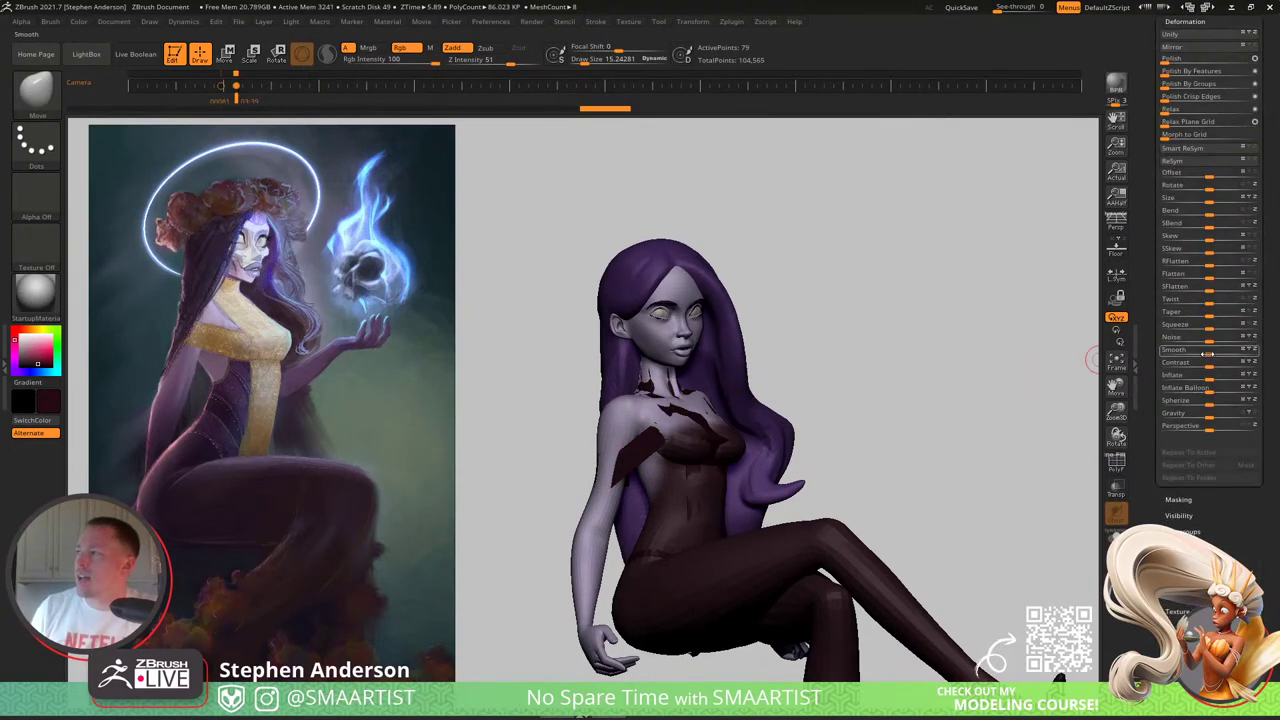
left_click_drag(1219, 377, 1211, 379)
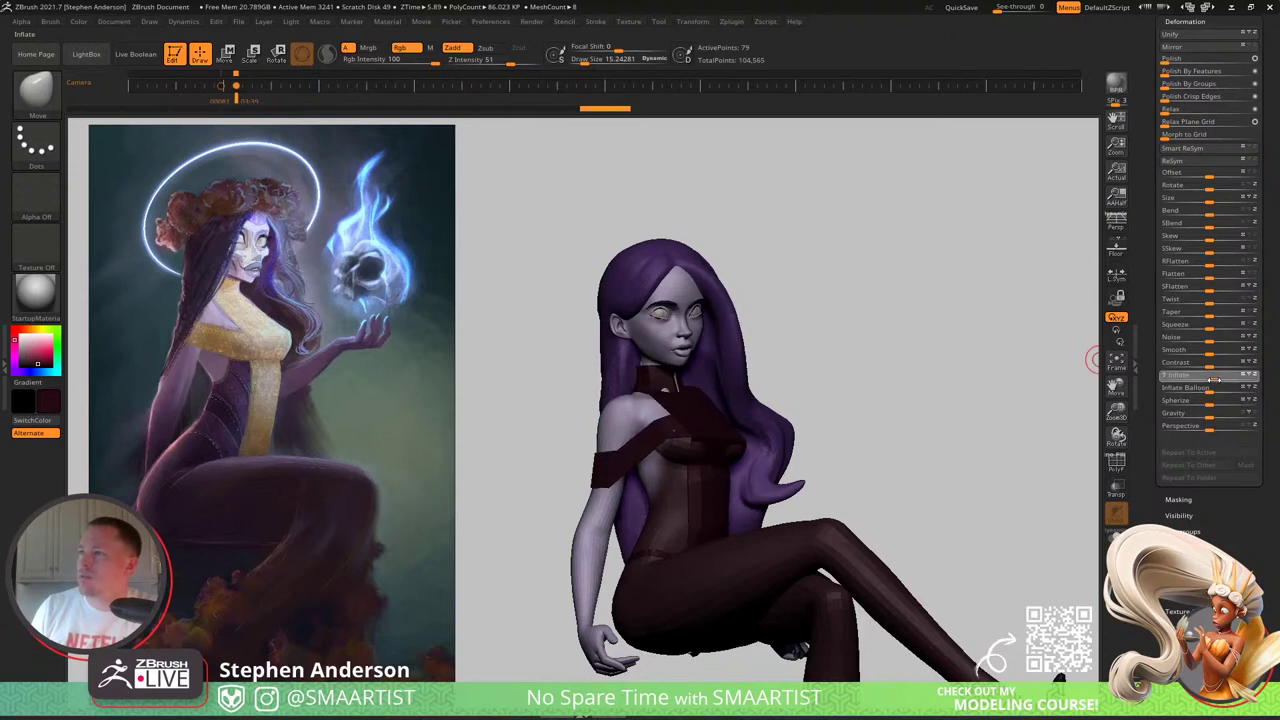
left_click_drag(1211, 379, 1213, 380)
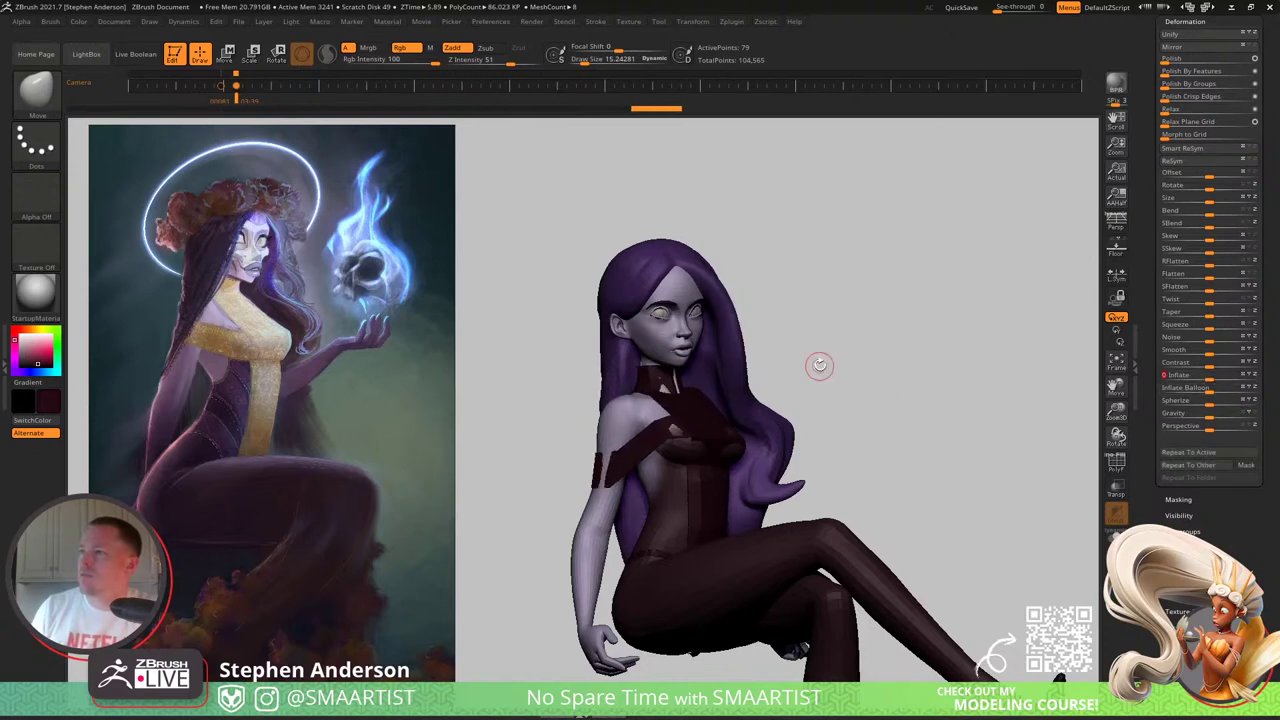
Step: Sample the golden tan from the dress in the reference painting, enable Mrgb and fill the dress piece with that colour
left_click_drag(820, 363, 877, 349)
right_click_drag(877, 350, 894, 363, "ctrl")
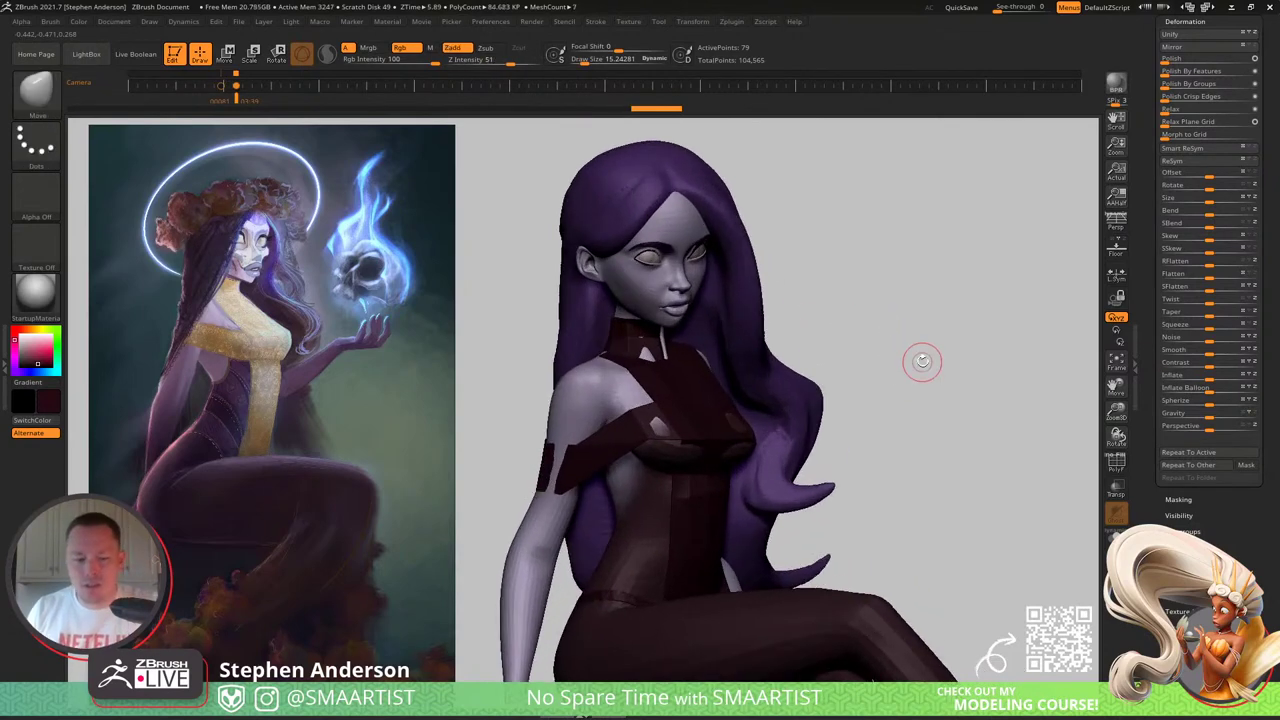
key("z")
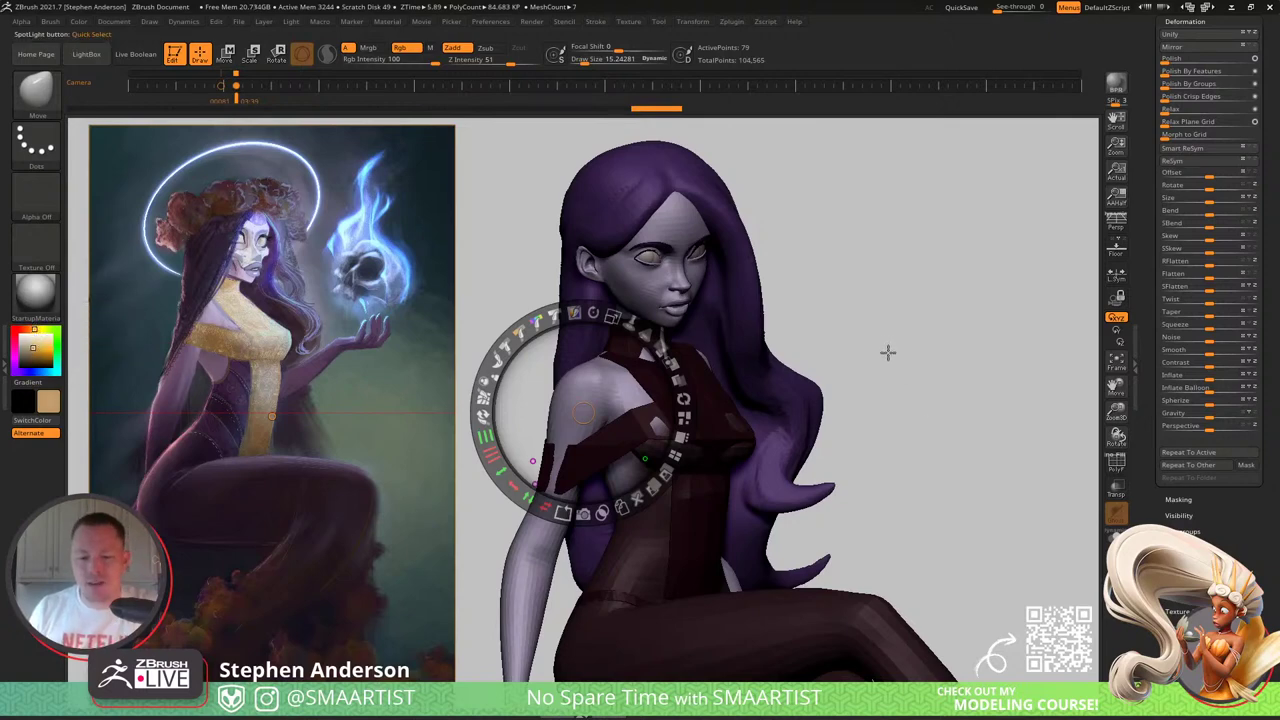
key("z")
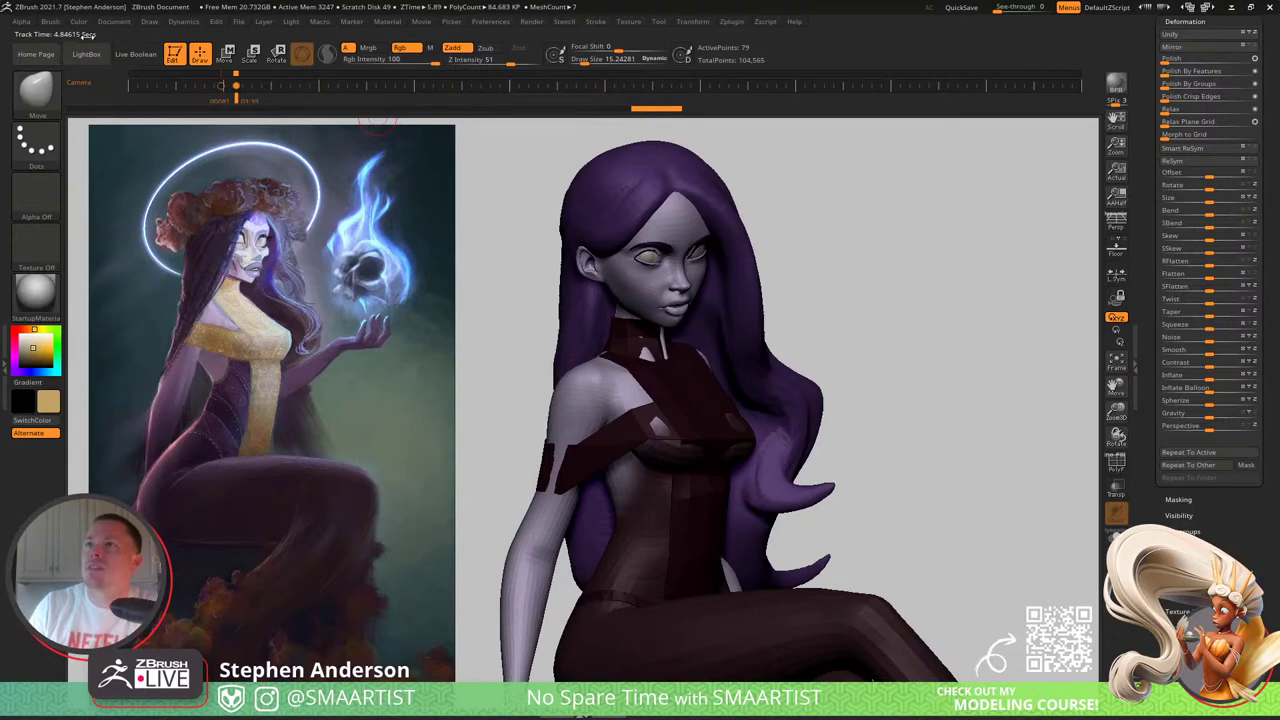
left_click(376, 50)
left_click(83, 22)
left_click(112, 263)
Step: Show the polyframe and adjust the arm band and the strap across the chest with the Move brush
right_click_drag(740, 352, 572, 354)
right_click_drag(572, 354, 586, 420, "ctrl")
key("shift+f")
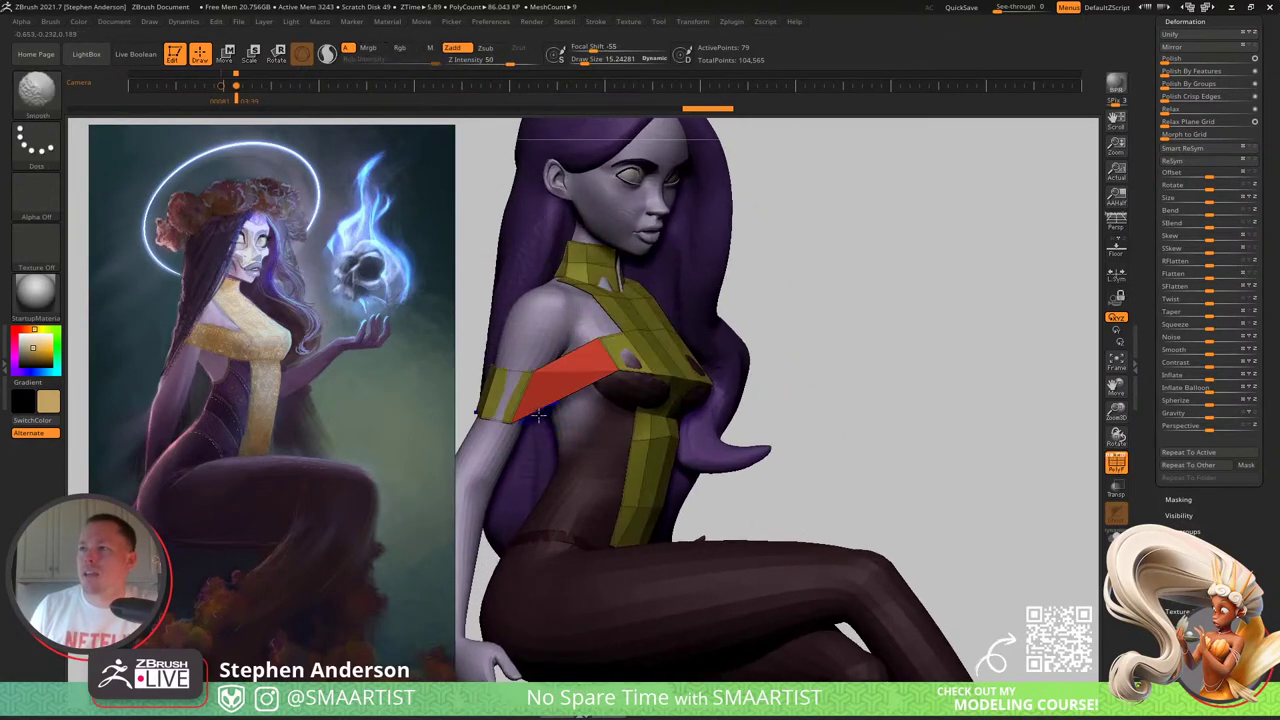
key("b")
key("m")
key("v")
key("s")
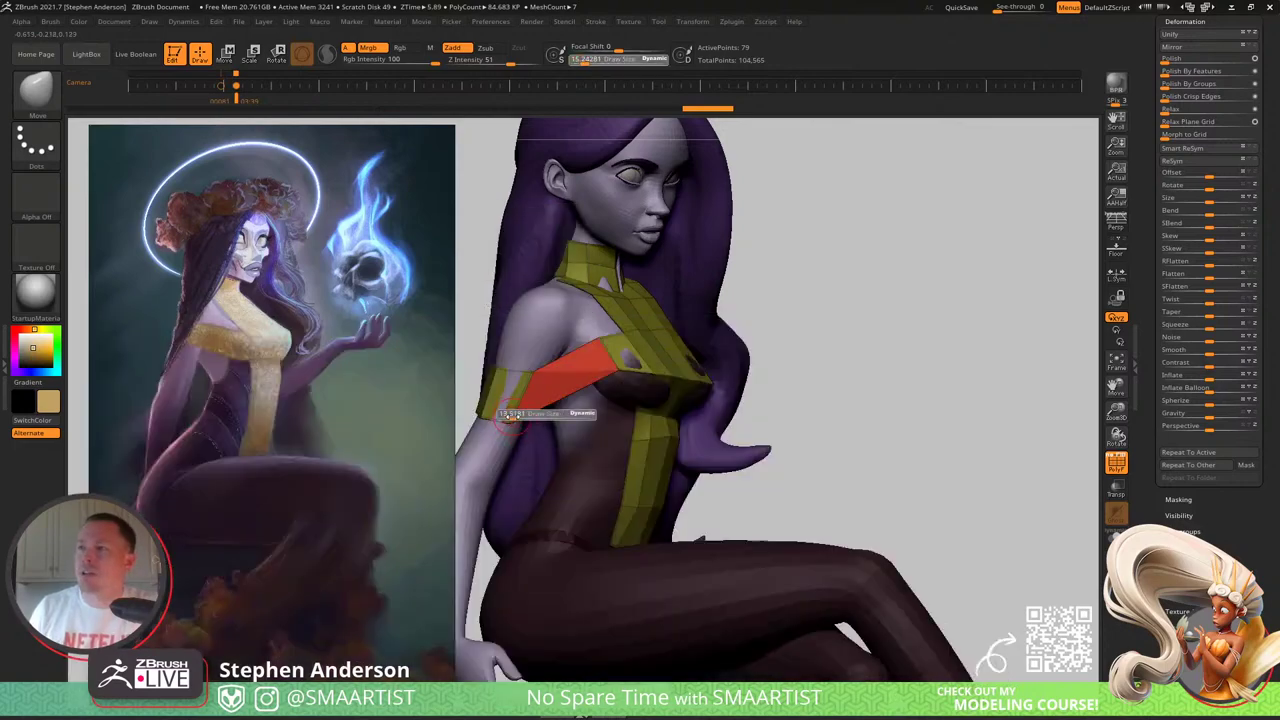
left_click_drag(510, 415, 567, 402)
mouse_move(567, 402)
right_mouse_down()
mouse_move(602, 394)
mouse_move(537, 375)
mouse_move(608, 385)
right_mouse_up()
key("s")
left_click_drag(610, 385, 606, 385)
right_click_drag(616, 404, 631, 461)
key("s")
right_click_drag(651, 405, 678, 440)
right_click_drag(680, 450, 622, 360, "ctrl")
Step: Hide the polyframe, enlarge the Move brush to a Draw Size of about 51 and check the bodice from the front and side
key("shift+f")
mouse_move(640, 460)
right_mouse_down("ctrl")
mouse_move(620, 415)
mouse_move(698, 447)
mouse_move(903, 403)
mouse_move(883, 448)
mouse_move(879, 422)
right_mouse_up("ctrl")
key("ctrl")
right_click_drag(879, 422, 855, 425)
right_click_drag(716, 455, 743, 450)
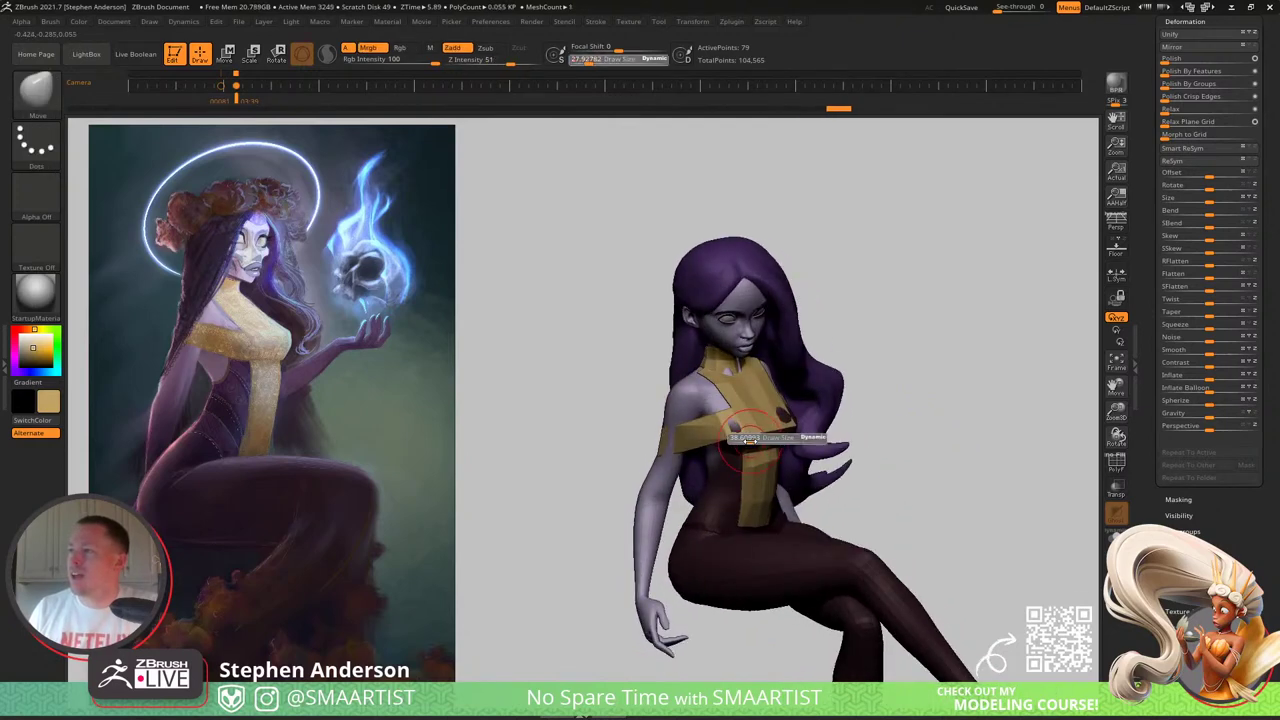
right_click_drag(780, 432, 745, 378)
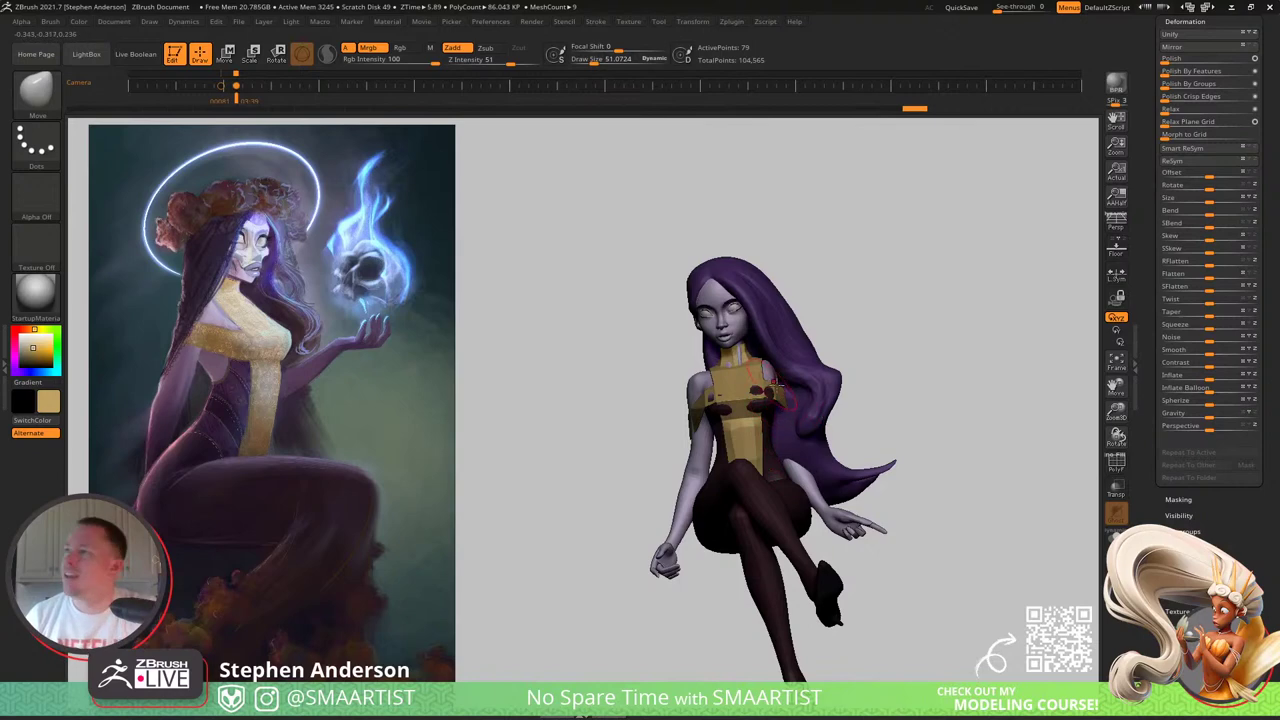
mouse_move(776, 385)
right_mouse_down()
mouse_move(800, 374)
mouse_move(783, 415)
mouse_move(836, 404)
mouse_move(813, 403)
right_mouse_up()
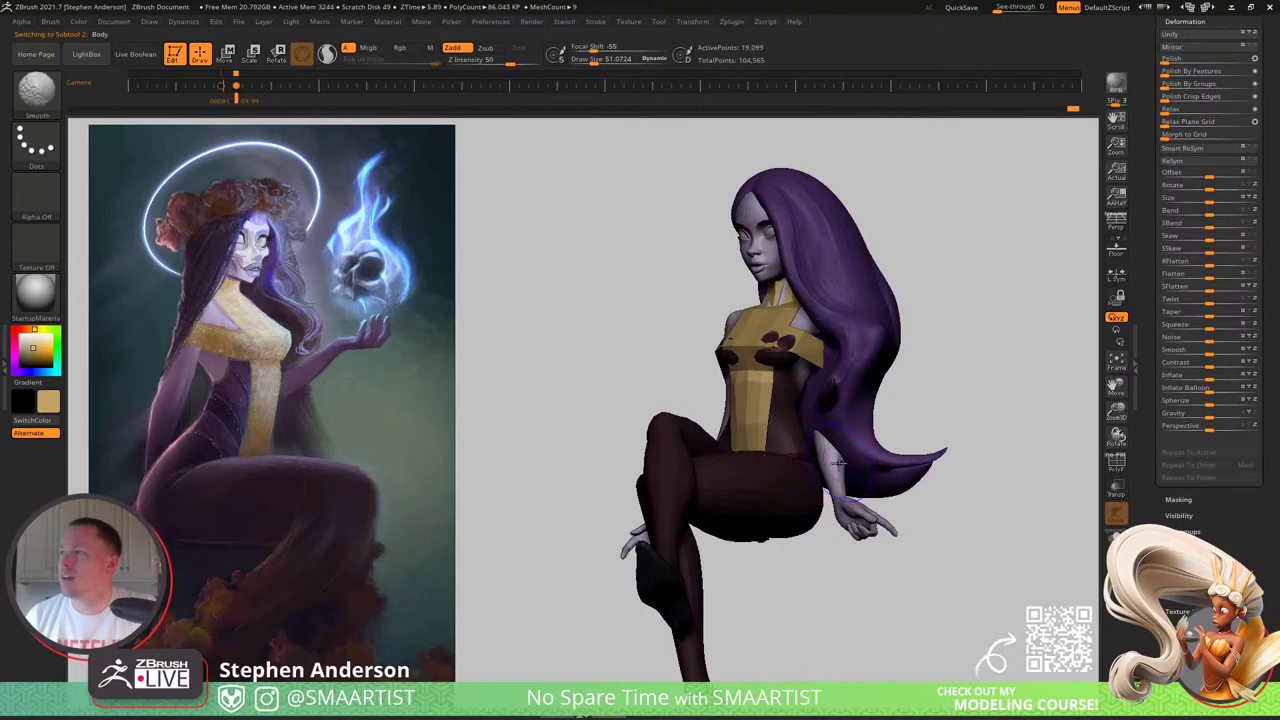
Step: Select the body subtool and isolate it in solo mode with its polyframe shown
key("shift+f")
key("shift+s")
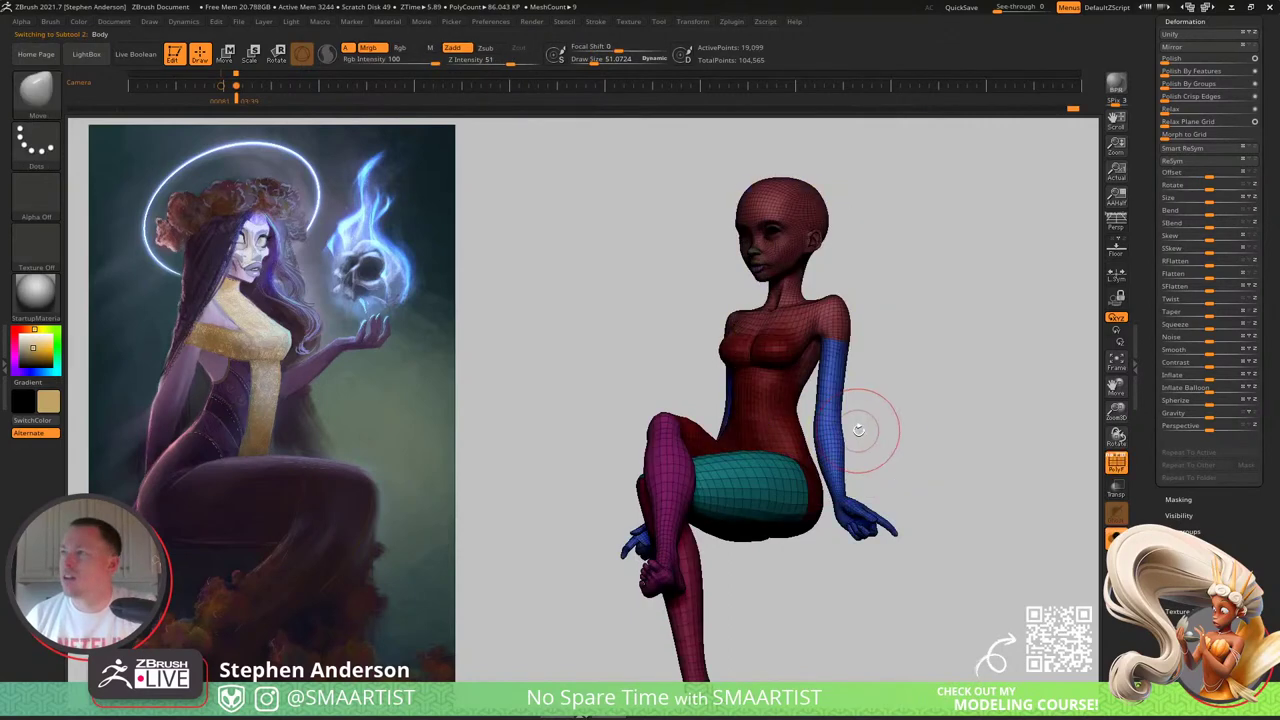
mouse_move(863, 423)
right_mouse_down()
mouse_move(838, 432)
mouse_move(835, 456)
mouse_move(859, 466)
right_mouse_up()
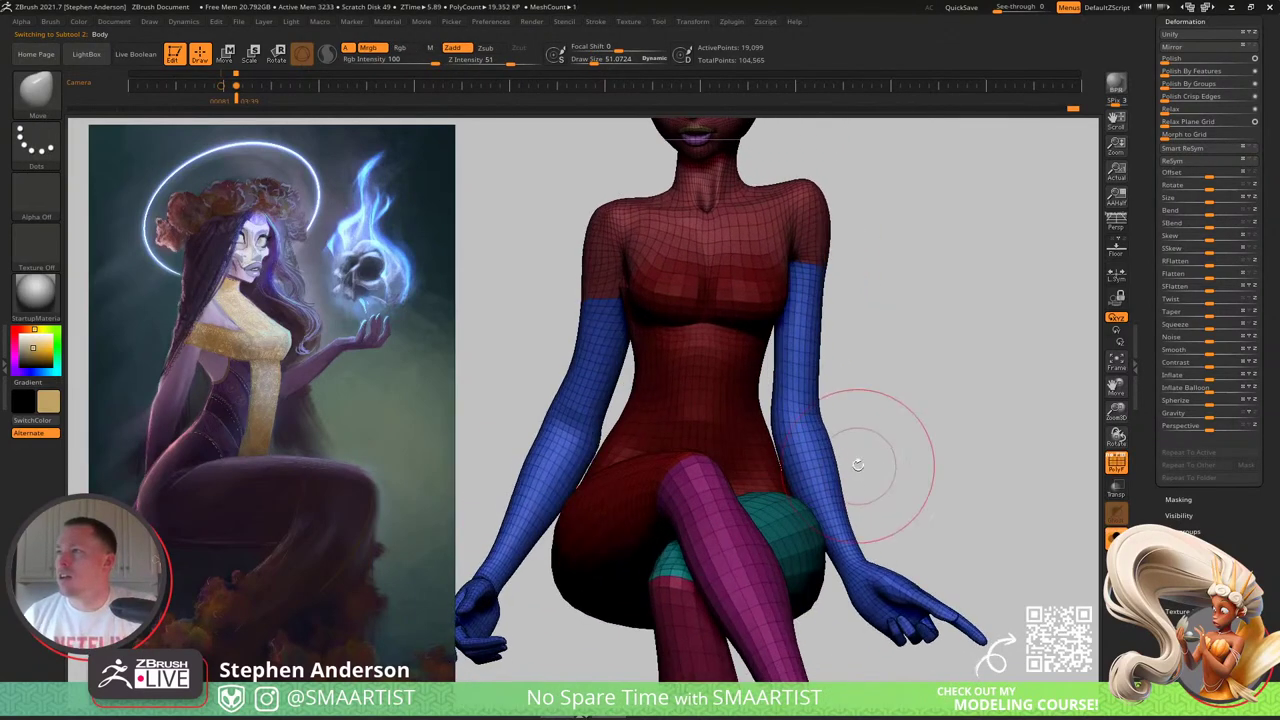
mouse_move(815, 411)
right_mouse_down()
mouse_move(845, 416)
mouse_move(808, 411)
mouse_move(807, 397)
mouse_move(829, 417)
mouse_move(850, 409)
mouse_move(823, 431)
right_mouse_up()
Step: Switch from the gizmo to the transpose line and measure the character's right upper arm from shoulder to elbow
key("w")
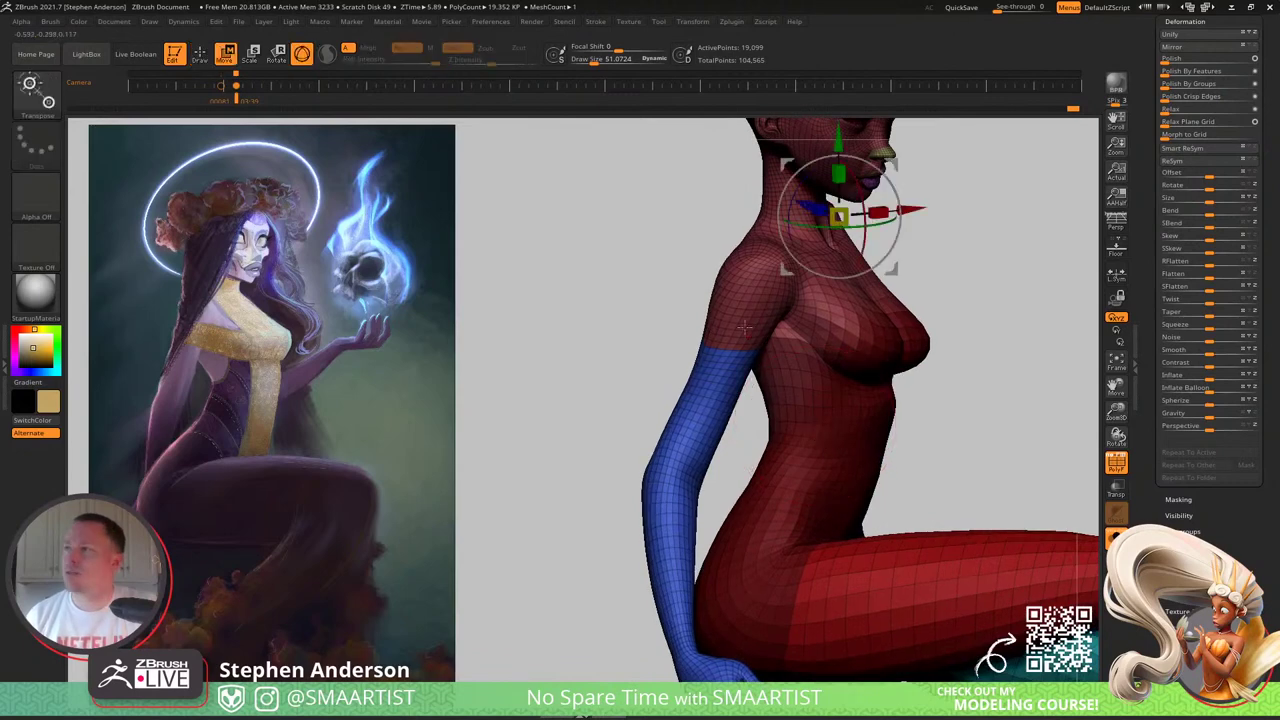
key("q")
key("w")
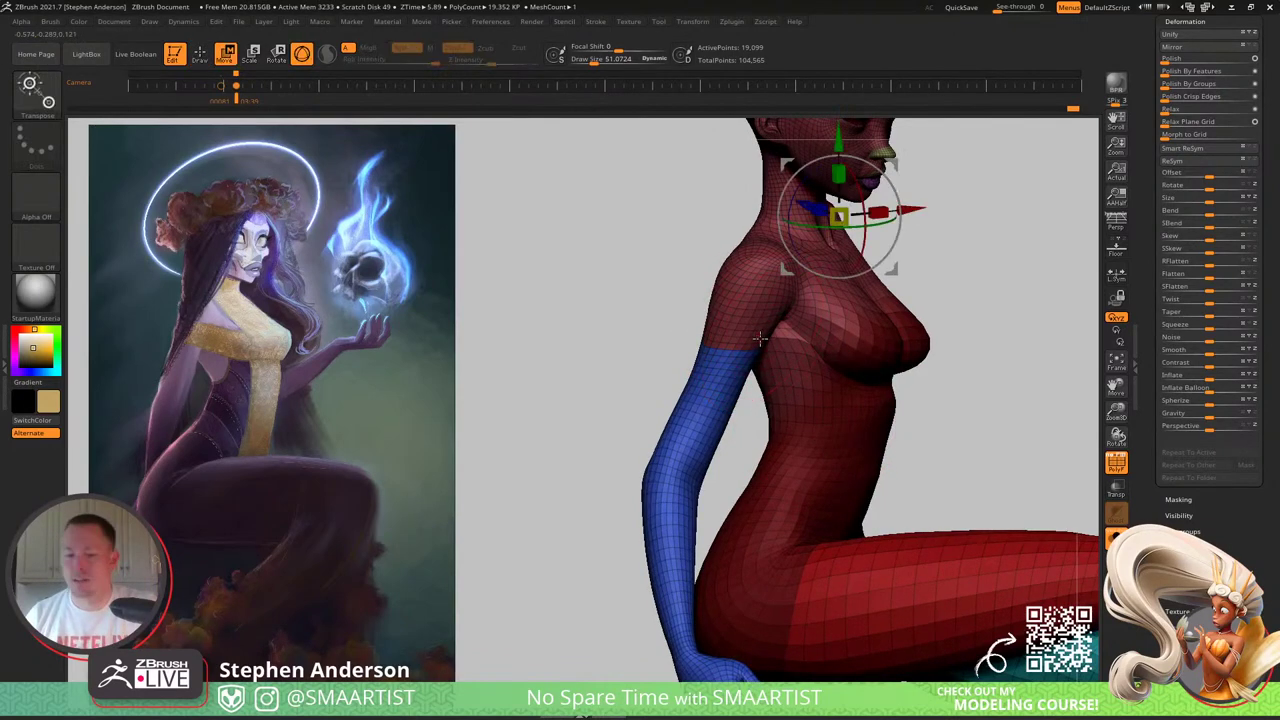
key("y")
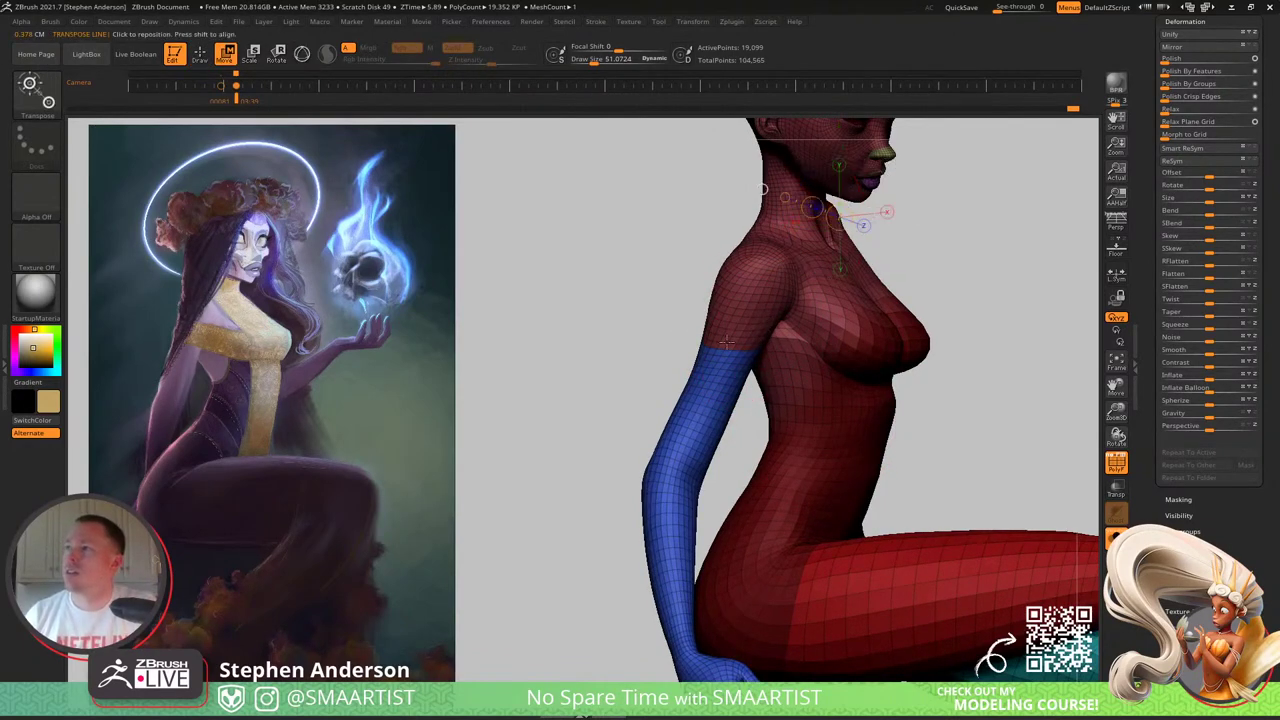
left_click_drag(768, 260, 728, 342)
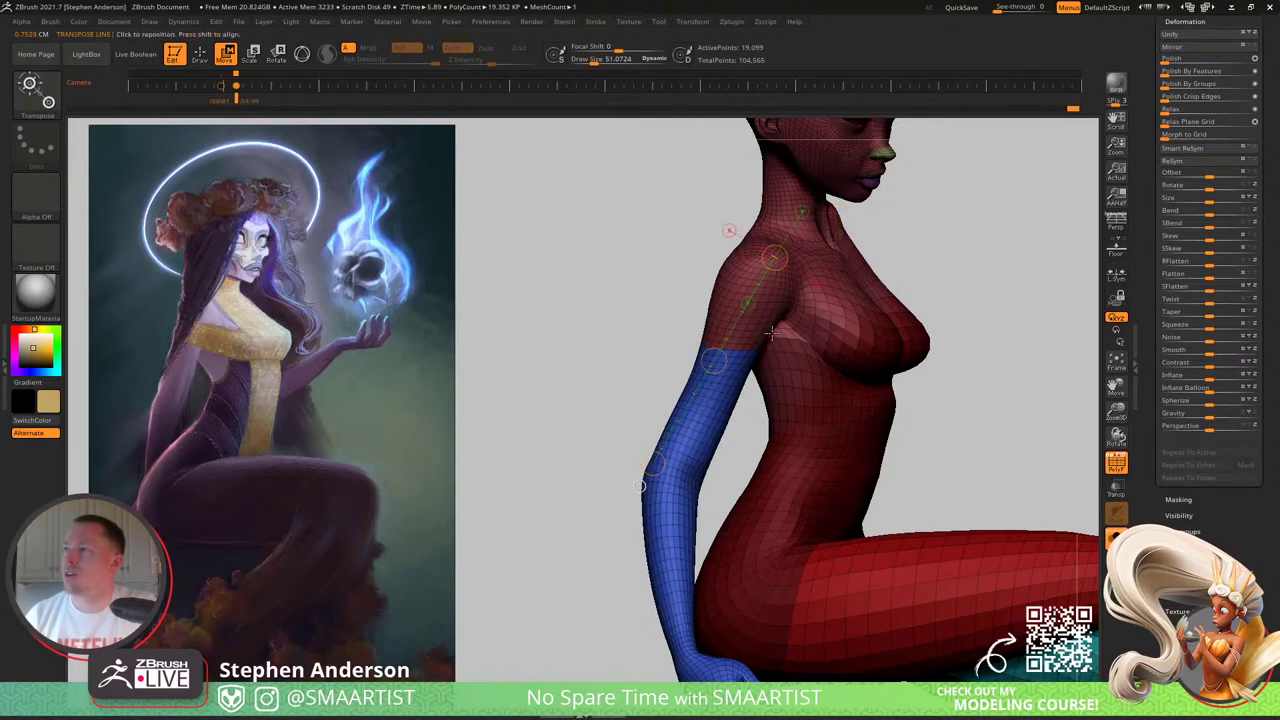
mouse_move(772, 333)
right_mouse_down()
mouse_move(786, 327)
mouse_move(776, 324)
right_mouse_up()
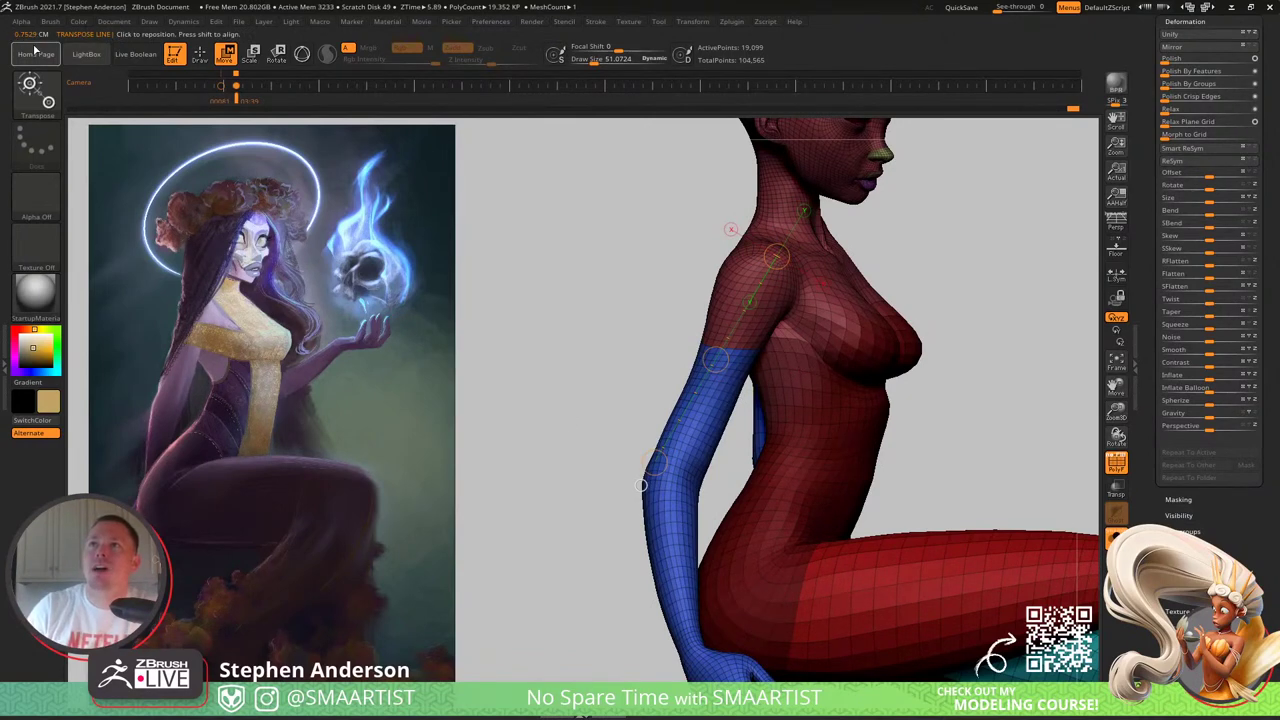
Step: Measure the left upper arm from behind with the transpose line and remeasure the right one for comparison
left_click_drag(953, 415, 752, 372)
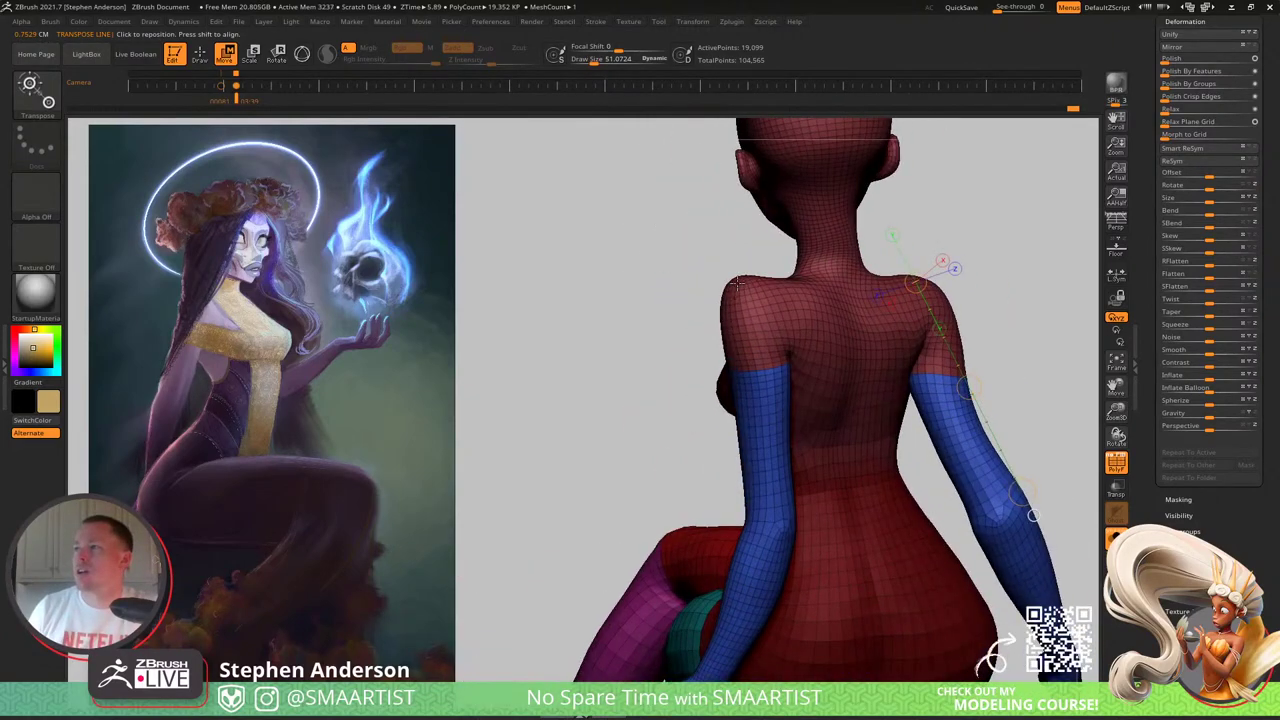
left_click_drag(737, 283, 757, 440)
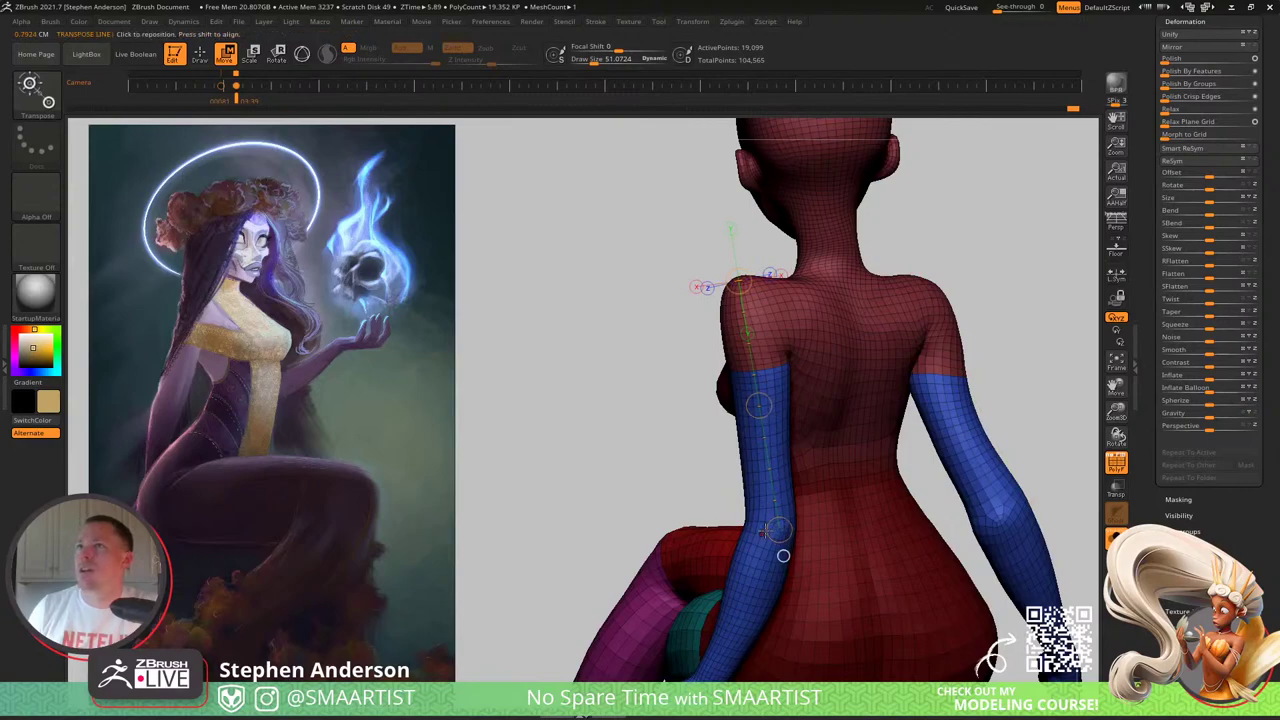
right_click_drag(757, 518, 740, 469)
left_click_drag(739, 470, 826, 517)
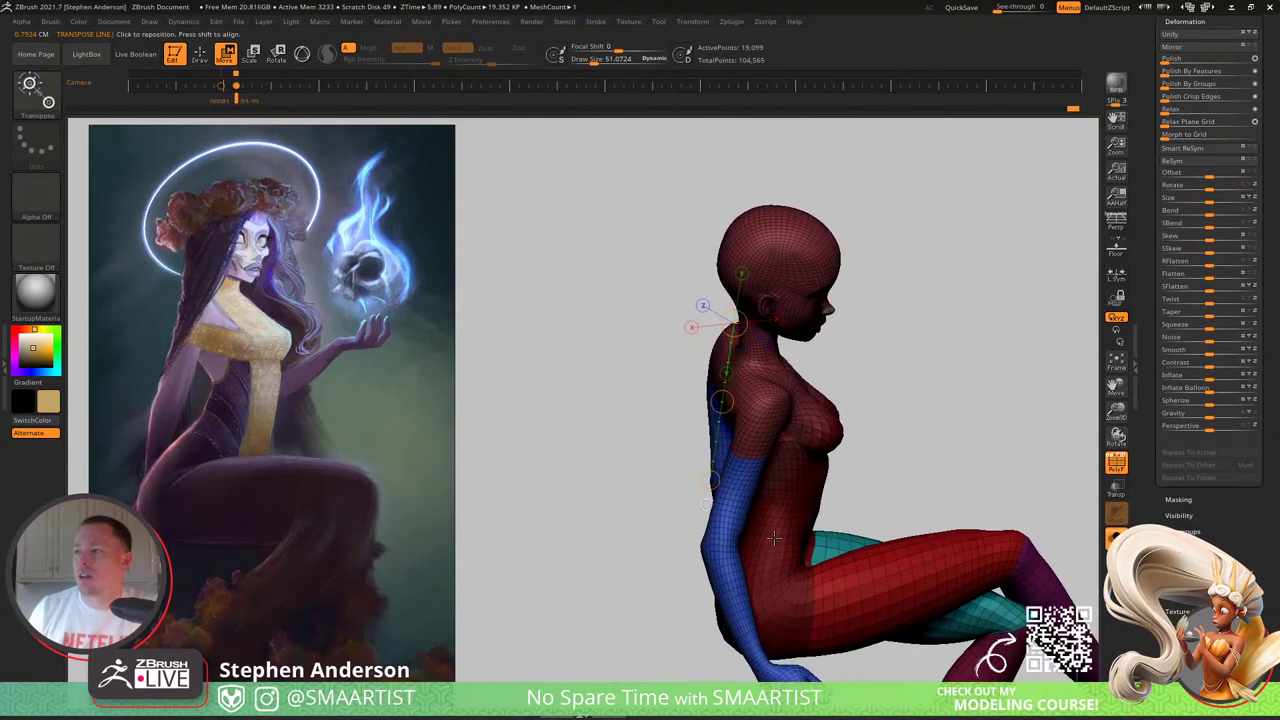
mouse_move(756, 478)
left_mouse_down()
mouse_move(775, 433)
mouse_move(723, 505)
left_mouse_up()
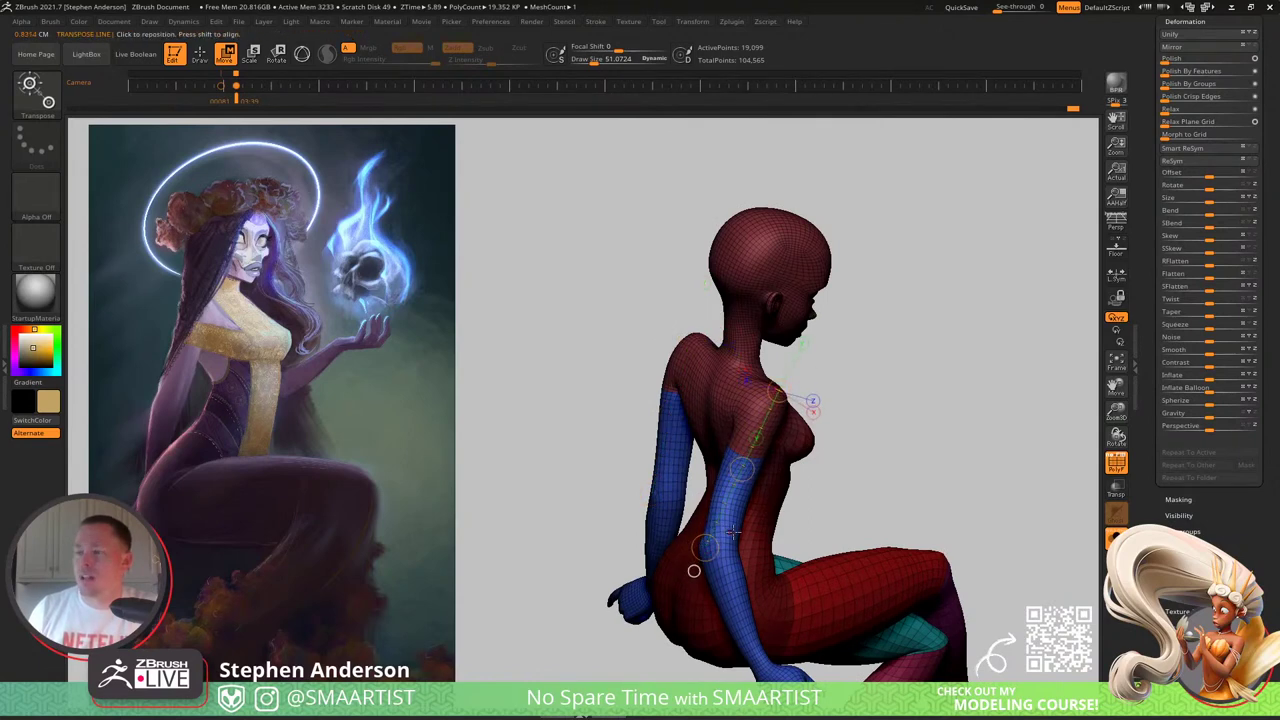
Step: Mask the body except for the arm polygroups, and adjust the mask to leave the right arm and part of its shoulder free
key("q")
left_click(721, 548, "ctrl")
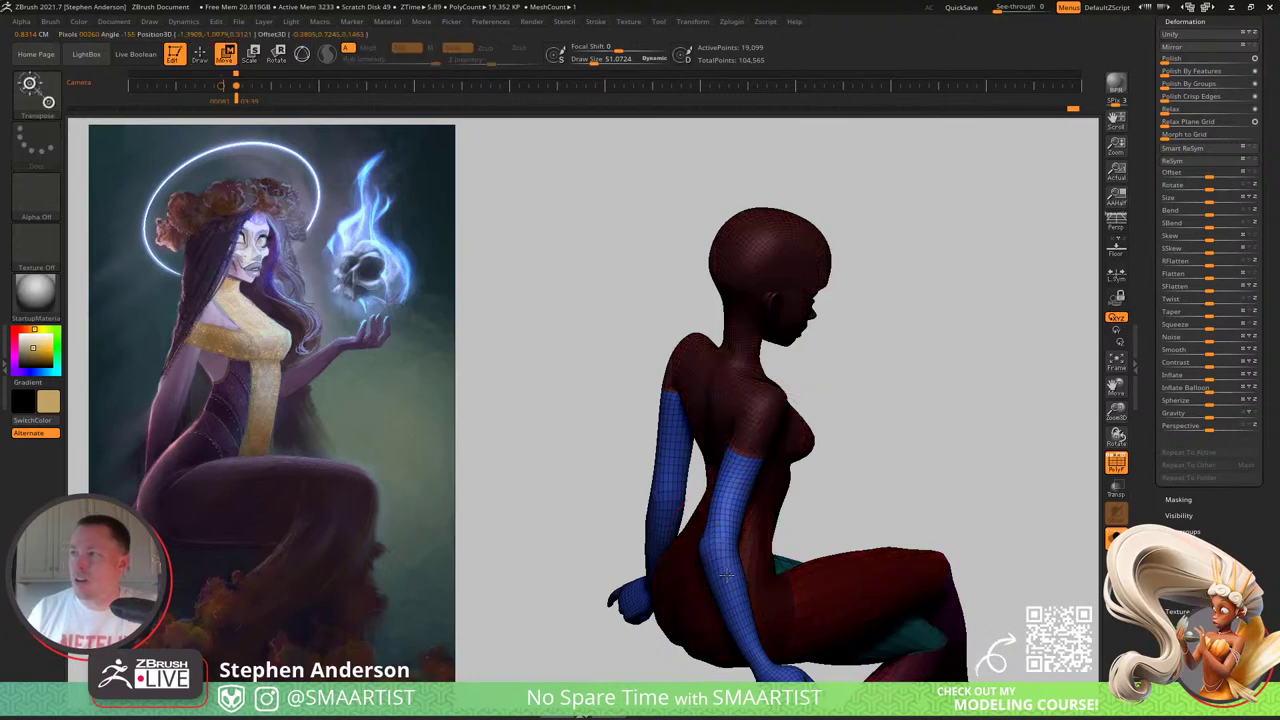
key("w")
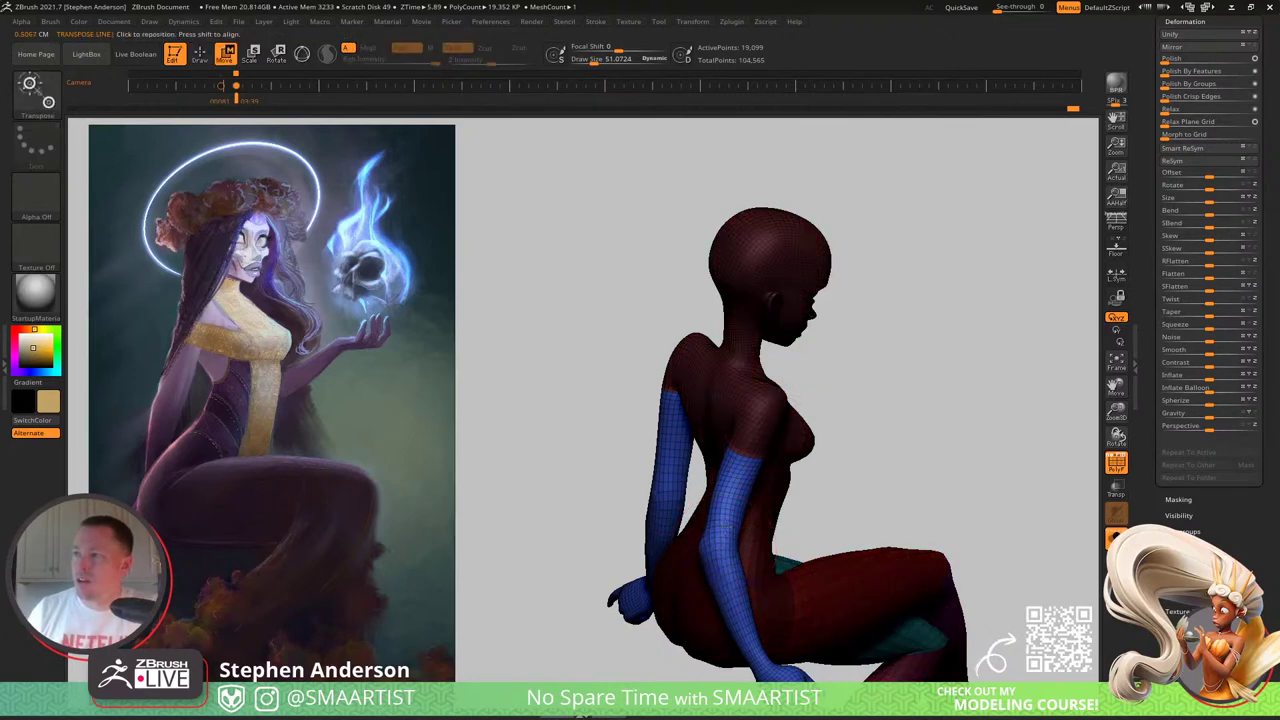
right_click_drag(726, 545, 737, 482)
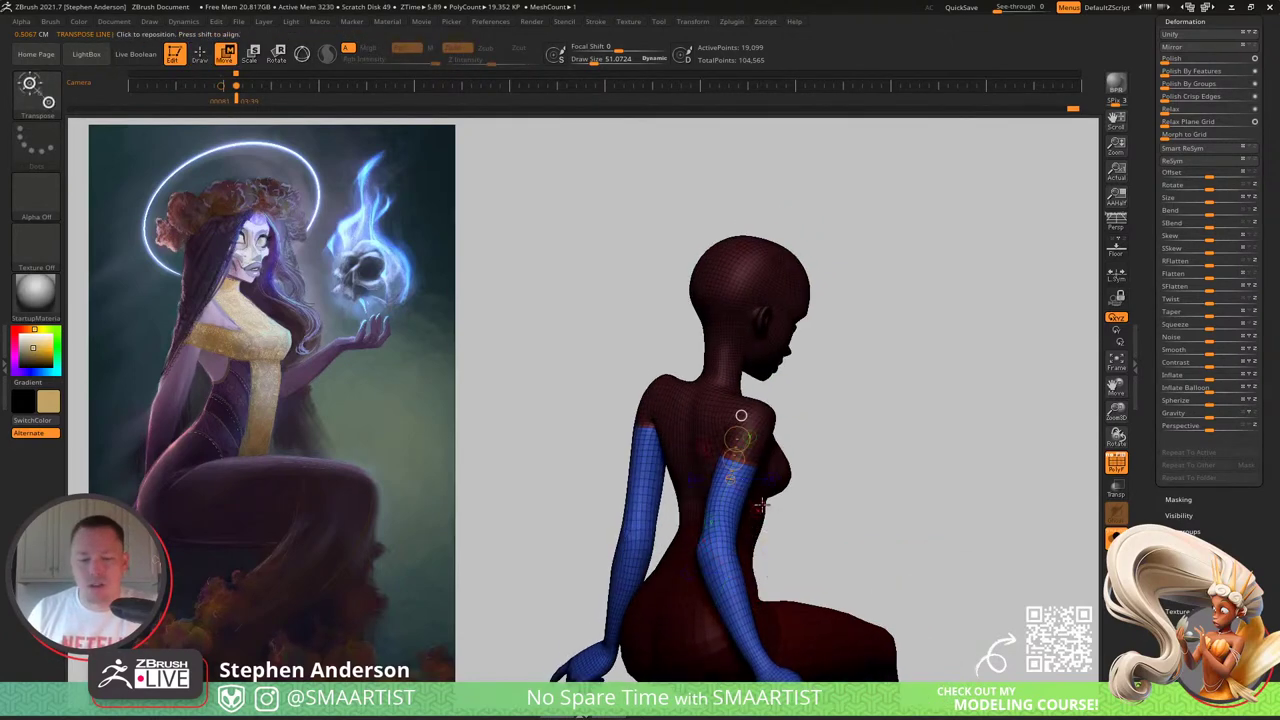
key("q")
right_click_drag(692, 482, 716, 325)
mouse_move(718, 311)
left_mouse_down("ctrl")
mouse_move(594, 374)
mouse_move(550, 572)
mouse_move(567, 568)
left_mouse_up("ctrl")
mouse_move(728, 426)
right_mouse_down("ctrl")
mouse_move(751, 450)
mouse_move(700, 430)
right_mouse_up("ctrl")
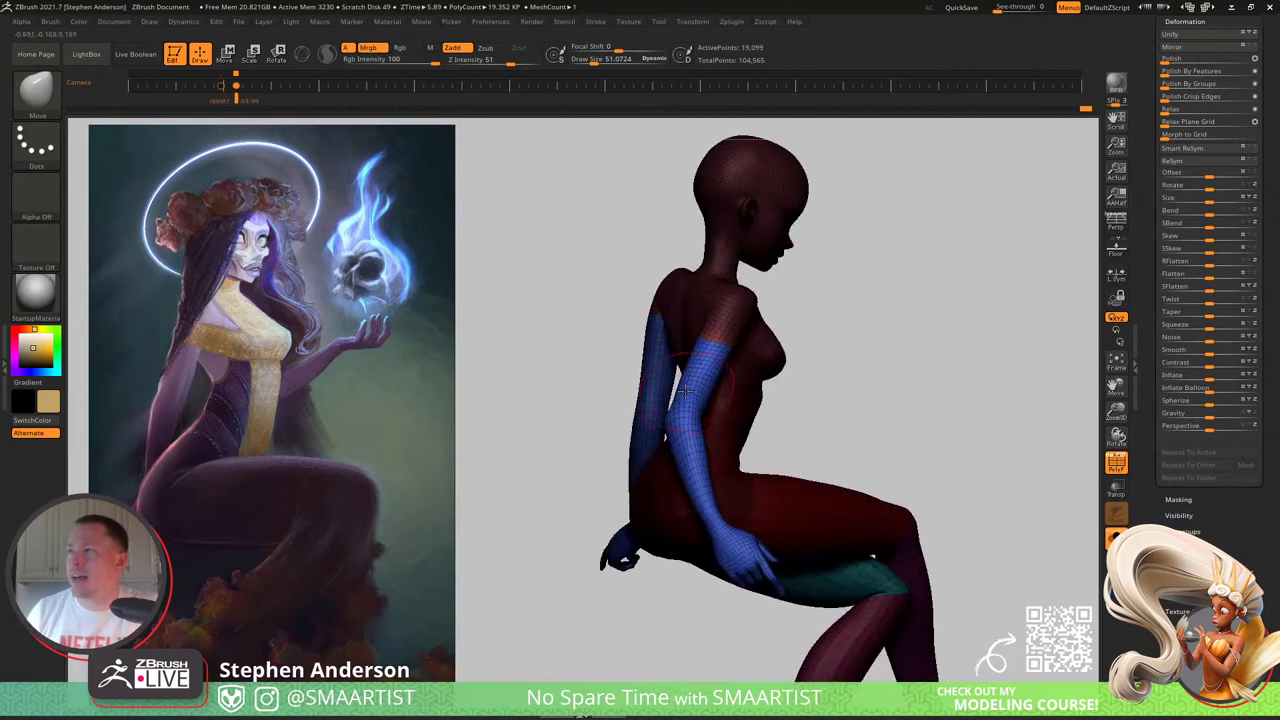
Step: Invert the body mask to leave the arm polygroups free and nudge the right arm slightly with the transpose line
key("w")
key("ctrl+i")
key("q")
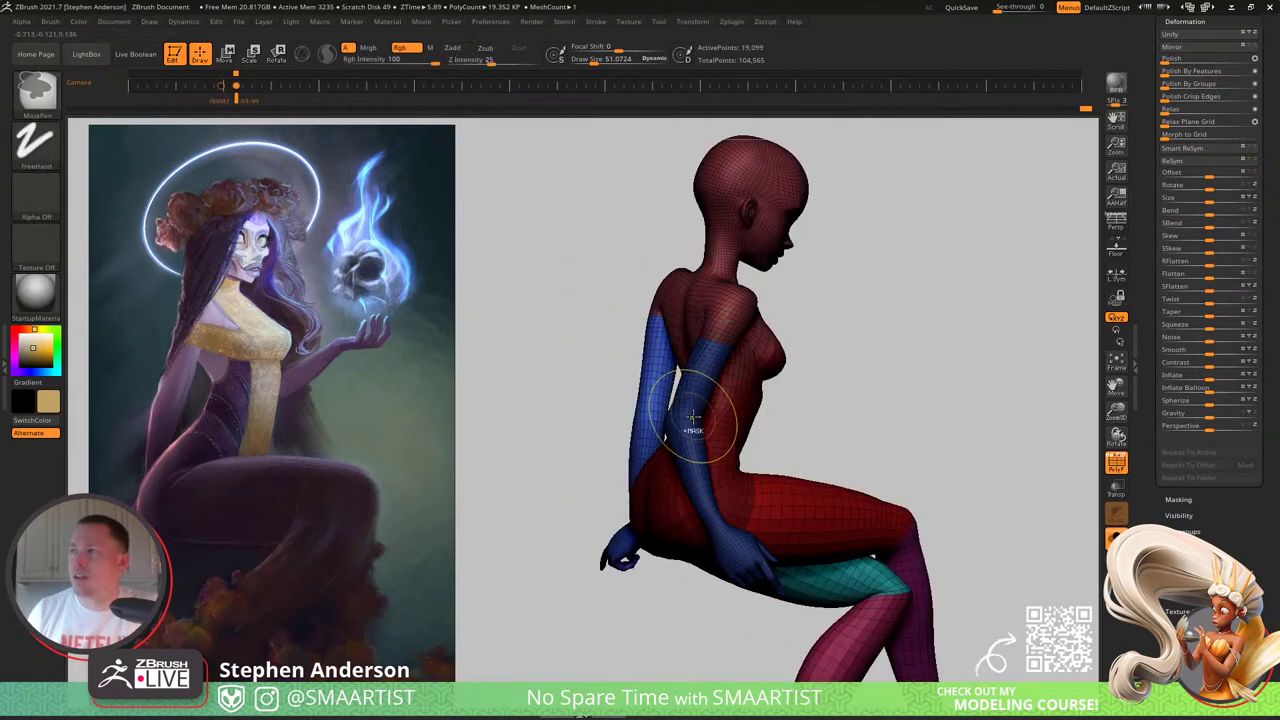
left_click(888, 366, "ctrl")
key("w")
right_click_drag(748, 416, 711, 416)
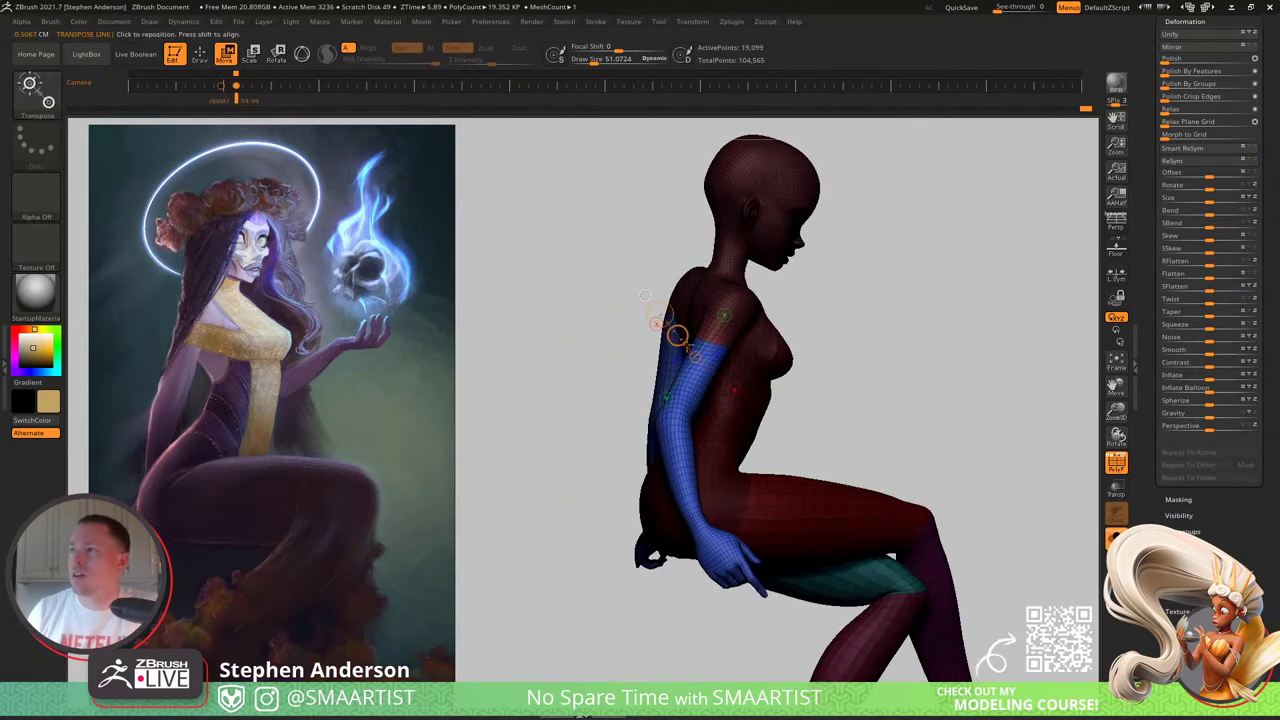
left_click_drag(677, 335, 680, 332)
key("q")
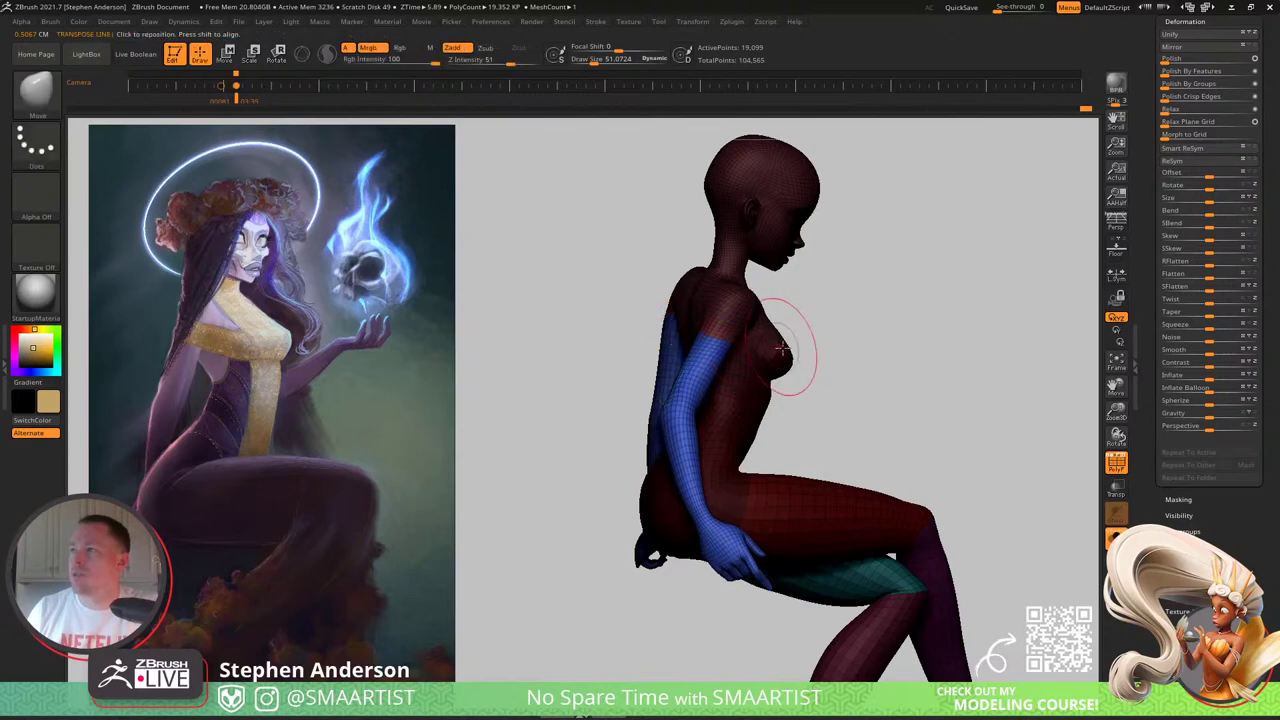
Step: Lay the transpose line from the right shoulder to the elbow and move the arm upward to shorten the upper arm
mouse_move(808, 337)
right_mouse_down()
mouse_move(714, 337)
mouse_move(750, 354)
mouse_move(790, 352)
mouse_move(803, 334)
mouse_move(834, 371)
mouse_move(812, 260)
right_mouse_up()
key("w")
key("y")
left_click(803, 237)
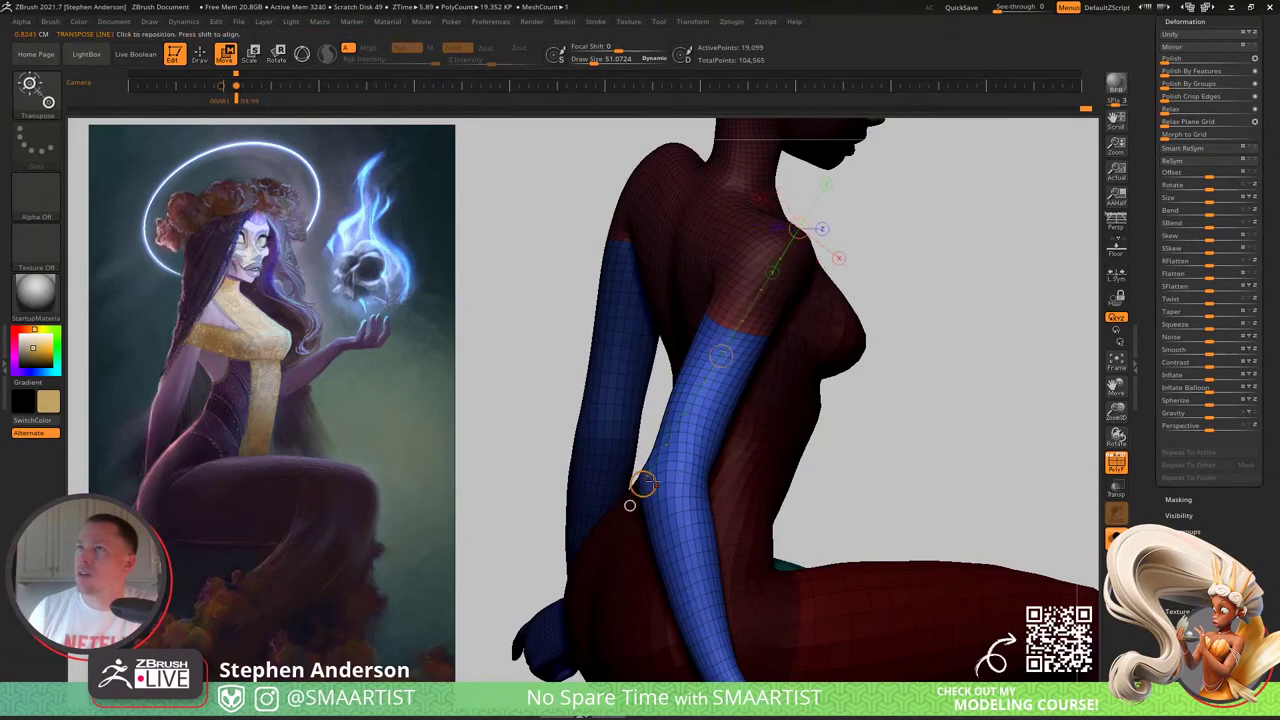
right_click_drag(690, 433, 716, 422)
left_click_drag(697, 360, 703, 351)
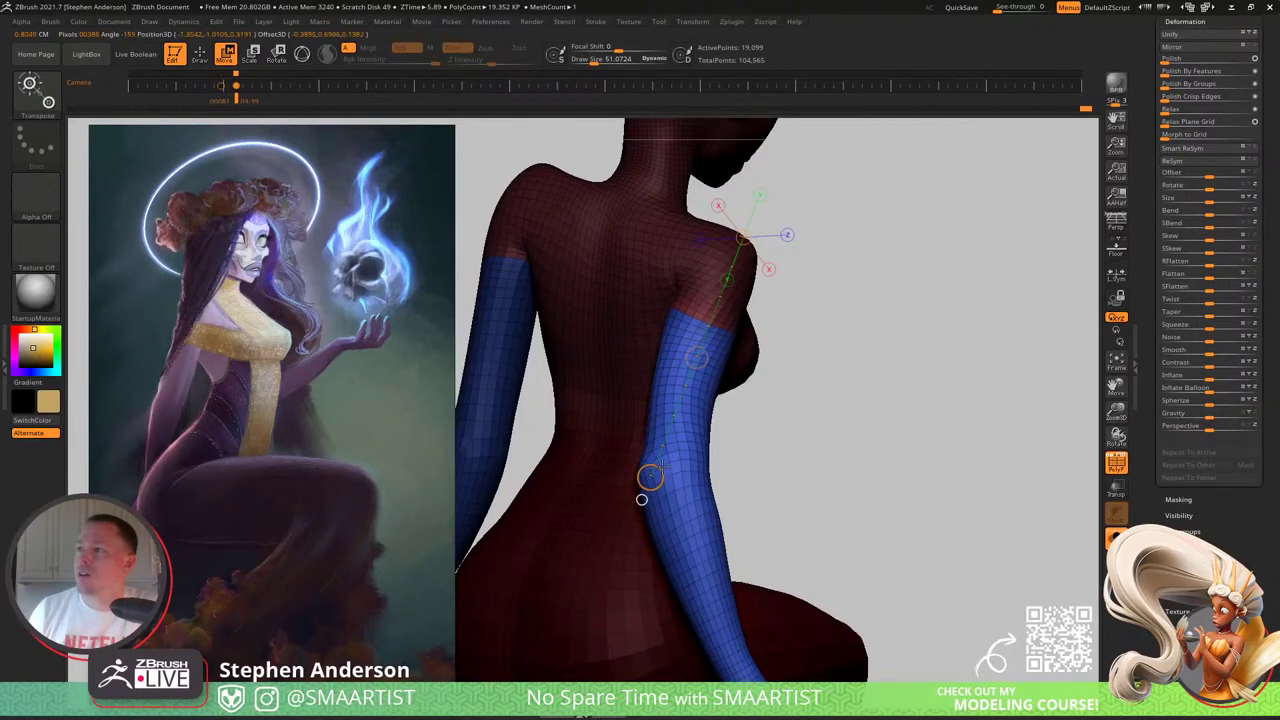
left_click_drag(668, 461, 667, 463)
right_click_drag(667, 463, 616, 450)
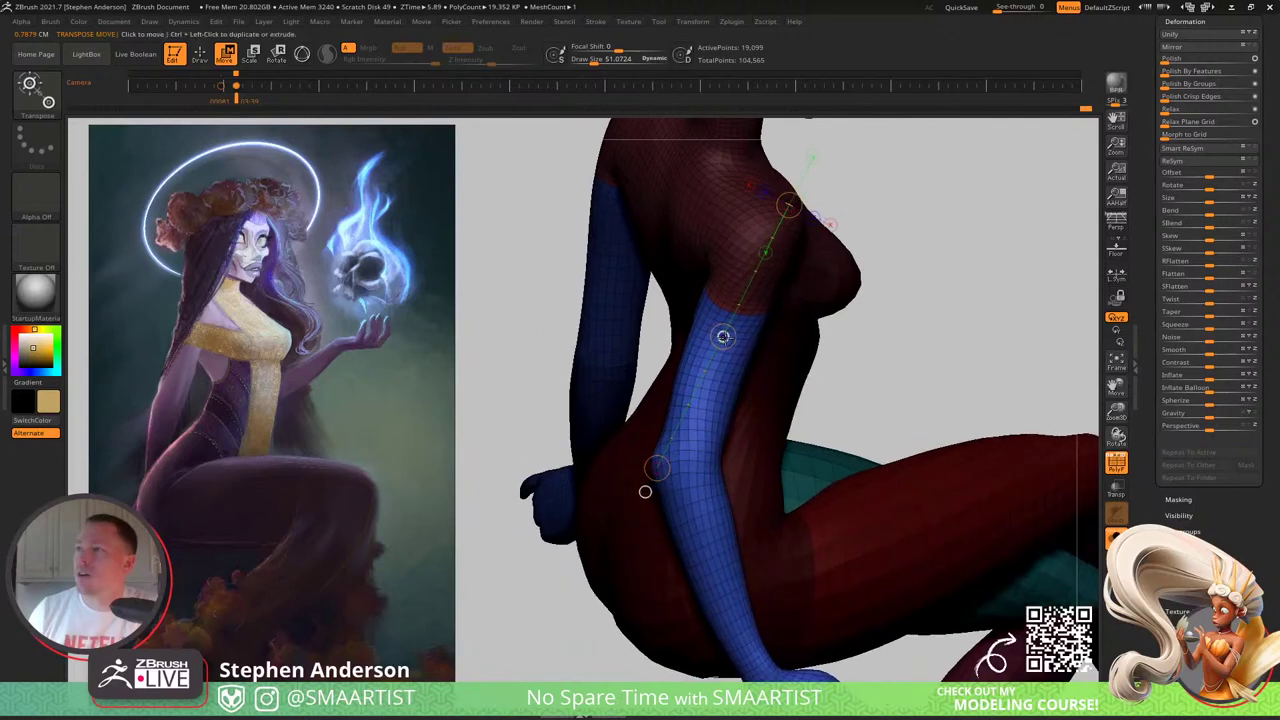
left_click_drag(723, 336, 723, 340)
Step: Mask the body down to the right elbow with a topological transpose mask, leaving the right forearm and hand free
mouse_move(761, 352)
right_mouse_down()
mouse_move(771, 329)
mouse_move(820, 310)
right_mouse_up()
key("q")
mouse_move(923, 297)
right_mouse_down()
mouse_move(872, 302)
mouse_move(888, 314)
mouse_move(854, 400)
mouse_move(777, 340)
mouse_move(737, 400)
mouse_move(751, 361)
mouse_move(660, 384)
mouse_move(740, 394)
mouse_move(669, 415)
mouse_move(715, 412)
right_mouse_up()
key("shift+f")
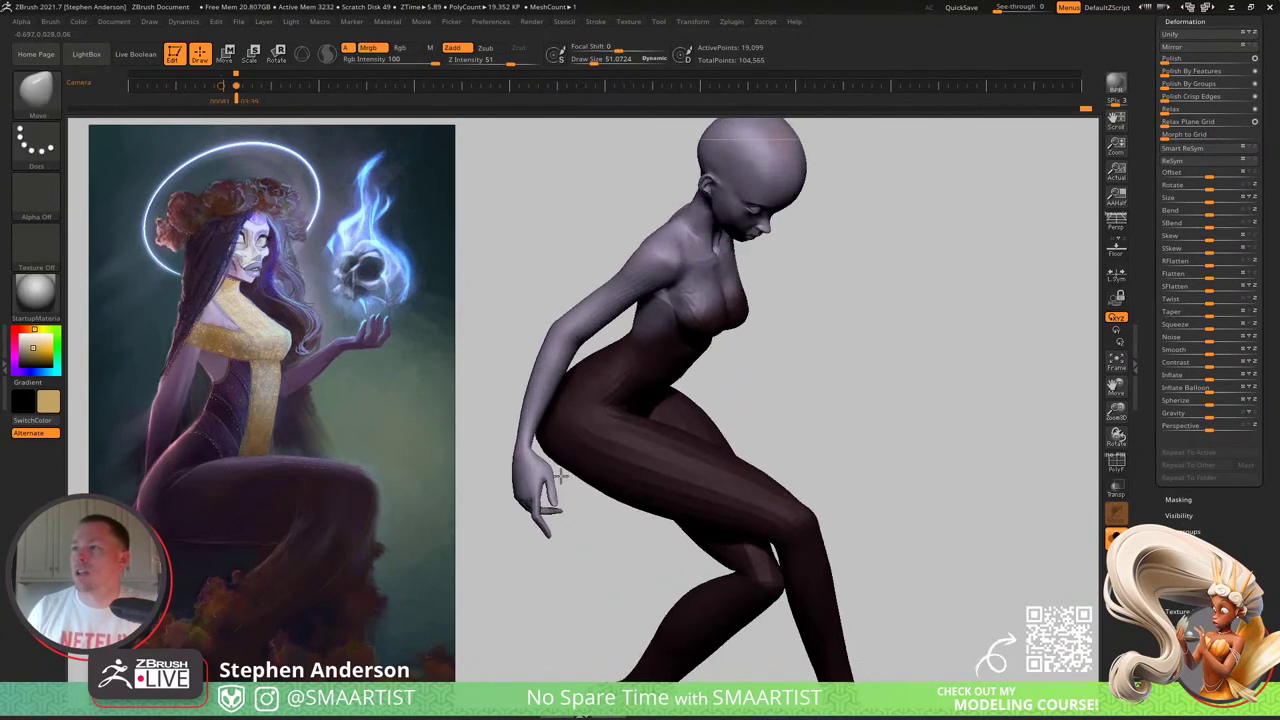
right_click_drag(540, 402, 673, 310, "alt")
key("shift+f")
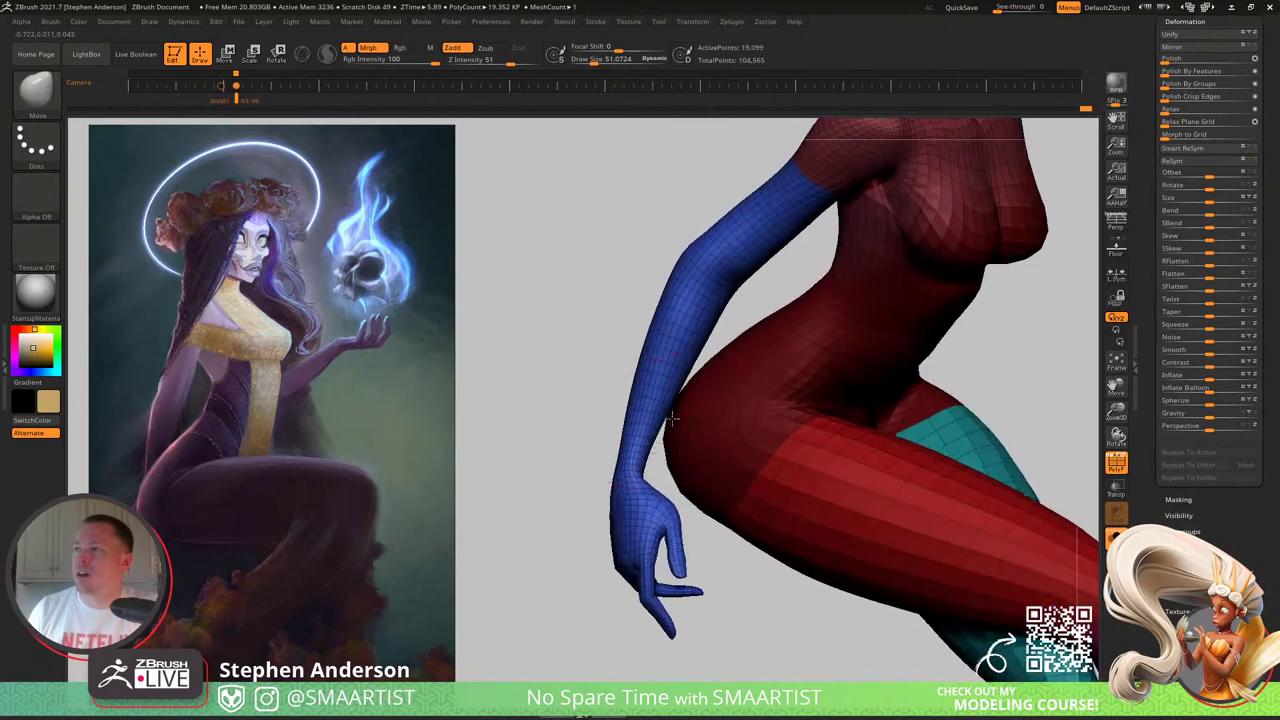
key("w")
left_click_drag(693, 285, 662, 366, "ctrl")
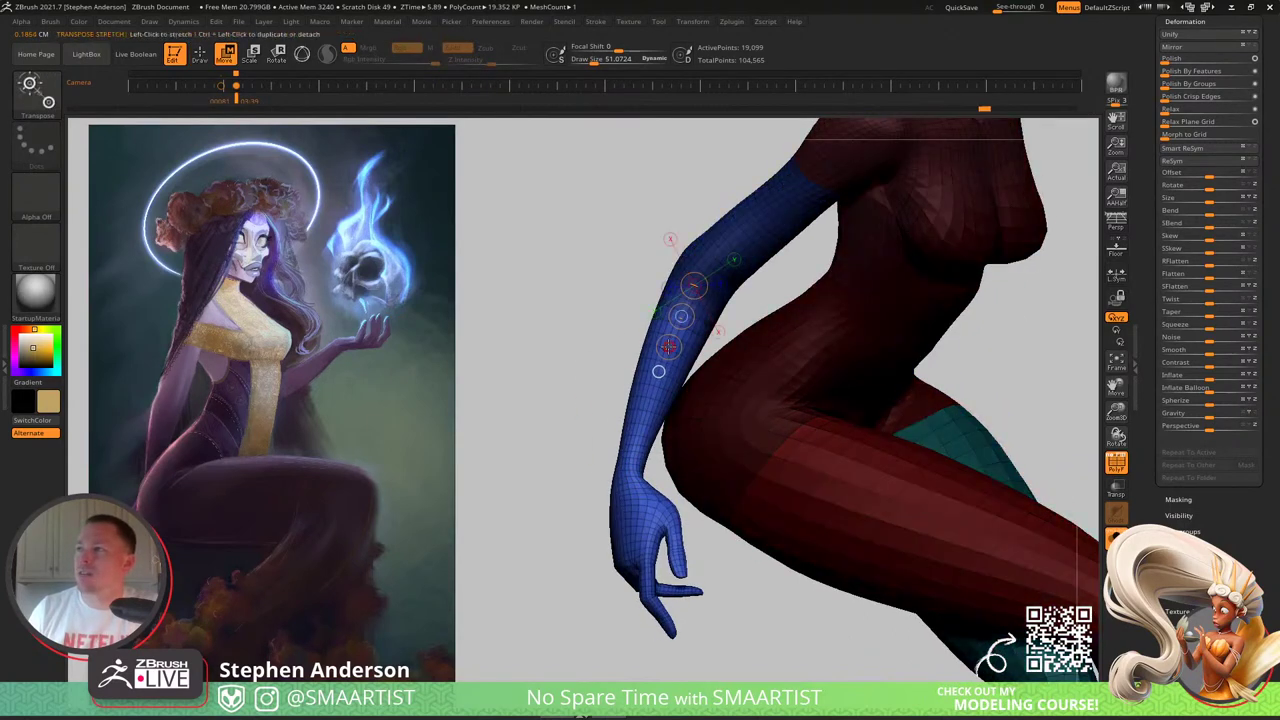
key("q")
left_click(619, 305, "ctrl")
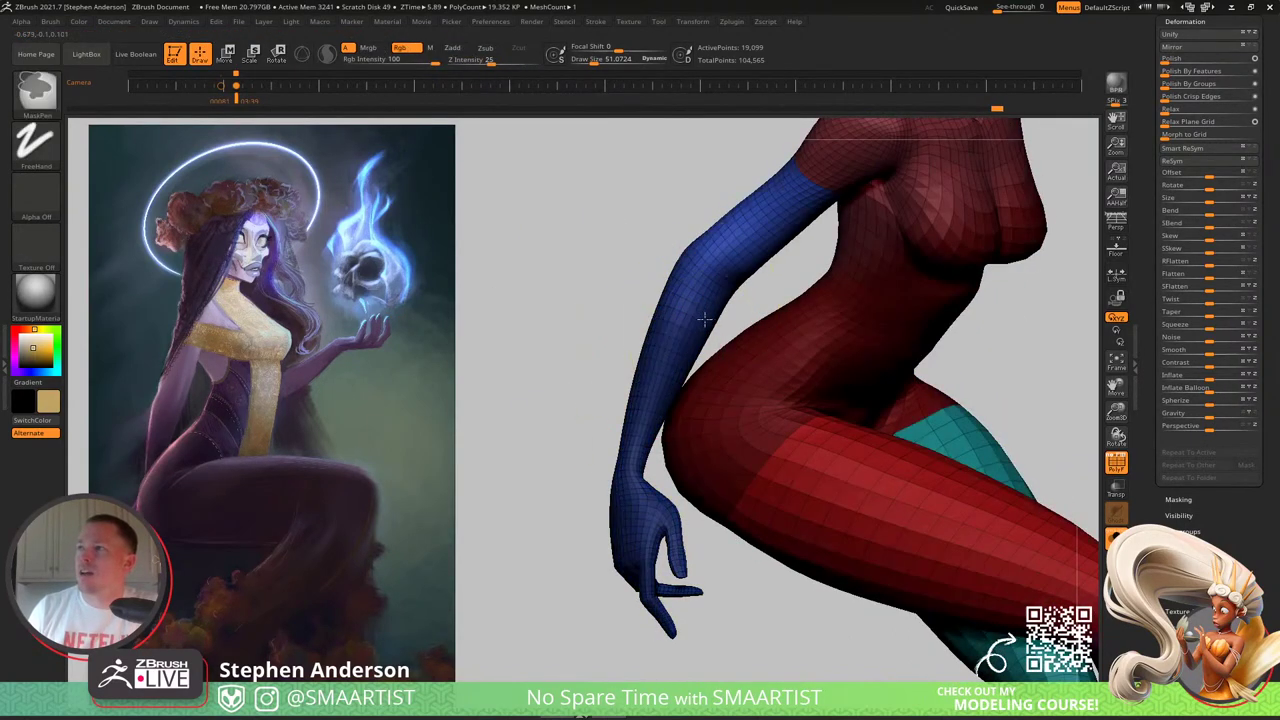
left_click(626, 260, "ctrl")
key("w")
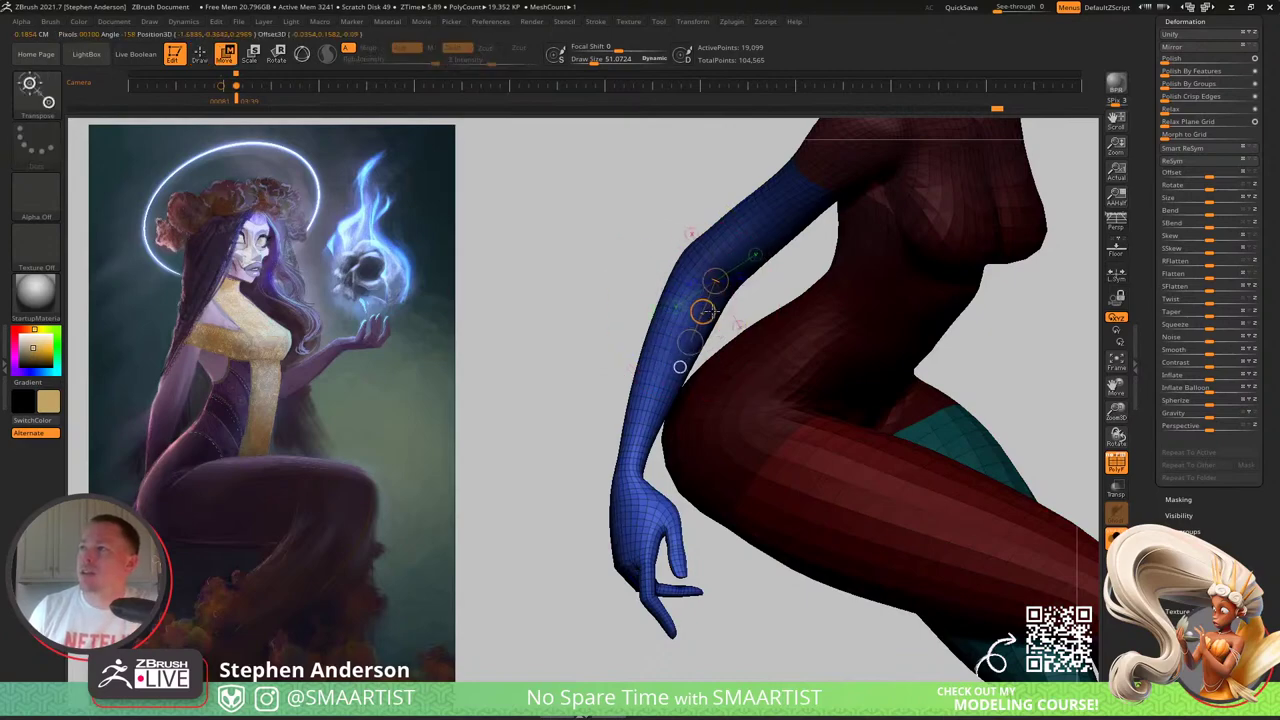
Step: Measure the left forearm from elbow to wrist with the transpose line
right_click_drag(873, 309, 703, 308)
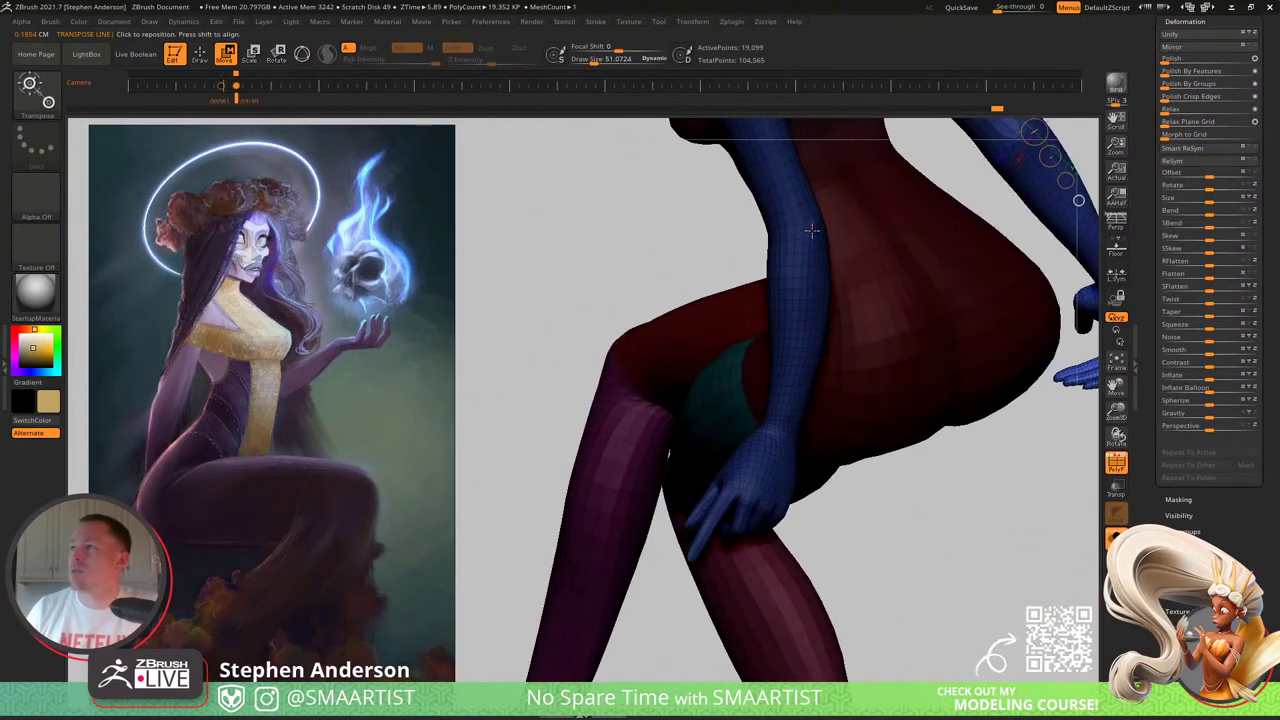
left_click_drag(817, 229, 793, 417)
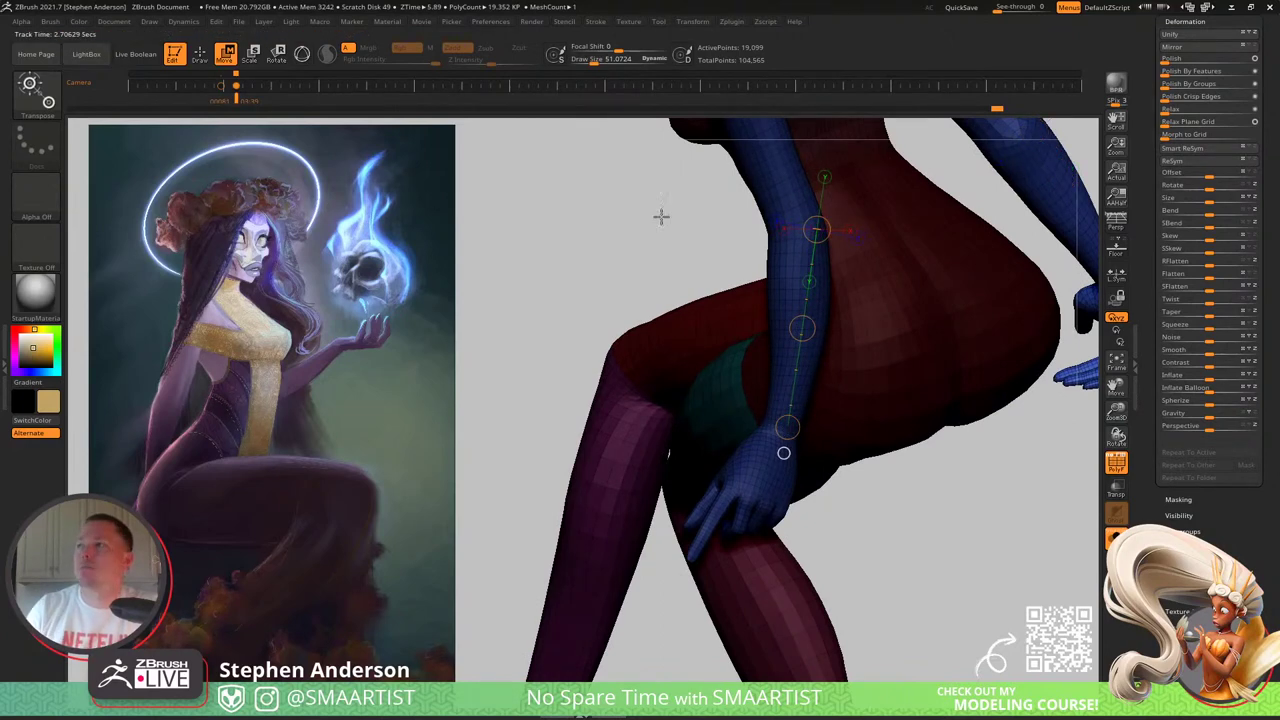
right_click_drag(661, 216, 831, 413)
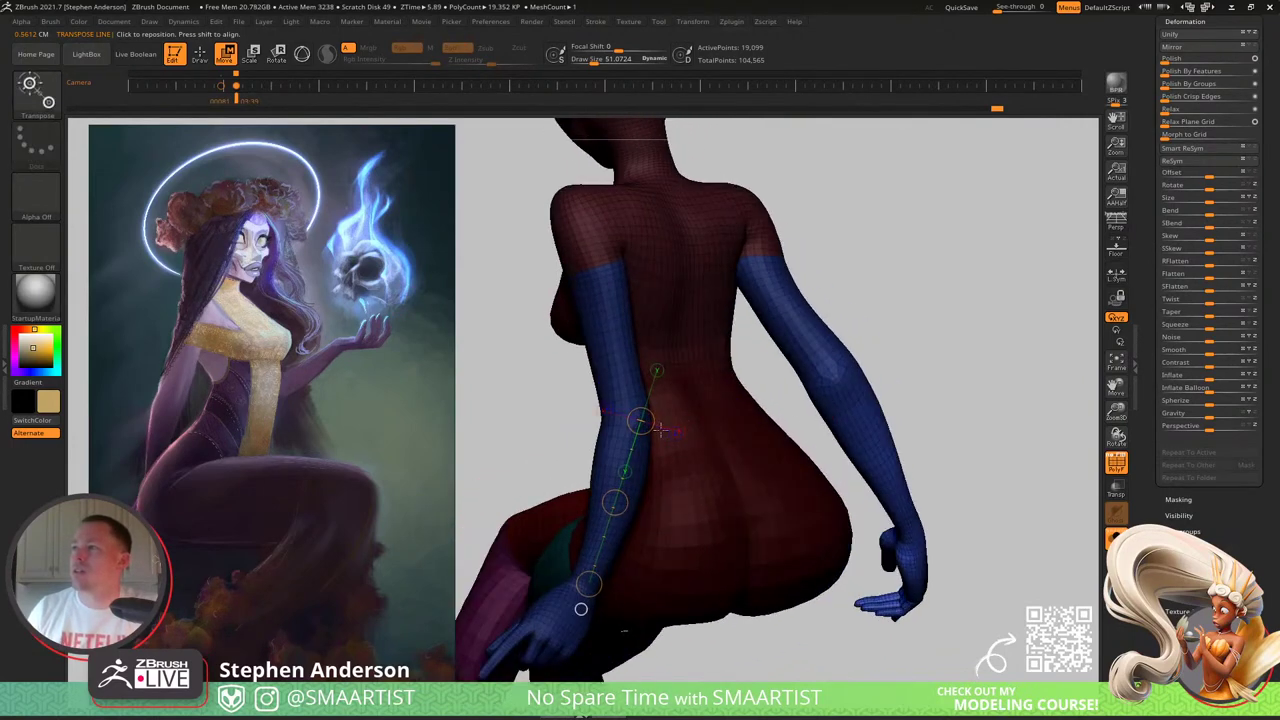
Step: Create a softened topological mask on the left arm and invert it to leave the left forearm and hand free
key("q")
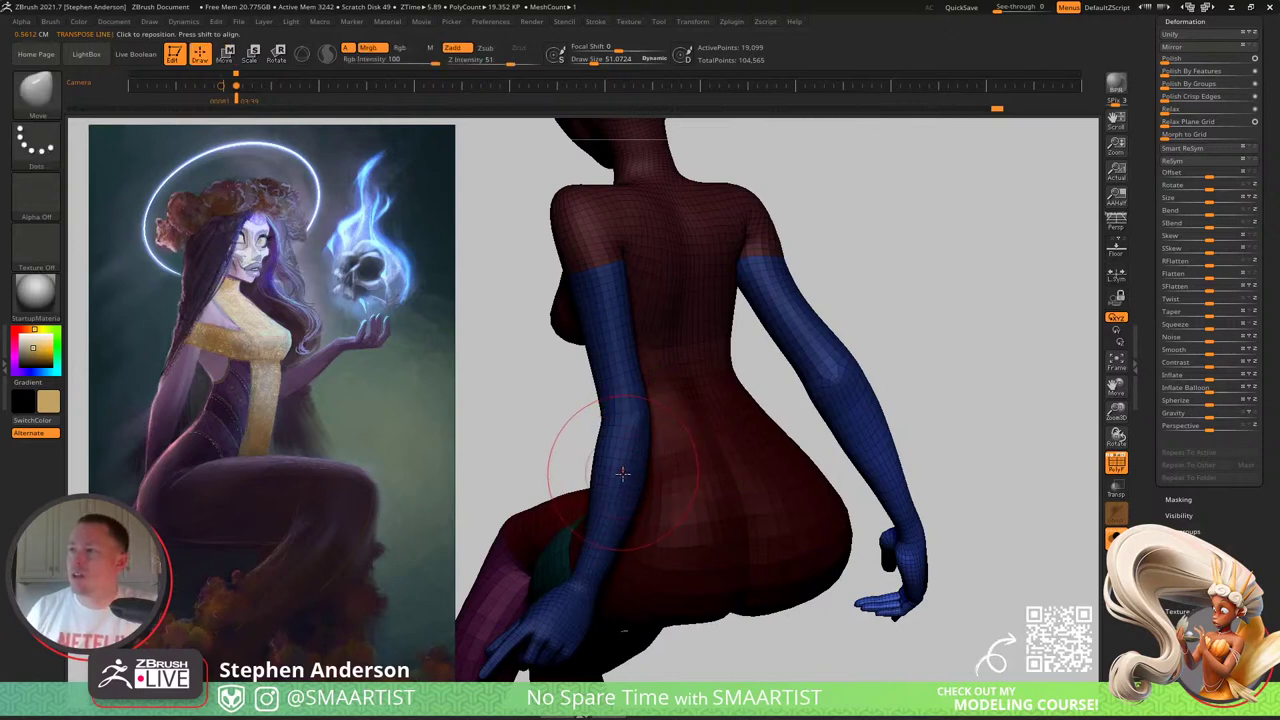
key("w")
left_click_drag(623, 521, 609, 547, "ctrl")
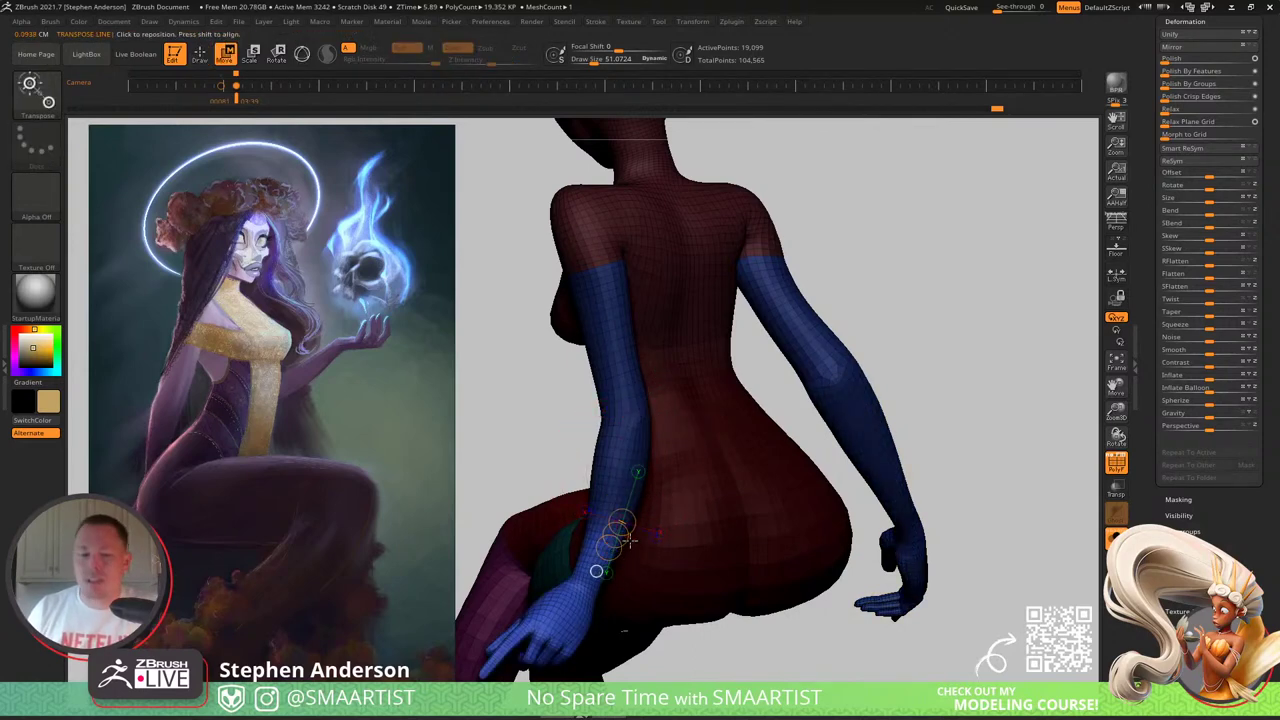
key("q")
left_click(607, 516, "ctrl")
left_click(578, 434, "ctrl")
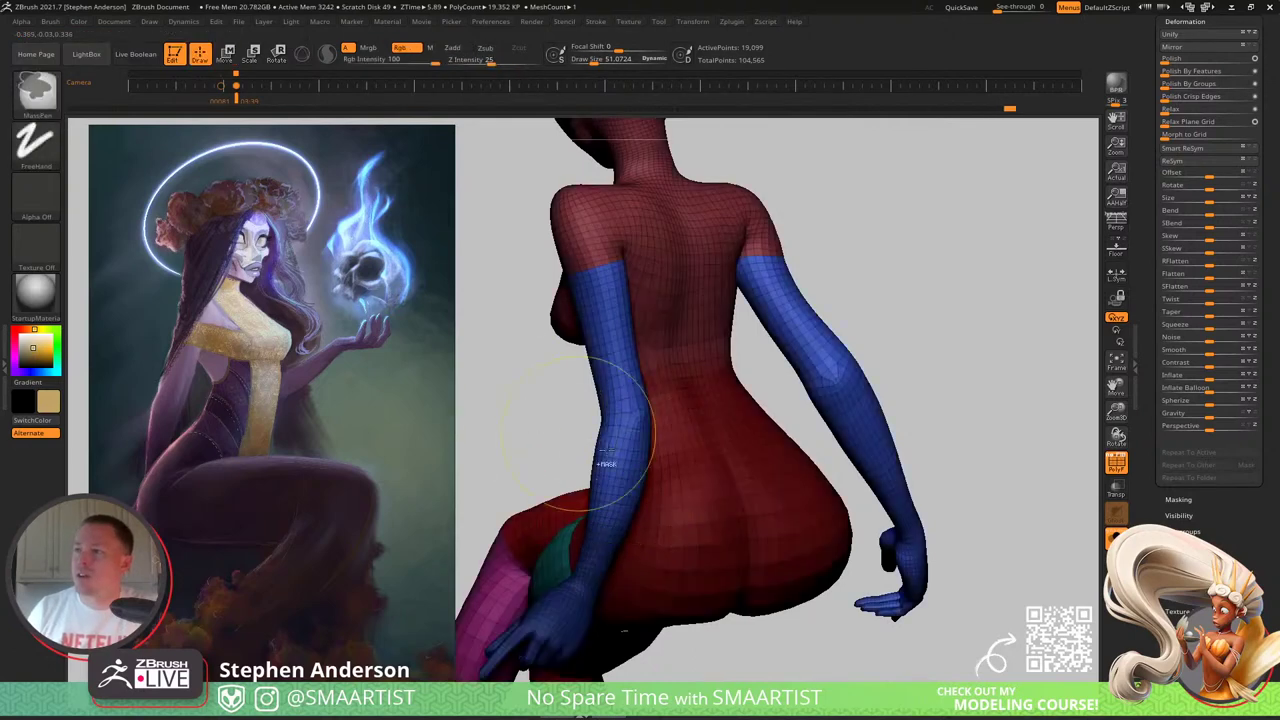
left_click(896, 371, "ctrl")
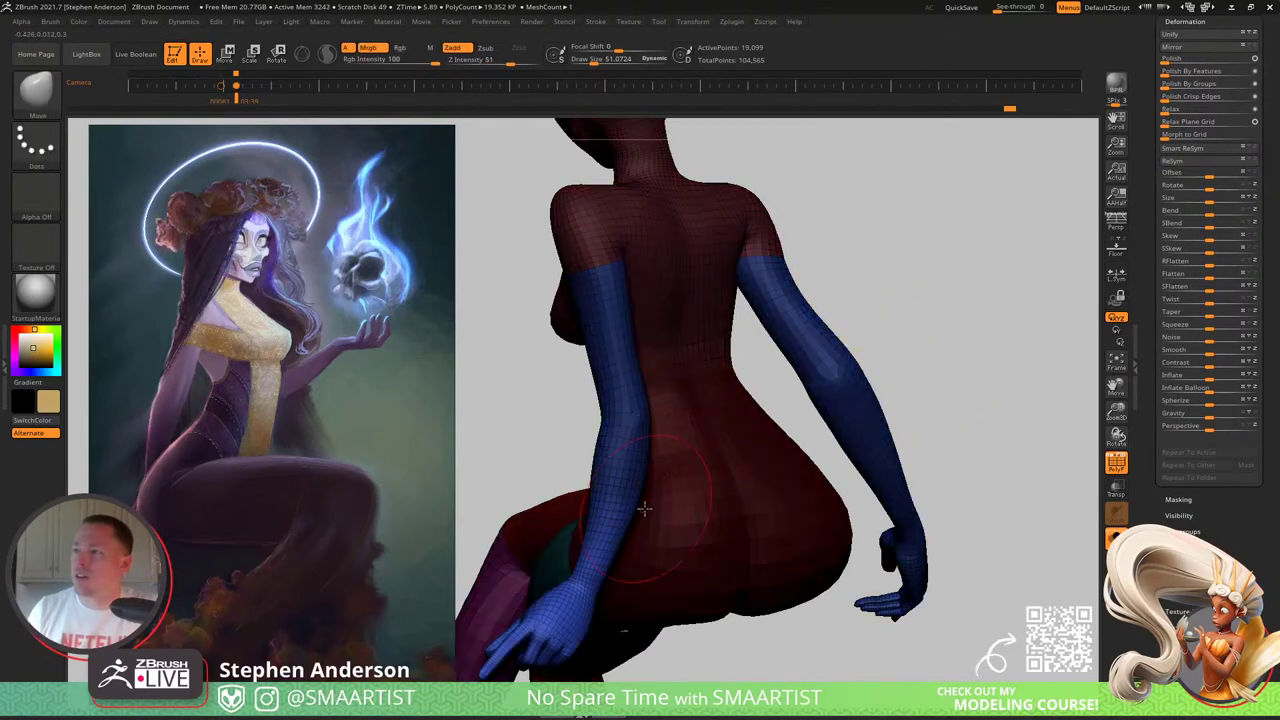
Step: Lengthen the left forearm by moving it downward with a transpose line from elbow to wrist, and refit the line's end to the wrist
key("w")
right_click_drag(625, 511, 697, 449, "alt")
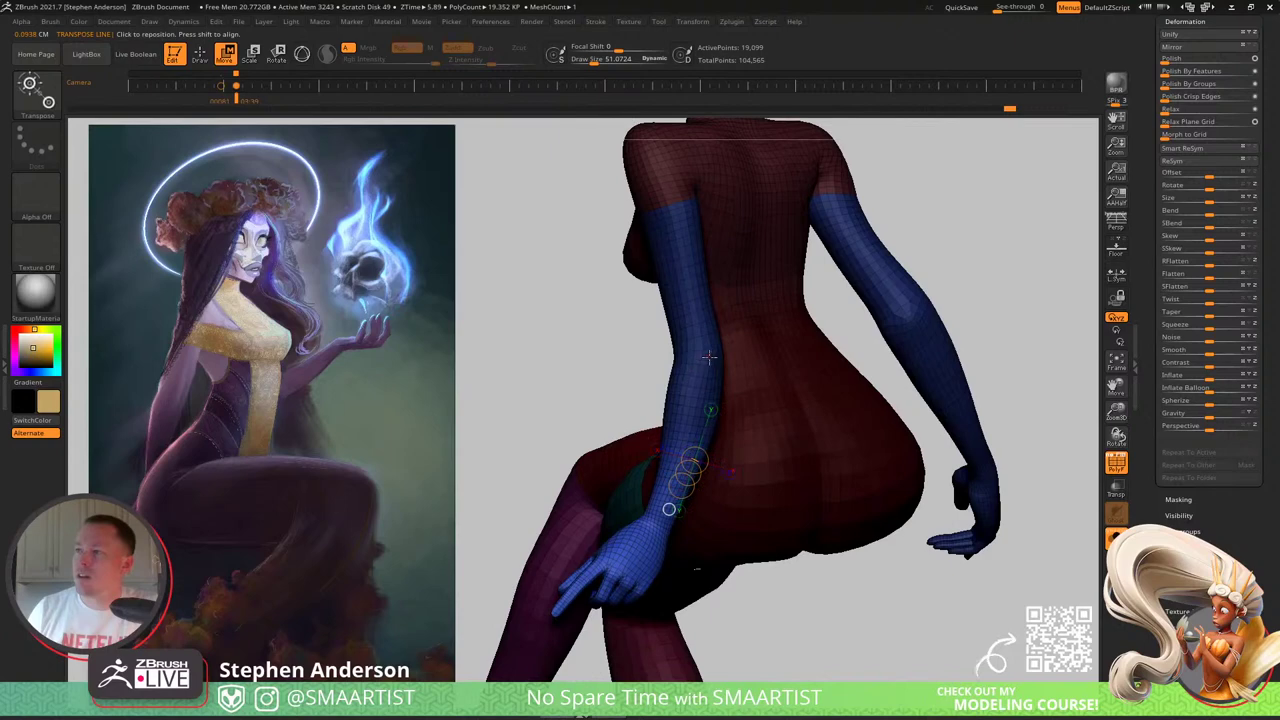
left_click_drag(708, 356, 663, 528)
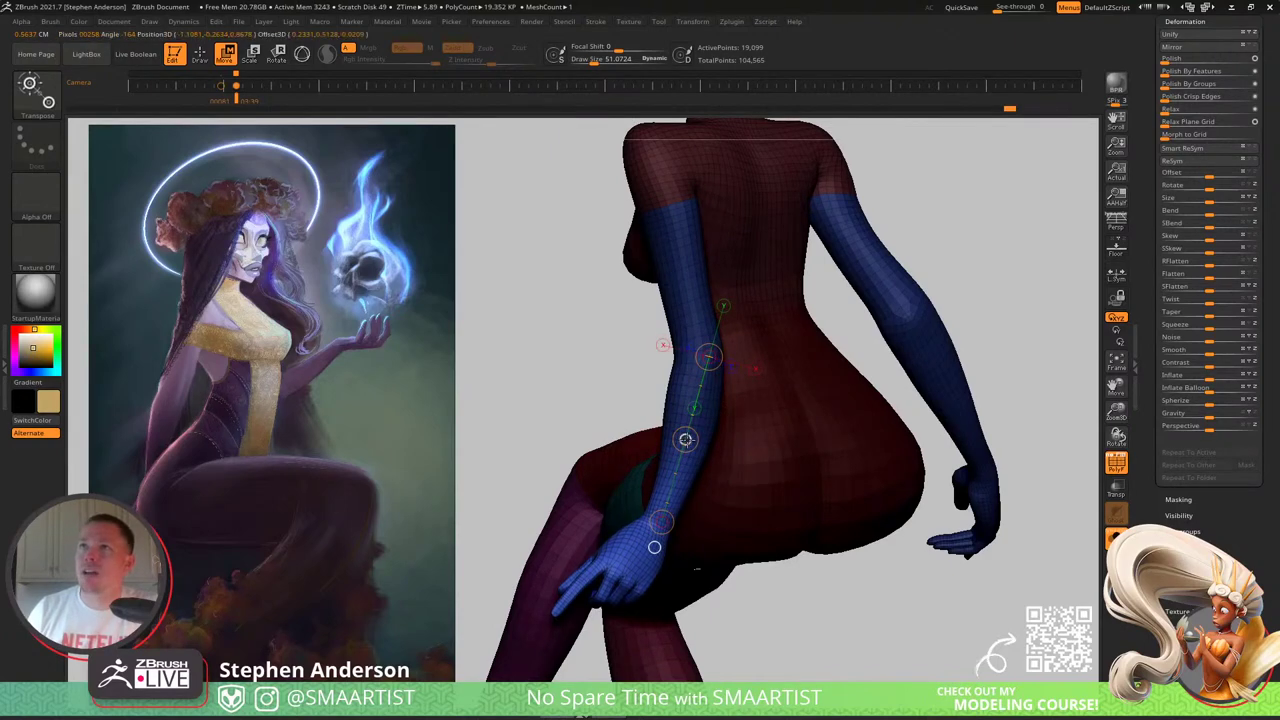
left_click_drag(685, 438, 676, 460)
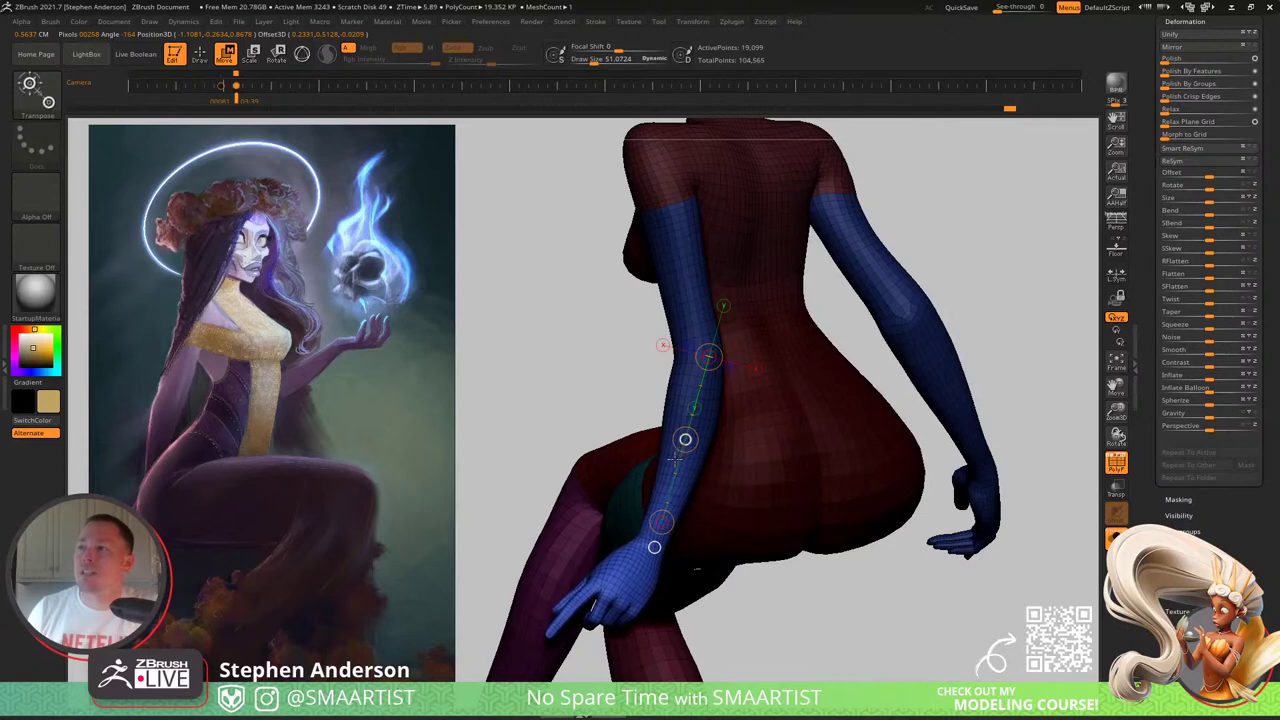
left_click_drag(662, 520, 654, 543)
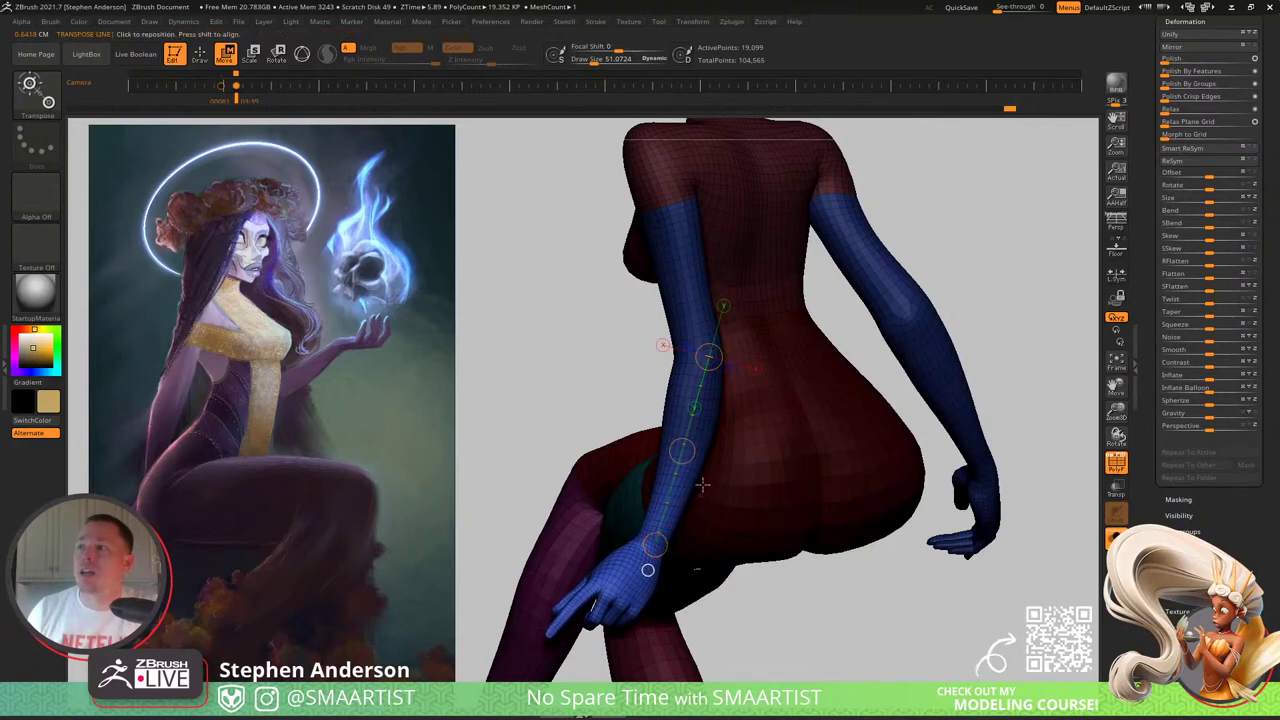
Step: Measure the right forearm for comparison, then mask the body above it so the right forearm and hand stay free
right_click_drag(703, 485, 742, 333)
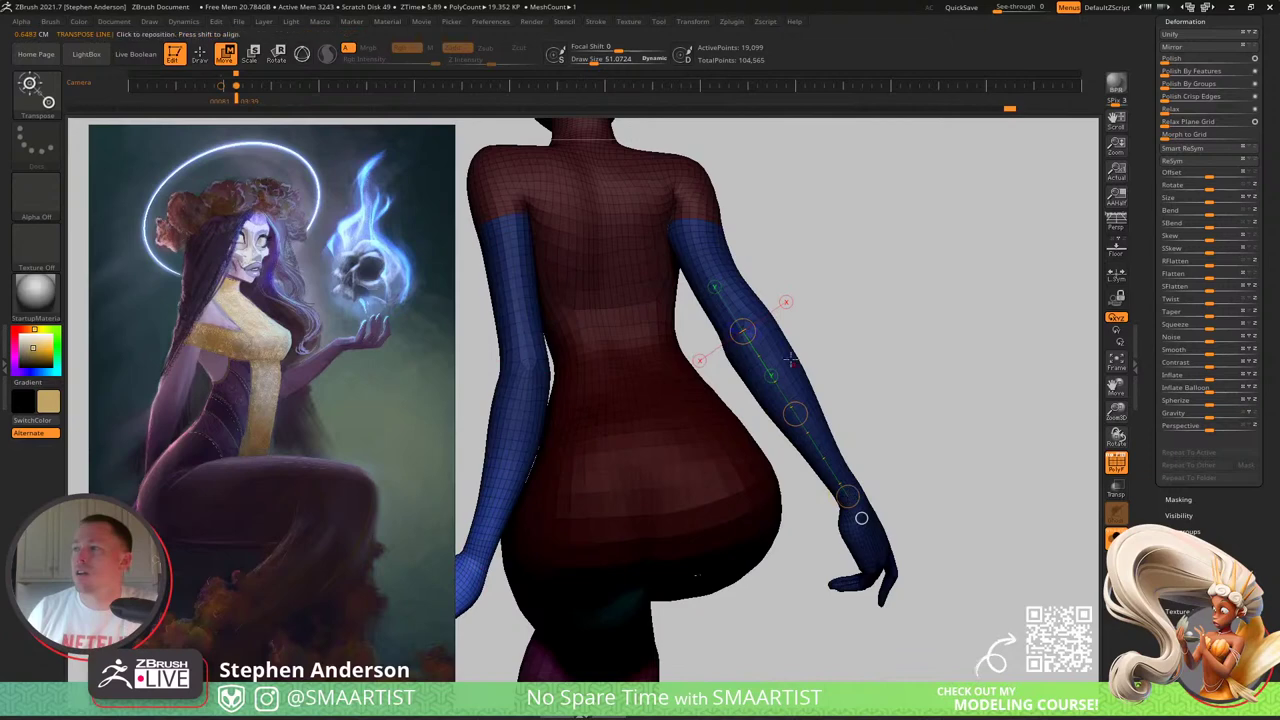
key("q")
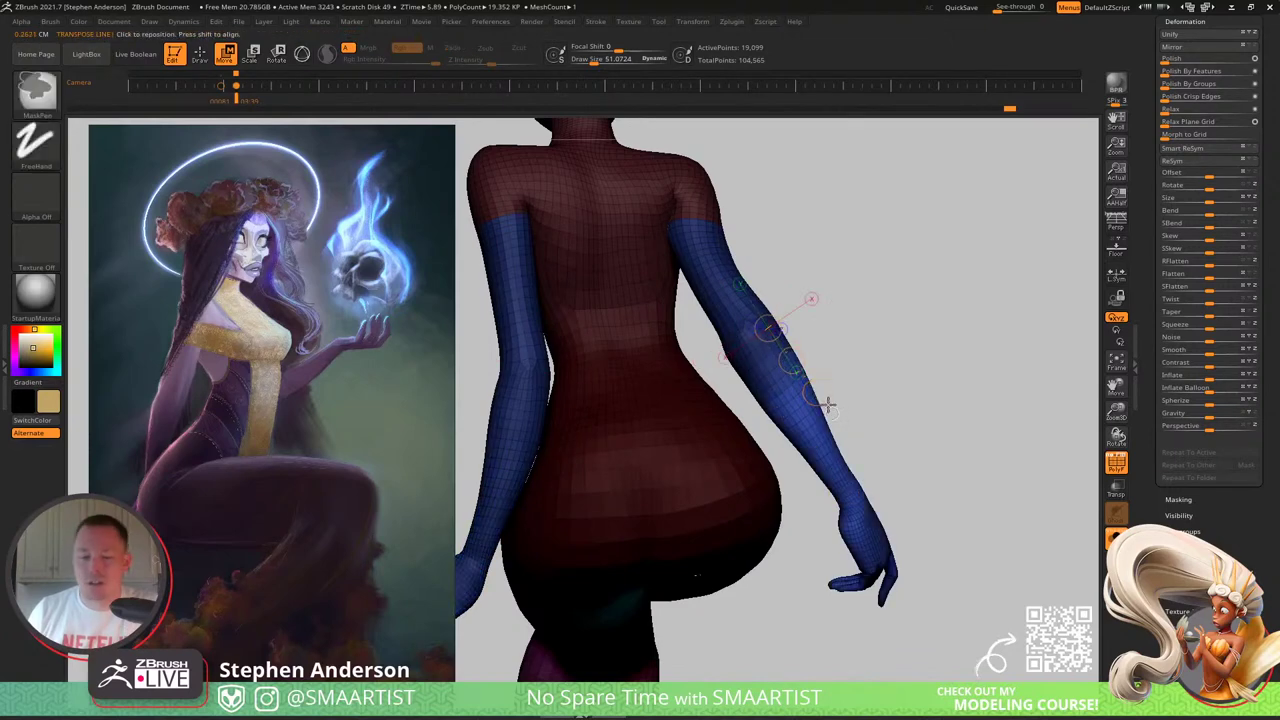
left_click(826, 372, "ctrl")
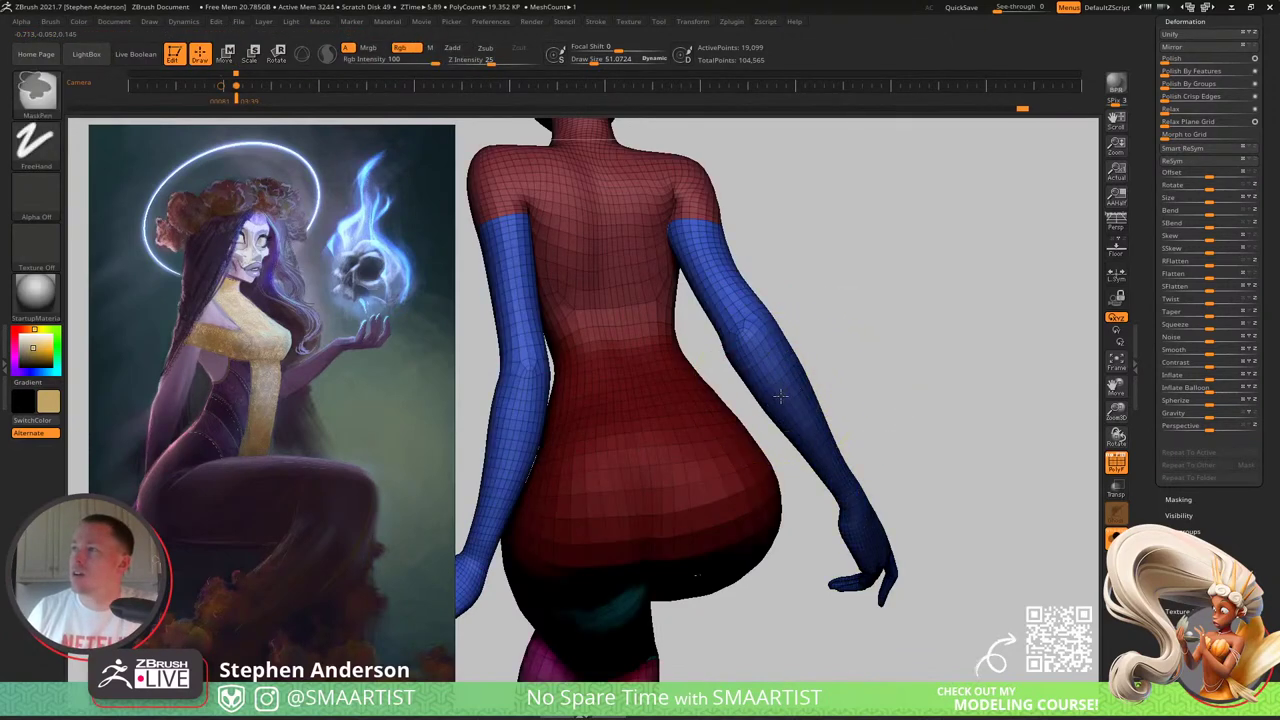
left_click(861, 350, "ctrl")
key("w")
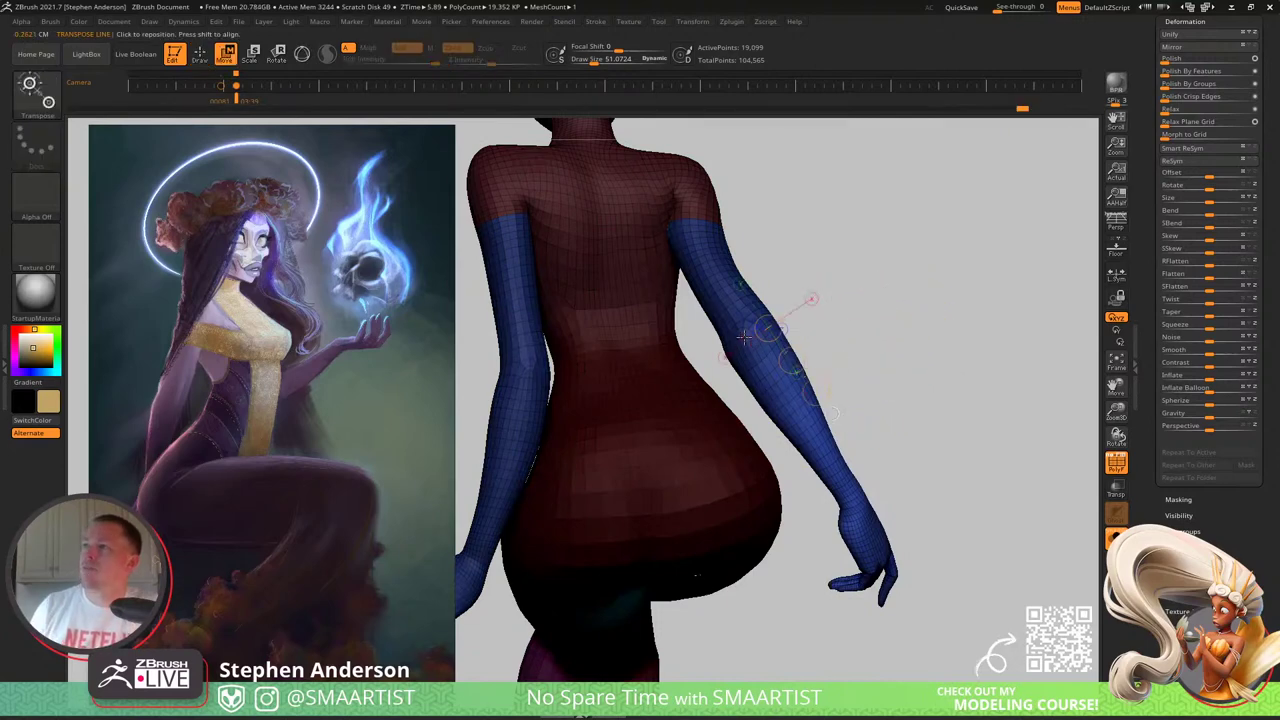
Step: Lay a transpose line from the right elbow to the wrist and adjust the right forearm
left_click_drag(820, 425, 840, 489)
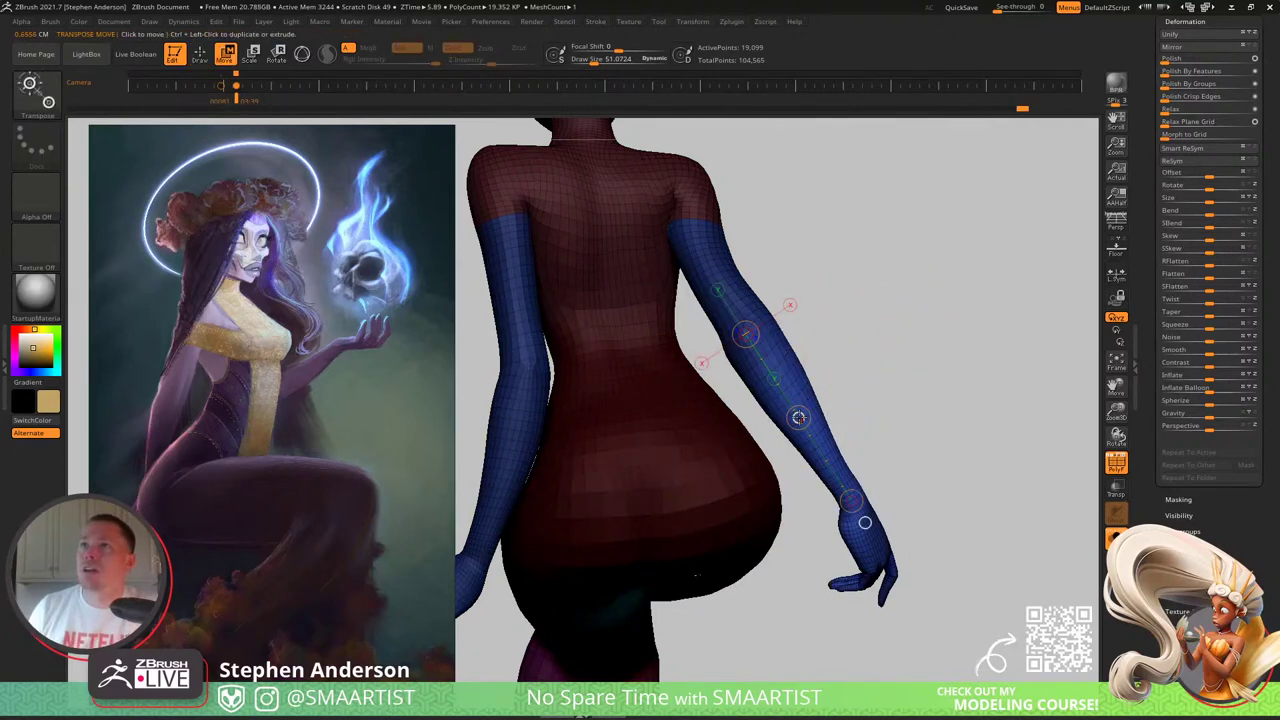
left_click_drag(835, 408, 846, 409)
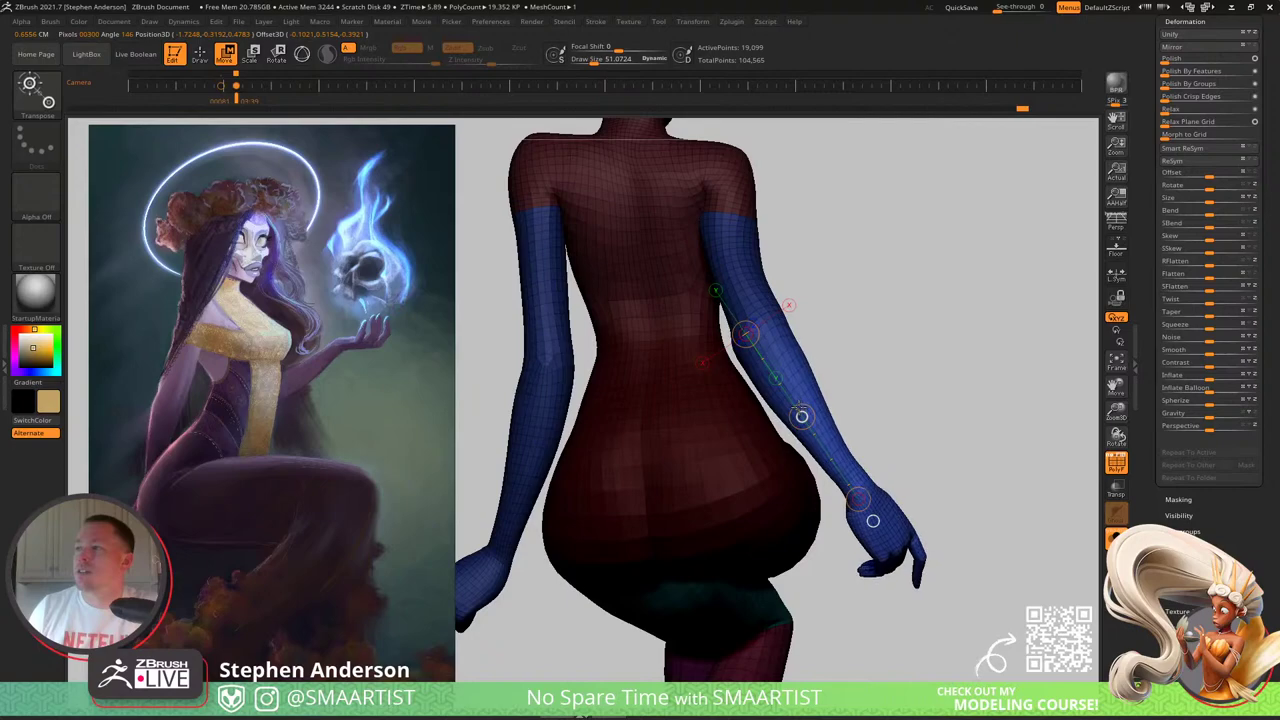
mouse_move(833, 365)
left_mouse_down()
mouse_move(915, 332)
mouse_move(934, 293)
left_mouse_up()
Step: Clear the mask and refine the right elbow area with the Move brush at a draw size of about 30
key("q")
right_click_drag(769, 324, 783, 391, "ctrl")
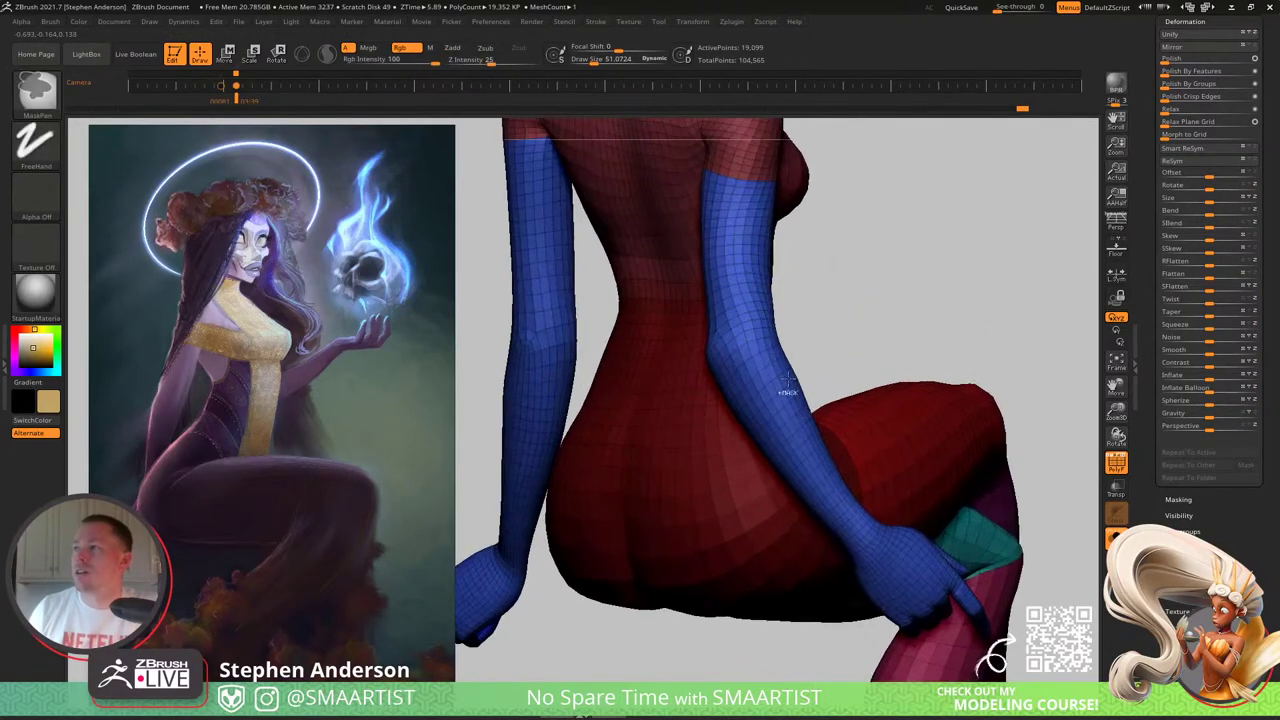
key("b")
key("m")
key("v")
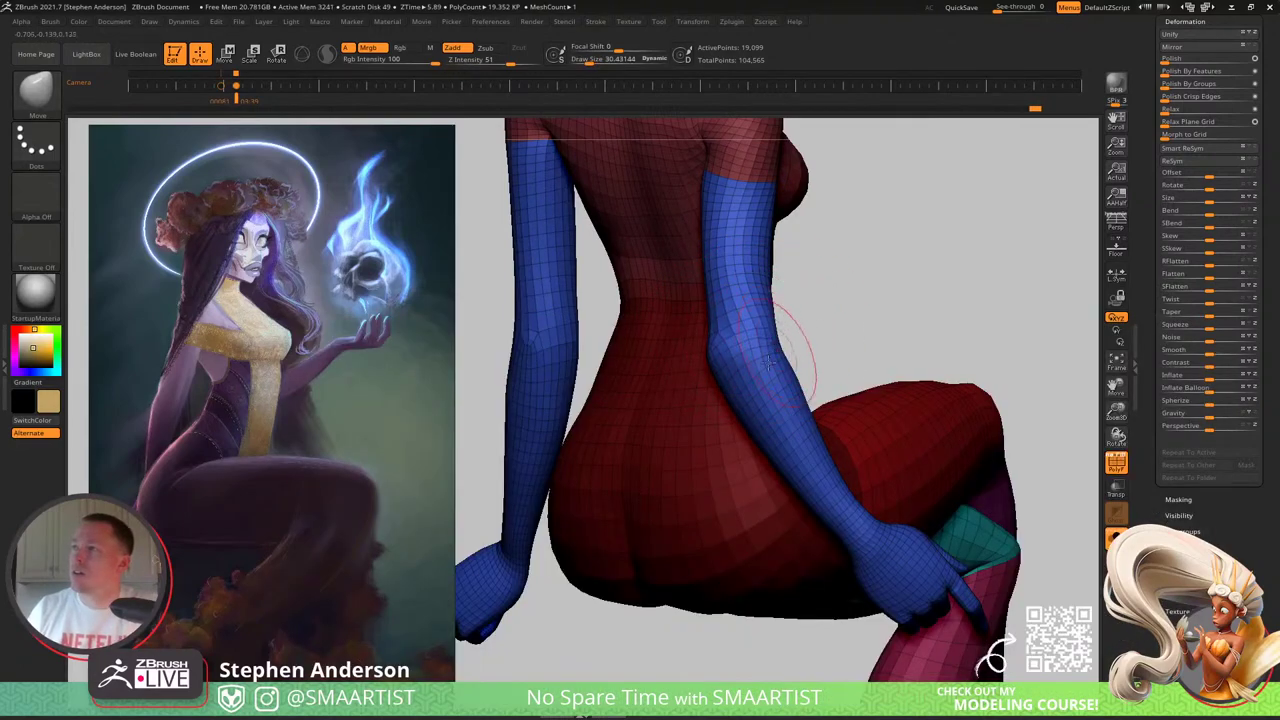
left_click_drag(770, 362, 801, 320)
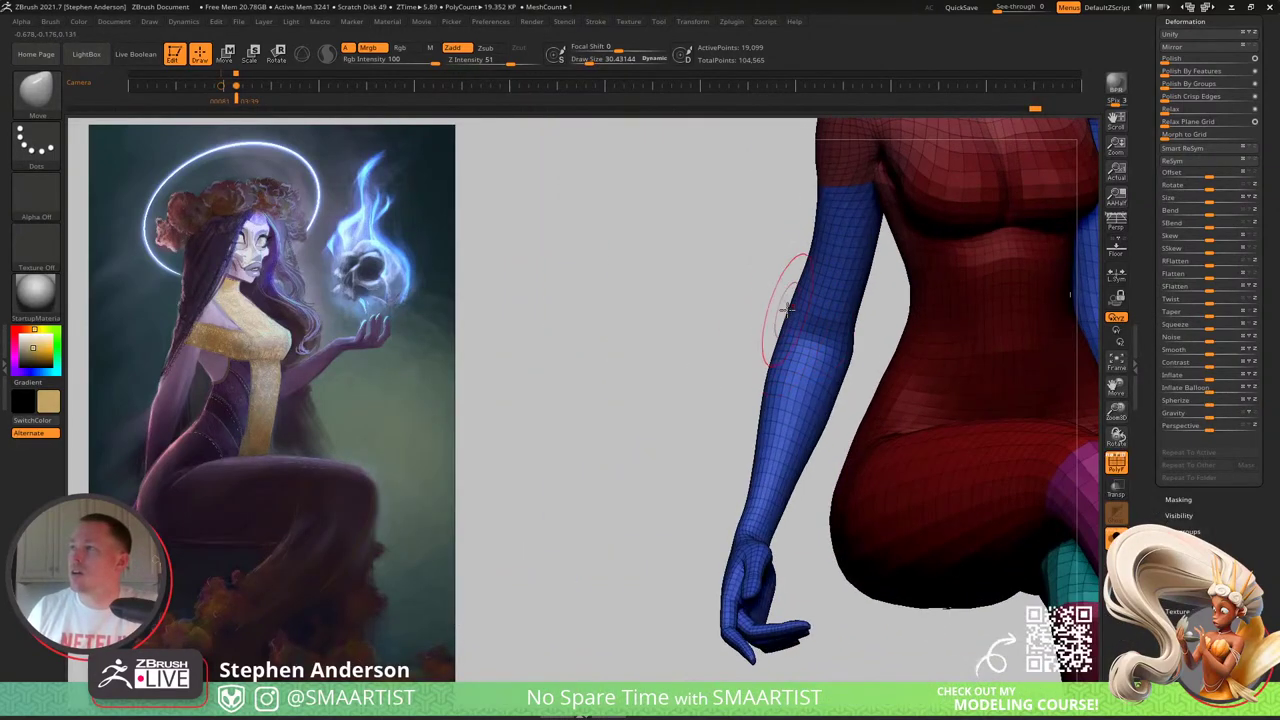
right_click_drag(835, 327, 837, 286)
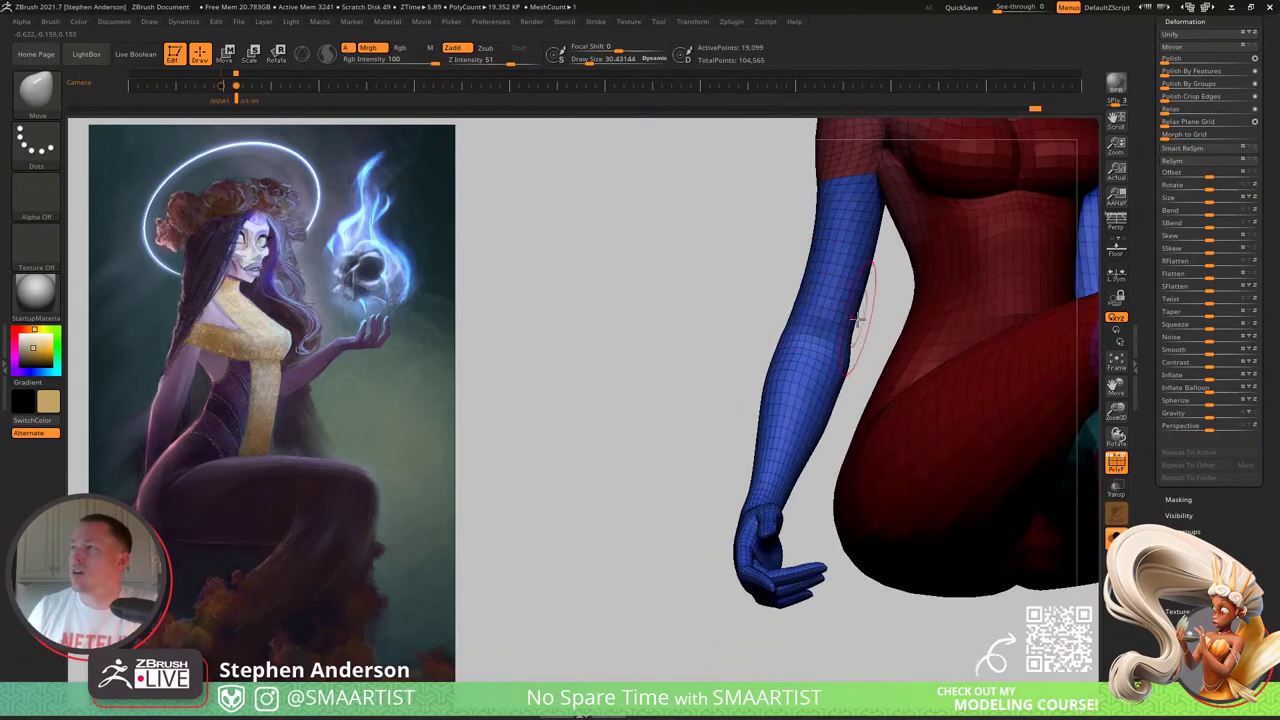
Step: Hide the polyframe and examine the arms and overall pose from several angles against the reference painting
key("f")
key("shift+f")
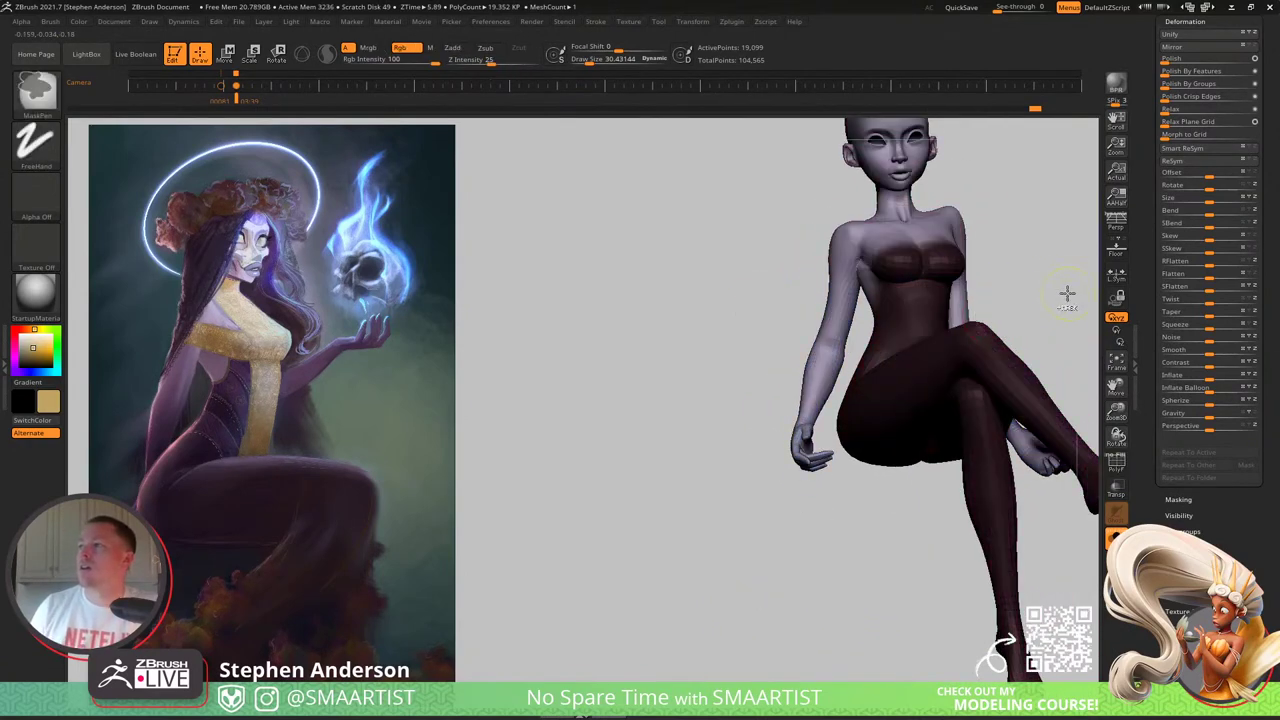
mouse_move(881, 308)
left_mouse_down()
mouse_move(906, 354)
mouse_move(912, 343)
mouse_move(683, 346)
mouse_move(809, 349)
mouse_move(785, 362)
left_mouse_up()
left_click(912, 343, "ctrl")
left_click(912, 343, "ctrl")
mouse_move(785, 362)
right_mouse_down()
mouse_move(738, 359)
mouse_move(757, 360)
mouse_move(735, 401)
mouse_move(708, 380)
mouse_move(729, 374)
mouse_move(783, 449)
mouse_move(755, 461)
mouse_move(768, 421)
right_mouse_up()
mouse_move(730, 377)
right_mouse_down("ctrl")
mouse_move(743, 377)
mouse_move(723, 380)
mouse_move(720, 398)
mouse_move(758, 396)
right_mouse_up("ctrl")
mouse_move(775, 443)
right_mouse_down()
mouse_move(677, 315)
mouse_move(712, 319)
mouse_move(690, 290)
right_mouse_up()
right_click_drag(690, 290, 692, 351, "ctrl")
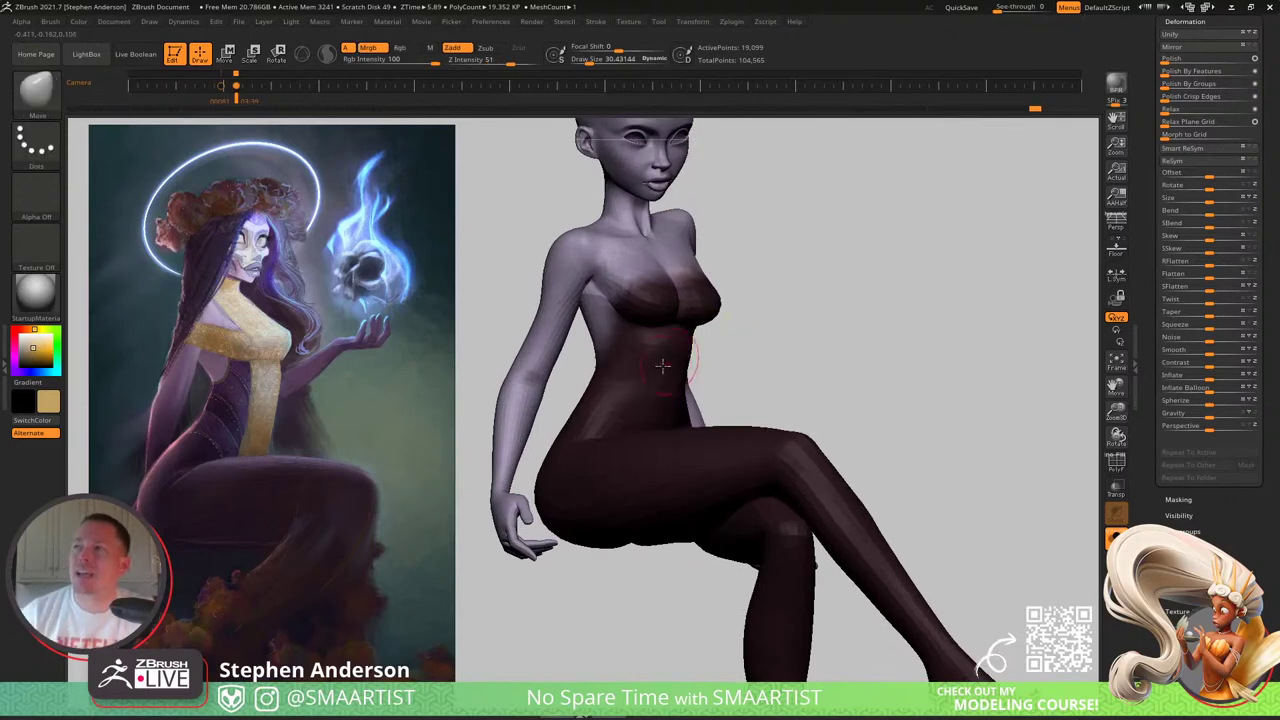
Step: Mask the body with a topological mask started at the waist, bring back the hidden subtools and frame the full figure
key("w")
left_click_drag(619, 338, 618, 364, "ctrl")
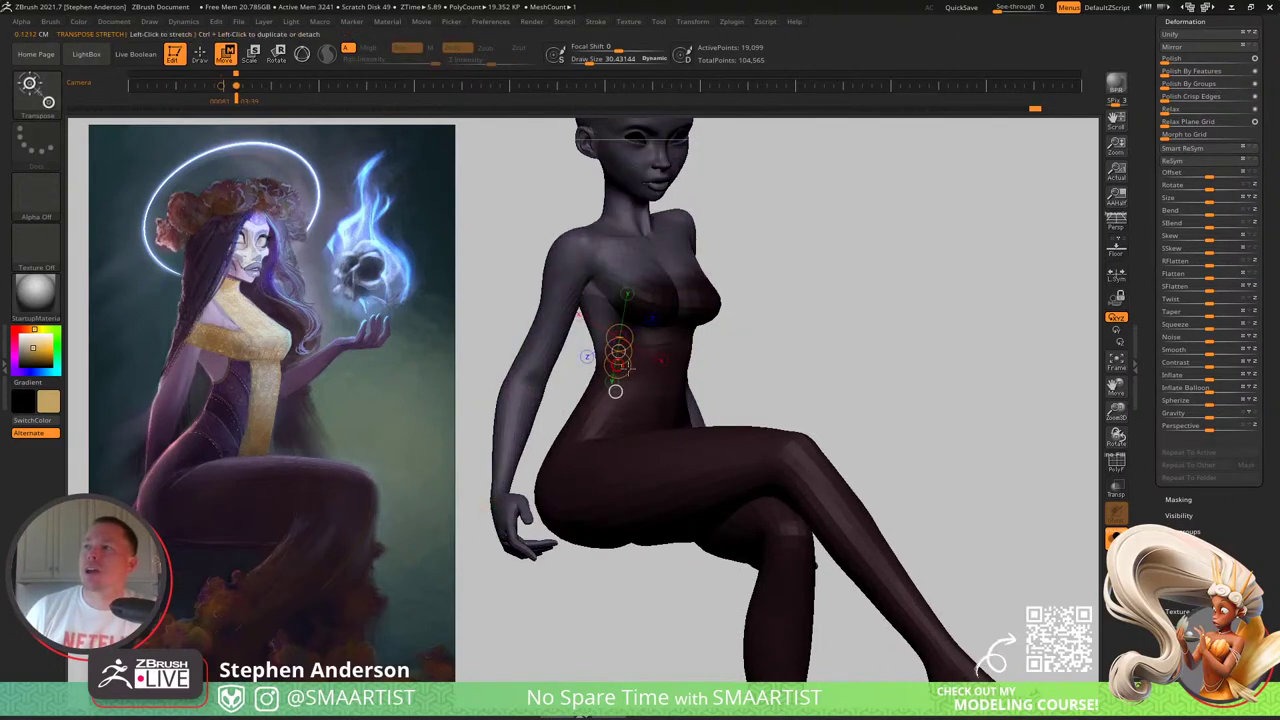
key("q")
key("ctrl+shift")
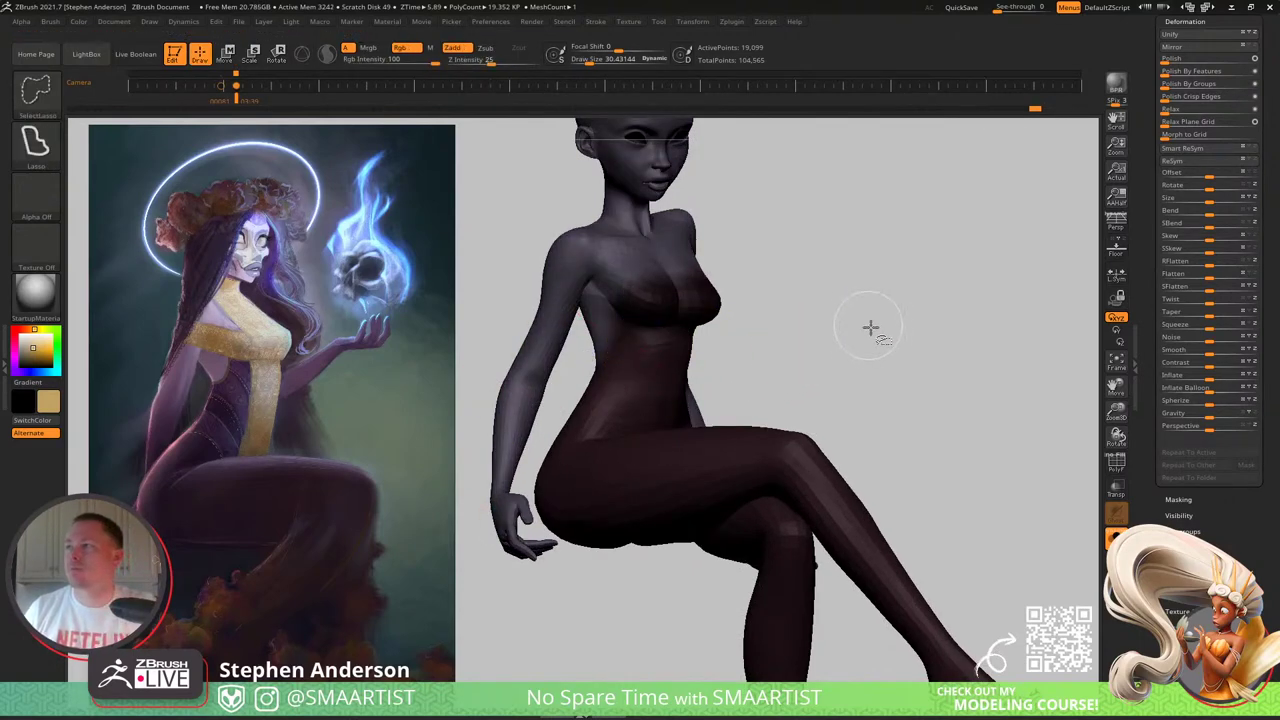
left_click(870, 350, "ctrl+shift")
key("f")
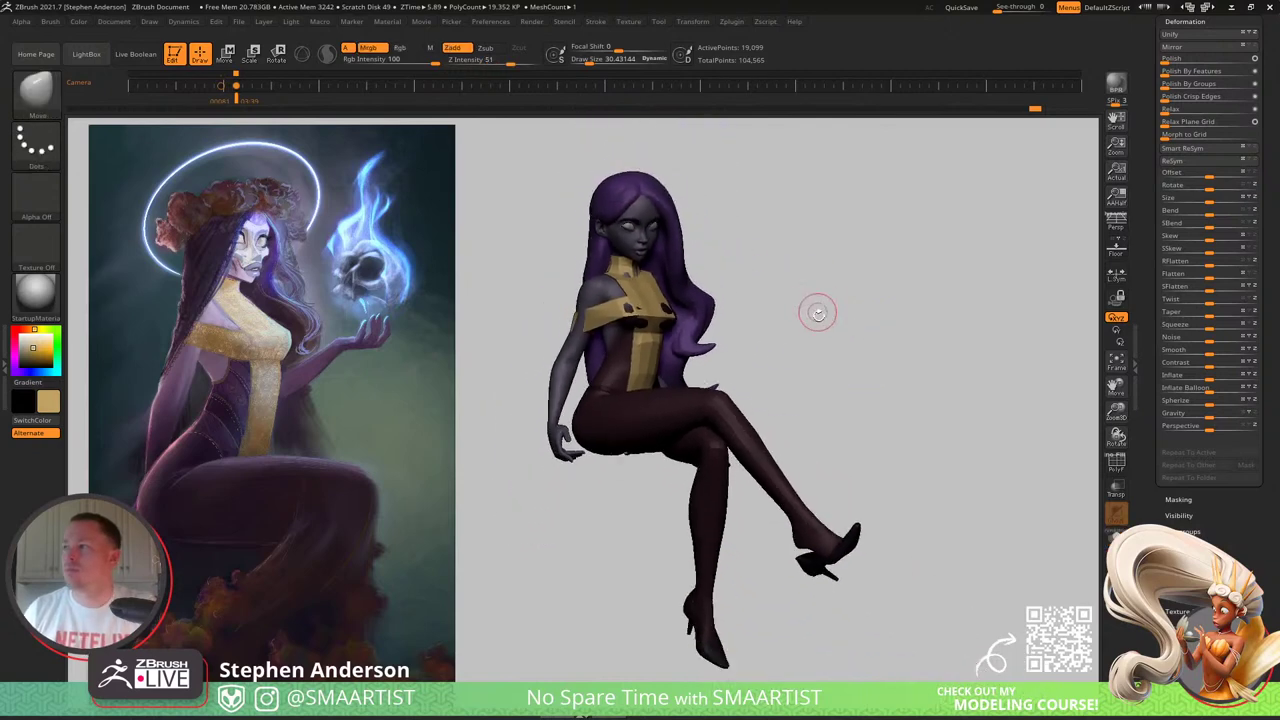
Step: Examine the full figure with hair and bodice from several angles against the reference painting, checking the torso and arm proportions
left_click_drag(807, 319, 814, 321)
key("w")
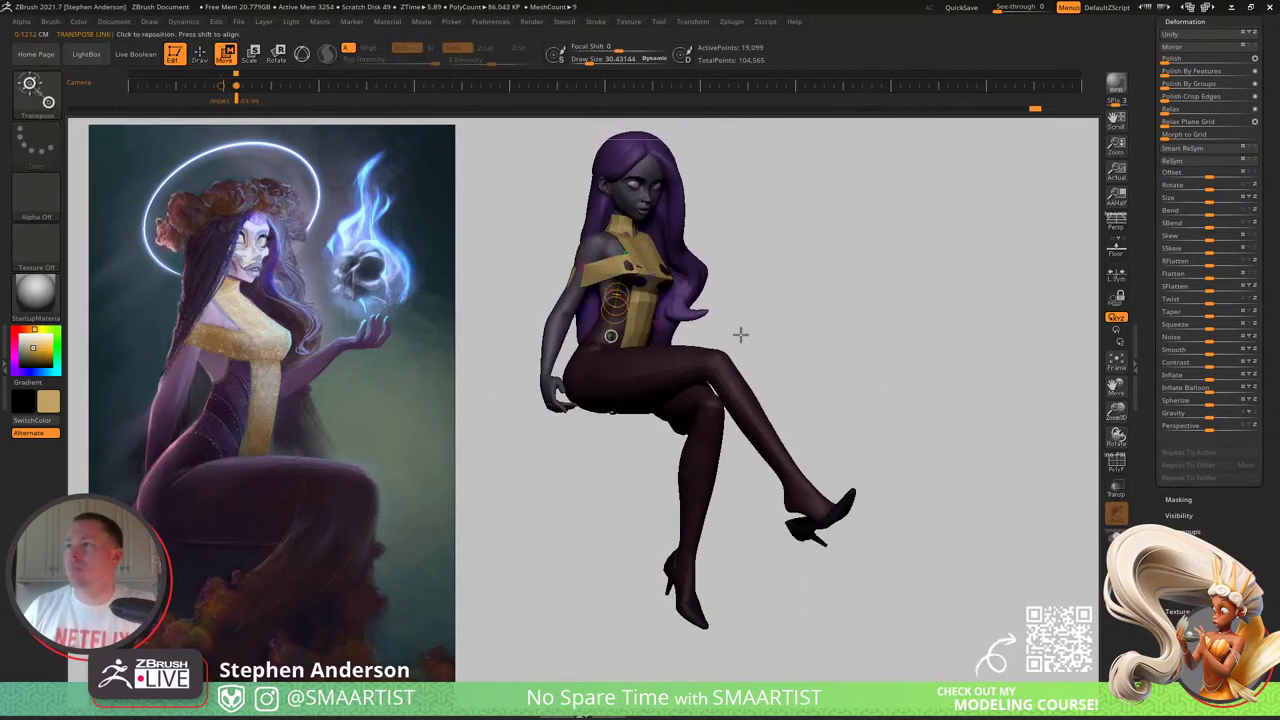
mouse_move(743, 395)
left_mouse_down()
mouse_move(800, 400)
mouse_move(766, 400)
mouse_move(786, 360)
mouse_move(814, 423)
left_mouse_up()
key("q")
mouse_move(808, 378)
left_mouse_down()
mouse_move(800, 360)
mouse_move(842, 386)
mouse_move(852, 416)
left_mouse_up()
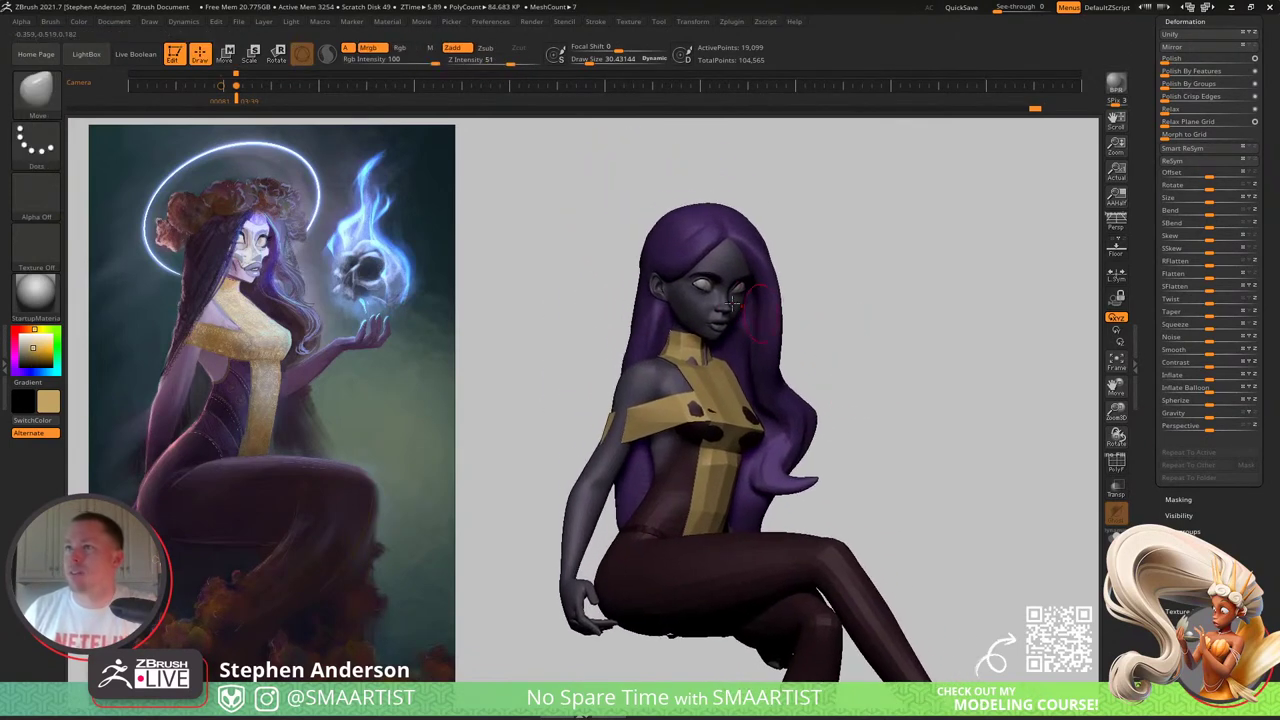
right_click_drag(855, 305, 853, 277)
mouse_move(853, 278)
left_mouse_down()
mouse_move(840, 351)
mouse_move(860, 334)
mouse_move(826, 335)
mouse_move(847, 340)
left_mouse_up()
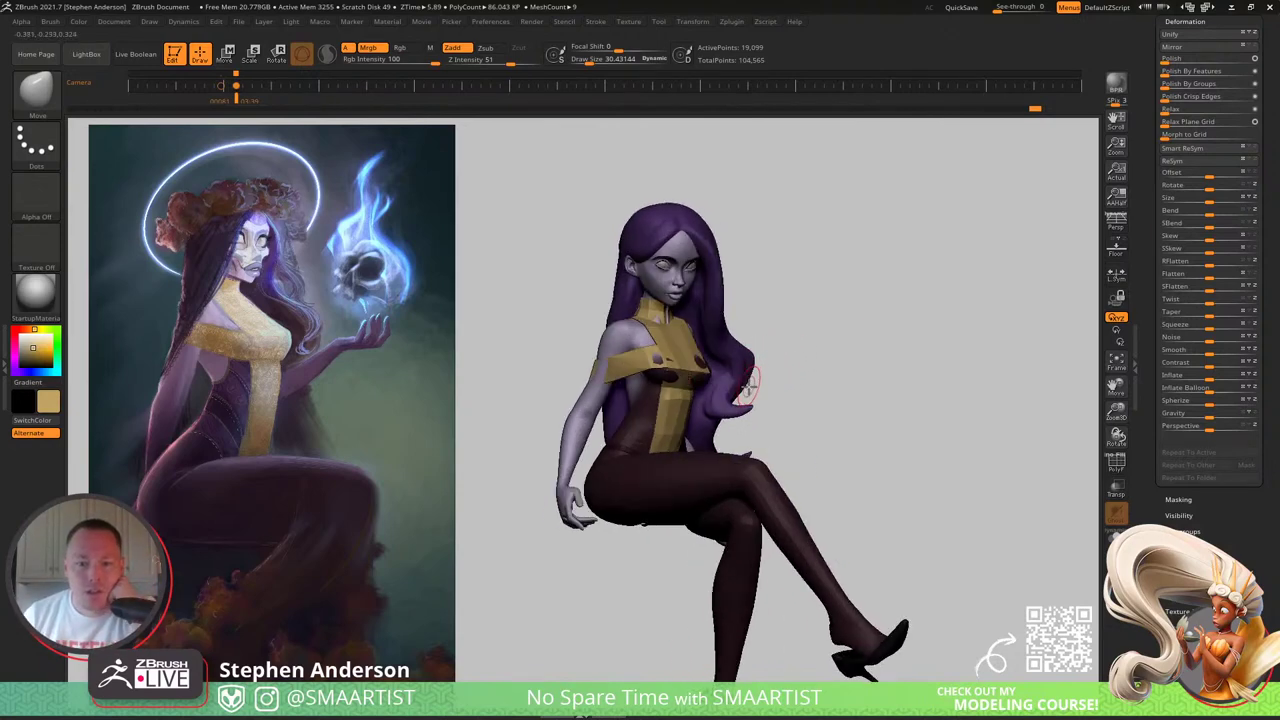
left_click_drag(800, 362, 856, 396)
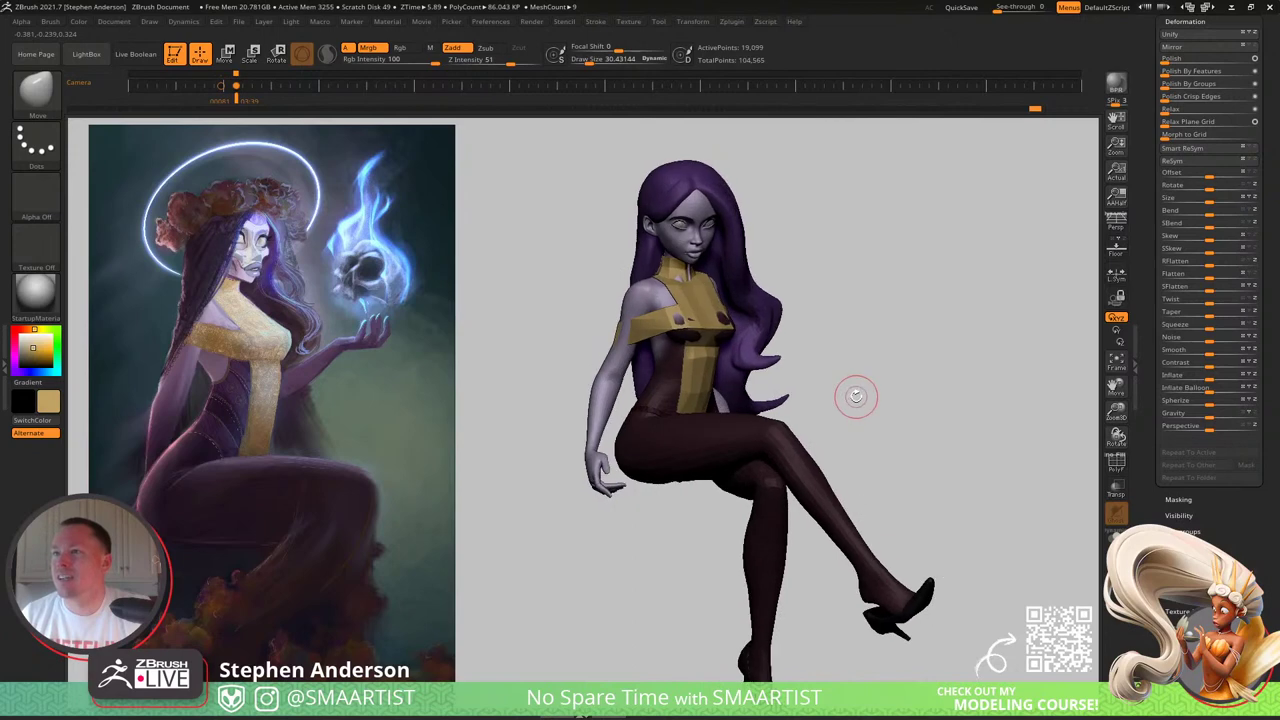
mouse_move(789, 372)
left_mouse_down()
mouse_move(766, 374)
mouse_move(794, 377)
mouse_move(780, 360)
left_mouse_up()
Step: Mask the body topologically from the waist up with the polyframe shown, keeping the hips and legs free
key("shift+f")
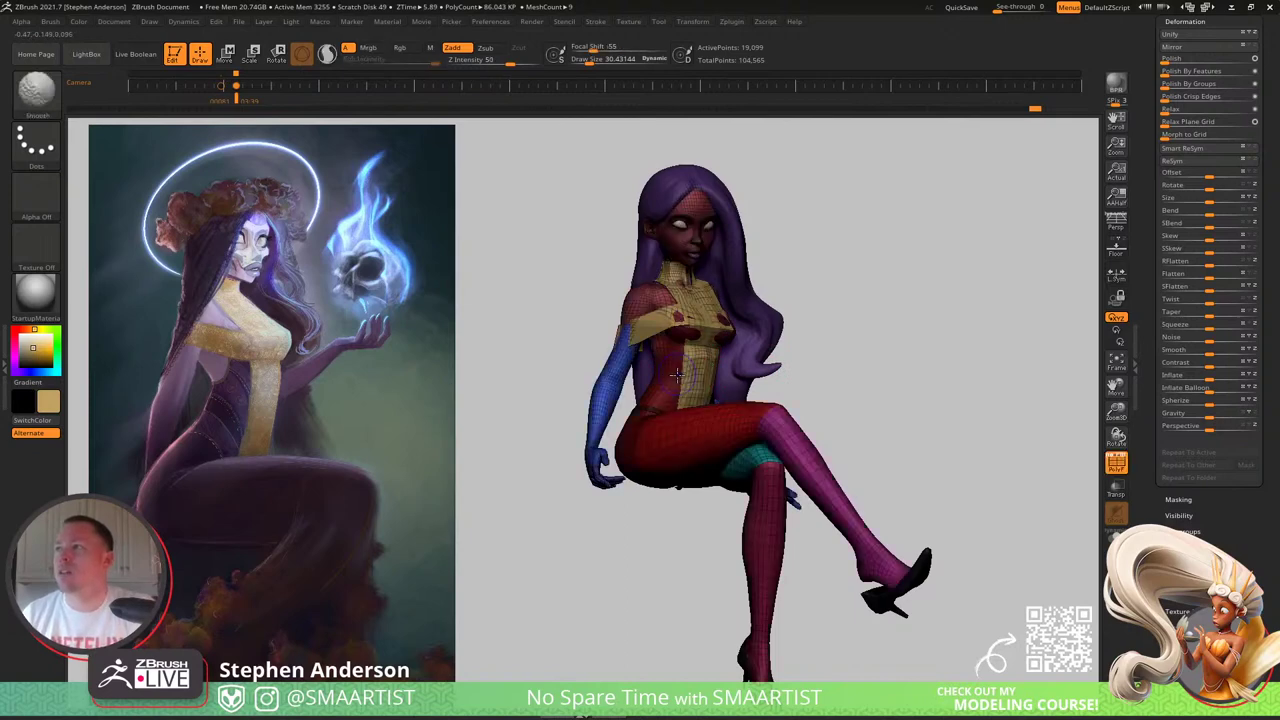
key("w")
left_click_drag(729, 303, 962, 248, "alt")
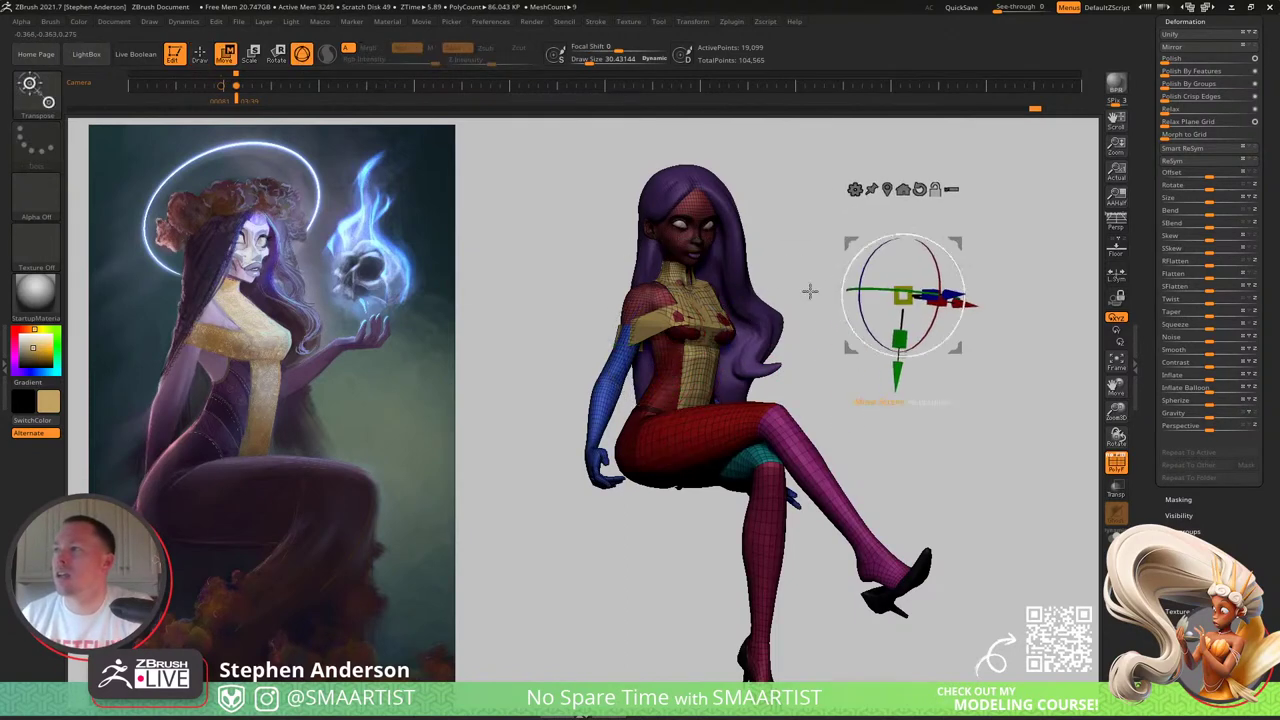
left_click(668, 362)
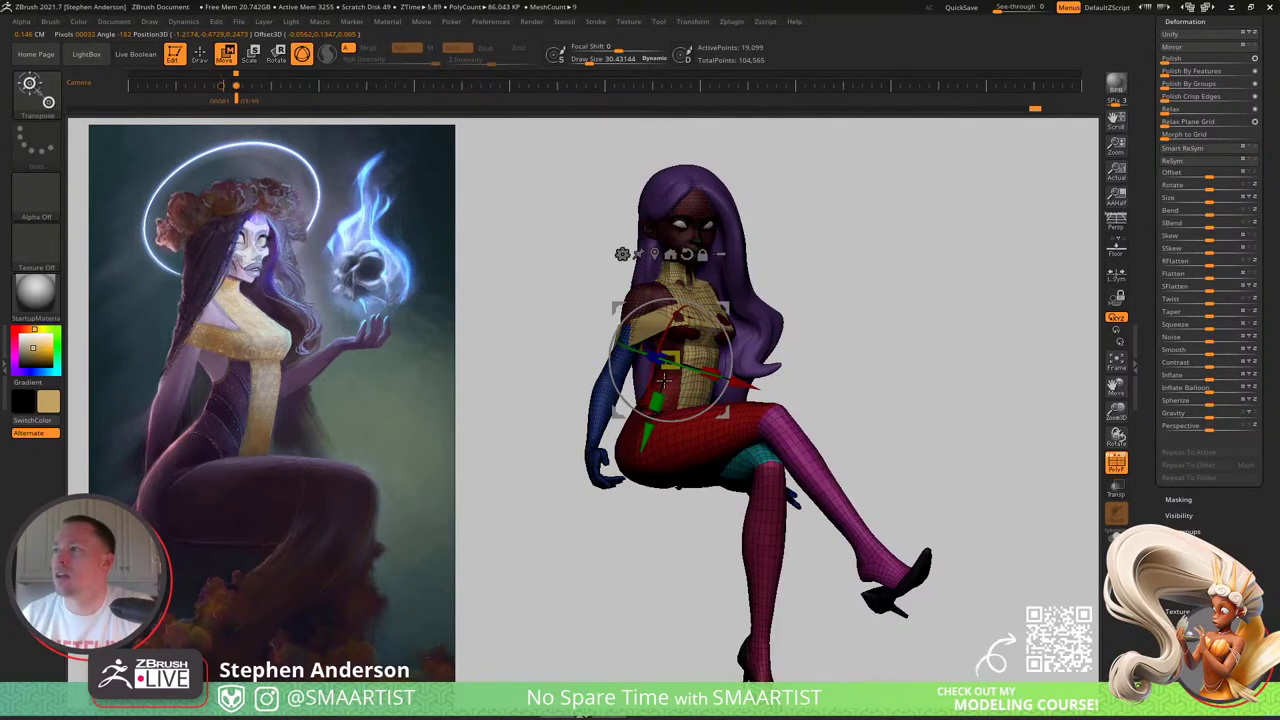
key("q")
mouse_move(787, 372)
left_mouse_down()
mouse_move(694, 381)
mouse_move(732, 392)
left_mouse_up()
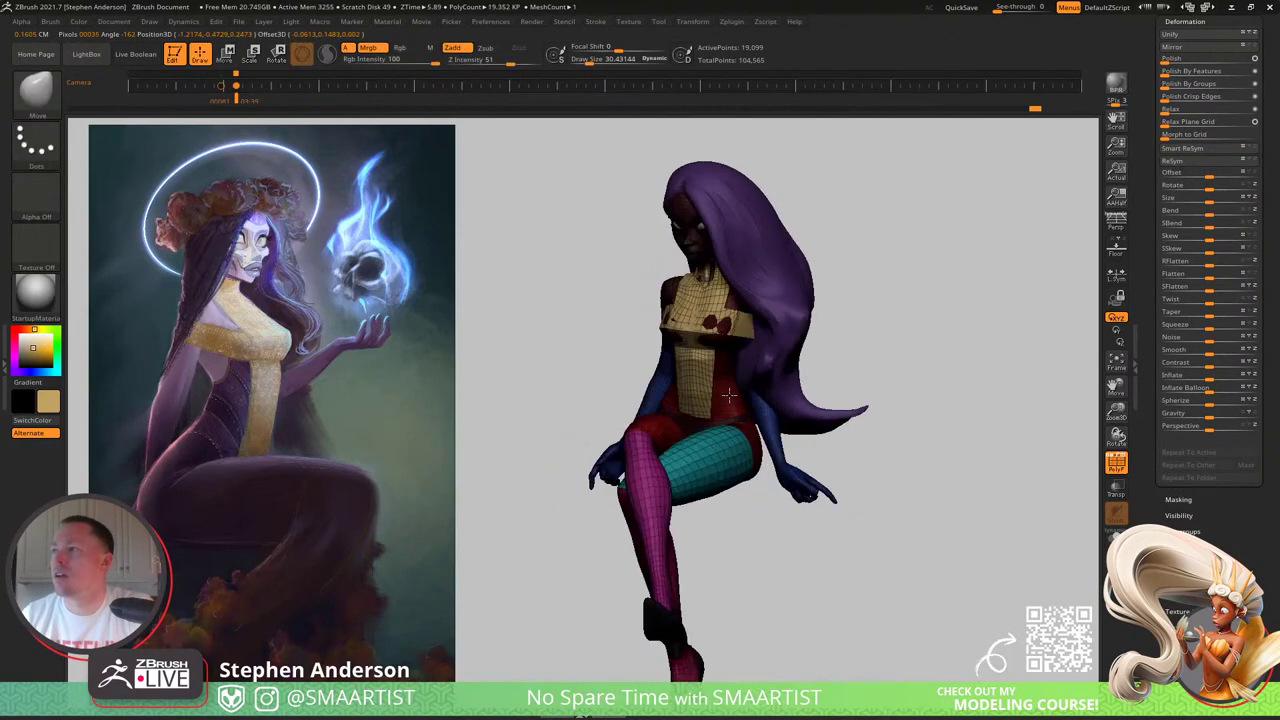
left_click(899, 384, "ctrl")
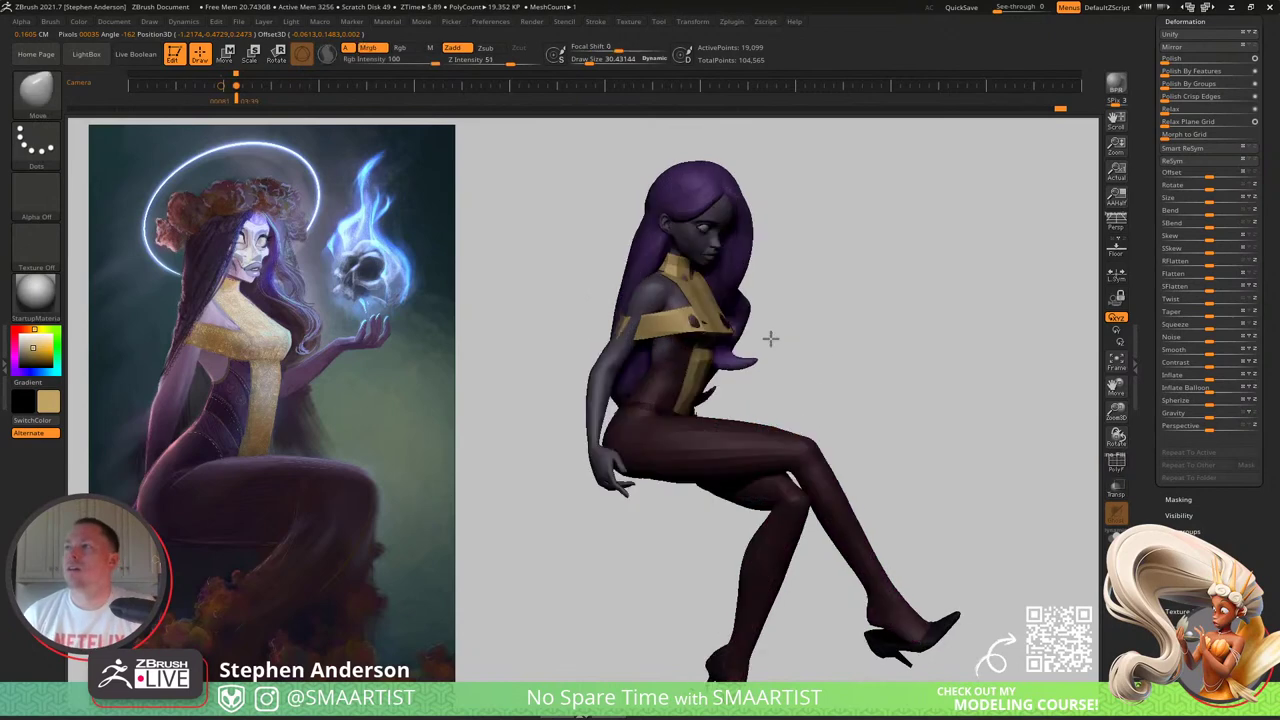
Step: Enable transposing of multiple selected subtools with the hair and bodice left out, and try moving the lower body vertically
key("w")
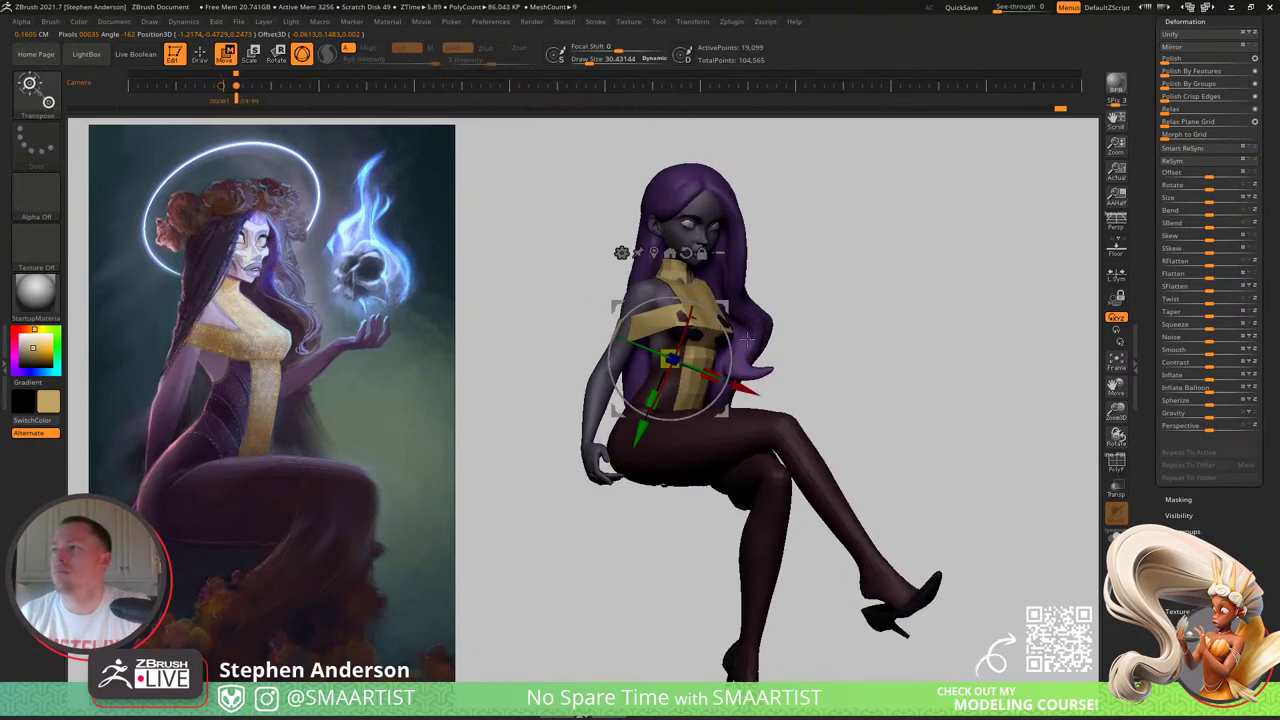
left_click(720, 253)
left_click_drag(803, 303, 853, 329)
left_click_drag(884, 314, 950, 470, "ctrl+shift")
mouse_move(988, 543)
left_mouse_down("ctrl+shift")
mouse_move(680, 662)
mouse_move(1090, 600)
mouse_move(985, 535)
left_mouse_up("ctrl+shift")
left_click_drag(880, 377, 750, 305)
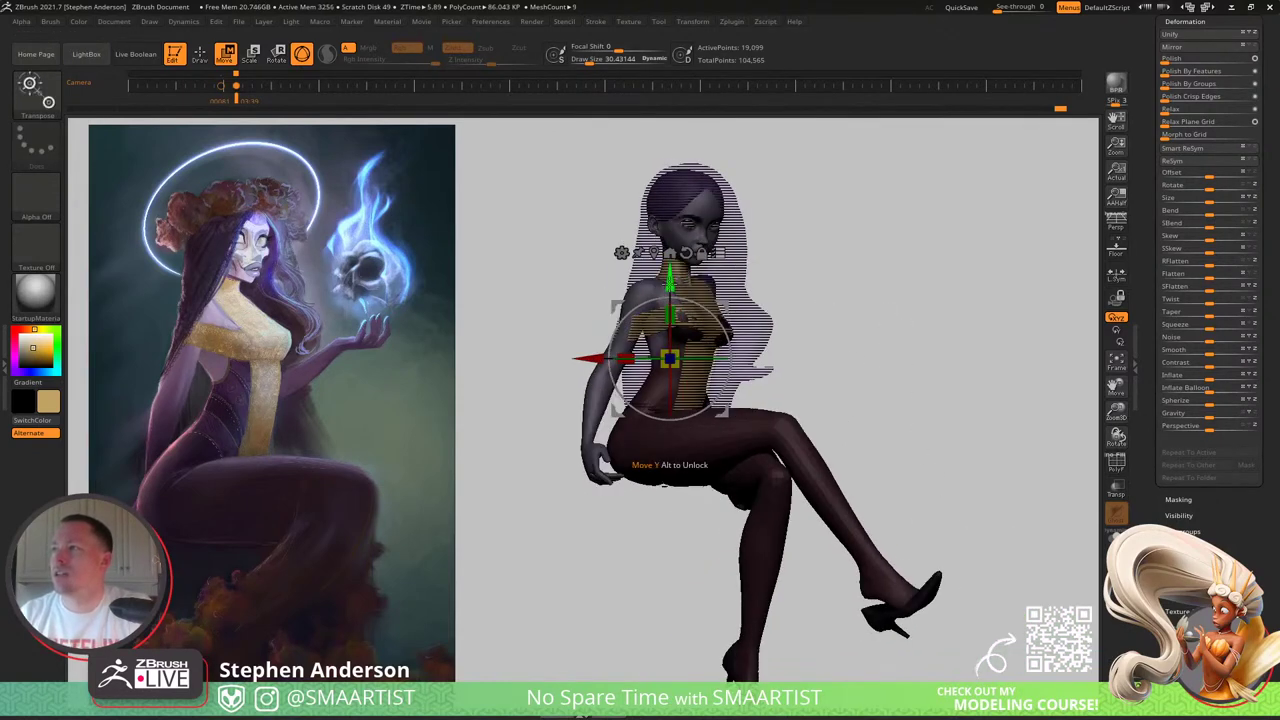
left_click_drag(670, 284, 670, 297)
key("ctrl+z")
Step: Adjust which subtools are selected and move the unmasked lower body vertically to change the torso length
right_click_drag(672, 400, 835, 650)
left_click(650, 302, "ctrl+shift")
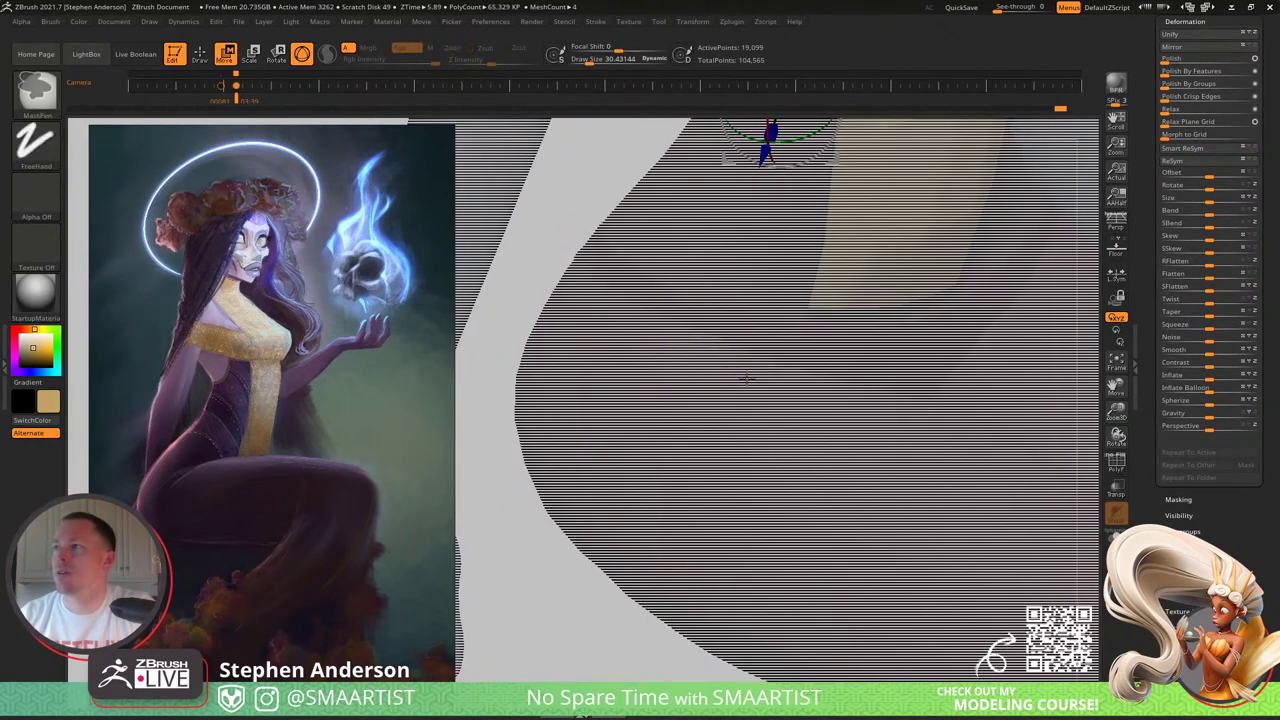
left_click(743, 311, "ctrl+shift")
right_click_drag(718, 420, 735, 377, "ctrl")
left_click_drag(660, 540, 760, 423)
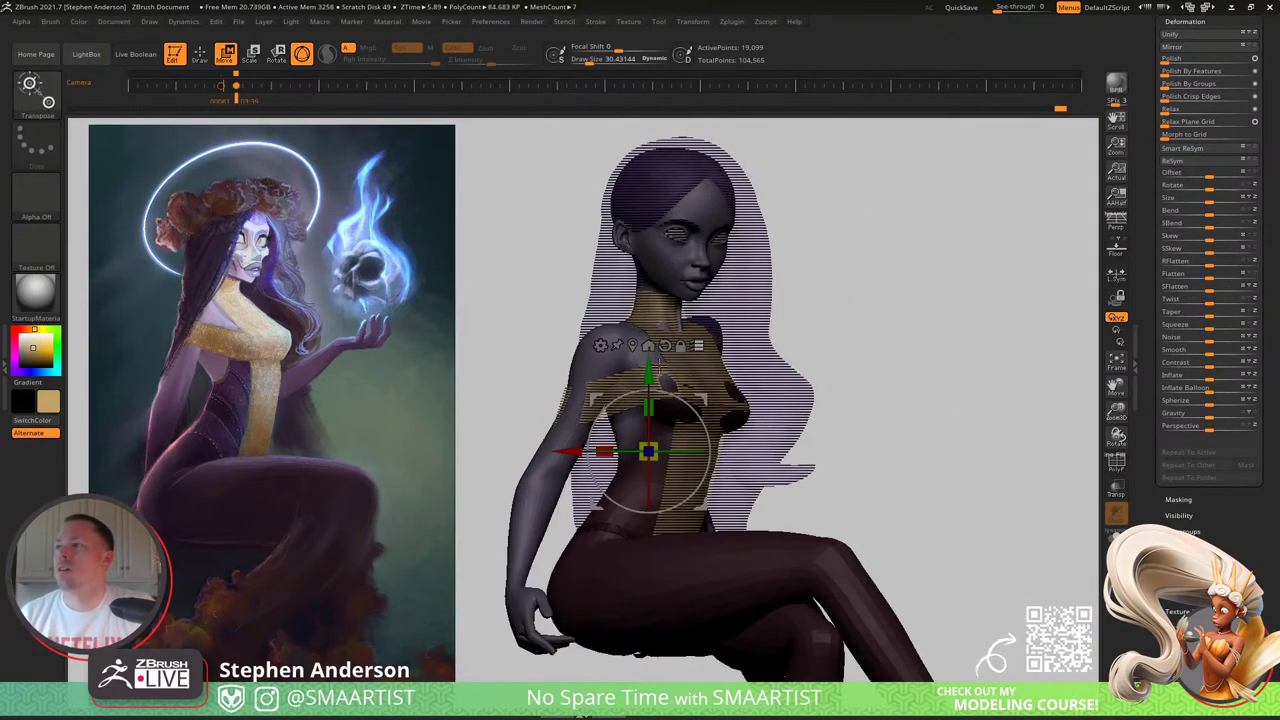
left_click_drag(650, 557, 690, 512)
mouse_move(815, 389)
right_mouse_down()
mouse_move(837, 394)
mouse_move(820, 397)
mouse_move(823, 386)
right_mouse_up()
mouse_move(823, 385)
left_mouse_down()
mouse_move(843, 409)
mouse_move(834, 449)
mouse_move(861, 388)
left_mouse_up()
key("ctrl+z")
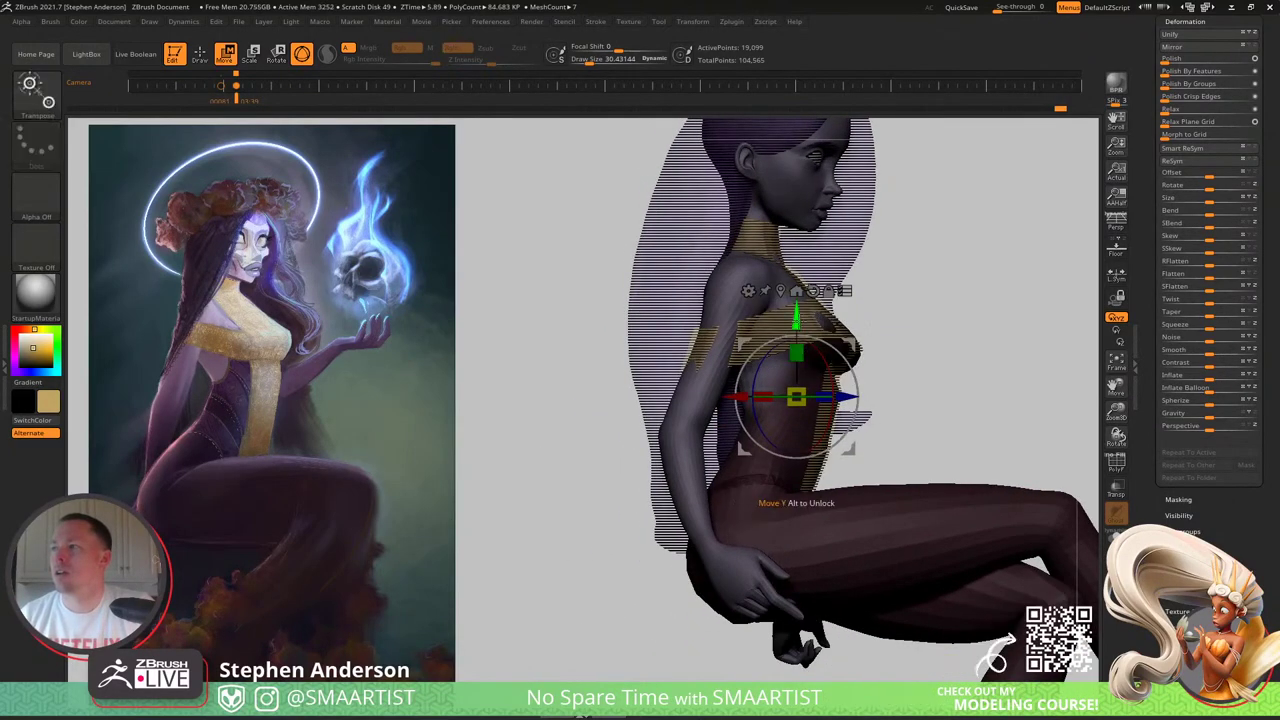
mouse_move(797, 319)
left_mouse_down()
mouse_move(797, 340)
mouse_move(847, 367)
left_mouse_up()
Step: Return to sculpting mode and clear the mask from the body
right_click_drag(889, 373, 931, 340, "ctrl")
key("q")
mouse_move(1009, 324)
right_mouse_down()
mouse_move(1014, 380)
mouse_move(980, 372)
mouse_move(978, 308)
right_mouse_up()
left_click_drag(985, 312, 1034, 344, "ctrl")
right_click_drag(966, 354, 950, 322, "ctrl")
right_click_drag(950, 322, 884, 354)
Step: Isolate the forearm polygroup on the solo body subtool and grow the visible region at the elbows
mouse_move(734, 420)
right_mouse_down("ctrl")
mouse_move(722, 458)
mouse_move(706, 453)
right_mouse_up("ctrl")
key("shift+f")
key("ctrl+shift")
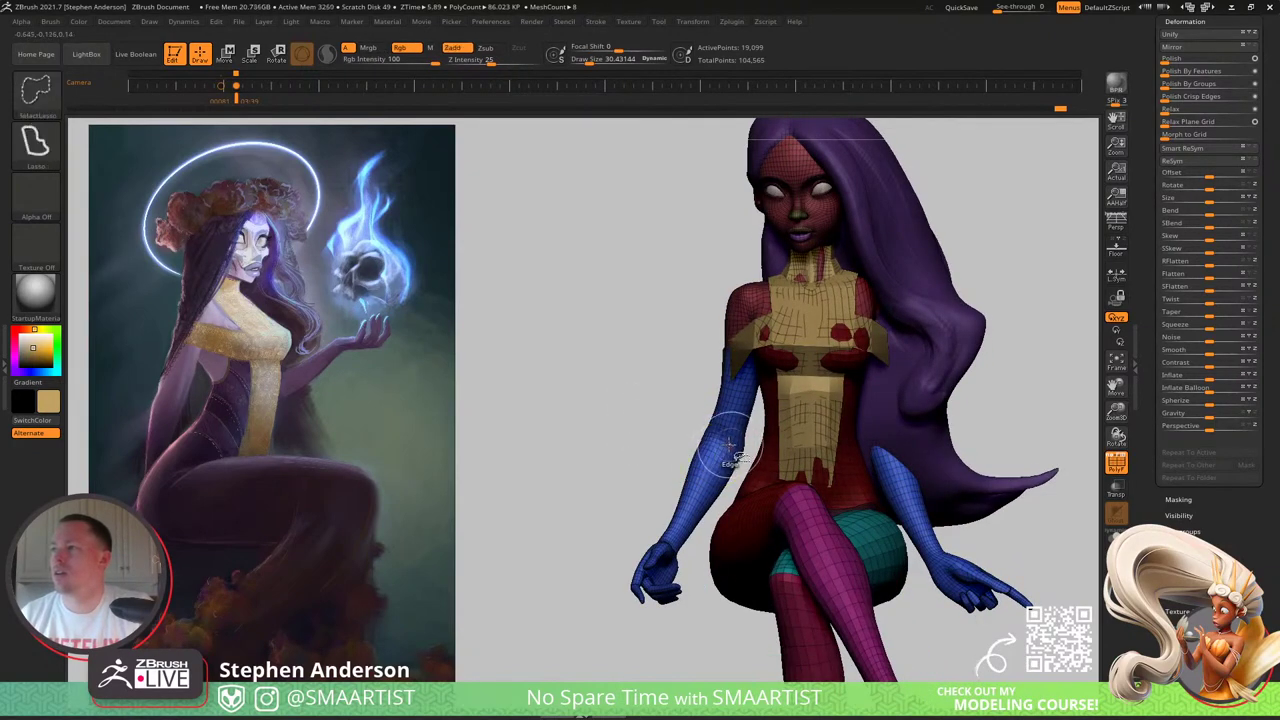
left_click(726, 443, "ctrl+shift")
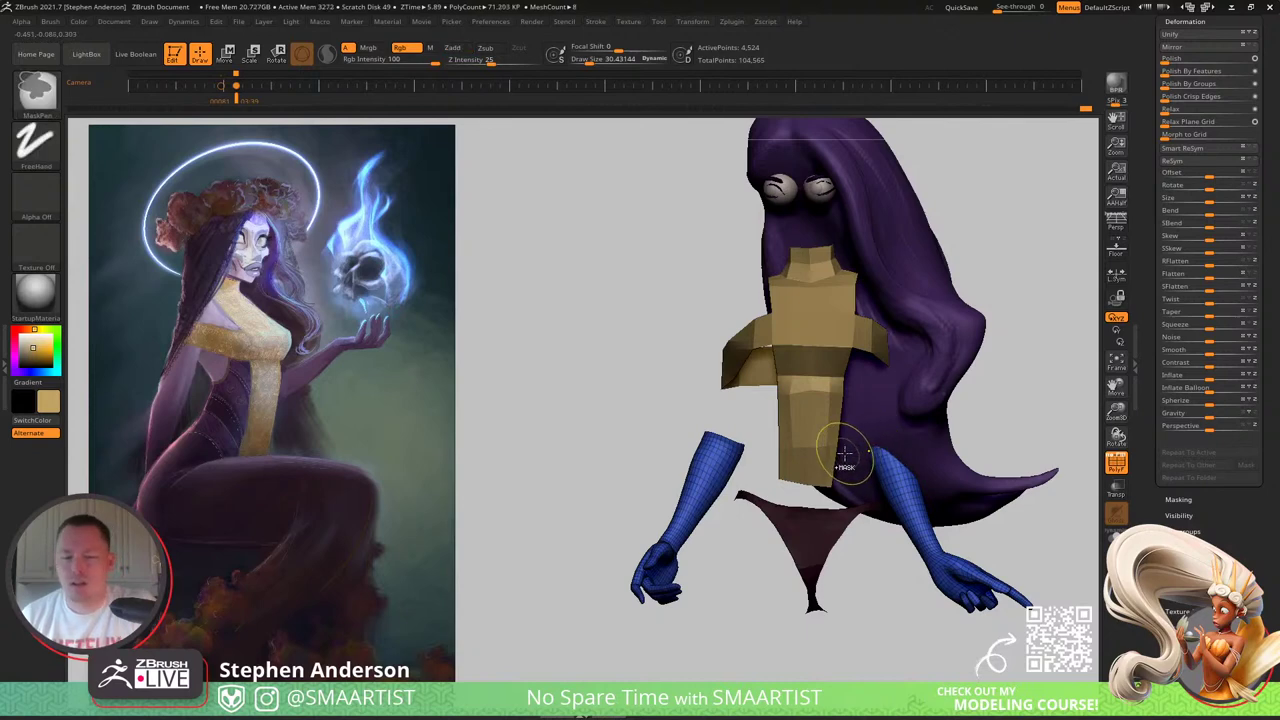
key("alt+s")
left_click_drag(771, 449, 950, 452)
mouse_move(743, 458)
right_mouse_down("ctrl")
mouse_move(683, 451)
mouse_move(868, 462)
mouse_move(850, 466)
right_mouse_up("ctrl")
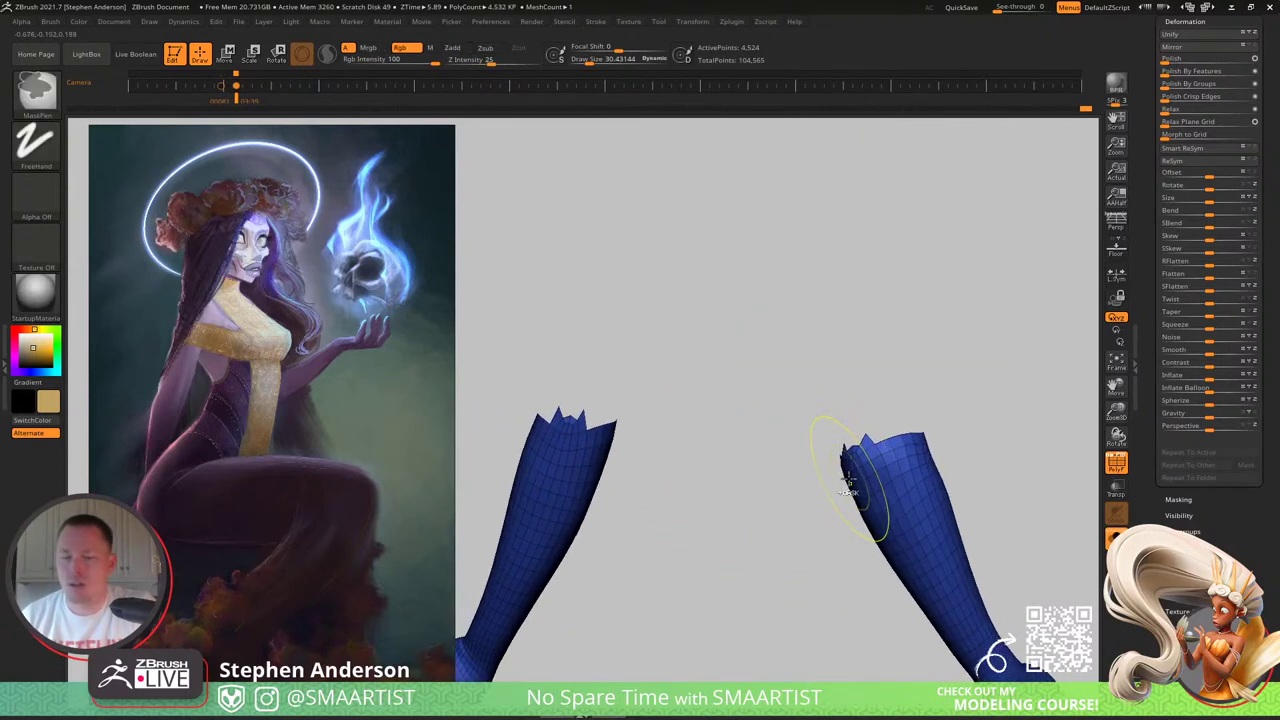
key("ctrl+shift+x")
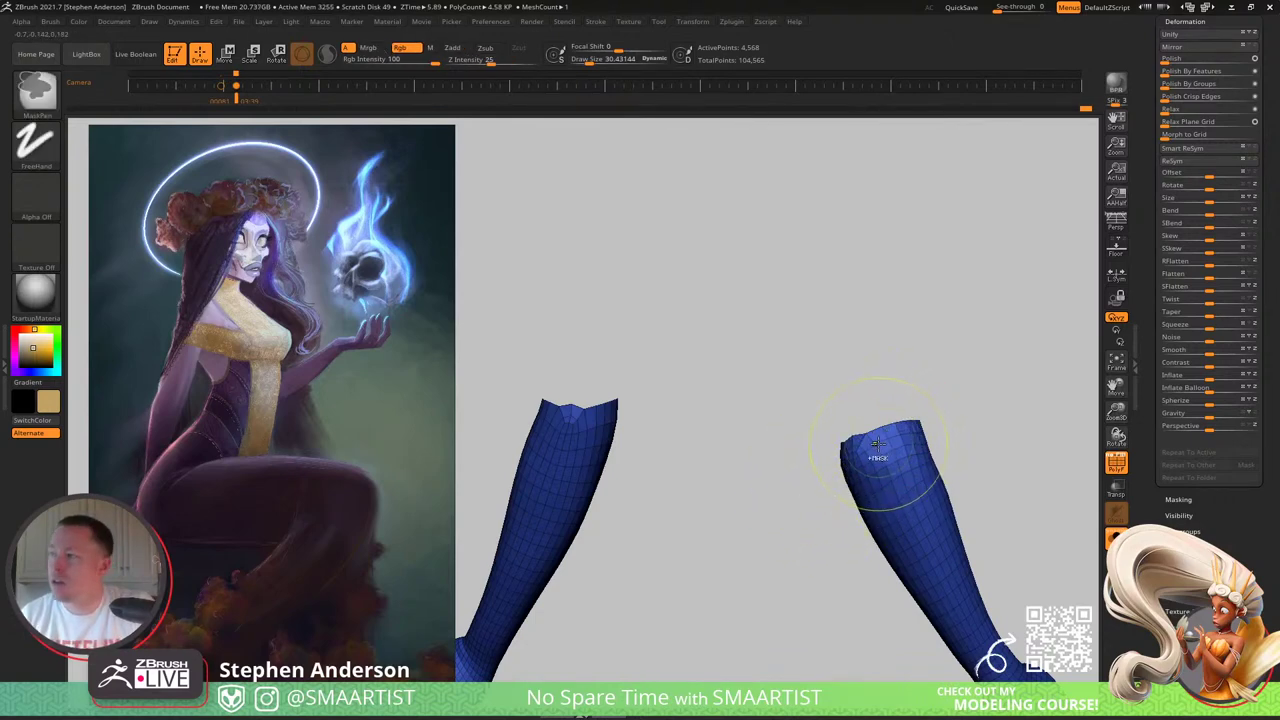
Step: Use the isolated forearms to mask the rest of the restored body, leaving both forearms and hands free
key("ctrl+i")
mouse_move(871, 486)
right_mouse_down("ctrl")
mouse_move(889, 431)
mouse_move(791, 420)
mouse_move(829, 400)
mouse_move(801, 391)
mouse_move(857, 394)
right_mouse_up("ctrl")
left_click(874, 377, "ctrl+shift")
key("w")
left_click(845, 393, "ctrl")
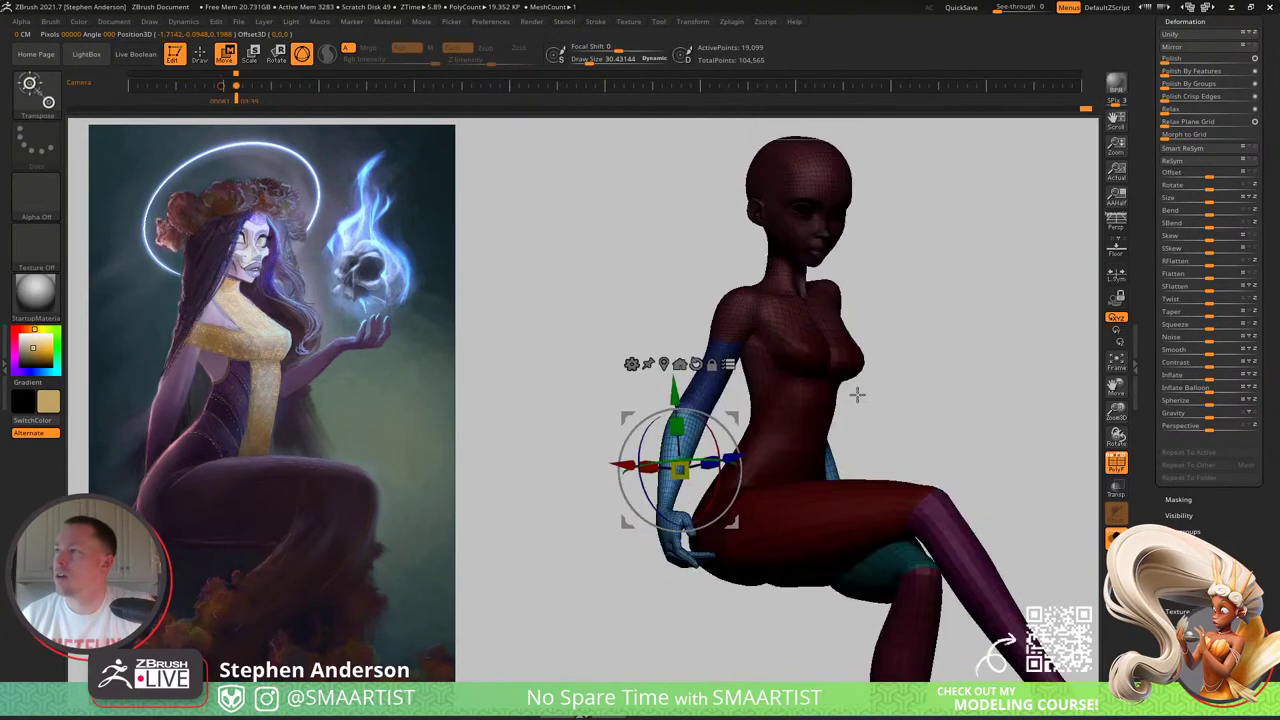
Step: Add the left forearm and hand to the mask so only the right forearm and hand stay free
right_click_drag(762, 447, 878, 458)
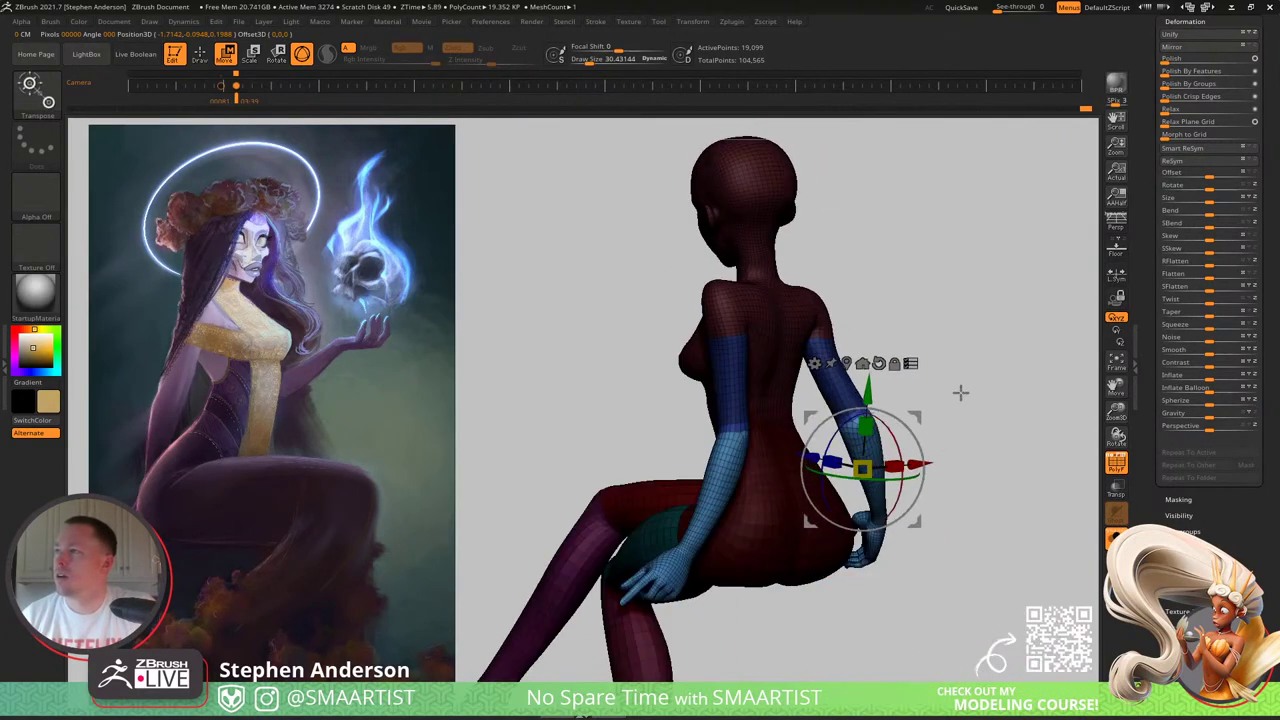
right_click_drag(960, 393, 911, 395)
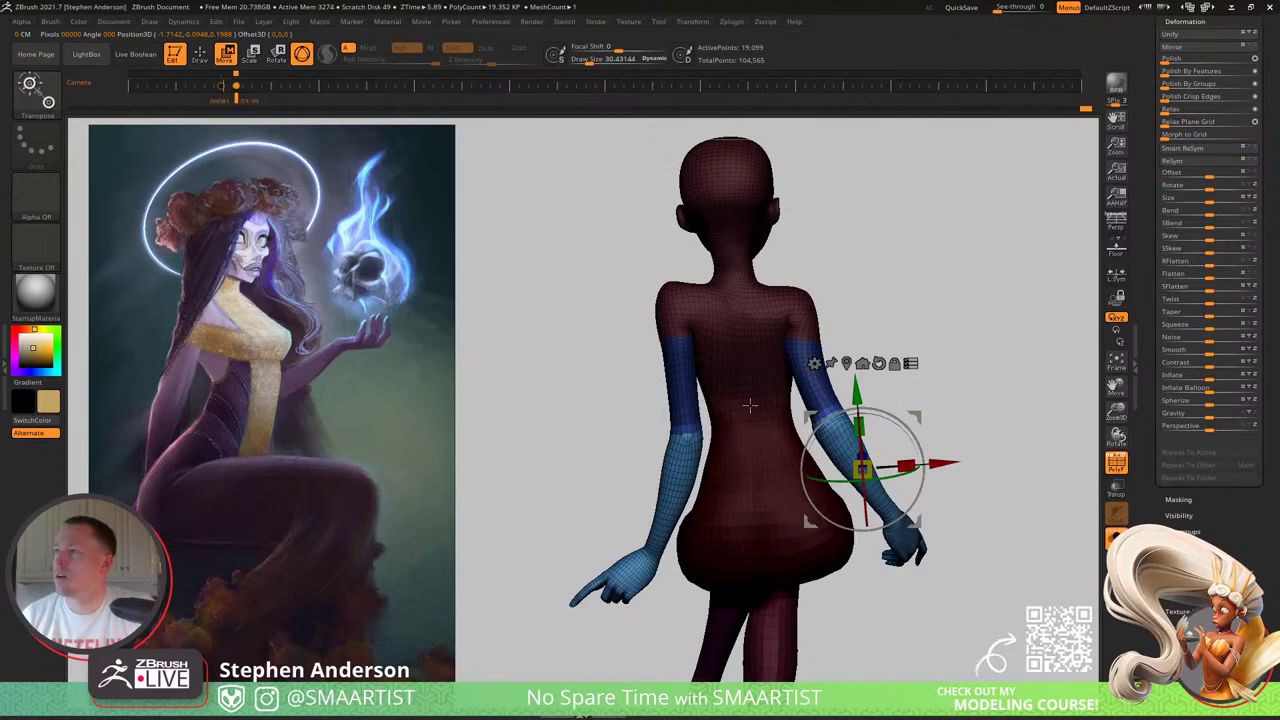
left_click_drag(502, 335, 755, 665, "ctrl")
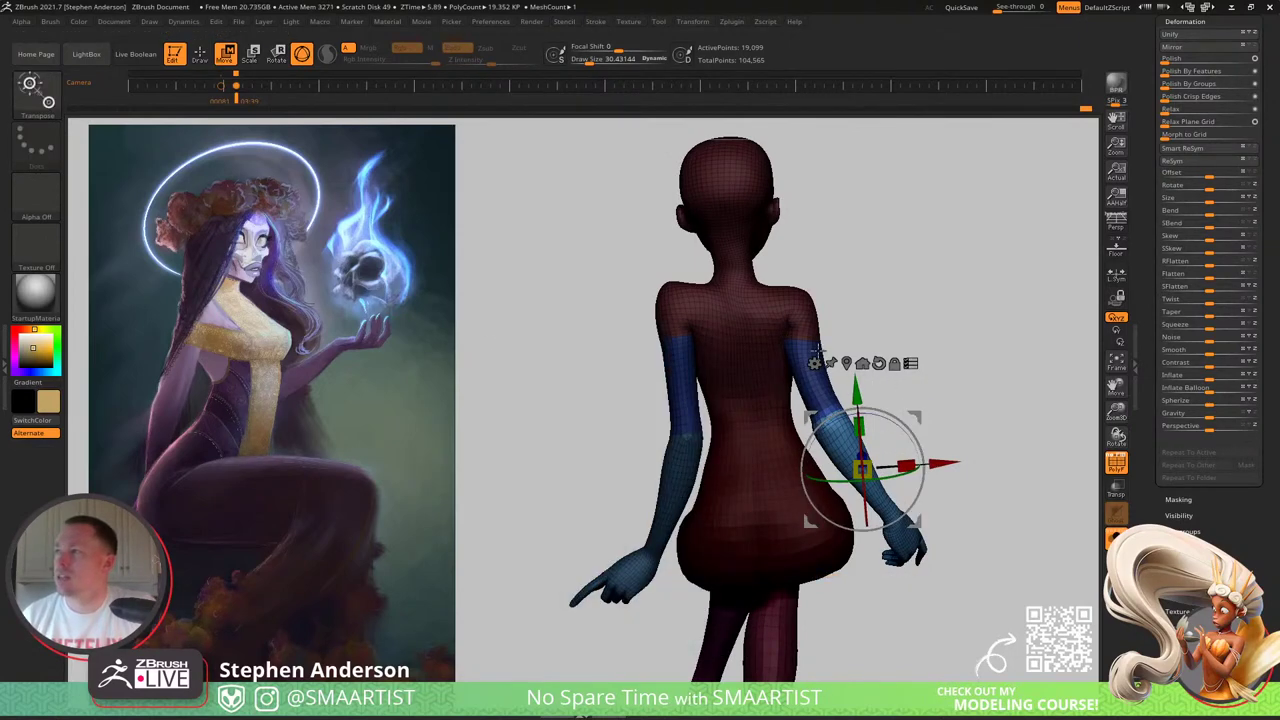
key("q")
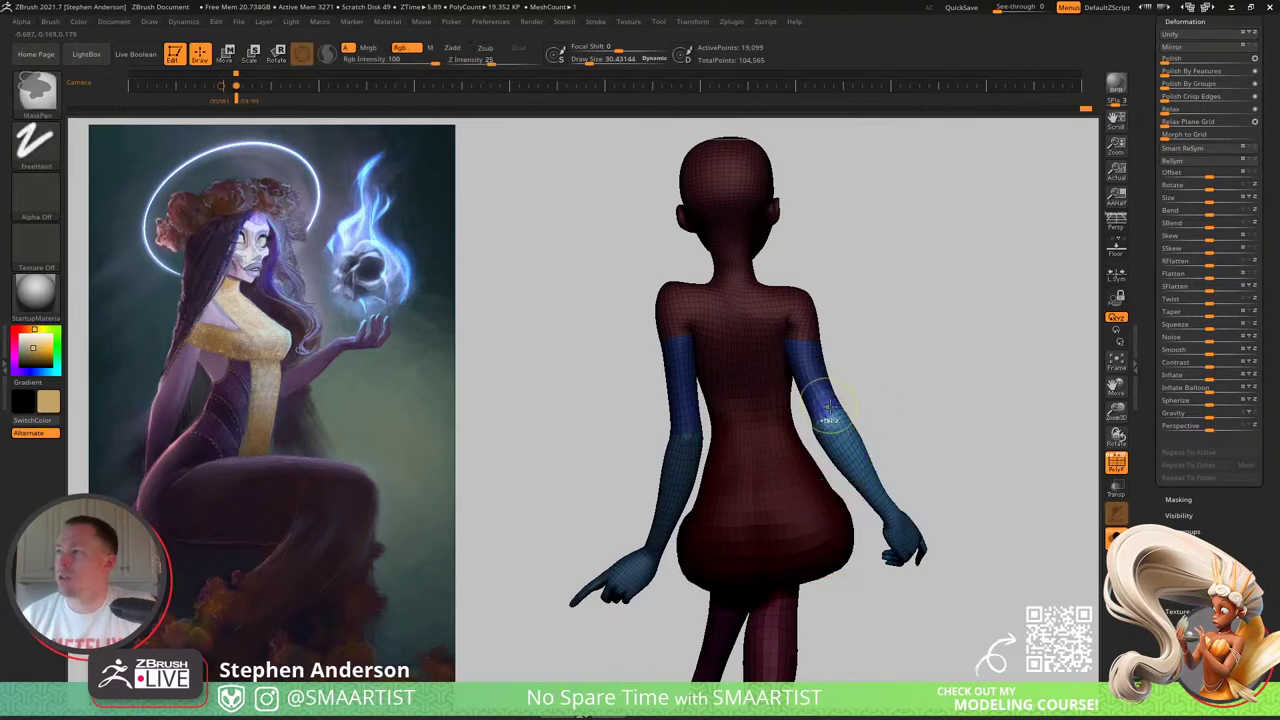
left_click(896, 387, "ctrl")
left_click(900, 405, "ctrl")
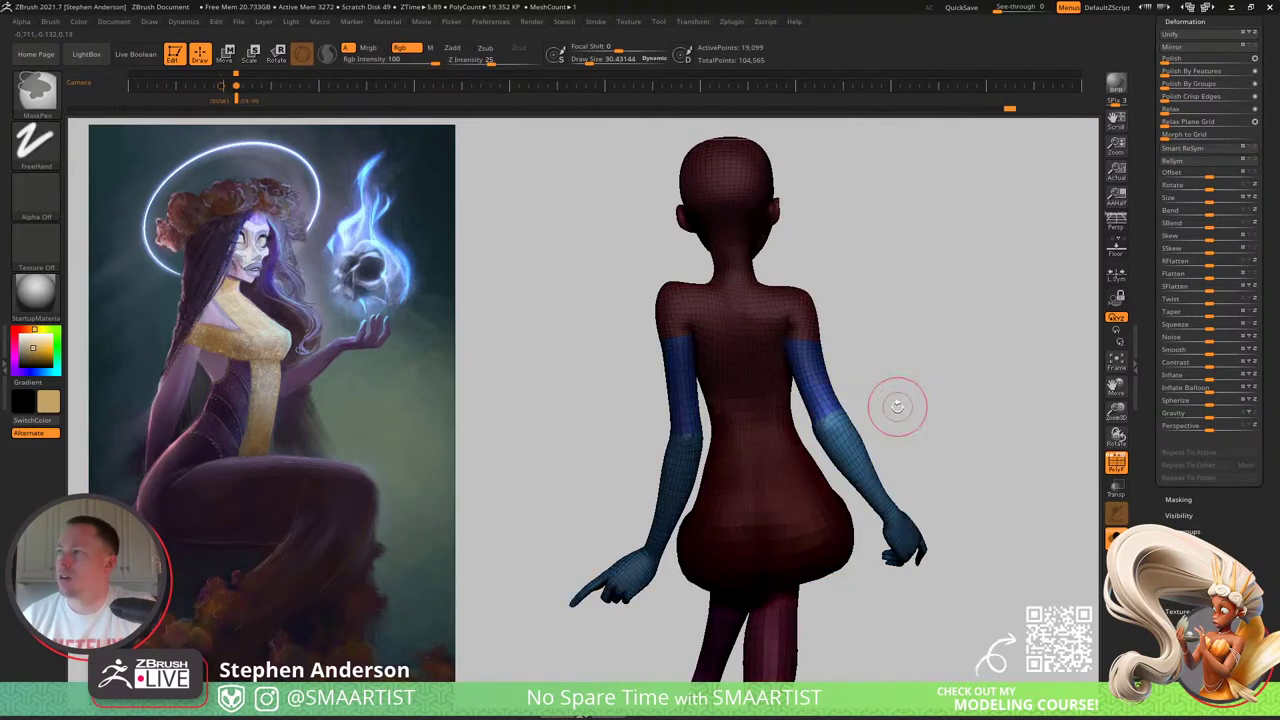
Step: Move the right forearm and hand slightly down and outward to lengthen the arm
key("w")
mouse_move(916, 413)
left_mouse_down()
mouse_move(920, 428)
mouse_move(928, 410)
left_mouse_up()
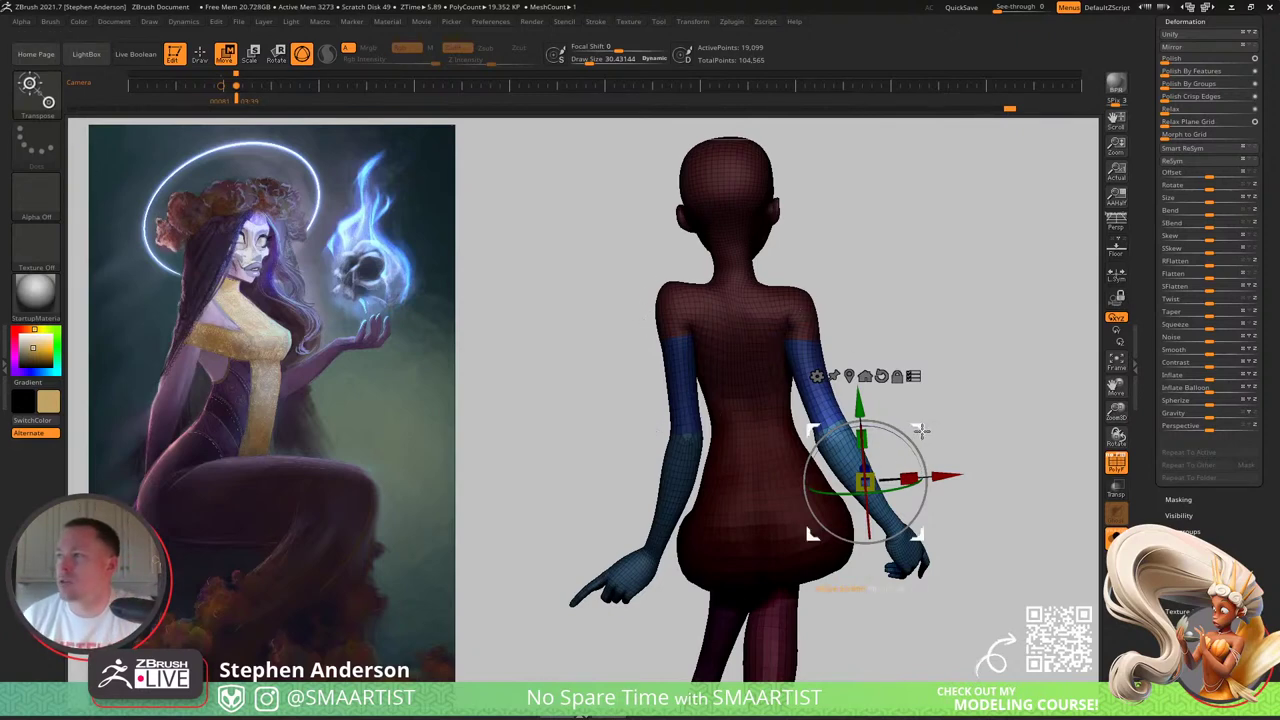
left_click_drag(920, 429, 917, 434)
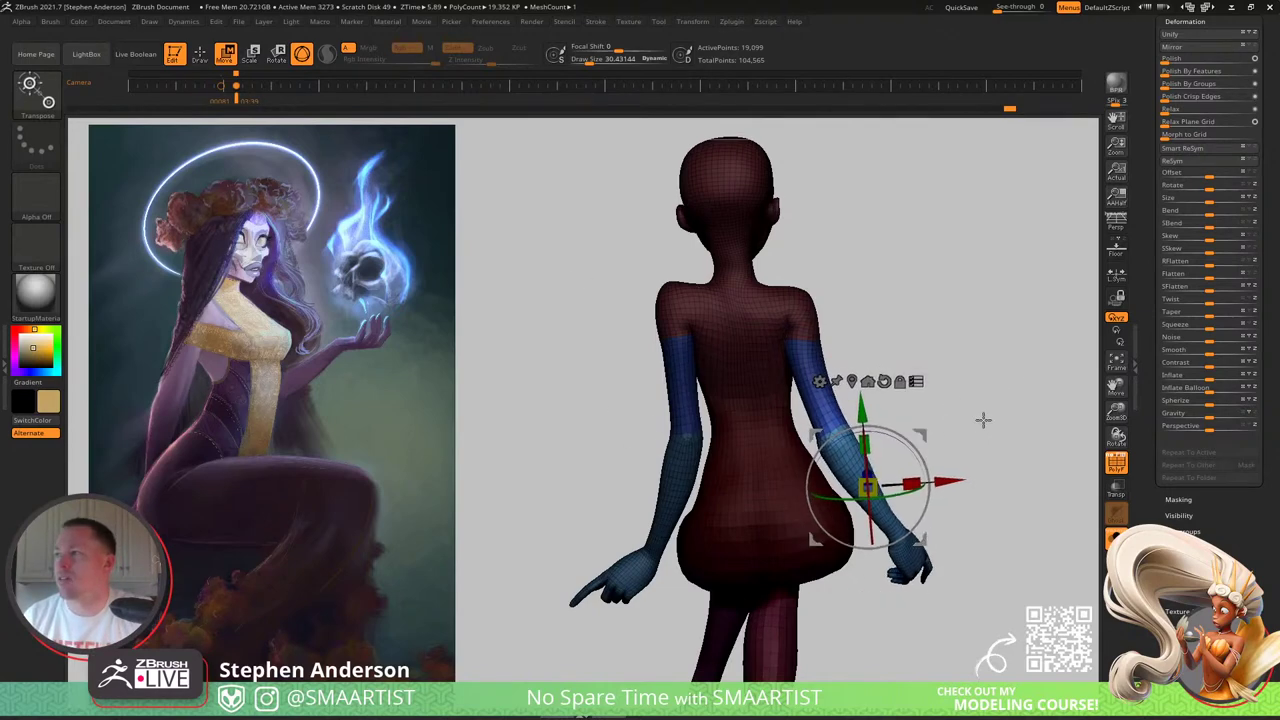
left_click_drag(983, 420, 900, 421)
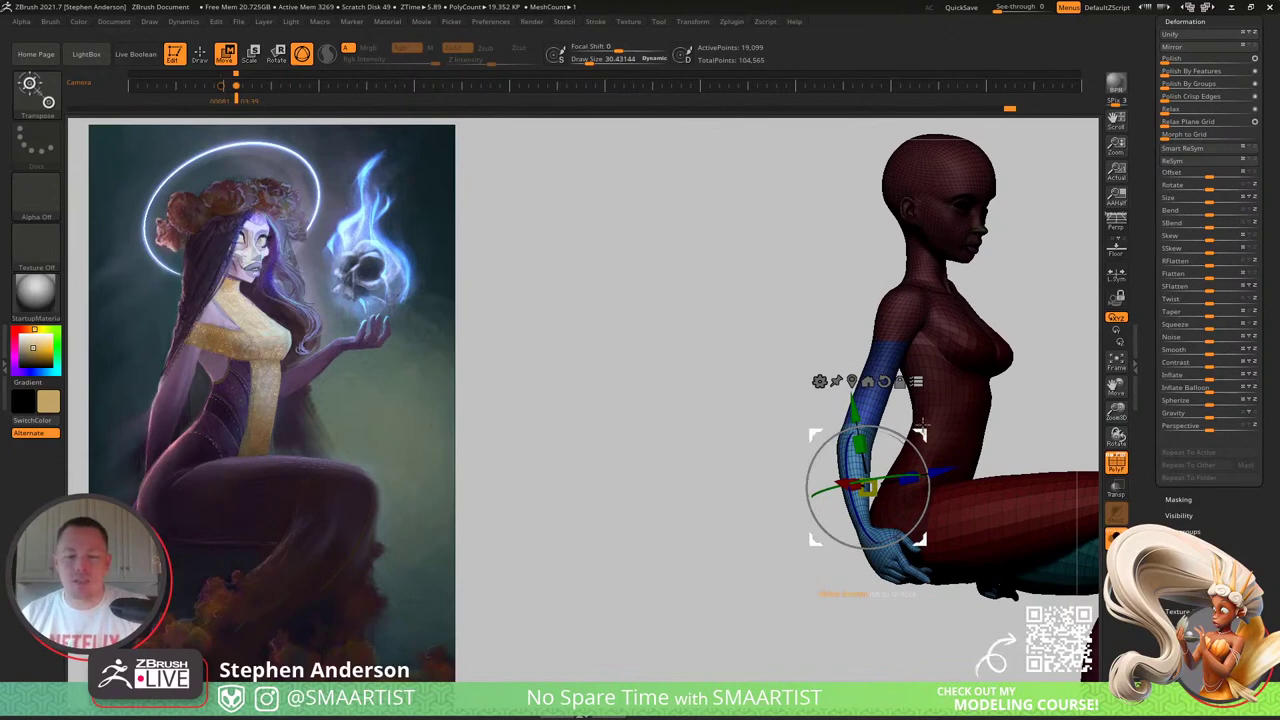
Step: Set the draw size to about 58 and smooth the right upper arm
key("q")
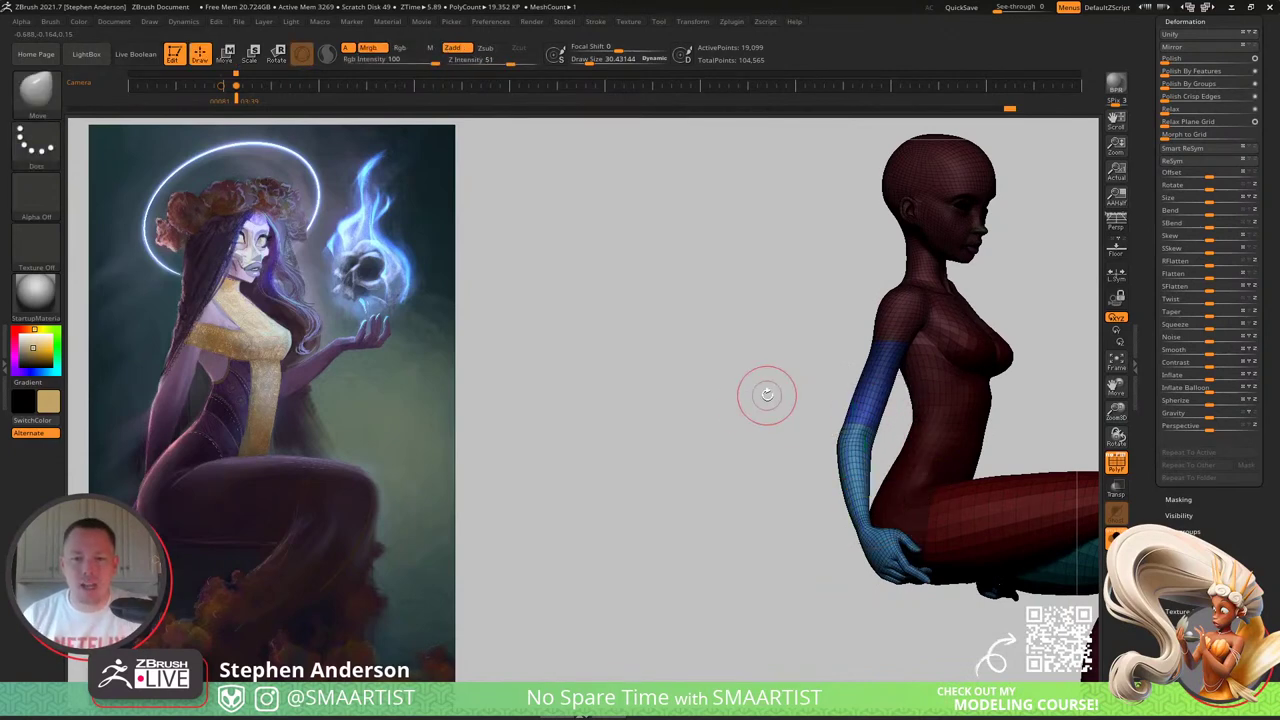
mouse_move(835, 458)
left_mouse_down()
mouse_move(749, 477)
mouse_move(794, 486)
mouse_move(798, 474)
left_mouse_up()
mouse_move(798, 474)
right_mouse_down("ctrl")
mouse_move(800, 510)
mouse_move(840, 505)
right_mouse_up("ctrl")
key("s")
left_click_drag(704, 395, 699, 394)
right_click_drag(698, 395, 706, 391)
left_click_drag(697, 385, 690, 380, "shift")
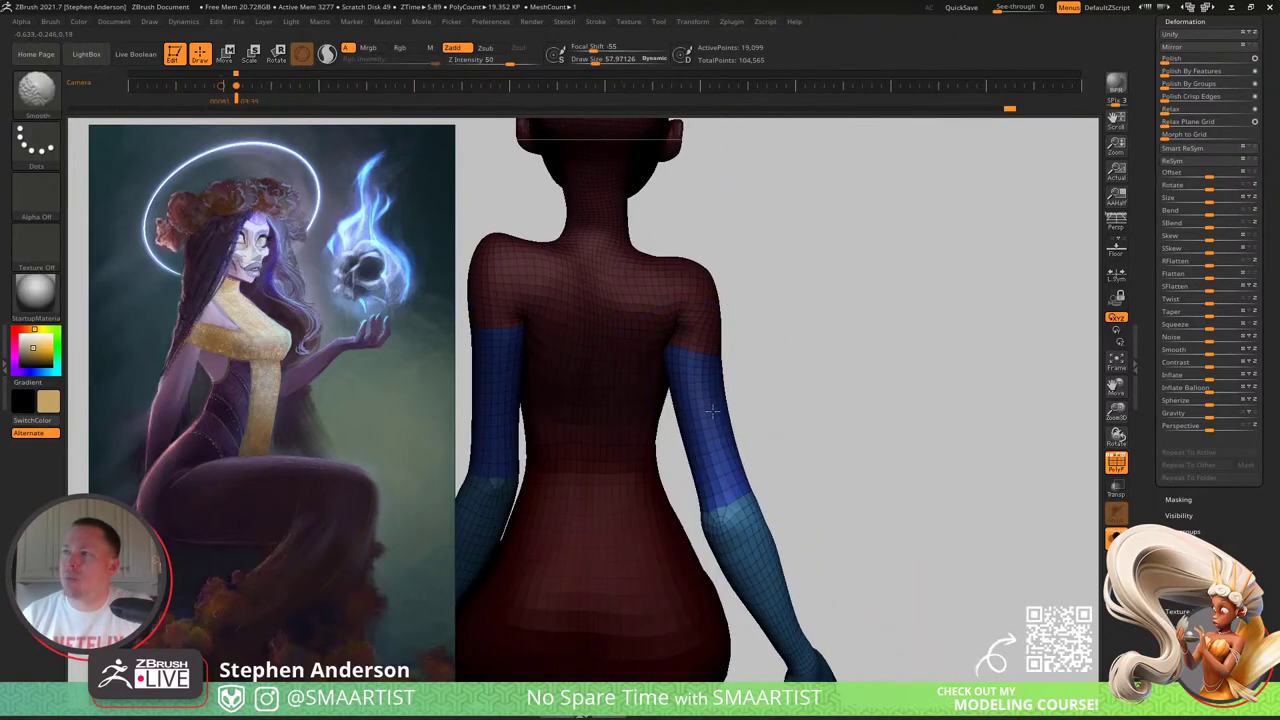
mouse_move(682, 426)
left_mouse_down()
mouse_move(666, 420)
mouse_move(690, 402)
left_mouse_up()
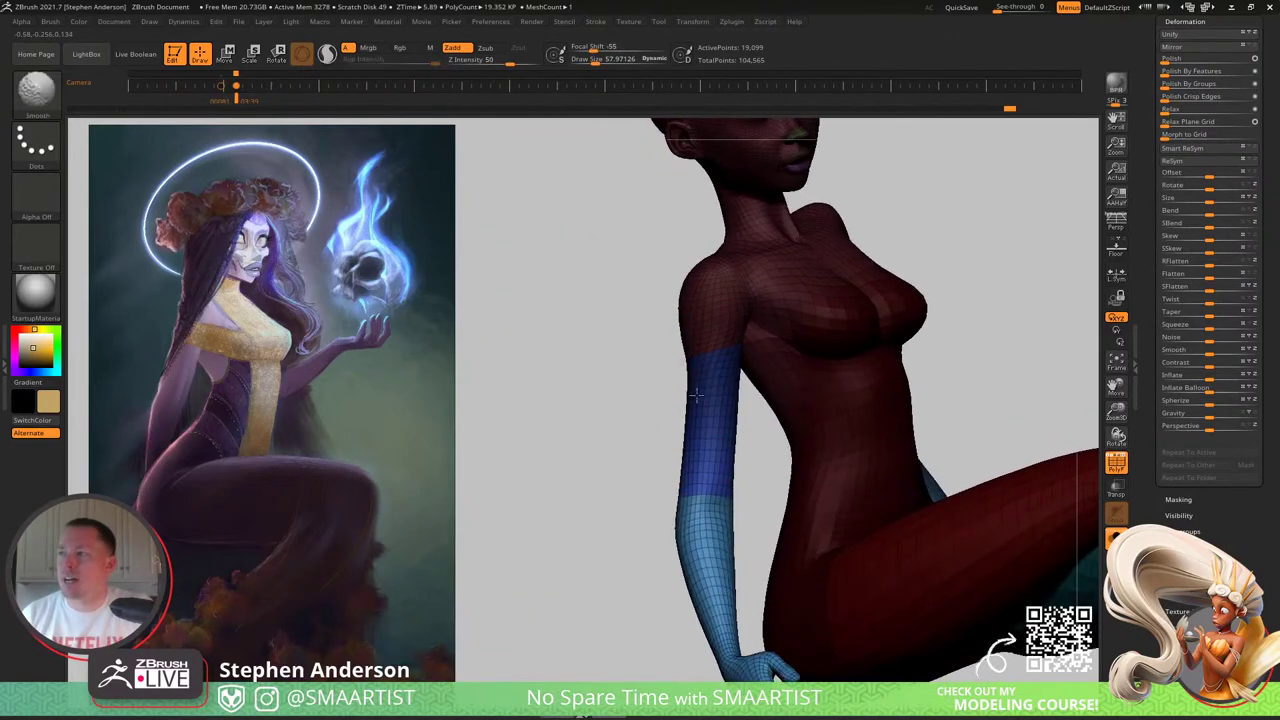
Step: Hide the polyframe, clear the mask and check the arms from the front
key("shift+f")
mouse_move(775, 425)
right_mouse_down("ctrl")
mouse_move(800, 370)
mouse_move(746, 400)
right_mouse_up("ctrl")
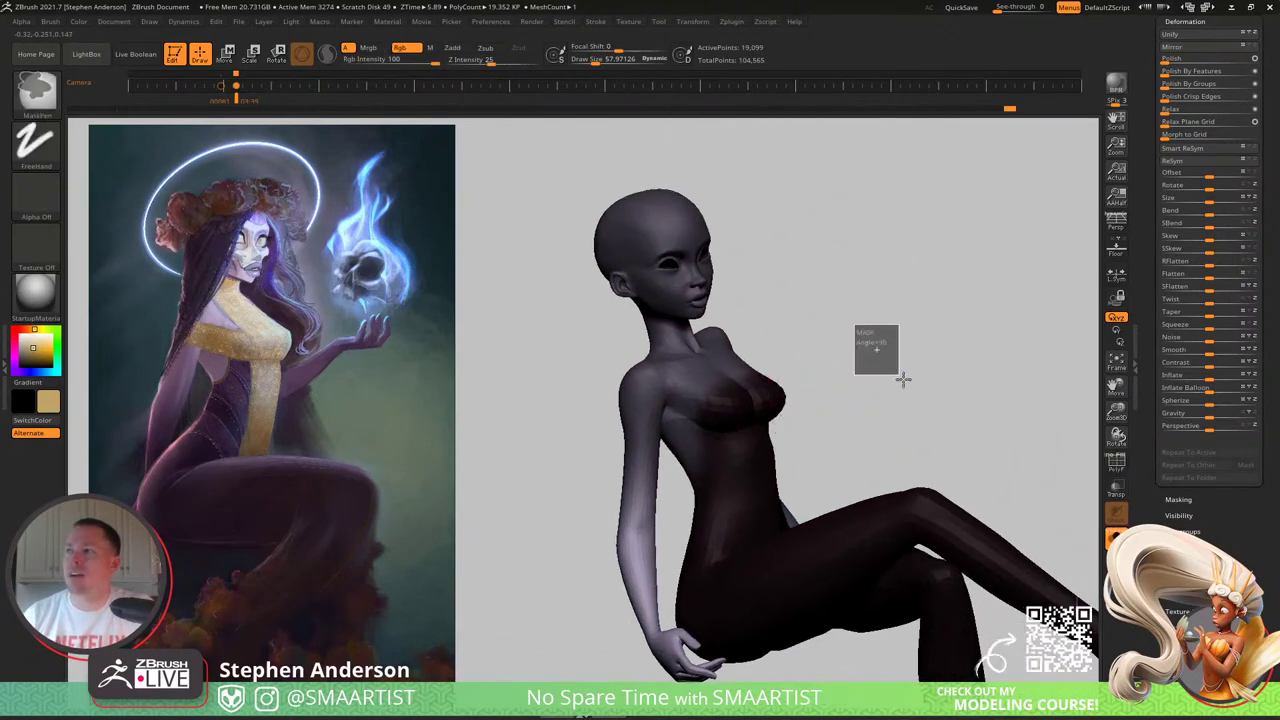
right_click_drag(903, 377, 879, 350, "ctrl")
mouse_move(878, 349)
left_mouse_down()
mouse_move(854, 314)
mouse_move(929, 323)
left_mouse_up()
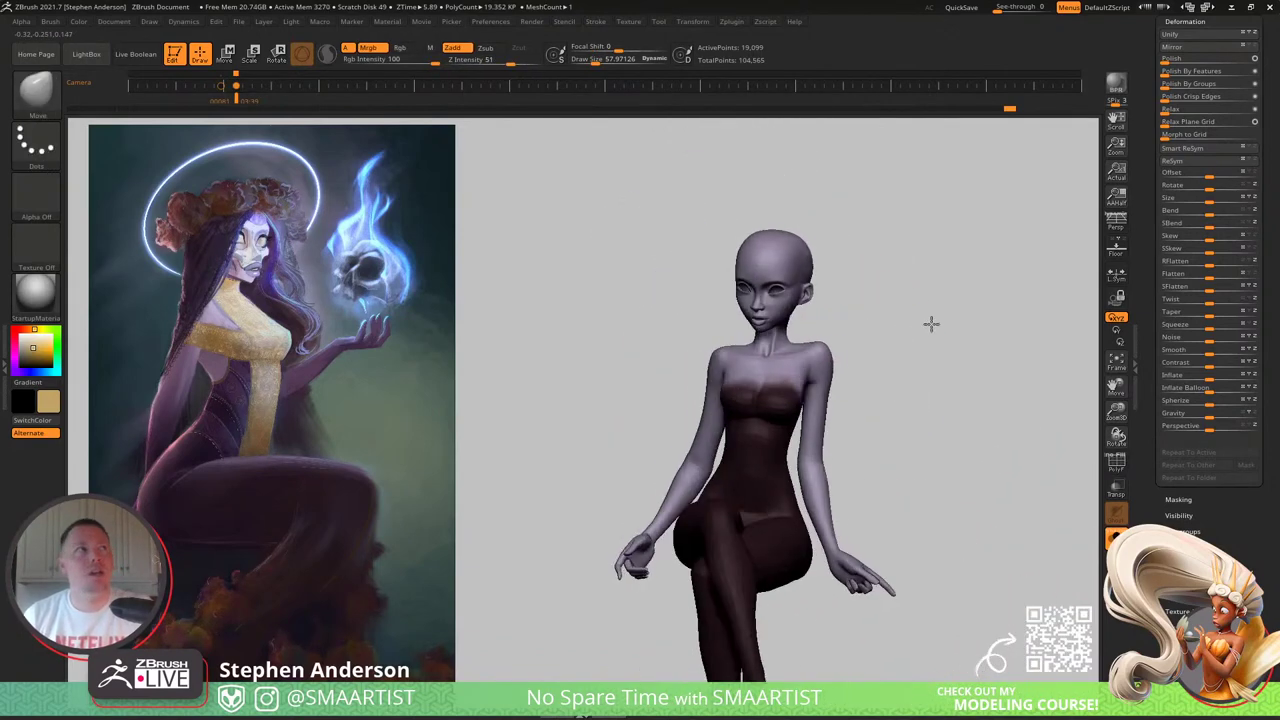
Step: Switch to the browser and open the #LIVEZBrushSculptOff2021 video from the channel's own uploads
right_click_drag(934, 323, 941, 362, "ctrl")
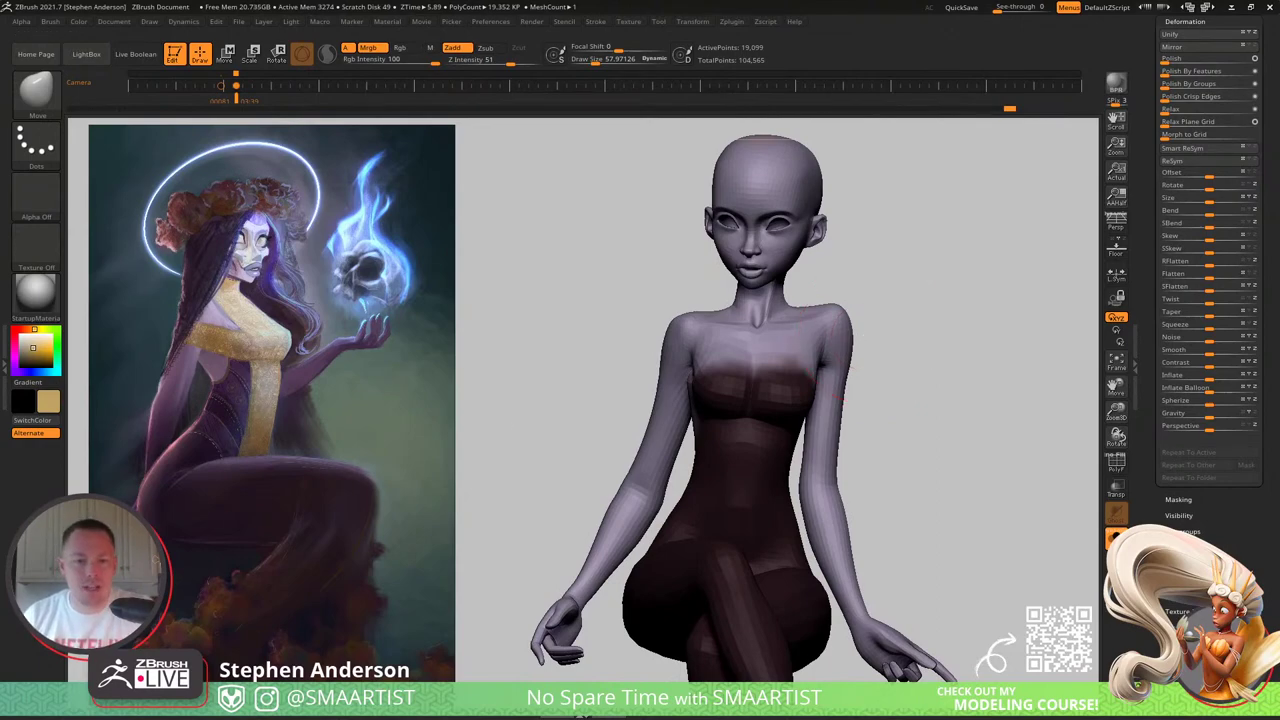
key("alt+Tab")
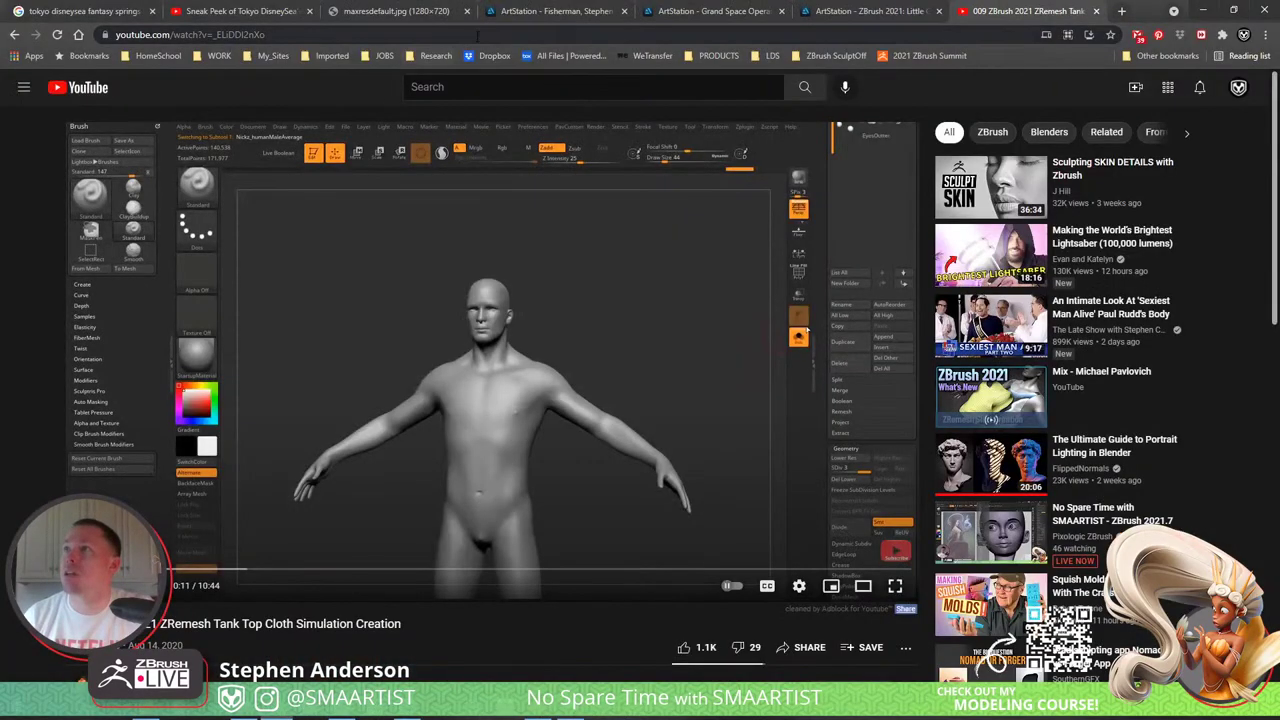
left_click(1238, 88)
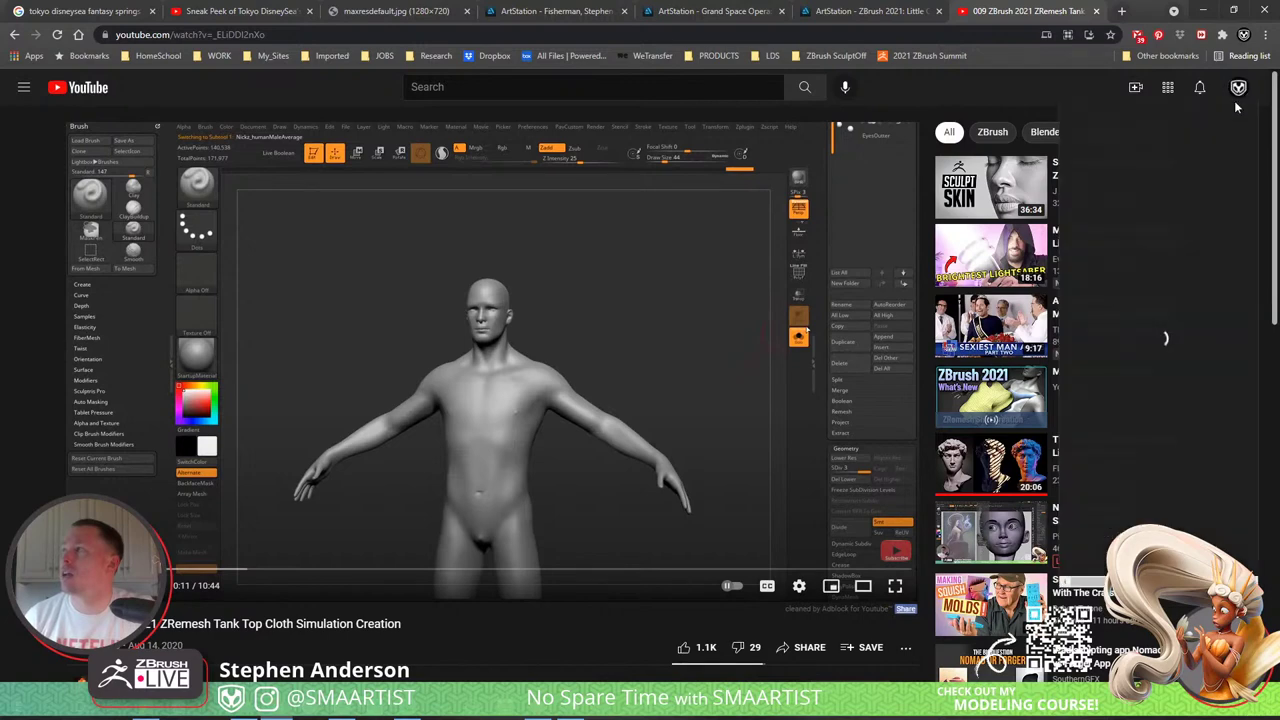
left_click(1146, 176)
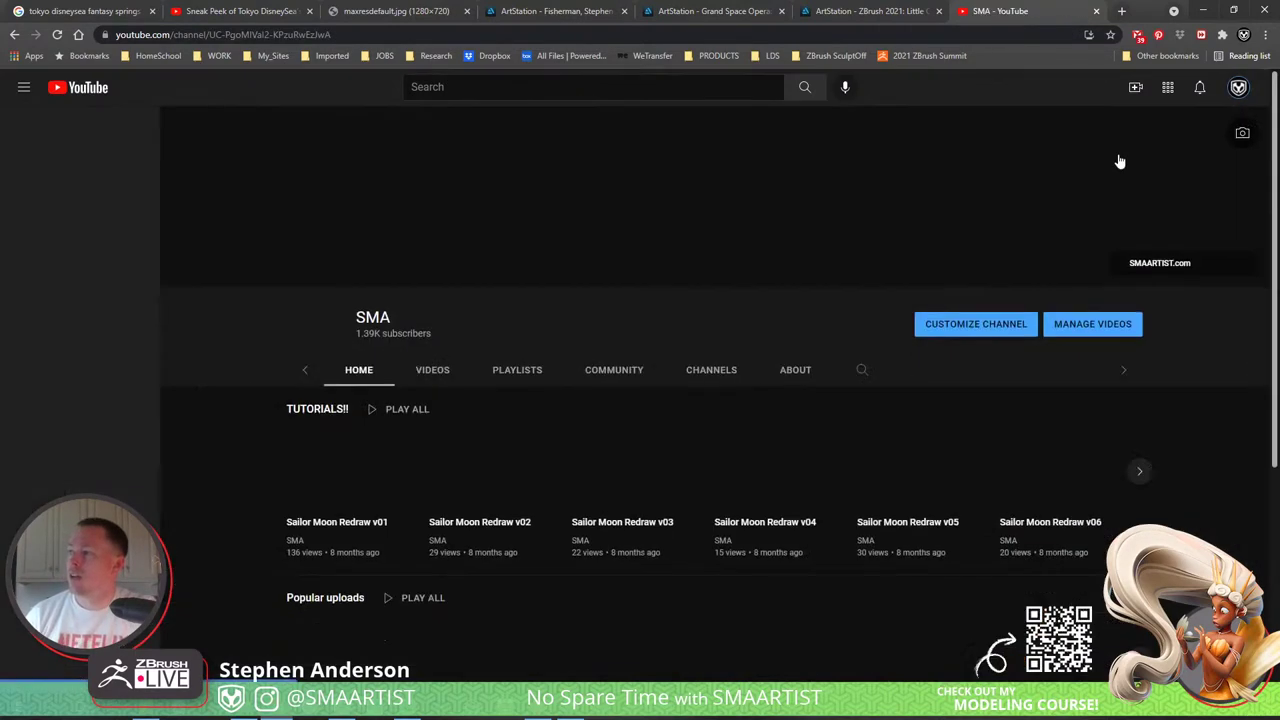
left_click(405, 372)
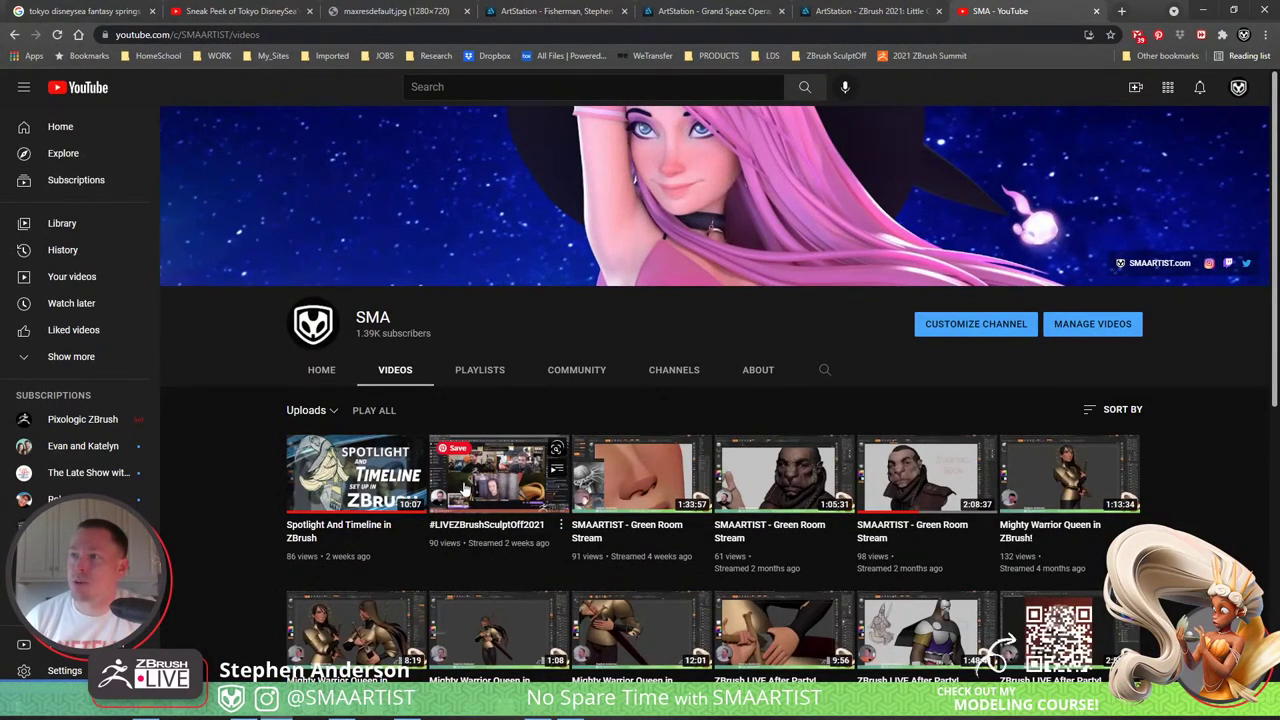
left_click(493, 527)
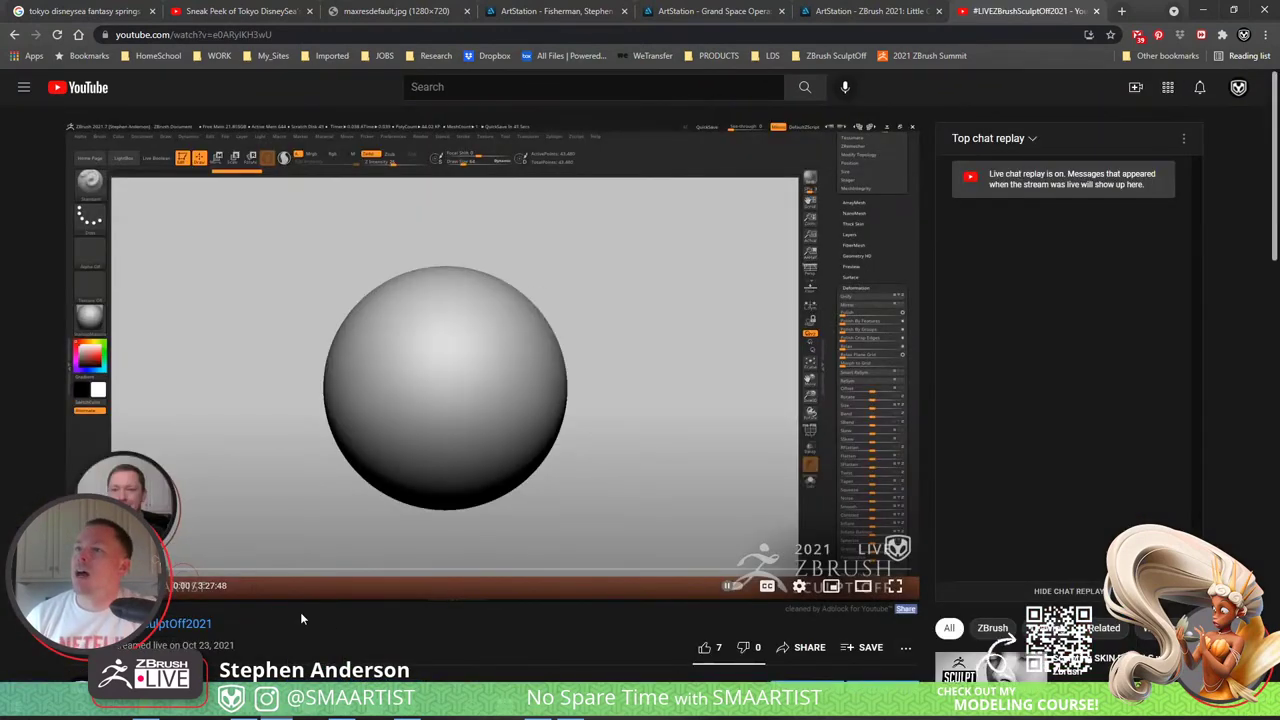
Step: Skim the sculpt-off video up to about 1:21:33 and copy its web address for sharing
left_click(197, 571)
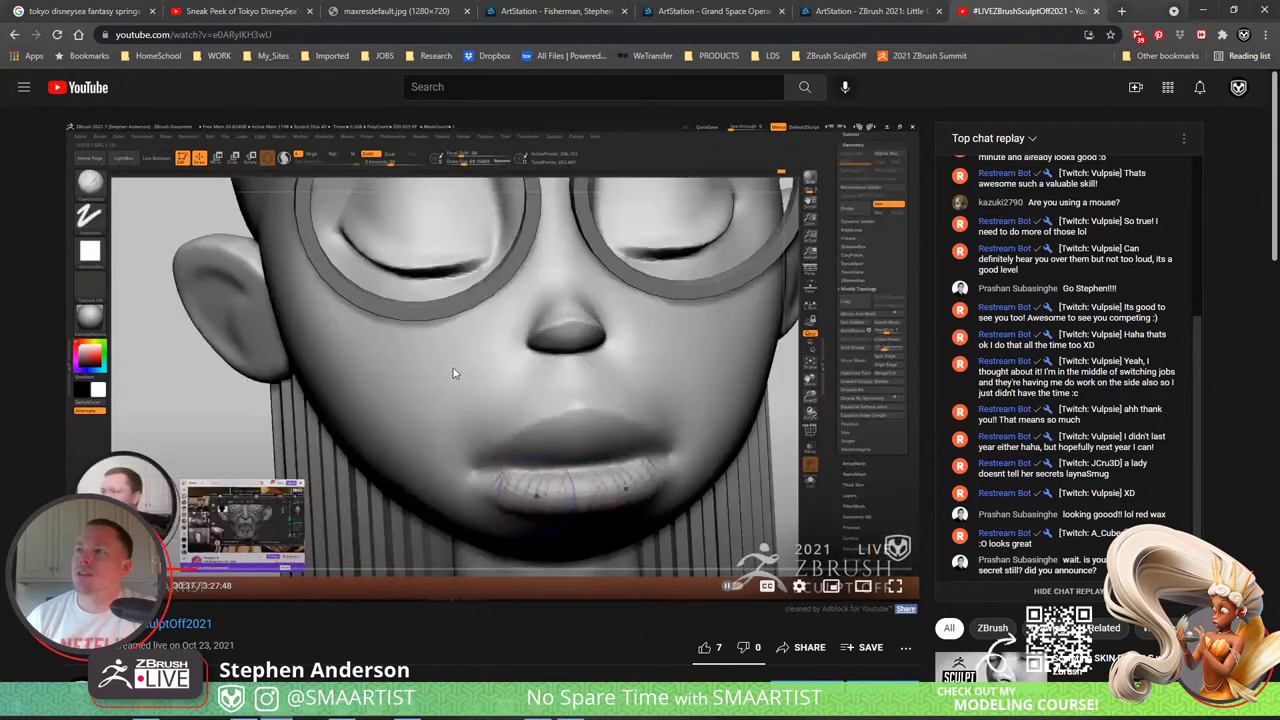
left_click(329, 571)
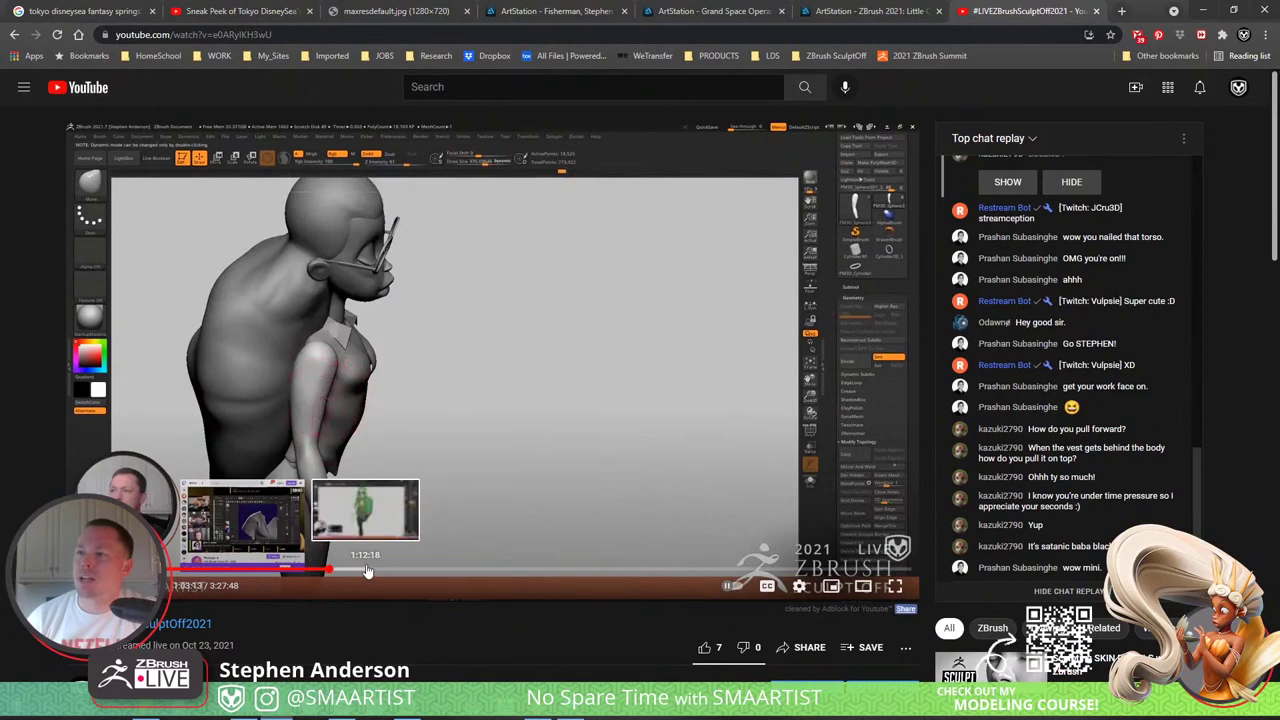
left_click(366, 571)
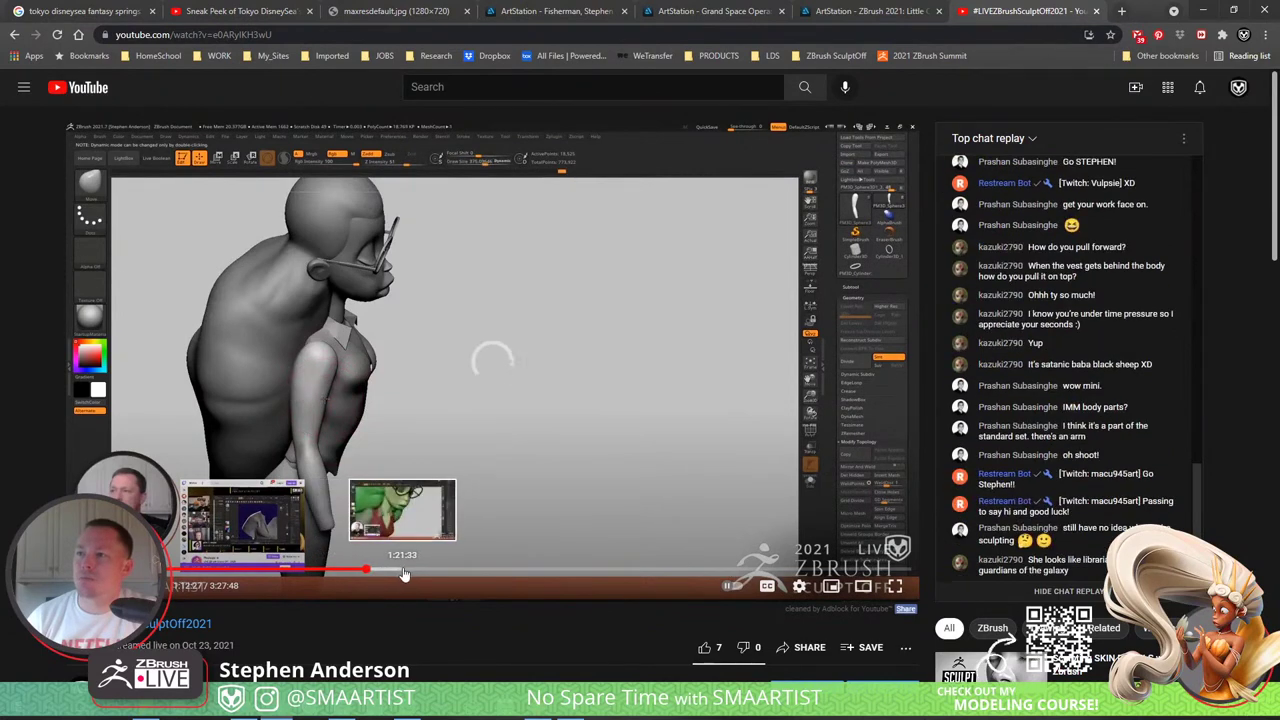
left_click(404, 572)
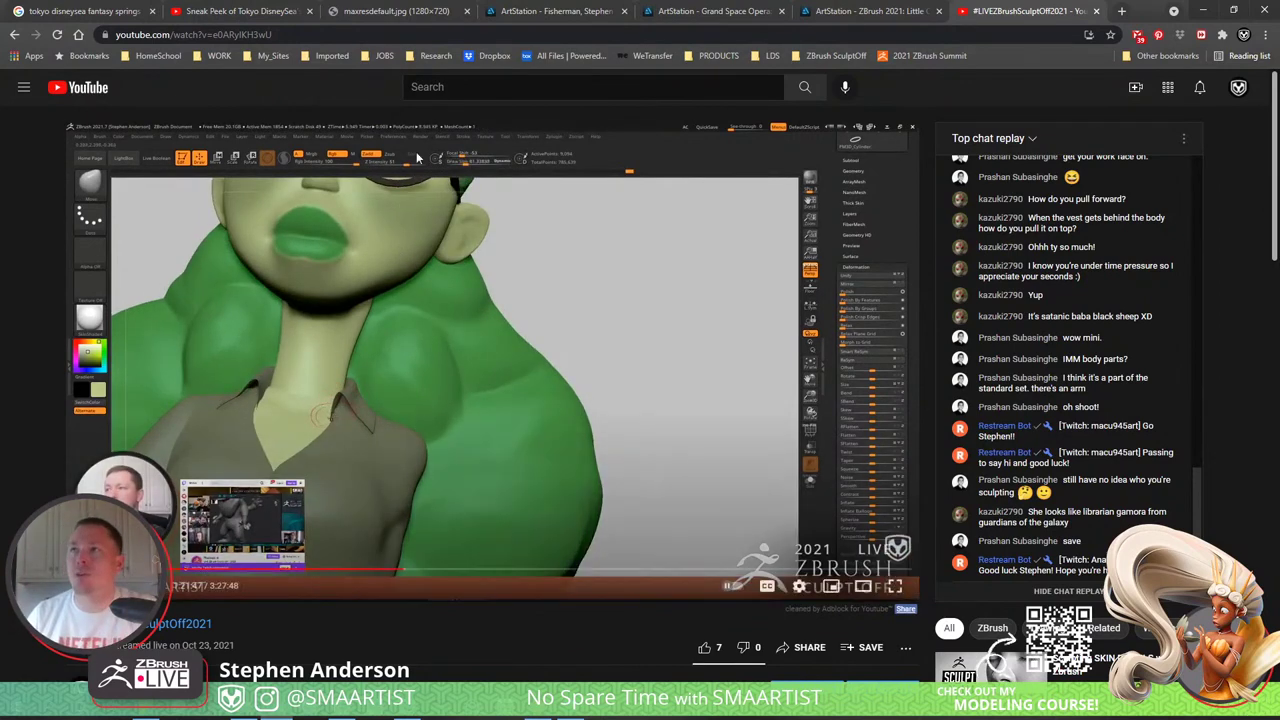
left_click(413, 36)
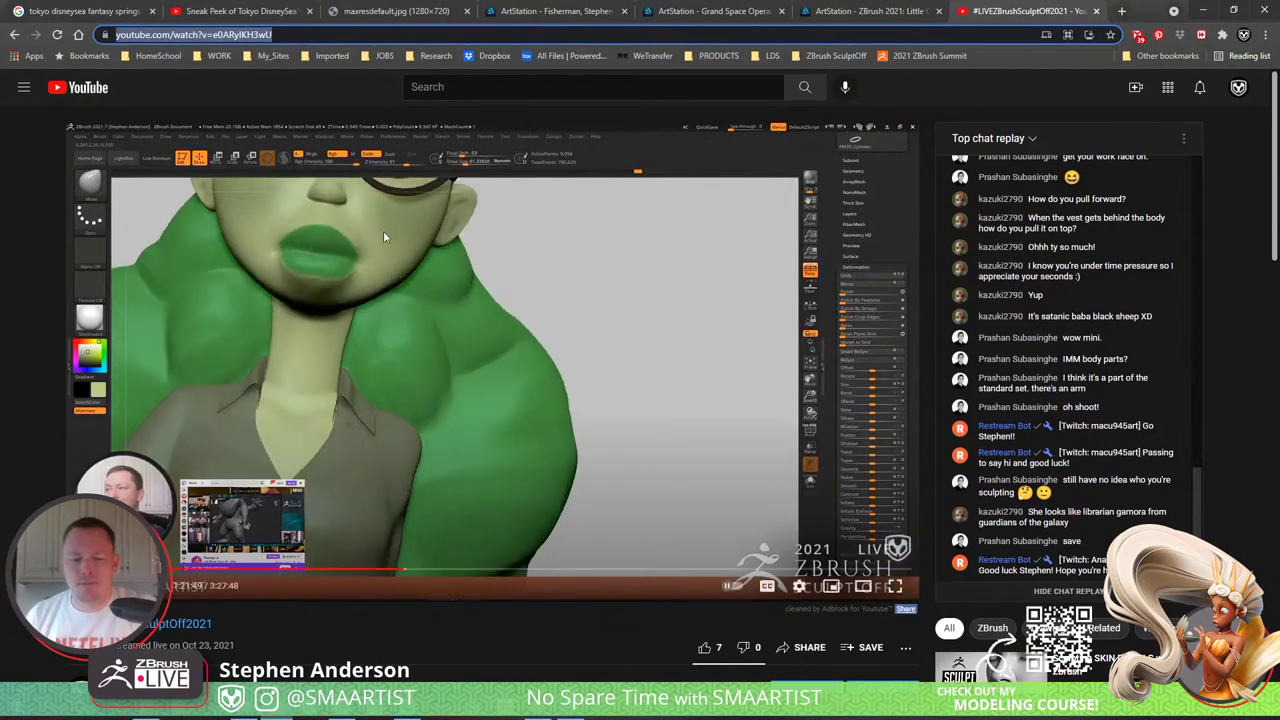
key("alt+Tab")
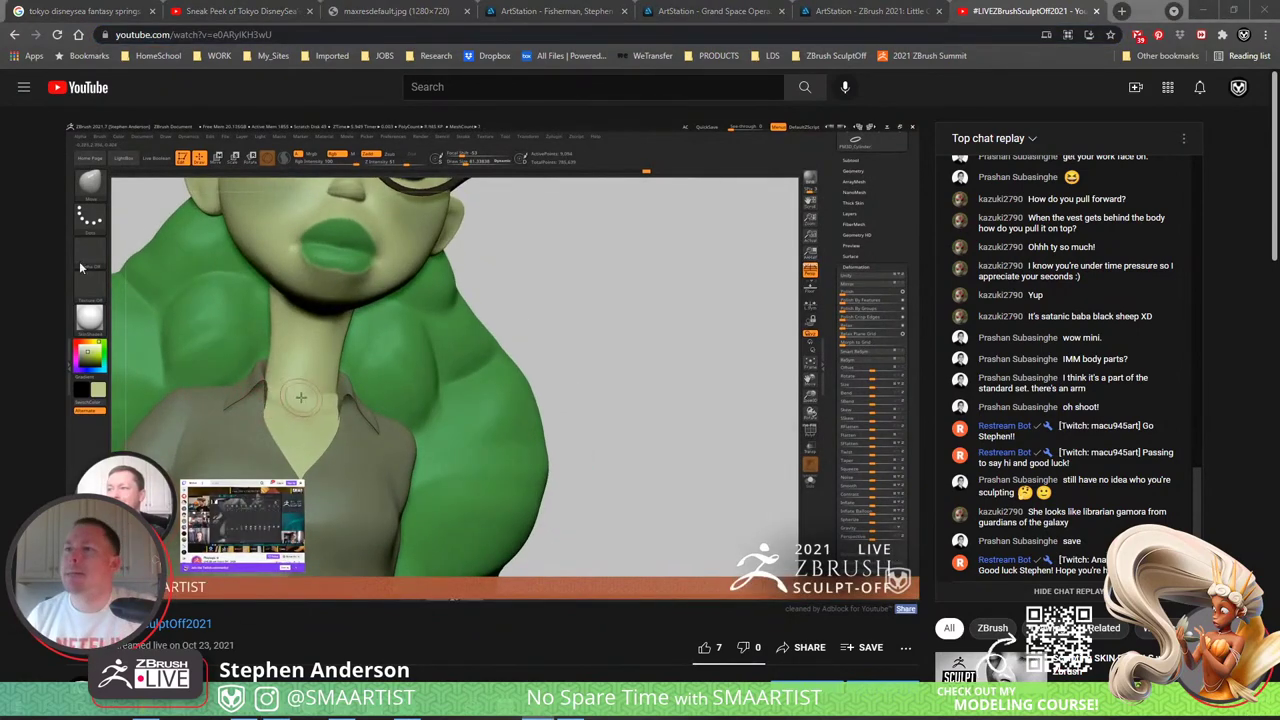
Step: Return to the channel's uploads, find the Modern Muses - Mona Lisa time lapse and open it
left_click(15, 35)
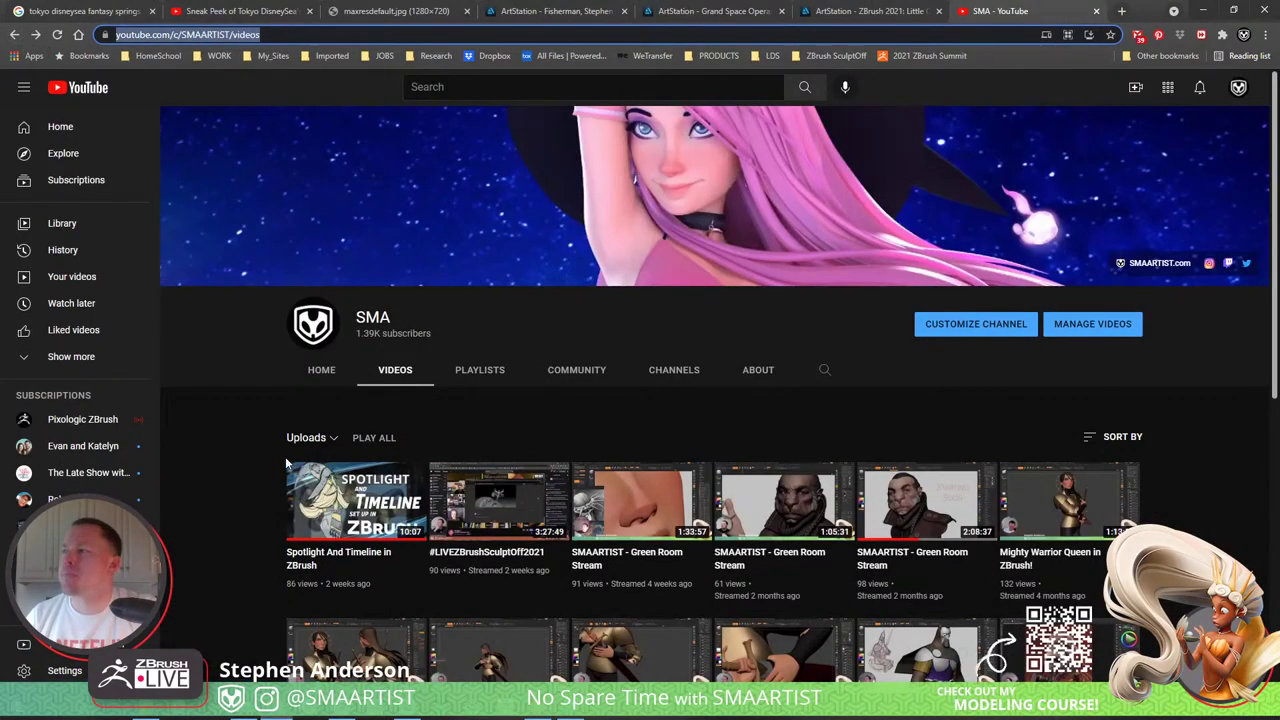
scroll(285, 456, "down", 3)
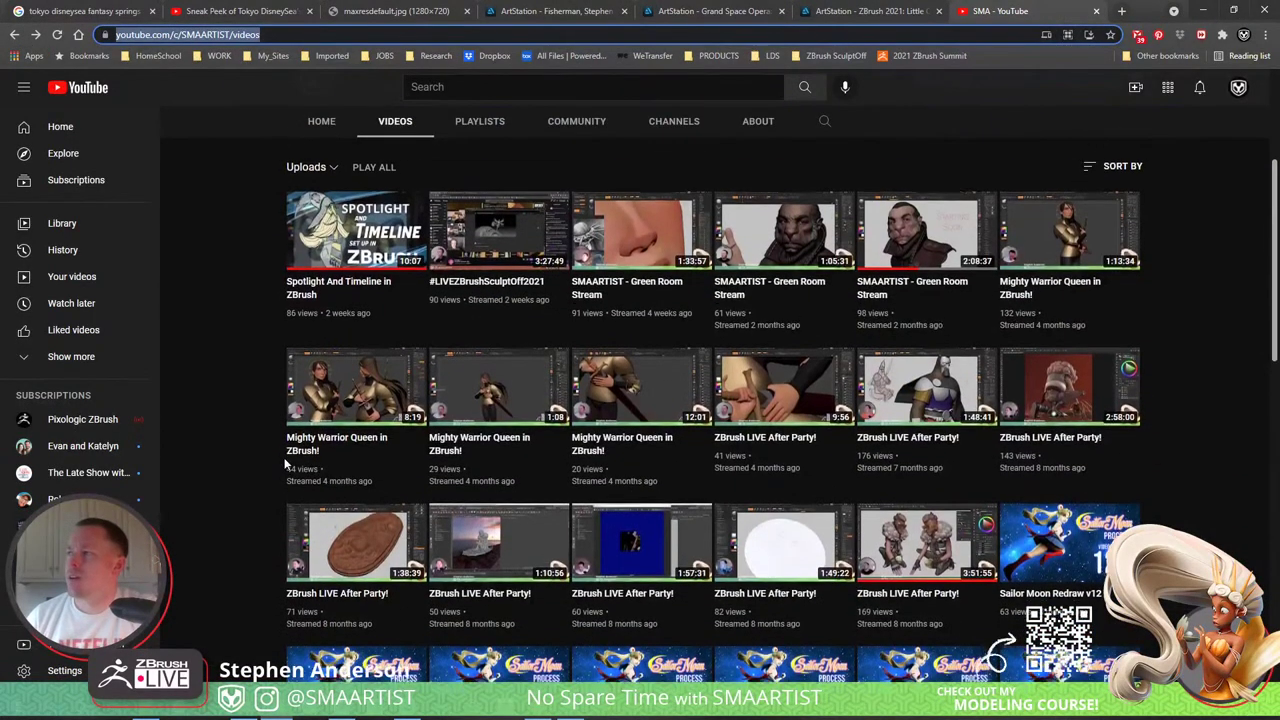
scroll(285, 460, "down", 10)
scroll(282, 457, "down", 5)
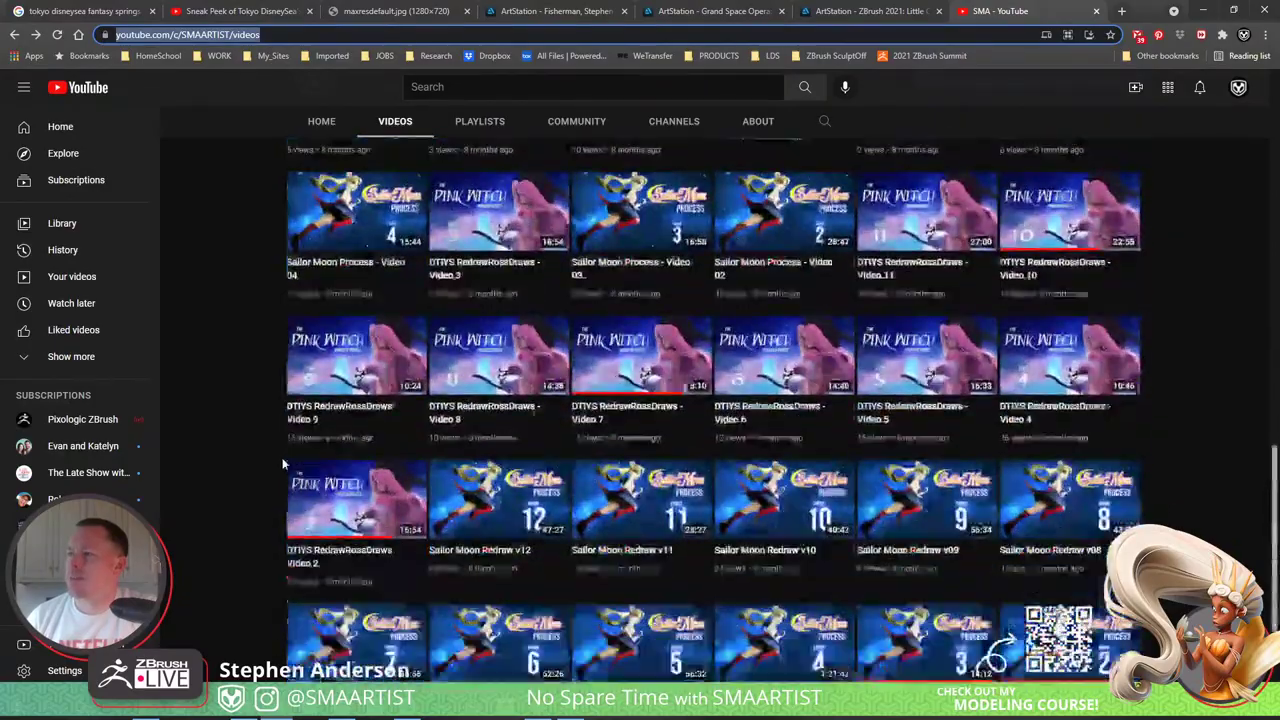
scroll(281, 457, "down", 4)
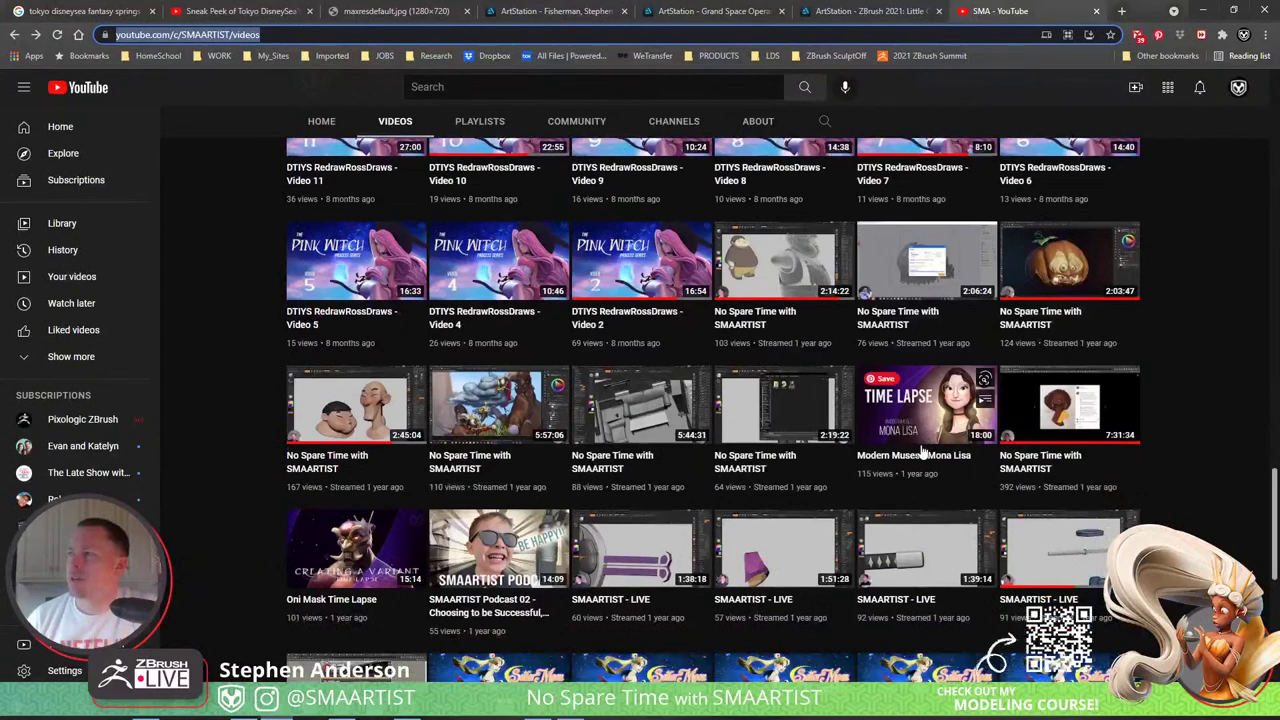
left_click(922, 457)
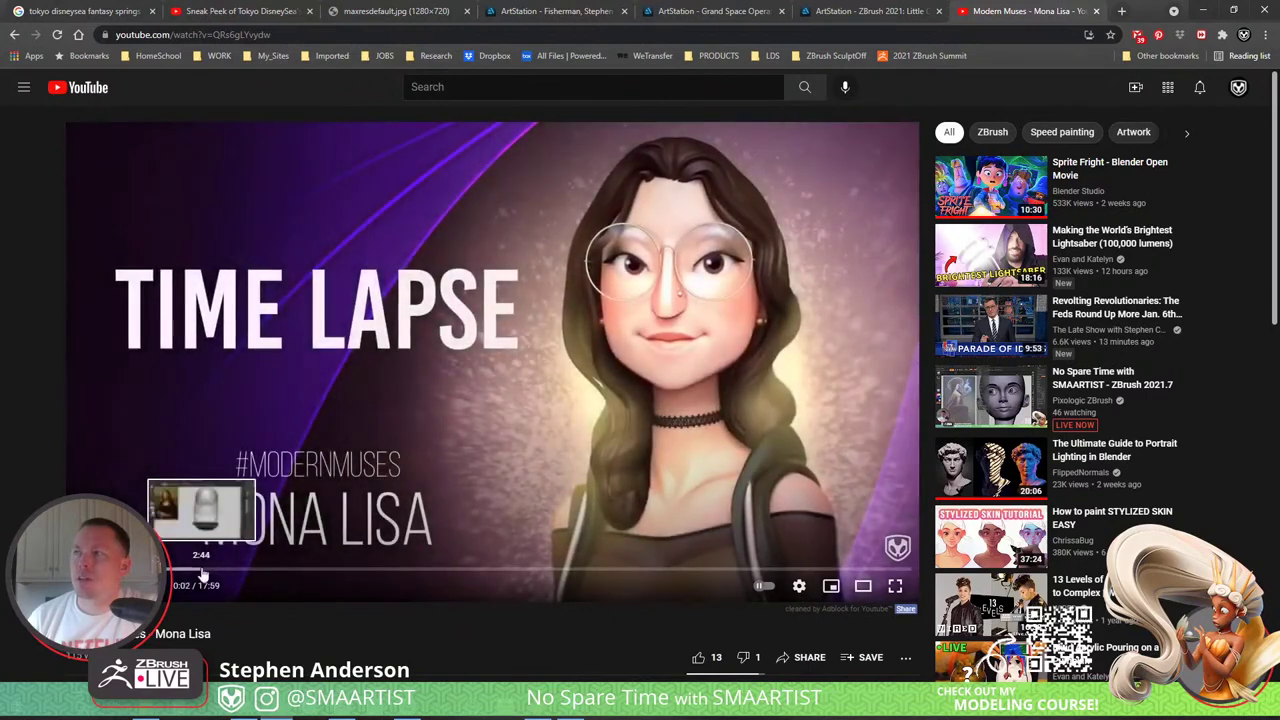
Step: Skip ahead in the Mona Lisa time lapse past 2:44 and copy its web address for sharing
left_click(201, 571)
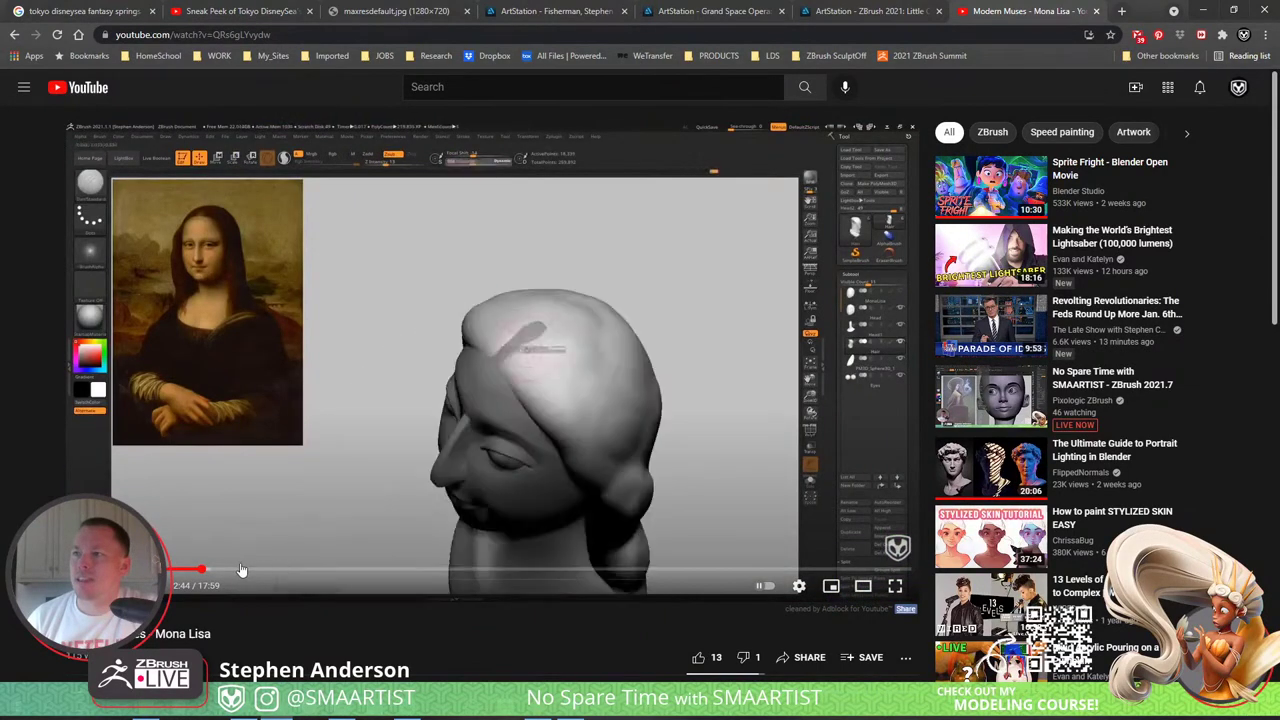
left_click(242, 571)
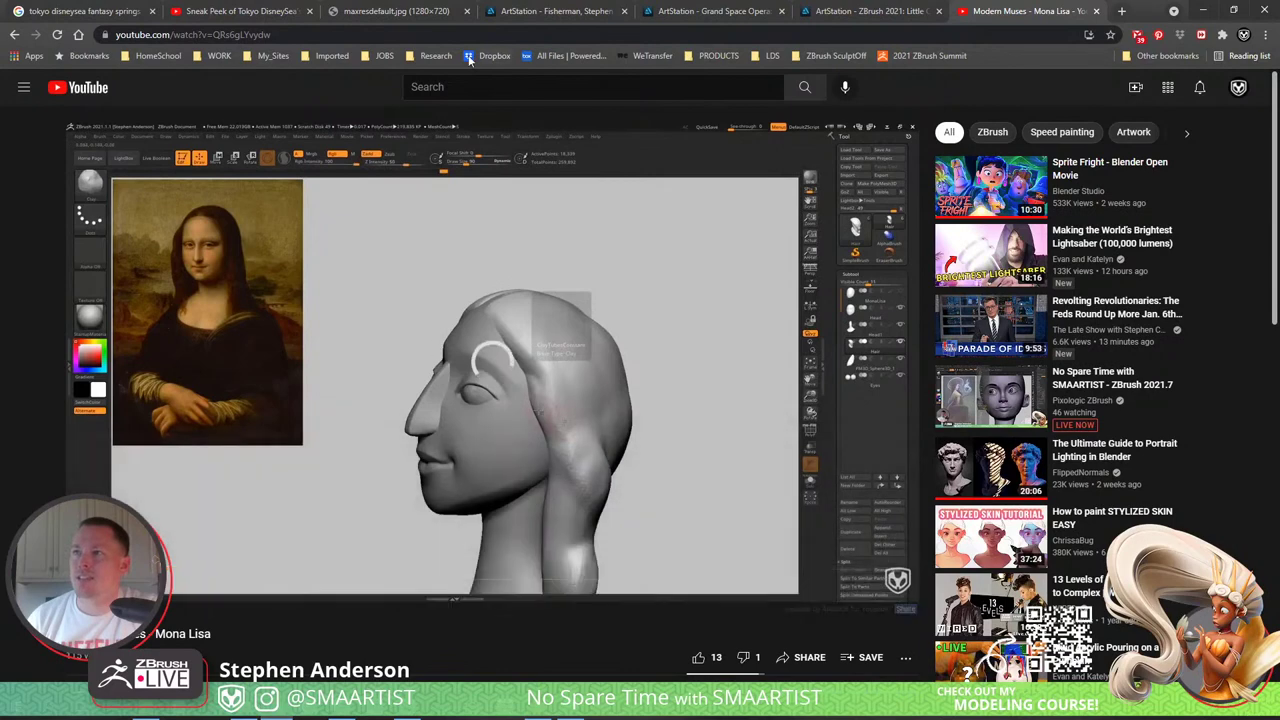
left_click(471, 35)
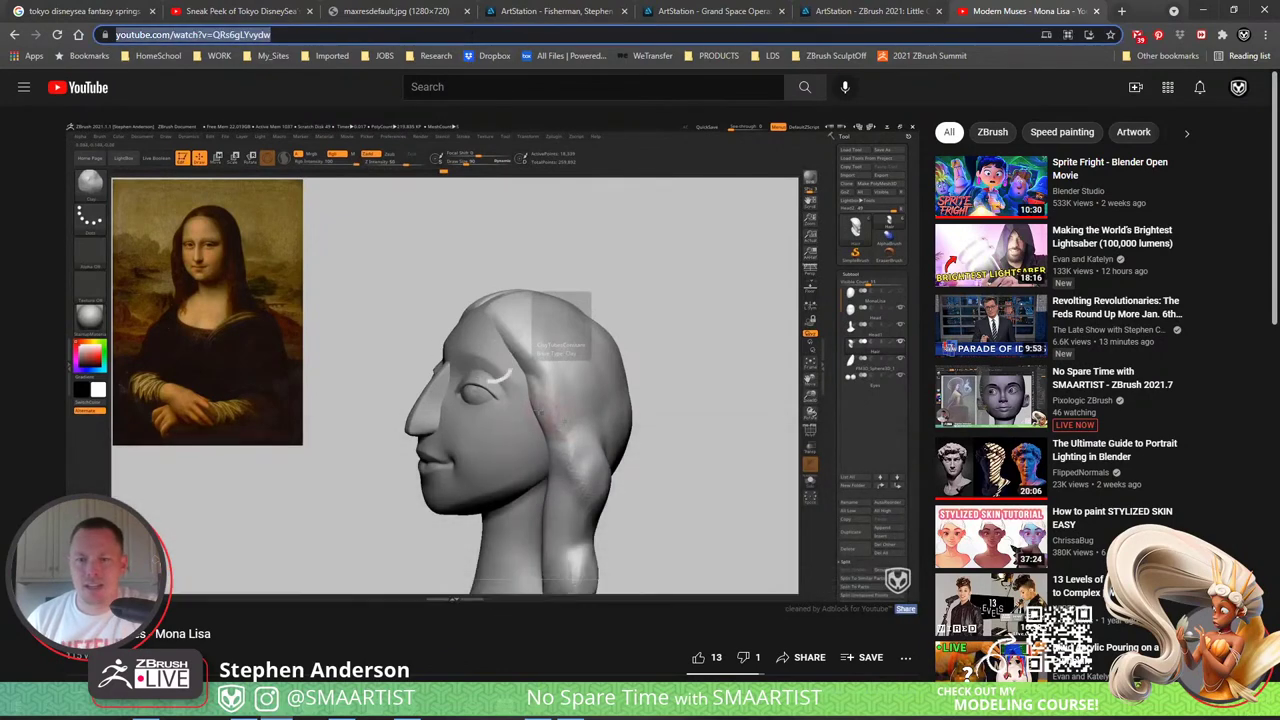
key("alt+Tab")
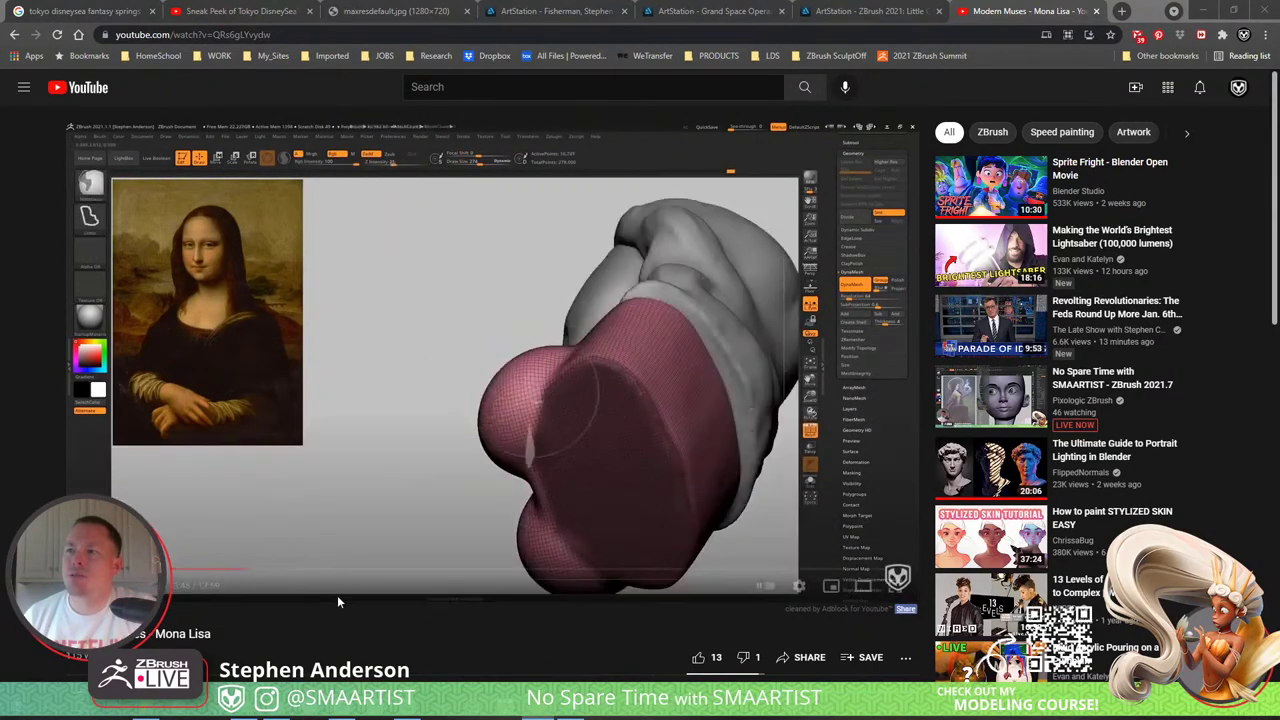
Step: Skim the rest of the Mona Lisa time lapse to about 16:30, then return to ZBrush
left_click(264, 572)
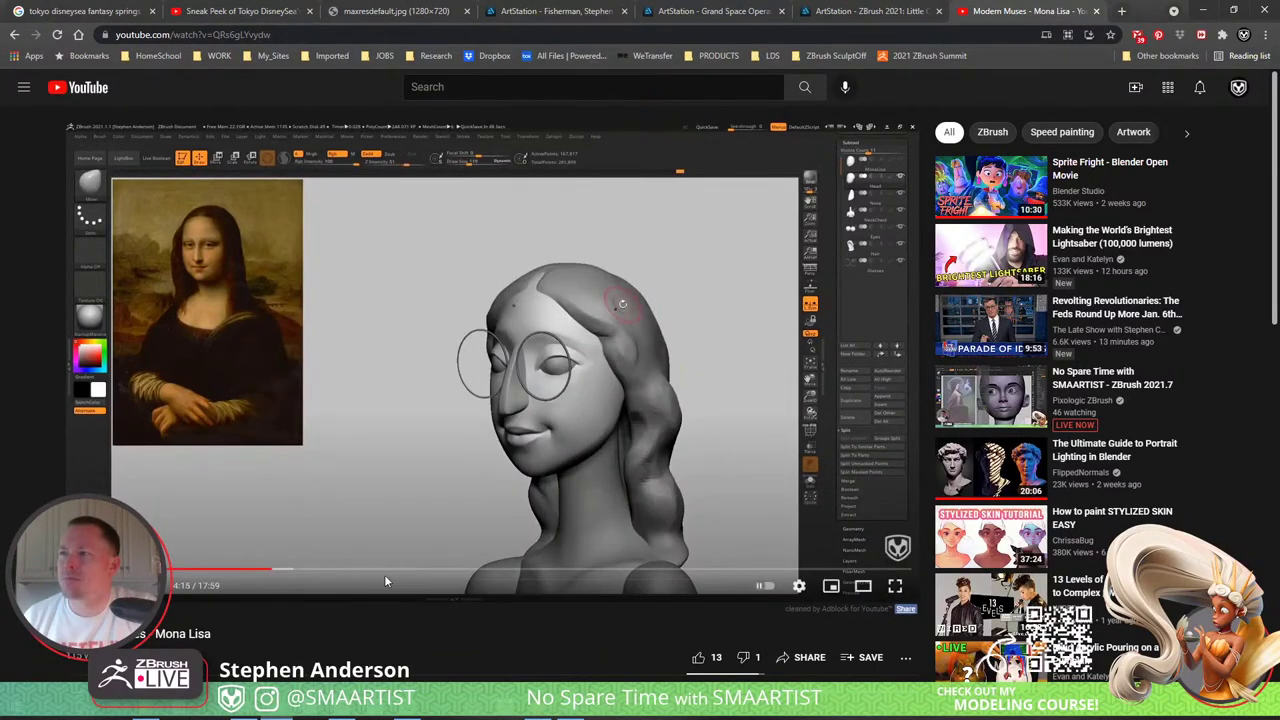
left_click(396, 572)
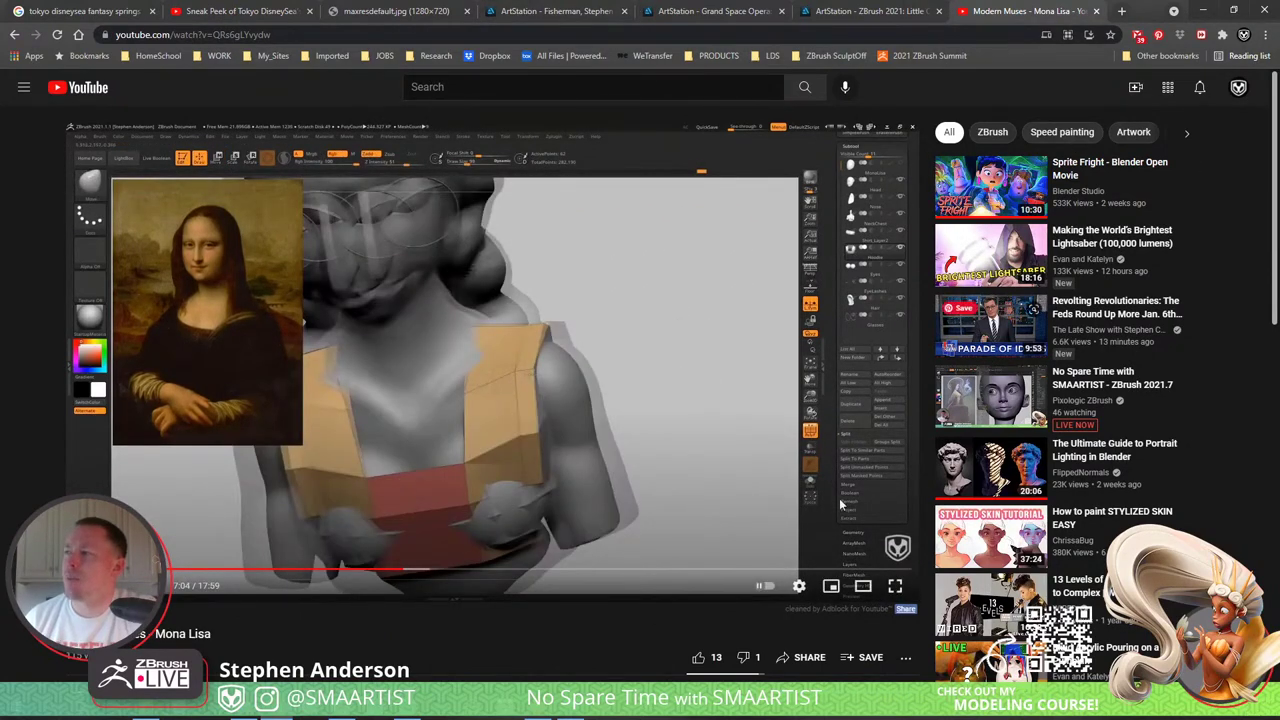
left_click(778, 569)
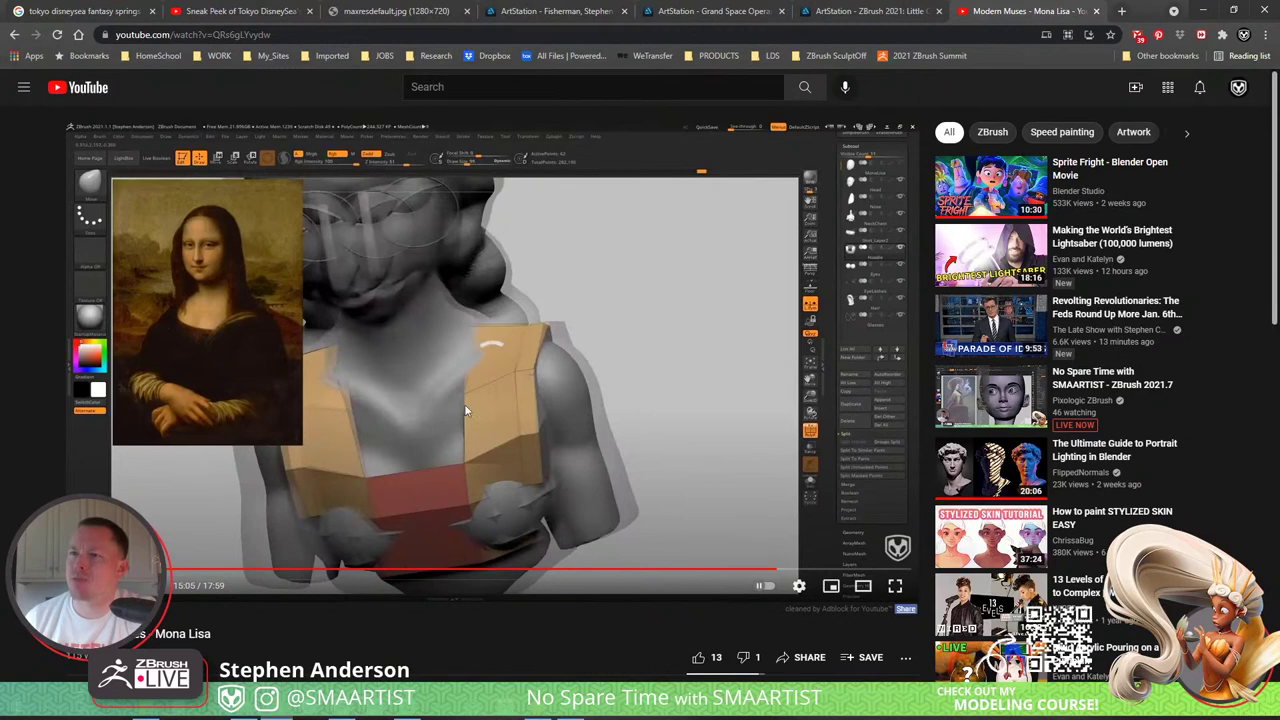
left_click(815, 570)
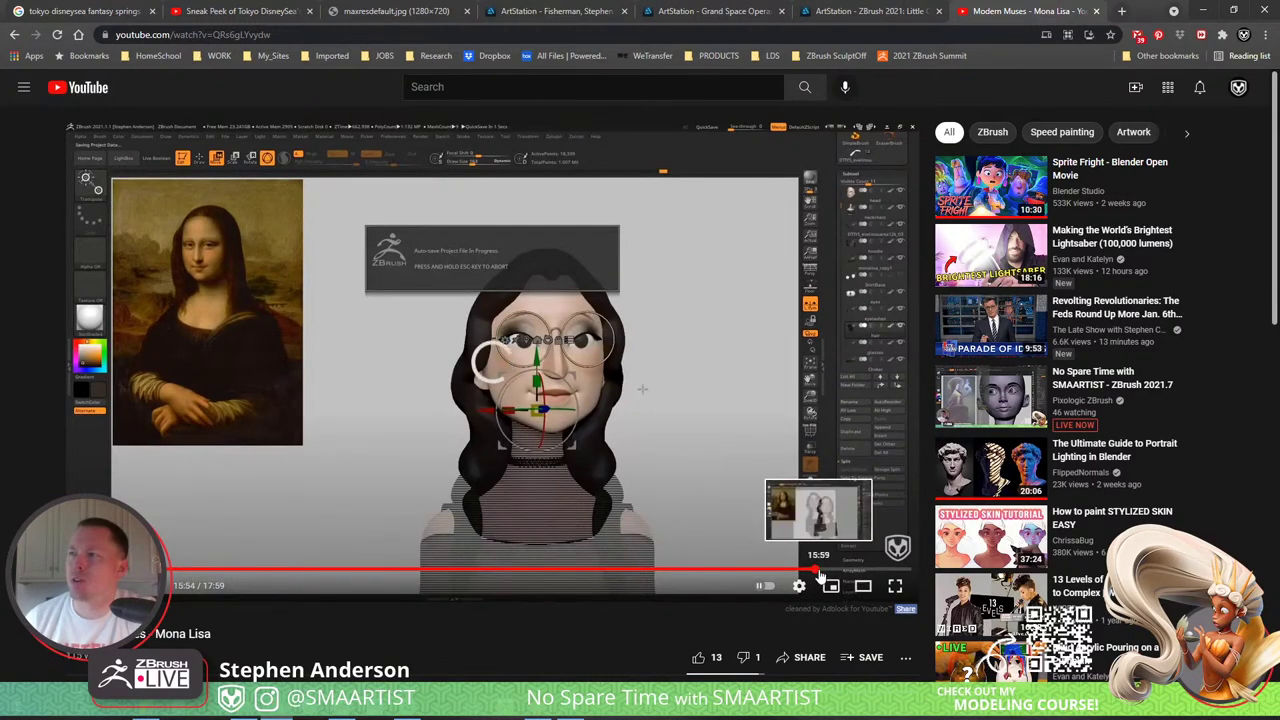
left_click(845, 570)
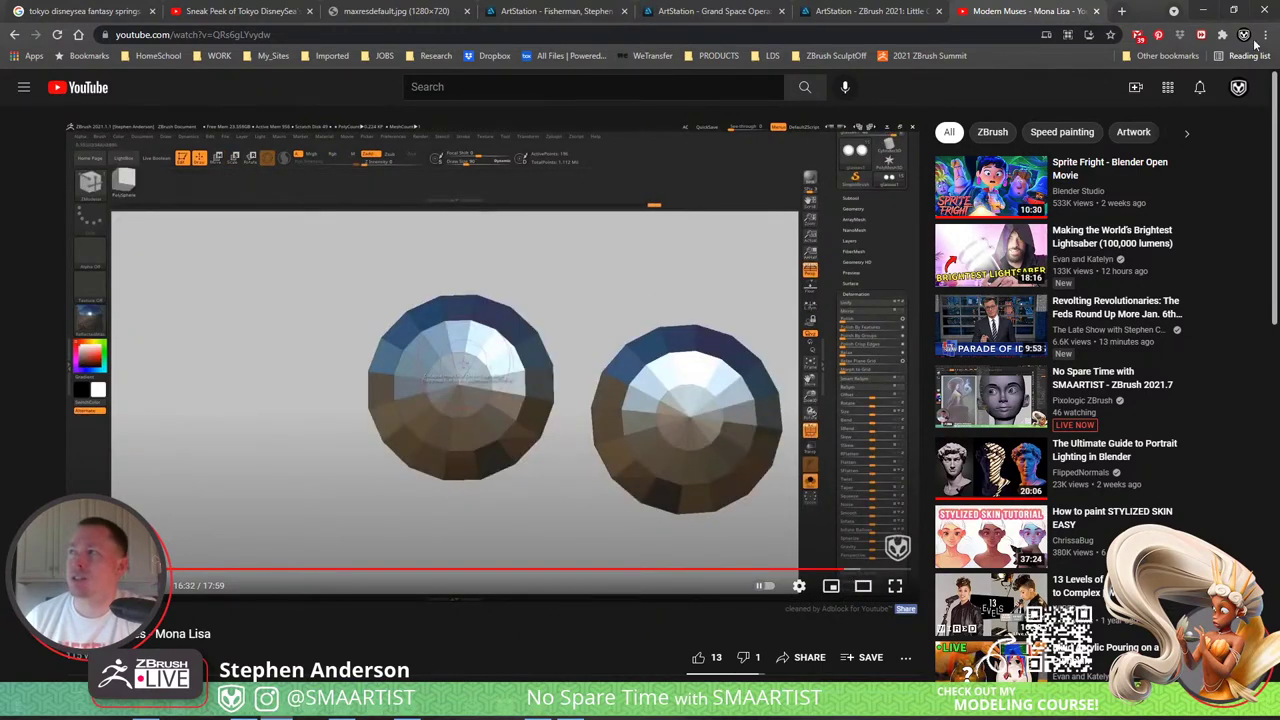
left_click(1200, 12)
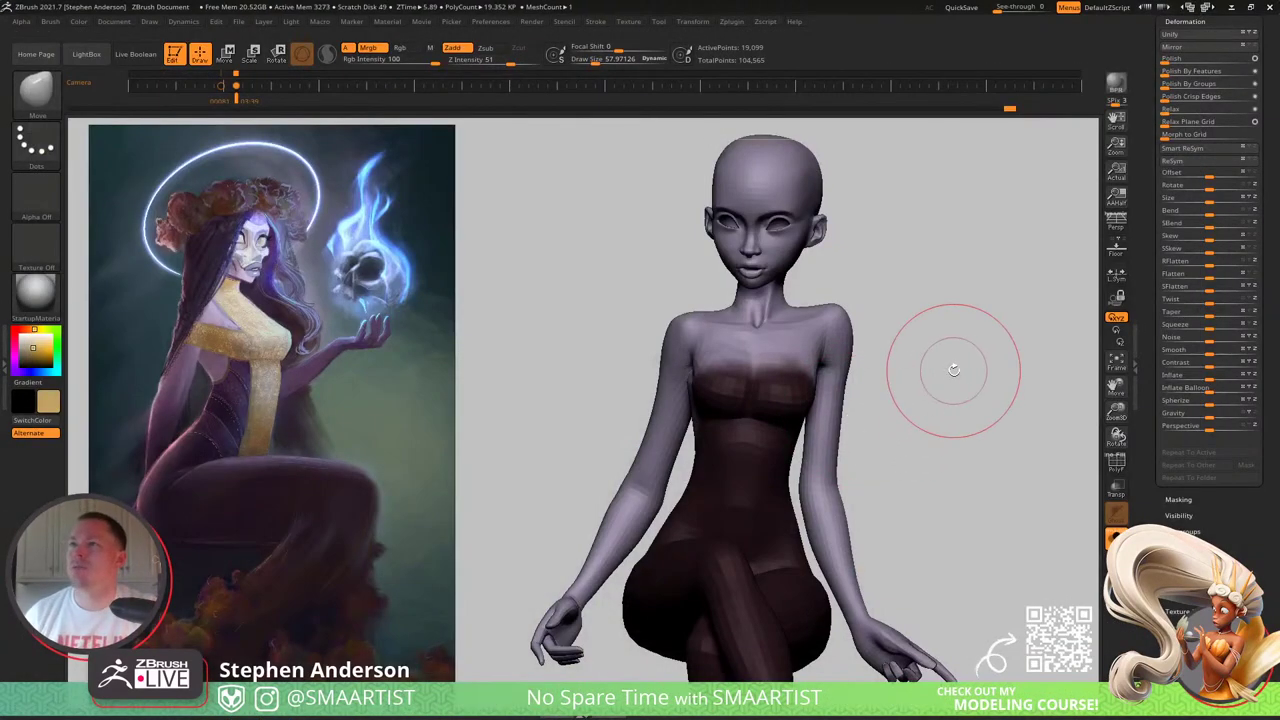
Step: Show the polyframe on the body in side view and mask the forearms and hands
mouse_move(973, 445)
left_mouse_down()
mouse_move(909, 396)
mouse_move(943, 437)
mouse_move(900, 410)
mouse_move(817, 417)
mouse_move(896, 383)
left_mouse_up()
key("shift+f")
key("shift+f")
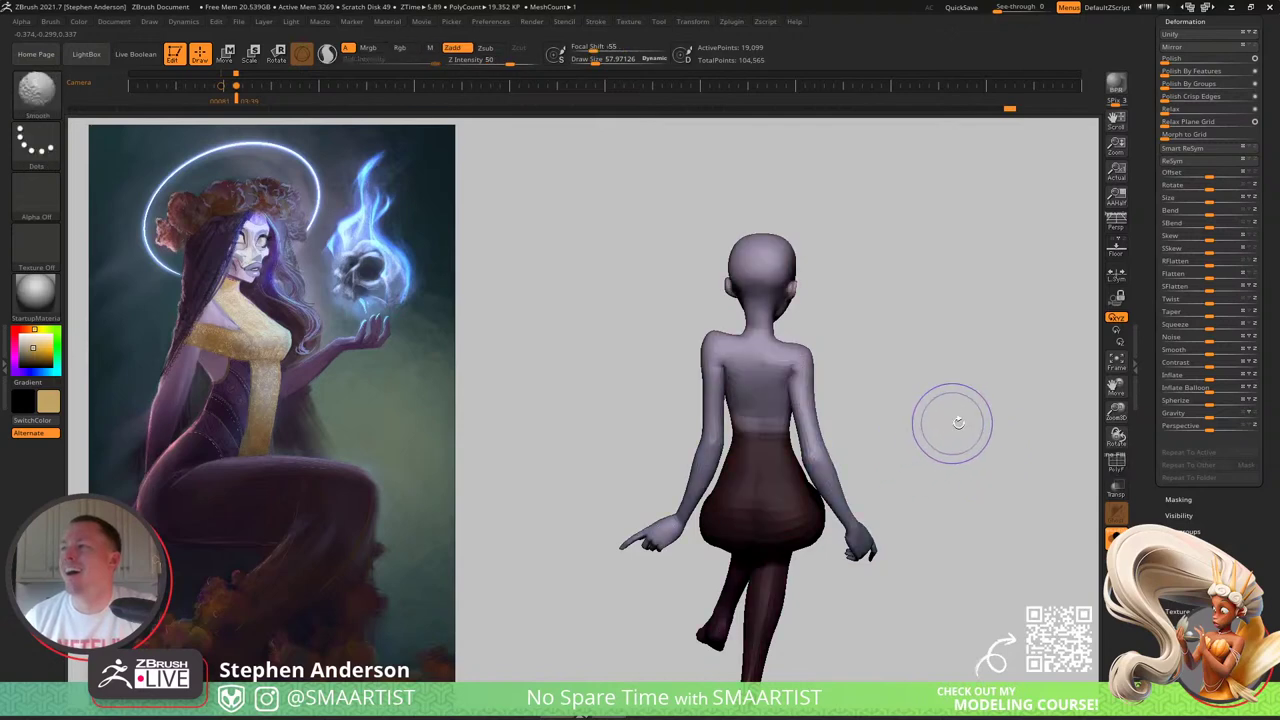
mouse_move(951, 423)
left_mouse_down()
mouse_move(897, 402)
mouse_move(878, 412)
left_mouse_up()
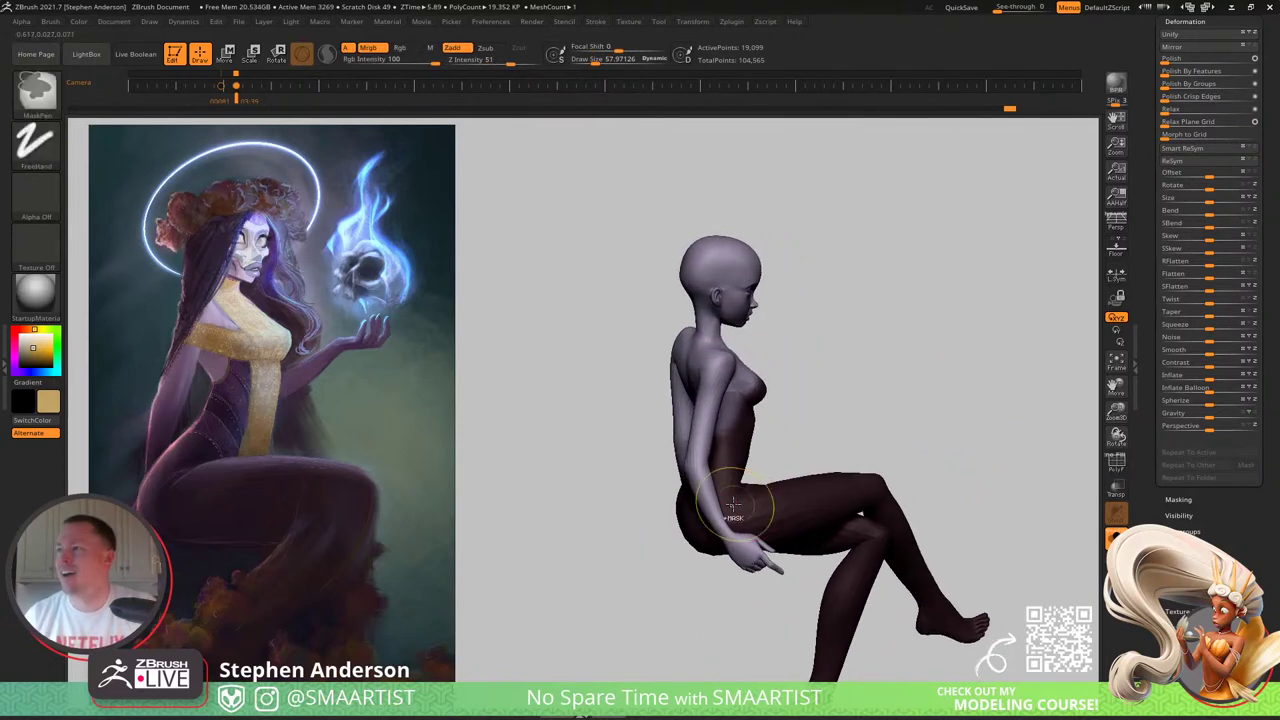
right_click_drag(742, 492, 767, 562, "ctrl")
key("shift+f")
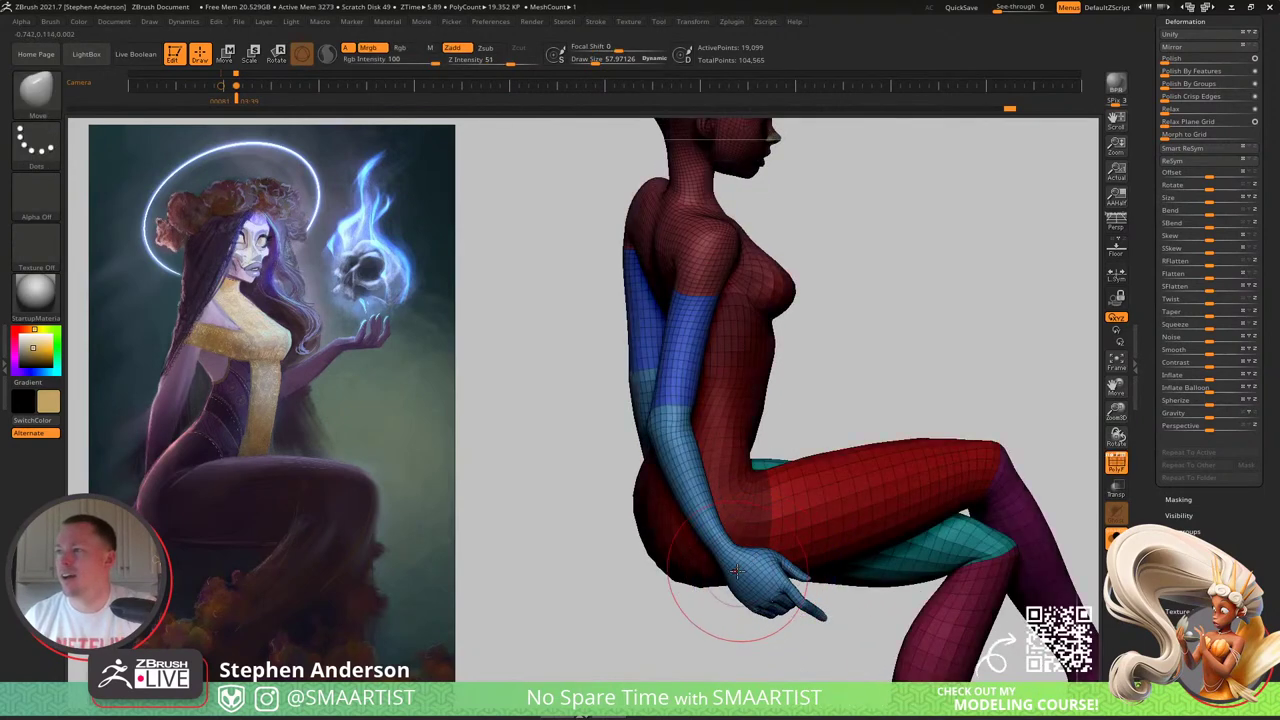
key("w")
key("q")
key("w")
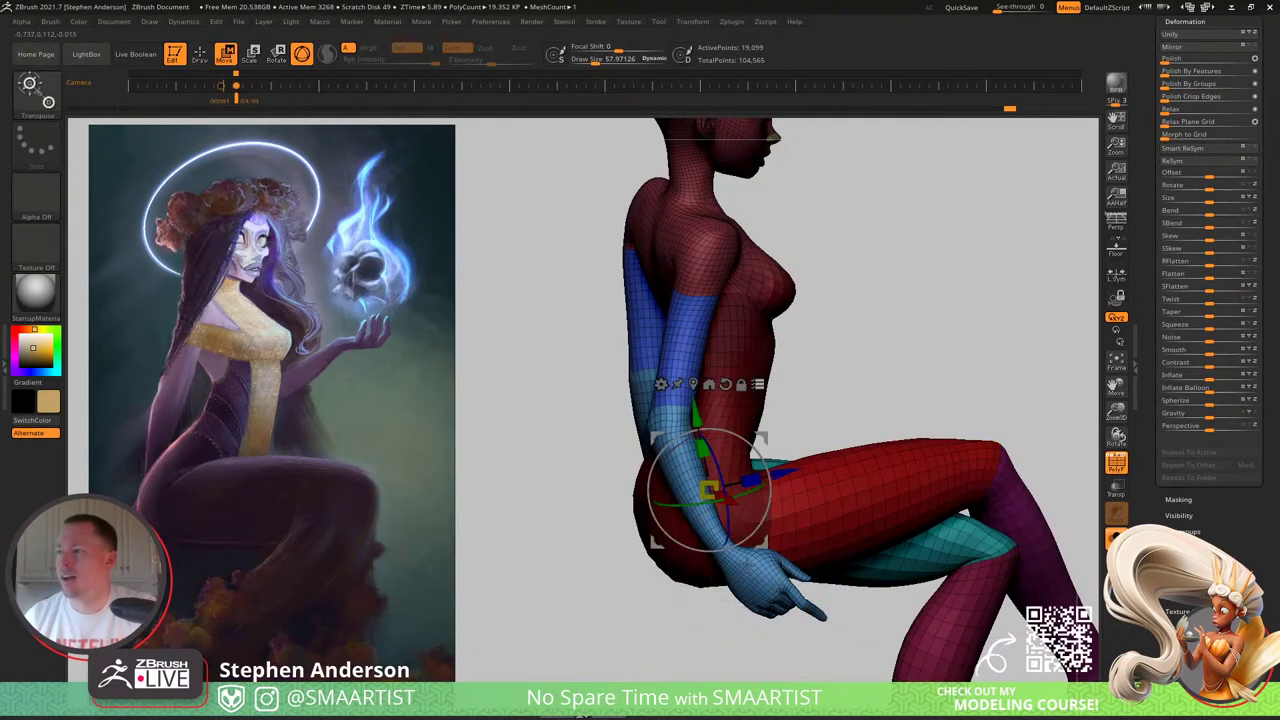
left_click(747, 575, "ctrl")
key("q")
left_click(946, 376, "ctrl")
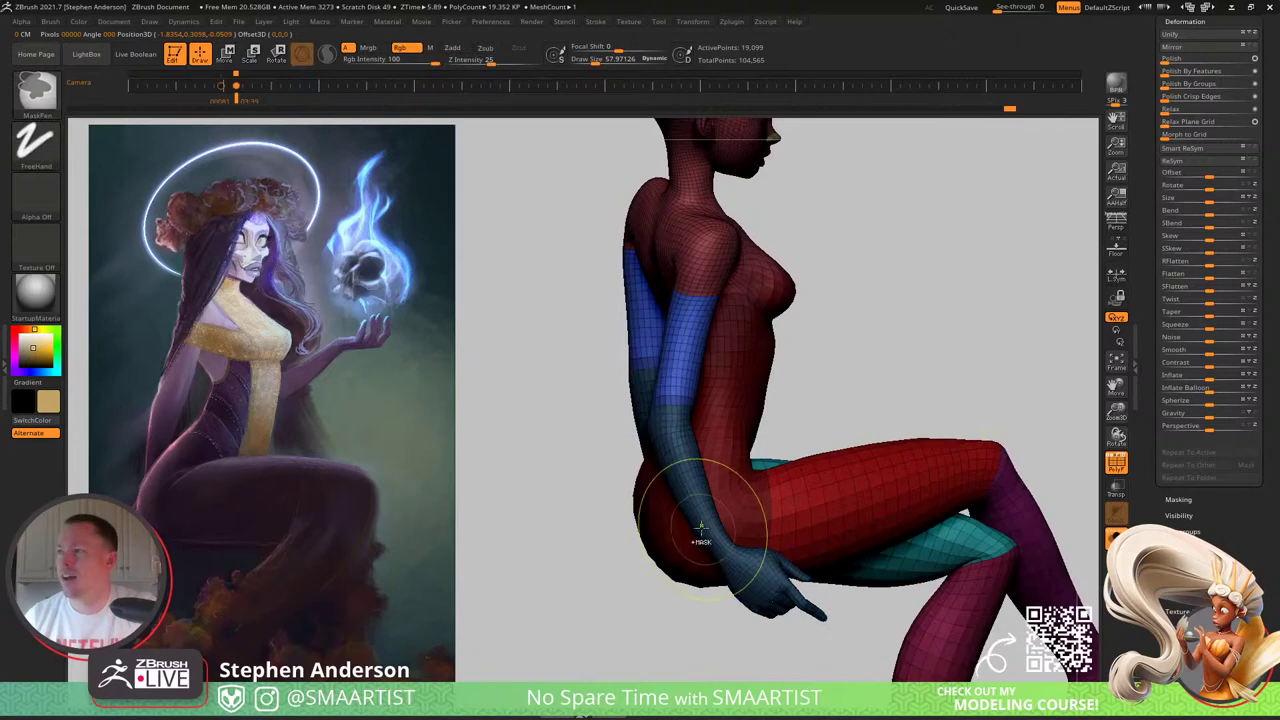
Step: Invert the mask to free the forearms and hands, reposition them with the transform gizmo and hide the polyframe
left_click(846, 424, "ctrl")
key("w")
left_click_drag(800, 425, 882, 502)
left_click_drag(936, 430, 946, 403)
mouse_move(947, 403)
right_mouse_down()
mouse_move(954, 389)
mouse_move(963, 417)
mouse_move(840, 414)
mouse_move(929, 365)
mouse_move(854, 403)
mouse_move(866, 409)
mouse_move(854, 446)
mouse_move(820, 475)
right_mouse_up()
key("q")
key("shift+f")
Step: Check the adjusted arms from several angles and show all subtools to compare the full figure with the painting
right_click_drag(820, 475, 843, 443)
left_click_drag(843, 443, 793, 442)
right_click_drag(793, 442, 810, 495)
right_click_drag(769, 368, 761, 342, "alt")
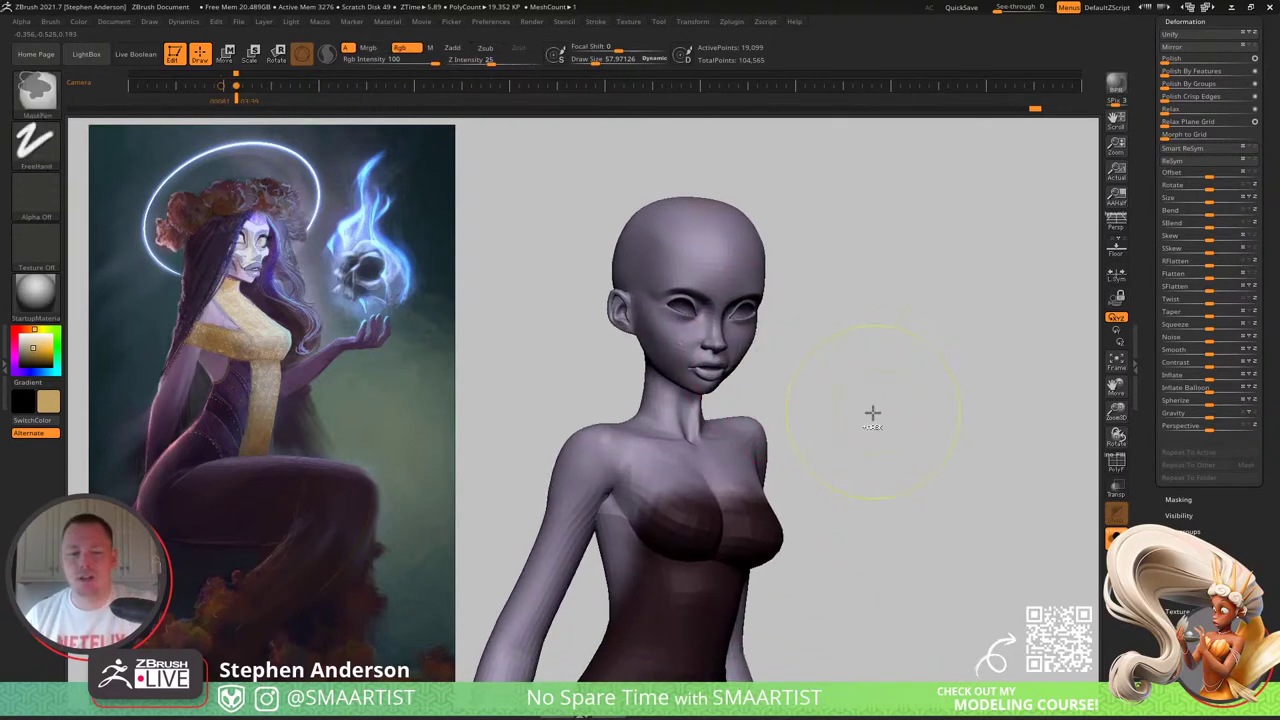
key("ctrl+shift+s")
right_click_drag(874, 414, 866, 366, "ctrl")
mouse_move(866, 366)
right_mouse_down("alt")
mouse_move(905, 380)
mouse_move(846, 380)
mouse_move(920, 362)
right_mouse_up("alt")
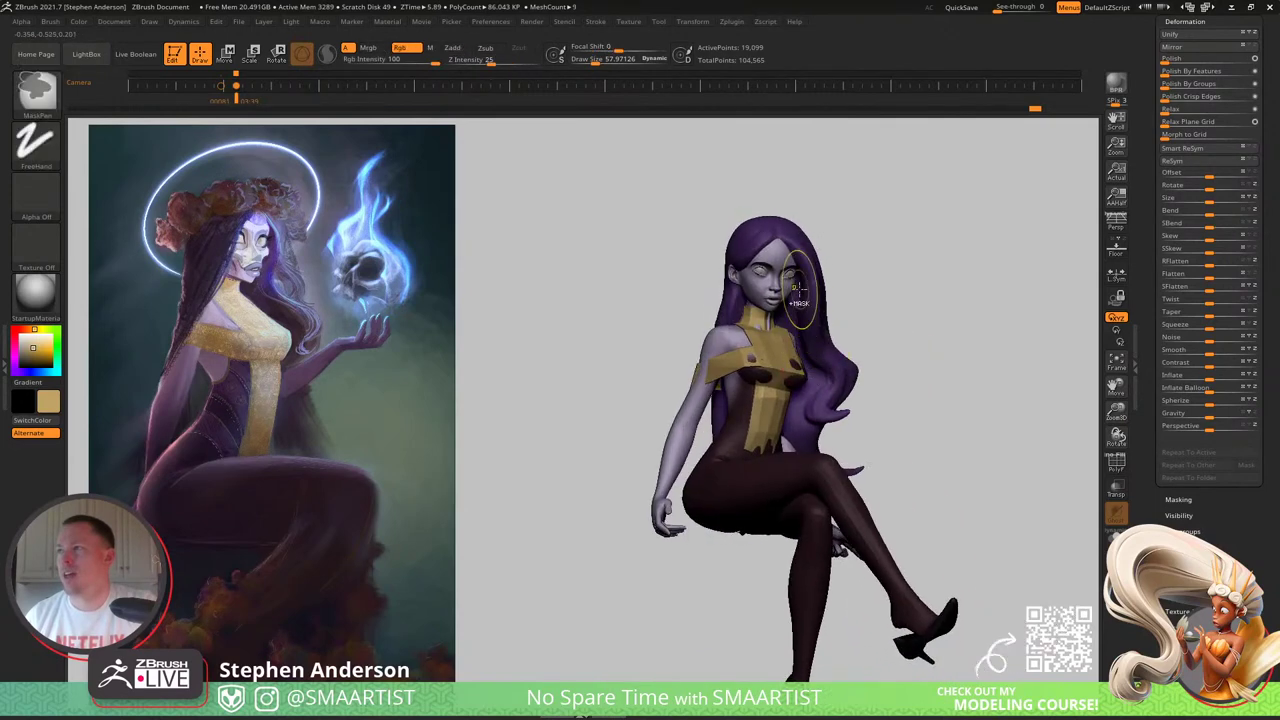
Step: Isolate the body in side view with the polyframe on and mask the back of the head and the neck
mouse_move(797, 280)
right_mouse_down("ctrl")
mouse_move(759, 329)
mouse_move(787, 347)
mouse_move(695, 427)
right_mouse_up("ctrl")
key("shift+f")
key("ctrl+s")
mouse_move(771, 497)
right_mouse_down()
mouse_move(743, 487)
mouse_move(761, 489)
right_mouse_up()
left_click_drag(760, 488, 545, 255, "ctrl")
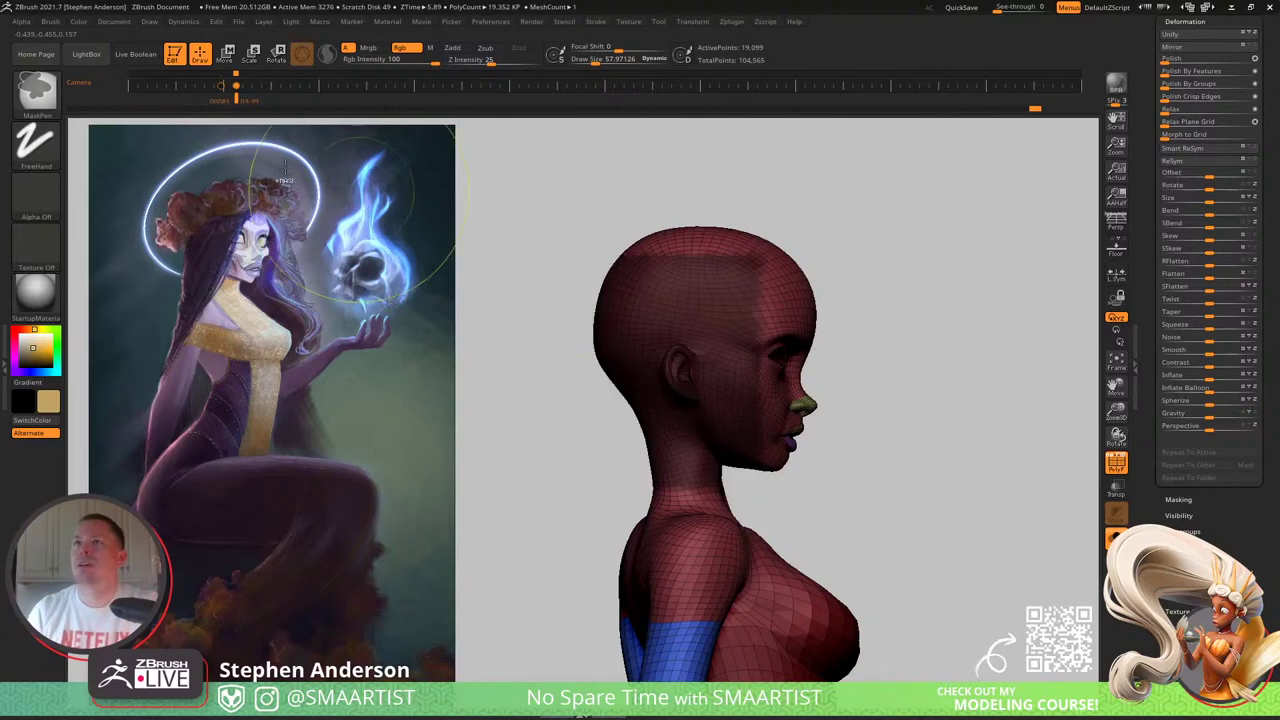
Step: Clear the old mask, lasso-mask the whole head with the body free, and hide the polyframe
left_click(27, 92, "ctrl")
left_click(106, 108, "ctrl")
left_click_drag(886, 350, 842, 481, "ctrl")
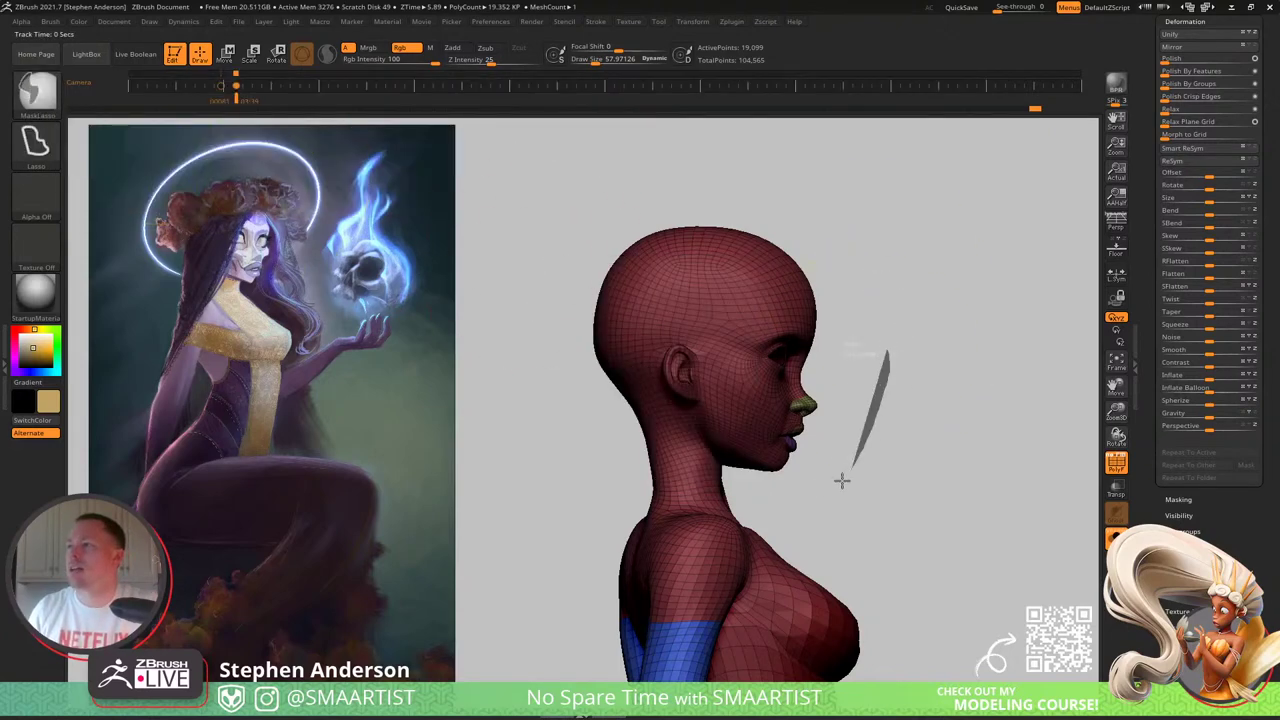
mouse_move(725, 470)
left_mouse_down("ctrl")
mouse_move(500, 150)
mouse_move(1095, 362)
mouse_move(1000, 360)
left_mouse_up("ctrl")
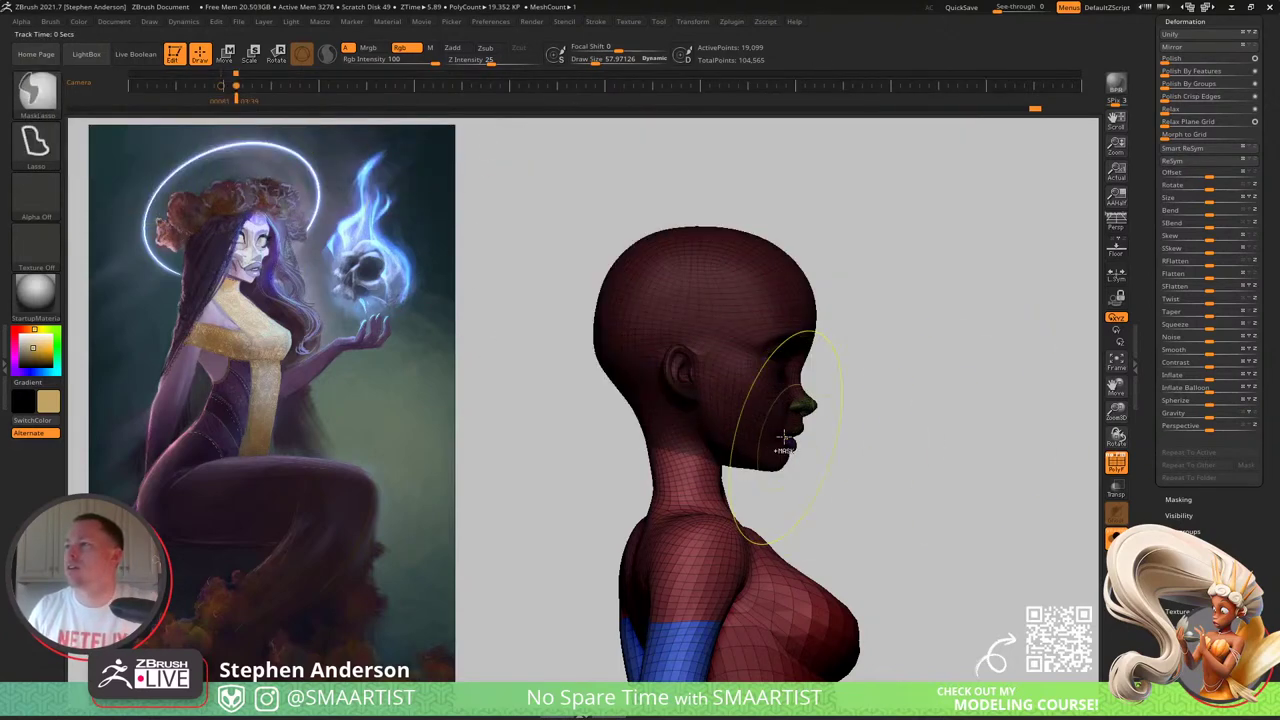
left_click(834, 418, "ctrl")
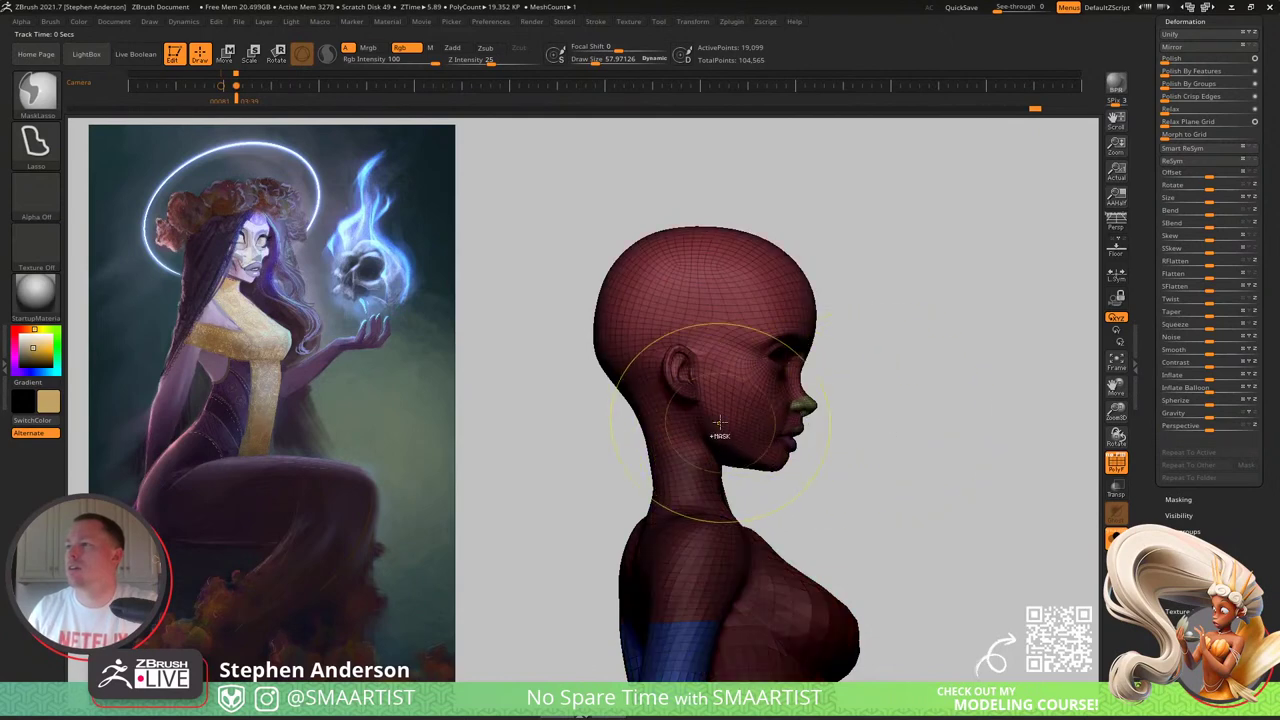
left_click(885, 431, "ctrl")
mouse_move(885, 431)
right_mouse_down("ctrl")
mouse_move(903, 374)
mouse_move(871, 397)
right_mouse_up("ctrl")
key("shift+f")
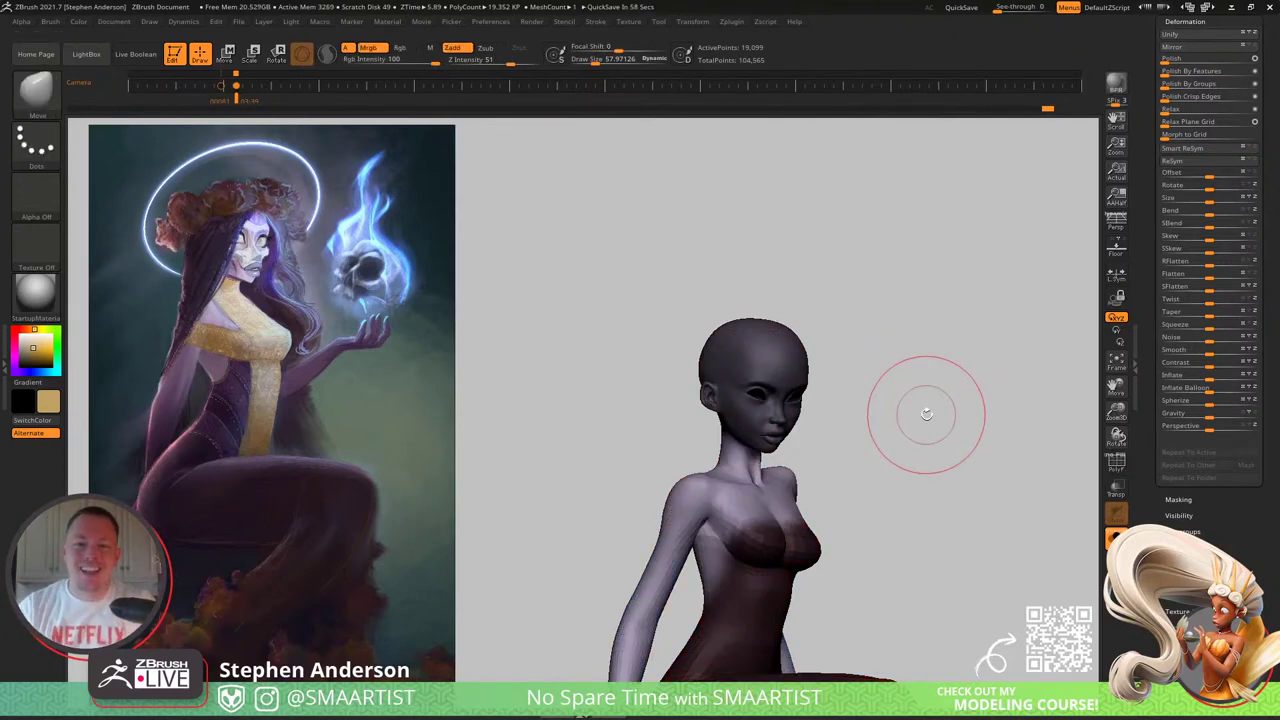
Step: Check the masked body from a three-quarter view and show all subtools with the transform gizmo active
right_click_drag(780, 429, 857, 350)
left_click_drag(856, 349, 890, 373)
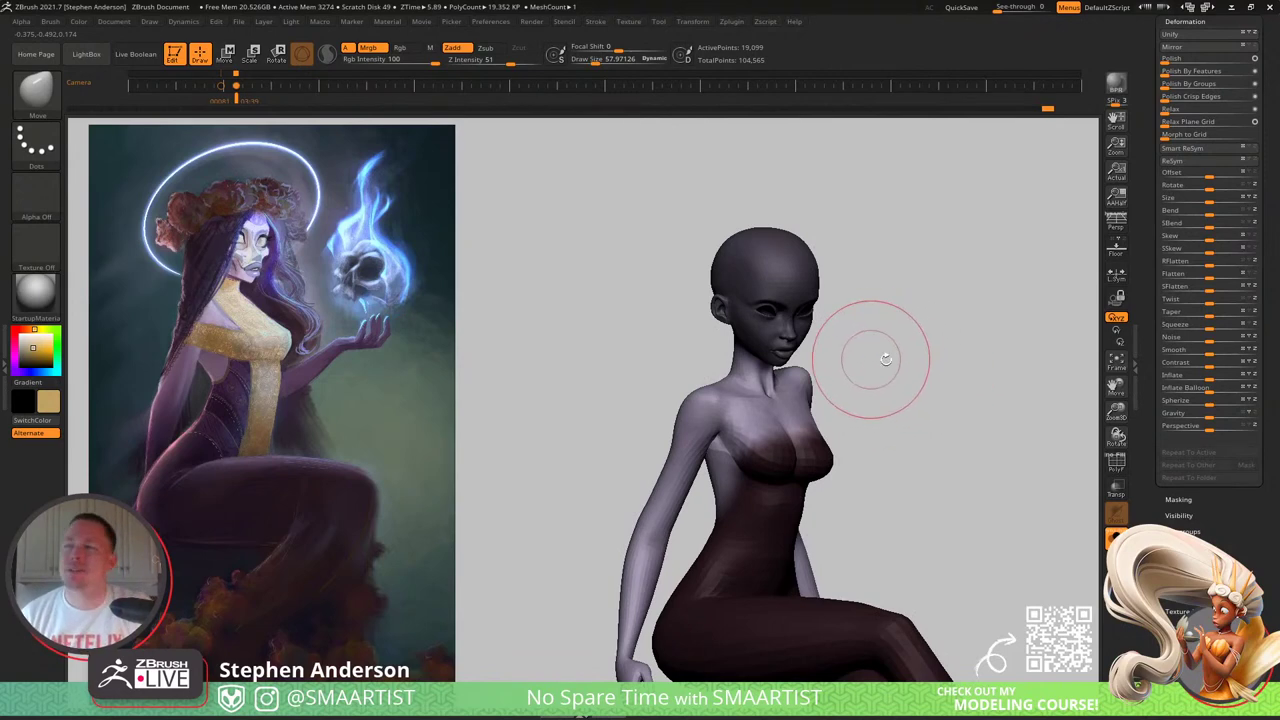
mouse_move(886, 360)
left_mouse_down()
mouse_move(863, 357)
mouse_move(906, 351)
left_mouse_up()
key("ctrl+s")
right_click_drag(905, 376, 803, 326, "ctrl")
key("w")
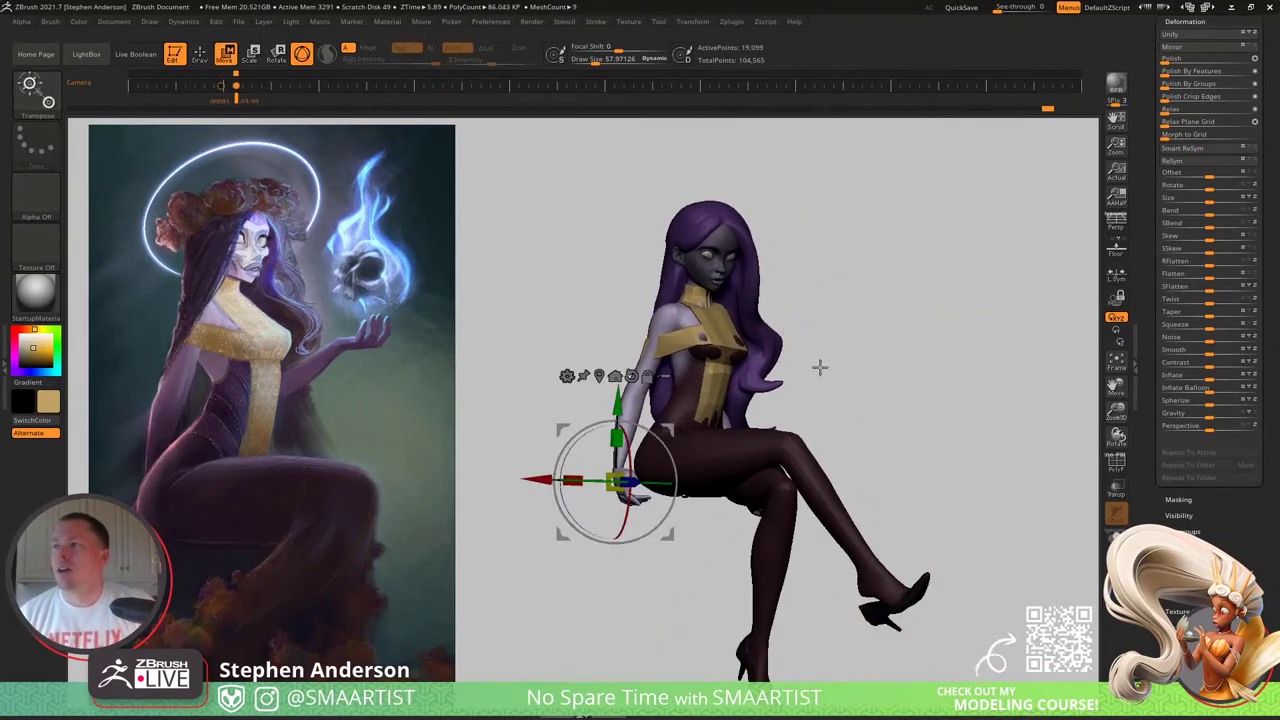
Step: Place the transform gizmo at the top of the neck and bring up the subtool list
right_click_drag(687, 307, 662, 274, "ctrl")
left_click(668, 301, "alt")
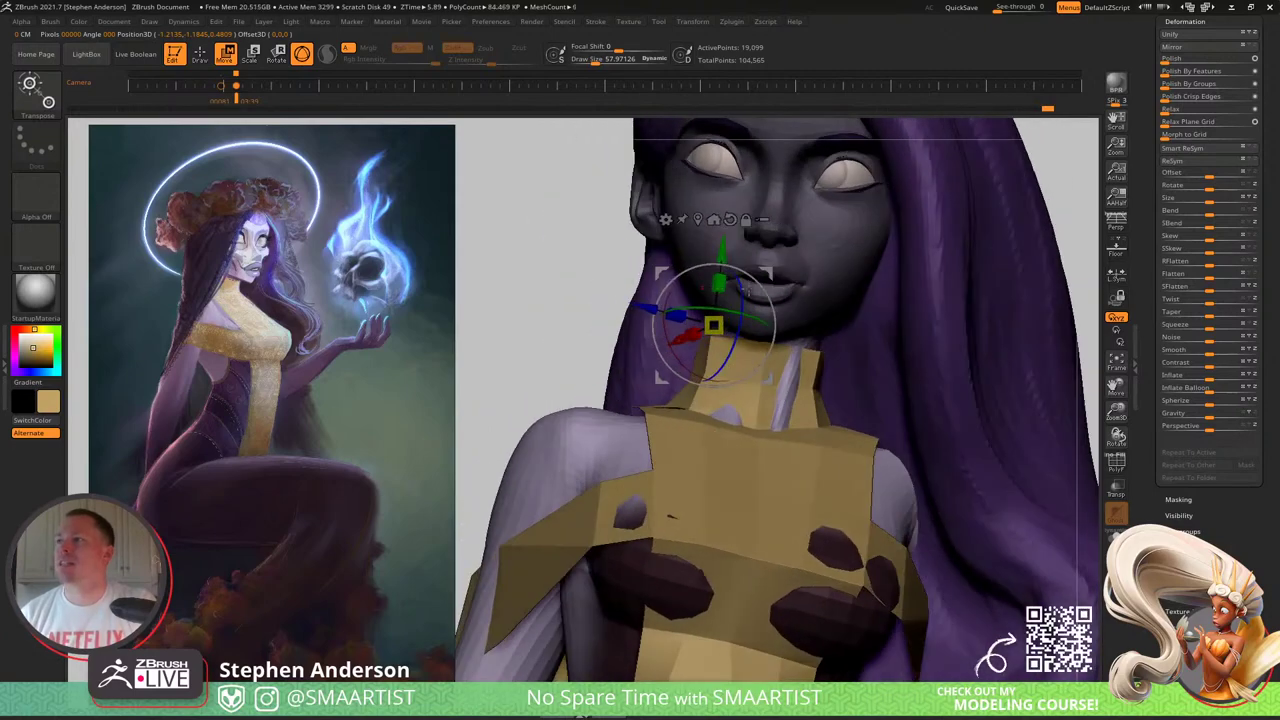
left_click(741, 218, "alt")
left_click_drag(776, 268, 820, 259)
right_click_drag(853, 281, 897, 306)
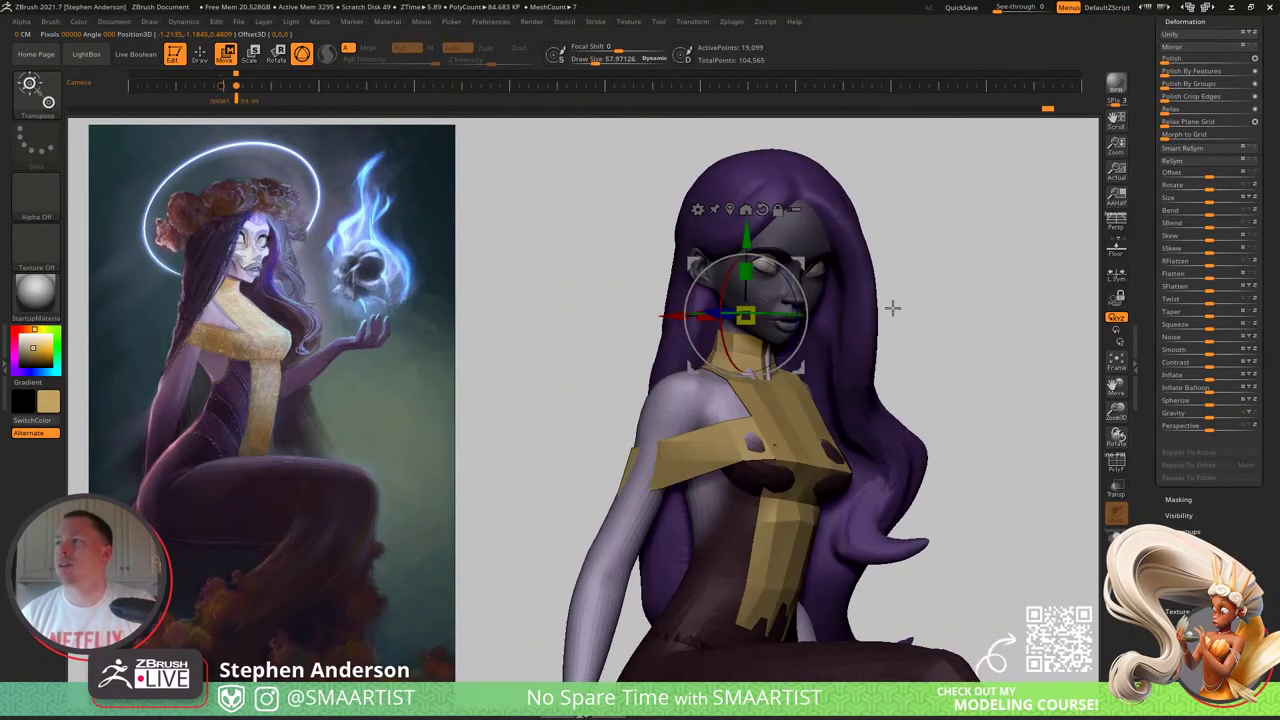
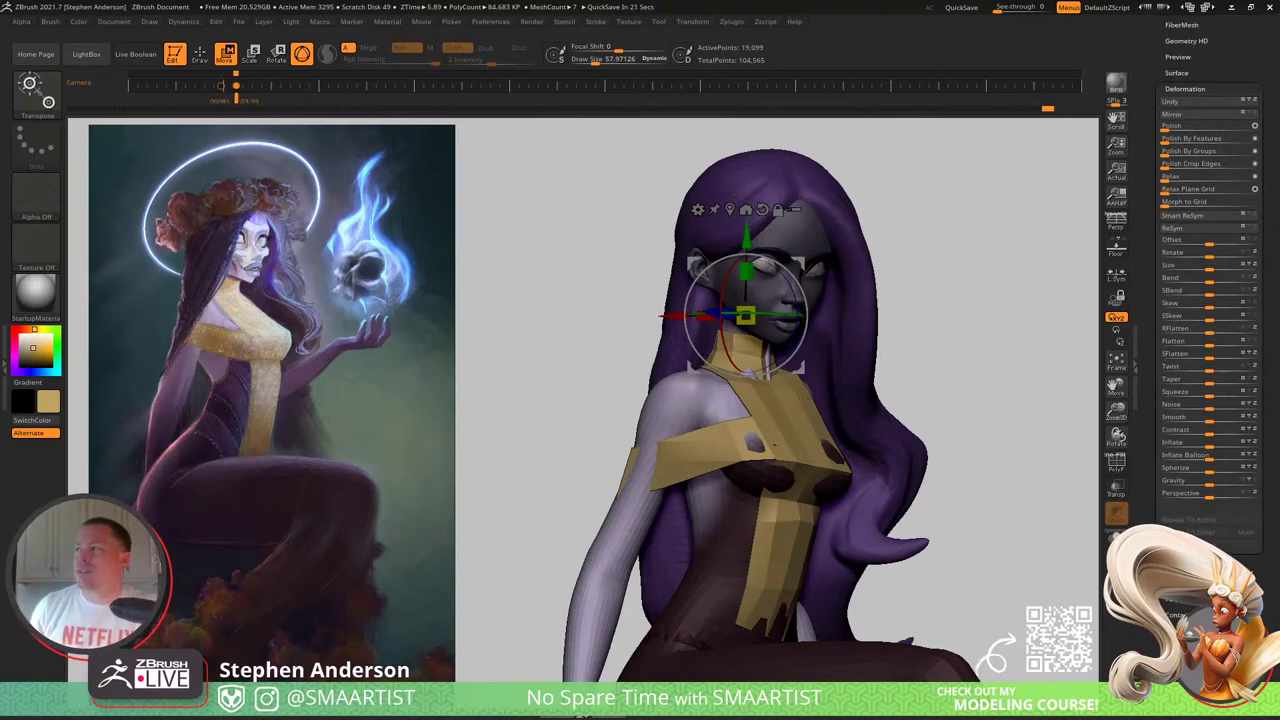
scroll(1200, 300, "up", 10)
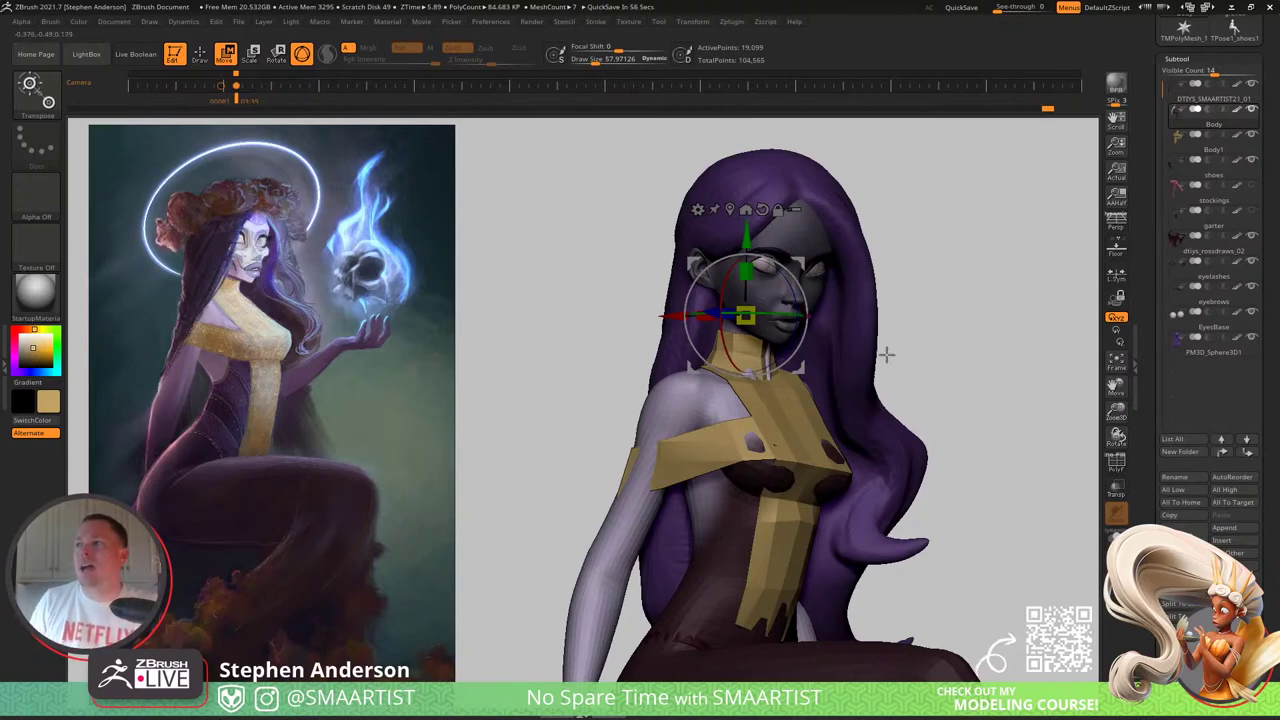
Step: Enable transforming of all selected subtools and exclude the hair from the selection, keeping the body and golden bodice in it
key("q")
mouse_move(909, 323)
left_mouse_down()
mouse_move(895, 323)
mouse_move(950, 260)
left_mouse_up()
right_click_drag(950, 261, 851, 329, "ctrl")
right_click_drag(755, 325, 851, 366)
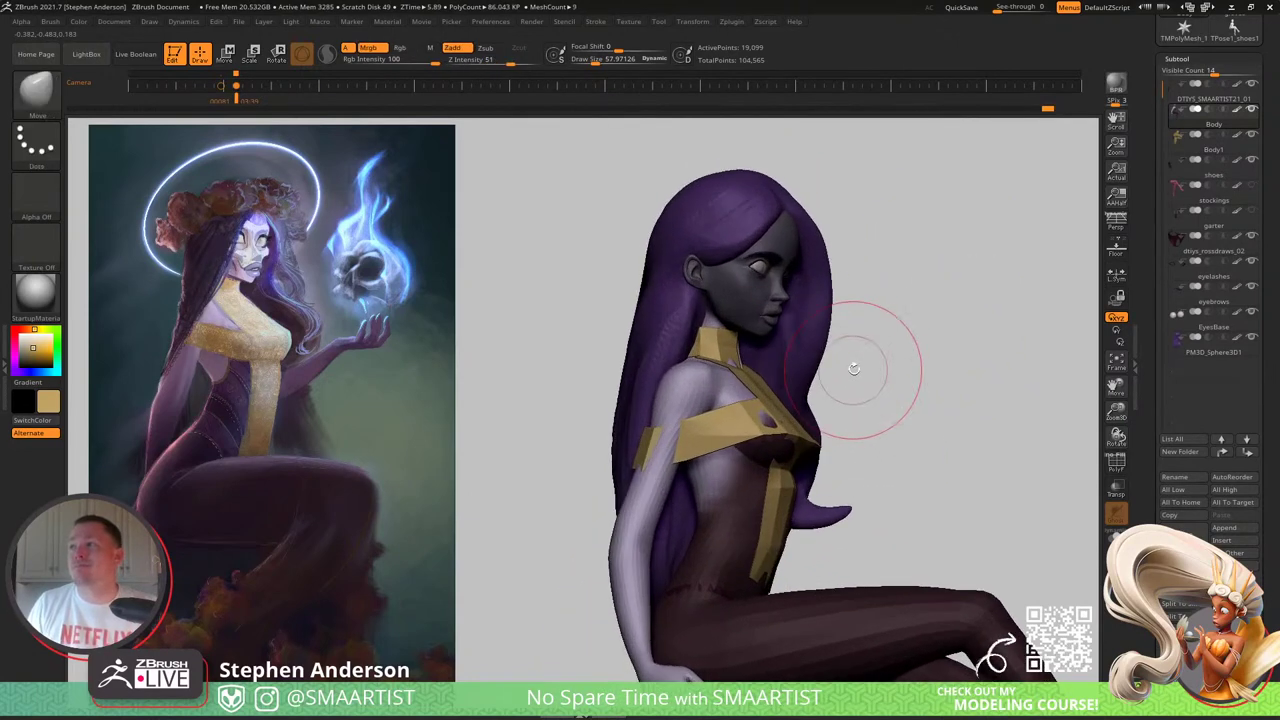
key("w")
left_click(767, 209)
right_click_drag(939, 205, 905, 195)
left_click_drag(920, 199, 940, 240, "ctrl+shift")
mouse_move(874, 190)
left_mouse_down("ctrl+shift")
mouse_move(790, 300)
mouse_move(609, 243)
mouse_move(740, 160)
mouse_move(816, 161)
left_mouse_up("ctrl+shift")
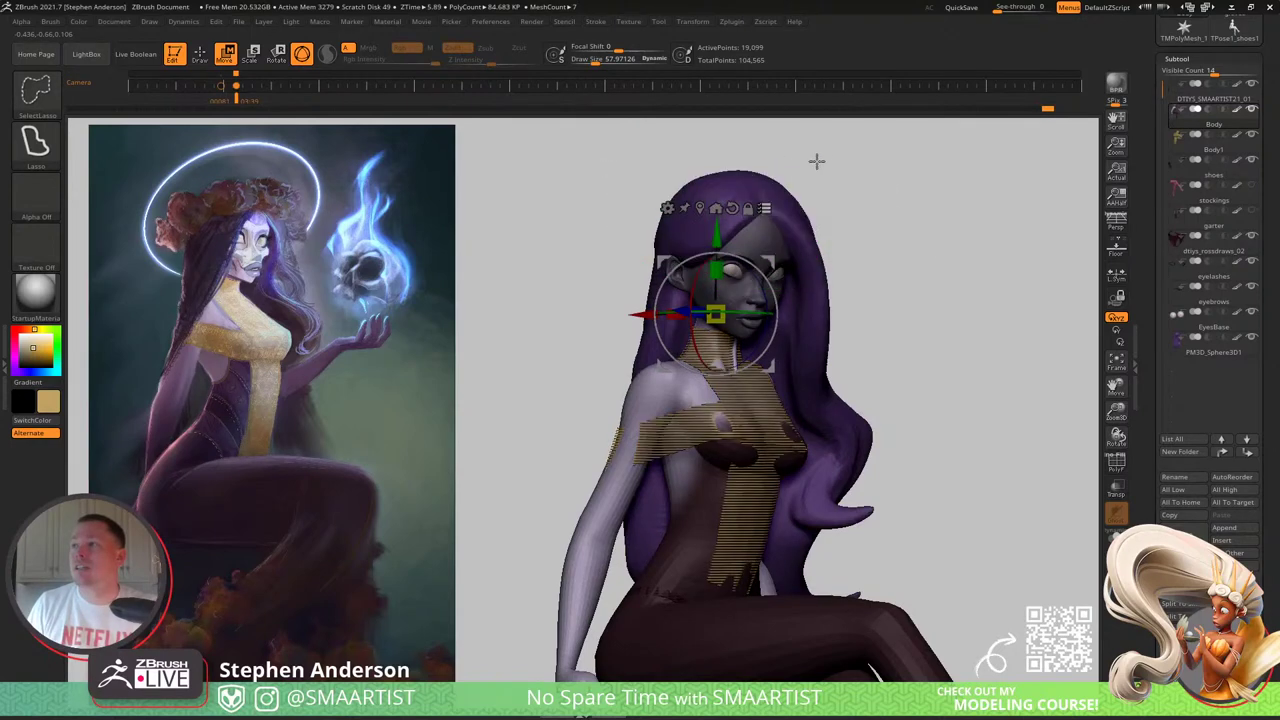
left_click(652, 398, "ctrl+shift")
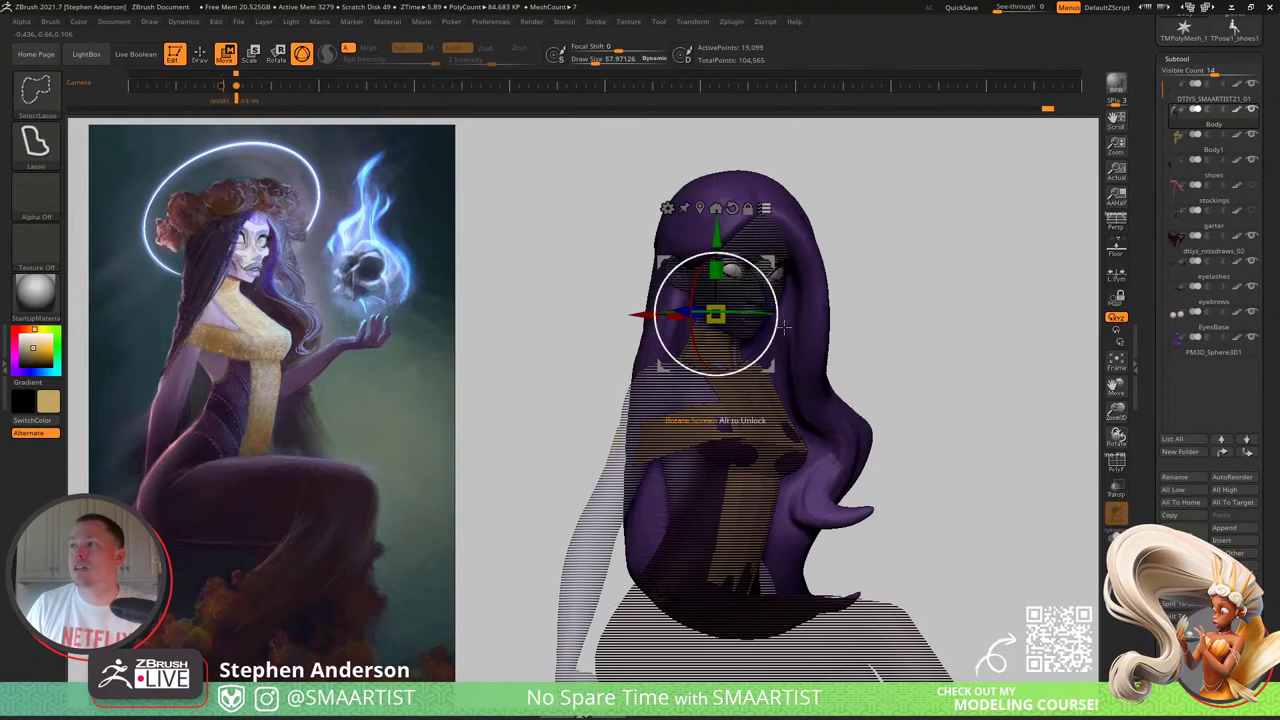
left_click(943, 271, "ctrl+shift")
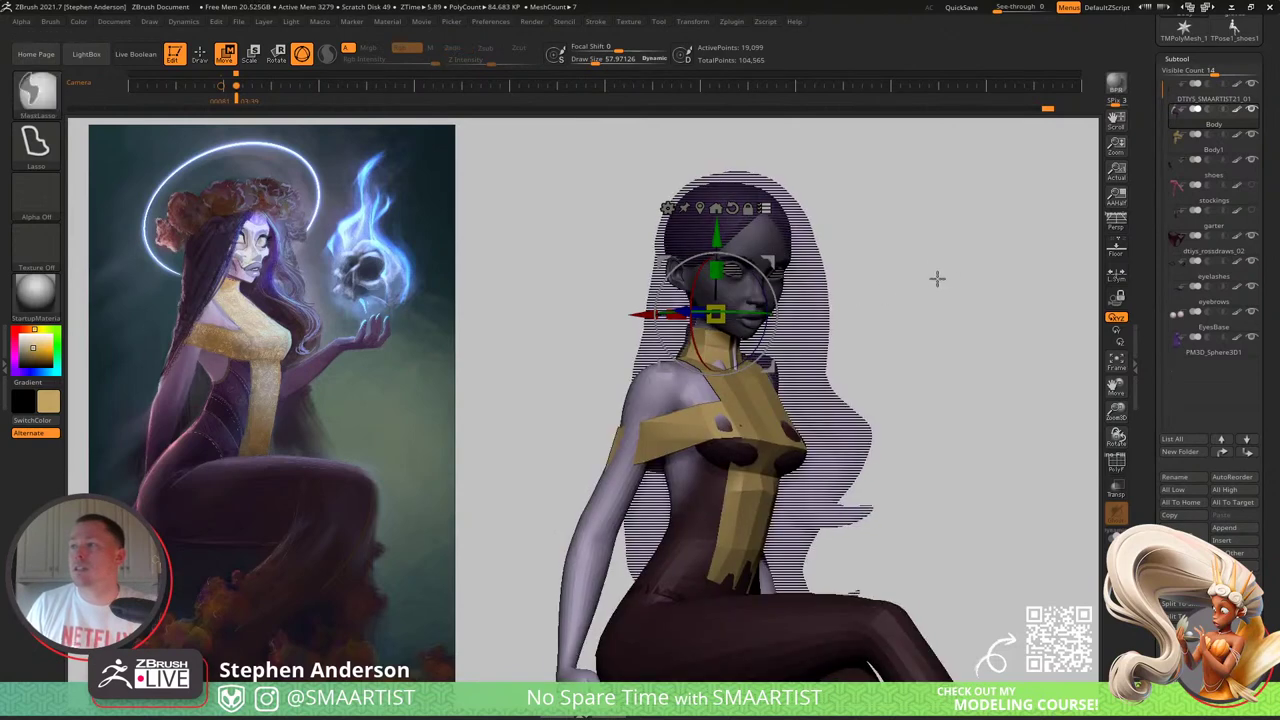
Step: Scale the body and bodice up uniformly to about 1.05 from the neck and clear the head mask
left_click_drag(934, 277, 791, 225)
left_click_drag(791, 225, 814, 268)
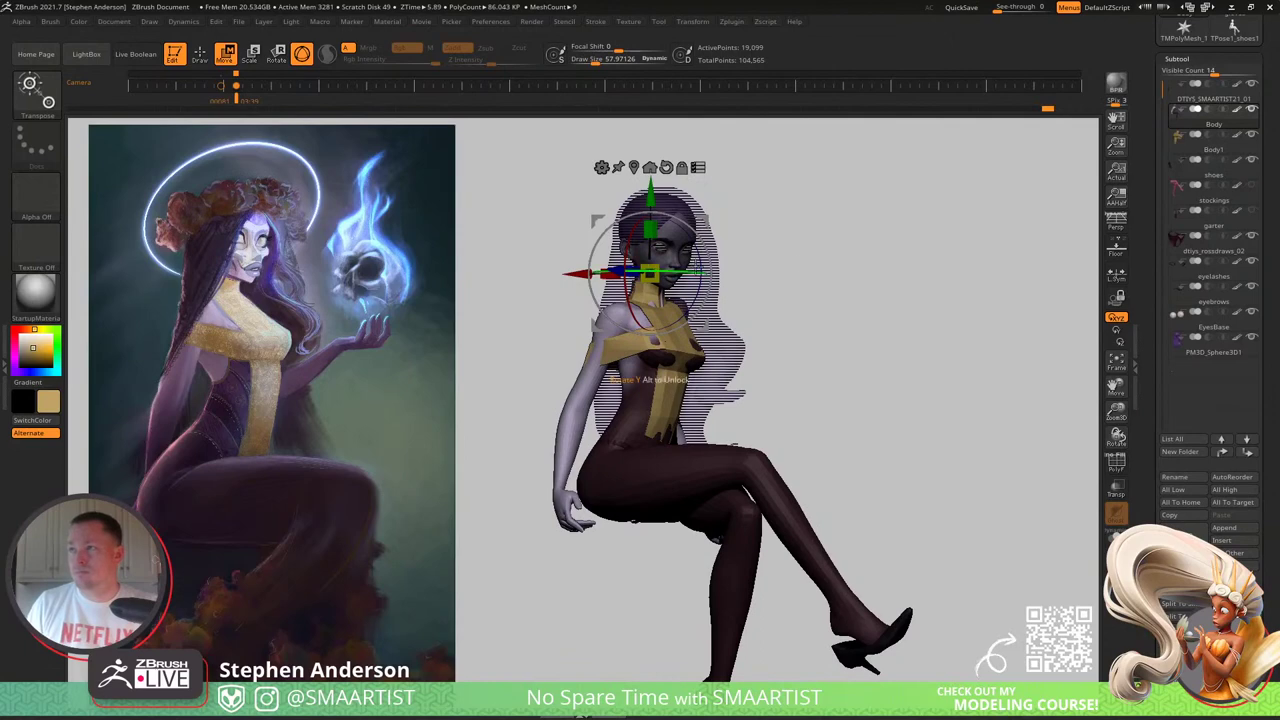
left_click_drag(650, 272, 660, 252)
key("ctrl+z")
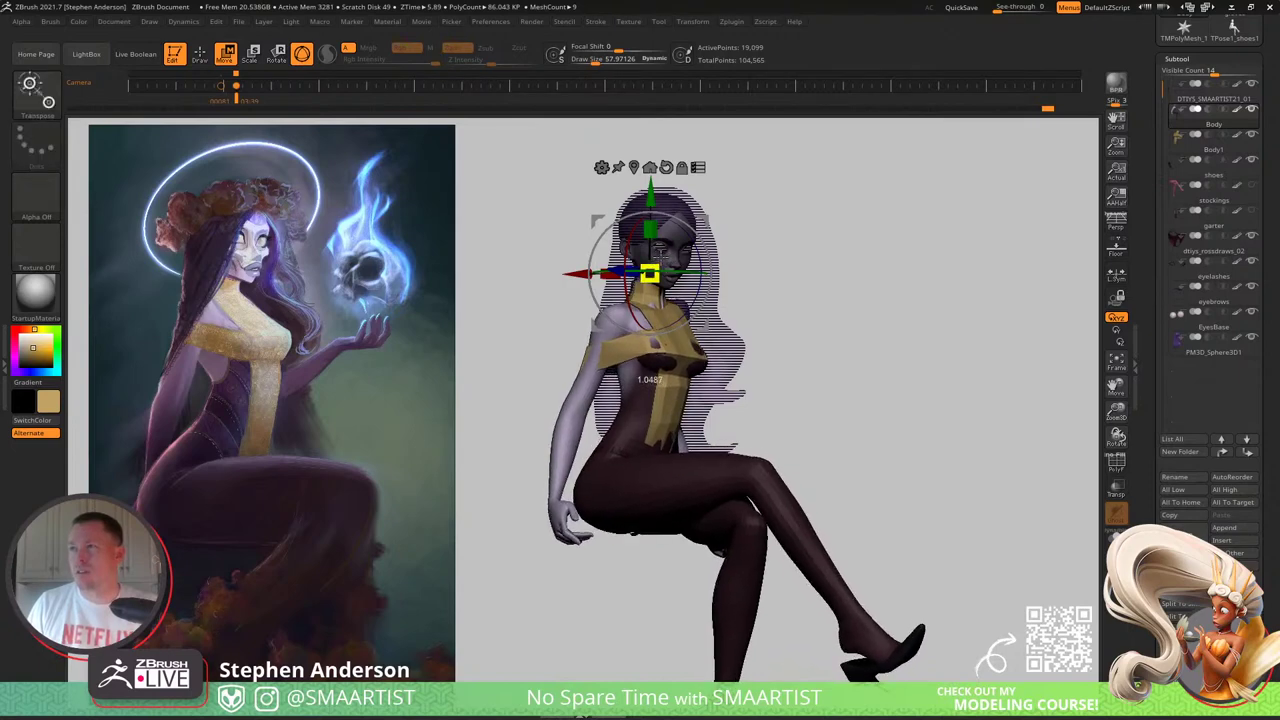
key("q")
mouse_move(750, 257)
left_mouse_down()
mouse_move(767, 251)
mouse_move(846, 291)
left_mouse_up()
mouse_move(811, 294)
right_mouse_down("ctrl")
mouse_move(763, 249)
mouse_move(627, 291)
mouse_move(716, 265)
right_mouse_up("ctrl")
right_click_drag(716, 265, 742, 320, "ctrl")
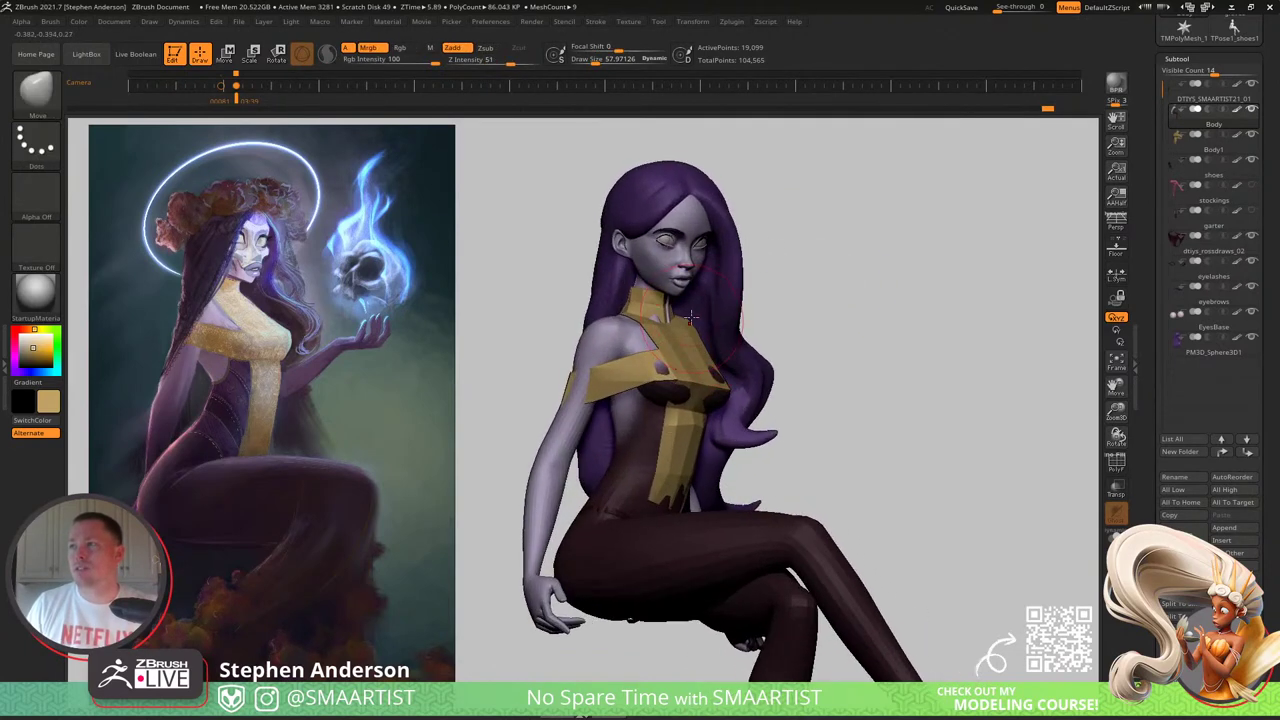
Step: Reshape the elbow of the arm beside the hip using the Move brush with a draw size of about 25
left_click_drag(829, 194, 814, 220)
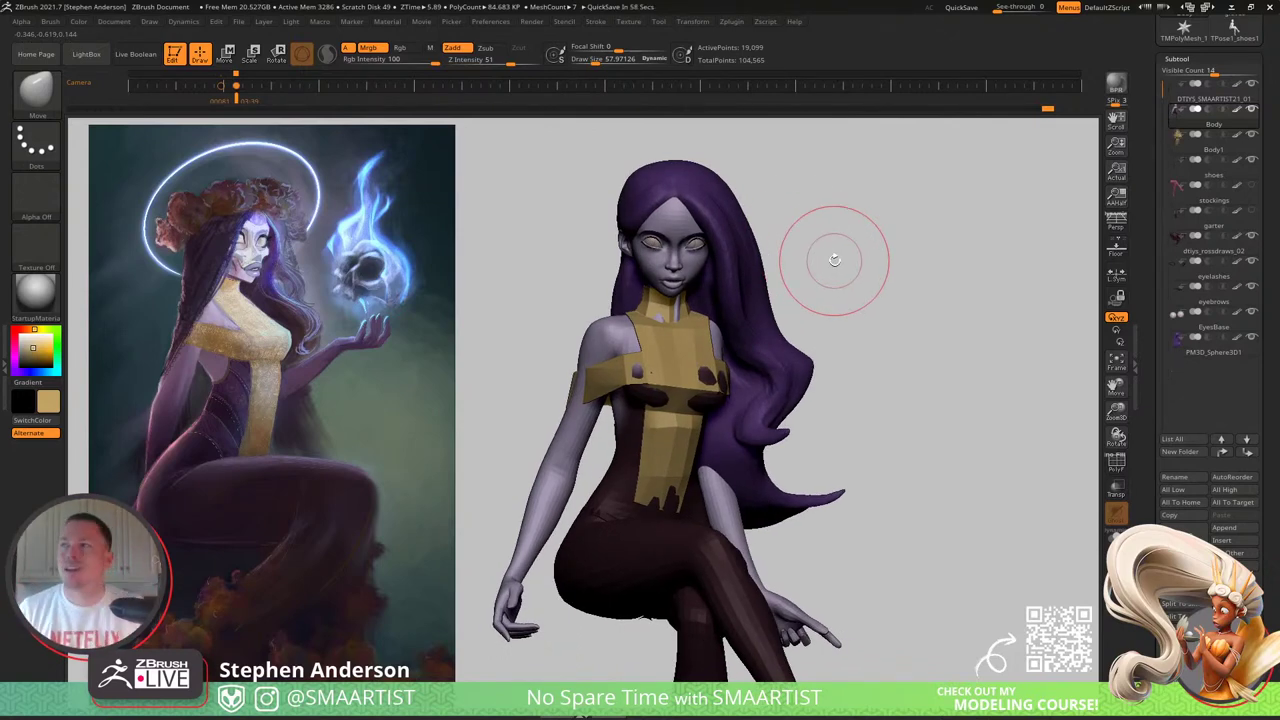
mouse_move(628, 341)
right_mouse_down()
mouse_move(667, 365)
mouse_move(627, 372)
right_mouse_up()
mouse_move(574, 455)
right_mouse_down()
mouse_move(628, 495)
mouse_move(582, 488)
mouse_move(545, 452)
mouse_move(709, 518)
mouse_move(668, 519)
mouse_move(708, 498)
right_mouse_up()
key("s")
left_click_drag(728, 495, 708, 495)
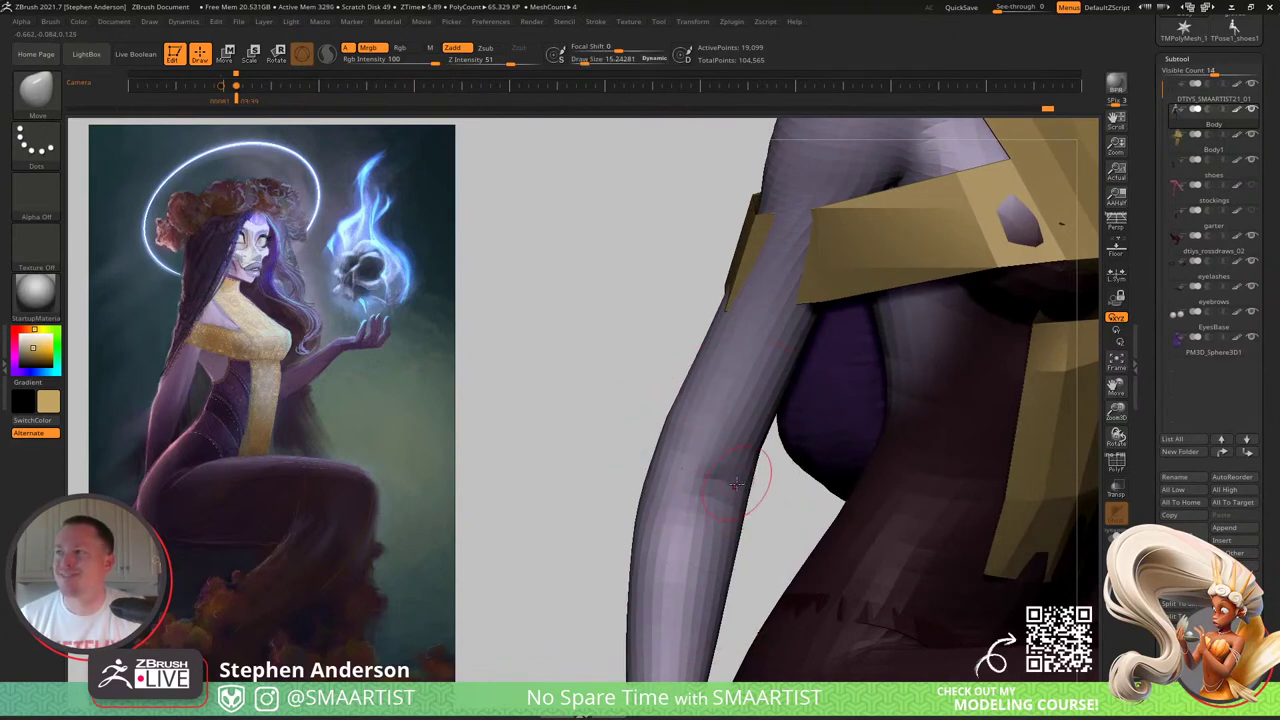
right_click_drag(683, 469, 745, 470)
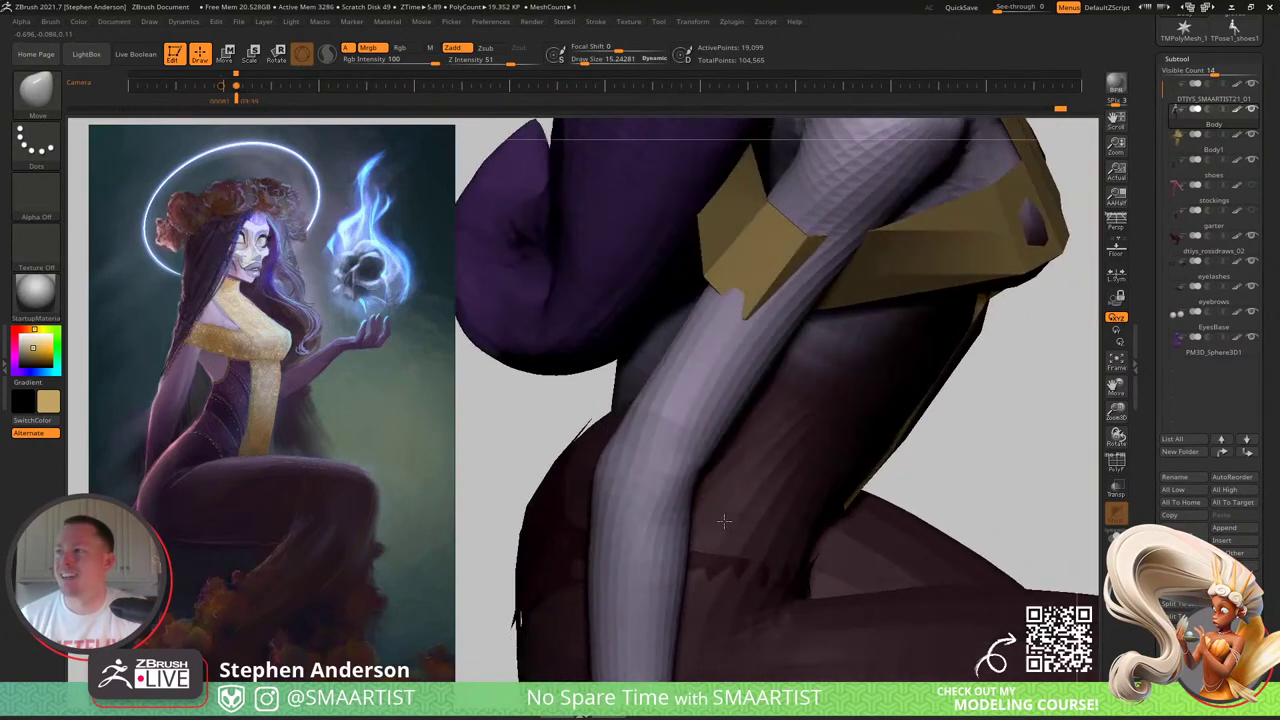
key("s")
left_click_drag(685, 474, 690, 474)
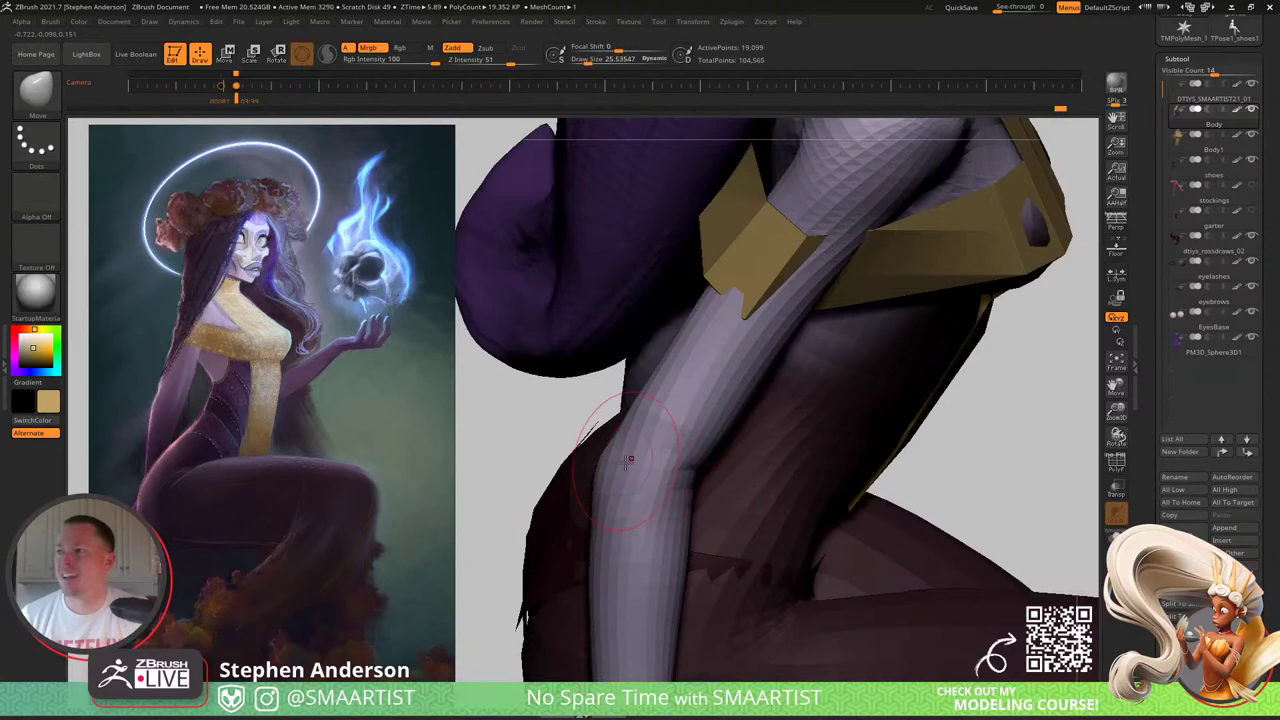
Step: Smooth the elbow and refine the arm's outline around it with a draw size of about 42
right_click_drag(606, 434, 692, 443)
left_click_drag(703, 457, 747, 465, "shift")
right_click_drag(676, 440, 723, 426)
key("s")
left_click_drag(704, 428, 709, 427)
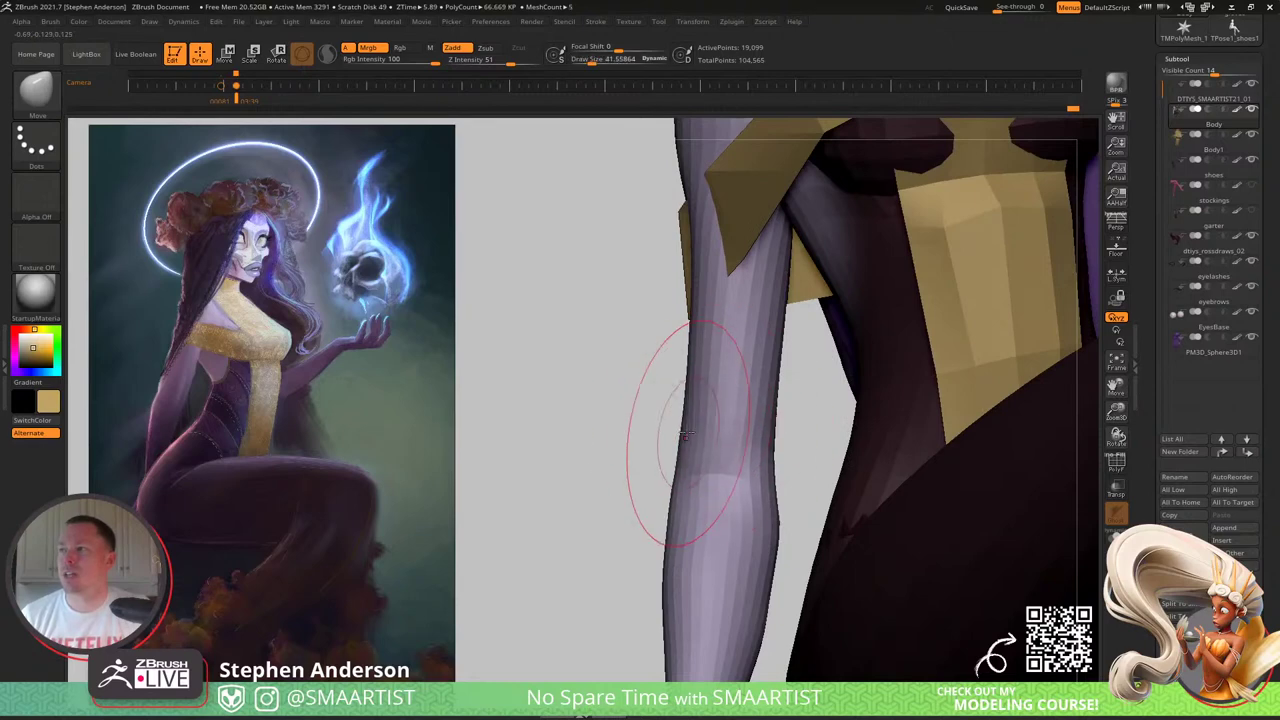
key("shift")
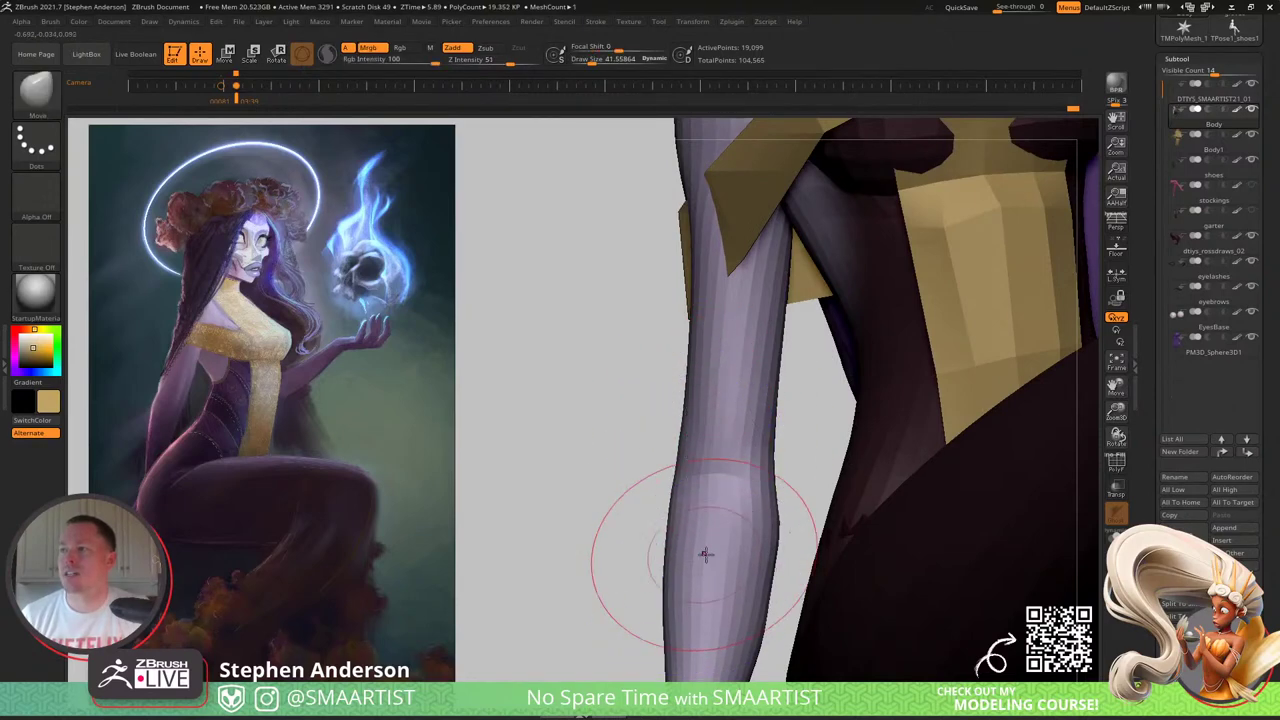
Step: Save the tool over the existing DTIYS_SMAARTIST21_01 file
mouse_move(706, 554)
right_mouse_down("ctrl")
mouse_move(775, 402)
mouse_move(740, 395)
mouse_move(803, 357)
mouse_move(820, 386)
right_mouse_up("ctrl")
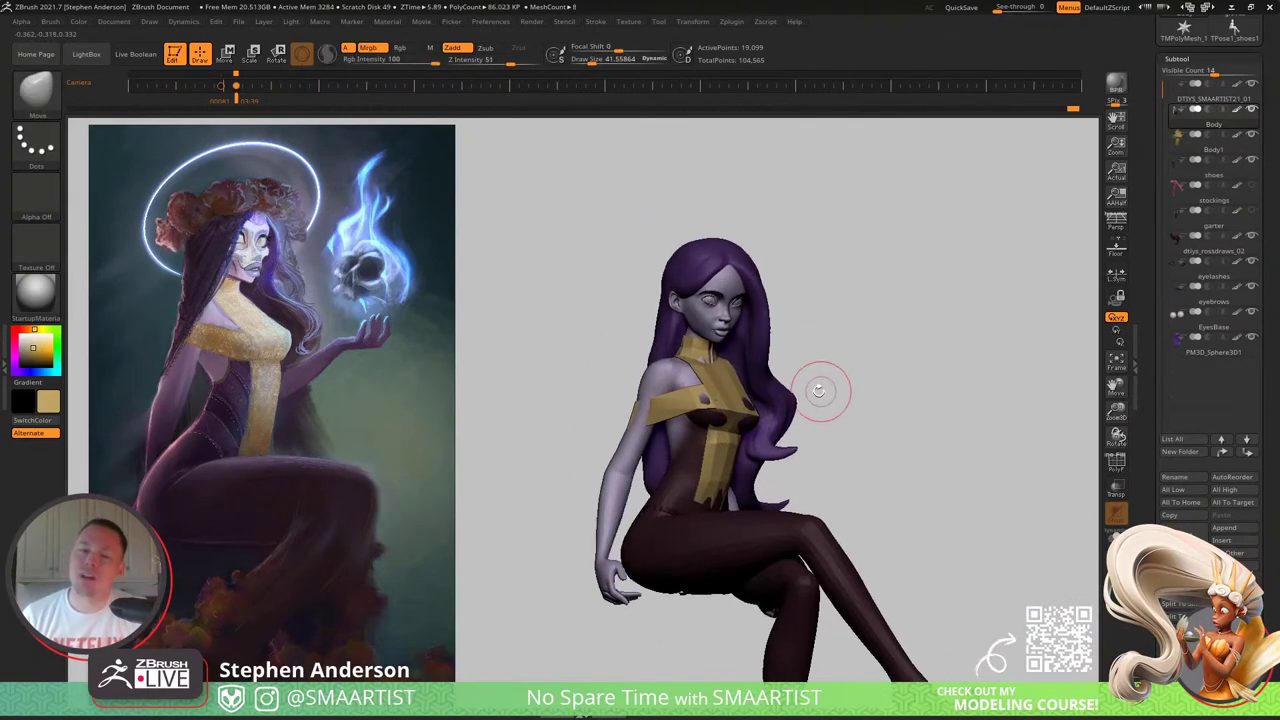
right_click_drag(732, 470, 728, 440)
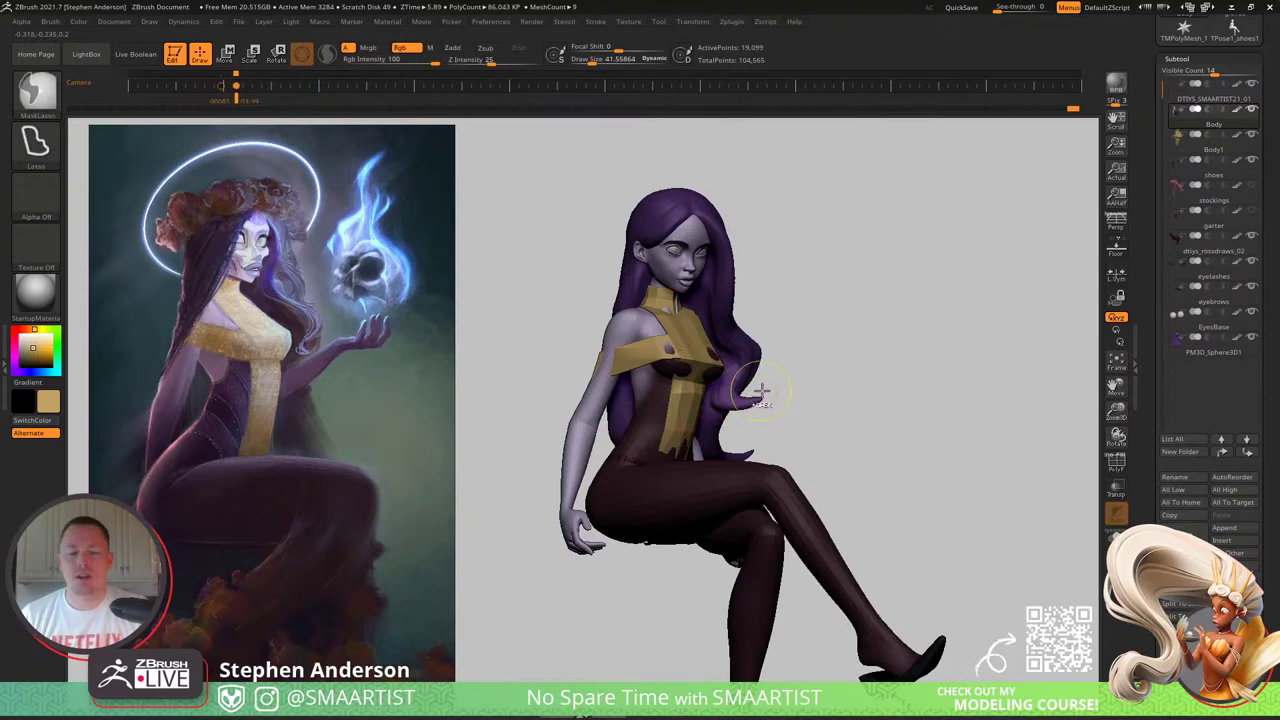
key("ctrl+s")
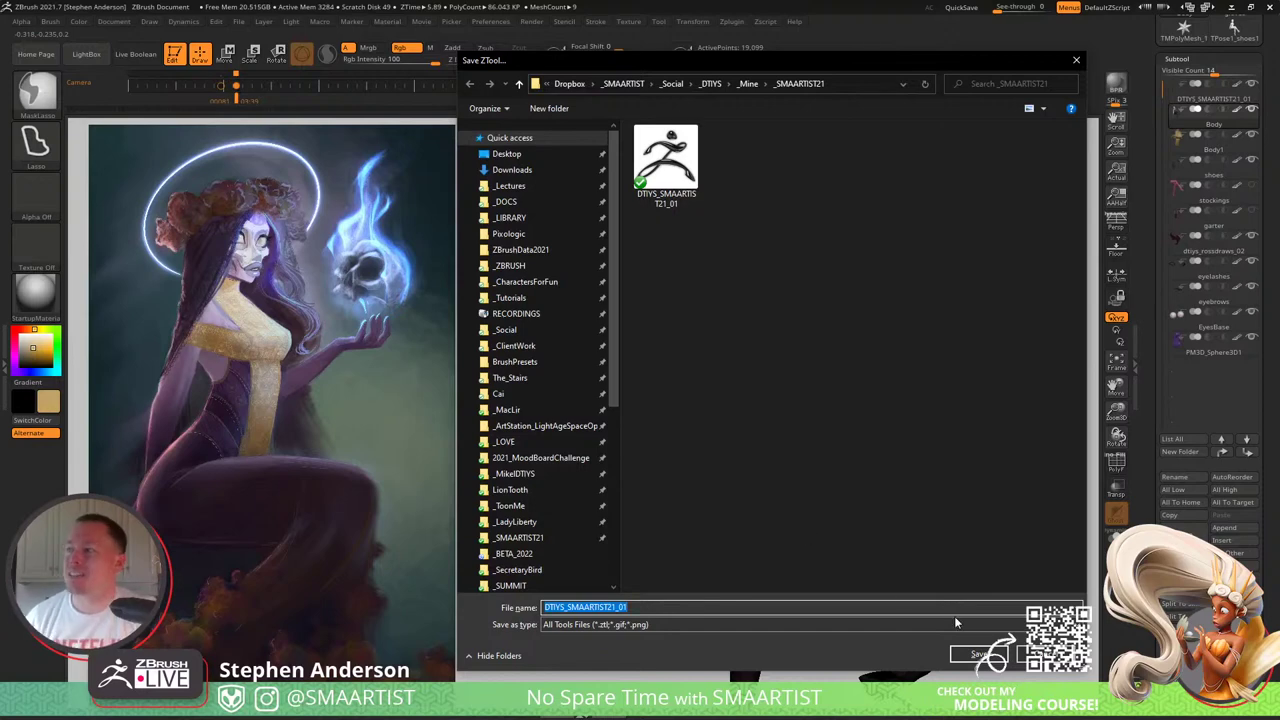
left_click(978, 654)
left_click(674, 354)
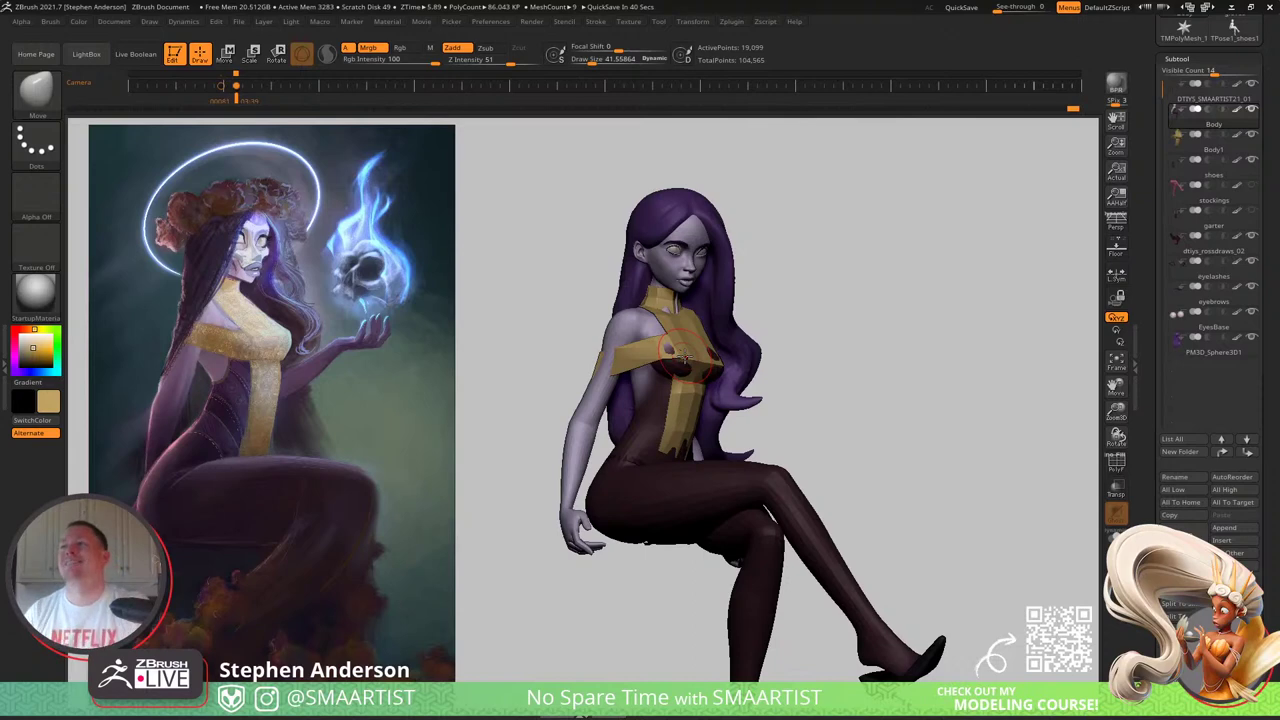
Step: Examine the seated figure's overall pose and legs from several angles against the painting
mouse_move(843, 388)
left_mouse_down()
mouse_move(857, 417)
mouse_move(894, 409)
mouse_move(686, 446)
left_mouse_up()
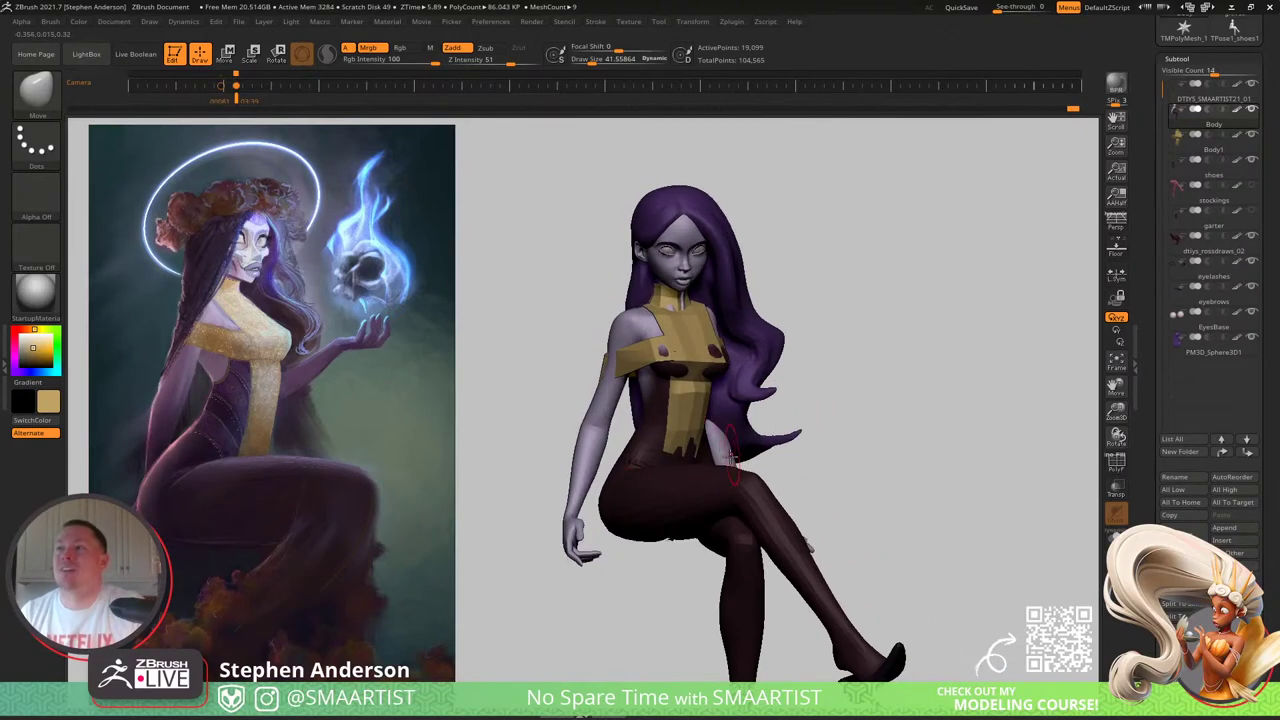
left_click_drag(808, 452, 890, 450)
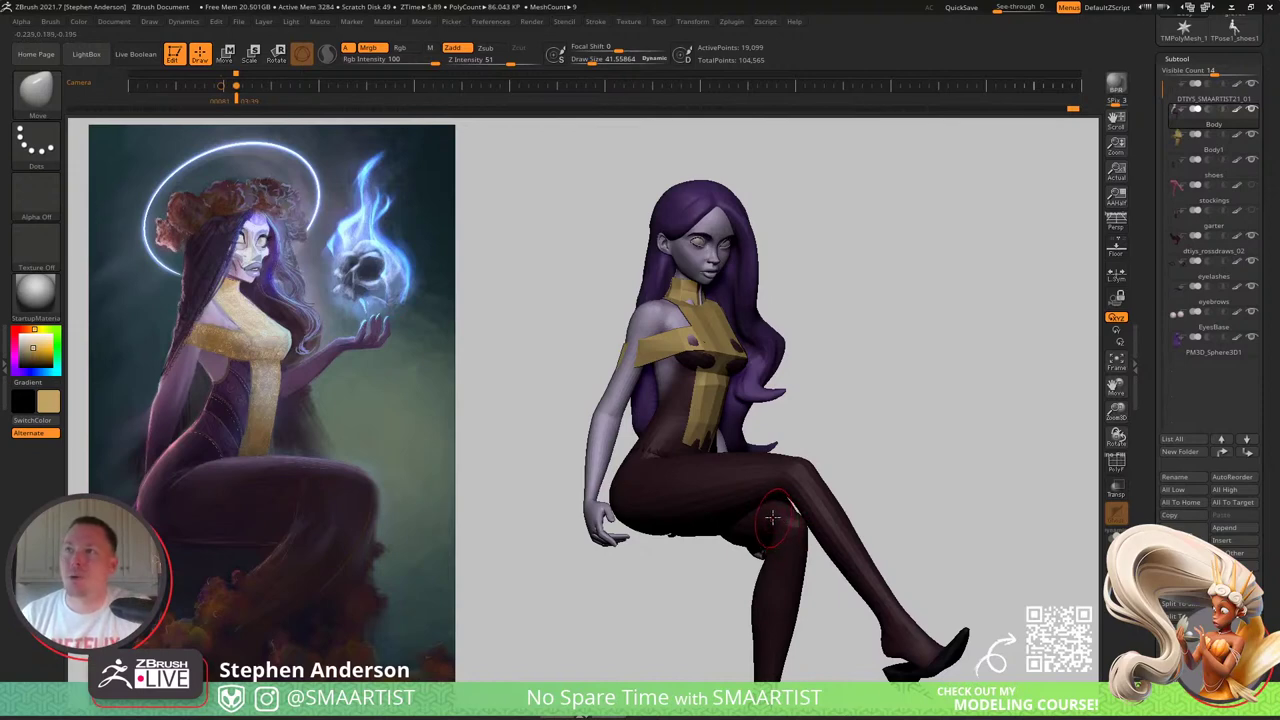
mouse_move(743, 503)
right_mouse_down()
mouse_move(832, 506)
mouse_move(755, 515)
right_mouse_up()
right_click_drag(755, 515, 793, 507, "alt")
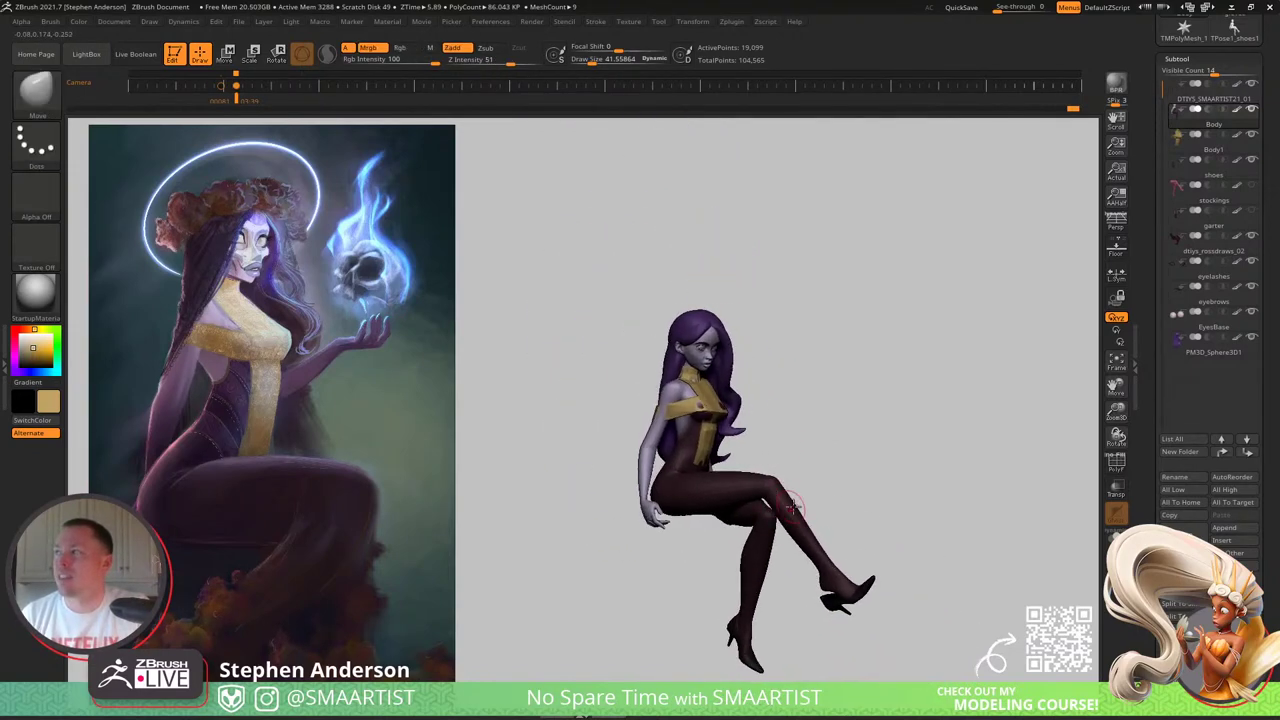
mouse_move(1223, 313)
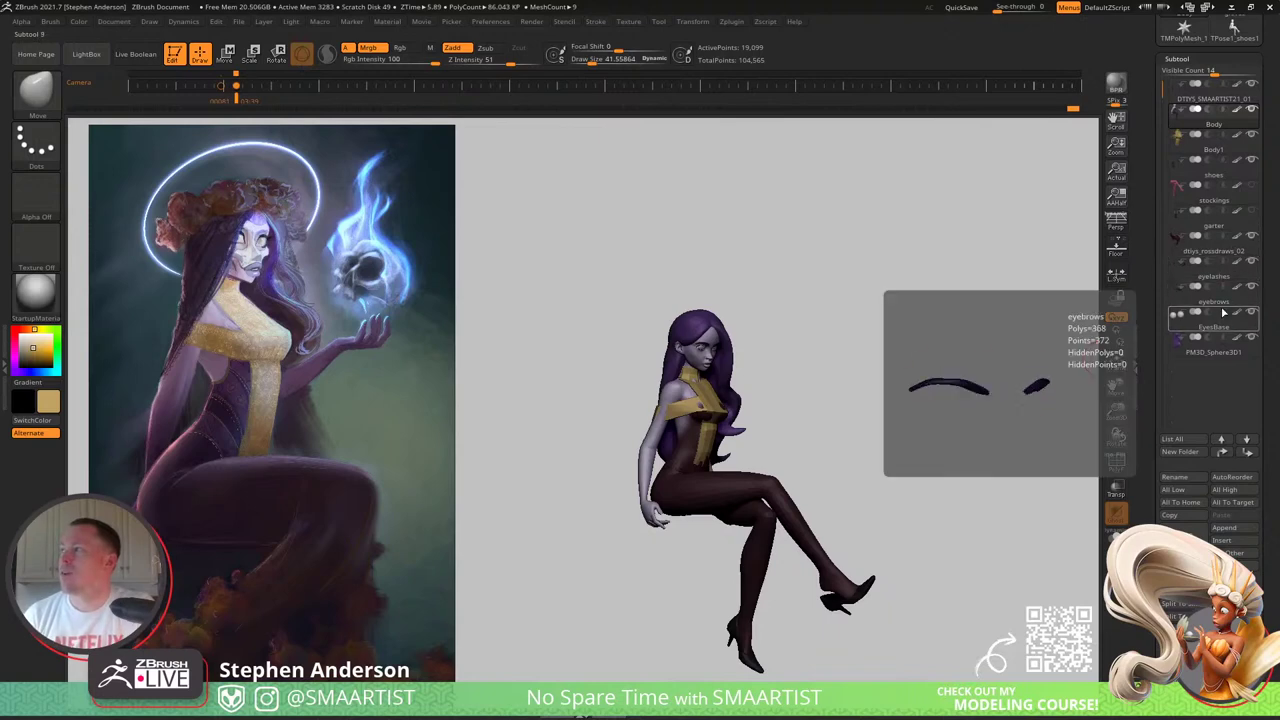
Step: Display the body's polygroup wireframe and mask everything except the crossed leg's thigh and lower leg
right_click_drag(809, 499, 775, 385, "alt")
key("shift+f")
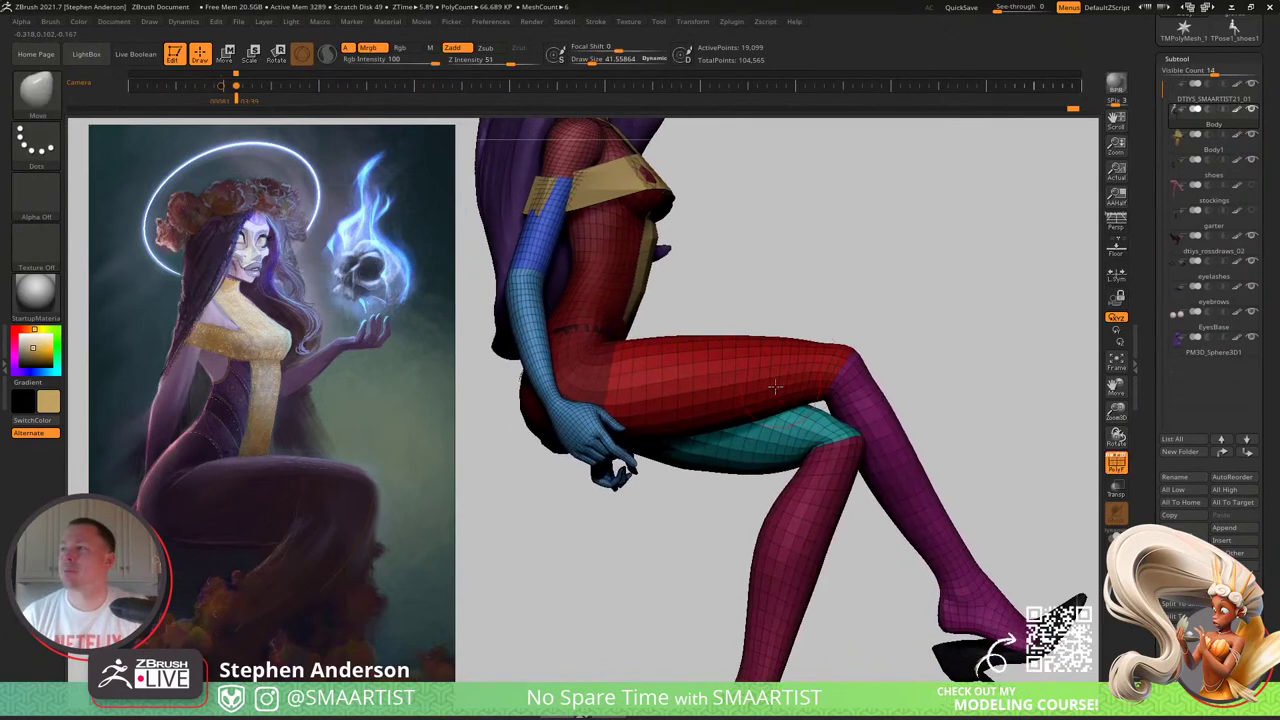
key("w")
left_click(846, 366, "ctrl")
key("q")
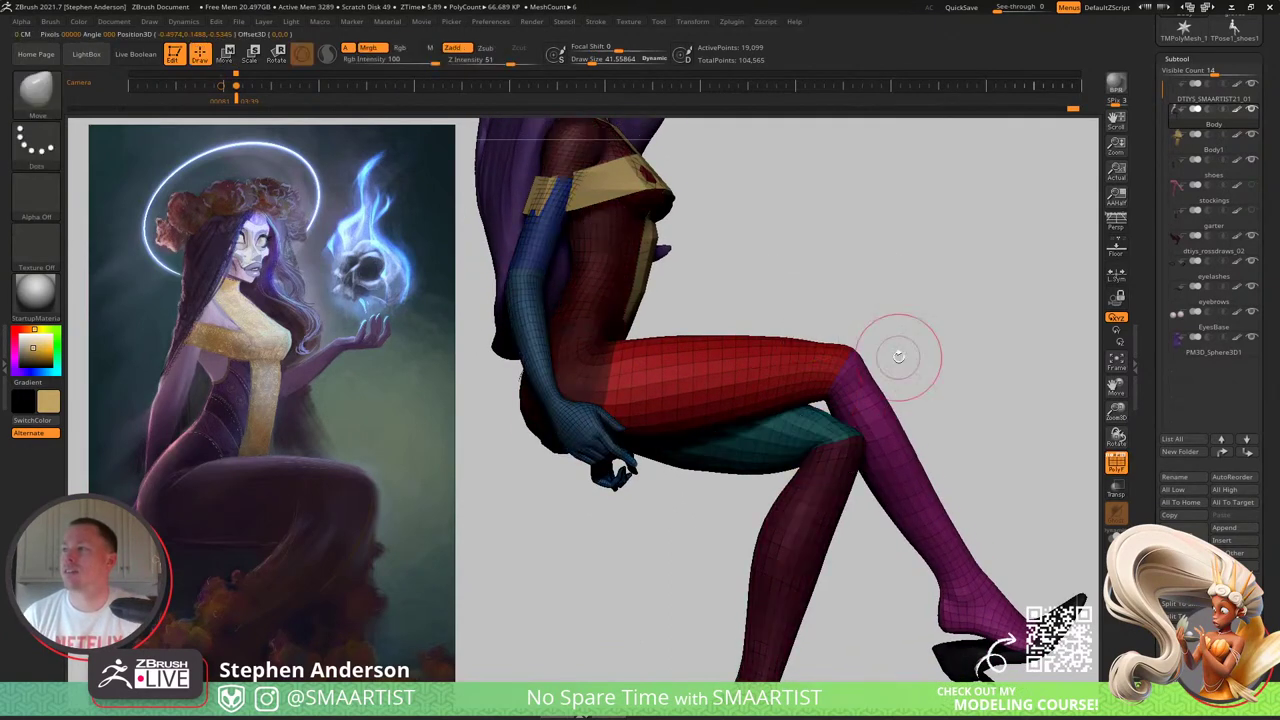
key("ctrl+z")
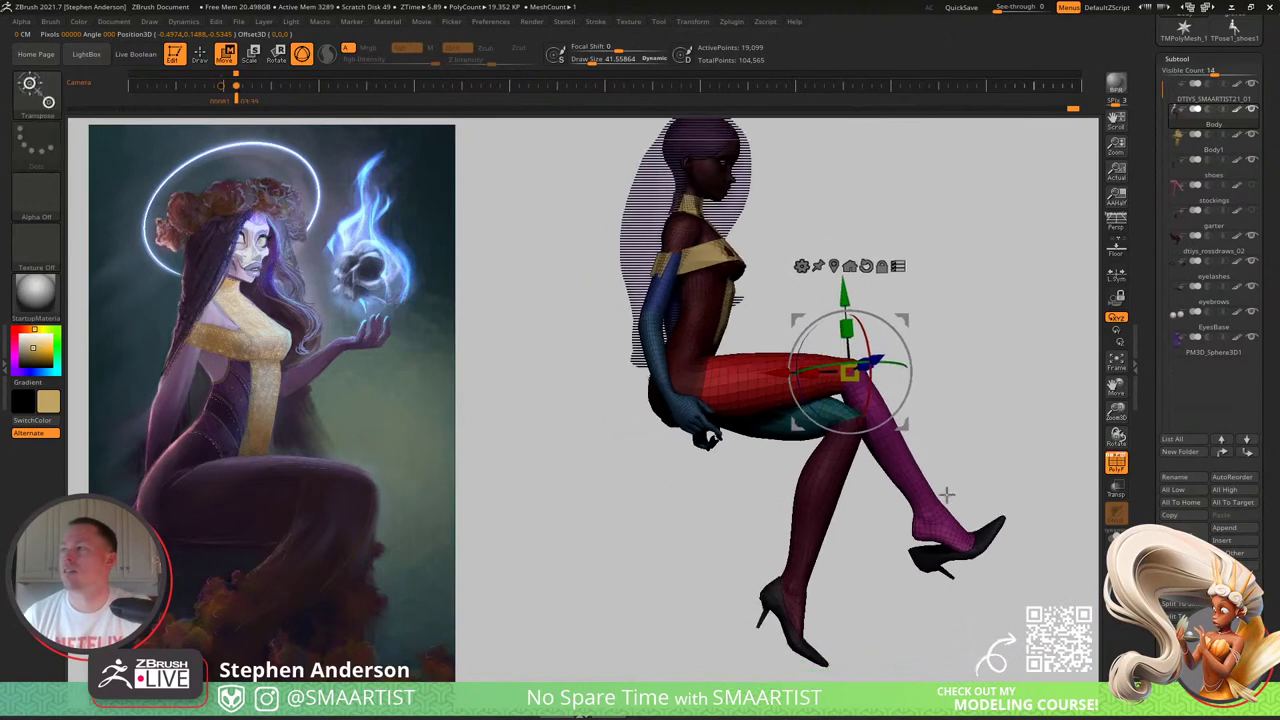
key("q")
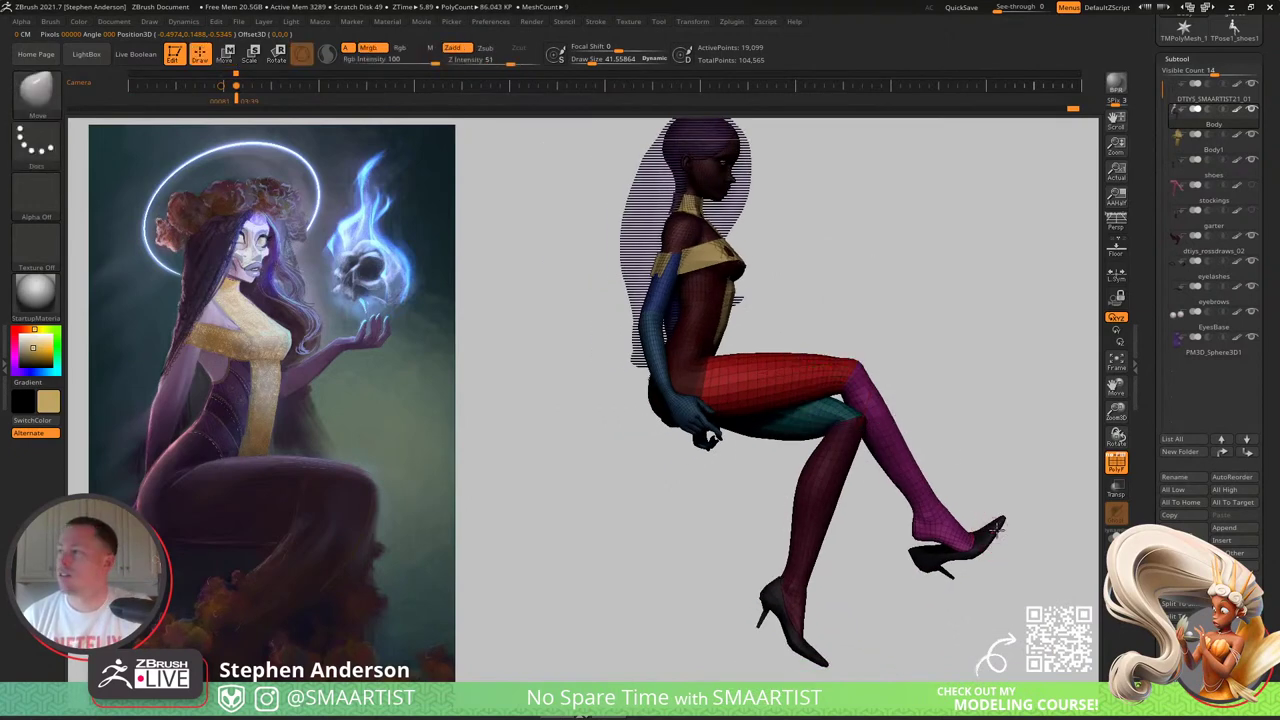
Step: Select the shoes subtool and lasso-mask the shoe on the crossed leg's foot
left_click_drag(1007, 523, 991, 471, "alt")
key("shift+f")
key("shift+f")
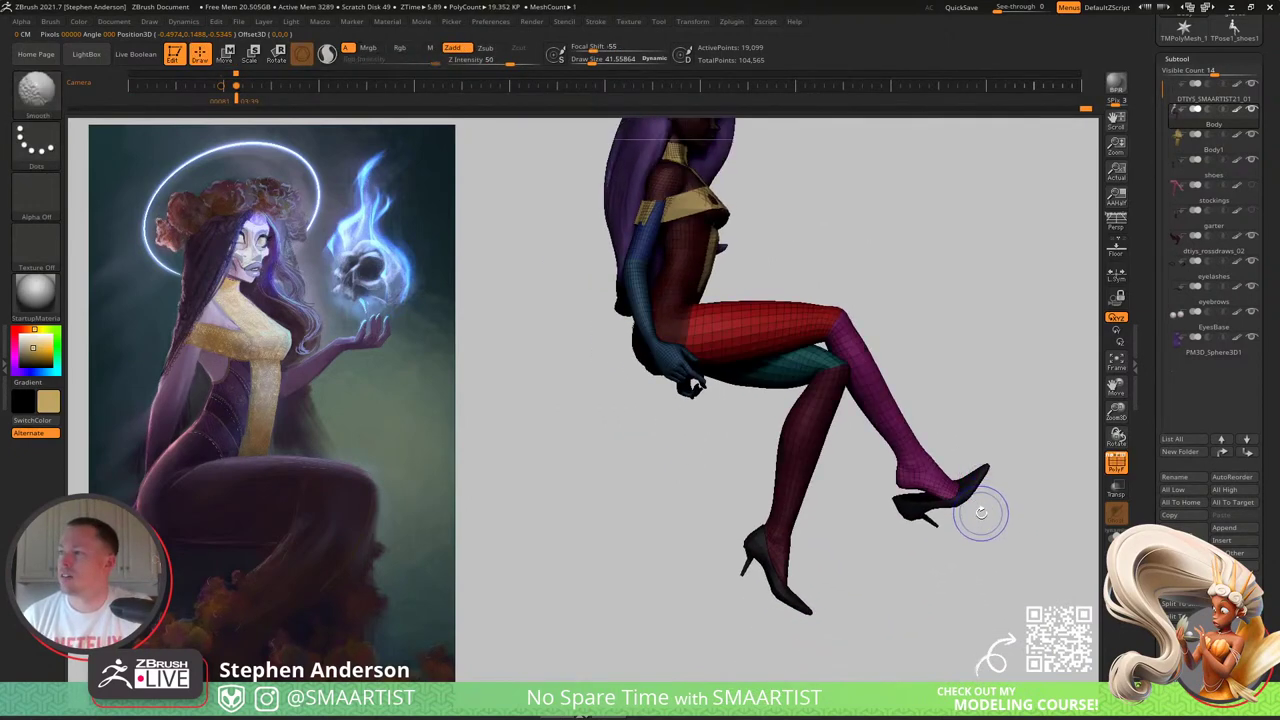
key("shift+f")
left_click(986, 487, "alt")
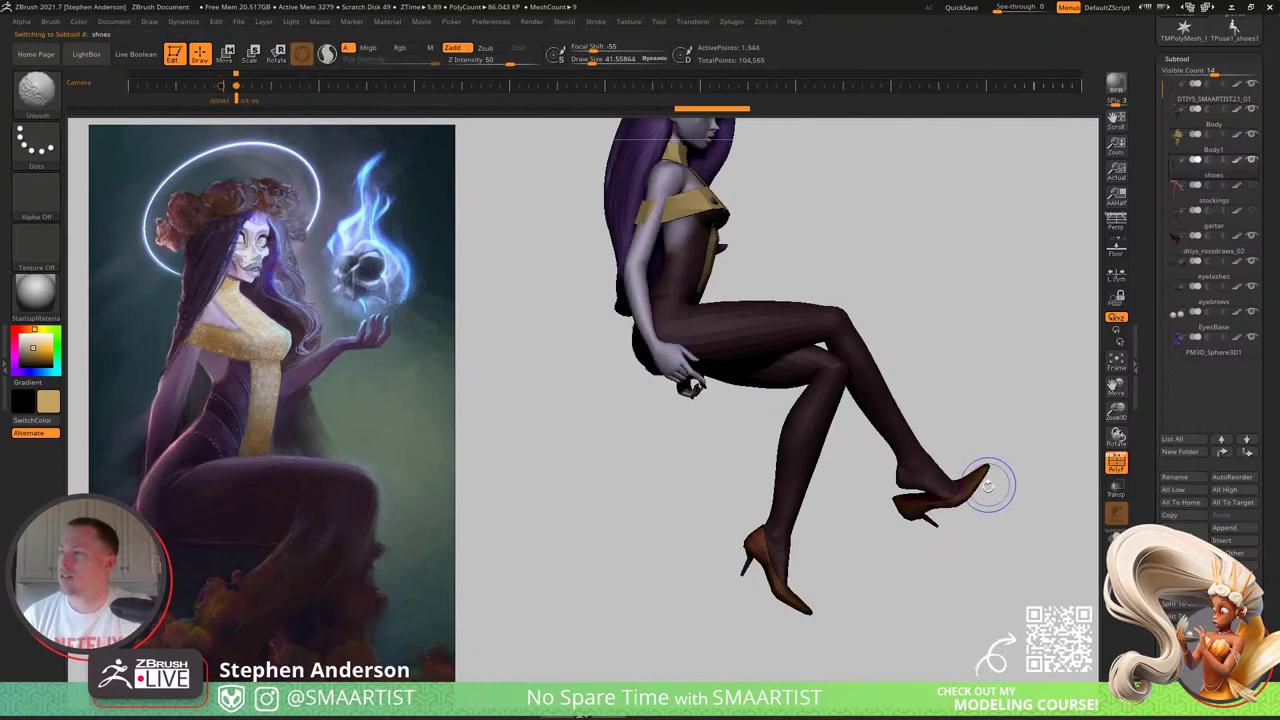
key("ctrl")
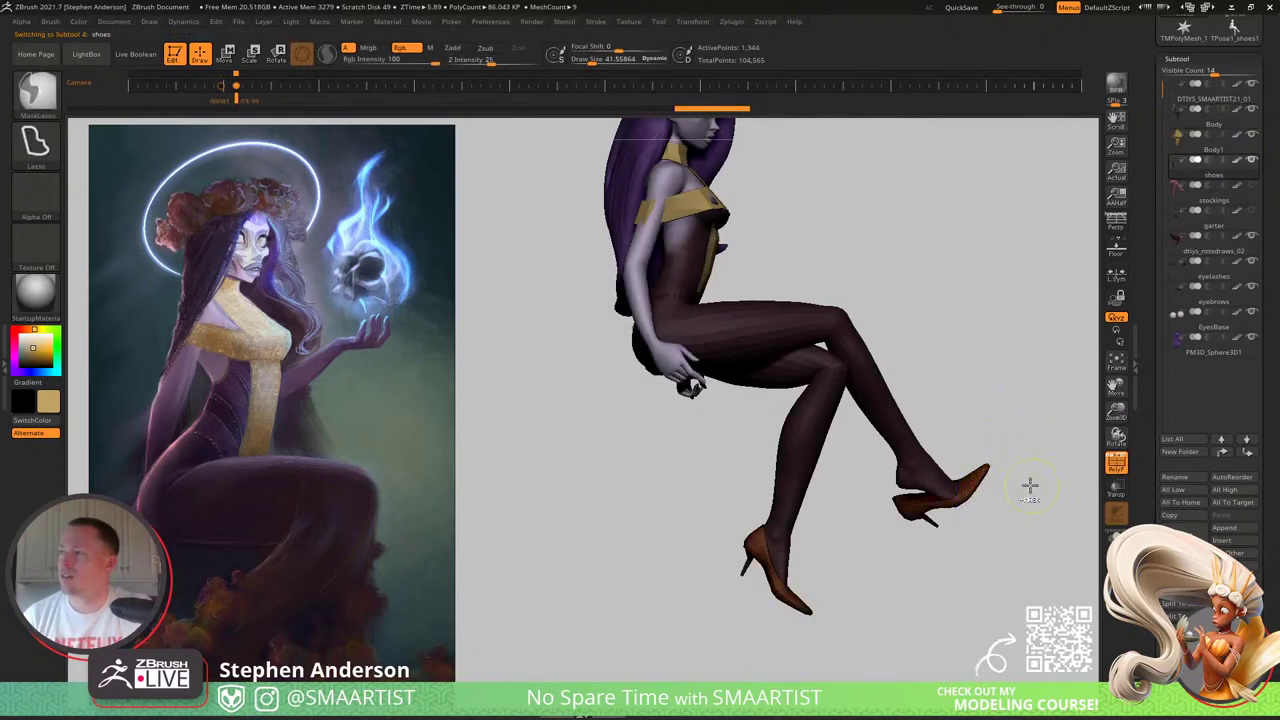
mouse_move(888, 430)
left_mouse_down("ctrl")
mouse_move(1040, 560)
mouse_move(1042, 474)
left_mouse_up("ctrl")
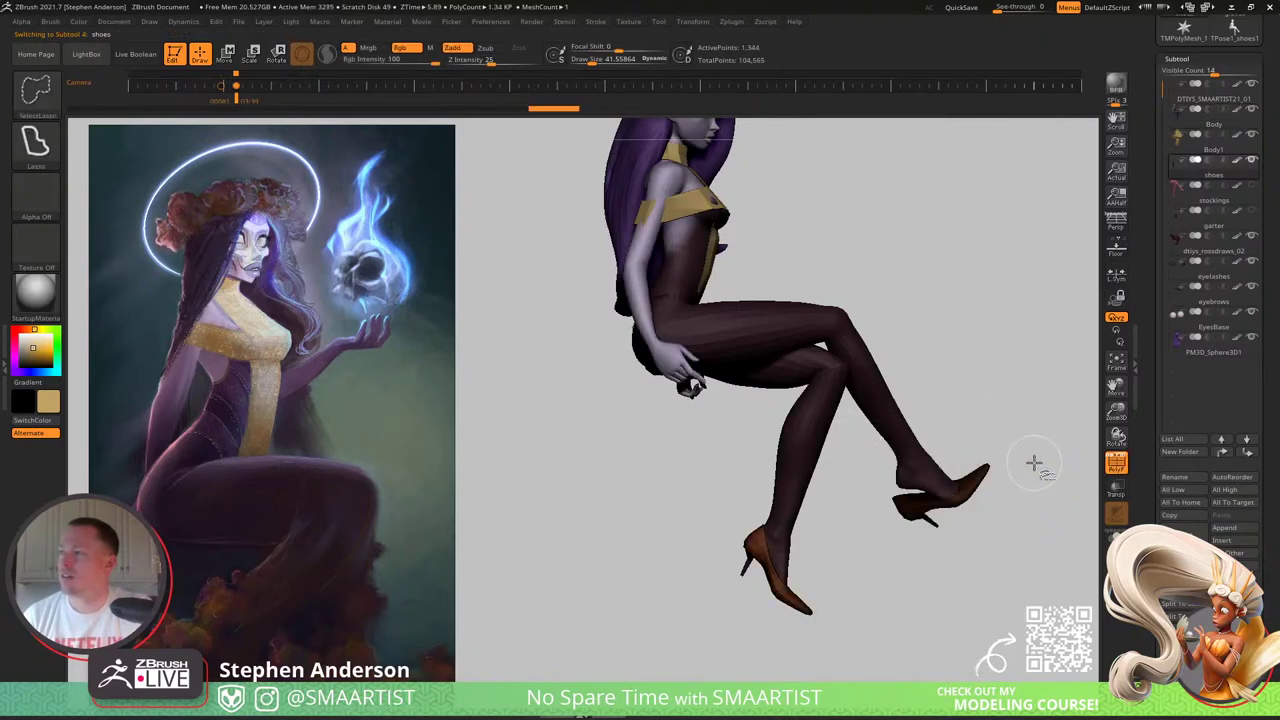
Step: Select the body and place the transform gizmo at the hip of the crossed leg
left_click(921, 452, "alt")
left_click_drag(957, 402, 940, 392)
key("w")
left_click_drag(921, 265, 914, 334, "alt")
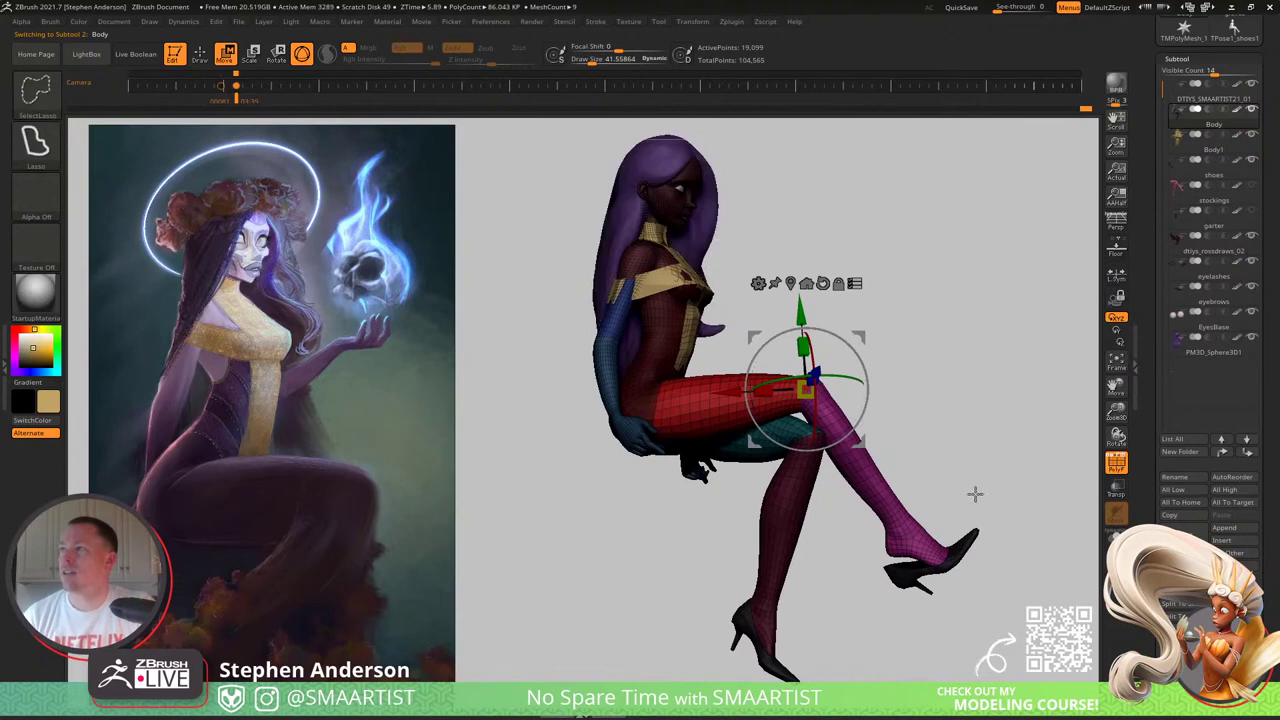
mouse_move(908, 528)
left_mouse_down("ctrl+shift")
mouse_move(1040, 571)
mouse_move(955, 475)
left_mouse_up("ctrl+shift")
mouse_move(914, 363)
left_mouse_down()
mouse_move(920, 383)
mouse_move(902, 383)
mouse_move(929, 380)
left_mouse_up()
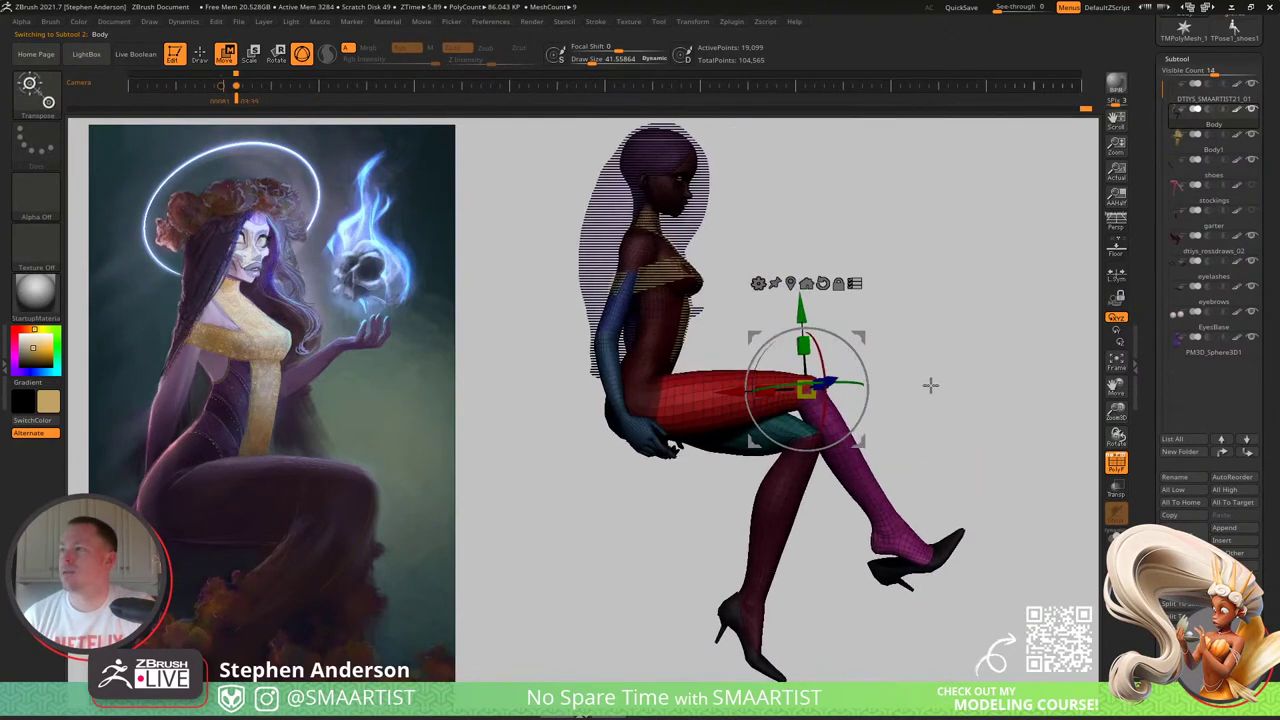
left_click(658, 396, "alt")
left_click_drag(800, 330, 715, 340)
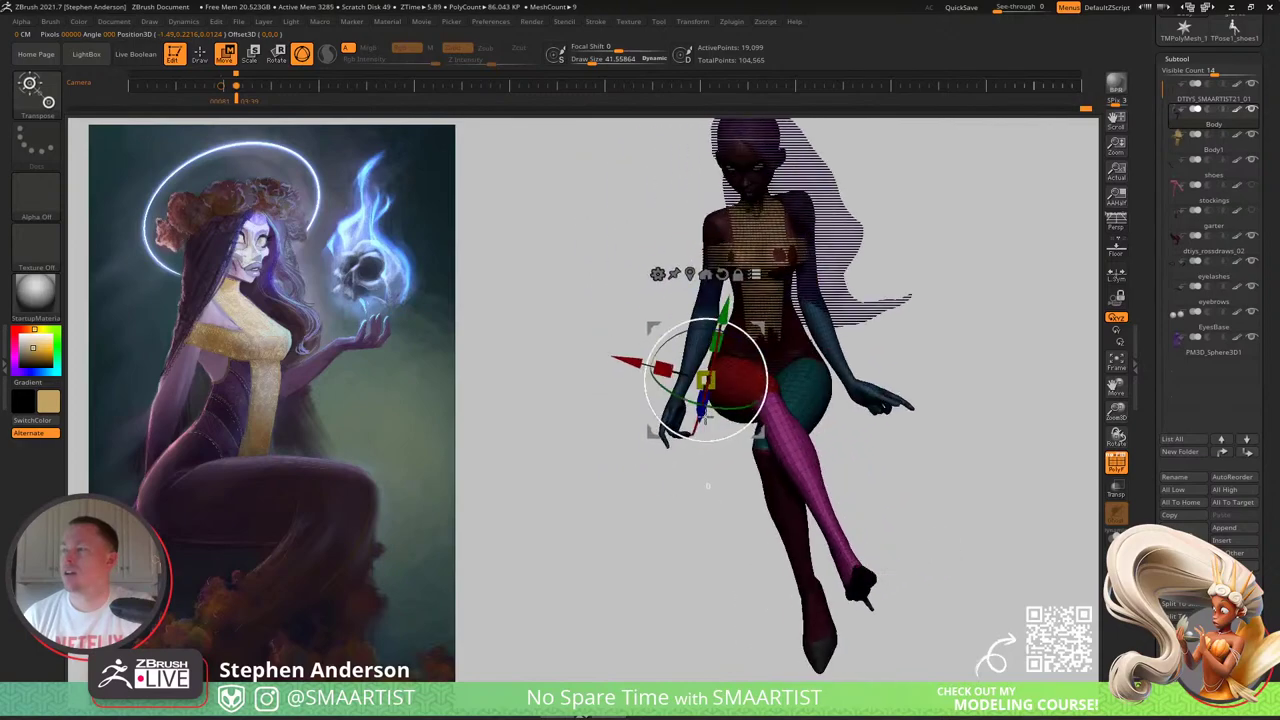
Step: Isolate the supporting leg's thigh polygroup to examine its shape, and show the whole body again
mouse_move(705, 419)
right_mouse_down()
mouse_move(761, 414)
mouse_move(675, 386)
mouse_move(762, 463)
mouse_move(749, 452)
mouse_move(860, 435)
mouse_move(755, 441)
mouse_move(826, 440)
mouse_move(820, 389)
mouse_move(780, 510)
mouse_move(779, 487)
mouse_move(690, 560)
mouse_move(750, 530)
right_mouse_up()
left_click(690, 560, "ctrl+shift")
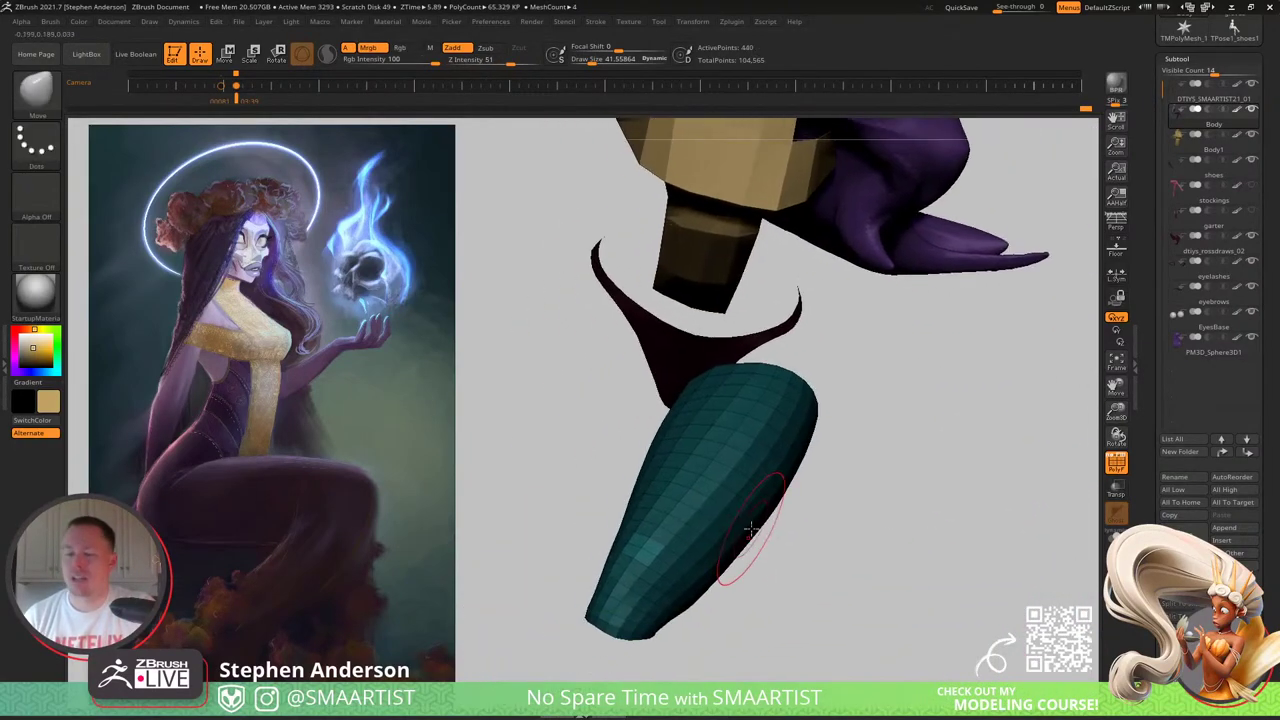
key("ctrl")
mouse_move(618, 541)
right_mouse_down()
mouse_move(631, 491)
mouse_move(683, 577)
mouse_move(655, 494)
mouse_move(800, 460)
mouse_move(930, 455)
right_mouse_up()
right_click_drag(930, 455, 975, 432)
mouse_move(975, 432)
left_mouse_down("ctrl+shift")
mouse_move(1000, 495)
mouse_move(990, 500)
left_mouse_up("ctrl+shift")
mouse_move(896, 492)
right_mouse_down("alt")
mouse_move(766, 449)
mouse_move(788, 478)
mouse_move(775, 458)
right_mouse_up("alt")
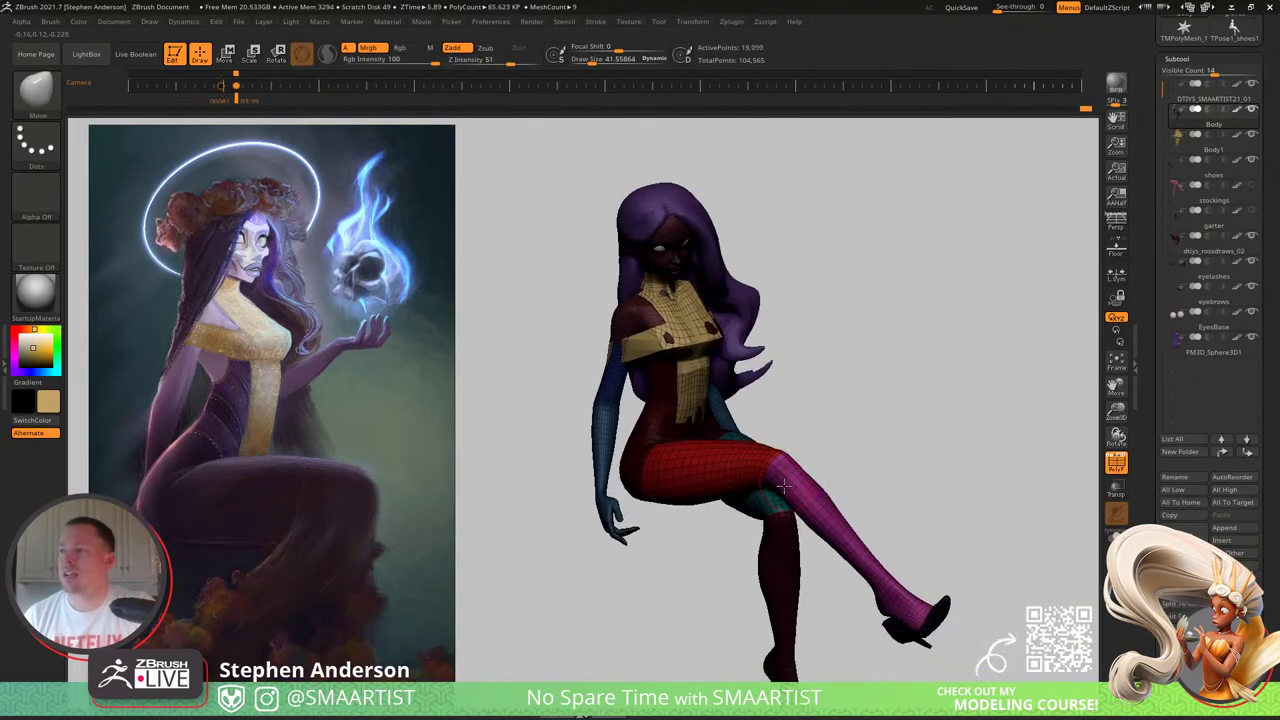
Step: Rotate the crossed leg slightly at the hip and compare it with the painting from front and side
key("w")
right_click_drag(687, 456, 760, 385)
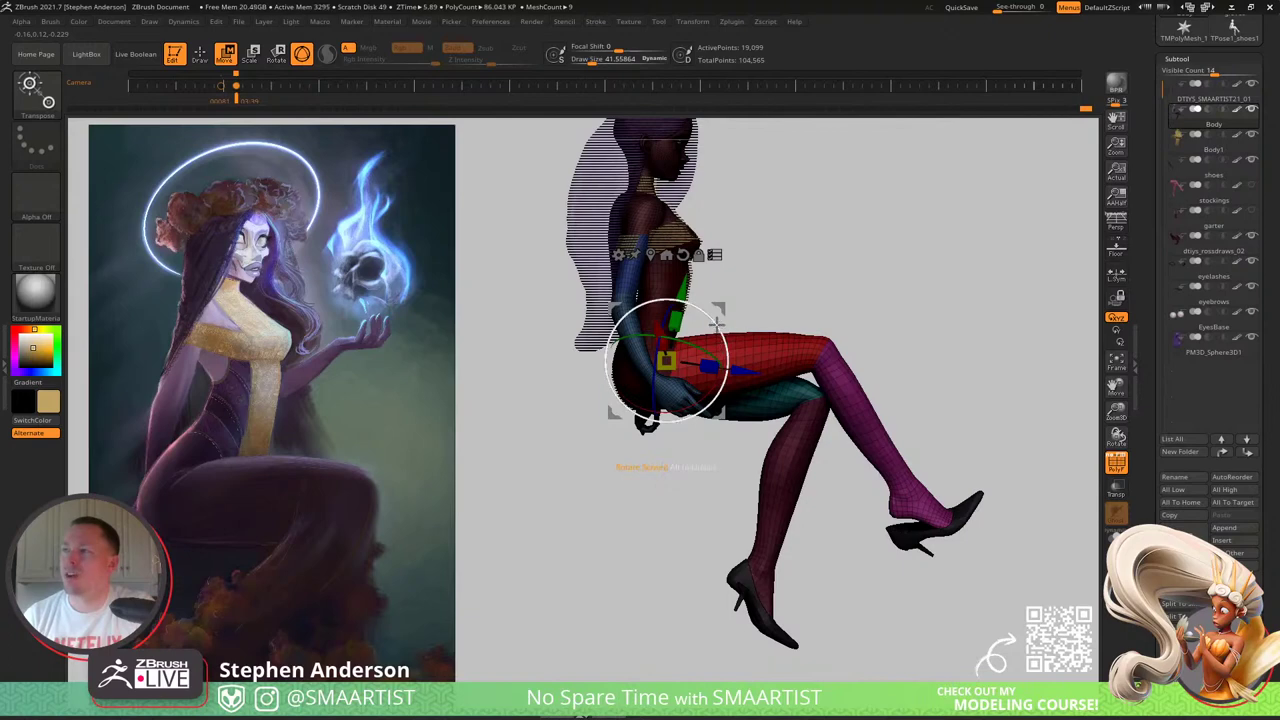
left_click_drag(716, 322, 718, 309)
right_click_drag(741, 329, 706, 348)
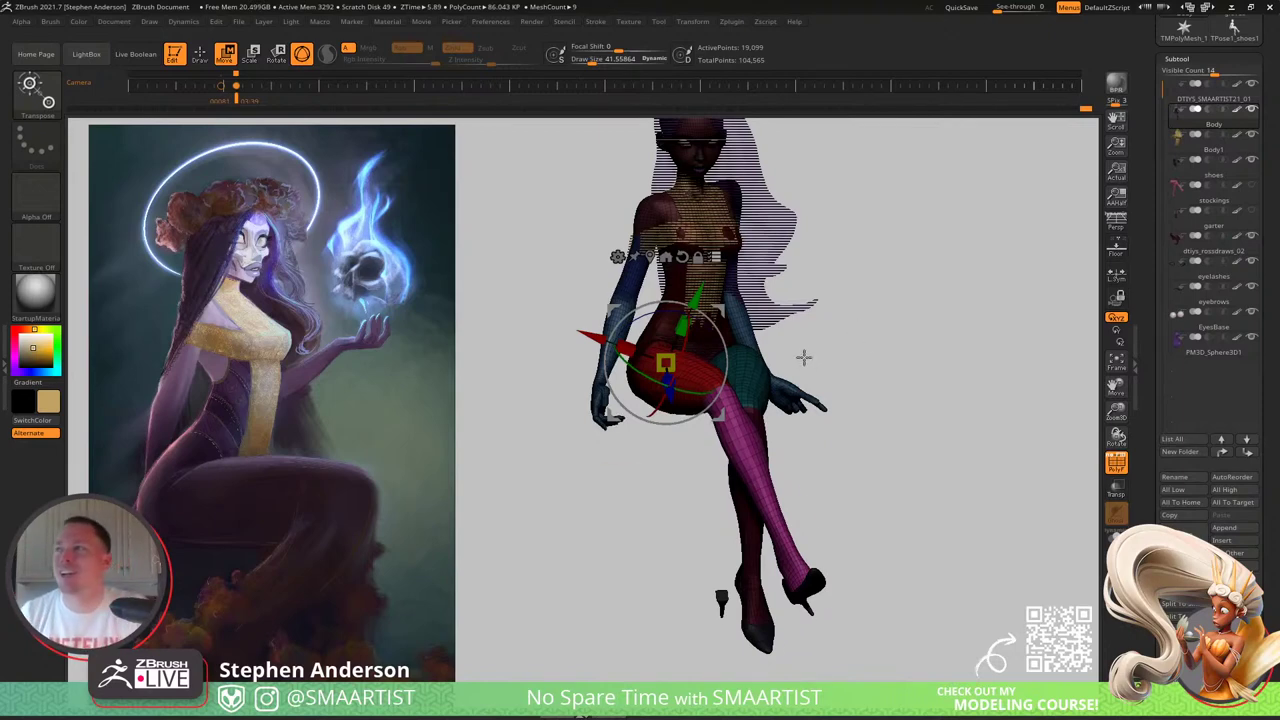
mouse_move(803, 357)
right_mouse_down()
mouse_move(871, 351)
mouse_move(881, 333)
mouse_move(874, 351)
mouse_move(886, 348)
right_mouse_up()
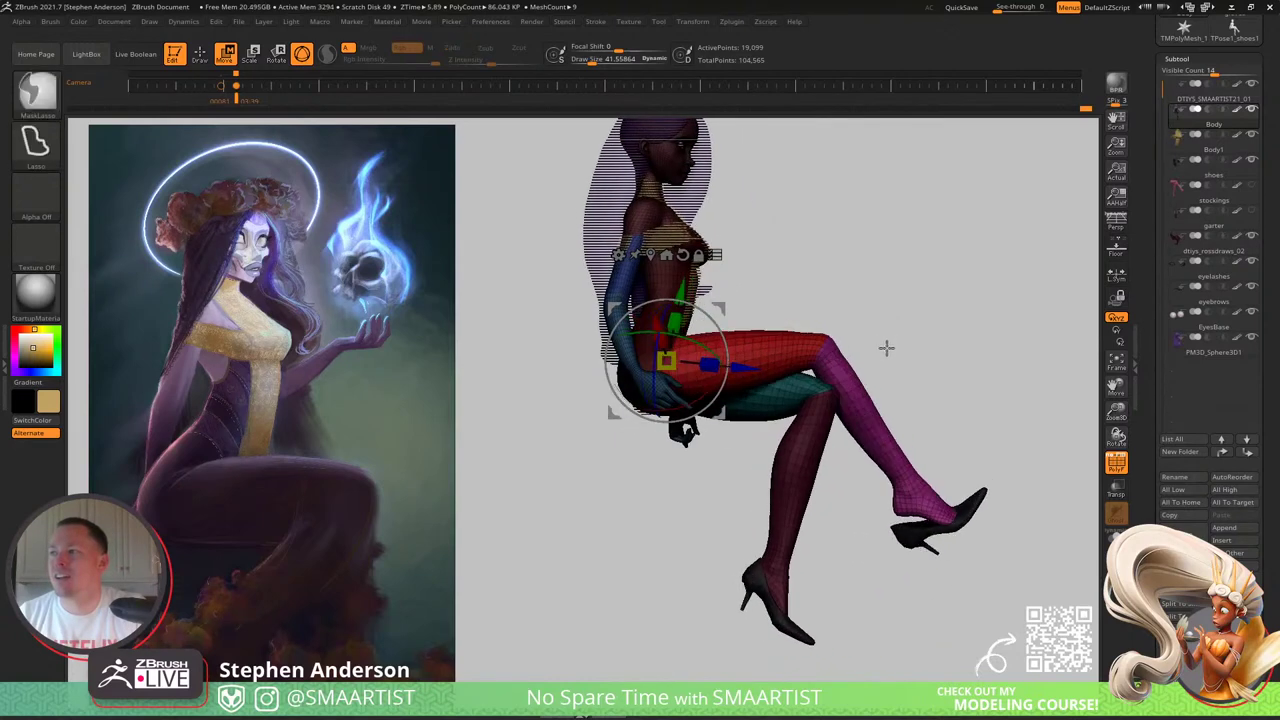
Step: Select the heels subtool and lasso-mask the heel under the supporting leg's foot
mouse_move(755, 573)
right_mouse_down()
mouse_move(794, 577)
mouse_move(711, 492)
mouse_move(734, 560)
mouse_move(714, 437)
mouse_move(655, 383)
right_mouse_up()
key("q")
left_click(706, 512, "alt")
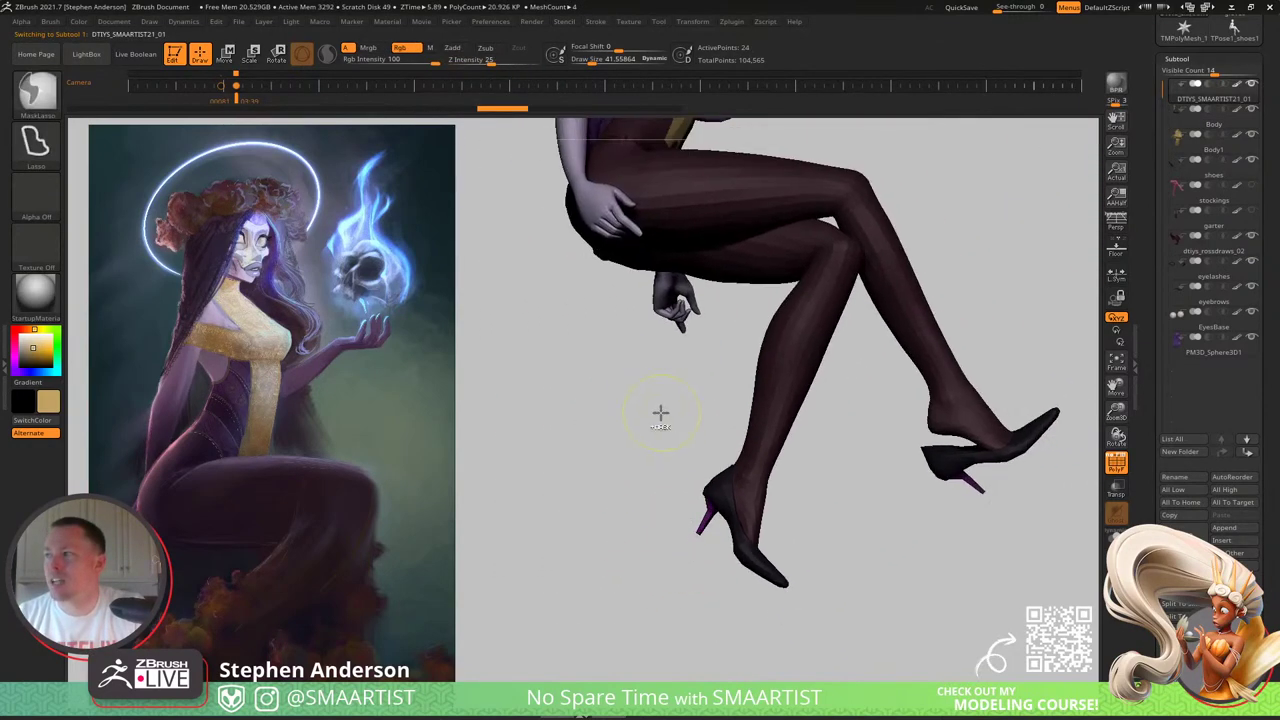
mouse_move(707, 400)
left_mouse_down("ctrl")
mouse_move(754, 632)
mouse_move(816, 403)
left_mouse_up("ctrl")
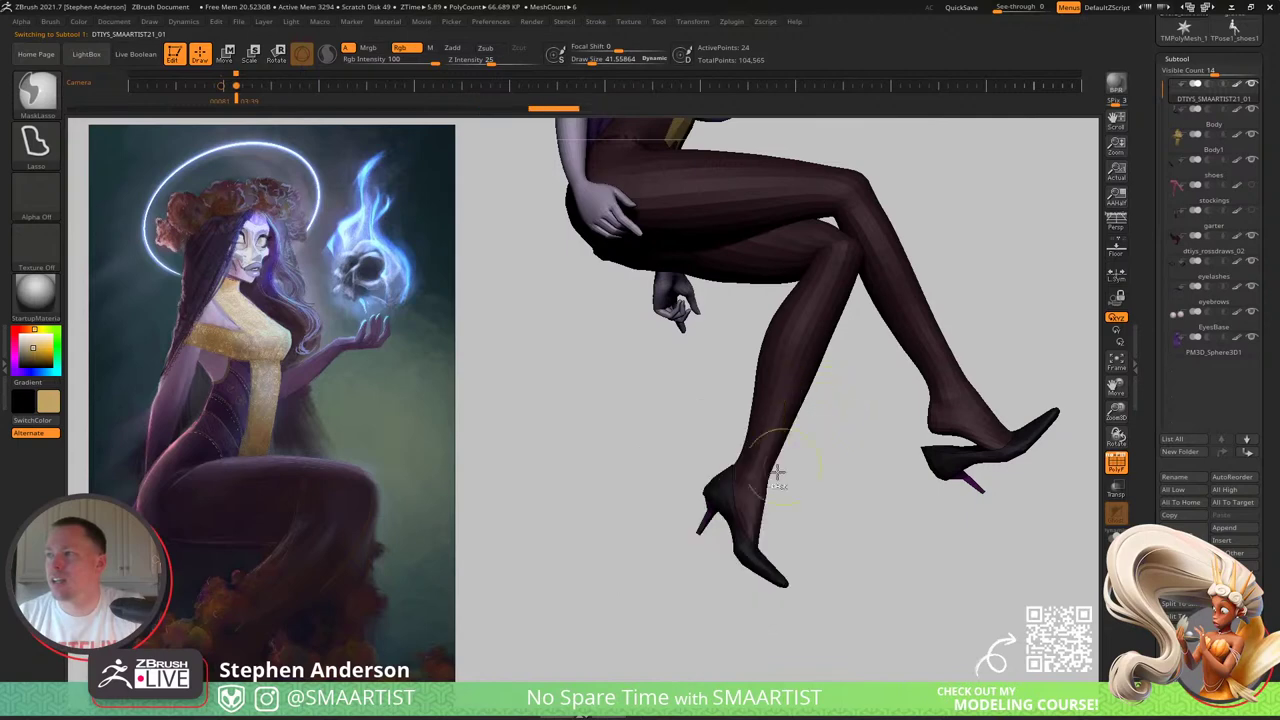
mouse_move(777, 478)
right_mouse_down()
mouse_move(760, 484)
mouse_move(774, 340)
mouse_move(794, 423)
mouse_move(814, 397)
right_mouse_up()
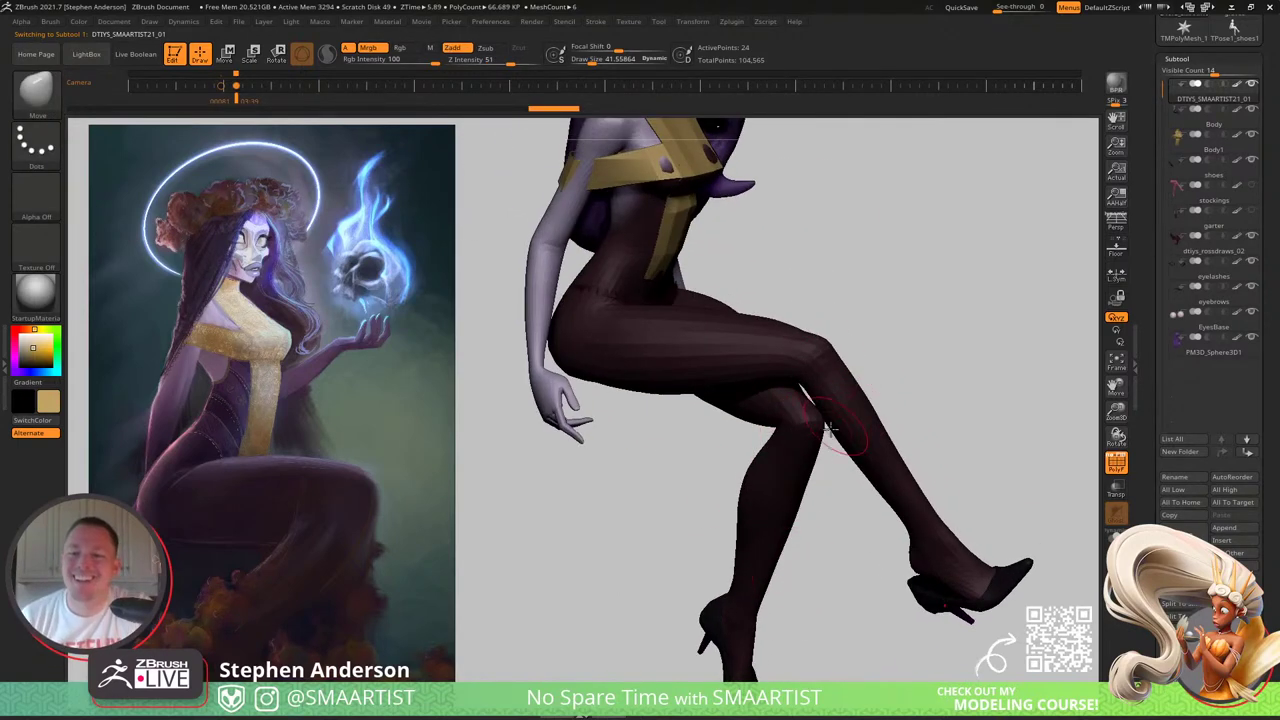
Step: Select the body and rotate the crossed leg about the gizmo's Y axis at the hip
left_click(835, 381, "alt")
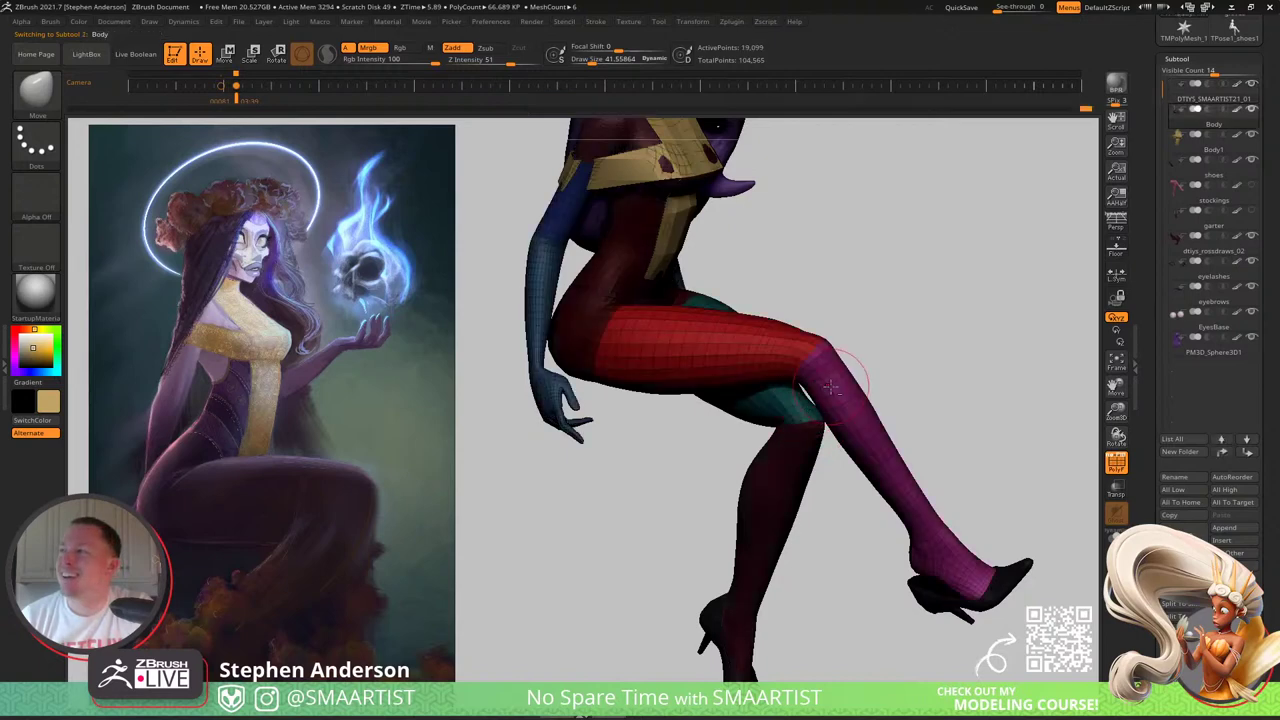
right_click_drag(835, 381, 808, 372)
key("w")
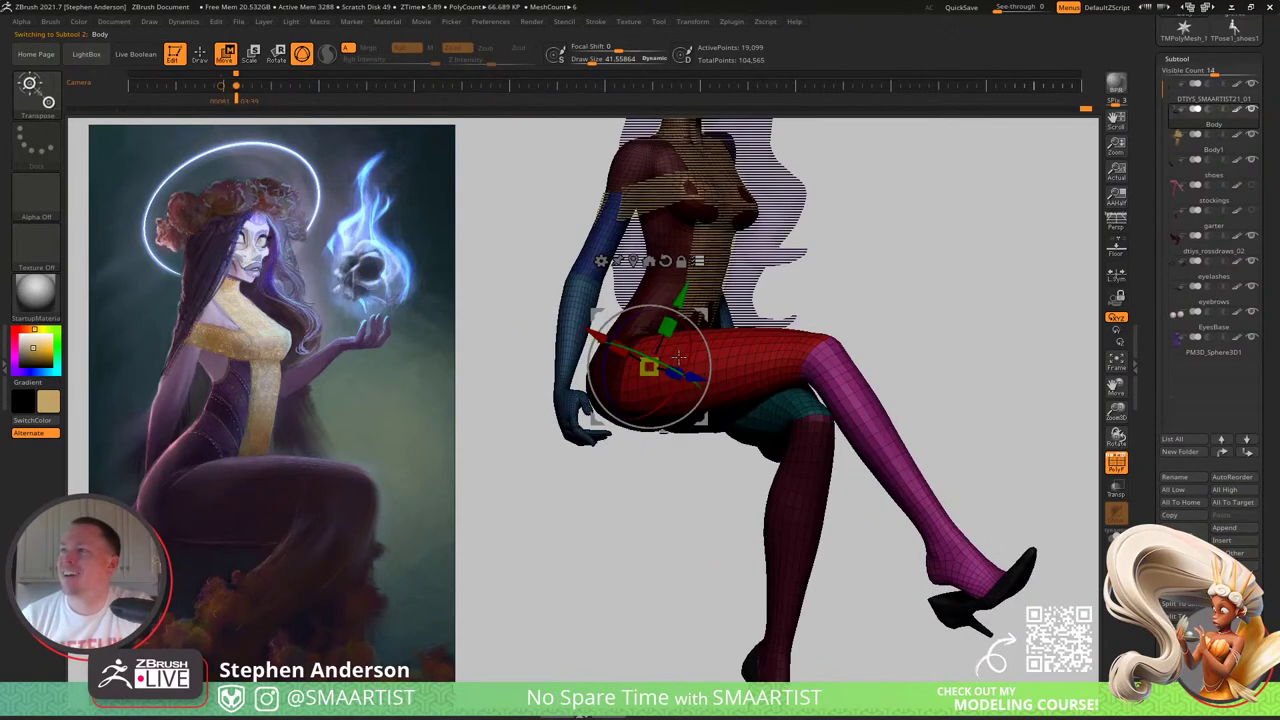
mouse_move(698, 320)
right_mouse_down()
mouse_move(690, 338)
mouse_move(708, 318)
mouse_move(704, 357)
mouse_move(638, 420)
mouse_move(731, 334)
mouse_move(720, 349)
mouse_move(806, 333)
mouse_move(754, 387)
mouse_move(734, 317)
mouse_move(746, 329)
mouse_move(700, 410)
mouse_move(704, 441)
mouse_move(631, 446)
mouse_move(689, 451)
mouse_move(669, 423)
mouse_move(711, 517)
mouse_move(740, 477)
right_mouse_up()
left_click_drag(740, 477, 739, 478)
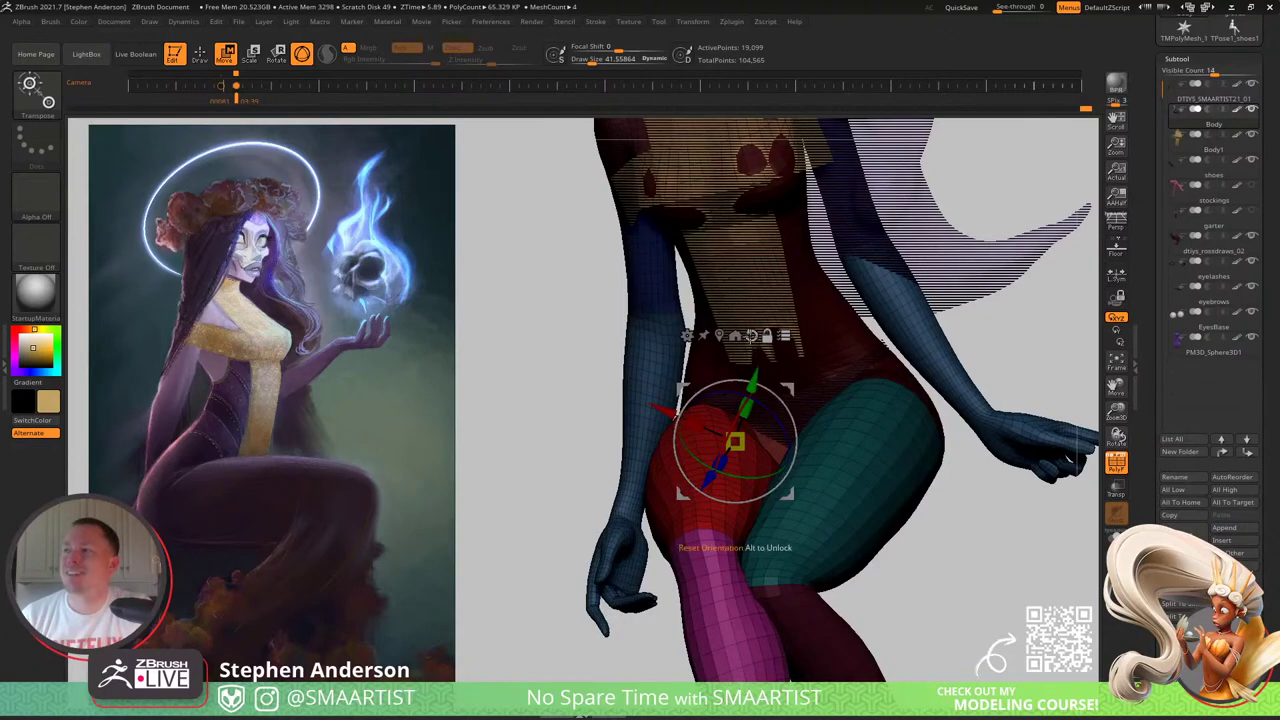
left_click_drag(758, 443, 756, 444)
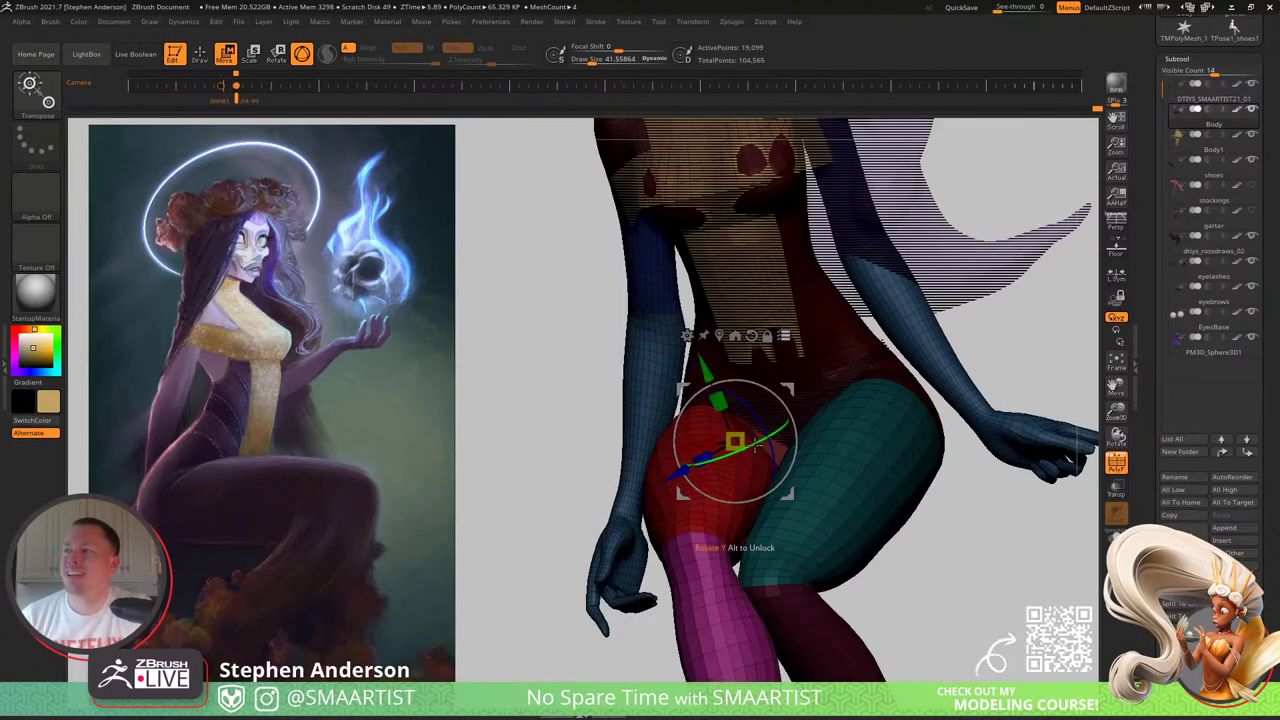
mouse_move(756, 444)
right_mouse_down()
mouse_move(783, 437)
mouse_move(829, 366)
mouse_move(860, 415)
right_mouse_up()
Step: Mask everything on the body except the crossed leg's lower leg and place the gizmo at the knee
mouse_move(860, 415)
right_mouse_down("alt")
mouse_move(703, 394)
mouse_move(723, 395)
right_mouse_up("alt")
left_click_drag(767, 393, 811, 472, "ctrl")
left_click(660, 446, "ctrl")
right_click_drag(753, 414, 906, 400, "alt")
right_click_drag(906, 400, 856, 353, "ctrl")
key("q")
left_click(854, 350, "ctrl")
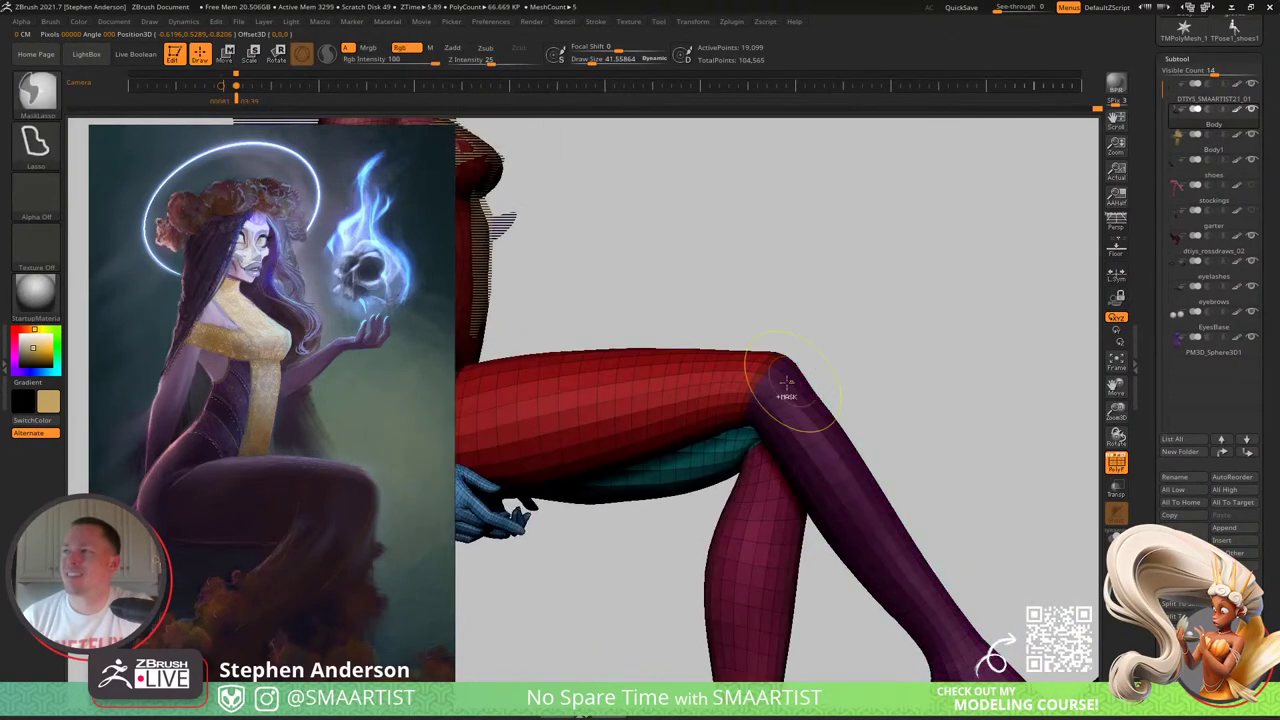
left_click(850, 367, "ctrl")
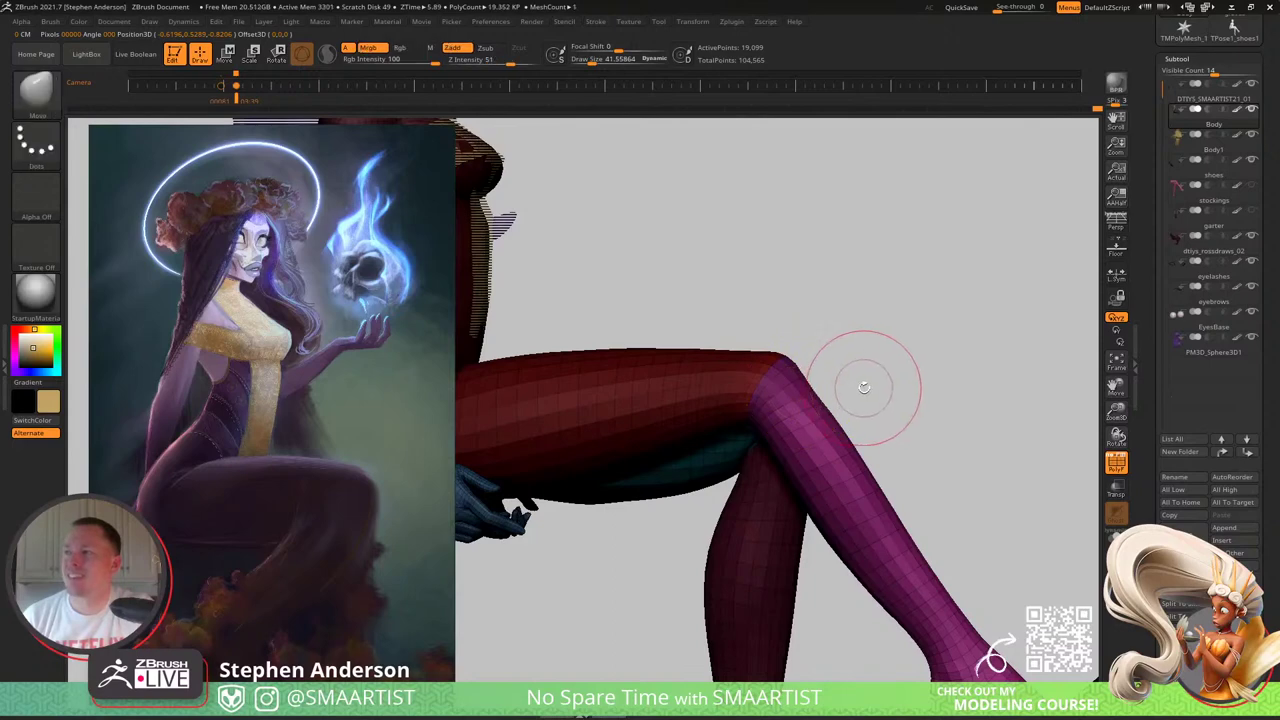
key("w")
left_click_drag(864, 385, 813, 331)
right_click_drag(813, 331, 819, 327, "ctrl")
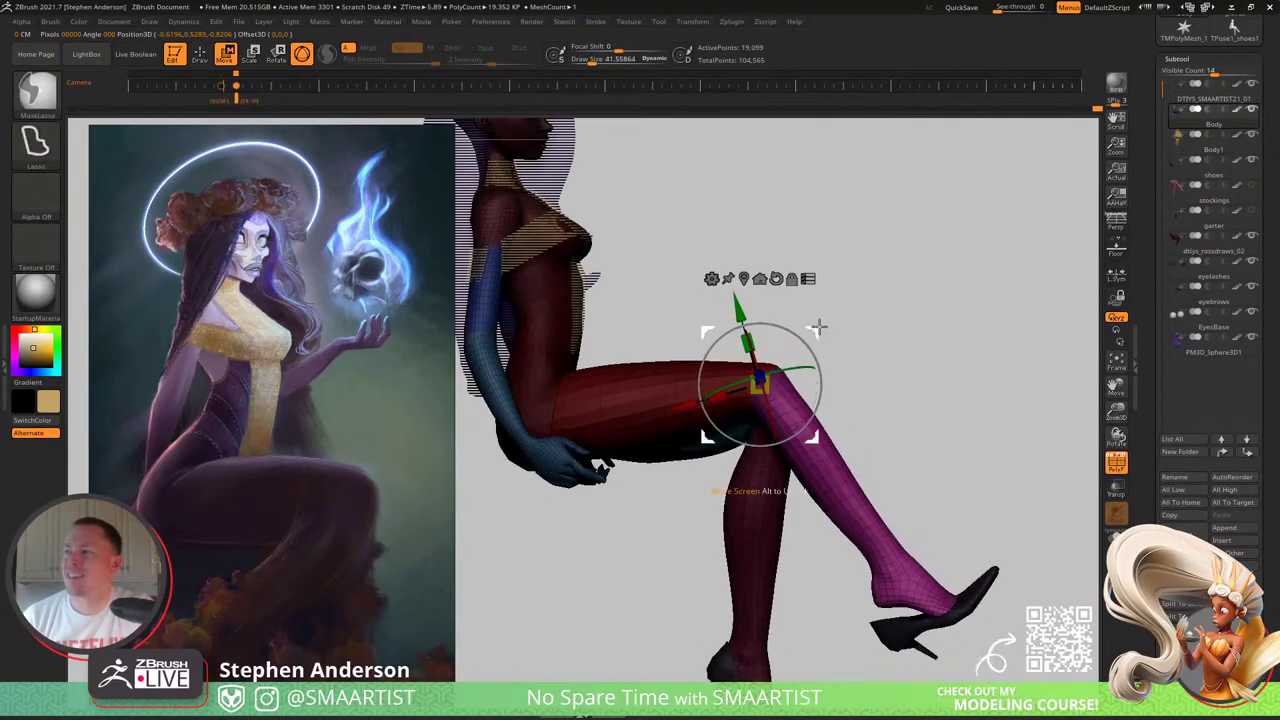
Step: Bend the crossed leg's lower leg down at the knee so it hangs beside the supporting shin
left_click_drag(818, 325, 810, 373)
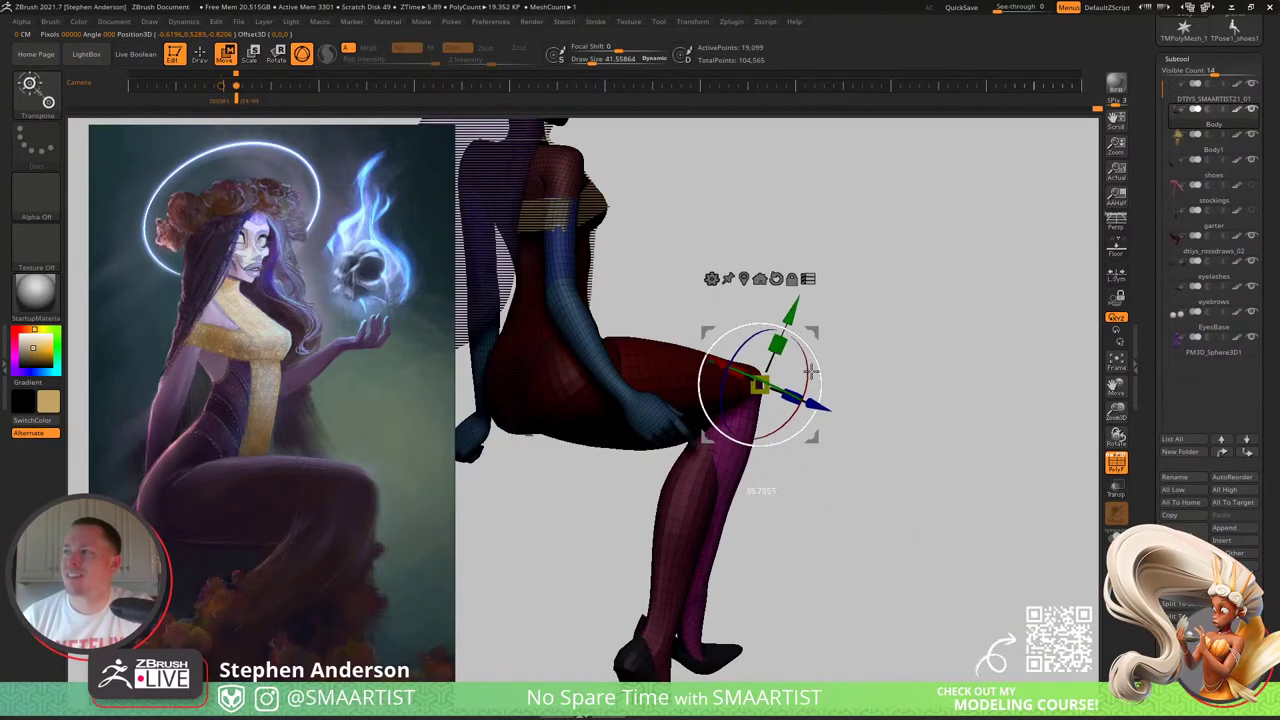
right_click_drag(810, 373, 752, 364)
left_click_drag(752, 361, 817, 372)
right_click_drag(817, 372, 793, 346)
left_click_drag(790, 345, 808, 371)
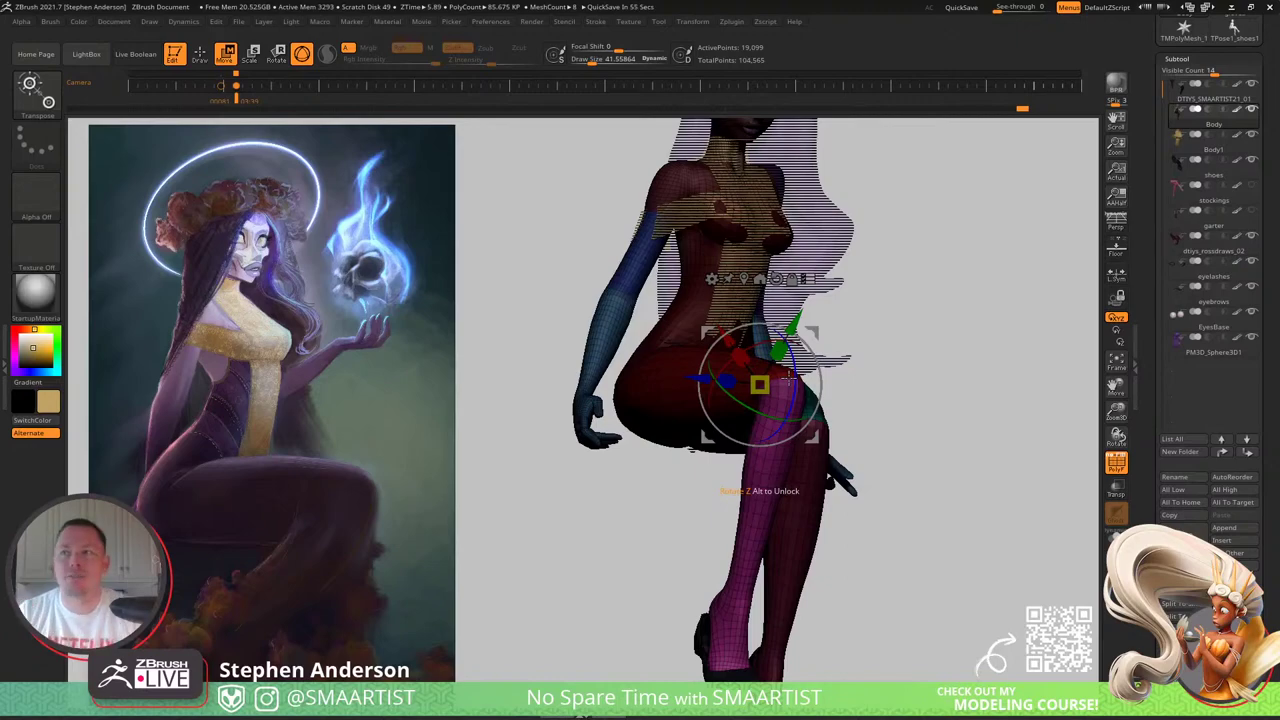
Step: Refine the lower leg's angle and placement at the knee from the front and side
right_click_drag(836, 468, 756, 455)
left_click_drag(757, 455, 768, 495)
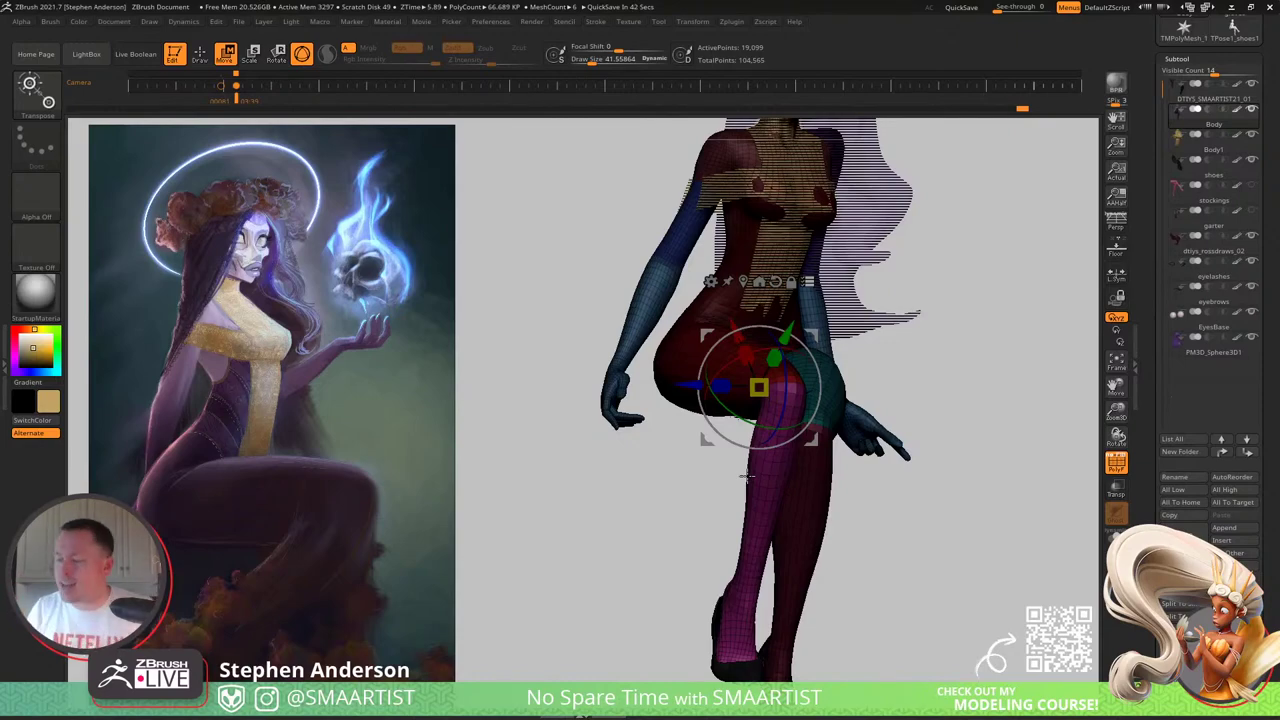
left_click_drag(850, 503, 881, 373)
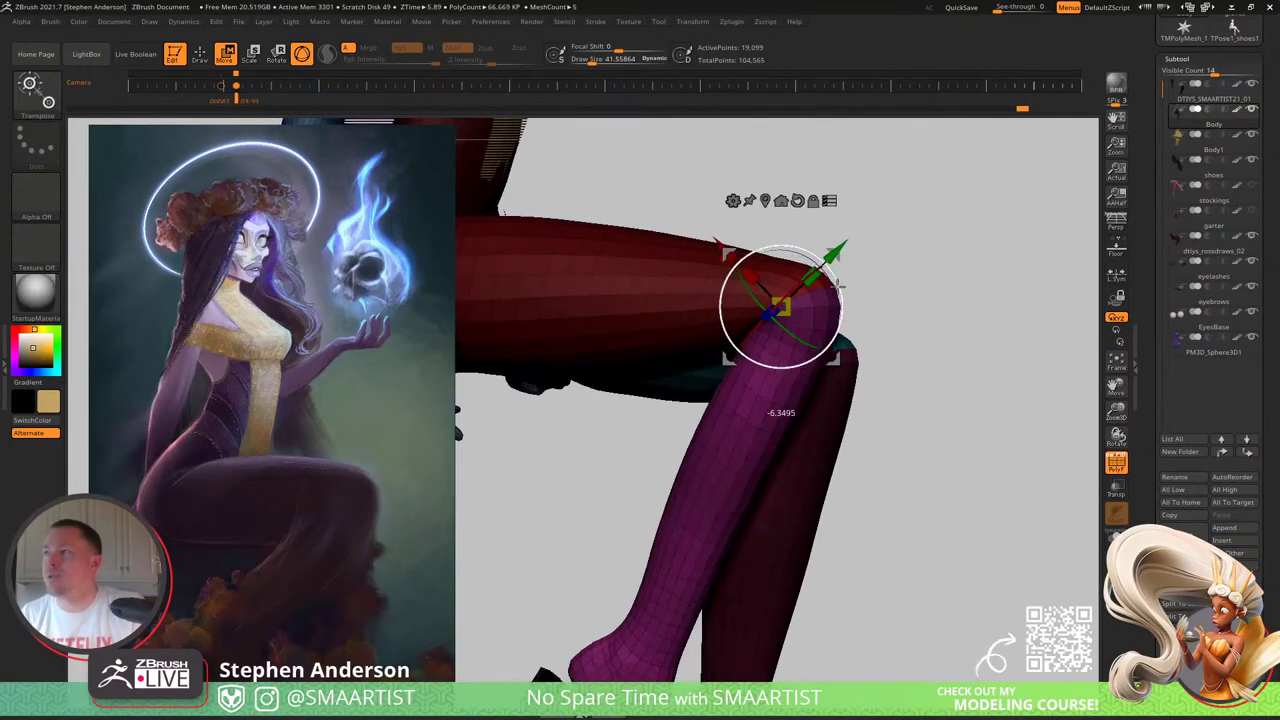
left_click_drag(838, 281, 881, 320)
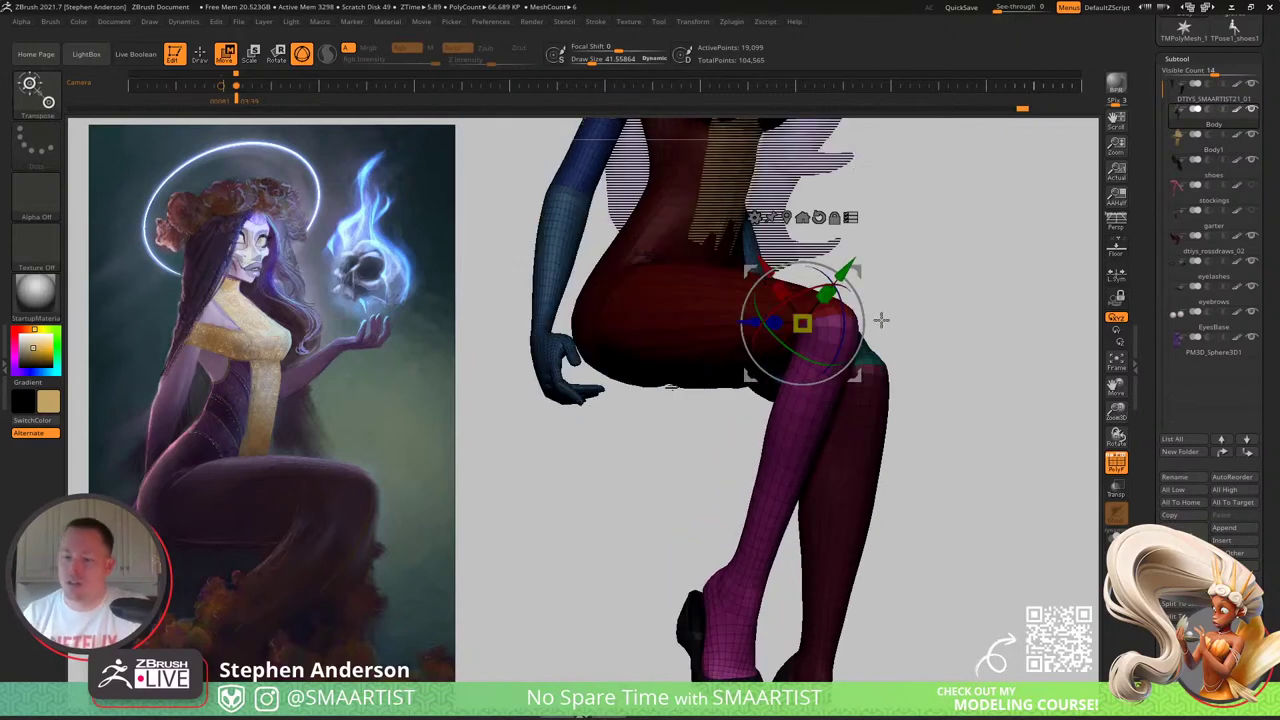
Step: Return to the previous camera keyframe and lower the reference painting's Spotlight opacity so it overlays the figure
key("Left")
key("shift+z")
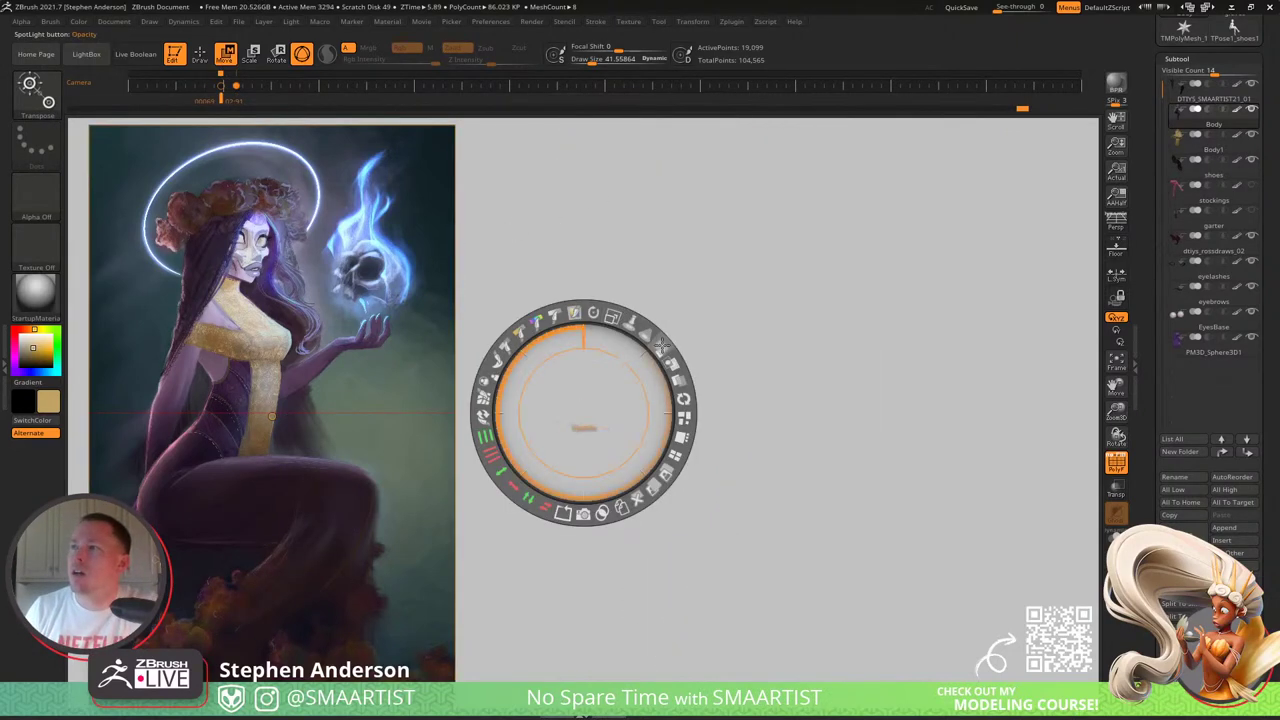
left_click_drag(661, 346, 598, 312)
key("z")
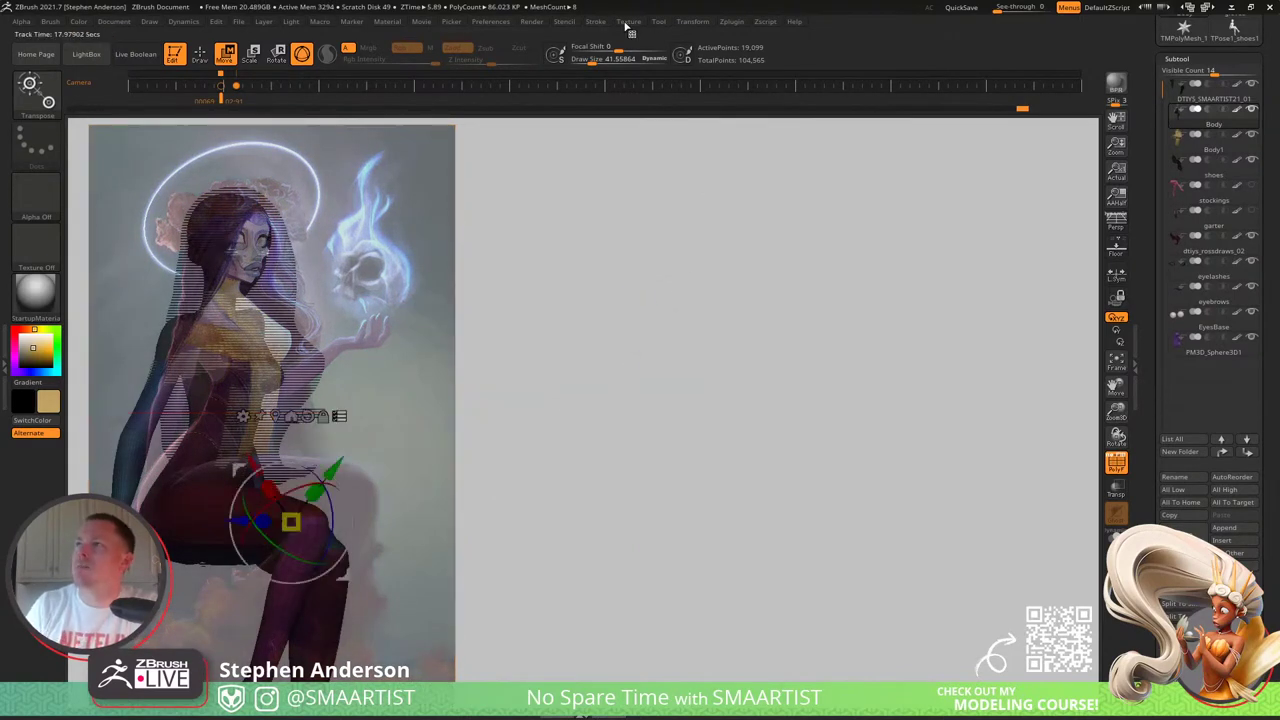
Step: Save the Spotlight reference setup as DTIYS_SMAARTIST21_Spotlight in the _SMAARTIST21 folder
left_click(627, 22)
left_click(668, 58)
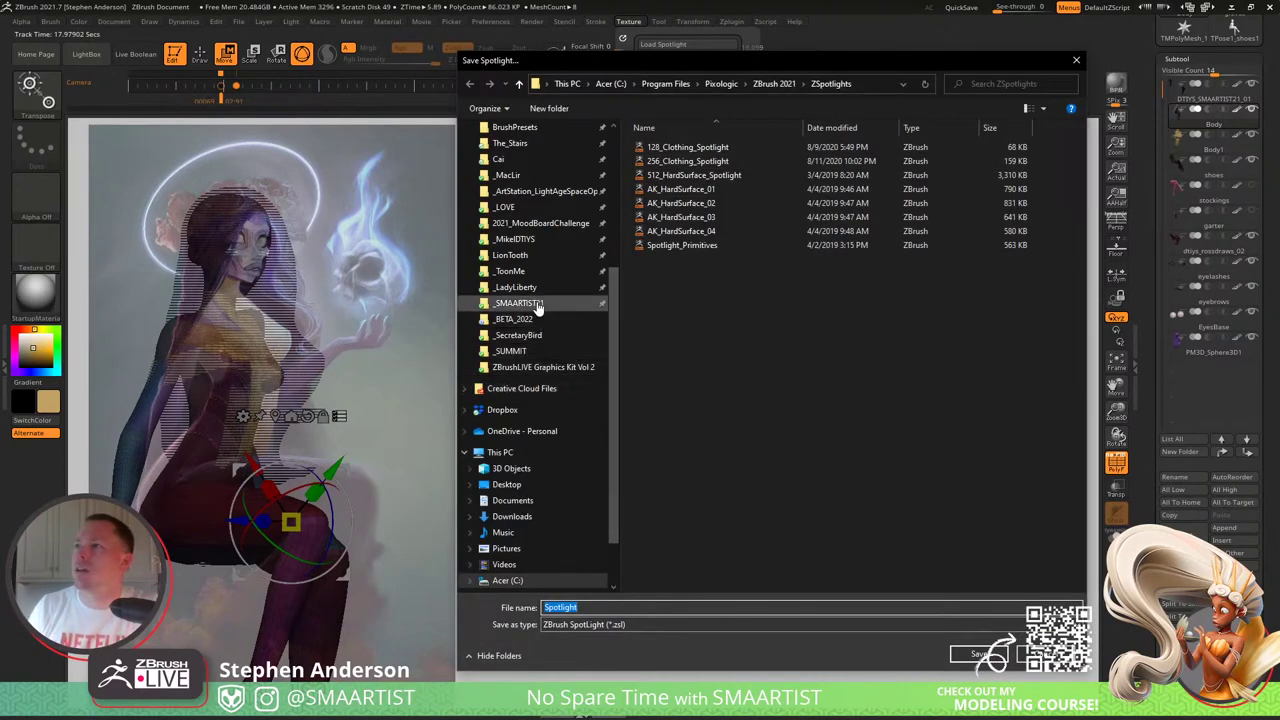
left_click(540, 304)
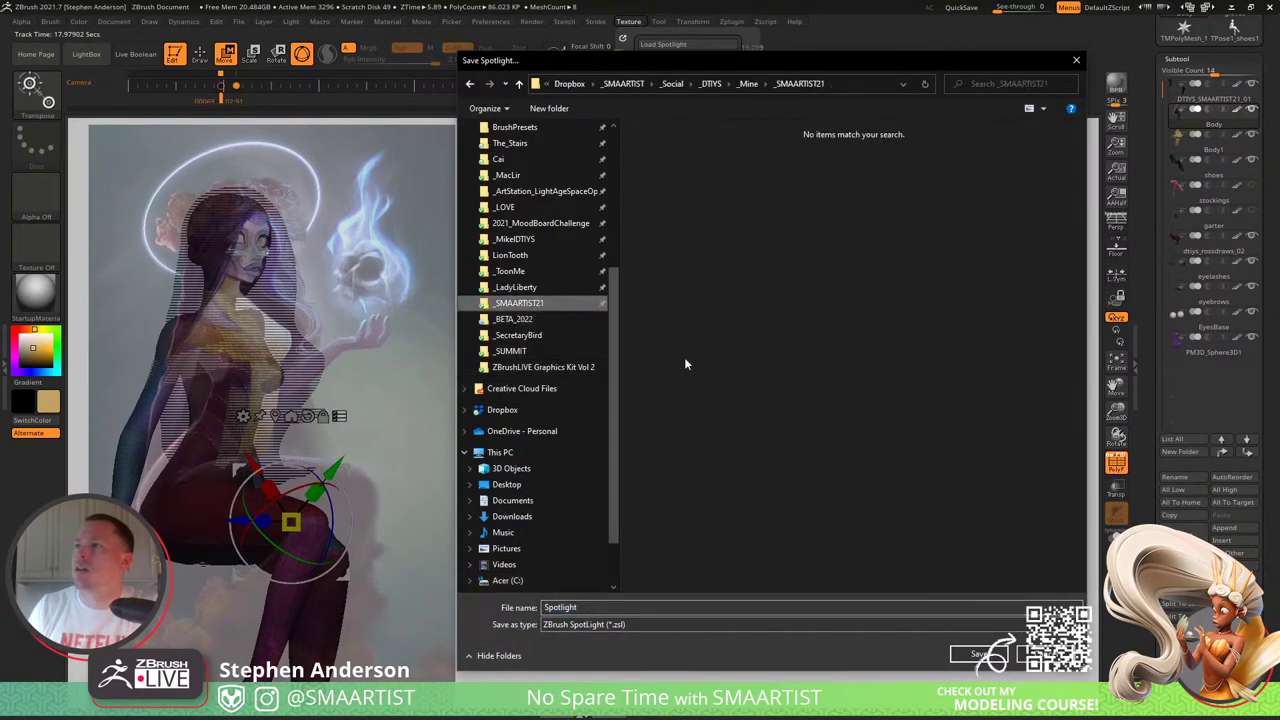
left_click(614, 606)
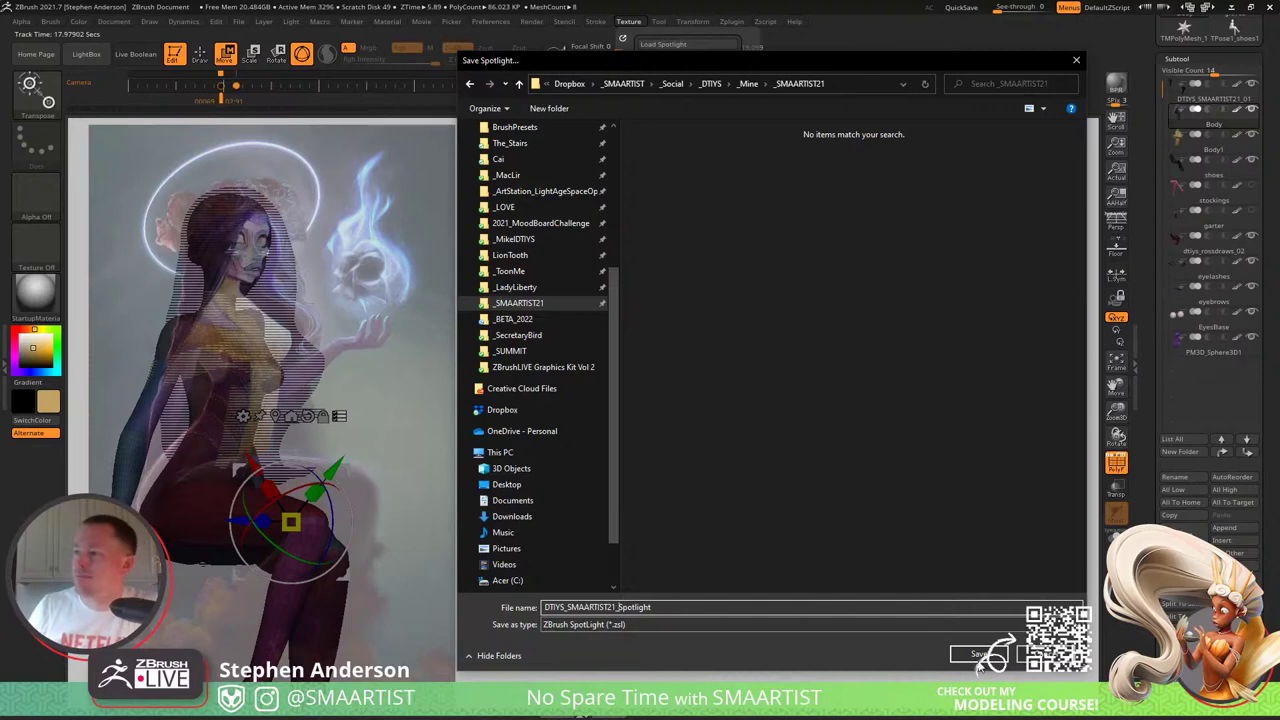
left_click(978, 655)
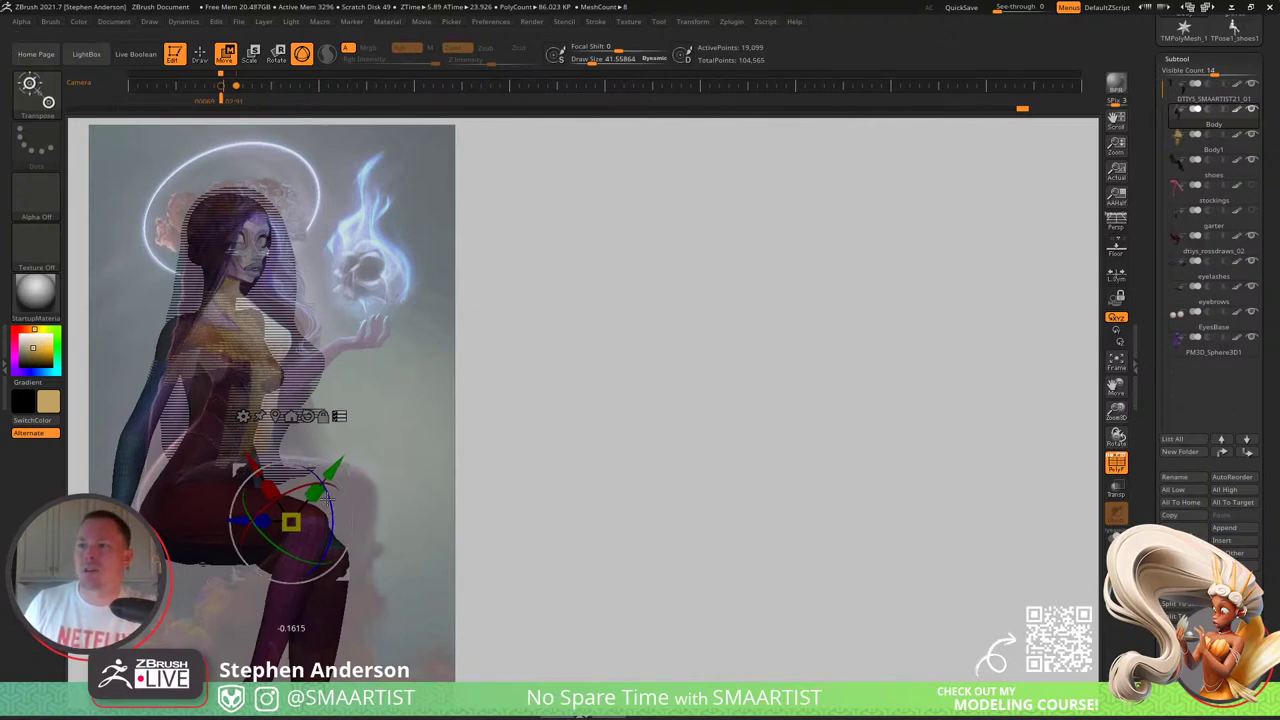
Step: Rotate the crossed leg's lower leg about 21° at the knee over the painting and clear the mask
left_click_drag(327, 498, 340, 520)
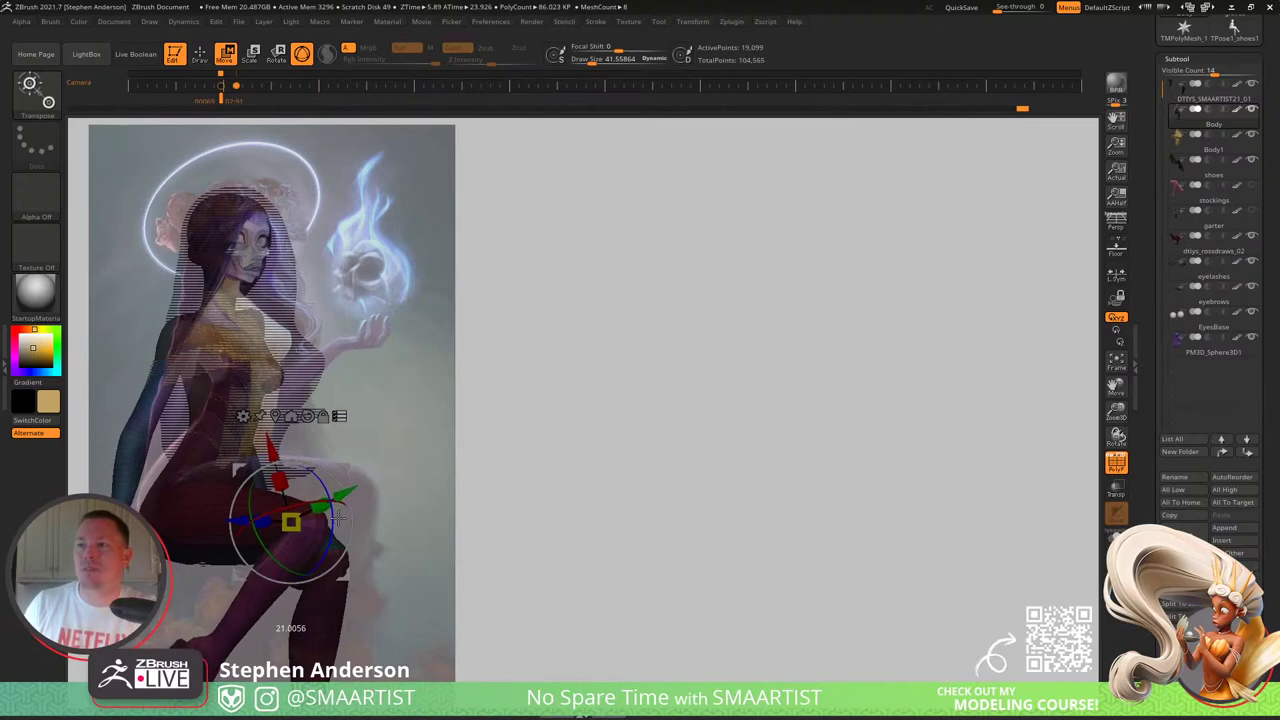
left_click_drag(340, 517, 349, 518)
key("ctrl")
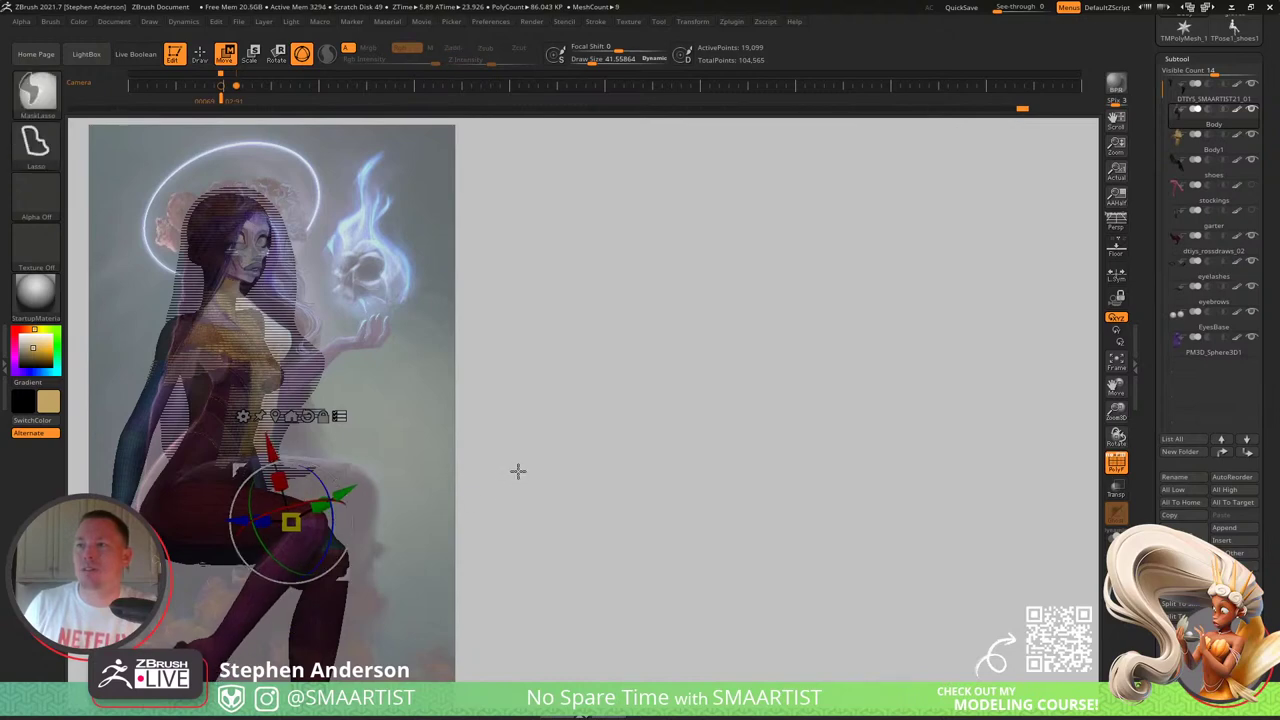
left_click_drag(571, 462, 566, 470, "ctrl")
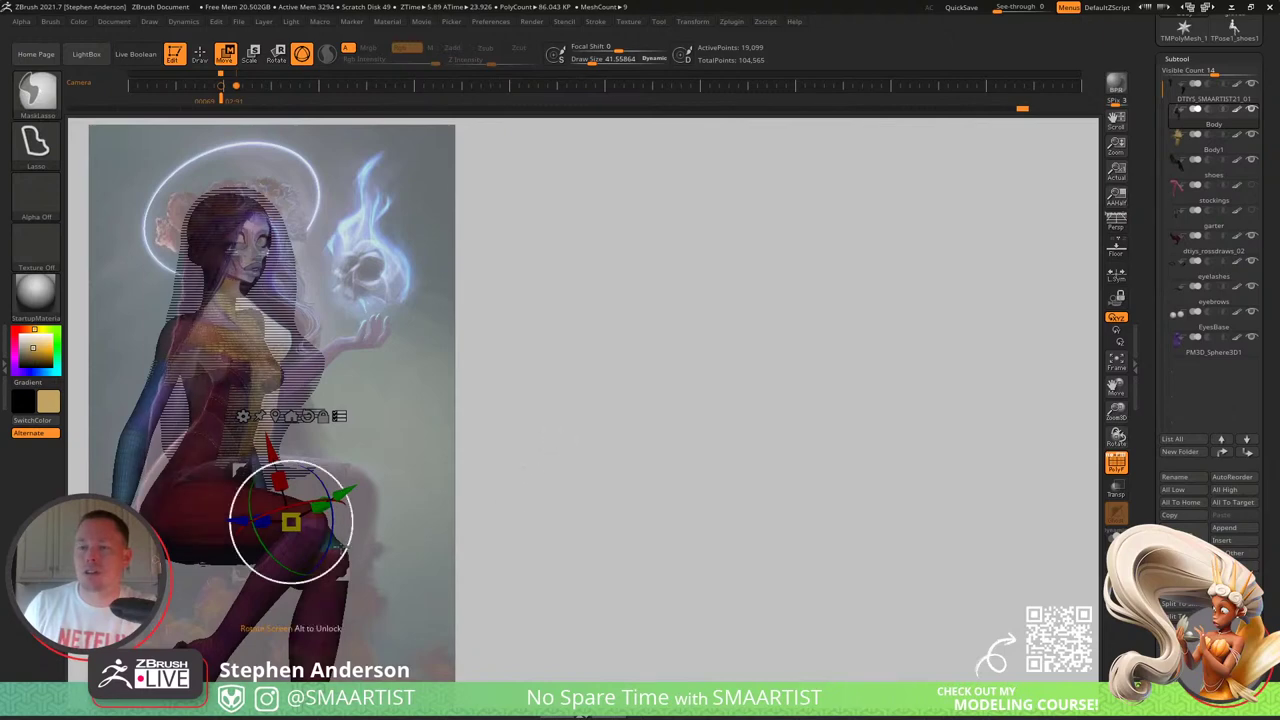
Step: Try to raise the crossed leg from a hip pivot to match the painting's thigh, and undo the latest changes
key("q")
key("w")
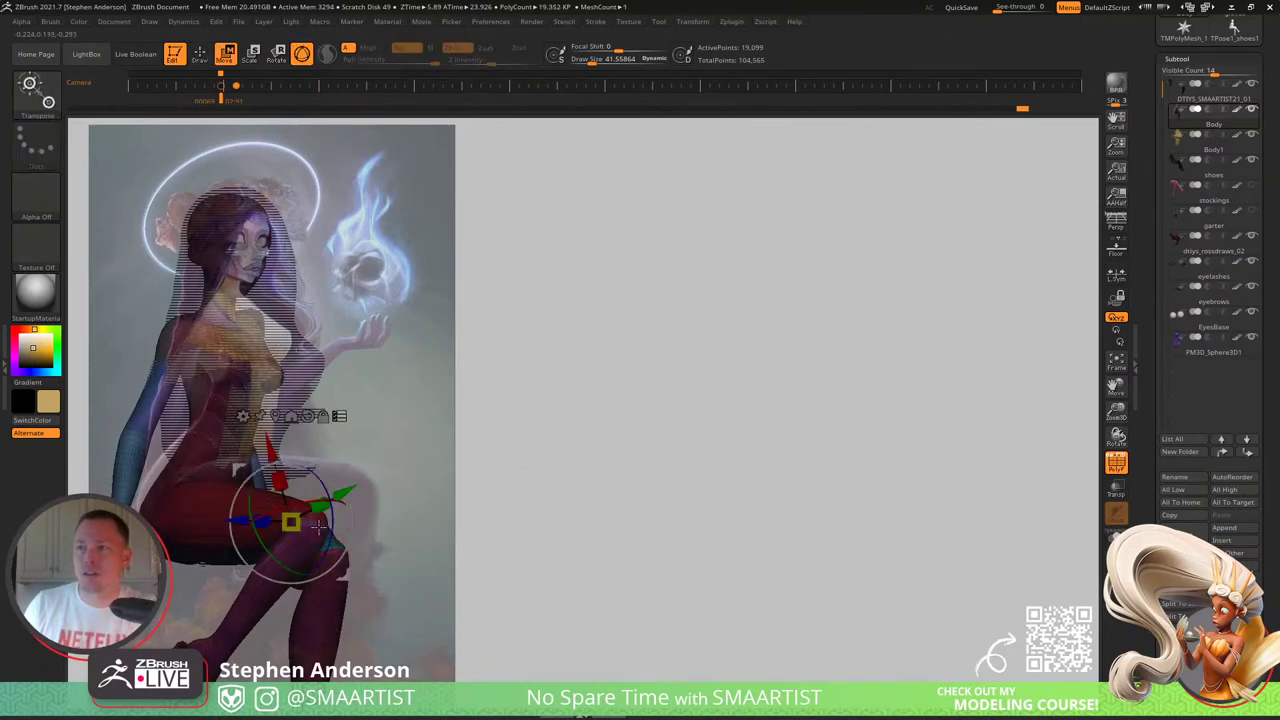
left_click_drag(344, 471, 602, 394, "alt")
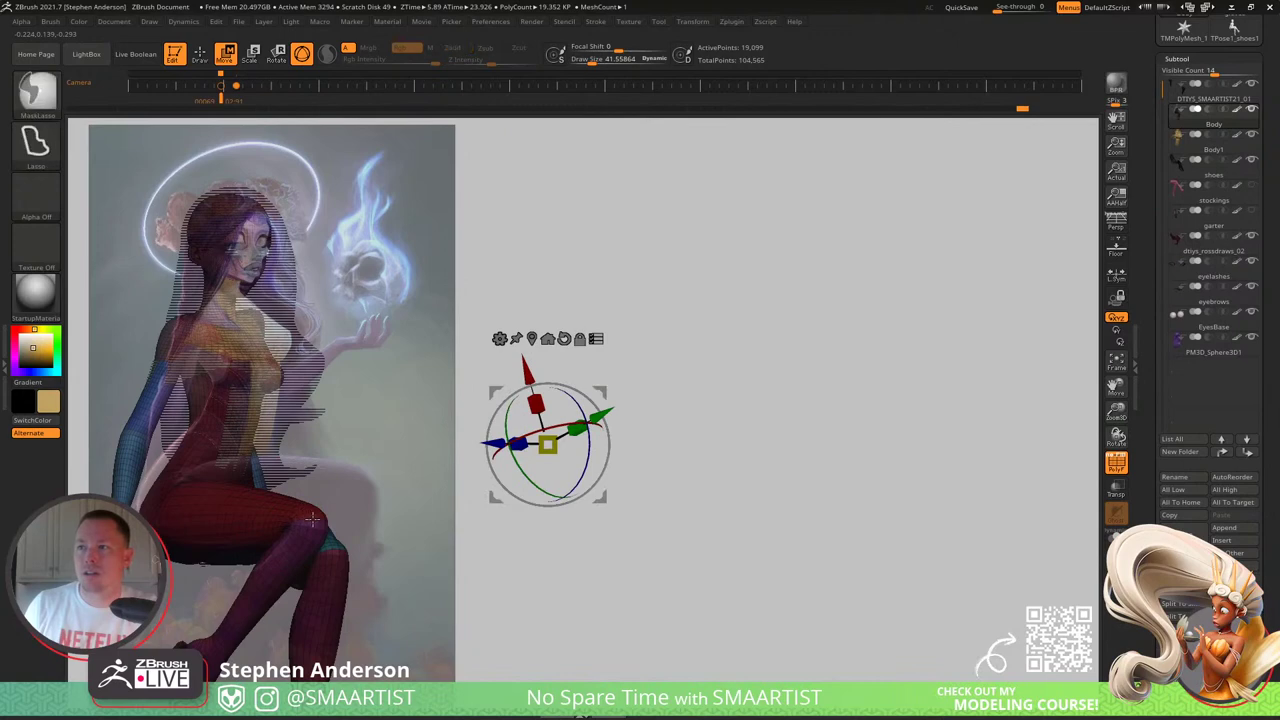
left_click(314, 518, "ctrl")
mouse_move(310, 517)
left_mouse_down("alt")
mouse_move(160, 515)
mouse_move(192, 476)
left_mouse_up("alt")
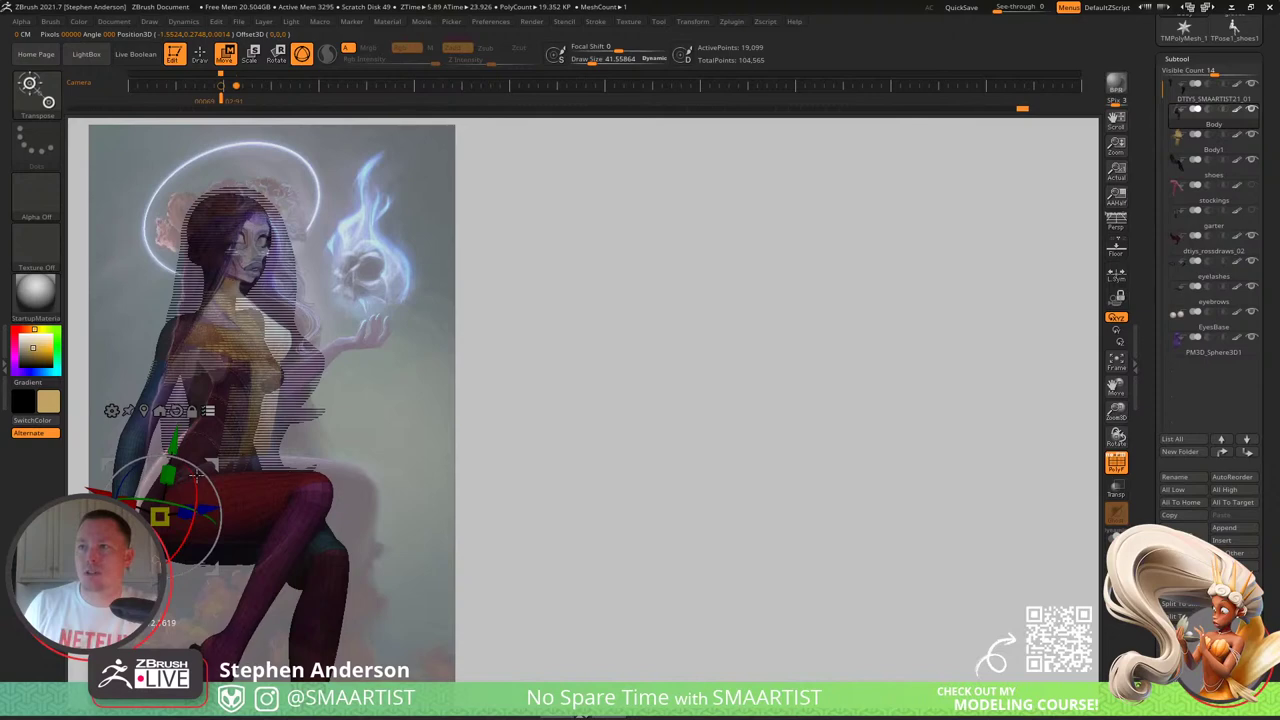
left_click_drag(385, 505, 735, 452)
mouse_move(735, 452)
right_mouse_down()
mouse_move(716, 533)
mouse_move(712, 501)
right_mouse_up()
key("ctrl+z")
key("ctrl+z")
Step: Isolate the body's teal thigh polygroup, hiding the rest of the body mesh
key("ctrl")
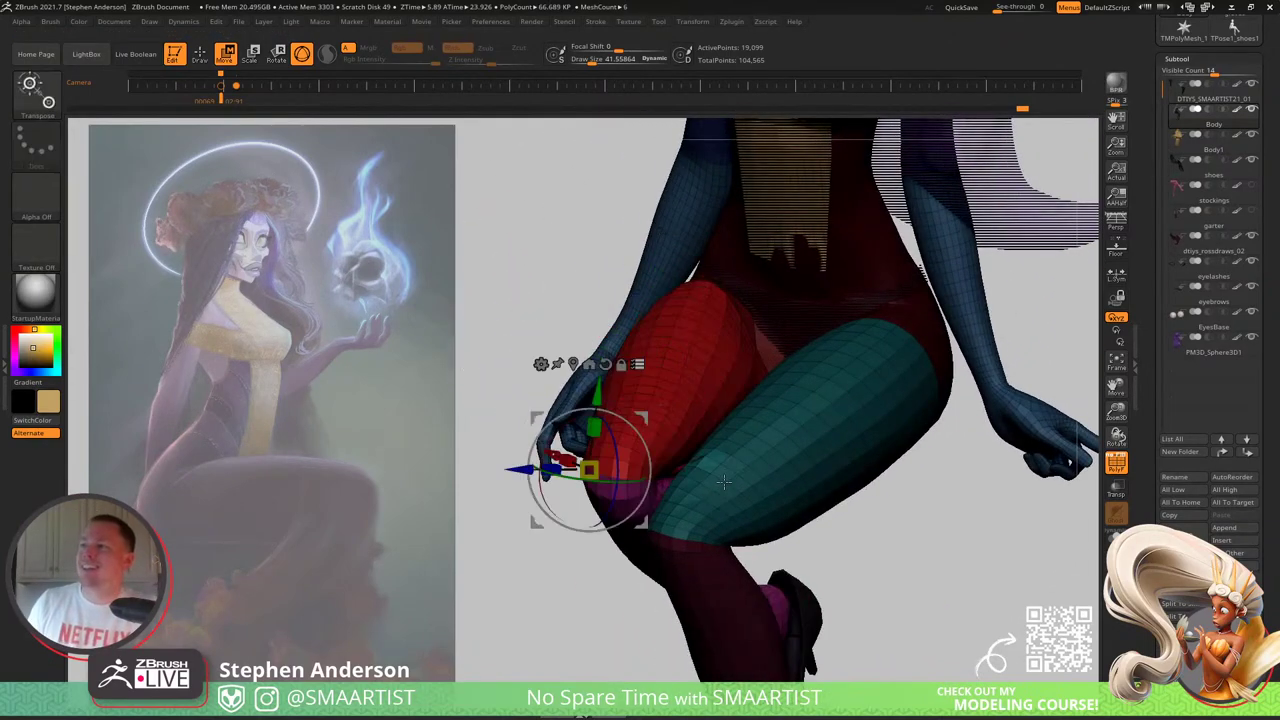
key("q")
left_click(740, 455, "ctrl+shift")
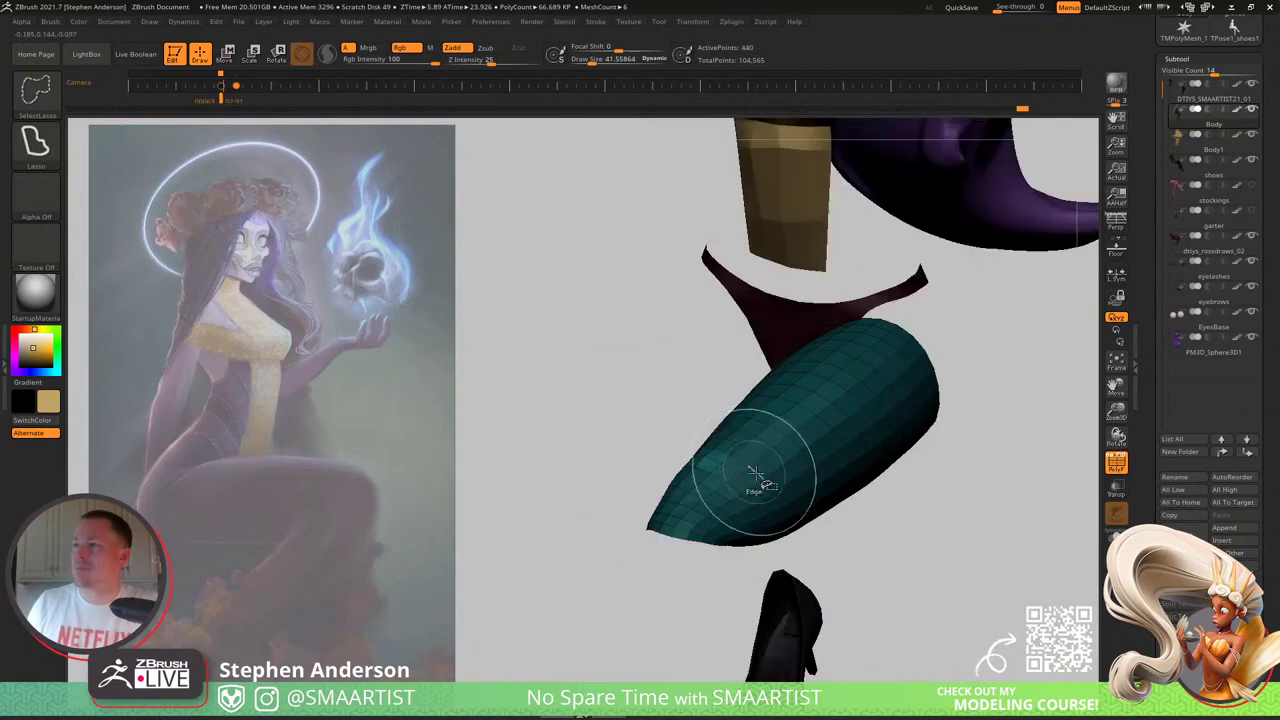
Step: Unhide the whole body, place the gizmo at the left hip, and rotate the left leg
left_click(837, 534, "ctrl+shift")
right_click_drag(837, 534, 806, 464)
key("w")
right_click_drag(320, 456, 686, 450)
left_click(654, 441, "alt")
right_click_drag(820, 435, 718, 422)
left_click_drag(749, 416, 743, 393)
mouse_move(785, 402)
right_mouse_down()
mouse_move(751, 404)
mouse_move(781, 385)
right_mouse_up()
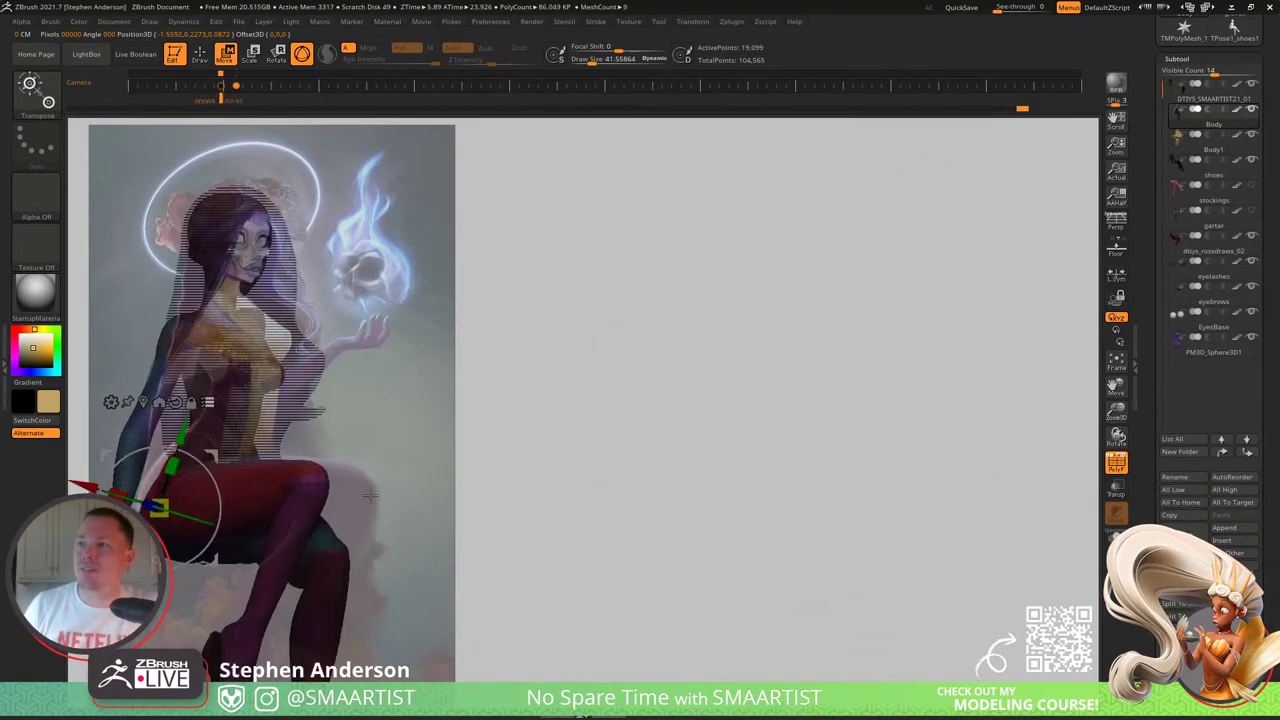
mouse_move(353, 460)
right_mouse_down()
mouse_move(408, 489)
mouse_move(831, 463)
mouse_move(737, 517)
mouse_move(757, 520)
mouse_move(780, 467)
right_mouse_up()
Step: Mask the body so that only the left thigh and lower leg stay unmasked
key("q")
key("w")
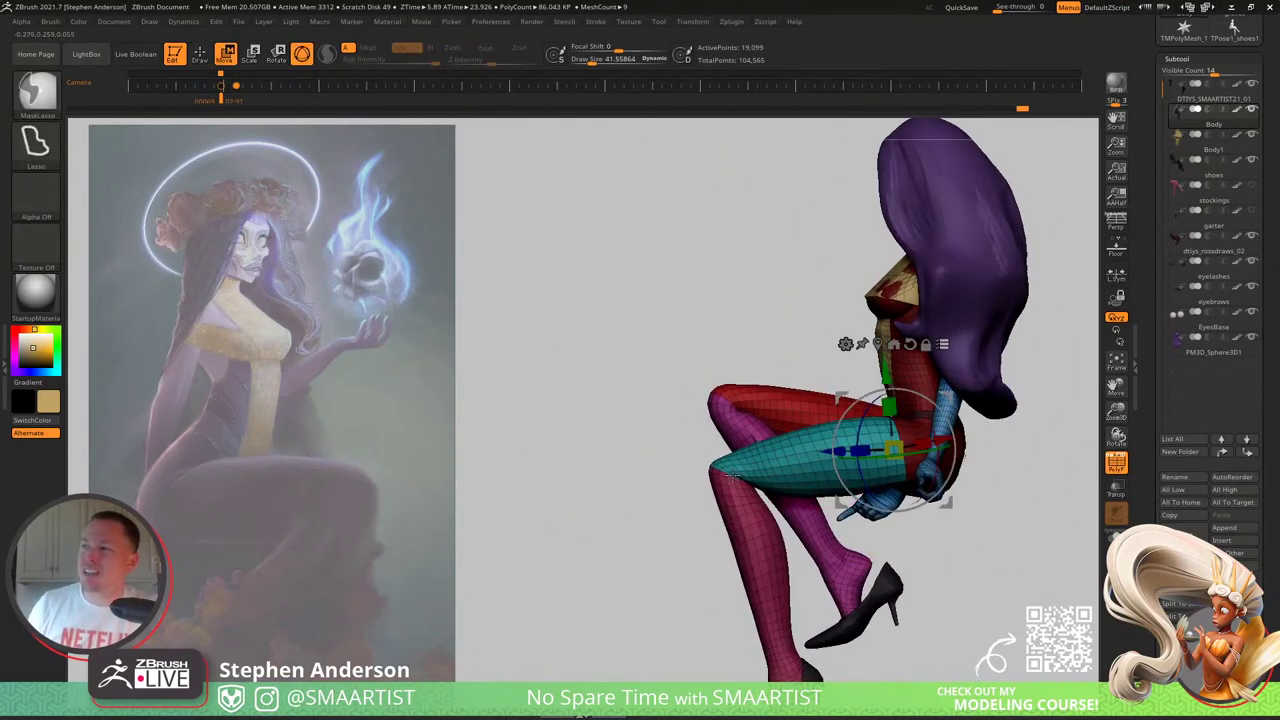
left_click(730, 474)
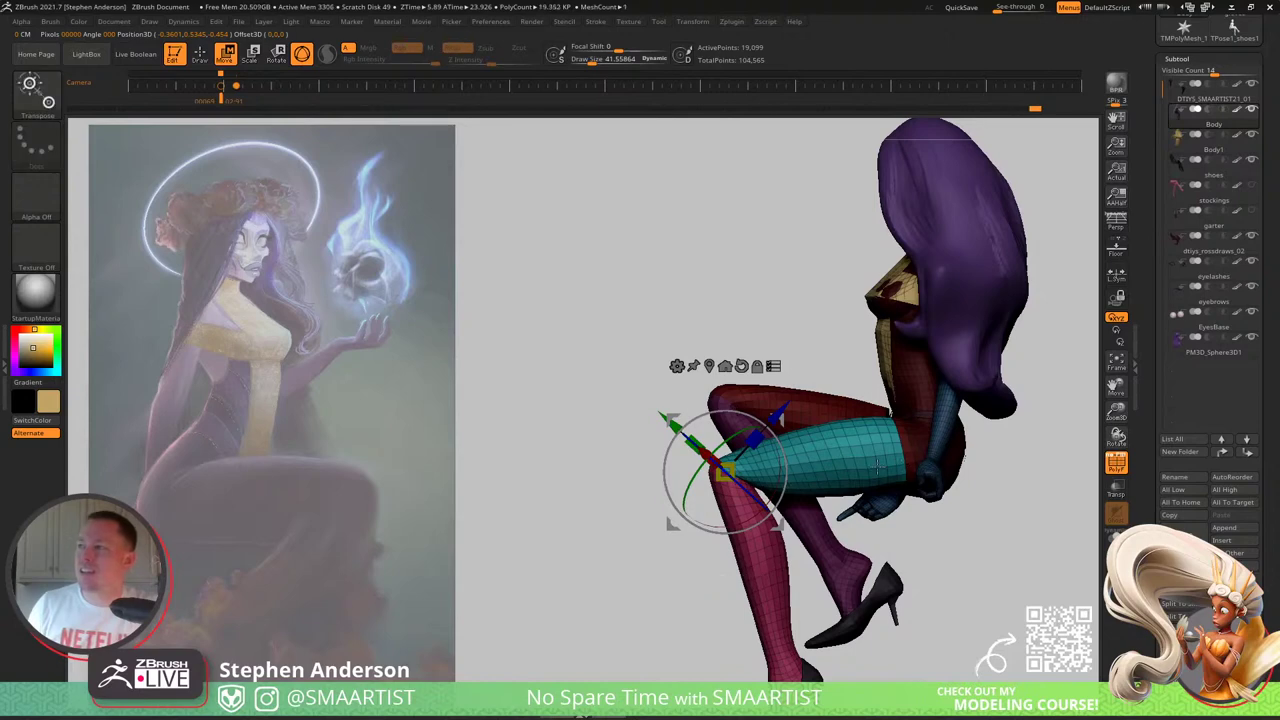
right_click_drag(876, 464, 908, 437)
key("q")
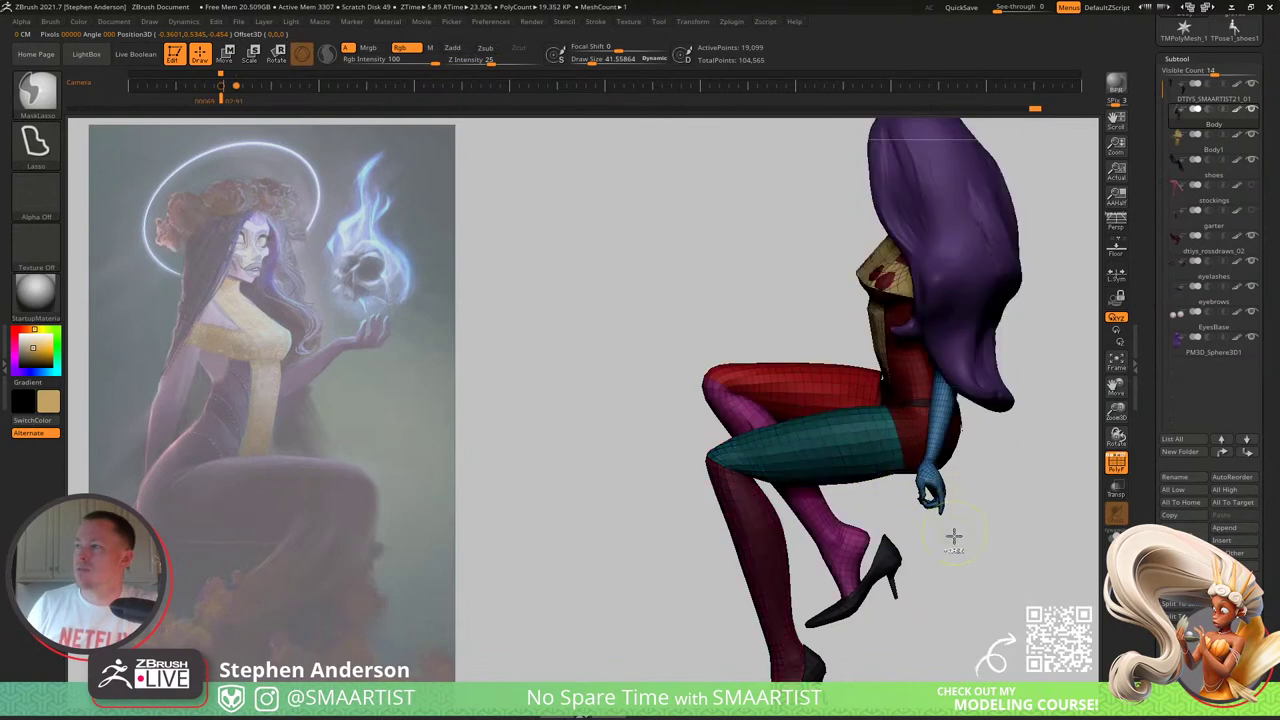
left_click(979, 564, "ctrl")
Step: Place the gizmo at the left hip and rotate the unmasked left leg slightly
key("w")
left_click(903, 427, "alt")
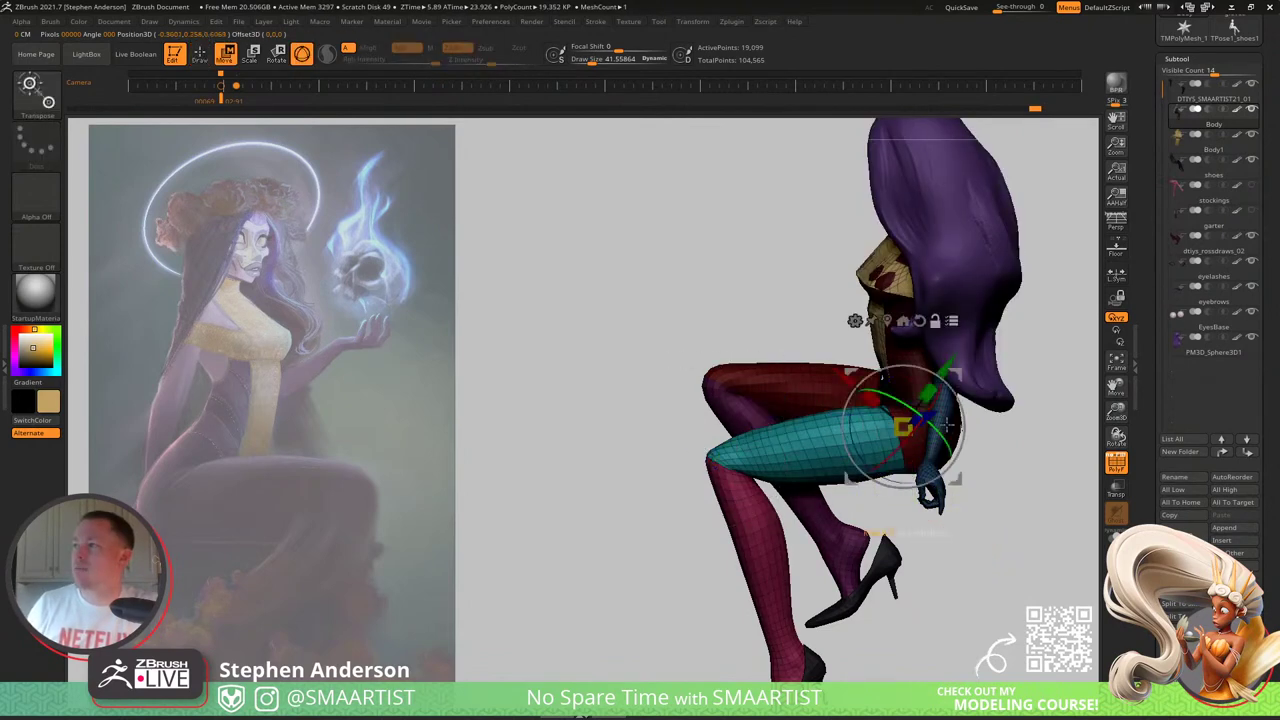
left_click_drag(955, 387, 953, 385)
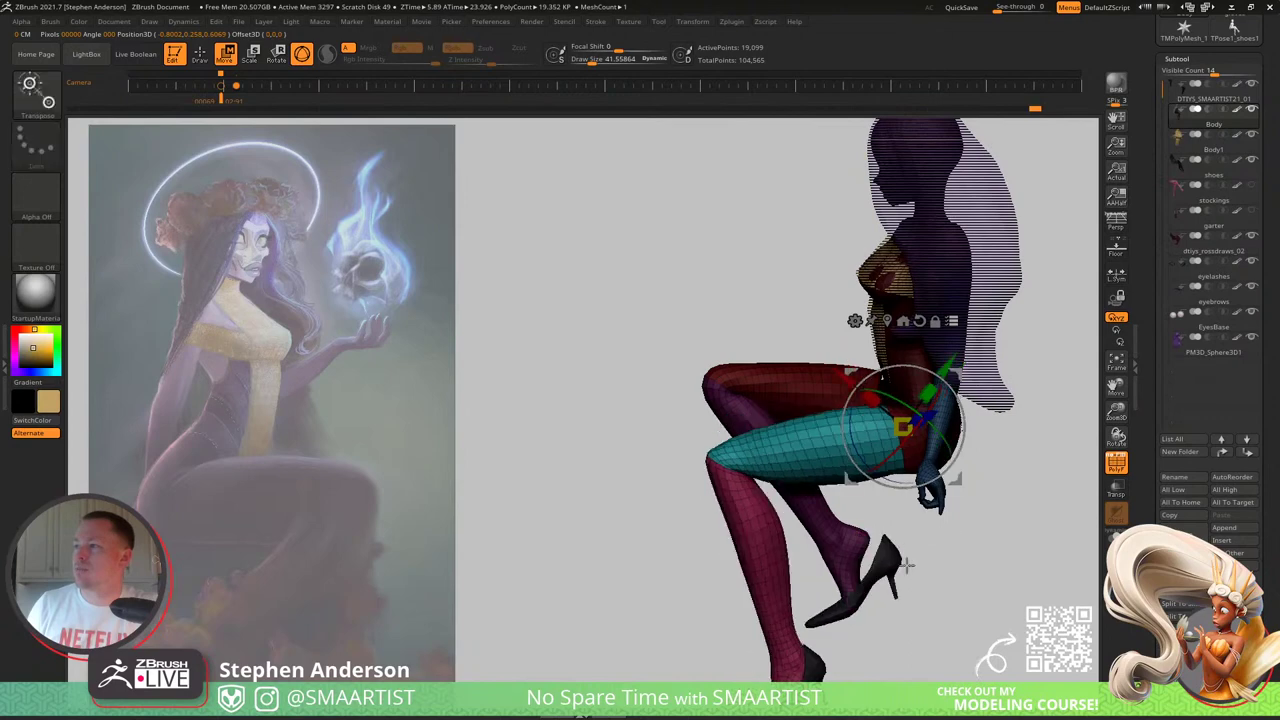
Step: Invert the mask on the shoes subtool and on the separate subtool holding the shoe heels
left_click_drag(910, 570, 876, 487, "alt")
key("q")
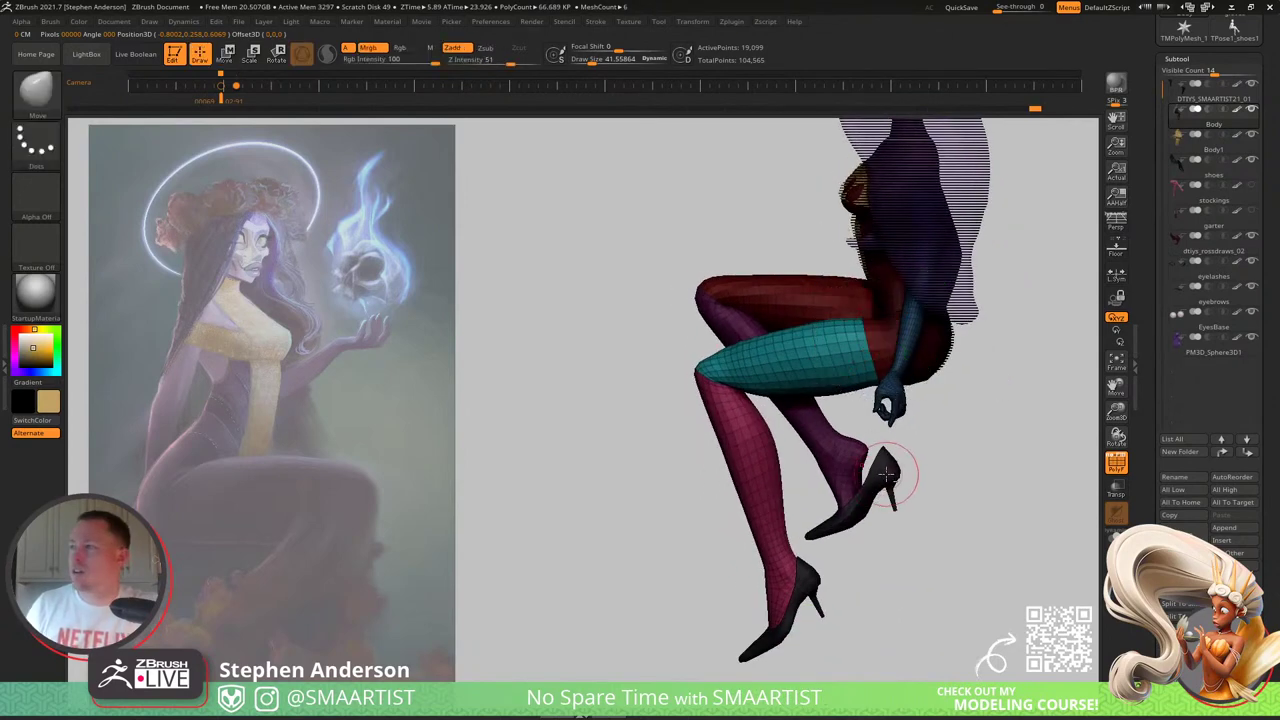
left_click(888, 478, "alt")
key("ctrl")
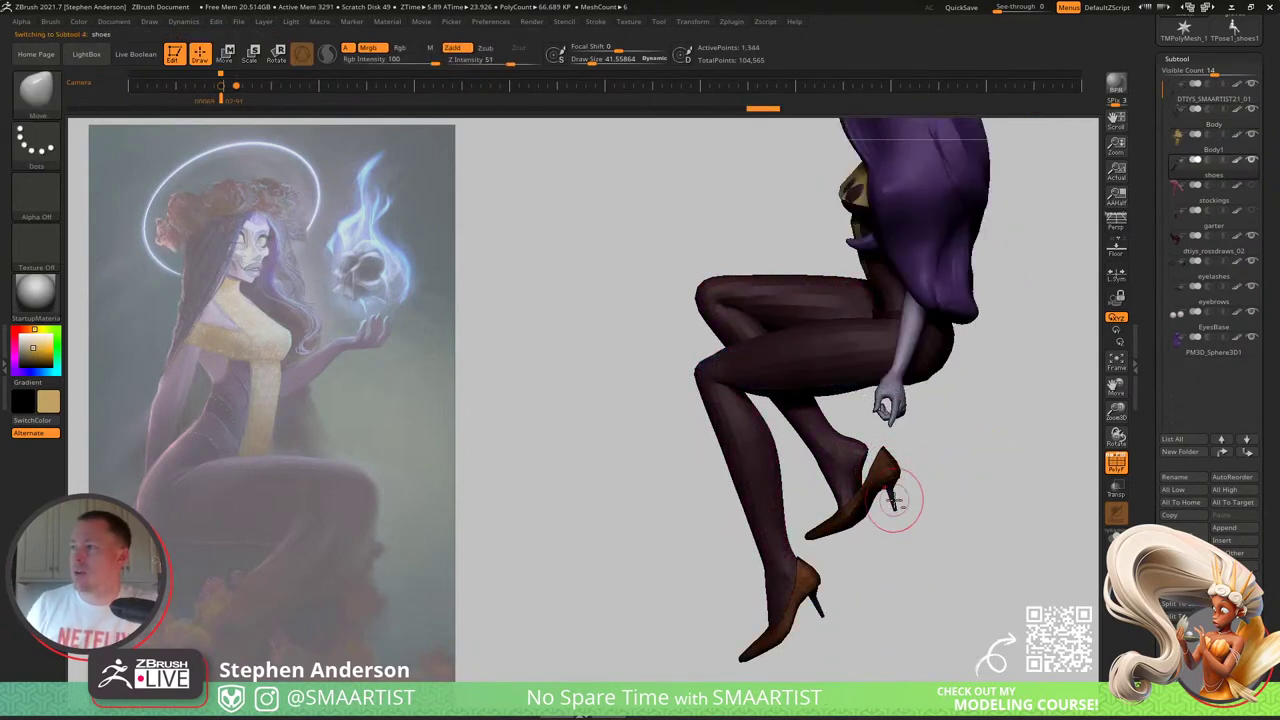
left_click(895, 499, "alt")
left_click(934, 489, "ctrl")
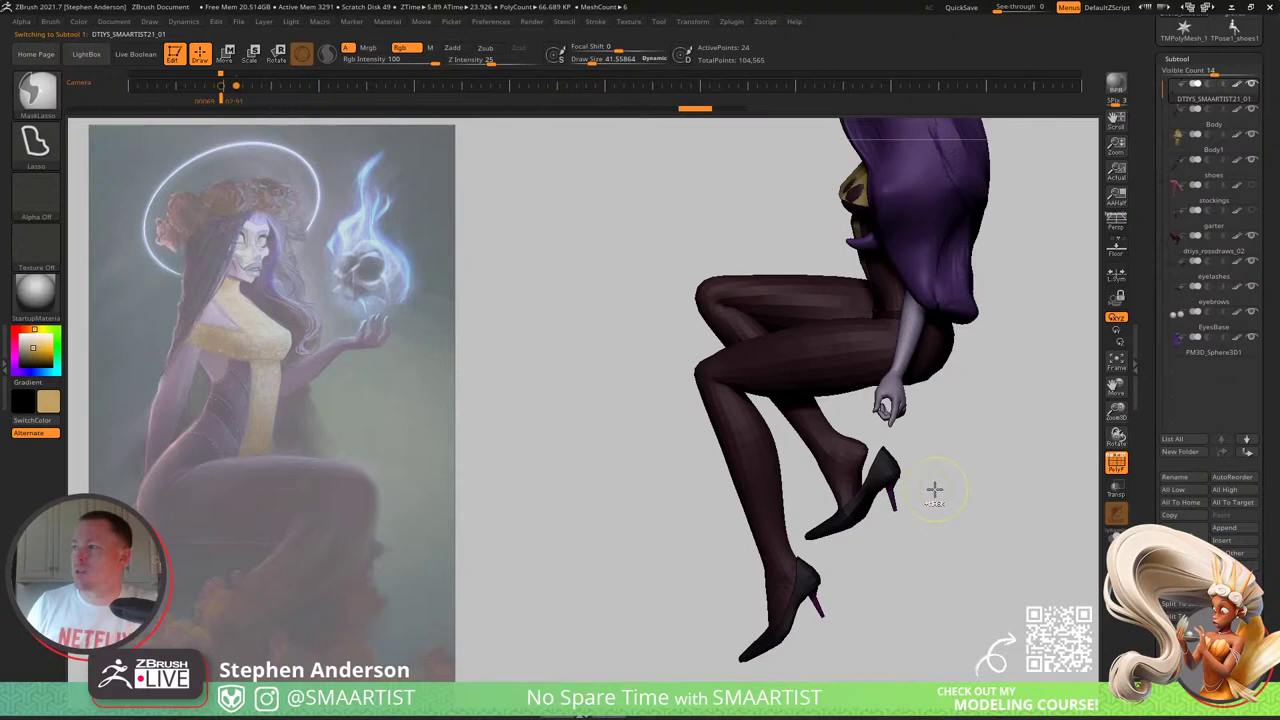
Step: Return to the Body subtool and rotate the left leg in screen space around the hip
left_click(849, 356, "alt")
key("w")
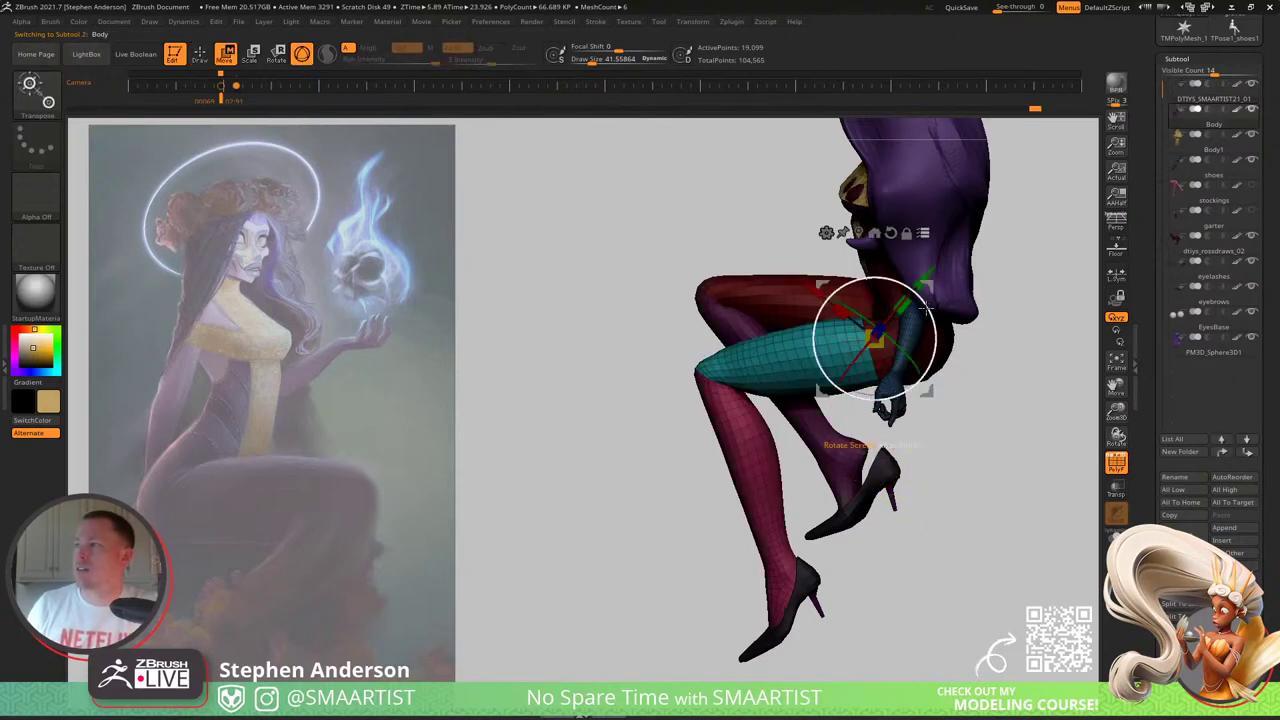
left_click_drag(926, 308, 934, 325)
mouse_move(934, 325)
right_mouse_down()
mouse_move(993, 362)
mouse_move(1040, 358)
mouse_move(840, 364)
mouse_move(755, 337)
mouse_move(754, 414)
mouse_move(748, 345)
mouse_move(770, 287)
mouse_move(752, 281)
right_mouse_up()
Step: Isolate the left thigh polygroup to examine it, and show the whole body again
key("q")
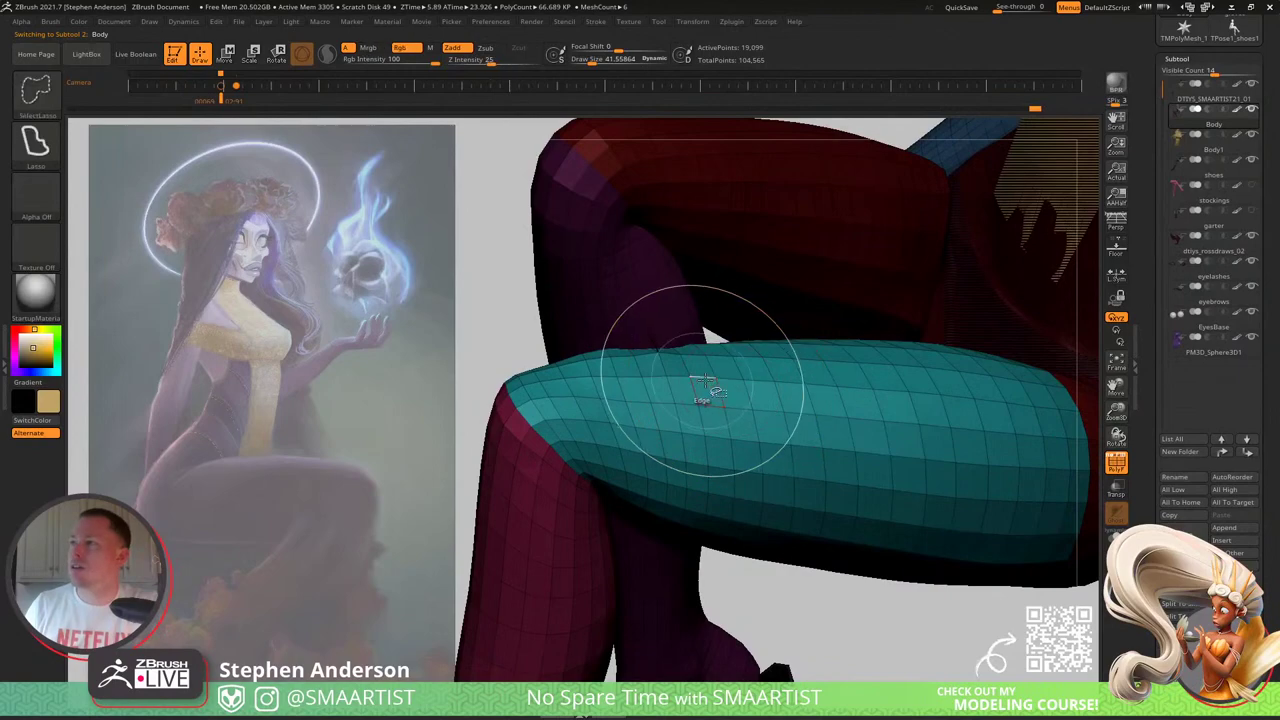
left_click(704, 389, "ctrl+shift")
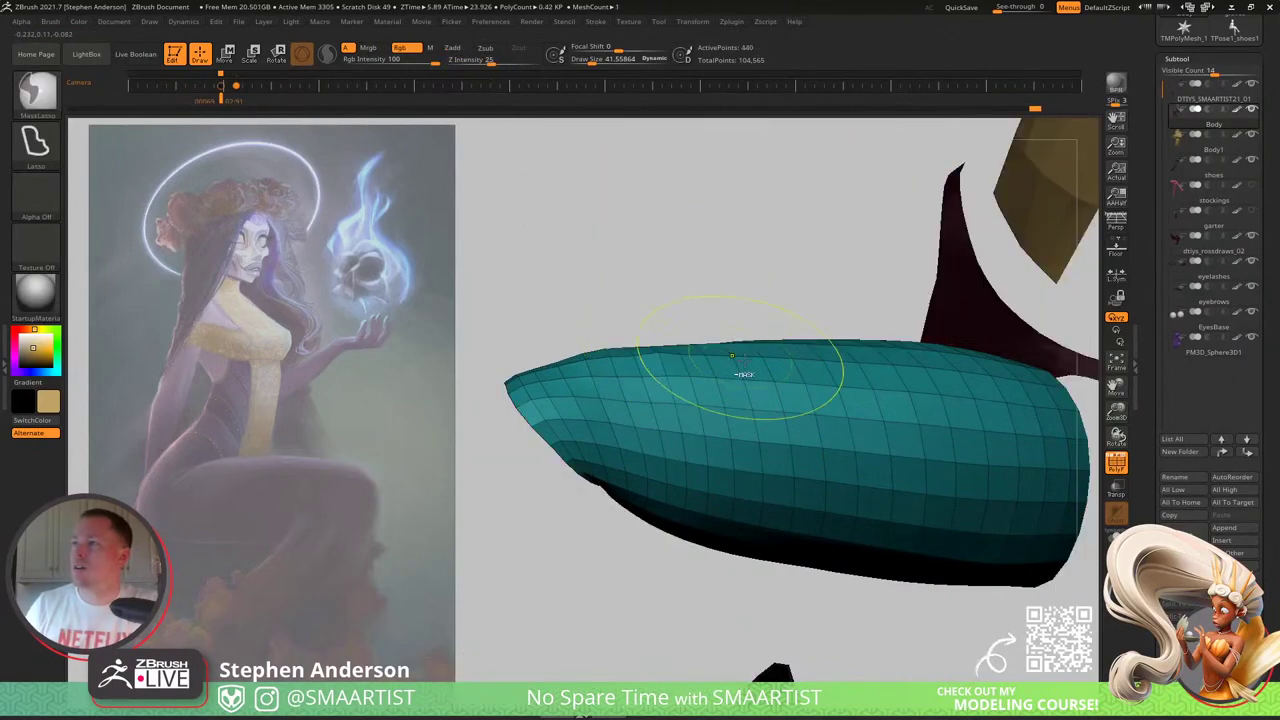
left_click(742, 315, "ctrl+shift")
left_click(760, 332, "ctrl")
Step: Rotate the left leg around the hip with the gizmo to refine the thigh's angle against the right leg
key("w")
right_click_drag(763, 337, 638, 348, "alt")
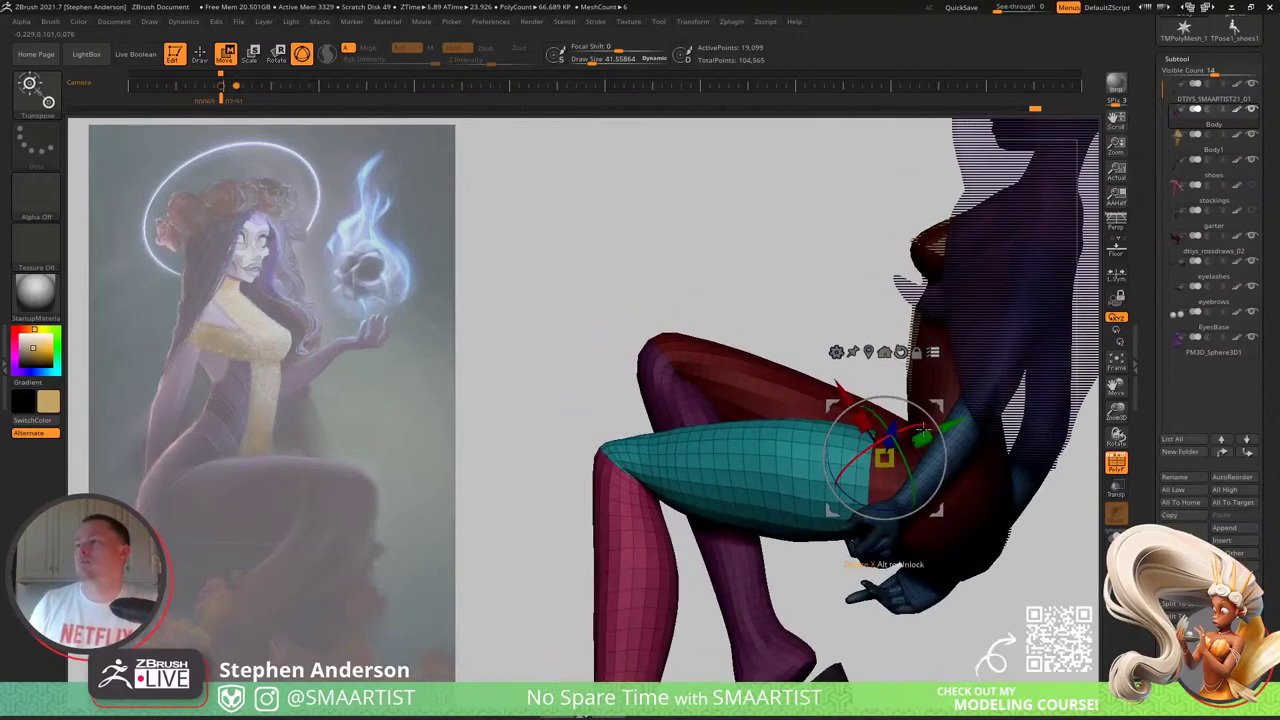
left_click_drag(935, 408, 946, 421)
mouse_move(730, 462)
right_mouse_down()
mouse_move(833, 480)
mouse_move(686, 390)
mouse_move(640, 400)
right_mouse_up()
Step: Reshape and smooth the upper edge of the left thigh near the knee with the Move brush at draw size about 26
key("q")
right_click_drag(749, 403, 726, 410, "ctrl")
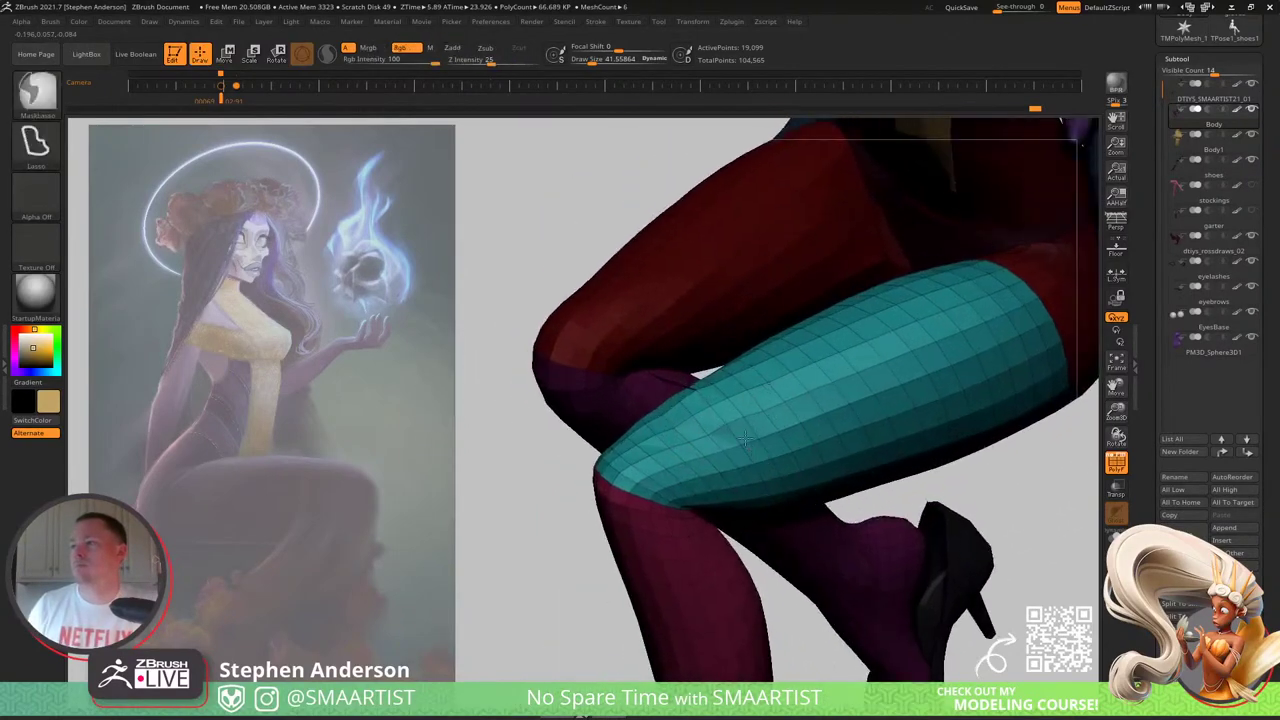
key("s")
left_click_drag(729, 412, 726, 412)
key("shift")
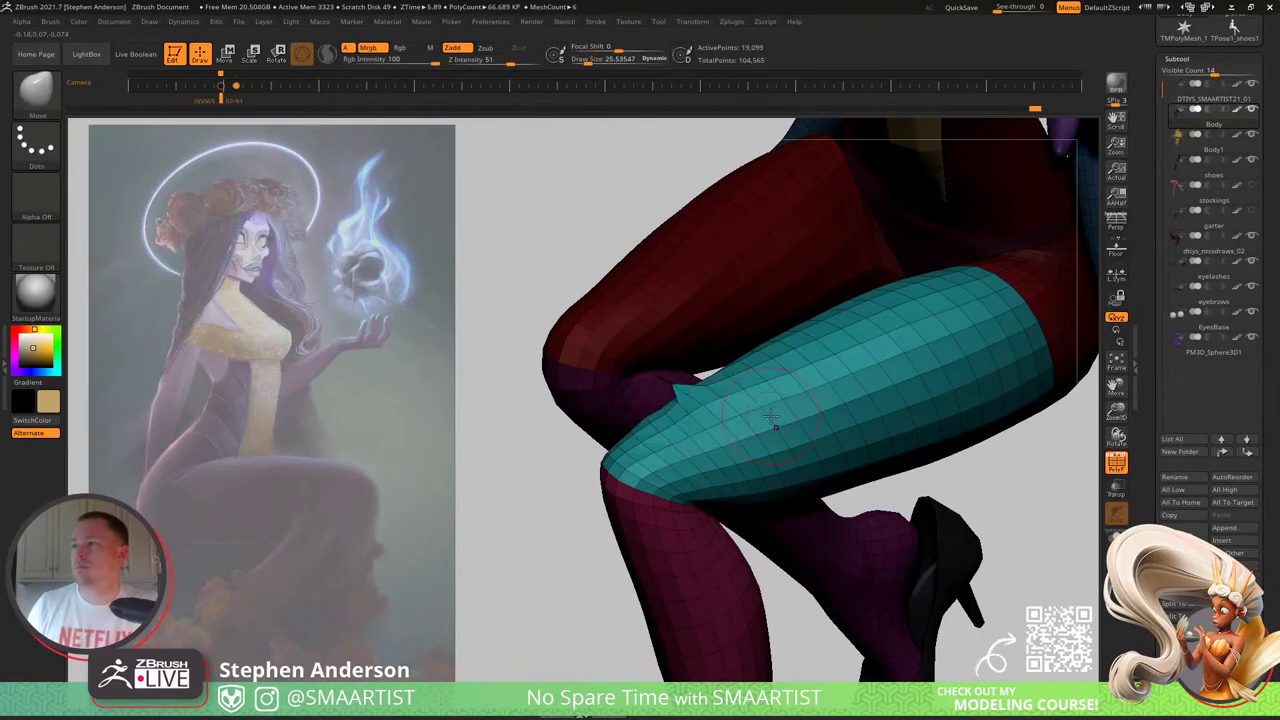
mouse_move(757, 396)
right_mouse_down()
mouse_move(740, 400)
mouse_move(700, 371)
mouse_move(731, 340)
right_mouse_up()
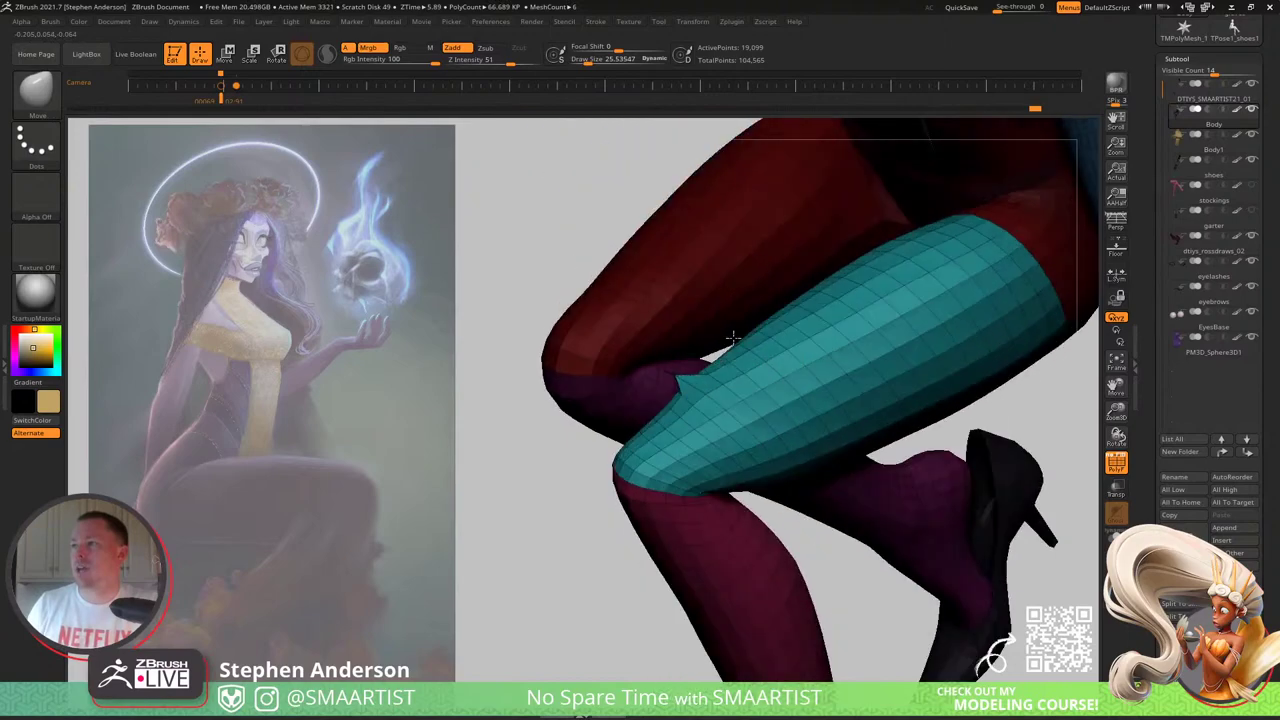
left_click_drag(731, 340, 722, 350)
mouse_move(722, 350)
right_mouse_down()
mouse_move(690, 368)
mouse_move(723, 394)
mouse_move(710, 390)
right_mouse_up()
key("shift")
Step: Hide the polyframe to examine the seated pose from the front and side, and show it again
mouse_move(710, 390)
right_mouse_down()
mouse_move(700, 386)
mouse_move(746, 400)
mouse_move(693, 455)
mouse_move(780, 450)
mouse_move(806, 466)
right_mouse_up()
key("shift+f")
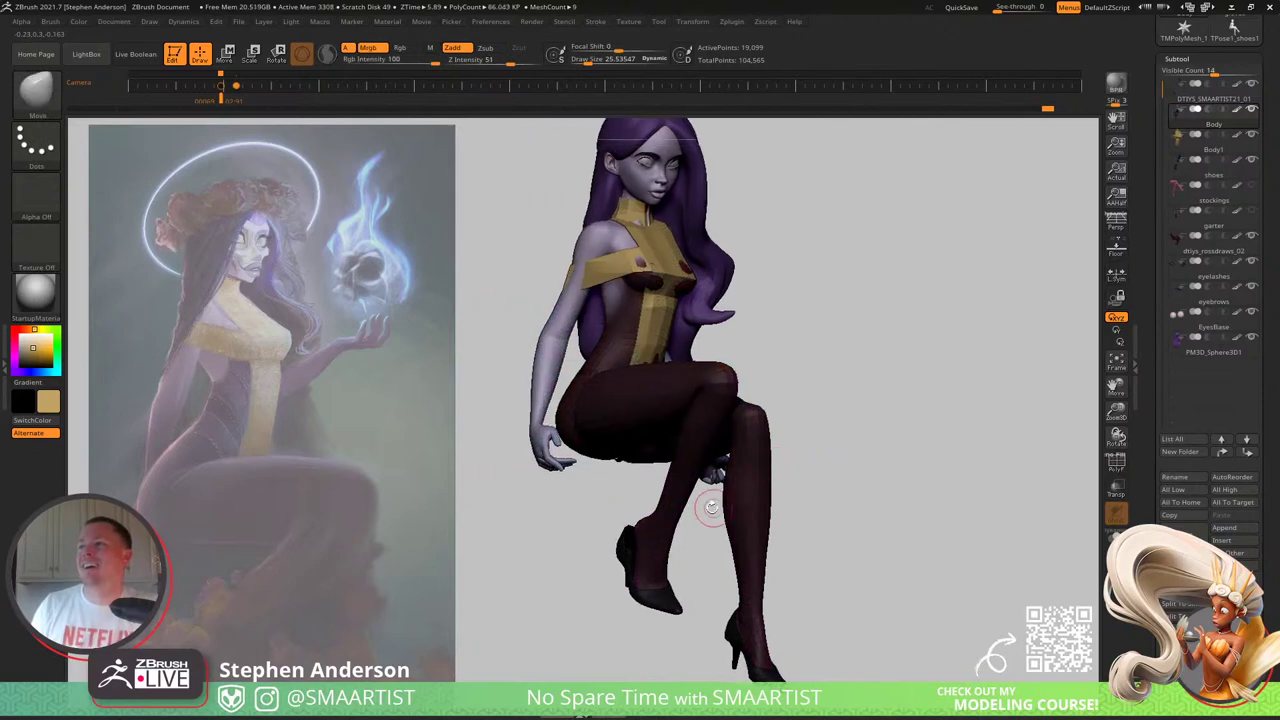
right_click_drag(710, 508, 823, 451)
key("w")
key("shift+f")
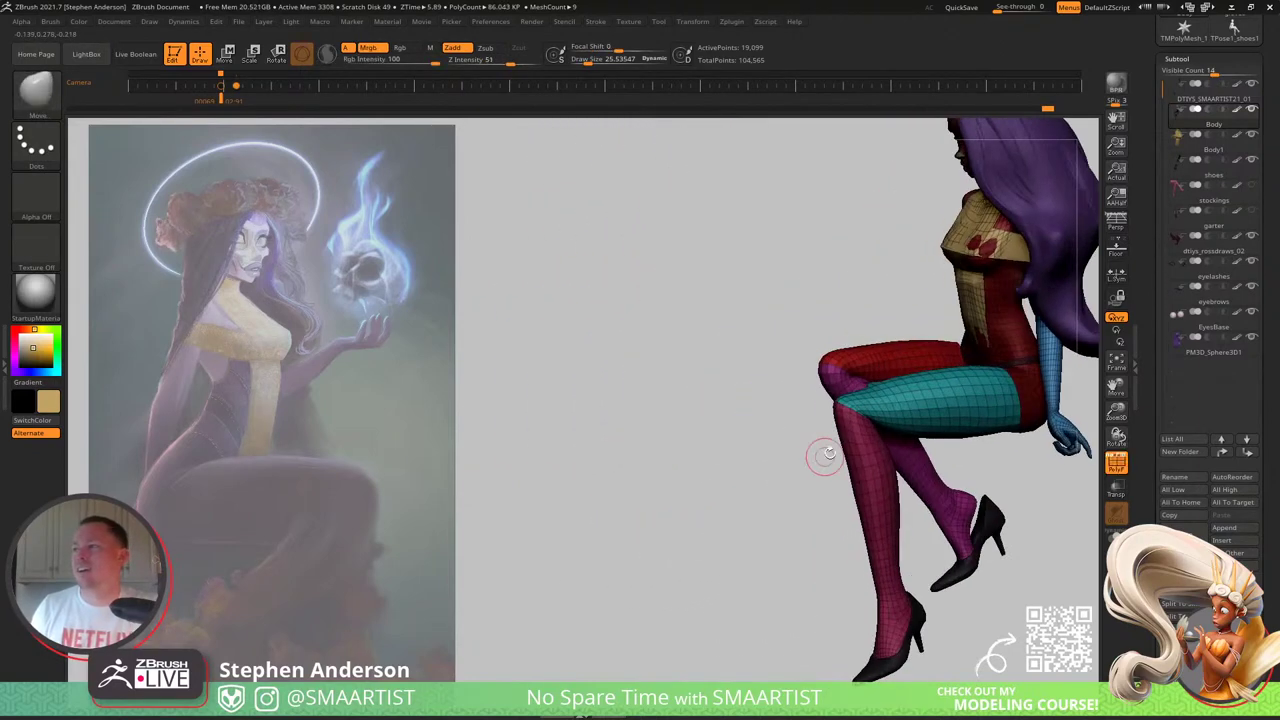
Step: Mask the body except for the left lower leg and place the gizmo at the left knee
key("y")
left_click(843, 404, "ctrl")
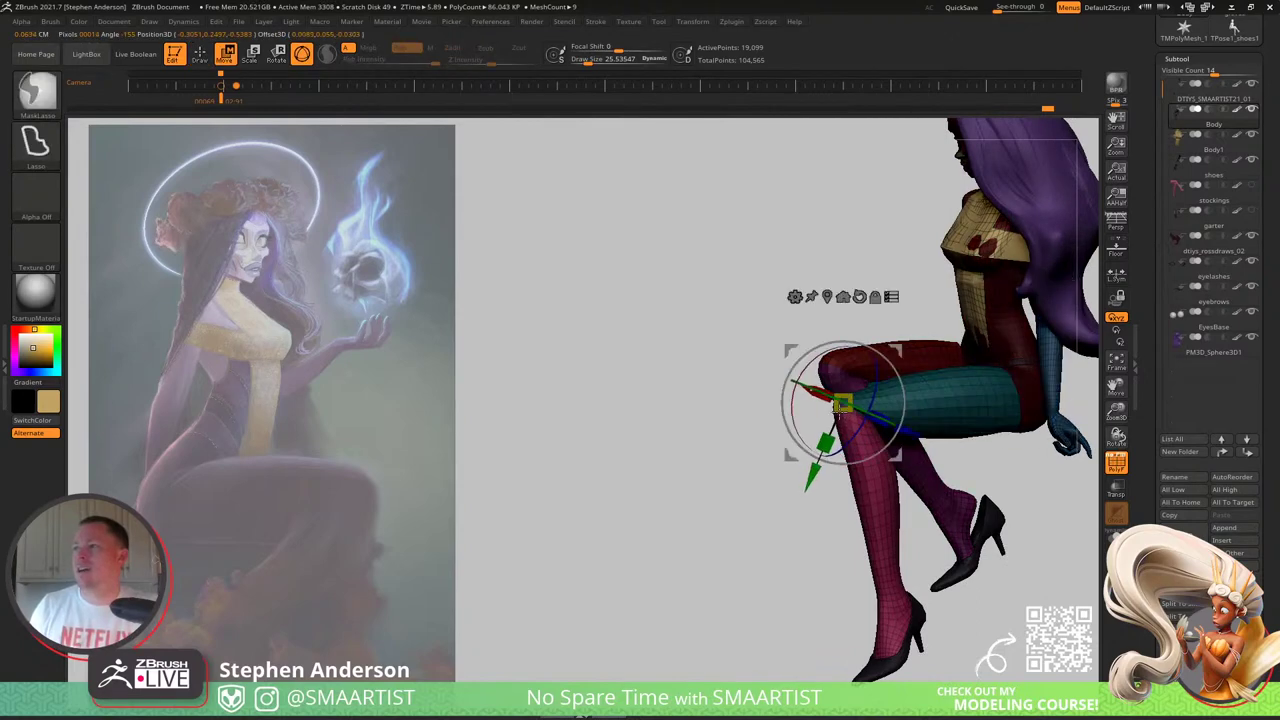
right_click_drag(917, 440, 880, 380, "alt")
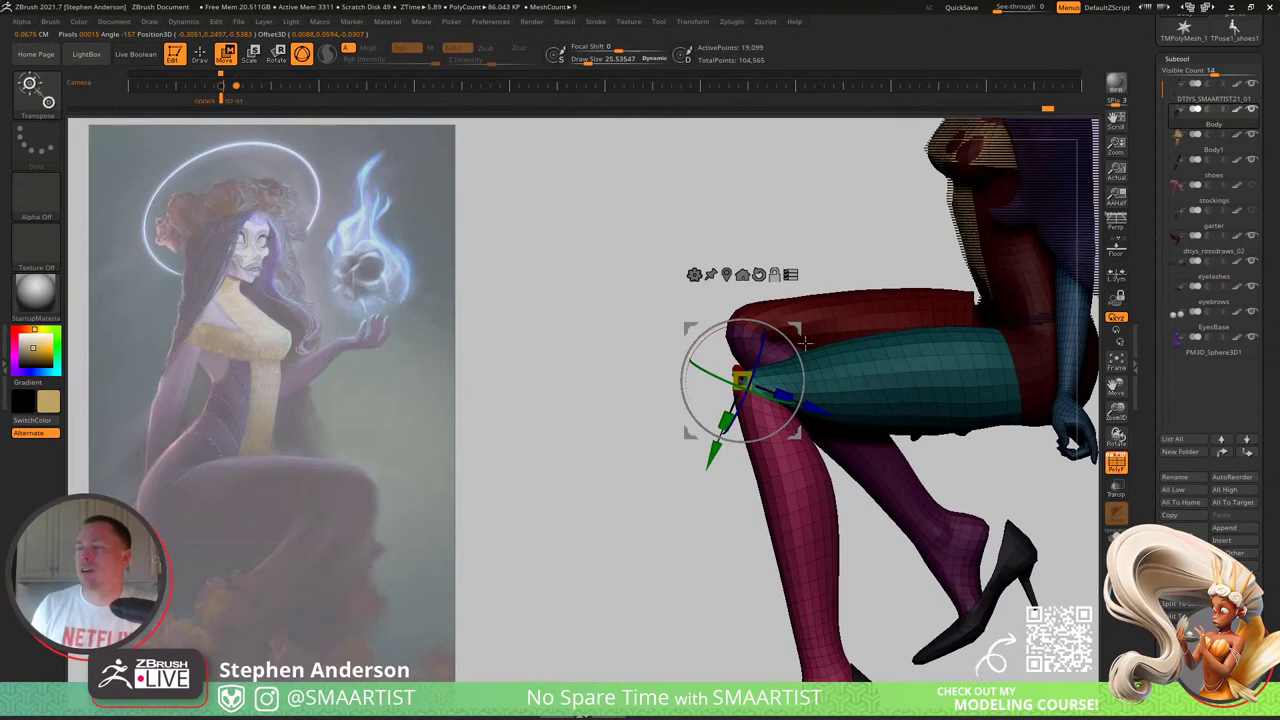
right_click_drag(805, 342, 736, 301, "alt")
mouse_move(738, 273)
left_mouse_down("alt")
mouse_move(746, 282)
mouse_move(727, 287)
left_mouse_up("alt")
Step: Rotate the left lower leg inward around the knee so it sits closer to the right leg
key("q")
mouse_move(790, 355)
right_mouse_down()
mouse_move(866, 360)
mouse_move(843, 333)
right_mouse_up()
key("w")
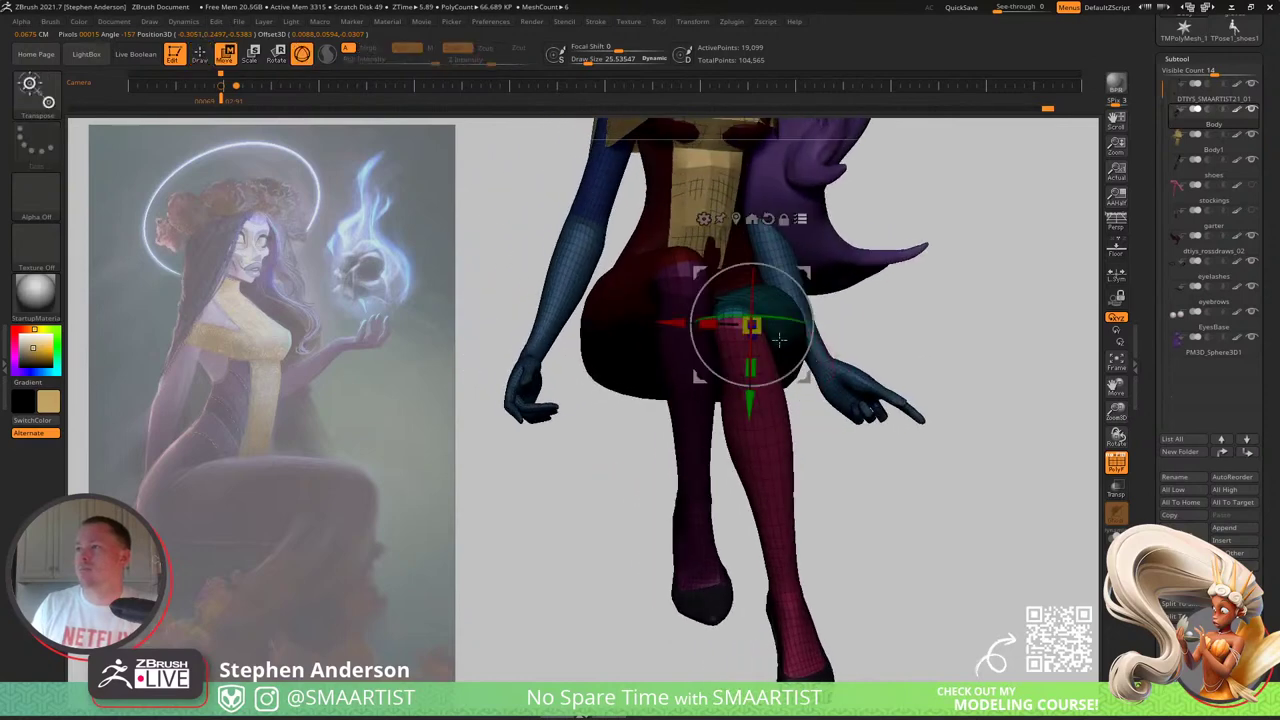
left_click_drag(798, 295, 808, 308)
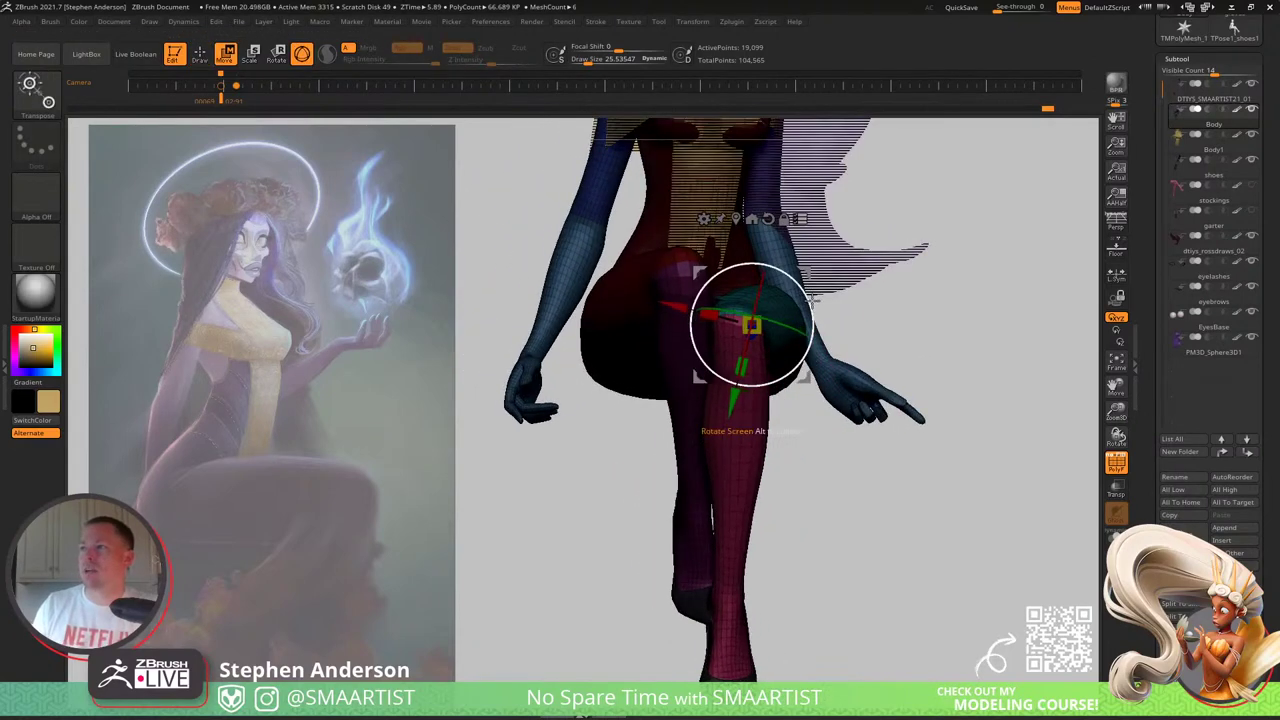
right_click_drag(814, 303, 822, 305)
left_click_drag(823, 304, 864, 325)
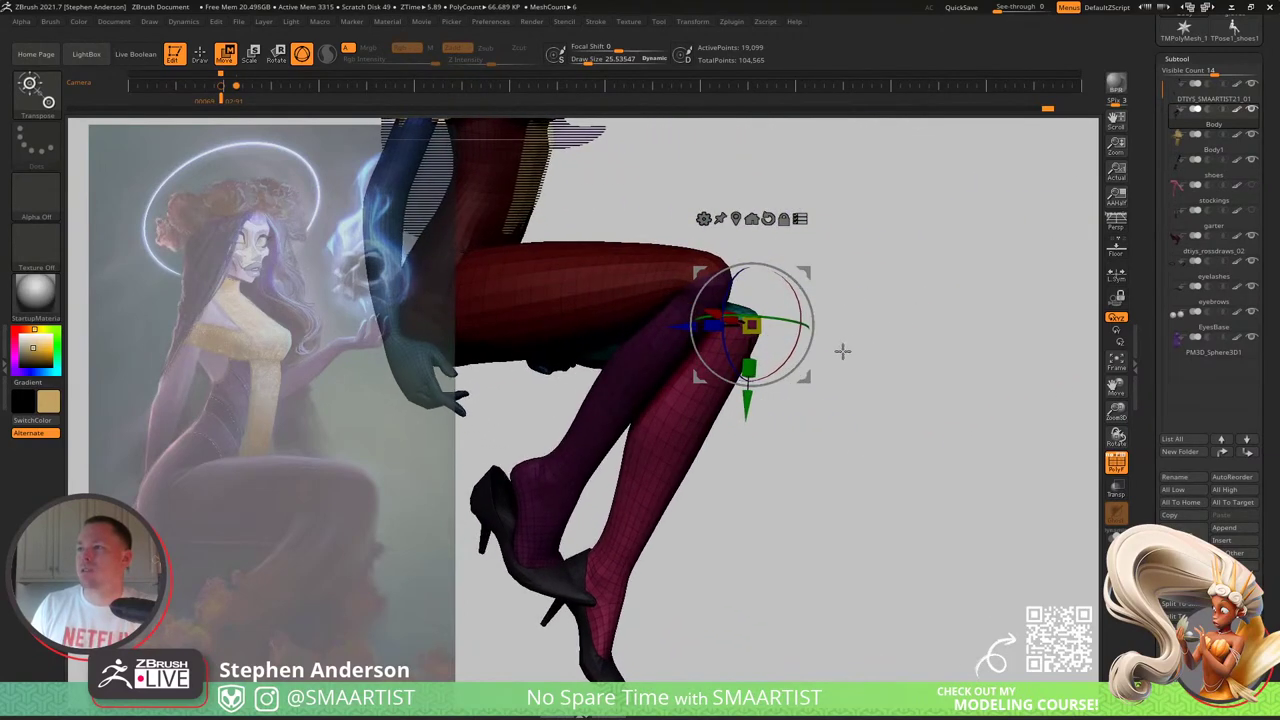
Step: Clear the mask on the body and turn off the polyframe display
right_click_drag(560, 492, 592, 449)
key("q")
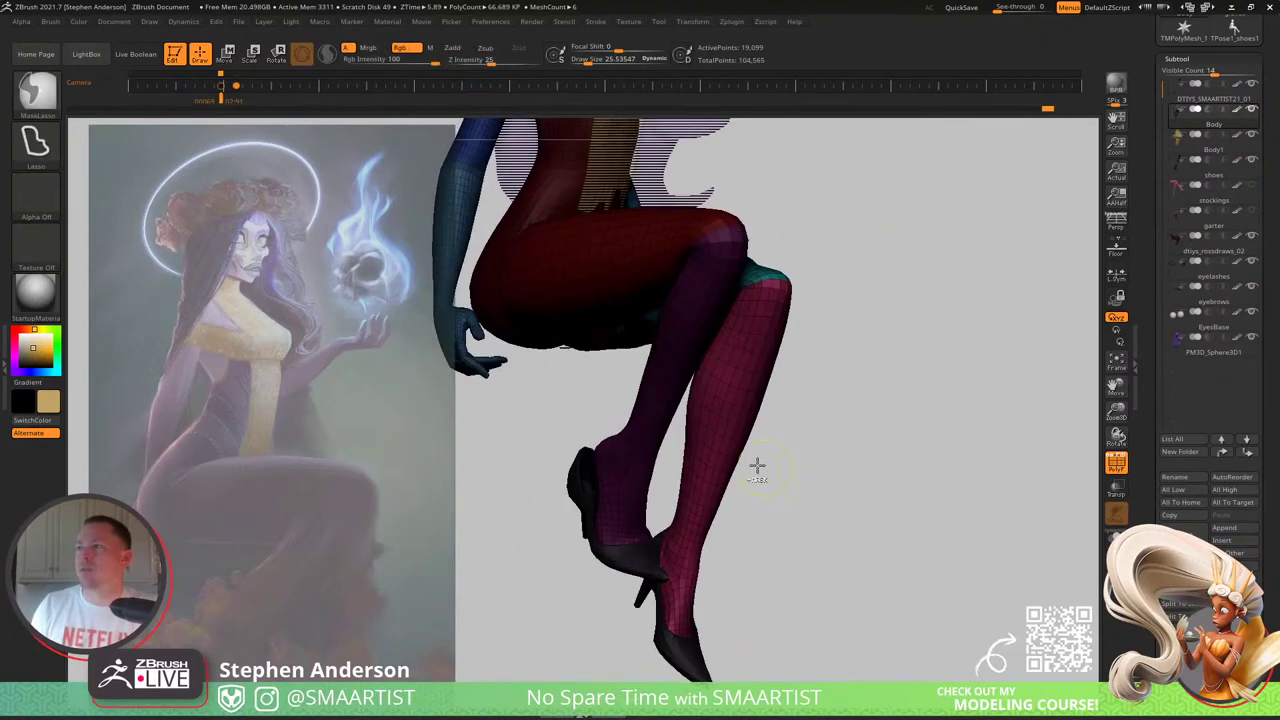
mouse_move(757, 466)
right_mouse_down("ctrl")
mouse_move(843, 386)
mouse_move(815, 332)
mouse_move(809, 381)
mouse_move(736, 426)
mouse_move(684, 425)
mouse_move(820, 549)
right_mouse_up("ctrl")
key("shift+f")
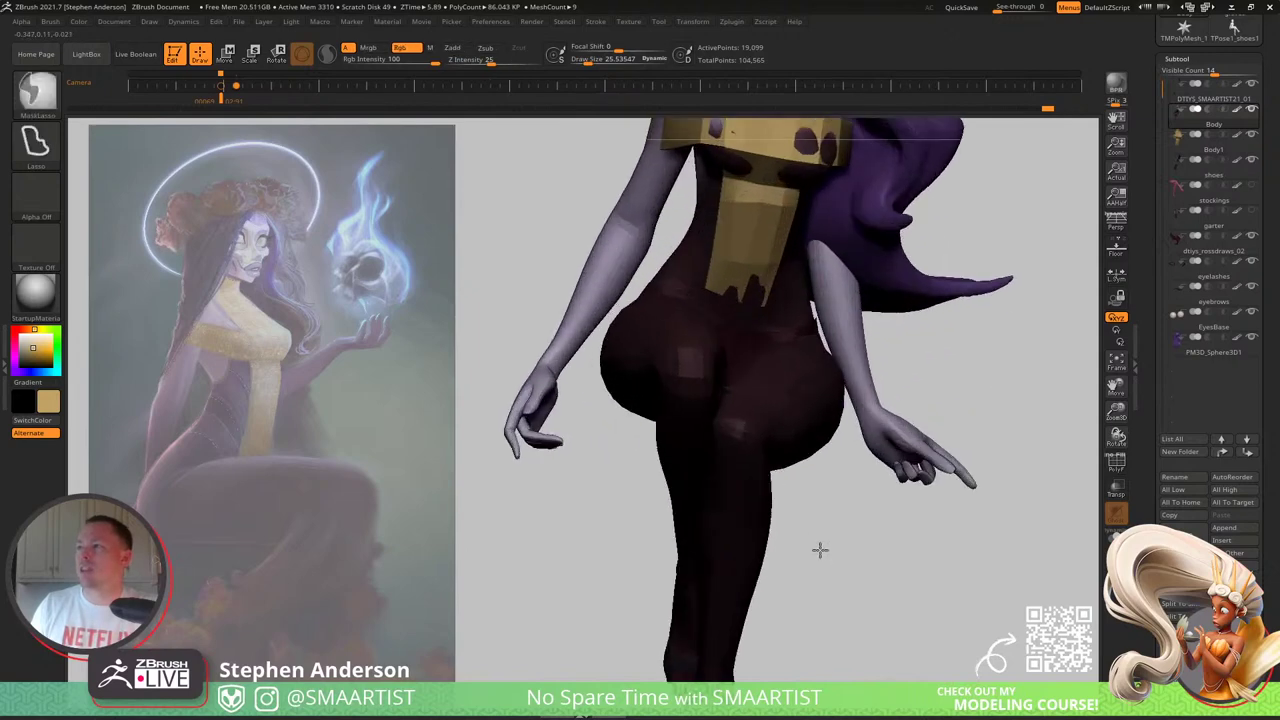
Step: Choose the Move brush for the right thigh at draw size about 48 and undo the last change
right_click_drag(754, 371, 628, 418, "alt")
right_click_drag(768, 402, 740, 405, "ctrl")
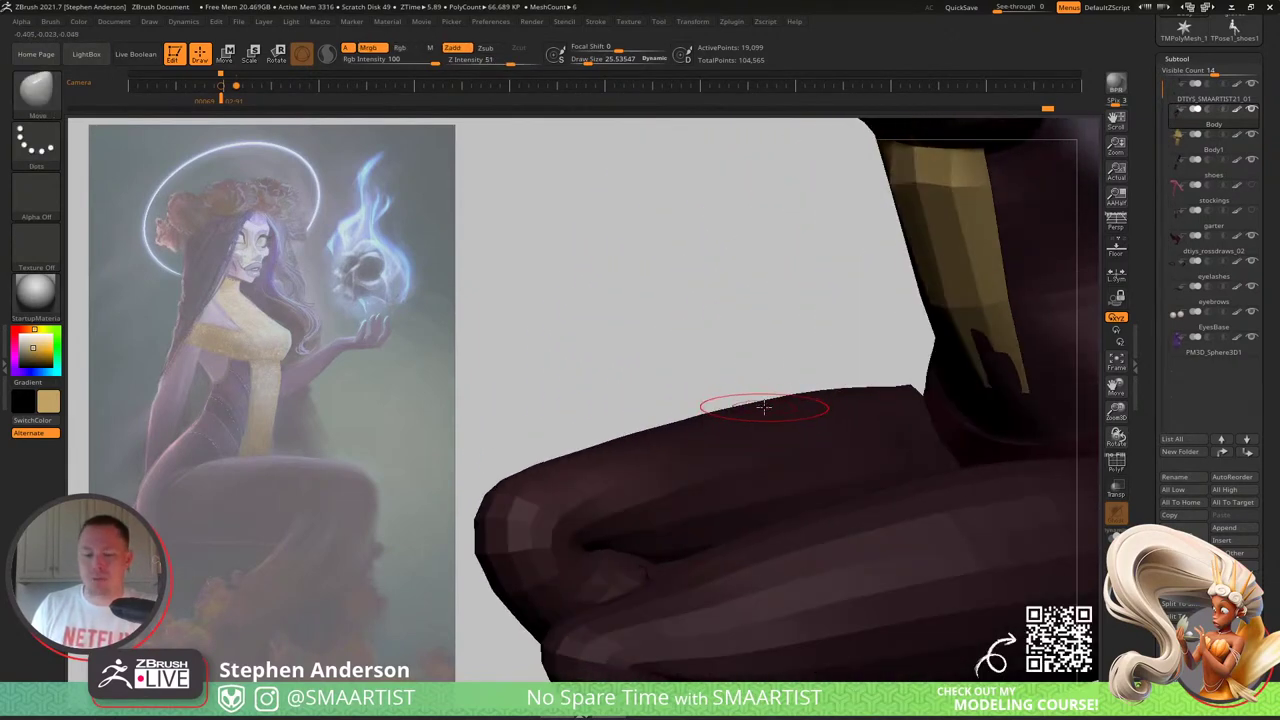
key("b")
key("m")
key("v")
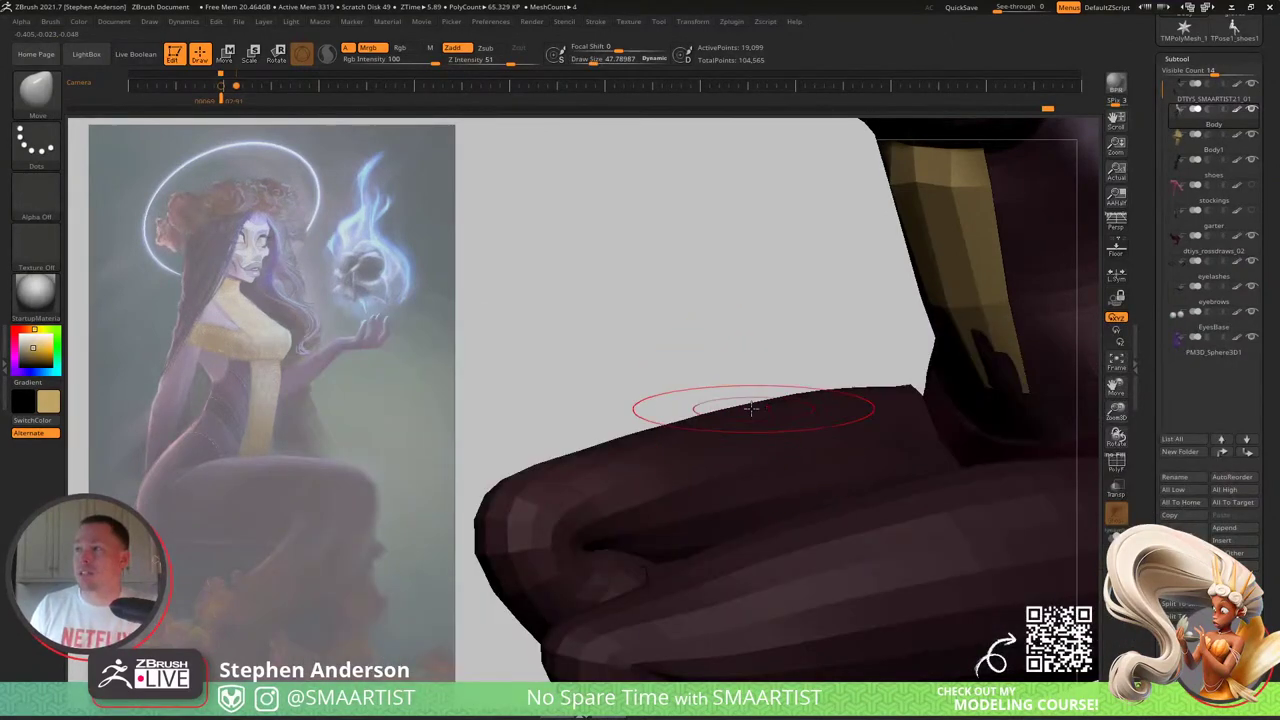
key("ctrl+z")
Step: Refine the right thigh's upper contour toward the knee with the Move brush at draw sizes of about 99 and 54
key("s")
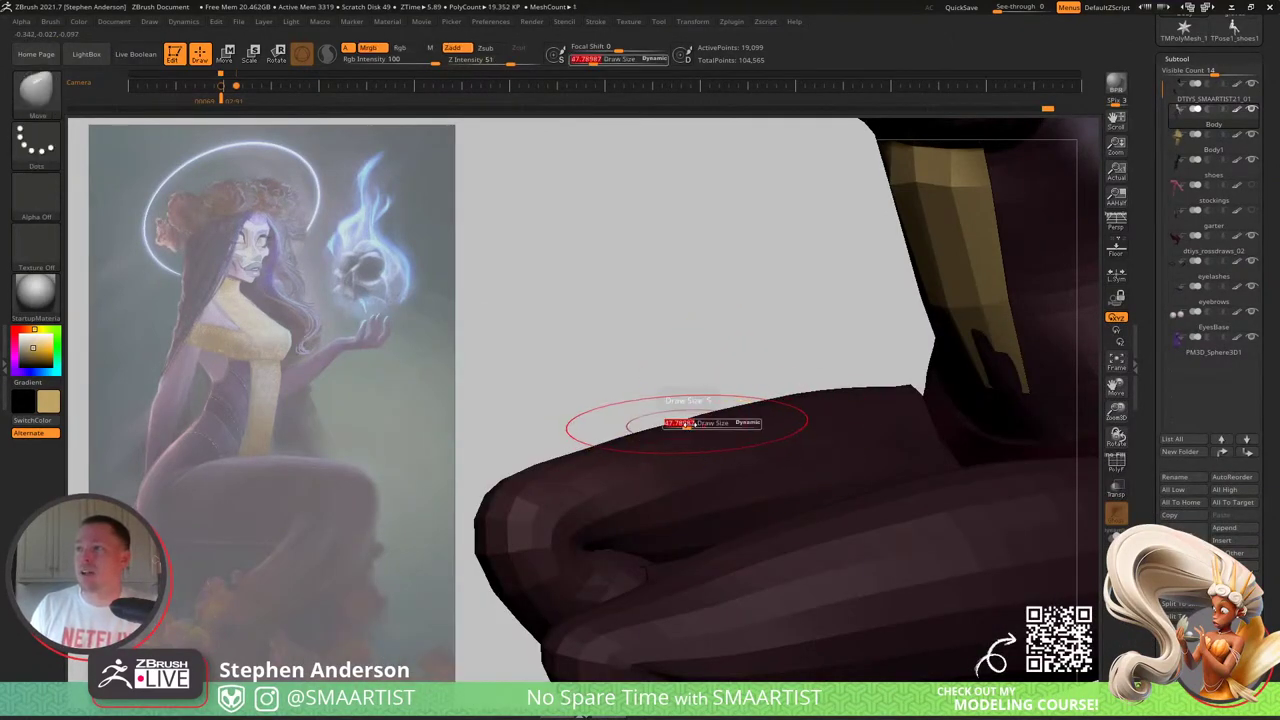
left_click_drag(677, 425, 685, 426)
mouse_move(759, 397)
right_mouse_down()
mouse_move(820, 401)
mouse_move(809, 412)
mouse_move(829, 350)
right_mouse_up()
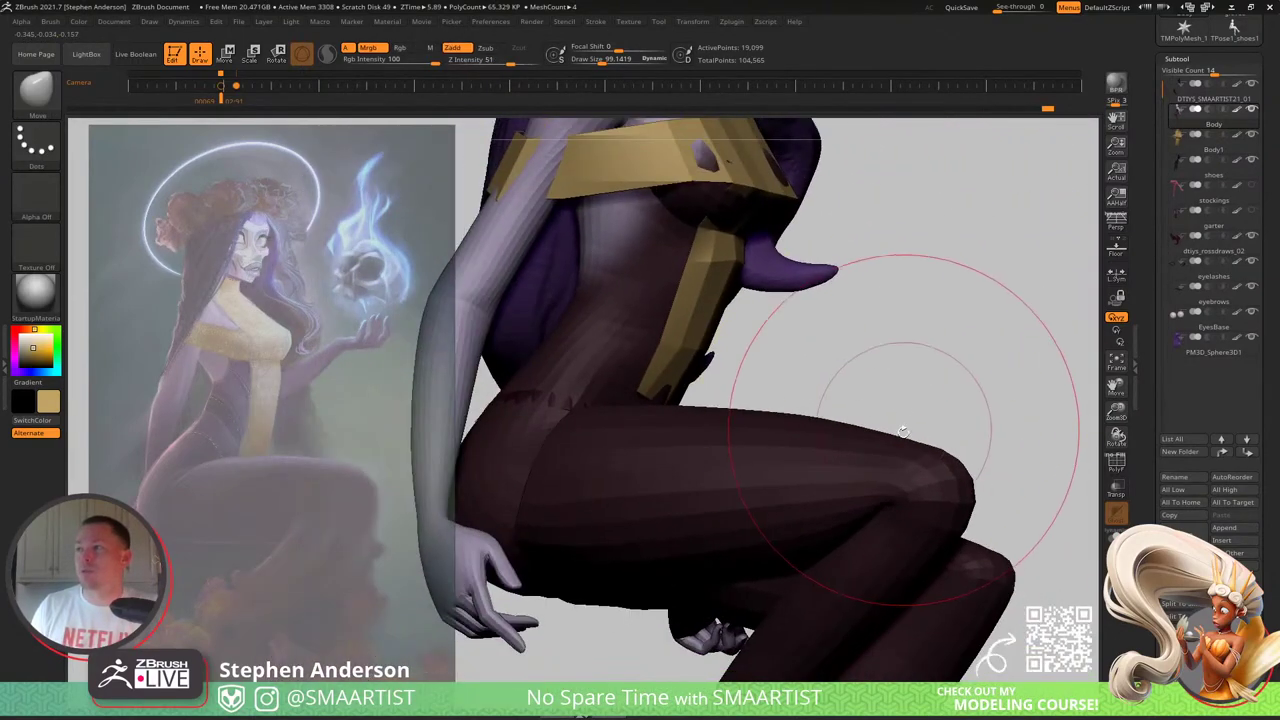
key("s")
mouse_move(912, 430)
right_mouse_down()
mouse_move(985, 442)
mouse_move(851, 429)
mouse_move(866, 416)
right_mouse_up()
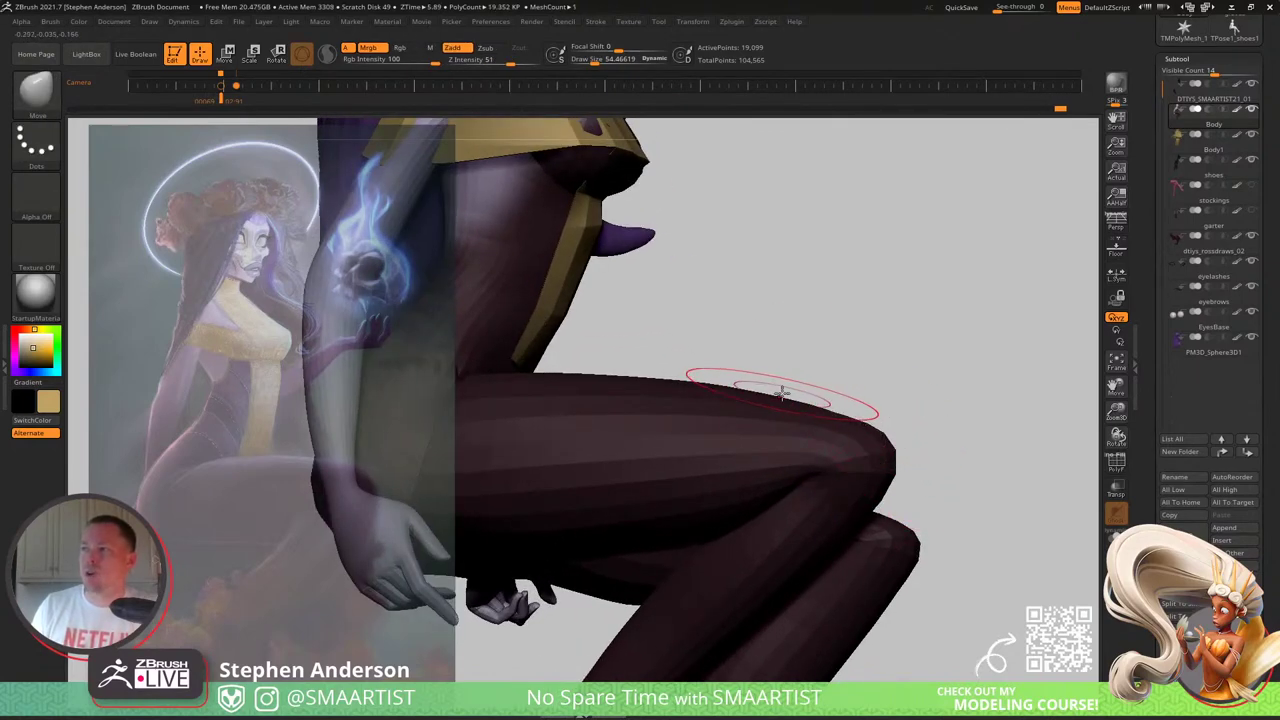
right_click_drag(782, 393, 785, 316, "ctrl")
right_click_drag(894, 420, 715, 420)
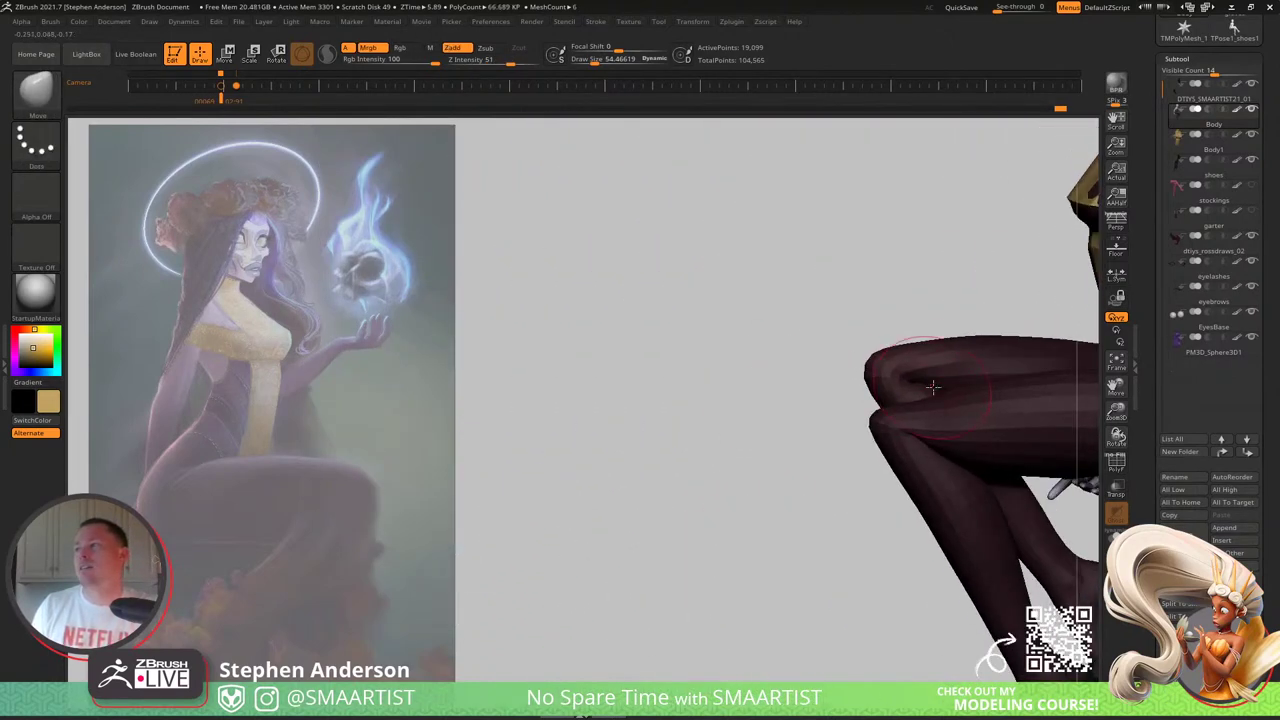
right_click_drag(932, 387, 935, 411)
Step: Adjust the area where the knees meet with the Move Topological brush at draw size about 62
key("b")
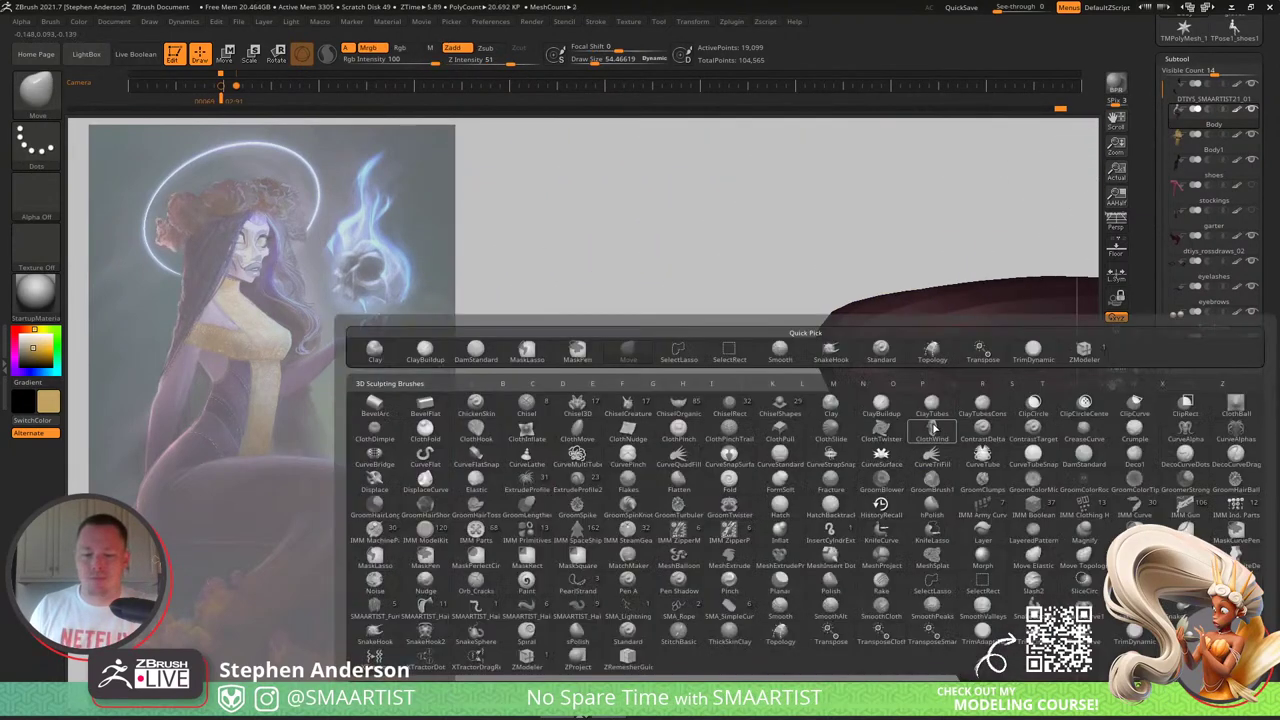
key("m")
key("t")
key("s")
left_click(922, 402)
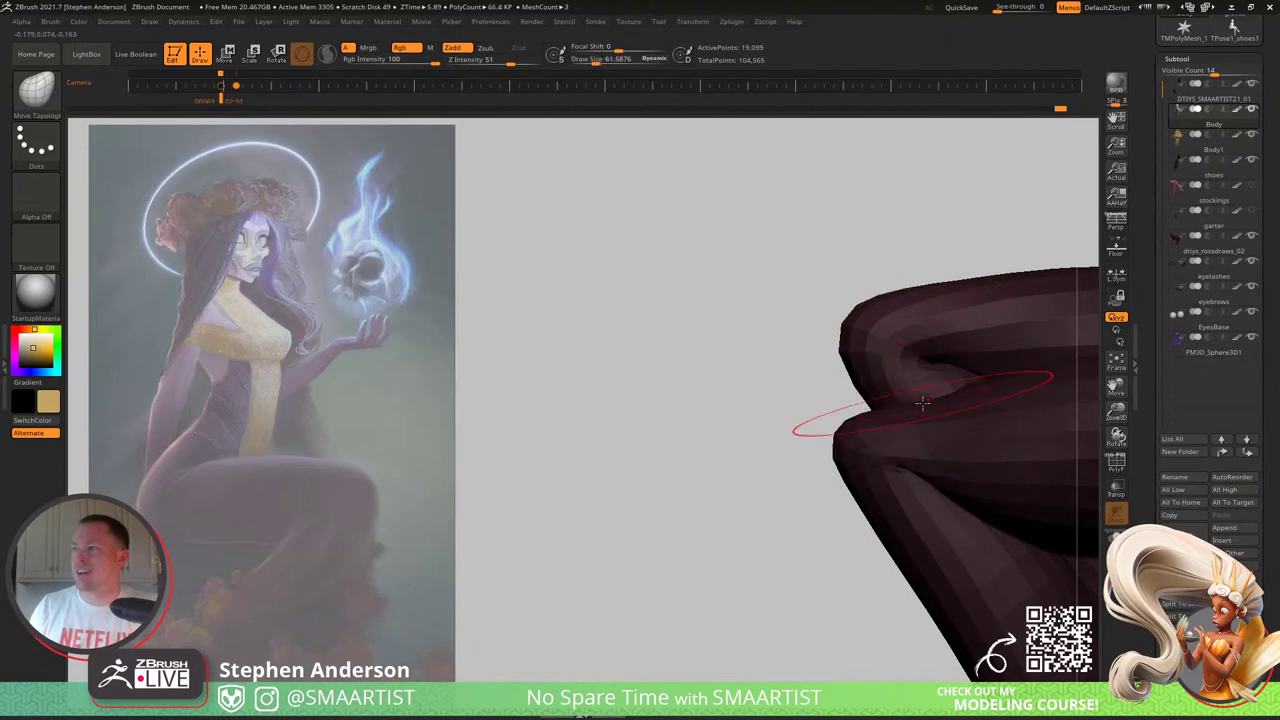
Step: Examine the full figure and crossed legs from the side with the polyframe turned back on
right_click_drag(936, 377, 888, 422, "ctrl")
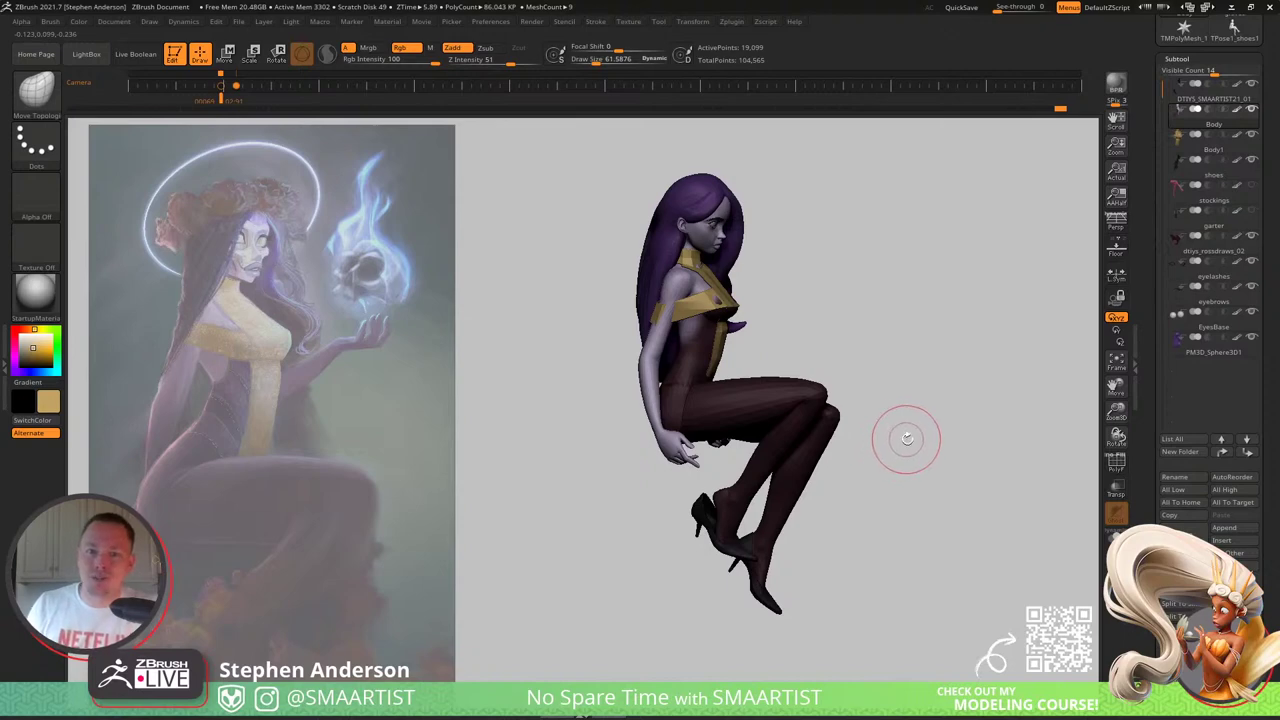
right_click_drag(893, 445, 864, 432, "alt")
mouse_move(864, 432)
right_mouse_down("ctrl")
mouse_move(866, 445)
mouse_move(849, 397)
mouse_move(880, 409)
mouse_move(829, 408)
mouse_move(763, 438)
mouse_move(769, 452)
right_mouse_up("ctrl")
key("shift+f")
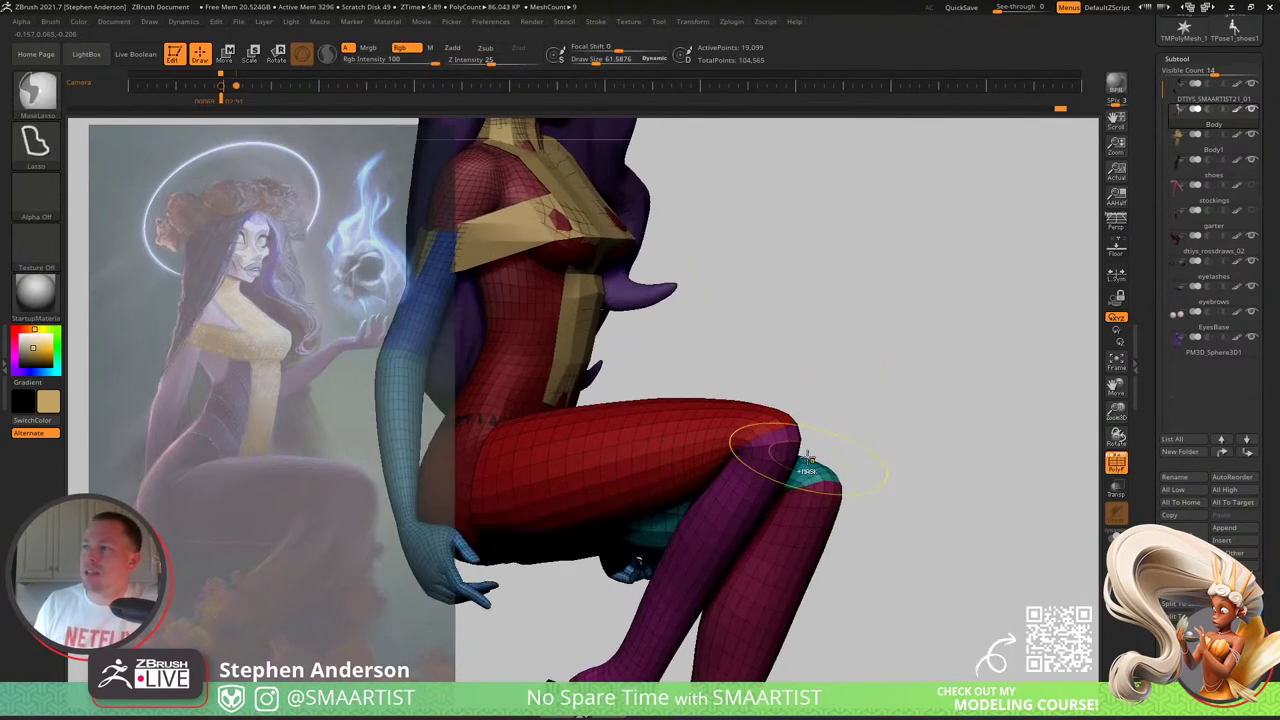
Step: Frame the whole figure and examine the seated pose from the front and side with the polyframe turned off
key("w")
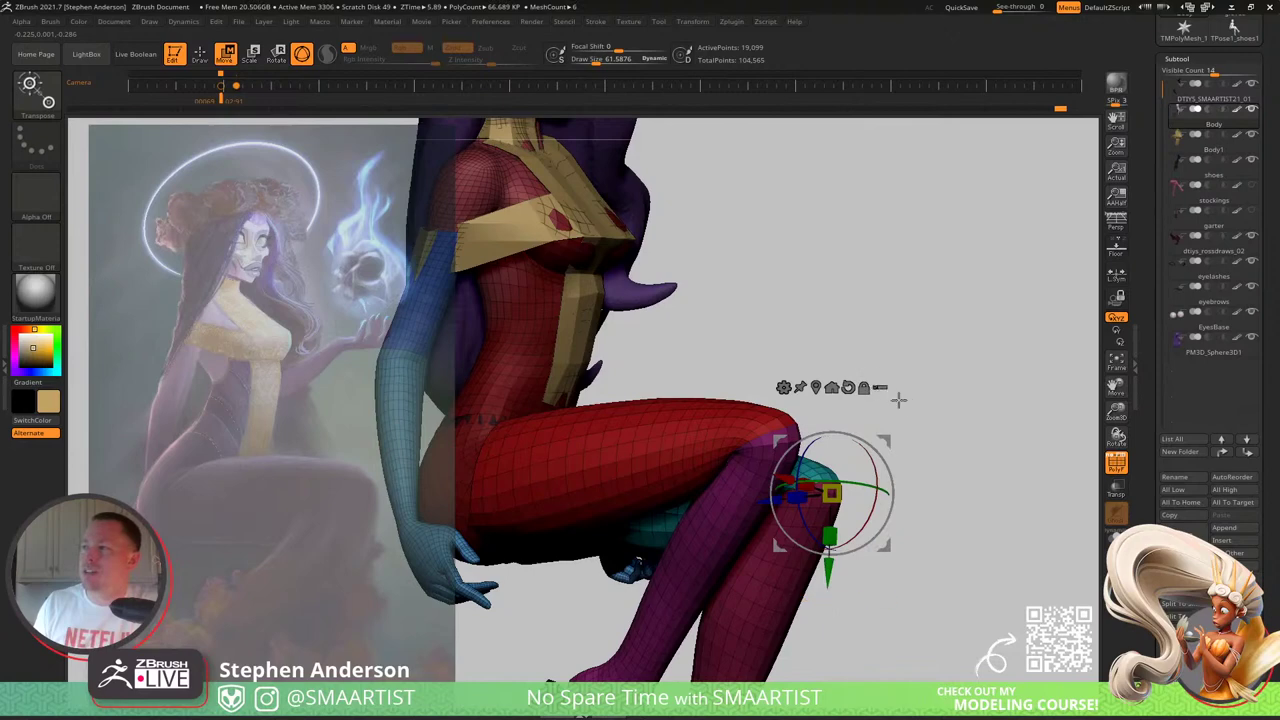
key("q")
key("f")
mouse_move(829, 391)
right_mouse_down()
mouse_move(811, 380)
mouse_move(827, 397)
right_mouse_up()
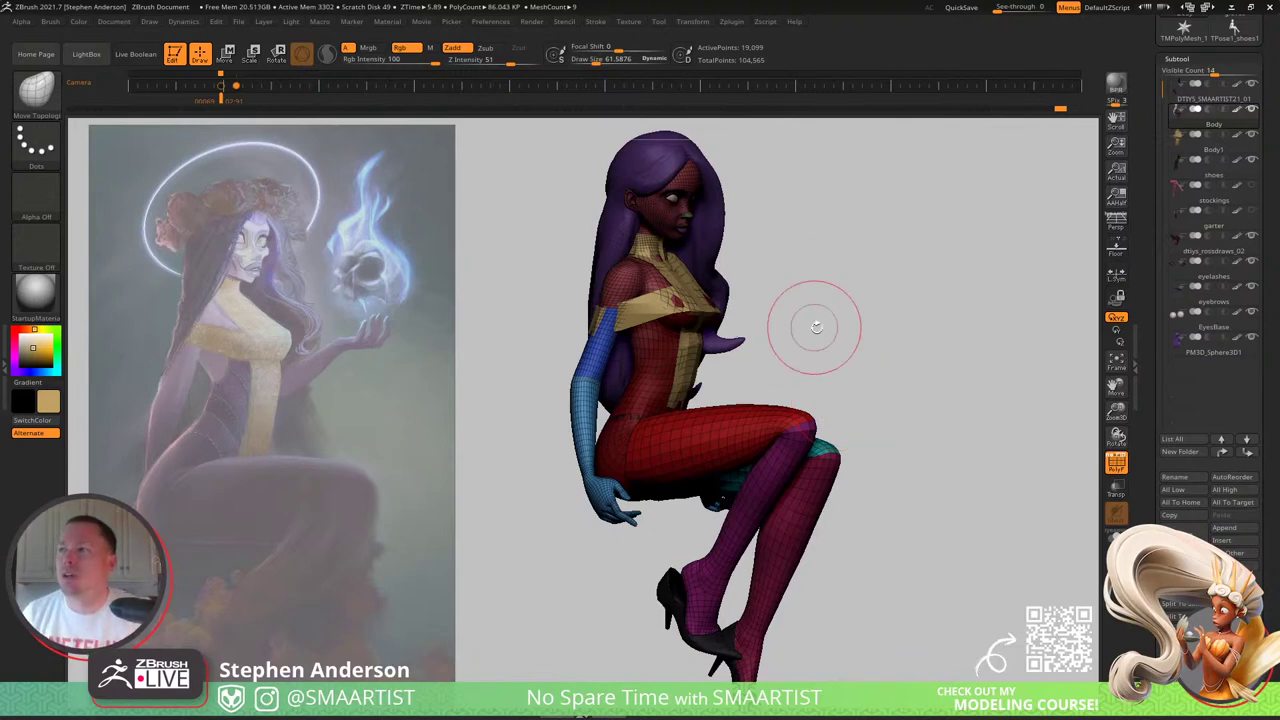
mouse_move(814, 323)
left_mouse_down()
mouse_move(790, 345)
mouse_move(809, 338)
mouse_move(797, 354)
mouse_move(872, 323)
left_mouse_up()
key("shift+f")
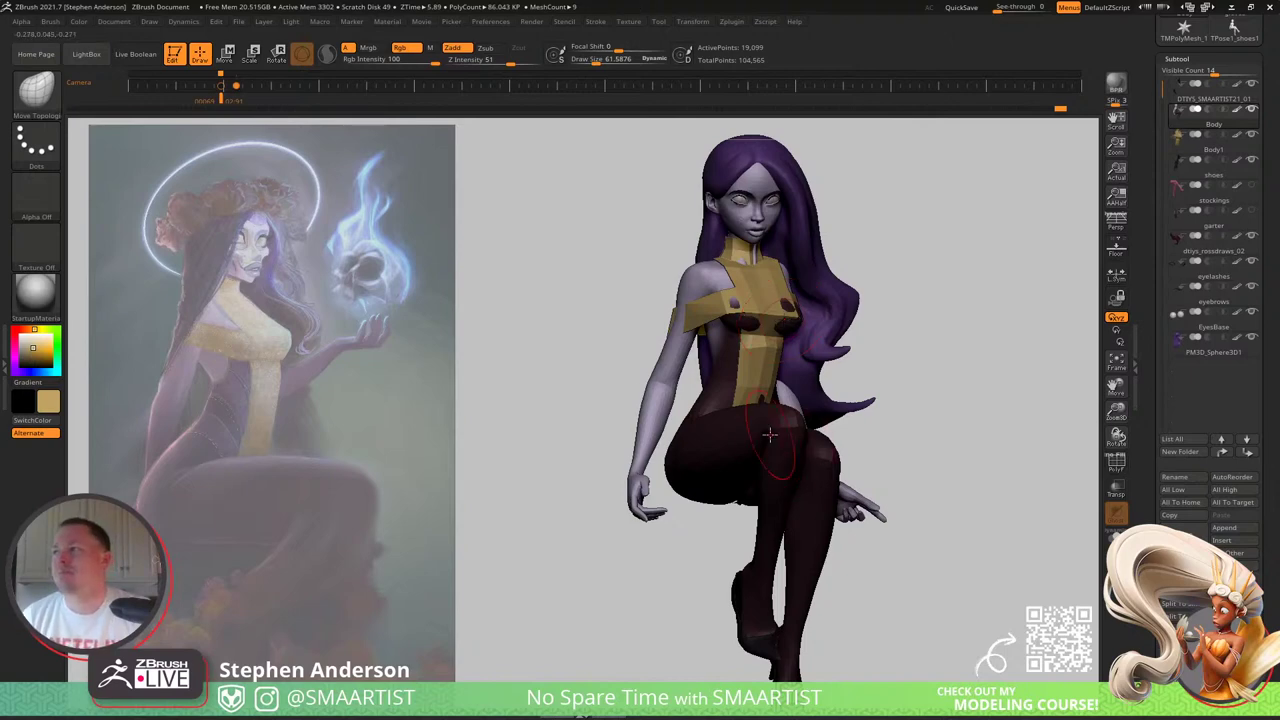
mouse_move(770, 436)
right_mouse_down()
mouse_move(808, 430)
mouse_move(790, 424)
right_mouse_up()
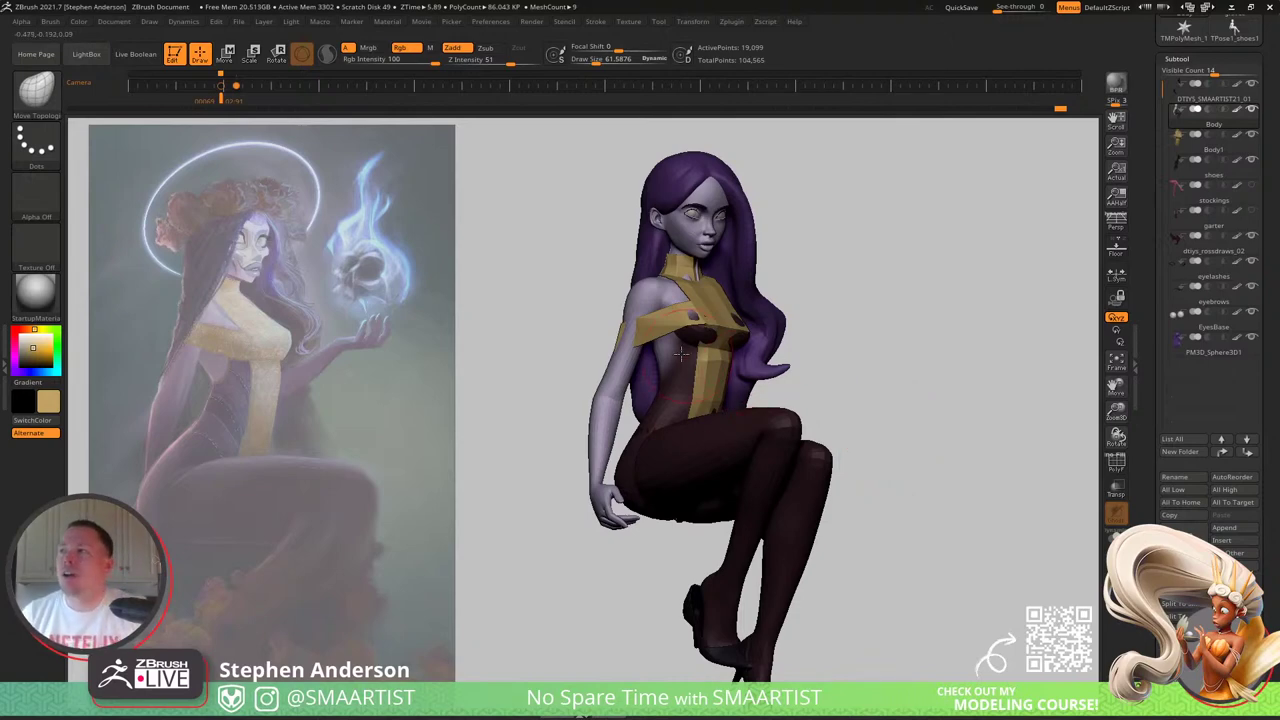
left_click_drag(586, 355, 596, 466, "alt")
left_click_drag(596, 466, 671, 453)
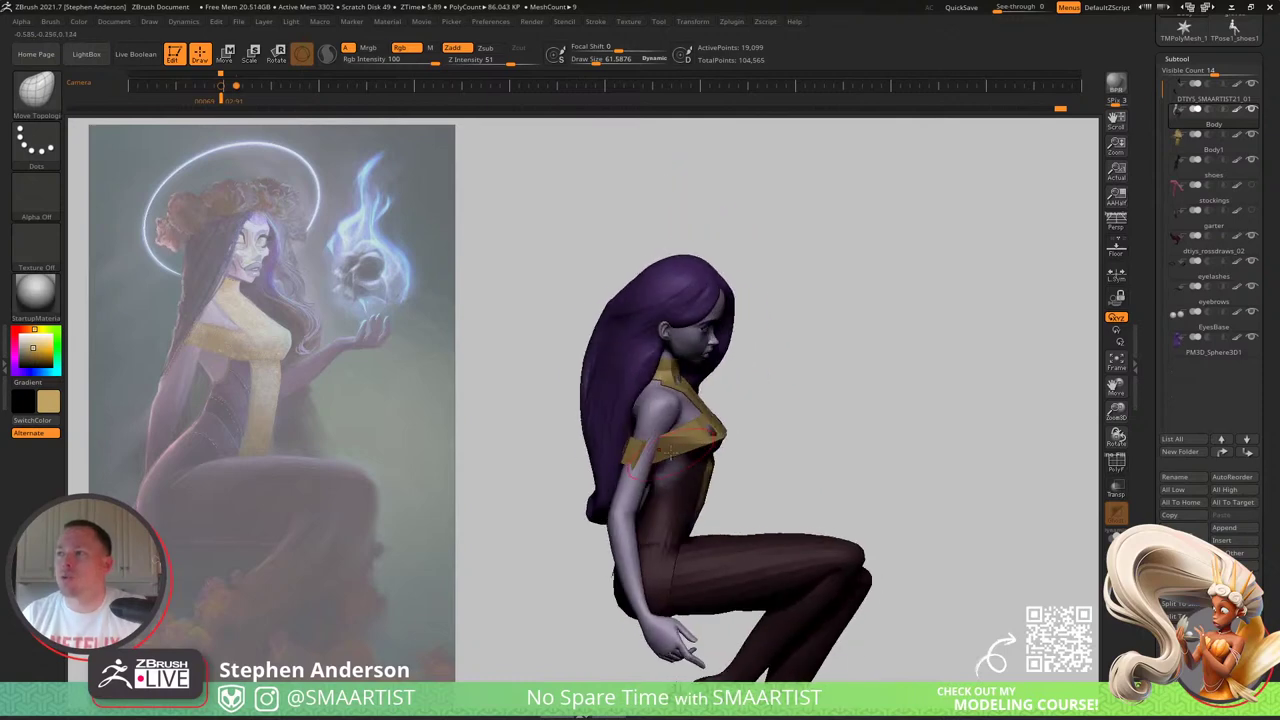
Step: Select the gold top and adjust its band at the right upper arm with the Move brush at draw size about 19
left_click(680, 441, "alt")
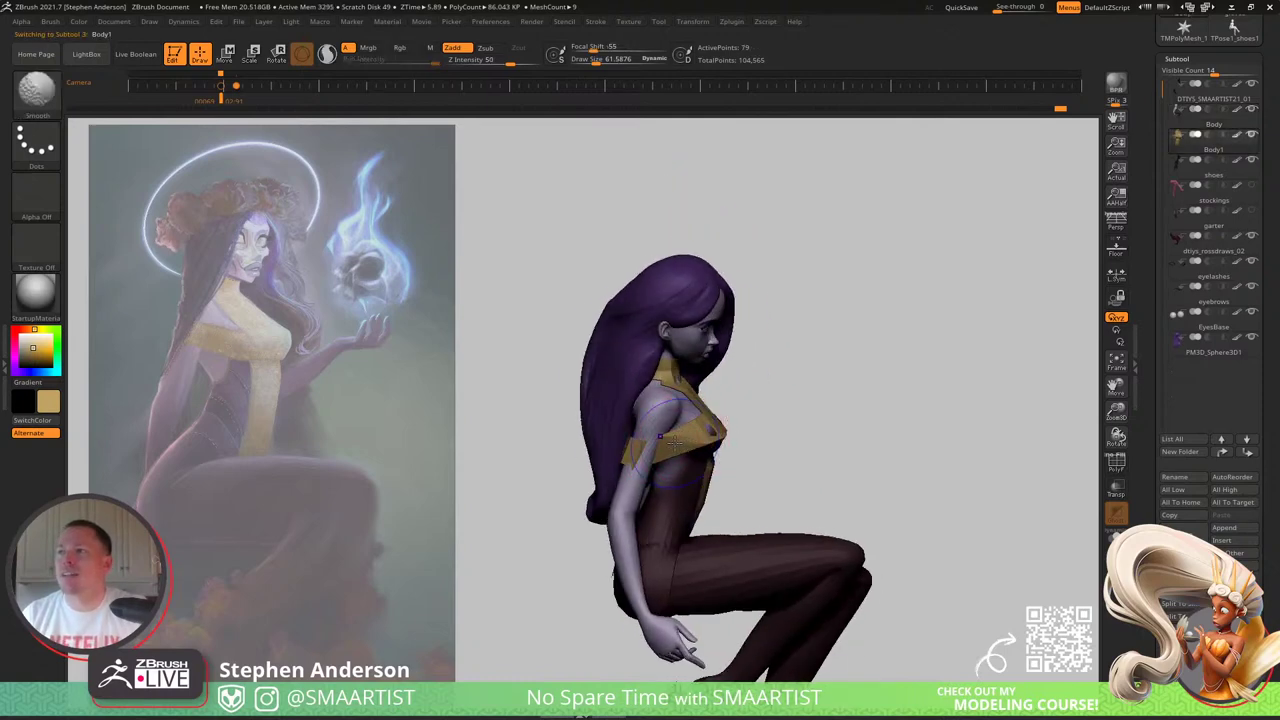
key("shift+f")
mouse_move(680, 441)
right_mouse_down("ctrl")
mouse_move(737, 486)
mouse_move(679, 416)
mouse_move(606, 490)
right_mouse_up("ctrl")
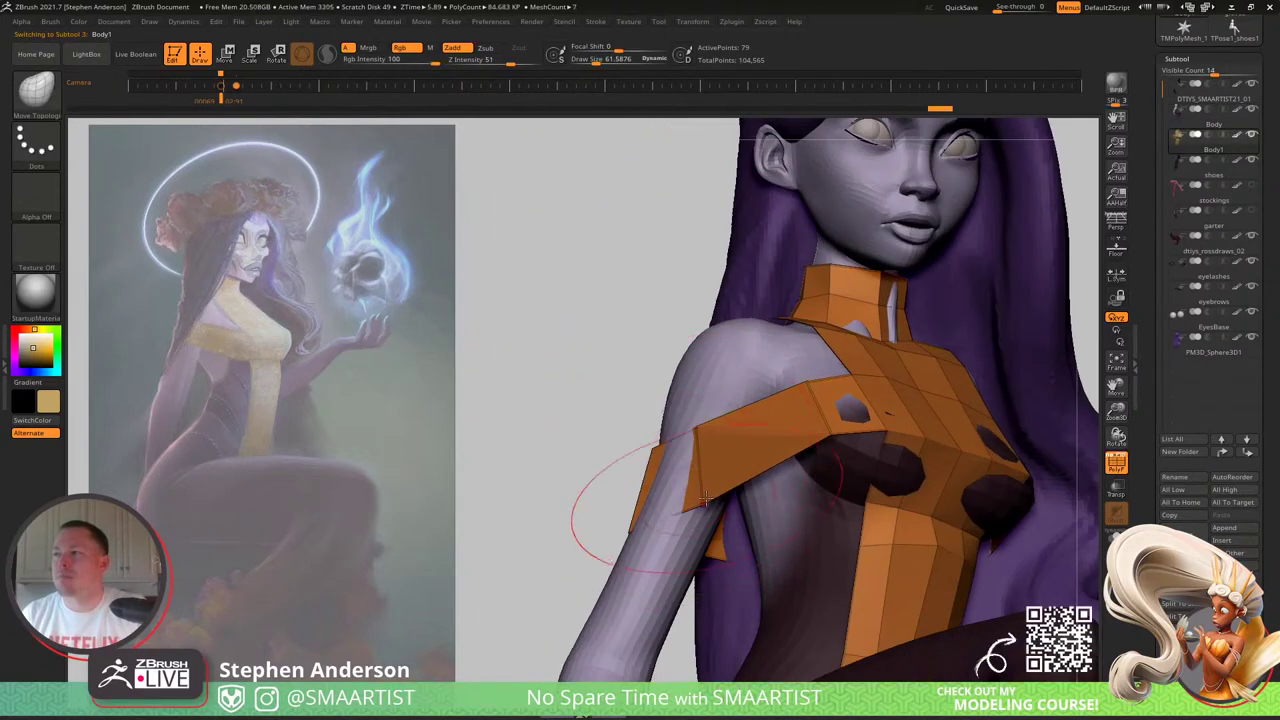
key("b")
key("m")
key("v")
right_click_drag(712, 484, 694, 487)
key("s")
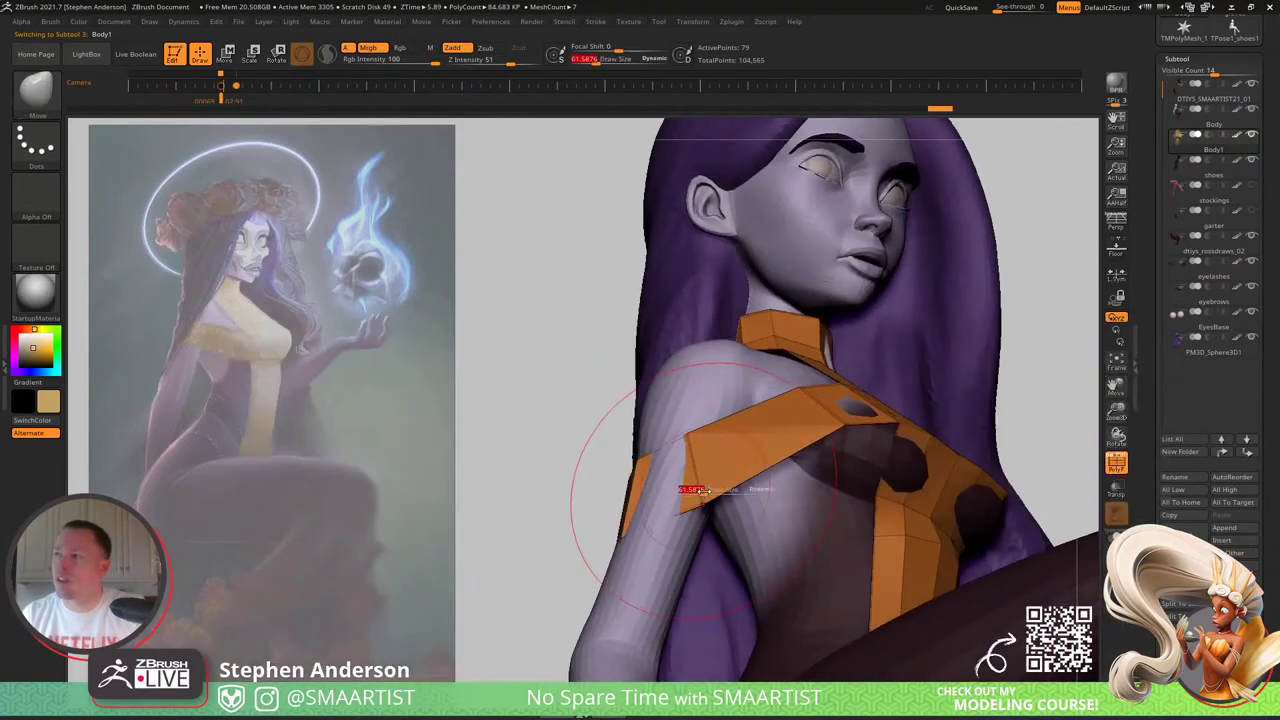
left_click_drag(694, 487, 685, 492)
mouse_move(685, 495)
right_mouse_down()
mouse_move(678, 509)
mouse_move(700, 503)
mouse_move(679, 443)
mouse_move(689, 429)
mouse_move(591, 500)
mouse_move(646, 463)
mouse_move(660, 470)
mouse_move(658, 451)
right_mouse_up()
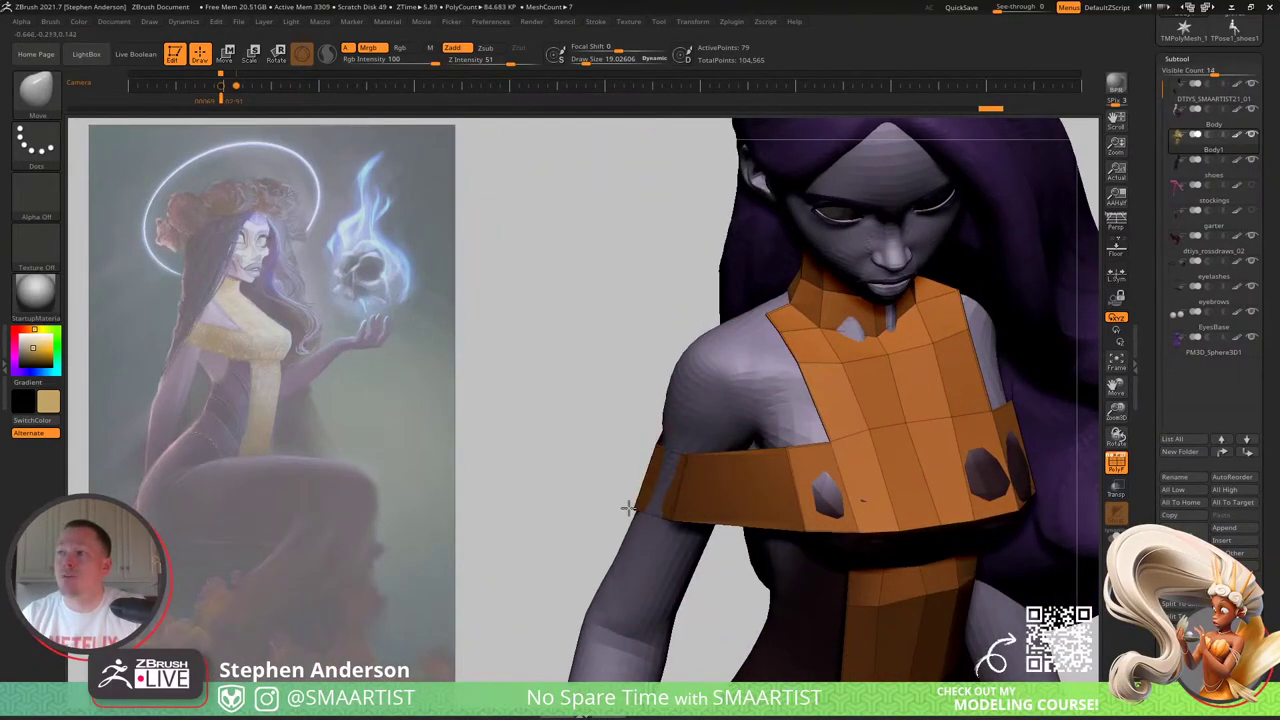
Step: Fit the gold band around the outside of the right upper arm so the skin stops poking through
right_click_drag(628, 508, 651, 533)
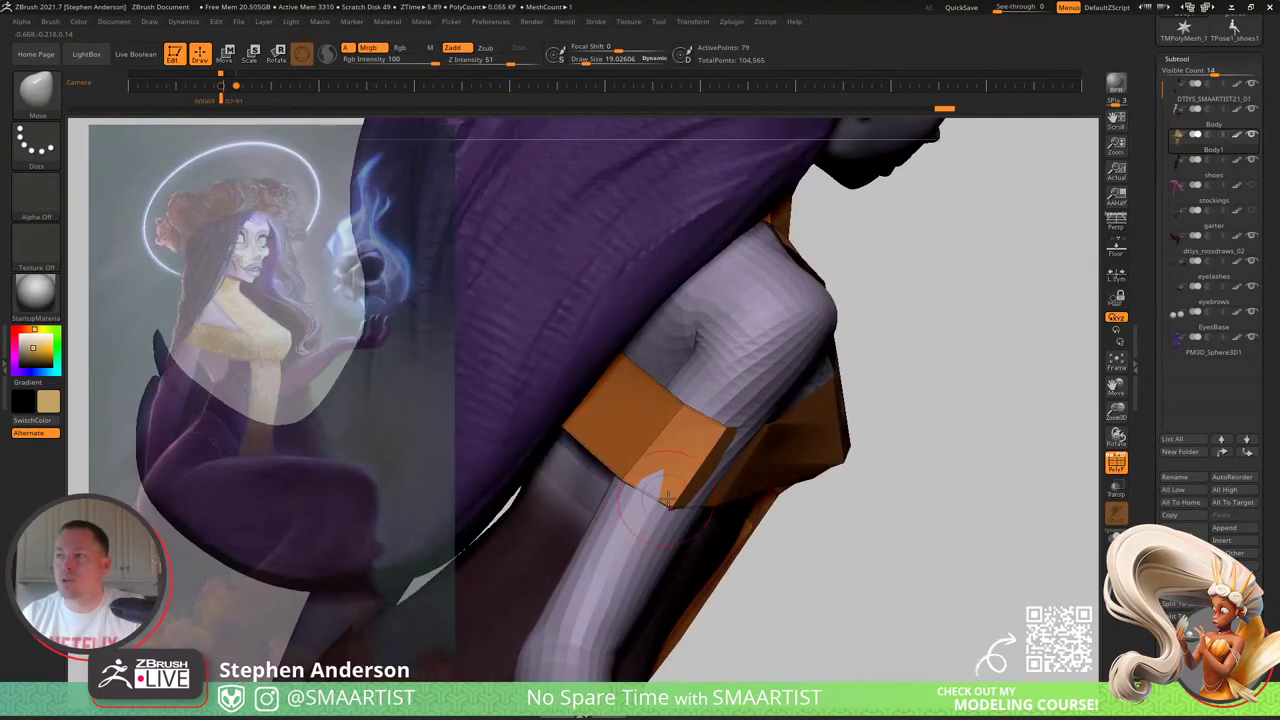
mouse_move(633, 473)
right_mouse_down()
mouse_move(697, 531)
mouse_move(646, 478)
right_mouse_up()
right_click_drag(685, 411, 762, 457)
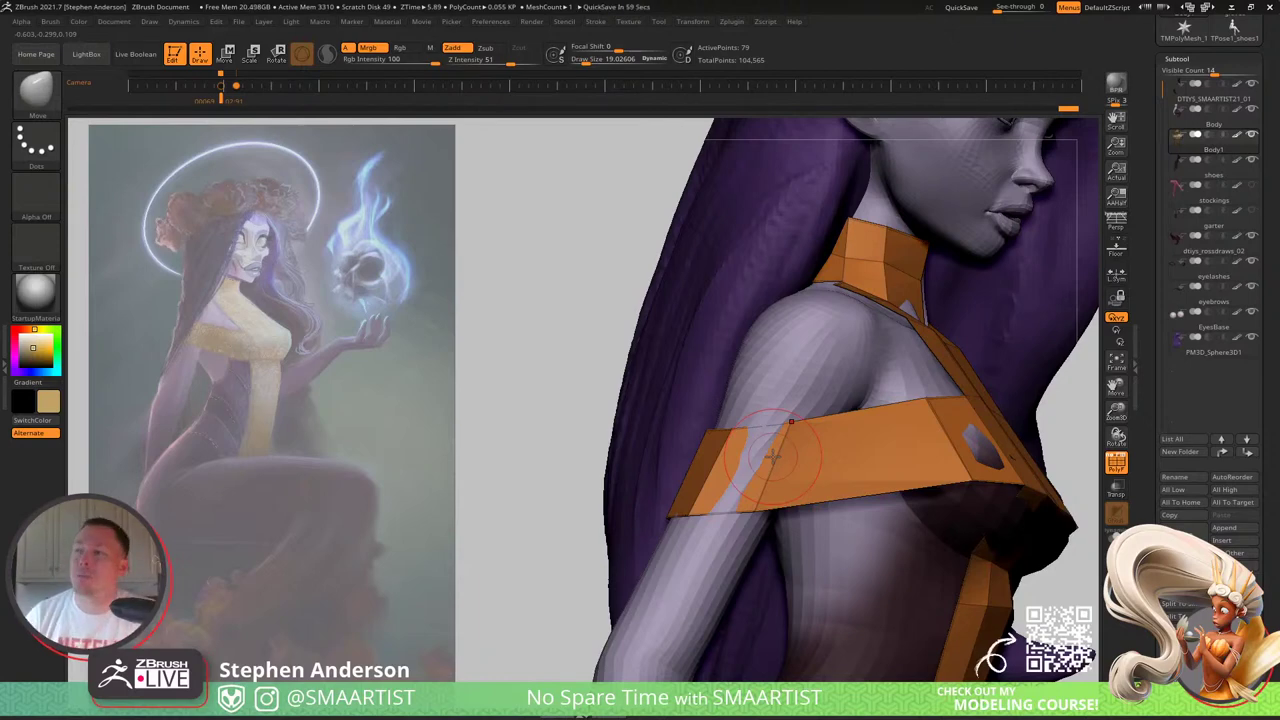
right_click_drag(791, 432, 788, 452)
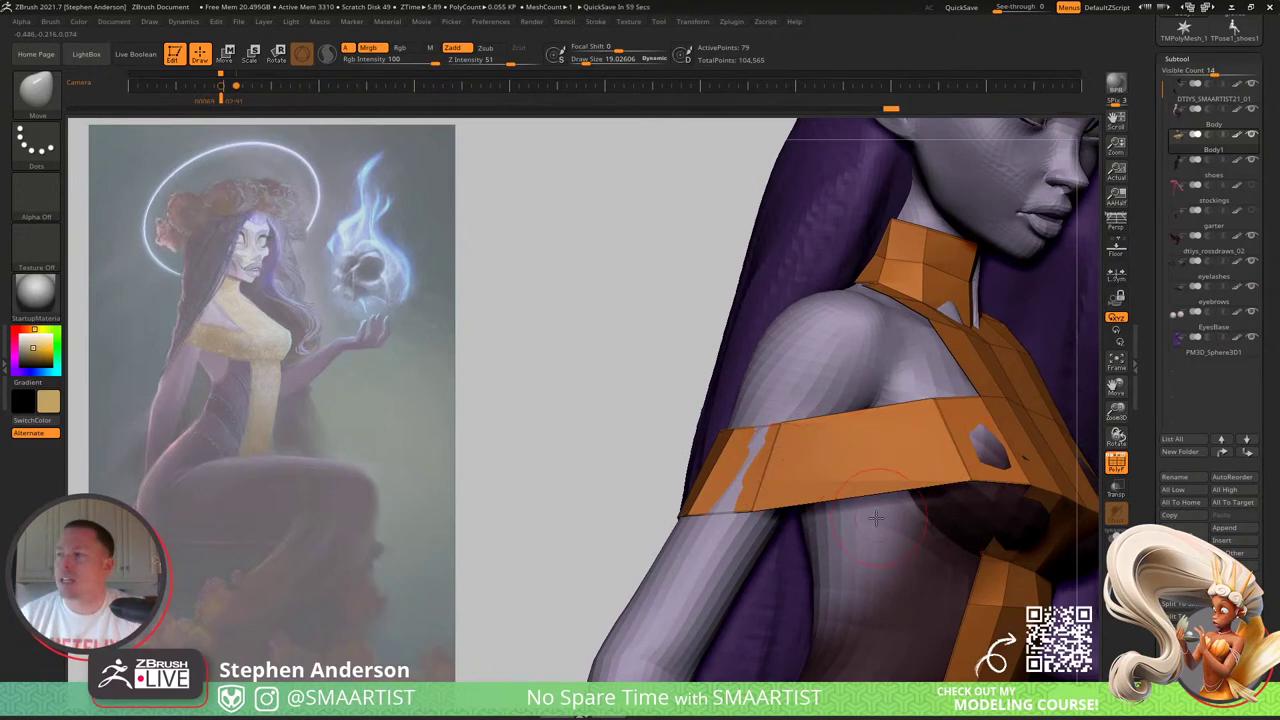
left_click_drag(756, 511, 748, 508)
right_click_drag(748, 508, 791, 467)
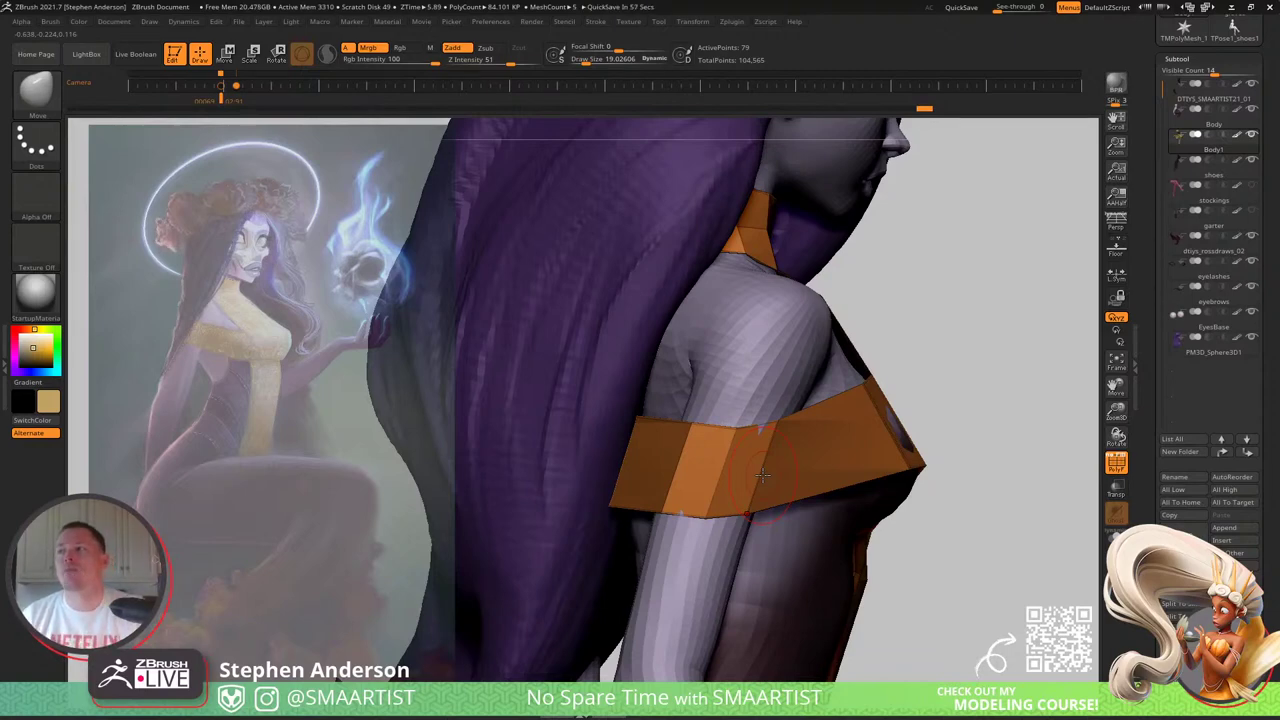
Step: Pull the lower end of the gold front panel down to the lap with the Move brush at draw size about 51
mouse_move(762, 475)
right_mouse_down("ctrl")
mouse_move(766, 383)
mouse_move(700, 405)
mouse_move(802, 472)
mouse_move(779, 380)
mouse_move(831, 400)
mouse_move(717, 494)
mouse_move(670, 440)
mouse_move(700, 446)
mouse_move(651, 440)
right_mouse_up("ctrl")
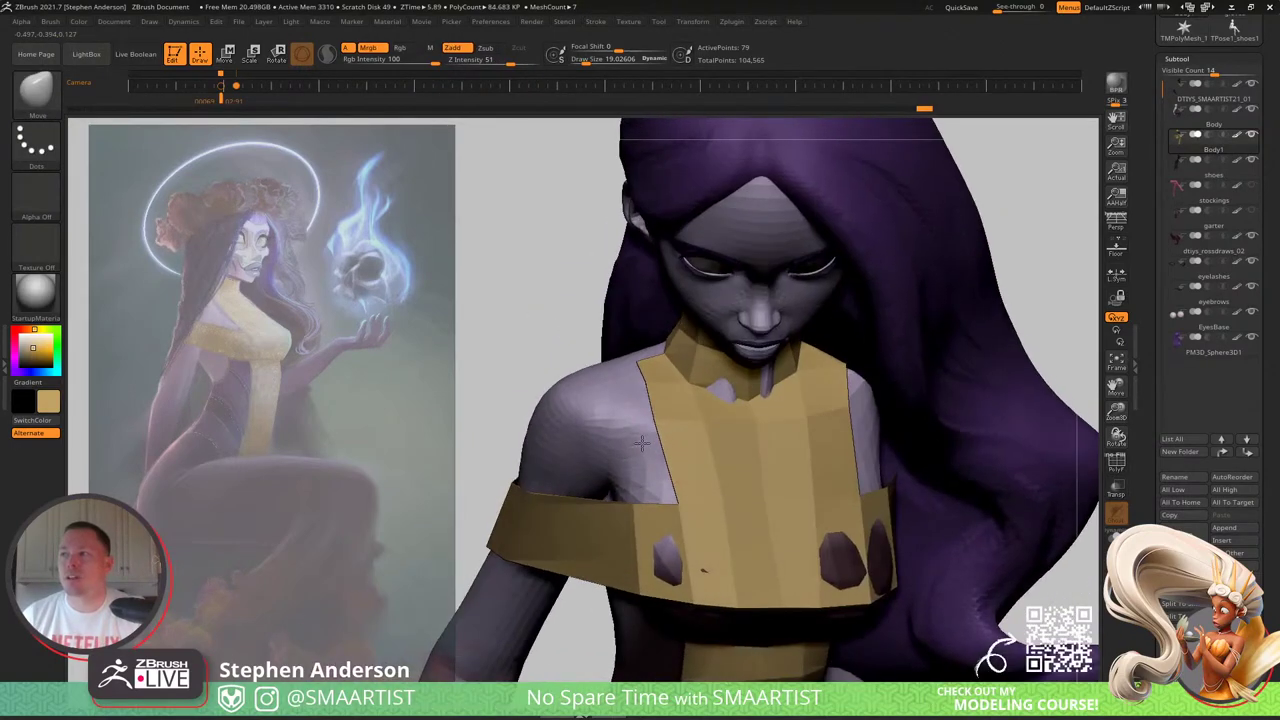
right_click_drag(678, 500, 777, 502)
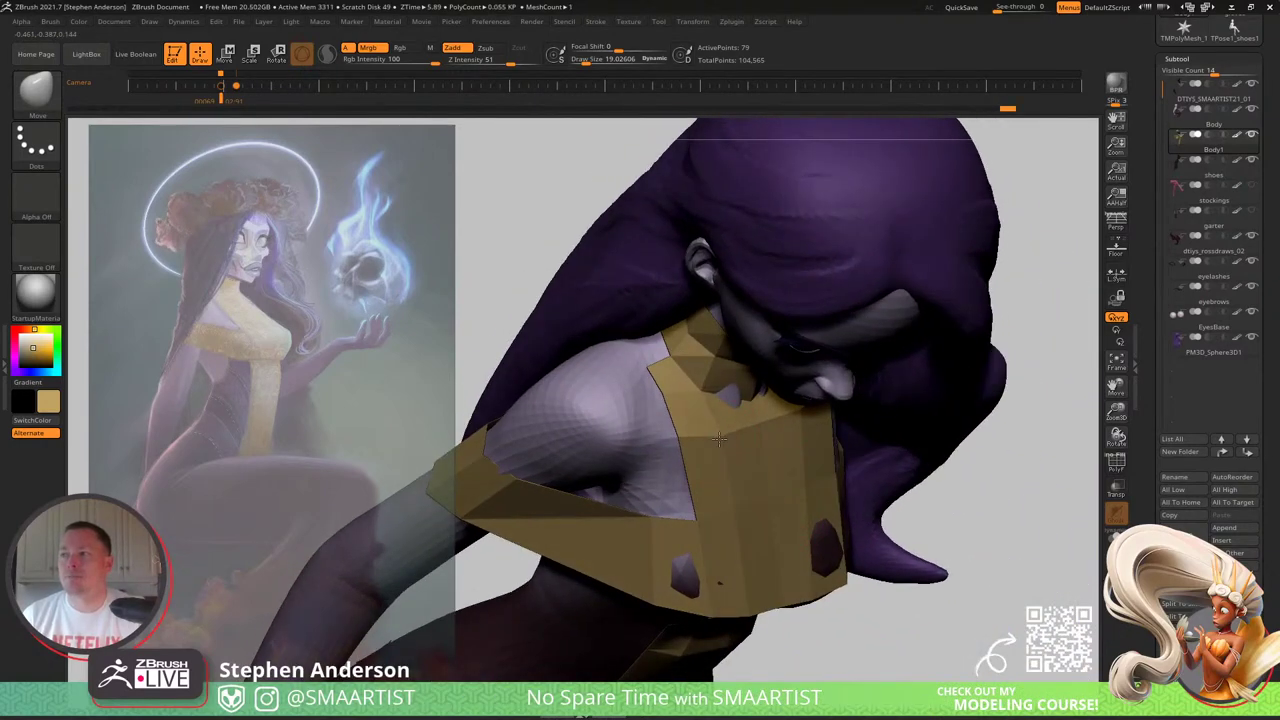
right_click_drag(713, 432, 808, 432)
mouse_move(729, 431)
right_mouse_down("ctrl")
mouse_move(720, 400)
mouse_move(640, 345)
mouse_move(700, 440)
mouse_move(650, 485)
mouse_move(634, 526)
mouse_move(700, 609)
mouse_move(640, 520)
right_mouse_up("ctrl")
key("s")
left_click_drag(625, 490, 634, 490)
right_click_drag(617, 497, 599, 492)
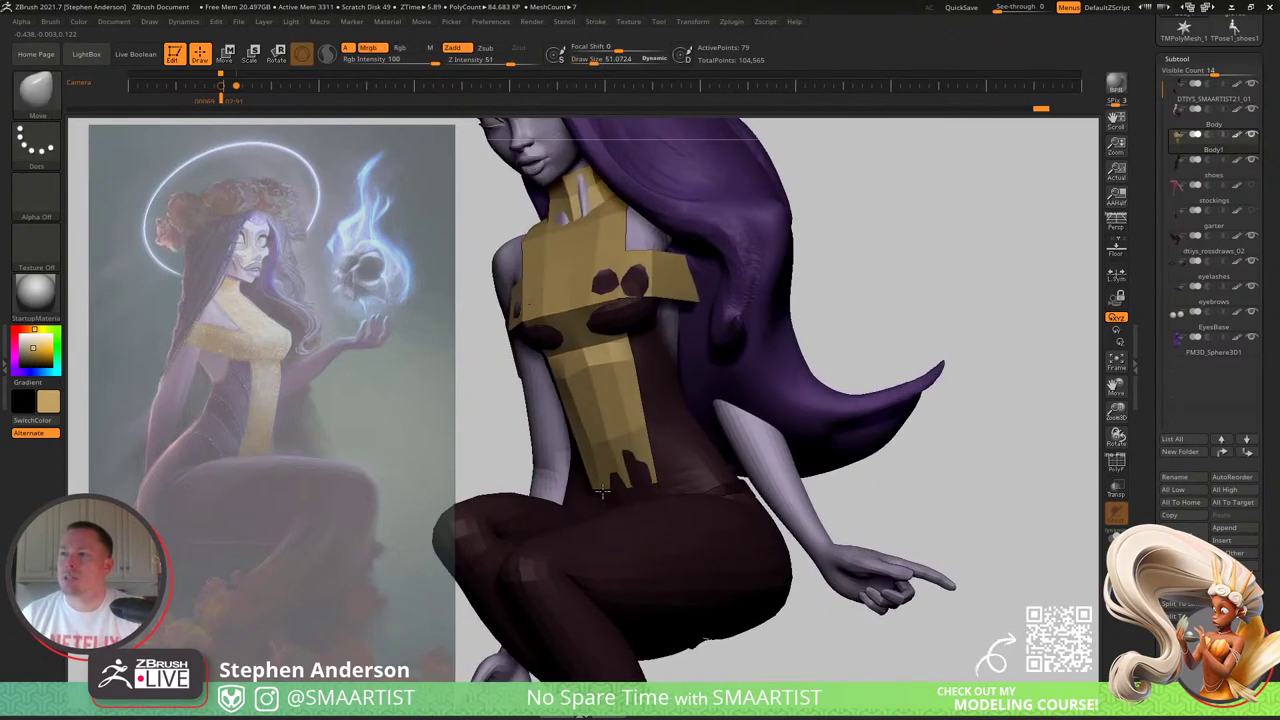
mouse_move(599, 494)
left_mouse_down()
mouse_move(609, 540)
mouse_move(632, 514)
mouse_move(666, 515)
left_mouse_up()
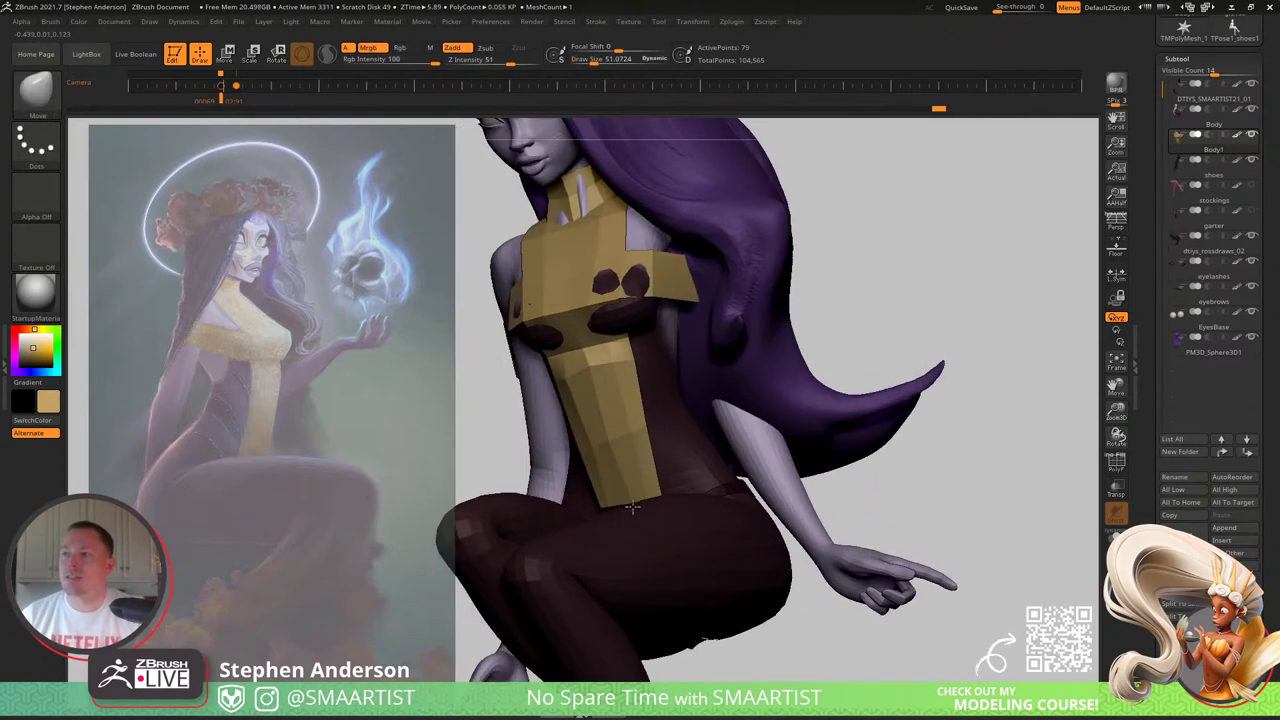
right_click_drag(613, 502, 619, 487)
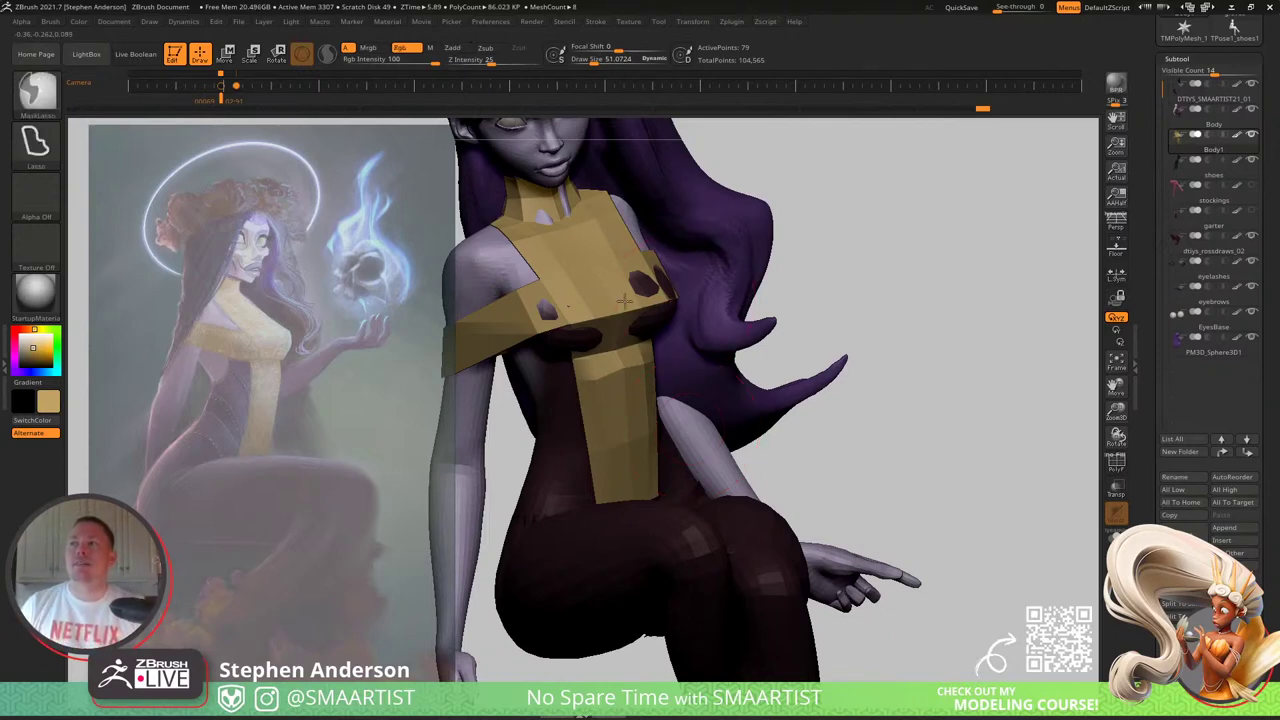
Step: Isolate the Body subtool with its polyframe shown and place the transform gizmo at the left elbow
right_click_drag(689, 428, 588, 280, "ctrl")
key("shift+f")
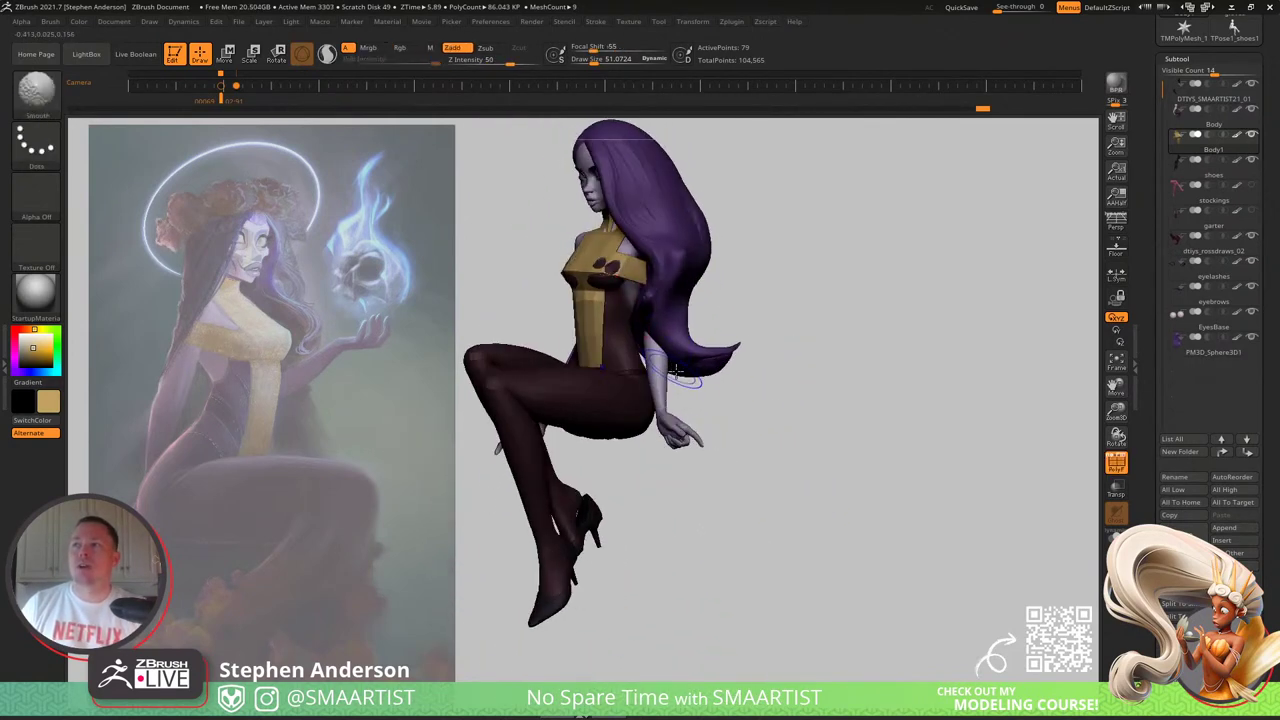
left_click(674, 383, "alt")
right_click_drag(653, 364, 622, 408)
left_click(1116, 539)
right_click_drag(622, 408, 602, 446, "ctrl")
key("w")
left_click(797, 271, "ctrl")
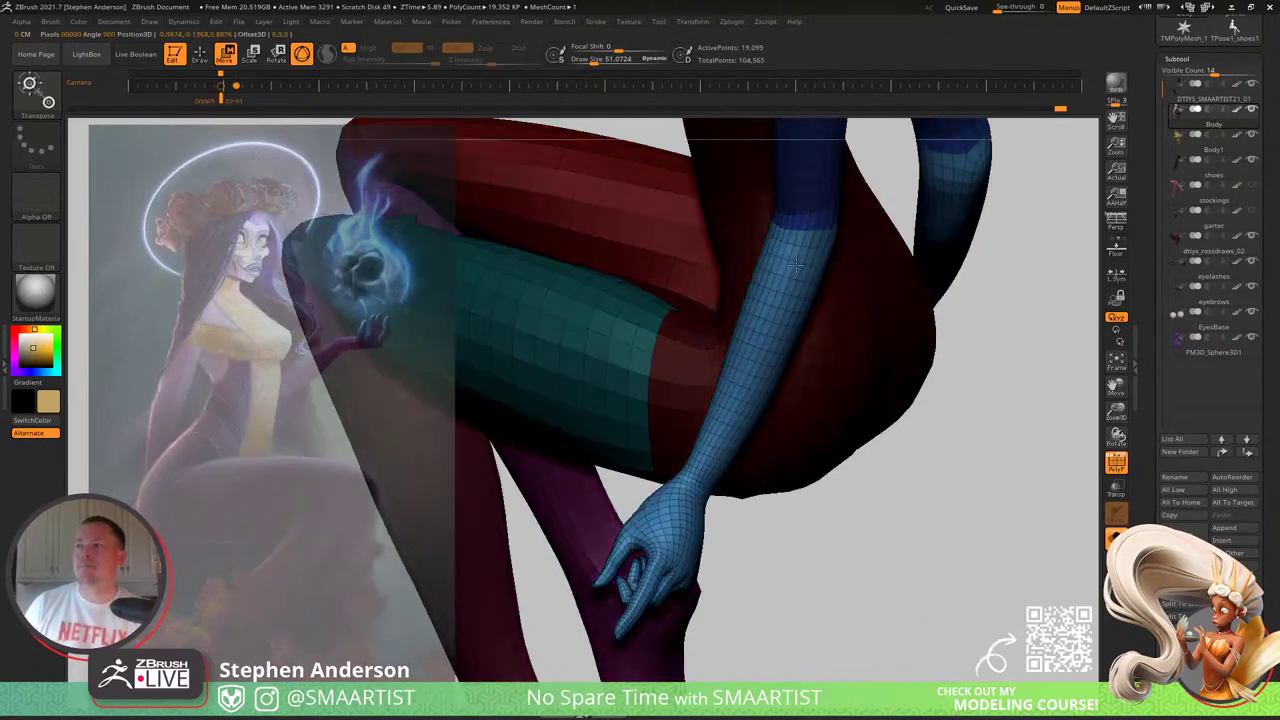
left_click(792, 261)
Step: Mask the body so that only the left forearm and hand stay free to transform
mouse_move(843, 290)
right_mouse_down("ctrl")
mouse_move(928, 254)
mouse_move(774, 337)
mouse_move(821, 303)
right_mouse_up("ctrl")
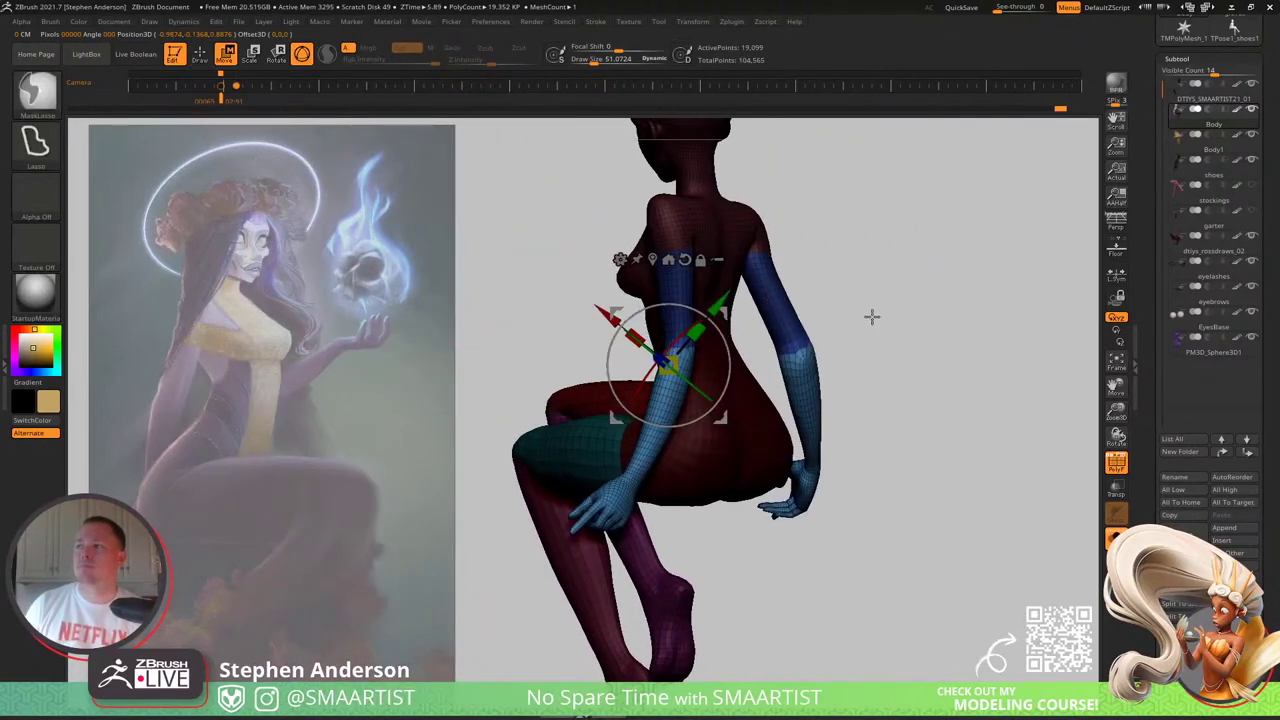
right_click_drag(922, 313, 877, 306)
mouse_move(923, 296)
left_mouse_down("ctrl")
mouse_move(819, 319)
mouse_move(825, 551)
mouse_move(983, 546)
mouse_move(889, 491)
mouse_move(937, 460)
mouse_move(926, 489)
mouse_move(840, 480)
mouse_move(790, 500)
mouse_move(669, 426)
mouse_move(668, 410)
left_mouse_up("ctrl")
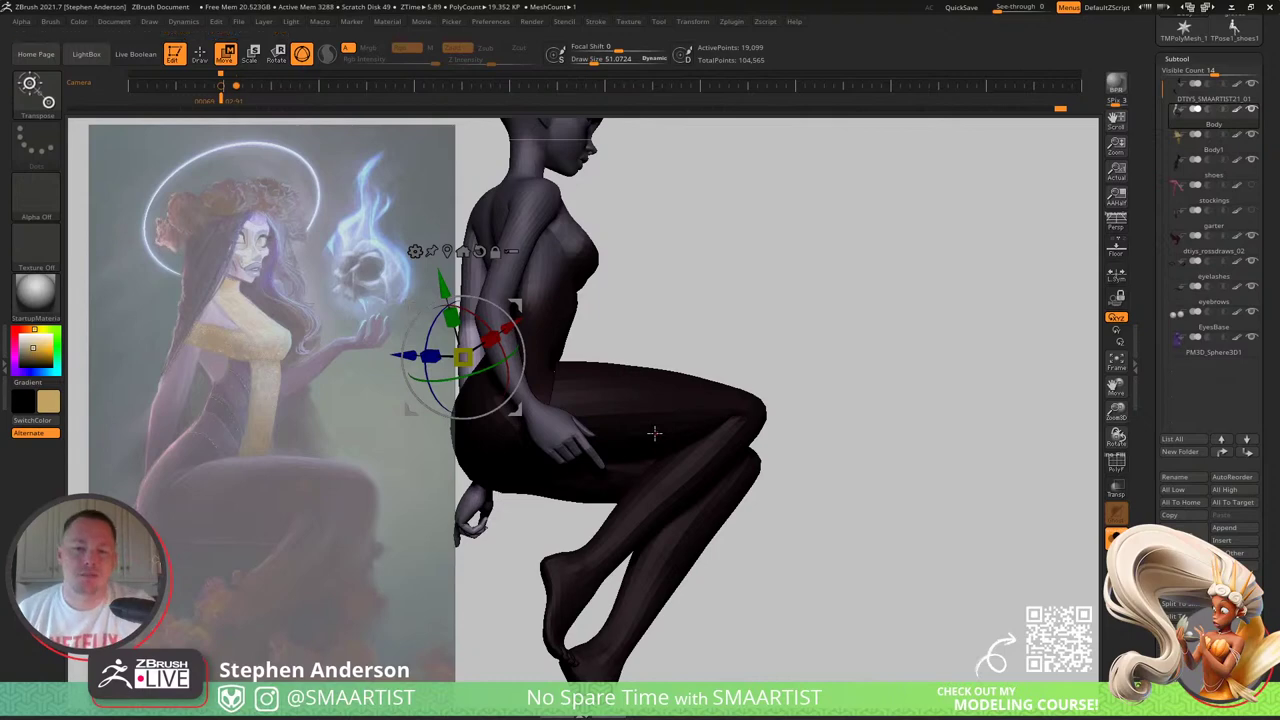
left_click_drag(654, 432, 716, 308)
key("q")
mouse_move(717, 306)
right_mouse_down()
mouse_move(792, 314)
mouse_move(836, 297)
mouse_move(853, 315)
right_mouse_up()
right_click(822, 304)
left_click(853, 315, "ctrl")
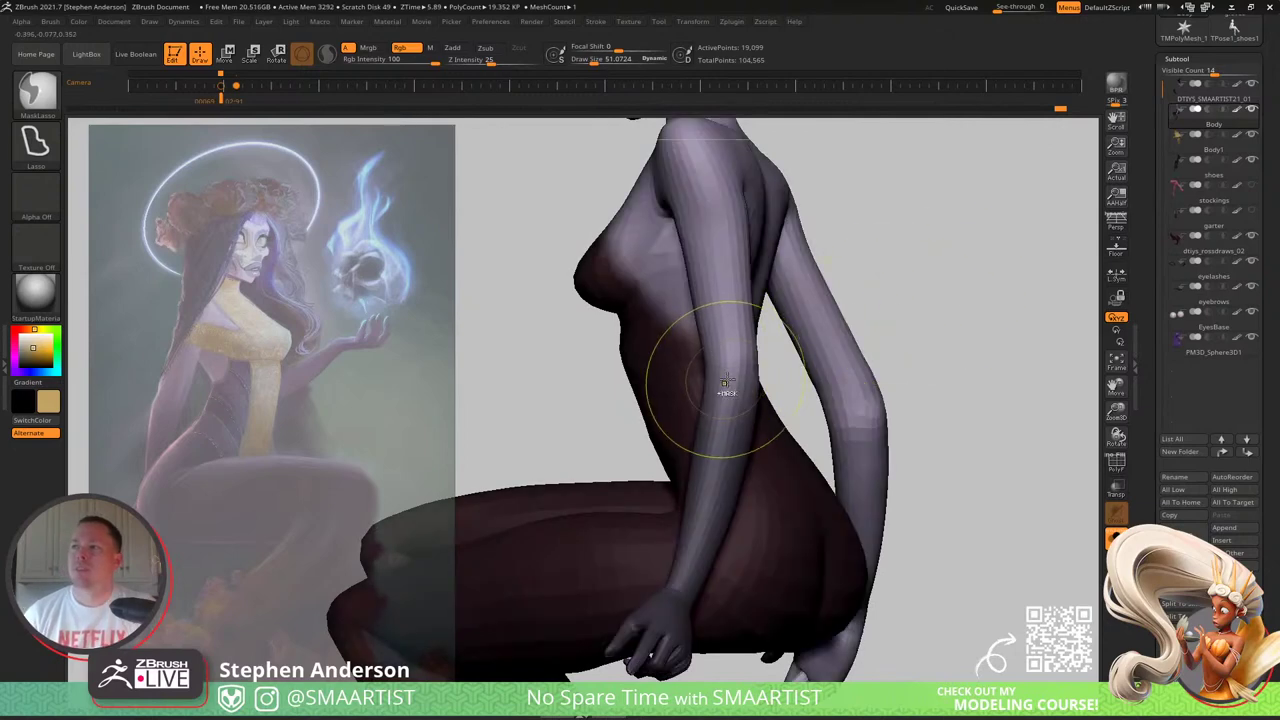
left_click(959, 295, "ctrl")
mouse_move(717, 373)
right_mouse_down()
mouse_move(806, 372)
mouse_move(791, 400)
right_mouse_up()
key("w")
right_click_drag(850, 365, 804, 351)
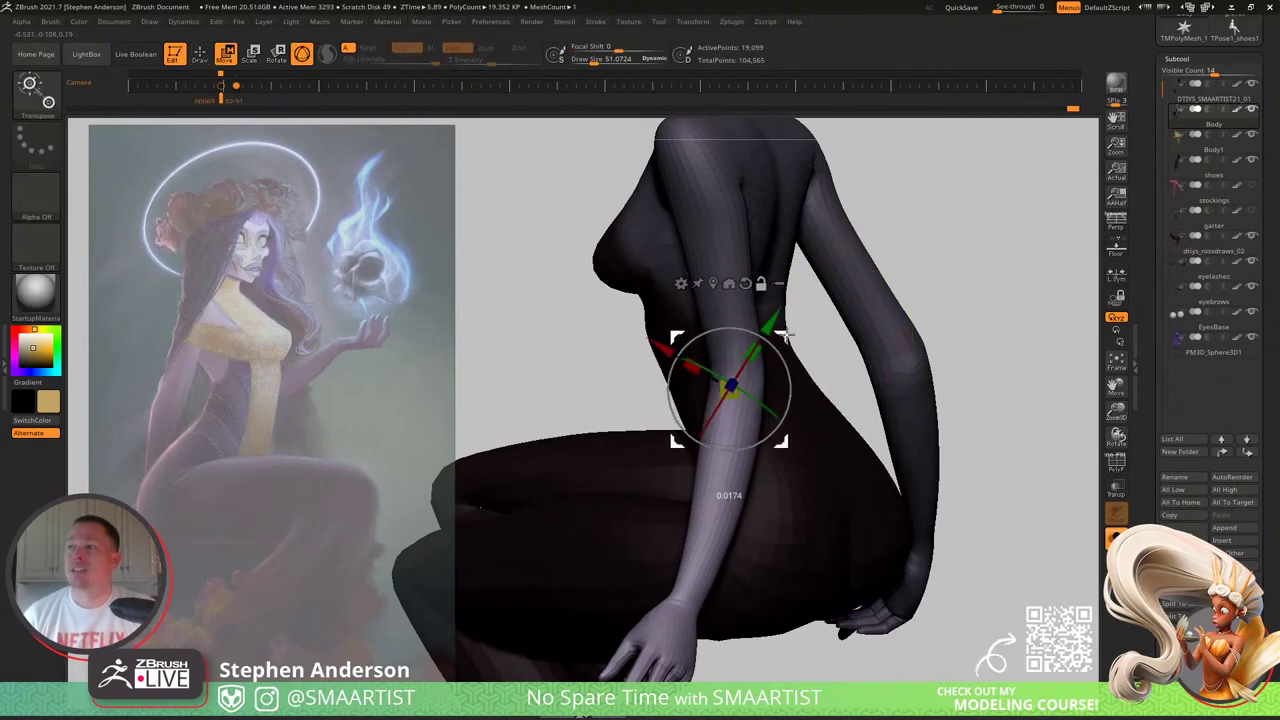
Step: Try to transform the left forearm with the gizmo and rework the arm mask, undoing both changes
left_click_drag(787, 337, 808, 378)
key("ctrl+z")
mouse_move(971, 302)
left_mouse_down("ctrl")
mouse_move(673, 317)
mouse_move(673, 376)
mouse_move(800, 366)
mouse_move(812, 430)
left_mouse_up("ctrl")
left_click(904, 303, "ctrl")
key("q")
mouse_move(757, 434)
right_mouse_down()
mouse_move(708, 430)
mouse_move(754, 390)
mouse_move(684, 396)
mouse_move(695, 395)
right_mouse_up()
key("ctrl+z")
Step: Isolate the forearm polygroup, mask the right forearm and show the whole body again
left_click(734, 375, "ctrl+shift")
mouse_move(737, 383)
left_mouse_down("ctrl")
mouse_move(517, 517)
mouse_move(829, 598)
mouse_move(800, 532)
left_mouse_up("ctrl")
mouse_move(824, 560)
left_mouse_down("ctrl")
mouse_move(797, 569)
mouse_move(934, 571)
mouse_move(920, 562)
left_mouse_up("ctrl")
mouse_move(703, 417)
right_mouse_down()
mouse_move(758, 408)
mouse_move(743, 410)
right_mouse_up()
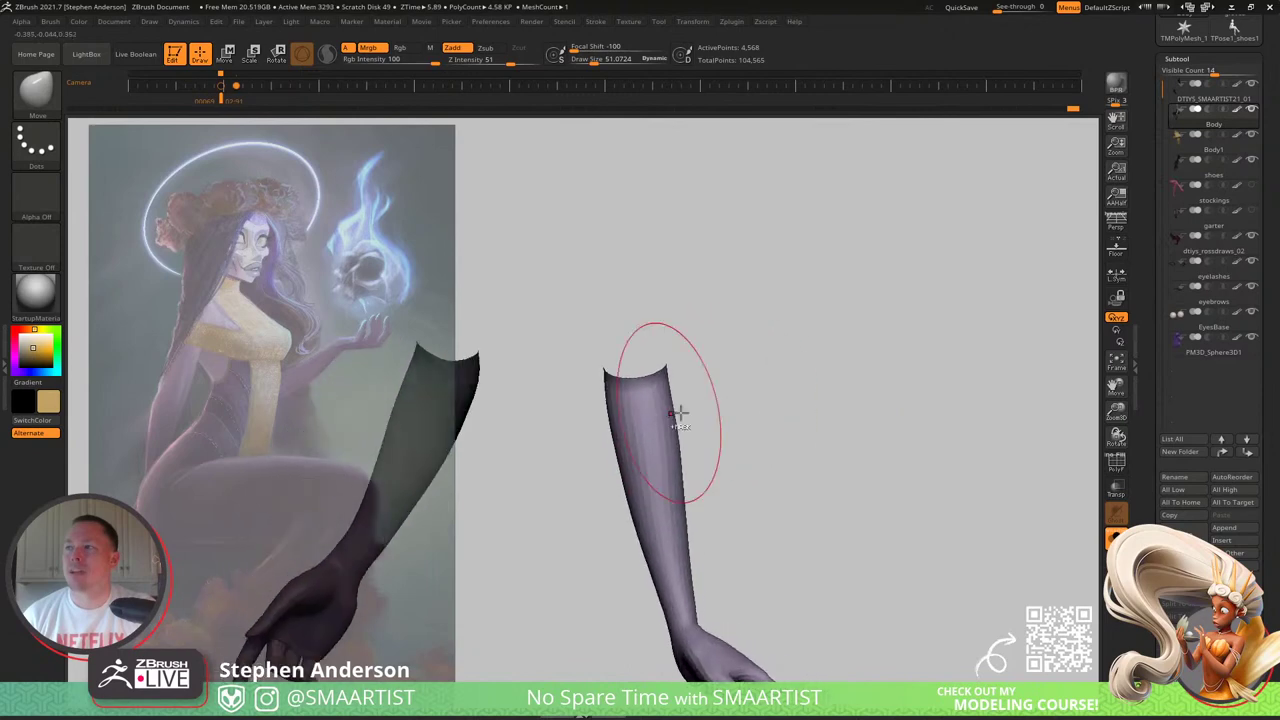
left_click(681, 418, "ctrl+shift")
mouse_move(671, 393)
right_mouse_down()
mouse_move(586, 400)
mouse_move(691, 380)
right_mouse_up()
Step: Rotate the left forearm upward at the elbow to raise the hand, and show all subtools again
key("w")
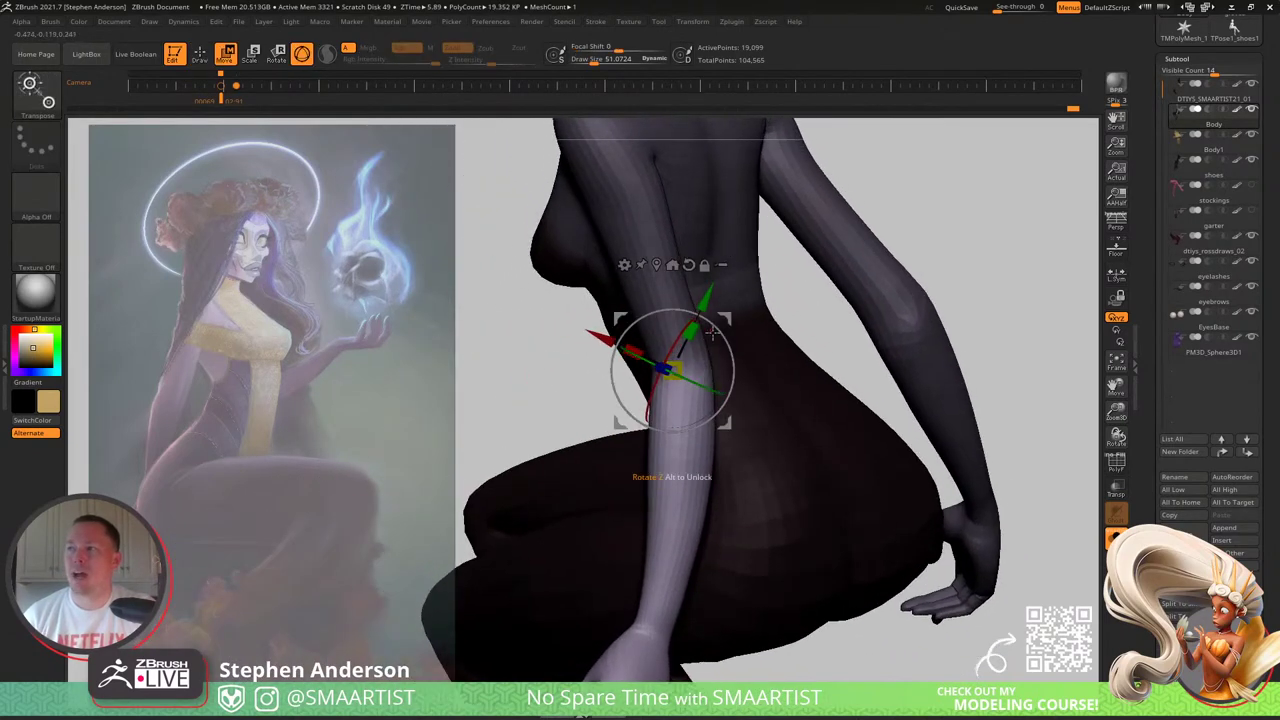
left_click_drag(691, 378, 802, 427)
right_click_drag(802, 427, 751, 424)
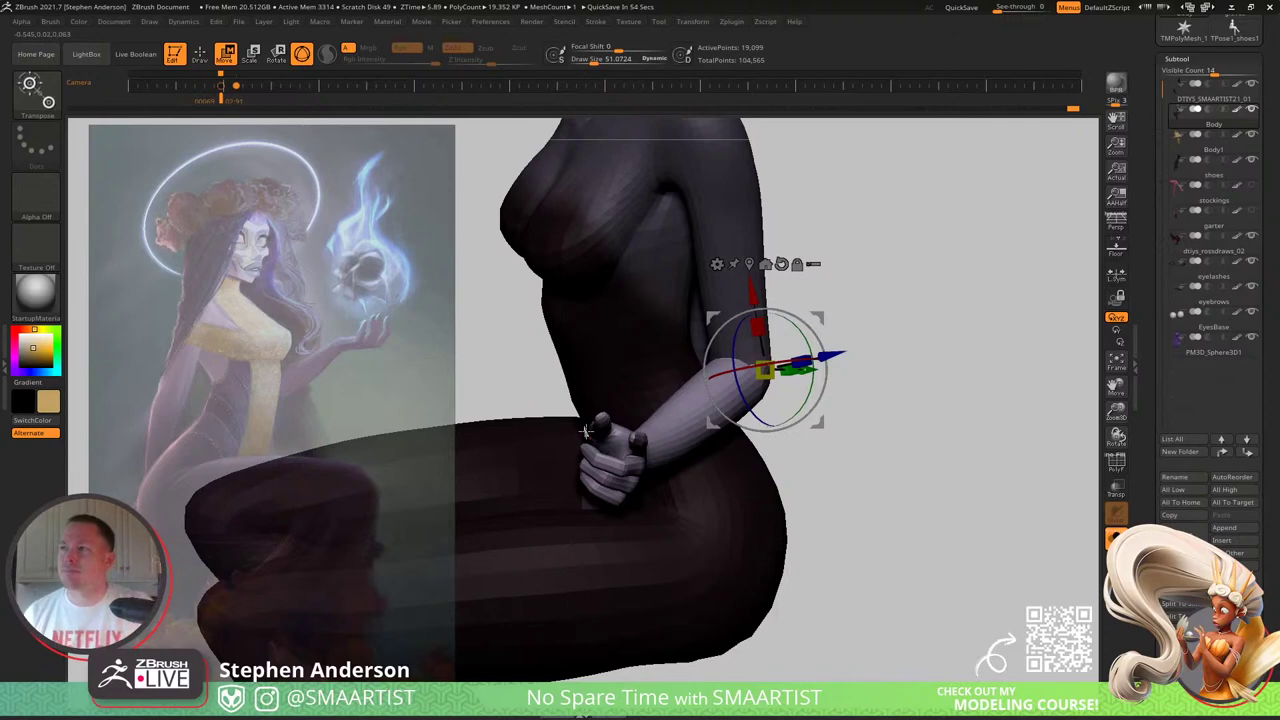
mouse_move(683, 454)
right_mouse_down()
mouse_move(770, 446)
mouse_move(660, 430)
mouse_move(704, 442)
right_mouse_up()
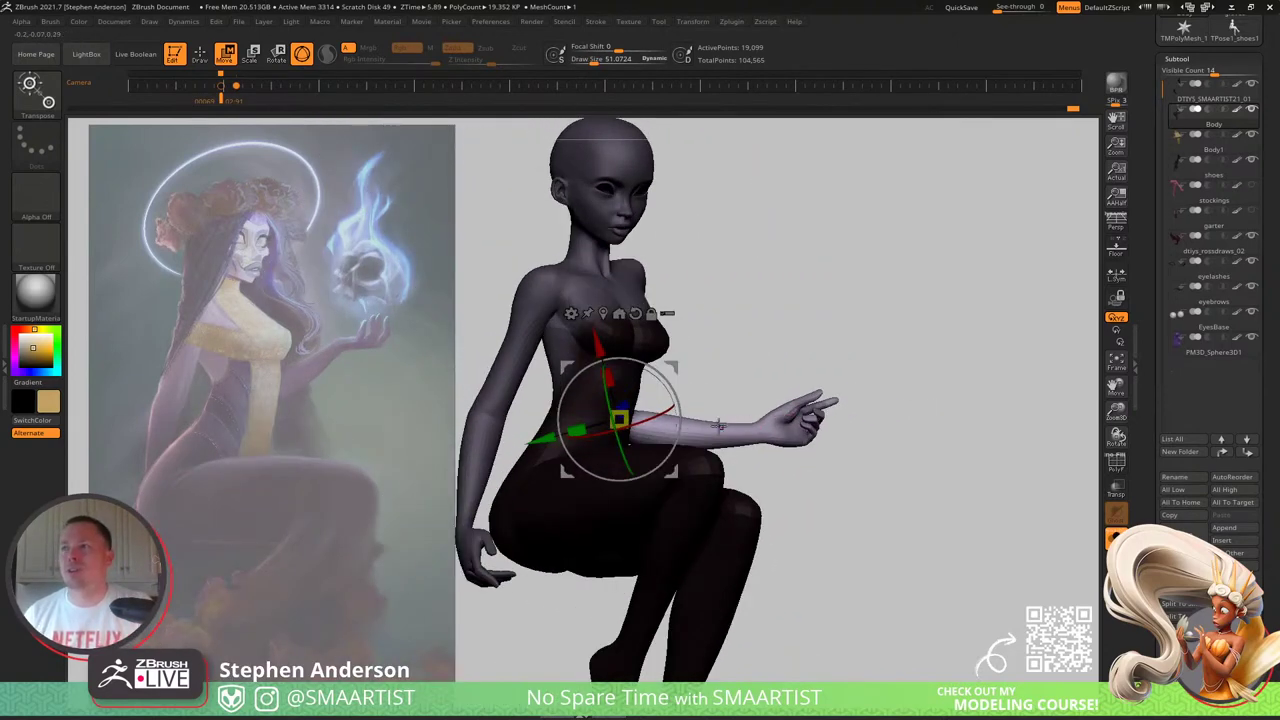
left_click_drag(672, 394, 665, 368)
right_click_drag(700, 400, 717, 459)
key("ctrl+shift+s")
key("q")
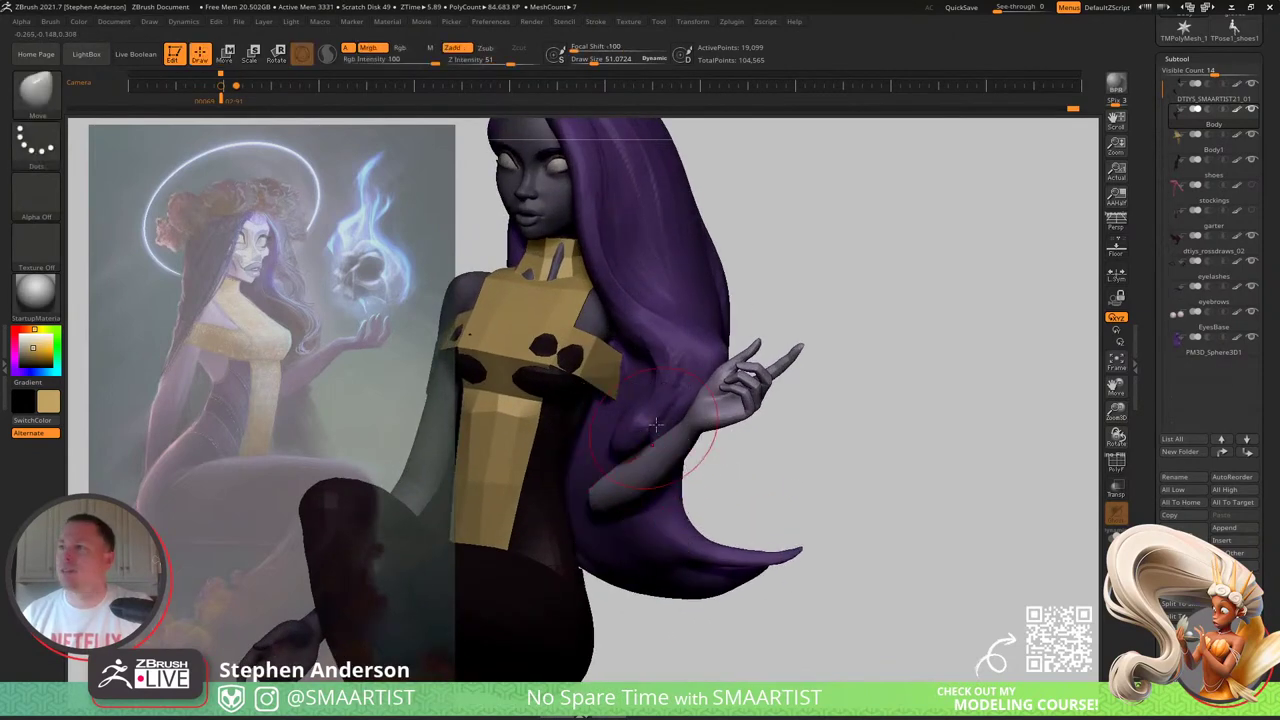
left_click_drag(626, 424, 637, 403)
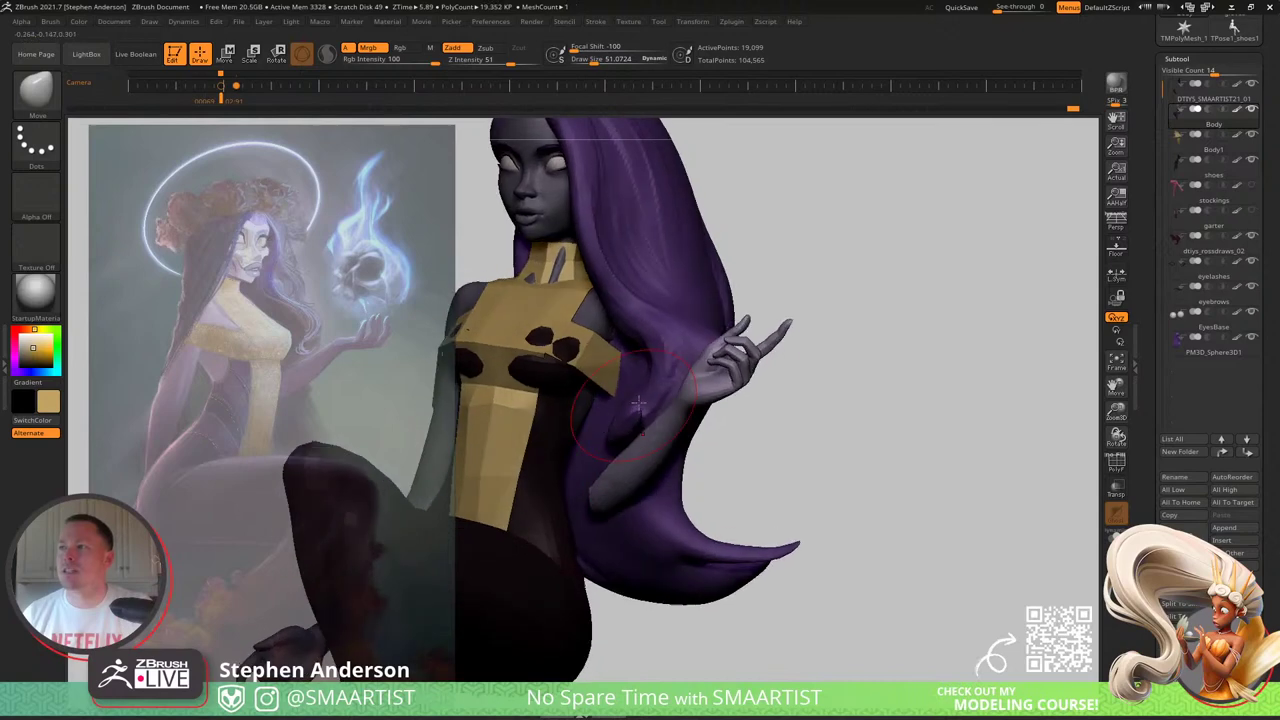
Step: Select the hair subtool and isolate it, exposing the inner side of the long locks
left_click(653, 330, "alt")
right_click_drag(648, 357, 605, 350)
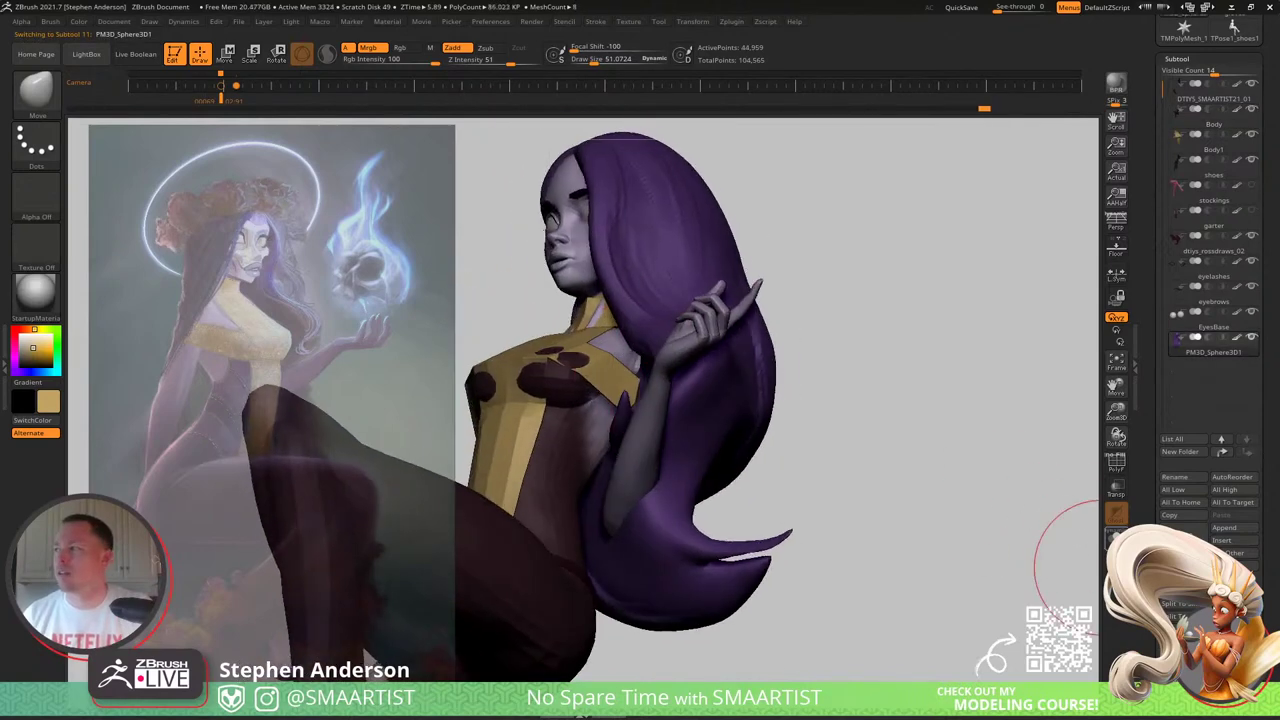
left_click(1114, 539)
mouse_move(688, 514)
right_mouse_down()
mouse_move(654, 443)
mouse_move(570, 480)
mouse_move(577, 444)
right_mouse_up()
Step: Build up volume on the inner side of the hair with the ClayBuildup brush at draw size about 48
key("b")
key("c")
key("b")
key("s")
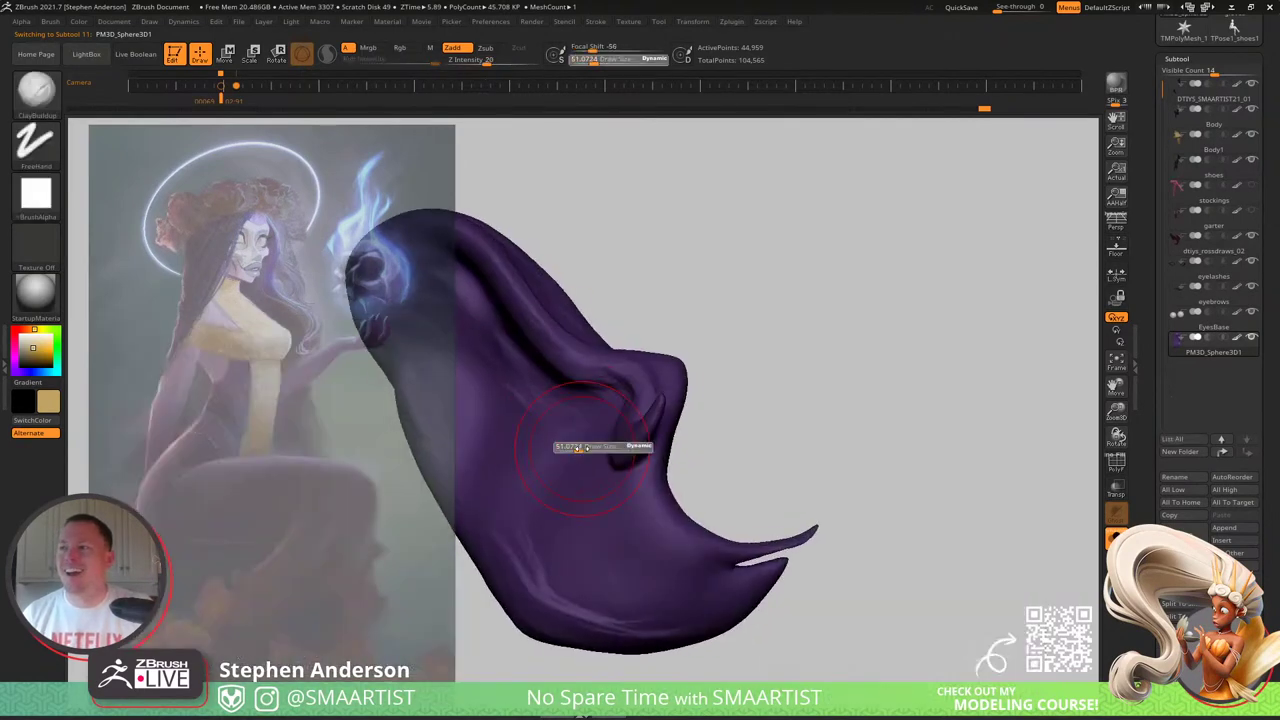
left_click_drag(577, 446, 581, 447)
right_click_drag(572, 458, 585, 446)
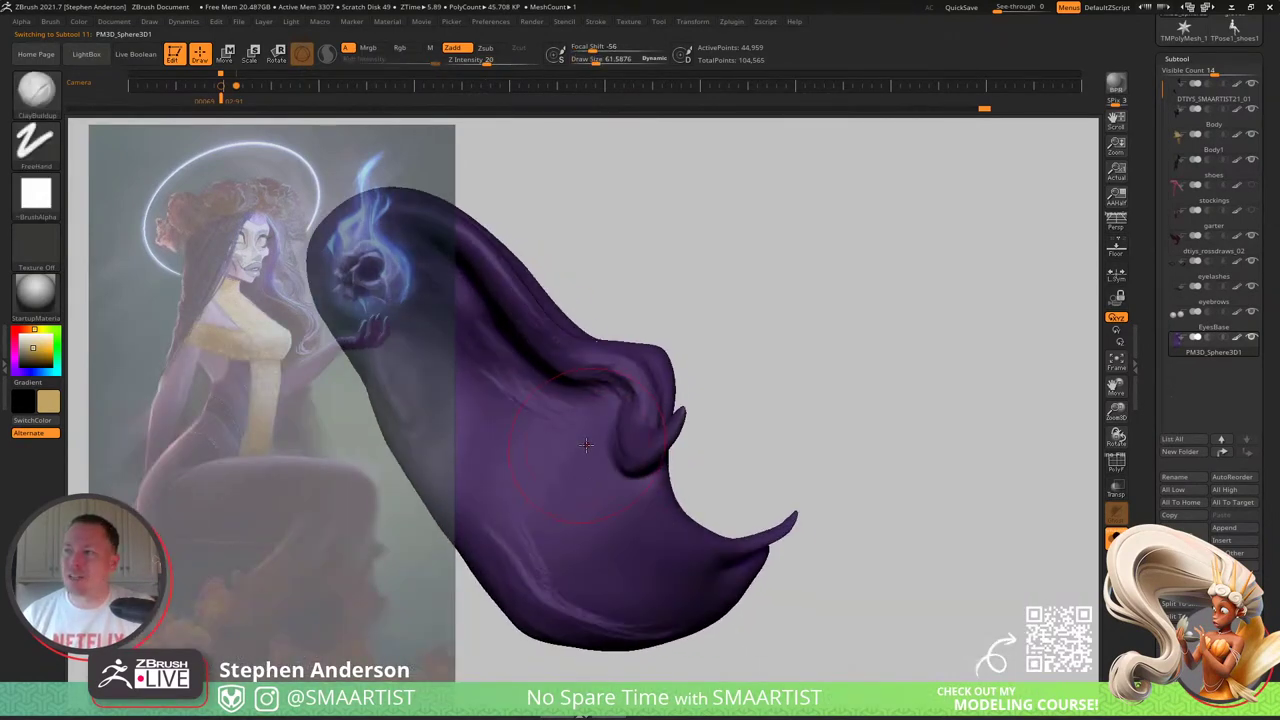
key("s")
mouse_move(585, 447)
left_mouse_down()
mouse_move(600, 525)
mouse_move(570, 480)
mouse_move(615, 510)
mouse_move(548, 478)
mouse_move(614, 543)
left_mouse_up()
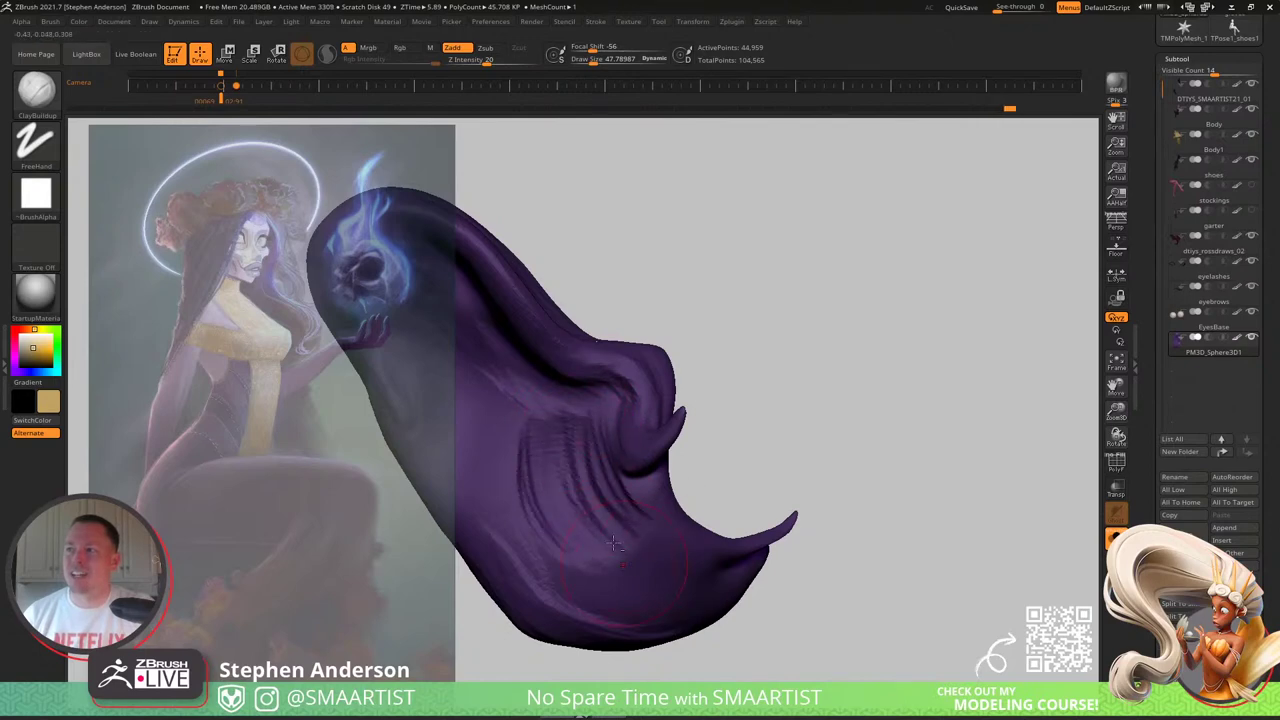
left_click_drag(580, 456, 606, 508)
right_click_drag(606, 508, 597, 409)
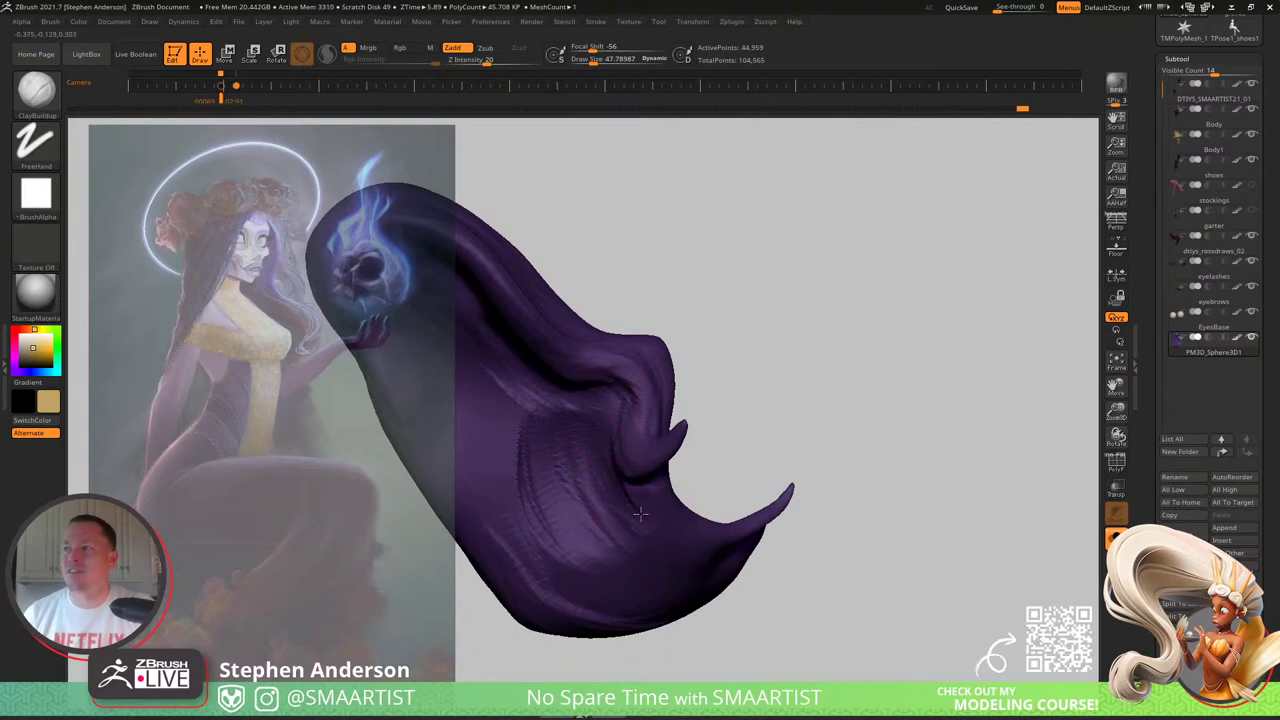
Step: Sculpt strand ridges into the inner lower hair beneath the curled lock with the ClayBuildup brush
right_click_drag(614, 540, 600, 522)
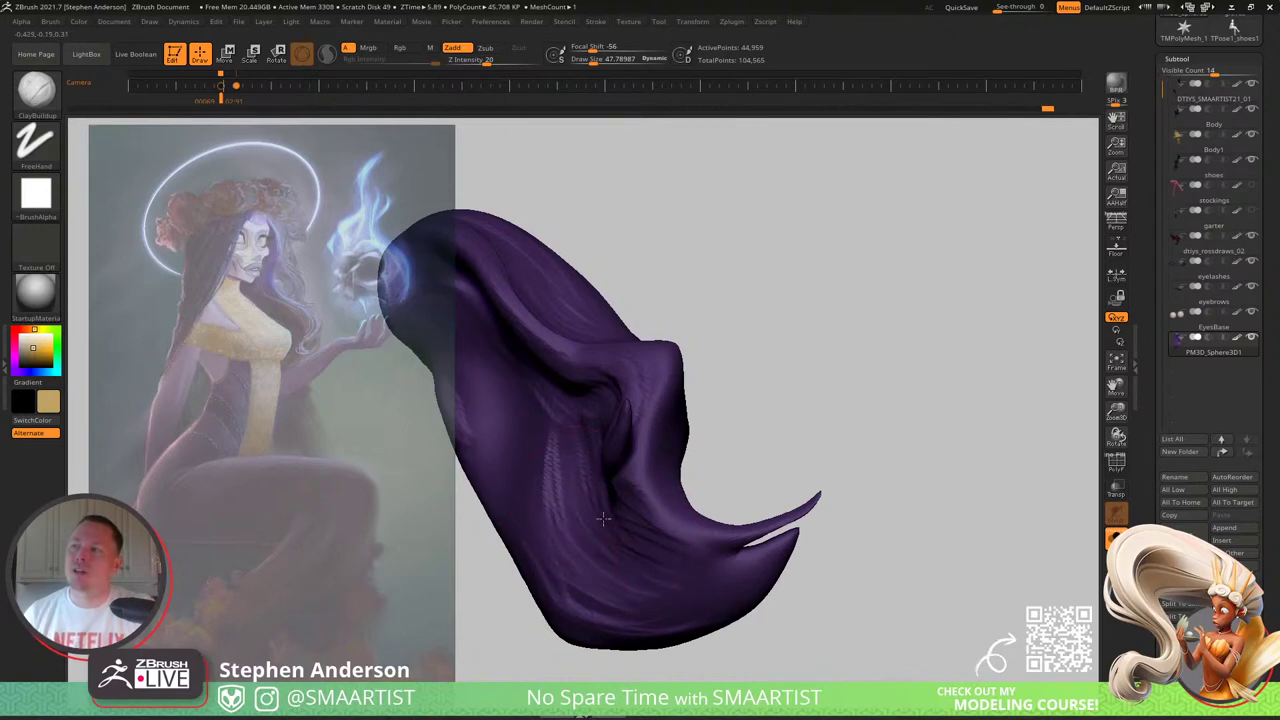
mouse_move(600, 515)
right_mouse_down()
mouse_move(620, 508)
mouse_move(628, 481)
mouse_move(563, 432)
right_mouse_up()
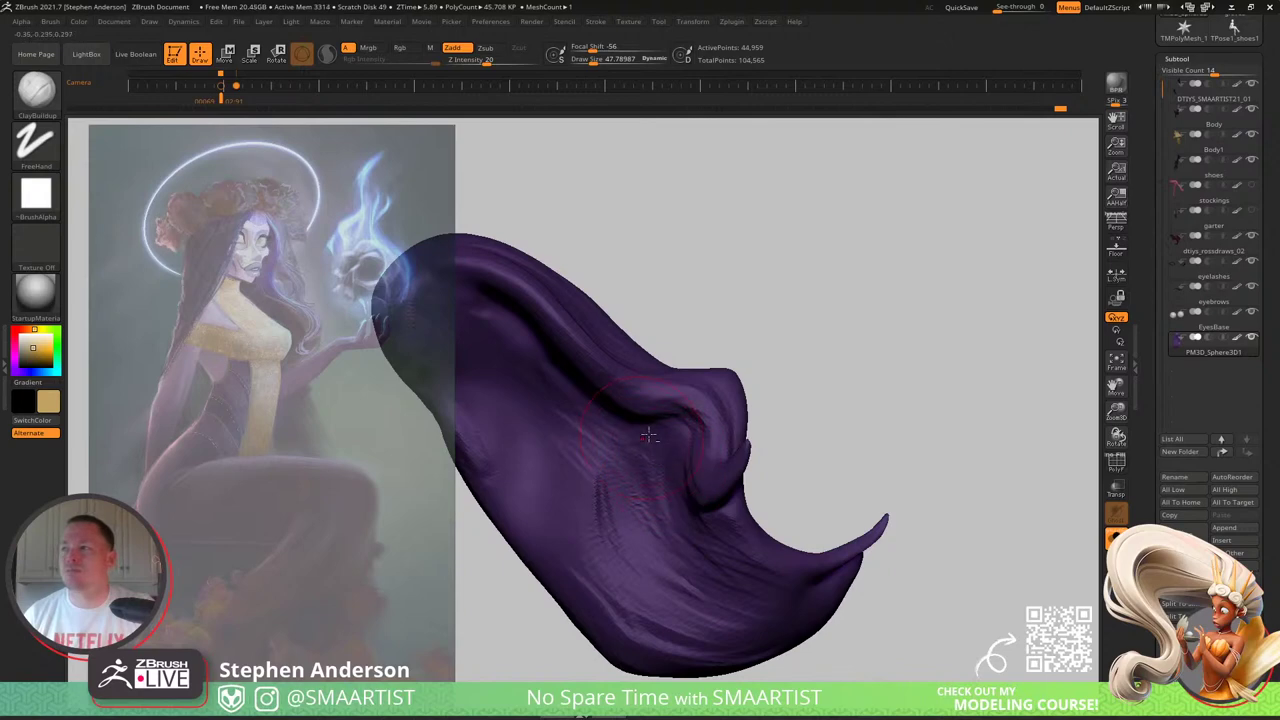
mouse_move(572, 476)
right_mouse_down()
mouse_move(651, 482)
mouse_move(628, 450)
right_mouse_up()
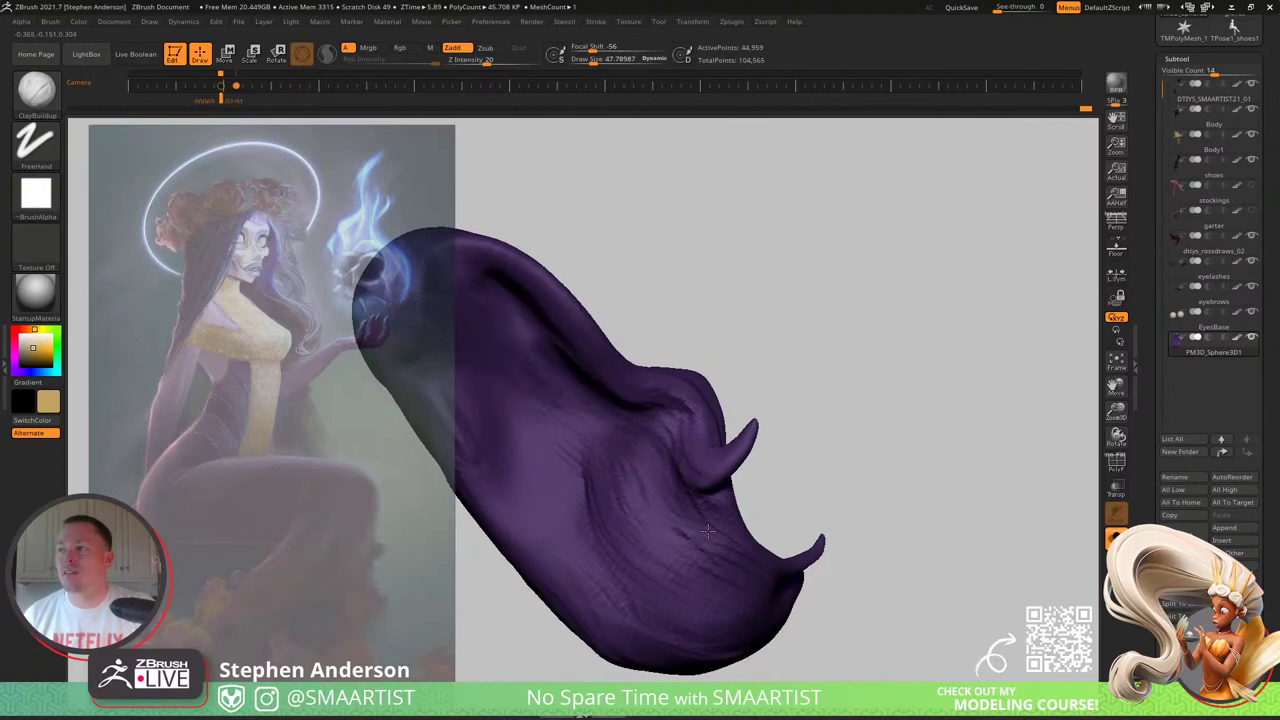
right_click_drag(768, 590, 740, 560)
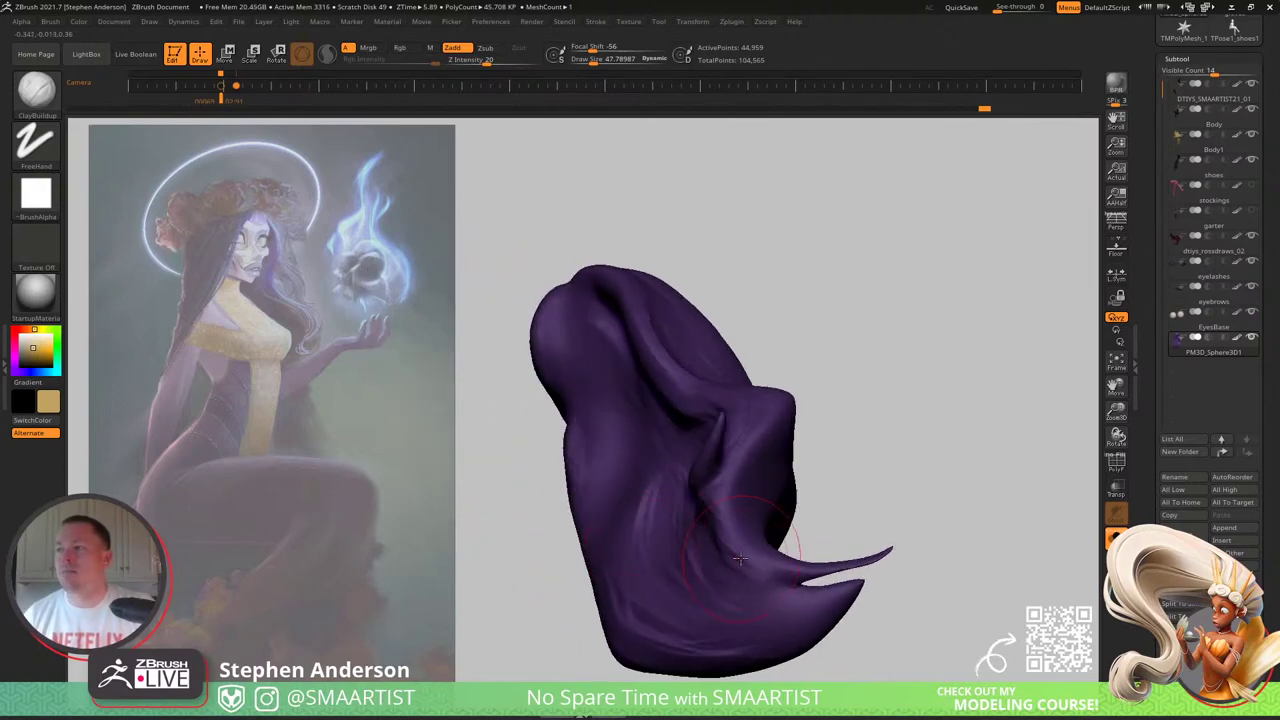
right_click_drag(829, 534, 675, 510)
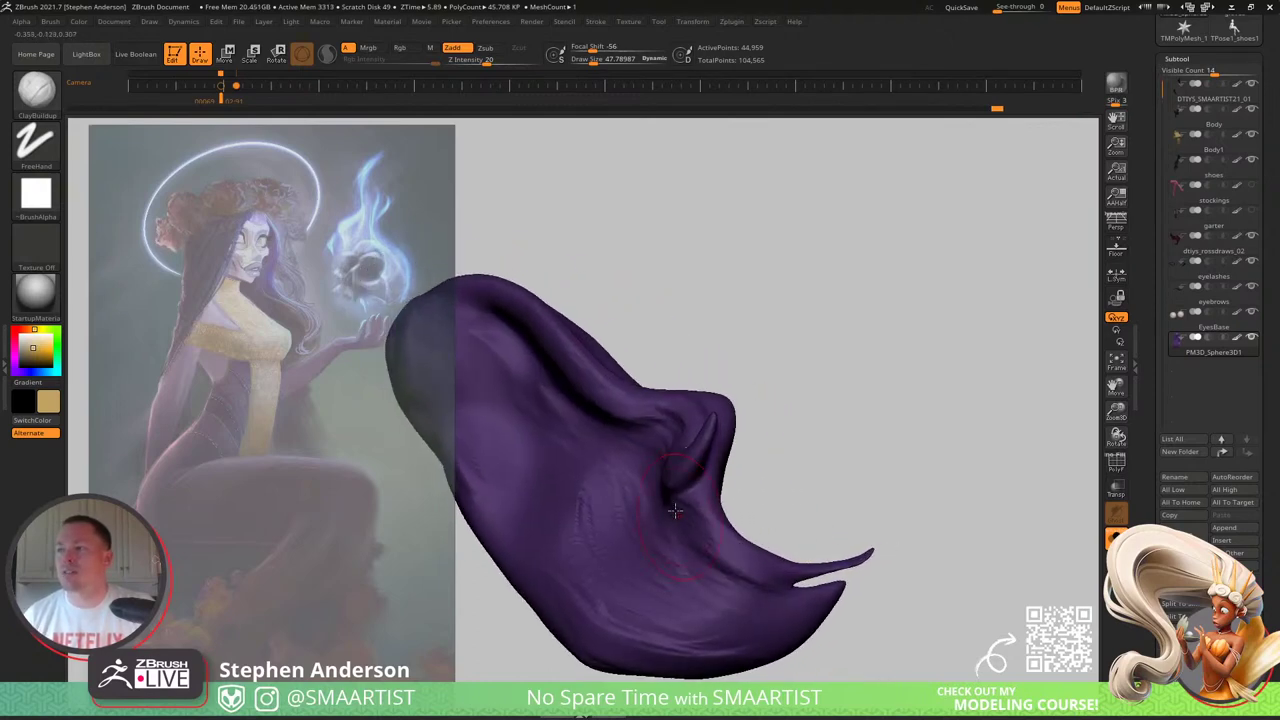
right_click_drag(708, 566, 726, 574)
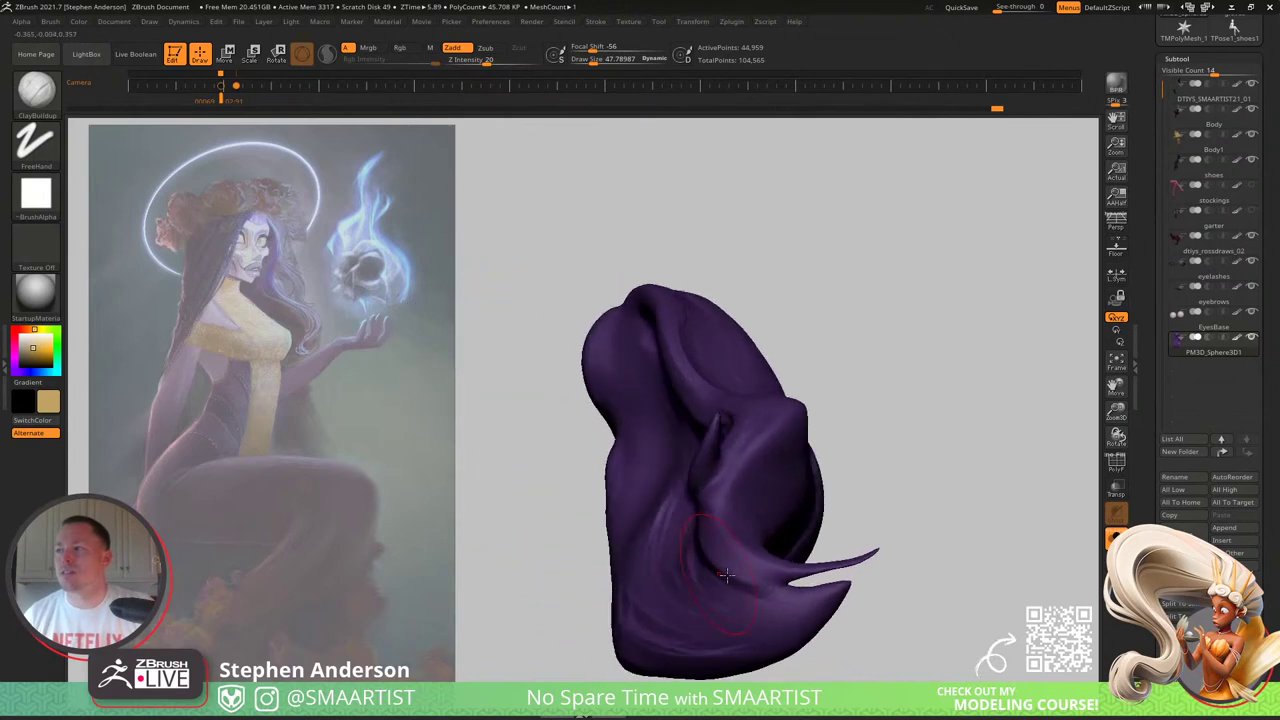
Step: Build up broader curved strands across the lower inner hair, sweeping toward the flipped tips
right_click_drag(809, 514, 766, 623)
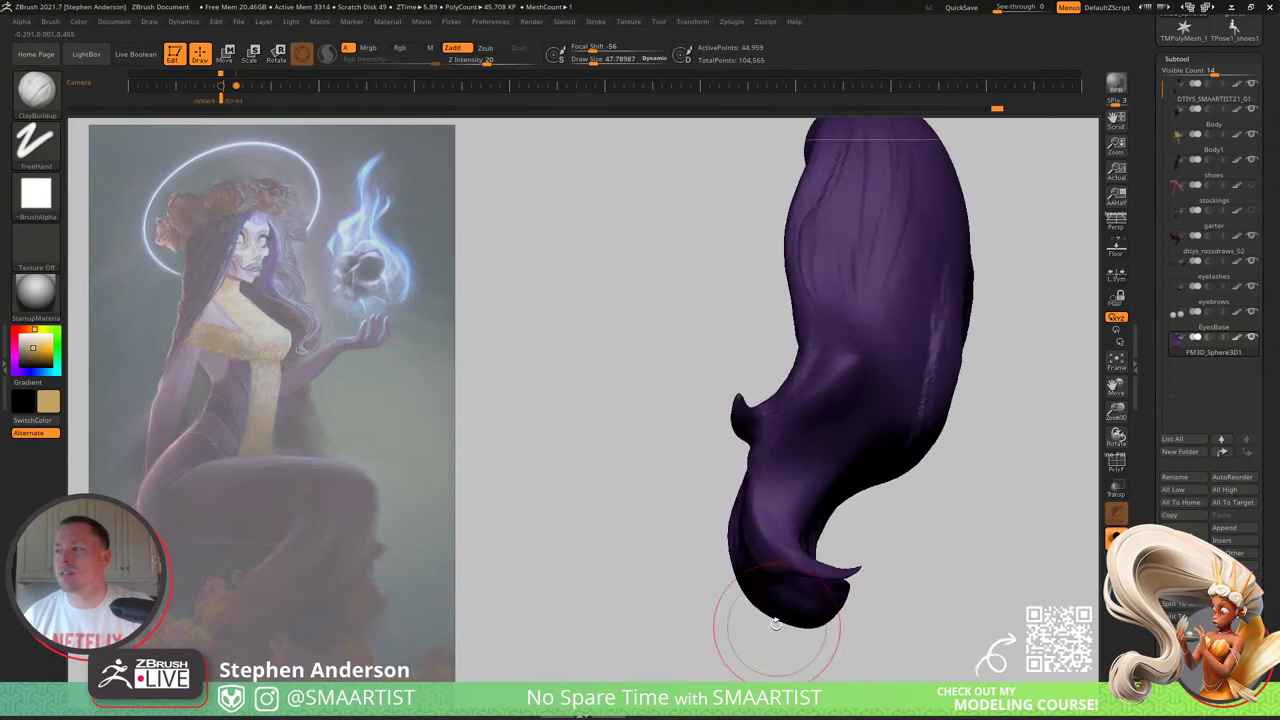
mouse_move(840, 580)
right_mouse_down()
mouse_move(905, 580)
mouse_move(877, 469)
mouse_move(886, 480)
right_mouse_up()
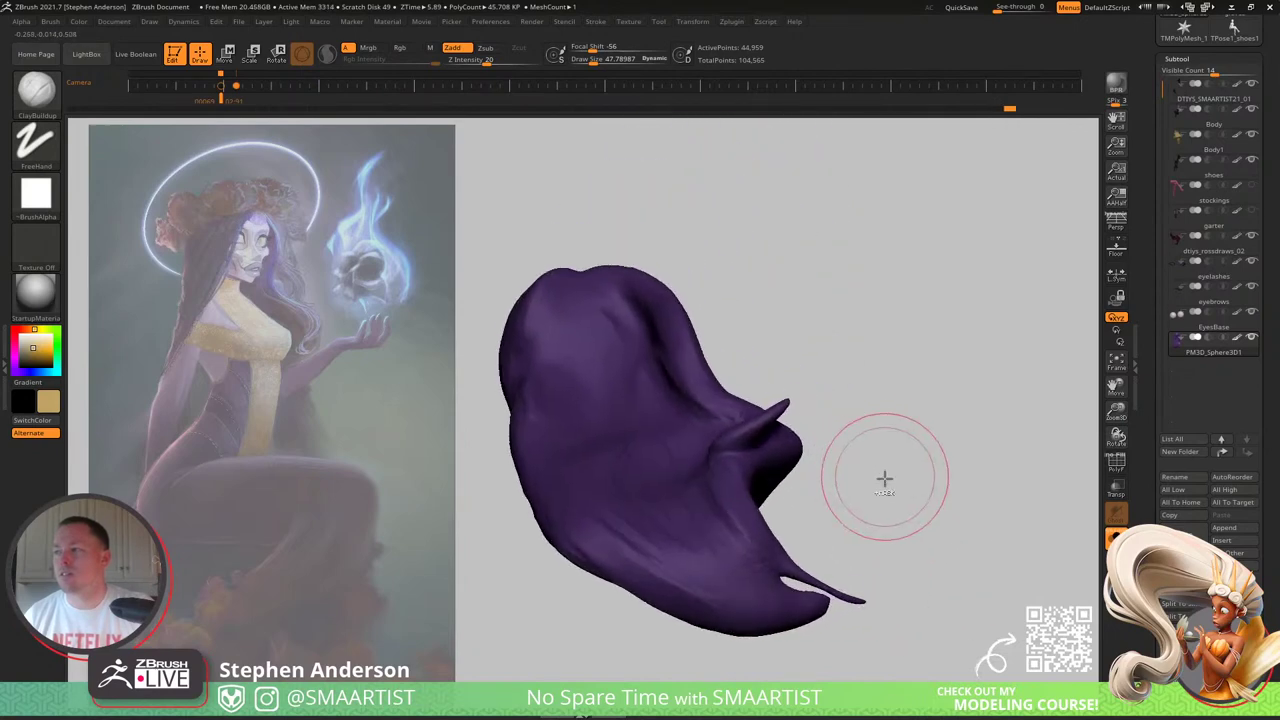
mouse_move(826, 558)
right_mouse_down()
mouse_move(800, 543)
mouse_move(643, 529)
right_mouse_up()
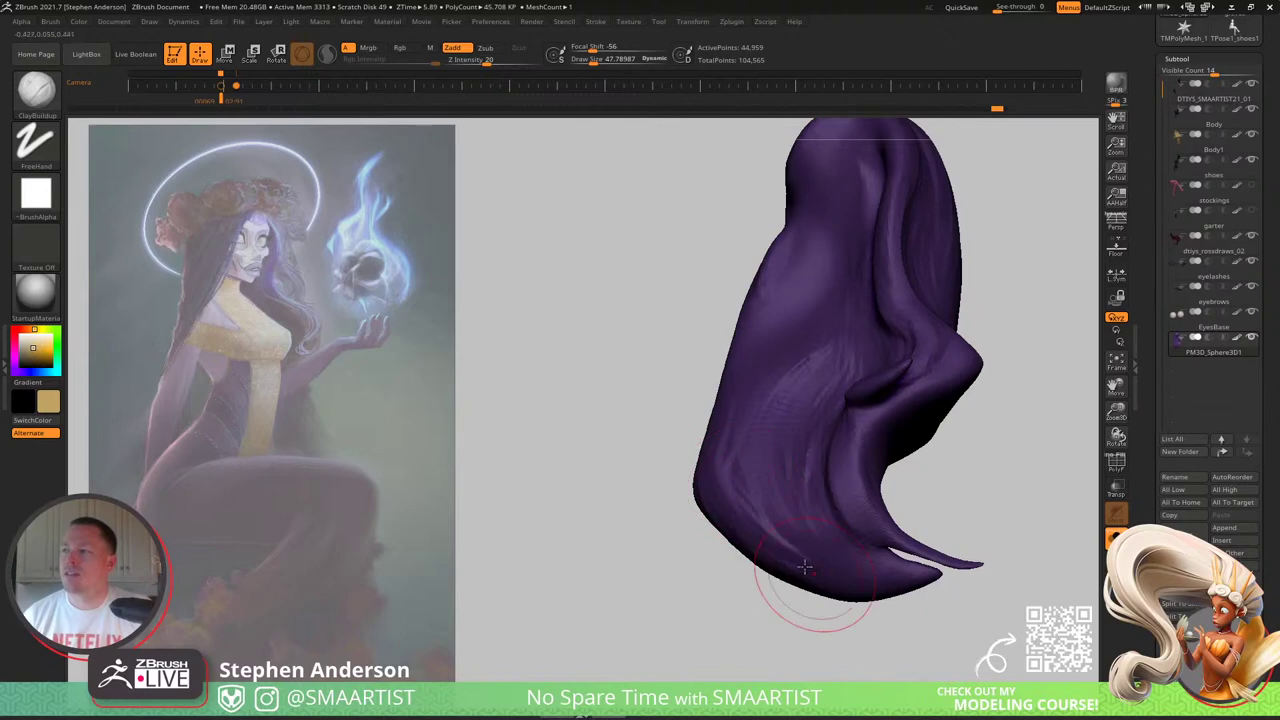
mouse_move(860, 570)
right_mouse_down()
mouse_move(740, 537)
mouse_move(768, 630)
mouse_move(786, 523)
right_mouse_up()
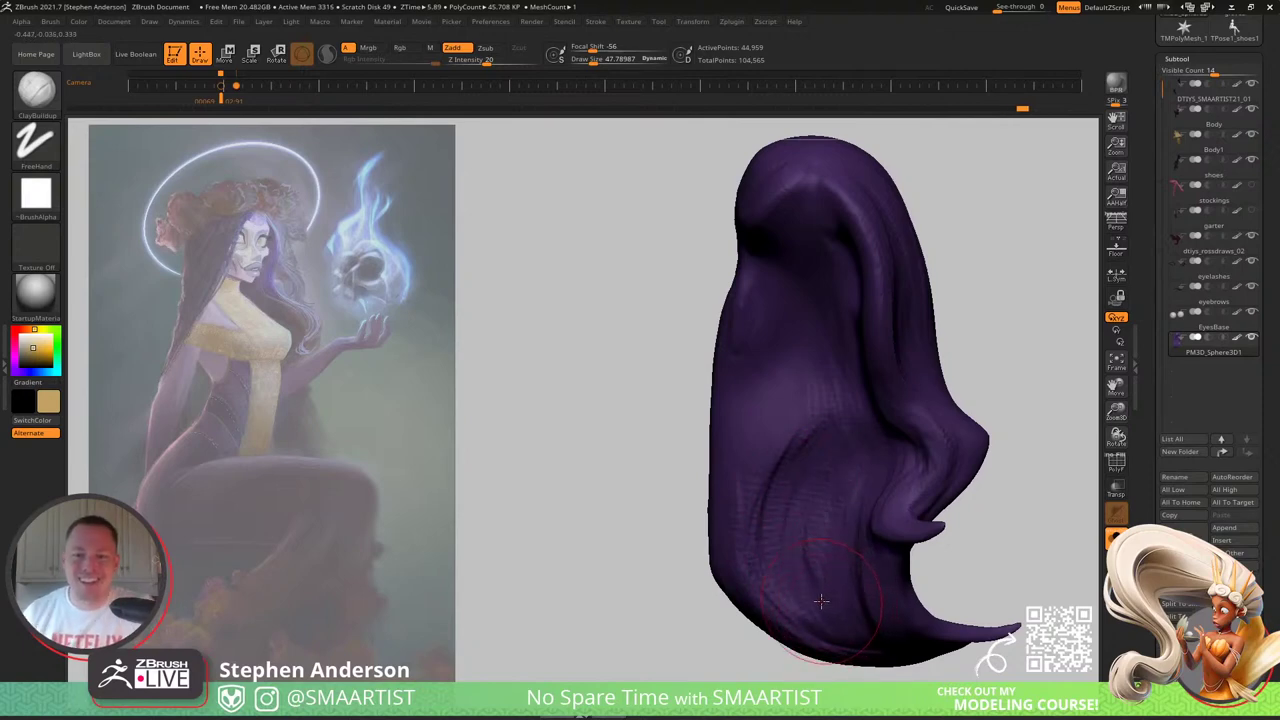
mouse_move(820, 600)
right_mouse_down()
mouse_move(943, 357)
mouse_move(877, 394)
mouse_move(824, 387)
mouse_move(850, 500)
mouse_move(779, 422)
mouse_move(777, 435)
right_mouse_up()
Step: Check the hair against the full figure, isolate it again and layer vertical strands down the middle of its inner side
key("ctrl+shift+s")
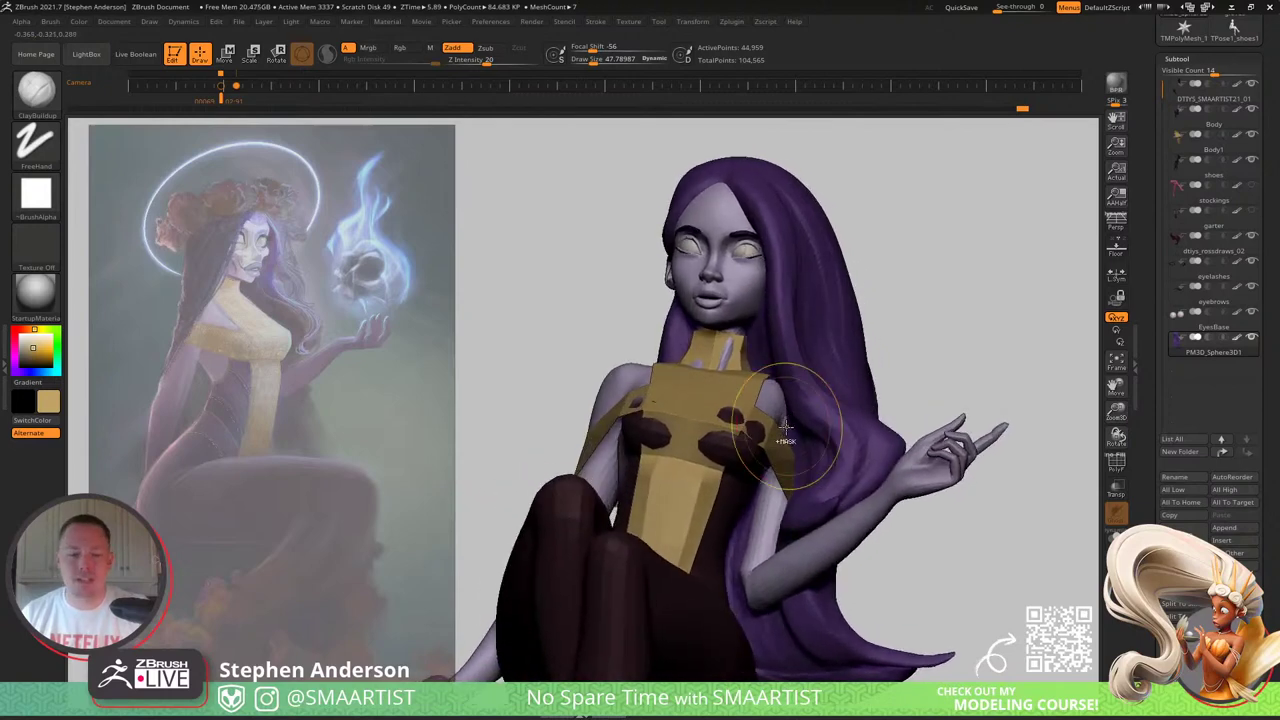
key("ctrl+shift+s")
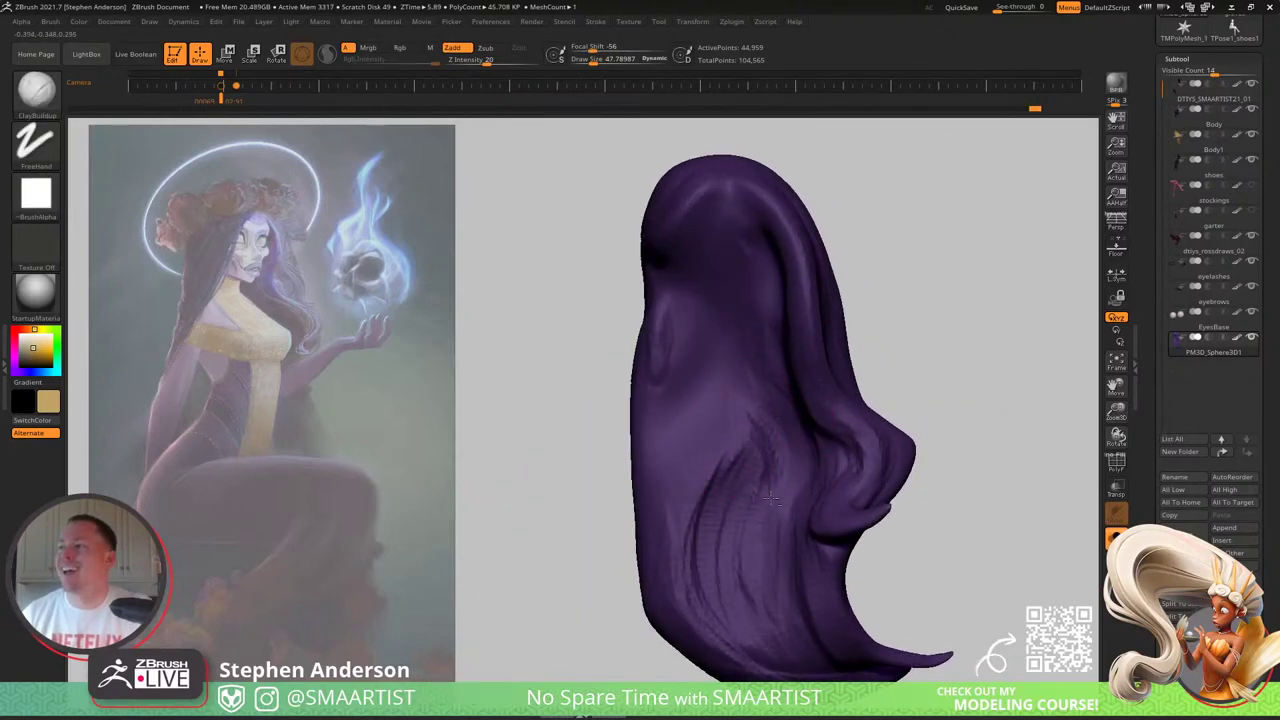
mouse_move(770, 460)
right_mouse_down()
mouse_move(760, 451)
mouse_move(783, 460)
right_mouse_up()
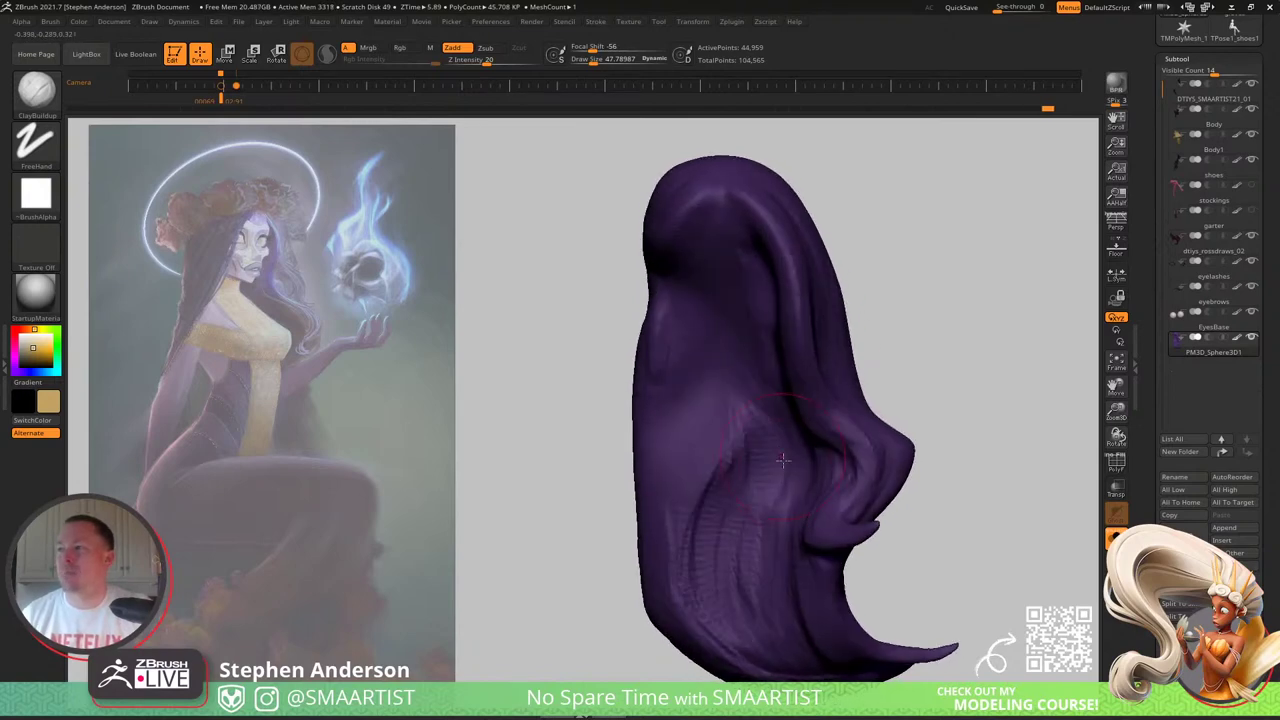
mouse_move(773, 578)
right_mouse_down()
mouse_move(761, 420)
mouse_move(713, 478)
right_mouse_up()
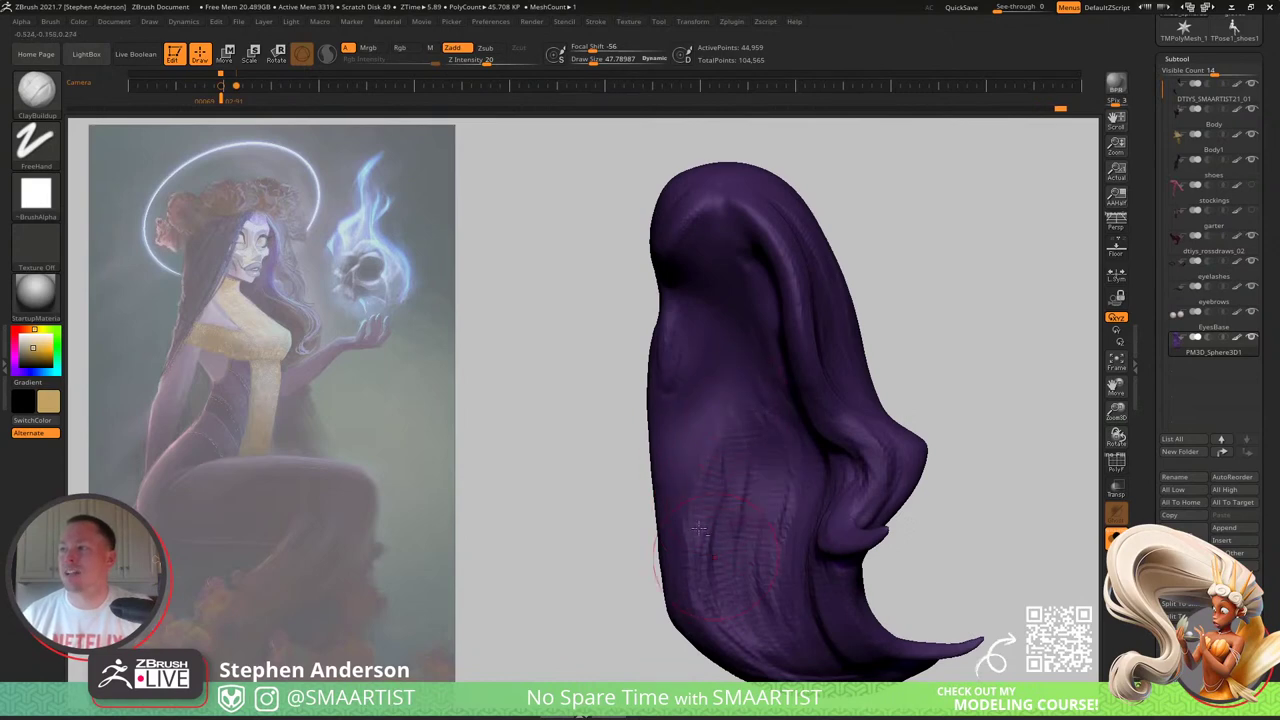
left_click_drag(697, 530, 731, 567)
left_click_drag(753, 497, 764, 563)
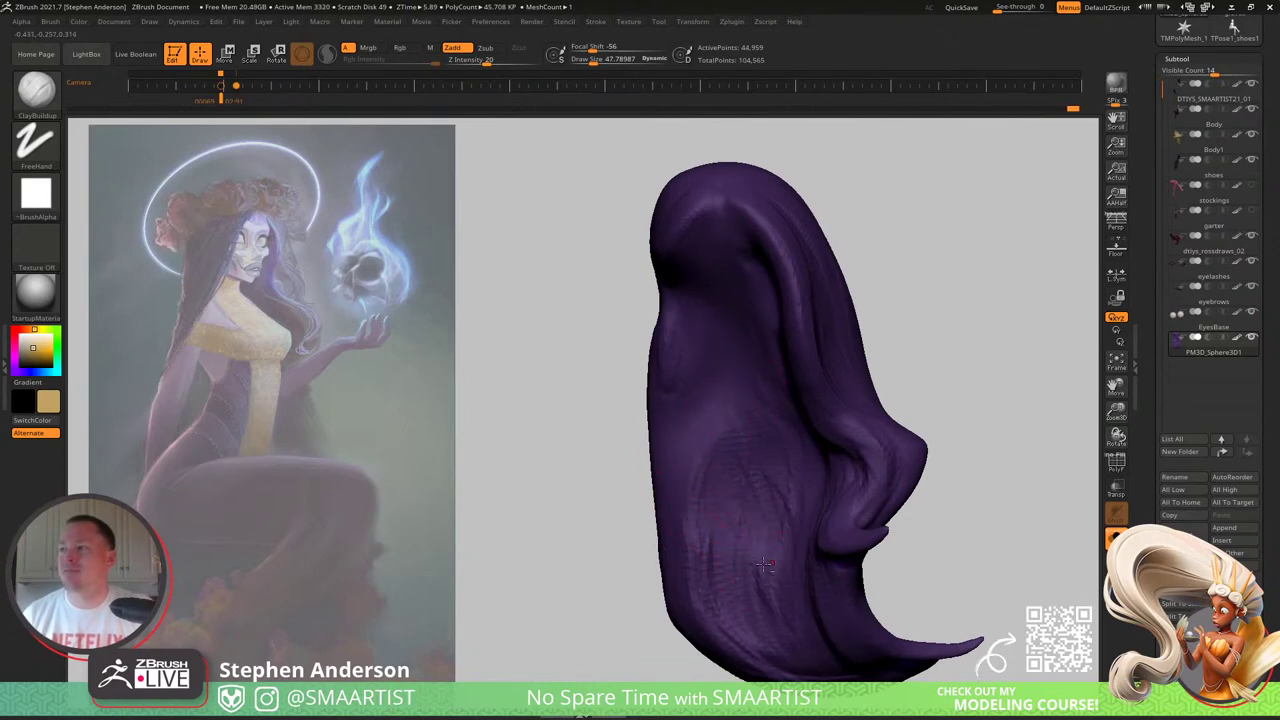
left_click_drag(711, 456, 708, 485)
right_click_drag(725, 468, 778, 435)
right_click_drag(724, 541, 694, 471)
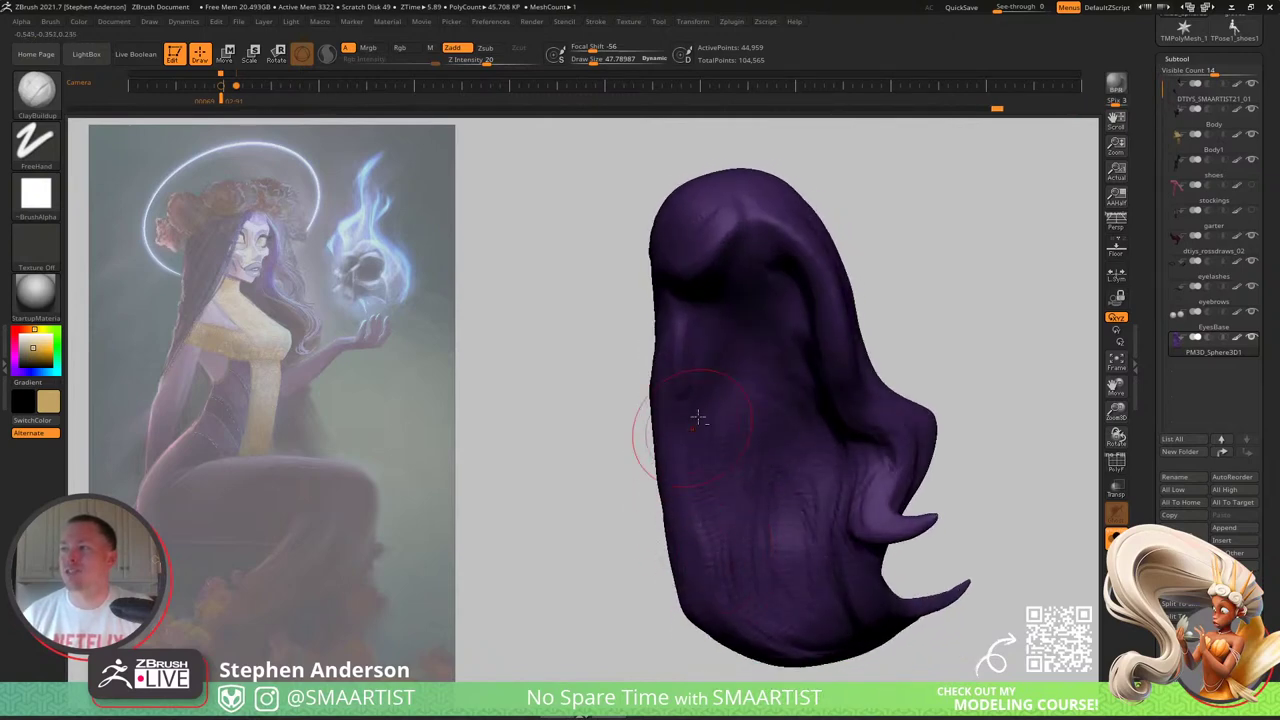
Step: Extend the strand strokes from the upper inner hair down through the lower sweep to the pointed tips
right_click_drag(733, 497, 707, 352)
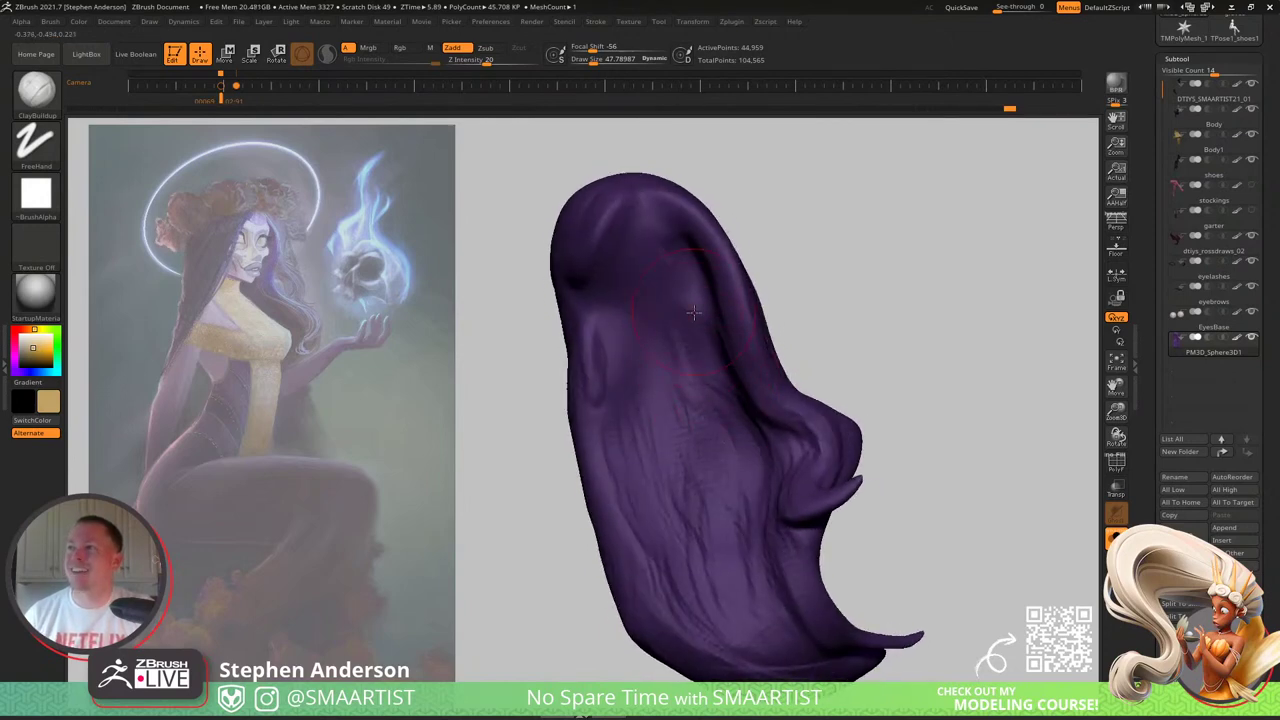
right_click_drag(764, 425, 726, 330)
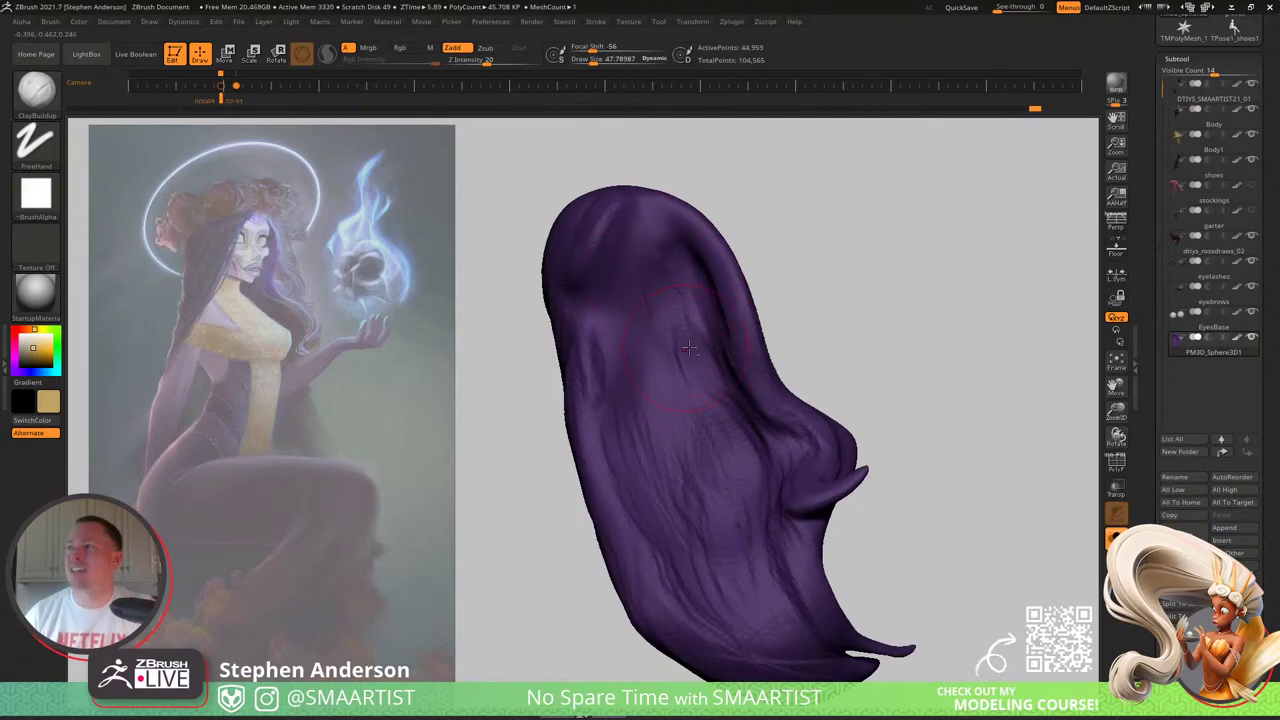
right_click_drag(702, 373, 772, 480)
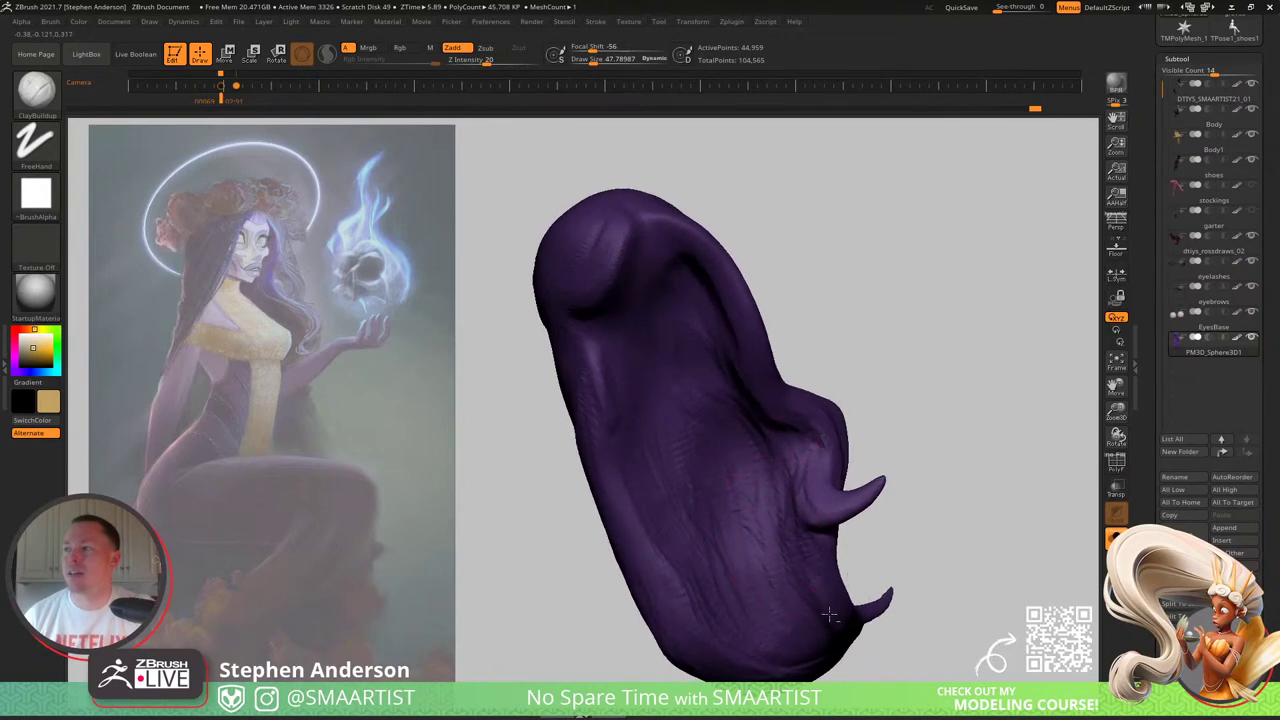
right_click_drag(830, 615, 759, 491)
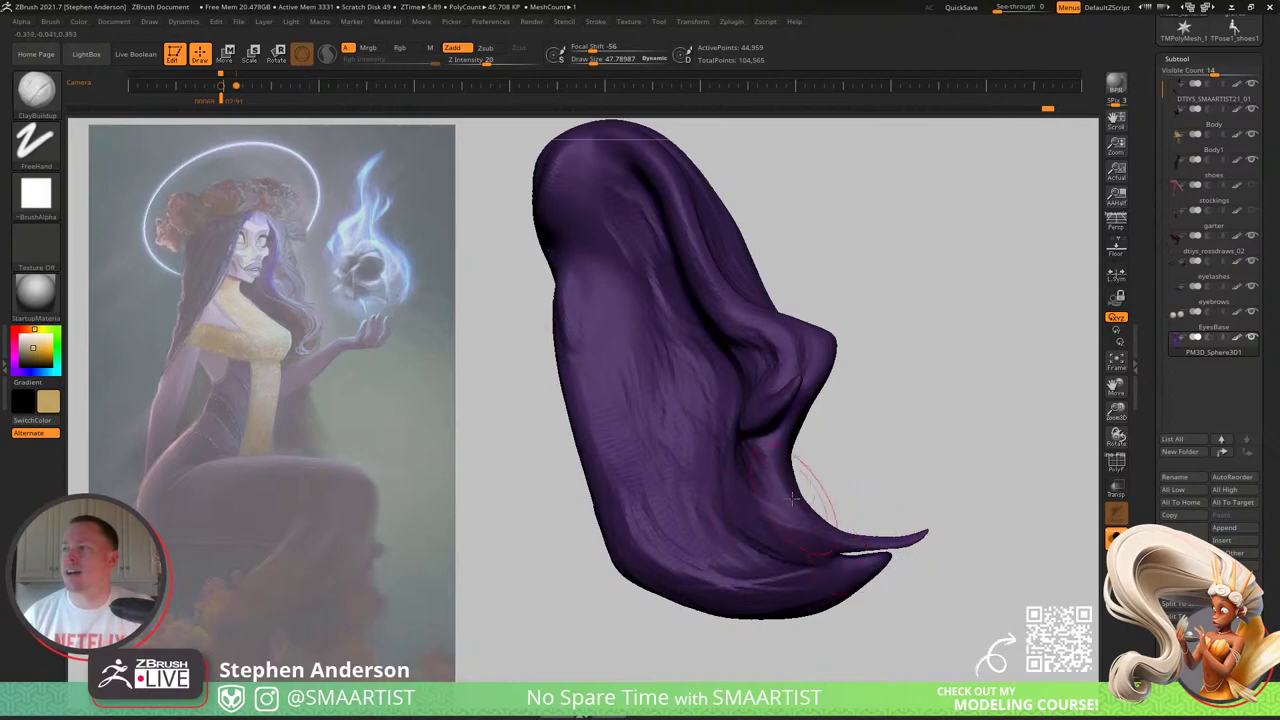
right_click_drag(795, 525, 726, 464)
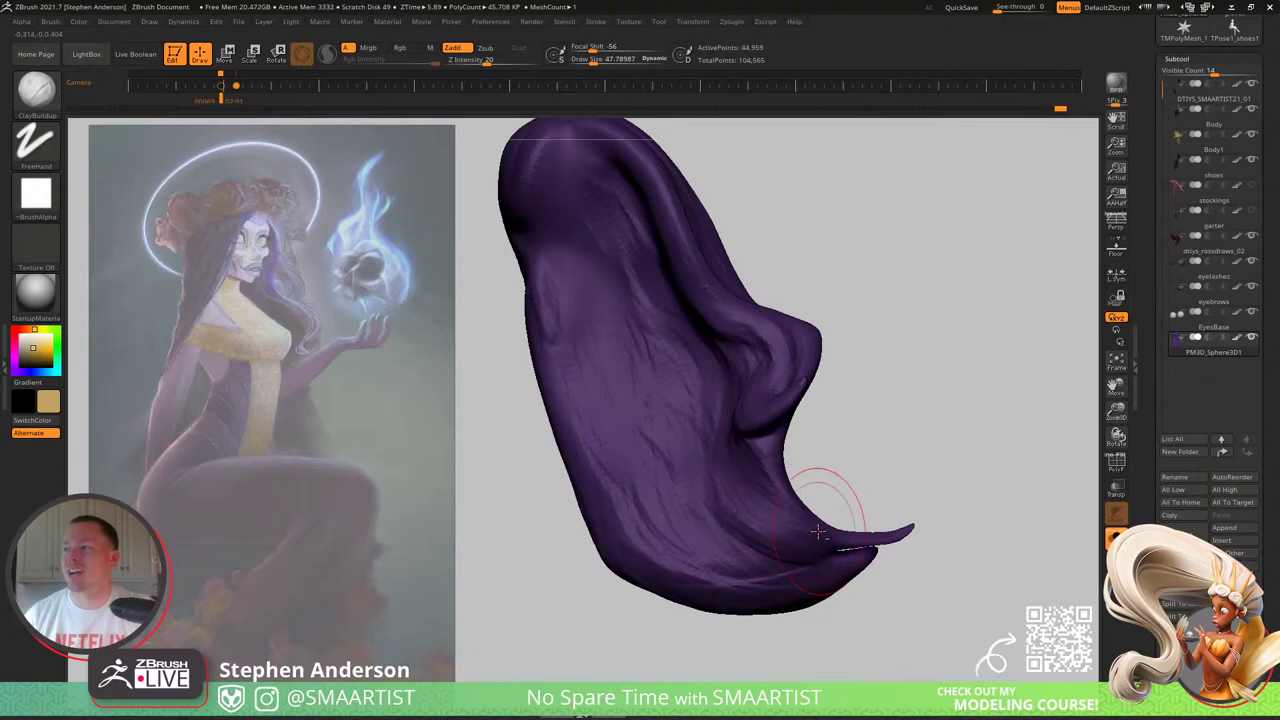
right_click_drag(818, 533, 730, 490)
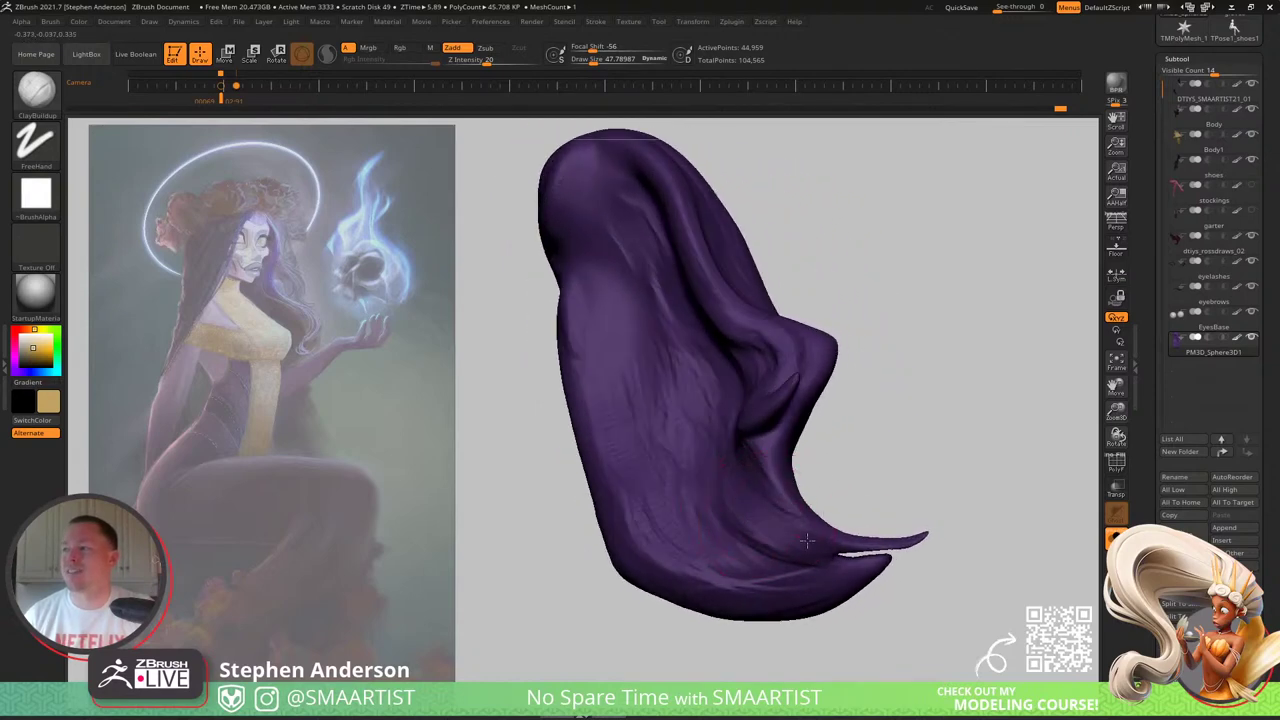
mouse_move(866, 549)
right_mouse_down()
mouse_move(815, 545)
mouse_move(860, 560)
right_mouse_up()
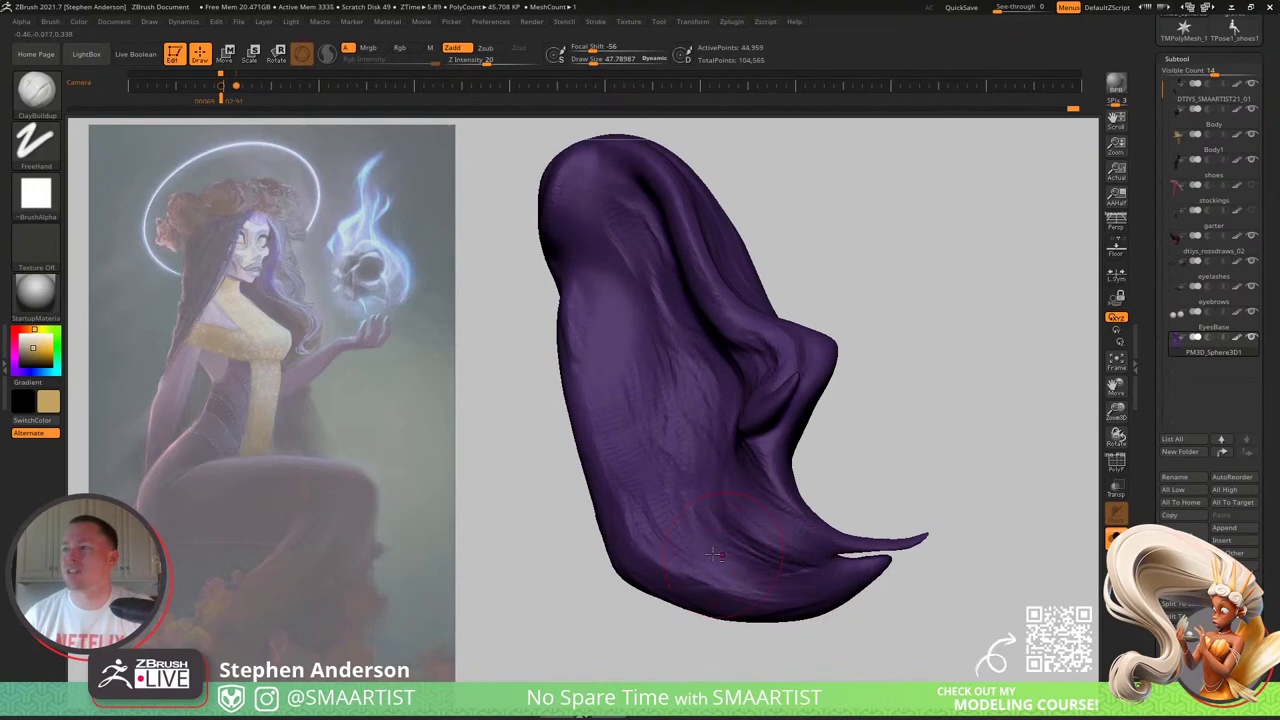
Step: Reduce the ClayBuildup draw size to about 21 and sculpt finer strand detail along the bulging front lock
mouse_move(657, 549)
right_mouse_down()
mouse_move(710, 484)
mouse_move(766, 492)
mouse_move(797, 480)
mouse_move(774, 449)
right_mouse_up()
key("s")
left_click_drag(774, 449, 766, 449)
right_click_drag(738, 481, 759, 432)
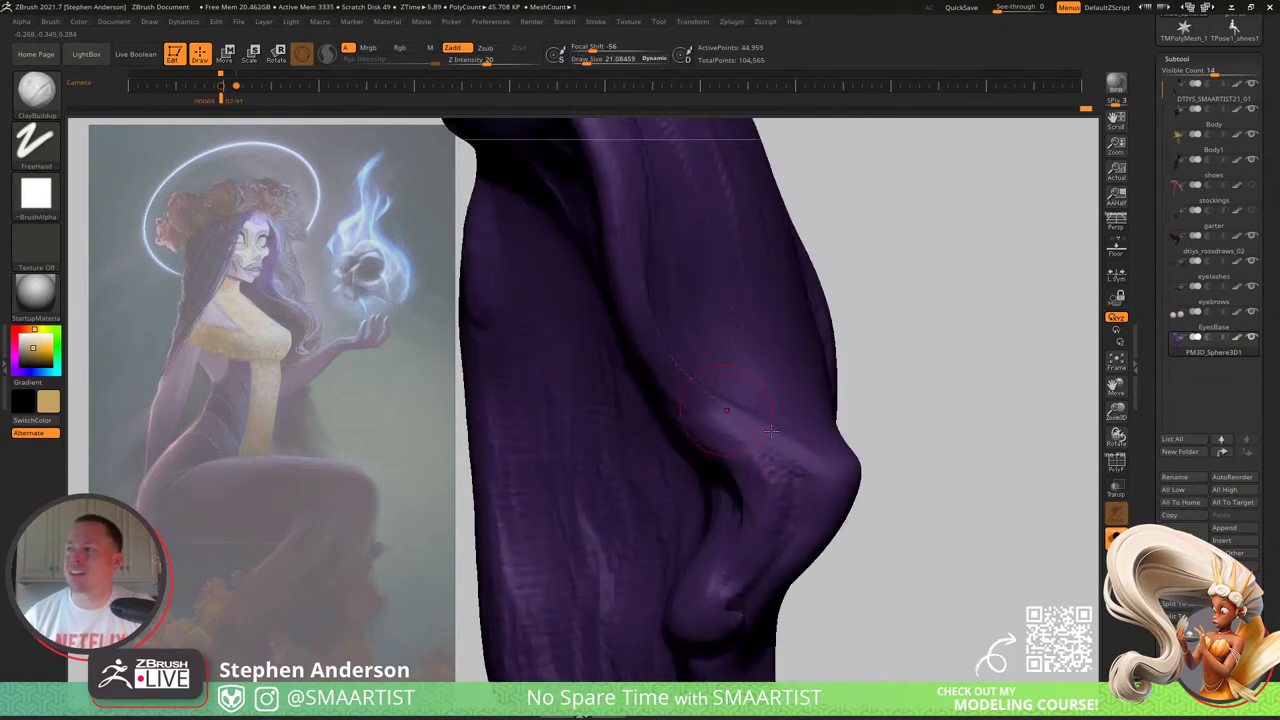
right_click_drag(818, 507, 778, 374)
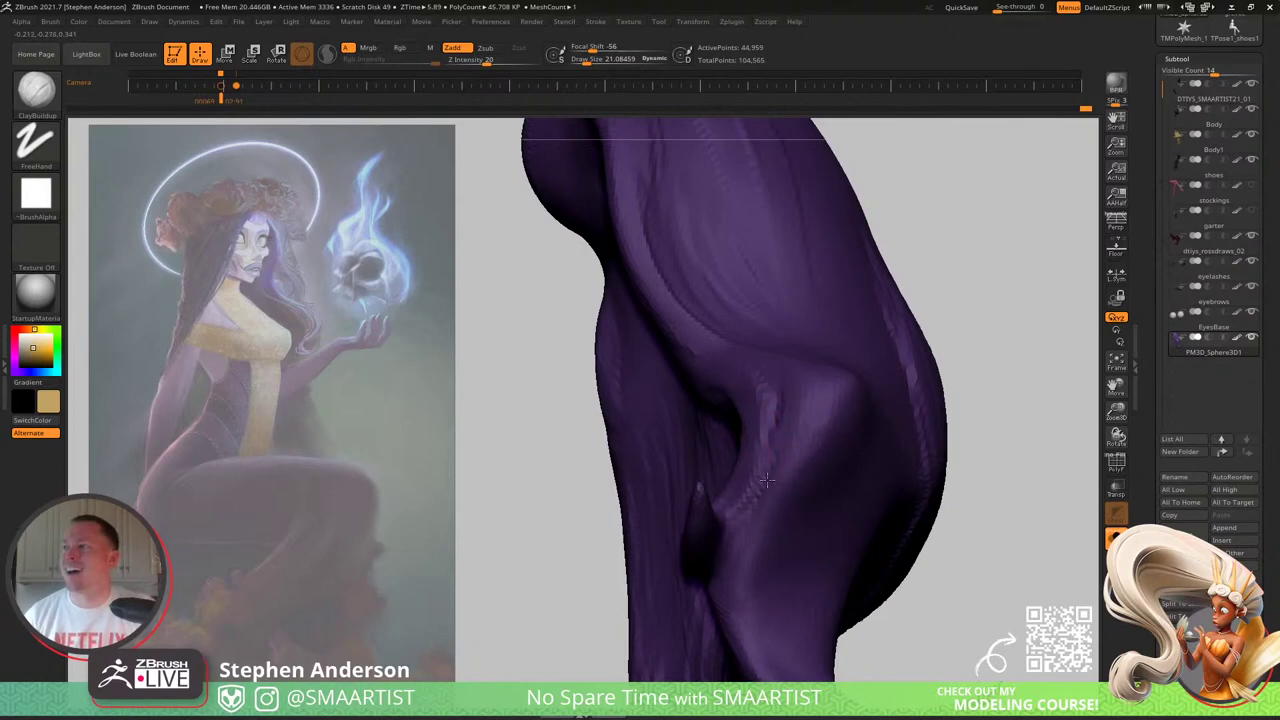
mouse_move(767, 462)
right_mouse_down()
mouse_move(769, 365)
mouse_move(785, 350)
mouse_move(832, 360)
mouse_move(817, 356)
mouse_move(851, 306)
mouse_move(726, 503)
mouse_move(708, 398)
right_mouse_up()
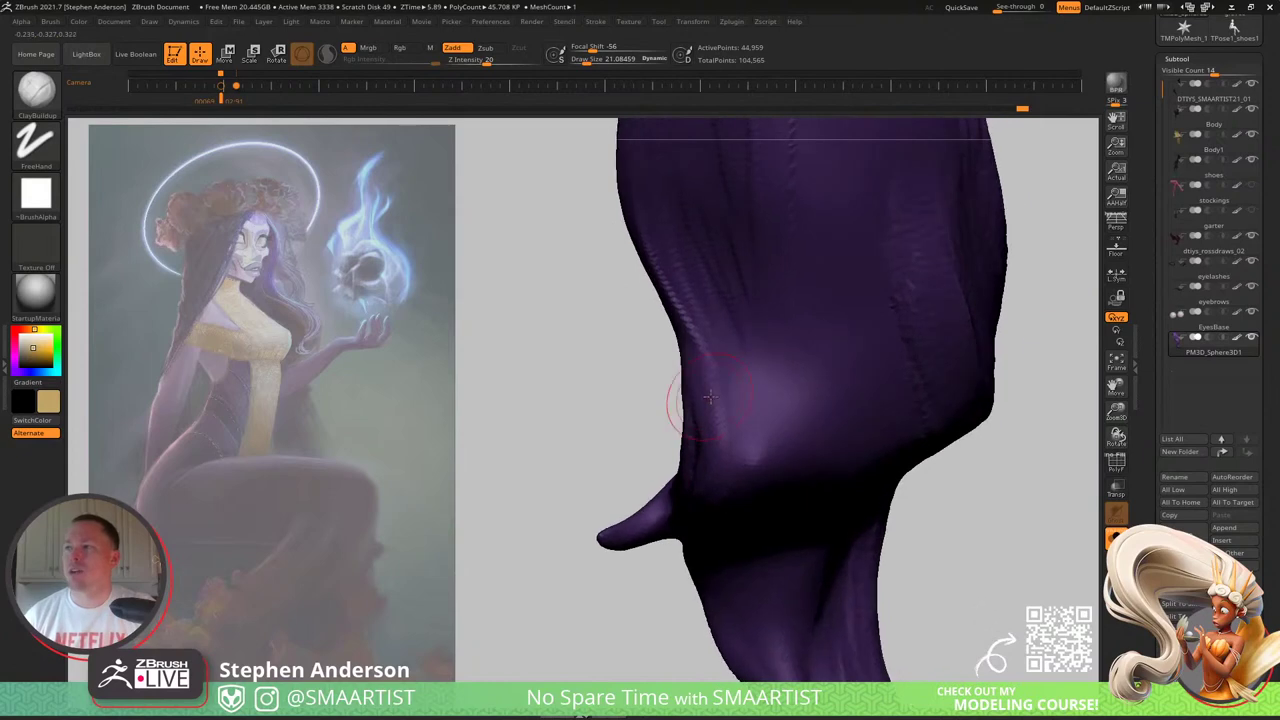
Step: Adjust the edge of the front lock with the Move brush at draw size about 51 and focal shift 5
key("b")
key("m")
key("v")
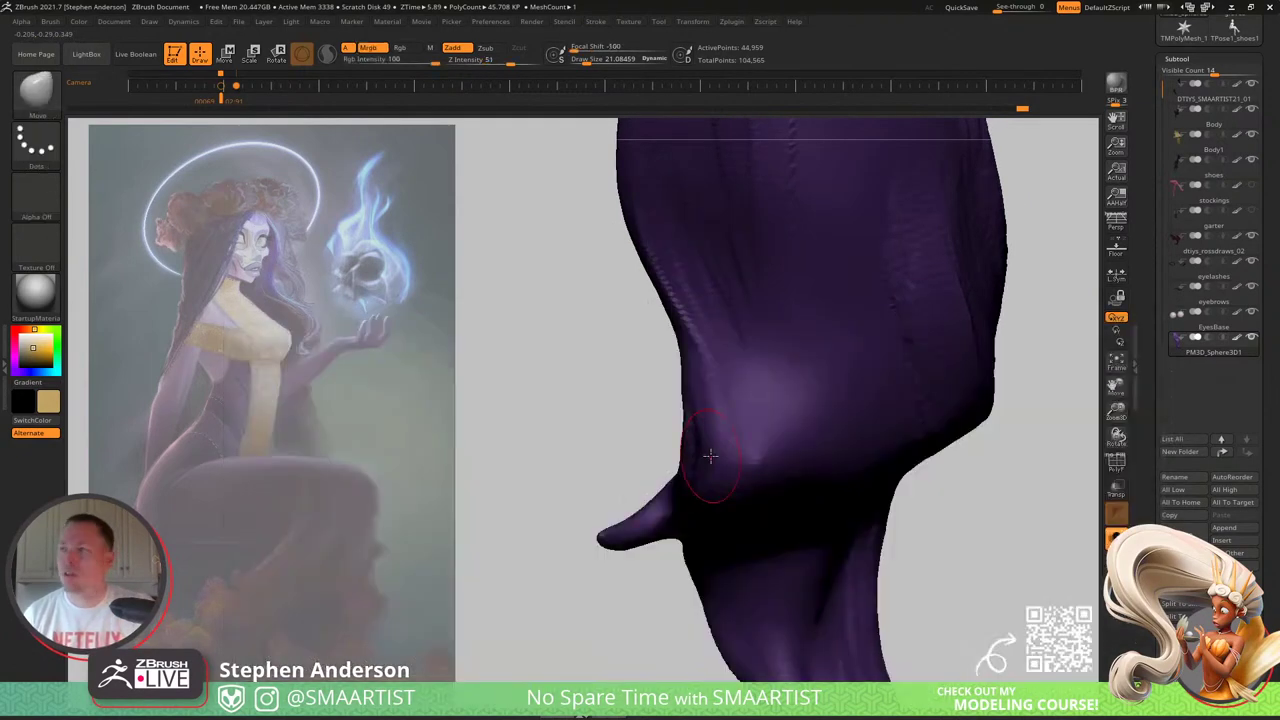
key("s")
left_click_drag(717, 450, 725, 452)
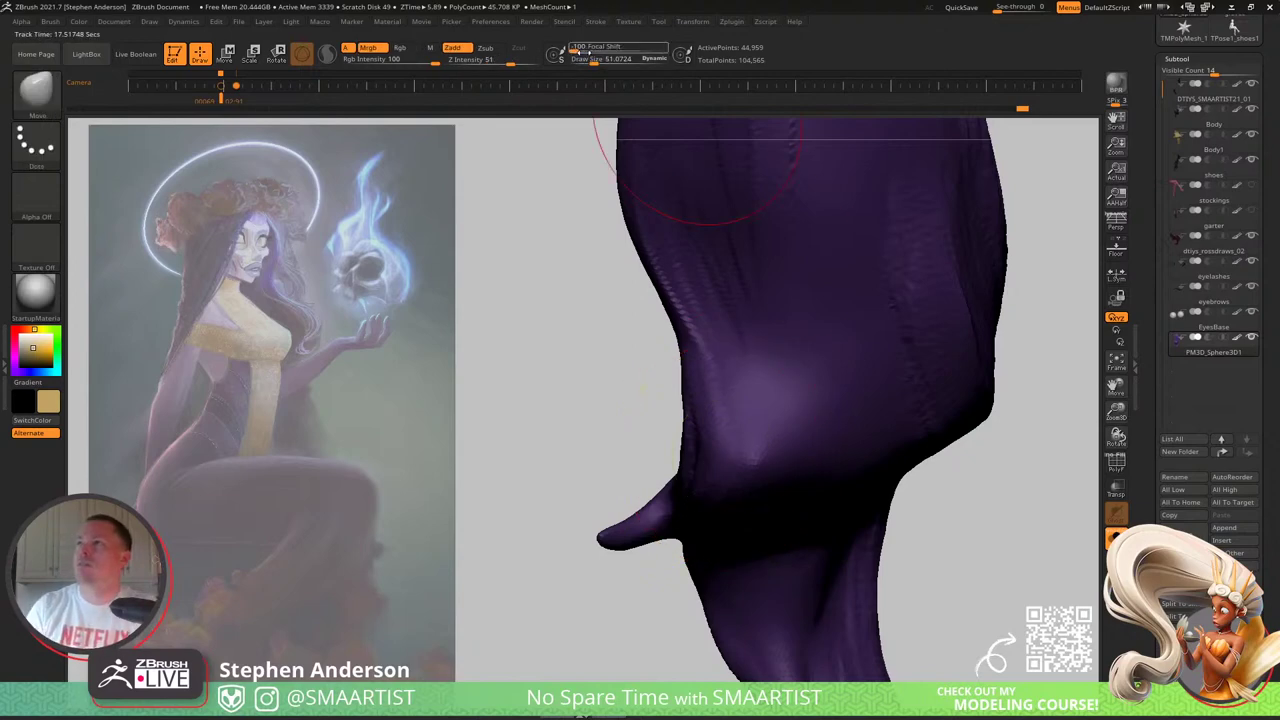
left_click_drag(597, 52, 623, 51)
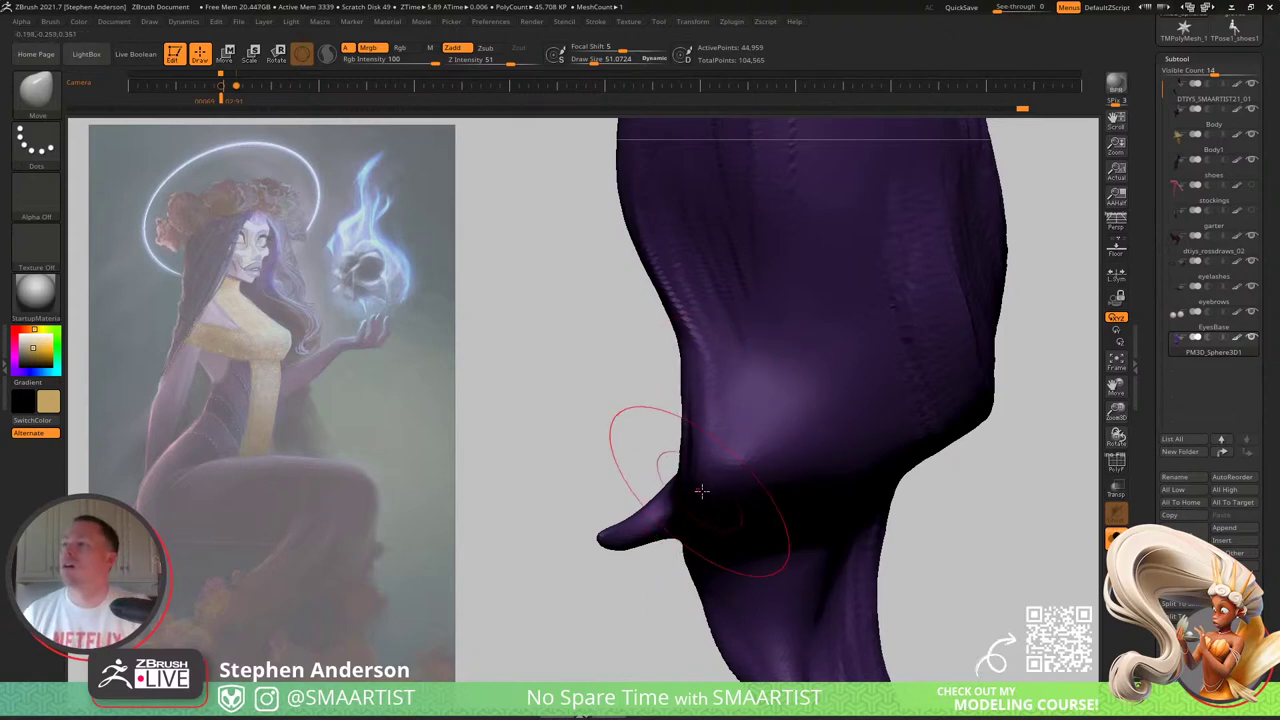
mouse_move(702, 490)
right_mouse_down()
mouse_move(709, 396)
mouse_move(722, 420)
right_mouse_up()
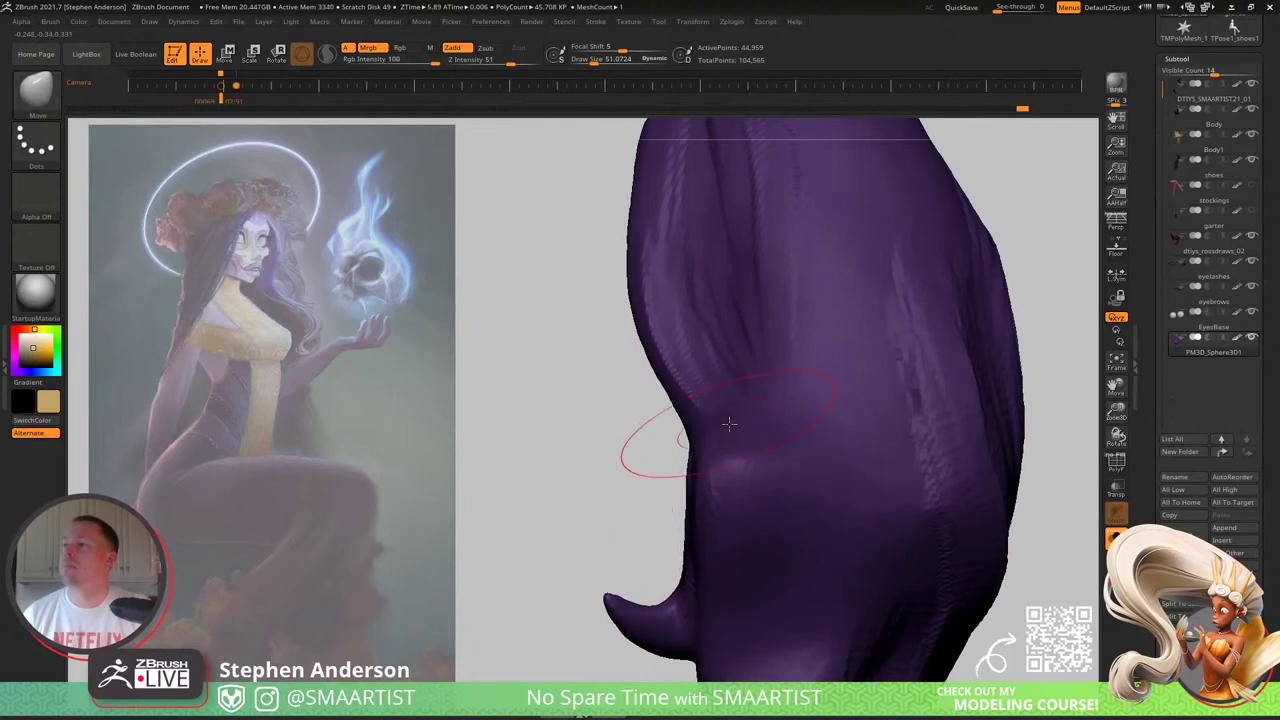
Step: Show all subtools and pull the hair lock near the raised arm with the SnakeHook brush, with Rgb turned off
key("ctrl+shift+s")
right_click_drag(694, 508, 721, 463)
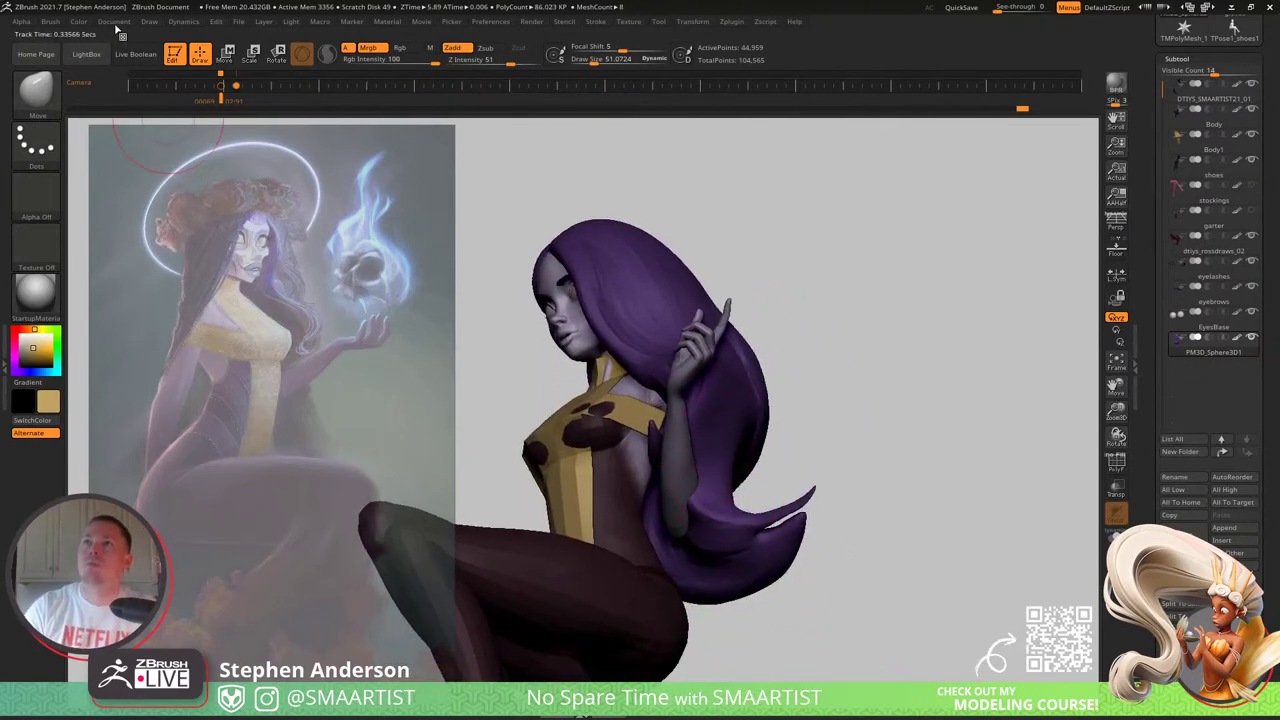
key("h")
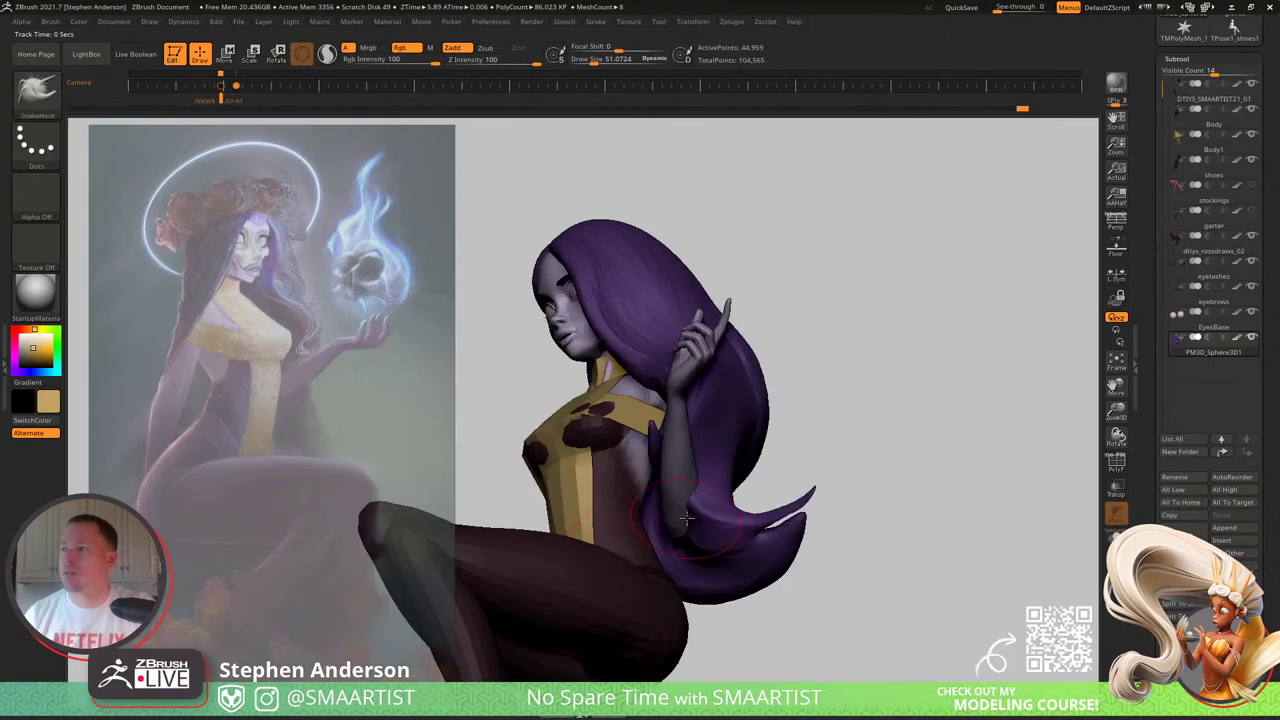
mouse_move(700, 510)
left_mouse_down()
mouse_move(715, 516)
mouse_move(690, 514)
mouse_move(690, 528)
mouse_move(712, 495)
left_mouse_up()
key("ctrl+z")
left_click(405, 48)
mouse_move(716, 488)
right_mouse_down()
mouse_move(734, 554)
mouse_move(726, 500)
mouse_move(693, 444)
right_mouse_up()
left_click_drag(694, 446, 690, 414)
Step: Enlarge the SnakeHook draw size to about 86 and reshape the hair's outer contour beside the face and shoulder
mouse_move(690, 414)
right_mouse_down()
mouse_move(668, 376)
mouse_move(634, 388)
right_mouse_up()
key("s")
left_click_drag(641, 377, 620, 391)
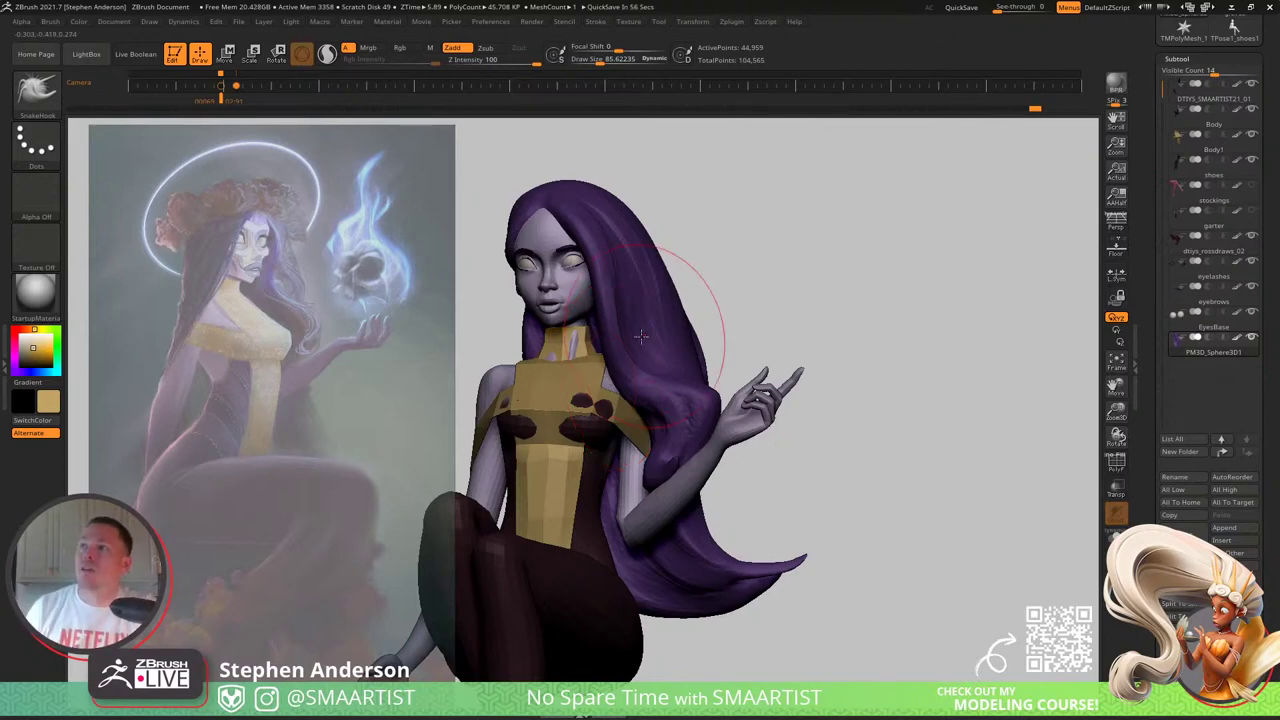
mouse_move(690, 315)
right_mouse_down()
mouse_move(666, 311)
mouse_move(706, 333)
mouse_move(672, 324)
right_mouse_up()
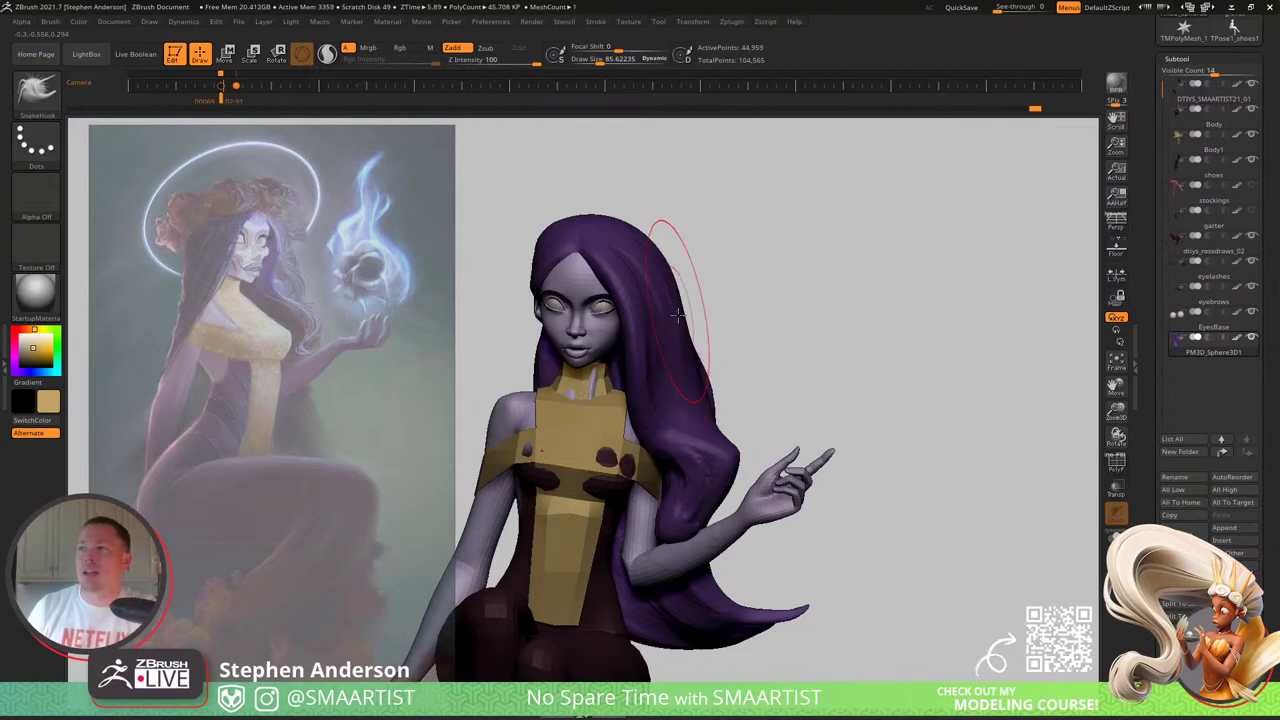
mouse_move(678, 327)
right_mouse_down()
mouse_move(720, 325)
mouse_move(557, 271)
mouse_move(600, 329)
right_mouse_up()
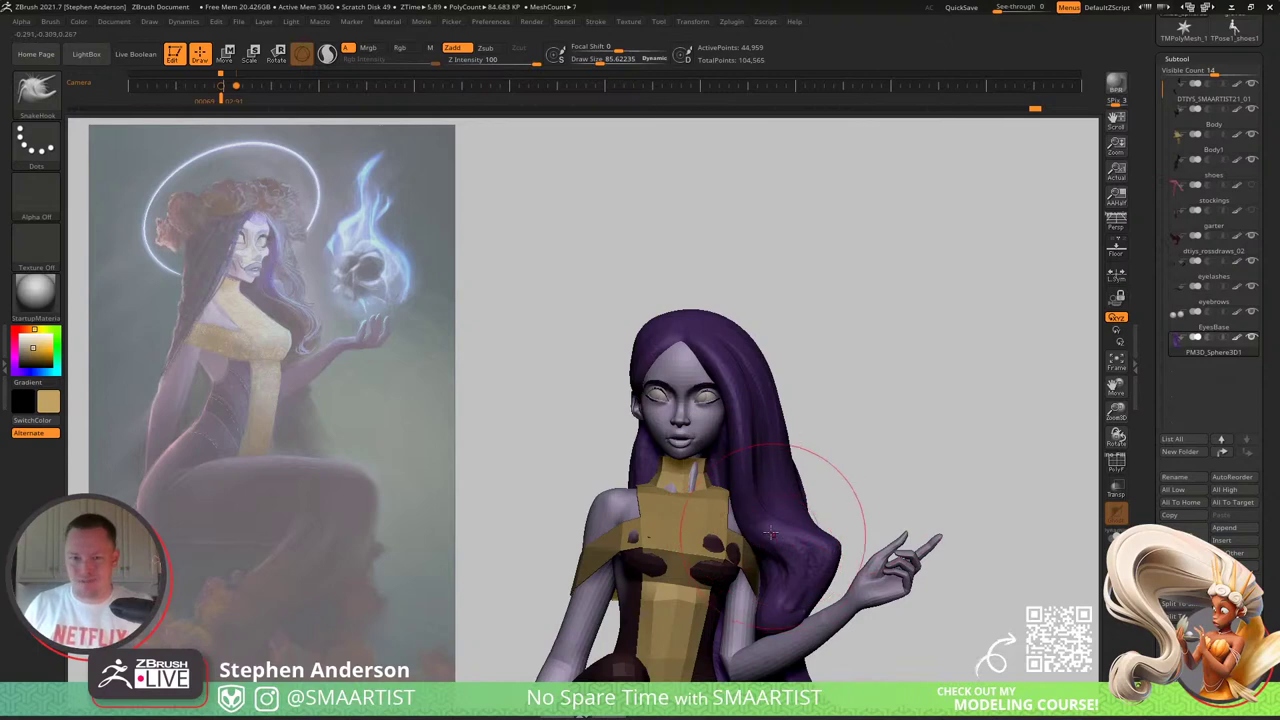
Step: Switch to the Move brush at draw size about 54 and adjust the front hair lock's edge beside the neck and chest
mouse_move(790, 554)
right_mouse_down()
mouse_move(768, 556)
mouse_move(789, 569)
mouse_move(750, 545)
right_mouse_up()
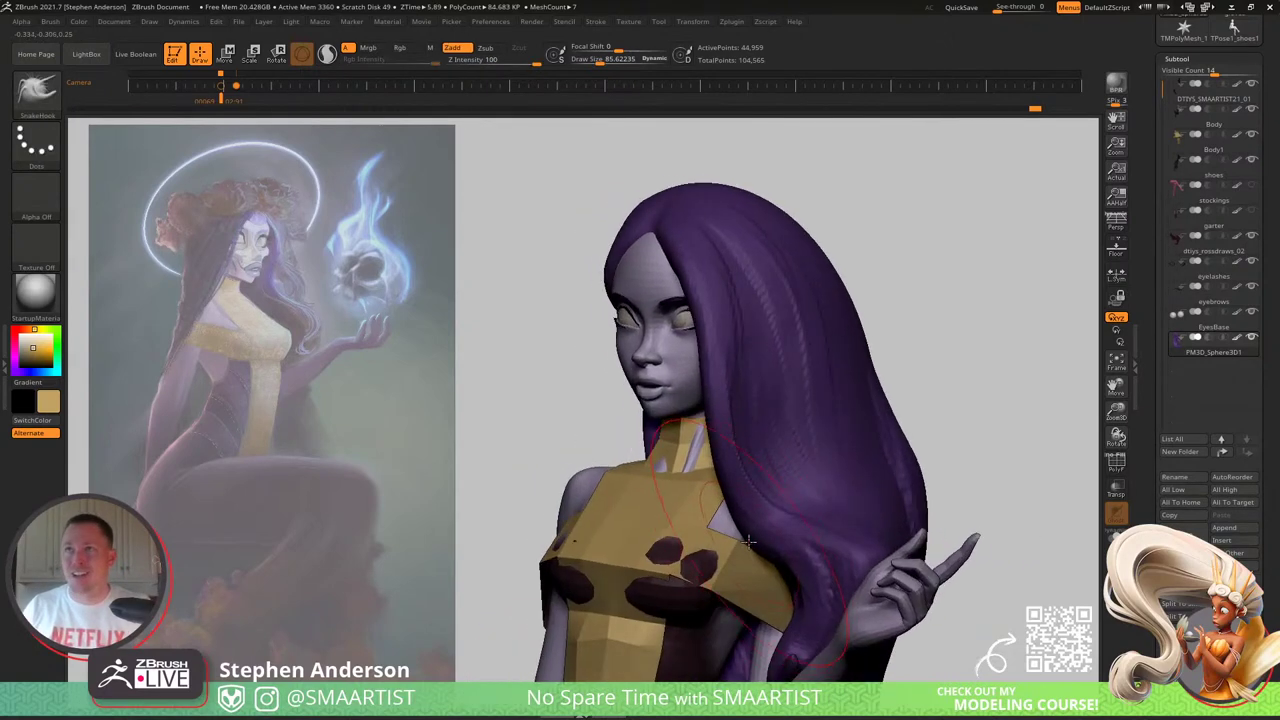
key("b")
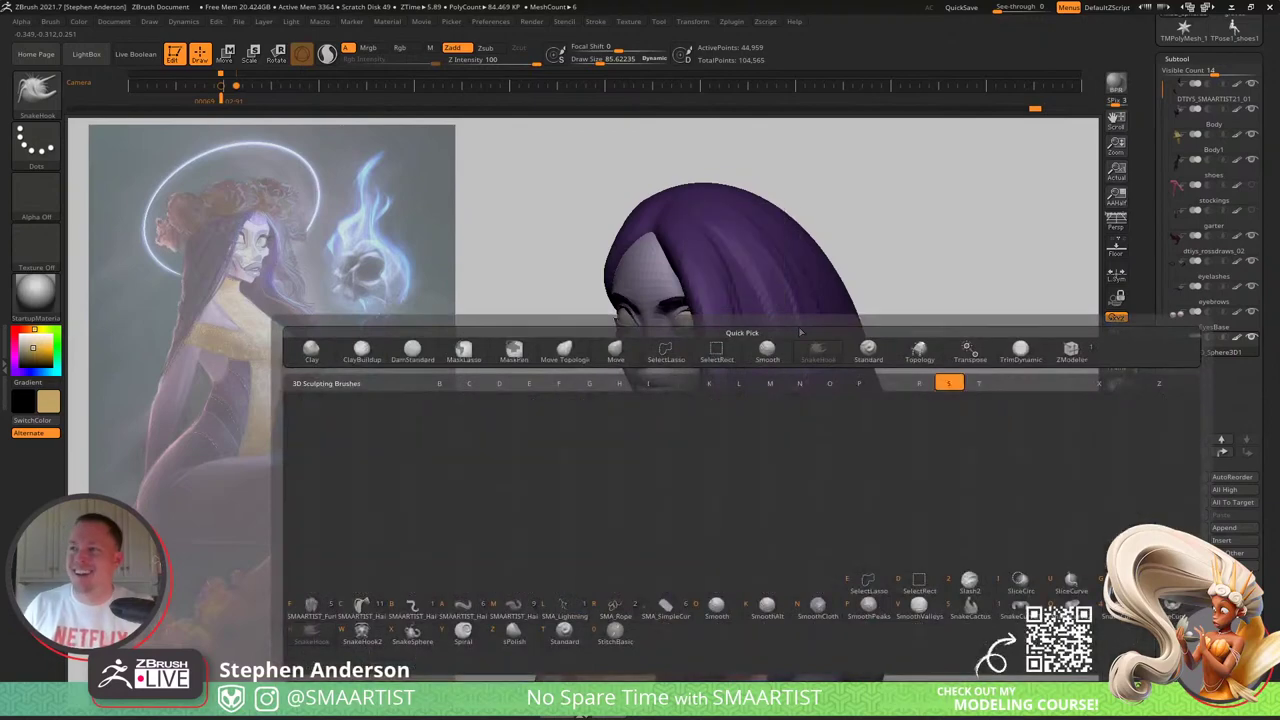
key("h")
key("b")
key("m")
key("v")
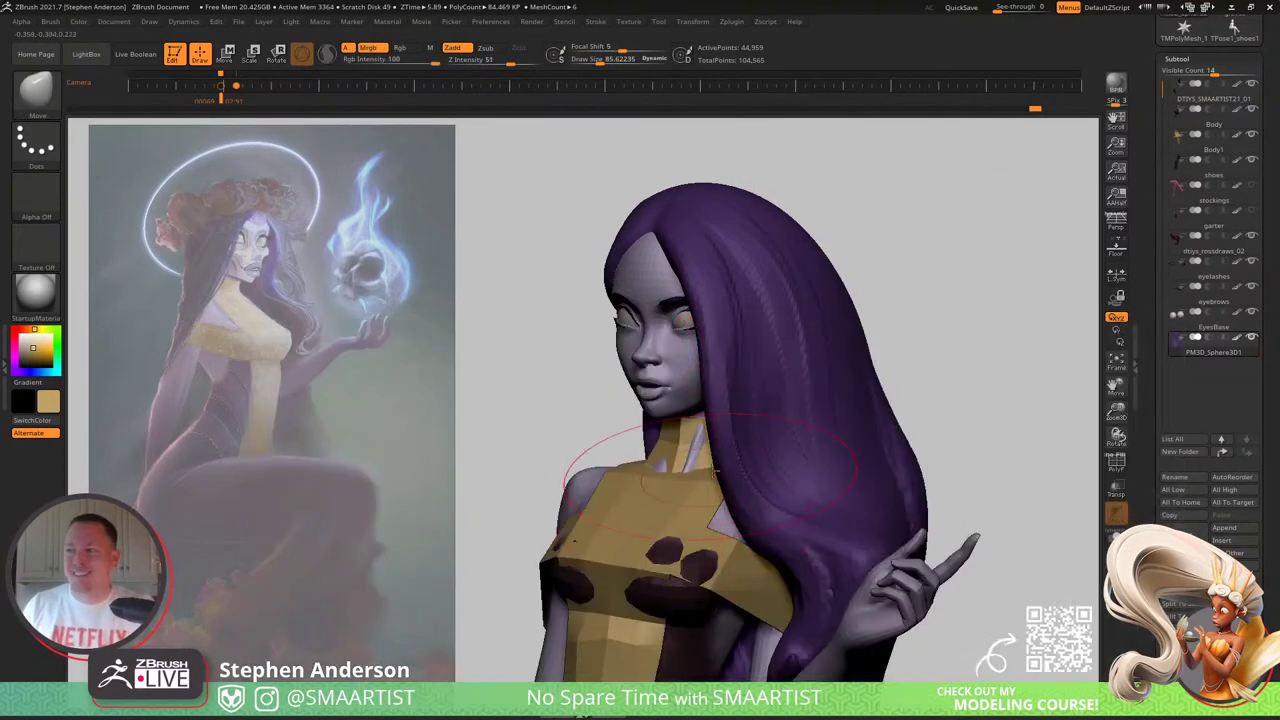
key("s")
left_click_drag(745, 528, 737, 531)
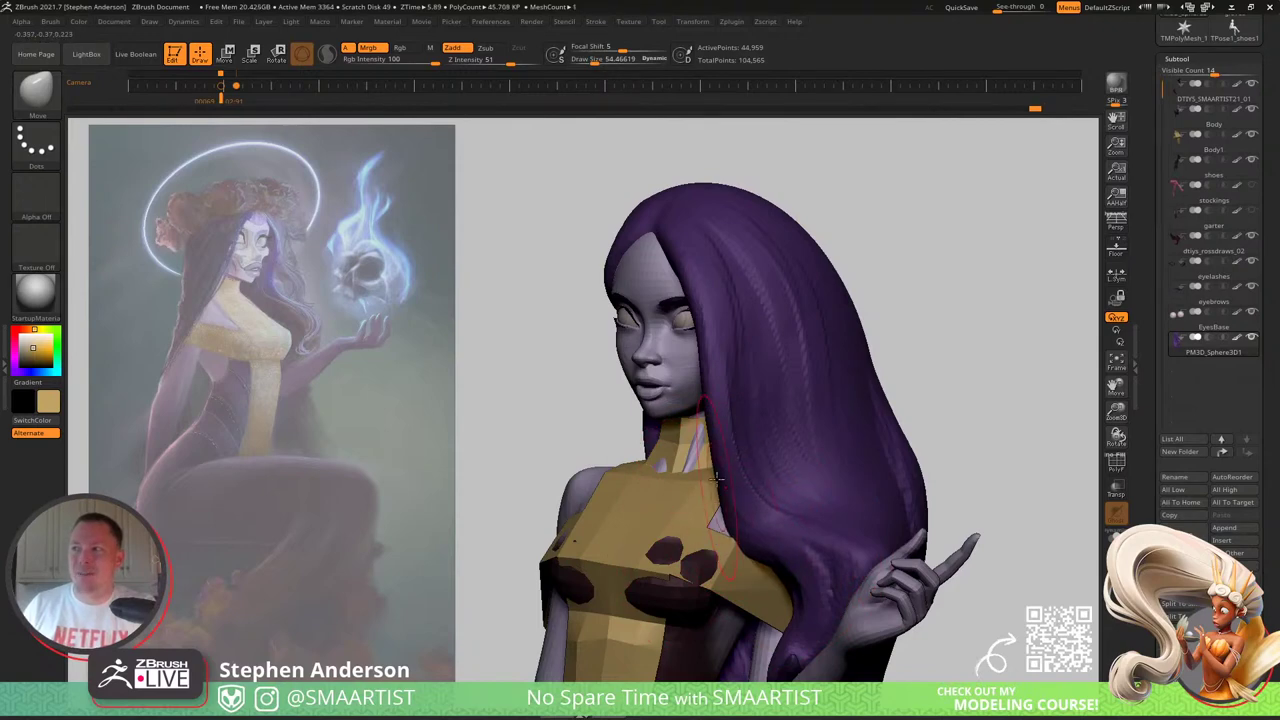
Step: Enlarge the Move brush to about 73 and reshape the front hair lock where it drapes over the shoulder and gold top
mouse_move(715, 339)
right_mouse_down()
mouse_move(630, 343)
mouse_move(740, 350)
right_mouse_up()
mouse_move(760, 500)
right_mouse_down("alt")
mouse_move(760, 400)
mouse_move(703, 408)
mouse_move(704, 450)
right_mouse_up("alt")
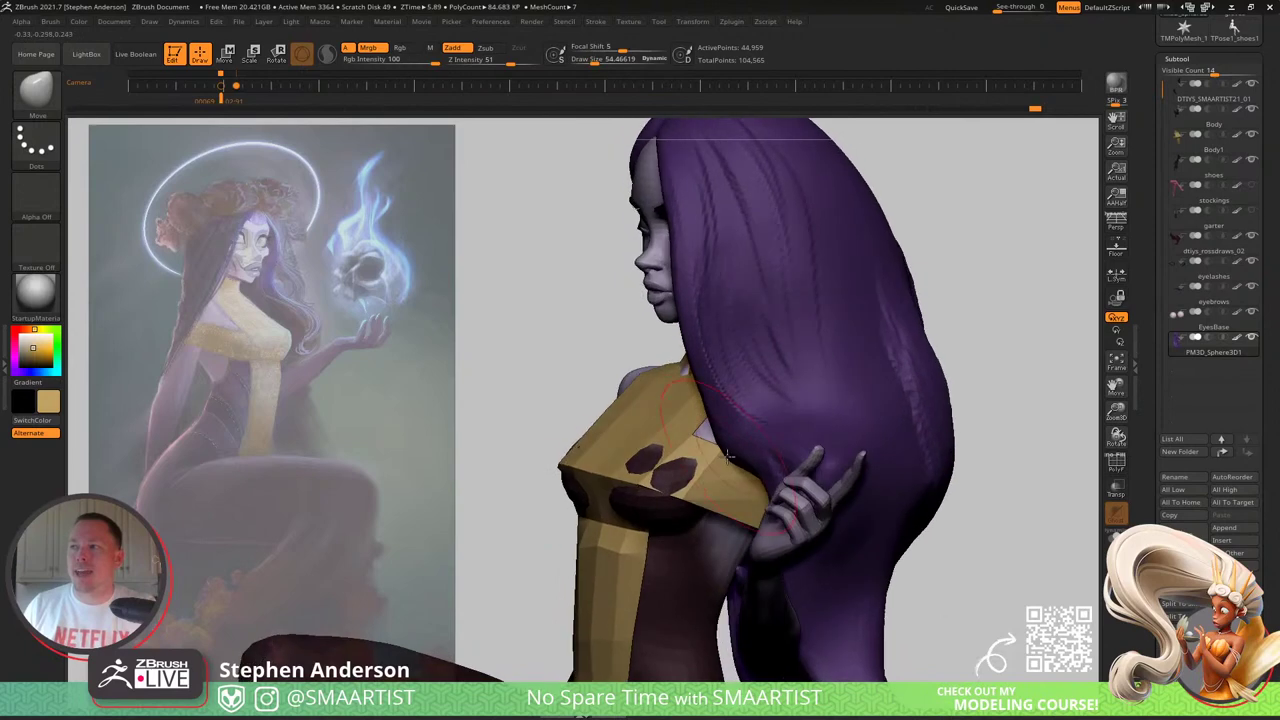
key("s")
left_click_drag(704, 452, 709, 453)
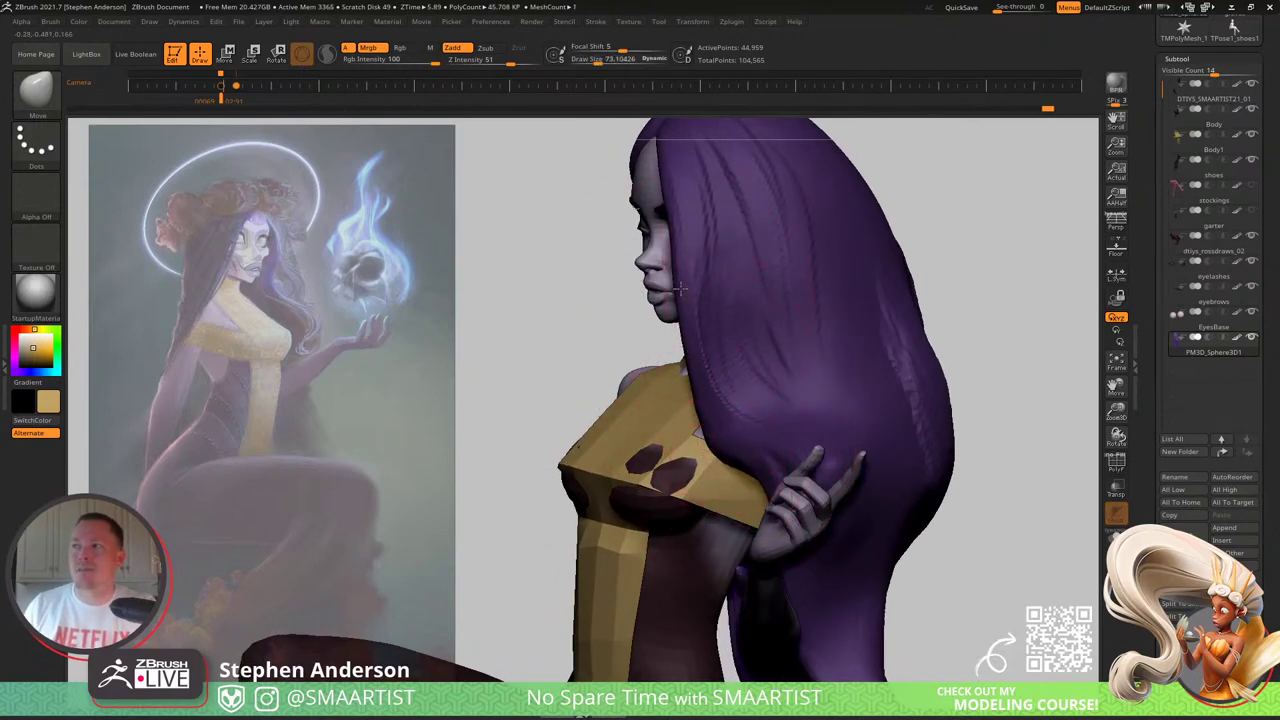
mouse_move(684, 280)
right_mouse_down()
mouse_move(757, 322)
mouse_move(723, 420)
mouse_move(705, 398)
right_mouse_up()
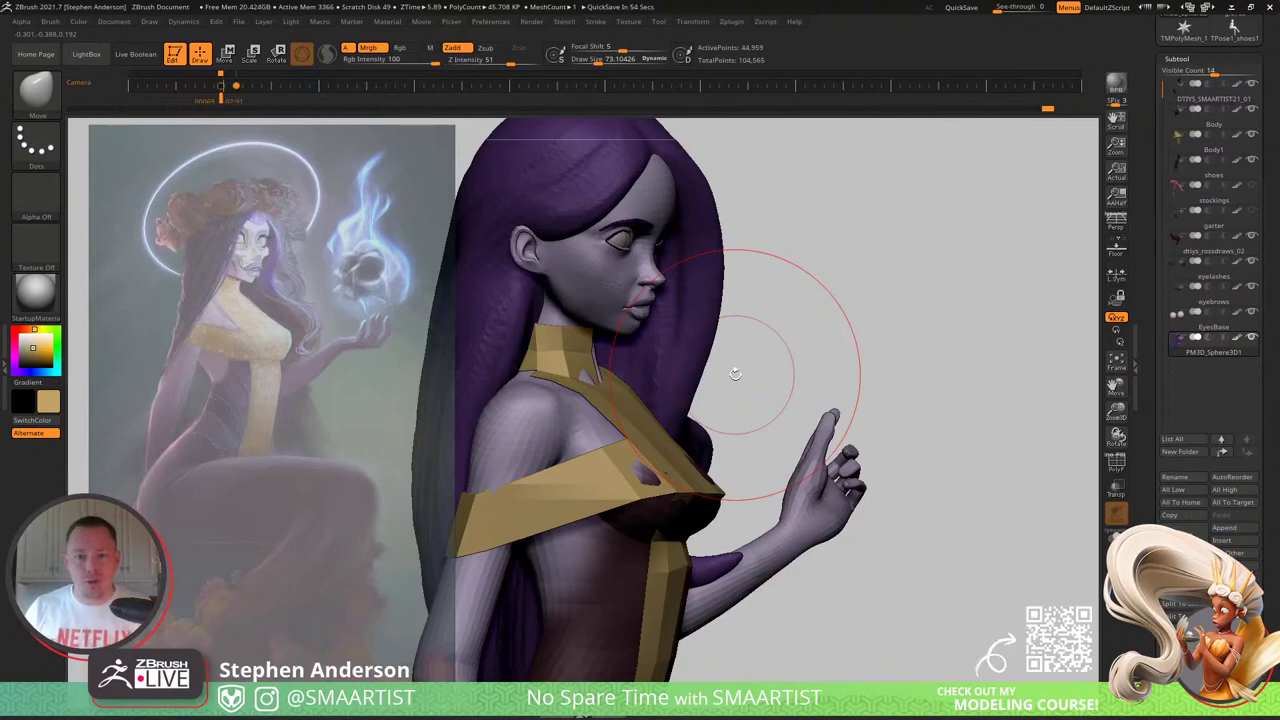
mouse_move(757, 414)
left_mouse_down()
mouse_move(647, 396)
mouse_move(688, 463)
left_mouse_up()
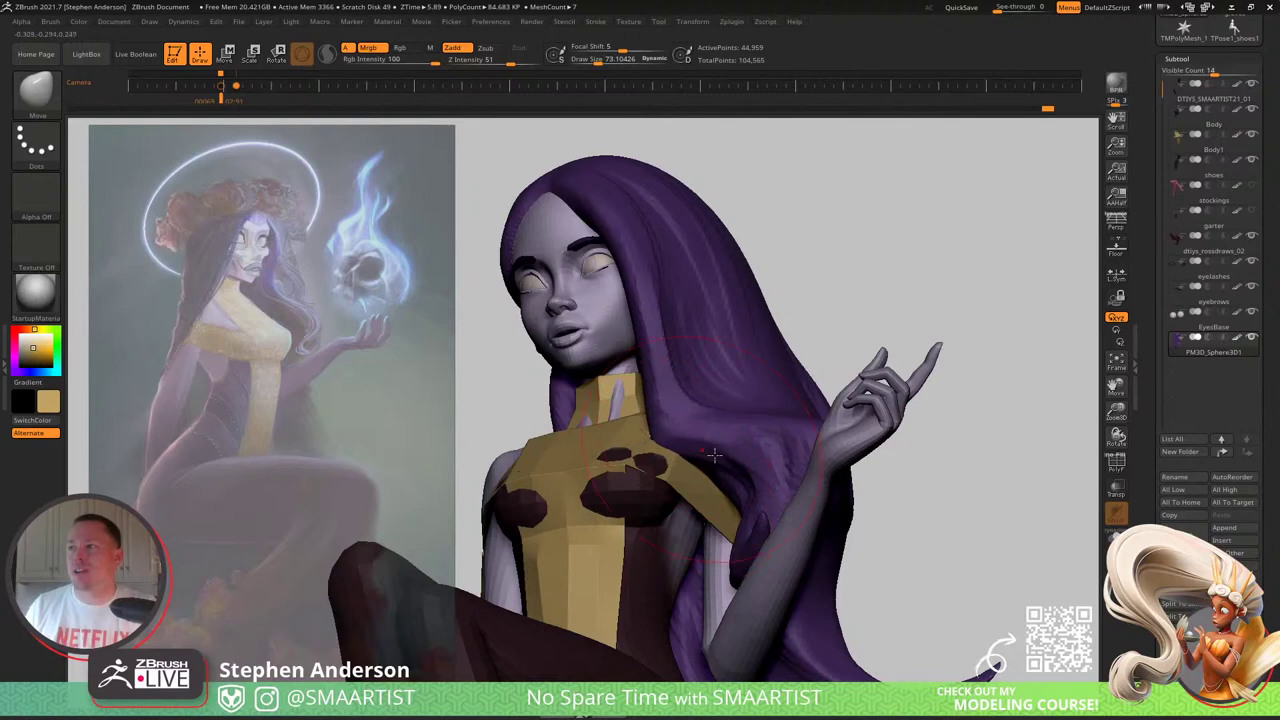
right_click_drag(706, 452, 676, 445)
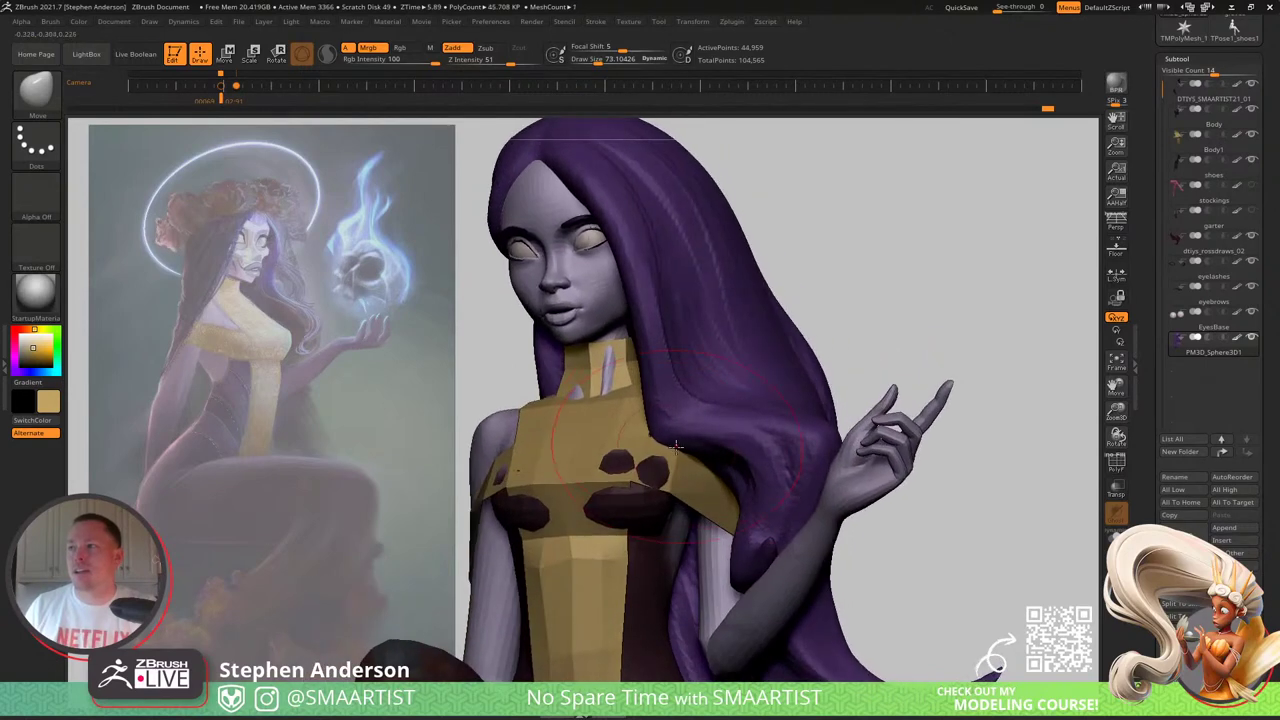
right_click_drag(646, 400, 645, 379)
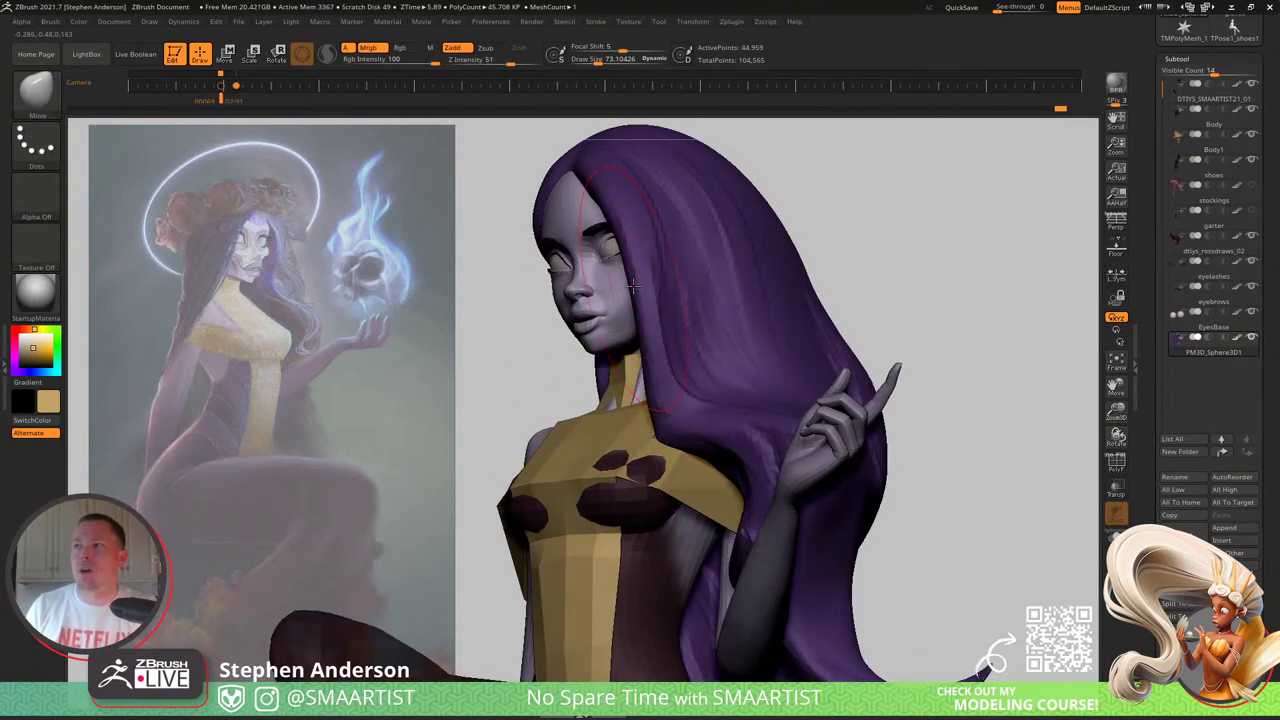
Step: Reduce the Move brush to about 45 and refine the hair's flow from the parting down beside the face
mouse_move(633, 287)
right_mouse_down()
mouse_move(543, 286)
mouse_move(586, 171)
right_mouse_up()
key("s")
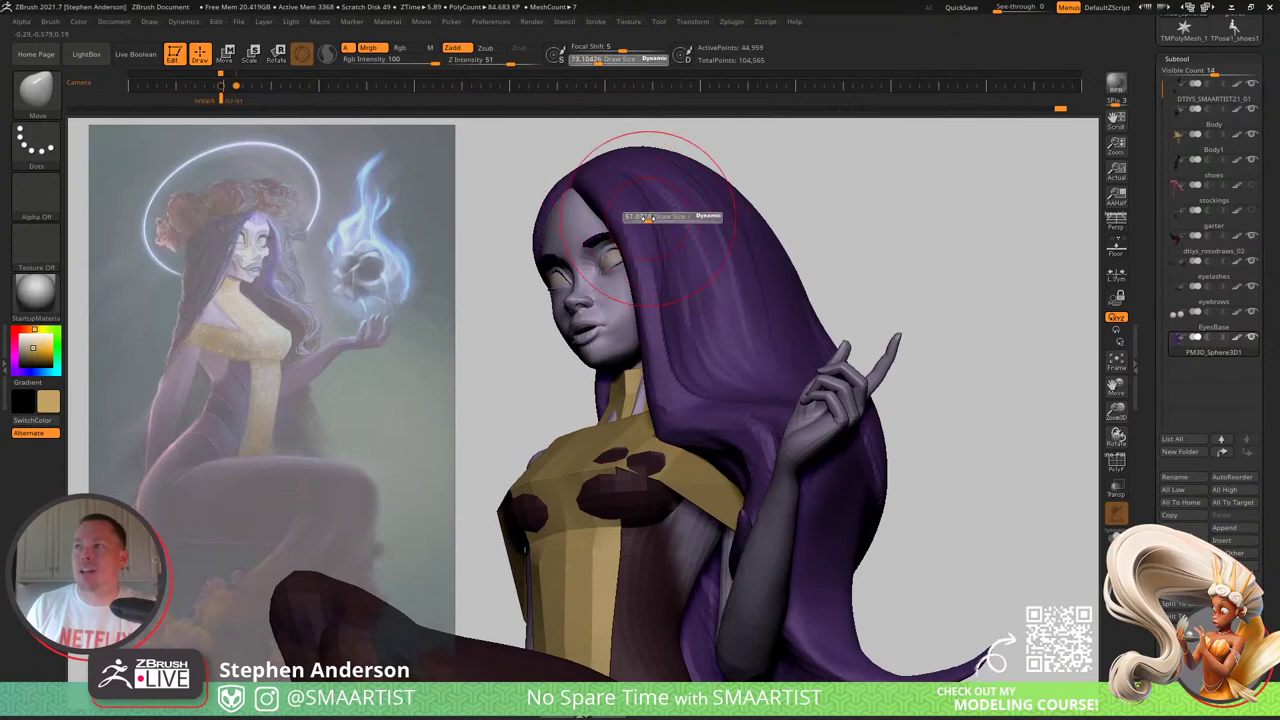
left_click(647, 218)
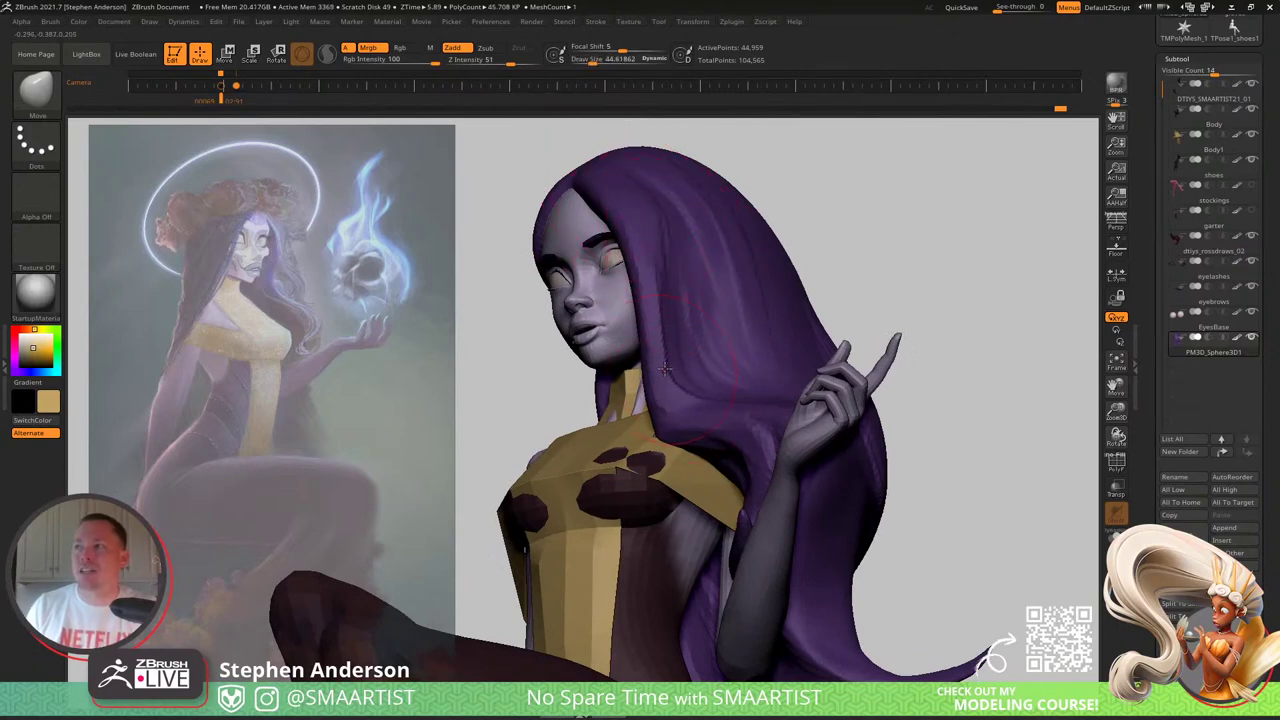
mouse_move(652, 407)
right_mouse_down()
mouse_move(686, 403)
mouse_move(635, 382)
mouse_move(647, 380)
right_mouse_up()
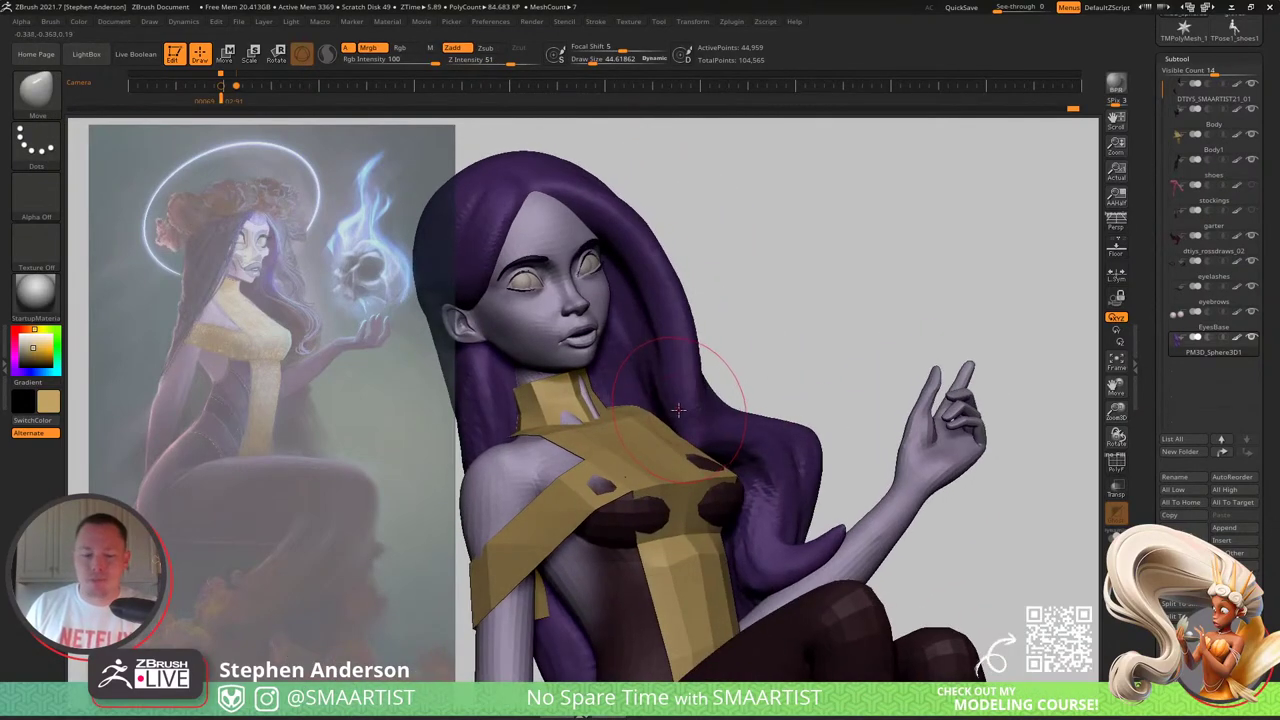
Step: Isolate the hair and build up strands inside the front lock with ClayBuildup at draw size about 45
key("b")
key("c")
key("b")
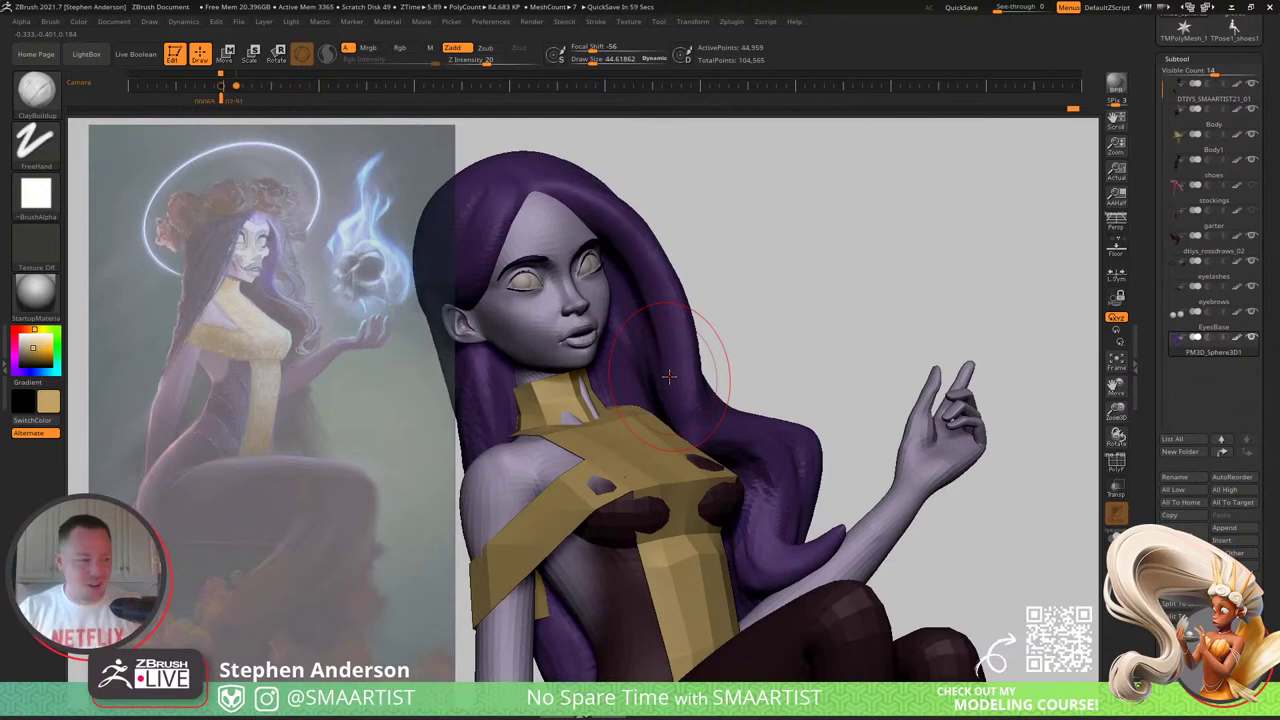
key("ctrl+shift+s")
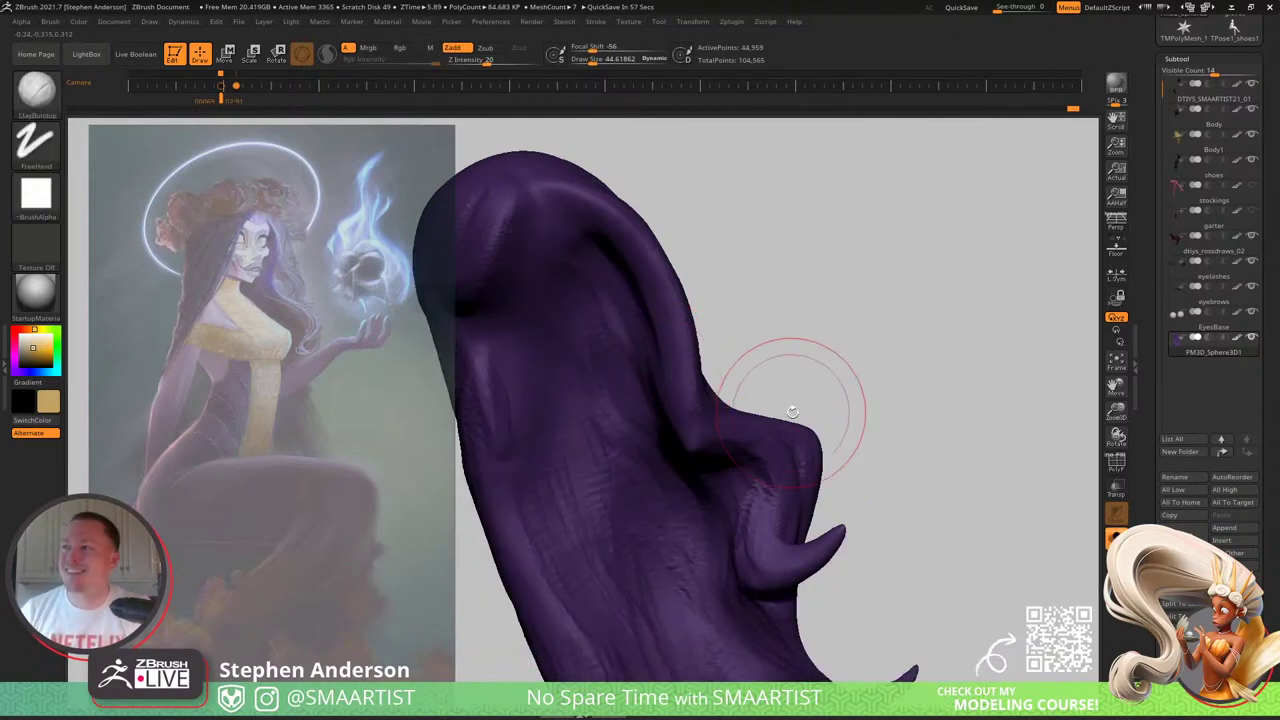
left_click_drag(795, 410, 657, 371)
right_click_drag(657, 371, 662, 362, "ctrl")
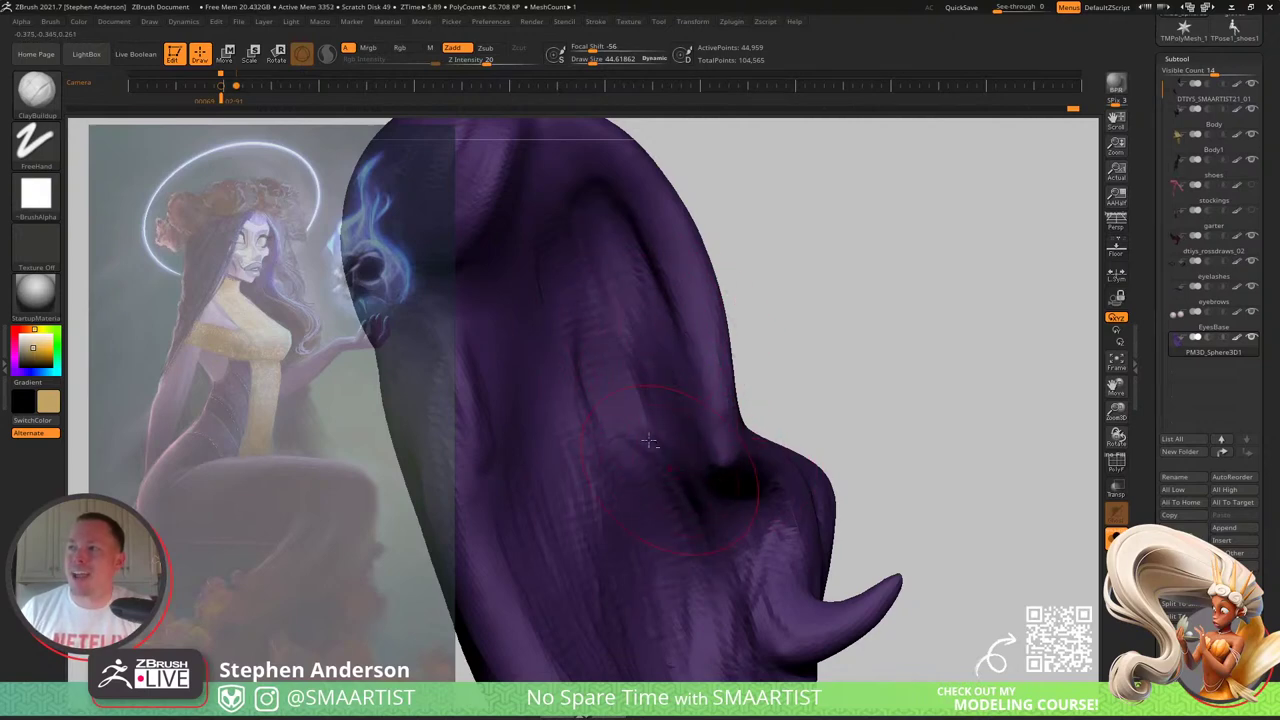
right_click_drag(674, 456, 667, 399)
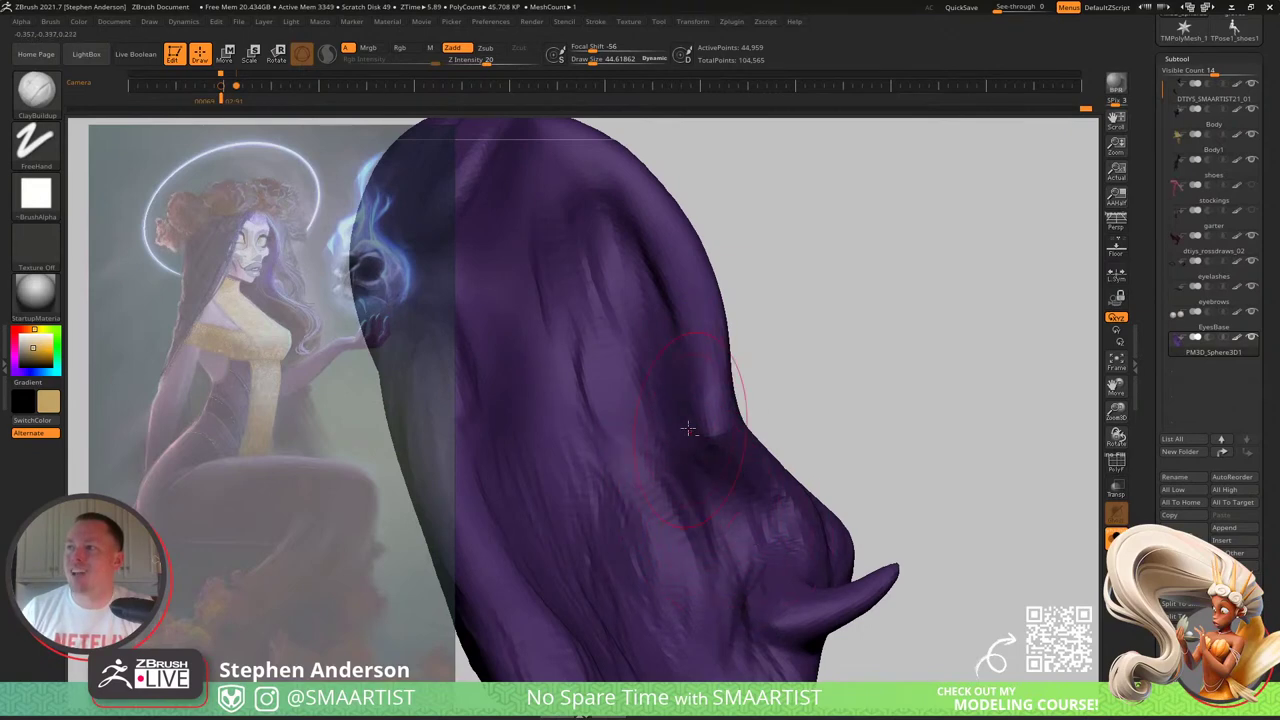
right_click_drag(666, 328, 671, 383)
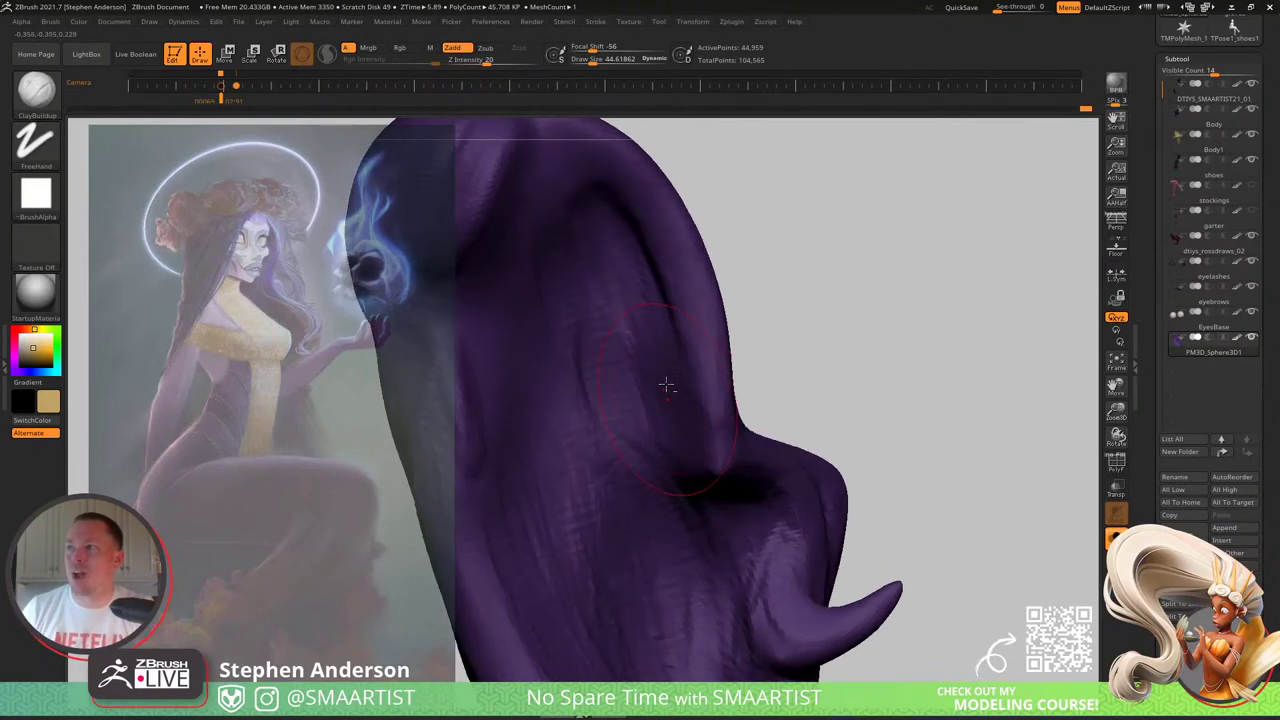
Step: Reduce the ClayBuildup draw size to about 17 and sculpt finer strands along the folded front lock with the other subtools visible
key("ctrl")
mouse_move(796, 357)
right_mouse_down("ctrl")
mouse_move(766, 360)
mouse_move(728, 337)
mouse_move(722, 375)
mouse_move(674, 383)
mouse_move(697, 483)
mouse_move(622, 410)
right_mouse_up("ctrl")
key("s")
left_click_drag(614, 390, 604, 389)
right_click_drag(580, 389, 633, 437)
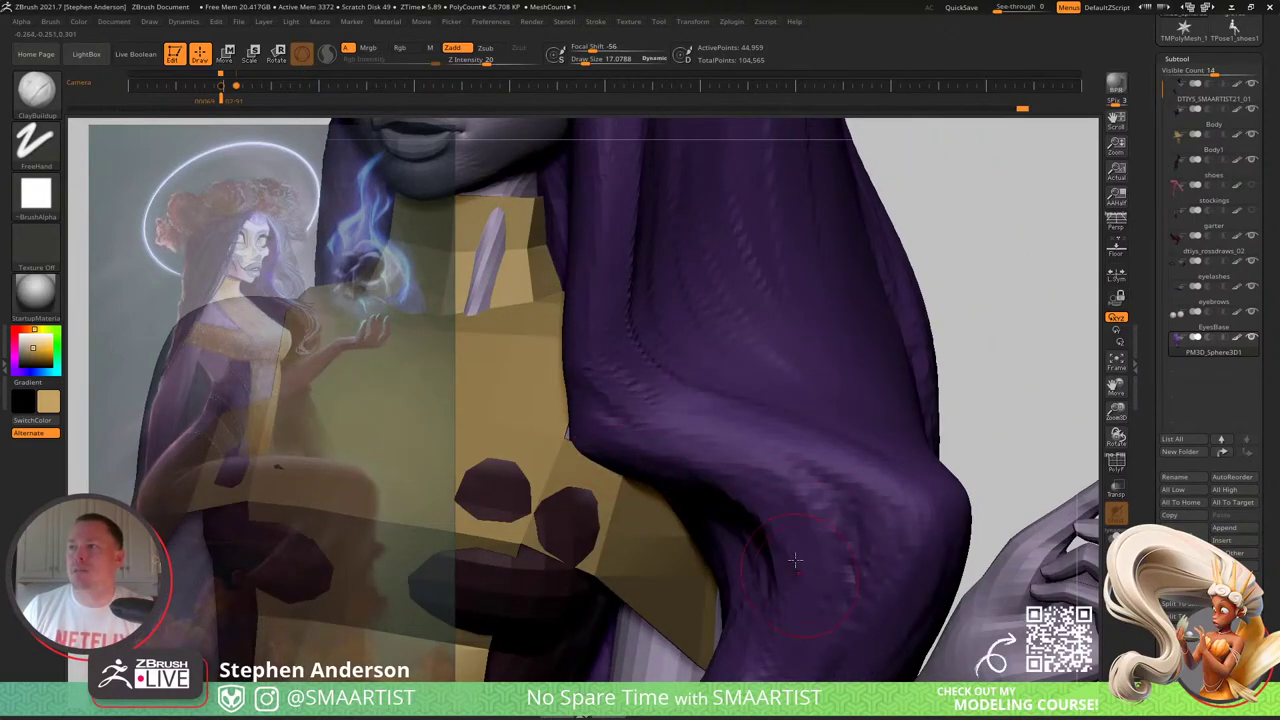
right_click_drag(798, 582, 702, 378, "ctrl")
right_click_drag(702, 378, 680, 427)
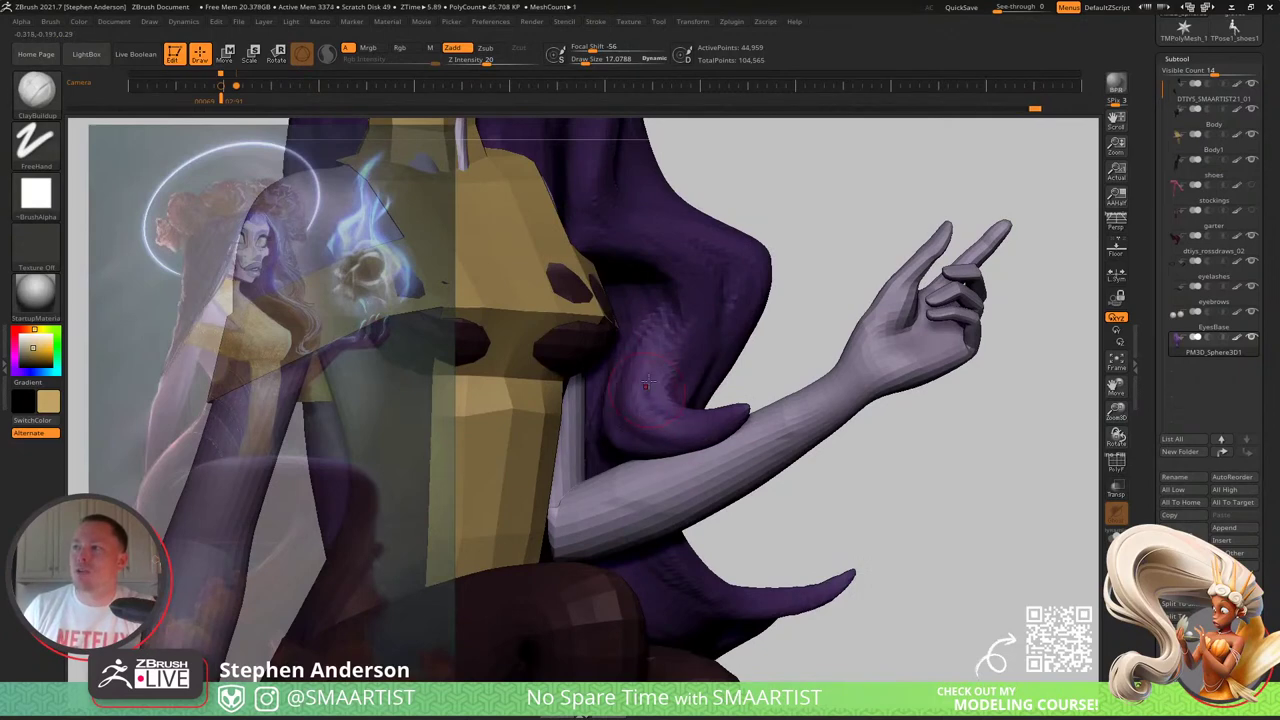
Step: Switch to the Move brush, enlarge its draw size, and reshape the curled hair tip resting above the raised forearm
key("b")
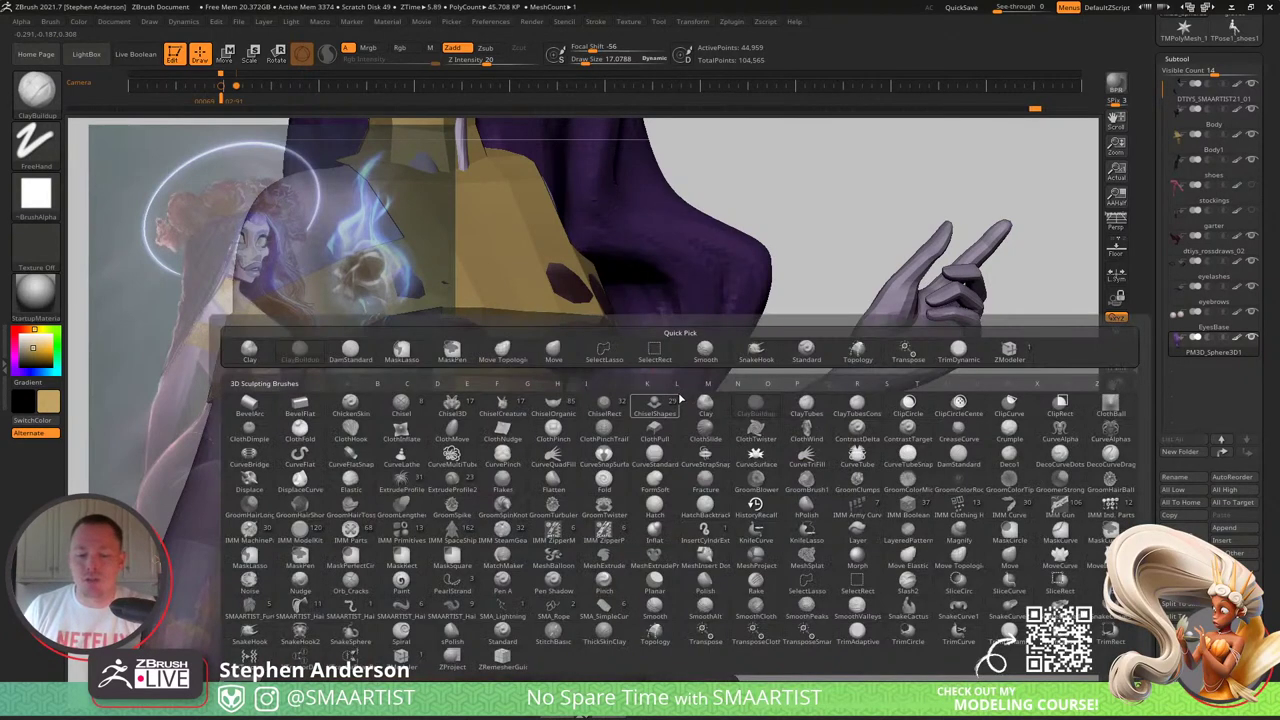
key("m")
key("v")
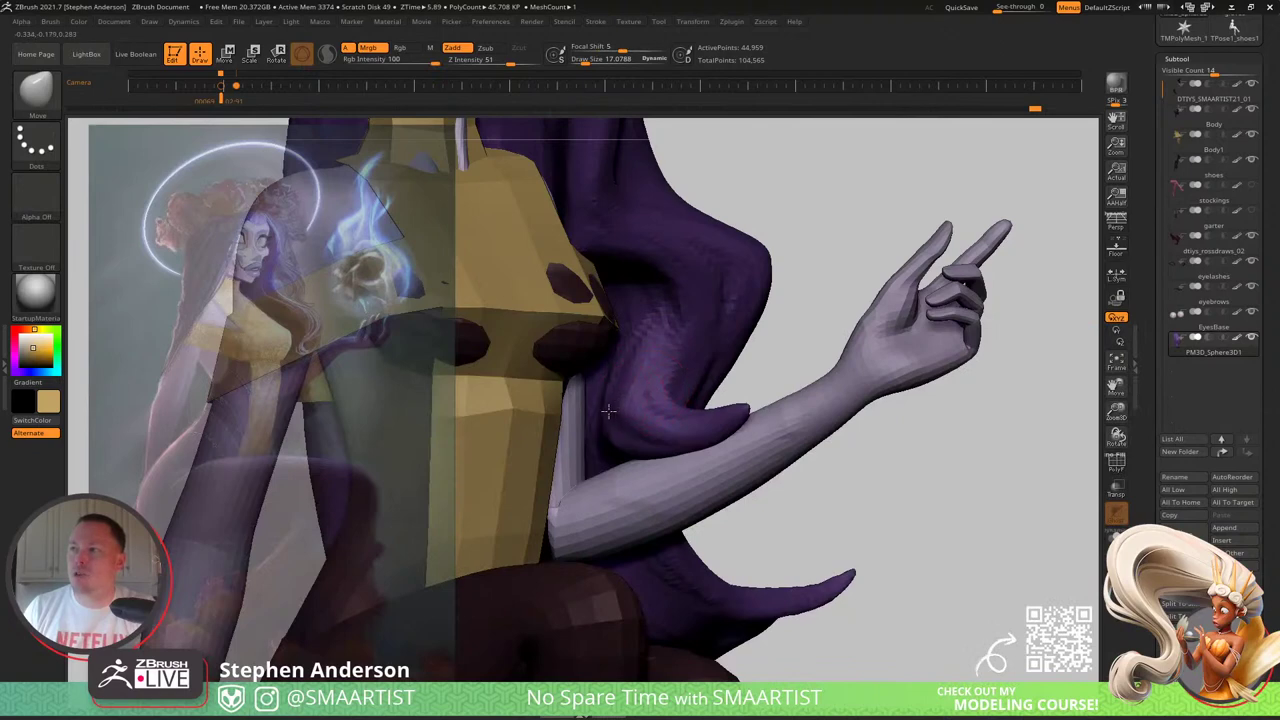
key("]")
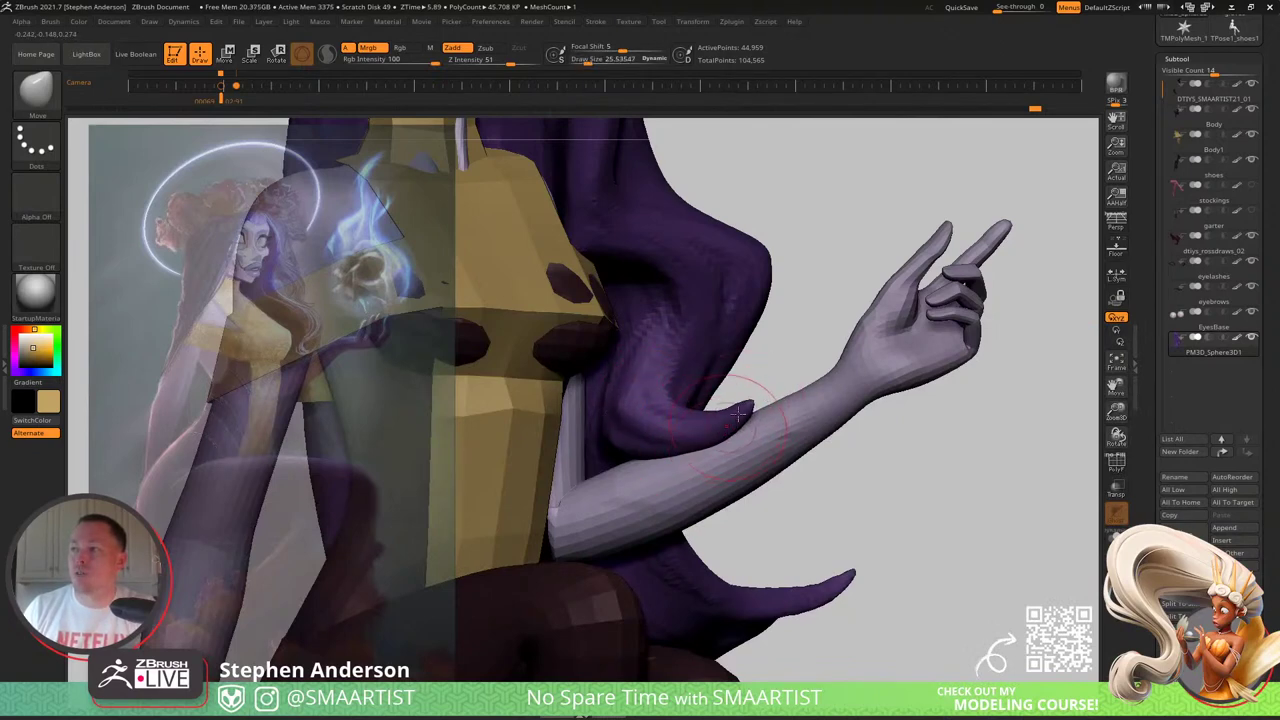
right_click_drag(738, 414, 690, 436)
key("s")
left_click_drag(690, 437, 700, 437)
mouse_move(702, 434)
right_mouse_down()
mouse_move(682, 388)
mouse_move(715, 478)
mouse_move(745, 425)
mouse_move(718, 386)
mouse_move(764, 386)
mouse_move(813, 423)
mouse_move(670, 413)
mouse_move(735, 430)
right_mouse_up()
key("]")
key("[")
Step: Select the Body subtool, show its polyframe, and invert the raised forearm's mask back and forth
key("f")
left_click(701, 464, "alt")
key("shift+f")
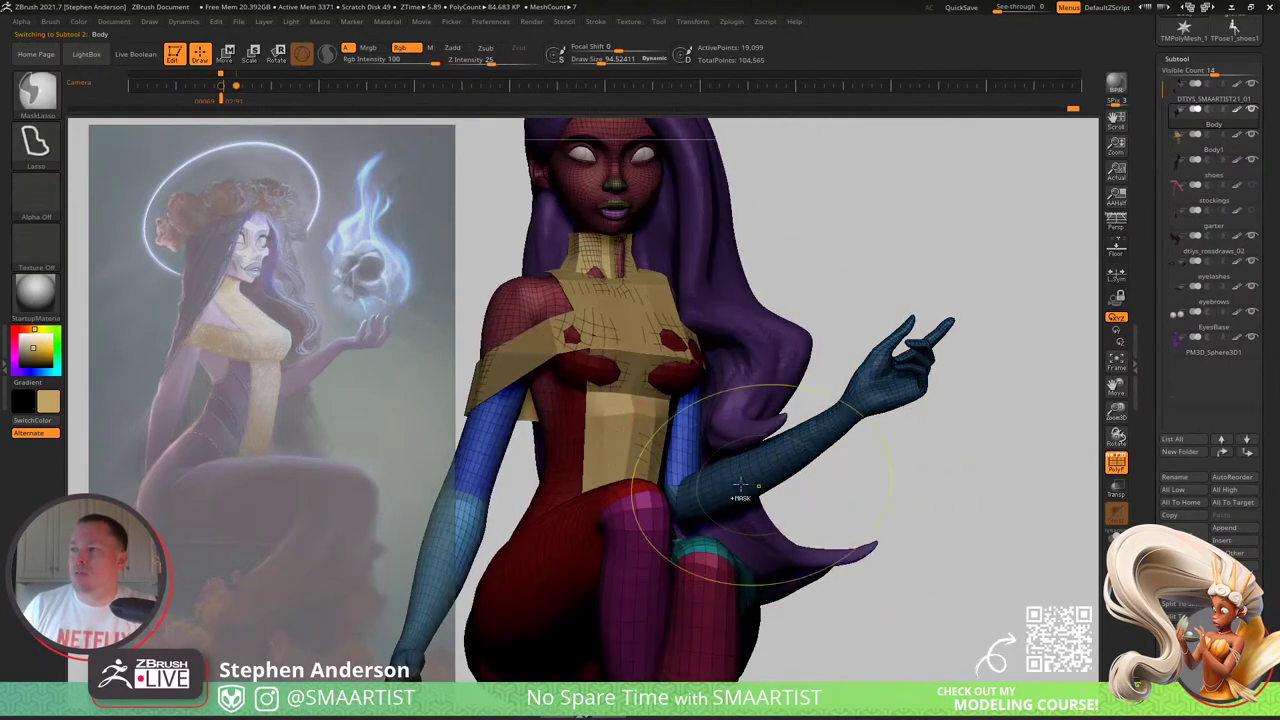
left_click(878, 490, "ctrl")
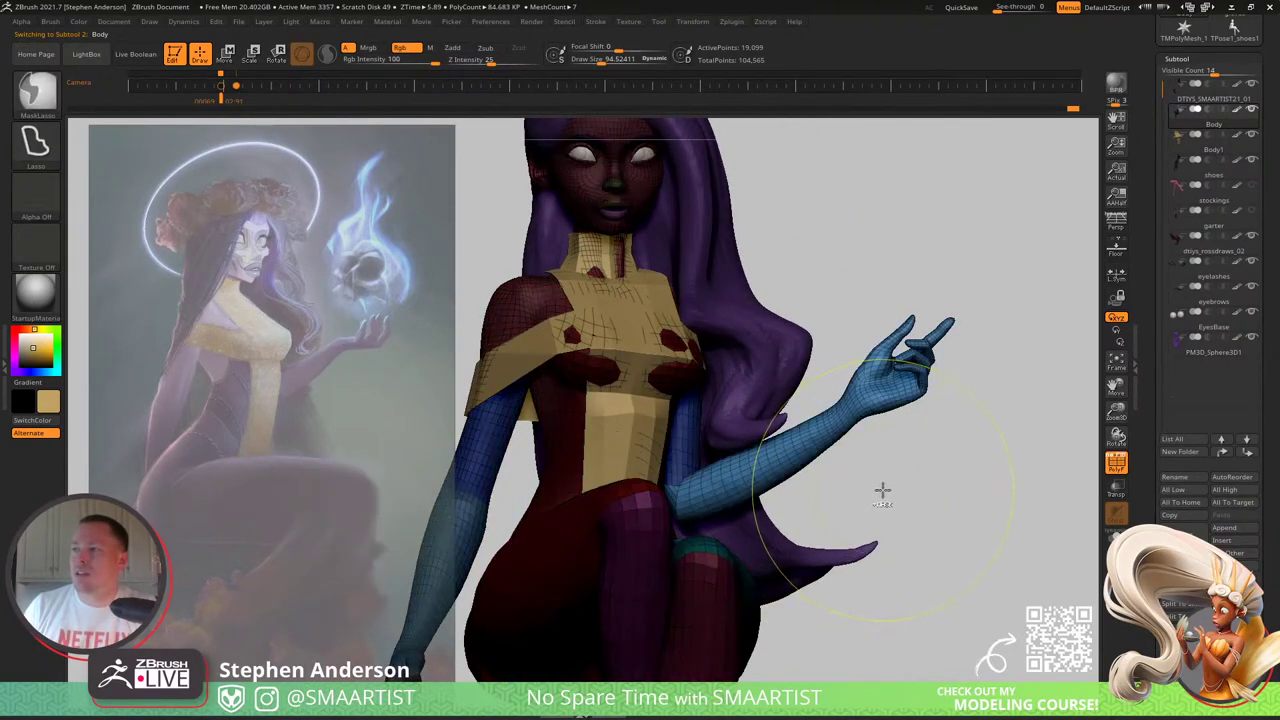
left_click(803, 487, "ctrl")
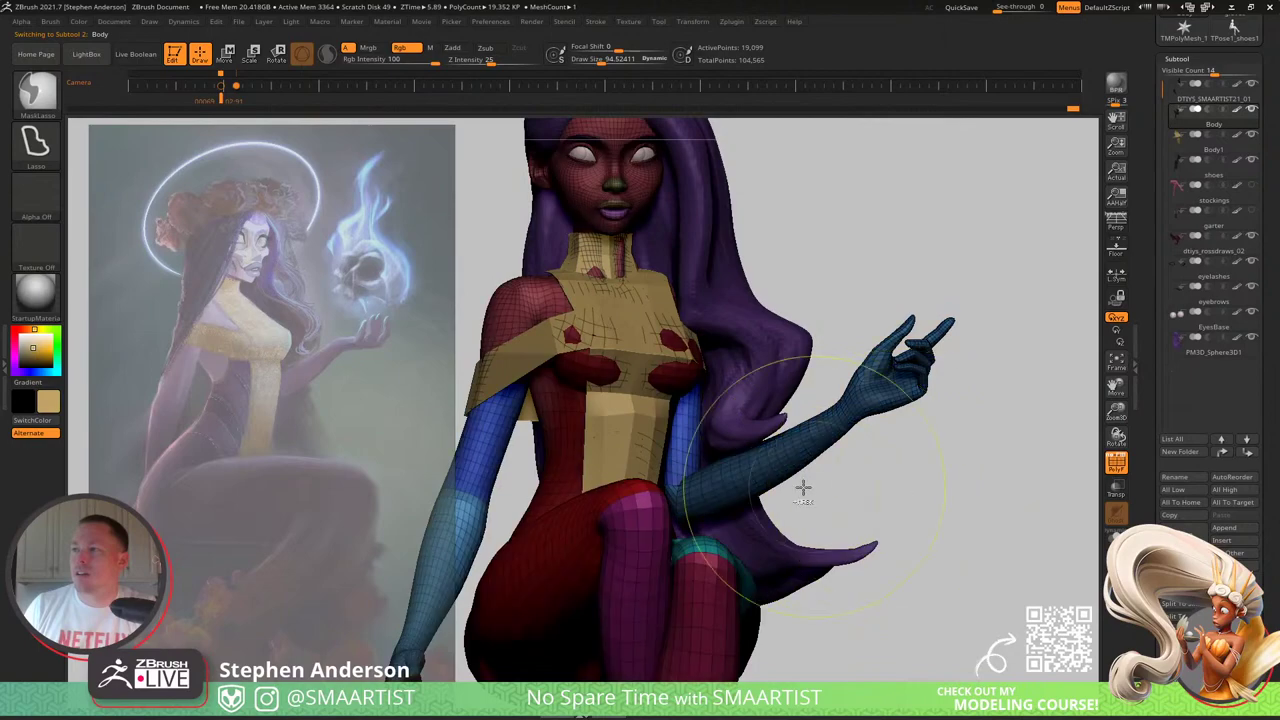
Step: Isolate the body and reshape the raised arm's elbow with the Move brush at draw size about 42
right_click_drag(857, 478, 690, 457)
key("ctrl+shift+s")
right_click_drag(825, 472, 680, 395)
key("s")
left_click_drag(725, 467, 716, 467)
right_click_drag(716, 467, 714, 417)
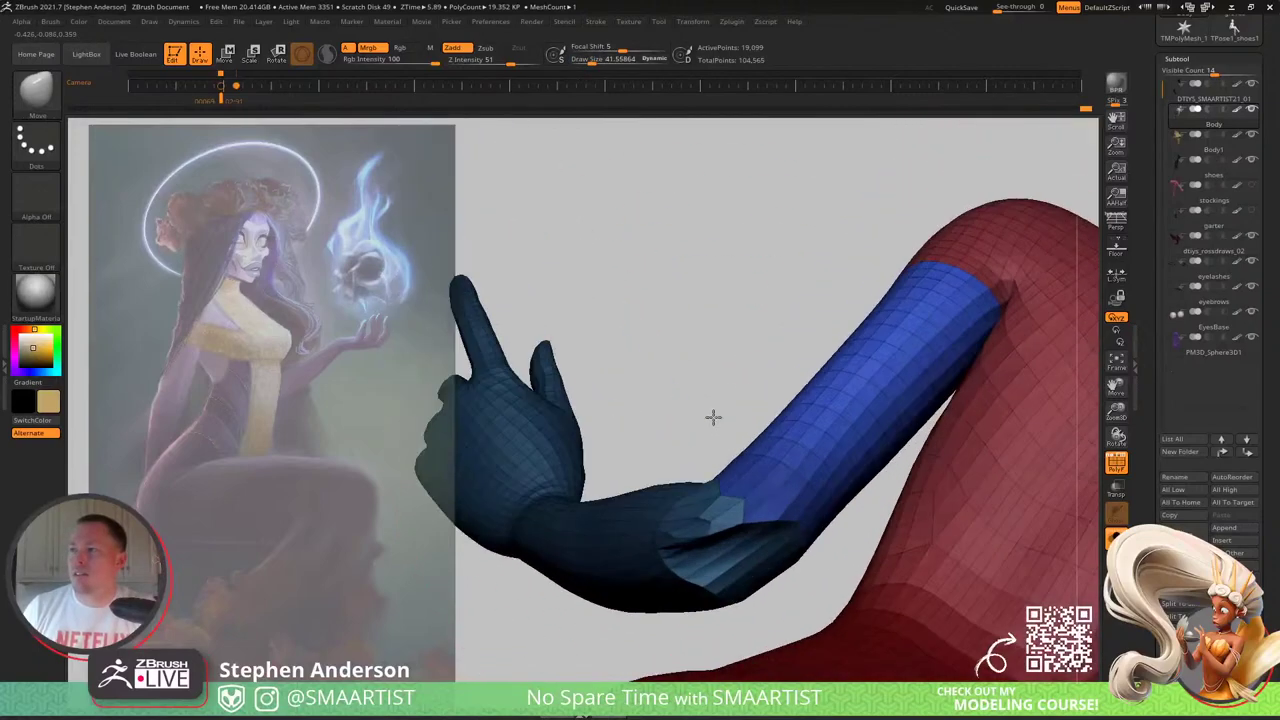
mouse_move(738, 512)
right_mouse_down()
mouse_move(675, 497)
mouse_move(689, 571)
mouse_move(666, 427)
mouse_move(657, 432)
mouse_move(669, 378)
mouse_move(677, 391)
mouse_move(709, 343)
mouse_move(733, 370)
mouse_move(662, 338)
right_mouse_up()
left_click_drag(640, 331, 662, 350, "ctrl")
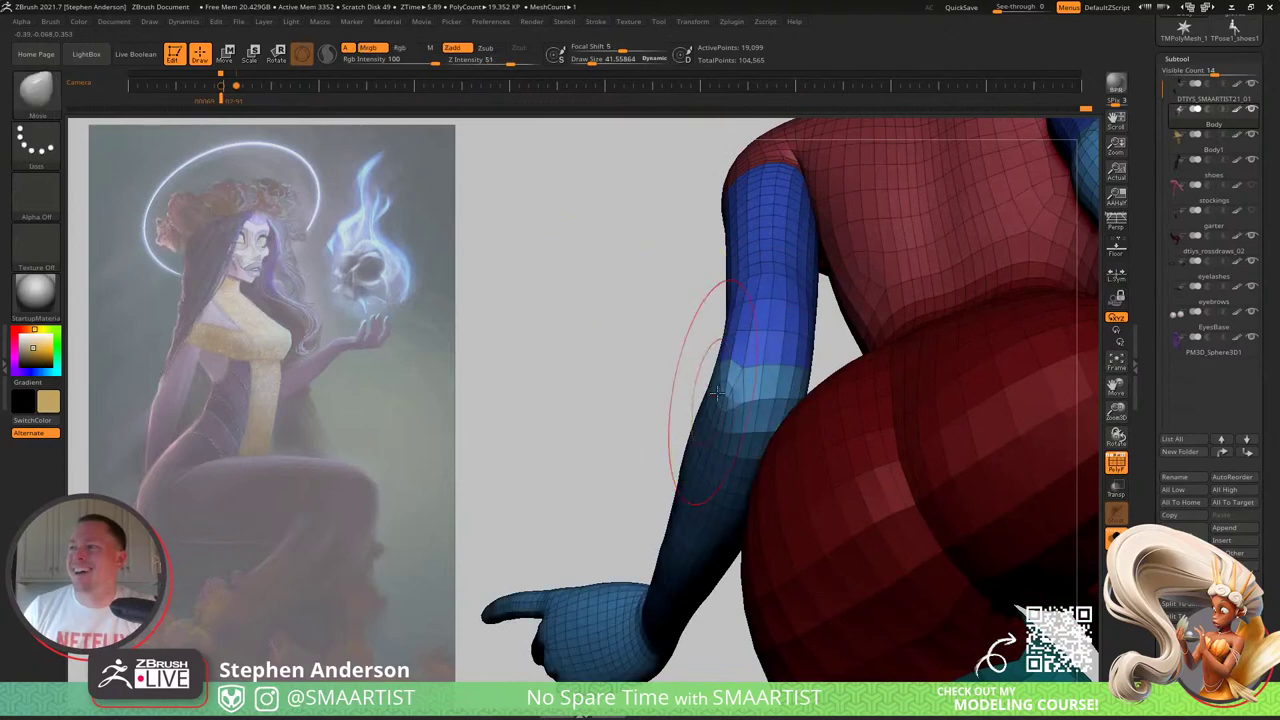
Step: Lasso-mask the raised arm's elbow and invert the mask so only the elbow area stays editable
mouse_move(772, 380)
right_mouse_down()
mouse_move(729, 402)
mouse_move(785, 360)
mouse_move(821, 354)
right_mouse_up()
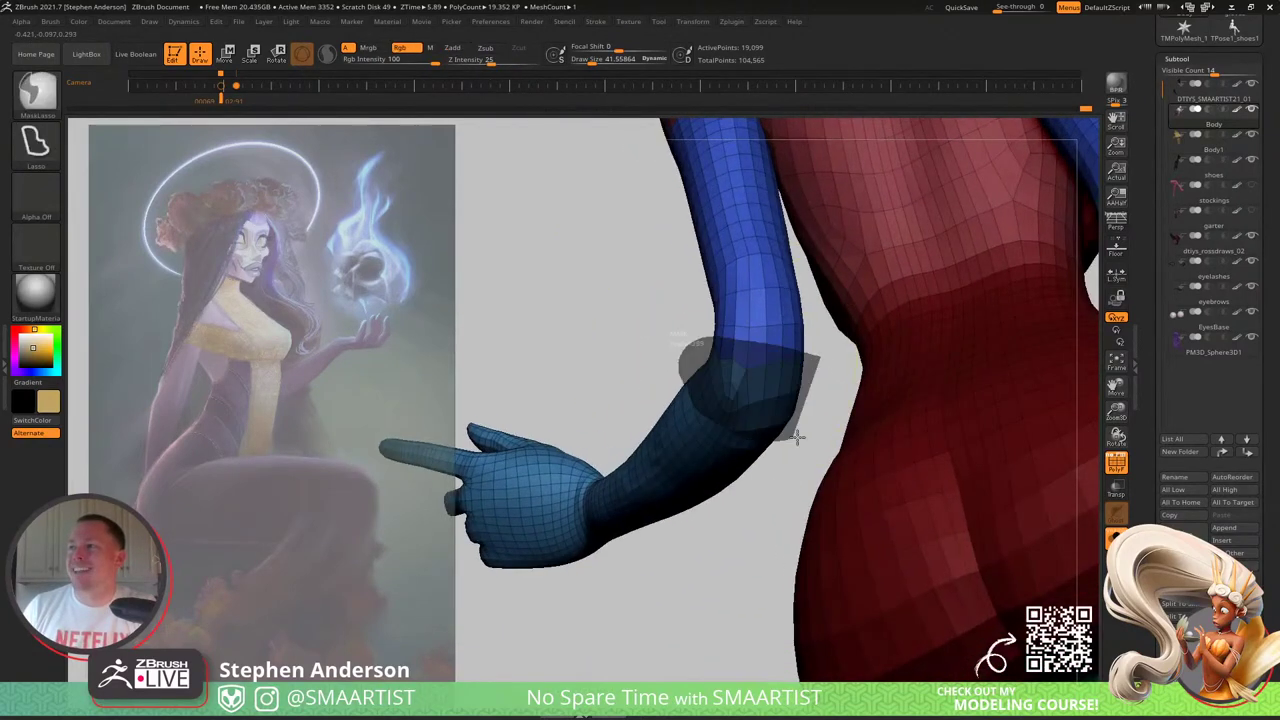
left_click_drag(797, 436, 800, 432, "ctrl")
left_click(650, 322, "ctrl")
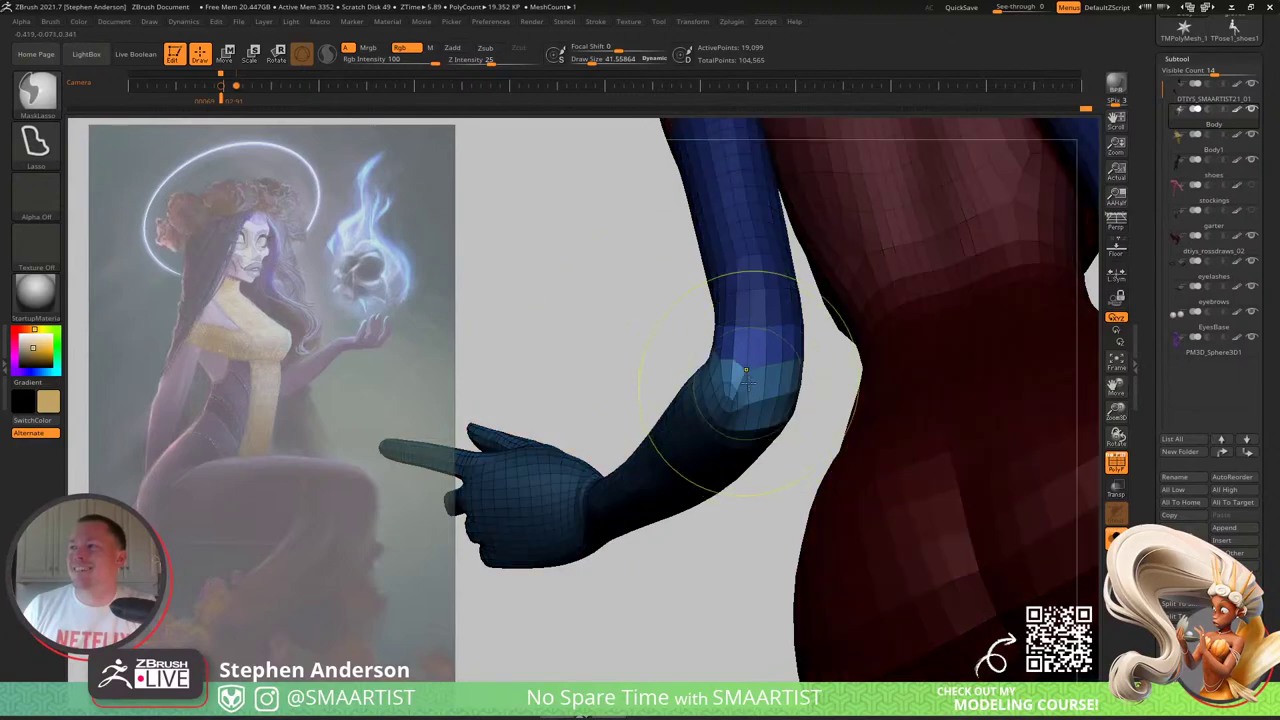
left_click(634, 341, "ctrl")
Step: Place the transform gizmo on the raised arm's forearm near the elbow and rotate it by about 22 degrees
right_click_drag(743, 402, 752, 462)
key("w")
right_click_drag(750, 345, 730, 424)
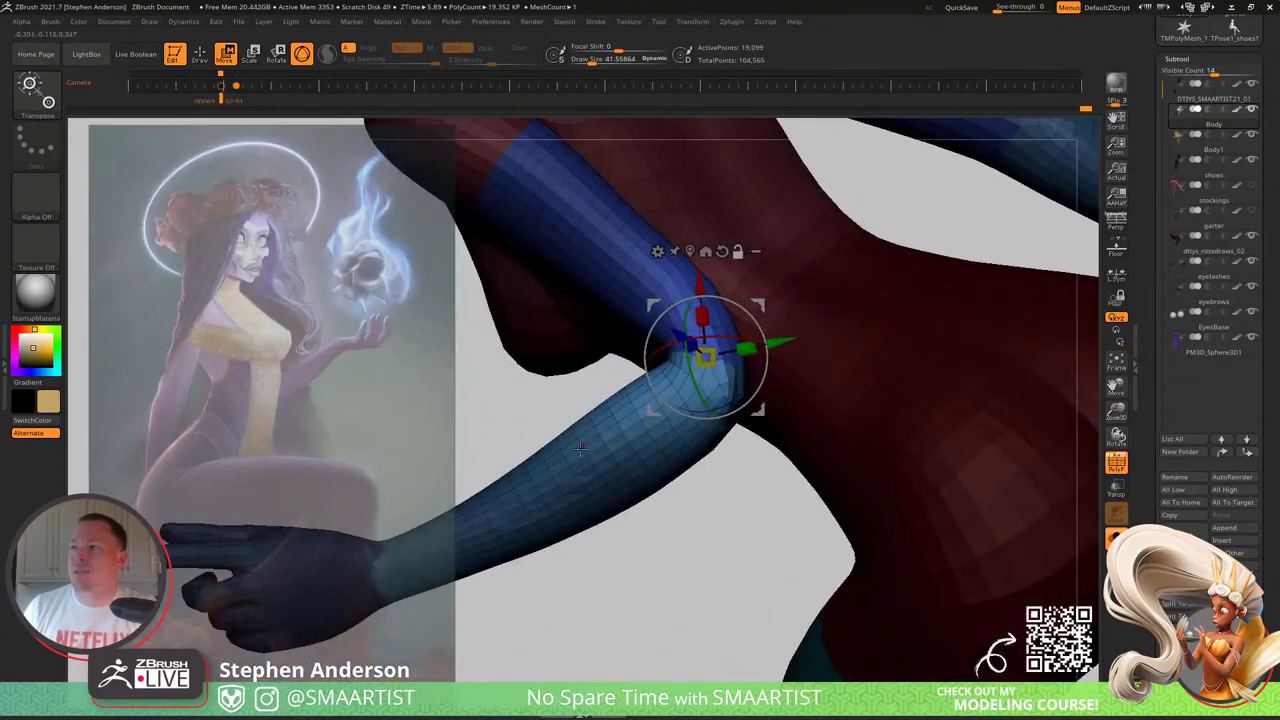
left_click(580, 450)
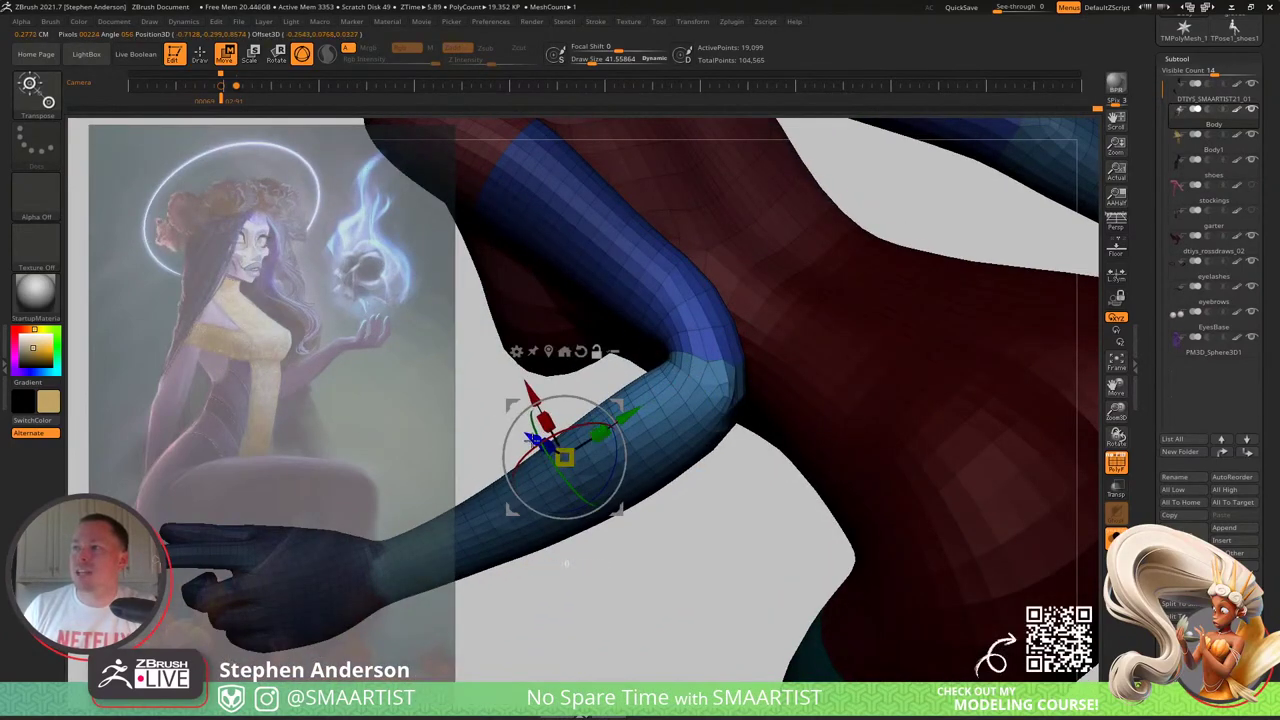
left_click_drag(566, 563, 654, 559)
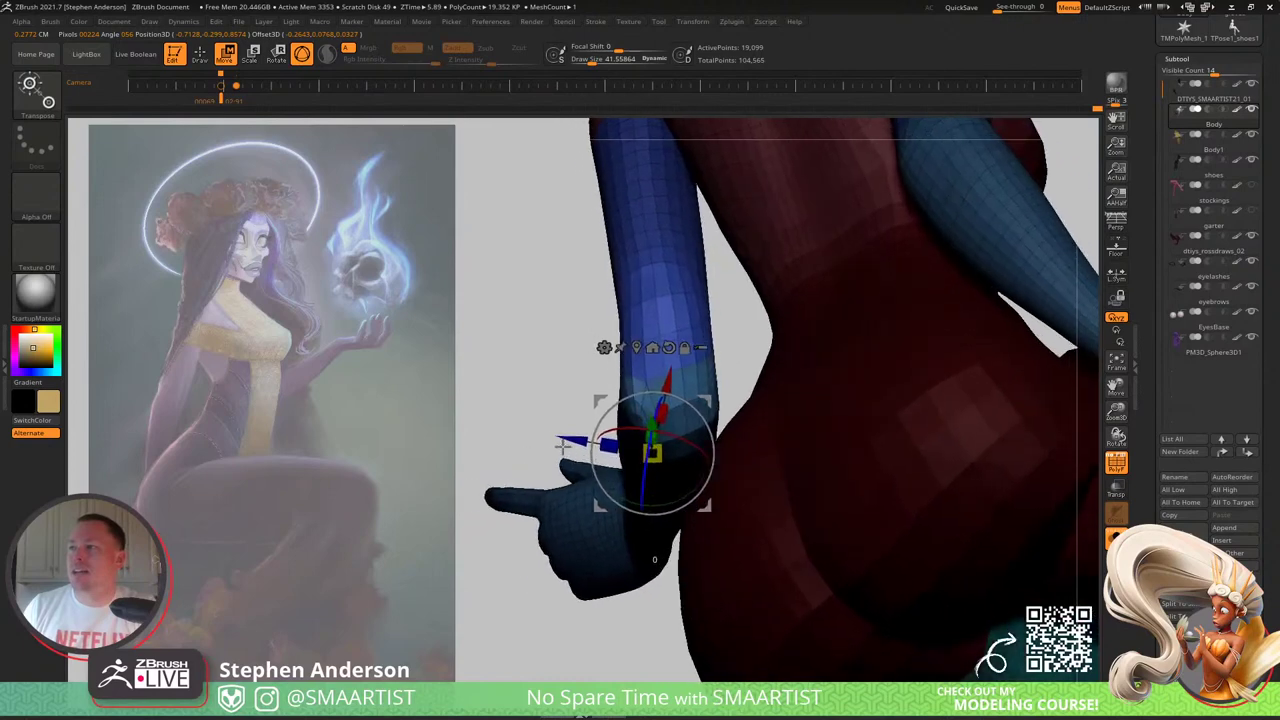
right_click_drag(562, 447, 572, 450)
left_click_drag(709, 400, 726, 368, "alt")
right_click_drag(726, 368, 648, 366)
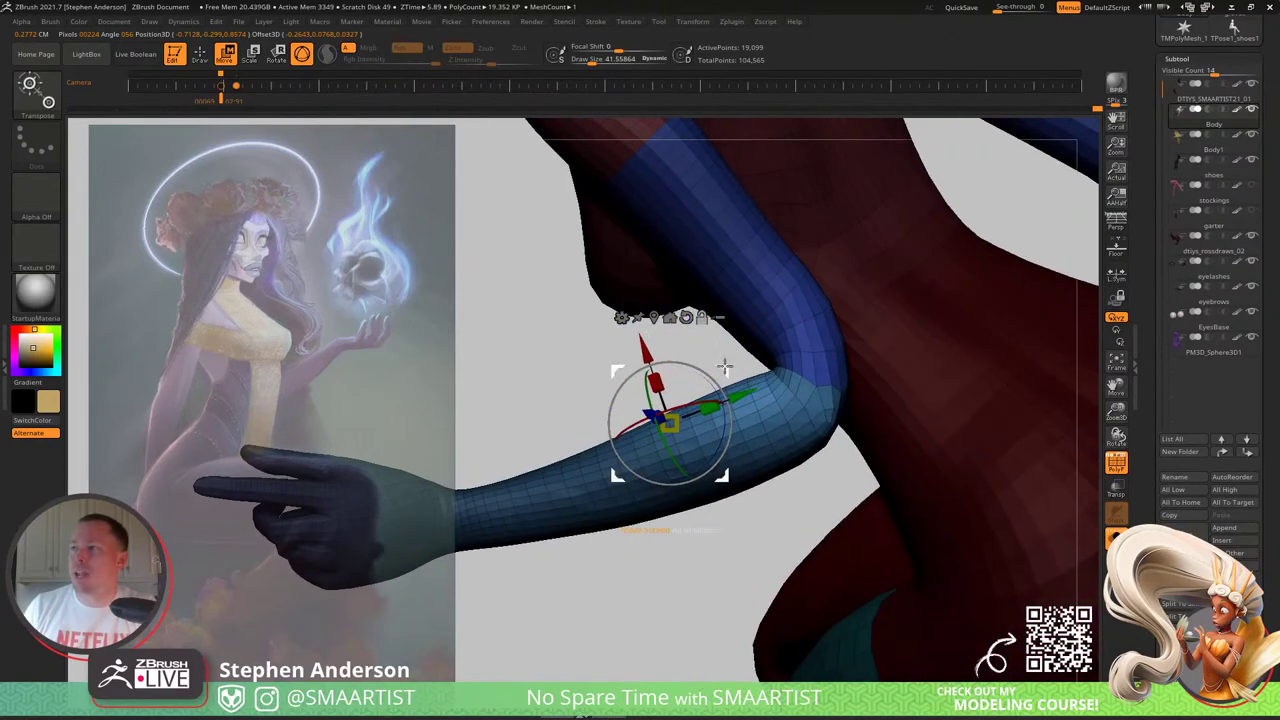
left_click_drag(725, 367, 783, 376, "alt")
right_click_drag(783, 376, 749, 368)
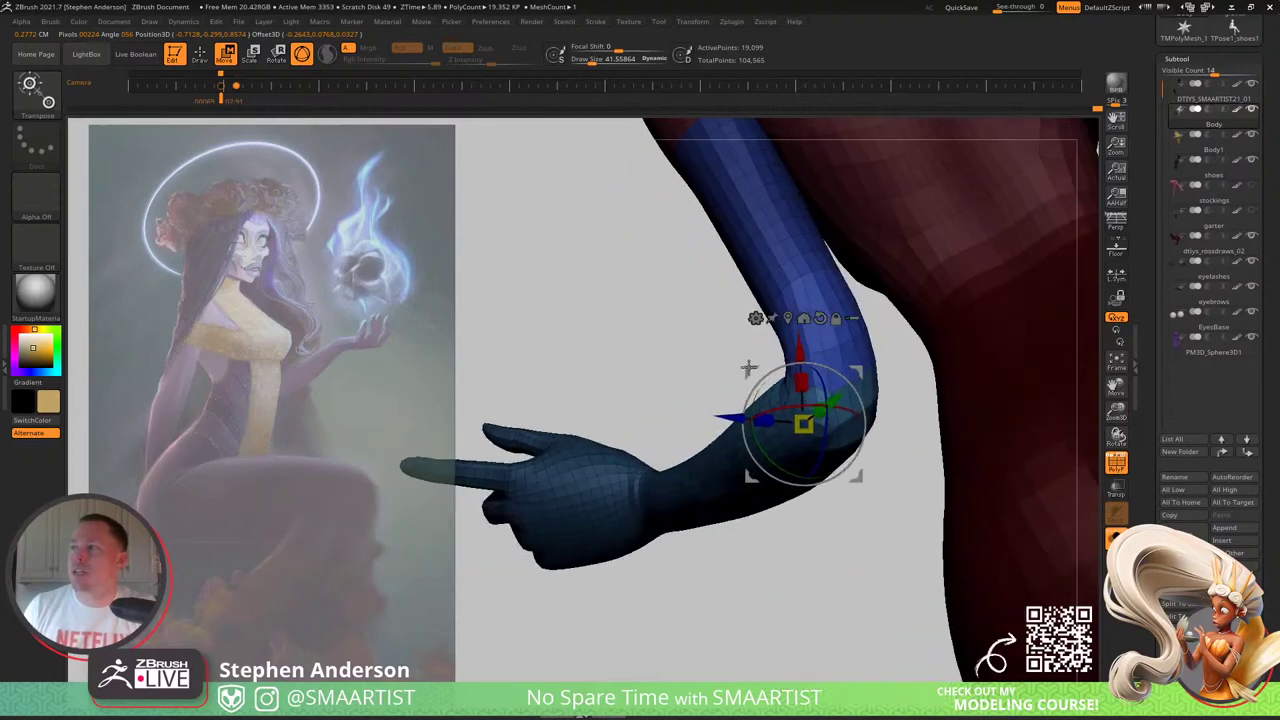
left_click_drag(782, 470, 802, 475)
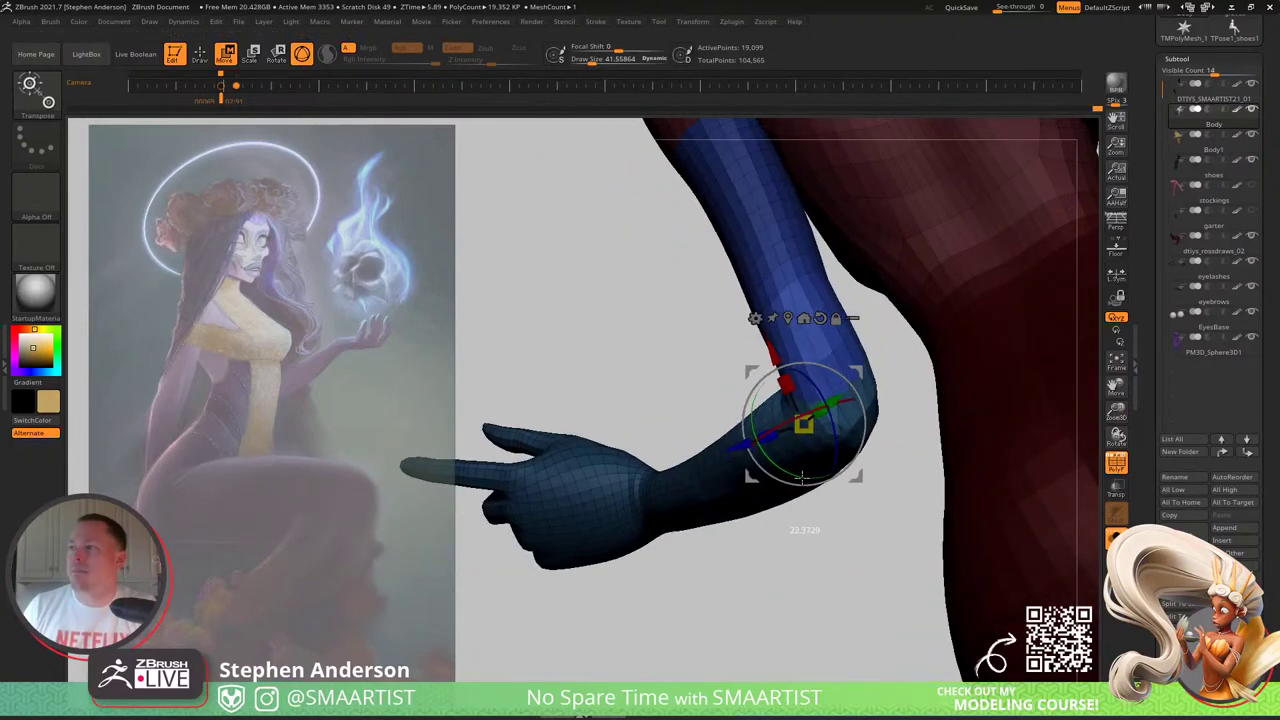
Step: Reshape the polygons at the raised arm's elbow with the Move brush and reduce its draw size to about 33
mouse_move(832, 424)
right_mouse_down()
mouse_move(803, 341)
mouse_move(729, 357)
right_mouse_up()
key("b")
key("m")
key("v")
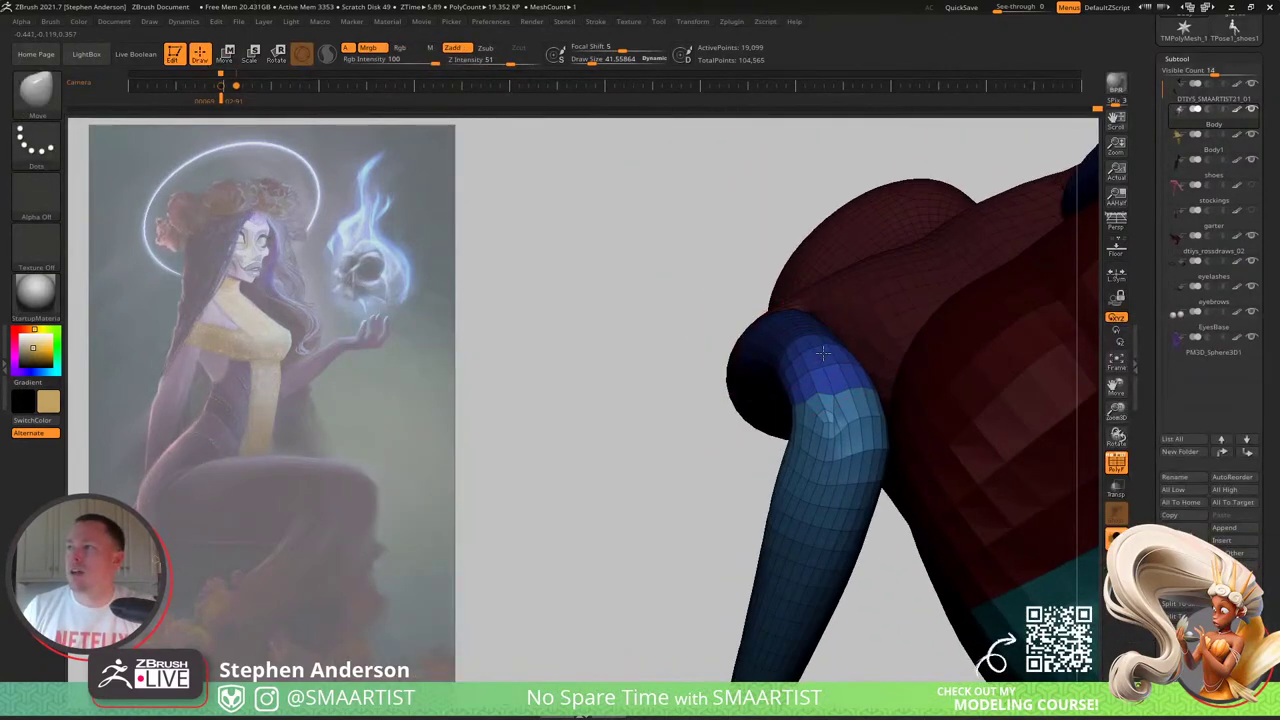
mouse_move(821, 404)
left_mouse_down()
mouse_move(840, 412)
mouse_move(844, 435)
mouse_move(829, 364)
left_mouse_up()
key("s")
key("s")
key("s")
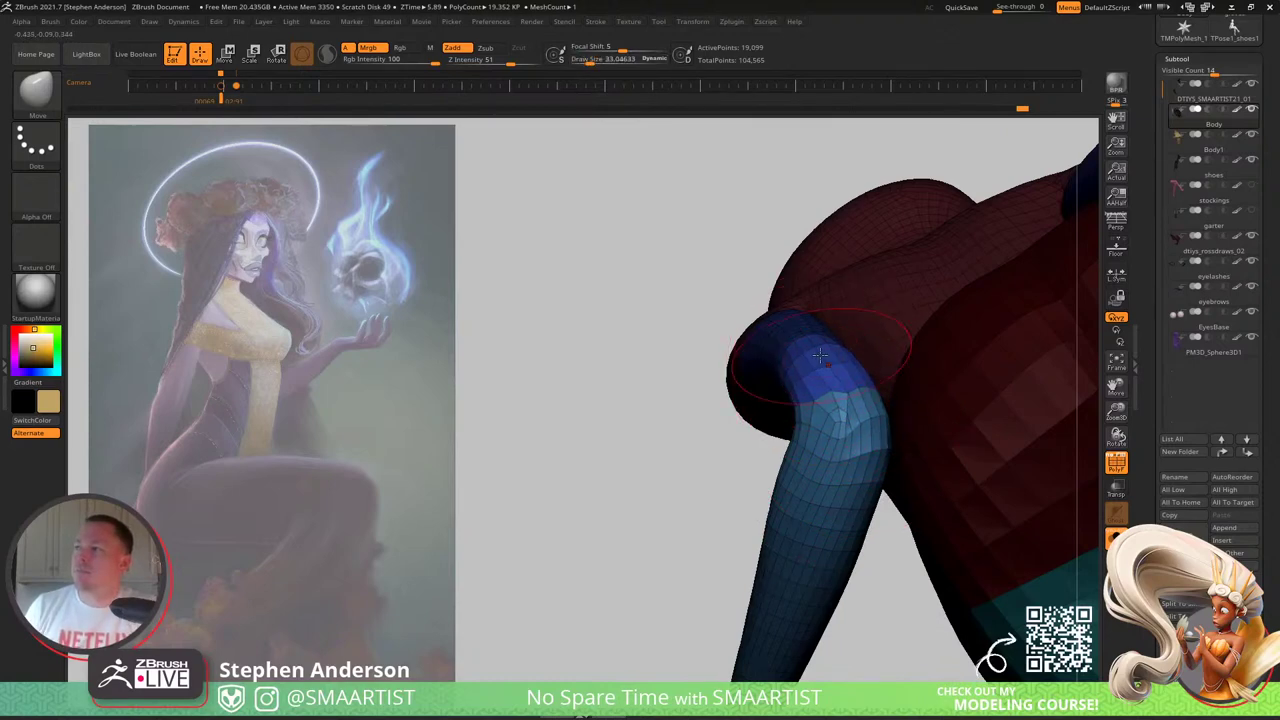
Step: Clear the body's mask and adjust the outer elbow of the raised arm with the Move brush at draw size about 23
left_click_drag(717, 450, 724, 456, "ctrl")
key("s")
left_click_drag(852, 424, 866, 433)
right_click_drag(833, 392, 836, 440)
key("s")
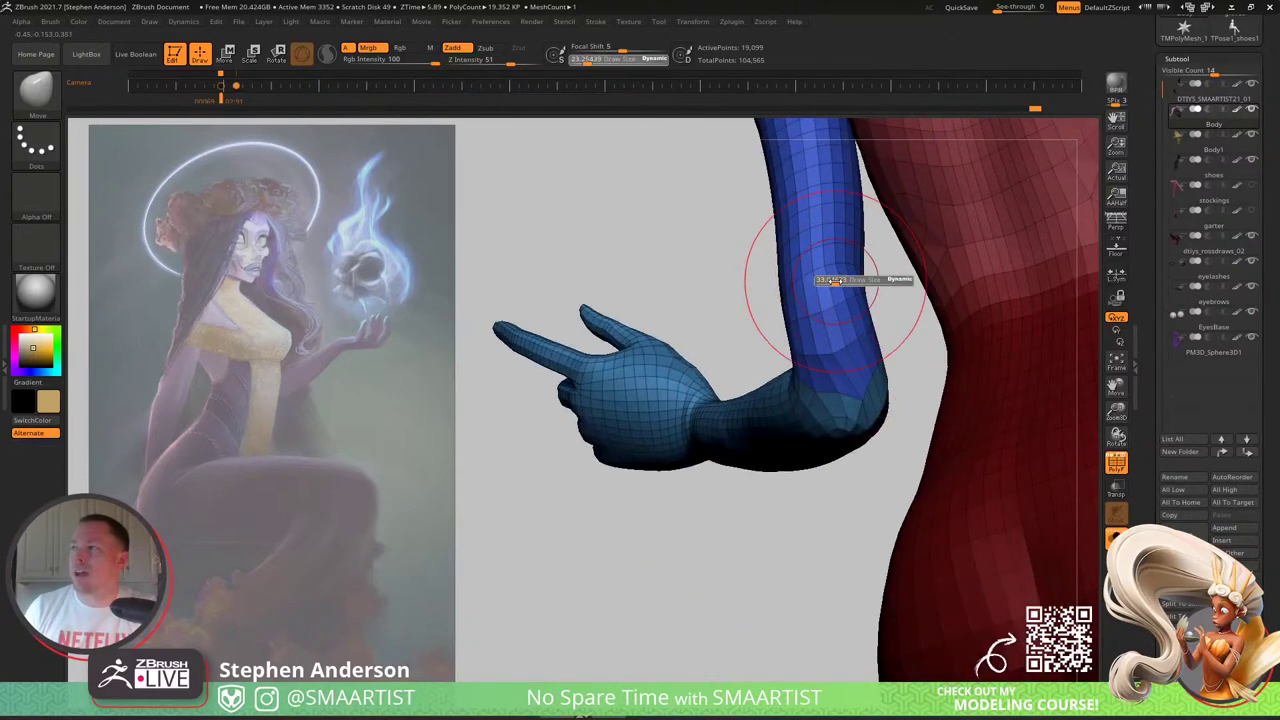
Step: Mask the torso and the rest of the body, leaving the arm polygroups editable, and return to the Move brush
key("w")
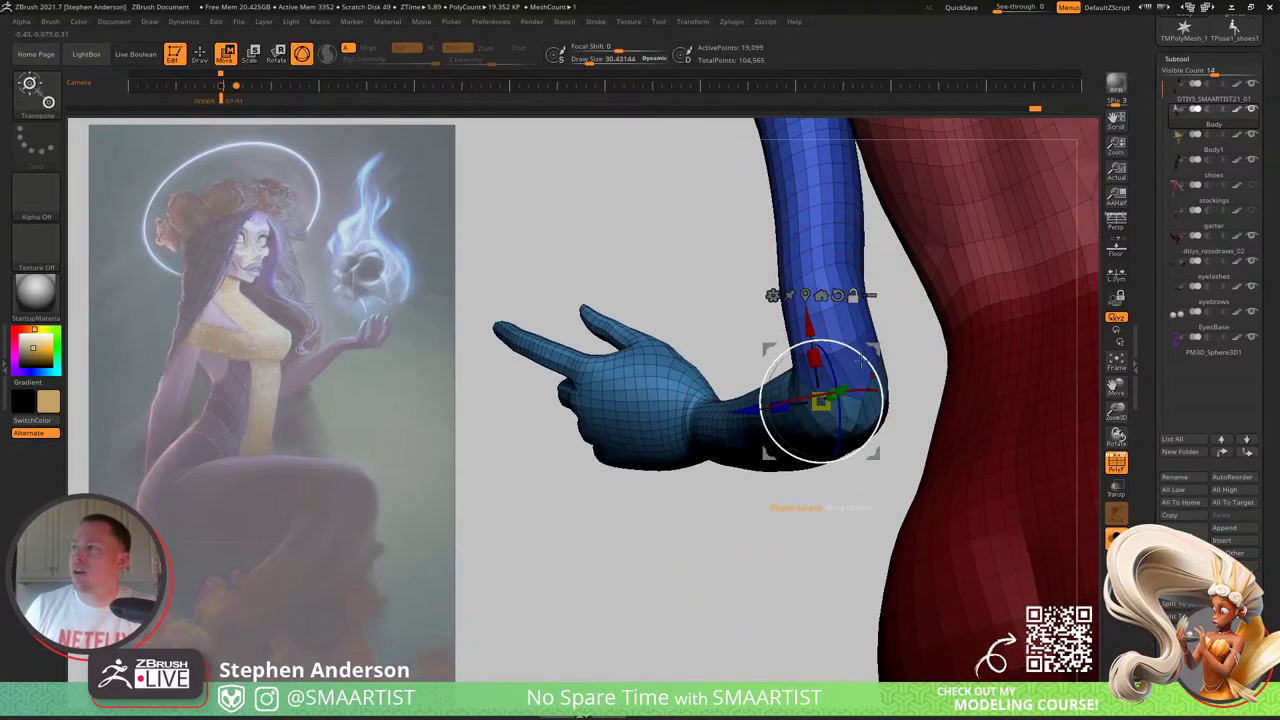
left_click(606, 414)
left_click(857, 400)
key("q")
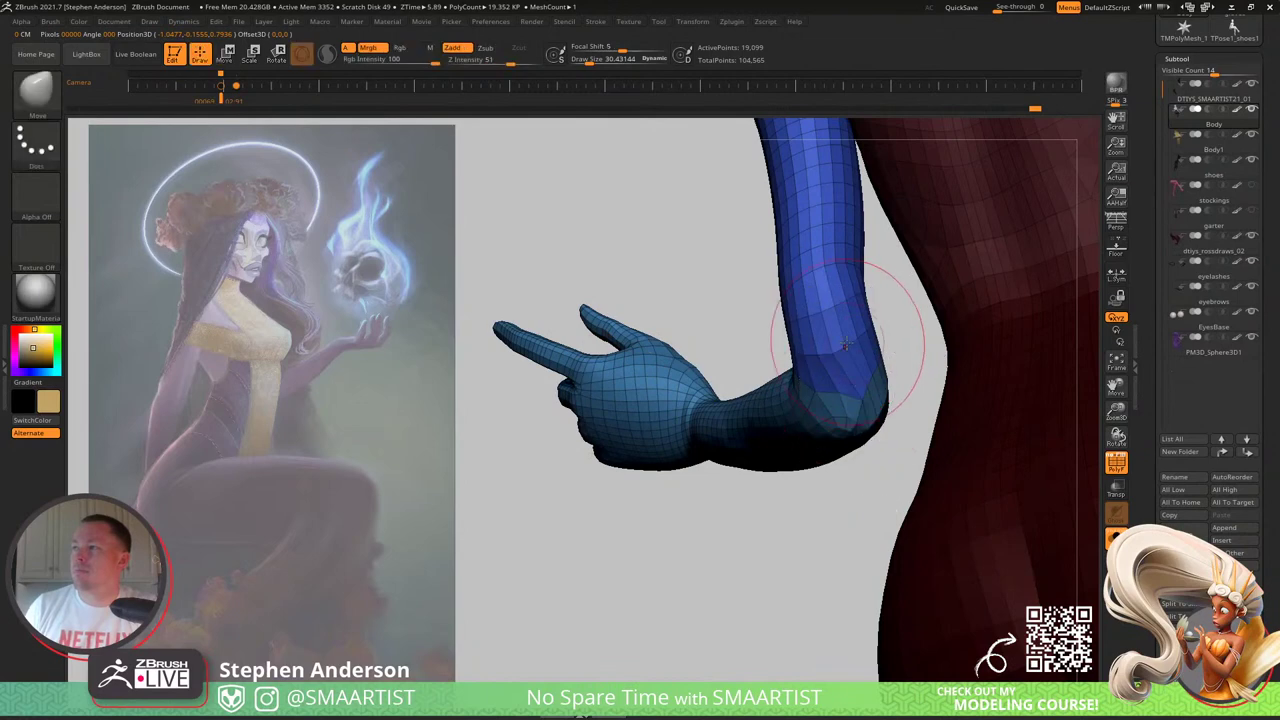
Step: Reshape the raised arm's upper arm and elbow with the Move brush, enlarging the draw size to about 39
key("s")
left_click_drag(843, 354, 849, 354)
mouse_move(815, 289)
left_mouse_down()
mouse_move(827, 285)
mouse_move(832, 324)
mouse_move(832, 238)
mouse_move(843, 300)
mouse_move(831, 229)
left_mouse_up()
key("s")
left_click_drag(700, 245, 475, 320)
left_click_drag(815, 342, 792, 343)
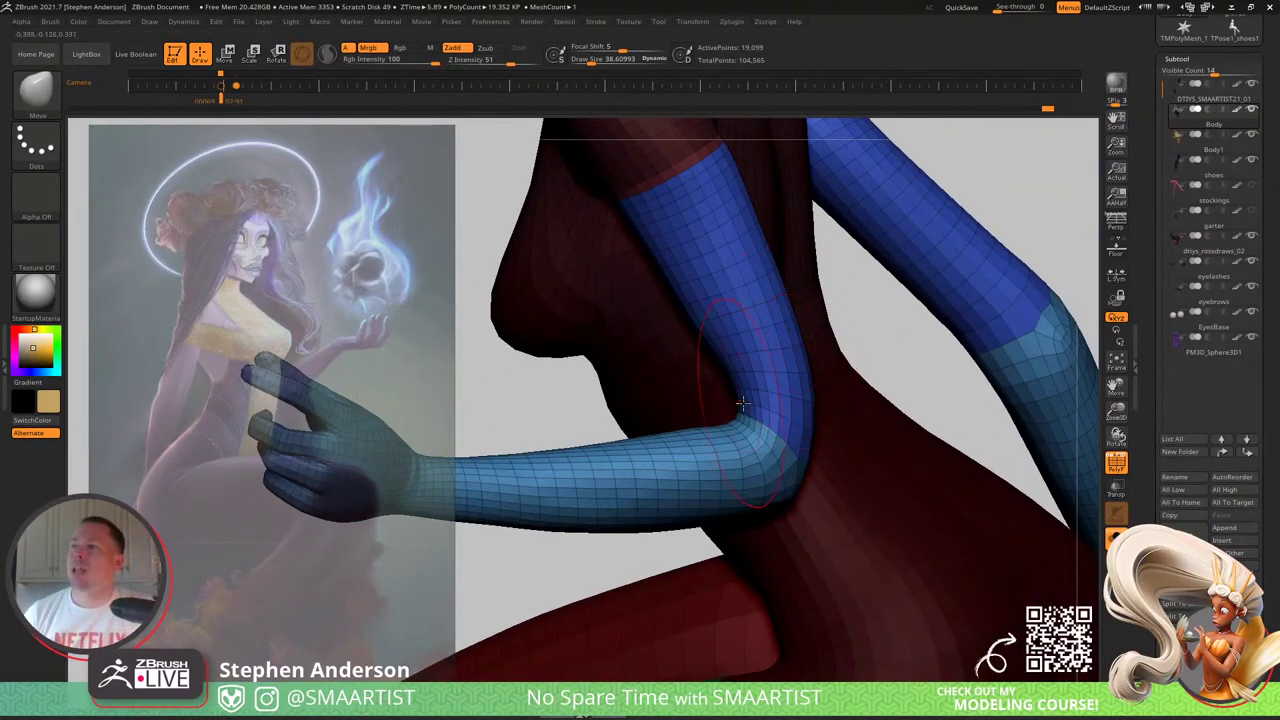
Step: Refine the inner elbow crease of the raised arm with the Move brush at draw size about 17
right_click_drag(768, 370, 755, 452)
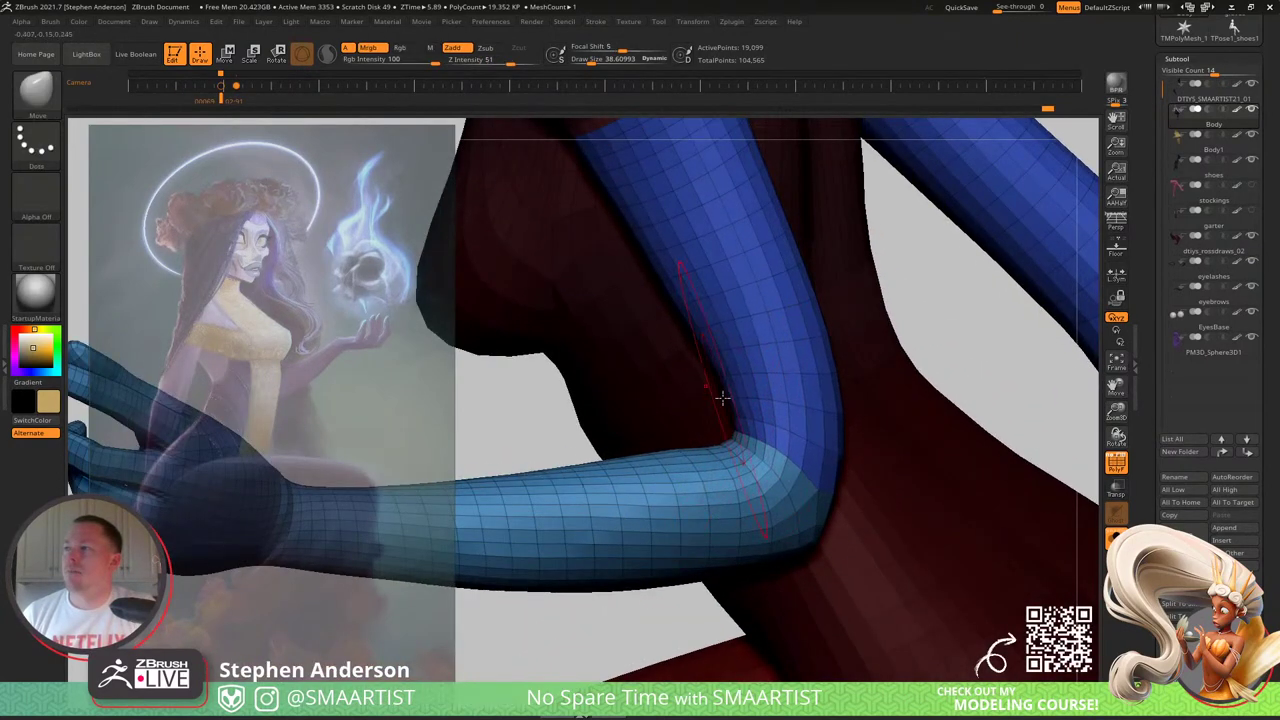
right_click_drag(689, 341, 700, 335, "ctrl")
mouse_move(700, 335)
right_mouse_down()
mouse_move(747, 354)
mouse_move(850, 354)
mouse_move(815, 354)
mouse_move(814, 380)
mouse_move(788, 377)
right_mouse_up()
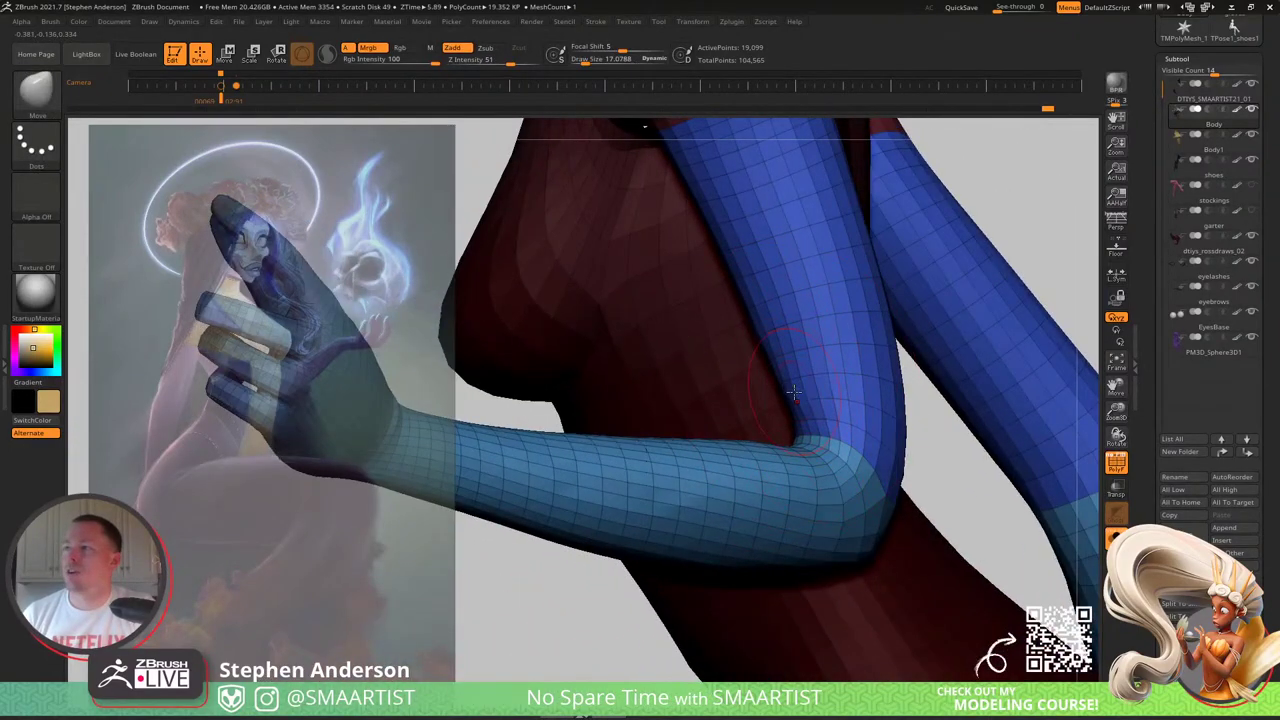
key("shift")
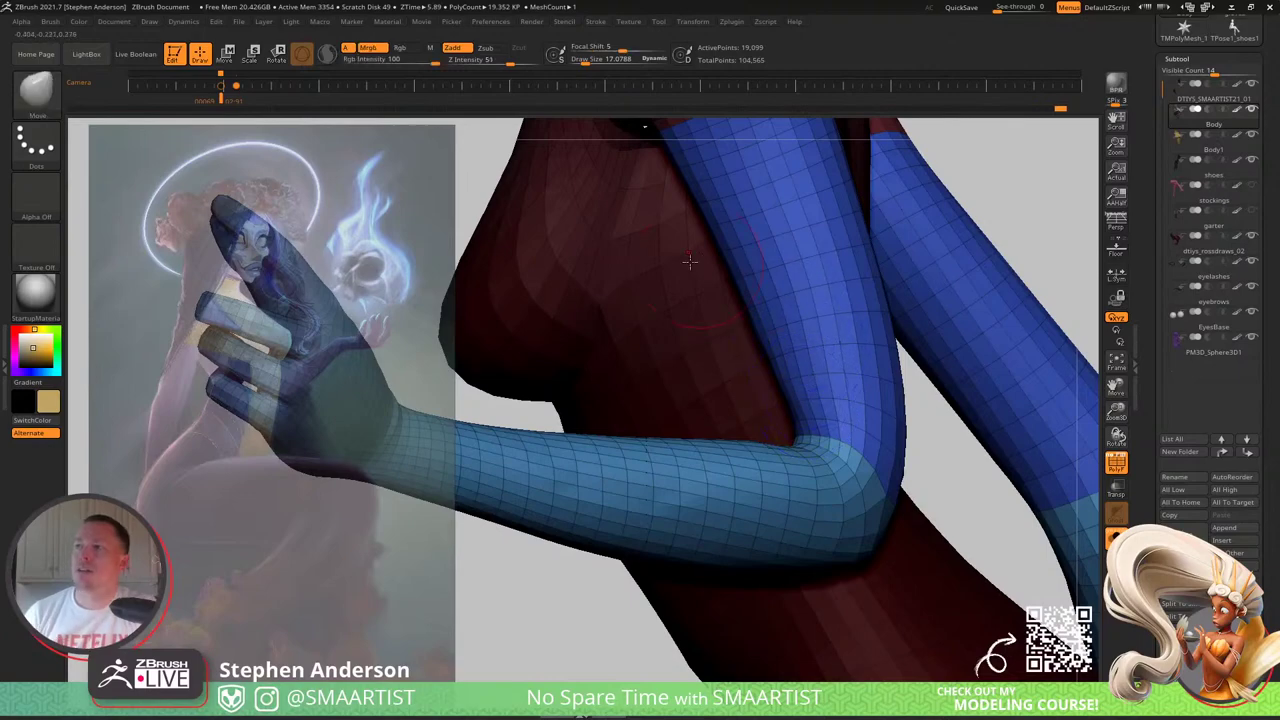
Step: Toggle the Move brush's AccuCurve option and set the Smooth brush's Z Intensity to 10
left_click(52, 22)
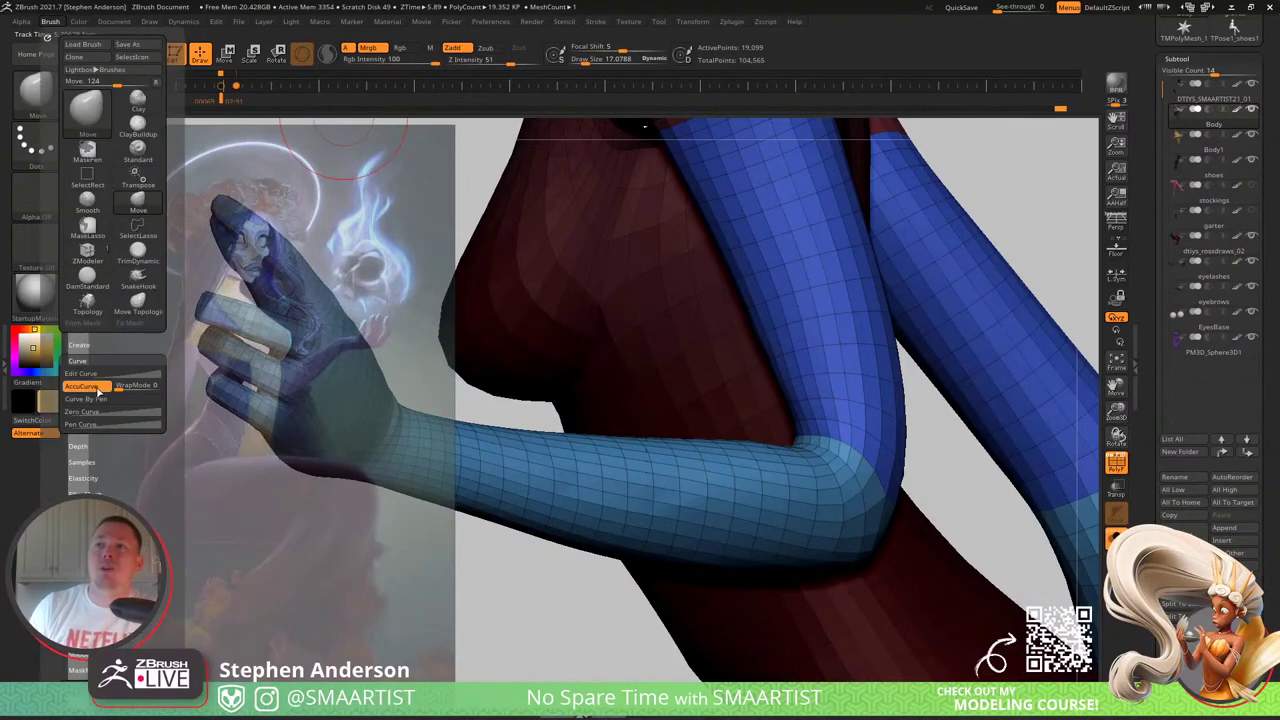
left_click(97, 388)
right_click_drag(818, 340, 878, 338)
right_click_drag(759, 397, 757, 354)
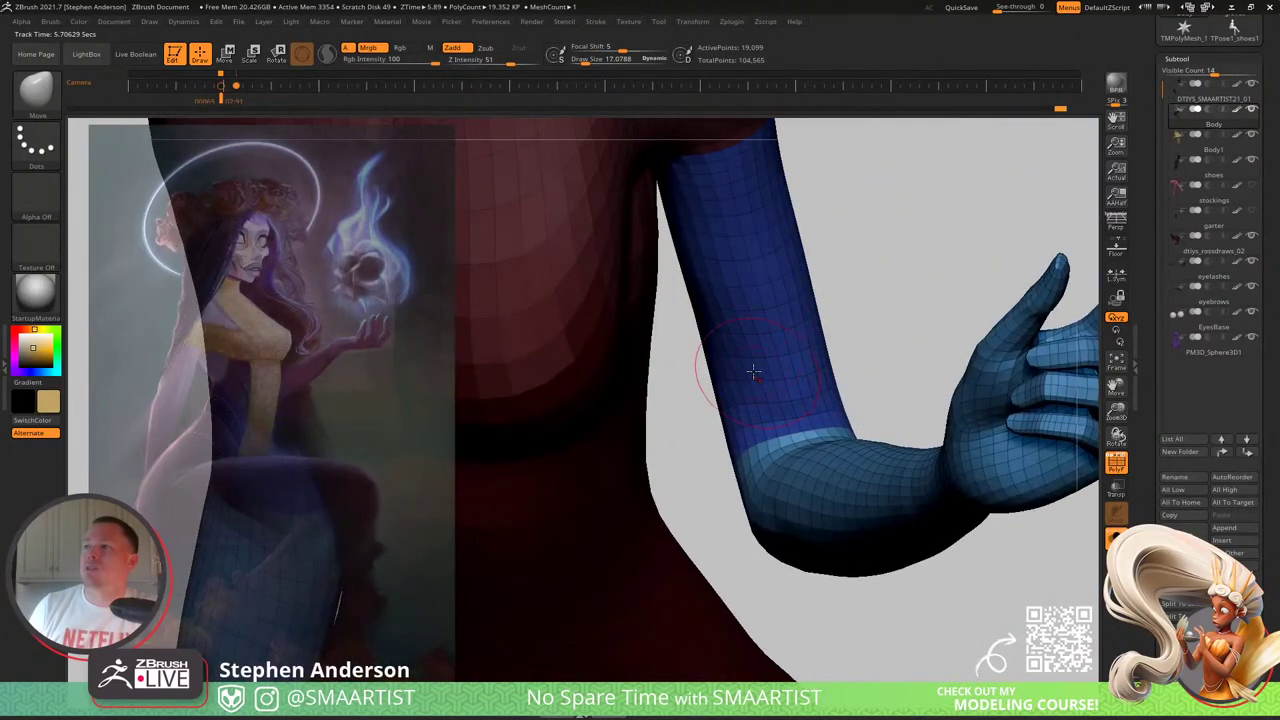
left_click(476, 62, "shift")
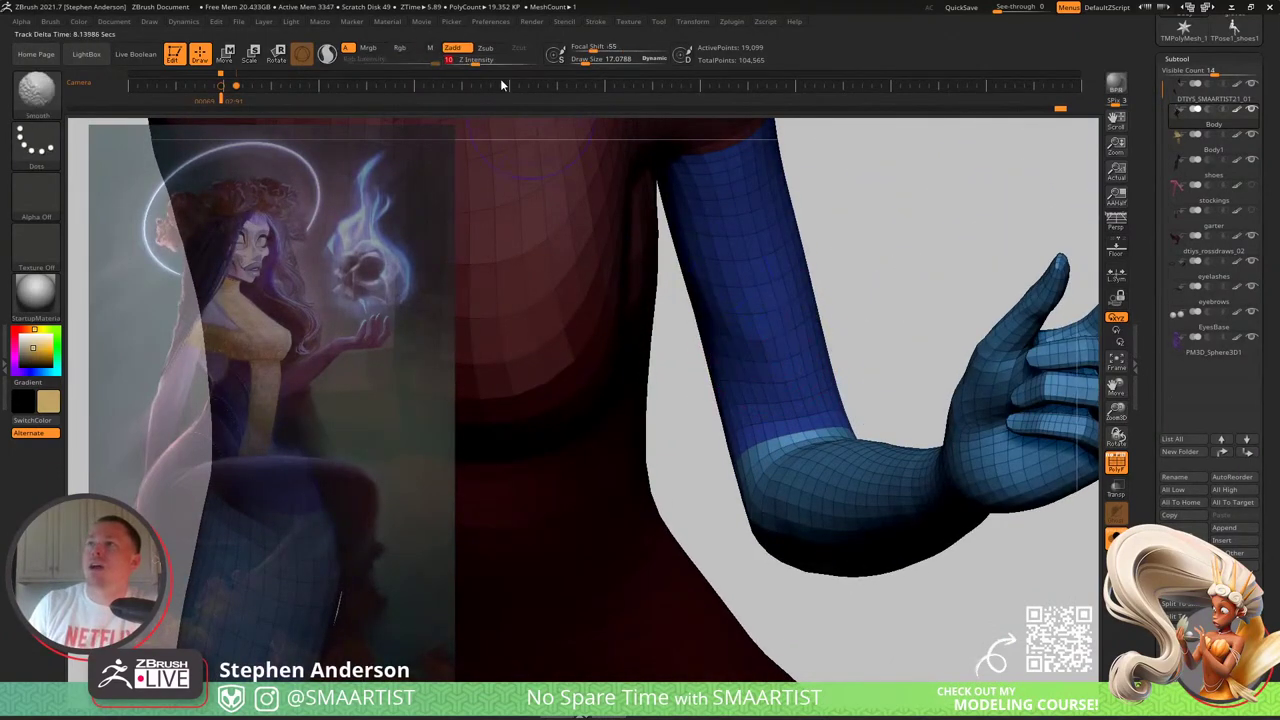
Step: Adjust the upper arm just above the raised elbow with the Move brush at draw size about 23
key("s")
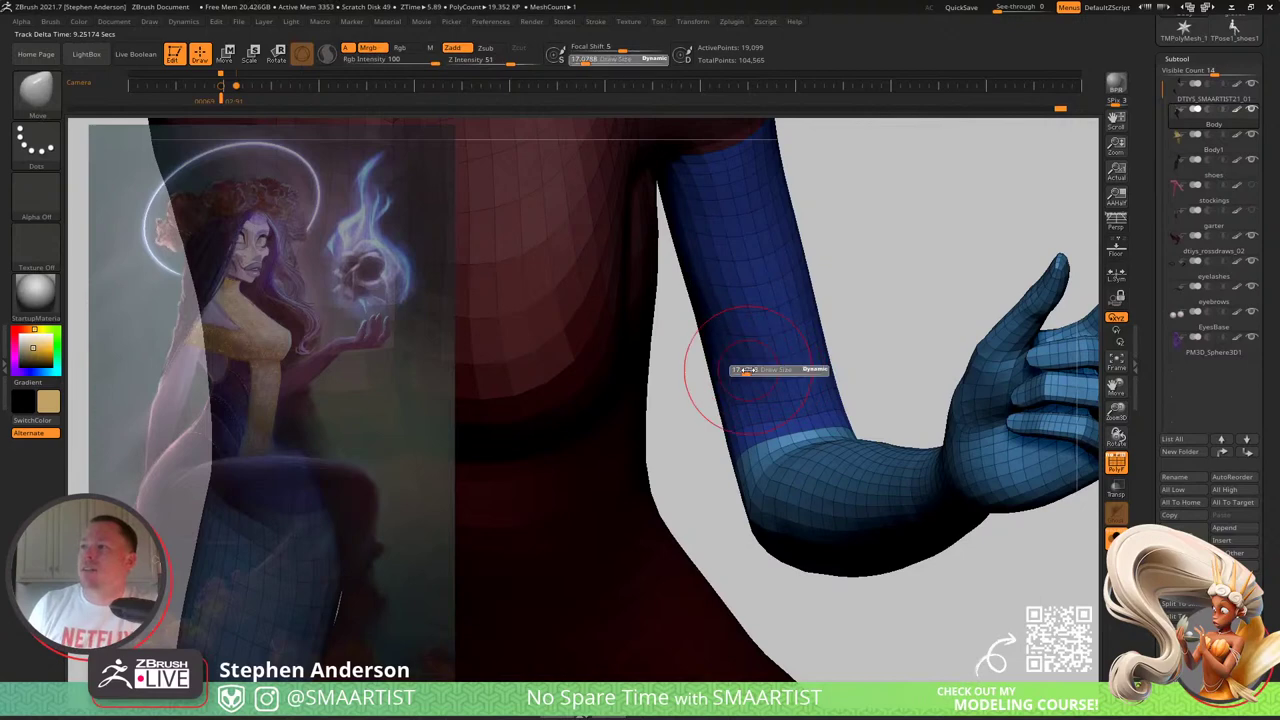
key("s")
left_click_drag(730, 352, 742, 360)
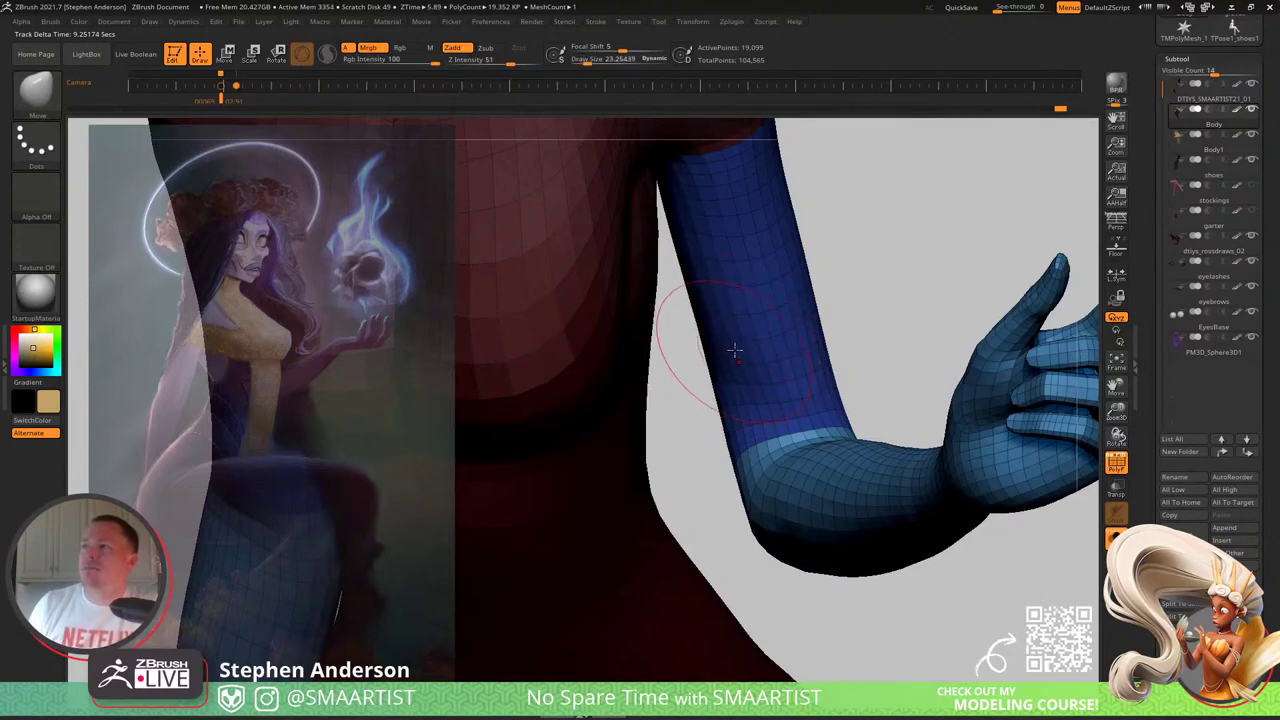
right_click_drag(735, 350, 715, 223)
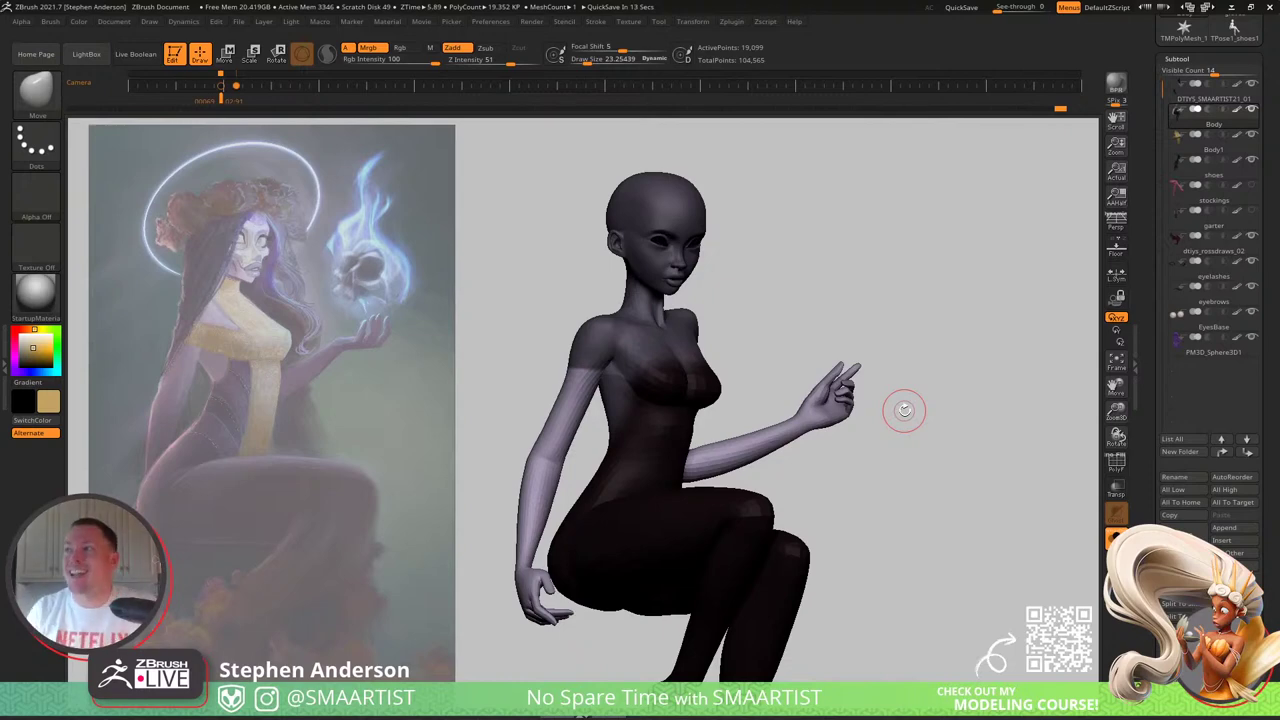
Step: Show the hair and gold top around the body again and undo the last edit
left_click(886, 367, "ctrl")
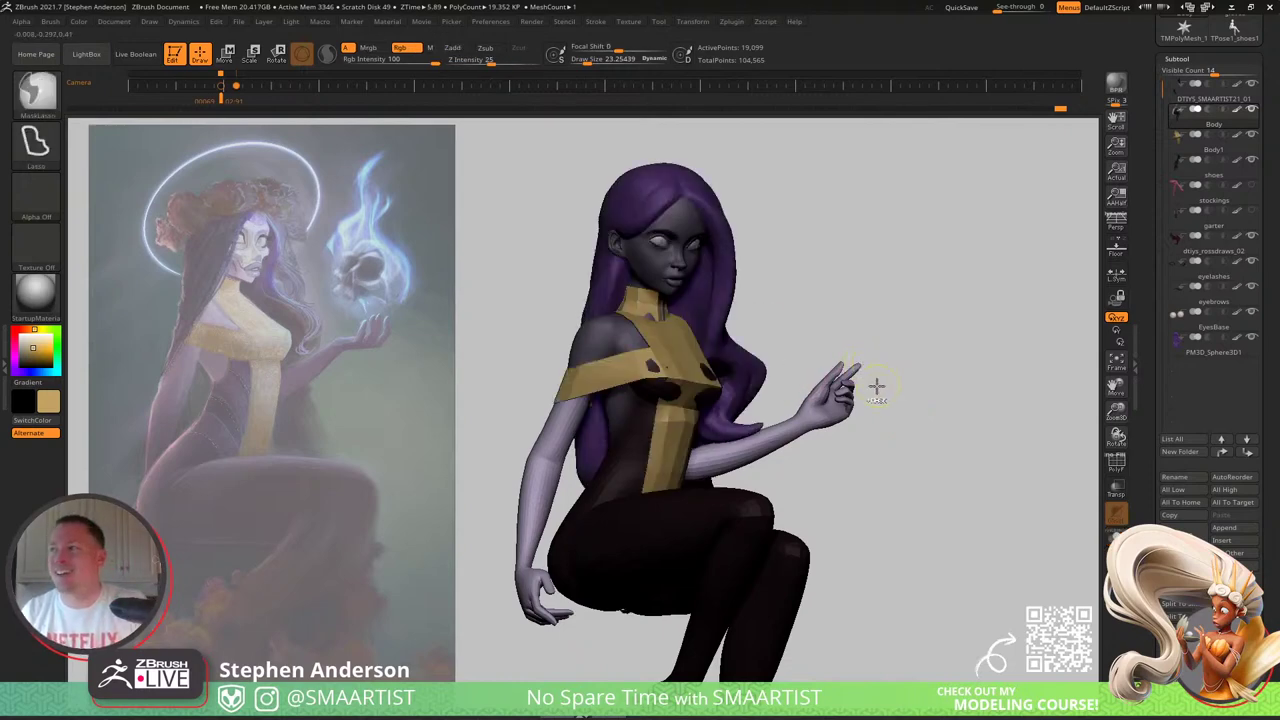
left_click_drag(886, 388, 870, 398)
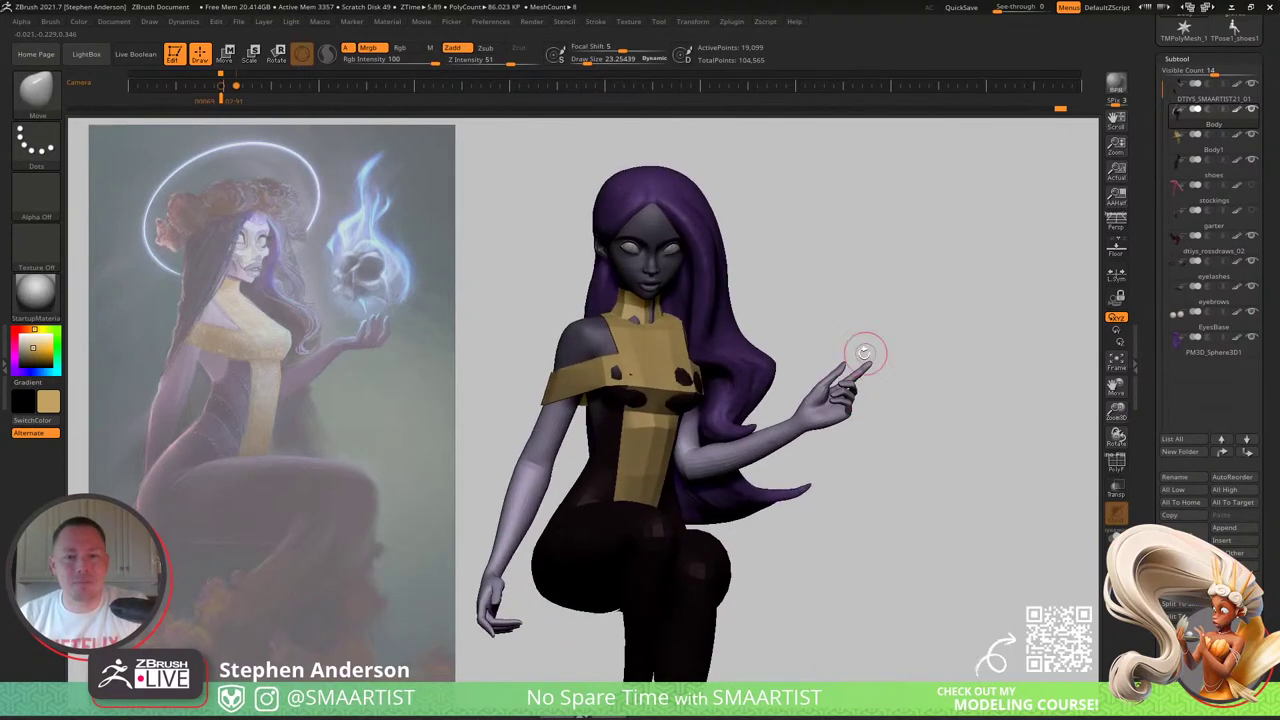
key("ctrl+z")
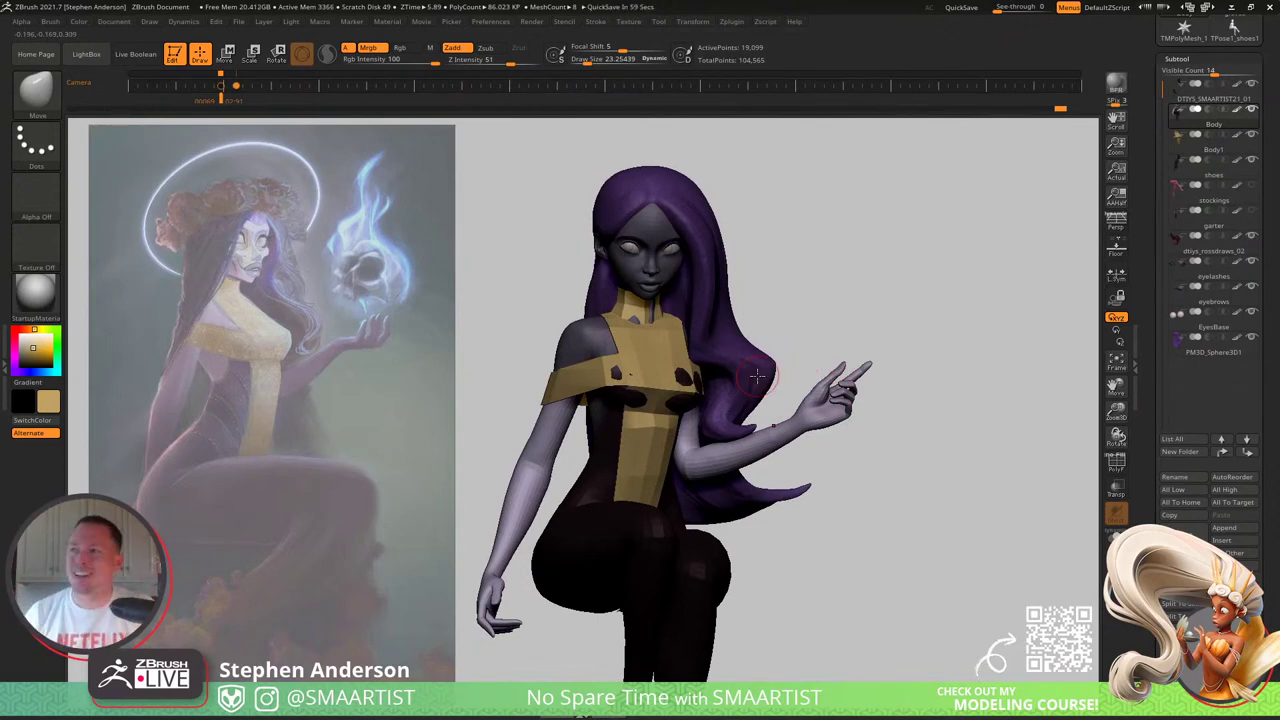
left_click_drag(800, 443, 786, 419)
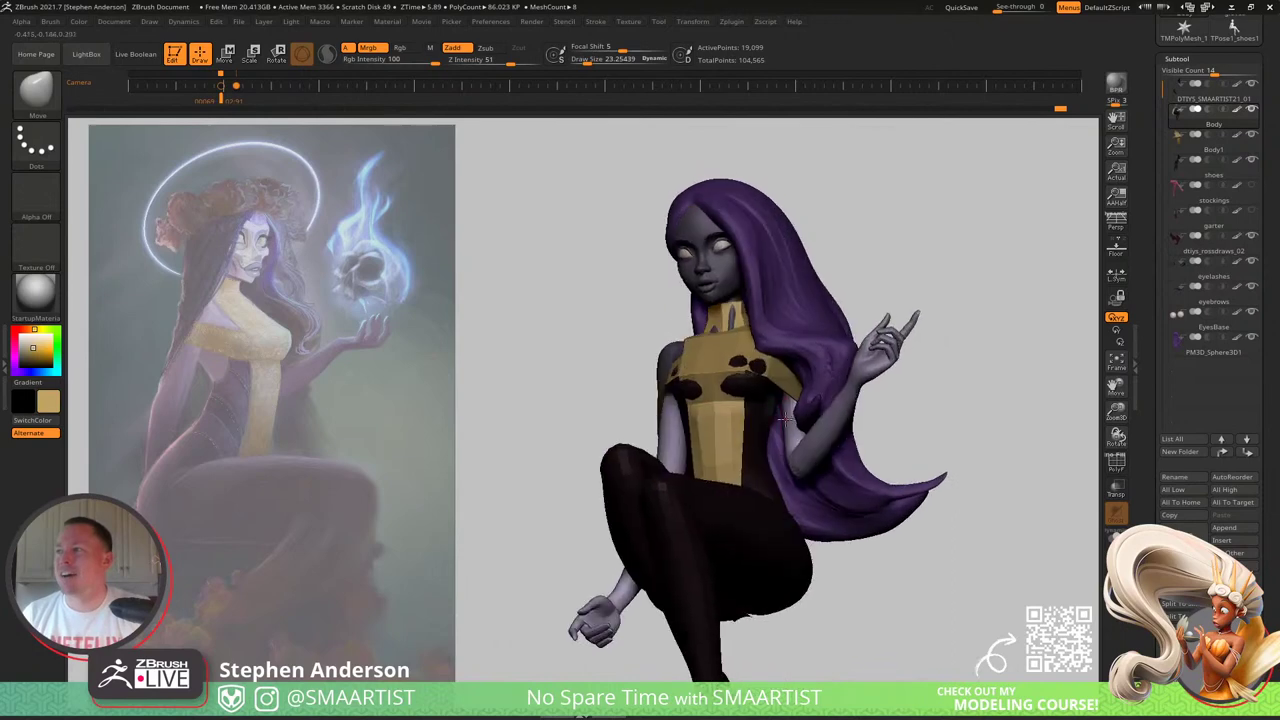
Step: Place the transform gizmo at the raised arm's elbow and shift the arm parallel to the screen
key("w")
mouse_move(822, 459)
right_mouse_down()
mouse_move(822, 412)
mouse_move(875, 459)
mouse_move(805, 452)
mouse_move(874, 384)
right_mouse_up()
key("shift+f")
key("shift+f")
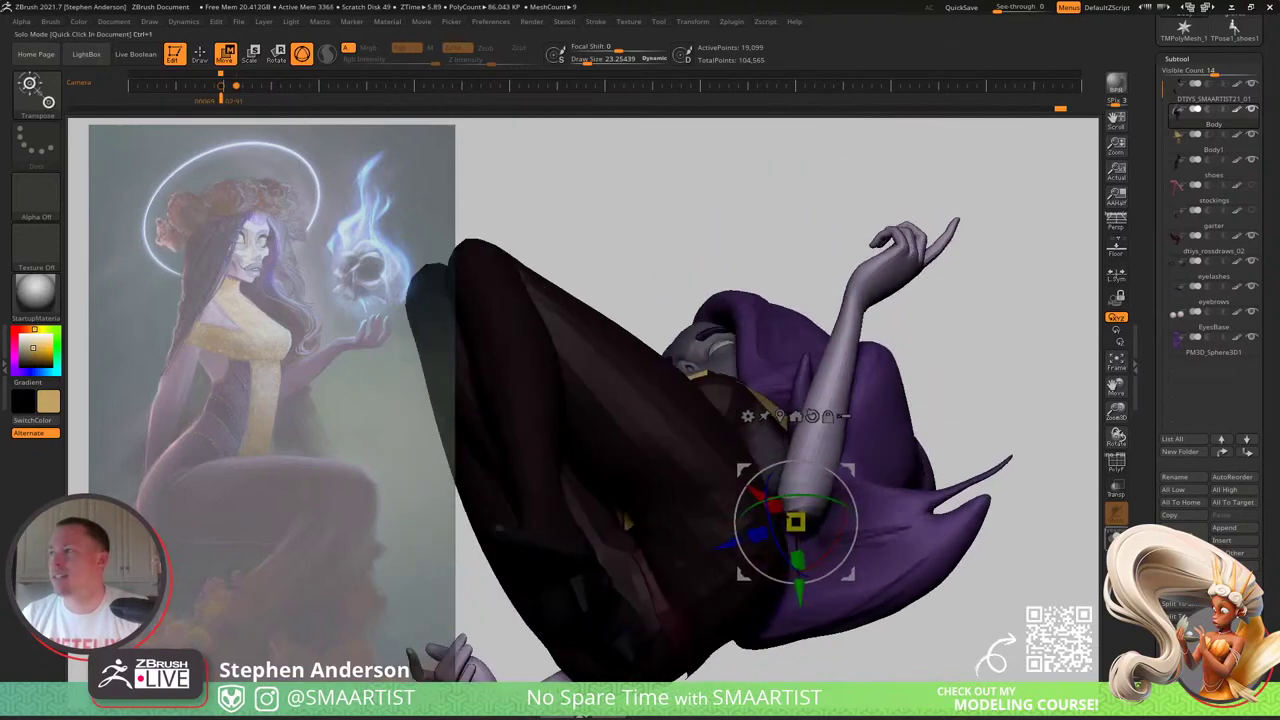
right_click_drag(785, 490, 928, 480)
left_click_drag(850, 470, 1205, 392, "alt")
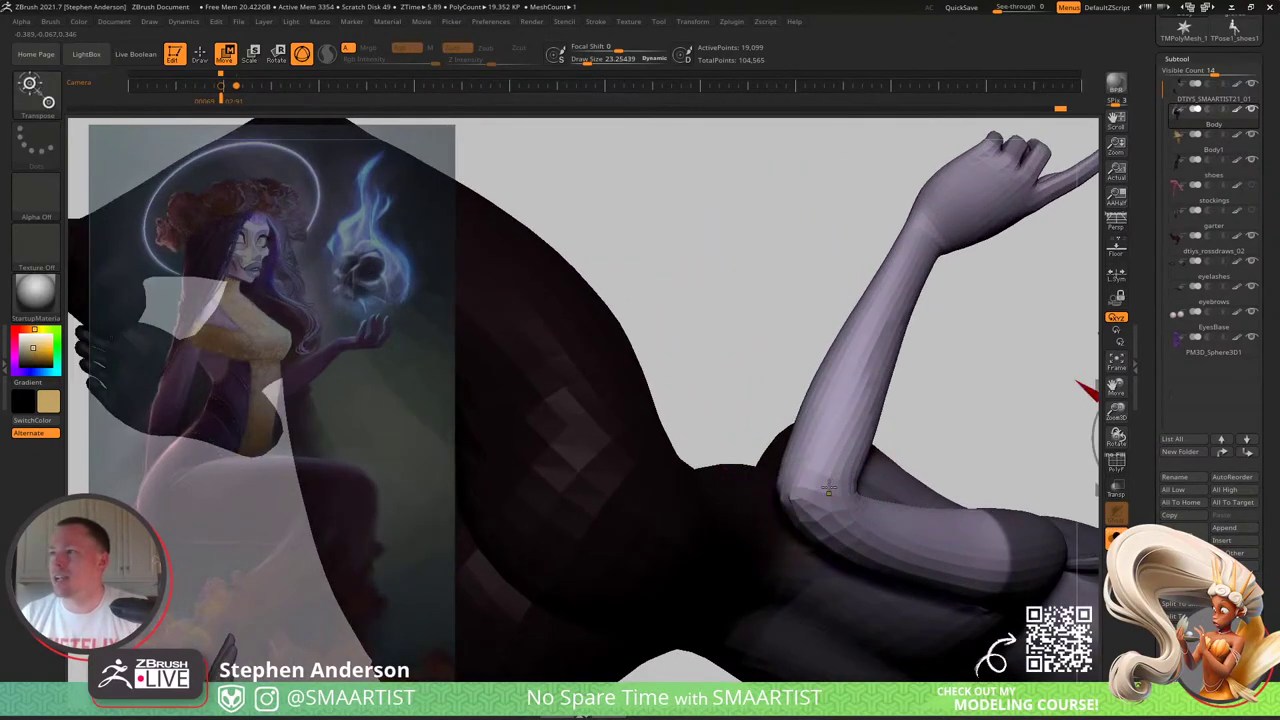
left_click_drag(818, 475, 878, 421, "ctrl")
right_click_drag(879, 420, 923, 401)
left_click_drag(768, 525, 740, 526, "alt")
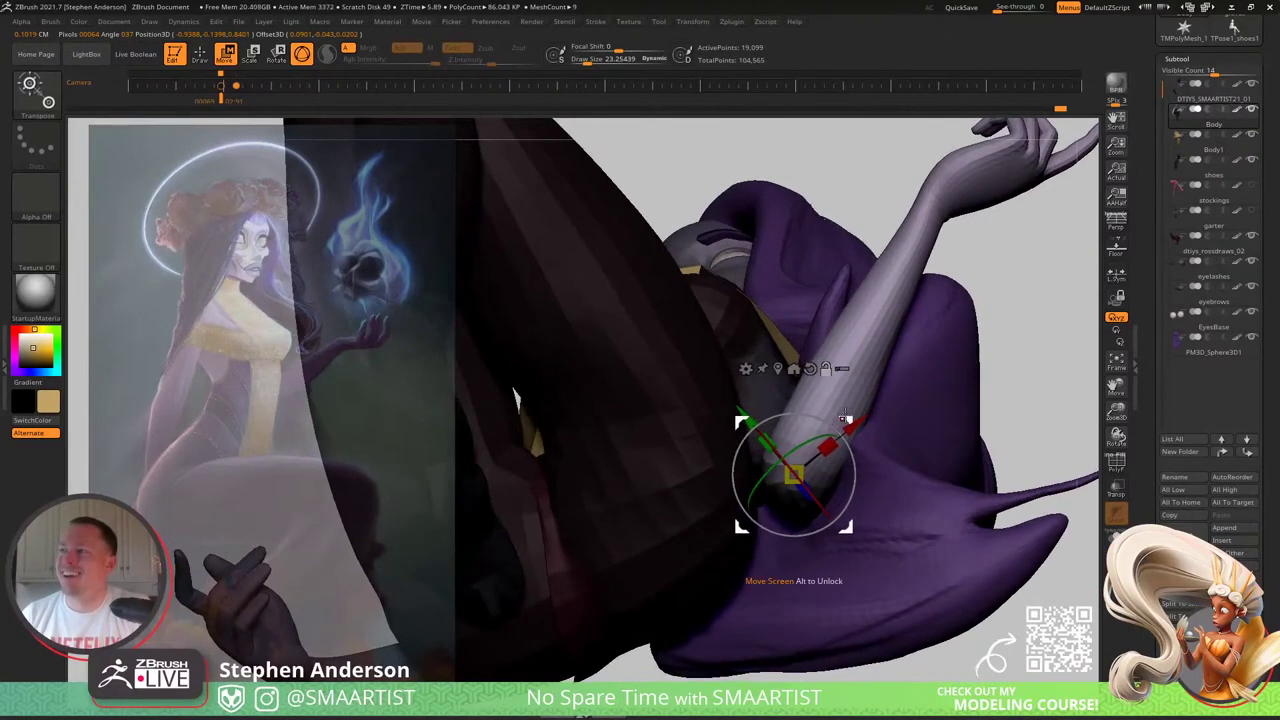
left_click_drag(827, 420, 803, 412)
mouse_move(803, 412)
right_mouse_down()
mouse_move(902, 522)
mouse_move(863, 428)
mouse_move(917, 371)
mouse_move(884, 416)
mouse_move(888, 432)
right_mouse_up()
key("q")
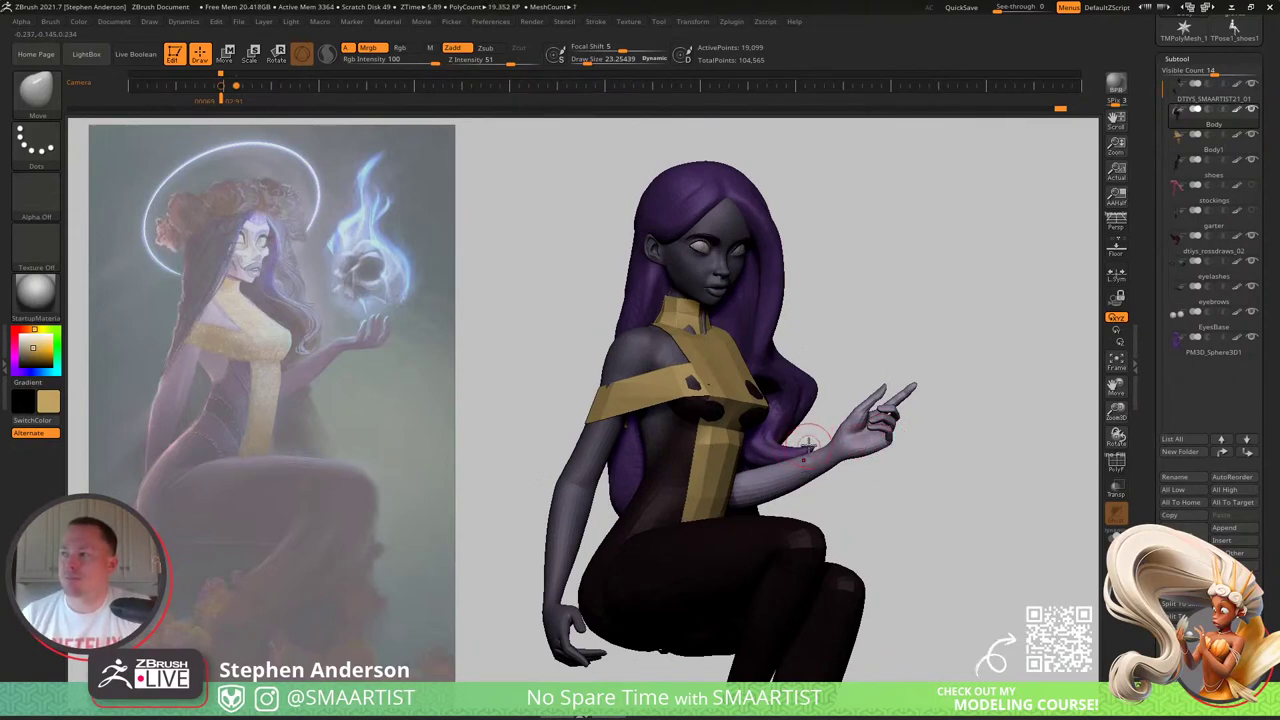
Step: Select the hair subtool and reshape the curled tip above the raised forearm with the Move brush at draw size about 90
left_click(808, 446, "alt")
key("b")
key("m")
key("v")
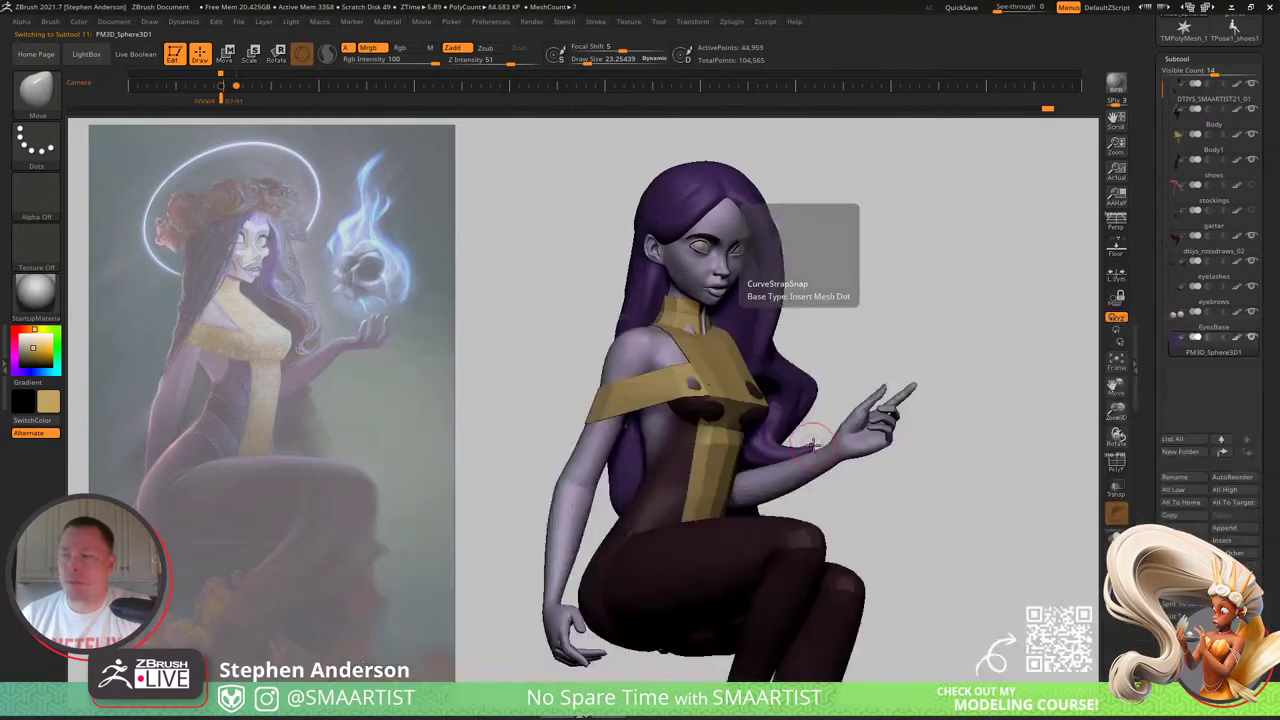
key("s")
mouse_move(803, 447)
left_mouse_down()
mouse_move(828, 450)
mouse_move(770, 446)
mouse_move(813, 437)
left_mouse_up()
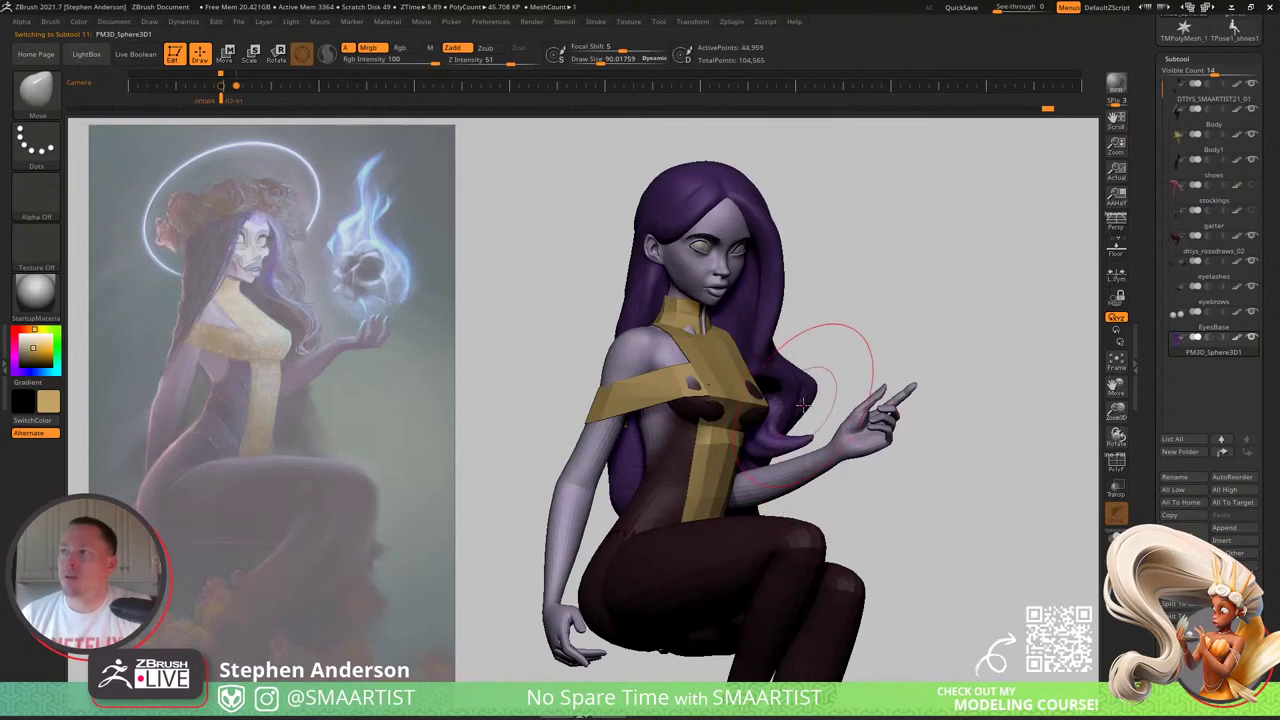
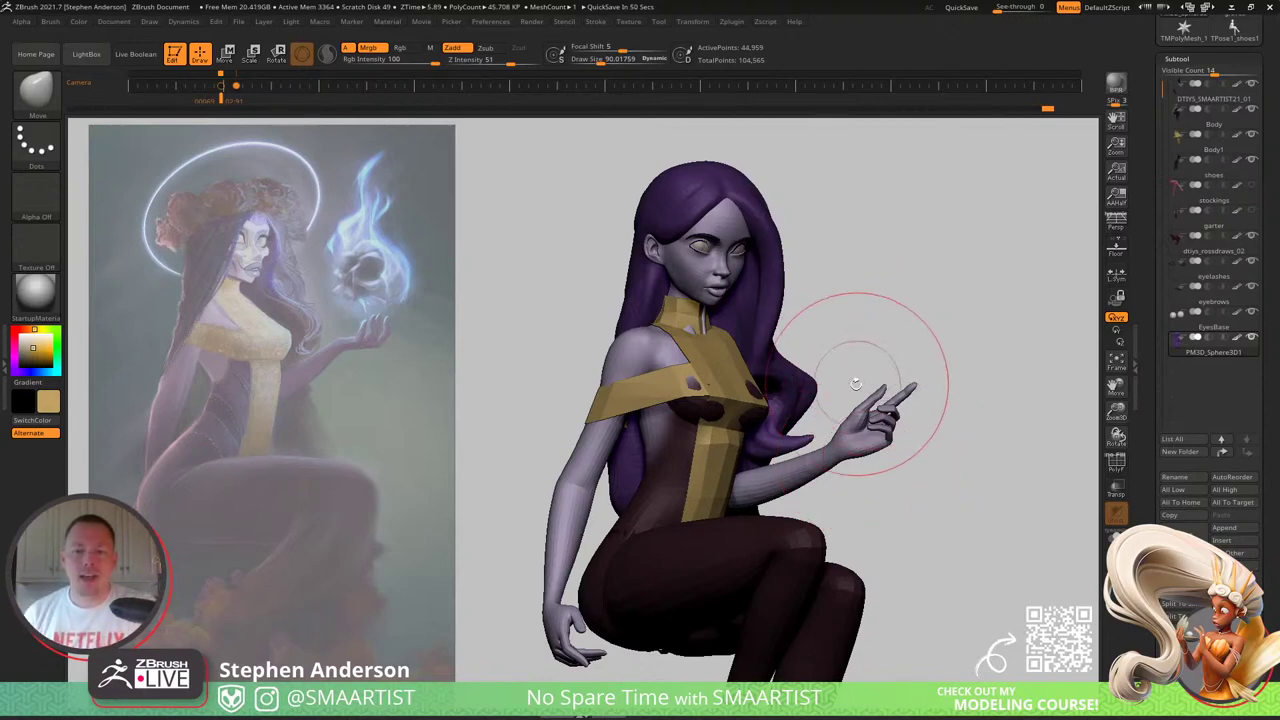
Step: Select the Body subtool and show its polyframe for work on the raised forearm
mouse_move(803, 428)
right_mouse_down()
mouse_move(823, 426)
mouse_move(801, 452)
mouse_move(829, 466)
right_mouse_up()
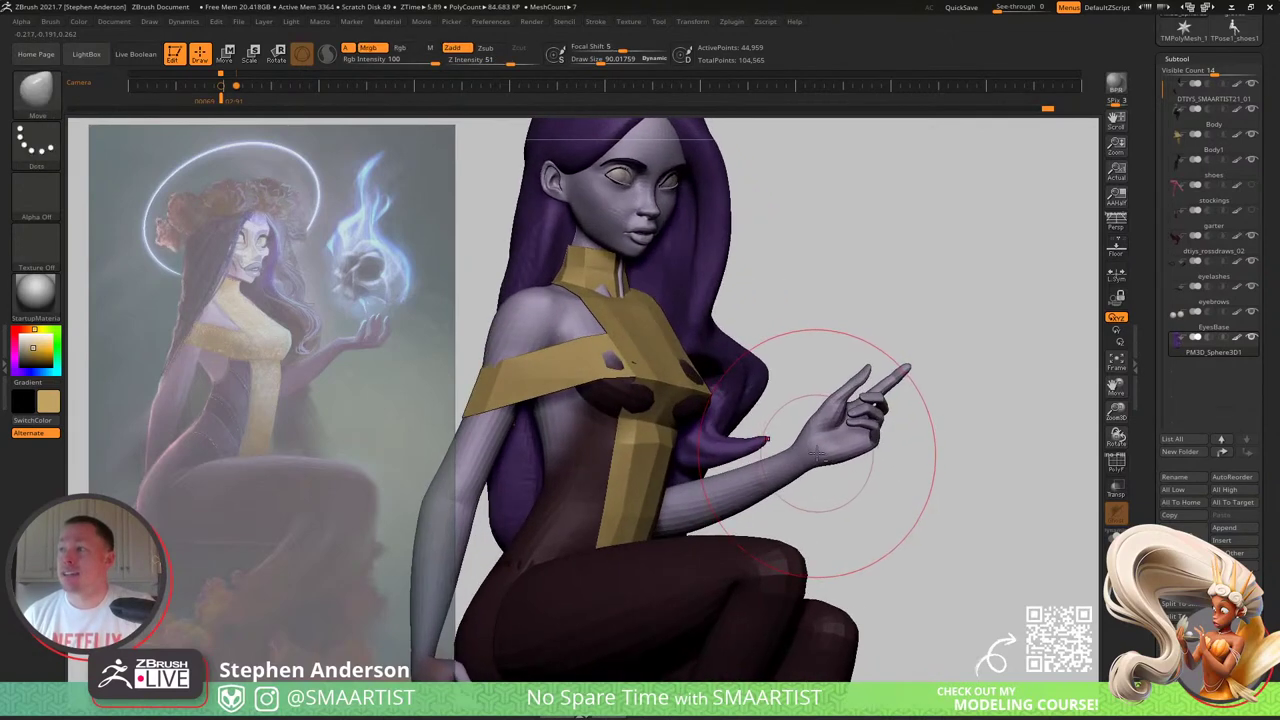
key("shift+f")
left_click(783, 459, "alt")
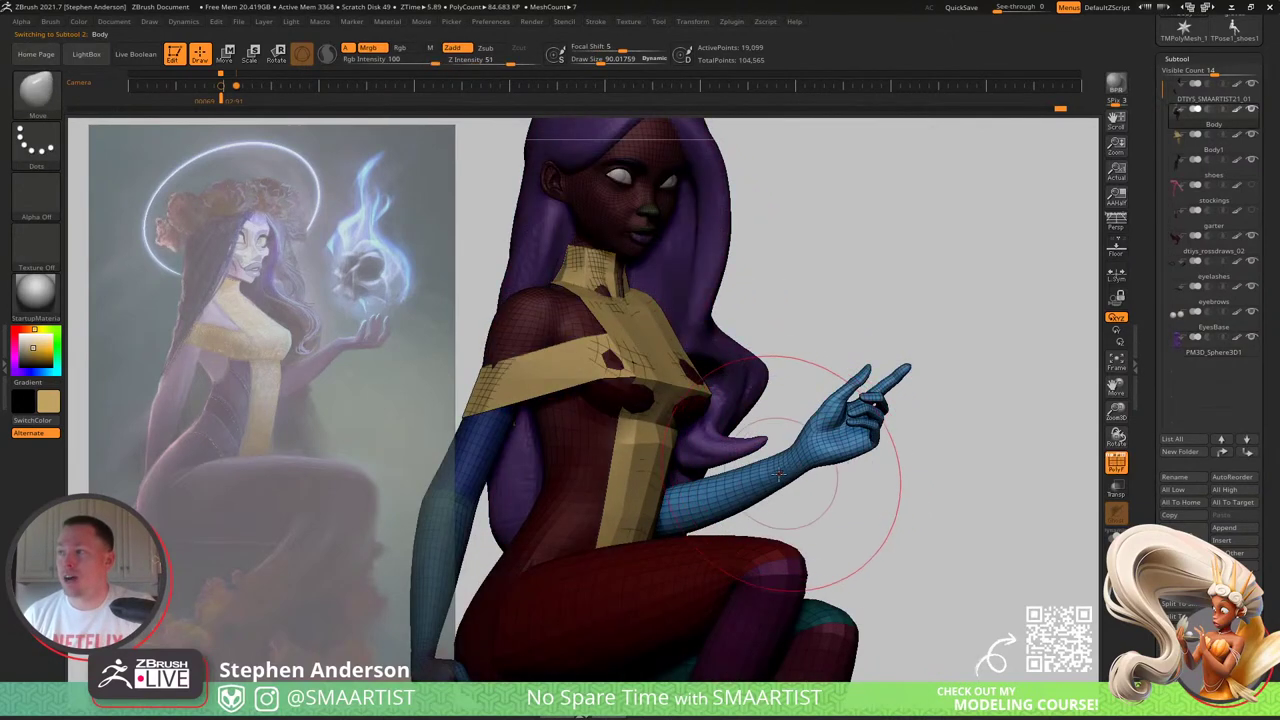
key("w")
key("q")
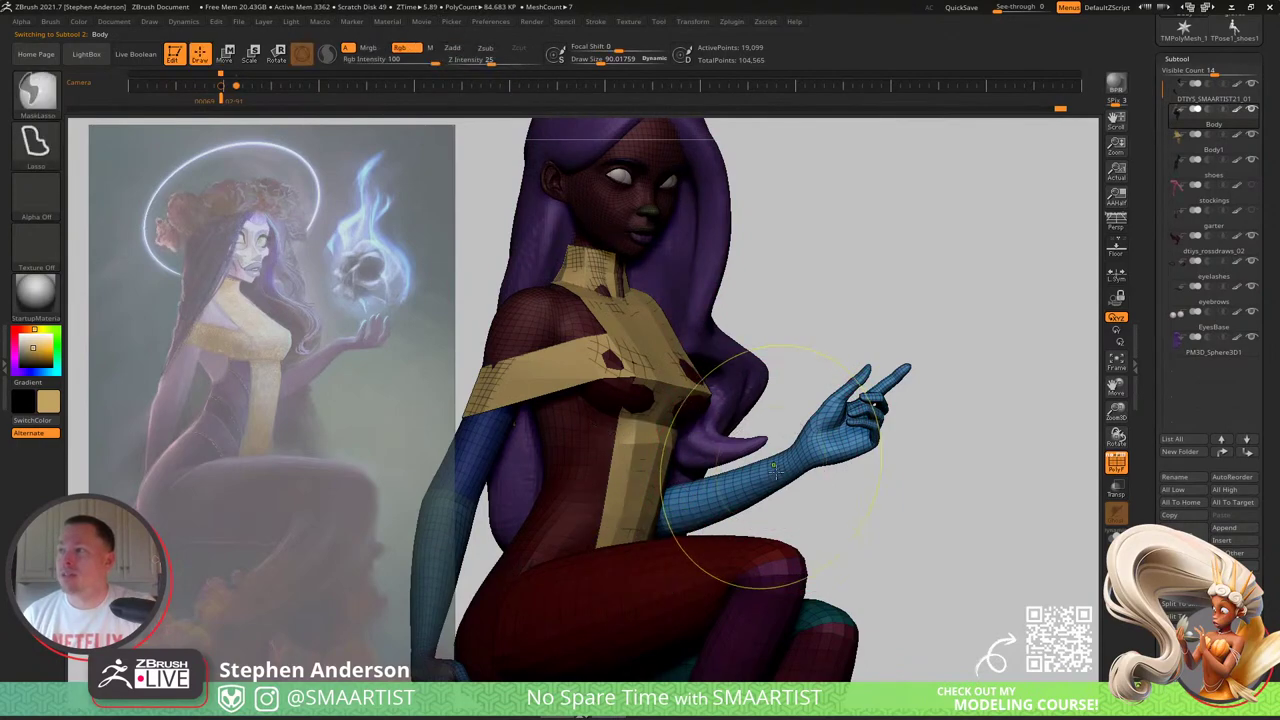
Step: Refine the raised forearm with the Move brush at draw size about 23 and smooth its surface toward the elbow
right_click_drag(777, 471, 764, 465, "ctrl")
right_click_drag(764, 465, 776, 475)
key("s")
left_click_drag(777, 475, 765, 475)
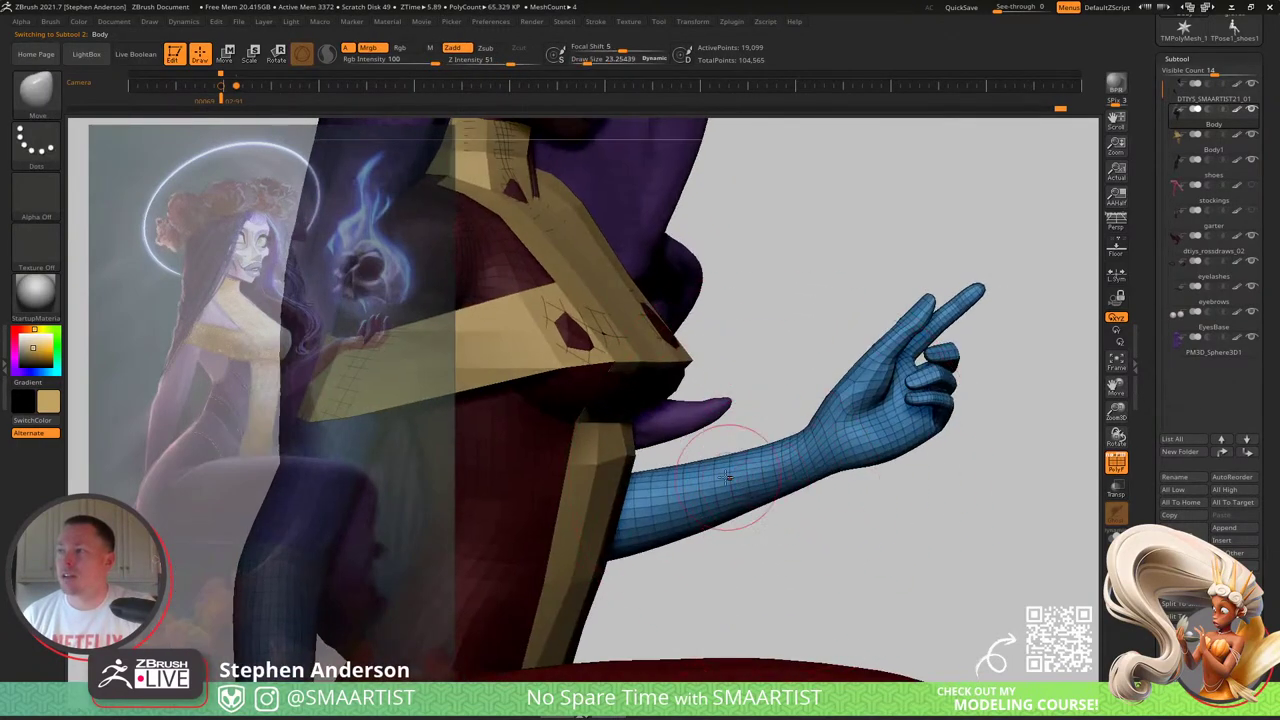
key("shift")
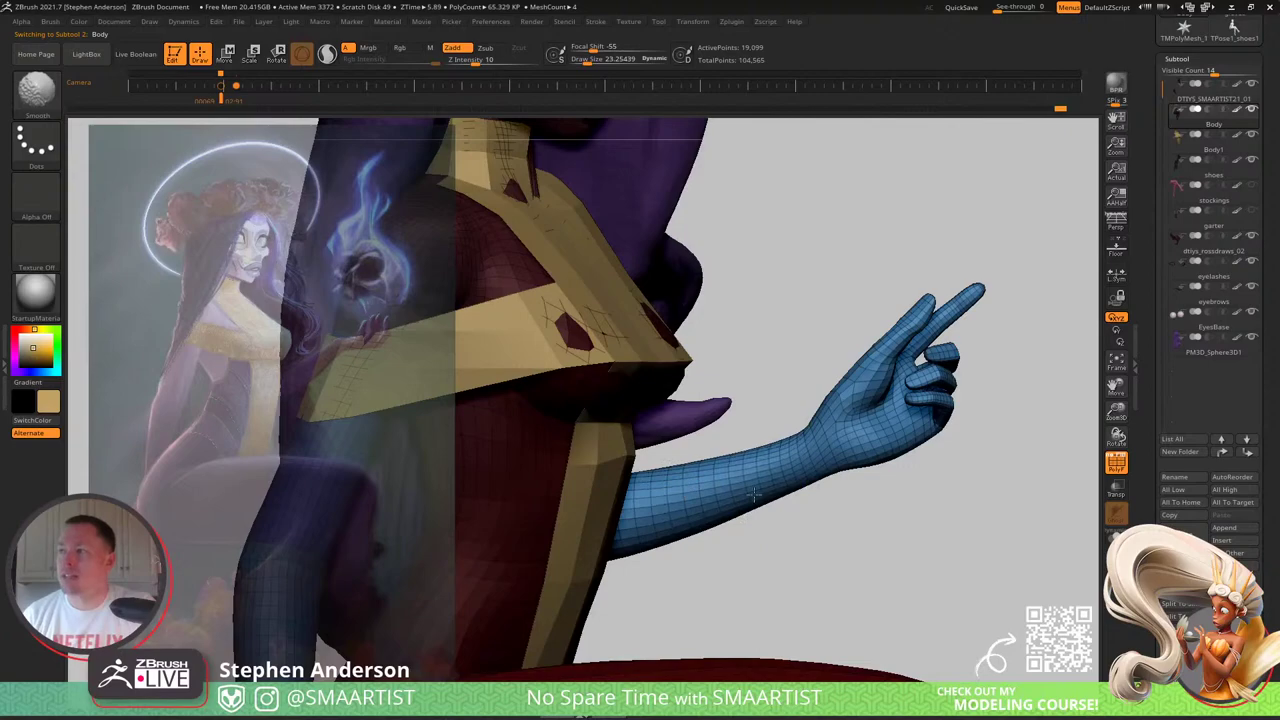
right_click_drag(797, 460, 686, 440)
left_click_drag(832, 494, 837, 486, "shift")
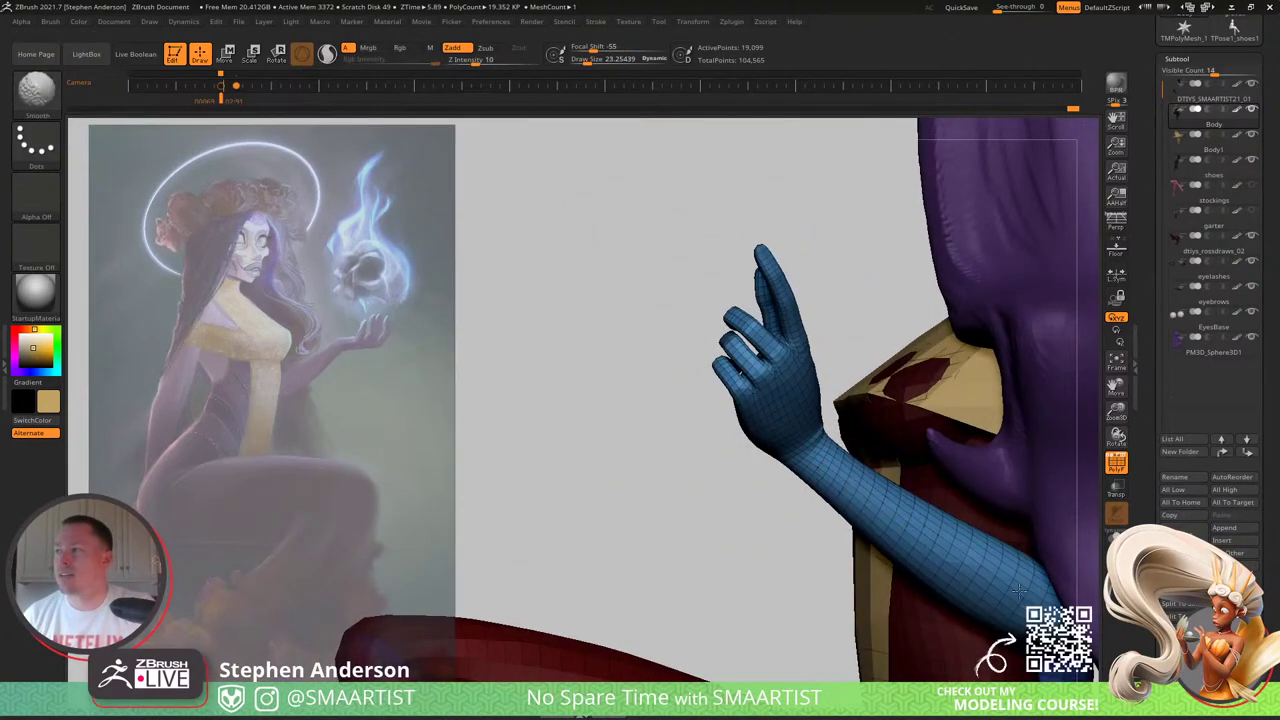
Step: Clear the body's mask and use the forearm polygroup to mask everything except the forearms
mouse_move(905, 525)
right_mouse_down()
mouse_move(932, 545)
mouse_move(785, 503)
right_mouse_up()
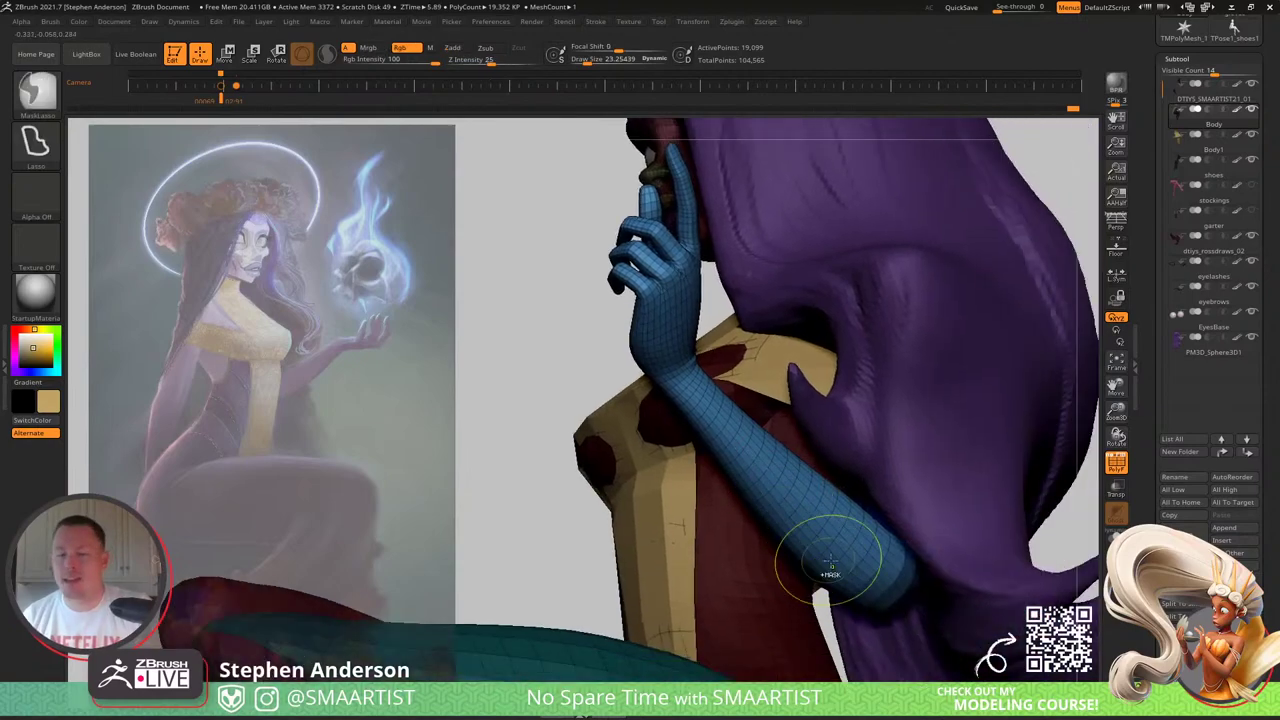
mouse_move(830, 570)
right_mouse_down()
mouse_move(804, 508)
mouse_move(816, 455)
right_mouse_up()
key("shift")
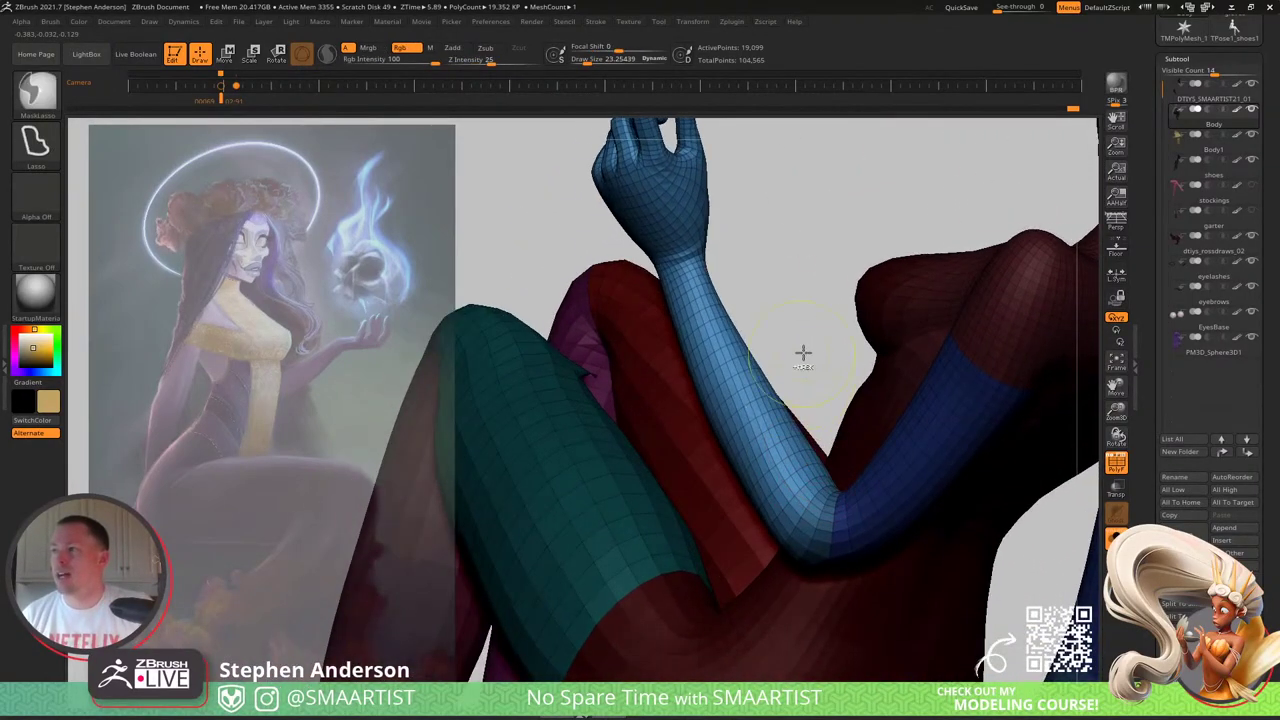
left_click_drag(803, 354, 815, 368, "ctrl")
mouse_move(880, 500)
right_mouse_down()
mouse_move(837, 493)
mouse_move(858, 510)
right_mouse_up()
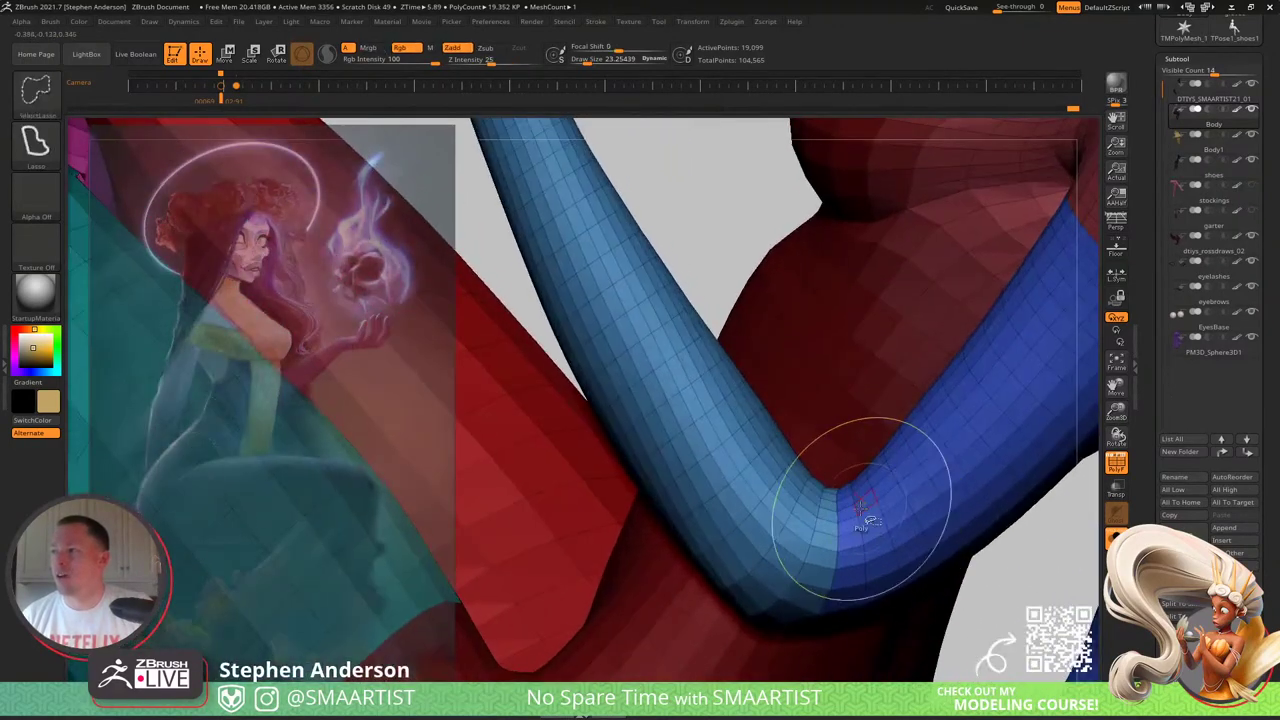
left_click(818, 503, "ctrl+shift")
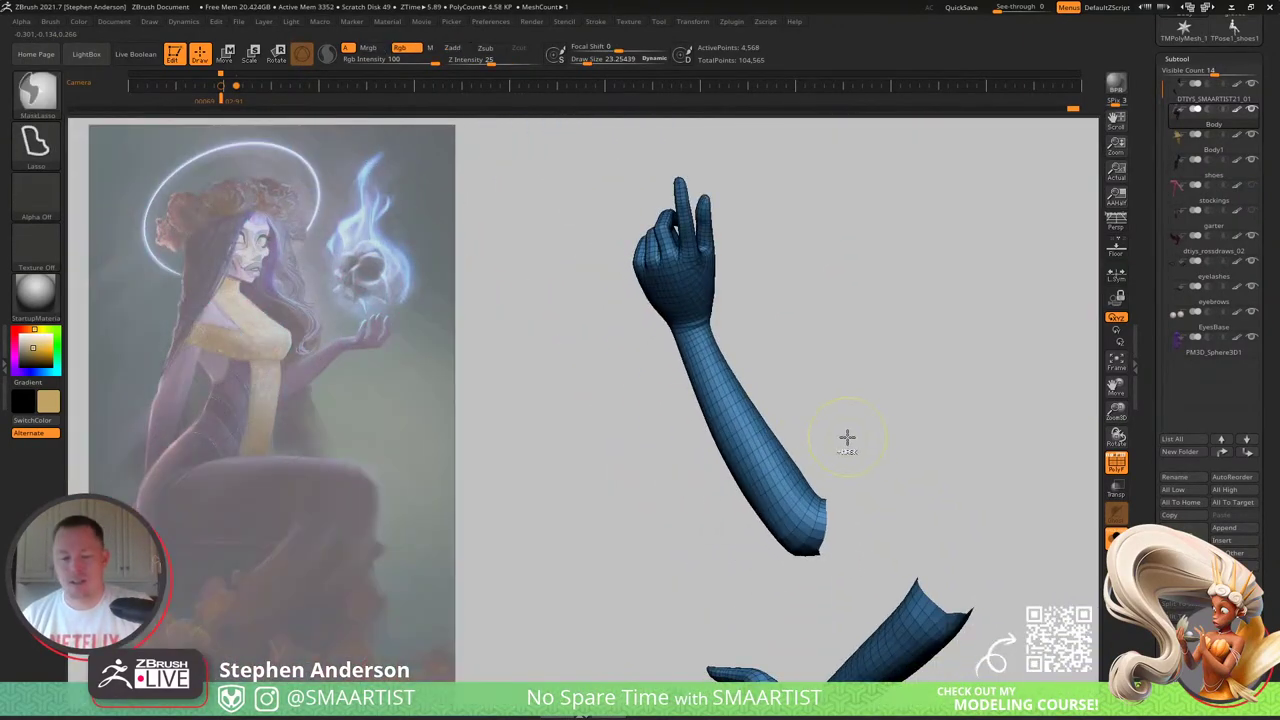
left_click(852, 416, "ctrl+shift")
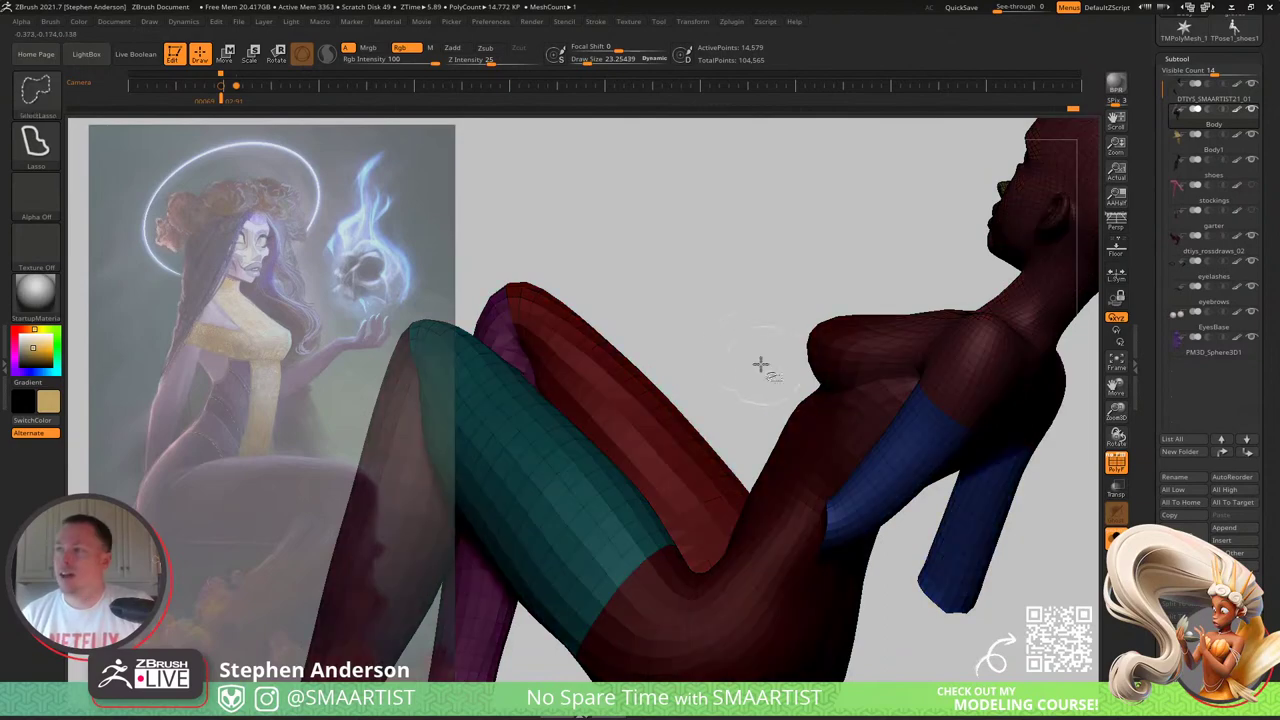
Step: Reshape the inner bend of the raised elbow with the Move brush and smooth its lower side at draw size about 25
mouse_move(815, 478)
right_mouse_down()
mouse_move(809, 463)
mouse_move(803, 490)
mouse_move(821, 509)
right_mouse_up()
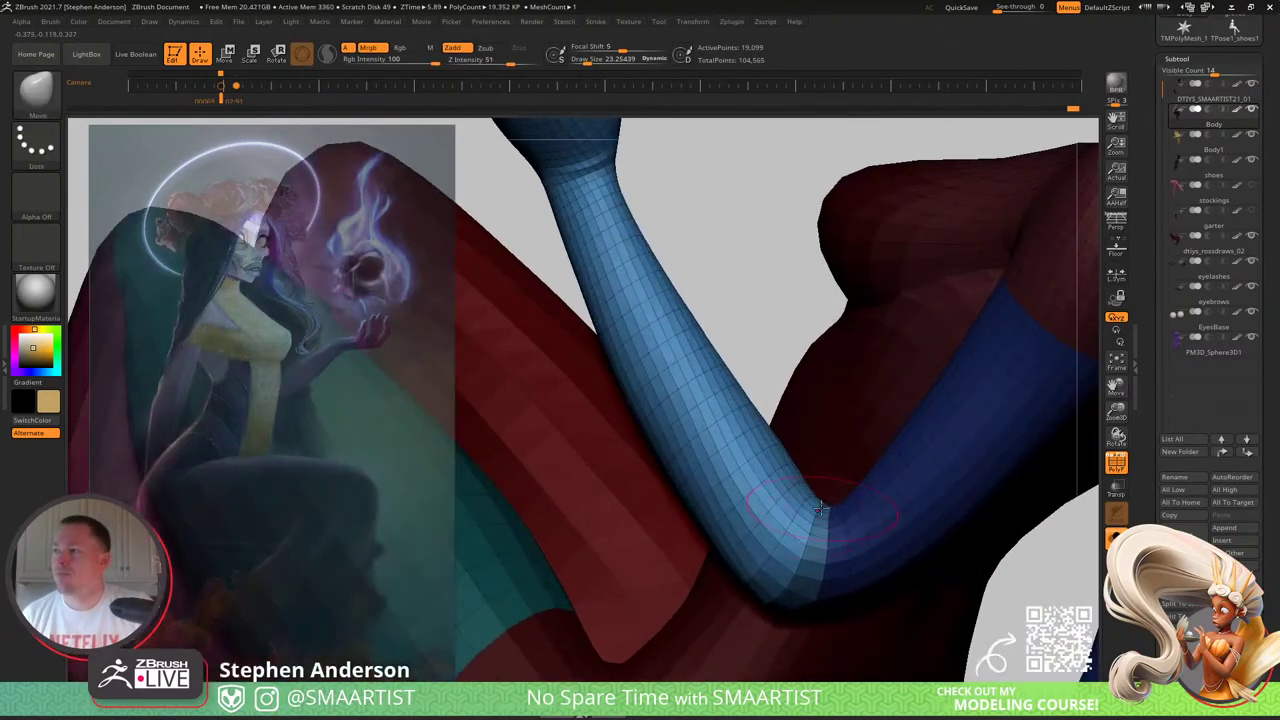
key("b")
key("m")
key("v")
key("s")
left_click_drag(818, 498, 829, 498)
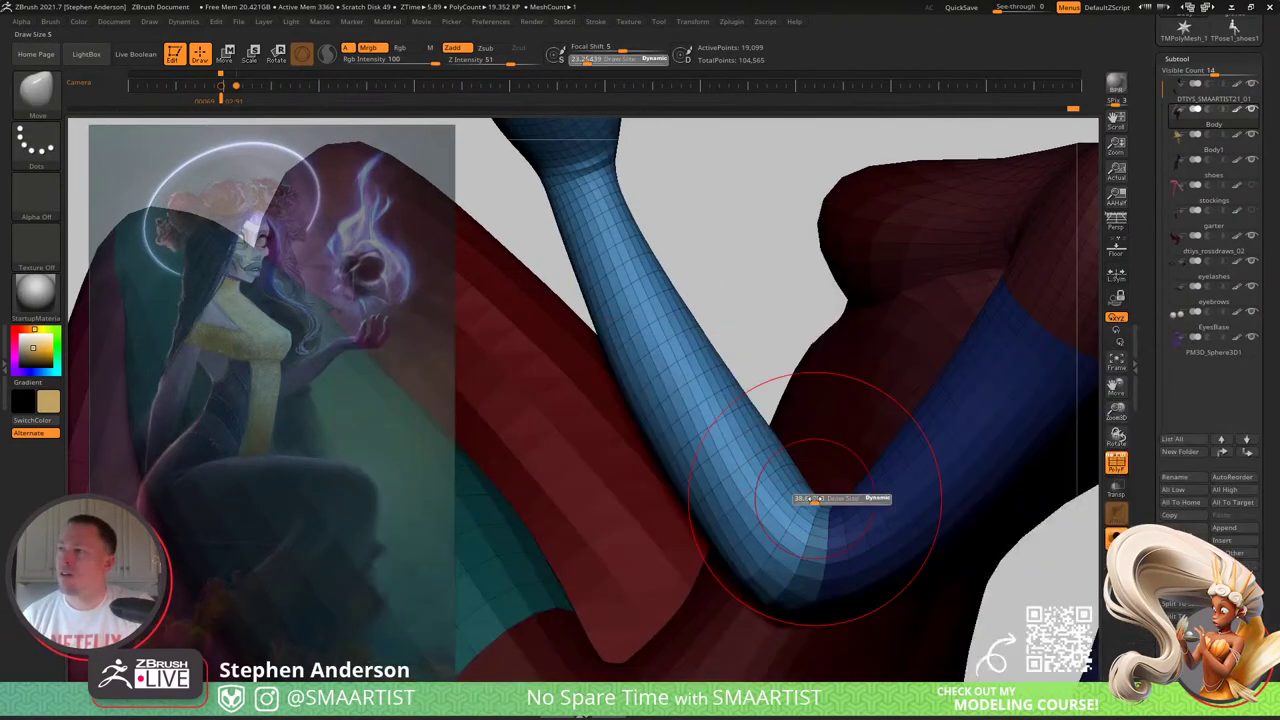
mouse_move(829, 485)
right_mouse_down()
mouse_move(805, 493)
mouse_move(806, 471)
mouse_move(828, 527)
mouse_move(712, 541)
right_mouse_up()
key("s")
left_click_drag(714, 541, 709, 541)
left_click_drag(700, 565, 708, 580, "shift")
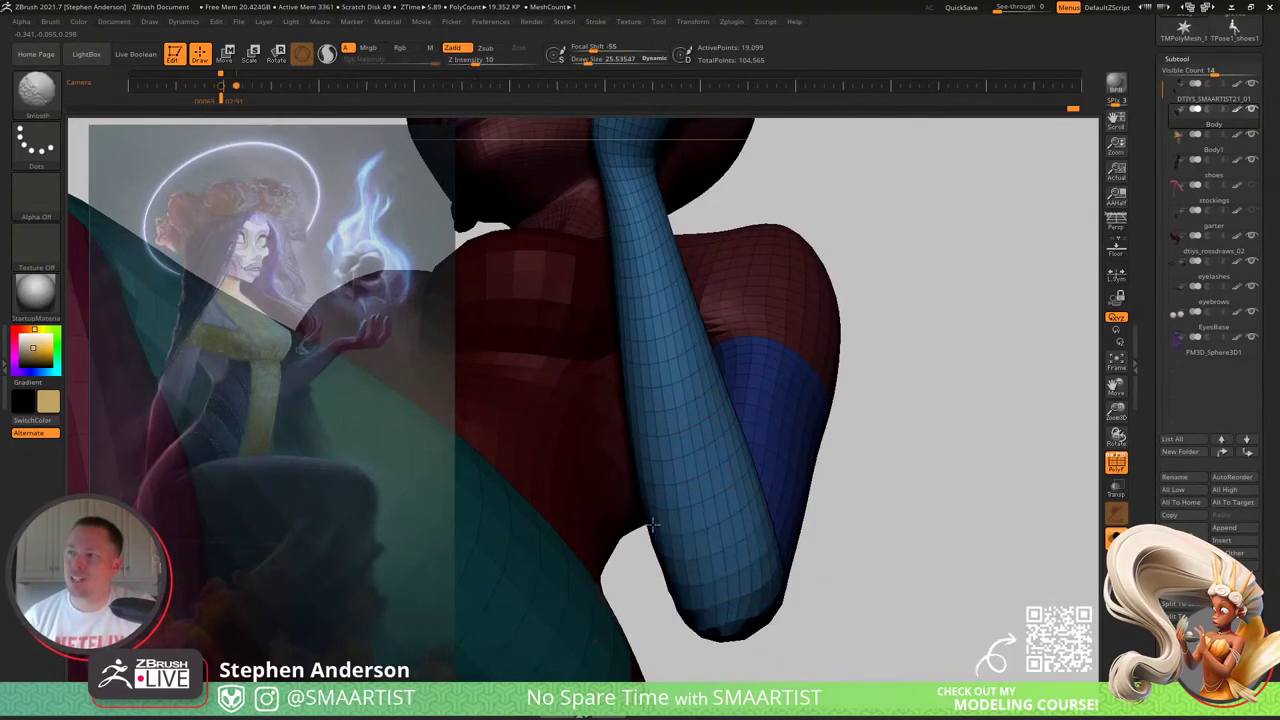
Step: Refine the bony tip of the elbow with the Move brush at draw sizes of about 12 and 28
mouse_move(640, 449)
right_mouse_down()
mouse_move(748, 606)
mouse_move(702, 594)
mouse_move(697, 566)
mouse_move(677, 585)
right_mouse_up()
key("s")
left_click(697, 566)
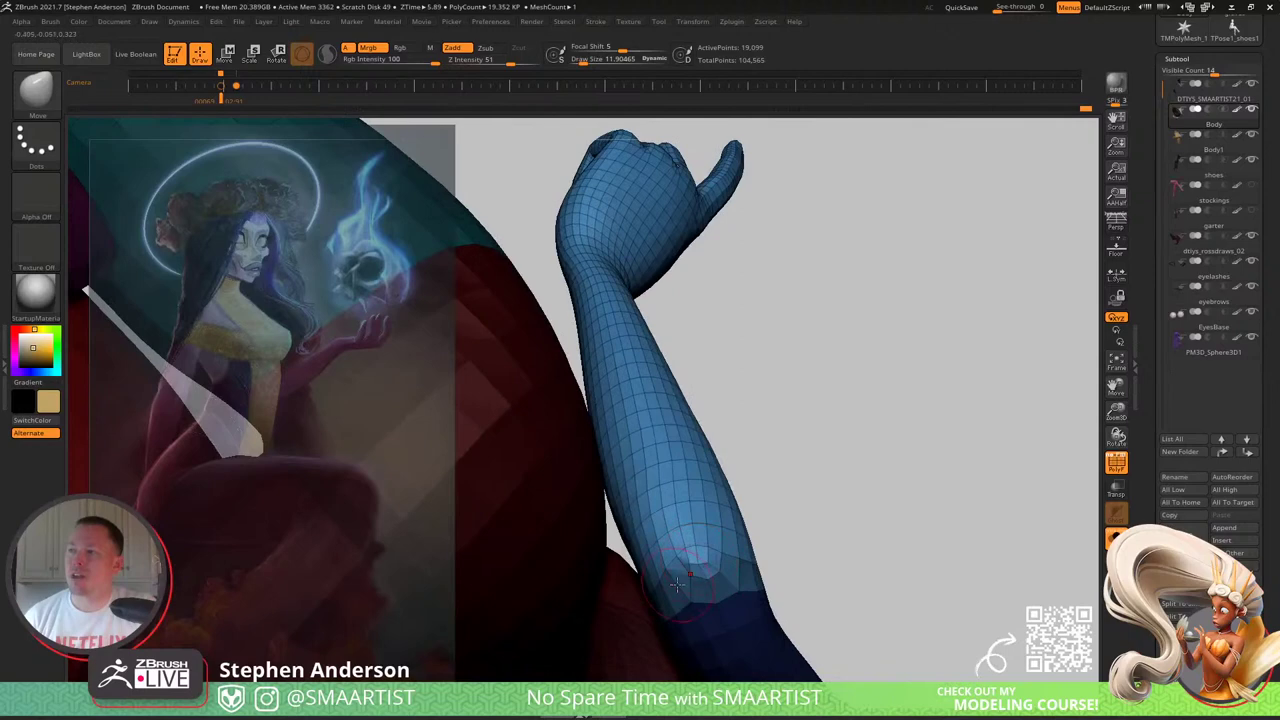
right_click_drag(690, 523, 669, 506)
key("s")
left_click(674, 530)
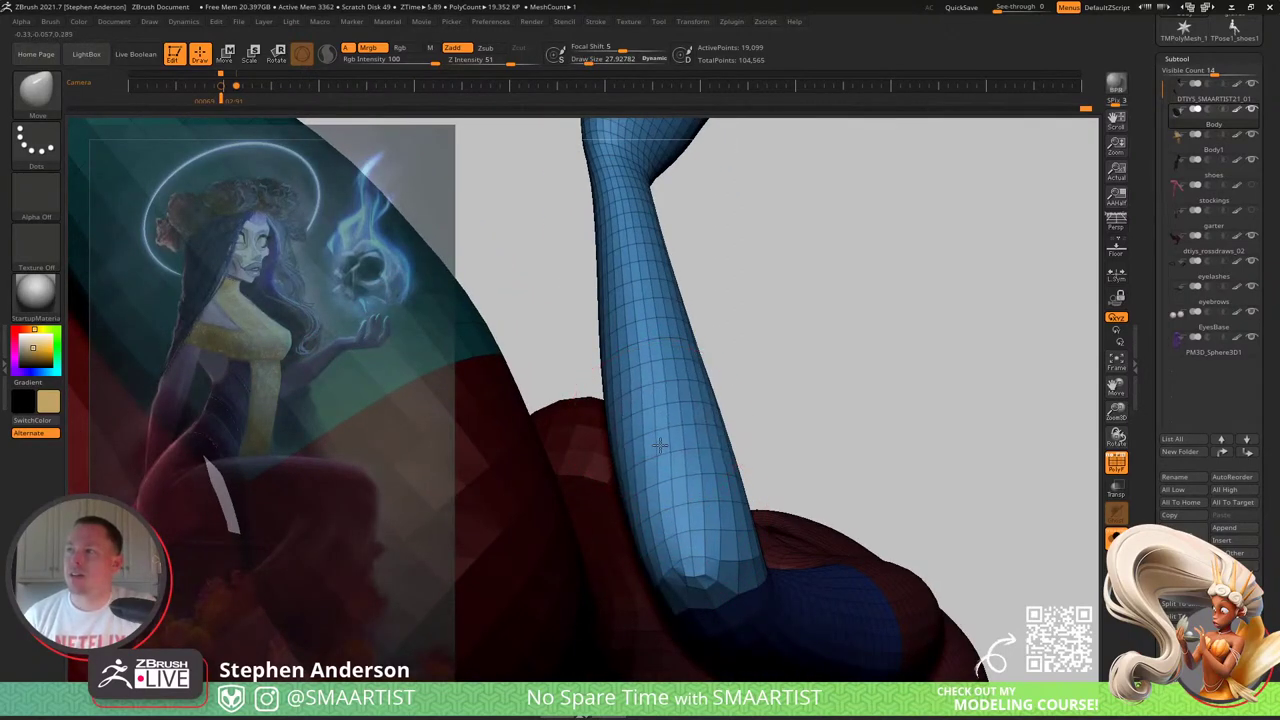
Step: Invert the mask and adjust the upper-arm side of the elbow crease with the Move brush at draw size about 19
right_click_drag(640, 405, 671, 380)
mouse_move(714, 444)
right_mouse_down()
mouse_move(697, 503)
mouse_move(703, 578)
mouse_move(657, 378)
mouse_move(623, 330)
mouse_move(643, 288)
right_mouse_up()
key("ctrl")
left_click(626, 290, "ctrl")
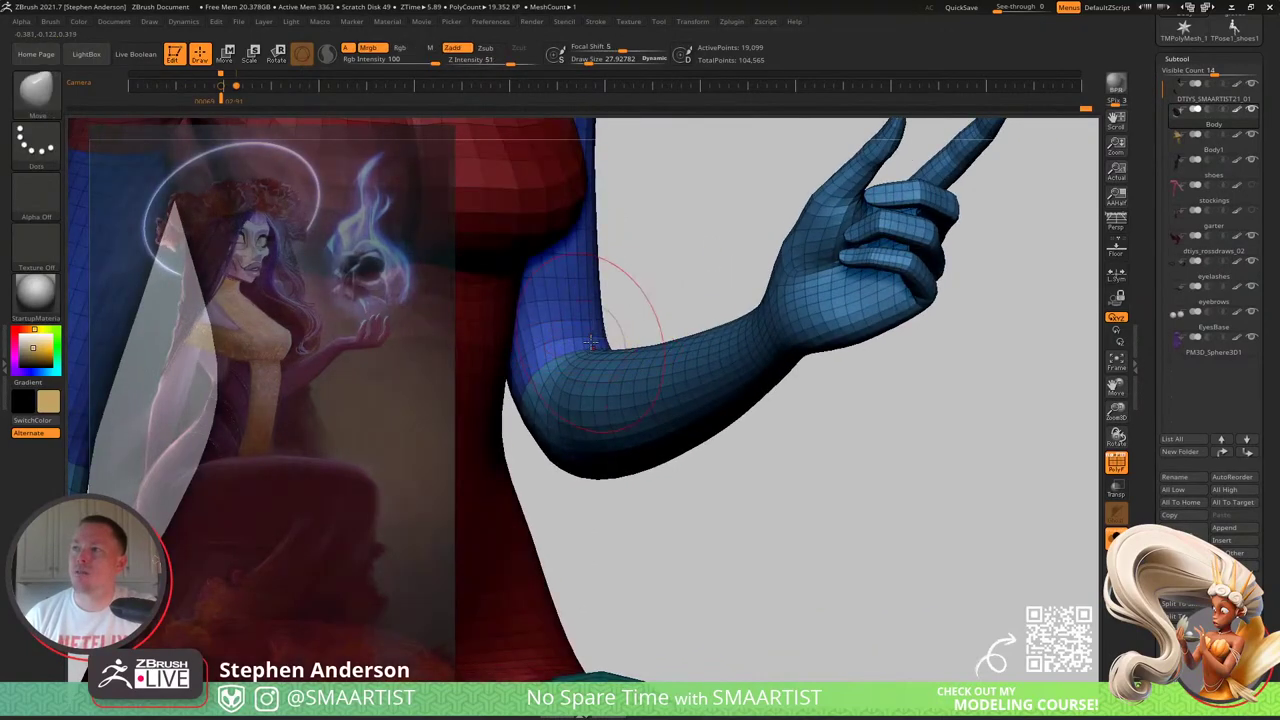
key("s")
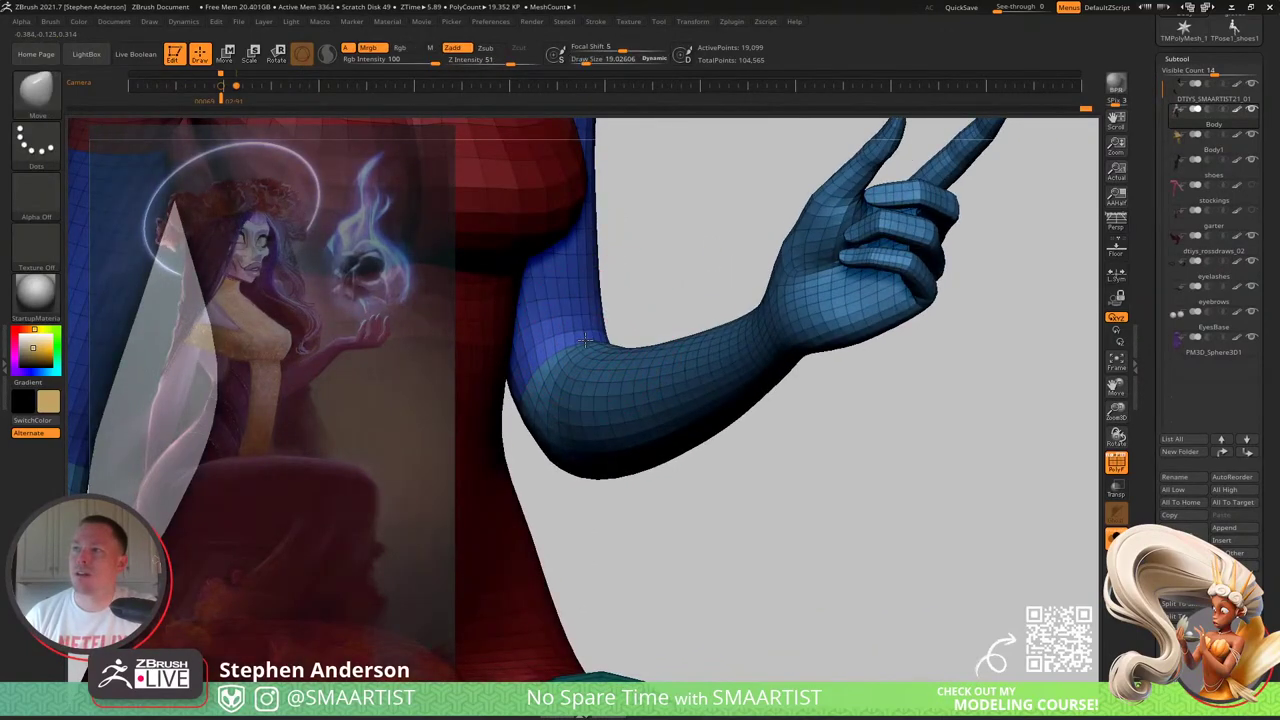
right_click_drag(588, 343, 616, 347)
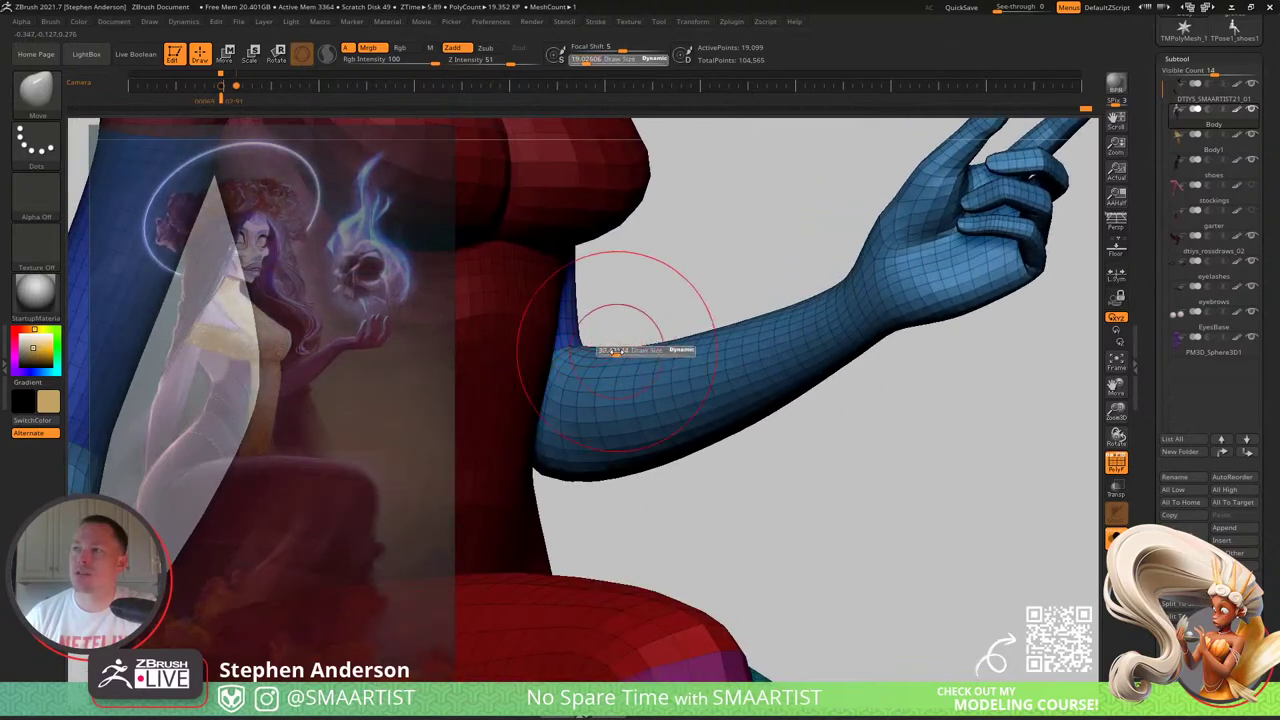
Step: Reshape the forearm near the elbow with the Move brush at draw size about 54, and hide the polyframe
mouse_move(740, 368)
right_mouse_down()
mouse_move(662, 356)
mouse_move(757, 357)
mouse_move(765, 320)
mouse_move(780, 322)
mouse_move(788, 378)
right_mouse_up()
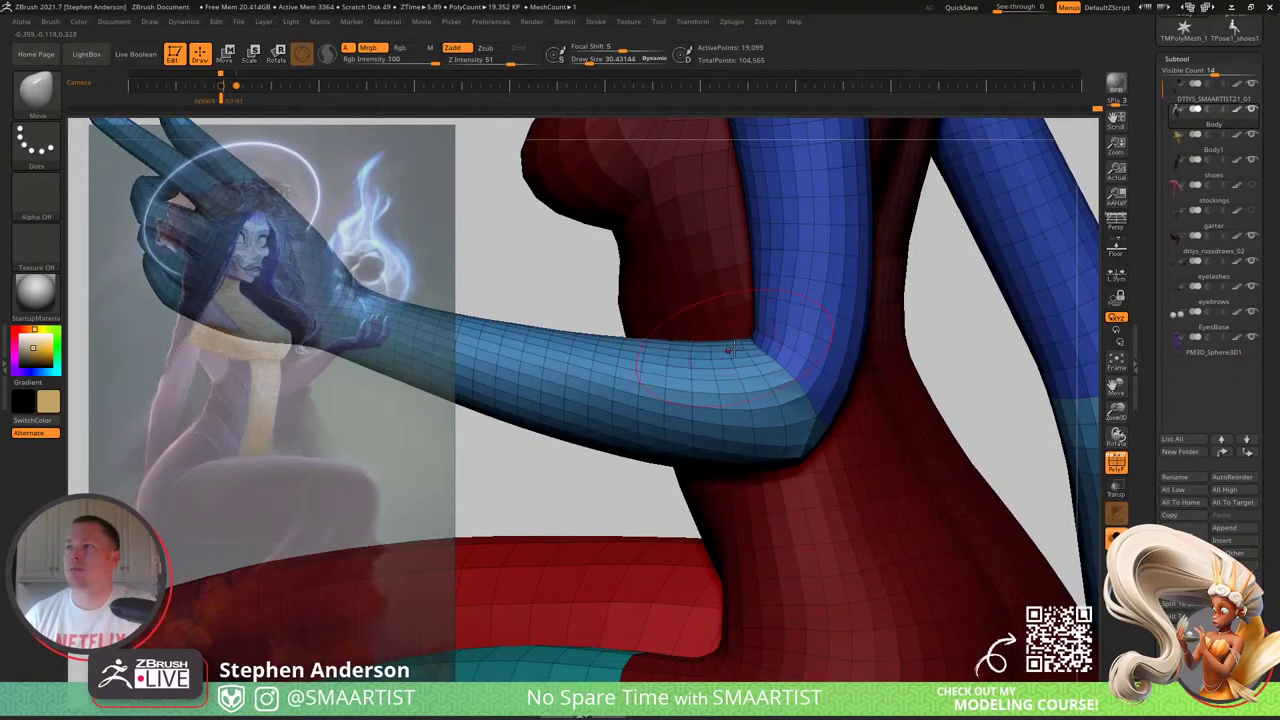
left_click_drag(717, 424, 725, 424)
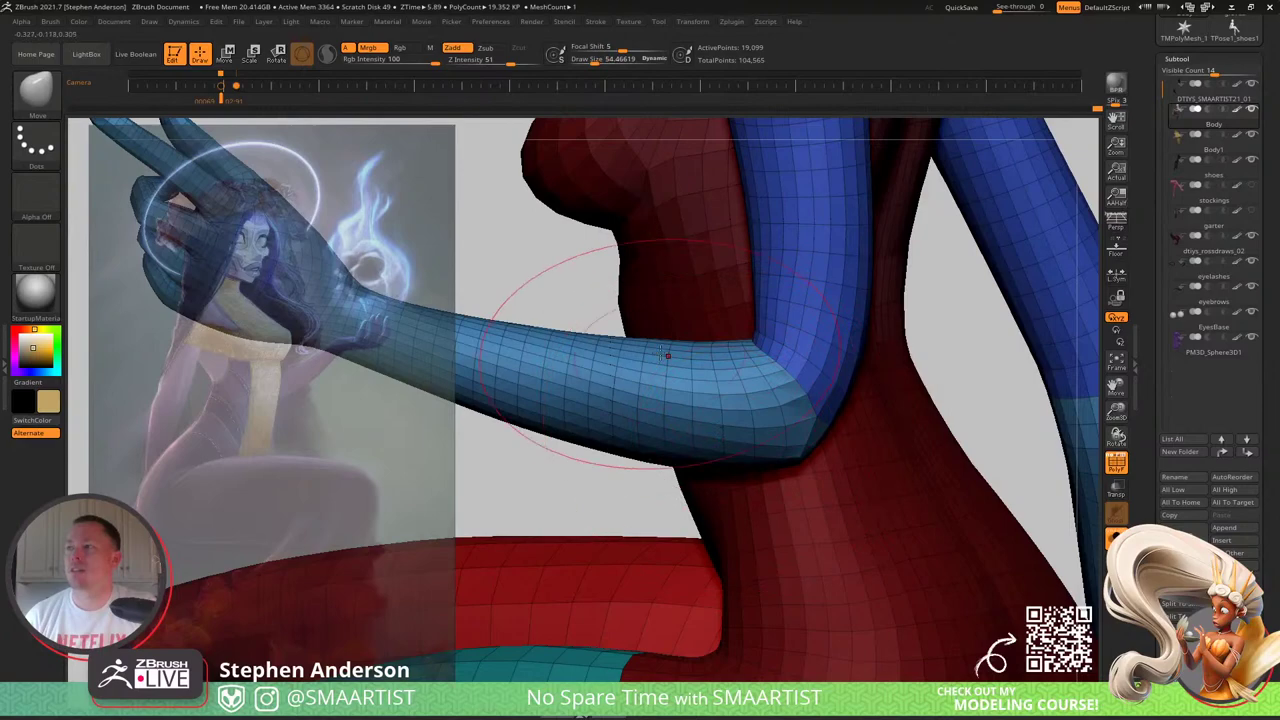
left_click_drag(669, 352, 697, 361)
right_click_drag(746, 362, 700, 424, "ctrl")
key("shift+f")
right_click_drag(700, 424, 780, 497, "ctrl")
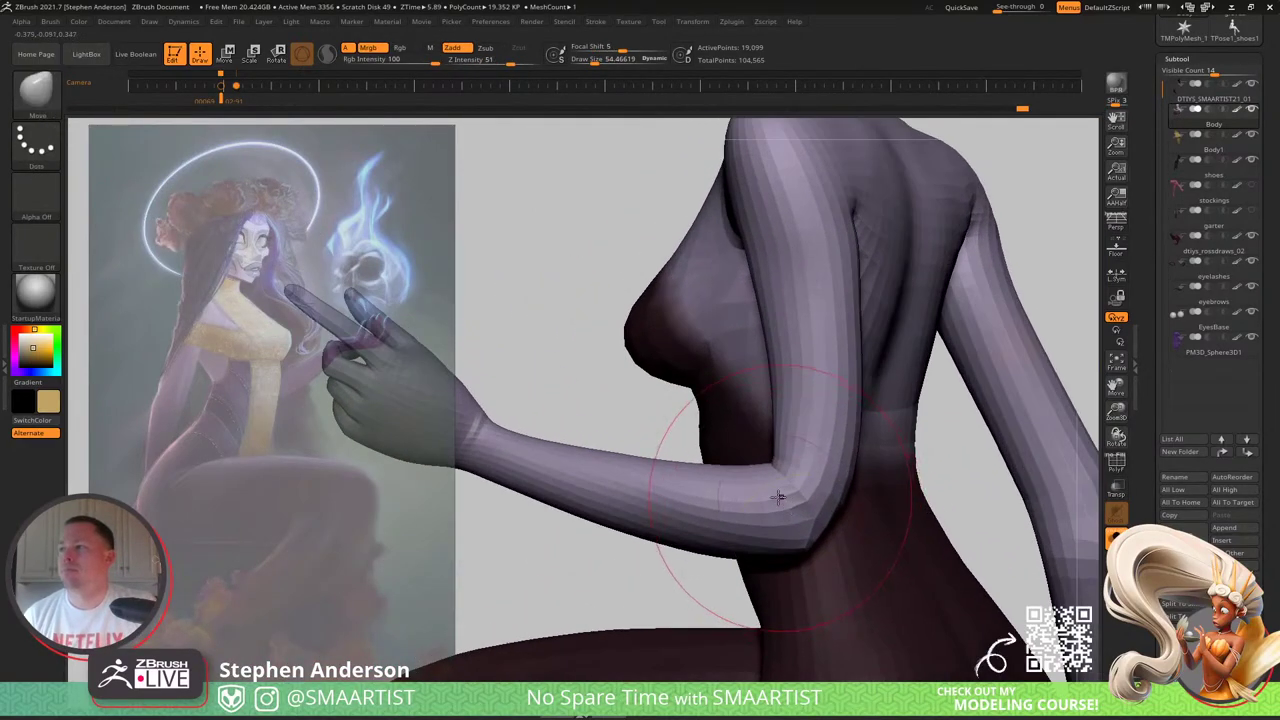
Step: Create a topological mask from the elbow that protects the torso and leaves the arms editable for the Move brush
key("w")
left_click_drag(788, 498, 742, 485, "ctrl")
key("q")
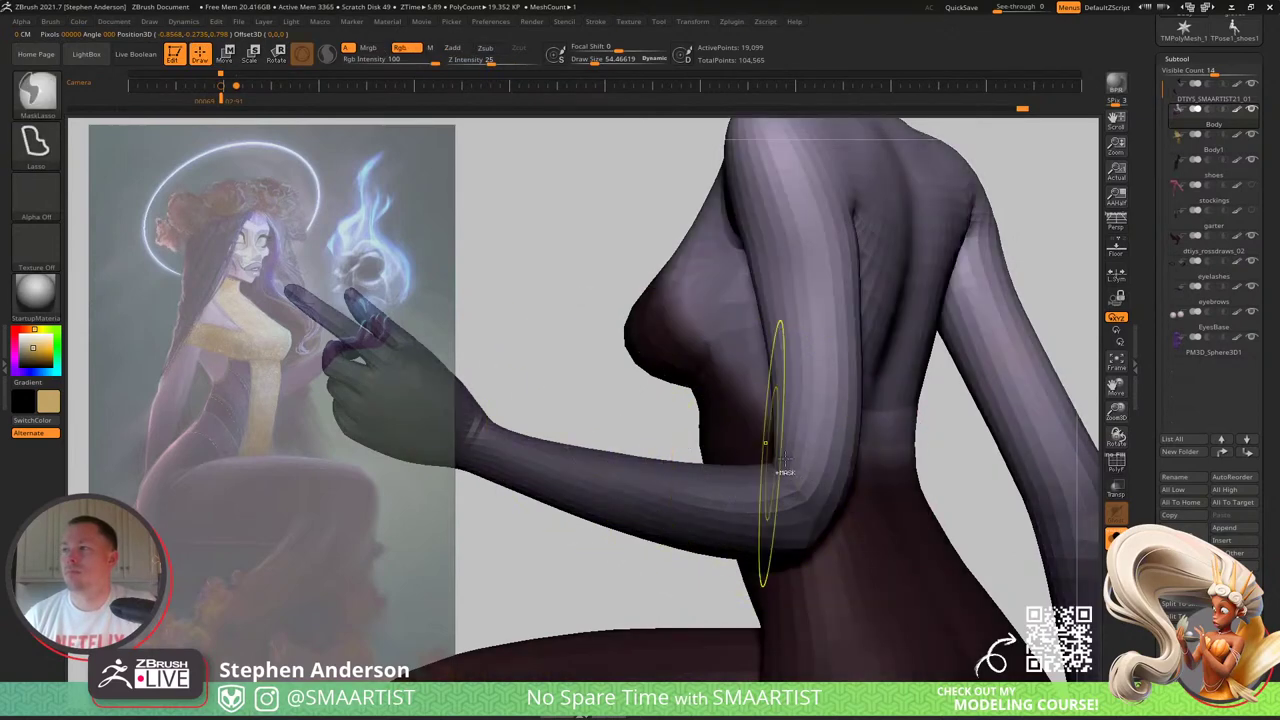
key("b")
key("m")
key("v")
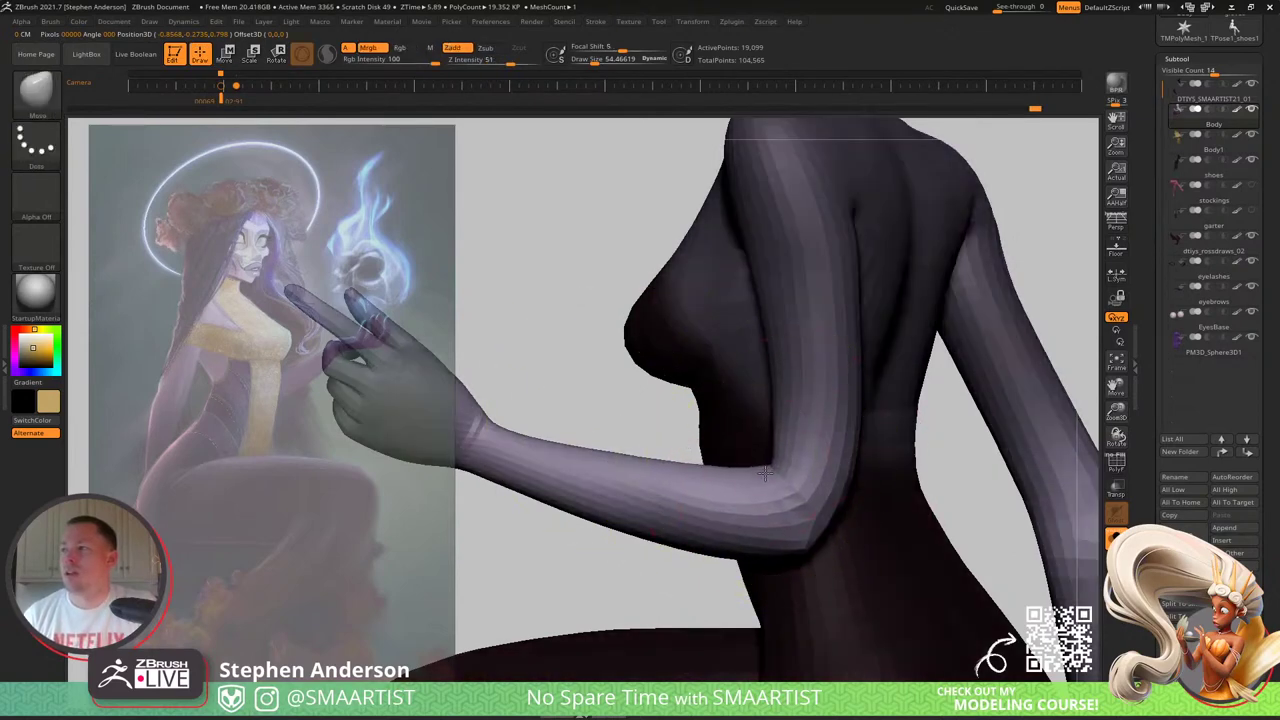
key("ctrl+i")
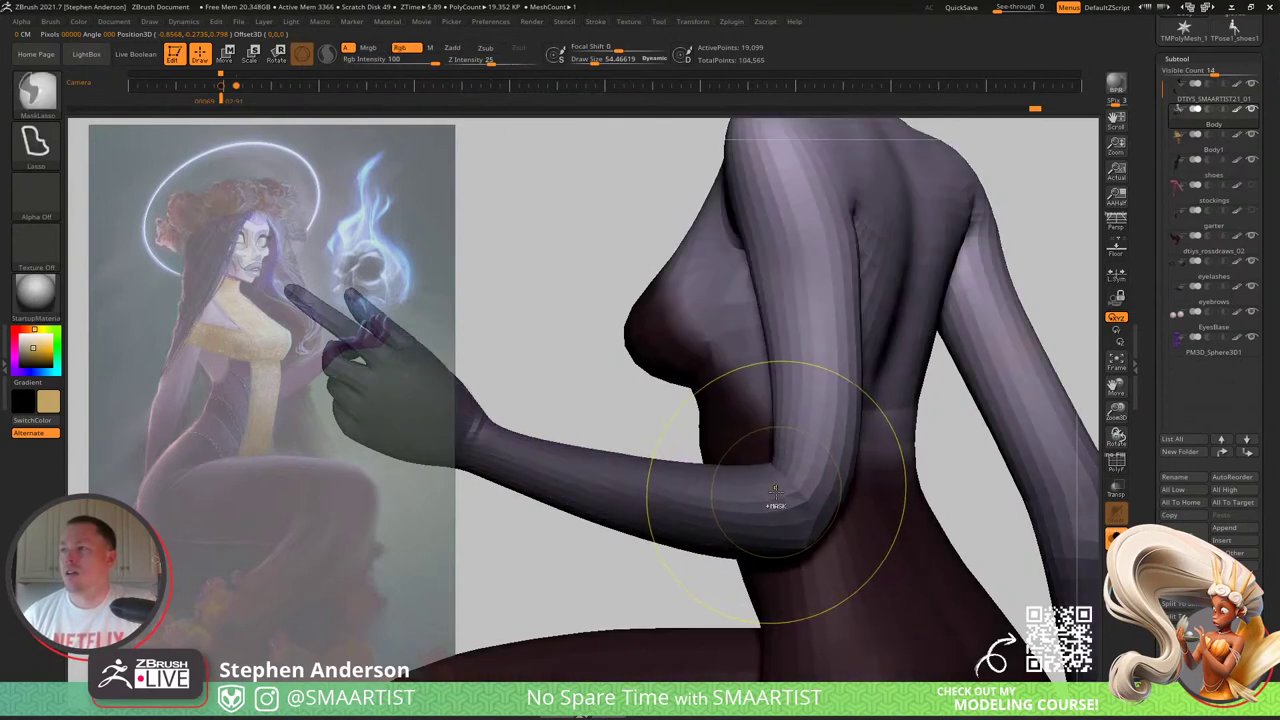
key("ctrl+i")
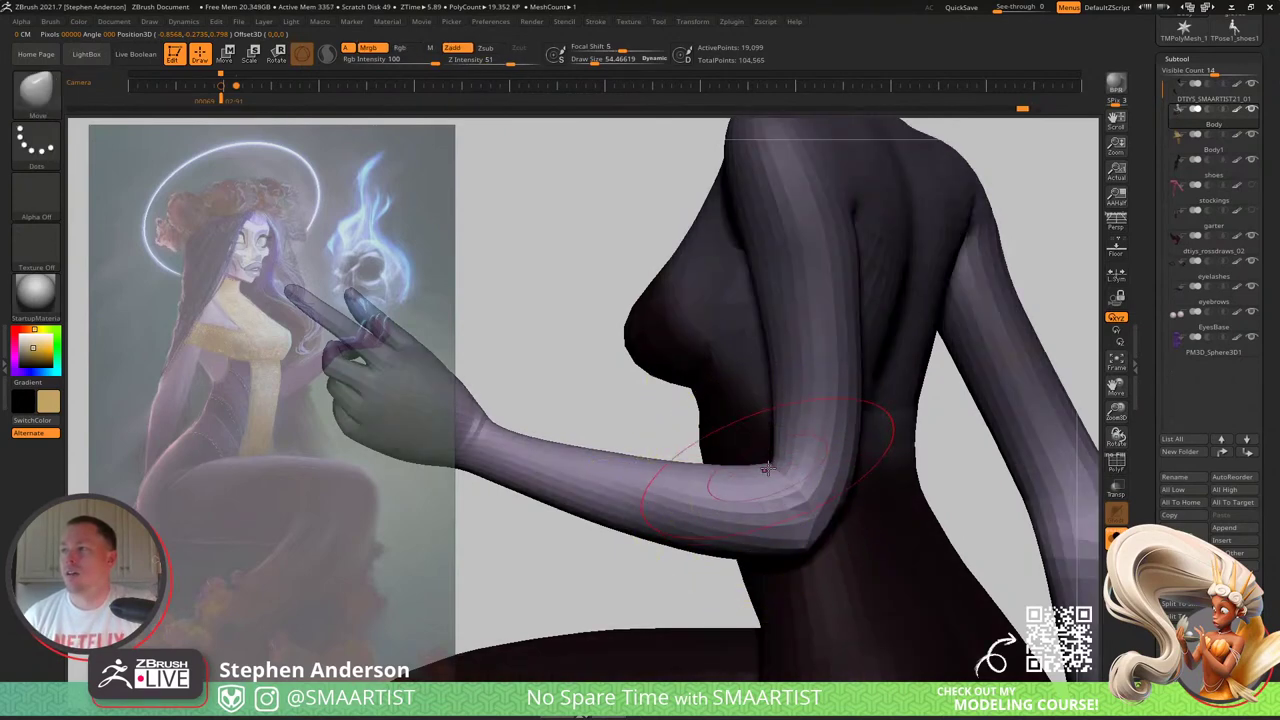
Step: Adjust the inner elbow with the Move brush, reduce the draw size to about 45, and undo the mask clearing
left_click_drag(765, 476, 768, 480)
key("[")
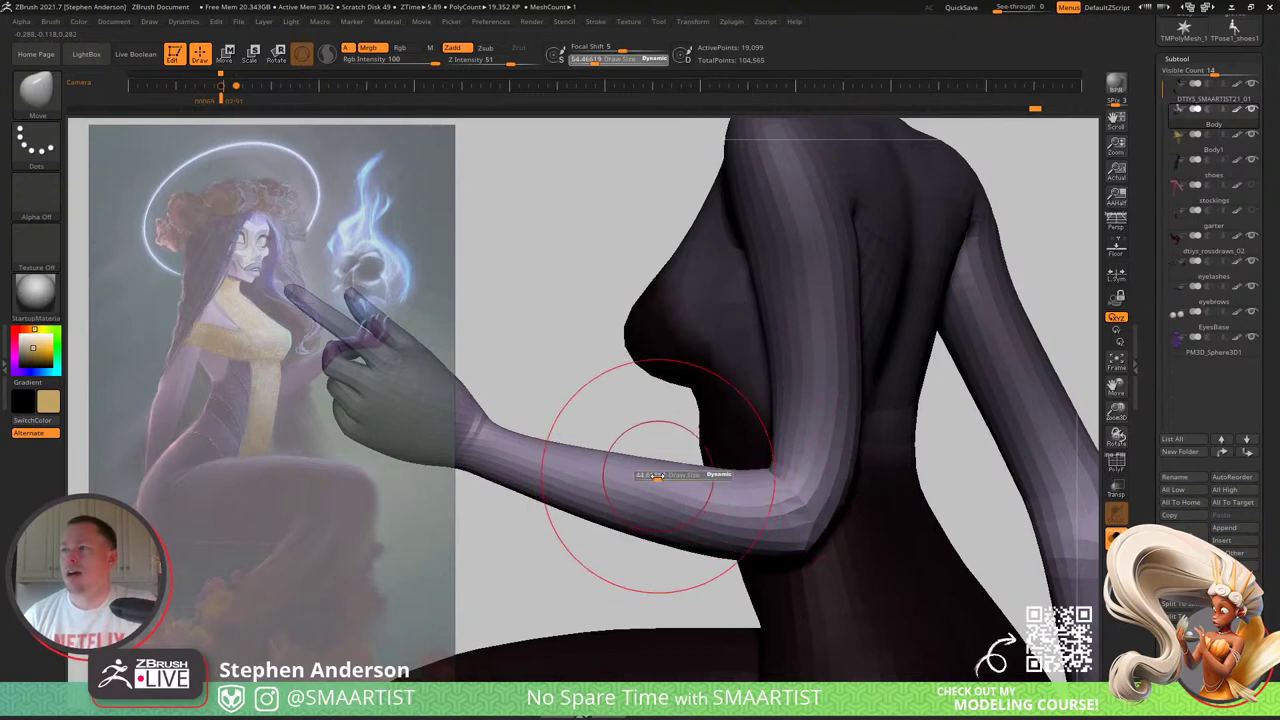
mouse_move(723, 506)
right_mouse_down("ctrl")
mouse_move(728, 450)
mouse_move(735, 490)
right_mouse_up("ctrl")
left_click_drag(951, 377, 946, 400, "ctrl")
key("ctrl+z")
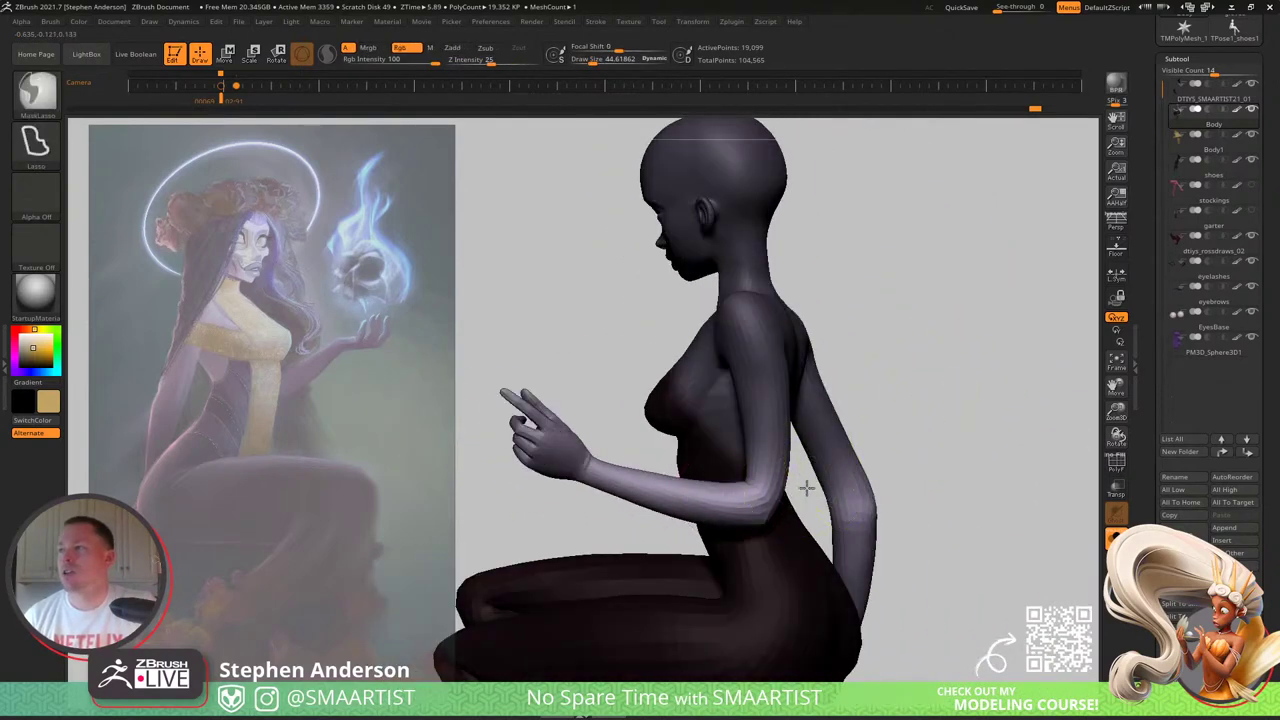
Step: Clear the mask and remask the body topologically down to the middle of the raised arm's upper arm
right_click_drag(808, 487, 855, 518, "ctrl")
left_click_drag(1050, 301, 1067, 352, "ctrl")
key("w")
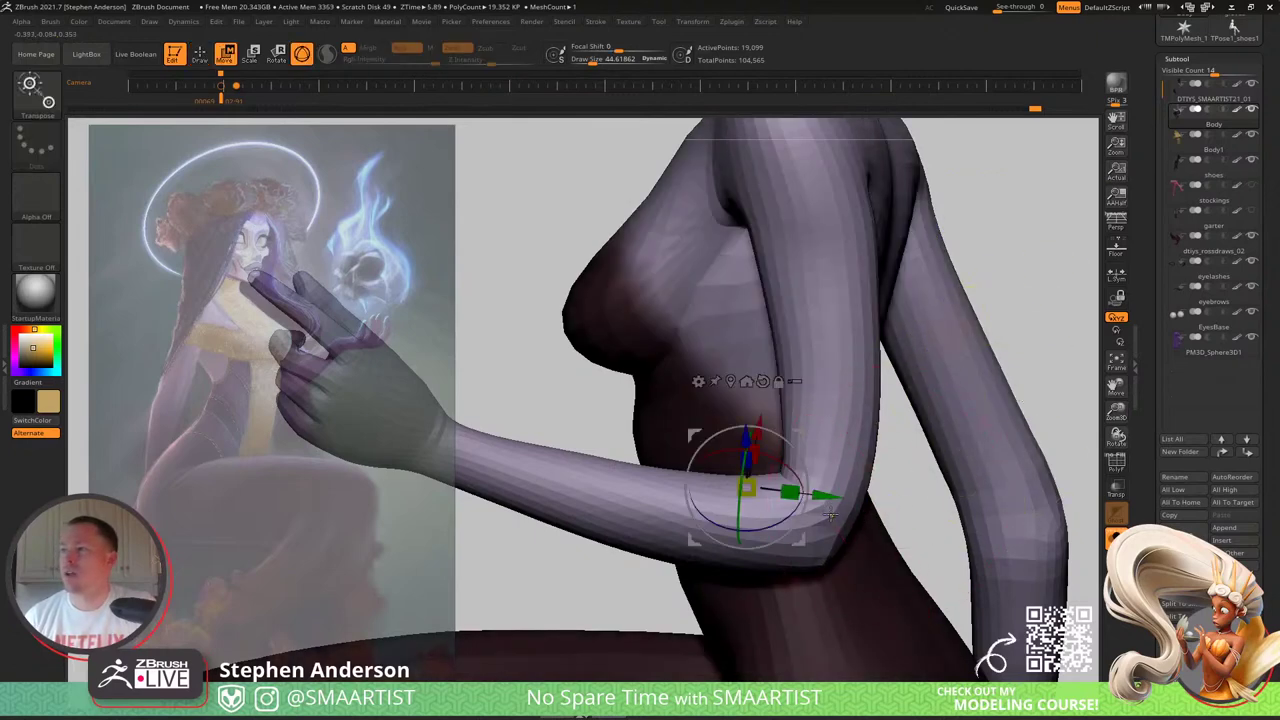
key("q")
mouse_move(802, 489)
left_mouse_down()
mouse_move(774, 463)
mouse_move(787, 462)
left_mouse_up()
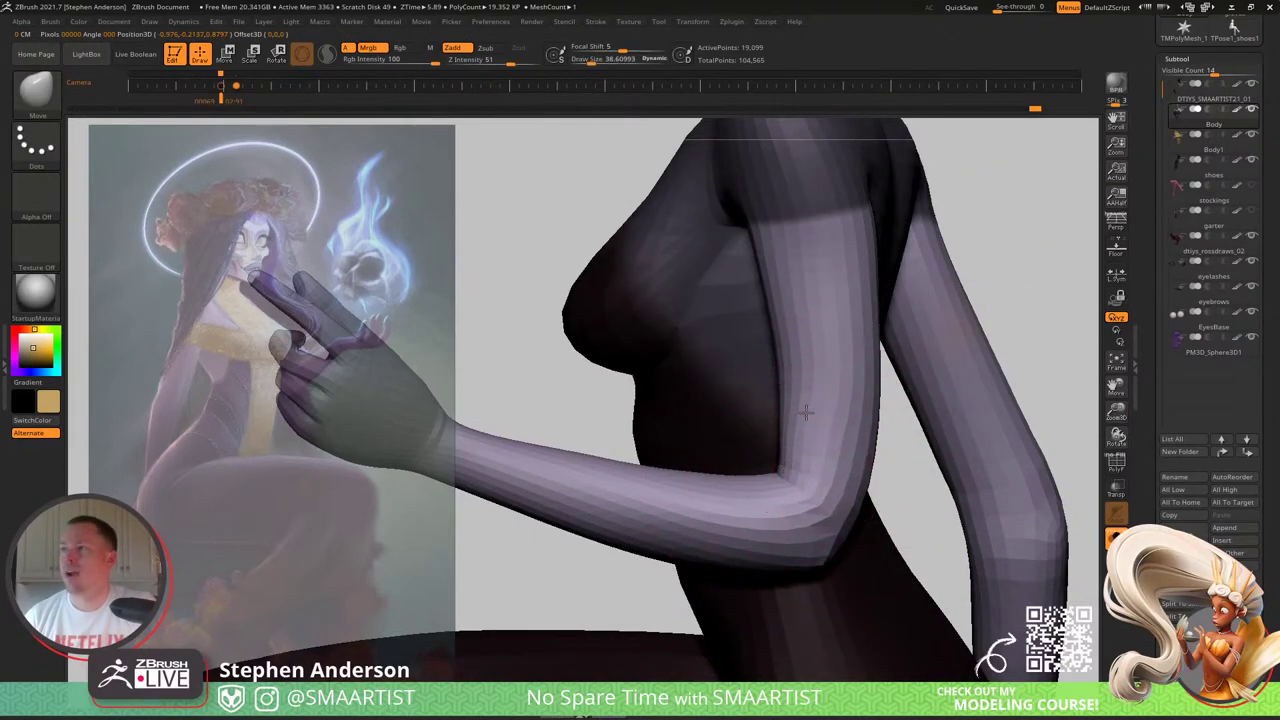
Step: Reshape the bend of the raised elbow with the Move brush at draw sizes of about 54 and 42
mouse_move(814, 437)
right_mouse_down("ctrl")
mouse_move(808, 391)
mouse_move(819, 406)
right_mouse_up("ctrl")
key("s")
left_click_drag(814, 411, 808, 407)
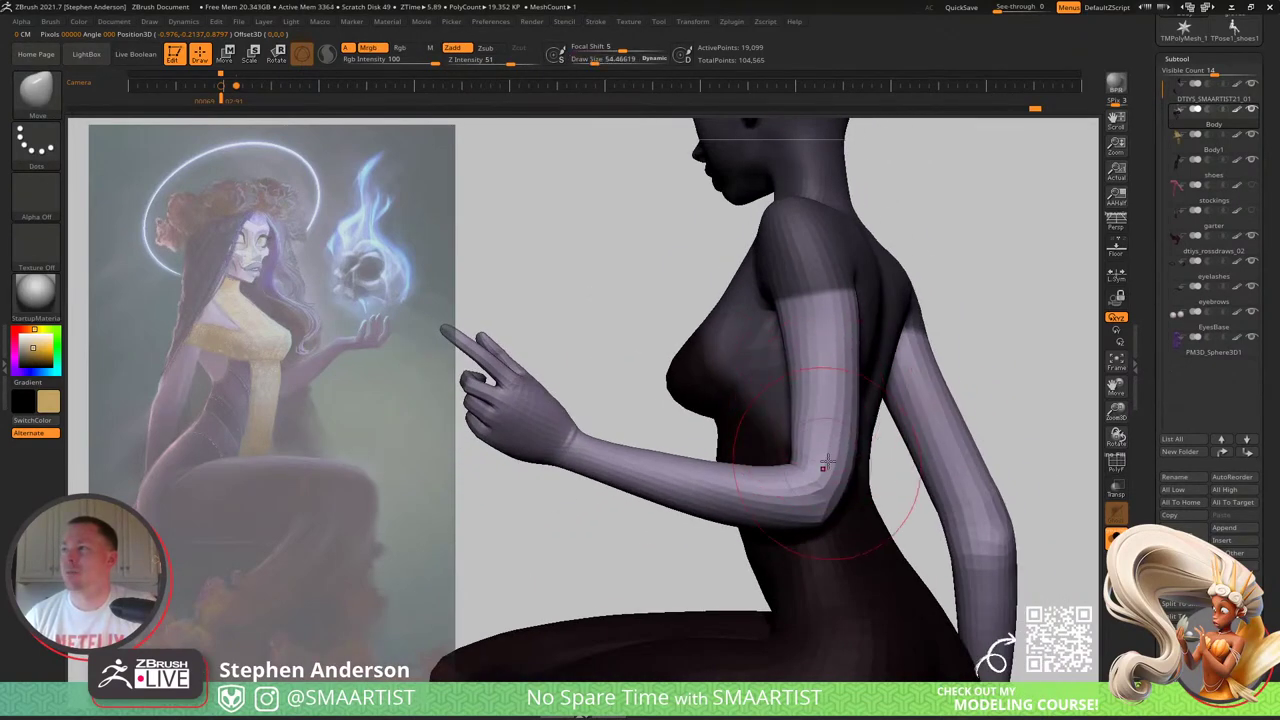
left_click_drag(836, 463, 806, 485)
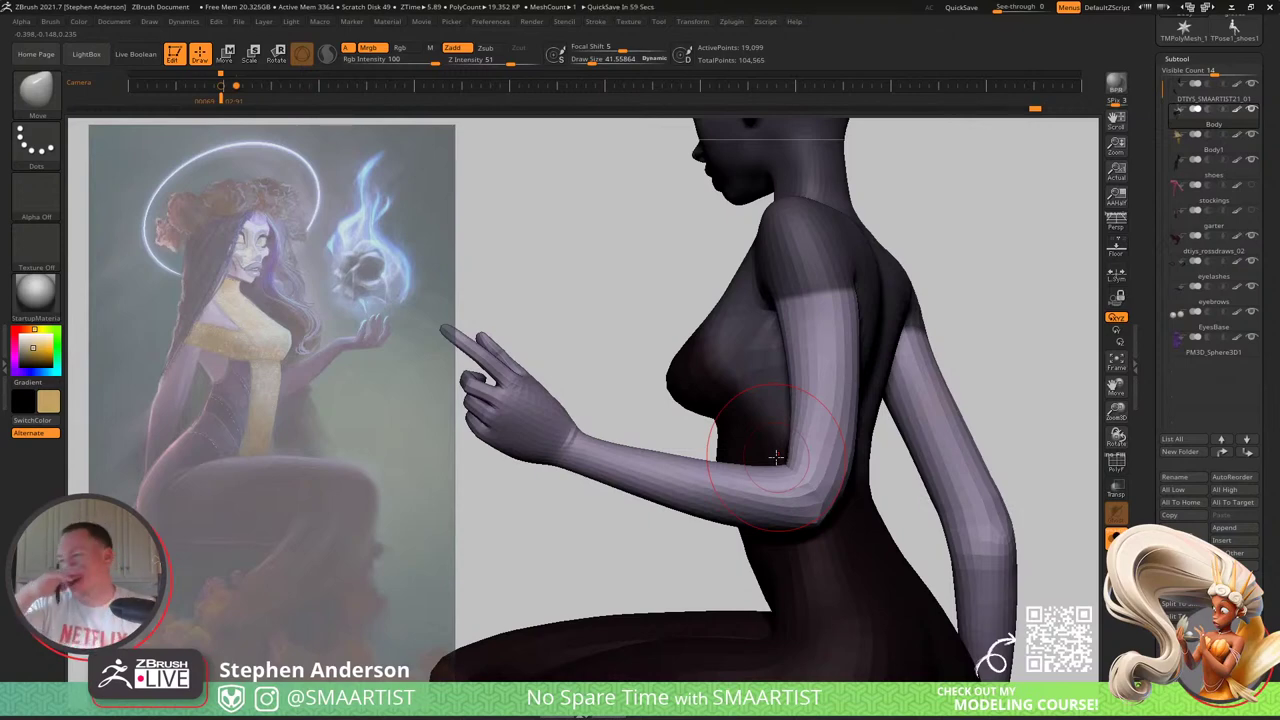
Step: Soften the mask edge on the upper arm, keeping the torso masked and the arms editable
right_click_drag(572, 459, 765, 439)
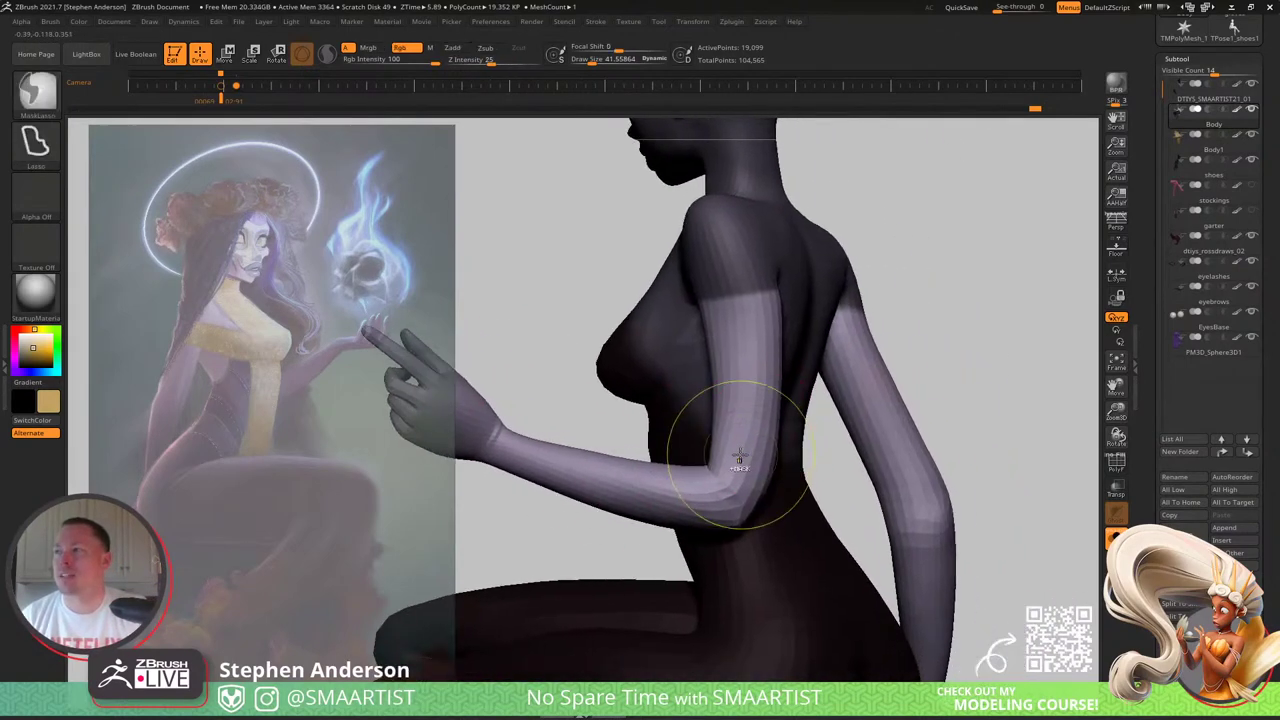
left_click(740, 460, "ctrl")
left_click(742, 456, "ctrl")
left_click(819, 402, "ctrl")
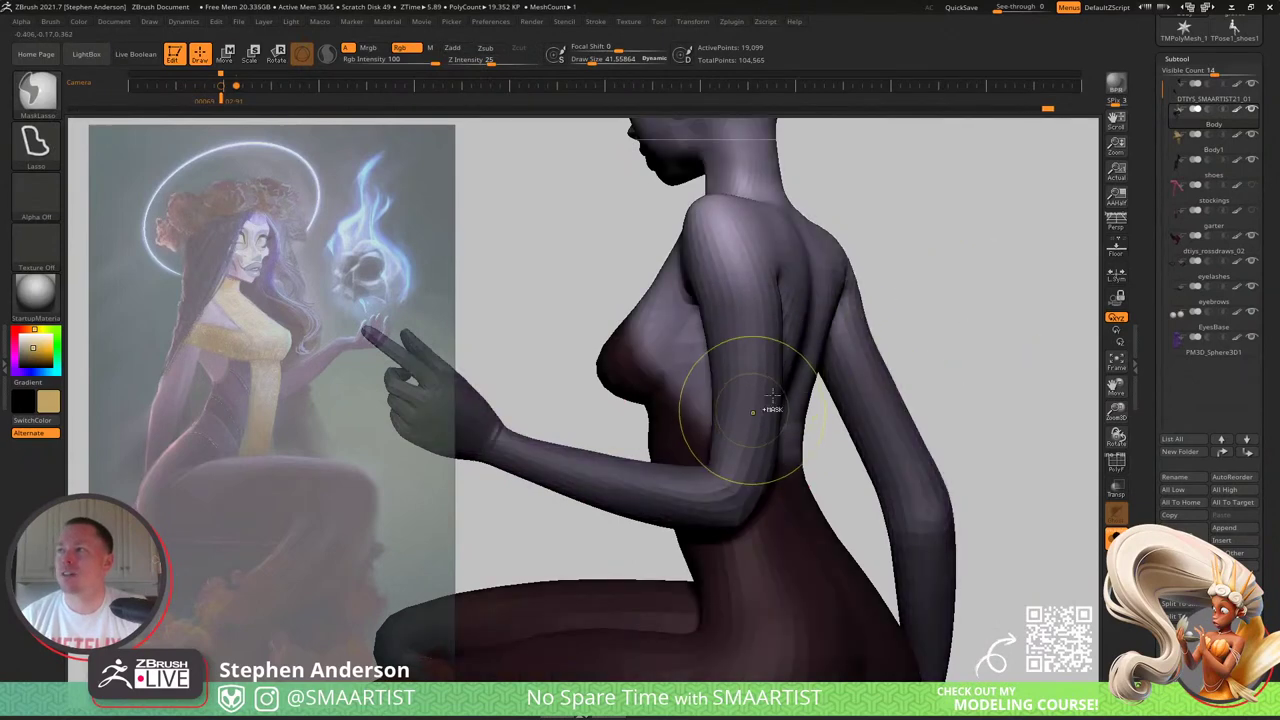
left_click(640, 443, "ctrl")
Step: Reshape the elbow and the forearm's contour with the Move brush at draw sizes between about 65 and 95
key("s")
left_click_drag(709, 478, 720, 480)
left_click_drag(718, 481, 720, 497)
left_click_drag(753, 454, 746, 455)
key("s")
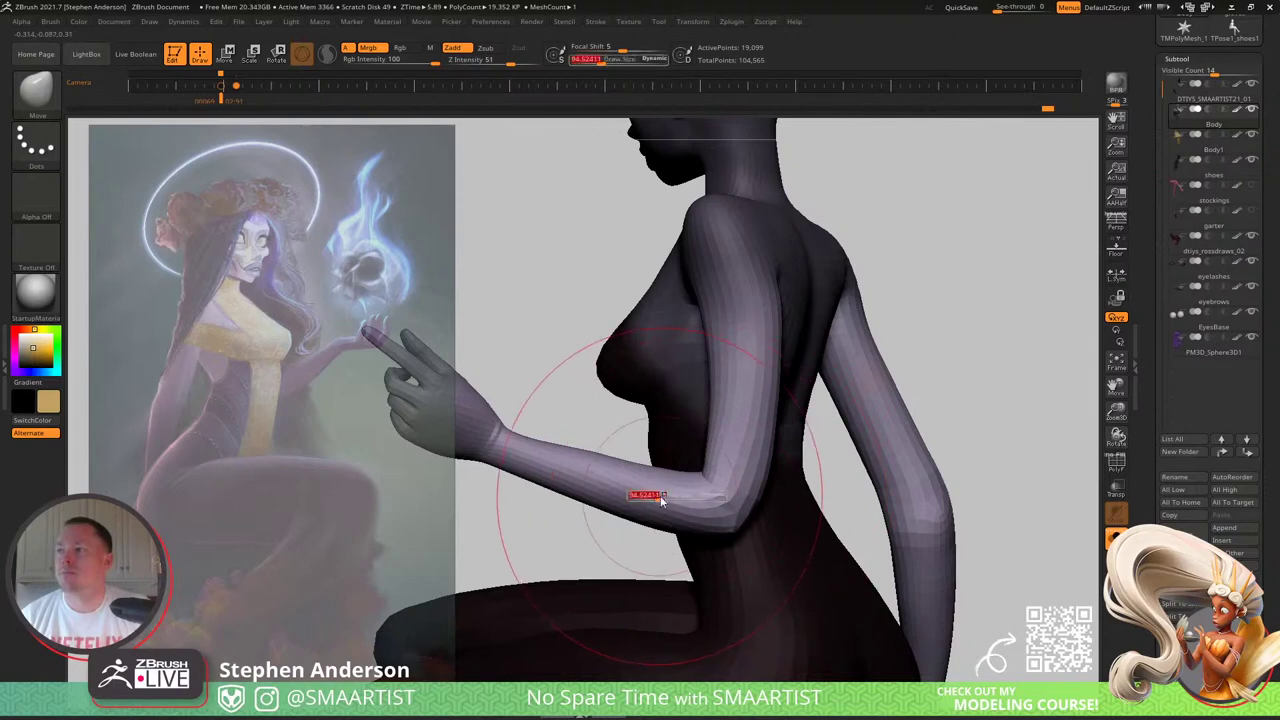
left_click_drag(660, 498, 655, 498)
left_click_drag(584, 457, 588, 466)
key("bracketleft")
key("bracketleft")
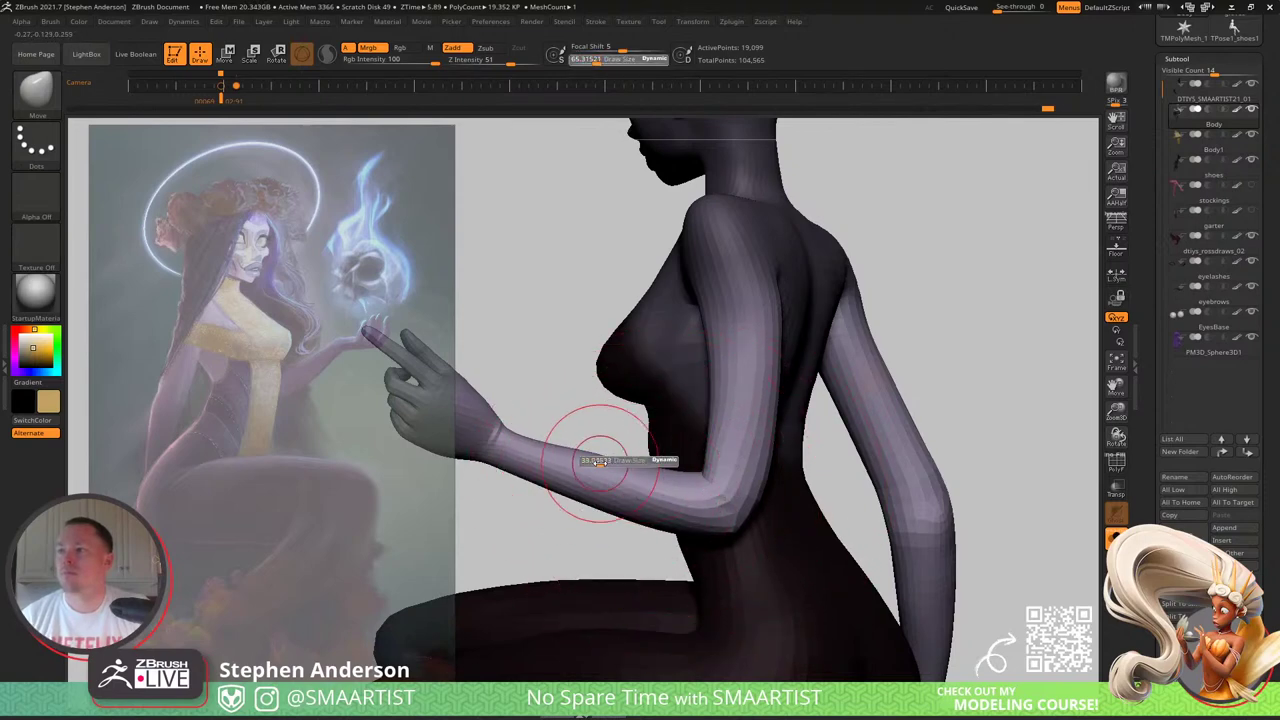
key("shift")
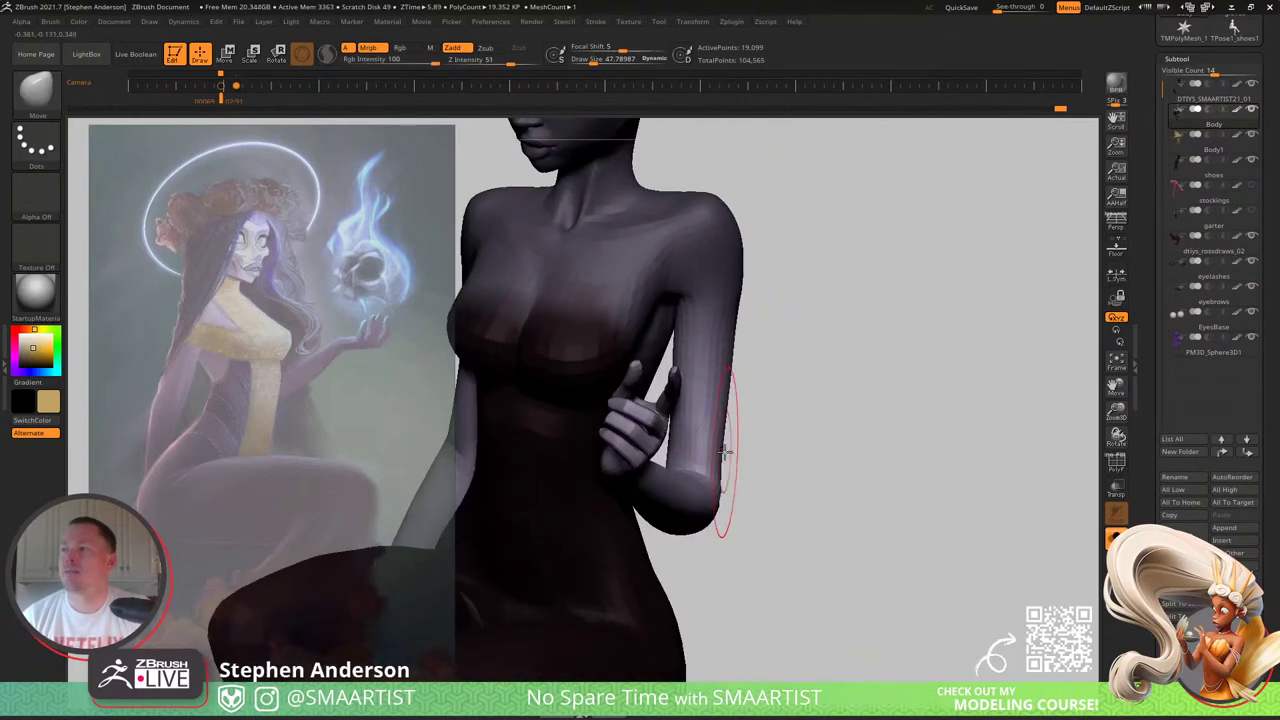
Step: Reshape the outer side of the upper arm just above the elbow with the Move brush at draw size about 39
key("s")
left_click(722, 452)
left_click_drag(726, 451, 691, 432)
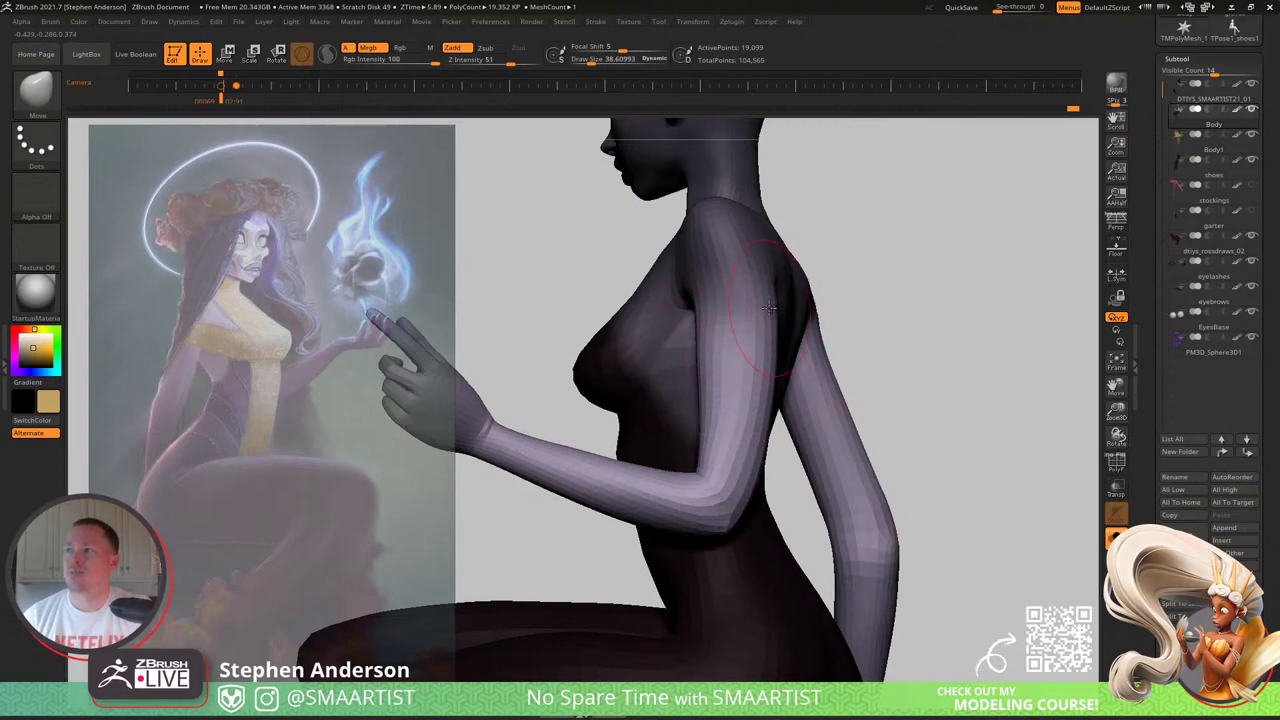
Step: Clear the mask on the body and set the Move brush's draw size to about 54
right_click_drag(776, 320, 770, 230, "ctrl")
mouse_move(880, 320)
right_mouse_down()
mouse_move(970, 322)
mouse_move(847, 320)
mouse_move(854, 343)
right_mouse_up()
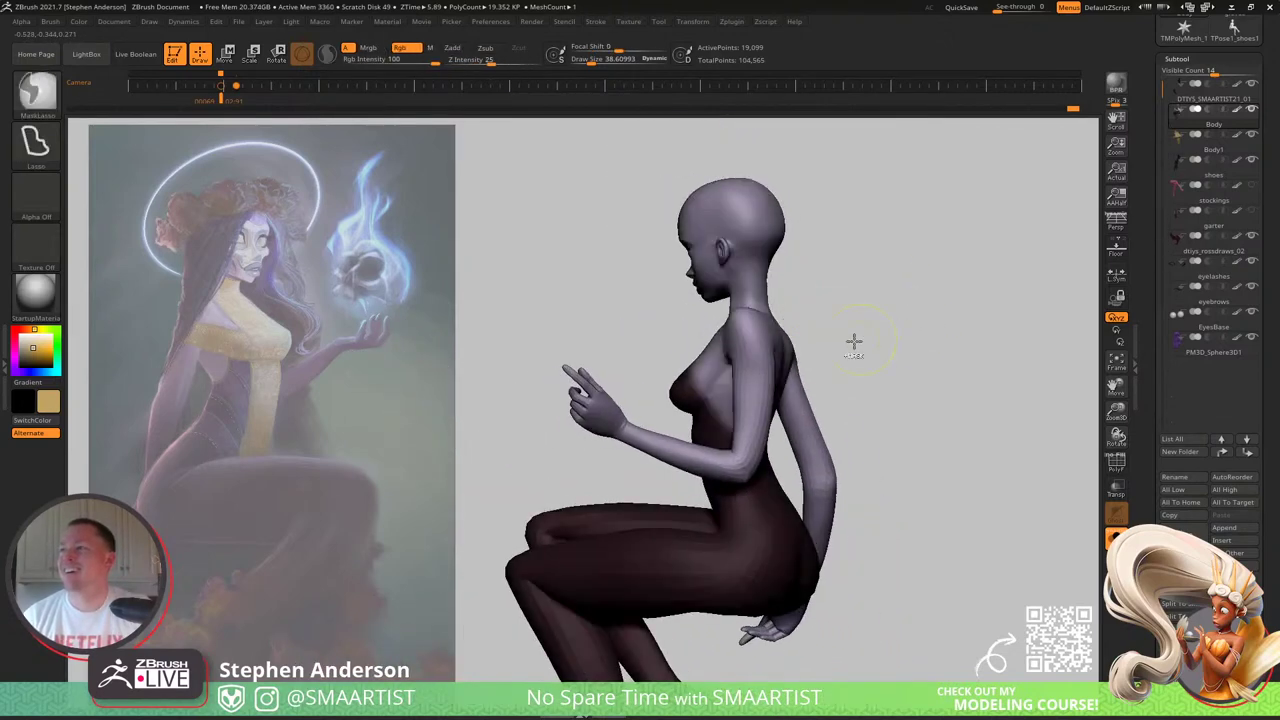
key("s")
left_click(745, 364)
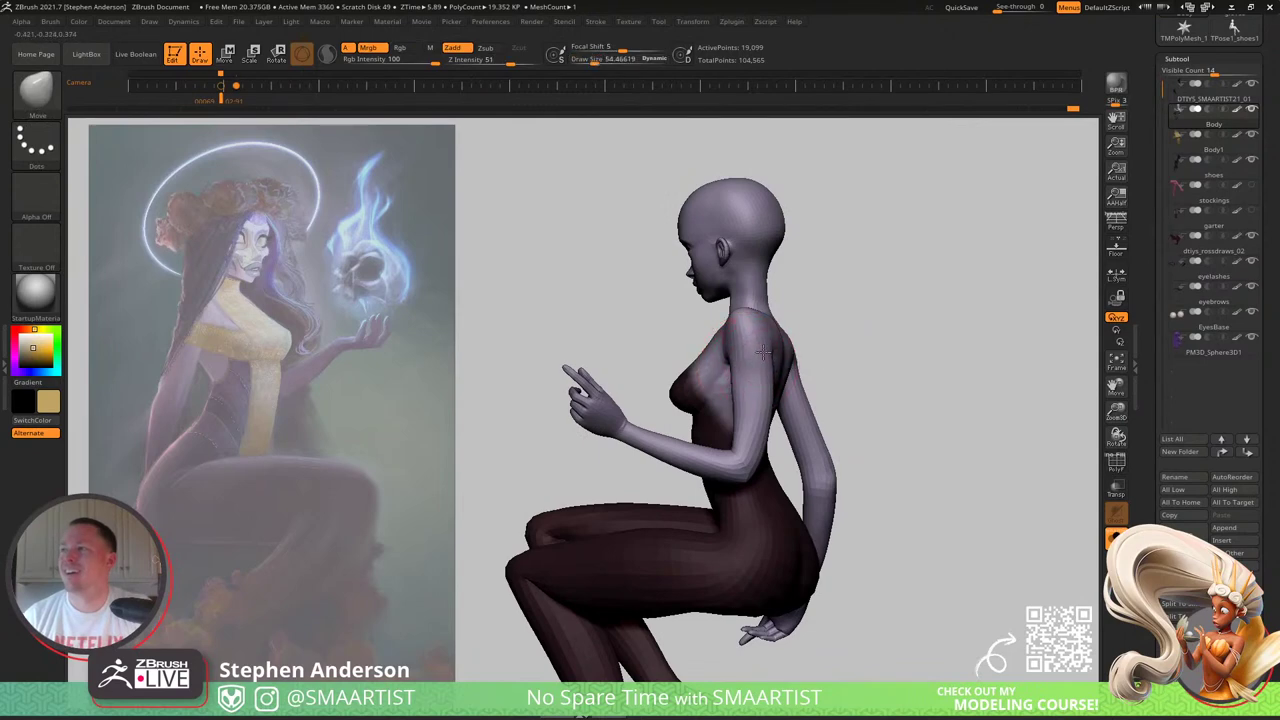
Step: Mask everything except the torso polygroup and smooth the side of the ribcage beside the raised arm at draw size about 19
right_click_drag(749, 452, 748, 498, "ctrl")
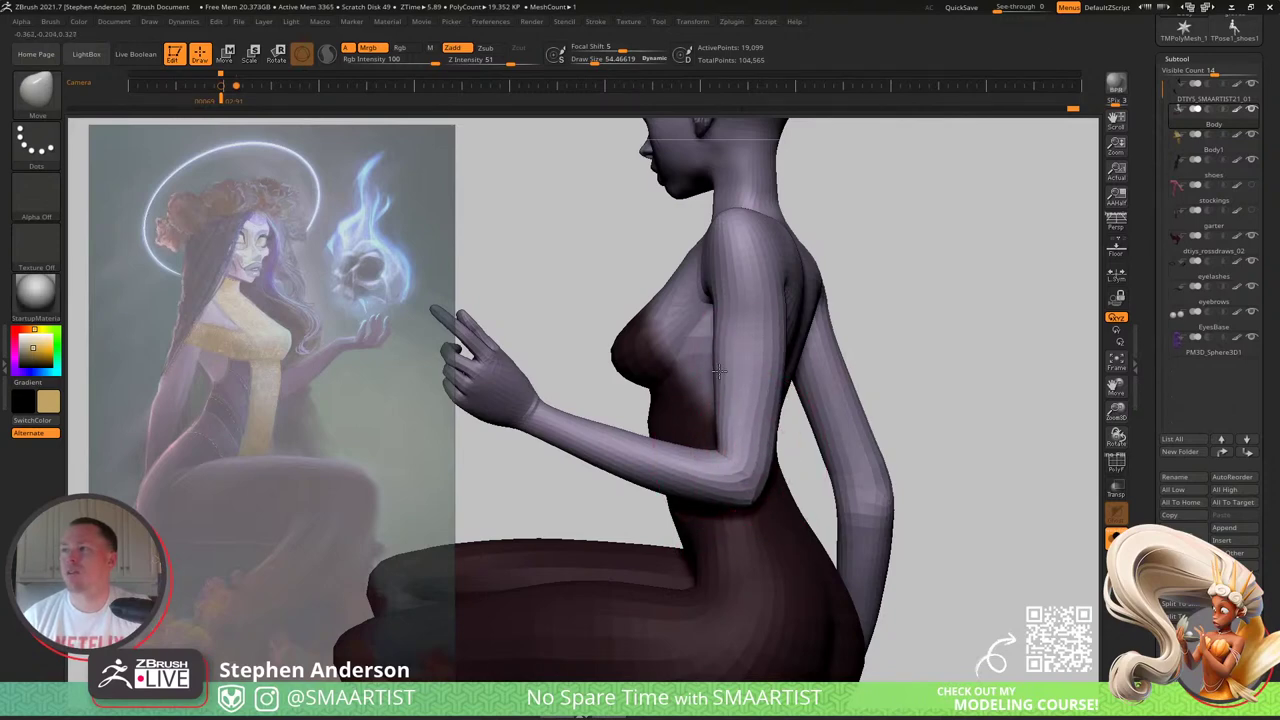
right_click_drag(719, 402, 648, 331)
key("shift+f")
key("w")
left_click(648, 331, "ctrl")
key("q")
right_click_drag(768, 366, 800, 372)
key("s")
left_click_drag(678, 346, 646, 355)
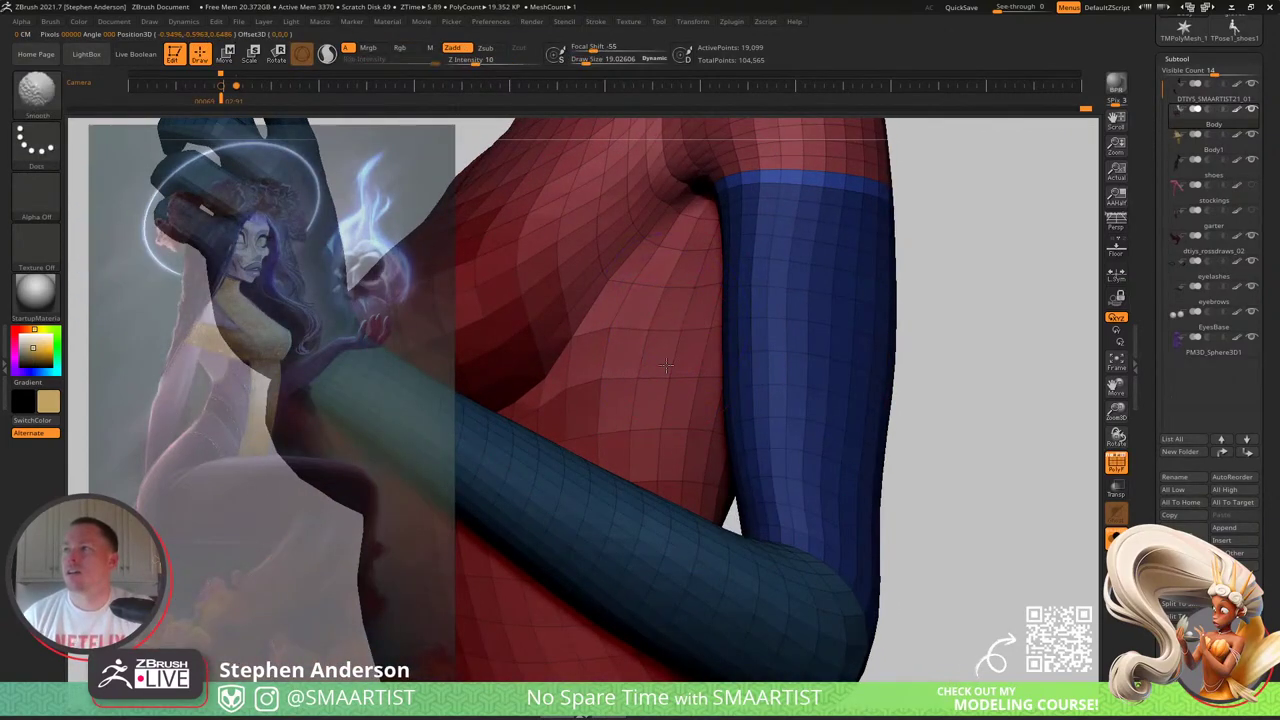
left_click_drag(693, 280, 691, 372, "shift")
Step: Clear the body's mask, hide the wireframe and show all the other subtools again
right_click_drag(691, 372, 660, 310, "ctrl")
right_click_drag(640, 370, 708, 399)
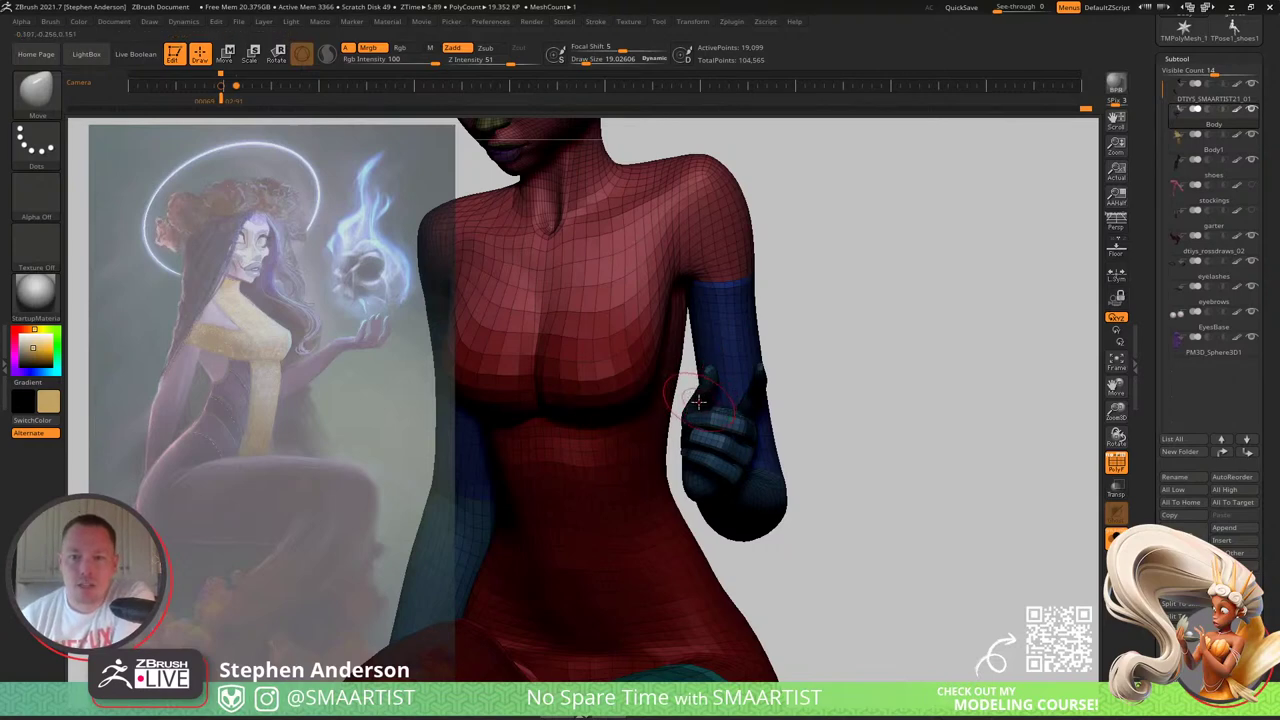
mouse_move(810, 367)
right_mouse_down()
mouse_move(845, 348)
mouse_move(830, 326)
mouse_move(768, 331)
mouse_move(785, 262)
right_mouse_up()
left_click_drag(860, 285, 900, 340, "ctrl")
key("shift+f")
mouse_move(750, 355)
right_mouse_down()
mouse_move(766, 317)
mouse_move(815, 350)
mouse_move(758, 341)
mouse_move(728, 318)
mouse_move(668, 338)
mouse_move(650, 318)
mouse_move(700, 340)
mouse_move(763, 424)
mouse_move(693, 424)
right_mouse_up()
left_click(786, 363, "ctrl+shift")
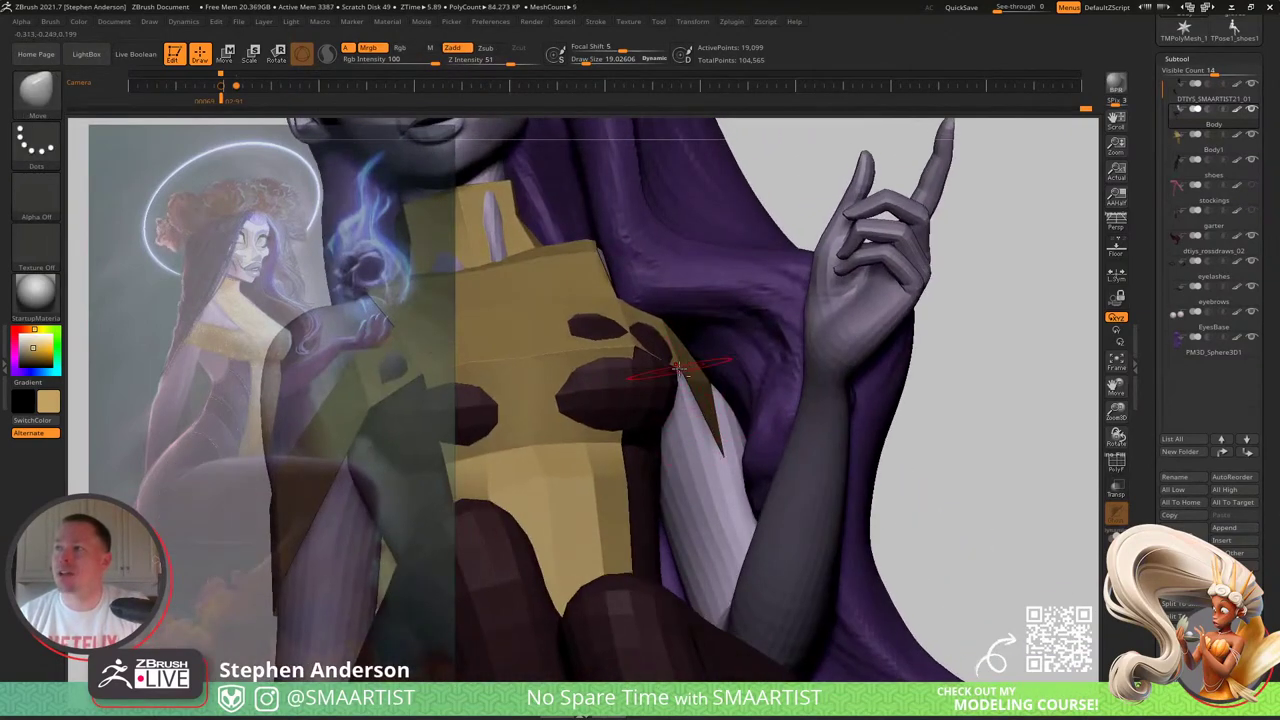
Step: Select the gold top (Body1) and reshape its shoulder band around the upper arms with the Move brush at draw sizes about 19 and 28
key("shift+f")
key("shift+f")
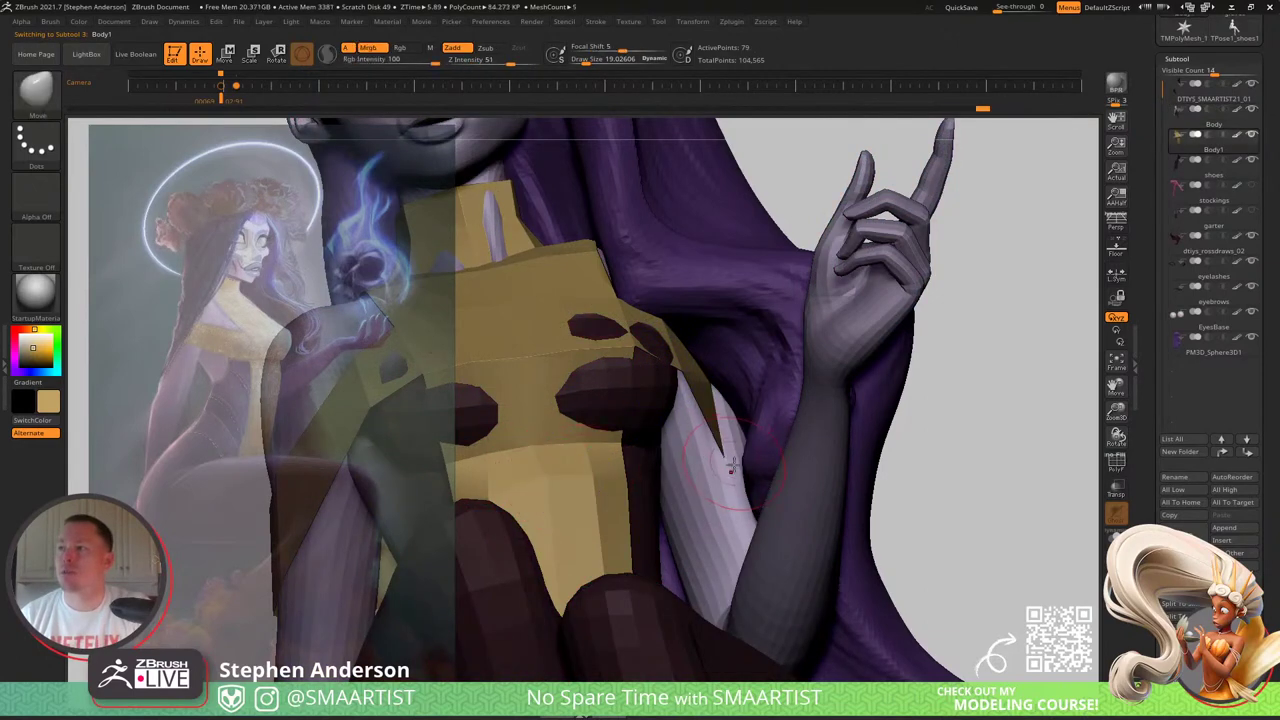
left_click_drag(734, 470, 698, 425)
right_click_drag(705, 447, 716, 447)
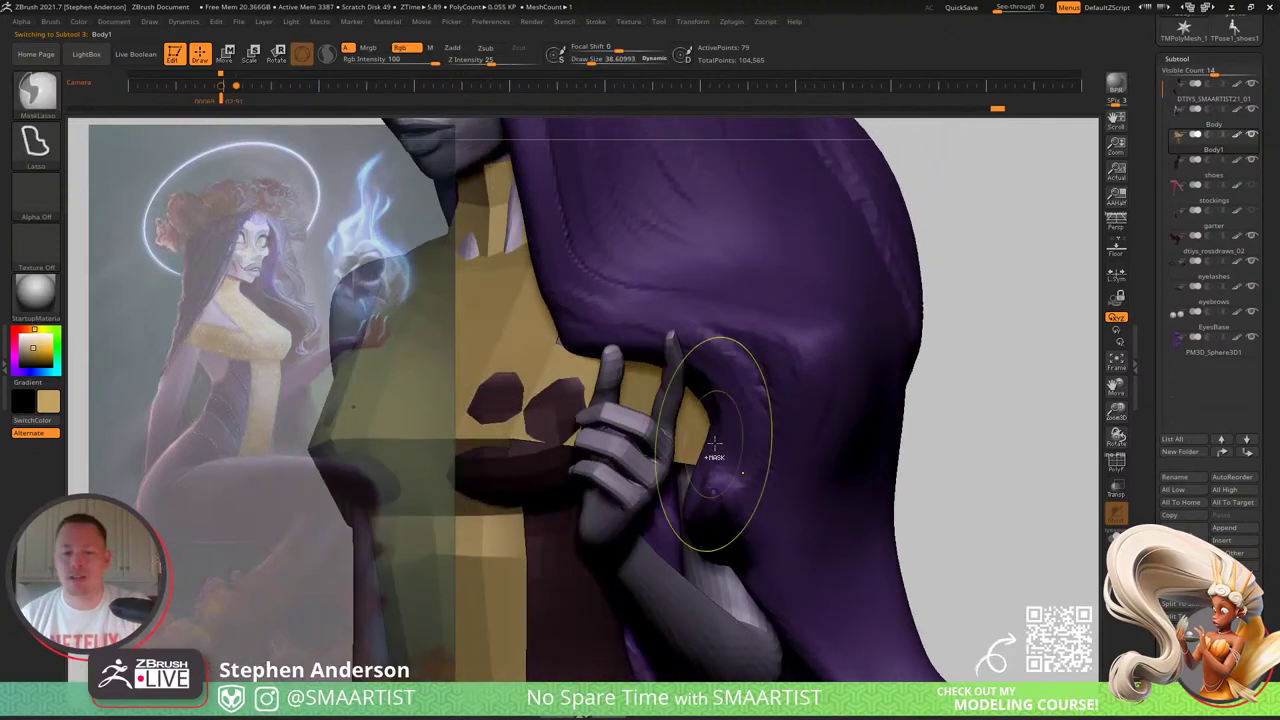
key("ctrl+s")
mouse_move(771, 388)
right_mouse_down()
mouse_move(777, 439)
mouse_move(751, 417)
mouse_move(777, 365)
mouse_move(783, 422)
right_mouse_up()
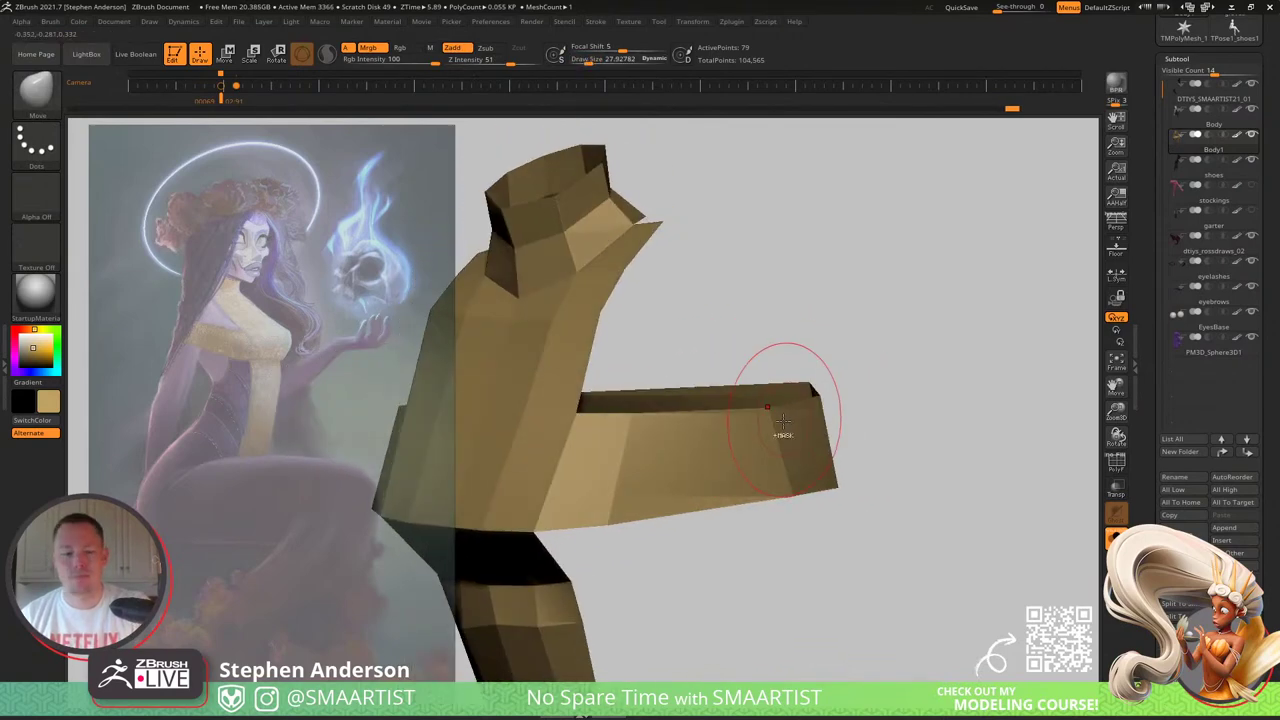
key("ctrl+s")
right_click_drag(748, 462, 682, 468)
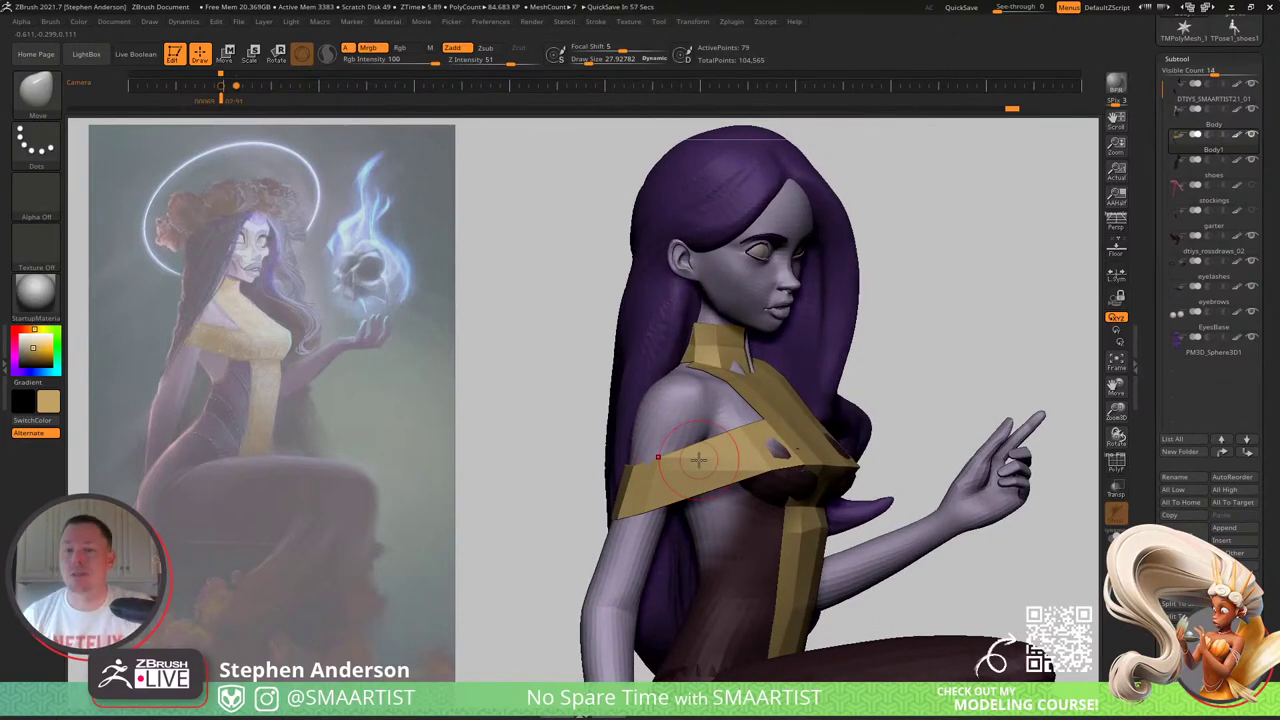
Step: Insert a horizontal edge loop across the gold top's front strip just below the bust with ZModeler
right_click_drag(846, 465, 800, 384)
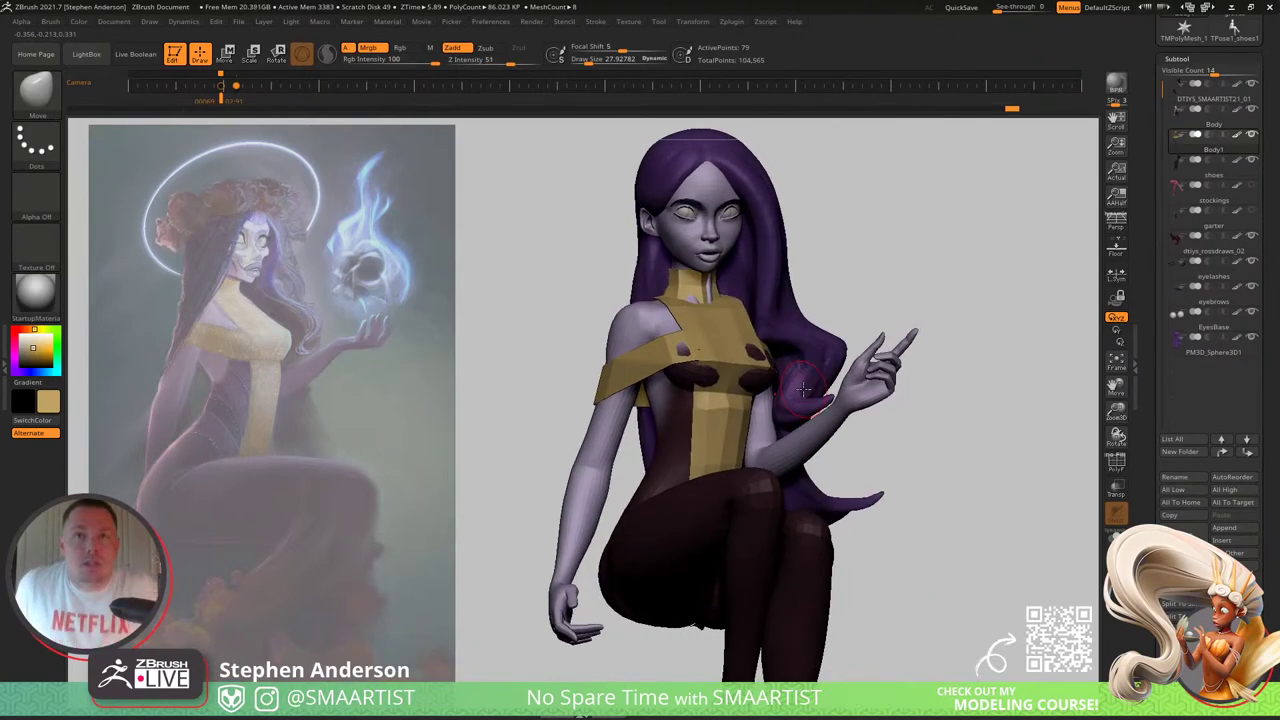
key("b")
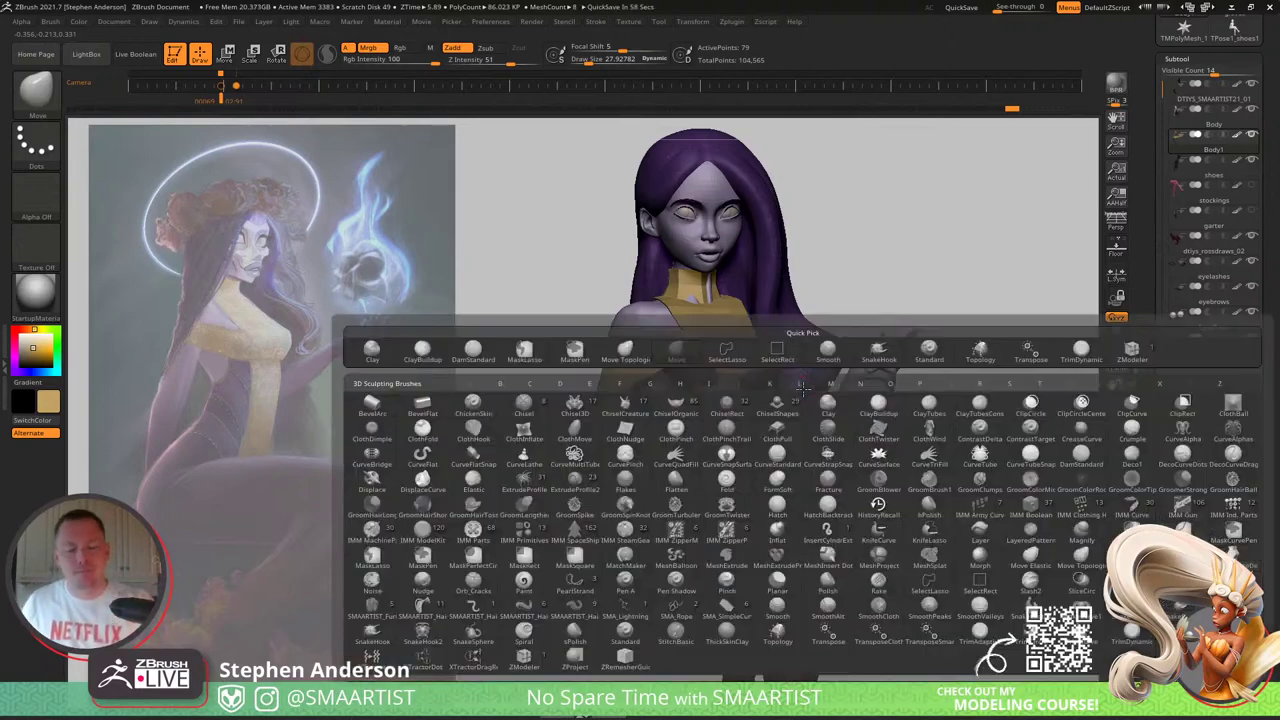
key("z")
key("m")
right_click_drag(728, 376, 771, 445)
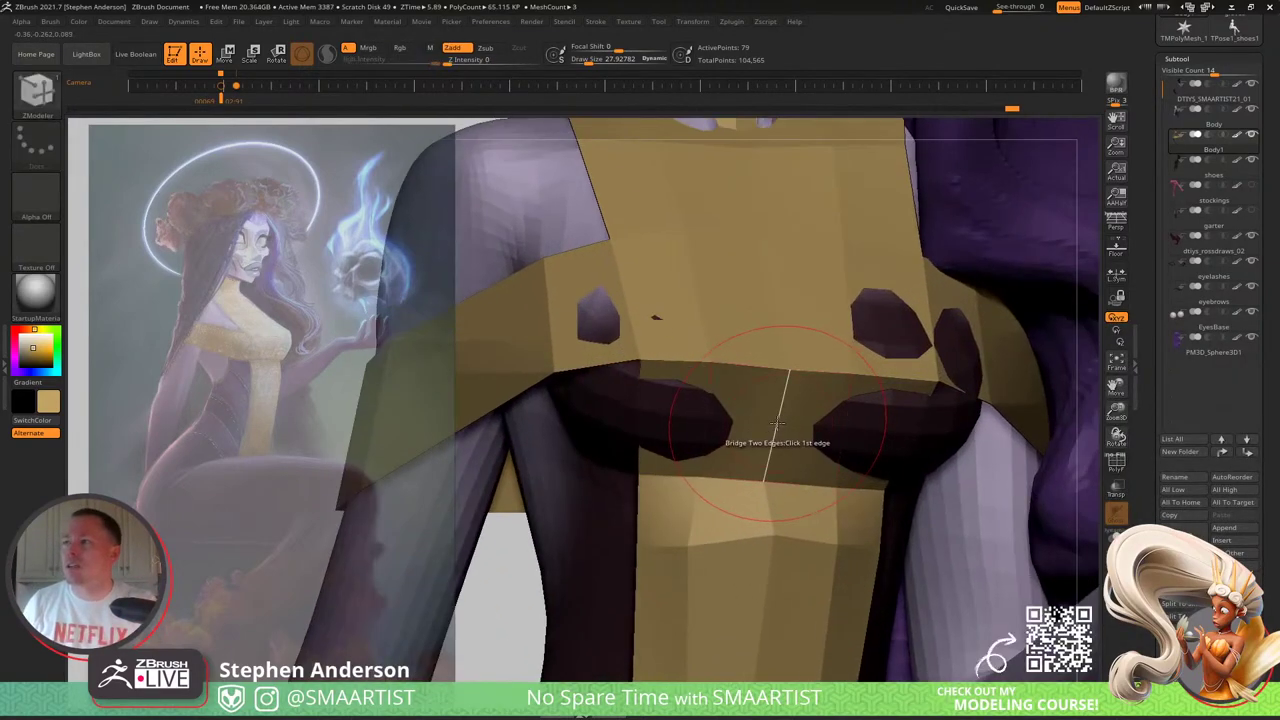
key("space")
left_click(746, 370)
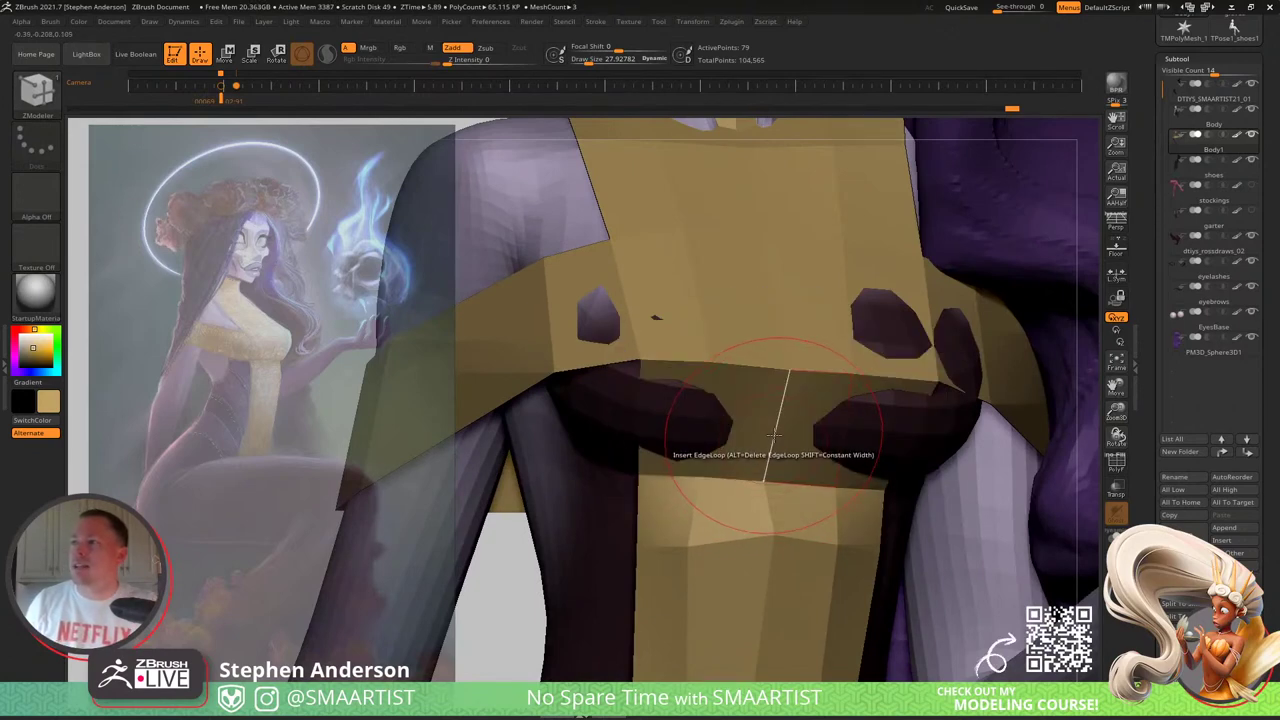
left_click(773, 432)
Step: Show the wireframe and mask all of the gold top except the new edge loop below the bust
key("b")
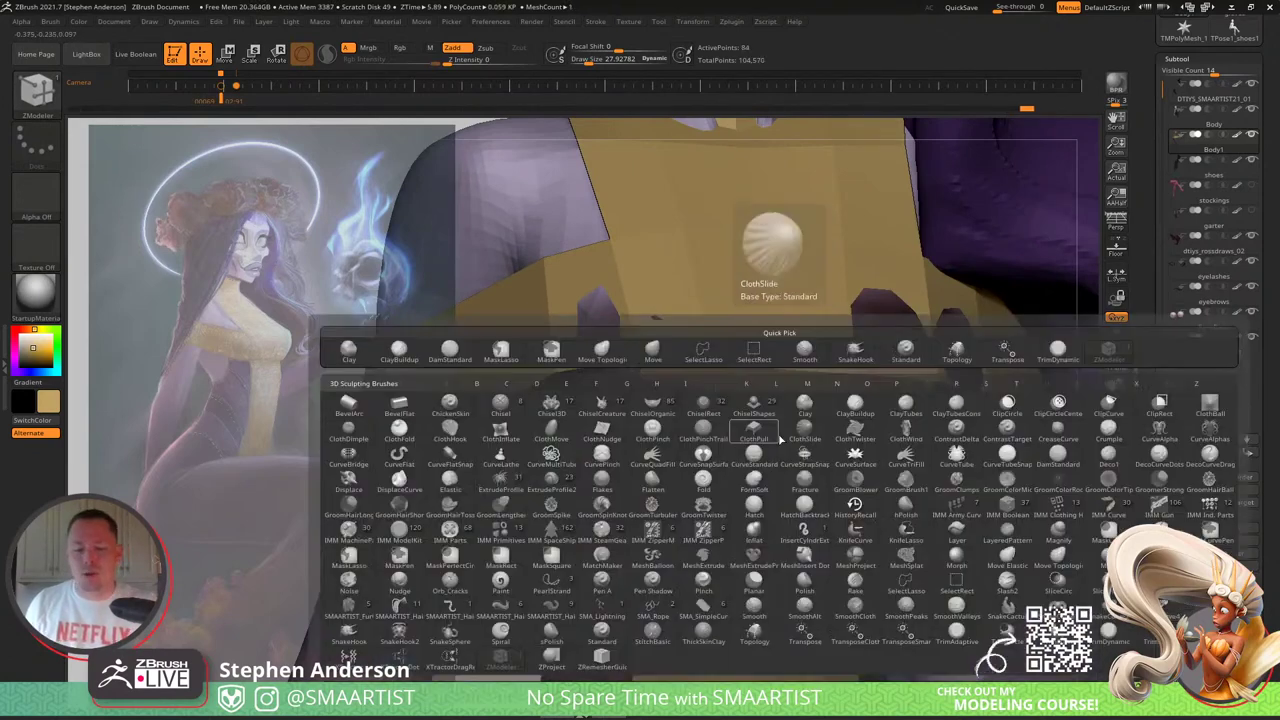
key("m")
key("v")
key("s")
left_click_drag(684, 414, 673, 414)
key("shift+f")
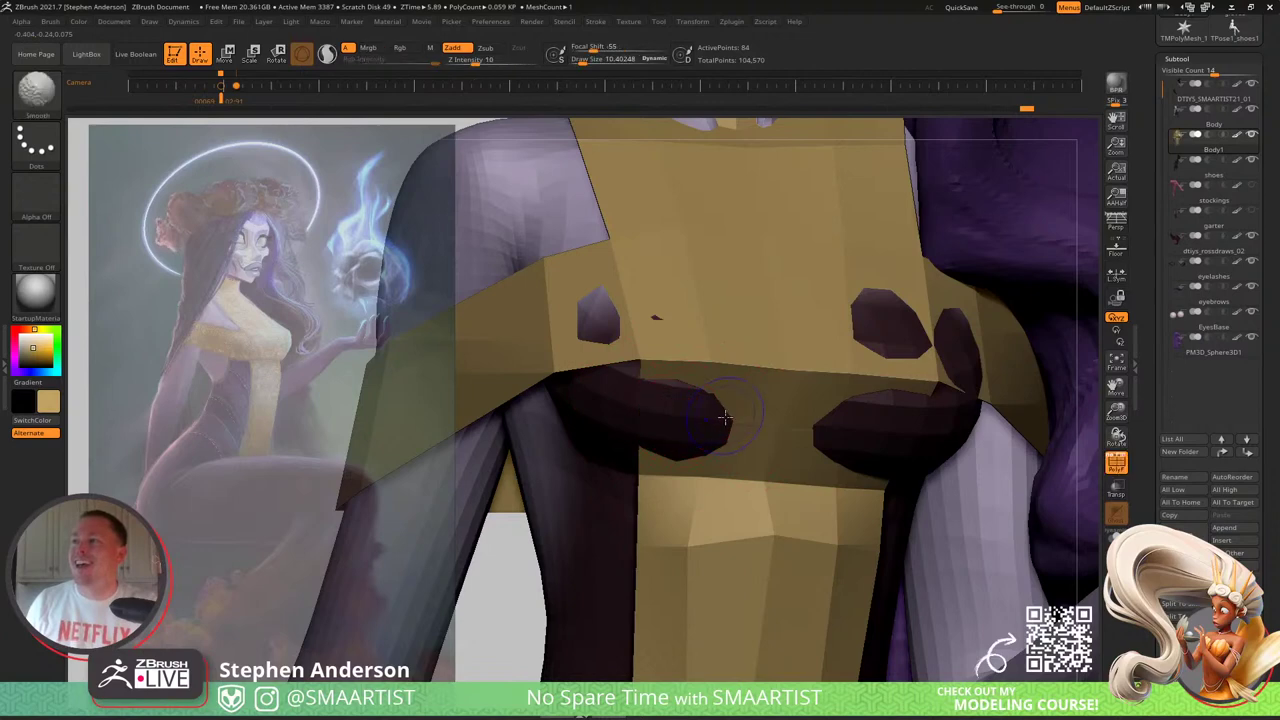
left_click(712, 389, "ctrl+shift")
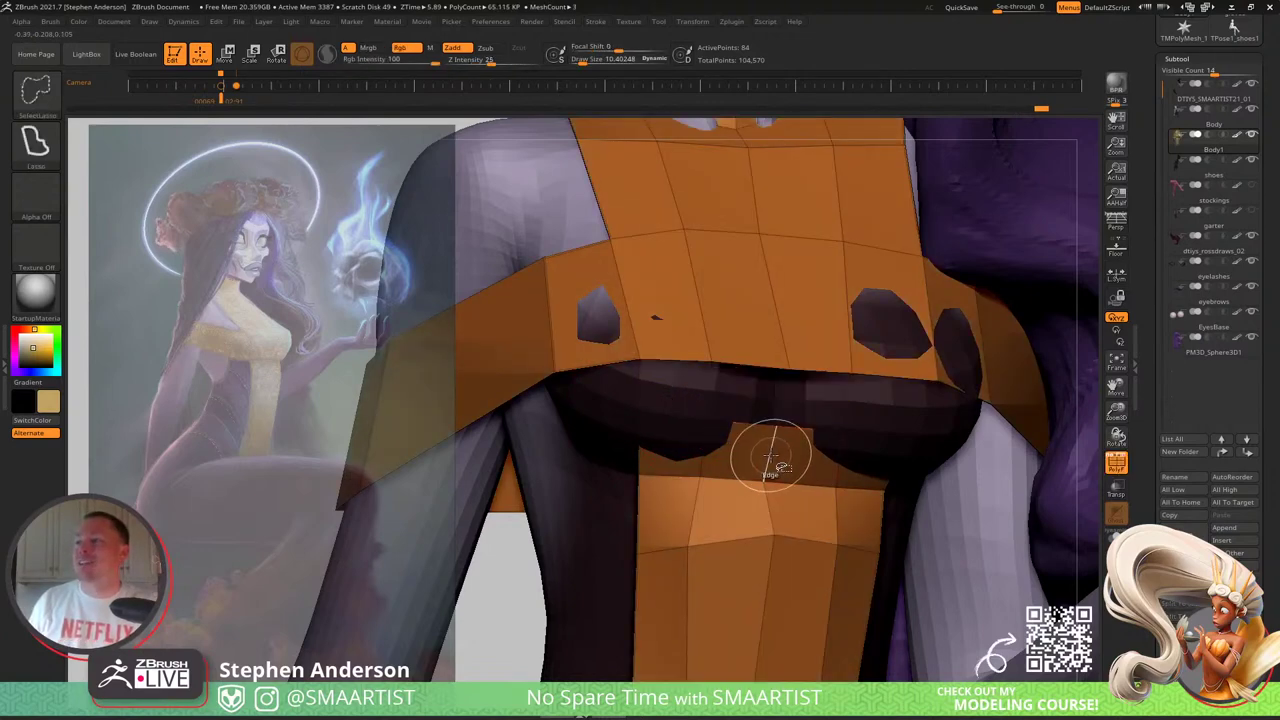
left_click(771, 453, "ctrl+shift")
left_click(780, 460, "ctrl")
left_click(778, 459, "ctrl+shift")
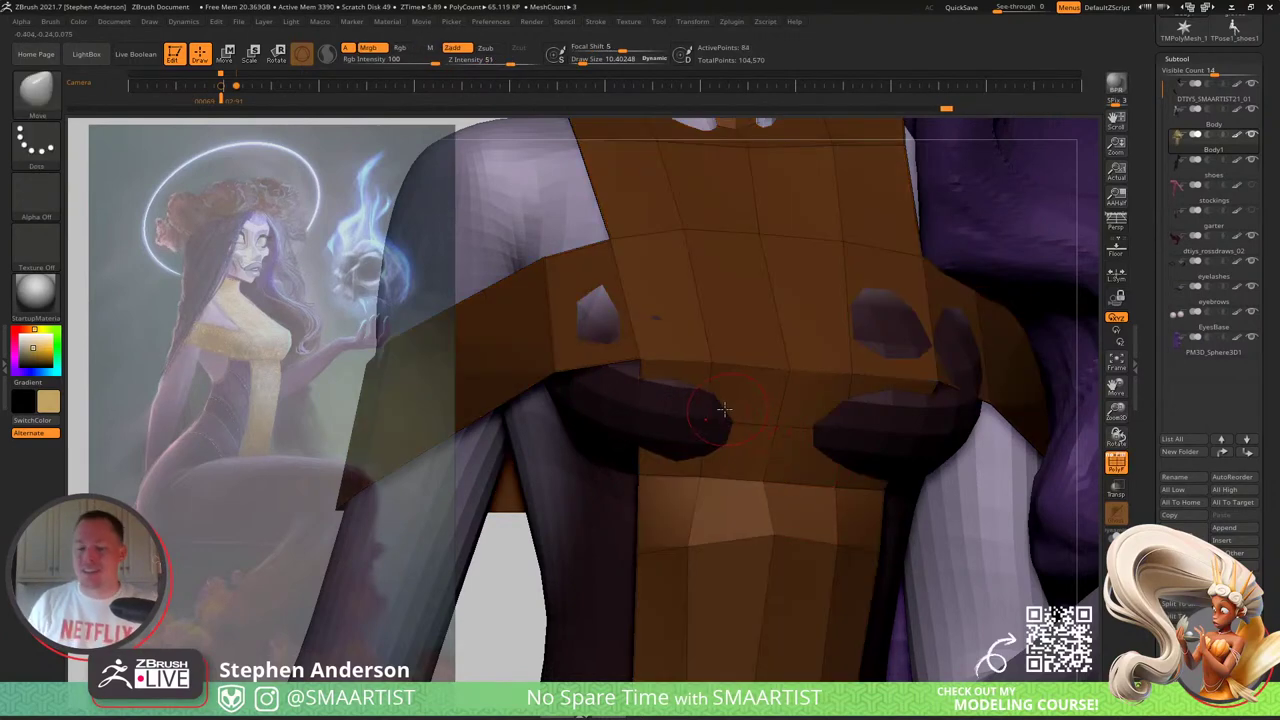
Step: Pull the unmasked edge loop out over the underside of the bust with the Move brush at draw size about 30, and clear the mask
key("space")
key("s")
left_click_drag(650, 408, 658, 412)
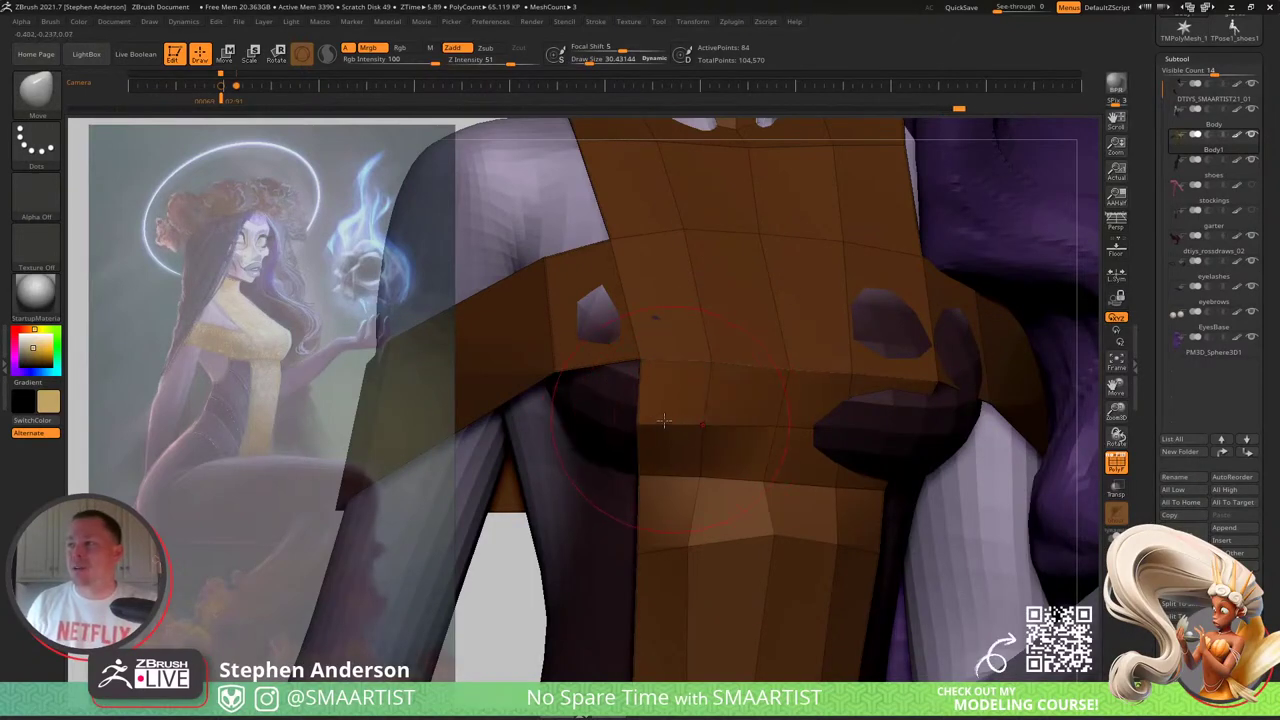
right_click_drag(679, 427, 825, 440)
right_click_drag(825, 440, 690, 404, "alt")
left_click_drag(678, 448, 672, 440)
mouse_move(672, 438)
right_mouse_down()
mouse_move(740, 425)
mouse_move(697, 437)
mouse_move(692, 417)
right_mouse_up()
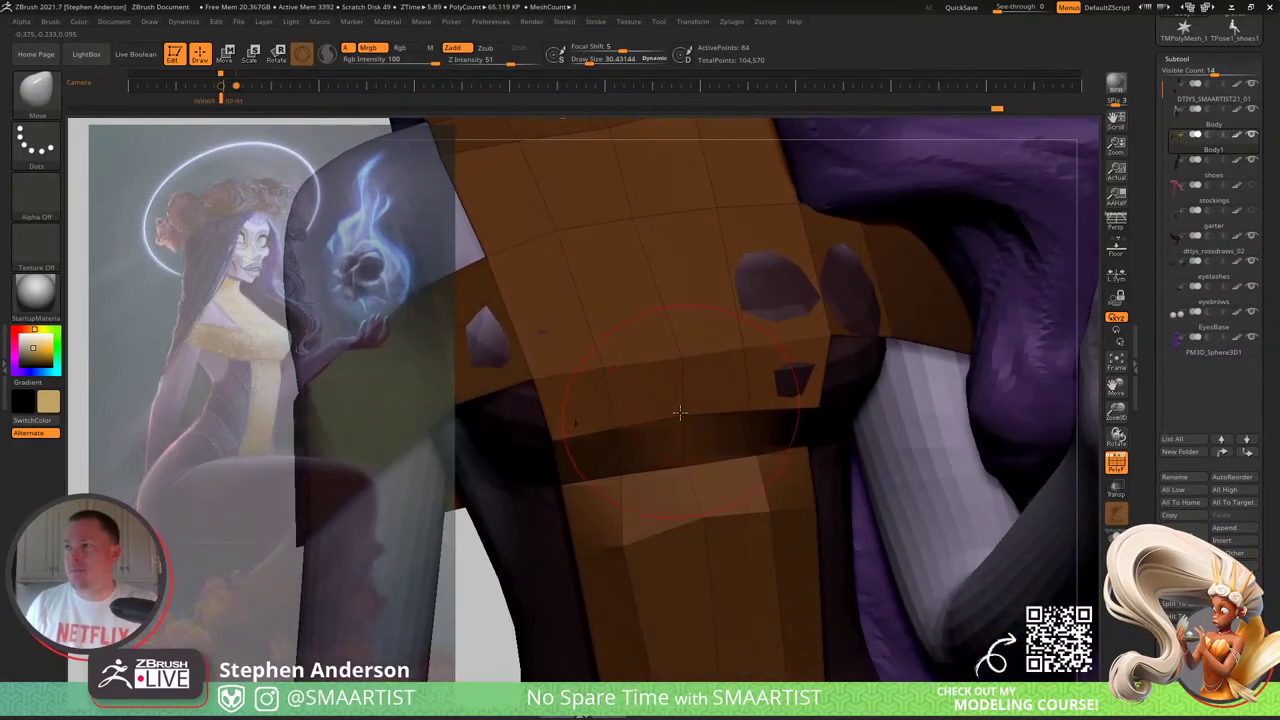
left_click_drag(680, 412, 693, 421)
right_click_drag(704, 417, 712, 308)
left_click_drag(488, 270, 502, 290, "ctrl")
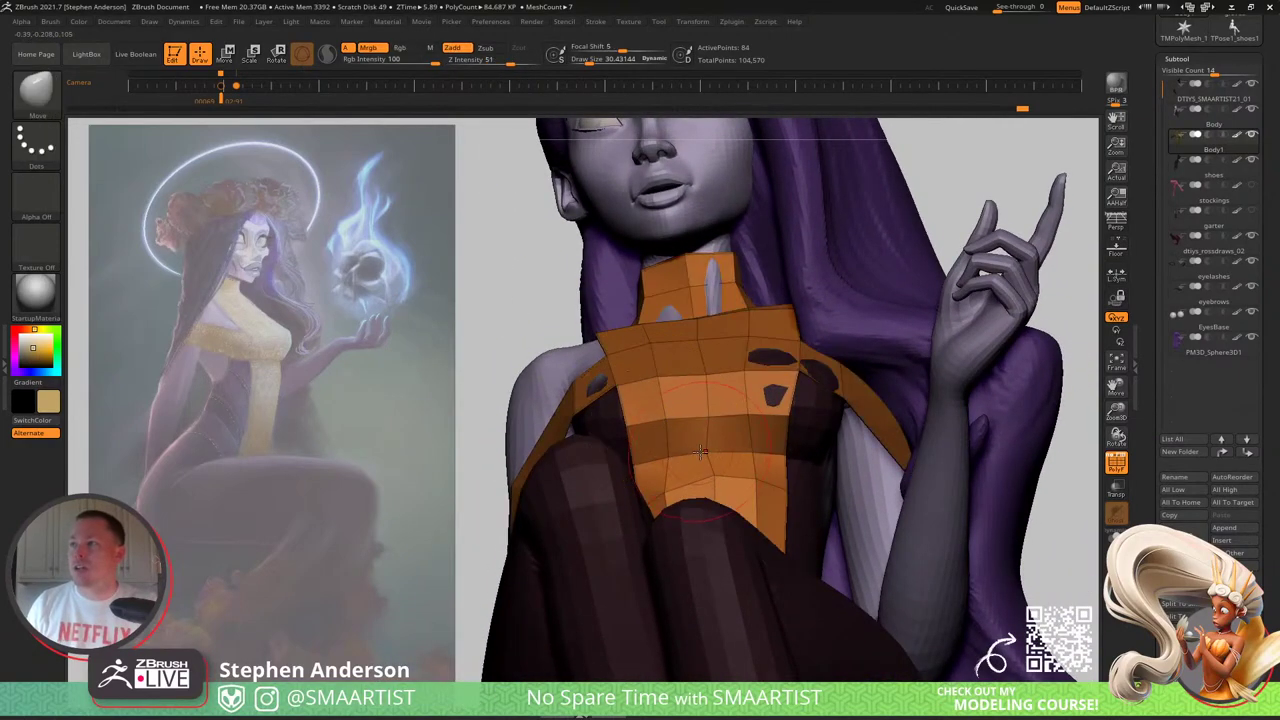
Step: Adjust the gold top's front panel around the bust with the Move brush at draw sizes about 12 and 21, and hide the wireframe
key("s")
left_click_drag(709, 453, 701, 454)
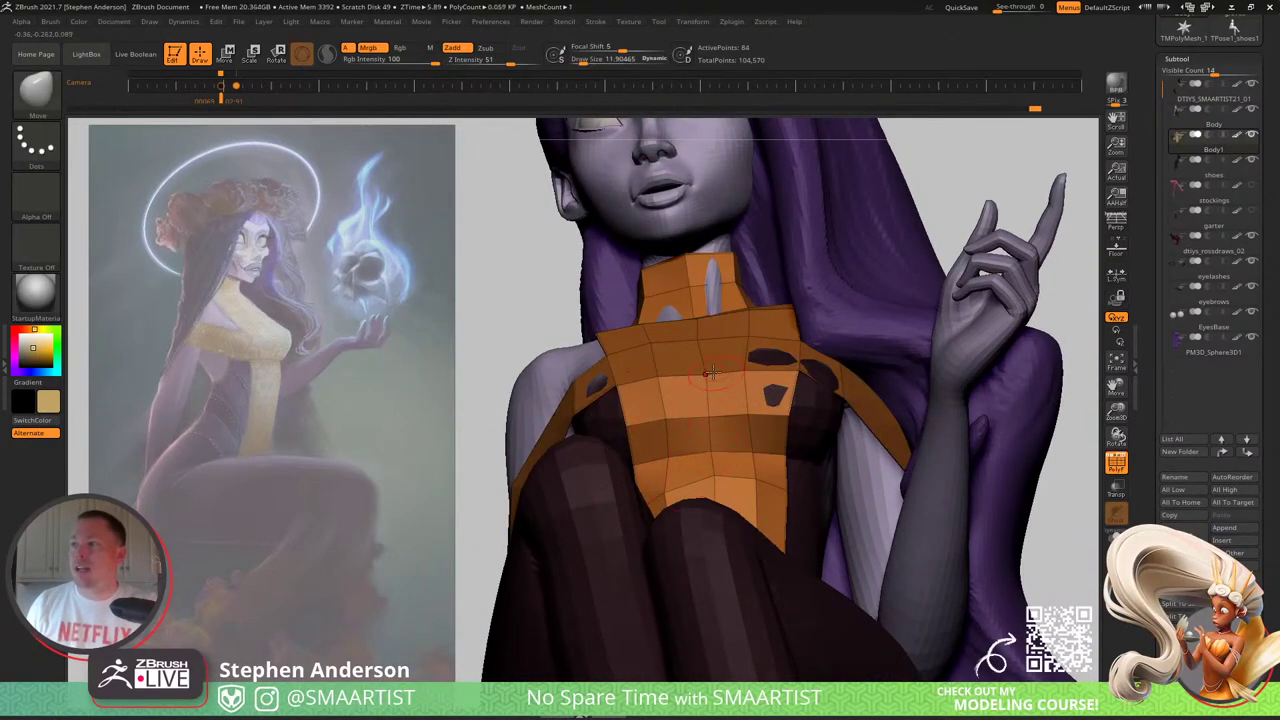
key("s")
left_click_drag(710, 373, 716, 373)
right_click_drag(717, 415, 738, 459)
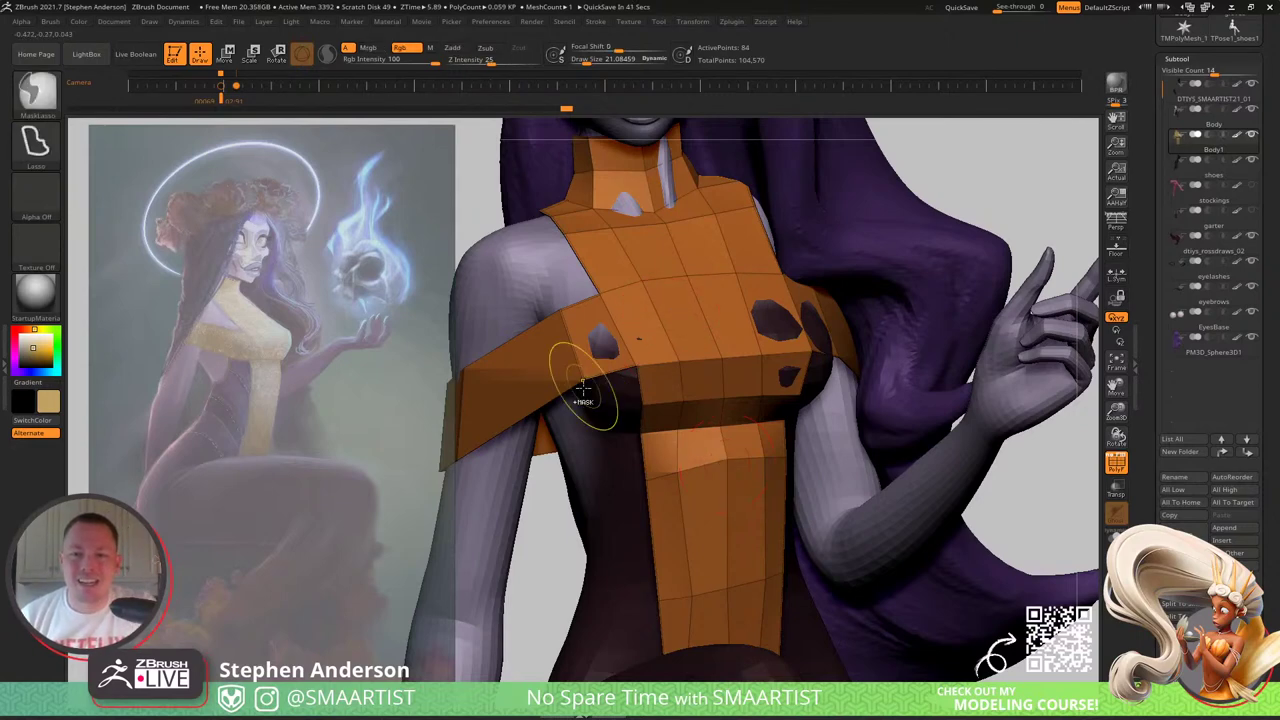
right_click_drag(583, 383, 590, 300, "ctrl")
key("shift+f")
mouse_move(640, 440)
right_mouse_down("ctrl")
mouse_move(640, 393)
mouse_move(614, 445)
mouse_move(616, 412)
mouse_move(677, 451)
mouse_move(652, 438)
mouse_move(703, 385)
mouse_move(668, 405)
mouse_move(662, 460)
mouse_move(708, 466)
mouse_move(640, 477)
right_mouse_up("ctrl")
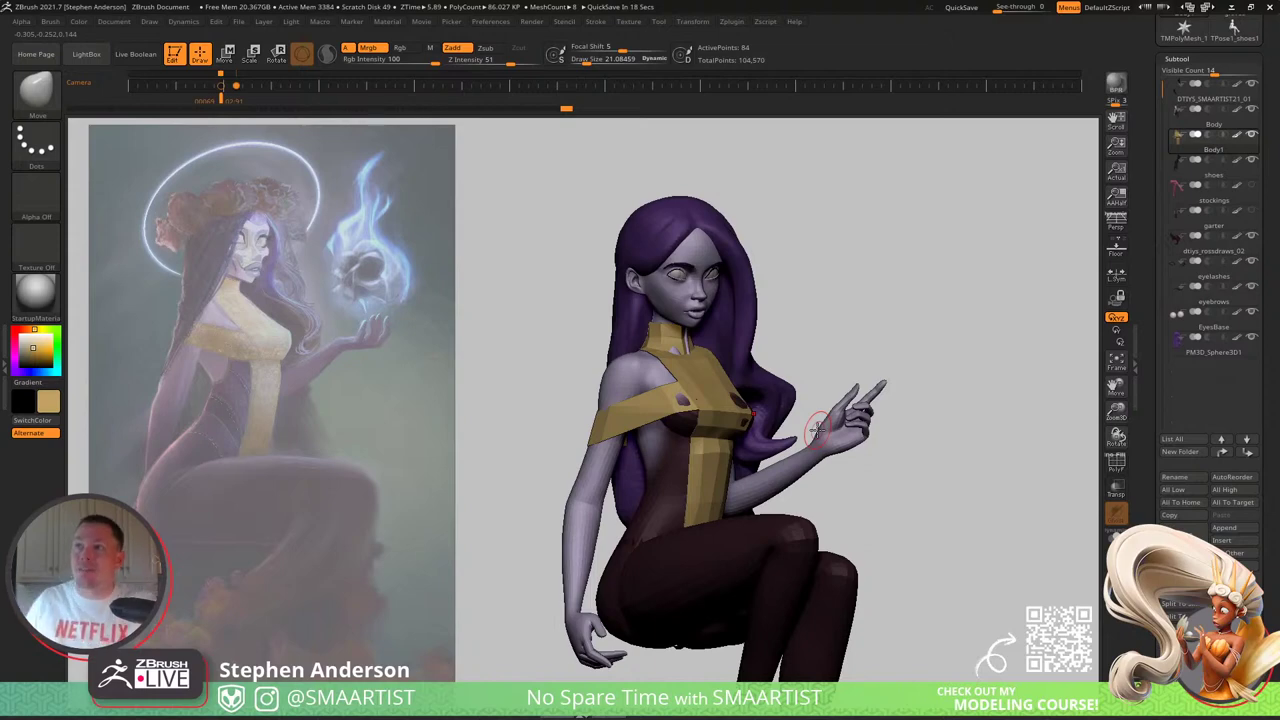
Step: Save the tool as DTIYS_SMAARTIST21_01, replacing the existing file
left_click_drag(889, 314, 846, 331)
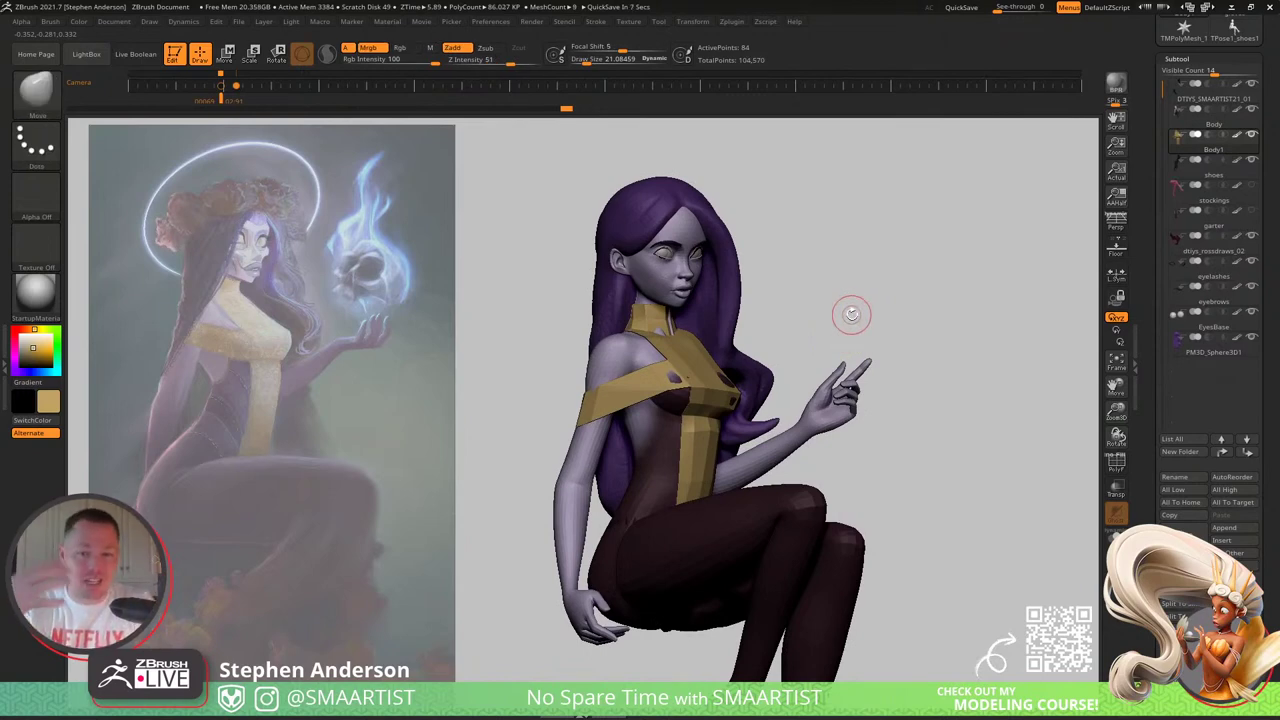
left_click_drag(926, 346, 934, 362)
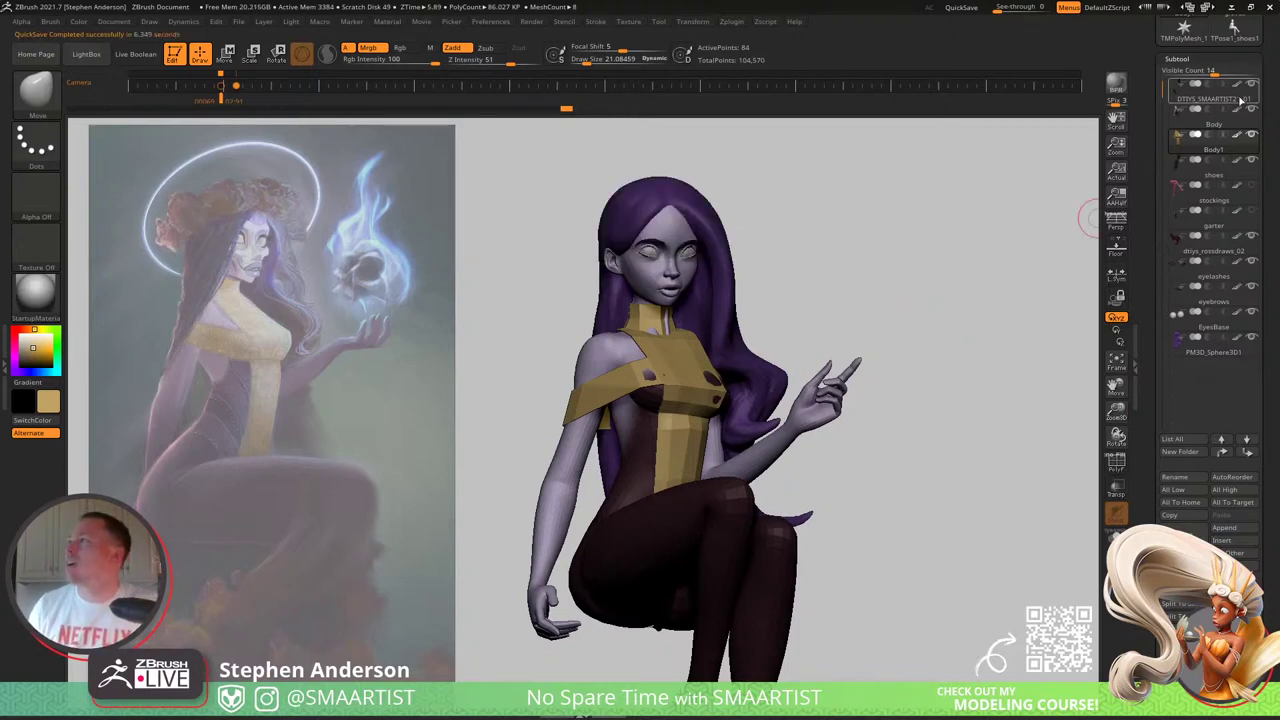
left_click_drag(1266, 95, 1266, 290)
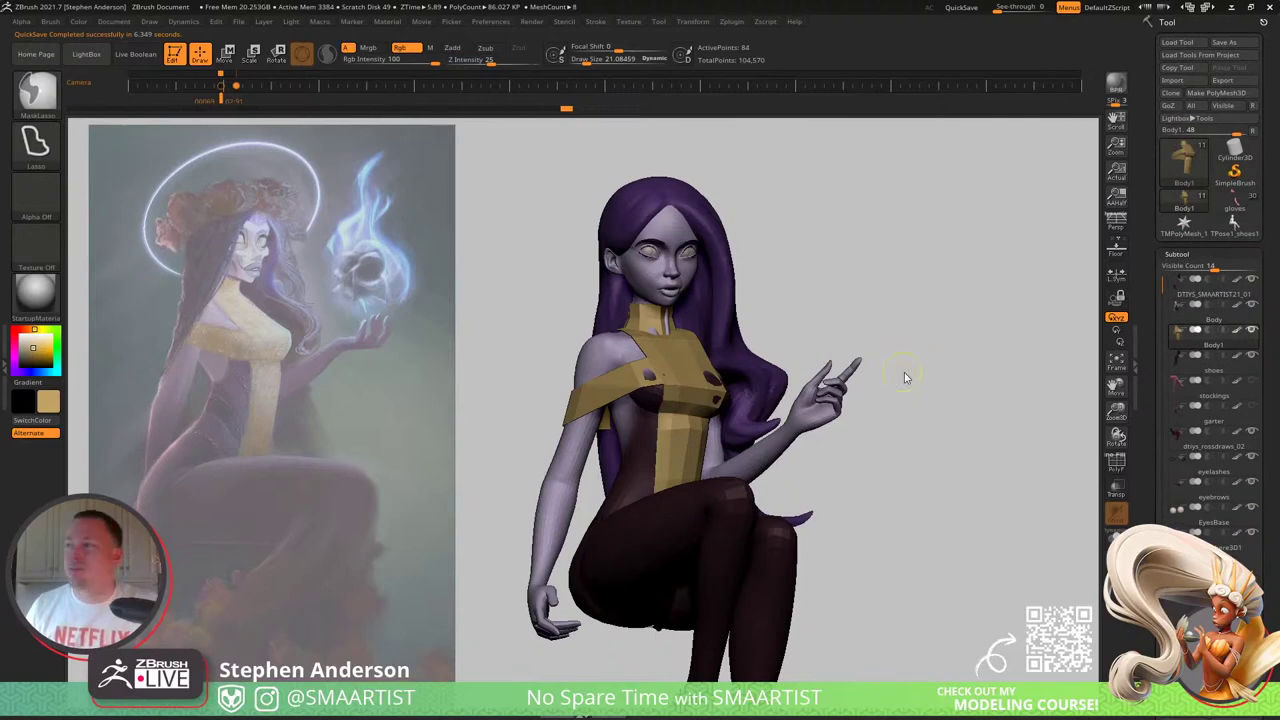
key("ctrl+s")
left_click(980, 654)
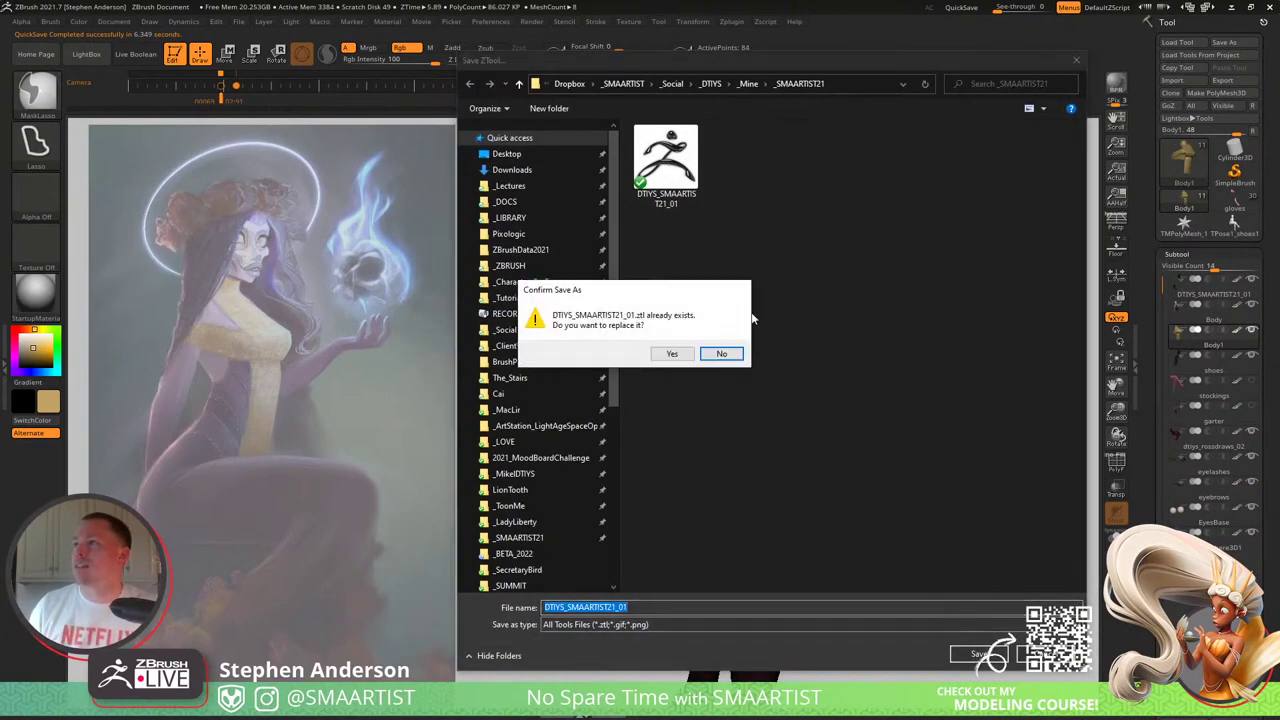
left_click(673, 354)
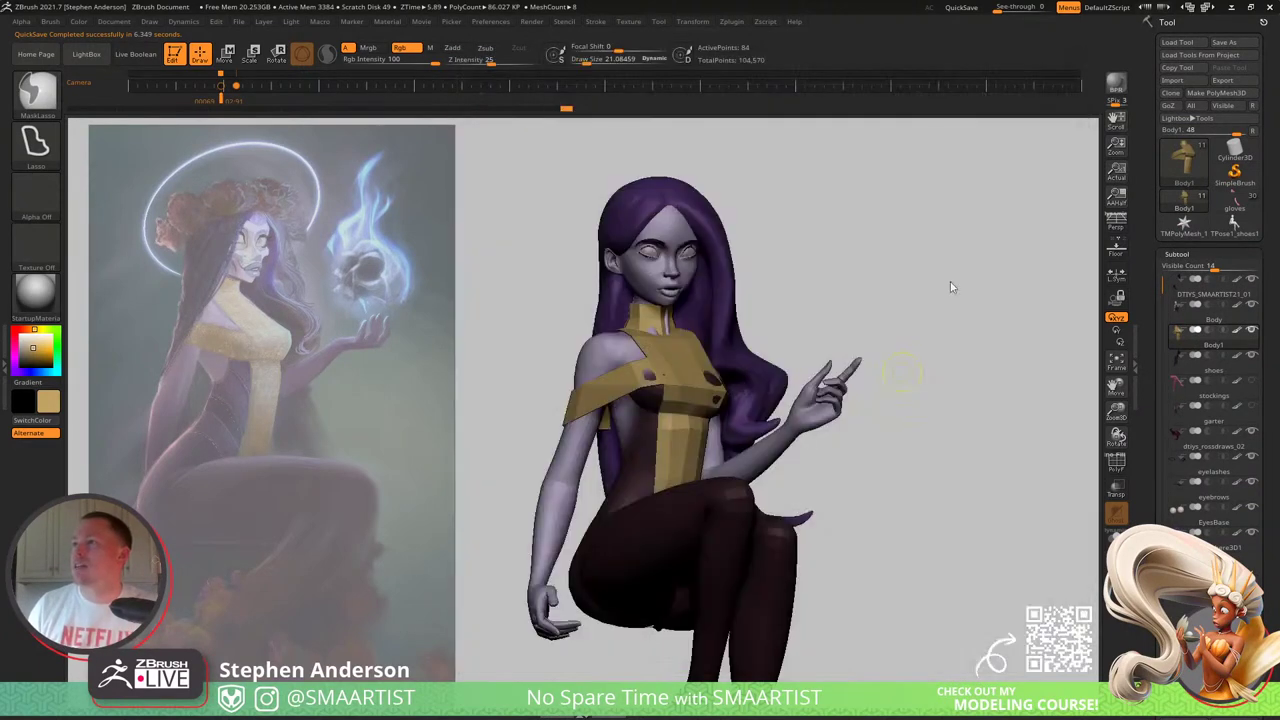
Step: Load the Calavera tool from the _DEATH folder inside _ZBRUSH on the SMAARTIST_2TB (D:) drive
left_click(1180, 43)
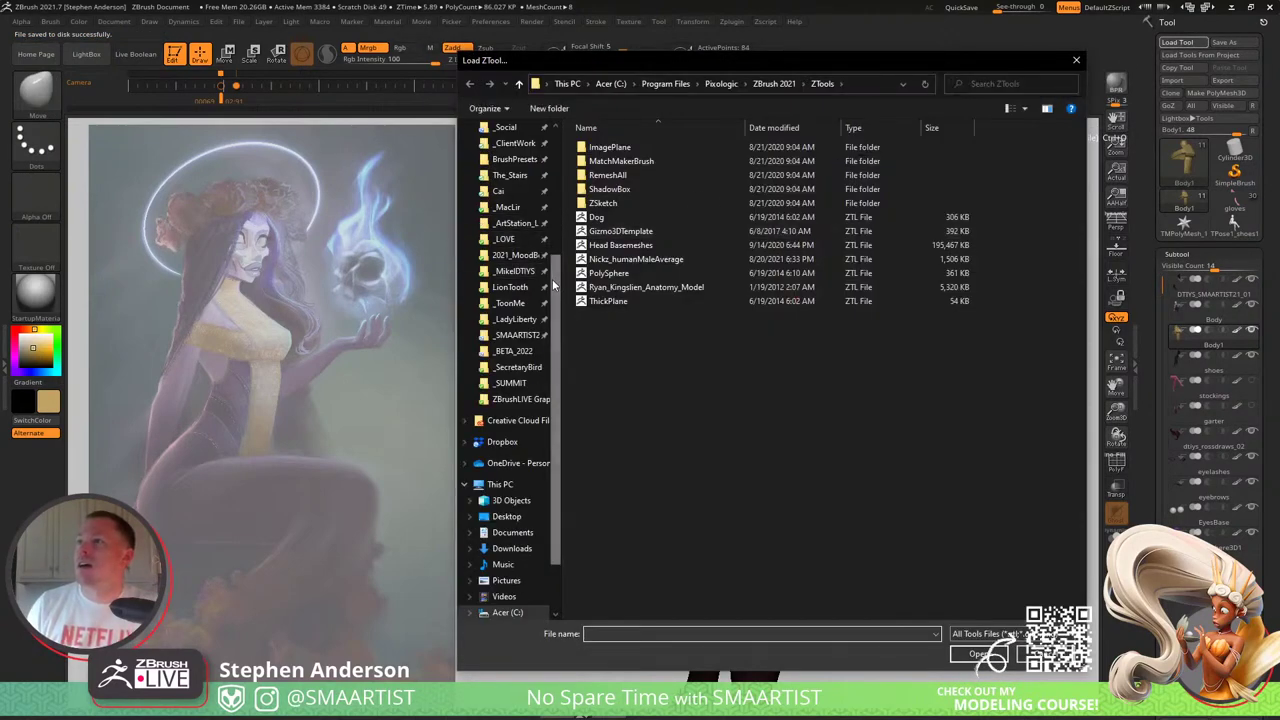
left_click_drag(556, 279, 567, 232)
scroll(560, 235, "up", 2)
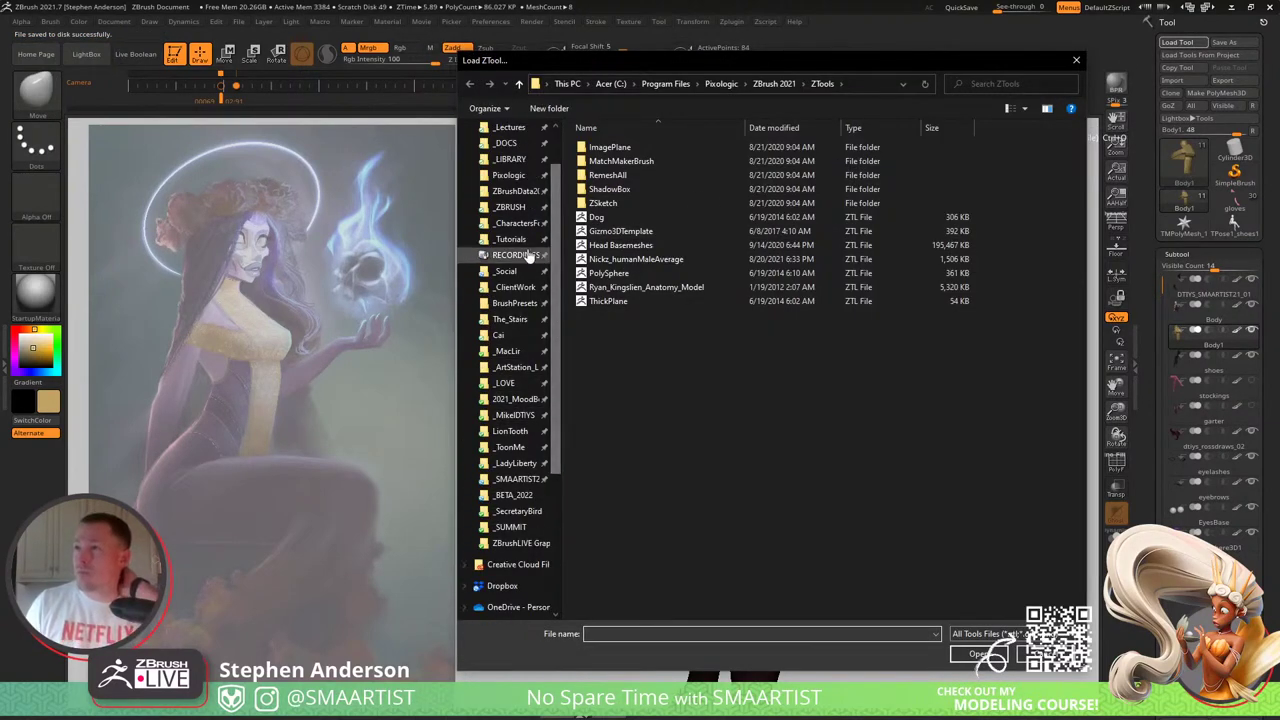
left_click(523, 224)
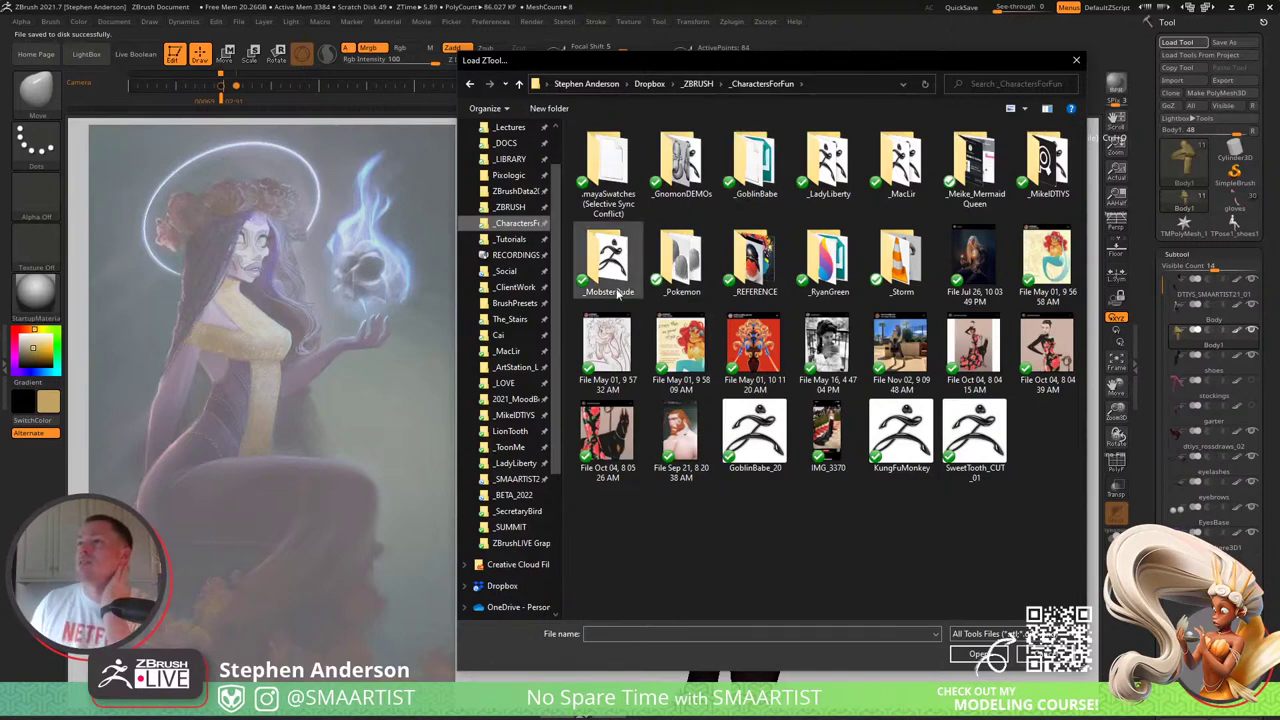
left_click(698, 84)
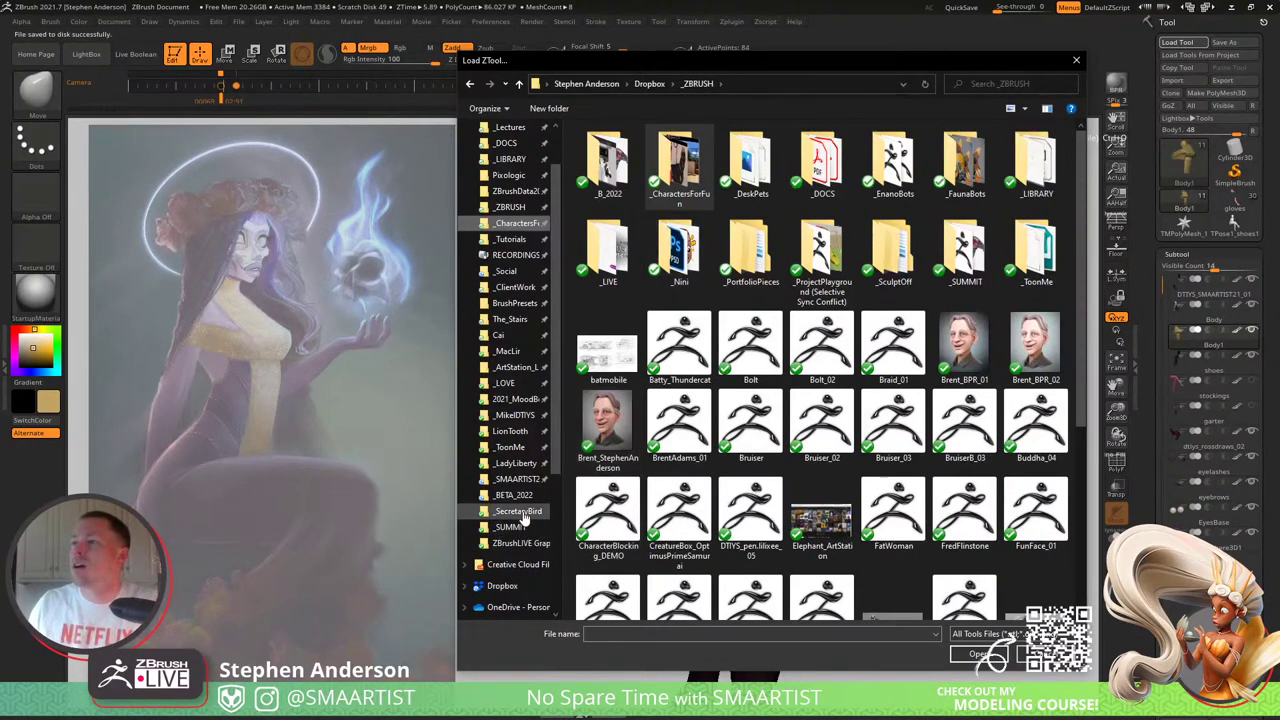
scroll(523, 512, "down", 5)
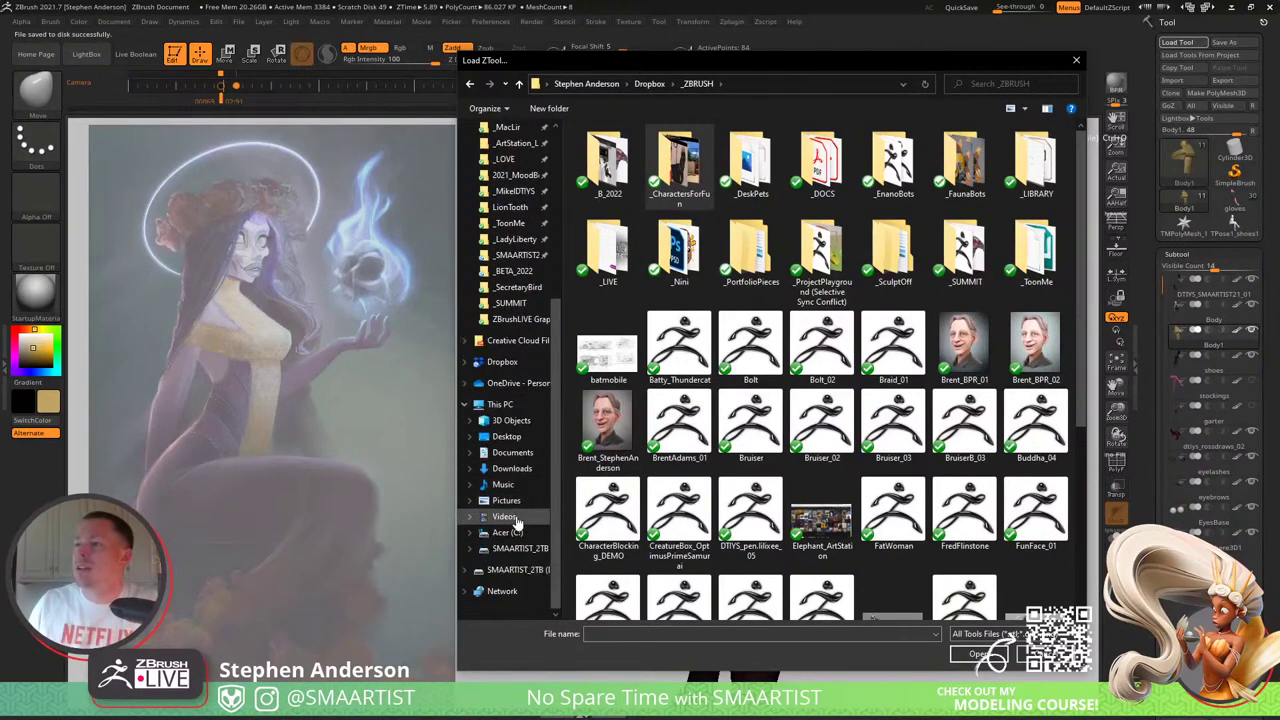
left_click(526, 553)
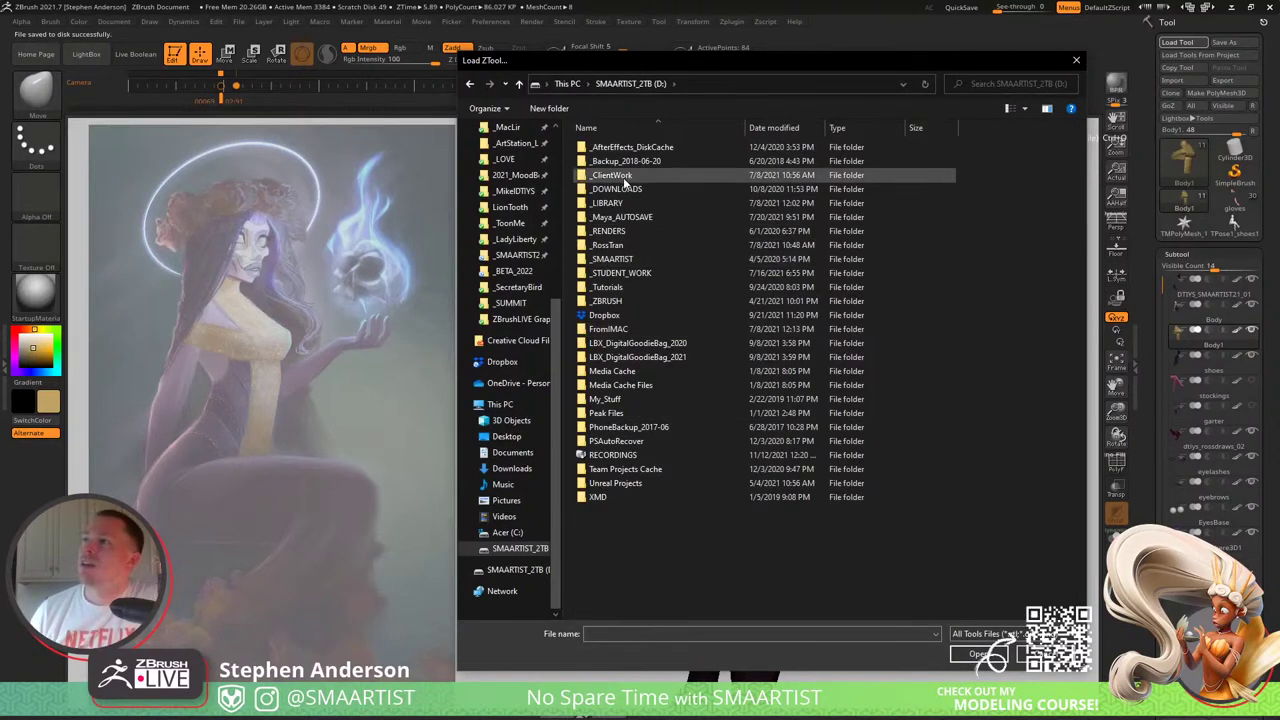
double_click(615, 300)
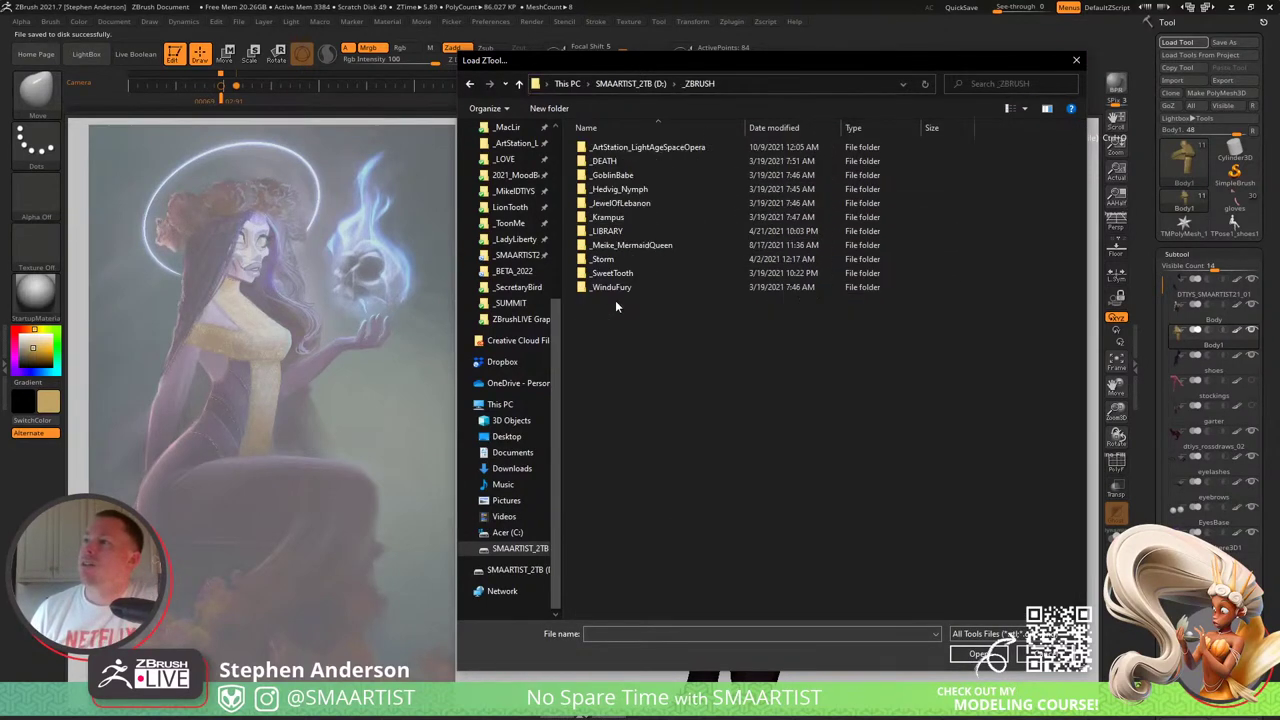
double_click(641, 156)
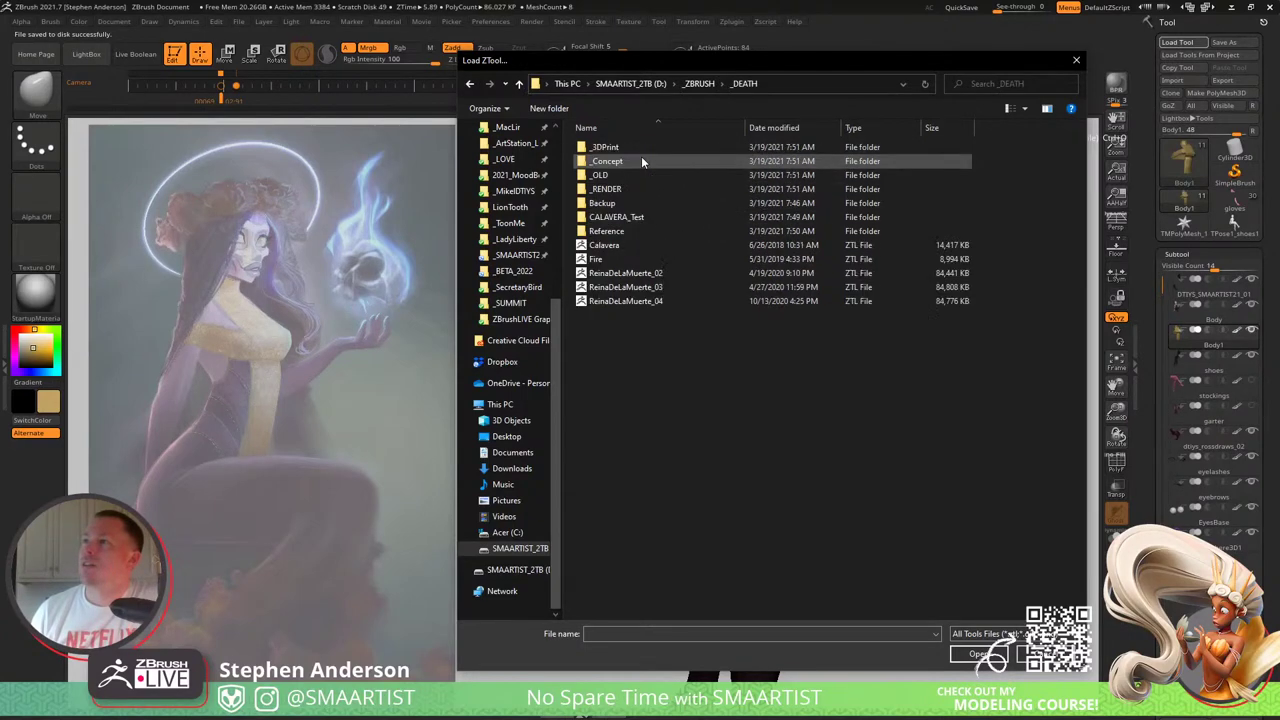
double_click(604, 245)
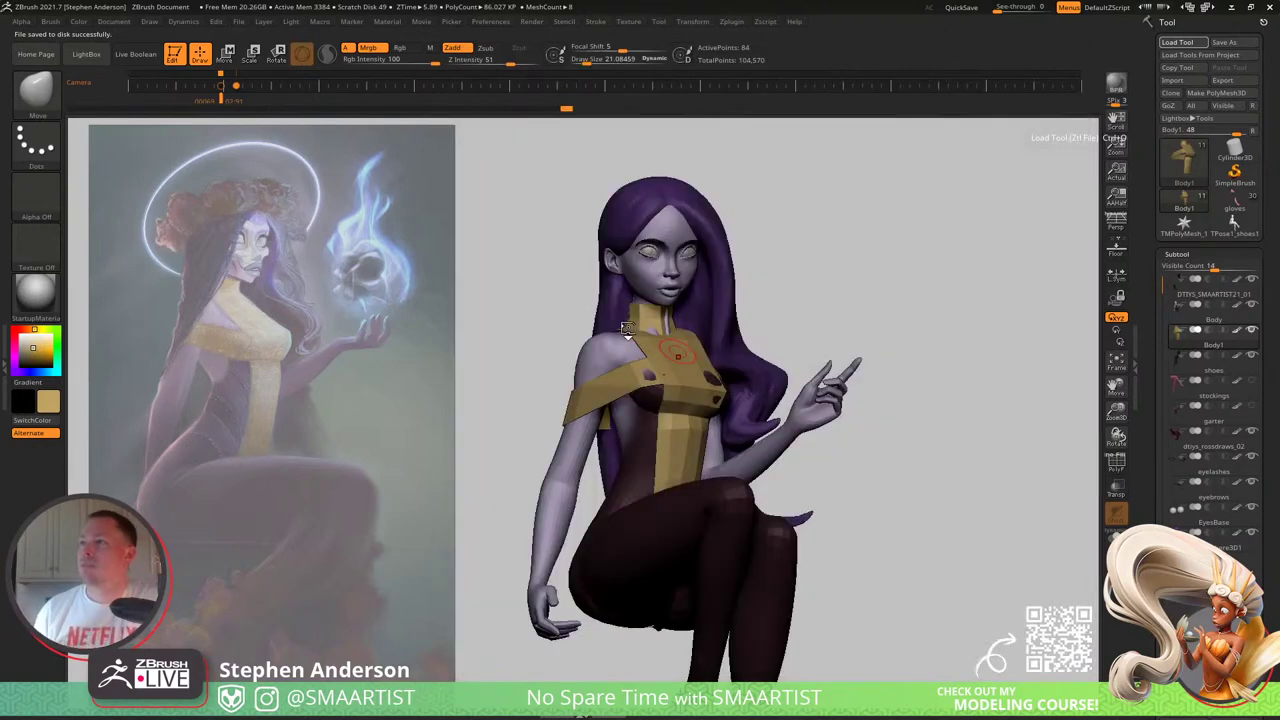
Step: Make the Calavera cranium the active subtool and merge the TeethTop1 upper teeth into it with Merge Down
key("f")
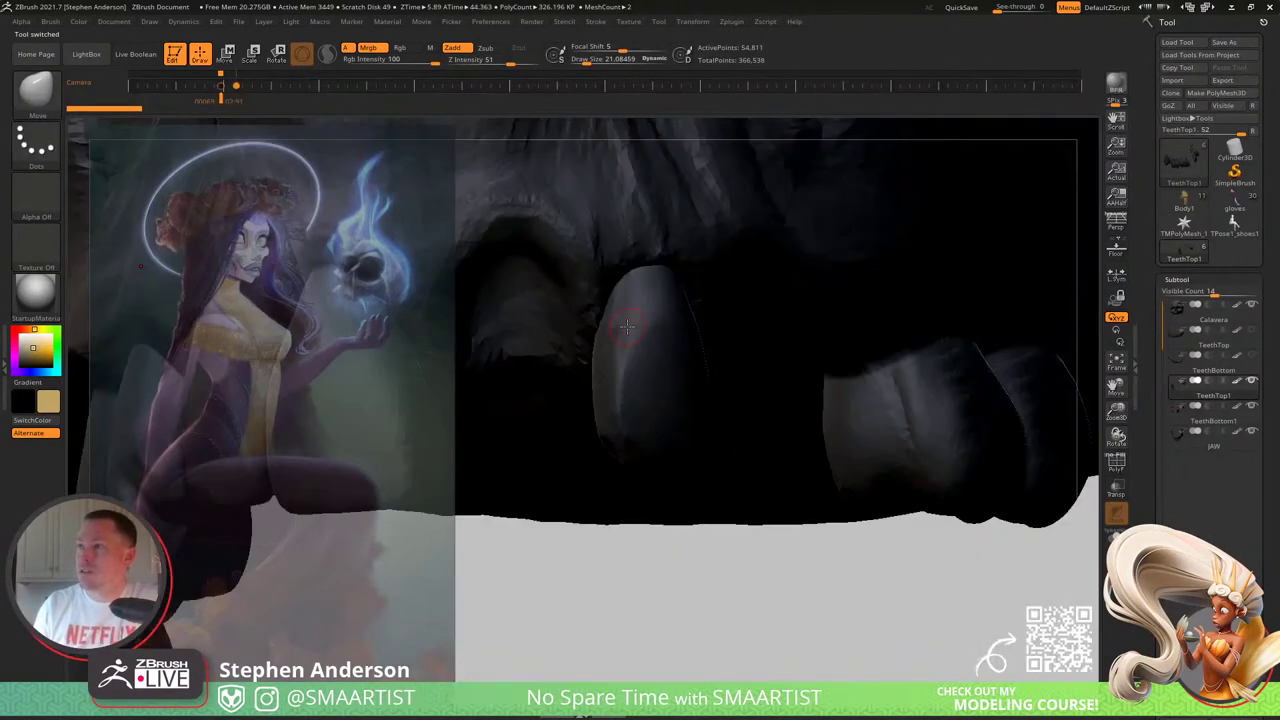
right_click_drag(683, 388, 671, 379)
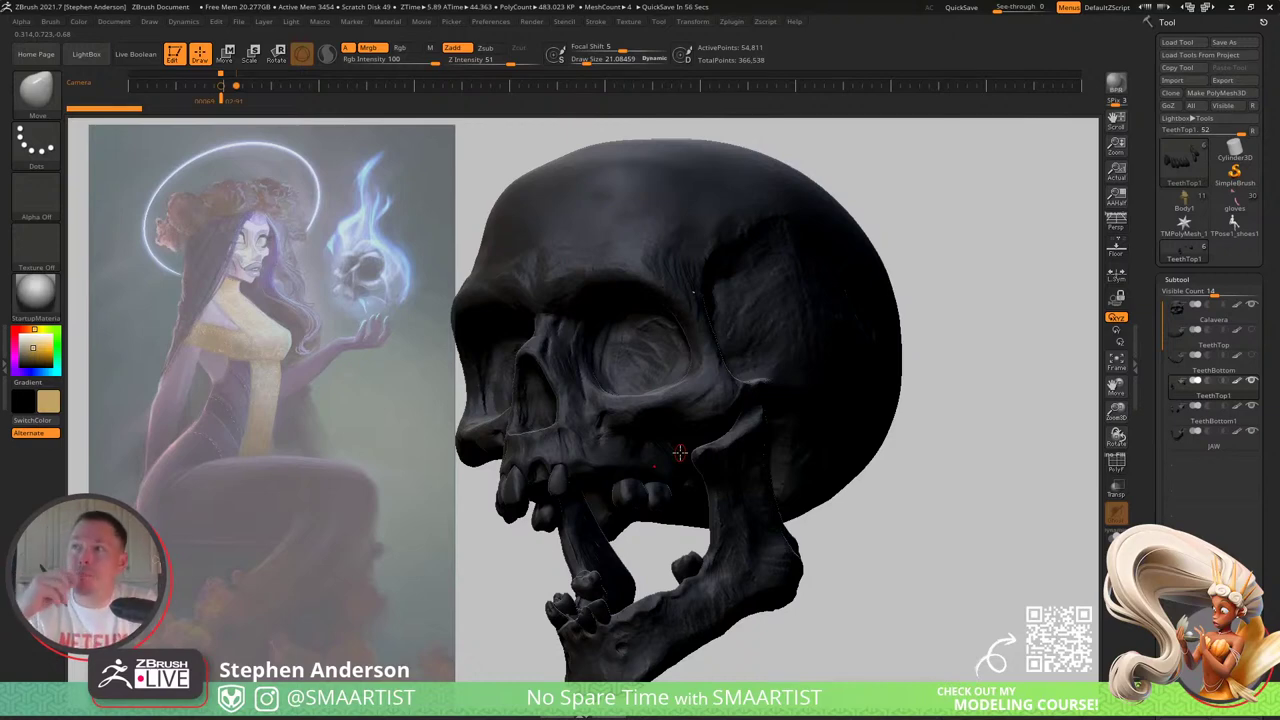
key("shift+f")
key("shift+f")
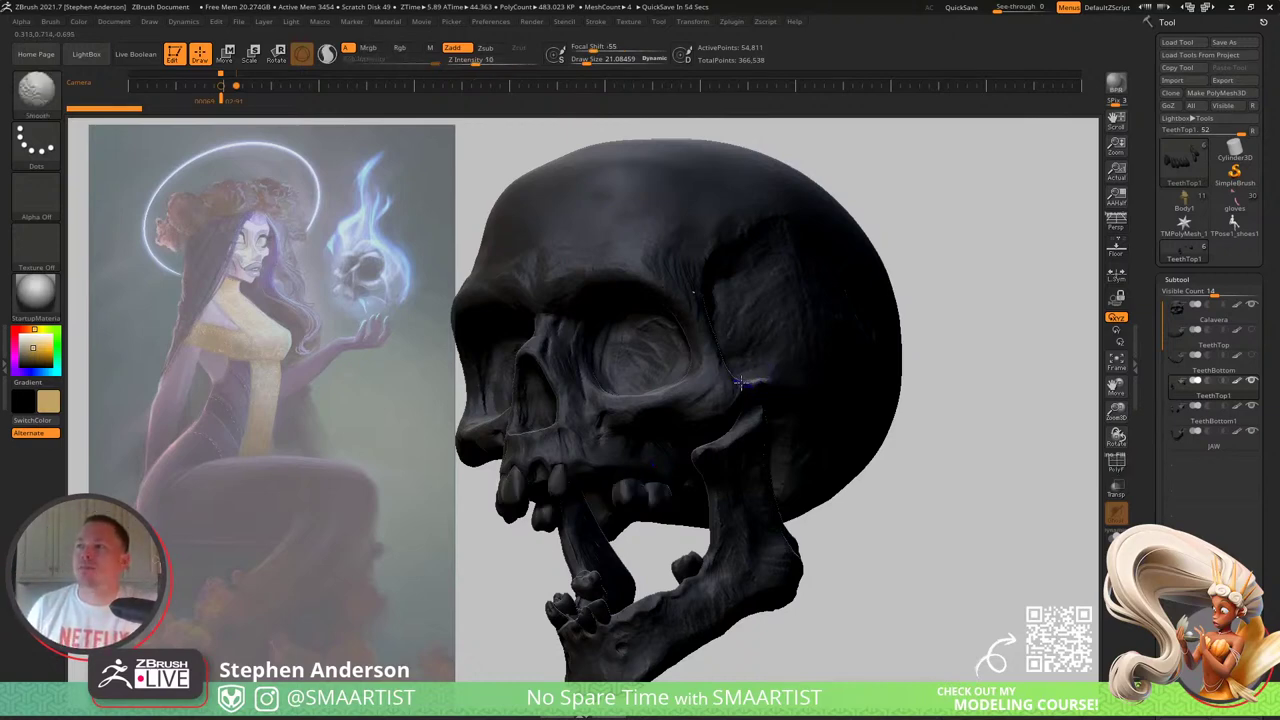
right_click_drag(757, 386, 743, 362, "ctrl")
right_click_drag(743, 366, 803, 369, "alt")
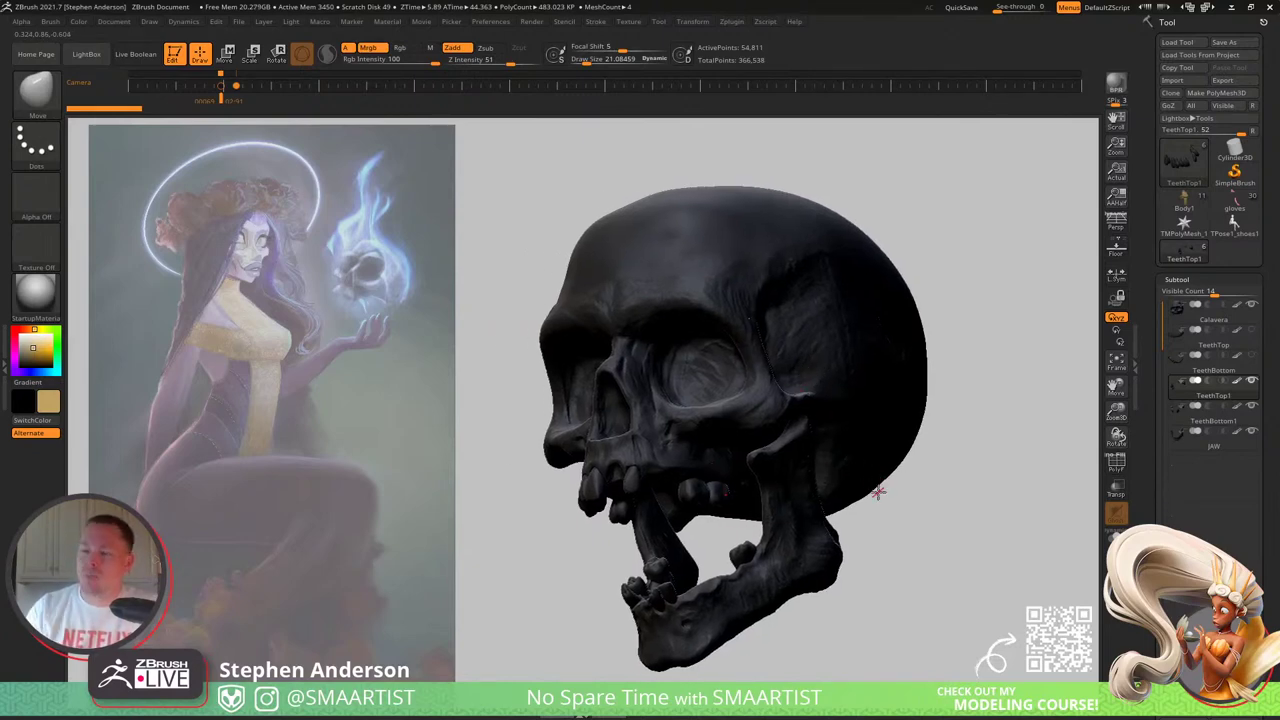
key("ctrl")
left_click(877, 492, "alt")
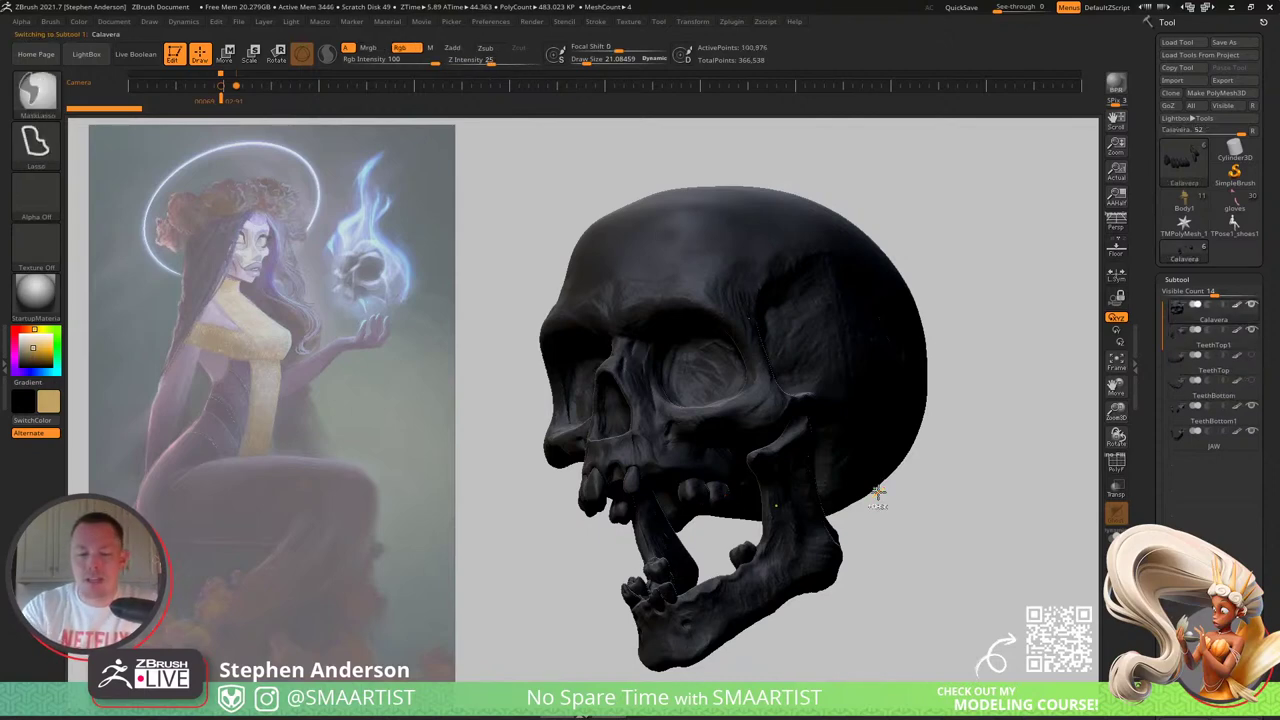
key("ctrl+e")
left_click(844, 522)
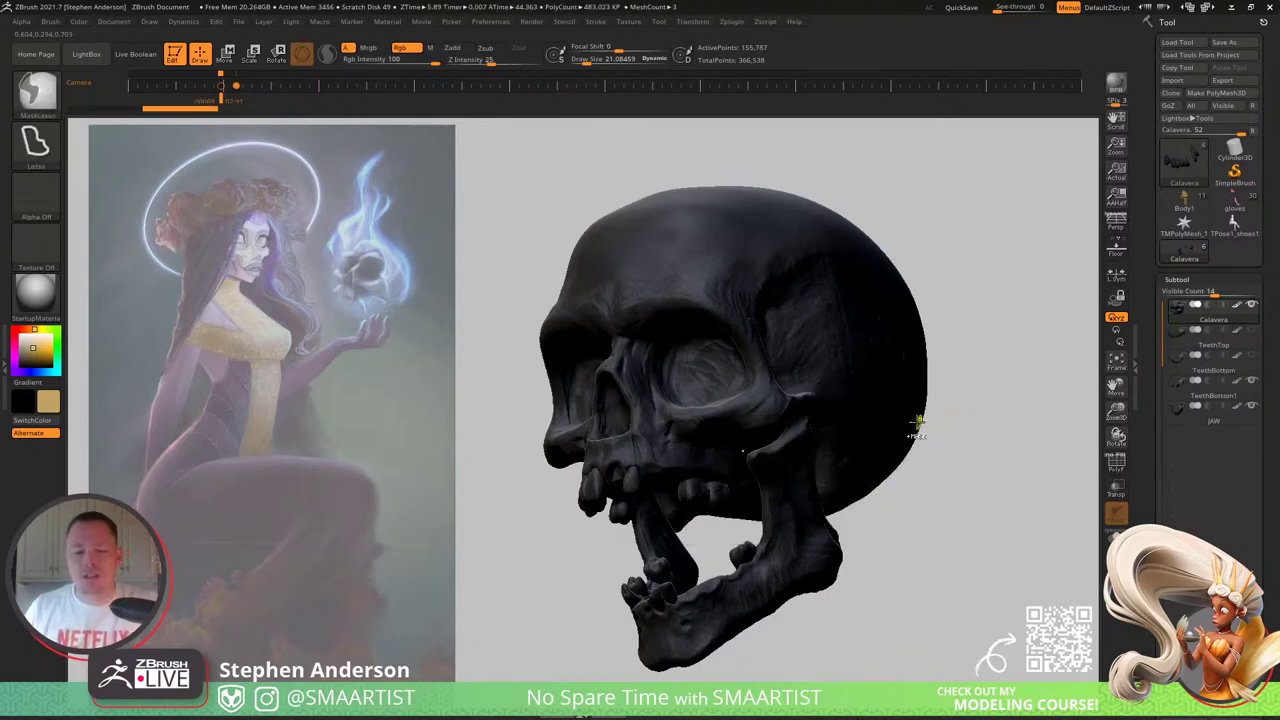
Step: Isolate the merged skull with Solo and examine it from the front and at a three-quarter angle
mouse_move(917, 424)
left_mouse_down()
mouse_move(890, 445)
mouse_move(818, 358)
mouse_move(837, 423)
mouse_move(771, 449)
mouse_move(766, 486)
mouse_move(831, 426)
mouse_move(820, 471)
mouse_move(808, 458)
mouse_move(826, 457)
mouse_move(811, 456)
left_mouse_up()
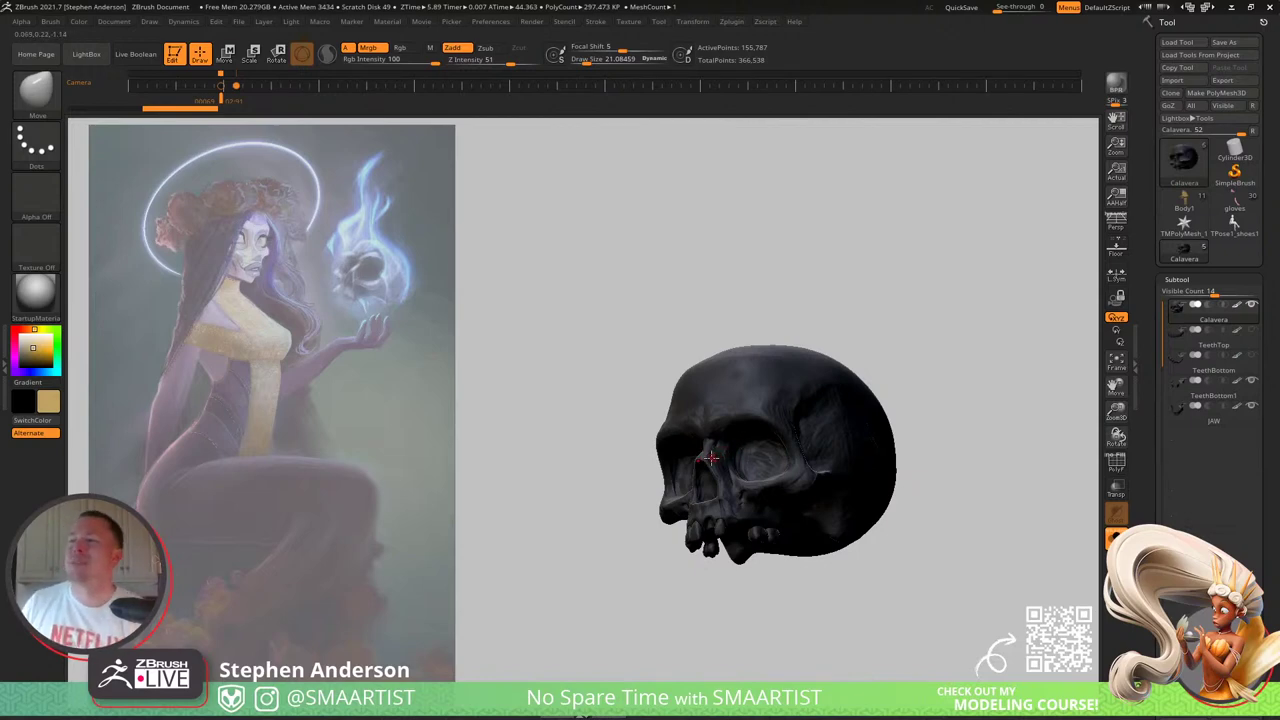
right_click_drag(730, 485, 733, 517)
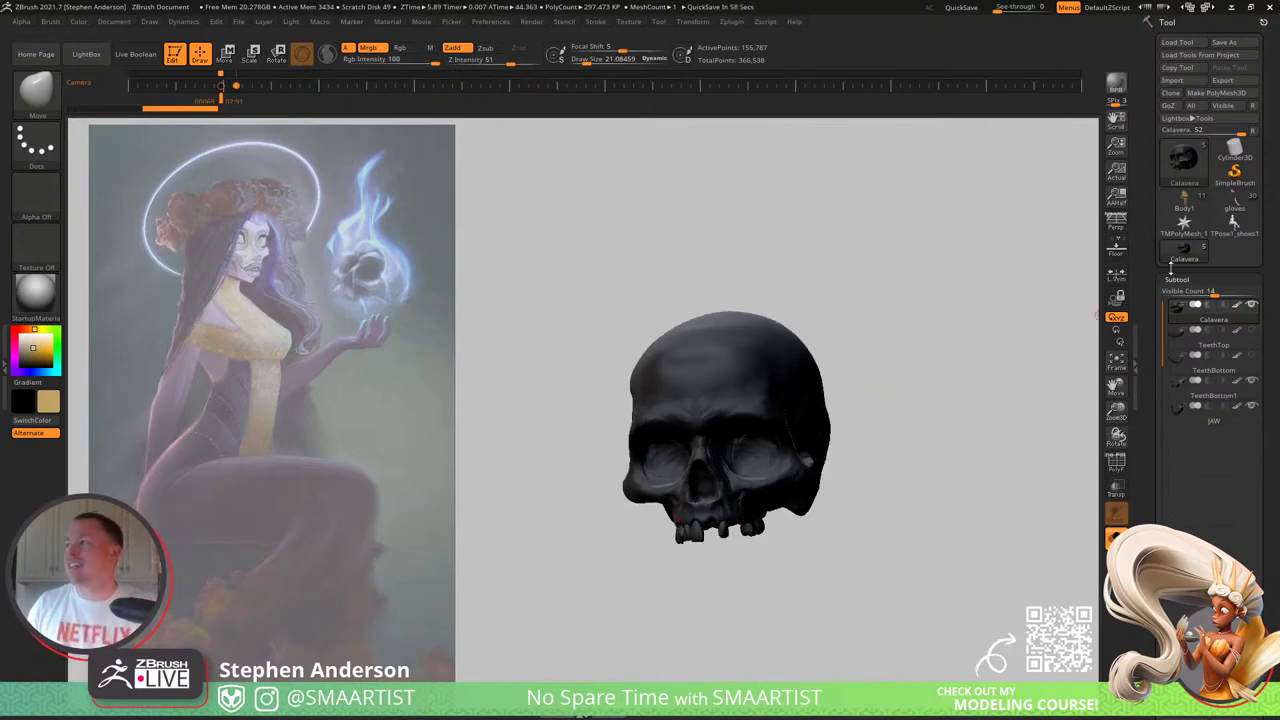
right_click_drag(830, 405, 740, 455)
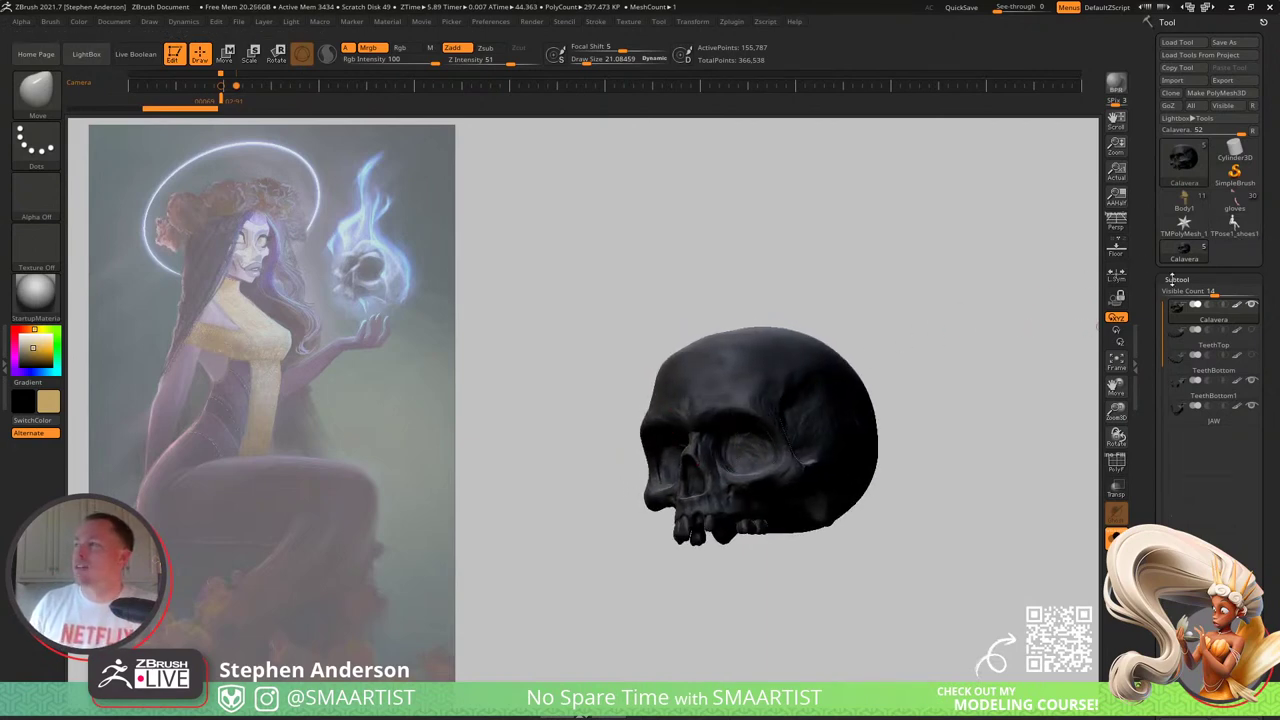
Step: Switch back to the Body1 character tool, append the Calavera skull, and make the skull the active subtool
mouse_move(1229, 208)
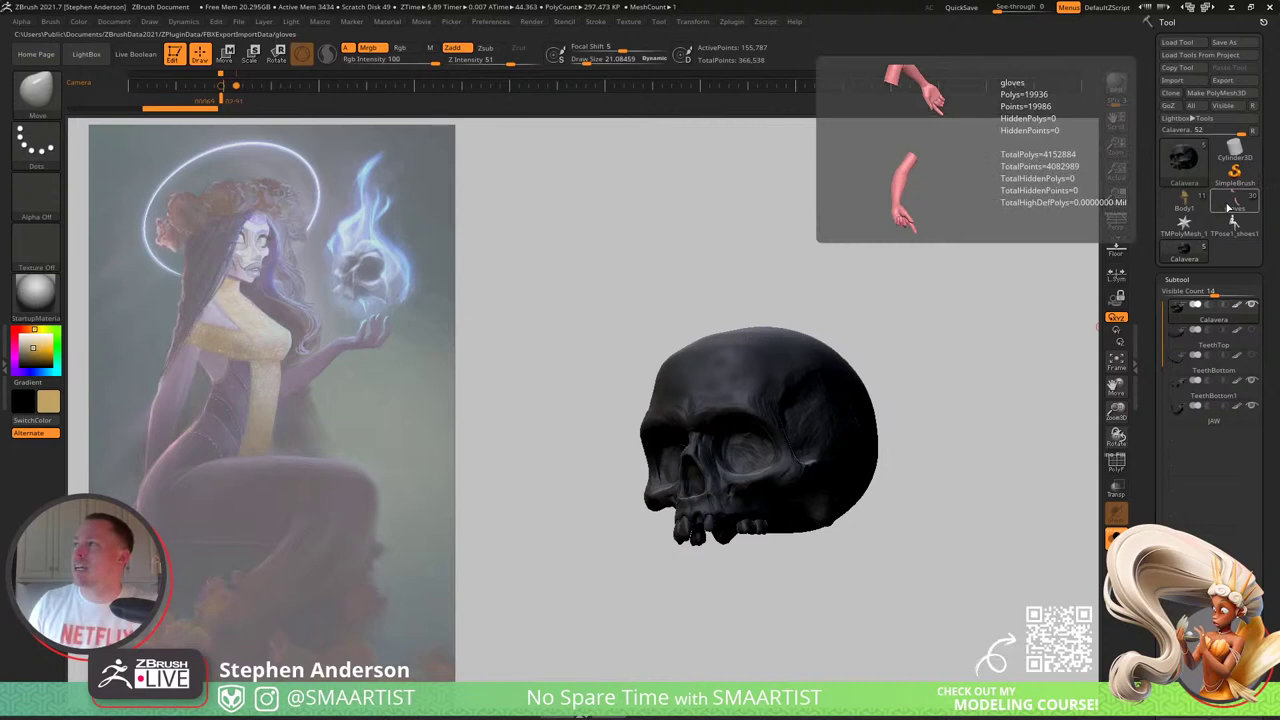
left_click(1185, 199)
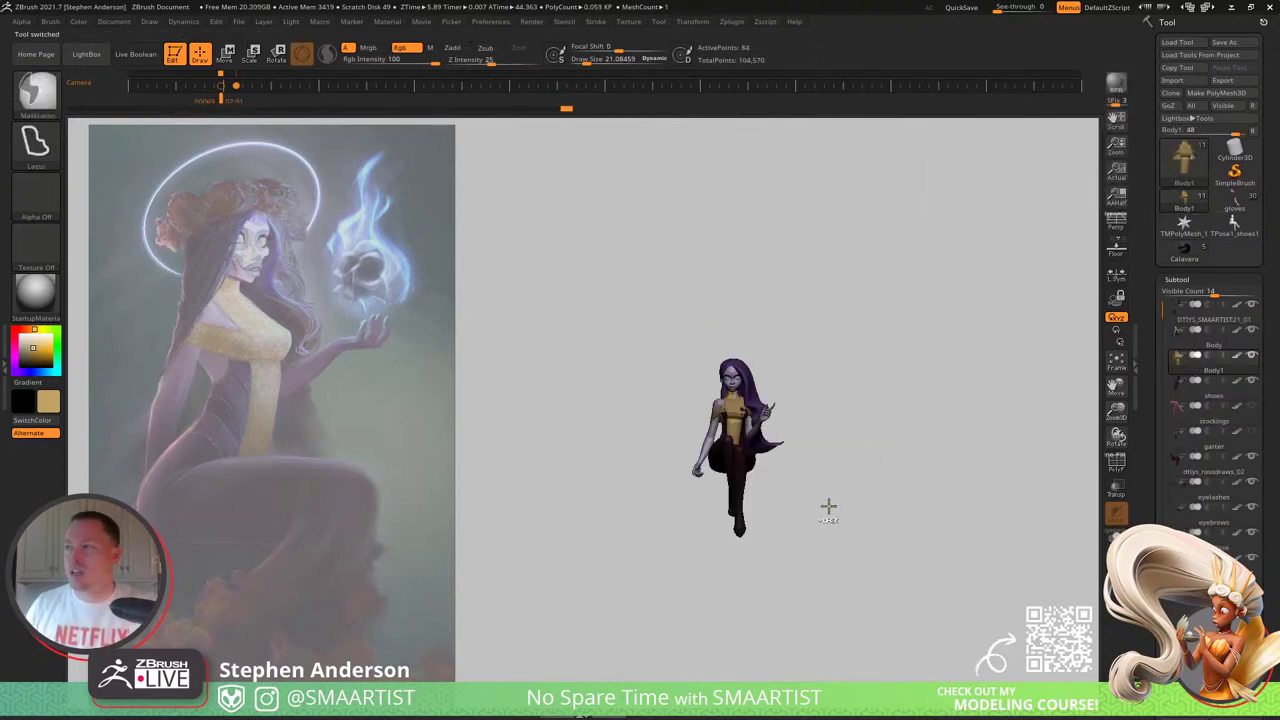
scroll(1210, 300, "down", 3)
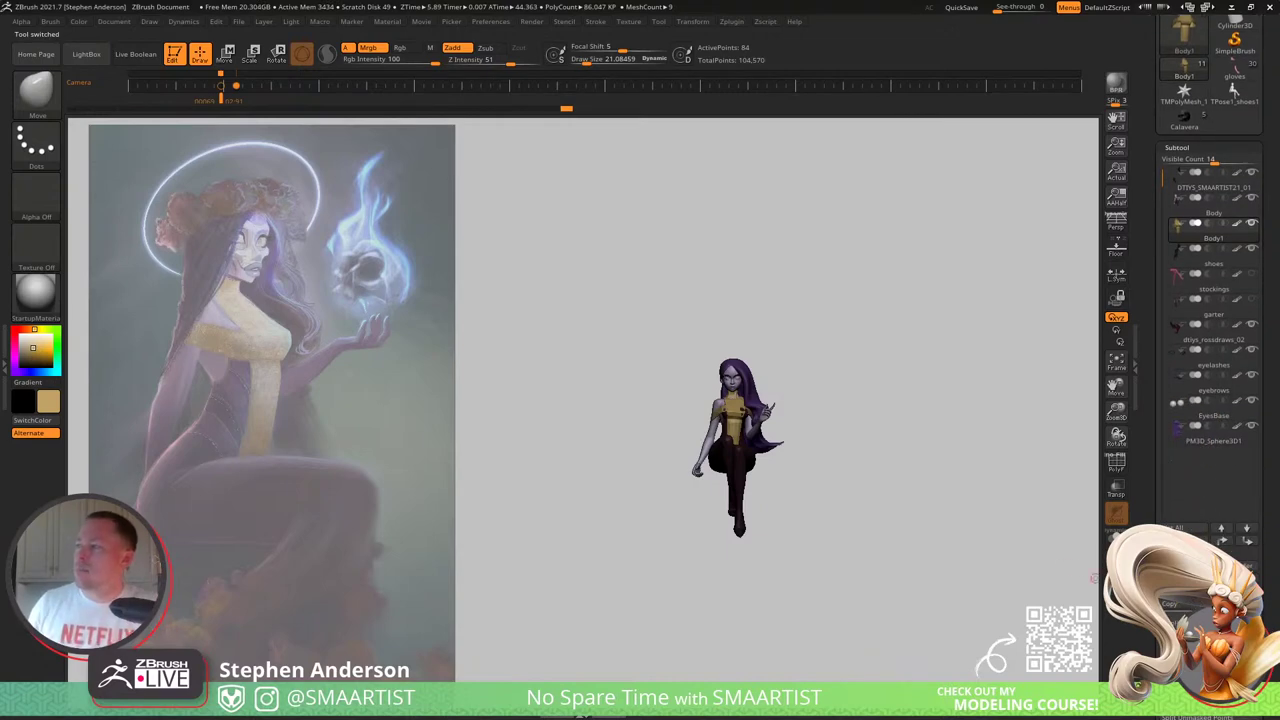
key("F1")
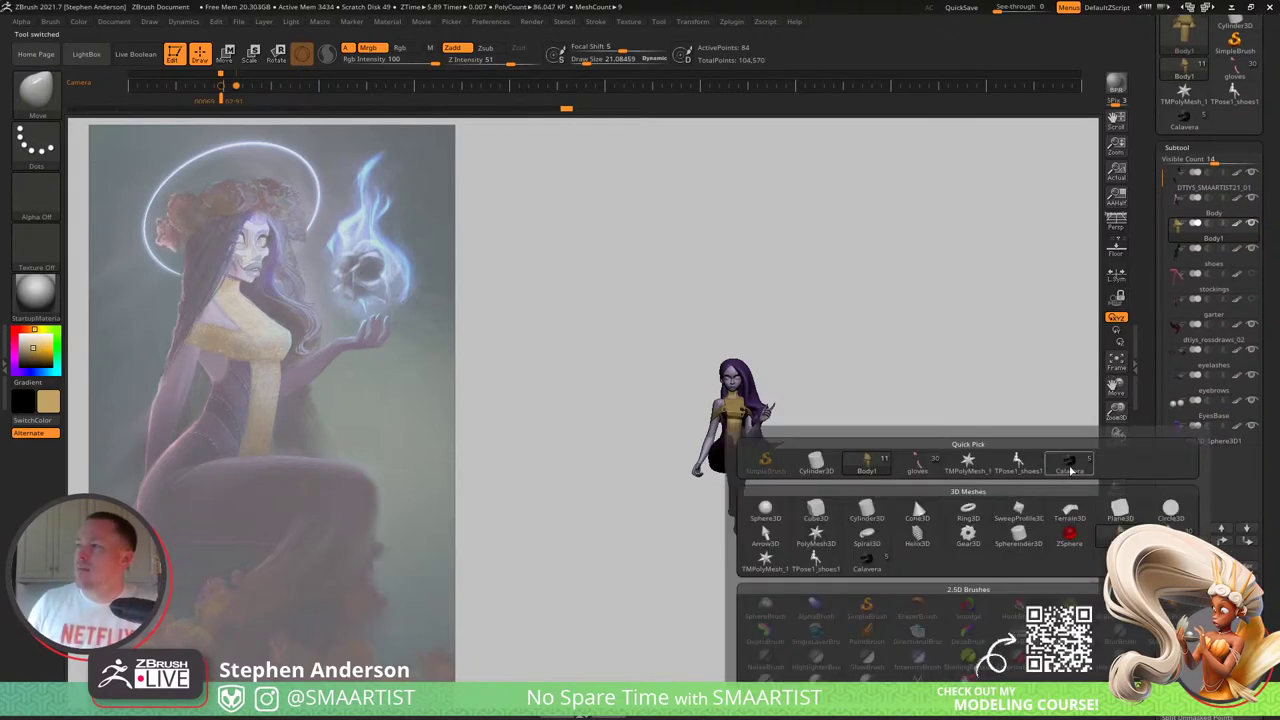
left_click(1070, 470)
left_click_drag(857, 491, 760, 568)
left_click(756, 566, "alt")
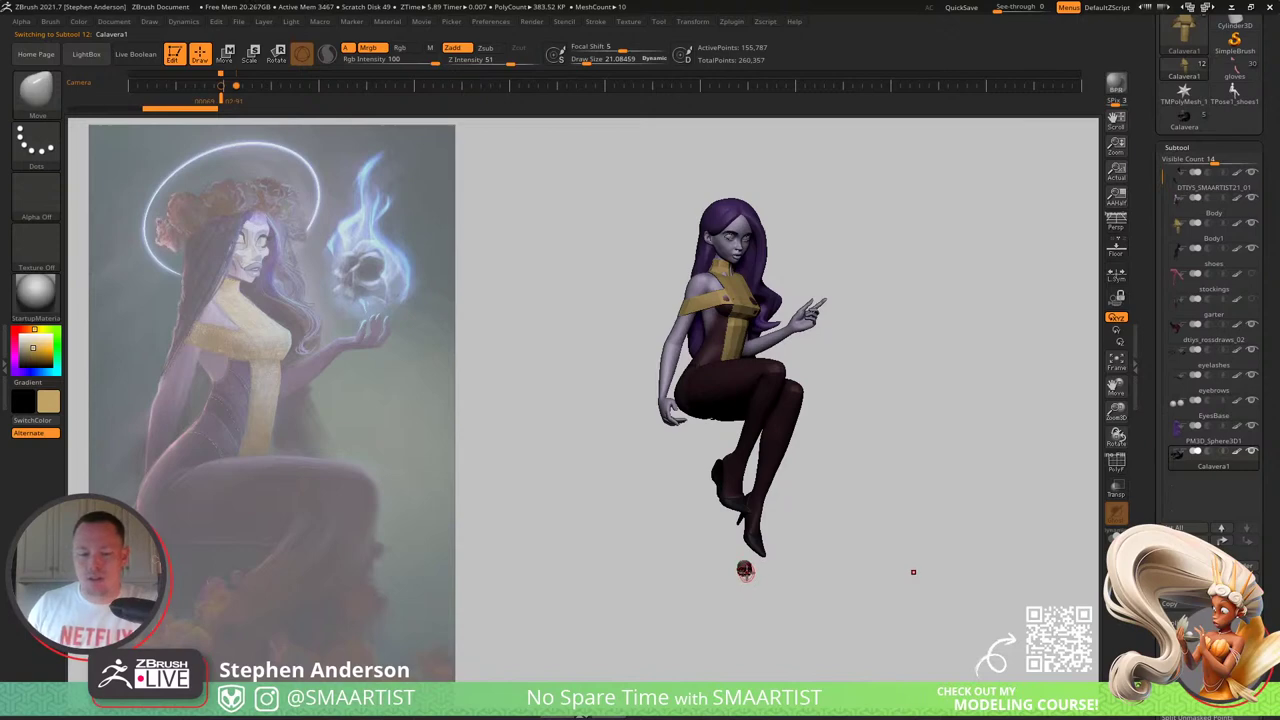
Step: Centre the gizmo on the small skull, enlarge it, and move it above the character's raised hand
key("w")
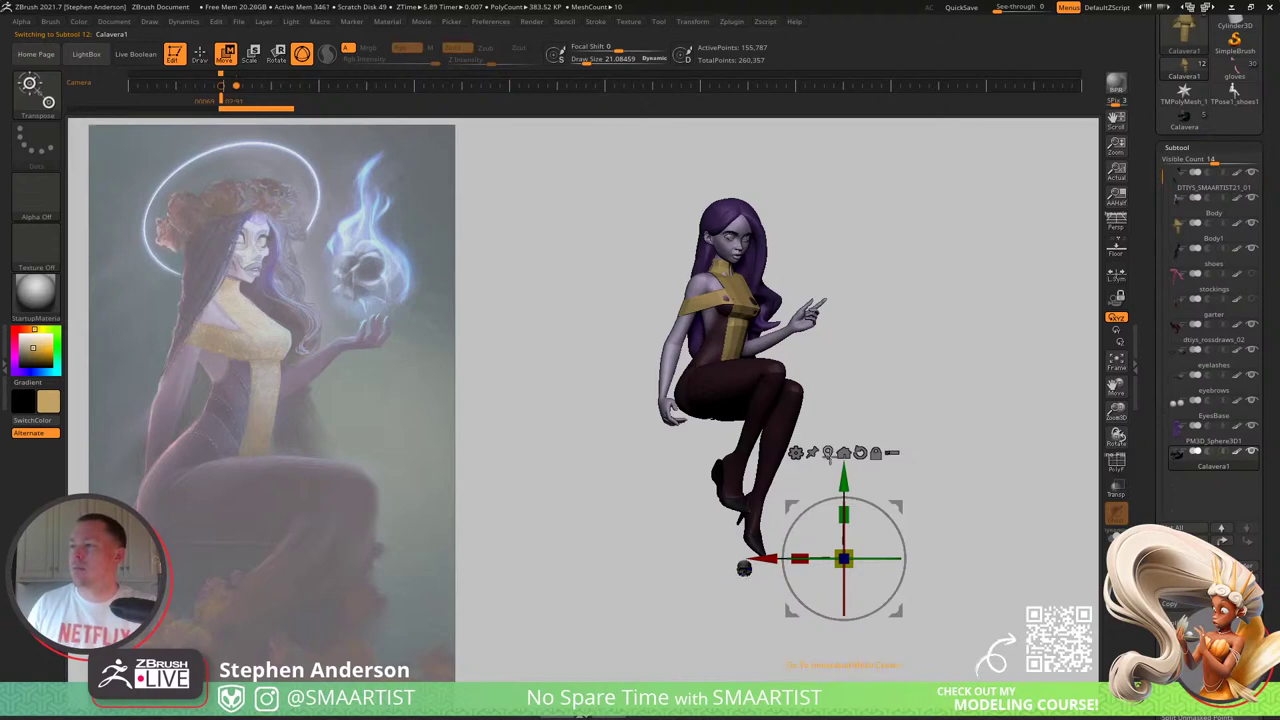
left_click(843, 453)
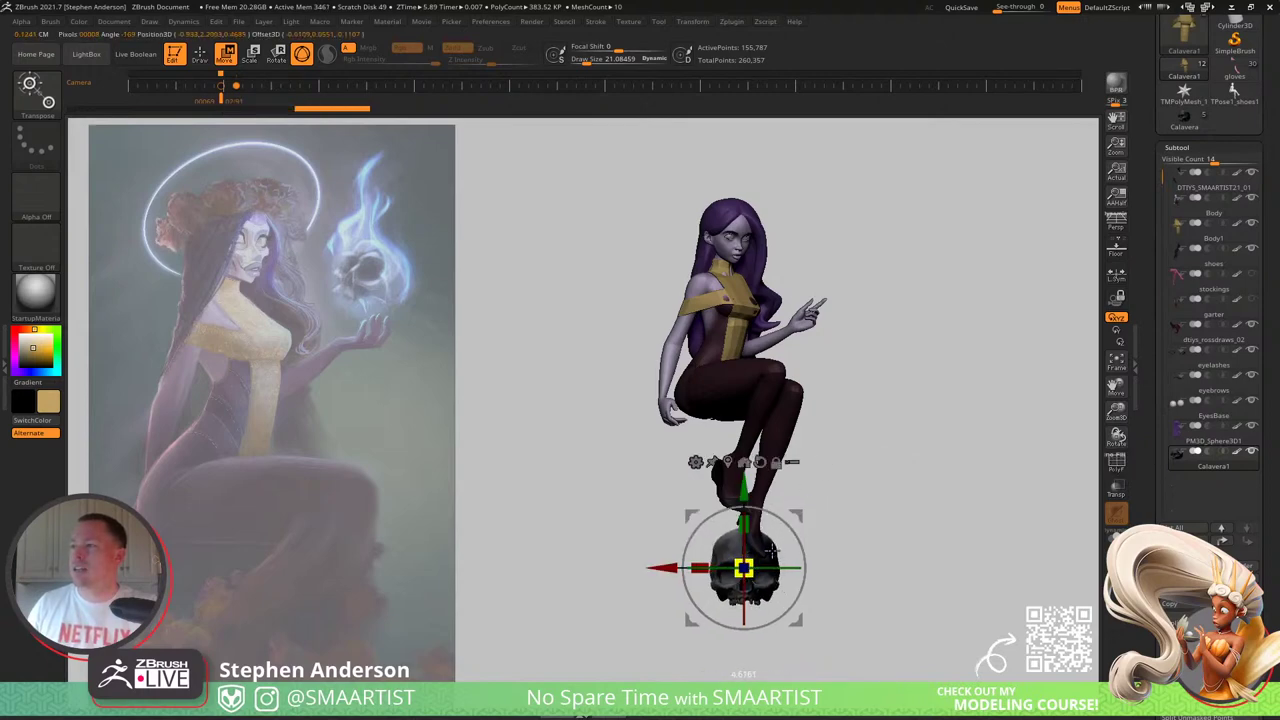
left_click_drag(772, 551, 760, 558)
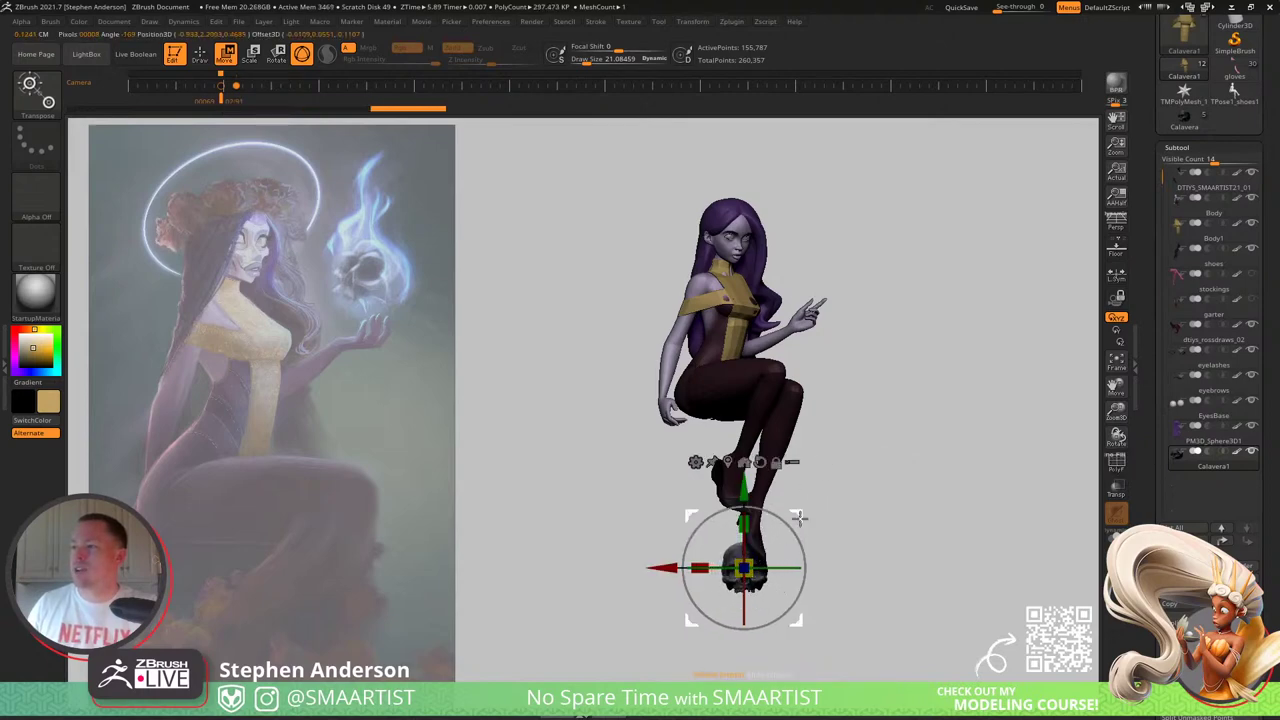
left_click_drag(799, 518, 868, 216)
right_click_drag(887, 225, 800, 236)
mouse_move(870, 245)
right_mouse_down("ctrl")
mouse_move(895, 330)
mouse_move(957, 380)
mouse_move(983, 374)
right_mouse_up("ctrl")
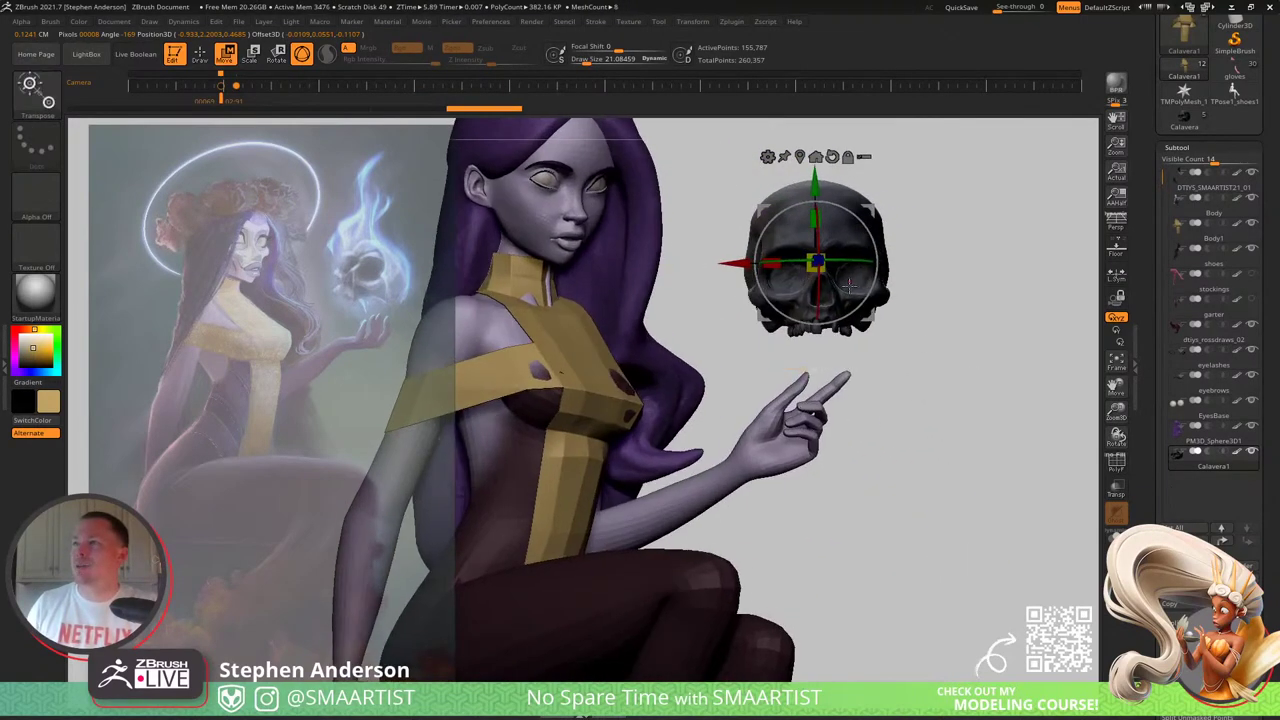
Step: Rotate the floating skull with the gizmo to turn its face toward the character and tilt it backward
key("q")
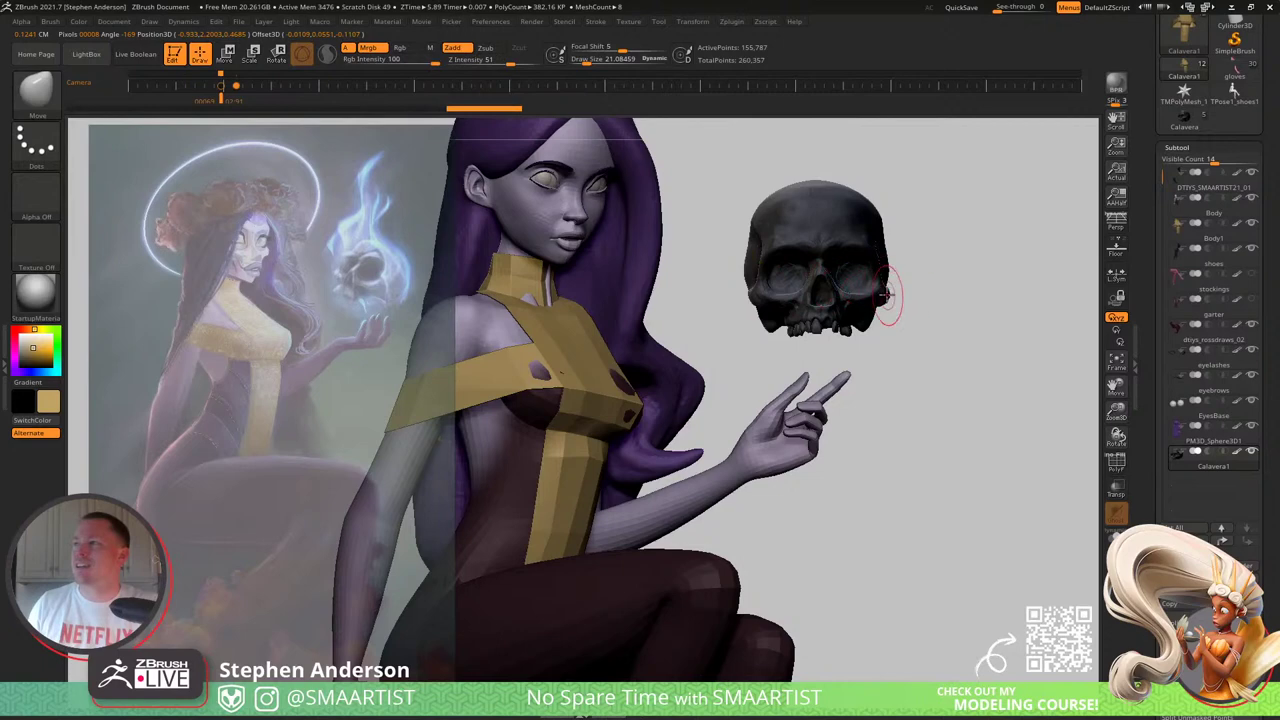
key("w")
left_click_drag(830, 262, 802, 253)
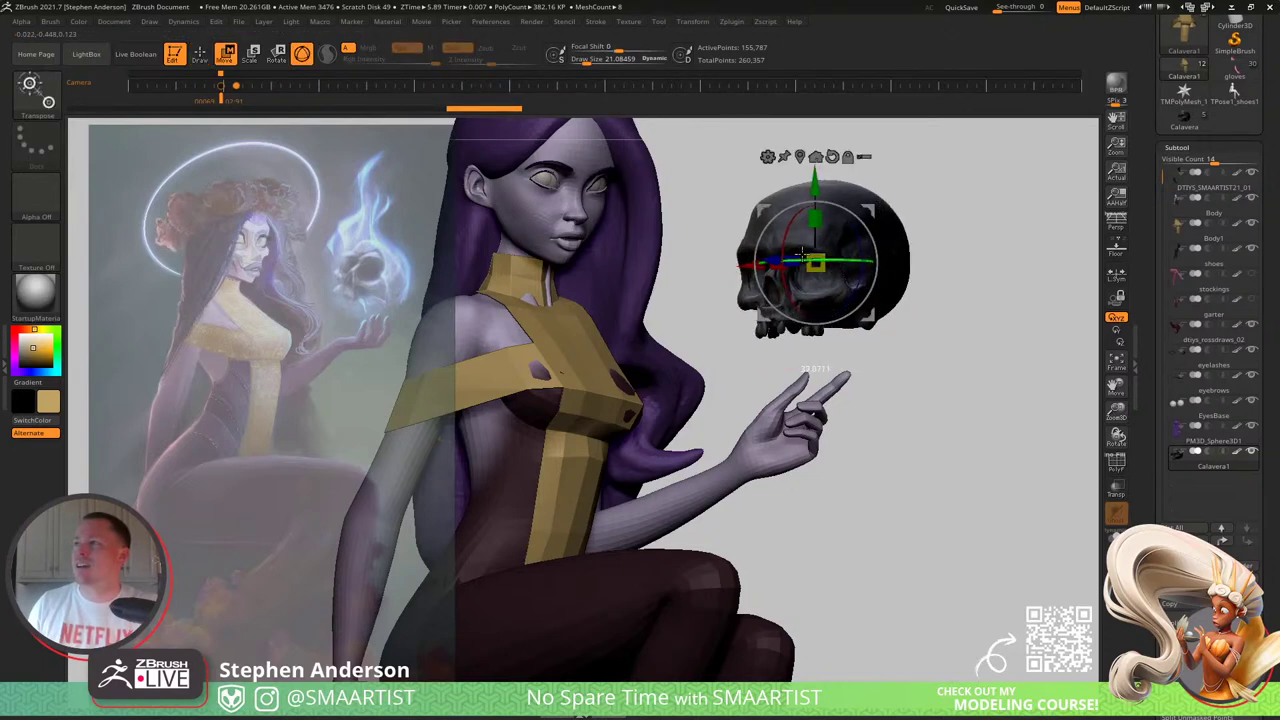
left_click_drag(926, 247, 868, 228)
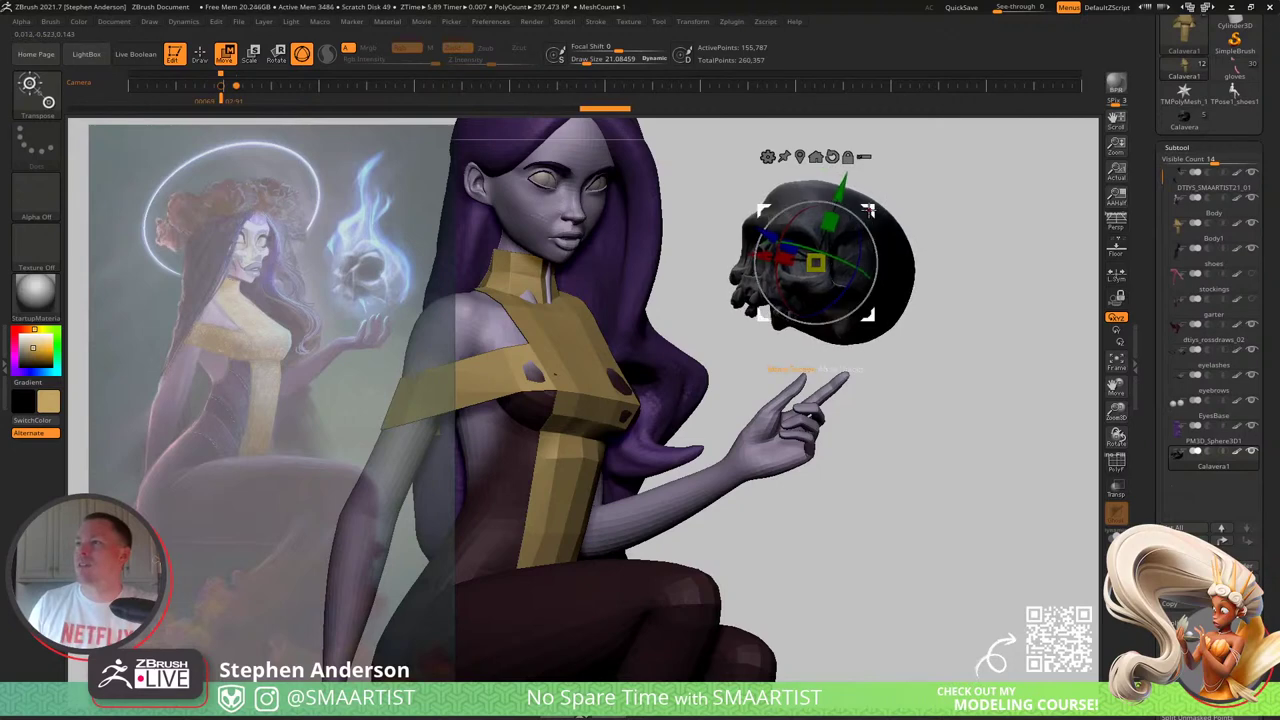
key("q")
Step: Scale the skull down slightly and fine-tune its placement above the raised hand
mouse_move(936, 263)
right_mouse_down("ctrl")
mouse_move(908, 237)
mouse_move(880, 240)
right_mouse_up("ctrl")
mouse_move(880, 240)
right_mouse_down("alt")
mouse_move(887, 283)
mouse_move(948, 345)
mouse_move(751, 279)
right_mouse_up("alt")
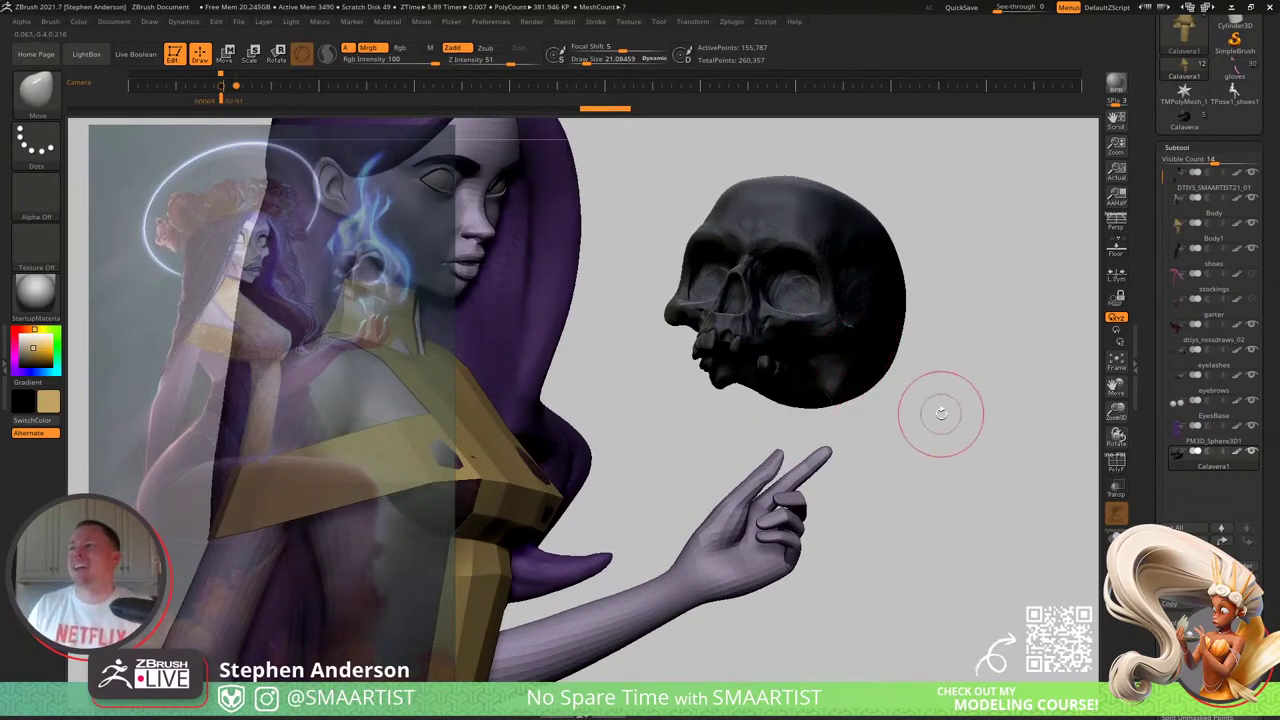
mouse_move(941, 413)
right_mouse_down("ctrl")
mouse_move(863, 345)
mouse_move(909, 435)
mouse_move(891, 426)
mouse_move(861, 444)
right_mouse_up("ctrl")
key("w")
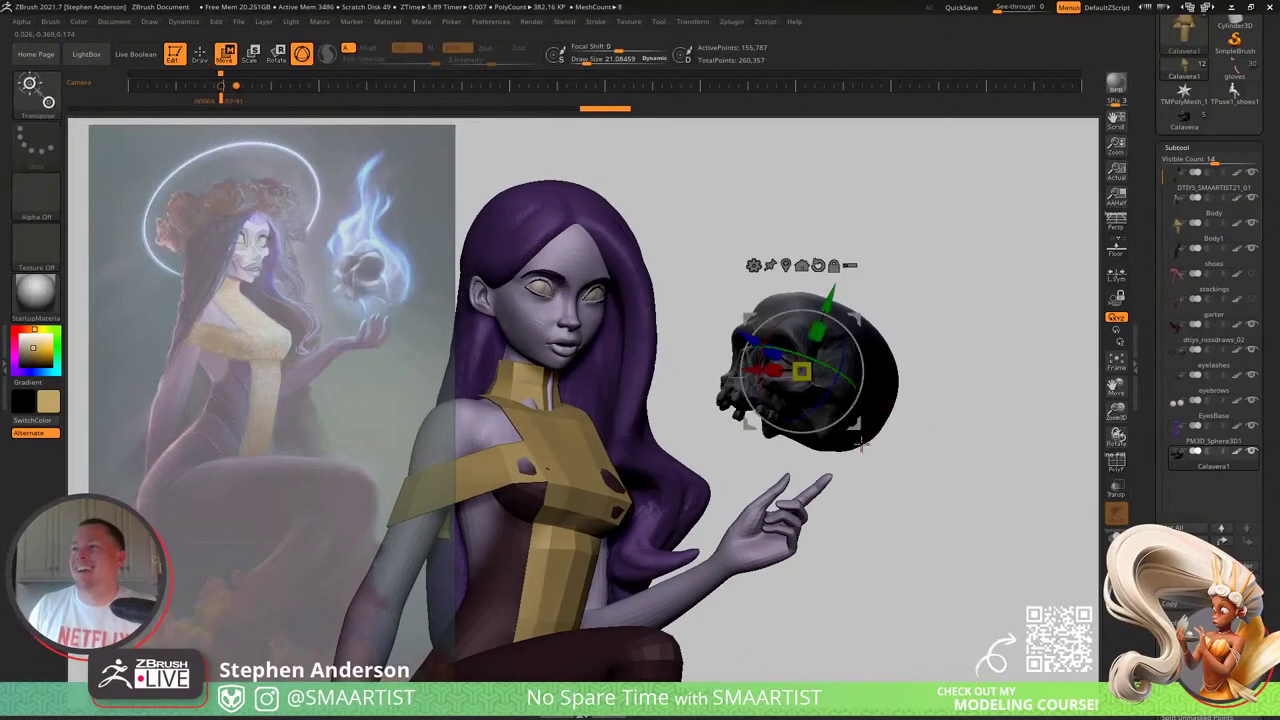
left_click_drag(803, 371, 798, 377)
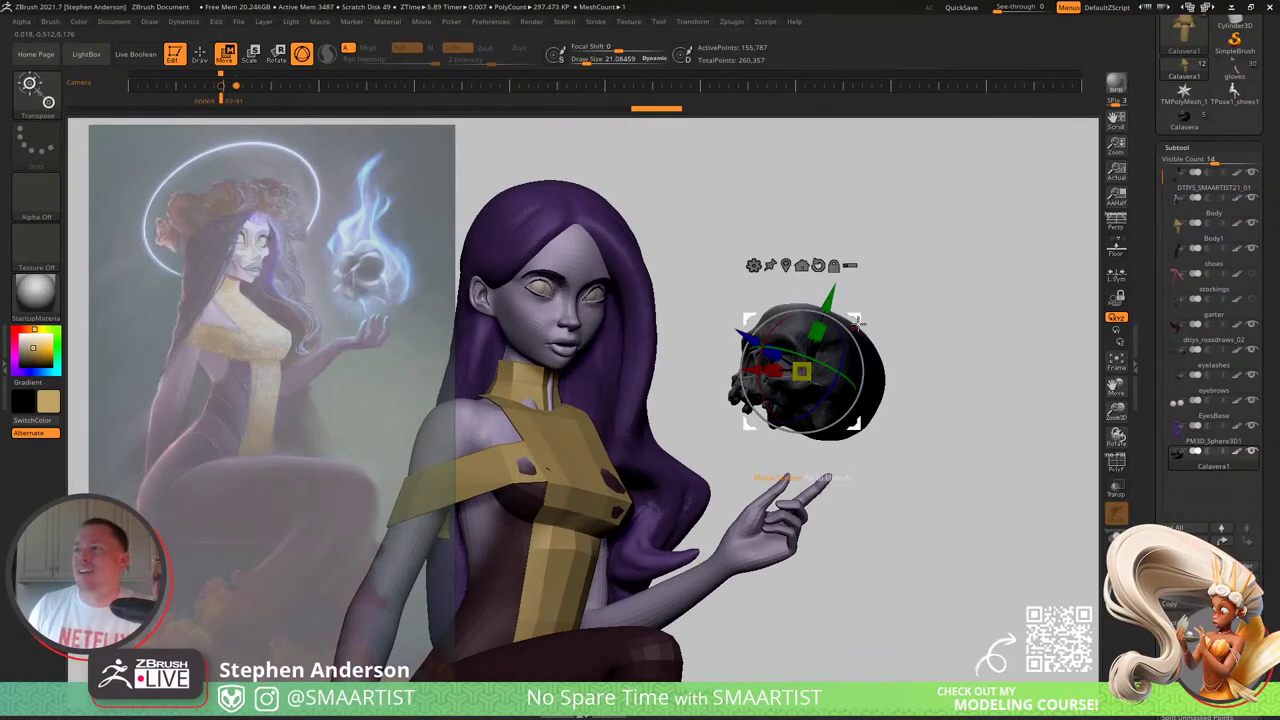
left_click_drag(858, 323, 852, 323)
key("q")
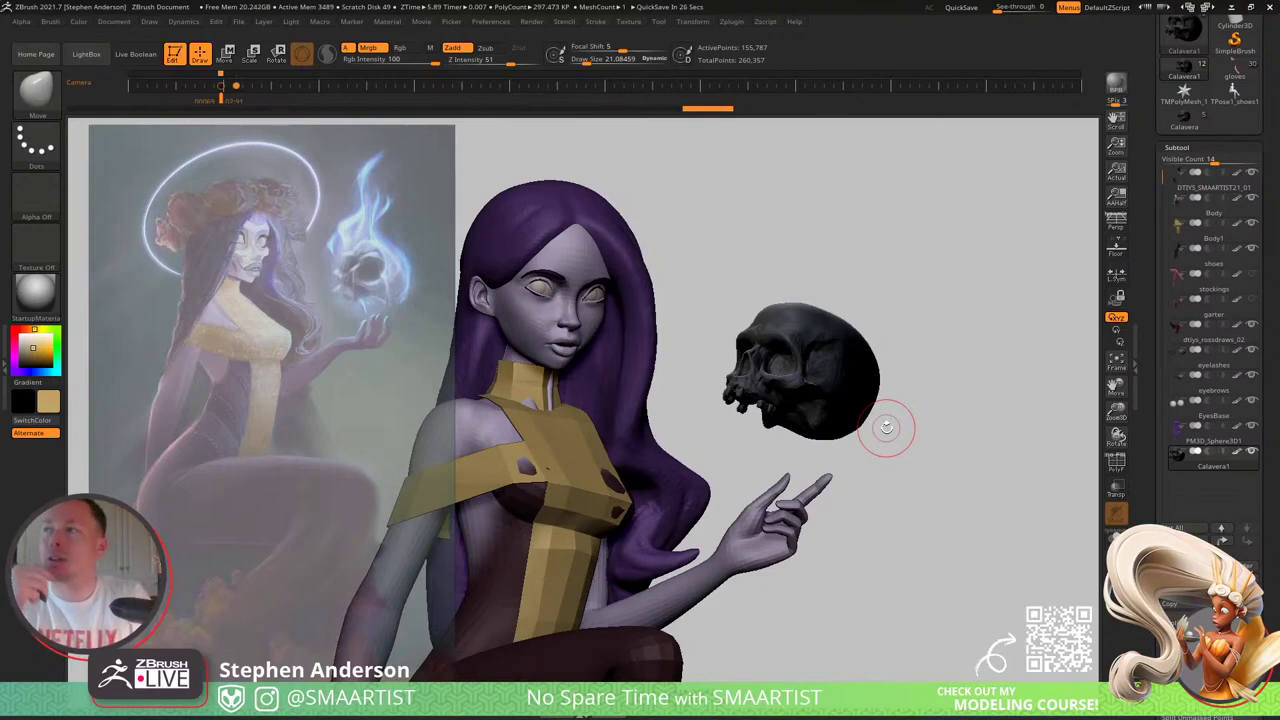
left_click_drag(929, 500, 954, 517)
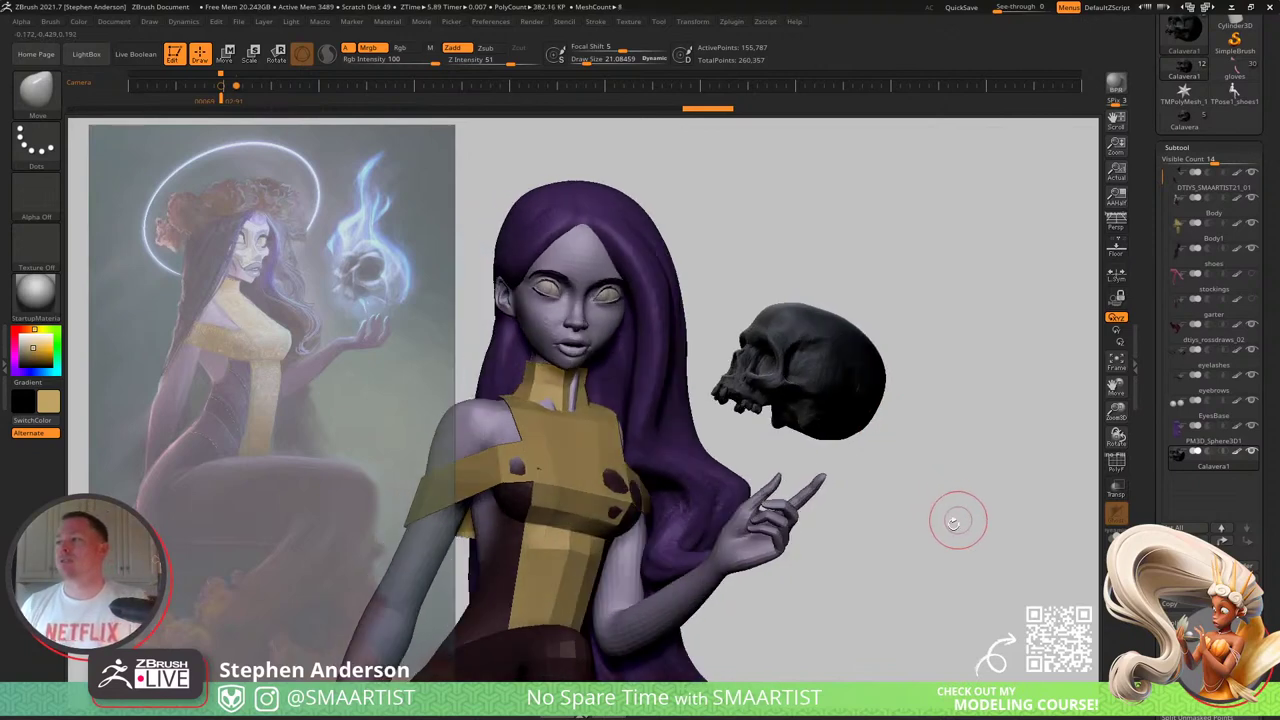
Step: Save the tool as DTIYS_SMAARTIST21_01 in the _SMAARTIST21 folder, replacing the existing file
left_click_drag(884, 546, 1018, 504)
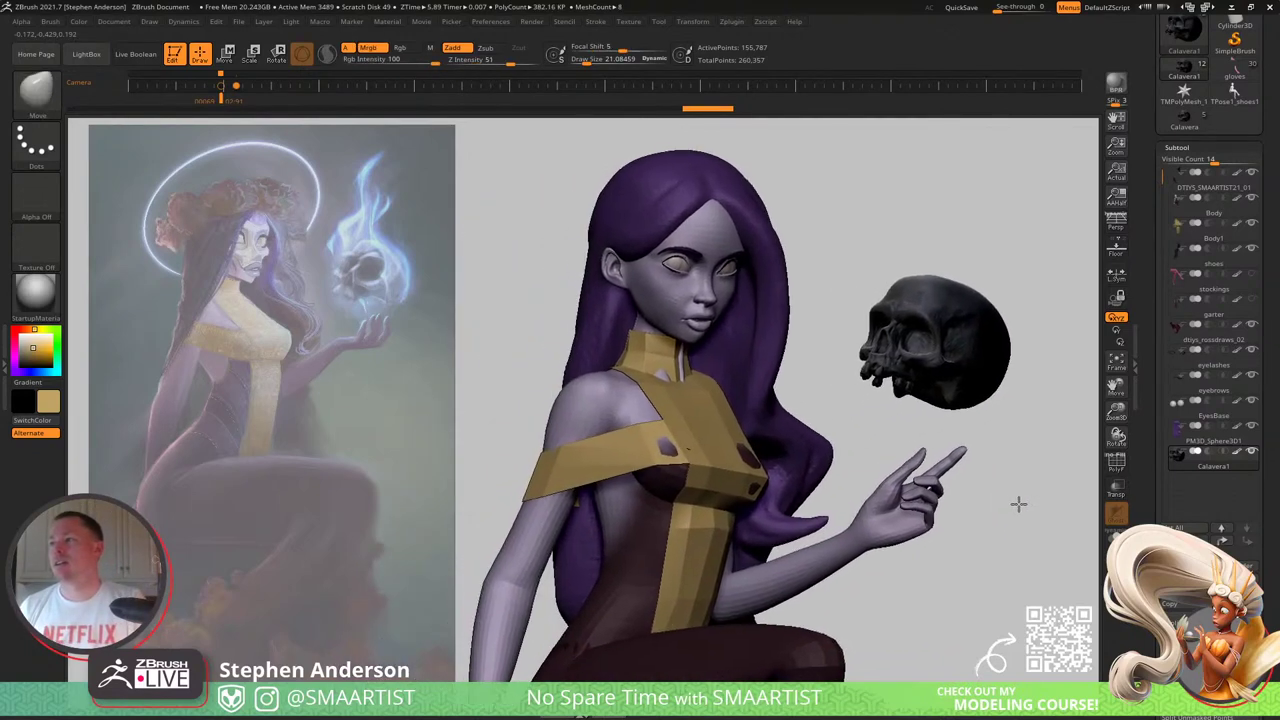
key("ctrl+s")
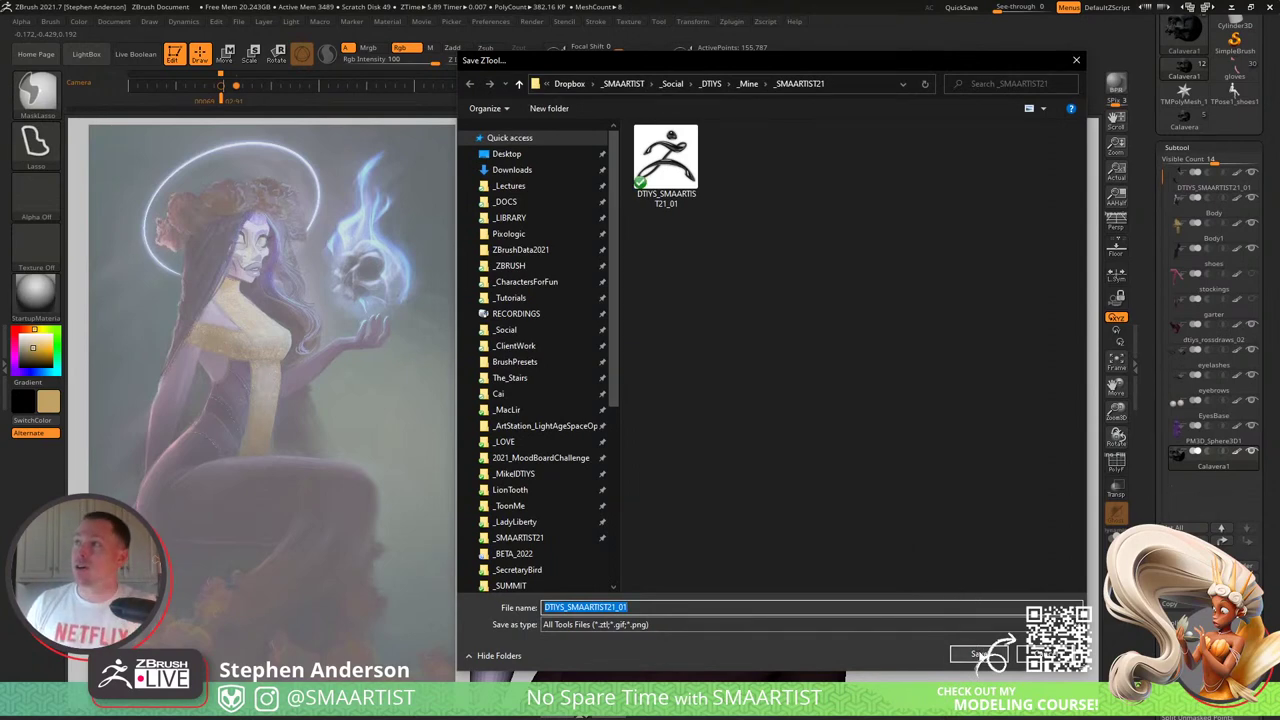
left_click(978, 653)
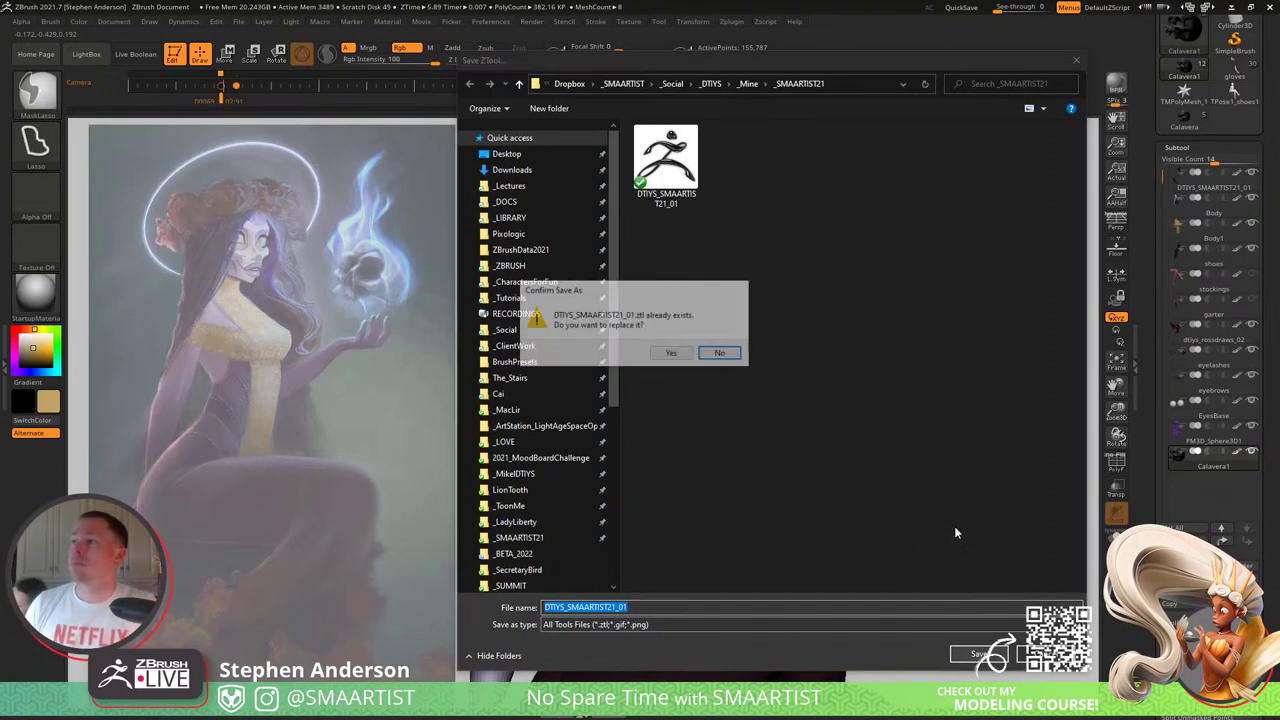
left_click(664, 357)
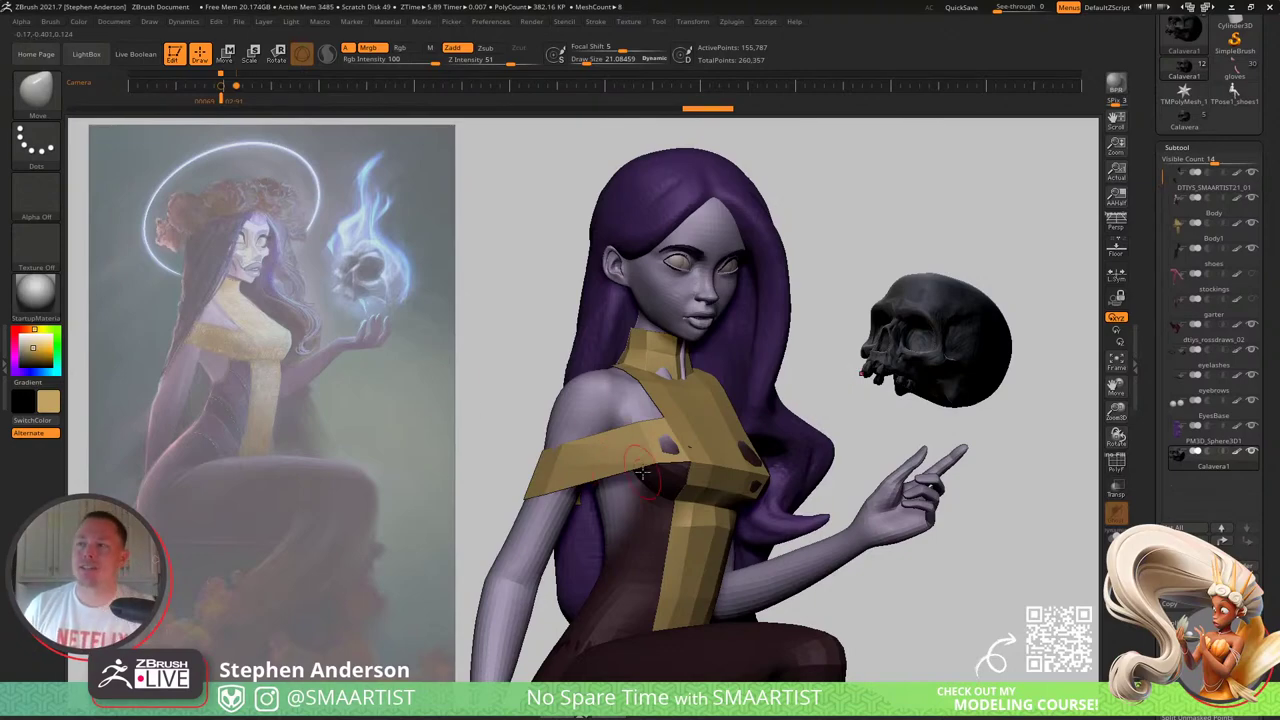
right_click_drag(640, 469, 745, 491)
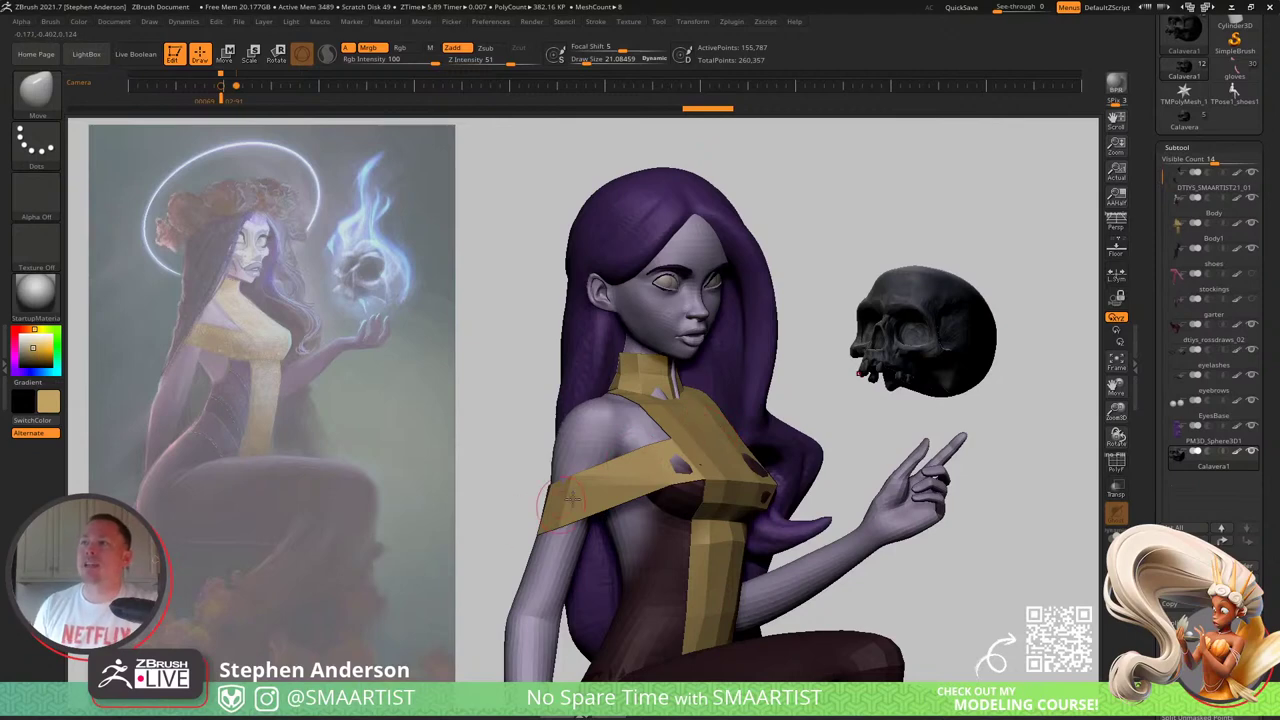
right_click_drag(573, 499, 662, 444)
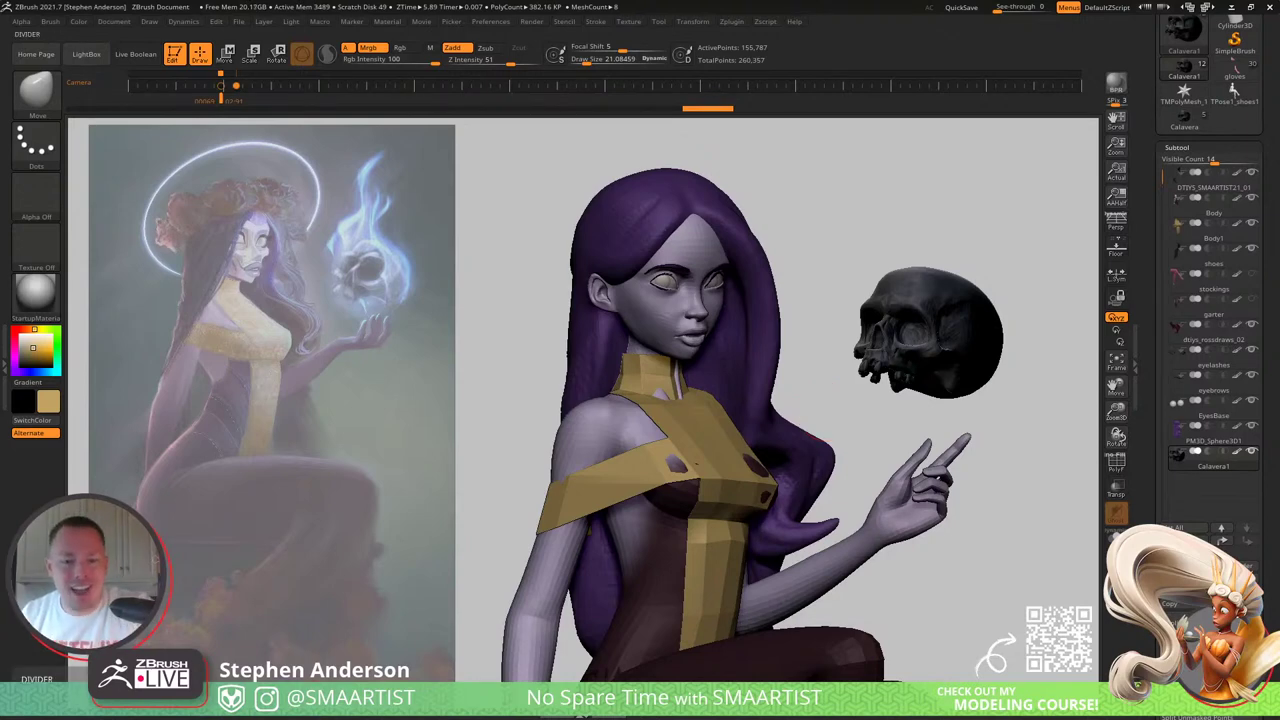
Step: Switch to Chrome and close the Mona Lisa YouTube video and the Fisherman and Grand Space Opera ArtStation pages
key("alt+Tab")
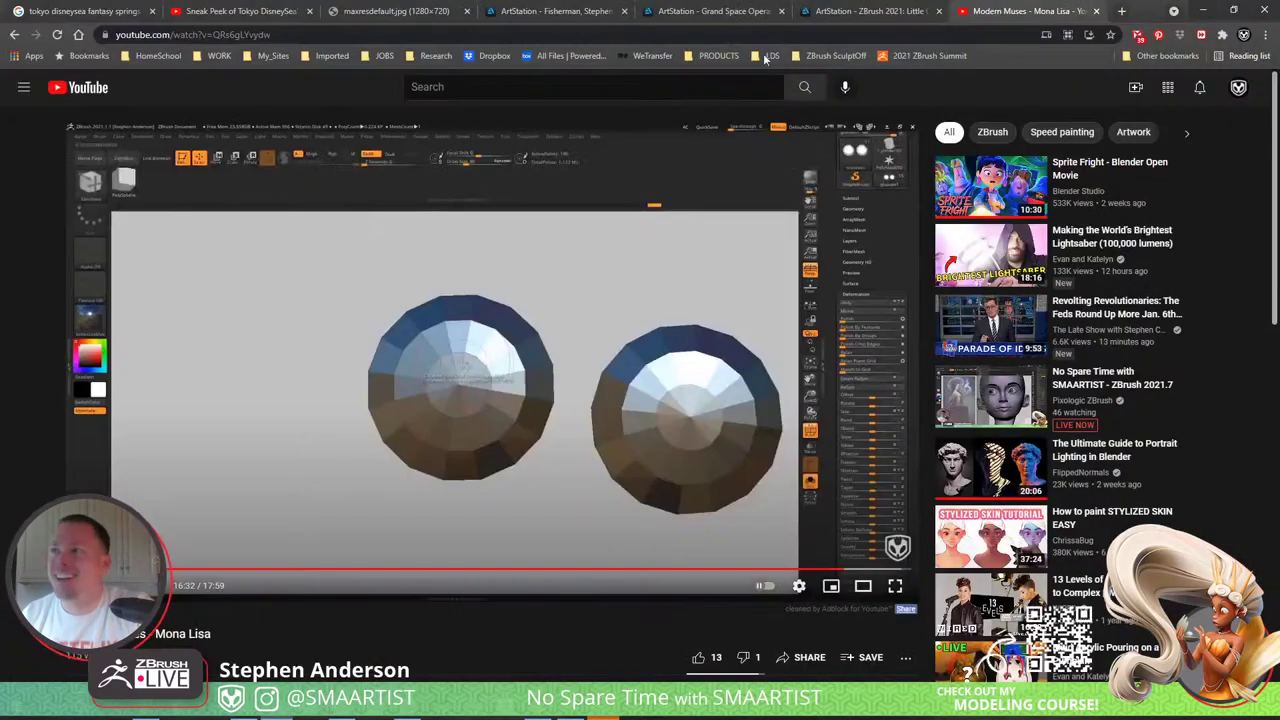
left_click(1096, 11)
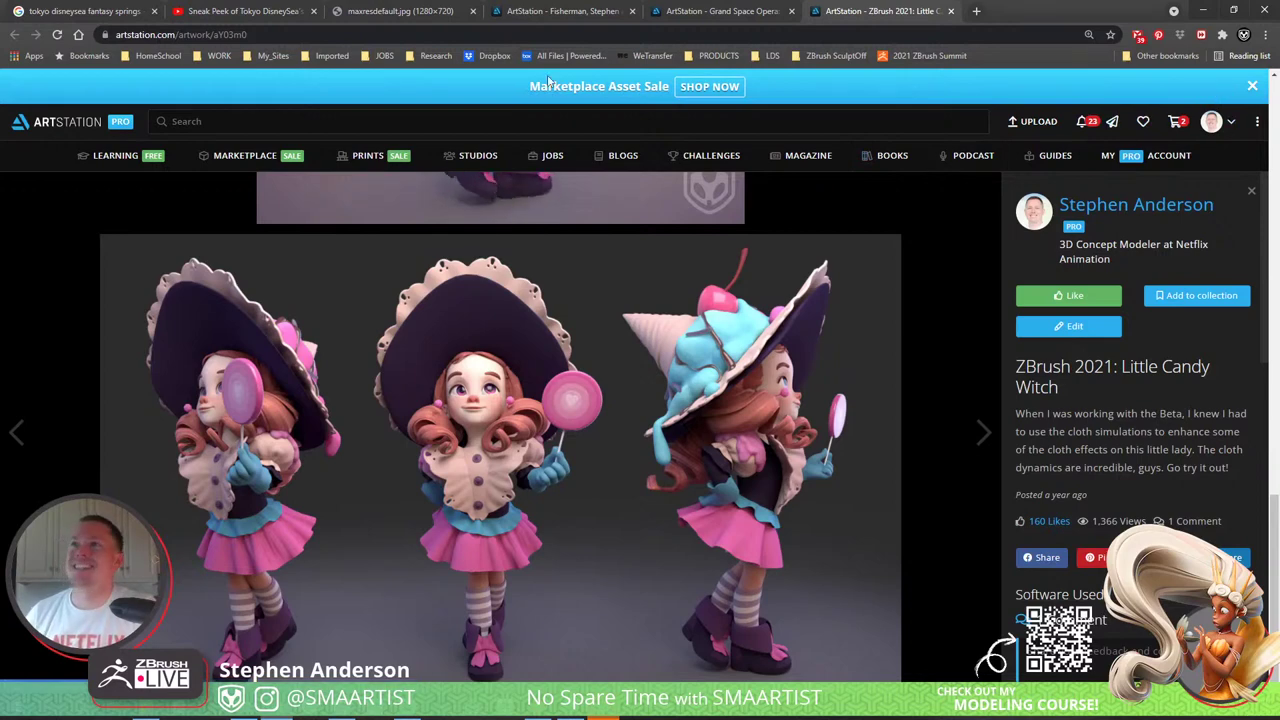
left_click(562, 11)
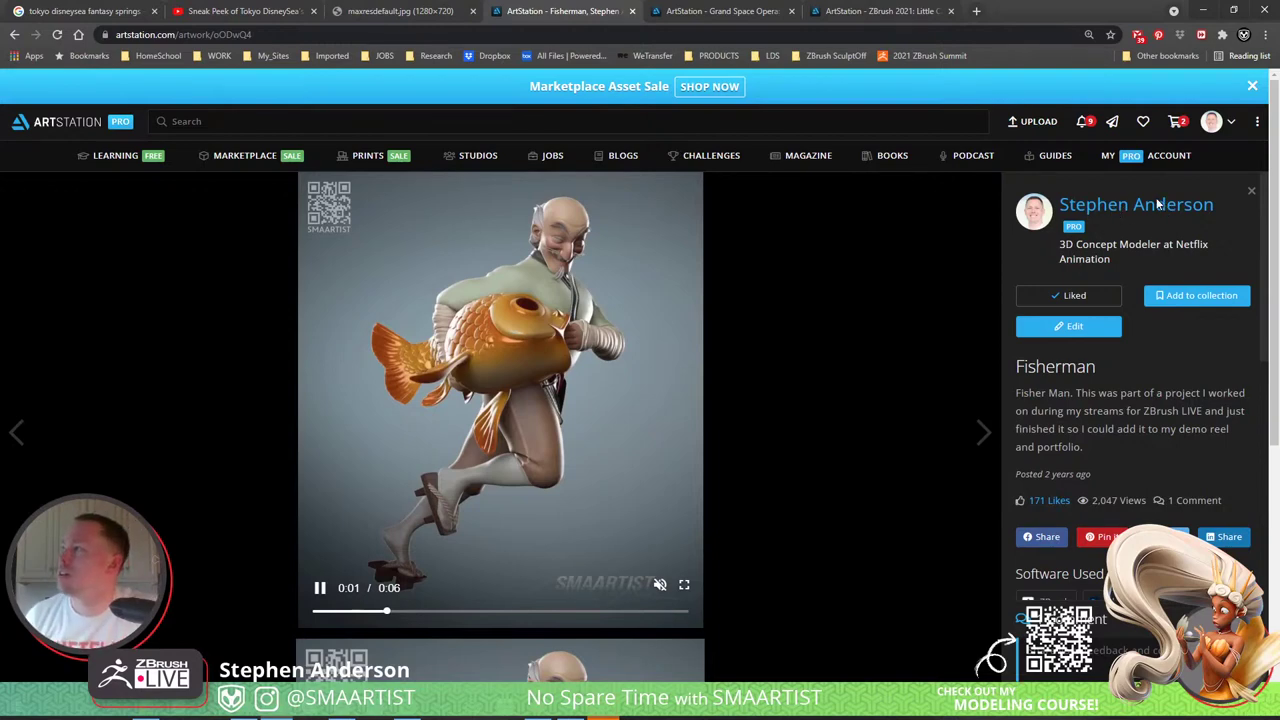
left_click(632, 11)
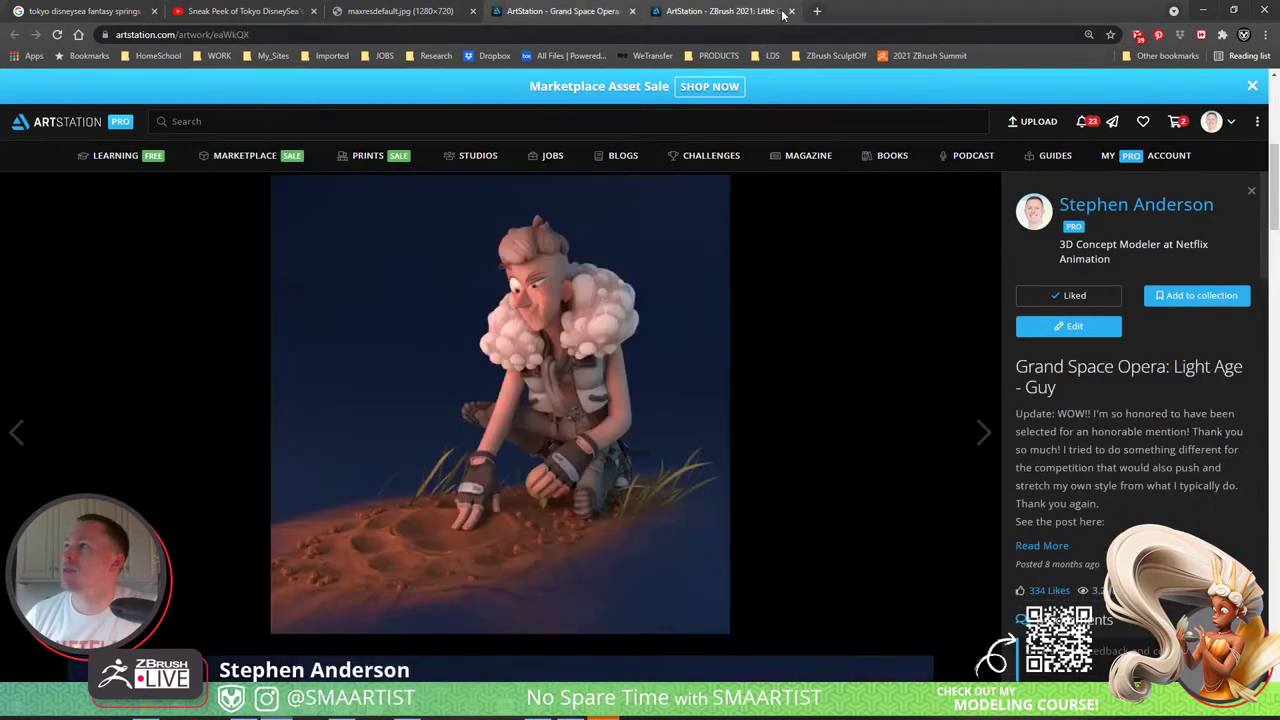
left_click(632, 11)
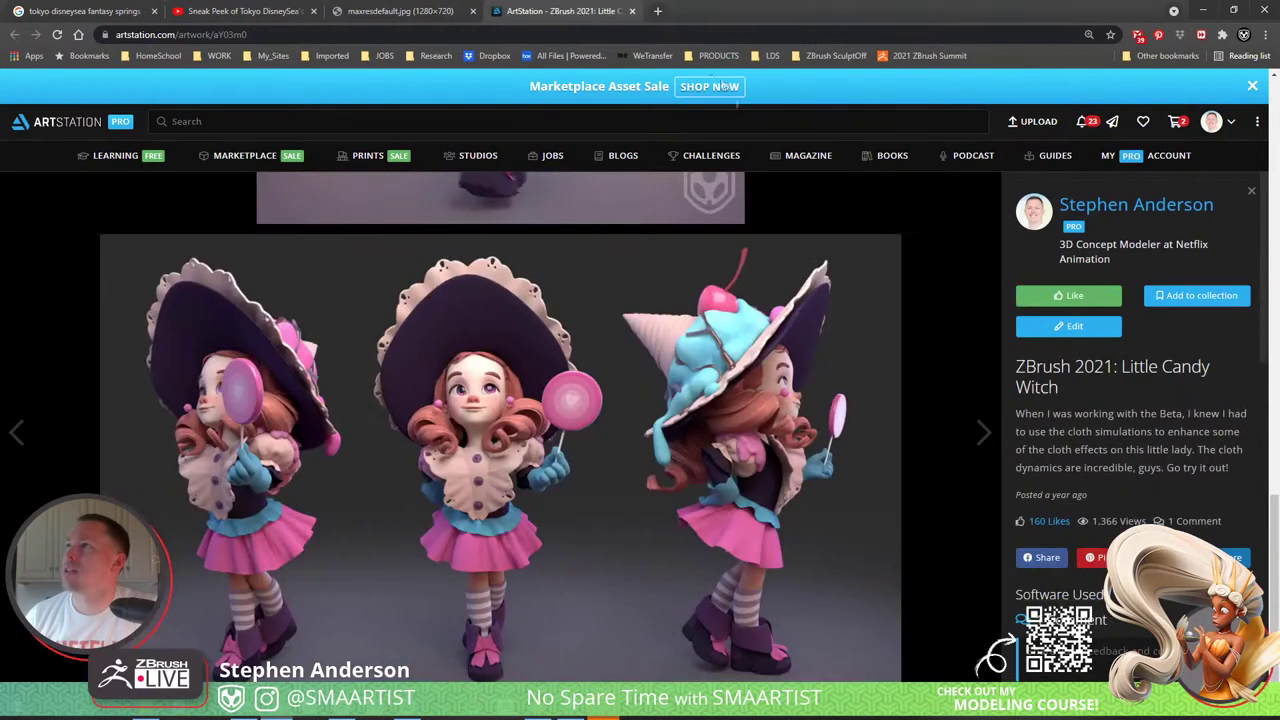
Step: Open the Hell Horse artwork from the Creature album of the artist's ArtStation portfolio and look through its images
left_click(1165, 206)
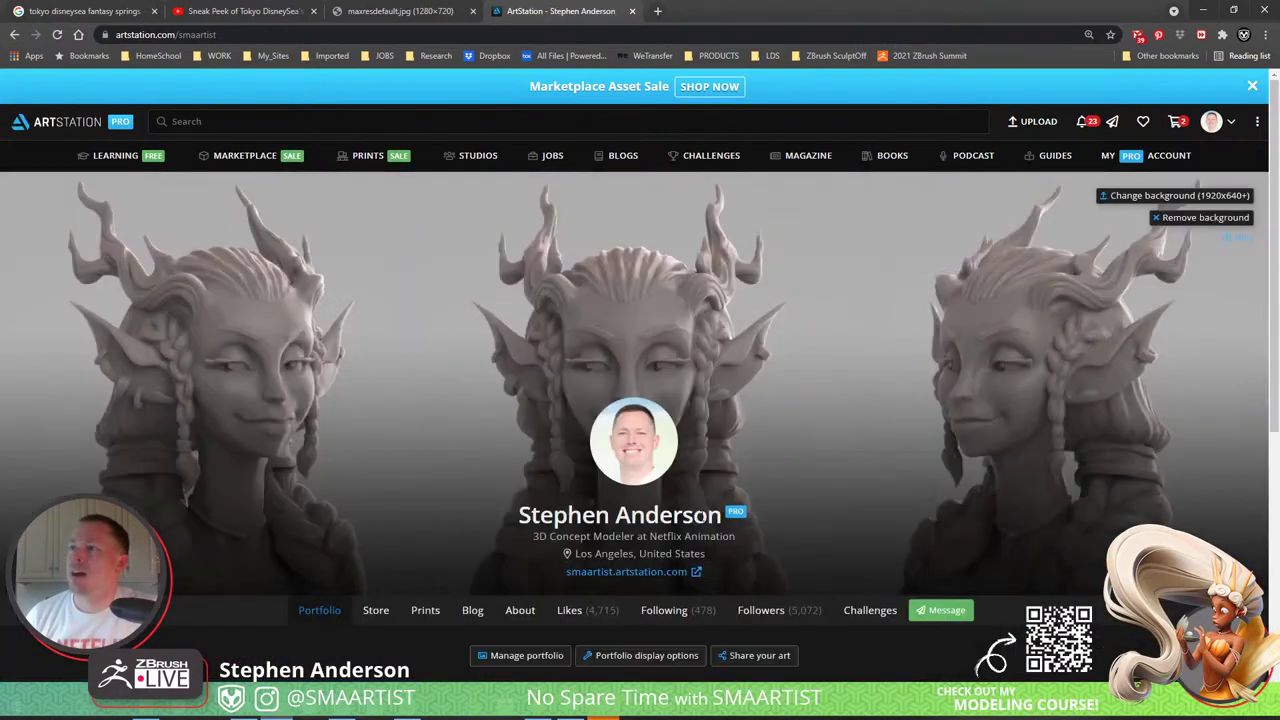
scroll(376, 612, "down", 4)
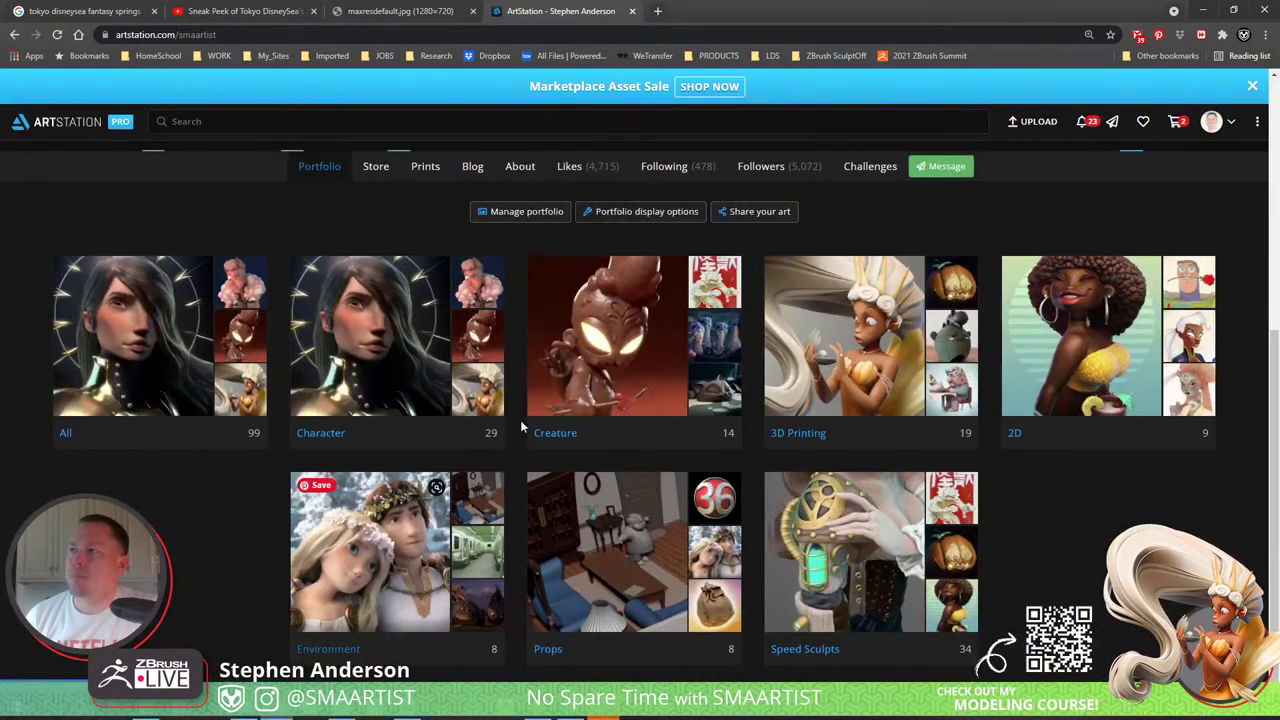
left_click(632, 368)
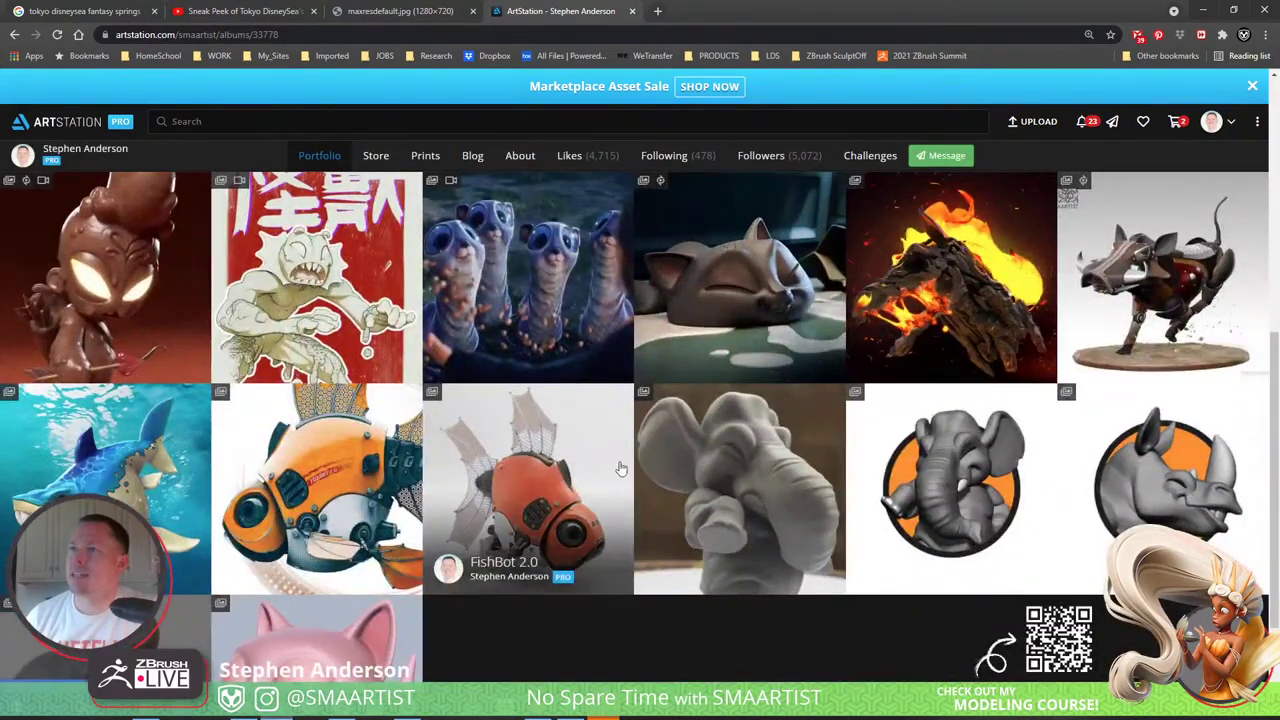
left_click(942, 295)
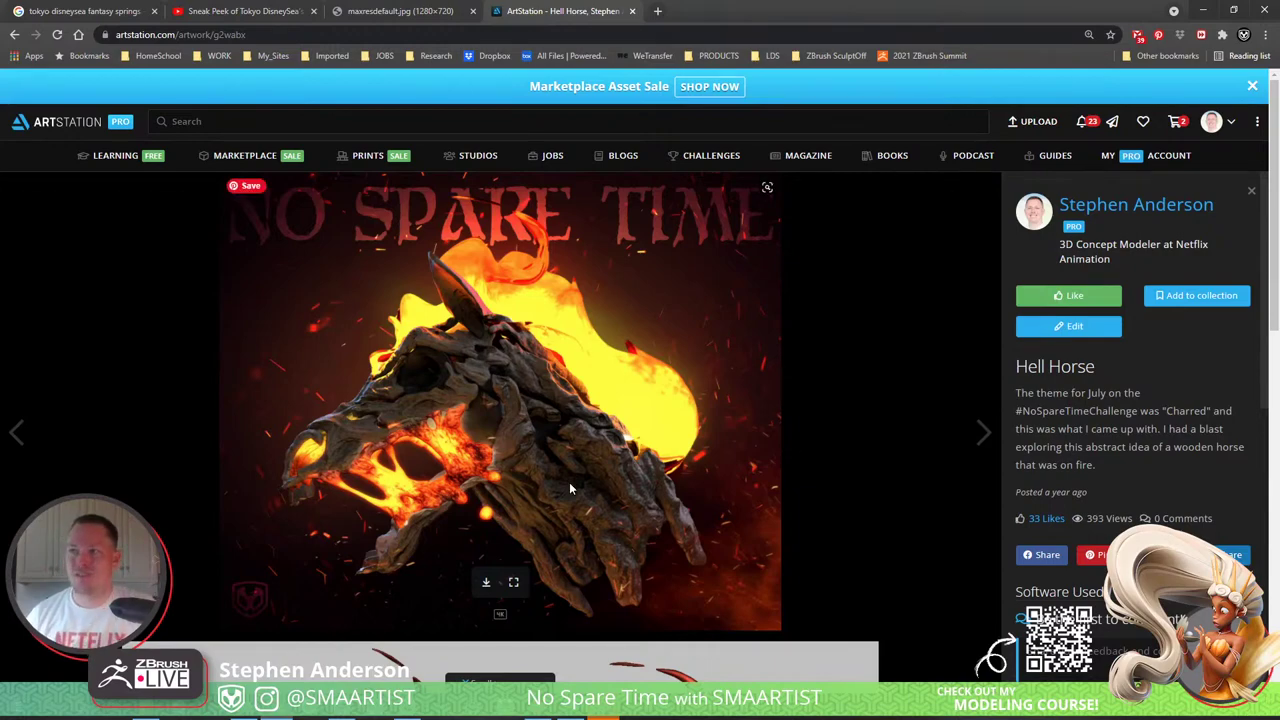
scroll(569, 482, "down", 4)
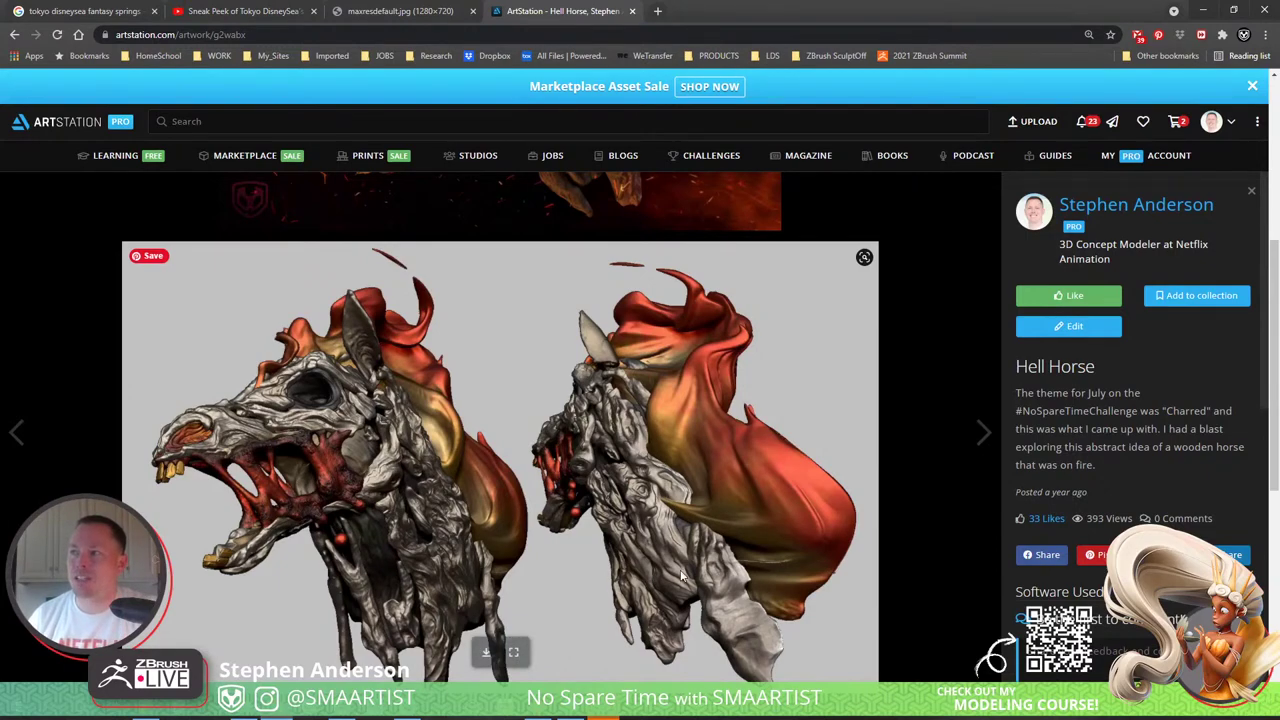
scroll(662, 540, "down", 4)
scroll(560, 500, "up", 7)
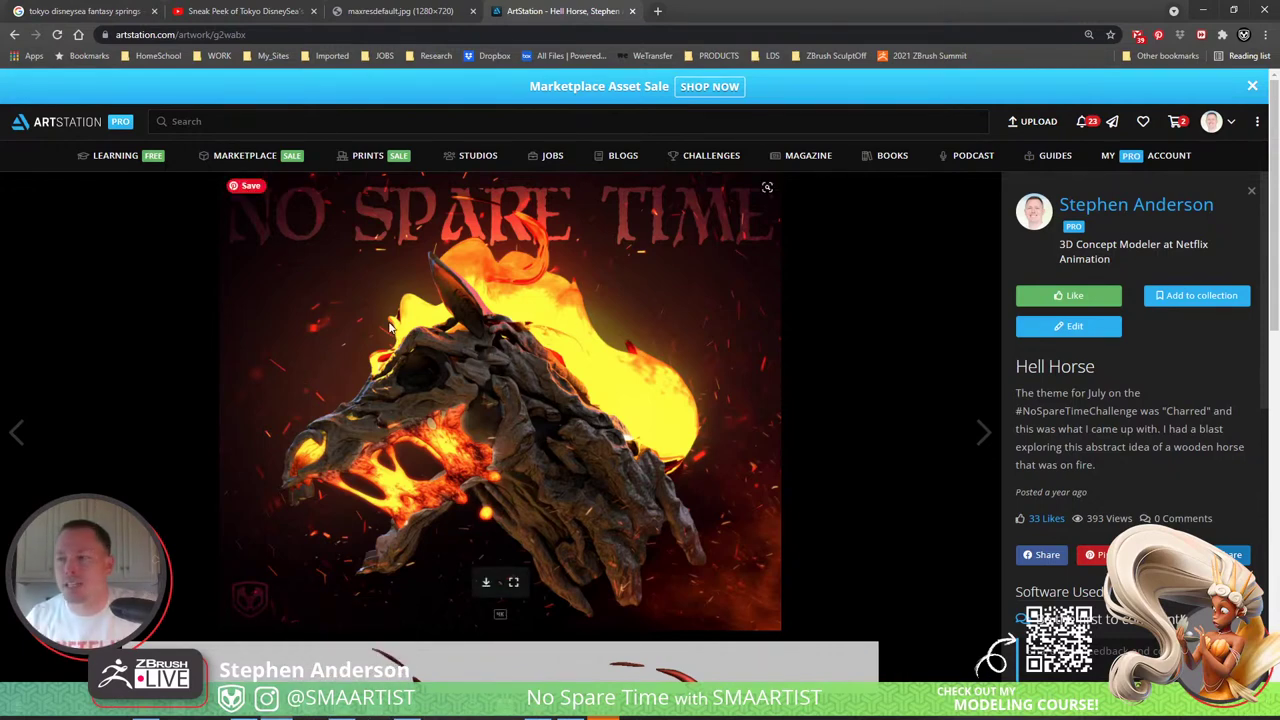
left_click(272, 716)
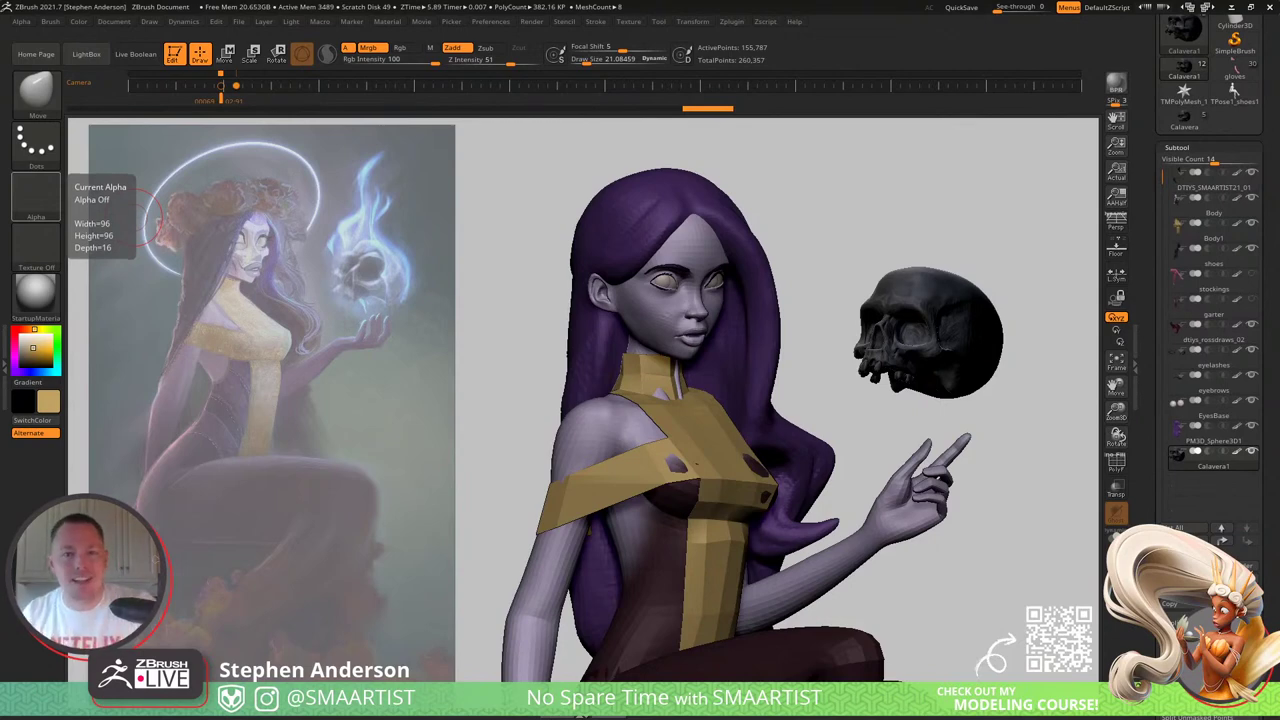
key("alt+Tab")
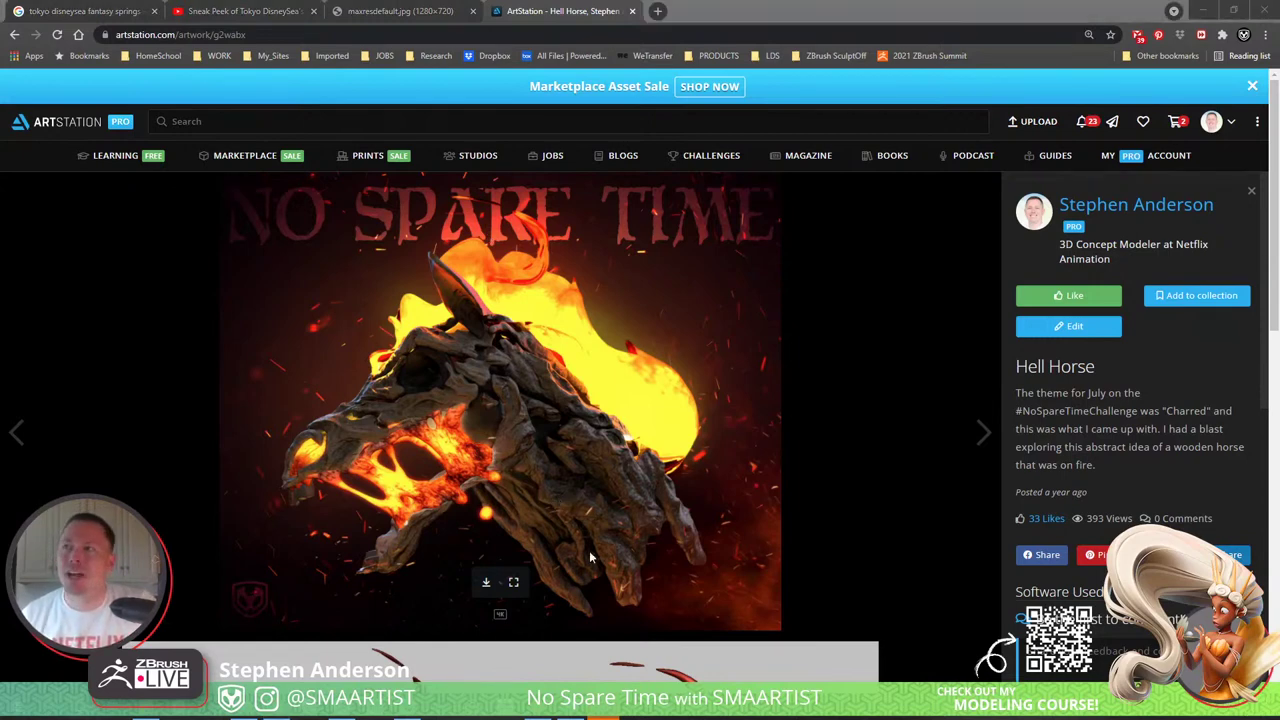
left_click(602, 716)
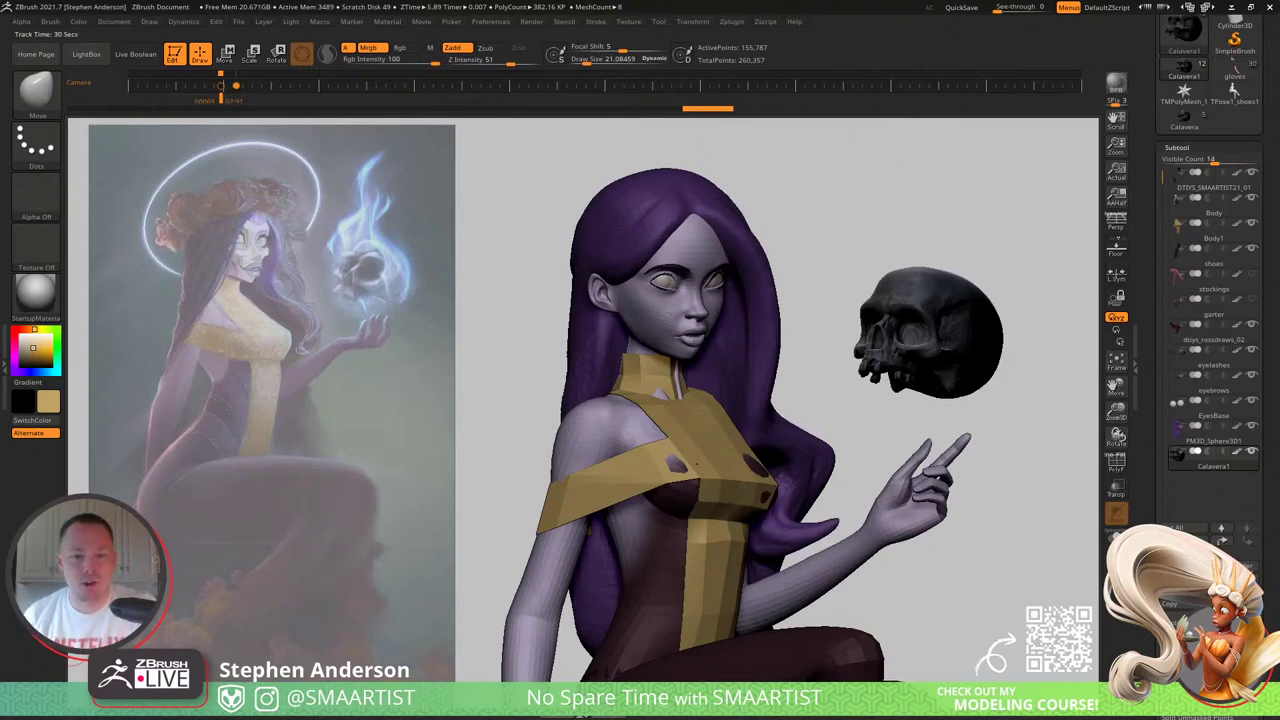
Step: Switch to Chrome to review the Hell Horse flame sculpt and the Charred theme image, and return to ZBrush
key("alt+Tab")
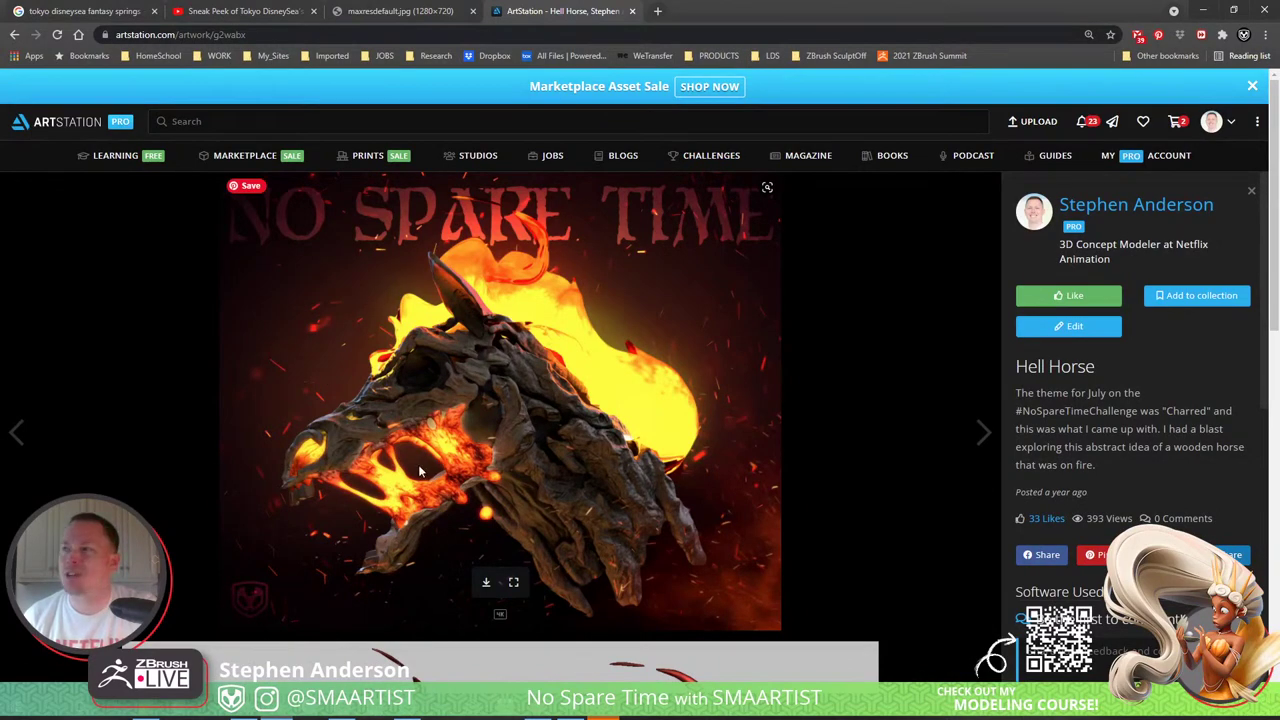
scroll(790, 491, "down", 5)
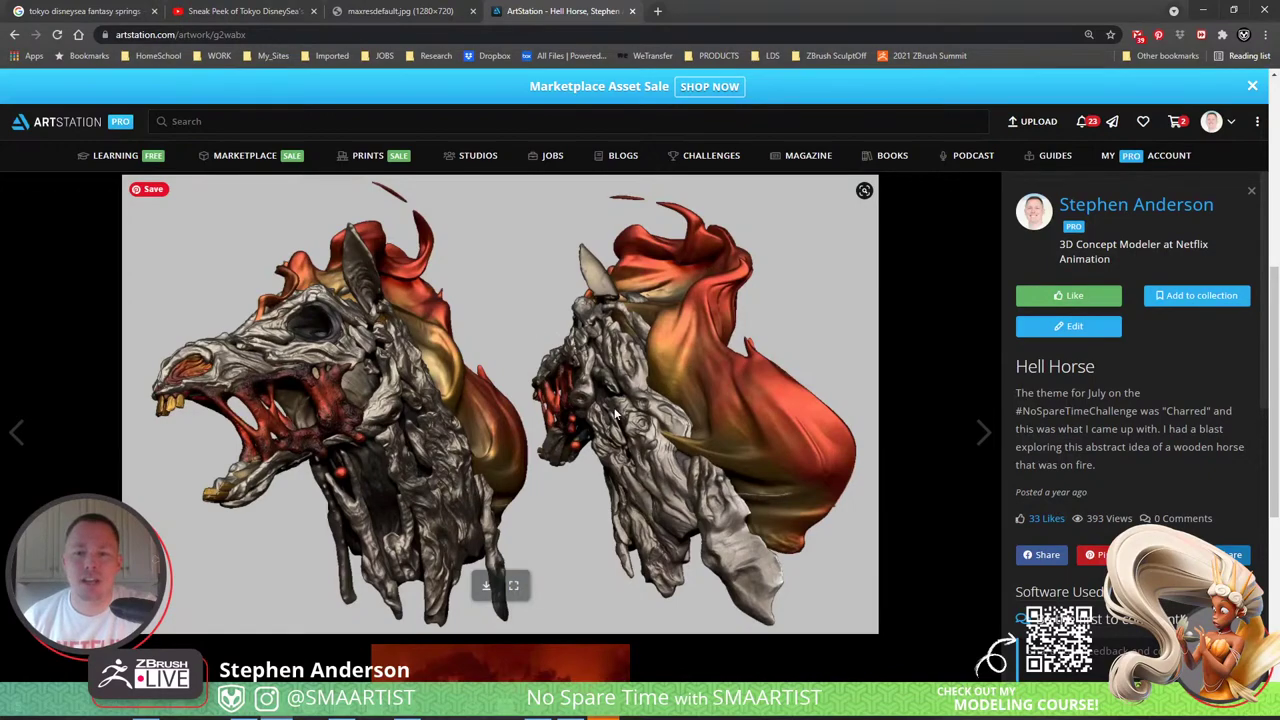
scroll(595, 471, "down", 4)
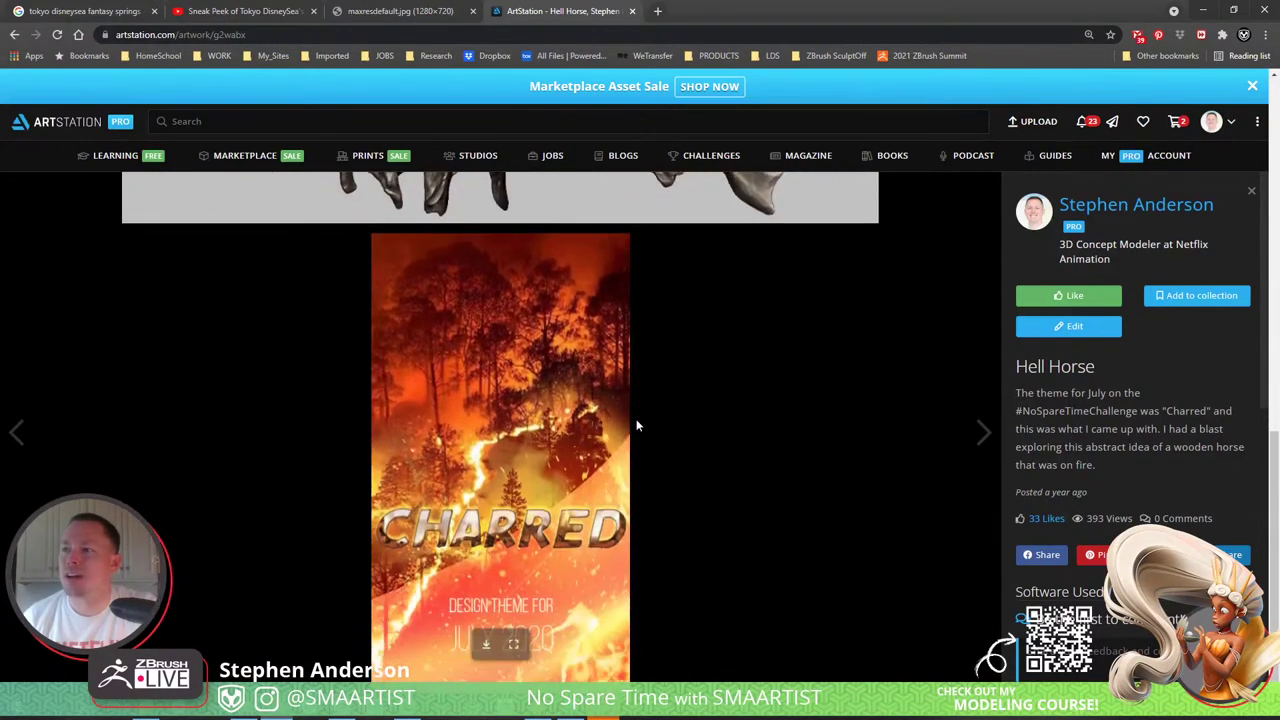
scroll(515, 420, "up", 4)
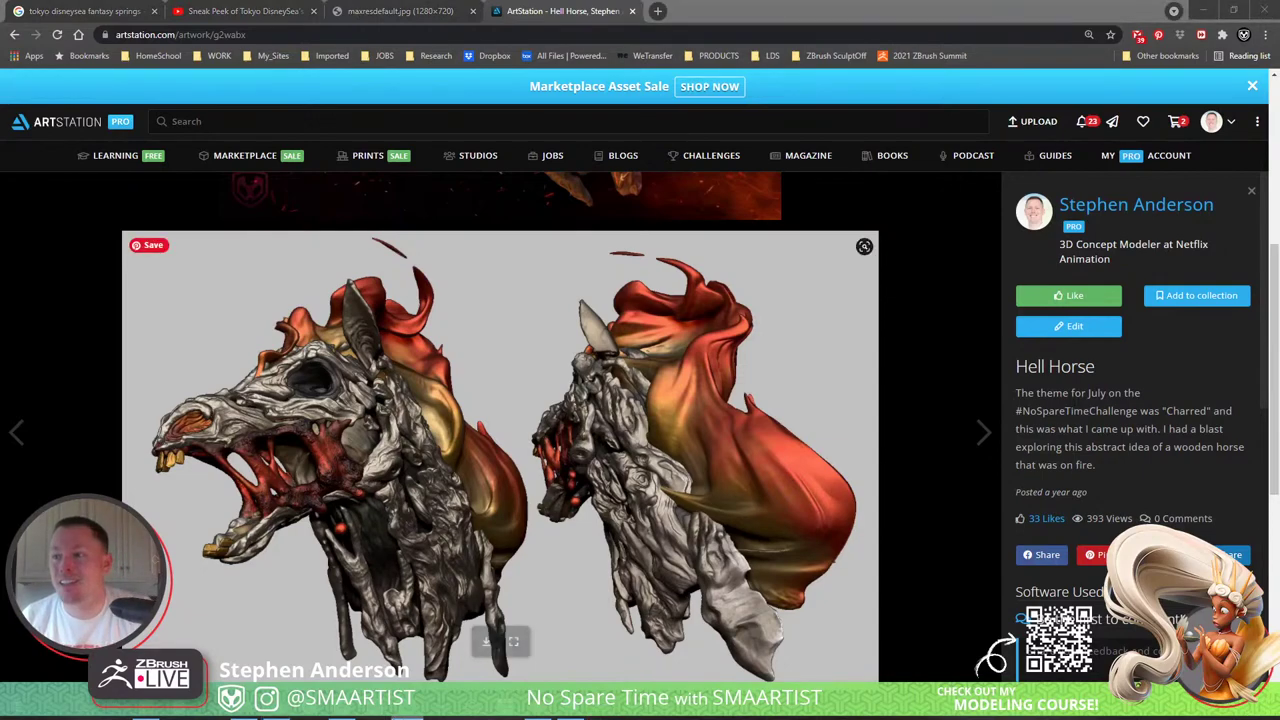
left_click(342, 716)
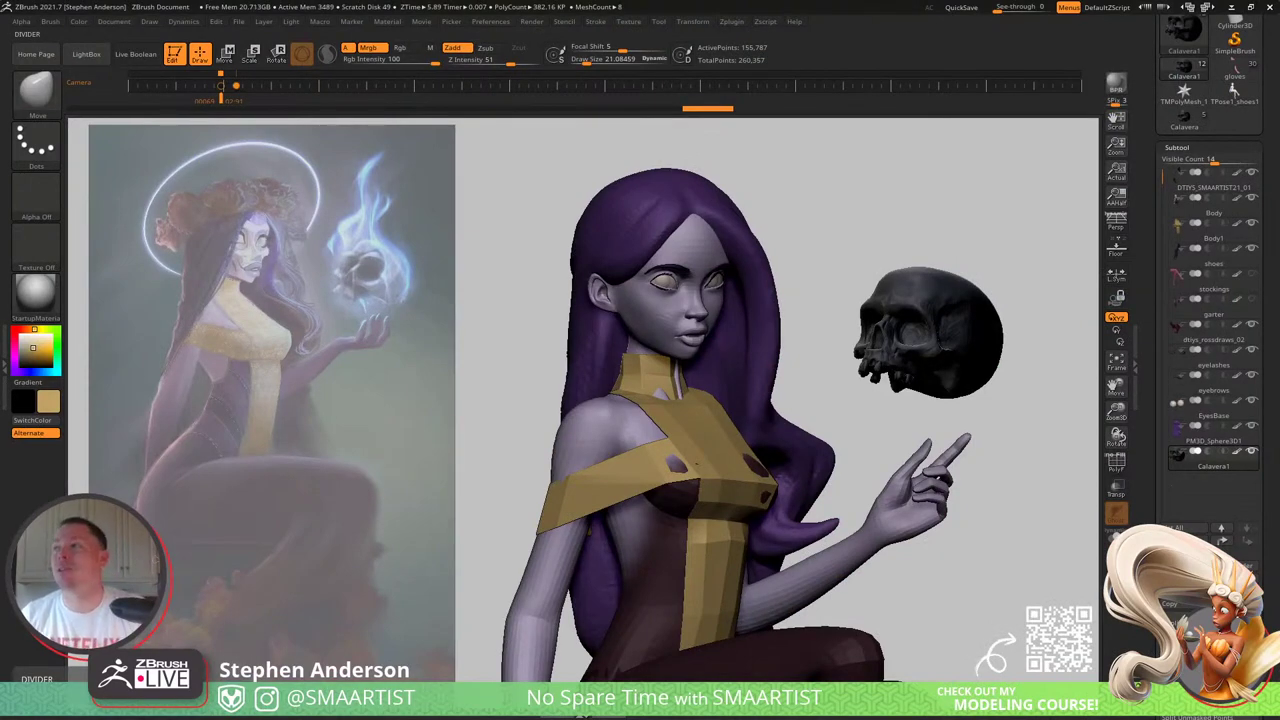
Step: Frame the whole seated figure with the skull beside the reference painting and turn on perspective
mouse_move(911, 600)
right_mouse_down("ctrl")
mouse_move(908, 545)
mouse_move(902, 560)
mouse_move(684, 466)
mouse_move(674, 436)
right_mouse_up("ctrl")
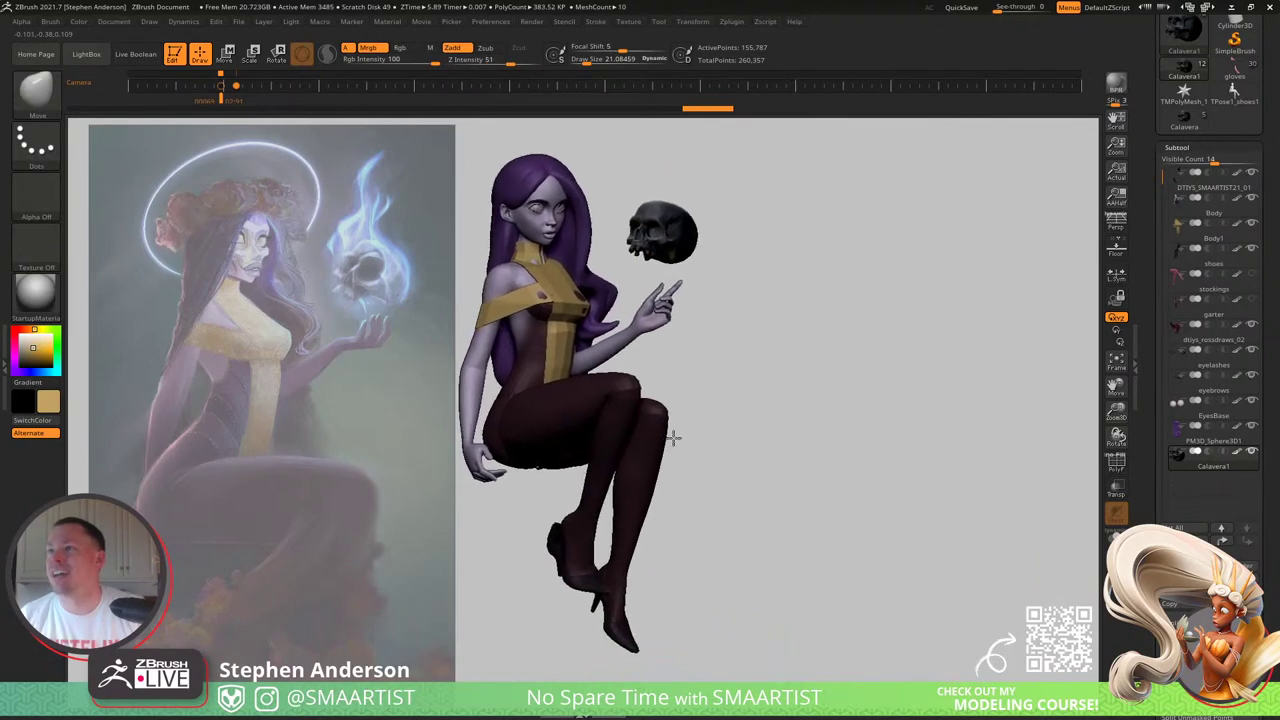
right_click_drag(658, 378, 670, 398, "alt")
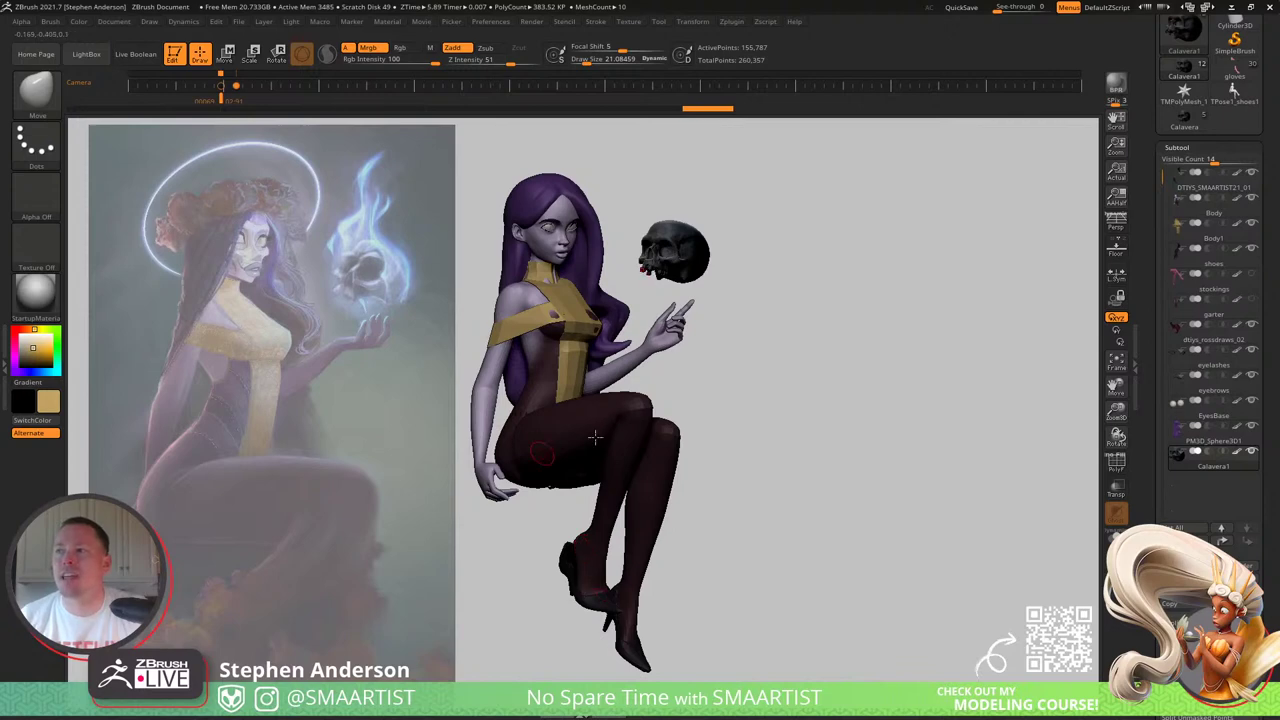
left_click_drag(723, 417, 753, 440, "alt")
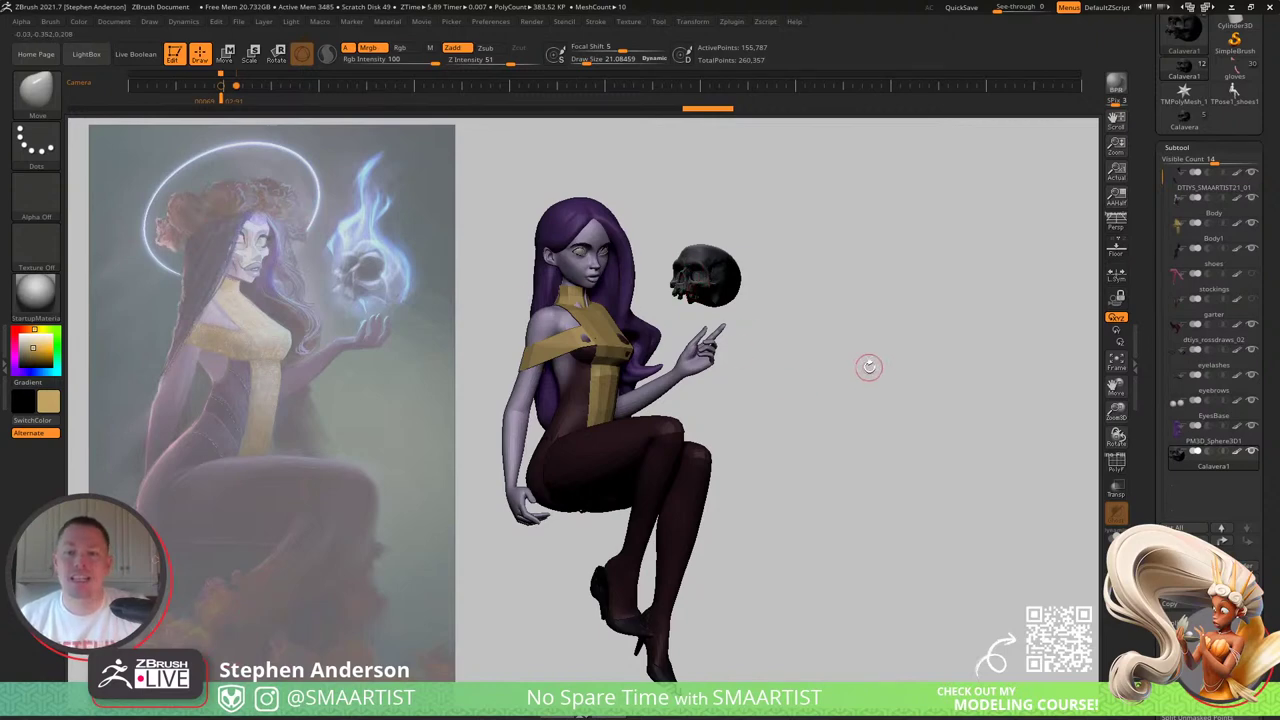
mouse_move(834, 367)
right_mouse_down("ctrl")
mouse_move(837, 392)
mouse_move(802, 369)
right_mouse_up("ctrl")
left_click_drag(823, 383, 779, 407)
right_click(779, 407)
left_click(1115, 224)
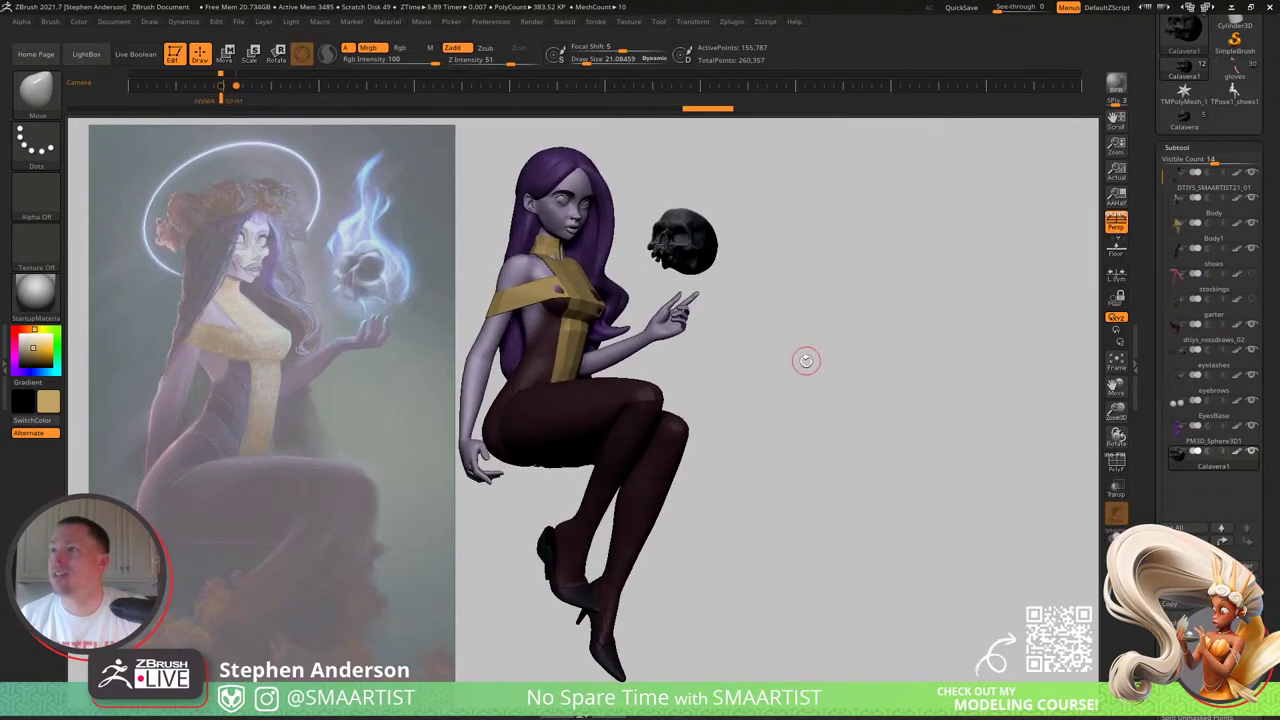
left_click_drag(806, 360, 791, 371)
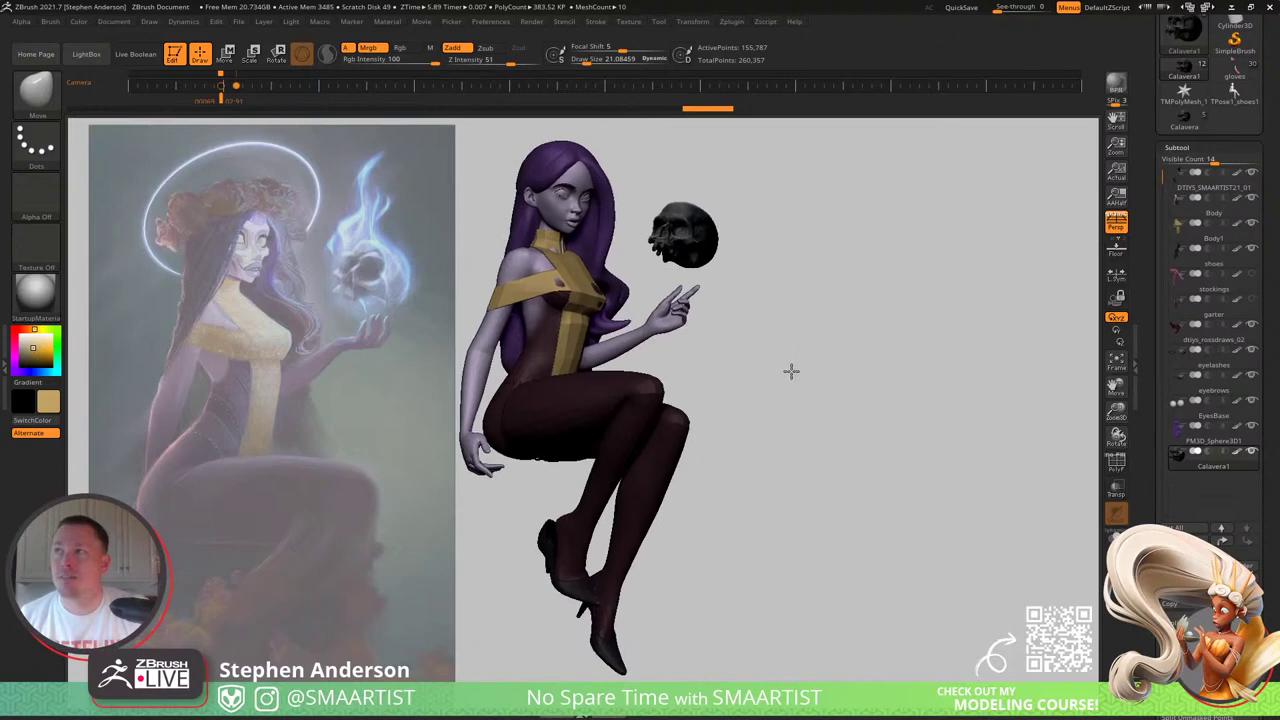
right_click(791, 371)
Step: Drop a snapshot of the full figure onto the canvas and place the live model larger beside it
key("shift")
key("shift+s")
mouse_move(887, 414)
right_mouse_down("alt")
mouse_move(1014, 486)
mouse_move(940, 432)
mouse_move(997, 475)
mouse_move(990, 498)
mouse_move(1003, 507)
mouse_move(967, 537)
right_mouse_up("alt")
Step: Save the tool again over the existing DTIYS_SMAARTIST21_01 file
key("ctrl")
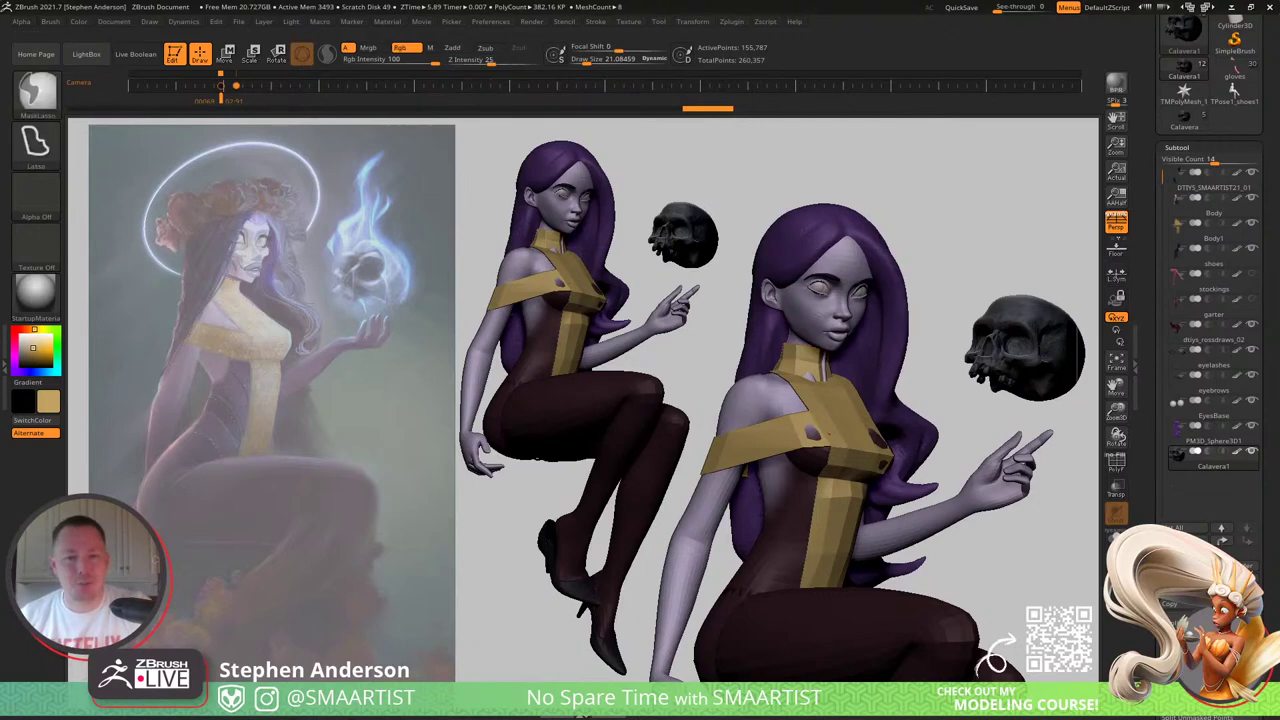
key("ctrl+s")
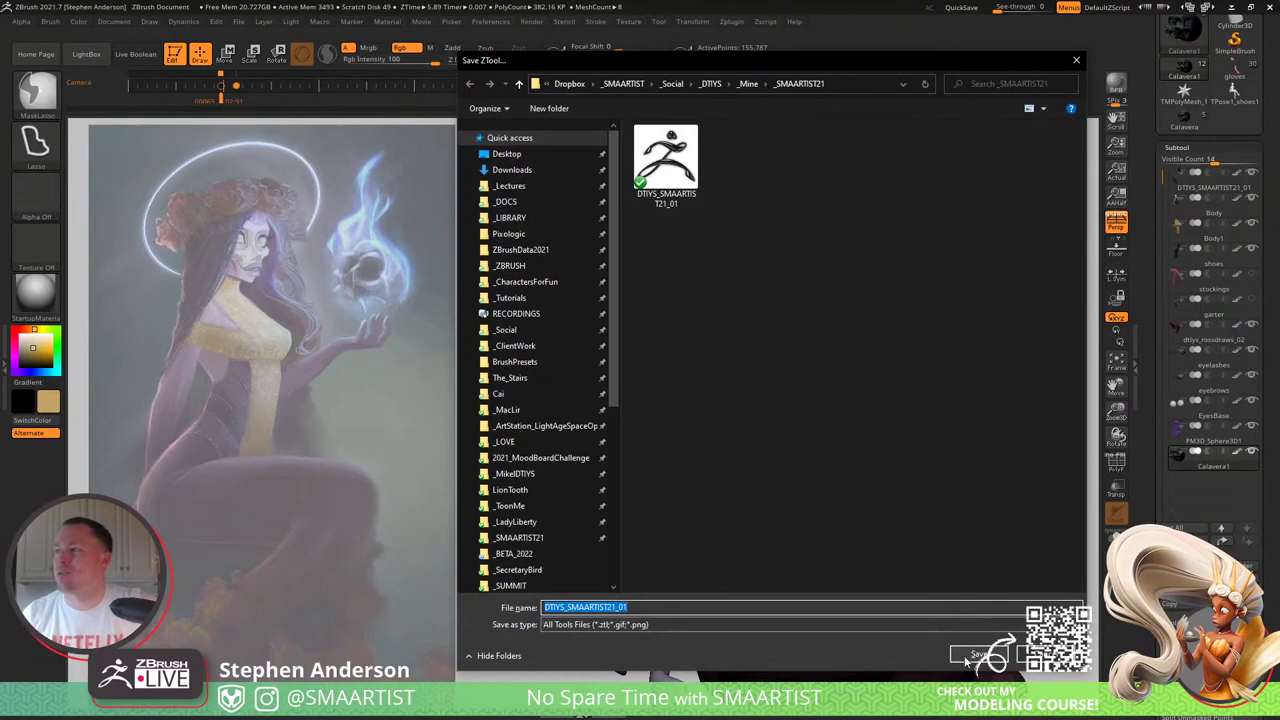
left_click(978, 654)
left_click(667, 355)
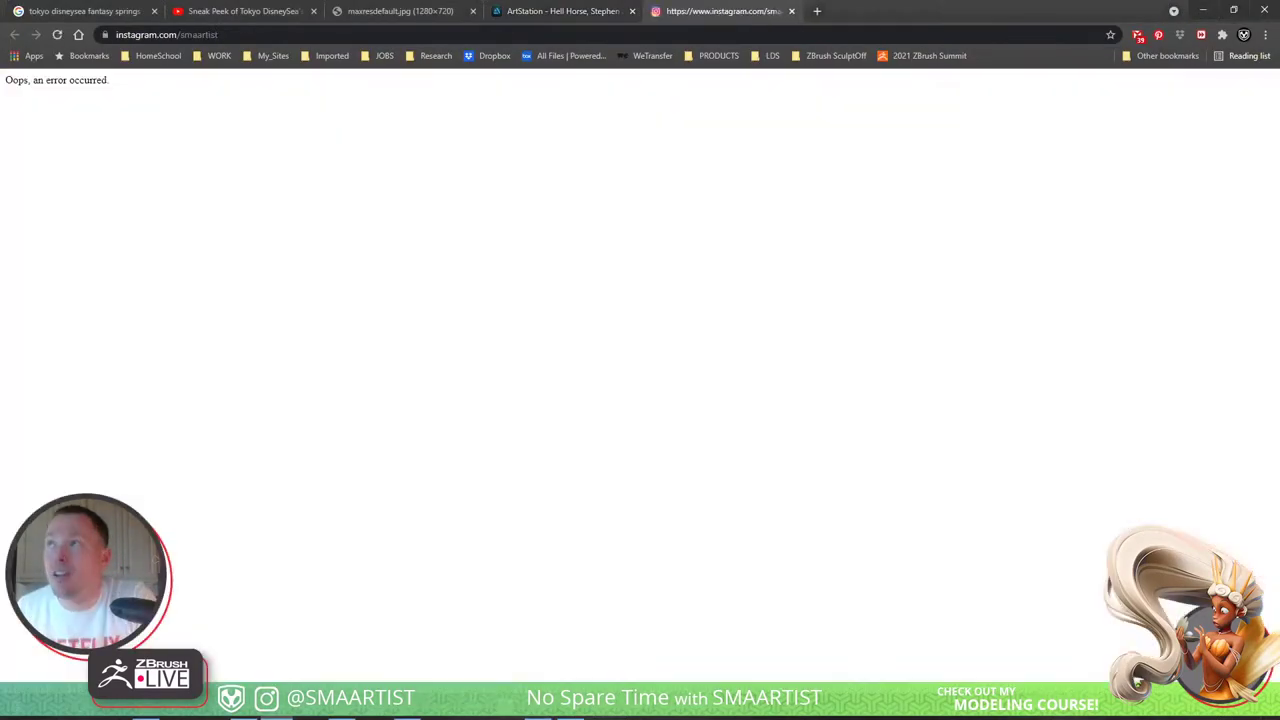
Step: Load the Instagram home page in place of the failed profile page in Chrome
left_click(749, 36)
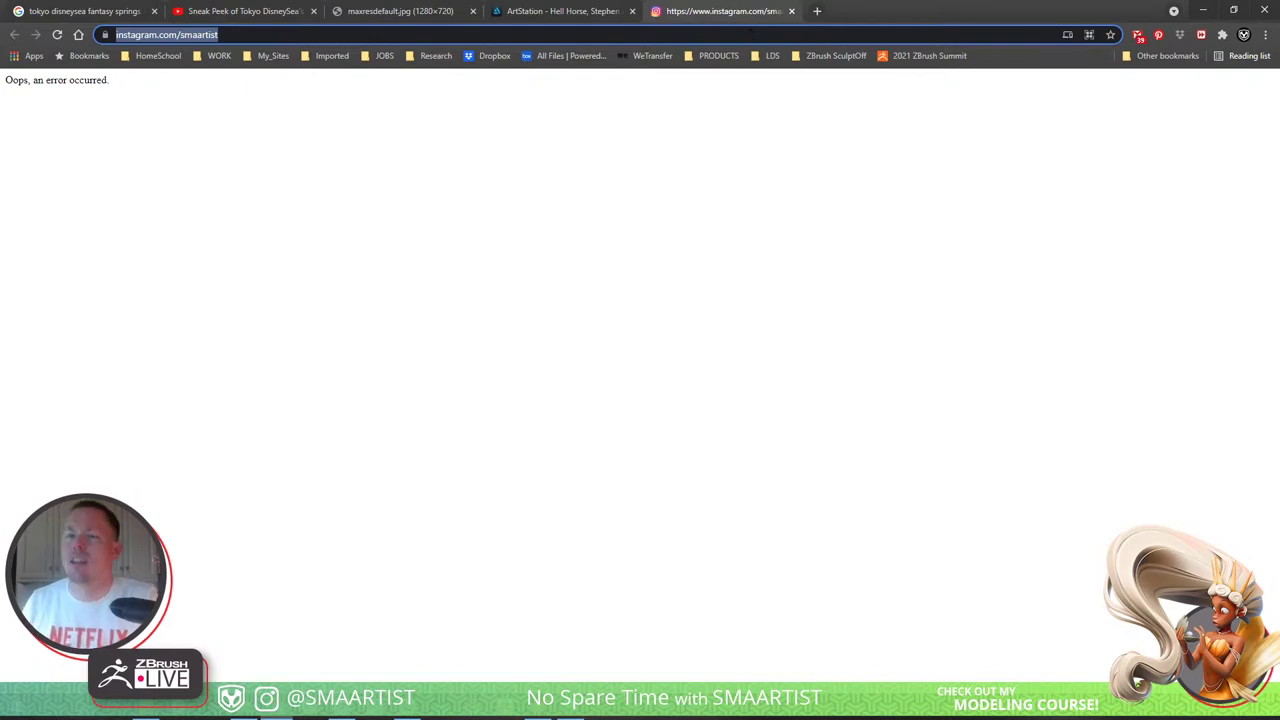
type("instagram")
key("Return")
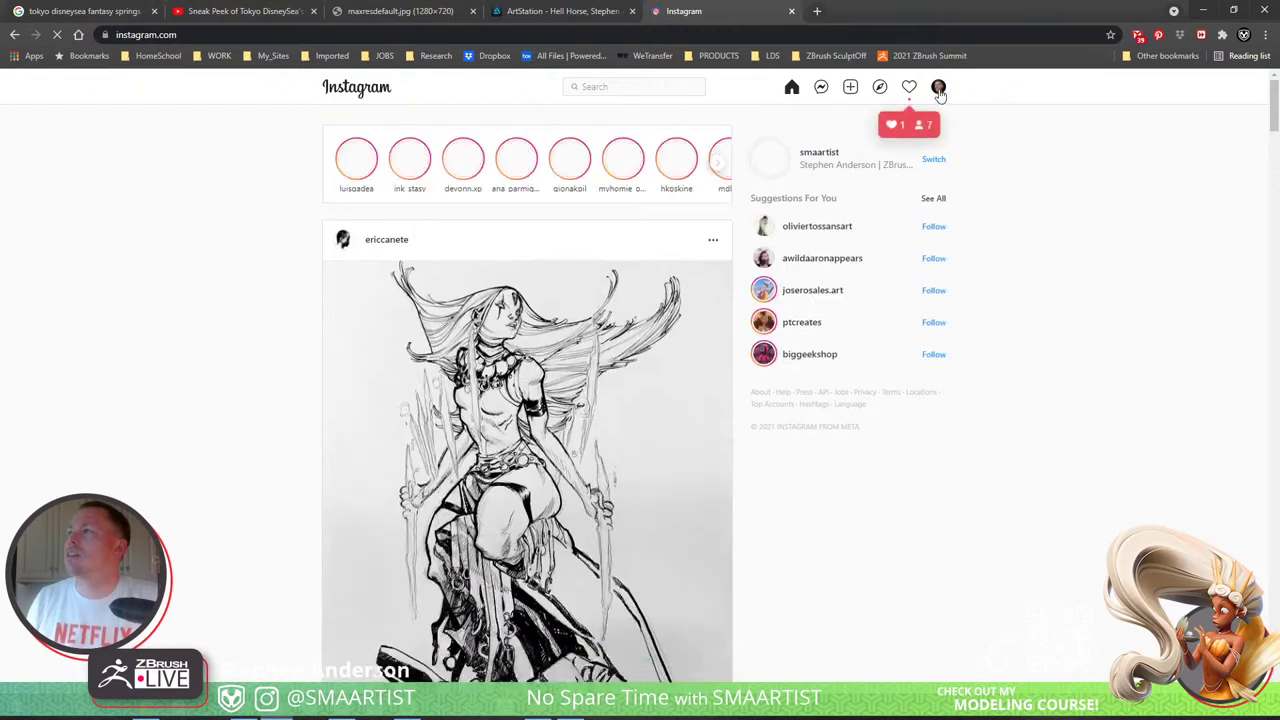
Step: Open the account's own Instagram profile and bring up the #SMAARTIST21 DTIYS post of the seated woman with the skull
left_click(938, 88)
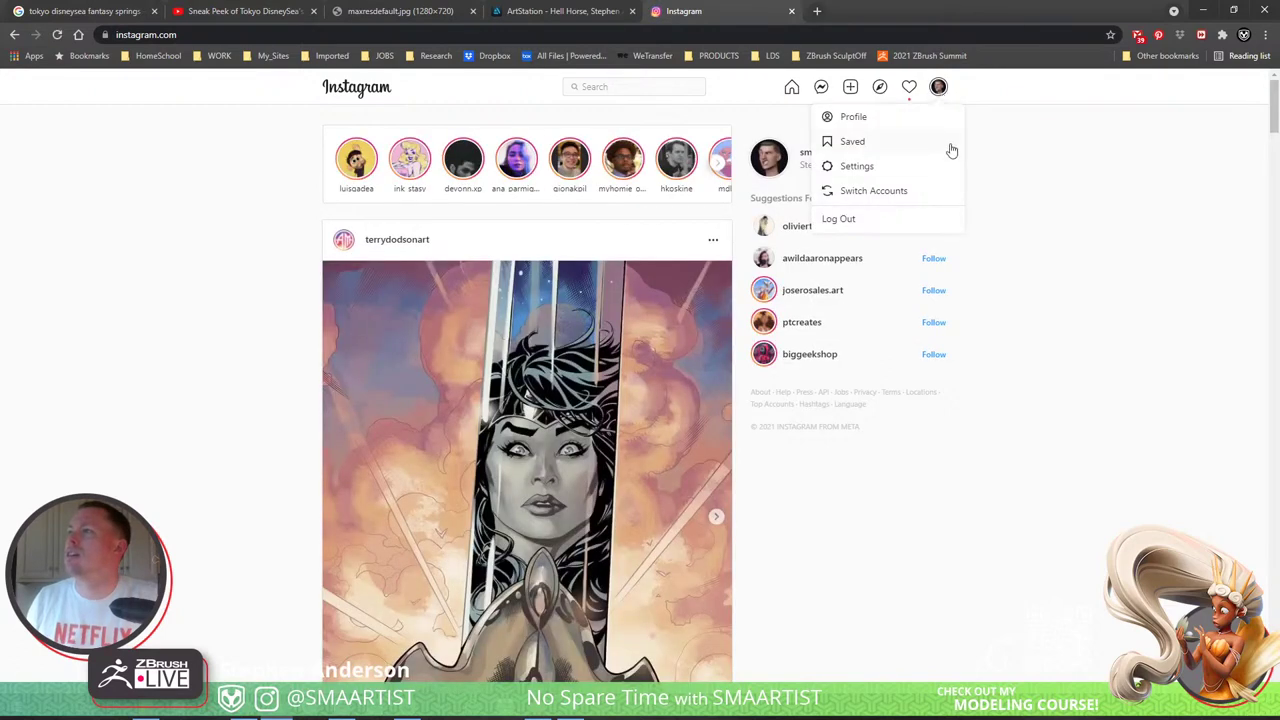
left_click(900, 119)
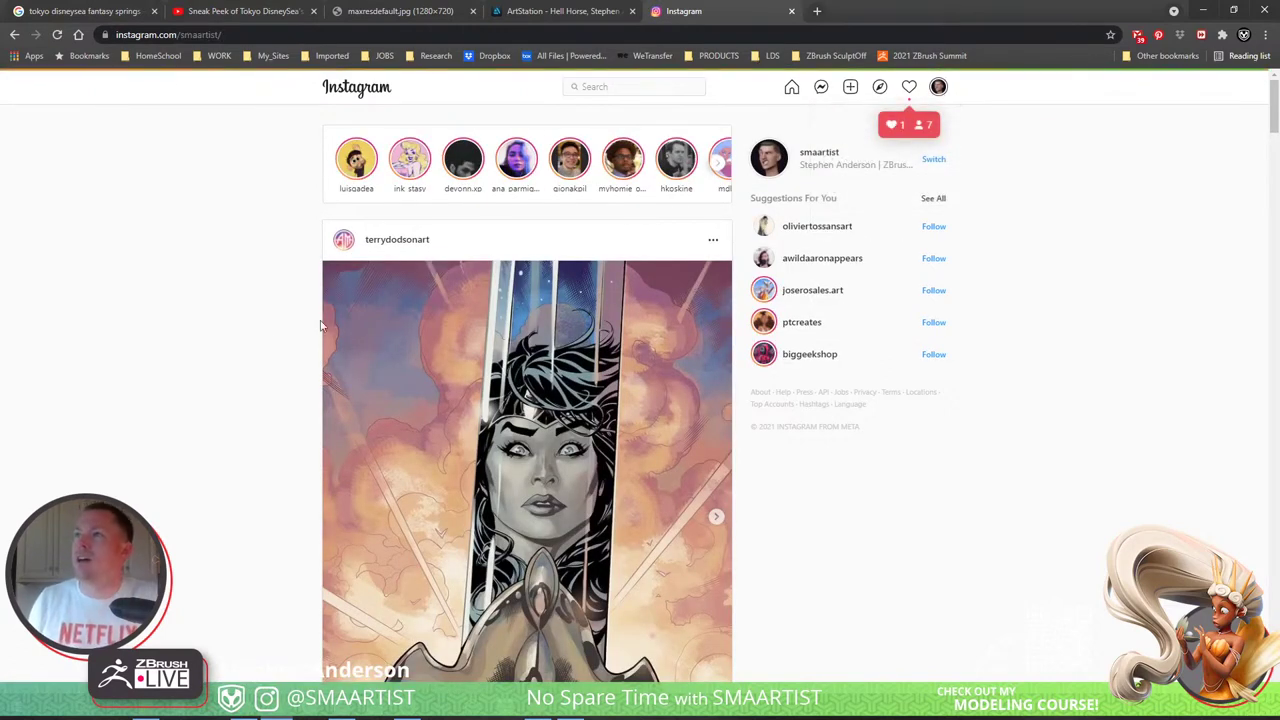
scroll(250, 440, "down", 2)
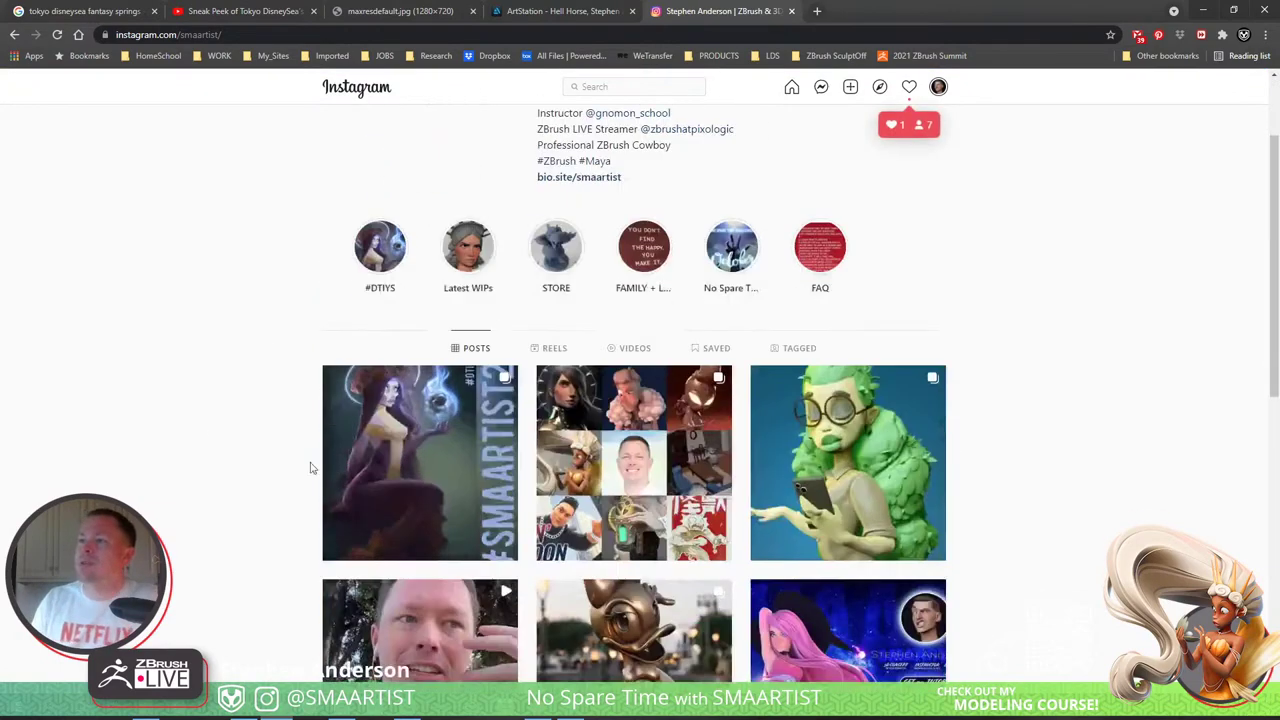
left_click(375, 436)
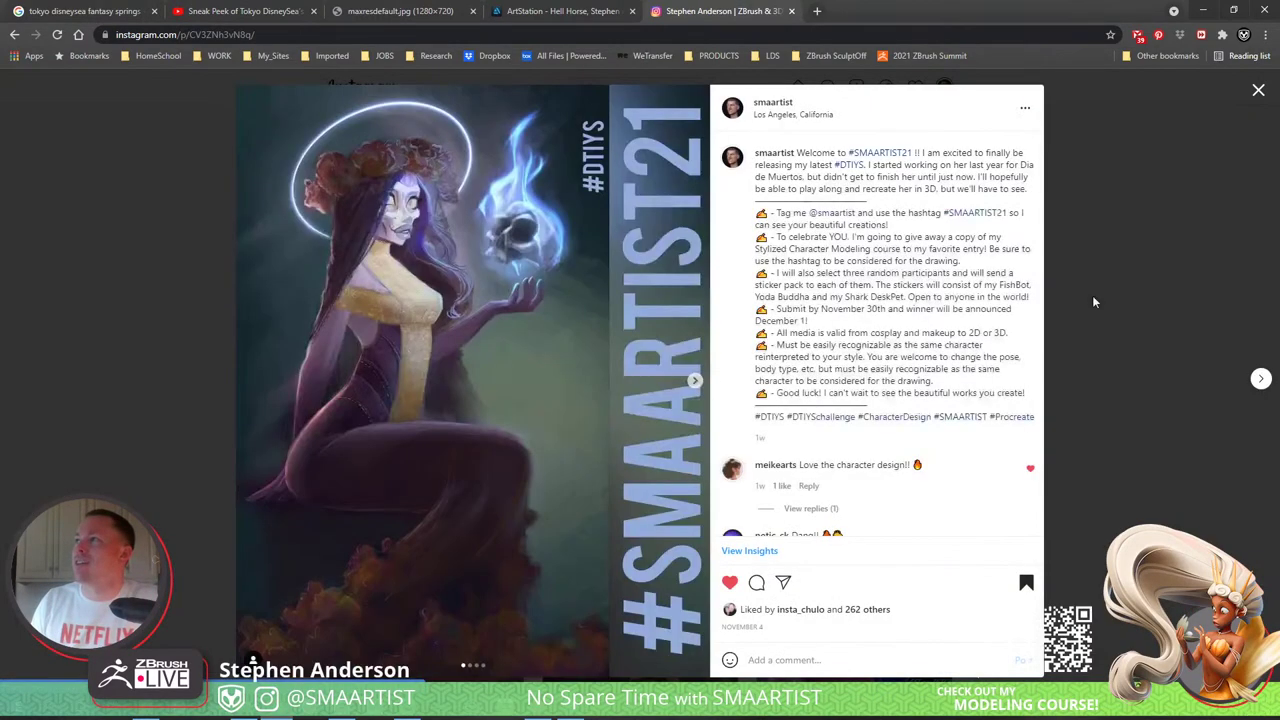
Step: Open the #SMAARTIST21 post on its own page and select its web address for sharing
left_click(1025, 108)
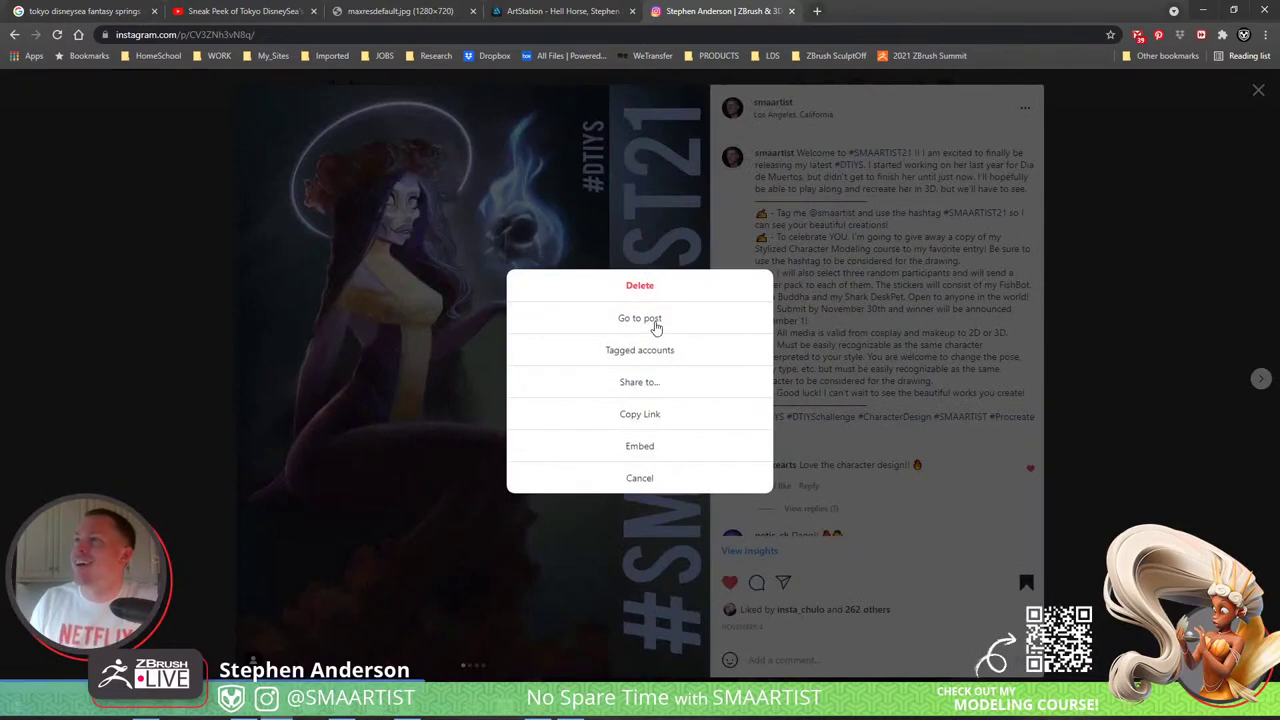
left_click(656, 326)
left_click(435, 34)
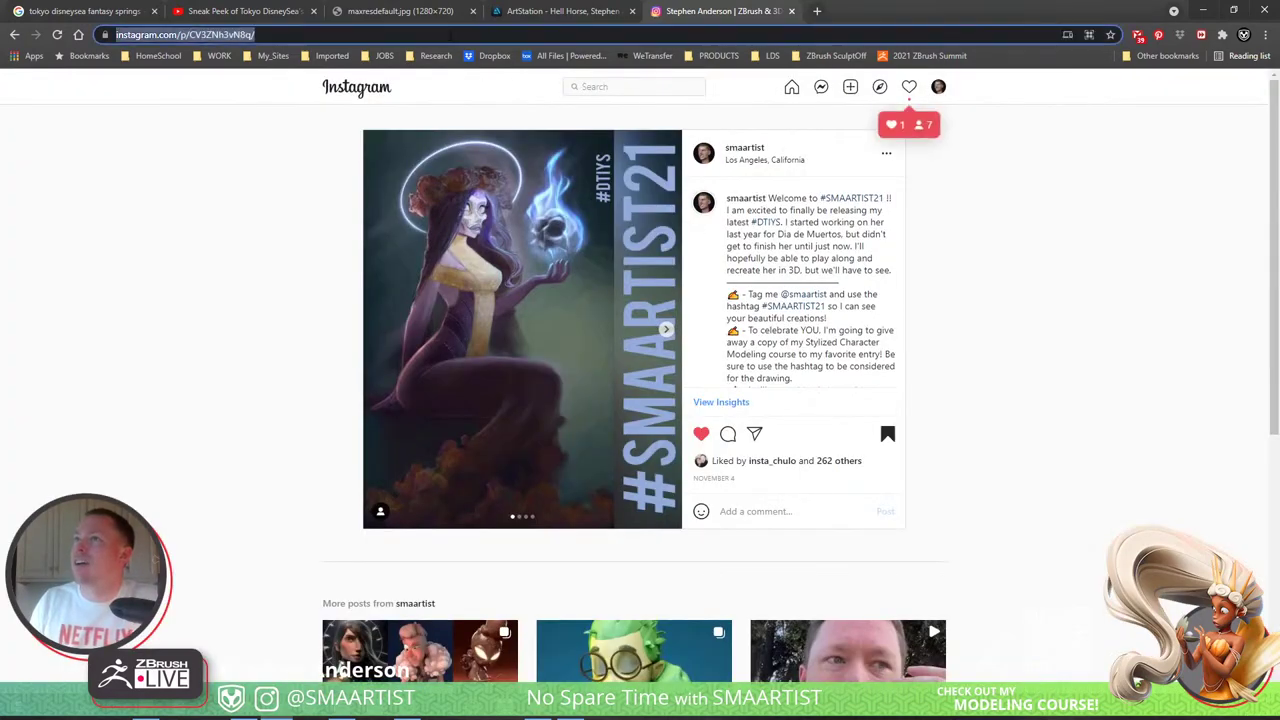
key("alt+Tab")
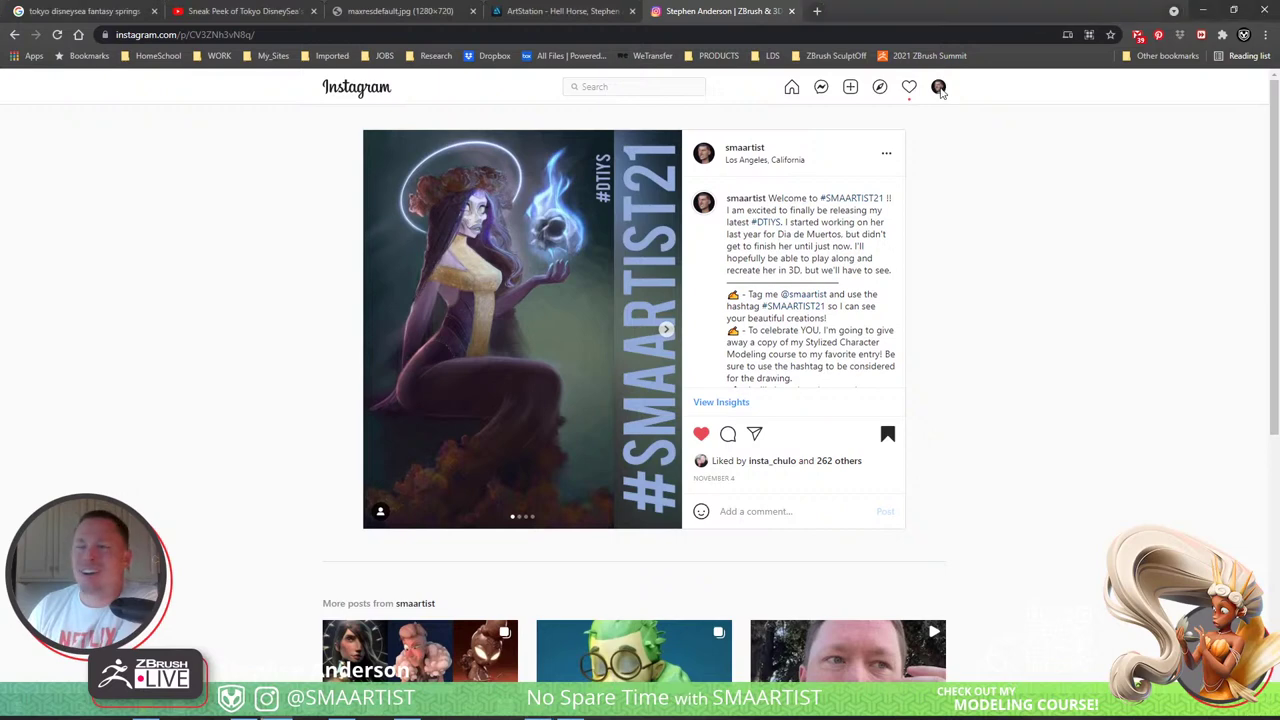
left_click(938, 88)
left_click(1030, 160)
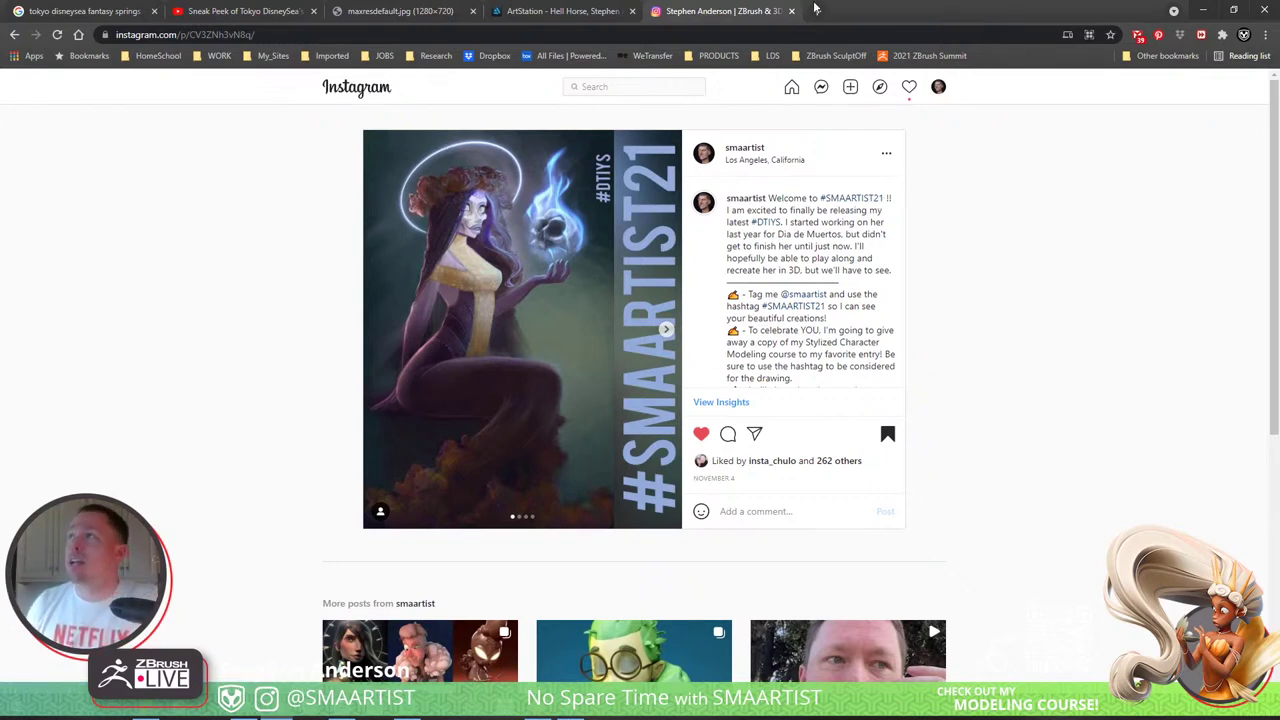
Step: Switch to the ArtStation page and open the account's own public profile
key("ctrl+shift+Tab")
left_click(1212, 121)
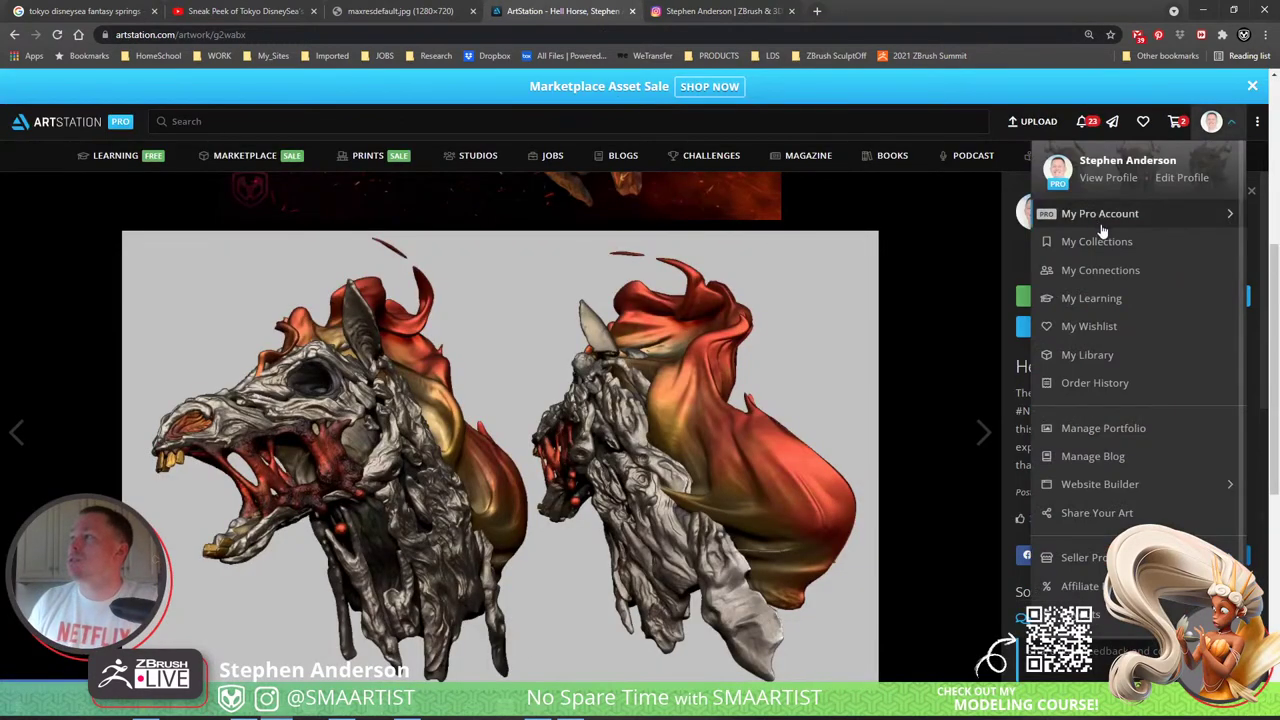
left_click(1100, 212)
left_click(1095, 158)
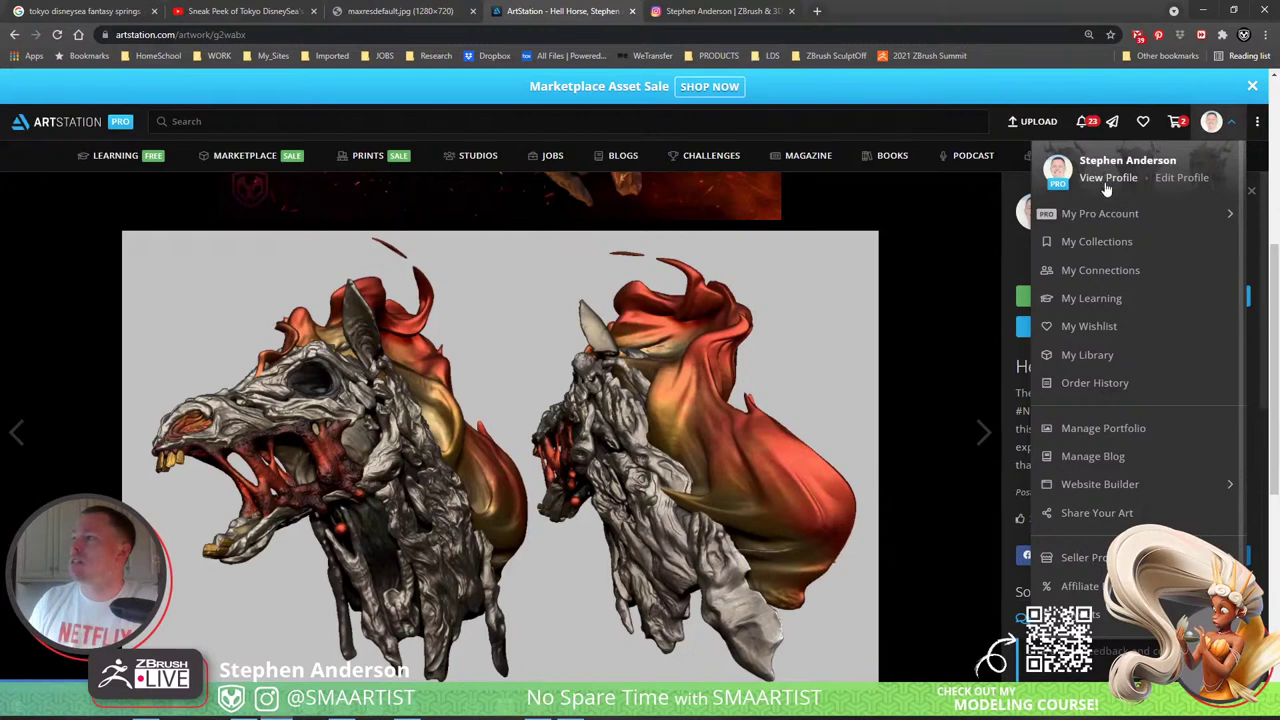
left_click(1107, 177)
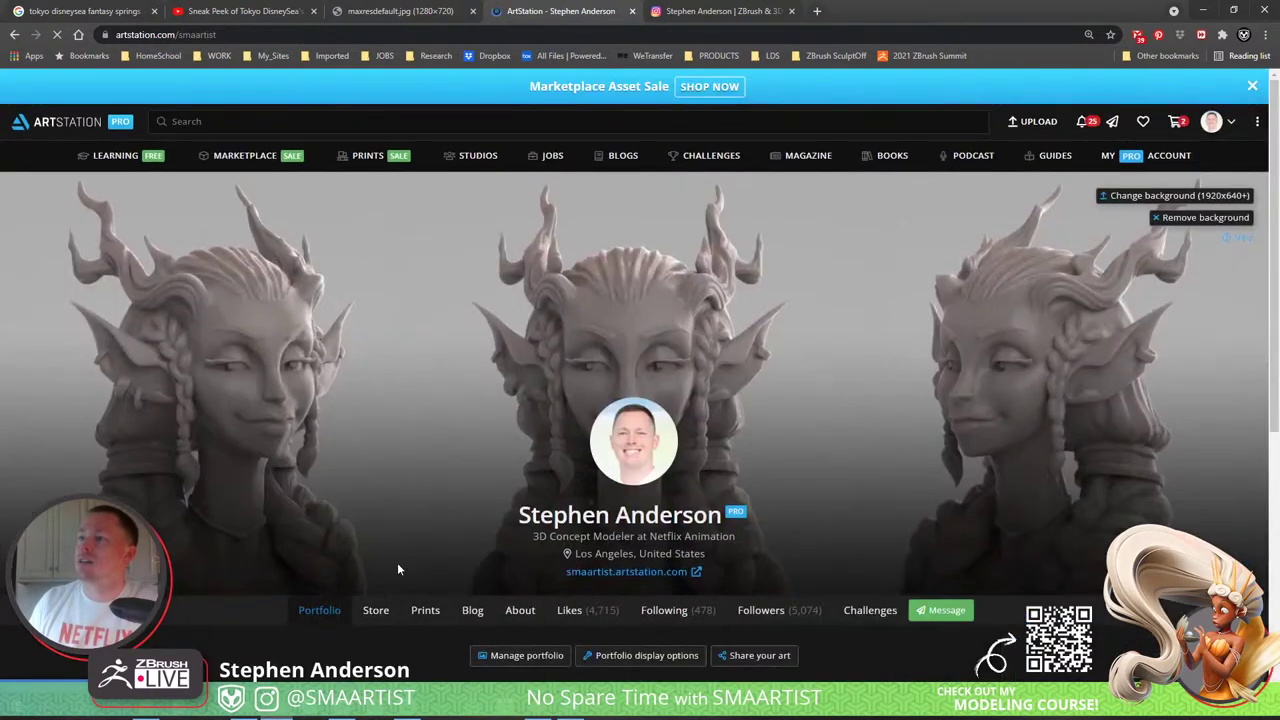
Step: Go to the profile's store and open the Stylized Character Modeling for Animation product
left_click(376, 607)
scroll(407, 511, "down", 3)
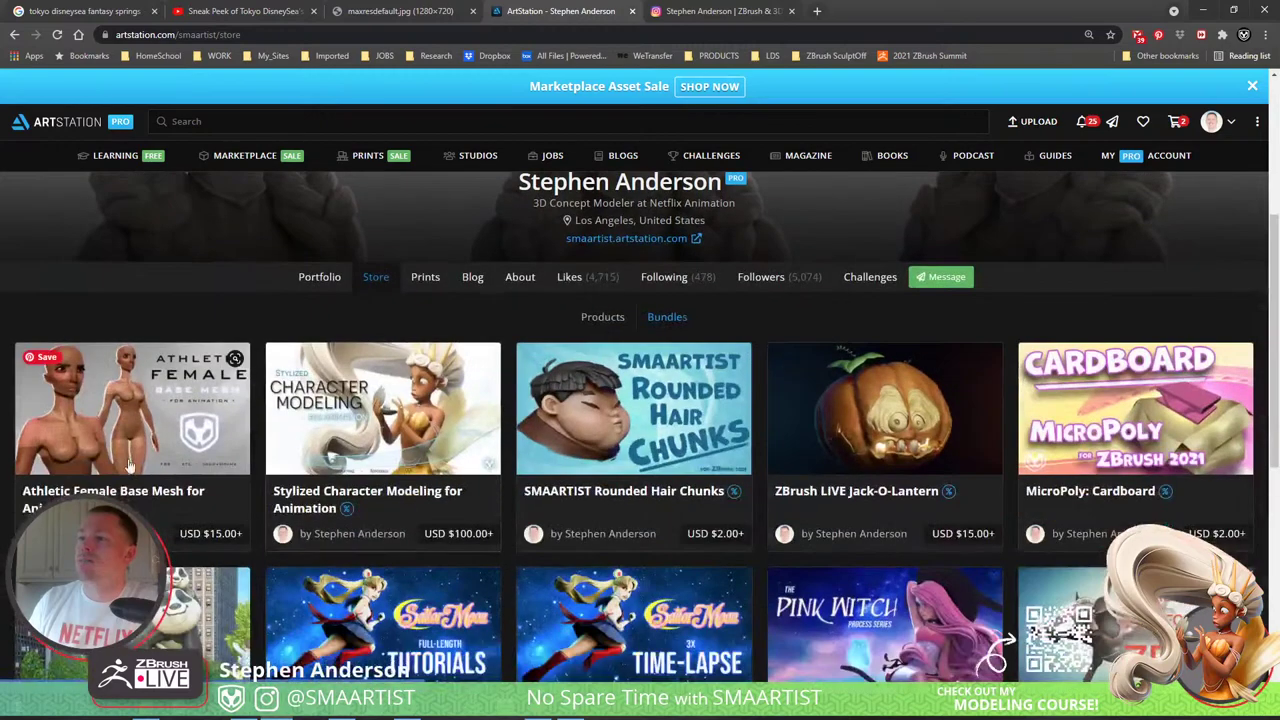
left_click(381, 418)
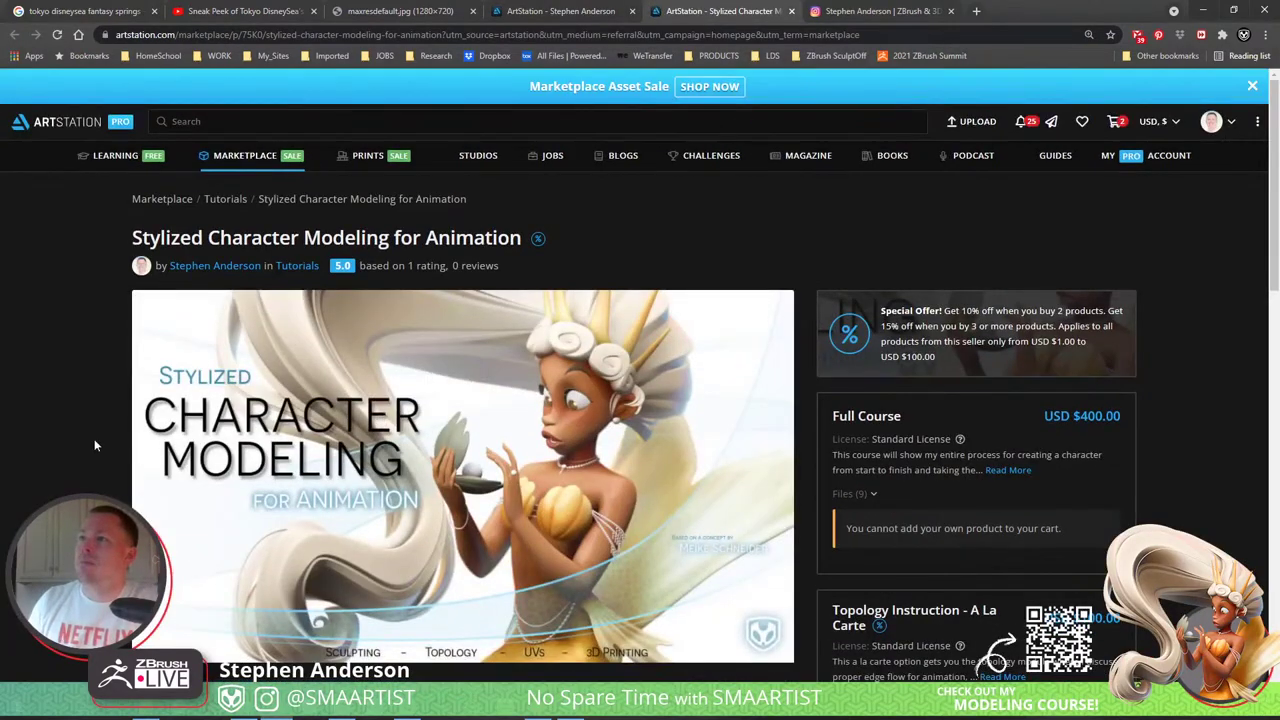
Step: Look through the Stylized Character Modeling for Animation page, including its description, purchase options and related products
scroll(95, 445, "down", 3)
scroll(95, 445, "up", 3)
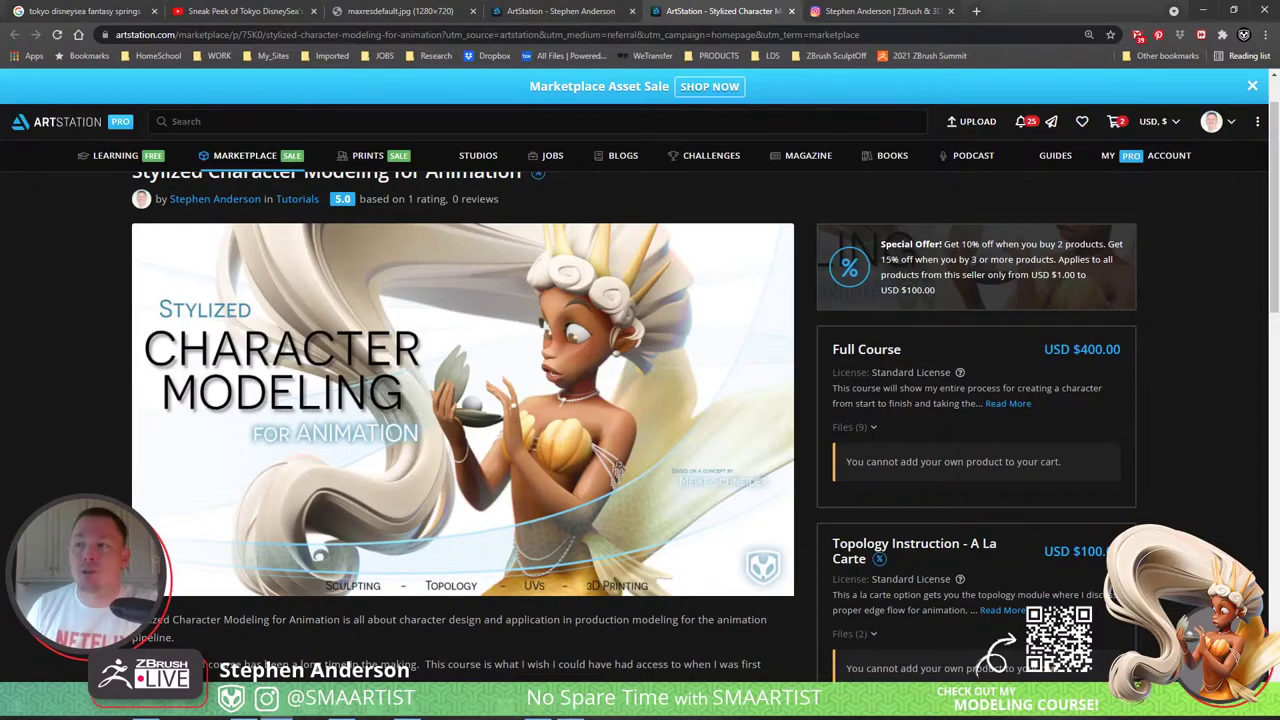
scroll(788, 418, "down", 5)
scroll(754, 415, "down", 3)
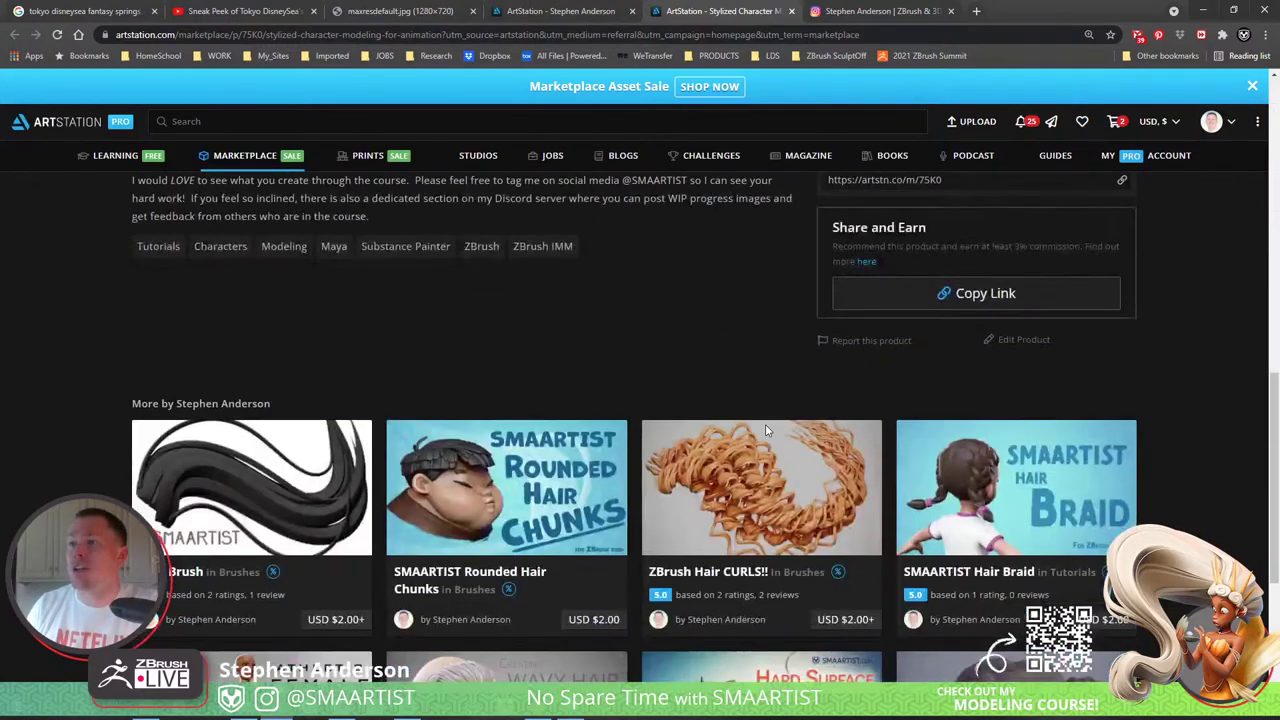
scroll(754, 415, "up", 10)
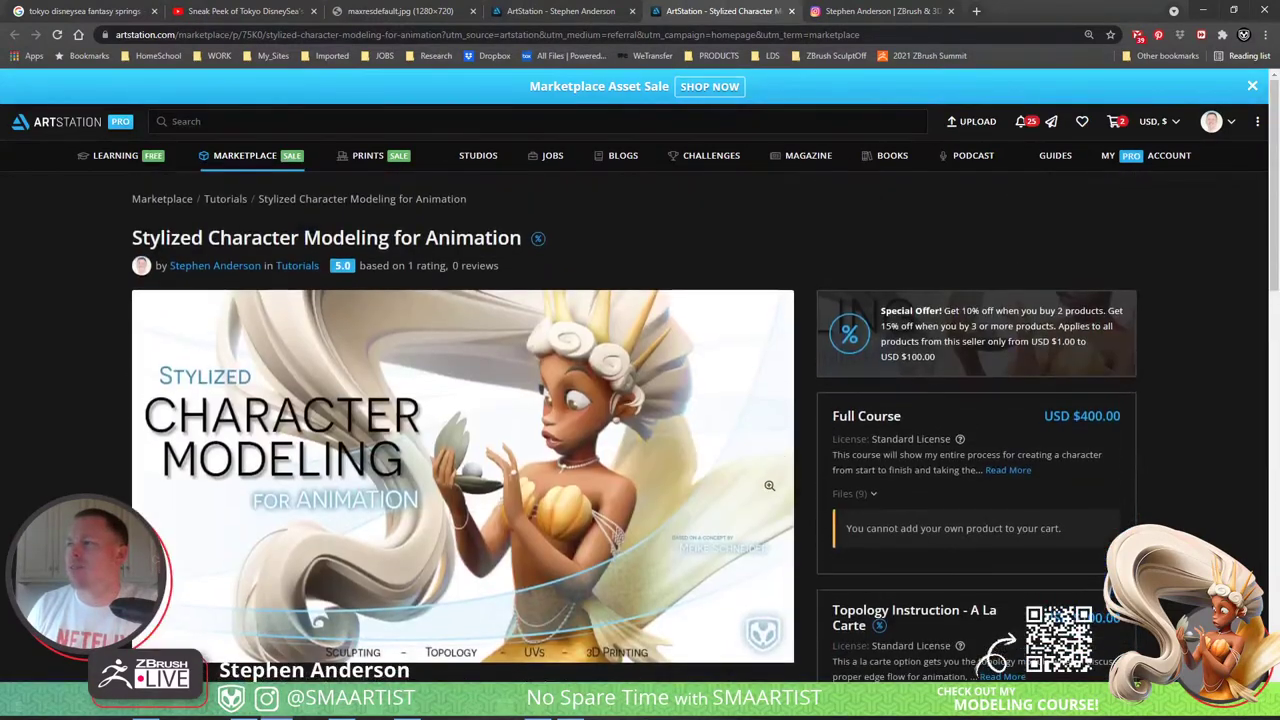
scroll(771, 481, "down", 2)
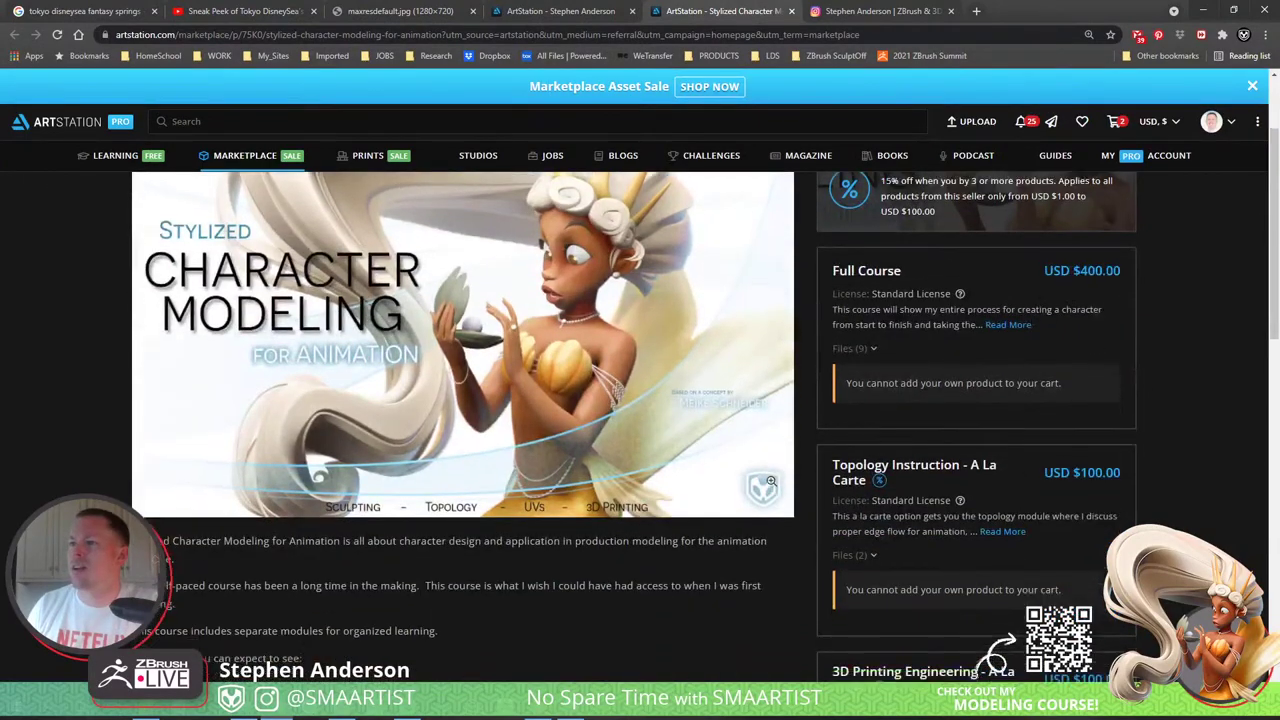
scroll(767, 482, "up", 1)
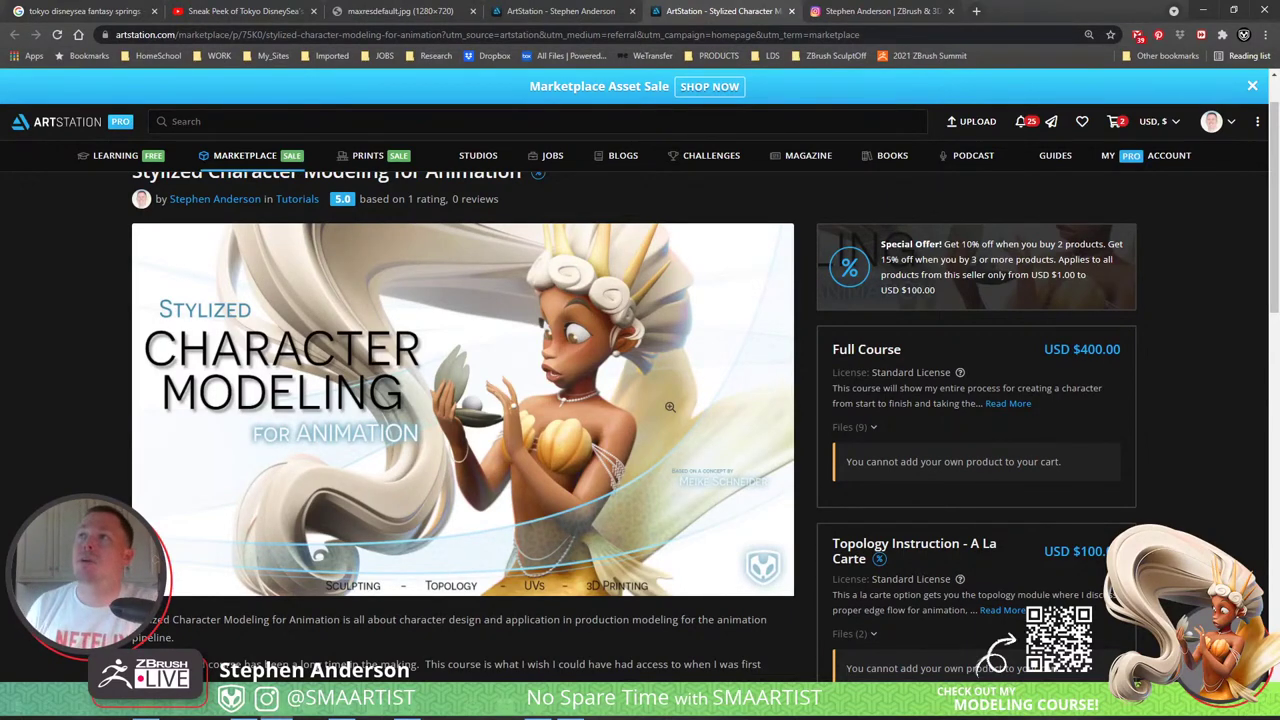
Step: Load the FlippedNormals website in place of the ArtStation course page
left_click(811, 38)
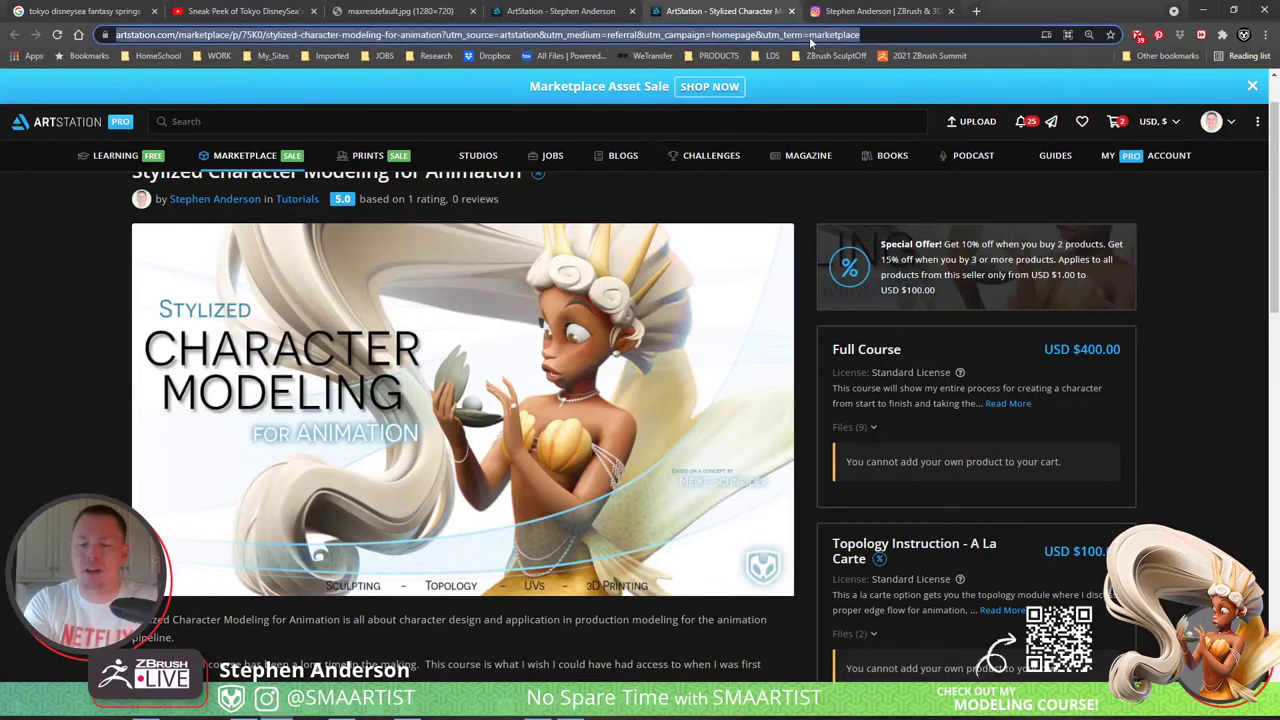
type("flipp")
key("Return")
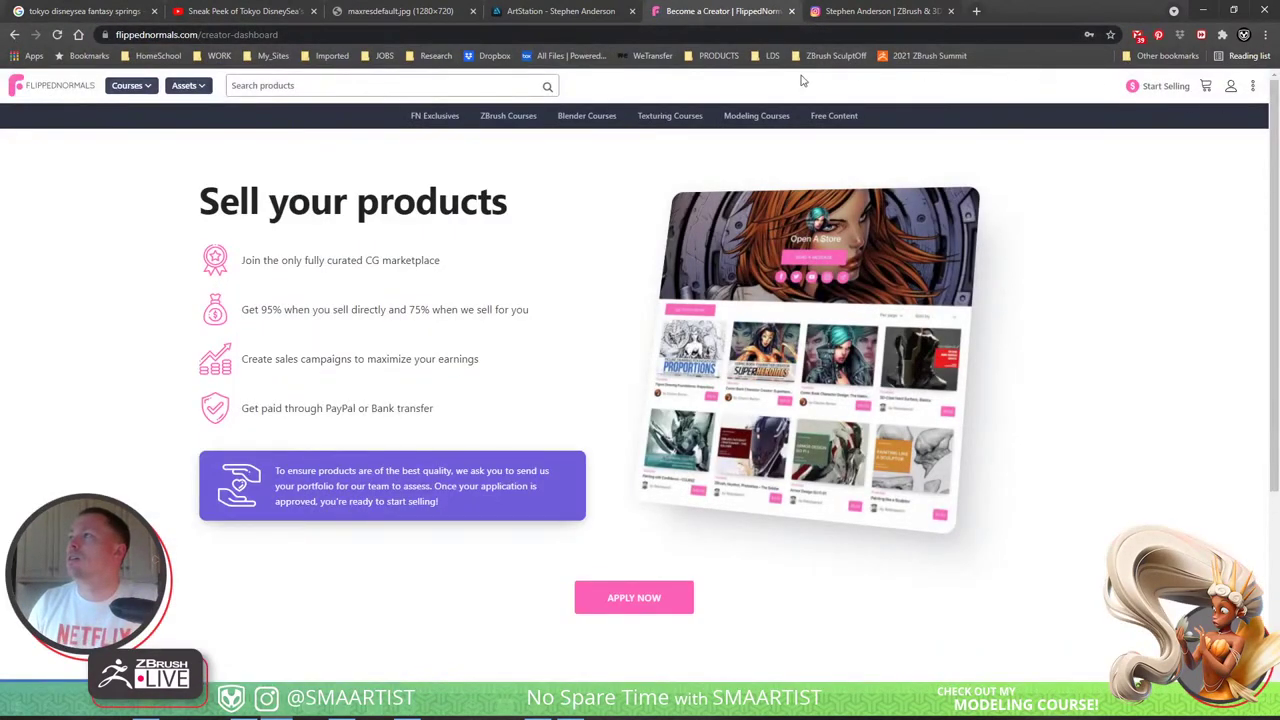
Step: Try to search the FlippedNormals products for SMAARTIST
left_click(430, 89)
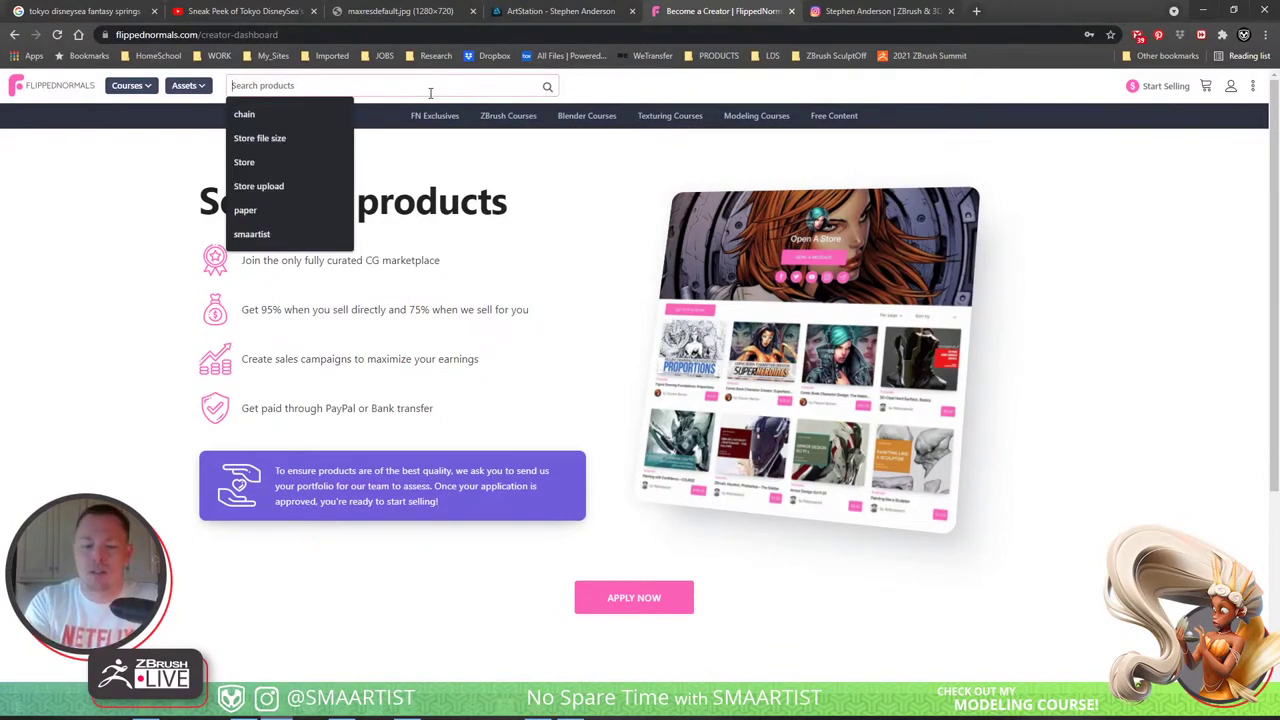
type("smaartist")
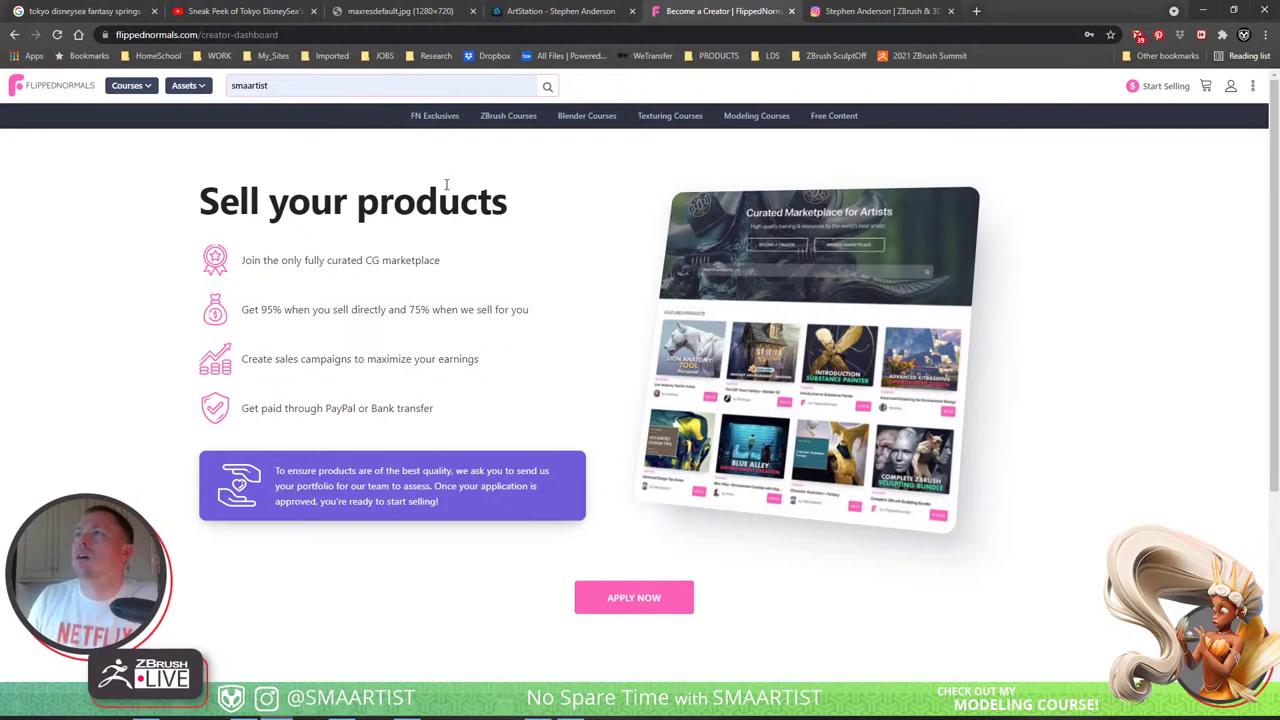
left_click(317, 88)
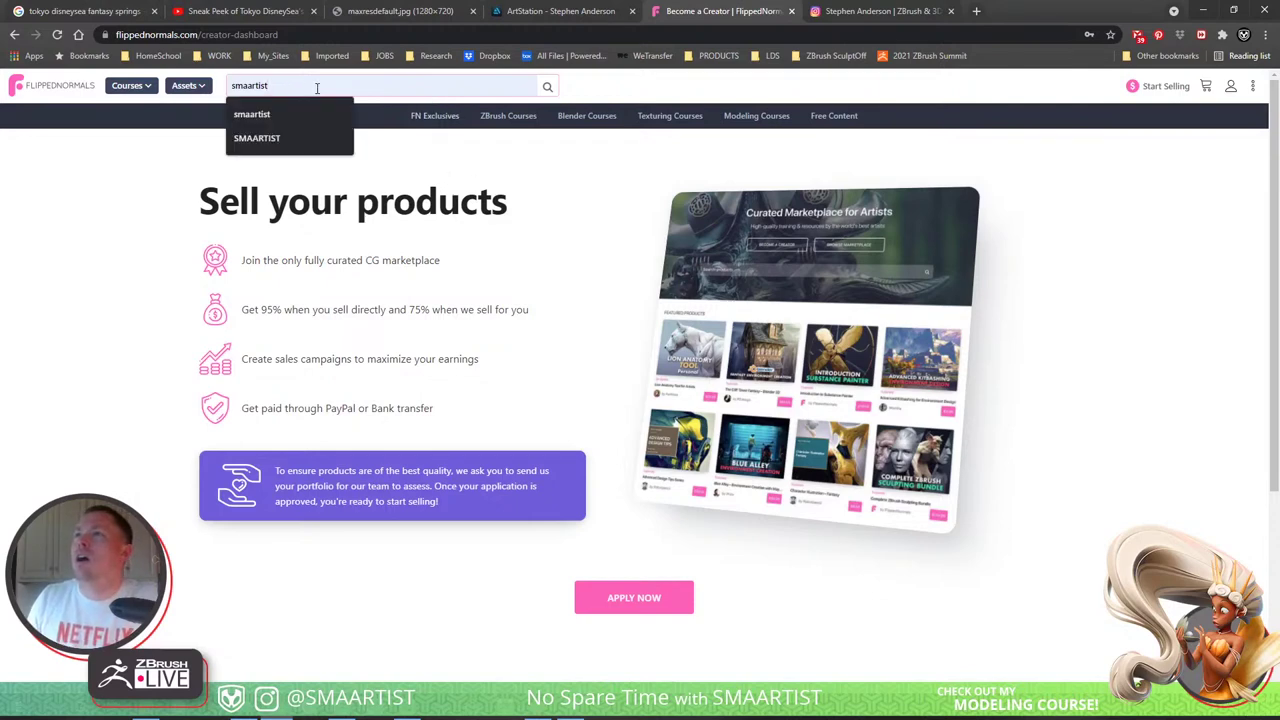
left_click(306, 112)
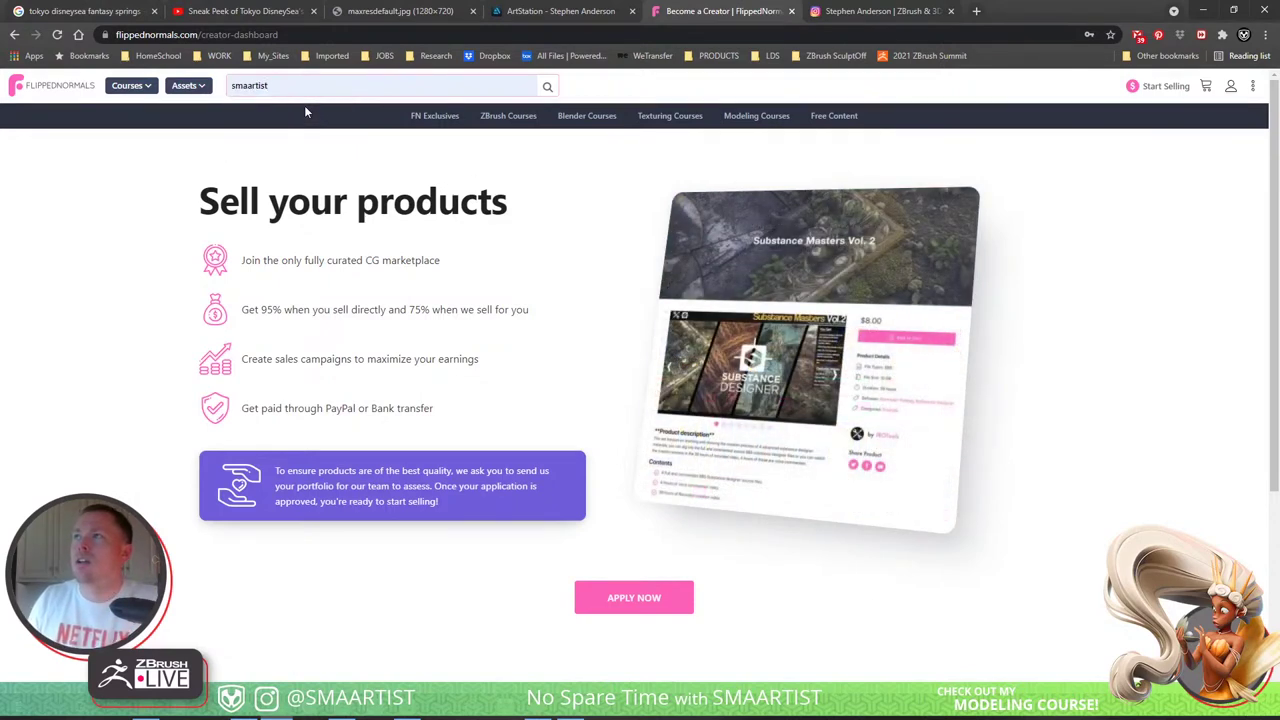
left_click(292, 134)
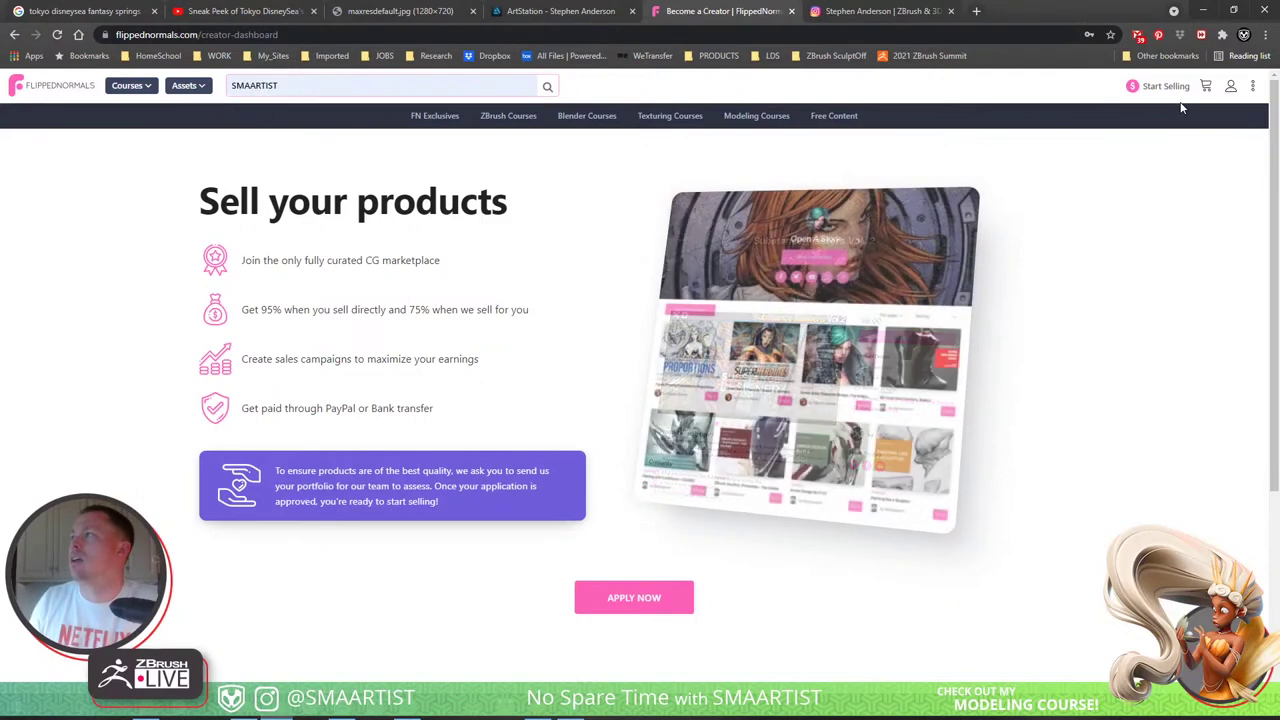
Step: Log in to FlippedNormals with the saved account credentials and Remember Me enabled
mouse_move(1230, 88)
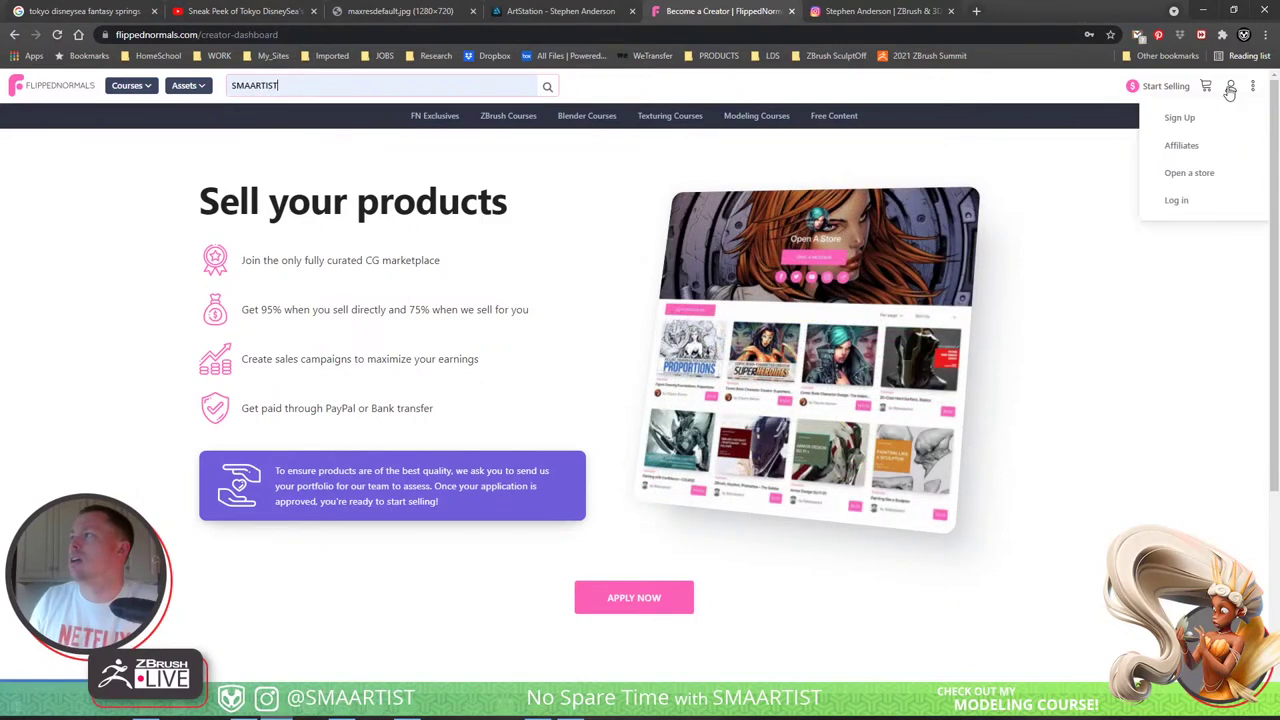
left_click(1195, 201)
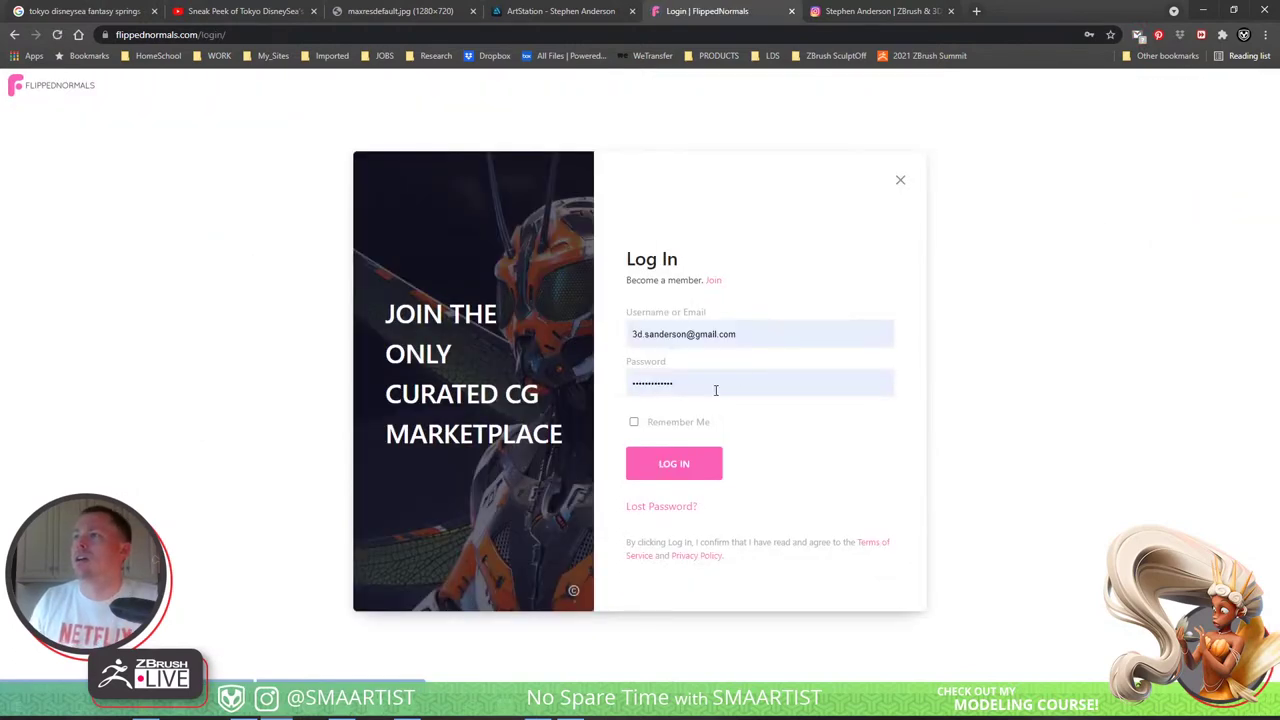
left_click(668, 426)
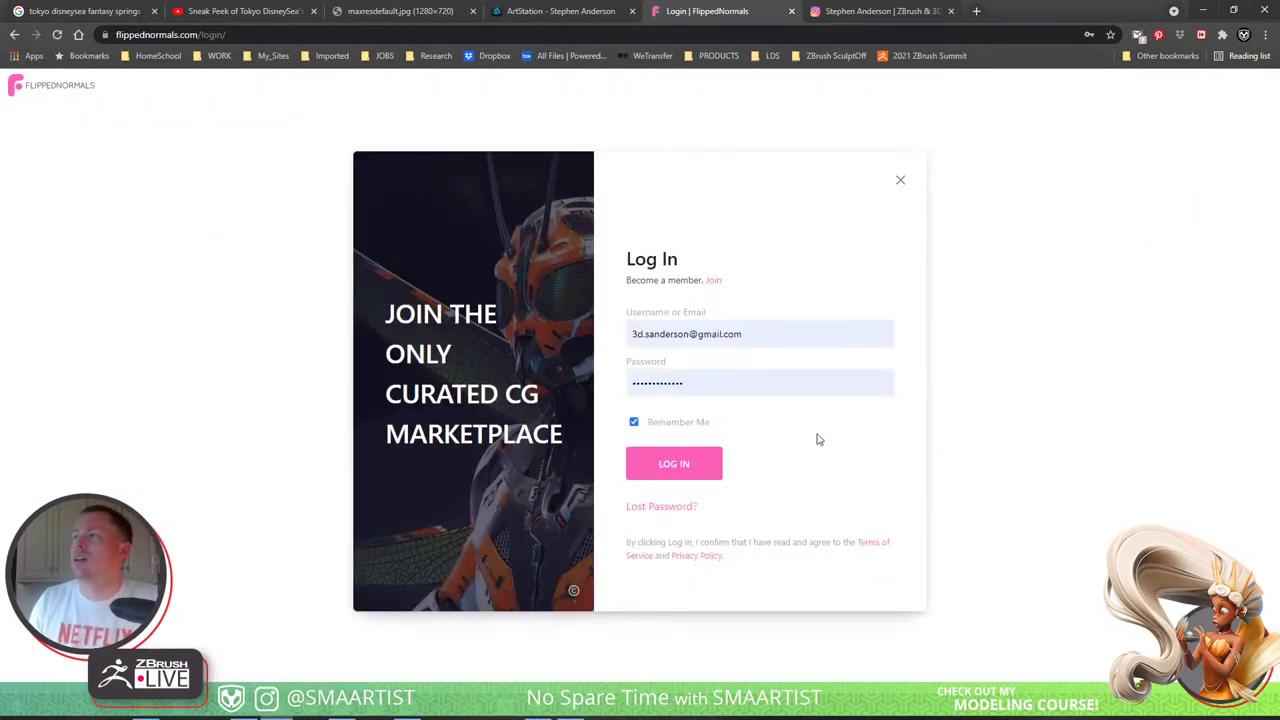
left_click(679, 469)
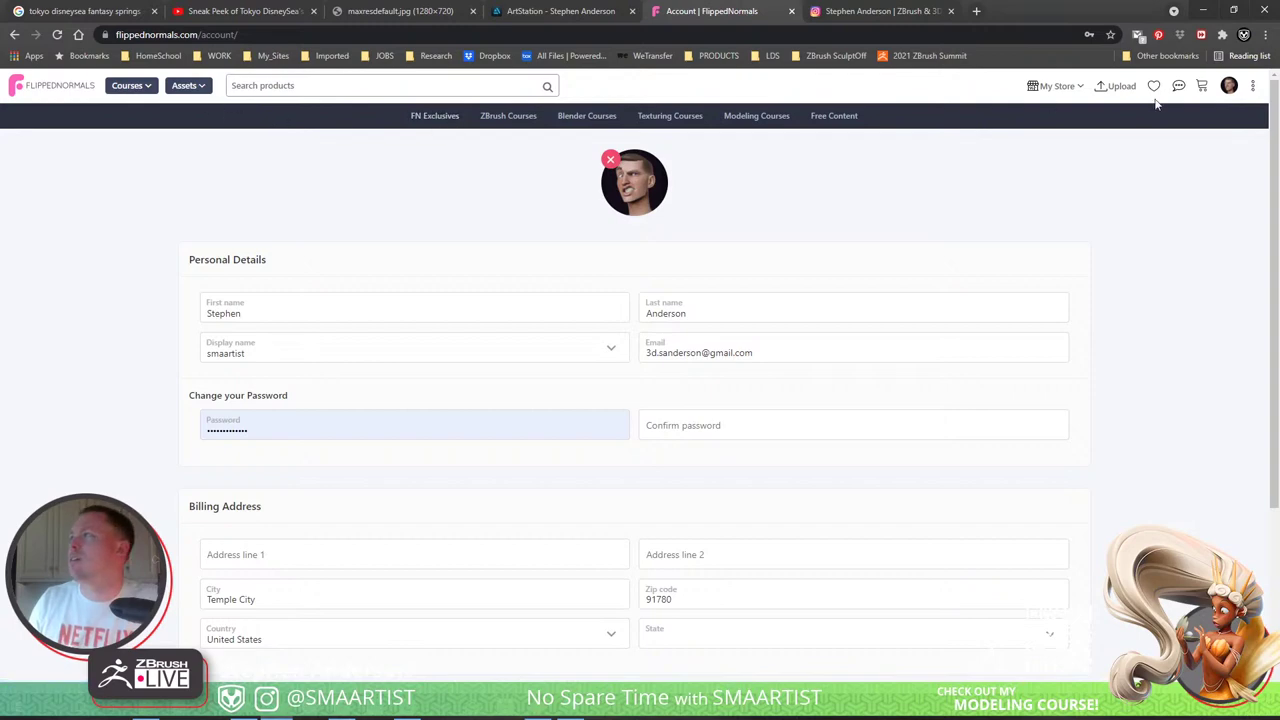
Step: View the account's own FlippedNormals store and open the Stylized Character Modeling for Animation course
left_click(1057, 86)
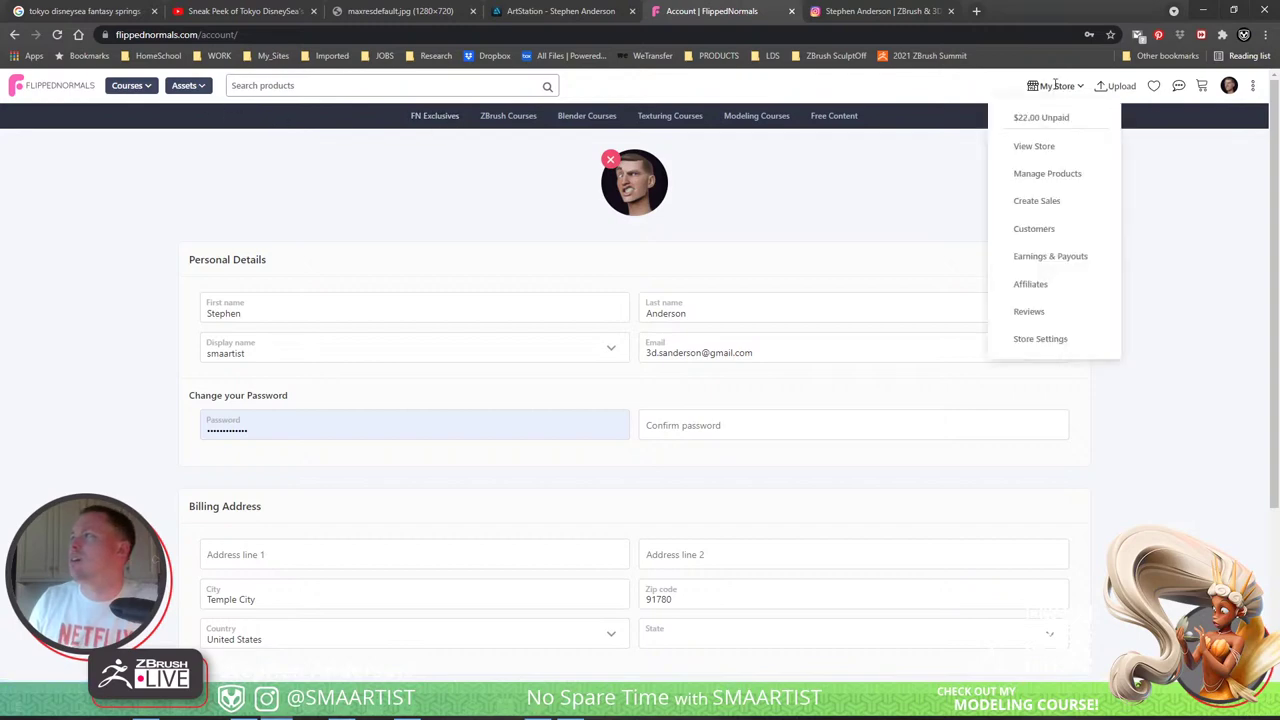
left_click(1055, 153)
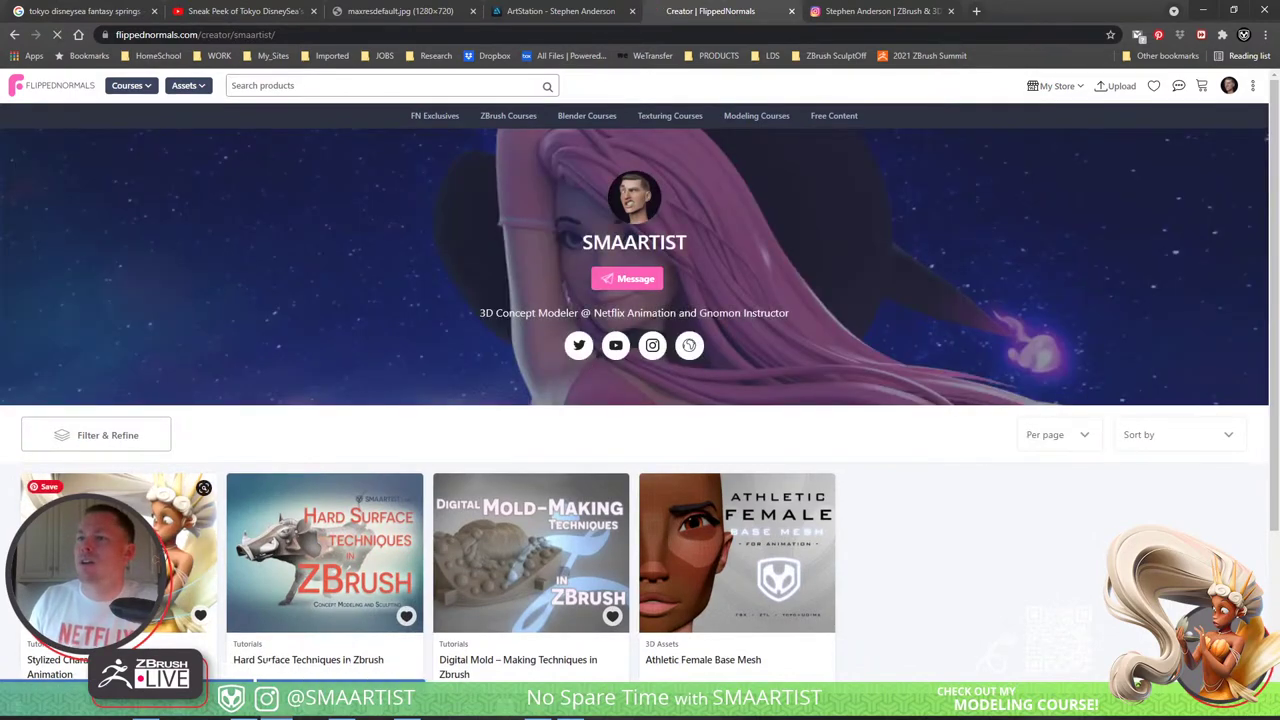
left_click(182, 541)
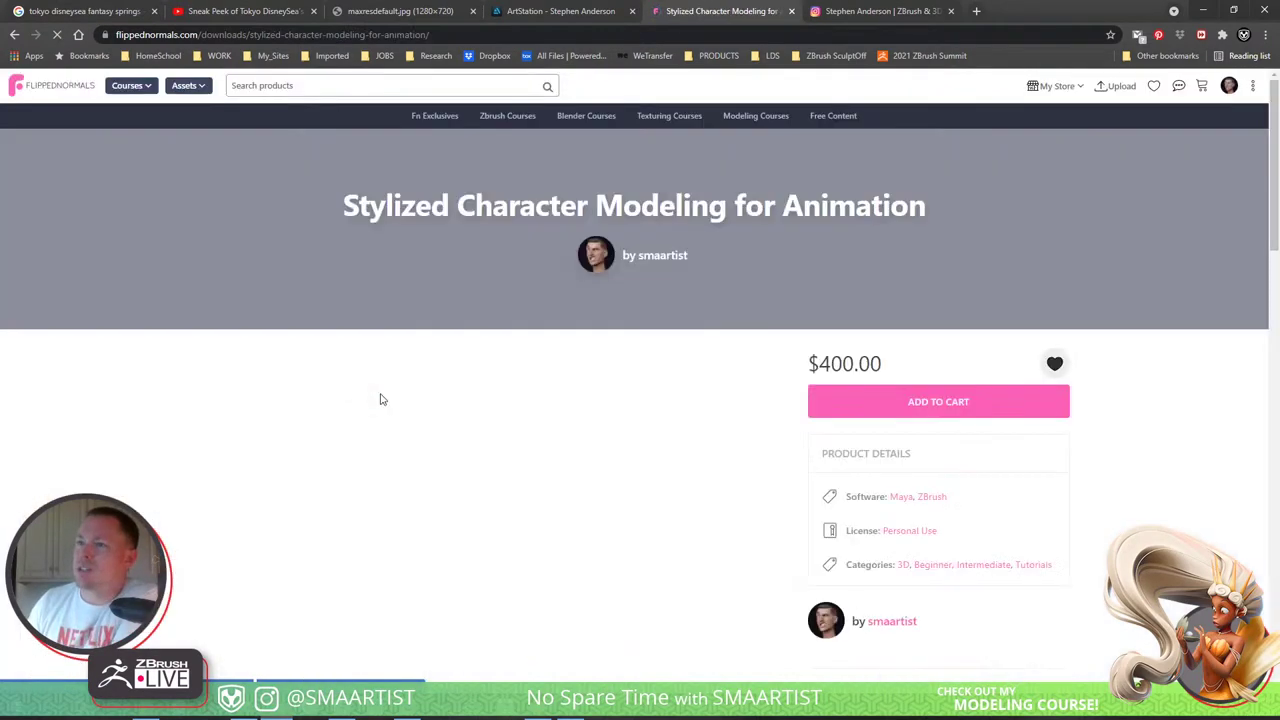
Step: Examine the course's preview images of the wireframe head with the T-posed mermaid and of the separated model parts
scroll(400, 420, "down", 3)
scroll(490, 418, "up", 1)
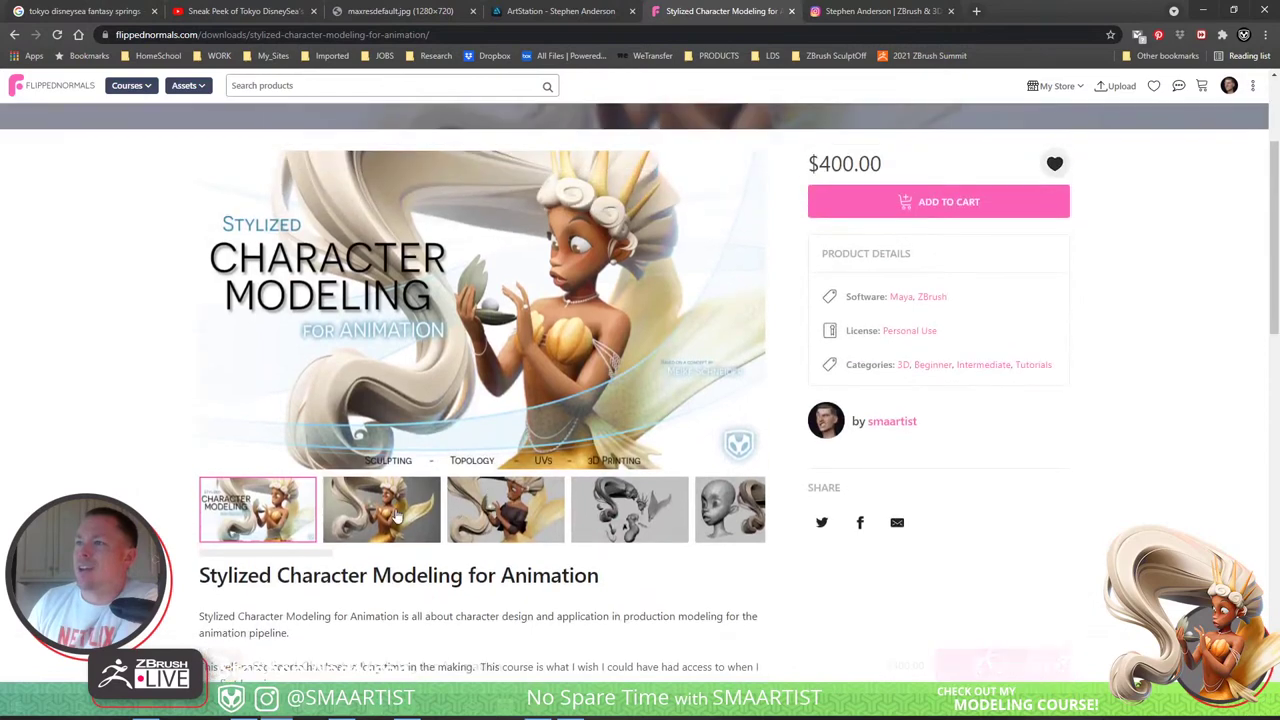
left_click(720, 513)
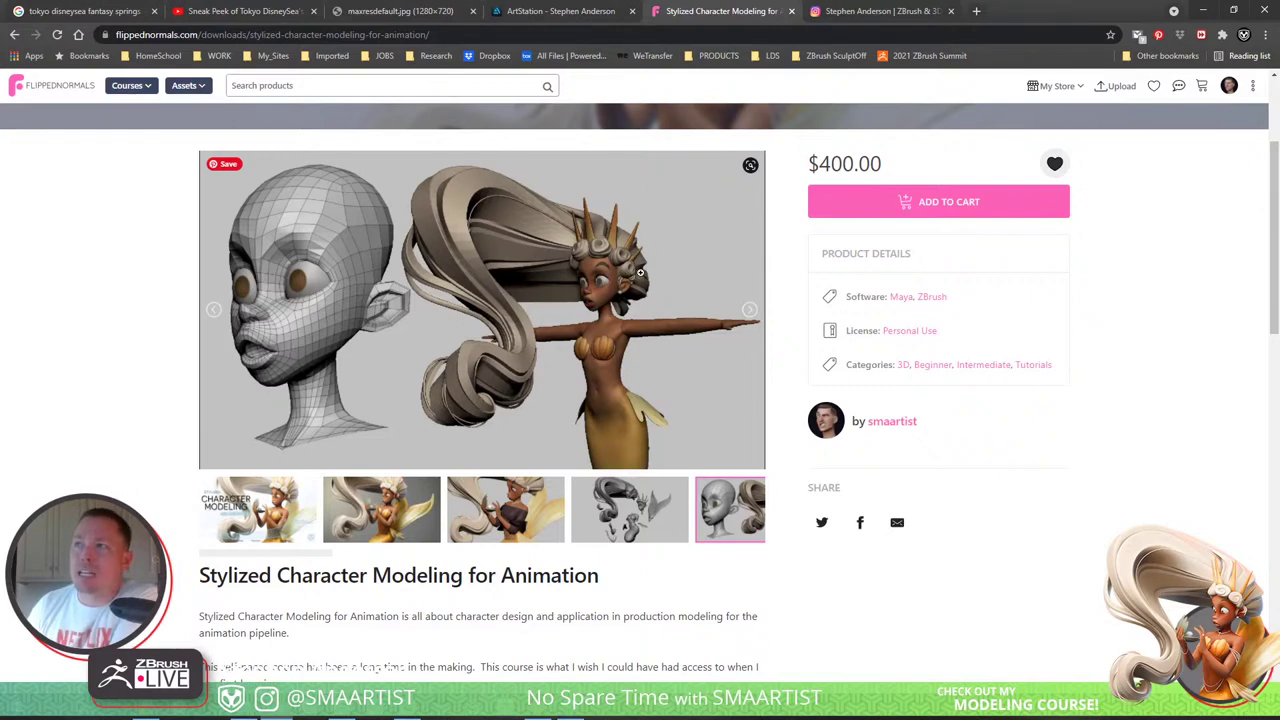
left_click(648, 532)
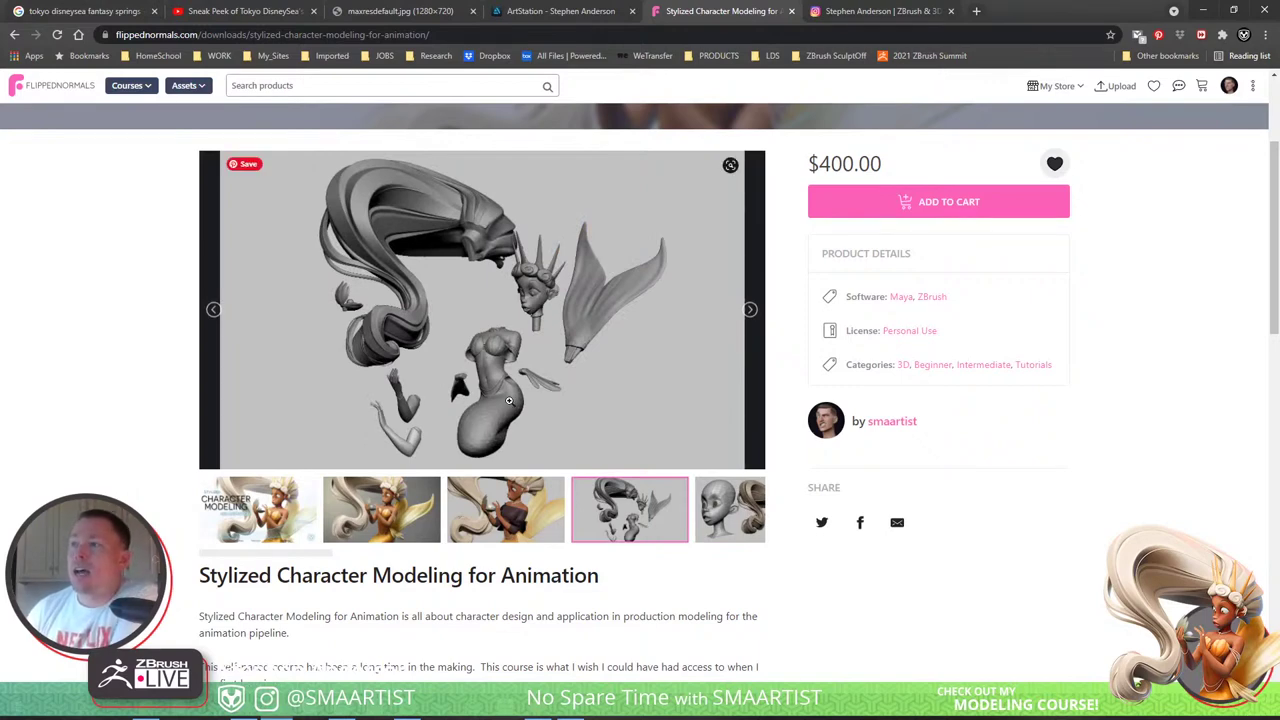
Step: Compare the course's preview images of the mermaid in the dark off-shoulder top, the title artwork, the separated parts and the grimacing face close-up
left_click(503, 528)
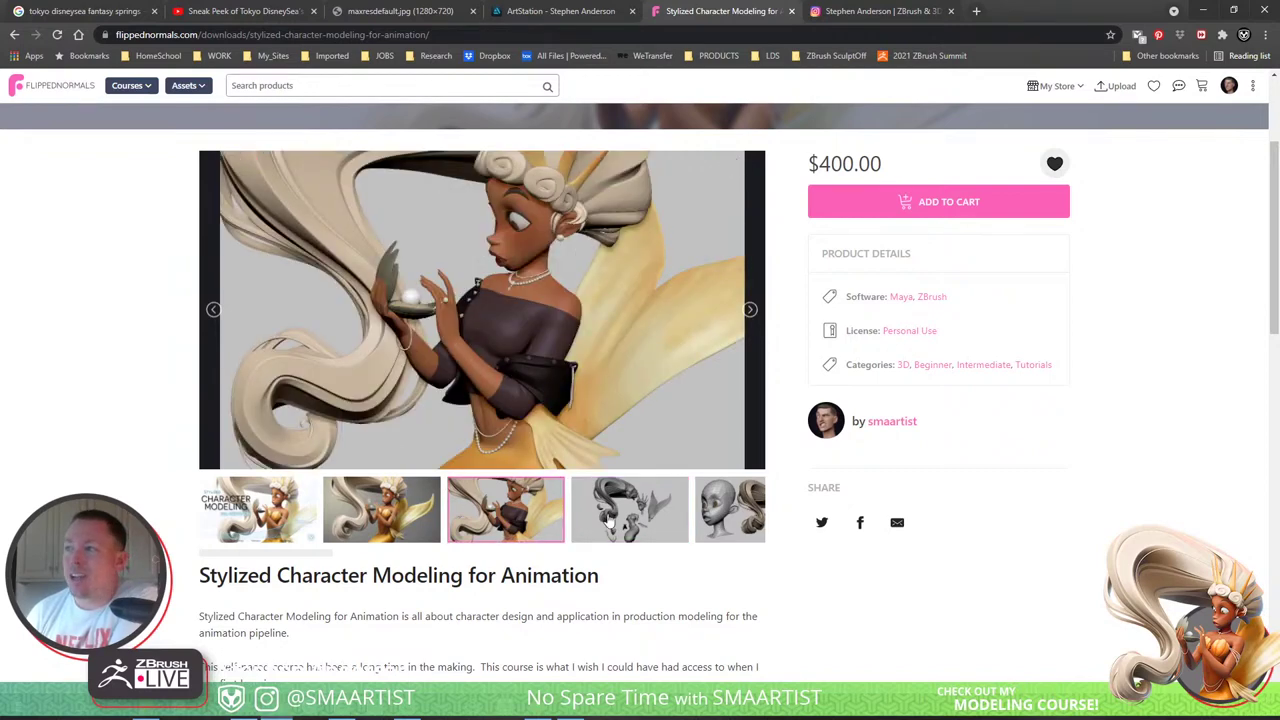
double_click(752, 311)
left_click(753, 311)
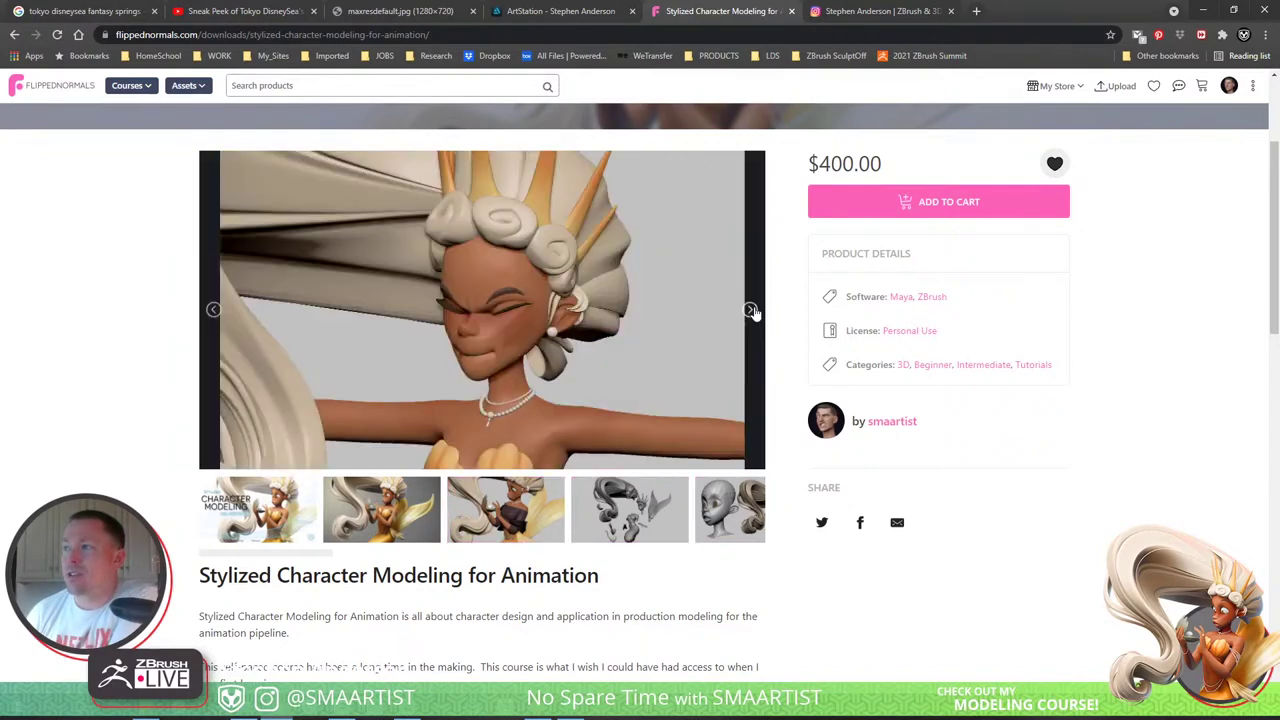
left_click(753, 311)
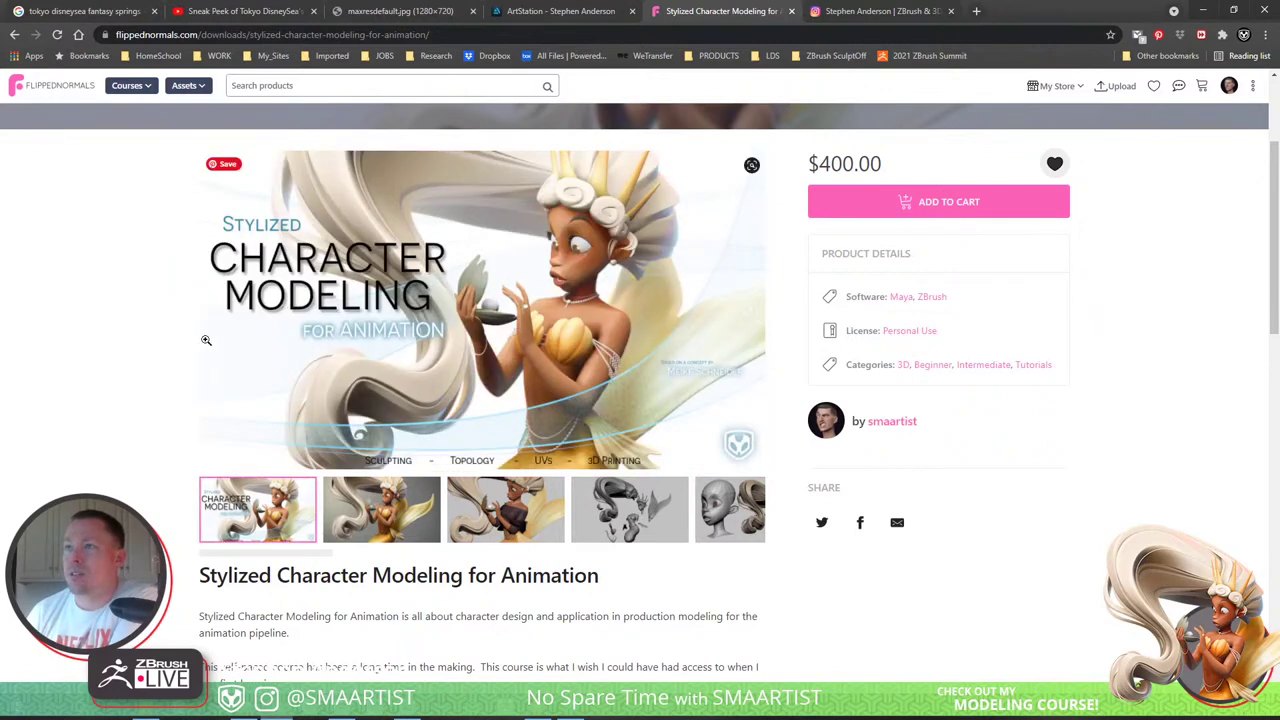
double_click(752, 313)
left_click(752, 313)
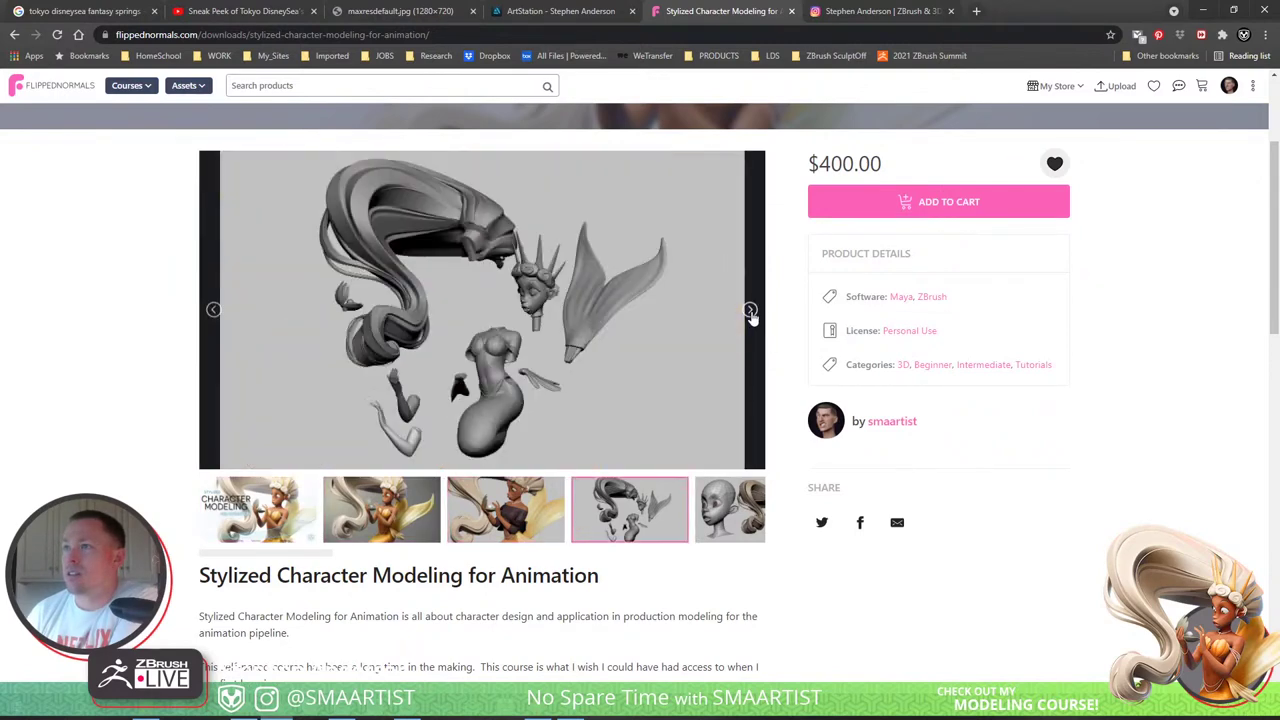
left_click(752, 315)
left_click(752, 313)
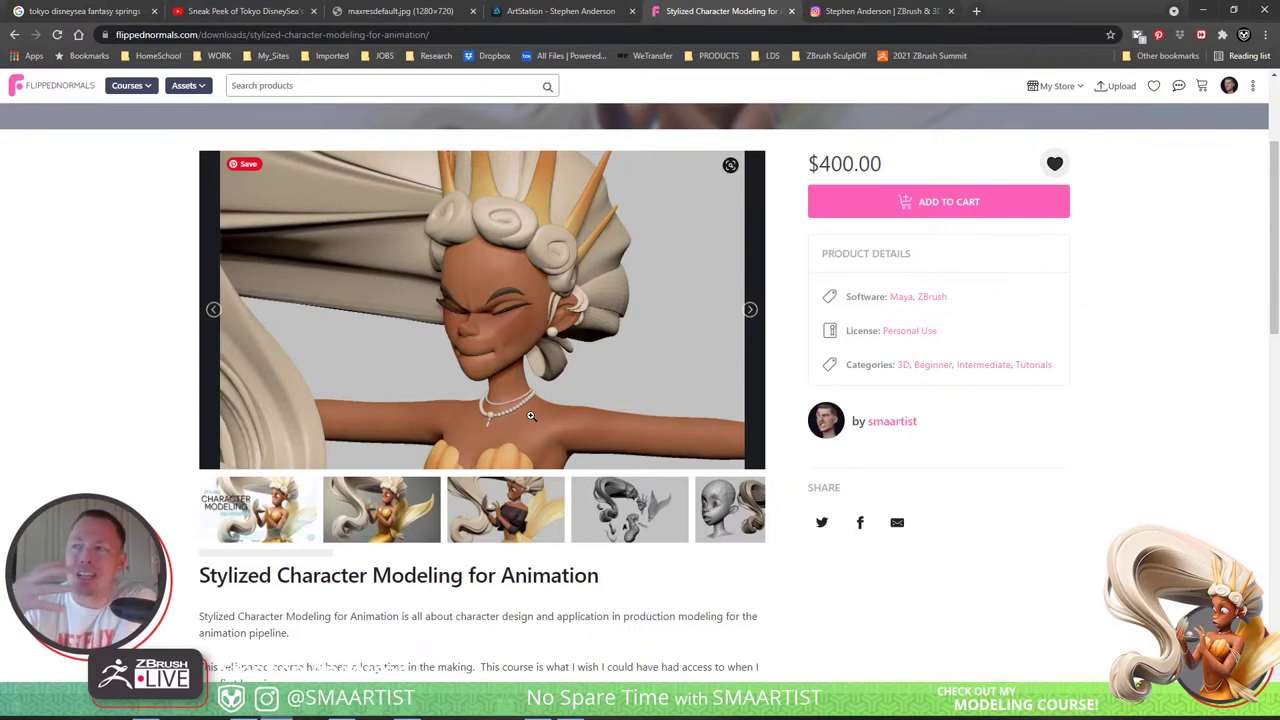
left_click(505, 512)
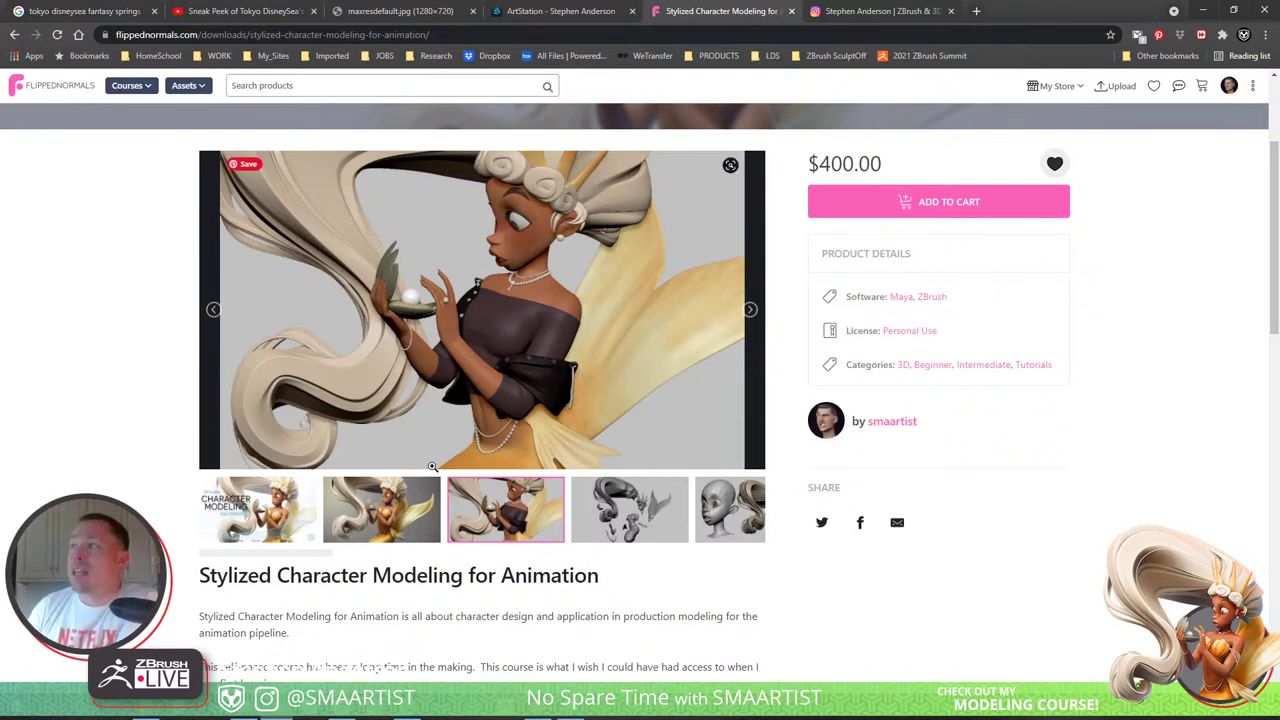
Step: Review the Stylized Character Modeling for Animation course's description and list of covered topics, ending back at its preview image
scroll(170, 475, "down", 4)
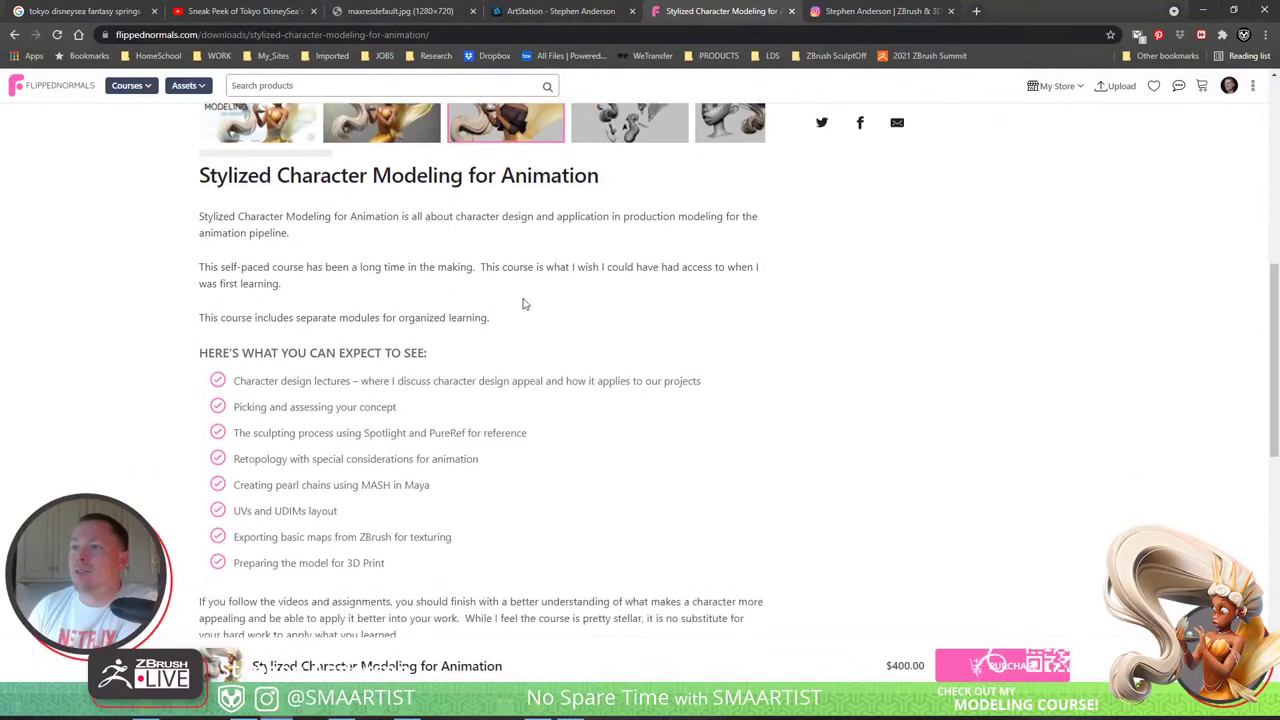
scroll(471, 371, "down", 5)
scroll(472, 371, "up", 5)
scroll(472, 368, "up", 8)
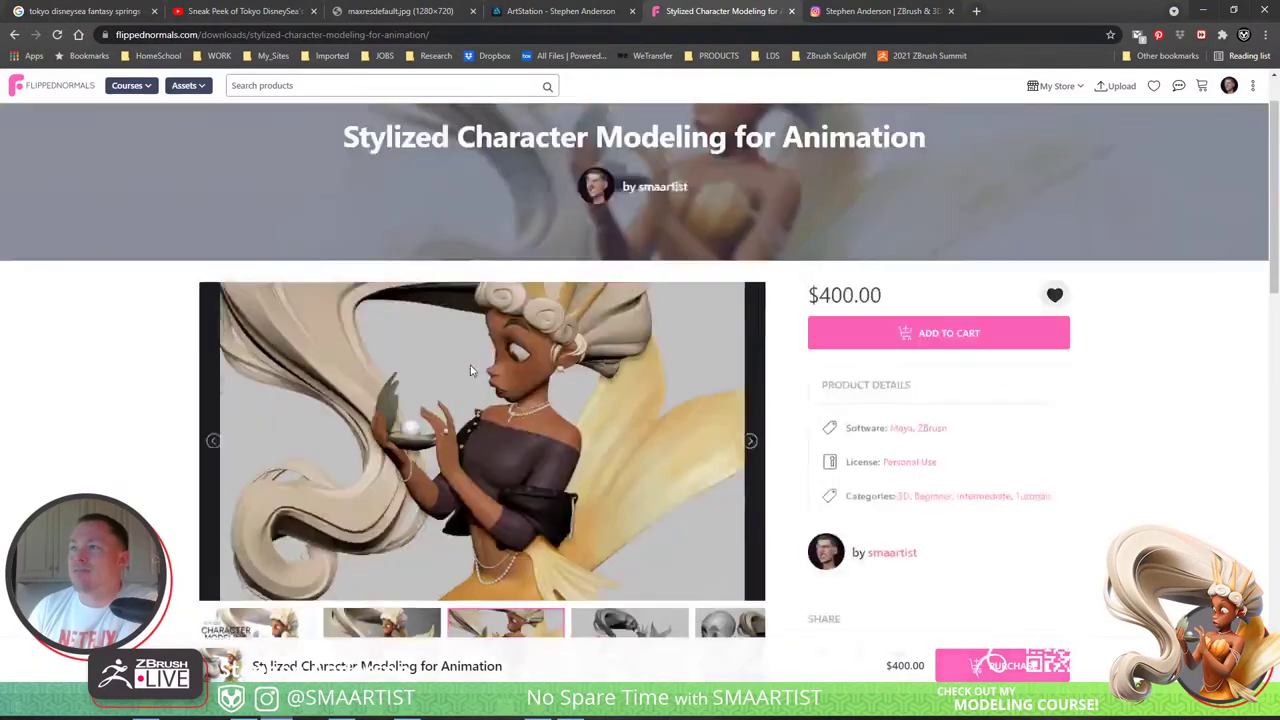
scroll(241, 339, "down", 3)
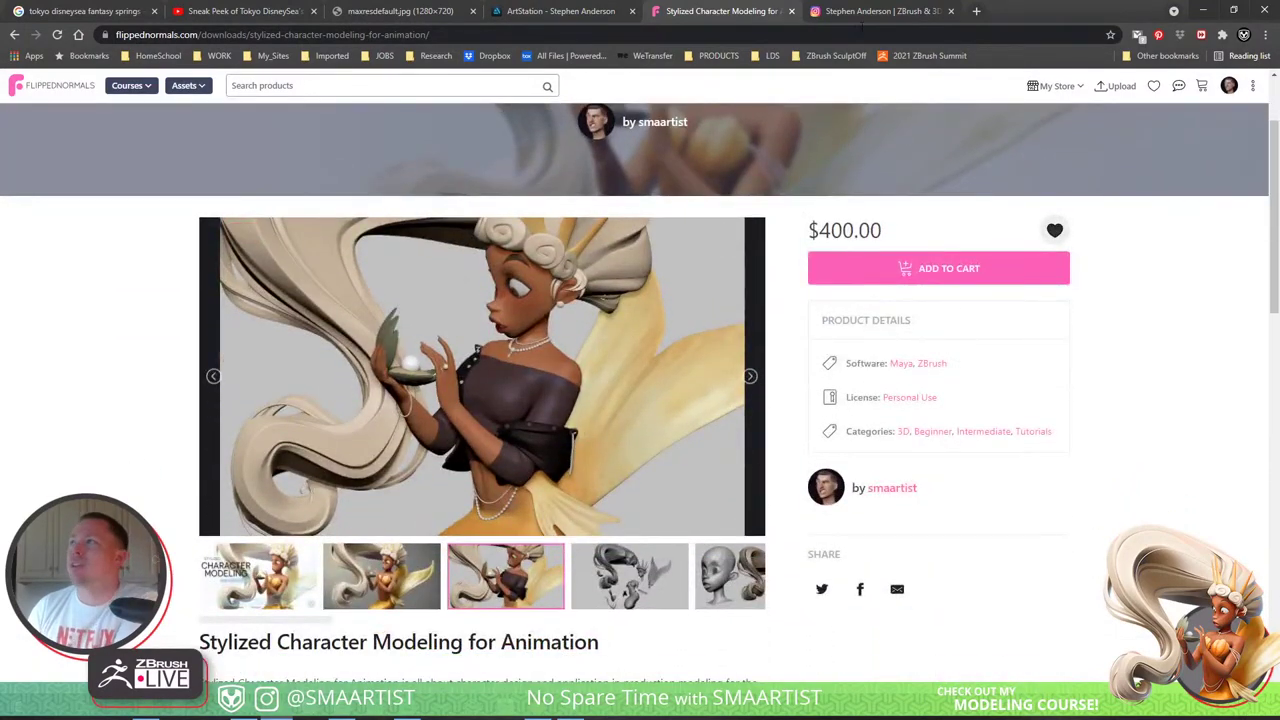
Step: View the artist's ArtStation store products and return to the seated character in ZBrush
left_click(548, 13)
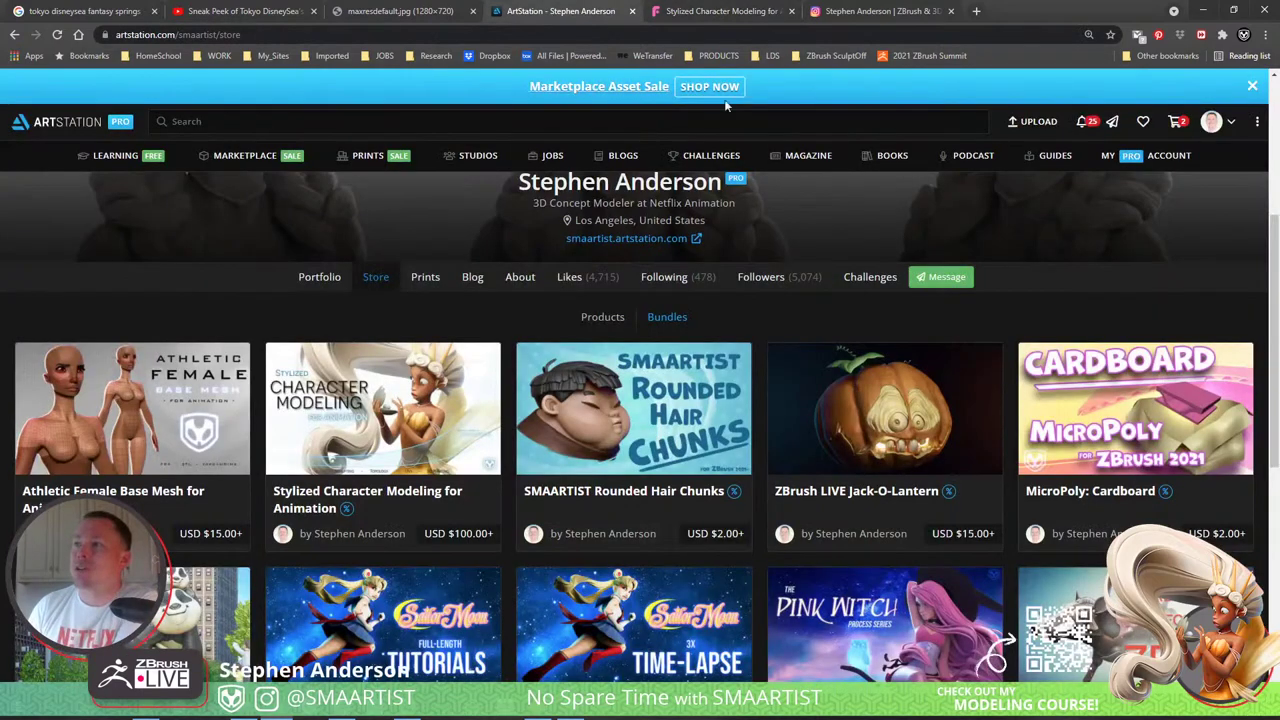
left_click(1202, 10)
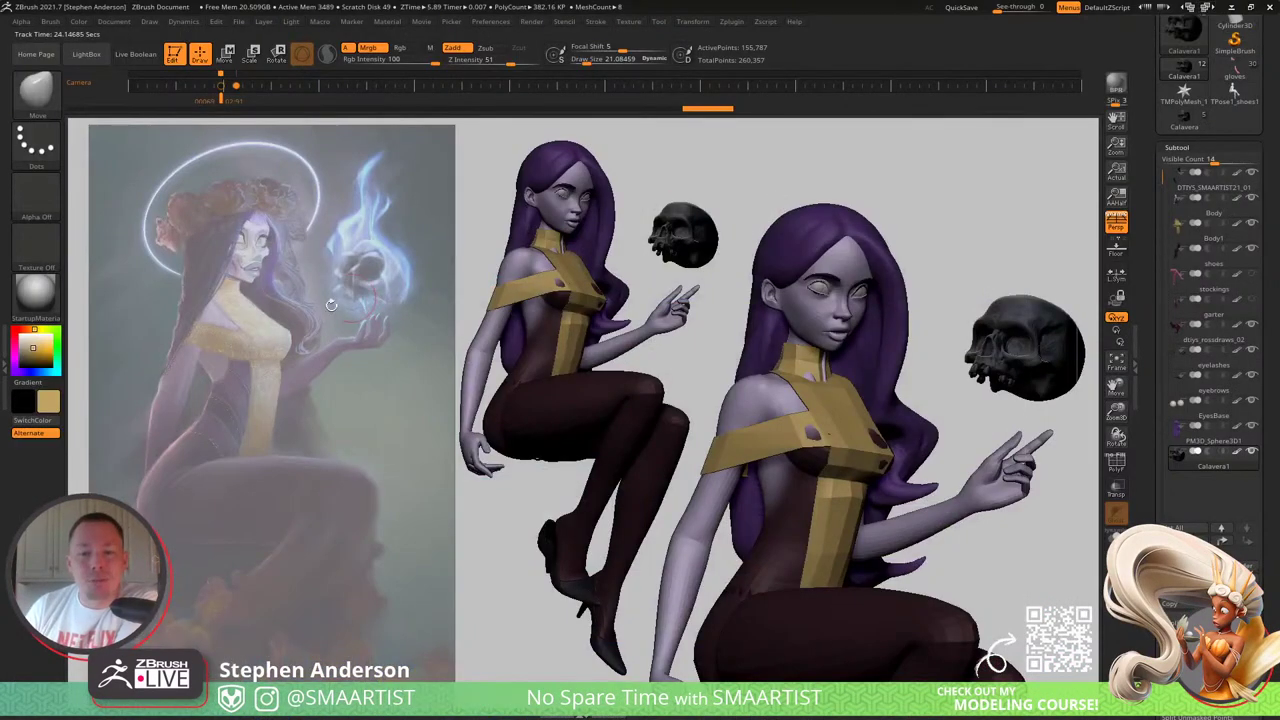